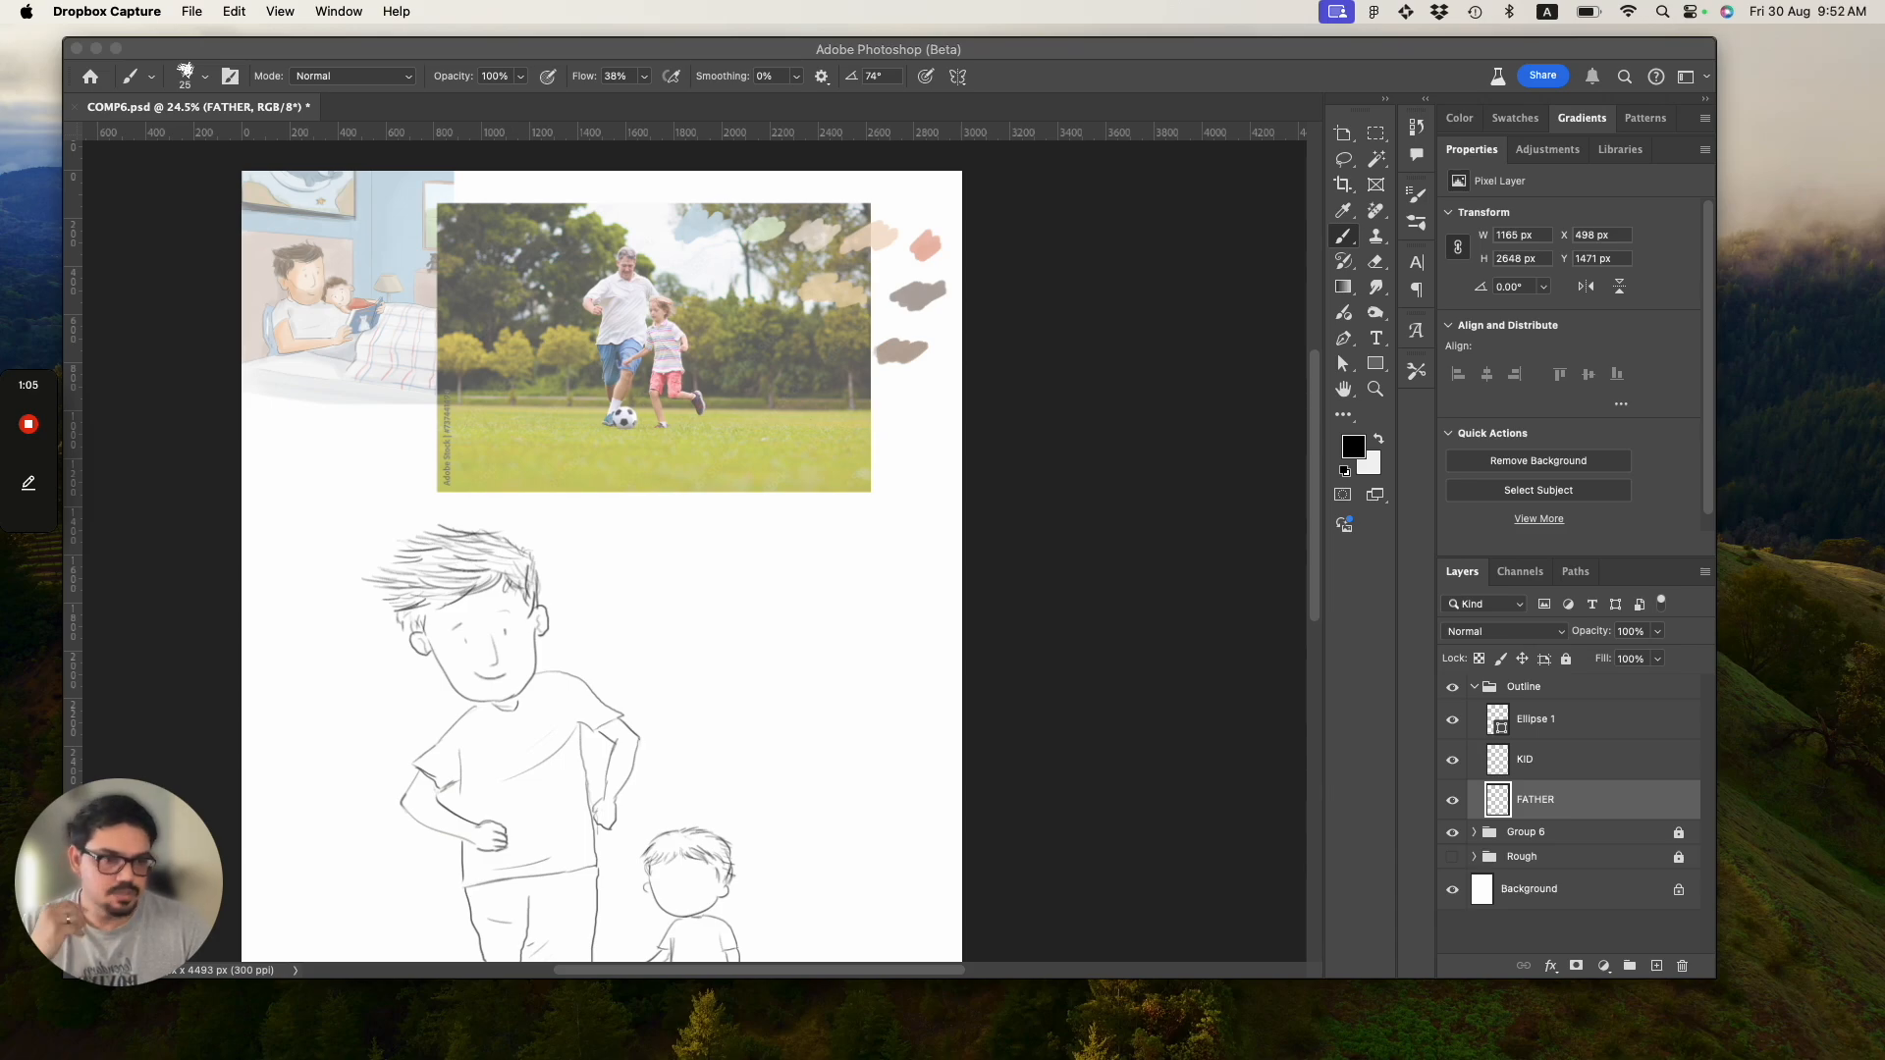
Examine the outline sketch of the father and kid, focusing on the father's head and face.
{"action": "scroll", "coordinate": [623, 474], "scroll_direction": "down", "scroll_amount": 3}
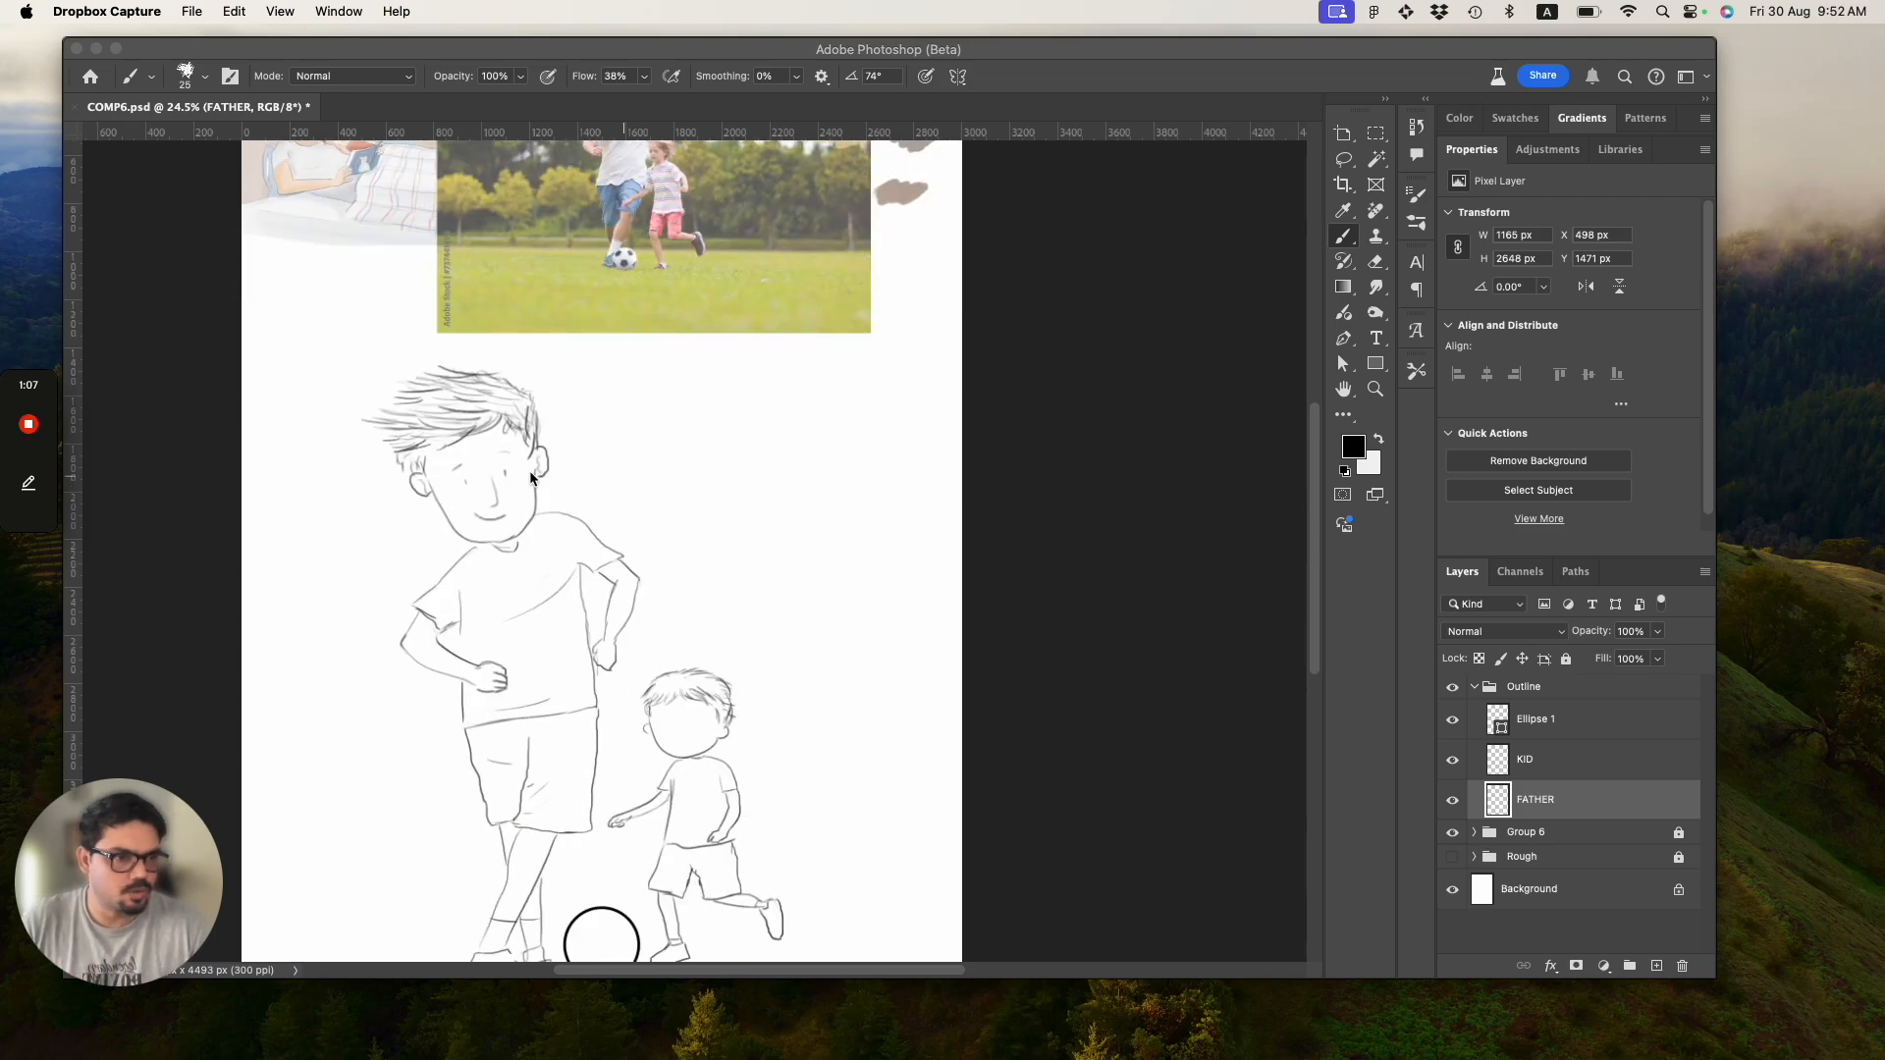
{"action": "scroll", "coordinate": [528, 469], "scroll_direction": "up", "scroll_amount": 2, "text": "alt"}
{"action": "scroll", "coordinate": [493, 467], "scroll_direction": "up", "scroll_amount": 3, "text": "alt"}
{"action": "scroll", "coordinate": [493, 468], "scroll_direction": "down", "scroll_amount": 4, "text": "alt"}
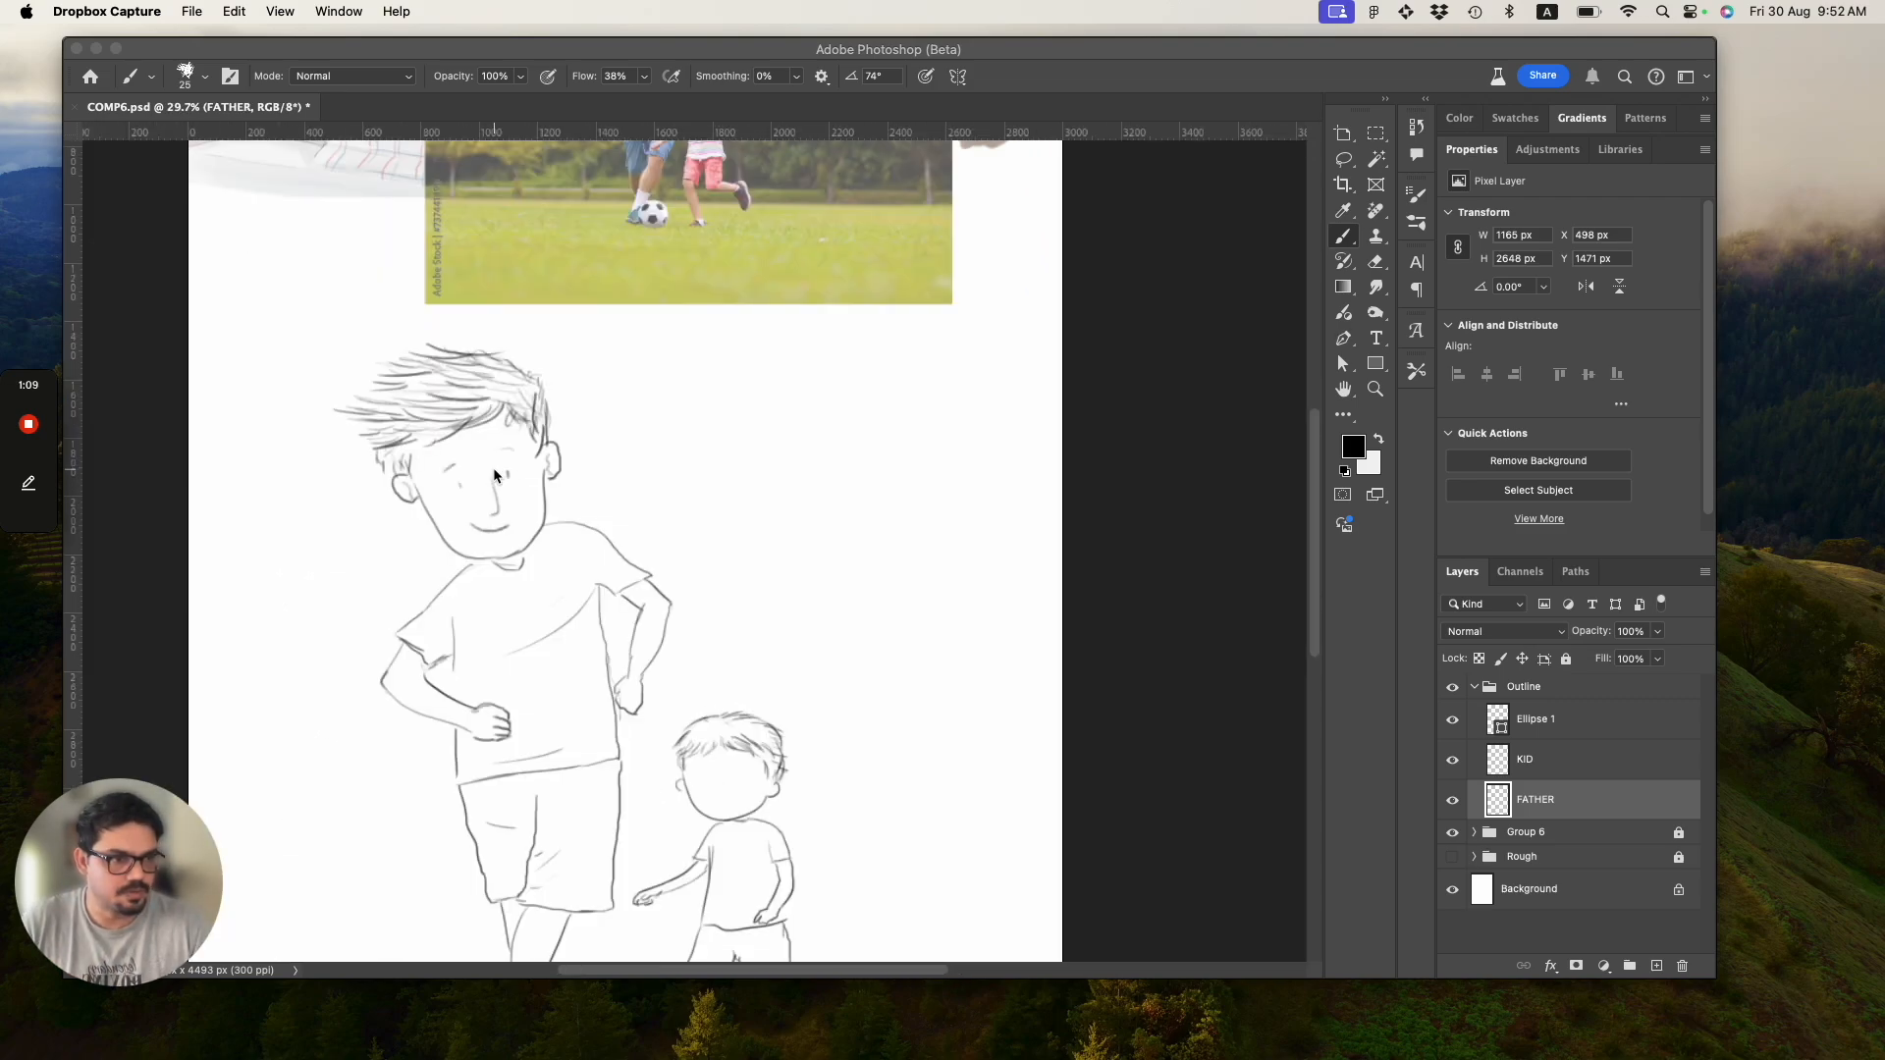
{"action": "scroll", "coordinate": [493, 467], "scroll_direction": "up", "scroll_amount": 2, "text": "alt"}
{"action": "scroll", "coordinate": [493, 468], "scroll_direction": "down", "scroll_amount": 2}
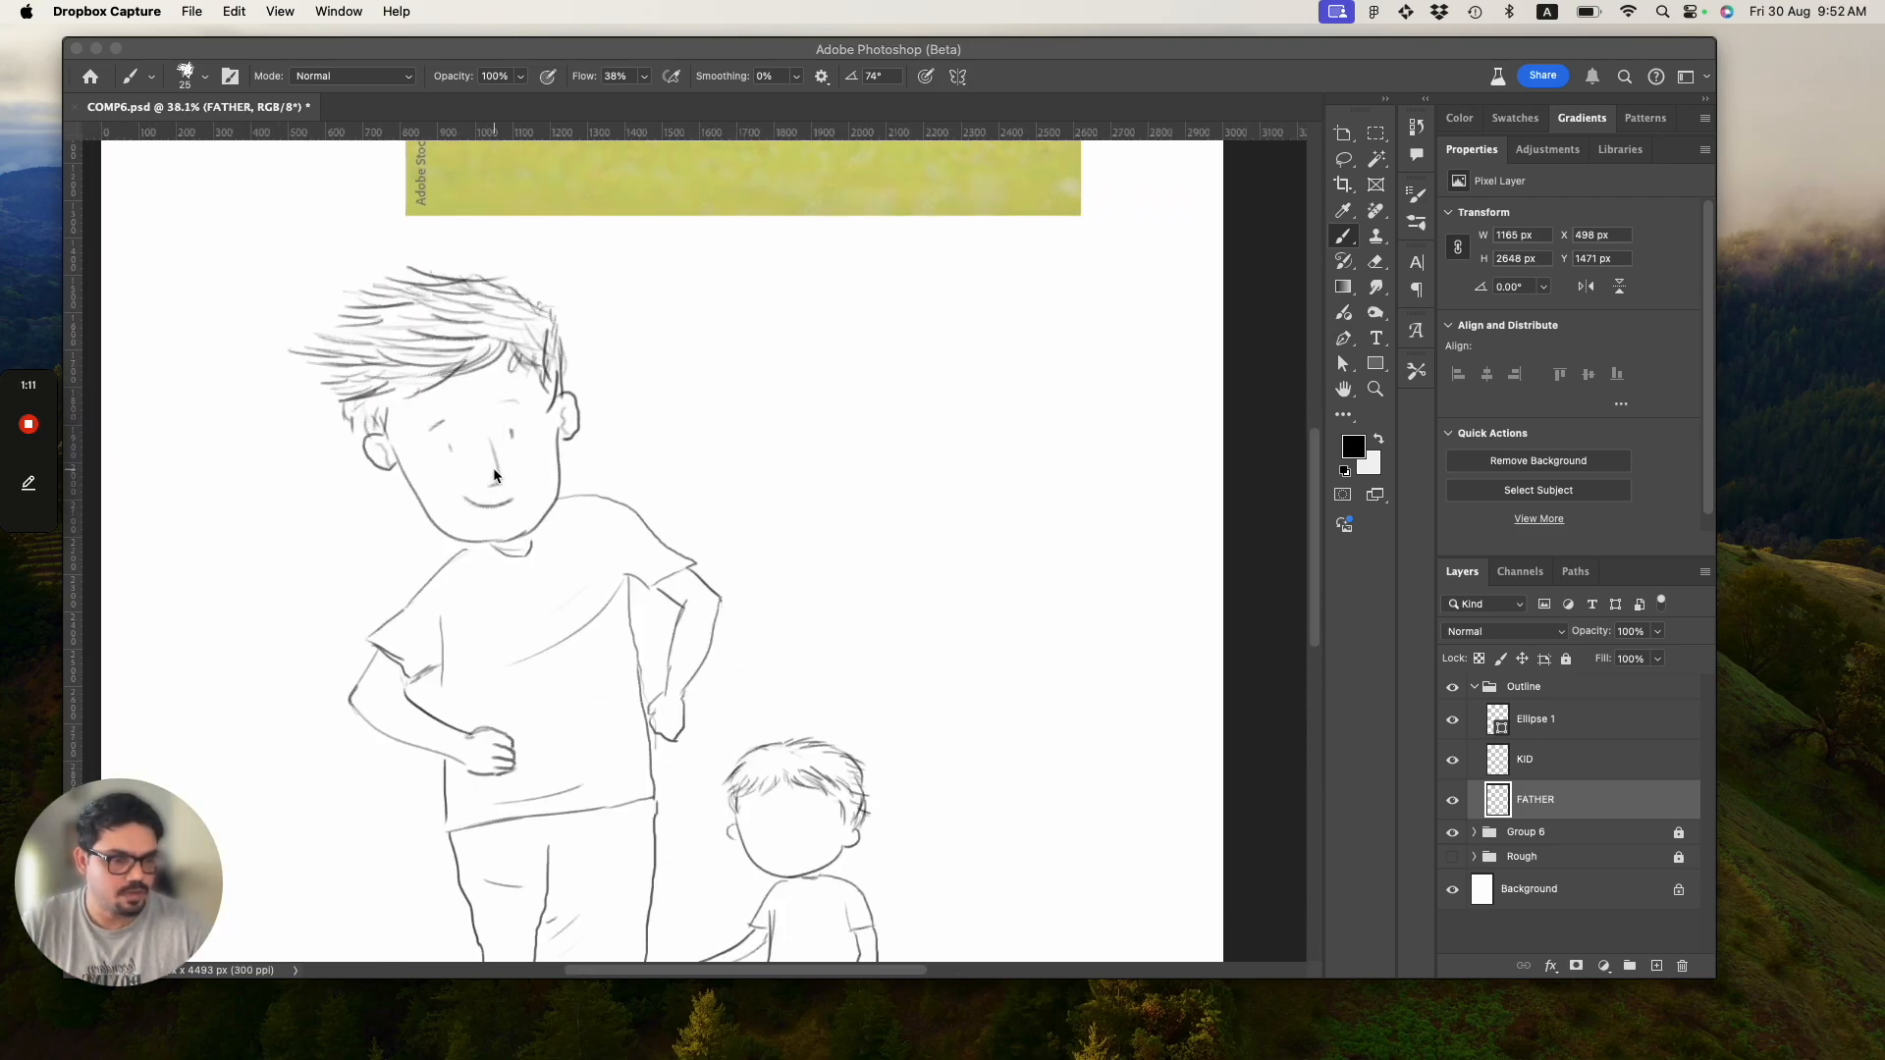
{"action": "scroll", "coordinate": [493, 467], "scroll_direction": "up", "scroll_amount": 4}
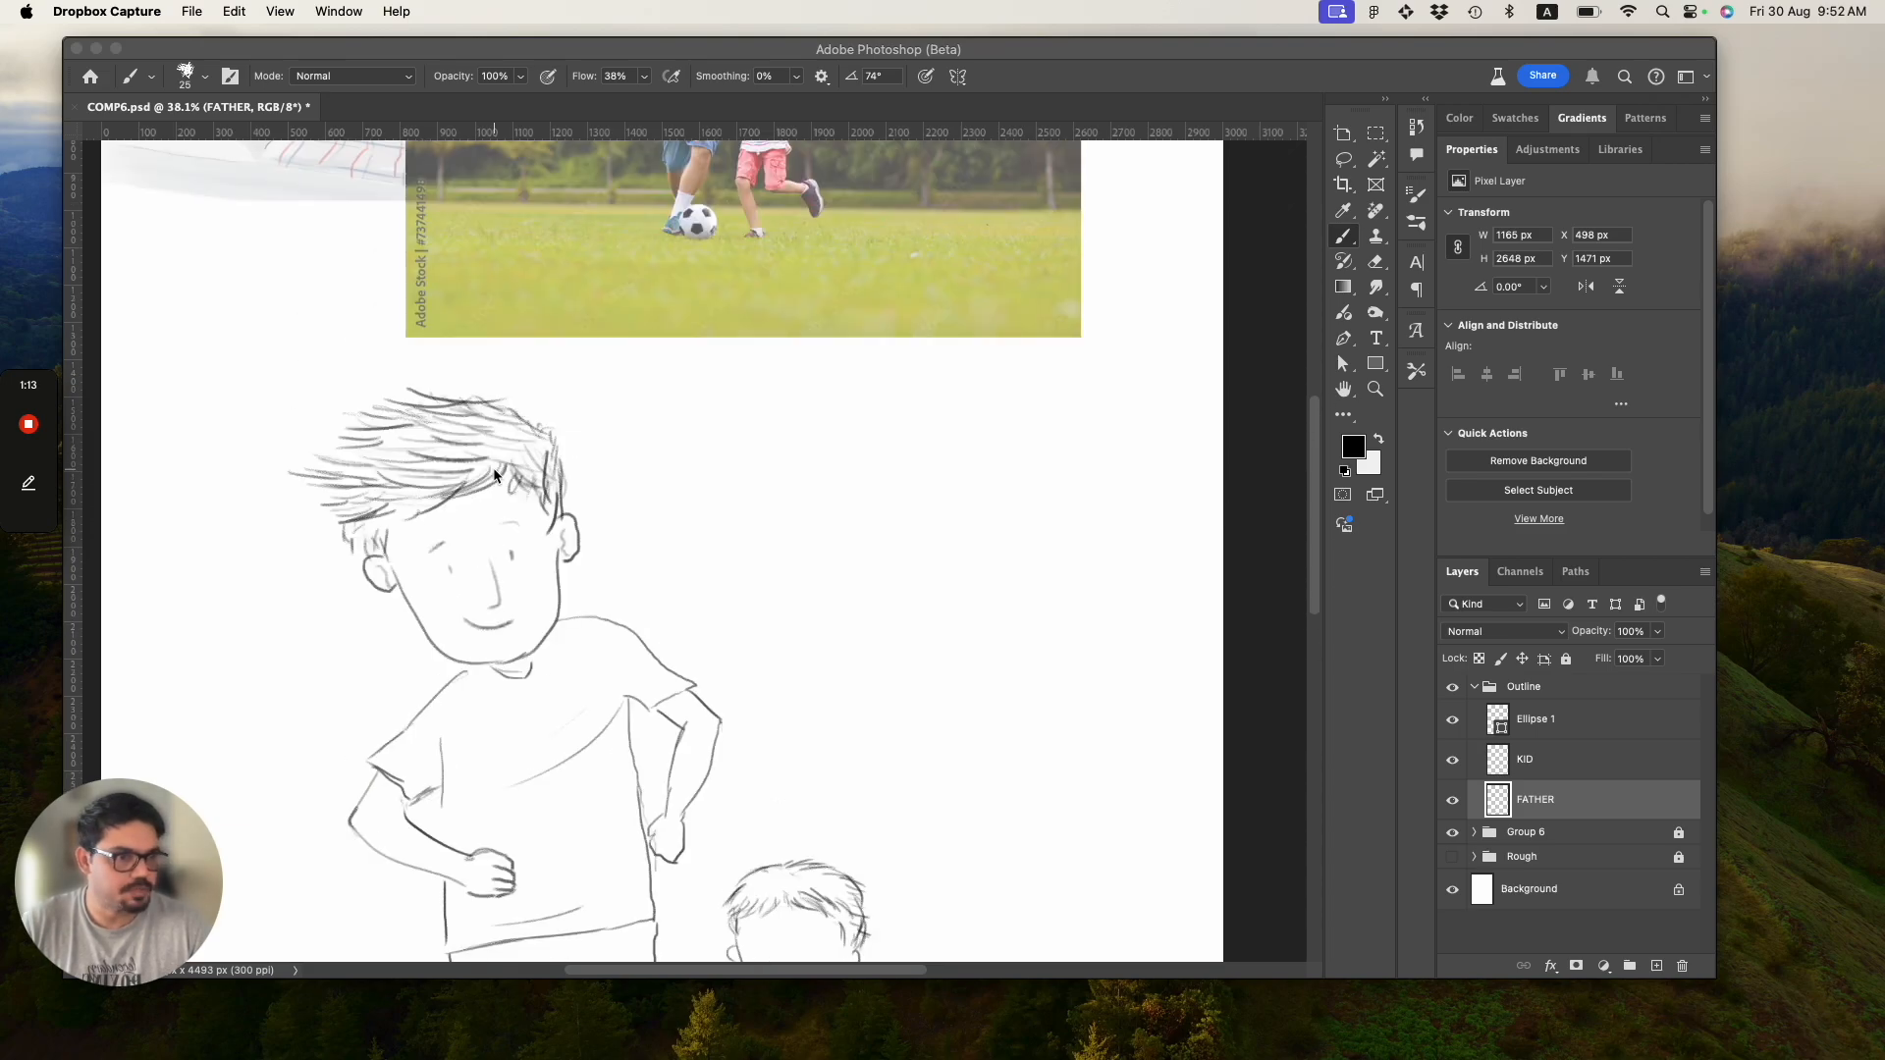
{"action": "scroll", "coordinate": [493, 467], "scroll_direction": "down", "scroll_amount": 1}
{"action": "scroll", "coordinate": [593, 471], "scroll_direction": "up", "scroll_amount": 1}
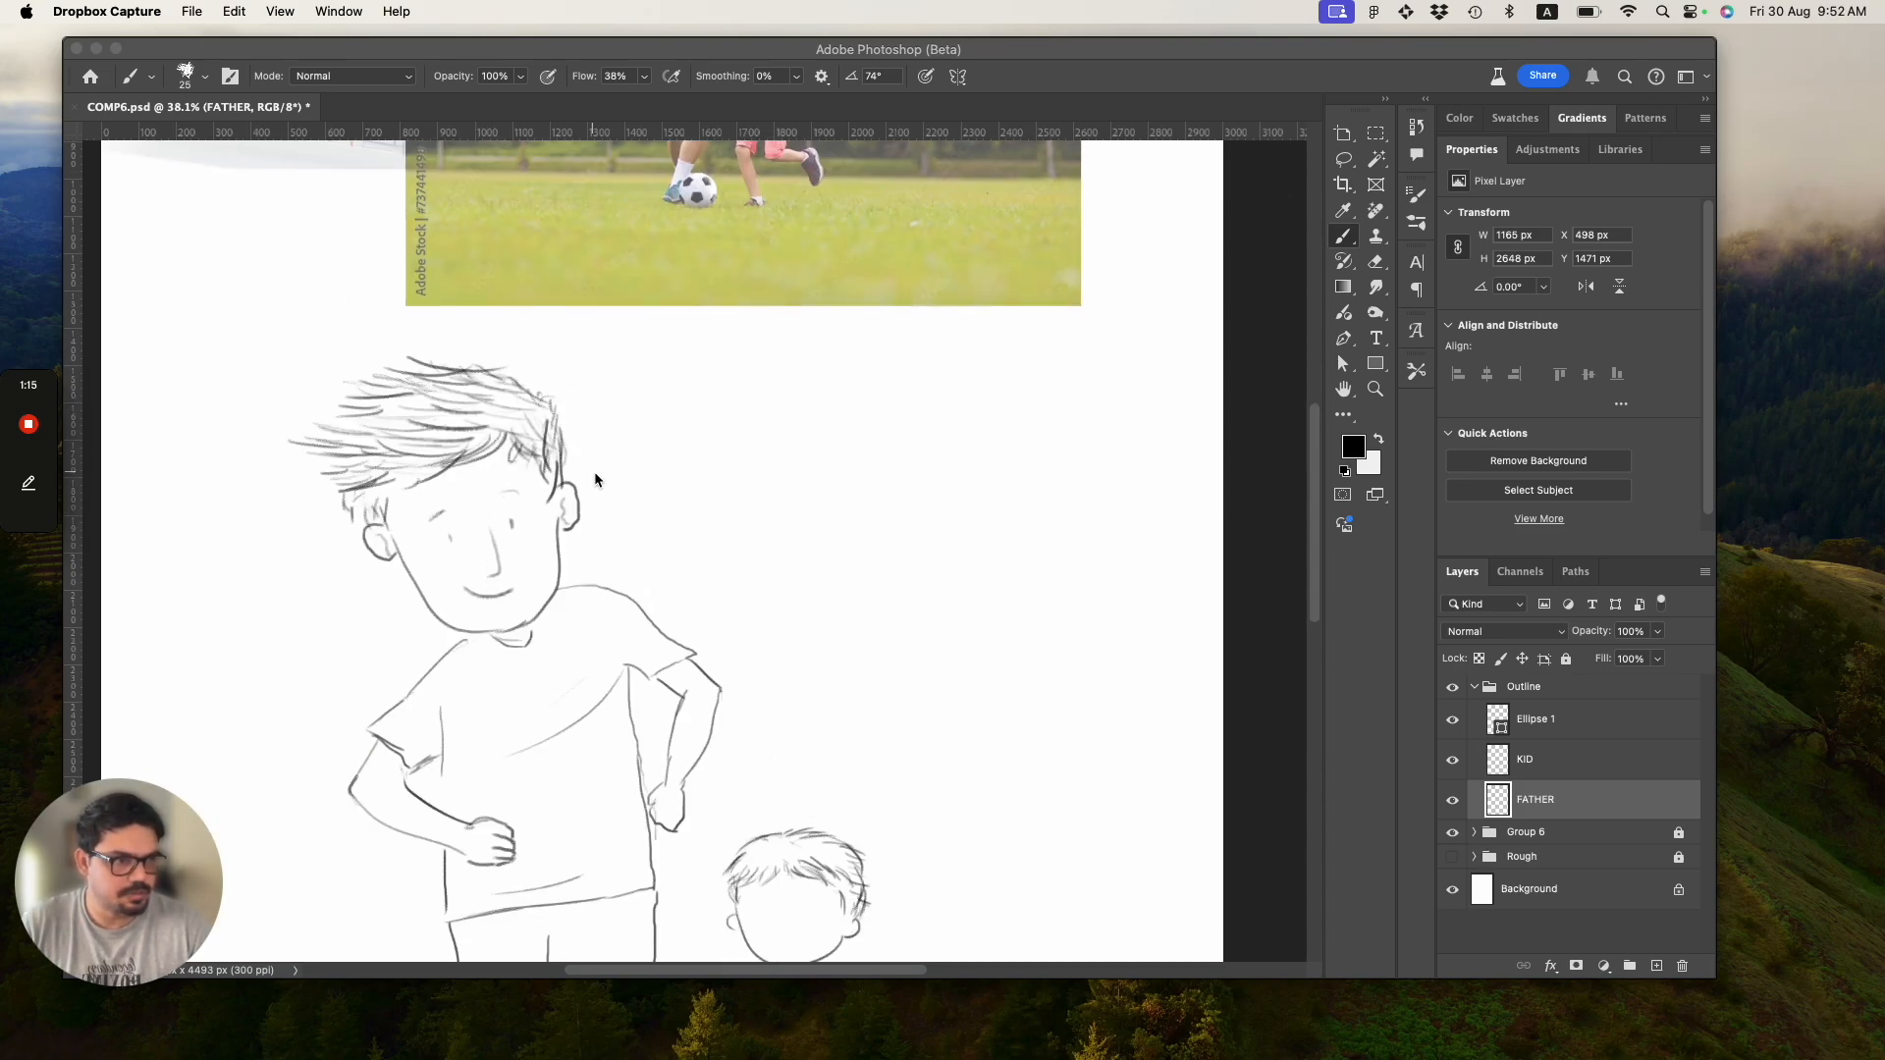
{"action": "scroll", "coordinate": [495, 515], "scroll_direction": "up", "scroll_amount": 4, "text": "alt"}
{"action": "scroll", "coordinate": [496, 522], "scroll_direction": "down", "scroll_amount": 2, "text": "alt"}
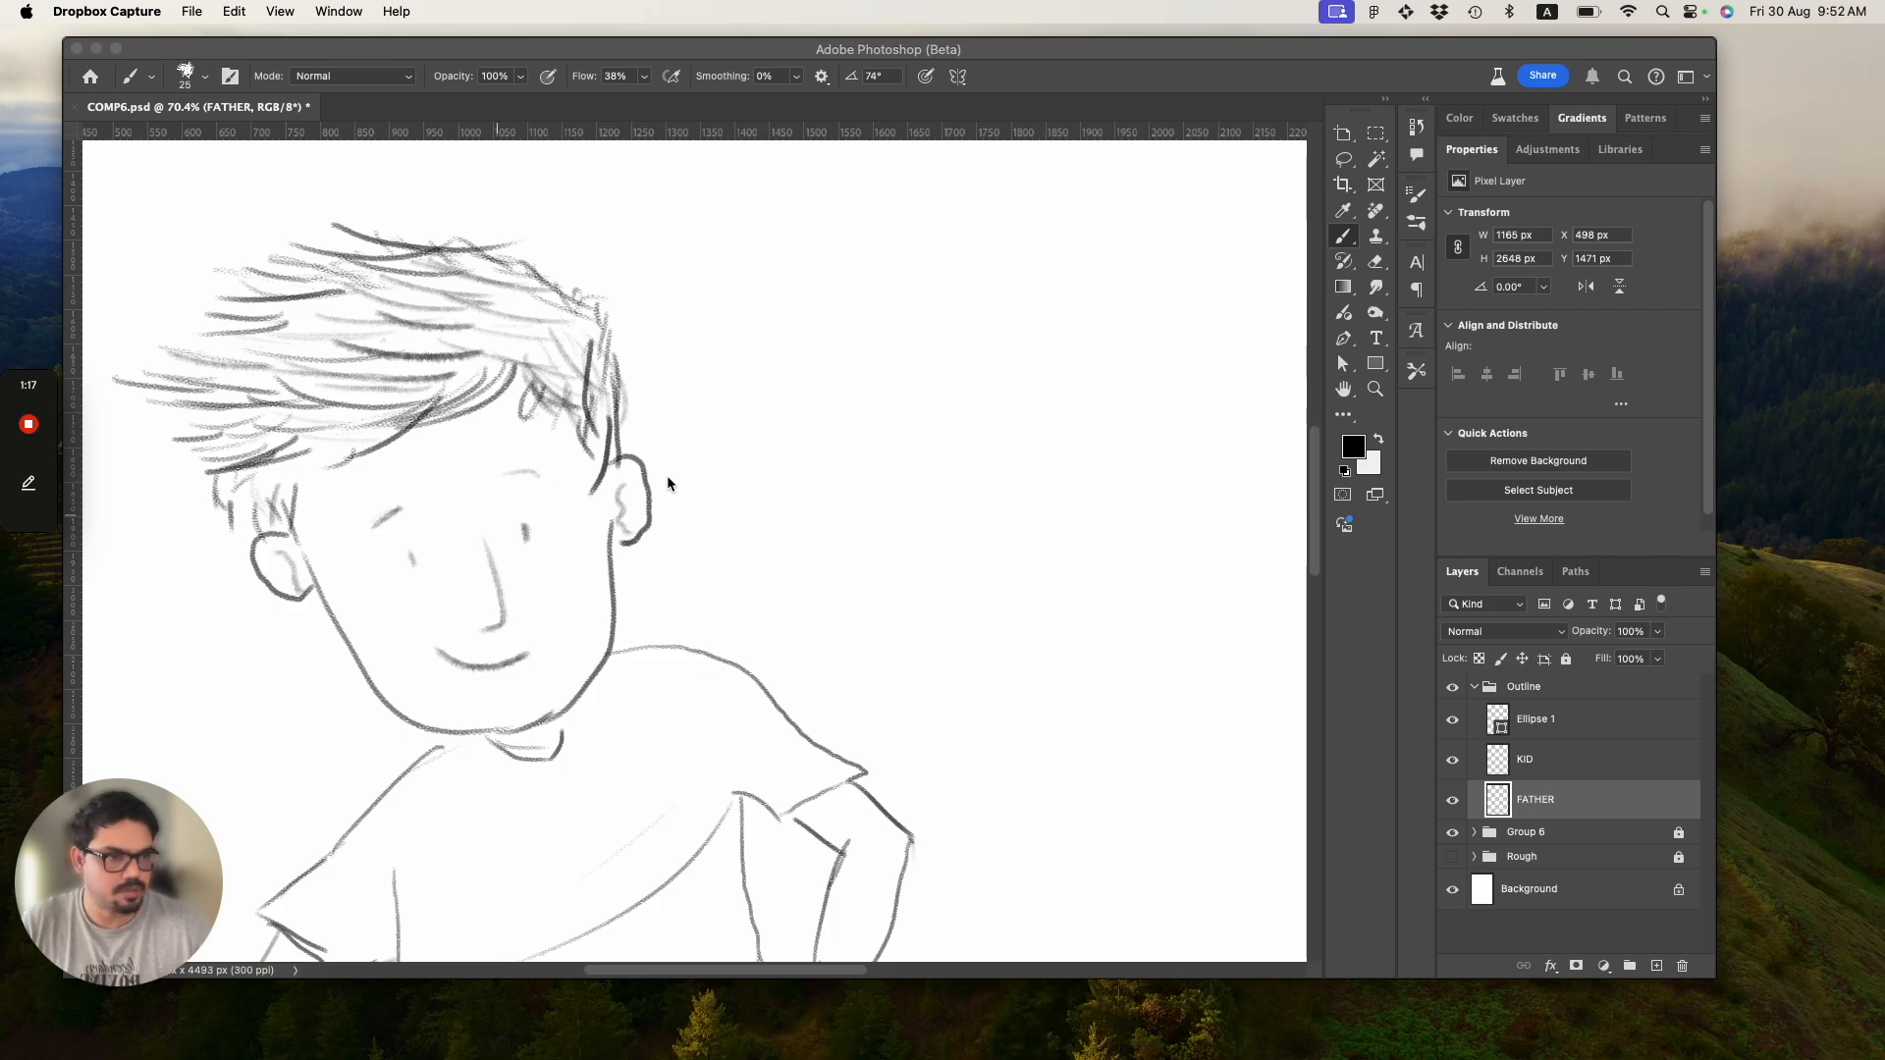
{"action": "left_click", "coordinate": [933, 314]}
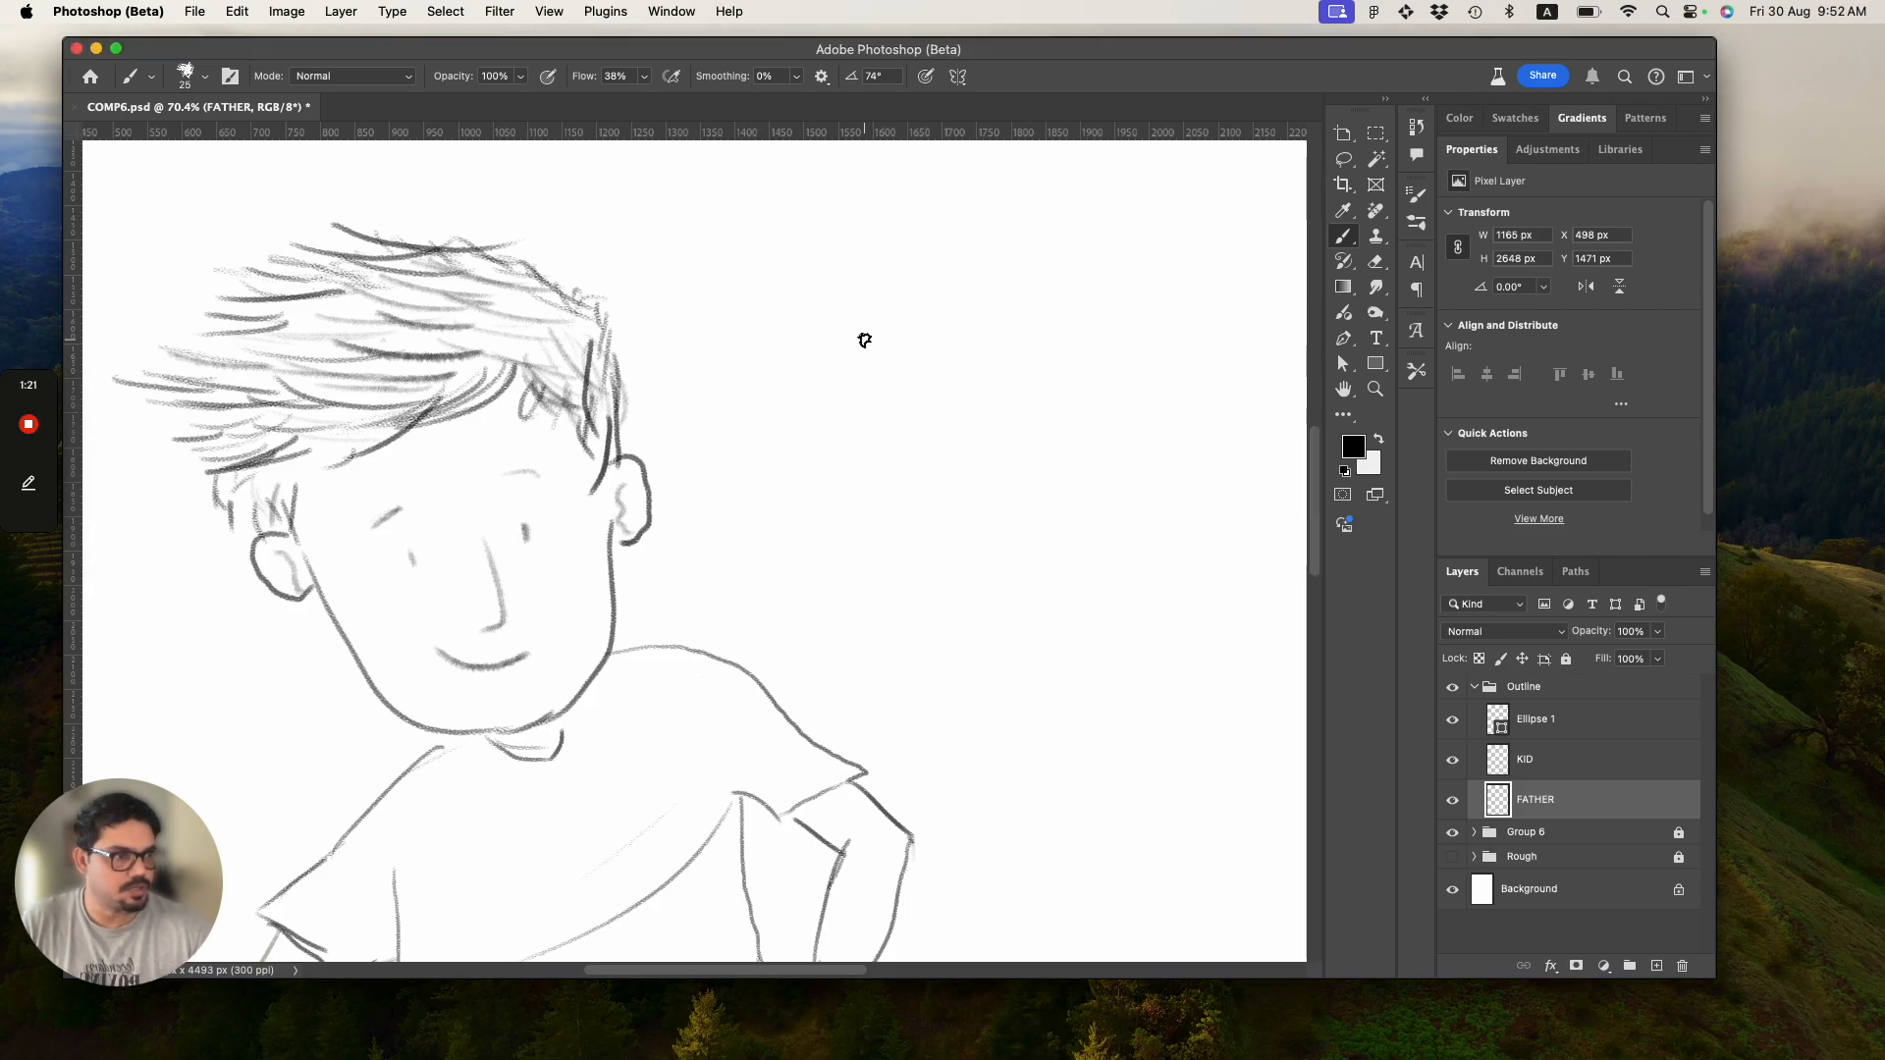
{"action": "left_click_drag", "start_coordinate": [865, 341], "coordinate": [909, 365]}
{"action": "key", "text": "super+z"}
{"action": "key", "text": "super+z"}
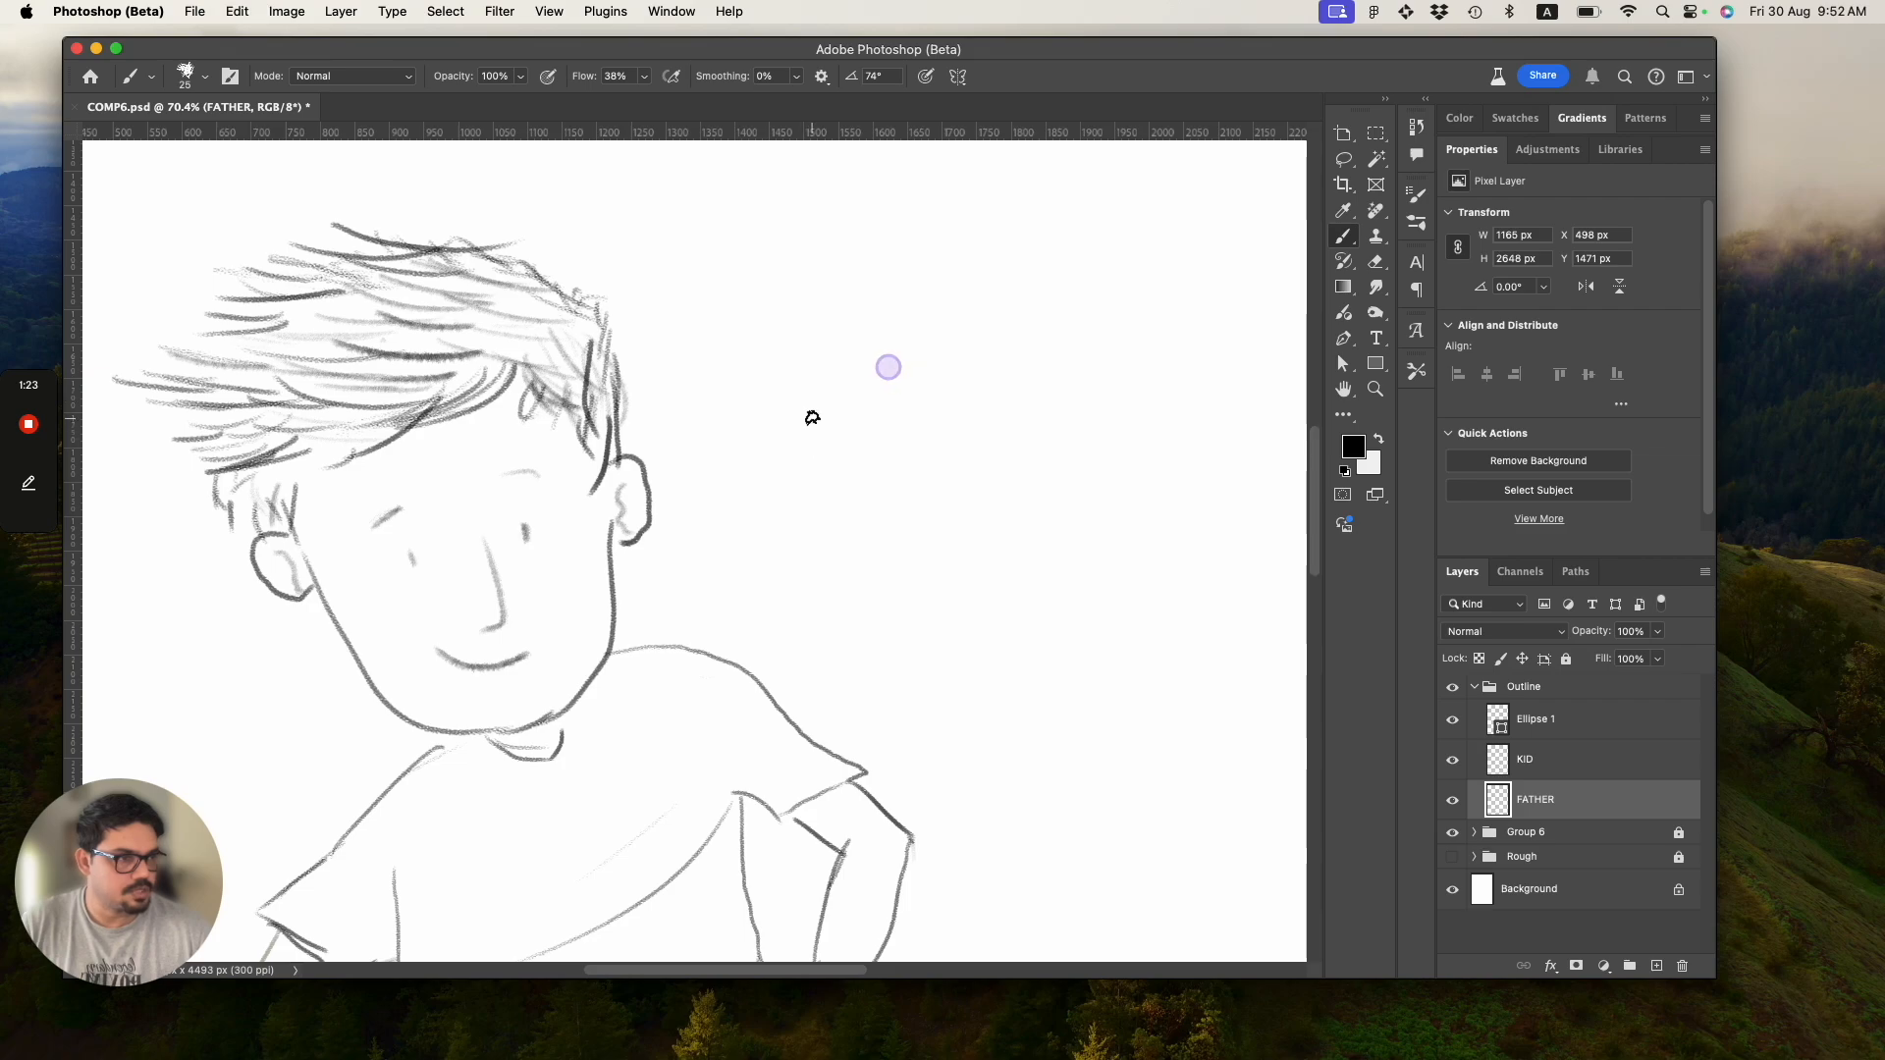
Review the brush tip settings and the Dry Media Brushes presets around KYLE Ultimate Pencil Hard.
{"action": "left_click", "coordinate": [1417, 197]}
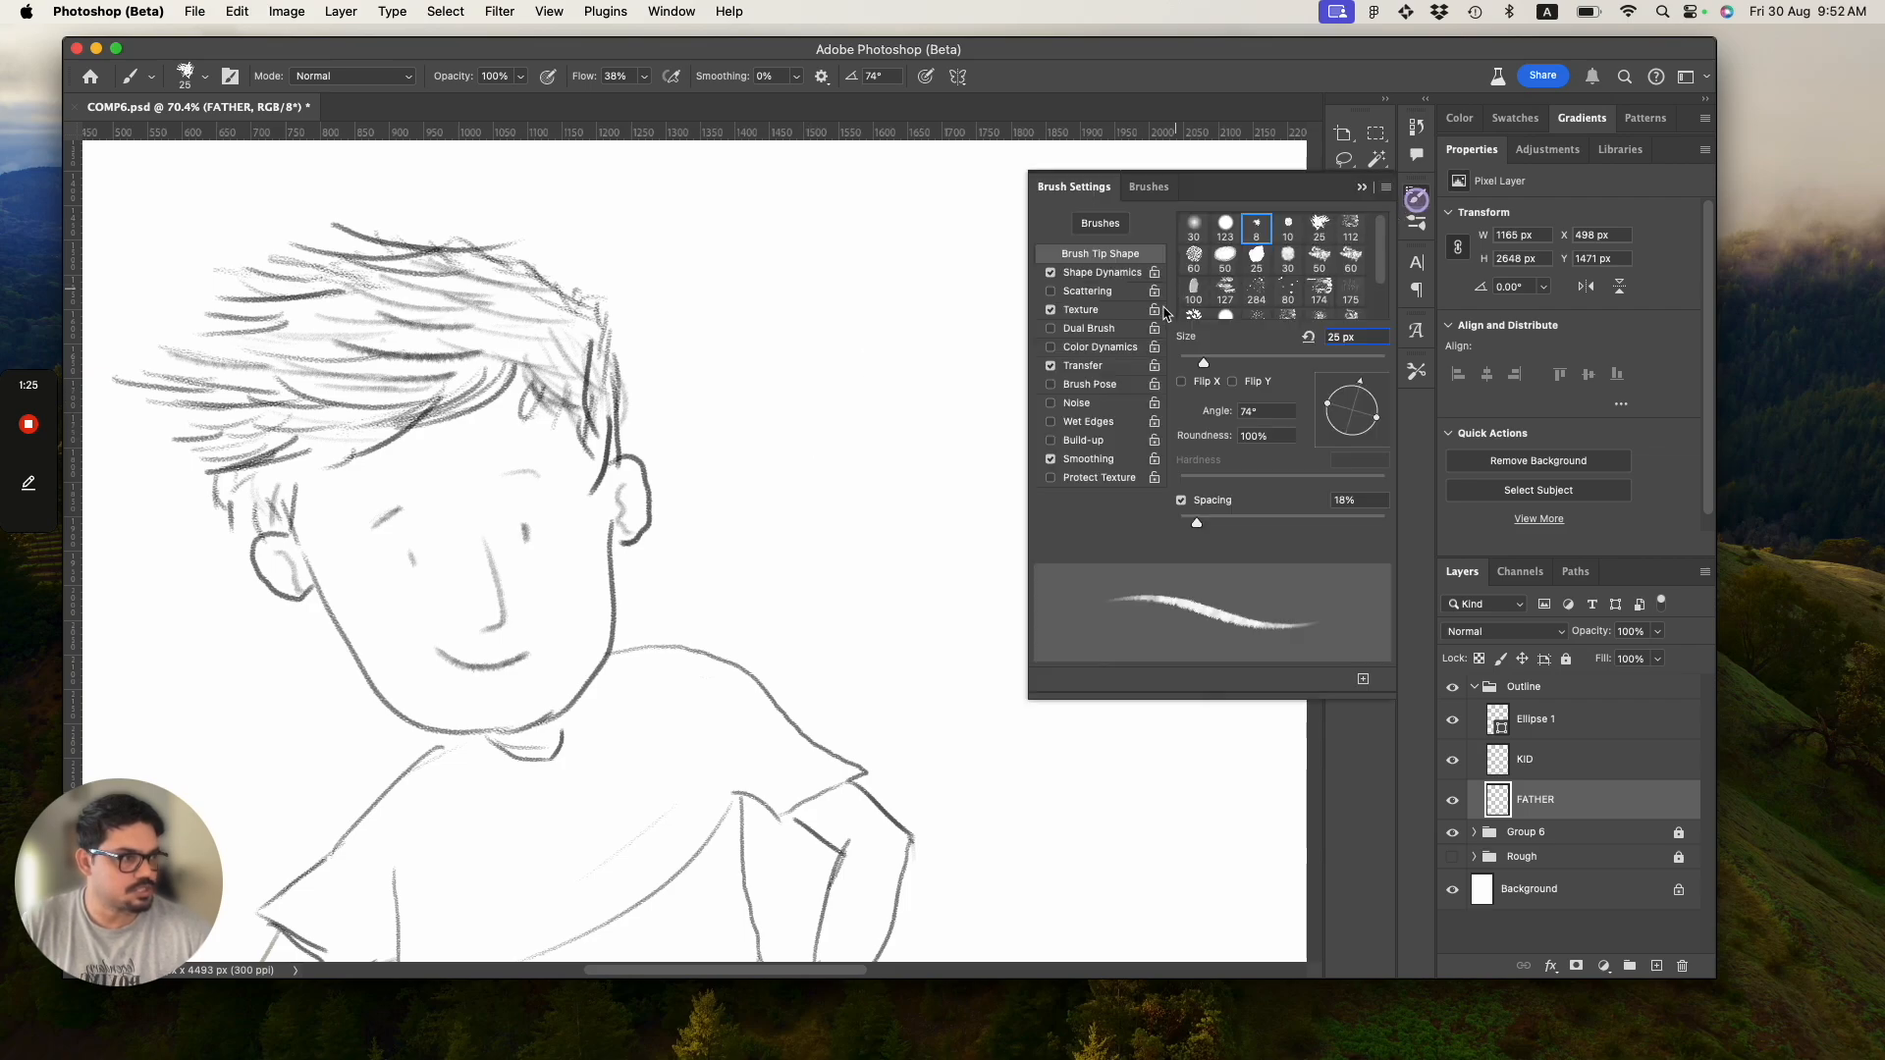
{"action": "left_click", "coordinate": [1417, 221]}
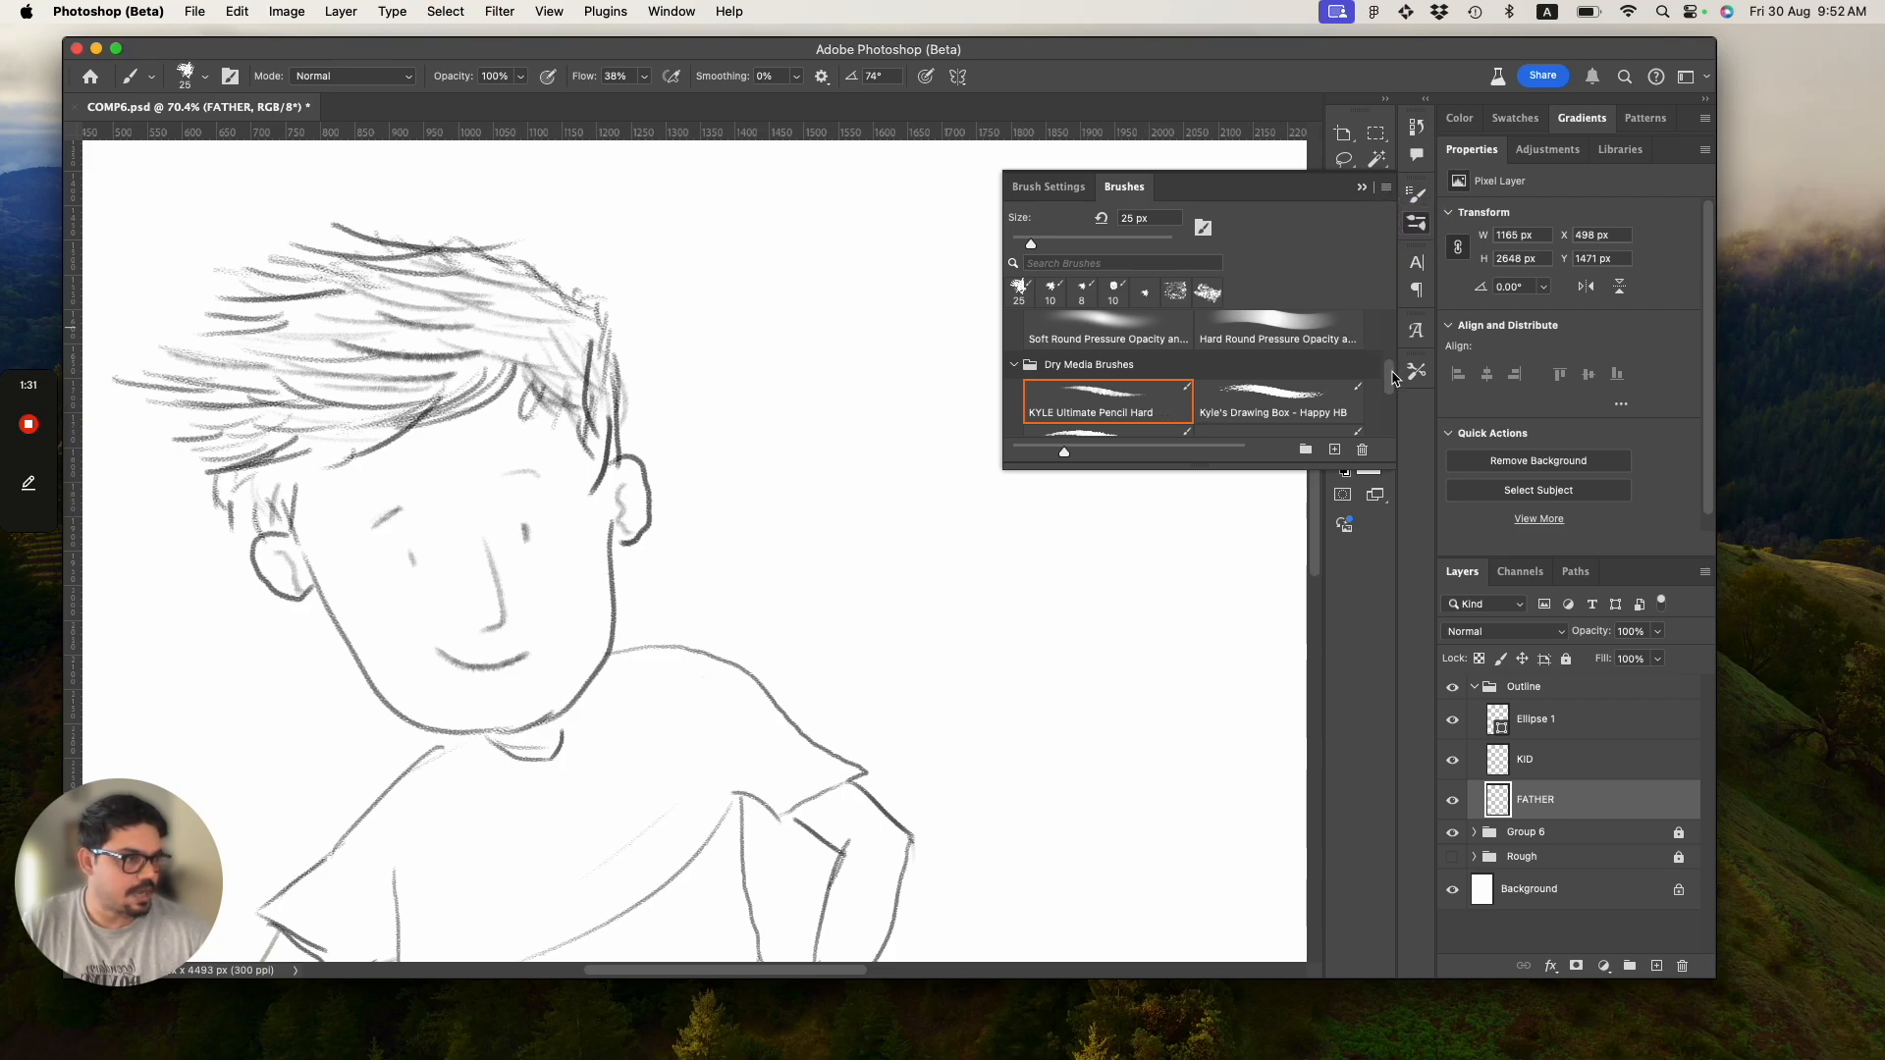
{"action": "mouse_move", "coordinate": [1392, 377]}
{"action": "left_mouse_down"}
{"action": "mouse_move", "coordinate": [1401, 413]}
{"action": "mouse_move", "coordinate": [1414, 390]}
{"action": "left_mouse_up"}
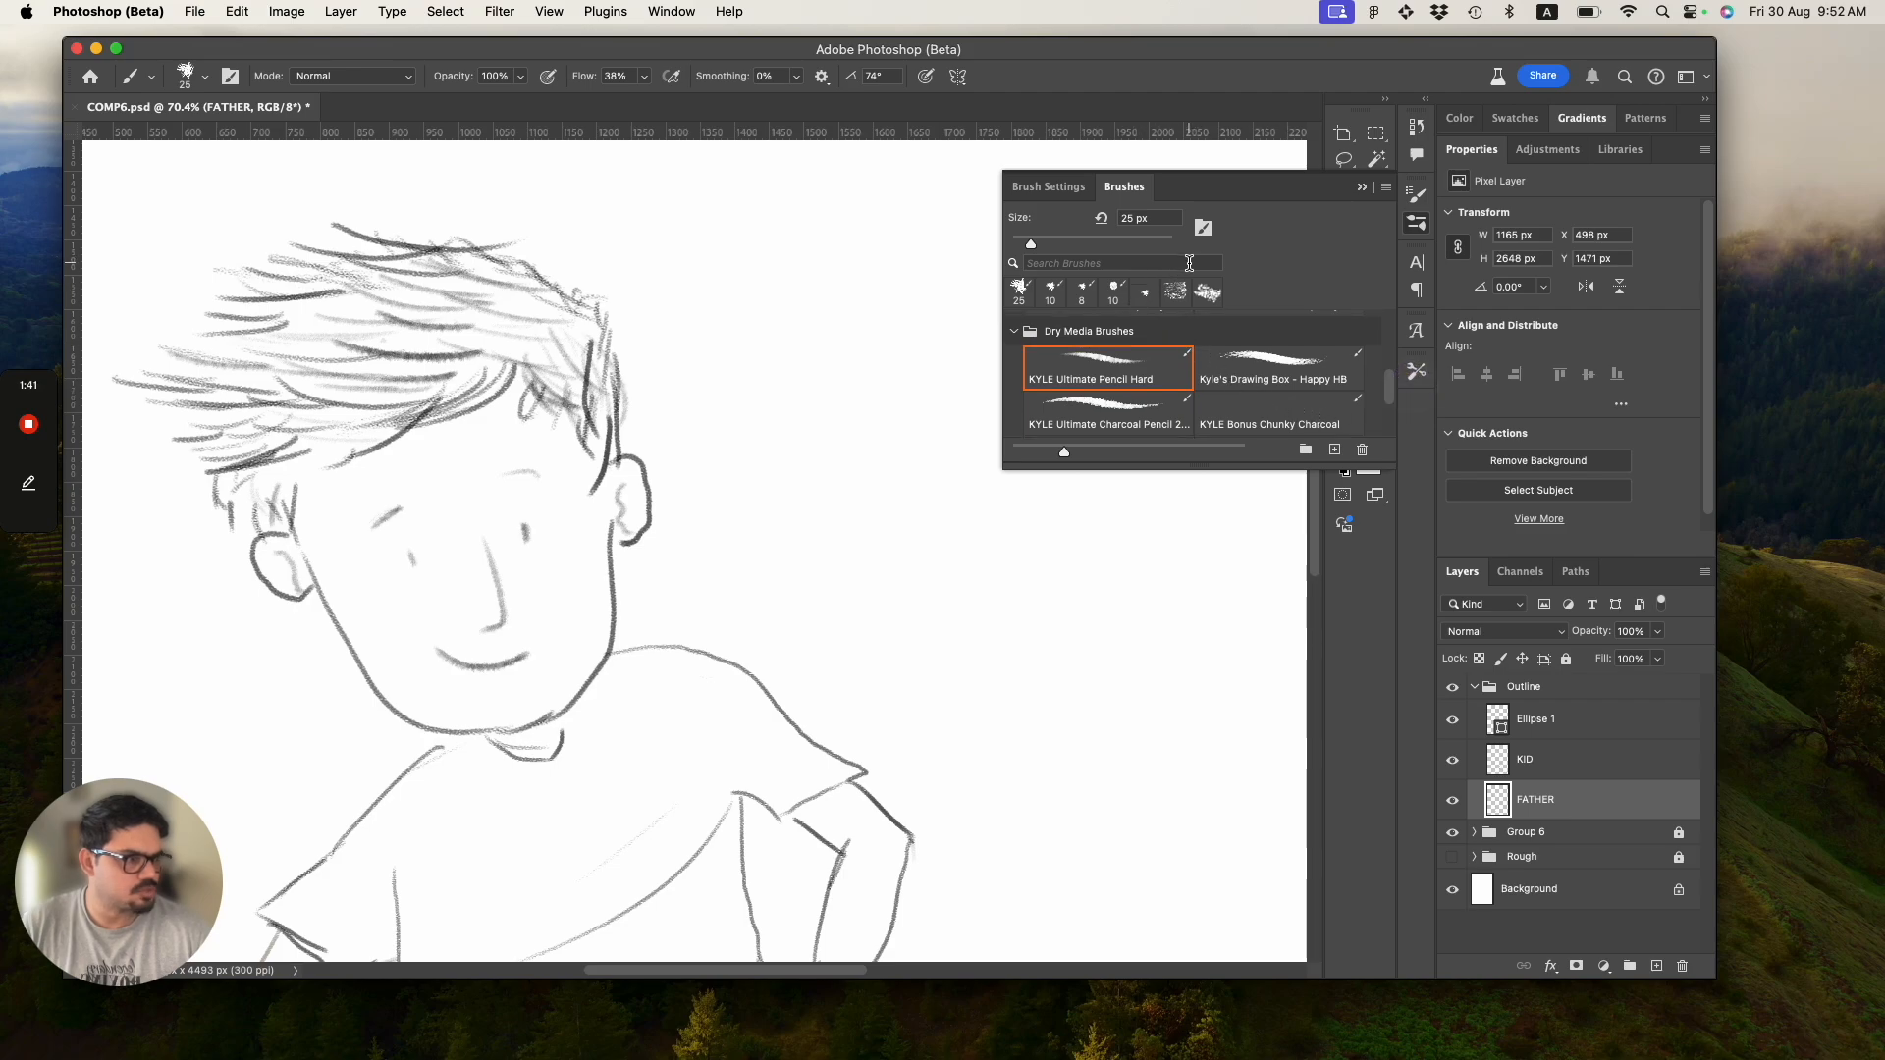
{"action": "left_click", "coordinate": [1361, 191]}
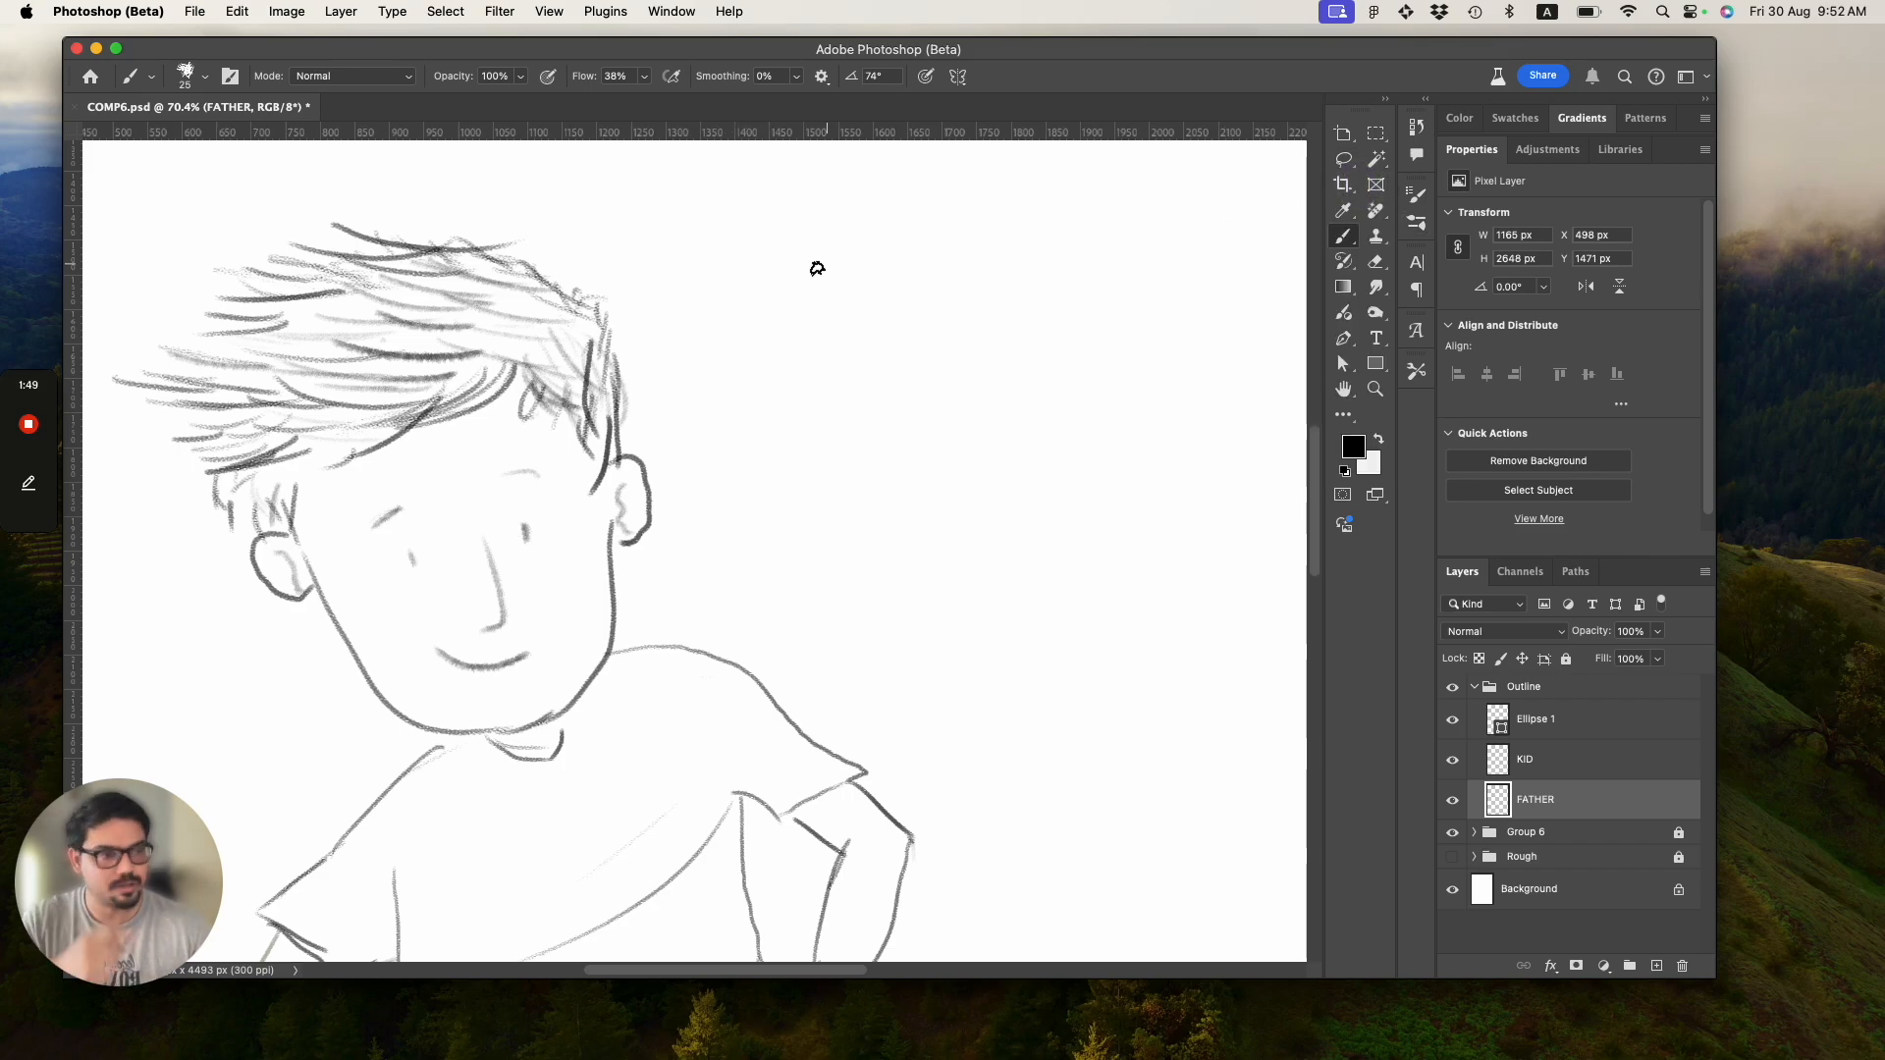
{"action": "mouse_move", "coordinate": [850, 313]}
{"action": "left_mouse_down"}
{"action": "mouse_move", "coordinate": [882, 336]}
{"action": "mouse_move", "coordinate": [865, 378]}
{"action": "left_mouse_up"}
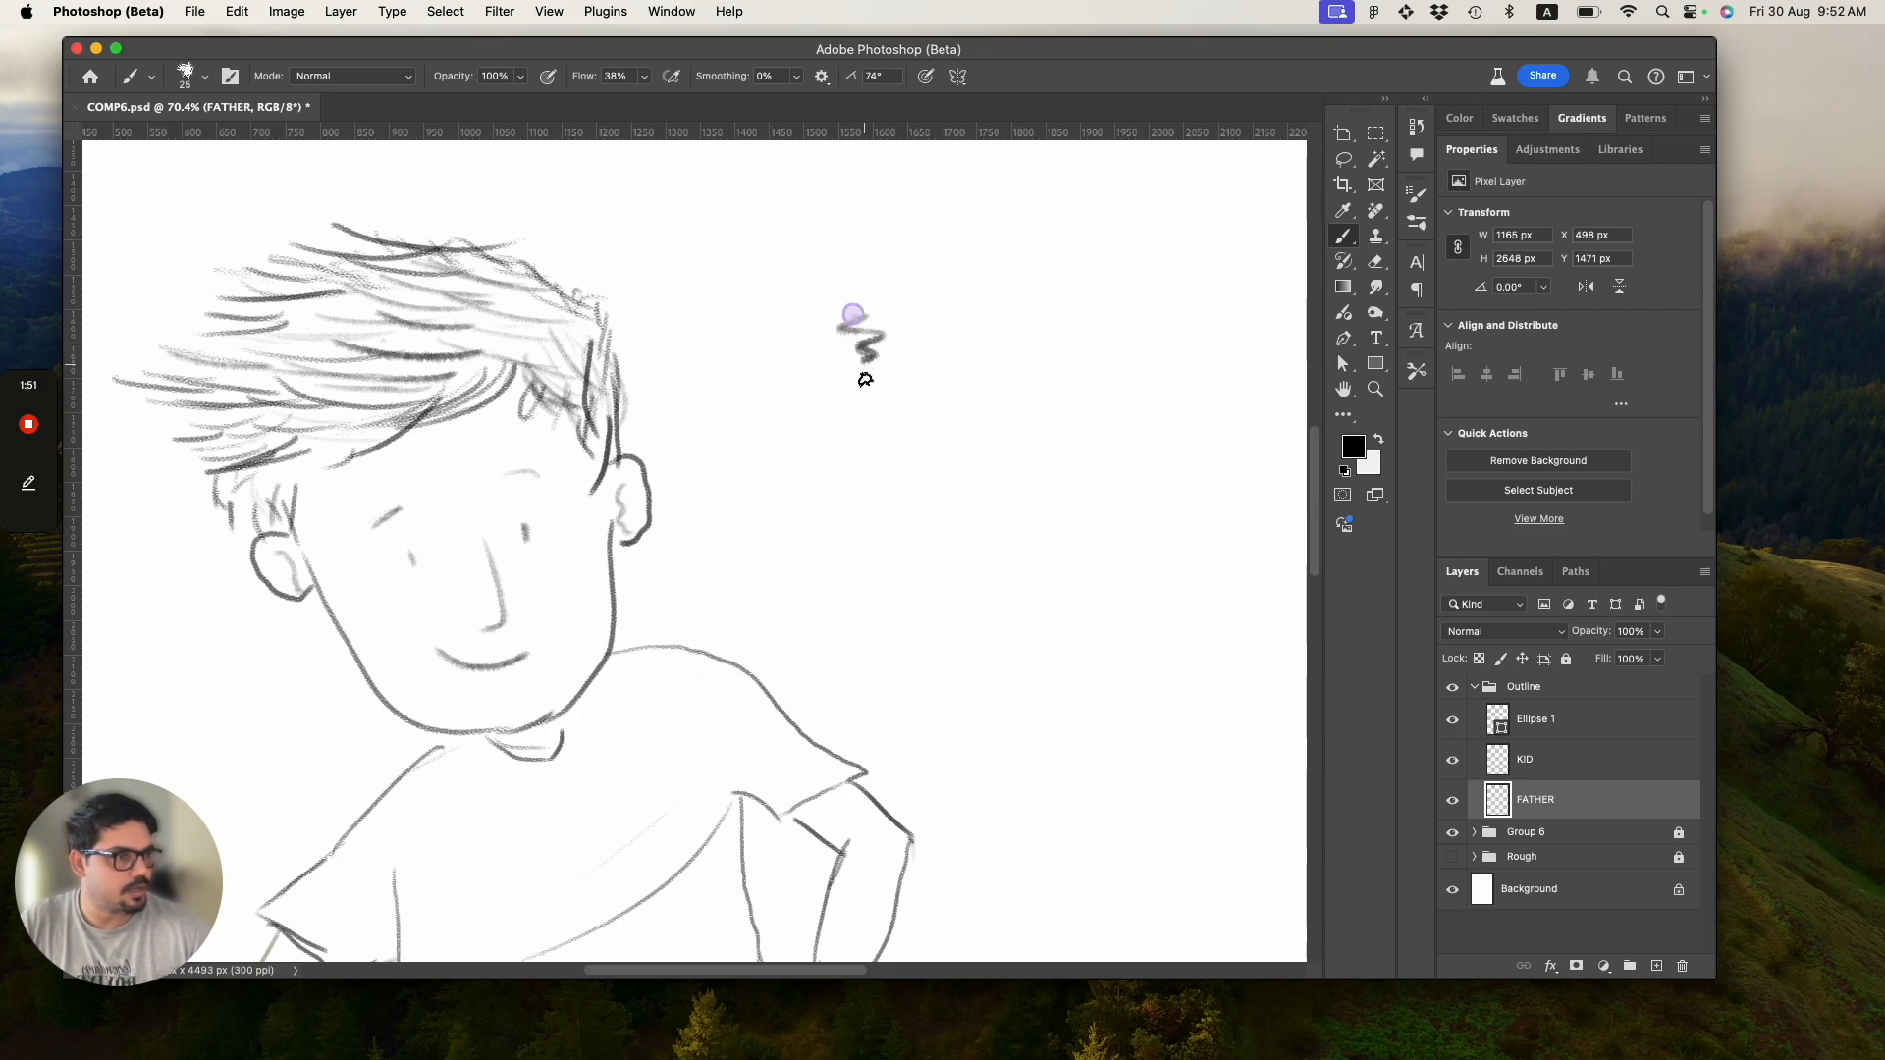
{"action": "key", "text": "super+z"}
{"action": "left_click", "coordinate": [732, 357], "text": "alt"}
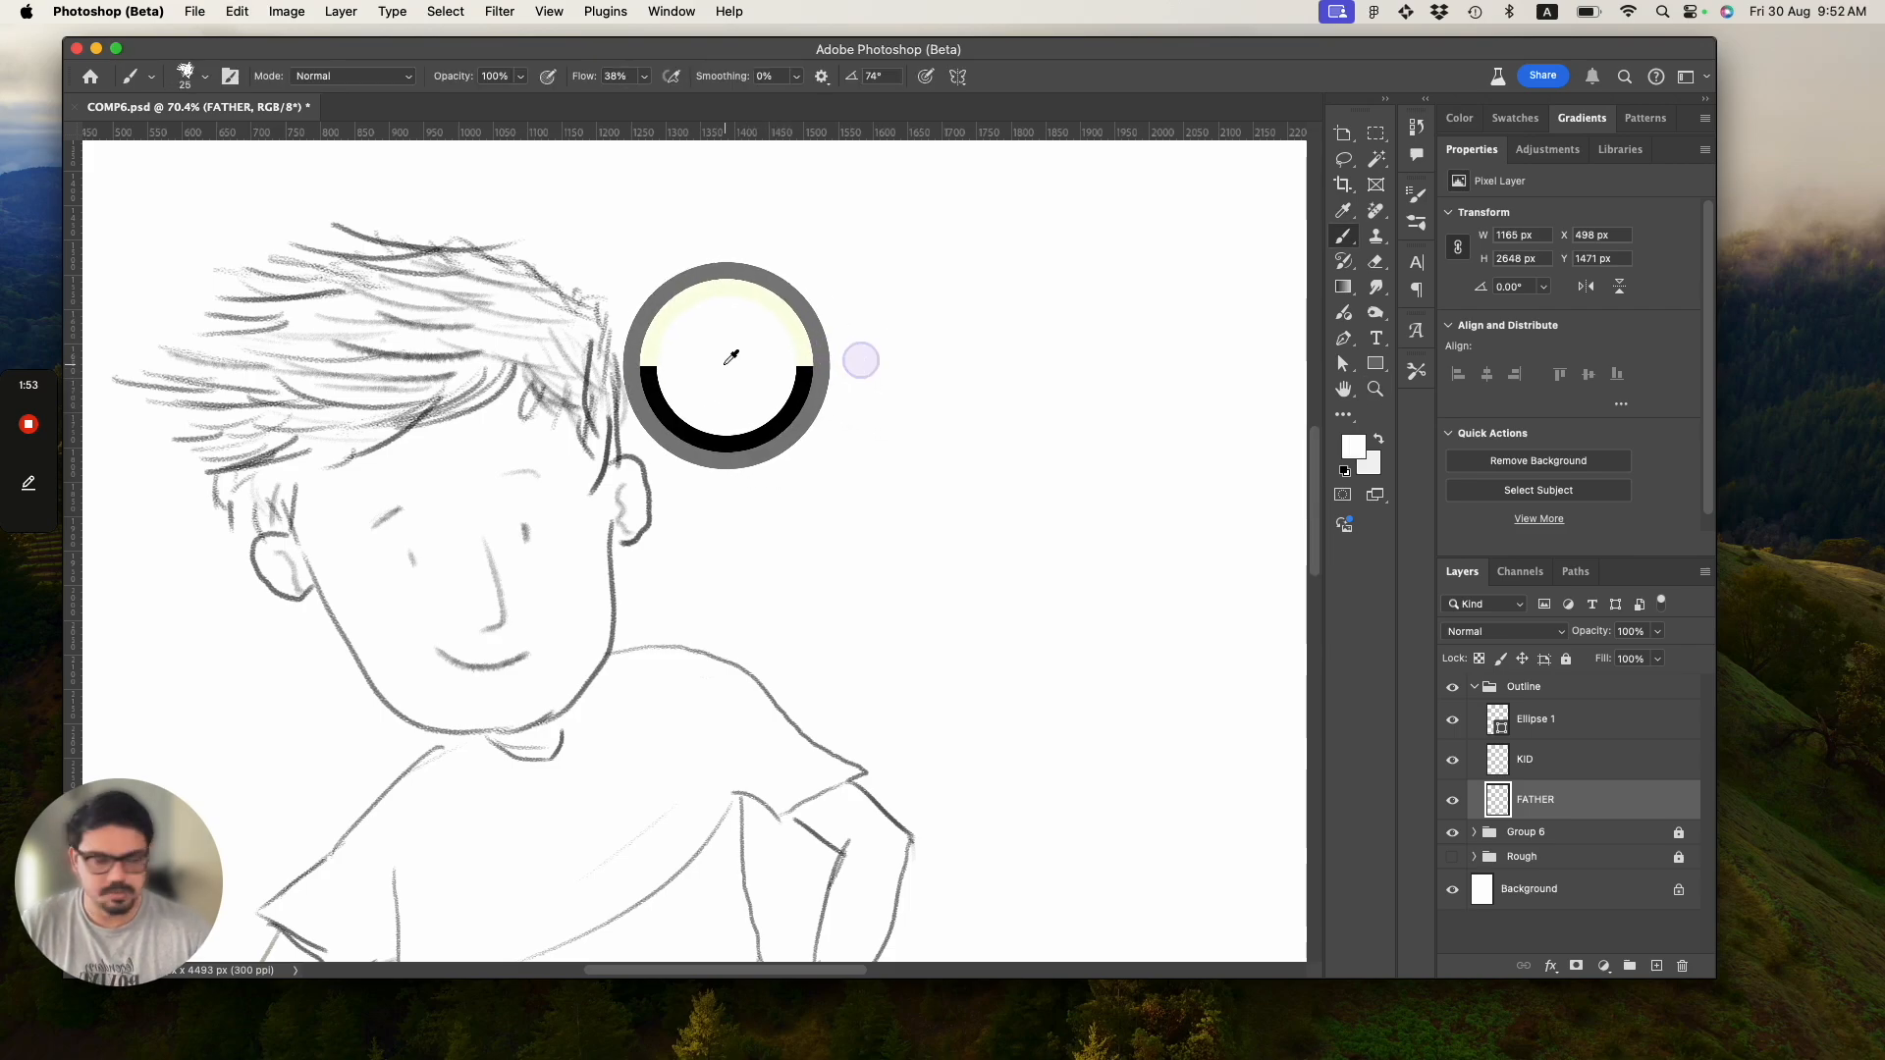
{"action": "key", "text": "z"}
{"action": "left_click", "coordinate": [708, 348], "text": "alt"}
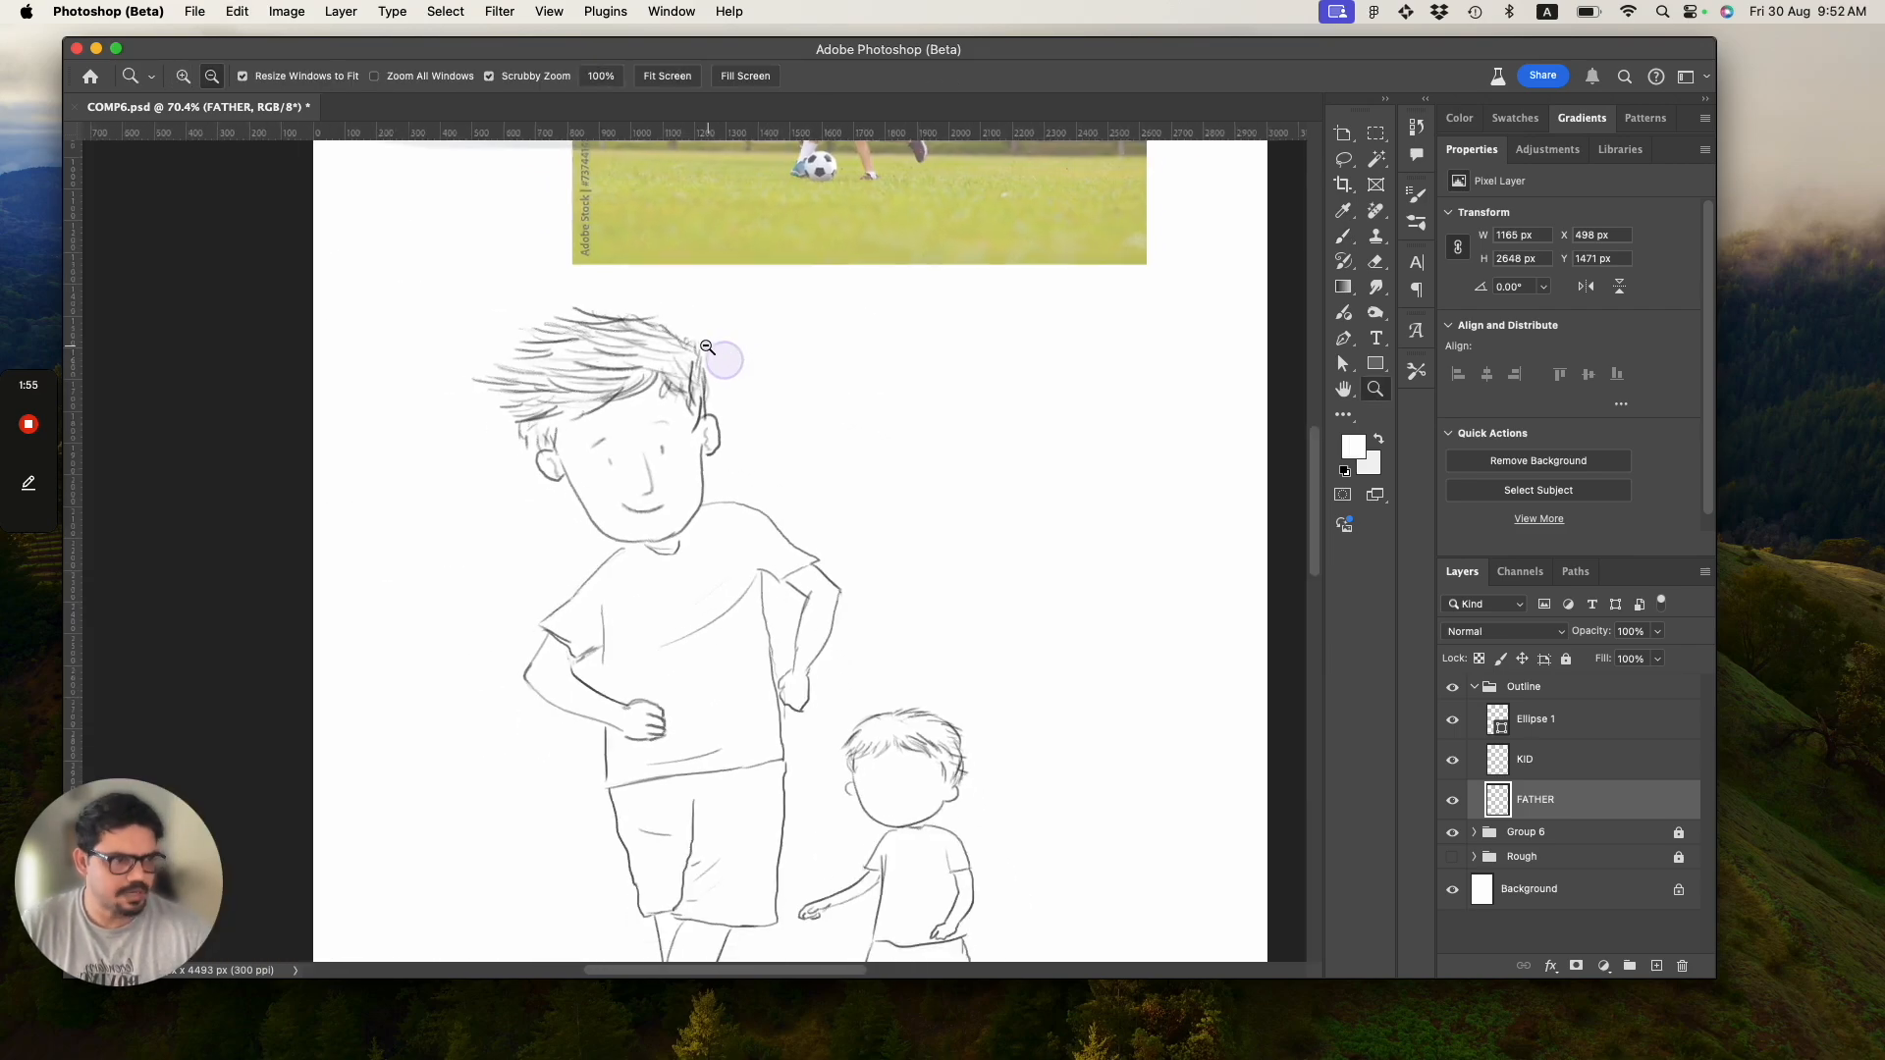
{"action": "left_click", "coordinate": [746, 363]}
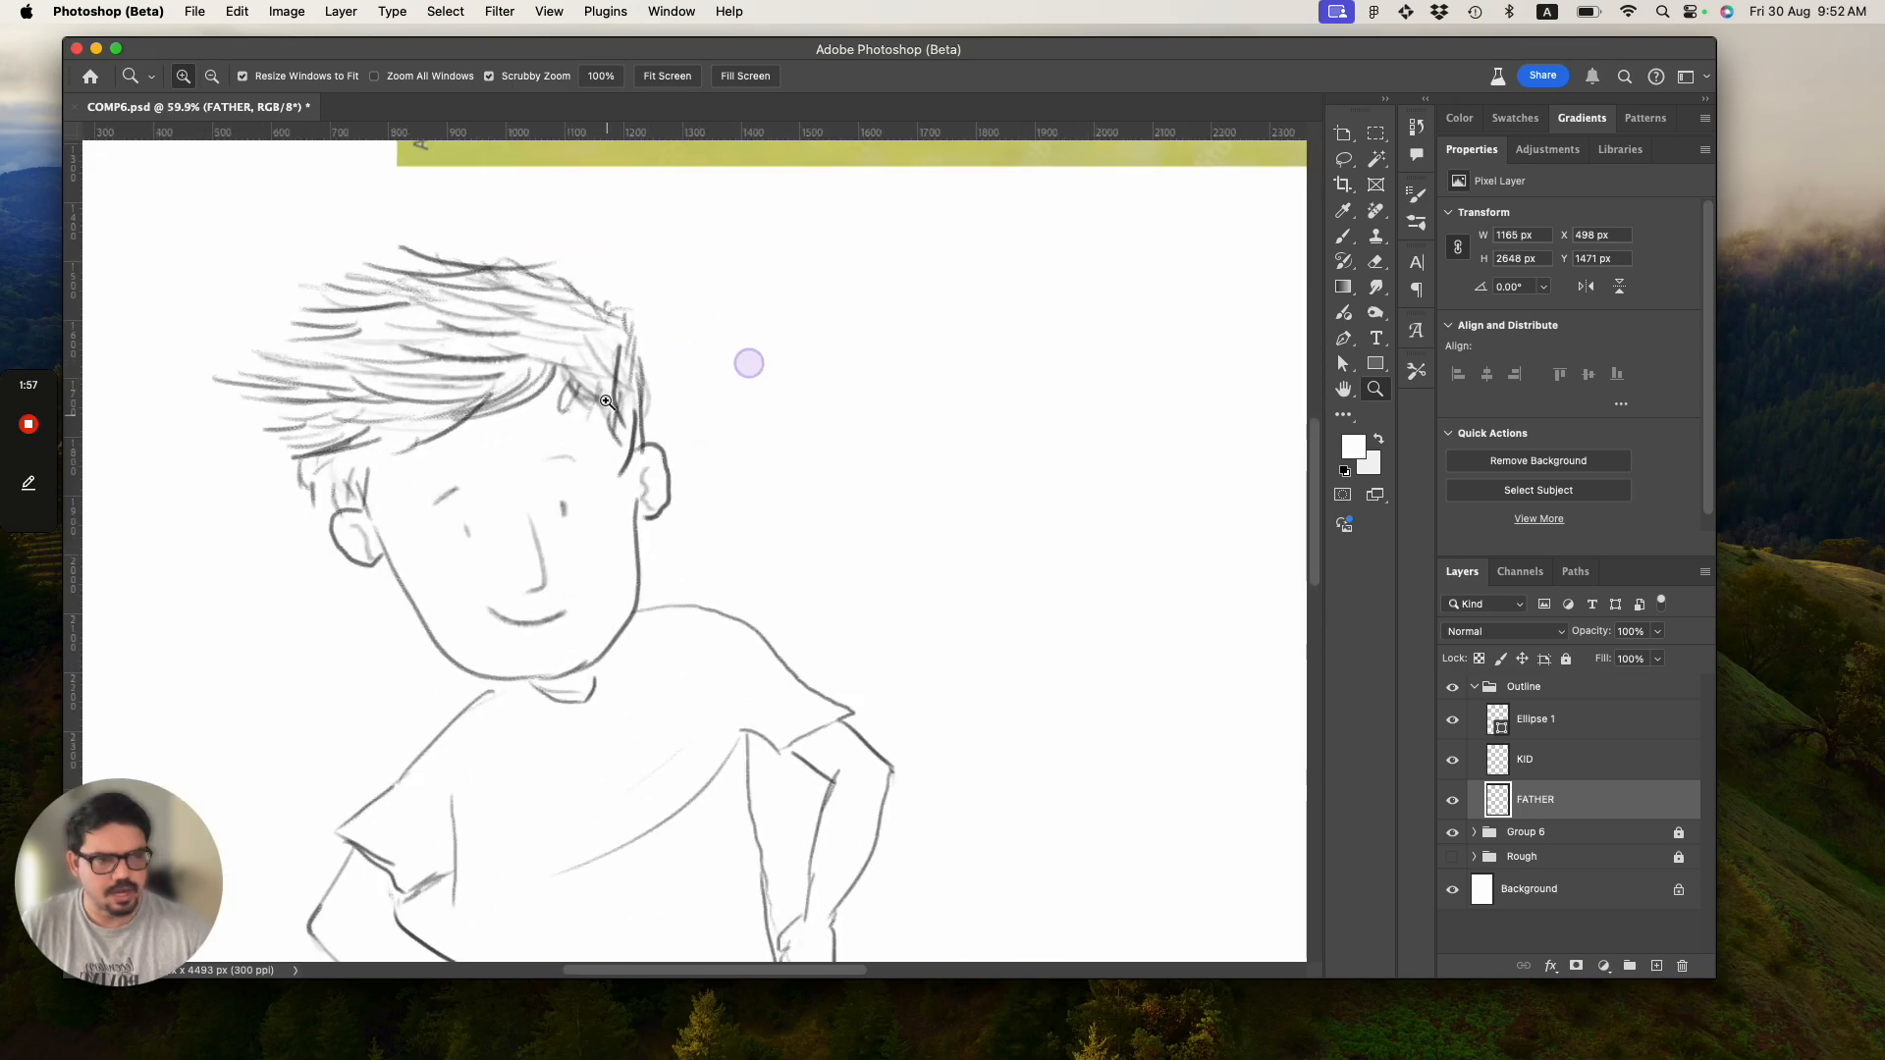
{"action": "key", "text": "b"}
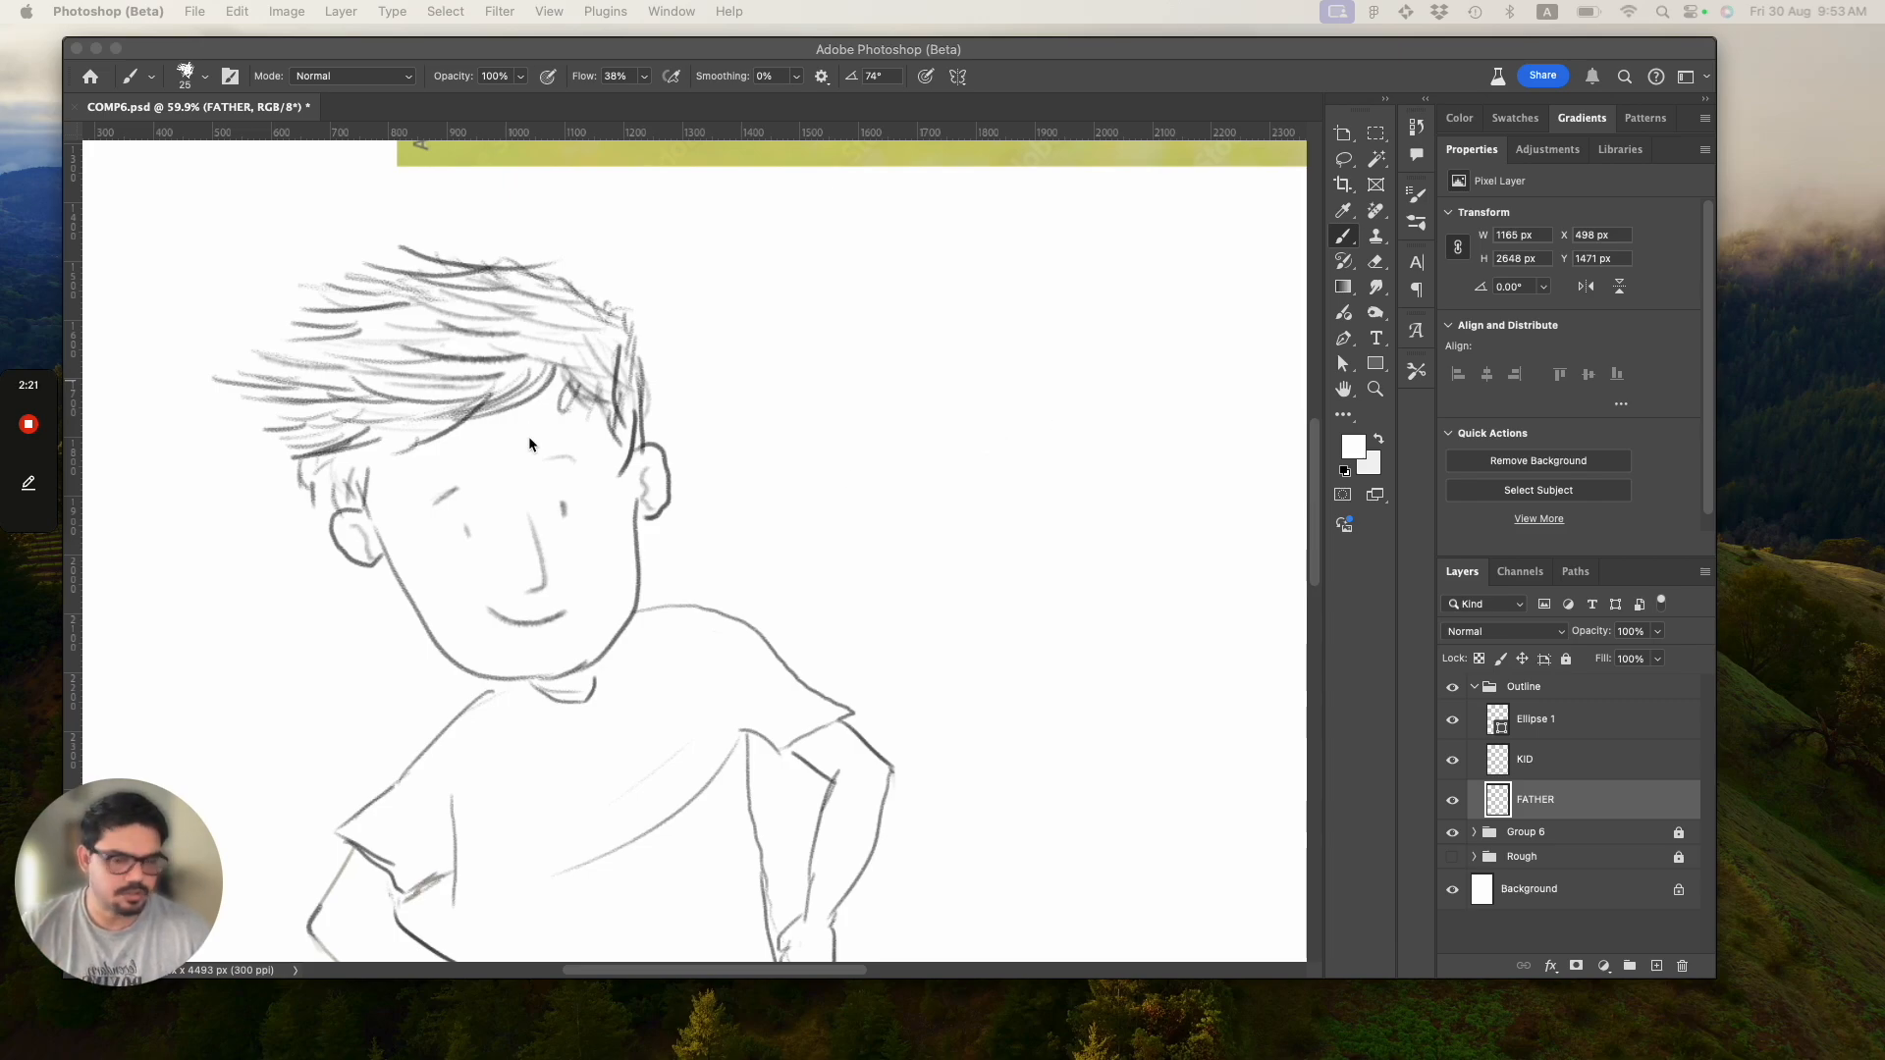
{"action": "left_click_drag", "start_coordinate": [544, 460], "coordinate": [574, 460]}
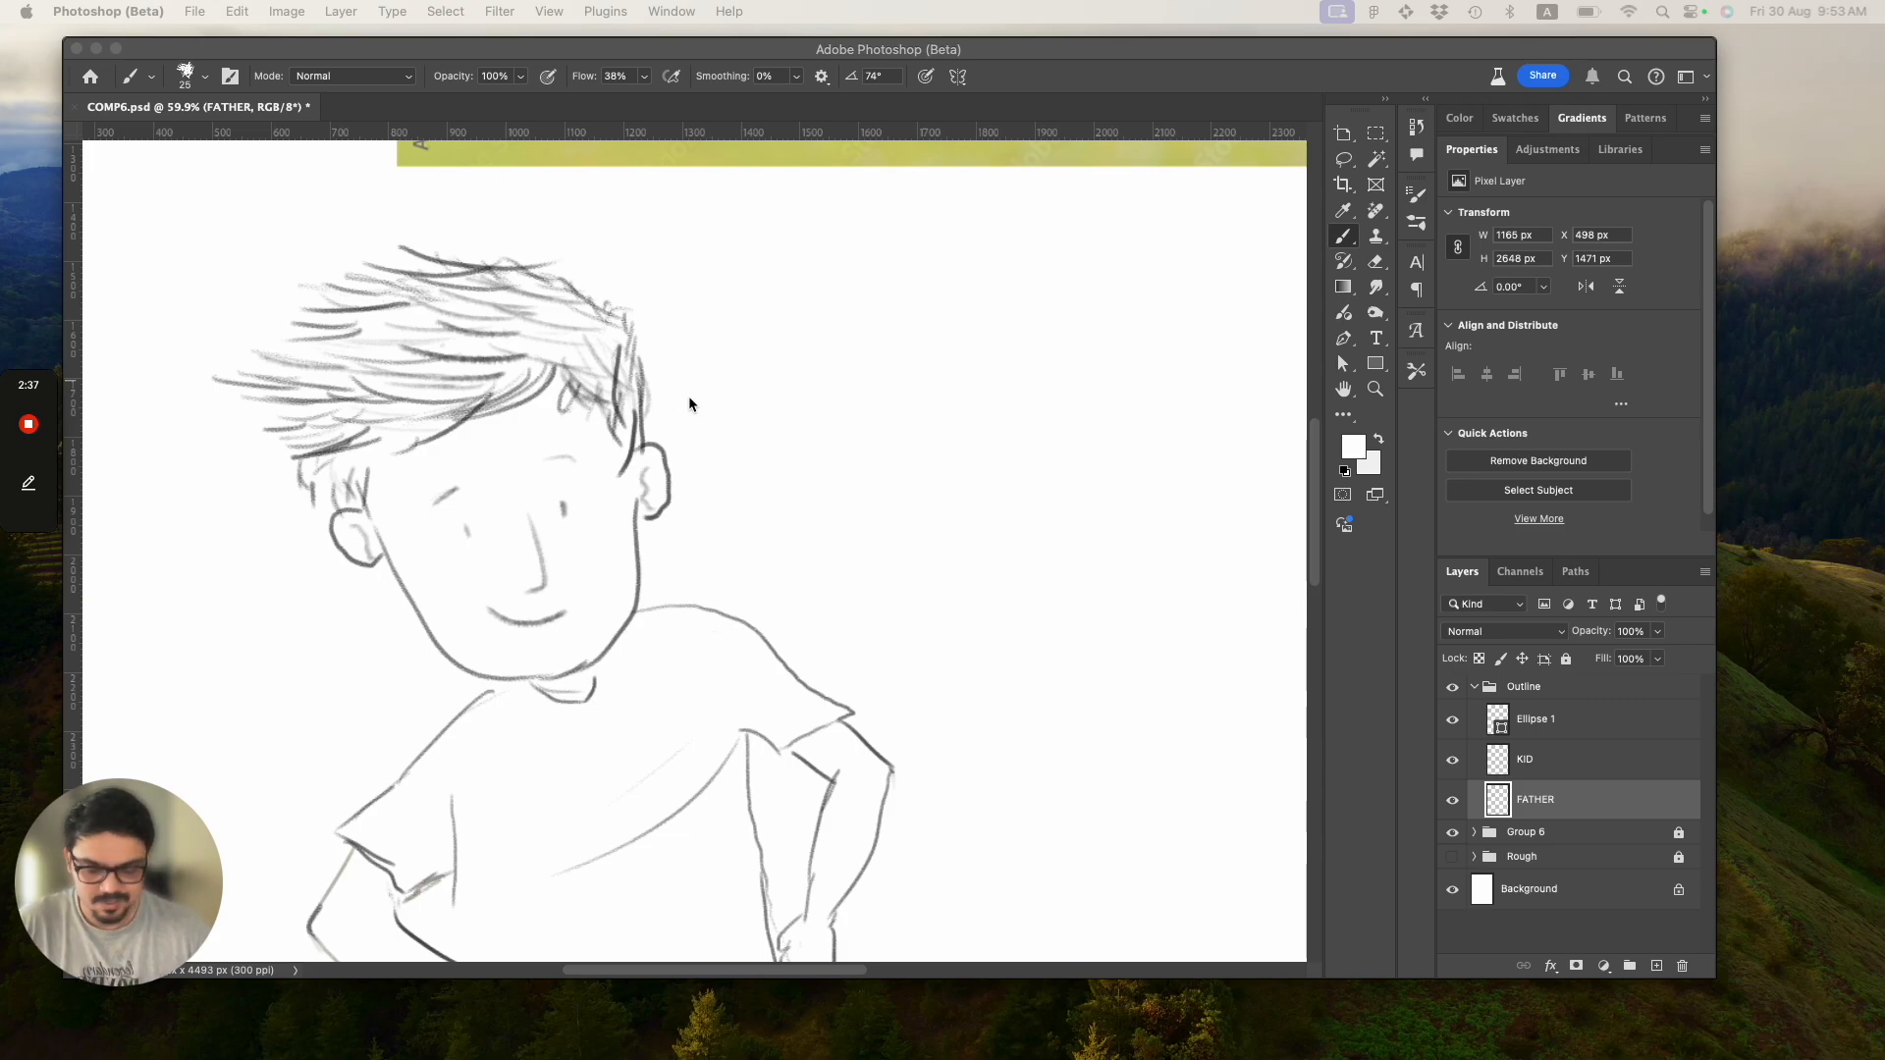
{"action": "left_click", "coordinate": [793, 355]}
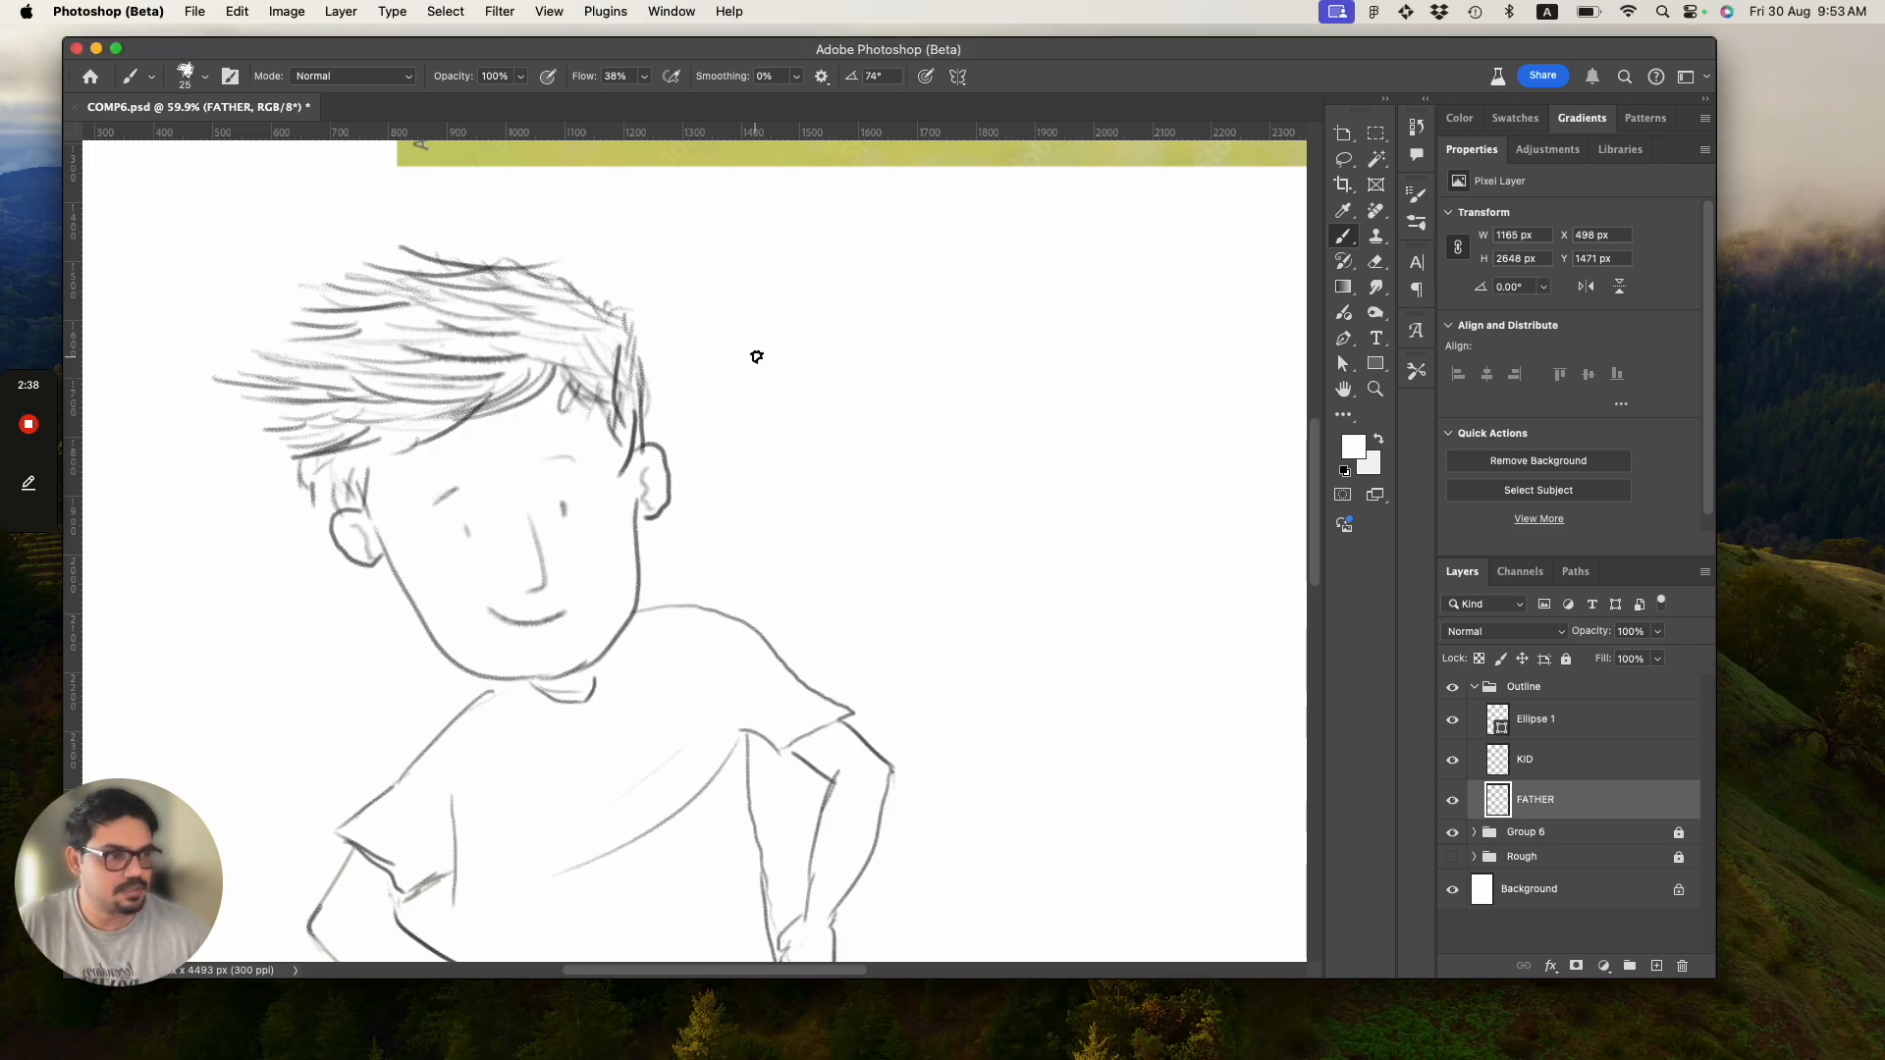
{"action": "left_click", "coordinate": [774, 406]}
{"action": "left_click", "coordinate": [792, 388]}
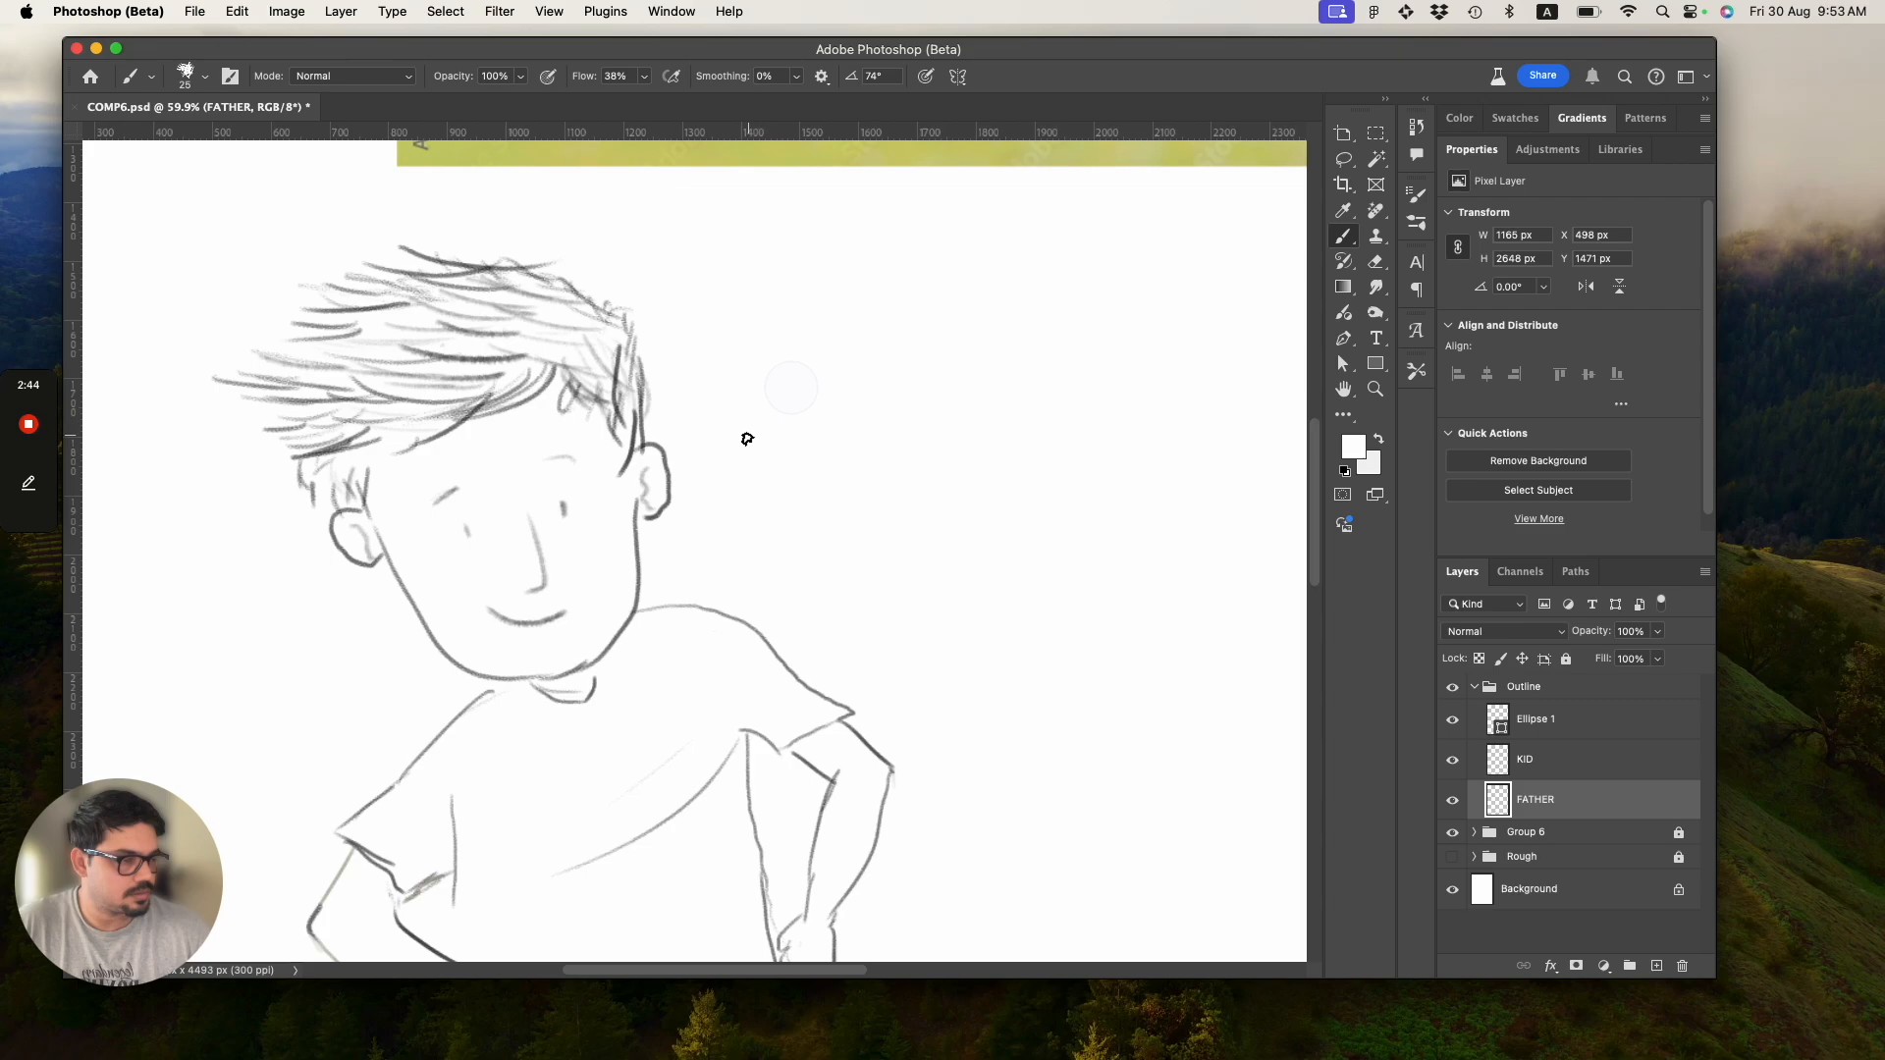
{"action": "left_click", "coordinate": [794, 432]}
Set the foreground colour to black (000000).
{"action": "key", "text": "i"}
{"action": "left_click", "coordinate": [1353, 447]}
{"action": "left_click_drag", "start_coordinate": [5, 424], "coordinate": [1600, 257]}
{"action": "left_click_drag", "start_coordinate": [920, 593], "coordinate": [665, 711]}
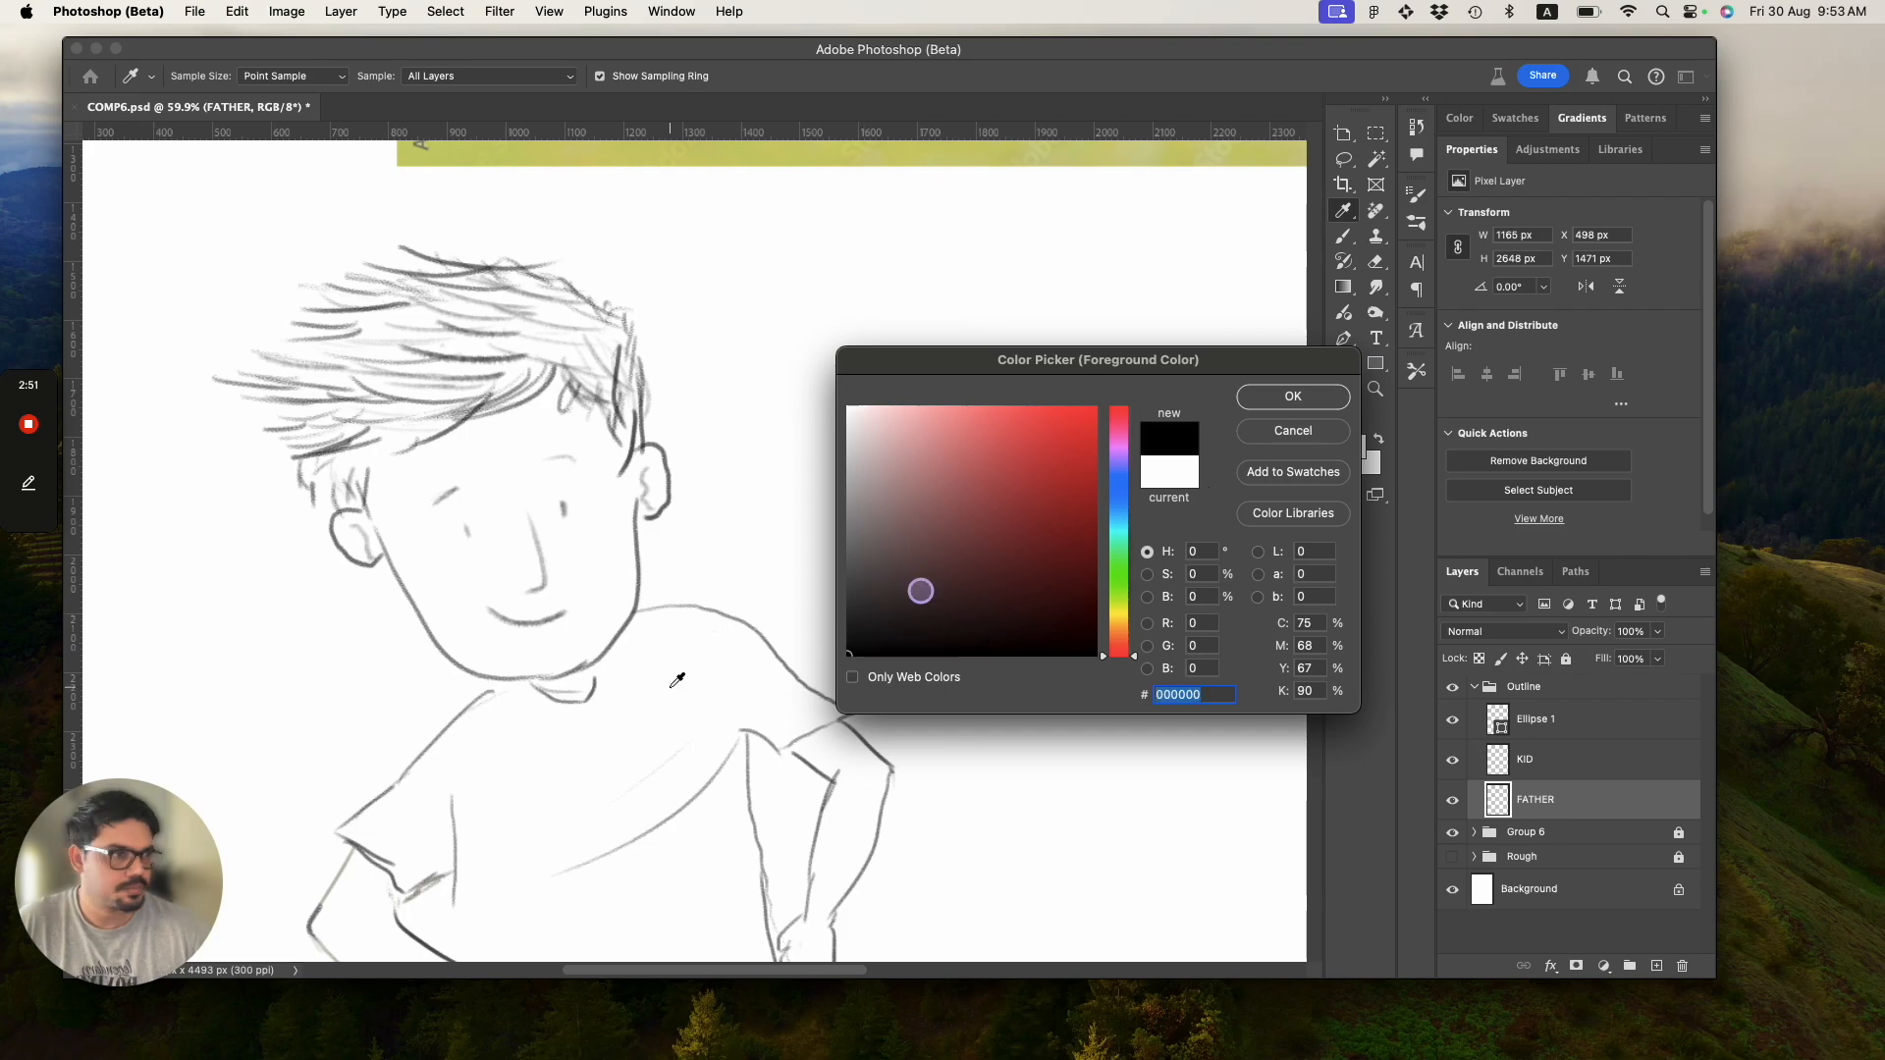
{"action": "left_click", "coordinate": [1324, 400]}
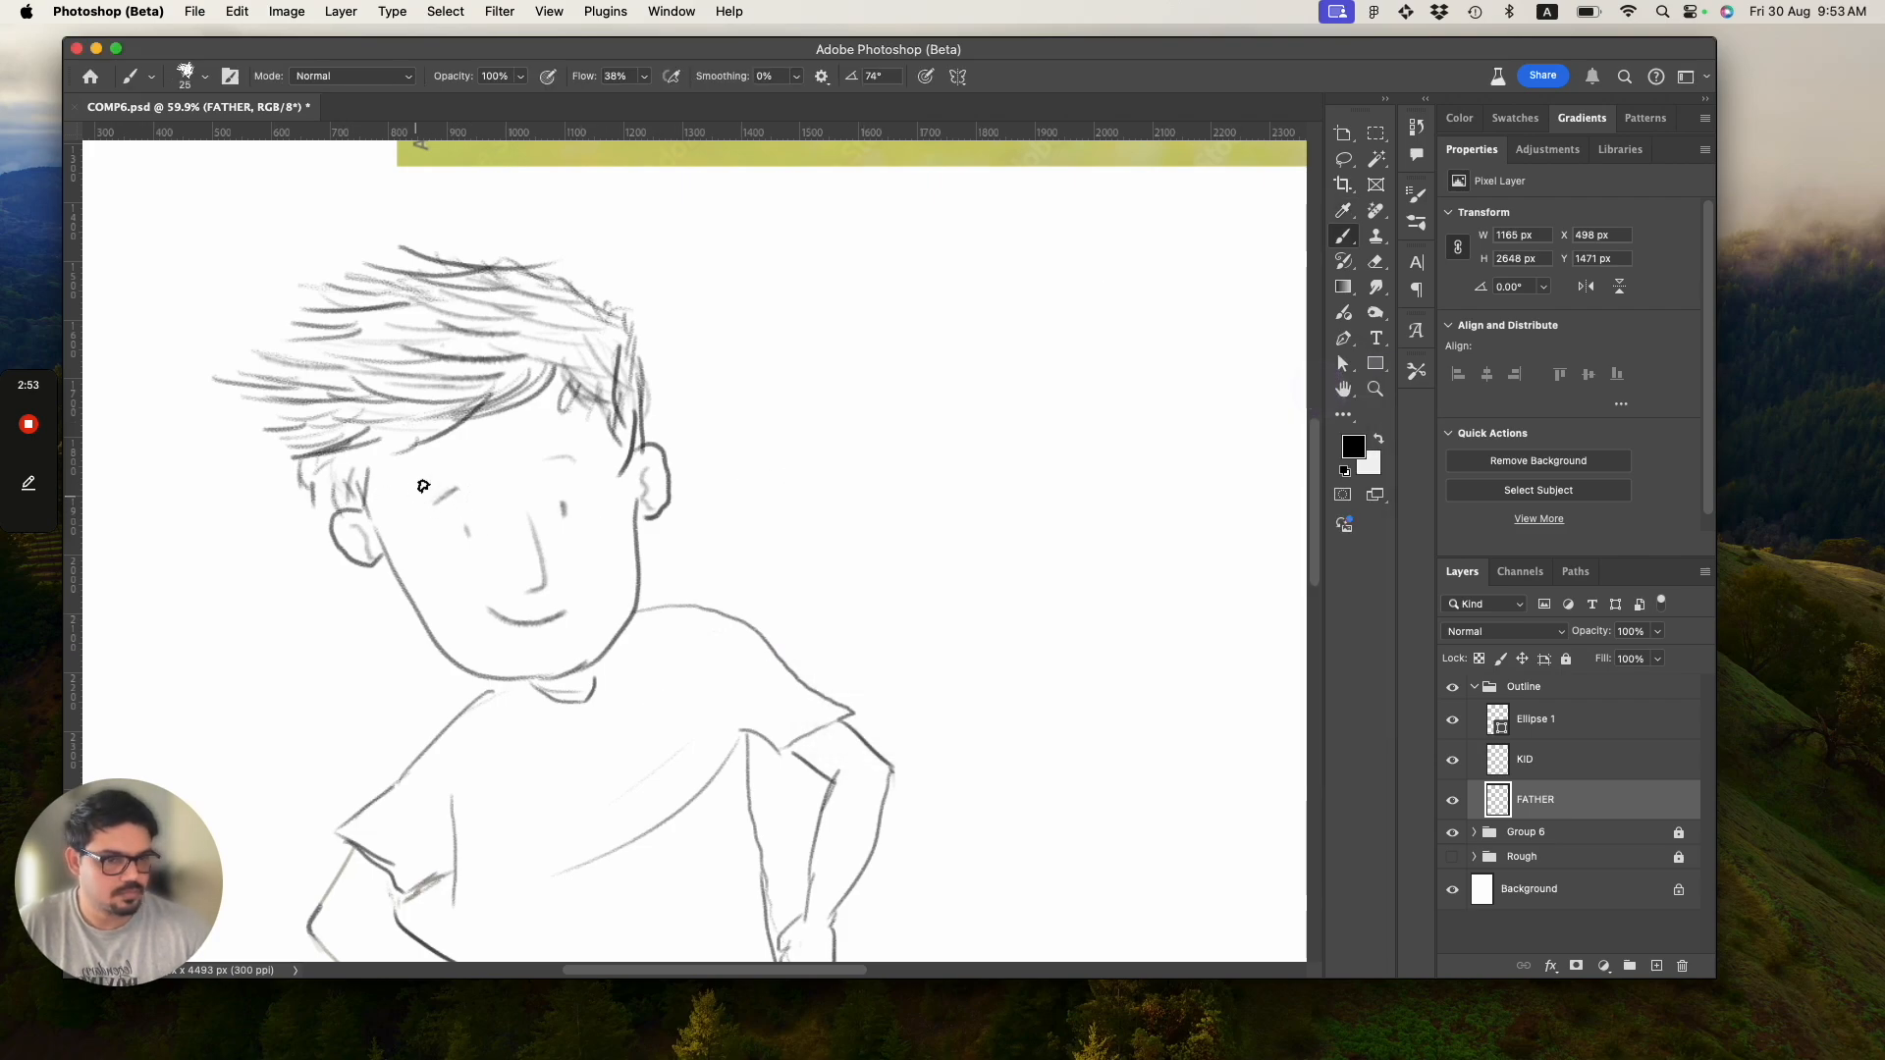
Test the brush on the blank canvas, undo the stroke, and reduce the brush size for a thinner line.
{"action": "left_click_drag", "start_coordinate": [862, 369], "coordinate": [817, 446]}
{"action": "key", "text": "super+z"}
{"action": "key", "text": "bracketleft"}
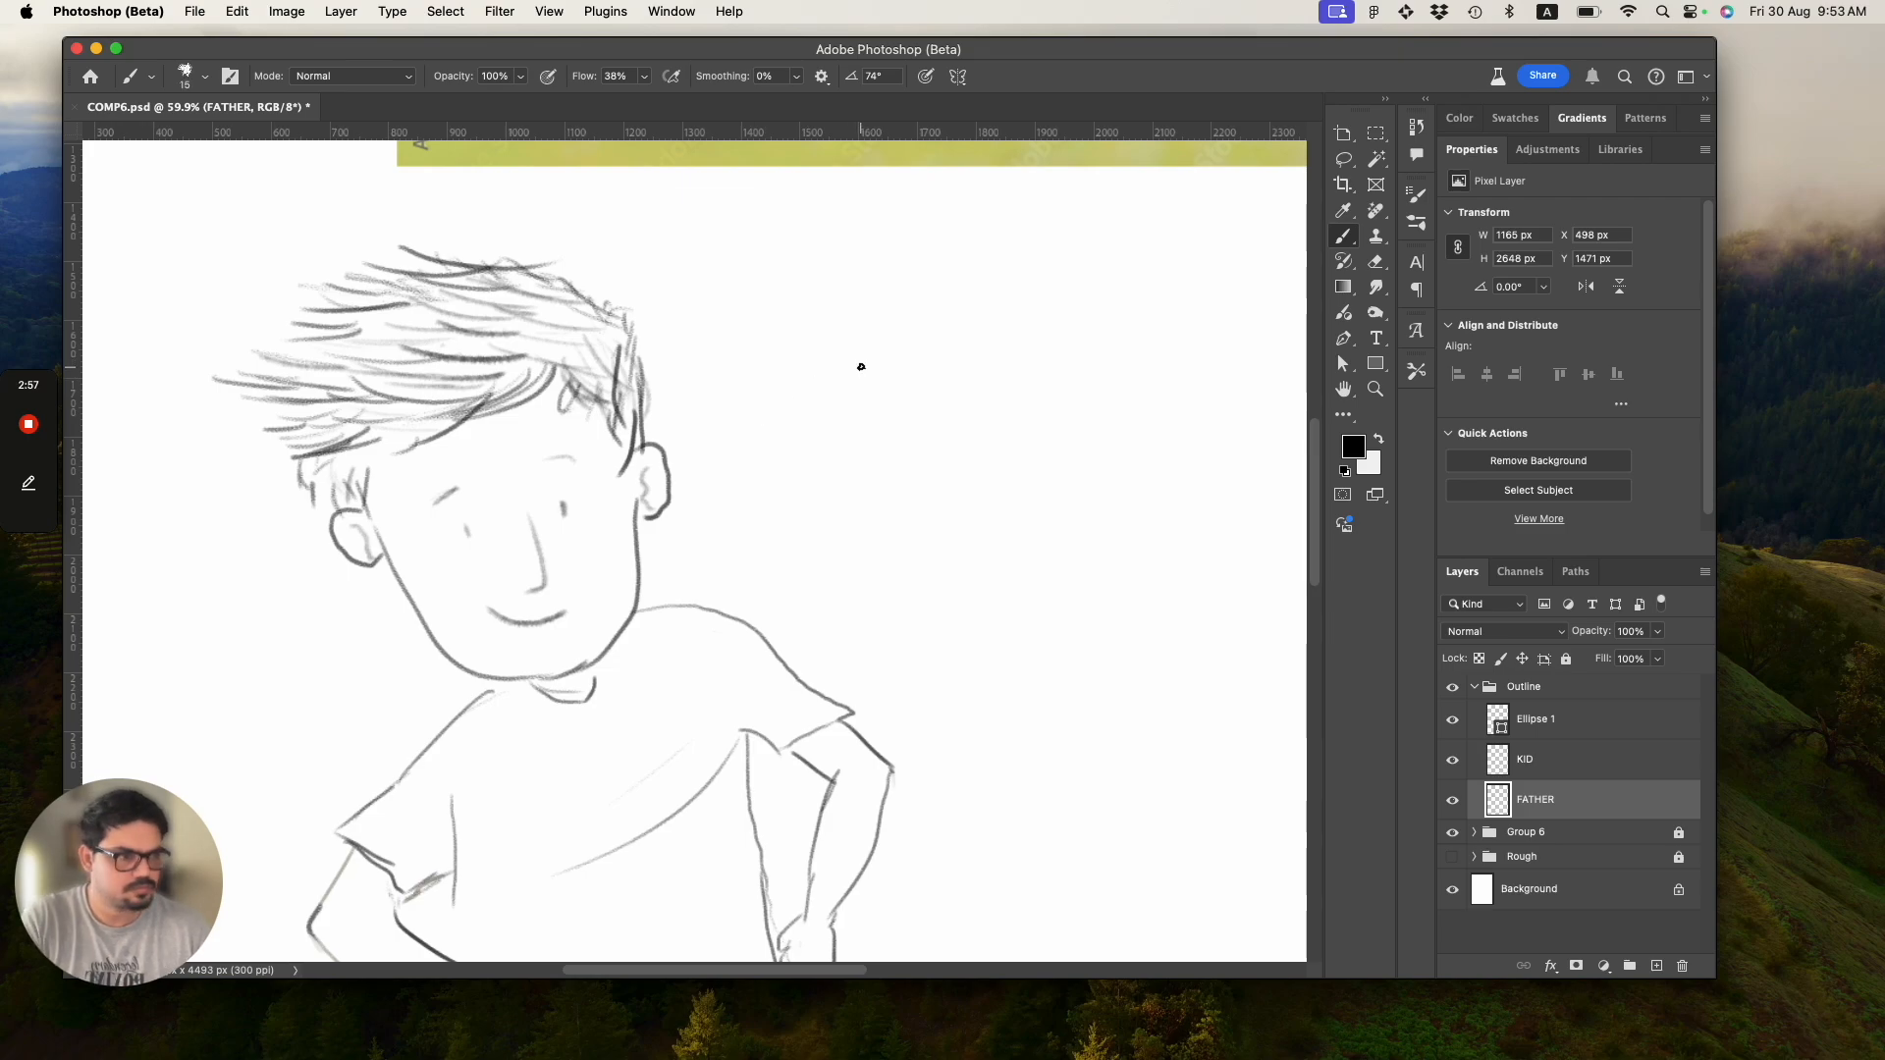
{"action": "key", "text": "bracketleft"}
Erase the father's right-hand eyebrow on the FATHER layer with a smaller eraser.
{"action": "key", "text": "e"}
{"action": "key", "text": "bracketleft"}
{"action": "key", "text": "bracketleft"}
{"action": "key", "text": "bracketleft"}
{"action": "key", "text": "bracketleft"}
{"action": "key", "text": "bracketleft"}
{"action": "key", "text": "bracketleft"}
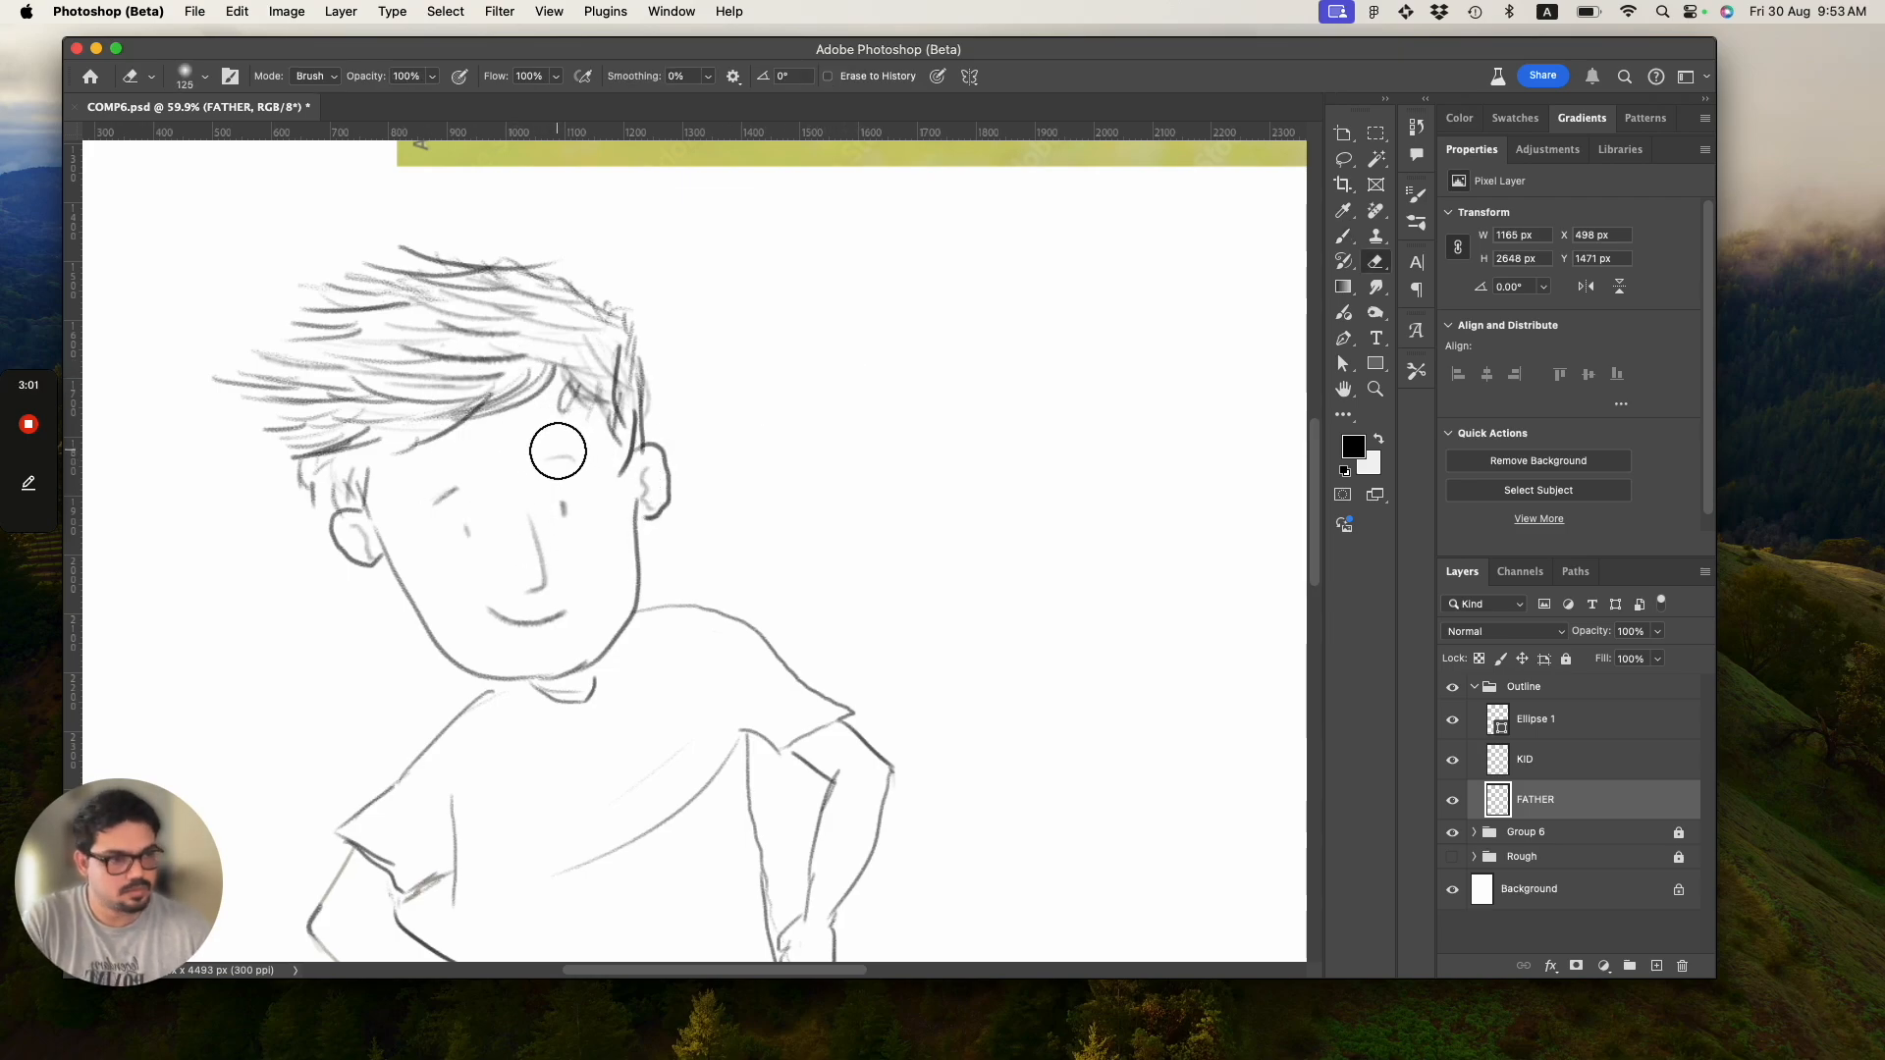
{"action": "left_click", "coordinate": [579, 457]}
Redraw the father's right-hand eyebrow as a short, nearly straight dash, undoing unwanted attempts.
{"action": "key", "text": "b"}
{"action": "left_click_drag", "start_coordinate": [543, 459], "coordinate": [570, 456]}
{"action": "key", "text": "super+z"}
{"action": "mouse_move", "coordinate": [548, 453]}
{"action": "left_mouse_down"}
{"action": "mouse_move", "coordinate": [577, 455]}
{"action": "mouse_move", "coordinate": [546, 455]}
{"action": "left_mouse_up"}
{"action": "key", "text": "super+z"}
{"action": "key", "text": "super+z"}
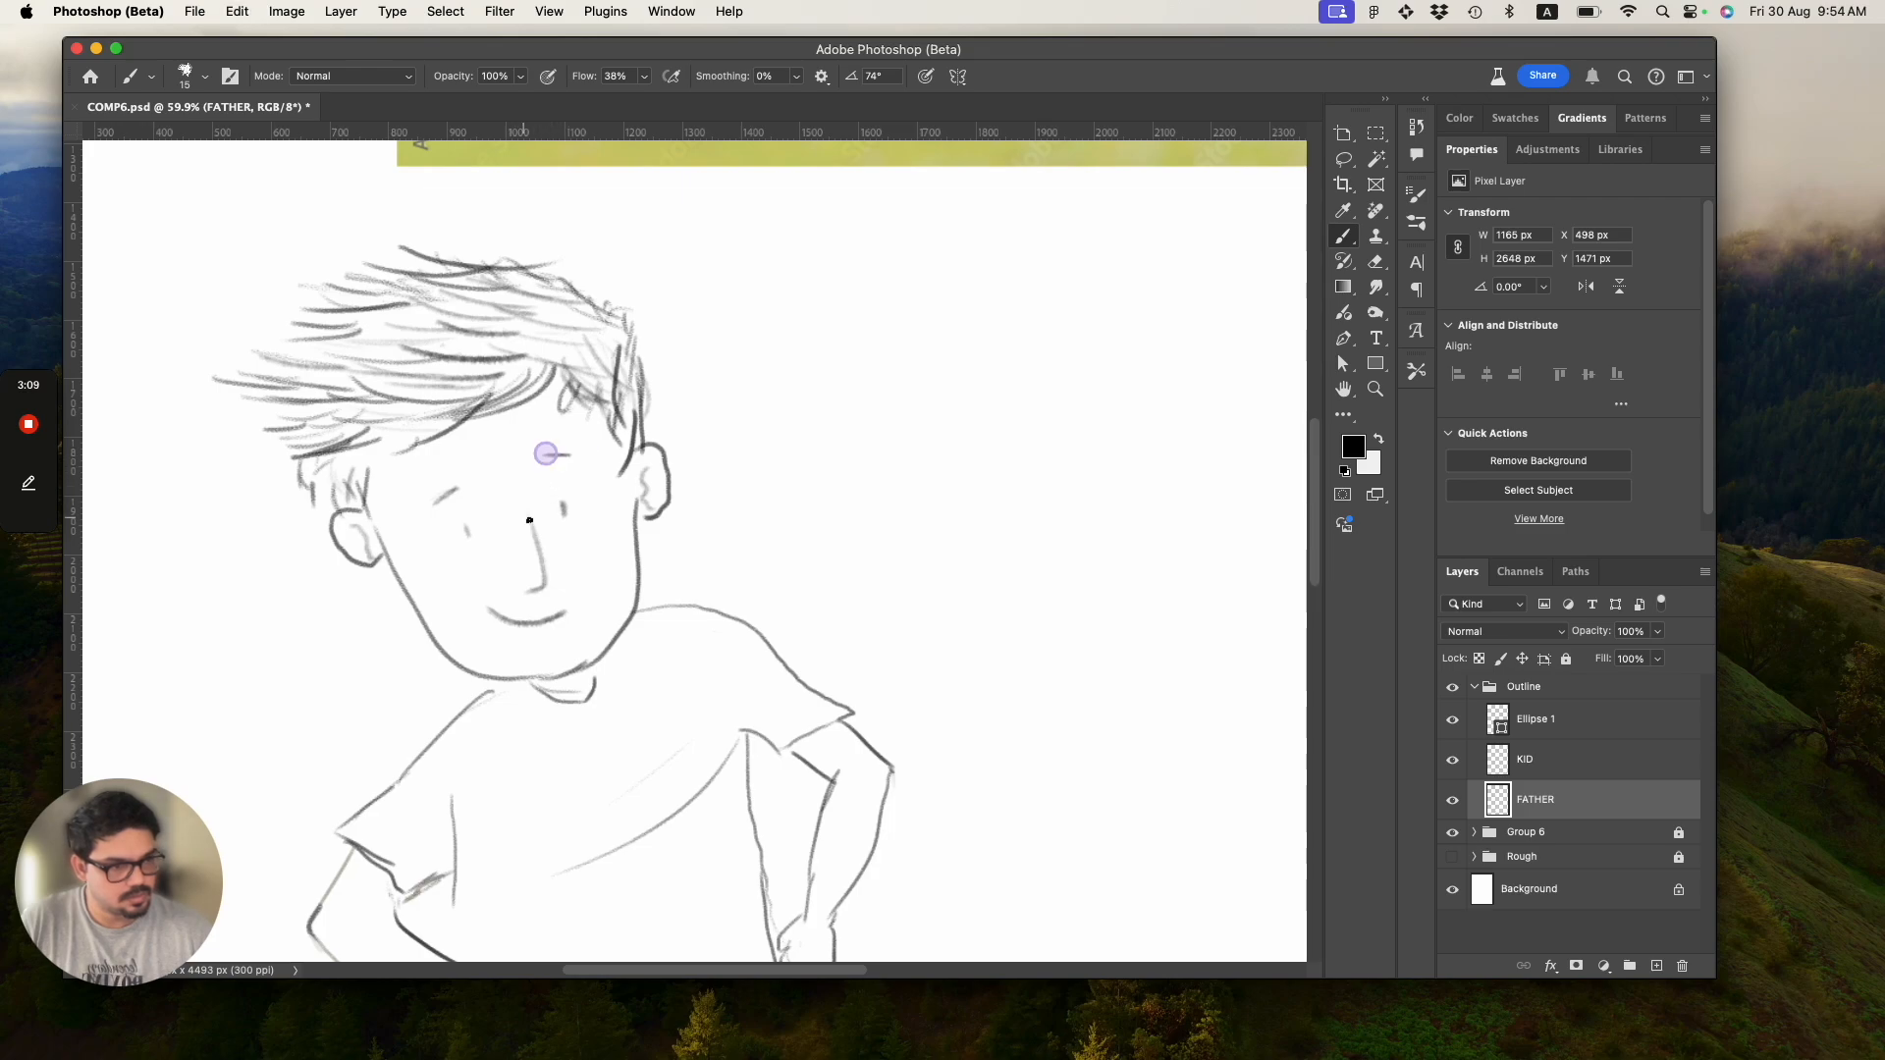
Restore the foreground colour to black, hex 000000.
{"action": "left_click", "coordinate": [528, 505], "text": "alt"}
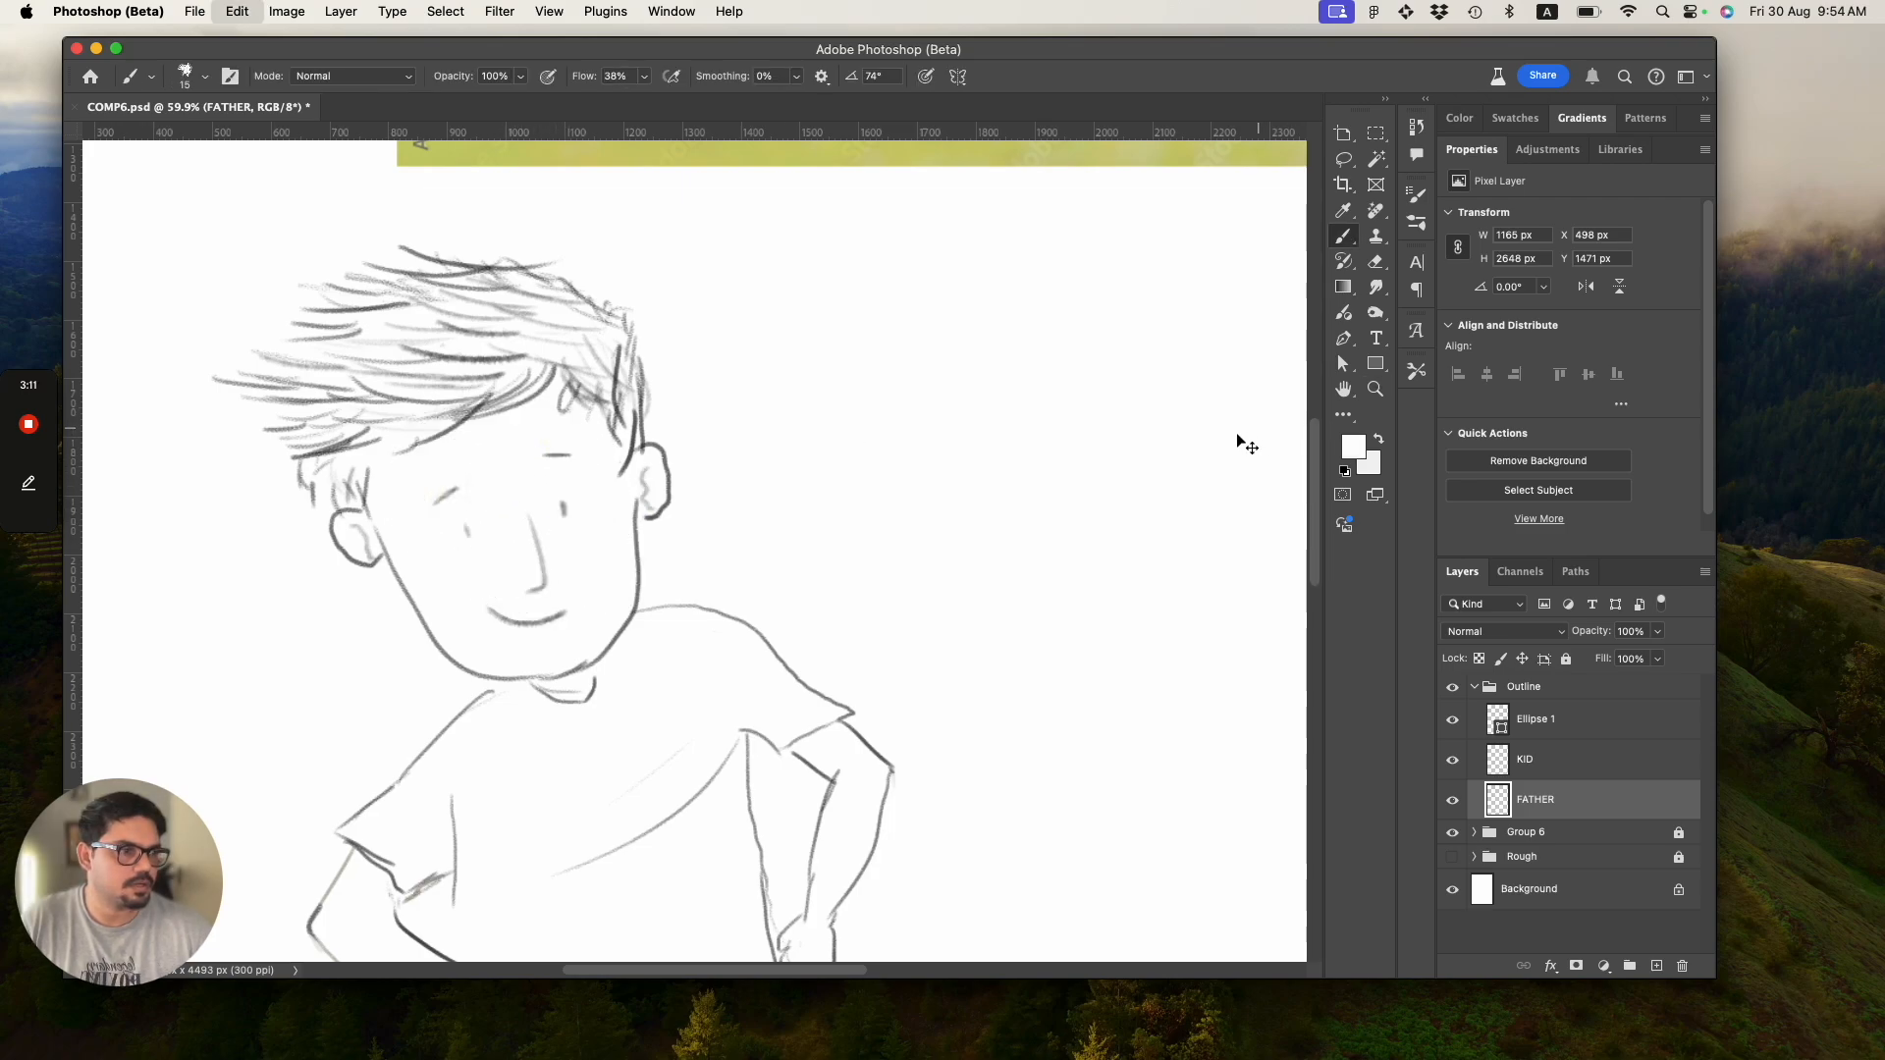
{"action": "left_click", "coordinate": [1353, 446]}
{"action": "type", "text": "000000"}
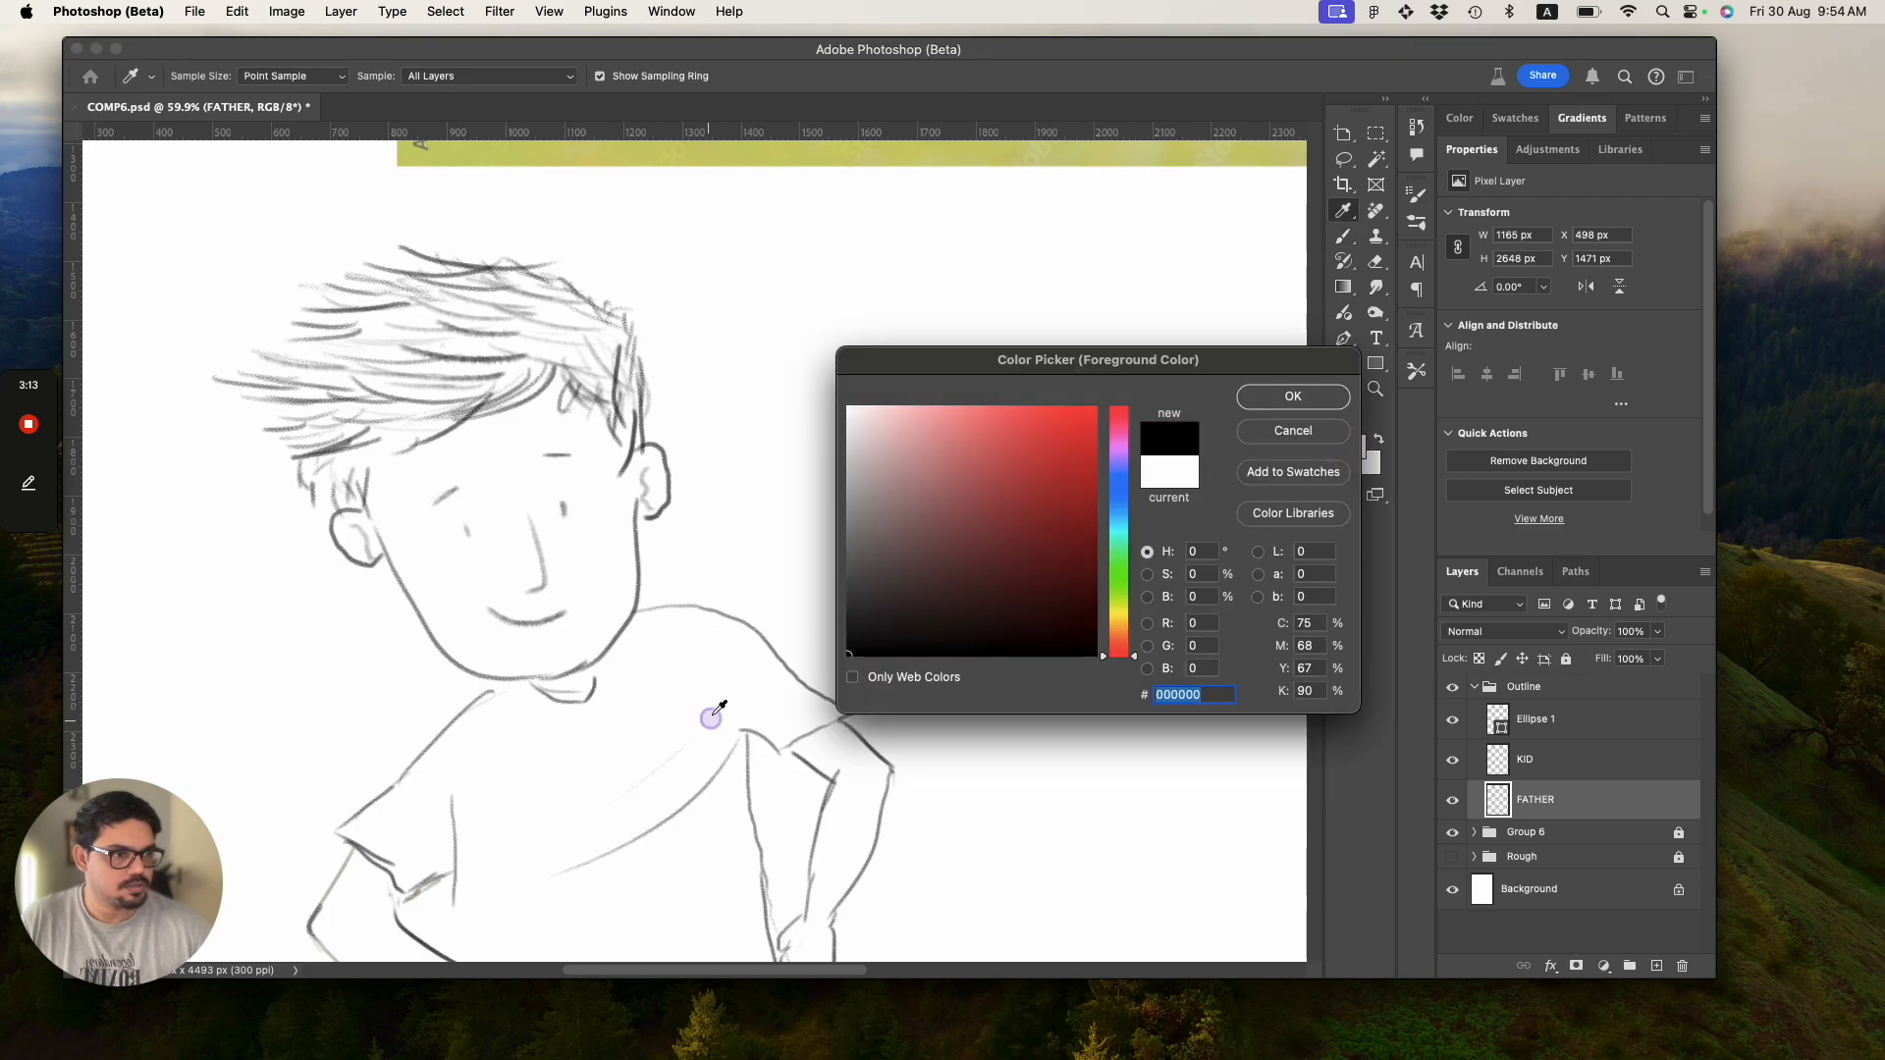
{"action": "left_click", "coordinate": [1292, 396]}
Draw a thin curved beard line from cheek to cheek across the father's lower face and save the document.
{"action": "key", "text": "z"}
{"action": "left_click_drag", "start_coordinate": [668, 407], "coordinate": [463, 328]}
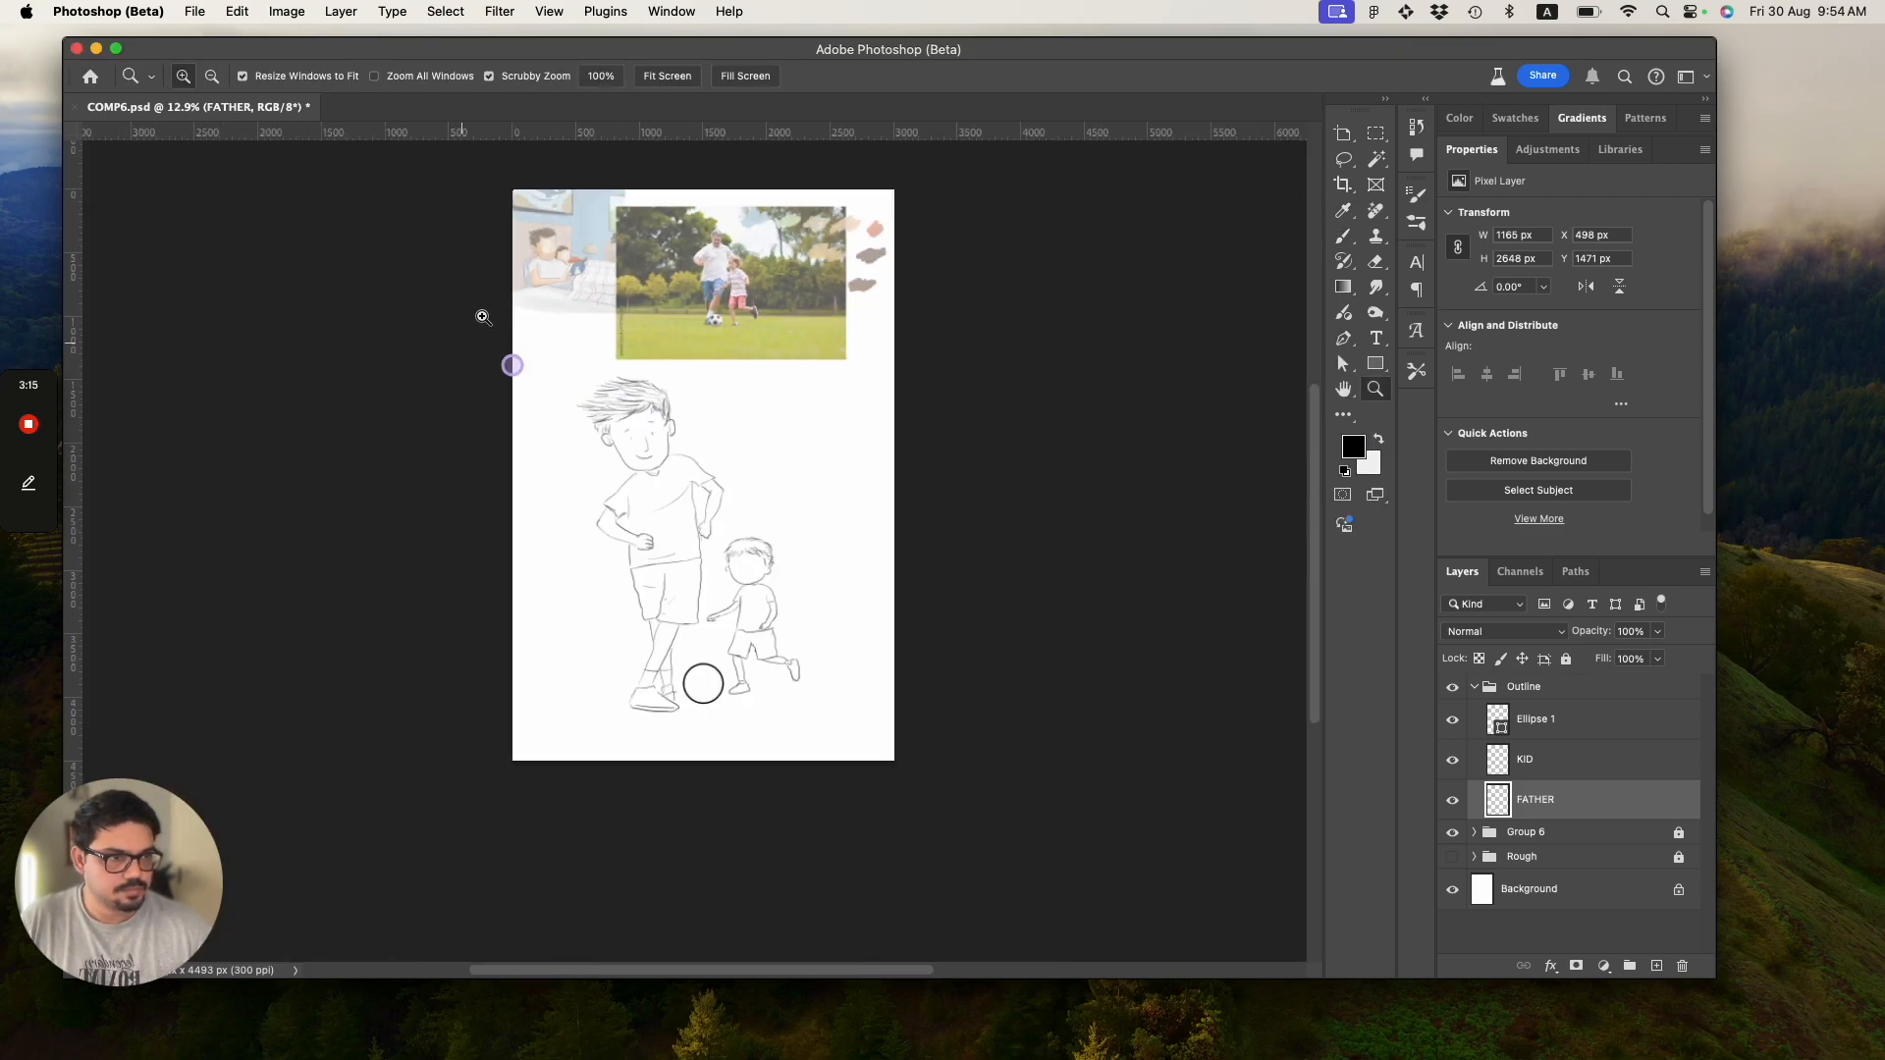
{"action": "left_click_drag", "start_coordinate": [546, 234], "coordinate": [555, 272]}
{"action": "left_click_drag", "start_coordinate": [700, 538], "coordinate": [746, 522]}
{"action": "key", "text": "b"}
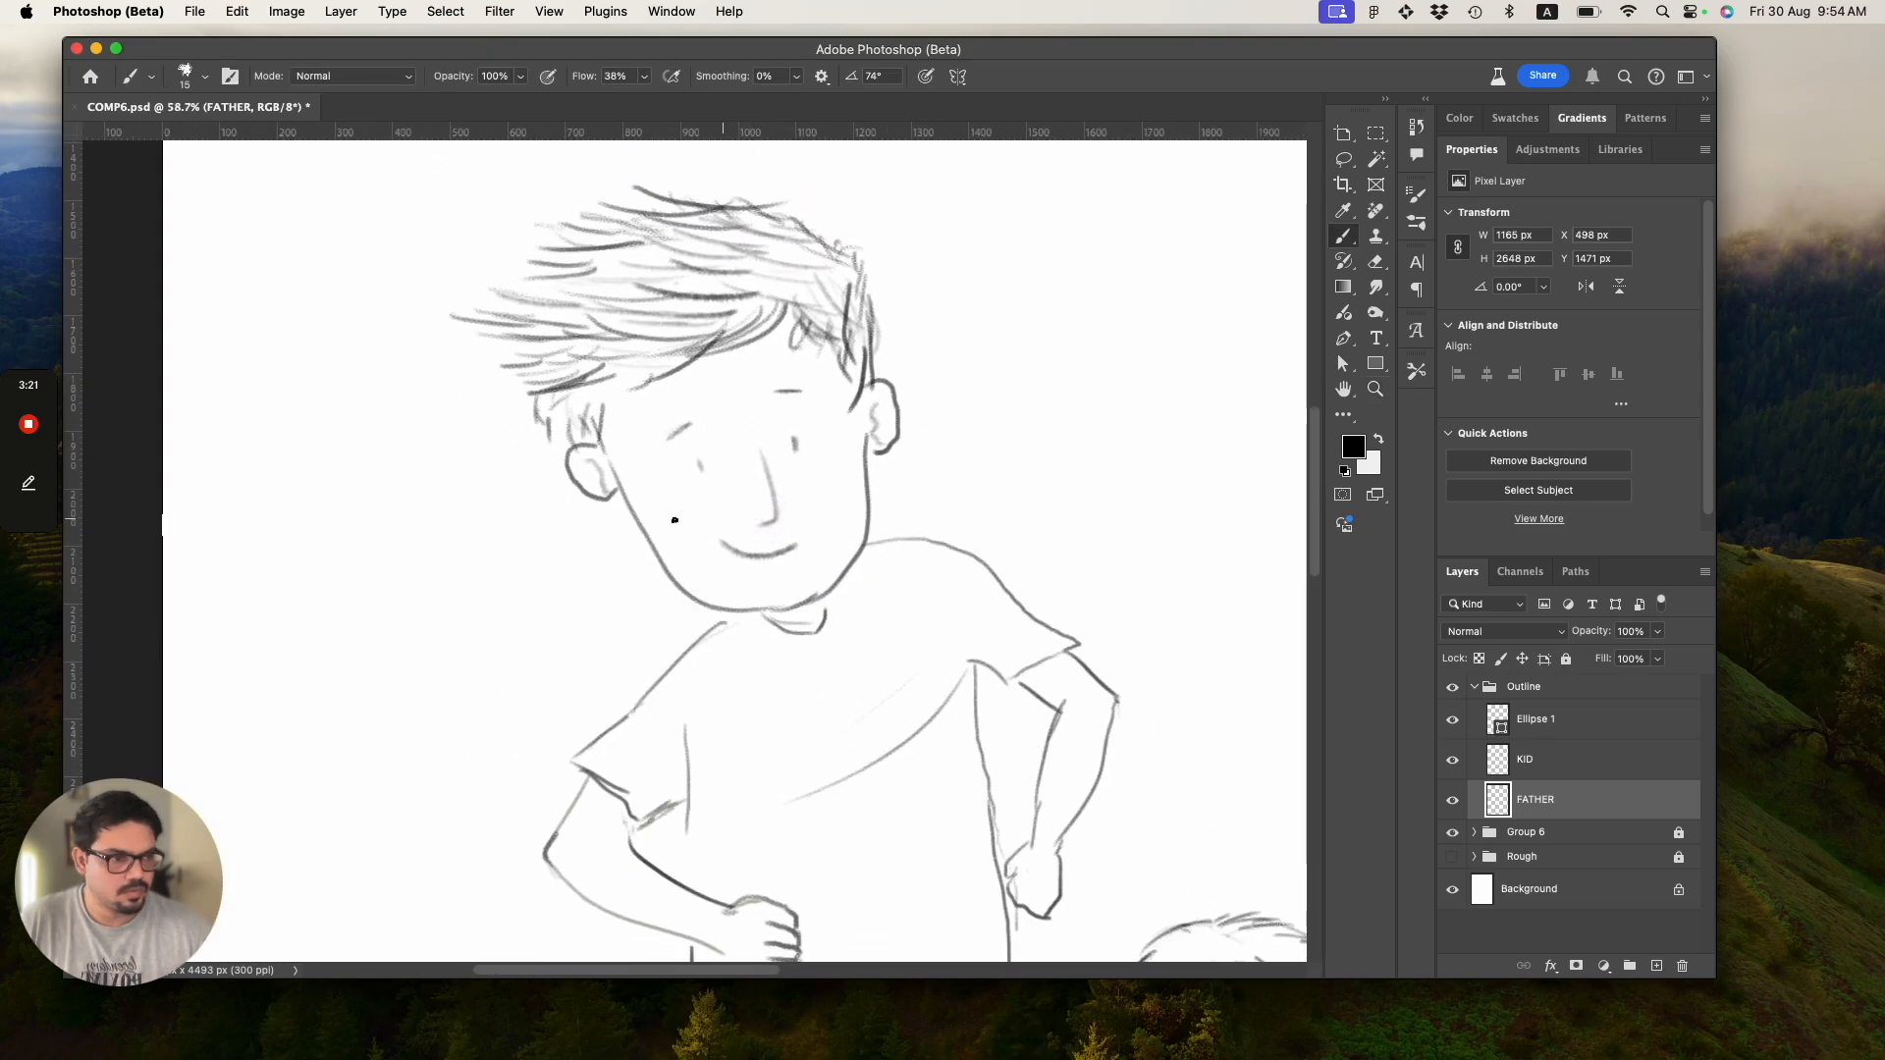
{"action": "mouse_move", "coordinate": [640, 509]}
{"action": "left_mouse_down"}
{"action": "mouse_move", "coordinate": [692, 534]}
{"action": "mouse_move", "coordinate": [795, 528]}
{"action": "mouse_move", "coordinate": [861, 478]}
{"action": "mouse_move", "coordinate": [831, 505]}
{"action": "left_mouse_up"}
{"action": "mouse_move", "coordinate": [857, 436]}
{"action": "left_mouse_down"}
{"action": "mouse_move", "coordinate": [847, 498]}
{"action": "mouse_move", "coordinate": [773, 534]}
{"action": "mouse_move", "coordinate": [862, 455]}
{"action": "mouse_move", "coordinate": [827, 505]}
{"action": "left_mouse_up"}
{"action": "key", "text": "super+z"}
{"action": "left_click_drag", "start_coordinate": [690, 531], "coordinate": [769, 533]}
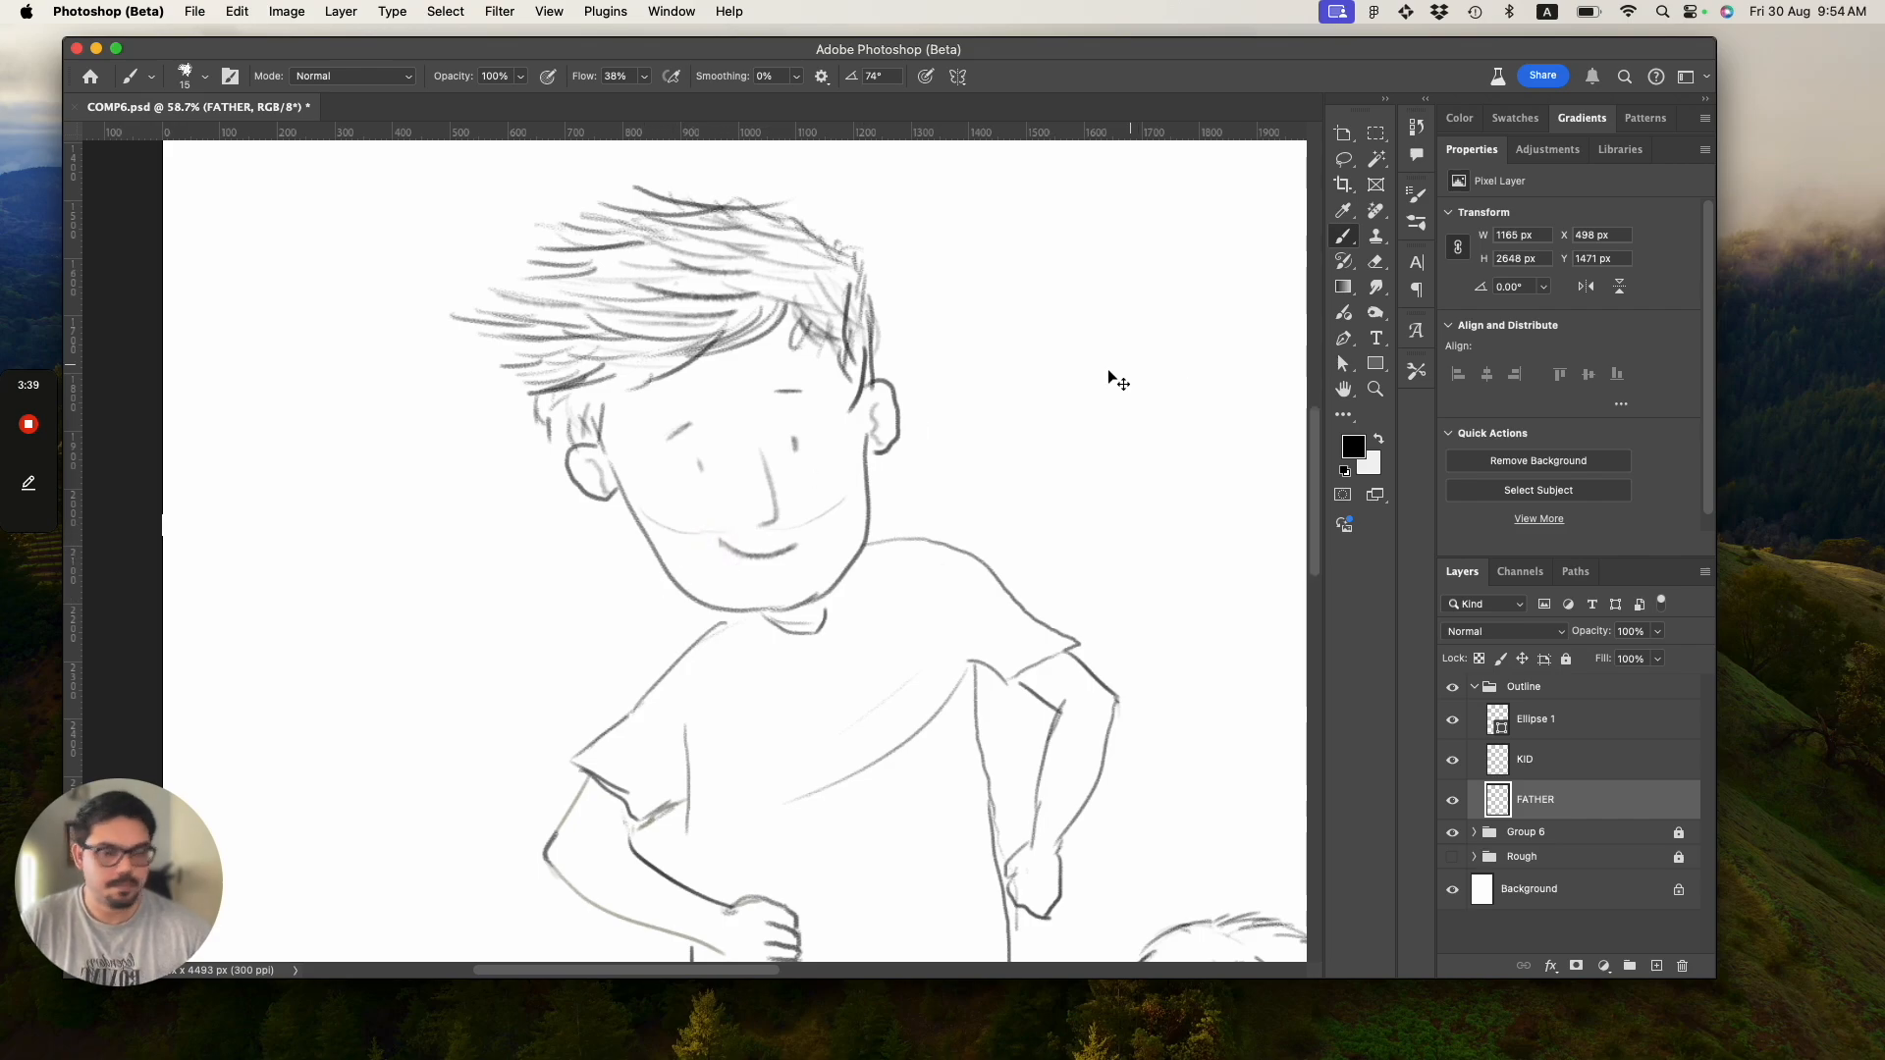
{"action": "key", "text": "super+s"}
Erase the upper outline of the father's shirt sleeve on the side nearer the kid.
{"action": "key", "text": "z"}
{"action": "left_click_drag", "start_coordinate": [879, 424], "coordinate": [762, 387]}
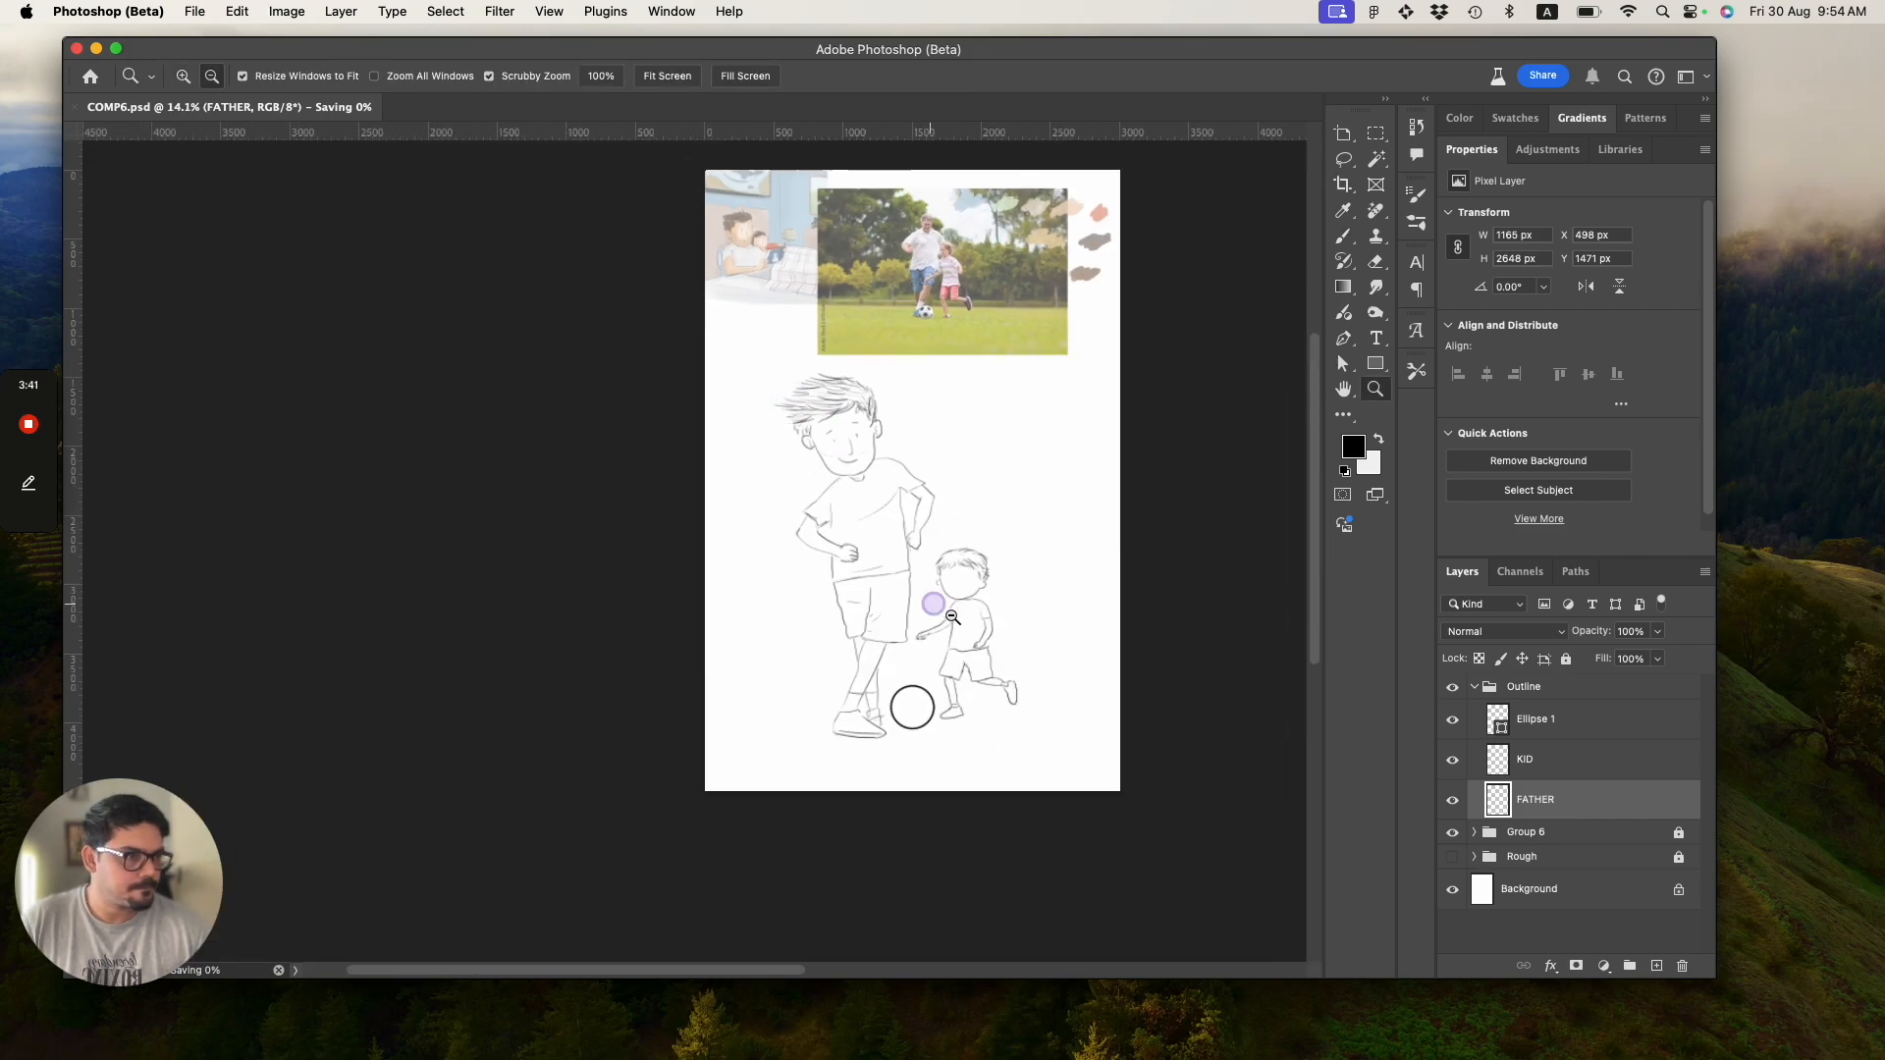
{"action": "left_click_drag", "start_coordinate": [953, 617], "coordinate": [959, 621]}
{"action": "left_click_drag", "start_coordinate": [927, 514], "coordinate": [932, 464]}
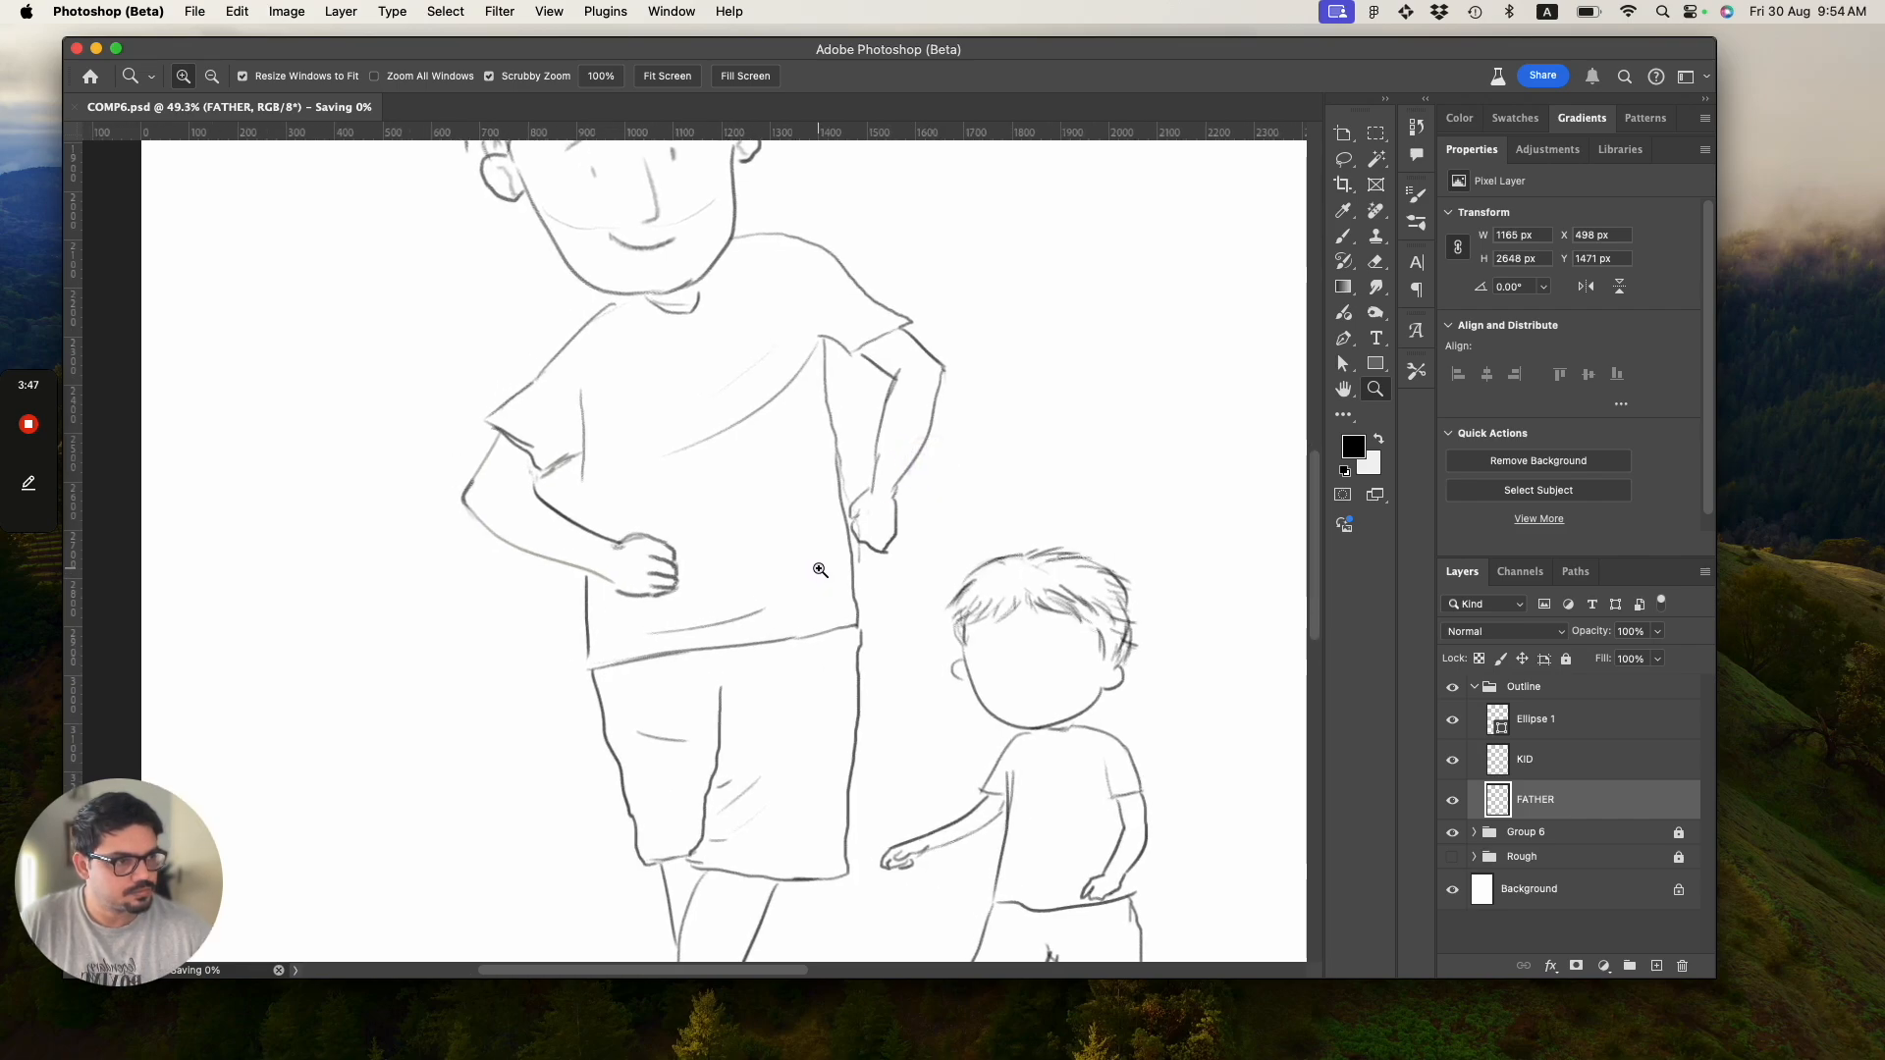
{"action": "key", "text": "e"}
{"action": "left_click_drag", "start_coordinate": [833, 274], "coordinate": [885, 302]}
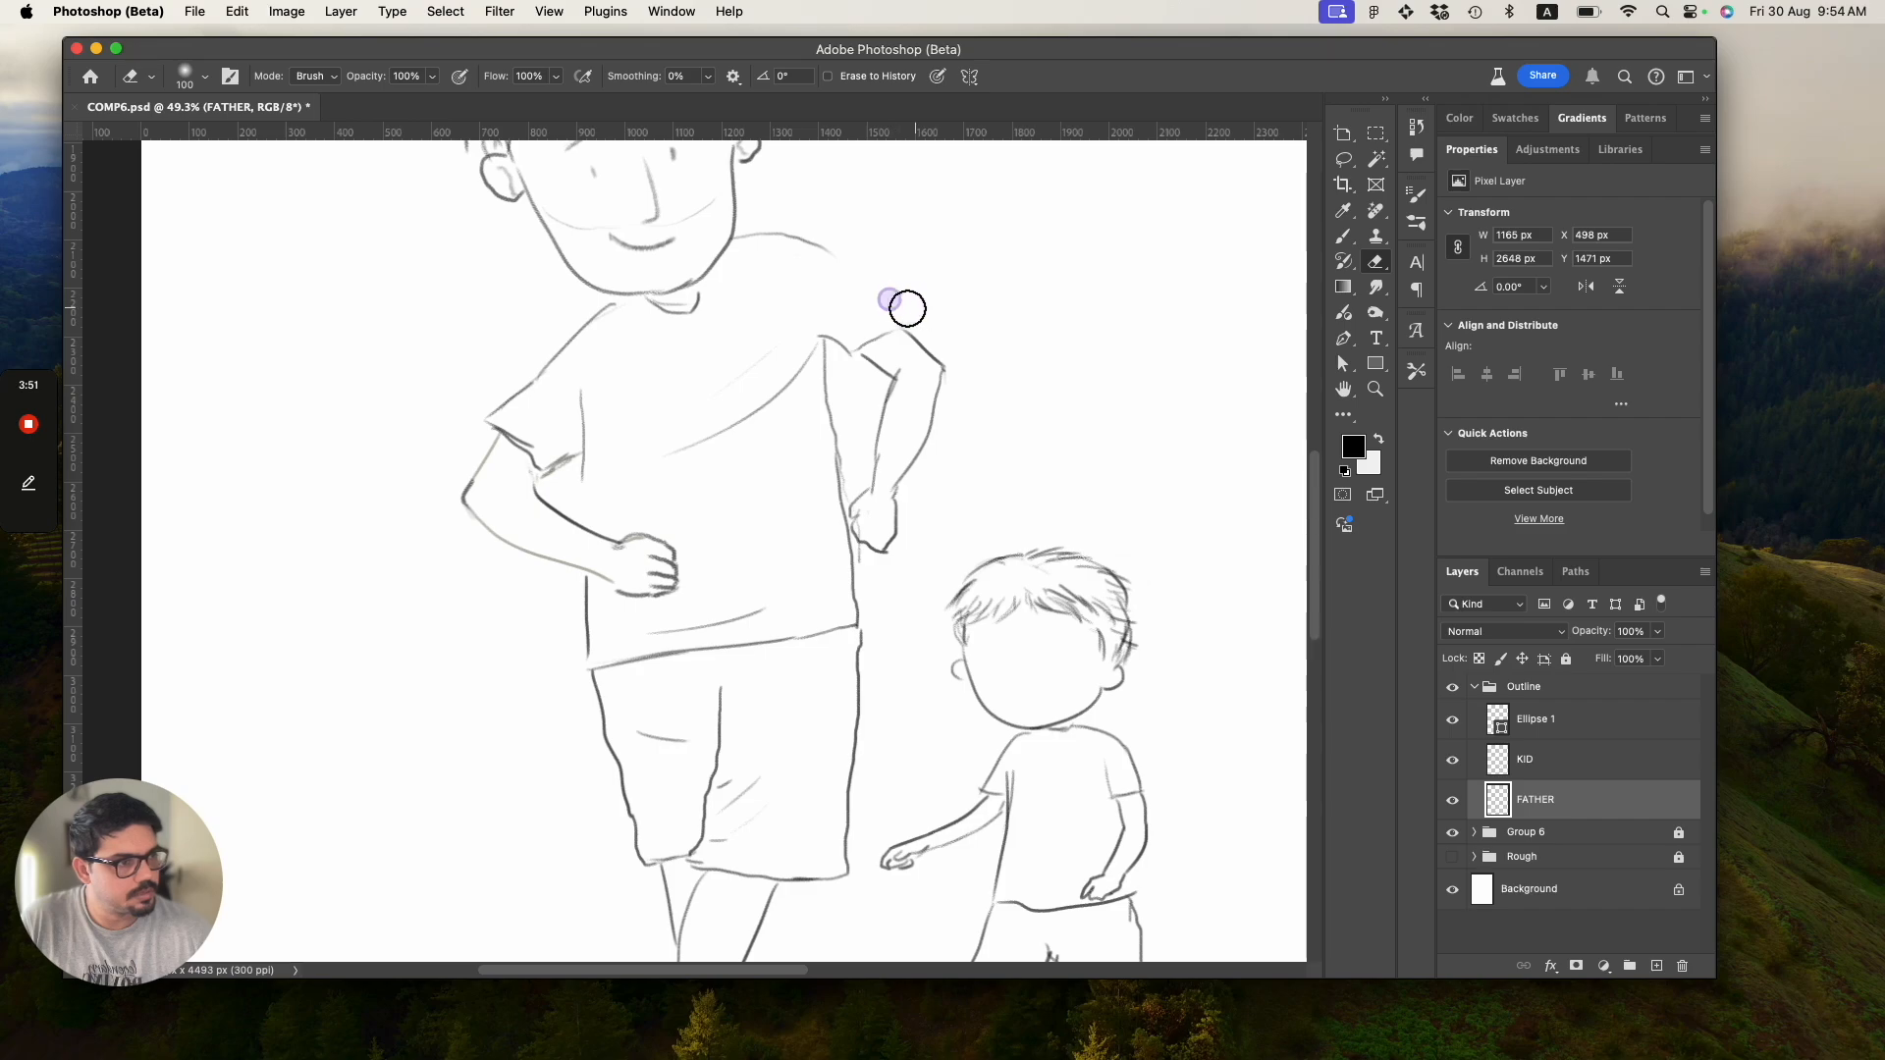
Redraw the father's shoulder and sleeve outline from the shoulder down to the sleeve edge with the pencil brush.
{"action": "key", "text": "b"}
{"action": "left_click_drag", "start_coordinate": [822, 250], "coordinate": [904, 308]}
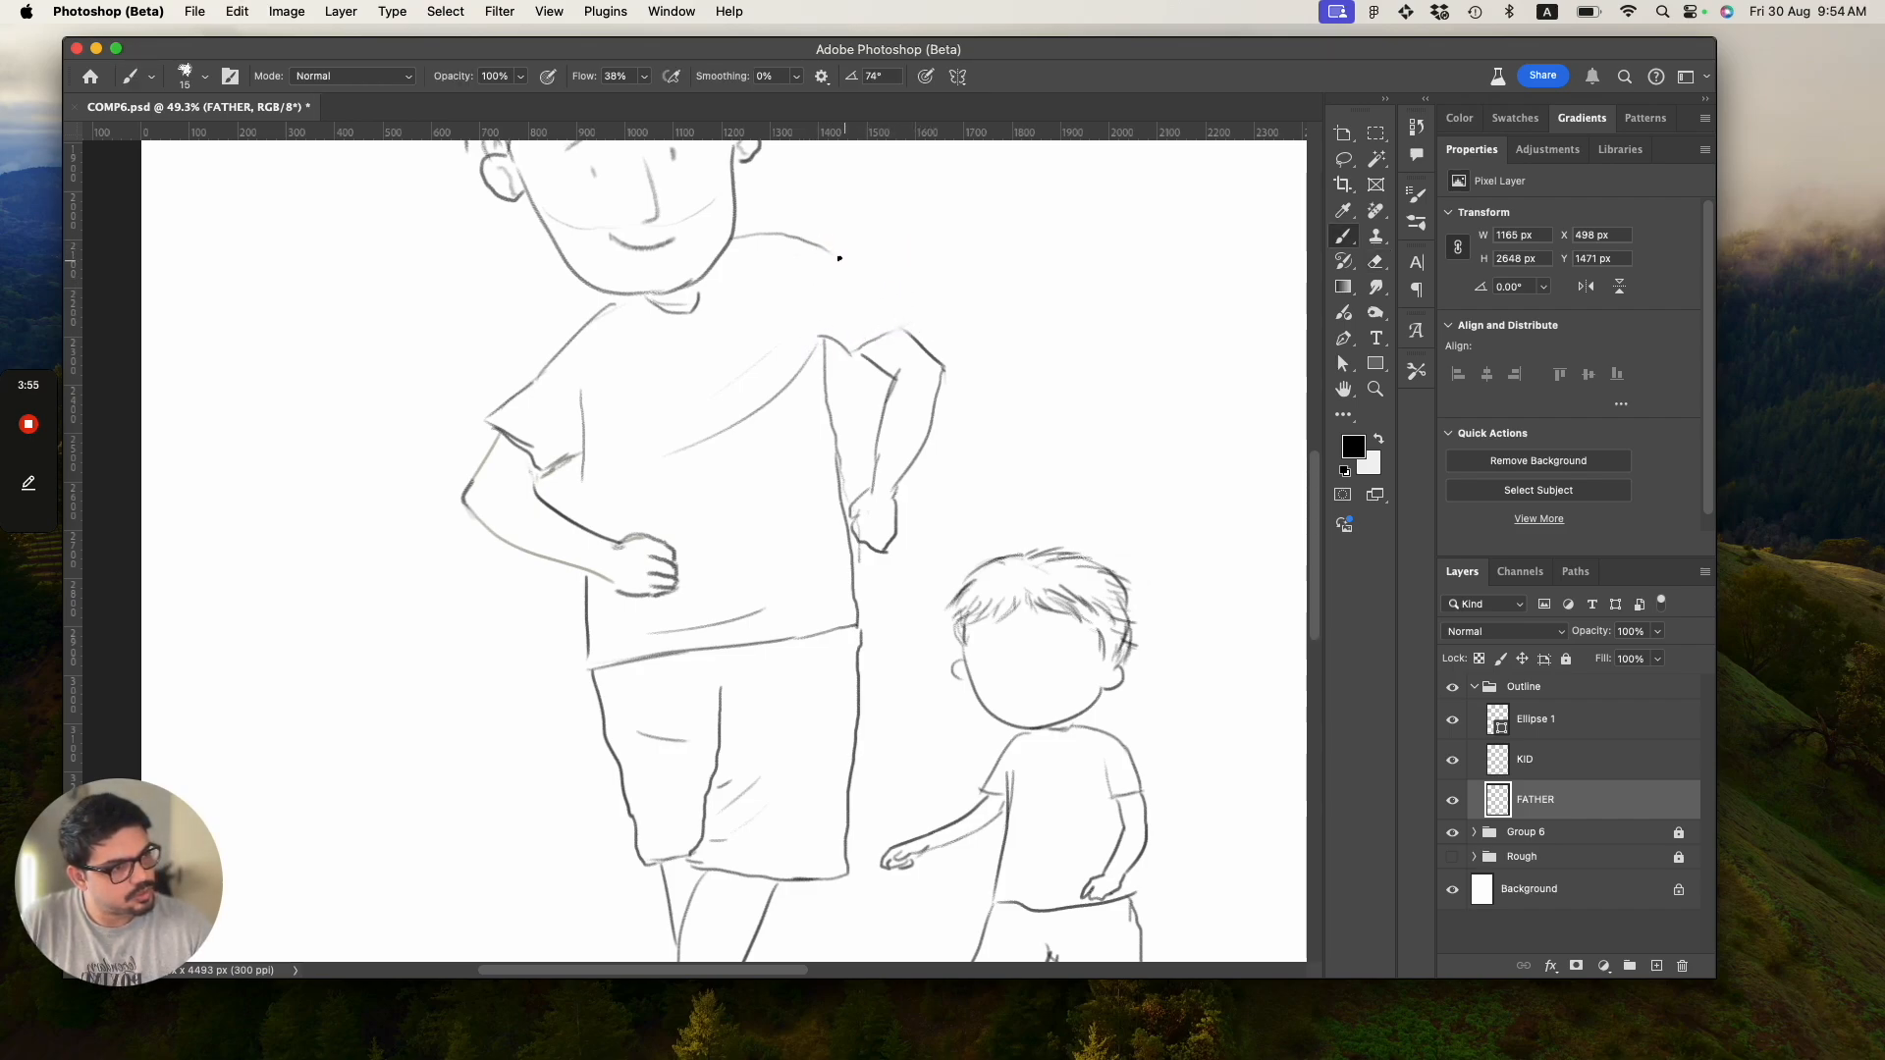
{"action": "mouse_move", "coordinate": [845, 268]}
{"action": "left_mouse_down"}
{"action": "mouse_move", "coordinate": [920, 321]}
{"action": "mouse_move", "coordinate": [855, 346]}
{"action": "left_mouse_up"}
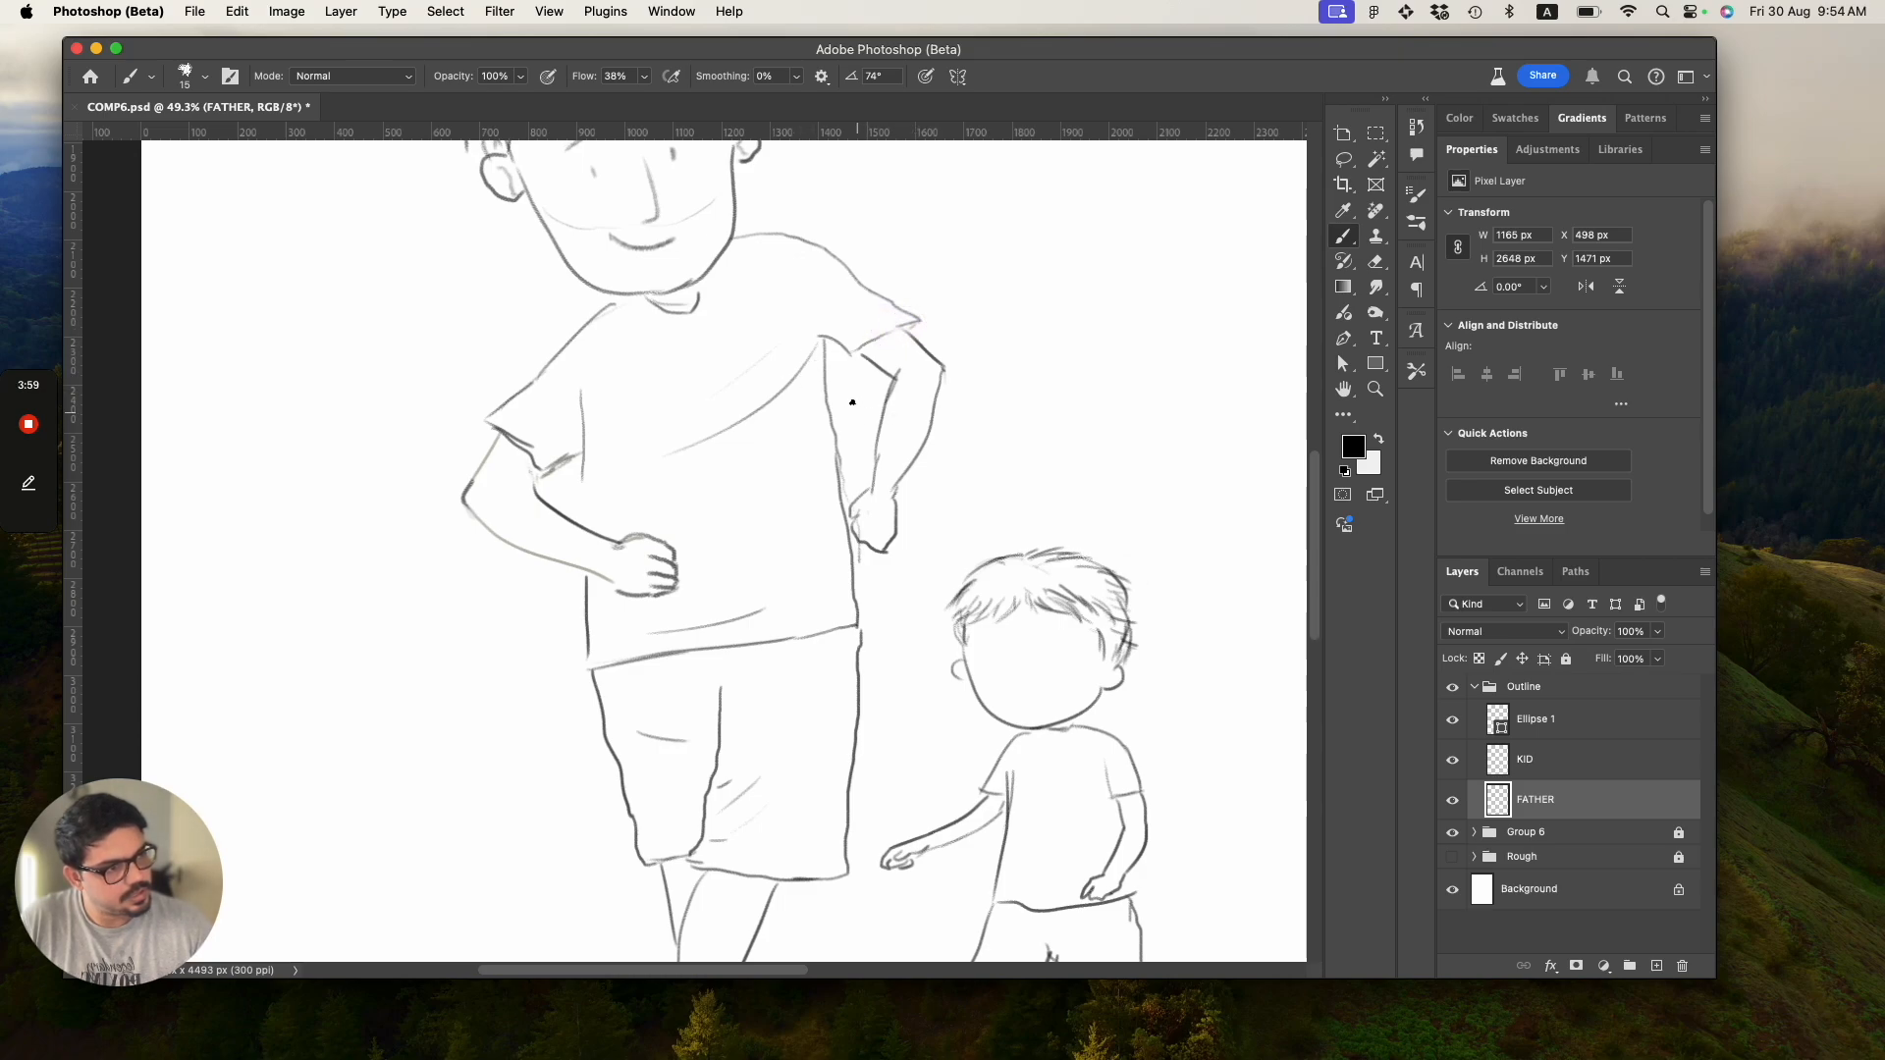
Erase the father's inner forearm line, wrist and hand on the arm nearer the kid.
{"action": "key", "text": "e"}
{"action": "mouse_move", "coordinate": [917, 370]}
{"action": "left_mouse_down"}
{"action": "mouse_move", "coordinate": [947, 370]}
{"action": "mouse_move", "coordinate": [887, 391]}
{"action": "mouse_move", "coordinate": [903, 390]}
{"action": "left_mouse_up"}
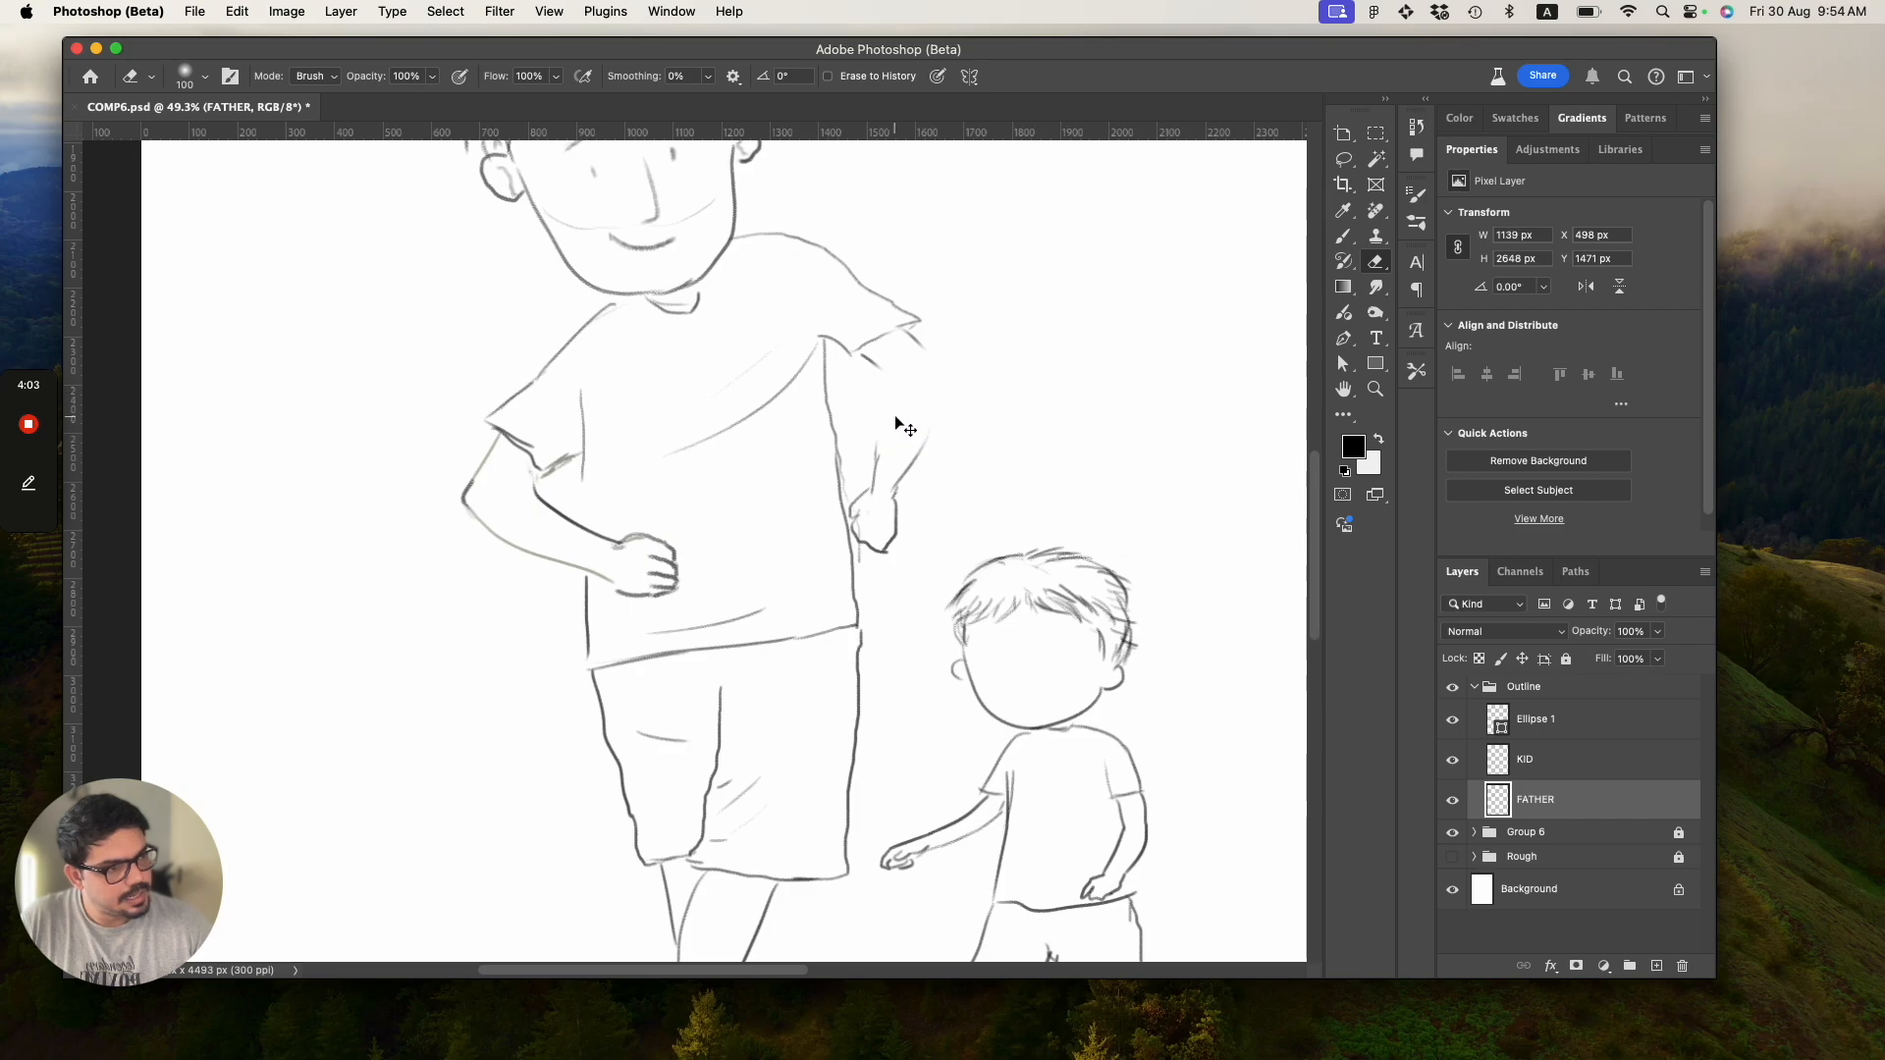
{"action": "key", "text": "super+z"}
{"action": "mouse_move", "coordinate": [888, 421]}
{"action": "left_mouse_down"}
{"action": "mouse_move", "coordinate": [864, 463]}
{"action": "mouse_move", "coordinate": [900, 380]}
{"action": "mouse_move", "coordinate": [870, 467]}
{"action": "mouse_move", "coordinate": [833, 490]}
{"action": "mouse_move", "coordinate": [865, 500]}
{"action": "mouse_move", "coordinate": [859, 537]}
{"action": "mouse_move", "coordinate": [891, 536]}
{"action": "mouse_move", "coordinate": [913, 459]}
{"action": "mouse_move", "coordinate": [896, 509]}
{"action": "left_mouse_up"}
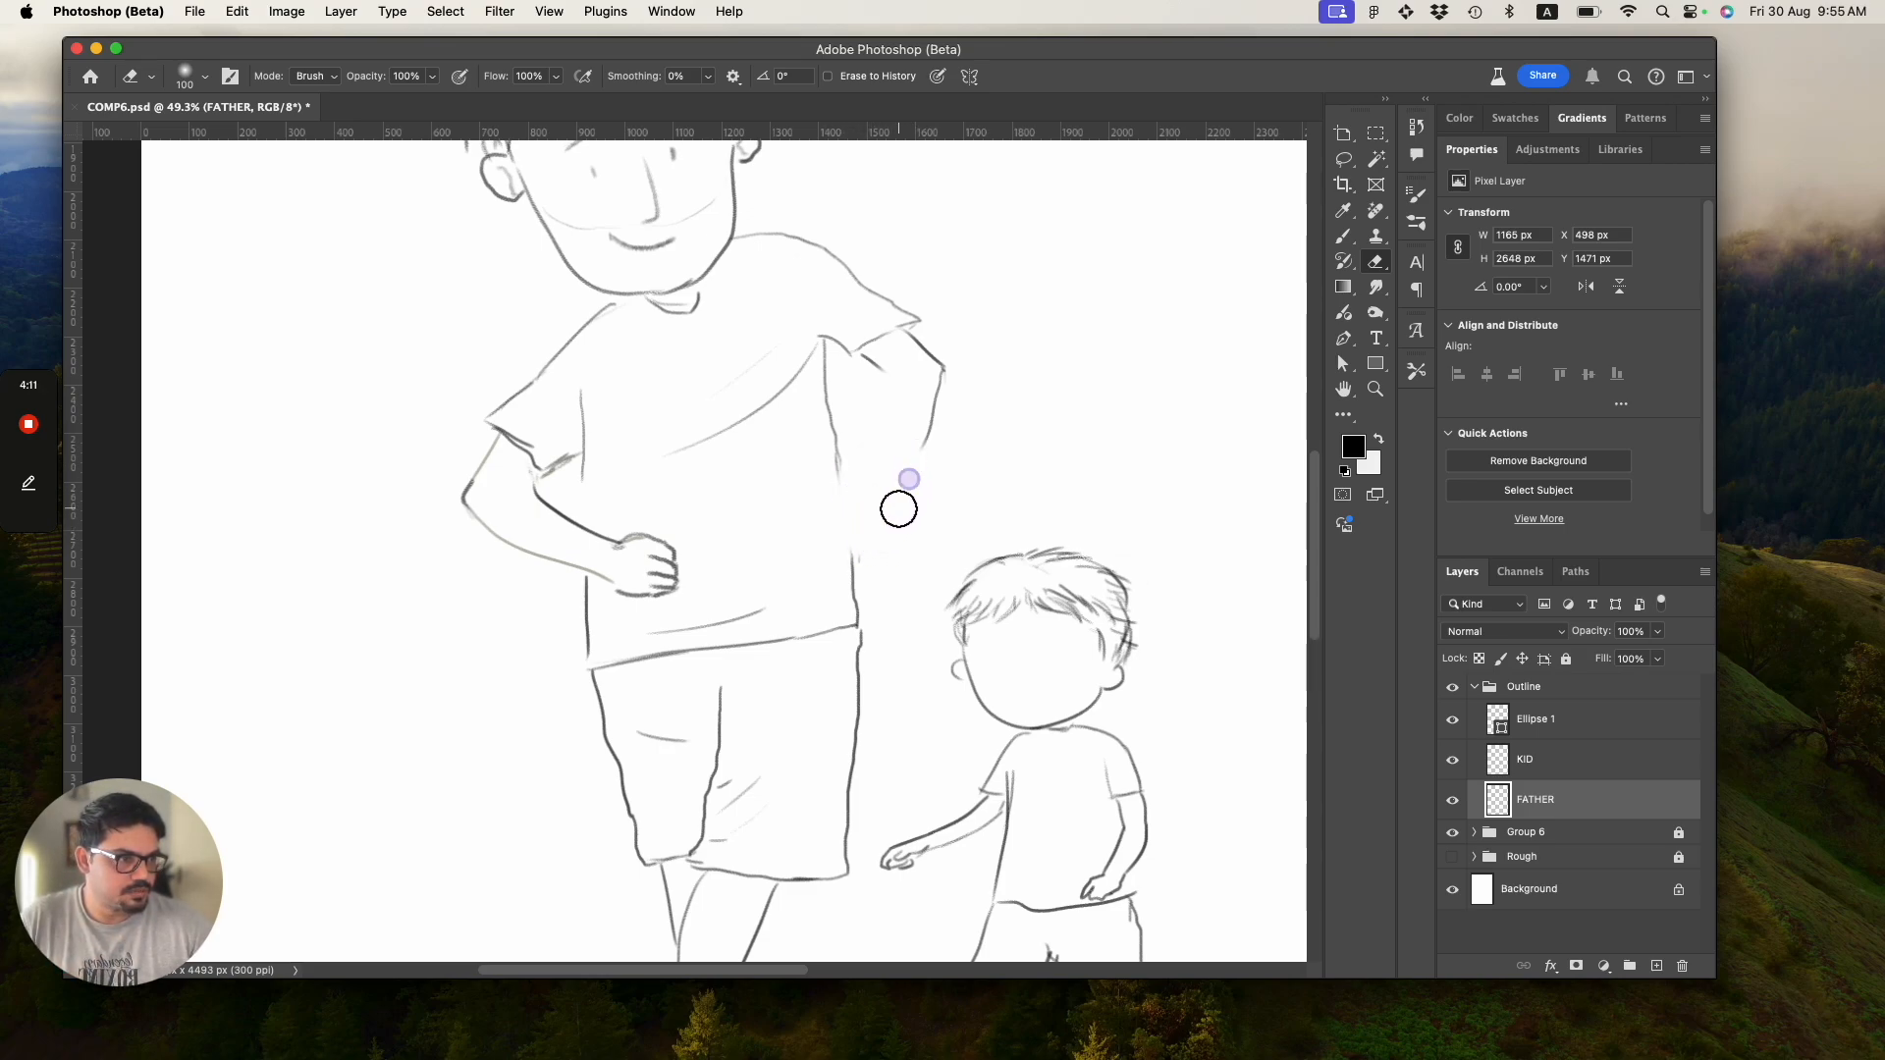
Redraw both sides of the father's forearm nearer the kid, from the elbow down to the wrist, with the pencil brush.
{"action": "key", "text": "v"}
{"action": "key", "text": "z"}
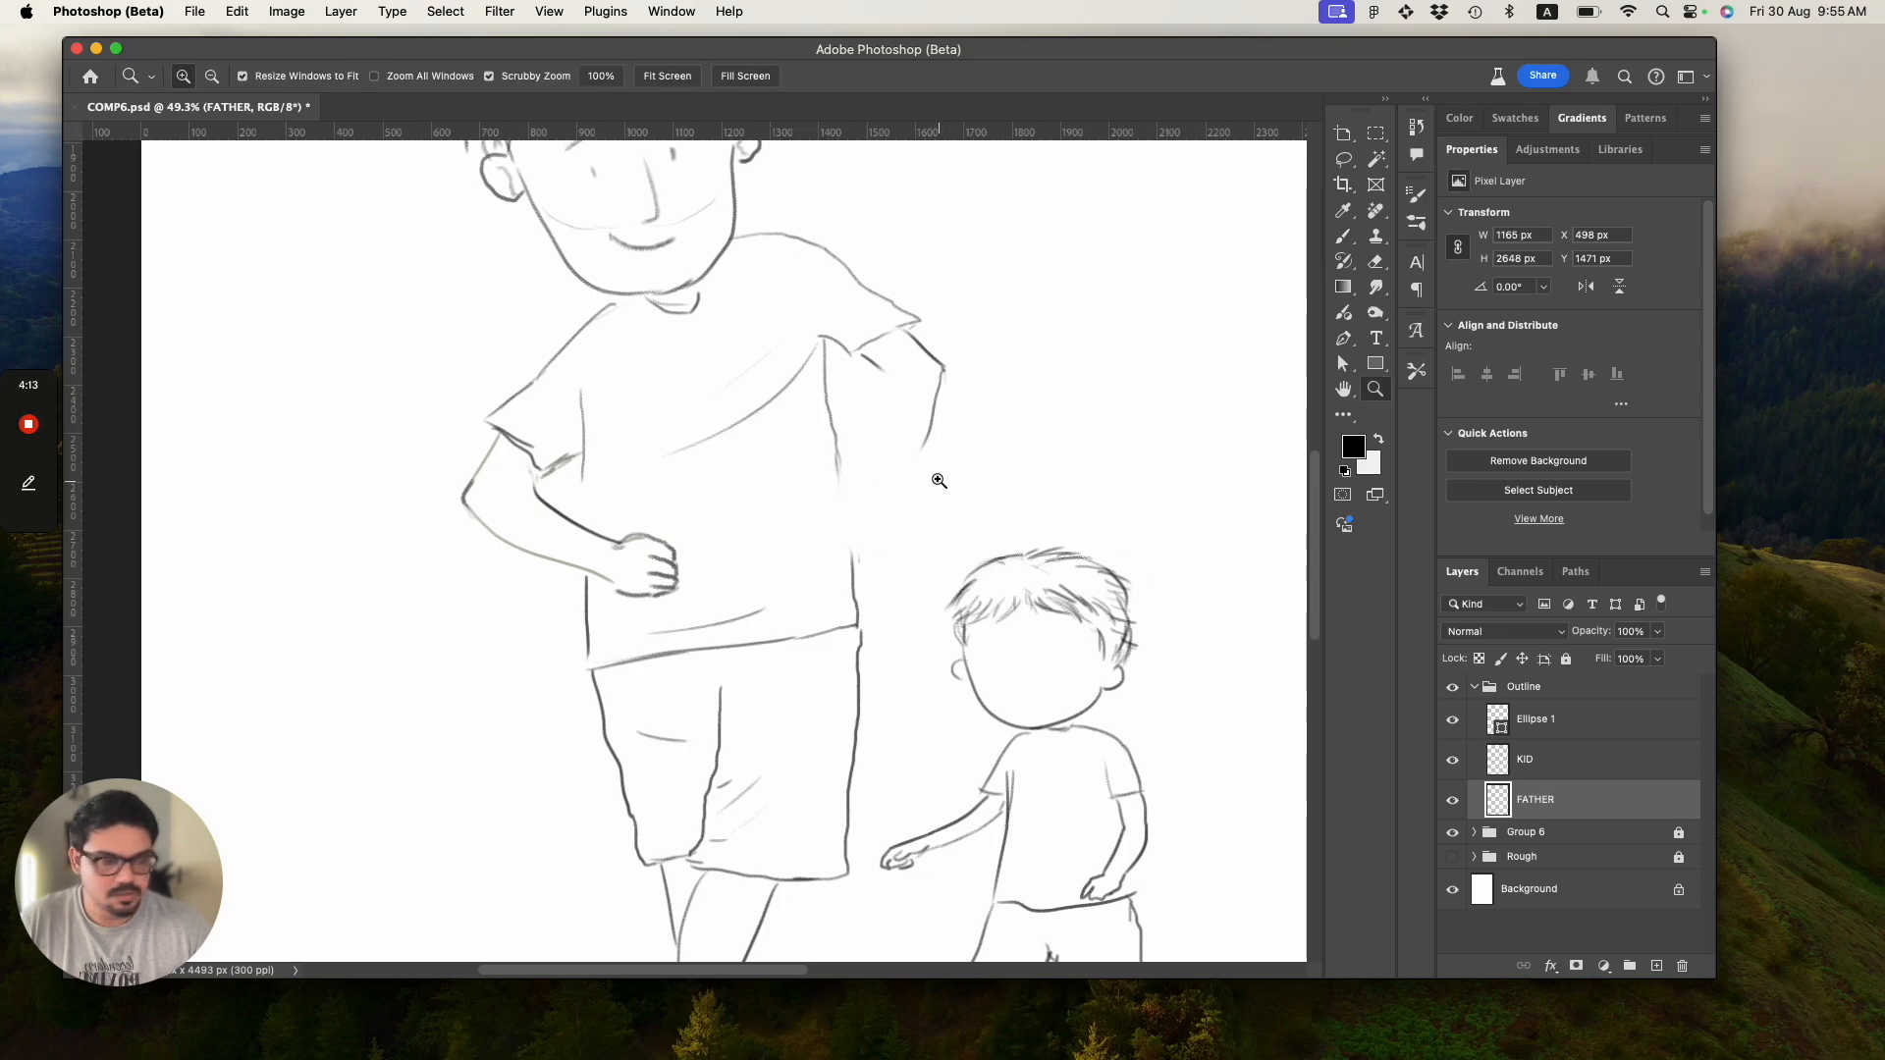
{"action": "left_click", "coordinate": [971, 484]}
{"action": "key", "text": "b"}
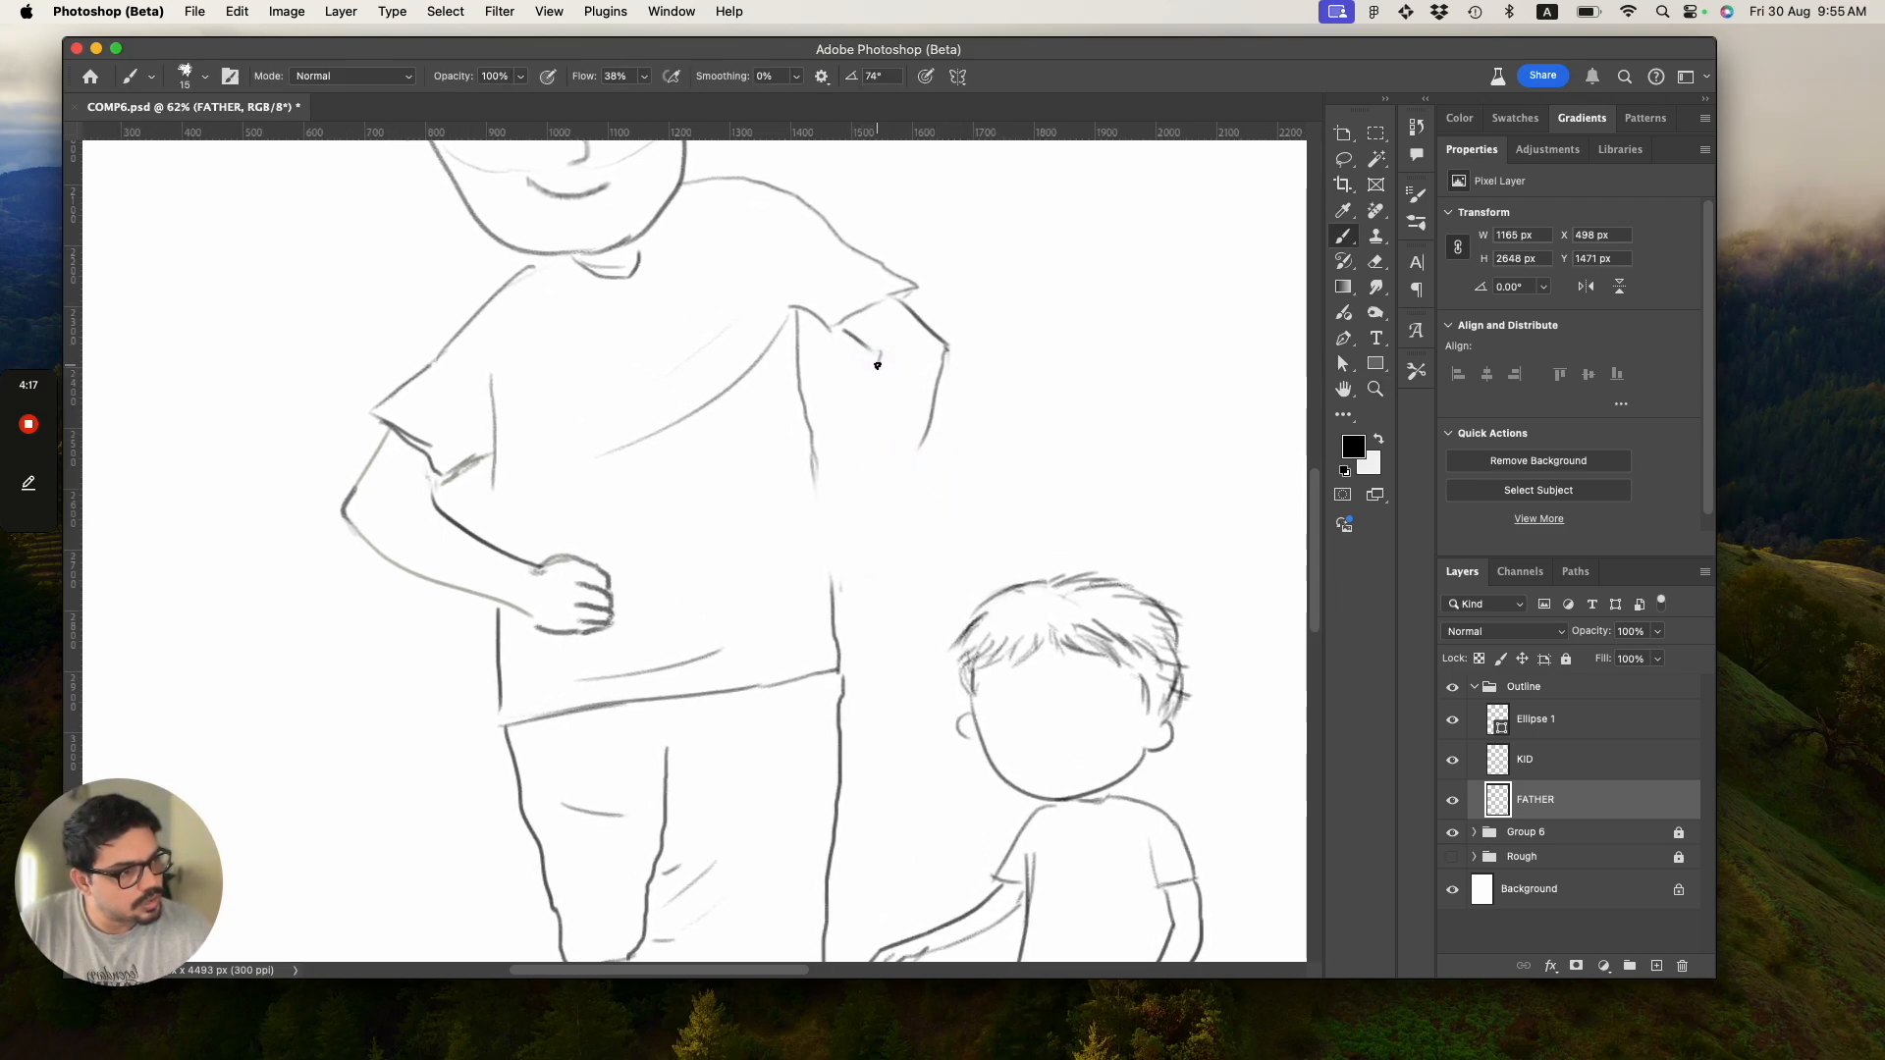
{"action": "left_click_drag", "start_coordinate": [834, 432], "coordinate": [810, 535]}
{"action": "left_click_drag", "start_coordinate": [871, 373], "coordinate": [865, 509]}
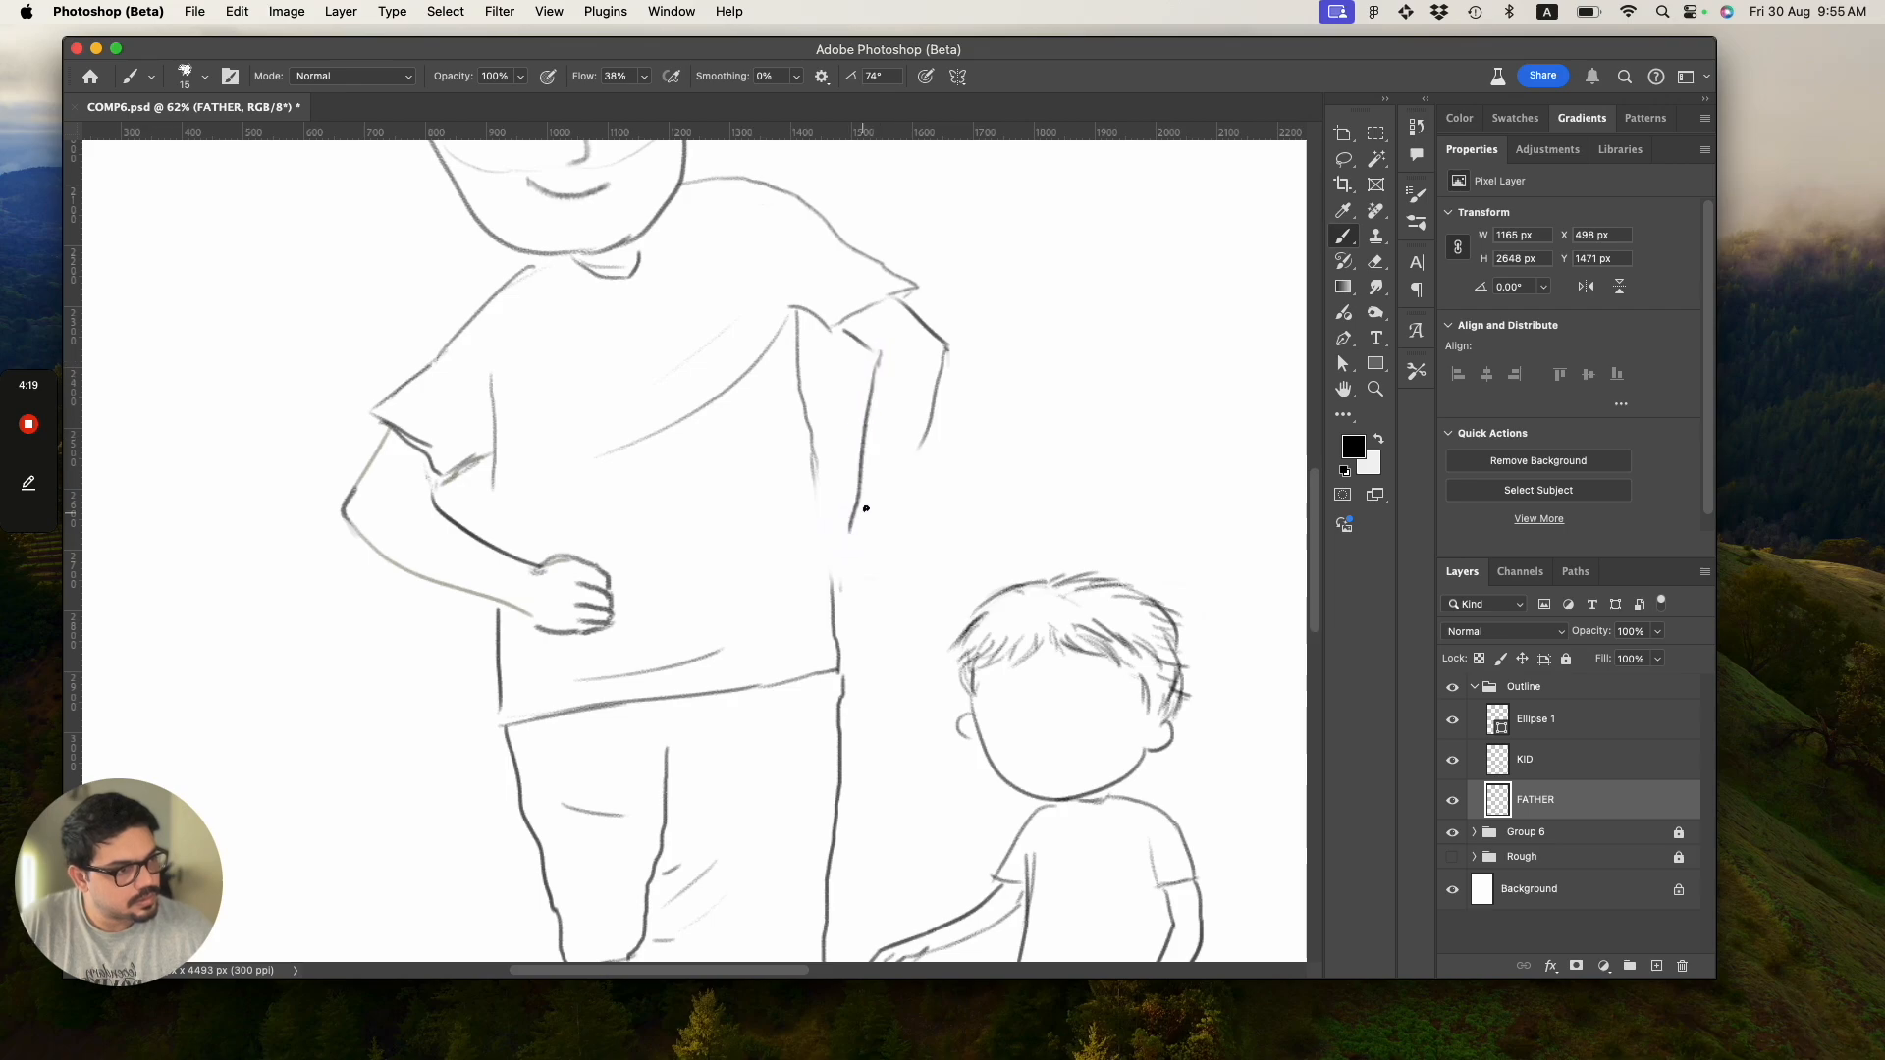
{"action": "left_click_drag", "start_coordinate": [921, 440], "coordinate": [873, 538]}
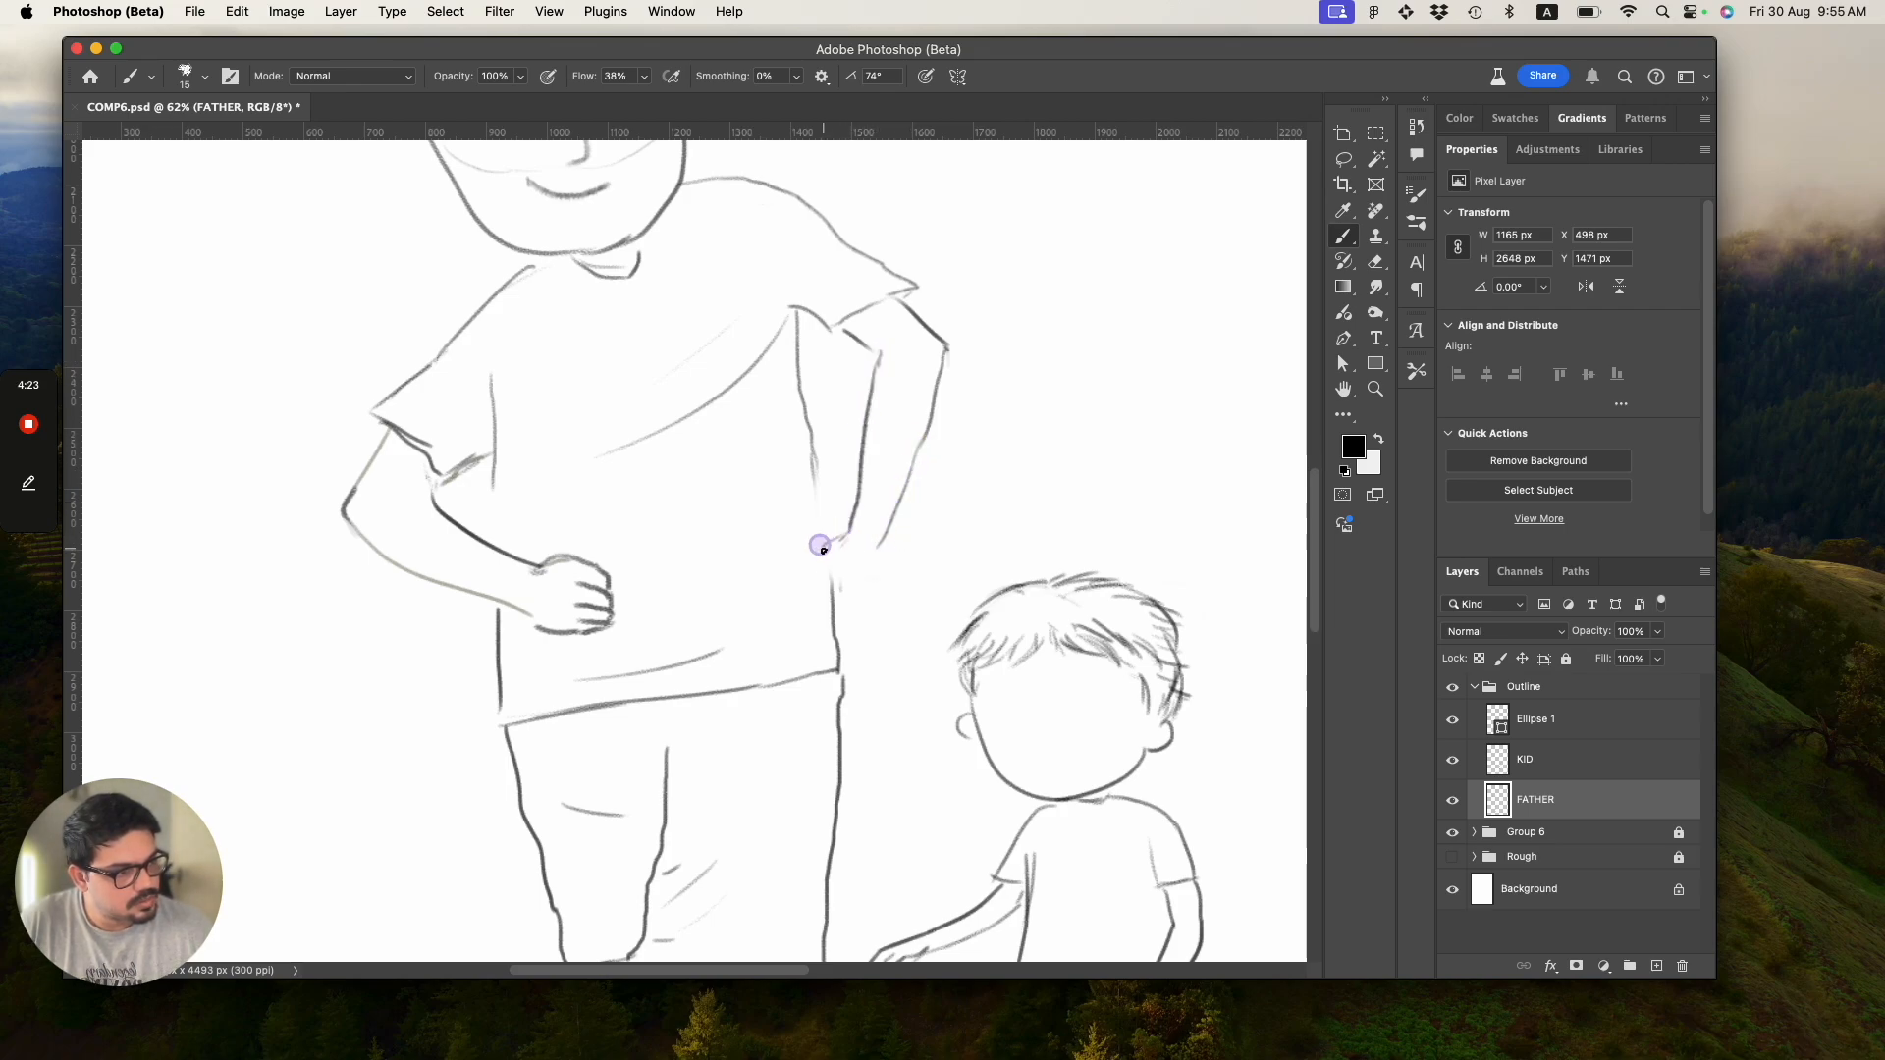
{"action": "left_click_drag", "start_coordinate": [824, 552], "coordinate": [846, 538]}
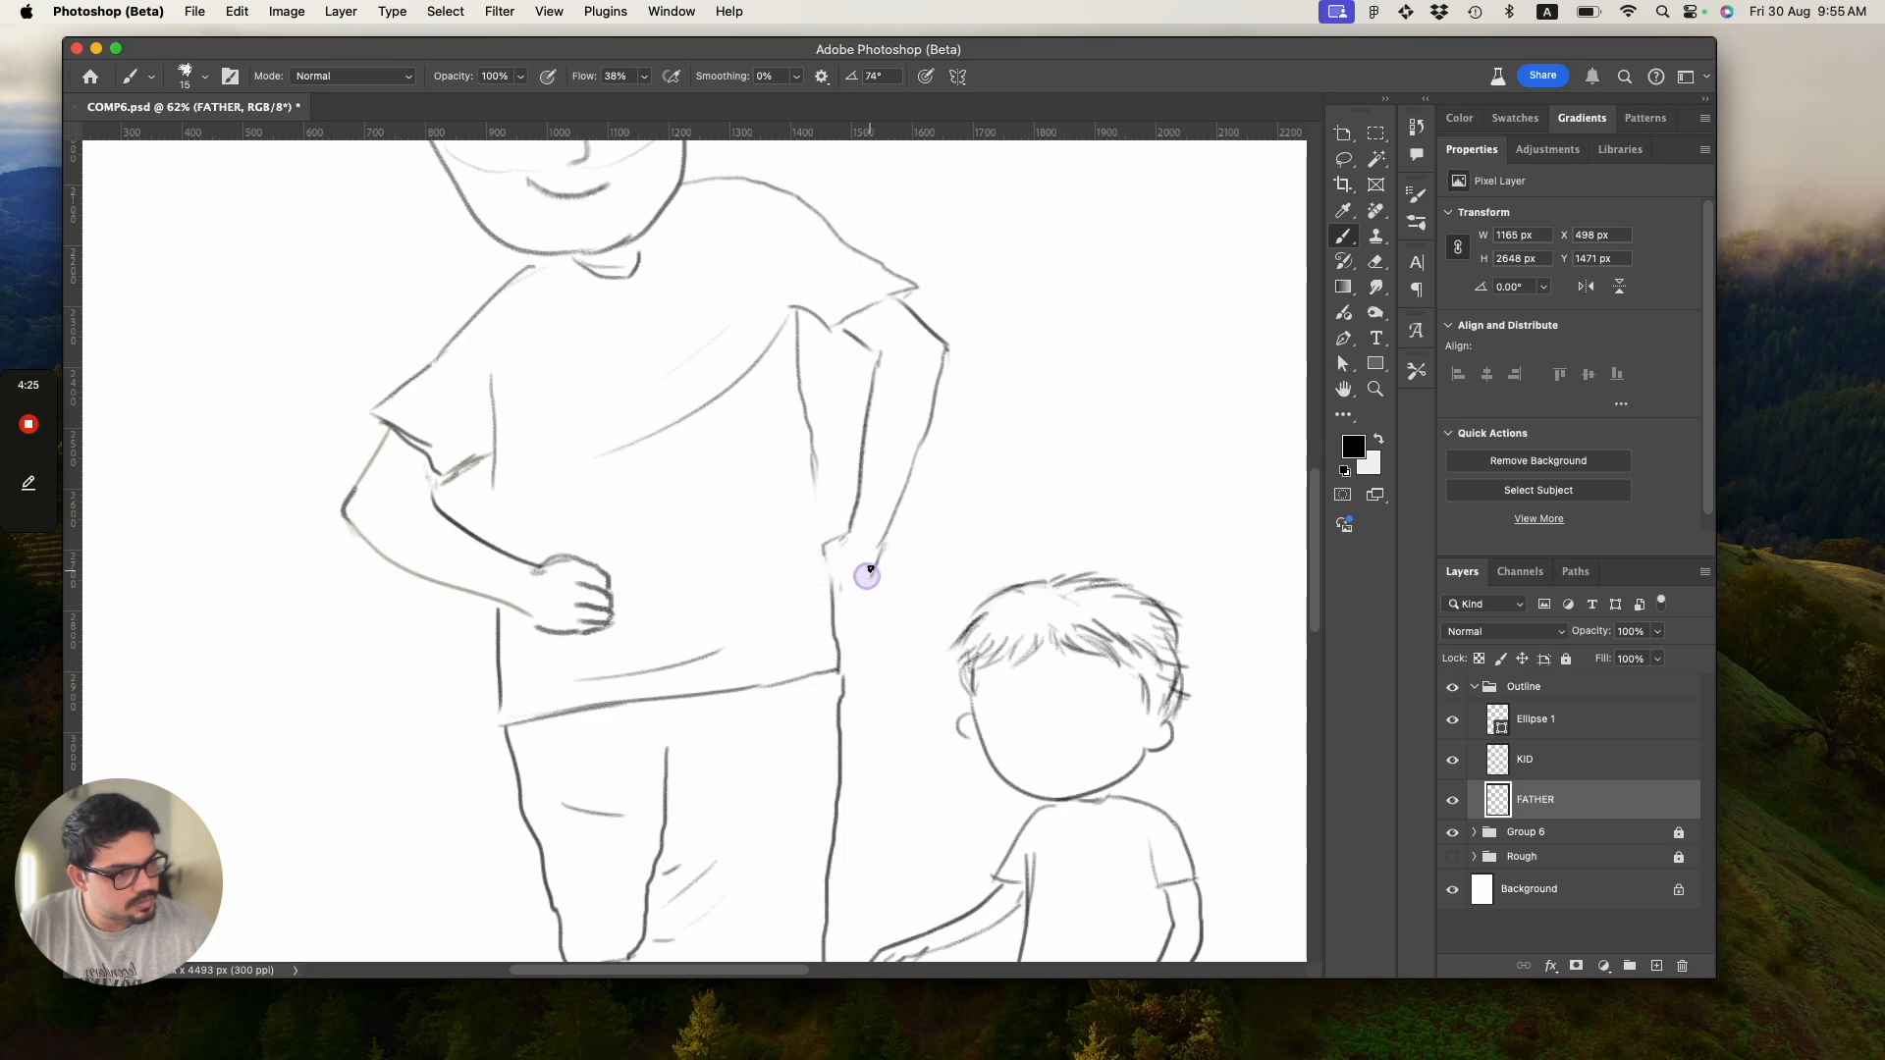
{"action": "key", "text": "super+z"}
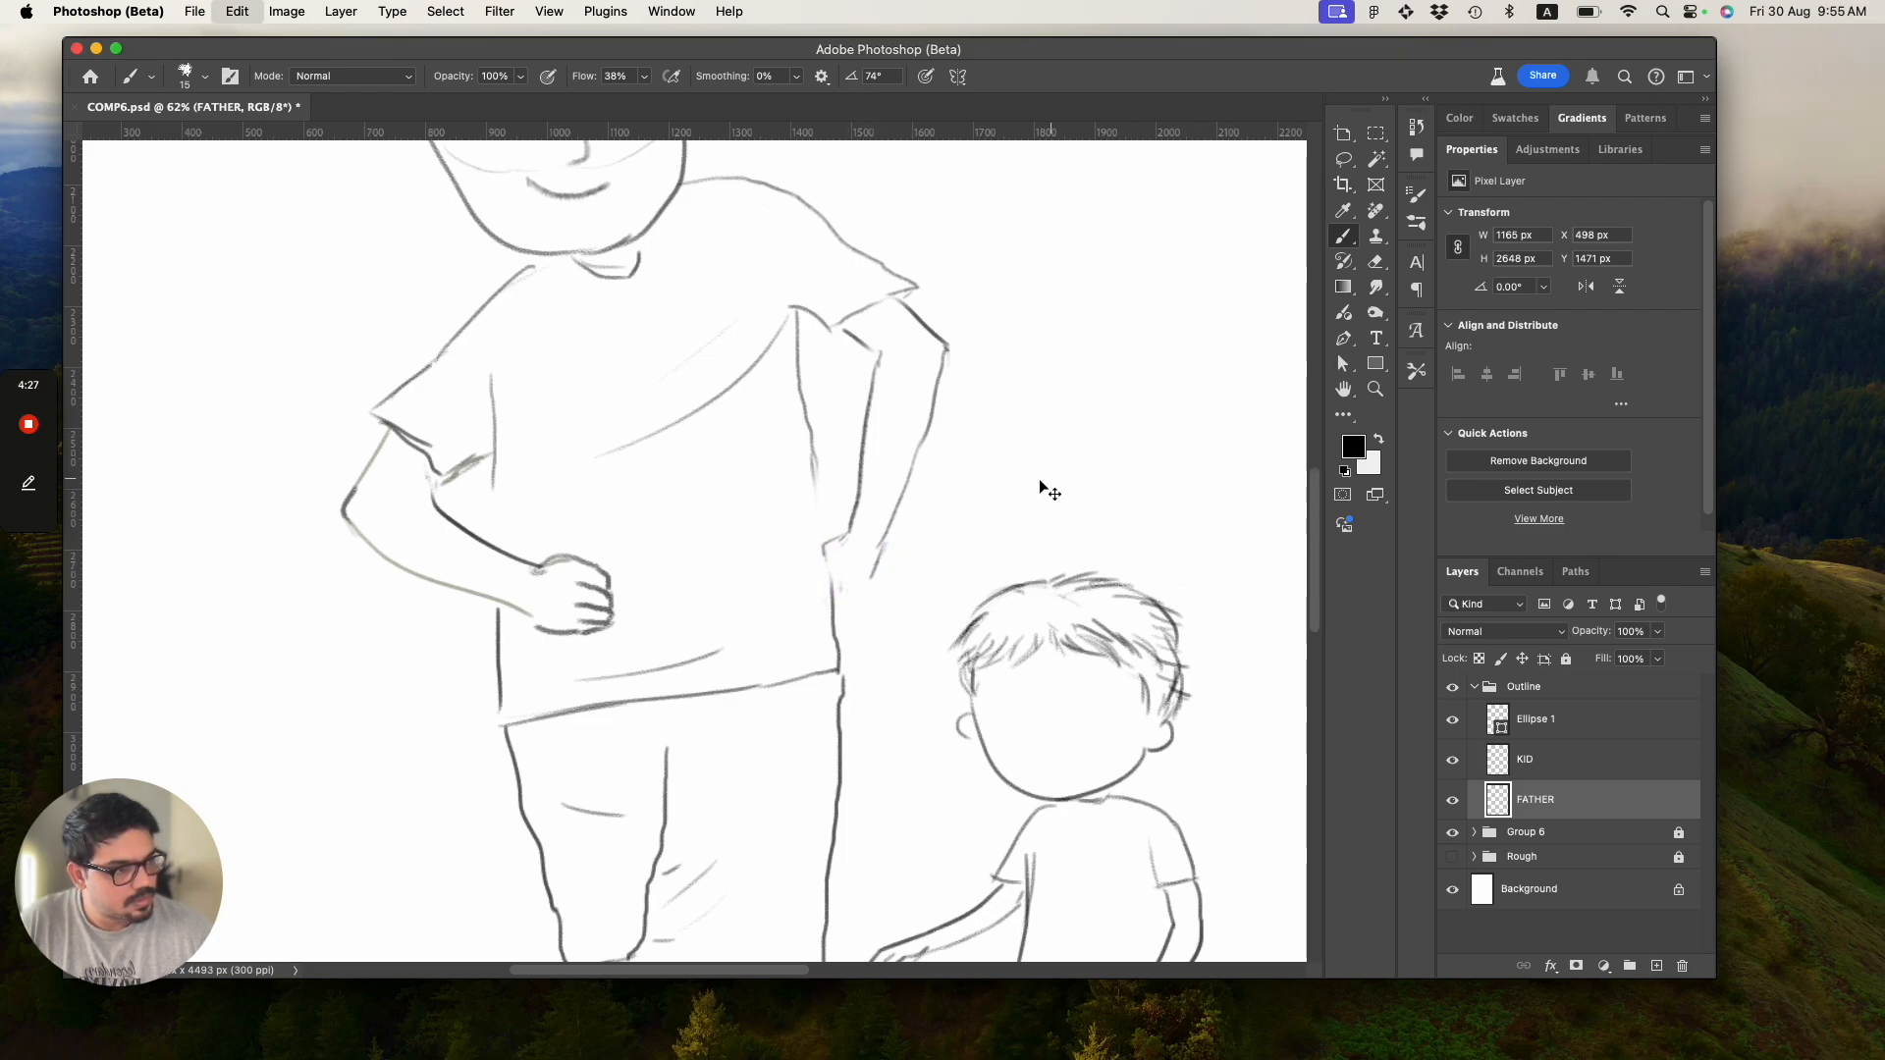
{"action": "key", "text": "super+z"}
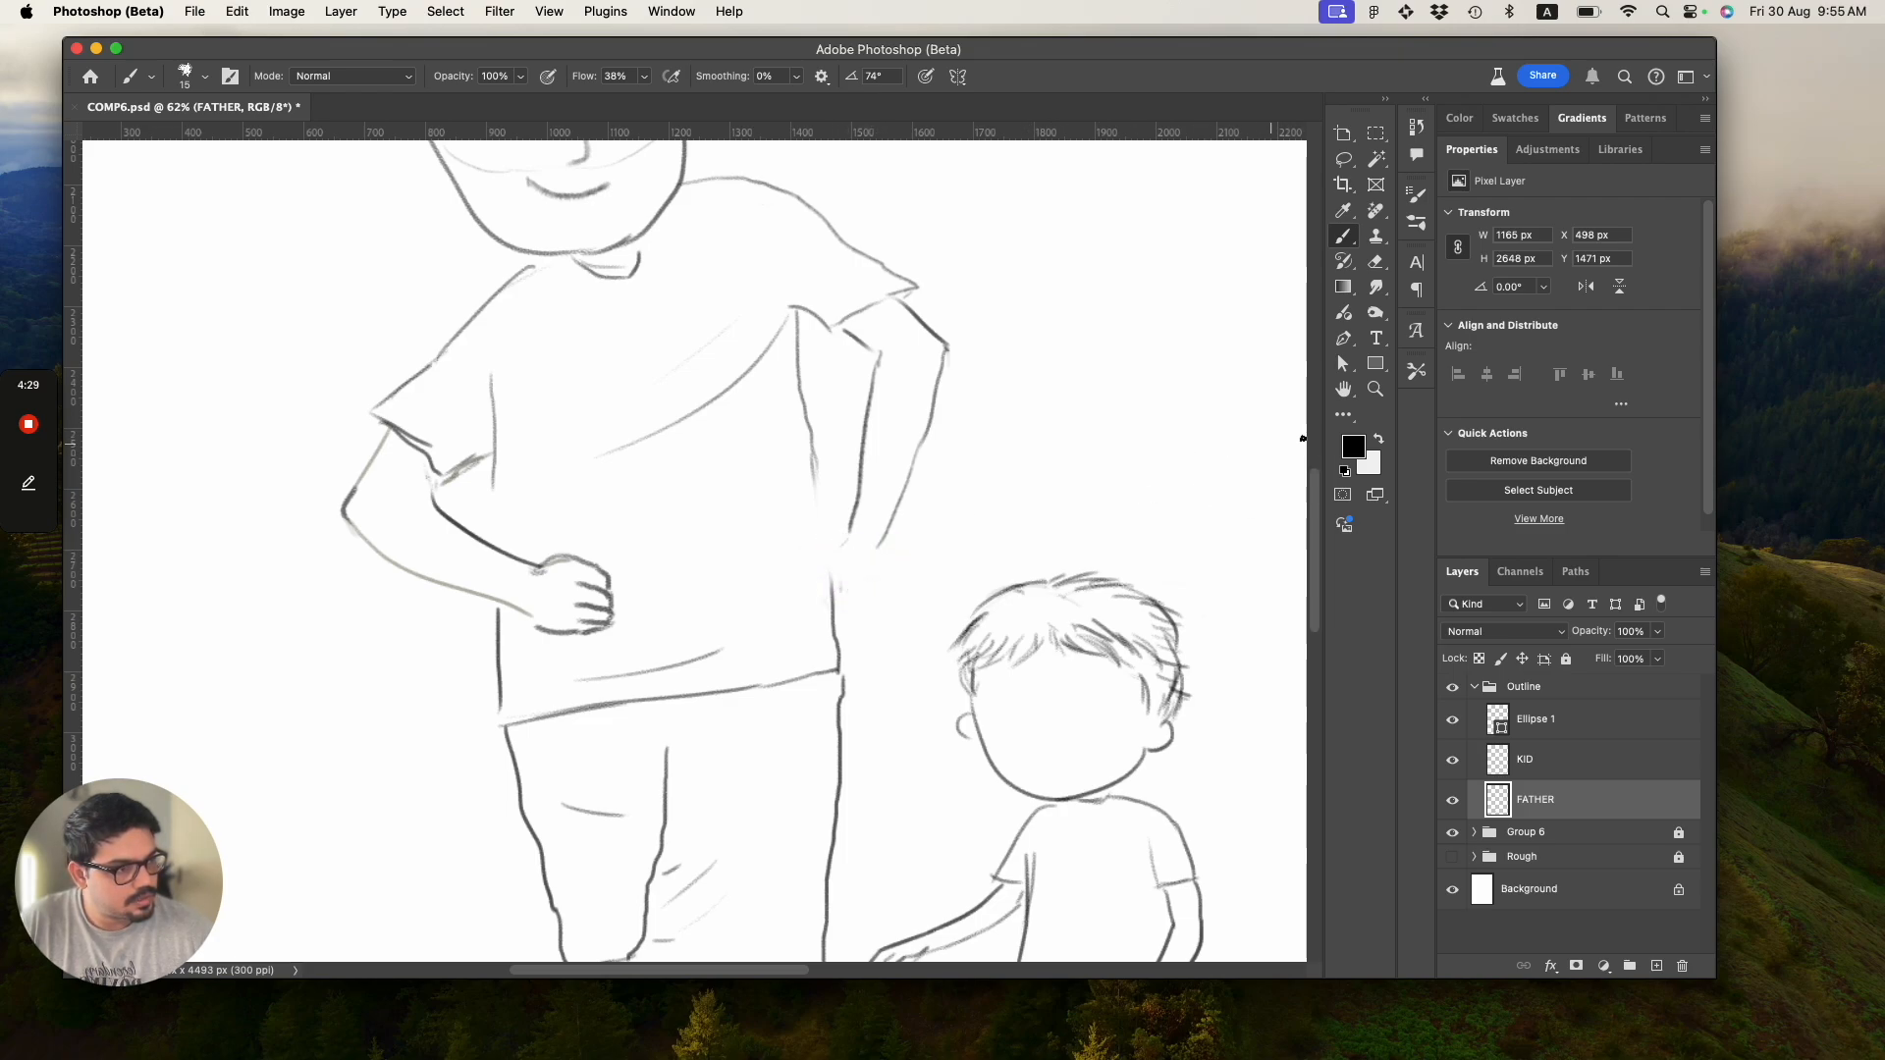
Erase the lower forearm lines of the father's arm nearer the kid and redraw them angled inward to the wrist.
{"action": "mouse_move", "coordinate": [1314, 498]}
{"action": "left_mouse_down"}
{"action": "mouse_move", "coordinate": [1377, 289]}
{"action": "mouse_move", "coordinate": [1386, 325]}
{"action": "mouse_move", "coordinate": [1321, 432]}
{"action": "mouse_move", "coordinate": [1317, 534]}
{"action": "left_mouse_up"}
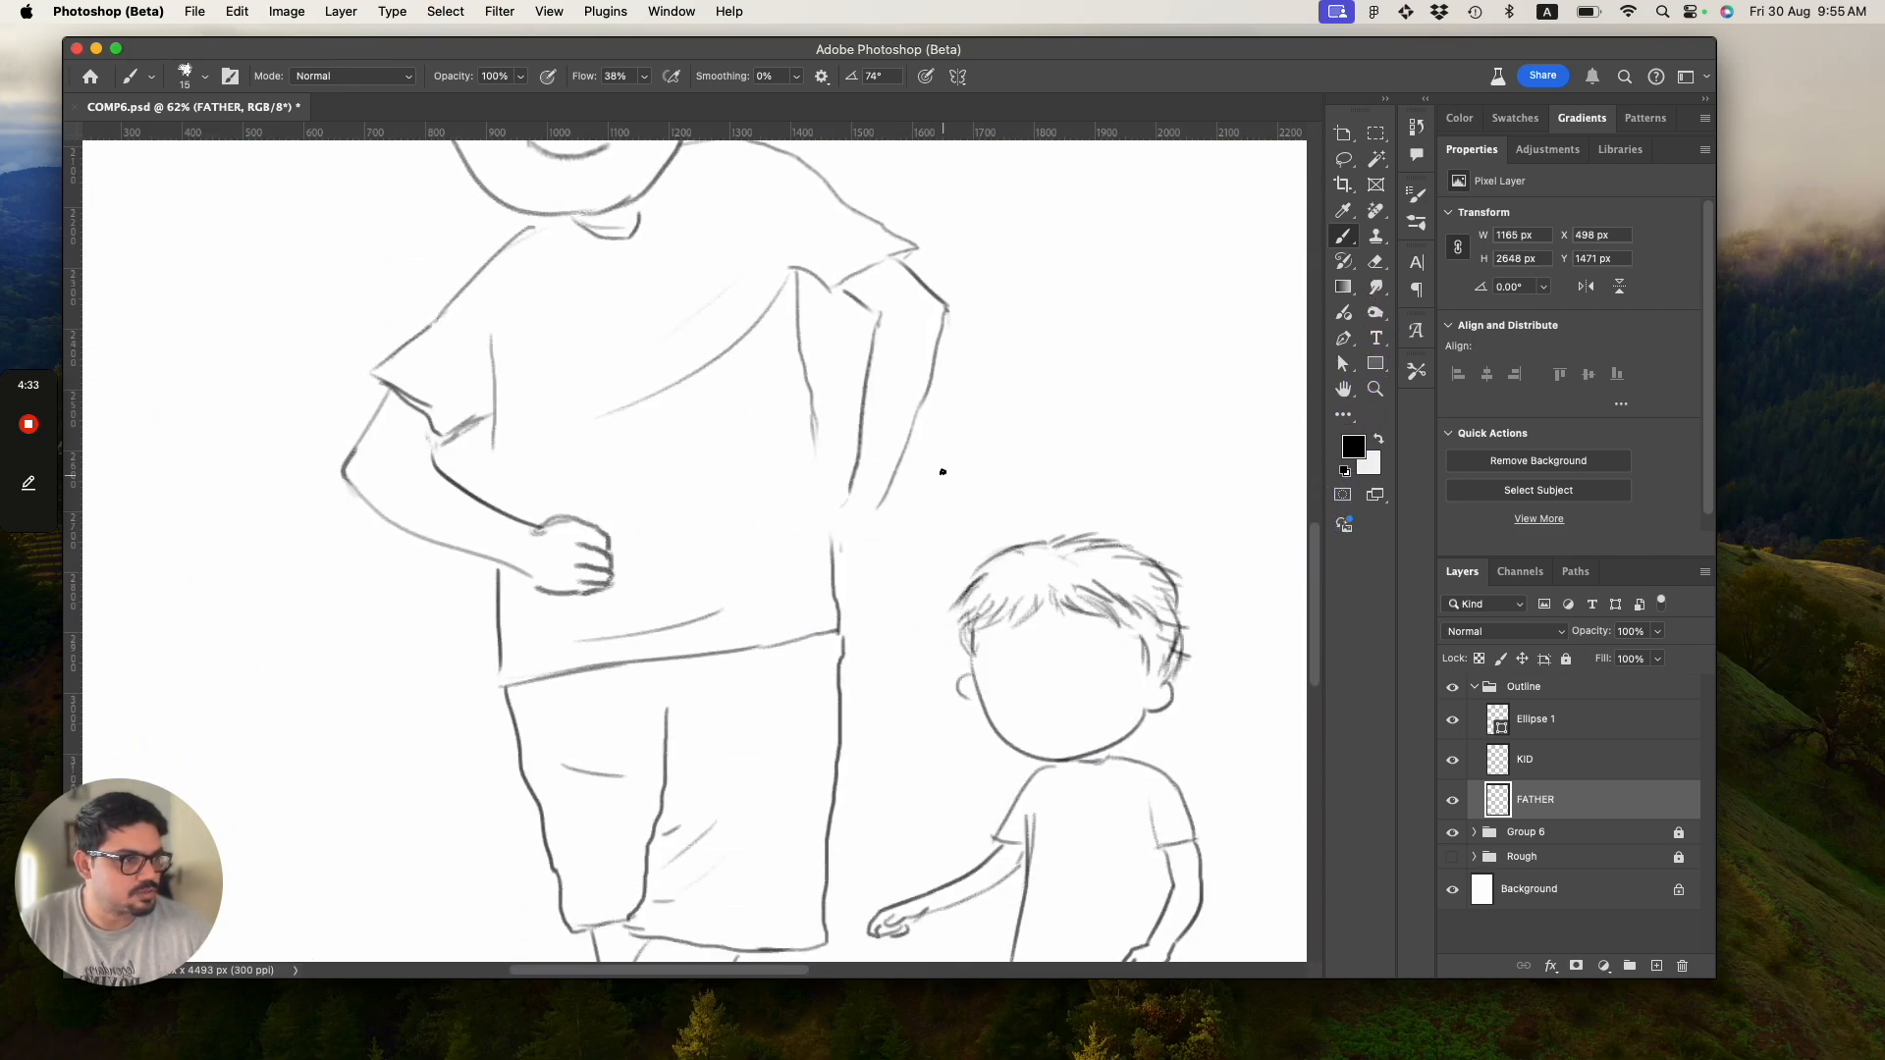
{"action": "key", "text": "e"}
{"action": "mouse_move", "coordinate": [888, 404]}
{"action": "left_mouse_down"}
{"action": "mouse_move", "coordinate": [864, 476]}
{"action": "mouse_move", "coordinate": [911, 426]}
{"action": "mouse_move", "coordinate": [902, 488]}
{"action": "mouse_move", "coordinate": [842, 504]}
{"action": "left_mouse_up"}
{"action": "key", "text": "b"}
{"action": "left_click_drag", "start_coordinate": [874, 372], "coordinate": [845, 488]}
{"action": "key", "text": "super+z"}
{"action": "left_click_drag", "start_coordinate": [871, 369], "coordinate": [836, 484]}
{"action": "left_click_drag", "start_coordinate": [926, 394], "coordinate": [870, 494]}
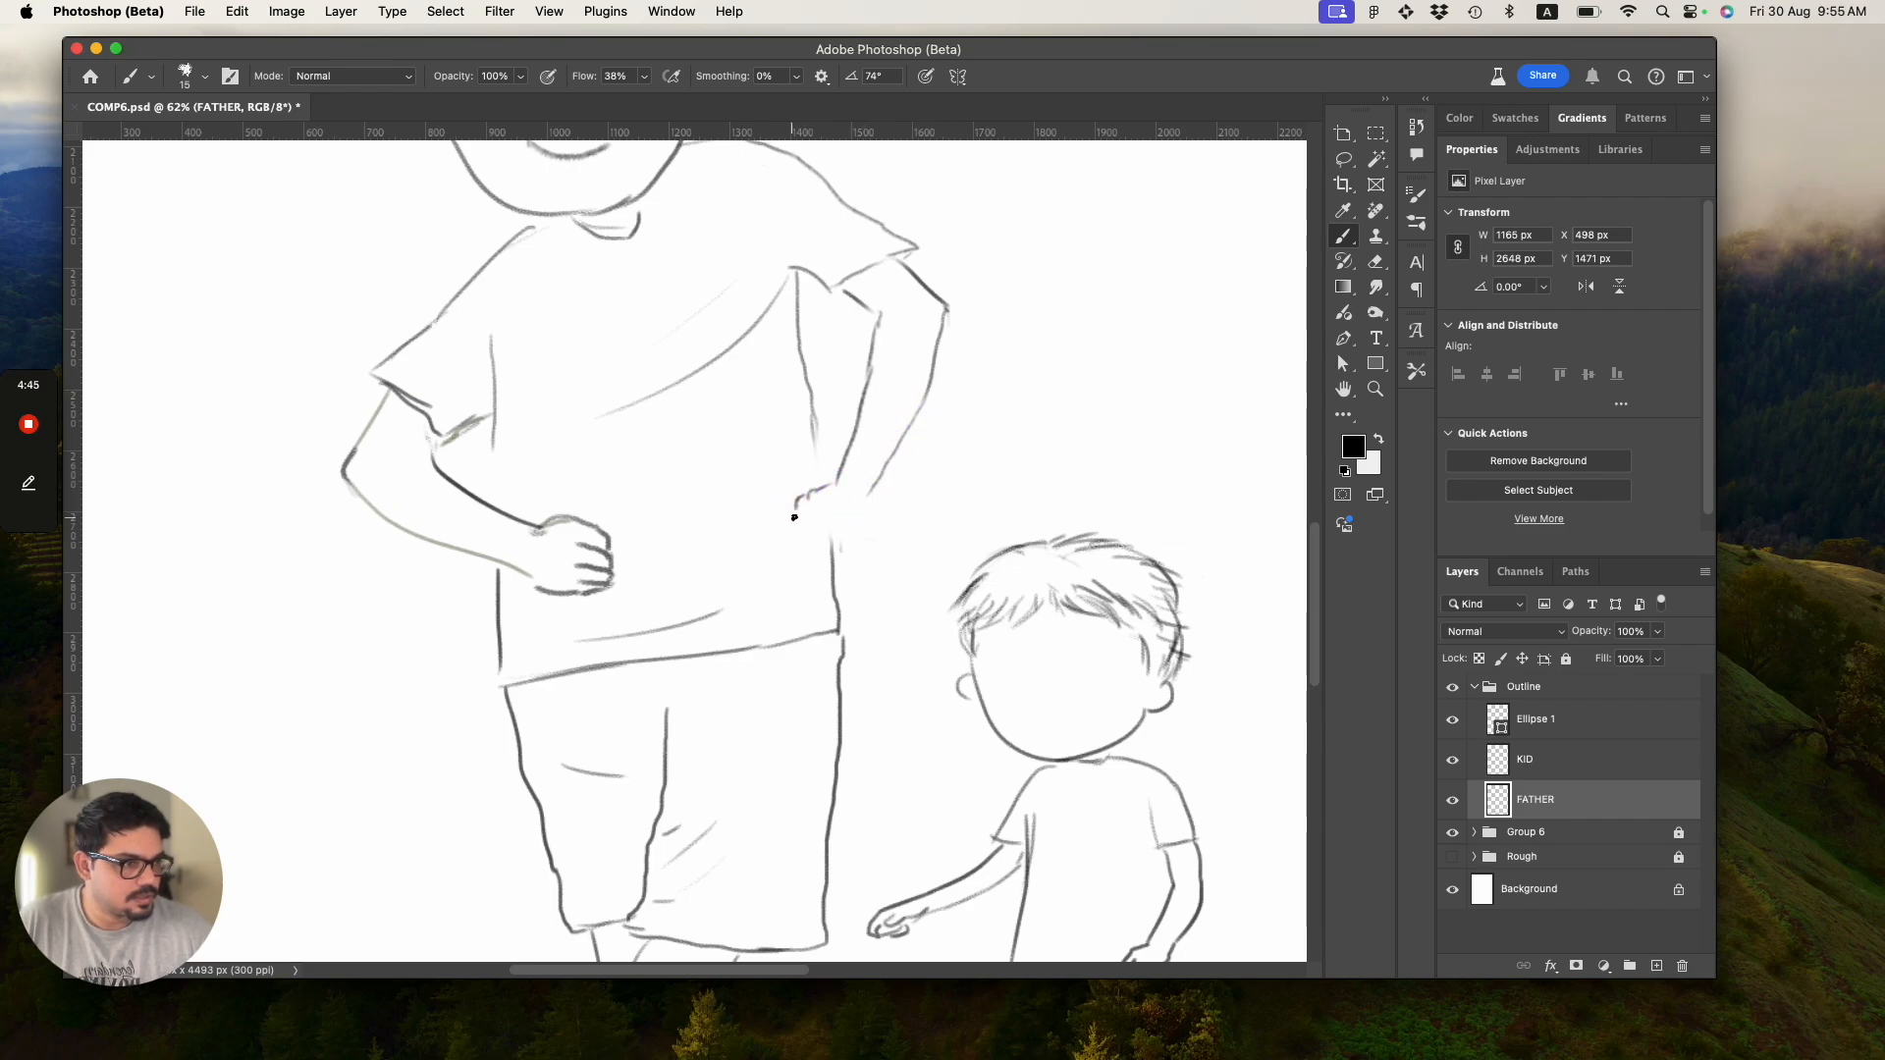
Draw a simple closed hand outline at the wrist of the father's arm nearer the kid.
{"action": "mouse_move", "coordinate": [808, 495]}
{"action": "left_mouse_down"}
{"action": "mouse_move", "coordinate": [858, 504]}
{"action": "mouse_move", "coordinate": [928, 545]}
{"action": "mouse_move", "coordinate": [880, 551]}
{"action": "mouse_move", "coordinate": [851, 503]}
{"action": "mouse_move", "coordinate": [823, 556]}
{"action": "left_mouse_up"}
{"action": "key", "text": "z"}
{"action": "key", "text": "b"}
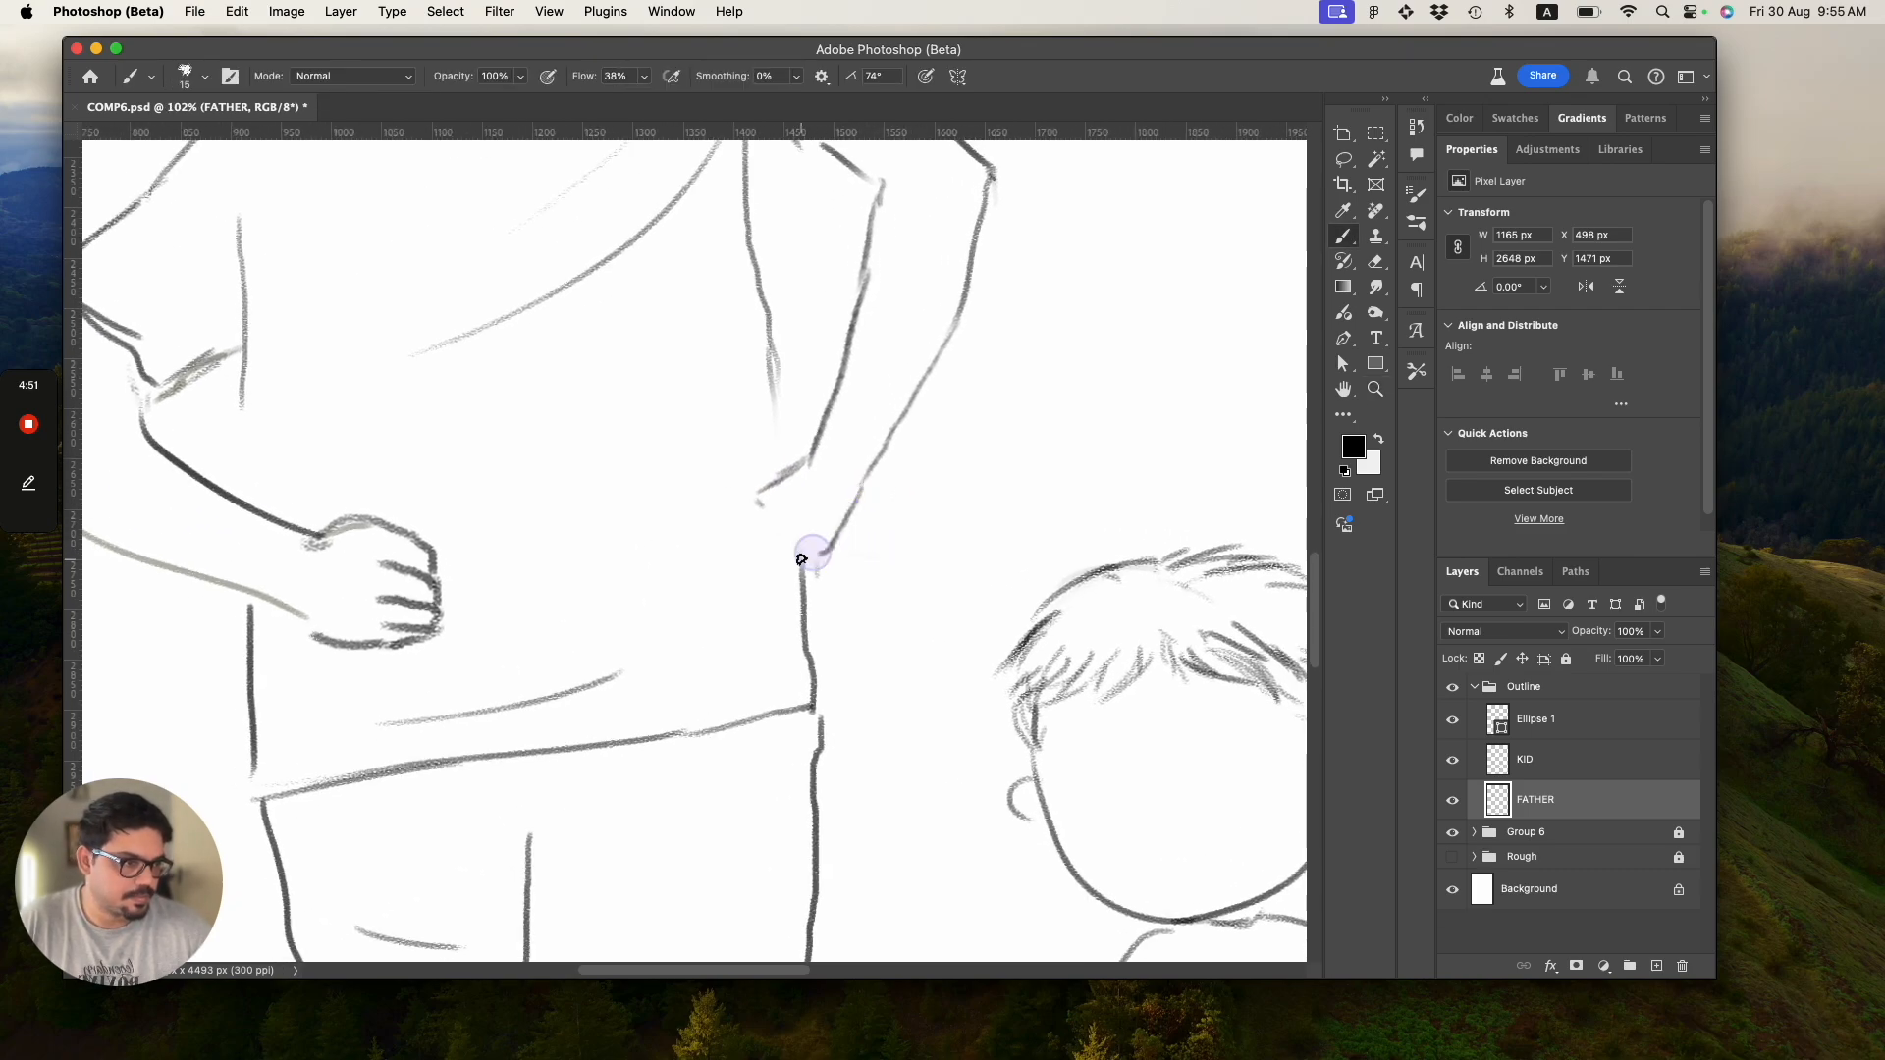
{"action": "key", "text": "super+z"}
{"action": "mouse_move", "coordinate": [863, 484]}
{"action": "left_mouse_down"}
{"action": "mouse_move", "coordinate": [850, 560]}
{"action": "mouse_move", "coordinate": [804, 587]}
{"action": "left_mouse_up"}
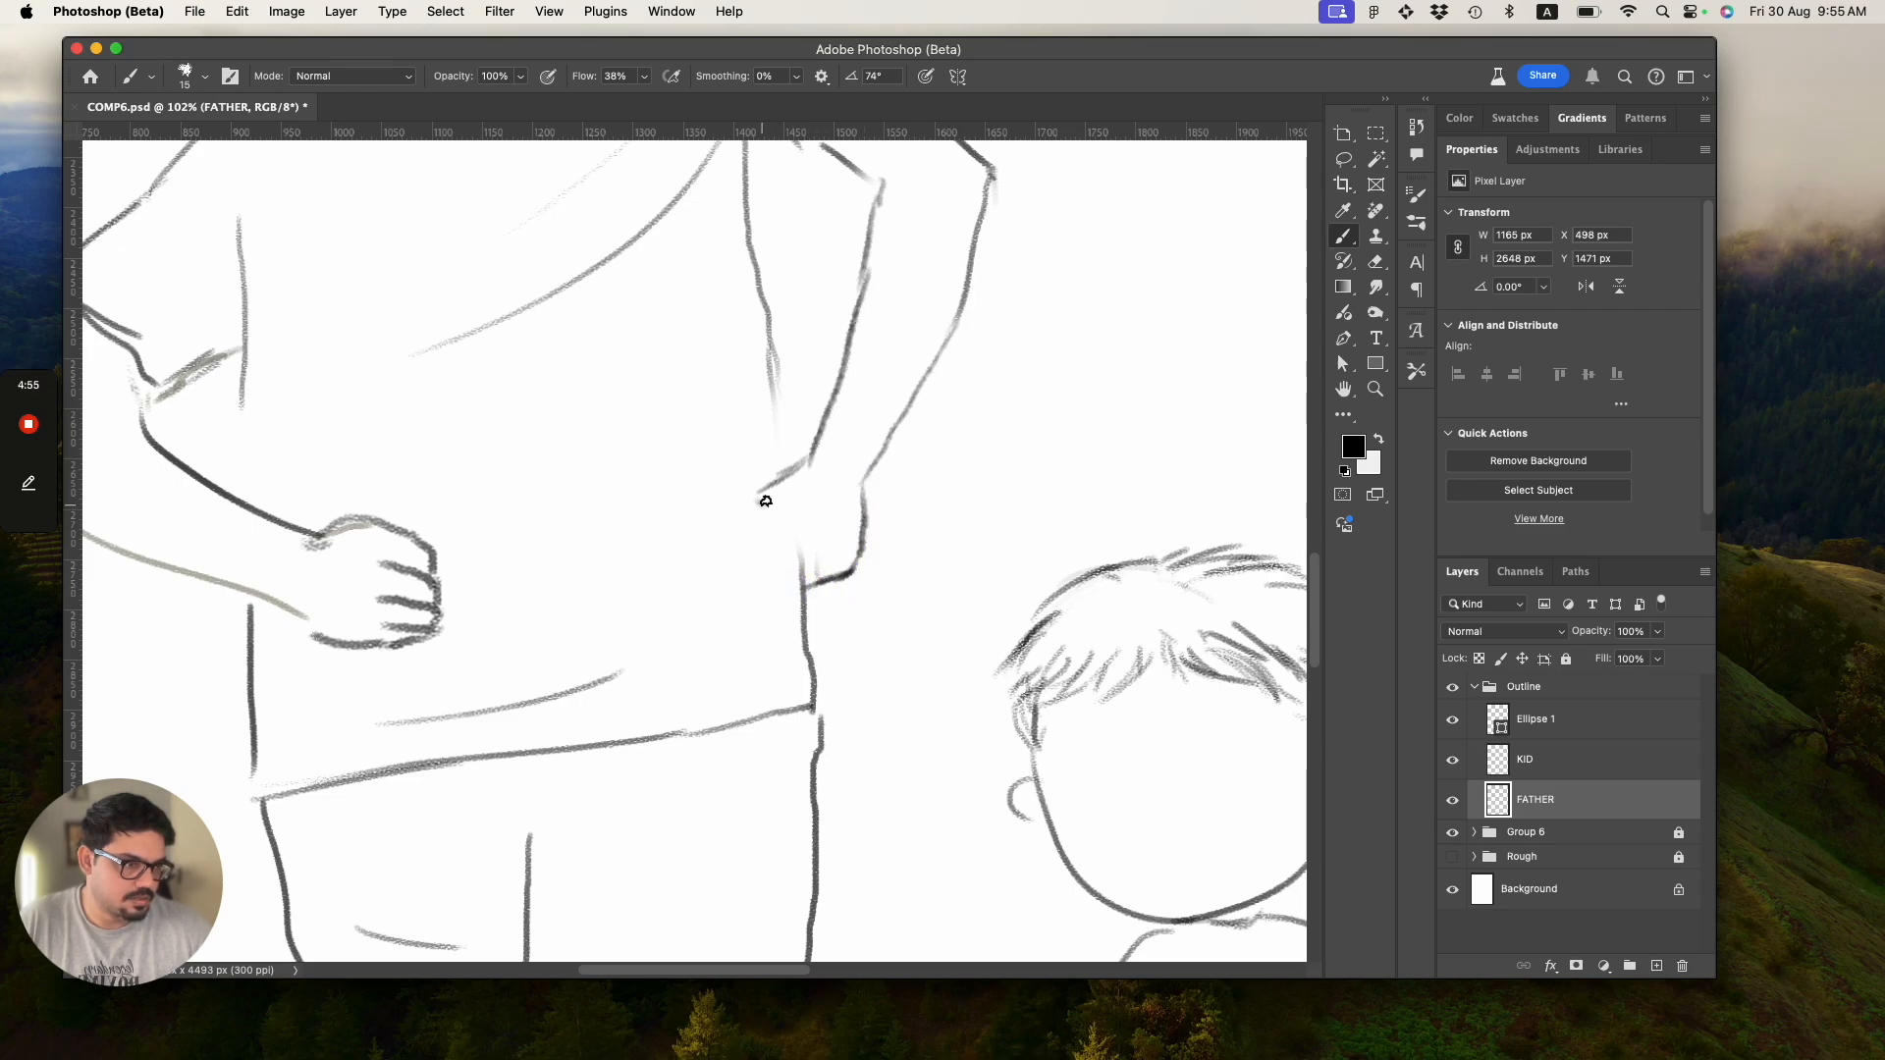
{"action": "left_click_drag", "start_coordinate": [759, 507], "coordinate": [803, 587]}
Erase the father's closed hand nearer the kid and redraw it as an open hand with a thumb and spread fingers.
{"action": "key", "text": "z"}
{"action": "left_click_drag", "start_coordinate": [793, 495], "coordinate": [718, 471]}
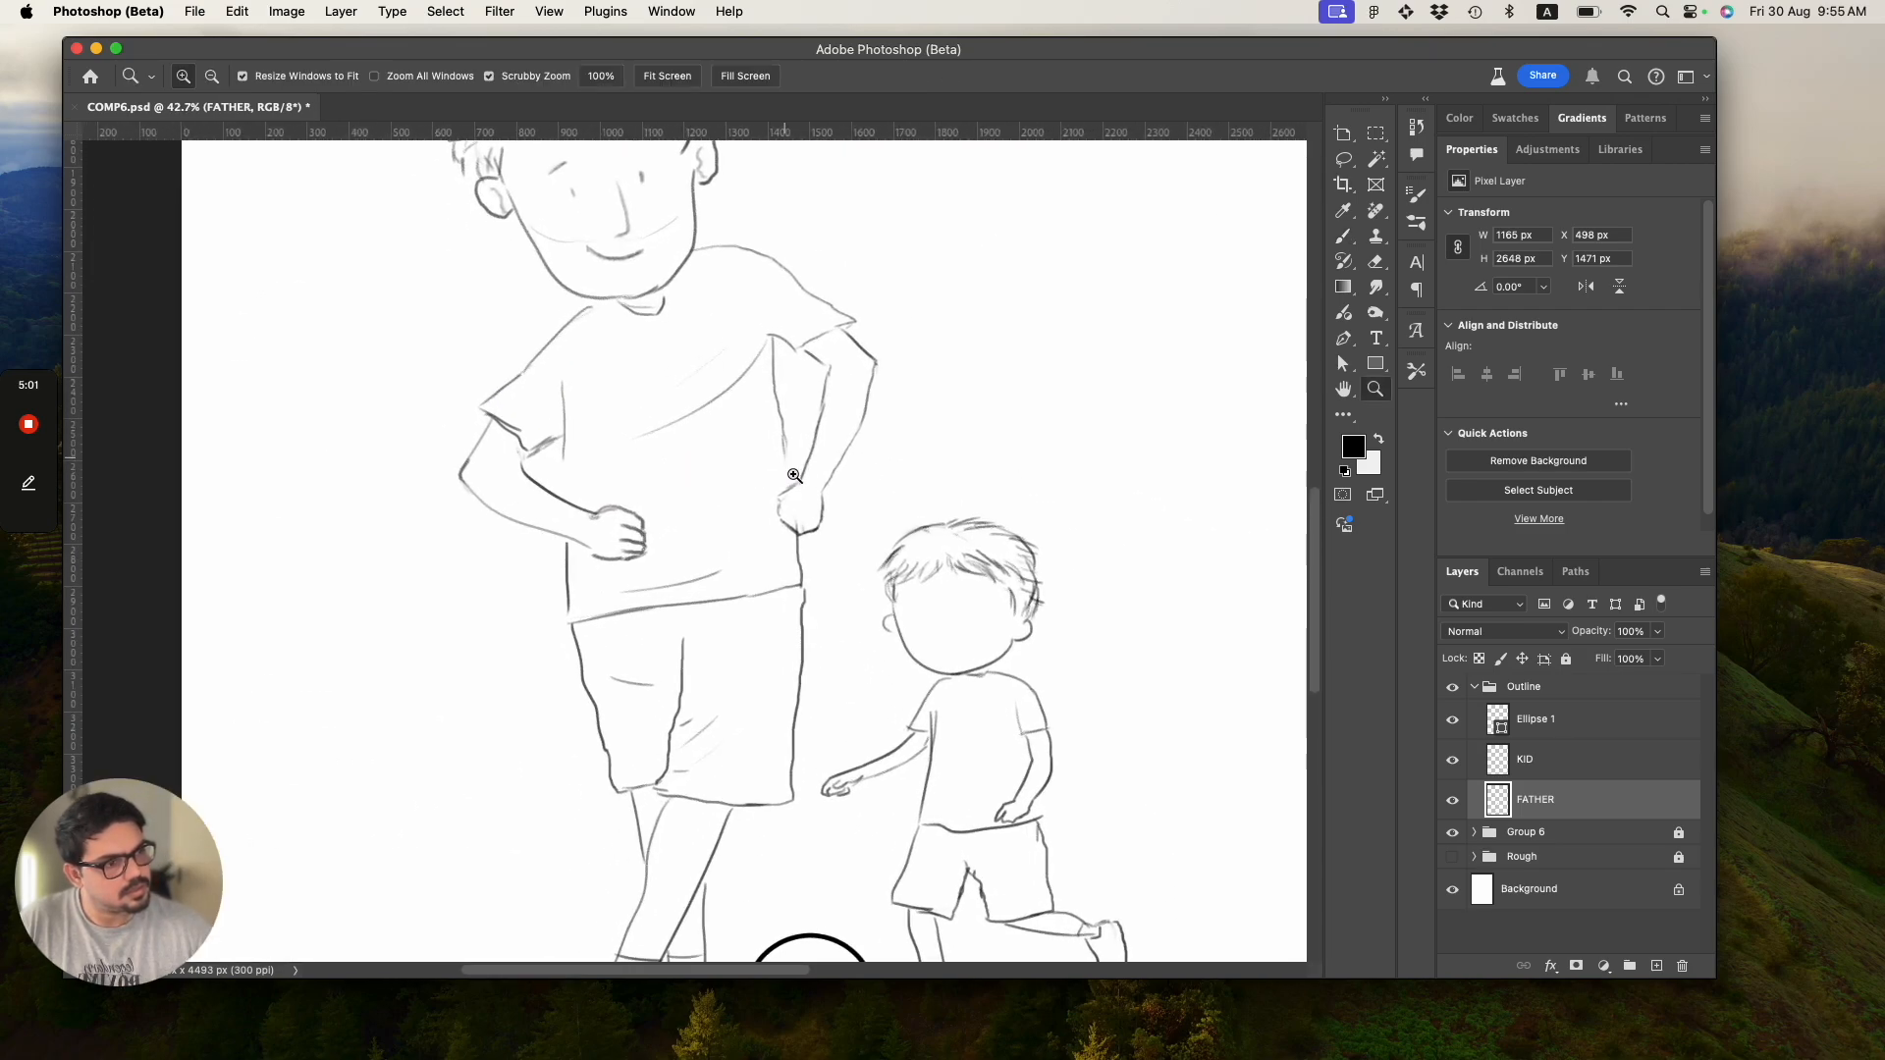
{"action": "mouse_move", "coordinate": [821, 527]}
{"action": "left_mouse_down"}
{"action": "mouse_move", "coordinate": [874, 558]}
{"action": "mouse_move", "coordinate": [825, 515]}
{"action": "mouse_move", "coordinate": [815, 536]}
{"action": "mouse_move", "coordinate": [766, 514]}
{"action": "mouse_move", "coordinate": [776, 536]}
{"action": "mouse_move", "coordinate": [793, 544]}
{"action": "mouse_move", "coordinate": [741, 474]}
{"action": "mouse_move", "coordinate": [775, 470]}
{"action": "mouse_move", "coordinate": [736, 523]}
{"action": "left_mouse_up"}
{"action": "key", "text": "e"}
{"action": "key", "text": "b"}
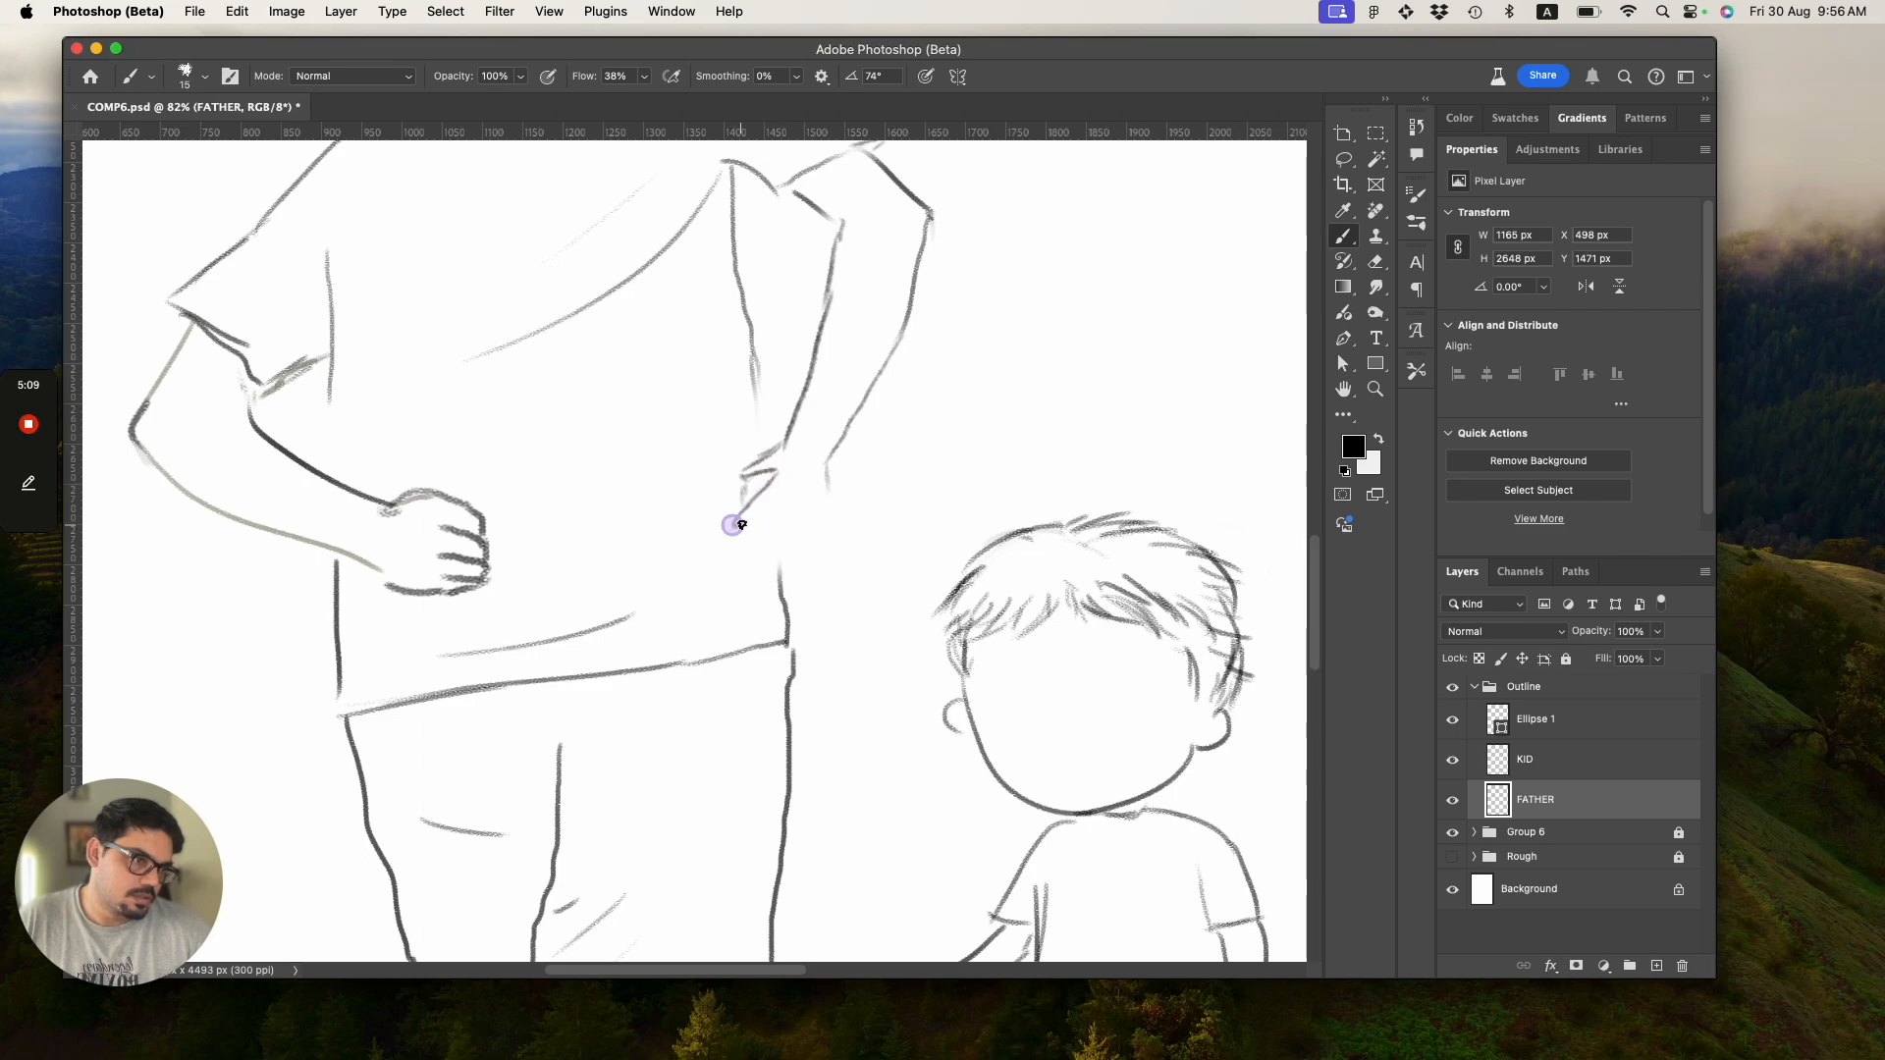
{"action": "key", "text": "super+z"}
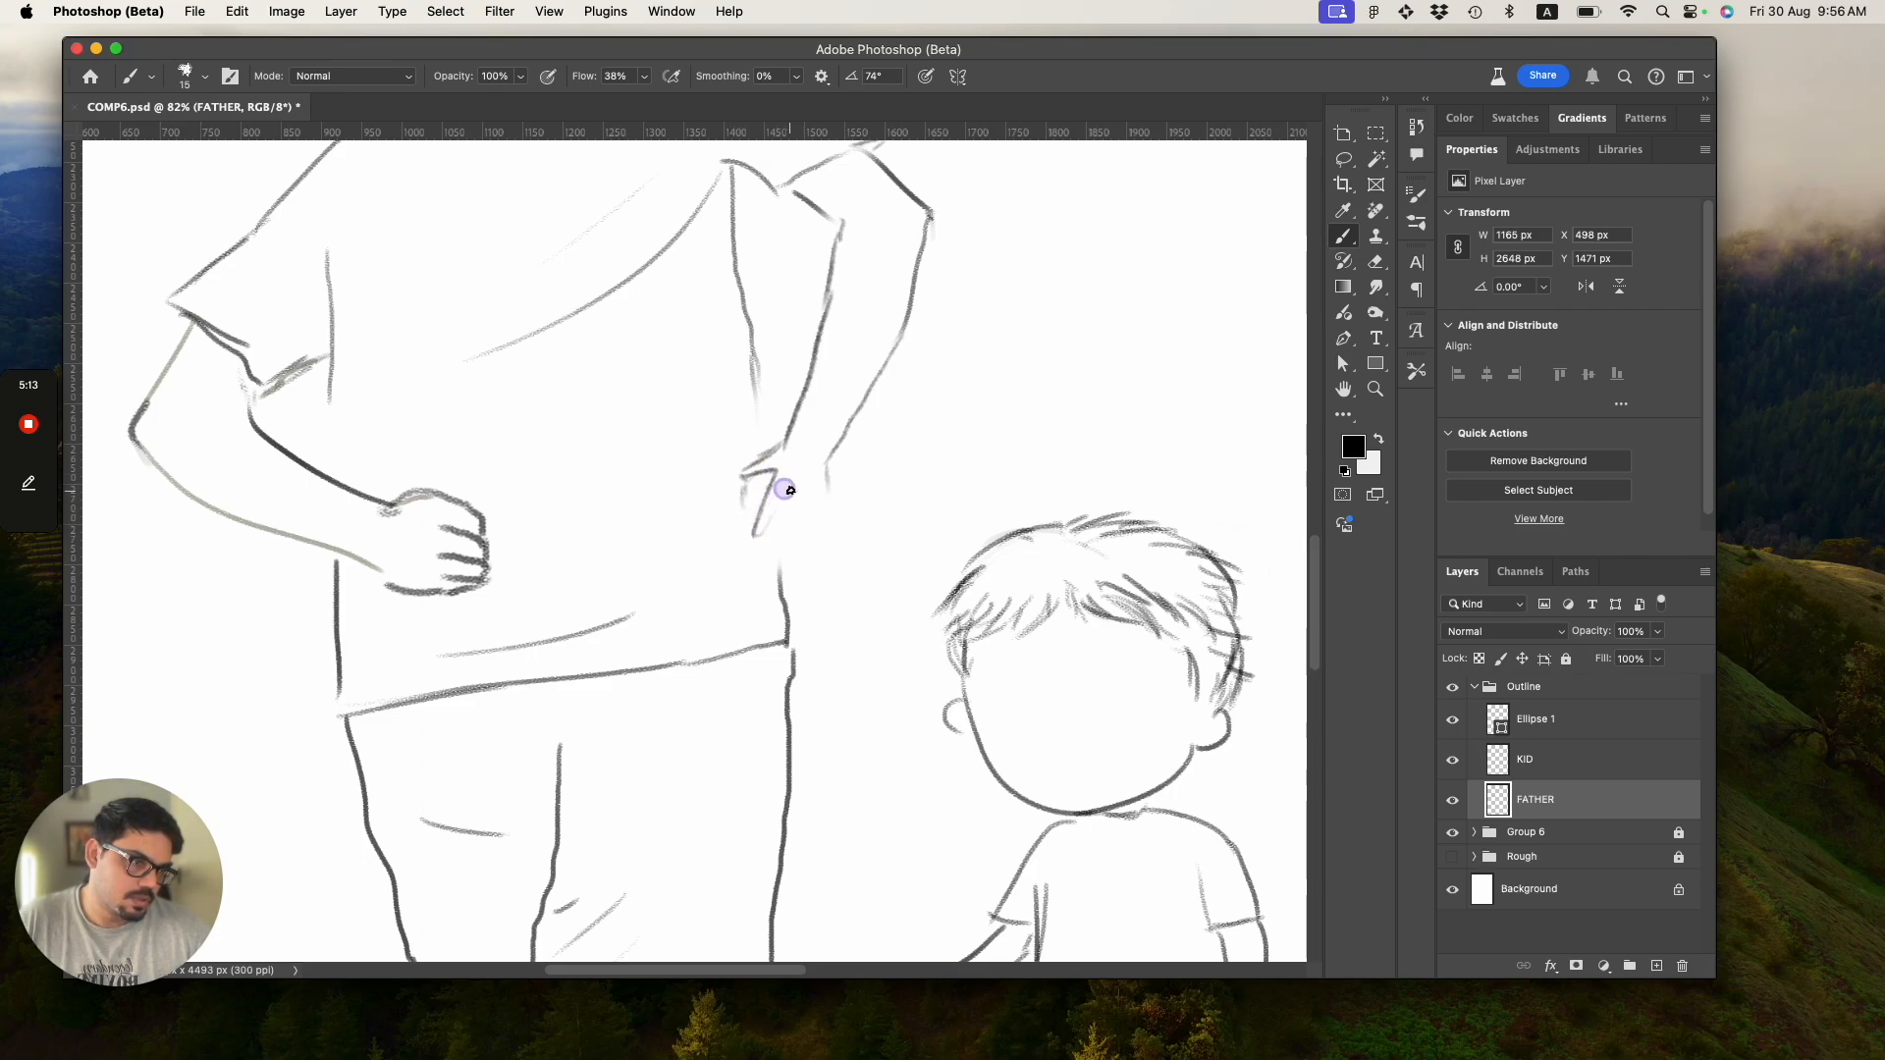
{"action": "left_click_drag", "start_coordinate": [826, 452], "coordinate": [830, 509]}
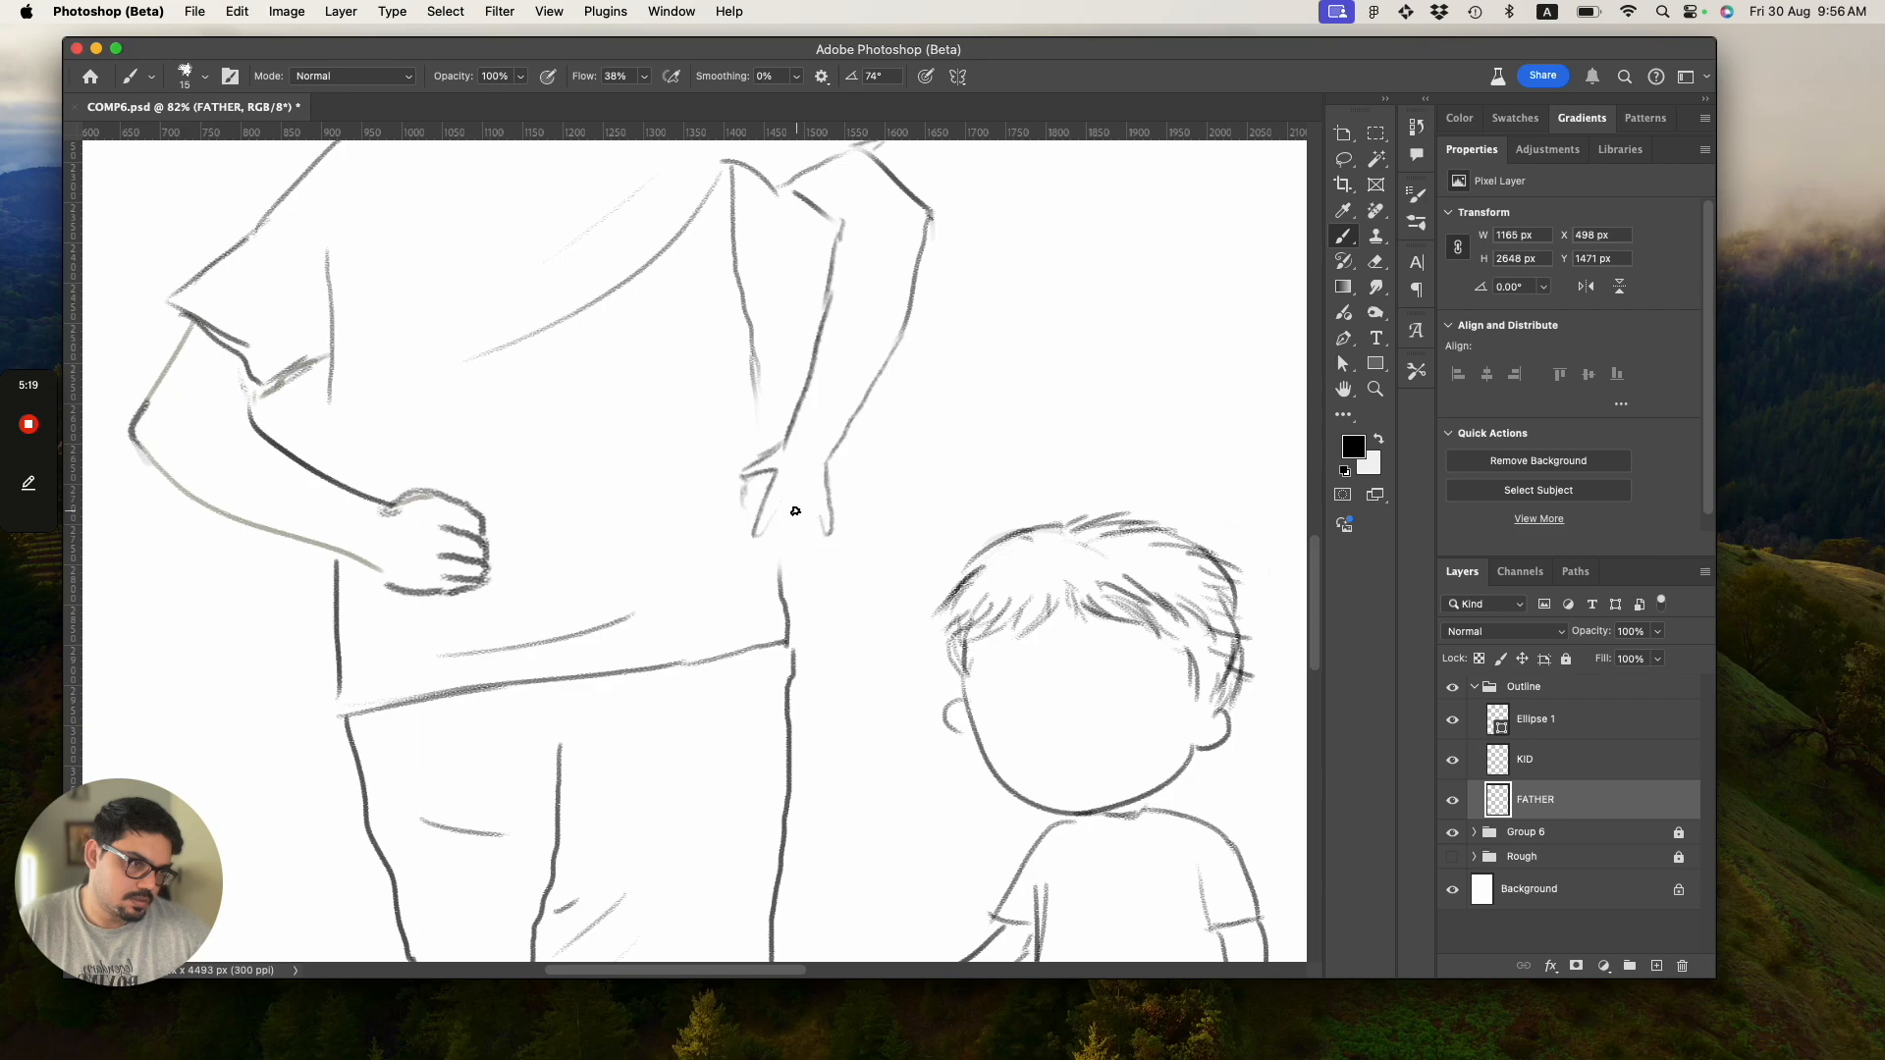
{"action": "mouse_move", "coordinate": [779, 547]}
{"action": "left_mouse_down"}
{"action": "mouse_move", "coordinate": [803, 490]}
{"action": "mouse_move", "coordinate": [805, 538]}
{"action": "left_mouse_up"}
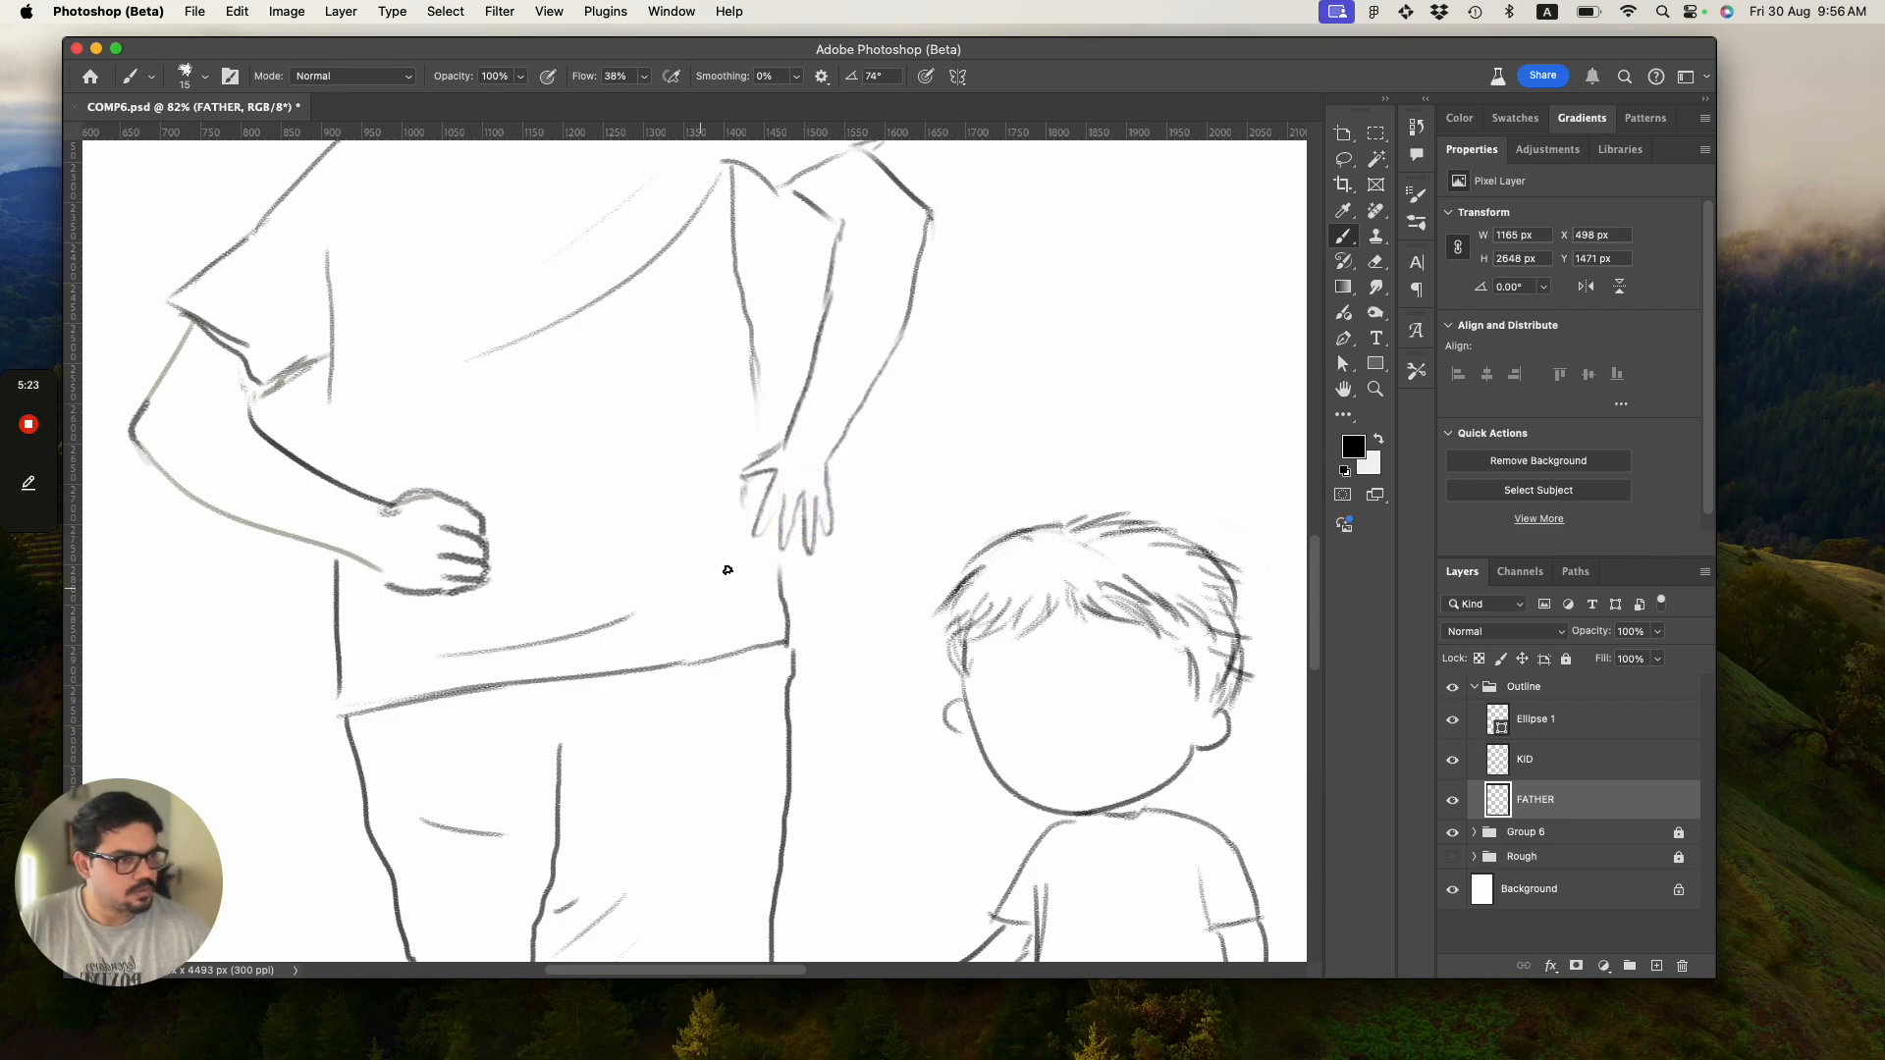
Redraw the middle fingers of the father's open hand as longer, cleaner strokes and save the document.
{"action": "key", "text": "z"}
{"action": "left_click", "coordinate": [832, 434], "text": "alt"}
{"action": "mouse_move", "coordinate": [937, 490]}
{"action": "left_mouse_down"}
{"action": "mouse_move", "coordinate": [881, 434]}
{"action": "mouse_move", "coordinate": [943, 530]}
{"action": "mouse_move", "coordinate": [821, 550]}
{"action": "mouse_move", "coordinate": [870, 555]}
{"action": "left_mouse_up"}
{"action": "key", "text": "b"}
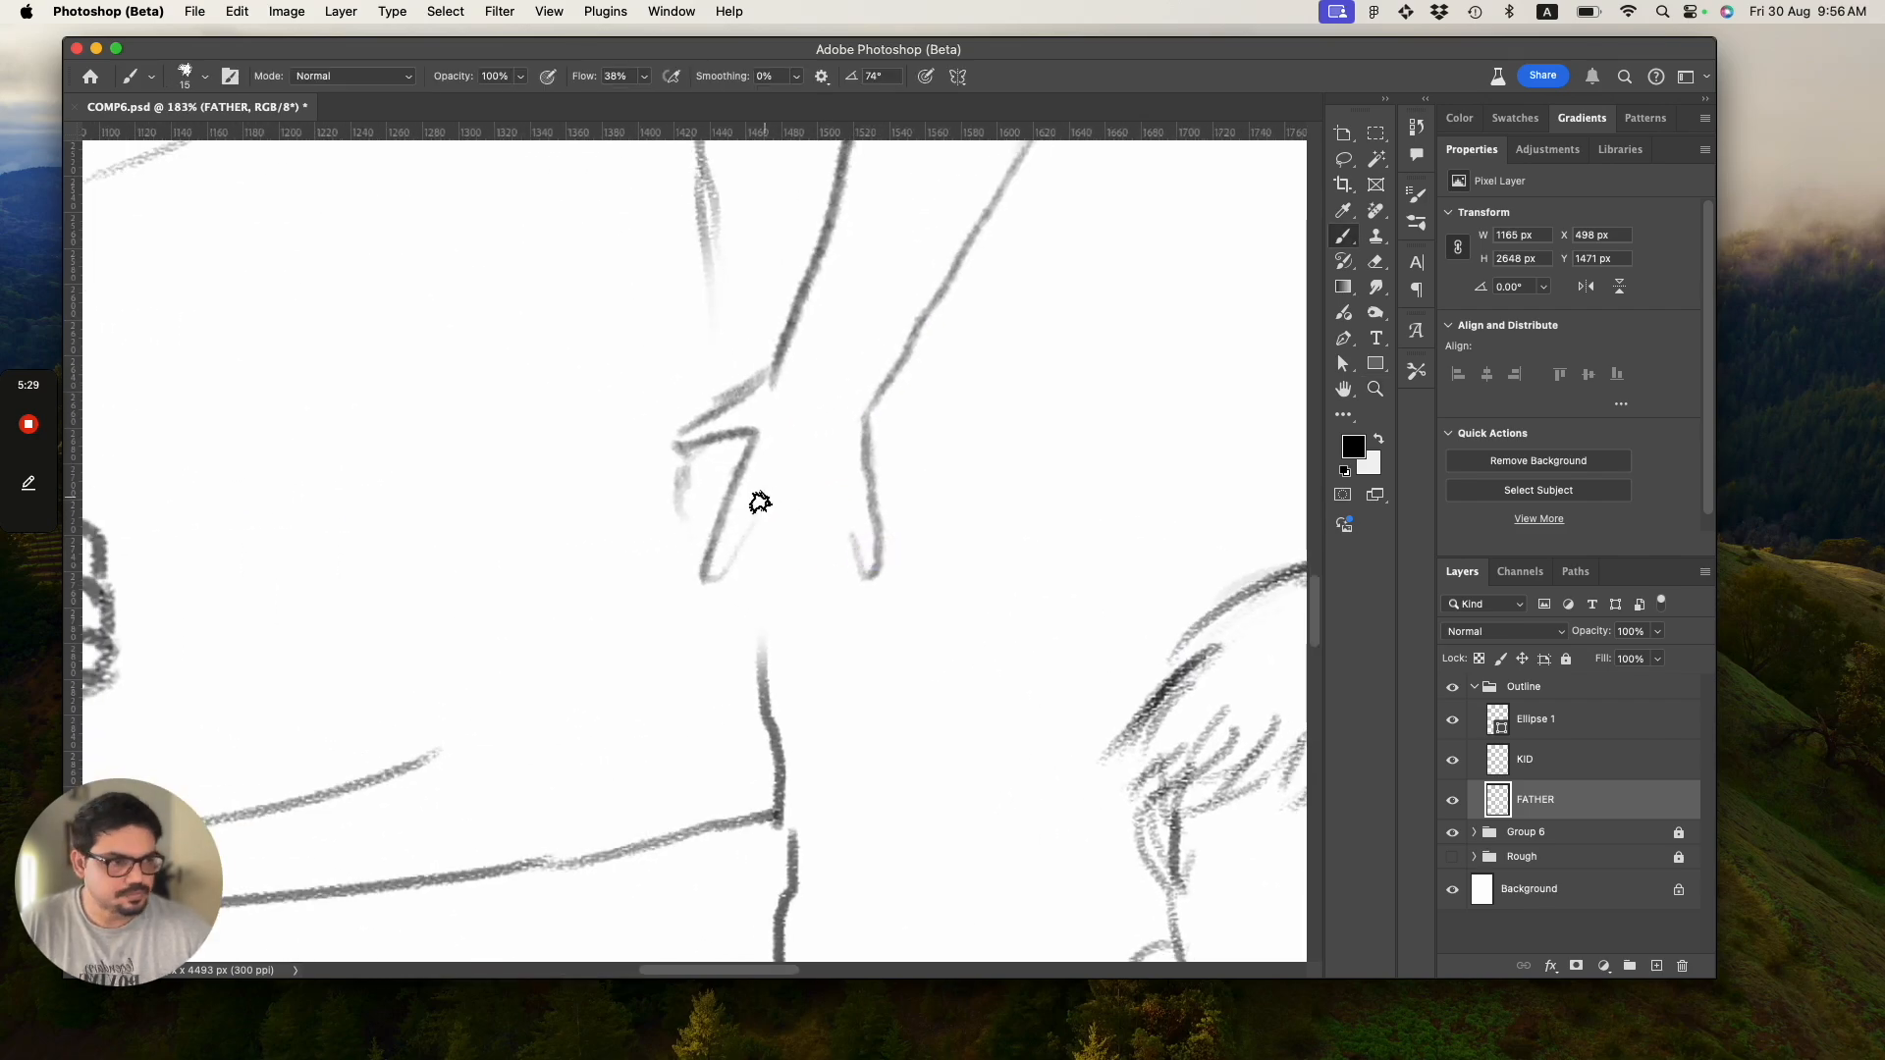
{"action": "left_click_drag", "start_coordinate": [770, 484], "coordinate": [730, 591]}
{"action": "key", "text": "super+z"}
{"action": "left_click_drag", "start_coordinate": [774, 486], "coordinate": [758, 615]}
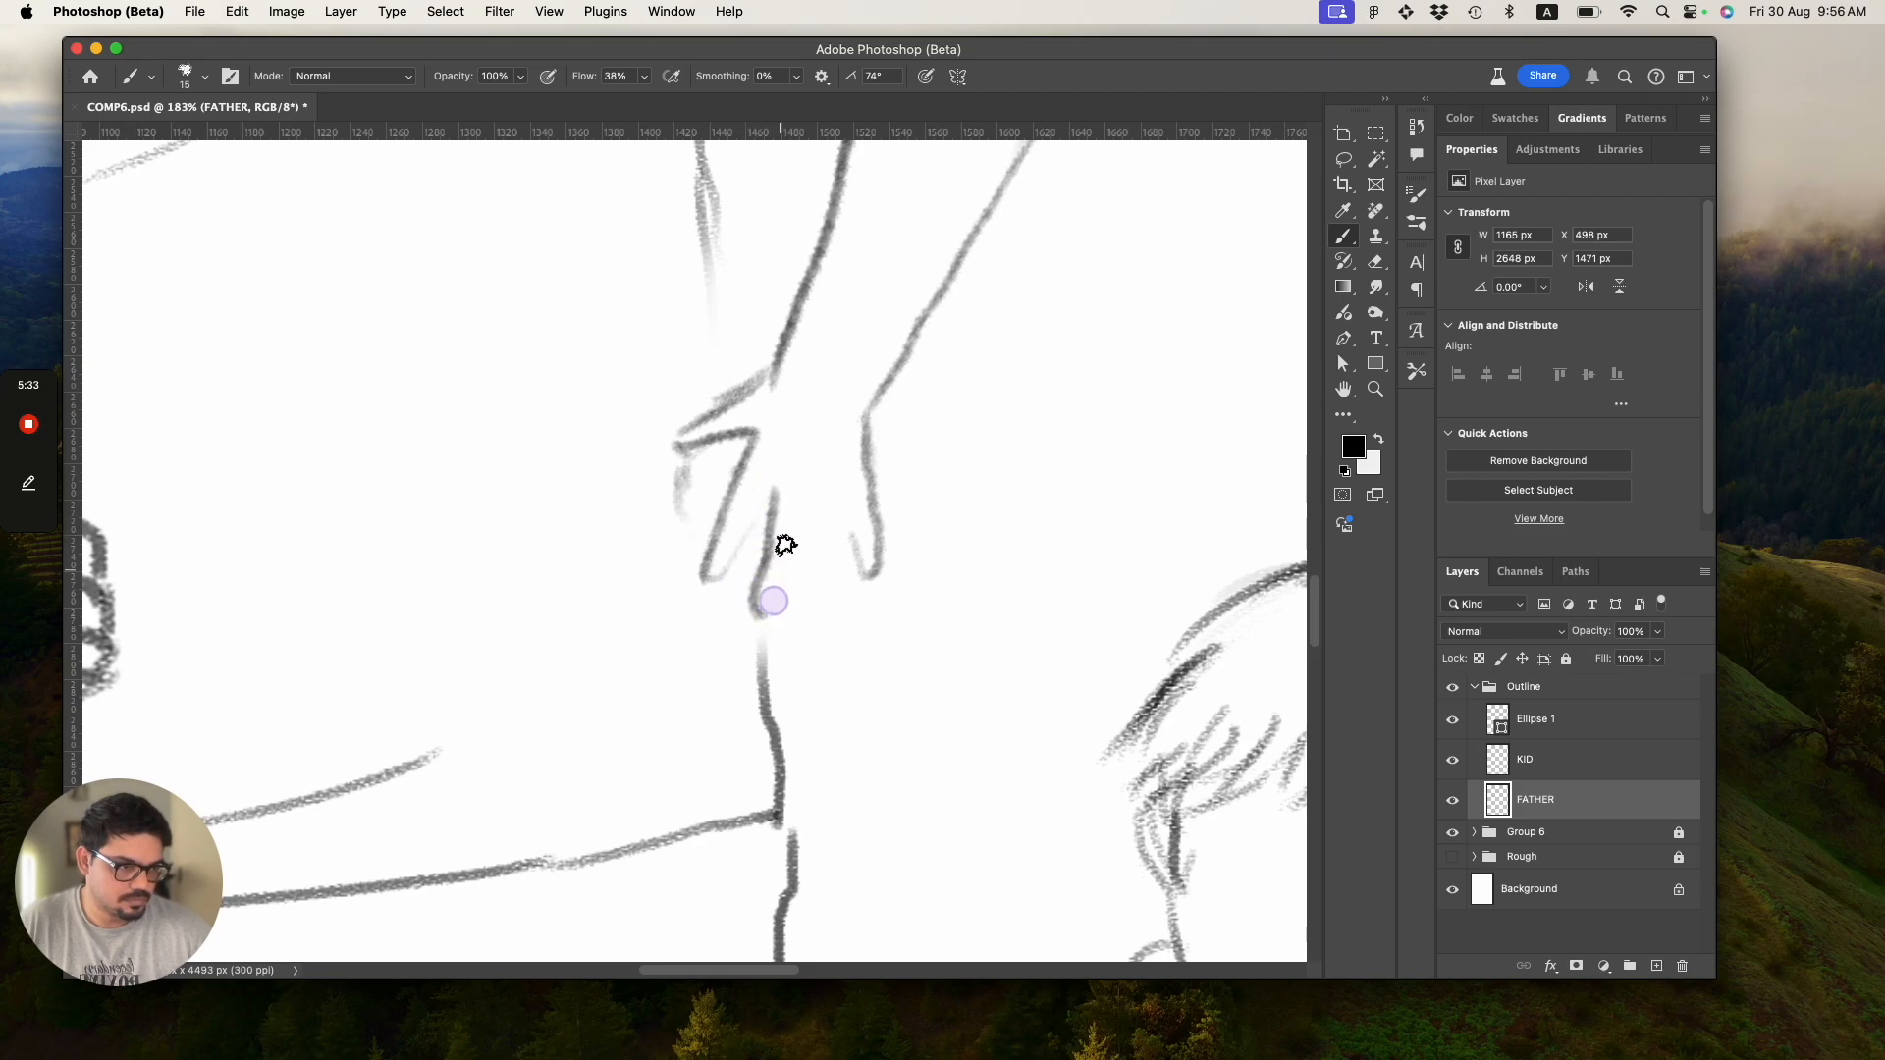
{"action": "mouse_move", "coordinate": [812, 500]}
{"action": "left_mouse_down"}
{"action": "mouse_move", "coordinate": [814, 612]}
{"action": "mouse_move", "coordinate": [827, 598]}
{"action": "left_mouse_up"}
{"action": "mouse_move", "coordinate": [842, 503]}
{"action": "left_mouse_down"}
{"action": "mouse_move", "coordinate": [858, 557]}
{"action": "mouse_move", "coordinate": [757, 498]}
{"action": "mouse_move", "coordinate": [778, 540]}
{"action": "left_mouse_up"}
{"action": "key", "text": "z"}
{"action": "key", "text": "super+s"}
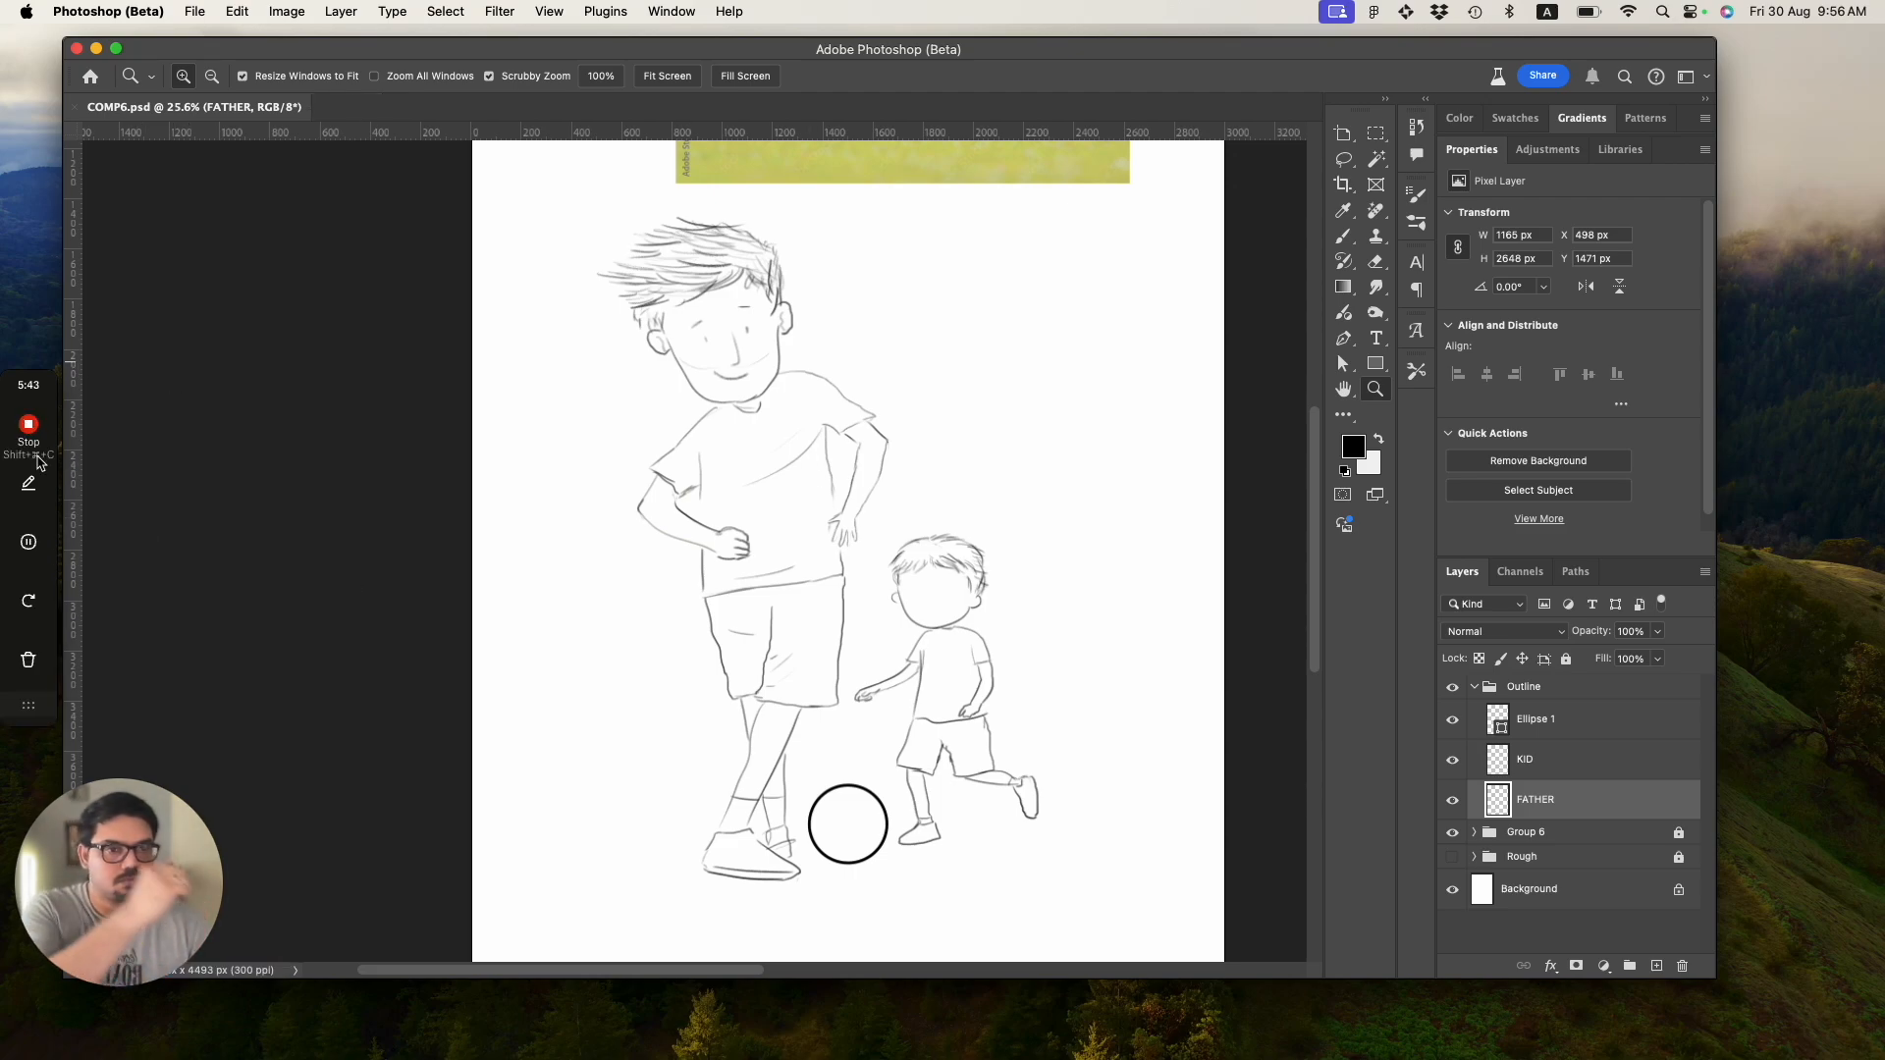
{"action": "left_click", "coordinate": [30, 543]}
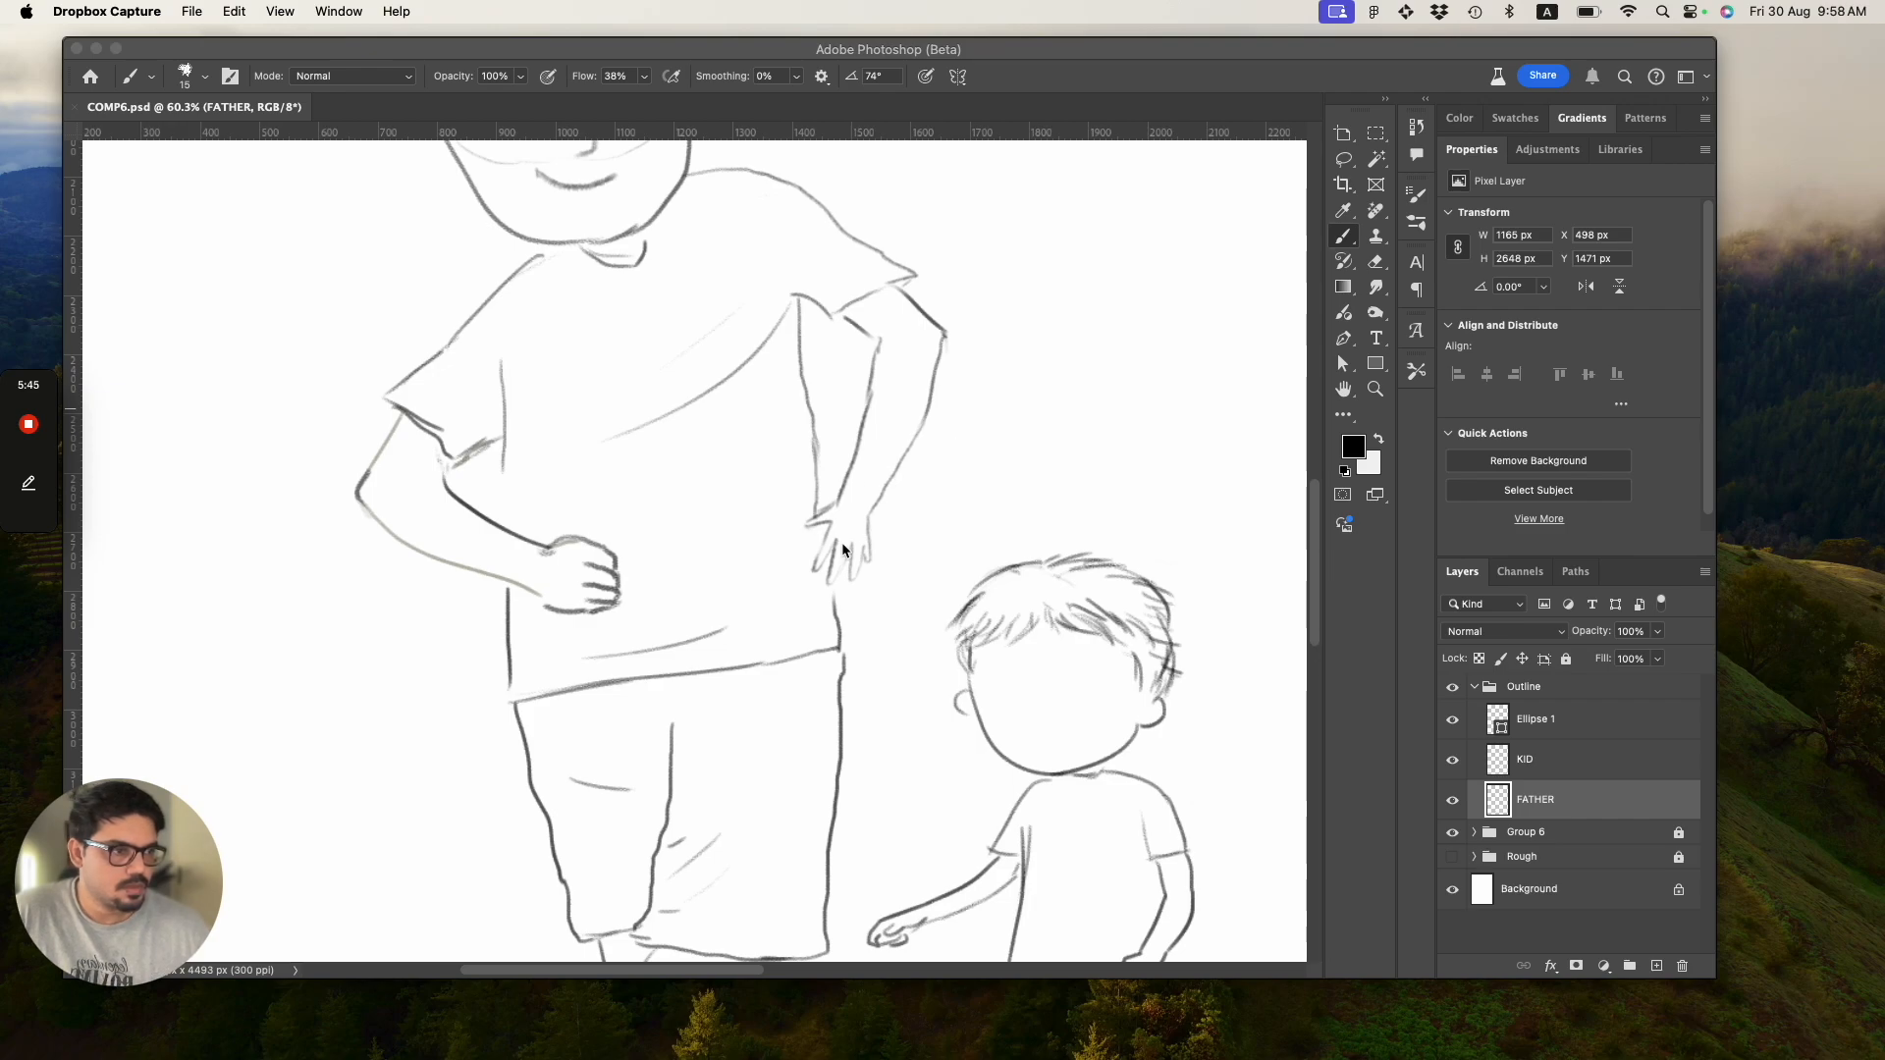
{"action": "left_click", "coordinate": [861, 547]}
Erase the fingers of the father's open hand, keeping the thumb line and the wrist.
{"action": "key", "text": "z"}
{"action": "mouse_move", "coordinate": [845, 540]}
{"action": "left_mouse_down"}
{"action": "mouse_move", "coordinate": [925, 589]}
{"action": "mouse_move", "coordinate": [766, 527]}
{"action": "mouse_move", "coordinate": [968, 610]}
{"action": "mouse_move", "coordinate": [724, 632]}
{"action": "mouse_move", "coordinate": [815, 651]}
{"action": "left_mouse_up"}
{"action": "key", "text": "e"}
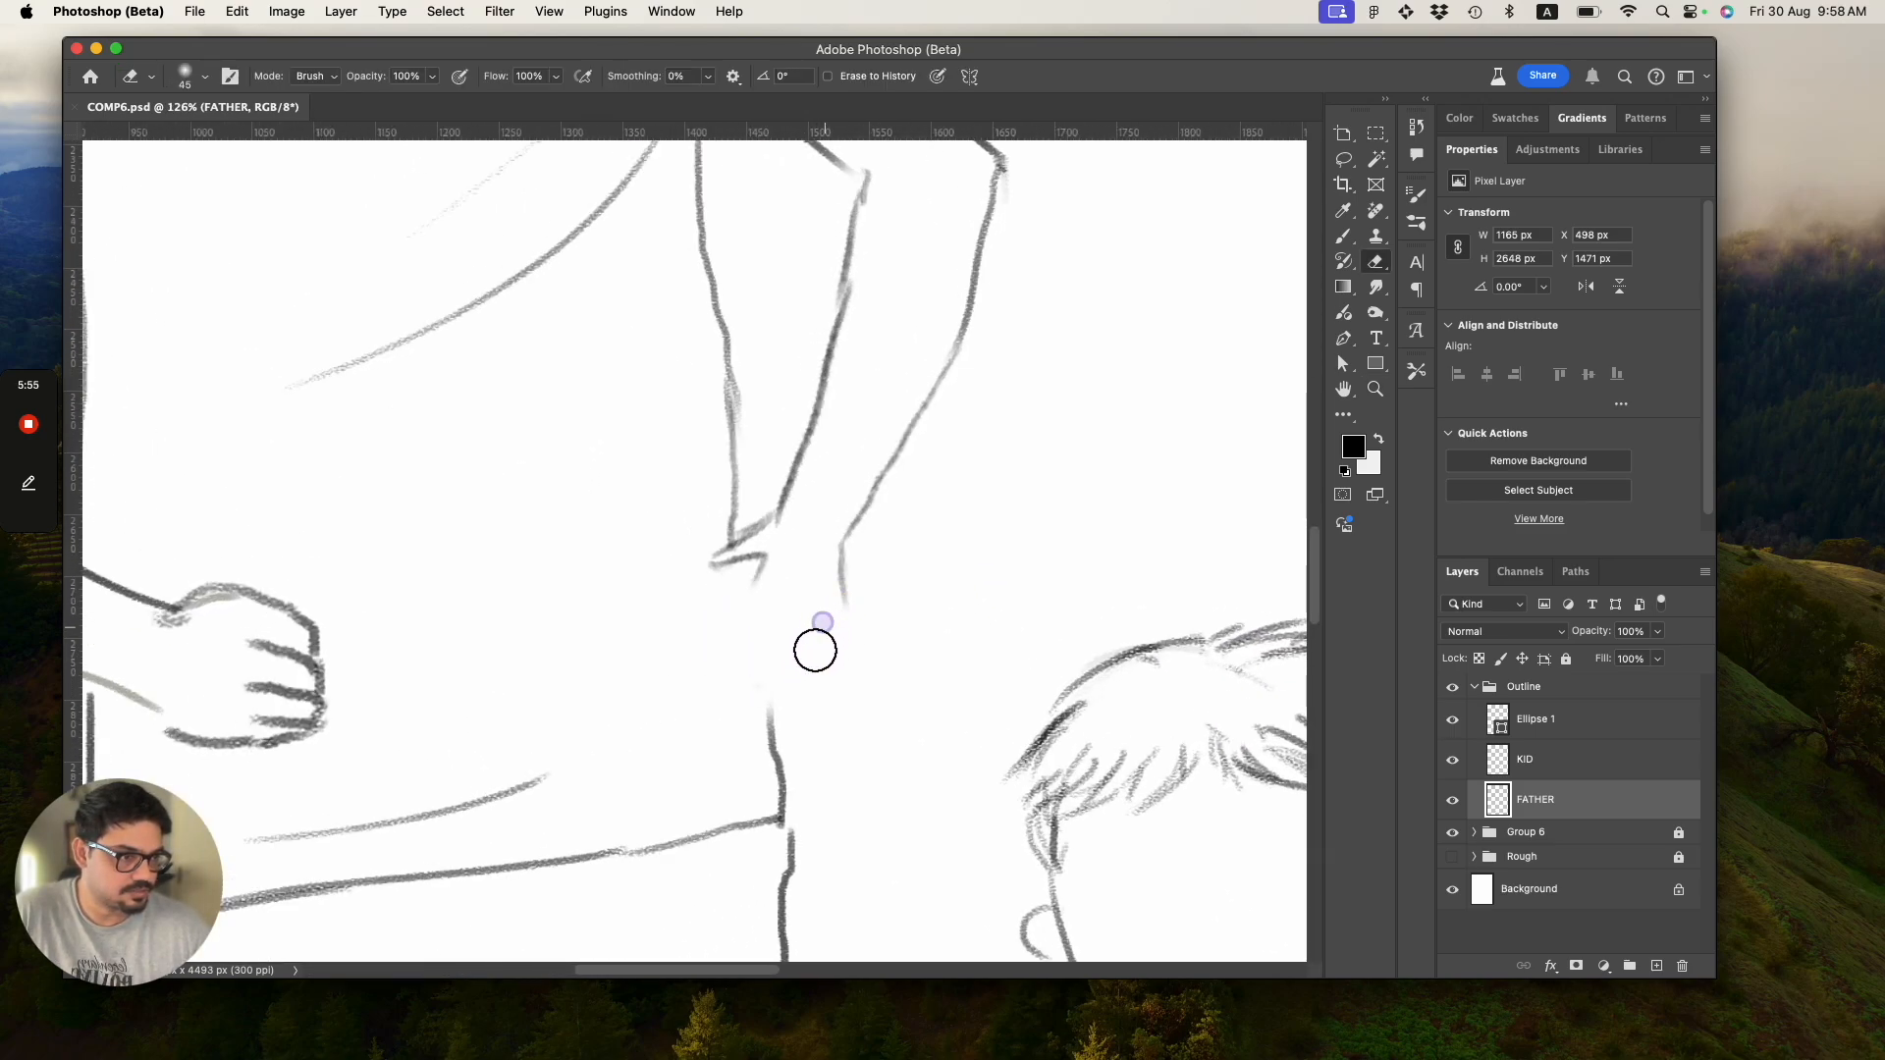
Redraw the fingers of the father's open hand one by one from the thumb outward with the pencil brush.
{"action": "key", "text": "b"}
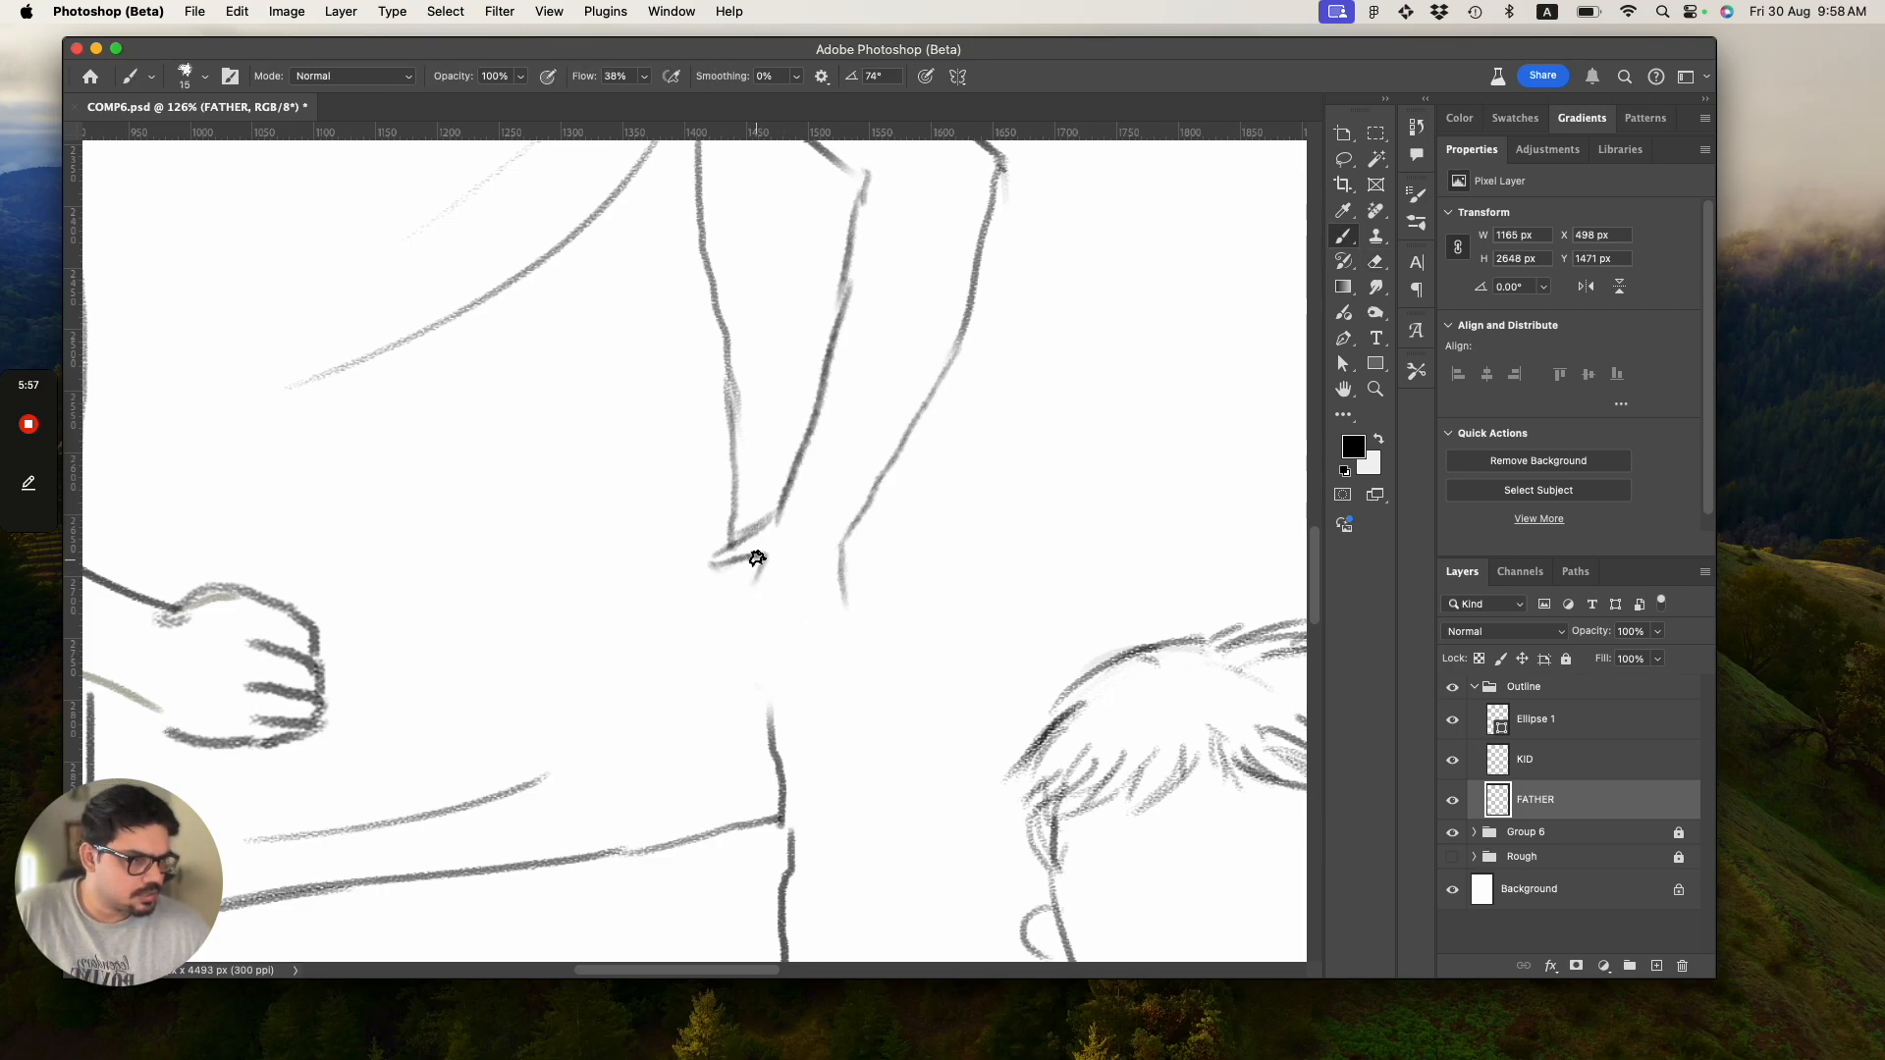
{"action": "left_click_drag", "start_coordinate": [749, 585], "coordinate": [721, 639]}
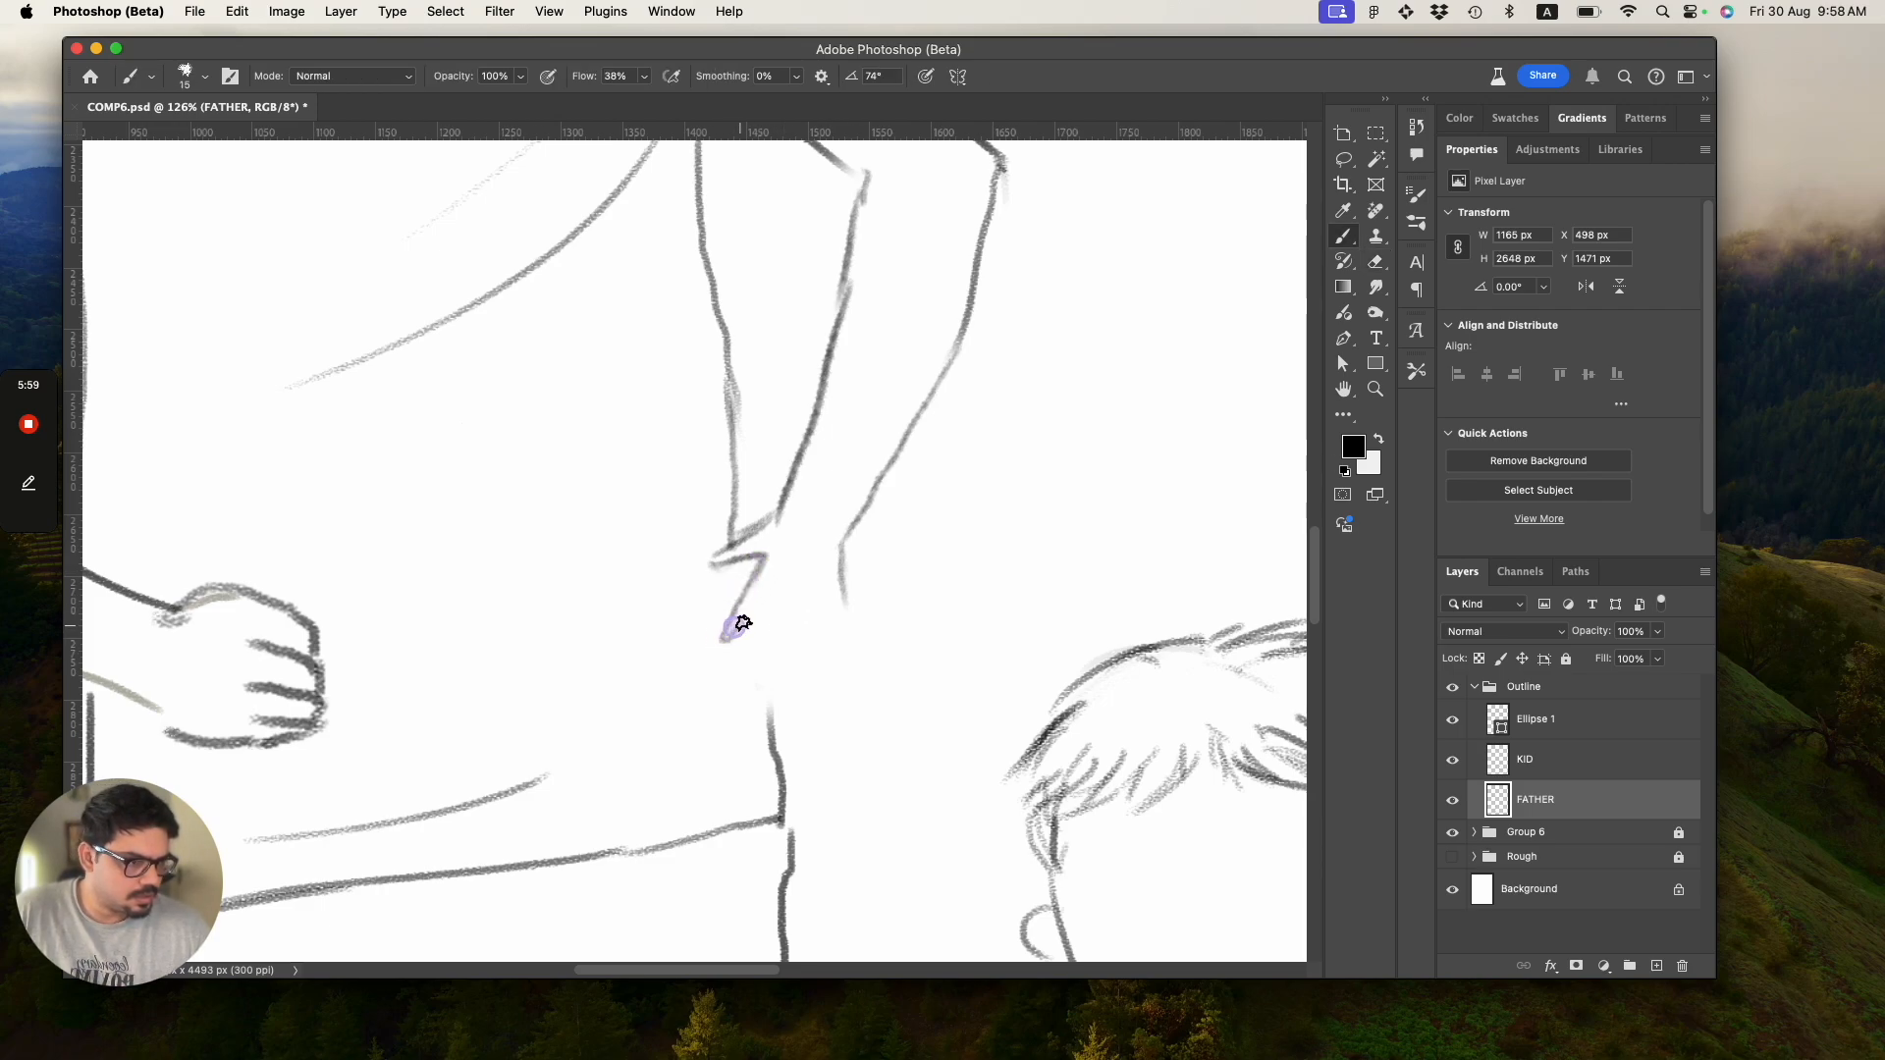
{"action": "key", "text": "super+z"}
{"action": "mouse_move", "coordinate": [762, 558]}
{"action": "left_mouse_down"}
{"action": "mouse_move", "coordinate": [729, 643]}
{"action": "mouse_move", "coordinate": [774, 588]}
{"action": "mouse_move", "coordinate": [761, 559]}
{"action": "mouse_move", "coordinate": [716, 652]}
{"action": "mouse_move", "coordinate": [758, 606]}
{"action": "mouse_move", "coordinate": [753, 579]}
{"action": "mouse_move", "coordinate": [733, 650]}
{"action": "left_mouse_up"}
{"action": "key", "text": "super+z"}
{"action": "key", "text": "super+z"}
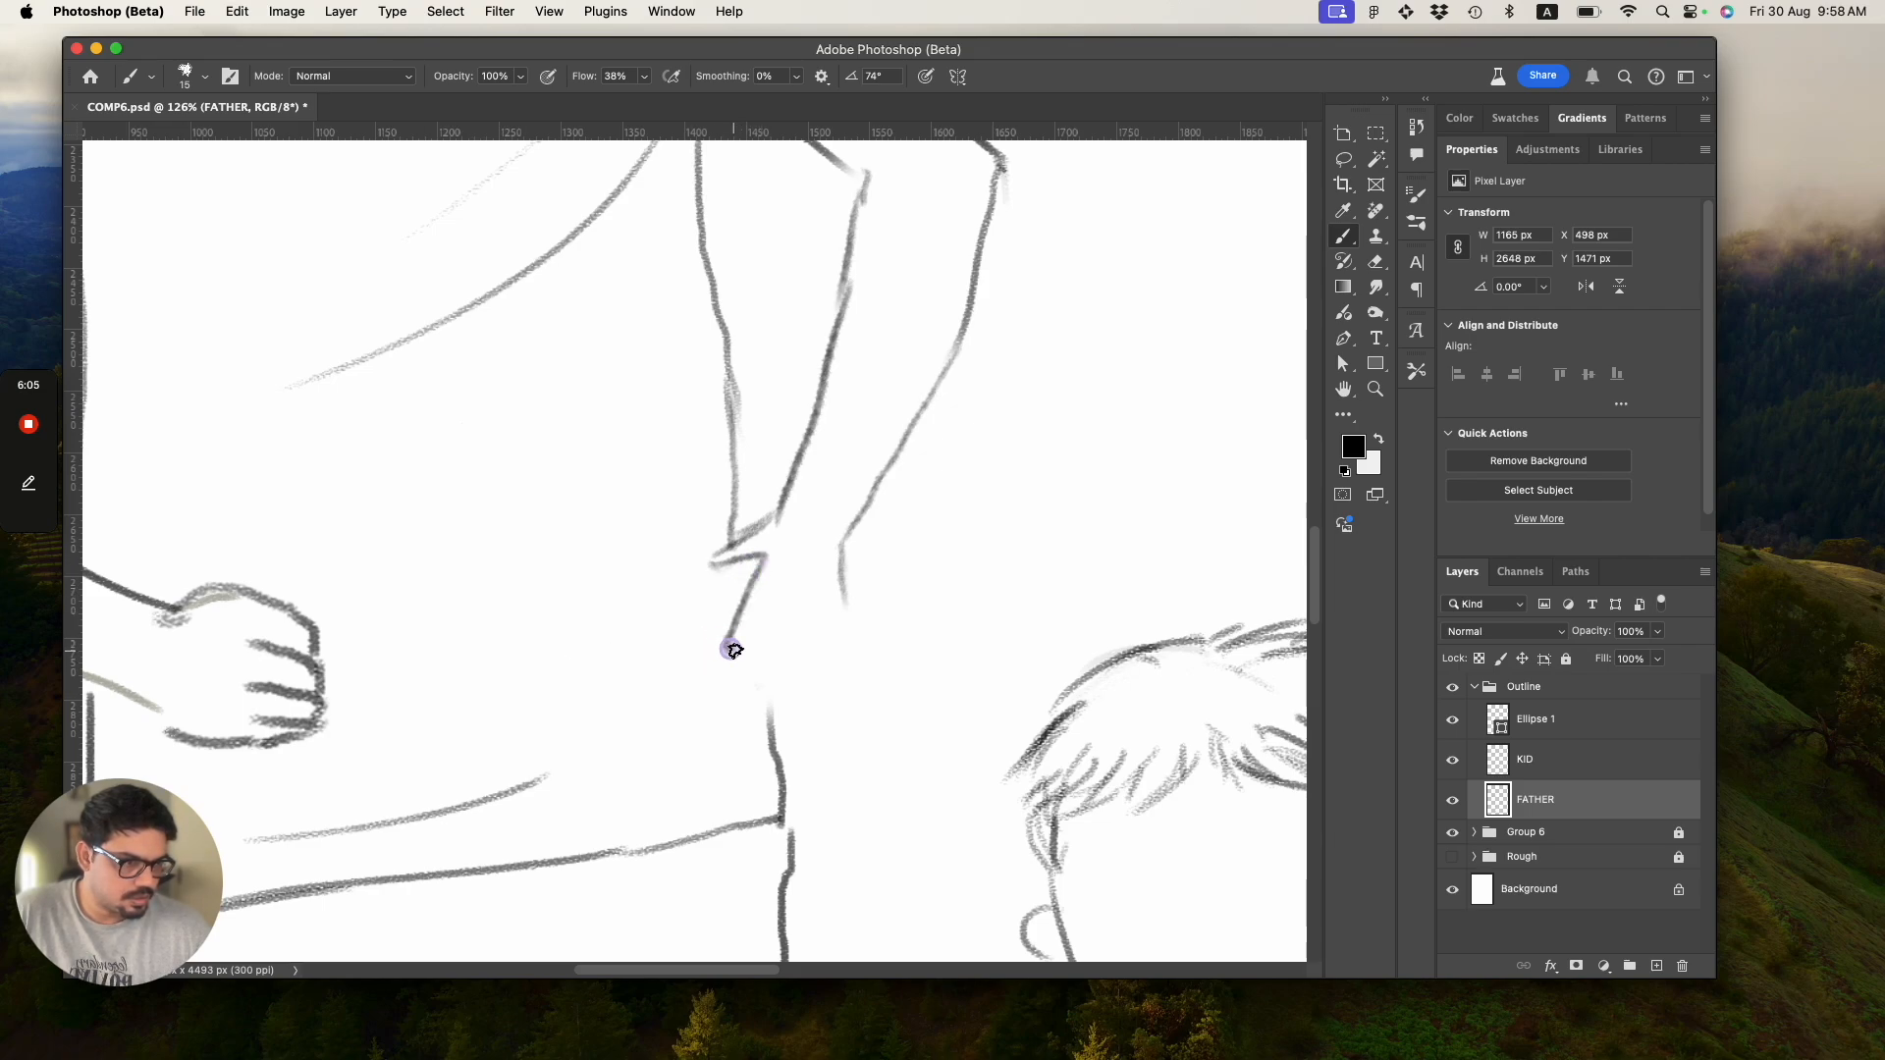
{"action": "mouse_move", "coordinate": [779, 585]}
{"action": "left_mouse_down"}
{"action": "mouse_move", "coordinate": [754, 684]}
{"action": "mouse_move", "coordinate": [786, 629]}
{"action": "left_mouse_up"}
{"action": "key", "text": "super+z"}
{"action": "left_click_drag", "start_coordinate": [782, 591], "coordinate": [769, 675]}
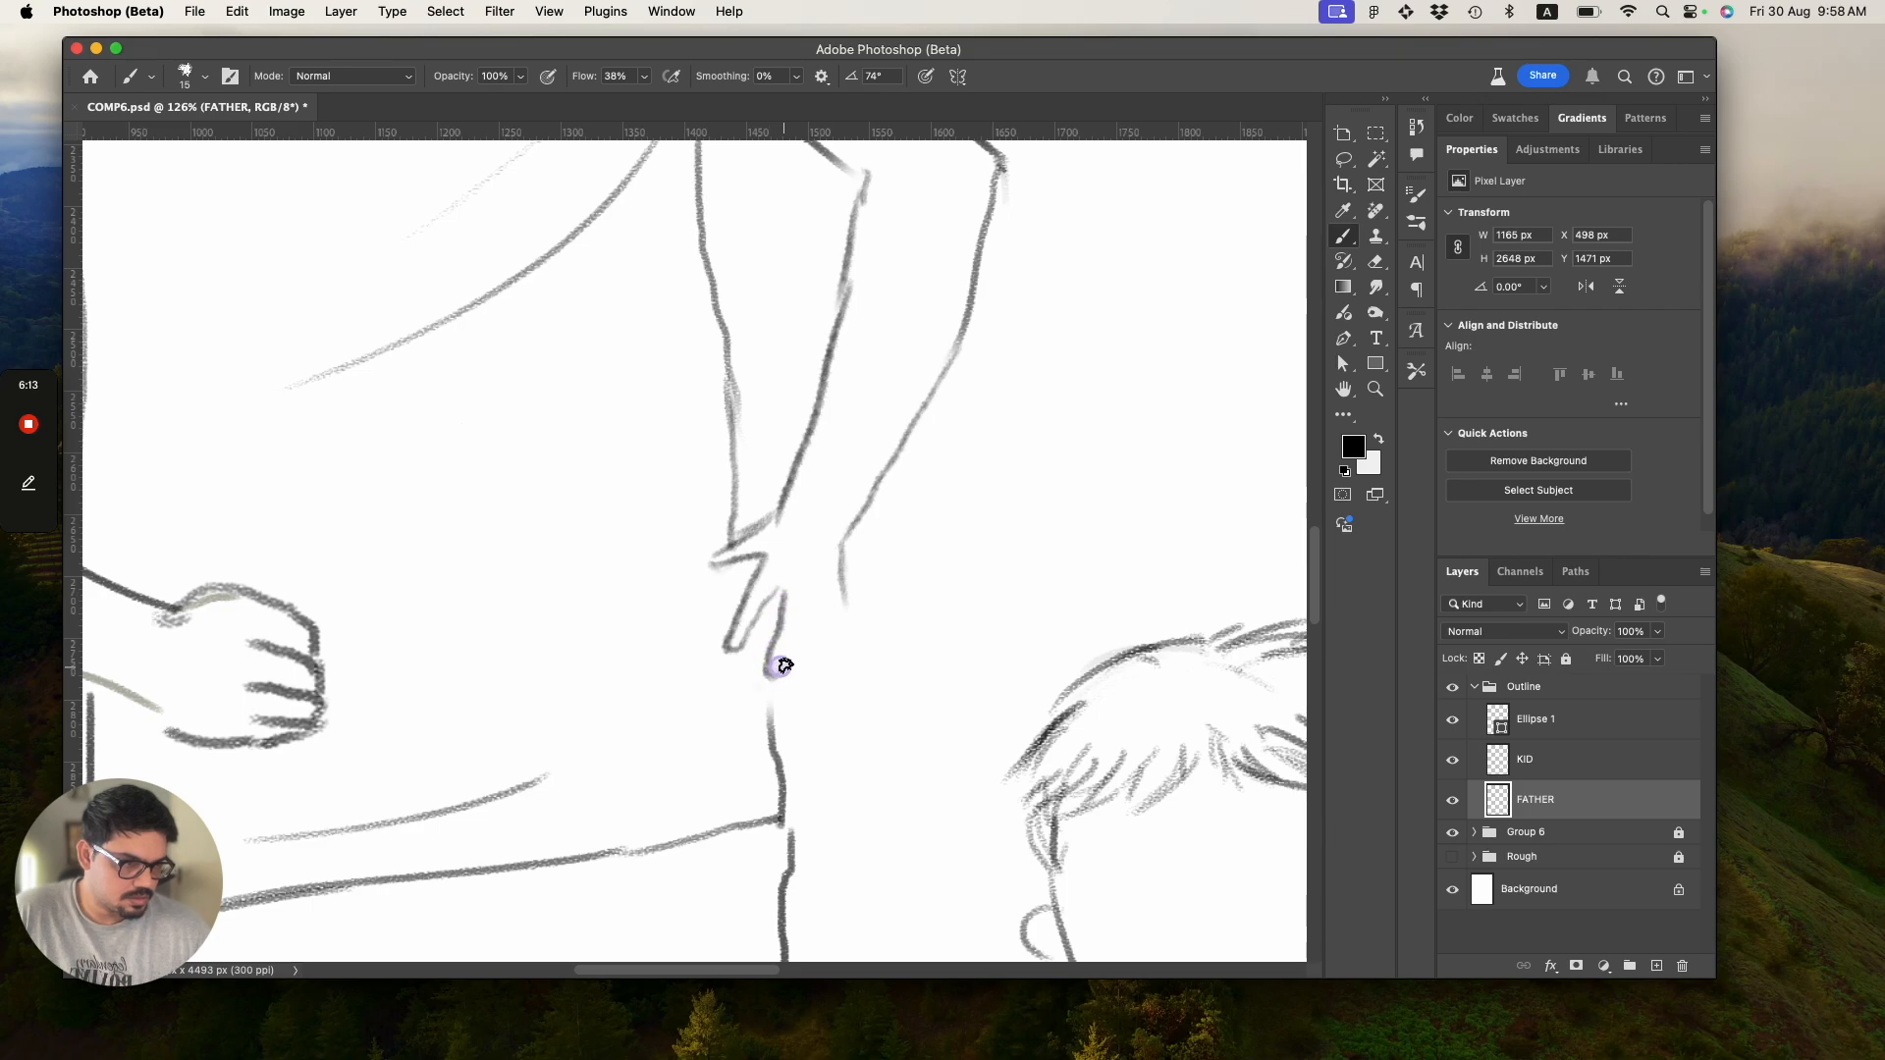
{"action": "left_click_drag", "start_coordinate": [816, 603], "coordinate": [825, 665]}
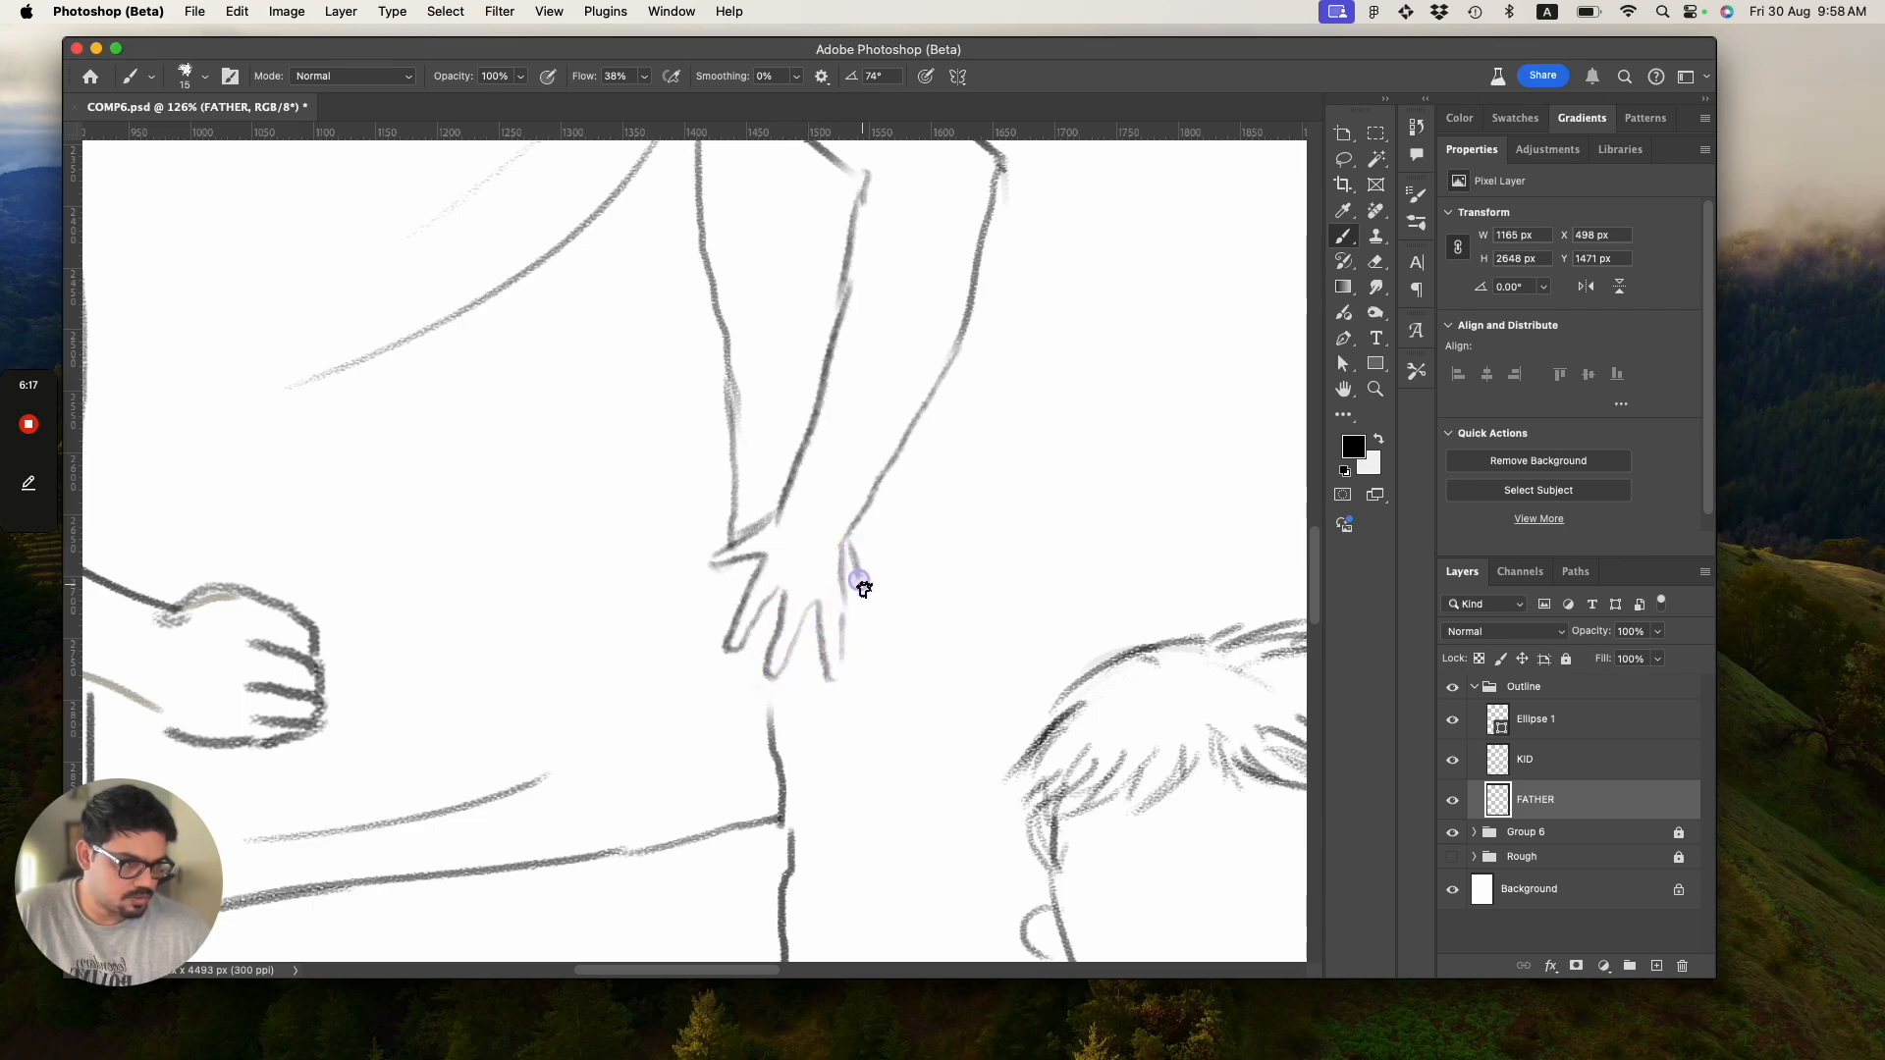
Erase the fingers and outer edge of the father's open hand back to the thumb and wrist.
{"action": "key", "text": "e"}
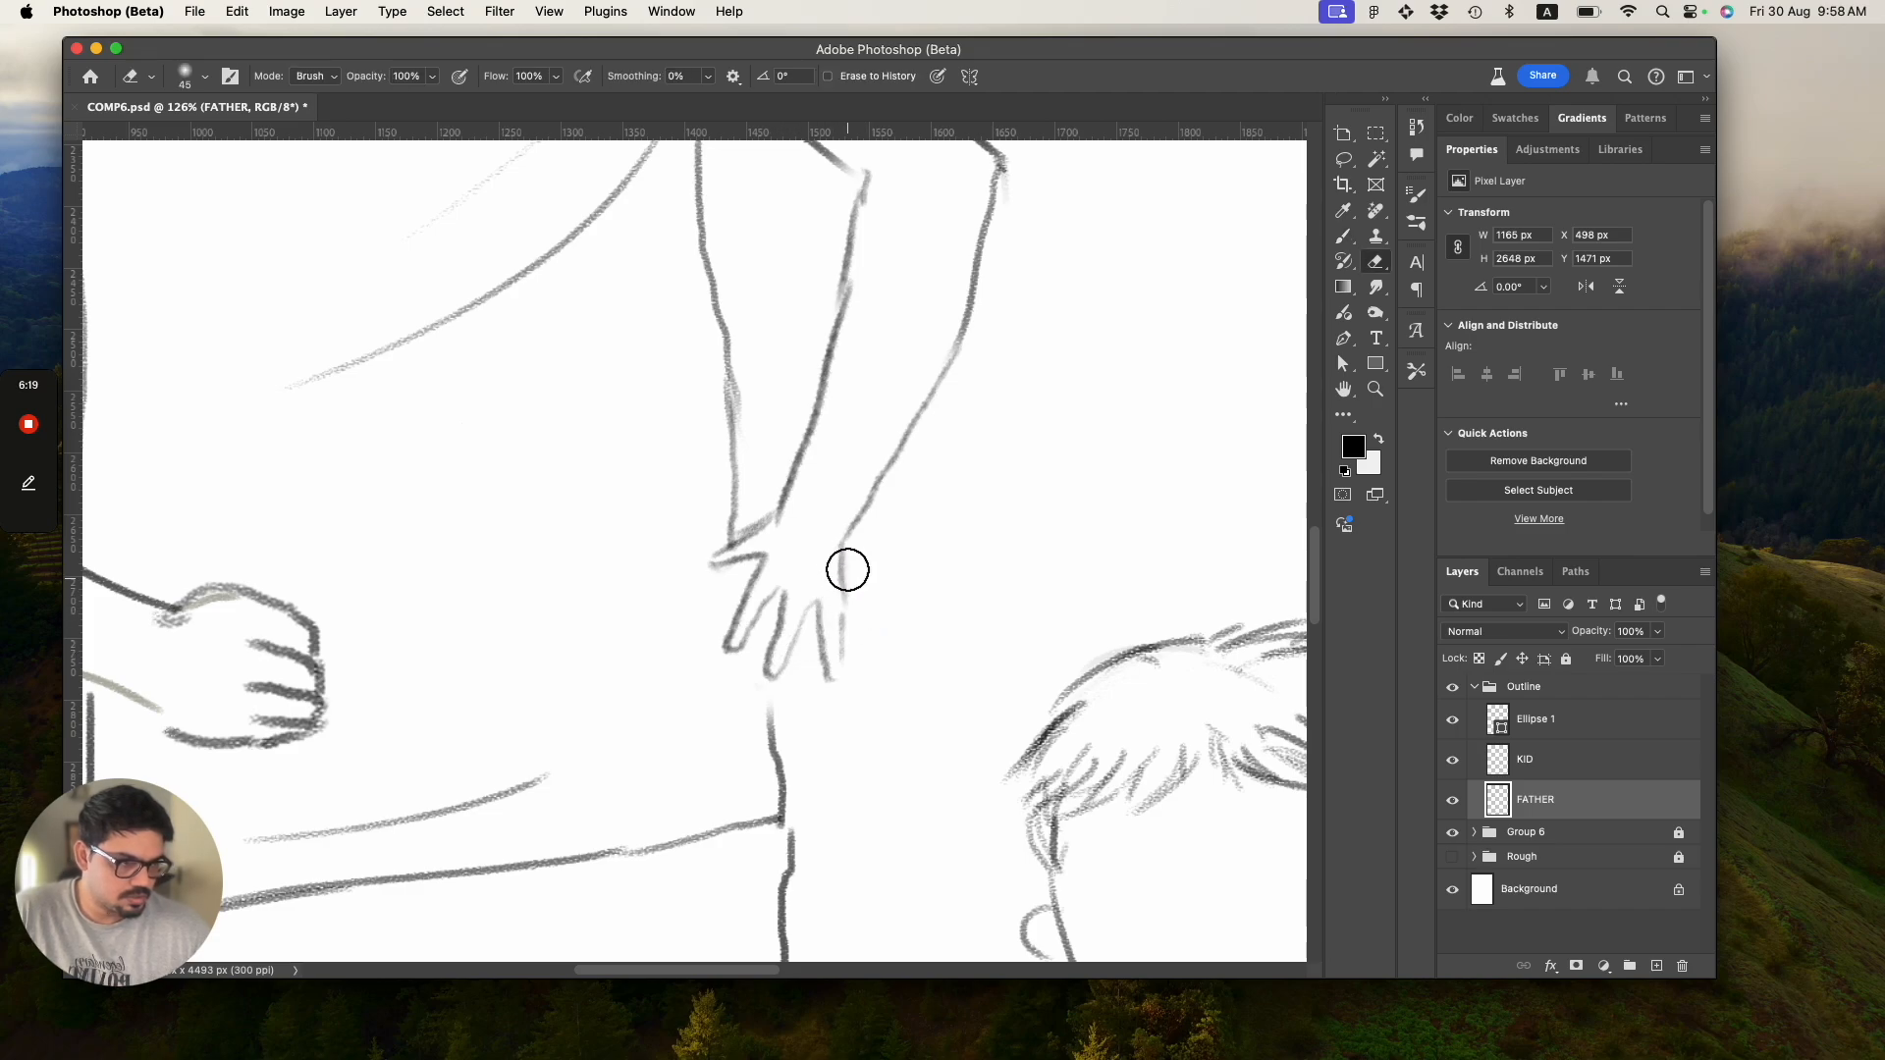
{"action": "key", "text": "z"}
{"action": "left_click", "coordinate": [800, 631], "text": "alt"}
{"action": "left_click", "coordinate": [717, 587], "text": "alt"}
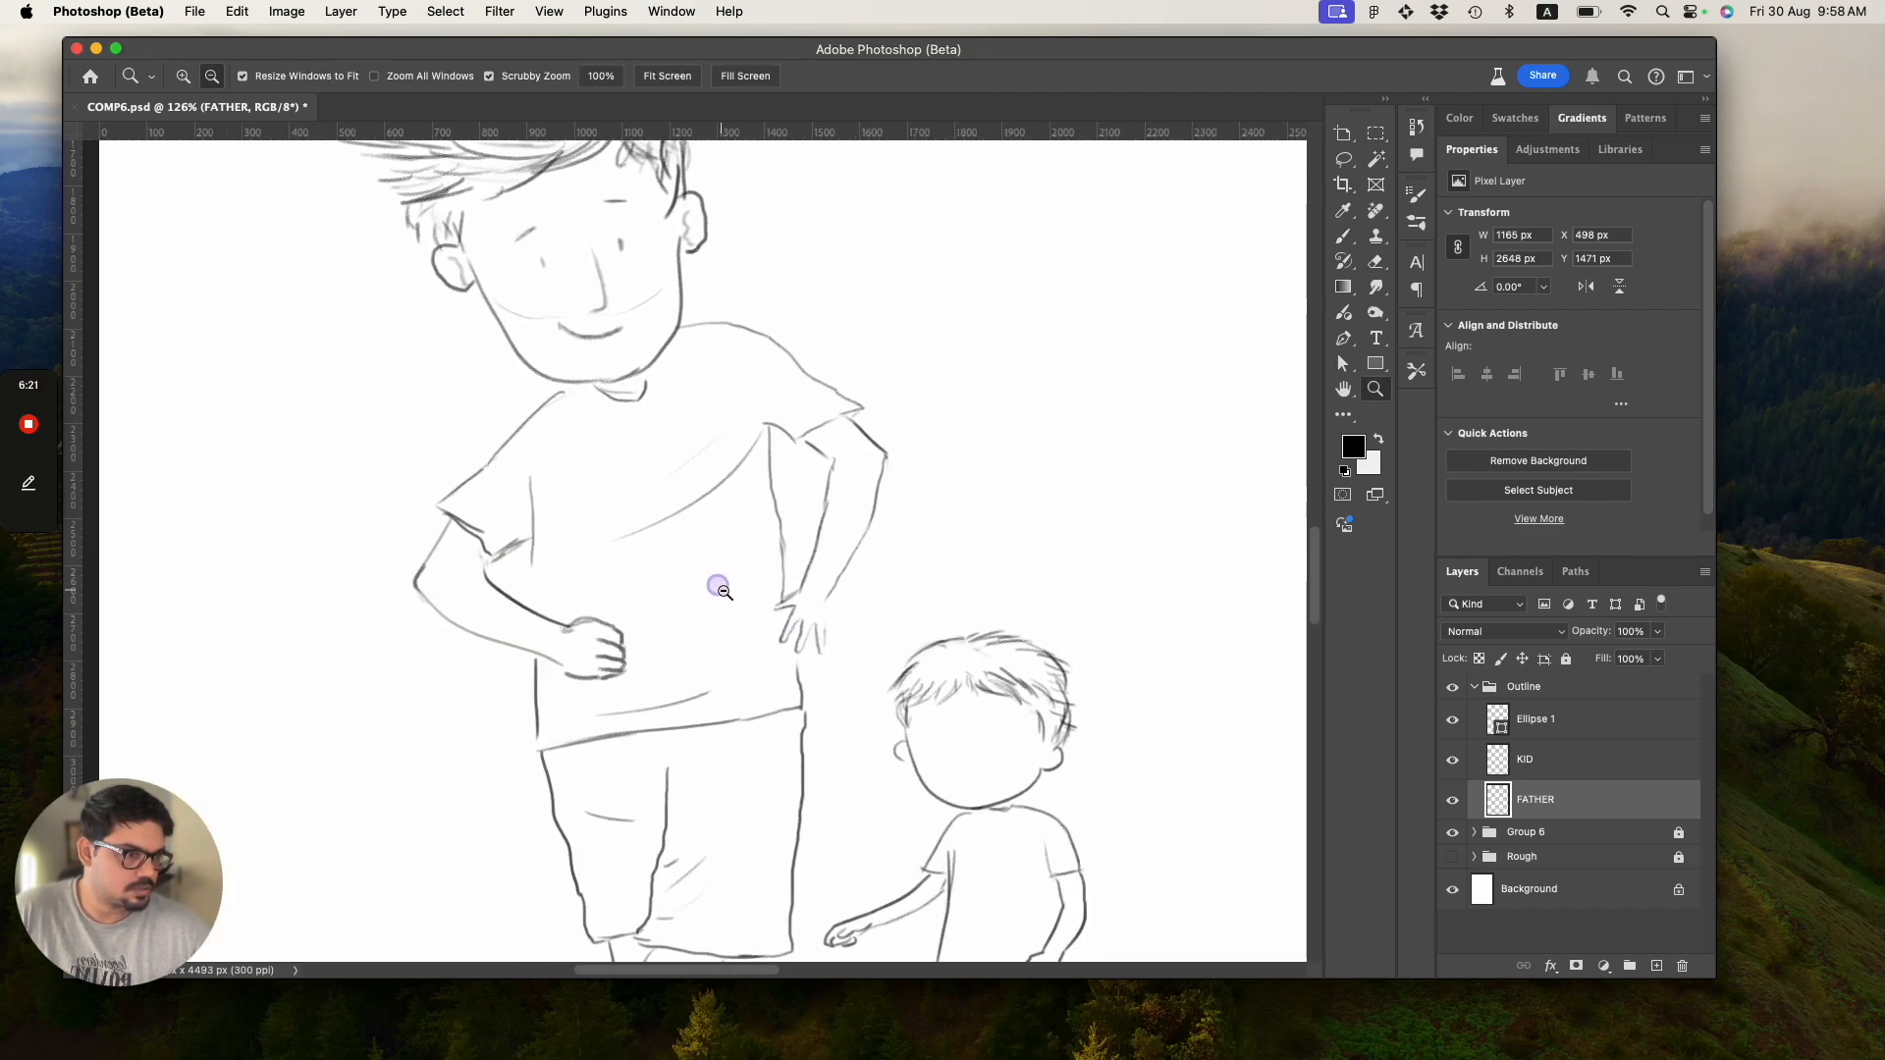
{"action": "mouse_move", "coordinate": [829, 611]}
{"action": "left_mouse_down"}
{"action": "mouse_move", "coordinate": [866, 656]}
{"action": "mouse_move", "coordinate": [799, 639]}
{"action": "mouse_move", "coordinate": [751, 661]}
{"action": "mouse_move", "coordinate": [756, 623]}
{"action": "mouse_move", "coordinate": [821, 647]}
{"action": "mouse_move", "coordinate": [791, 663]}
{"action": "mouse_move", "coordinate": [827, 670]}
{"action": "mouse_move", "coordinate": [802, 636]}
{"action": "left_mouse_up"}
{"action": "key", "text": "e"}
{"action": "key", "text": "z"}
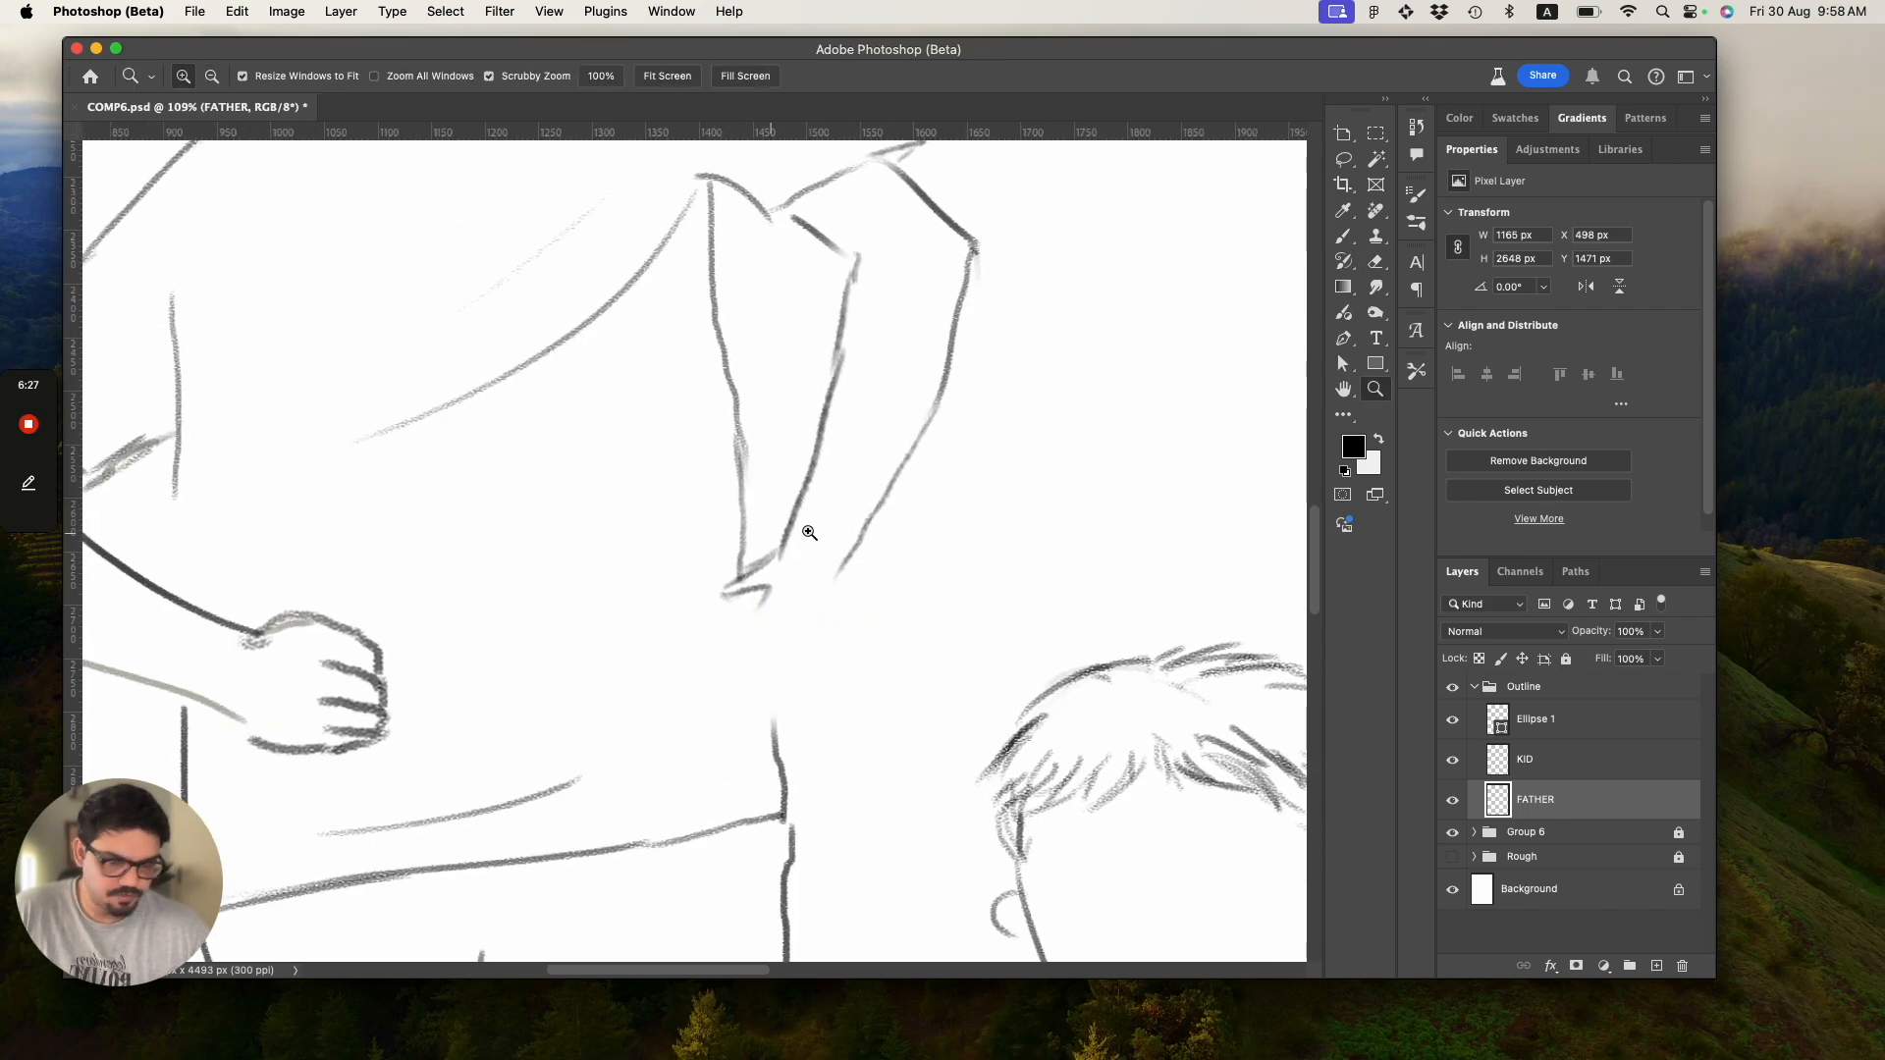
Draw a new set of spread fingers on the father's open hand, stepping back and forth through the strokes to compare them.
{"action": "key", "text": "b"}
{"action": "mouse_move", "coordinate": [764, 596]}
{"action": "left_mouse_down"}
{"action": "mouse_move", "coordinate": [724, 657]}
{"action": "mouse_move", "coordinate": [768, 620]}
{"action": "mouse_move", "coordinate": [747, 688]}
{"action": "mouse_move", "coordinate": [795, 639]}
{"action": "mouse_move", "coordinate": [827, 648]}
{"action": "mouse_move", "coordinate": [841, 607]}
{"action": "left_mouse_up"}
{"action": "key", "text": "super+z"}
{"action": "key", "text": "super+z"}
{"action": "key", "text": "super+z"}
{"action": "key", "text": "super+z"}
{"action": "key", "text": "super+z"}
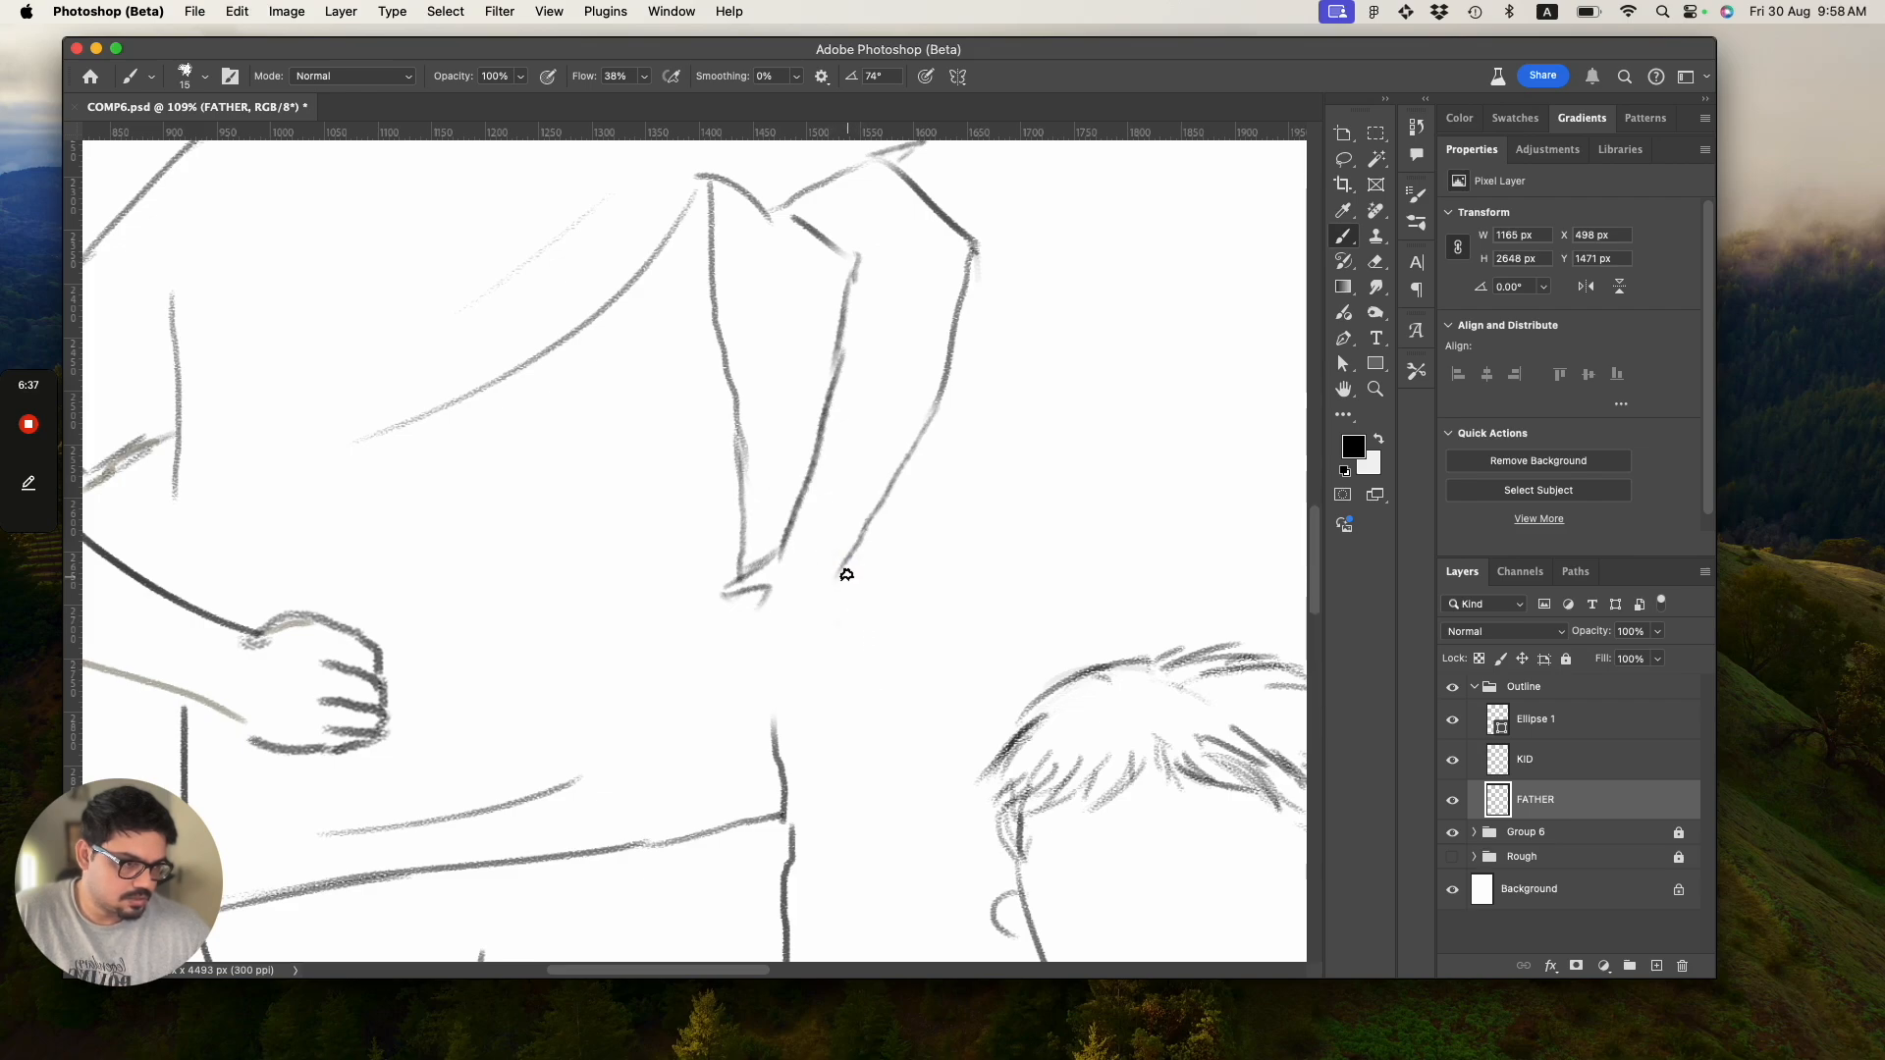
{"action": "key", "text": "shift+super+z"}
{"action": "key", "text": "shift+super+z"}
{"action": "key", "text": "shift+super+z"}
{"action": "key", "text": "shift+super+z"}
Erase the little finger and outer edge of the father's open hand and redraw them straighter down from the wrist.
{"action": "key", "text": "e"}
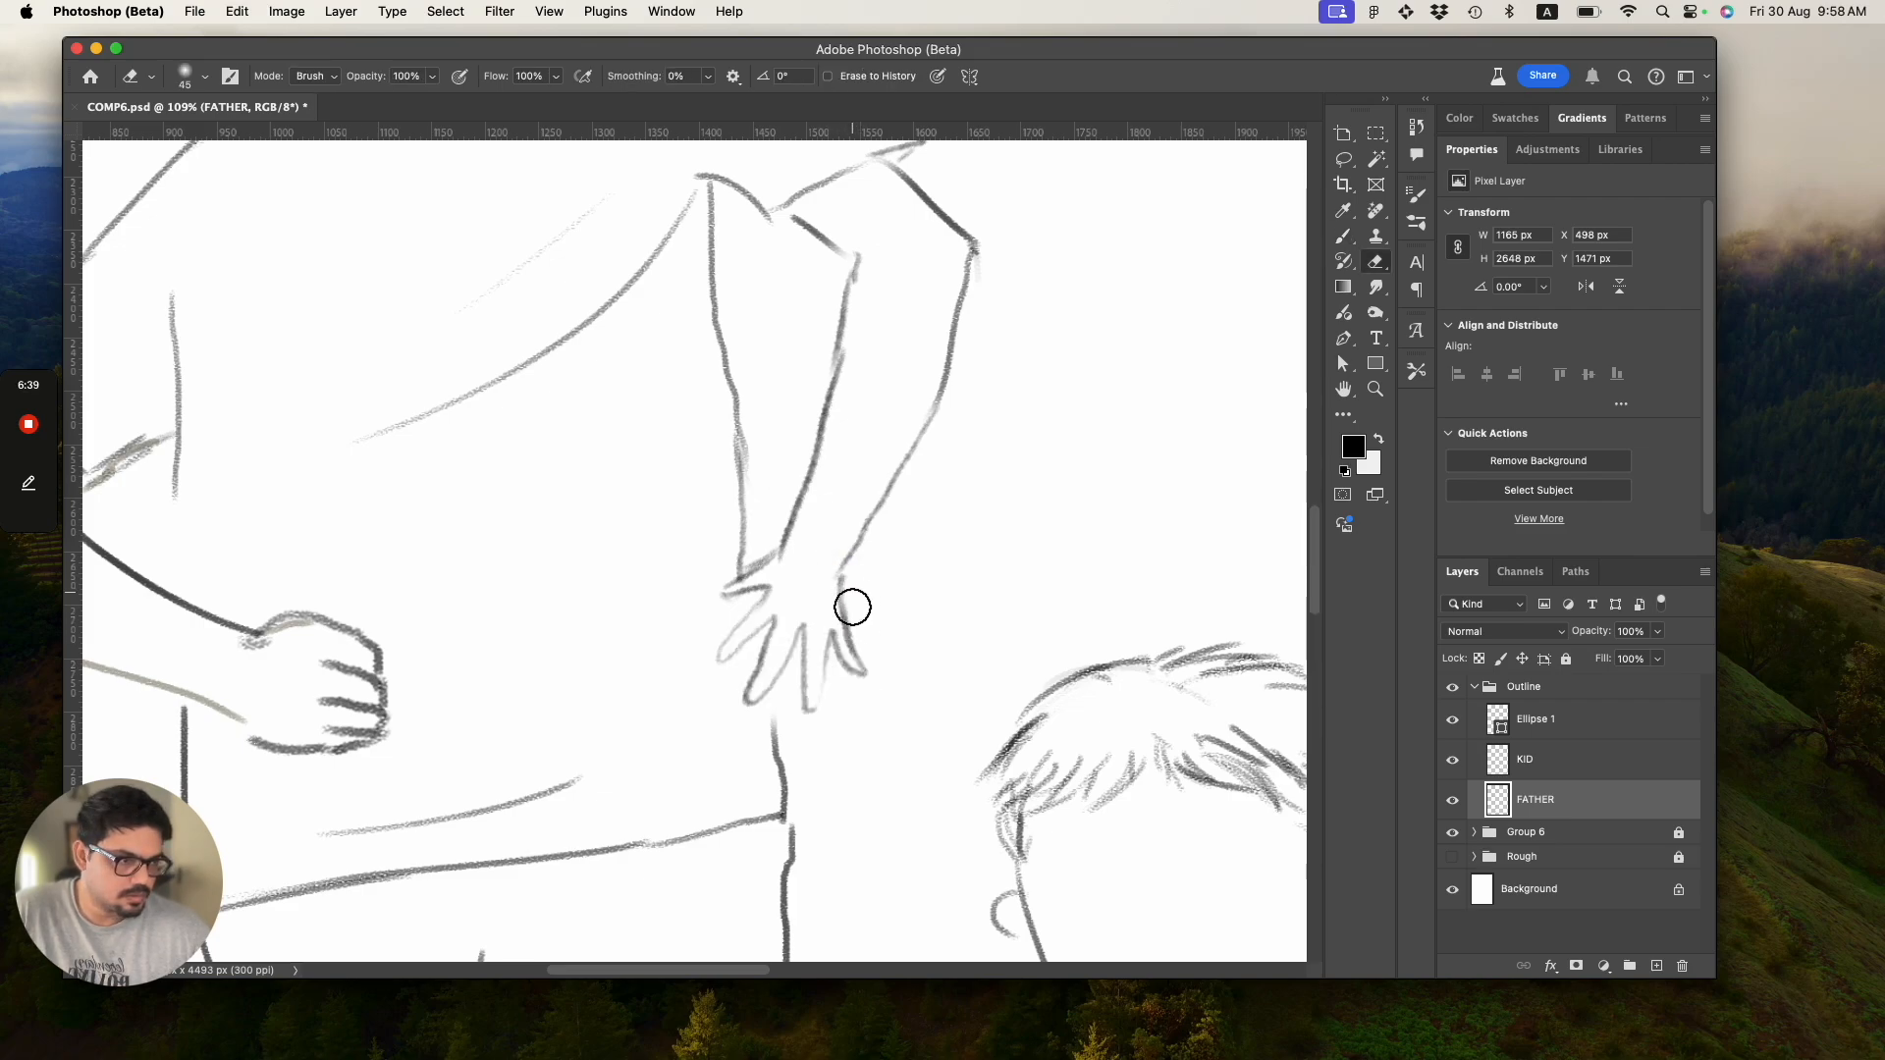
{"action": "left_click_drag", "start_coordinate": [845, 654], "coordinate": [842, 602]}
{"action": "key", "text": "b"}
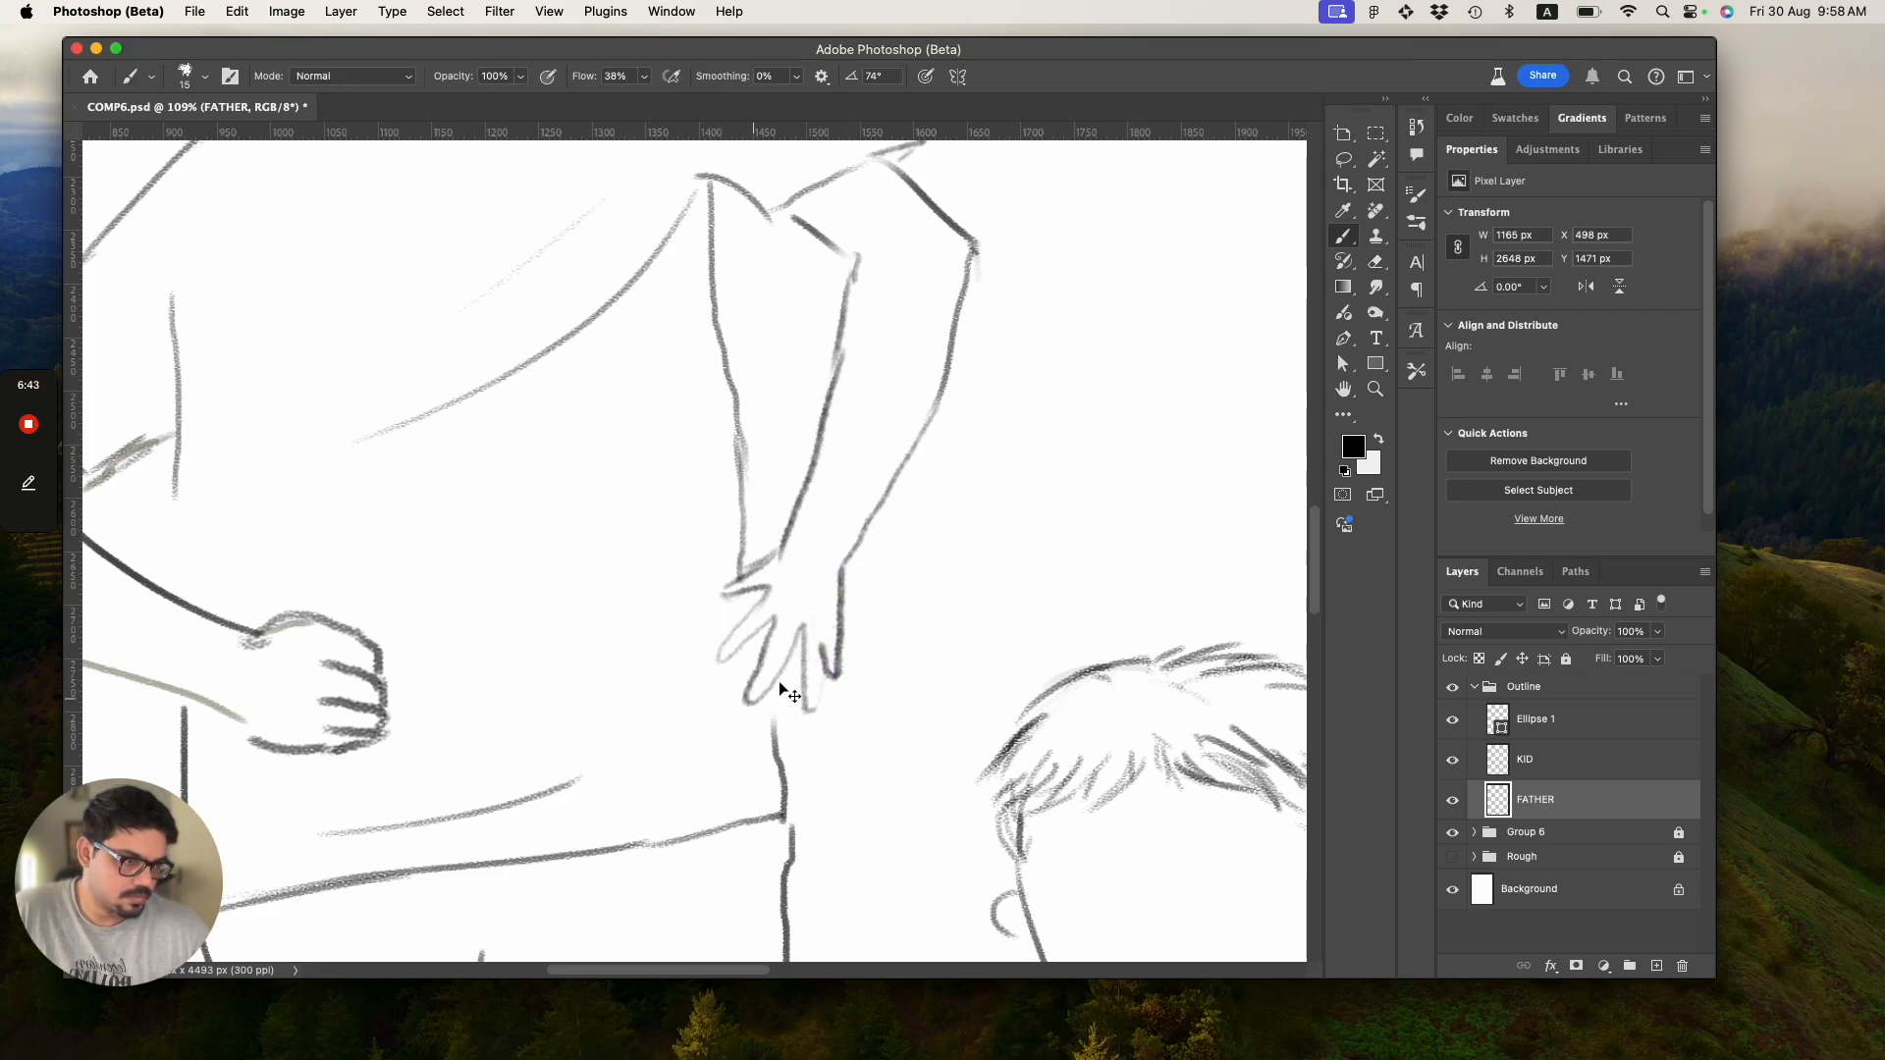
{"action": "mouse_move", "coordinate": [845, 576]}
{"action": "left_mouse_down"}
{"action": "mouse_move", "coordinate": [837, 661]}
{"action": "mouse_move", "coordinate": [827, 650]}
{"action": "left_mouse_up"}
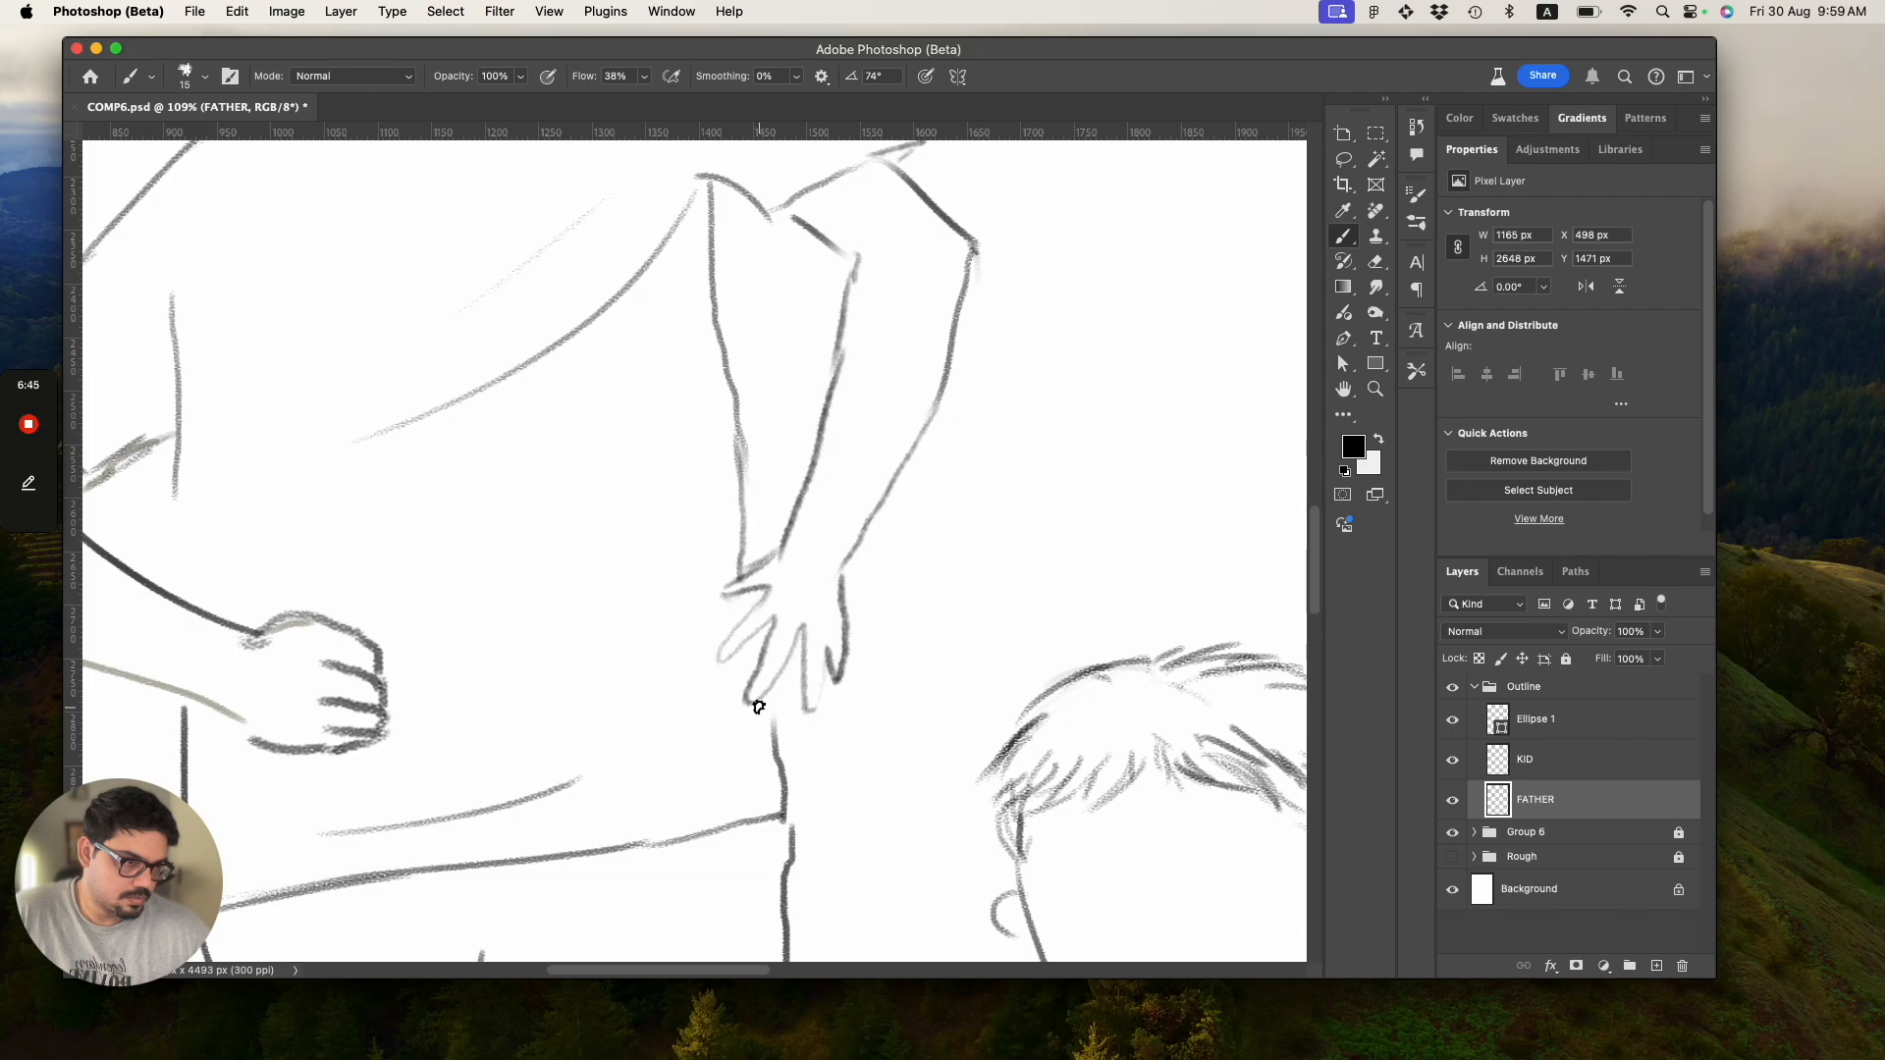
Draw the line joining the ring finger and little finger of the father's open hand.
{"action": "left_click_drag", "start_coordinate": [825, 630], "coordinate": [809, 703]}
{"action": "key", "text": "z"}
{"action": "left_click", "coordinate": [761, 675]}
{"action": "left_click", "coordinate": [727, 695], "text": "alt"}
{"action": "left_click_drag", "start_coordinate": [727, 694], "coordinate": [795, 724]}
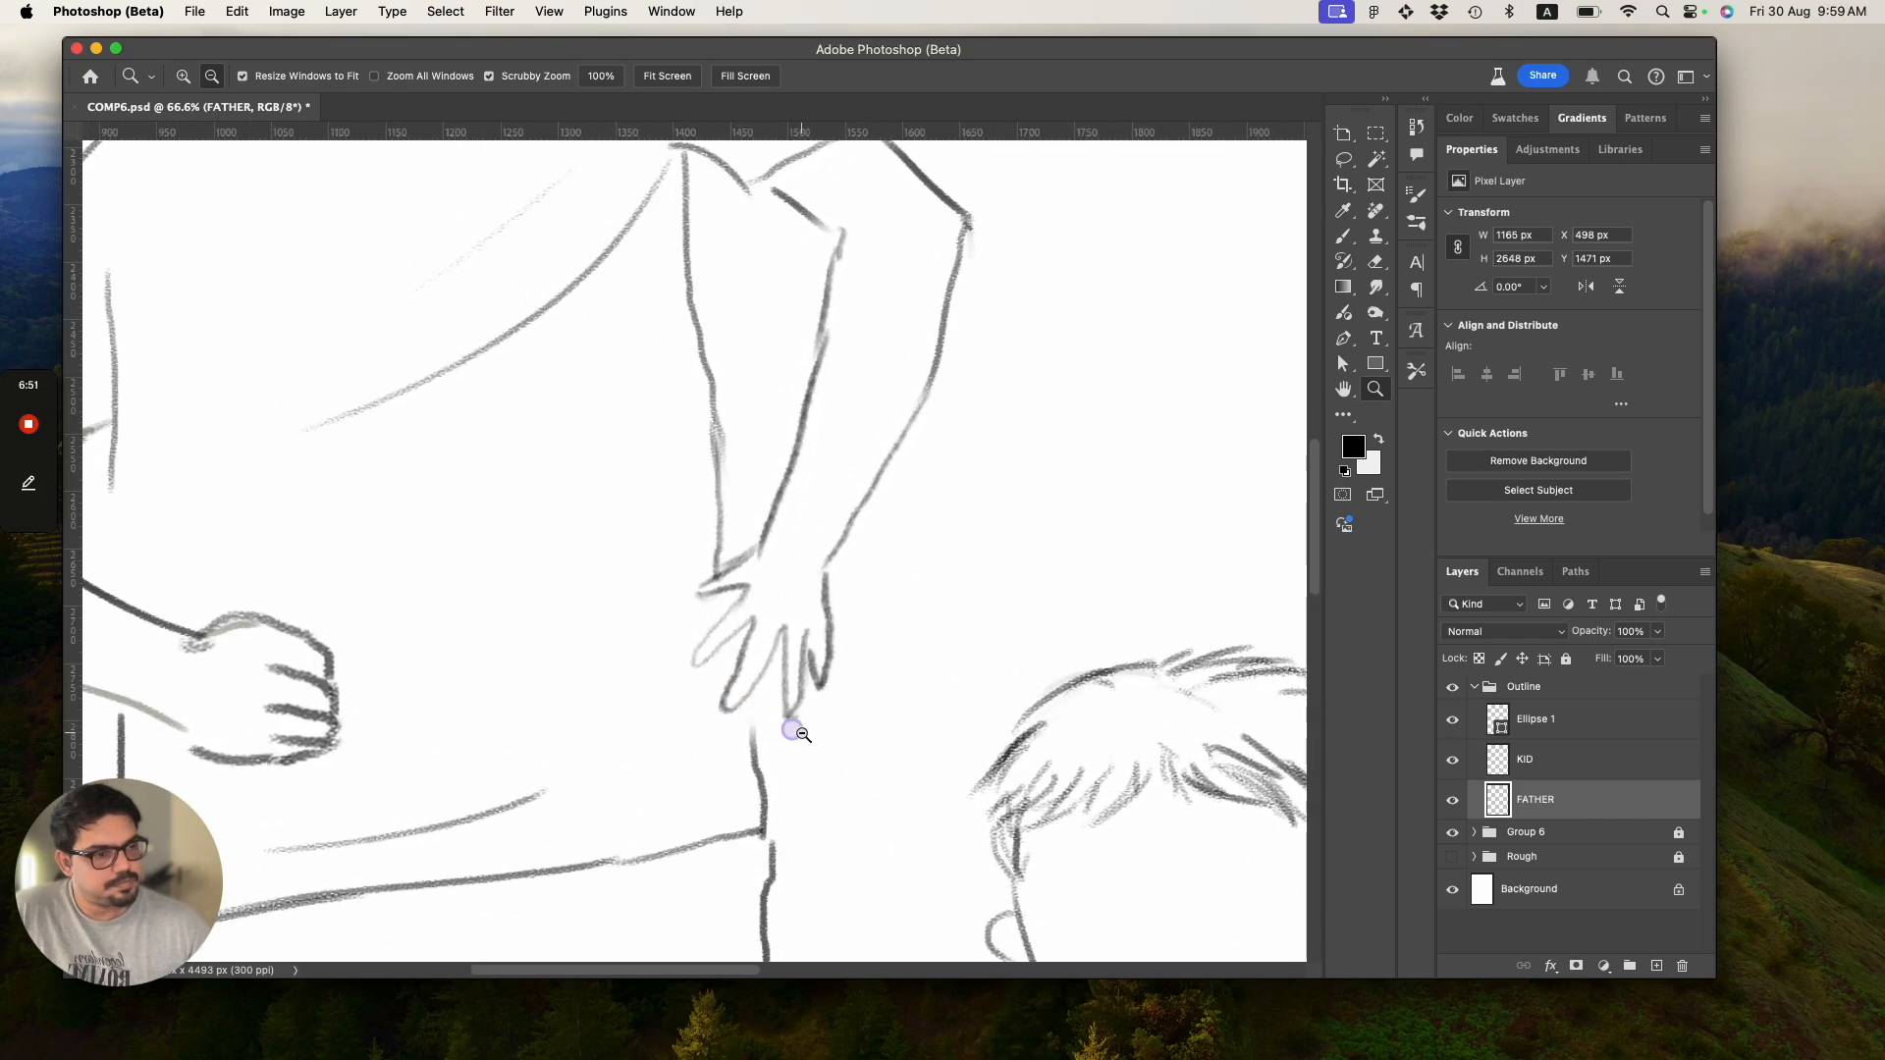
Clean up the gaps between the fingers of the father's open hand and save the file.
{"action": "key", "text": "e"}
{"action": "mouse_move", "coordinate": [748, 652]}
{"action": "left_mouse_down"}
{"action": "mouse_move", "coordinate": [813, 661]}
{"action": "mouse_move", "coordinate": [734, 700]}
{"action": "mouse_move", "coordinate": [753, 662]}
{"action": "mouse_move", "coordinate": [832, 684]}
{"action": "mouse_move", "coordinate": [807, 668]}
{"action": "mouse_move", "coordinate": [768, 693]}
{"action": "mouse_move", "coordinate": [733, 597]}
{"action": "mouse_move", "coordinate": [675, 656]}
{"action": "mouse_move", "coordinate": [689, 669]}
{"action": "mouse_move", "coordinate": [737, 620]}
{"action": "mouse_move", "coordinate": [742, 582]}
{"action": "mouse_move", "coordinate": [705, 666]}
{"action": "mouse_move", "coordinate": [761, 604]}
{"action": "mouse_move", "coordinate": [733, 704]}
{"action": "mouse_move", "coordinate": [783, 621]}
{"action": "mouse_move", "coordinate": [796, 692]}
{"action": "mouse_move", "coordinate": [809, 623]}
{"action": "mouse_move", "coordinate": [830, 673]}
{"action": "mouse_move", "coordinate": [827, 595]}
{"action": "left_mouse_up"}
{"action": "key", "text": "b"}
{"action": "key", "text": "super+z"}
{"action": "key", "text": "z"}
{"action": "left_click_drag", "start_coordinate": [718, 717], "coordinate": [615, 659]}
{"action": "key", "text": "super+s"}
{"action": "left_click_drag", "start_coordinate": [720, 699], "coordinate": [825, 757]}
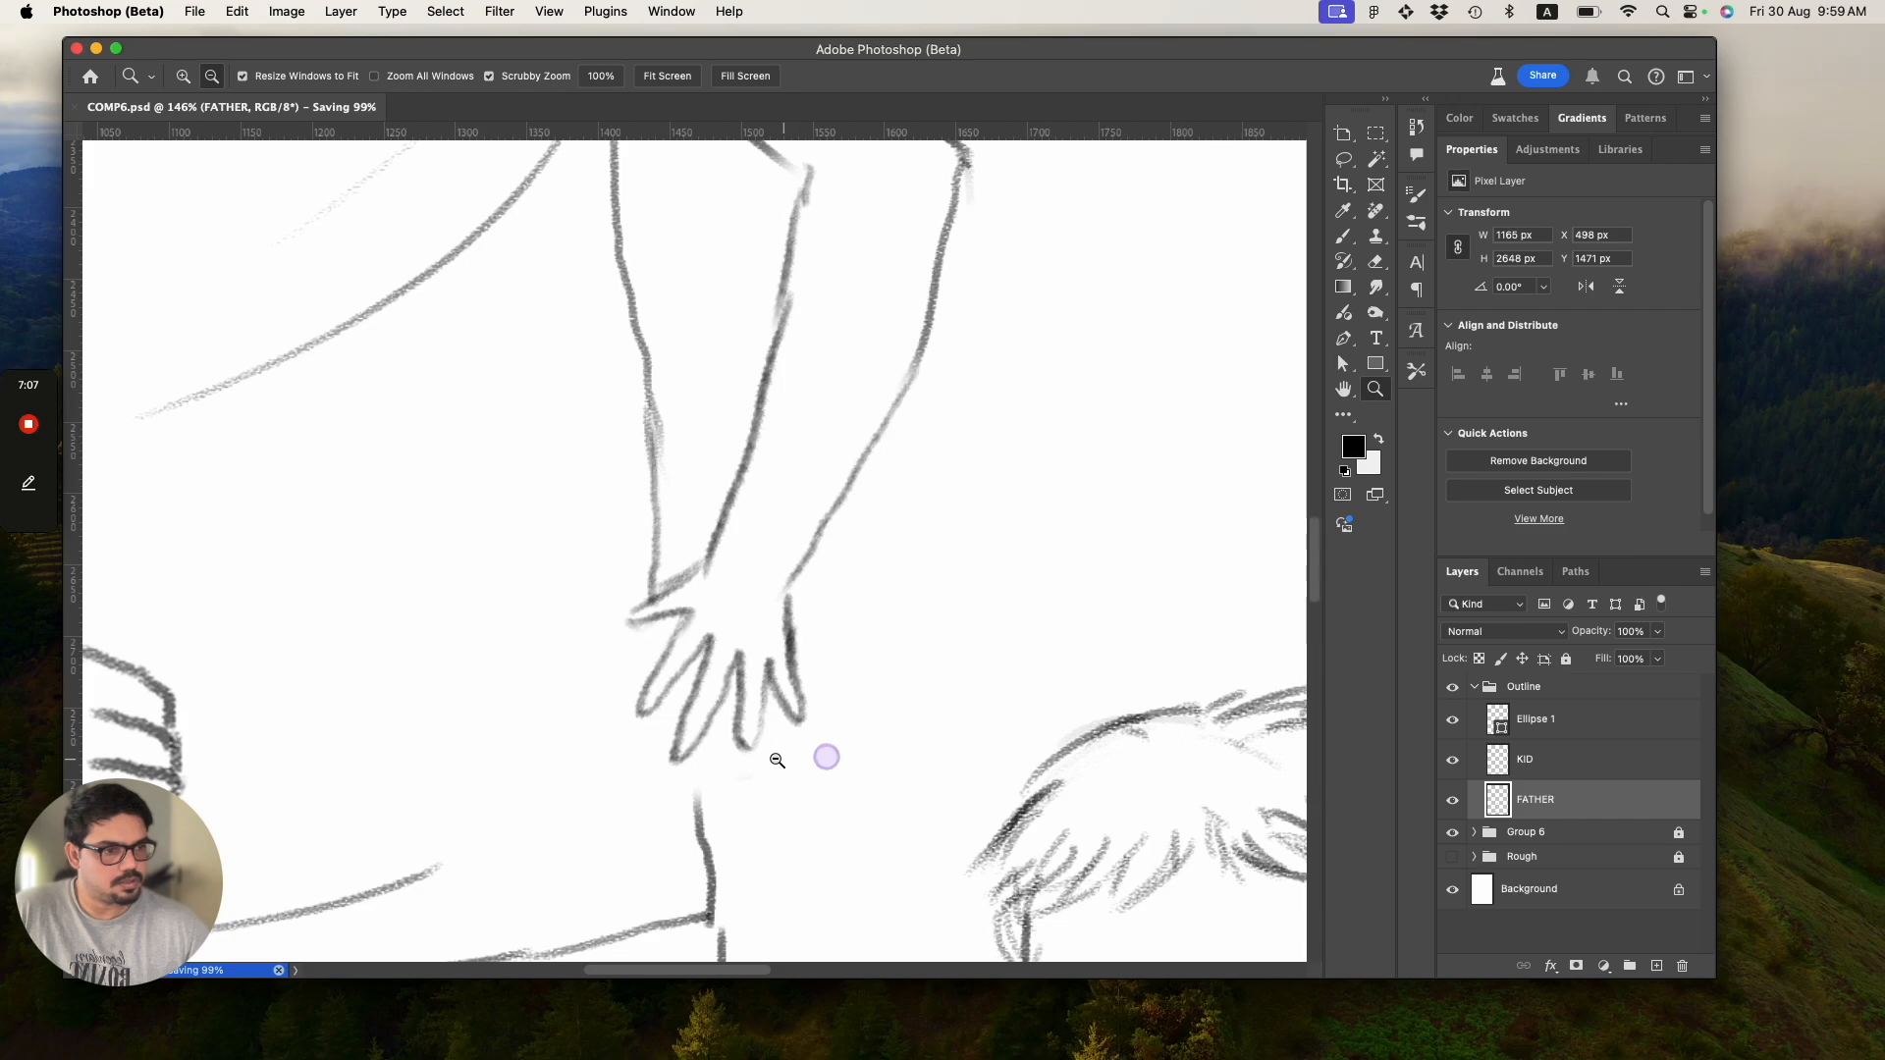
Erase the pointed tip of the middle finger on the father's open hand and redraw it slightly shorter and rounder.
{"action": "key", "text": "e"}
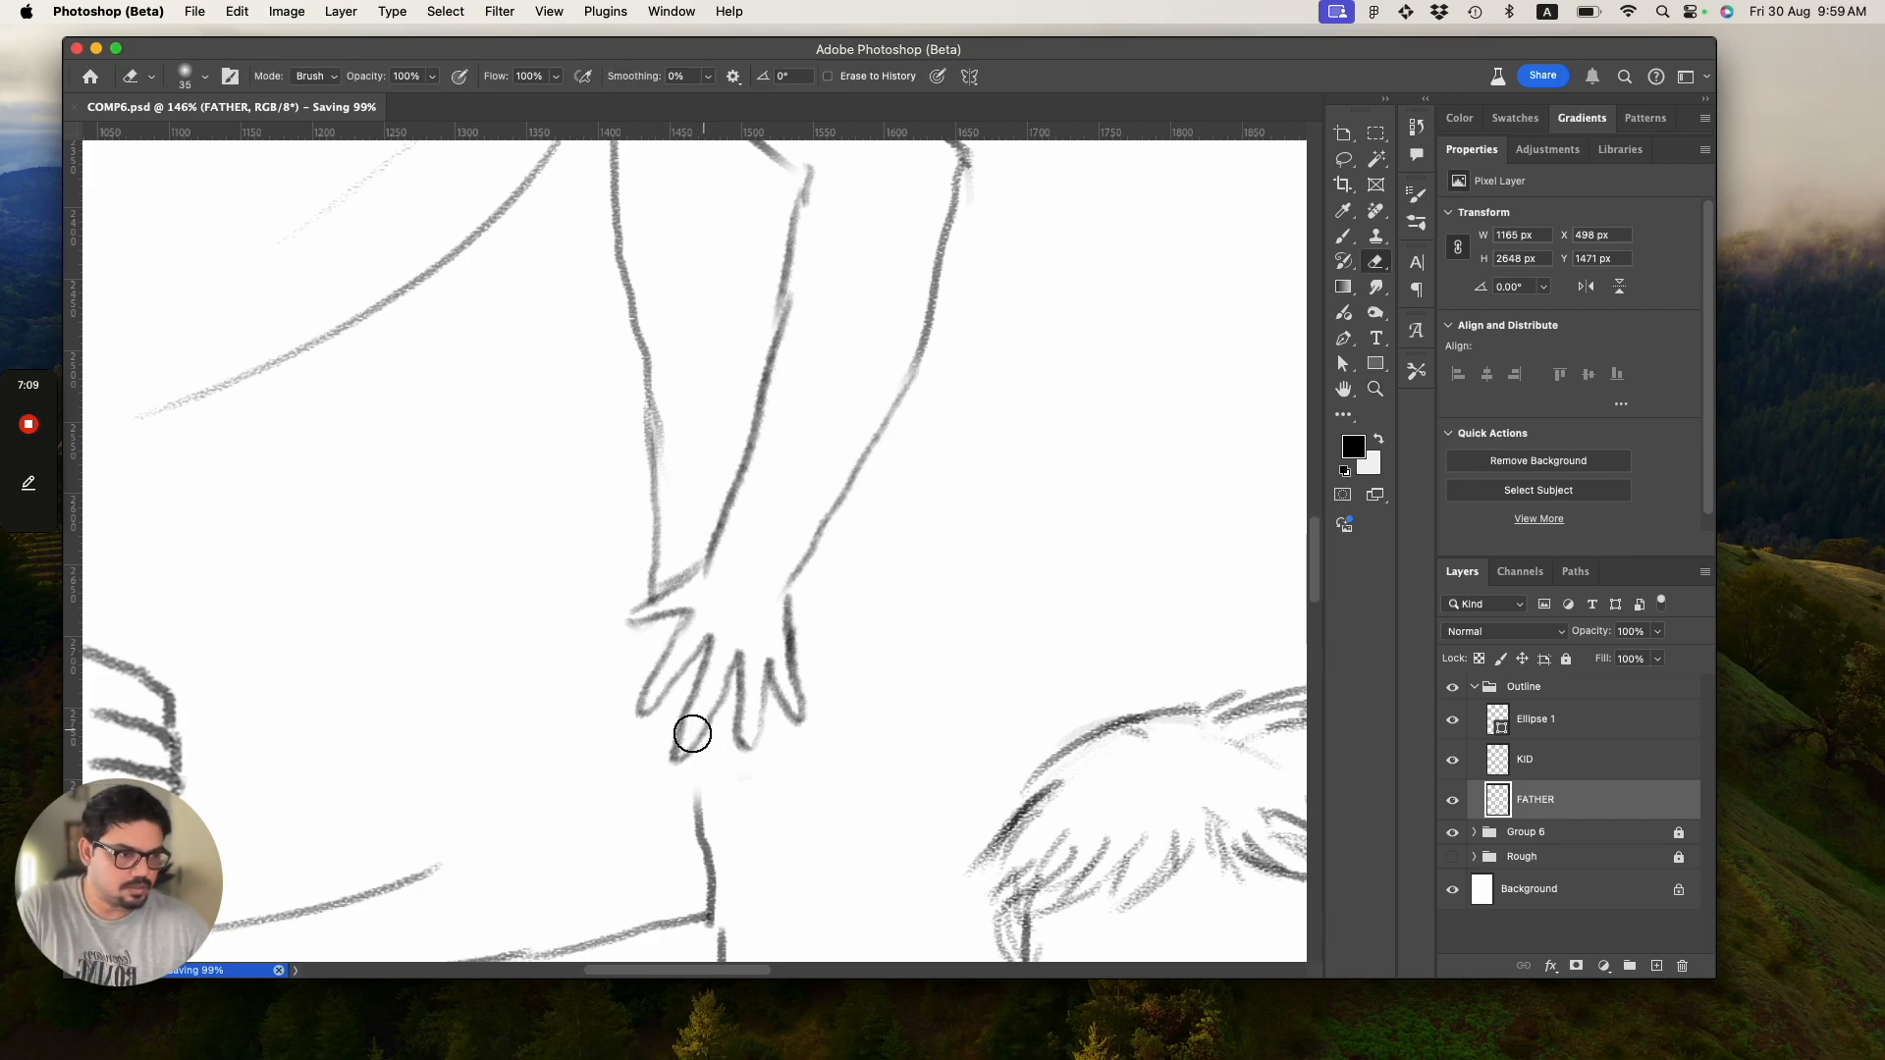
{"action": "left_click_drag", "start_coordinate": [683, 744], "coordinate": [667, 763]}
{"action": "key", "text": "b"}
{"action": "mouse_move", "coordinate": [694, 695]}
{"action": "left_mouse_down"}
{"action": "mouse_move", "coordinate": [696, 744]}
{"action": "mouse_move", "coordinate": [726, 672]}
{"action": "mouse_move", "coordinate": [691, 736]}
{"action": "mouse_move", "coordinate": [697, 670]}
{"action": "mouse_move", "coordinate": [679, 723]}
{"action": "mouse_move", "coordinate": [699, 687]}
{"action": "mouse_move", "coordinate": [683, 750]}
{"action": "mouse_move", "coordinate": [701, 741]}
{"action": "mouse_move", "coordinate": [734, 658]}
{"action": "left_mouse_up"}
{"action": "key", "text": "super+z"}
{"action": "key", "text": "super+z"}
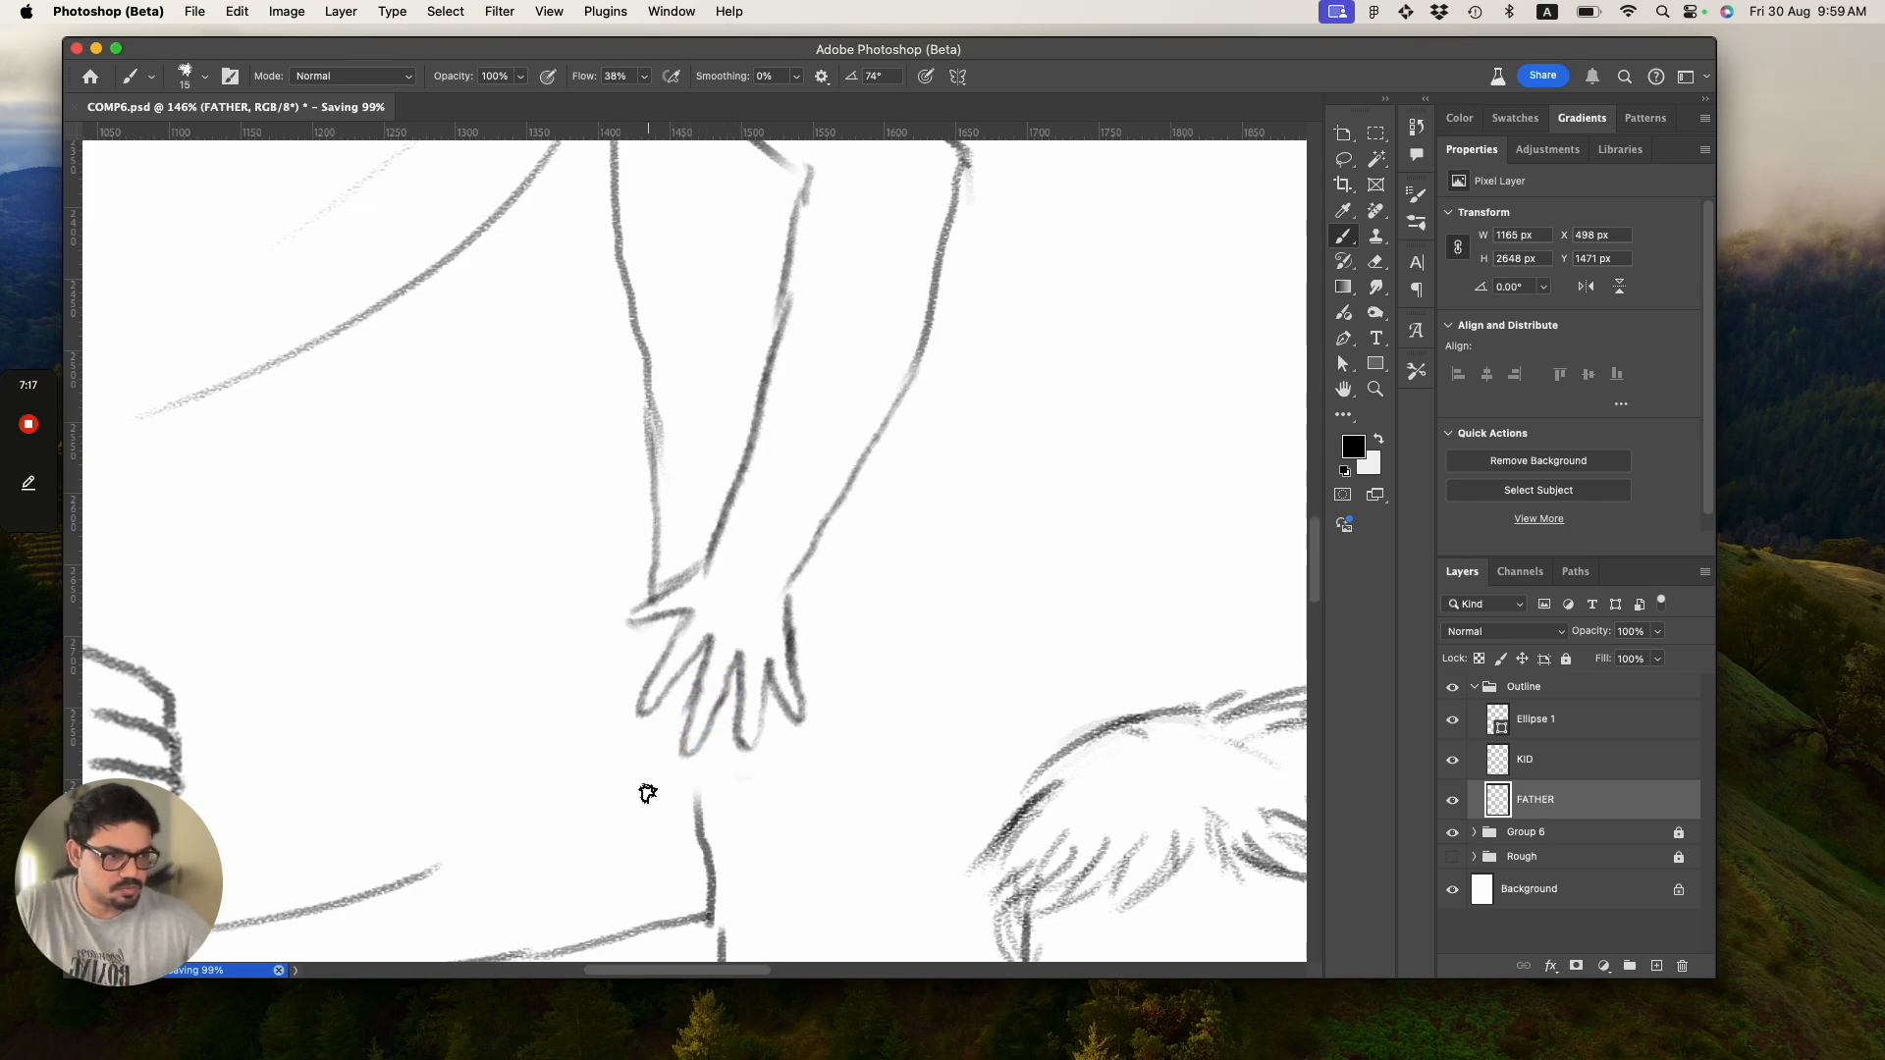
{"action": "key", "text": "s"}
{"action": "left_click", "coordinate": [628, 598]}
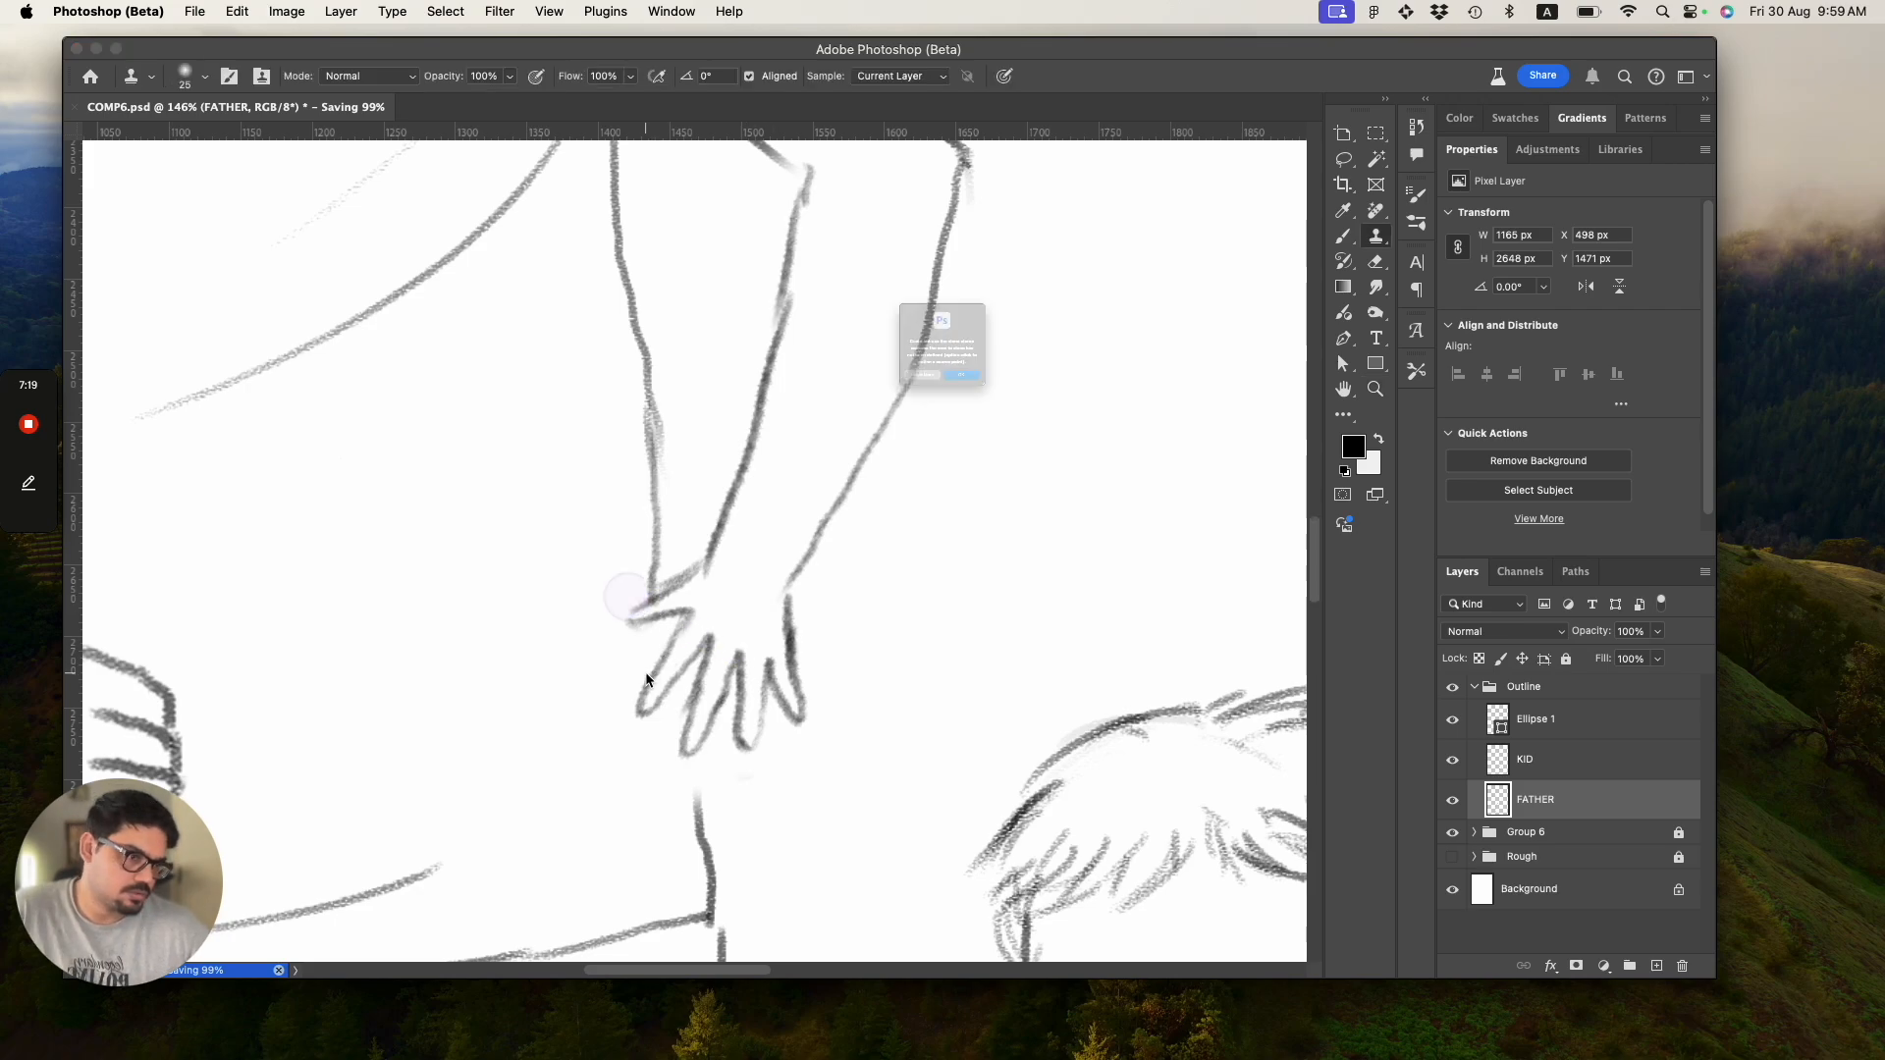
{"action": "left_click", "coordinate": [999, 437]}
Lasso the father's open hand, enlarge it slightly with Free Transform, and deselect it.
{"action": "key", "text": "z"}
{"action": "mouse_move", "coordinate": [798, 629]}
{"action": "left_mouse_down"}
{"action": "mouse_move", "coordinate": [716, 618]}
{"action": "mouse_move", "coordinate": [682, 644]}
{"action": "left_mouse_up"}
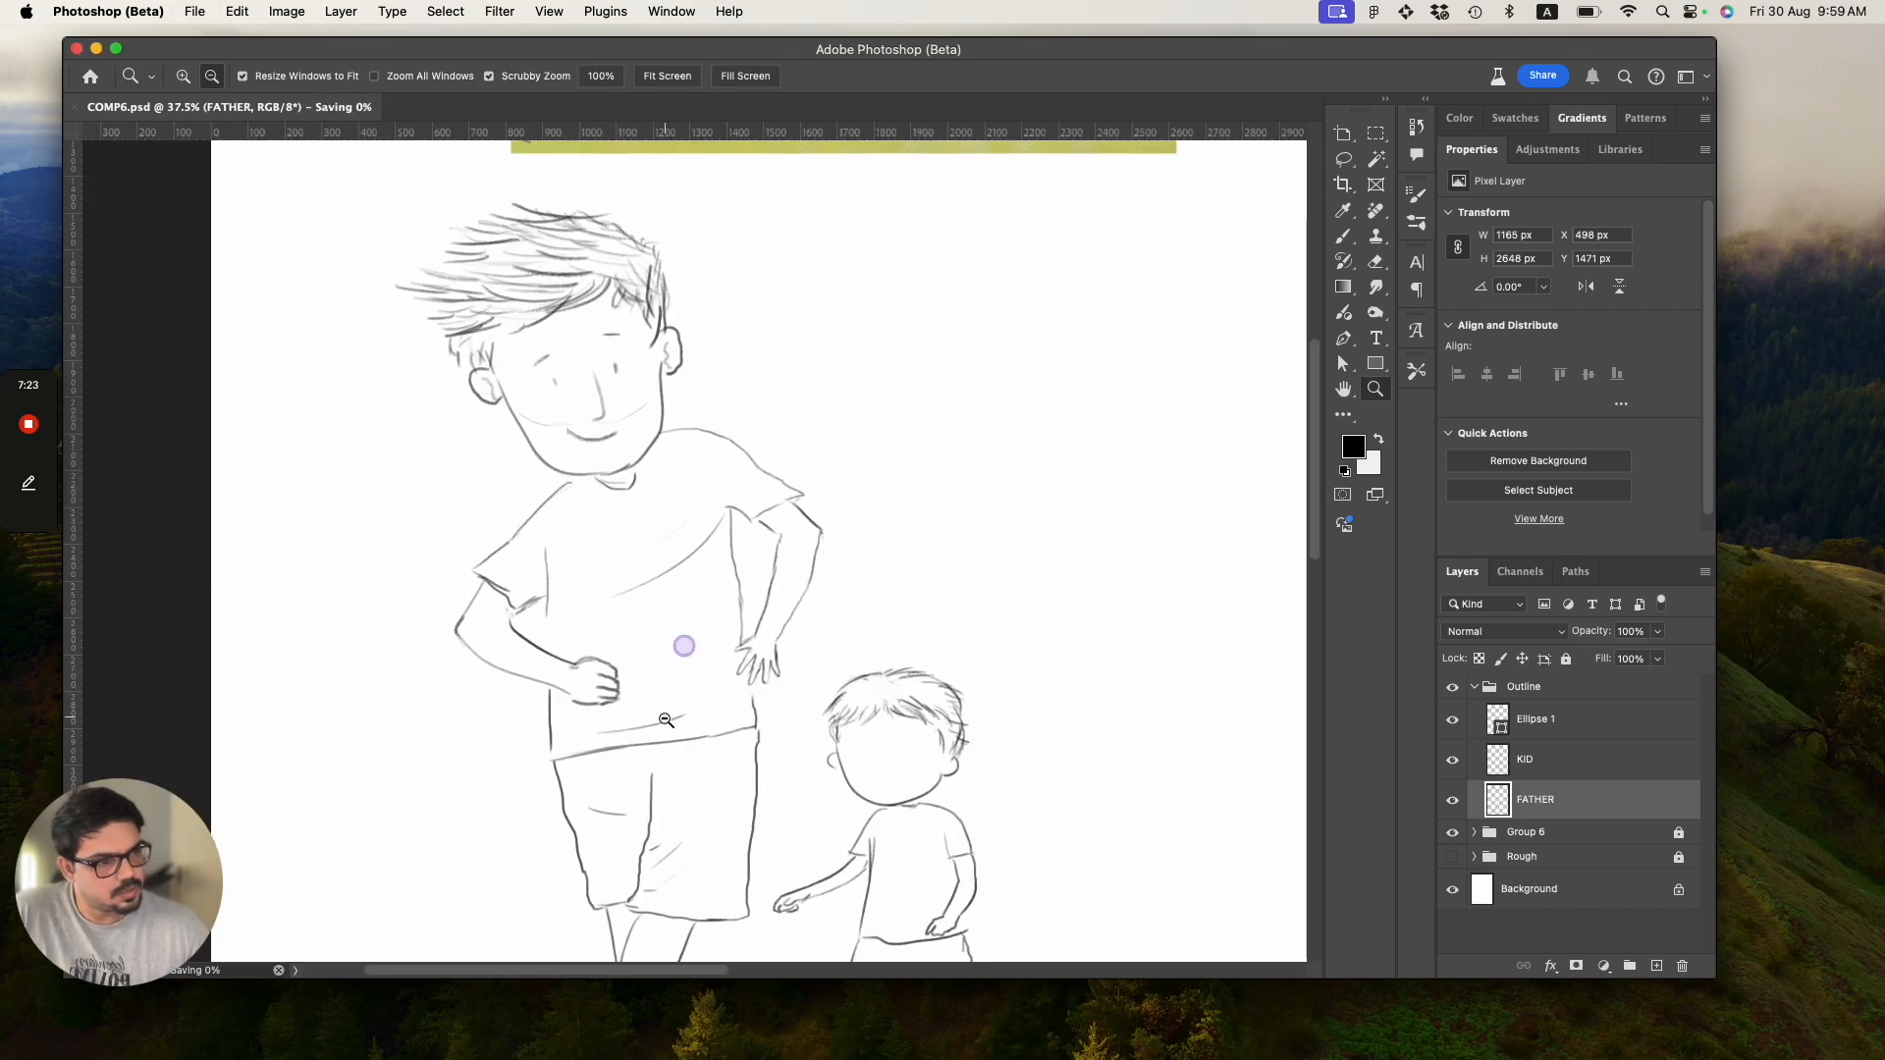
{"action": "mouse_move", "coordinate": [784, 683]}
{"action": "left_mouse_down"}
{"action": "mouse_move", "coordinate": [825, 711]}
{"action": "mouse_move", "coordinate": [789, 692]}
{"action": "left_mouse_up"}
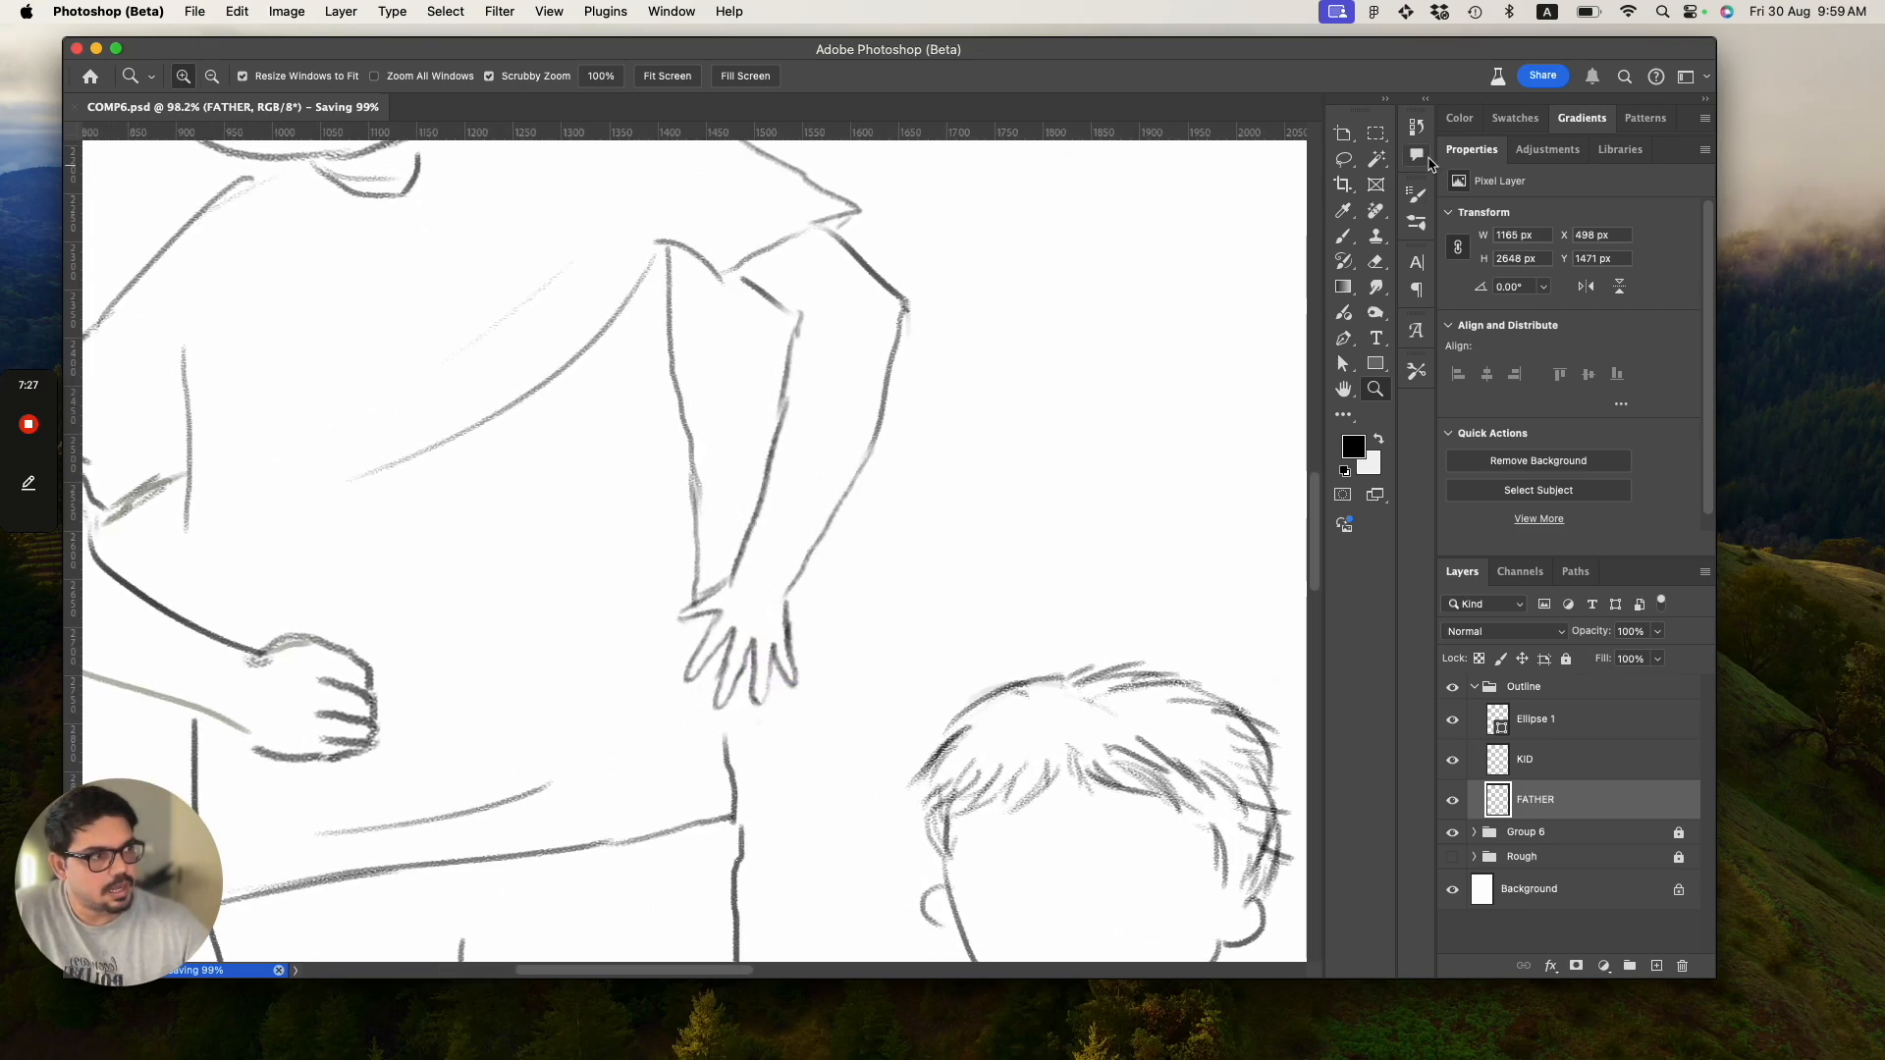
{"action": "left_click", "coordinate": [1345, 158]}
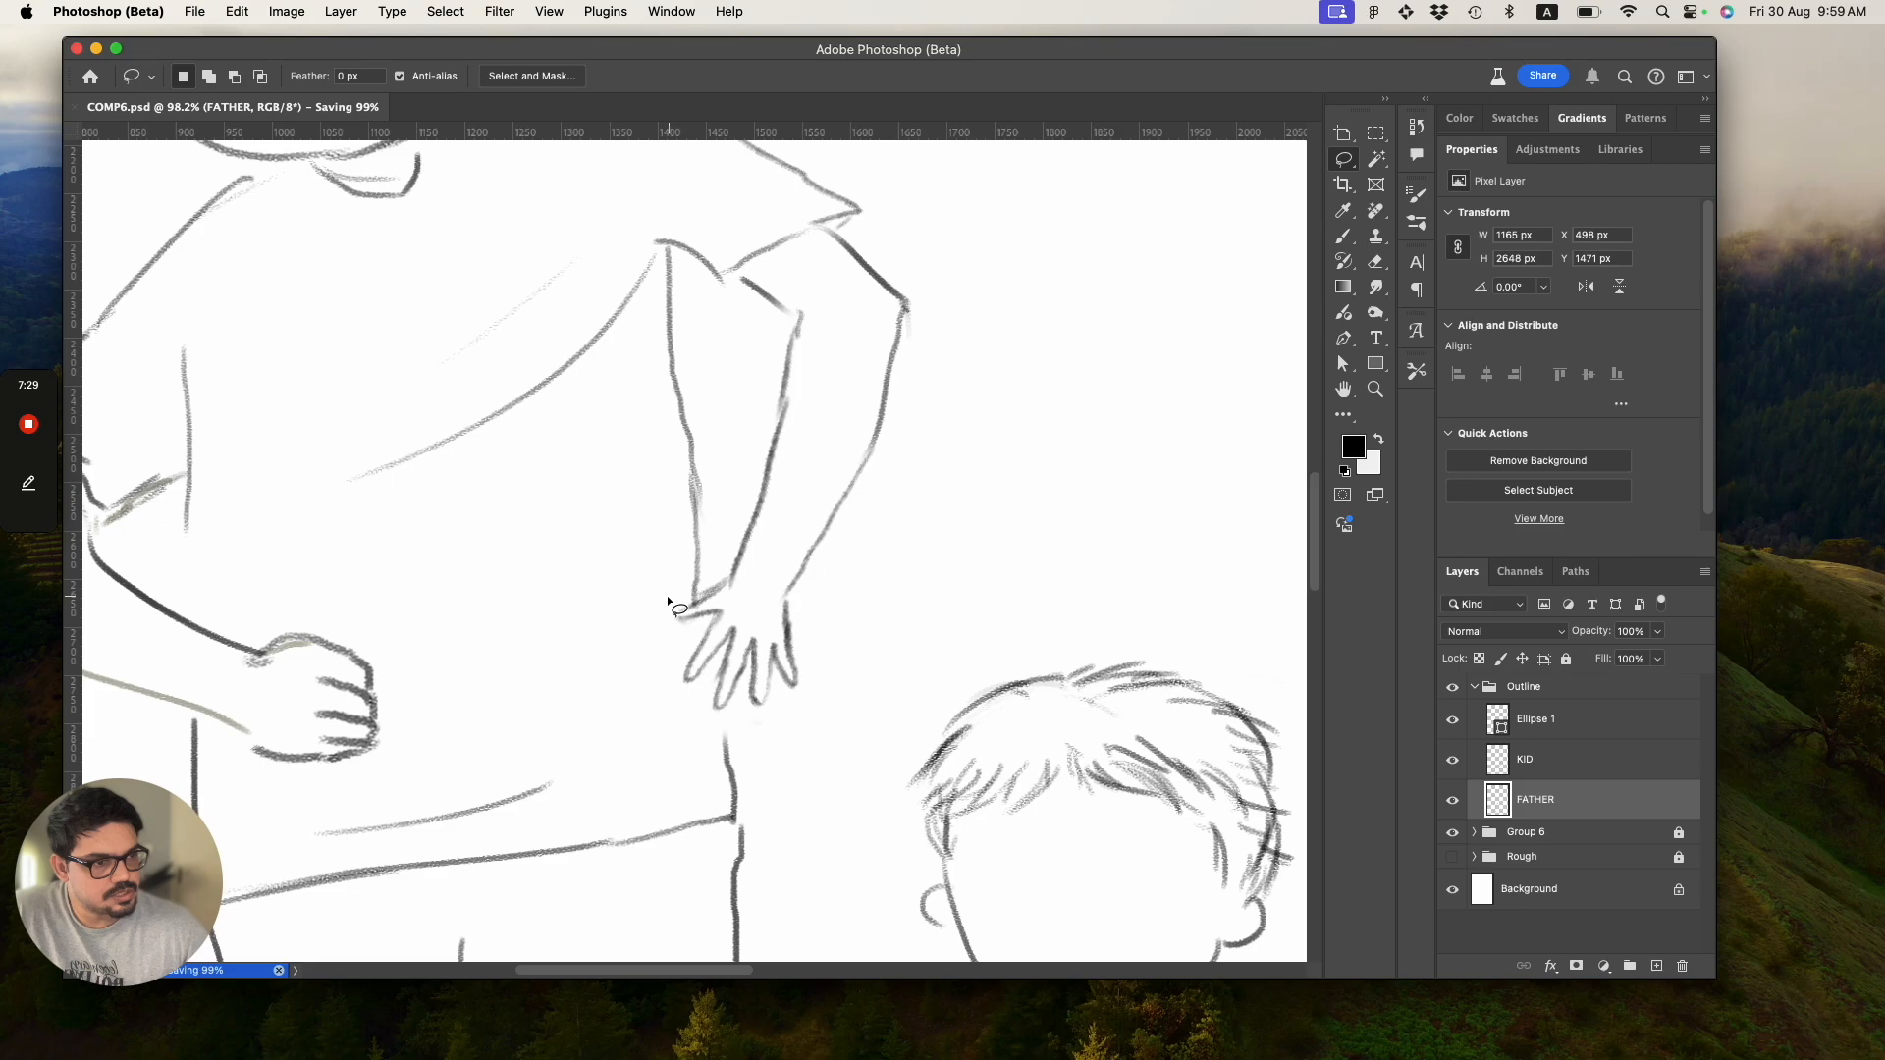
{"action": "mouse_move", "coordinate": [658, 606]}
{"action": "left_mouse_down"}
{"action": "mouse_move", "coordinate": [699, 577]}
{"action": "mouse_move", "coordinate": [779, 592]}
{"action": "mouse_move", "coordinate": [807, 611]}
{"action": "mouse_move", "coordinate": [800, 692]}
{"action": "mouse_move", "coordinate": [736, 726]}
{"action": "mouse_move", "coordinate": [660, 700]}
{"action": "mouse_move", "coordinate": [652, 623]}
{"action": "left_mouse_up"}
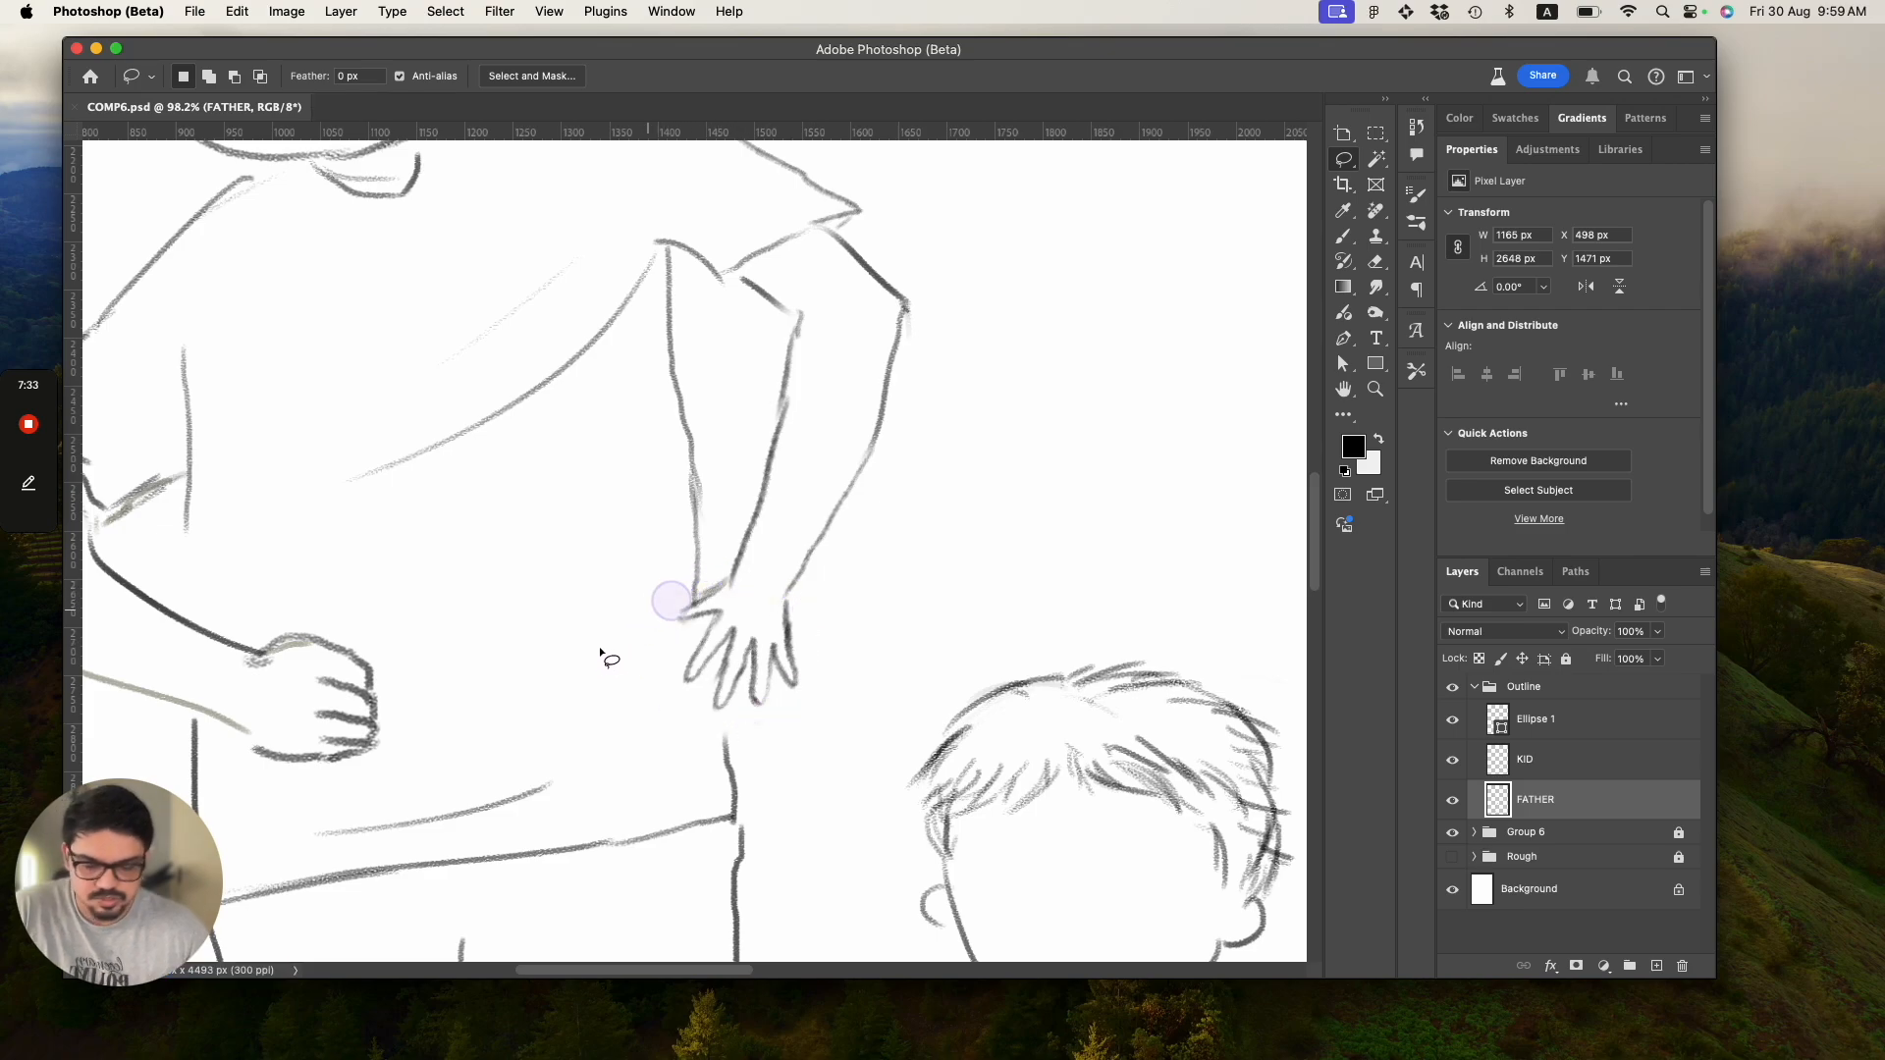
{"action": "key", "text": "ctrl+t"}
{"action": "left_click_drag", "start_coordinate": [726, 726], "coordinate": [720, 753]}
{"action": "left_click_drag", "start_coordinate": [827, 664], "coordinate": [824, 663]}
{"action": "left_click_drag", "start_coordinate": [725, 574], "coordinate": [724, 567]}
{"action": "key", "text": "Return"}
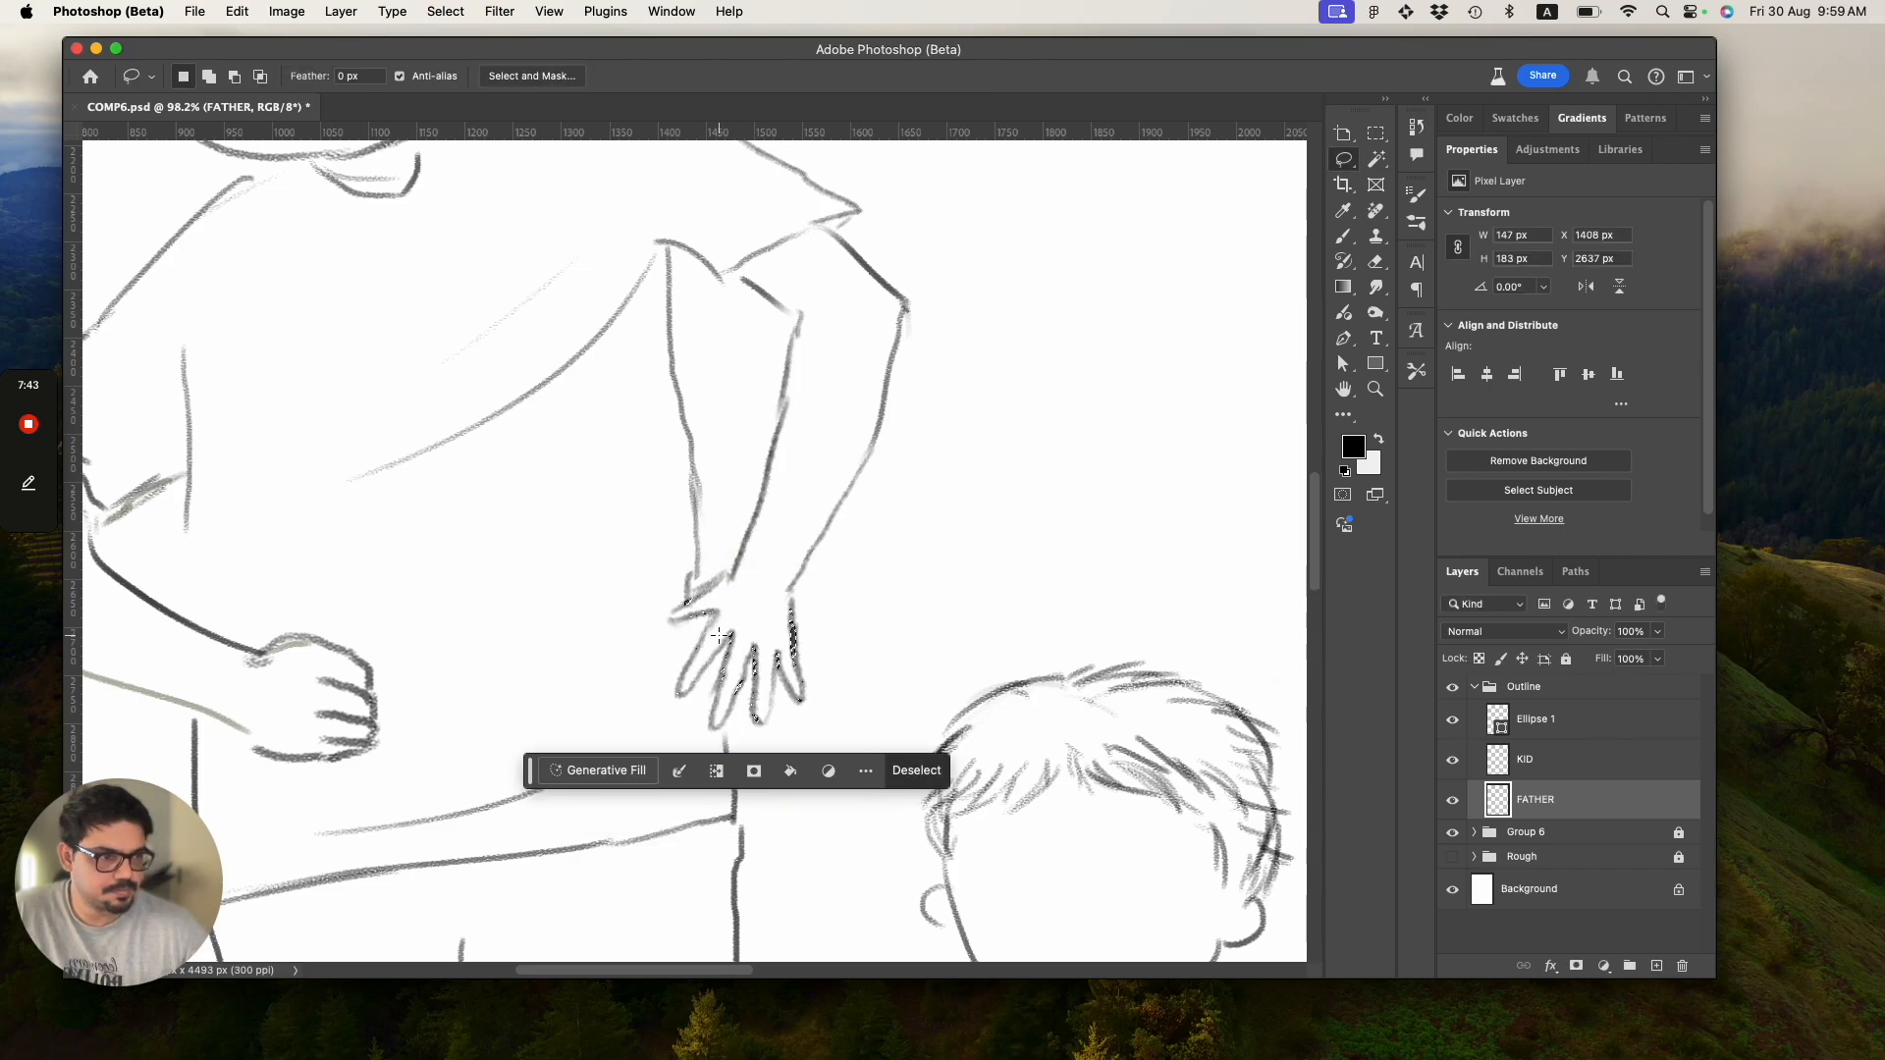
{"action": "key", "text": "super+d"}
Erase the doubled stub where the father's shirt side meets the thumb of the enlarged open hand.
{"action": "key", "text": "z"}
{"action": "left_click_drag", "start_coordinate": [771, 589], "coordinate": [551, 559]}
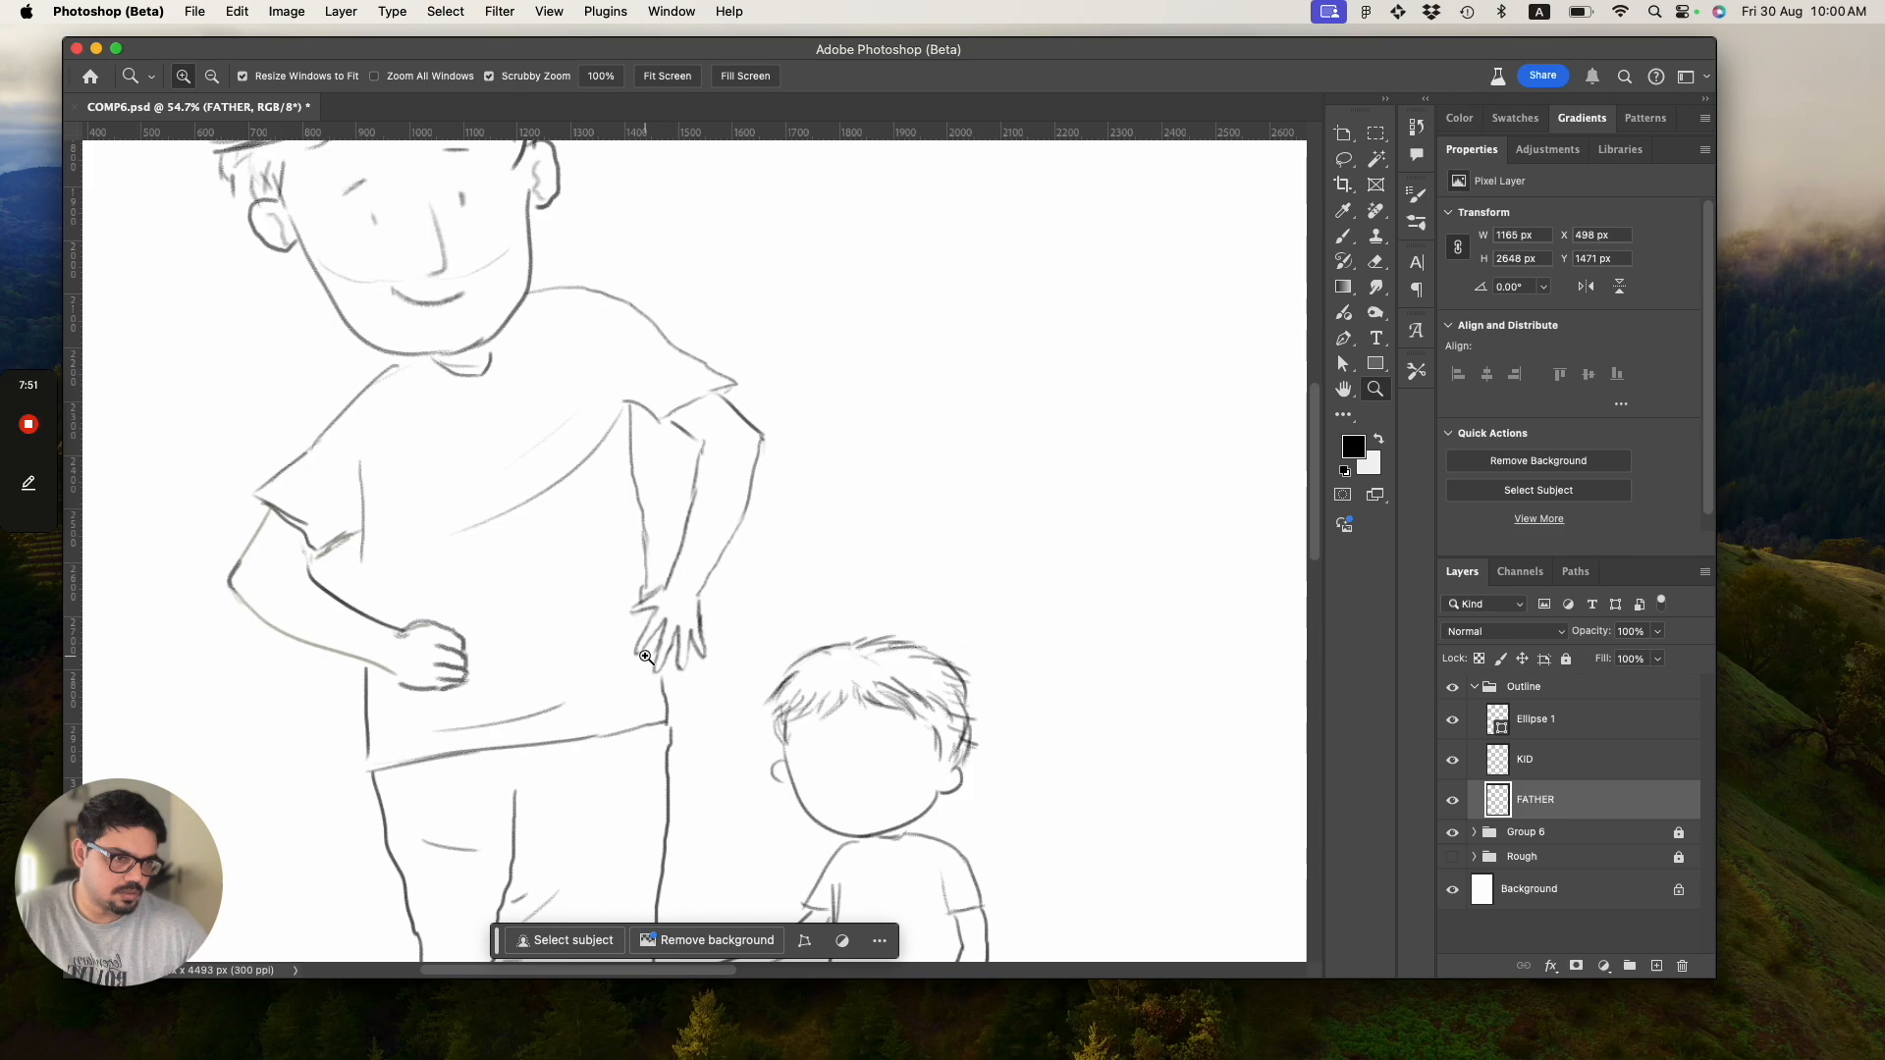
{"action": "left_click_drag", "start_coordinate": [639, 659], "coordinate": [683, 674]}
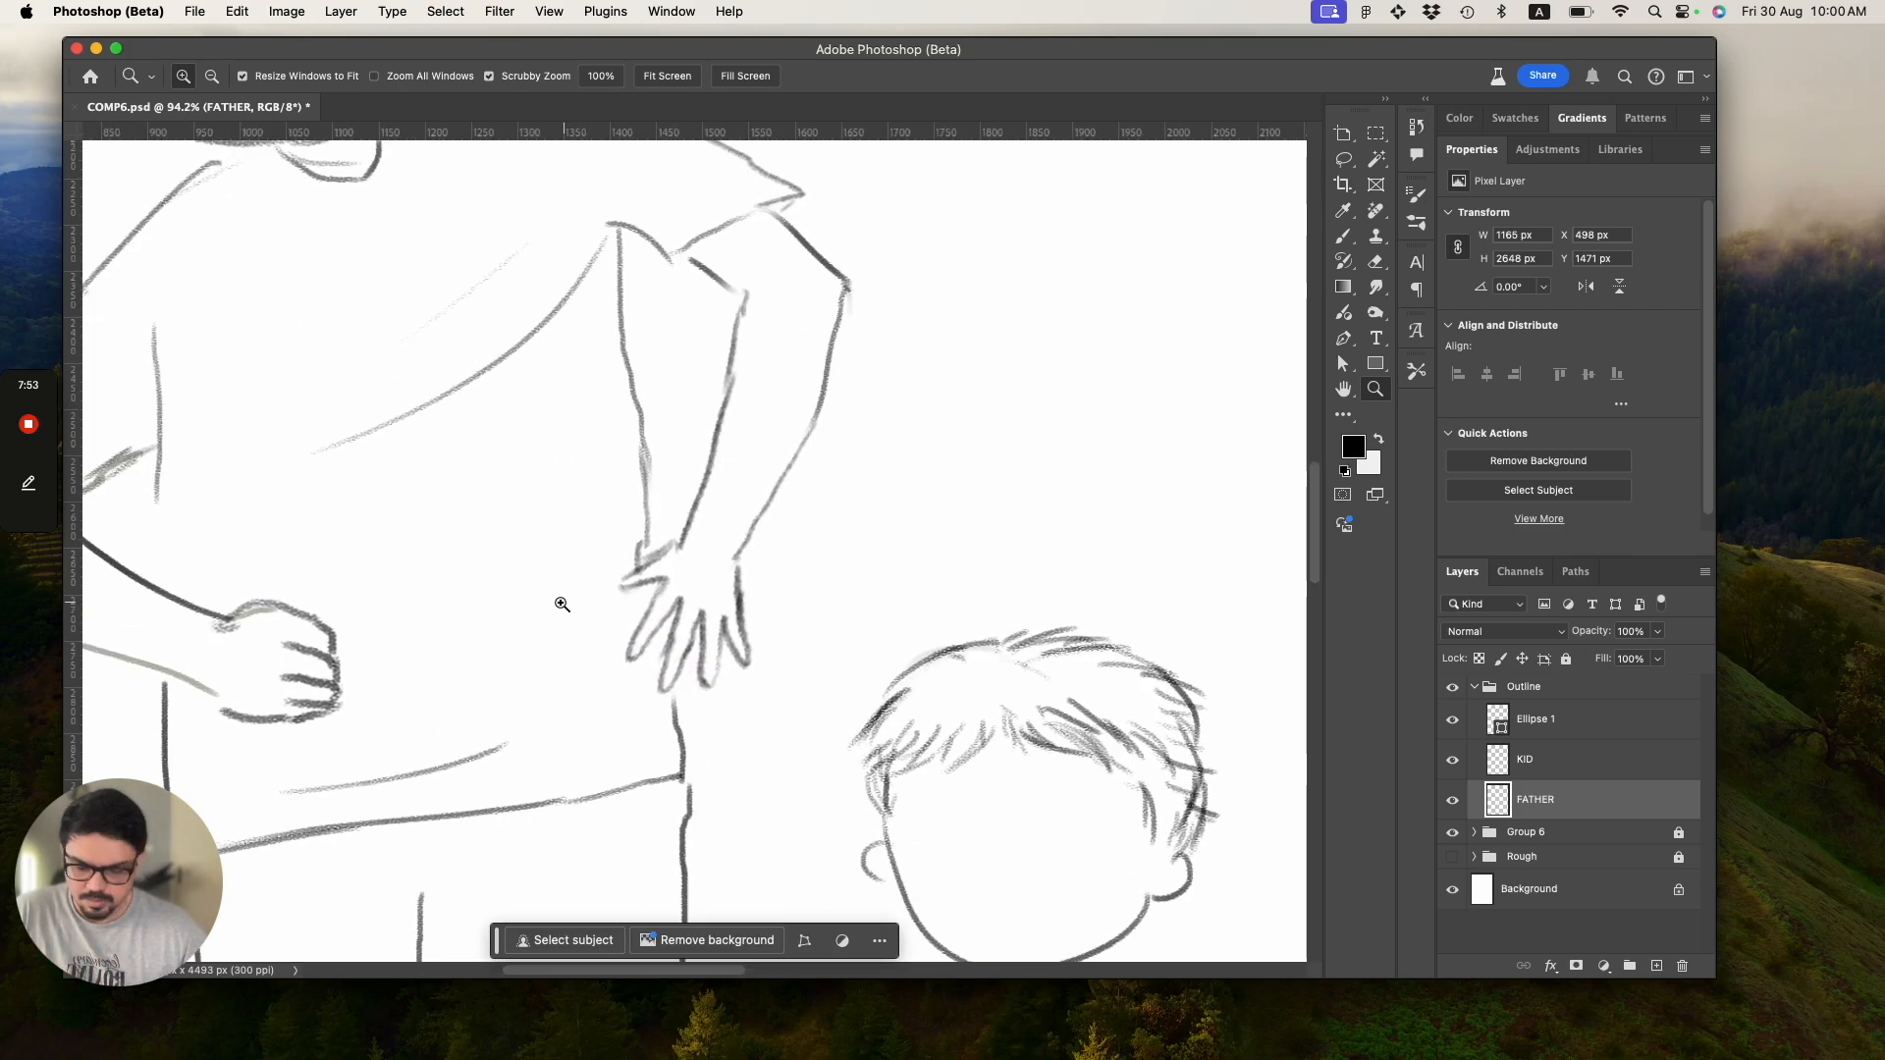
{"action": "key", "text": "b"}
{"action": "key", "text": "z"}
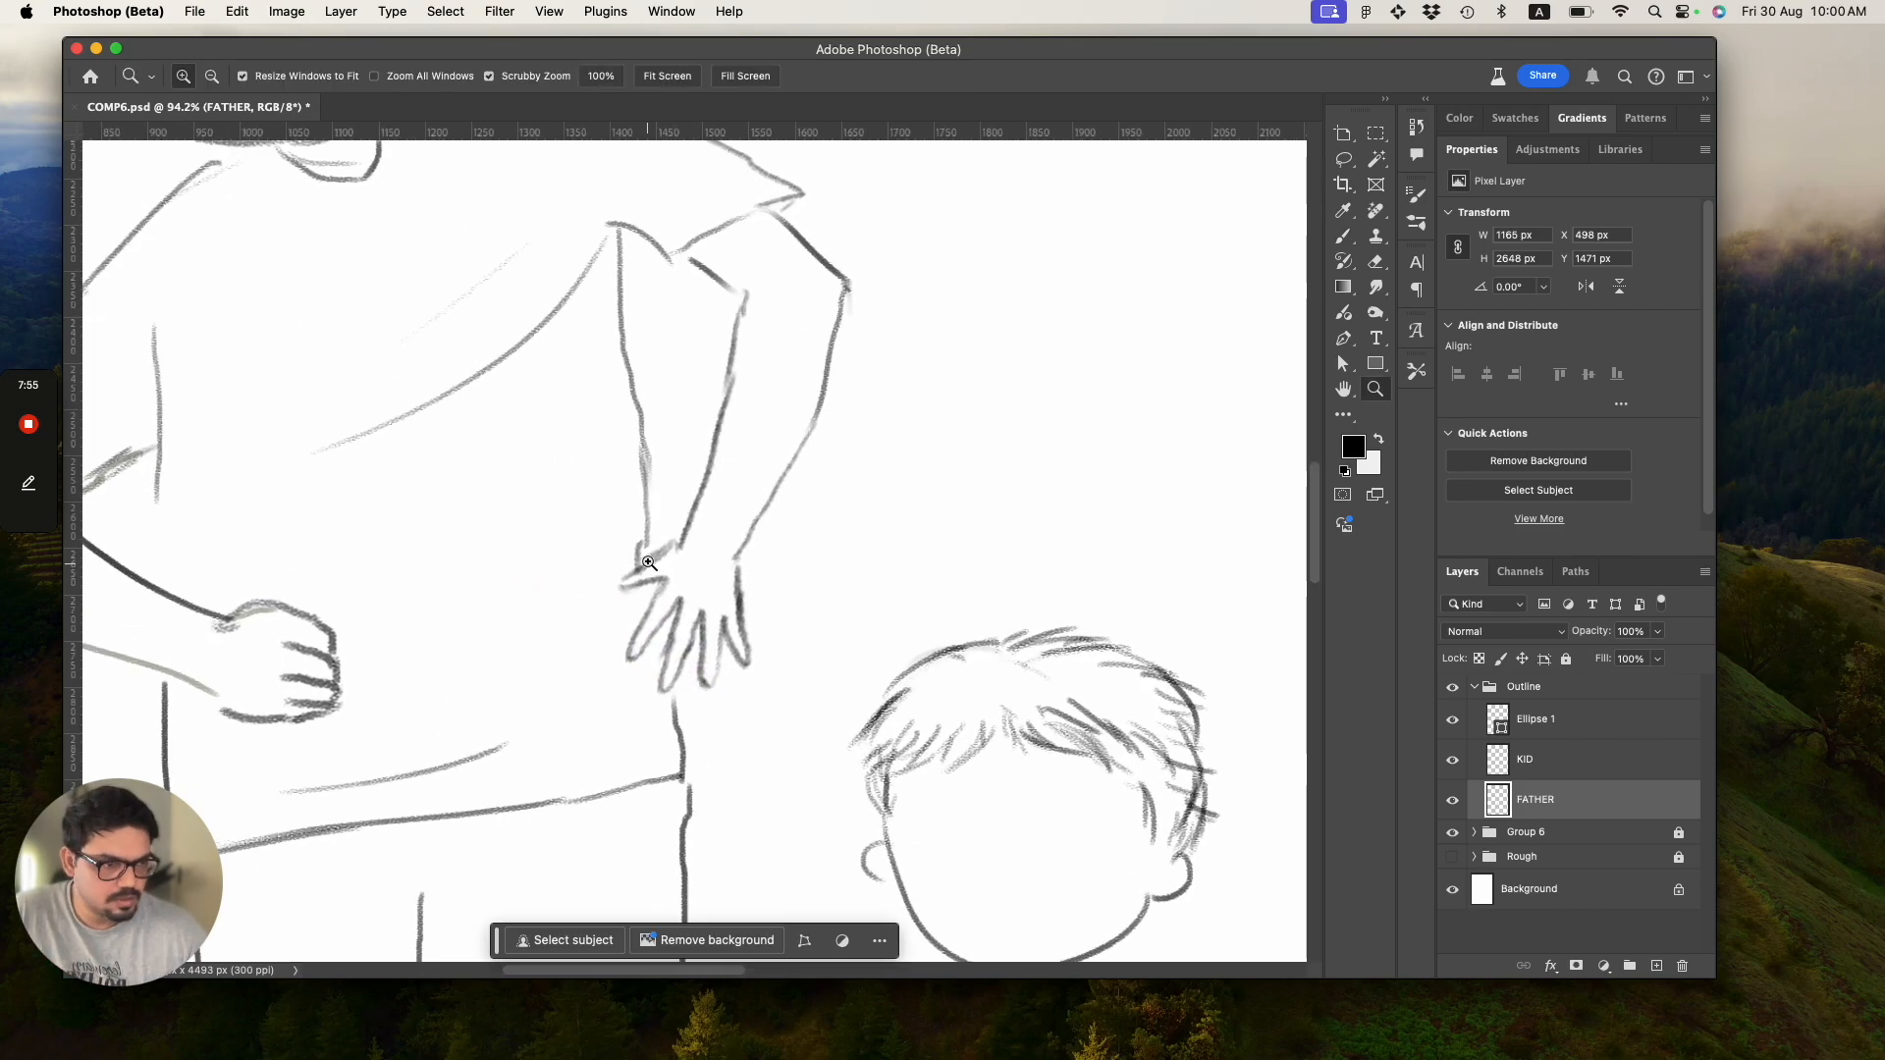
{"action": "left_click_drag", "start_coordinate": [643, 549], "coordinate": [692, 550]}
{"action": "key", "text": "e"}
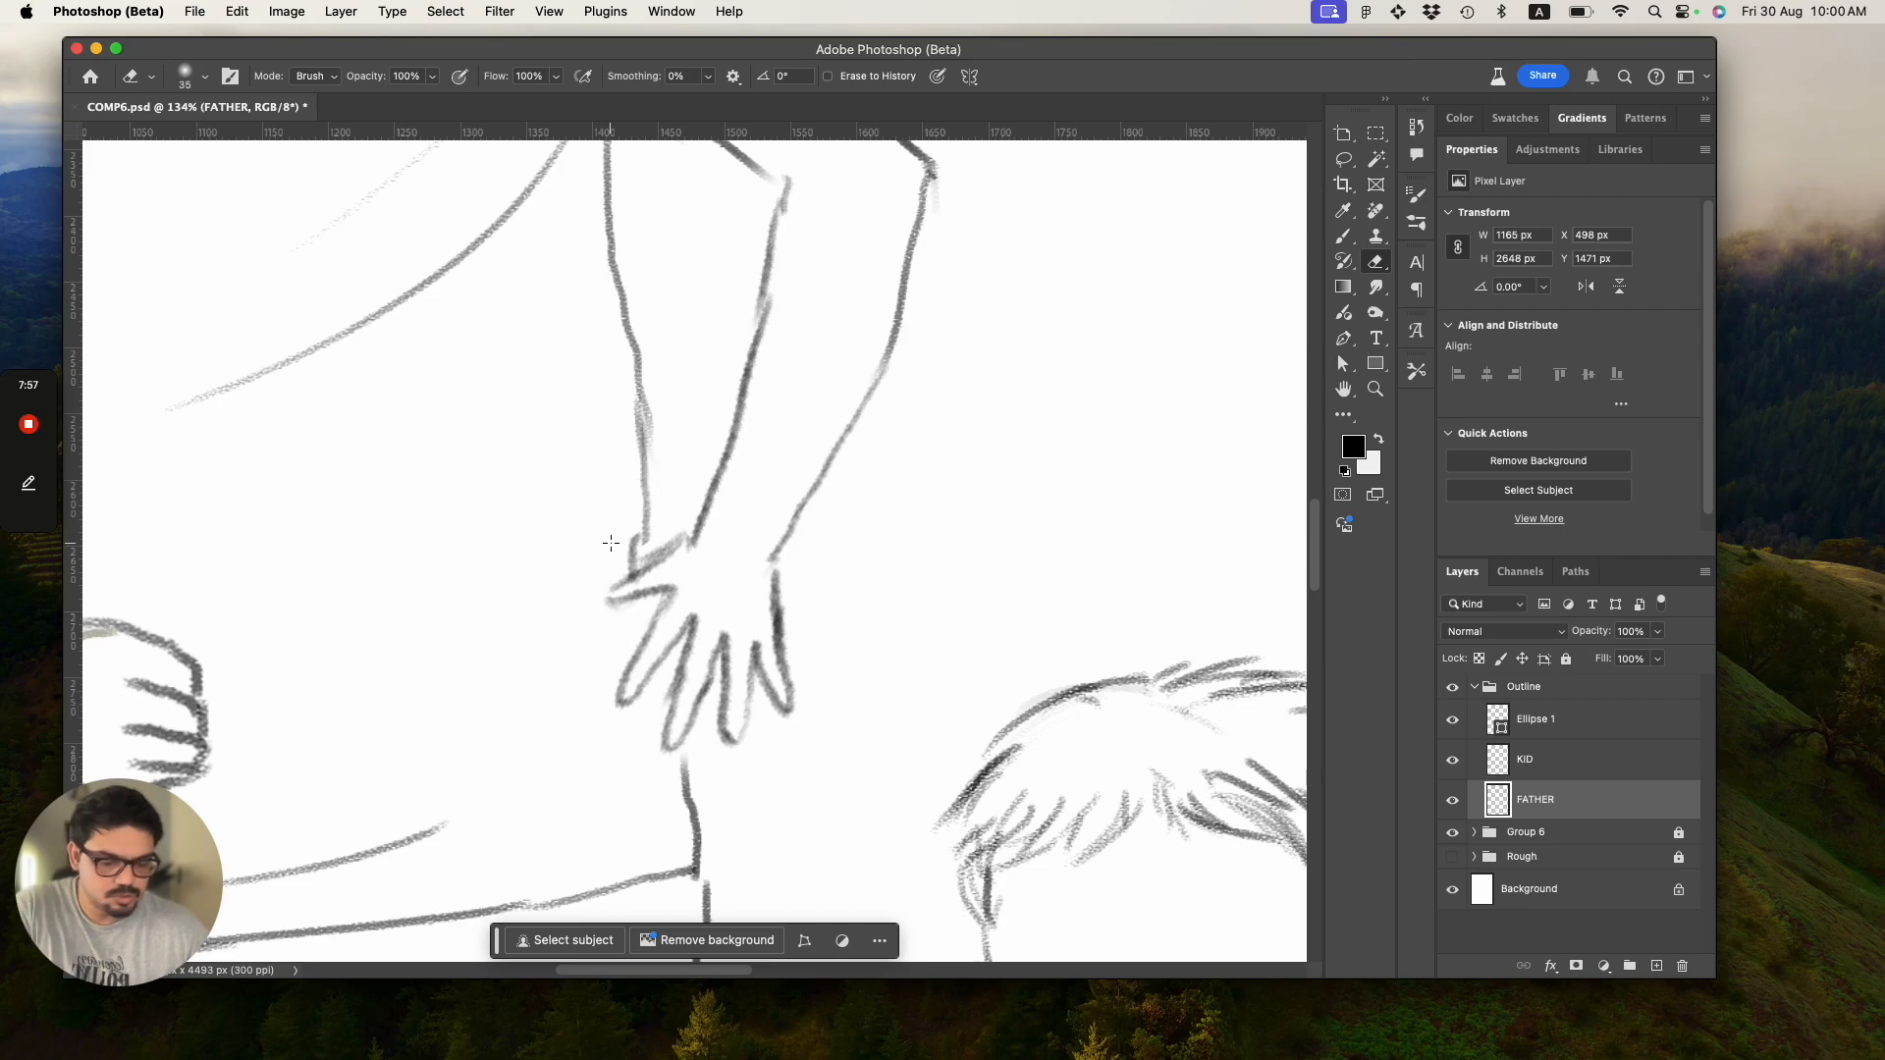
{"action": "key", "text": "b"}
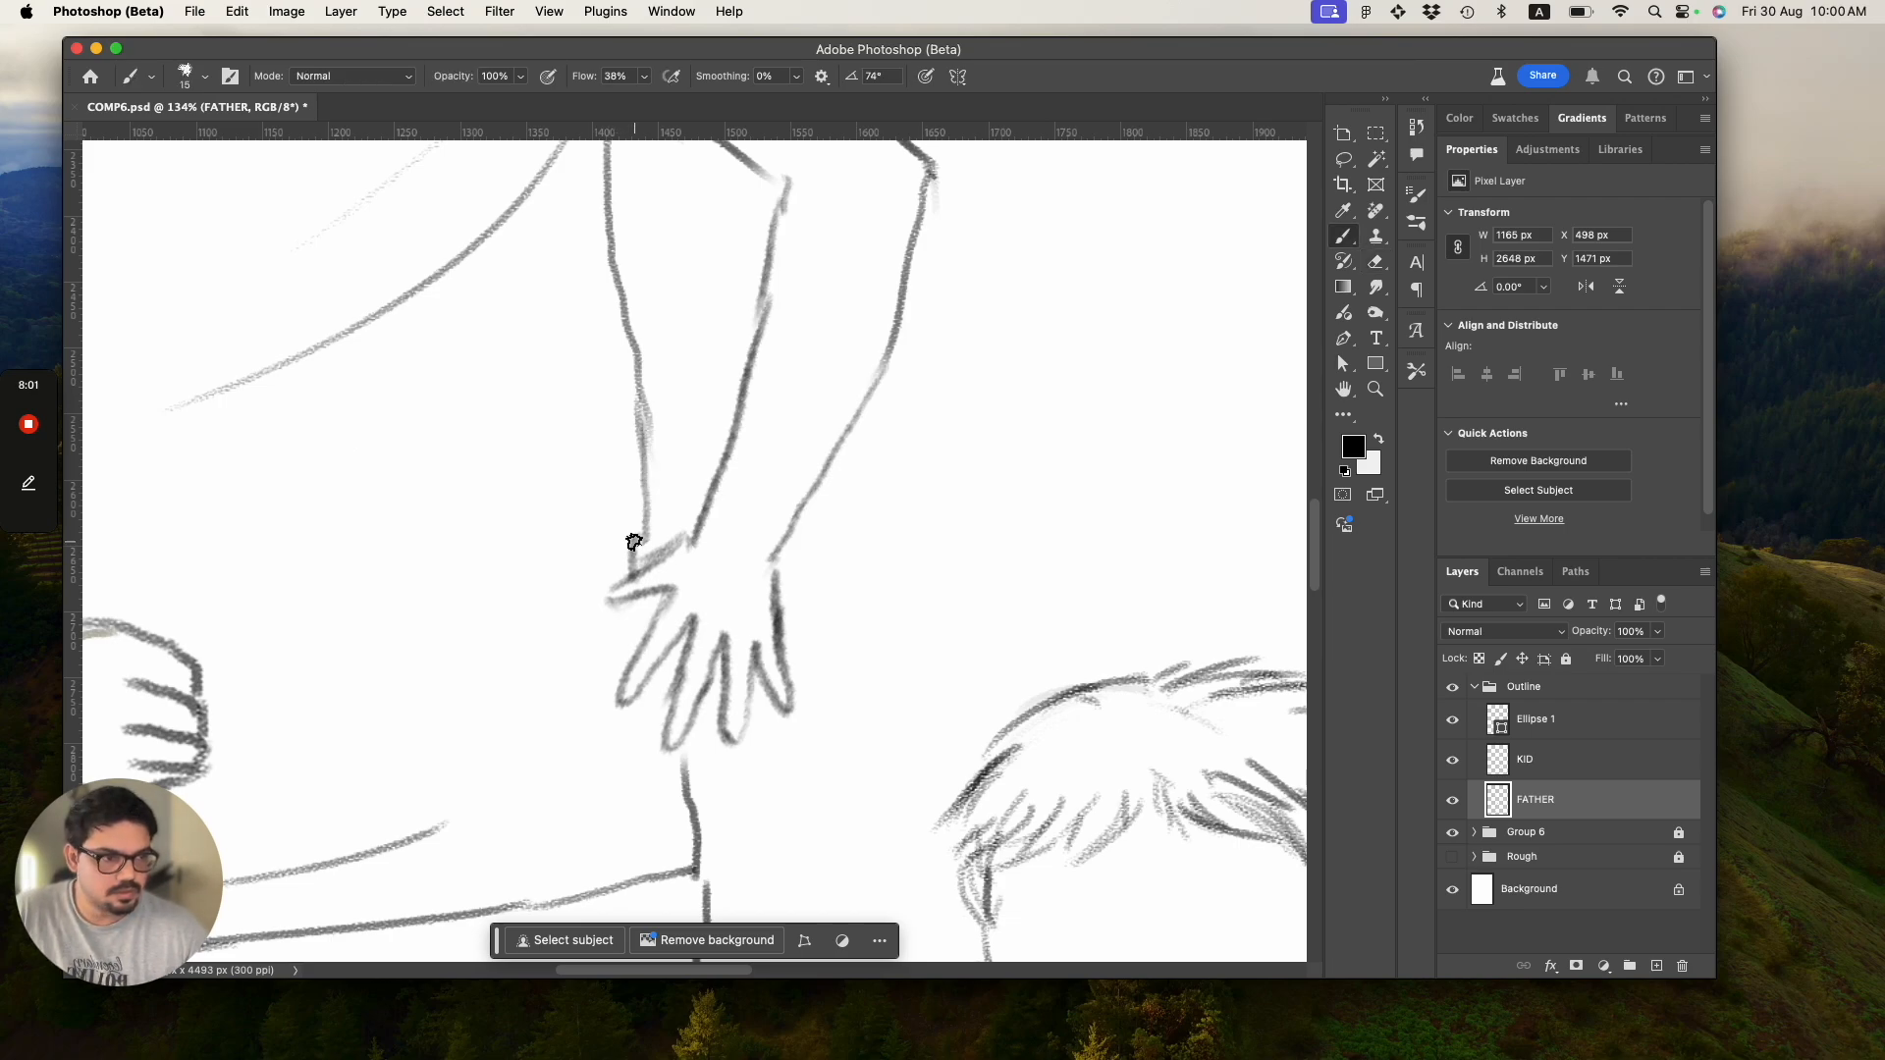
{"action": "key", "text": "e"}
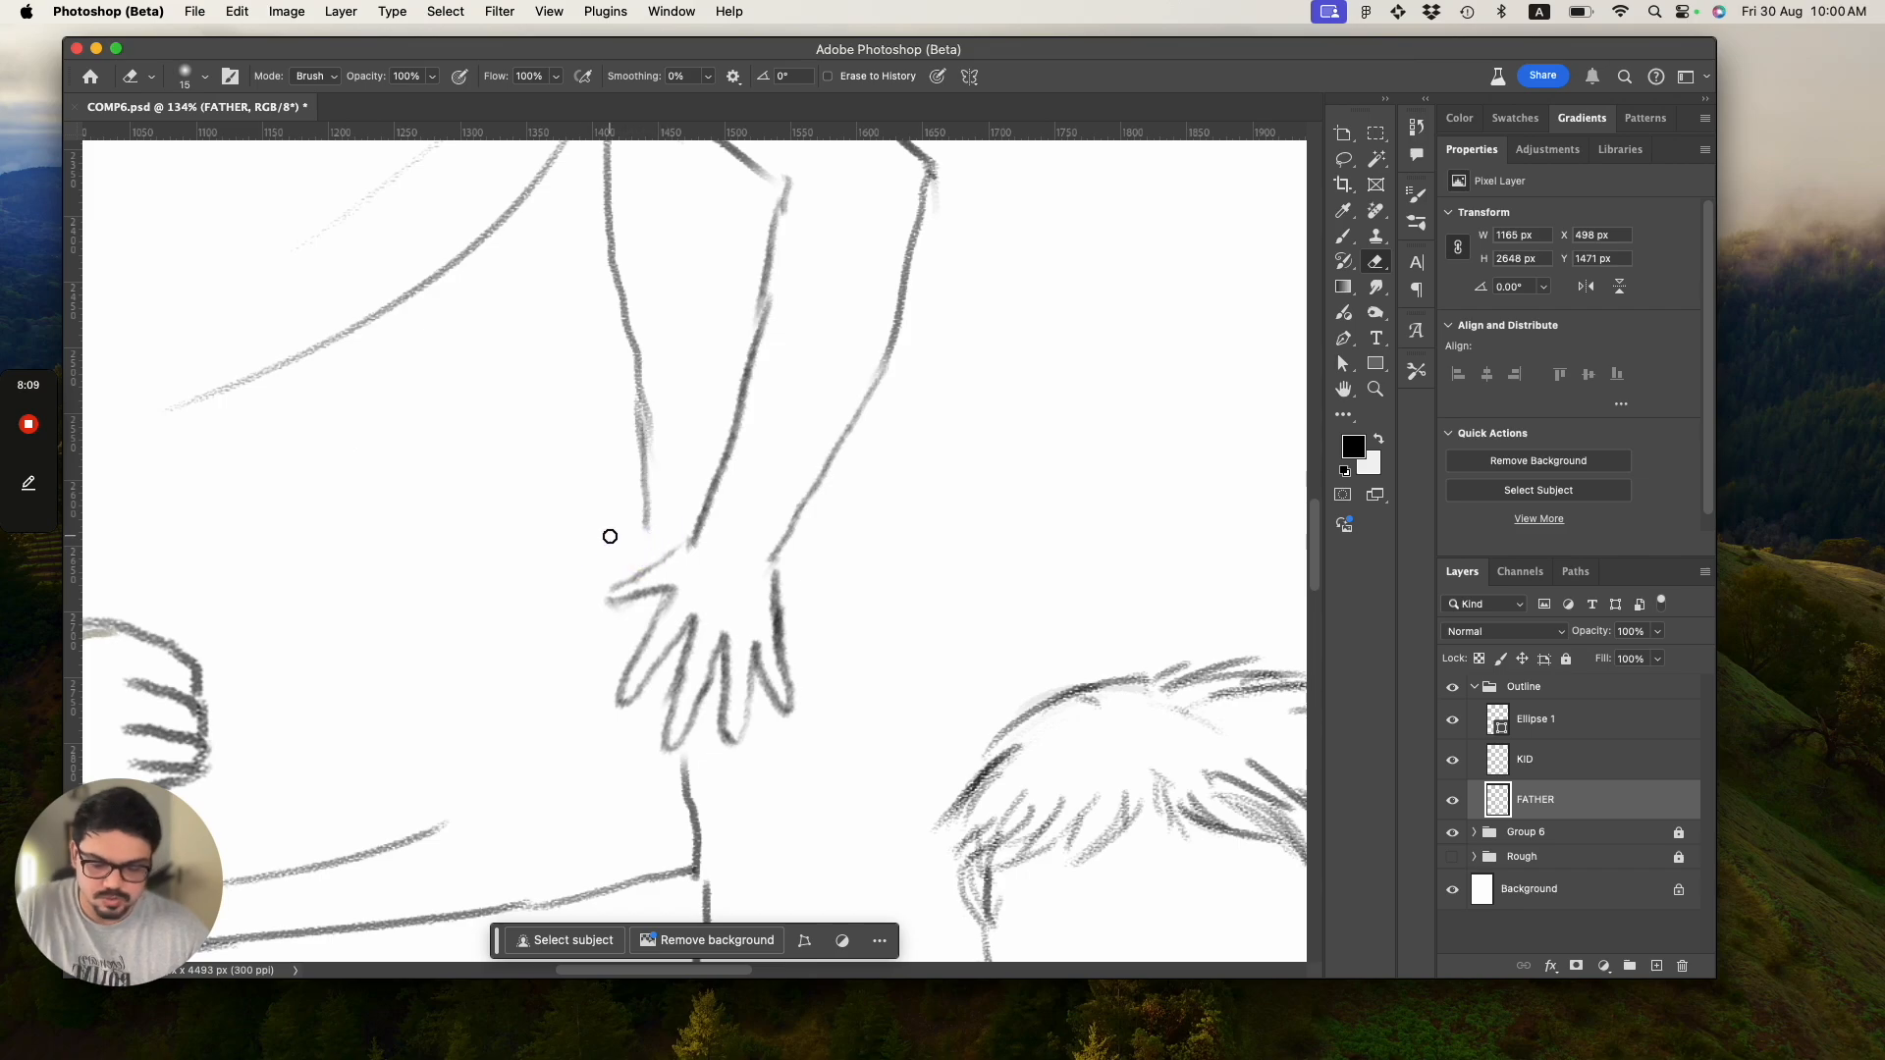
Redraw the upper thumb line and extend the shirt's side edge to meet the father's open hand, saving the file.
{"action": "key", "text": "b"}
{"action": "left_click_drag", "start_coordinate": [687, 543], "coordinate": [611, 592]}
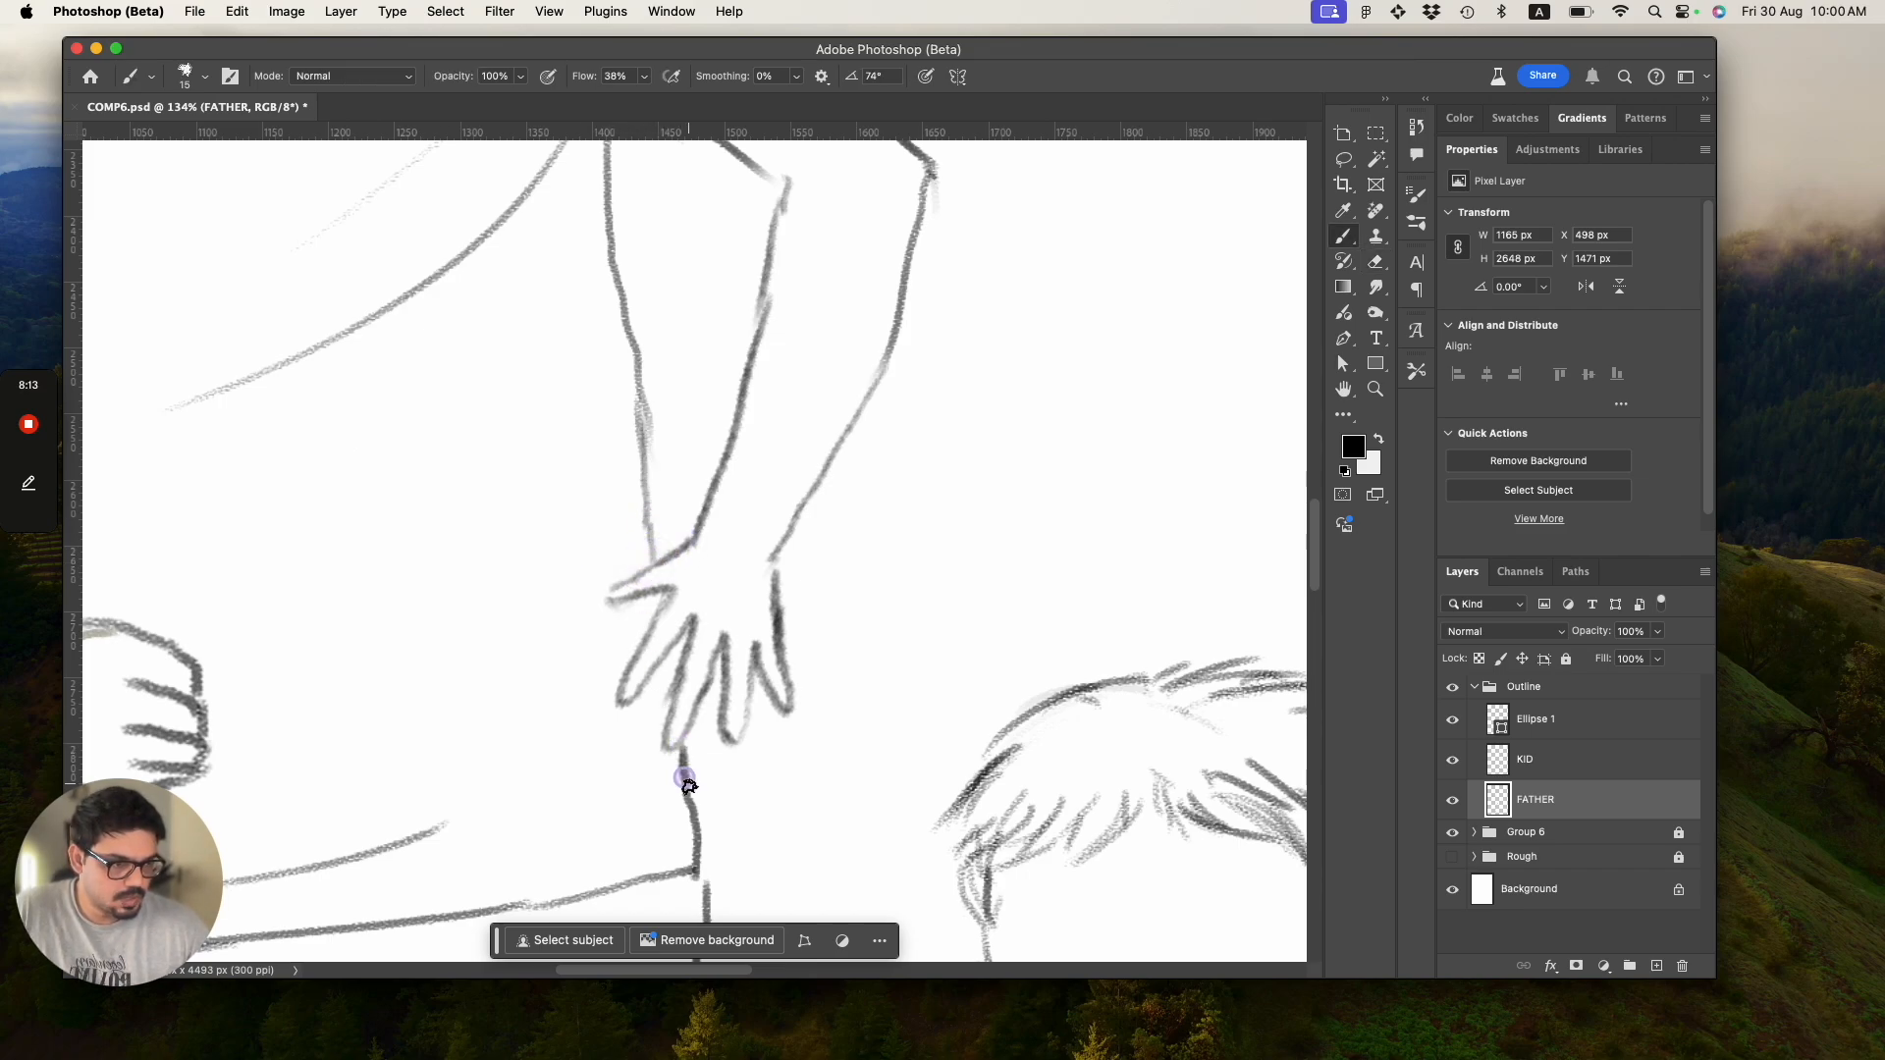
{"action": "key", "text": "super+s"}
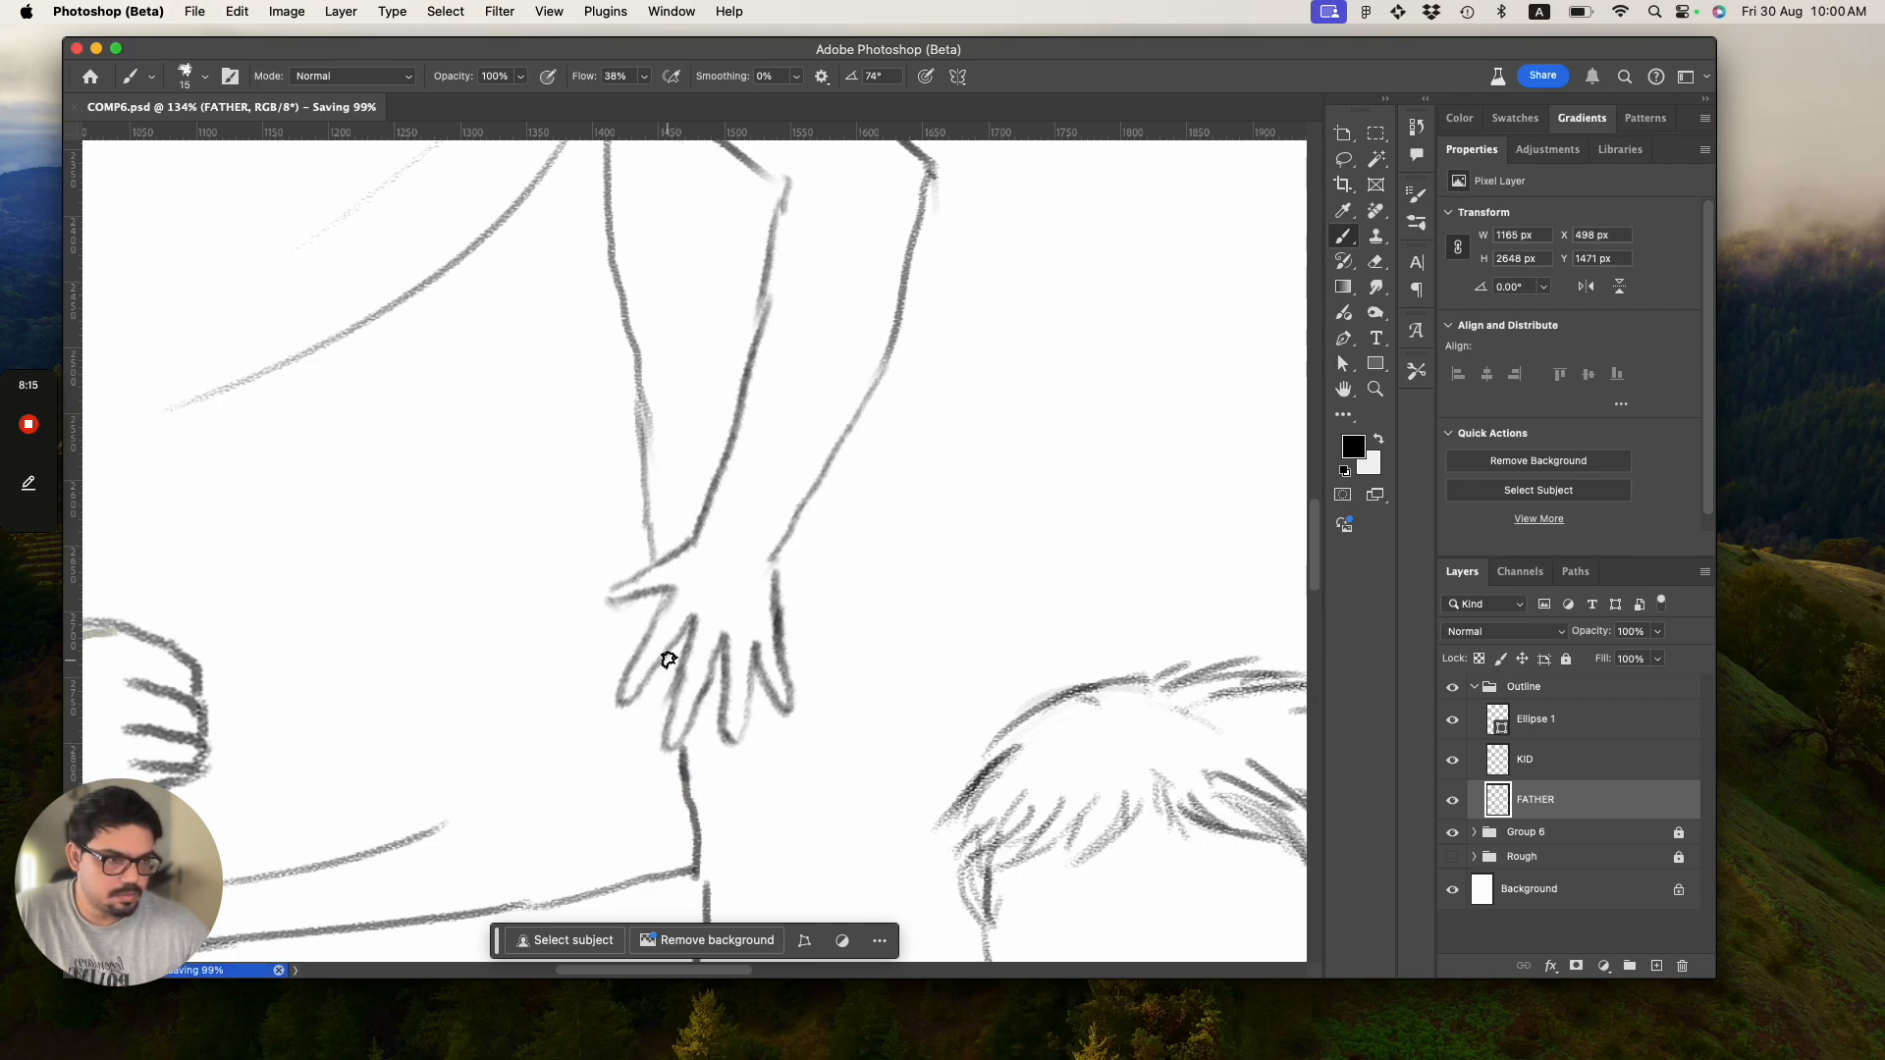
{"action": "left_click_drag", "start_coordinate": [670, 677], "coordinate": [674, 697]}
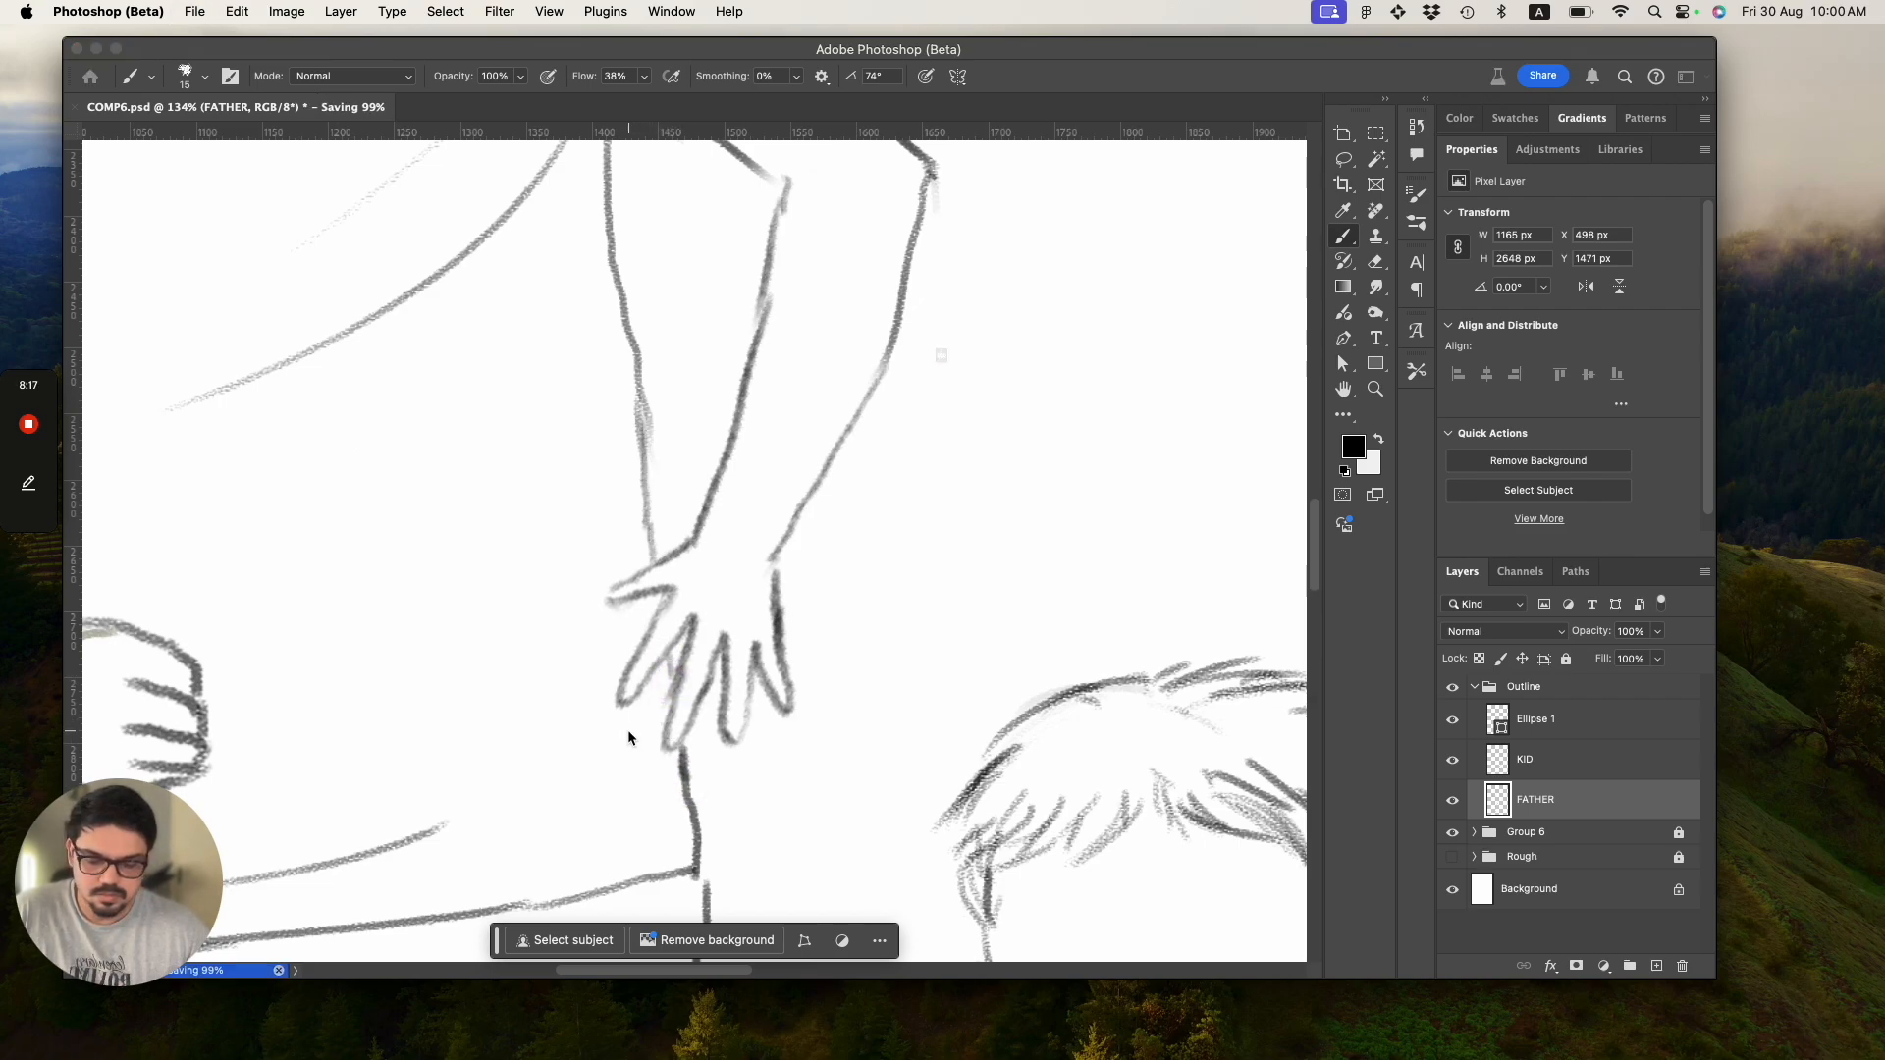
{"action": "left_click", "coordinate": [627, 729]}
{"action": "left_click", "coordinate": [954, 469]}
Extend the father's shirt side line down toward the bent forearm and touch up the nearby sleeve and arm lines.
{"action": "key", "text": "z"}
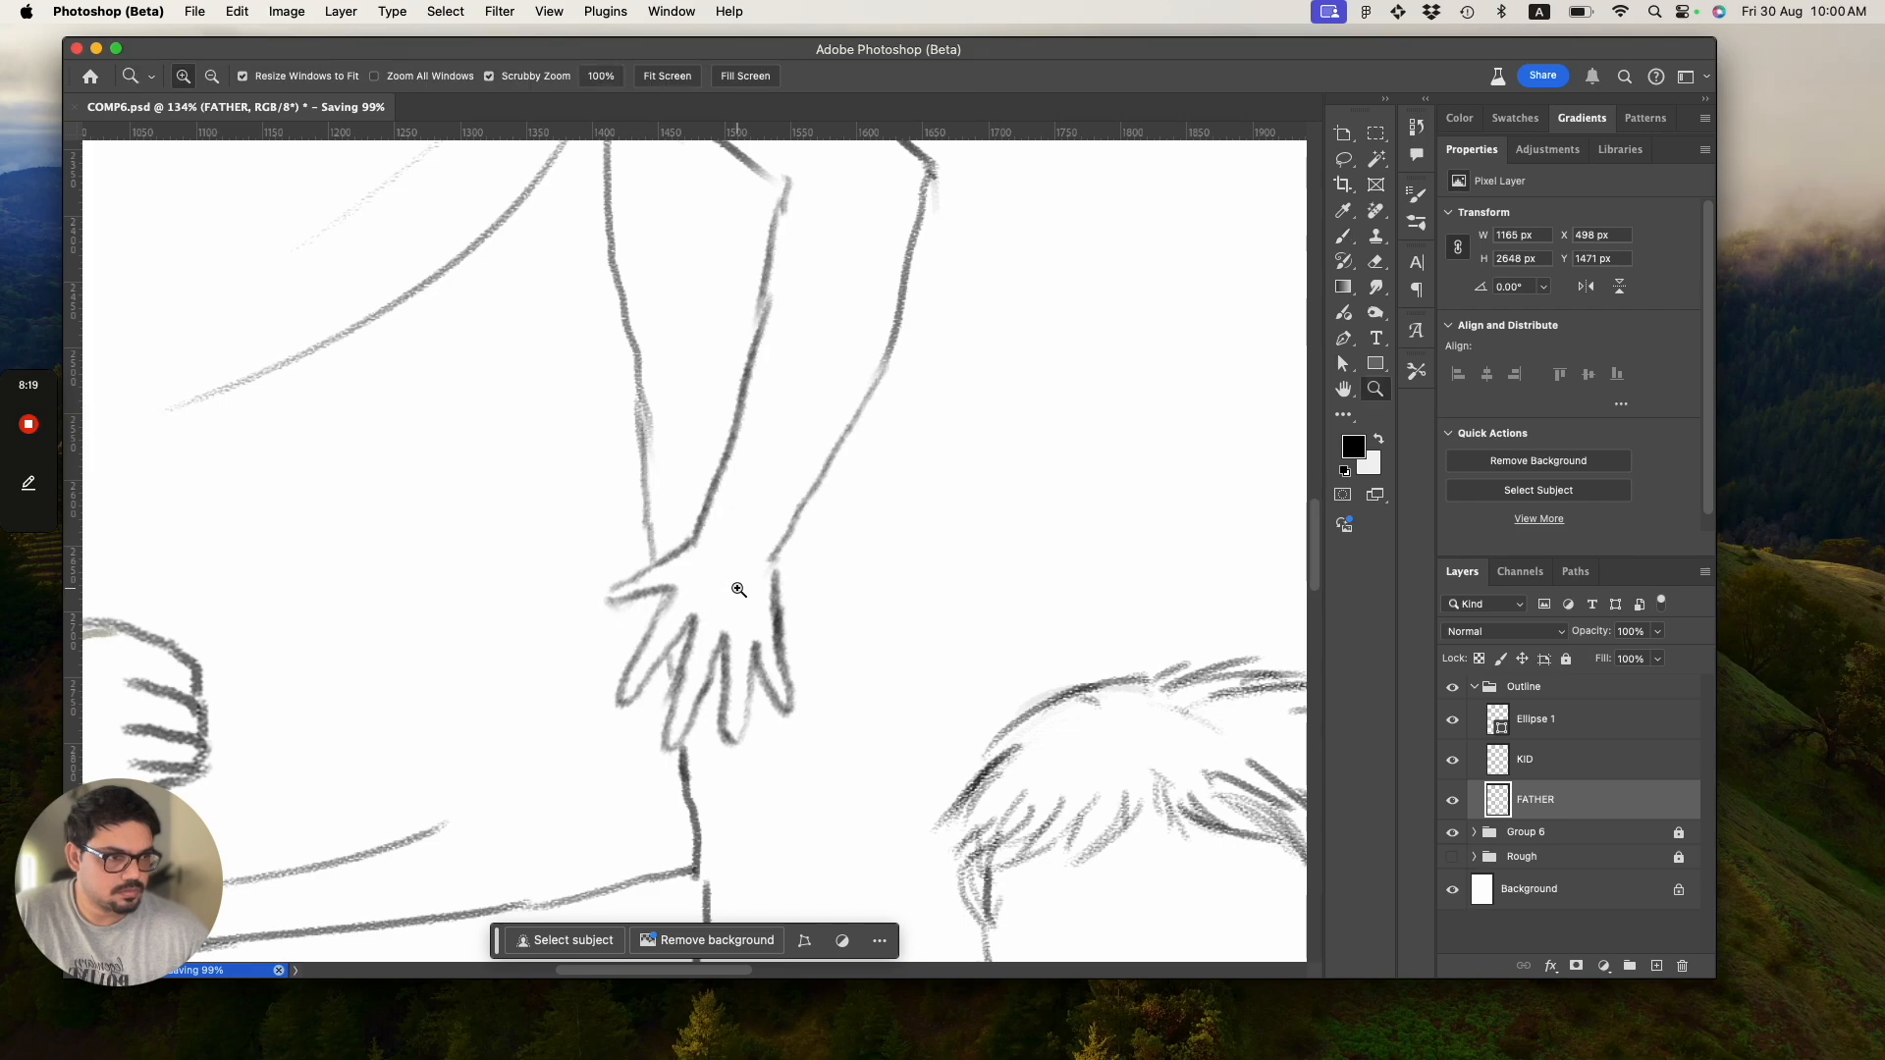
{"action": "left_click_drag", "start_coordinate": [775, 636], "coordinate": [677, 568]}
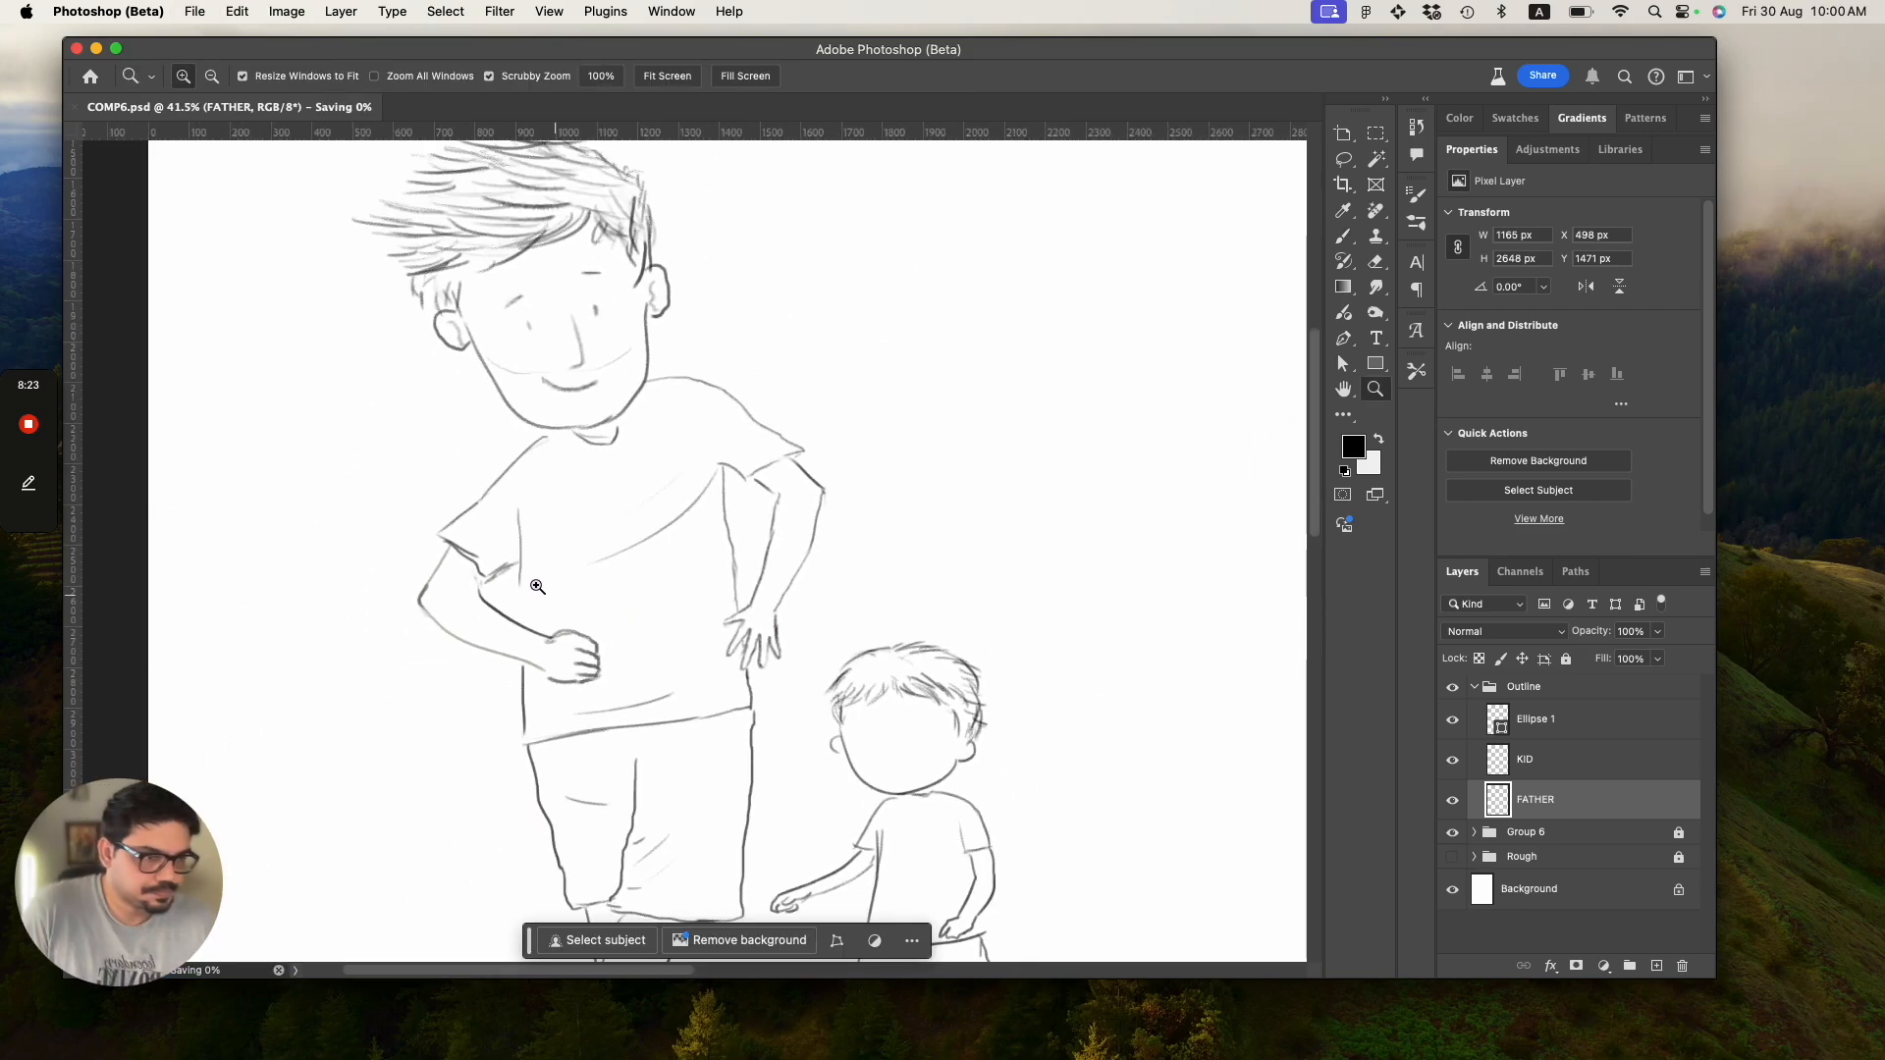
{"action": "left_click_drag", "start_coordinate": [499, 592], "coordinate": [551, 639]}
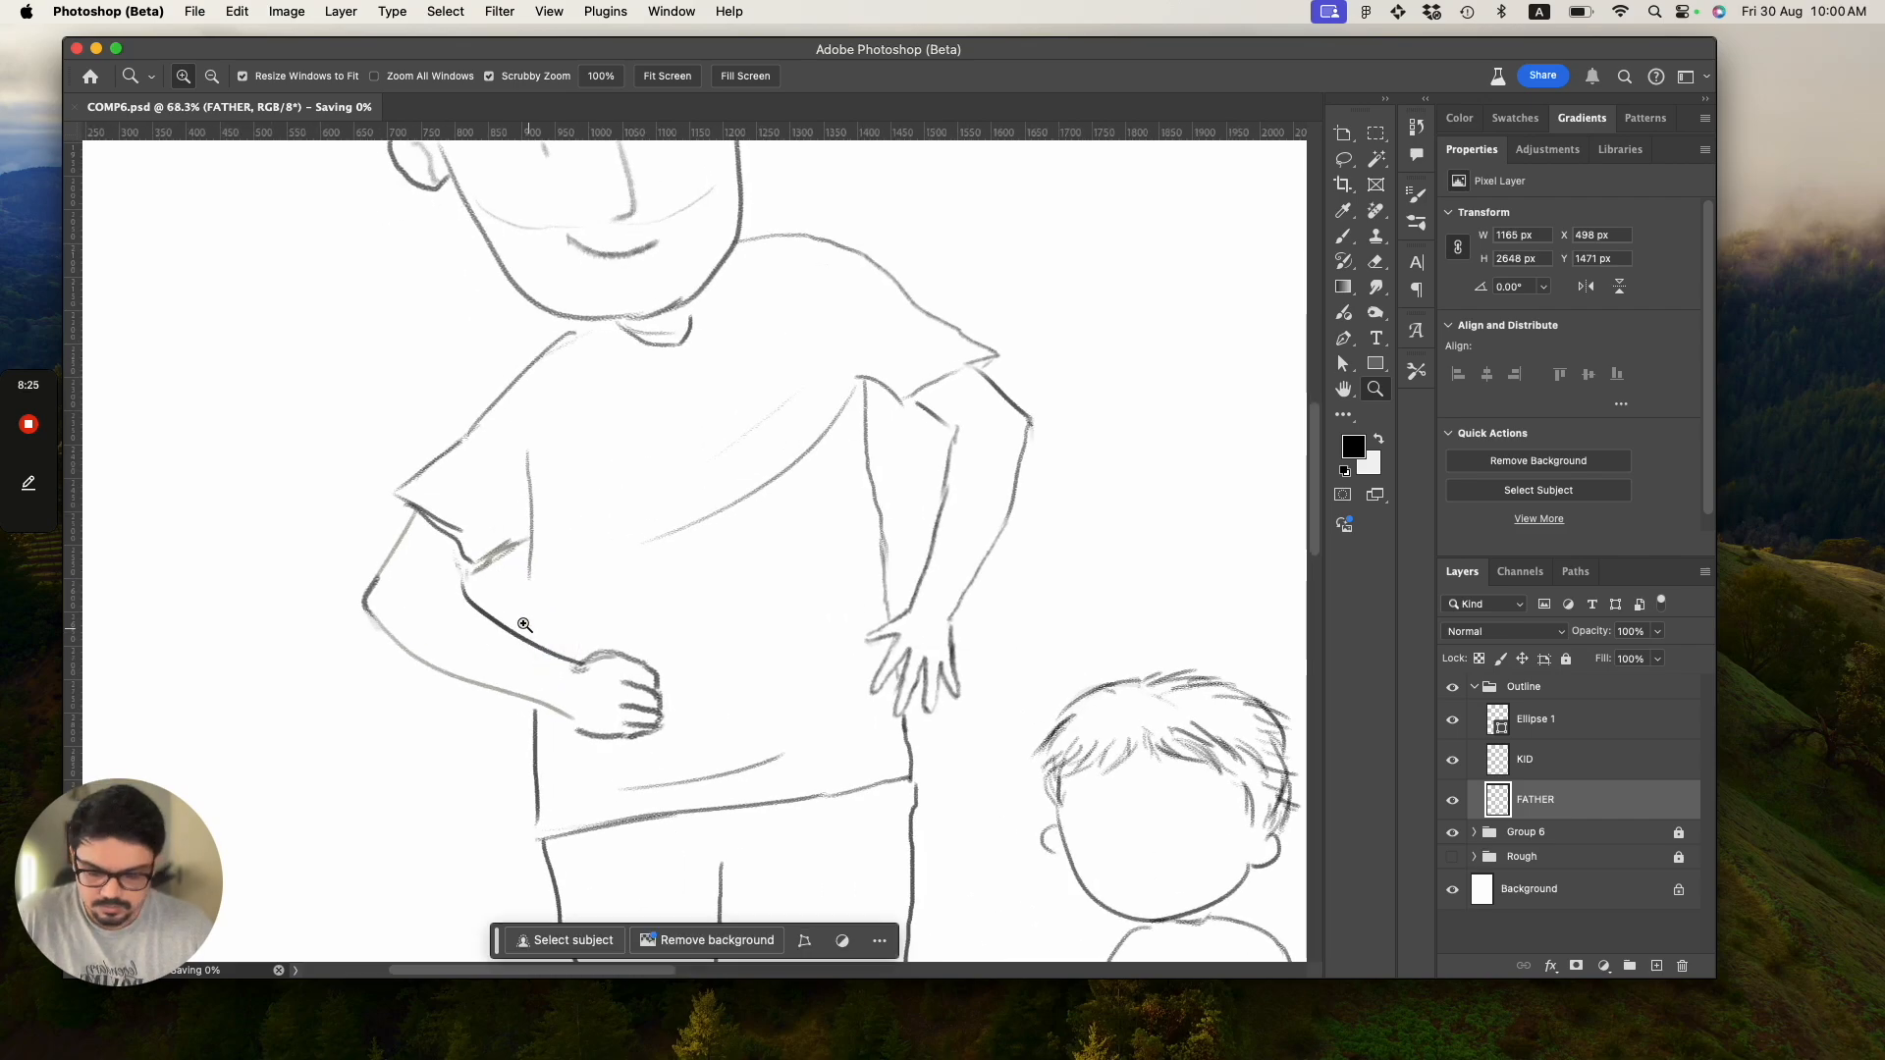
{"action": "key", "text": "b"}
{"action": "left_click_drag", "start_coordinate": [529, 544], "coordinate": [527, 646]}
{"action": "mouse_move", "coordinate": [457, 575]}
{"action": "left_mouse_down"}
{"action": "mouse_move", "coordinate": [524, 543]}
{"action": "mouse_move", "coordinate": [433, 536]}
{"action": "left_mouse_up"}
{"action": "left_click_drag", "start_coordinate": [606, 681], "coordinate": [643, 701]}
Draw curved pocket openings below the waist on both sides of the father's shorts.
{"action": "key", "text": "b"}
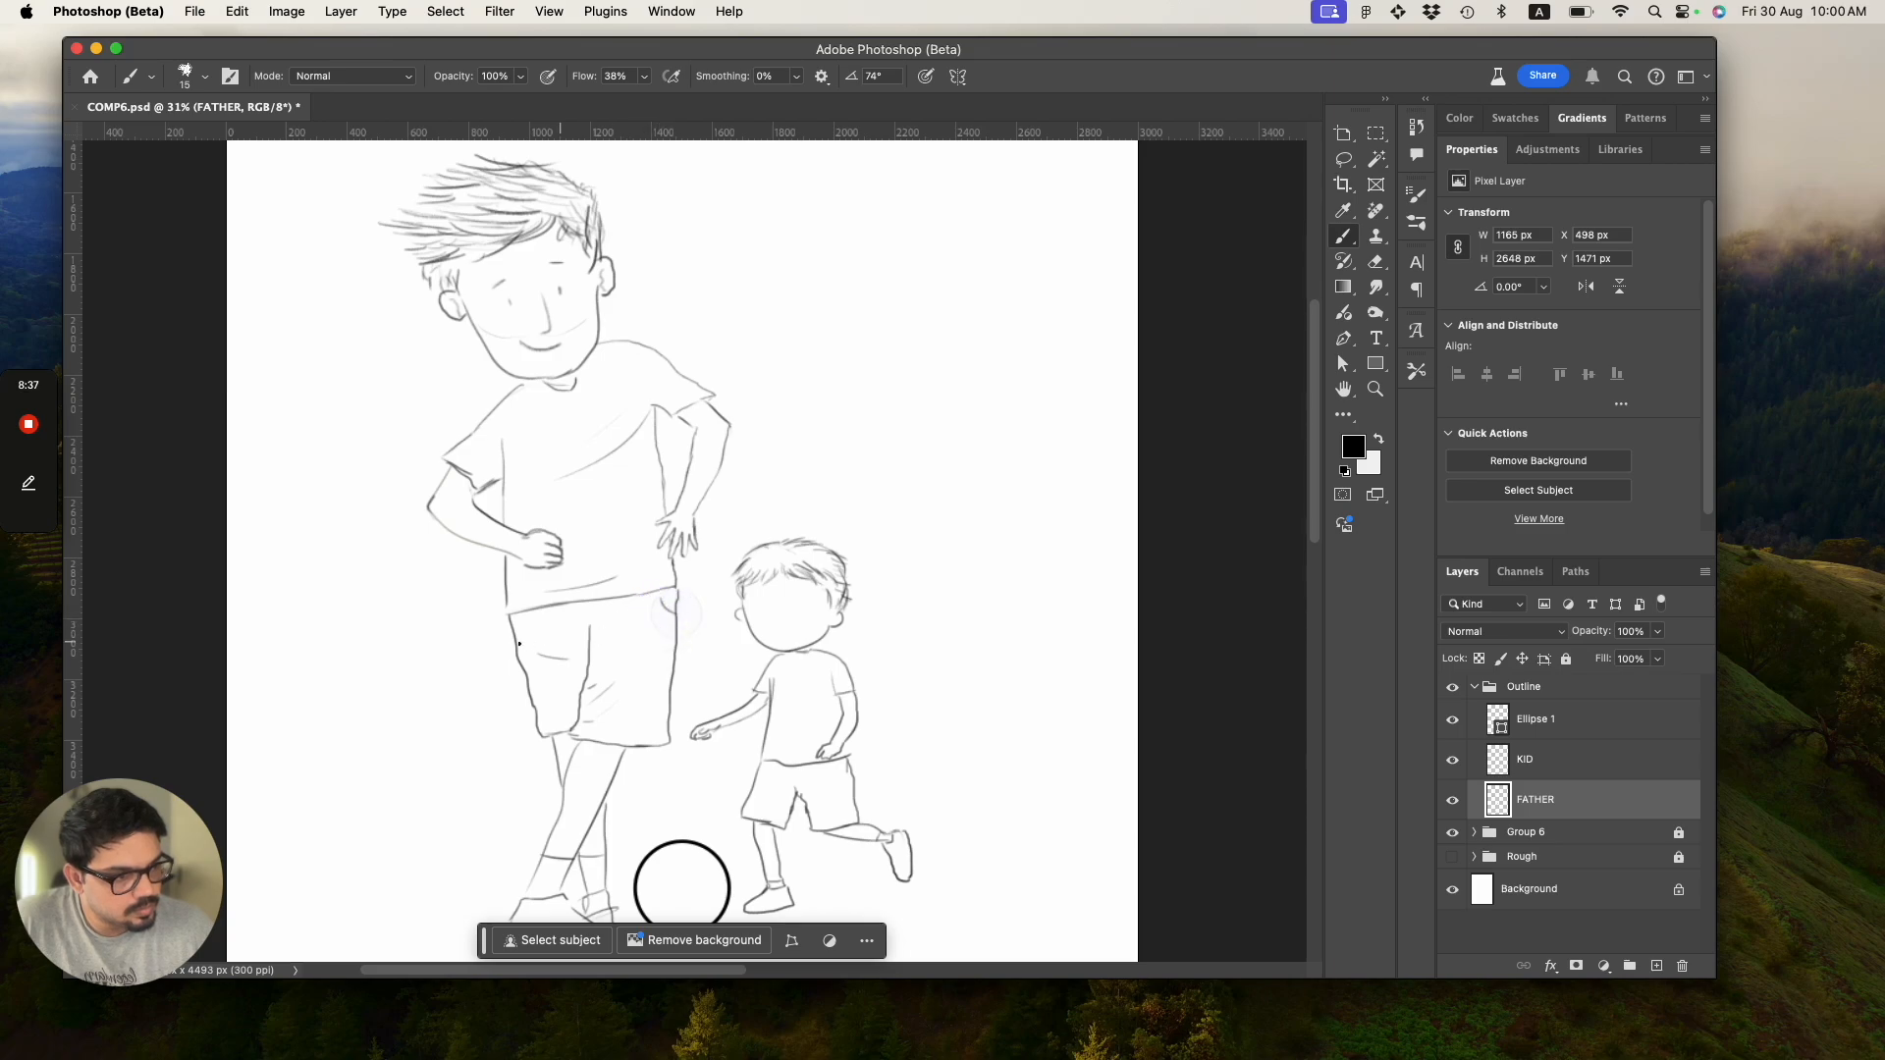
{"action": "left_click_drag", "start_coordinate": [524, 616], "coordinate": [511, 629]}
{"action": "left_click_drag", "start_coordinate": [521, 638], "coordinate": [546, 739]}
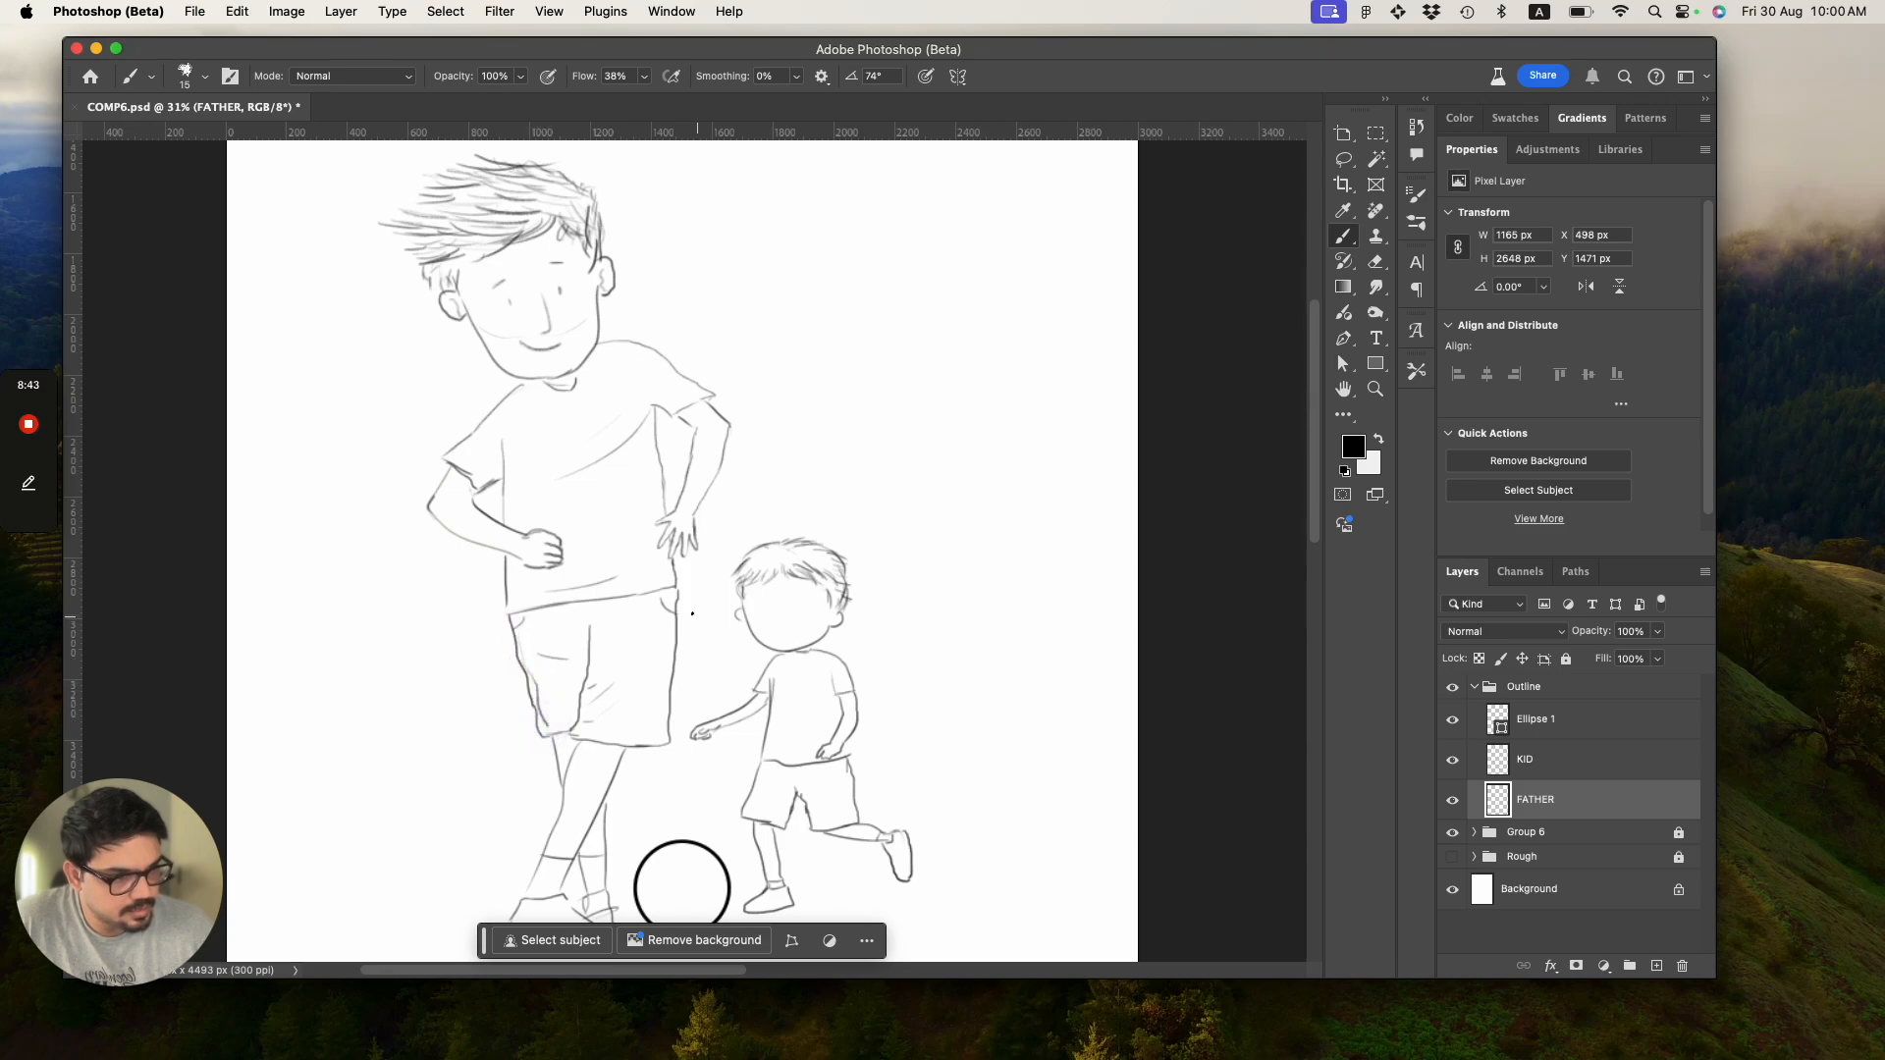
Draw an inner side-stripe line from pocket to hem along each outer edge of the father's shorts.
{"action": "key", "text": "z"}
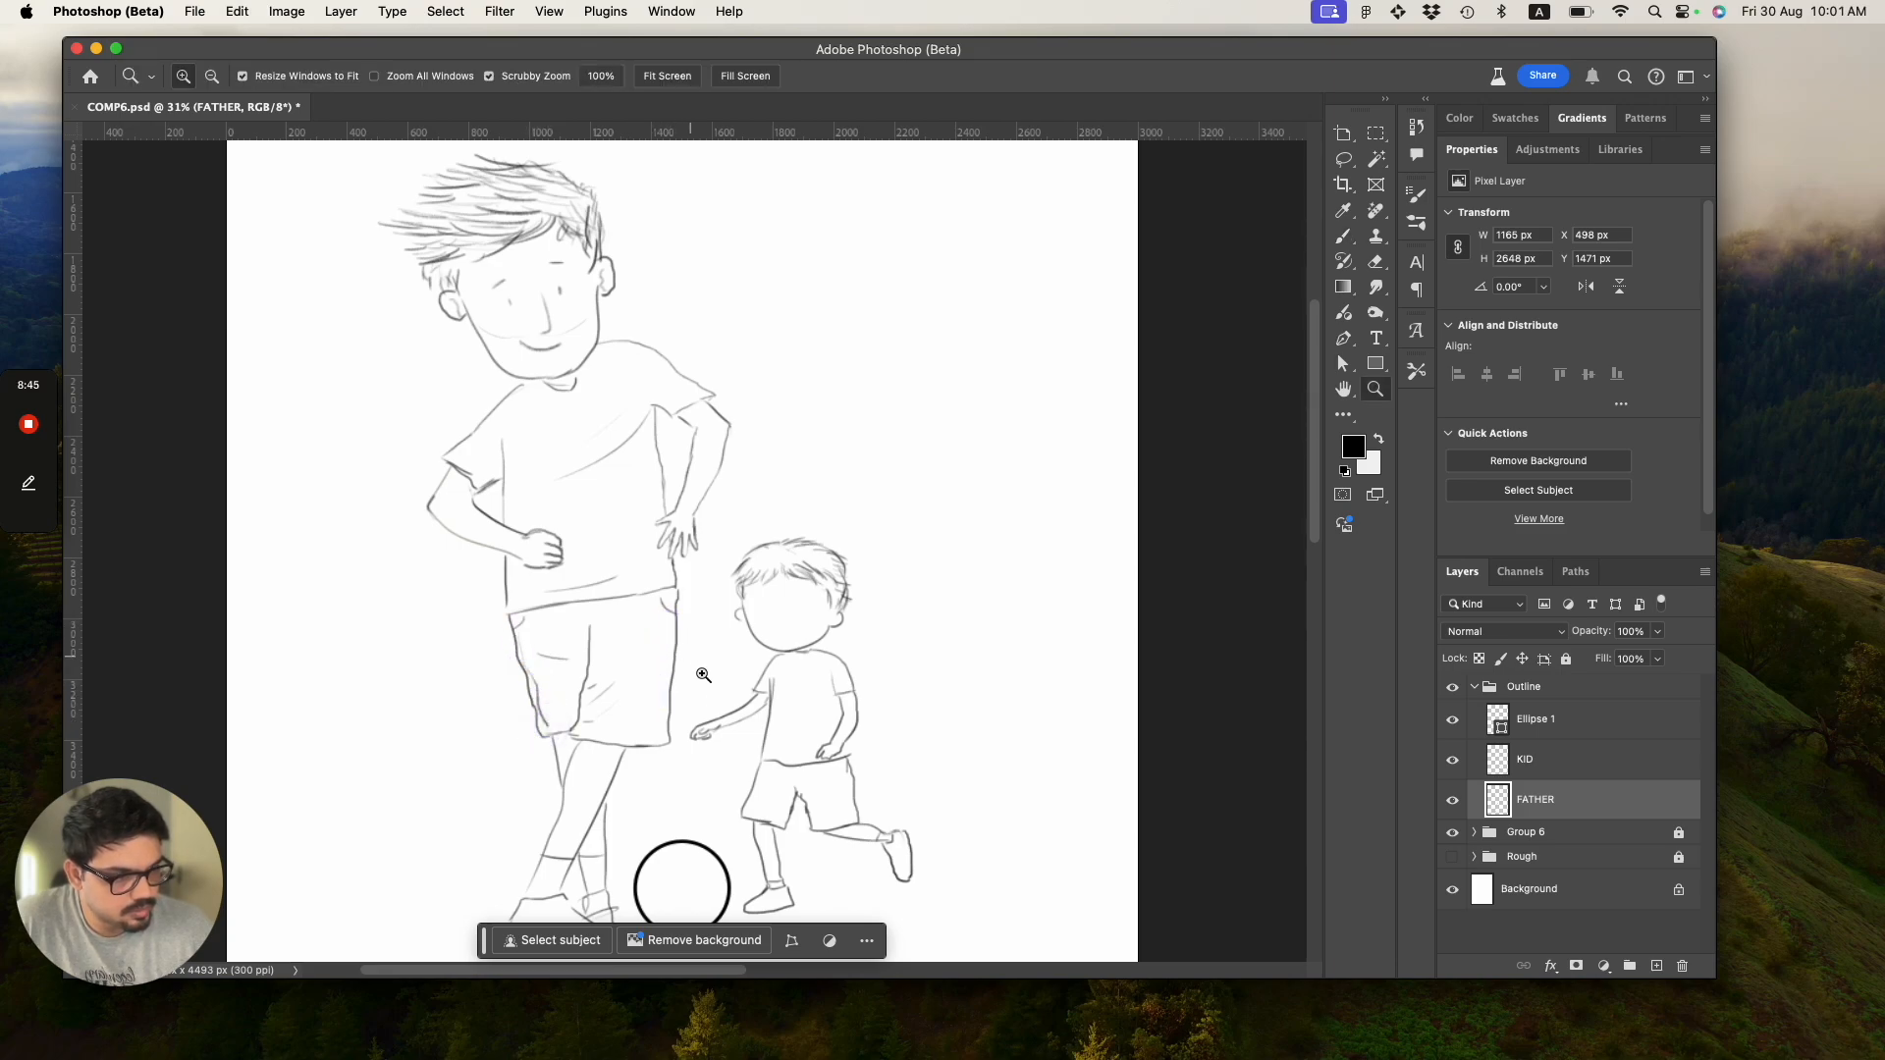
{"action": "left_click_drag", "start_coordinate": [704, 713], "coordinate": [778, 782]}
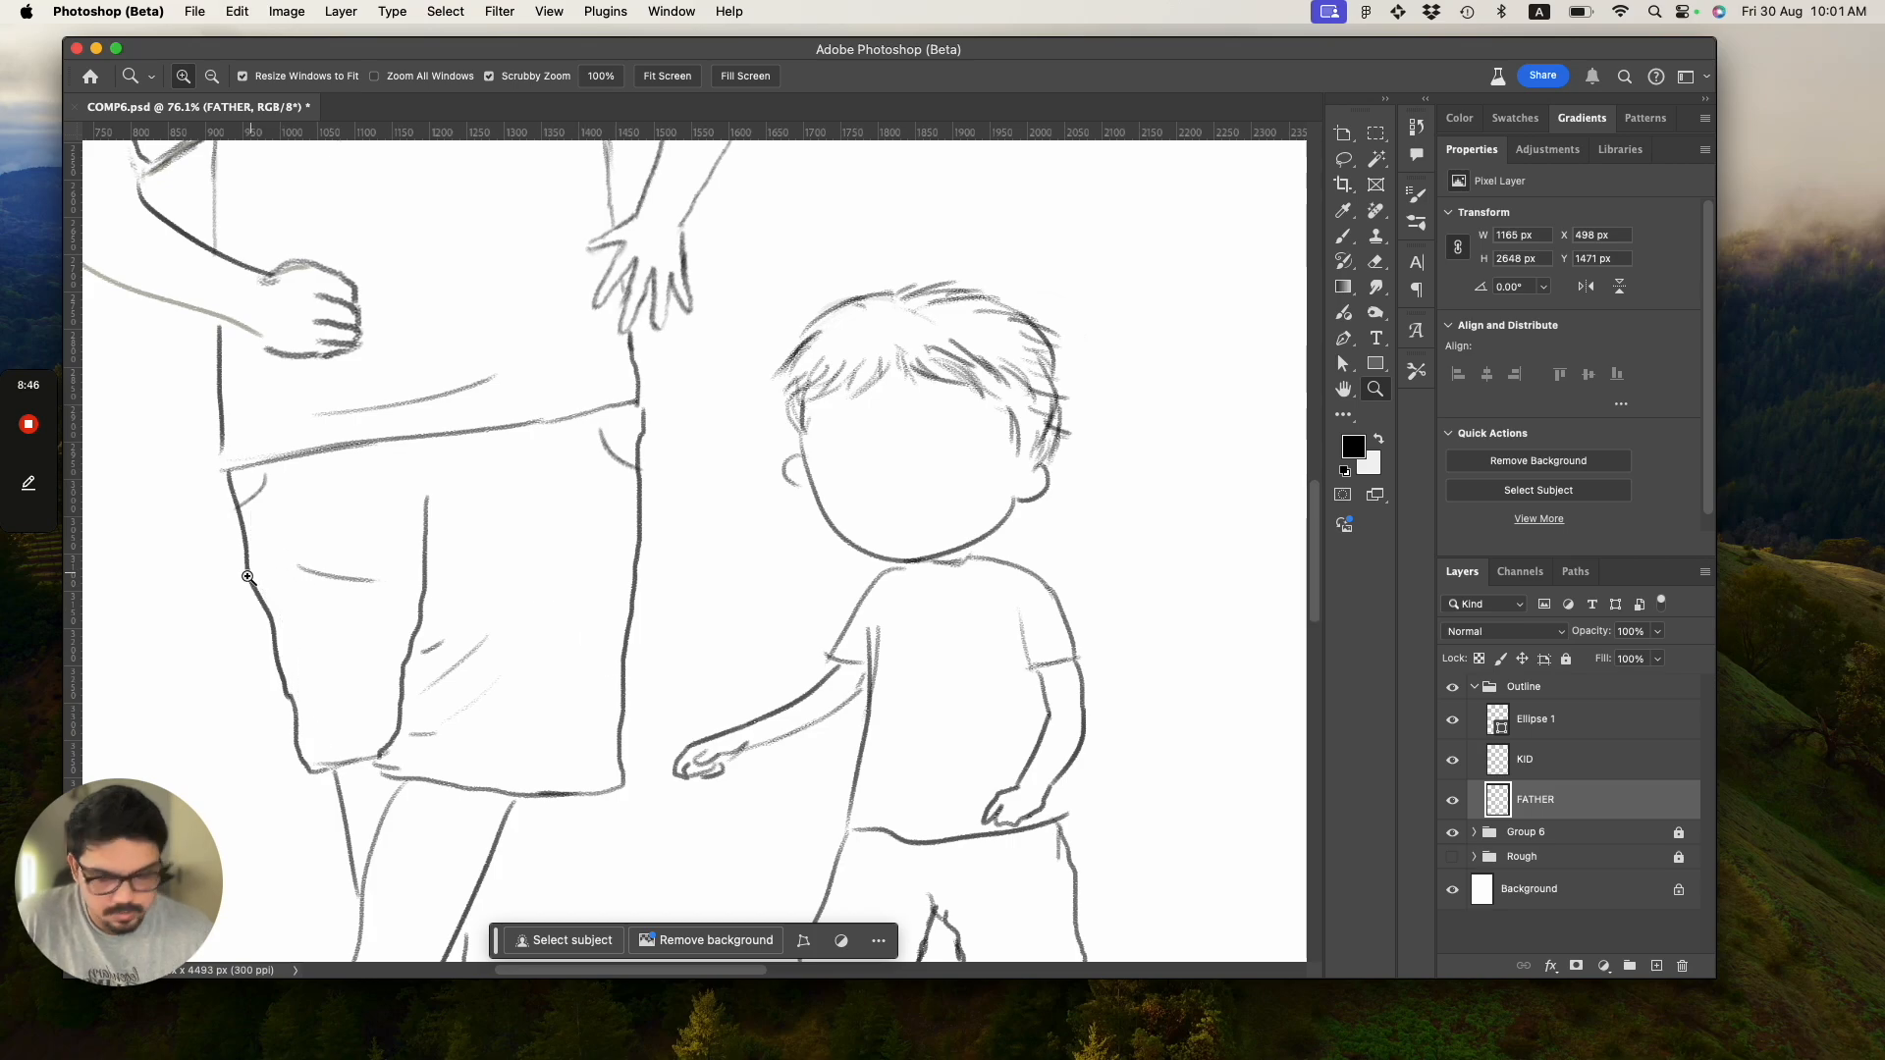
{"action": "key", "text": "b"}
{"action": "left_click_drag", "start_coordinate": [247, 502], "coordinate": [277, 621]}
{"action": "left_click_drag", "start_coordinate": [245, 507], "coordinate": [277, 607]}
{"action": "key", "text": "super+z"}
{"action": "left_click_drag", "start_coordinate": [253, 509], "coordinate": [273, 611]}
{"action": "key", "text": "super+z"}
{"action": "left_click_drag", "start_coordinate": [251, 503], "coordinate": [326, 781]}
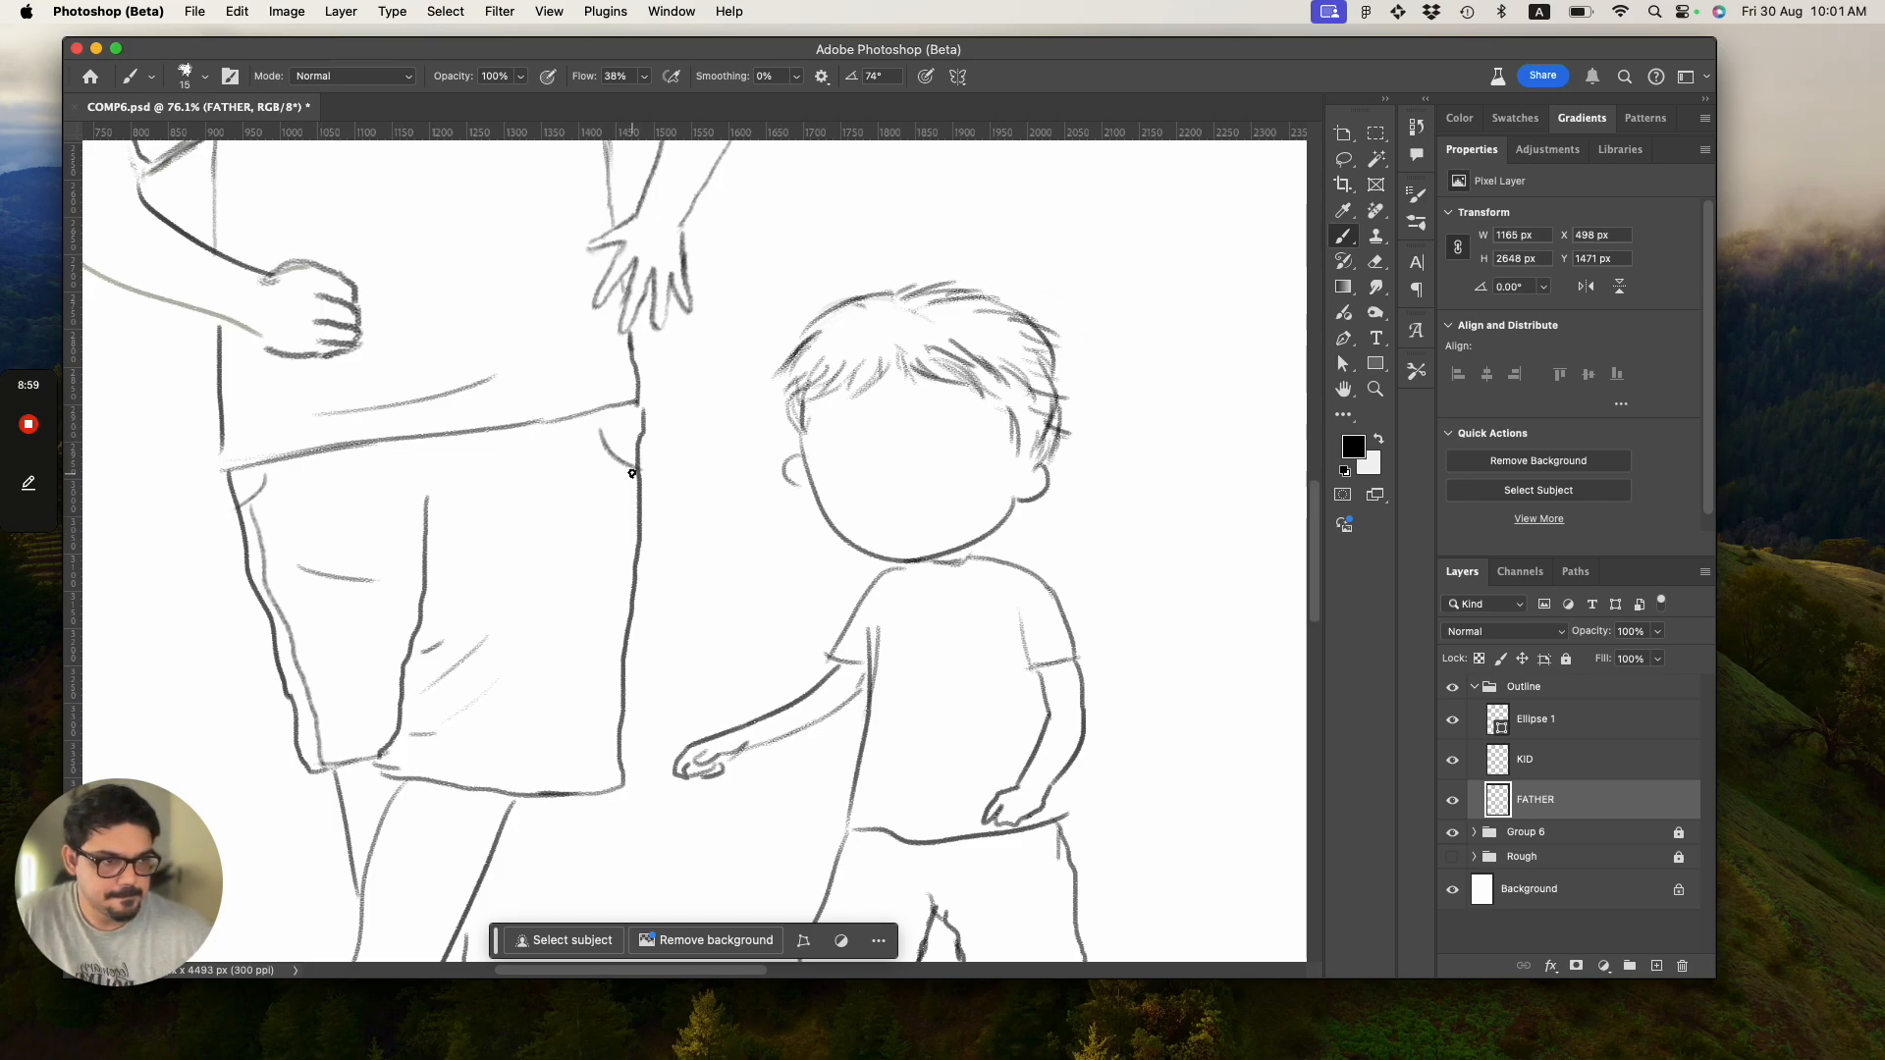
{"action": "left_click_drag", "start_coordinate": [627, 484], "coordinate": [617, 790]}
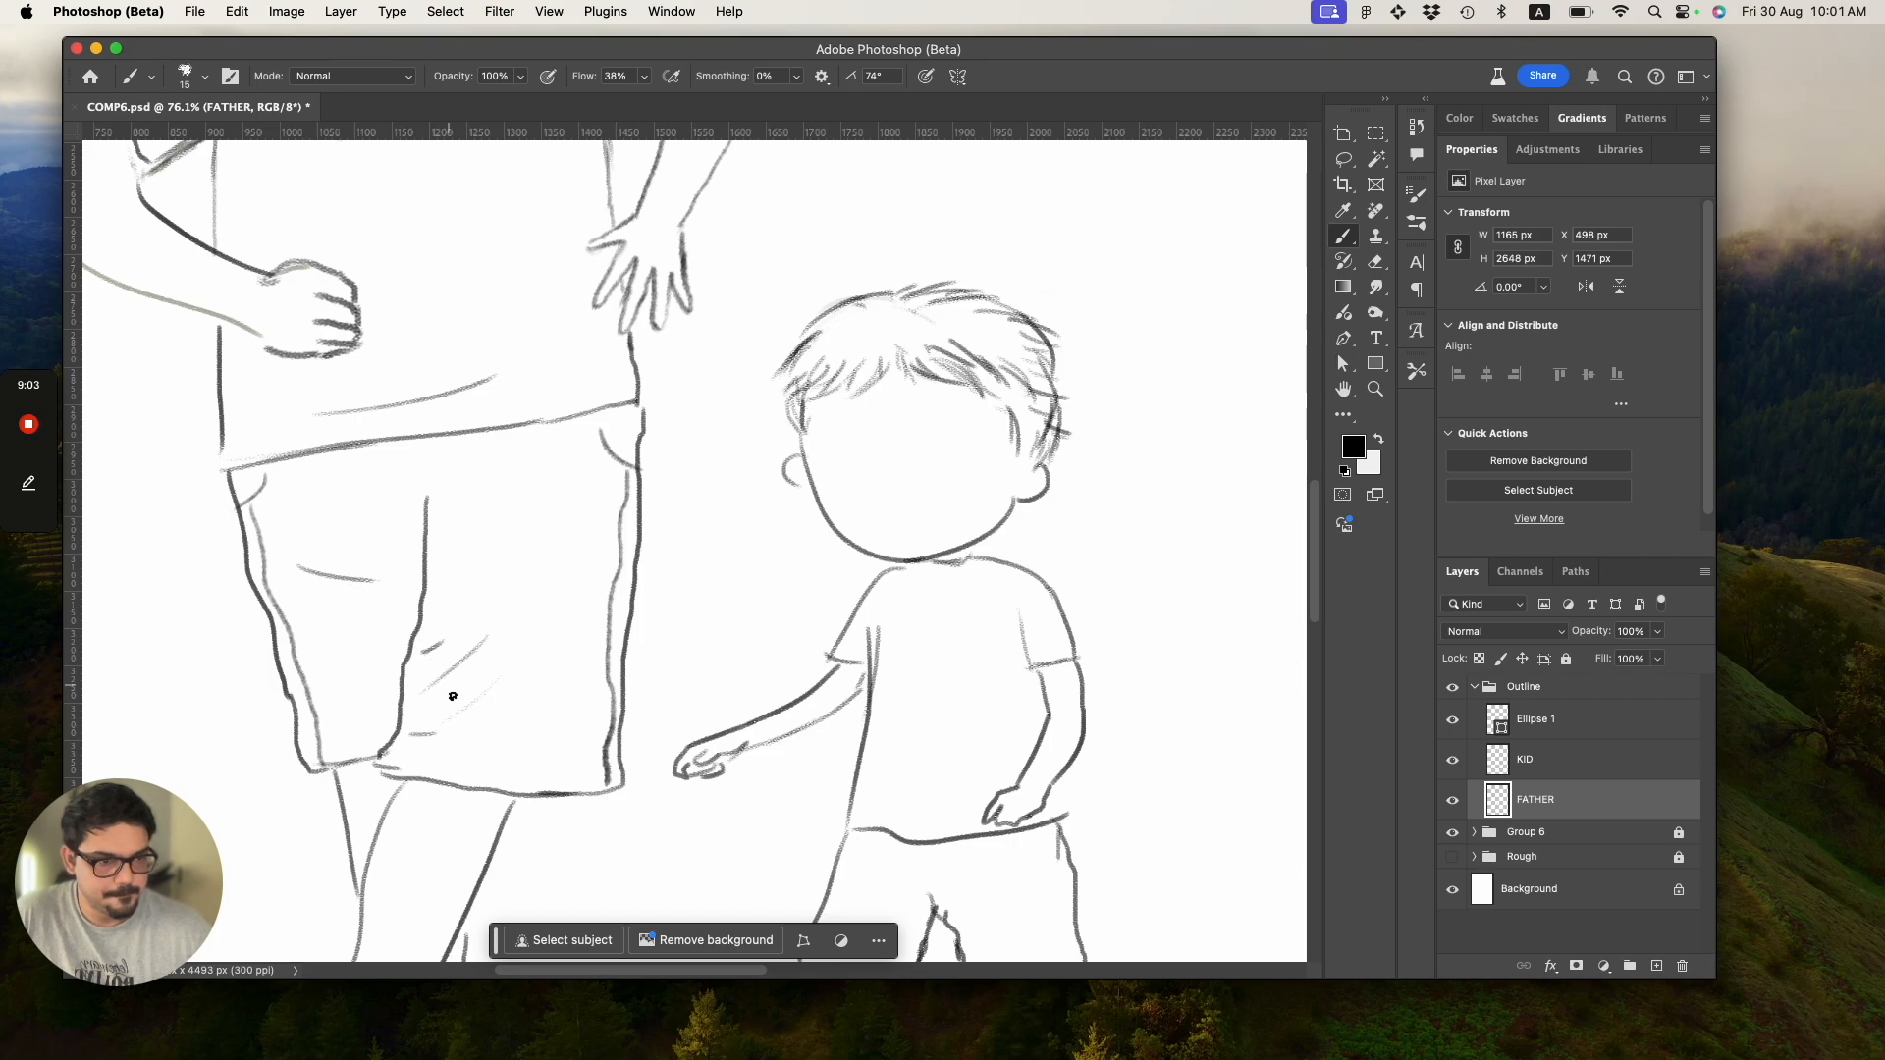
Draw a second hem line just above the bottom edge of both legs of the father's shorts.
{"action": "key", "text": "z"}
{"action": "left_click_drag", "start_coordinate": [438, 764], "coordinate": [352, 715]}
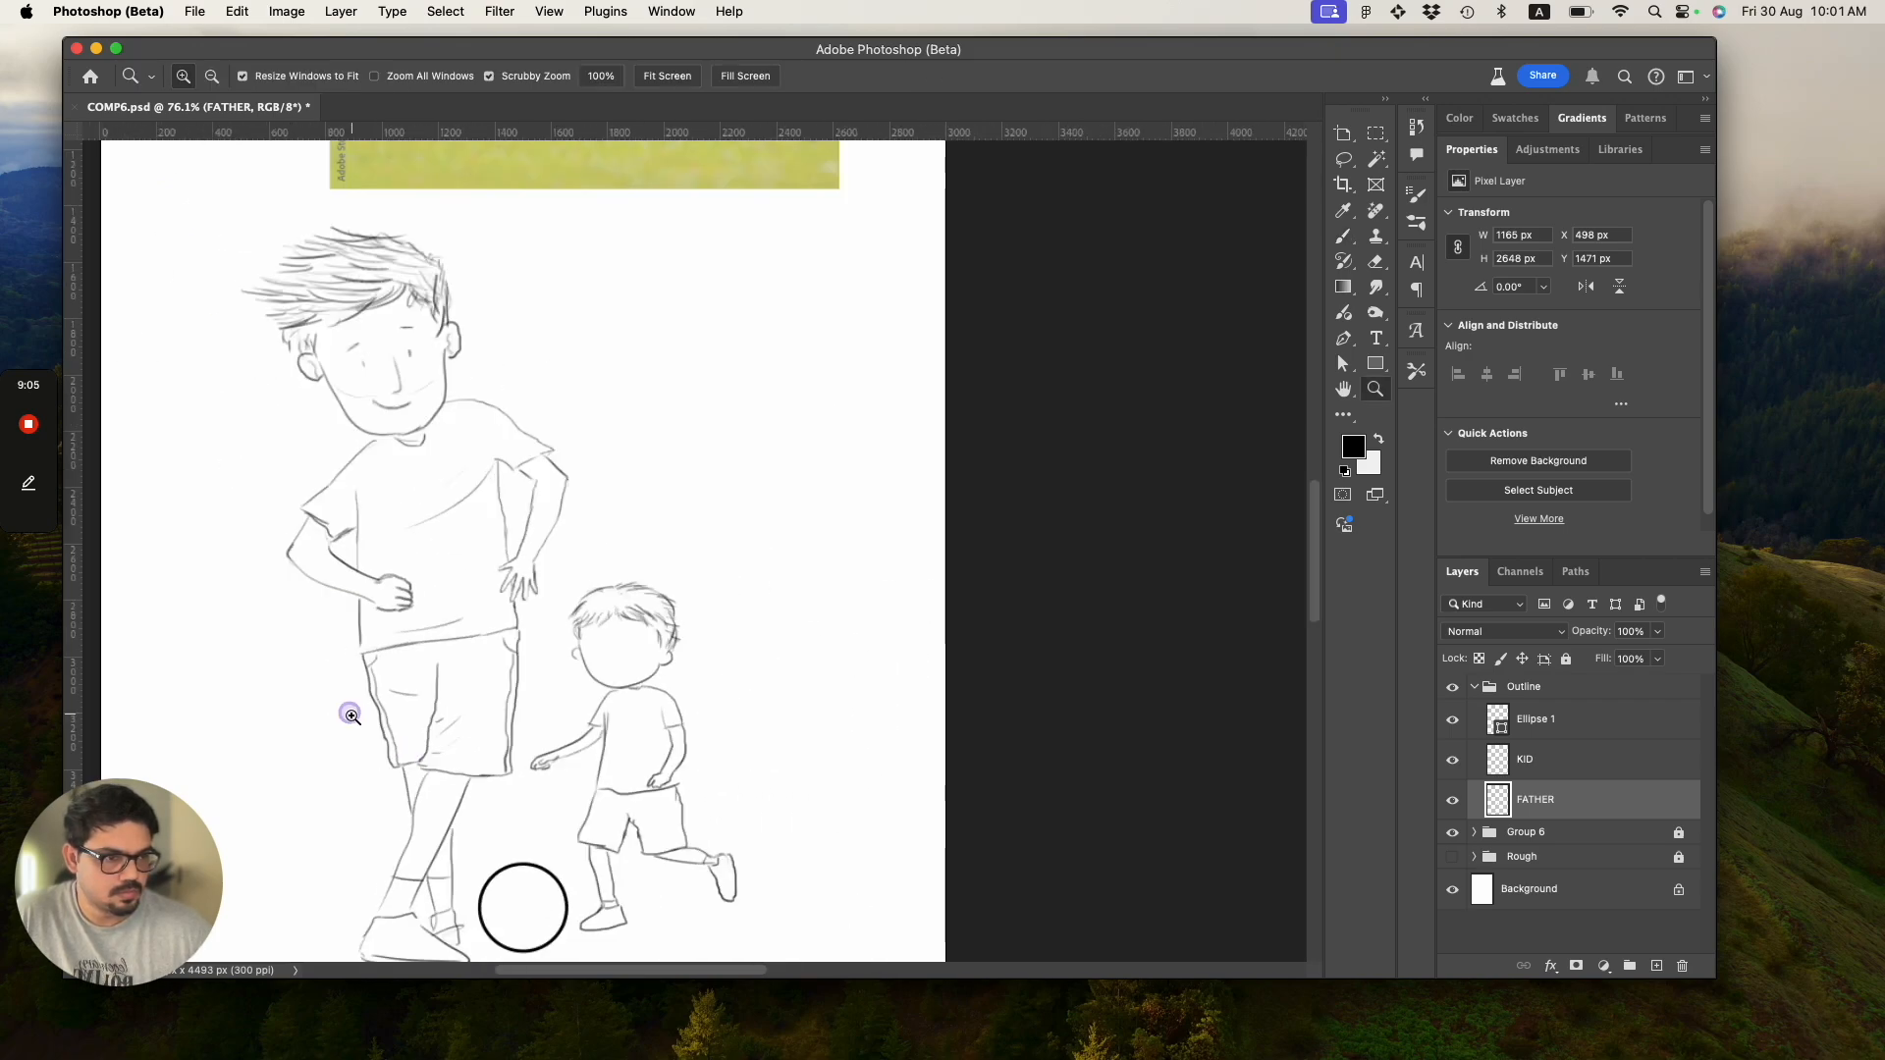
{"action": "left_click", "coordinate": [351, 715]}
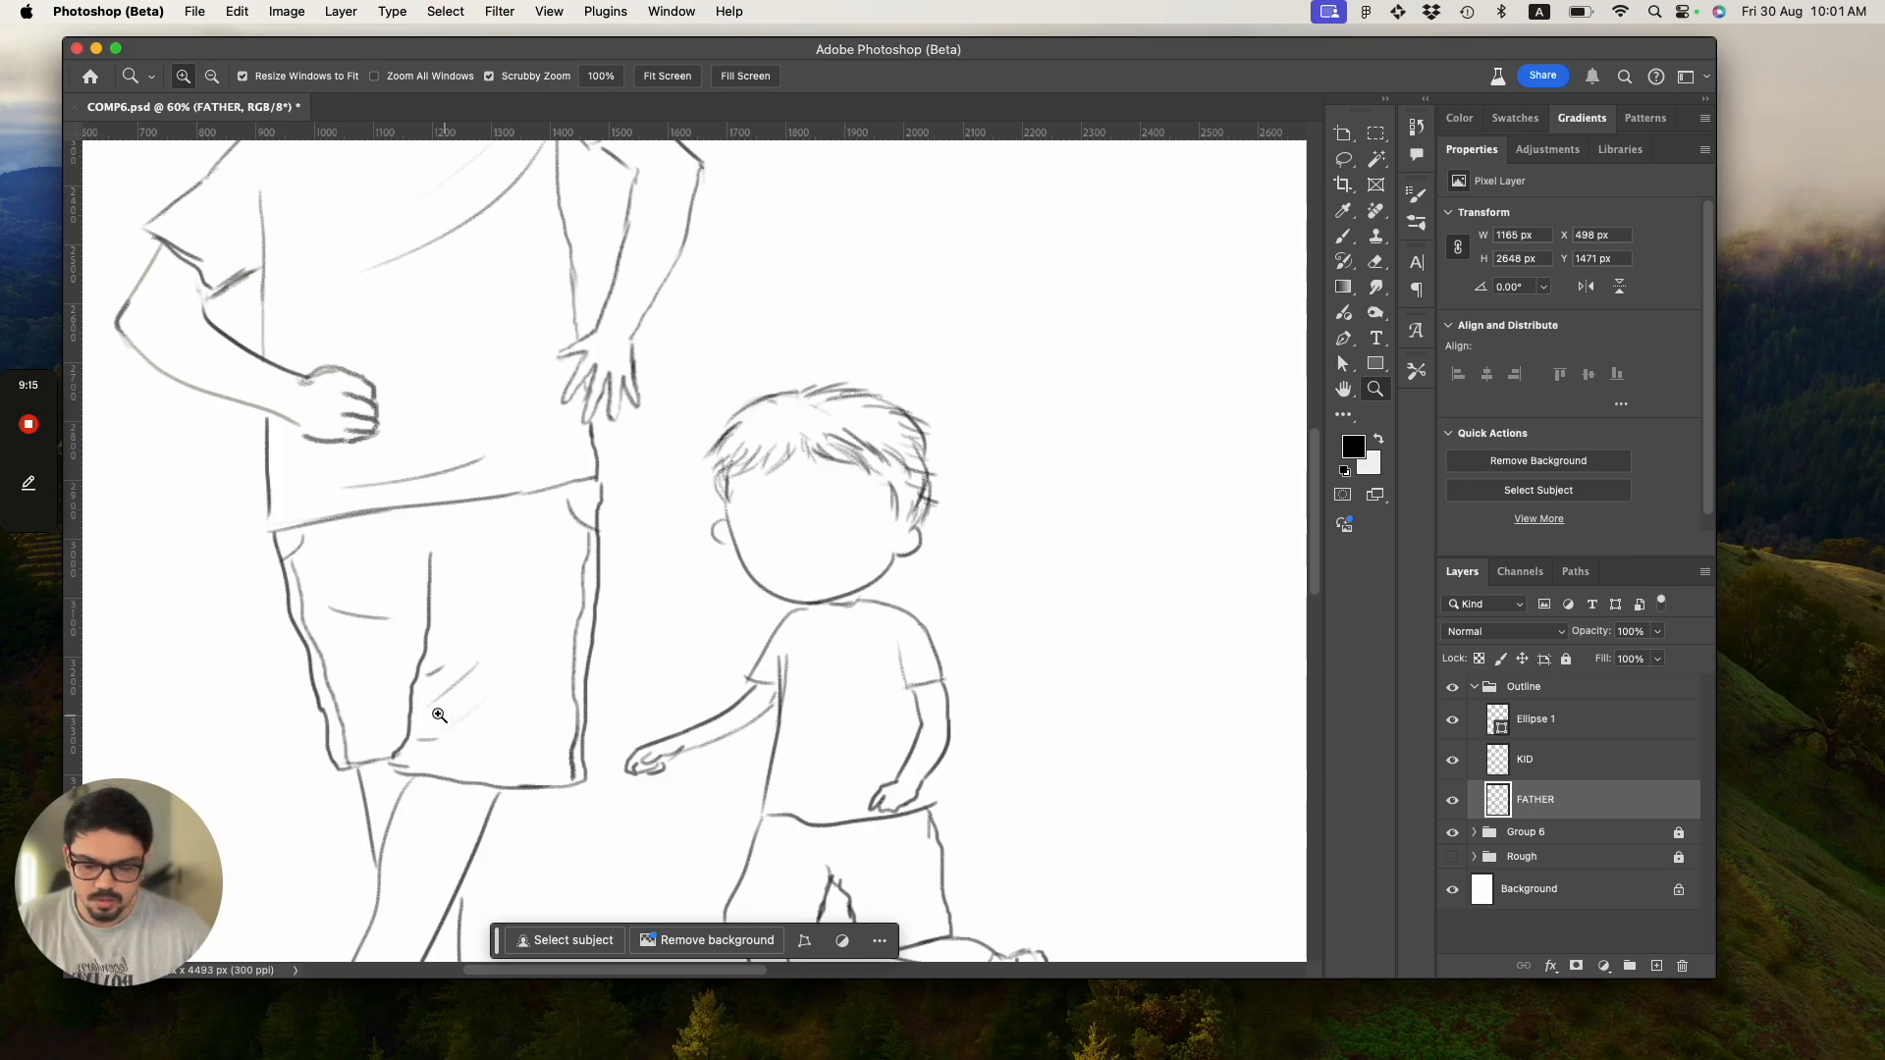
{"action": "key", "text": "b"}
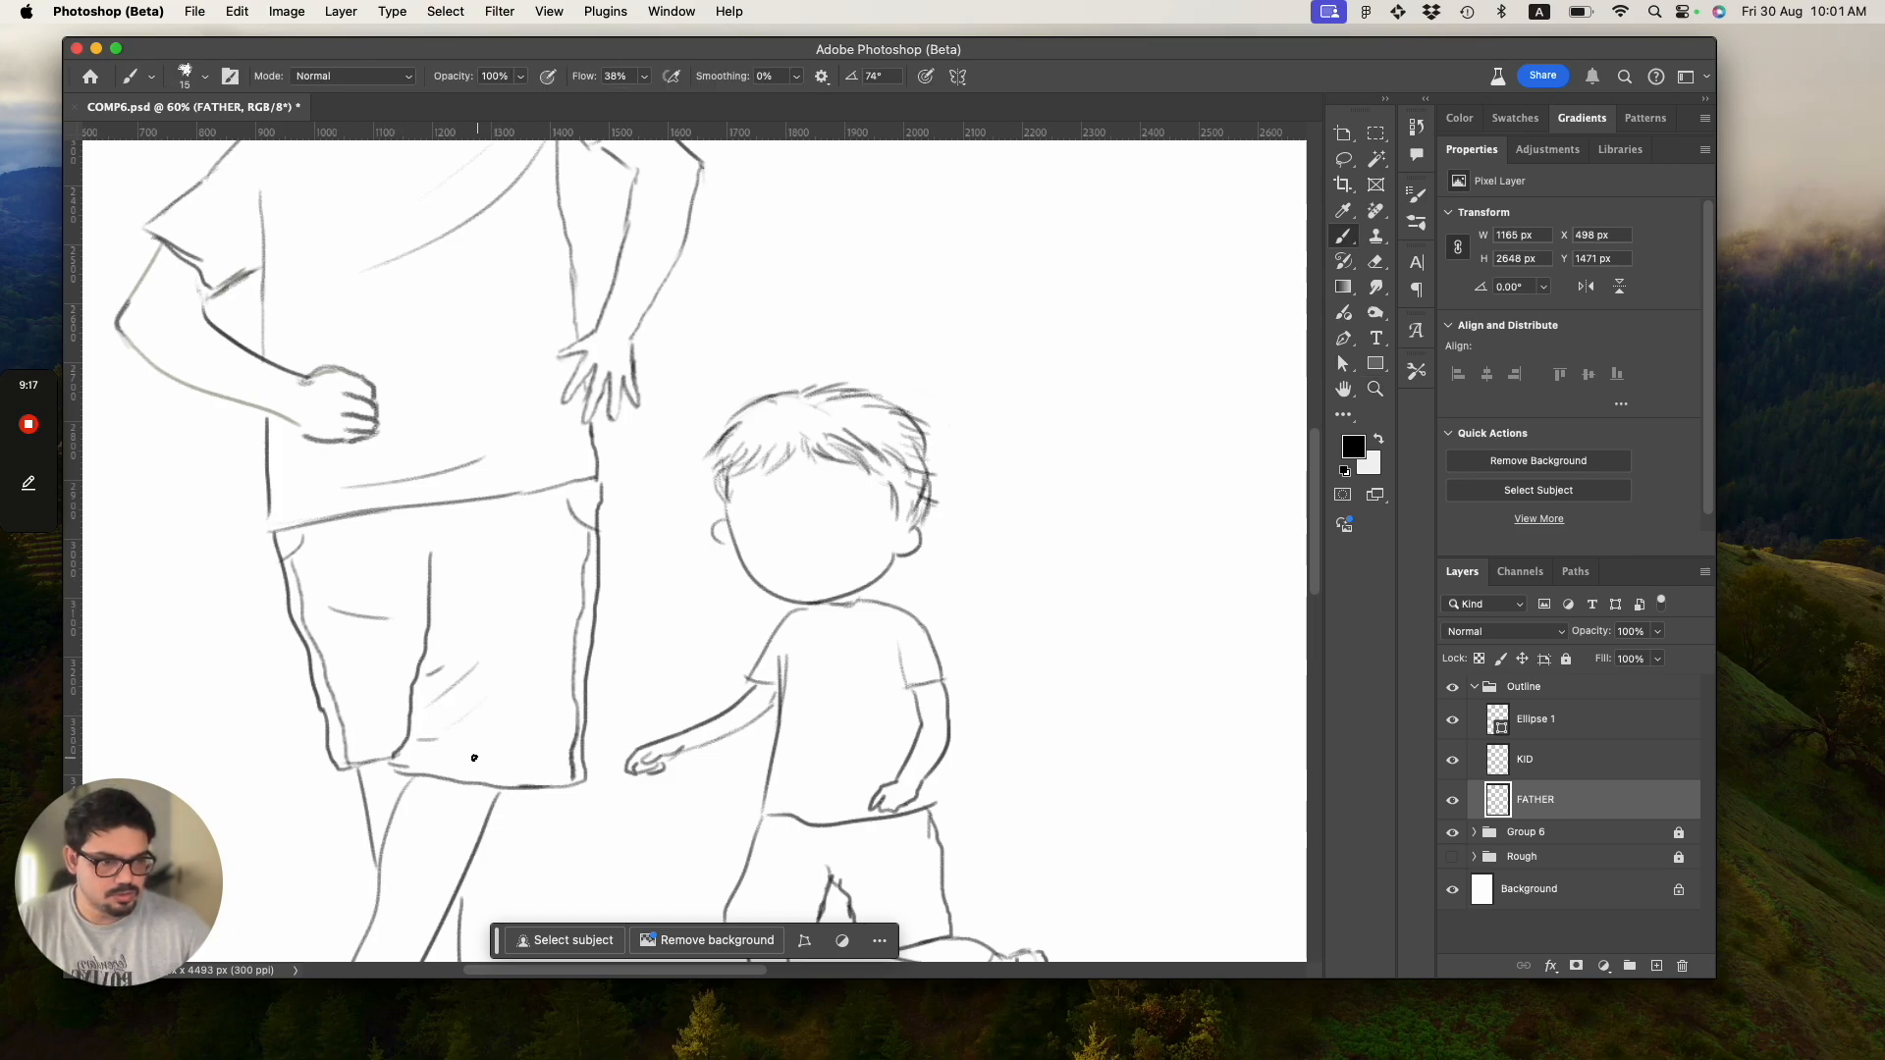
{"action": "mouse_move", "coordinate": [433, 770]}
{"action": "left_mouse_down"}
{"action": "mouse_move", "coordinate": [565, 783]}
{"action": "mouse_move", "coordinate": [396, 761]}
{"action": "mouse_move", "coordinate": [570, 781]}
{"action": "left_mouse_up"}
{"action": "key", "text": "super+z"}
{"action": "left_click_drag", "start_coordinate": [339, 759], "coordinate": [390, 749]}
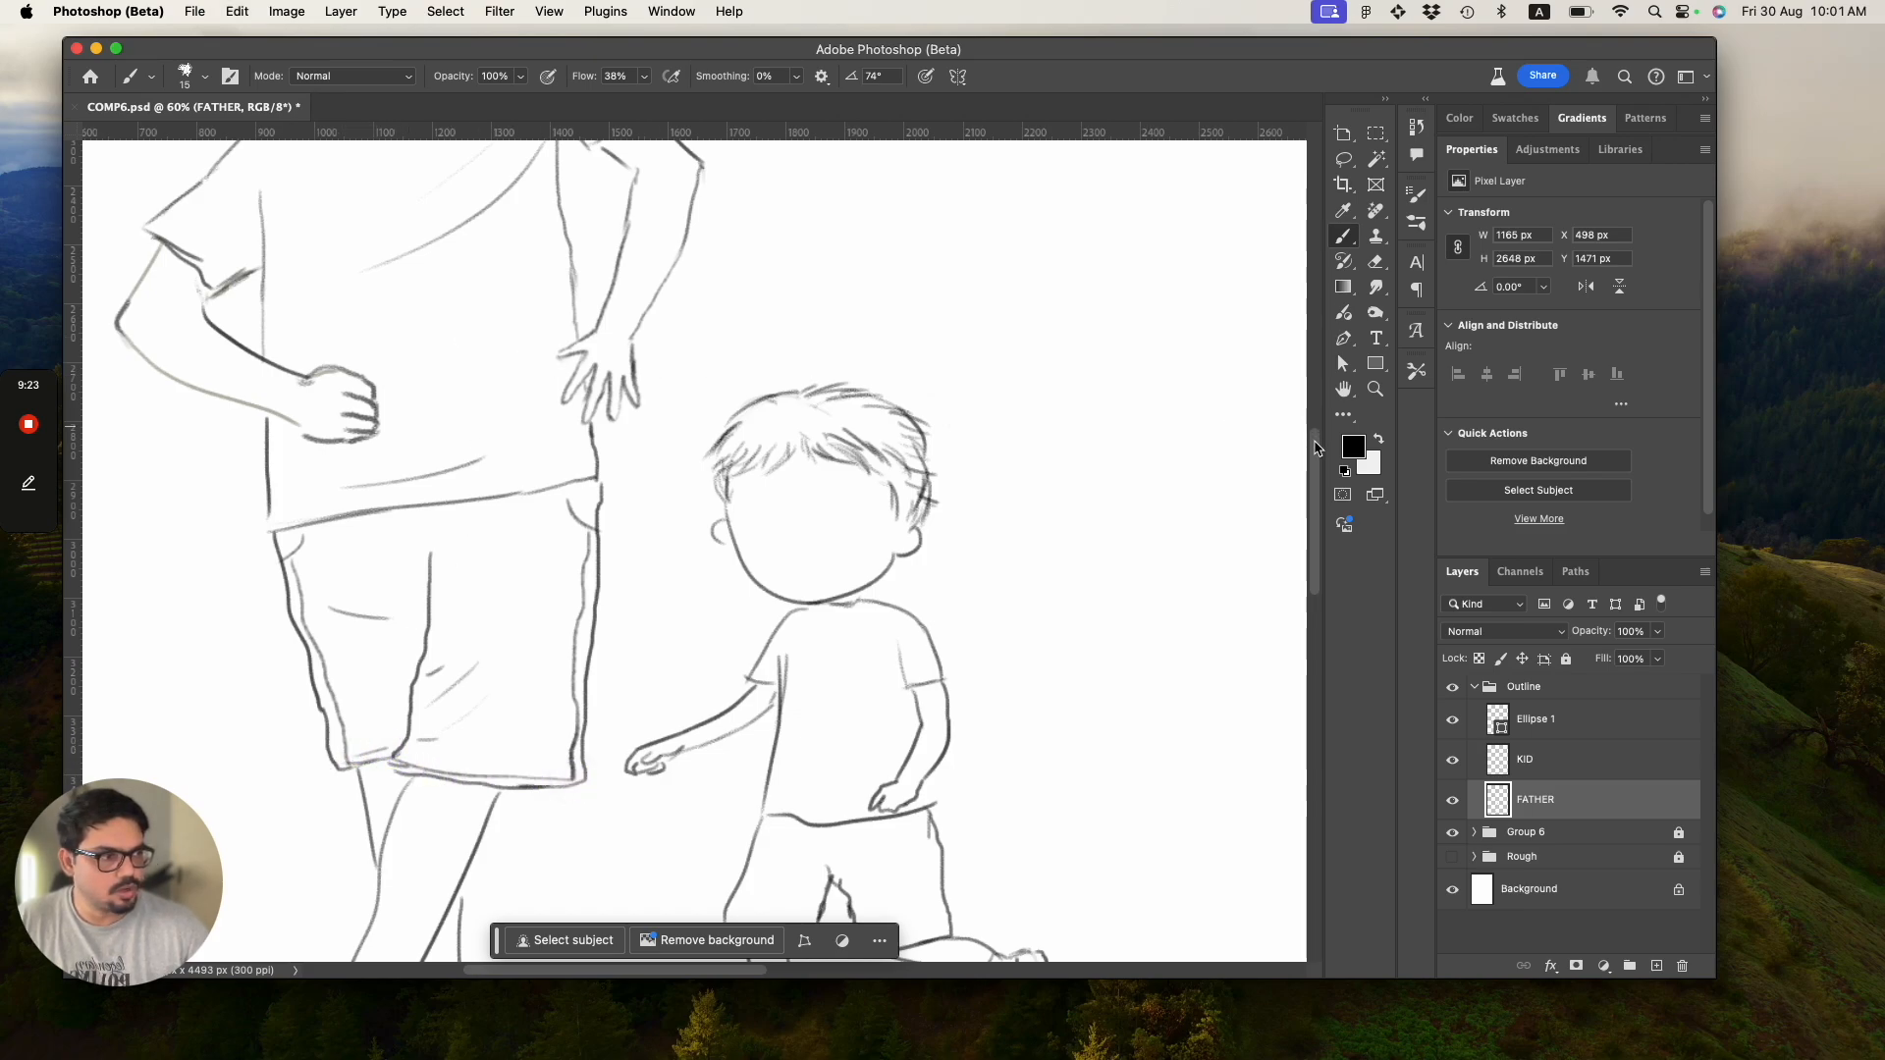
Sketch pointed collar flaps on both sides of the neckline of the father's shirt.
{"action": "mouse_move", "coordinate": [1318, 478]}
{"action": "left_mouse_down"}
{"action": "mouse_move", "coordinate": [1316, 409]}
{"action": "mouse_move", "coordinate": [1293, 521]}
{"action": "mouse_move", "coordinate": [1318, 322]}
{"action": "mouse_move", "coordinate": [1257, 555]}
{"action": "mouse_move", "coordinate": [1256, 530]}
{"action": "left_mouse_up"}
{"action": "left_click_drag", "start_coordinate": [324, 393], "coordinate": [349, 417]}
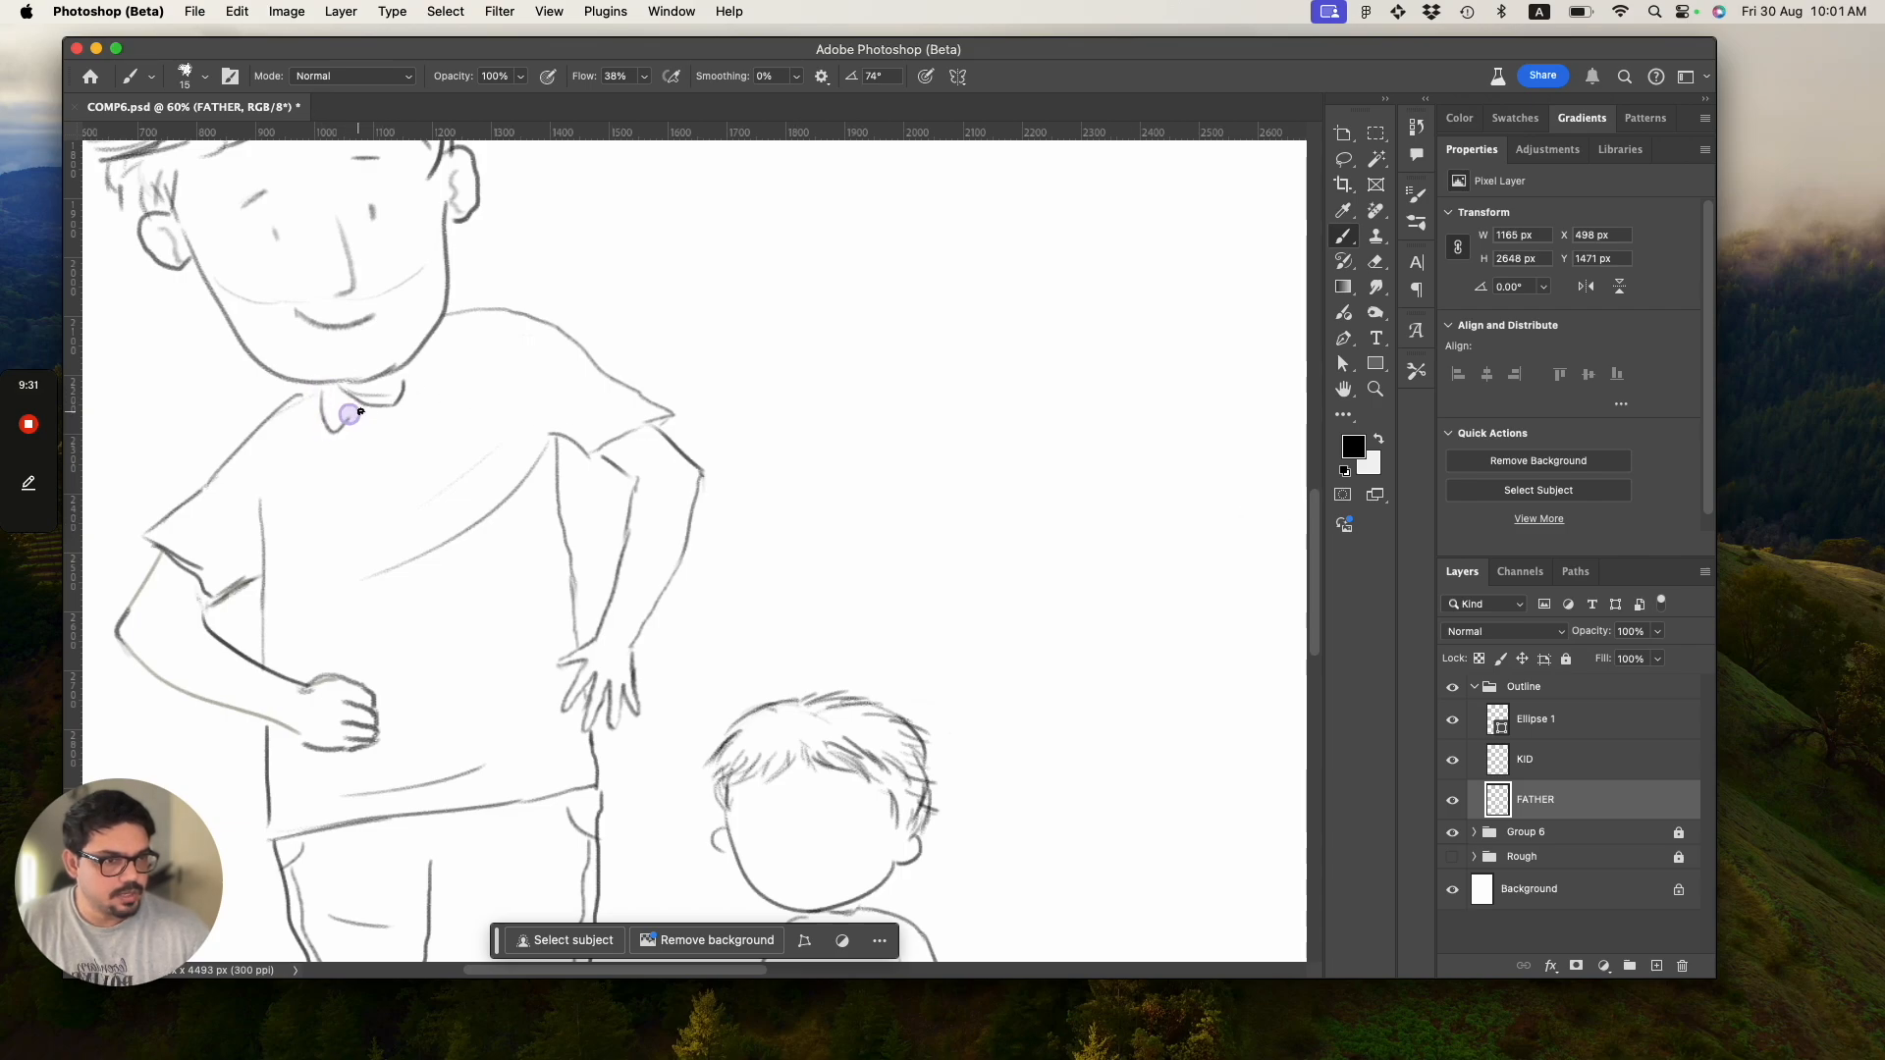
{"action": "left_click_drag", "start_coordinate": [393, 417], "coordinate": [402, 422]}
{"action": "left_click_drag", "start_coordinate": [426, 349], "coordinate": [422, 391]}
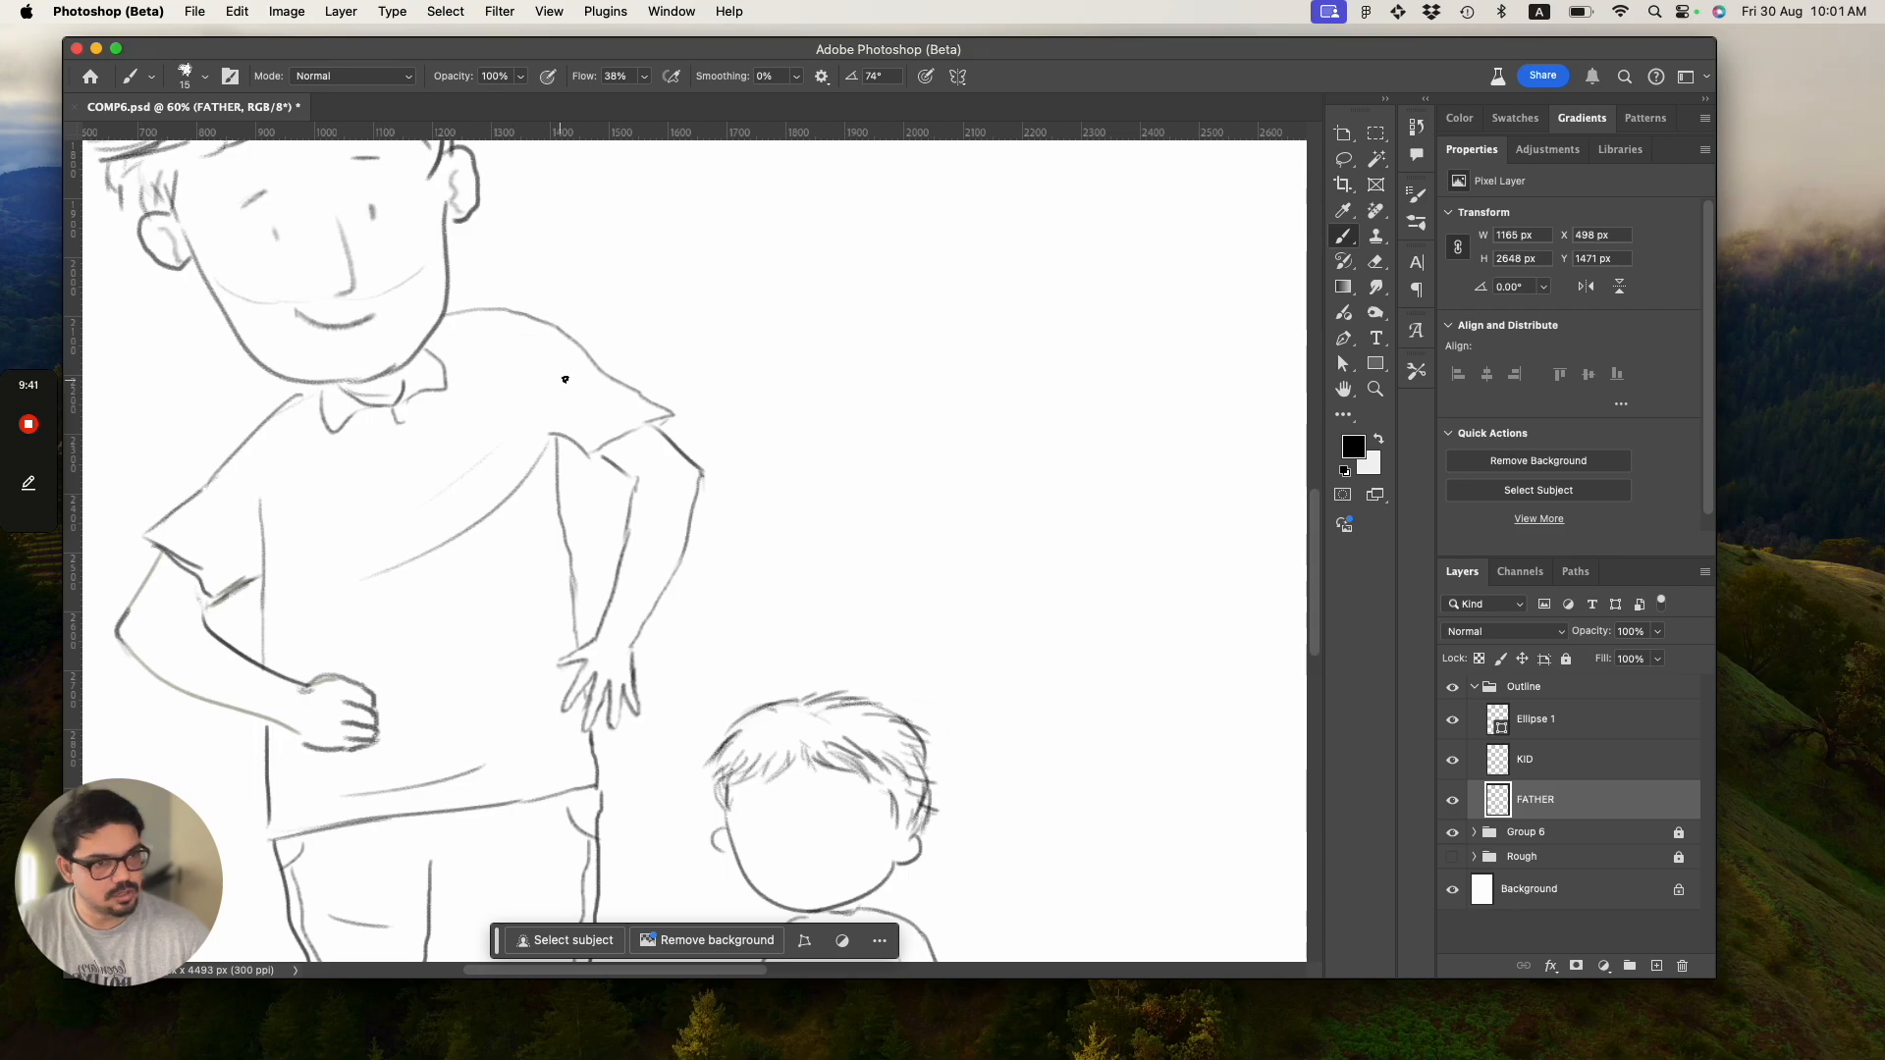
{"action": "key", "text": "z"}
{"action": "mouse_move", "coordinate": [462, 484]}
{"action": "left_mouse_down"}
{"action": "mouse_move", "coordinate": [337, 444]}
{"action": "mouse_move", "coordinate": [400, 484]}
{"action": "left_mouse_up"}
{"action": "key", "text": "b"}
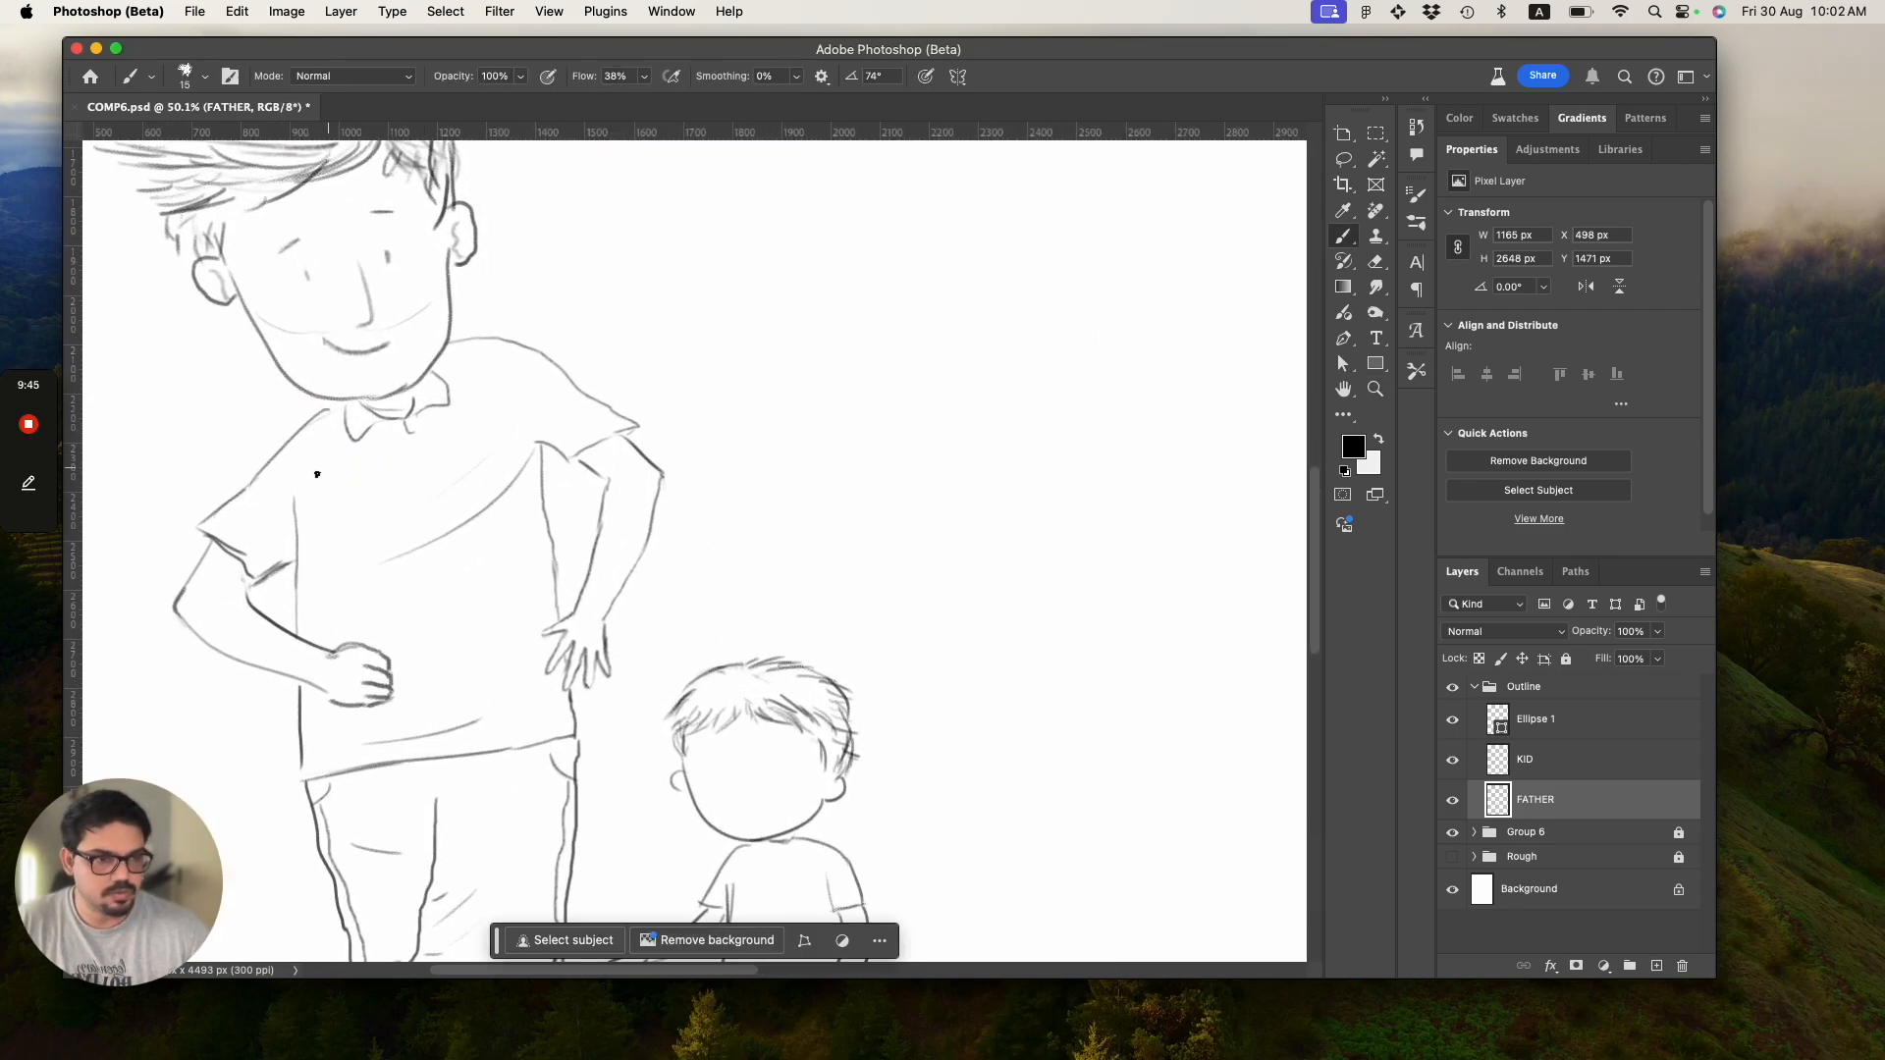
Draw a second cuff line along the sleeve edges of the father's shirt and save the document.
{"action": "mouse_move", "coordinate": [205, 522]}
{"action": "left_mouse_down"}
{"action": "mouse_move", "coordinate": [264, 559]}
{"action": "mouse_move", "coordinate": [202, 517]}
{"action": "mouse_move", "coordinate": [281, 565]}
{"action": "left_mouse_up"}
{"action": "key", "text": "super+z"}
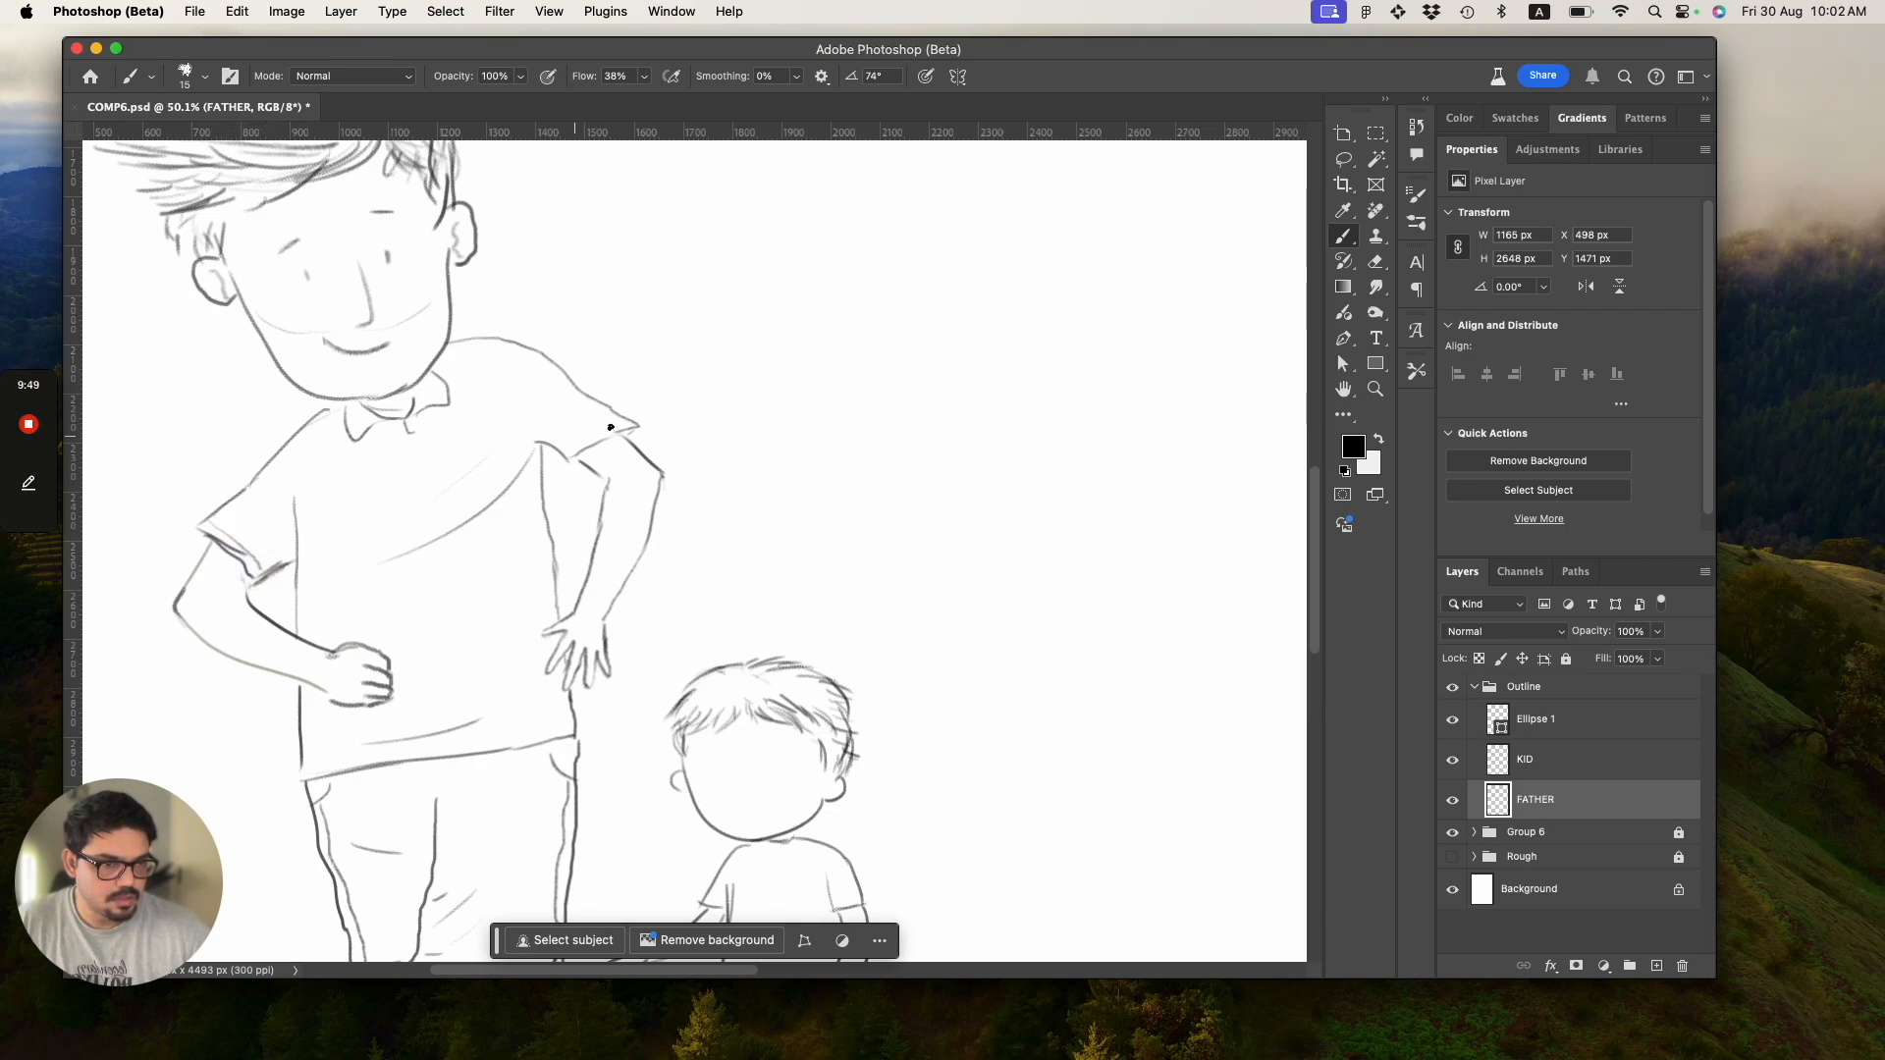
{"action": "left_click_drag", "start_coordinate": [625, 419], "coordinate": [562, 458]}
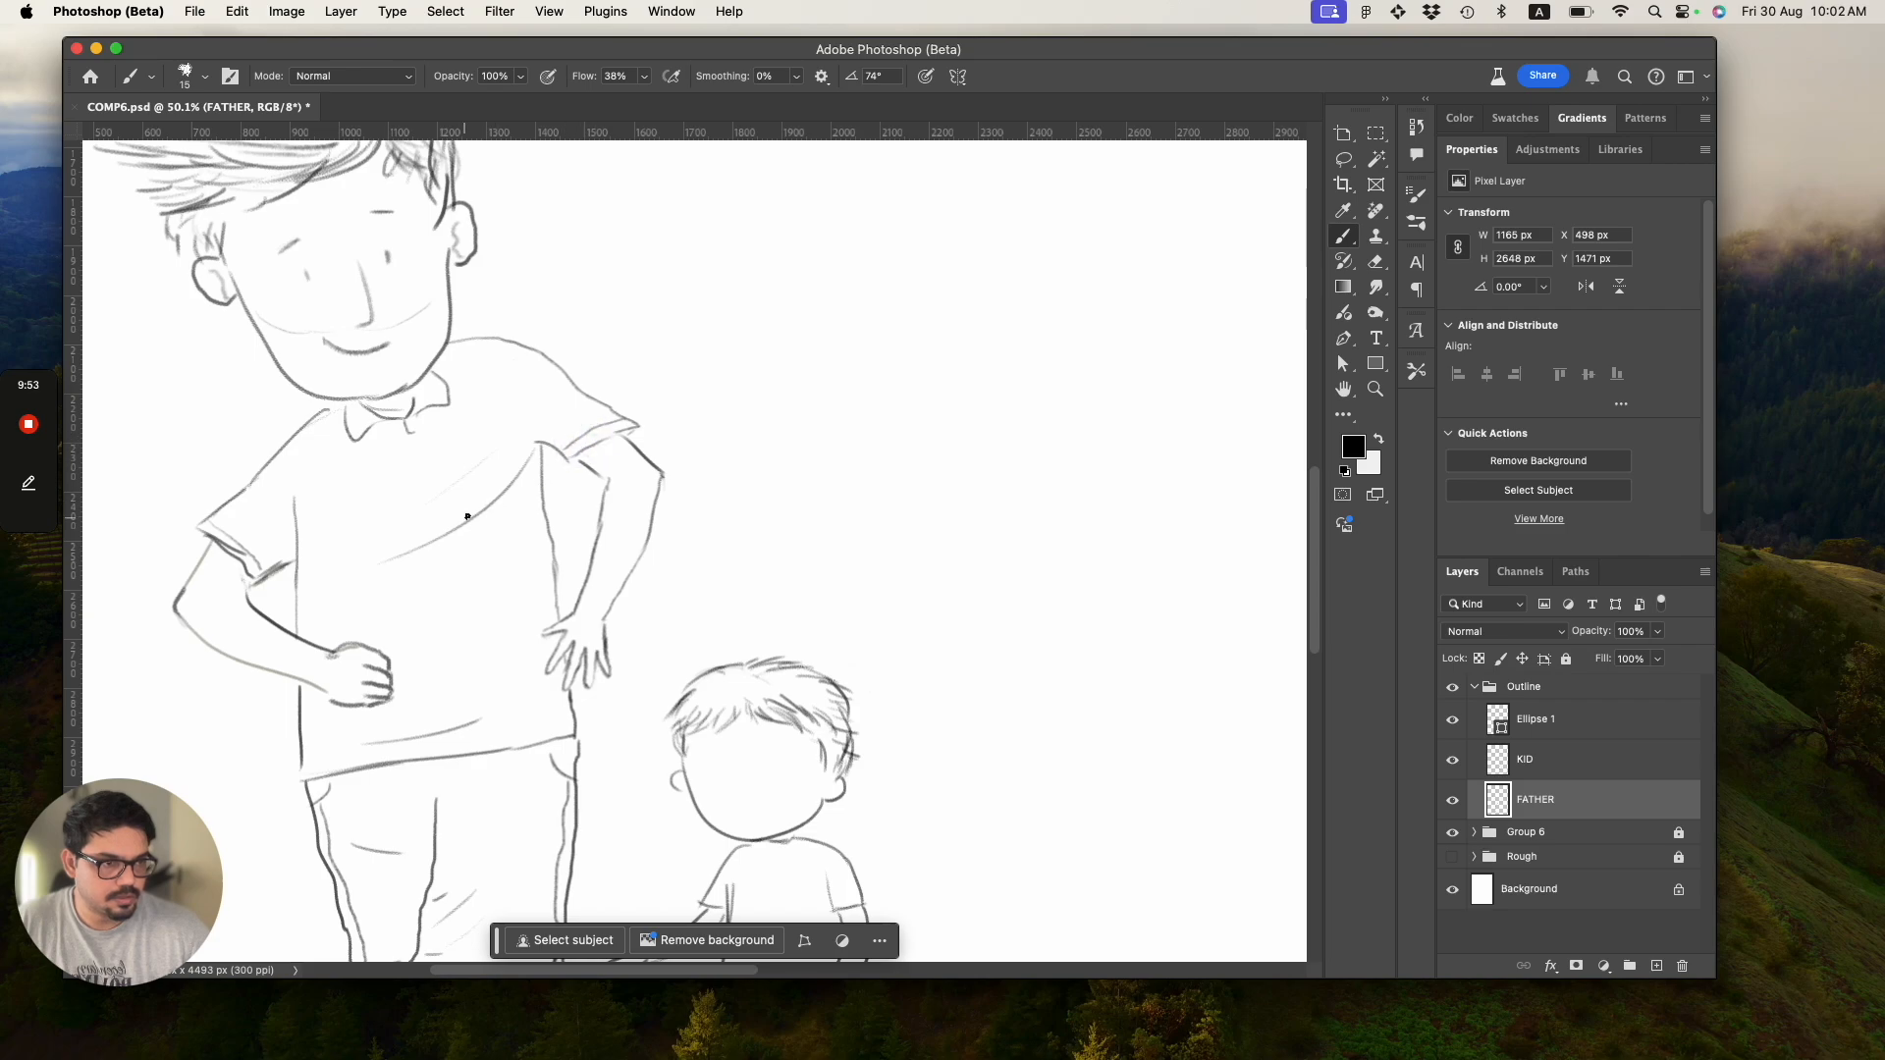
{"action": "key", "text": "super+s"}
Redraw the inner upper-arm line just below the sleeve of the father's open-hand arm, then save the document.
{"action": "key", "text": "z"}
{"action": "left_click_drag", "start_coordinate": [468, 513], "coordinate": [335, 491]}
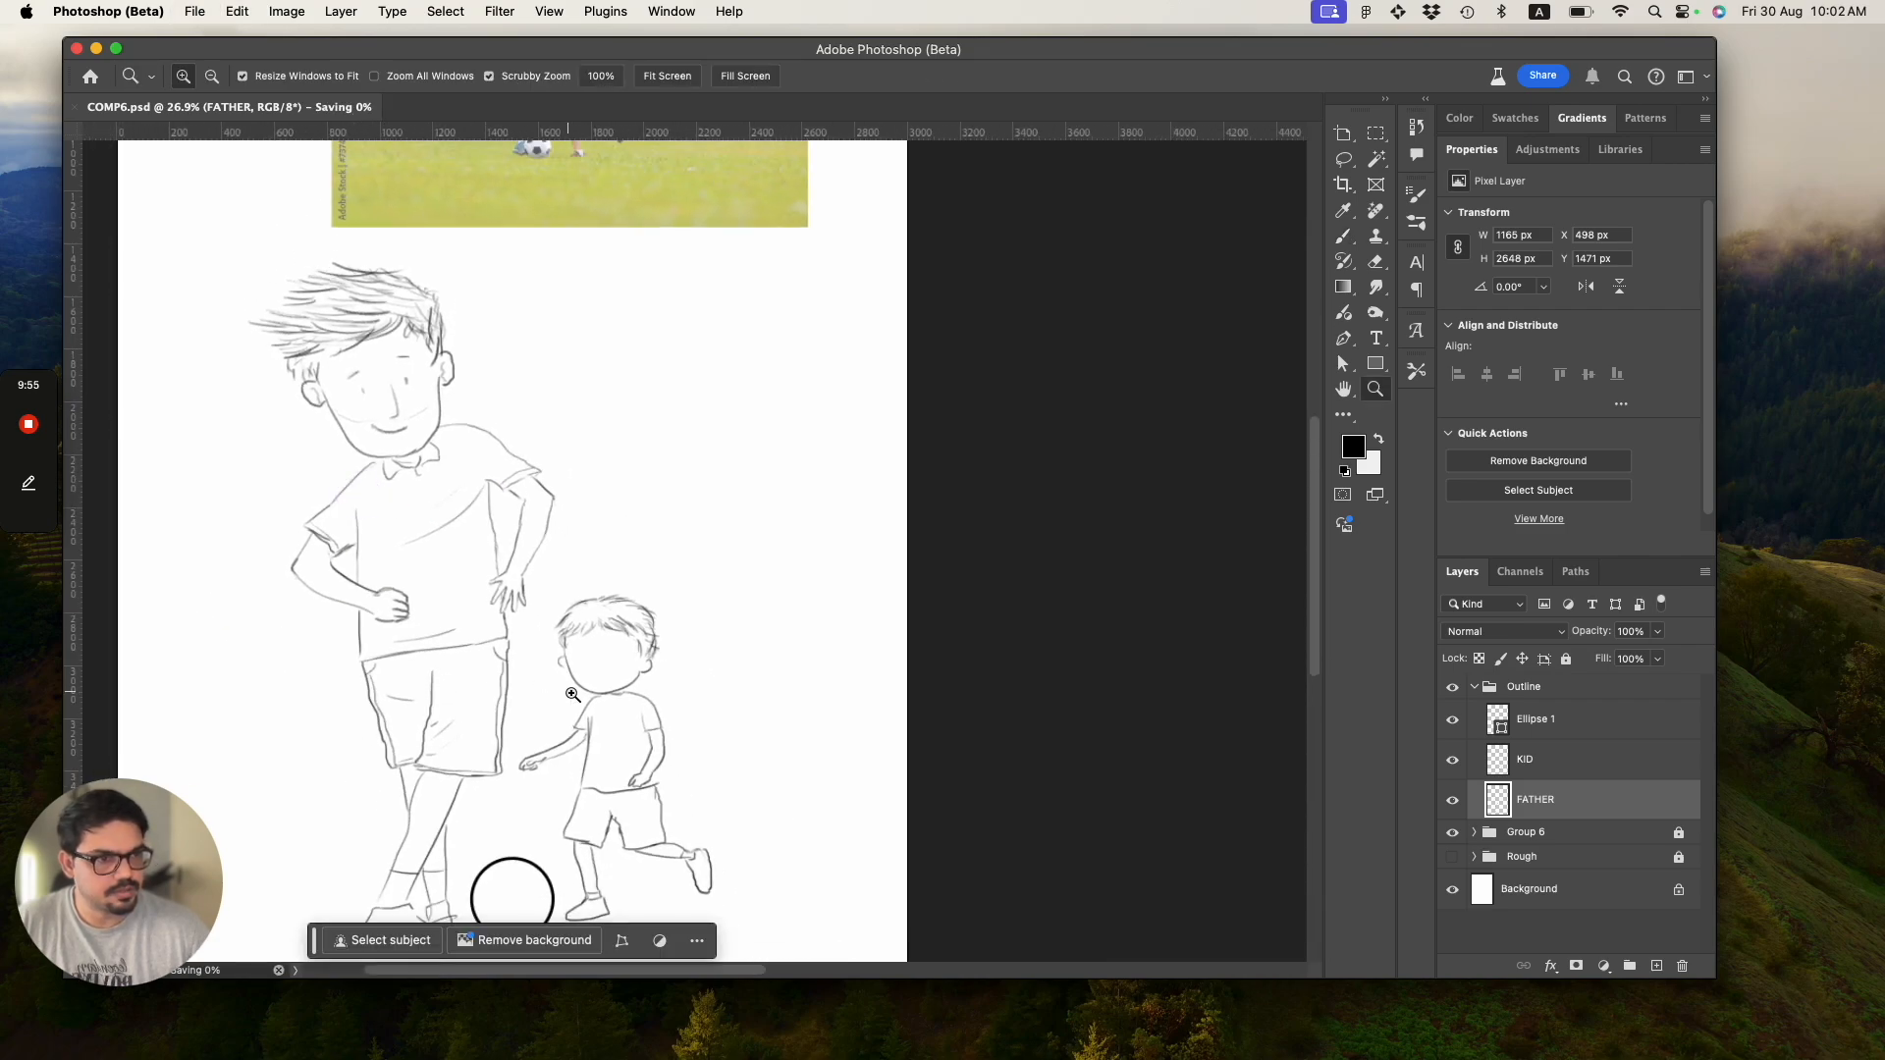
{"action": "mouse_move", "coordinate": [512, 495]}
{"action": "left_mouse_down"}
{"action": "mouse_move", "coordinate": [564, 540]}
{"action": "mouse_move", "coordinate": [544, 534]}
{"action": "mouse_move", "coordinate": [560, 574]}
{"action": "mouse_move", "coordinate": [597, 589]}
{"action": "mouse_move", "coordinate": [559, 566]}
{"action": "left_mouse_up"}
{"action": "key", "text": "e"}
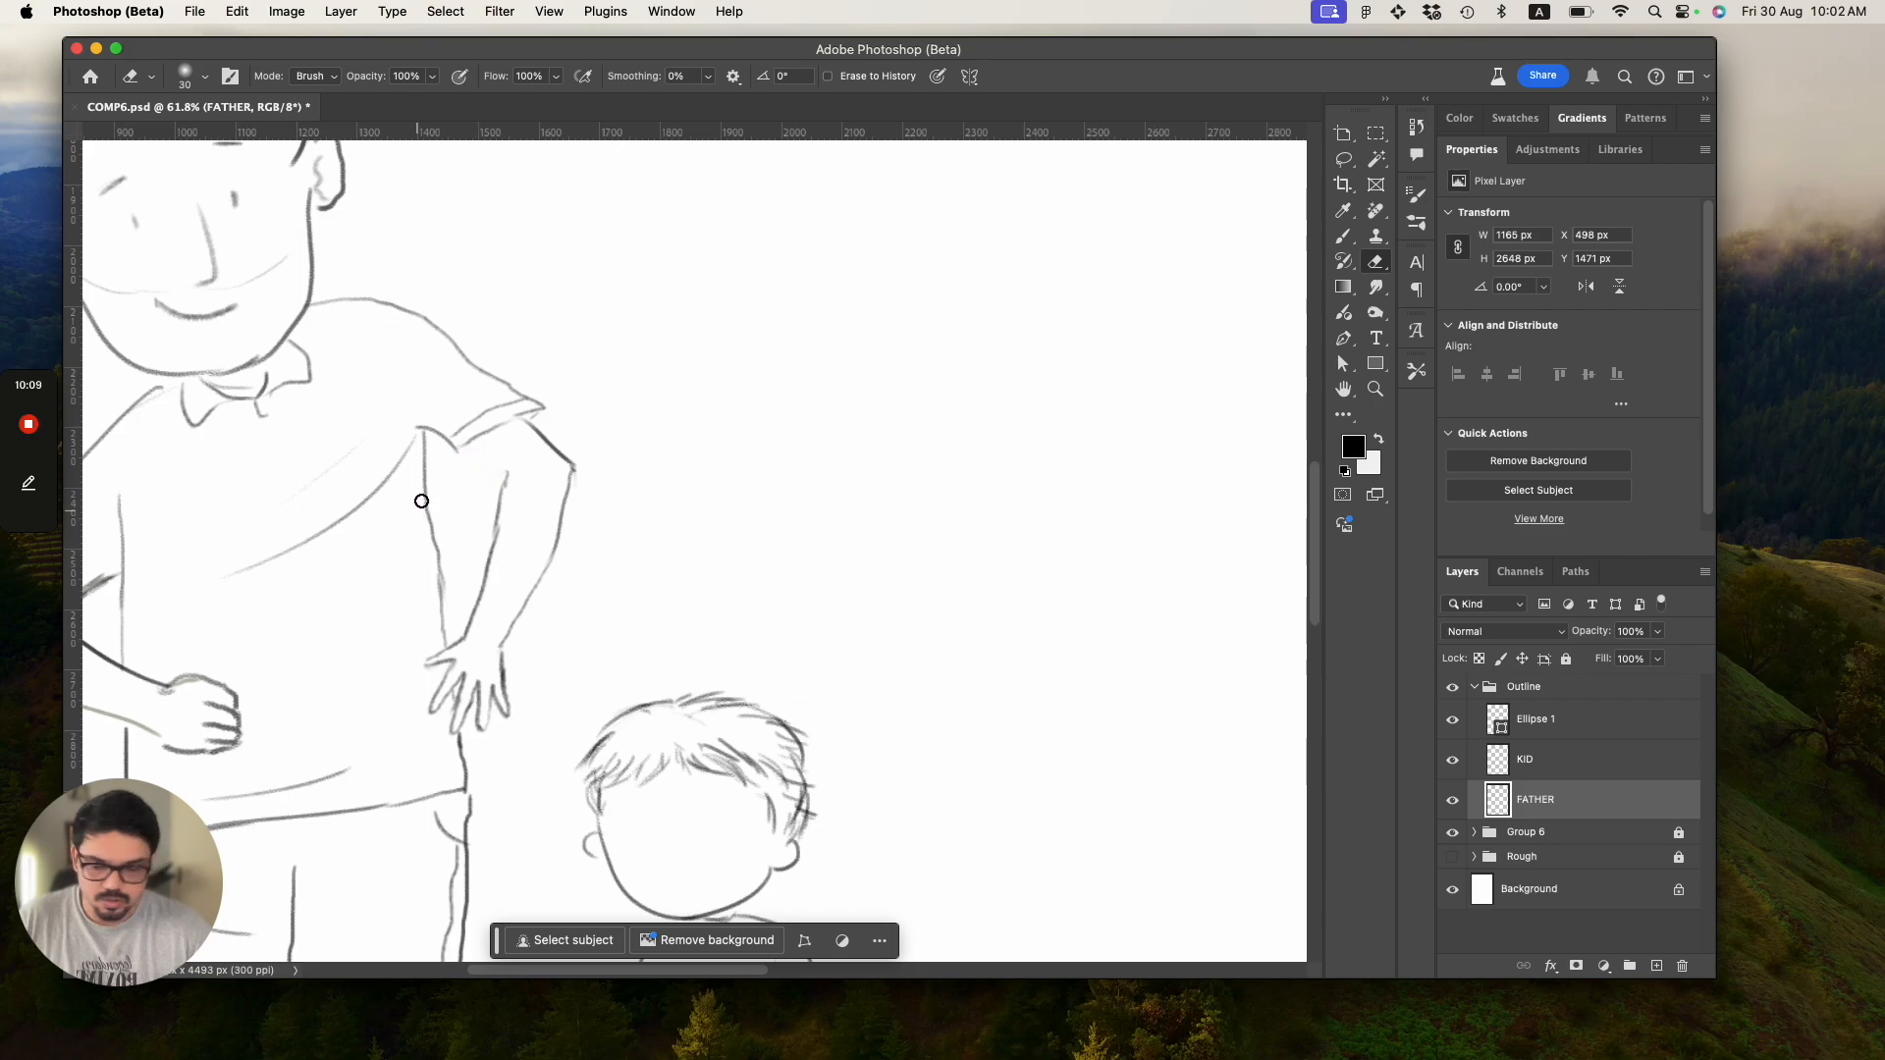
{"action": "key", "text": "b"}
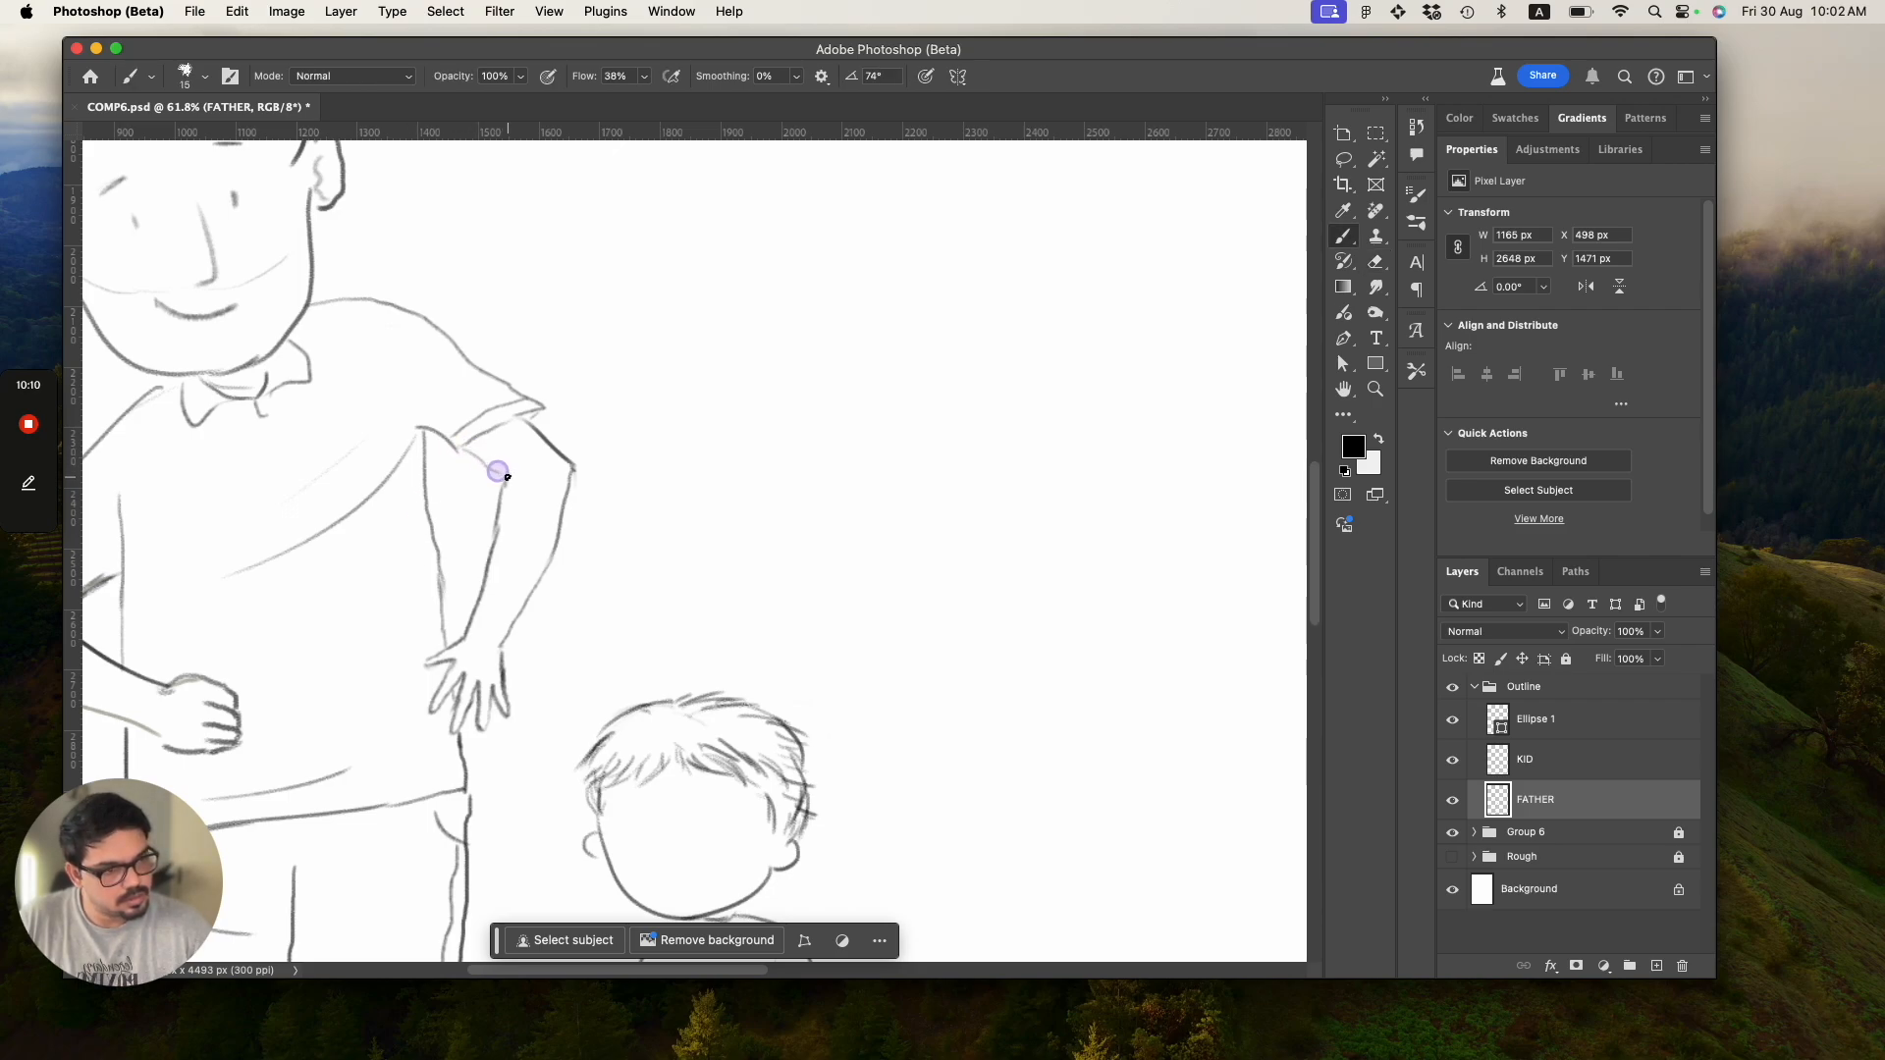
{"action": "left_click", "coordinate": [498, 476]}
{"action": "key", "text": "super+s"}
Add sock edge and short vertical ribbing lines around both of the father's ankles.
{"action": "key", "text": "z"}
{"action": "left_click_drag", "start_coordinate": [533, 552], "coordinate": [430, 514]}
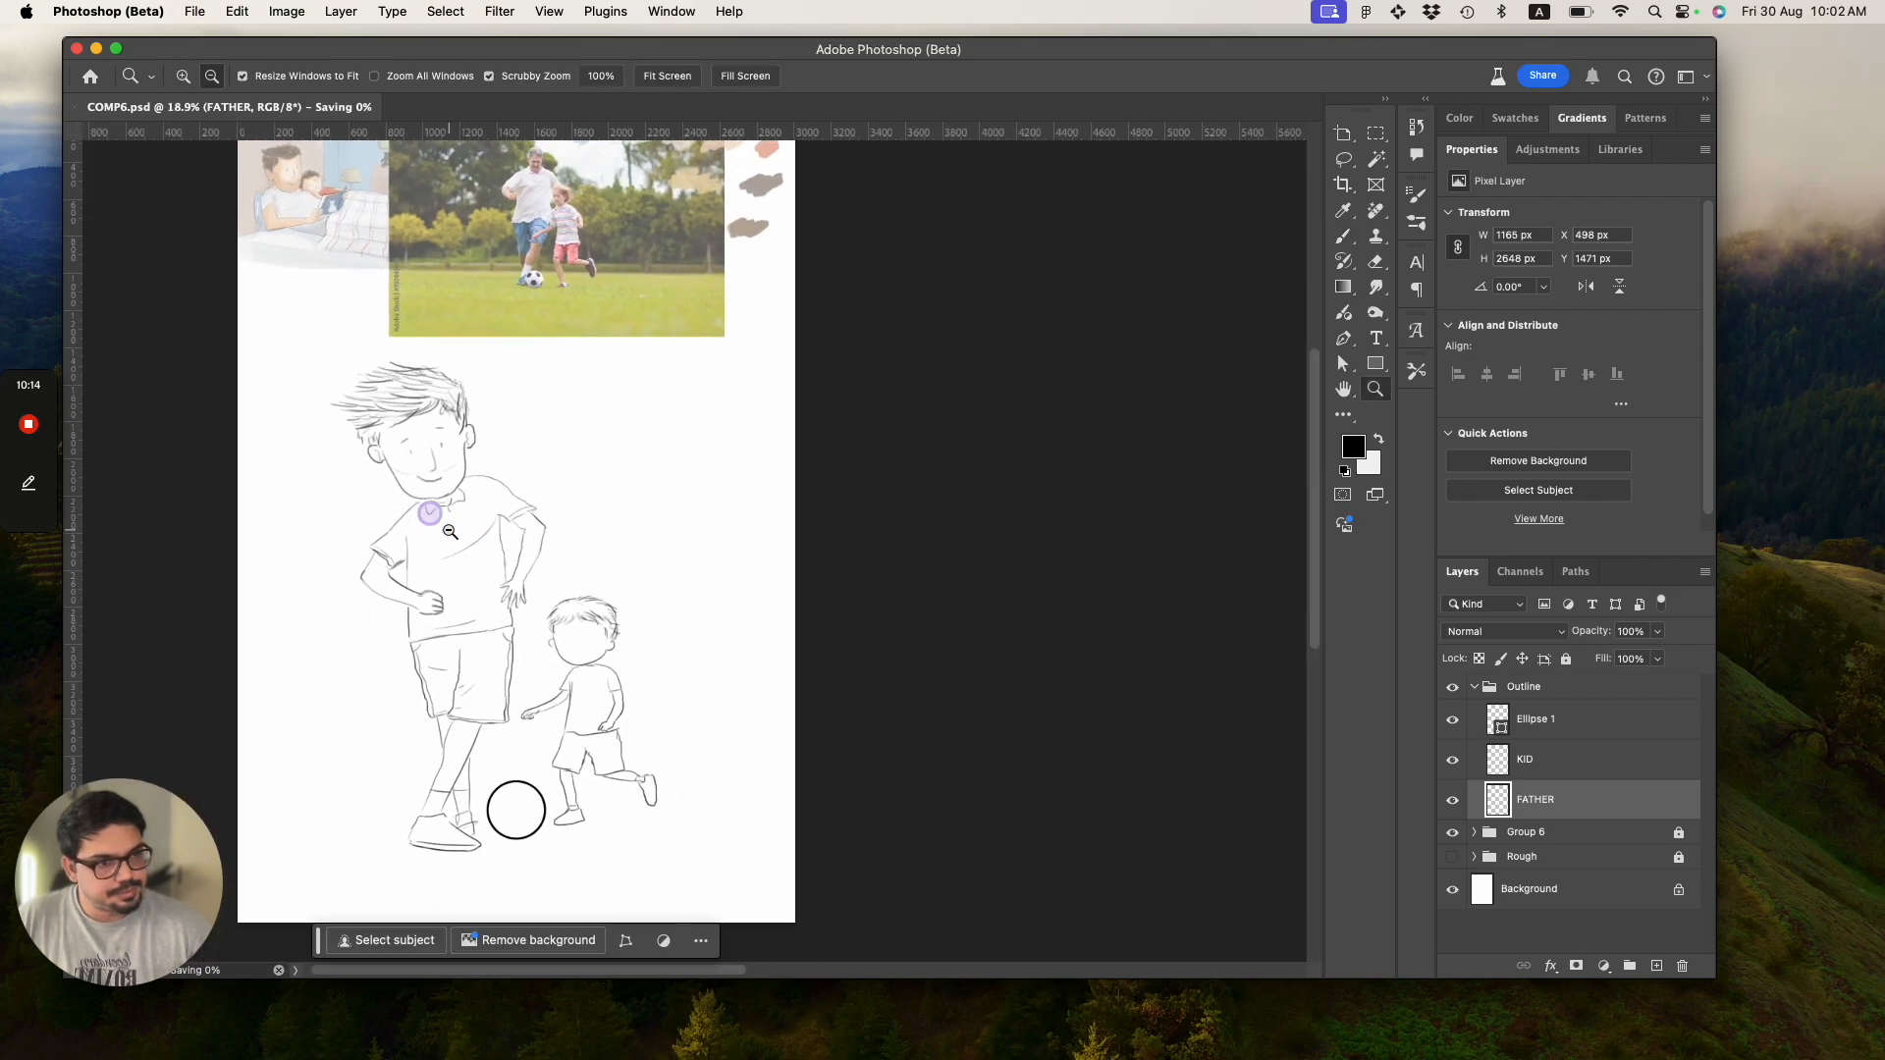
{"action": "left_click_drag", "start_coordinate": [509, 642], "coordinate": [538, 691]}
{"action": "left_click_drag", "start_coordinate": [539, 602], "coordinate": [565, 650]}
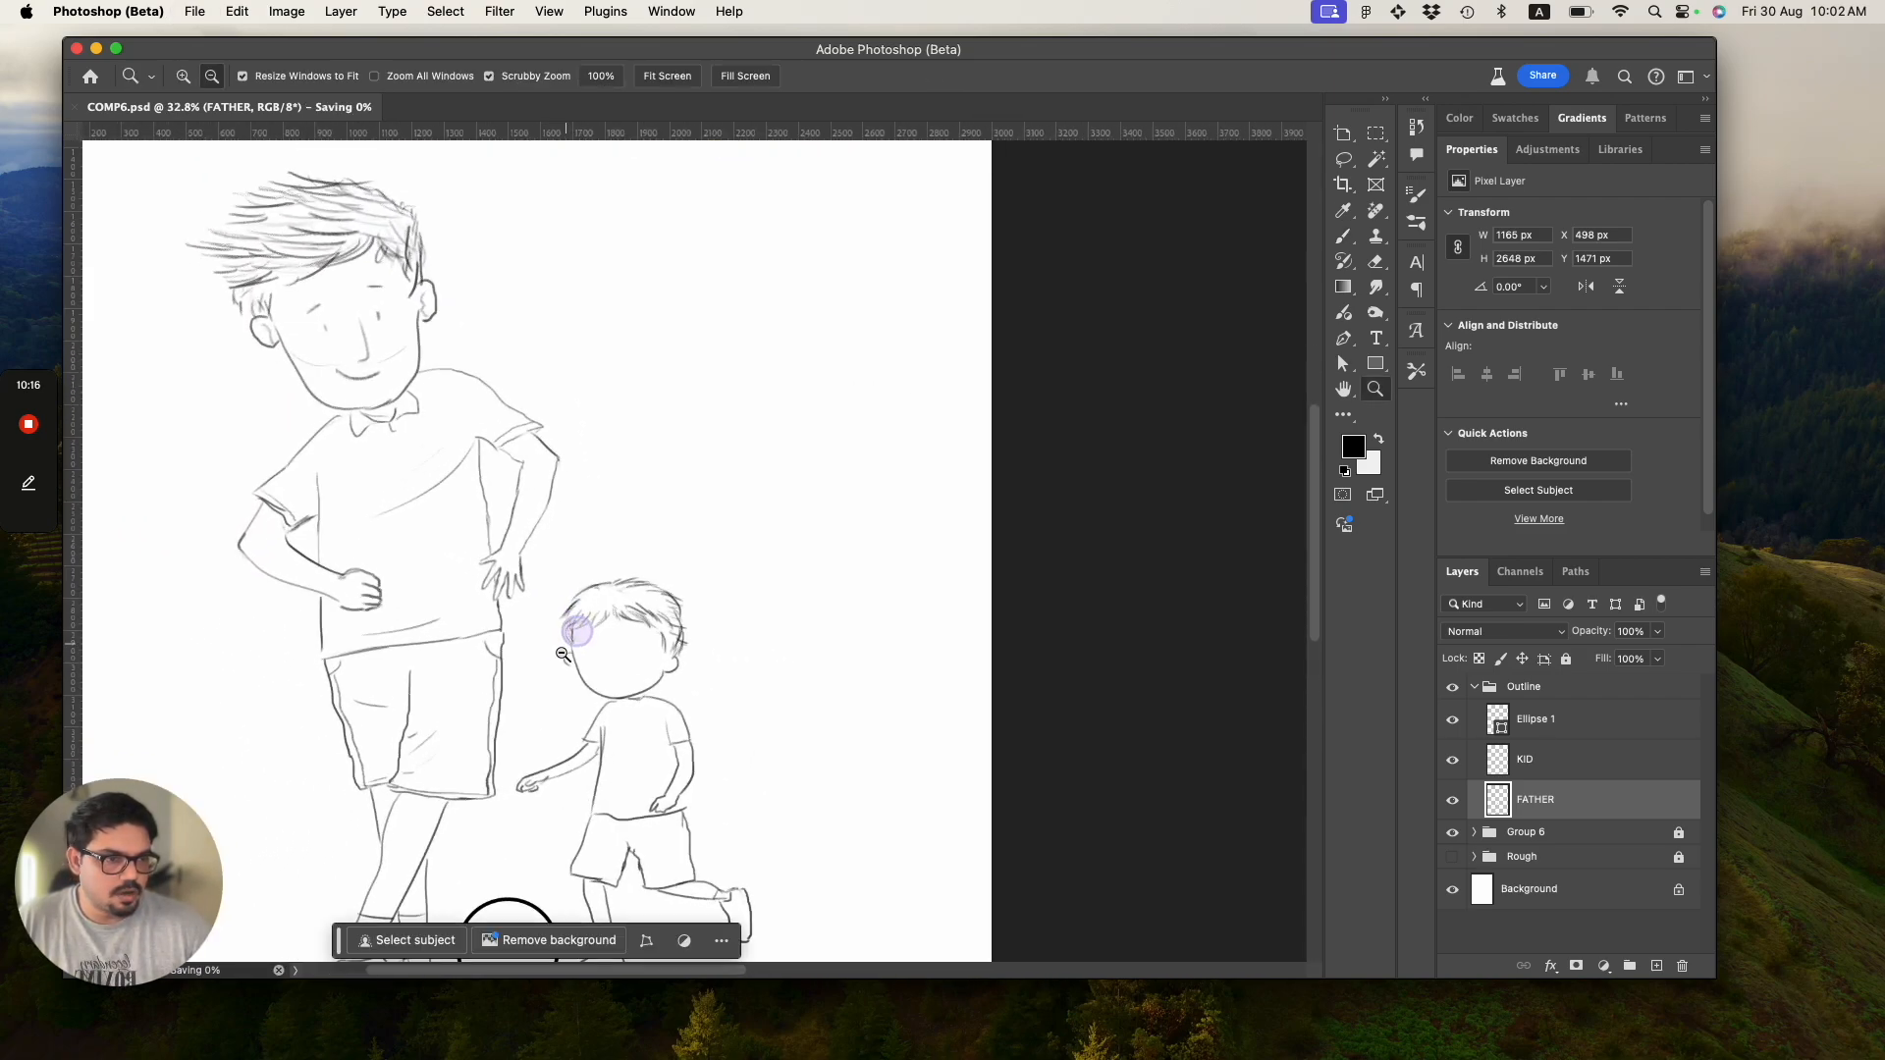
{"action": "left_click_drag", "start_coordinate": [433, 652], "coordinate": [471, 707]}
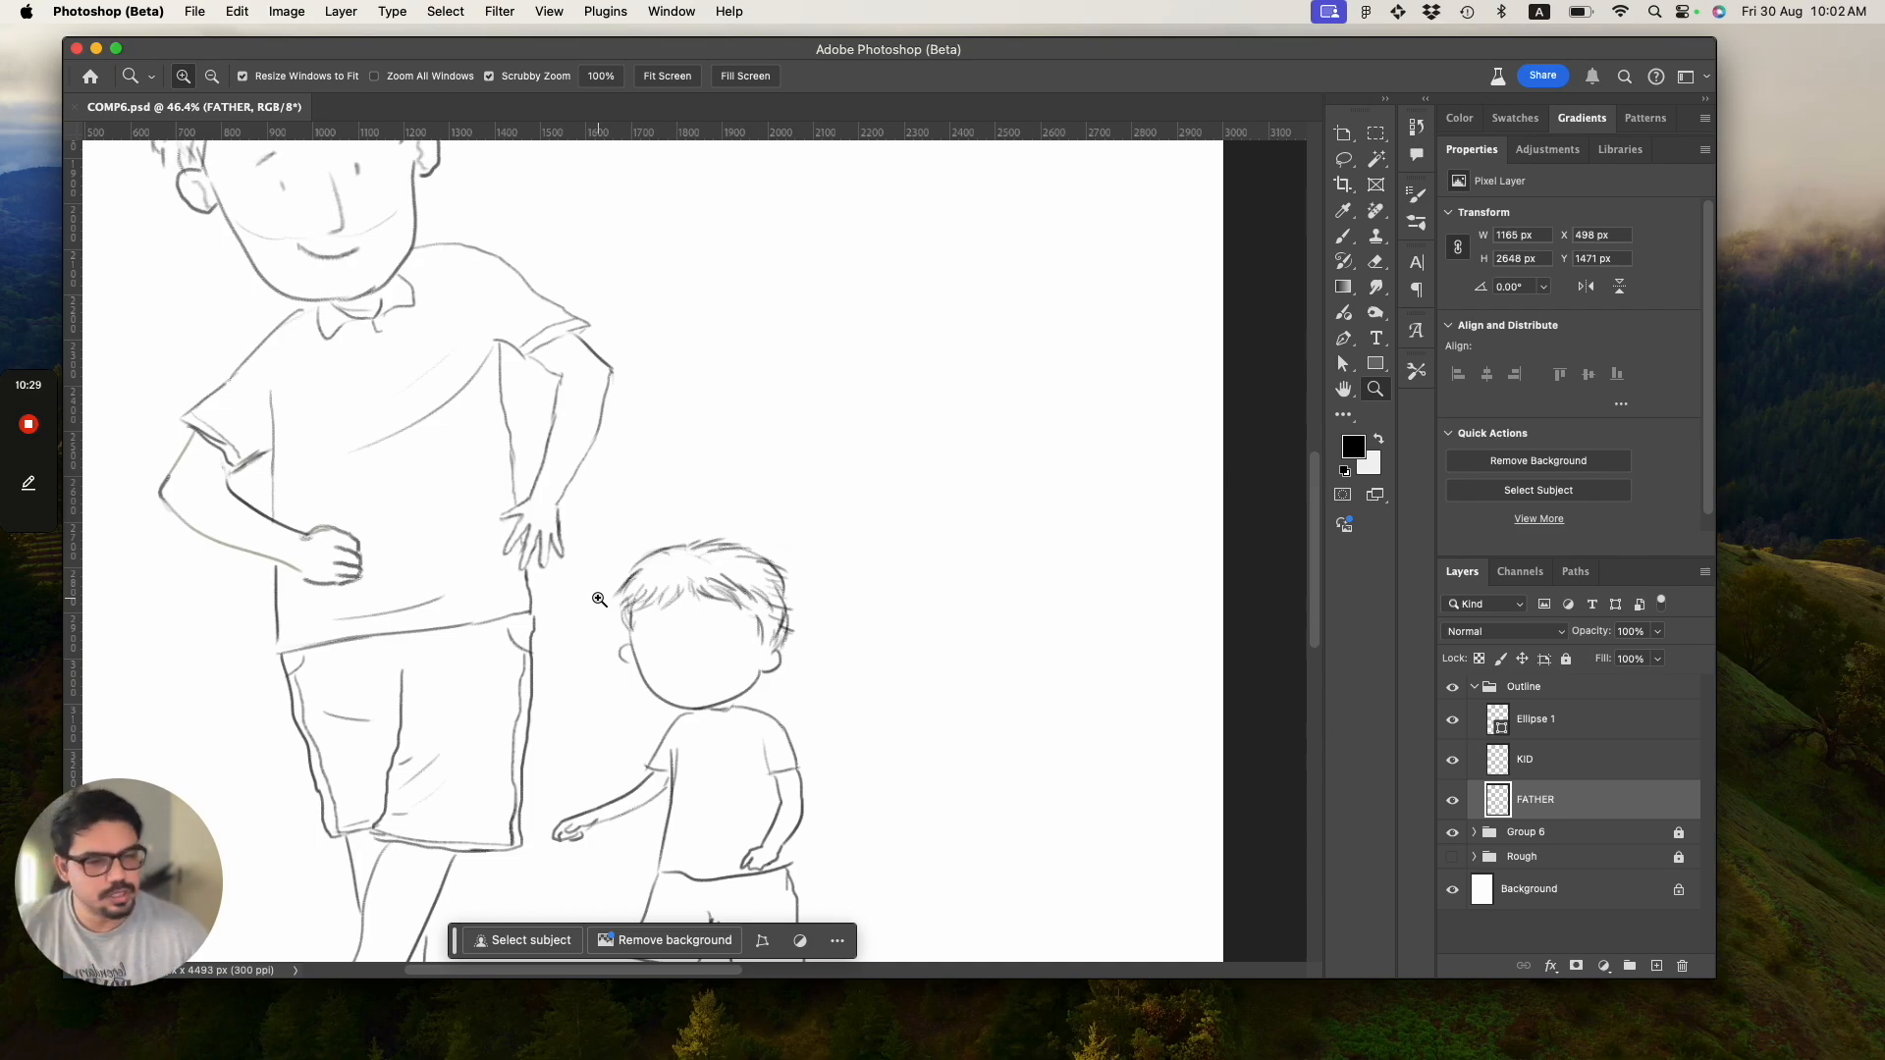
{"action": "left_click_drag", "start_coordinate": [359, 437], "coordinate": [355, 434]}
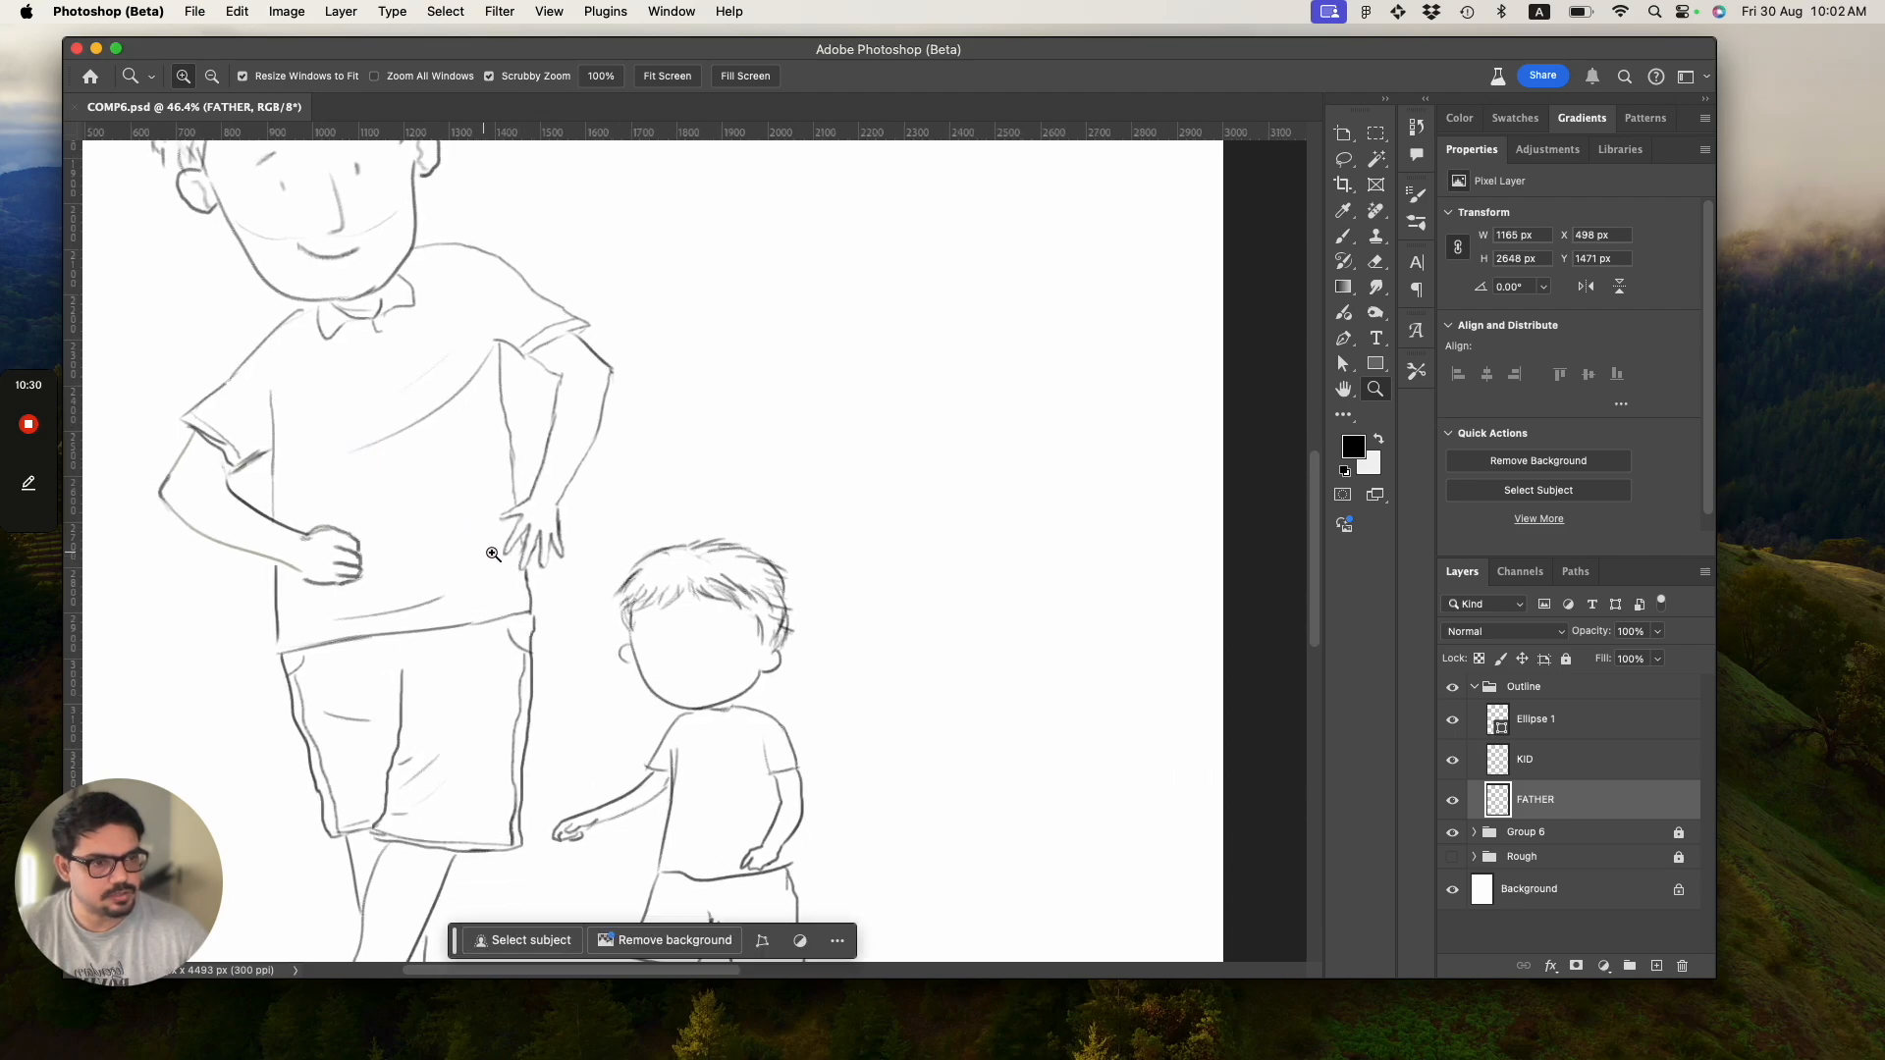
{"action": "left_click_drag", "start_coordinate": [495, 554], "coordinate": [379, 514]}
{"action": "left_click_drag", "start_coordinate": [451, 695], "coordinate": [563, 718]}
{"action": "key", "text": "b"}
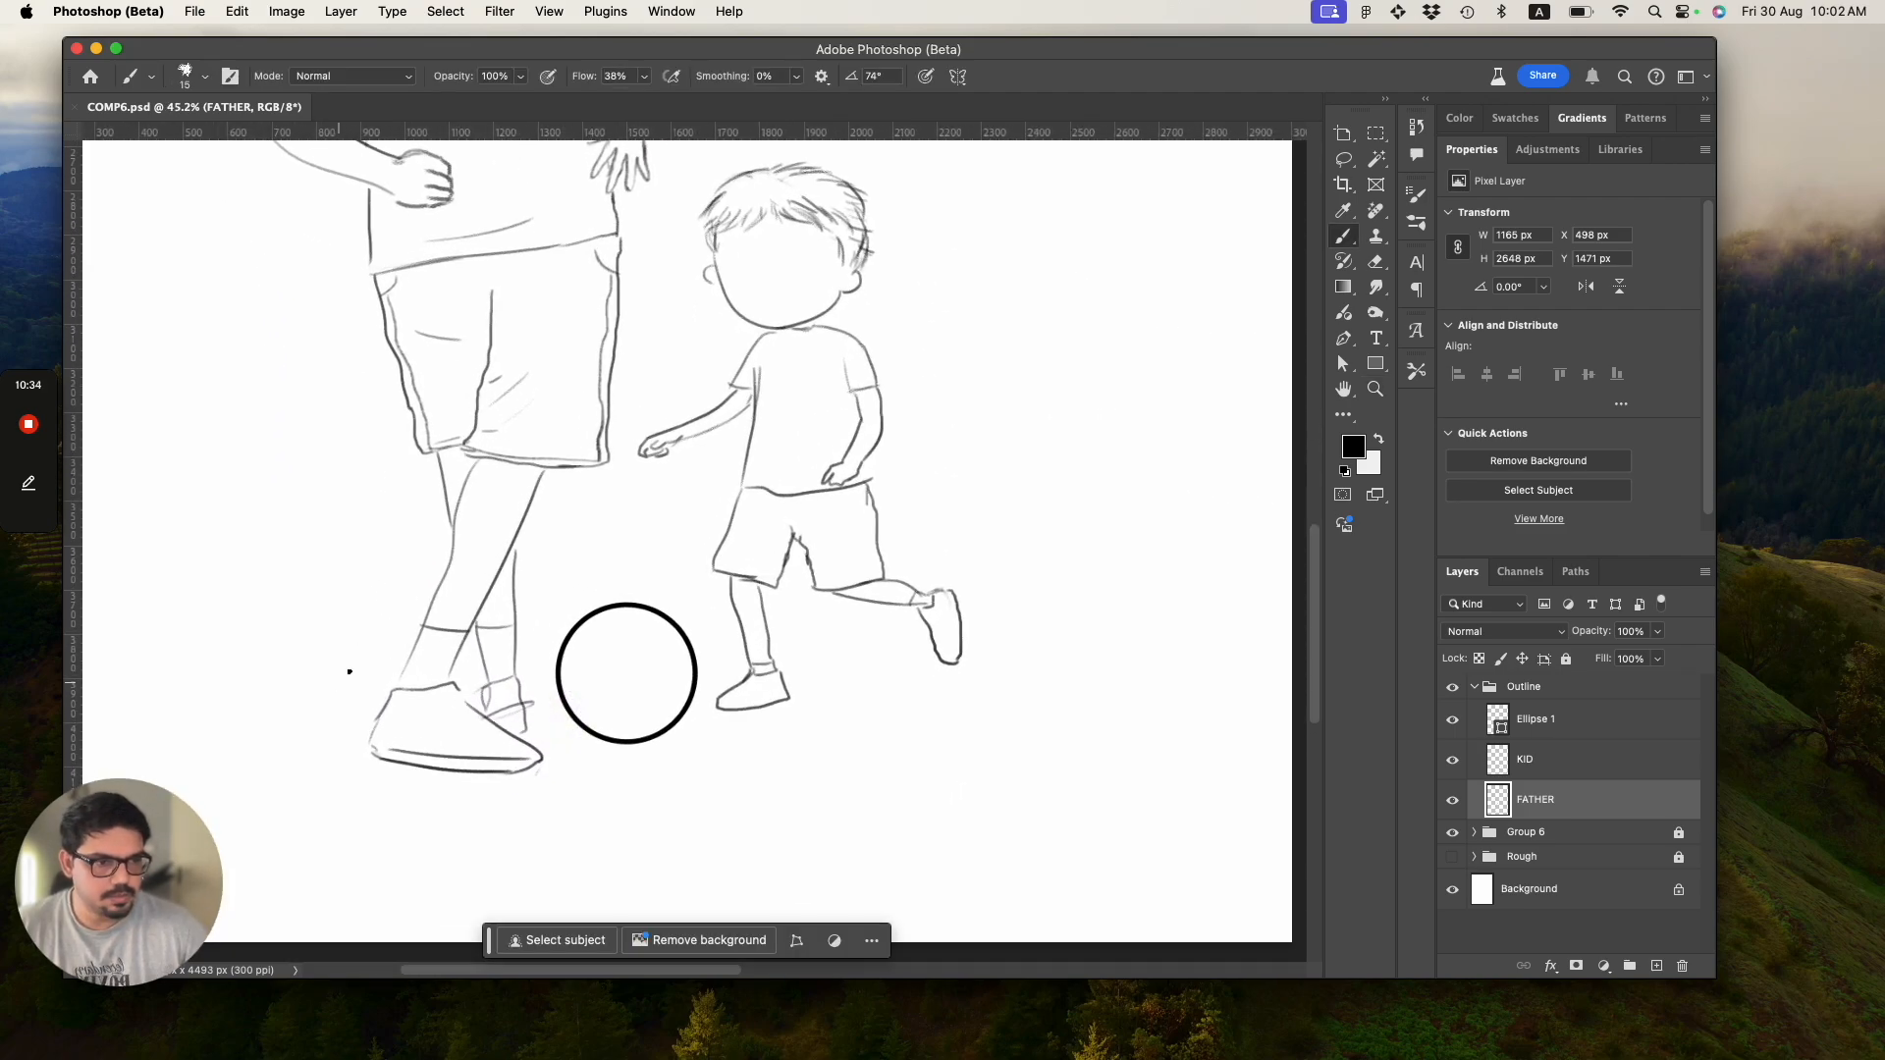
{"action": "left_click_drag", "start_coordinate": [425, 625], "coordinate": [458, 634]}
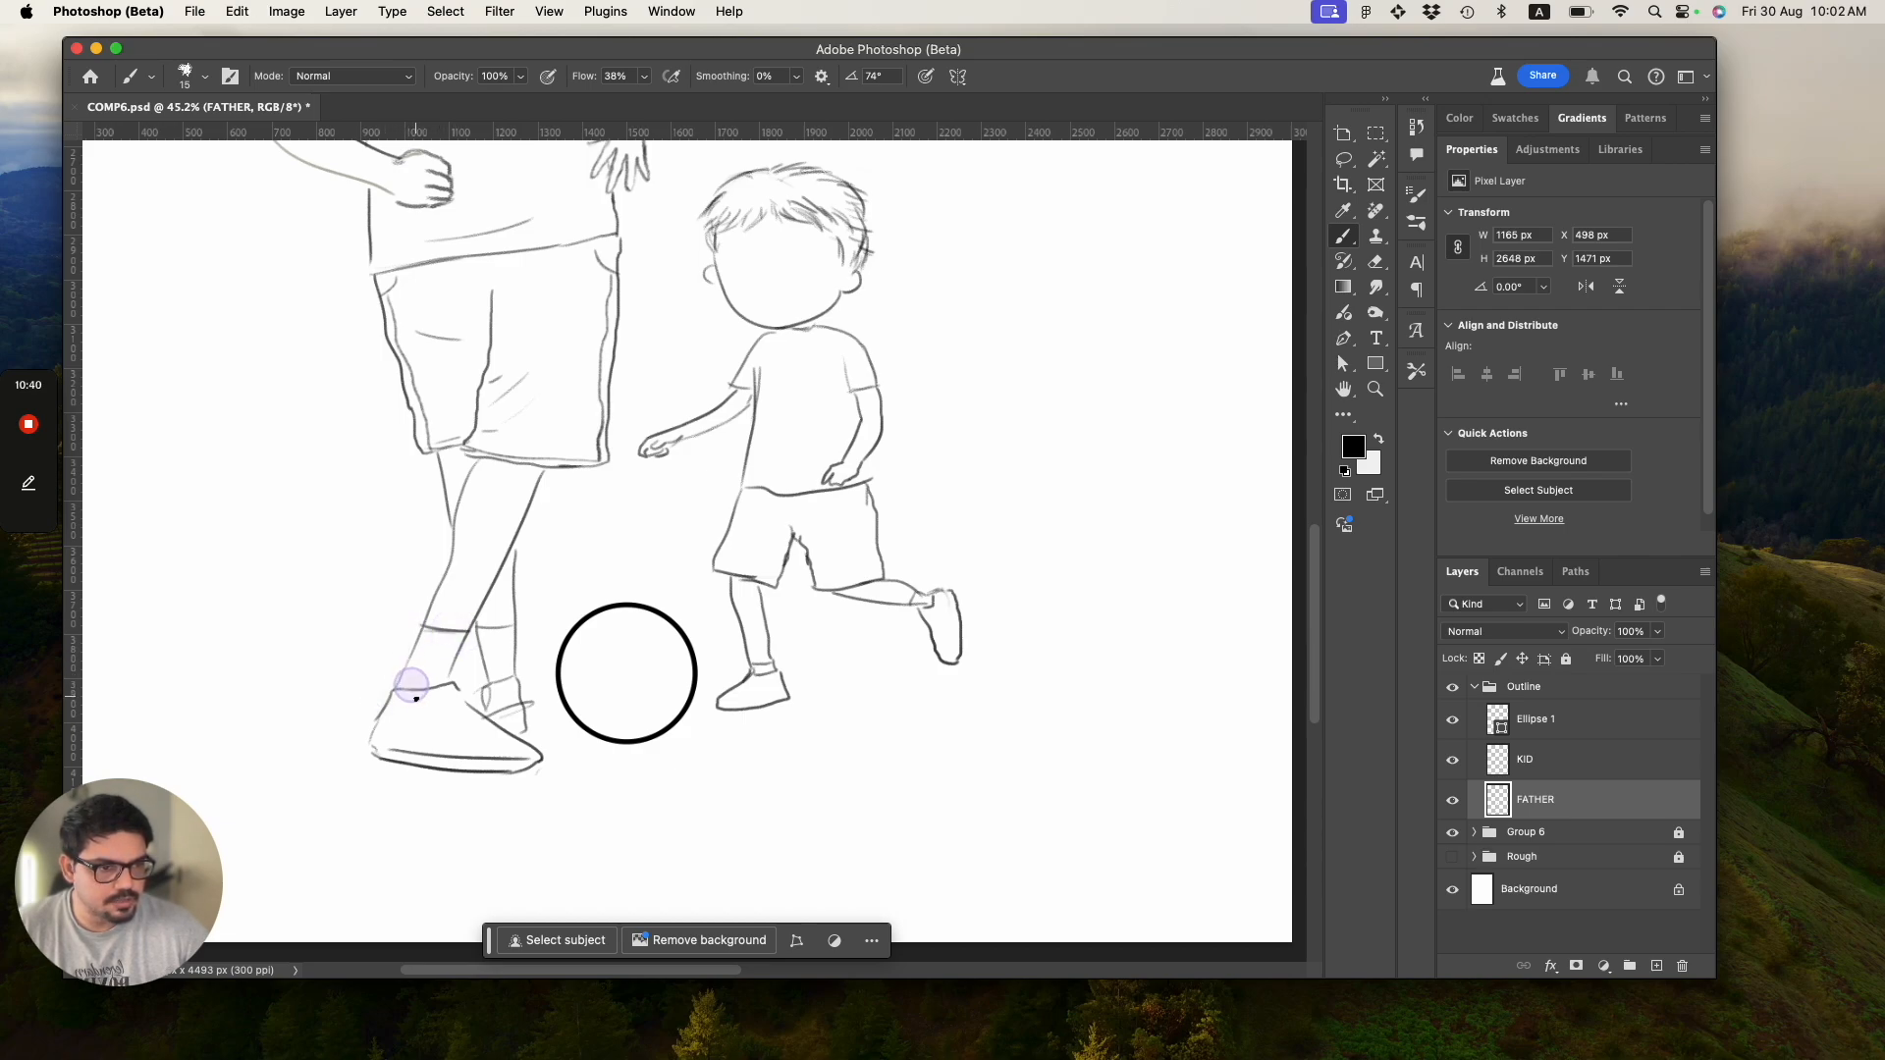
{"action": "left_click_drag", "start_coordinate": [417, 671], "coordinate": [419, 680]}
{"action": "mouse_move", "coordinate": [447, 638]}
{"action": "left_mouse_down"}
{"action": "mouse_move", "coordinate": [428, 680]}
{"action": "mouse_move", "coordinate": [425, 637]}
{"action": "mouse_move", "coordinate": [399, 691]}
{"action": "mouse_move", "coordinate": [487, 639]}
{"action": "mouse_move", "coordinate": [493, 661]}
{"action": "mouse_move", "coordinate": [490, 628]}
{"action": "mouse_move", "coordinate": [502, 674]}
{"action": "mouse_move", "coordinate": [507, 627]}
{"action": "mouse_move", "coordinate": [509, 675]}
{"action": "left_mouse_up"}
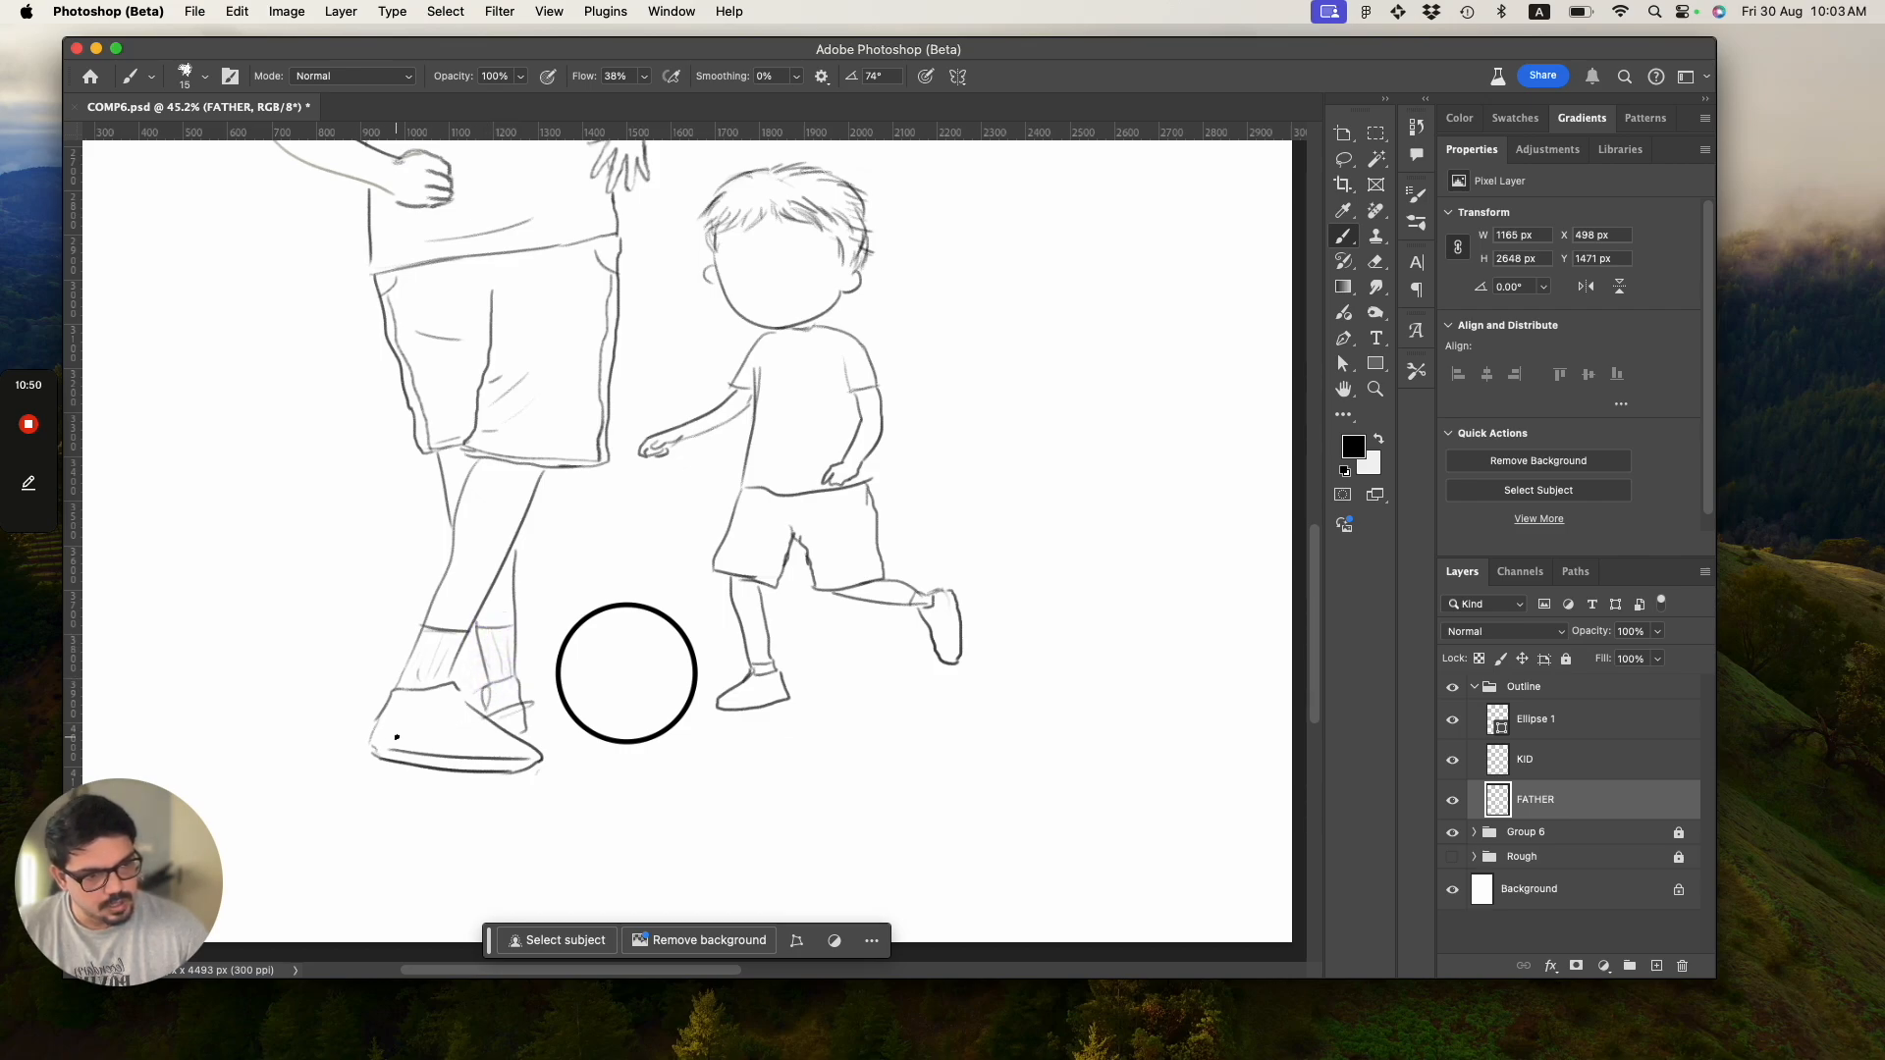
Add a sole line to the father's rear shoe, strengthen the front shoe's heel outline, and save the document.
{"action": "mouse_move", "coordinate": [373, 749]}
{"action": "left_mouse_down"}
{"action": "mouse_move", "coordinate": [462, 757]}
{"action": "mouse_move", "coordinate": [548, 701]}
{"action": "left_mouse_up"}
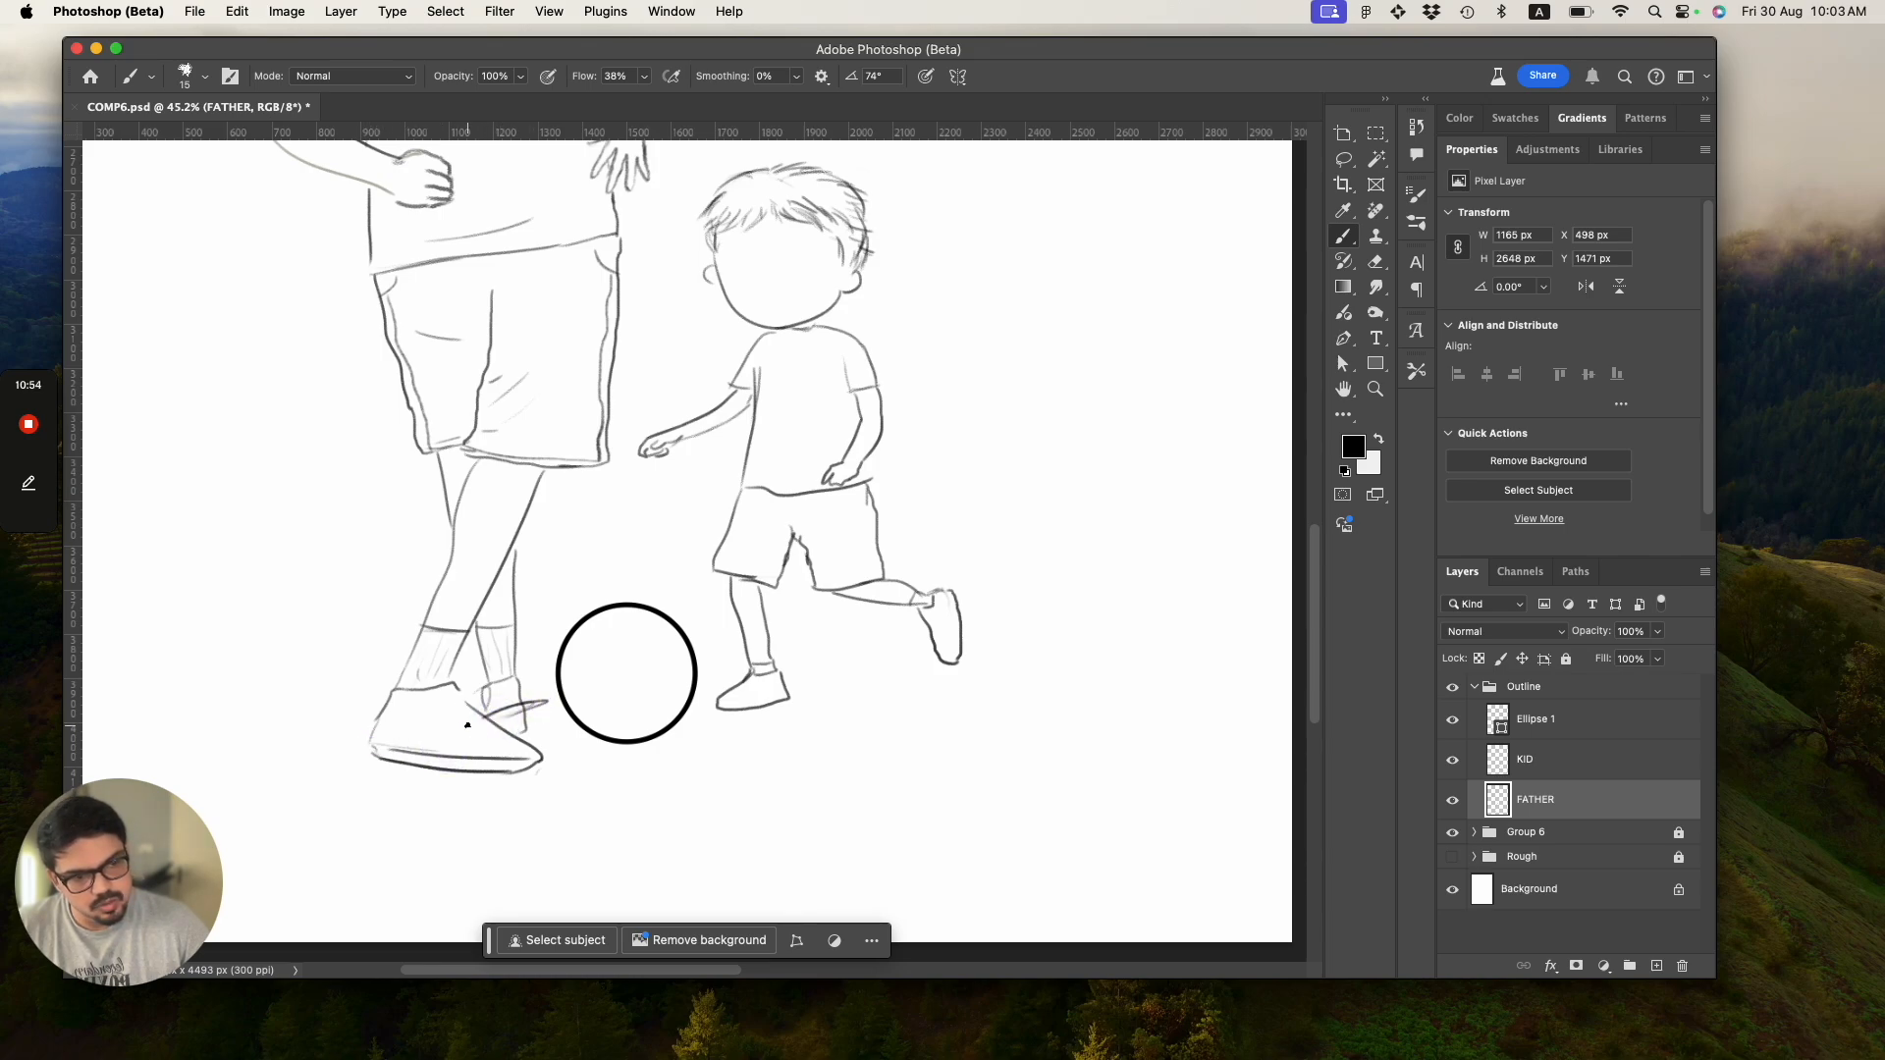
{"action": "mouse_move", "coordinate": [377, 699]}
{"action": "left_mouse_down"}
{"action": "mouse_move", "coordinate": [367, 757]}
{"action": "mouse_move", "coordinate": [404, 763]}
{"action": "left_mouse_up"}
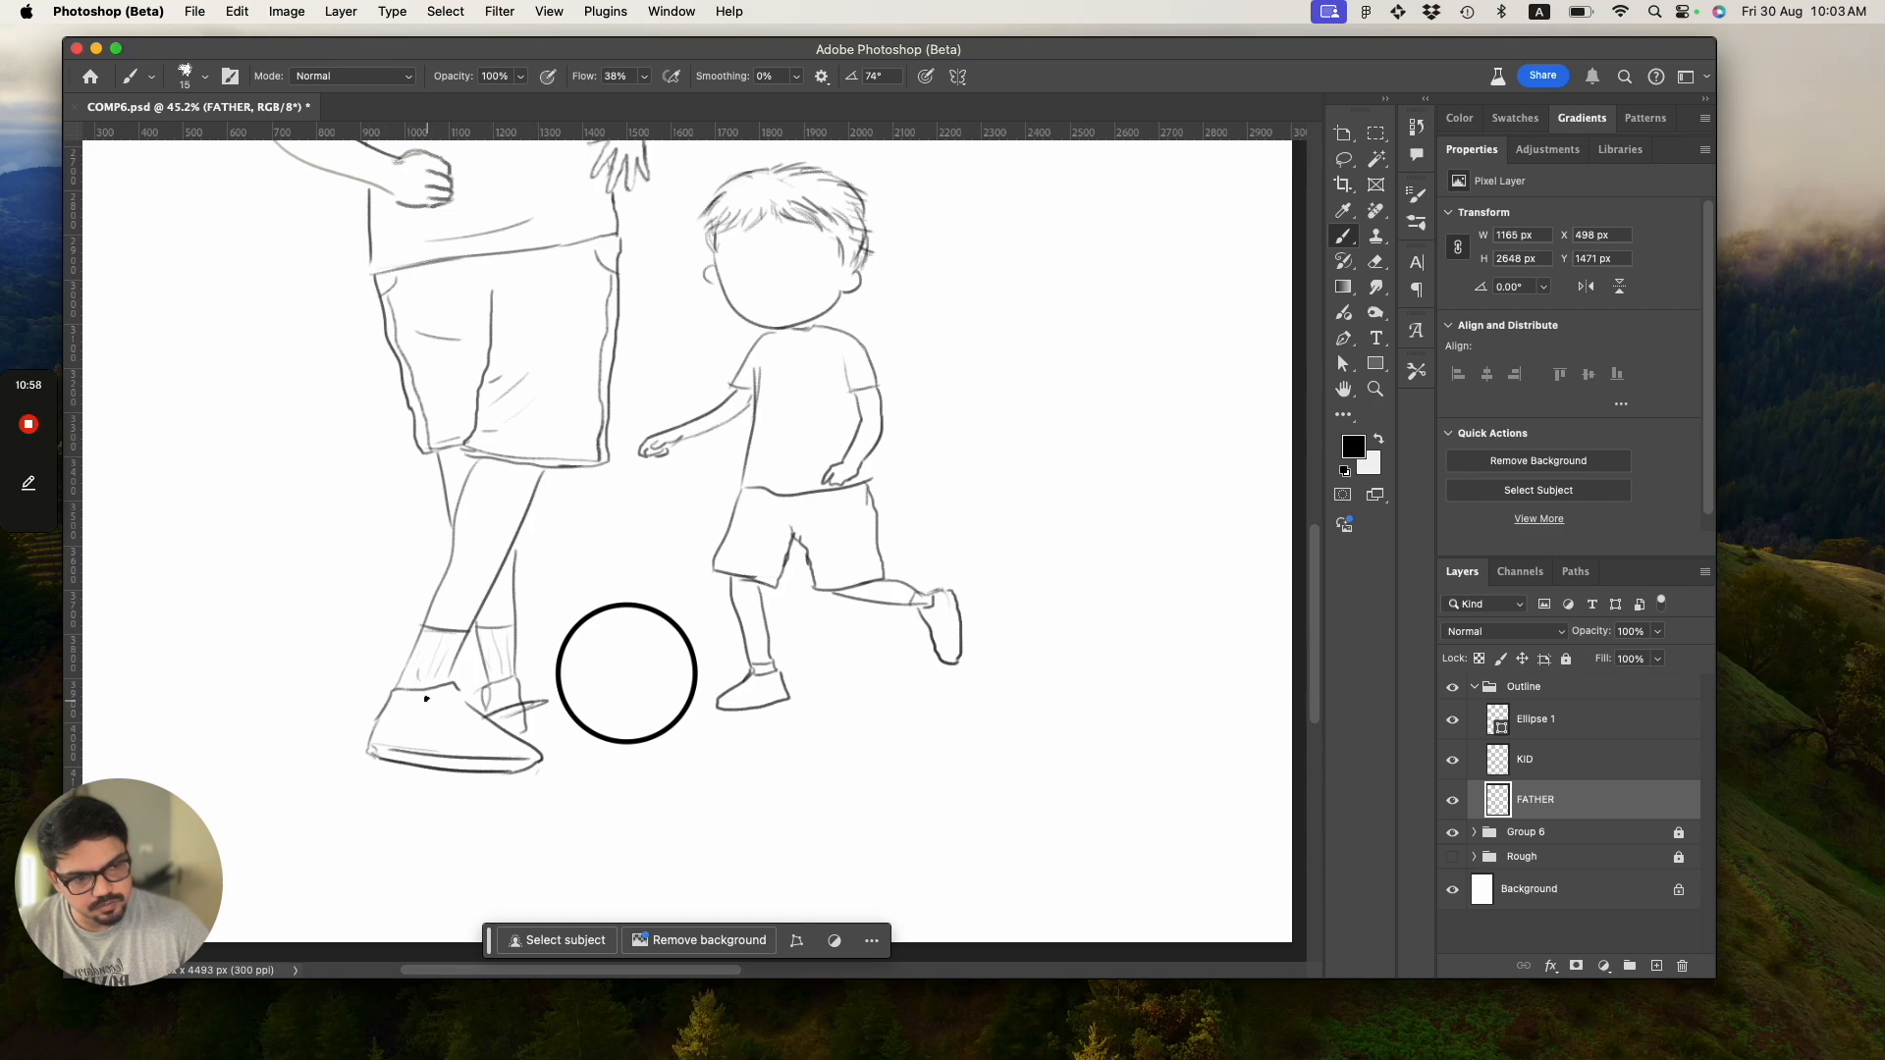
{"action": "left_click_drag", "start_coordinate": [403, 693], "coordinate": [370, 760]}
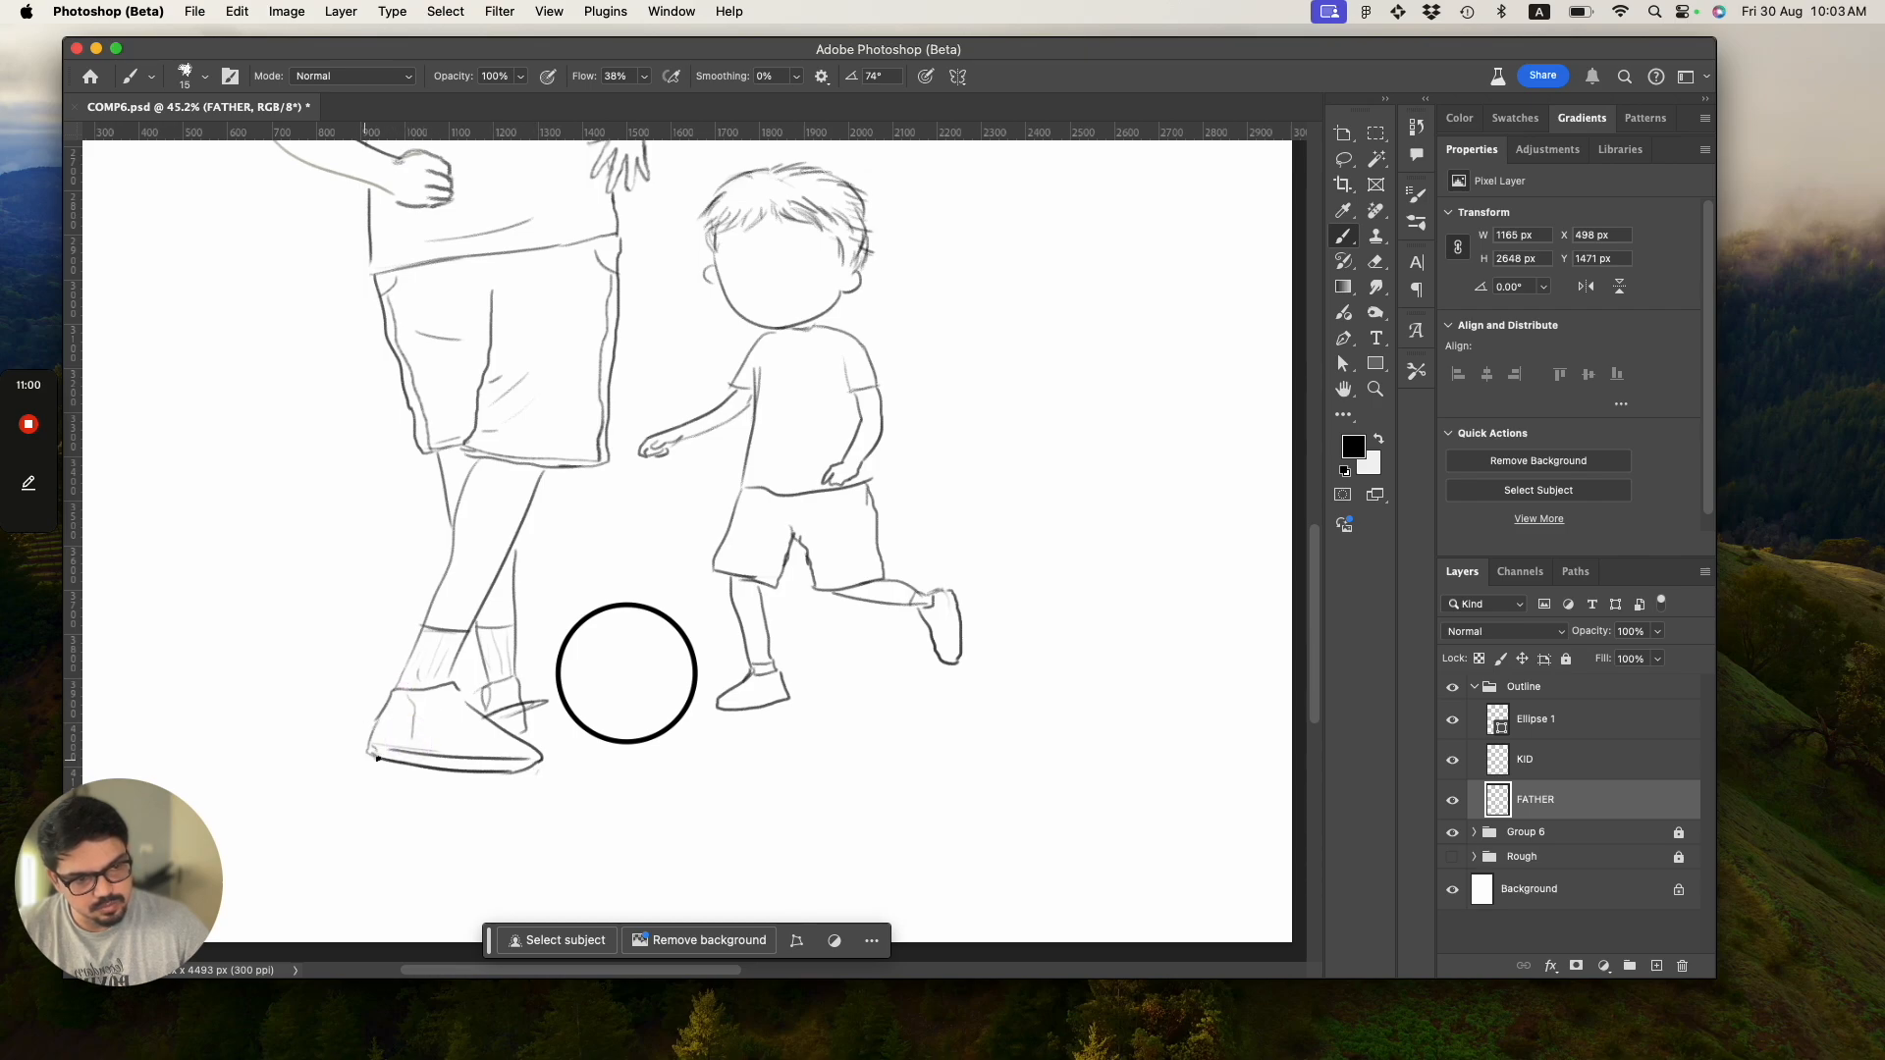
{"action": "key", "text": "super+s"}
Close the gaps in the kid's outline at the shirt's lower side and hem corner and at the neck below the chin.
{"action": "key", "text": "z"}
{"action": "left_click_drag", "start_coordinate": [424, 664], "coordinate": [361, 650]}
{"action": "left_click_drag", "start_coordinate": [589, 632], "coordinate": [660, 679]}
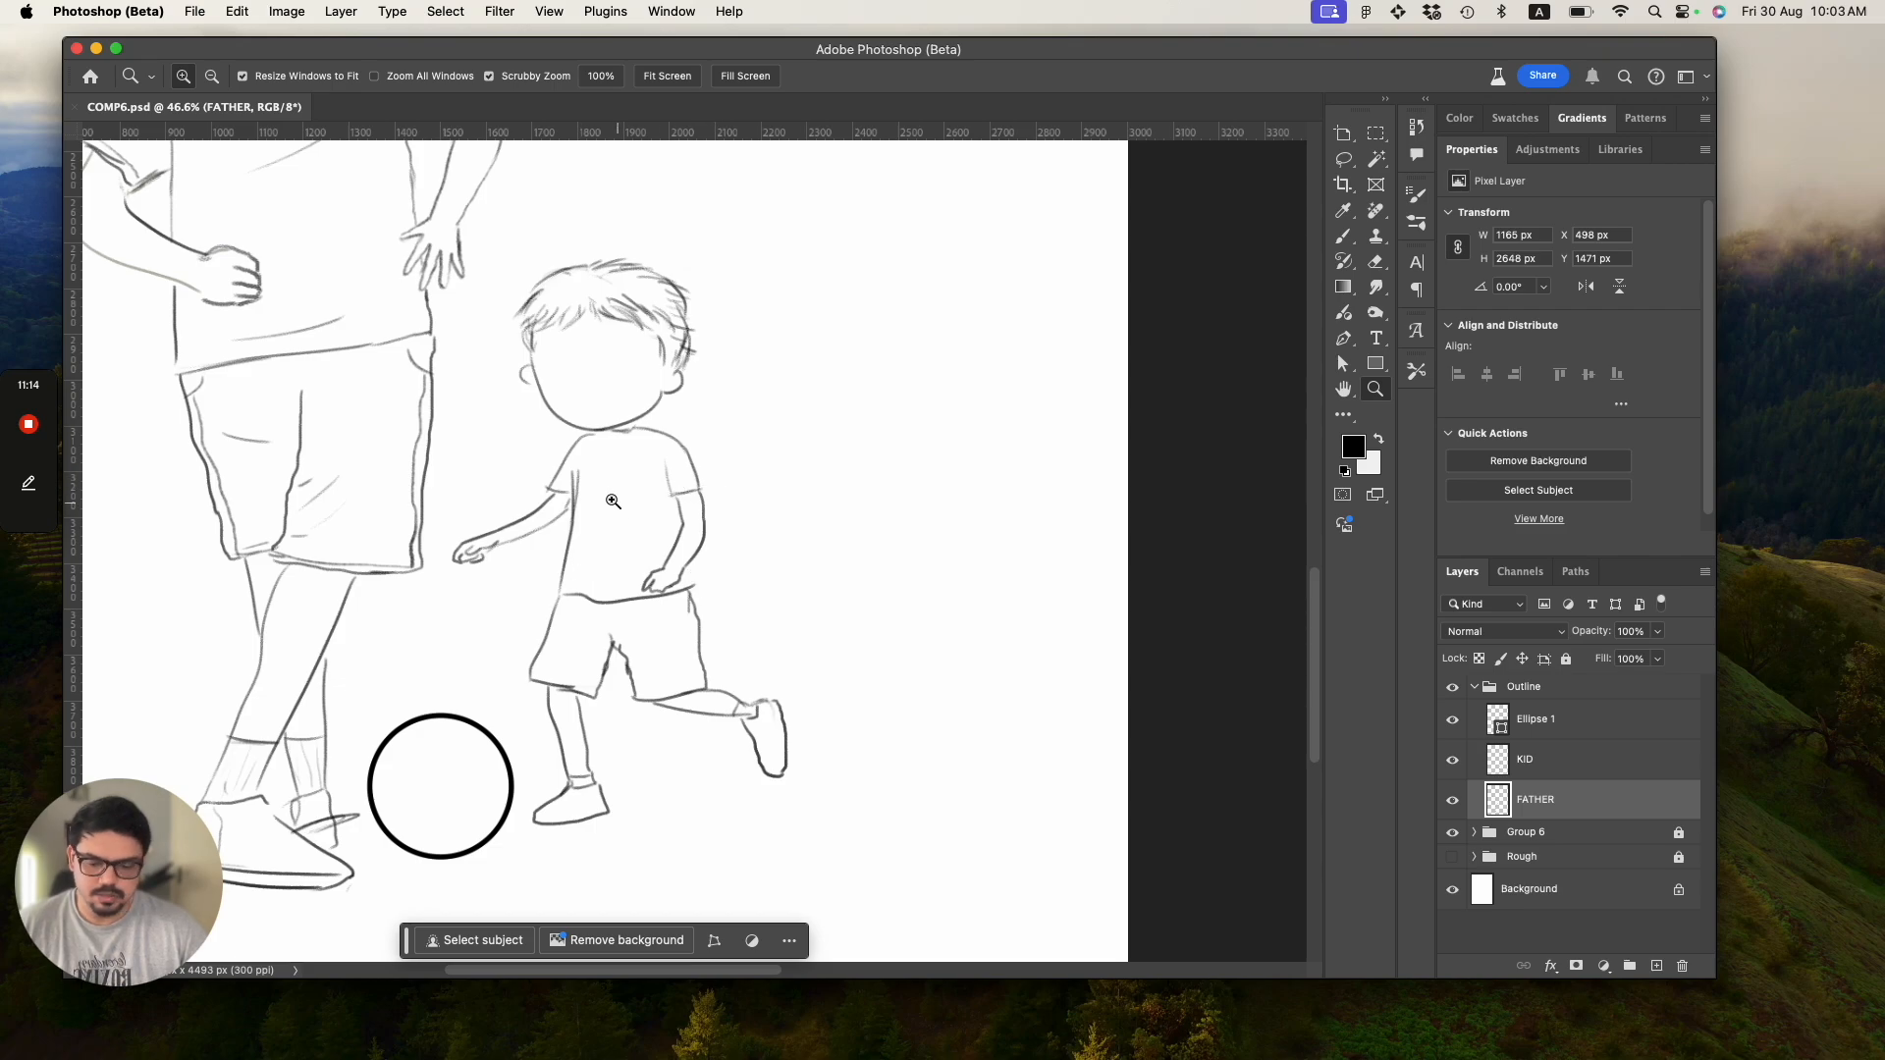
{"action": "key", "text": "b"}
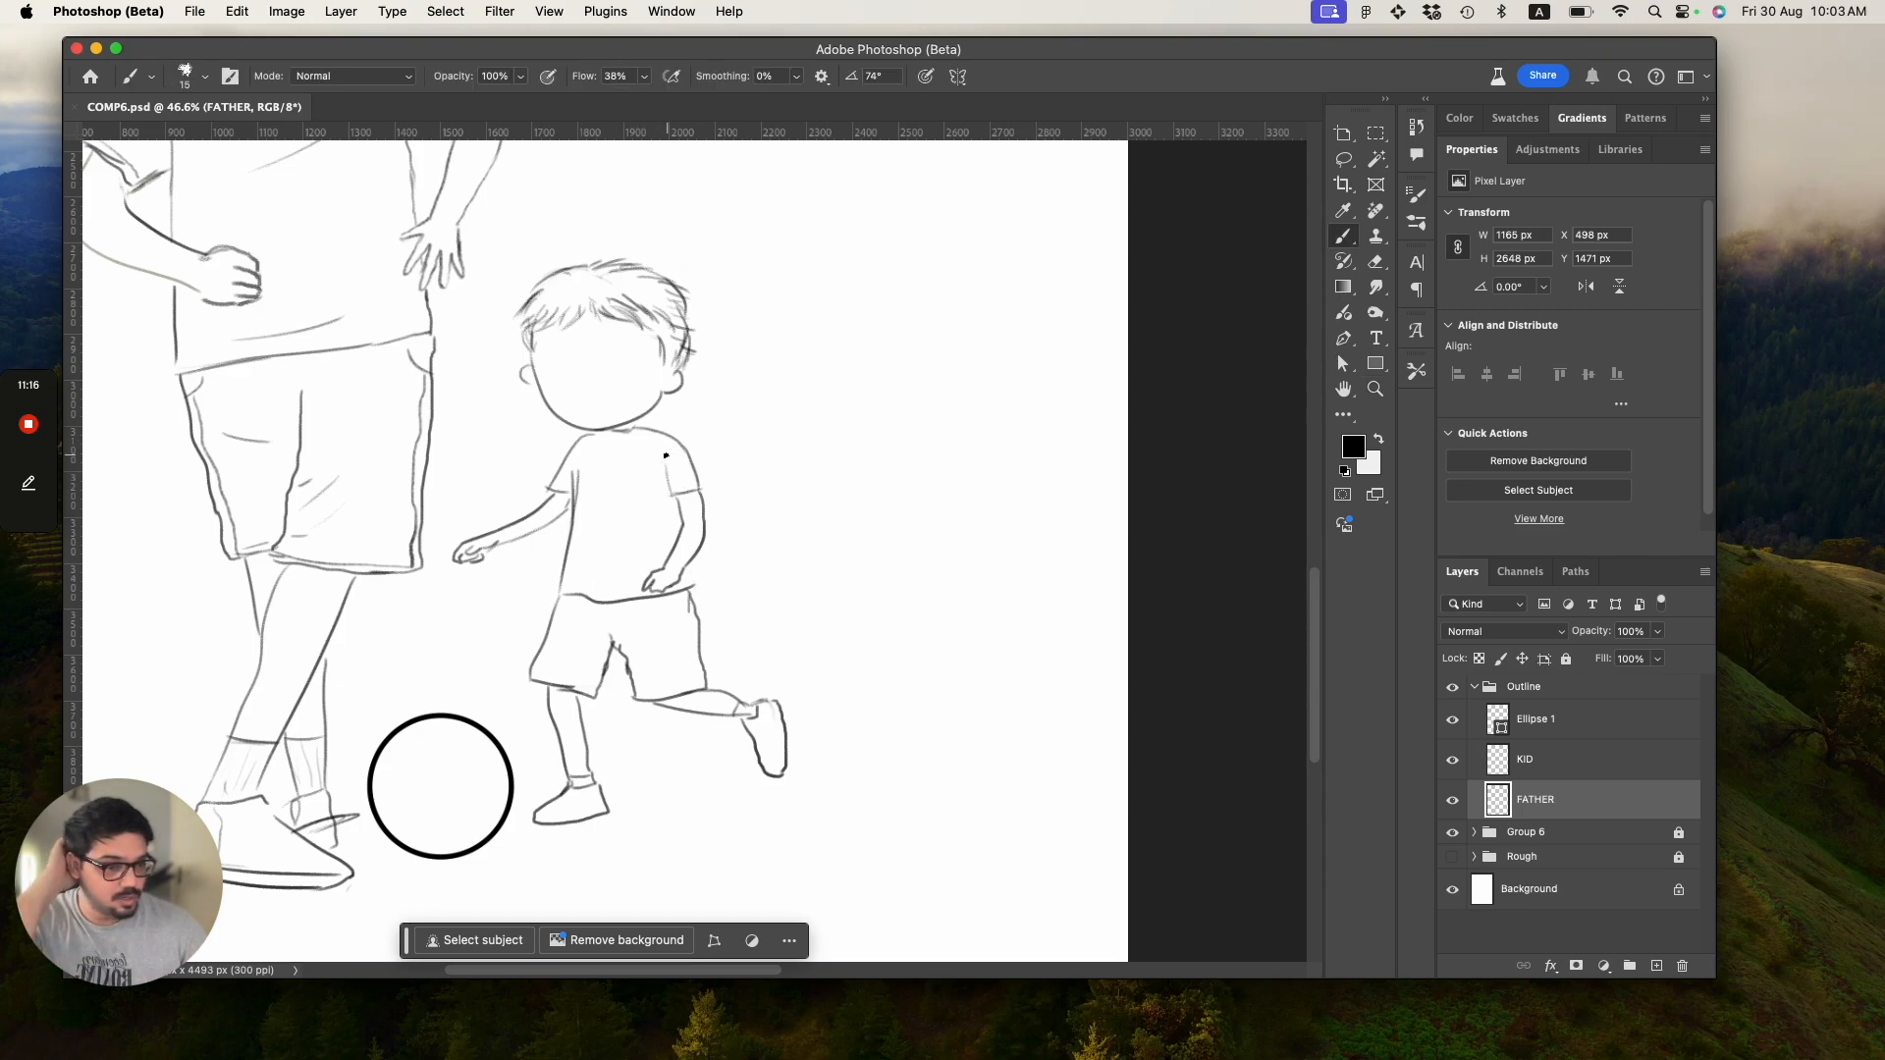
{"action": "left_click_drag", "start_coordinate": [691, 568], "coordinate": [687, 596]}
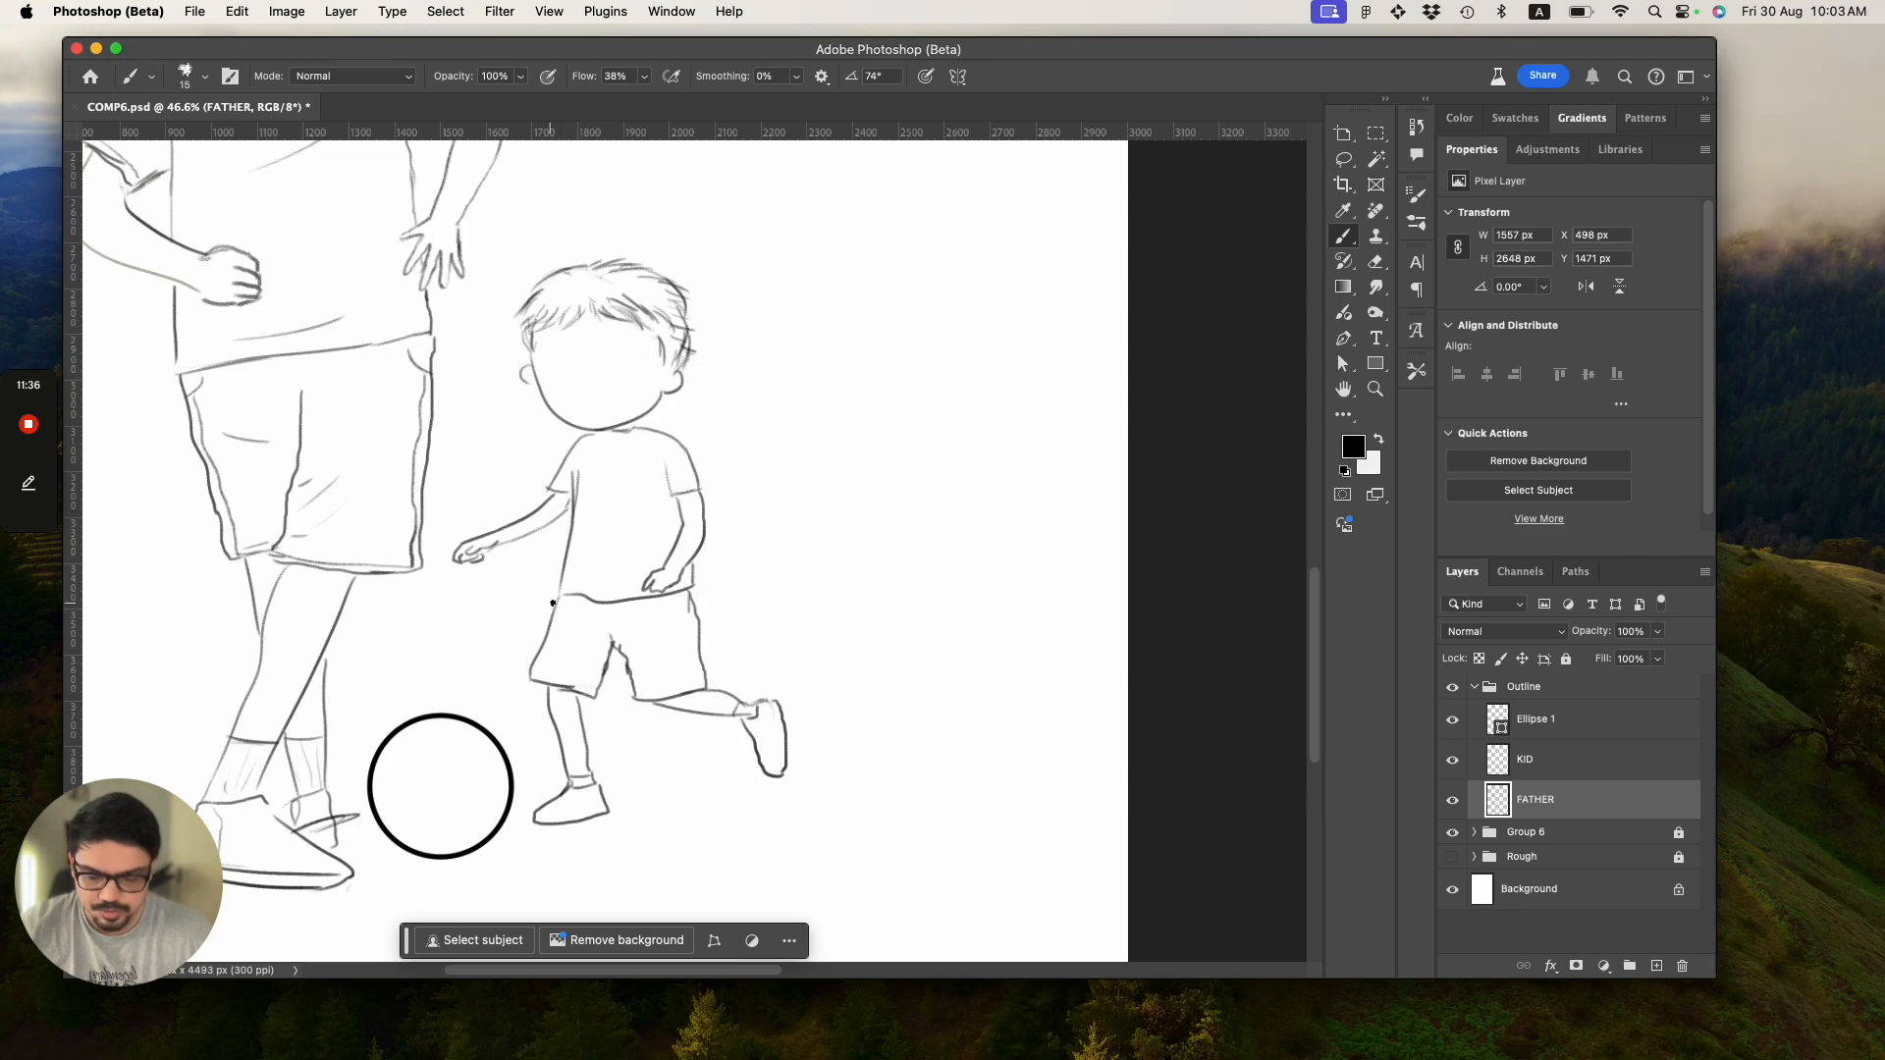
{"action": "left_click_drag", "start_coordinate": [561, 593], "coordinate": [577, 593]}
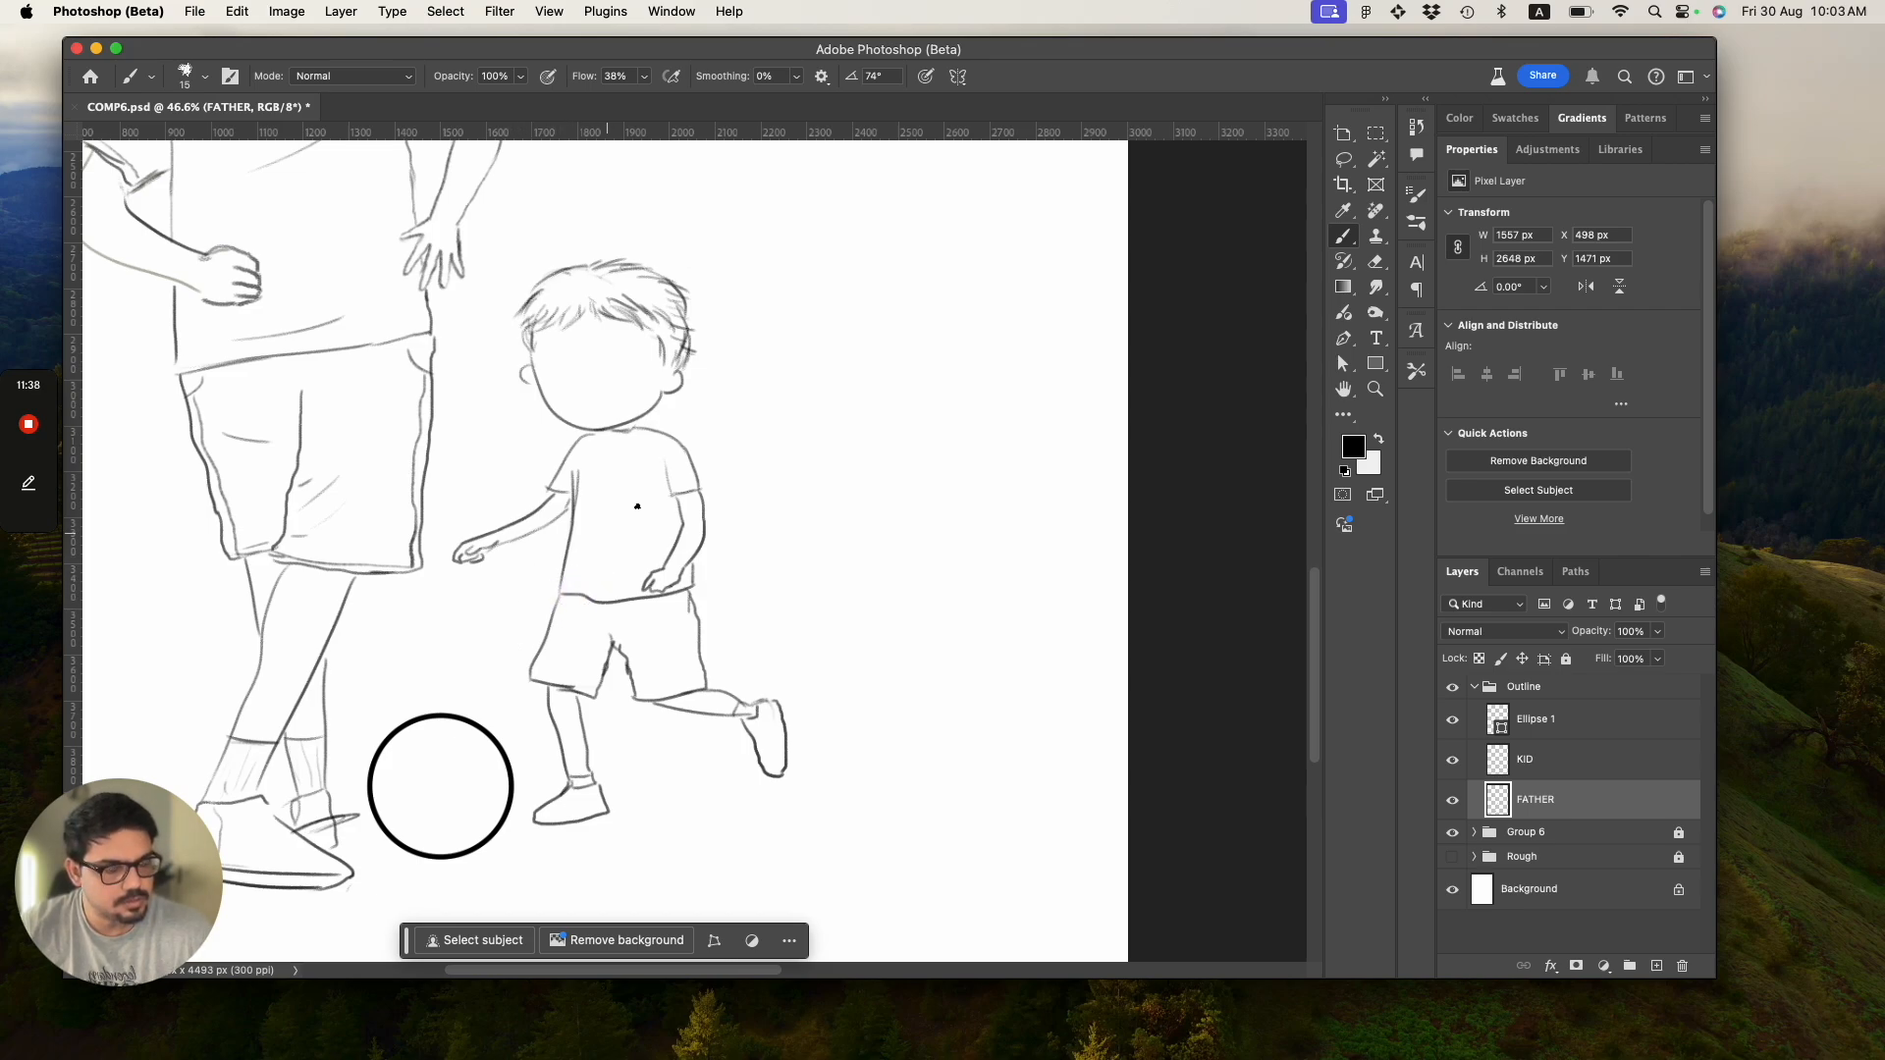
{"action": "left_click", "coordinate": [627, 422]}
{"action": "left_click", "coordinate": [631, 425]}
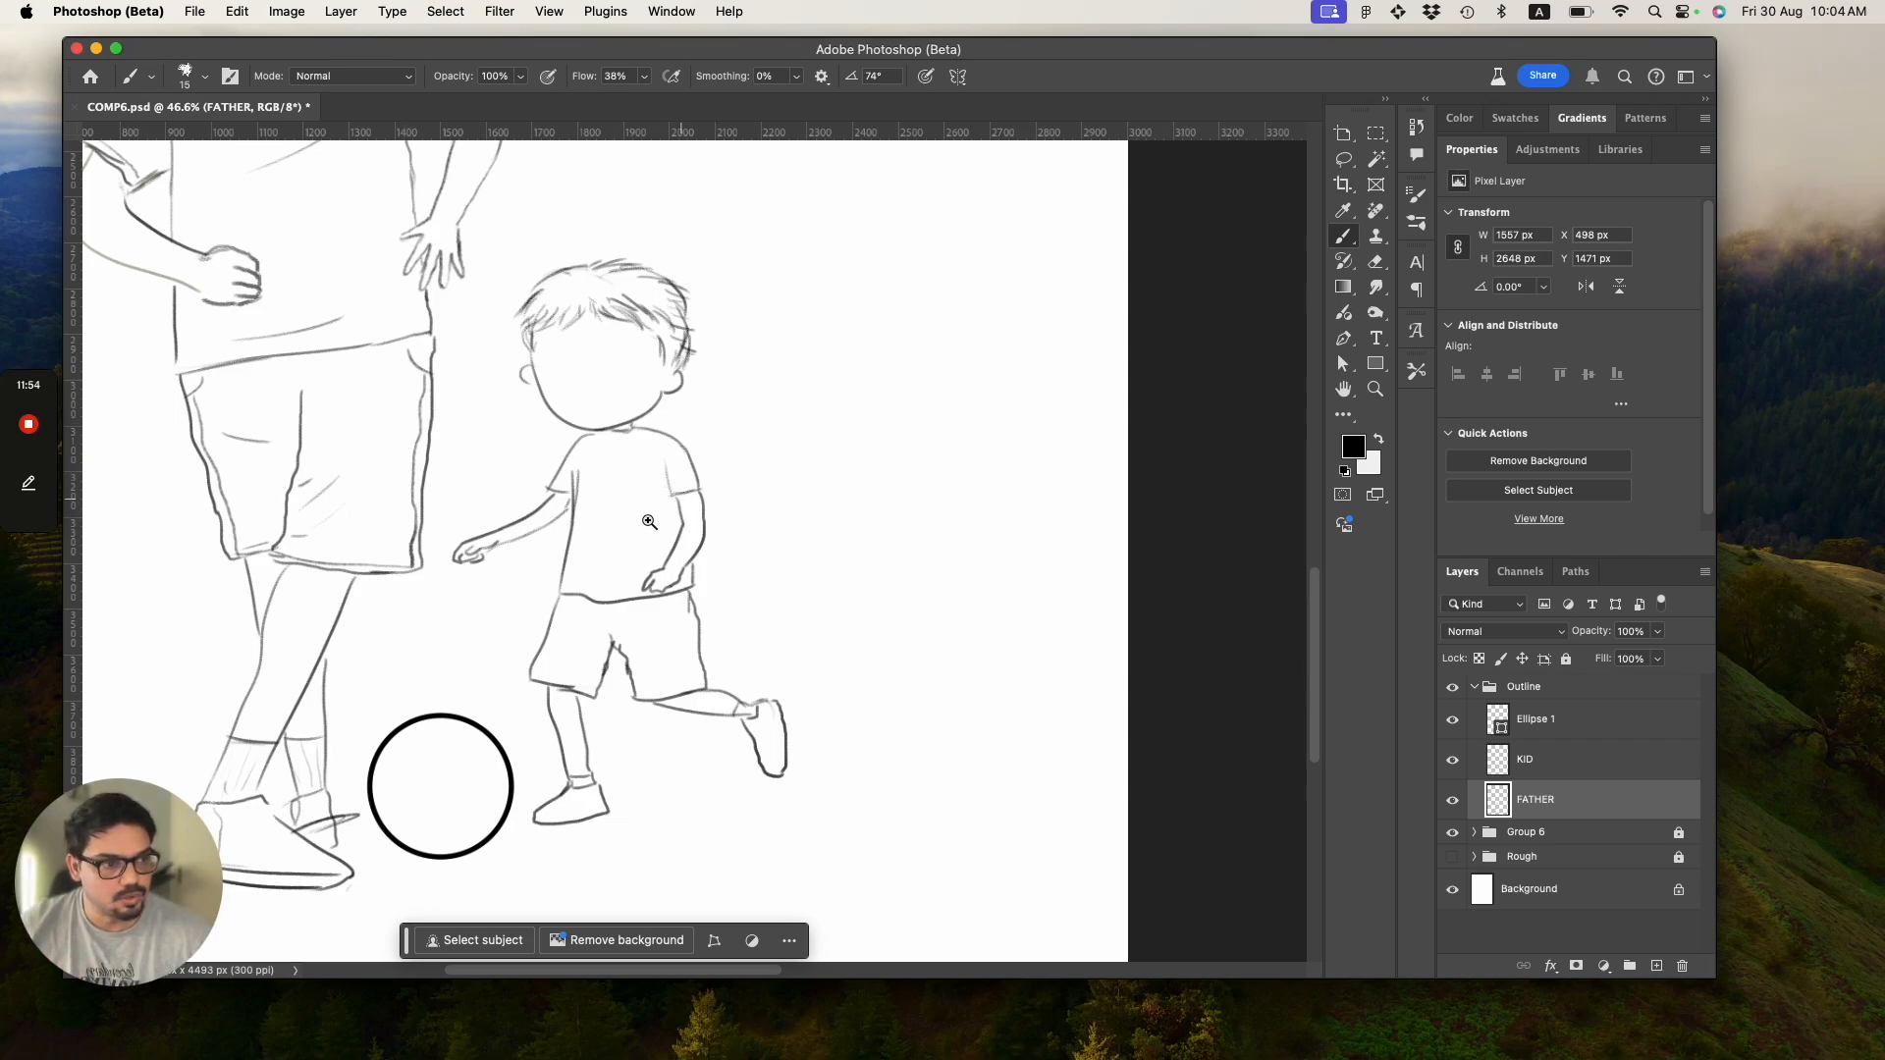
Examine the kid's outline up close and compare both figures with the football reference photo.
{"action": "left_click_drag", "start_coordinate": [654, 517], "coordinate": [674, 526]}
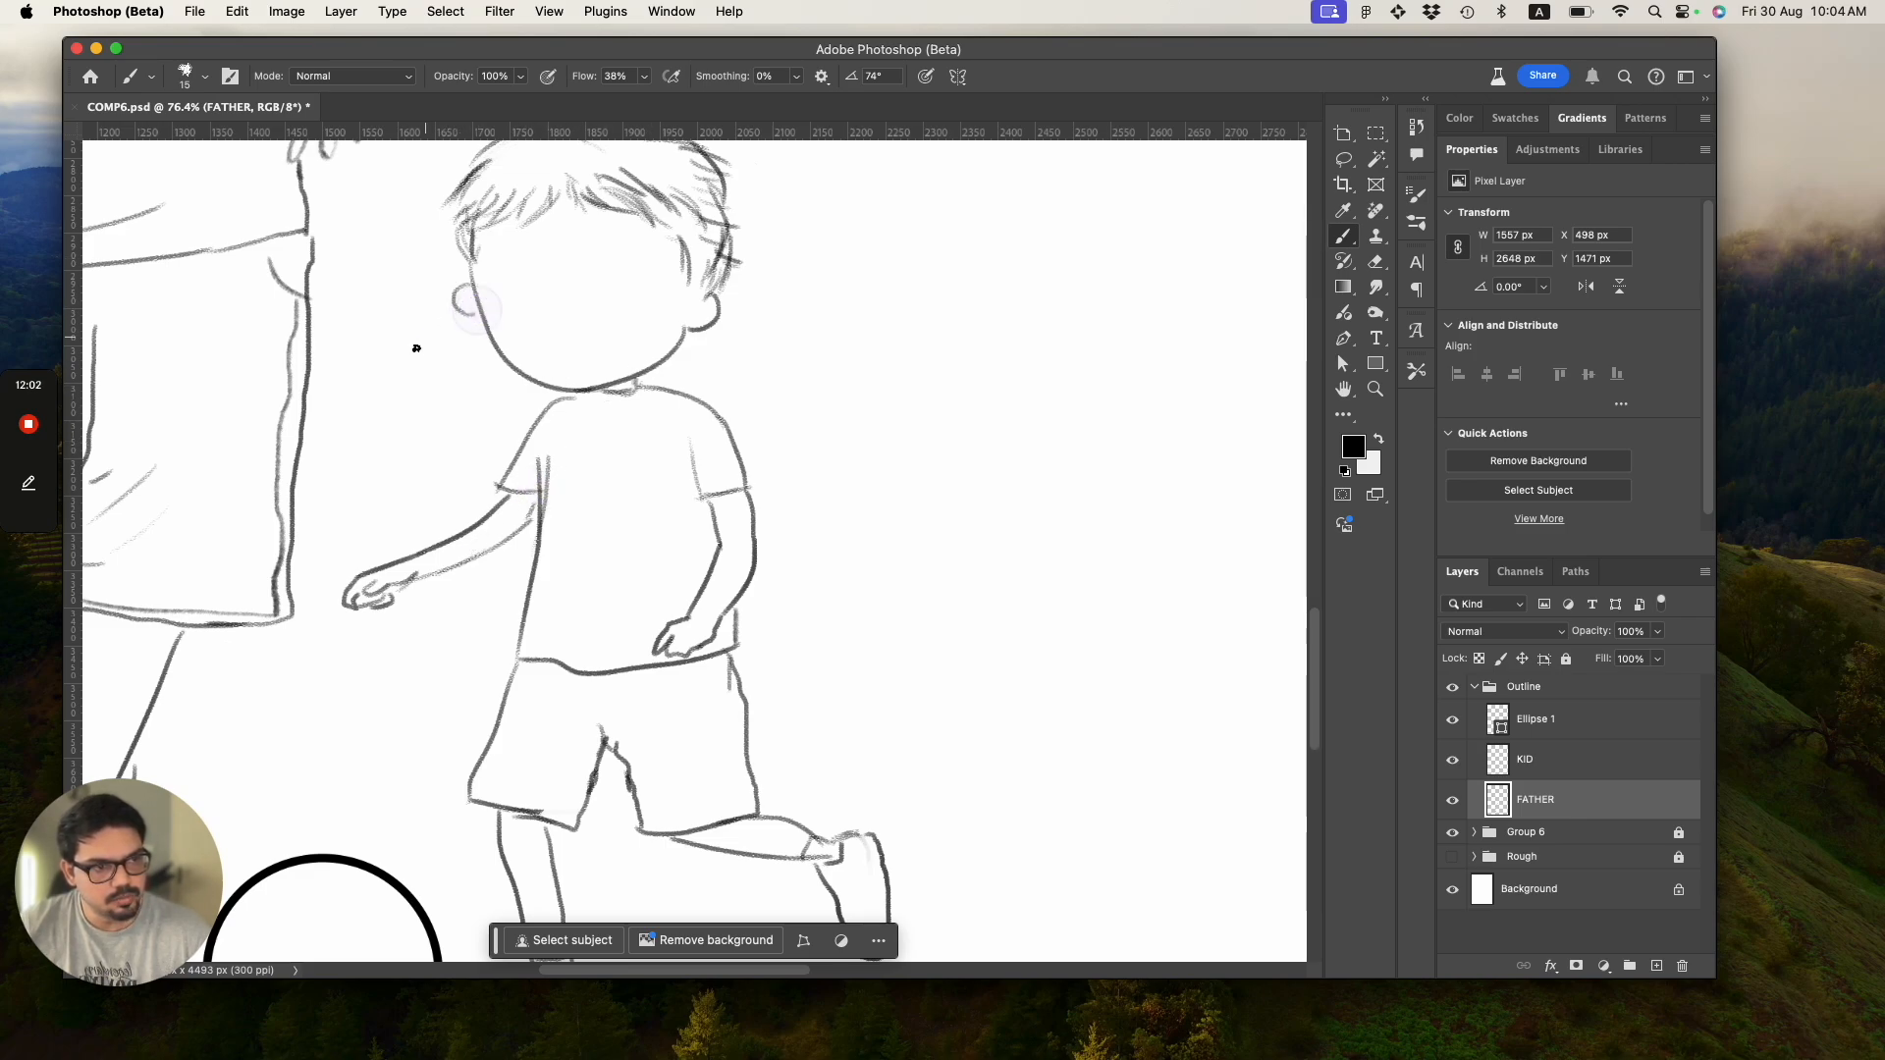
{"action": "key", "text": "z"}
{"action": "left_click_drag", "start_coordinate": [698, 454], "coordinate": [578, 411]}
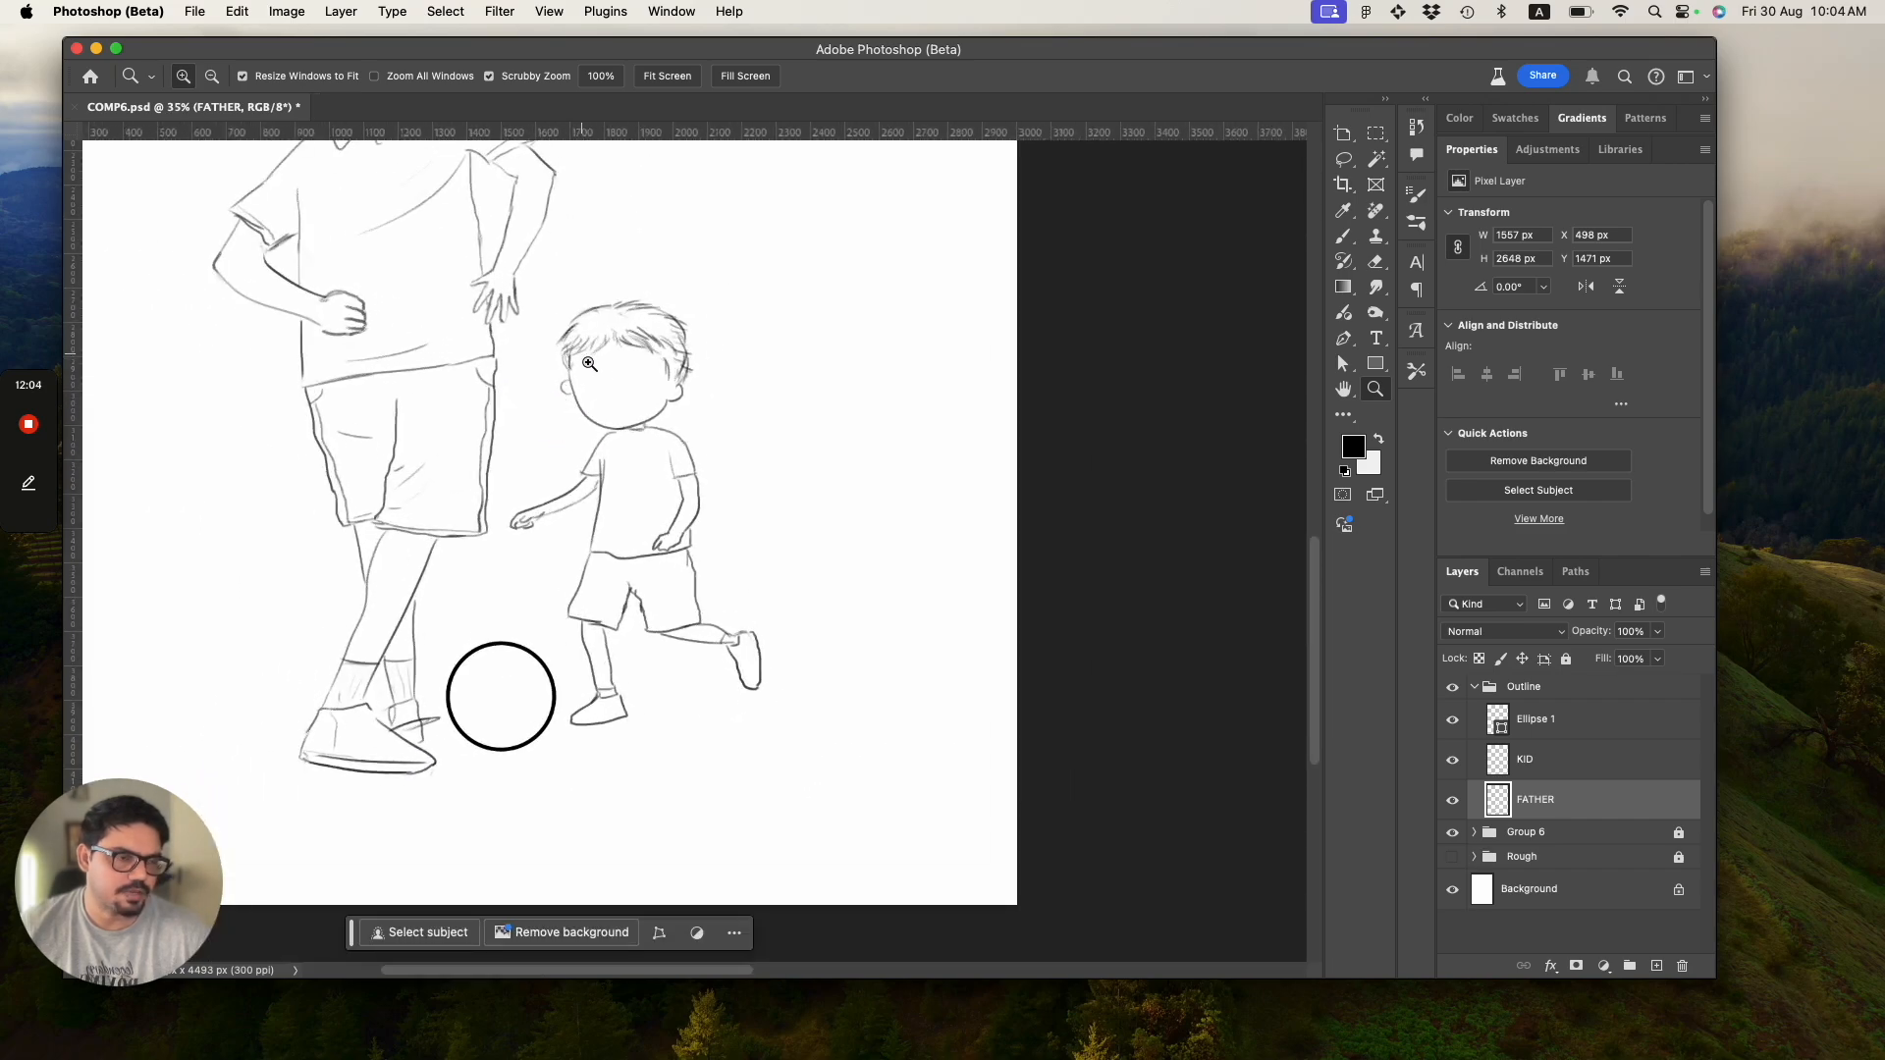
{"action": "scroll", "coordinate": [1316, 567], "scroll_direction": "up", "scroll_amount": 10}
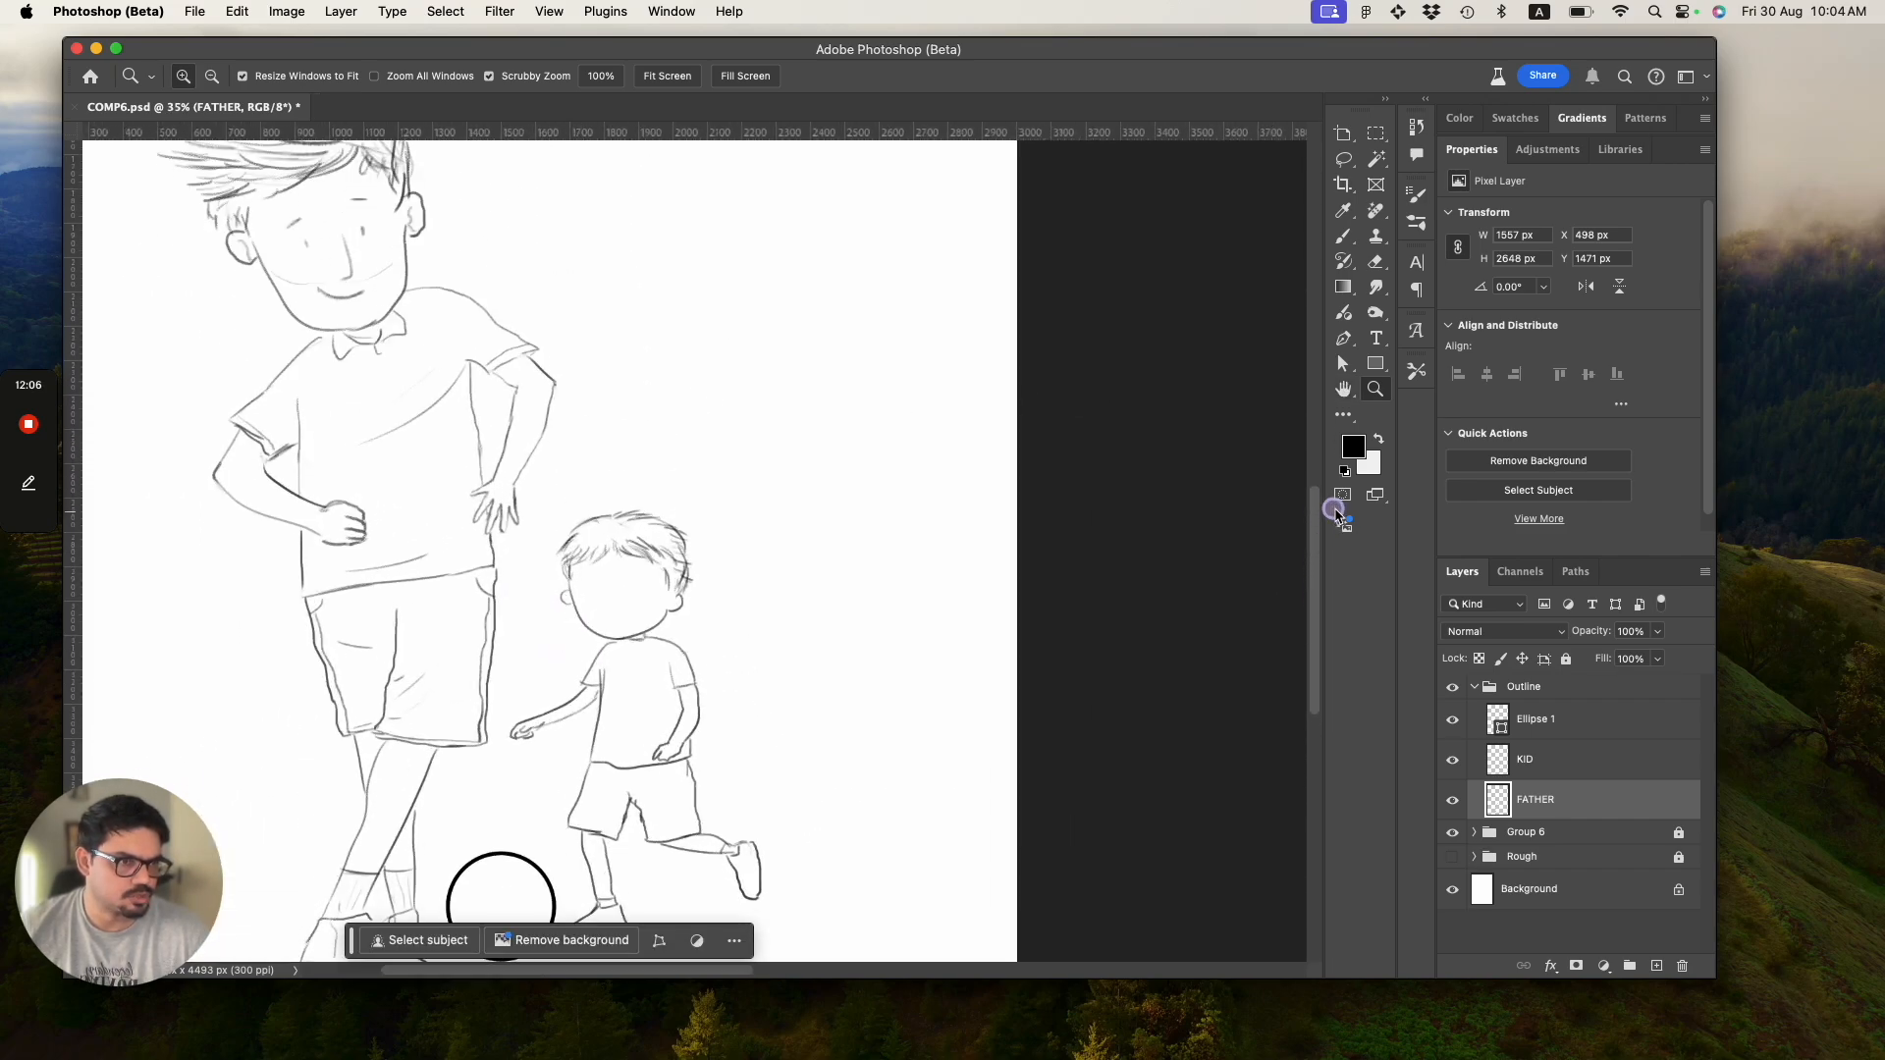
{"action": "left_click_drag", "start_coordinate": [1335, 414], "coordinate": [1340, 357]}
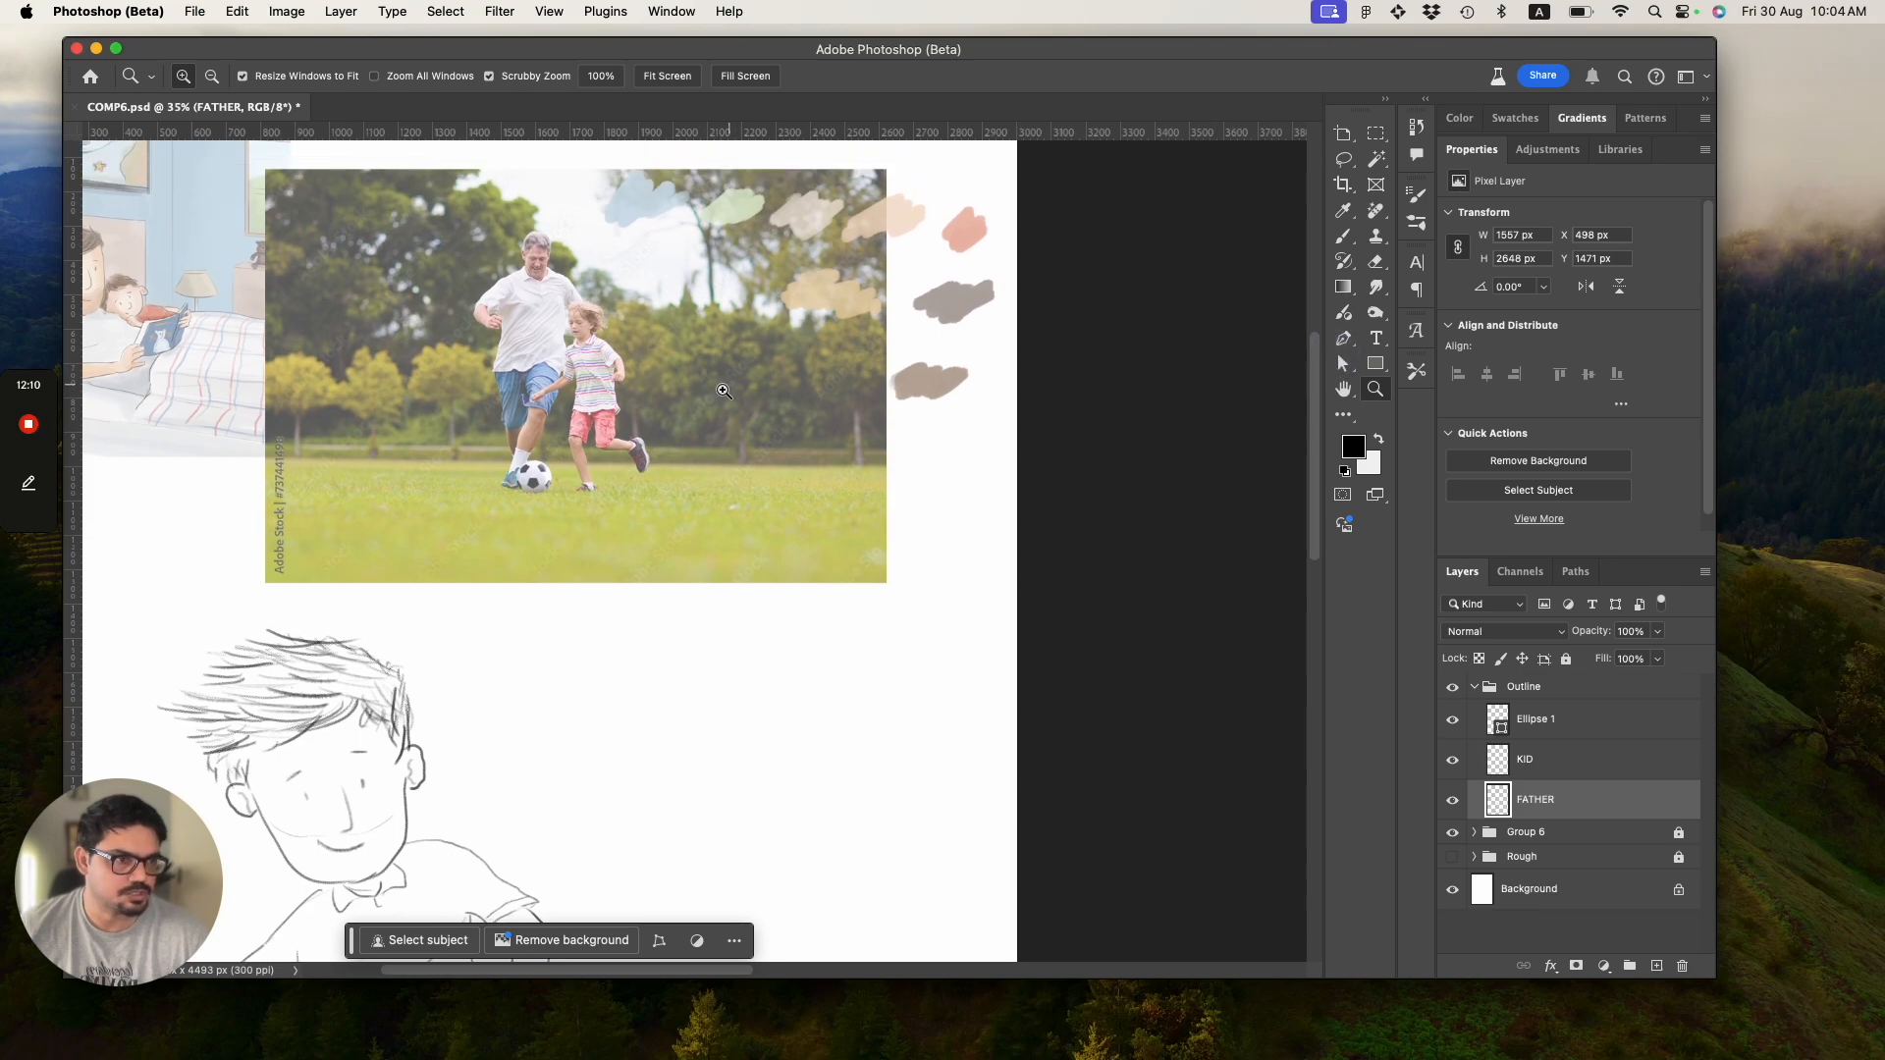
{"action": "scroll", "coordinate": [1250, 538], "scroll_direction": "down", "scroll_amount": 15}
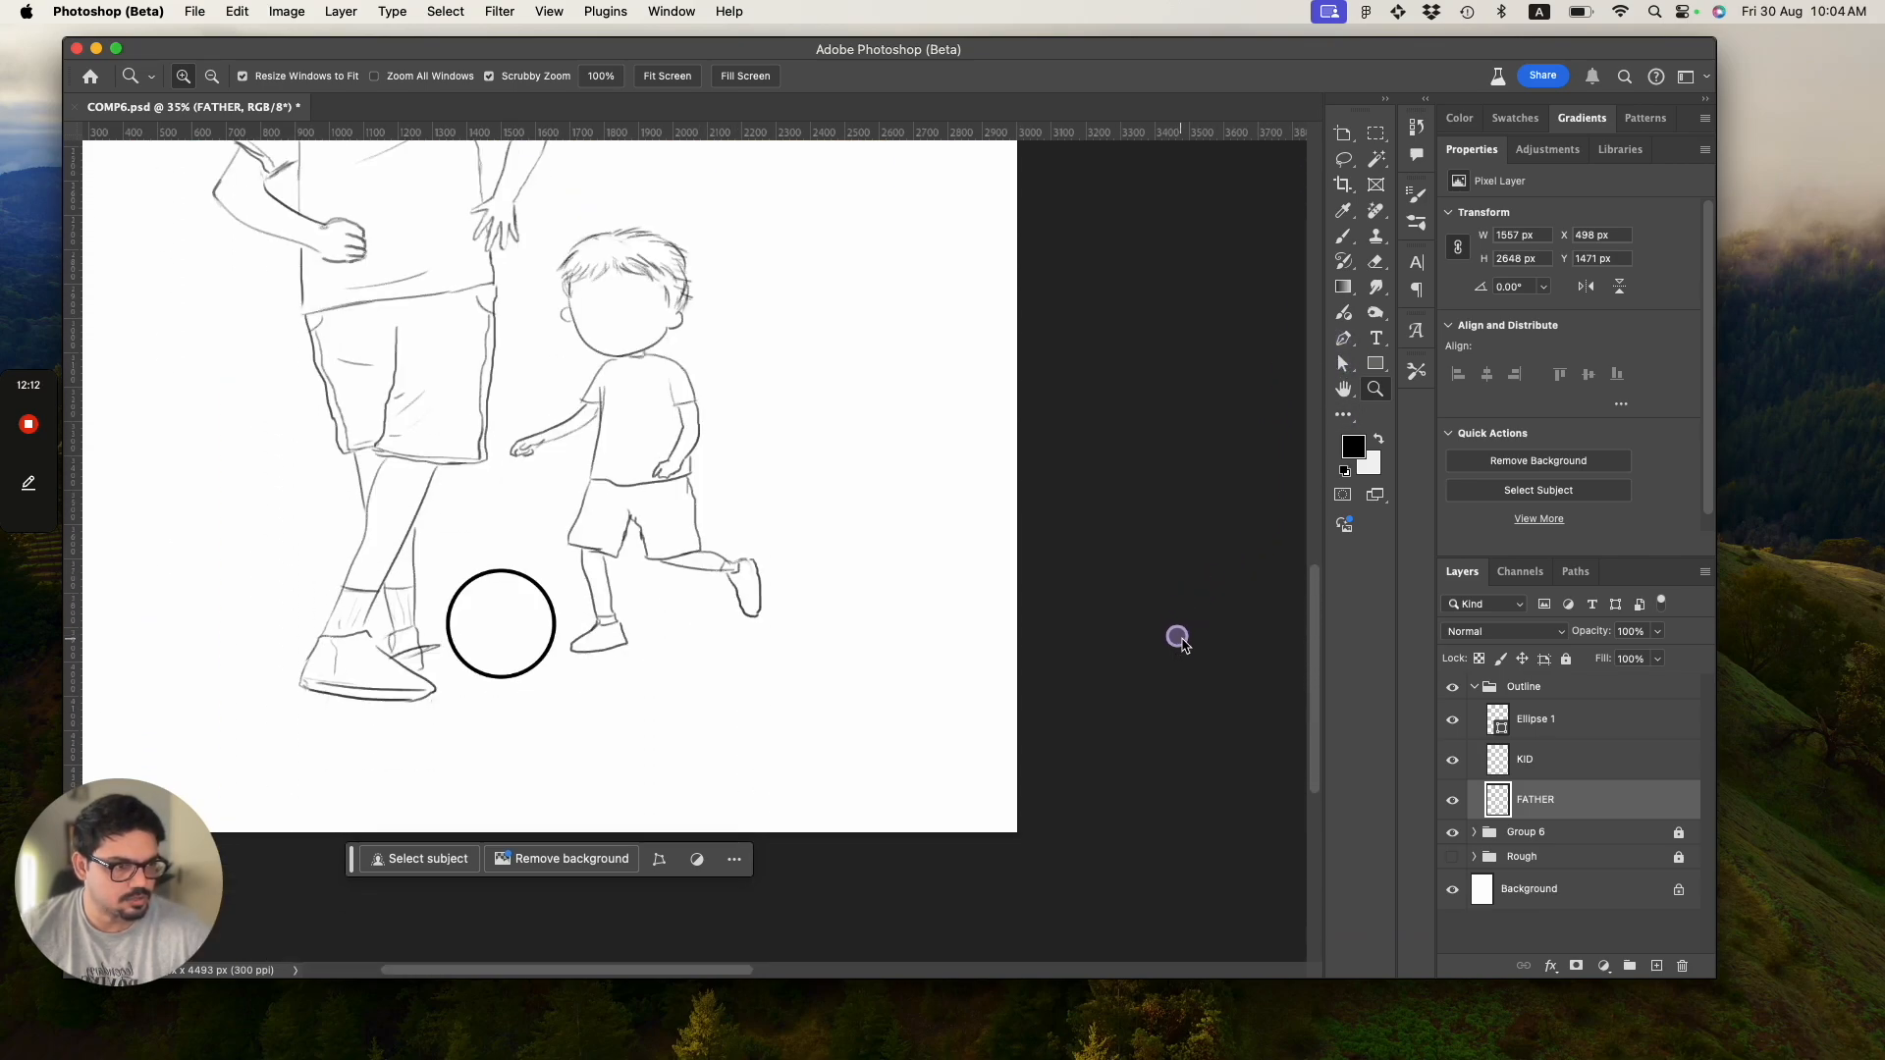
{"action": "scroll", "coordinate": [1193, 624], "scroll_direction": "up", "scroll_amount": 3}
{"action": "scroll", "coordinate": [1214, 606], "scroll_direction": "up", "scroll_amount": 2}
{"action": "scroll", "coordinate": [850, 638], "scroll_direction": "down", "scroll_amount": 3}
{"action": "key", "text": "b"}
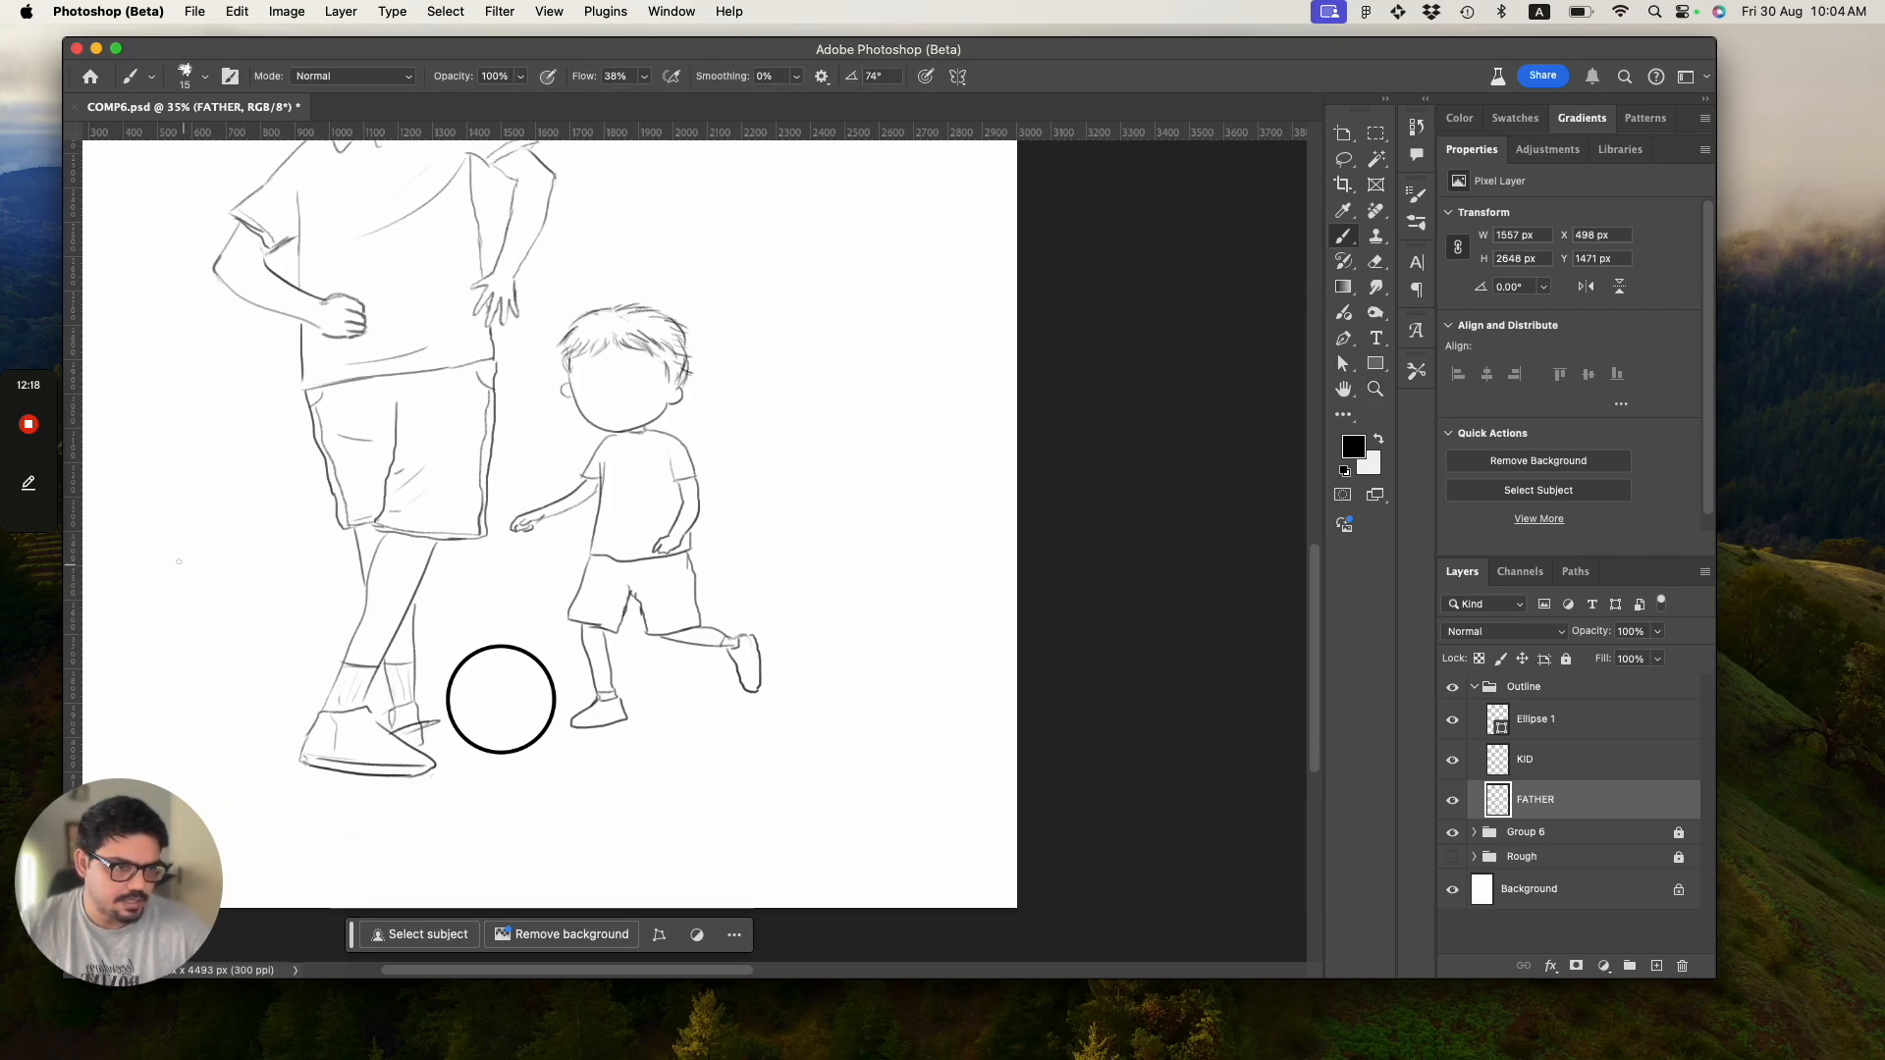
{"action": "mouse_move", "coordinate": [1315, 577]}
{"action": "left_mouse_down"}
{"action": "mouse_move", "coordinate": [1317, 383]}
{"action": "mouse_move", "coordinate": [1274, 577]}
{"action": "left_mouse_up"}
{"action": "left_click_drag", "start_coordinate": [122, 475], "coordinate": [303, 481]}
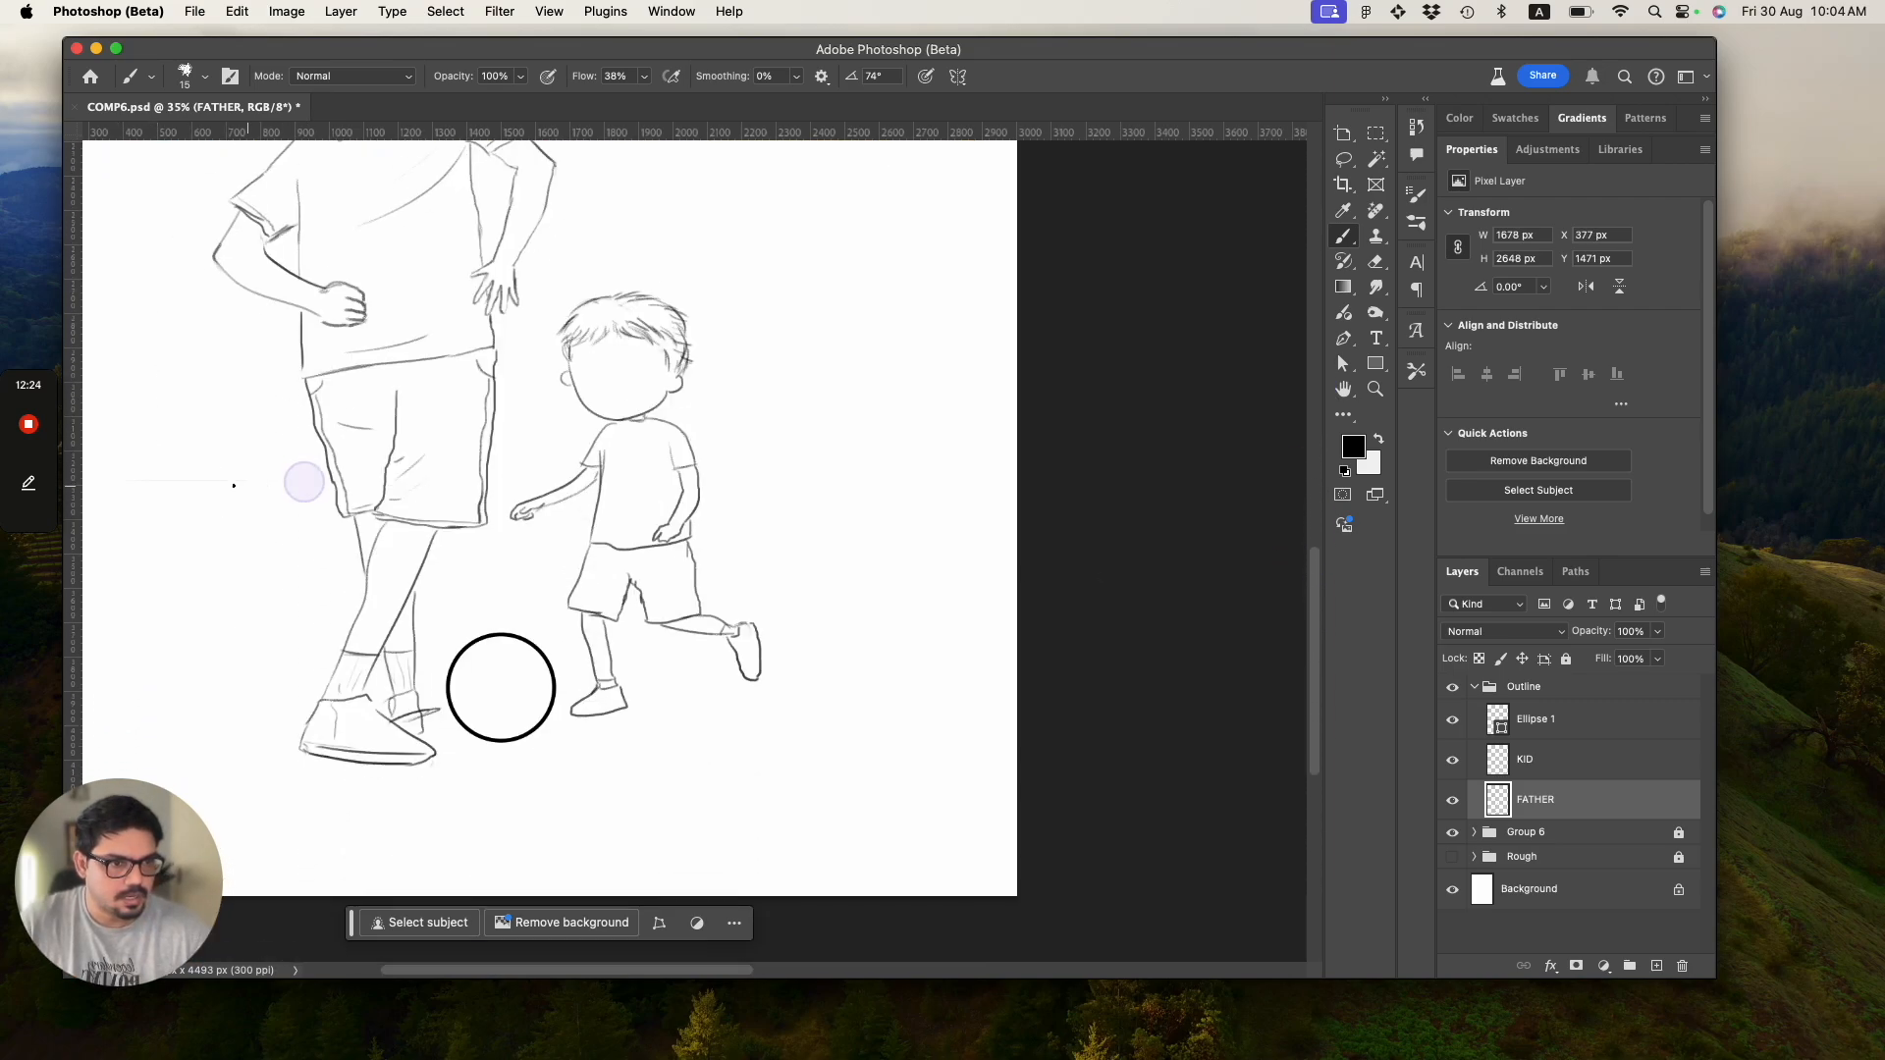
{"action": "left_click_drag", "start_coordinate": [183, 475], "coordinate": [295, 478]}
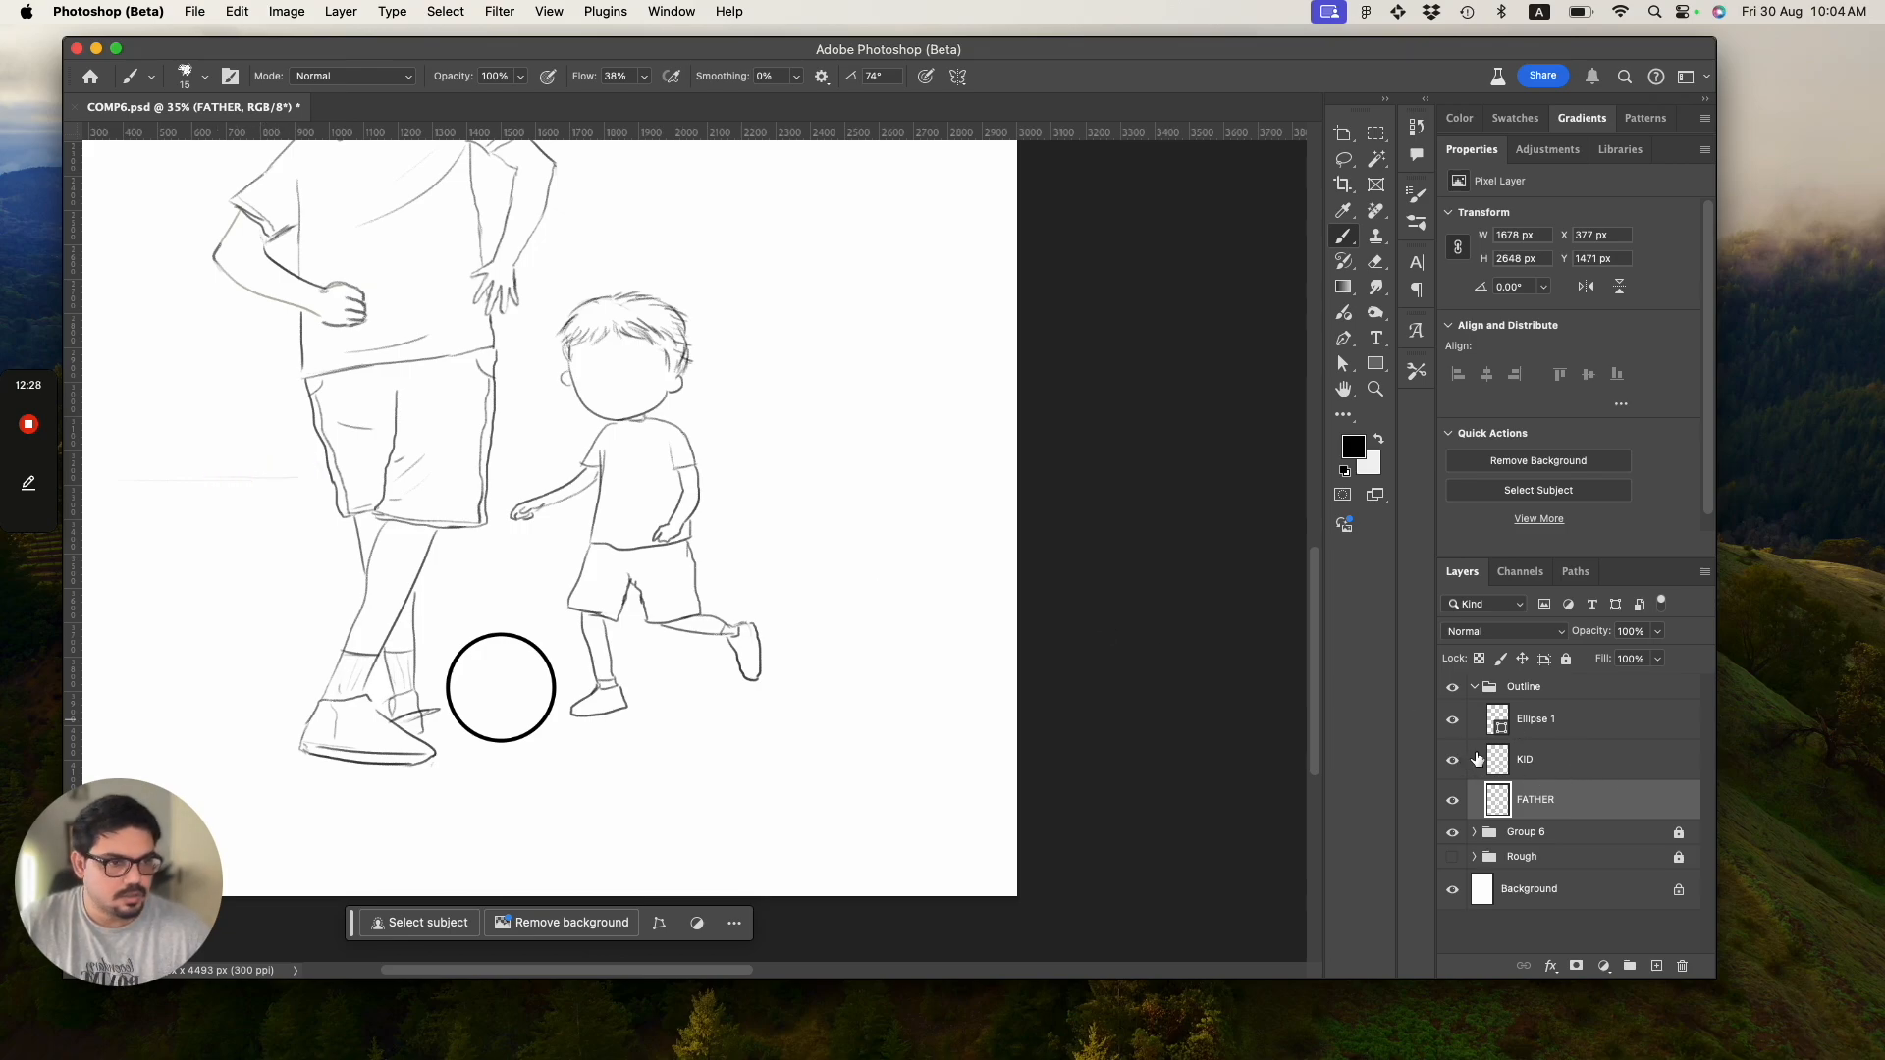
Save the document and add a new layer named BG directly below the FATHER layer.
{"action": "key", "text": "super+s"}
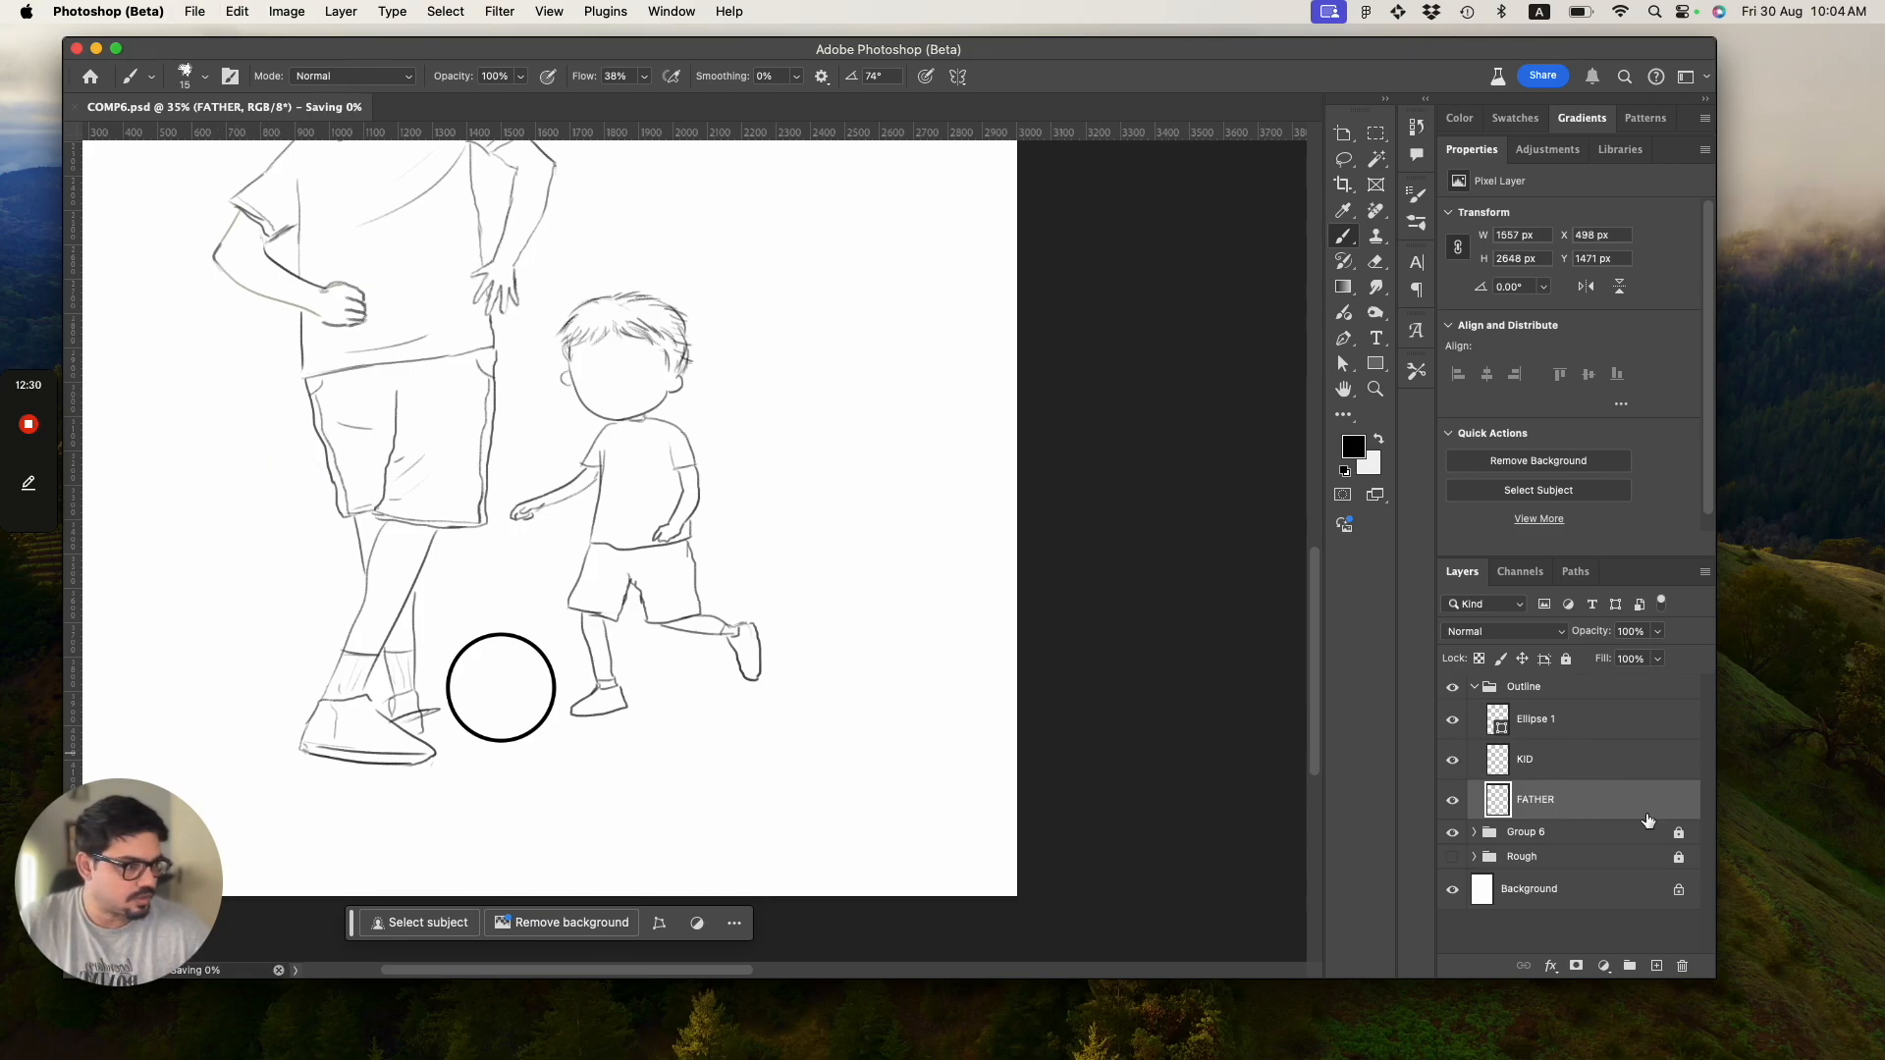
{"action": "left_click", "coordinate": [1656, 966]}
{"action": "left_click_drag", "start_coordinate": [1605, 798], "coordinate": [1603, 858]}
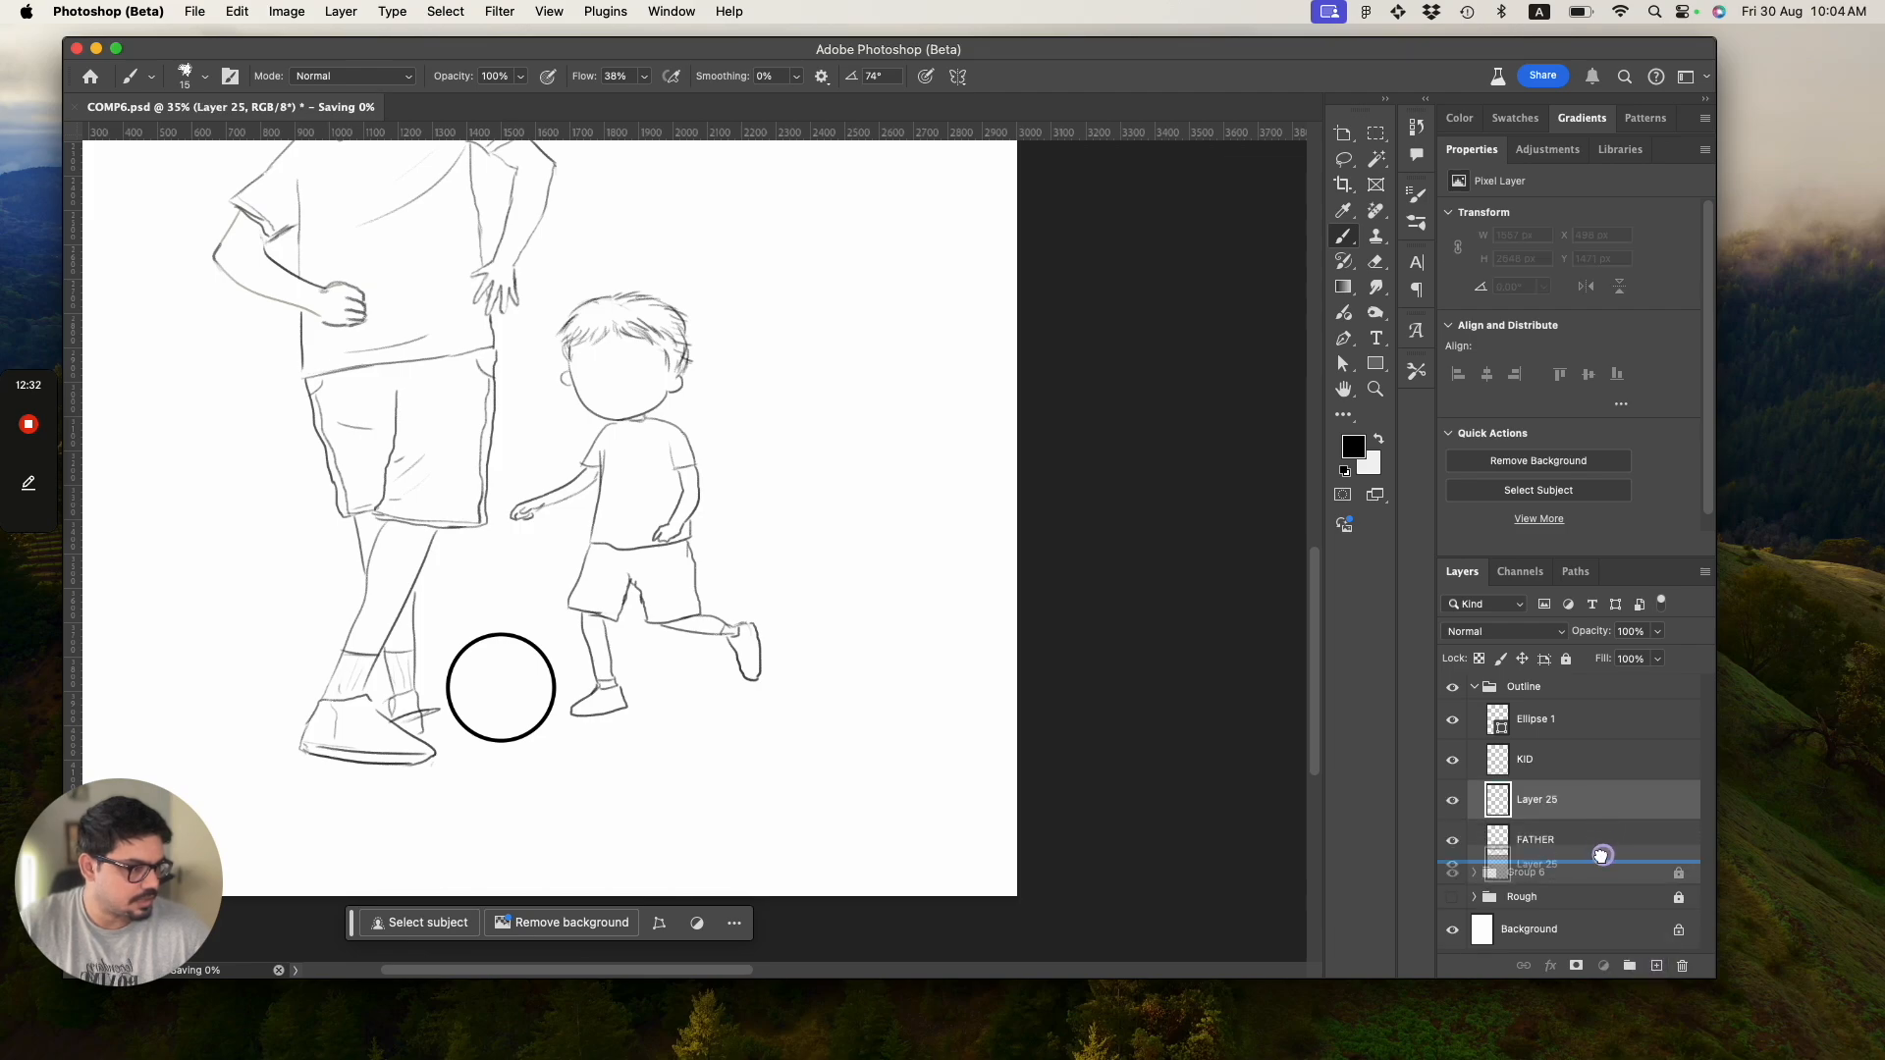
{"action": "double_click", "coordinate": [1547, 843]}
{"action": "type", "text": "BG"}
{"action": "key", "text": "Return"}
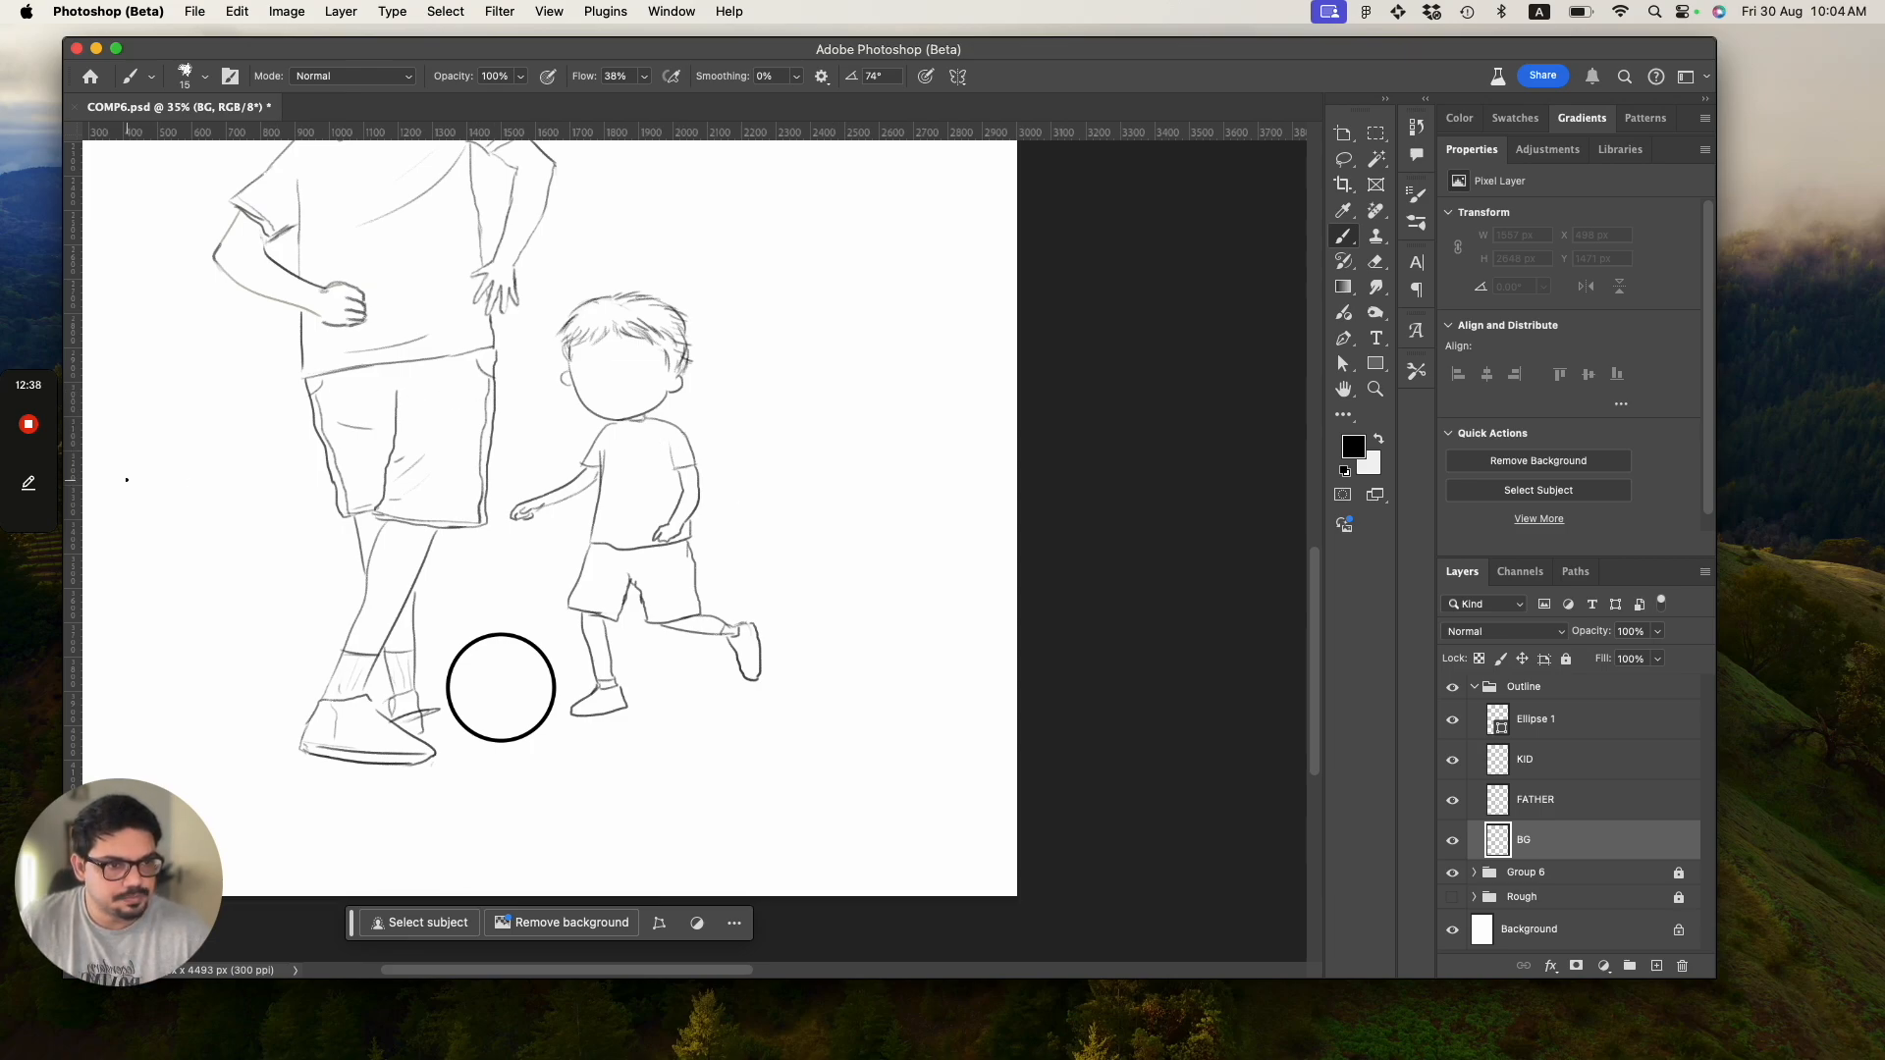
Draw a thin horizontal horizon line behind the figures at the height of the father's shorts, leaving the bodies uncrossed.
{"action": "left_click_drag", "start_coordinate": [127, 481], "coordinate": [310, 480]}
{"action": "left_click_drag", "start_coordinate": [499, 479], "coordinate": [568, 478]}
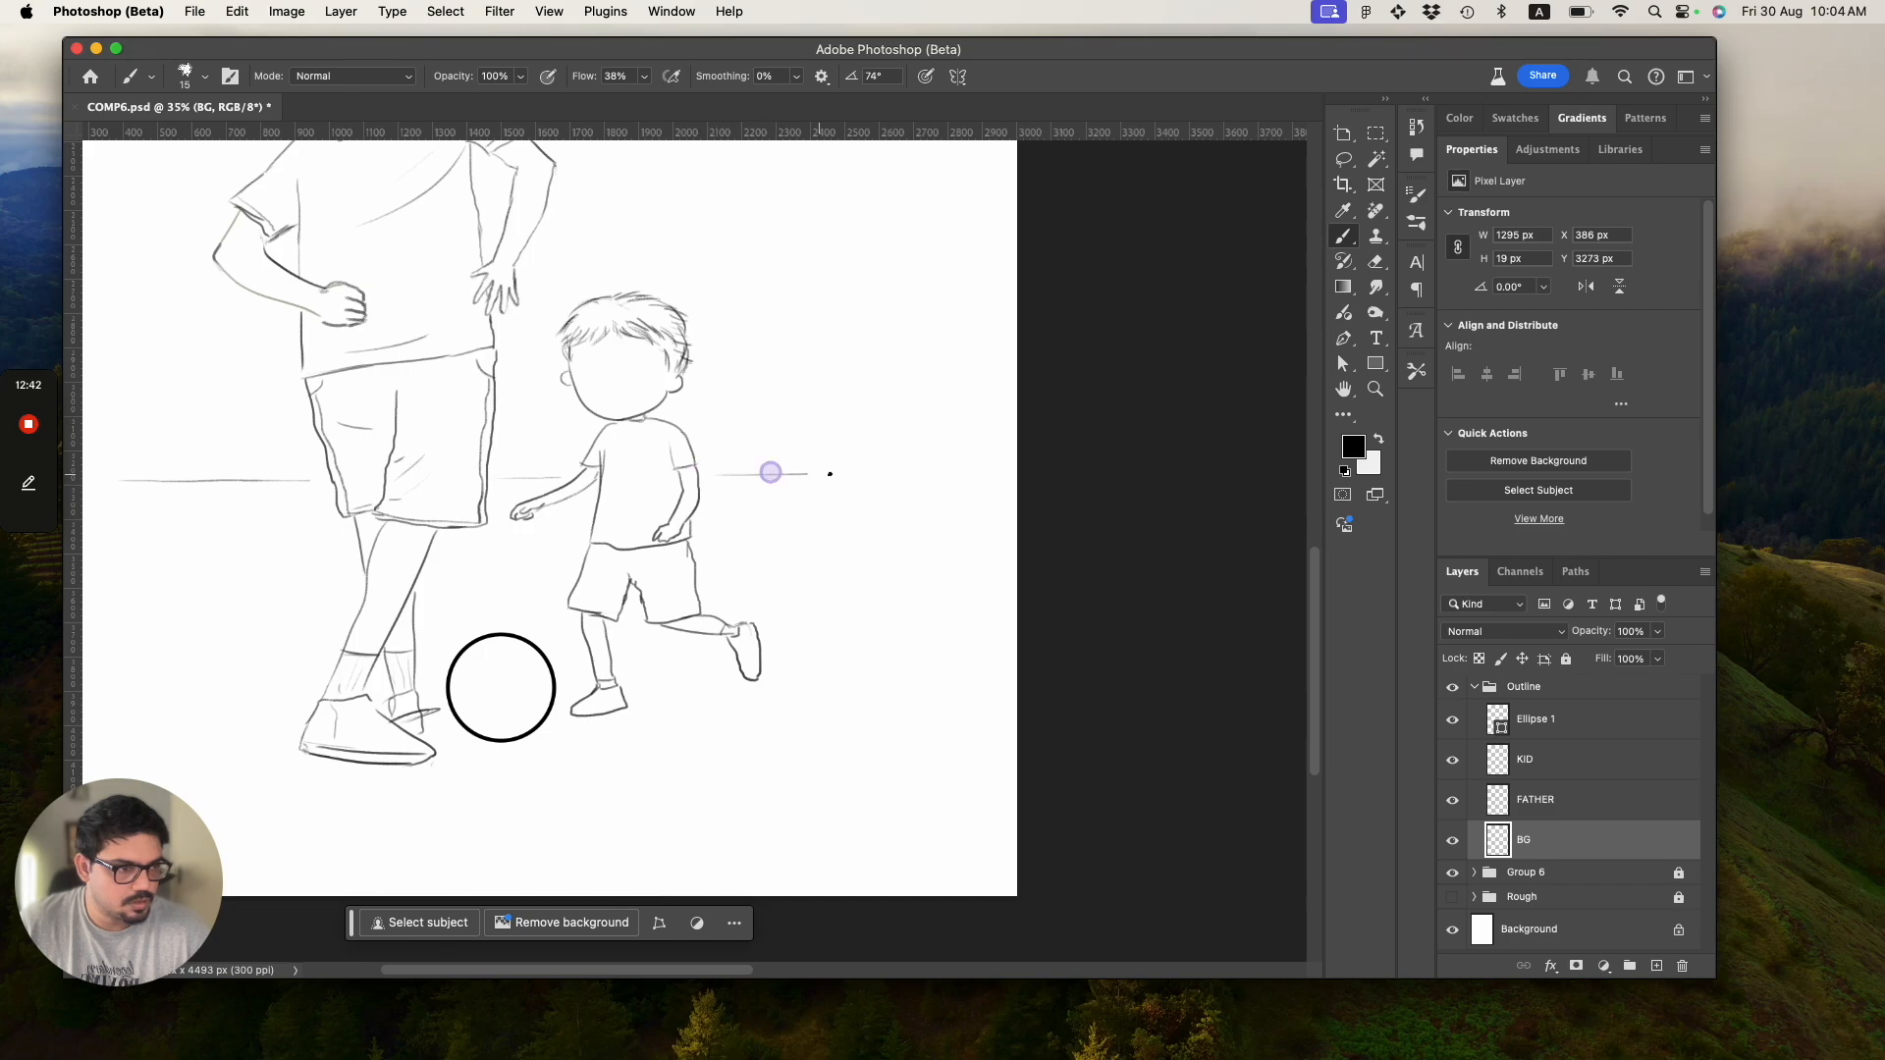
{"action": "left_click", "coordinate": [980, 471], "text": "shift"}
{"action": "key", "text": "super+z"}
{"action": "left_click_drag", "start_coordinate": [719, 477], "coordinate": [1000, 475]}
{"action": "mouse_move", "coordinate": [298, 475]}
{"action": "left_mouse_down"}
{"action": "mouse_move", "coordinate": [337, 478]}
{"action": "mouse_move", "coordinate": [313, 475]}
{"action": "left_mouse_up"}
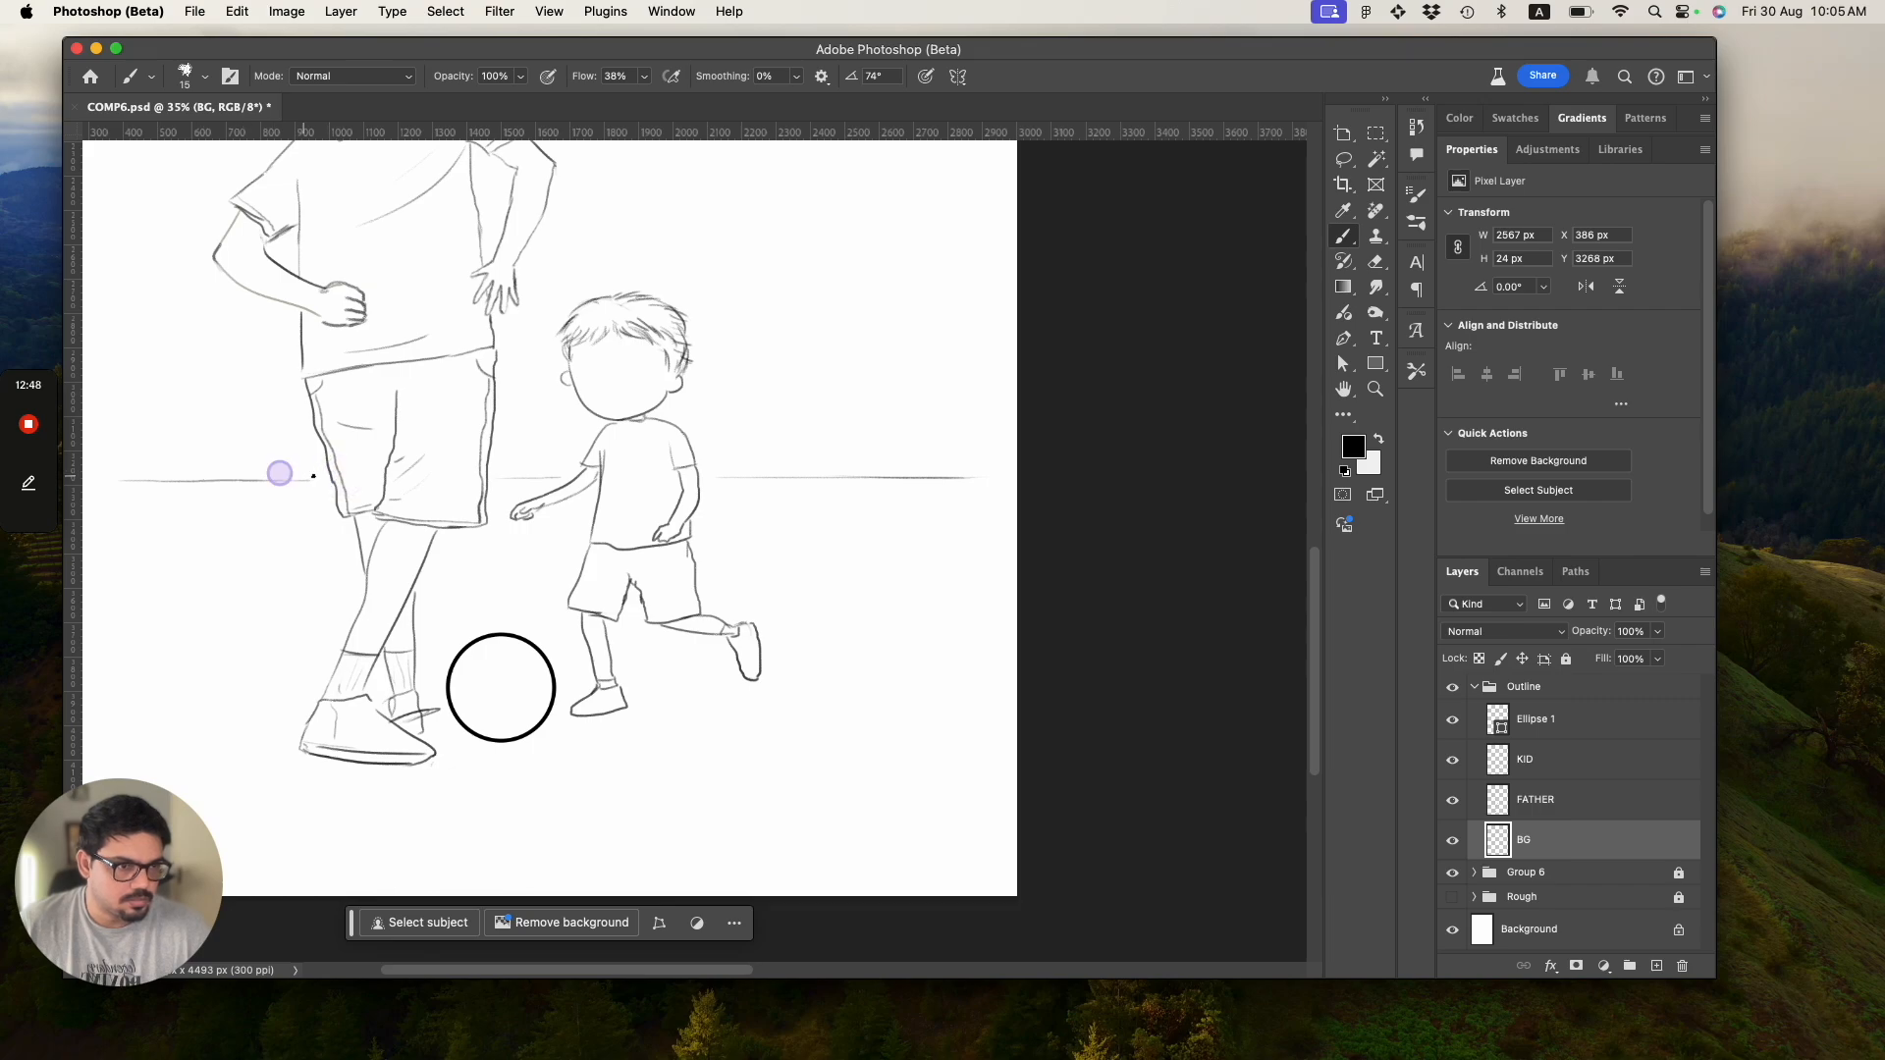
{"action": "left_click_drag", "start_coordinate": [491, 479], "coordinate": [515, 478]}
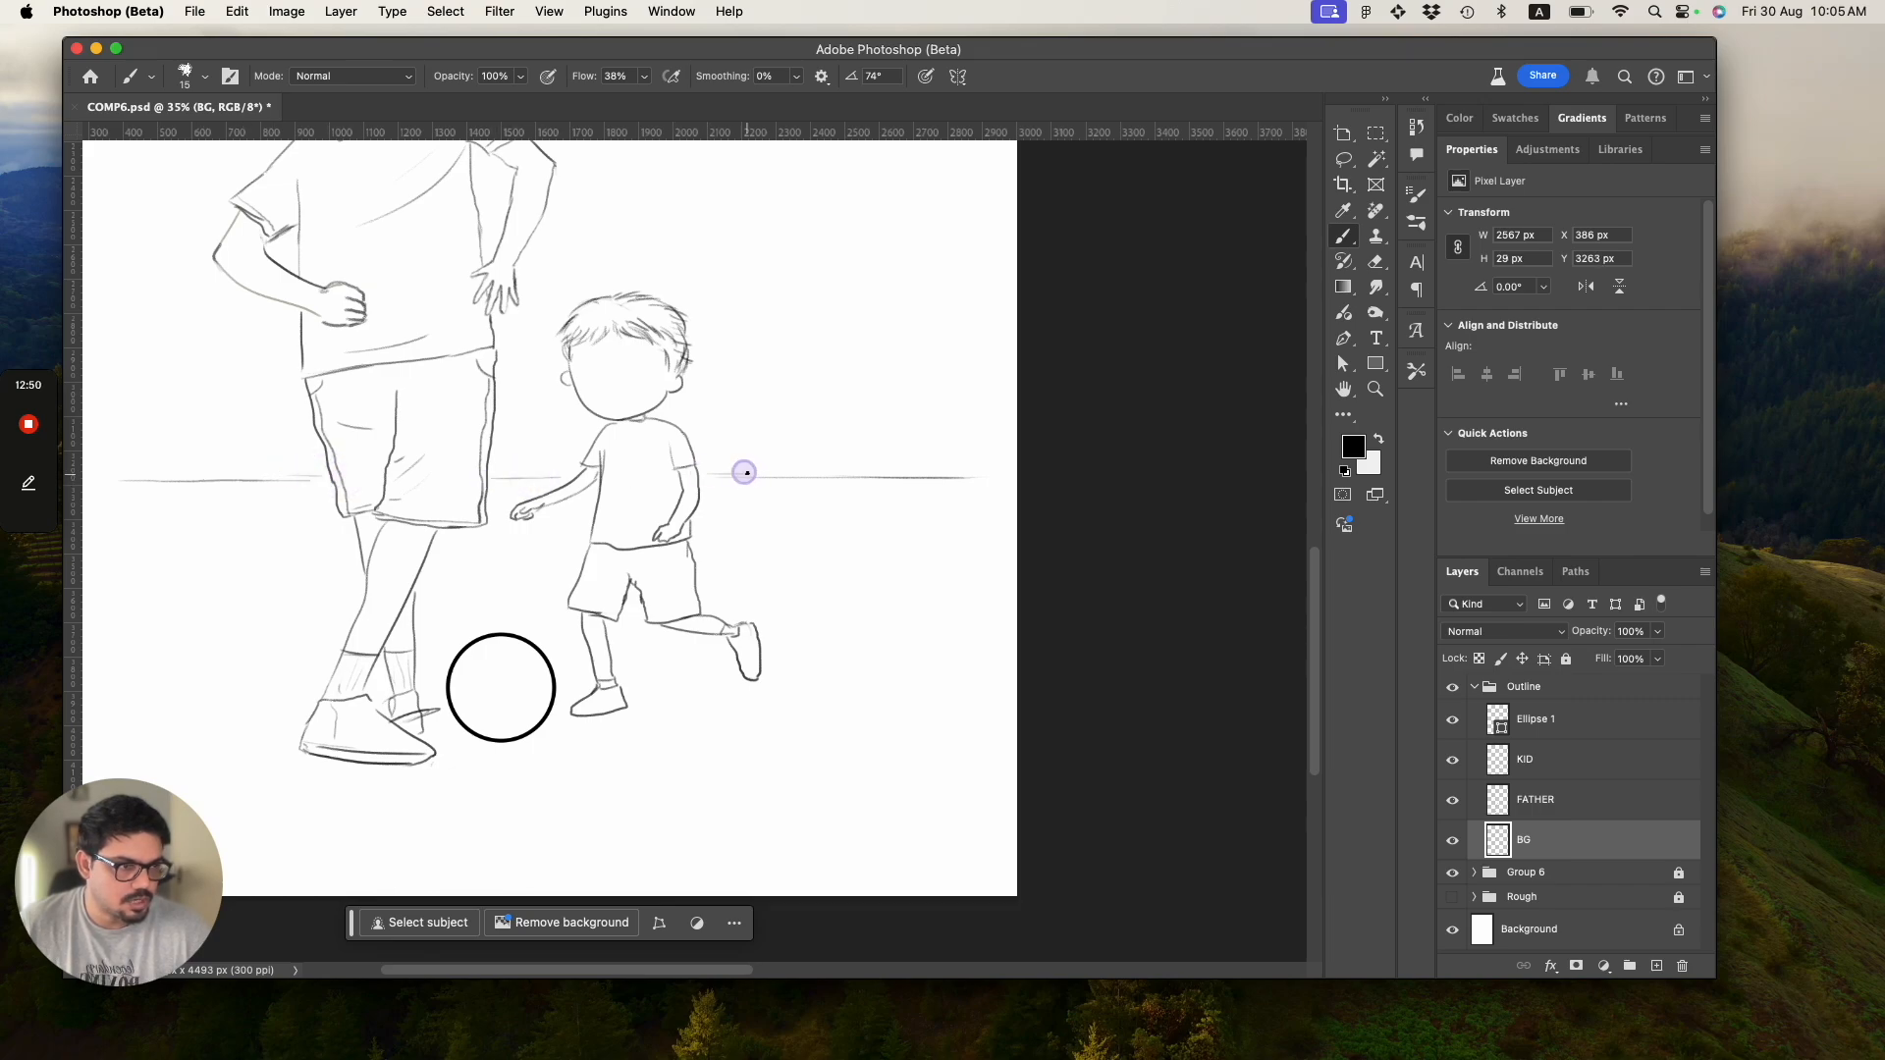
{"action": "mouse_move", "coordinate": [291, 492]}
{"action": "left_mouse_down"}
{"action": "mouse_move", "coordinate": [134, 497]}
{"action": "mouse_move", "coordinate": [311, 491]}
{"action": "left_mouse_up"}
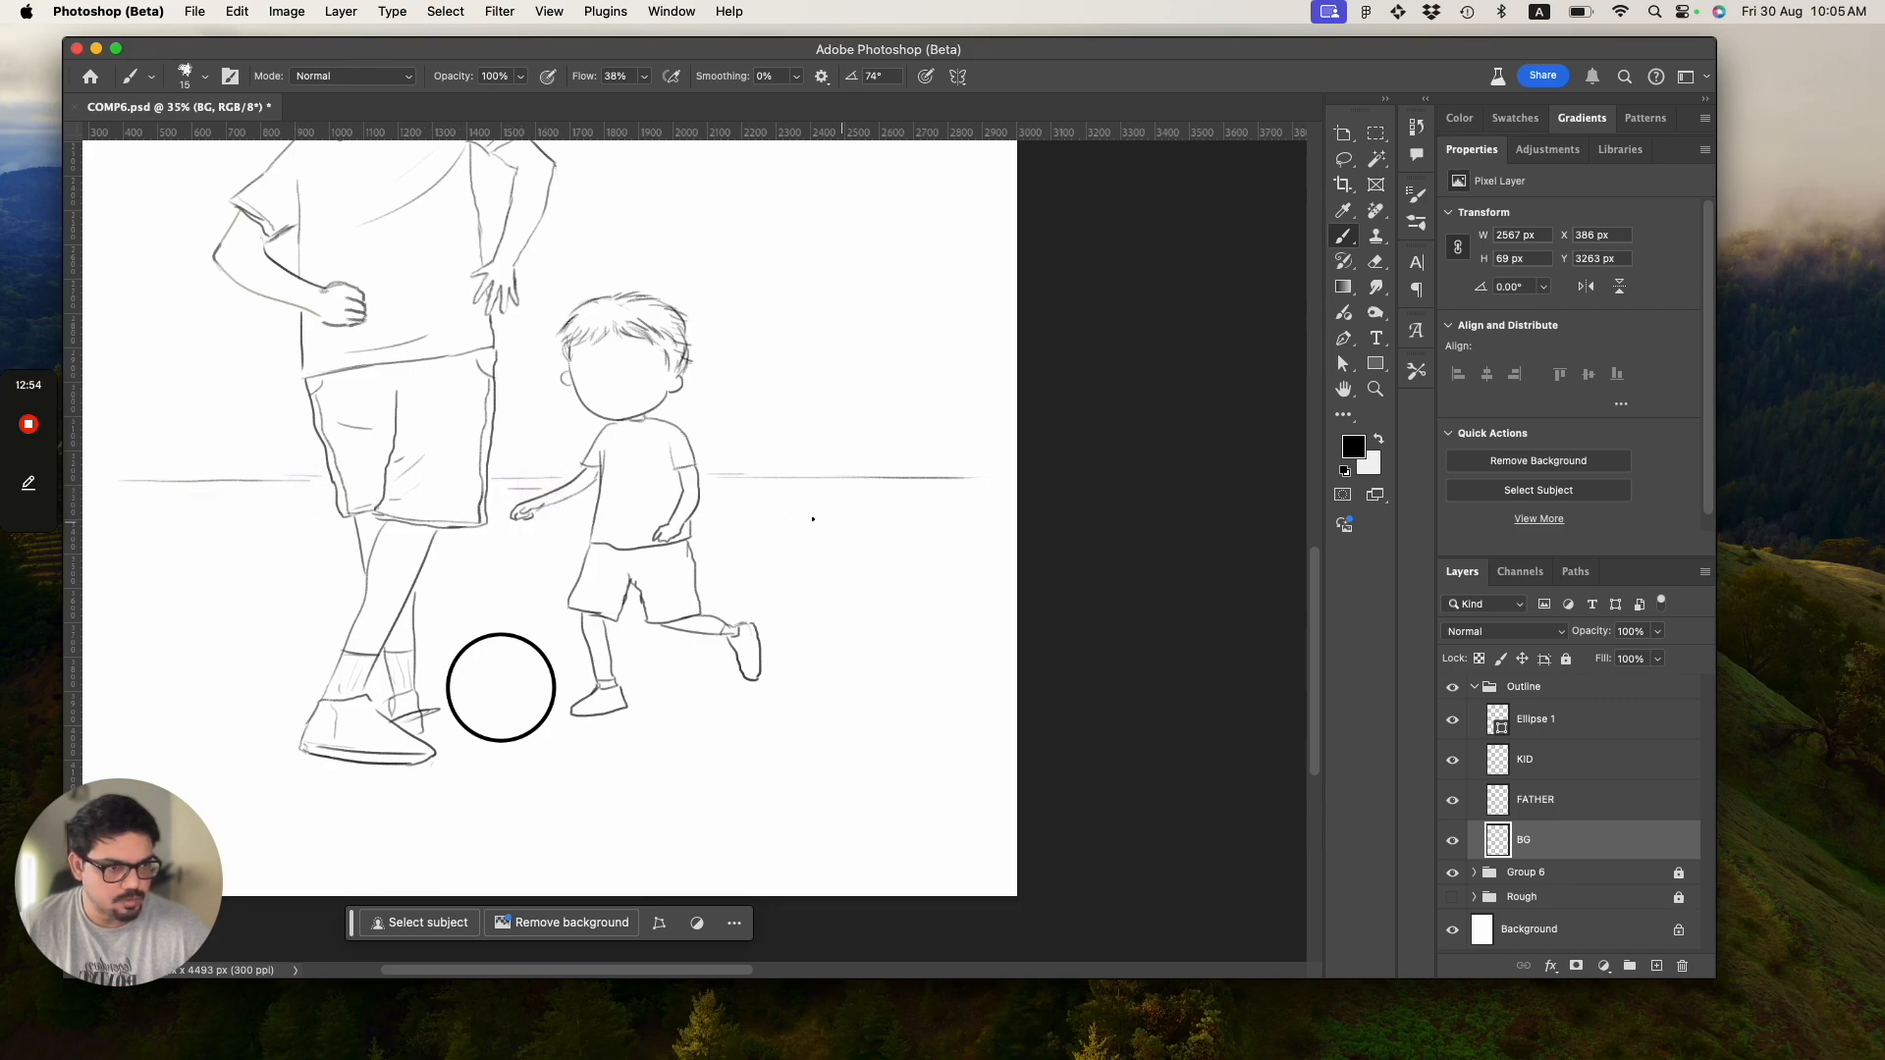
Draw the scalloped outline of a large bush behind the kid, rising from the horizon line to the page's right edge.
{"action": "left_click_drag", "start_coordinate": [695, 502], "coordinate": [1070, 499]}
{"action": "key", "text": "super+z"}
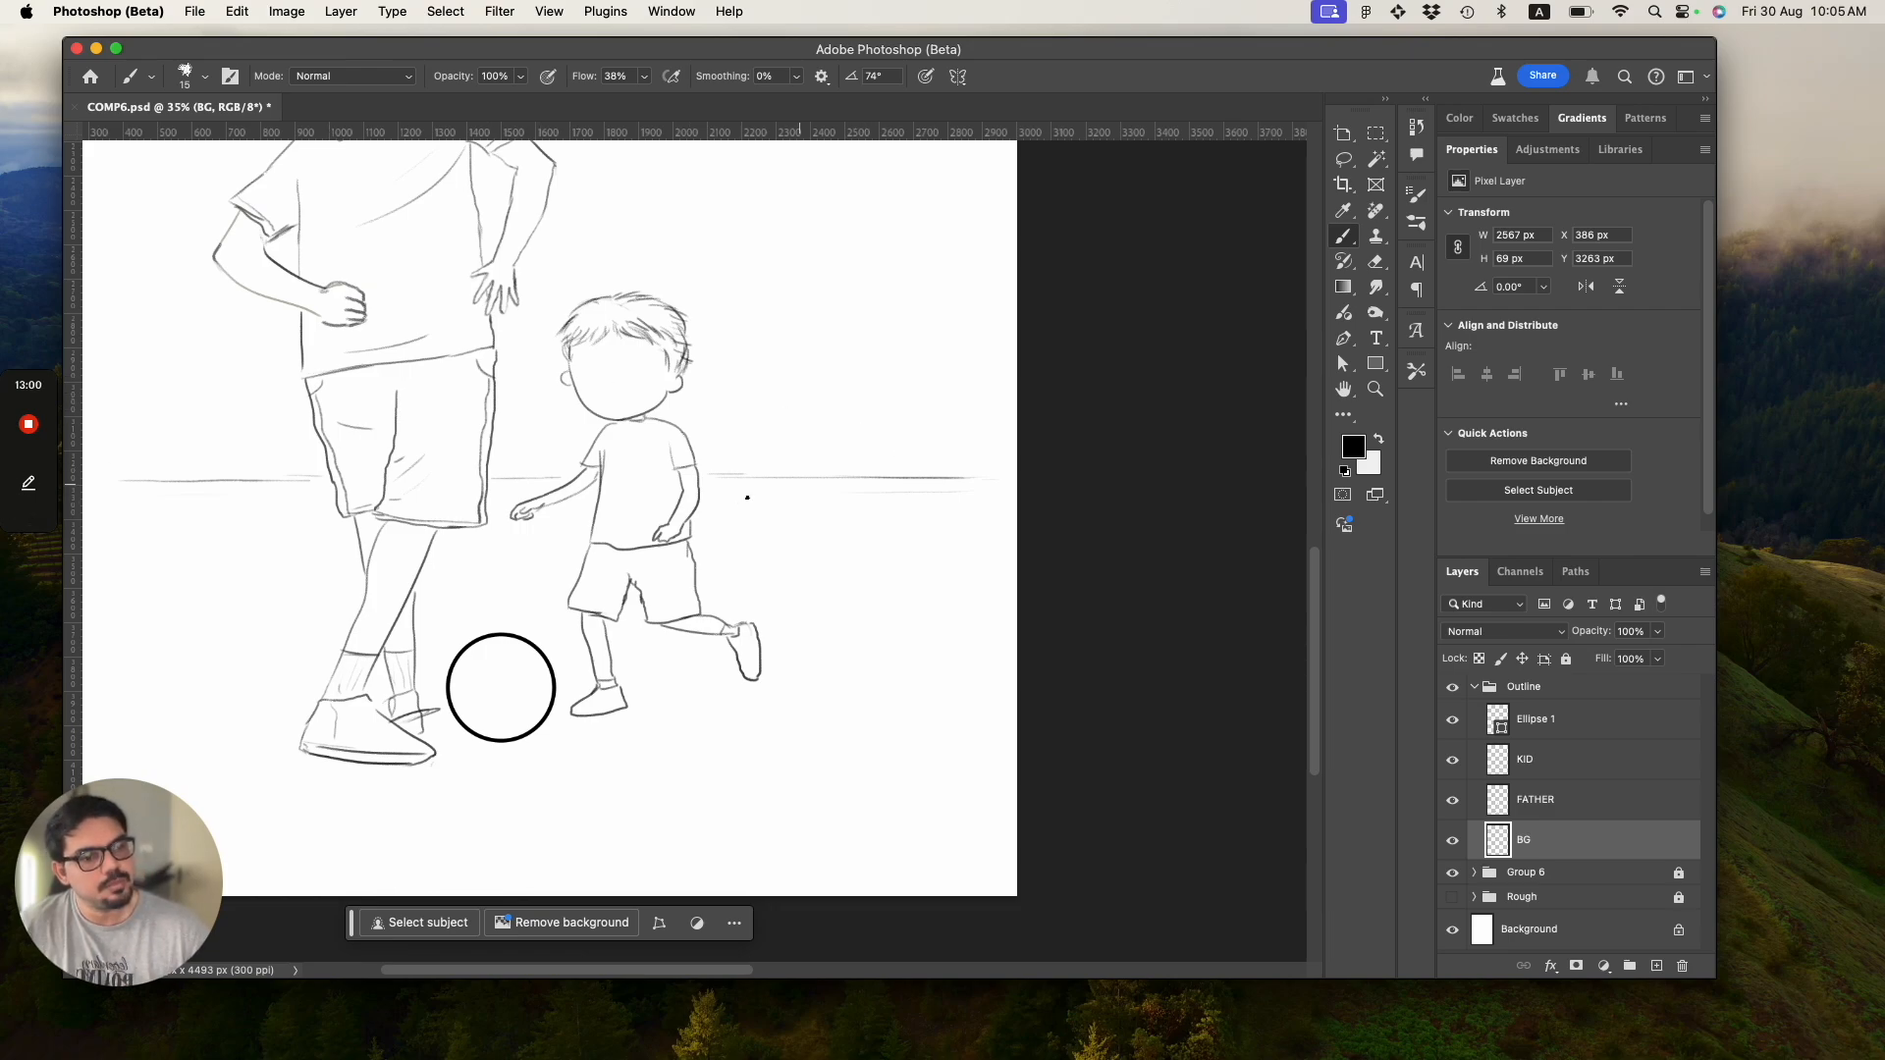
{"action": "mouse_move", "coordinate": [1322, 595]}
{"action": "left_mouse_down"}
{"action": "mouse_move", "coordinate": [1365, 380]}
{"action": "mouse_move", "coordinate": [1367, 426]}
{"action": "mouse_move", "coordinate": [1365, 388]}
{"action": "mouse_move", "coordinate": [1310, 515]}
{"action": "left_mouse_up"}
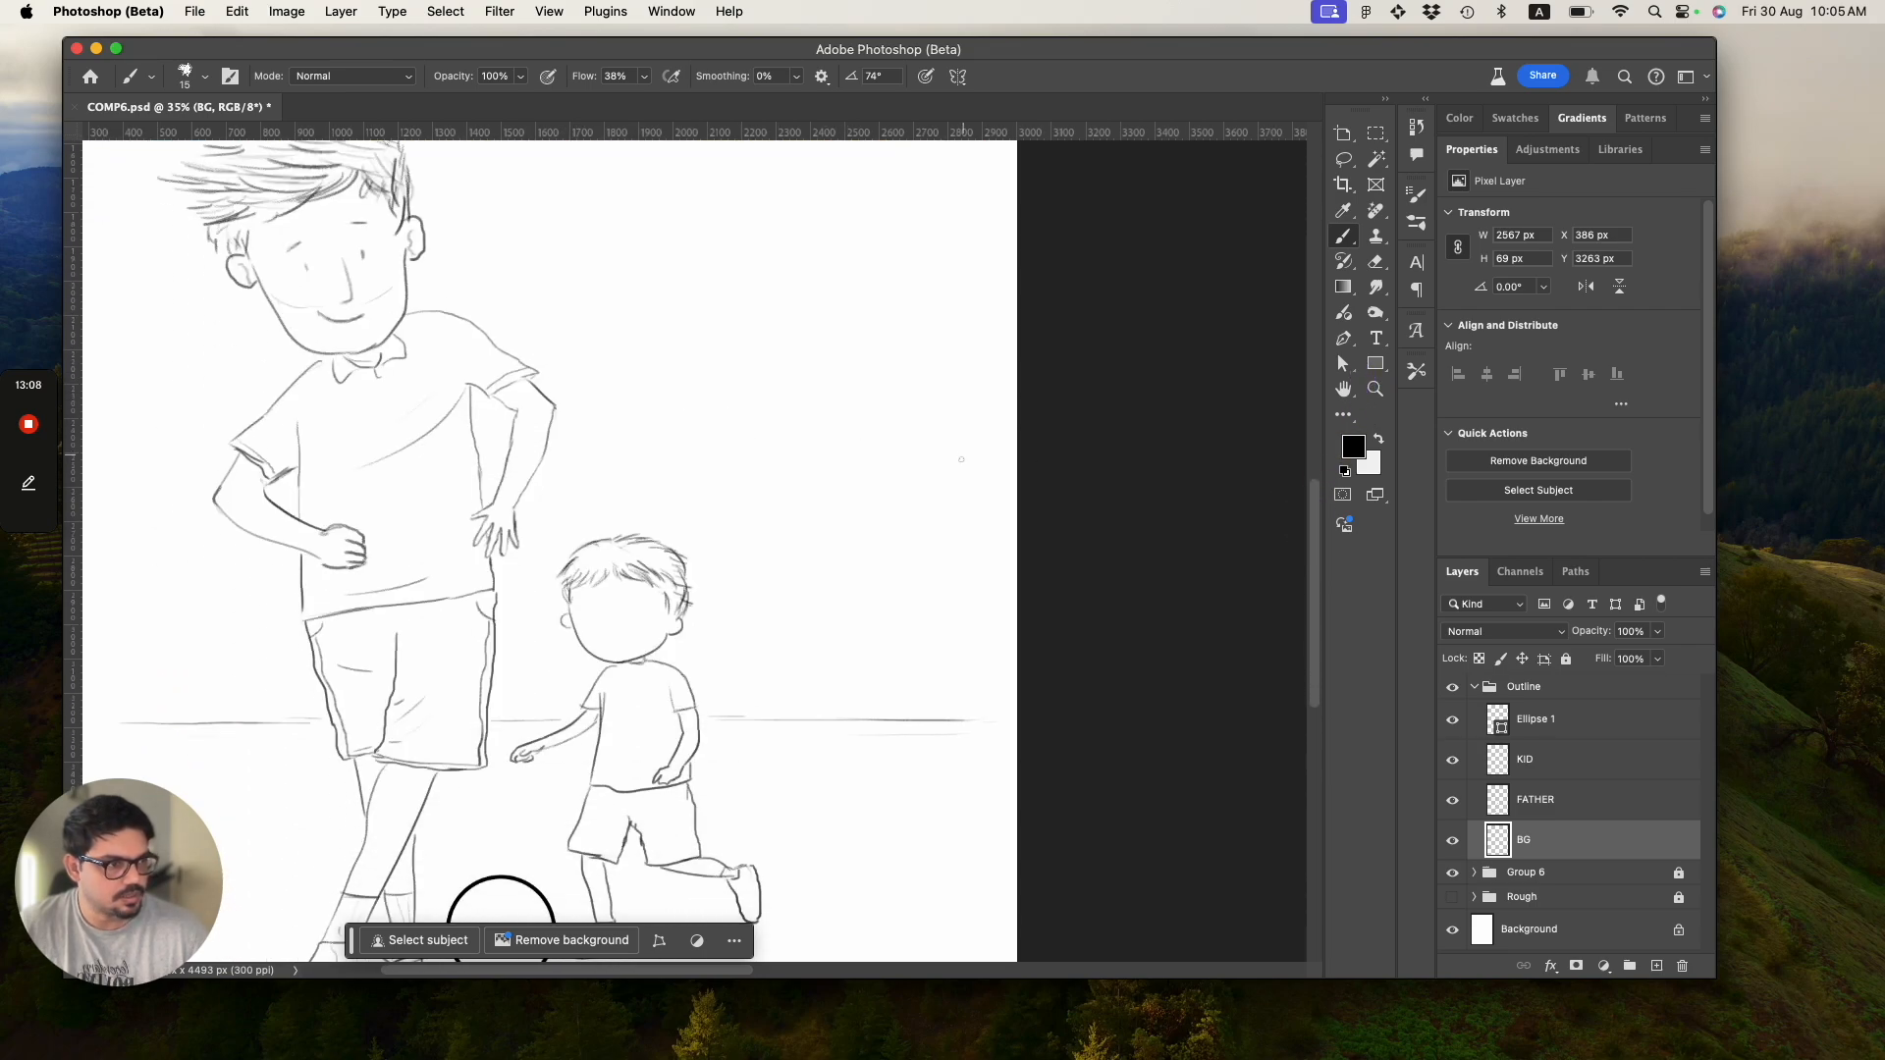
{"action": "mouse_move", "coordinate": [1014, 477]}
{"action": "left_mouse_down"}
{"action": "mouse_move", "coordinate": [985, 462]}
{"action": "mouse_move", "coordinate": [883, 518]}
{"action": "mouse_move", "coordinate": [909, 521]}
{"action": "mouse_move", "coordinate": [799, 556]}
{"action": "mouse_move", "coordinate": [769, 591]}
{"action": "mouse_move", "coordinate": [765, 715]}
{"action": "left_mouse_up"}
{"action": "left_click_drag", "start_coordinate": [967, 470], "coordinate": [1014, 466]}
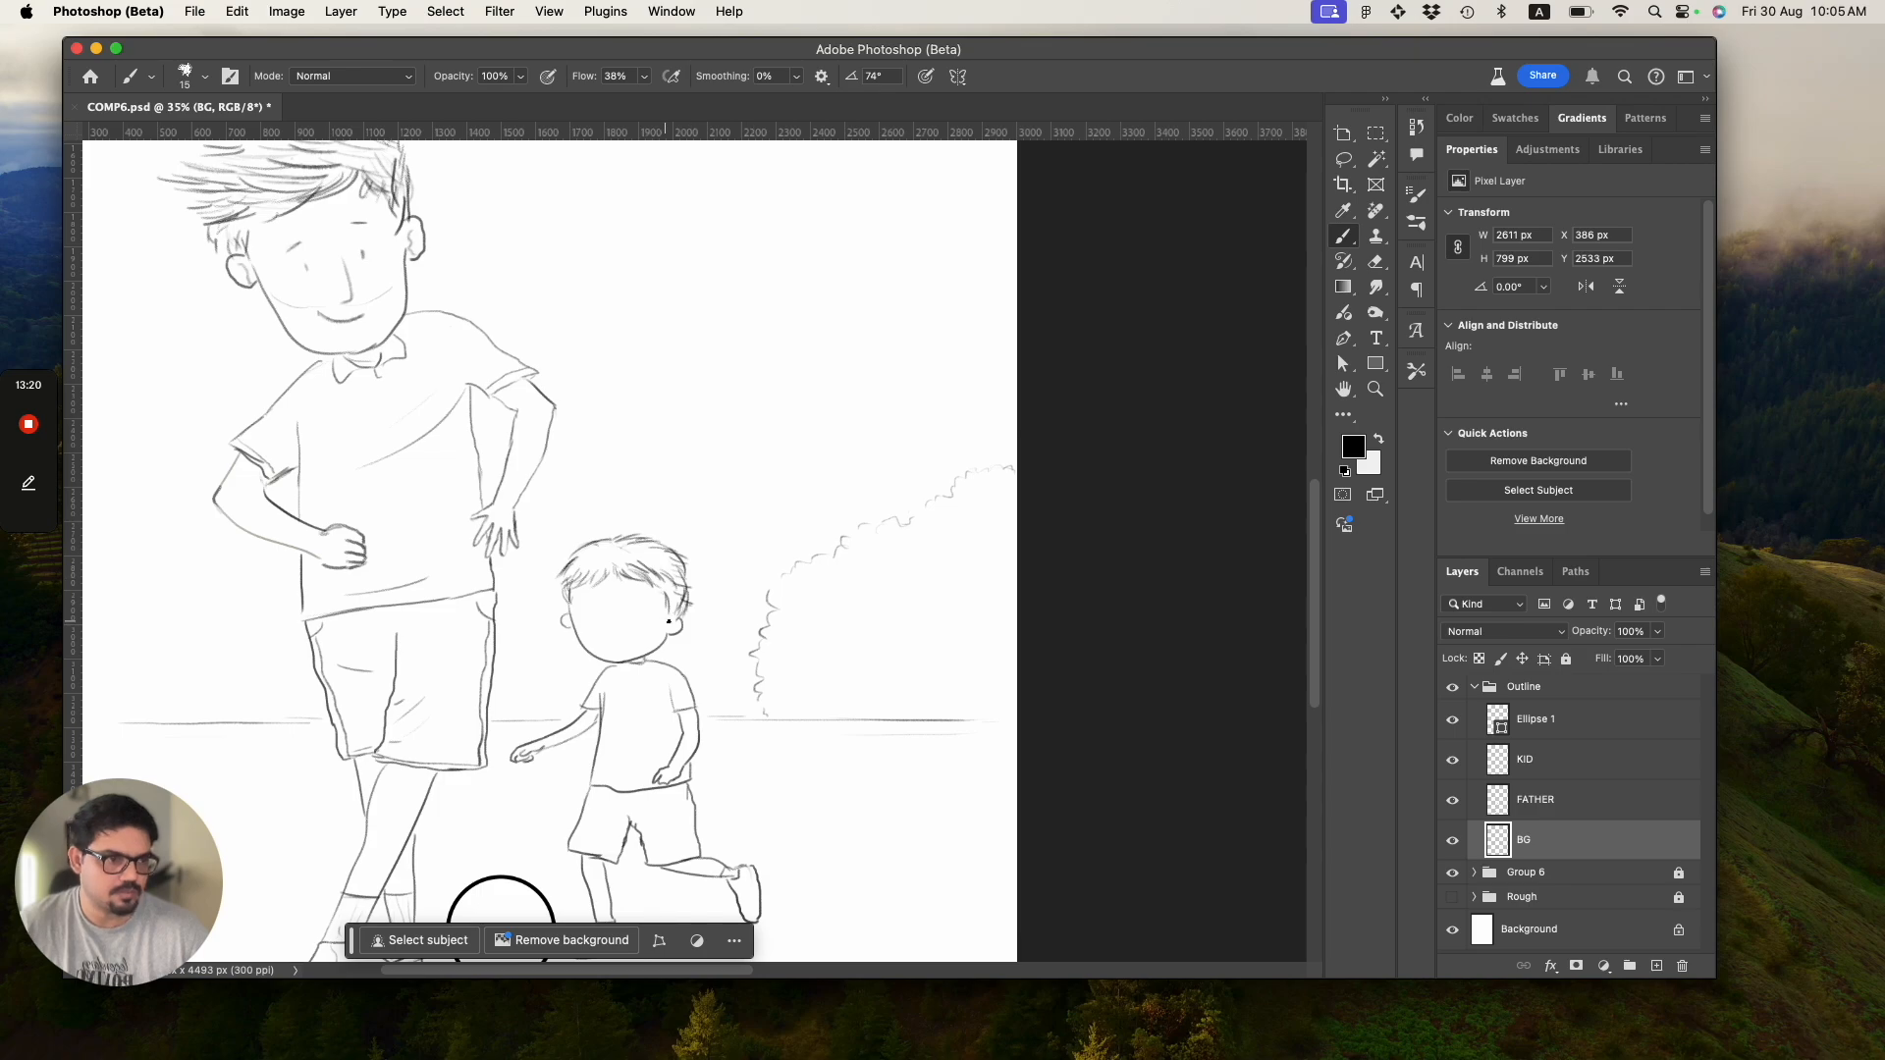
Add small scattered leaf marks inside the large bush, sketch its base along the horizon and touch up its upper outline.
{"action": "mouse_move", "coordinate": [883, 594]}
{"action": "left_mouse_down"}
{"action": "mouse_move", "coordinate": [824, 614]}
{"action": "mouse_move", "coordinate": [826, 641]}
{"action": "mouse_move", "coordinate": [899, 662]}
{"action": "mouse_move", "coordinate": [829, 668]}
{"action": "left_mouse_up"}
{"action": "left_click_drag", "start_coordinate": [964, 553], "coordinate": [969, 625]}
{"action": "left_click_drag", "start_coordinate": [969, 658], "coordinate": [950, 669]}
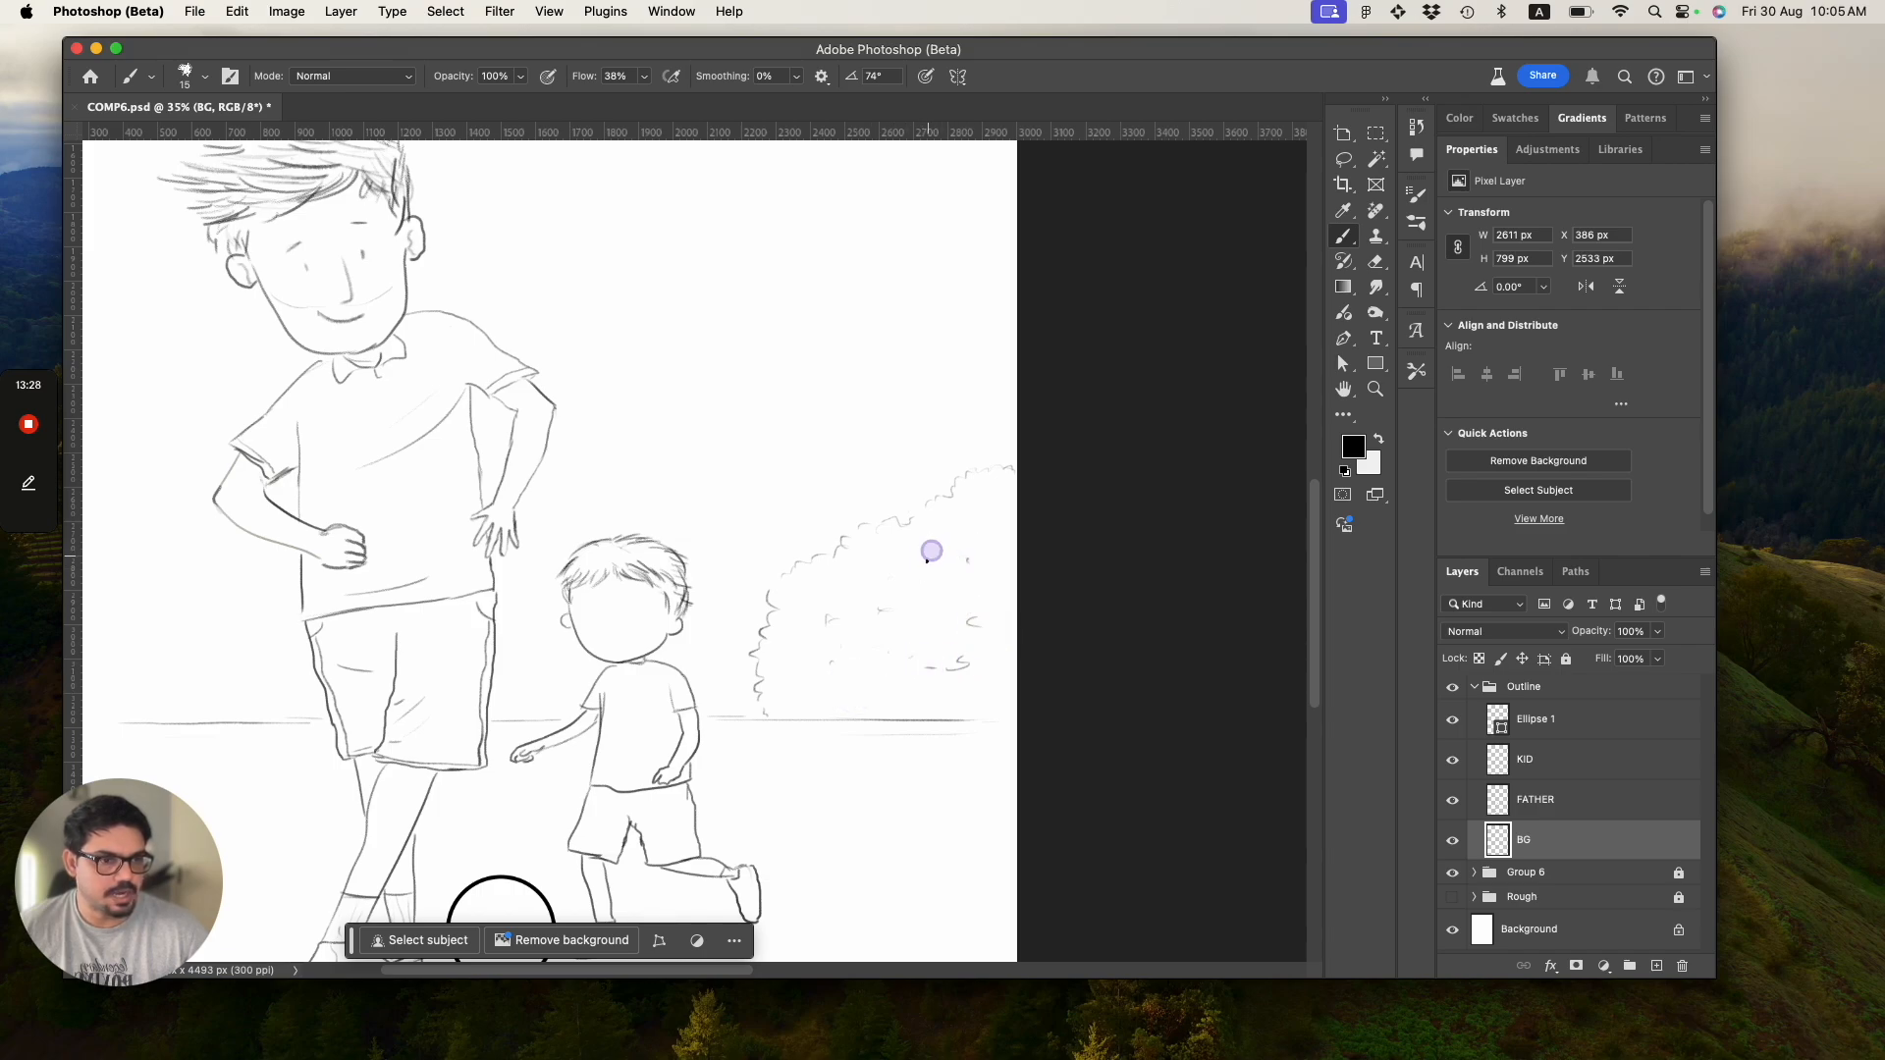
{"action": "left_click_drag", "start_coordinate": [1003, 507], "coordinate": [997, 521]}
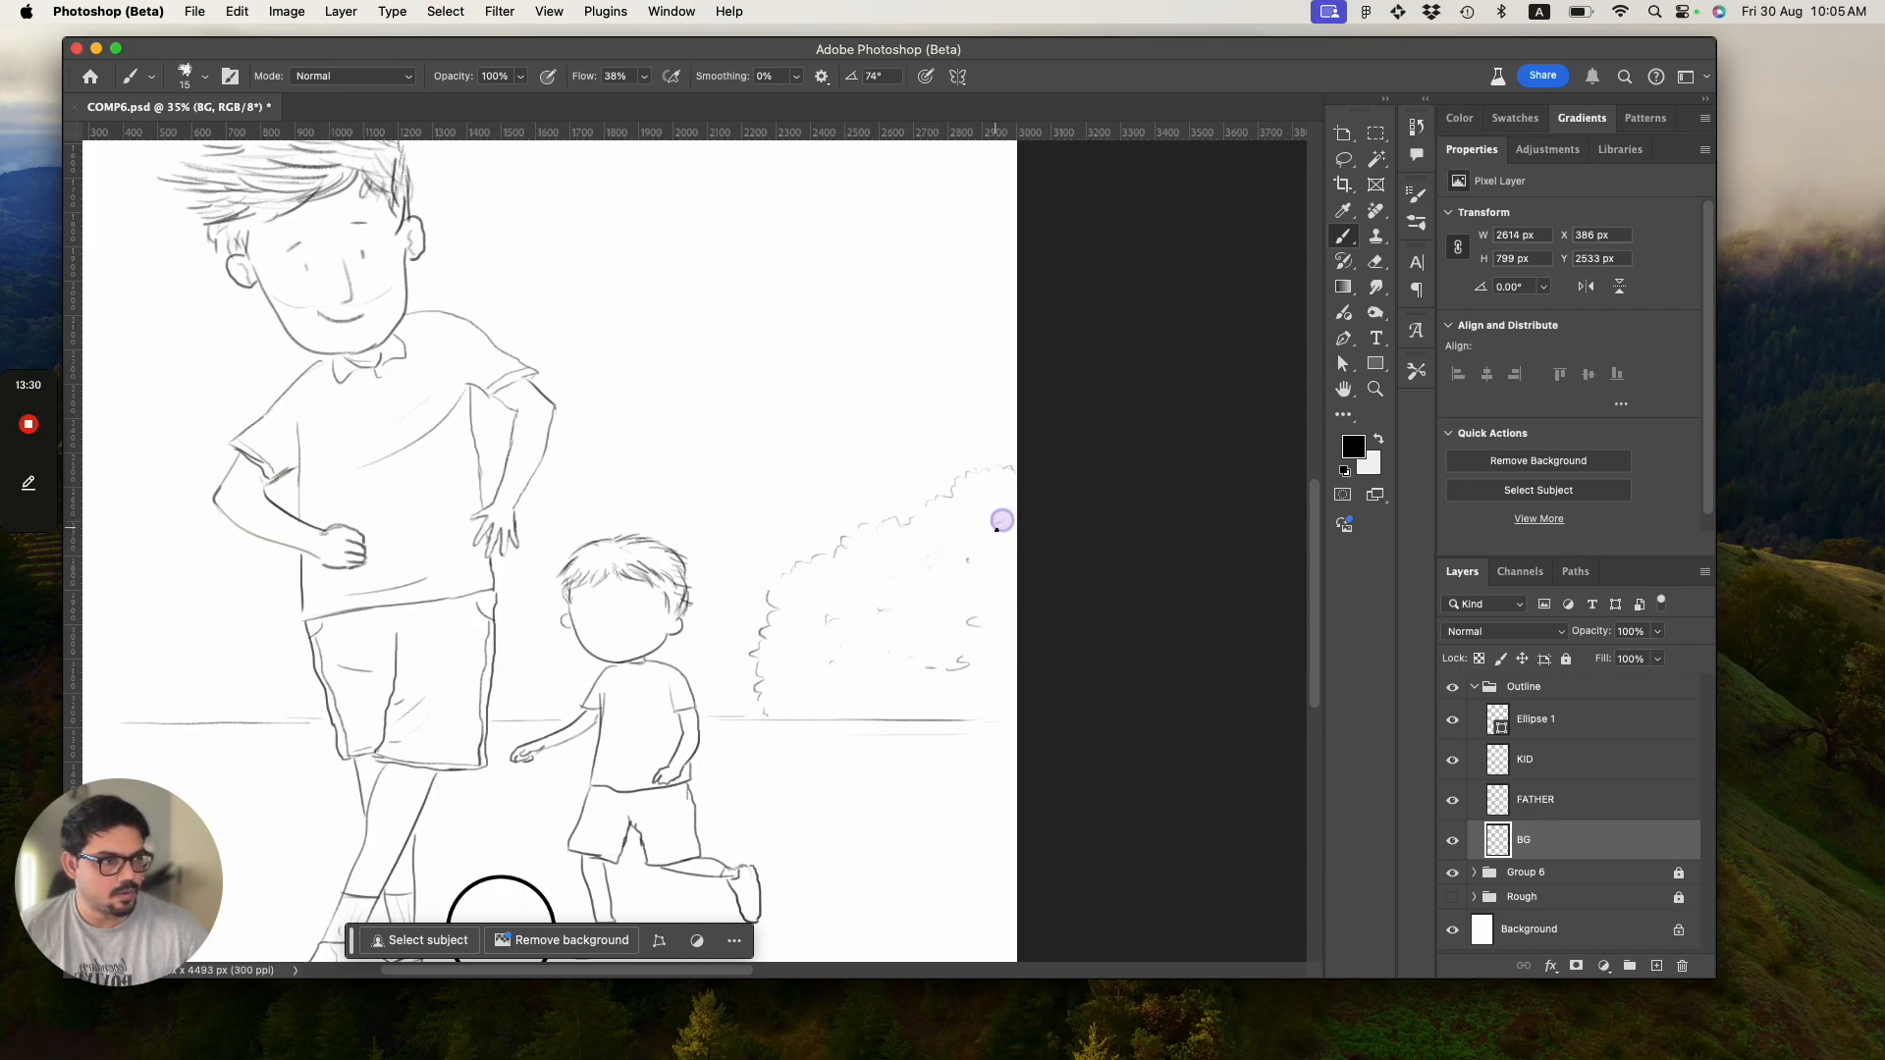
{"action": "mouse_move", "coordinate": [804, 590]}
{"action": "left_mouse_down"}
{"action": "mouse_move", "coordinate": [804, 695]}
{"action": "mouse_move", "coordinate": [836, 709]}
{"action": "mouse_move", "coordinate": [807, 719]}
{"action": "mouse_move", "coordinate": [1010, 718]}
{"action": "left_mouse_up"}
{"action": "left_click_drag", "start_coordinate": [771, 718], "coordinate": [994, 717]}
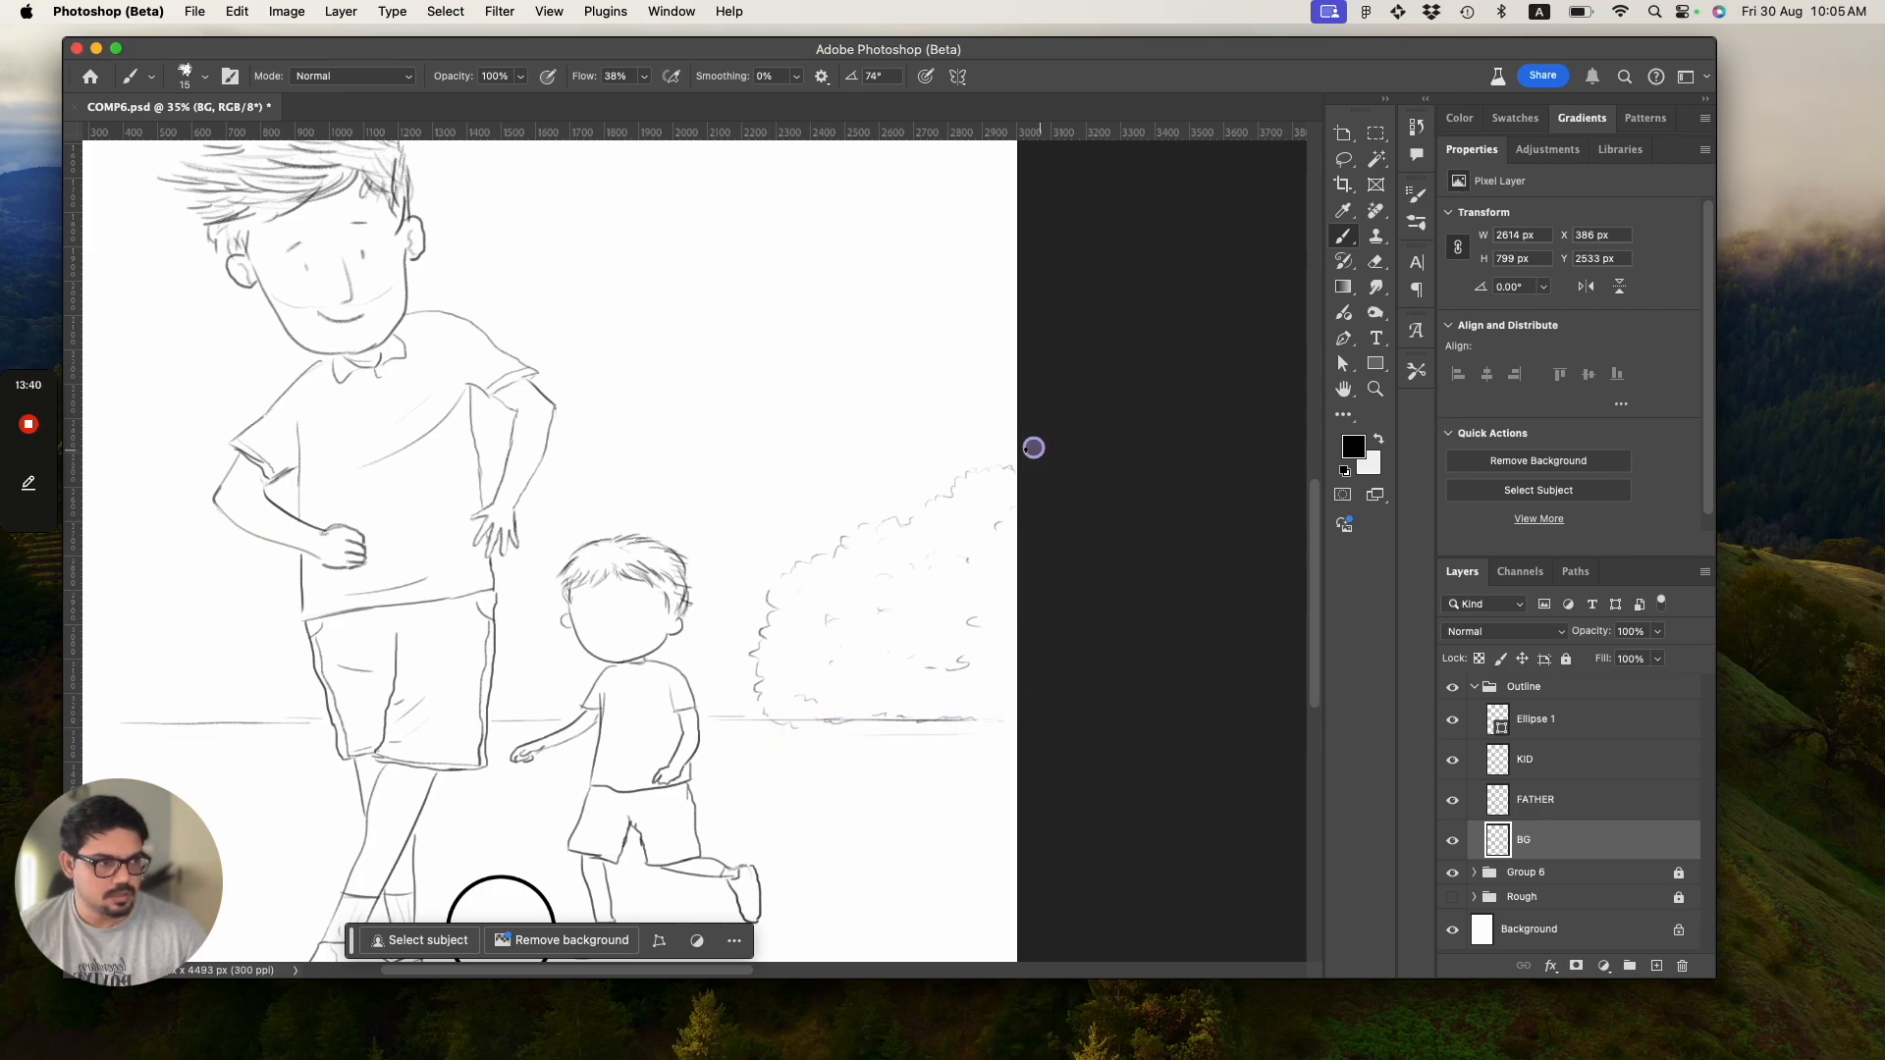
{"action": "left_click_drag", "start_coordinate": [1002, 462], "coordinate": [1020, 466]}
{"action": "left_click_drag", "start_coordinate": [921, 503], "coordinate": [914, 514]}
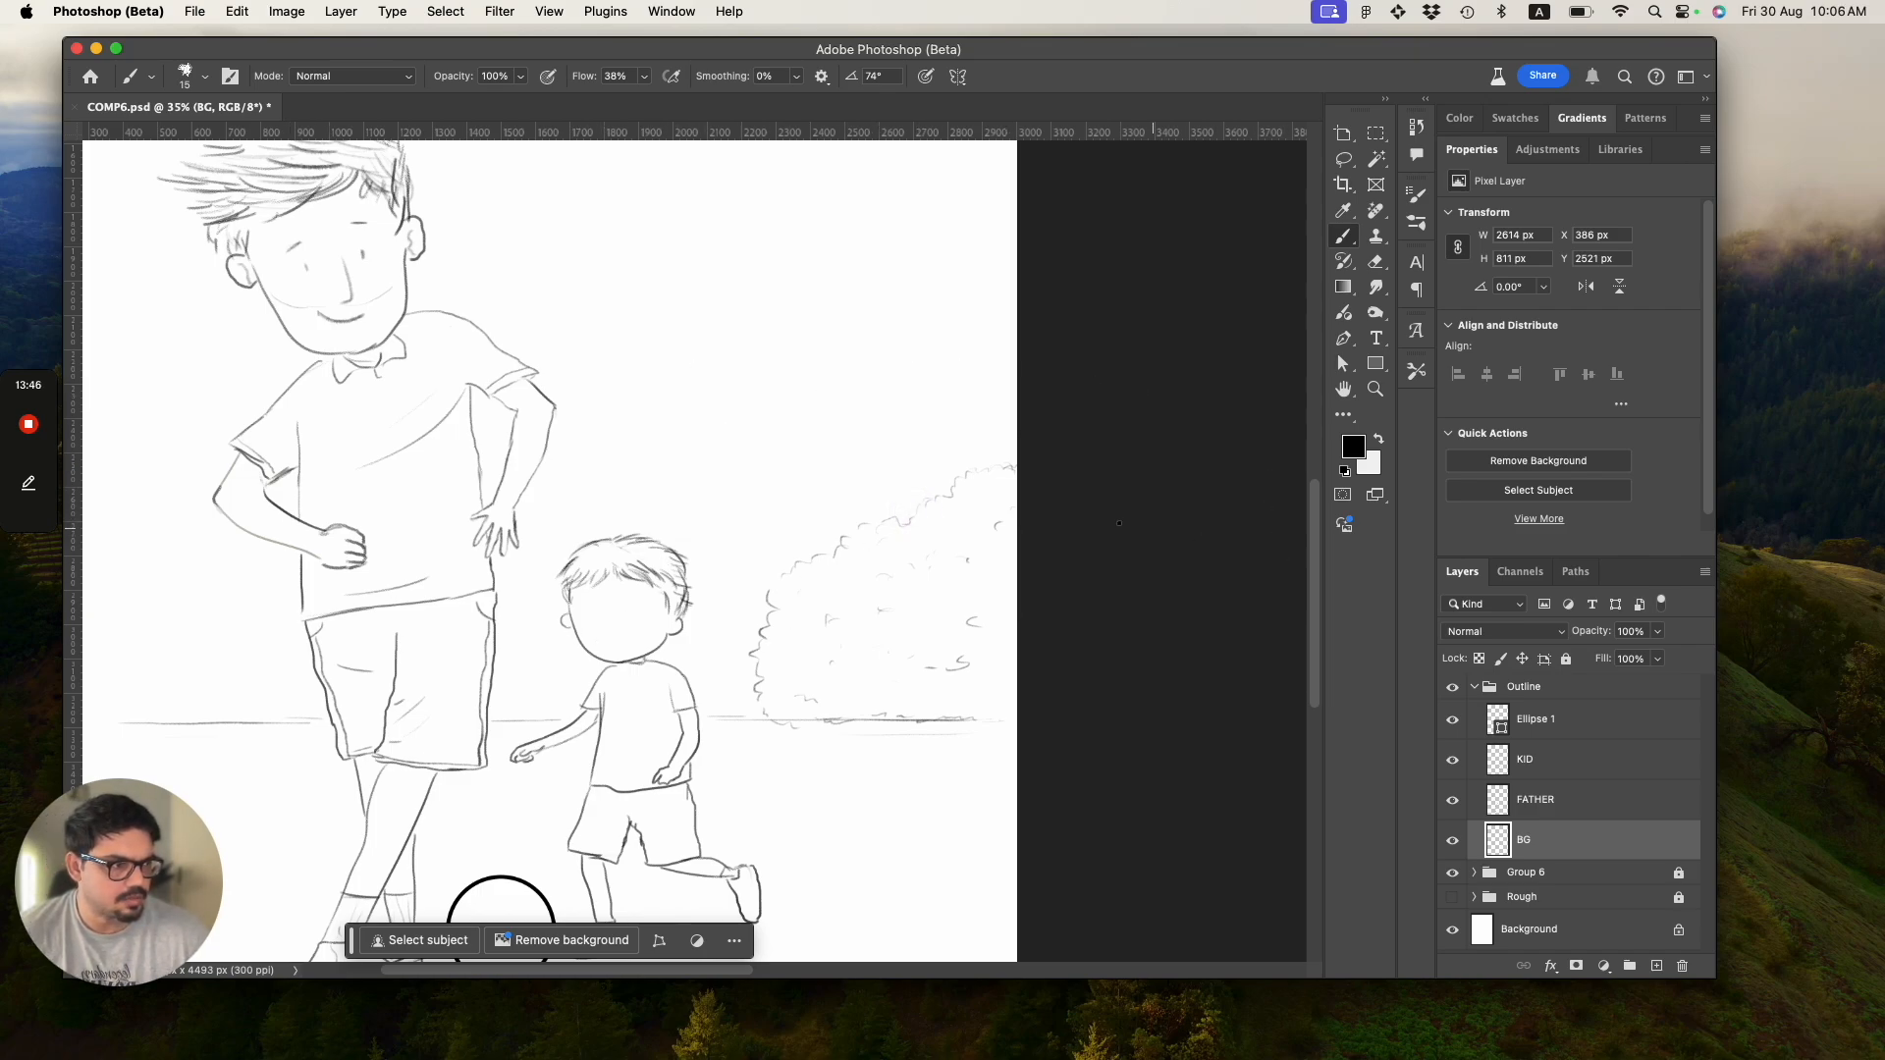
Save the document and extend the horizon line toward the page's left edge.
{"action": "left_click_drag", "start_coordinate": [1313, 518], "coordinate": [1312, 447]}
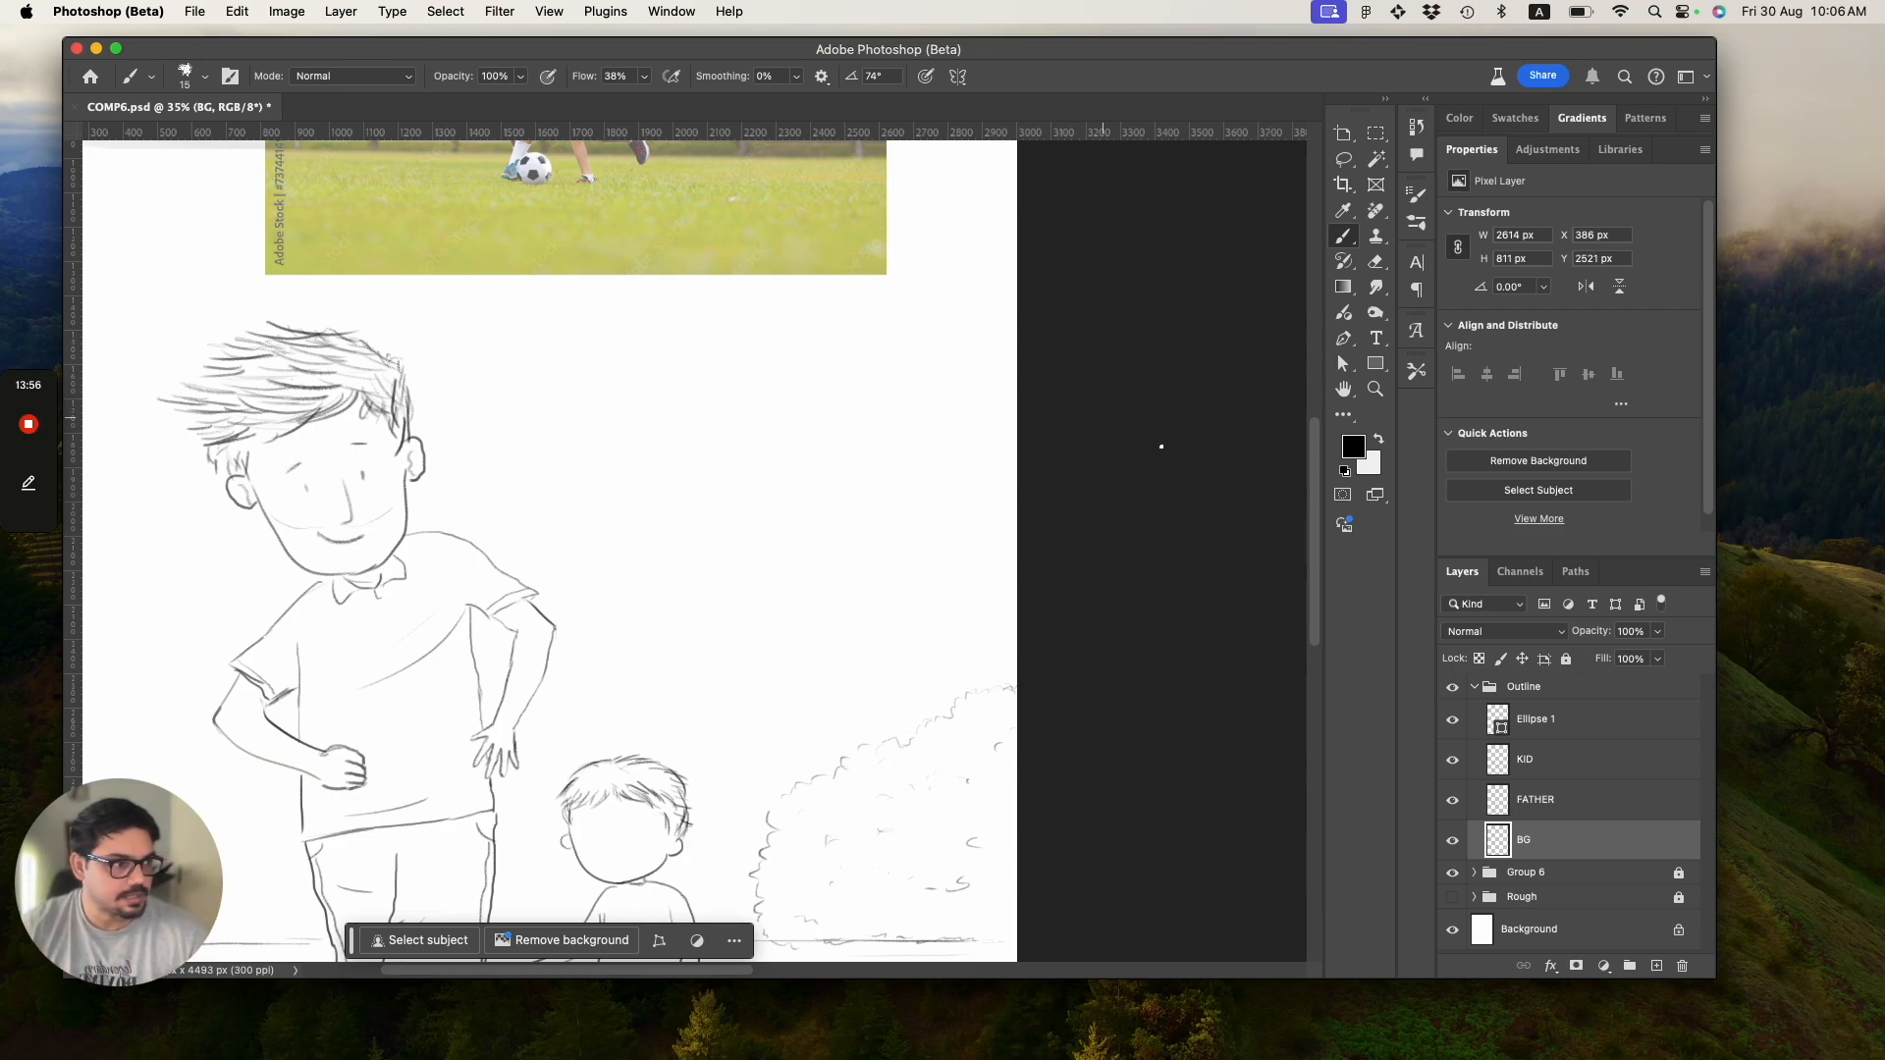
{"action": "mouse_move", "coordinate": [1319, 490]}
{"action": "left_mouse_down"}
{"action": "mouse_move", "coordinate": [1305, 542]}
{"action": "mouse_move", "coordinate": [1325, 416]}
{"action": "mouse_move", "coordinate": [1306, 487]}
{"action": "left_mouse_up"}
{"action": "key", "text": "super+s"}
{"action": "key", "text": "z"}
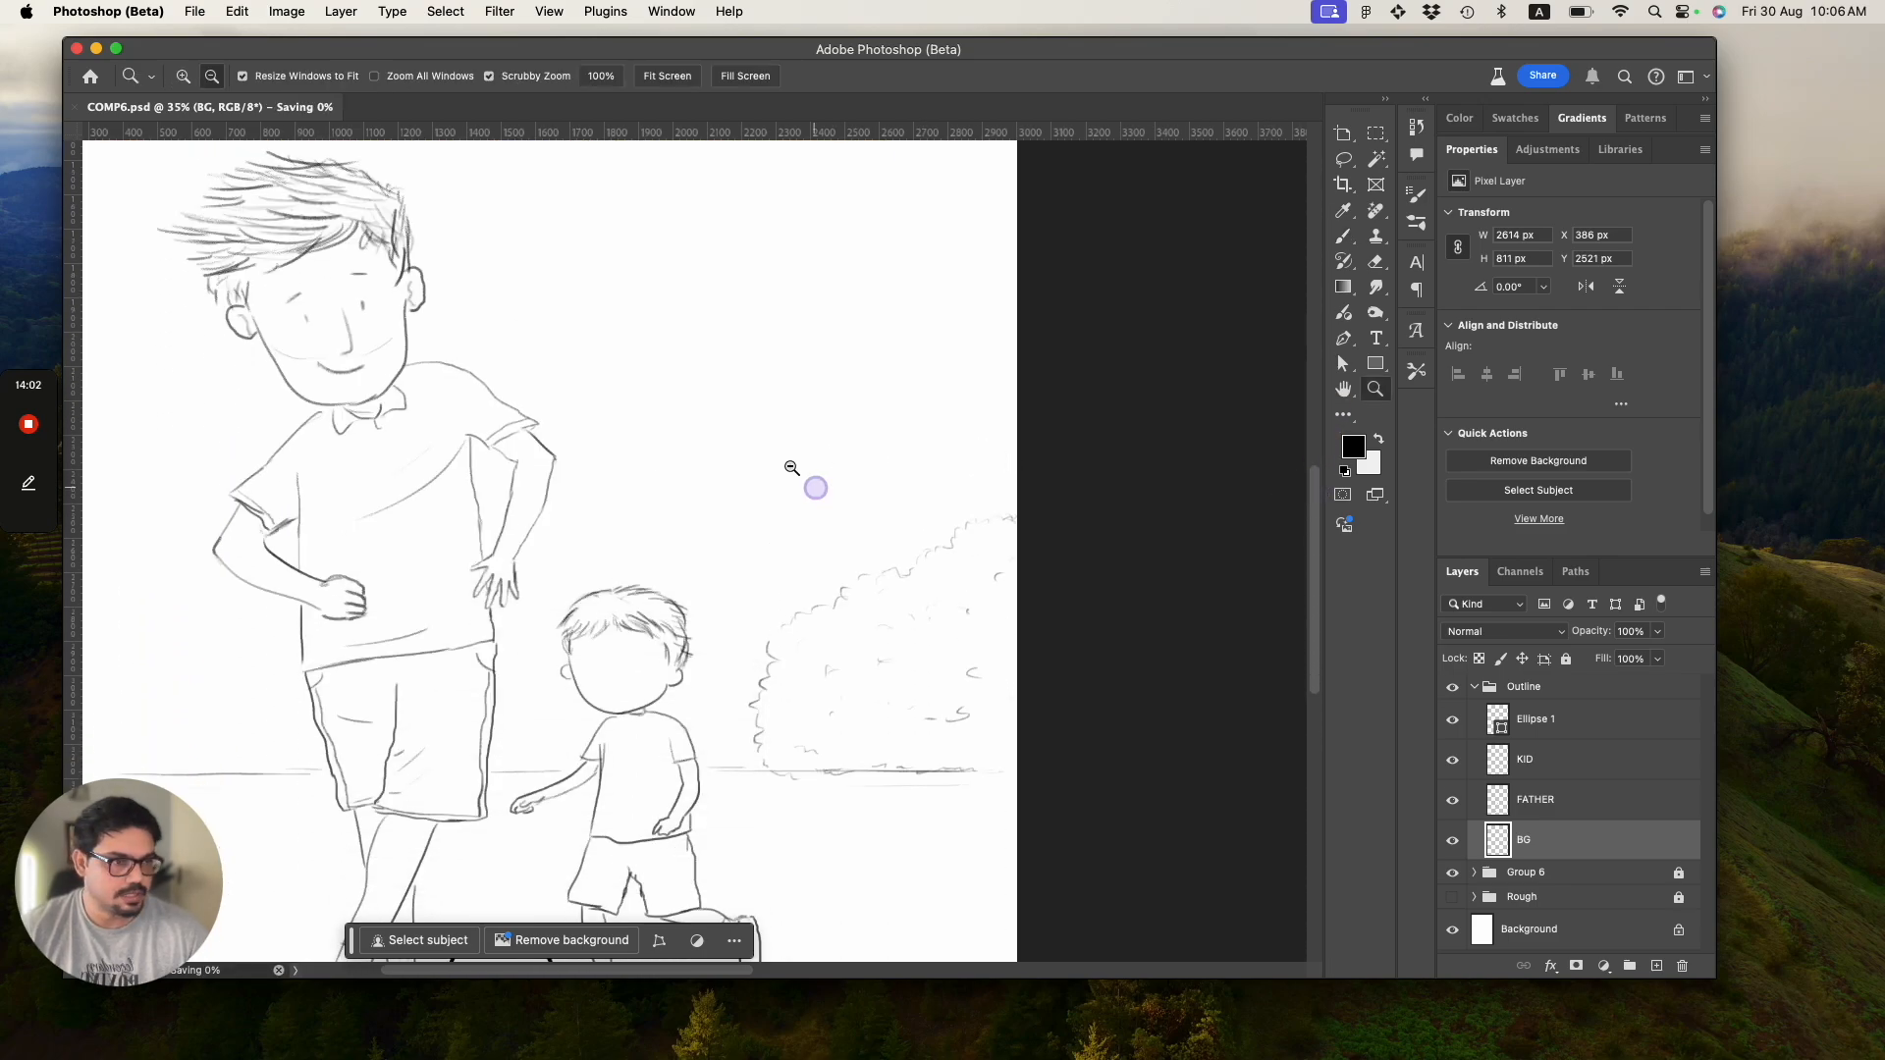
{"action": "left_click_drag", "start_coordinate": [811, 472], "coordinate": [736, 433]}
{"action": "left_click_drag", "start_coordinate": [1316, 515], "coordinate": [1316, 492]}
{"action": "key", "text": "b"}
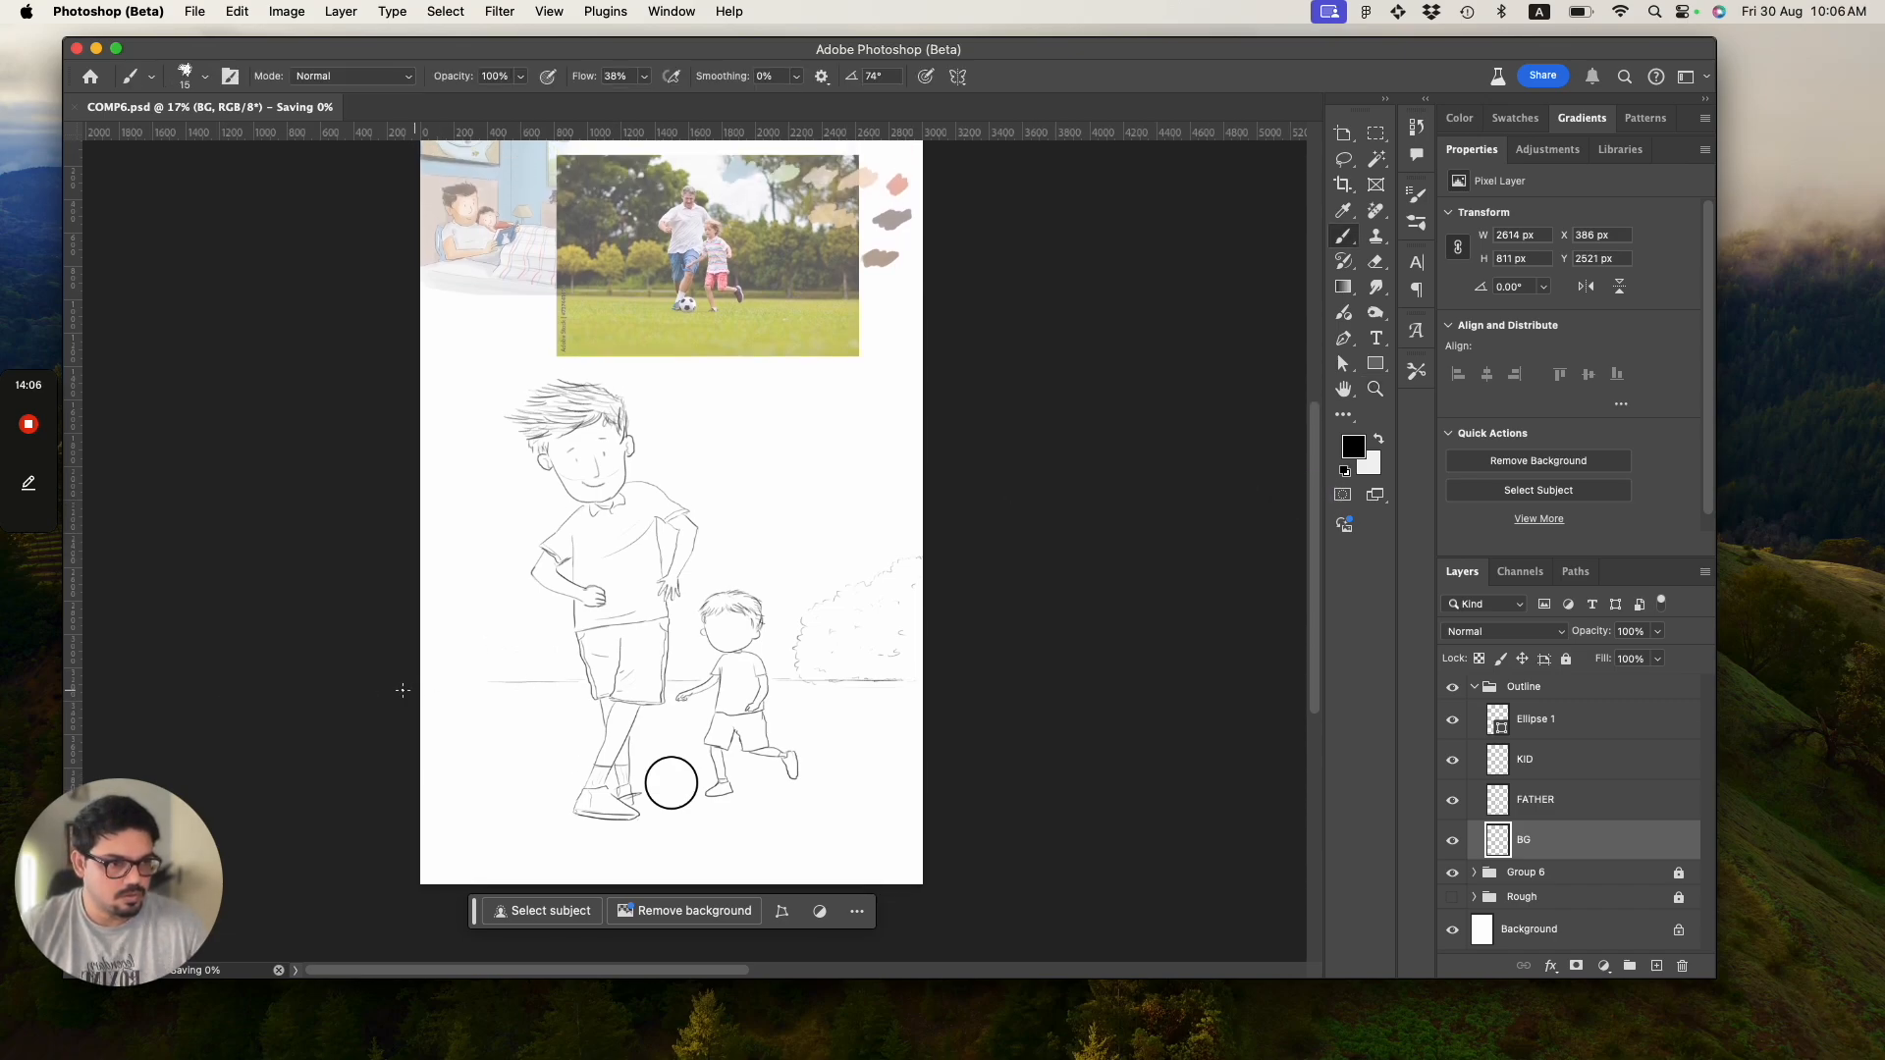
{"action": "left_click", "coordinate": [434, 682], "text": "shift"}
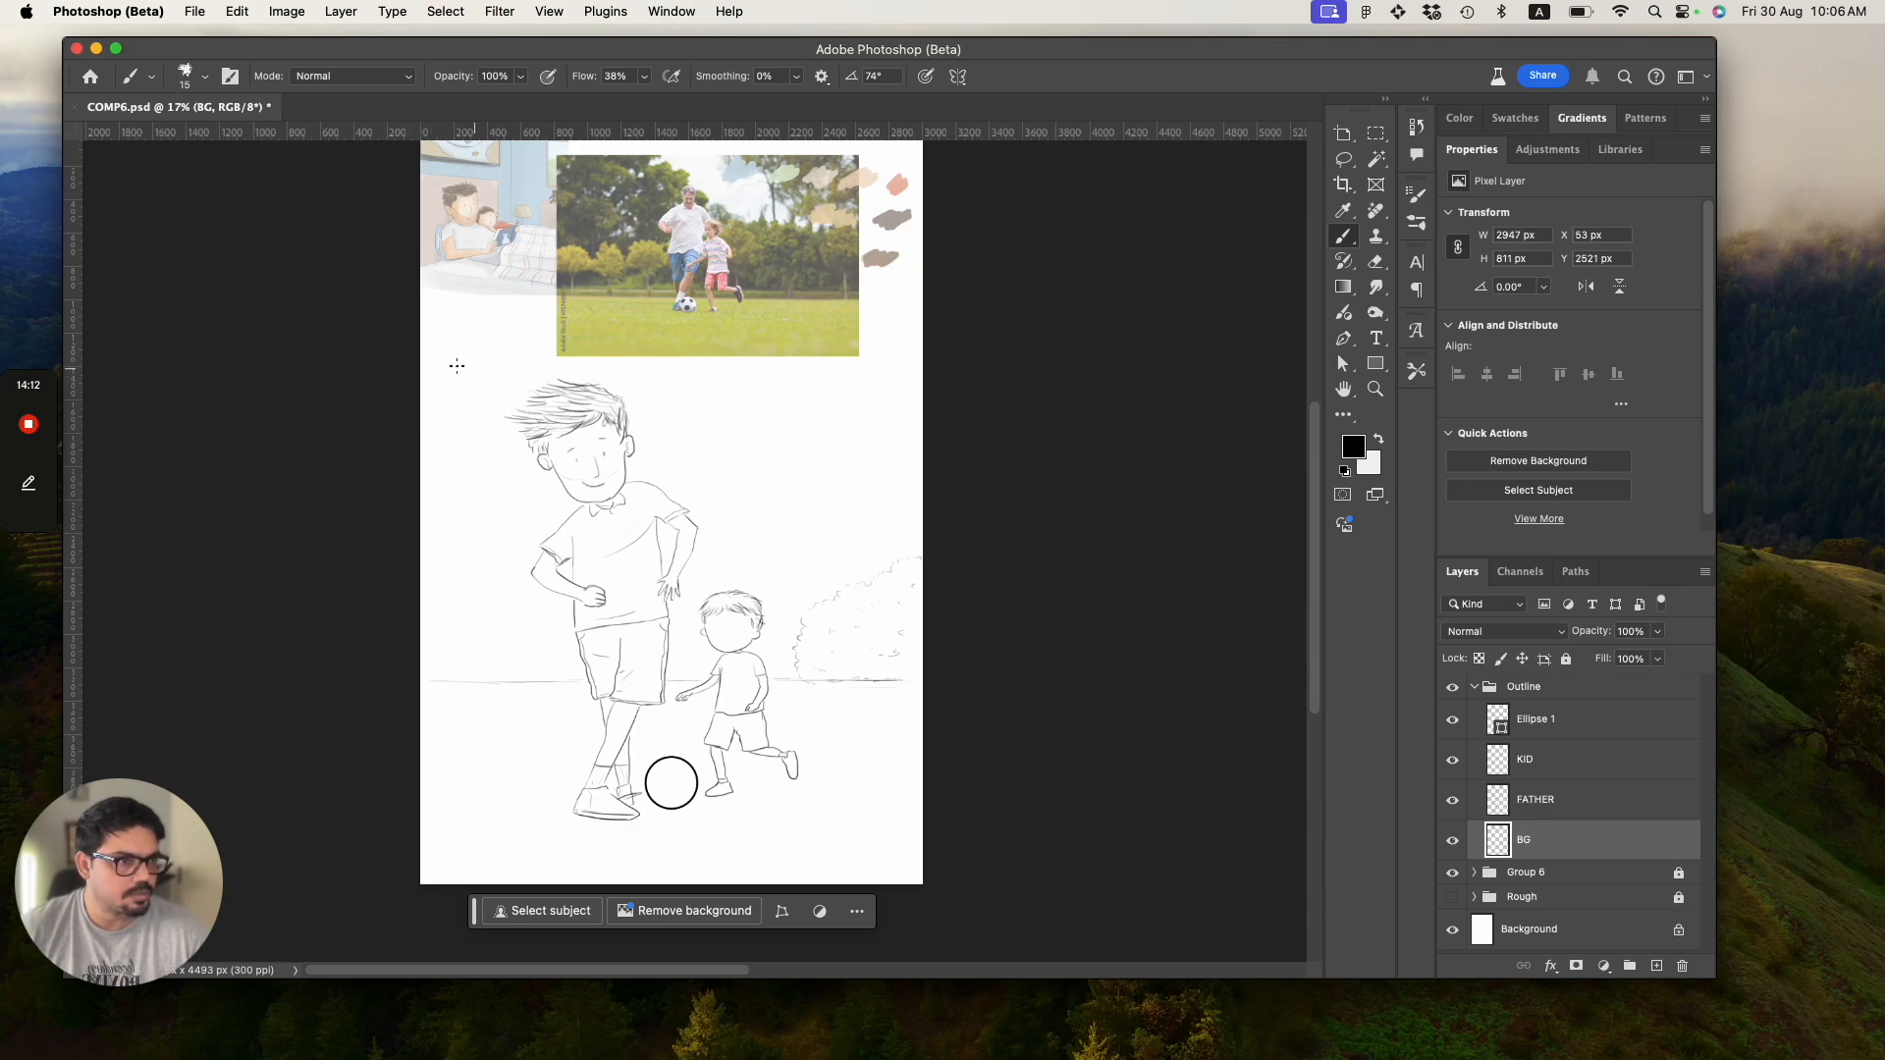
Sketch loose tree foliage around the father's head and shoulder, plus a vertical trunk line and branch marks on his left side of the page.
{"action": "mouse_move", "coordinate": [428, 345]}
{"action": "left_mouse_down"}
{"action": "mouse_move", "coordinate": [480, 355]}
{"action": "mouse_move", "coordinate": [517, 400]}
{"action": "mouse_move", "coordinate": [492, 444]}
{"action": "mouse_move", "coordinate": [501, 477]}
{"action": "mouse_move", "coordinate": [513, 459]}
{"action": "mouse_move", "coordinate": [651, 460]}
{"action": "mouse_move", "coordinate": [682, 504]}
{"action": "left_mouse_up"}
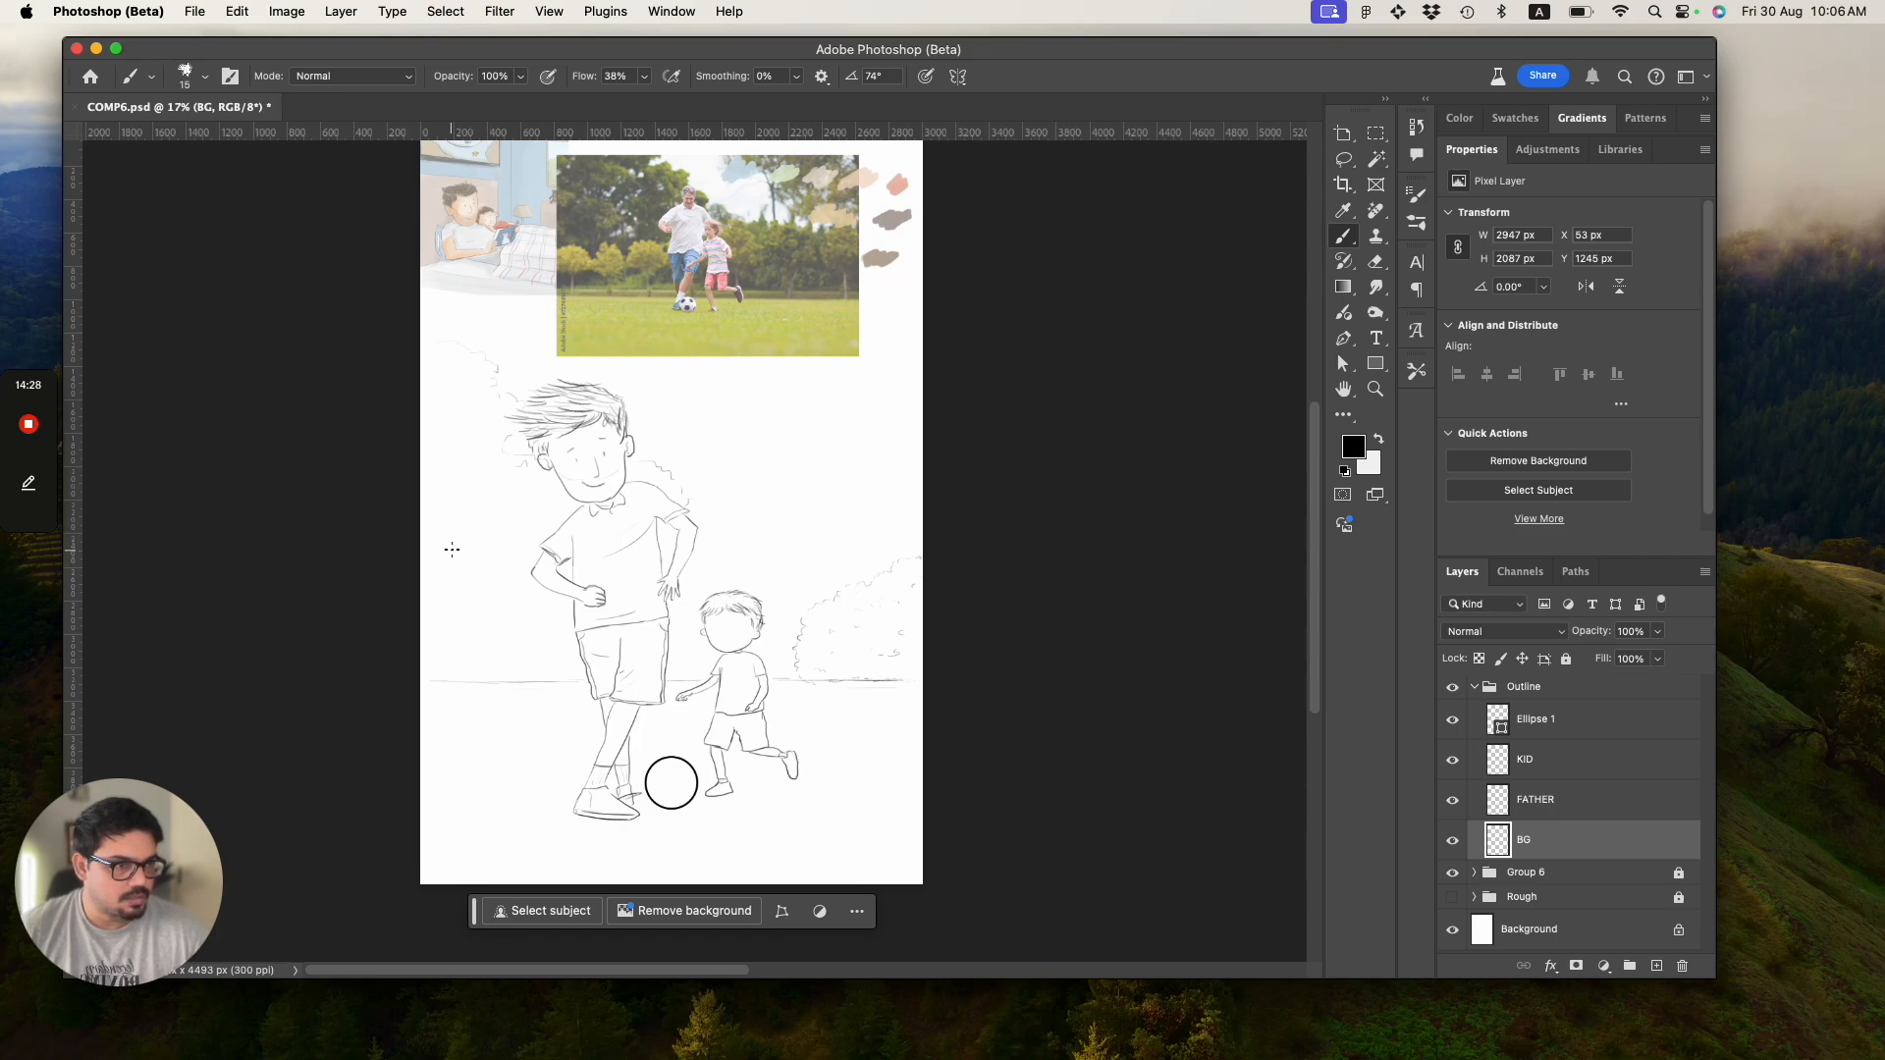
{"action": "left_click_drag", "start_coordinate": [453, 544], "coordinate": [439, 657]}
{"action": "key", "text": "super+z"}
{"action": "left_click_drag", "start_coordinate": [453, 528], "coordinate": [454, 676]}
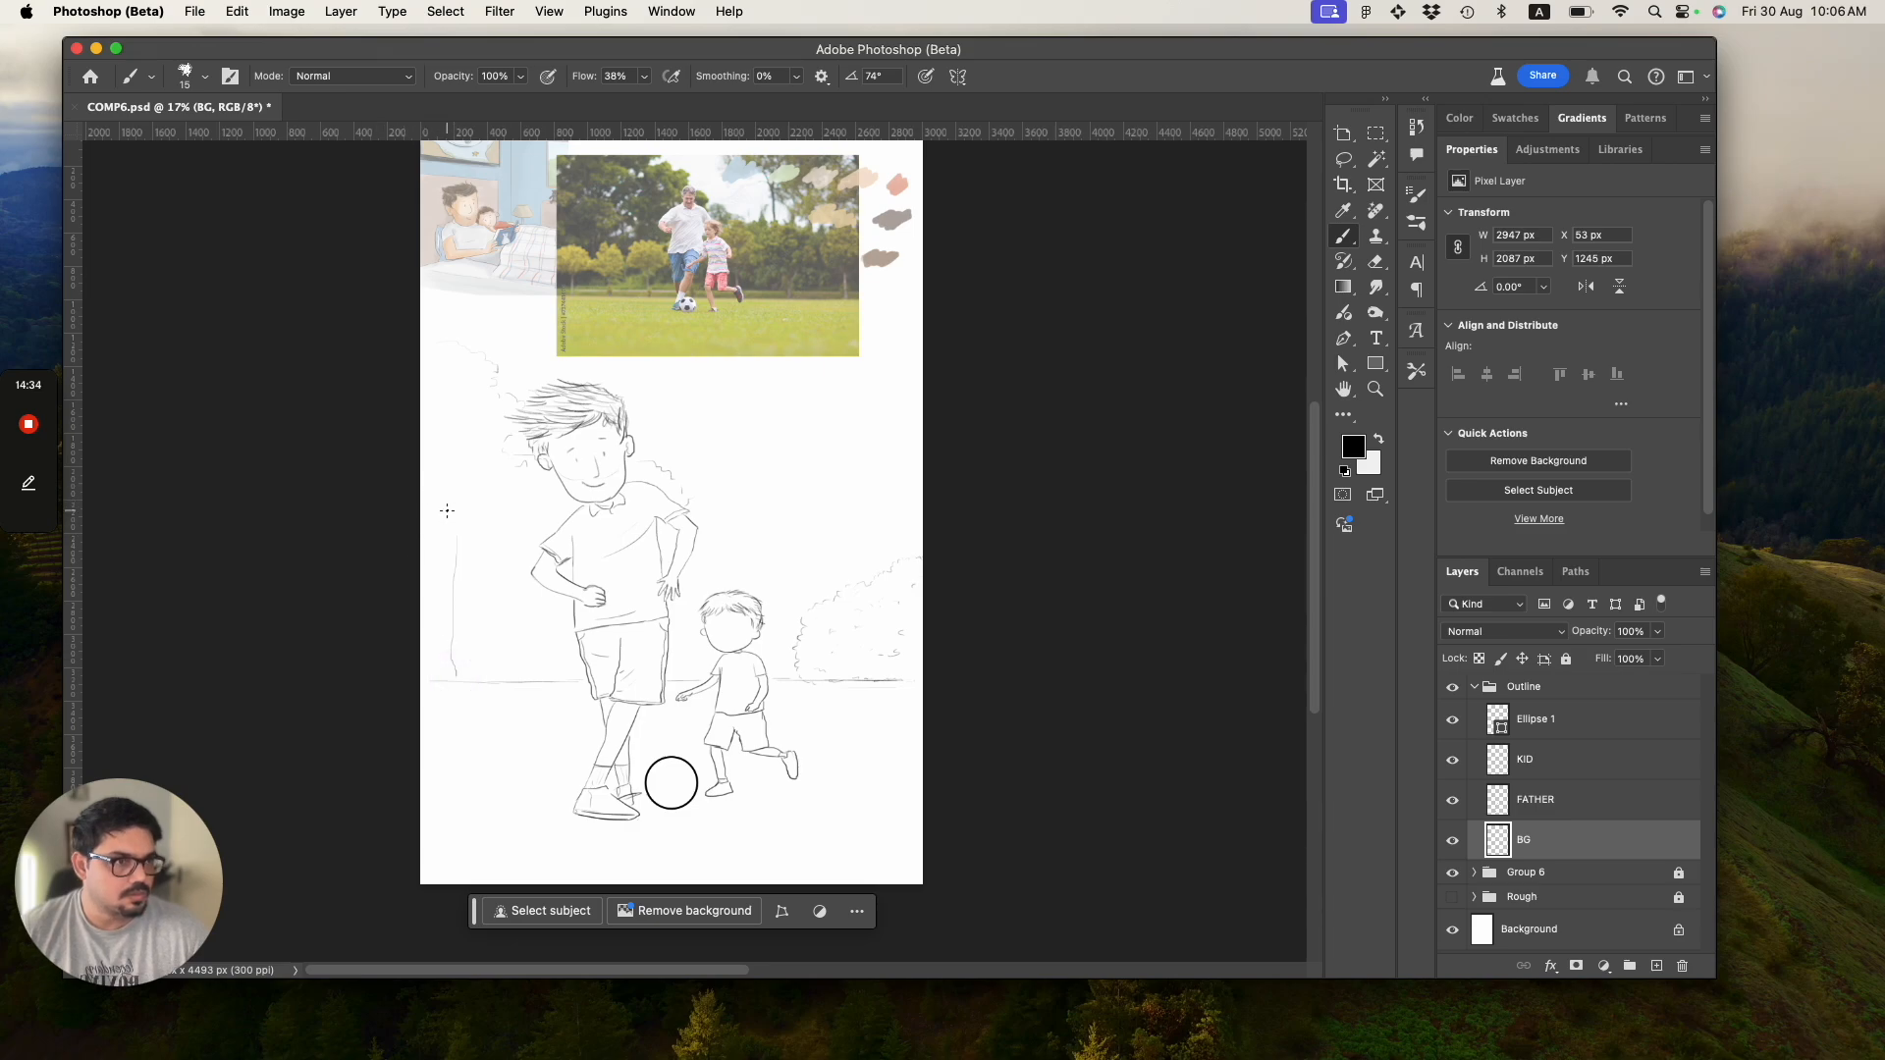
{"action": "left_click_drag", "start_coordinate": [485, 512], "coordinate": [469, 564]}
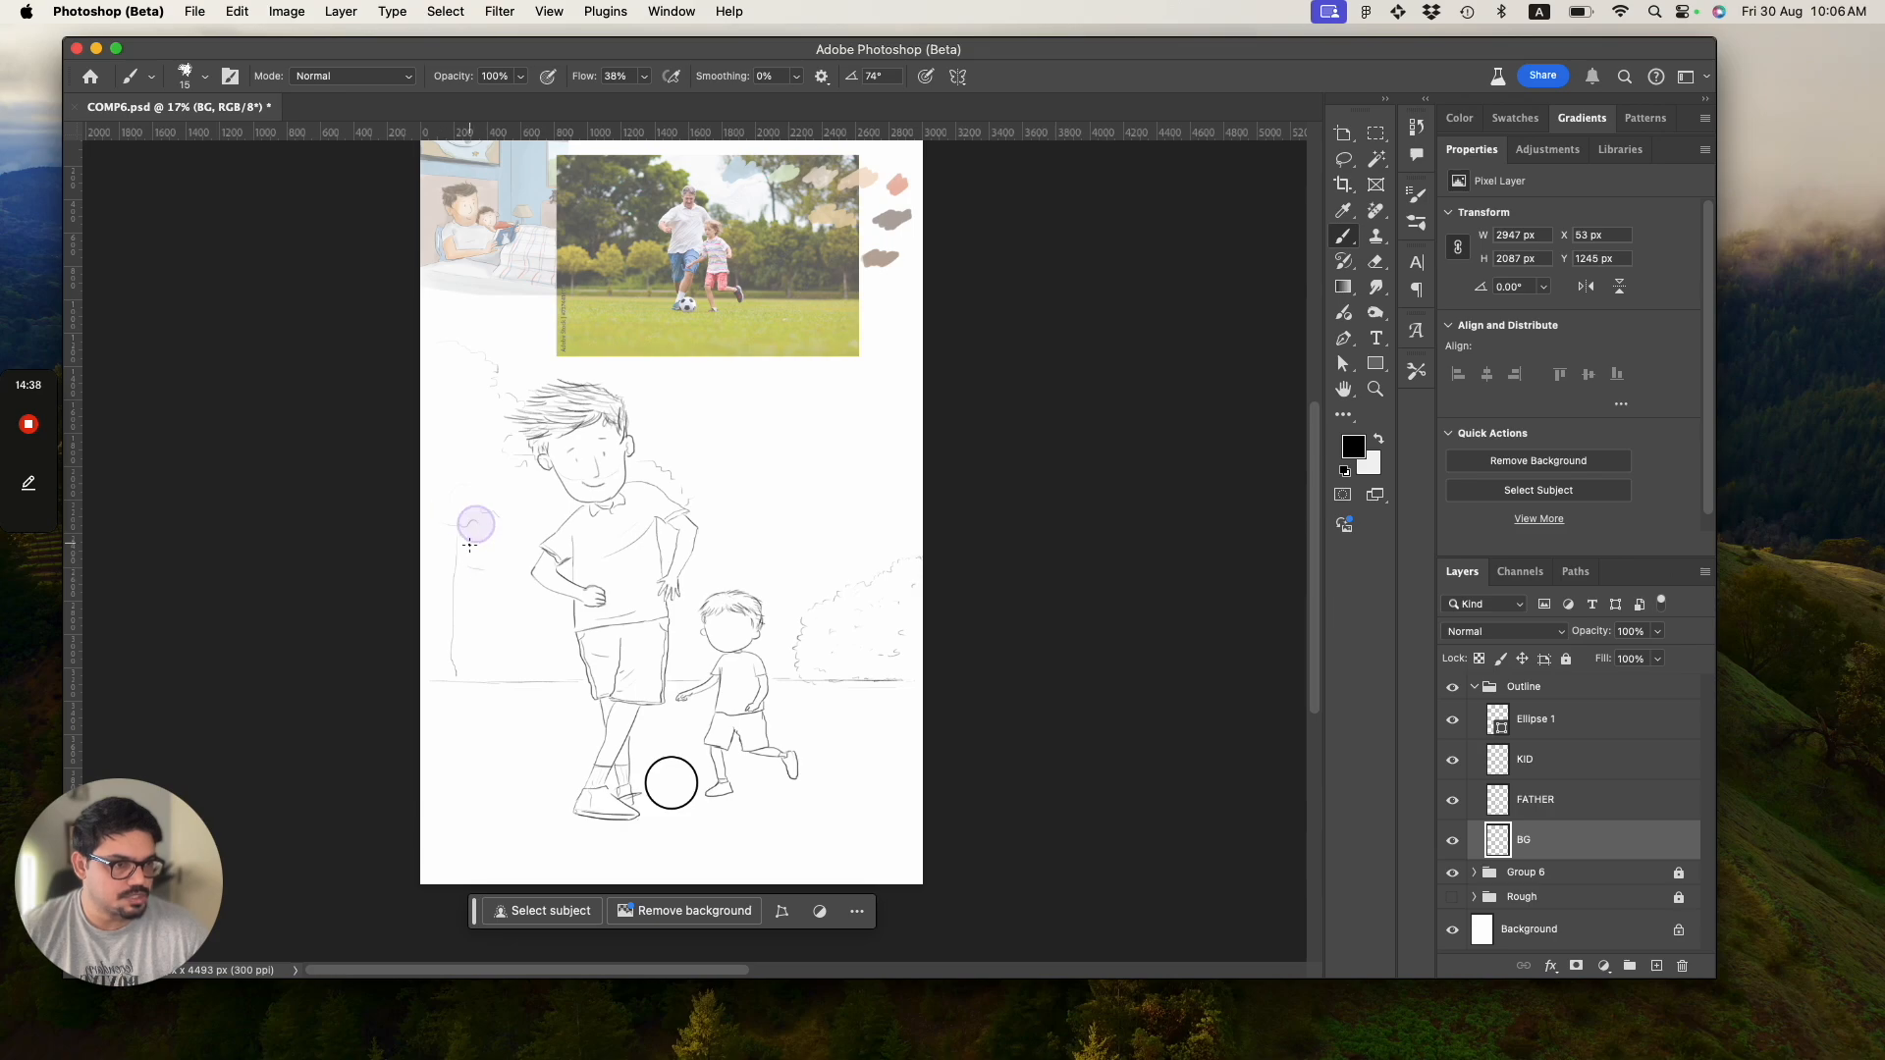
Add foliage marks at the top of the trunk line and extend its base down to the horizon.
{"action": "key", "text": "z"}
{"action": "left_click_drag", "start_coordinate": [521, 541], "coordinate": [601, 601]}
{"action": "key", "text": "b"}
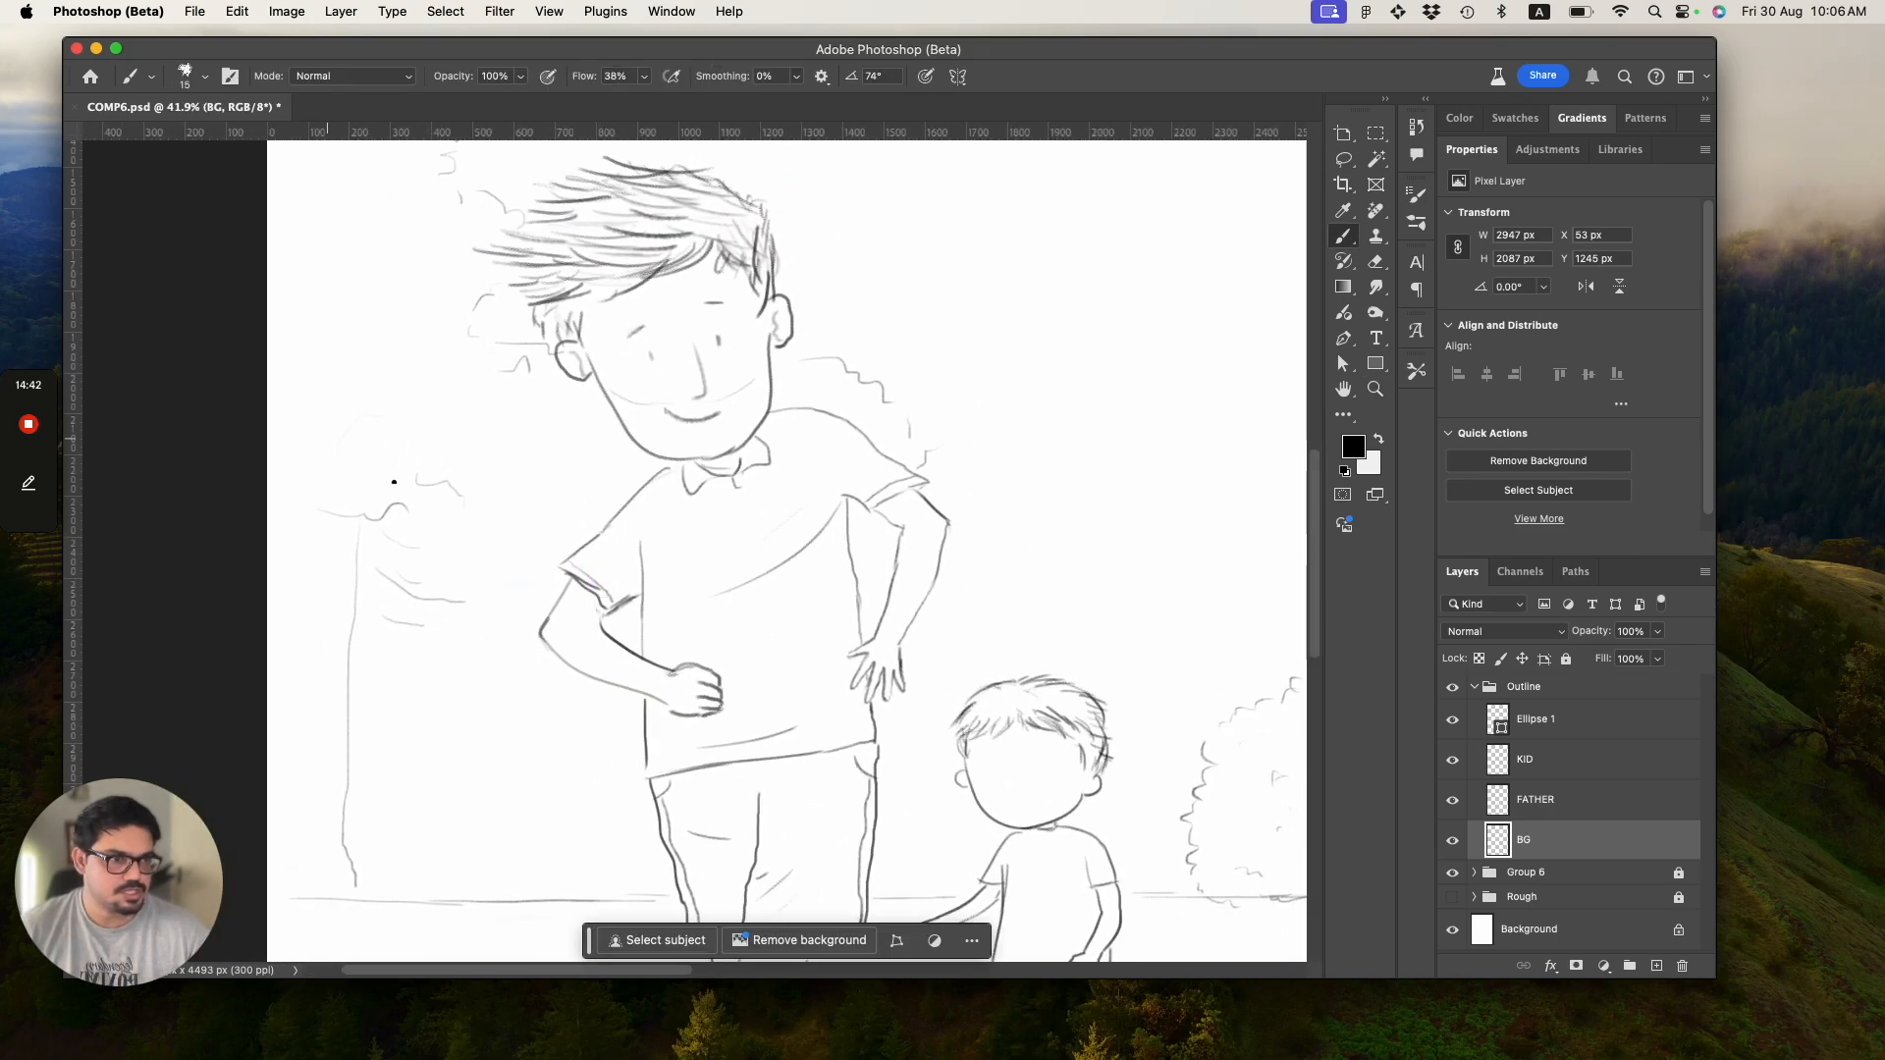
{"action": "left_click_drag", "start_coordinate": [344, 510], "coordinate": [354, 507]}
{"action": "mouse_move", "coordinate": [358, 515]}
{"action": "left_mouse_down"}
{"action": "mouse_move", "coordinate": [308, 529]}
{"action": "mouse_move", "coordinate": [294, 566]}
{"action": "left_mouse_up"}
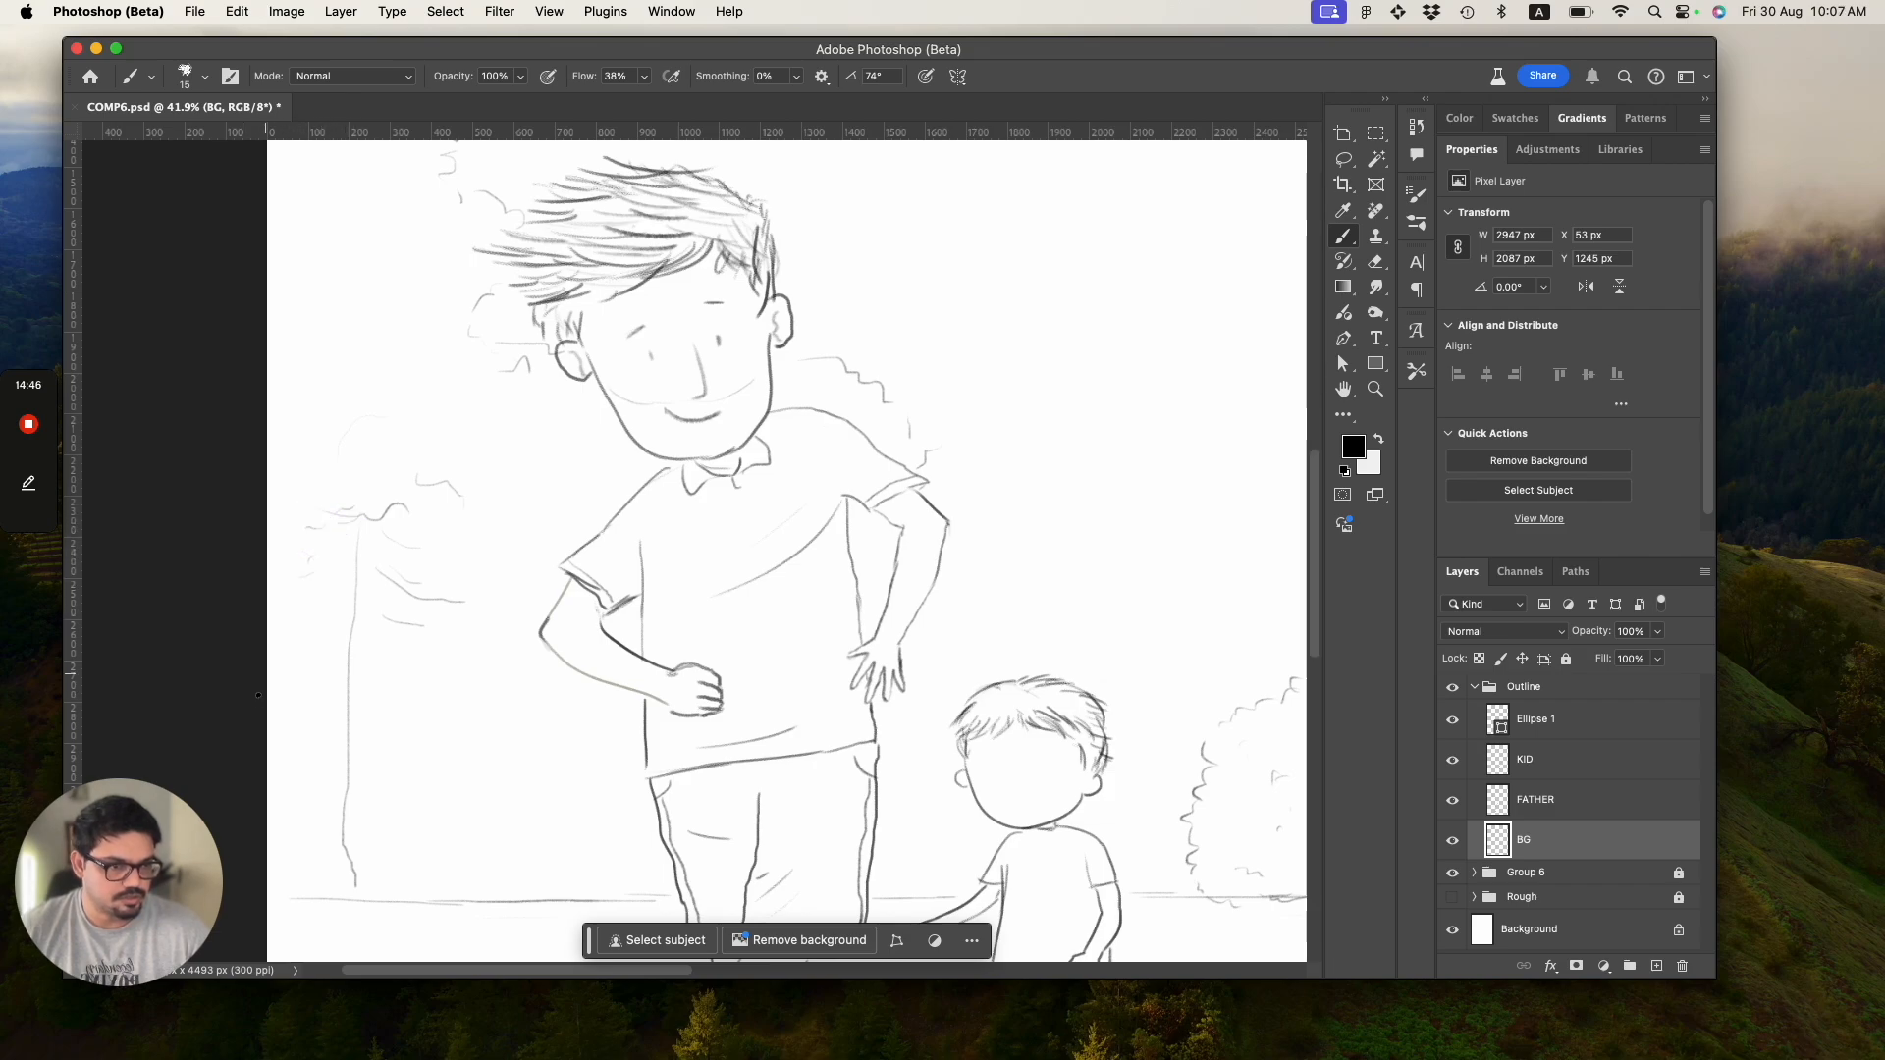
{"action": "mouse_move", "coordinate": [351, 887]}
{"action": "left_mouse_down"}
{"action": "mouse_move", "coordinate": [348, 852]}
{"action": "mouse_move", "coordinate": [316, 897]}
{"action": "mouse_move", "coordinate": [354, 897]}
{"action": "left_mouse_up"}
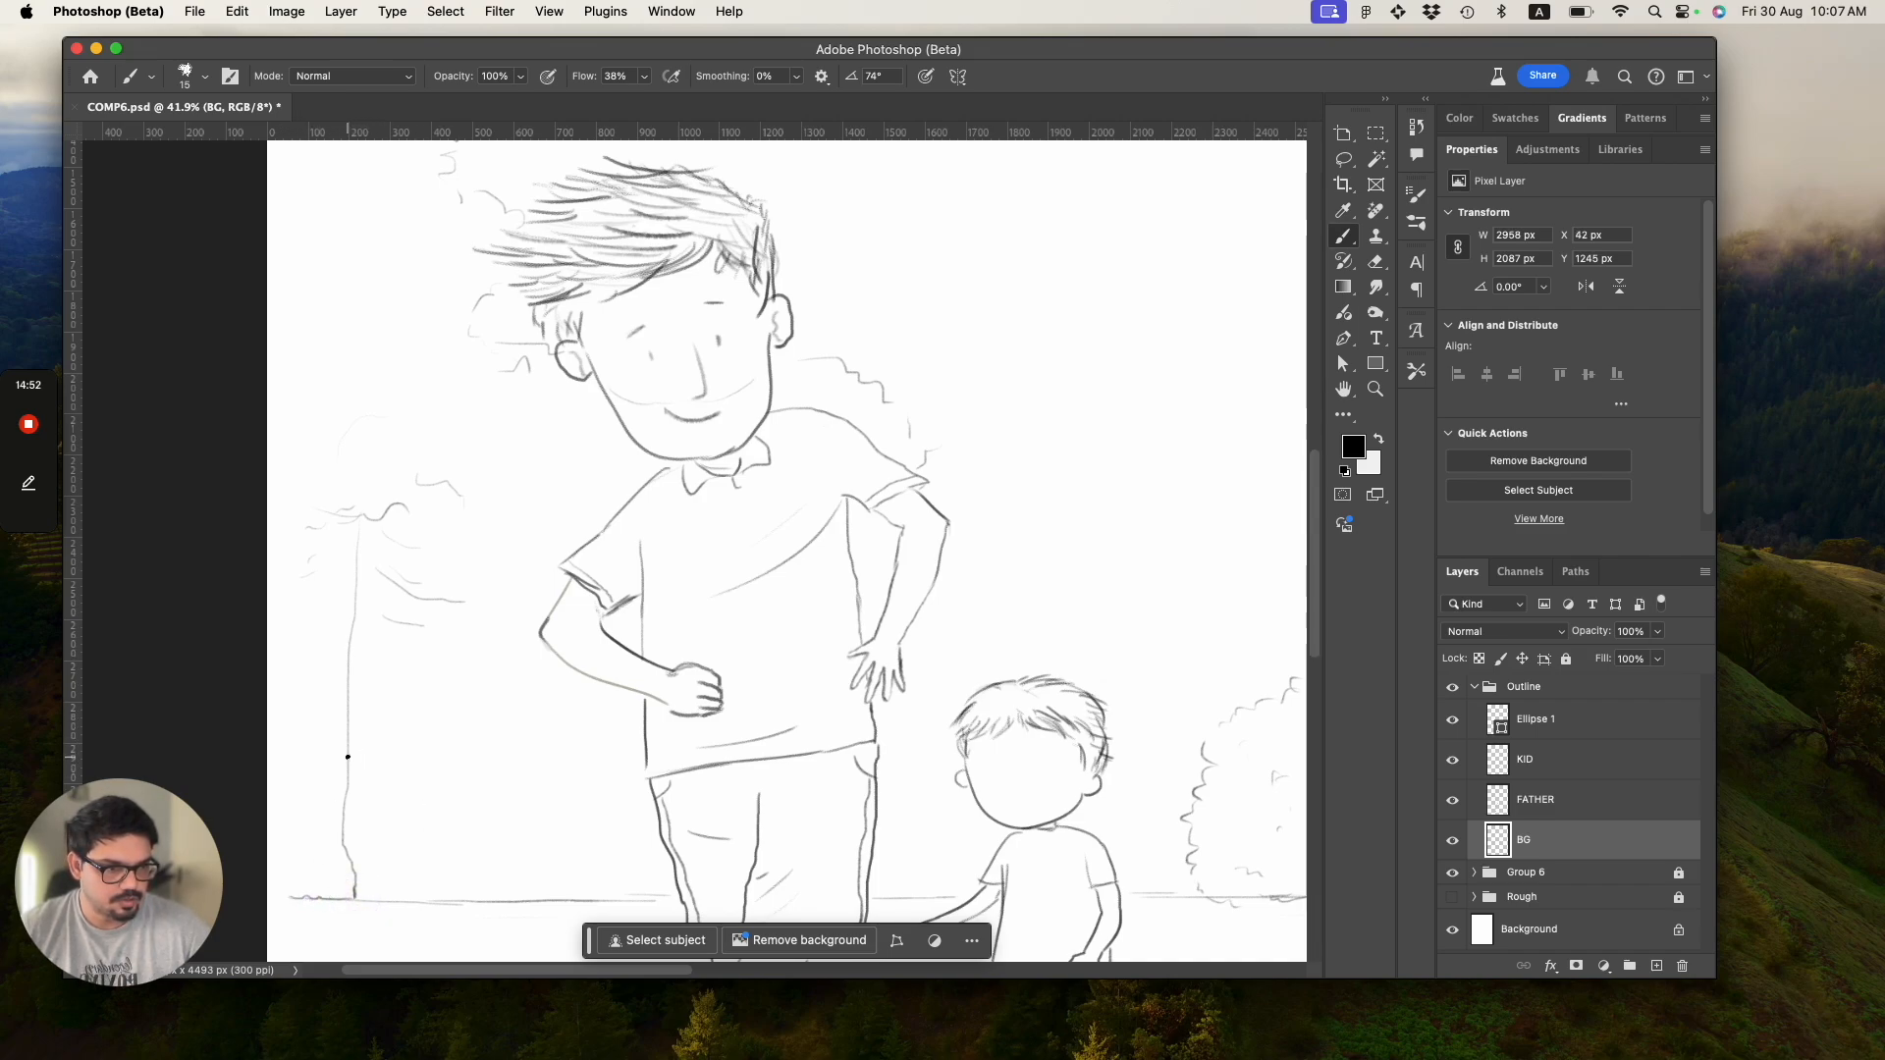
Draw a small bush with leaf marks between the trunk line and the father at the horizon, and save the document.
{"action": "mouse_move", "coordinate": [370, 740]}
{"action": "left_mouse_down"}
{"action": "mouse_move", "coordinate": [464, 779]}
{"action": "mouse_move", "coordinate": [492, 812]}
{"action": "mouse_move", "coordinate": [485, 843]}
{"action": "mouse_move", "coordinate": [539, 900]}
{"action": "left_mouse_up"}
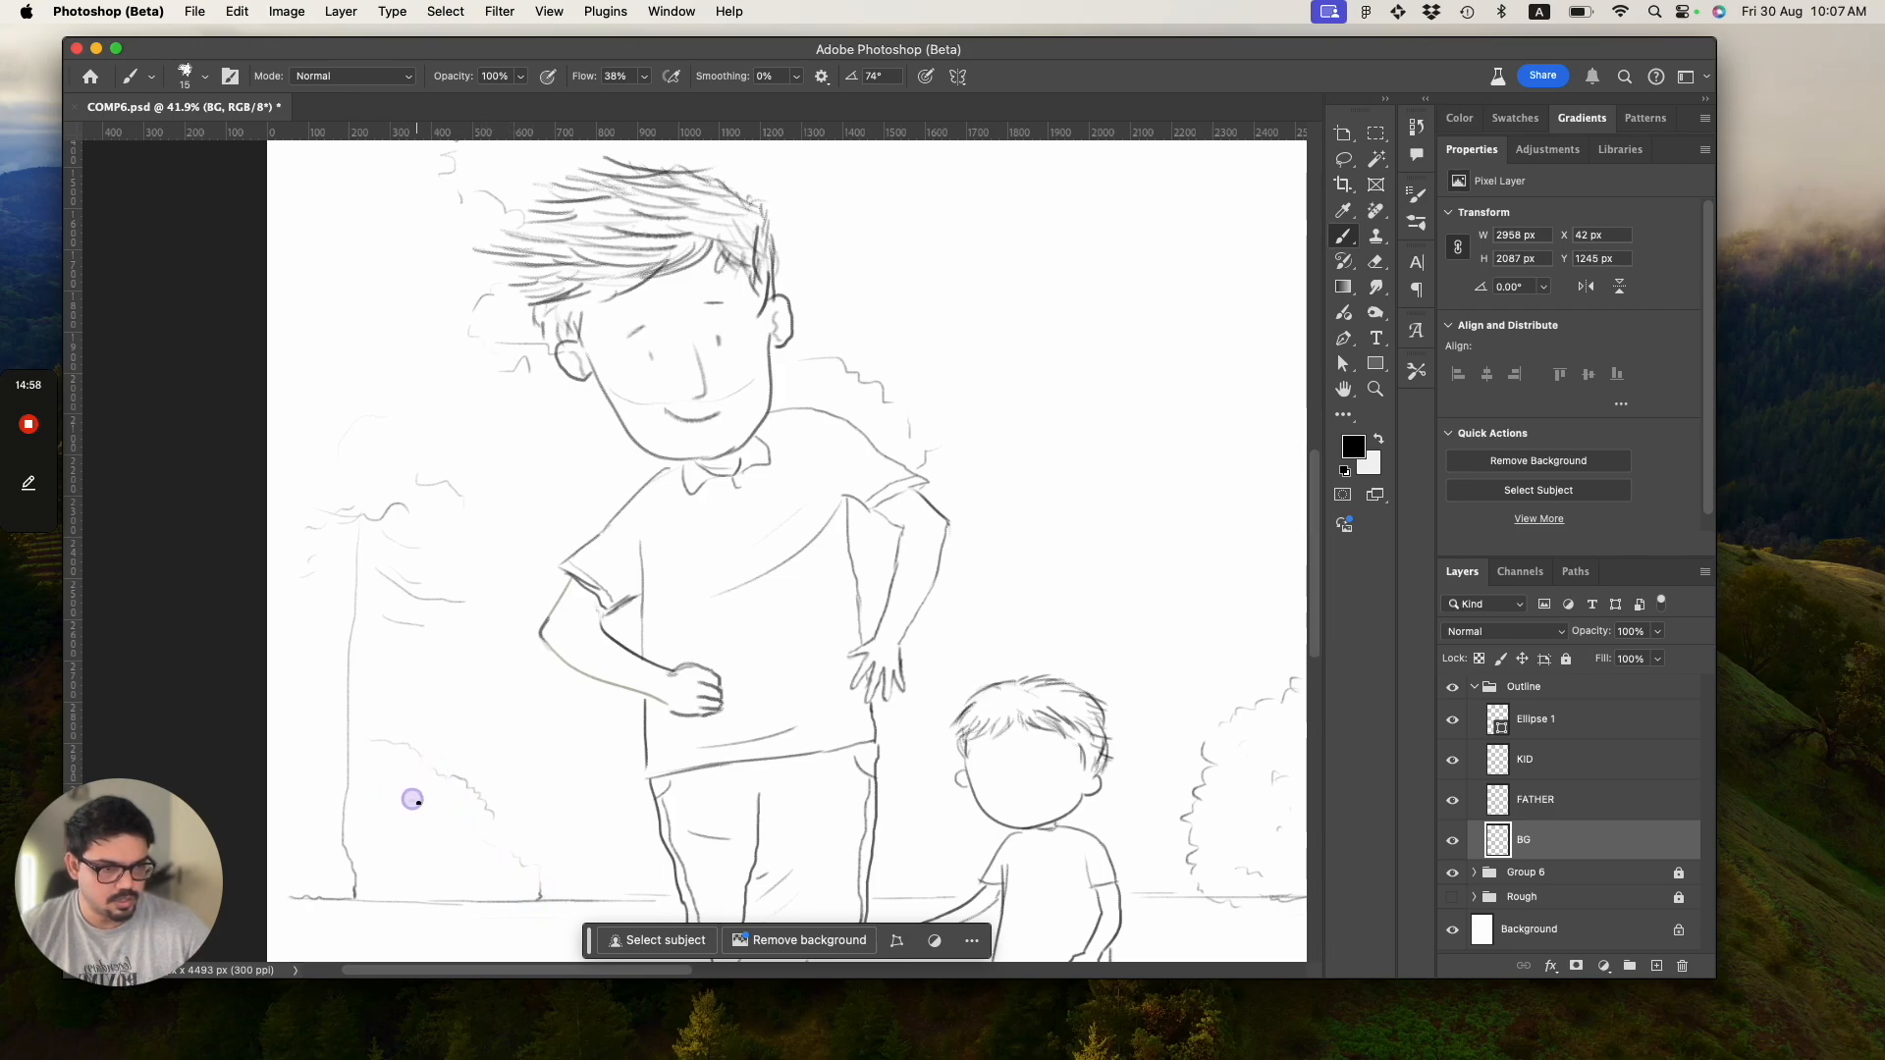
{"action": "left_click_drag", "start_coordinate": [406, 874], "coordinate": [387, 863]}
{"action": "left_click_drag", "start_coordinate": [476, 855], "coordinate": [513, 871]}
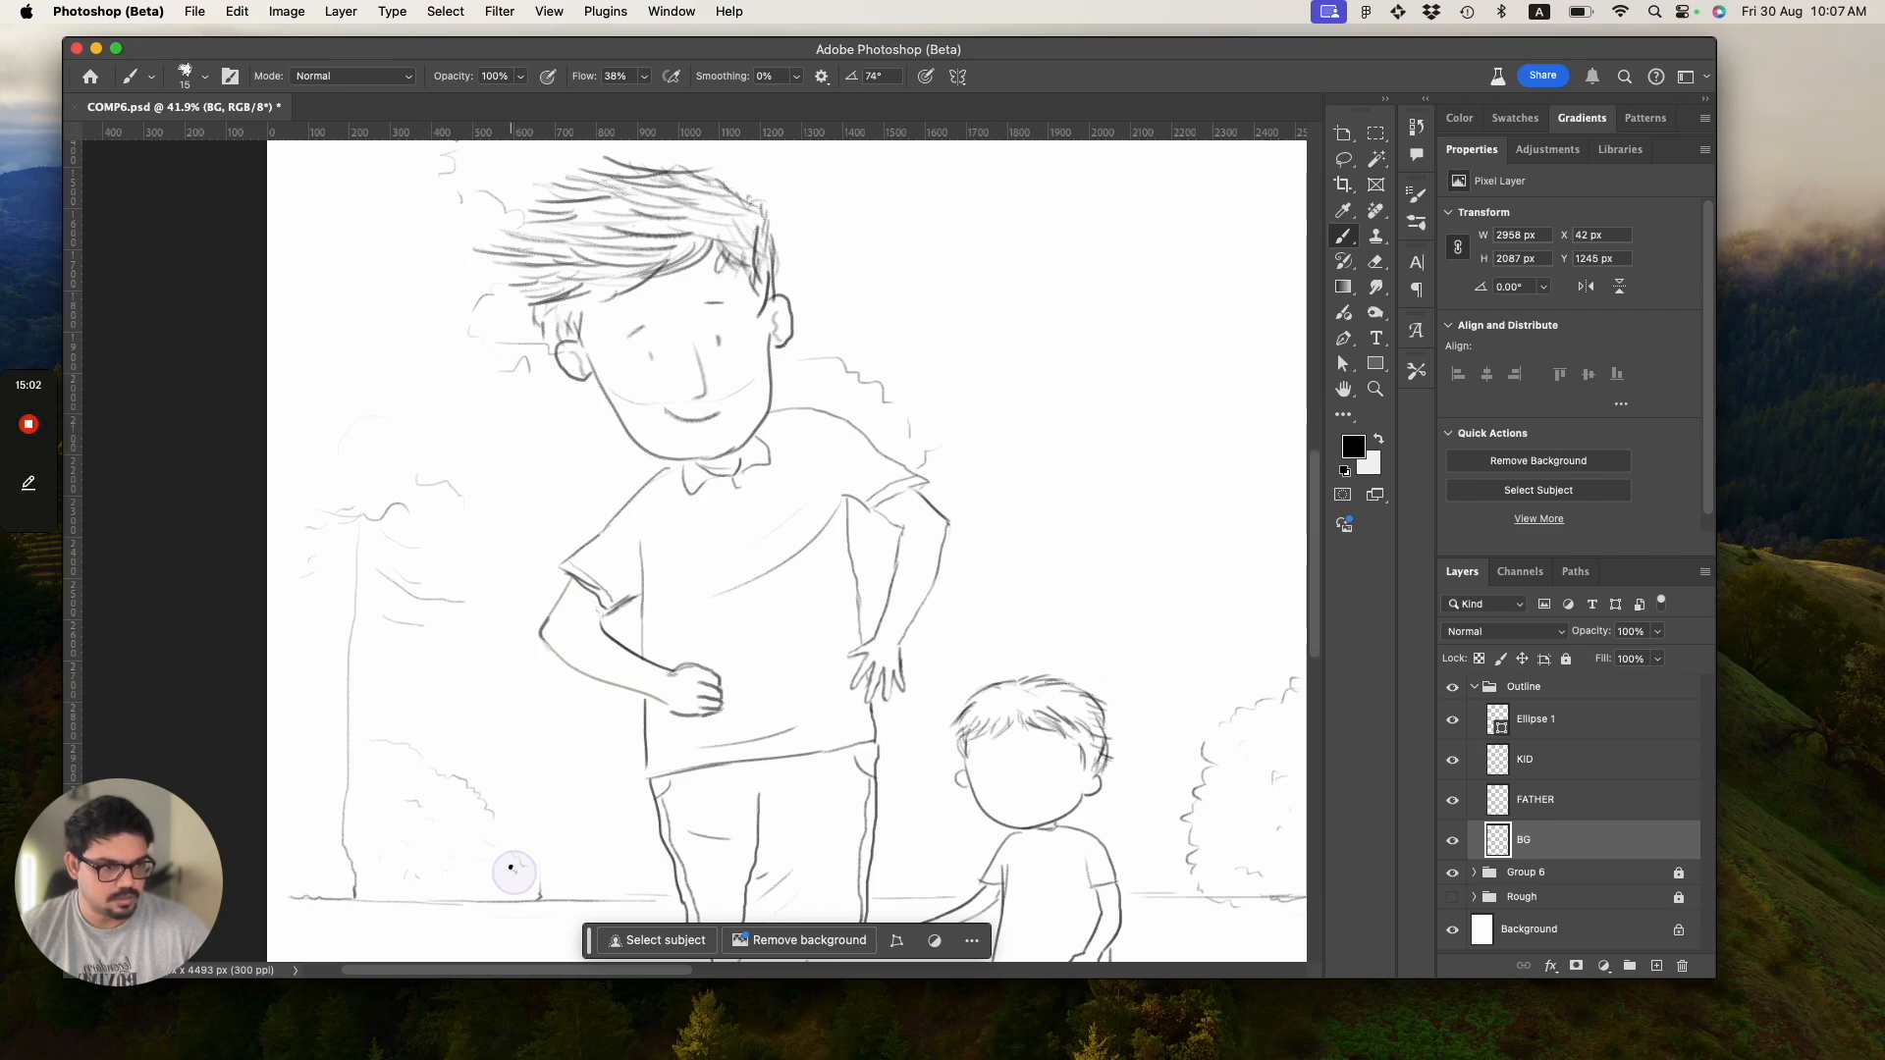
{"action": "key", "text": "cmd+s"}
Draw another faint trunk line beside the father, running from below his bent arm down to the horizon.
{"action": "key", "text": "z"}
{"action": "left_click_drag", "start_coordinate": [451, 640], "coordinate": [550, 663]}
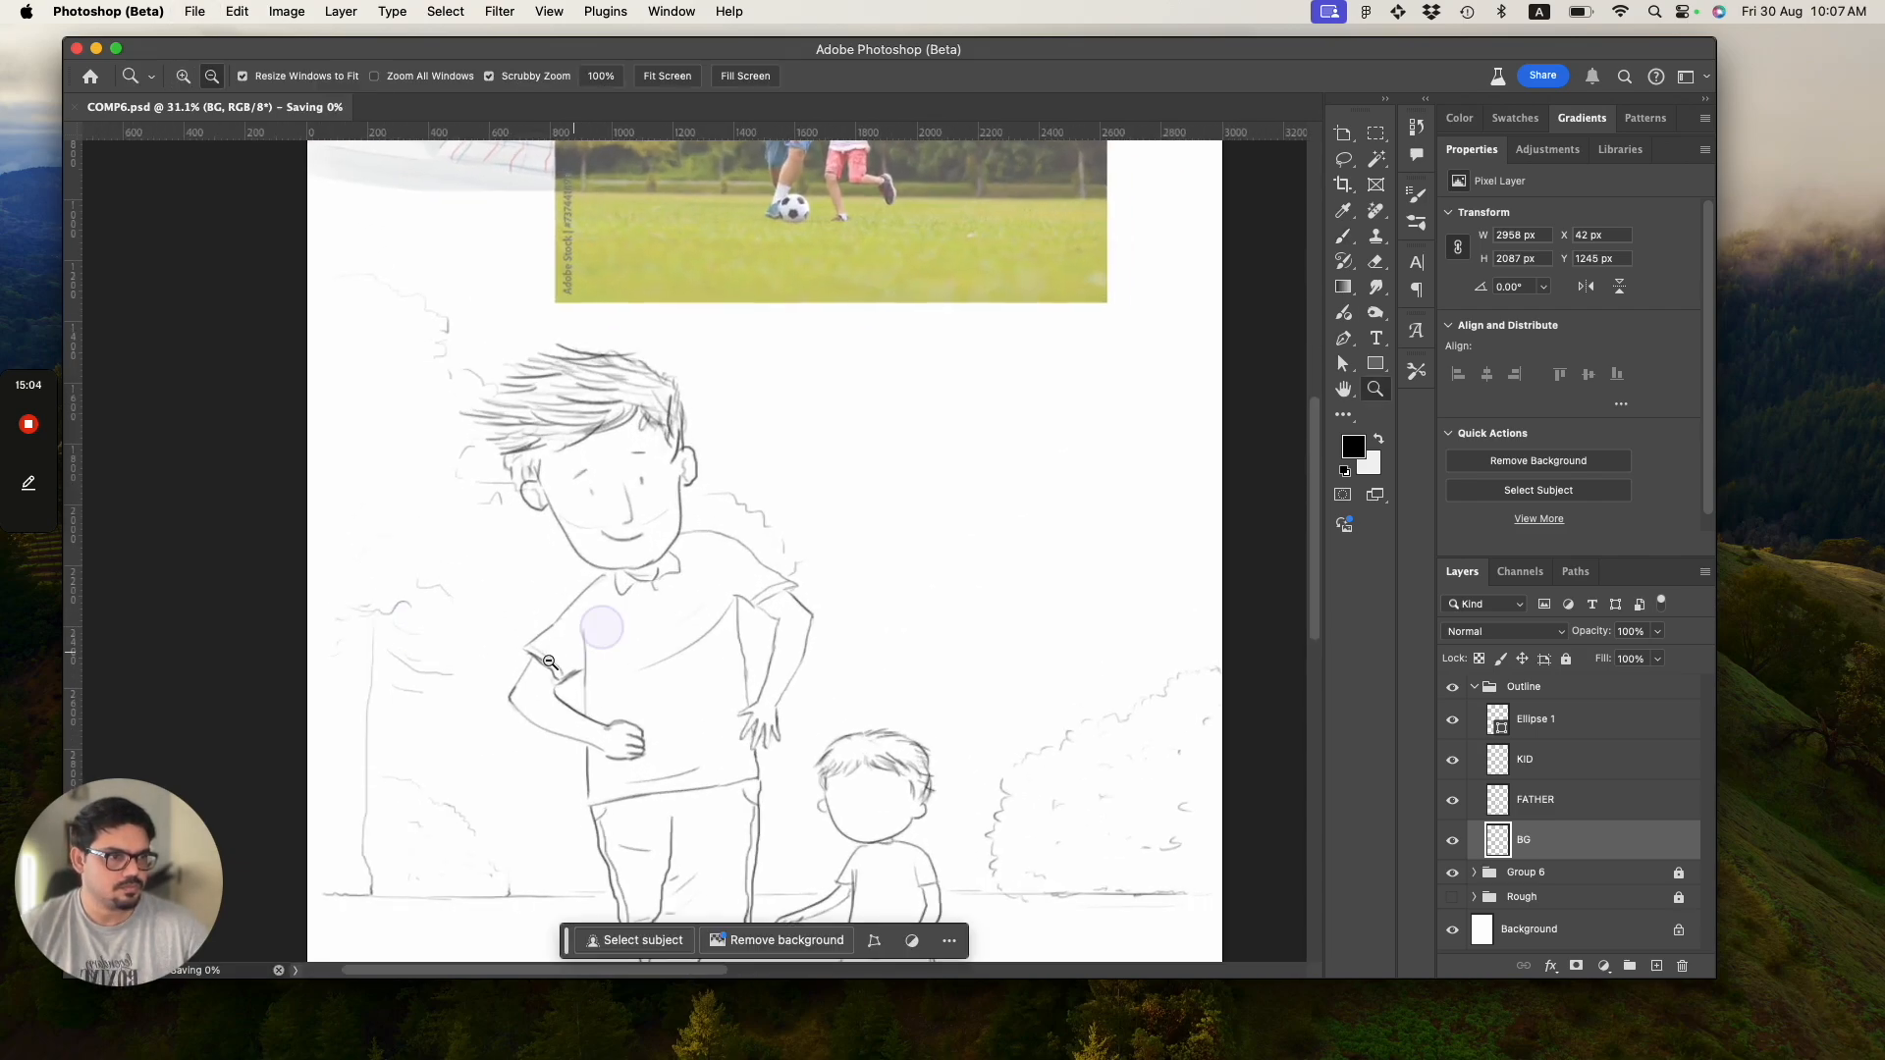
{"action": "key", "text": "b"}
{"action": "mouse_move", "coordinate": [563, 743]}
{"action": "left_mouse_down"}
{"action": "mouse_move", "coordinate": [549, 903]}
{"action": "mouse_move", "coordinate": [595, 895]}
{"action": "left_mouse_up"}
{"action": "left_click", "coordinate": [593, 895]}
{"action": "left_click", "coordinate": [583, 897]}
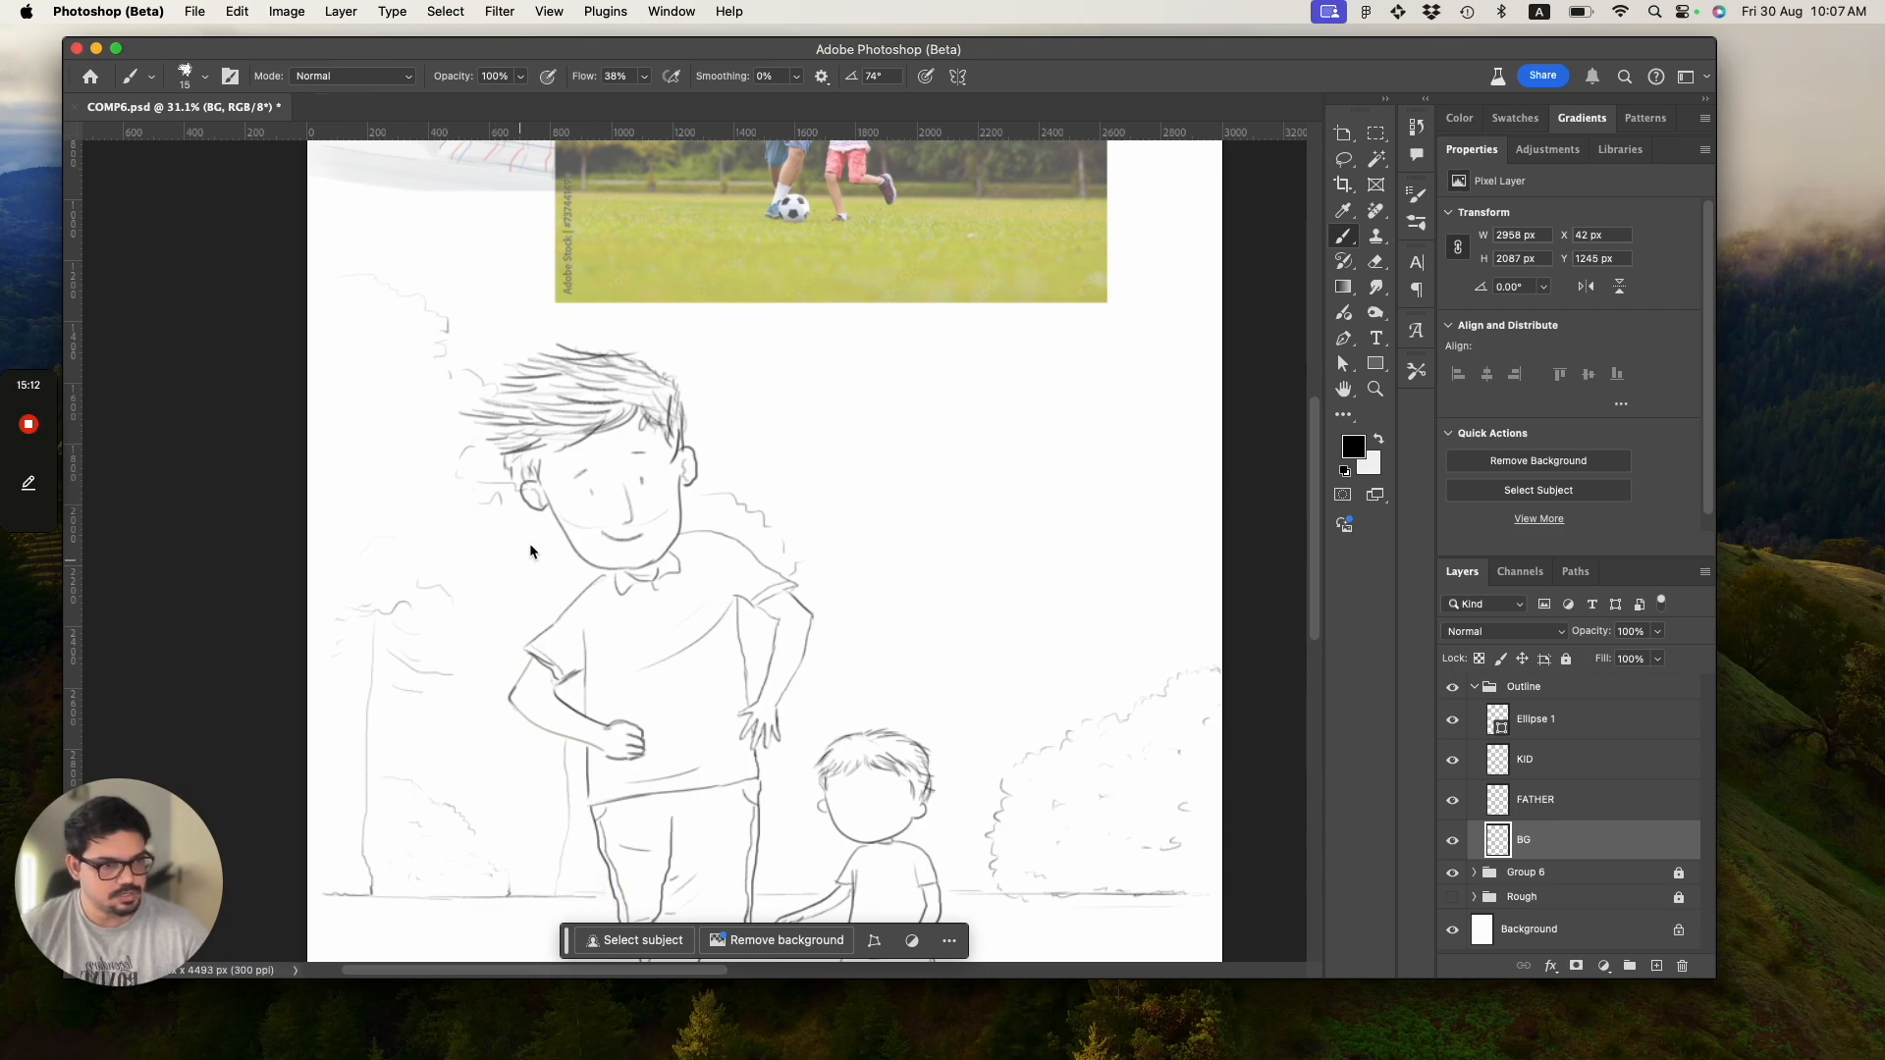
Sketch branch strokes under the upper foliage beside the father's hair and save the document.
{"action": "left_click", "coordinate": [418, 436]}
{"action": "left_click_drag", "start_coordinate": [426, 425], "coordinate": [396, 460]}
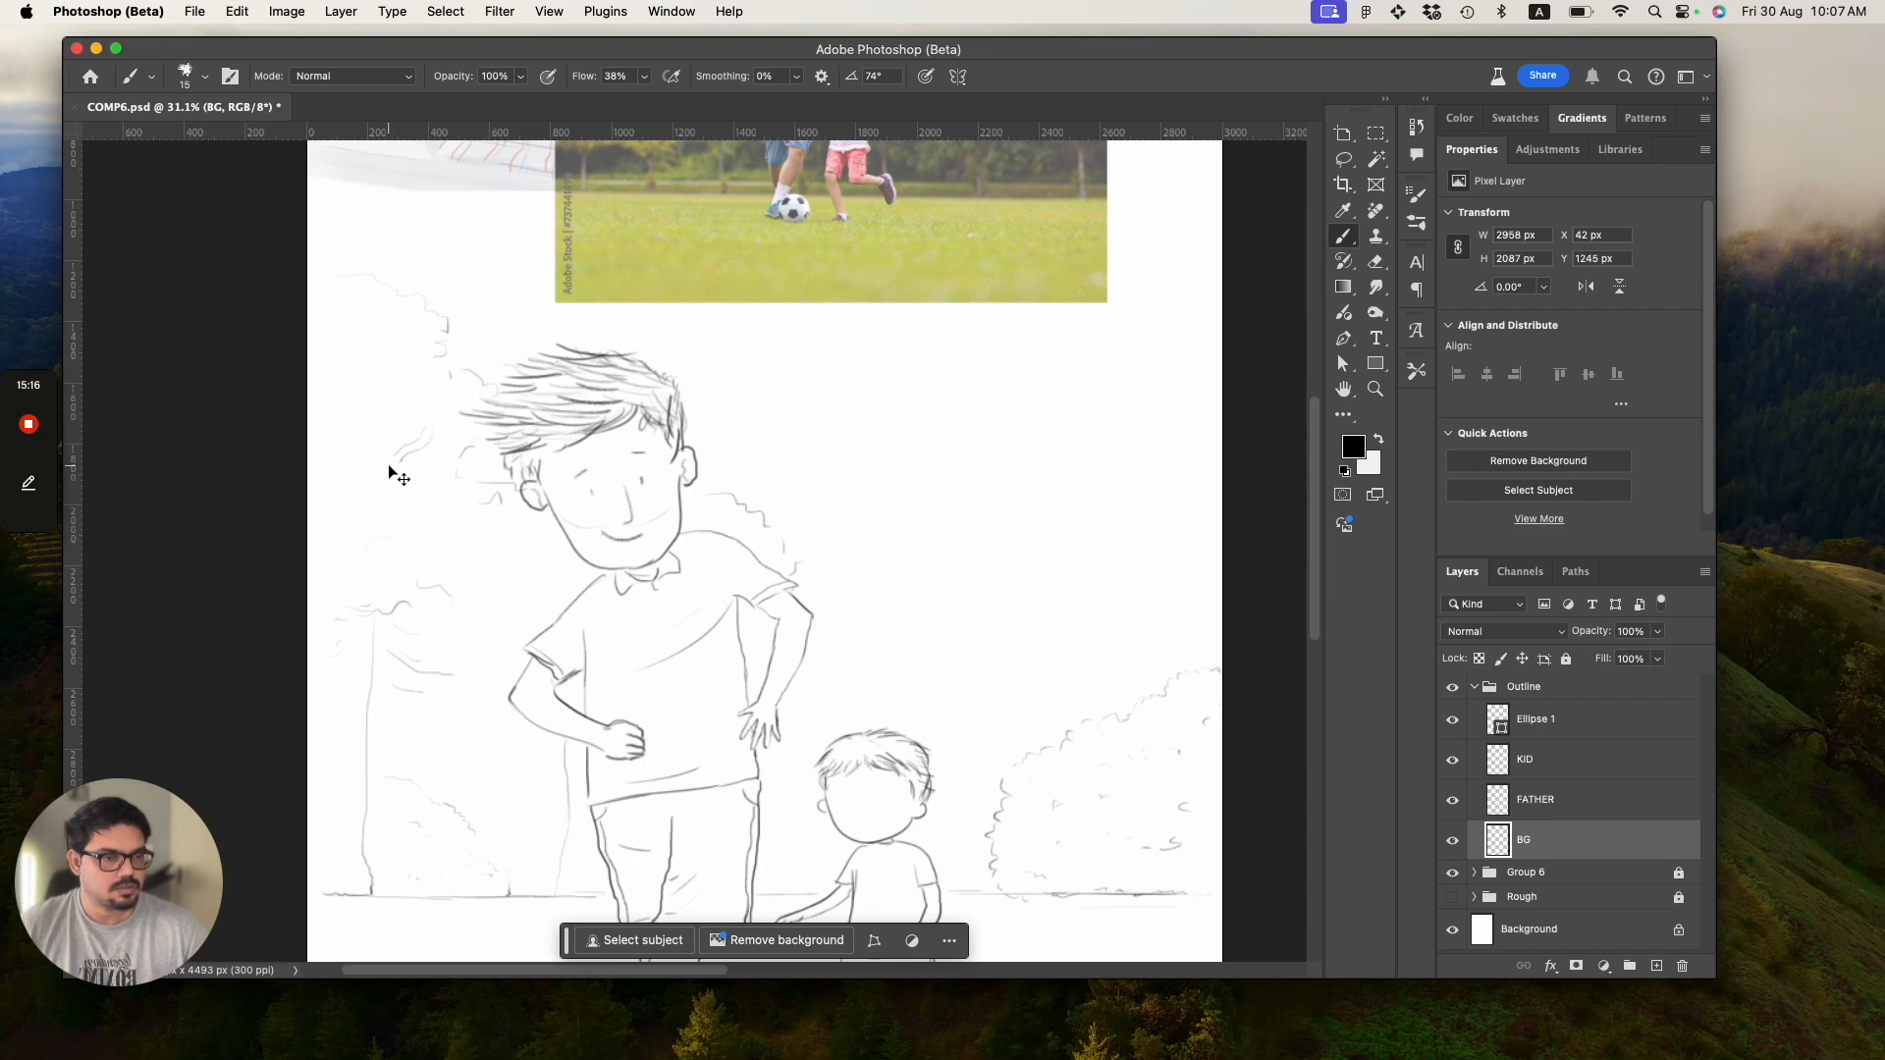
{"action": "mouse_move", "coordinate": [426, 430]}
{"action": "left_mouse_down"}
{"action": "mouse_move", "coordinate": [390, 479]}
{"action": "mouse_move", "coordinate": [382, 464]}
{"action": "mouse_move", "coordinate": [395, 483]}
{"action": "mouse_move", "coordinate": [423, 419]}
{"action": "mouse_move", "coordinate": [450, 427]}
{"action": "mouse_move", "coordinate": [371, 439]}
{"action": "left_mouse_up"}
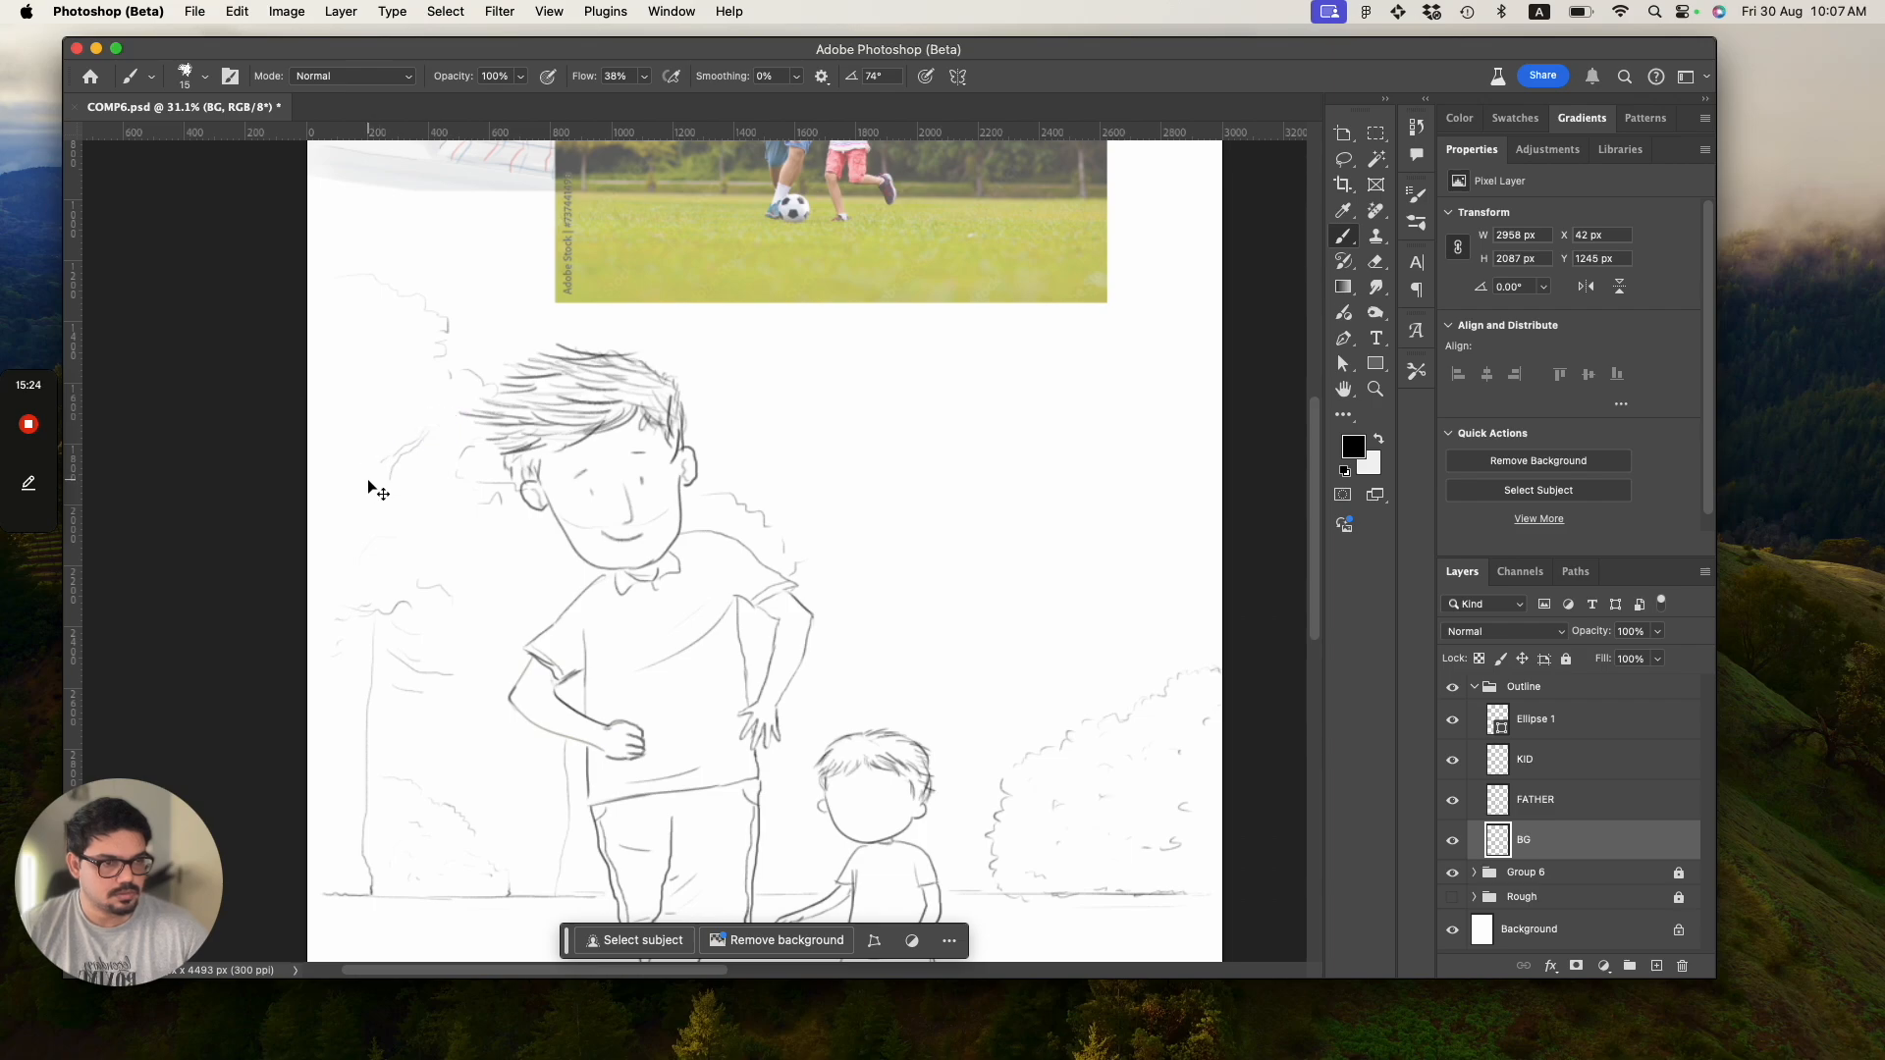
{"action": "left_click_drag", "start_coordinate": [408, 426], "coordinate": [438, 426]}
{"action": "key", "text": "super+s"}
Draw faint crossing paving lines on the ground below the horizon at the page's left edge, and save the document.
{"action": "key", "text": "z"}
{"action": "left_click_drag", "start_coordinate": [623, 685], "coordinate": [551, 636]}
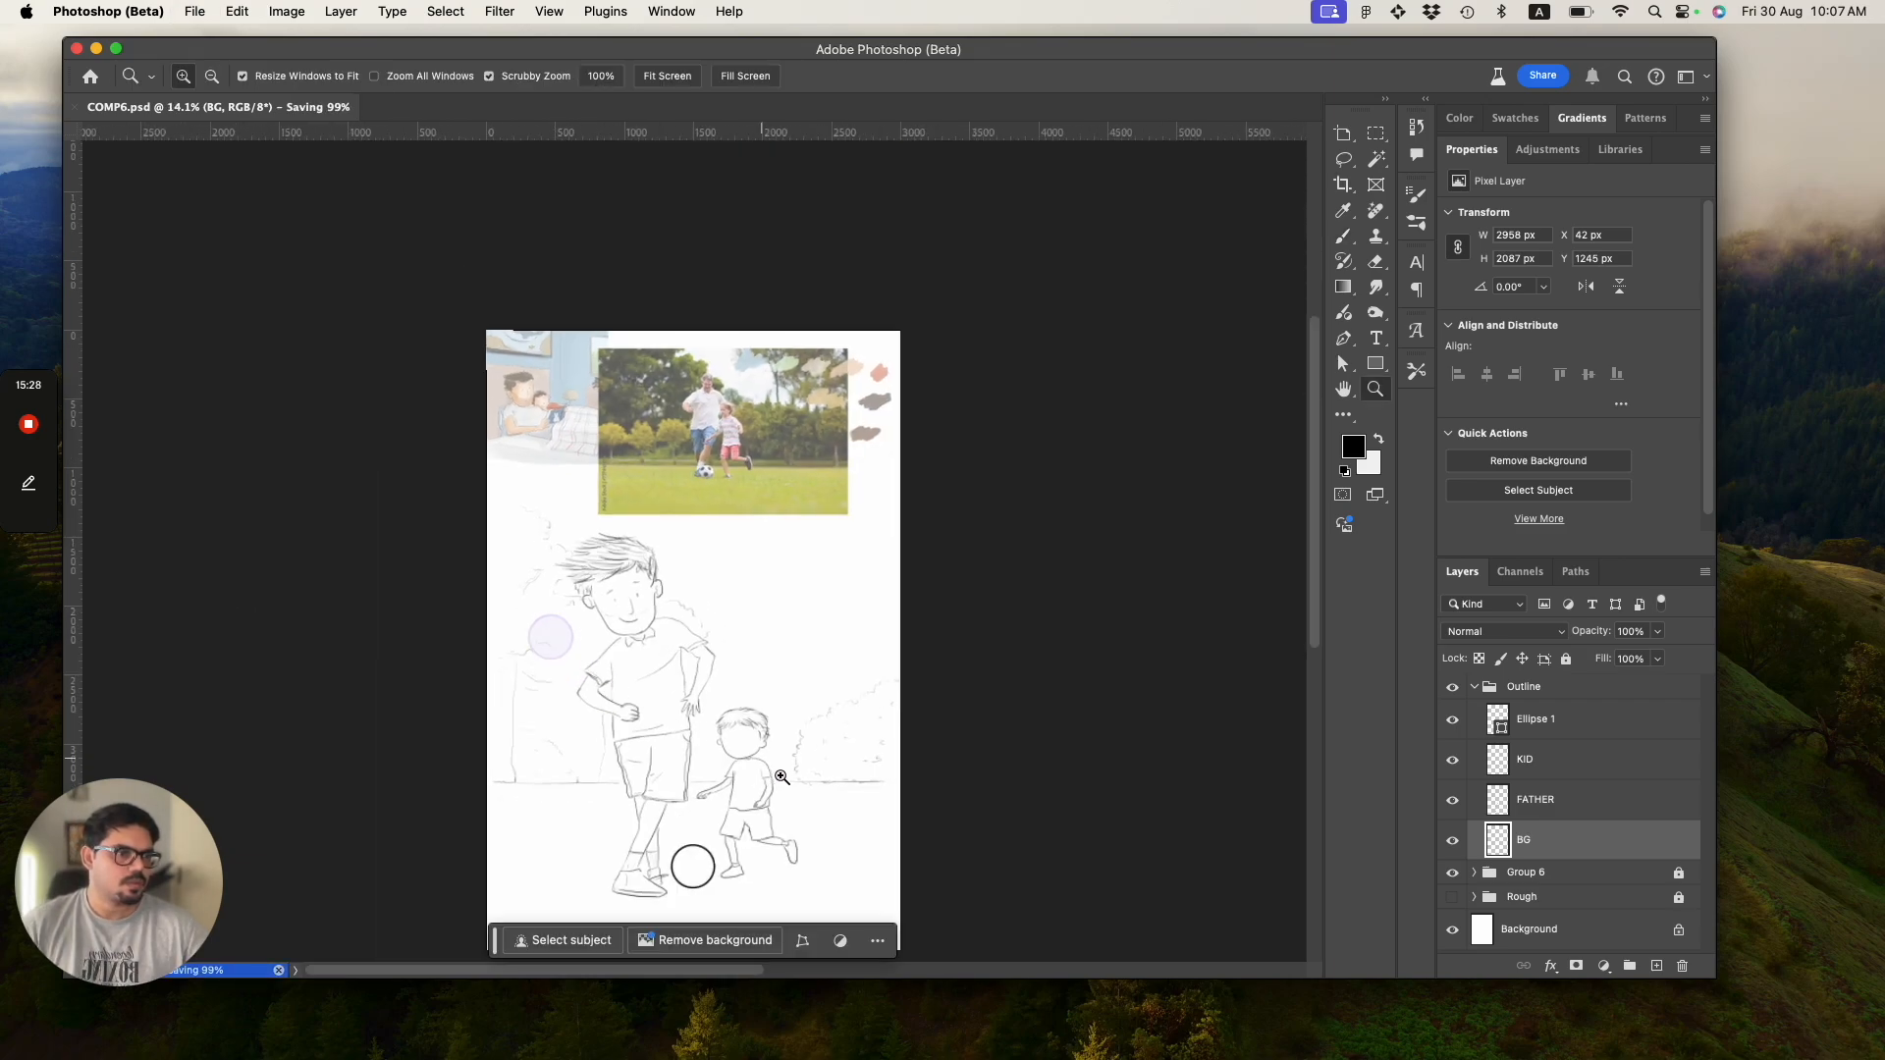
{"action": "left_click_drag", "start_coordinate": [778, 774], "coordinate": [805, 813]}
{"action": "key", "text": "b"}
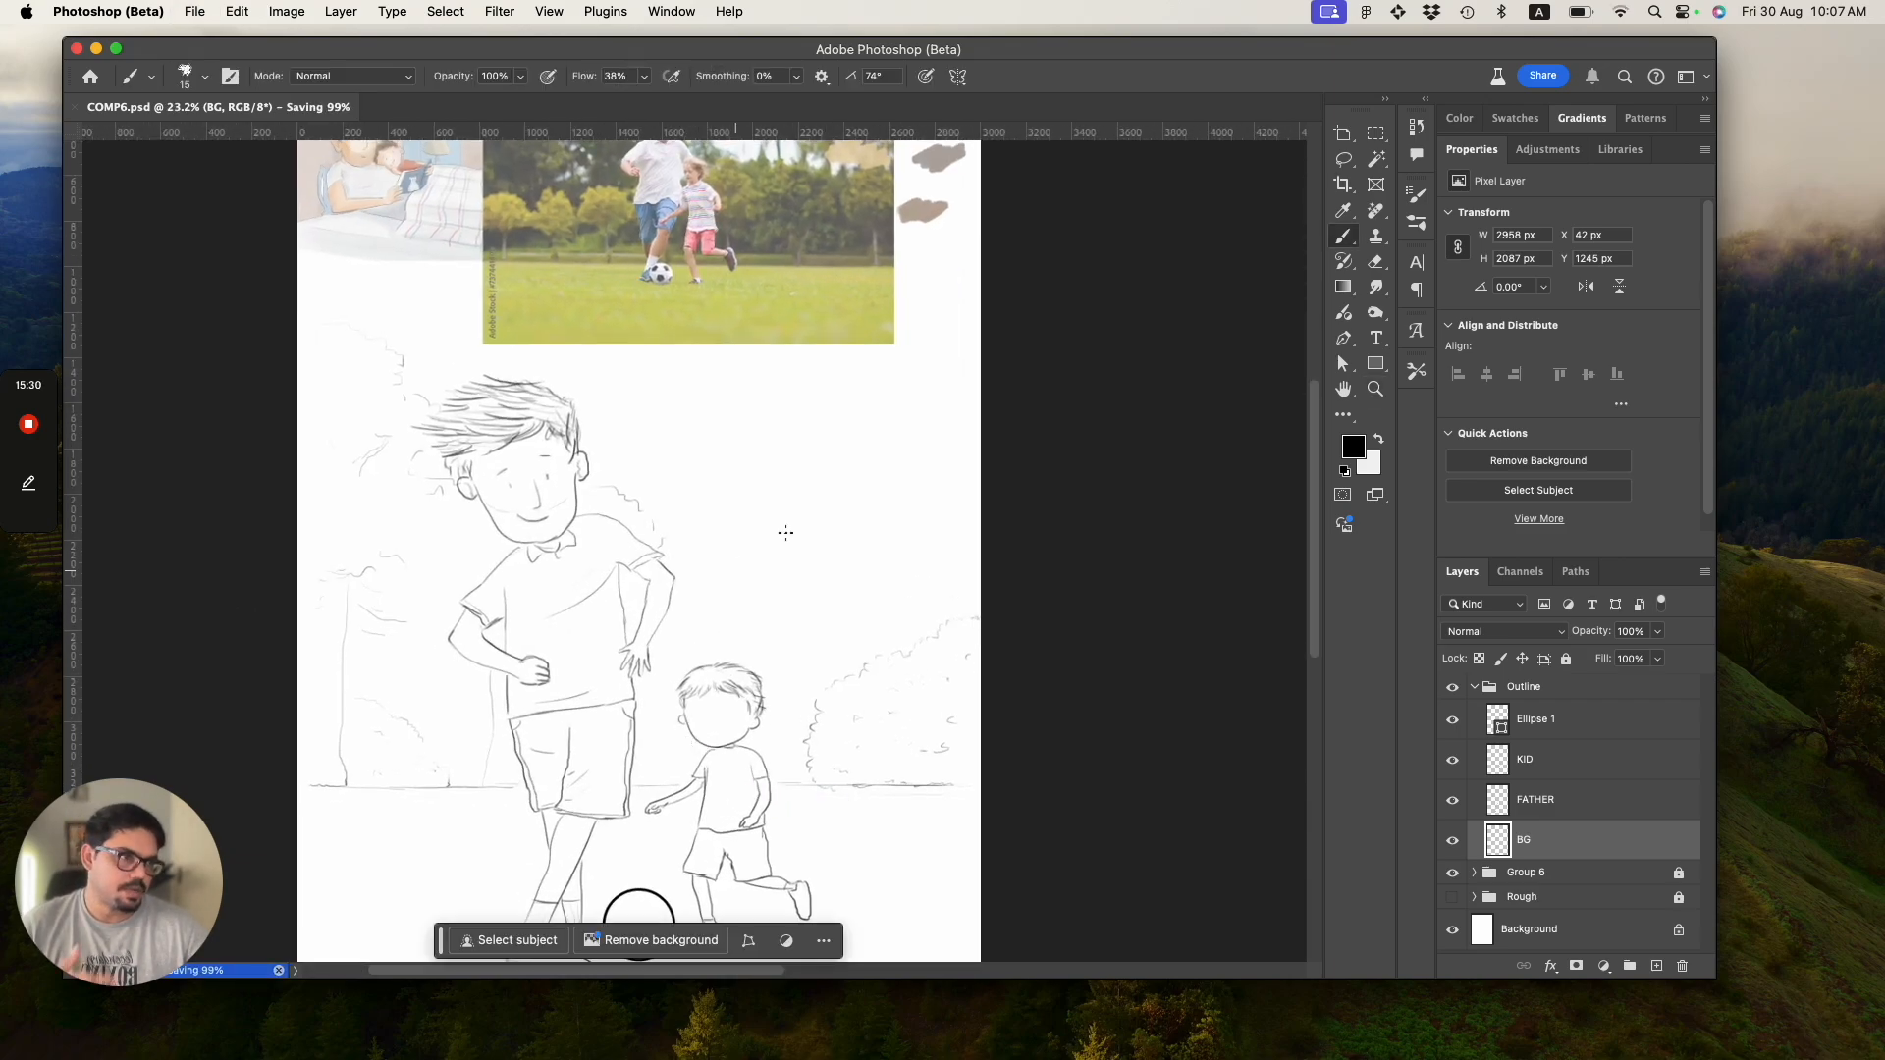
{"action": "scroll", "coordinate": [1323, 527], "scroll_direction": "up", "scroll_amount": 3}
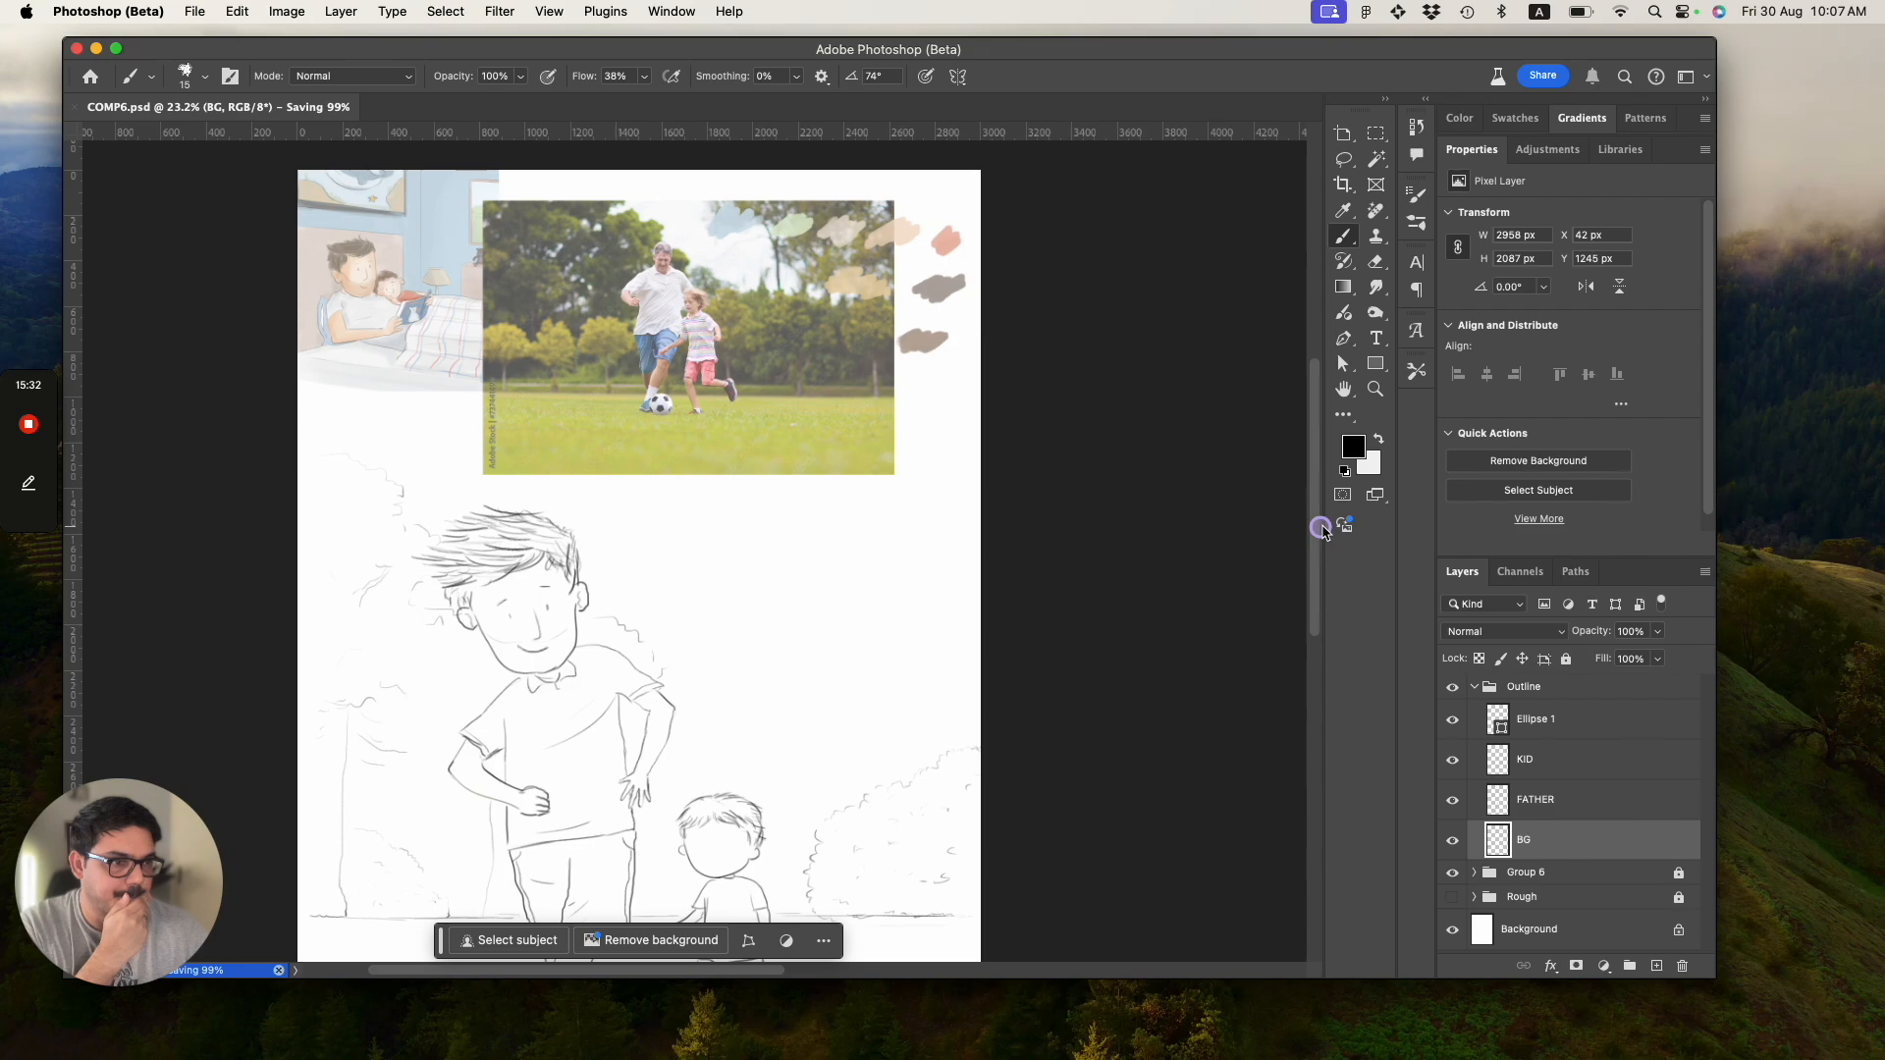
{"action": "scroll", "coordinate": [1323, 526], "scroll_direction": "down", "scroll_amount": 3}
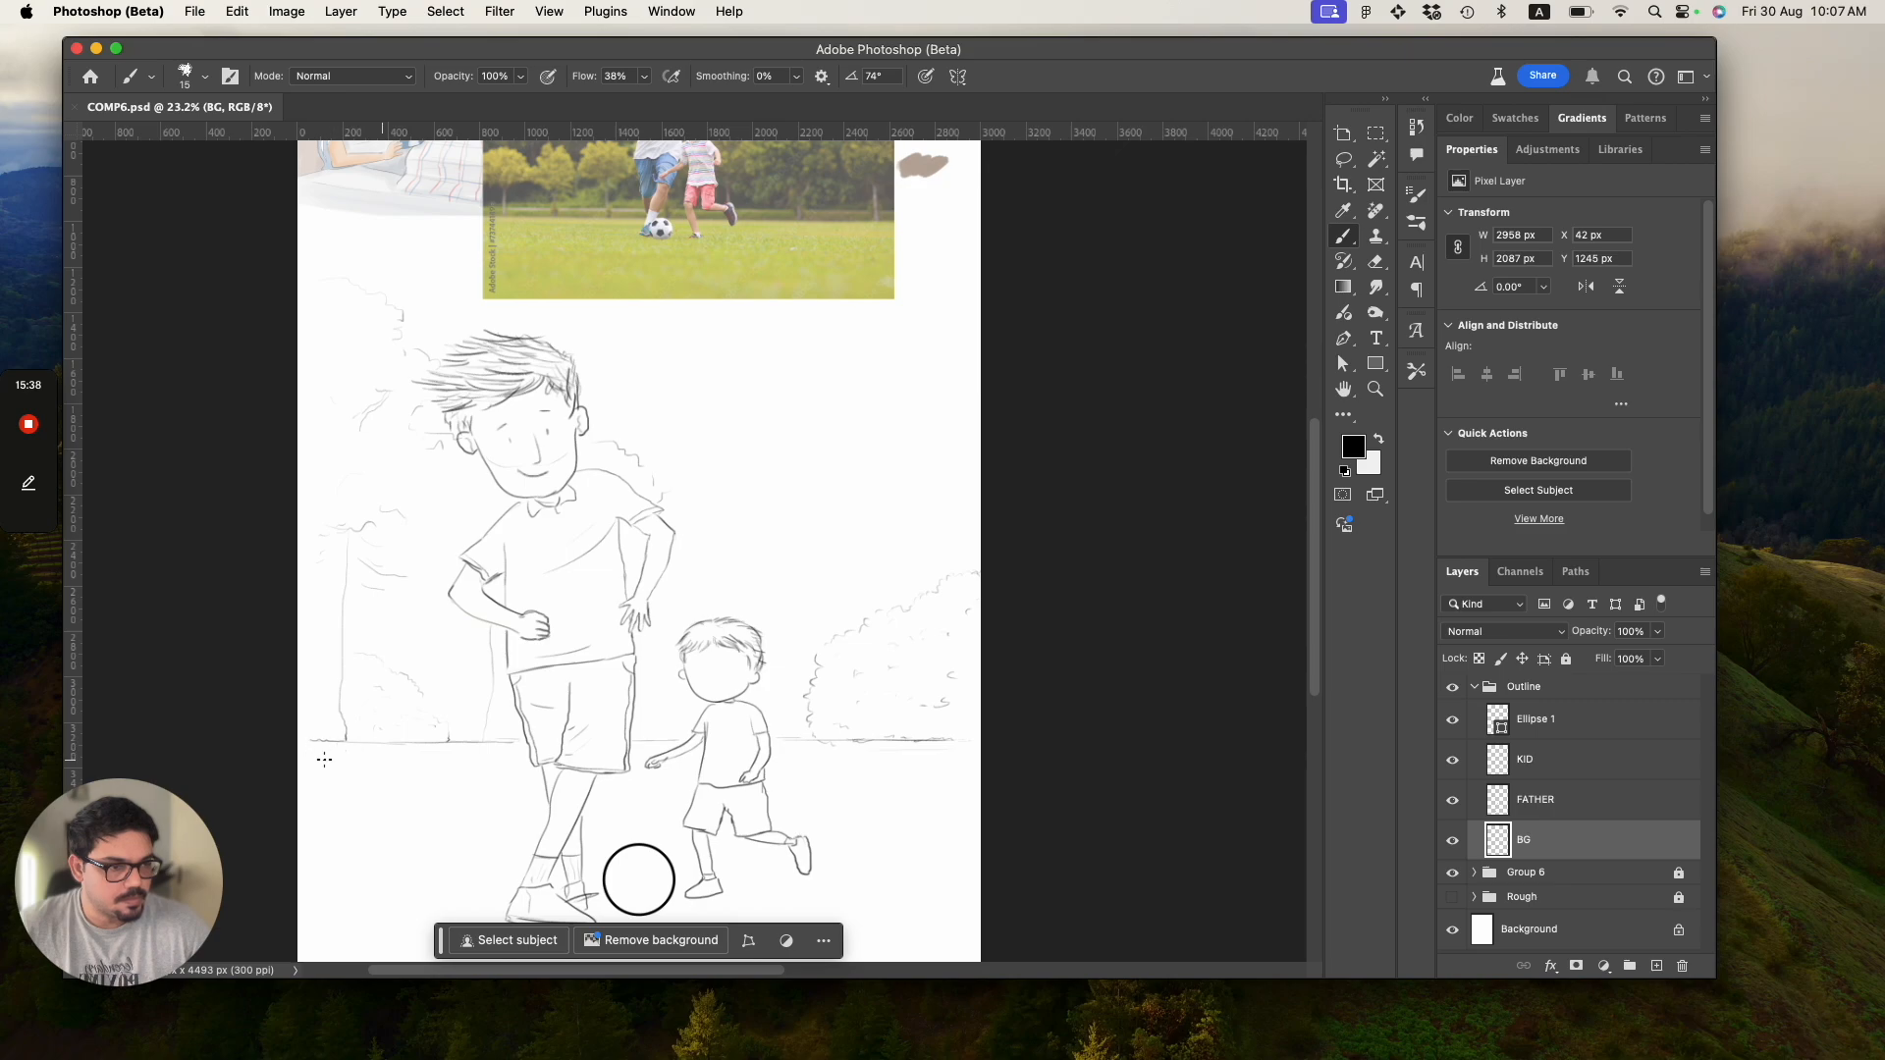
{"action": "mouse_move", "coordinate": [363, 751]}
{"action": "left_mouse_down"}
{"action": "mouse_move", "coordinate": [494, 777]}
{"action": "mouse_move", "coordinate": [303, 803]}
{"action": "left_mouse_up"}
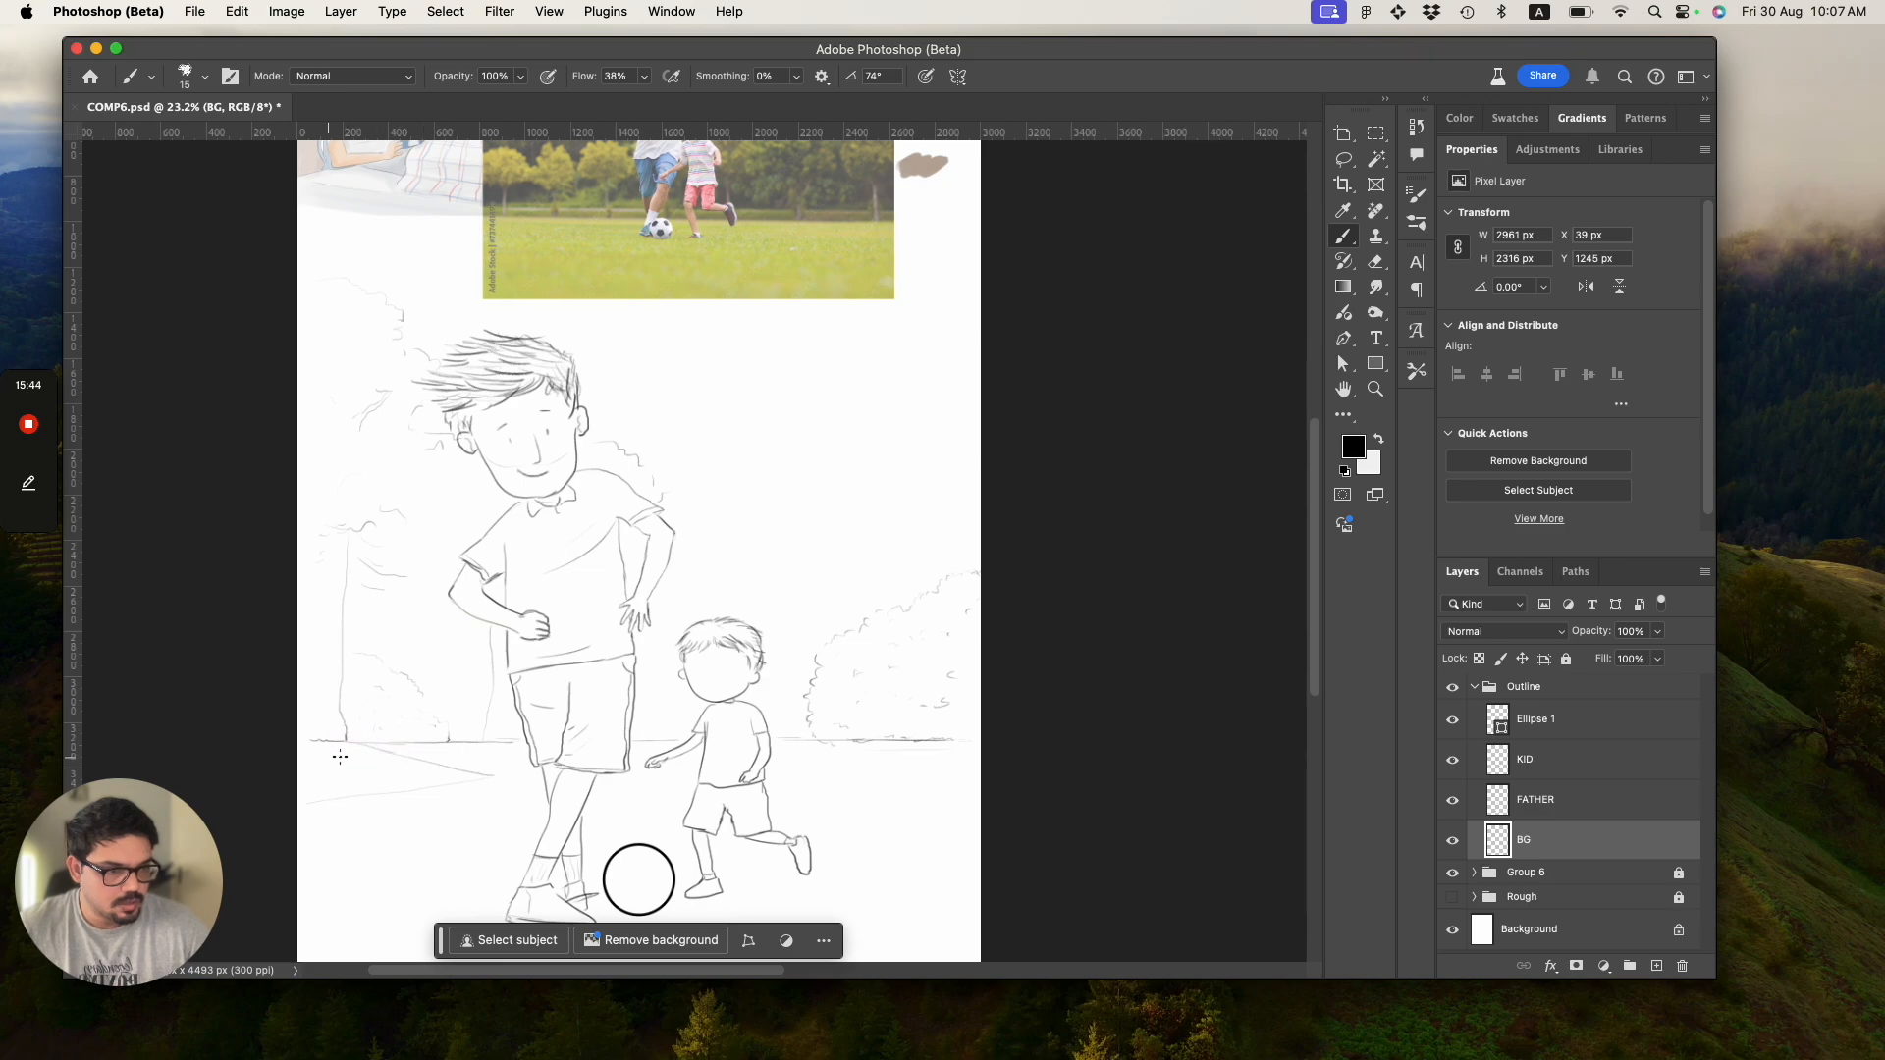
{"action": "left_click_drag", "start_coordinate": [296, 742], "coordinate": [315, 739]}
{"action": "mouse_move", "coordinate": [304, 776]}
{"action": "left_mouse_down"}
{"action": "mouse_move", "coordinate": [416, 766]}
{"action": "mouse_move", "coordinate": [305, 797]}
{"action": "mouse_move", "coordinate": [334, 769]}
{"action": "mouse_move", "coordinate": [318, 748]}
{"action": "mouse_move", "coordinate": [444, 777]}
{"action": "mouse_move", "coordinate": [312, 760]}
{"action": "mouse_move", "coordinate": [386, 788]}
{"action": "left_mouse_up"}
{"action": "mouse_move", "coordinate": [308, 776]}
{"action": "left_mouse_down"}
{"action": "mouse_move", "coordinate": [346, 792]}
{"action": "mouse_move", "coordinate": [353, 732]}
{"action": "left_mouse_up"}
{"action": "key", "text": "ctrl+s"}
{"action": "key", "text": "z"}
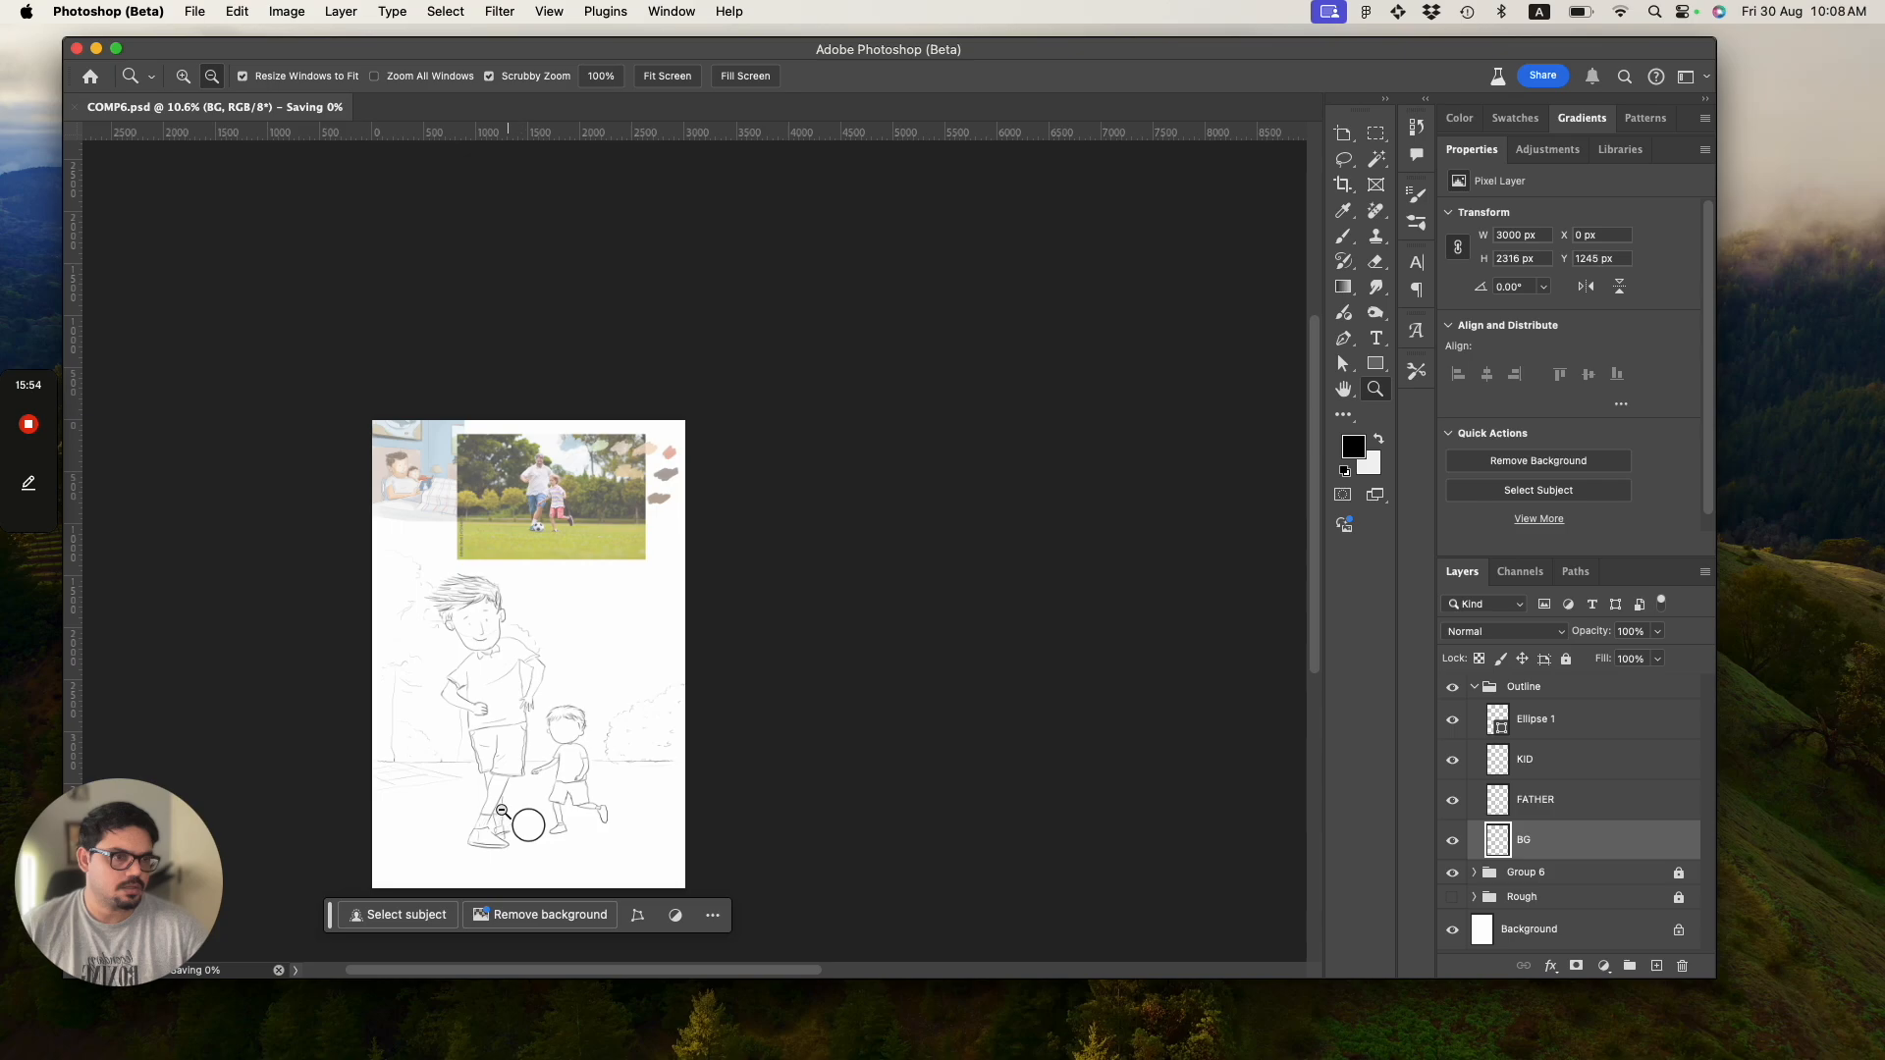
{"action": "left_click_drag", "start_coordinate": [504, 799], "coordinate": [574, 837]}
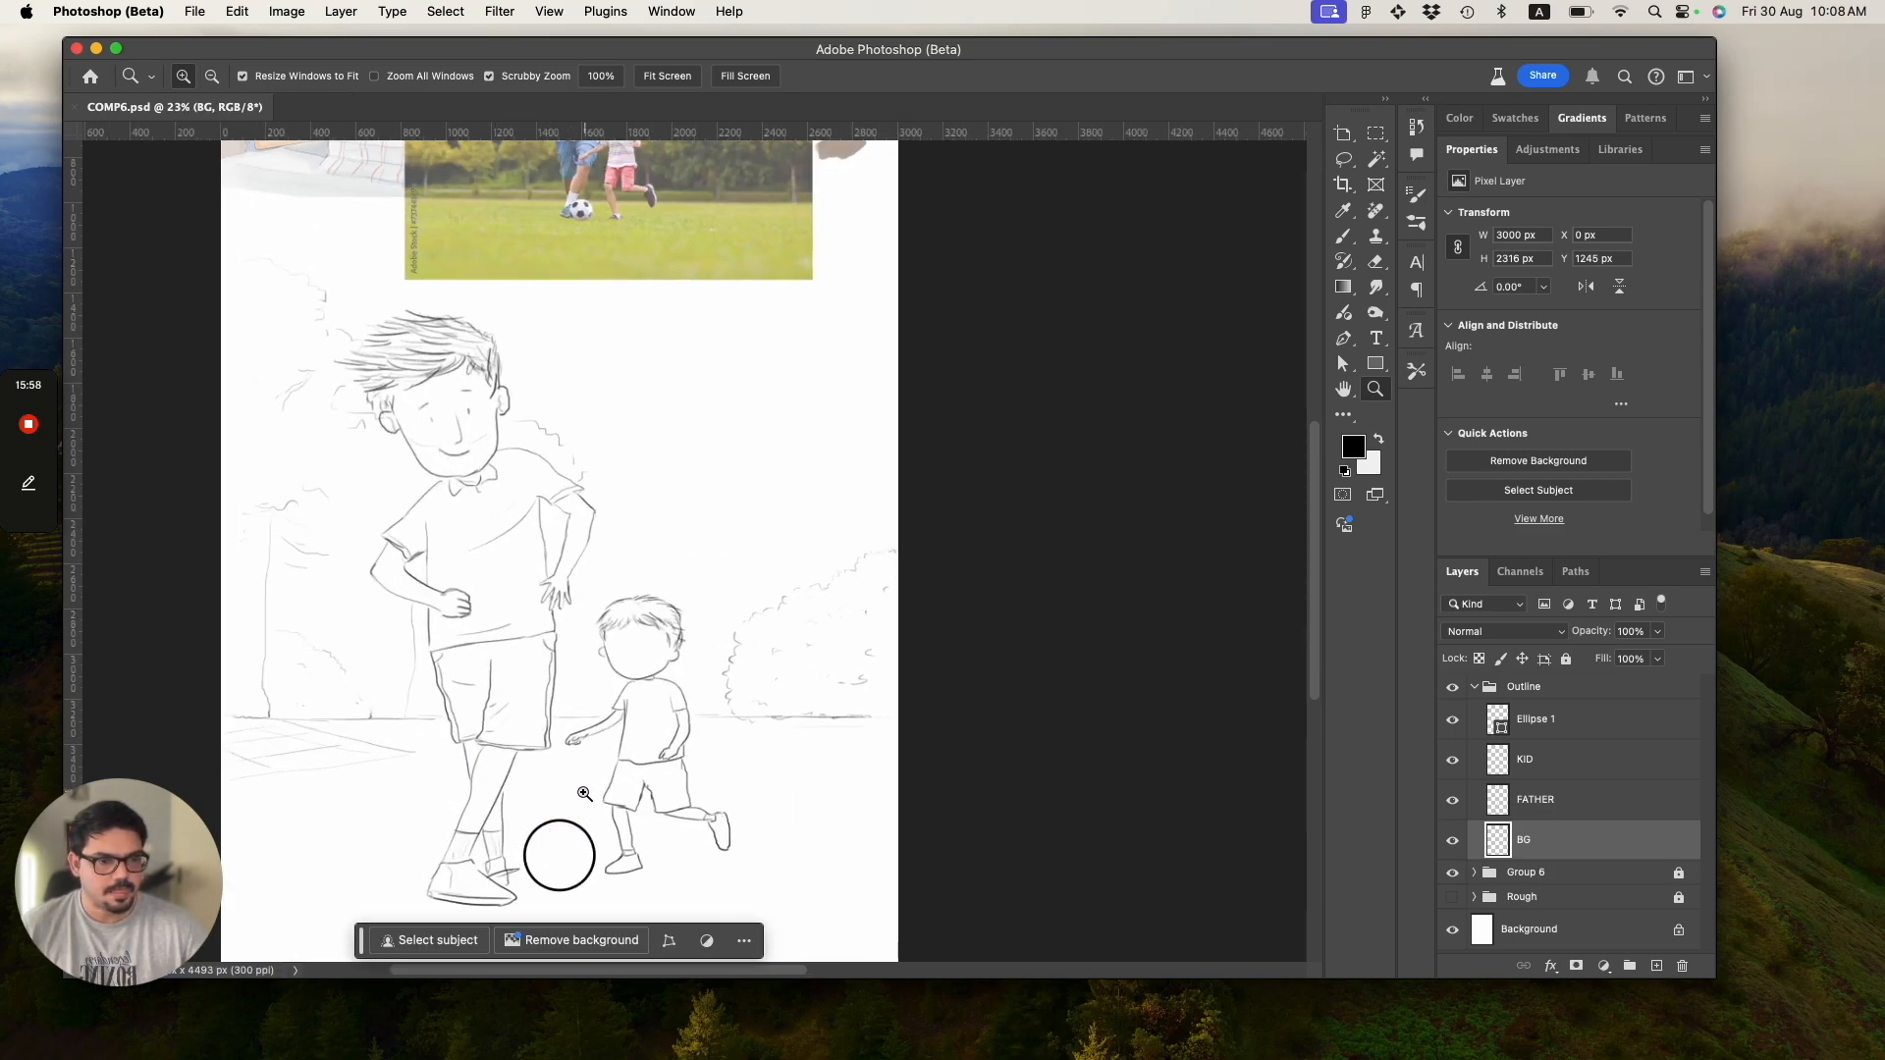
{"action": "scroll", "coordinate": [1286, 590], "scroll_direction": "down", "scroll_amount": 5}
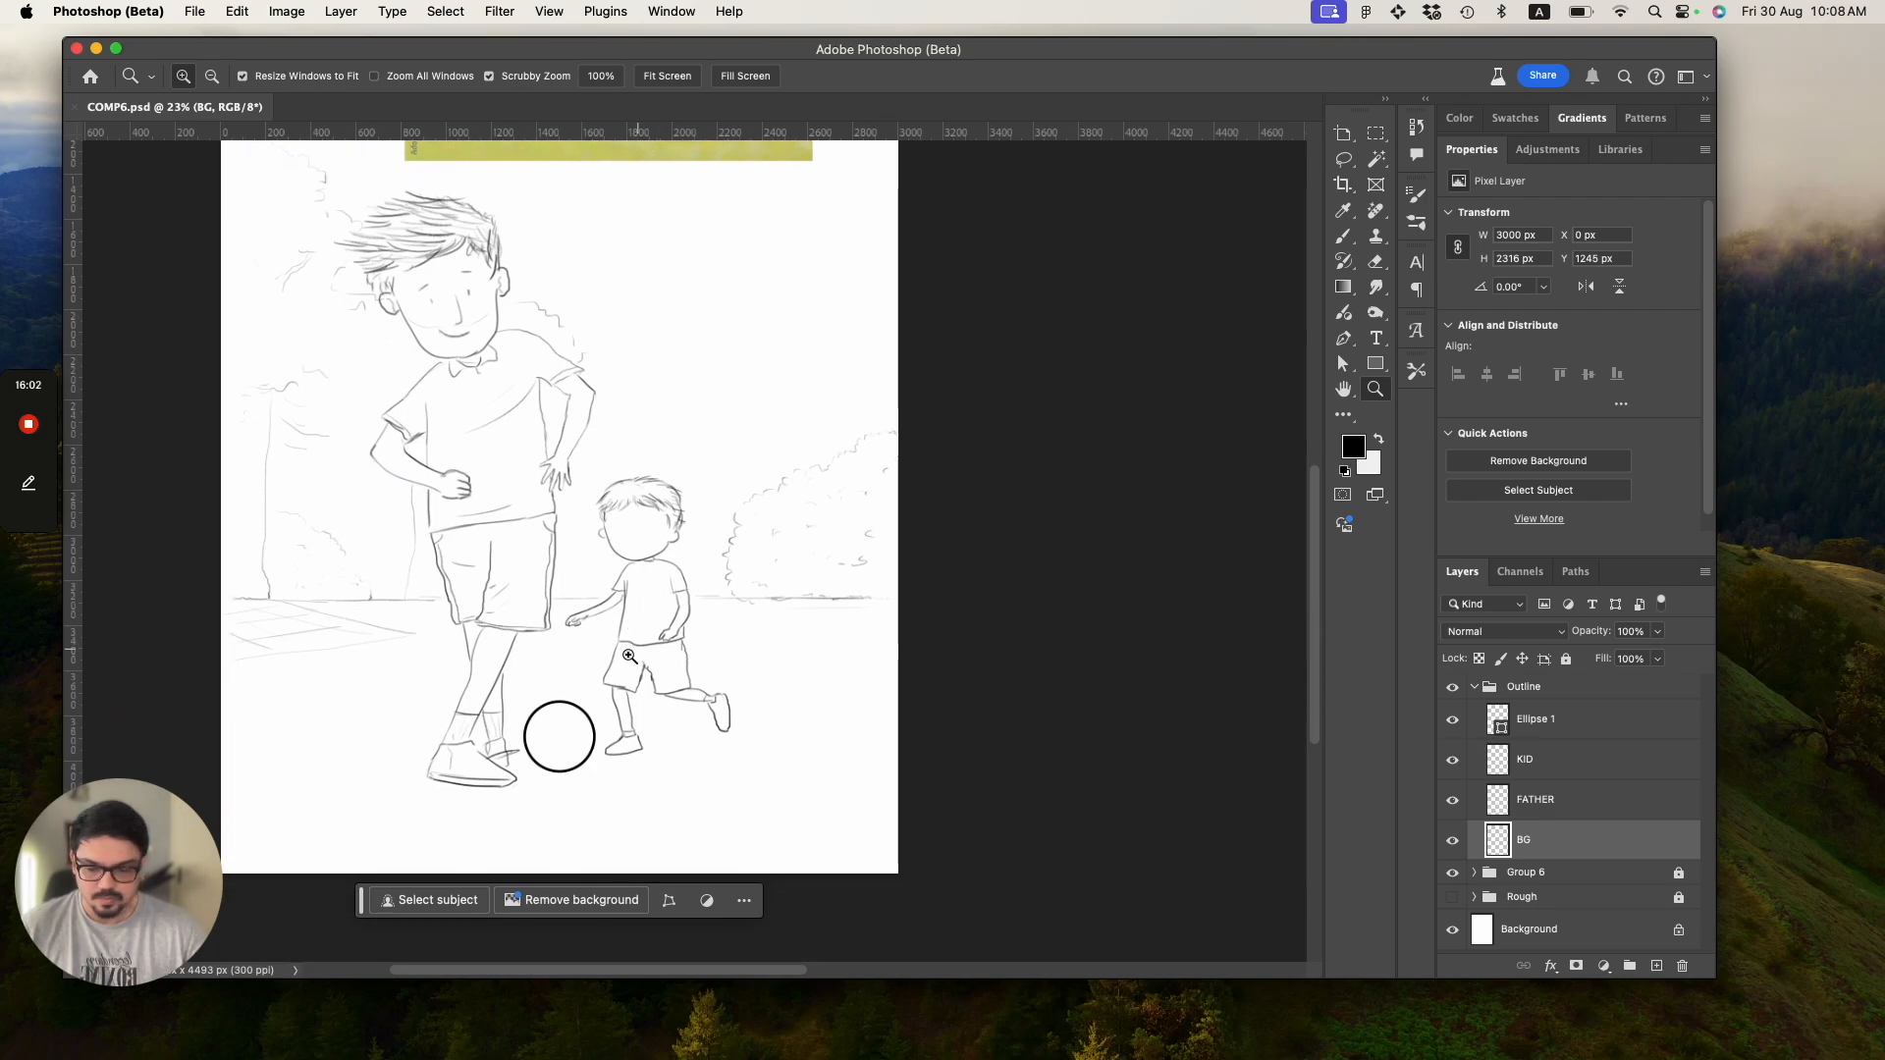
{"action": "left_click_drag", "start_coordinate": [622, 579], "coordinate": [648, 606]}
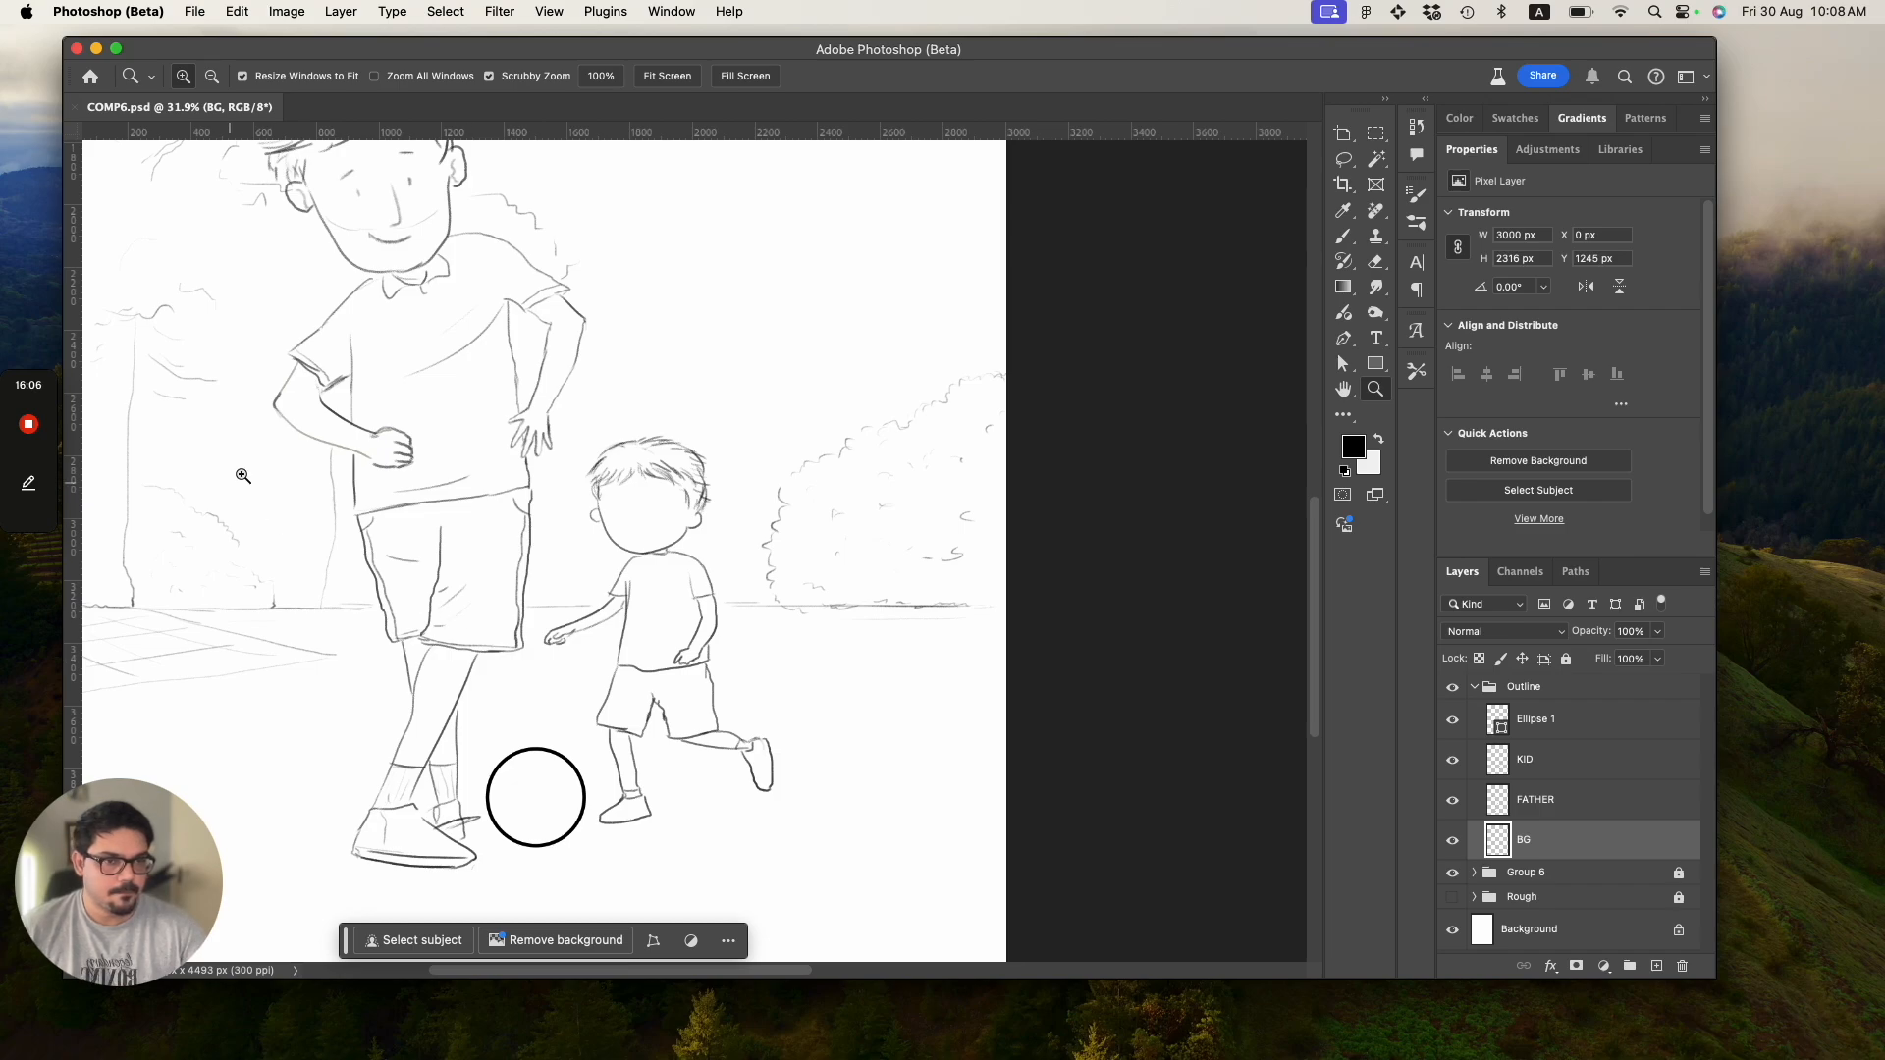
{"action": "mouse_move", "coordinate": [28, 442]}
{"action": "left_click", "coordinate": [31, 539]}
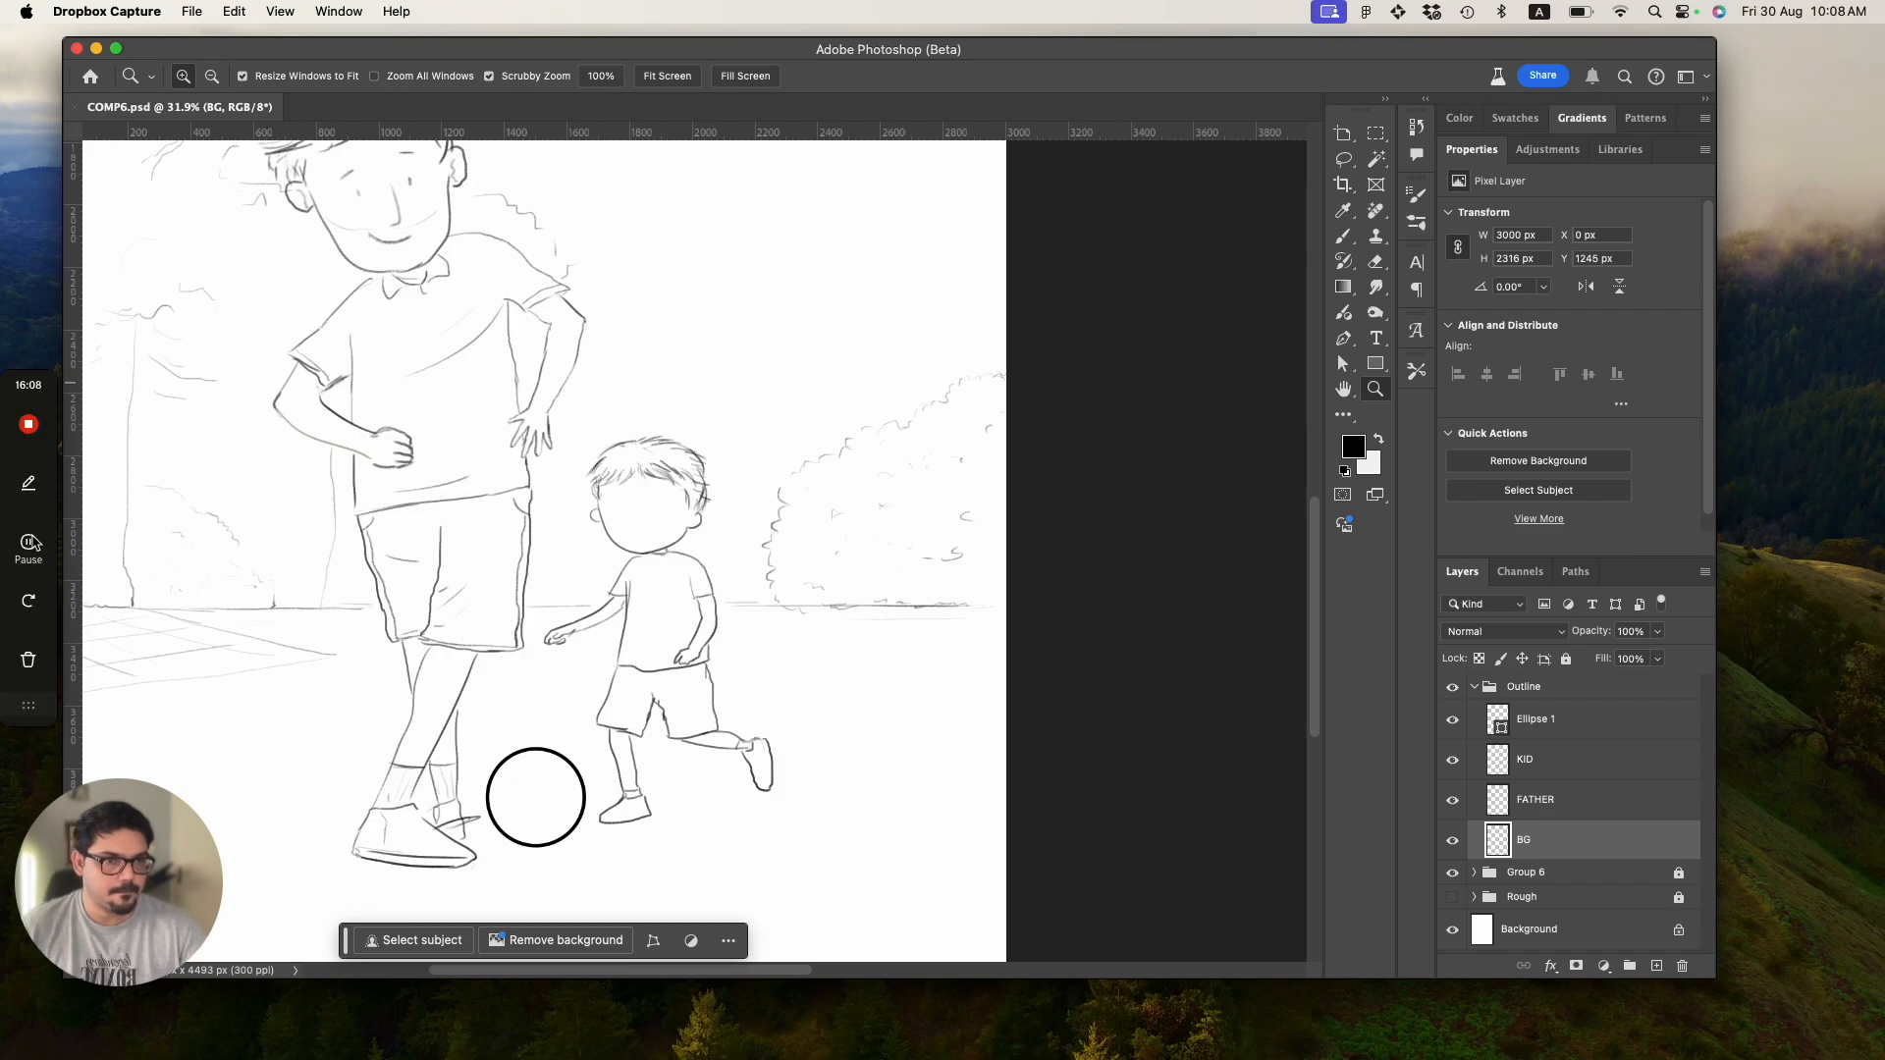
{"action": "left_click", "coordinate": [29, 543]}
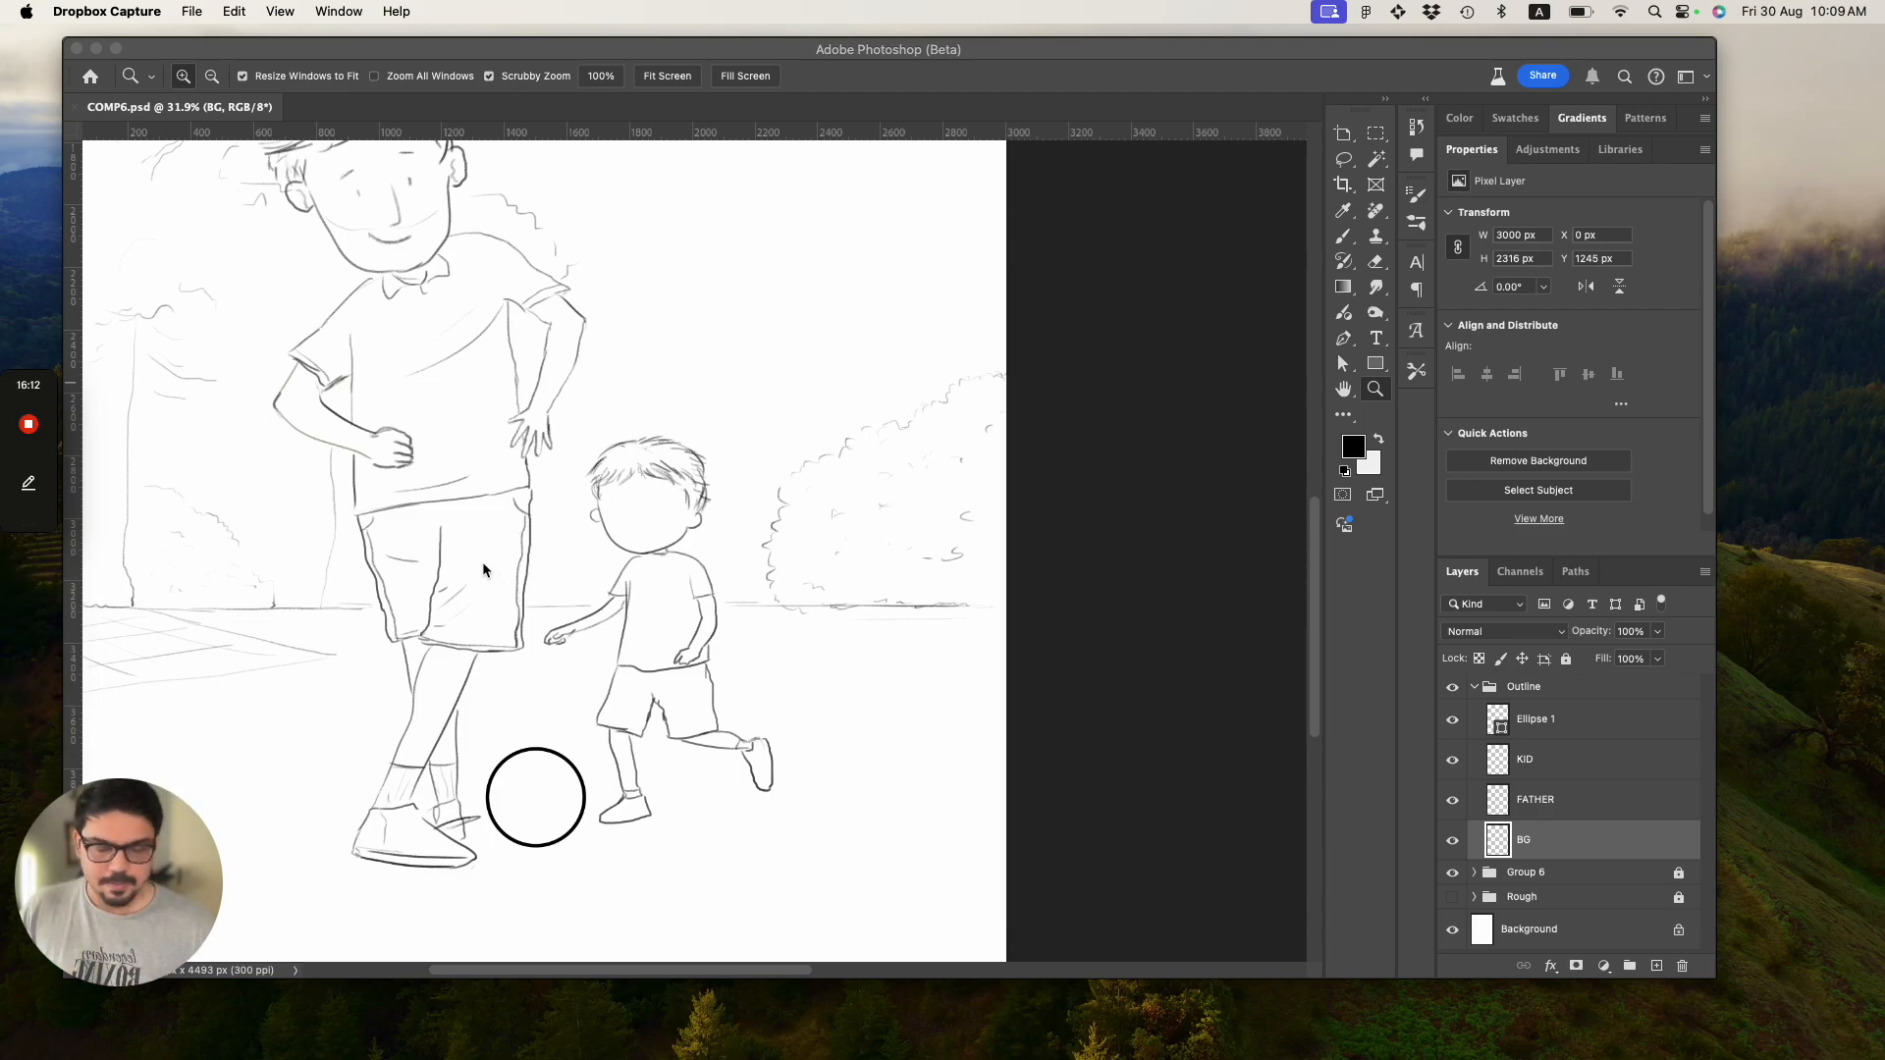
Make the KID layer active for brush drawing on the kid's blank face.
{"action": "left_click", "coordinate": [628, 506]}
{"action": "left_click_drag", "start_coordinate": [621, 516], "coordinate": [628, 554]}
{"action": "key", "text": "b"}
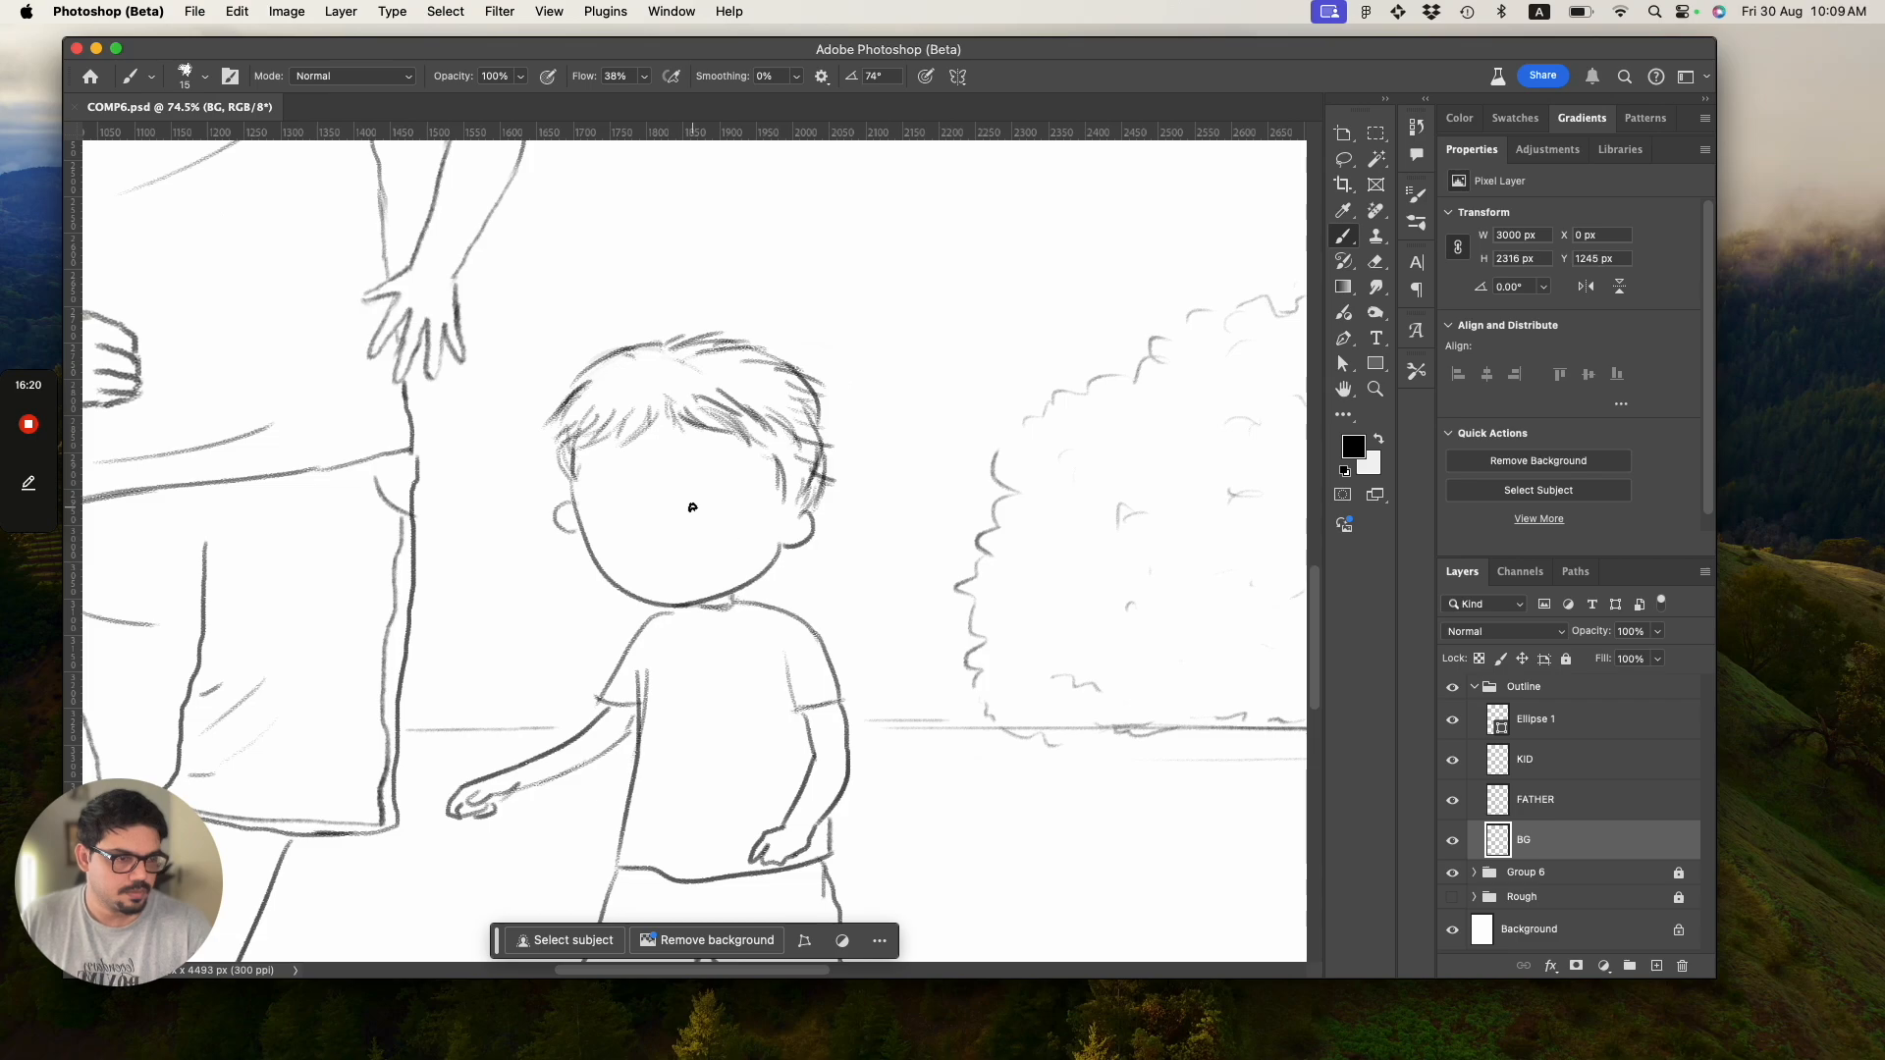
{"action": "left_click", "coordinate": [1524, 759]}
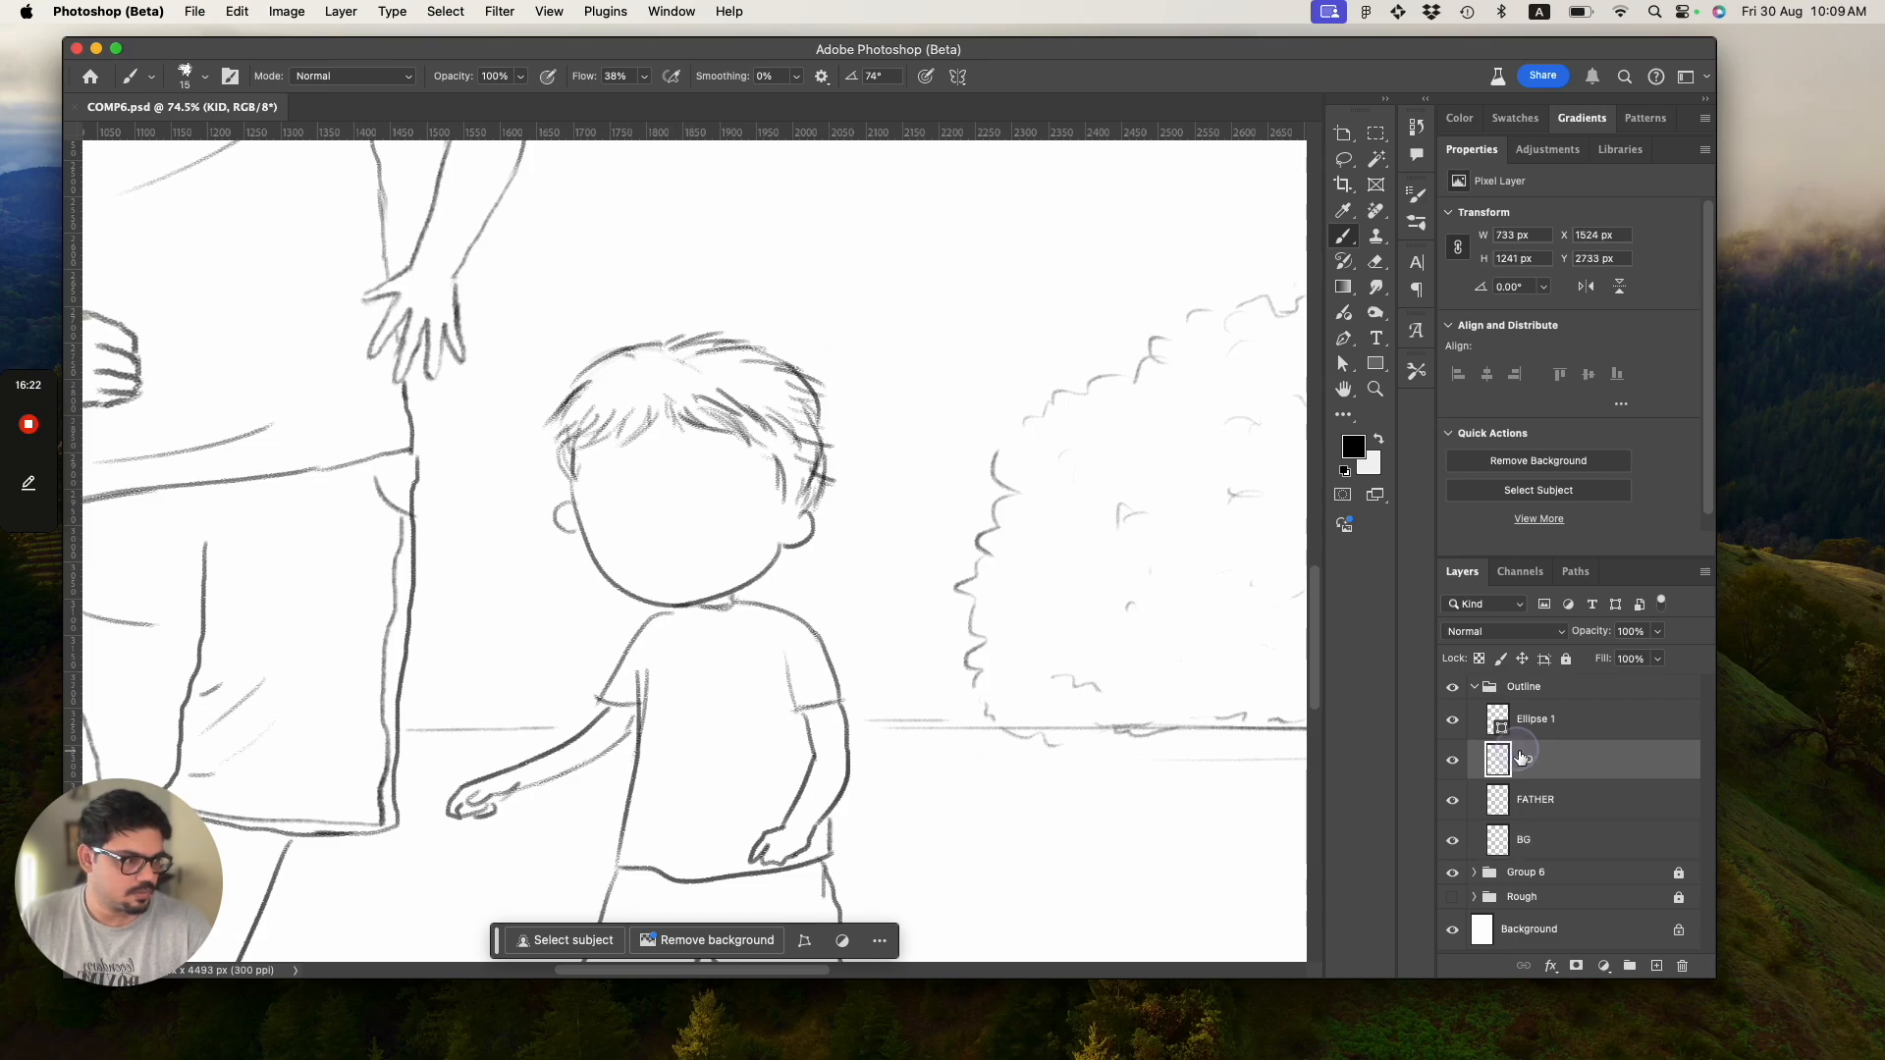
Examine the father's and child's faces in the bedroom reference illustration and compare them with the sketch.
{"action": "scroll", "coordinate": [776, 615], "scroll_direction": "down", "scroll_amount": 6}
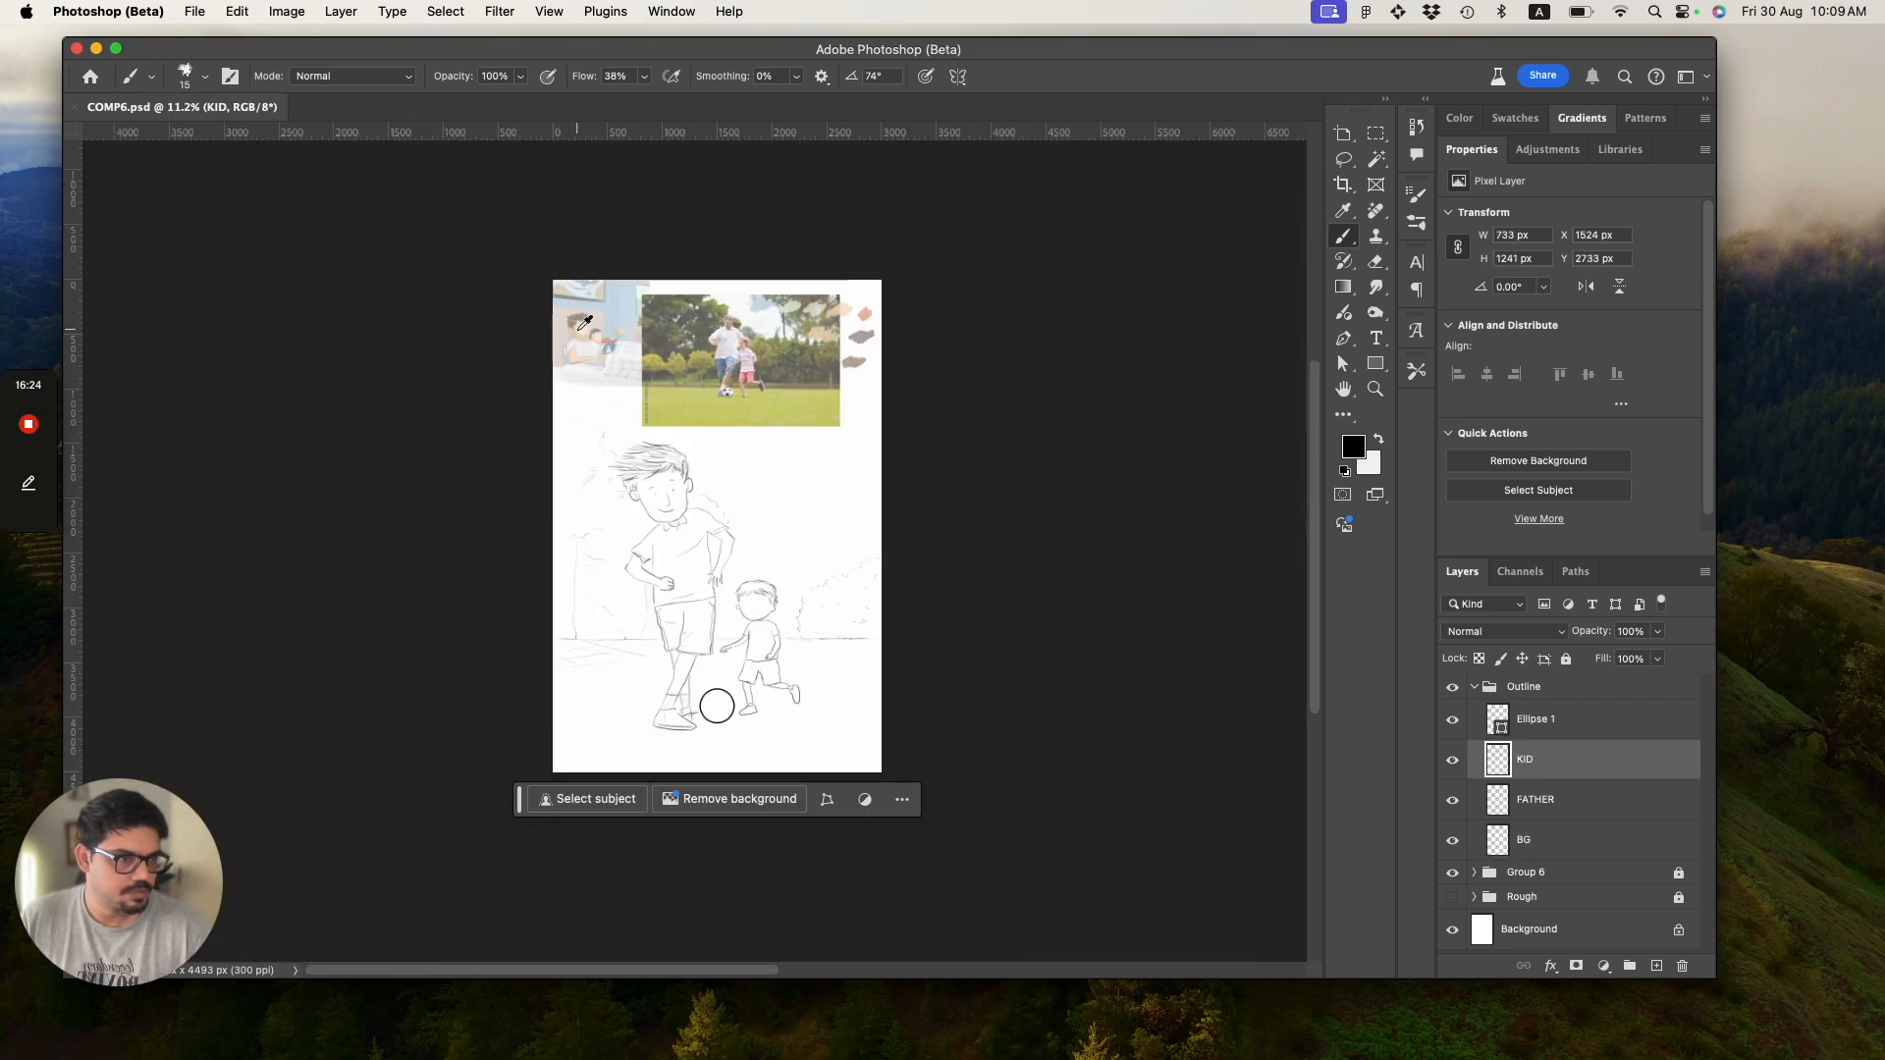
{"action": "scroll", "coordinate": [585, 323], "scroll_direction": "up", "scroll_amount": 10}
{"action": "scroll", "coordinate": [567, 295], "scroll_direction": "down", "scroll_amount": 5}
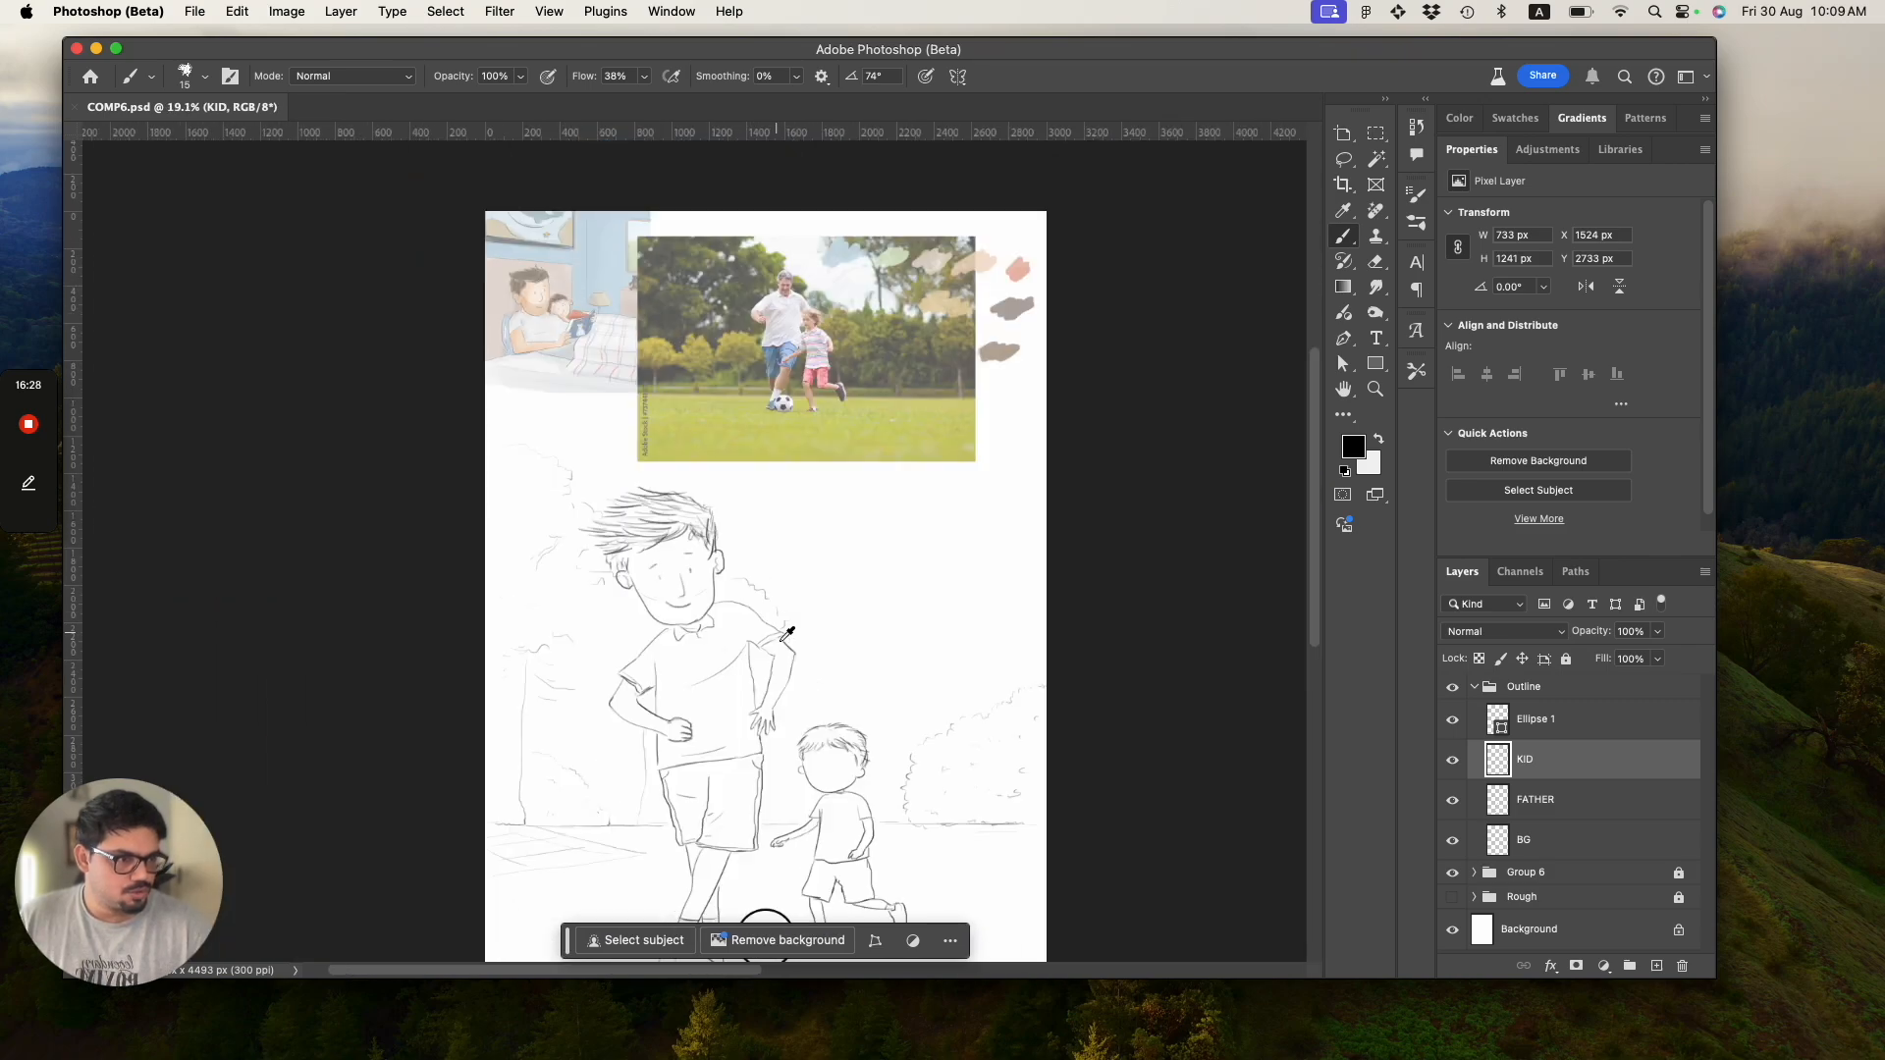
{"action": "scroll", "coordinate": [788, 633], "scroll_direction": "up", "scroll_amount": 2}
{"action": "scroll", "coordinate": [805, 712], "scroll_direction": "up", "scroll_amount": 5}
{"action": "scroll", "coordinate": [402, 242], "scroll_direction": "up", "scroll_amount": 4}
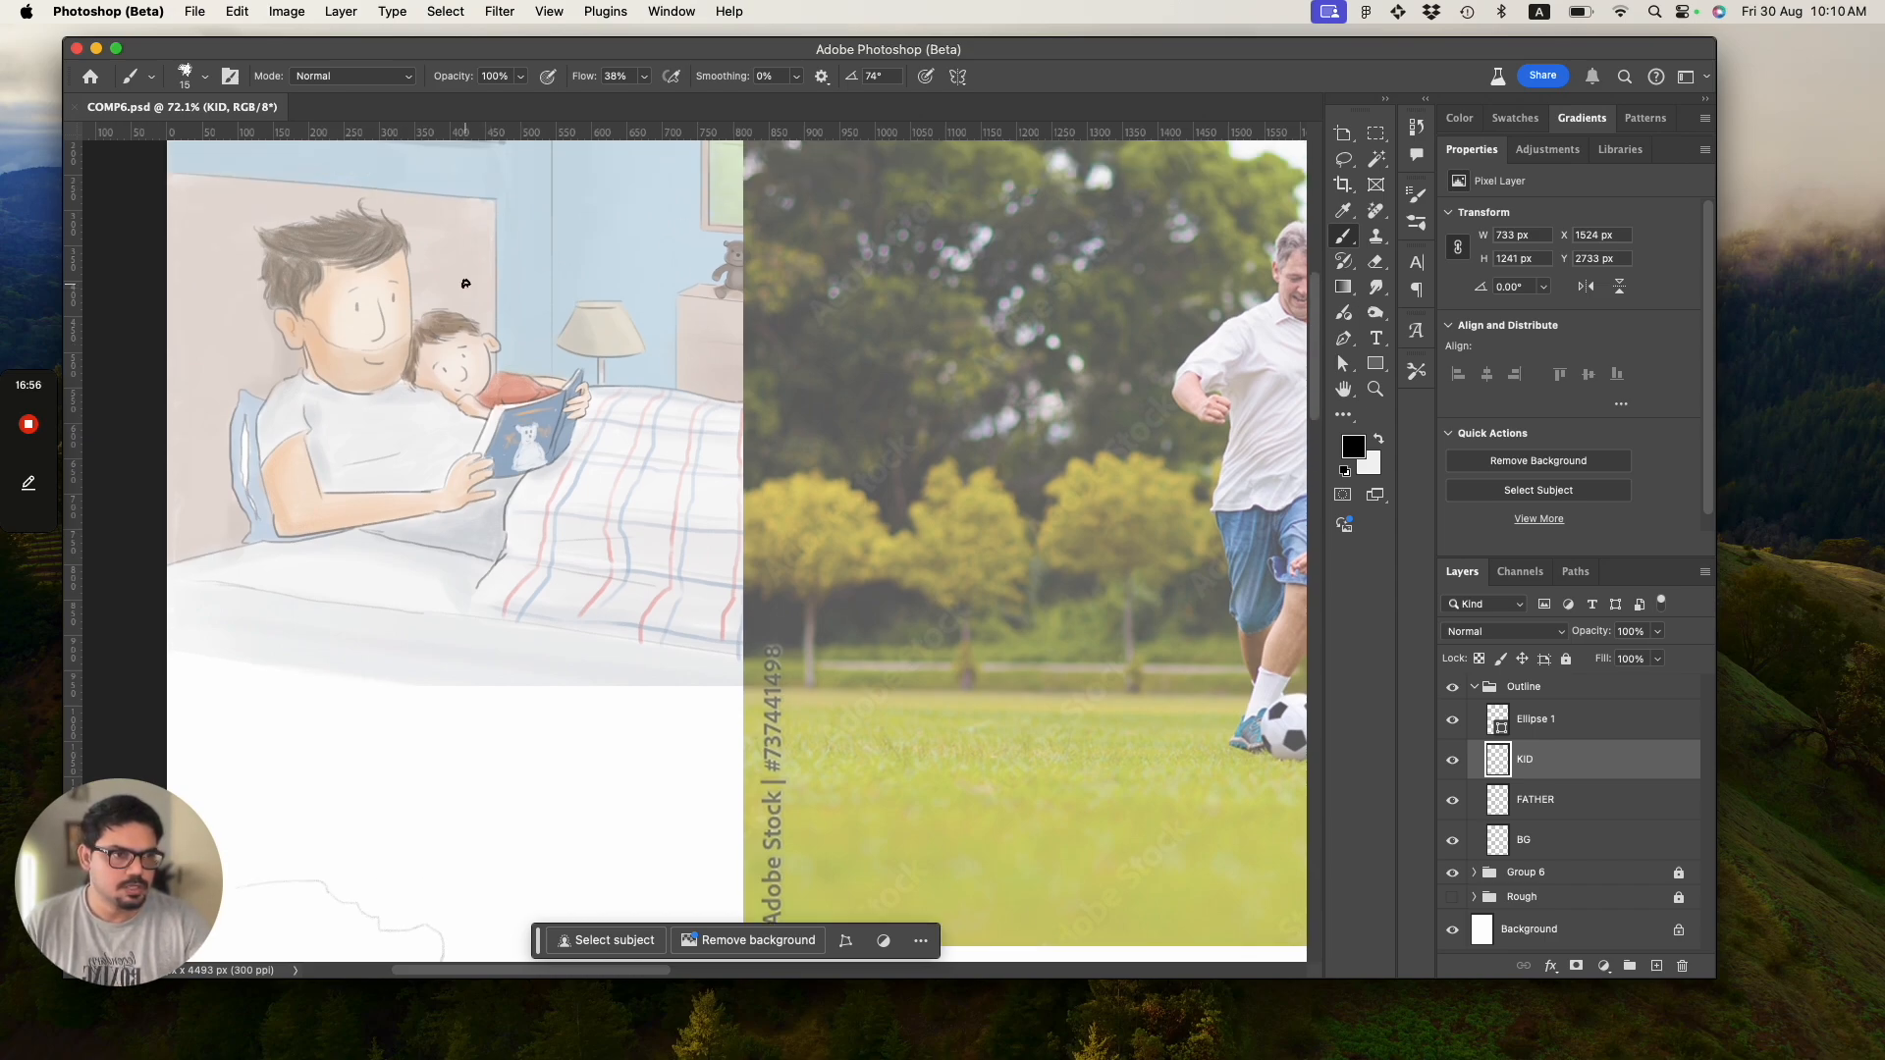
{"action": "scroll", "coordinate": [475, 295], "scroll_direction": "up", "scroll_amount": 5}
{"action": "scroll", "coordinate": [476, 306], "scroll_direction": "down", "scroll_amount": 1}
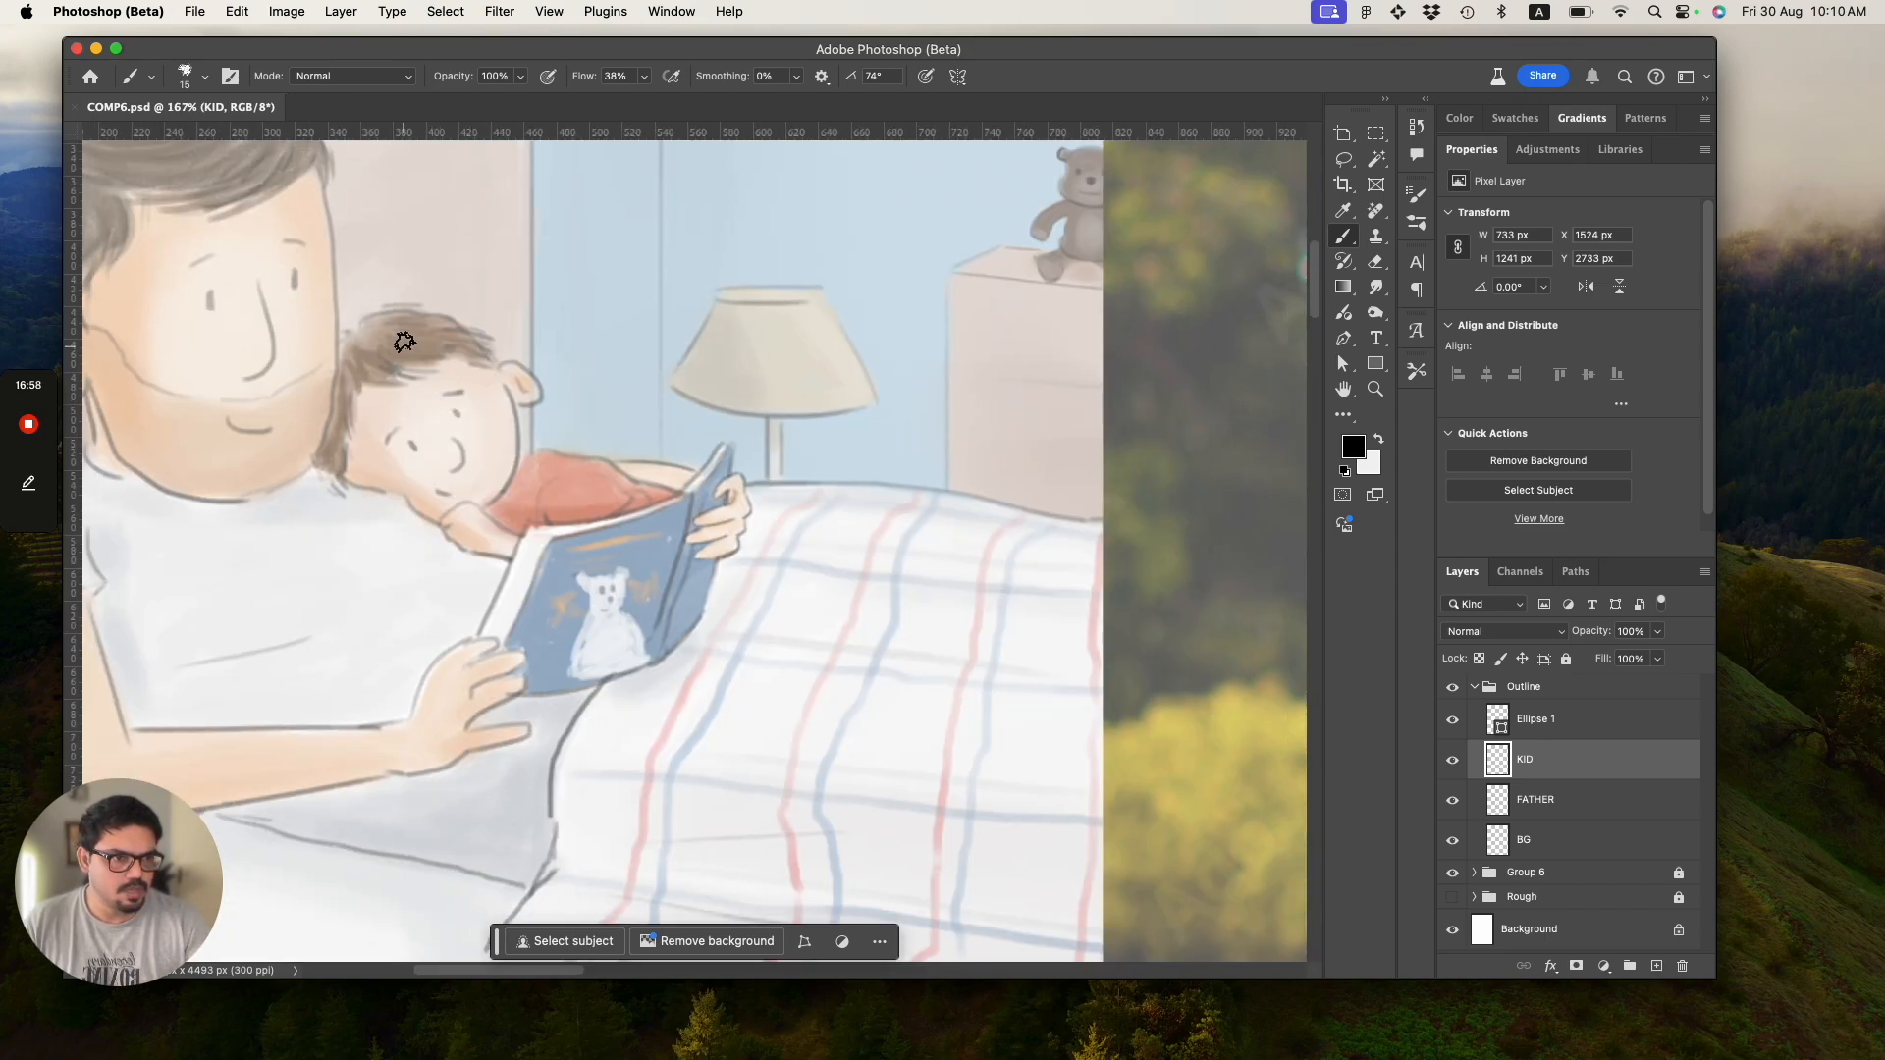
{"action": "scroll", "coordinate": [472, 505], "scroll_direction": "down", "scroll_amount": 5}
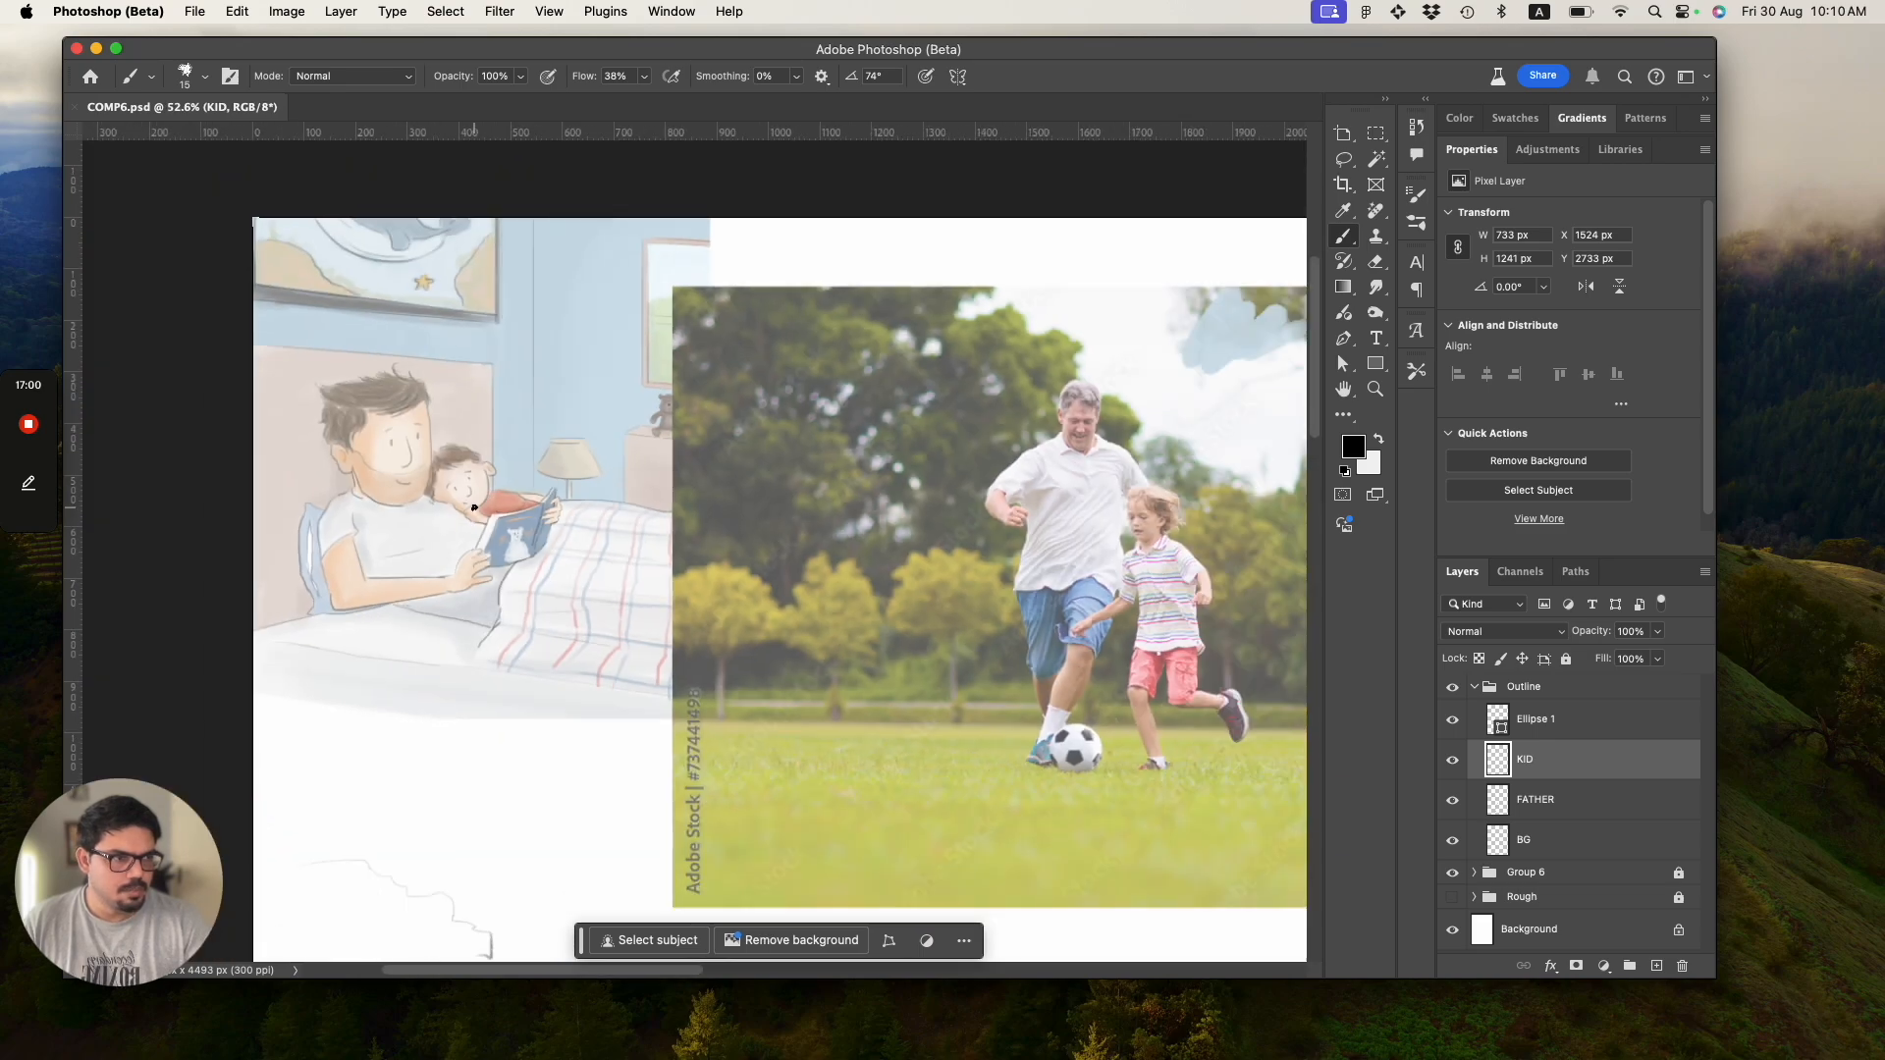
{"action": "scroll", "coordinate": [473, 506], "scroll_direction": "down", "scroll_amount": 5}
{"action": "scroll", "coordinate": [475, 501], "scroll_direction": "down", "scroll_amount": 8}
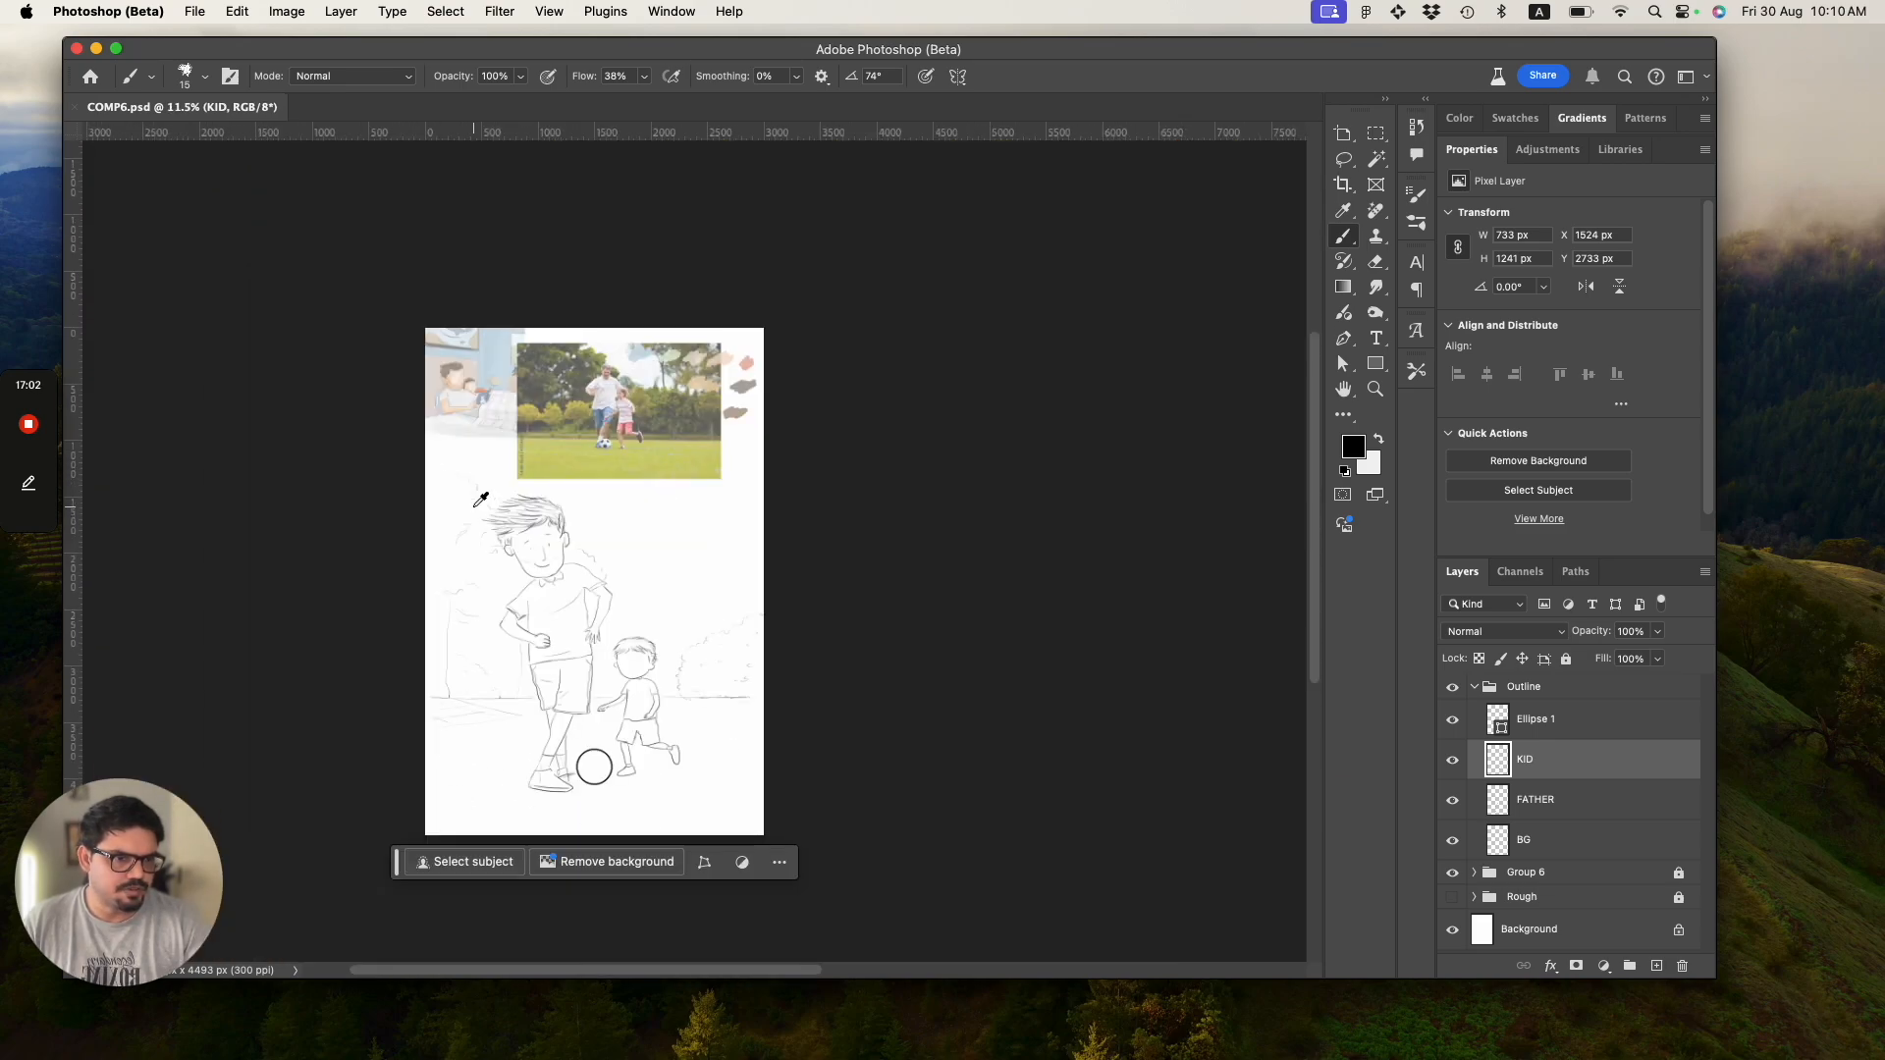
{"action": "scroll", "coordinate": [603, 650], "scroll_direction": "up", "scroll_amount": 9}
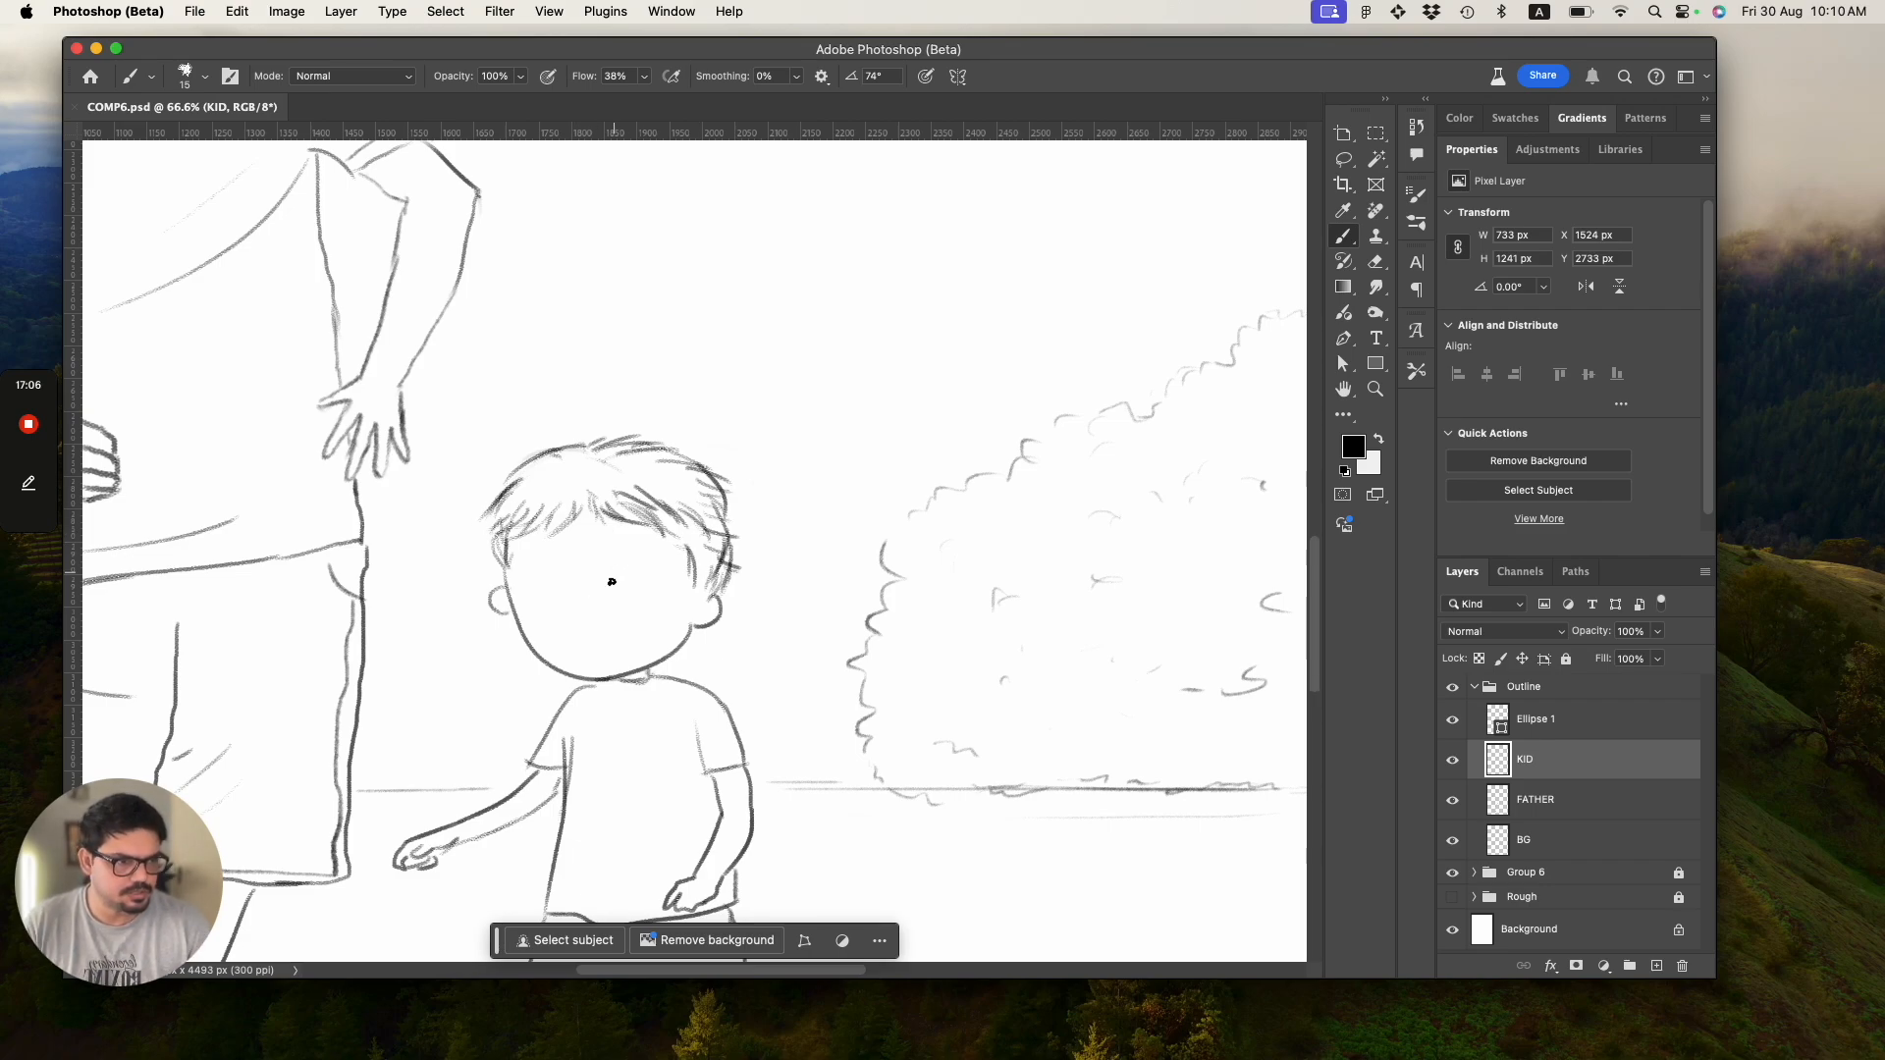
Draw the kid's two short eyebrows under the fringe and small dot eyes below them.
{"action": "mouse_move", "coordinate": [1314, 550]}
{"action": "left_mouse_down"}
{"action": "mouse_move", "coordinate": [1342, 337]}
{"action": "mouse_move", "coordinate": [1254, 594]}
{"action": "left_mouse_up"}
{"action": "mouse_move", "coordinate": [586, 430]}
{"action": "left_mouse_down"}
{"action": "mouse_move", "coordinate": [607, 429]}
{"action": "mouse_move", "coordinate": [536, 425]}
{"action": "left_mouse_up"}
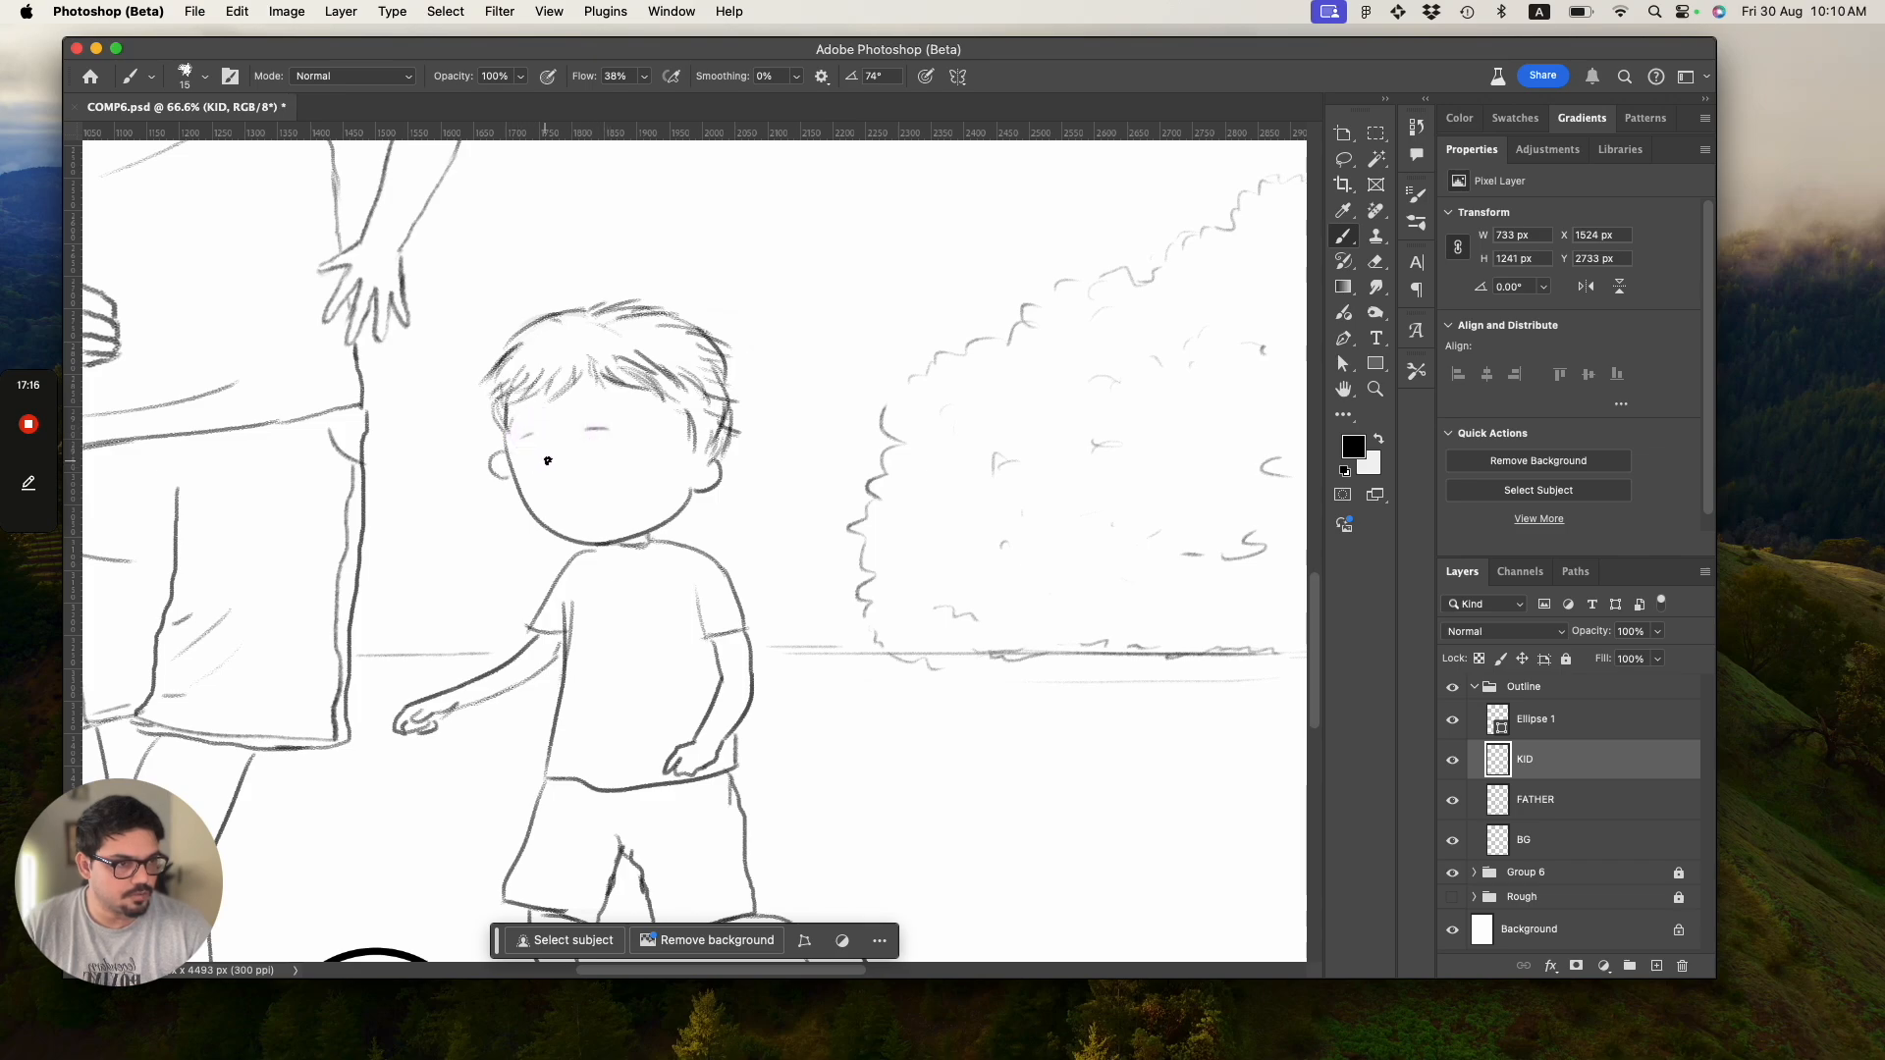
{"action": "mouse_move", "coordinate": [1316, 633]}
{"action": "left_mouse_down"}
{"action": "mouse_move", "coordinate": [1292, 691]}
{"action": "mouse_move", "coordinate": [1299, 658]}
{"action": "left_mouse_up"}
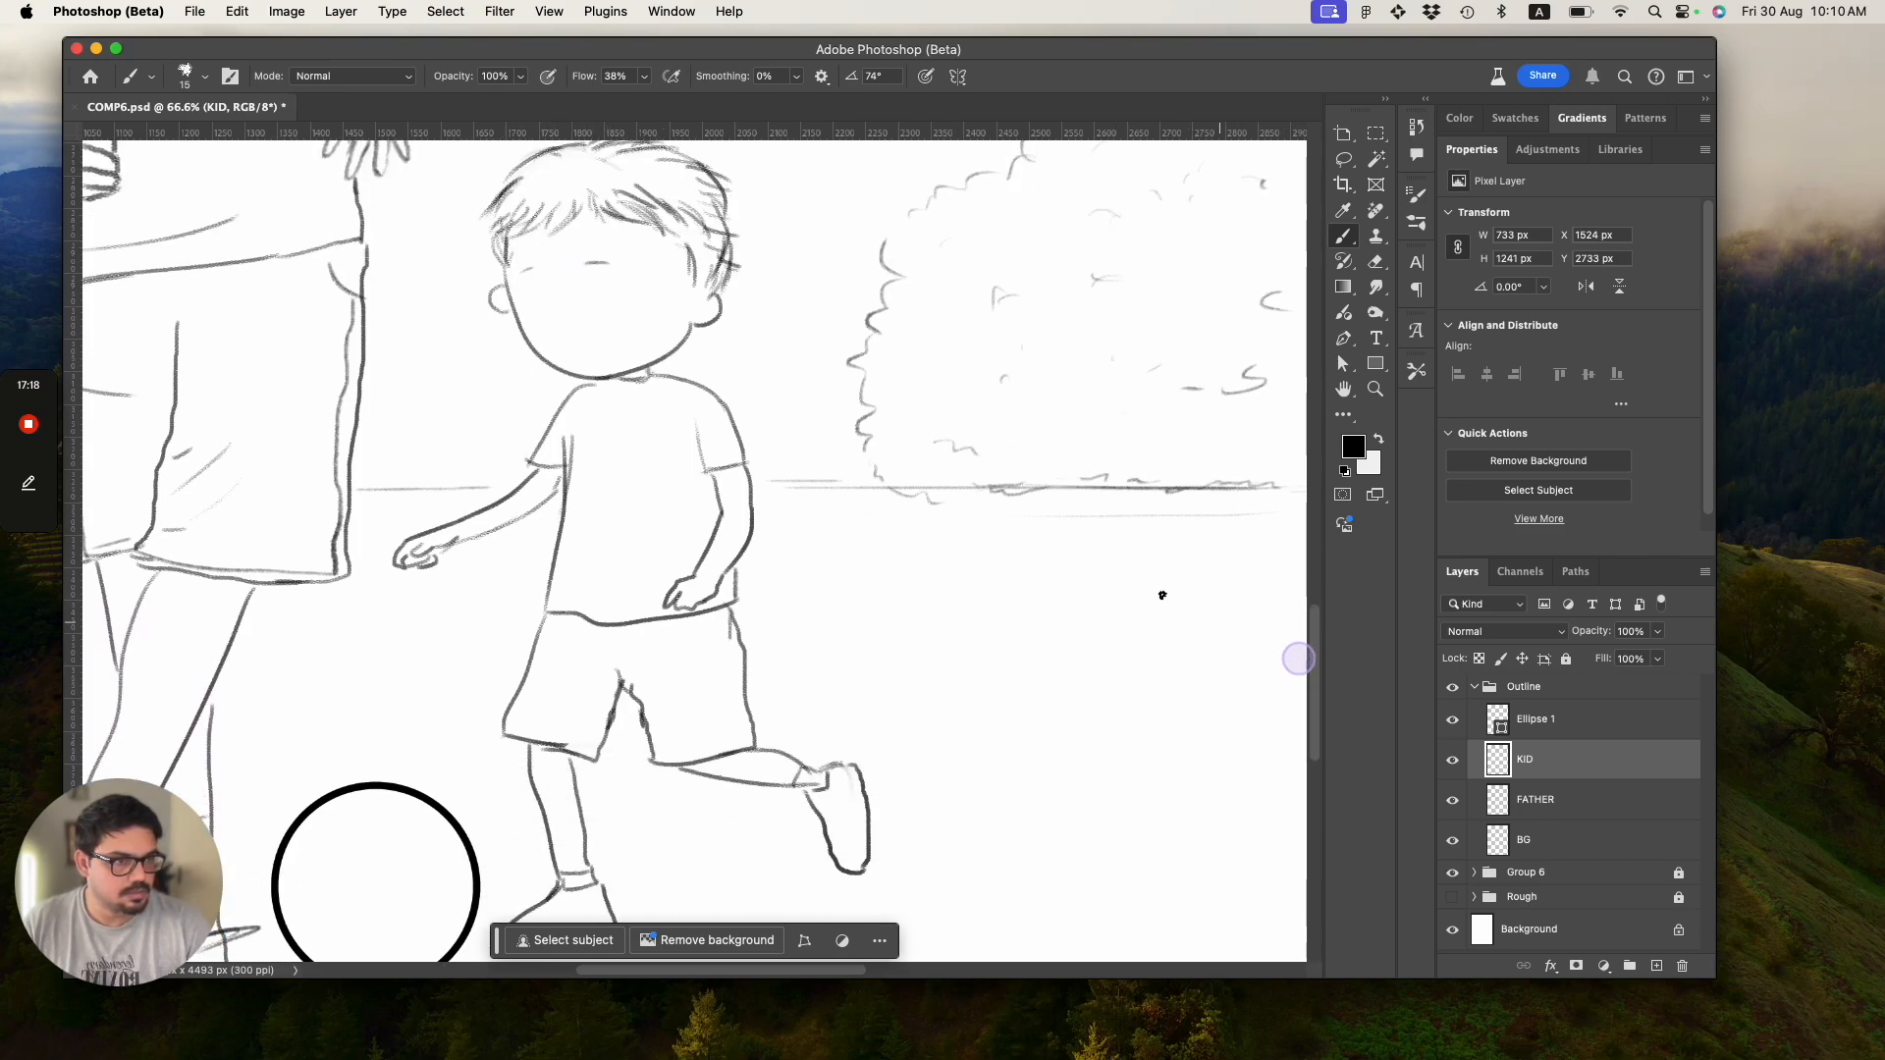
{"action": "left_click", "coordinate": [547, 286]}
{"action": "left_click", "coordinate": [598, 279]}
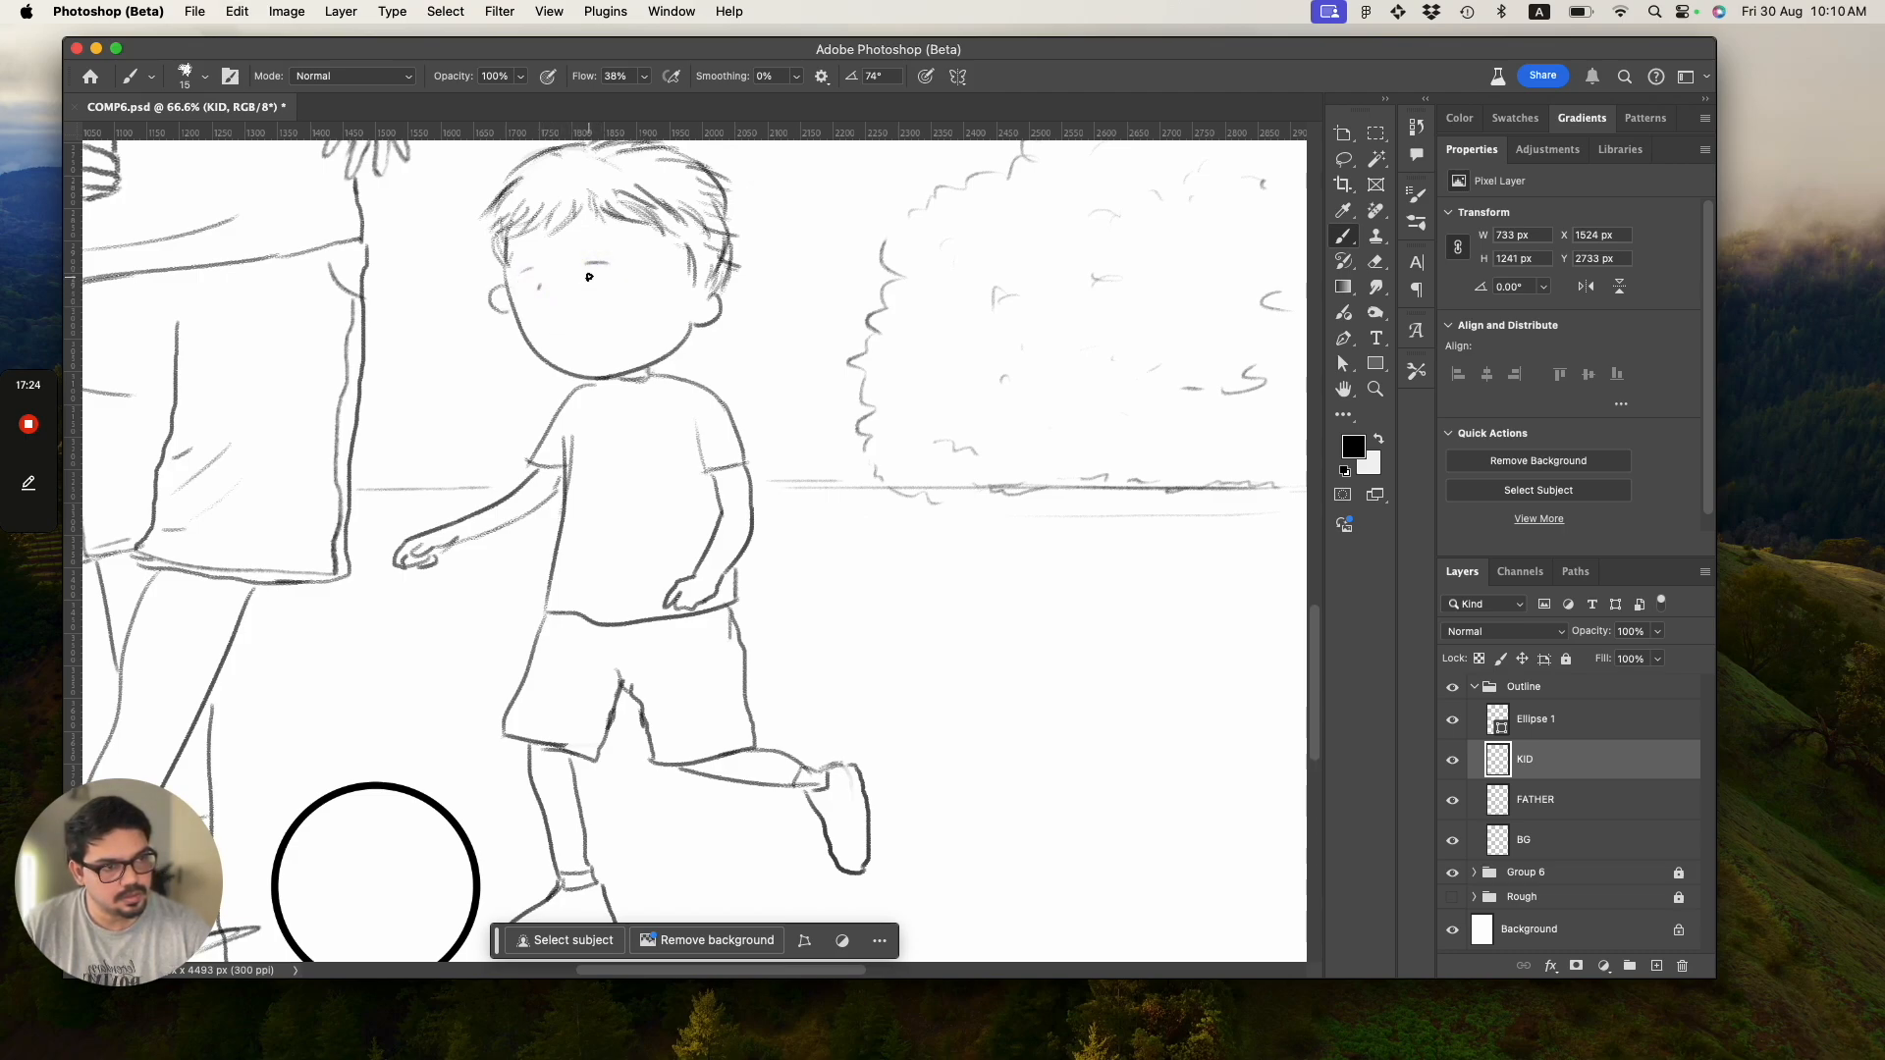
Draw the kid's small curved nose and smiling mouth, and save the document.
{"action": "left_click_drag", "start_coordinate": [565, 288], "coordinate": [619, 337]}
{"action": "mouse_move", "coordinate": [557, 340]}
{"action": "left_mouse_down"}
{"action": "mouse_move", "coordinate": [616, 339]}
{"action": "mouse_move", "coordinate": [514, 337]}
{"action": "mouse_move", "coordinate": [642, 398]}
{"action": "left_mouse_up"}
{"action": "key", "text": "super+z"}
{"action": "key", "text": "super+s"}
Clean up and redraw the wrist and underside of the kid's outstretched forearm.
{"action": "key", "text": "z"}
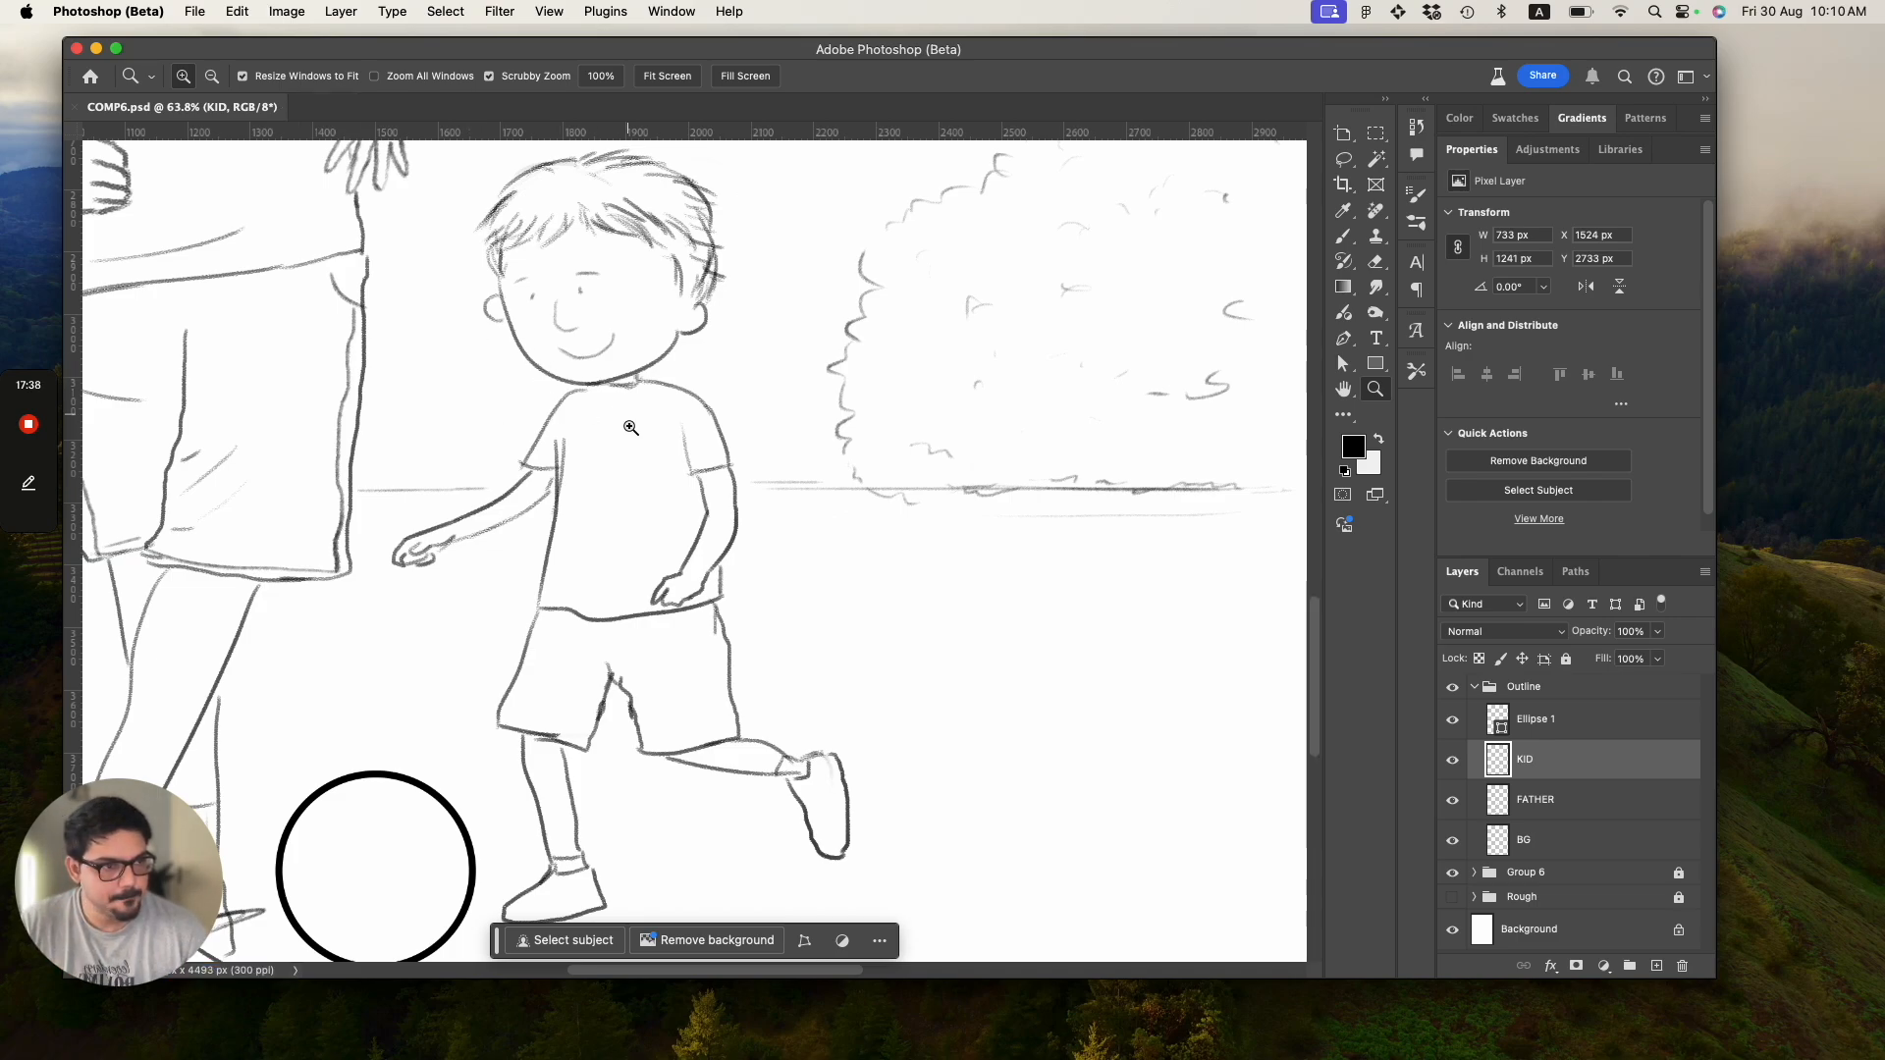
{"action": "key", "text": "b"}
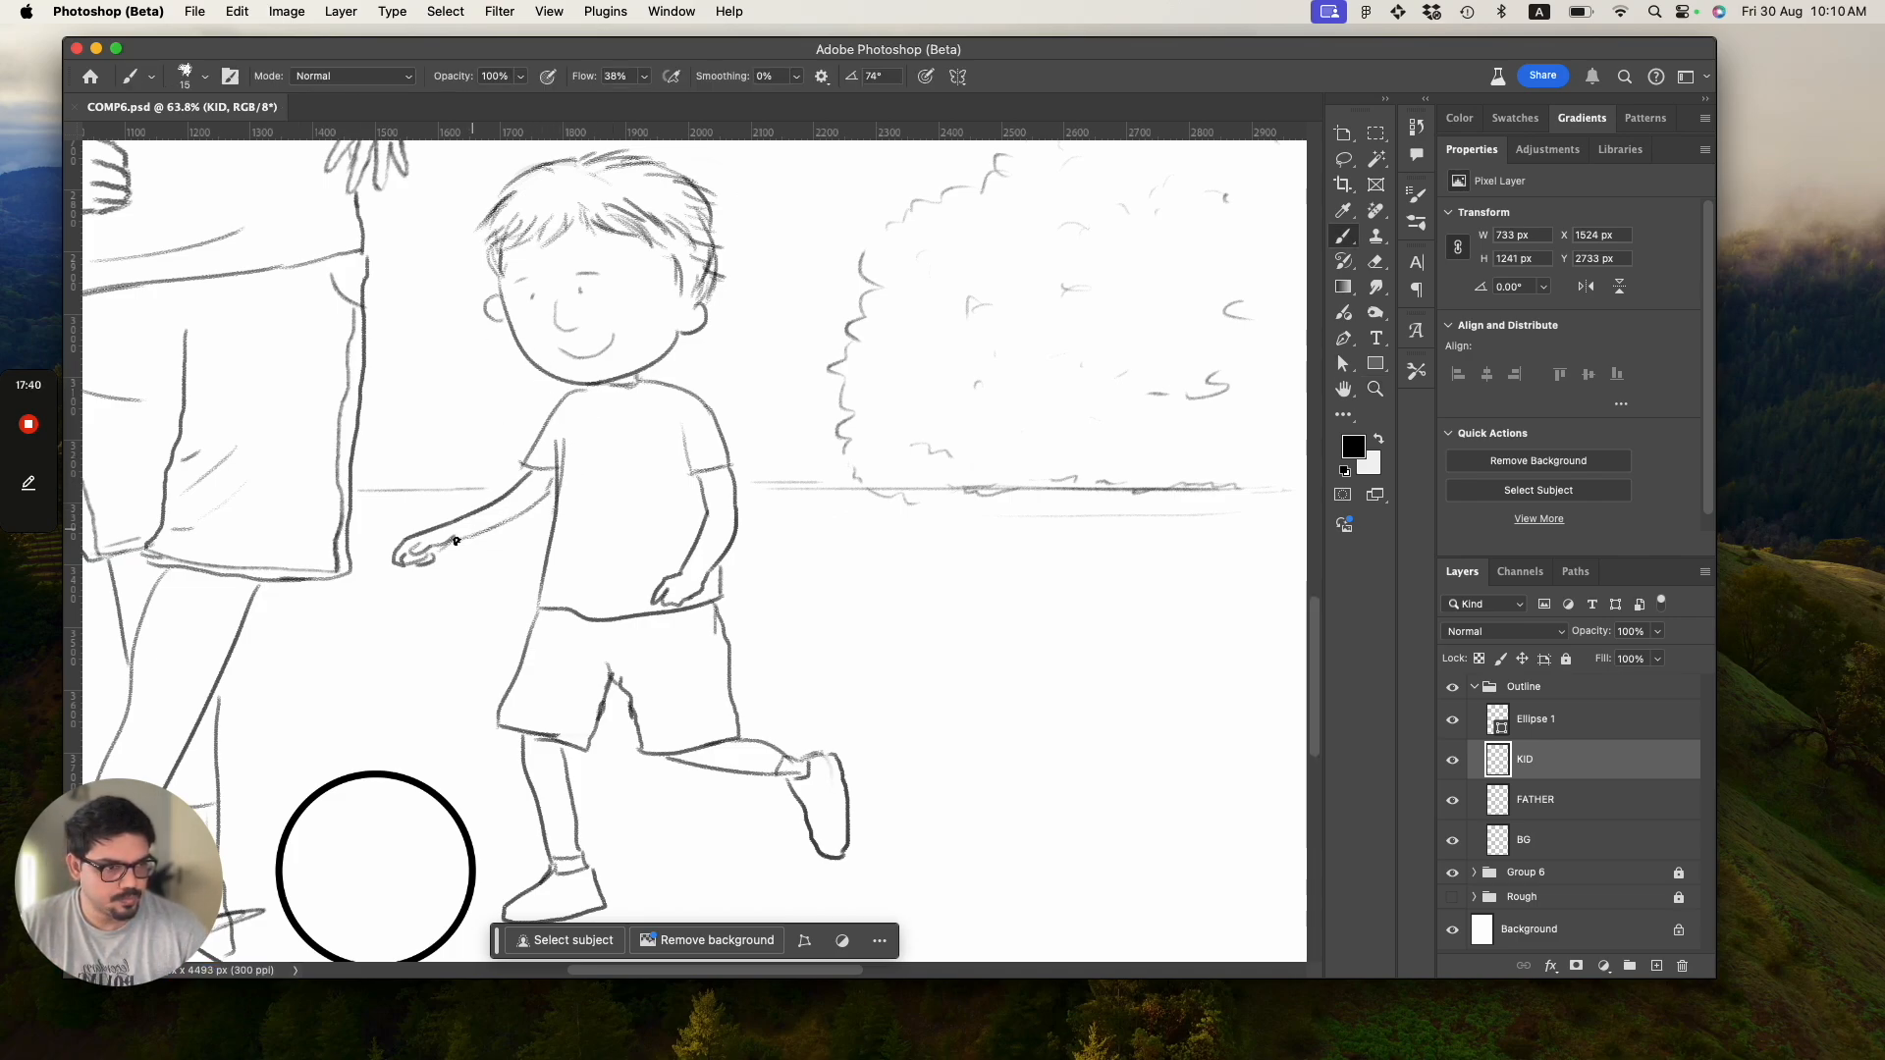
{"action": "key", "text": "z"}
{"action": "mouse_move", "coordinate": [429, 560]}
{"action": "left_mouse_down"}
{"action": "mouse_move", "coordinate": [510, 560]}
{"action": "mouse_move", "coordinate": [447, 563]}
{"action": "mouse_move", "coordinate": [467, 568]}
{"action": "left_mouse_up"}
{"action": "key", "text": "e"}
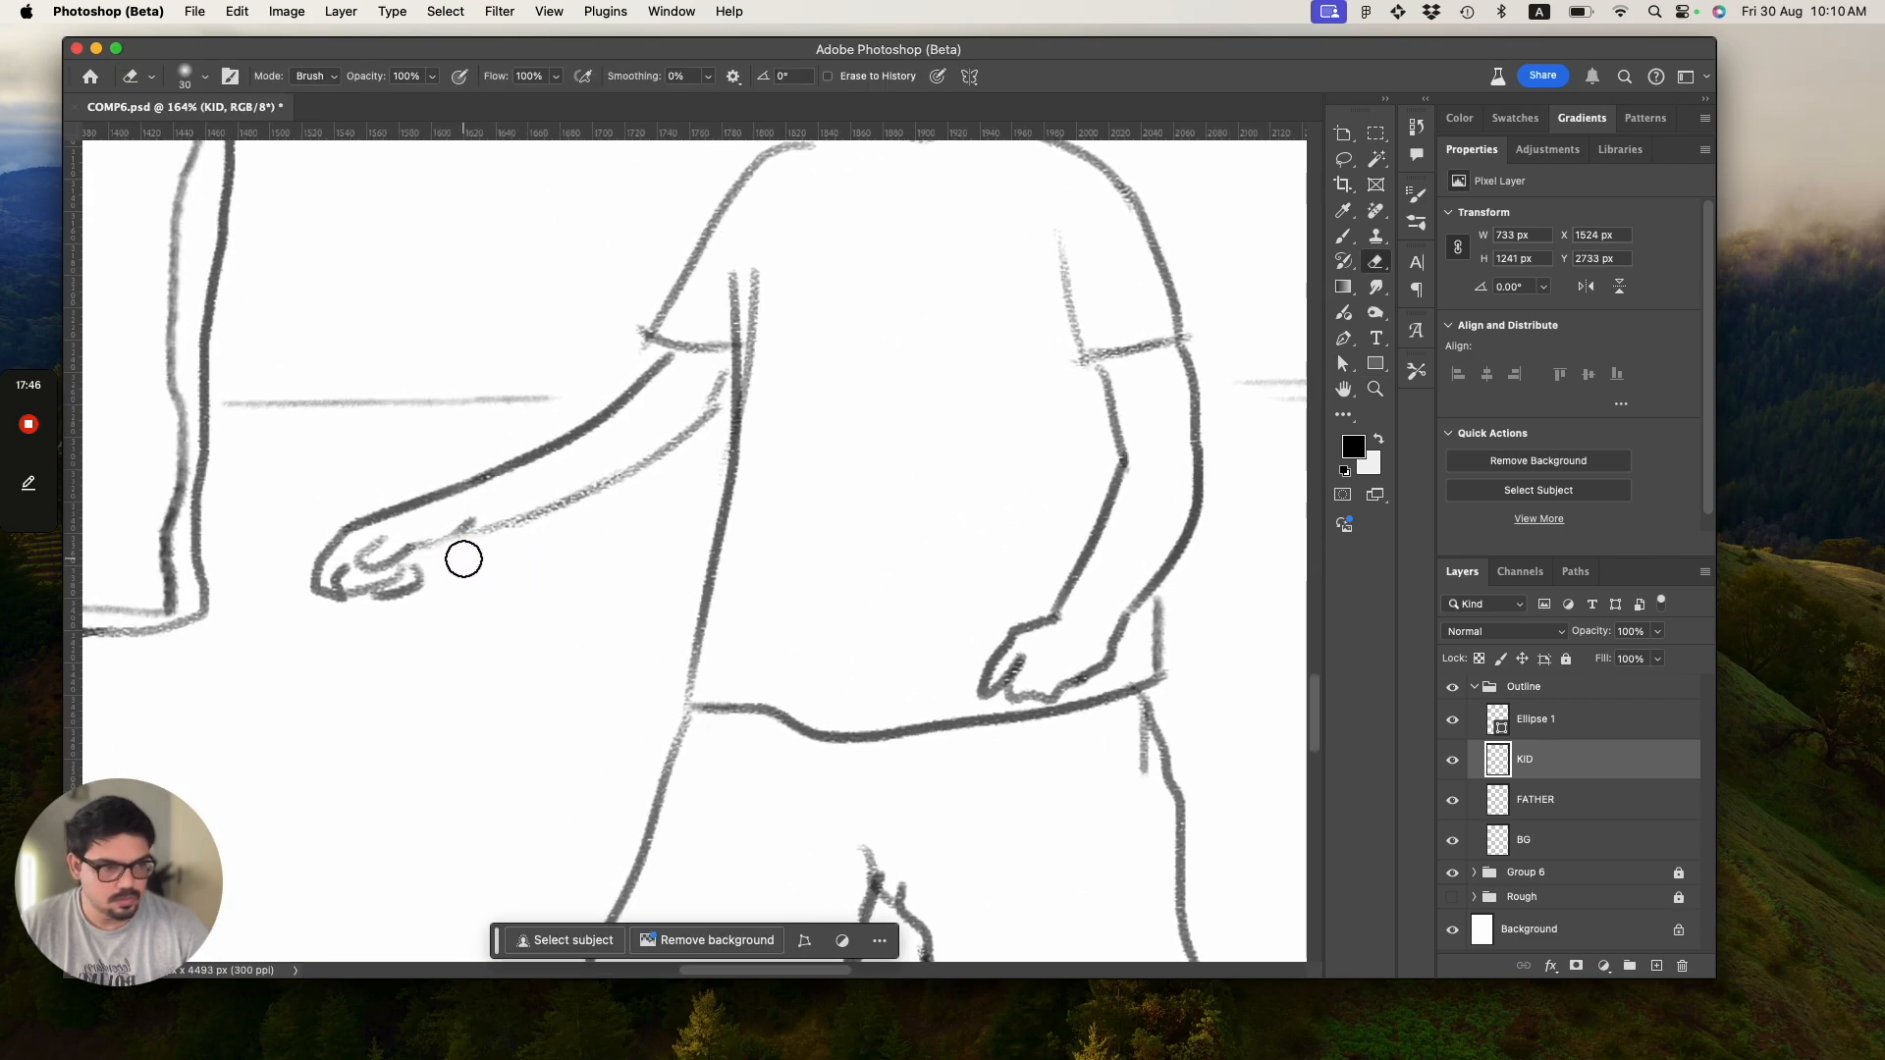
{"action": "key", "text": "b"}
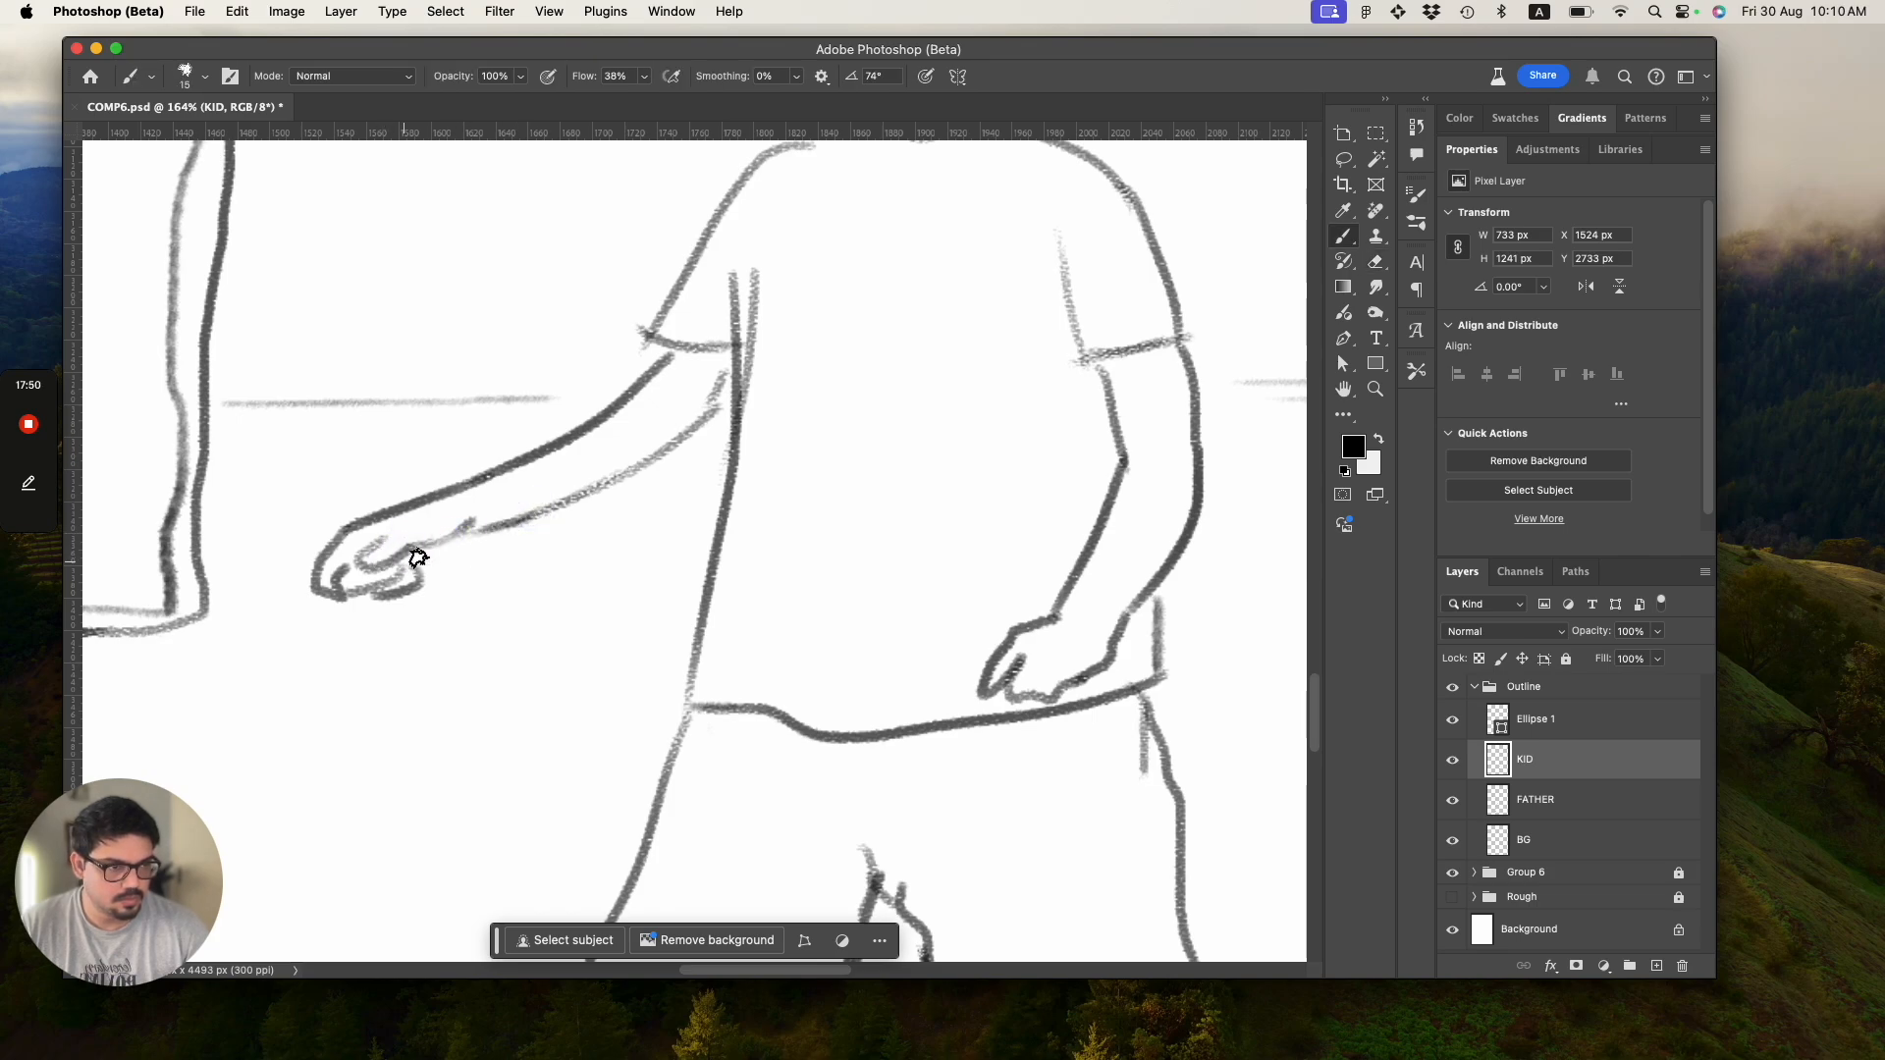
Erase the duplicate line beside the kid's shirt seam at the outstretched arm's sleeve.
{"action": "key", "text": "z"}
{"action": "left_click", "coordinate": [709, 380], "text": "alt"}
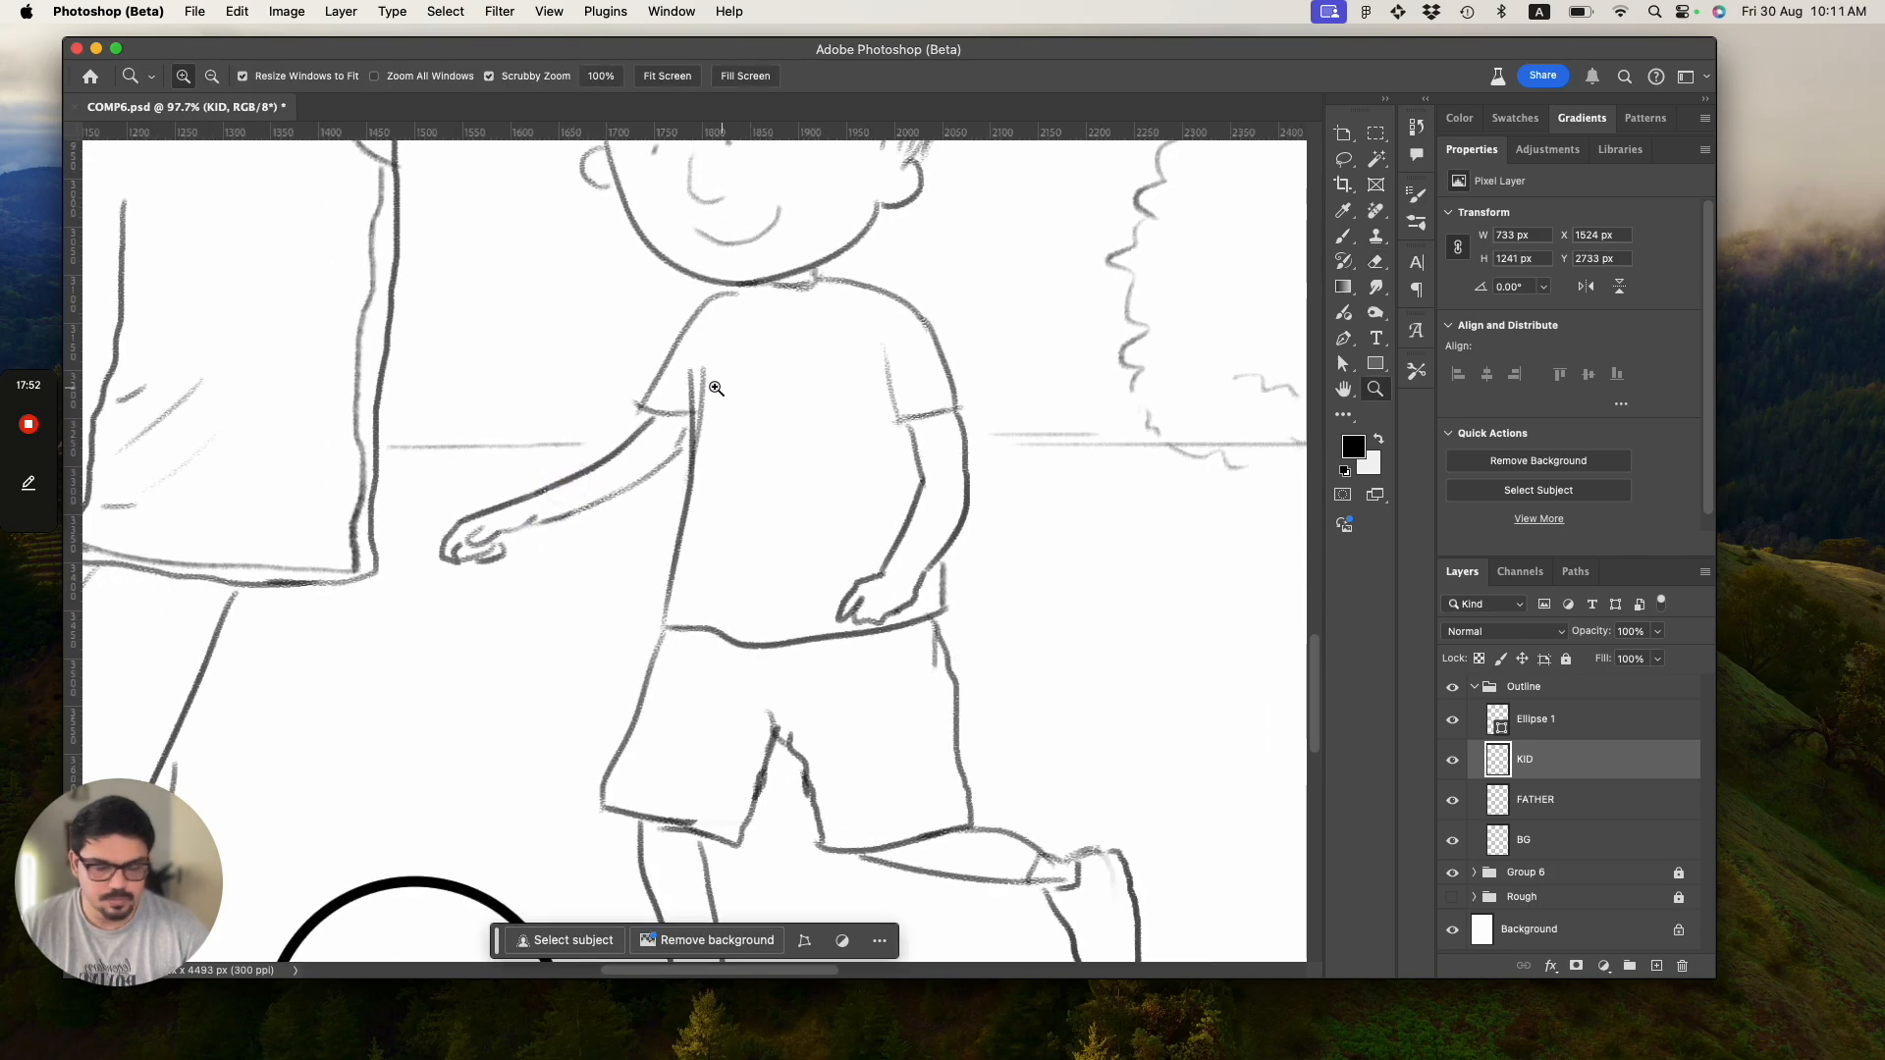
{"action": "key", "text": "e"}
{"action": "left_click_drag", "start_coordinate": [712, 369], "coordinate": [714, 421]}
Try adding a curved neckline and a stripe across the chest of the kid's T-shirt.
{"action": "key", "text": "b"}
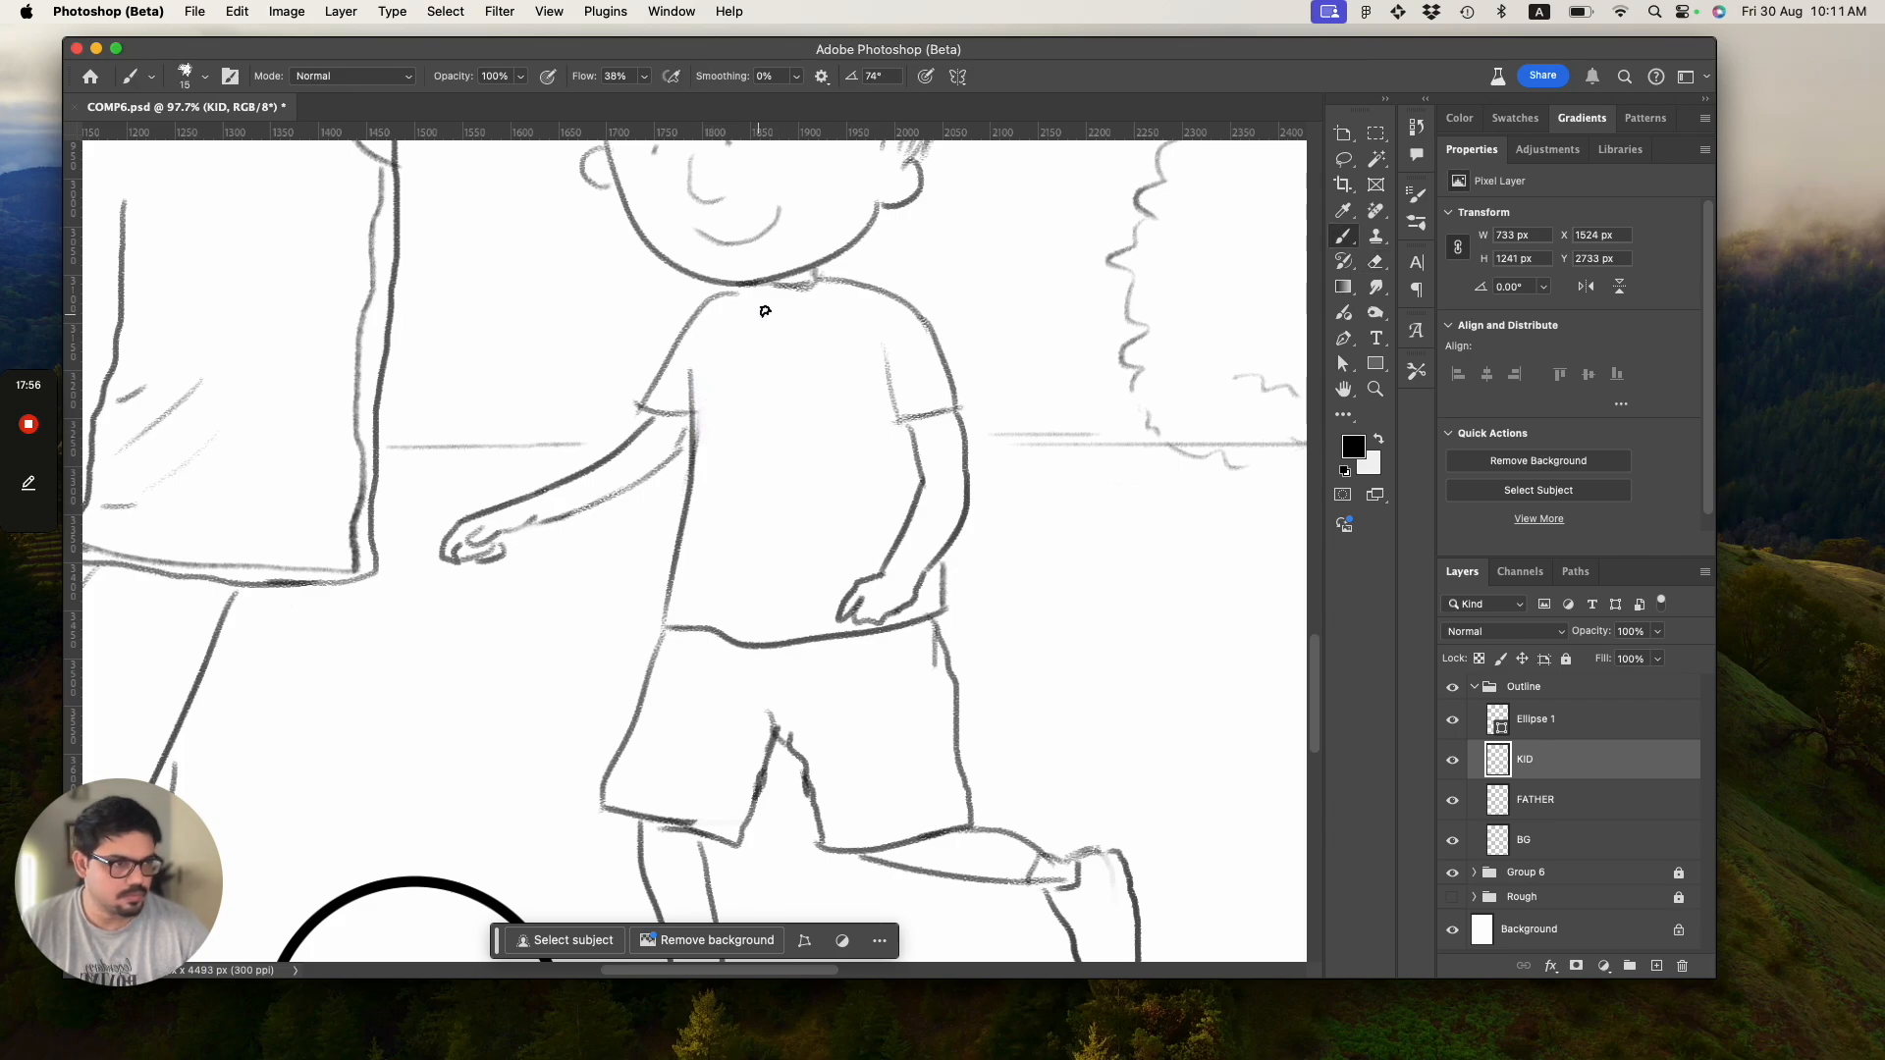
{"action": "left_click_drag", "start_coordinate": [758, 292], "coordinate": [857, 288]}
{"action": "mouse_move", "coordinate": [705, 315]}
{"action": "left_mouse_down"}
{"action": "mouse_move", "coordinate": [897, 307]}
{"action": "mouse_move", "coordinate": [938, 332]}
{"action": "mouse_move", "coordinate": [898, 351]}
{"action": "left_mouse_up"}
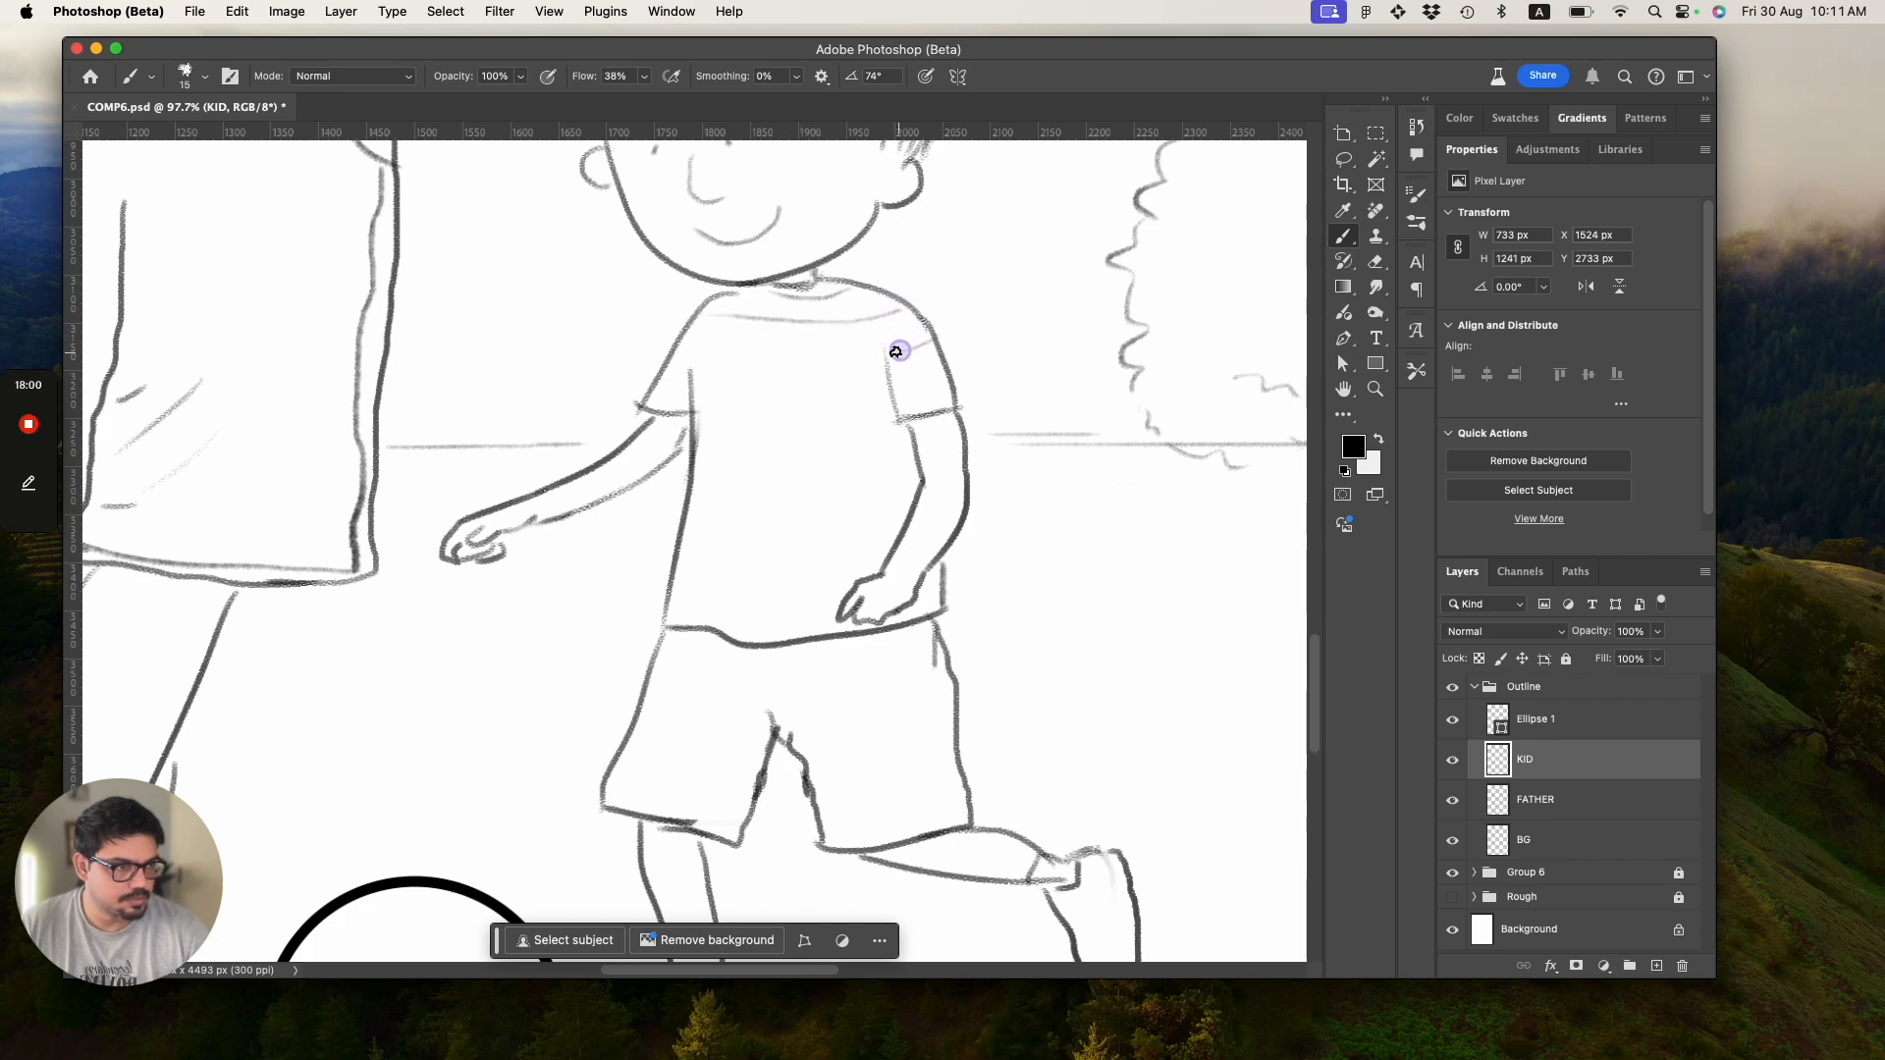
{"action": "key", "text": "super+z"}
{"action": "key", "text": "super+z"}
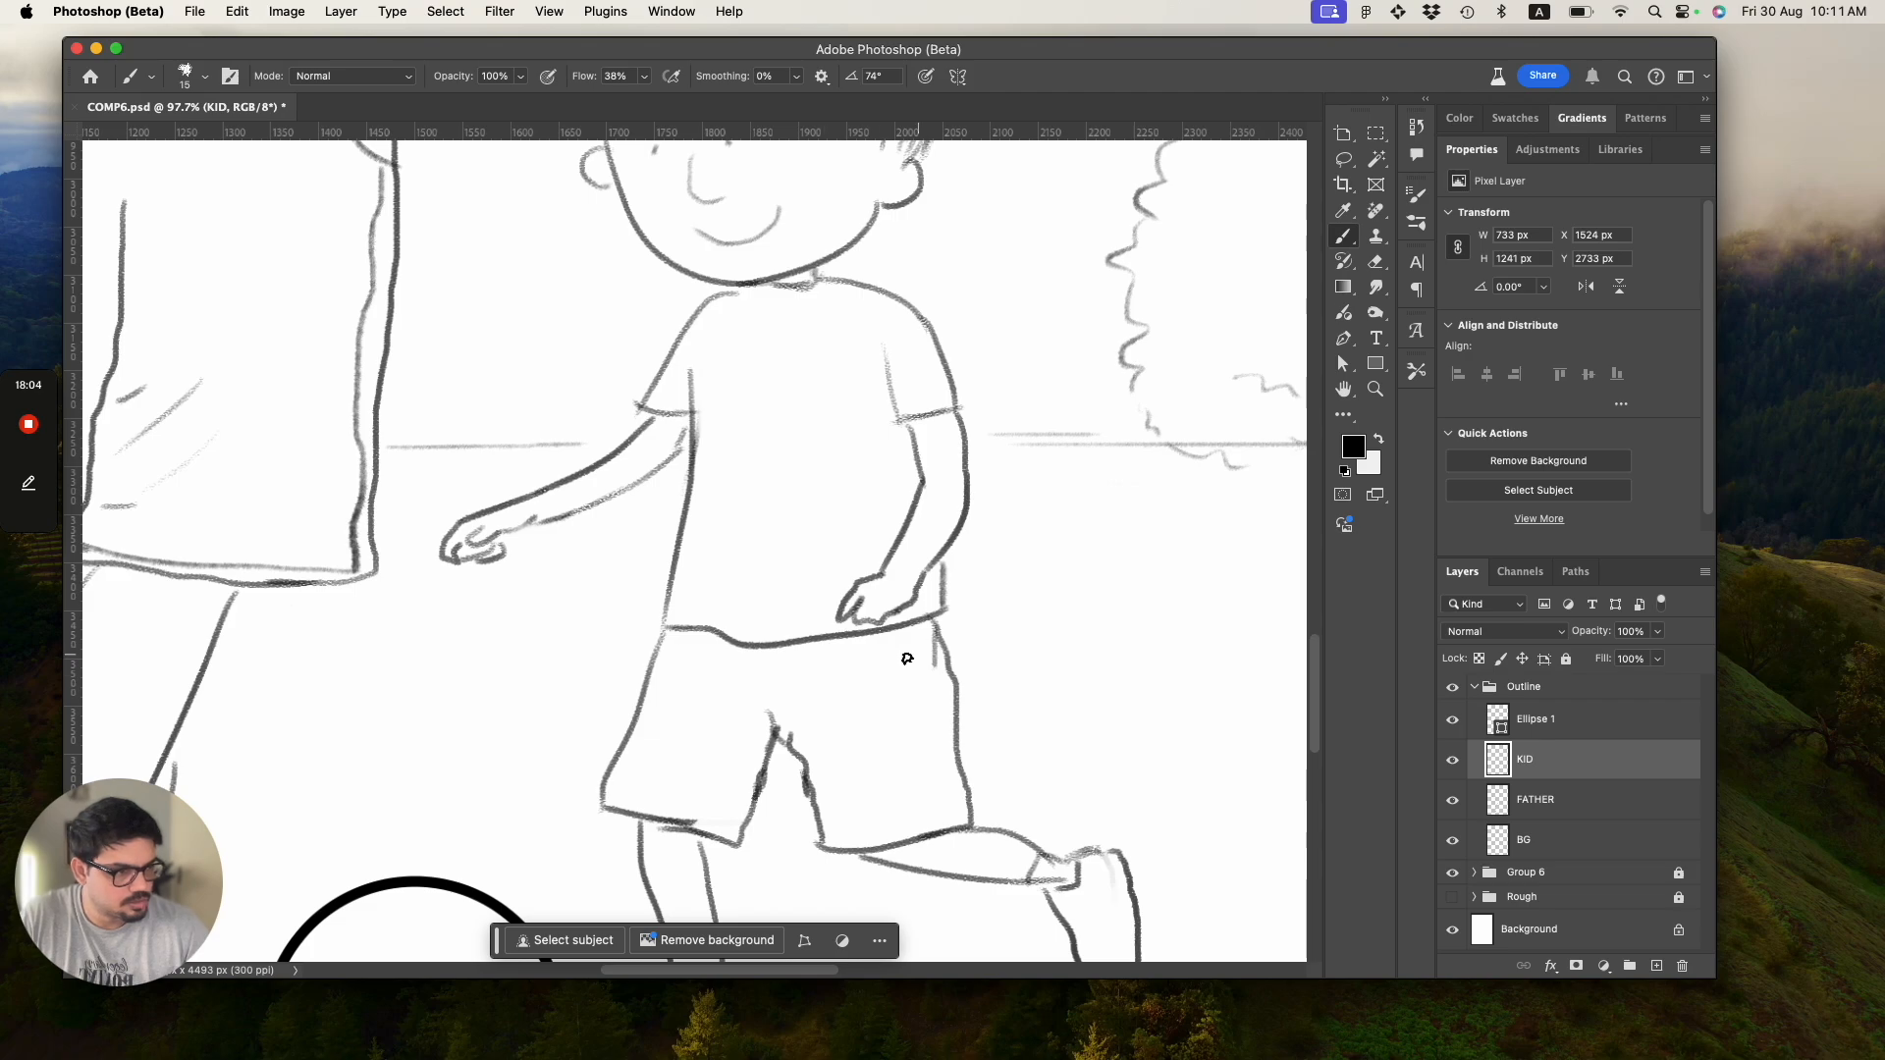
Draw slanted pocket lines on both sides of the kid's shorts below the waist.
{"action": "left_click_drag", "start_coordinate": [877, 655], "coordinate": [956, 677]}
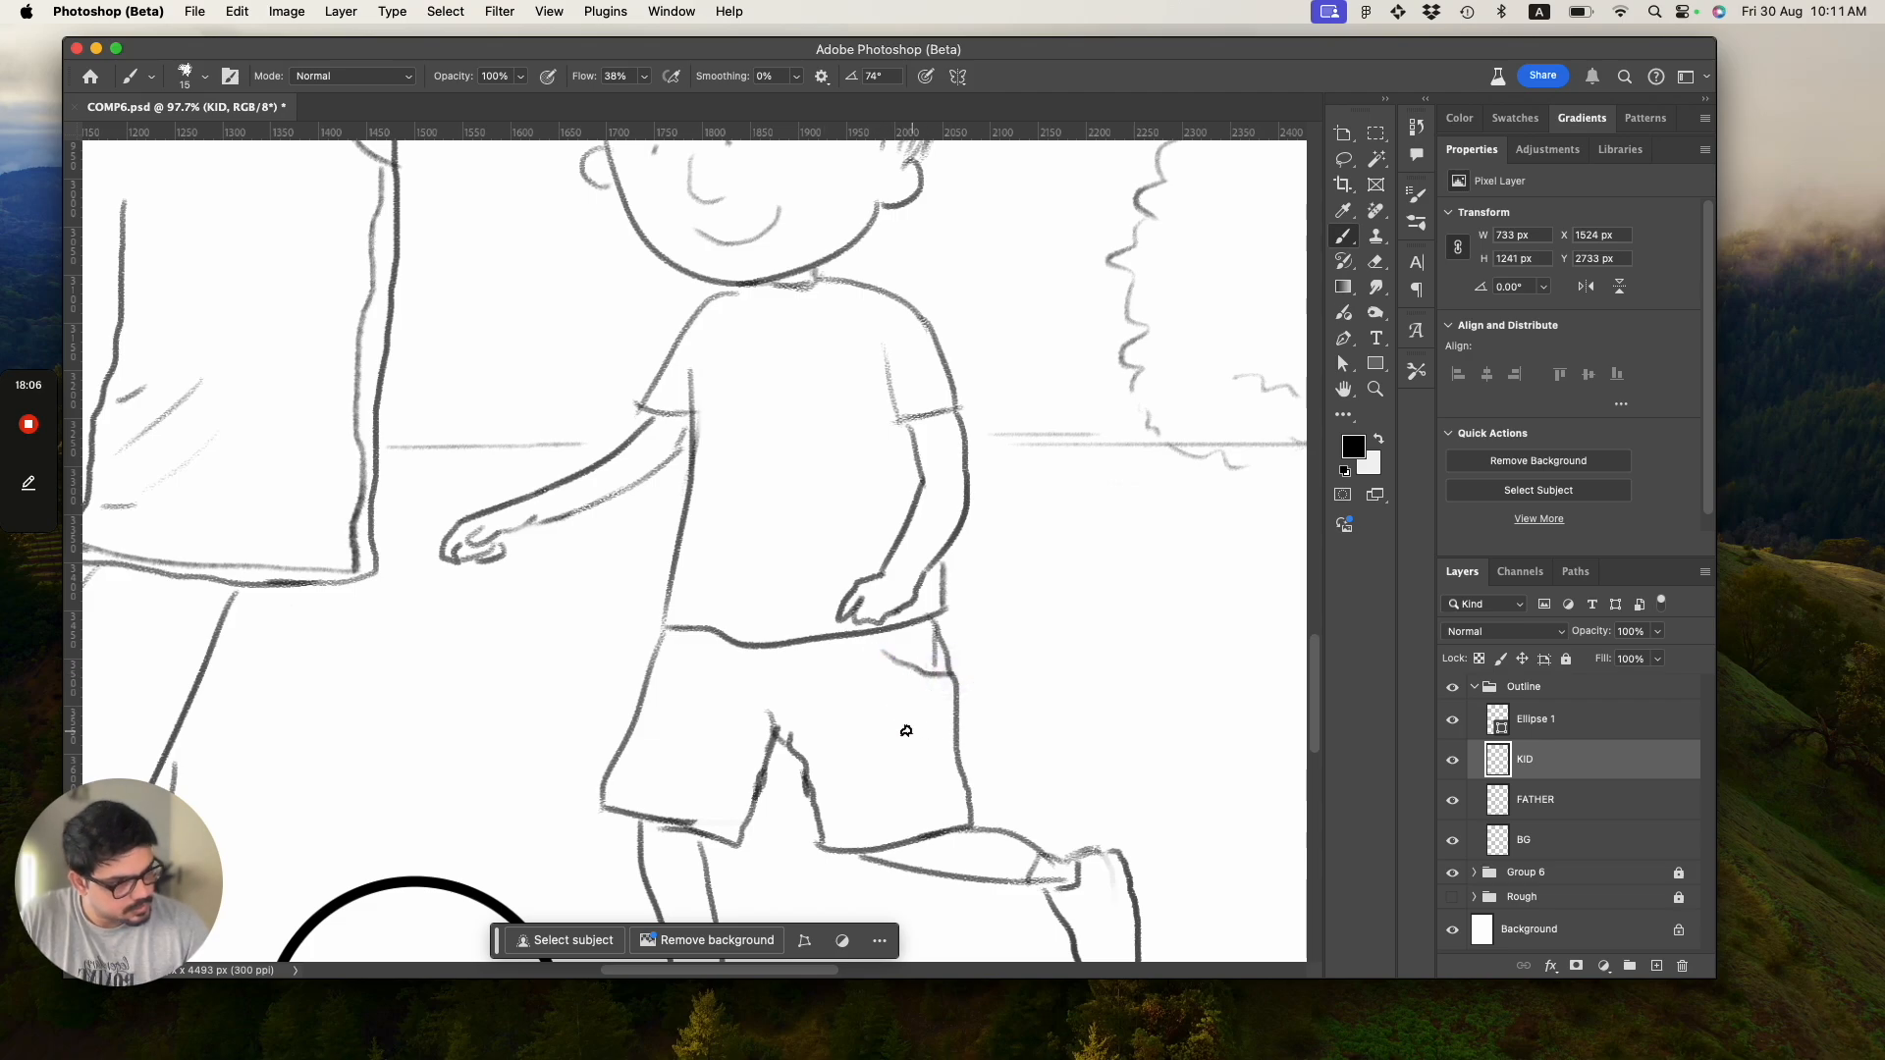
{"action": "left_click_drag", "start_coordinate": [661, 660], "coordinate": [648, 678]}
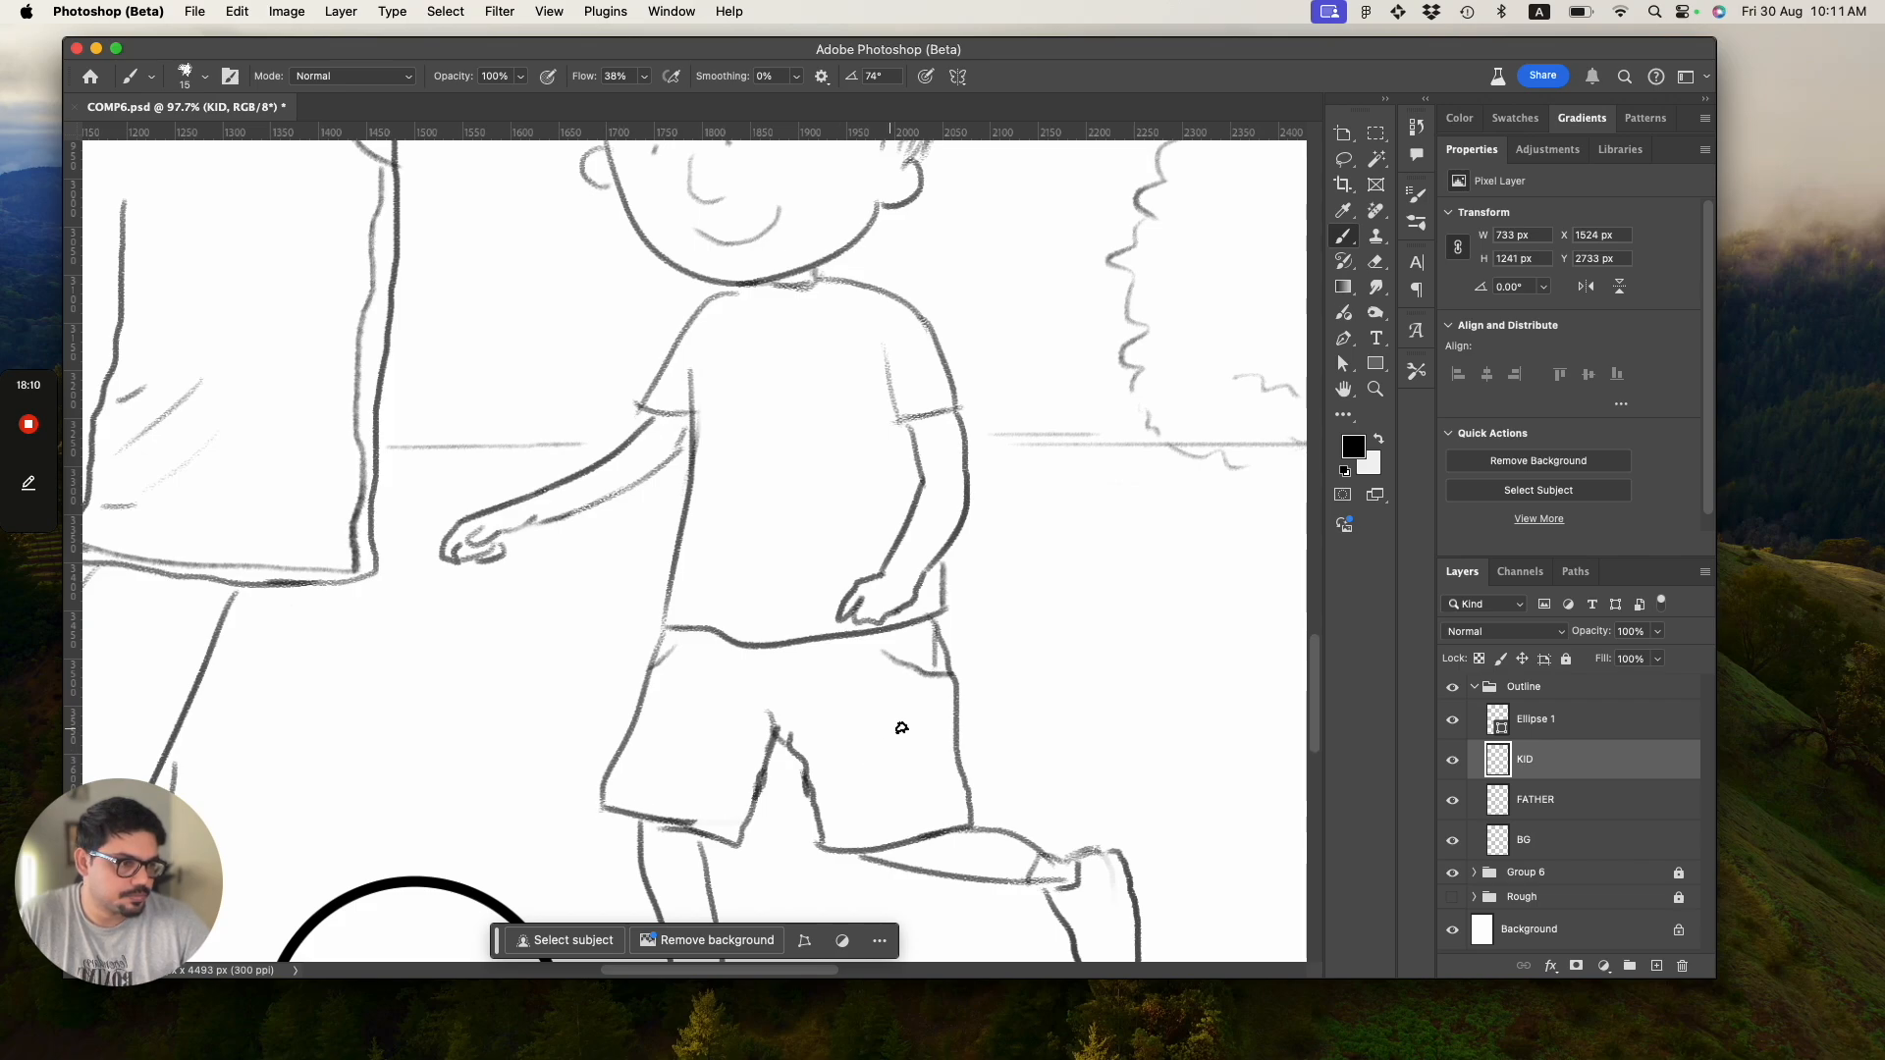
Erase the heel and ankle opening of the kid's raised shoe and redraw them with cleaner lines.
{"action": "key", "text": "z"}
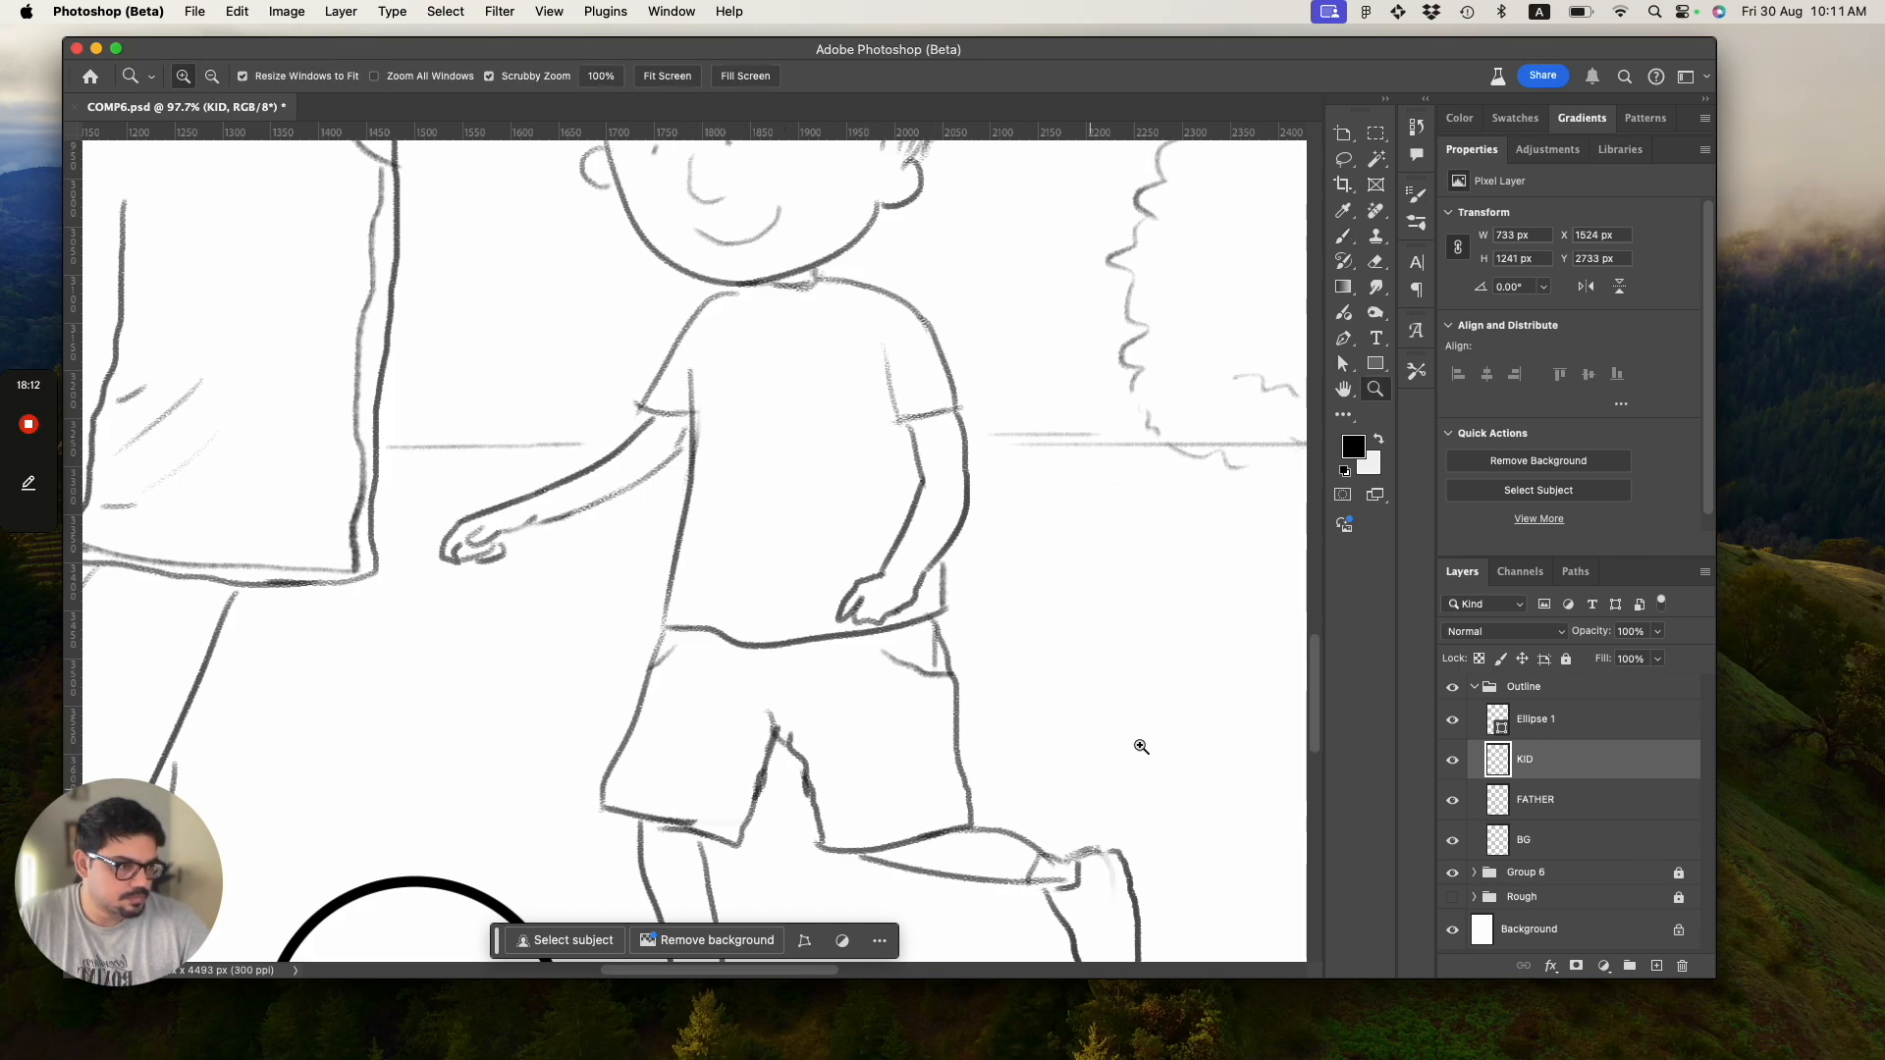
{"action": "left_click_drag", "start_coordinate": [1312, 658], "coordinate": [1314, 707]}
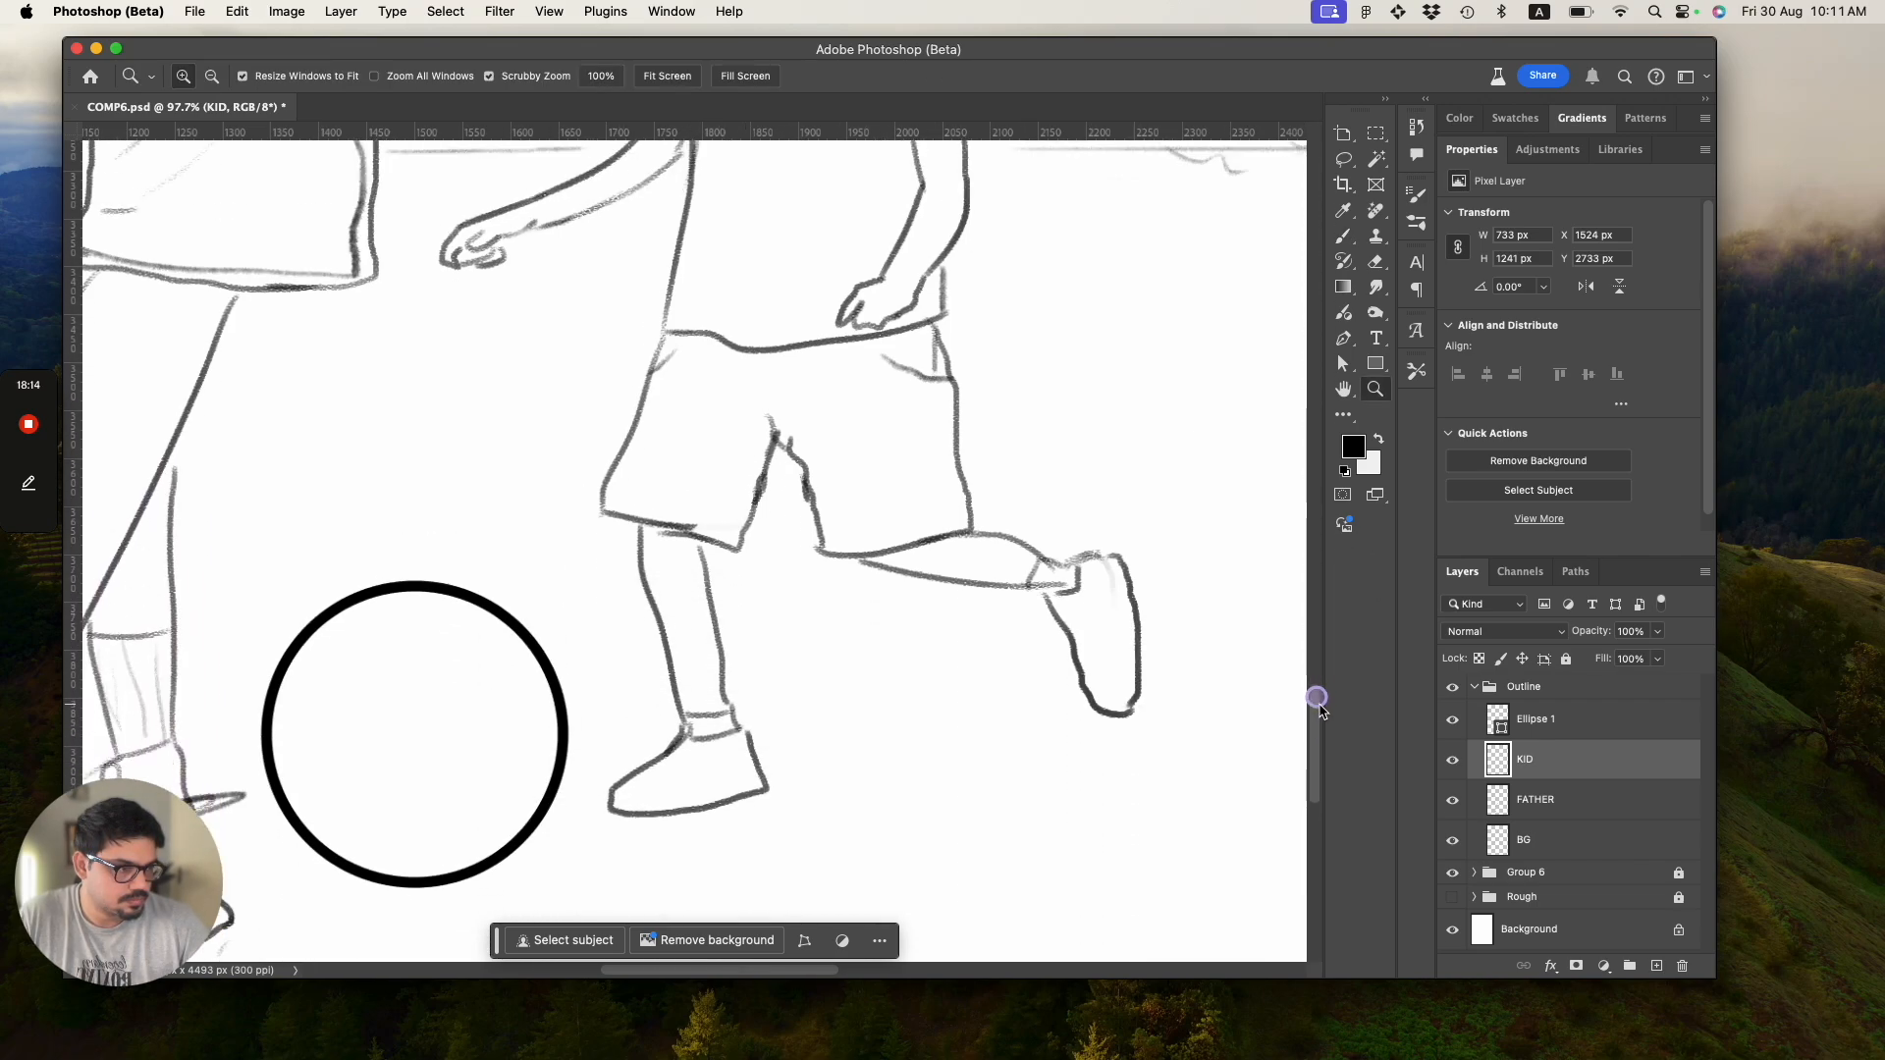
{"action": "key", "text": "e"}
{"action": "mouse_move", "coordinate": [1105, 552]}
{"action": "left_mouse_down"}
{"action": "mouse_move", "coordinate": [1073, 556]}
{"action": "mouse_move", "coordinate": [1074, 588]}
{"action": "mouse_move", "coordinate": [1065, 567]}
{"action": "left_mouse_up"}
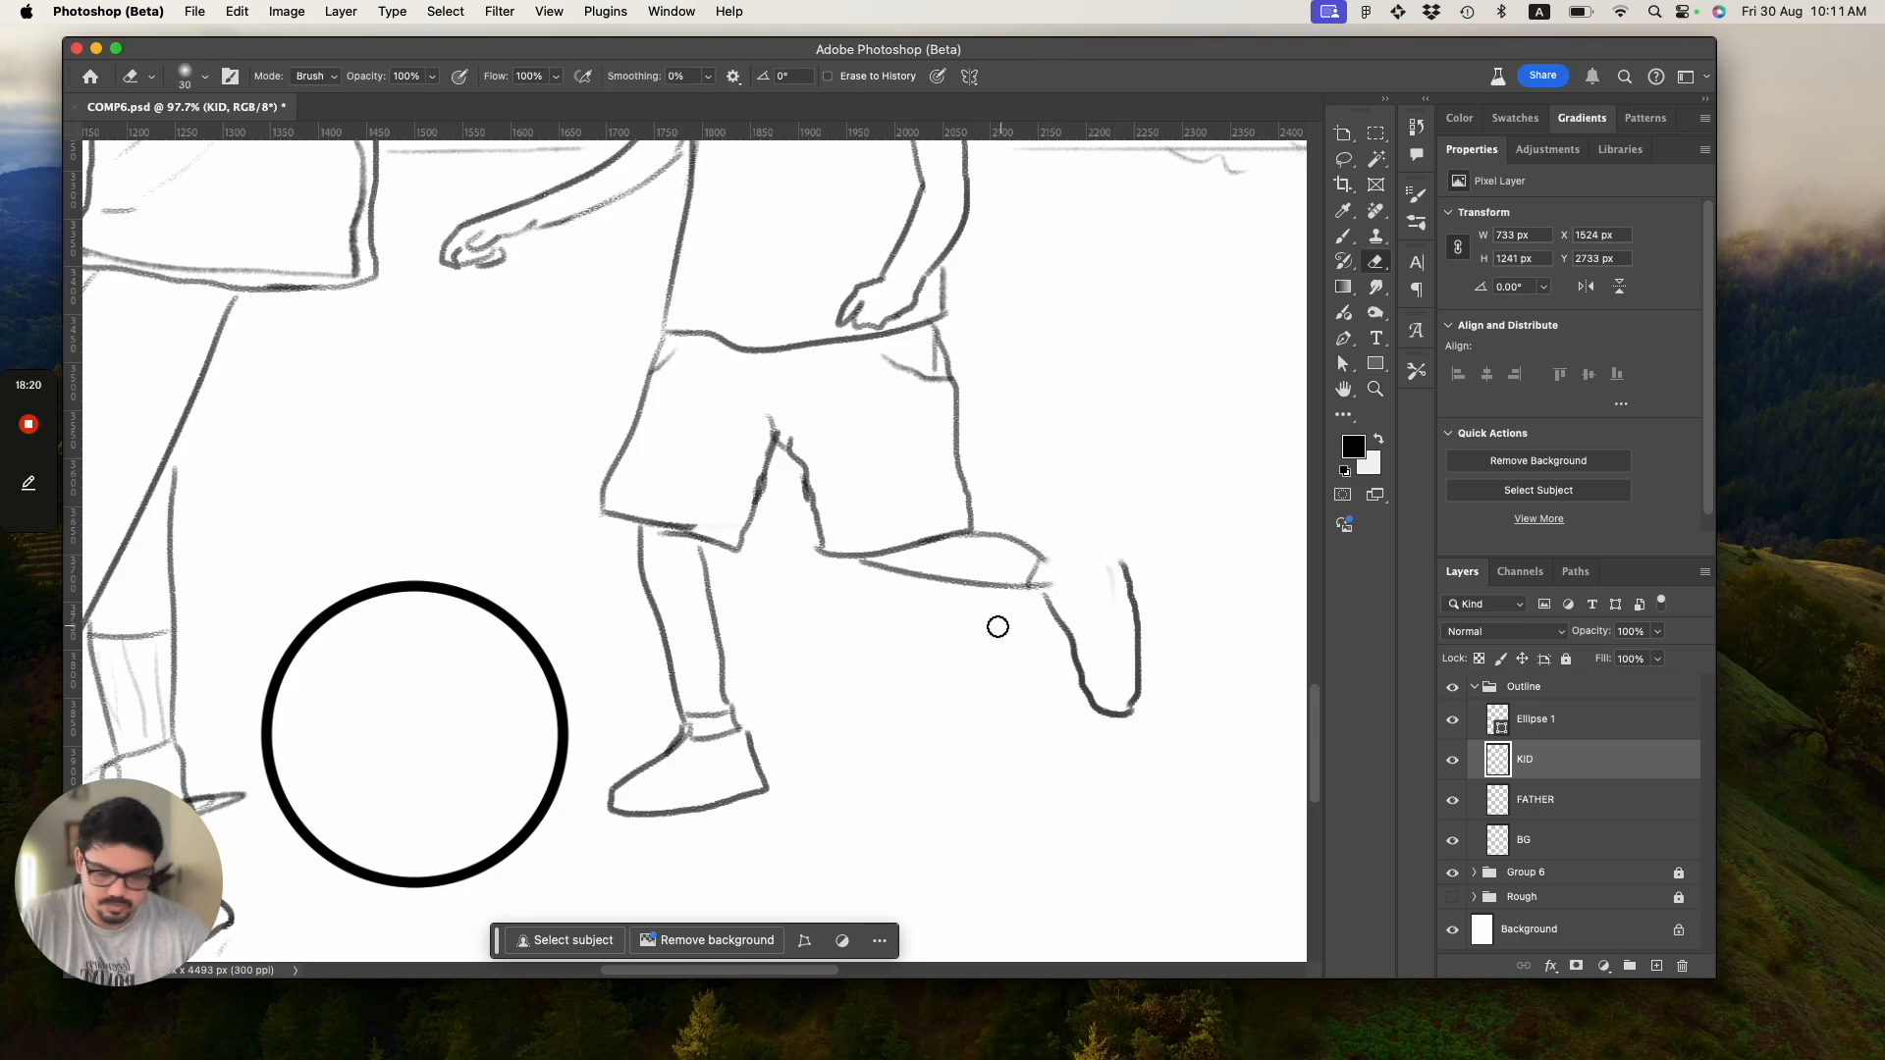
{"action": "key", "text": "b"}
{"action": "mouse_move", "coordinate": [1073, 570]}
{"action": "left_mouse_down"}
{"action": "mouse_move", "coordinate": [1043, 586]}
{"action": "mouse_move", "coordinate": [1129, 554]}
{"action": "mouse_move", "coordinate": [1077, 551]}
{"action": "mouse_move", "coordinate": [1122, 571]}
{"action": "left_mouse_up"}
{"action": "key", "text": "super+z"}
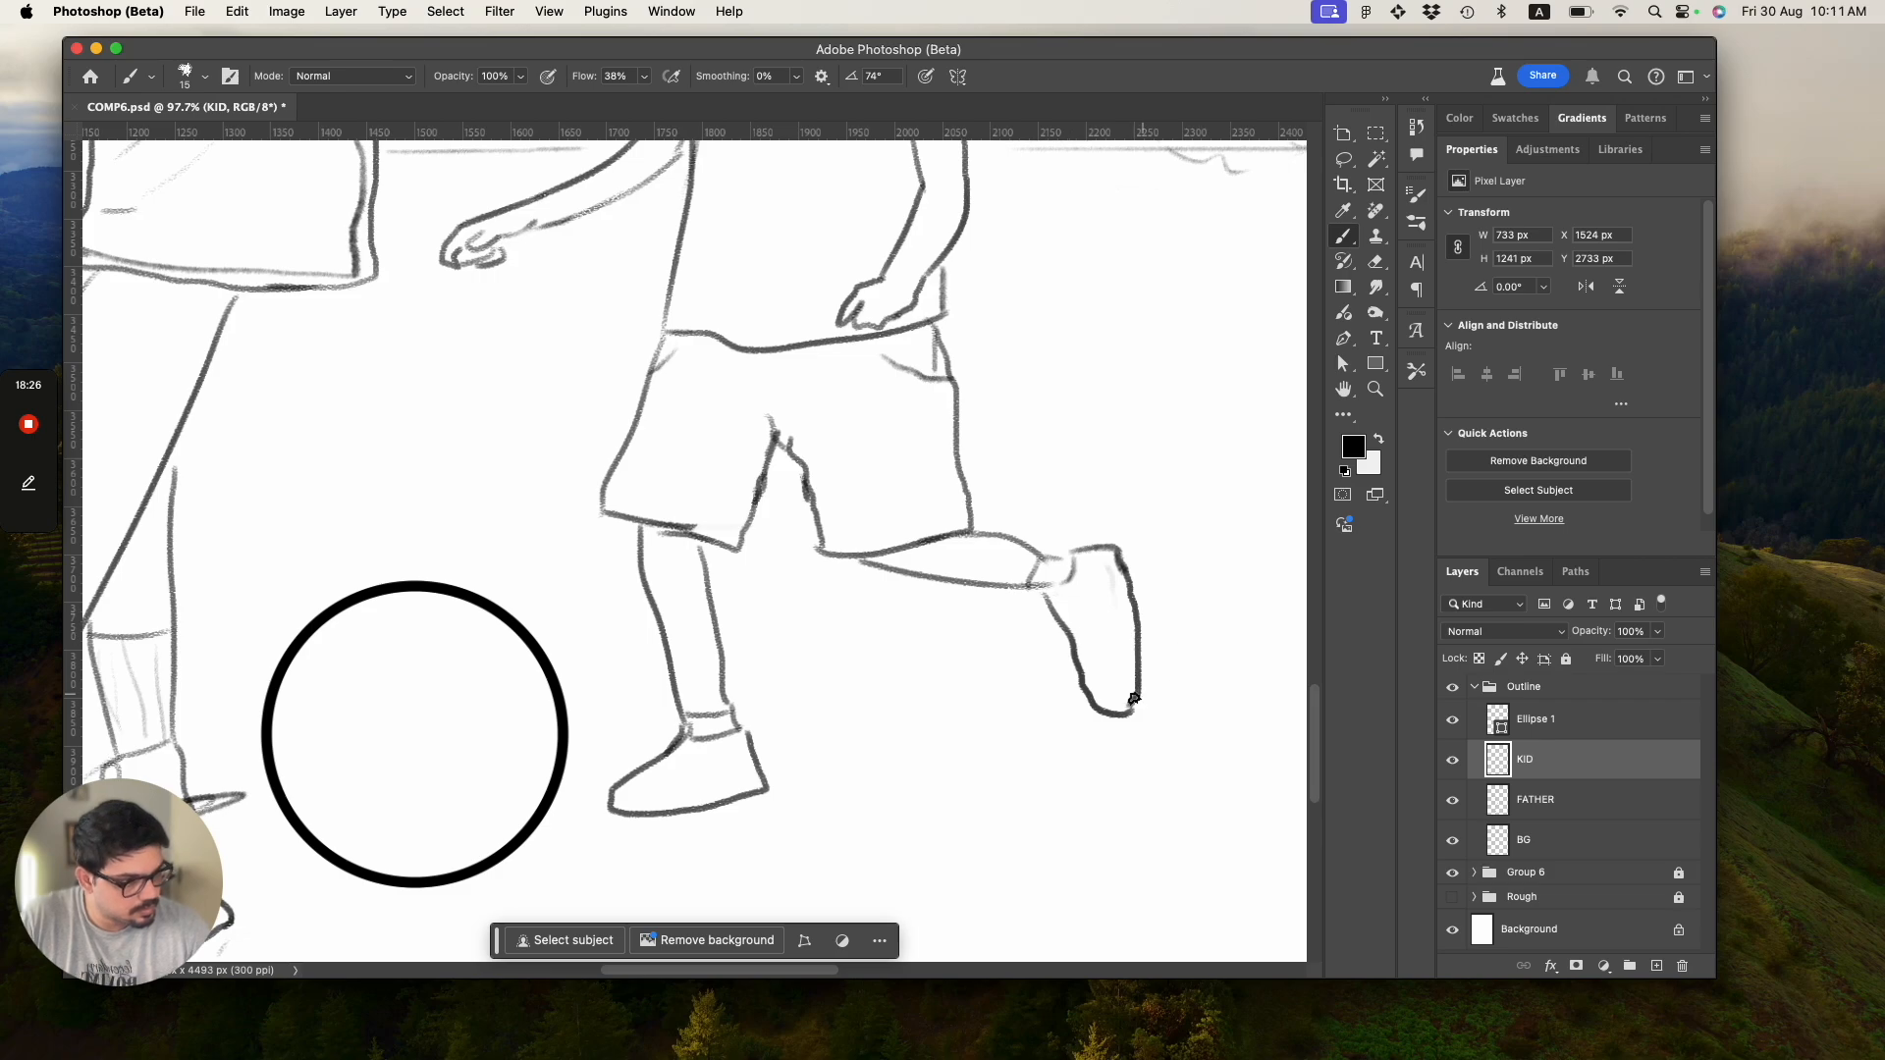
Erase the long sides and toe of the kid's raised shoe and redraw them with straighter lines.
{"action": "key", "text": "e"}
{"action": "mouse_move", "coordinate": [1049, 599]}
{"action": "left_mouse_down"}
{"action": "mouse_move", "coordinate": [1083, 698]}
{"action": "mouse_move", "coordinate": [1144, 706]}
{"action": "mouse_move", "coordinate": [1147, 642]}
{"action": "mouse_move", "coordinate": [1122, 582]}
{"action": "mouse_move", "coordinate": [1127, 618]}
{"action": "mouse_move", "coordinate": [1040, 595]}
{"action": "mouse_move", "coordinate": [1088, 691]}
{"action": "left_mouse_up"}
{"action": "key", "text": "b"}
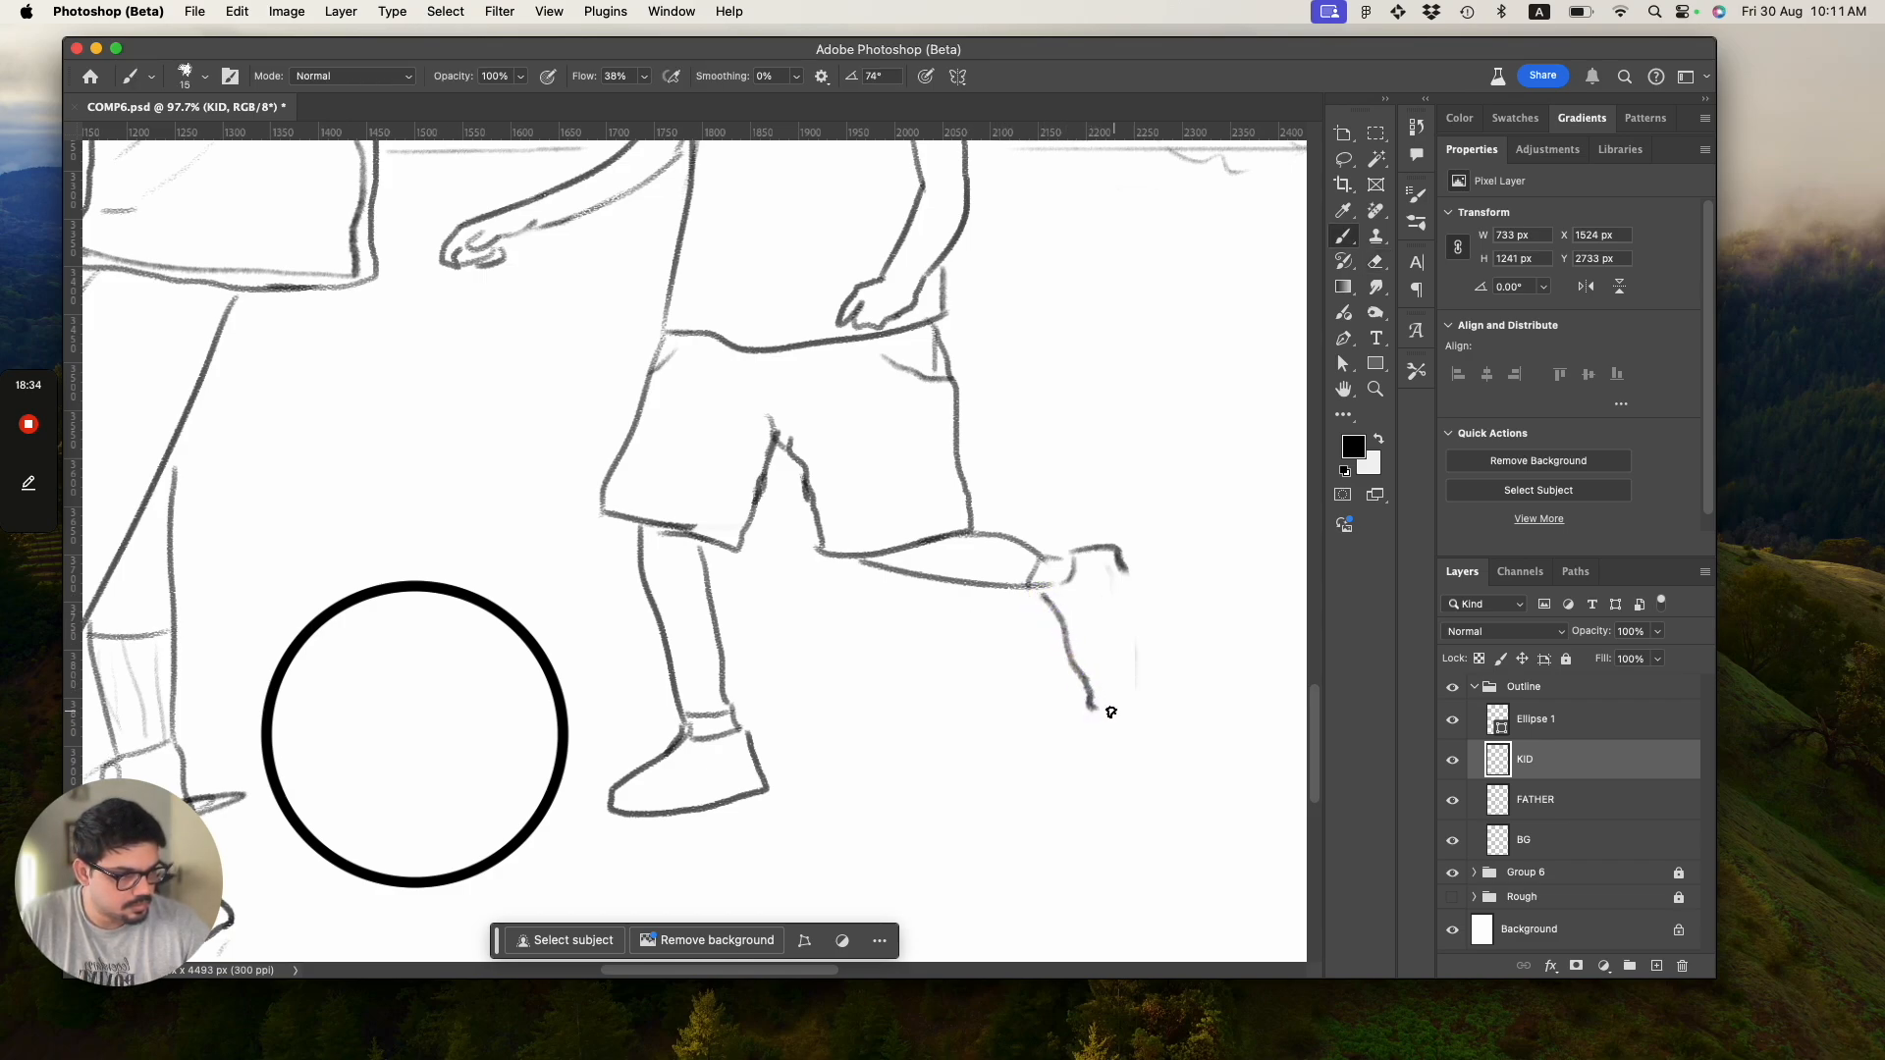
{"action": "left_click_drag", "start_coordinate": [1042, 589], "coordinate": [1086, 716]}
{"action": "key", "text": "ctrl+z"}
{"action": "left_click_drag", "start_coordinate": [1043, 592], "coordinate": [1100, 705]}
{"action": "left_click_drag", "start_coordinate": [1125, 580], "coordinate": [1120, 708]}
{"action": "key", "text": "e"}
{"action": "left_click_drag", "start_coordinate": [1119, 560], "coordinate": [1124, 619]}
{"action": "key", "text": "b"}
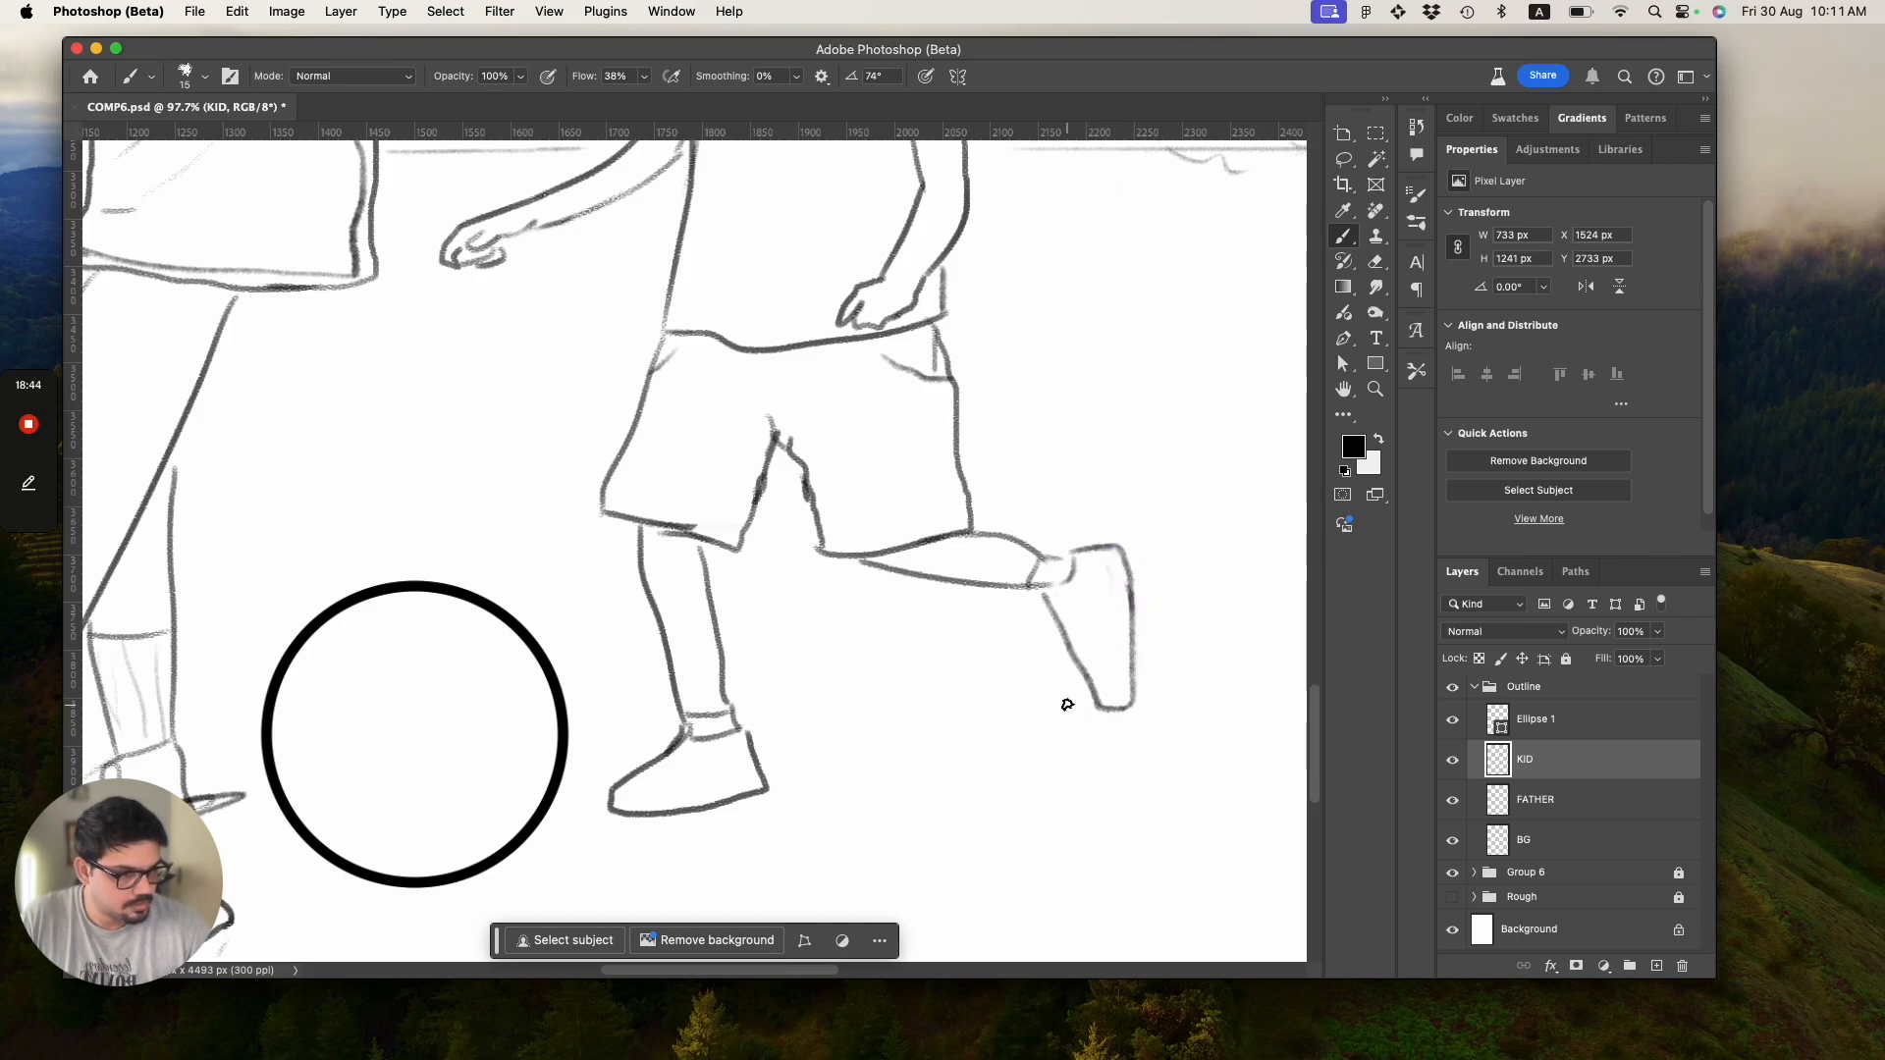
Draw looped shoelaces on the front of the kid's raised shoe and standing shoe.
{"action": "left_click_drag", "start_coordinate": [1064, 586], "coordinate": [1052, 590]}
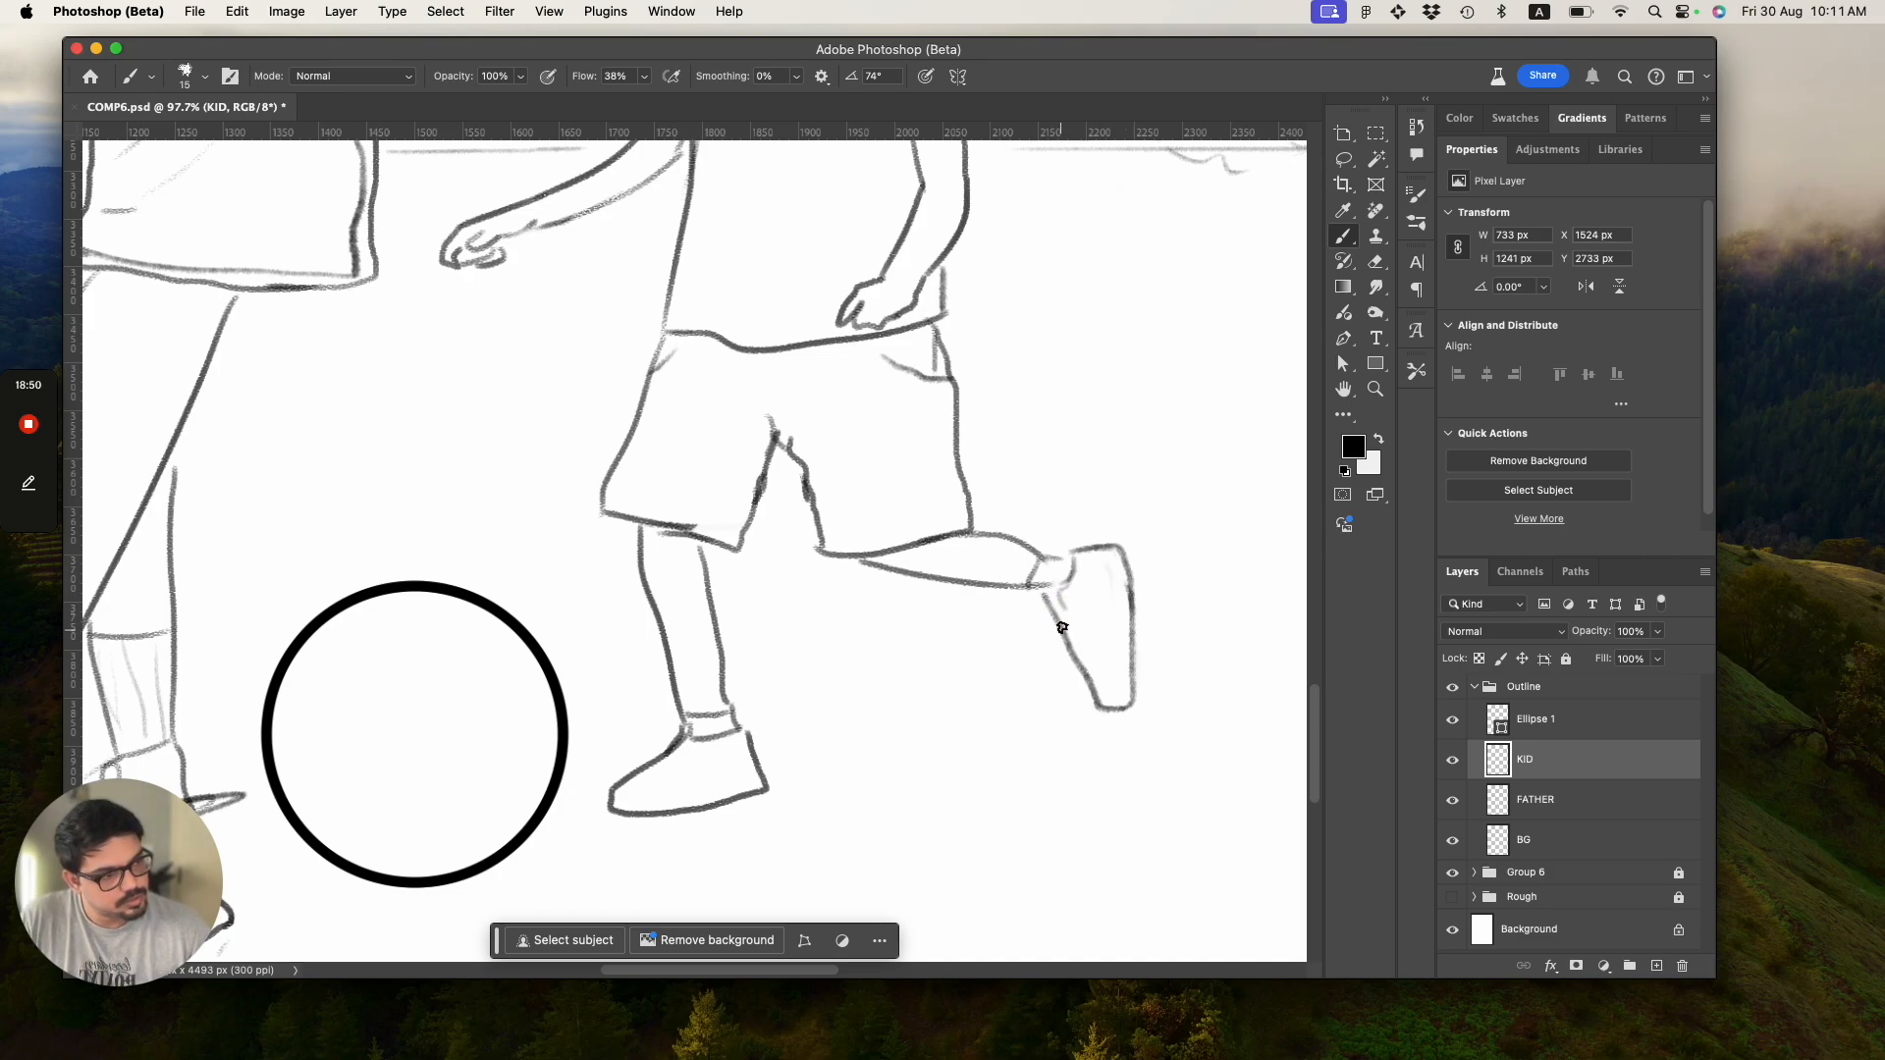
{"action": "left_click_drag", "start_coordinate": [1071, 639], "coordinate": [1073, 652]}
{"action": "key", "text": "super+z"}
{"action": "mouse_move", "coordinate": [650, 759]}
{"action": "left_mouse_down"}
{"action": "mouse_move", "coordinate": [633, 738]}
{"action": "mouse_move", "coordinate": [662, 752]}
{"action": "left_mouse_up"}
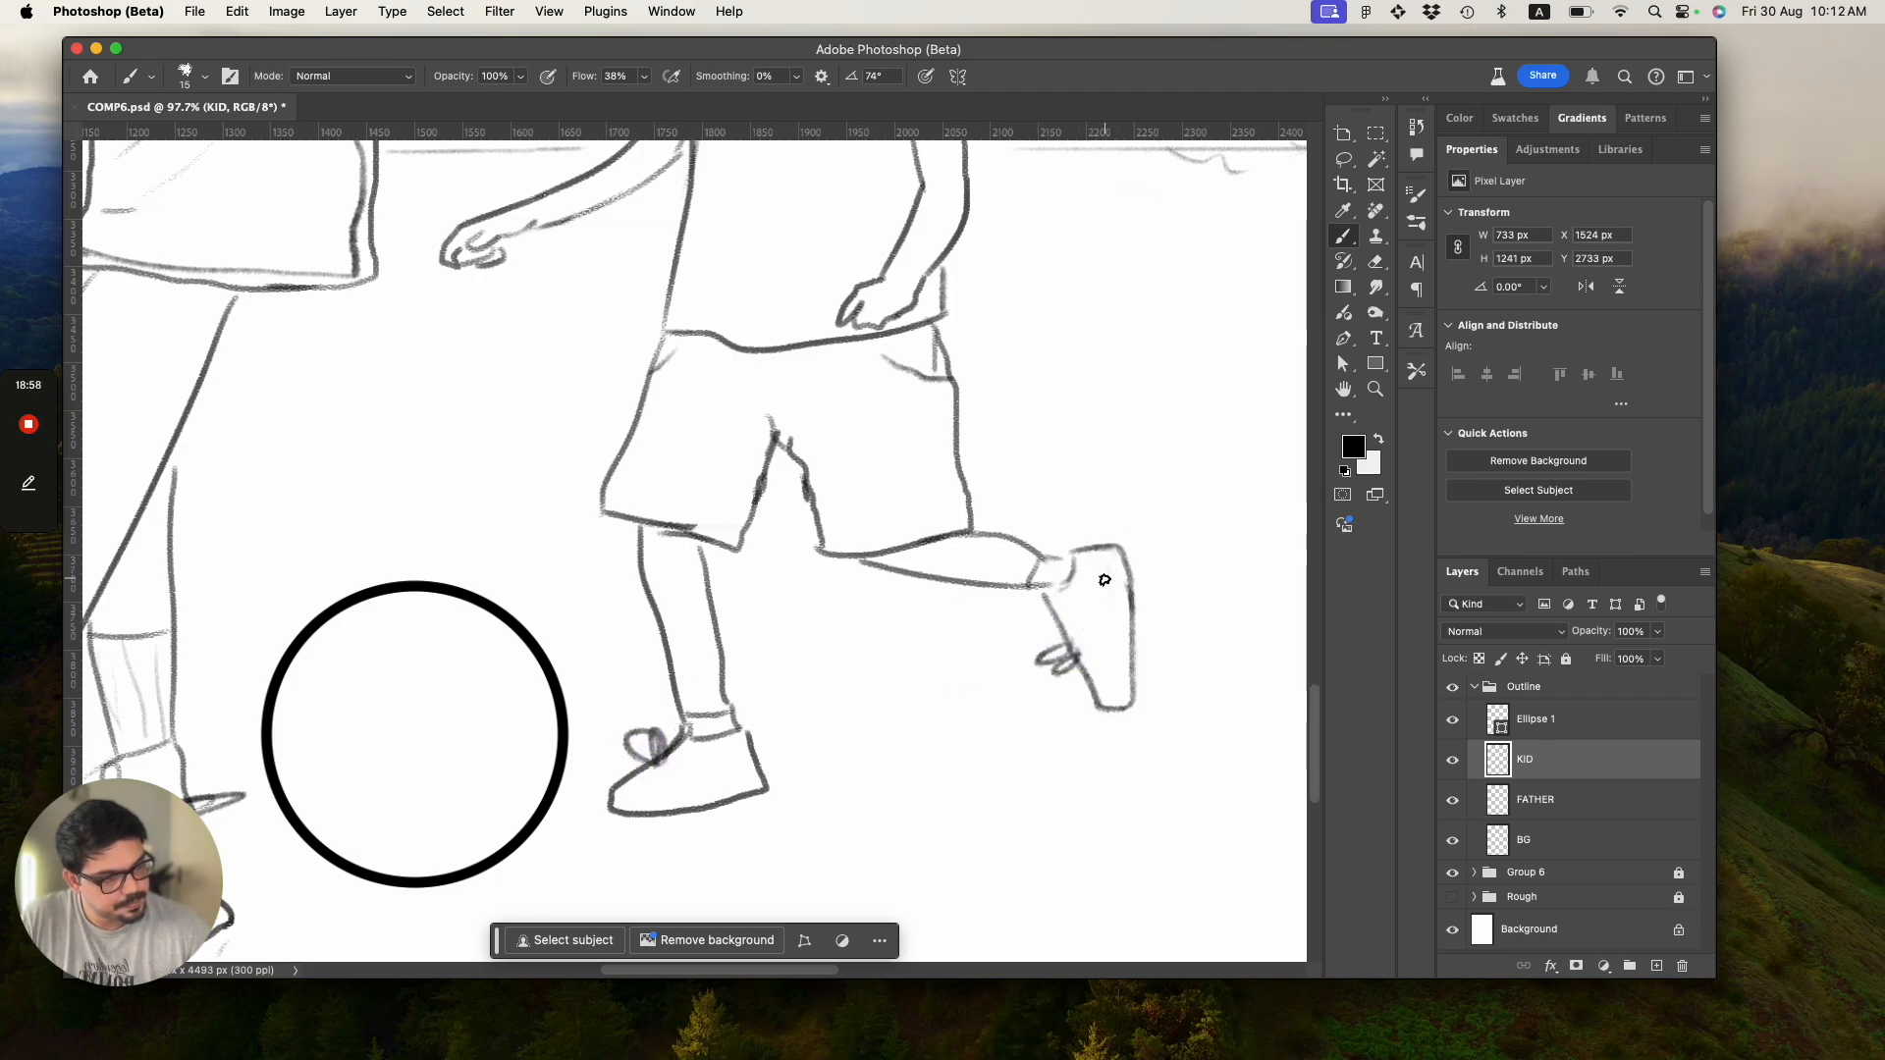
Erase the raised shoe's laces and outline below the heel, and redraw the sole edge as one long line.
{"action": "key", "text": "z"}
{"action": "mouse_move", "coordinate": [1052, 694]}
{"action": "left_mouse_down"}
{"action": "mouse_move", "coordinate": [888, 640]}
{"action": "mouse_move", "coordinate": [1035, 689]}
{"action": "mouse_move", "coordinate": [1102, 639]}
{"action": "mouse_move", "coordinate": [1035, 619]}
{"action": "mouse_move", "coordinate": [1115, 707]}
{"action": "mouse_move", "coordinate": [1132, 585]}
{"action": "mouse_move", "coordinate": [1137, 721]}
{"action": "mouse_move", "coordinate": [1092, 678]}
{"action": "left_mouse_up"}
{"action": "key", "text": "e"}
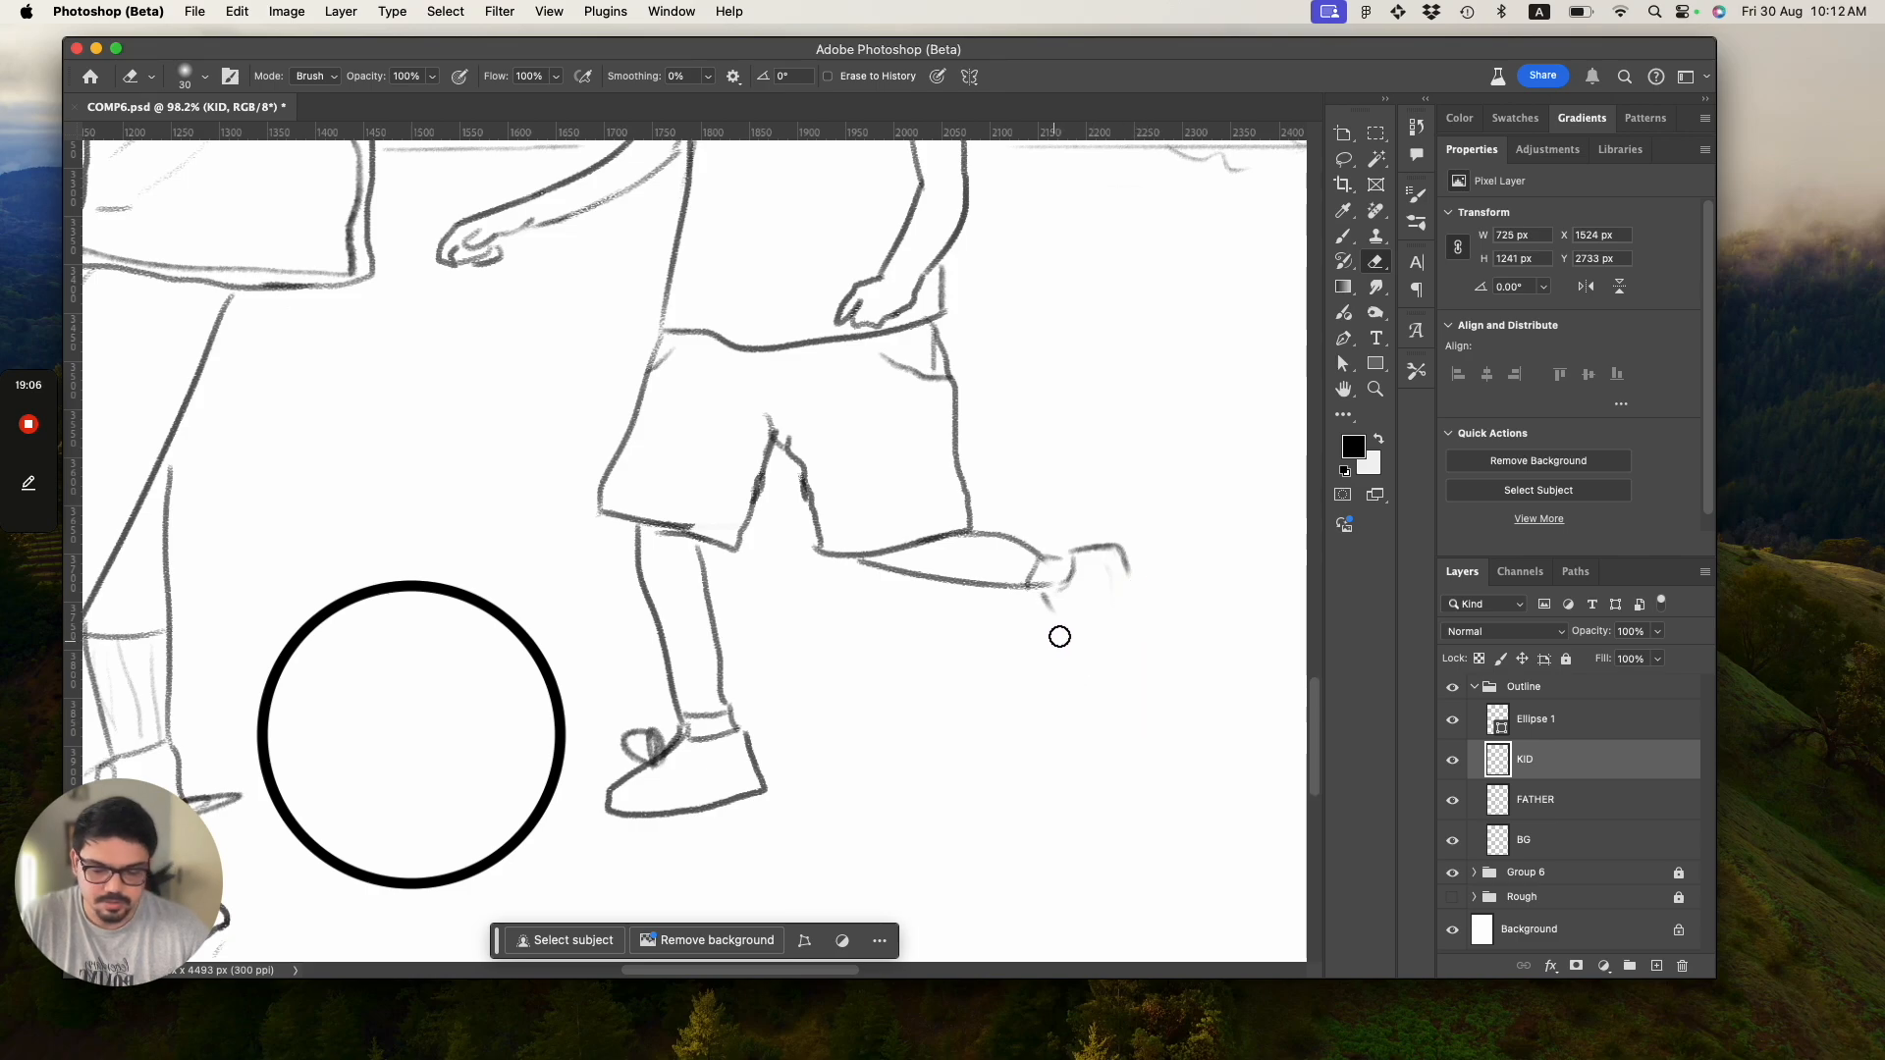
{"action": "mouse_move", "coordinate": [1102, 561]}
{"action": "left_mouse_down"}
{"action": "mouse_move", "coordinate": [1129, 568]}
{"action": "mouse_move", "coordinate": [1086, 639]}
{"action": "left_mouse_up"}
{"action": "key", "text": "b"}
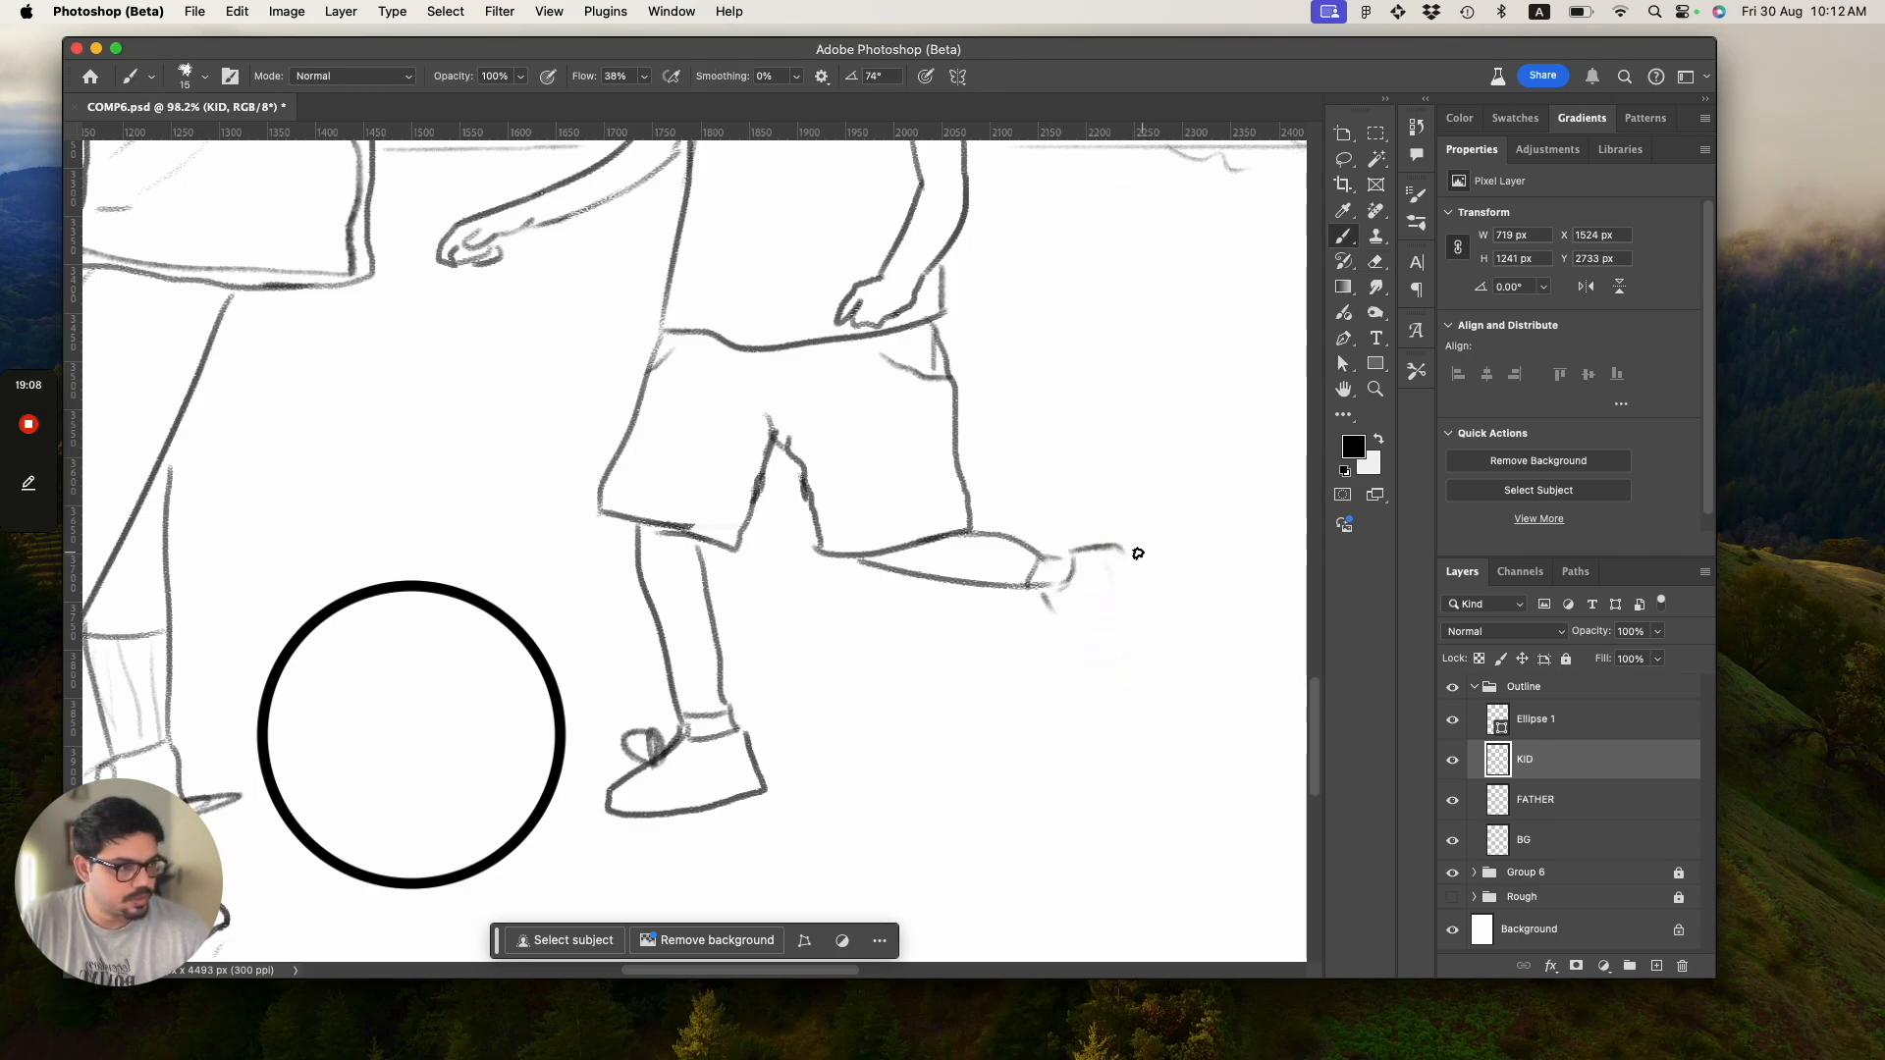
{"action": "left_click_drag", "start_coordinate": [1129, 552], "coordinate": [1120, 694]}
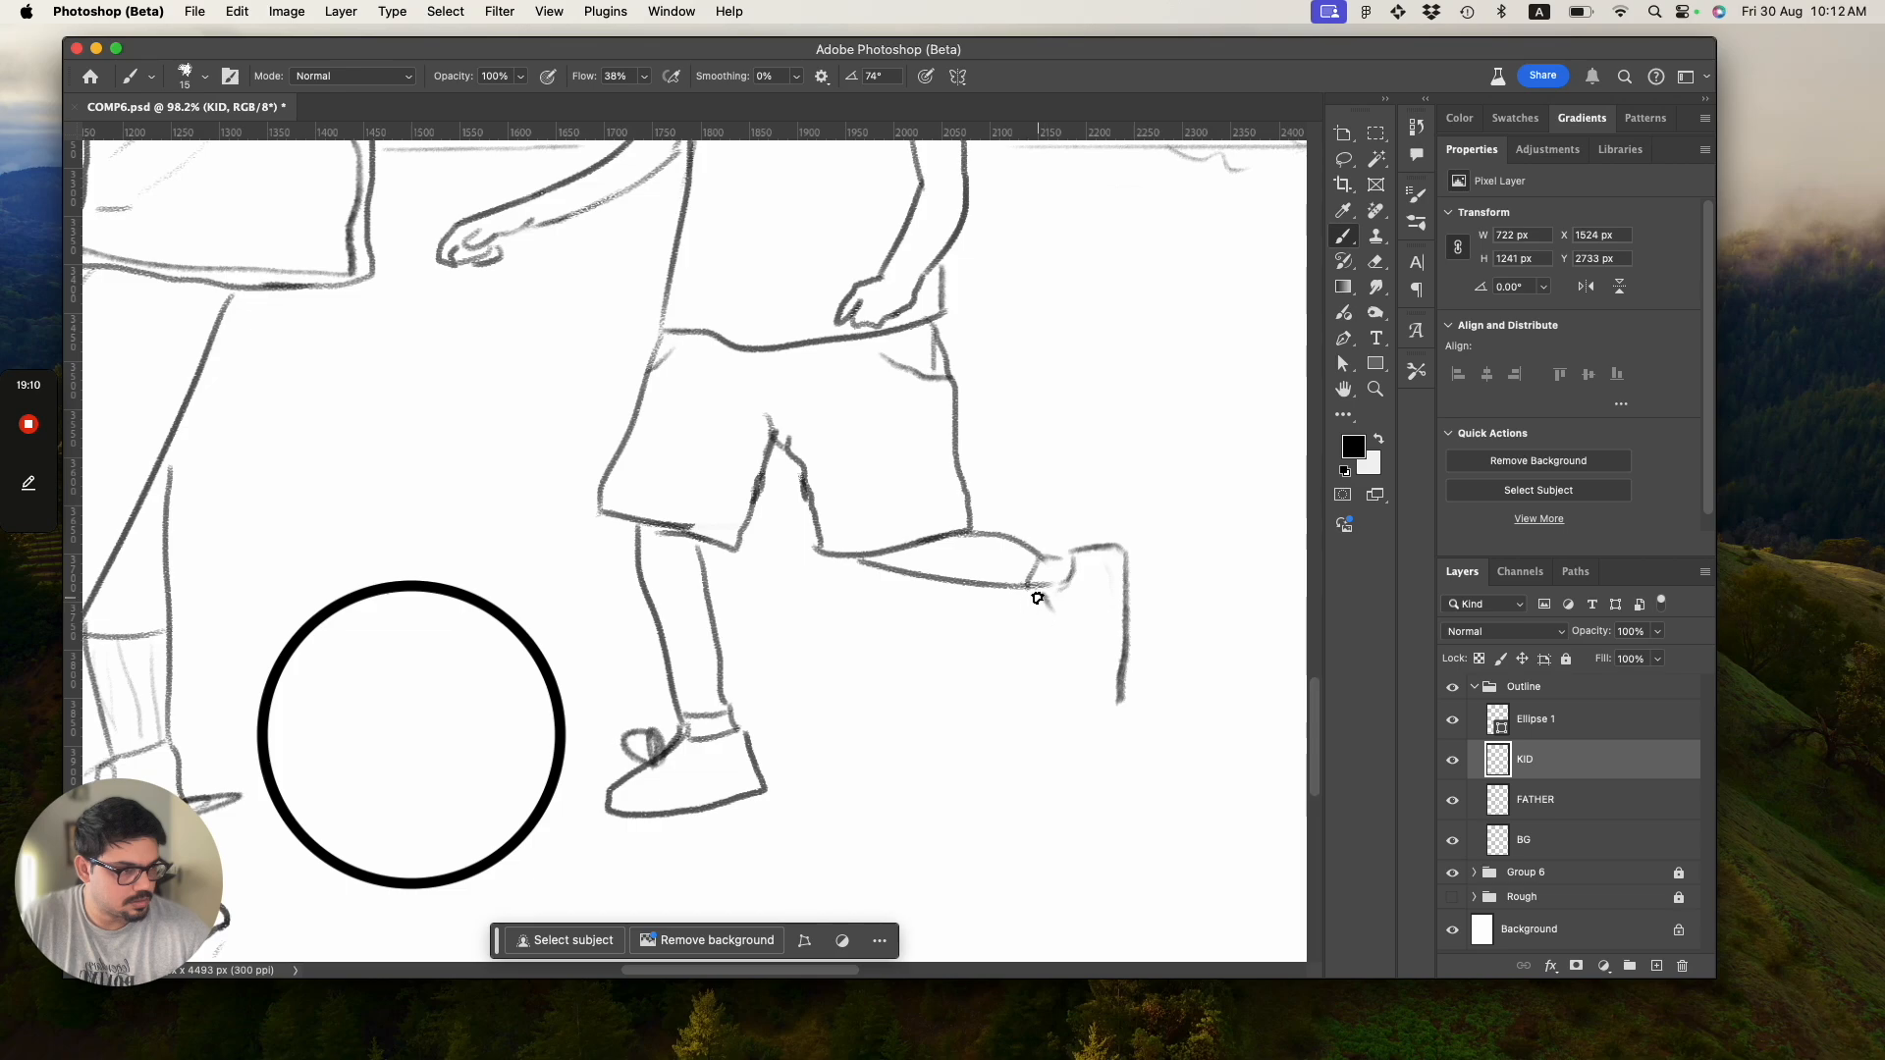
Redraw the raised shoe's front edge from the ankle down to a narrow toe, undoing unsatisfactory strokes.
{"action": "left_click_drag", "start_coordinate": [1044, 597], "coordinate": [1077, 698]}
{"action": "key", "text": "super+z"}
{"action": "left_click_drag", "start_coordinate": [1044, 589], "coordinate": [1095, 691]}
{"action": "key", "text": "super+z"}
{"action": "left_click_drag", "start_coordinate": [1043, 597], "coordinate": [1107, 716]}
{"action": "key", "text": "super+z"}
{"action": "mouse_move", "coordinate": [1040, 595]}
{"action": "left_mouse_down"}
{"action": "mouse_move", "coordinate": [1089, 711]}
{"action": "mouse_move", "coordinate": [1119, 714]}
{"action": "mouse_move", "coordinate": [1126, 686]}
{"action": "mouse_move", "coordinate": [1087, 714]}
{"action": "left_mouse_up"}
{"action": "key", "text": "super+z"}
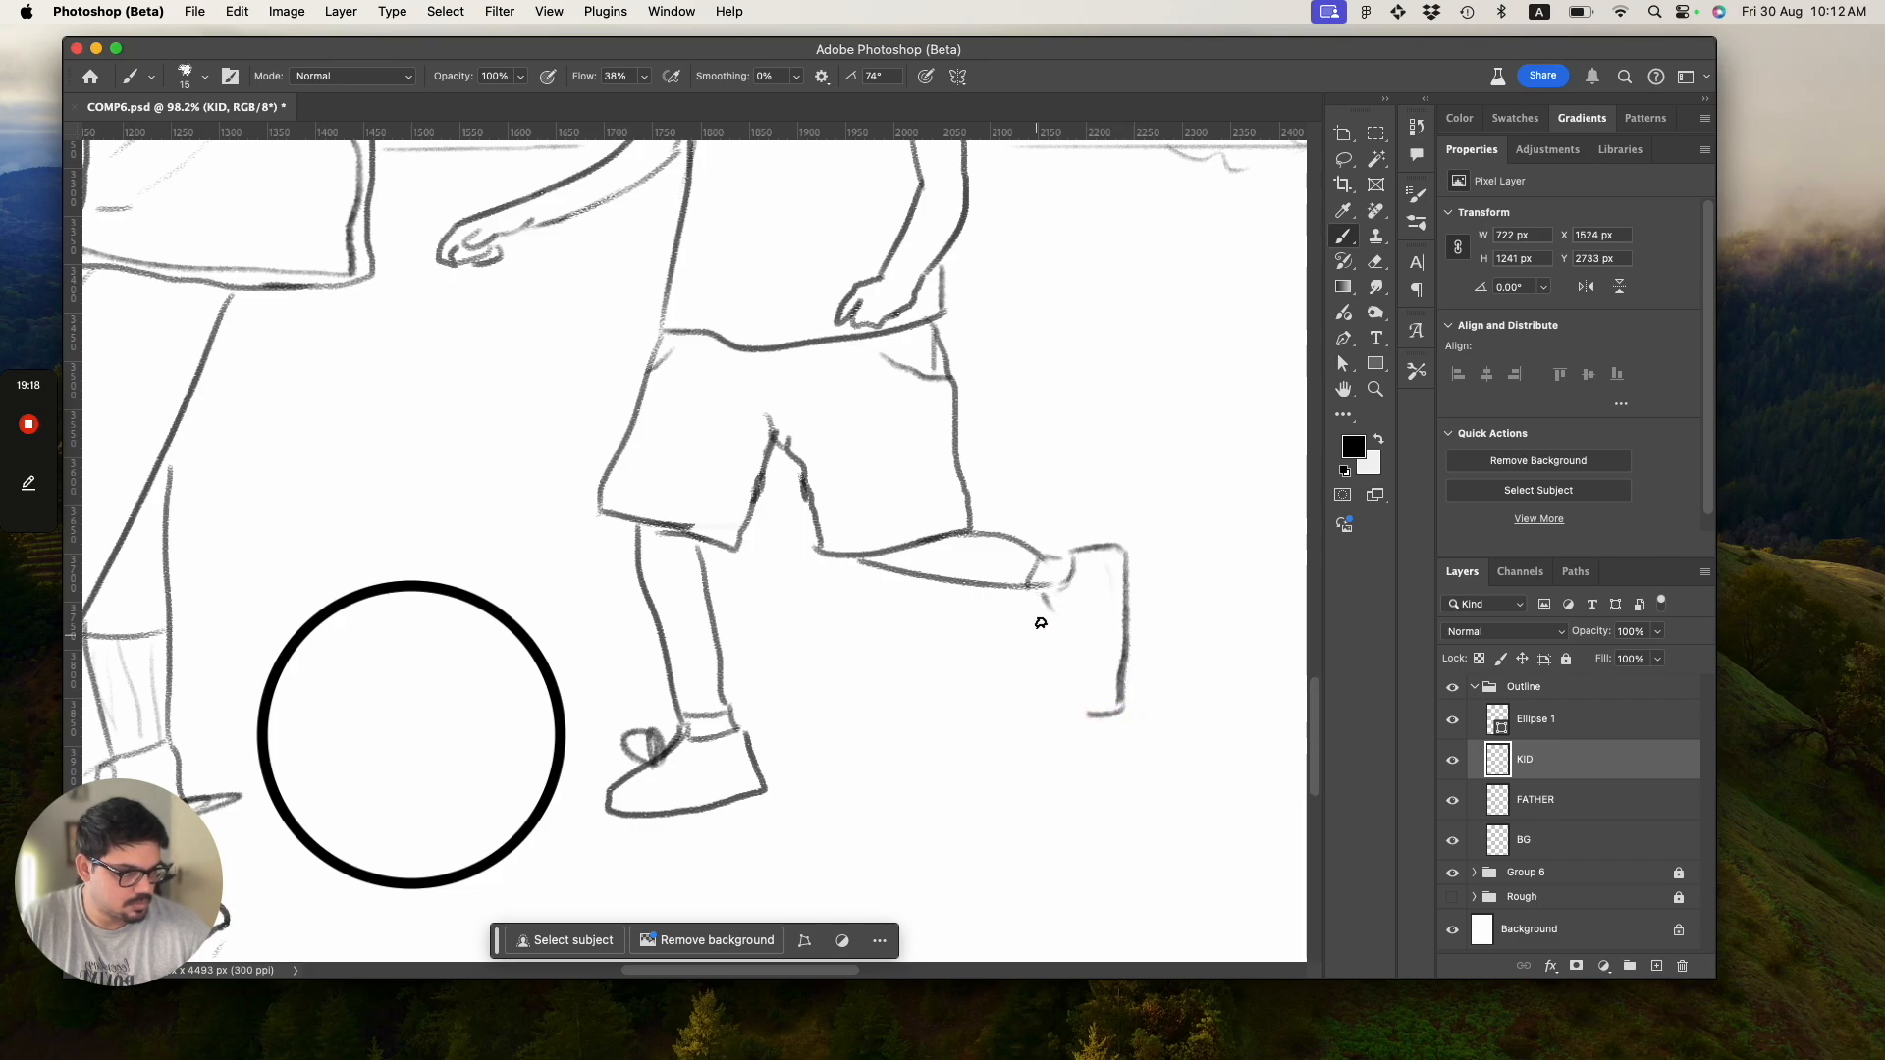
{"action": "key", "text": "super+z"}
{"action": "mouse_move", "coordinate": [1043, 591]}
{"action": "left_mouse_down"}
{"action": "mouse_move", "coordinate": [1069, 694]}
{"action": "mouse_move", "coordinate": [1084, 717]}
{"action": "mouse_move", "coordinate": [1078, 653]}
{"action": "mouse_move", "coordinate": [1099, 700]}
{"action": "left_mouse_up"}
{"action": "key", "text": "super+z"}
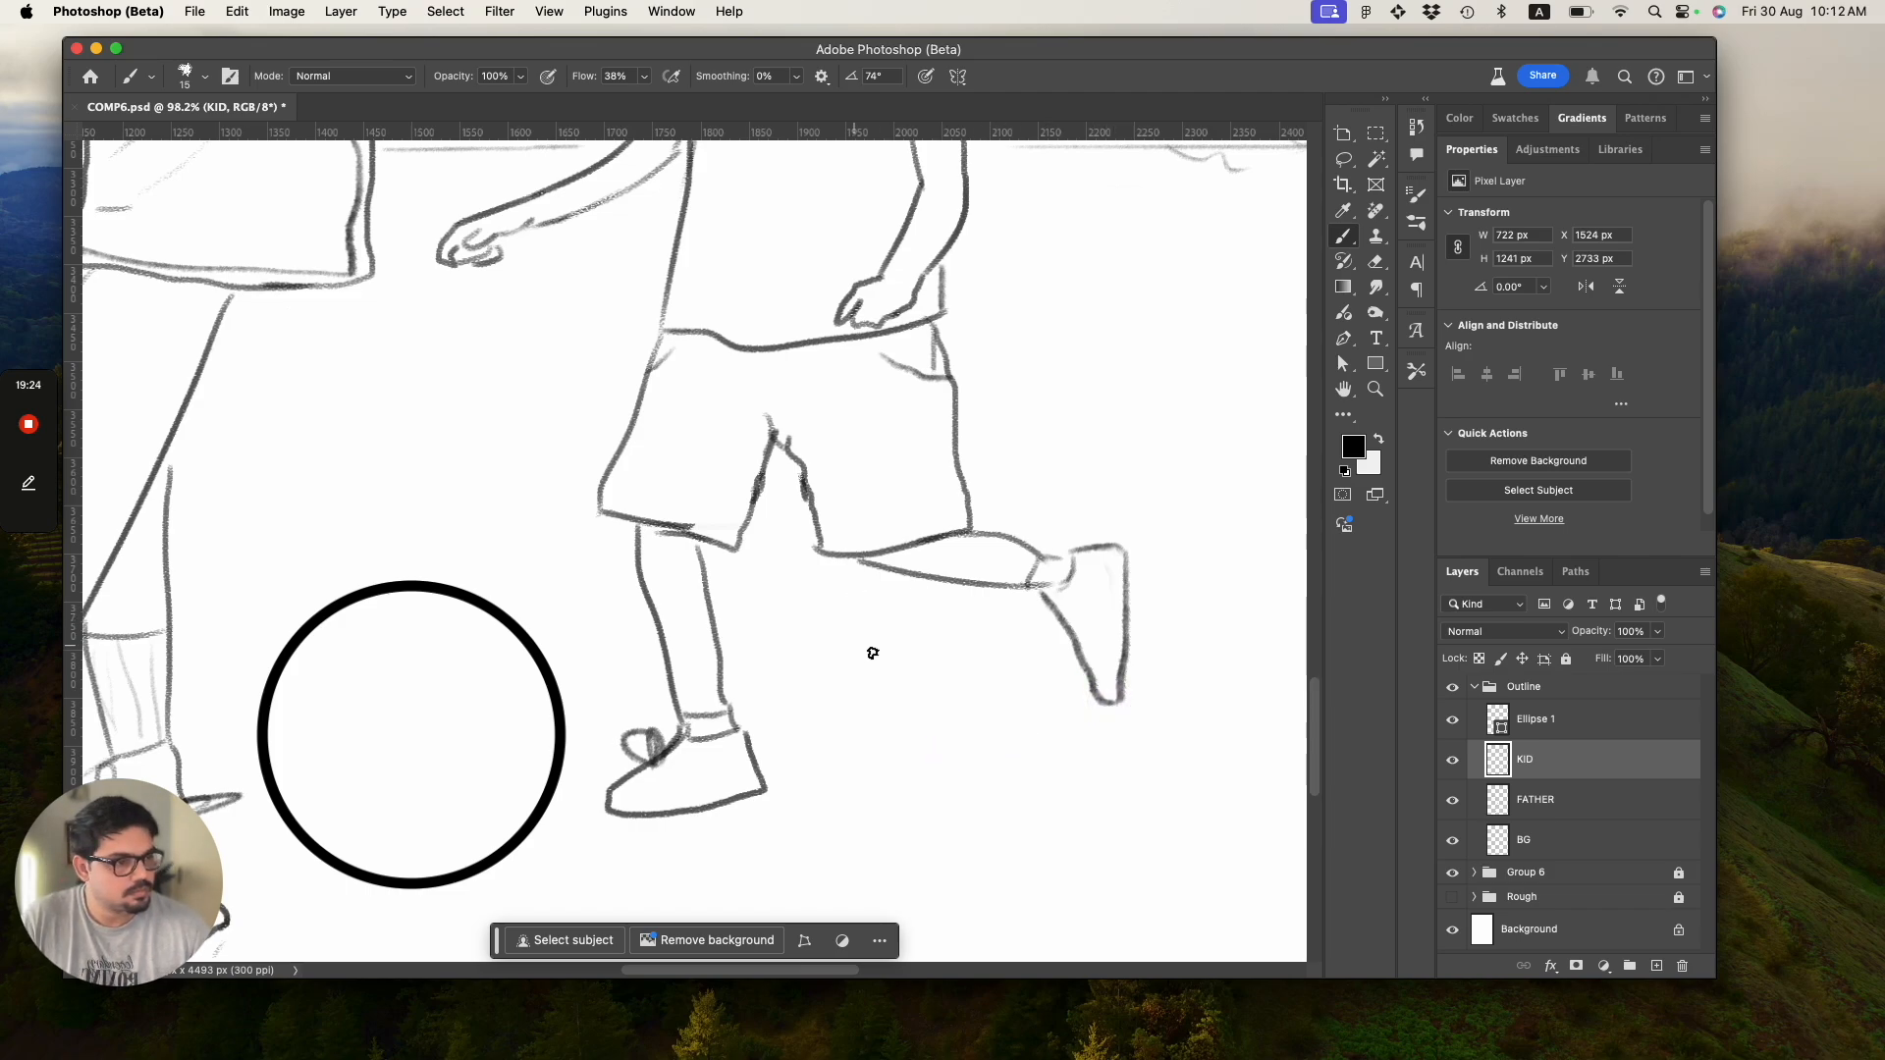
Draw two looped shoelaces on the front of the kid's raised shoe and save the document.
{"action": "left_click_drag", "start_coordinate": [1064, 652], "coordinate": [1066, 648]}
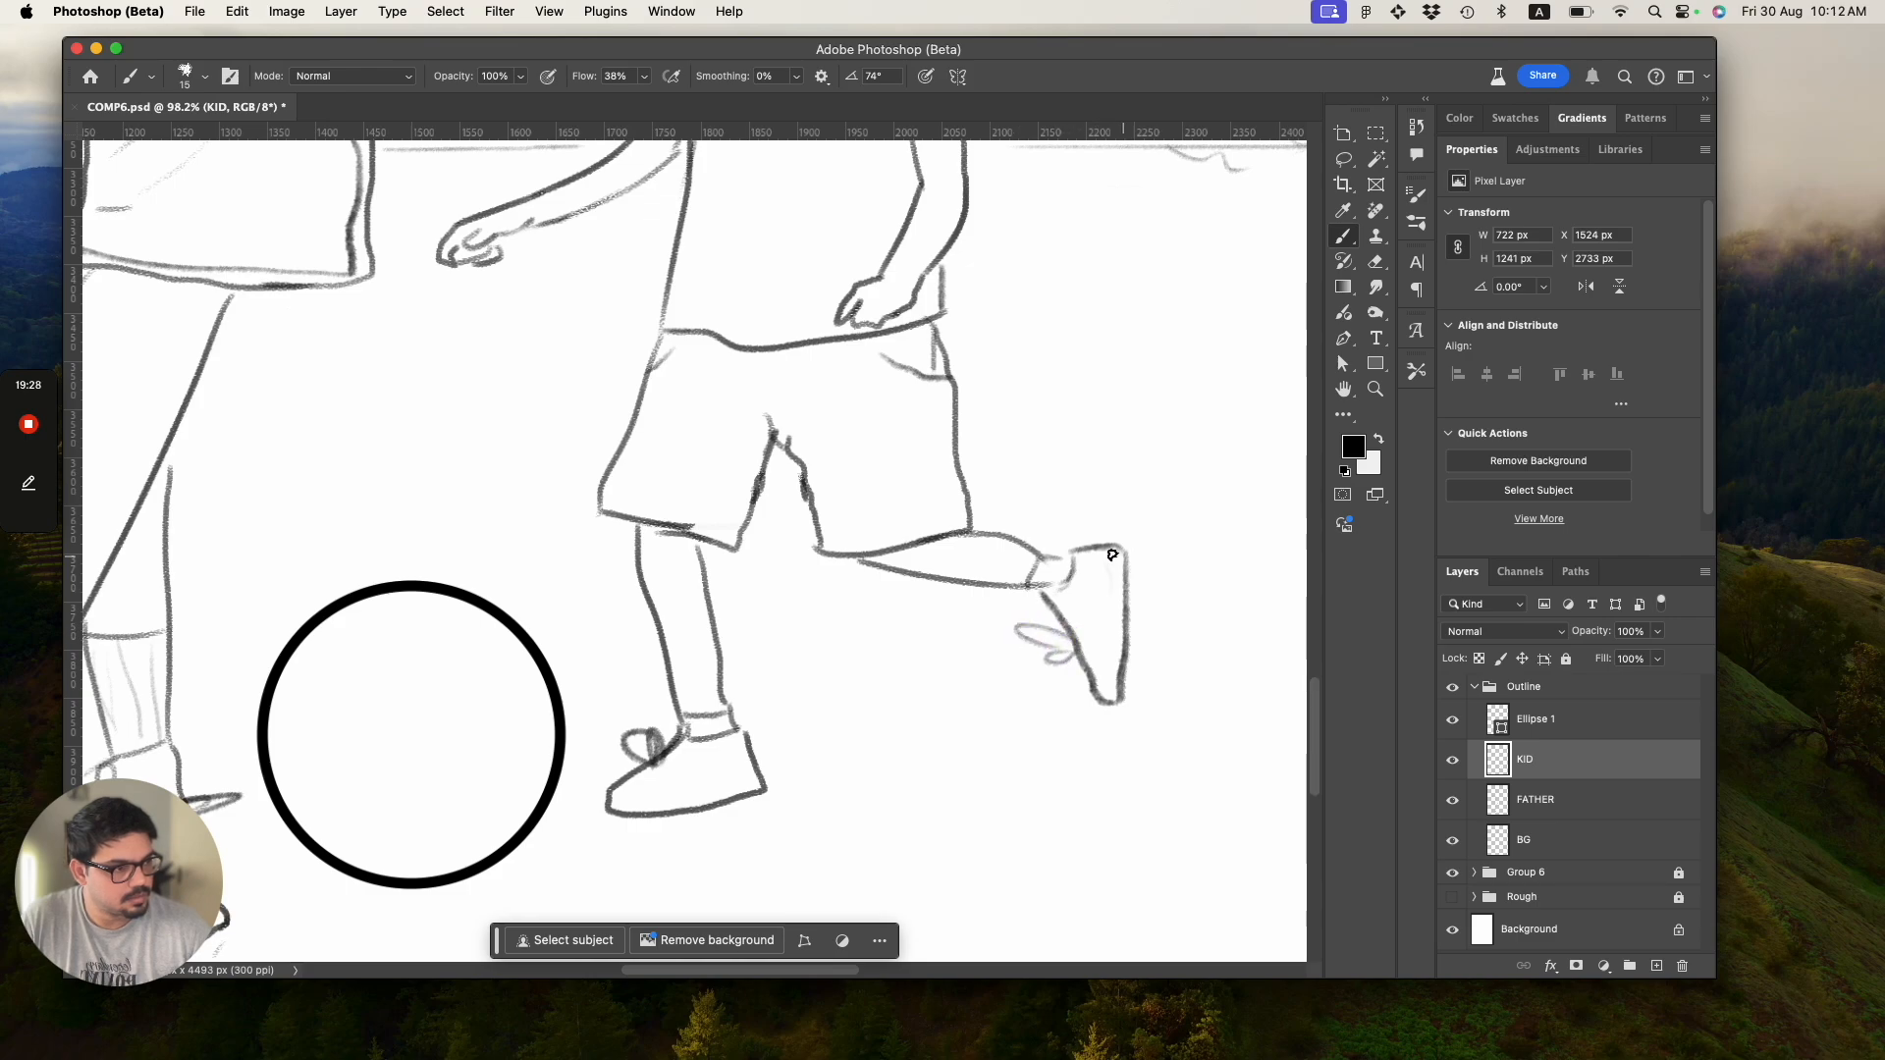
{"action": "key", "text": "z"}
{"action": "left_click_drag", "start_coordinate": [1033, 651], "coordinate": [951, 597]}
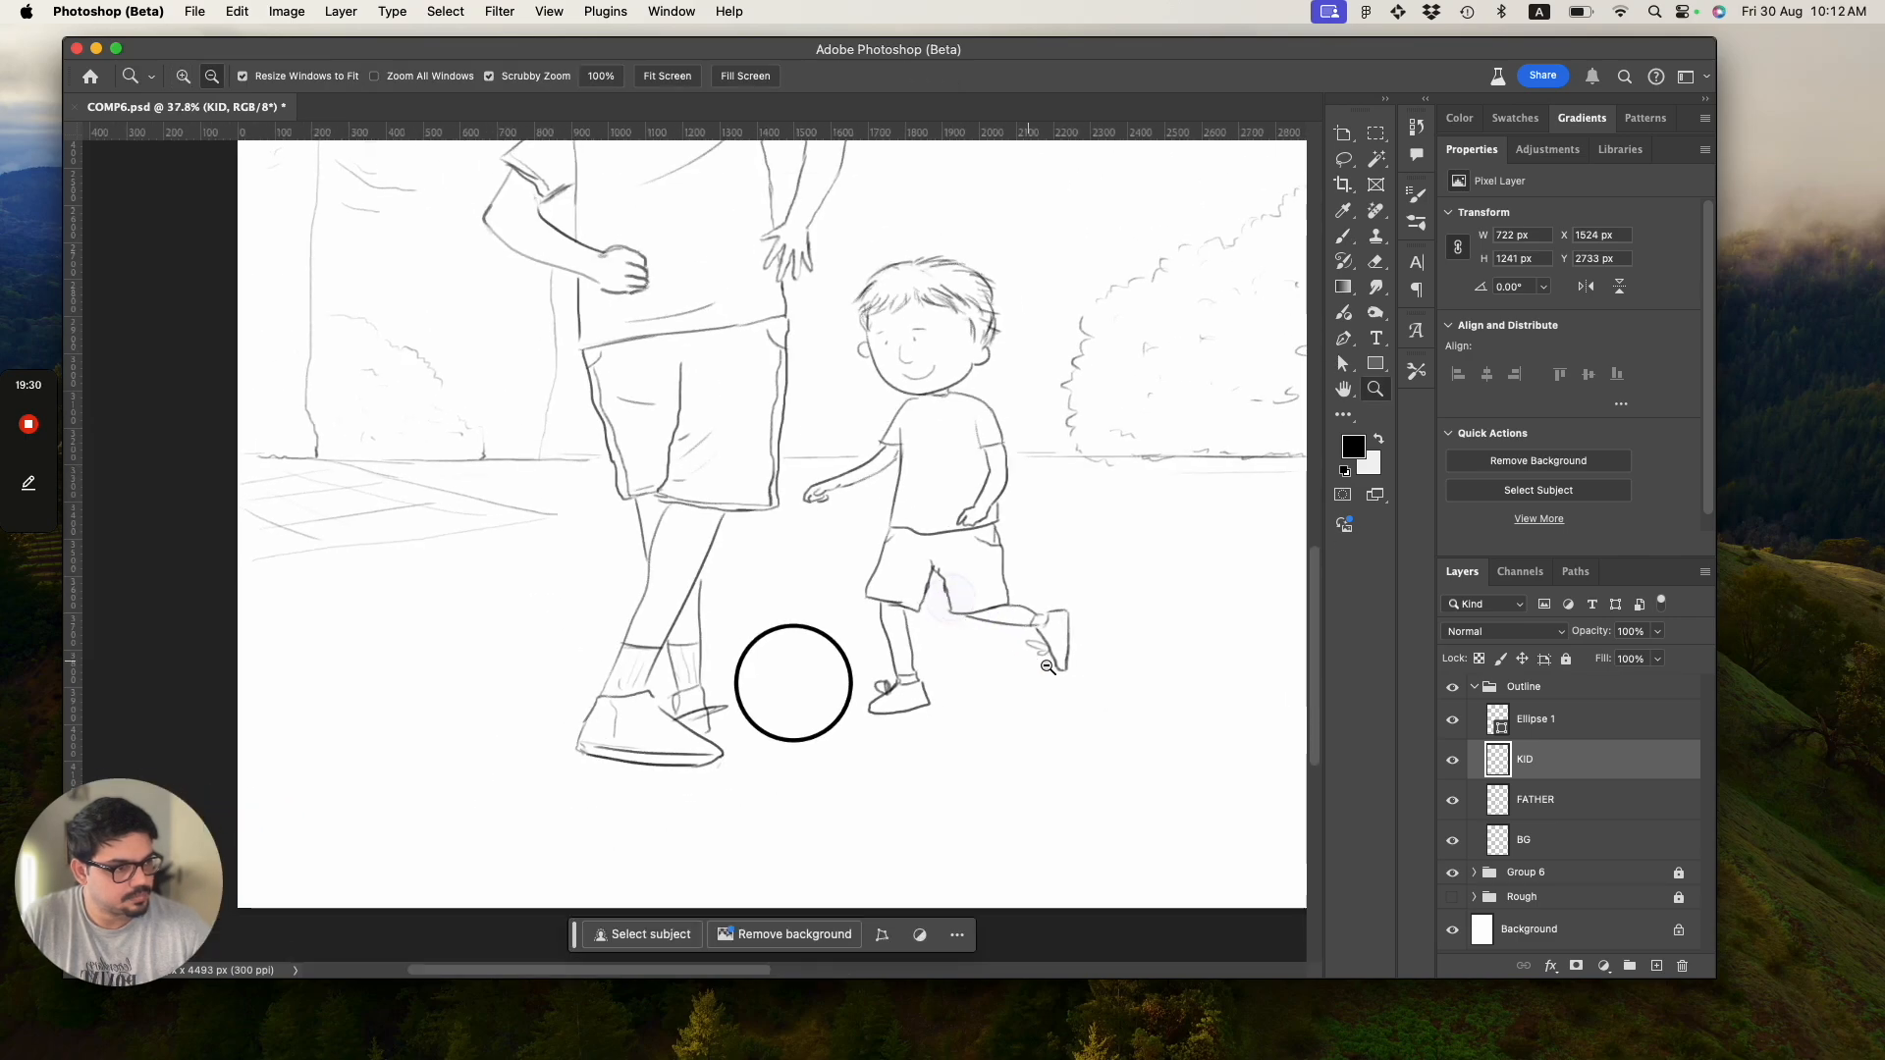
{"action": "left_click_drag", "start_coordinate": [1075, 624], "coordinate": [1106, 661]}
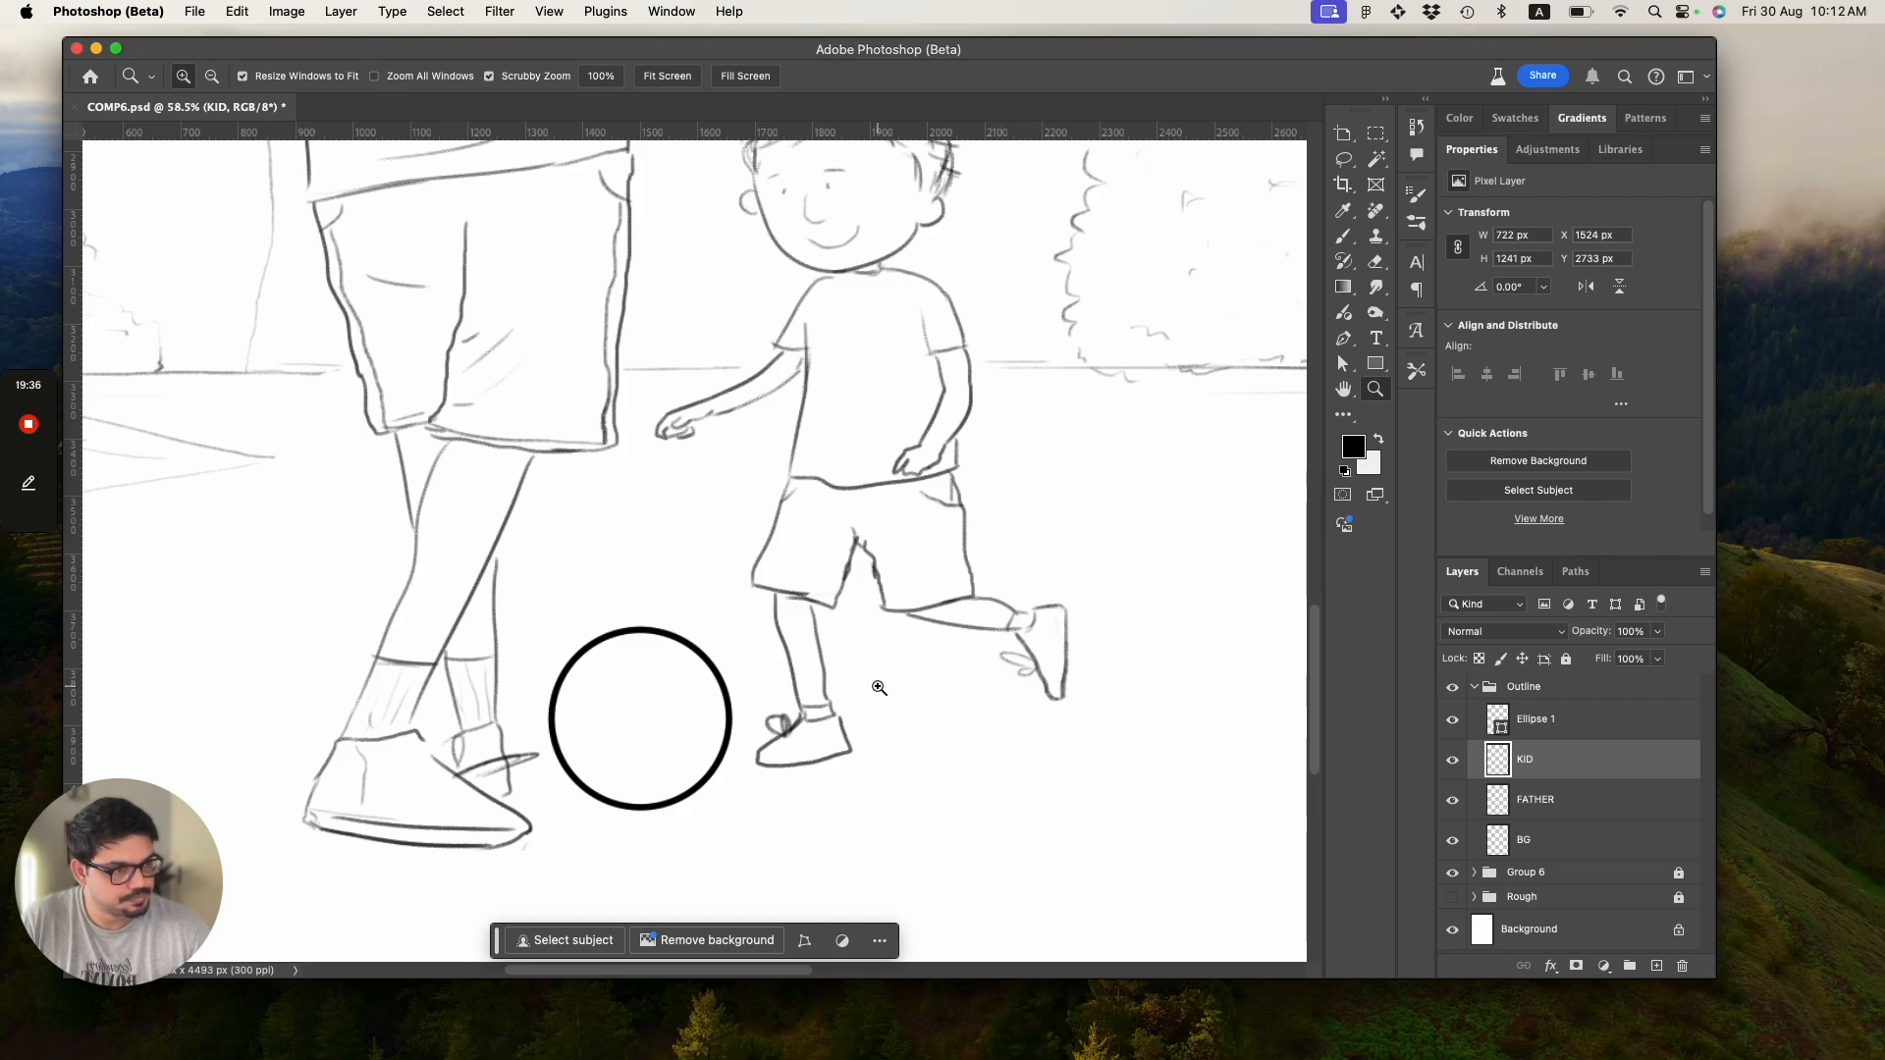
{"action": "key", "text": "ctrl+s"}
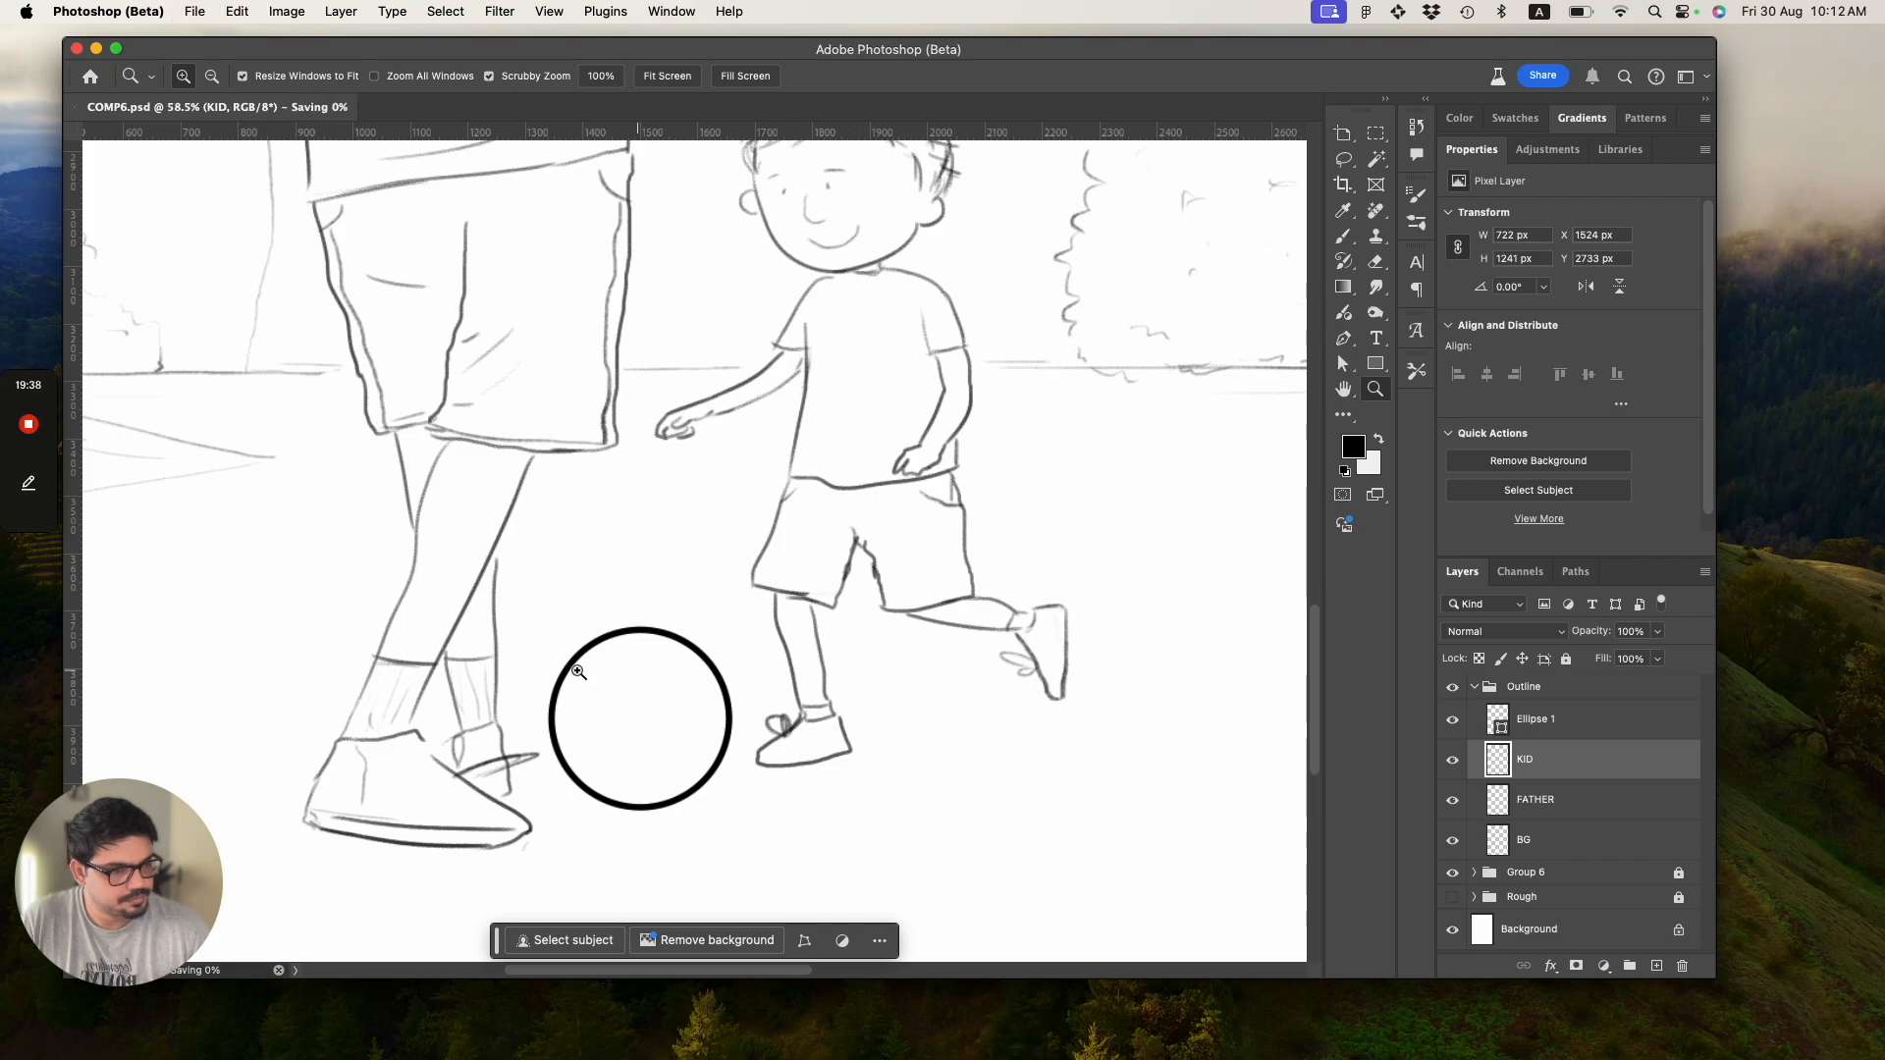
{"action": "key", "text": "b"}
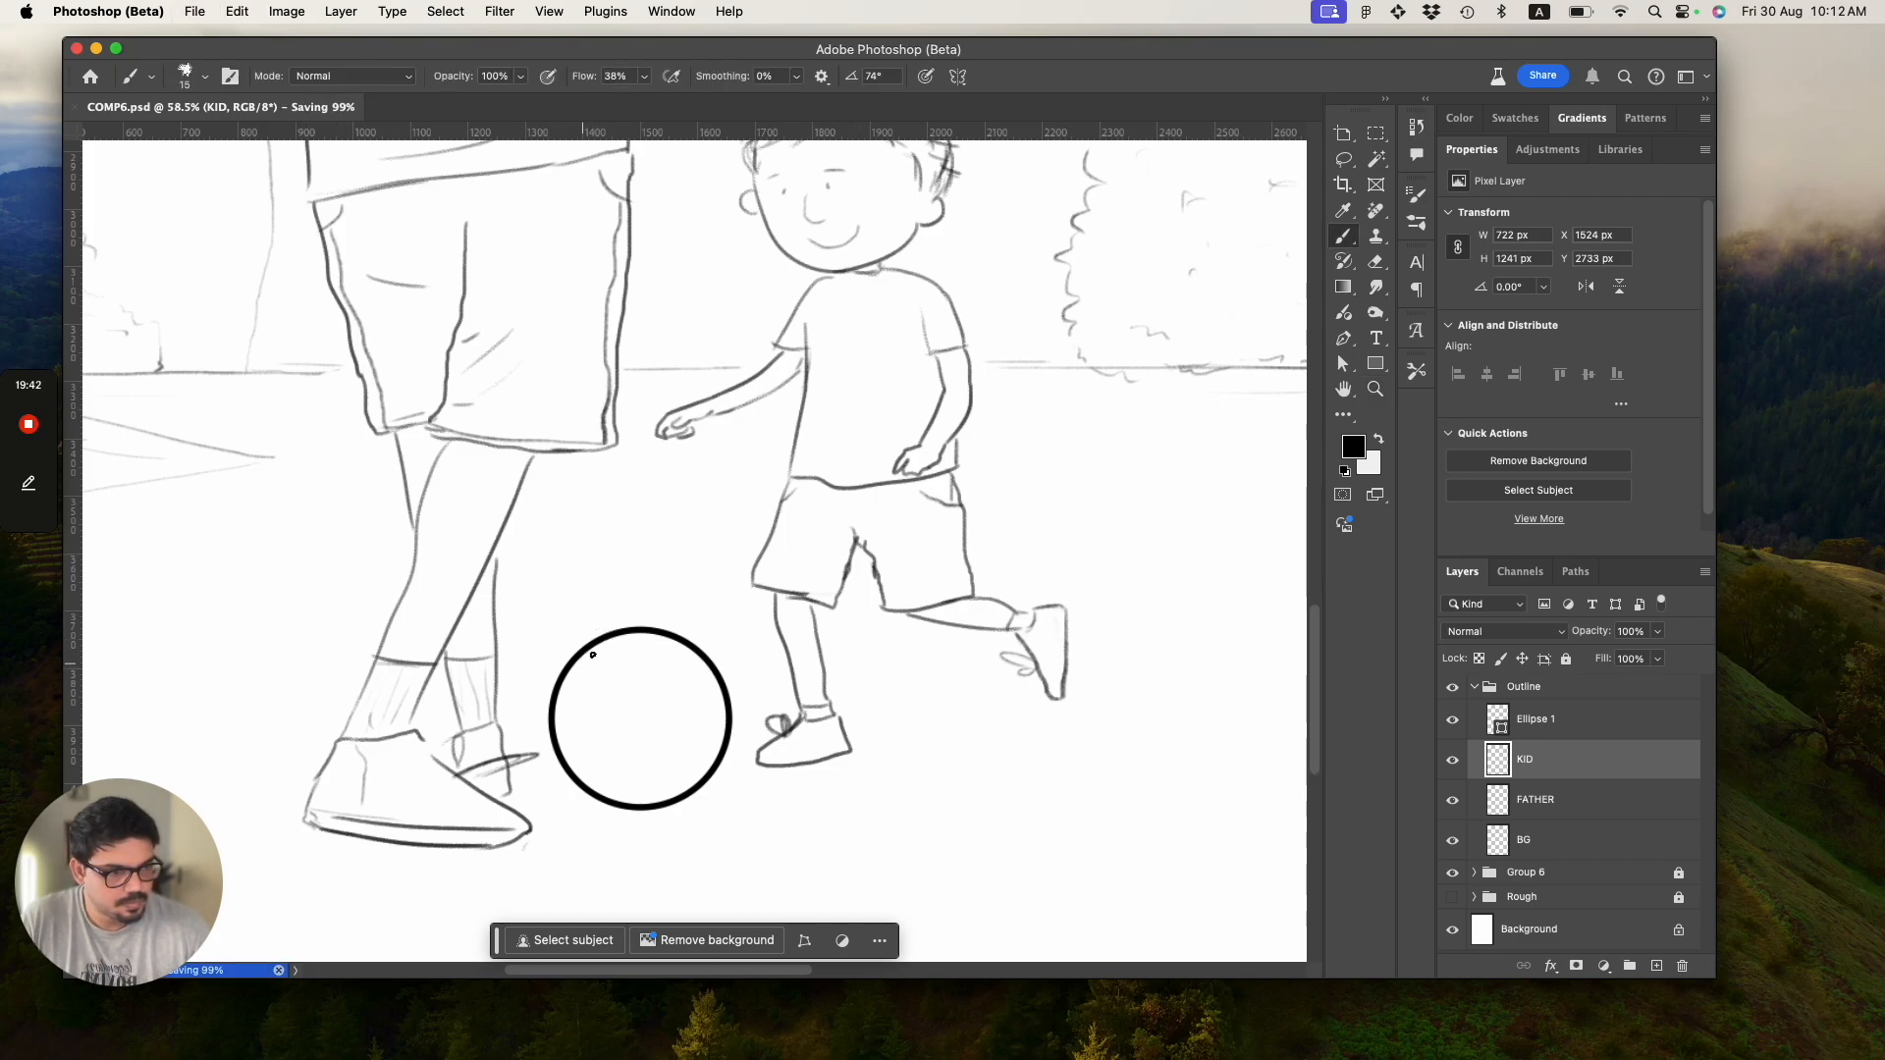
{"action": "mouse_move", "coordinate": [562, 477]}
{"action": "left_mouse_down"}
{"action": "mouse_move", "coordinate": [608, 463]}
{"action": "mouse_move", "coordinate": [567, 615]}
{"action": "mouse_move", "coordinate": [618, 456]}
{"action": "mouse_move", "coordinate": [699, 488]}
{"action": "mouse_move", "coordinate": [560, 541]}
{"action": "mouse_move", "coordinate": [680, 457]}
{"action": "mouse_move", "coordinate": [630, 462]}
{"action": "mouse_move", "coordinate": [703, 535]}
{"action": "mouse_move", "coordinate": [664, 602]}
{"action": "mouse_move", "coordinate": [584, 586]}
{"action": "mouse_move", "coordinate": [582, 506]}
{"action": "mouse_move", "coordinate": [626, 455]}
{"action": "mouse_move", "coordinate": [603, 470]}
{"action": "mouse_move", "coordinate": [665, 463]}
{"action": "mouse_move", "coordinate": [705, 533]}
{"action": "mouse_move", "coordinate": [703, 586]}
{"action": "mouse_move", "coordinate": [707, 546]}
{"action": "mouse_move", "coordinate": [683, 603]}
{"action": "mouse_move", "coordinate": [627, 451]}
{"action": "mouse_move", "coordinate": [711, 481]}
{"action": "mouse_move", "coordinate": [714, 581]}
{"action": "mouse_move", "coordinate": [682, 614]}
{"action": "mouse_move", "coordinate": [595, 616]}
{"action": "mouse_move", "coordinate": [549, 566]}
{"action": "mouse_move", "coordinate": [585, 467]}
{"action": "left_mouse_up"}
{"action": "key", "text": "super+z"}
{"action": "key", "text": "super+z"}
{"action": "key", "text": "super+z"}
{"action": "key", "text": "super+z"}
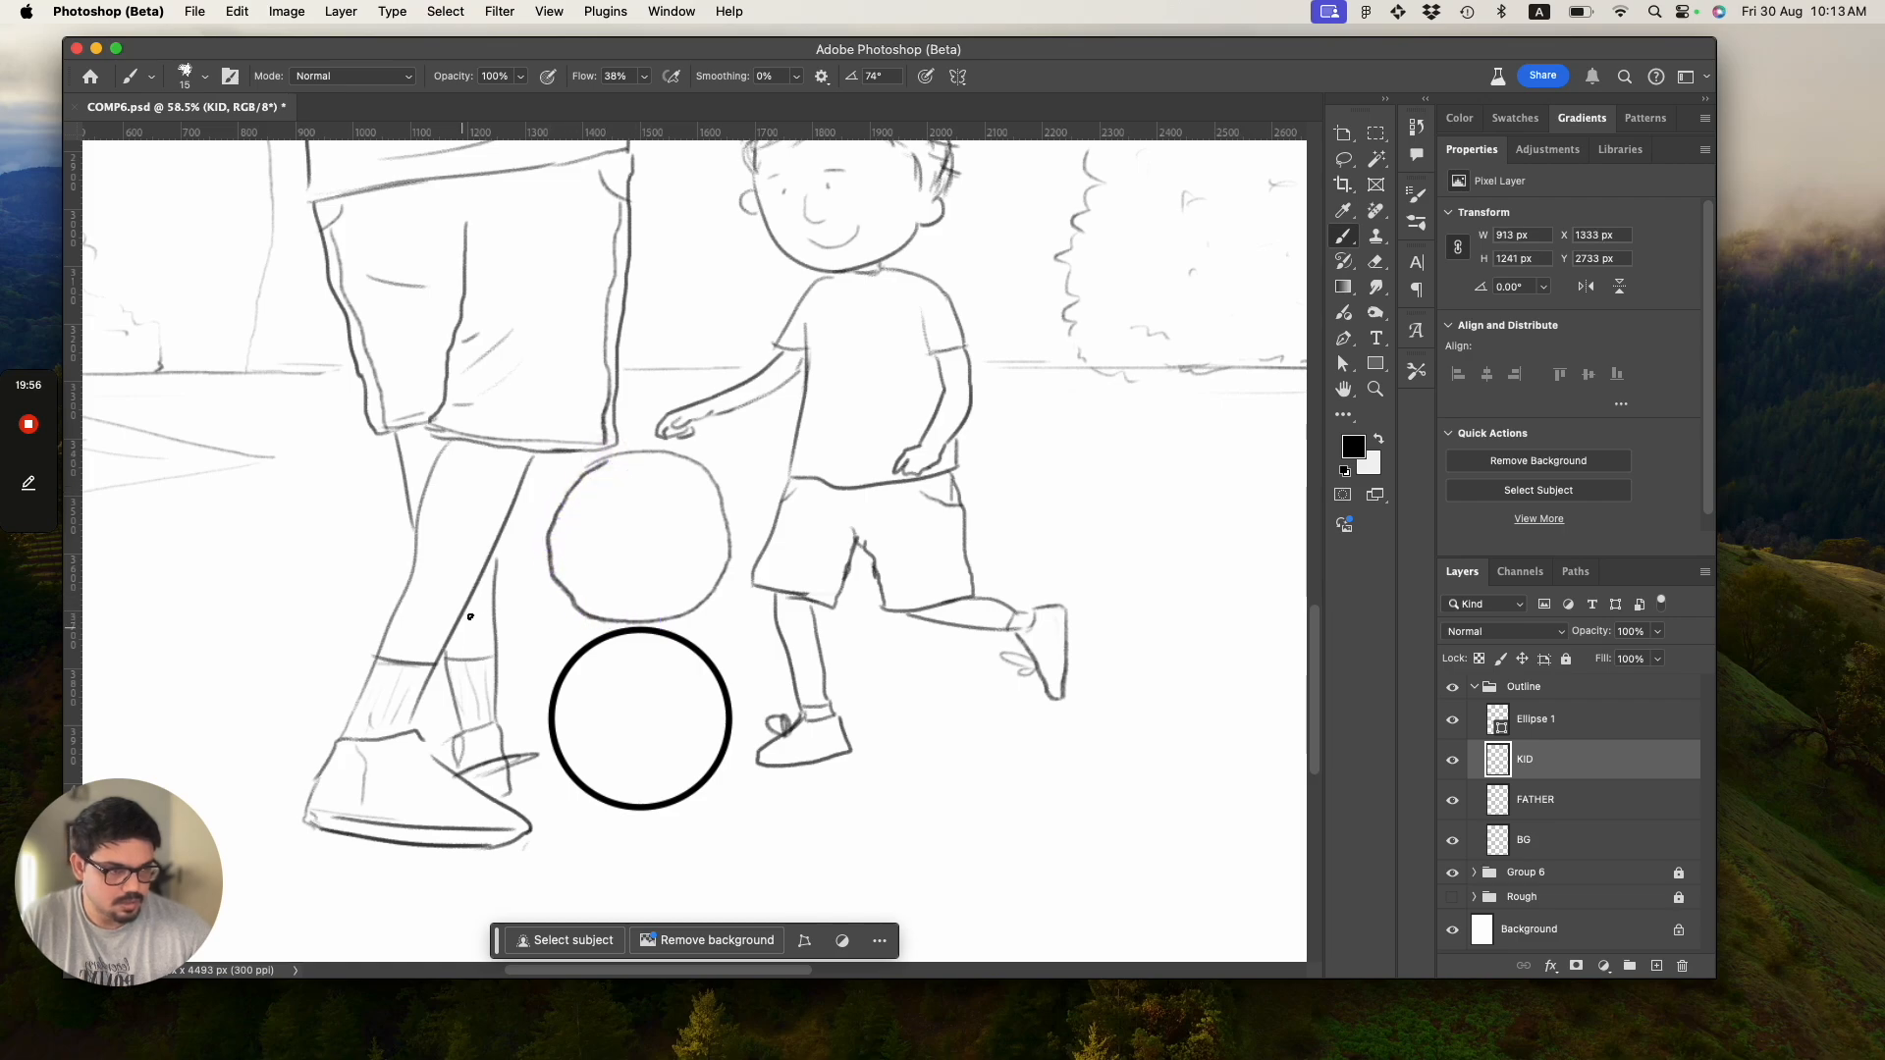
{"action": "key", "text": "super+z"}
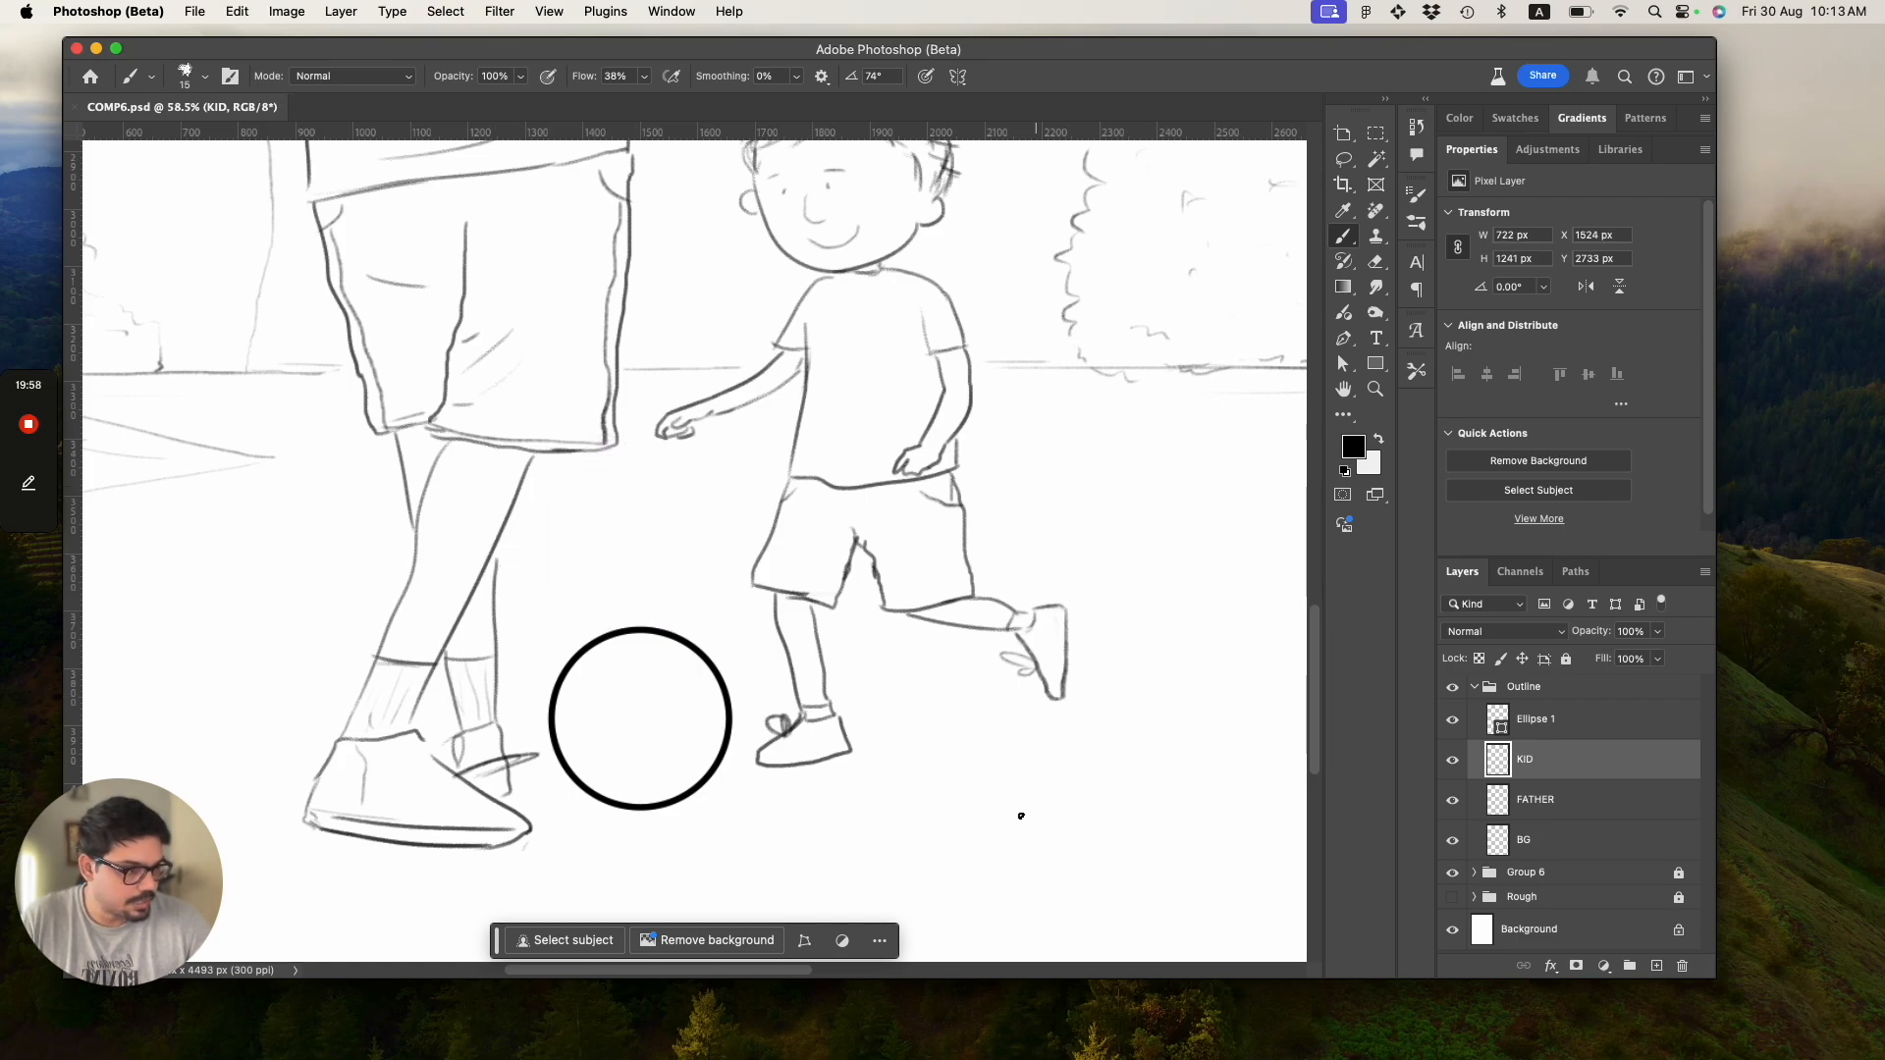
{"action": "mouse_move", "coordinate": [1031, 777]}
{"action": "left_mouse_down"}
{"action": "mouse_move", "coordinate": [984, 875]}
{"action": "mouse_move", "coordinate": [1025, 905]}
{"action": "mouse_move", "coordinate": [1082, 905]}
{"action": "mouse_move", "coordinate": [1129, 872]}
{"action": "mouse_move", "coordinate": [1142, 811]}
{"action": "mouse_move", "coordinate": [1090, 765]}
{"action": "mouse_move", "coordinate": [993, 785]}
{"action": "mouse_move", "coordinate": [1031, 755]}
{"action": "mouse_move", "coordinate": [1101, 789]}
{"action": "mouse_move", "coordinate": [1117, 852]}
{"action": "mouse_move", "coordinate": [1067, 906]}
{"action": "mouse_move", "coordinate": [991, 907]}
{"action": "mouse_move", "coordinate": [960, 883]}
{"action": "mouse_move", "coordinate": [966, 812]}
{"action": "mouse_move", "coordinate": [1033, 750]}
{"action": "left_mouse_up"}
{"action": "key", "text": "super+z"}
{"action": "key", "text": "super+z"}
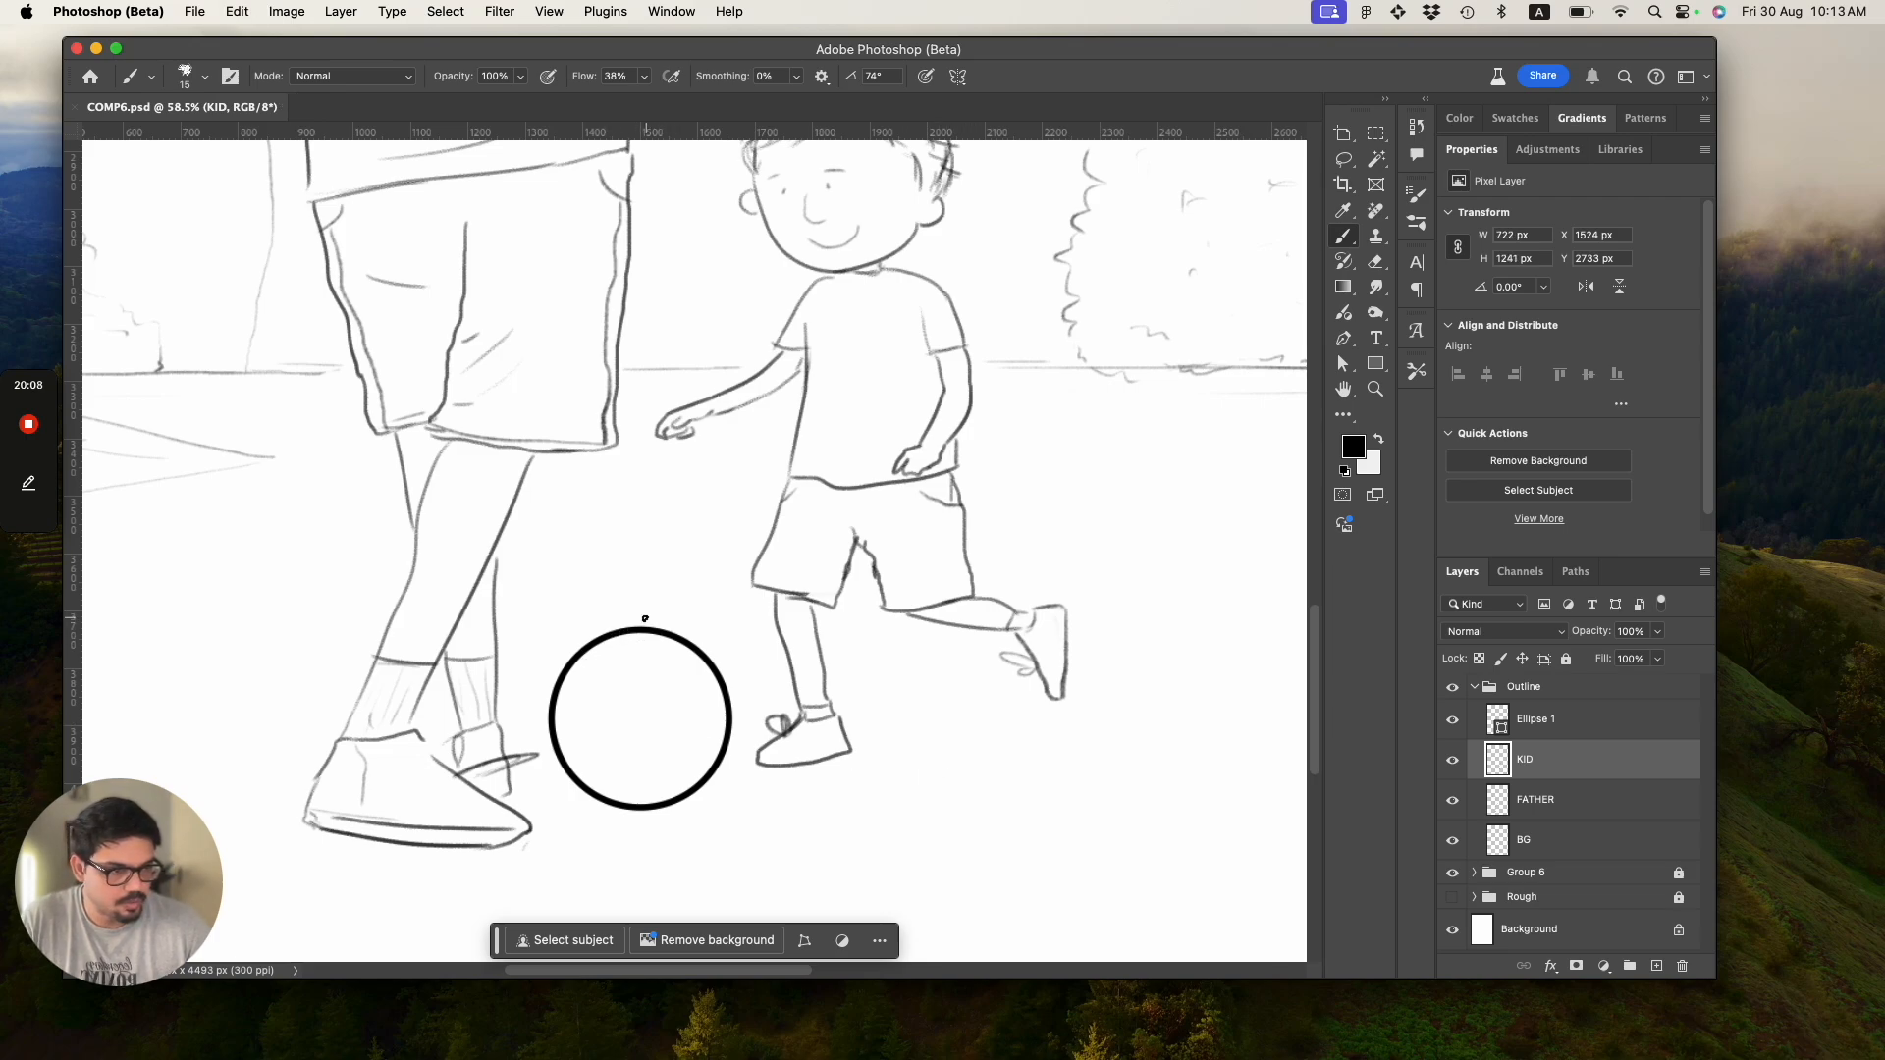
Thin the stroke of the football circle on the Ellipse 1 layer to 7.41 px.
{"action": "key", "text": "v"}
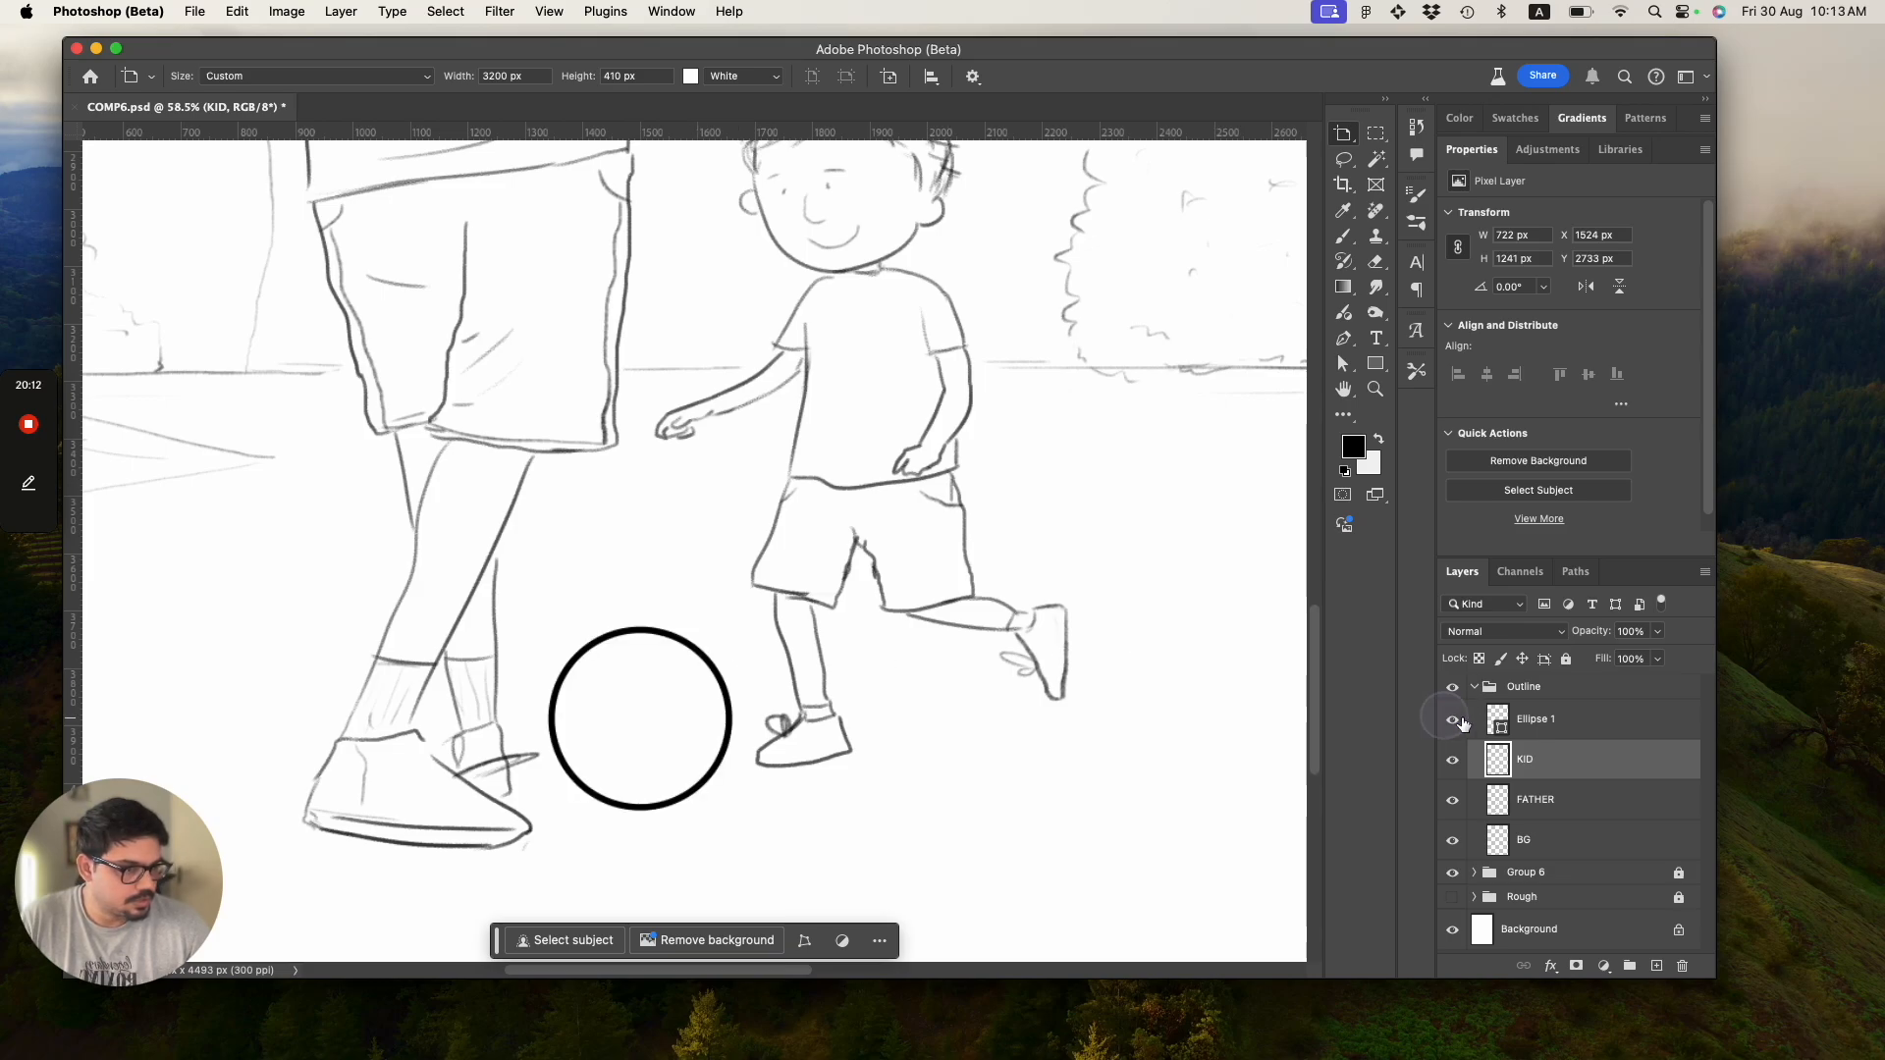
{"action": "left_click", "coordinate": [1536, 719]}
{"action": "key", "text": "z"}
{"action": "left_click_drag", "start_coordinate": [718, 710], "coordinate": [800, 769]}
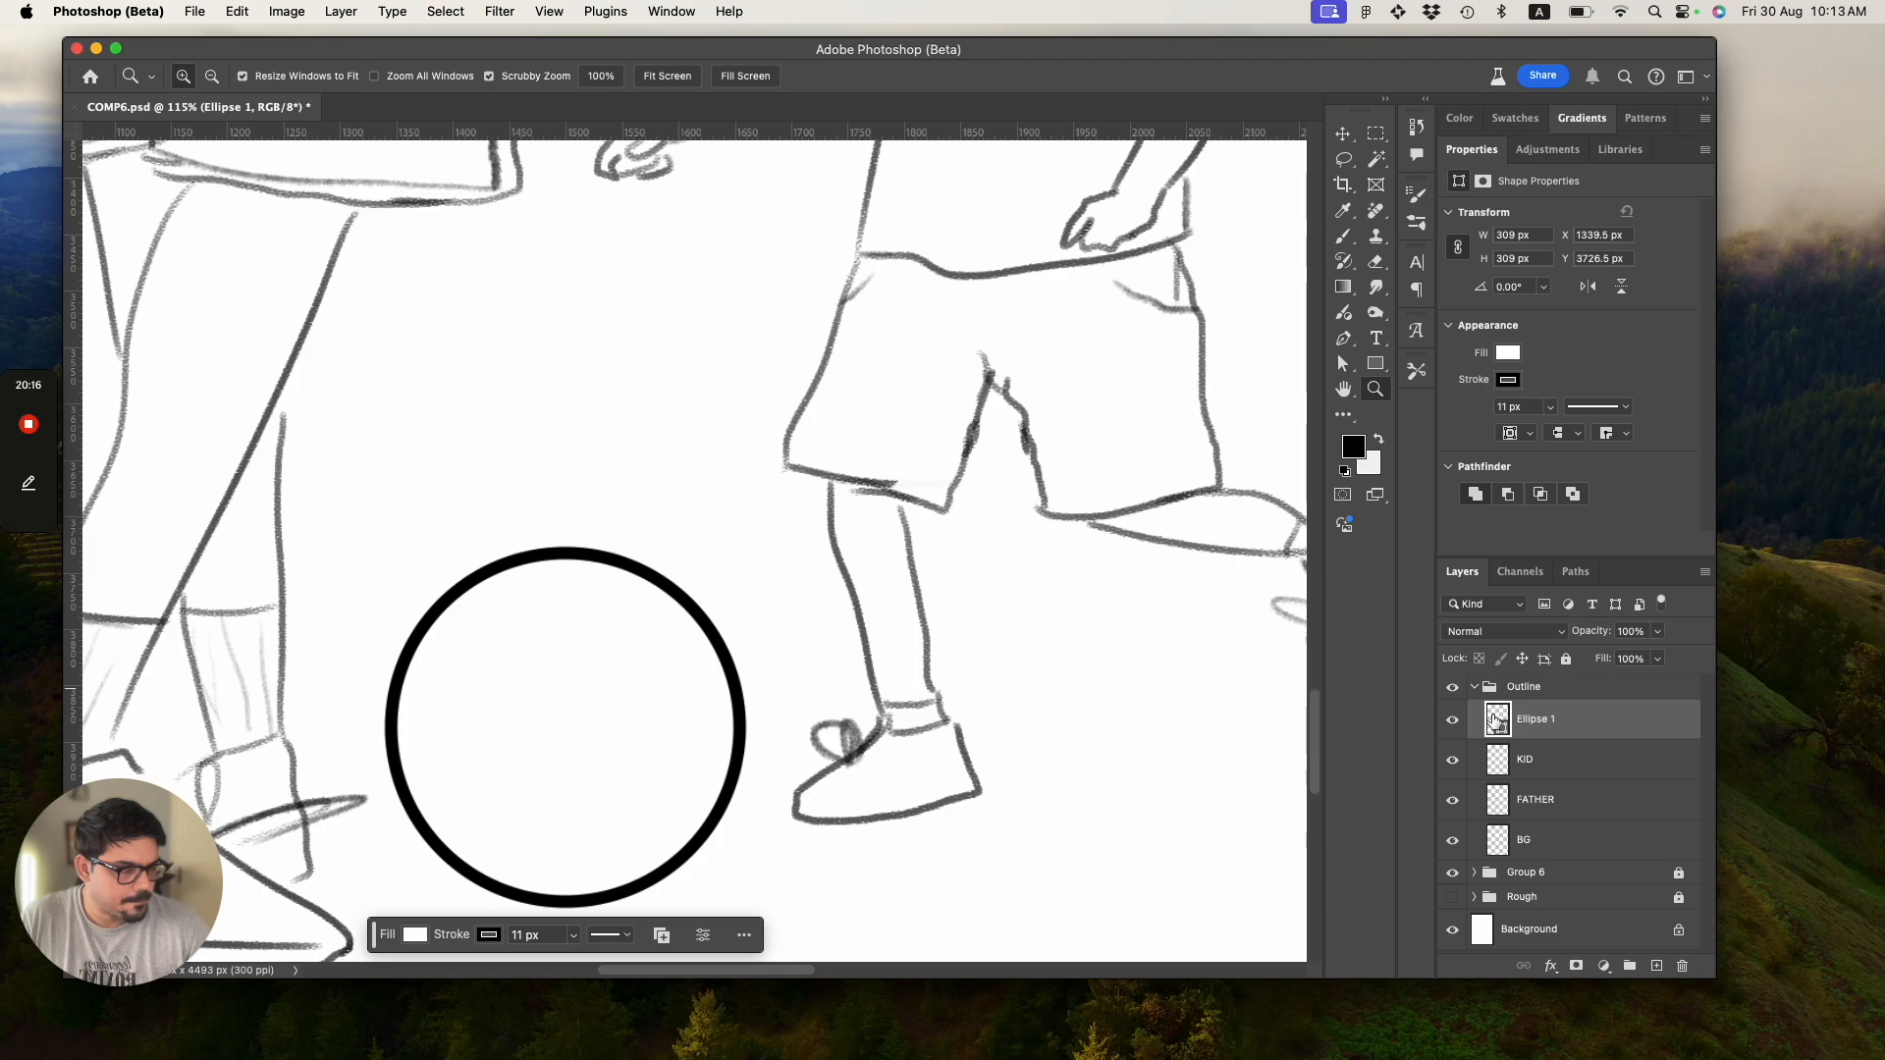
{"action": "double_click", "coordinate": [1471, 720]}
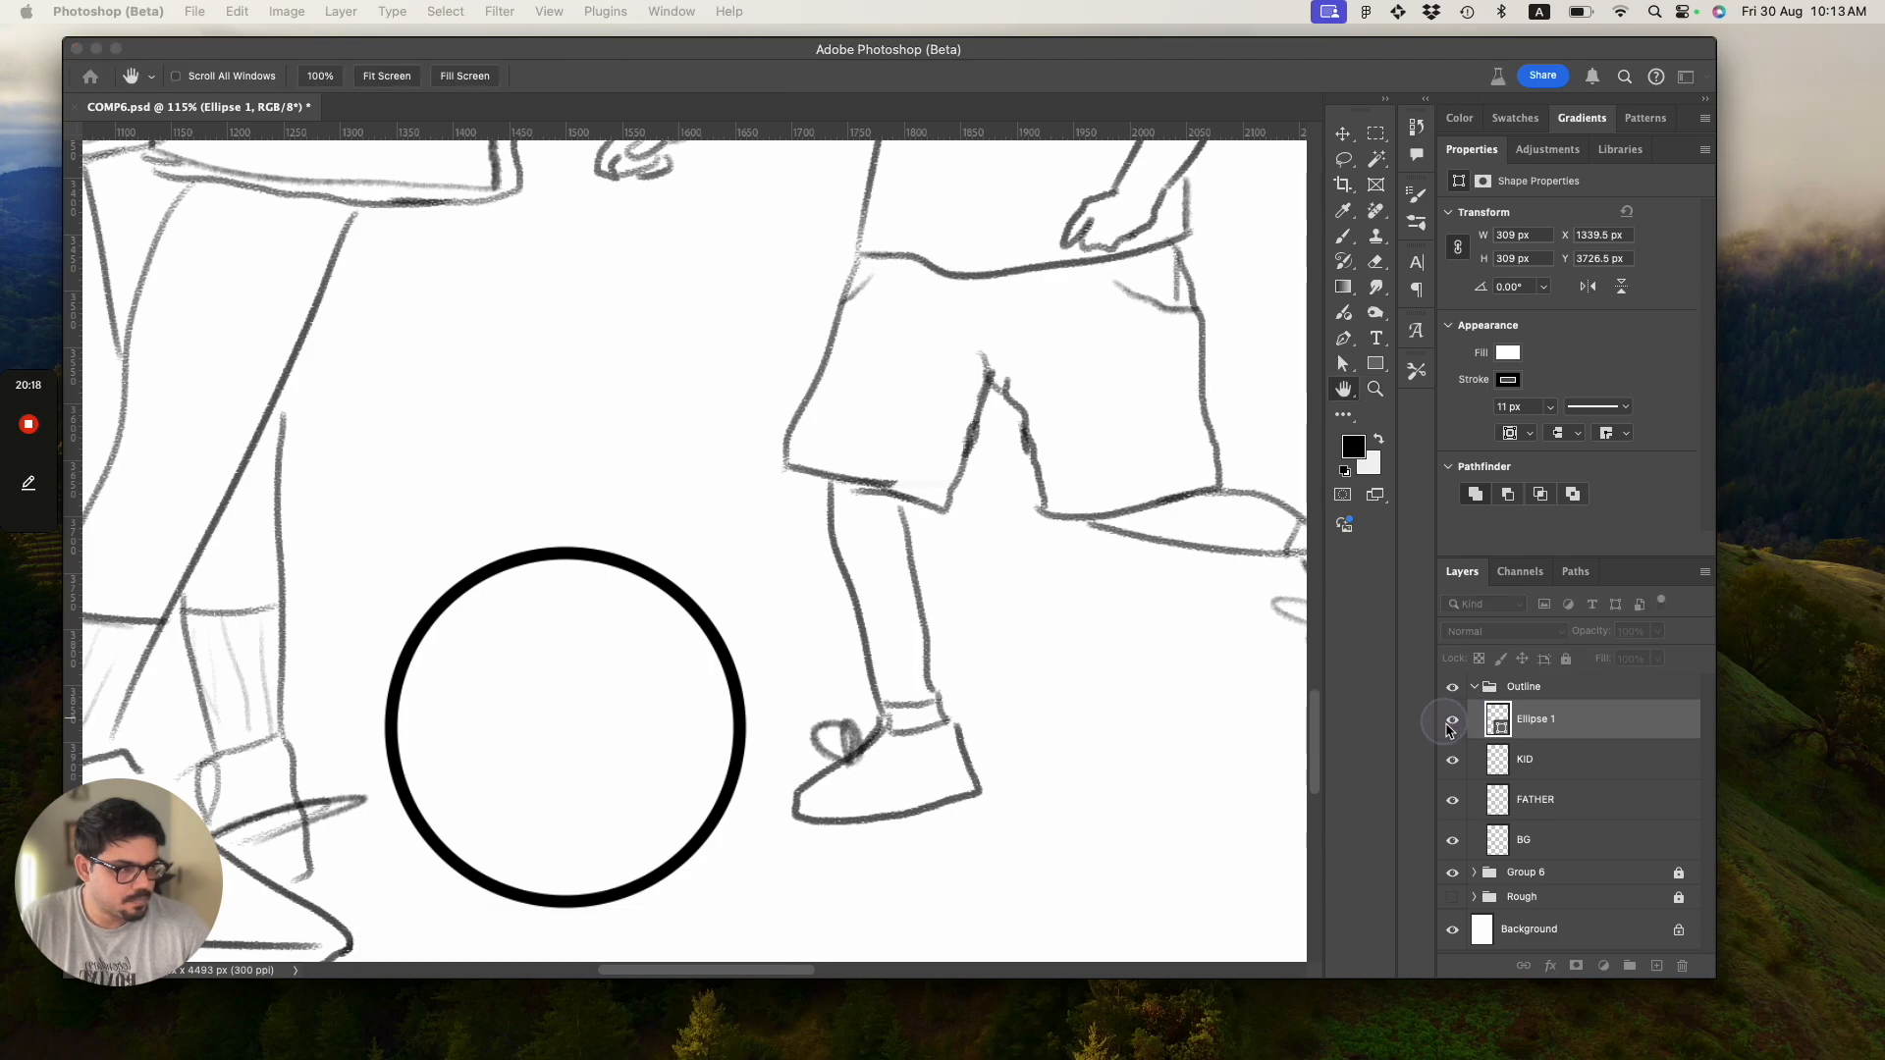
{"action": "key", "text": "Escape"}
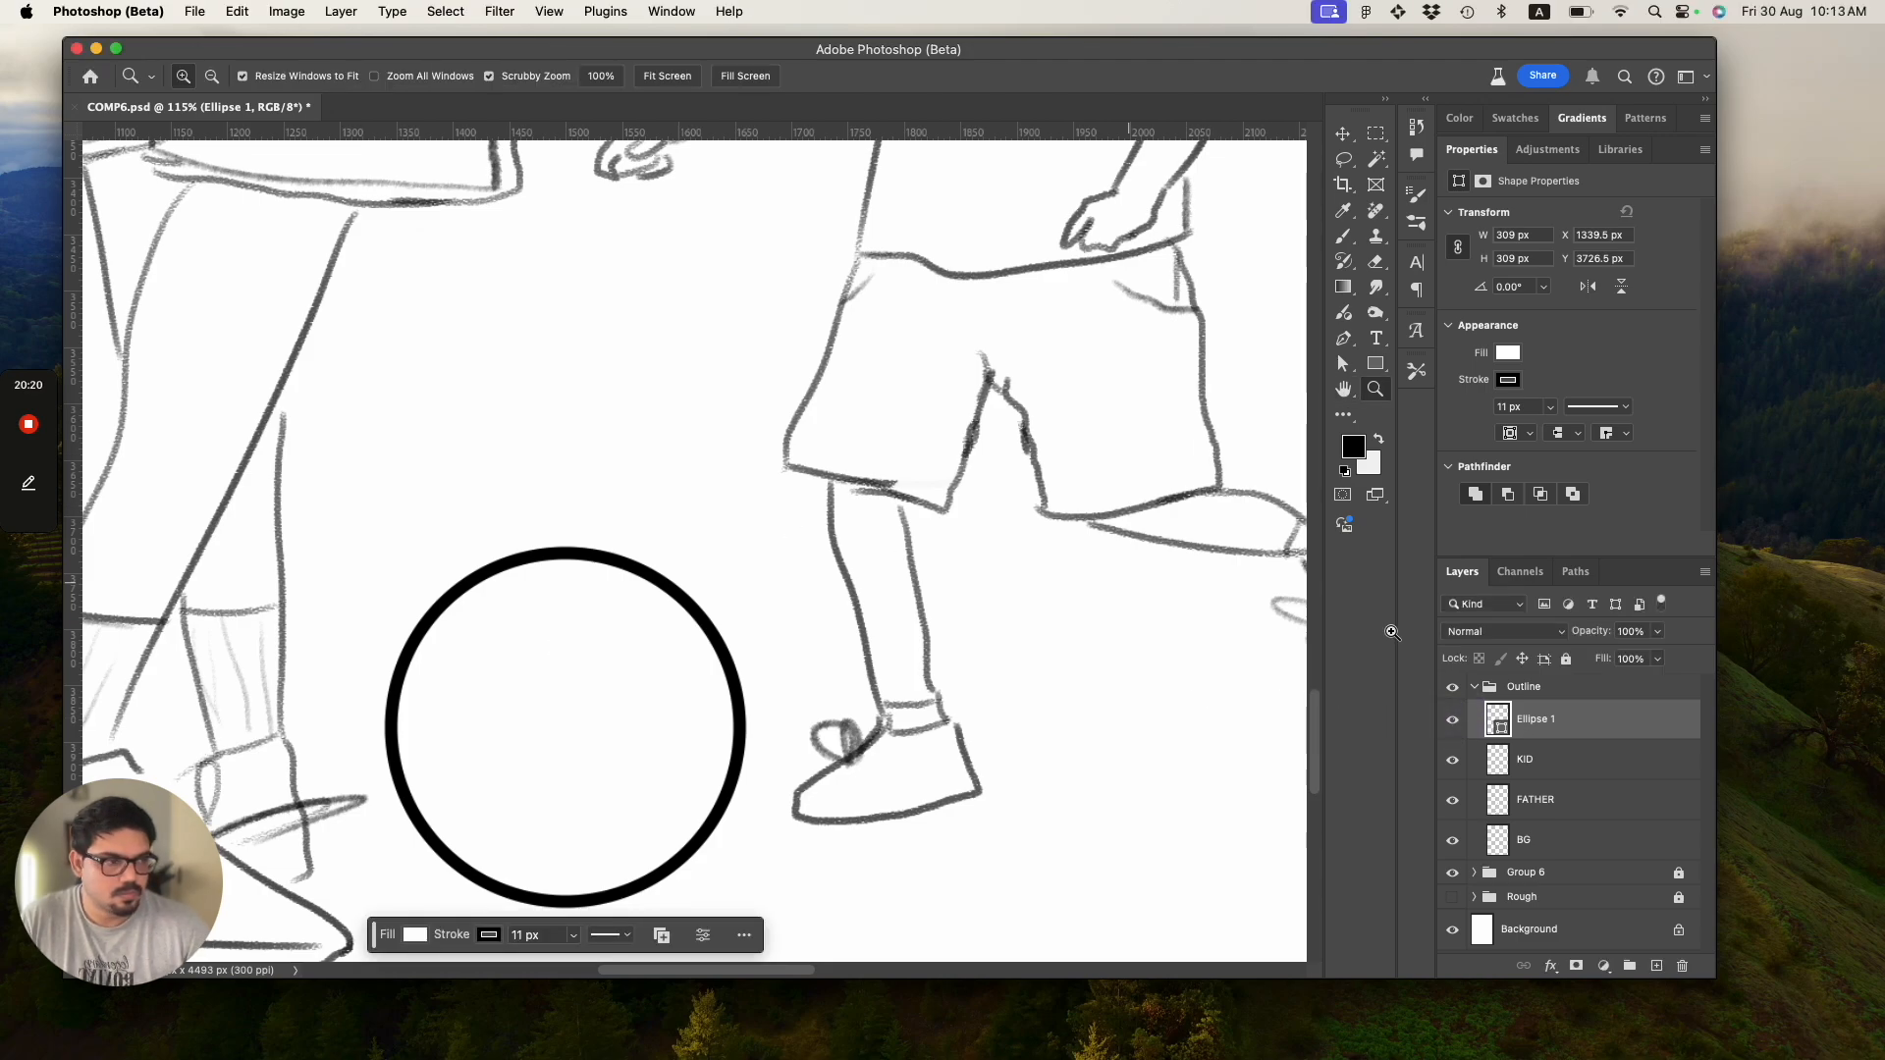
{"action": "key", "text": "a"}
{"action": "left_click", "coordinate": [501, 75]}
{"action": "mouse_move", "coordinate": [494, 99]}
{"action": "left_mouse_down"}
{"action": "mouse_move", "coordinate": [521, 103]}
{"action": "mouse_move", "coordinate": [499, 100]}
{"action": "left_mouse_up"}
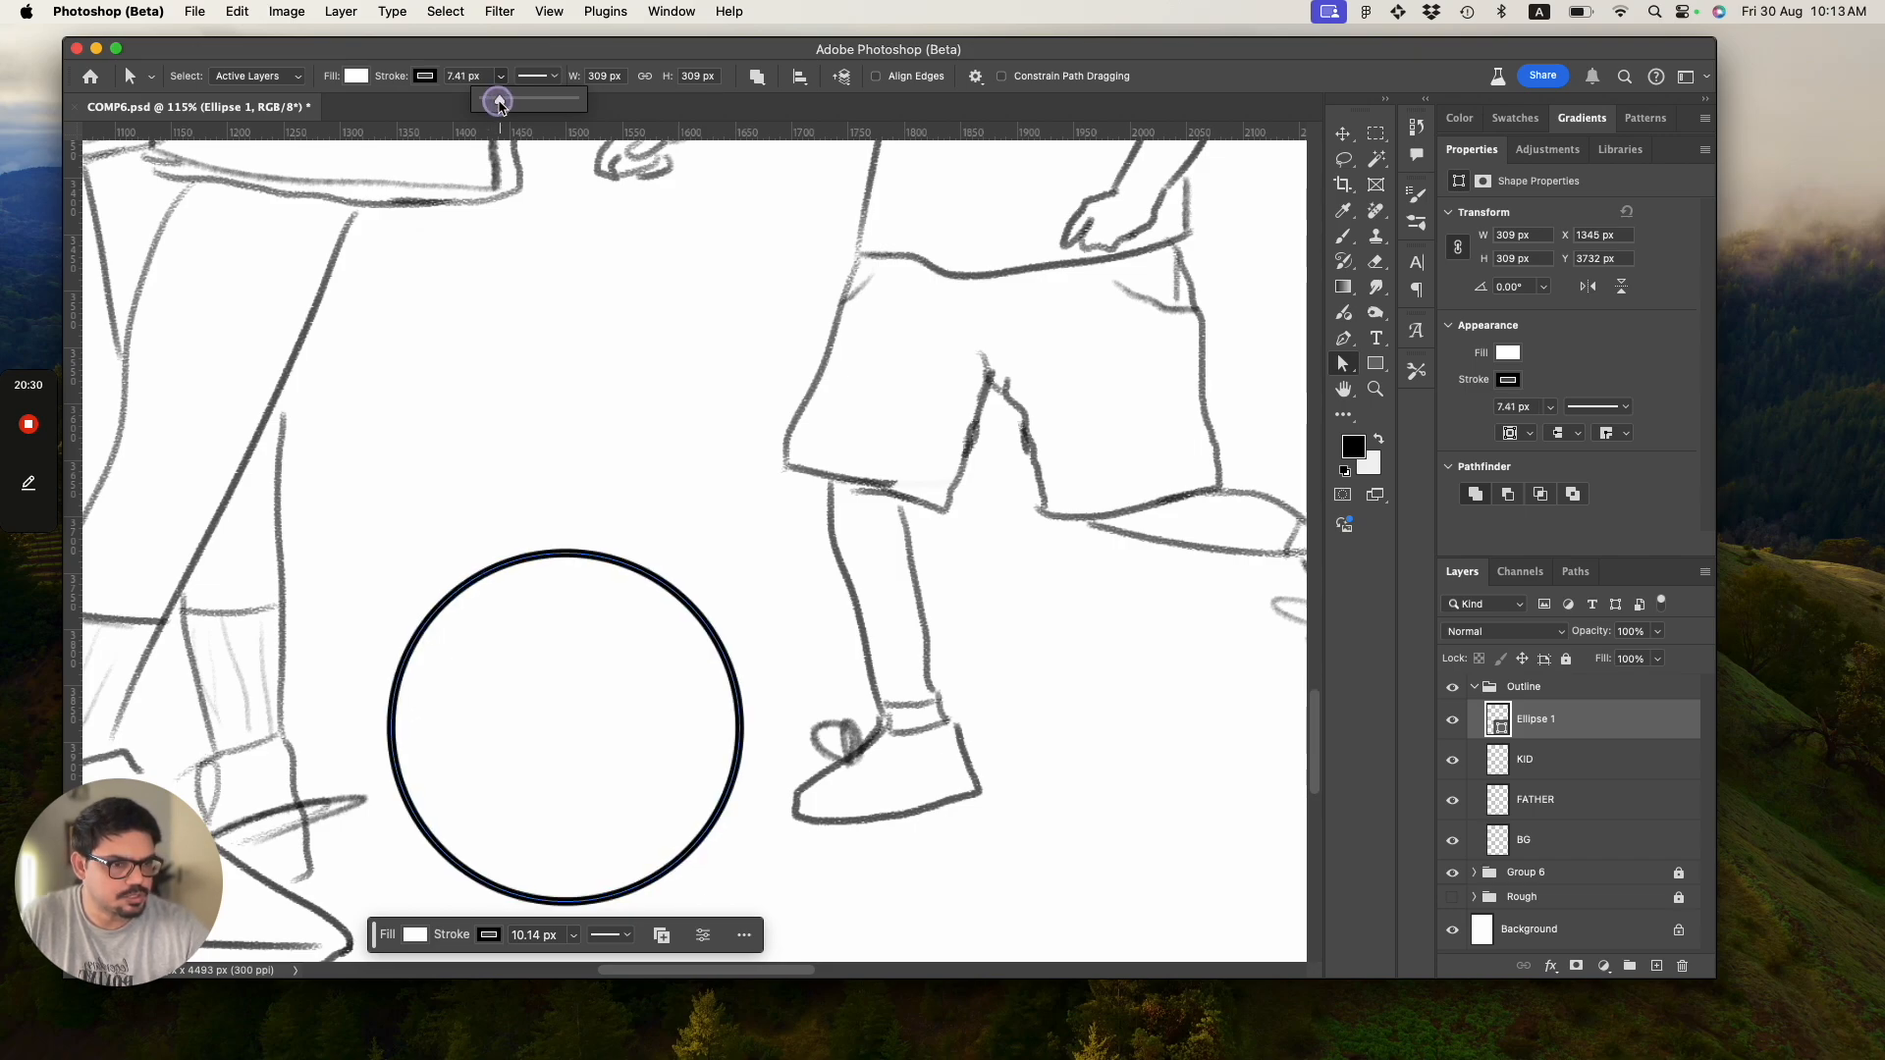
{"action": "left_click", "coordinate": [1010, 196]}
{"action": "left_click", "coordinate": [686, 458]}
{"action": "key", "text": "b"}
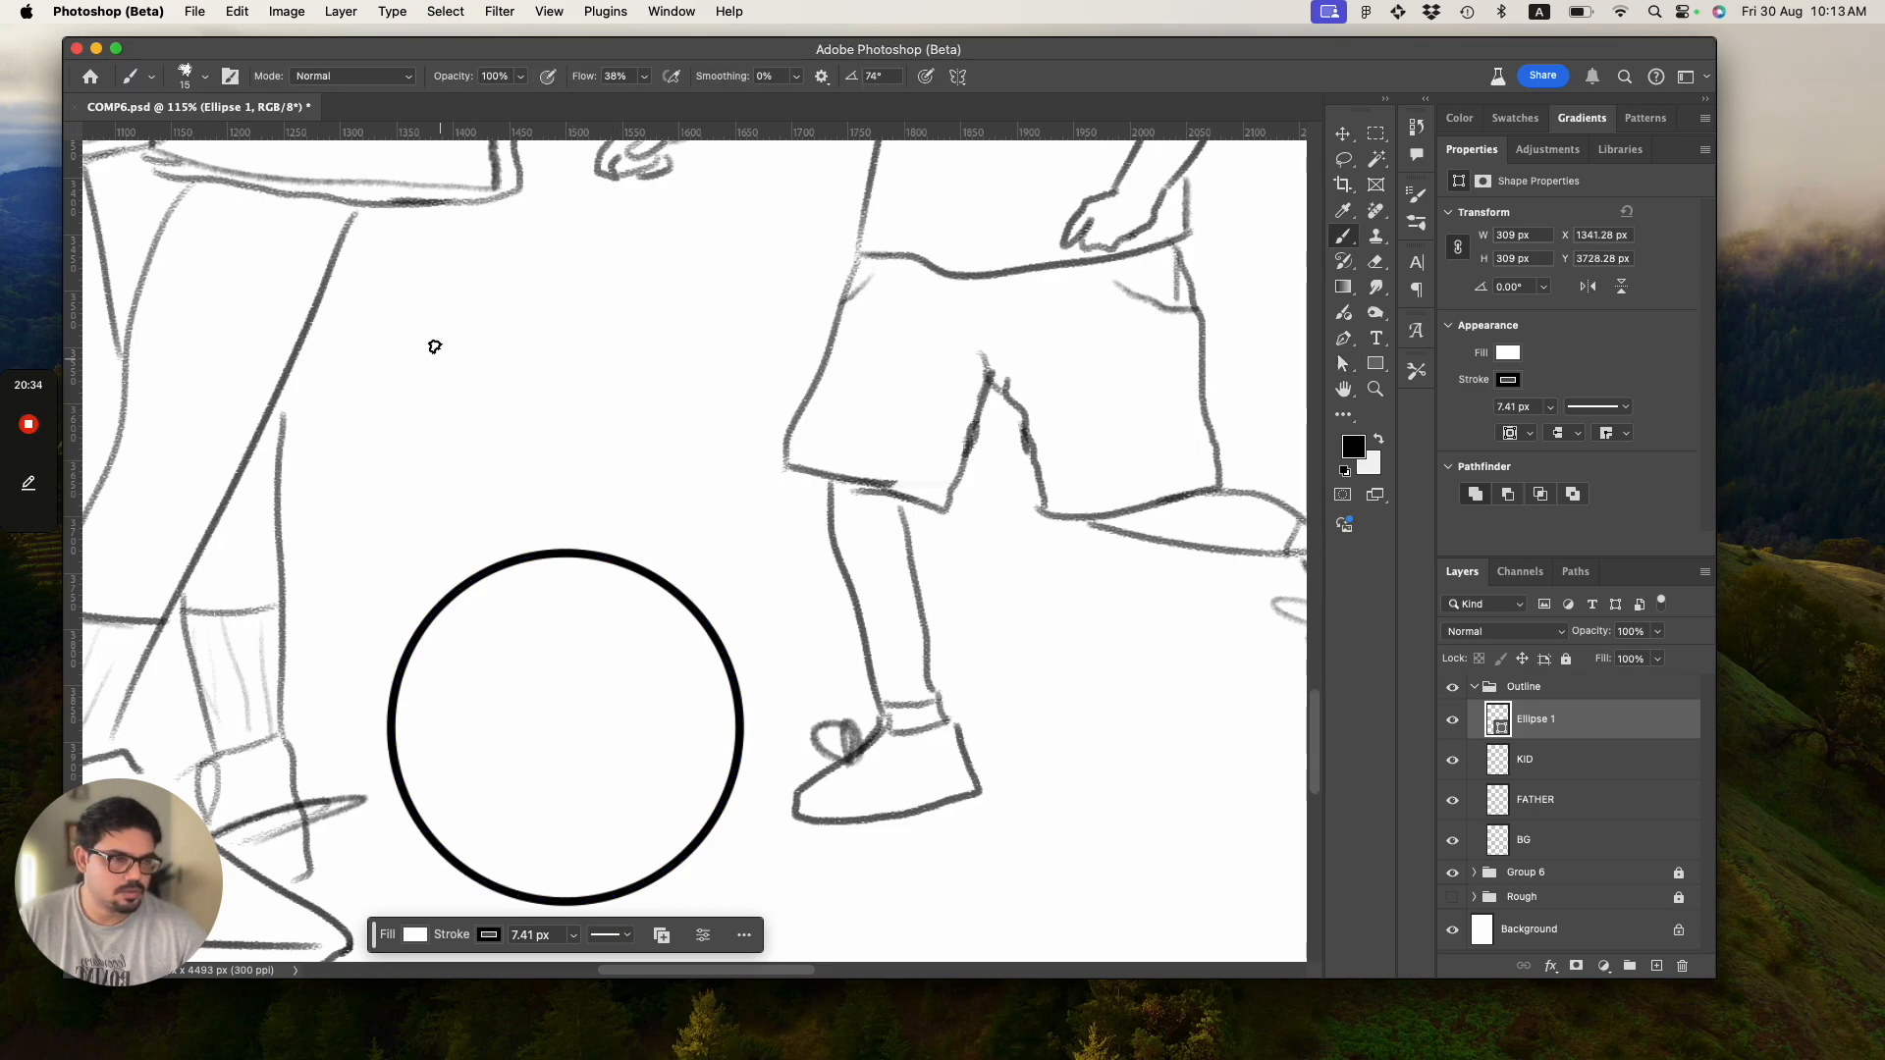
Examine the football's stroke colour options, the brush settings and the brush presets.
{"action": "left_click", "coordinate": [1452, 720]}
{"action": "left_click", "coordinate": [1452, 720]}
{"action": "key", "text": "a"}
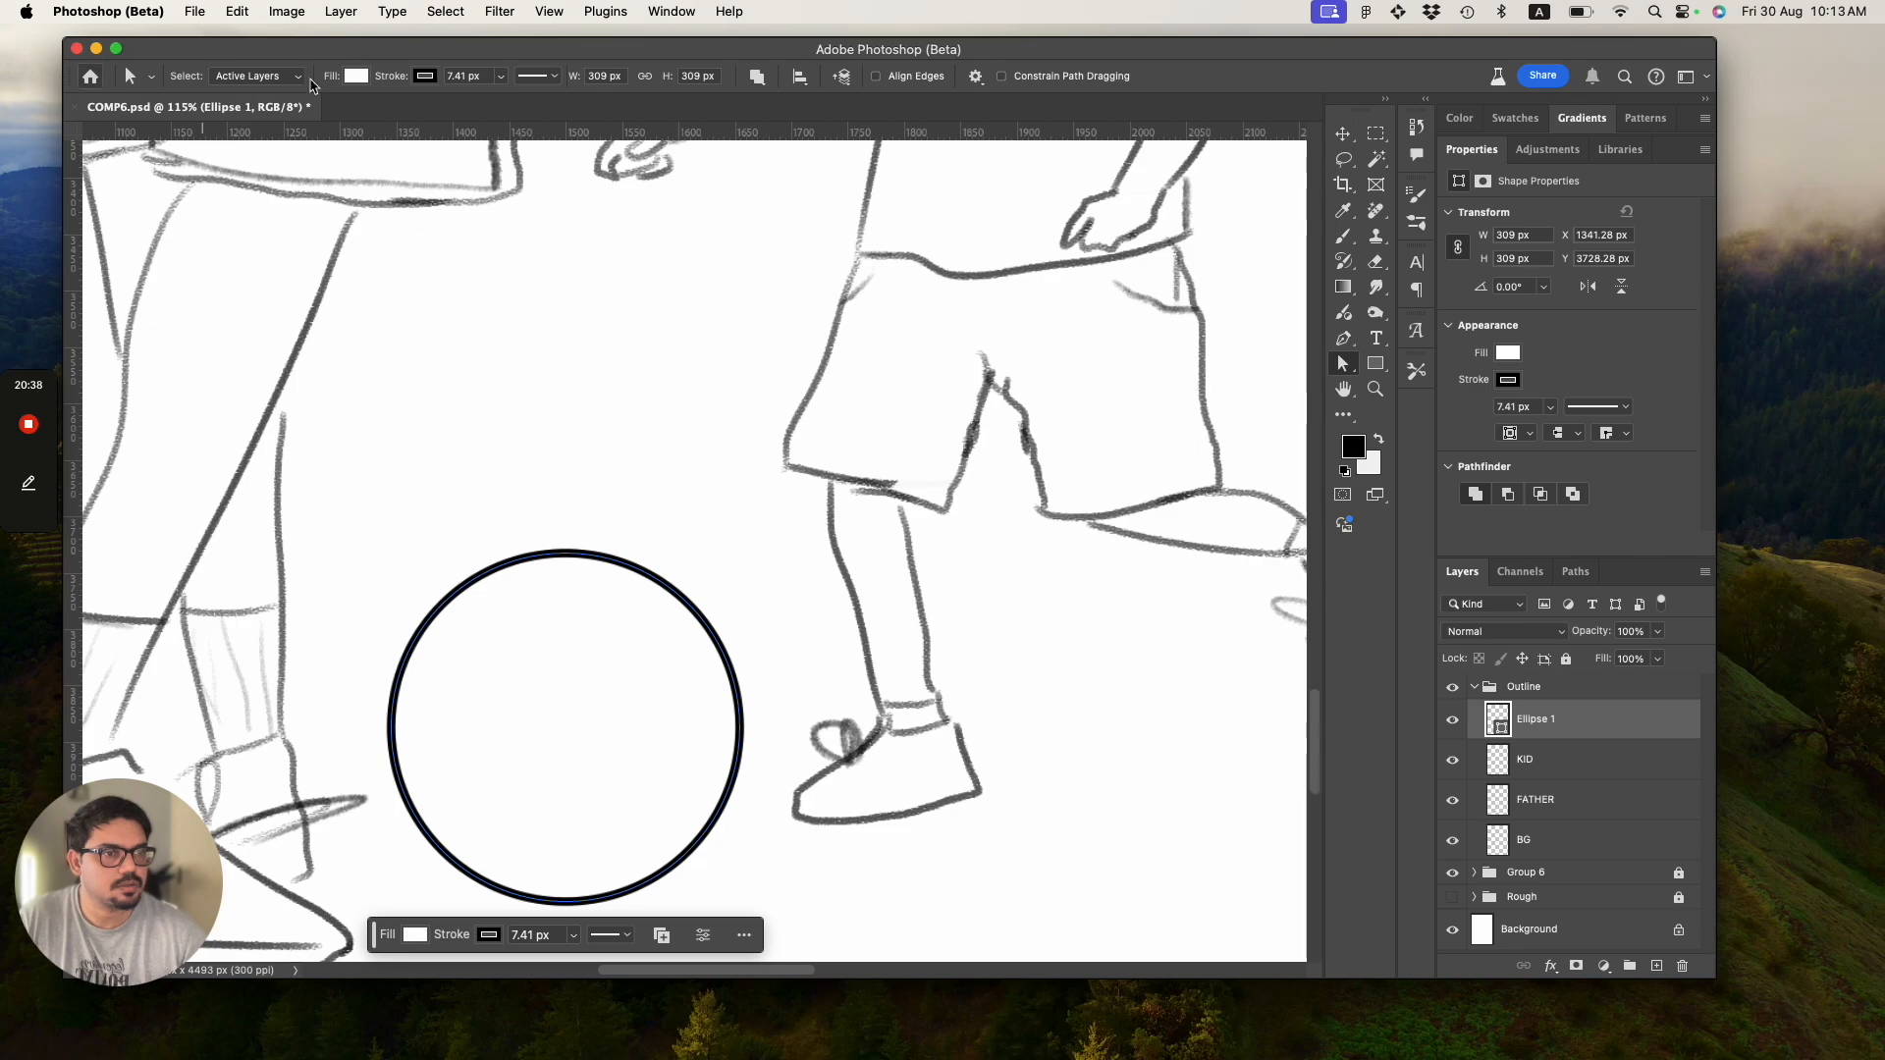
{"action": "left_click", "coordinate": [424, 76]}
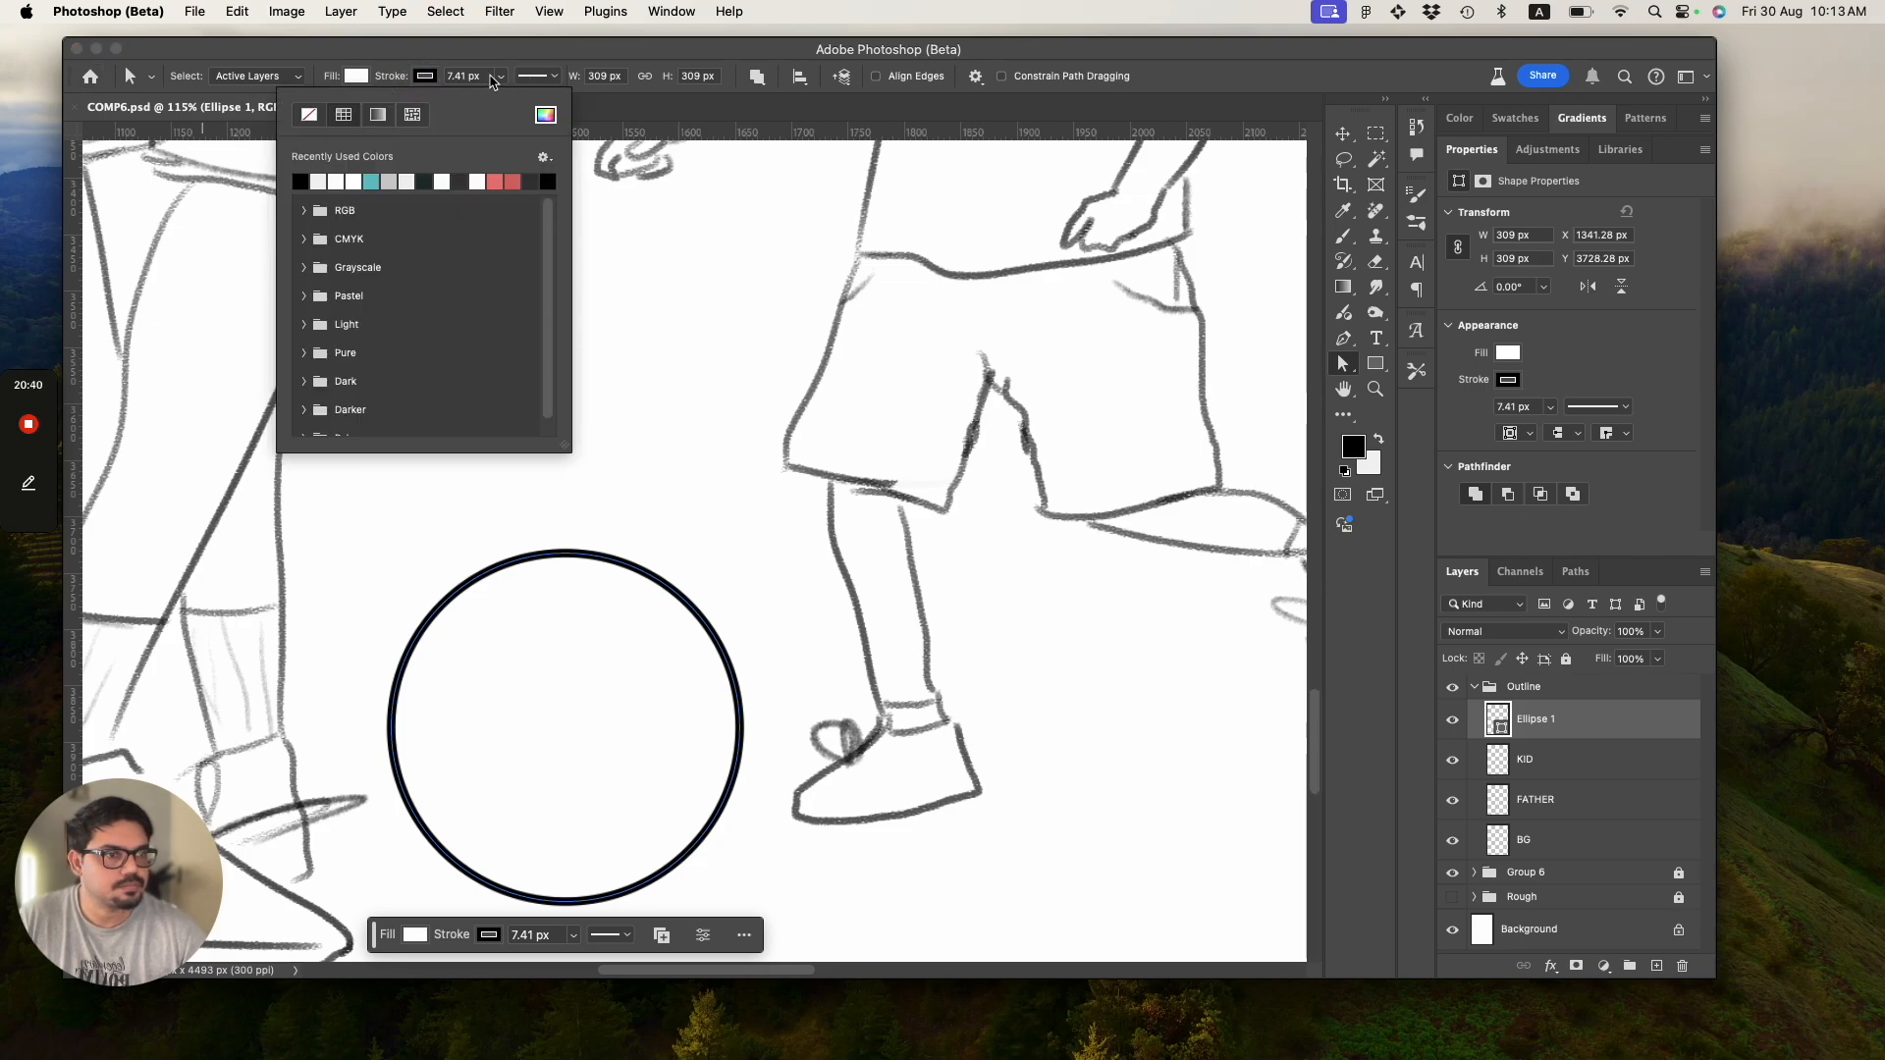
{"action": "left_click", "coordinate": [427, 76]}
{"action": "left_click", "coordinate": [426, 77]}
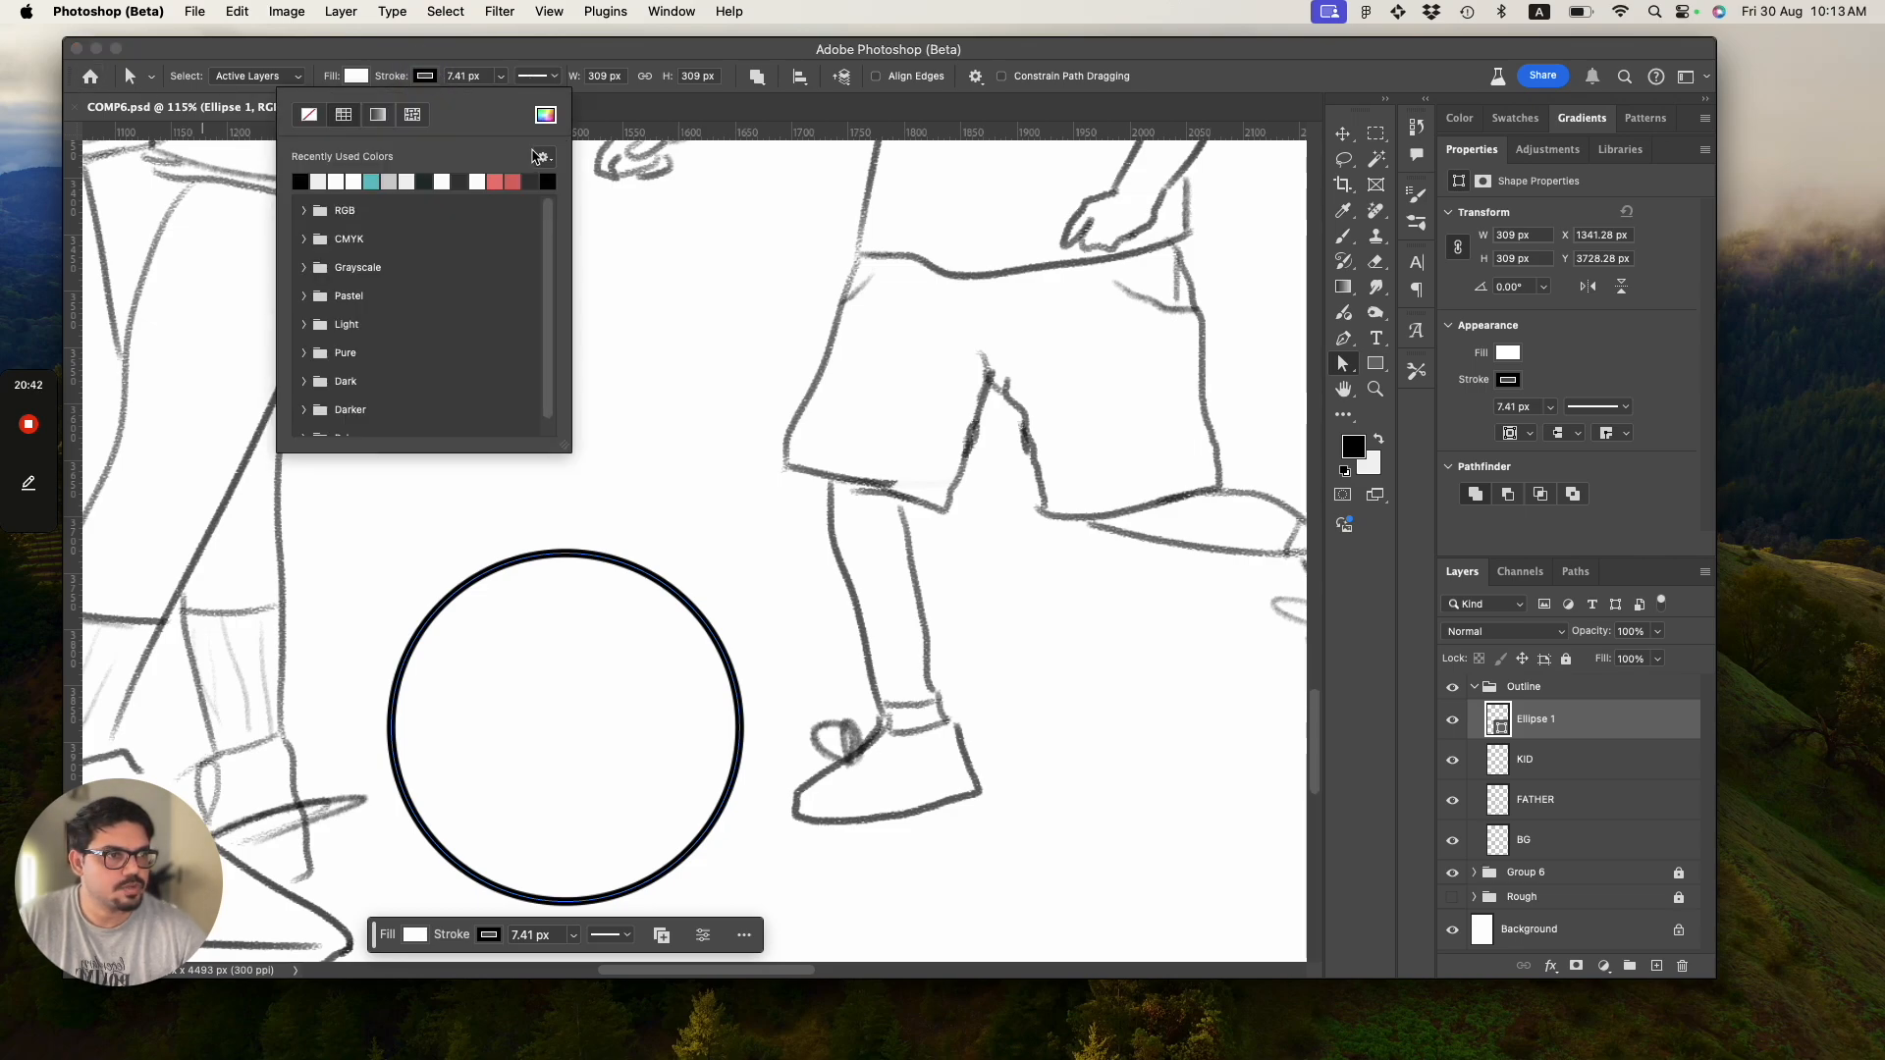
{"action": "left_click", "coordinate": [539, 157]}
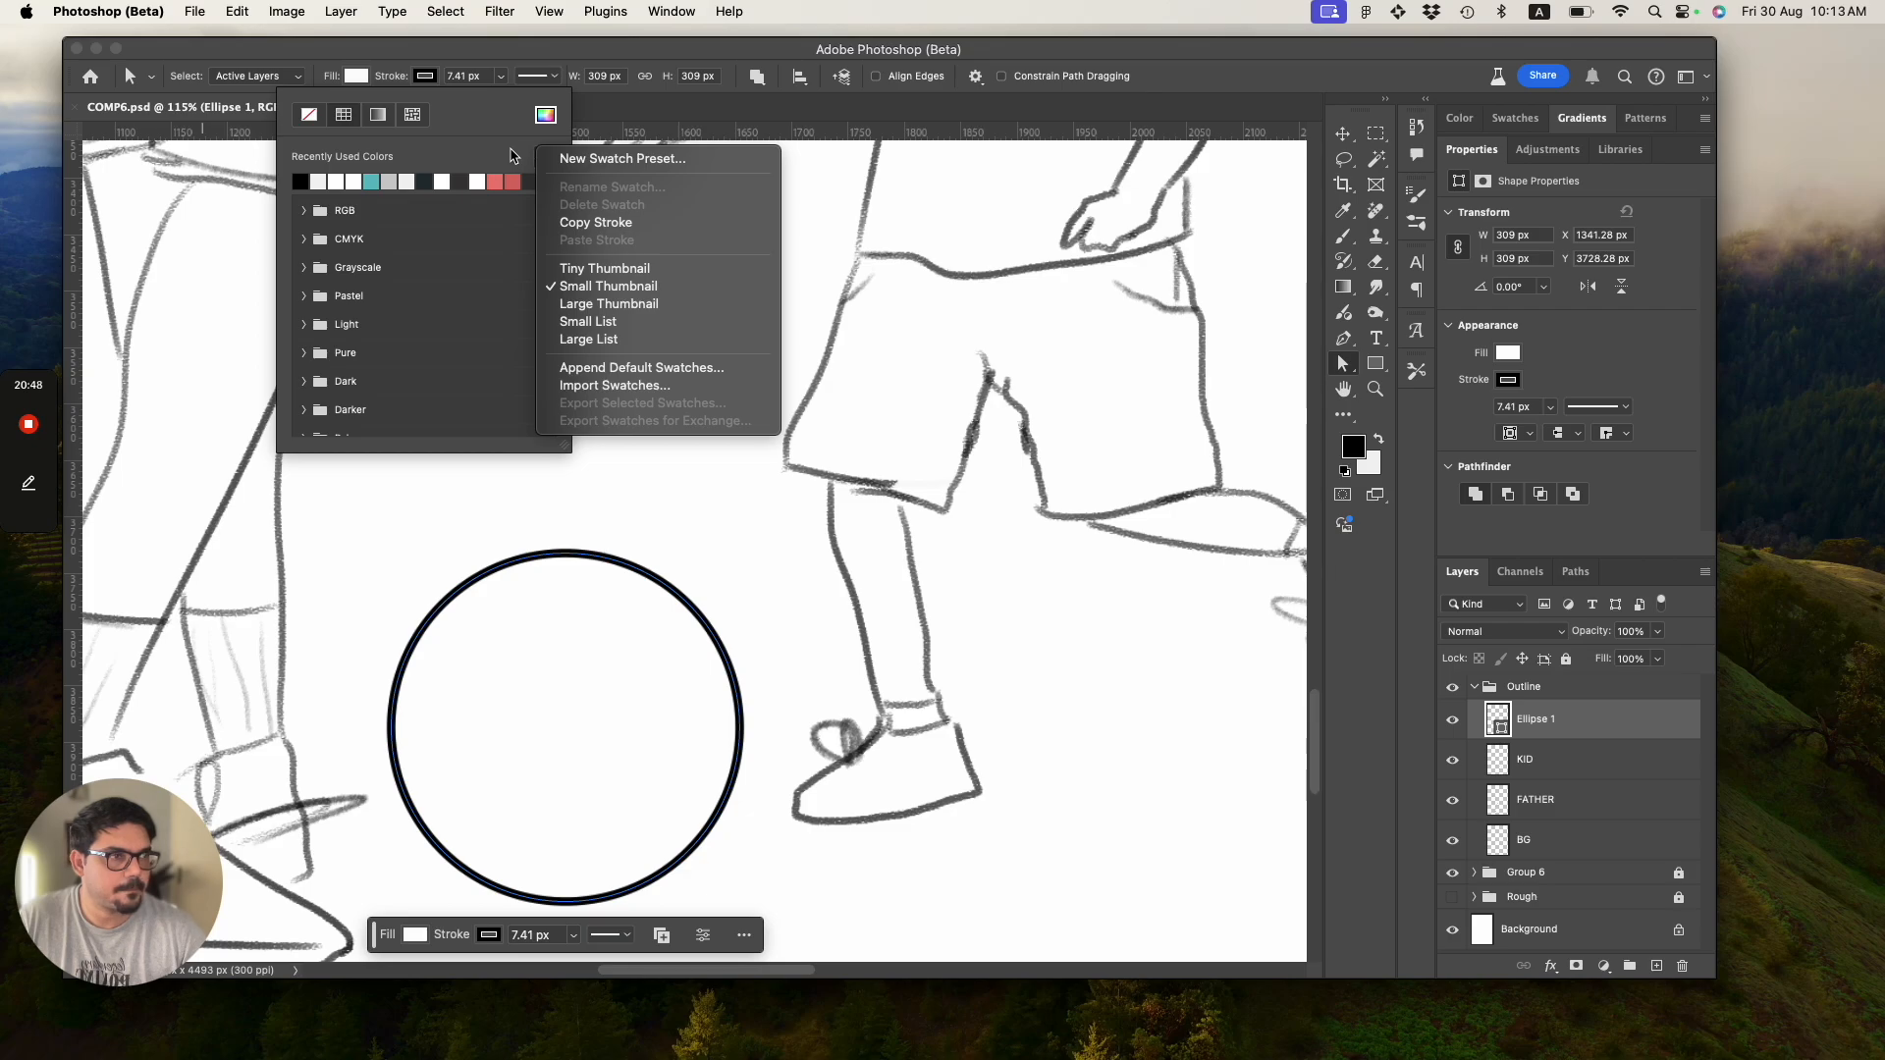
{"action": "left_click", "coordinate": [512, 157]}
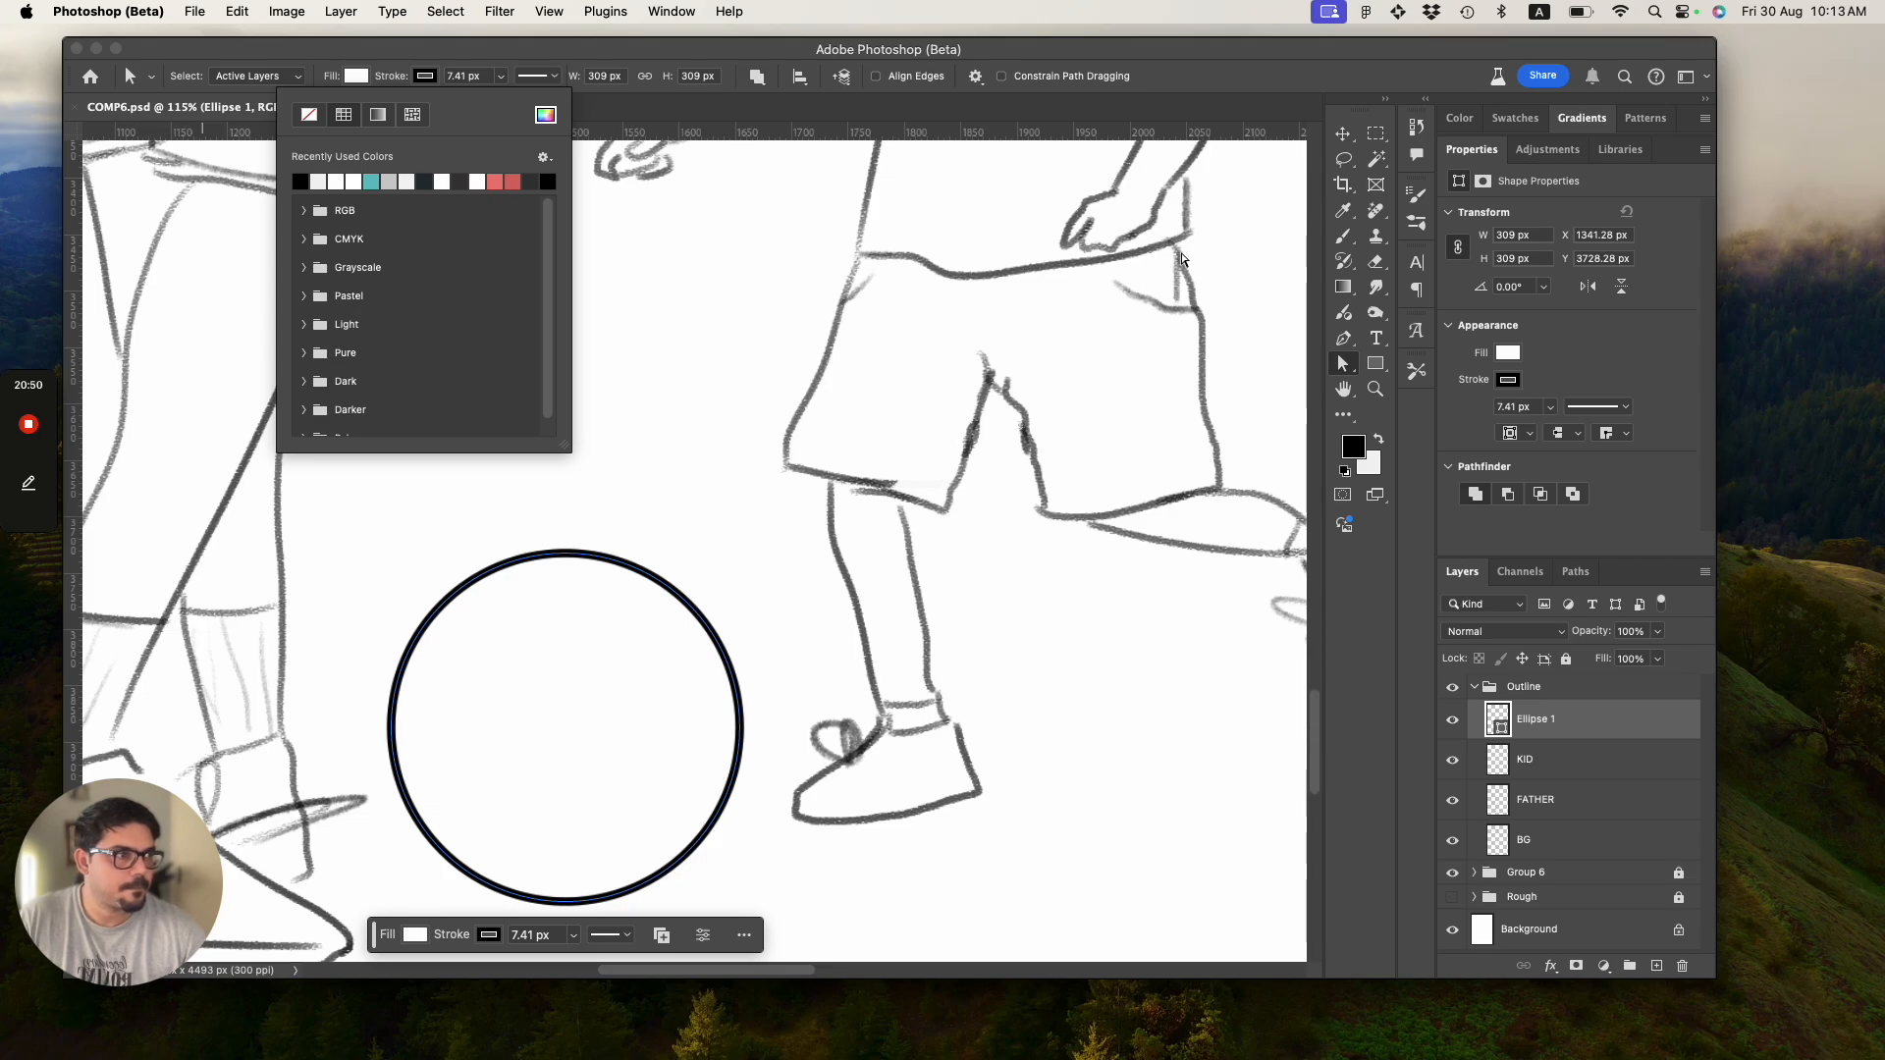
{"action": "left_click", "coordinate": [1417, 199]}
{"action": "left_click", "coordinate": [1417, 200]}
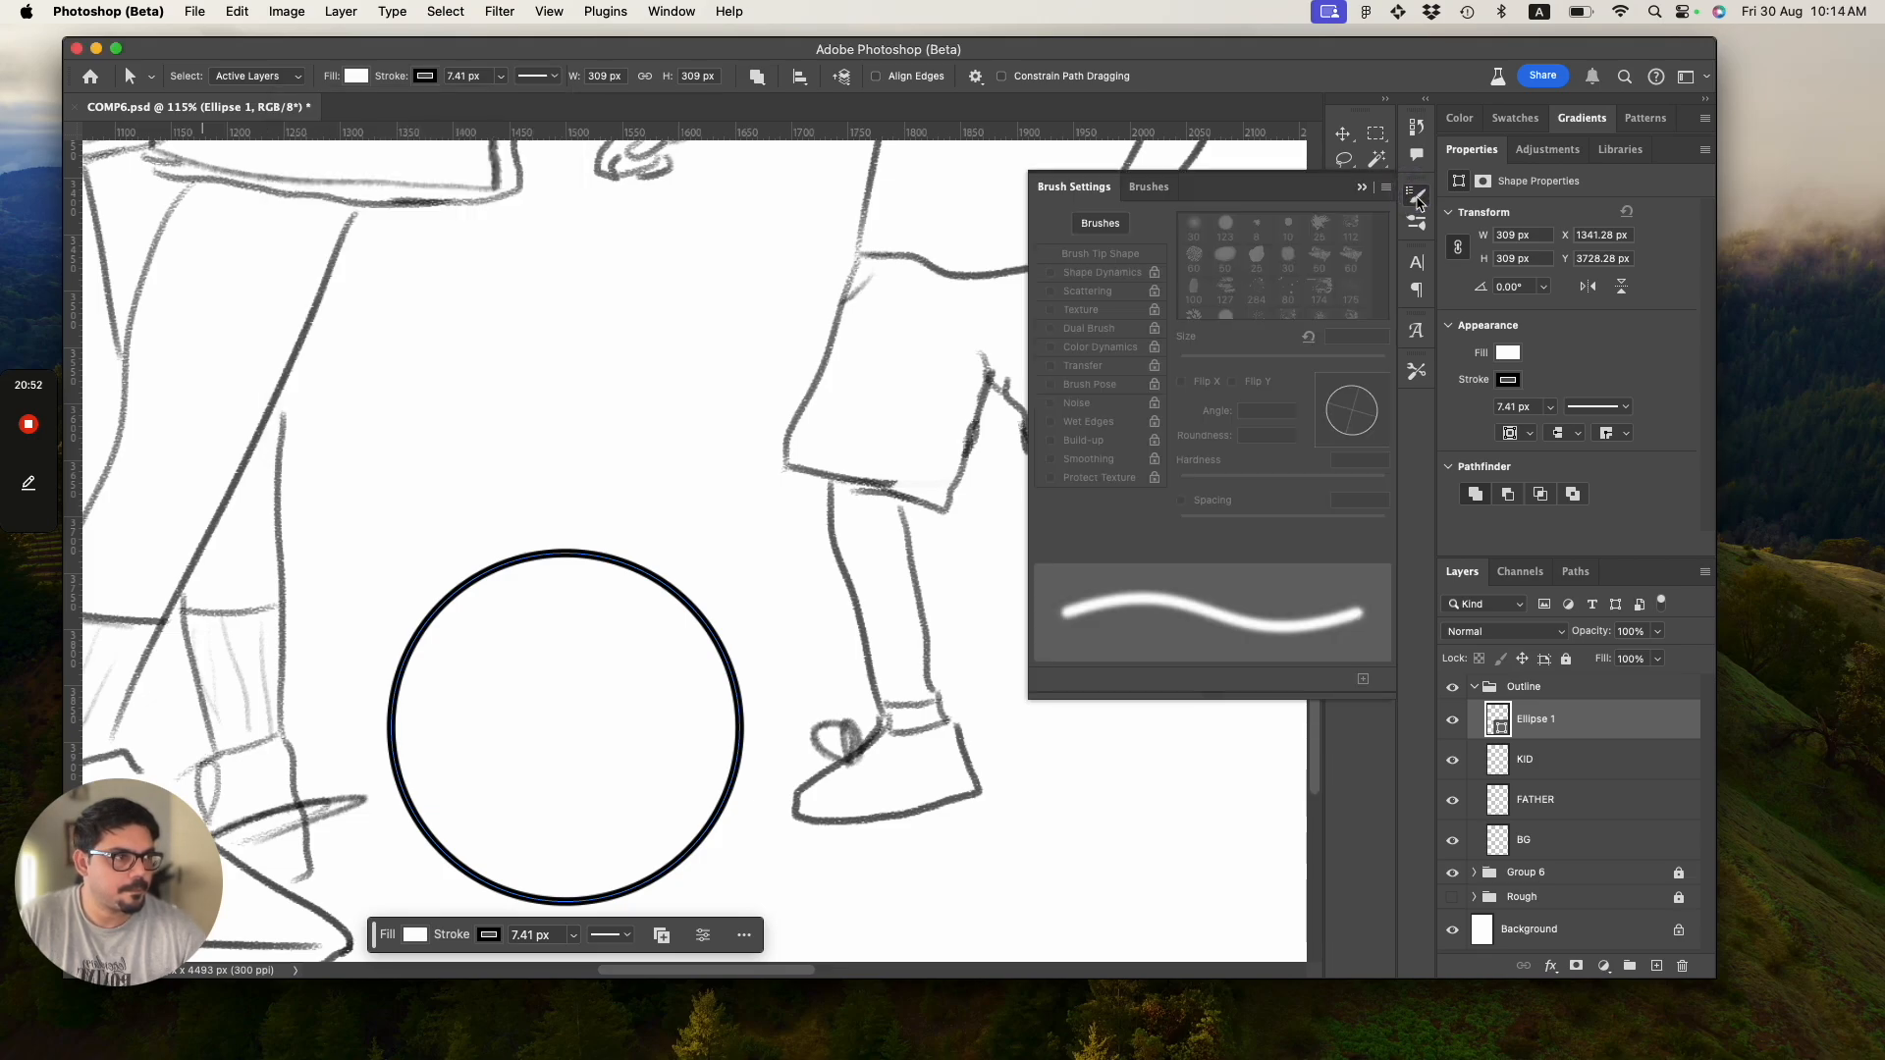
{"action": "left_click", "coordinate": [1416, 222]}
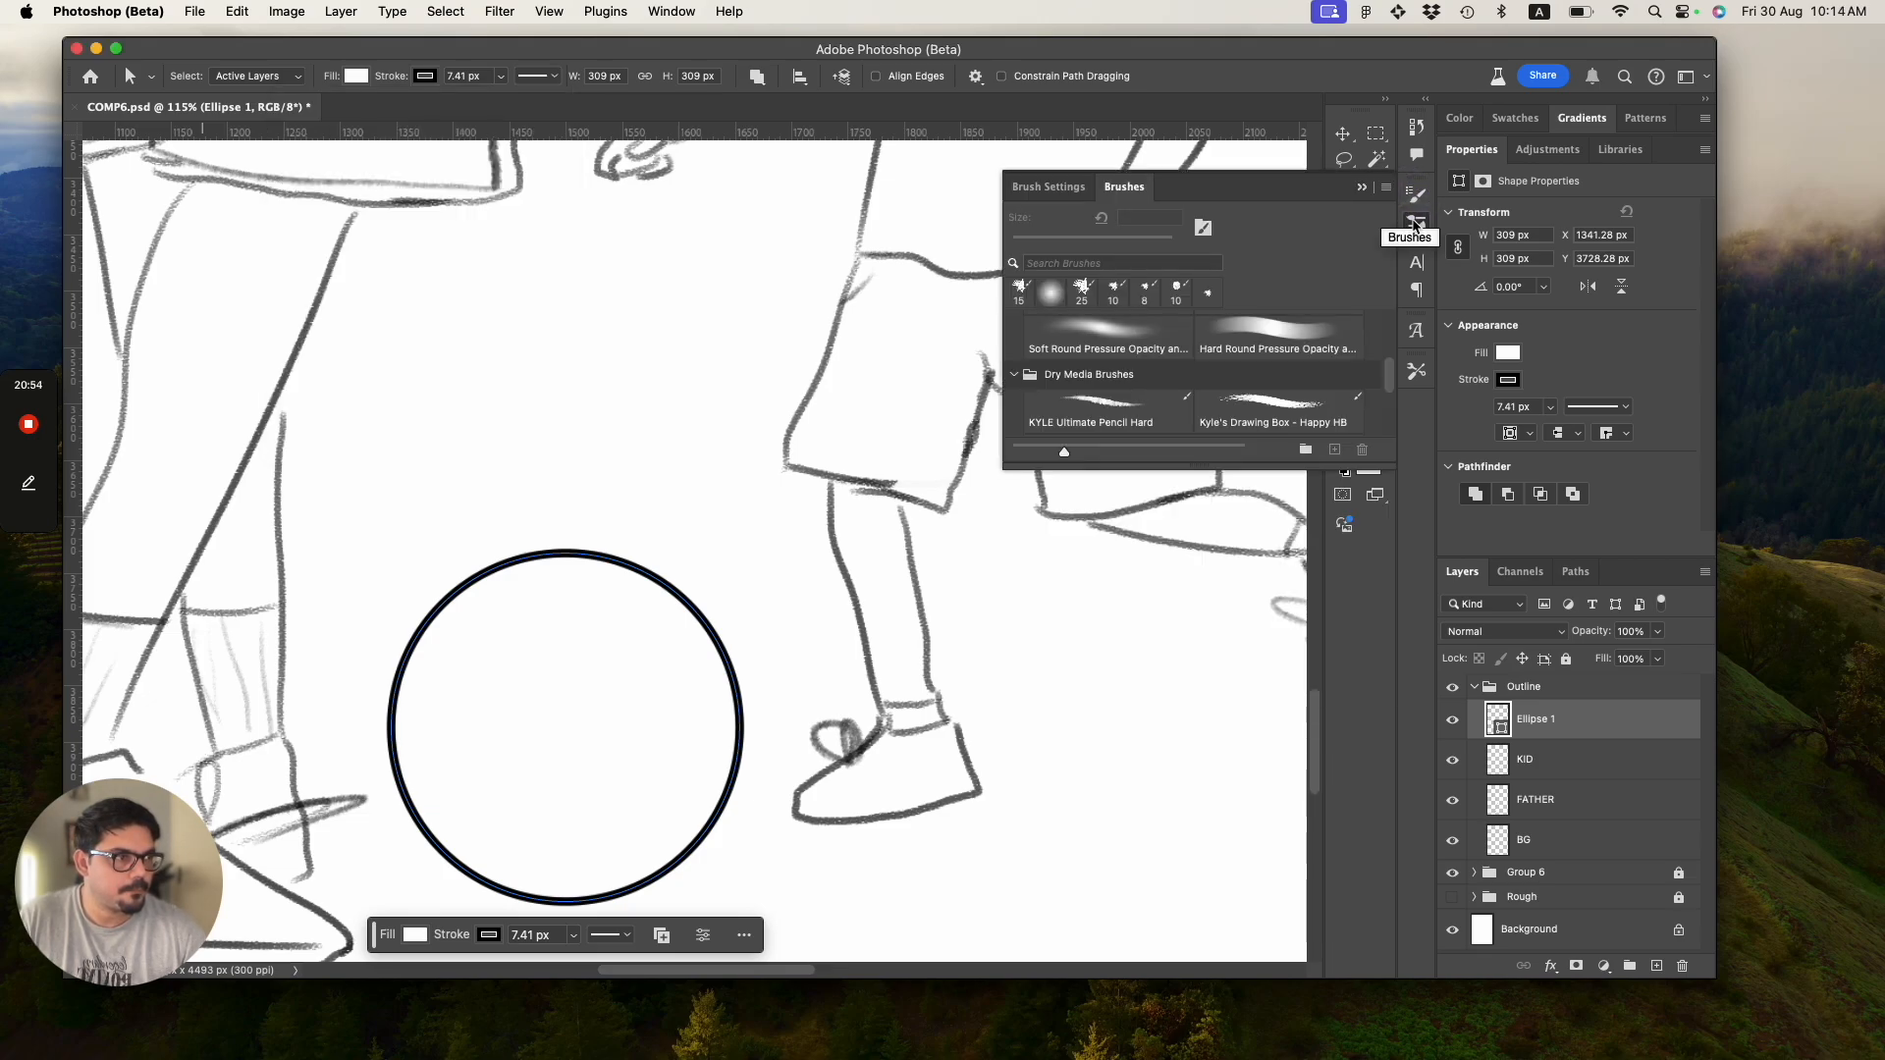
{"action": "left_click", "coordinate": [1417, 196]}
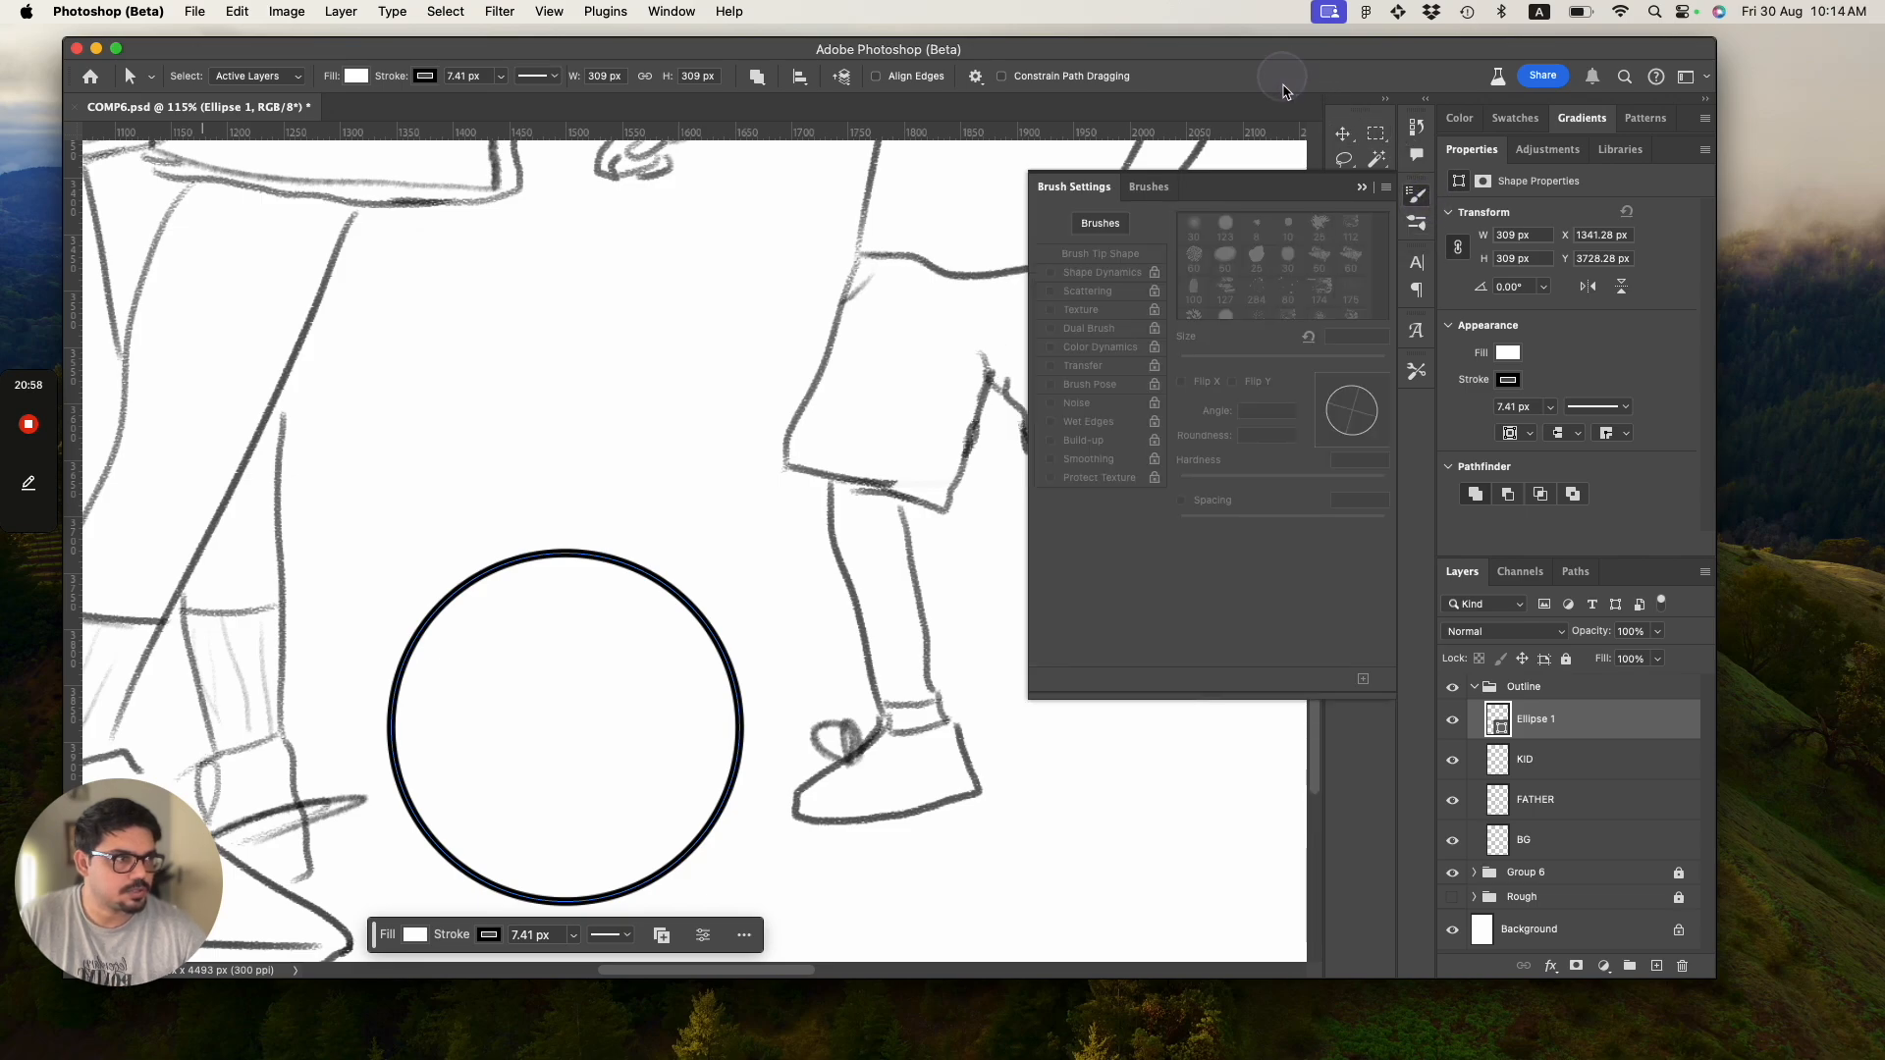
{"action": "left_click", "coordinate": [1362, 186]}
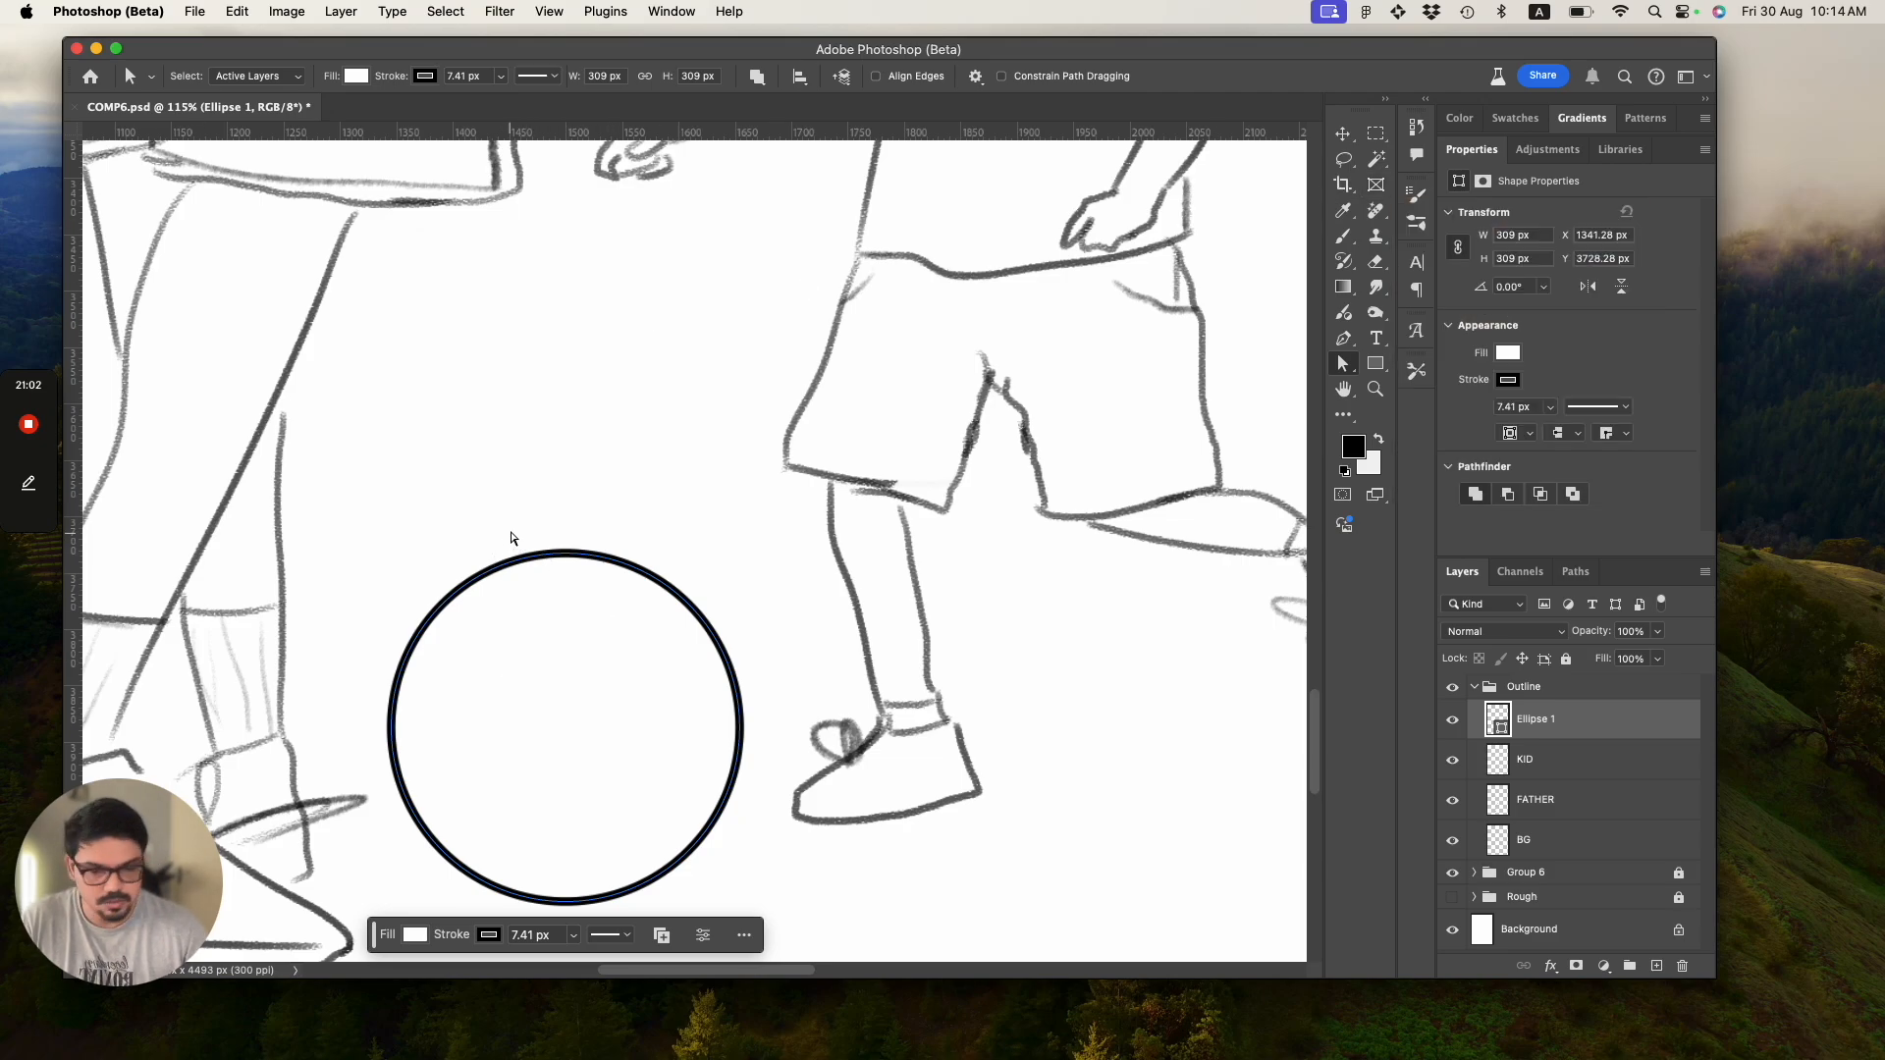
Move the football closer to the father's feet, to about X 1233 px and Y 3736 px, and save the document.
{"action": "key", "text": "z"}
{"action": "left_click_drag", "start_coordinate": [548, 546], "coordinate": [484, 507]}
{"action": "key", "text": "super+s"}
{"action": "mouse_move", "coordinate": [572, 565]}
{"action": "left_mouse_down"}
{"action": "mouse_move", "coordinate": [441, 536]}
{"action": "mouse_move", "coordinate": [492, 567]}
{"action": "left_mouse_up"}
{"action": "mouse_move", "coordinate": [609, 623]}
{"action": "left_mouse_down"}
{"action": "mouse_move", "coordinate": [553, 452]}
{"action": "mouse_move", "coordinate": [510, 488]}
{"action": "left_mouse_up"}
{"action": "left_click_drag", "start_coordinate": [585, 283], "coordinate": [595, 356]}
{"action": "left_click_drag", "start_coordinate": [576, 580], "coordinate": [639, 589]}
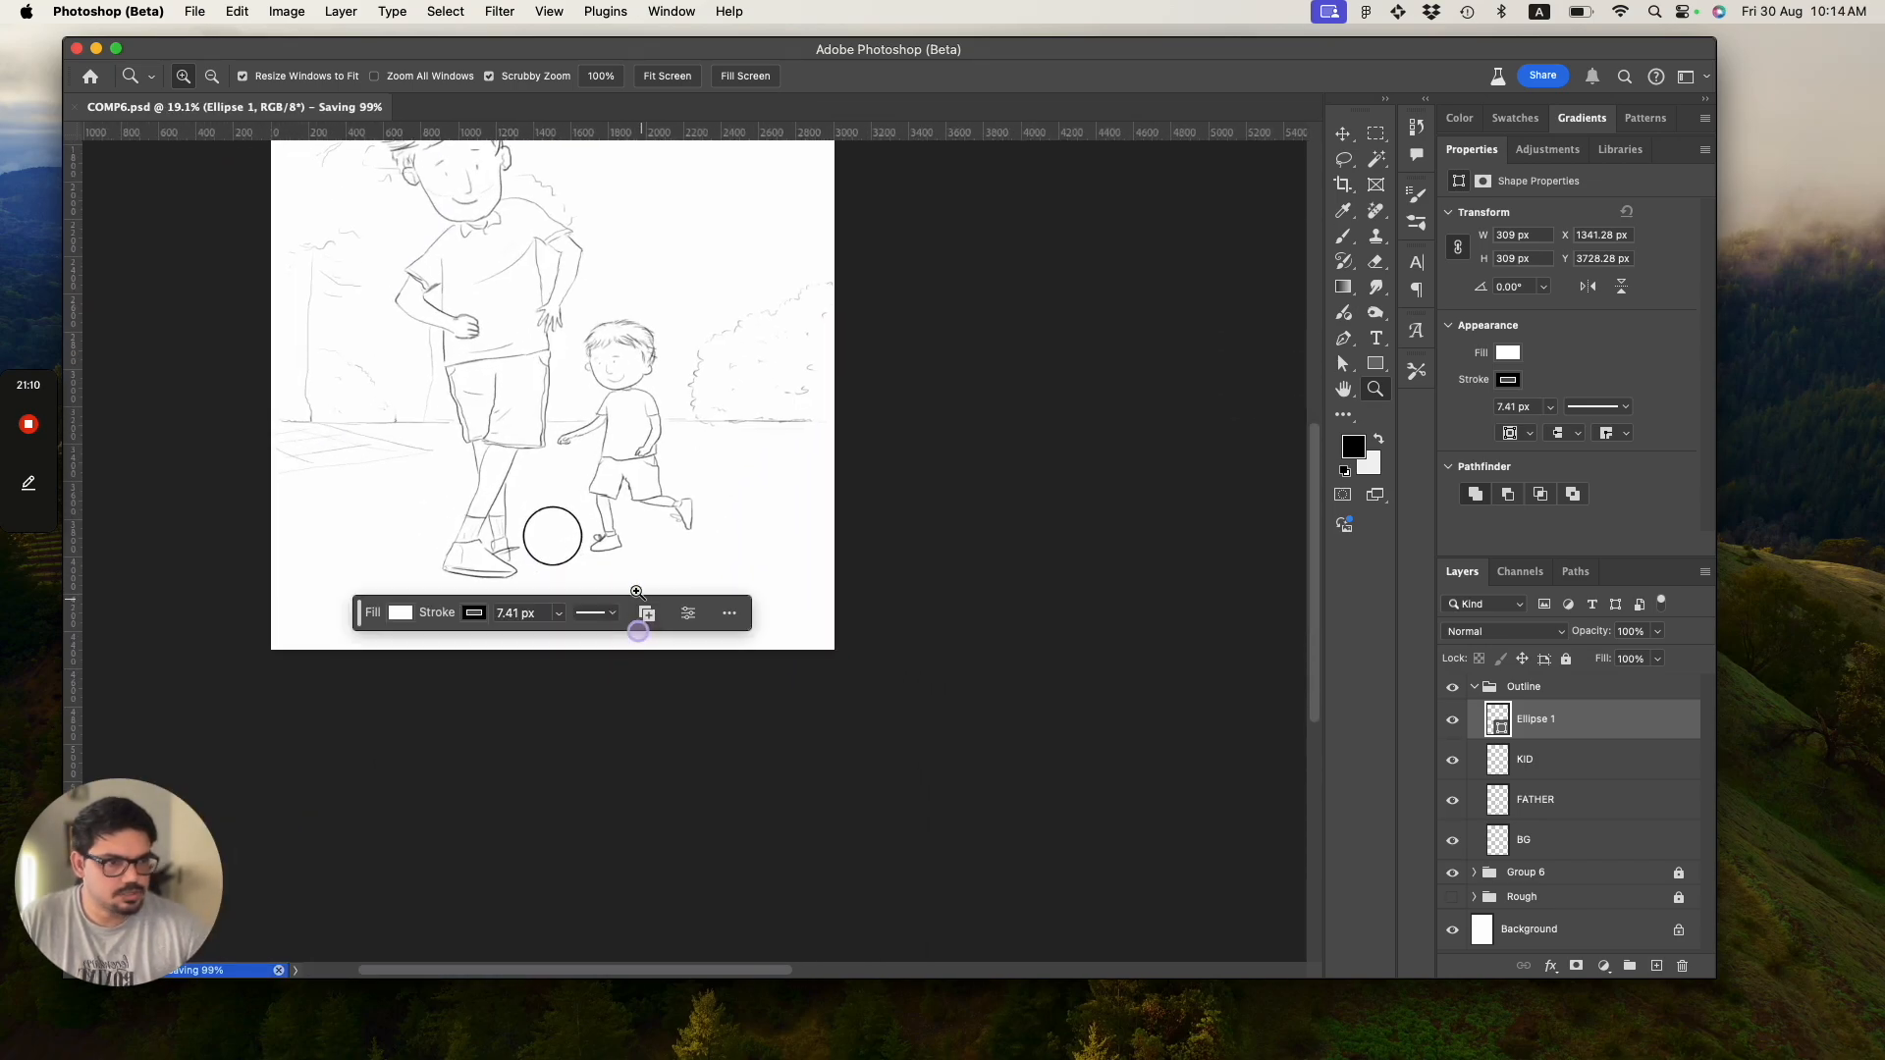
{"action": "key", "text": "v"}
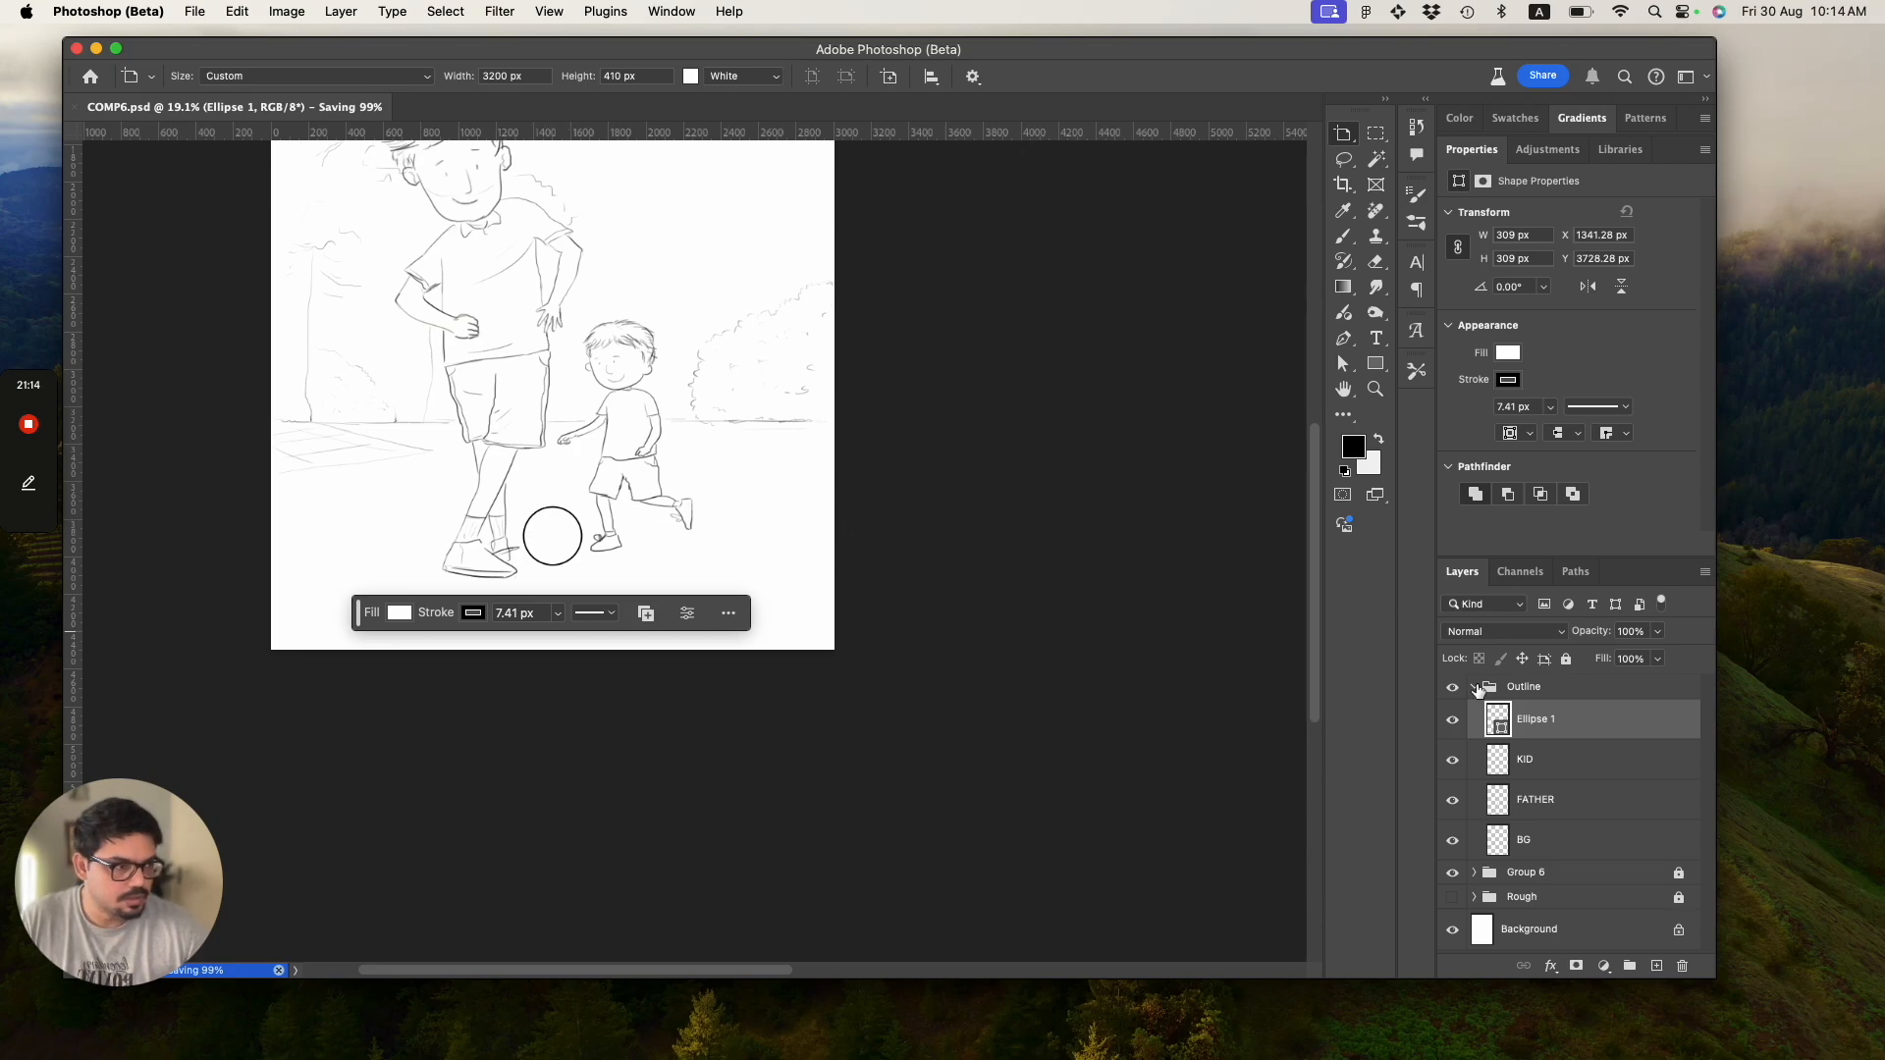
{"action": "key", "text": "v"}
{"action": "left_click_drag", "start_coordinate": [562, 534], "coordinate": [544, 543]}
{"action": "key", "text": "super+s"}
Review the outline of the father, the kid and the football up close and as a whole.
{"action": "key", "text": "z"}
{"action": "left_click_drag", "start_coordinate": [546, 391], "coordinate": [631, 456]}
{"action": "left_click_drag", "start_coordinate": [568, 532], "coordinate": [602, 458]}
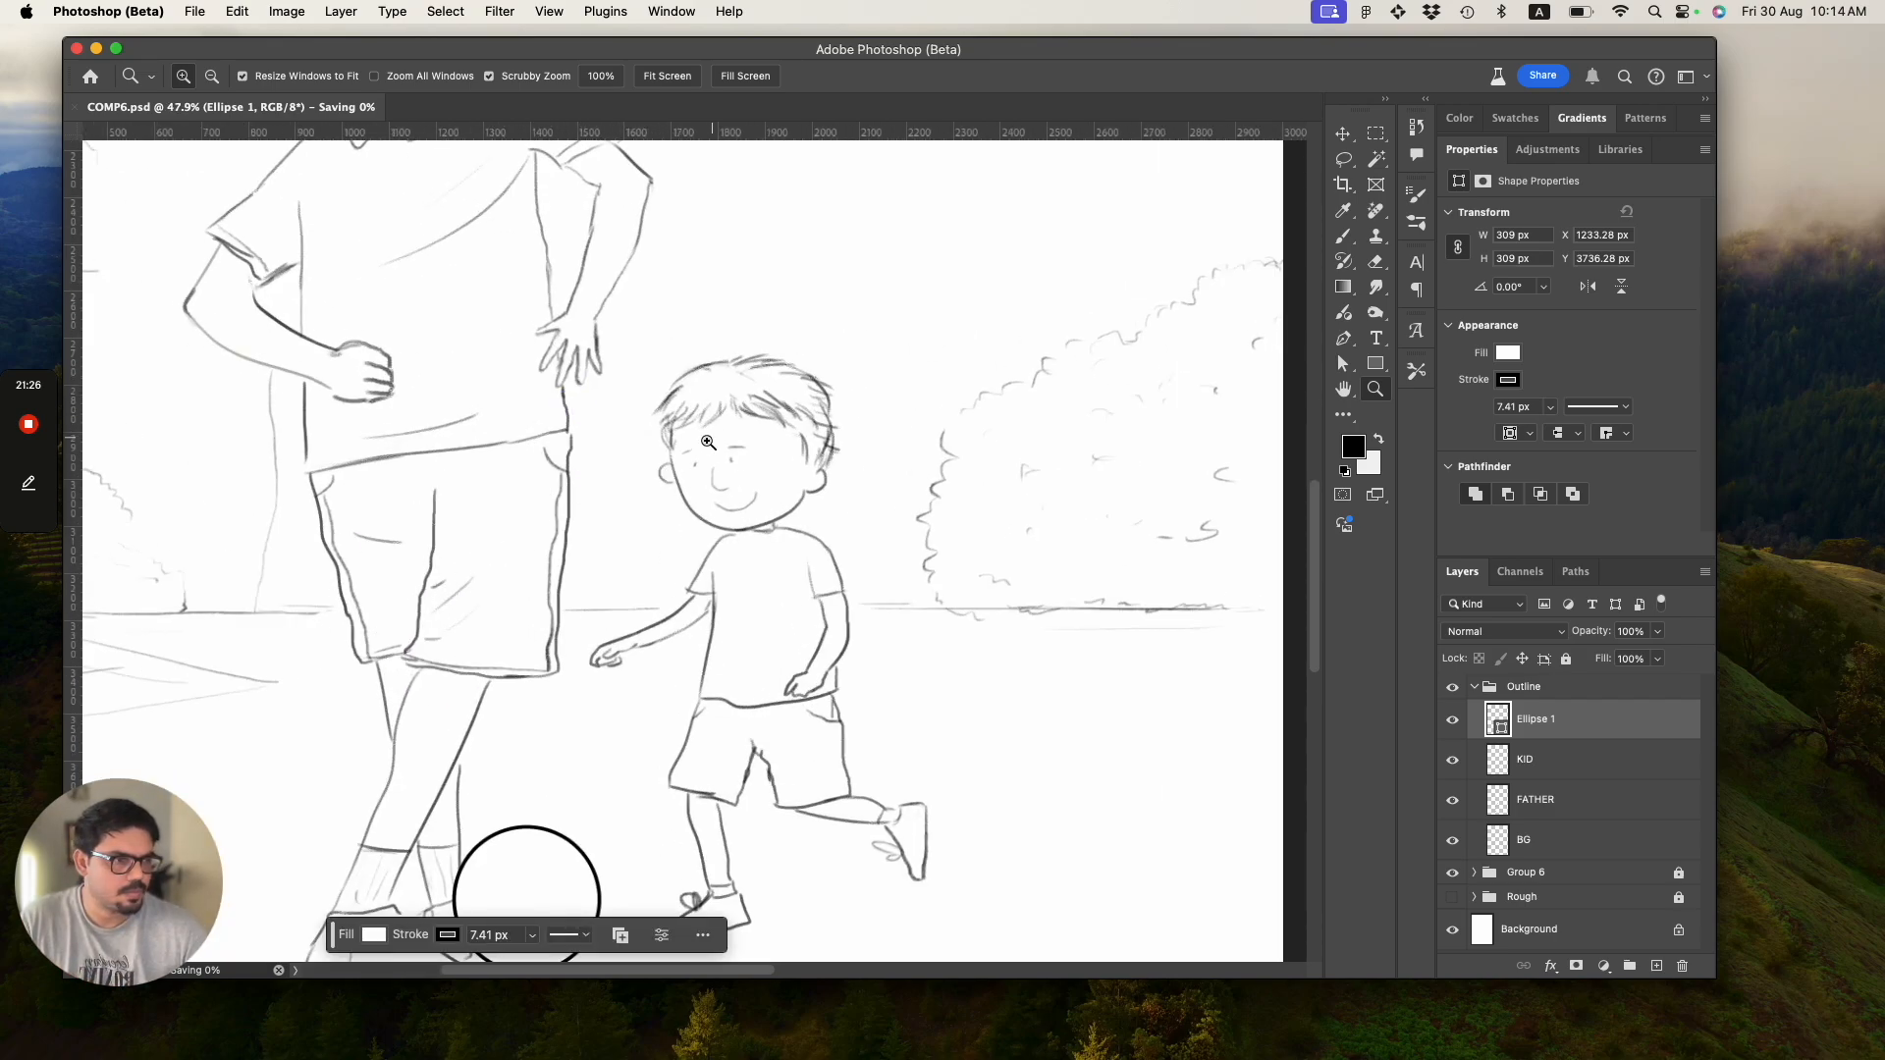
{"action": "mouse_move", "coordinate": [1316, 525]}
{"action": "left_mouse_down"}
{"action": "mouse_move", "coordinate": [1317, 496]}
{"action": "mouse_move", "coordinate": [1316, 519]}
{"action": "left_mouse_up"}
{"action": "left_click_drag", "start_coordinate": [892, 527], "coordinate": [744, 488]}
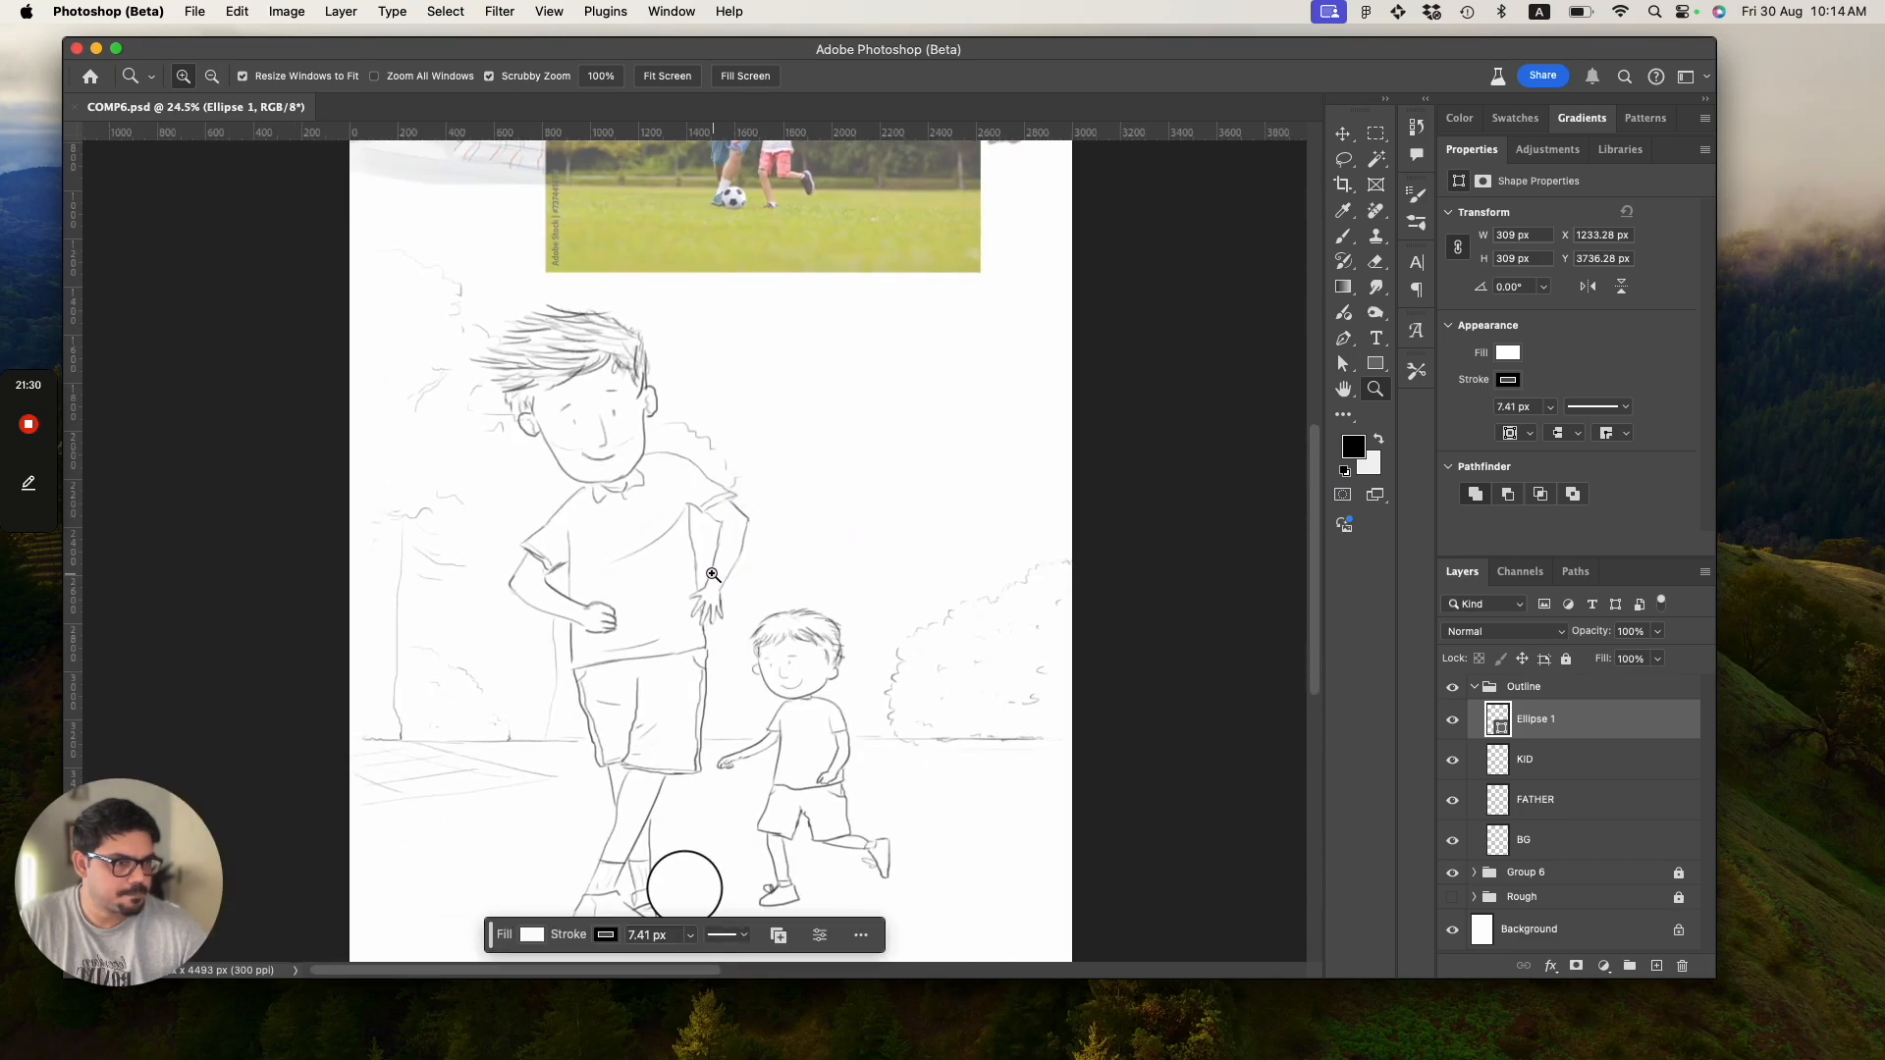
{"action": "mouse_move", "coordinate": [1320, 586]}
{"action": "left_mouse_down"}
{"action": "mouse_move", "coordinate": [1333, 523]}
{"action": "mouse_move", "coordinate": [1311, 628]}
{"action": "mouse_move", "coordinate": [1321, 565]}
{"action": "mouse_move", "coordinate": [1328, 603]}
{"action": "left_mouse_up"}
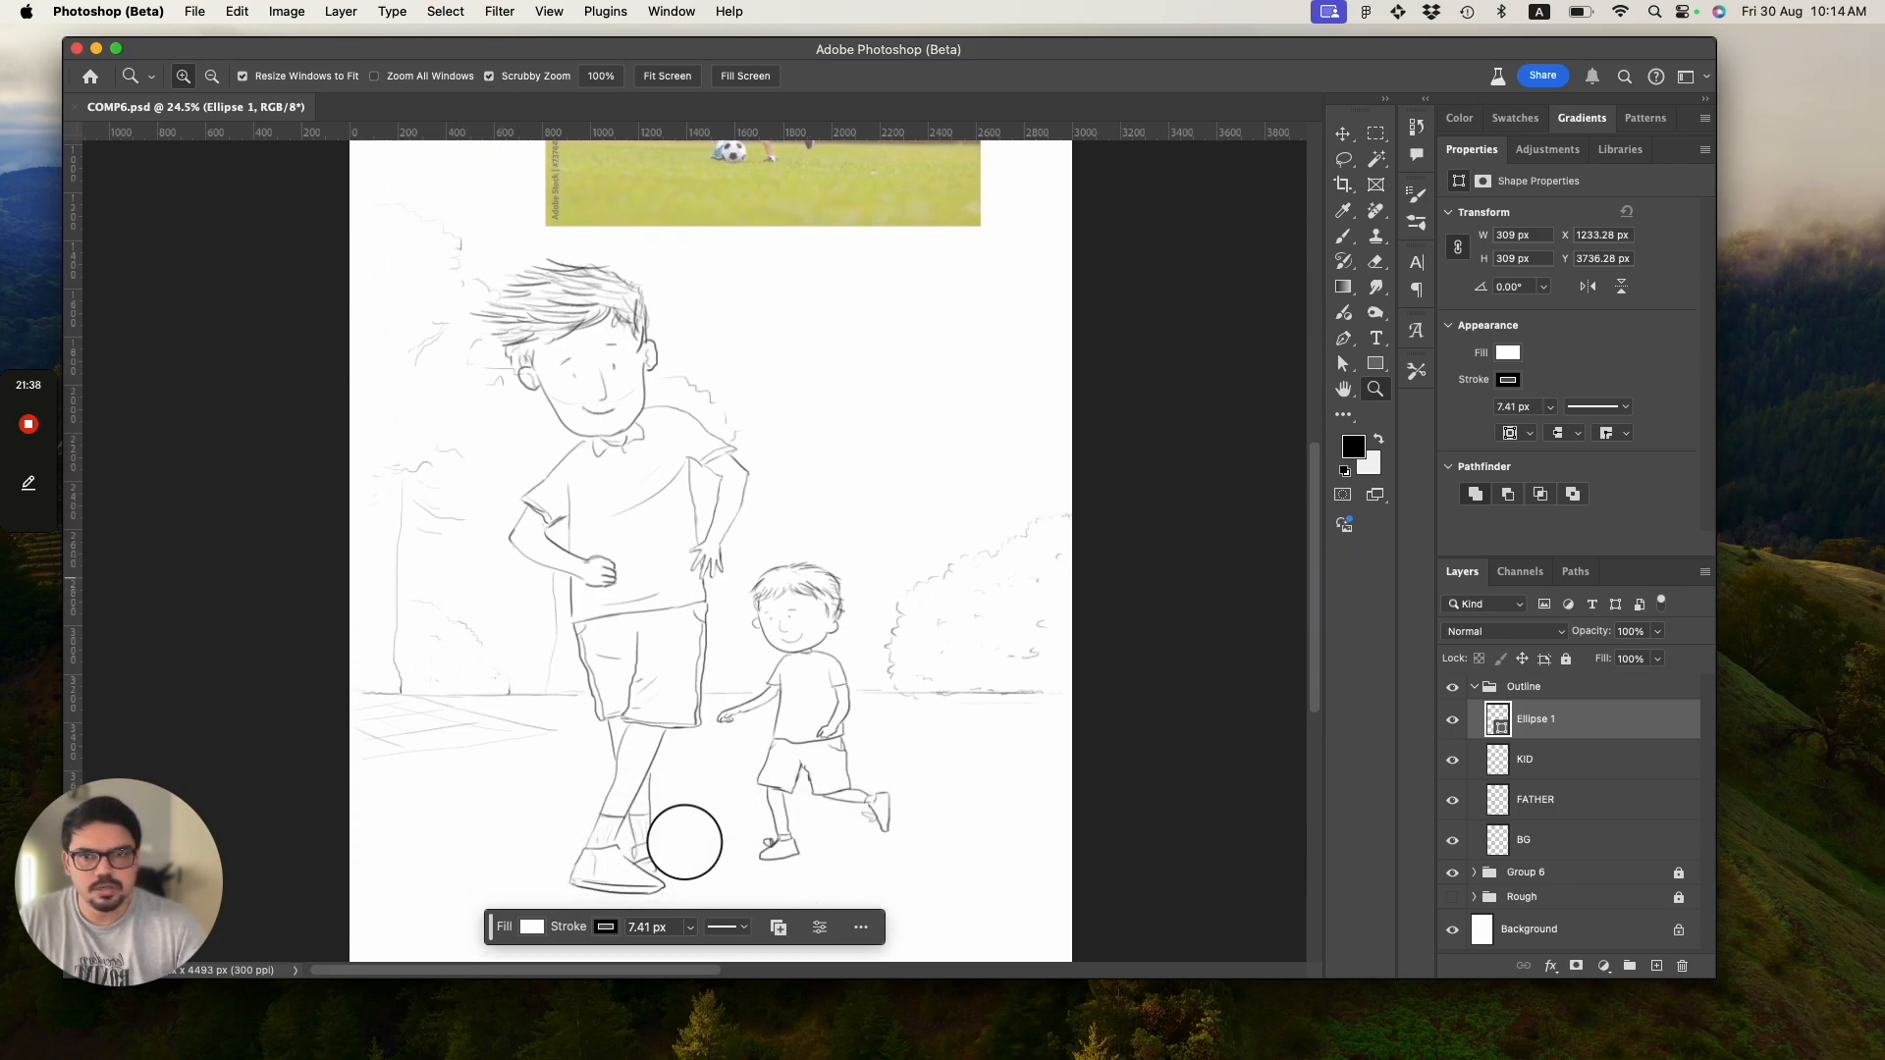
Switch to Chrome and examine the NSW National Parks family picnic photo among the "picnic park" image results.
{"action": "key", "text": "super+Tab"}
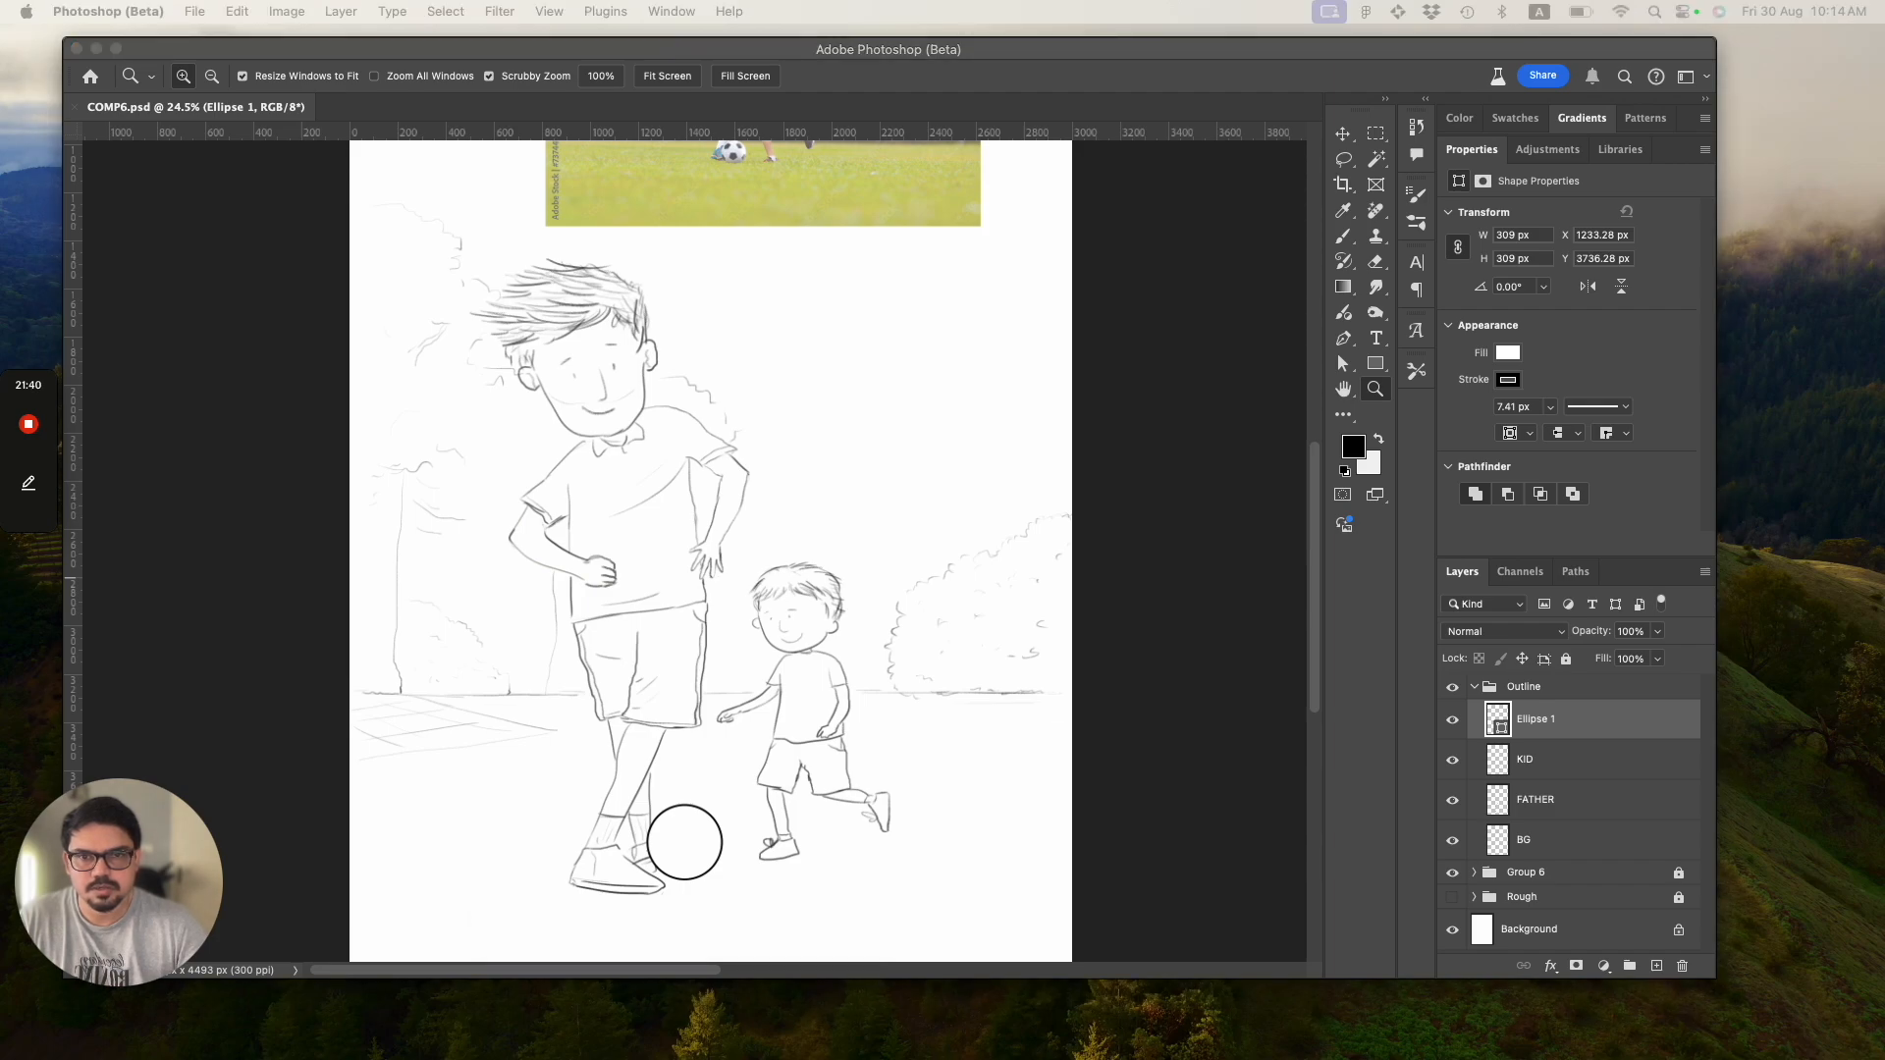
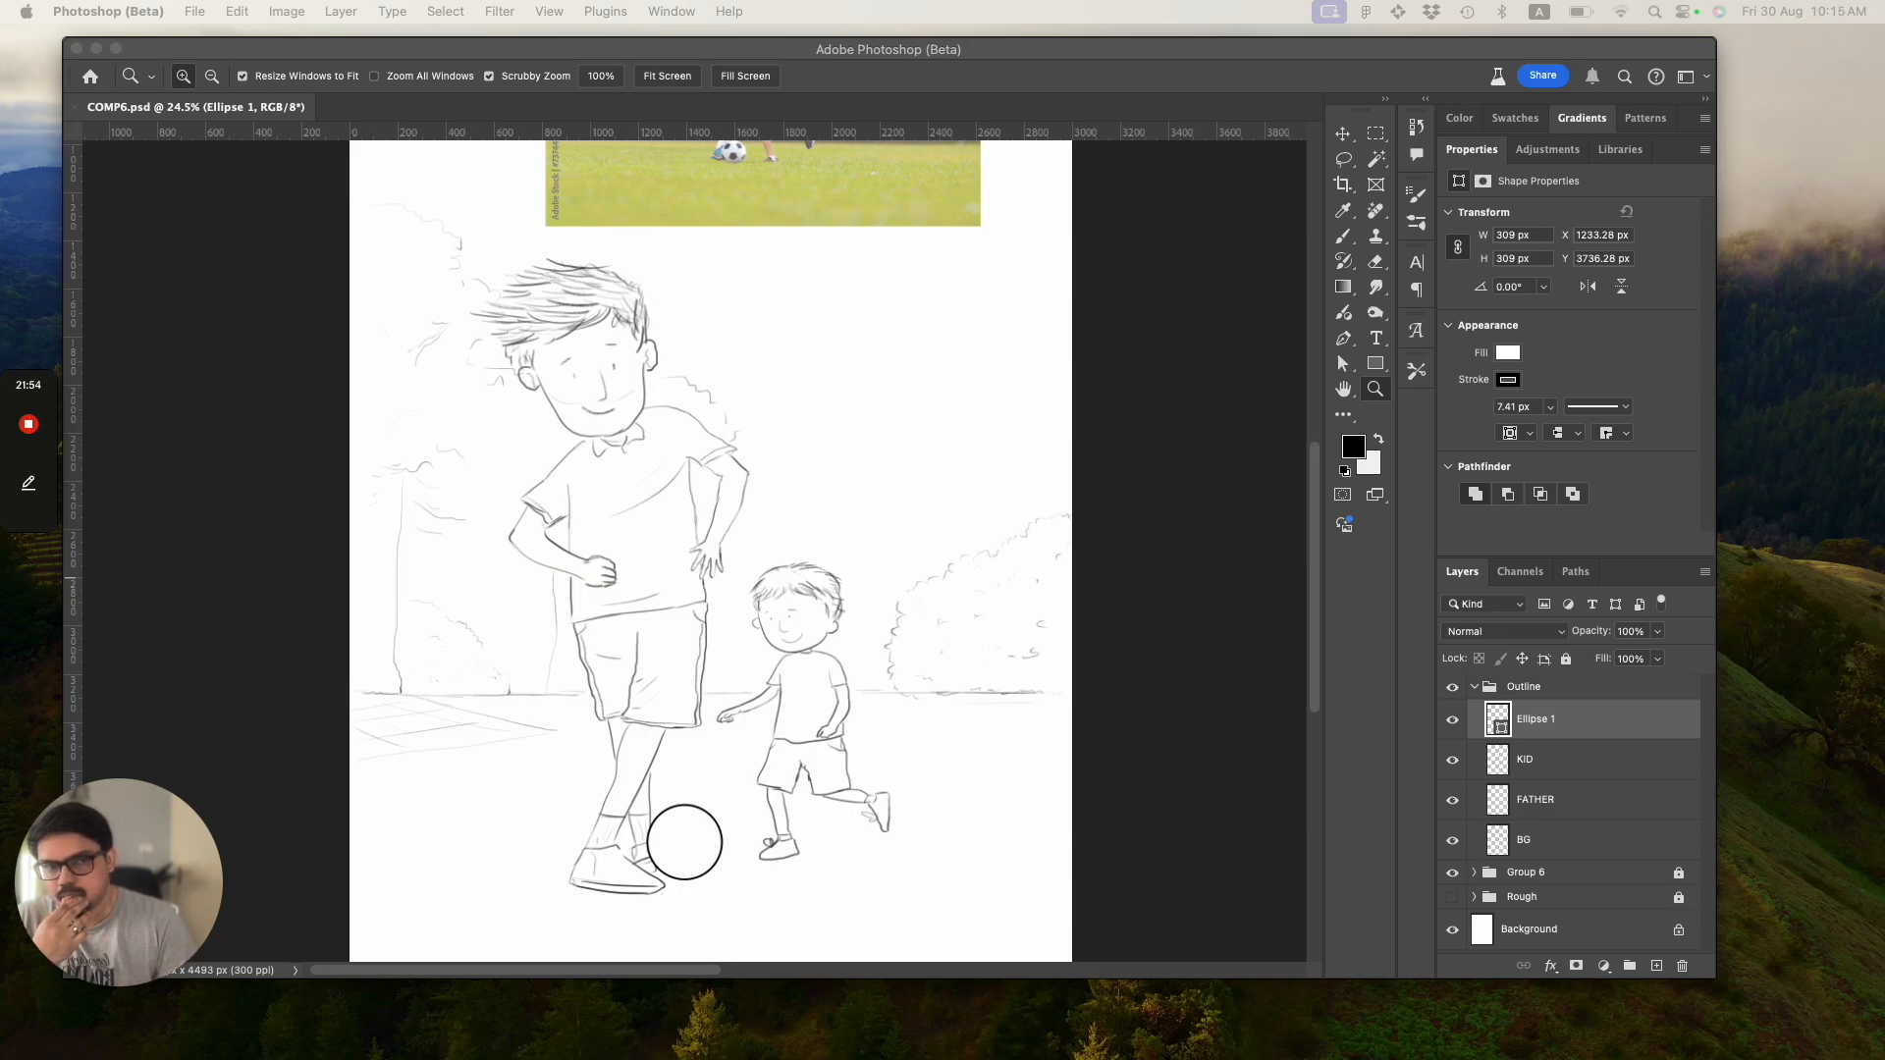
{"action": "key", "text": "super+Tab"}
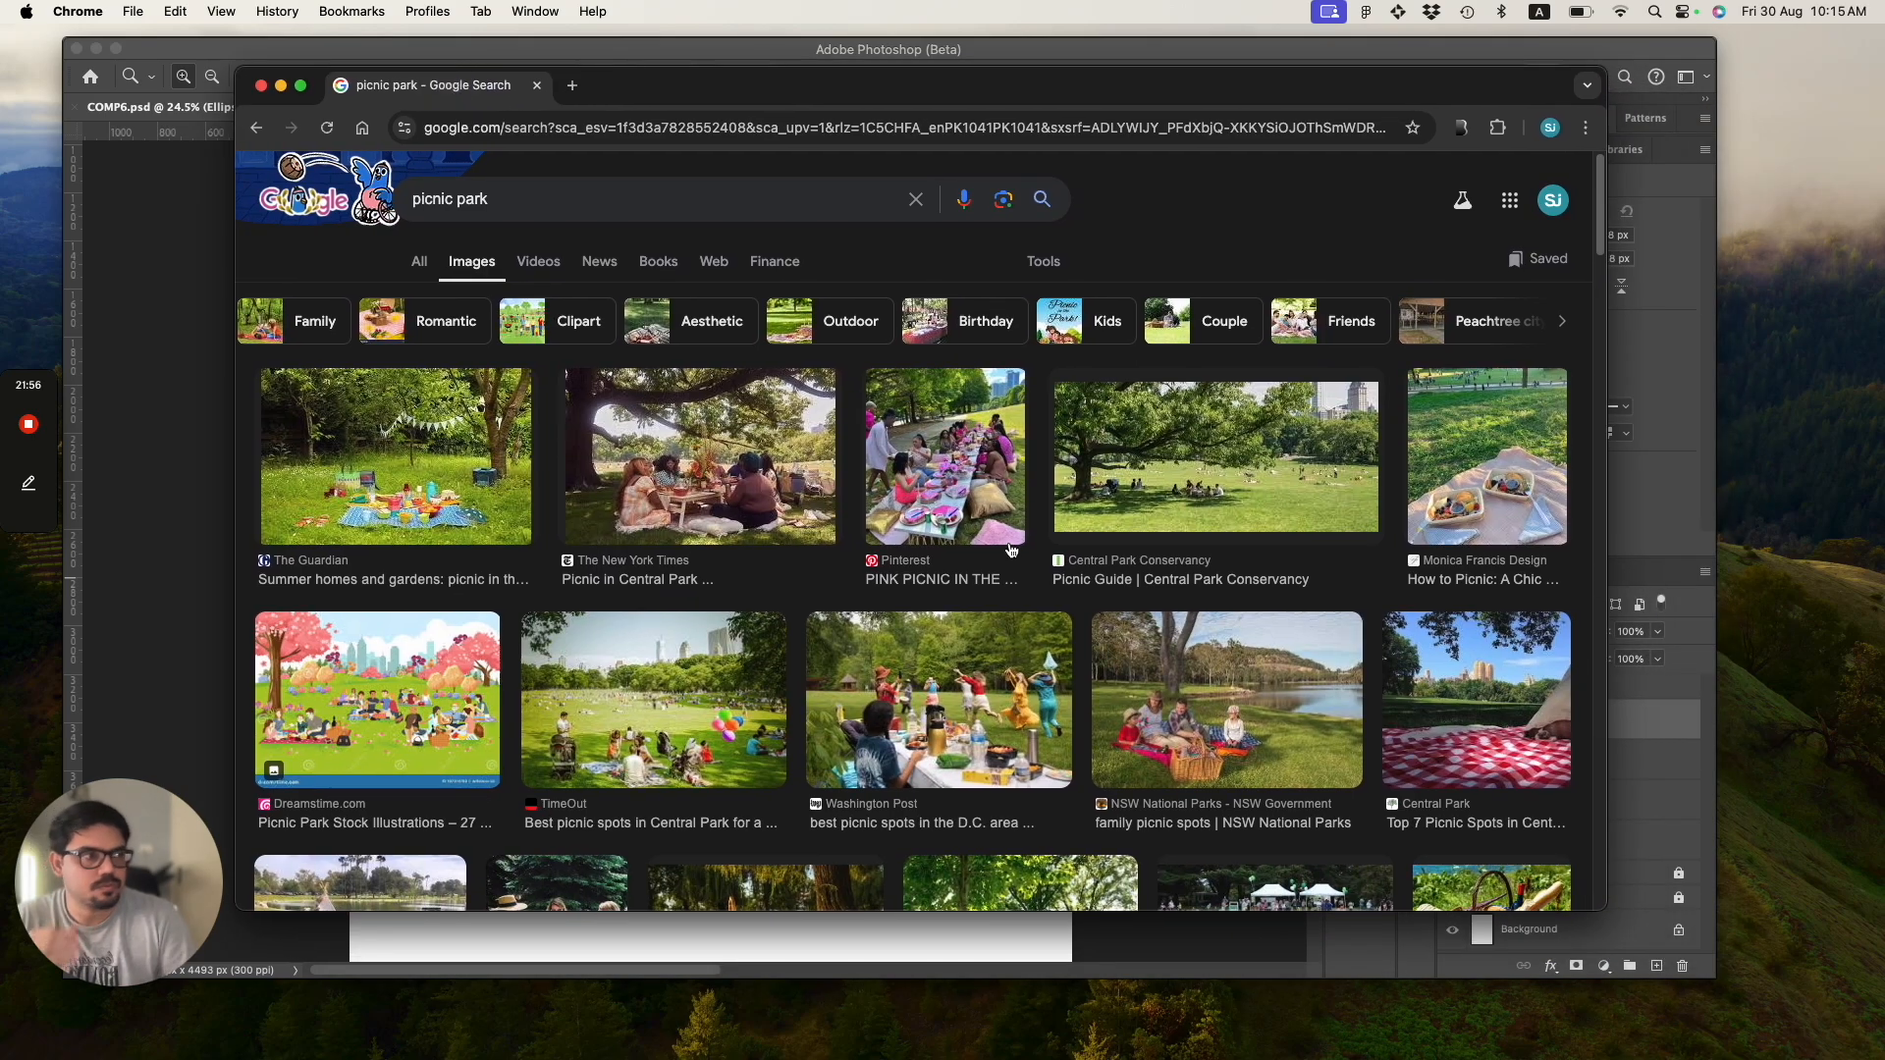
{"action": "scroll", "coordinate": [943, 639], "scroll_direction": "down", "scroll_amount": 3}
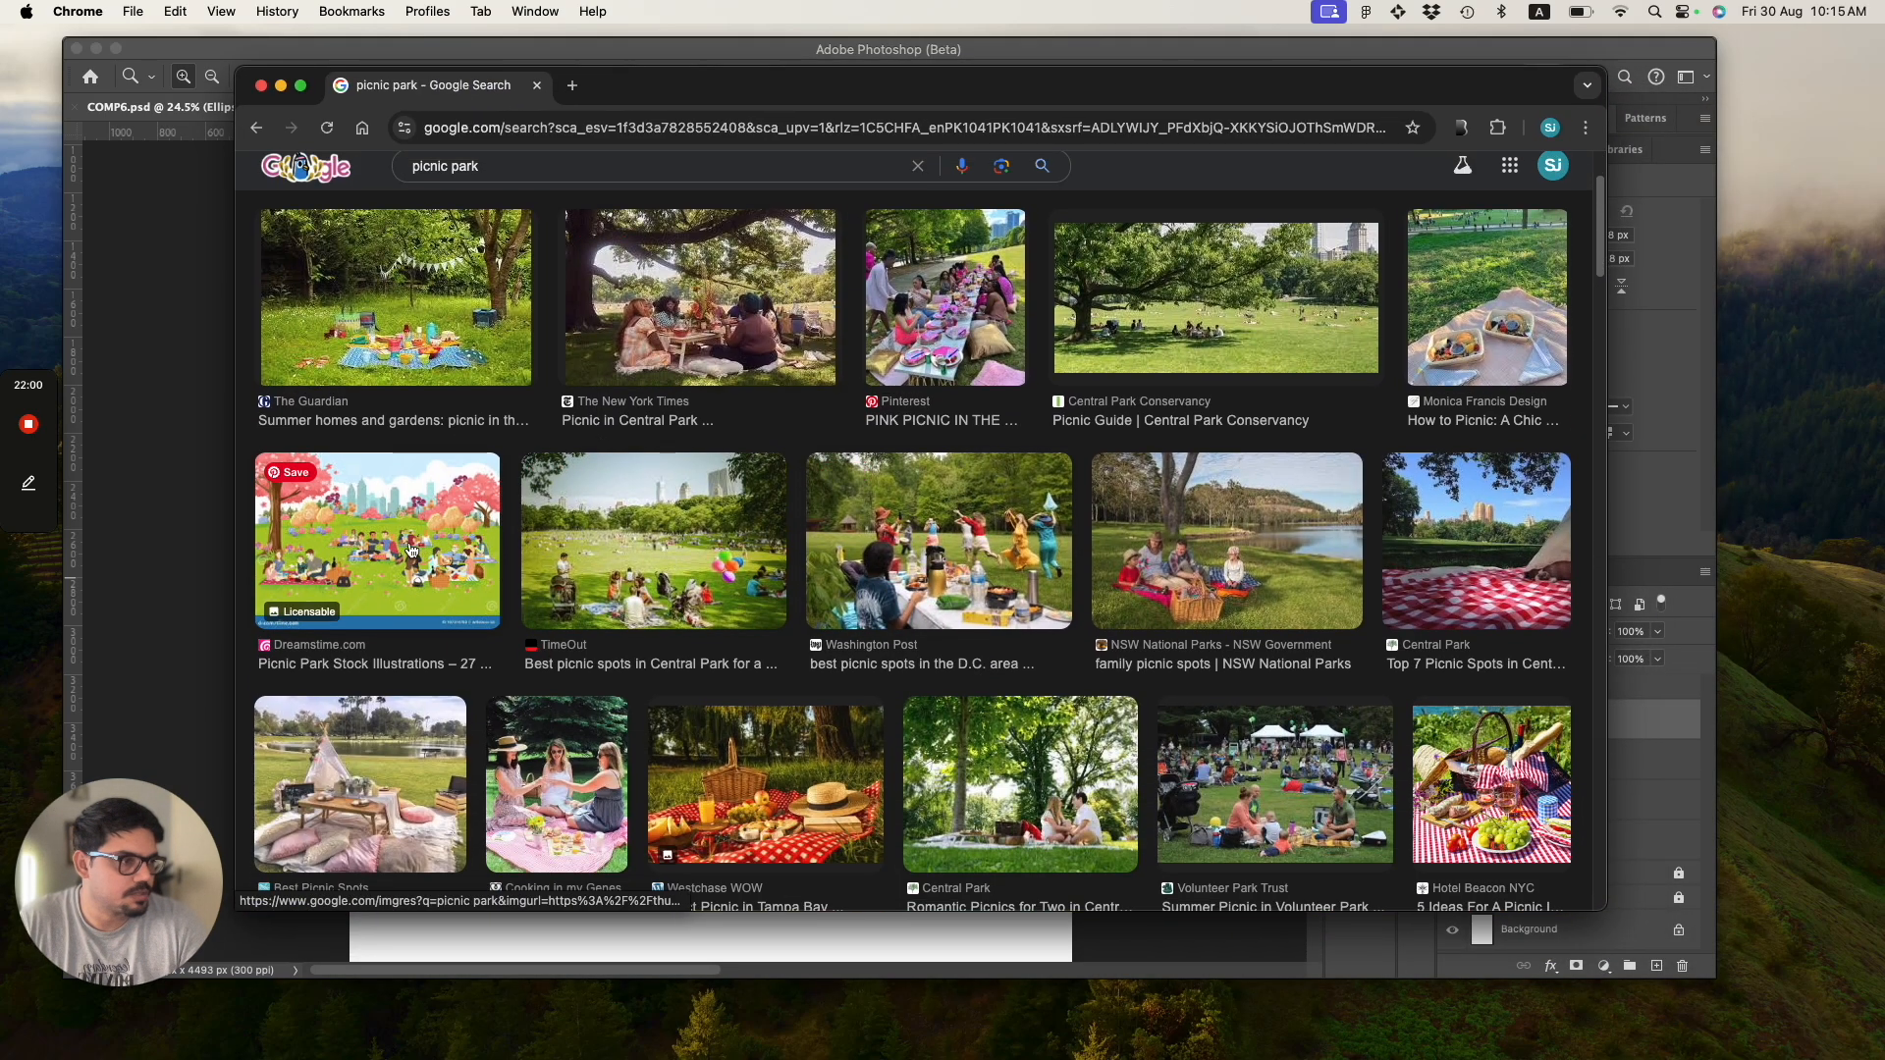
{"action": "left_click", "coordinate": [1259, 552]}
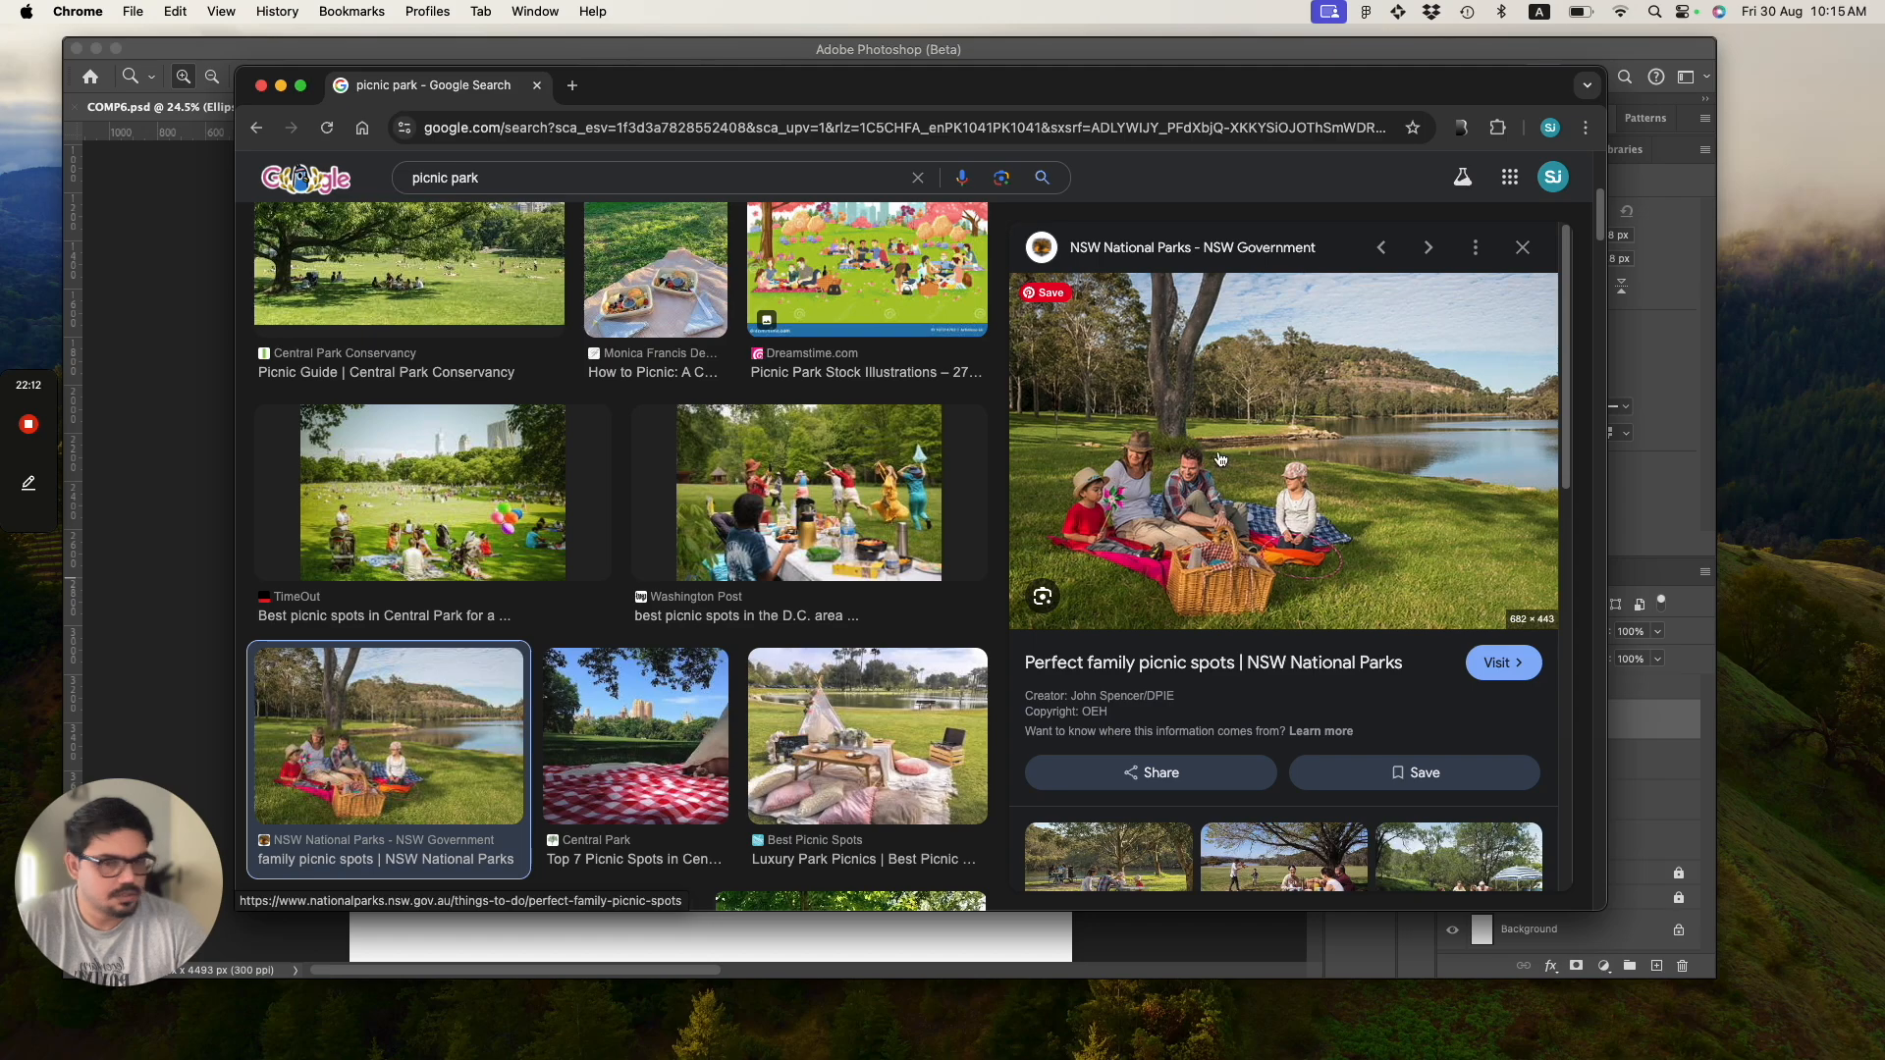
{"action": "scroll", "coordinate": [1341, 460], "scroll_direction": "up", "scroll_amount": 5}
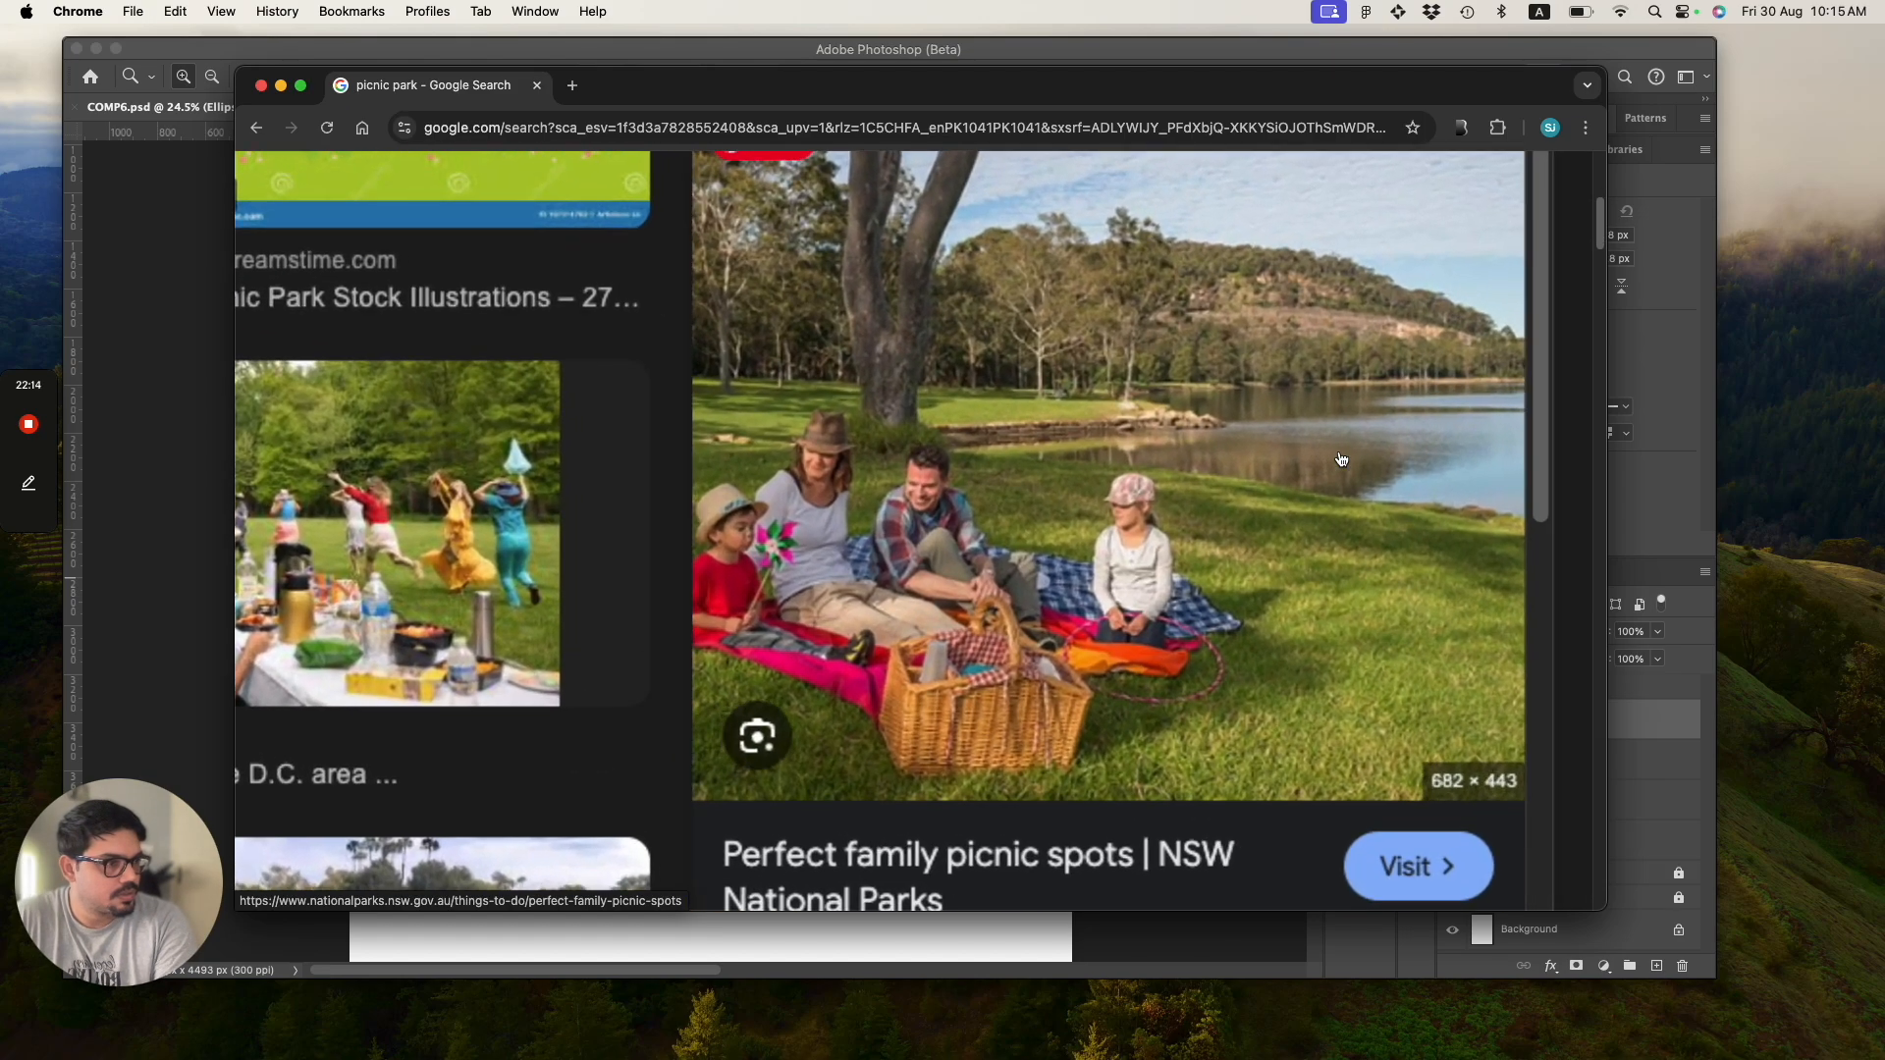
{"action": "scroll", "coordinate": [1341, 460], "scroll_direction": "down", "scroll_amount": 2}
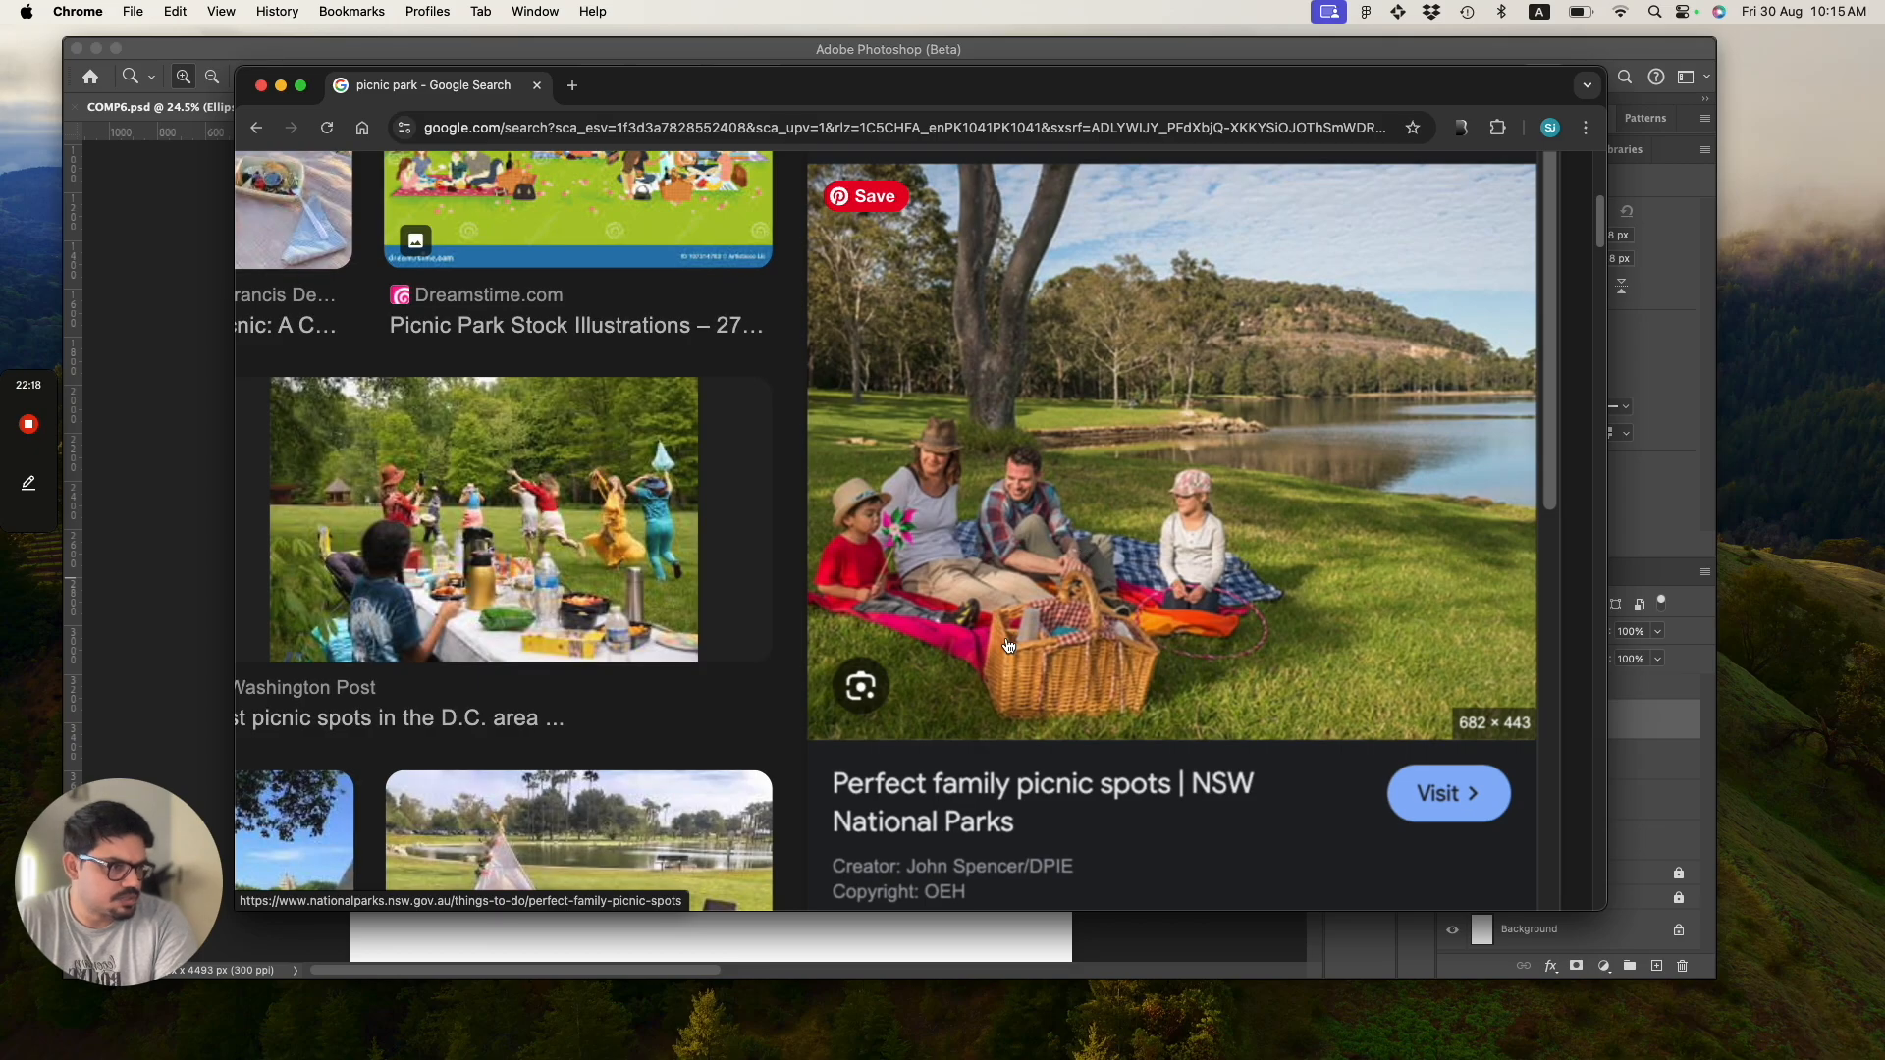
Examine the NSW National Parks photo up close and browse further "picnic park" image results and its related photos.
{"action": "scroll", "coordinate": [1079, 614], "scroll_direction": "up", "scroll_amount": 3}
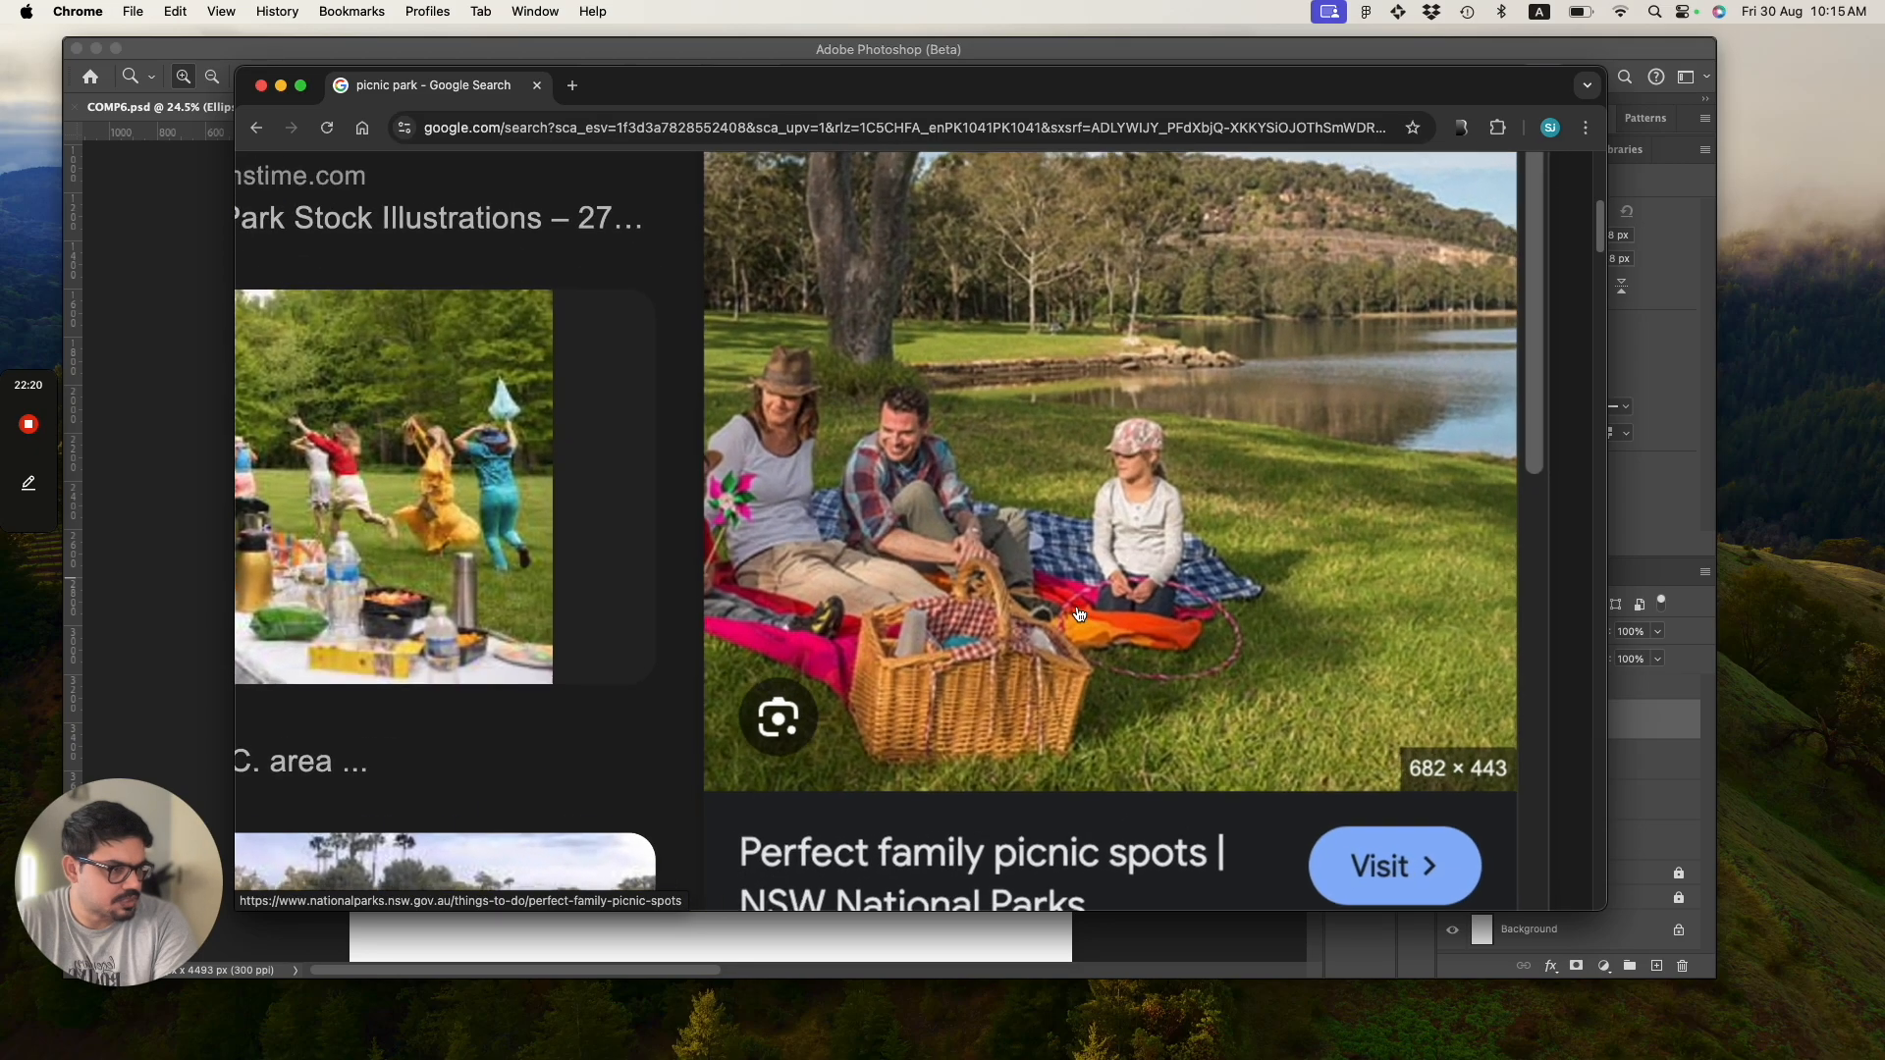
{"action": "scroll", "coordinate": [1079, 614], "scroll_direction": "down", "scroll_amount": 1}
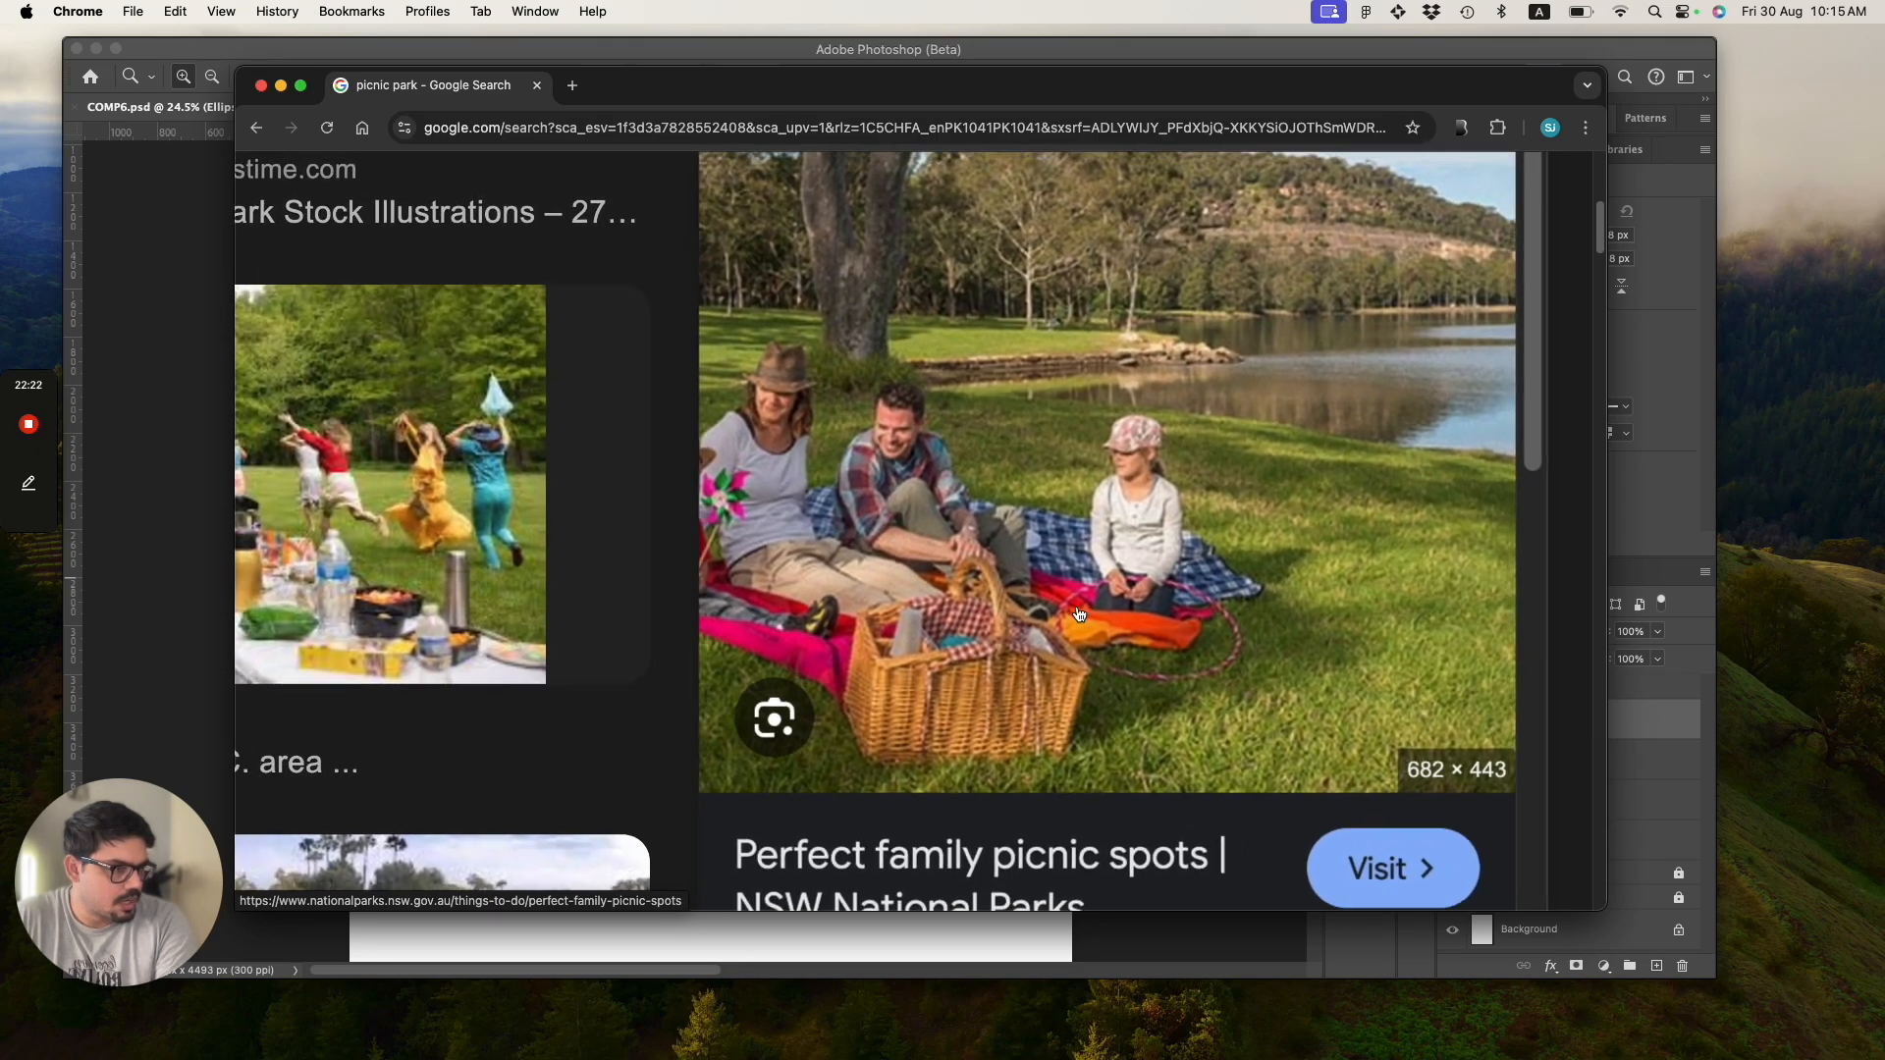
{"action": "scroll", "coordinate": [1068, 632], "scroll_direction": "down", "scroll_amount": 2}
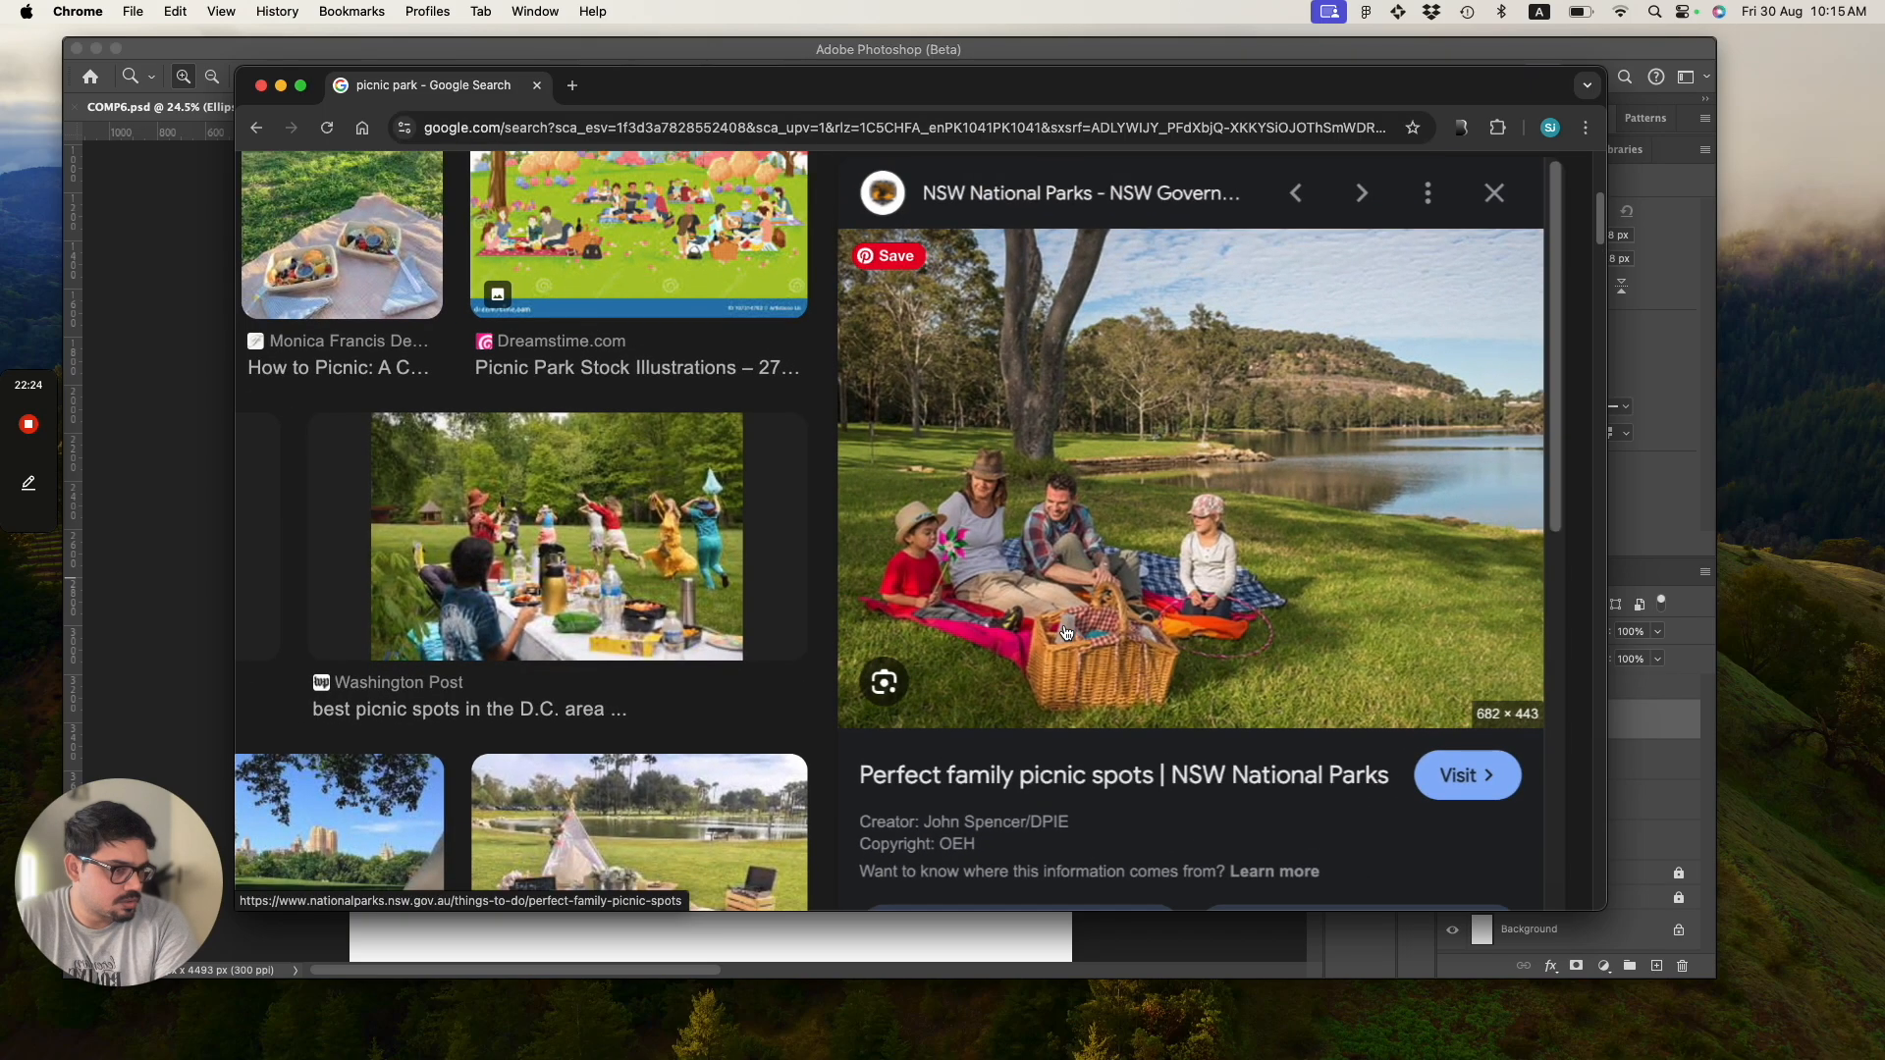
{"action": "scroll", "coordinate": [1067, 632], "scroll_direction": "down", "scroll_amount": 3}
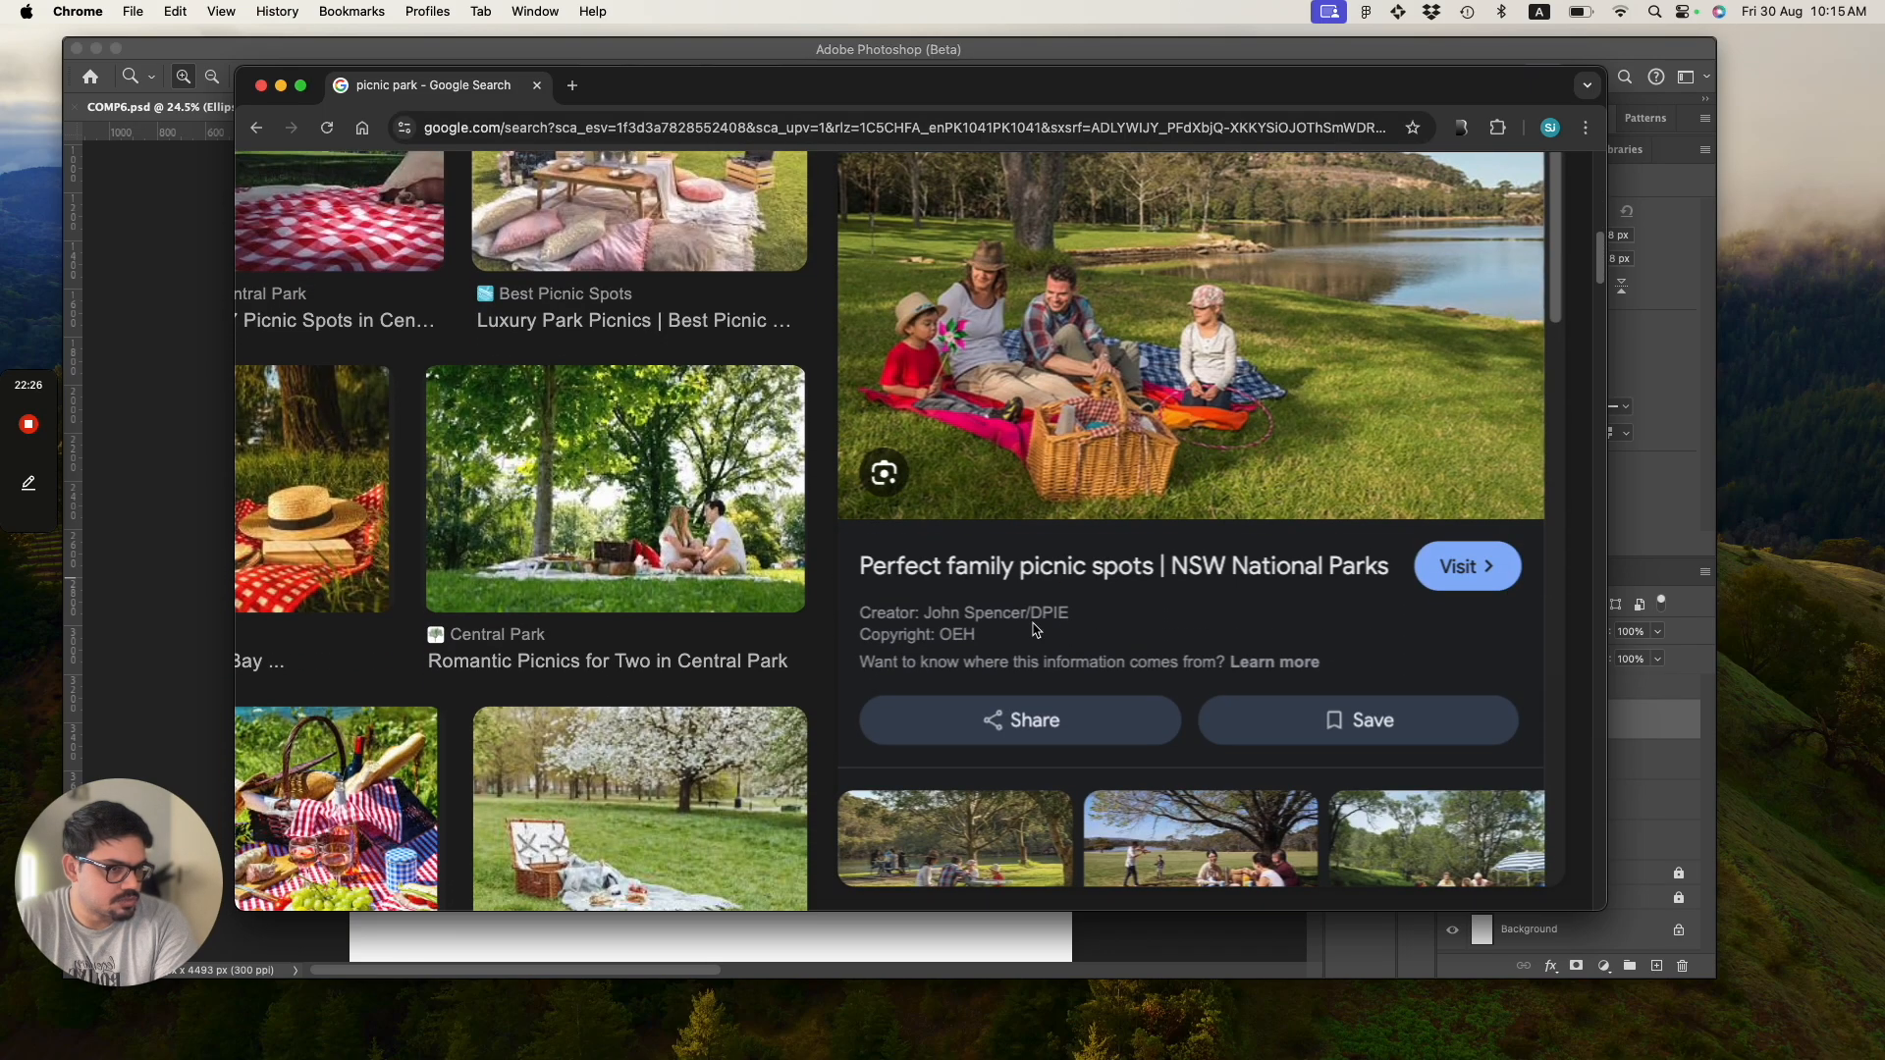
{"action": "scroll", "coordinate": [692, 680], "scroll_direction": "down", "scroll_amount": 5}
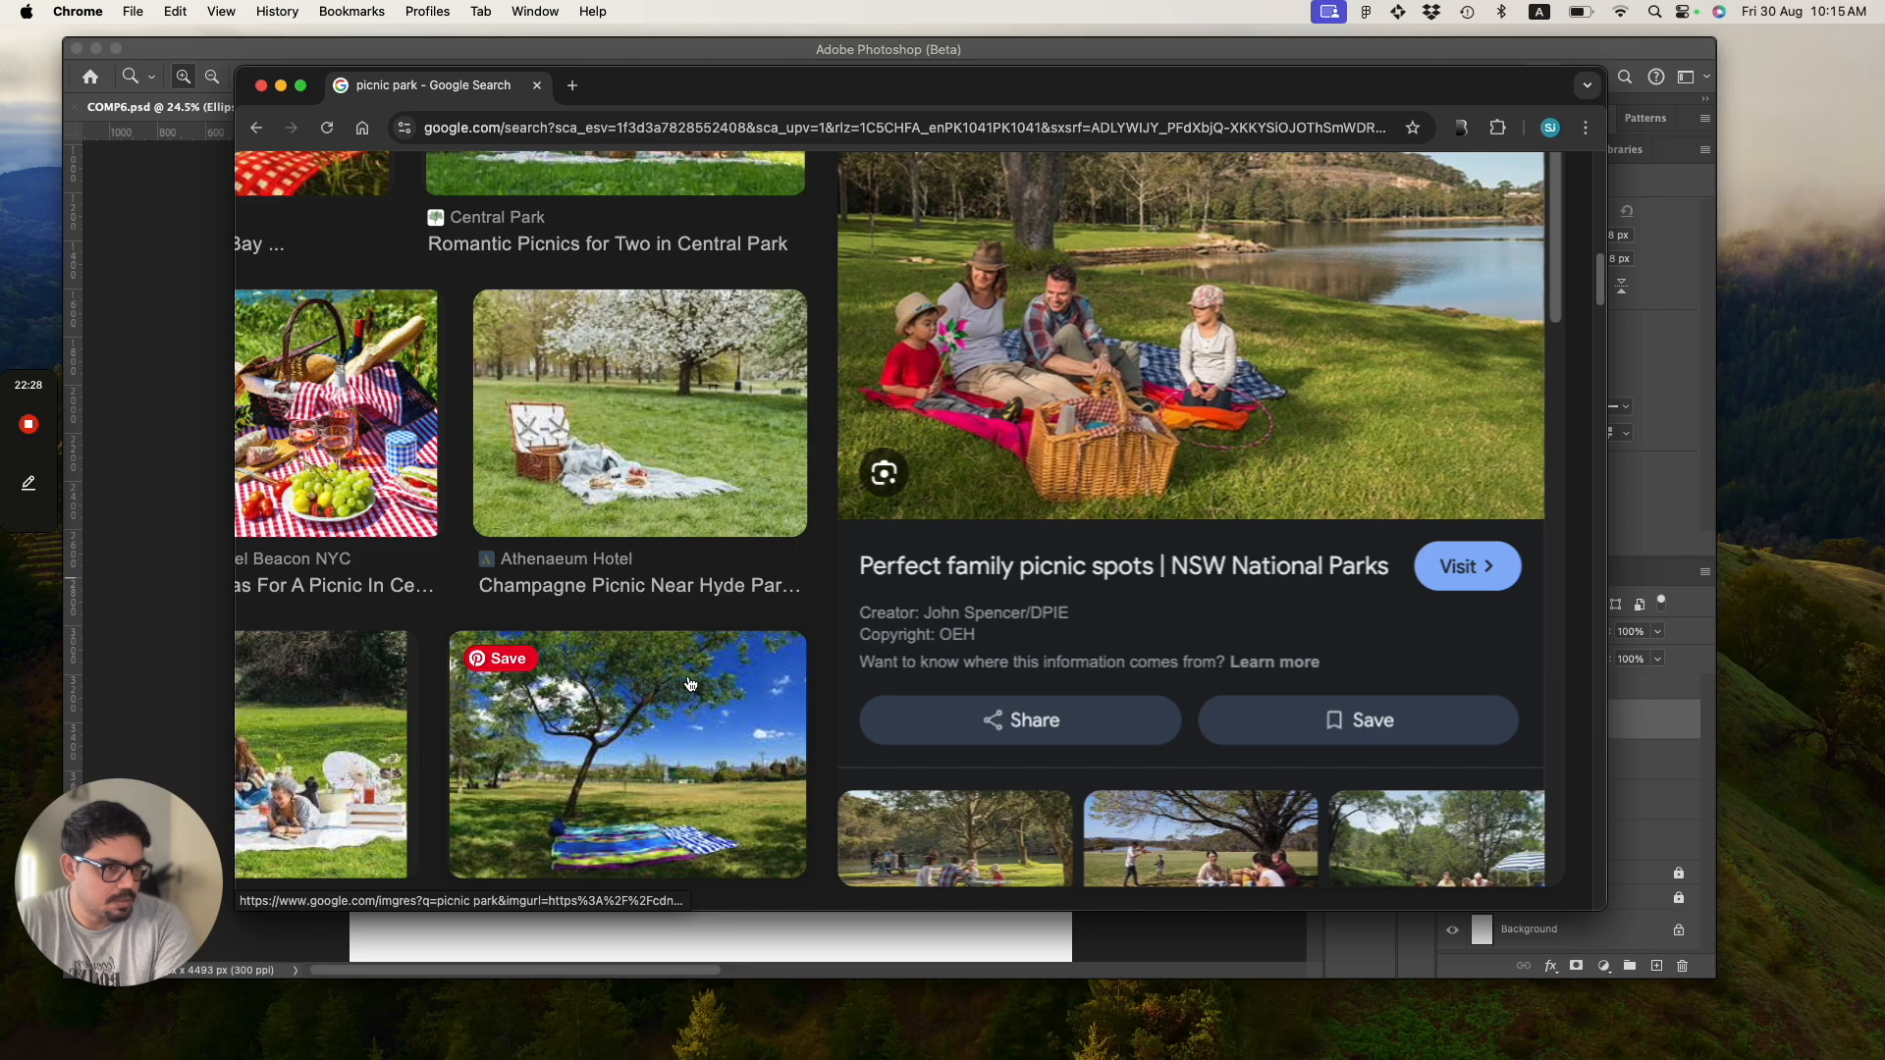
{"action": "scroll", "coordinate": [690, 684], "scroll_direction": "left", "scroll_amount": 3}
{"action": "scroll", "coordinate": [690, 684], "scroll_direction": "down", "scroll_amount": 2}
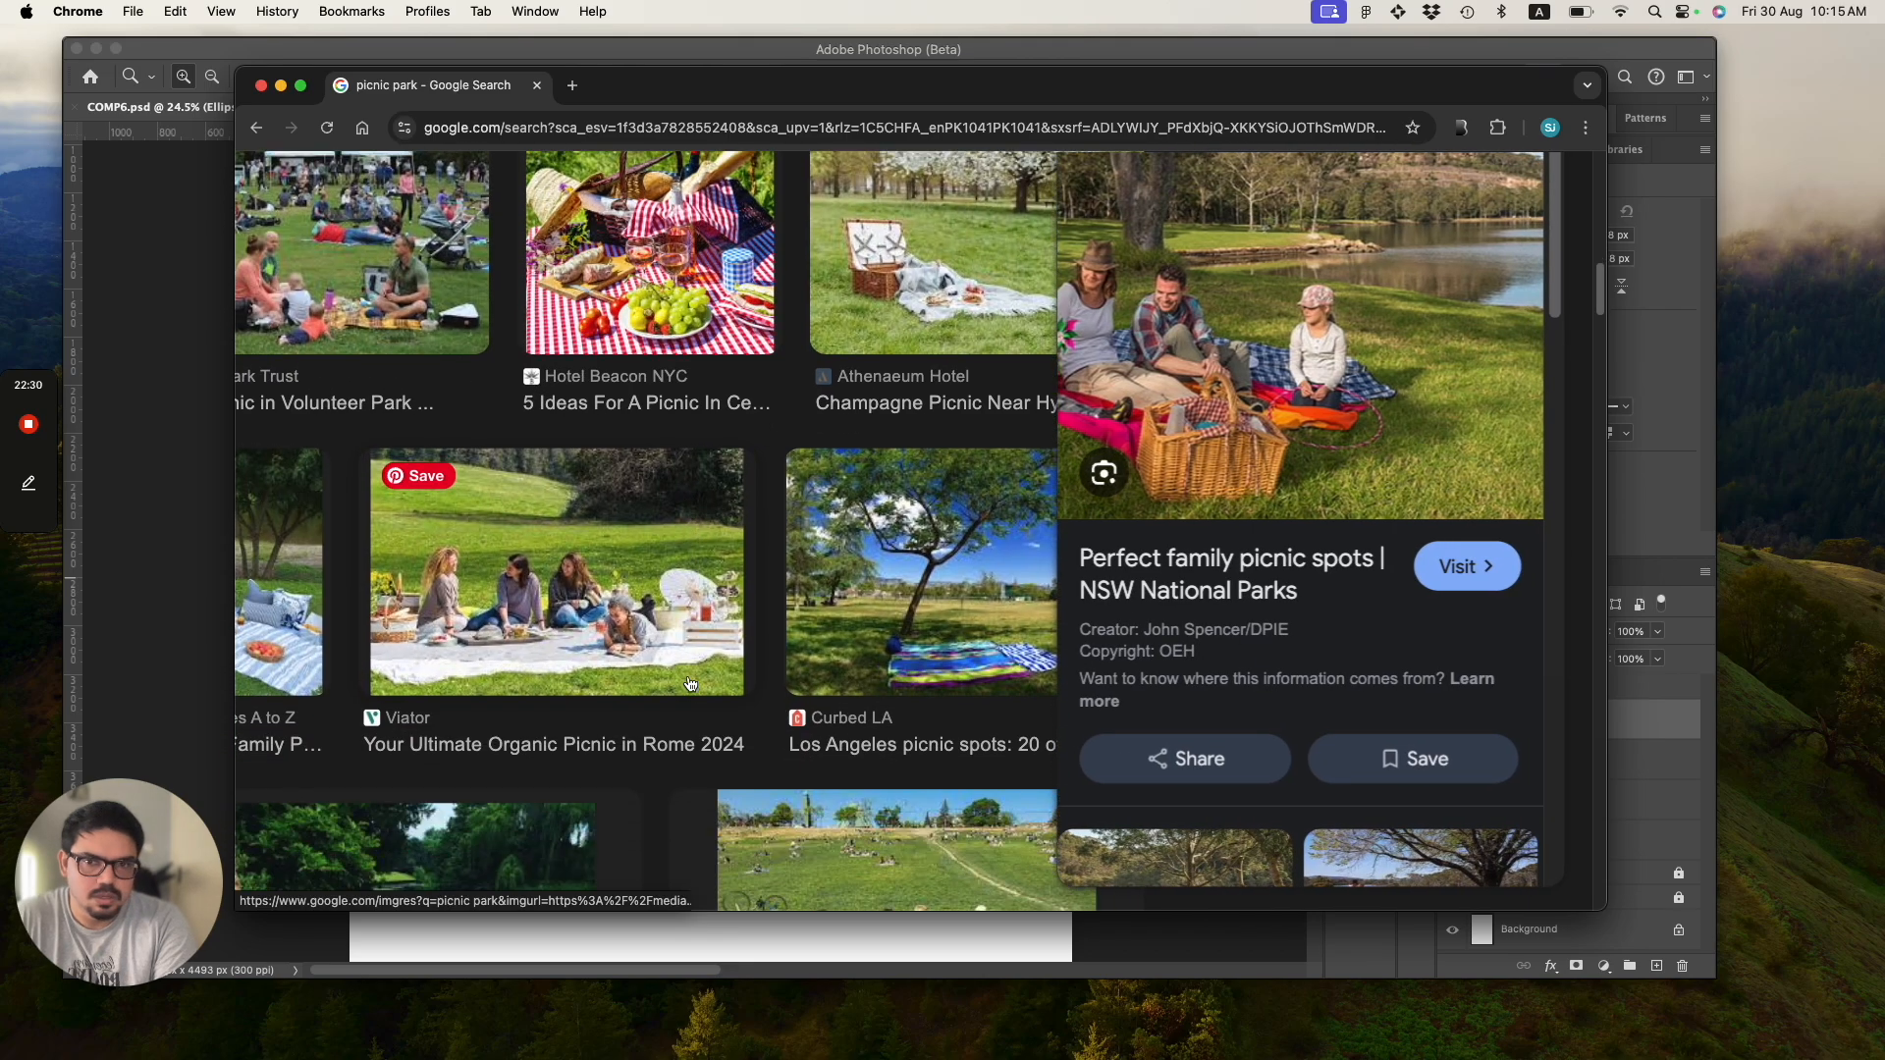
{"action": "scroll", "coordinate": [796, 631], "scroll_direction": "down", "scroll_amount": 4}
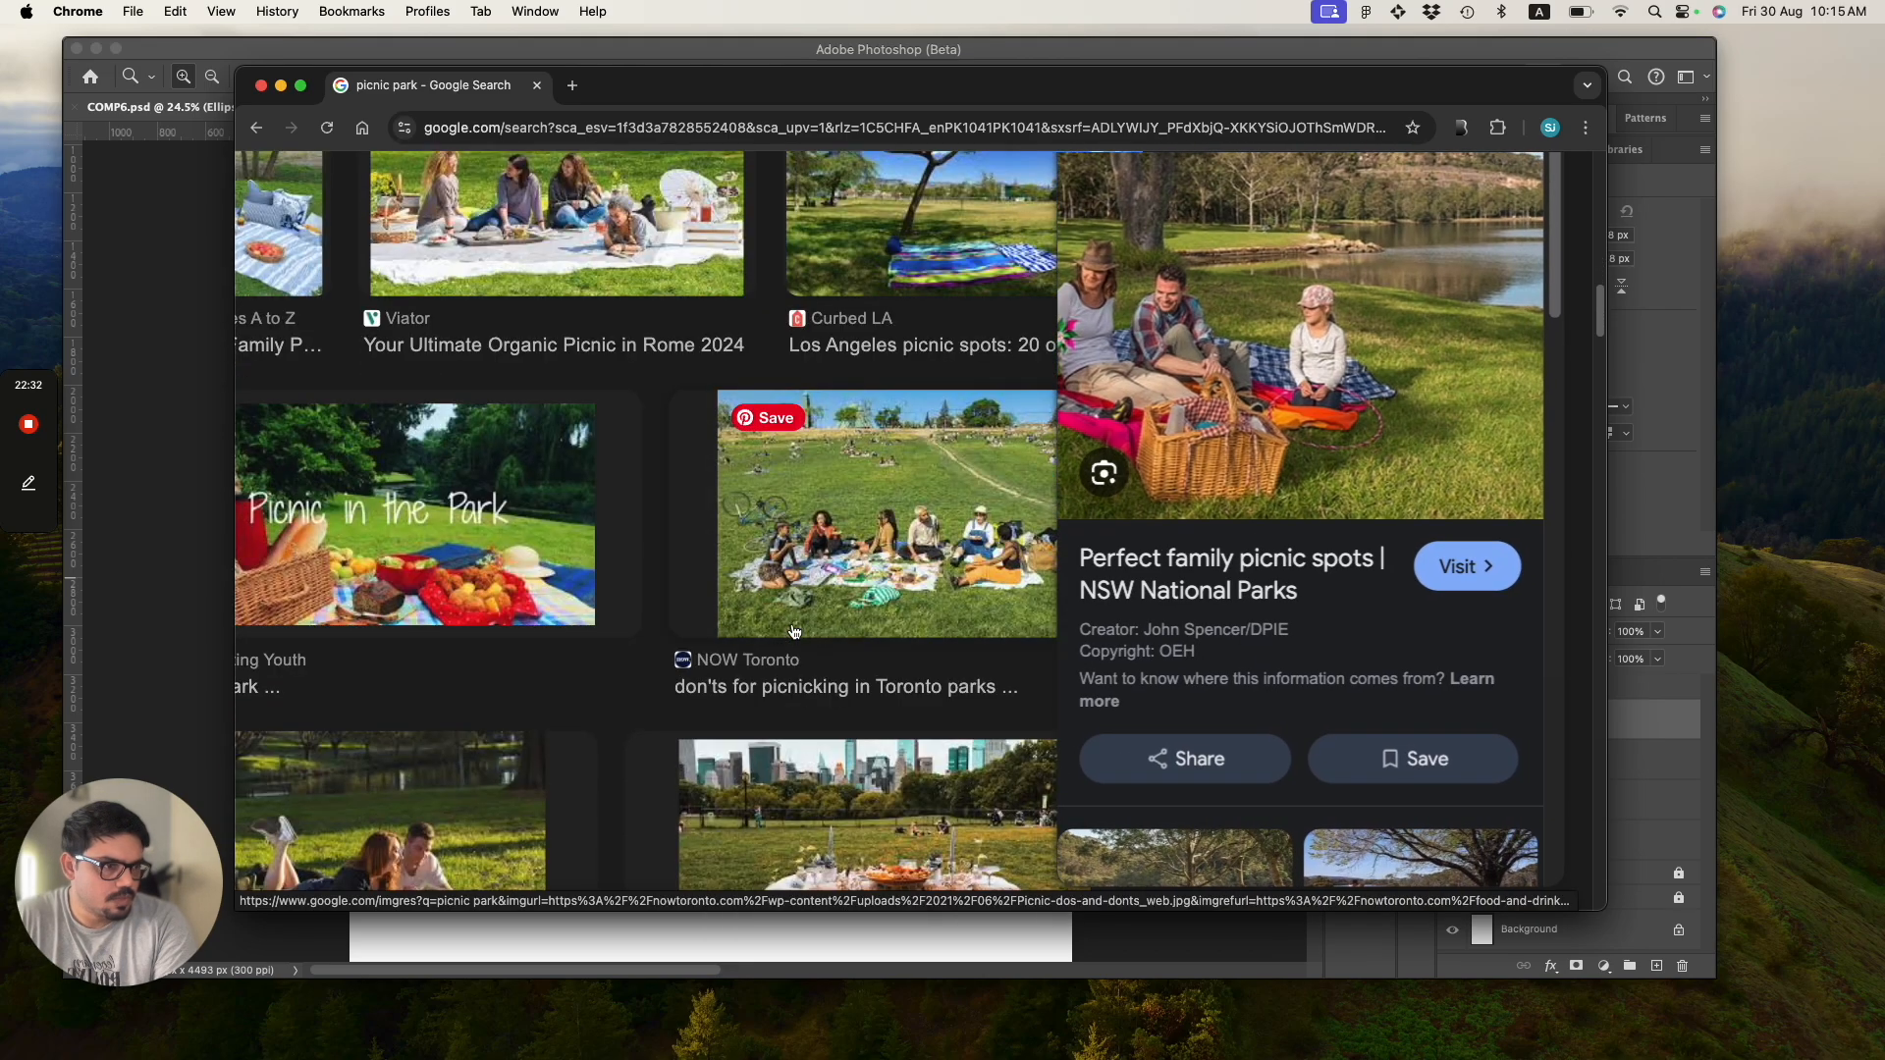
{"action": "scroll", "coordinate": [795, 632], "scroll_direction": "down", "scroll_amount": 6}
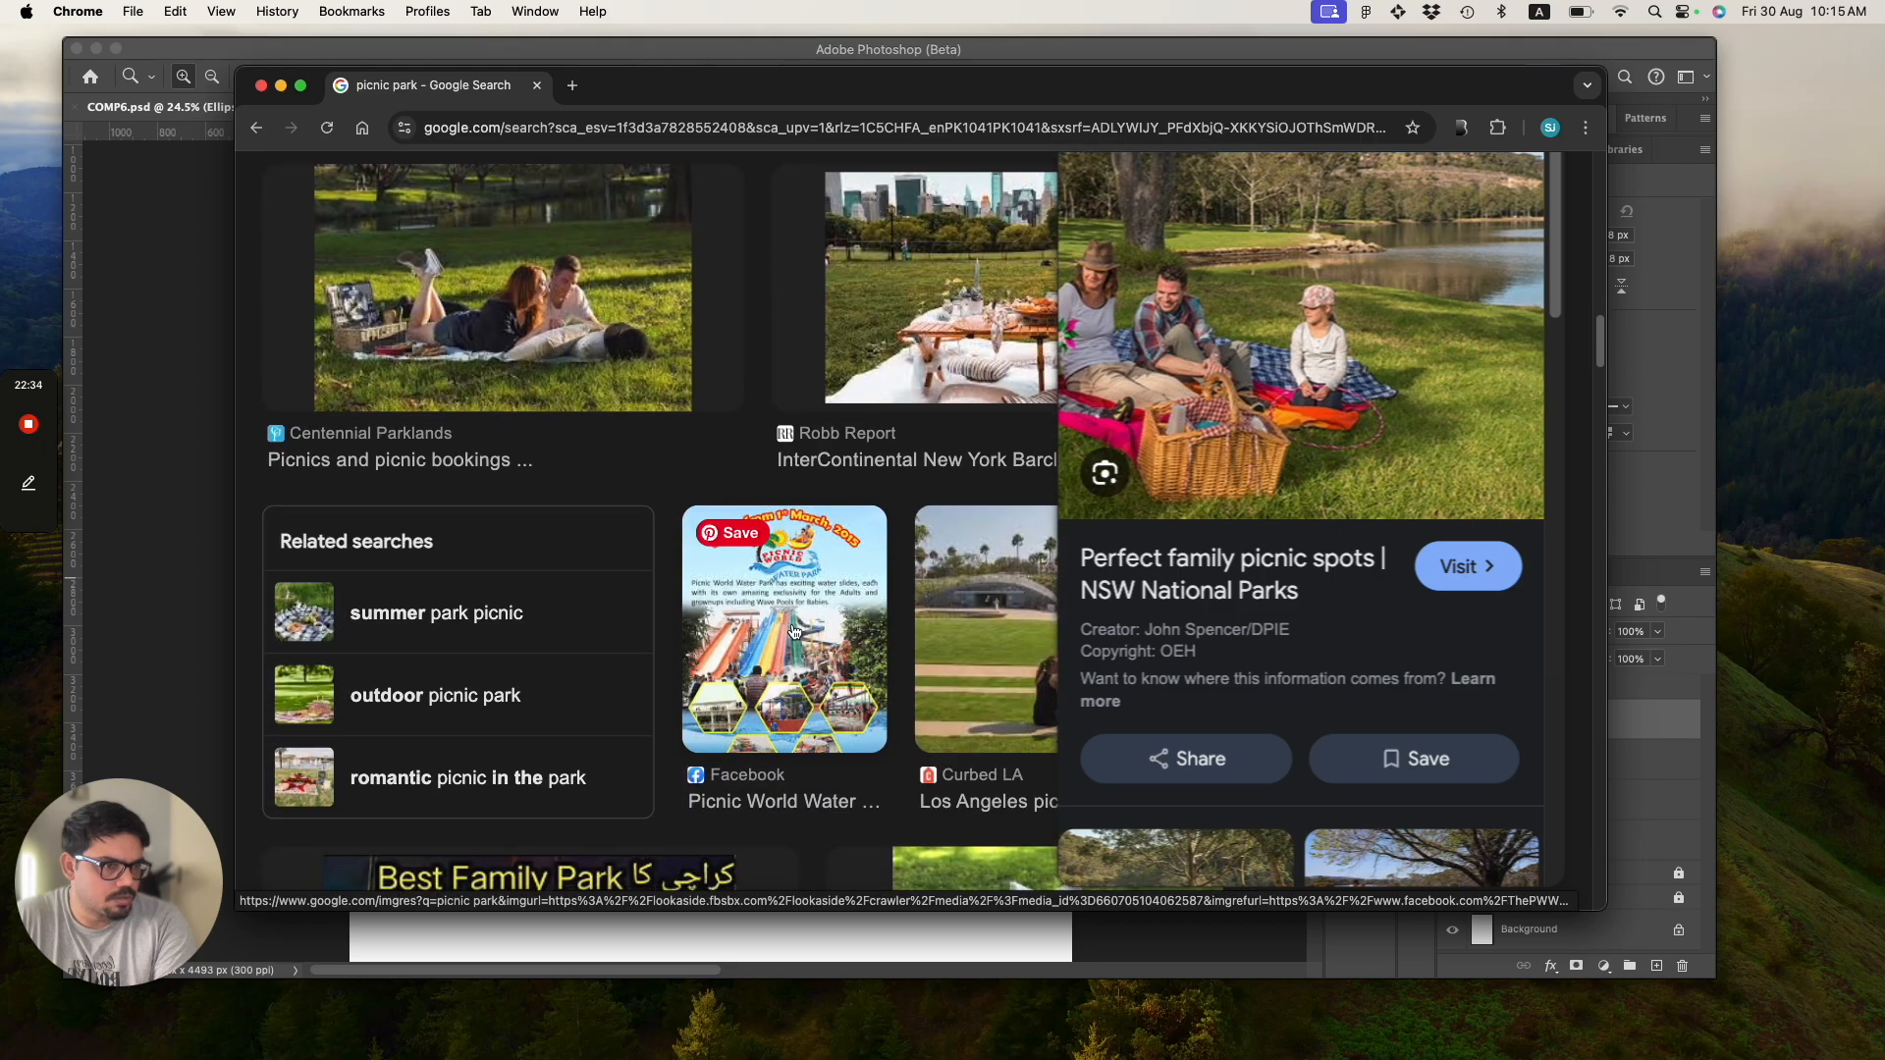
{"action": "scroll", "coordinate": [796, 631], "scroll_direction": "right", "scroll_amount": 3}
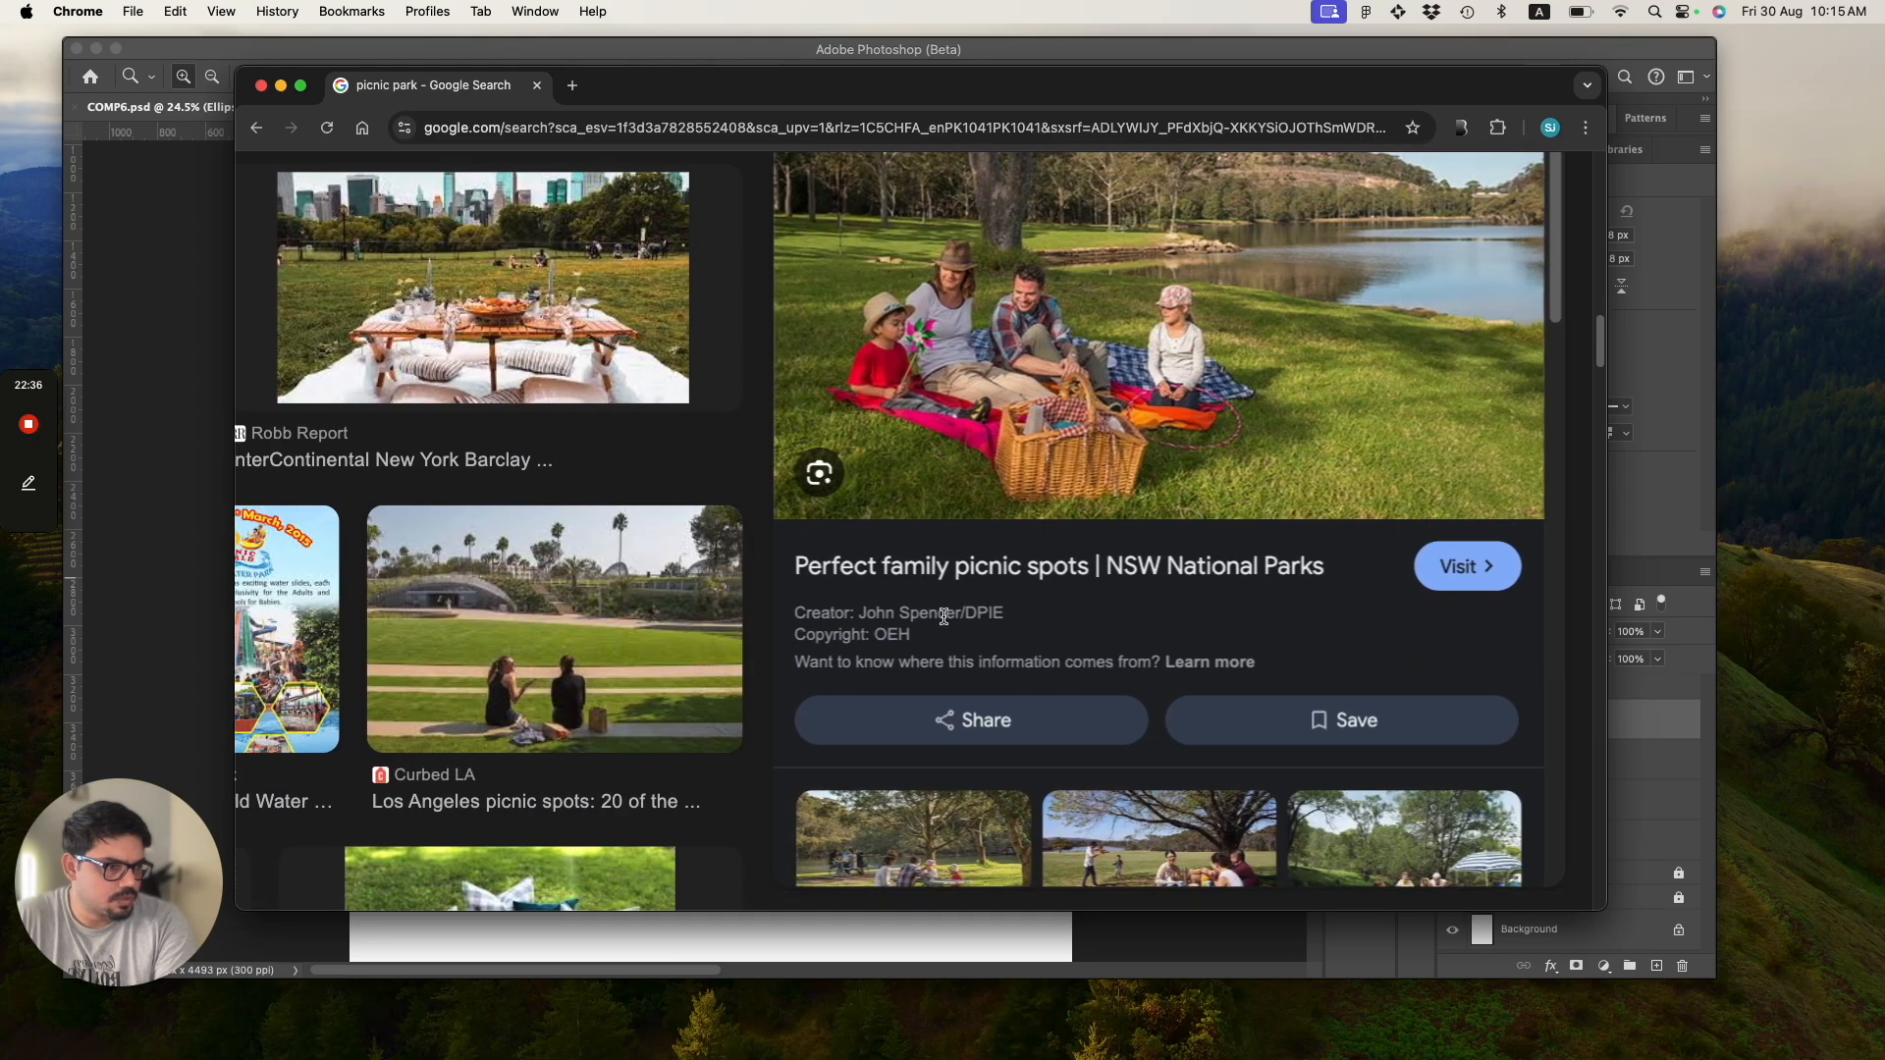
{"action": "scroll", "coordinate": [1090, 650], "scroll_direction": "down", "scroll_amount": 5}
{"action": "scroll", "coordinate": [1090, 650], "scroll_direction": "up", "scroll_amount": 1}
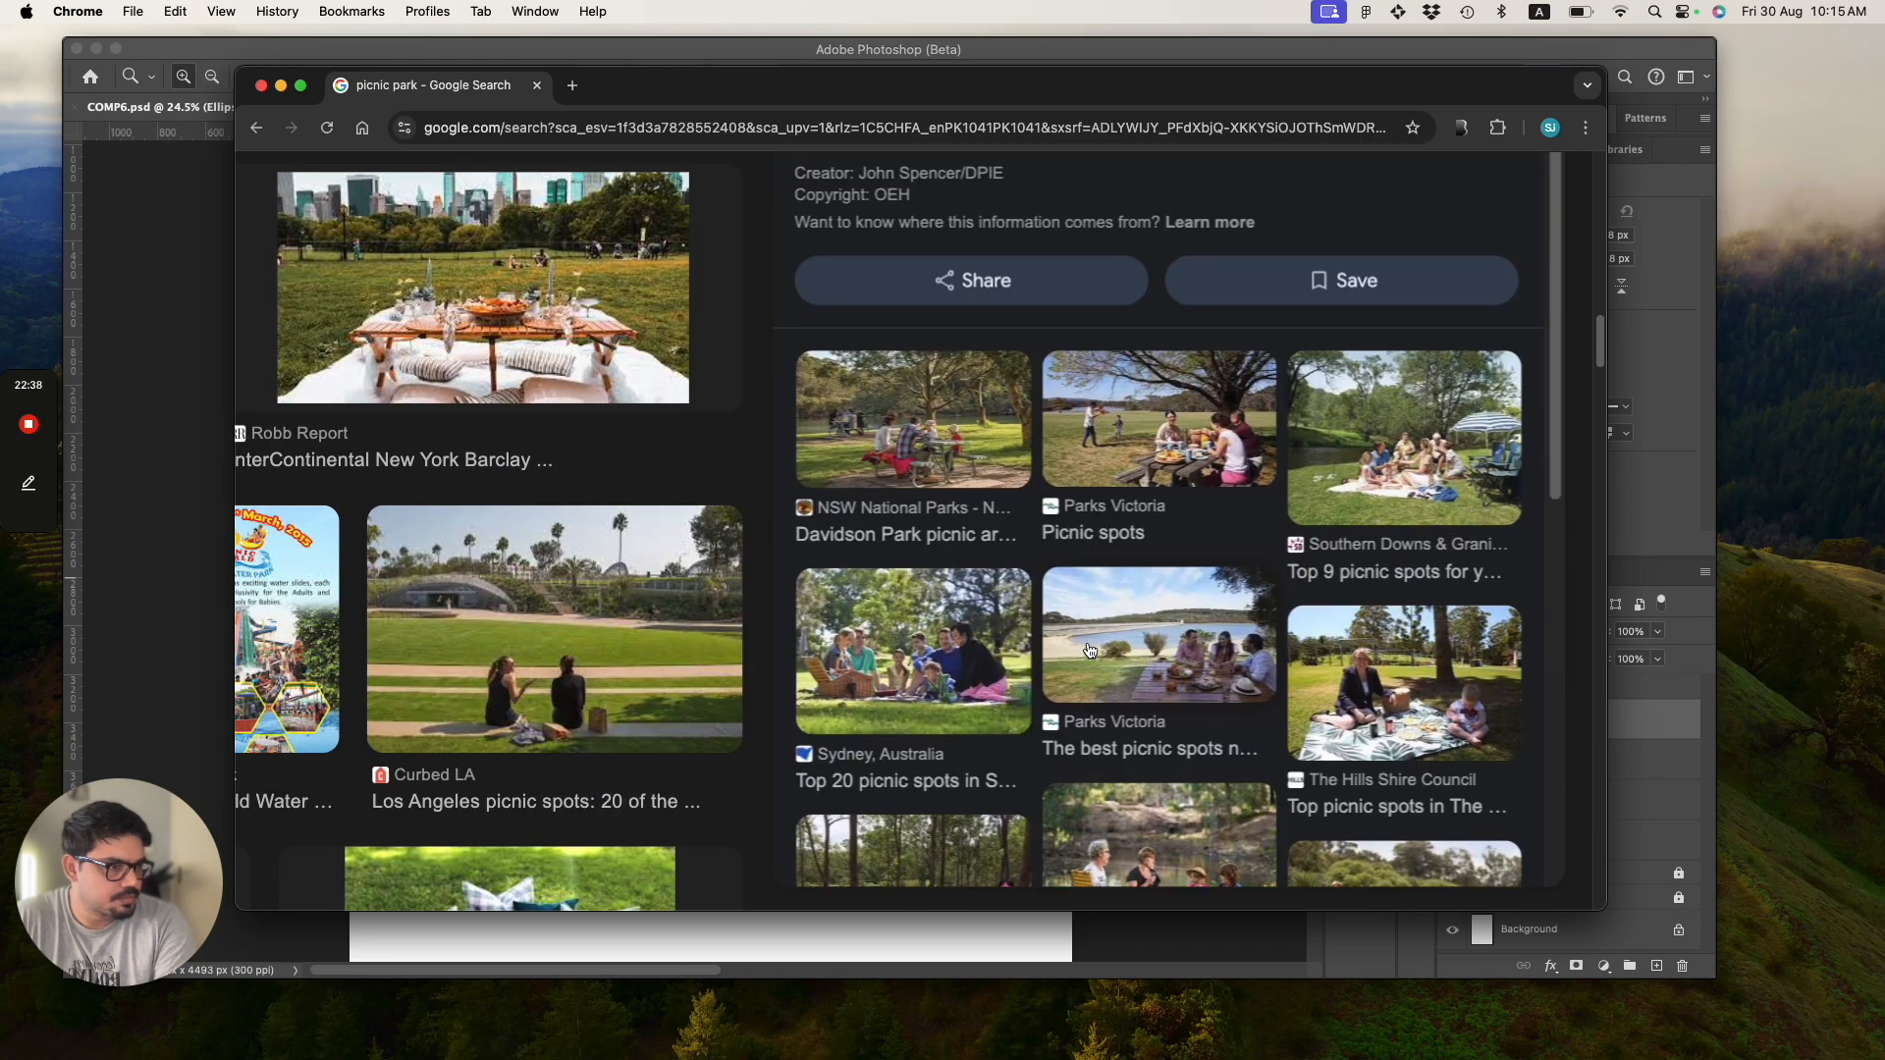
Examine the Parks Victoria "Picnic spots" photo and the Robb Report Central Park picnic photo, and look through more results.
{"action": "left_click", "coordinate": [1135, 443]}
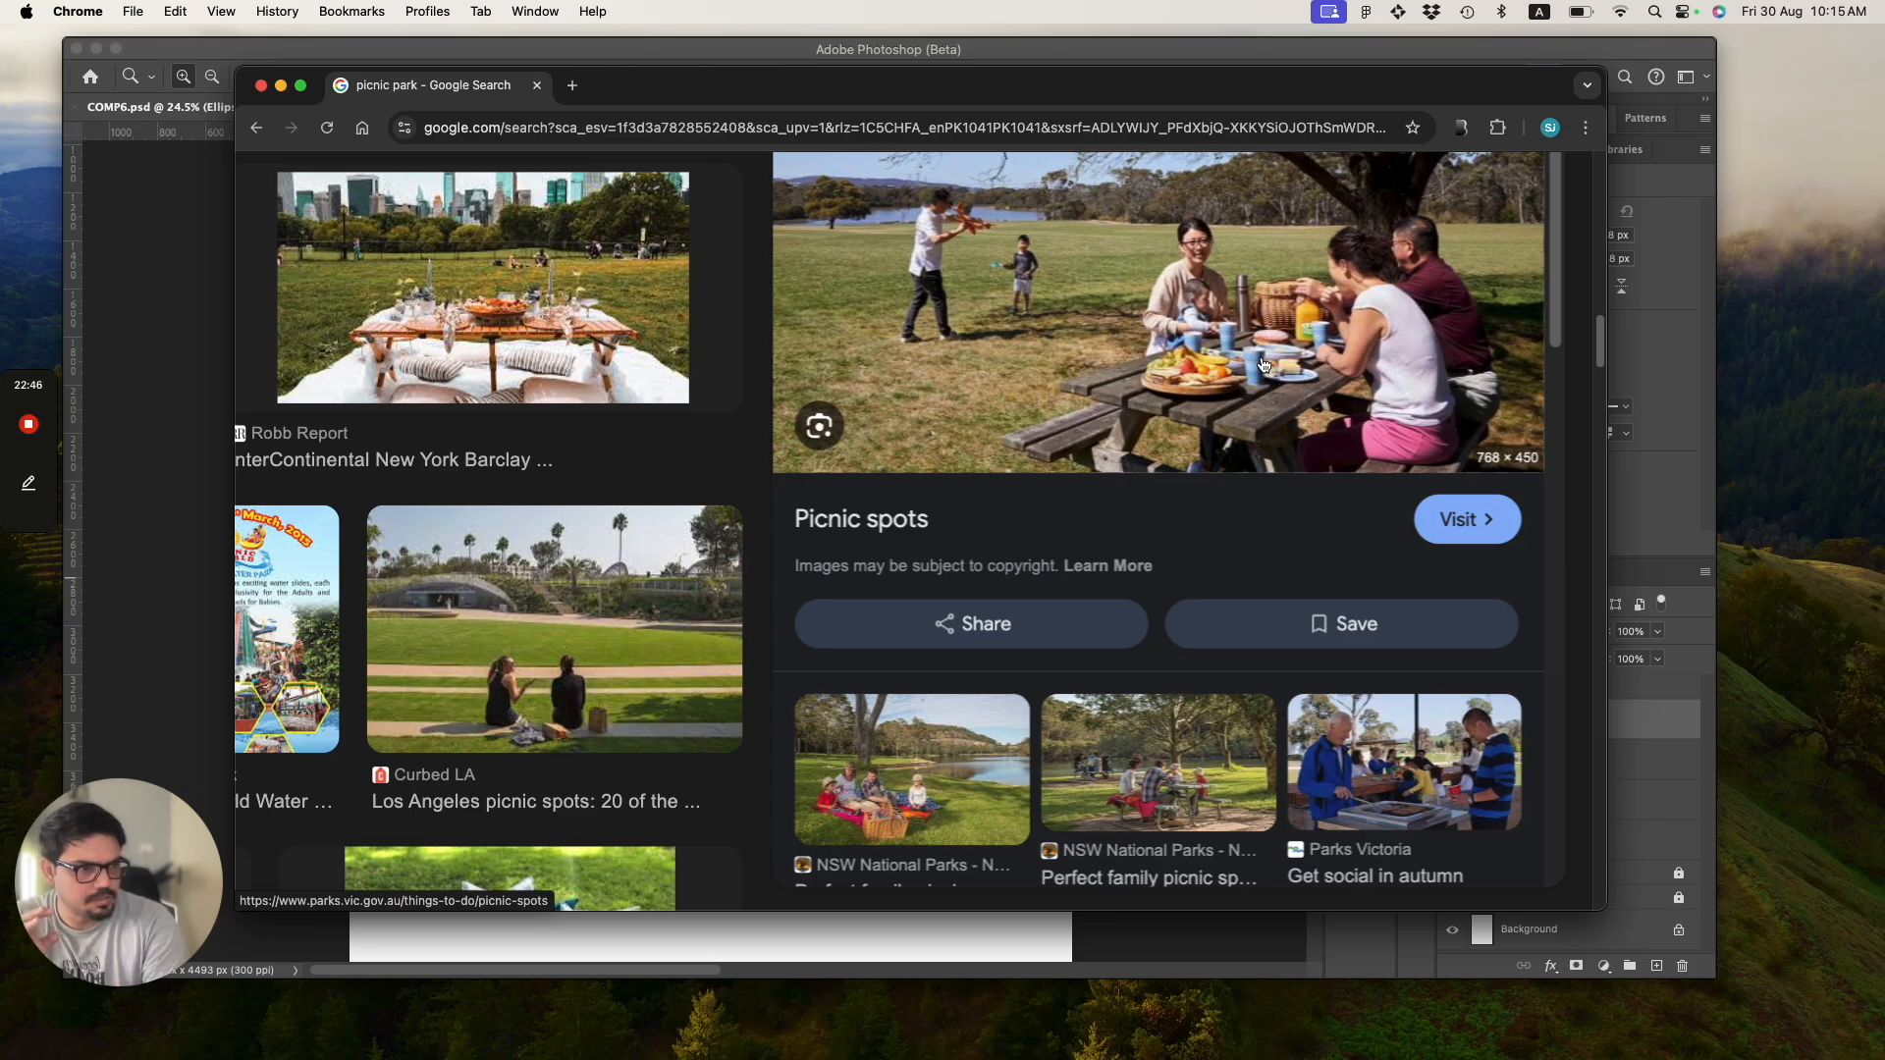
{"action": "scroll", "coordinate": [522, 331], "scroll_direction": "up", "scroll_amount": 2}
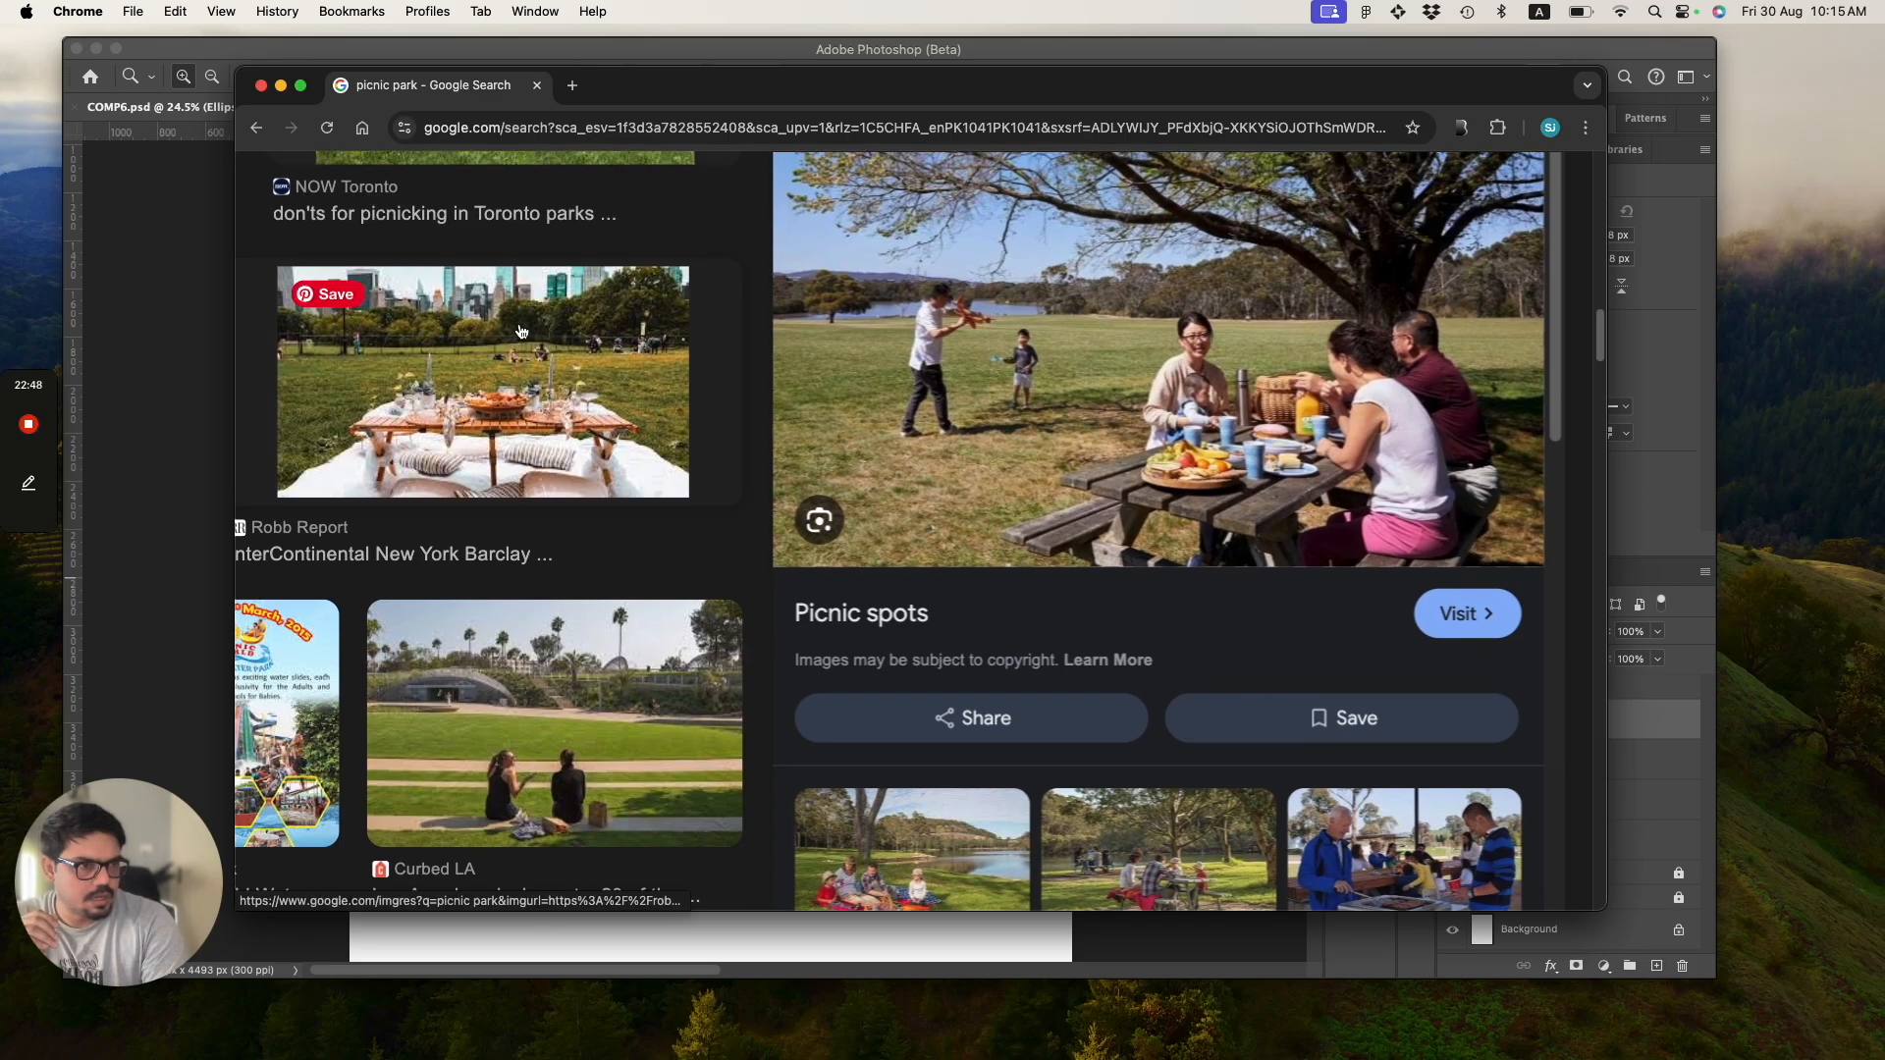
{"action": "left_click", "coordinate": [521, 331]}
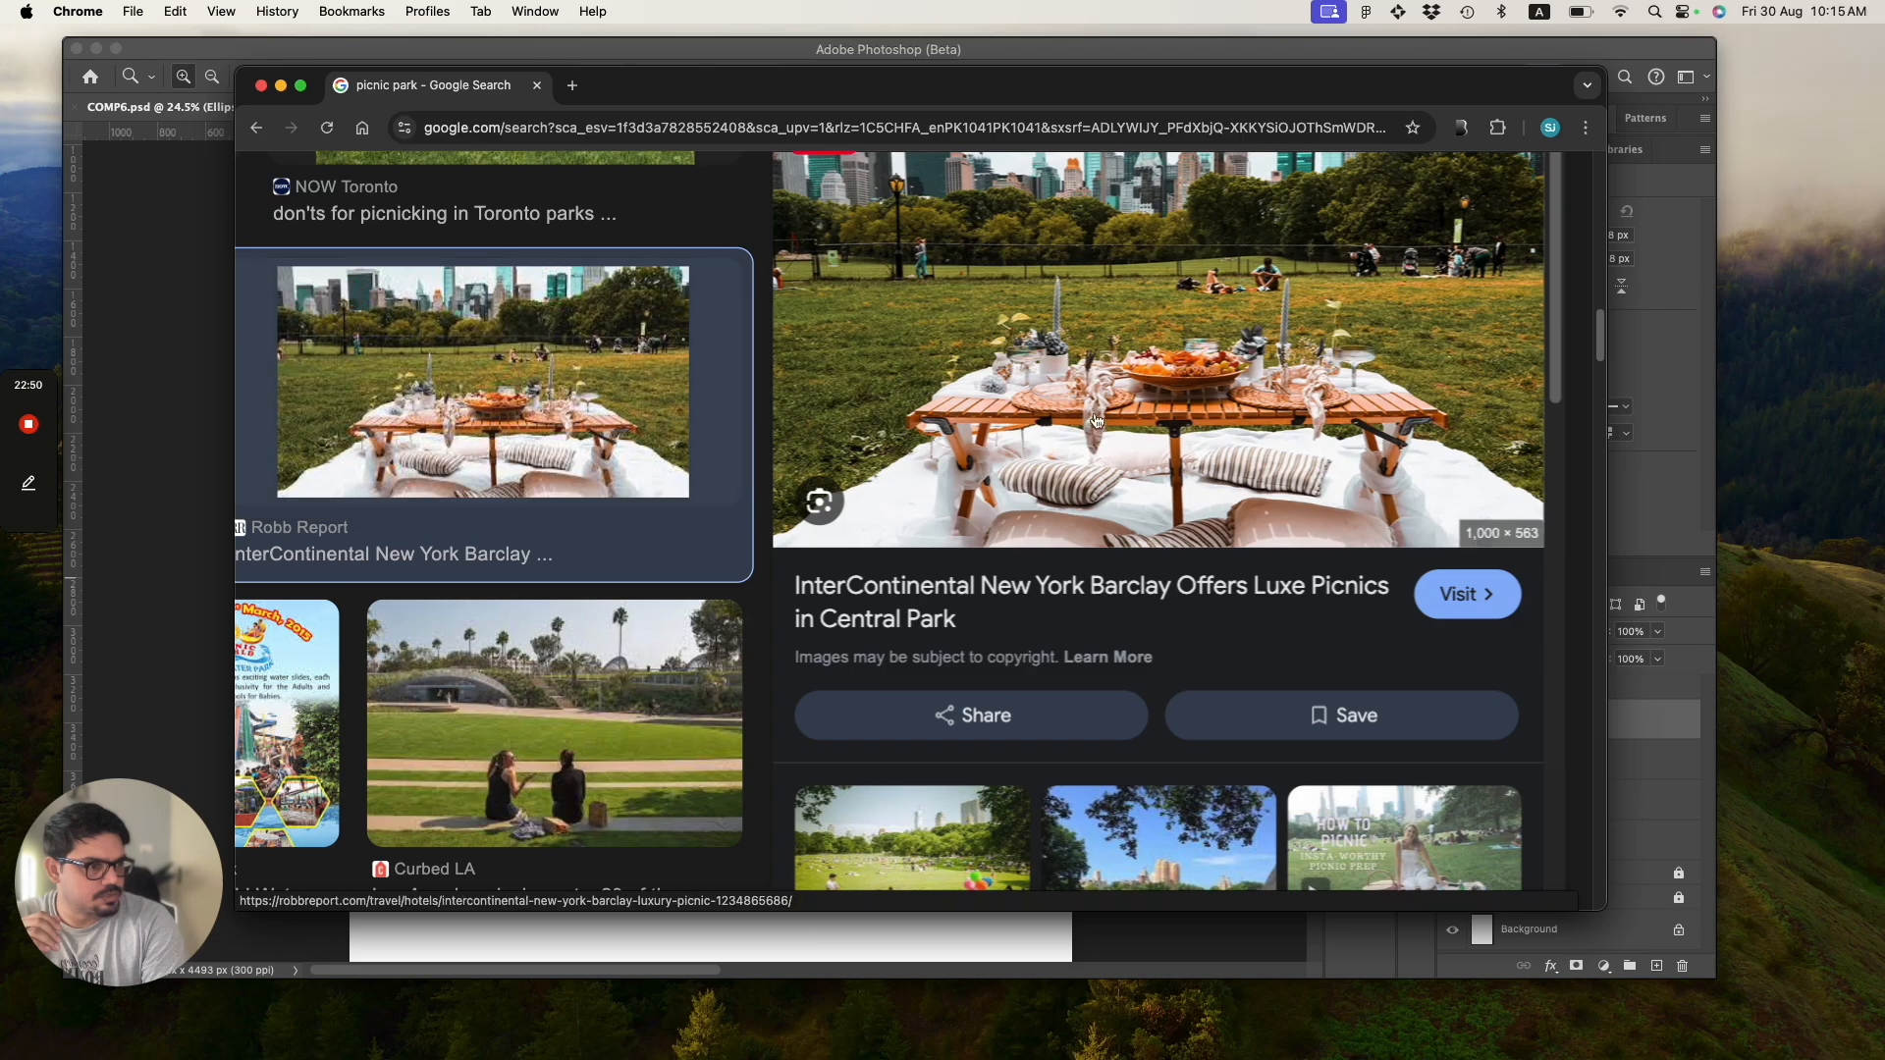
{"action": "scroll", "coordinate": [1151, 462], "scroll_direction": "up", "scroll_amount": 5}
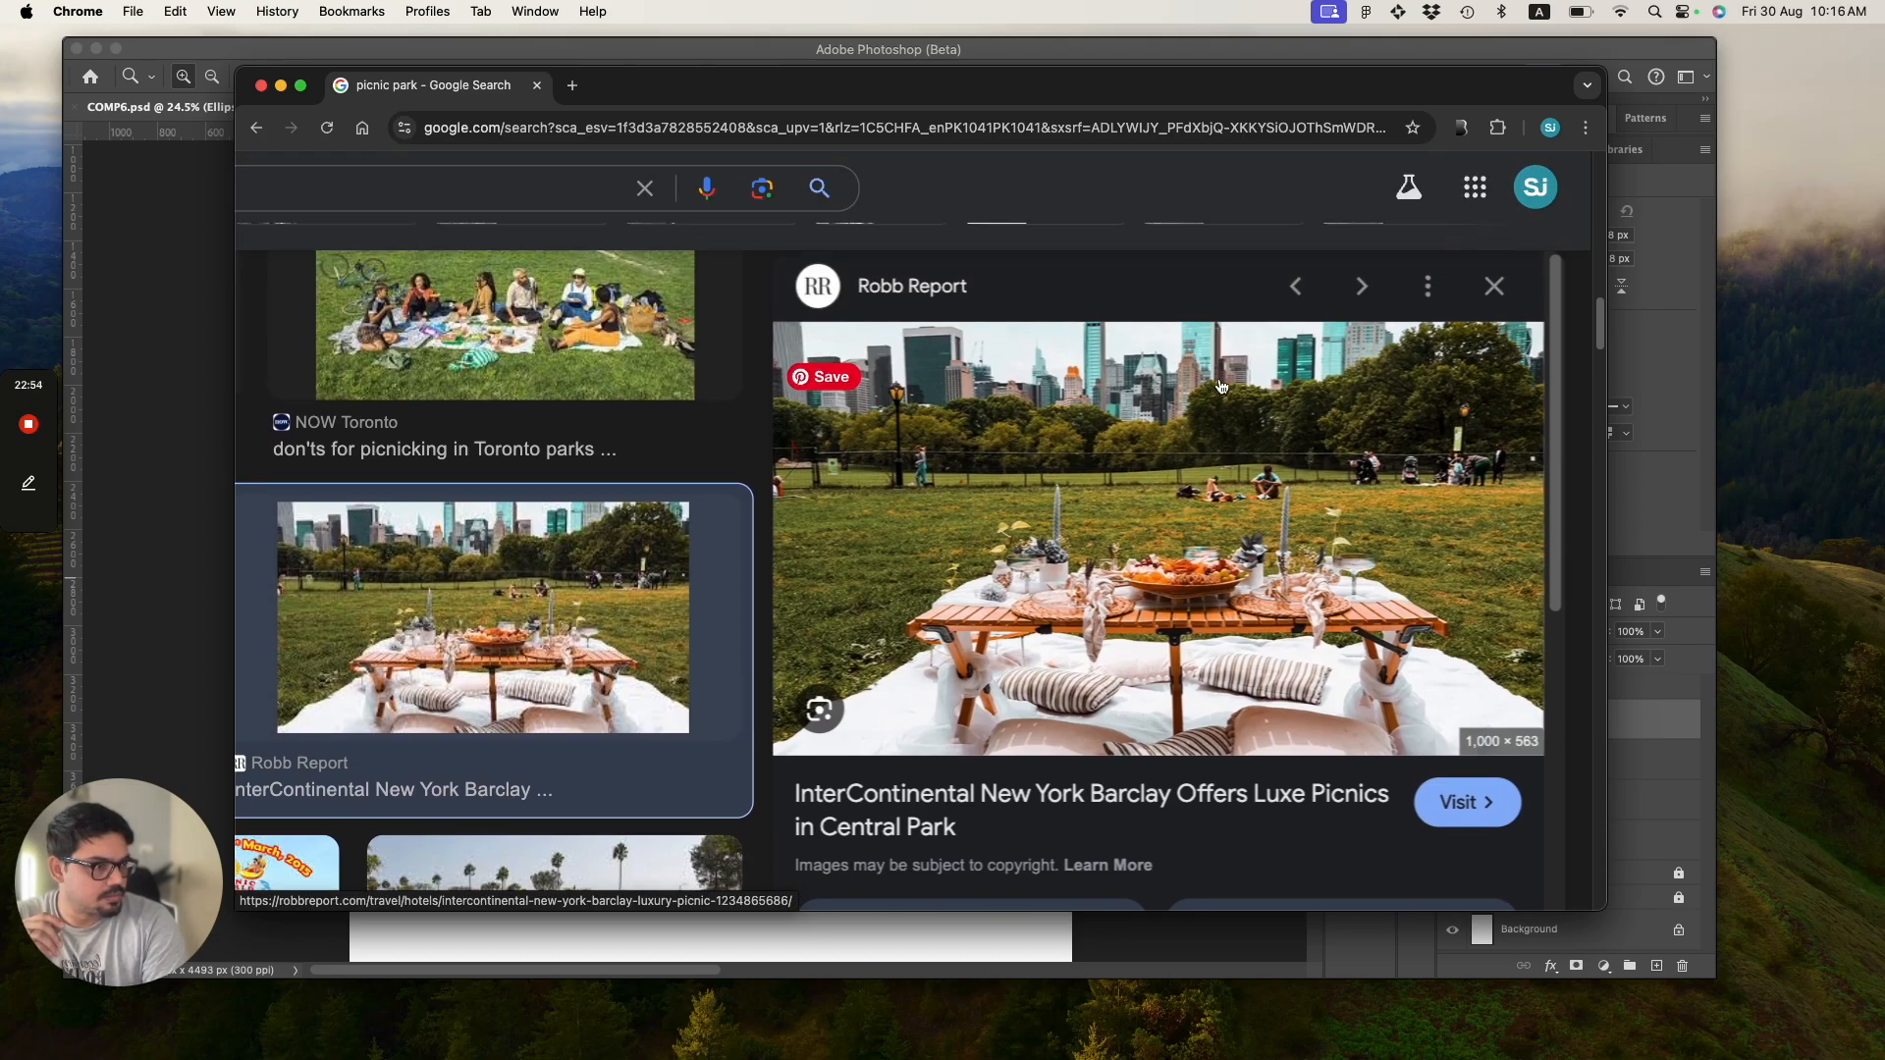
{"action": "scroll", "coordinate": [650, 509], "scroll_direction": "down", "scroll_amount": 6}
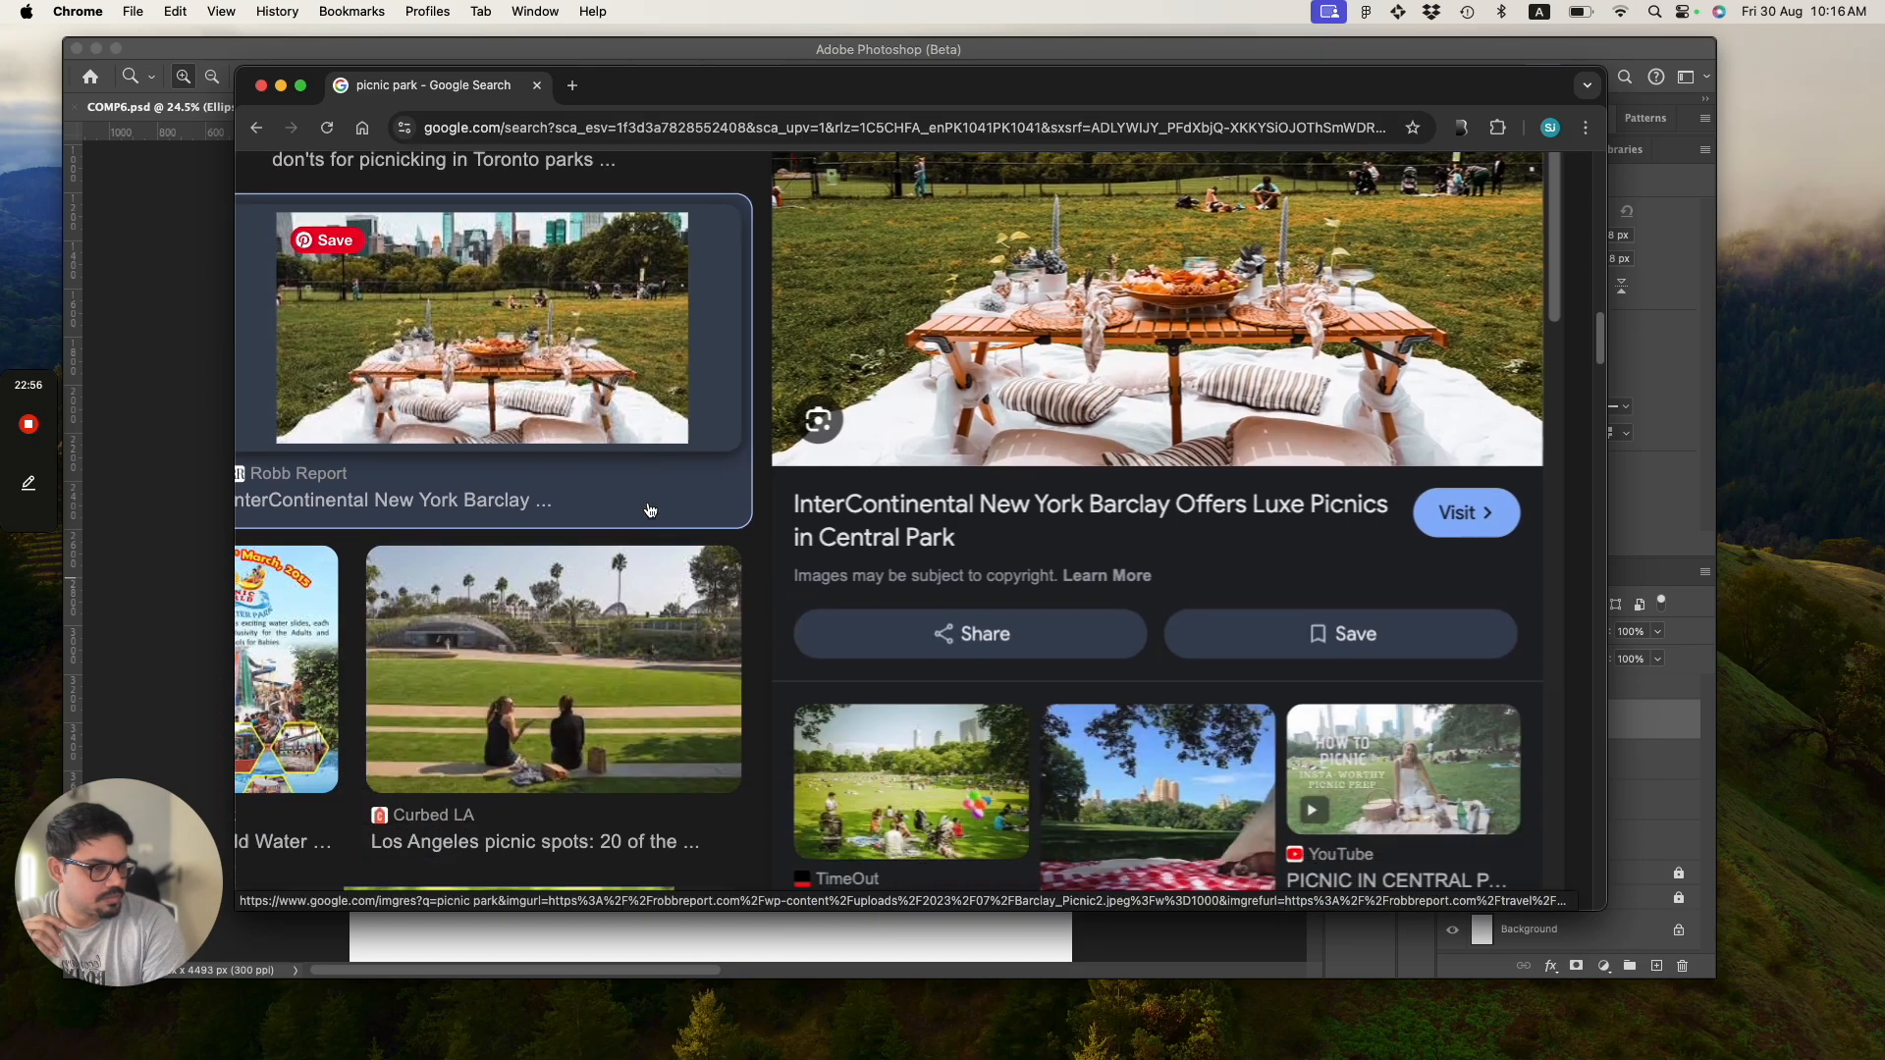
{"action": "scroll", "coordinate": [649, 510], "scroll_direction": "down", "scroll_amount": 3}
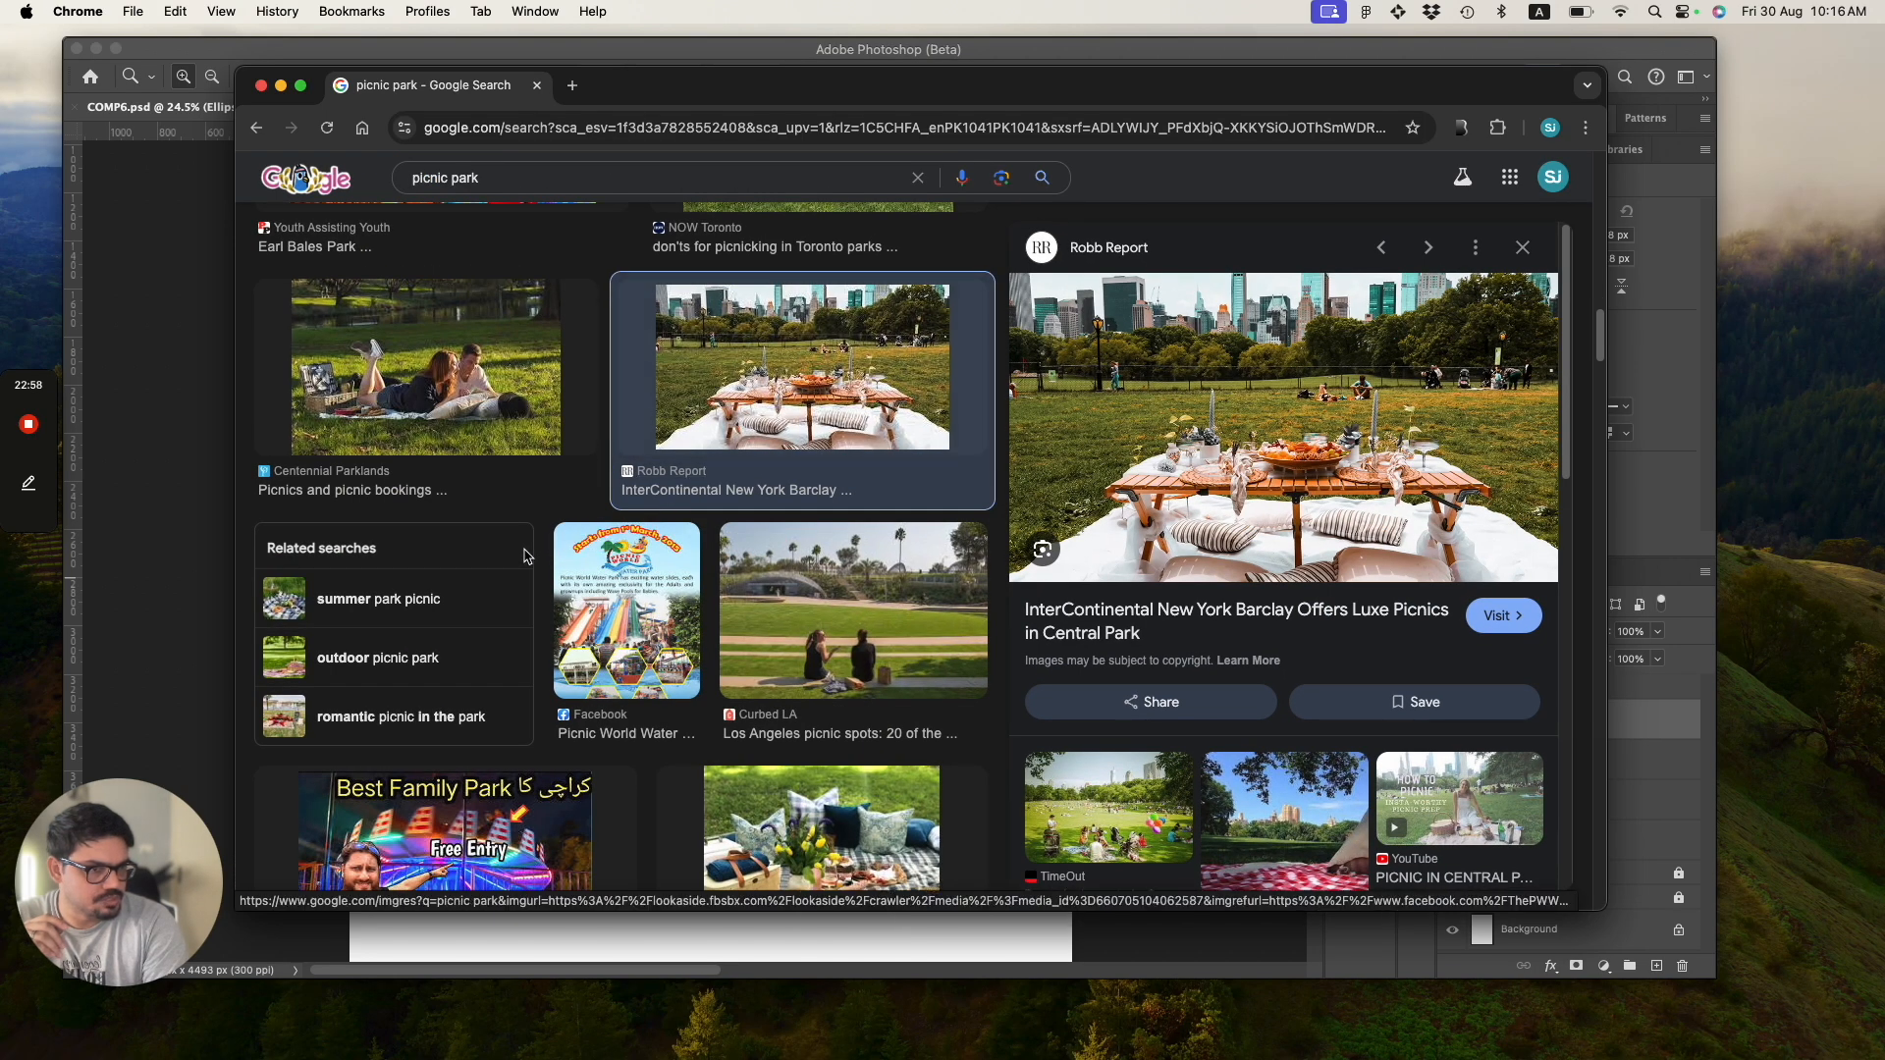
{"action": "scroll", "coordinate": [528, 560], "scroll_direction": "down", "scroll_amount": 4}
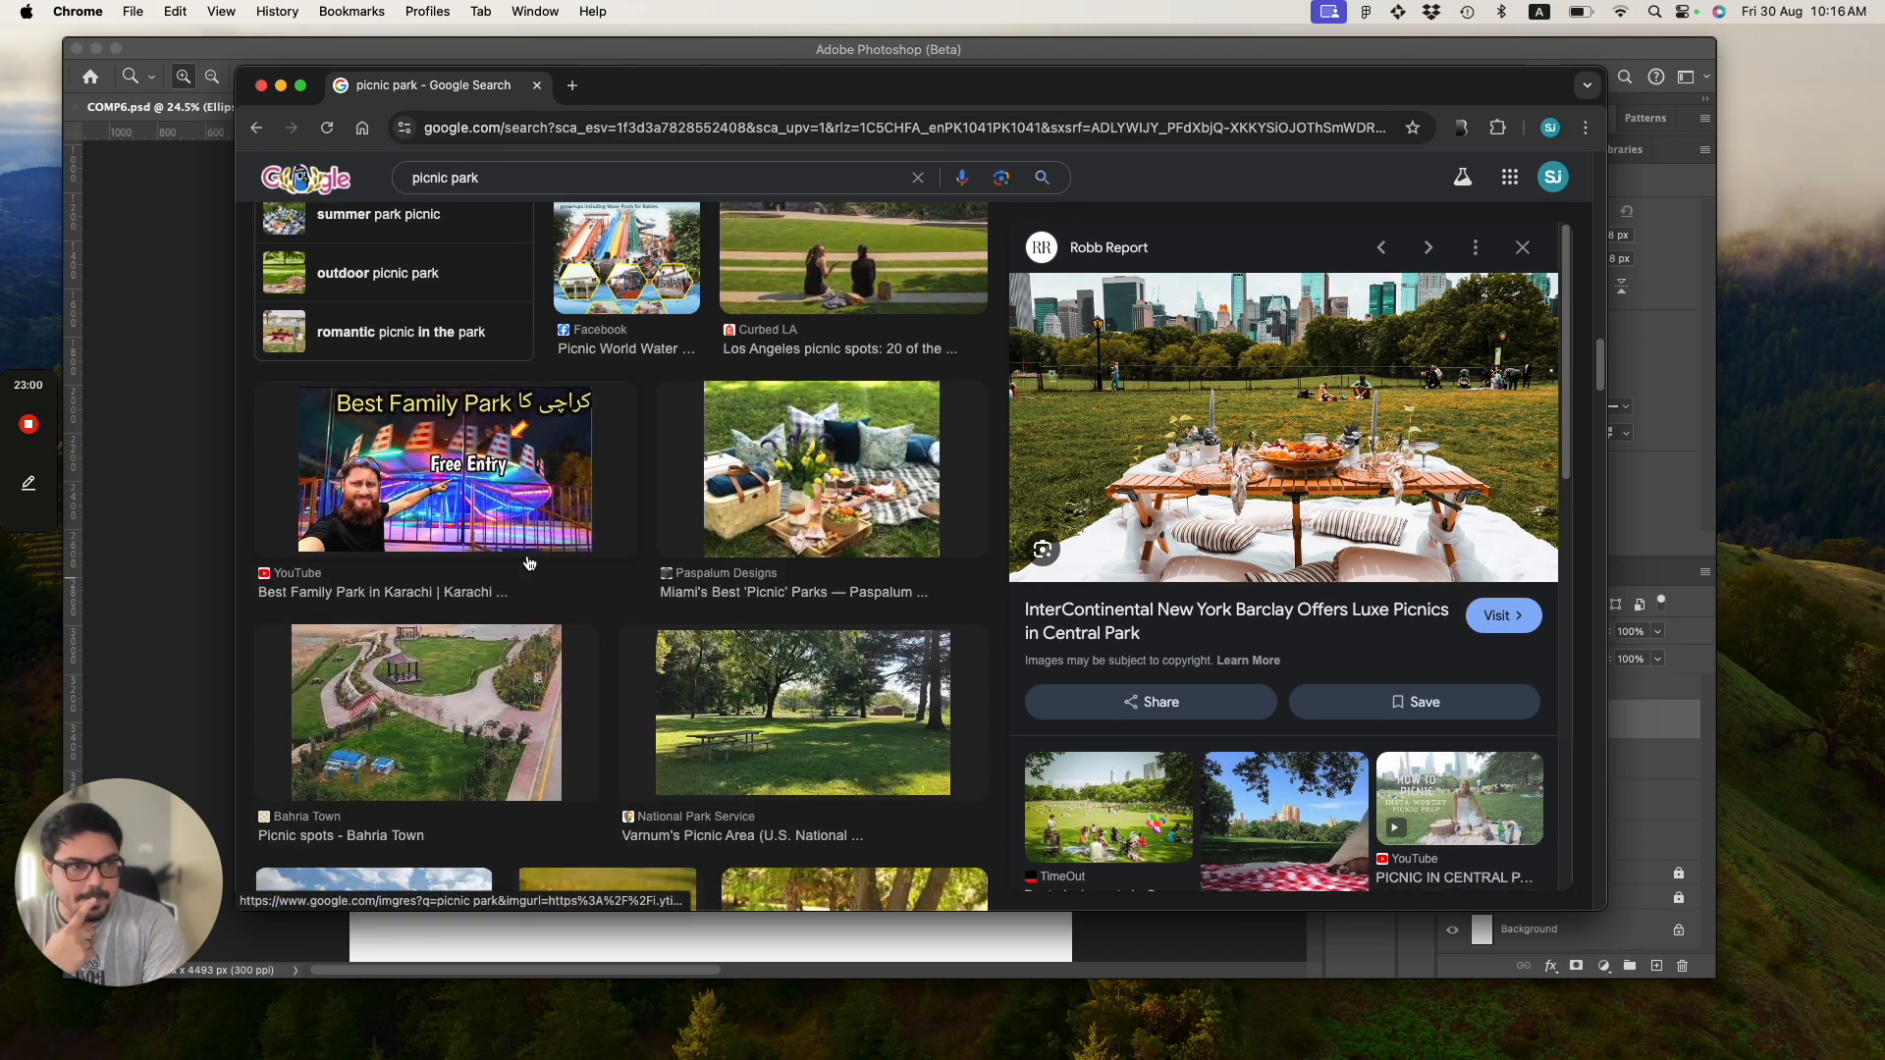
{"action": "scroll", "coordinate": [528, 561], "scroll_direction": "down", "scroll_amount": 4}
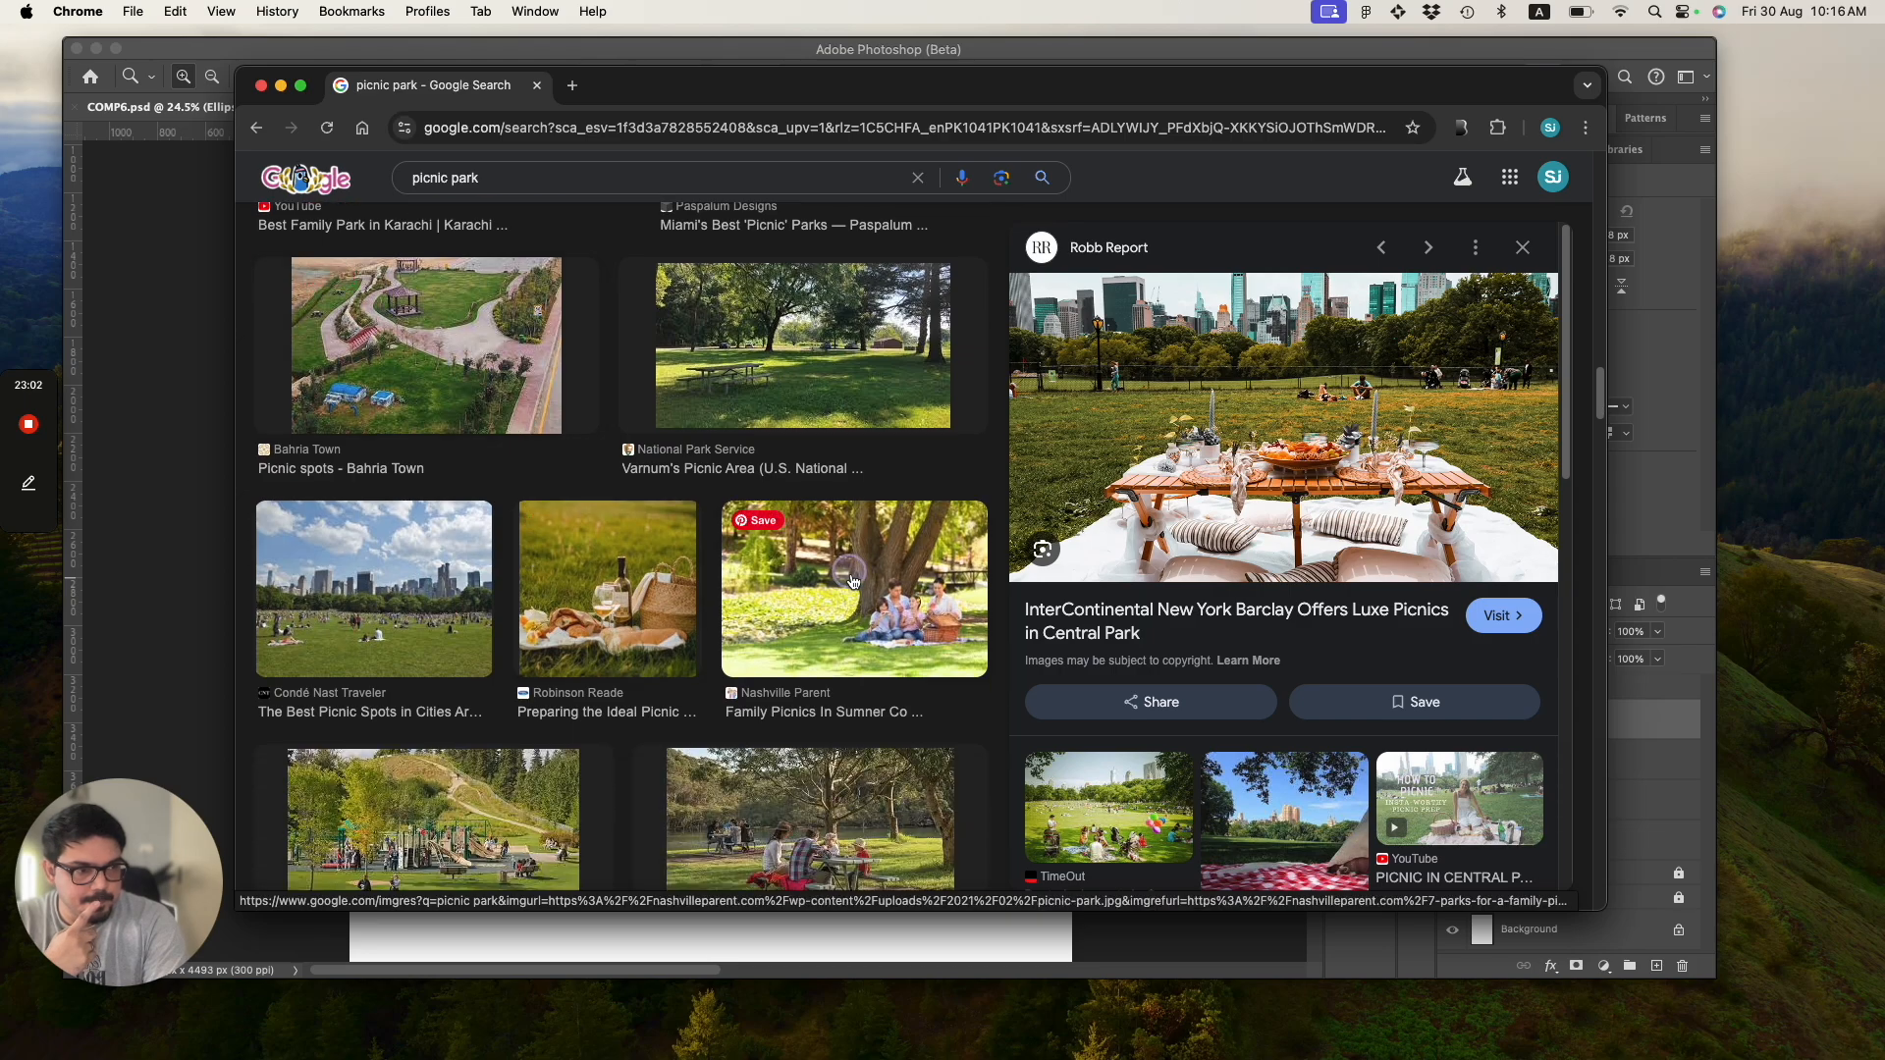
Examine the Nashville Parent family picnic photo and the Athenaeum champagne picnic photo for basket and blanket references.
{"action": "left_click", "coordinate": [852, 581]}
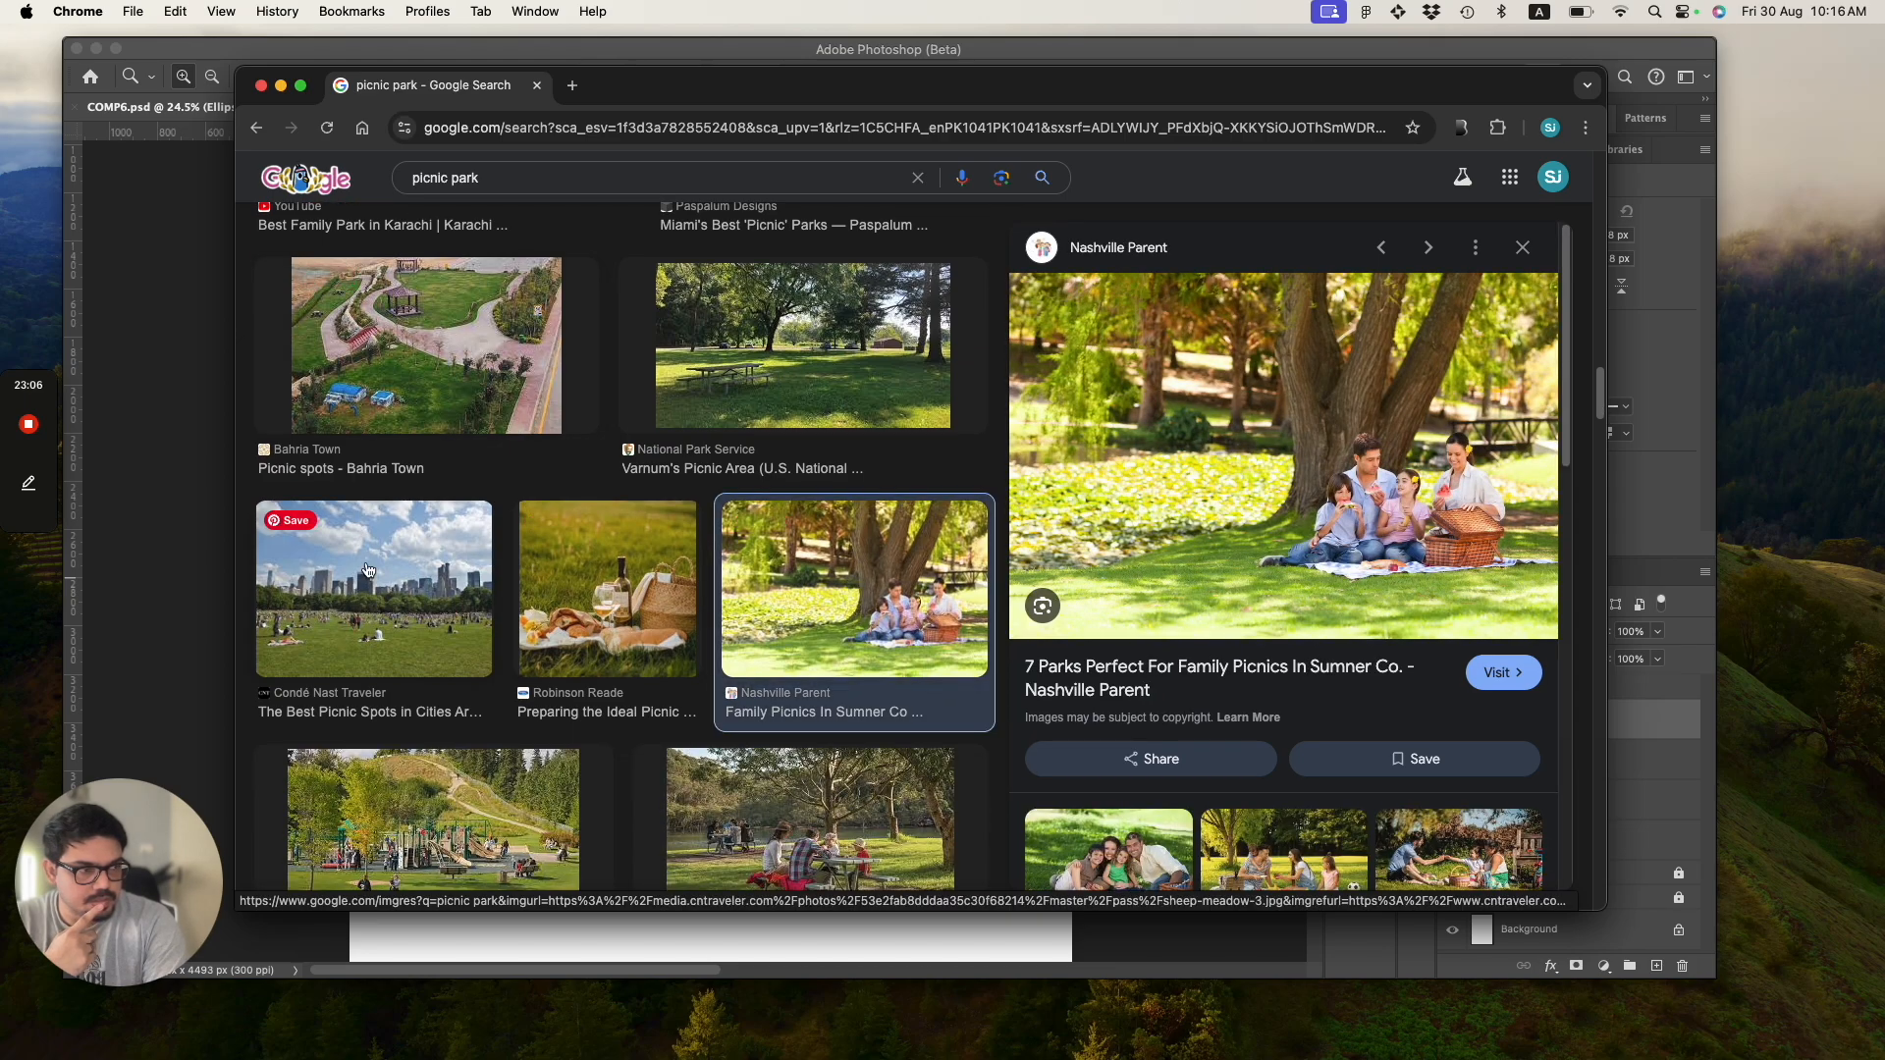
{"action": "scroll", "coordinate": [1429, 547], "scroll_direction": "up", "scroll_amount": 5}
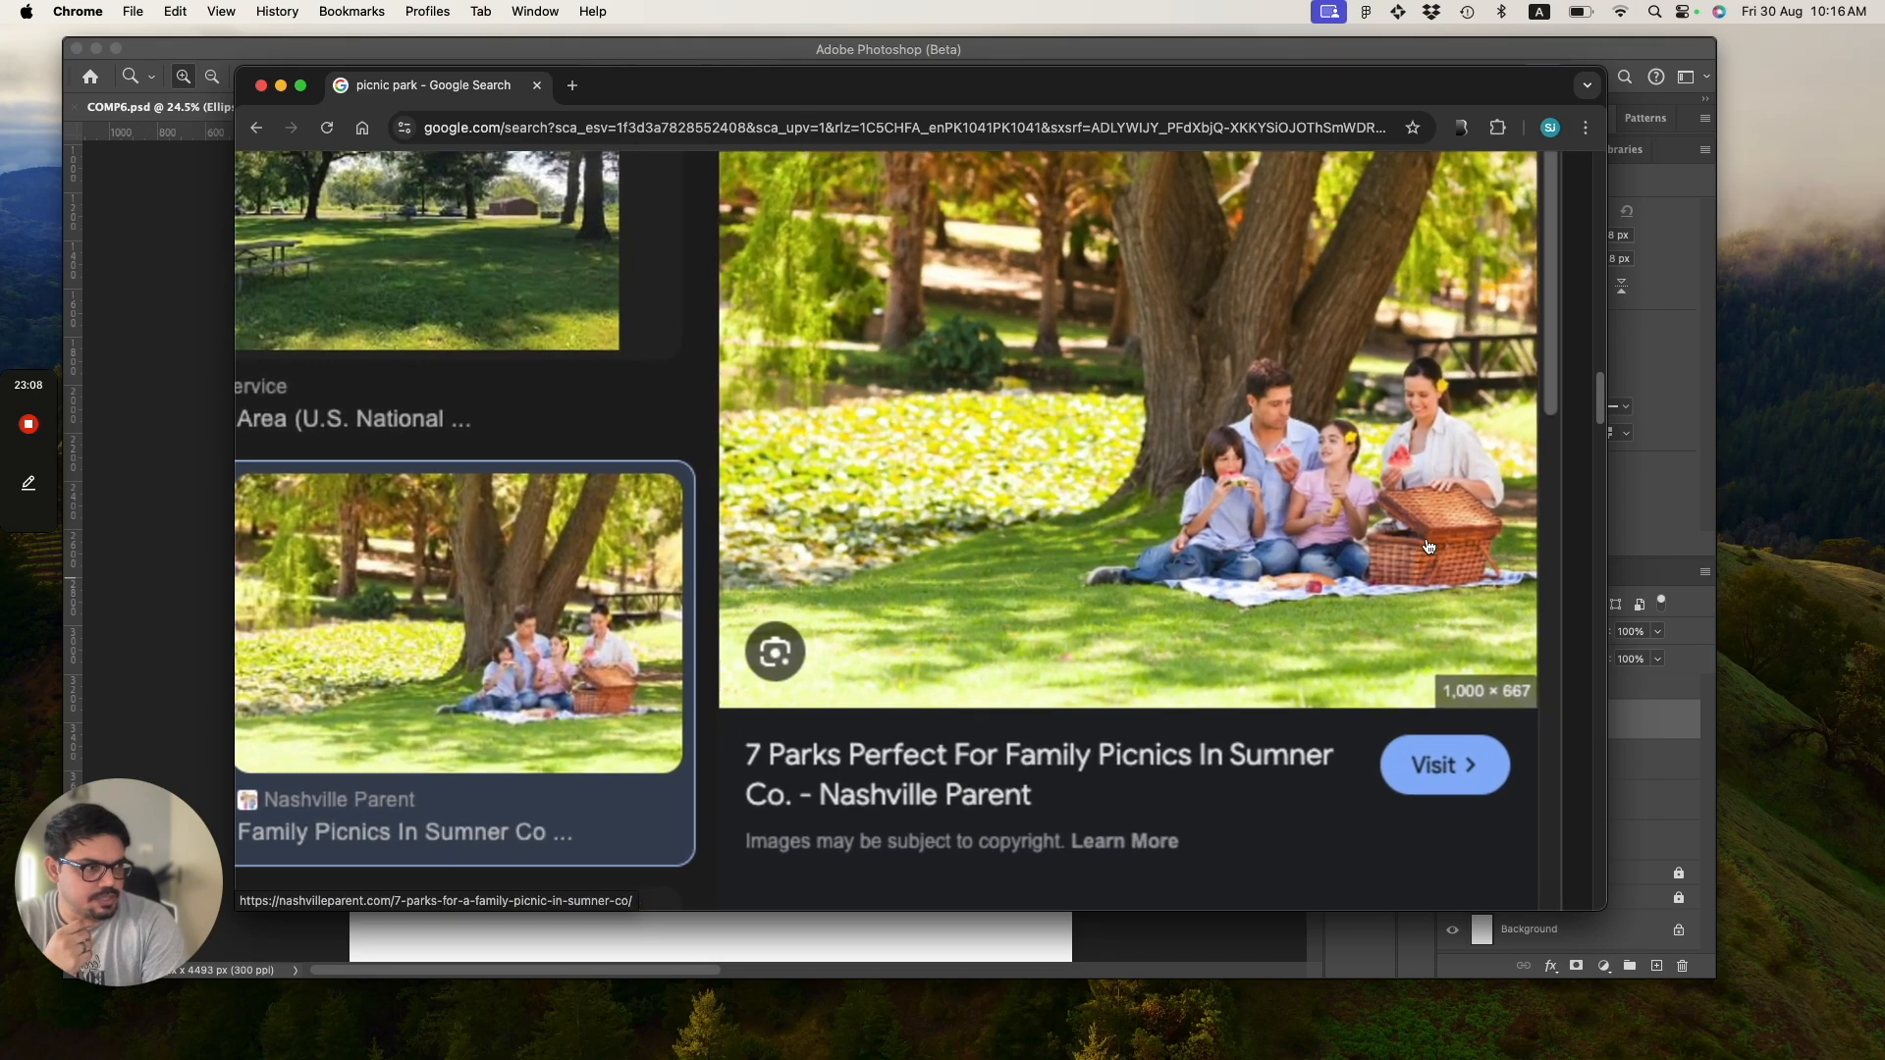
{"action": "scroll", "coordinate": [1428, 547], "scroll_direction": "up", "scroll_amount": 2}
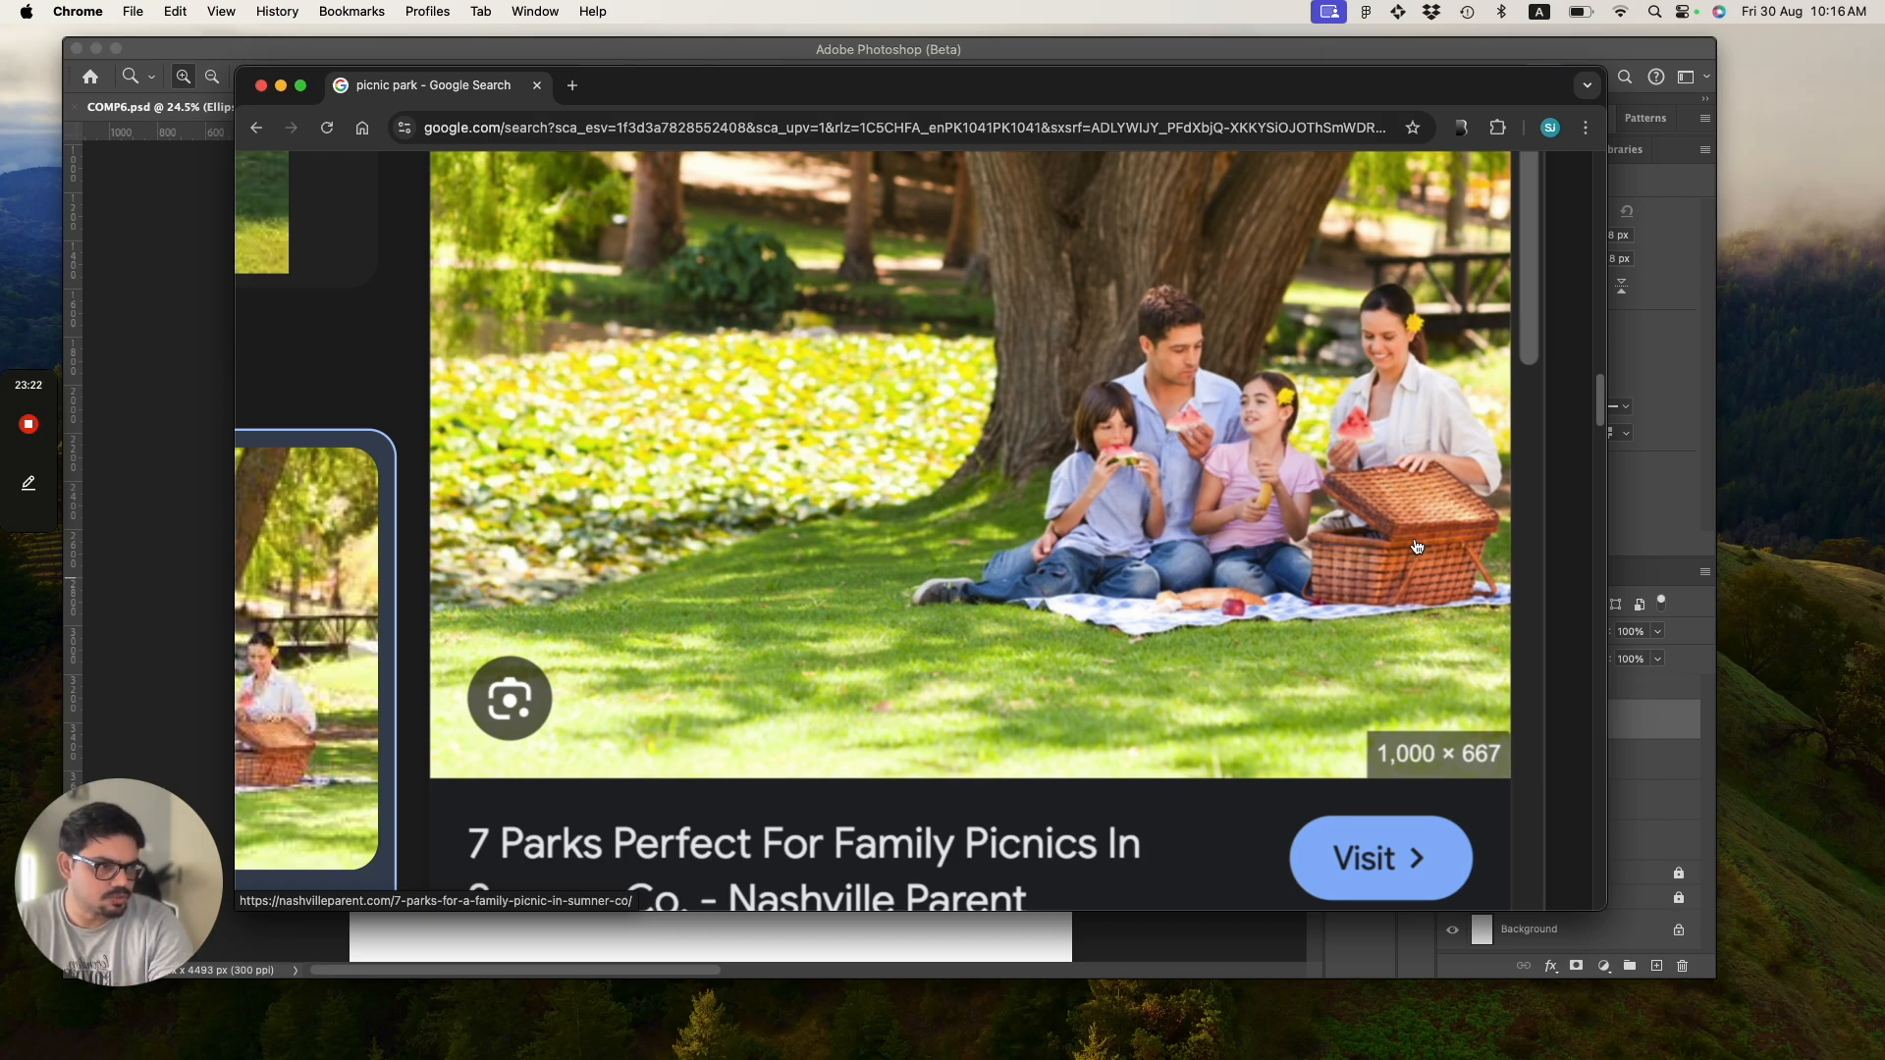
{"action": "scroll", "coordinate": [1417, 547], "scroll_direction": "down", "scroll_amount": 5}
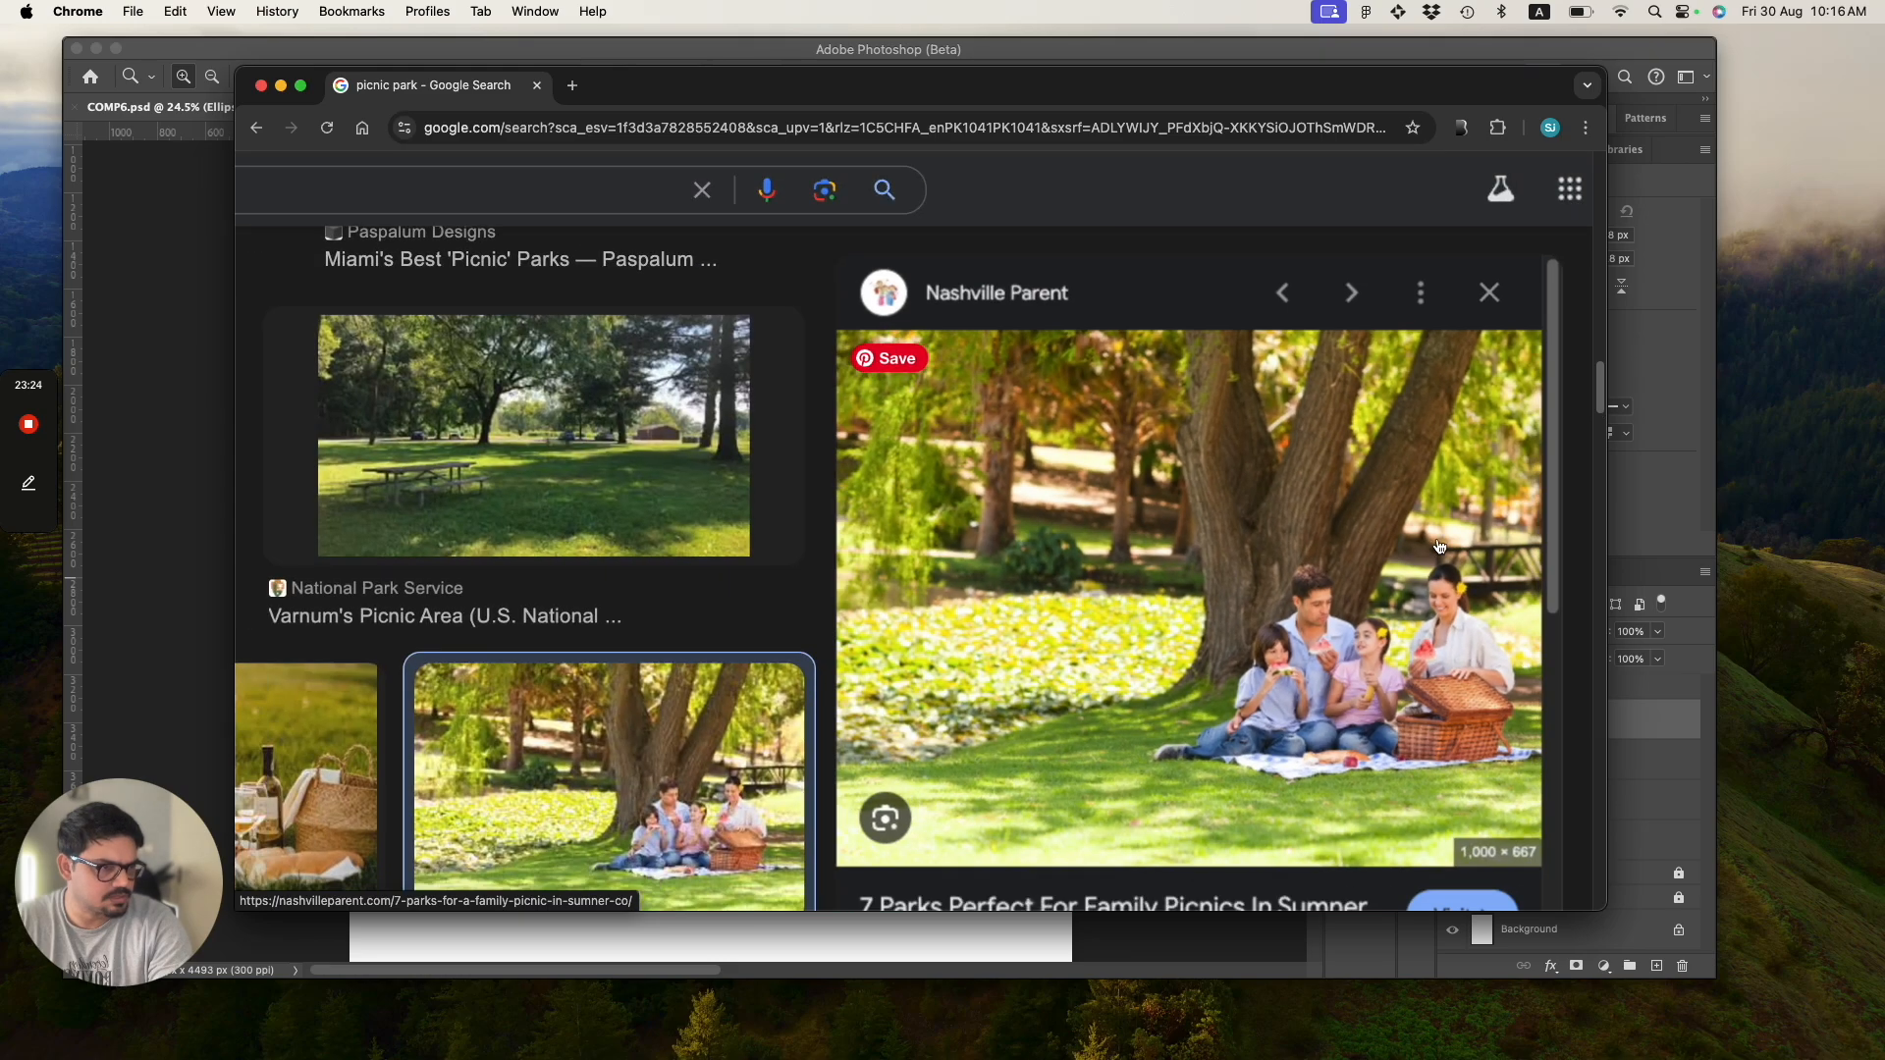
{"action": "scroll", "coordinate": [1439, 547], "scroll_direction": "down", "scroll_amount": 3}
{"action": "scroll", "coordinate": [943, 552], "scroll_direction": "down", "scroll_amount": 15}
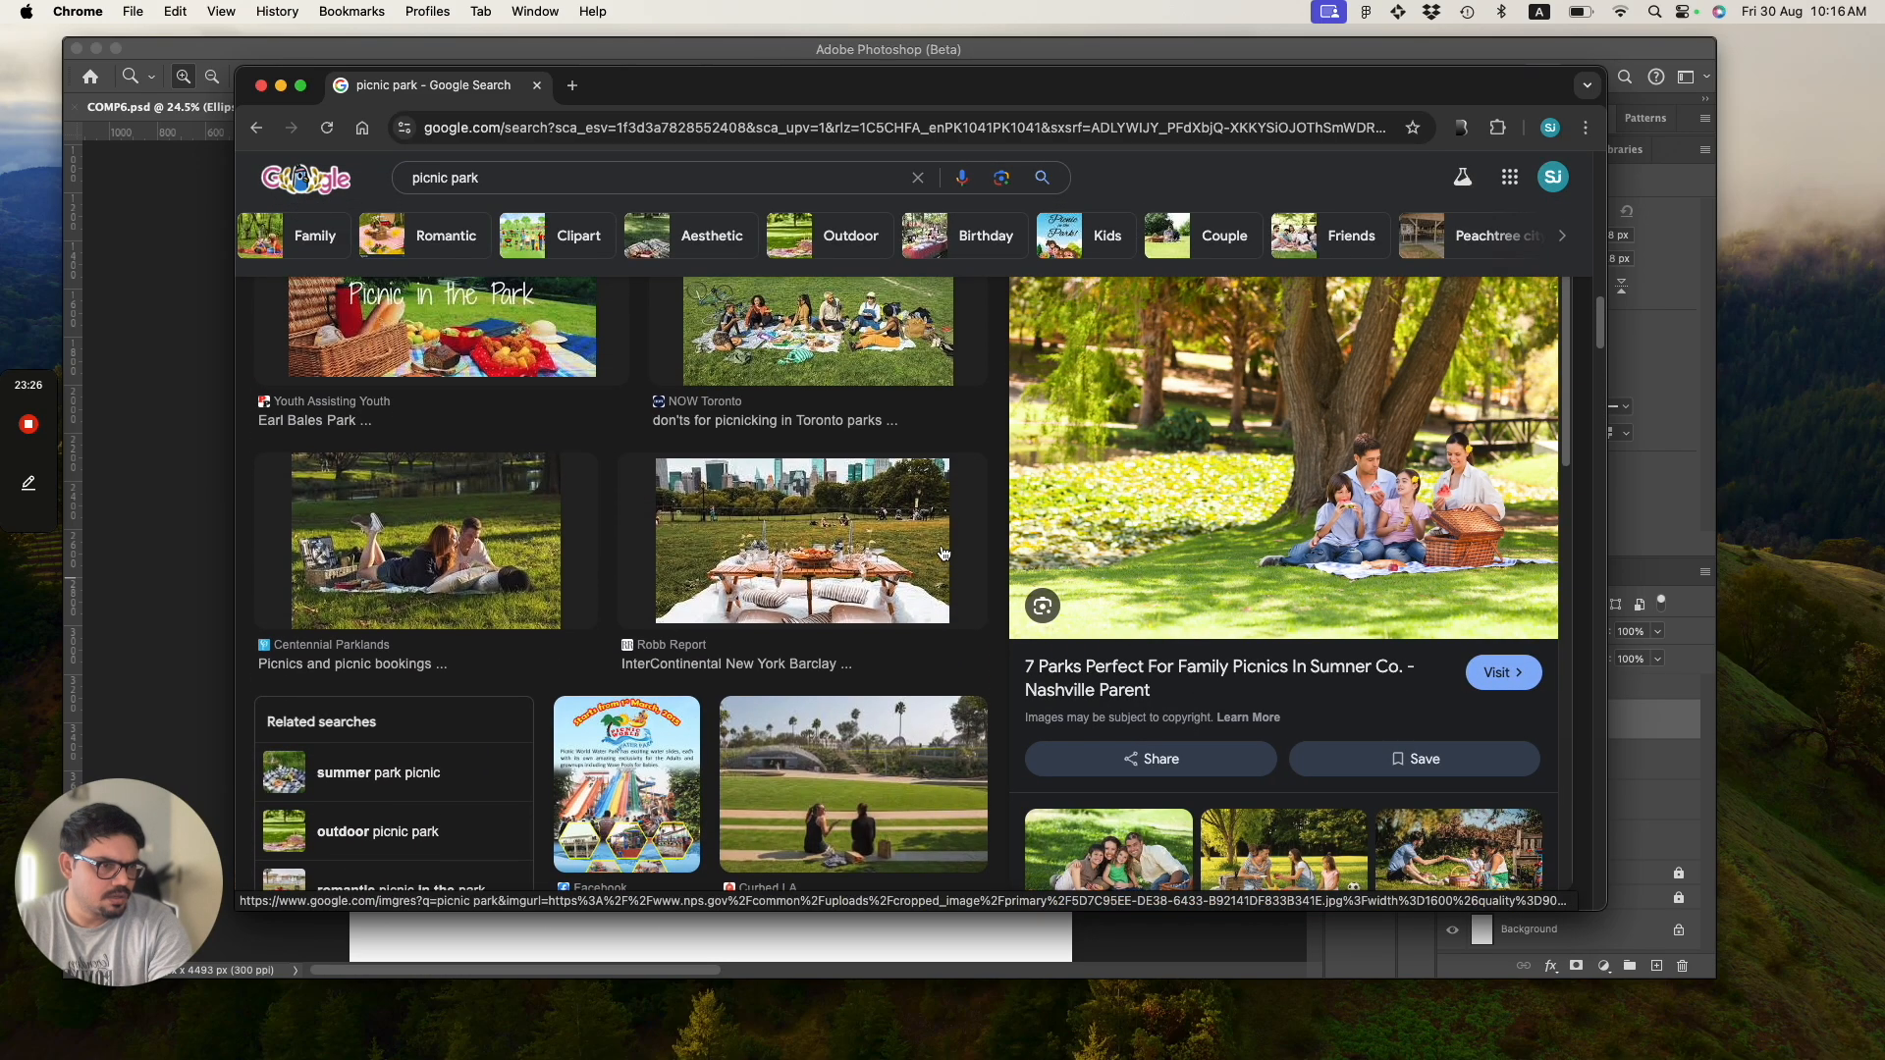
{"action": "scroll", "coordinate": [943, 553], "scroll_direction": "up", "scroll_amount": 1}
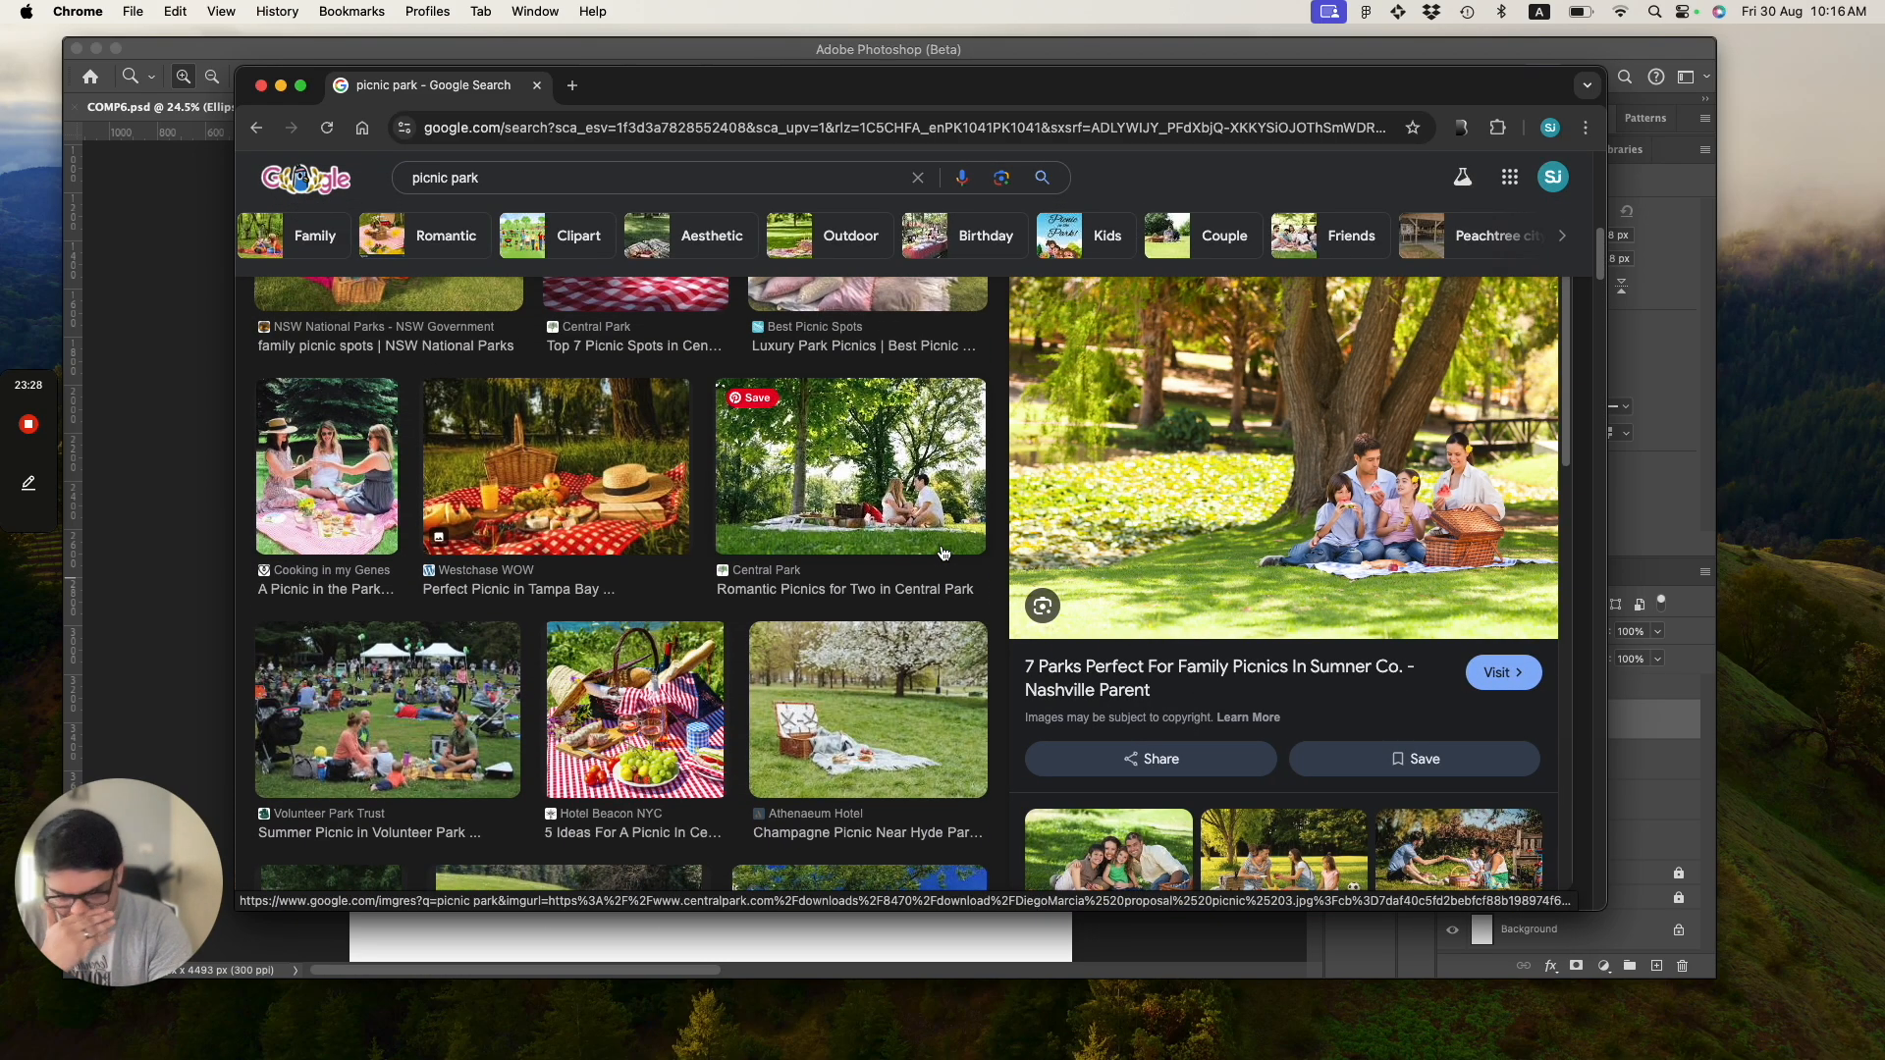
{"action": "left_click", "coordinate": [854, 685]}
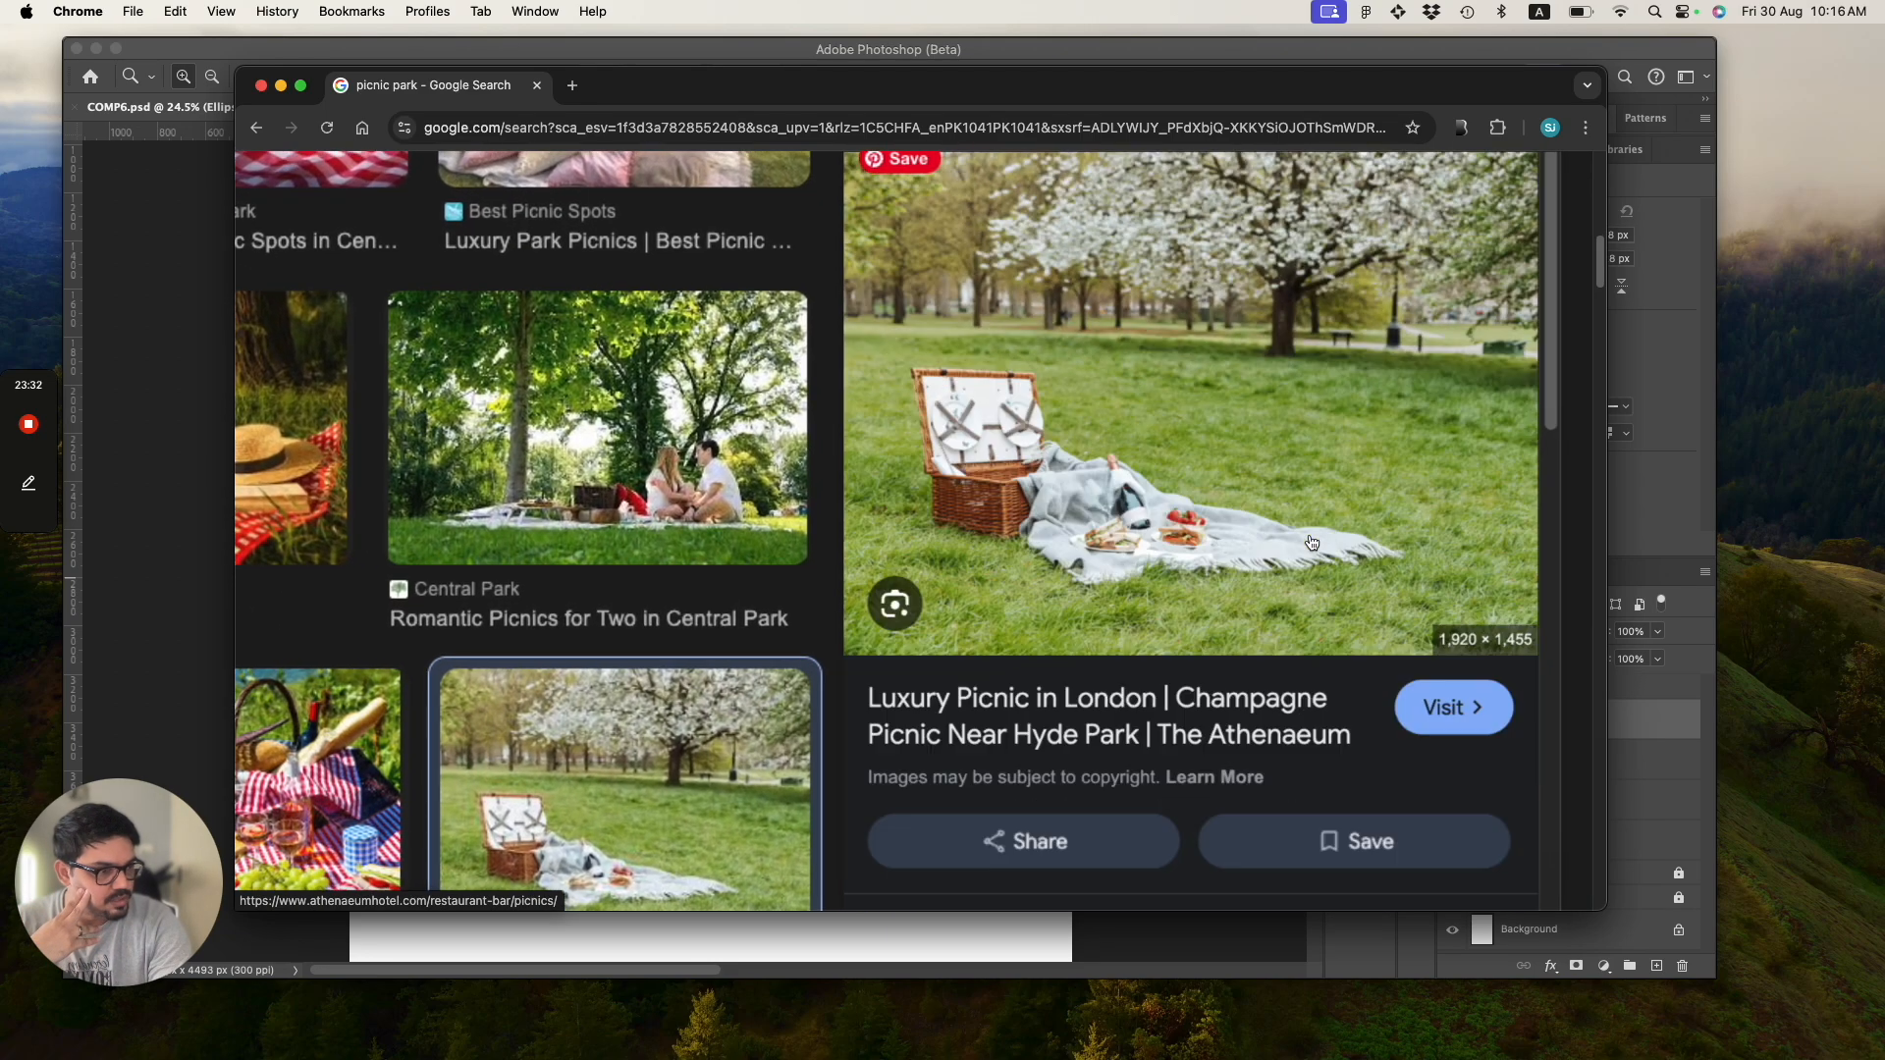
{"action": "scroll", "coordinate": [776, 577], "scroll_direction": "up", "scroll_amount": 5}
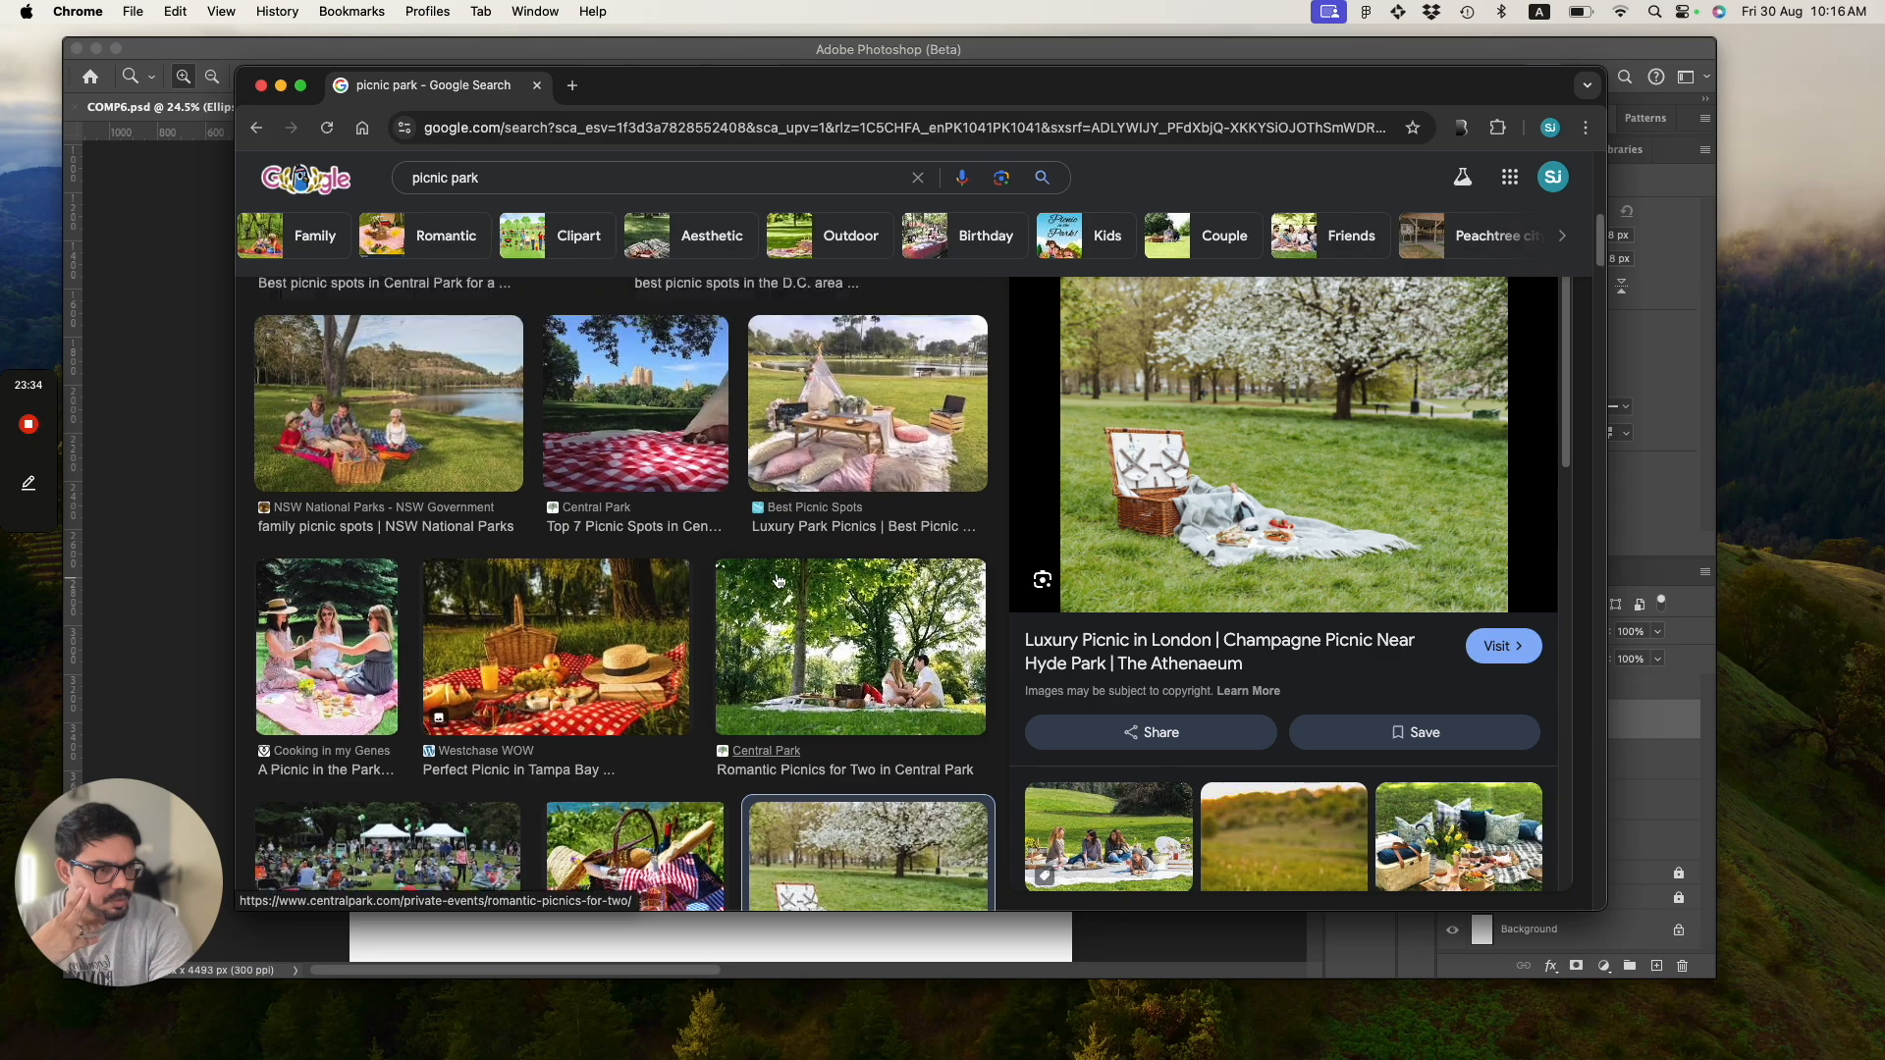
Open the Westchase WOW "Perfect Picnic in Tampa Bay" photo from the results and copy the image.
{"action": "left_click", "coordinate": [545, 657]}
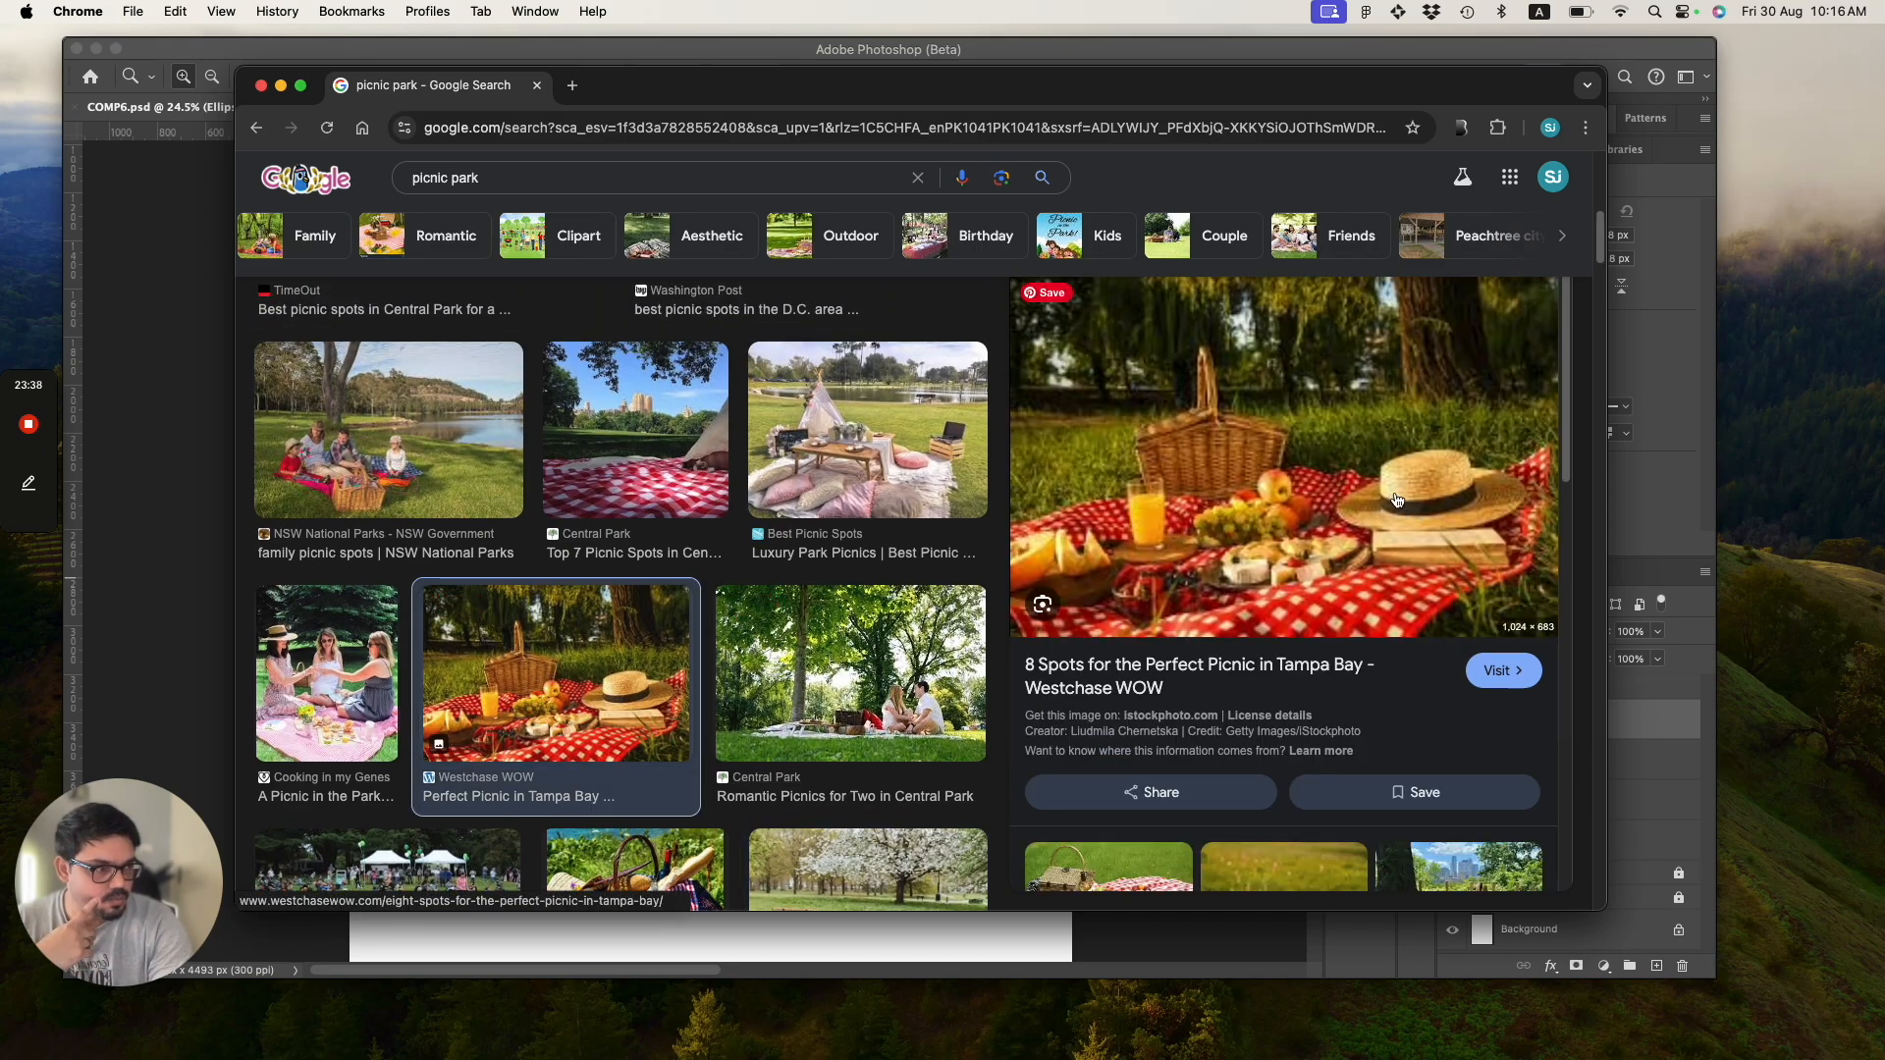
{"action": "scroll", "coordinate": [502, 591], "scroll_direction": "up", "scroll_amount": 5}
{"action": "scroll", "coordinate": [501, 591], "scroll_direction": "up", "scroll_amount": 5}
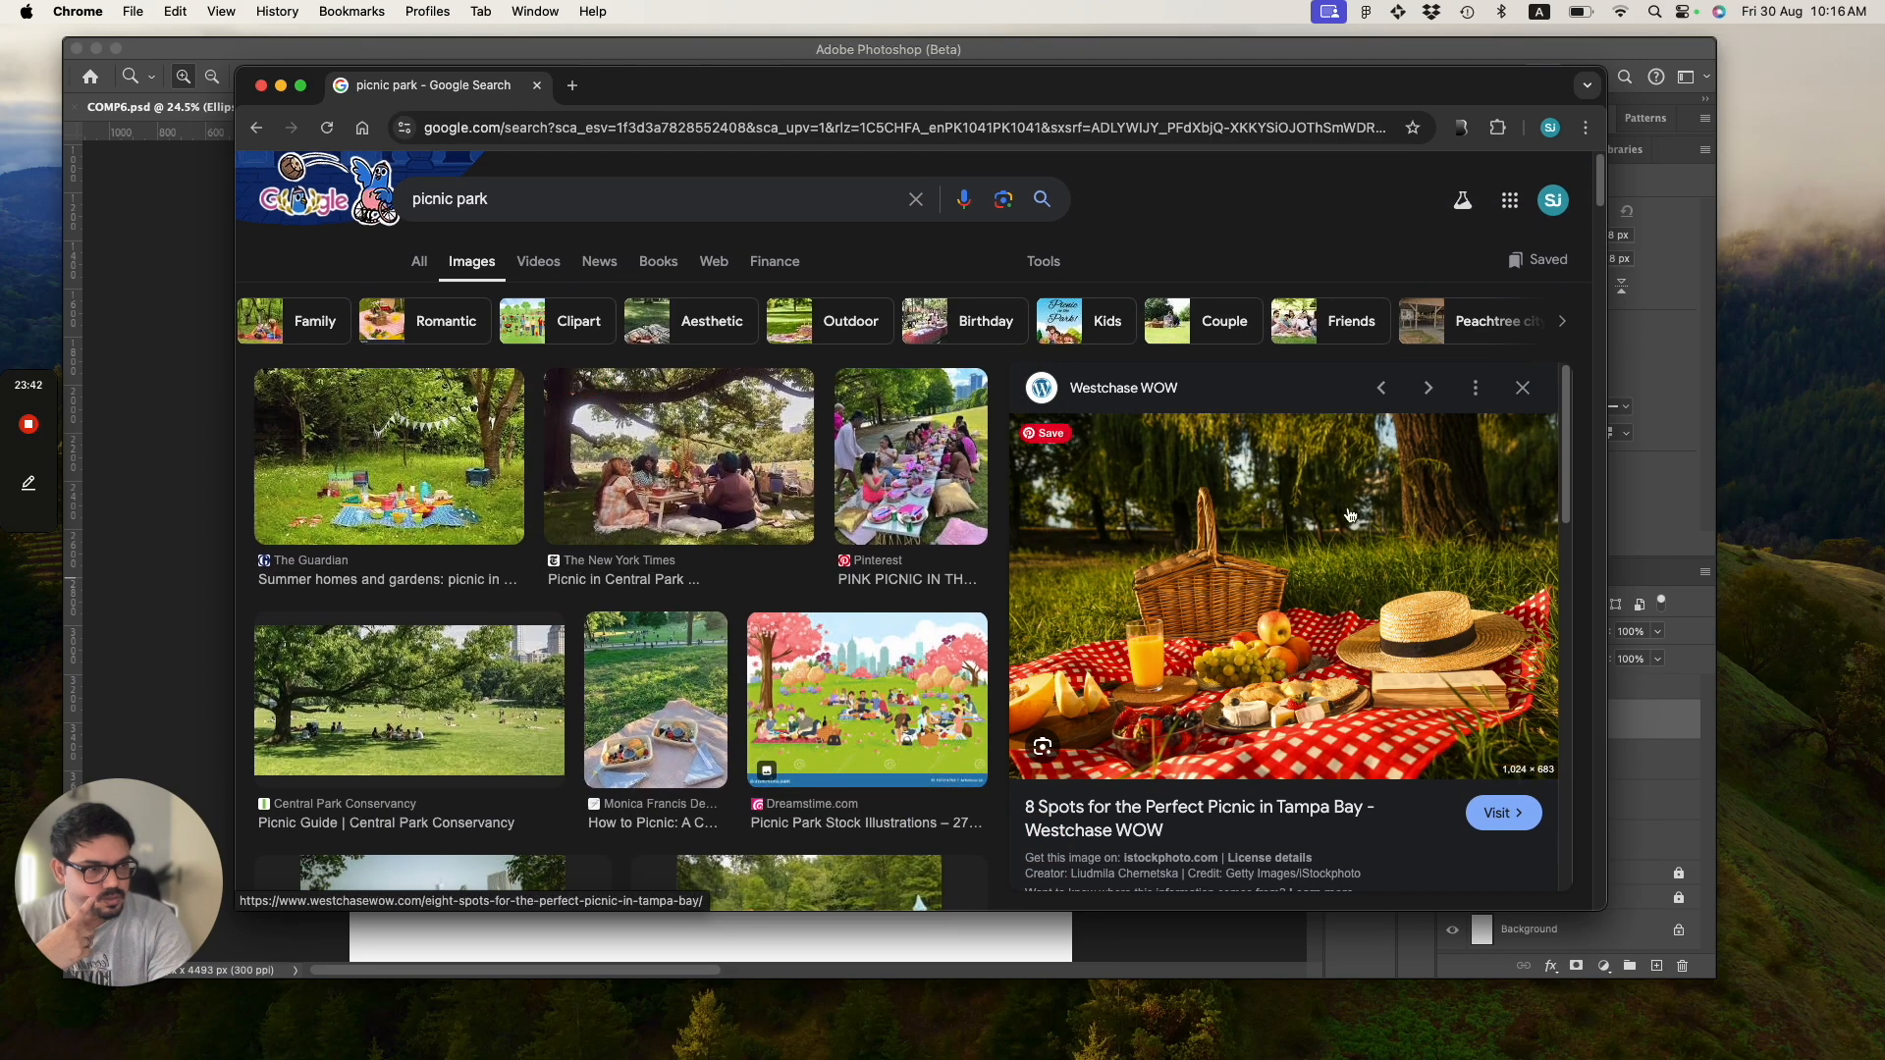
{"action": "right_click", "coordinate": [1379, 515]}
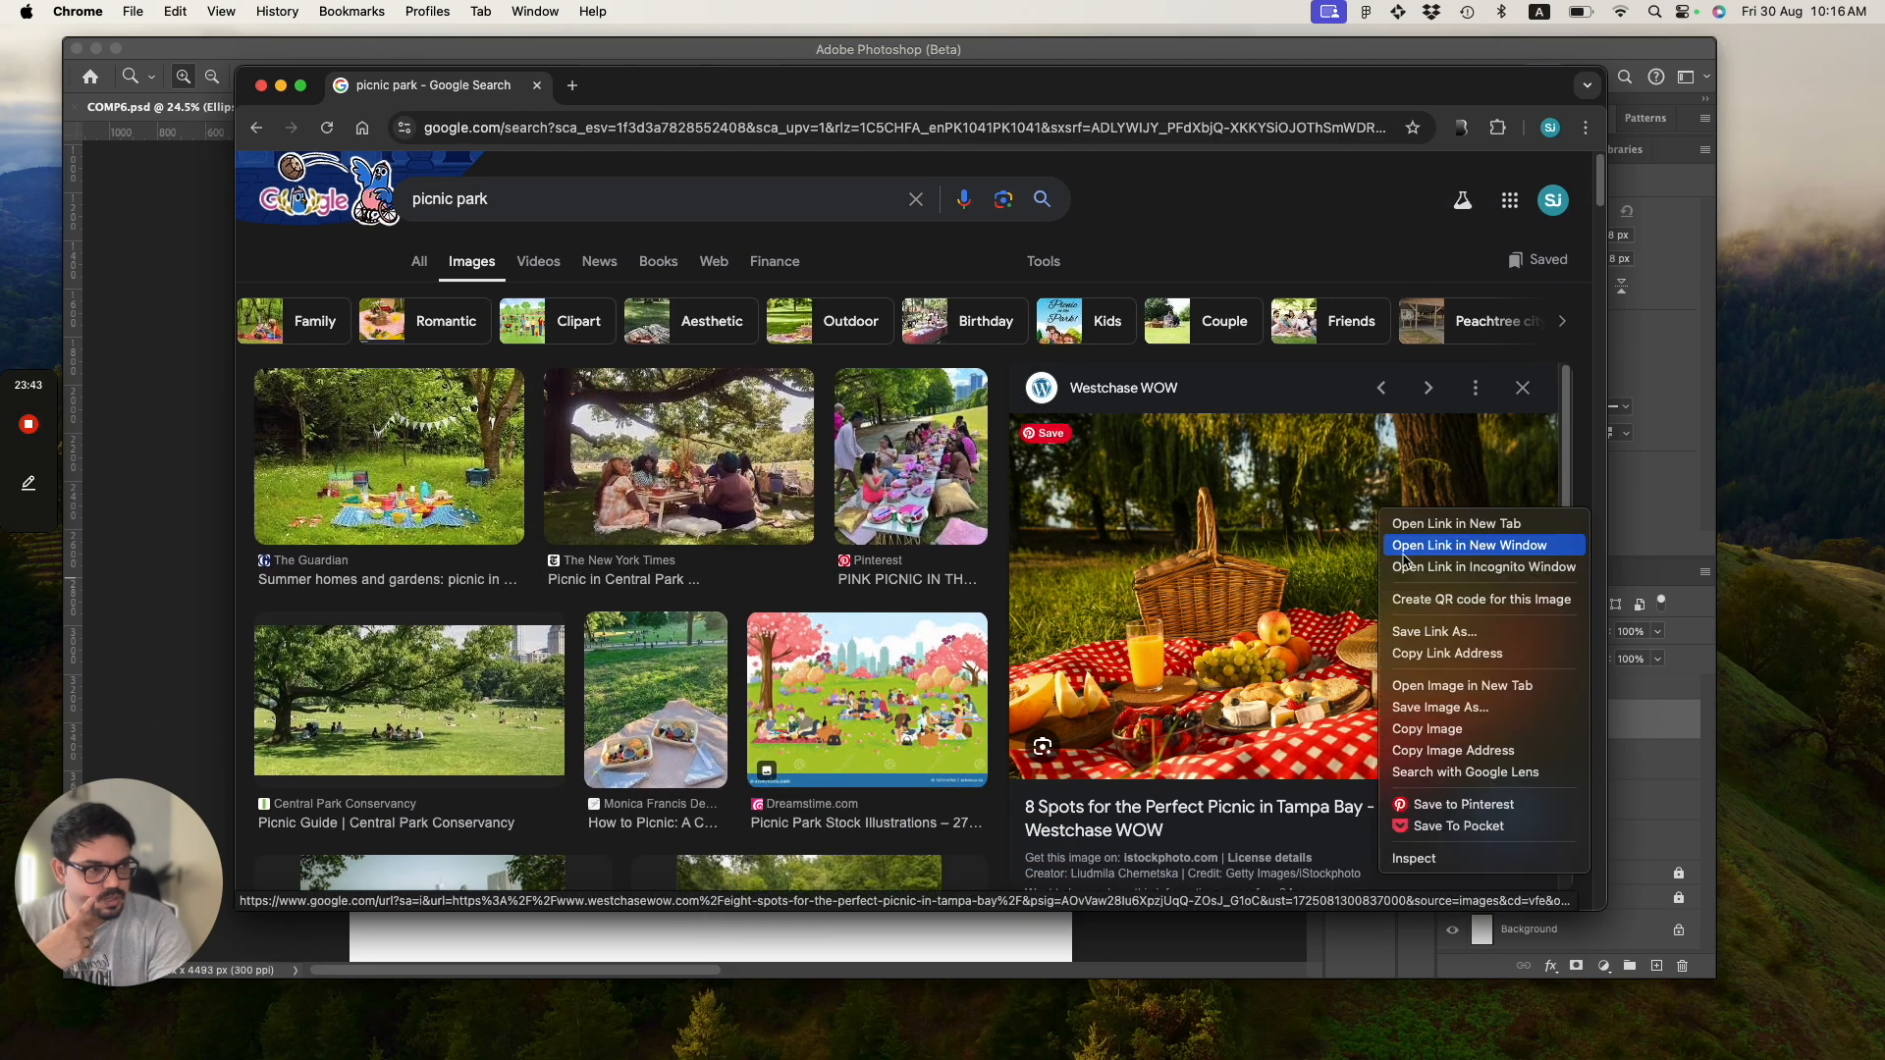
{"action": "left_click", "coordinate": [1454, 731]}
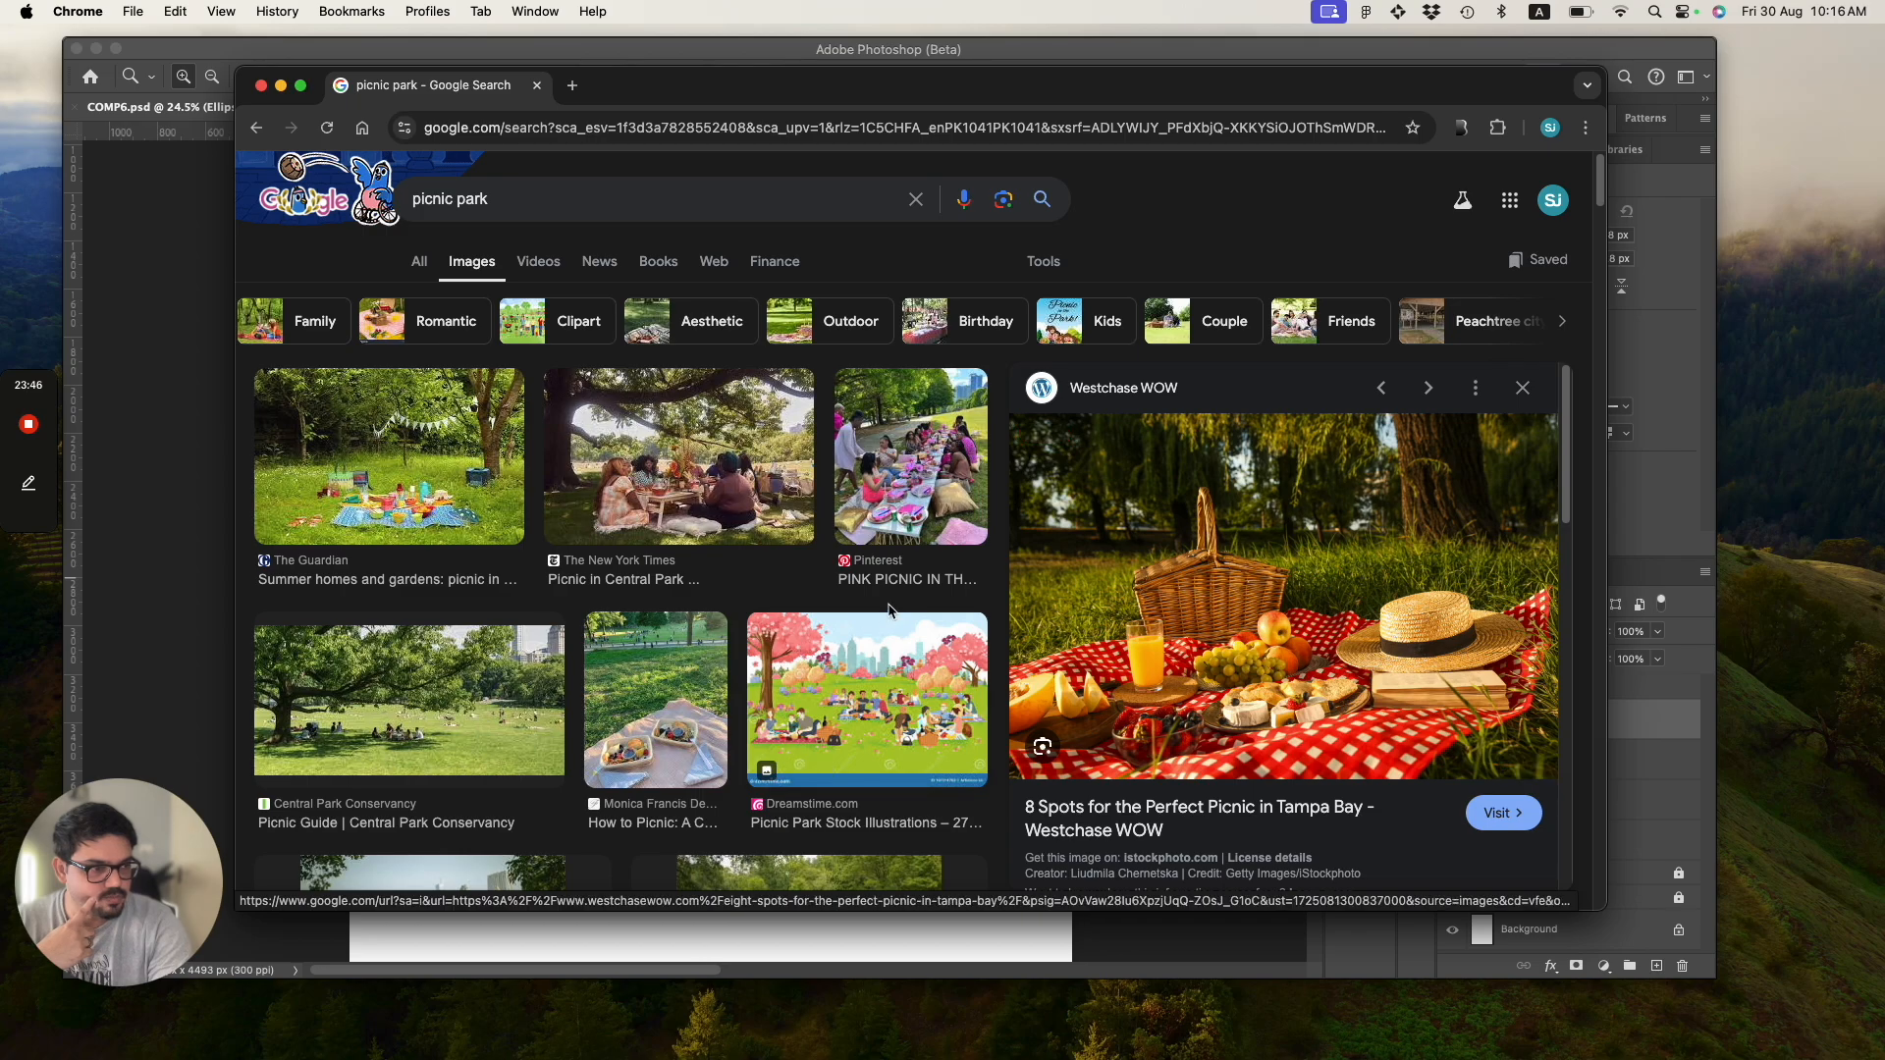
Switch to Photoshop, unlock the Group 6 layer group and paste the copied picnic photo above it.
{"action": "left_click", "coordinate": [180, 253]}
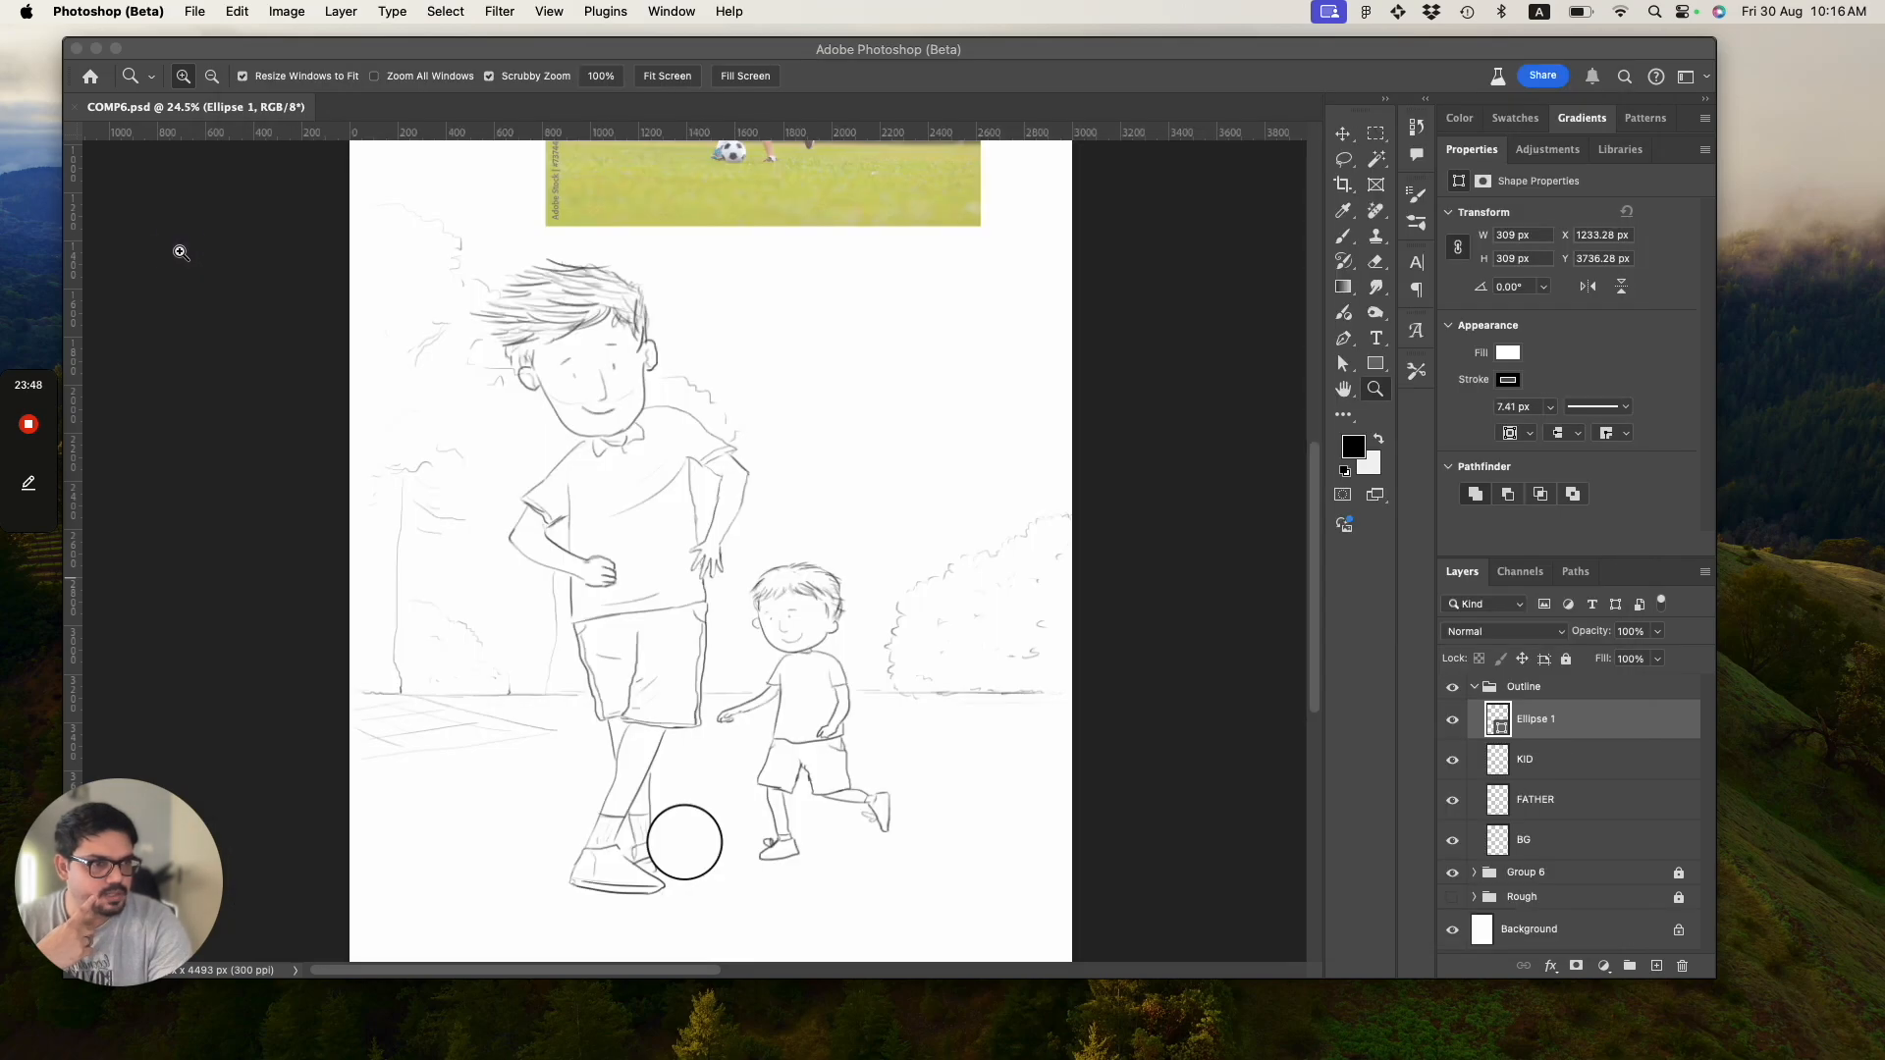
{"action": "scroll", "coordinate": [670, 341], "scroll_direction": "up", "scroll_amount": 8}
{"action": "scroll", "coordinate": [670, 341], "scroll_direction": "down", "scroll_amount": 6}
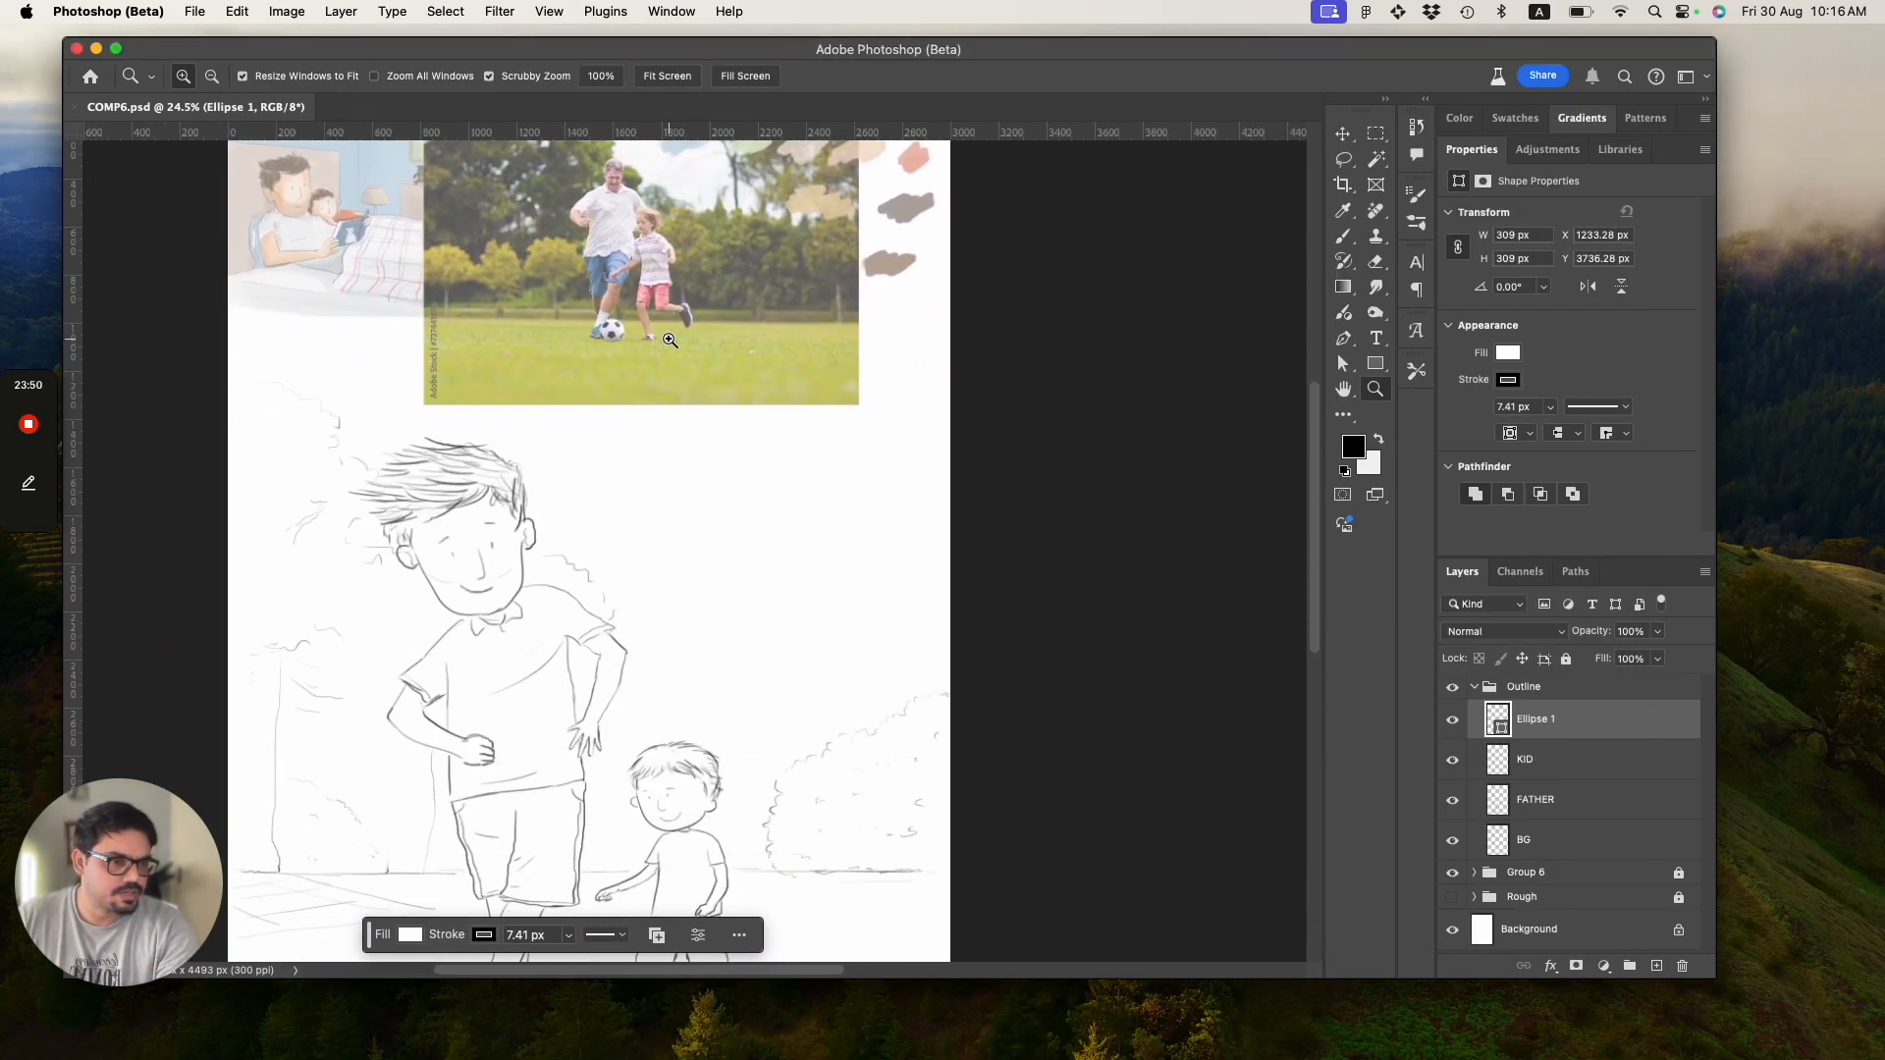
{"action": "scroll", "coordinate": [670, 341], "scroll_direction": "down", "scroll_amount": 5}
{"action": "scroll", "coordinate": [670, 341], "scroll_direction": "left", "scroll_amount": 4}
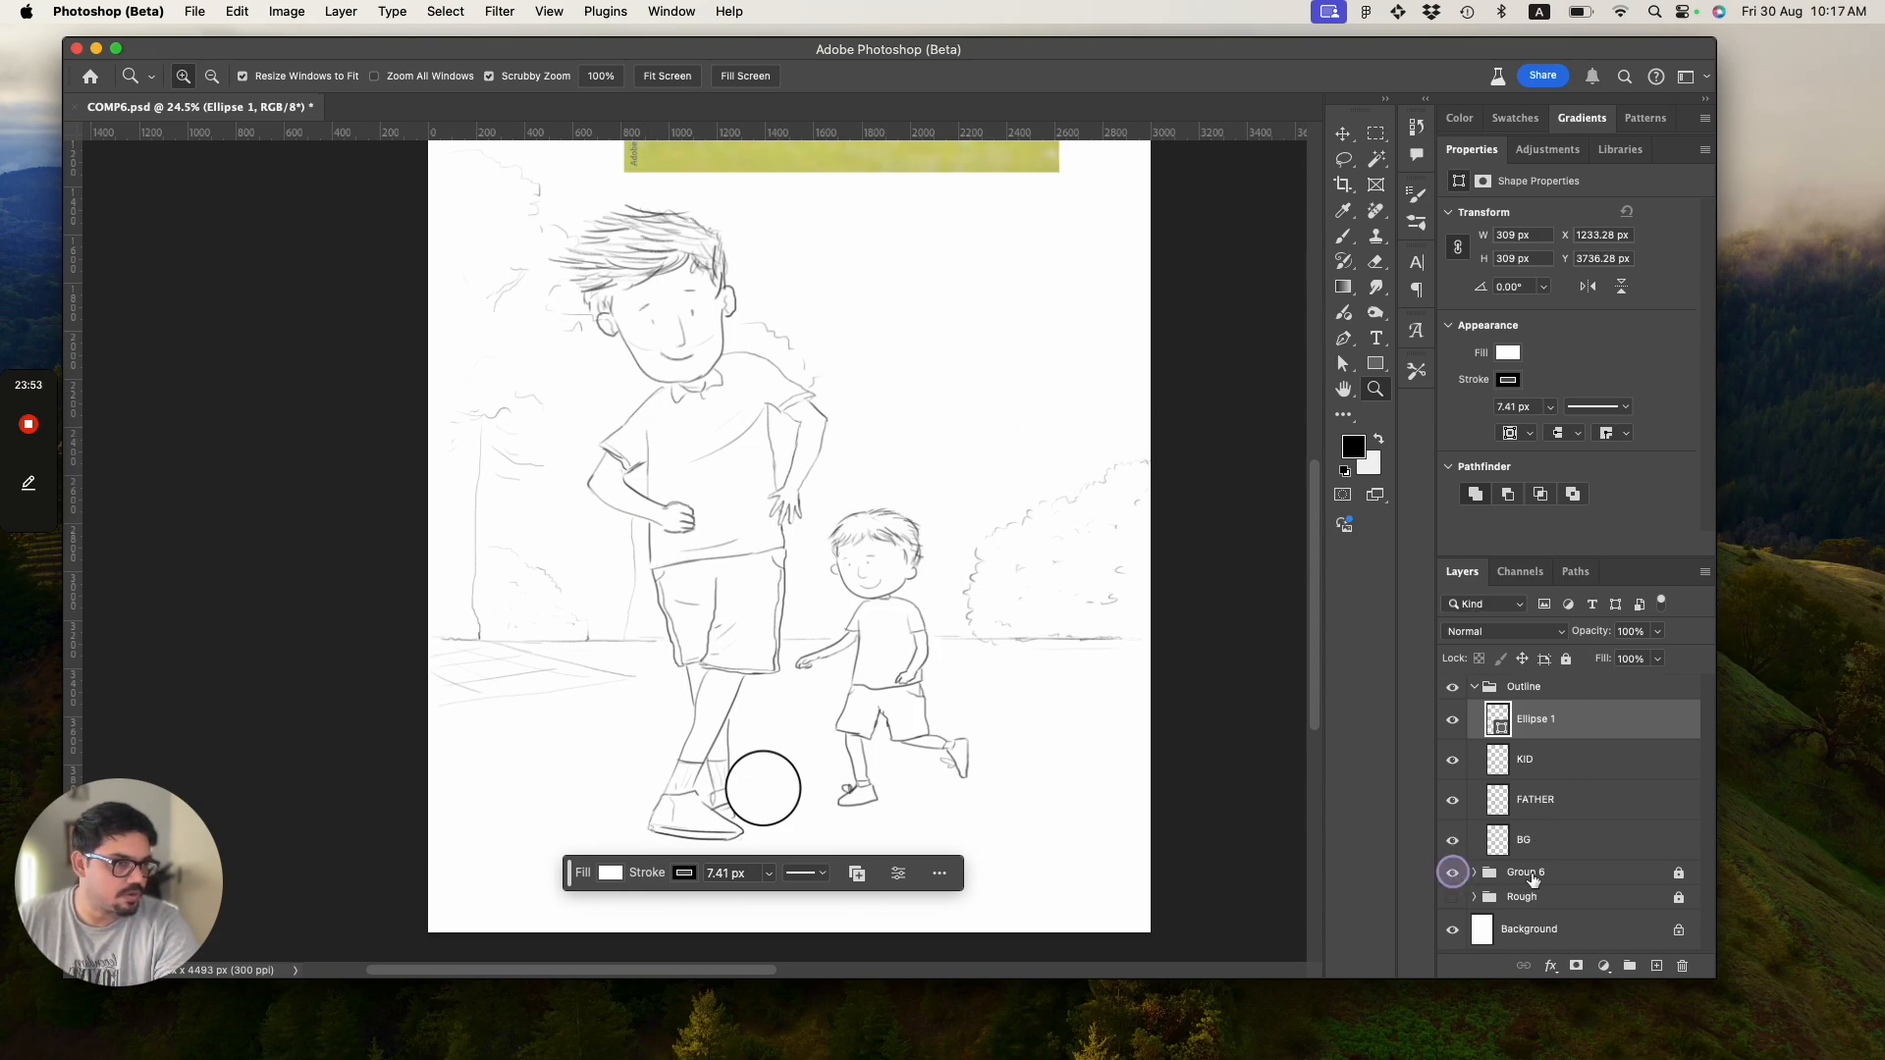
{"action": "left_click", "coordinate": [1571, 880]}
{"action": "left_click", "coordinate": [1679, 872]}
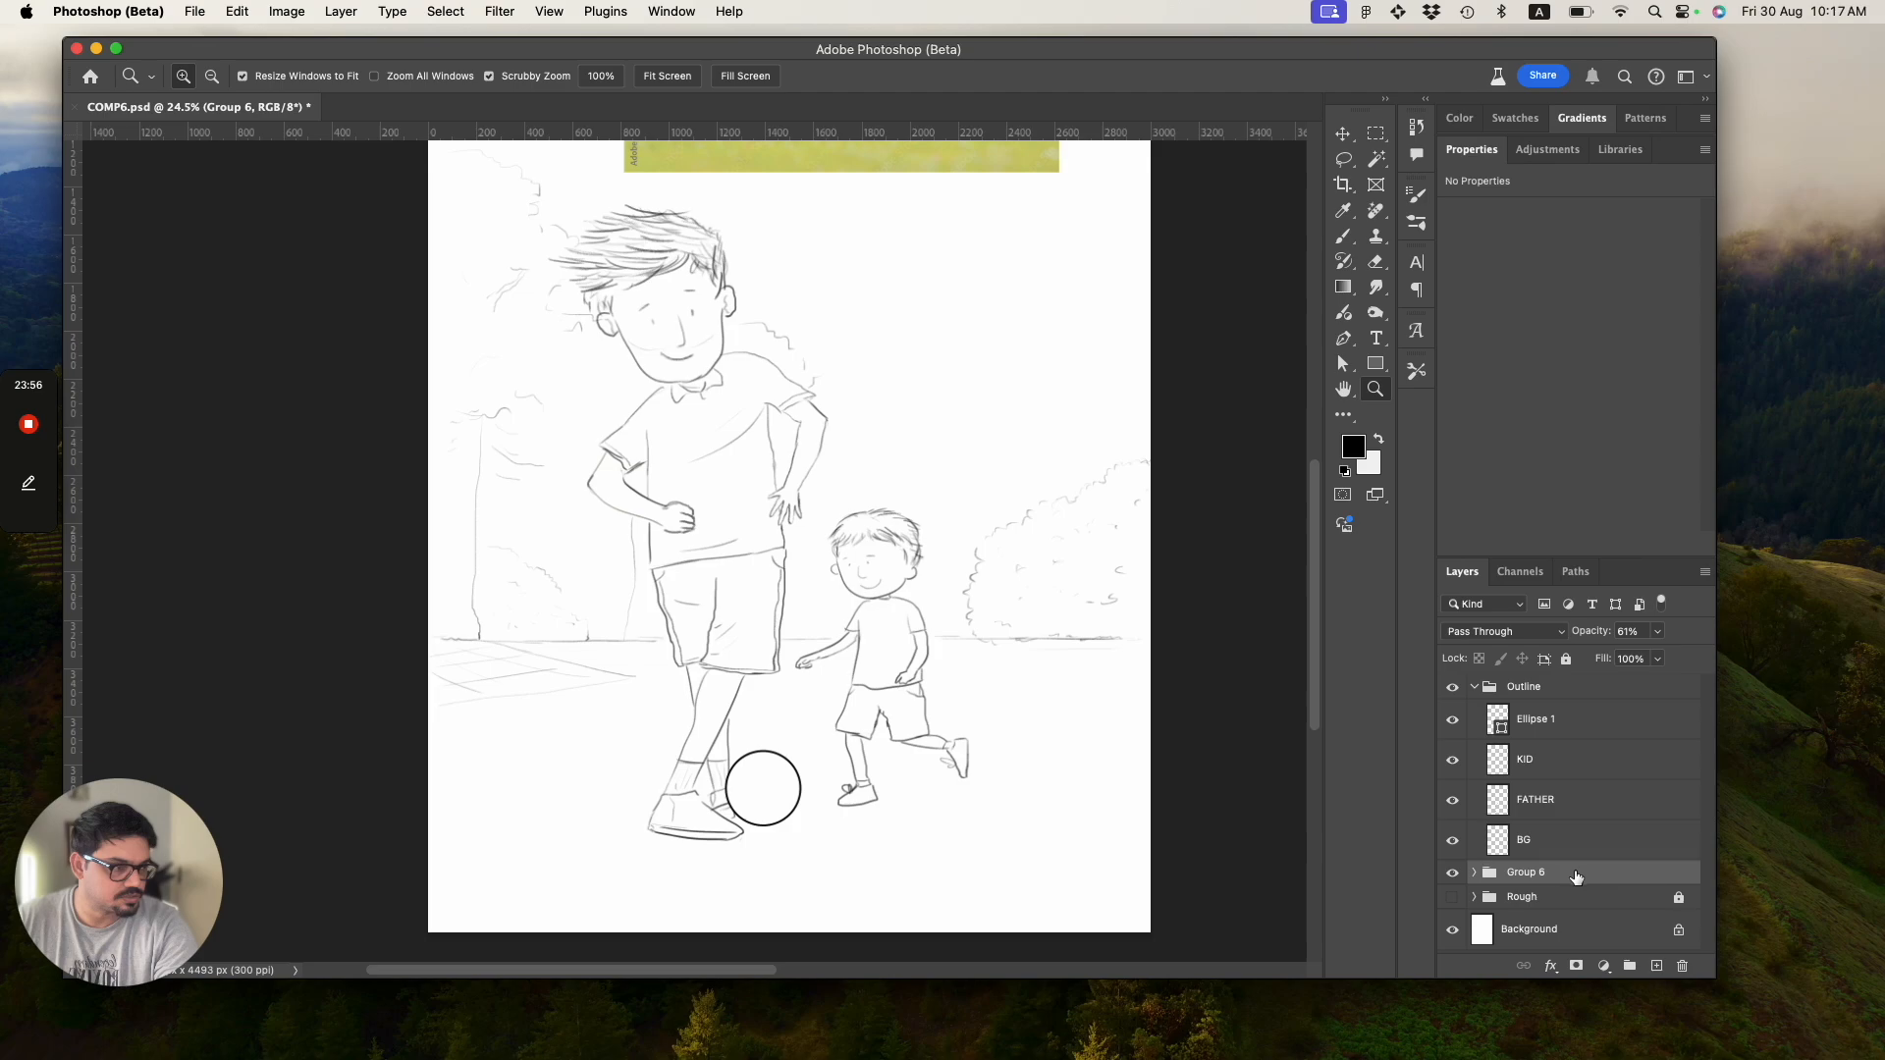
{"action": "key", "text": "super+v"}
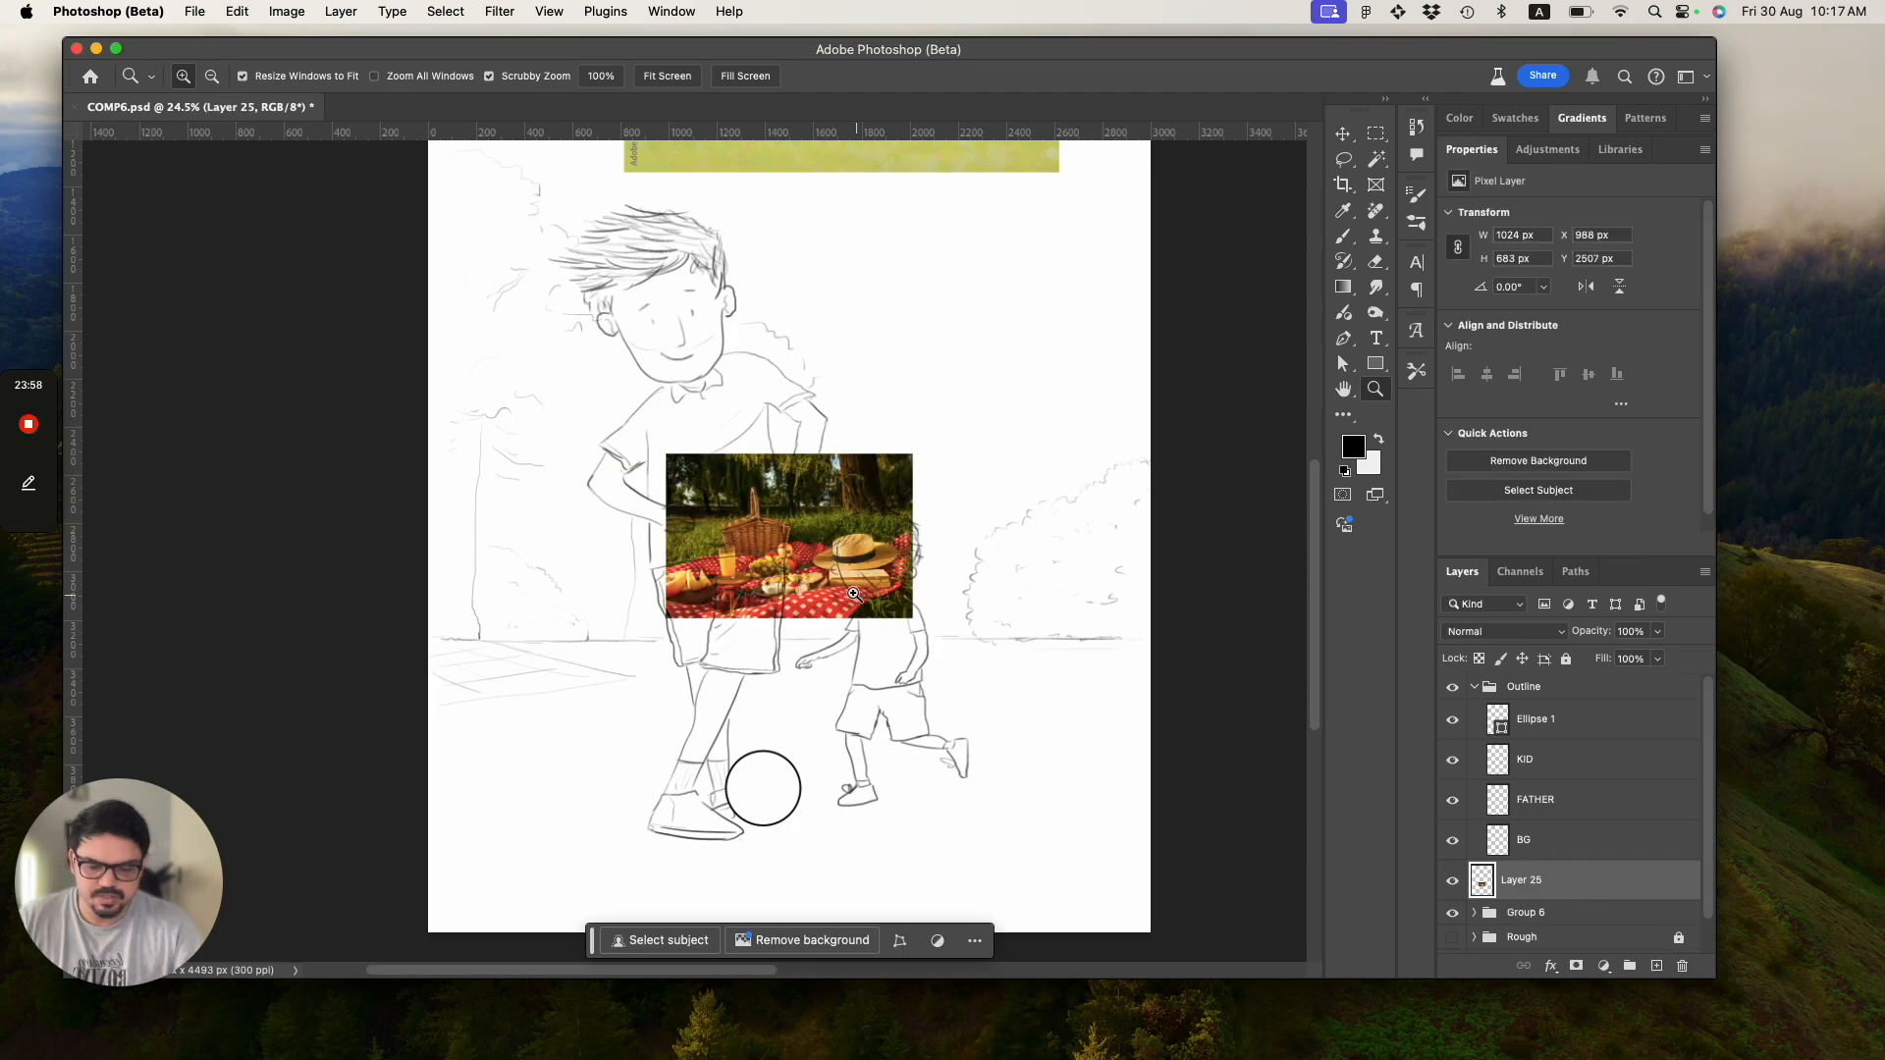
Scale the pasted picnic photo up to about 1393 × 930 px and place it over the father's torso, near the canvas edge.
{"action": "key", "text": "super+t"}
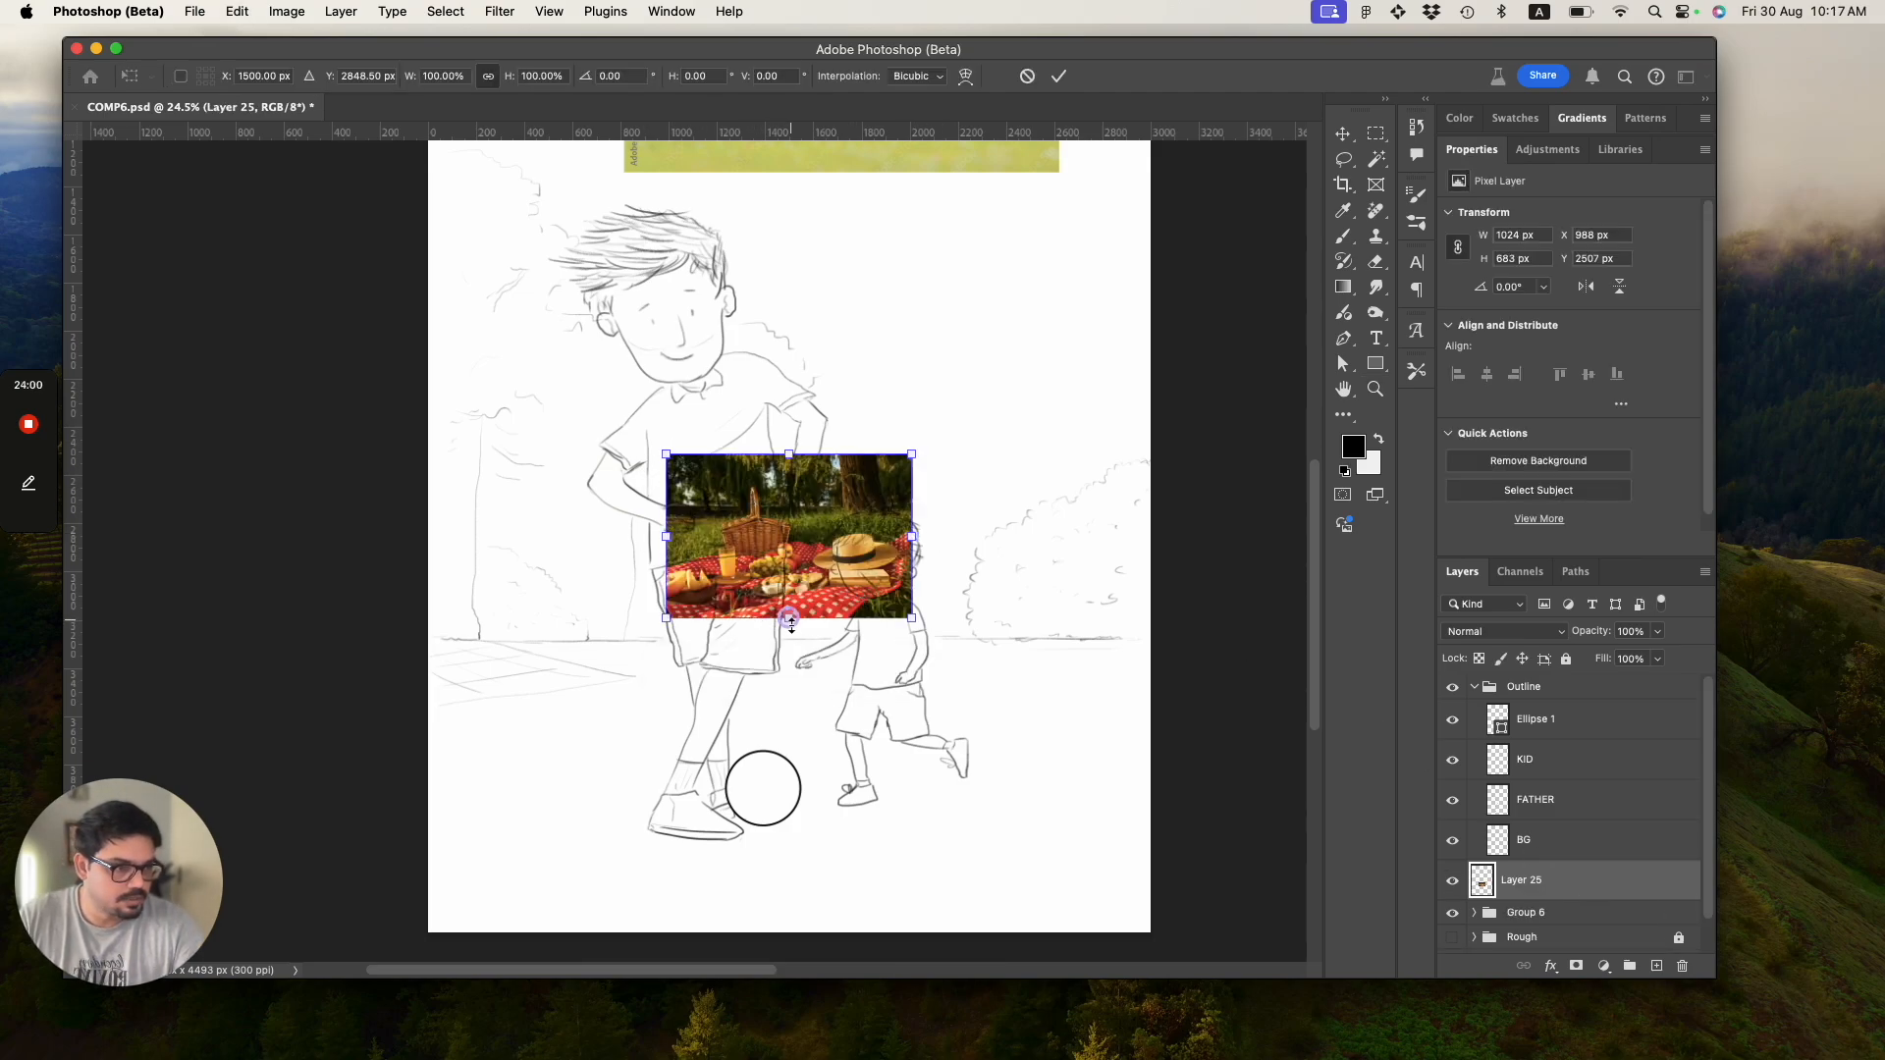
{"action": "left_click_drag", "start_coordinate": [789, 619], "coordinate": [821, 699]}
{"action": "left_click_drag", "start_coordinate": [854, 545], "coordinate": [657, 414]}
{"action": "left_click_drag", "start_coordinate": [783, 314], "coordinate": [707, 396]}
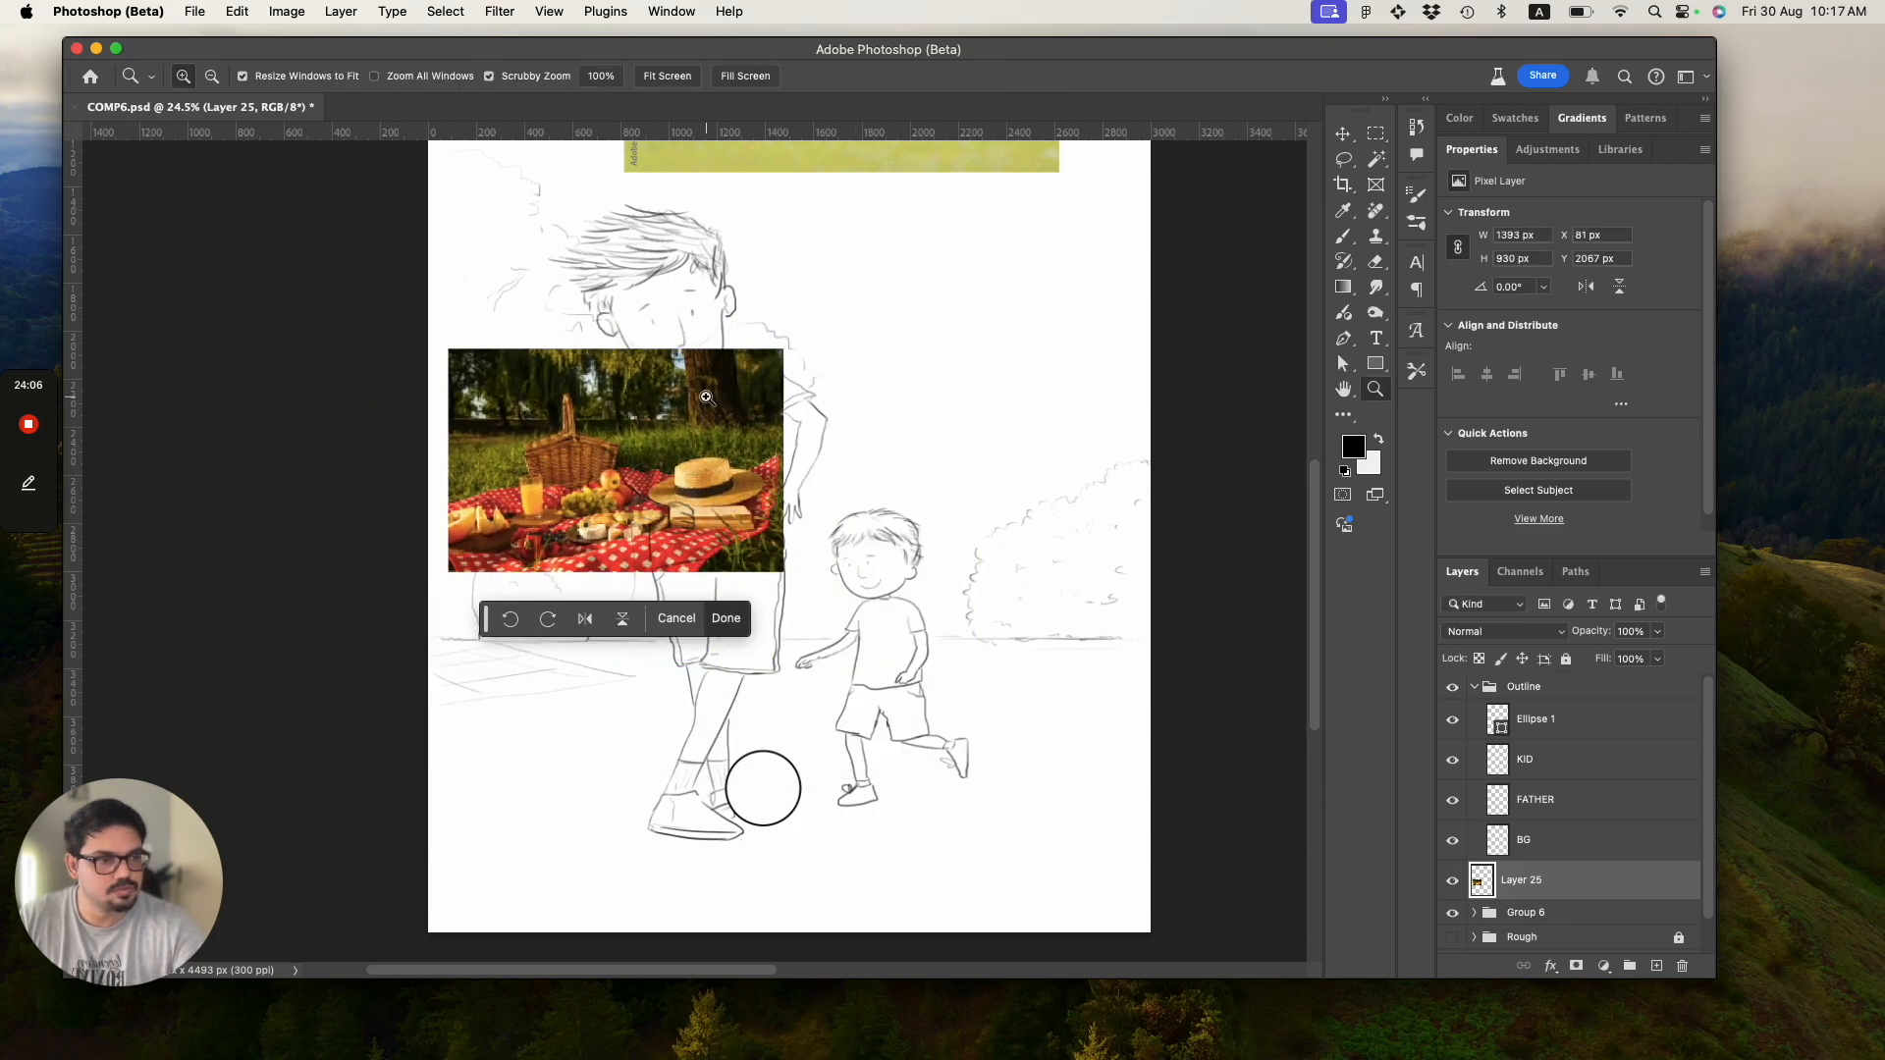
{"action": "key", "text": "Return"}
{"action": "key", "text": "z"}
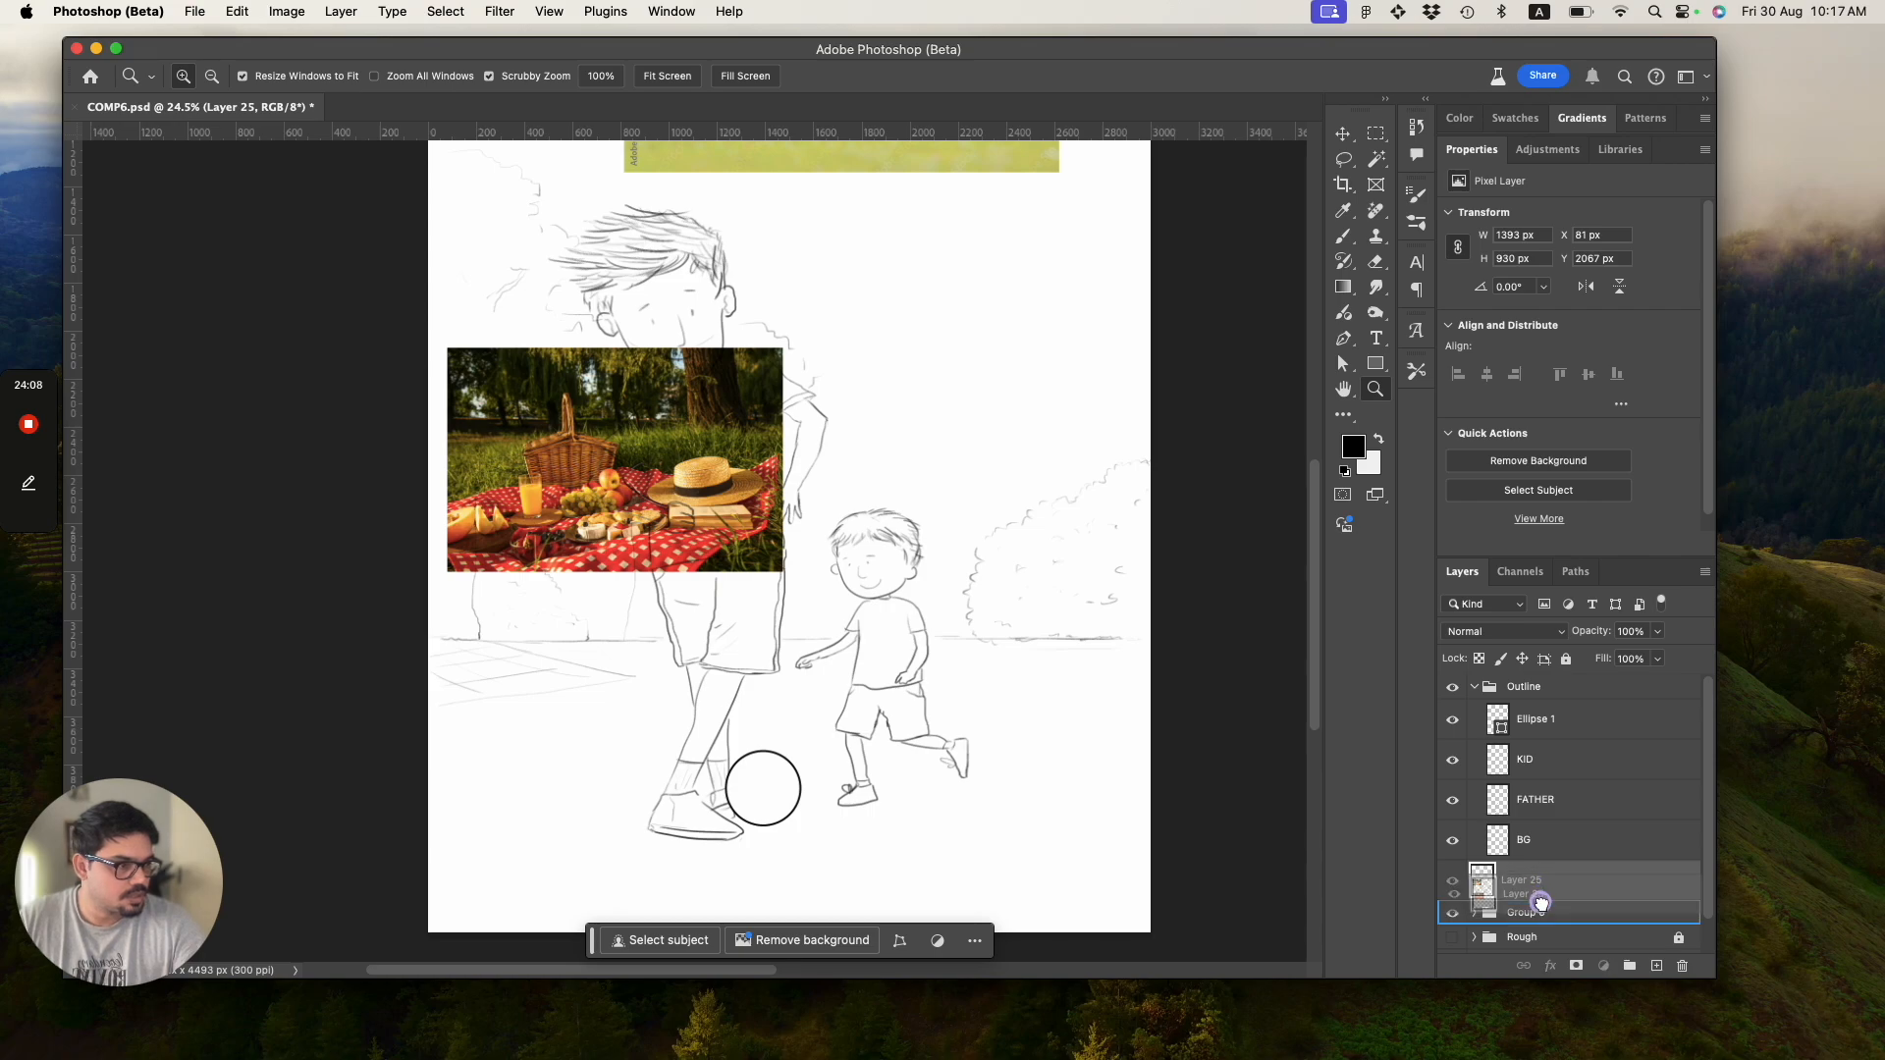
Put the picnic photo layer into the Group 6 layer group and lock that group.
{"action": "scroll", "coordinate": [1542, 894], "scroll_direction": "down", "scroll_amount": 1}
{"action": "left_click_drag", "start_coordinate": [1537, 847], "coordinate": [1527, 876]}
{"action": "left_click", "coordinate": [1527, 872]}
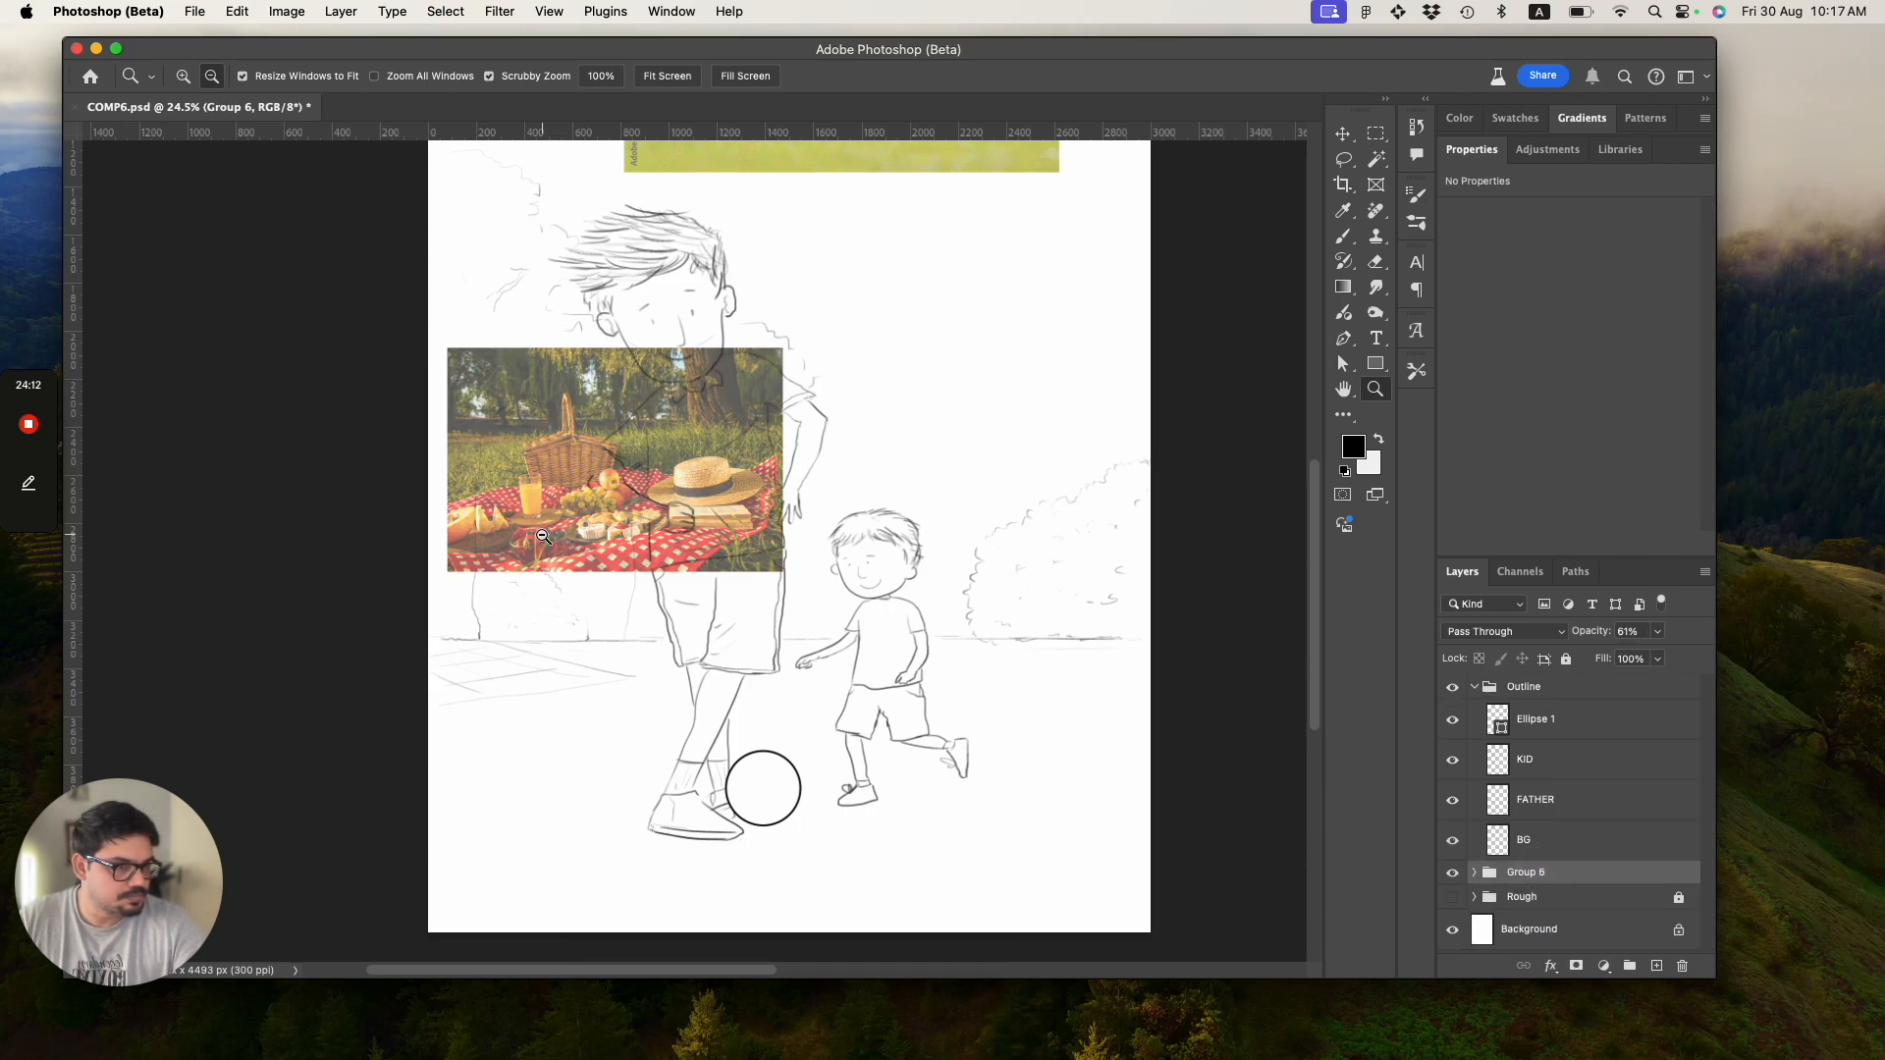
{"action": "scroll", "coordinate": [573, 538], "scroll_direction": "up", "scroll_amount": 4}
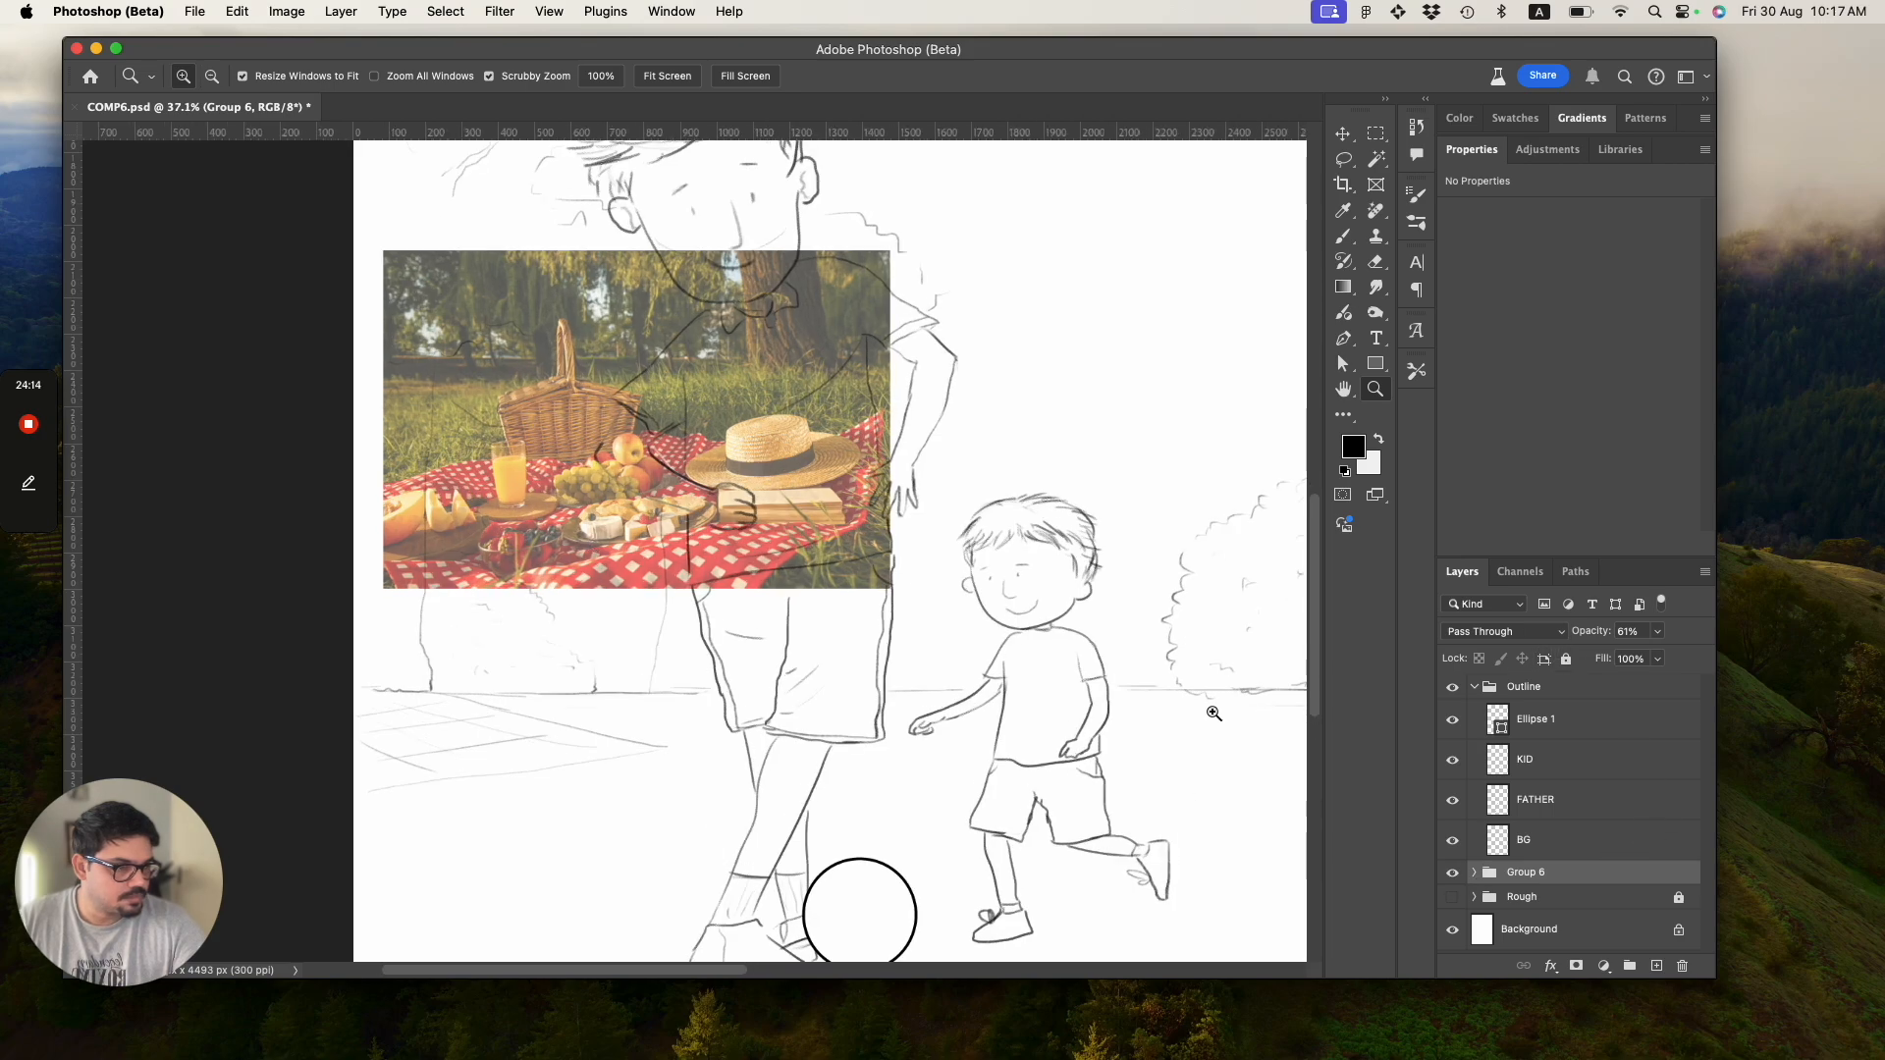
{"action": "scroll", "coordinate": [595, 685], "scroll_direction": "up", "scroll_amount": 3}
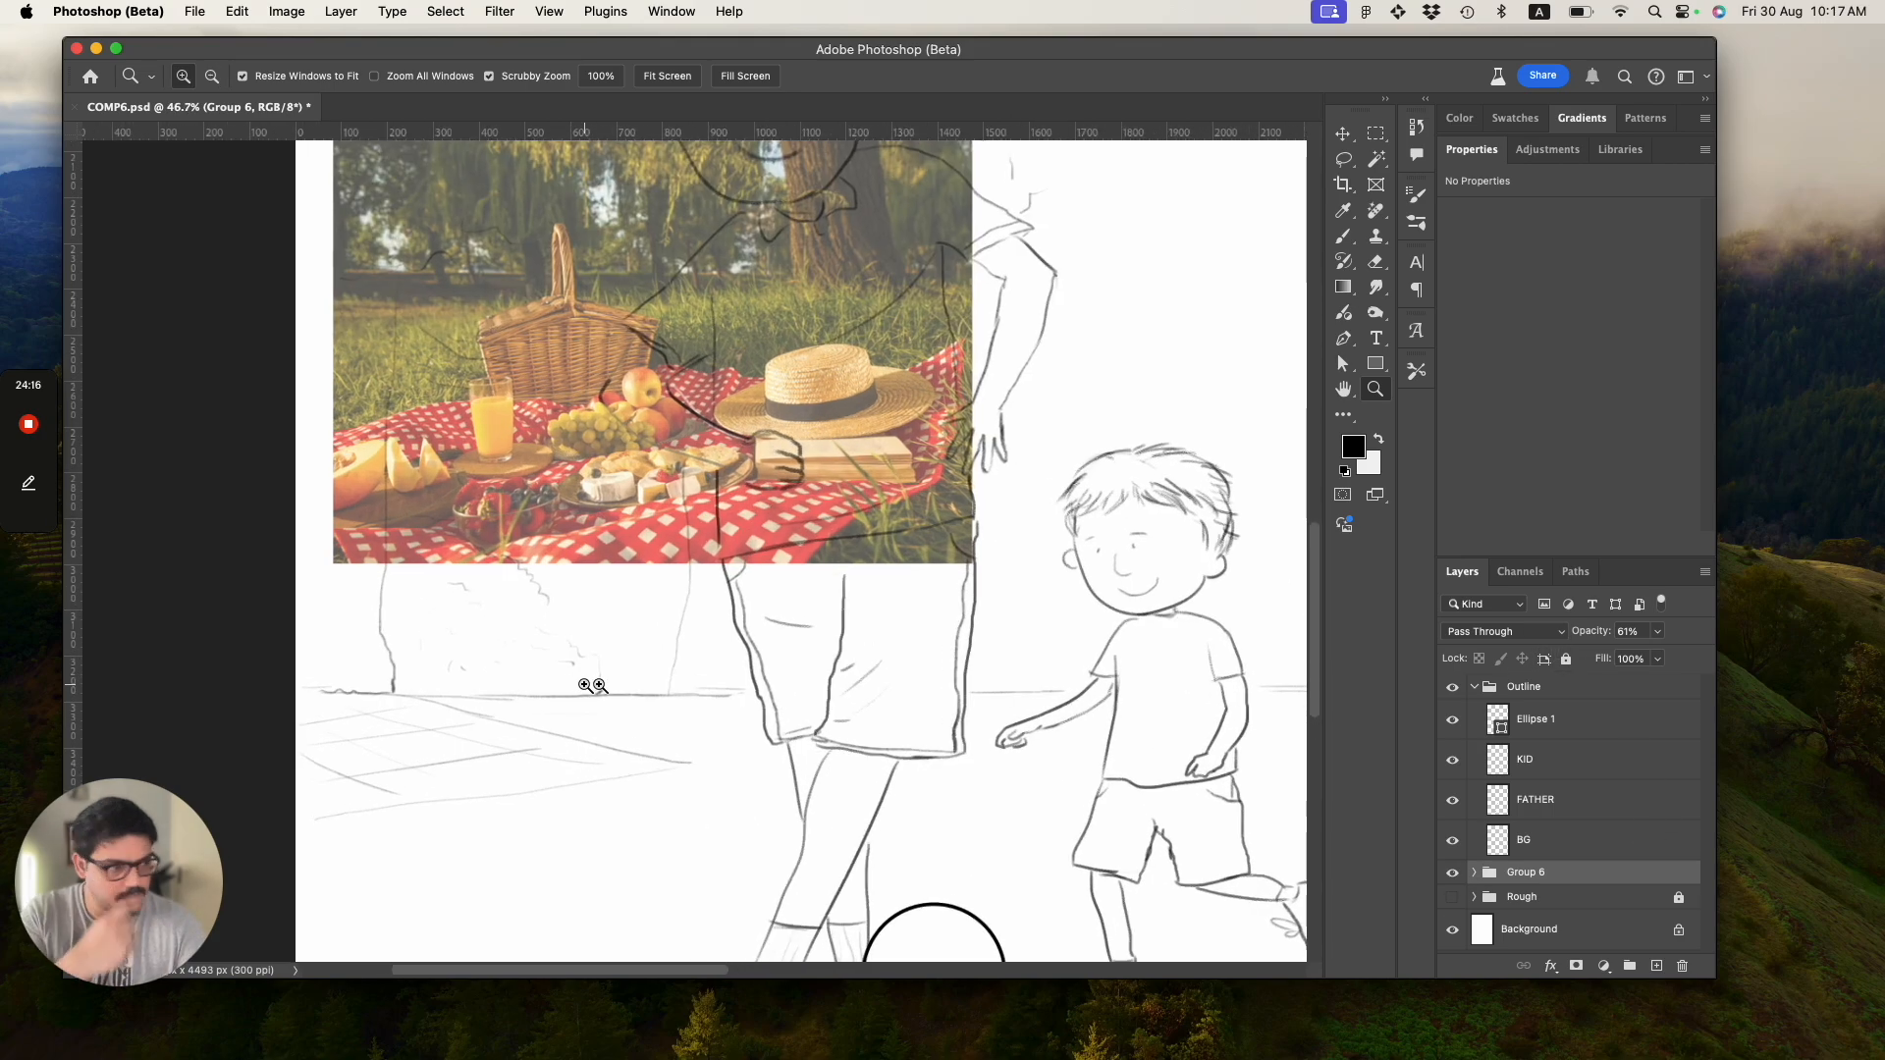
{"action": "left_click", "coordinate": [1566, 659]}
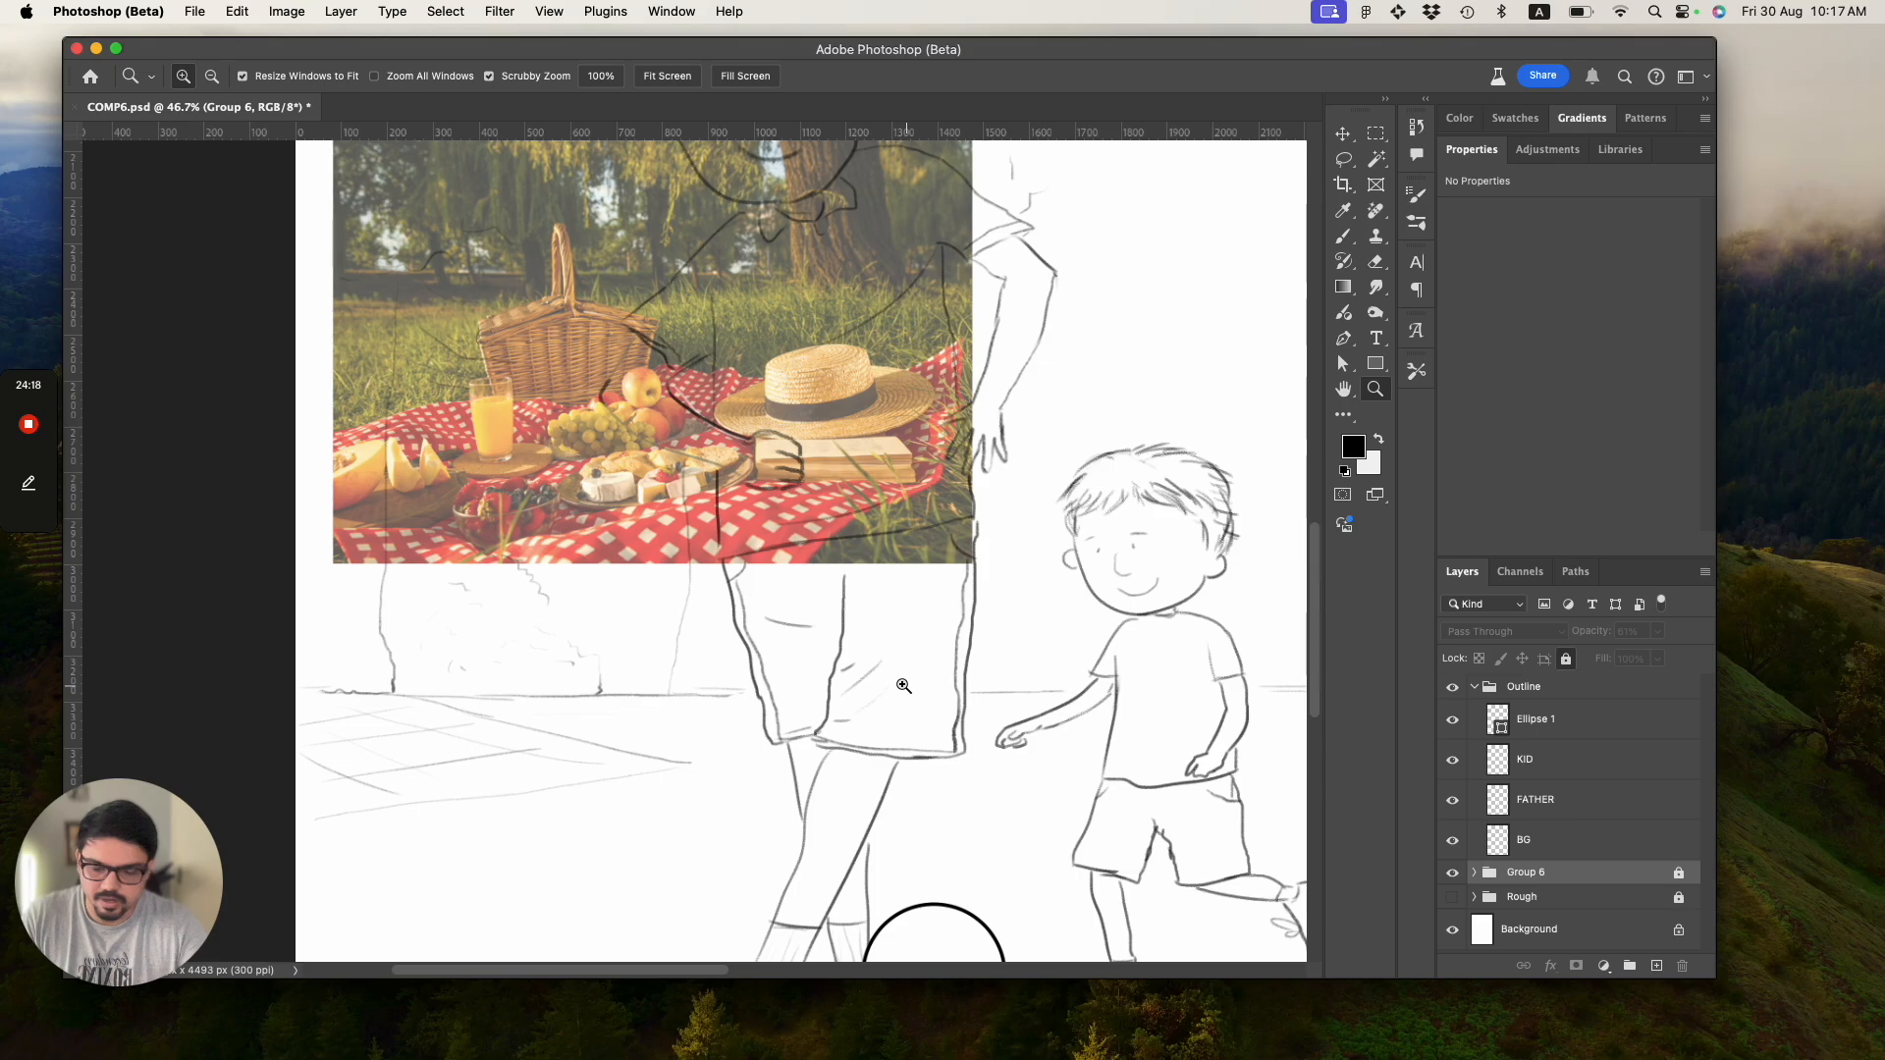
On the BG layer, erase the inner grid lines of the rough picnic blanket below the horizon with the Eraser.
{"action": "key", "text": "v"}
{"action": "left_click", "coordinate": [1528, 842]}
{"action": "key", "text": "v"}
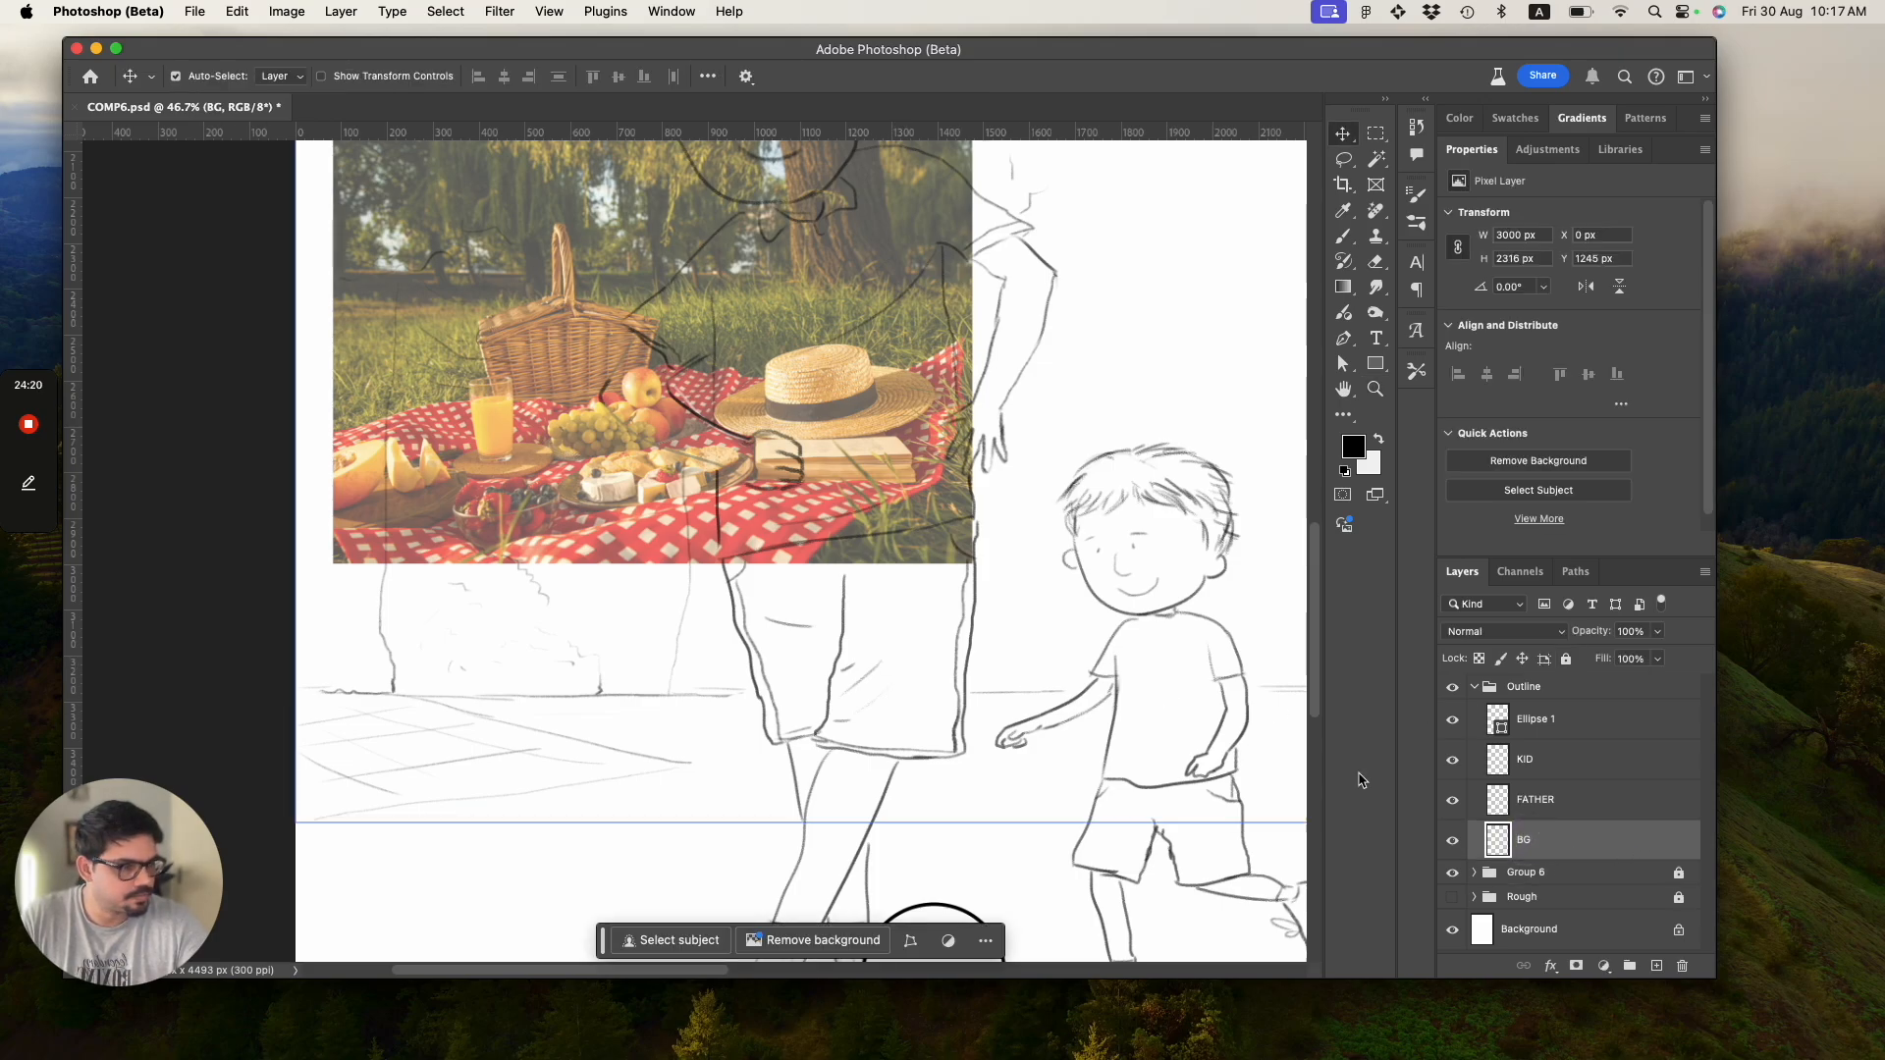
{"action": "key", "text": "b"}
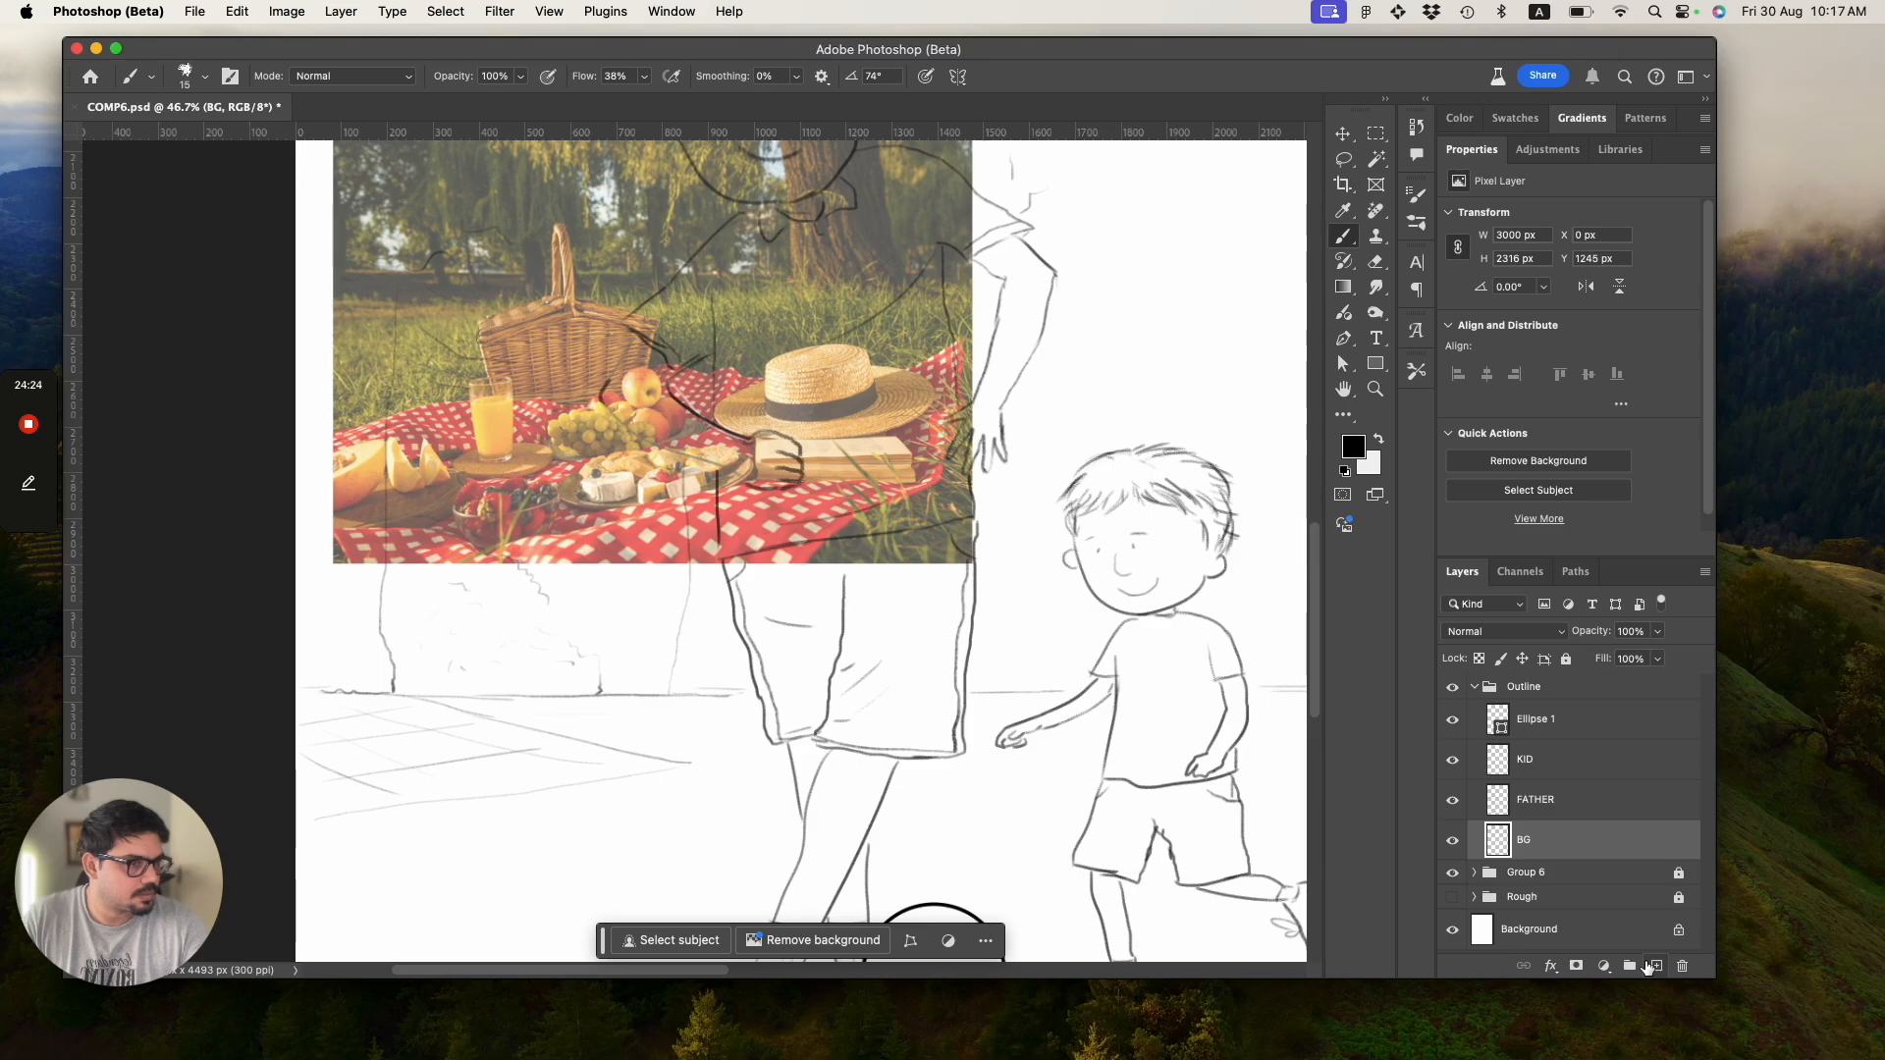
{"action": "mouse_move", "coordinate": [26, 443]}
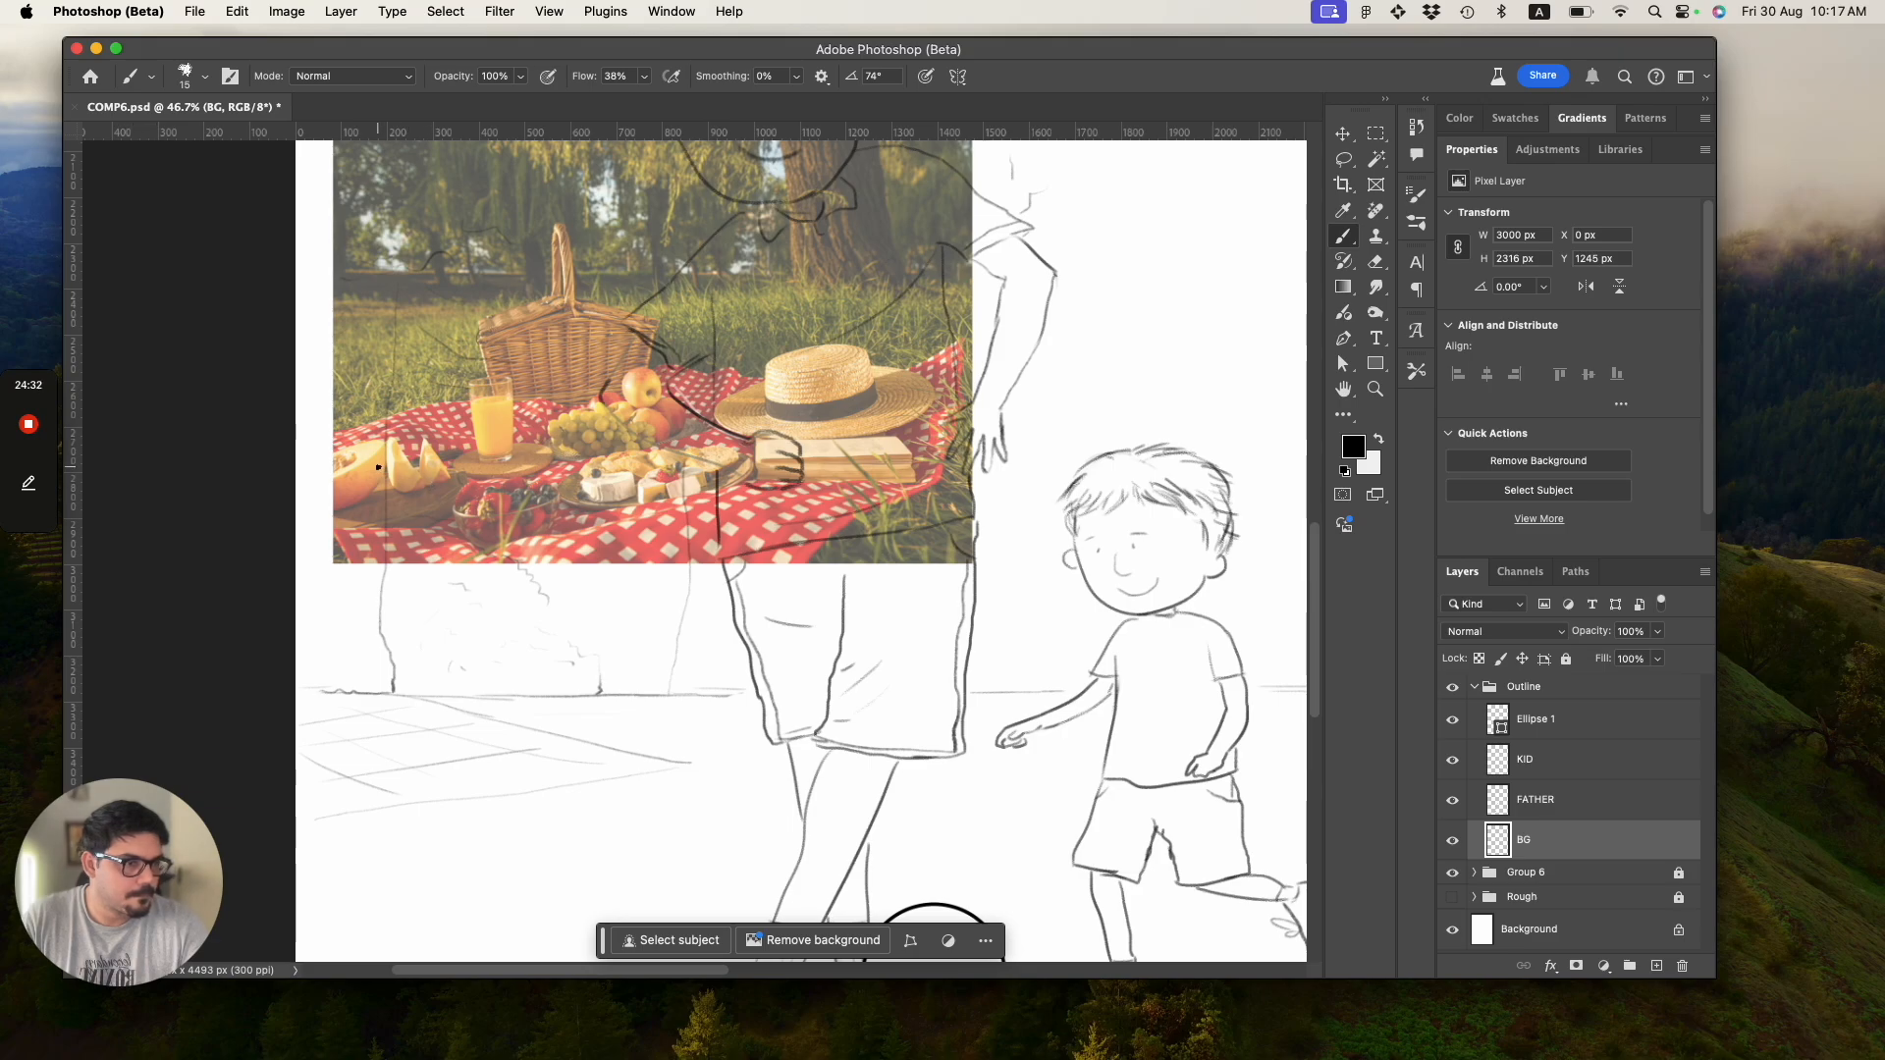
{"action": "scroll", "coordinate": [425, 543], "scroll_direction": "down", "scroll_amount": 1}
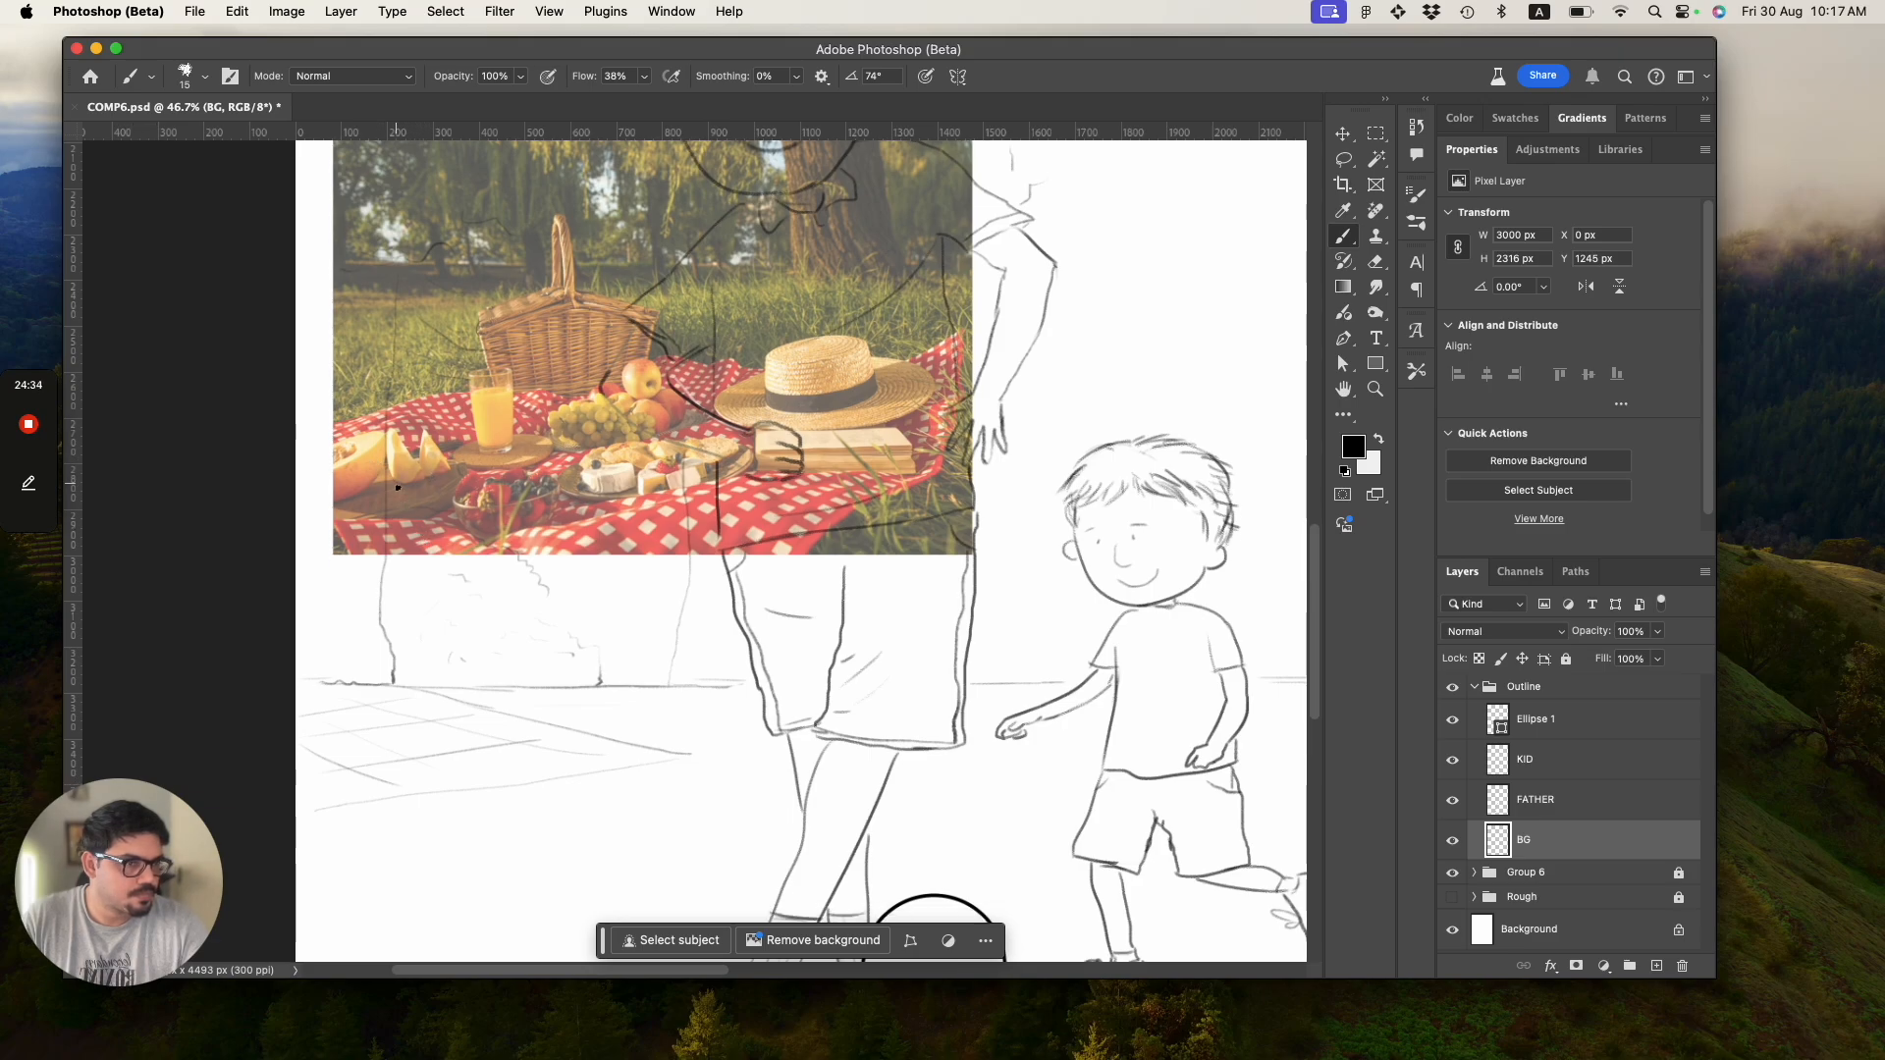
{"action": "scroll", "coordinate": [395, 484], "scroll_direction": "down", "scroll_amount": 5}
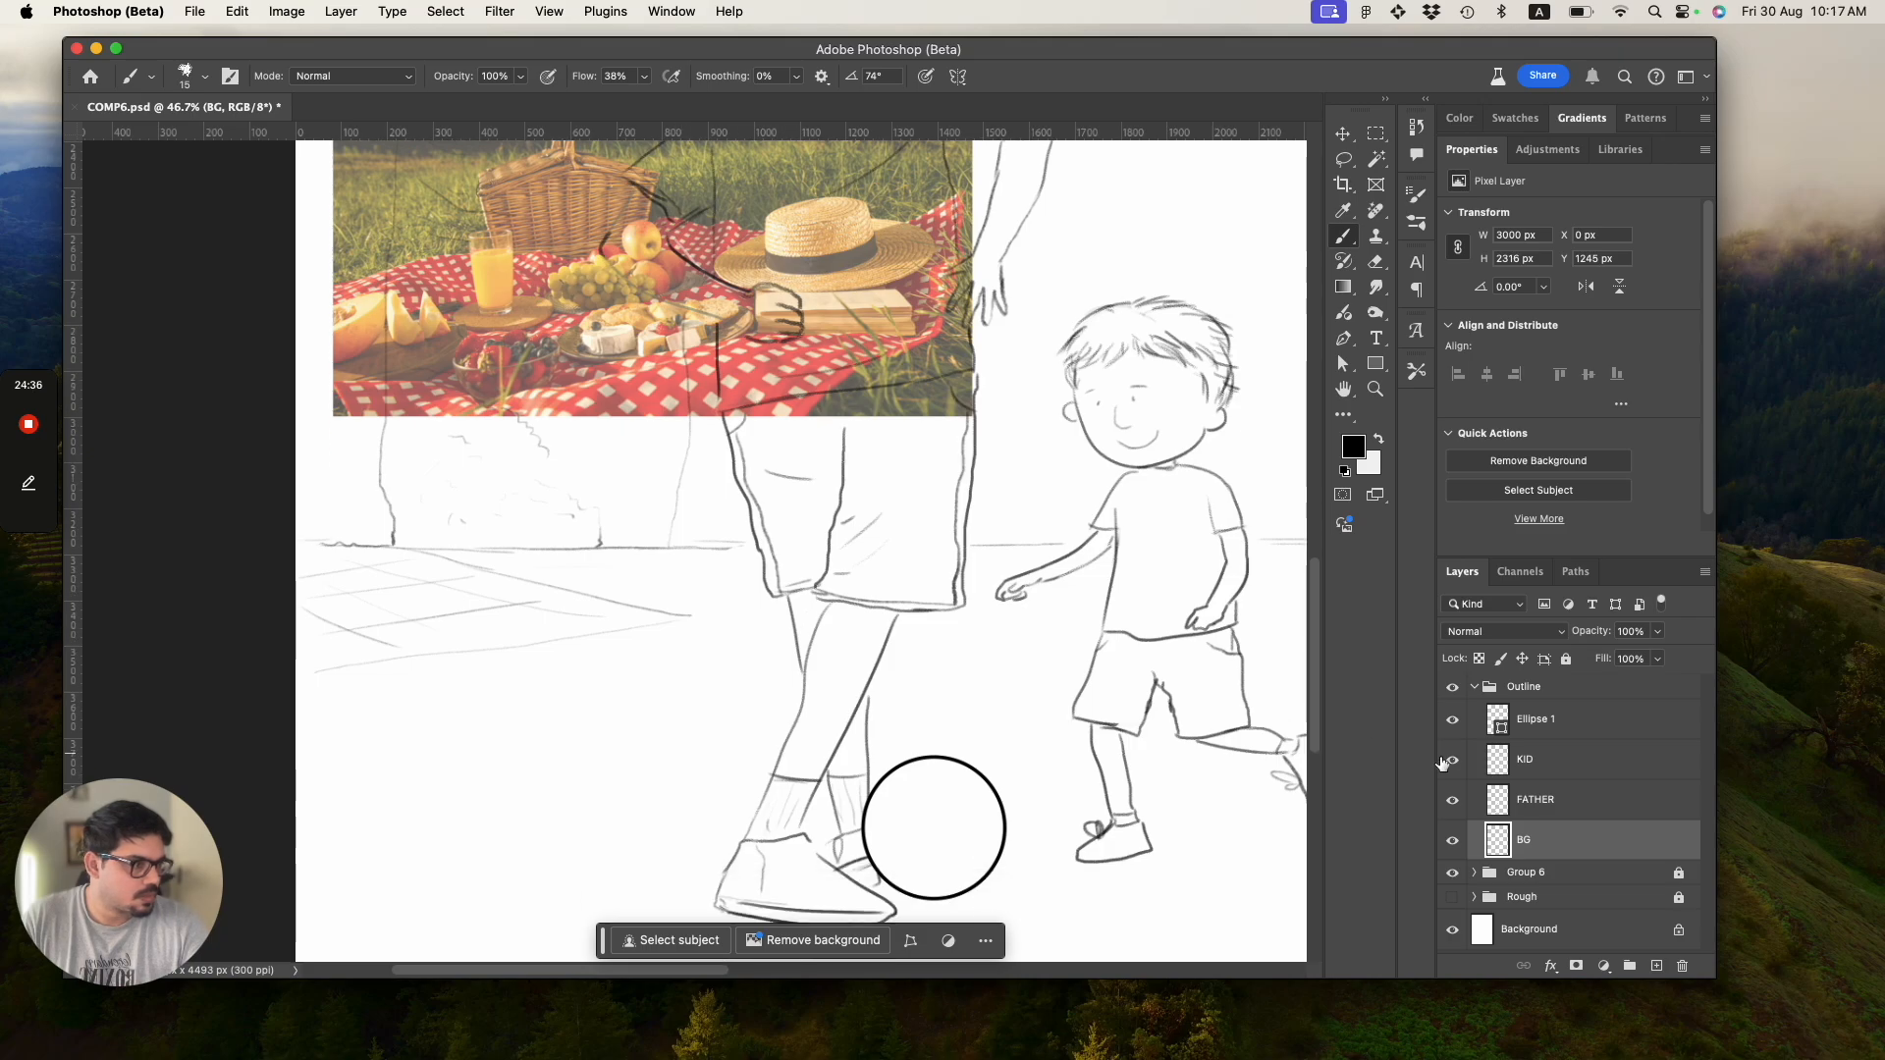
{"action": "scroll", "coordinate": [693, 391], "scroll_direction": "up", "scroll_amount": 2}
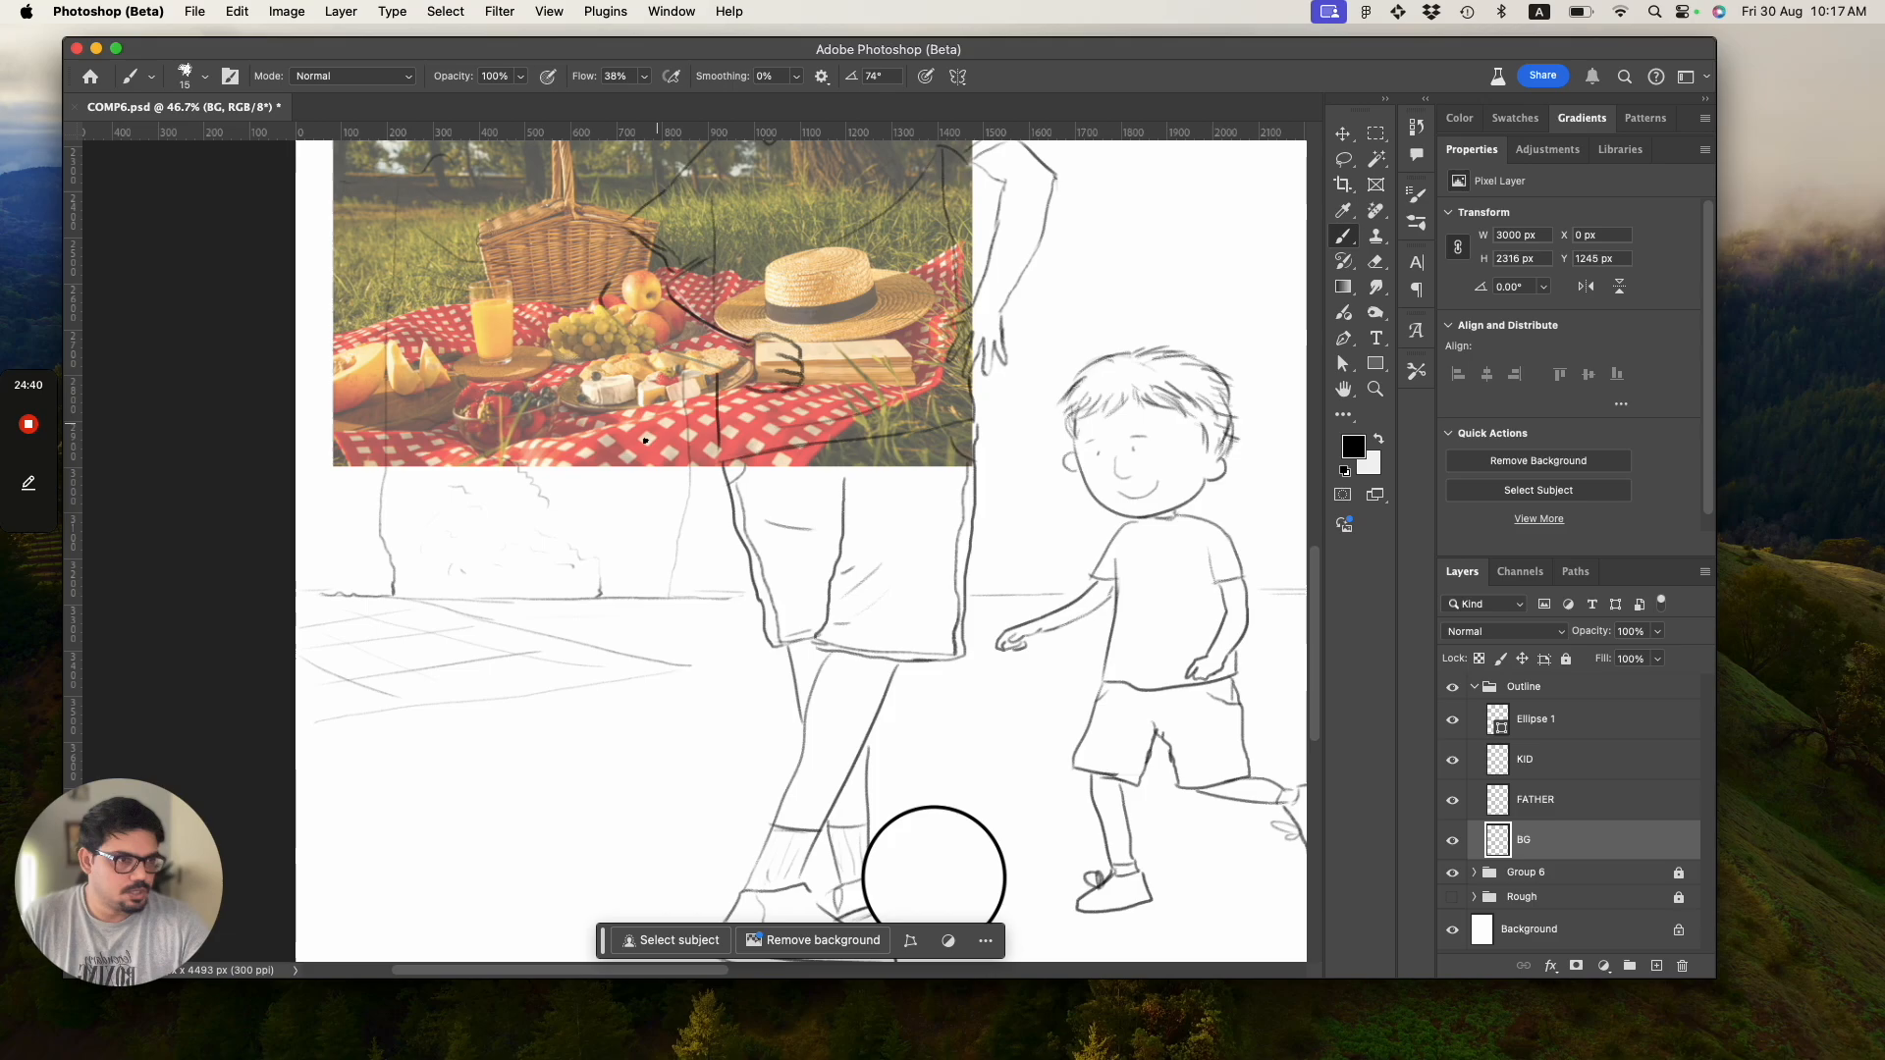
{"action": "scroll", "coordinate": [506, 611], "scroll_direction": "up", "scroll_amount": 3}
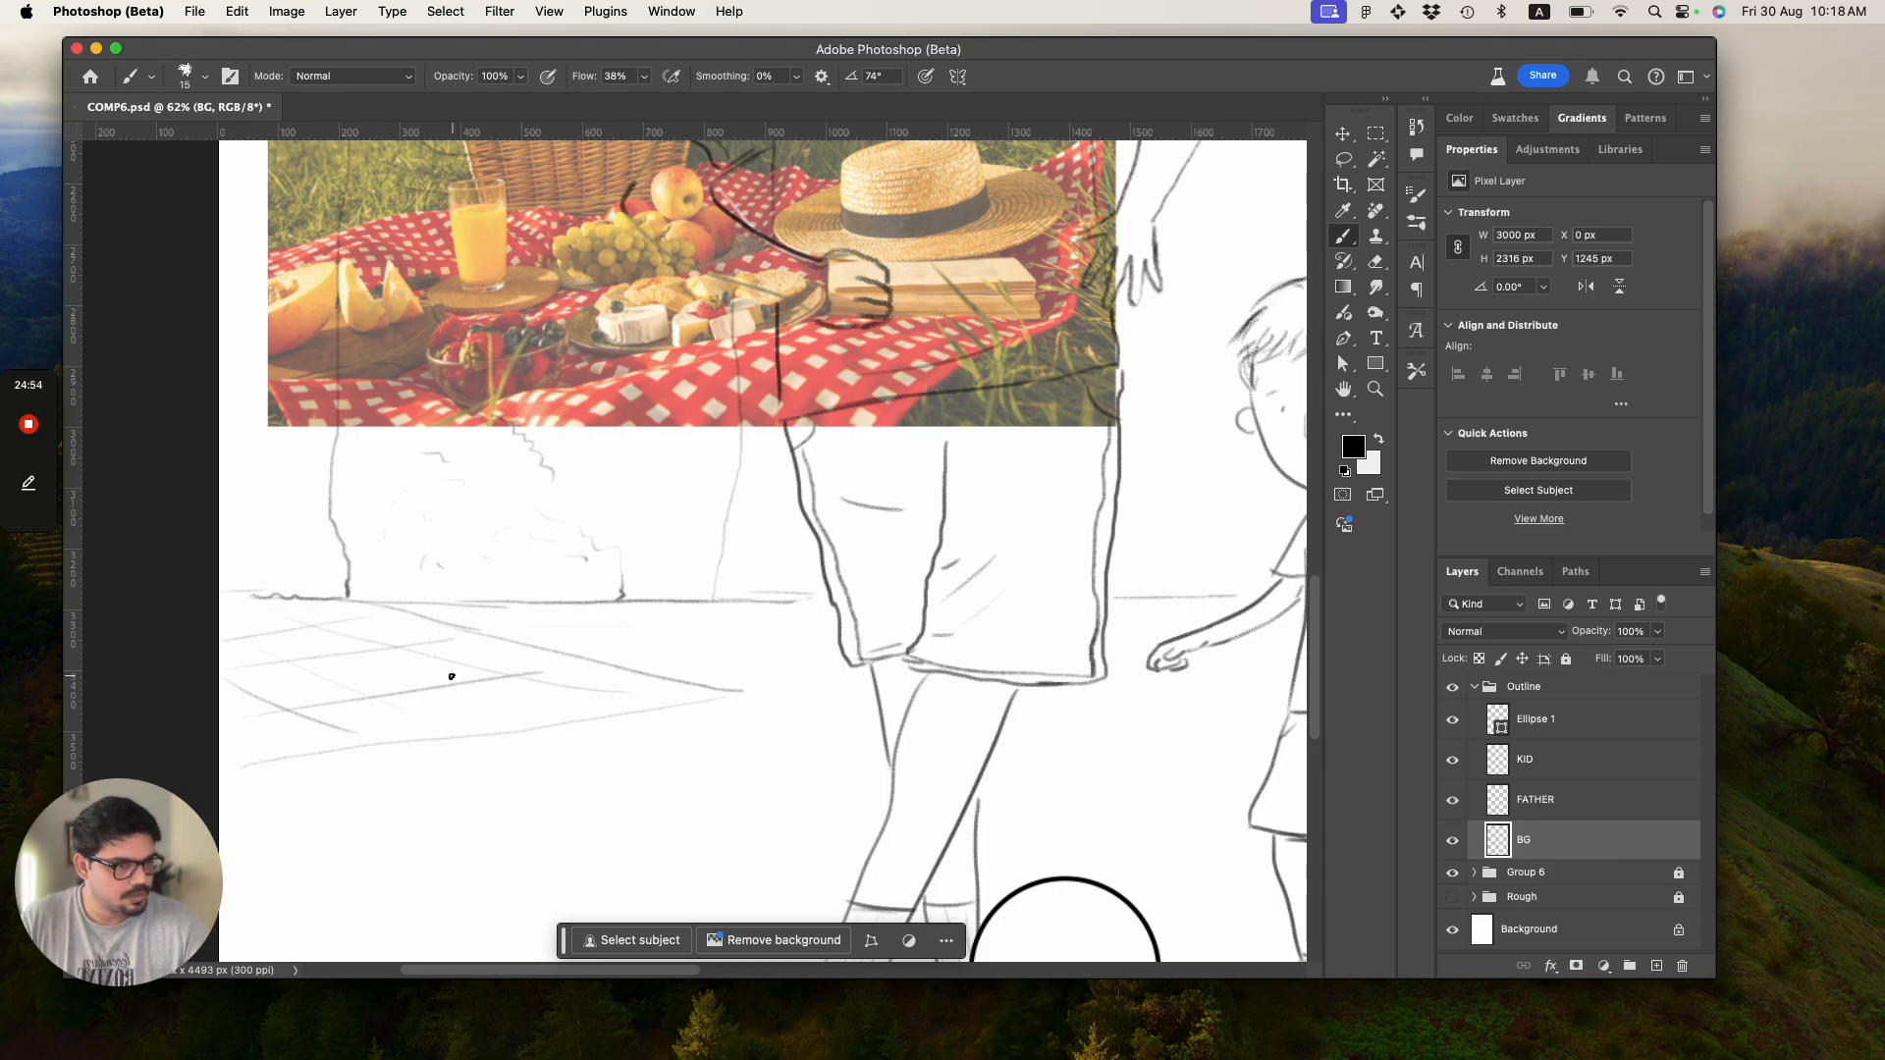
{"action": "key", "text": "e"}
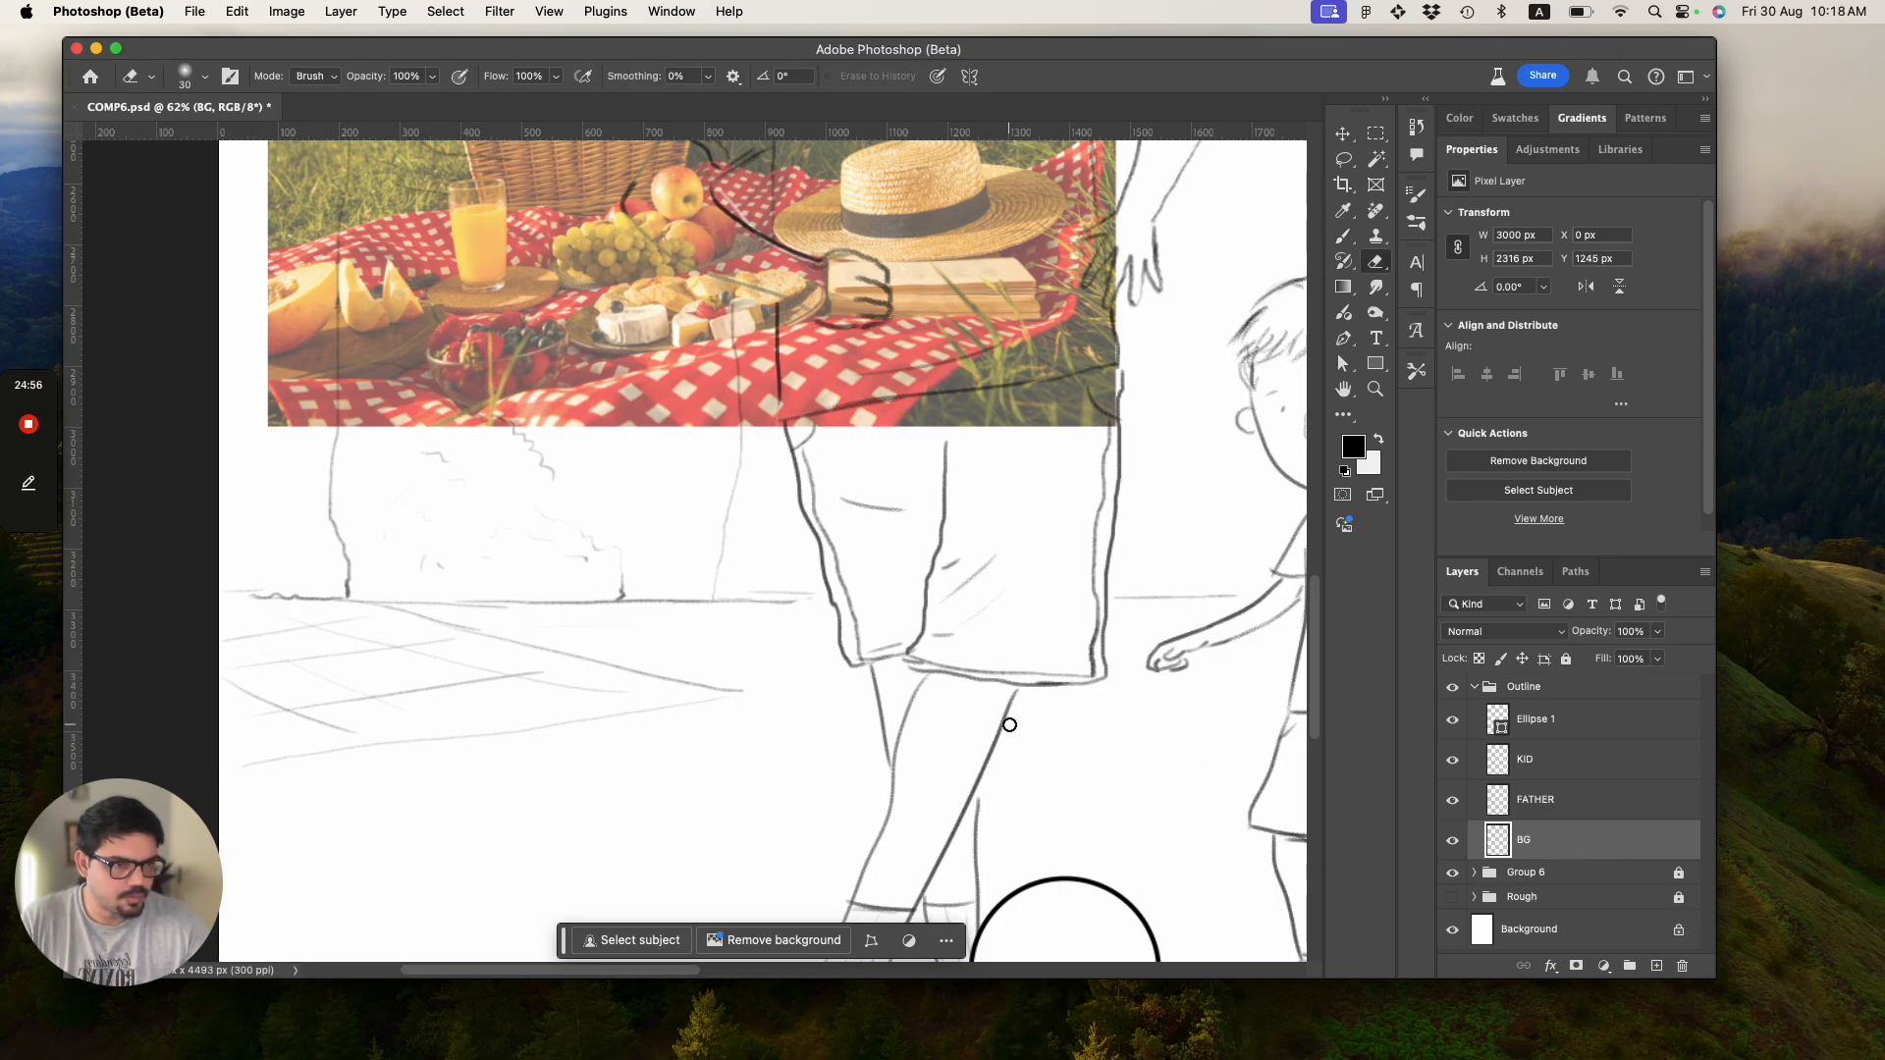
{"action": "mouse_move", "coordinate": [303, 631]}
{"action": "left_mouse_down"}
{"action": "mouse_move", "coordinate": [212, 654]}
{"action": "mouse_move", "coordinate": [264, 641]}
{"action": "mouse_move", "coordinate": [433, 662]}
{"action": "mouse_move", "coordinate": [424, 640]}
{"action": "mouse_move", "coordinate": [579, 687]}
{"action": "mouse_move", "coordinate": [215, 700]}
{"action": "mouse_move", "coordinate": [353, 719]}
{"action": "mouse_move", "coordinate": [231, 695]}
{"action": "mouse_move", "coordinate": [290, 662]}
{"action": "mouse_move", "coordinate": [340, 691]}
{"action": "mouse_move", "coordinate": [261, 660]}
{"action": "mouse_move", "coordinate": [351, 674]}
{"action": "left_mouse_up"}
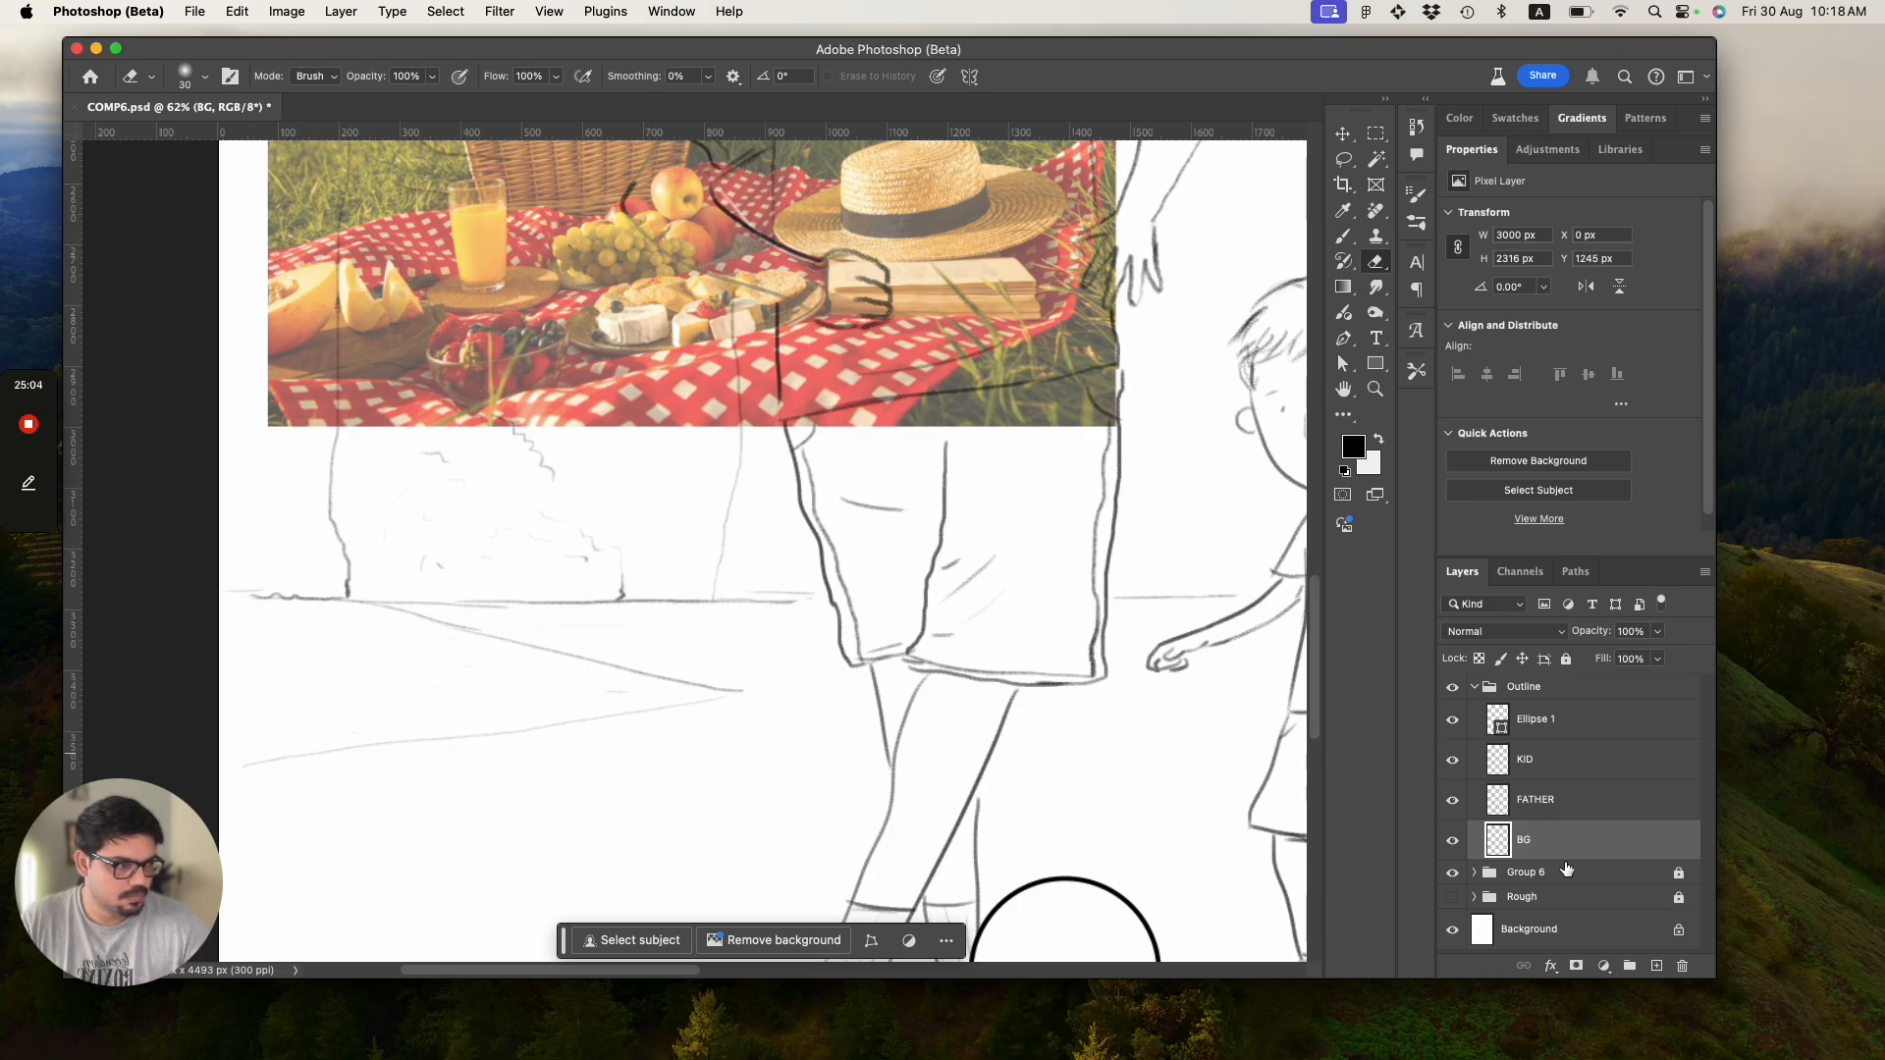
Add a new layer above BG in the Outline group and toggle the BG layer's visibility to check its contents.
{"action": "left_click", "coordinate": [1654, 967]}
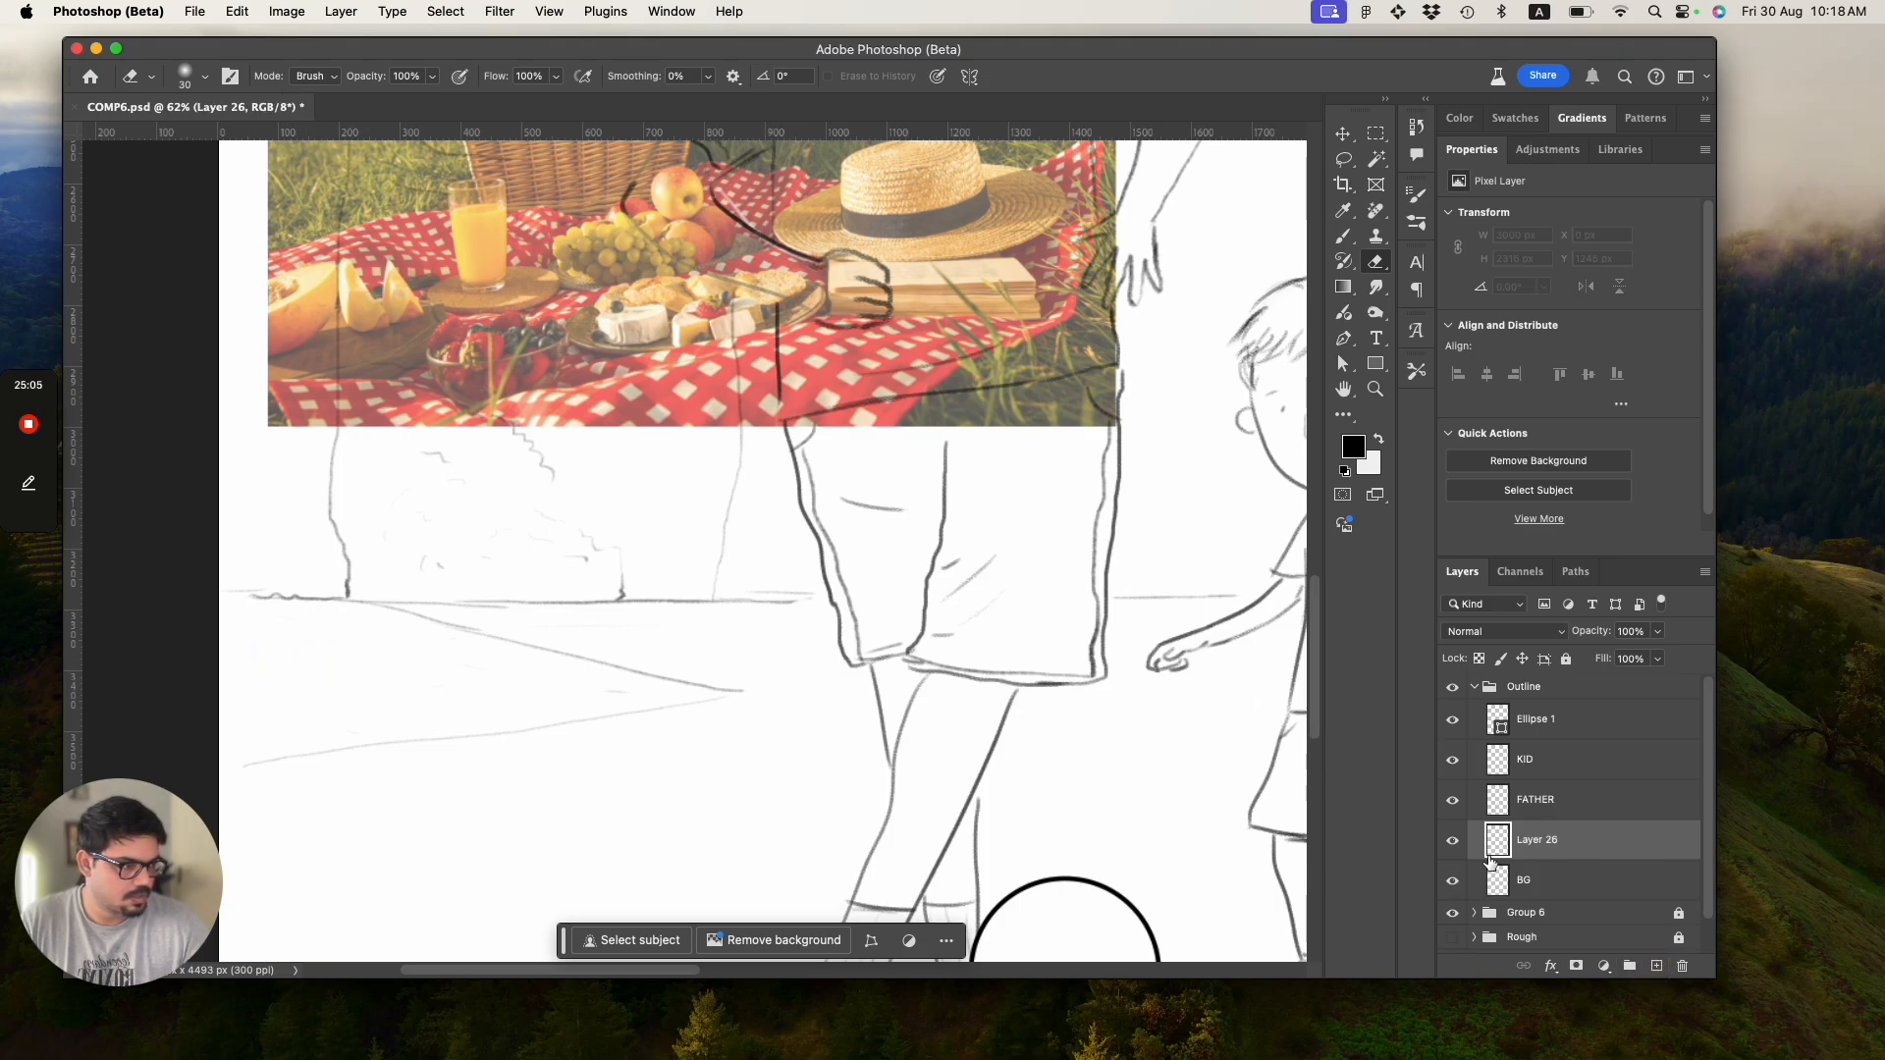
{"action": "left_click", "coordinate": [1457, 883]}
{"action": "left_click", "coordinate": [1457, 883]}
{"action": "left_click", "coordinate": [1457, 883]}
{"action": "left_click", "coordinate": [1461, 885]}
Erase the remaining edge lines of the rough picnic blanket on the BG layer and save the document.
{"action": "left_click", "coordinate": [1527, 883]}
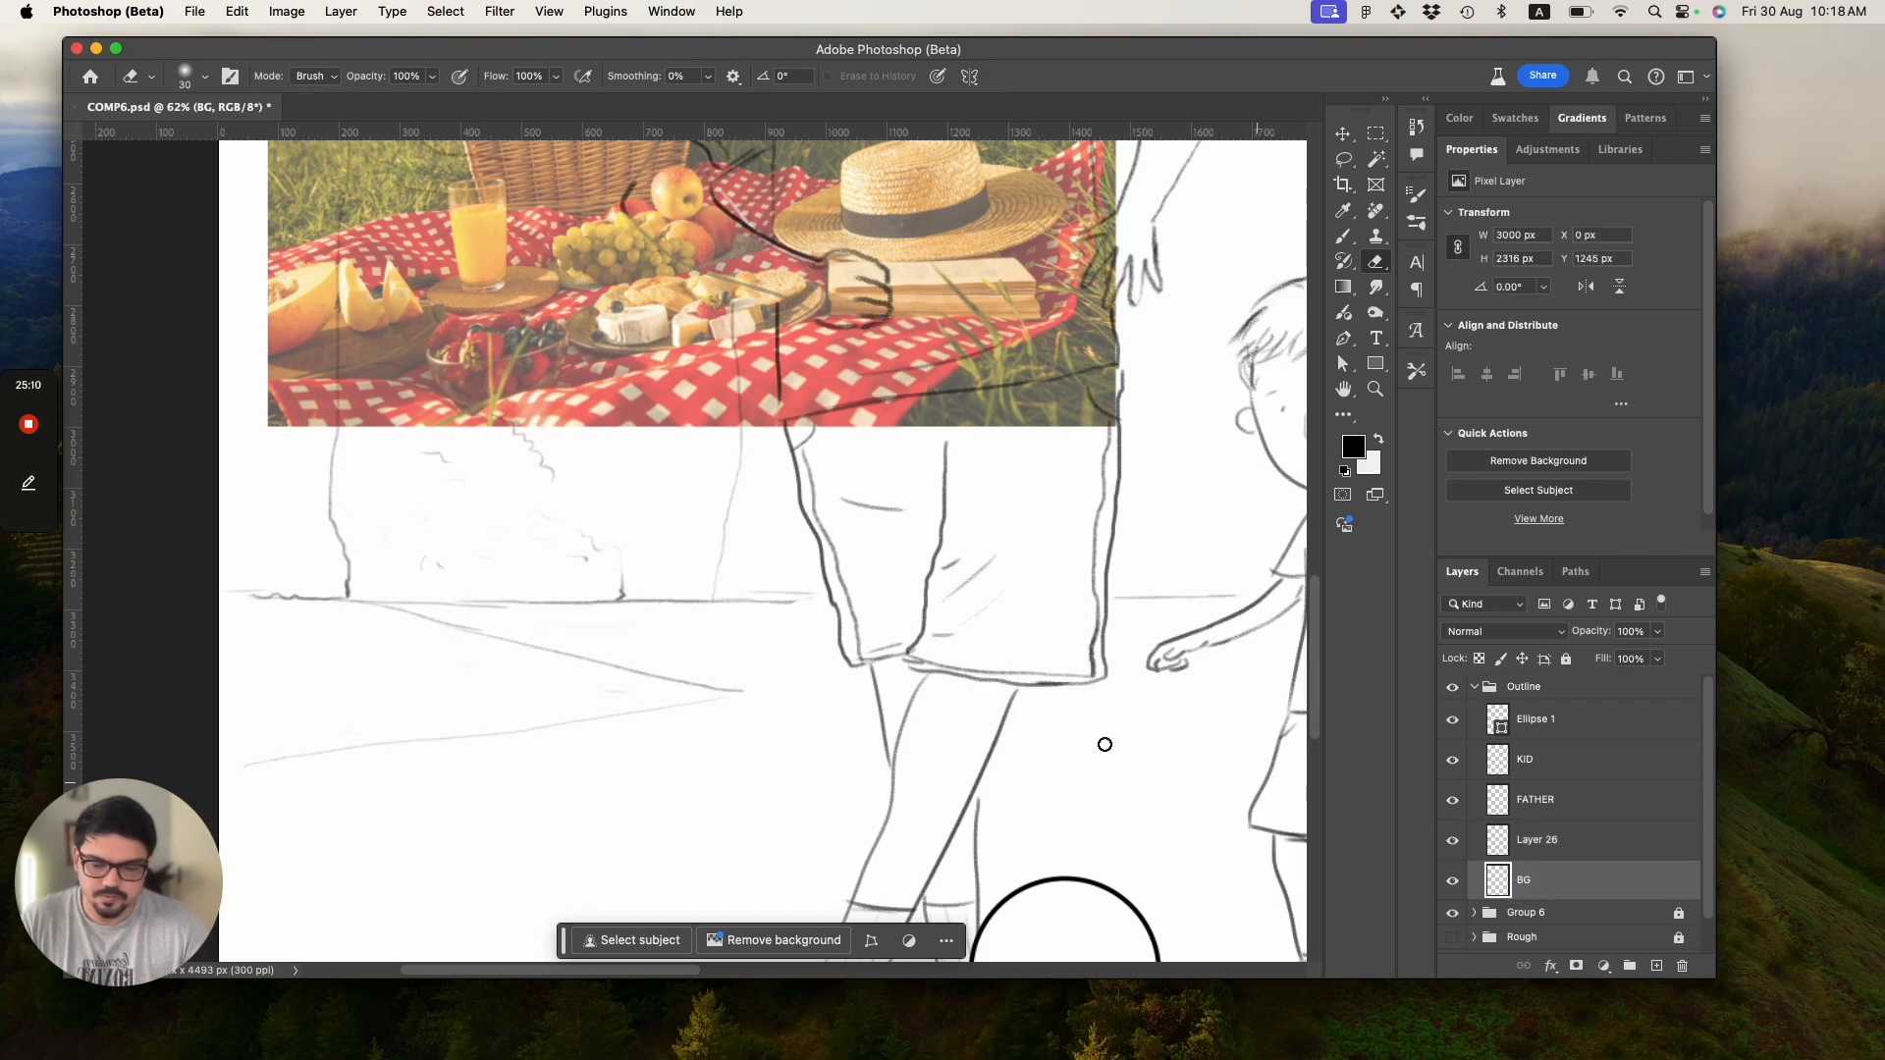
{"action": "mouse_move", "coordinate": [397, 627]}
{"action": "left_mouse_down"}
{"action": "mouse_move", "coordinate": [700, 679]}
{"action": "mouse_move", "coordinate": [558, 682]}
{"action": "mouse_move", "coordinate": [755, 688]}
{"action": "mouse_move", "coordinate": [246, 757]}
{"action": "left_mouse_up"}
{"action": "key", "text": "super+s"}
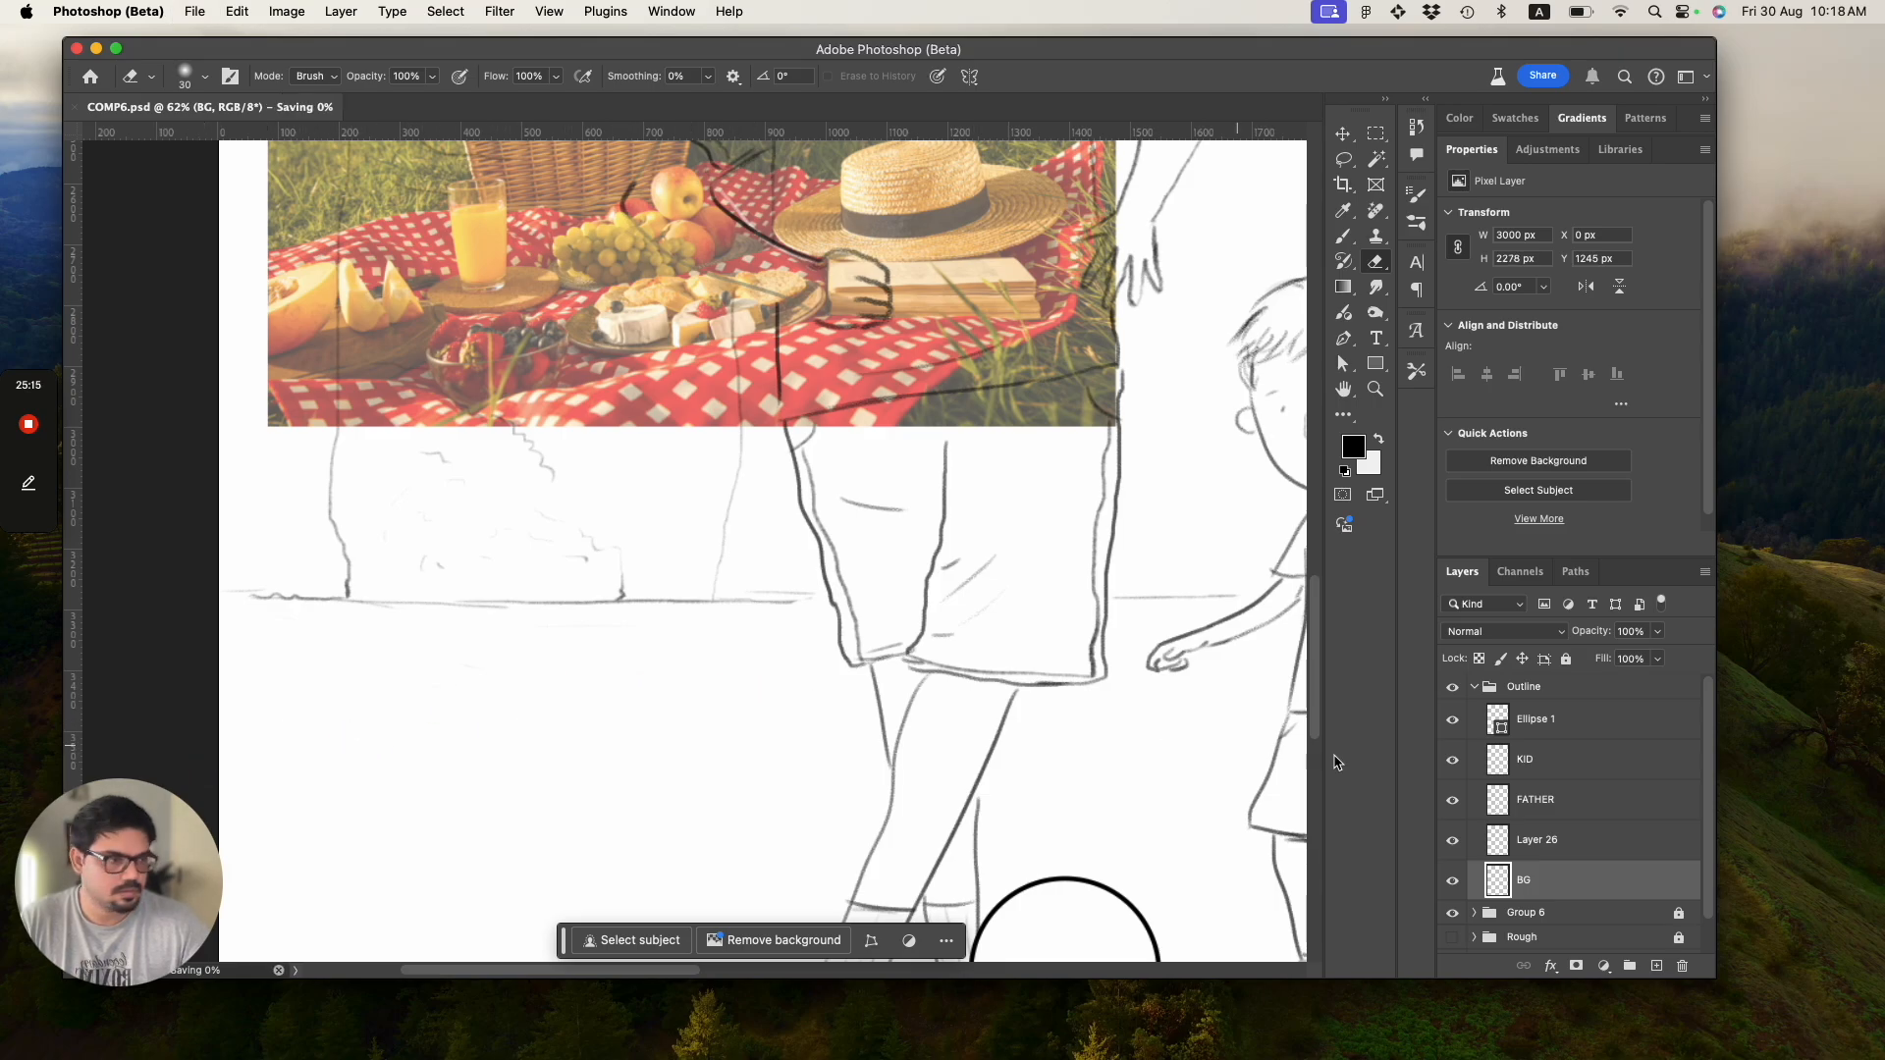
Rename the new empty layer above BG as PICNIC and switch to the Brush tool for drawing on it.
{"action": "double_click", "coordinate": [1528, 835]}
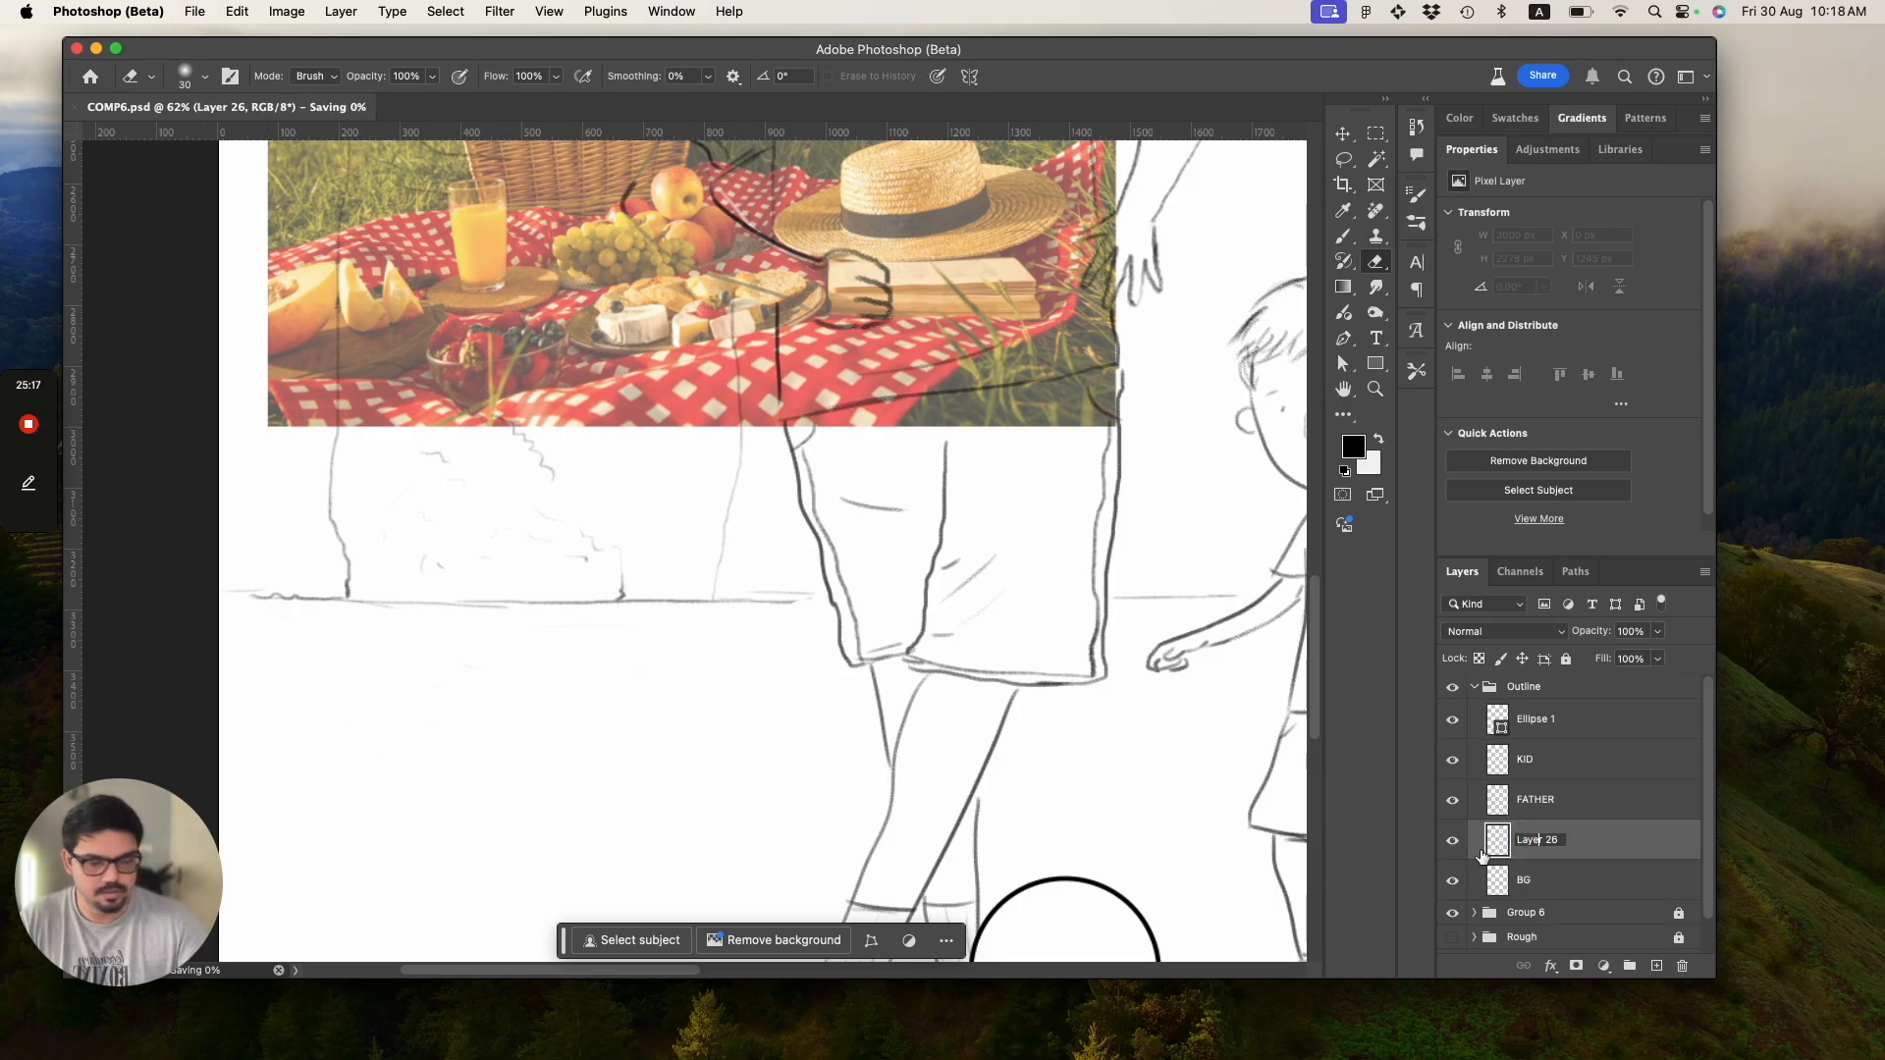
{"action": "type", "text": "PICNIC"}
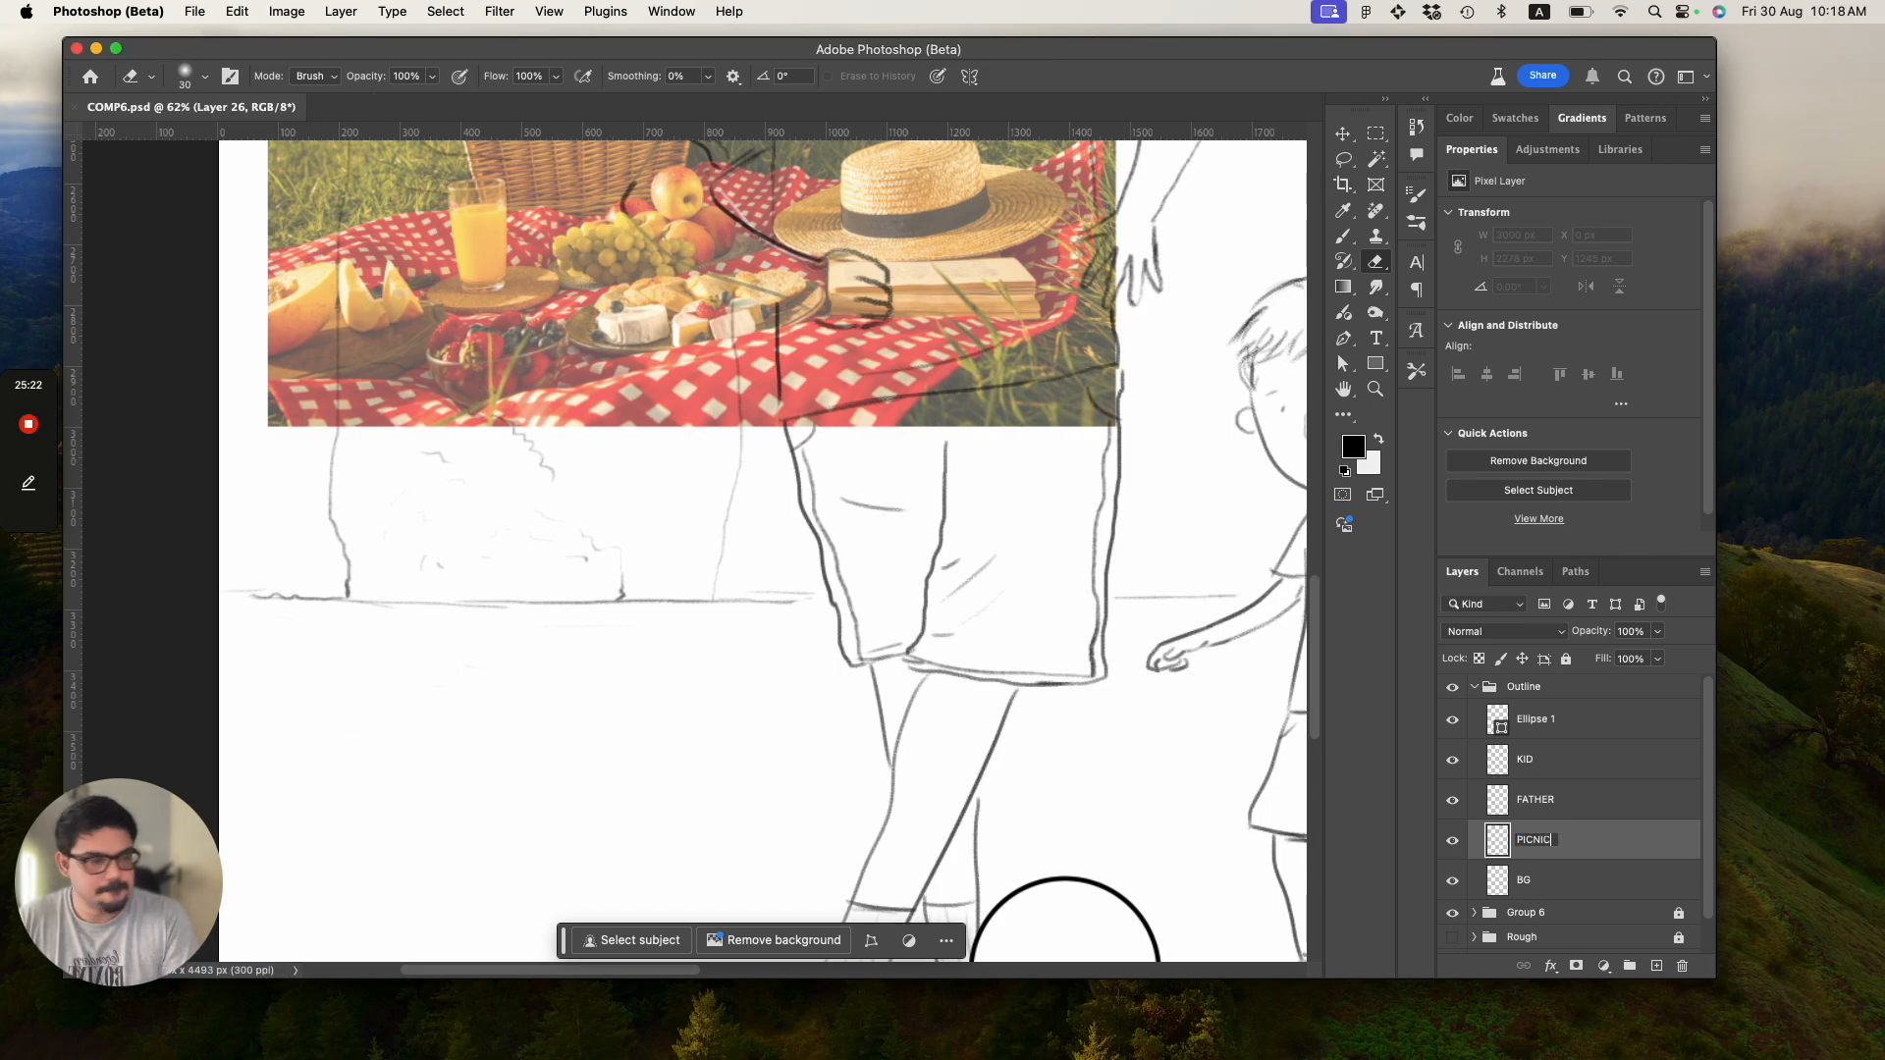
{"action": "key", "text": "Return"}
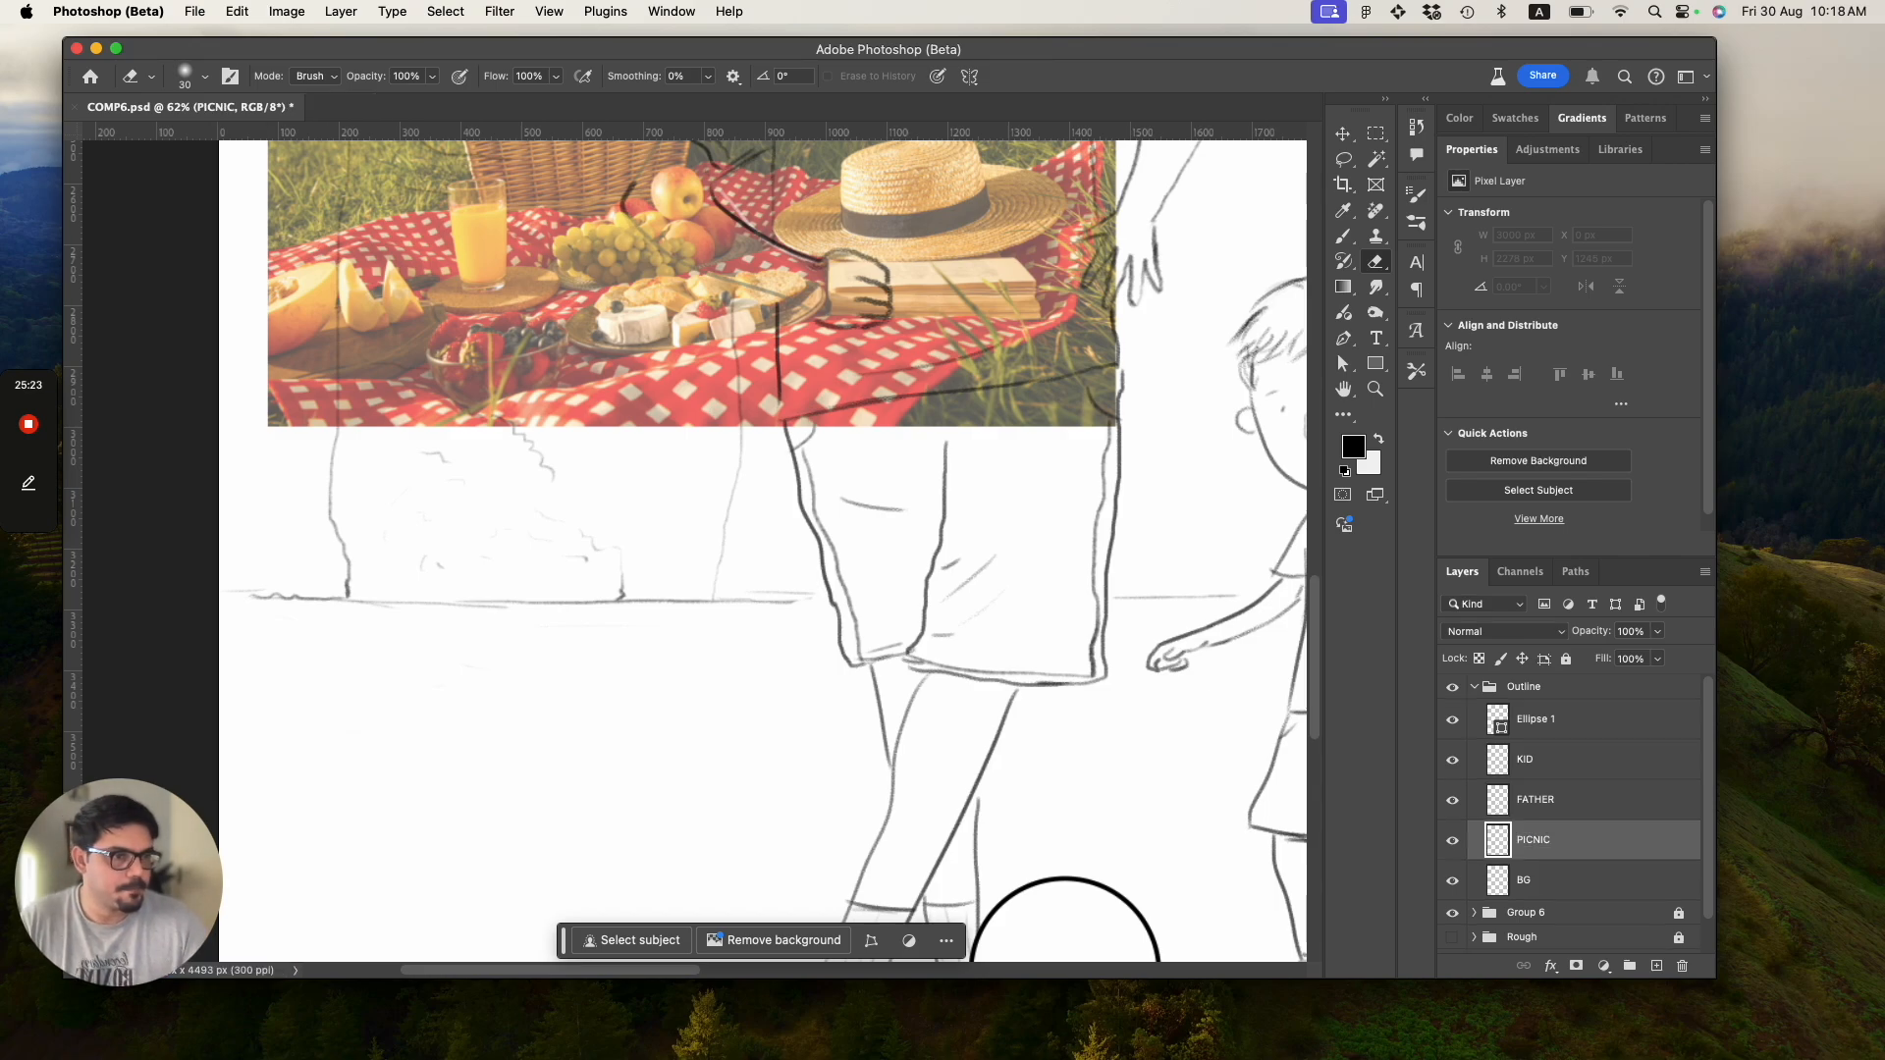
{"action": "key", "text": "b"}
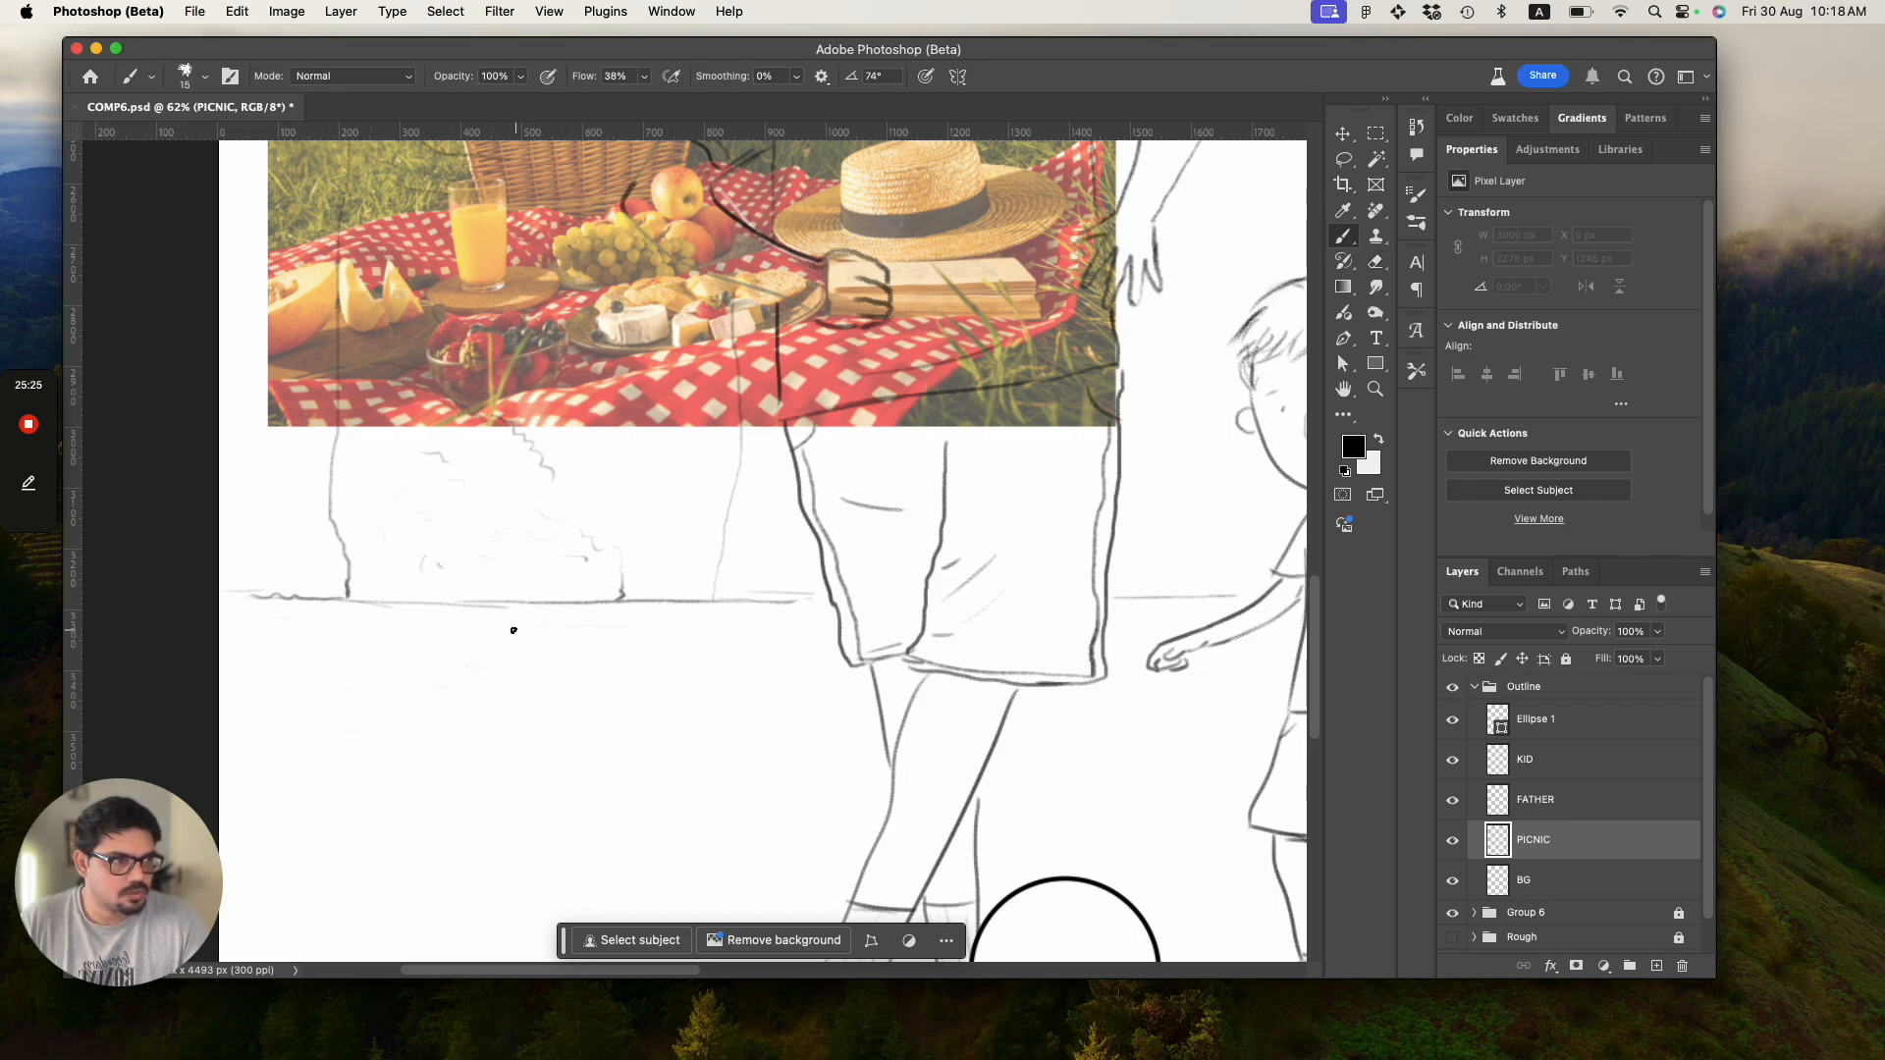
Sketch the far edge and right corner of a picnic blanket below the ground line beside the father, undoing the misplaced near edges.
{"action": "scroll", "coordinate": [1316, 641], "scroll_direction": "up", "scroll_amount": 3}
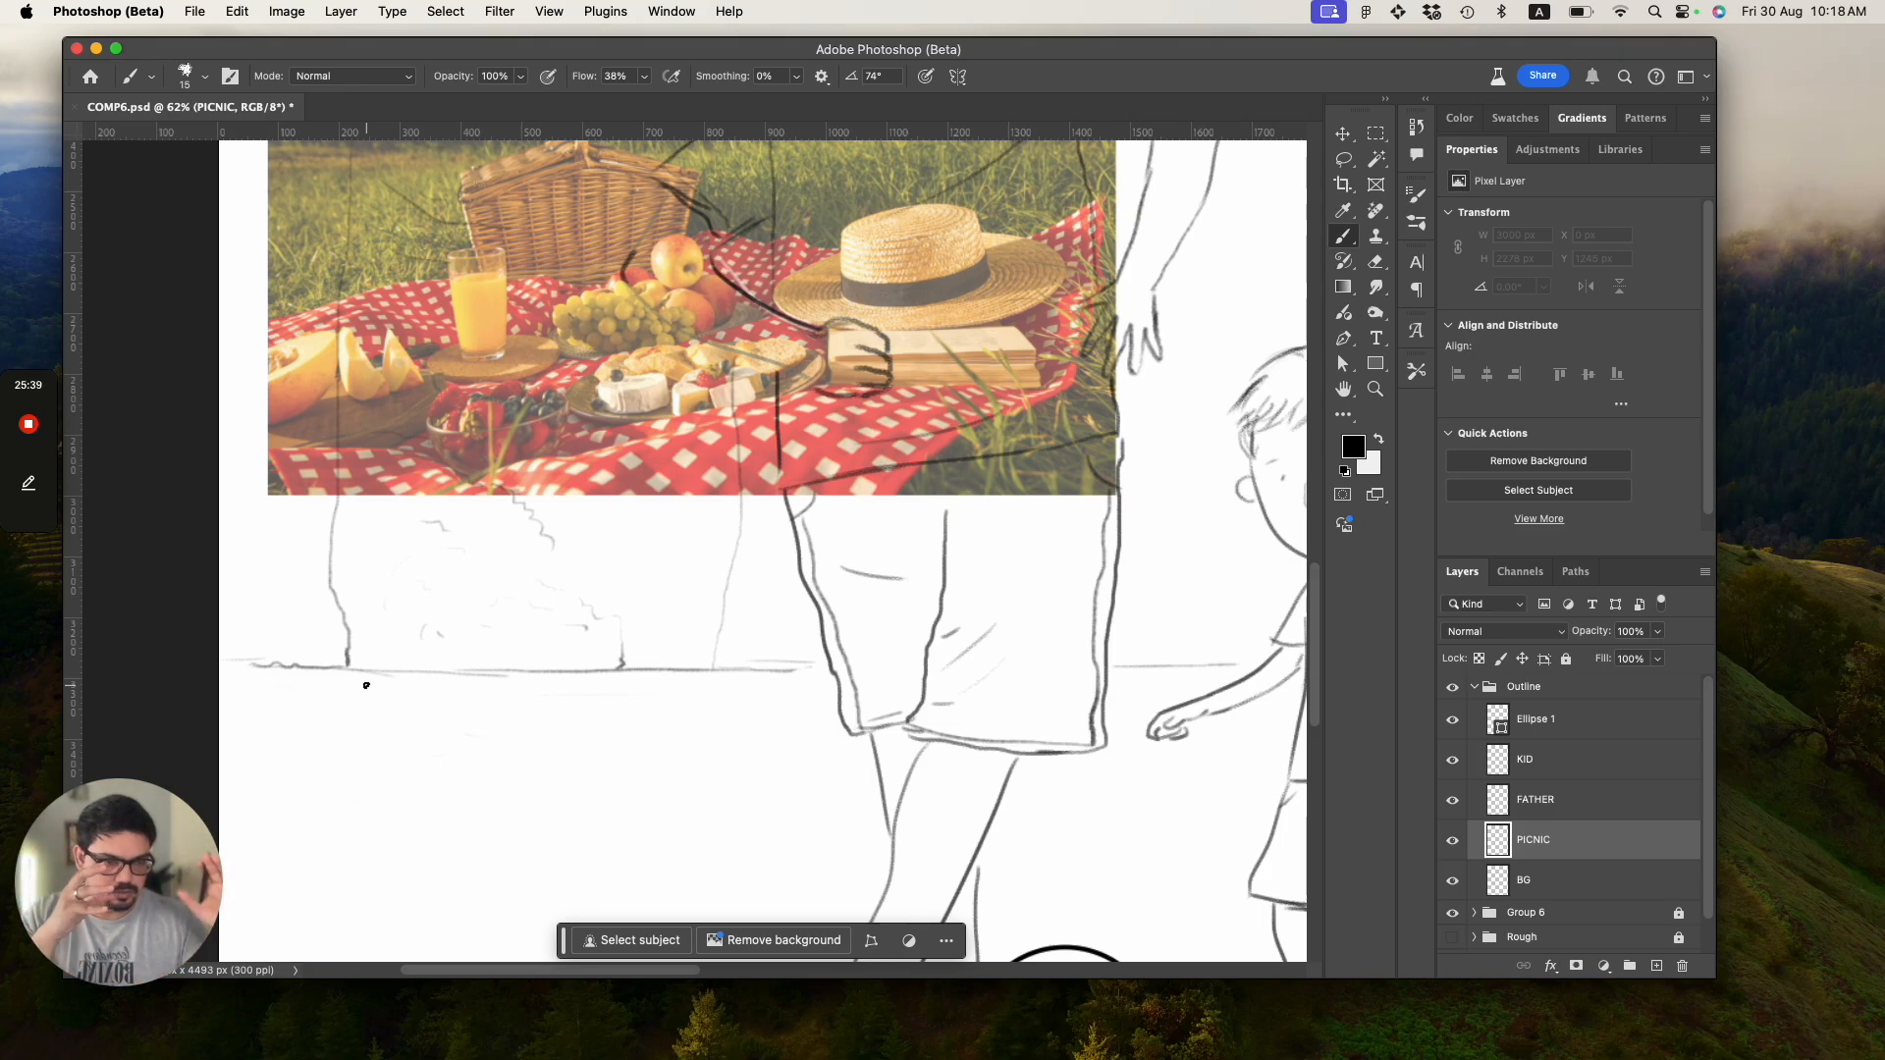
{"action": "scroll", "coordinate": [366, 686], "scroll_direction": "down", "scroll_amount": 5}
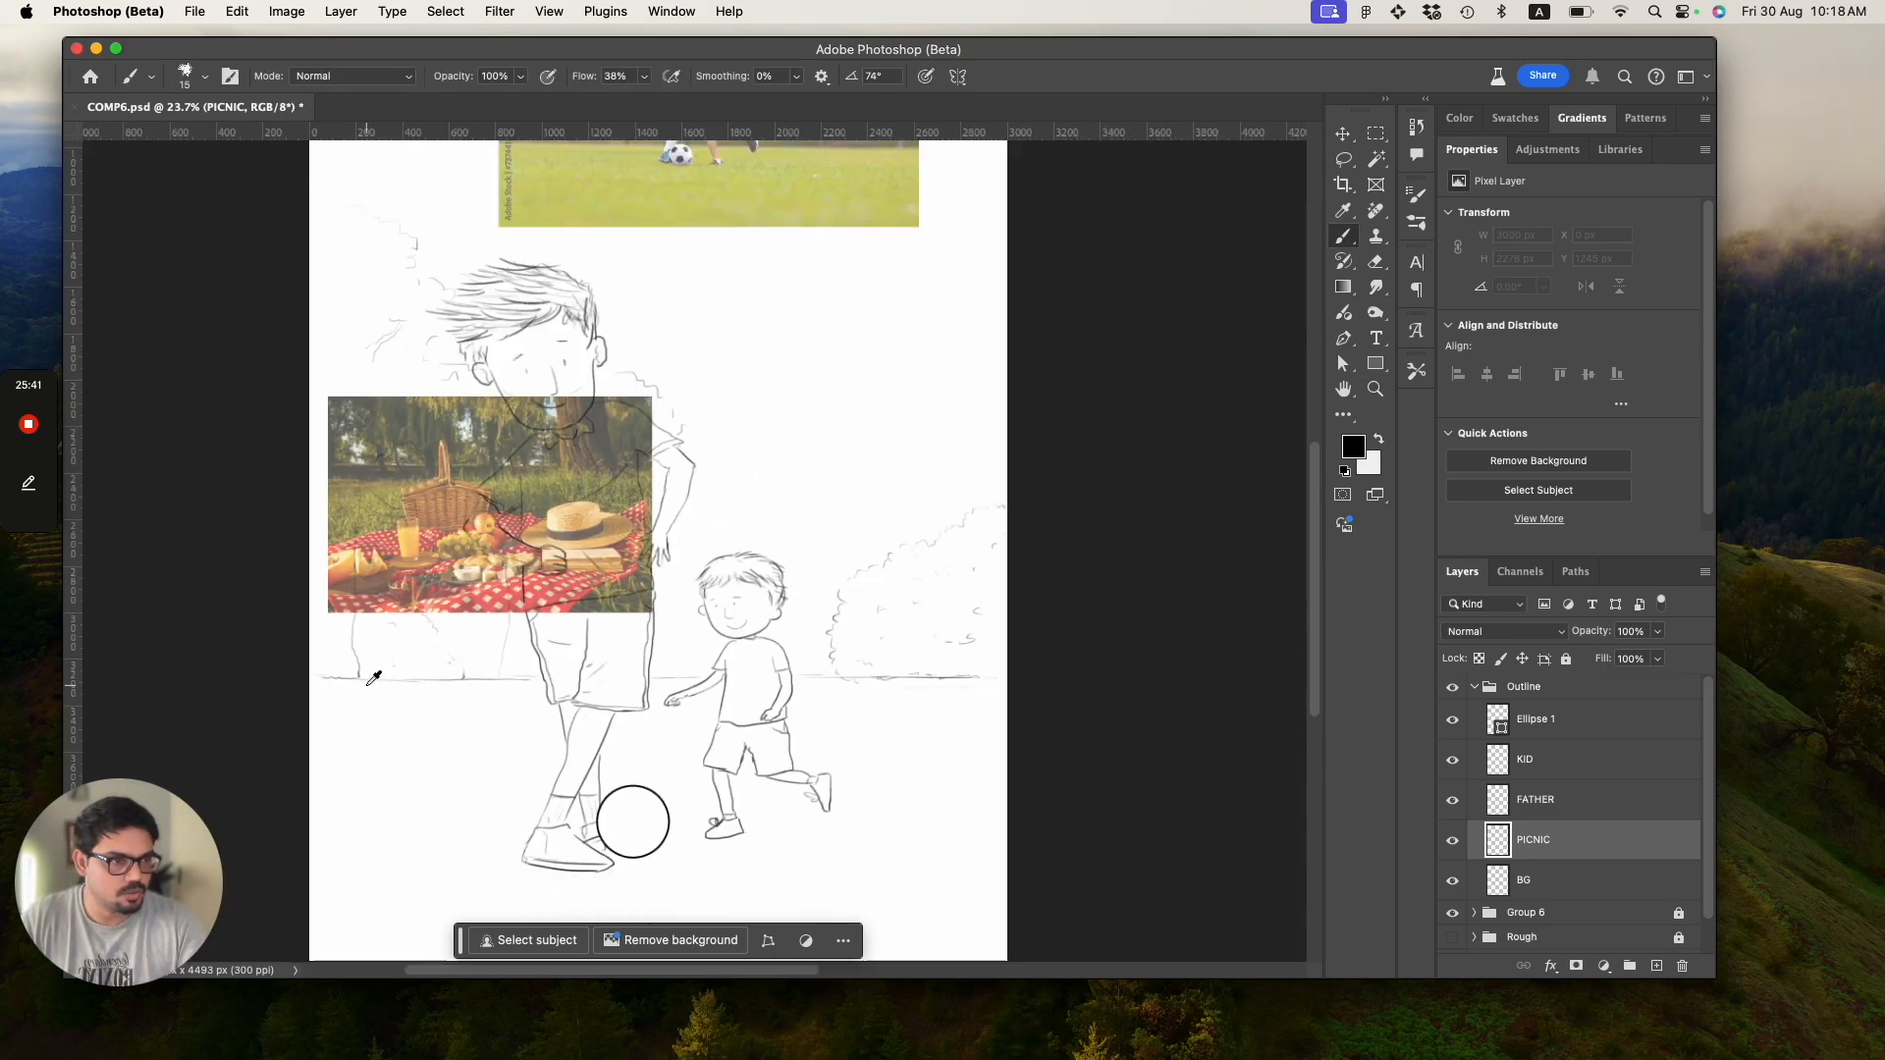
{"action": "scroll", "coordinate": [373, 678], "scroll_direction": "up", "scroll_amount": 5}
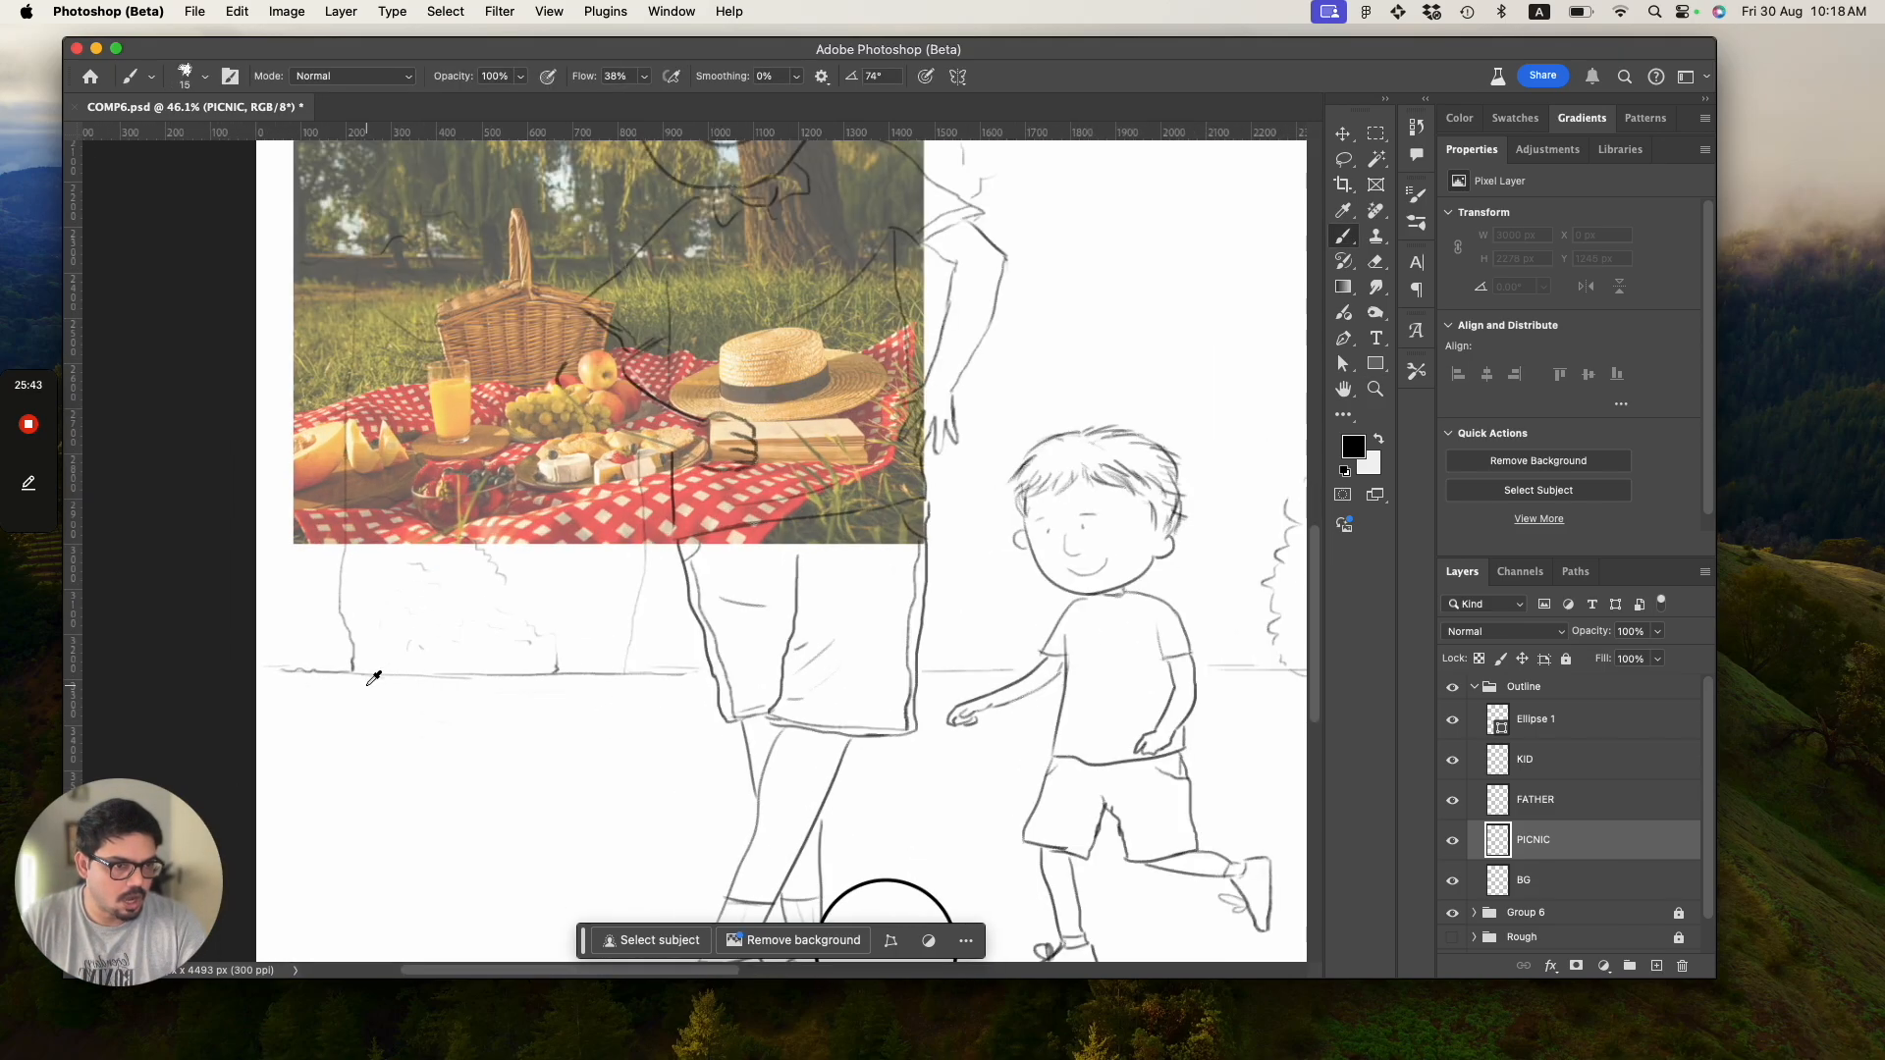
{"action": "scroll", "coordinate": [373, 677], "scroll_direction": "up", "scroll_amount": 1}
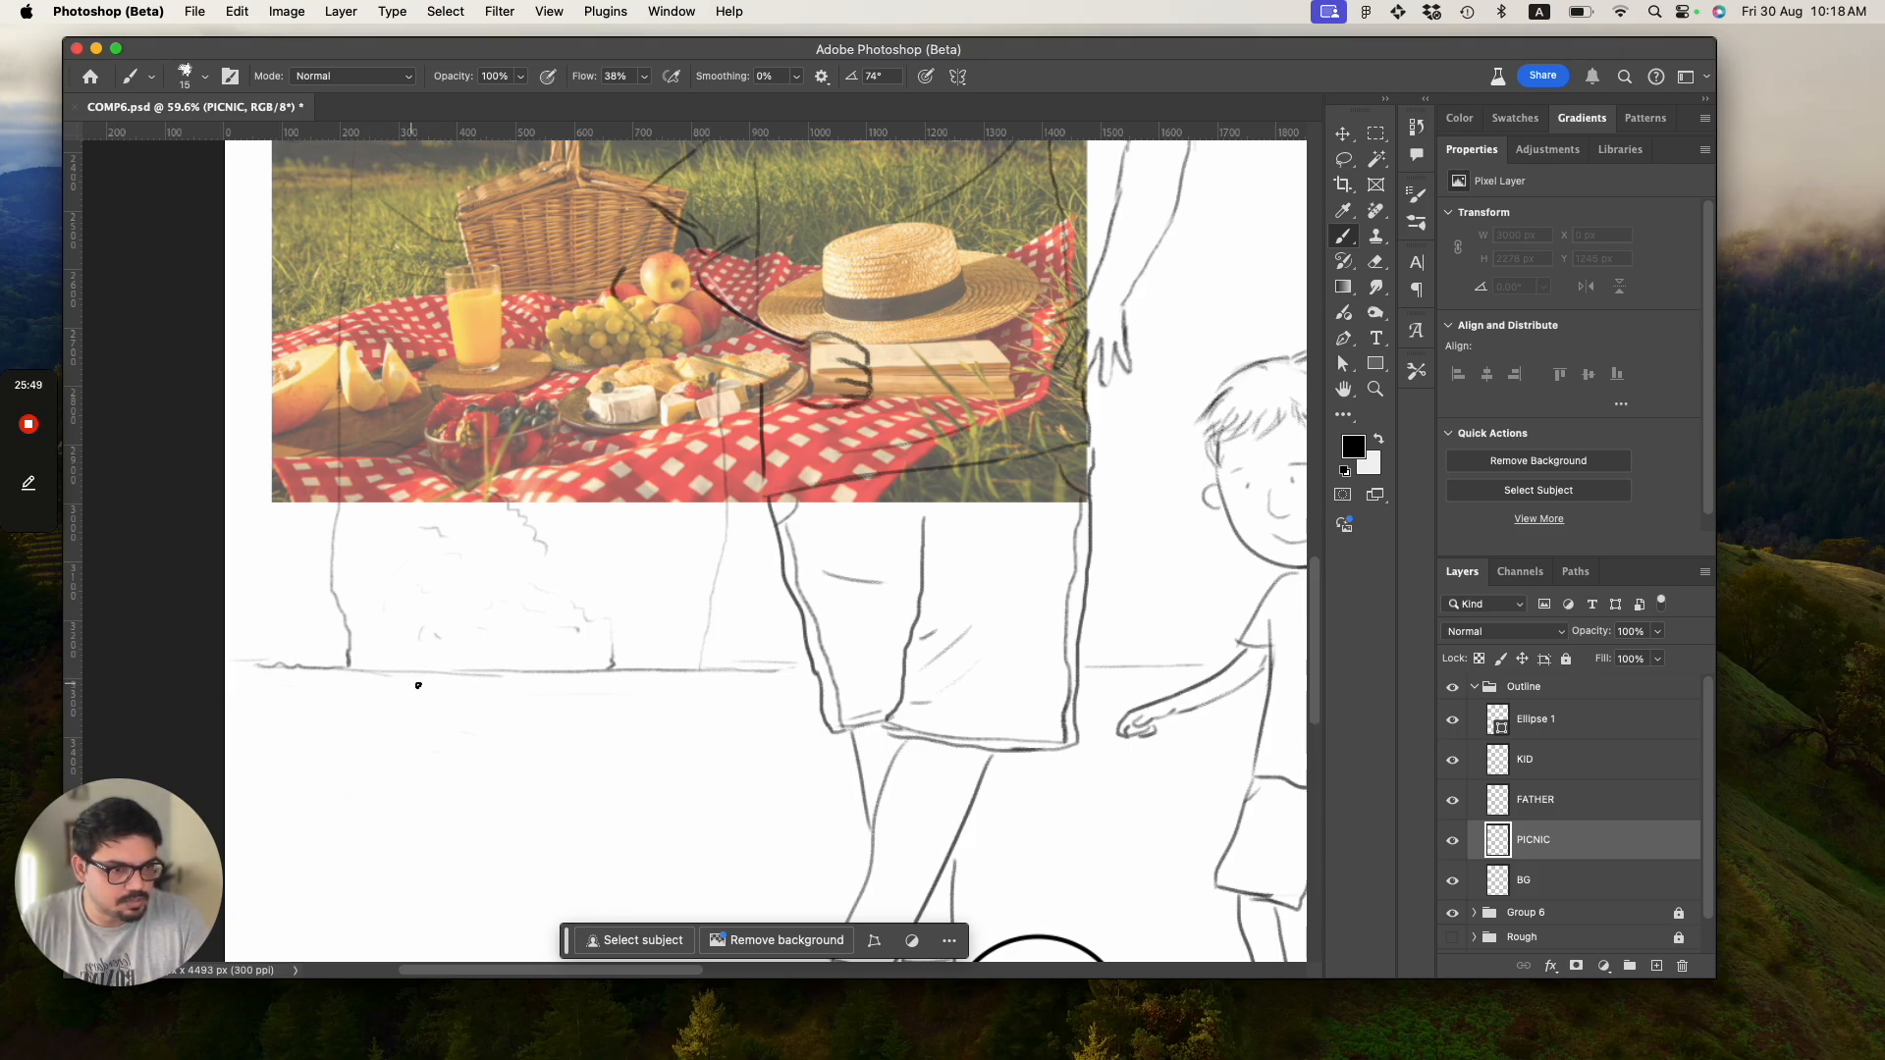
{"action": "mouse_move", "coordinate": [397, 677]}
{"action": "left_mouse_down"}
{"action": "mouse_move", "coordinate": [553, 713]}
{"action": "mouse_move", "coordinate": [340, 777]}
{"action": "left_mouse_up"}
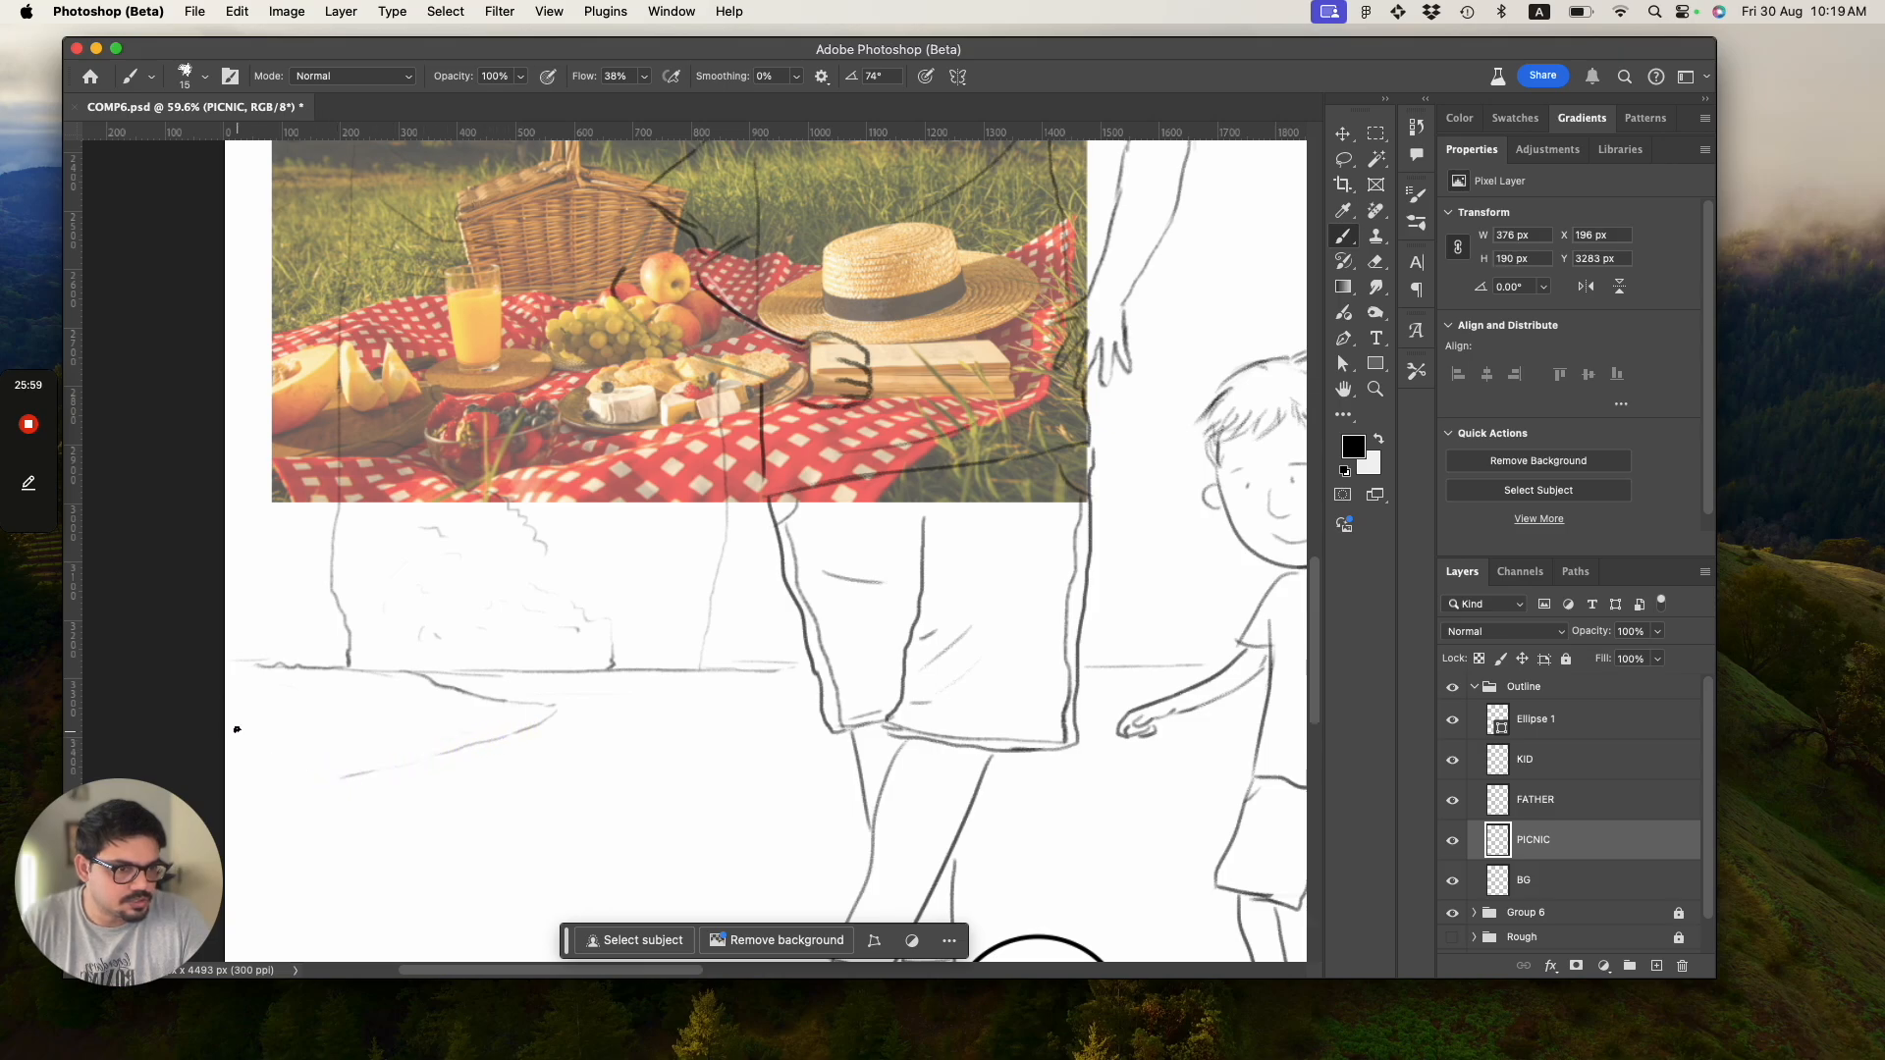
{"action": "mouse_move", "coordinate": [231, 730]}
{"action": "left_mouse_down"}
{"action": "mouse_move", "coordinate": [303, 779]}
{"action": "mouse_move", "coordinate": [359, 774]}
{"action": "left_mouse_up"}
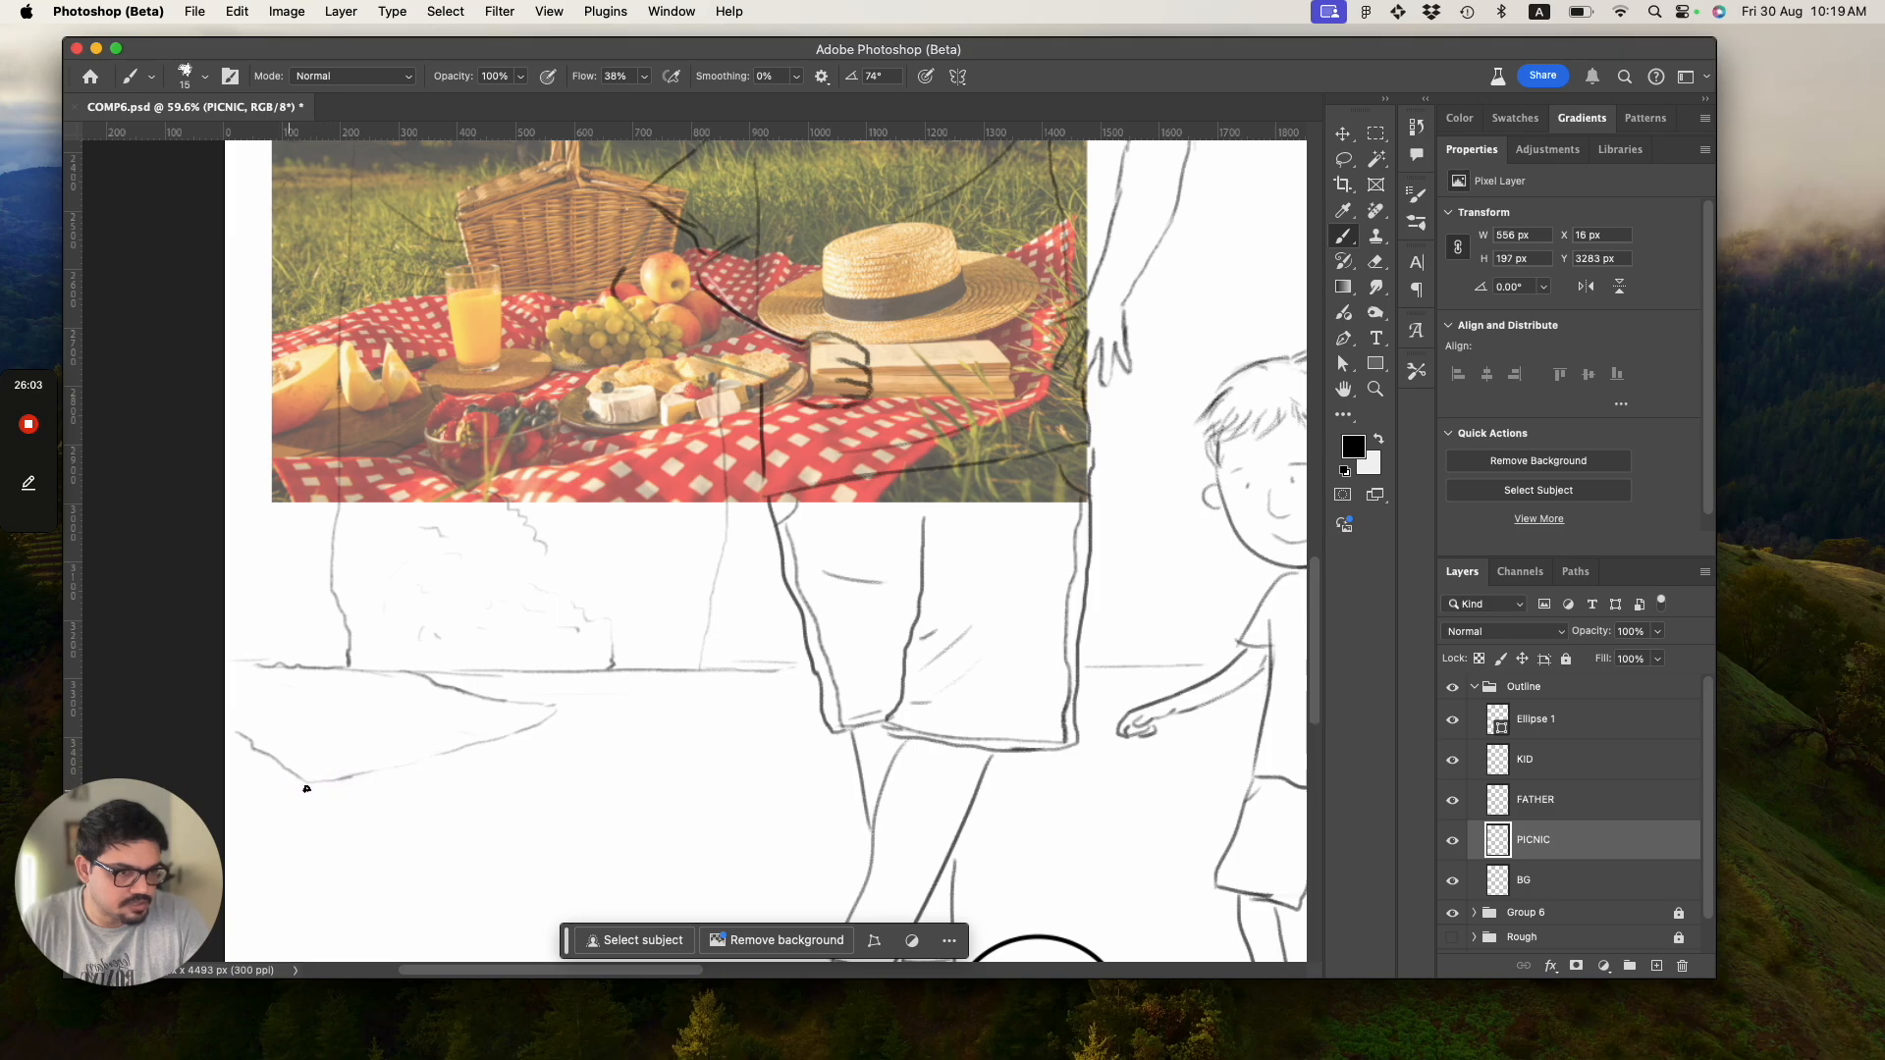
{"action": "key", "text": "super+z"}
{"action": "key", "text": "super+z"}
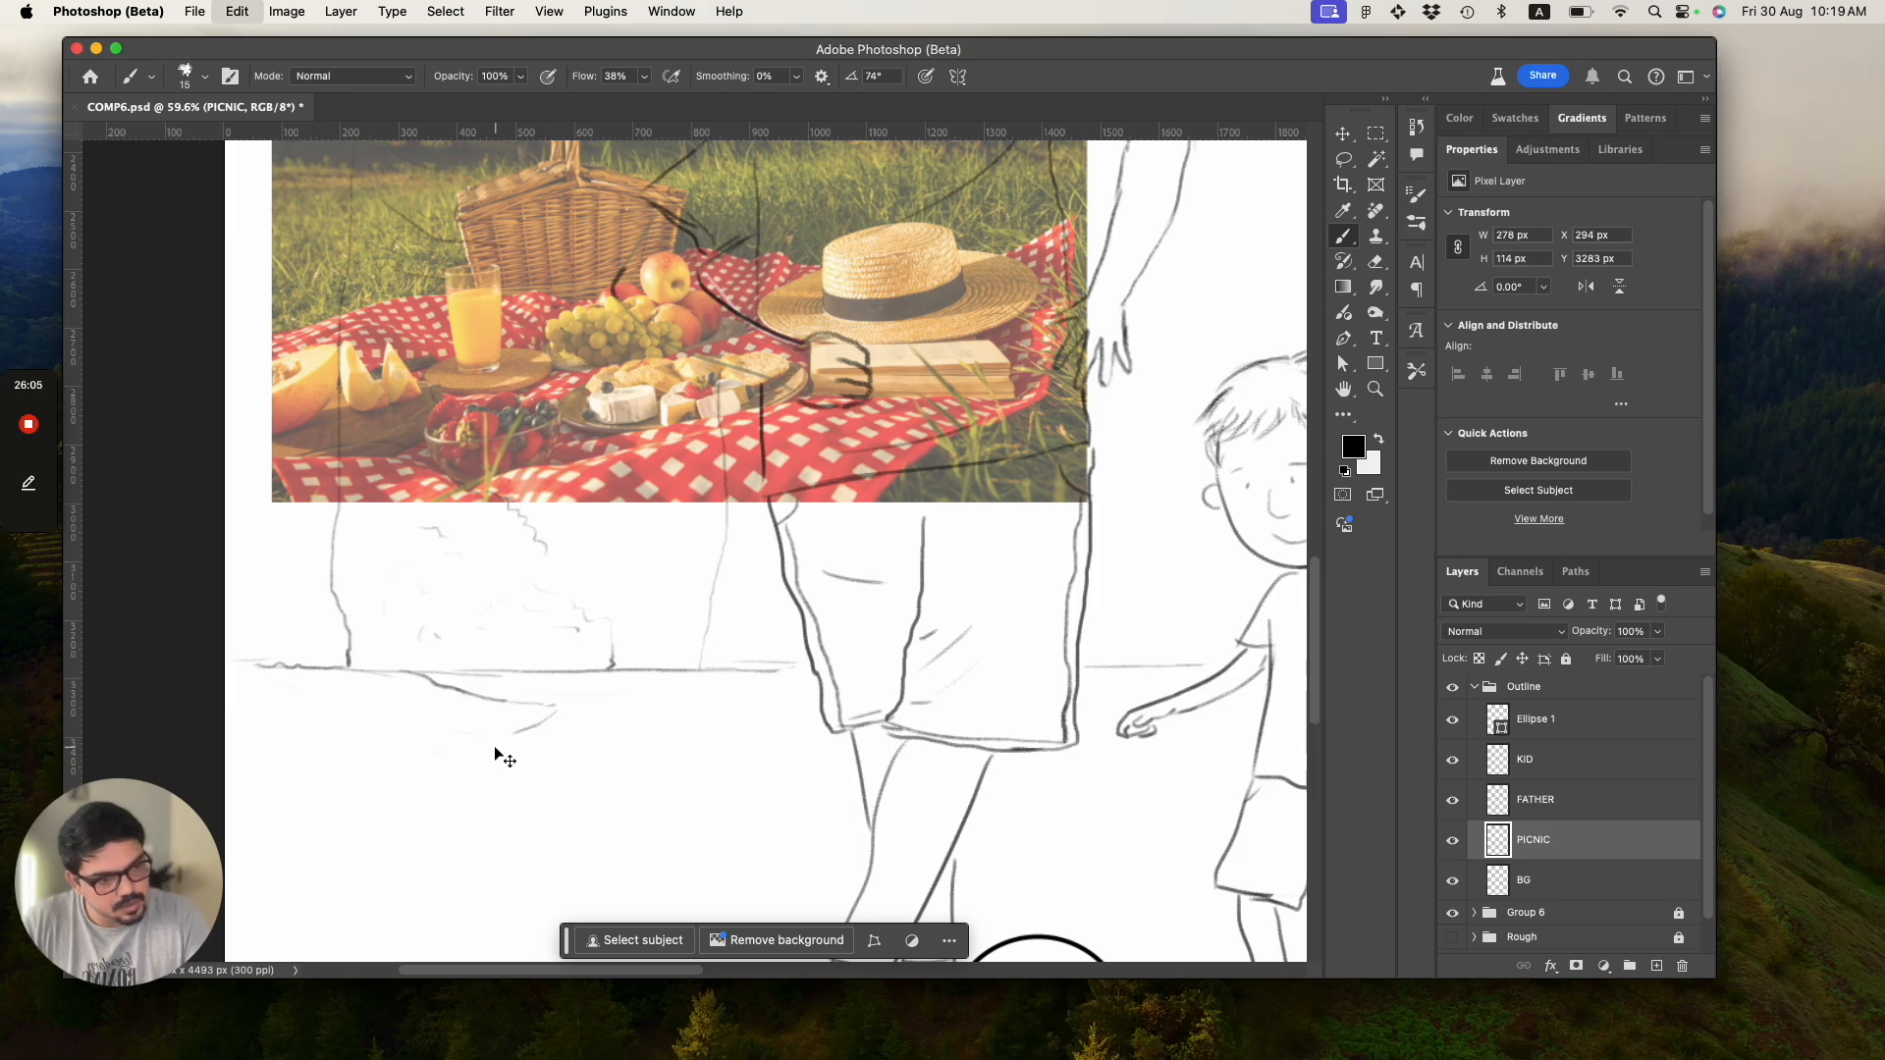
Clean up and redraw the blanket's right corner, undoing the trial strokes for the near edge.
{"action": "key", "text": "e"}
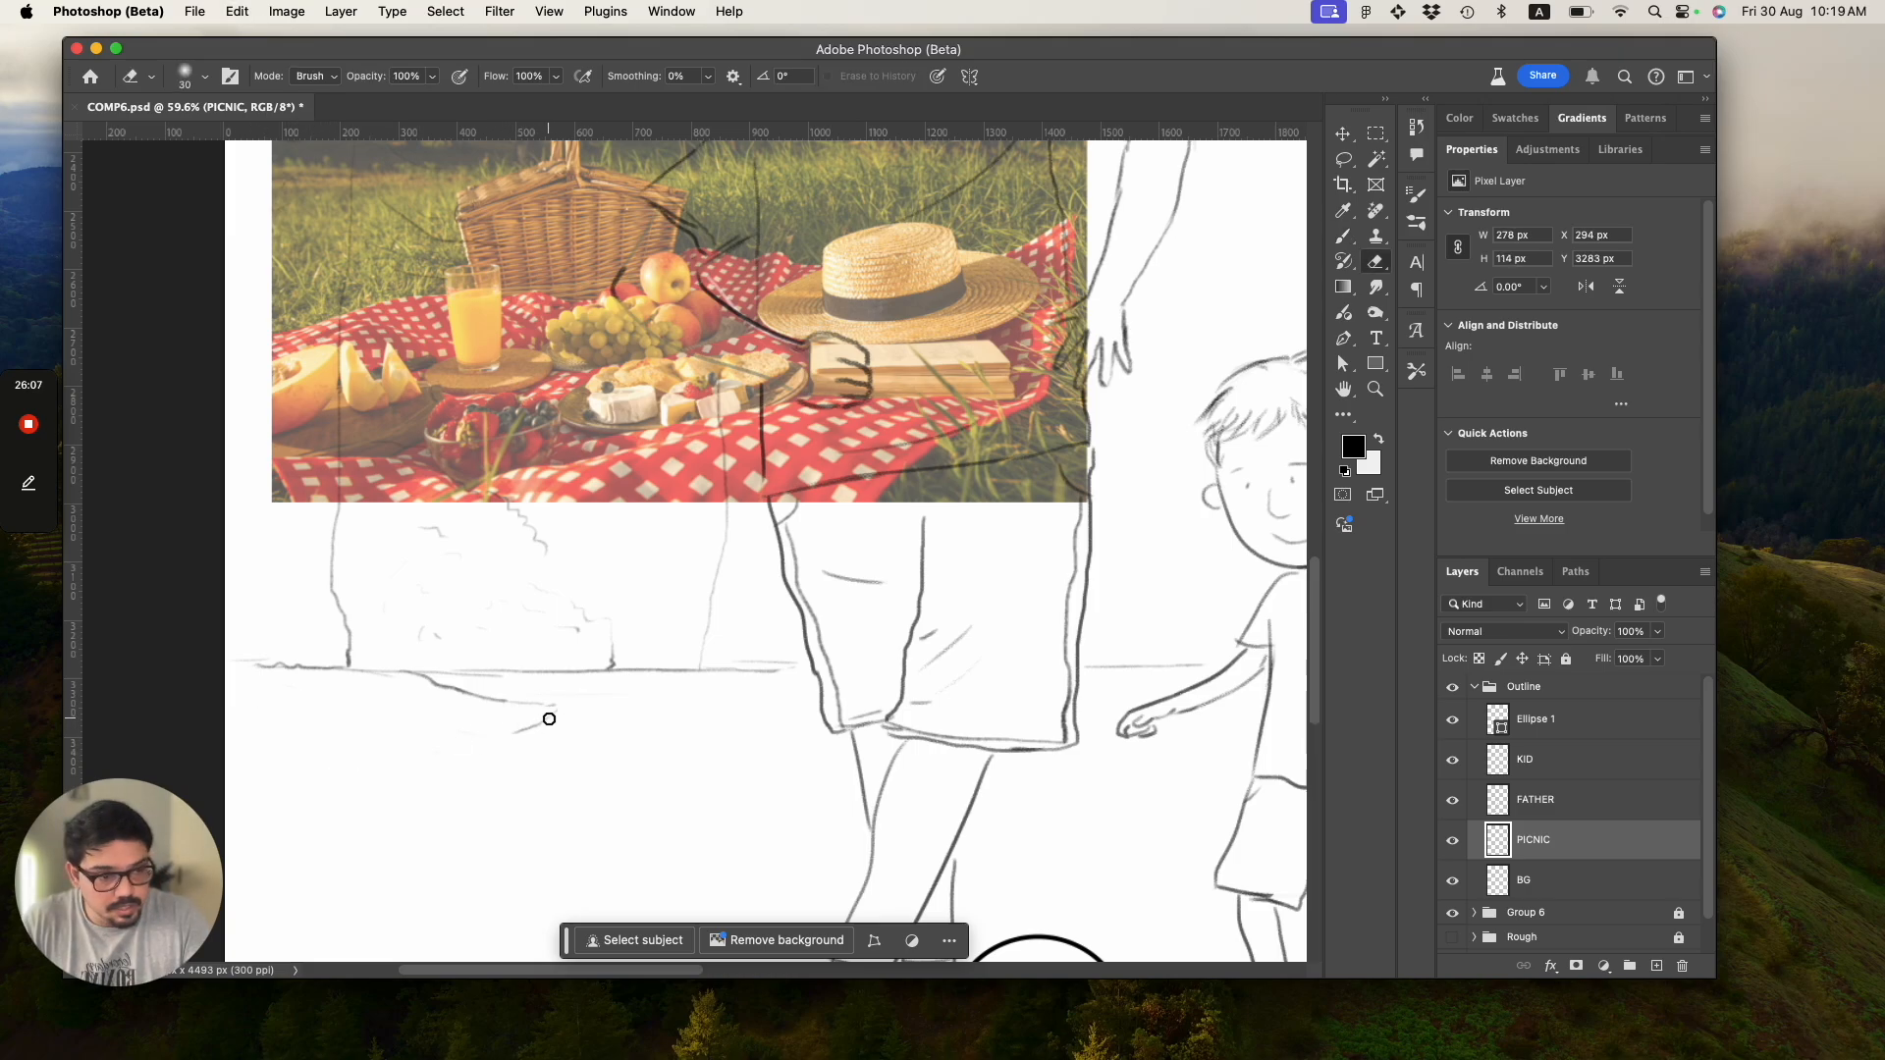
{"action": "left_click_drag", "start_coordinate": [545, 716], "coordinate": [272, 789]}
{"action": "key", "text": "b"}
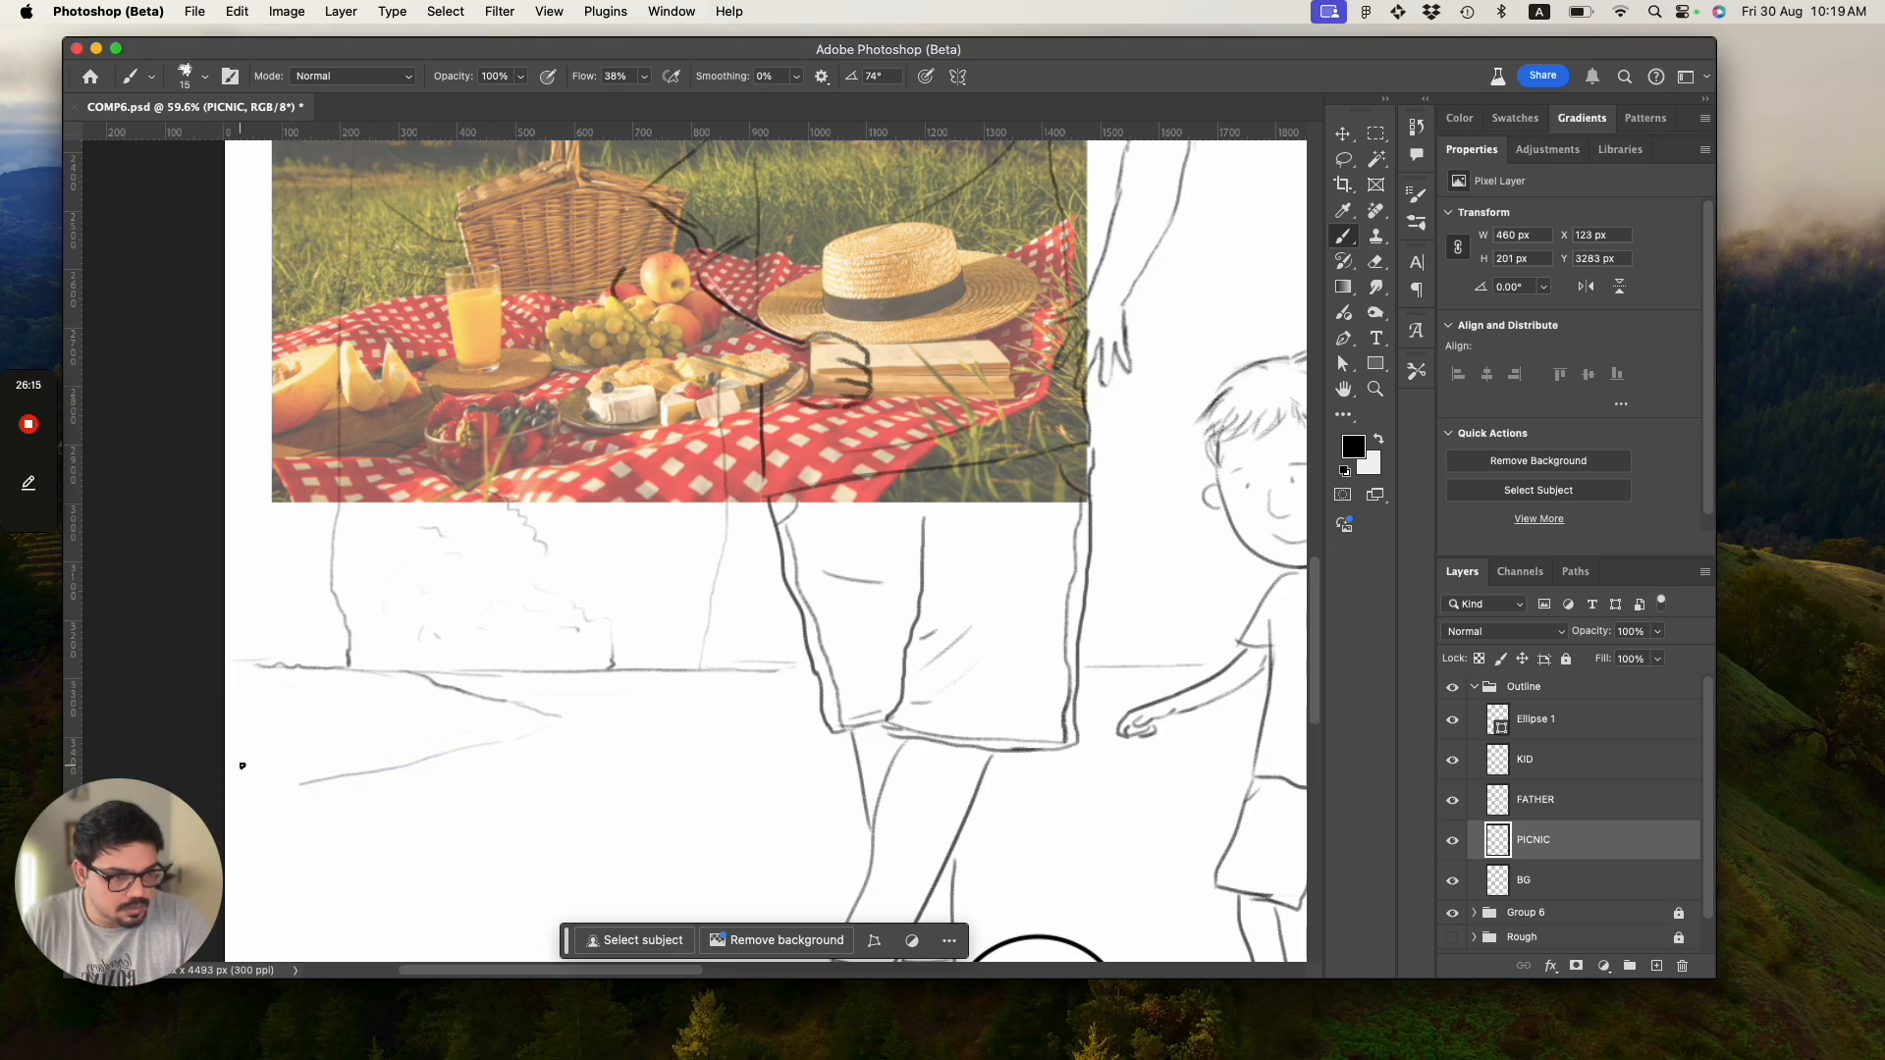
{"action": "key", "text": "super+z"}
{"action": "left_click_drag", "start_coordinate": [506, 732], "coordinate": [347, 765]}
{"action": "mouse_move", "coordinate": [233, 729]}
{"action": "left_mouse_down"}
{"action": "mouse_move", "coordinate": [311, 770]}
{"action": "mouse_move", "coordinate": [364, 770]}
{"action": "left_mouse_up"}
{"action": "key", "text": "super+z"}
{"action": "key", "text": "super+z"}
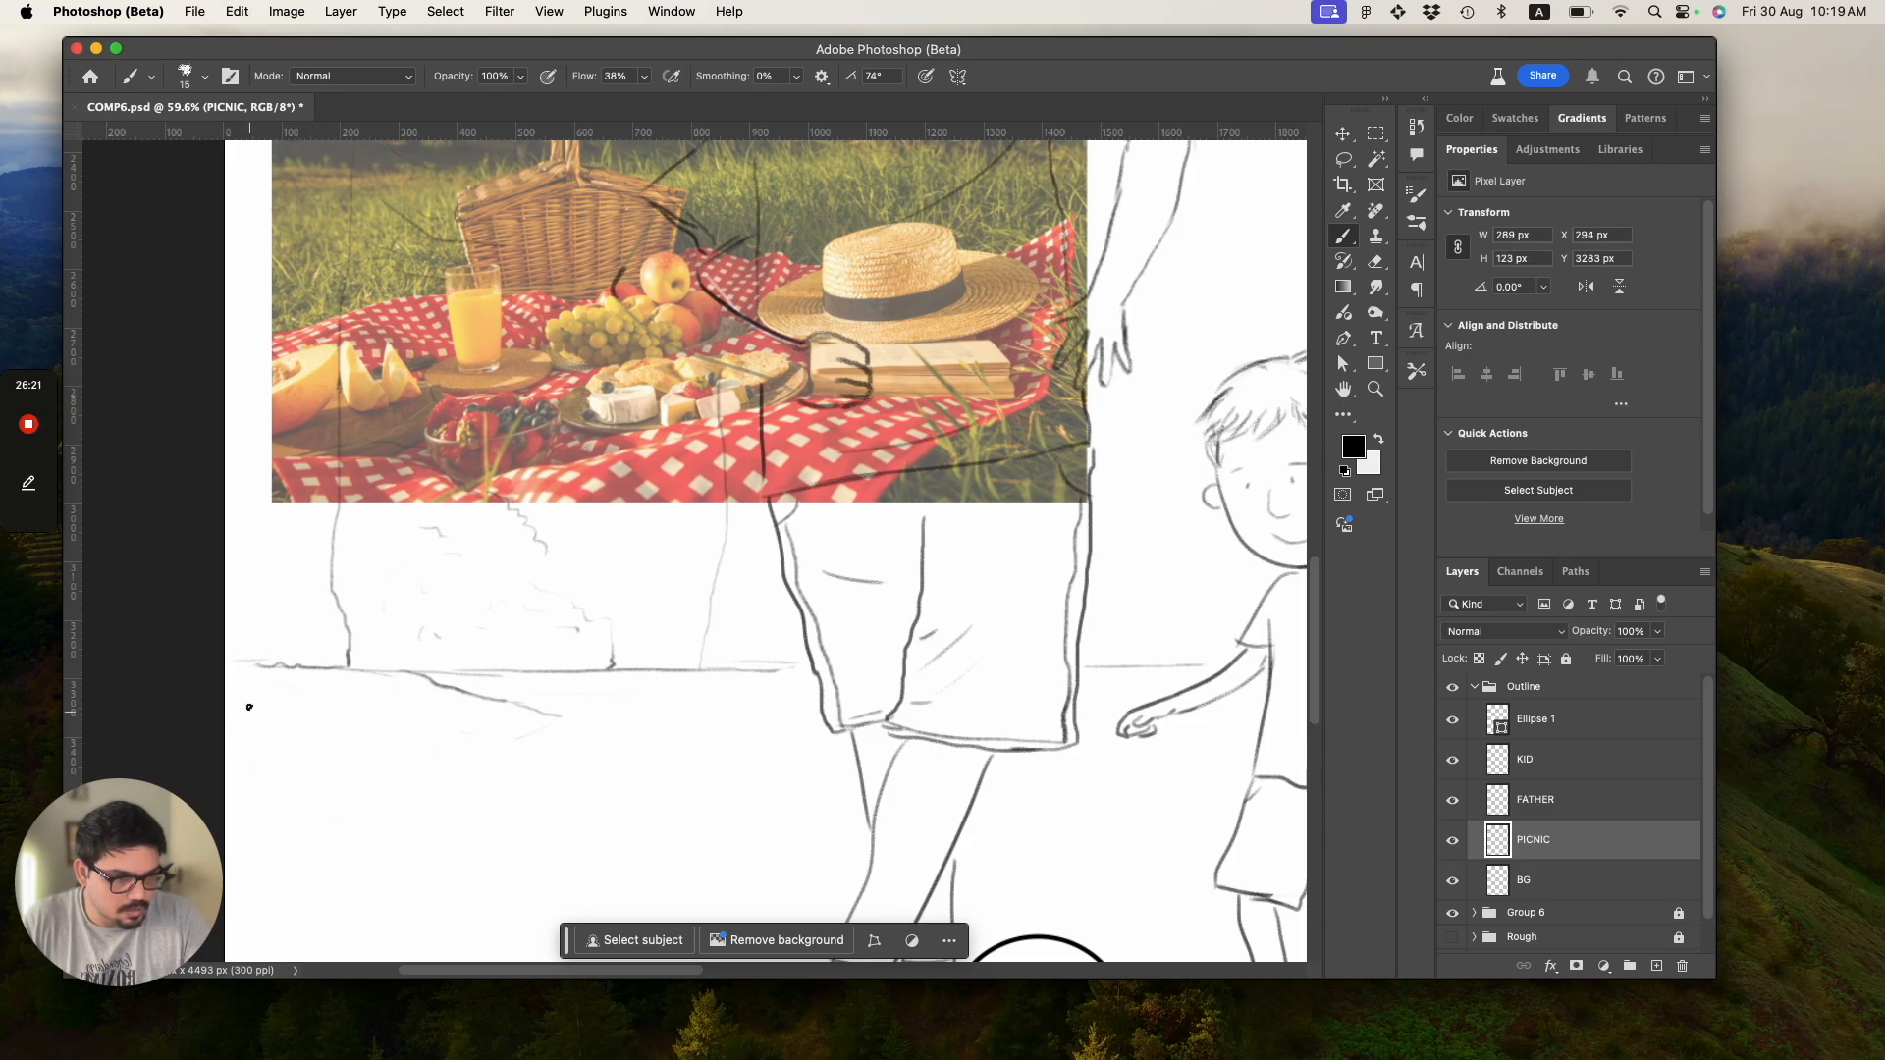
Complete the blanket outline with its far, left and near edges, and save the document.
{"action": "left_click_drag", "start_coordinate": [249, 664], "coordinate": [399, 669]}
{"action": "key", "text": "super+z"}
{"action": "mouse_move", "coordinate": [261, 666]}
{"action": "left_mouse_down"}
{"action": "mouse_move", "coordinate": [243, 680]}
{"action": "mouse_move", "coordinate": [279, 747]}
{"action": "mouse_move", "coordinate": [559, 718]}
{"action": "left_mouse_up"}
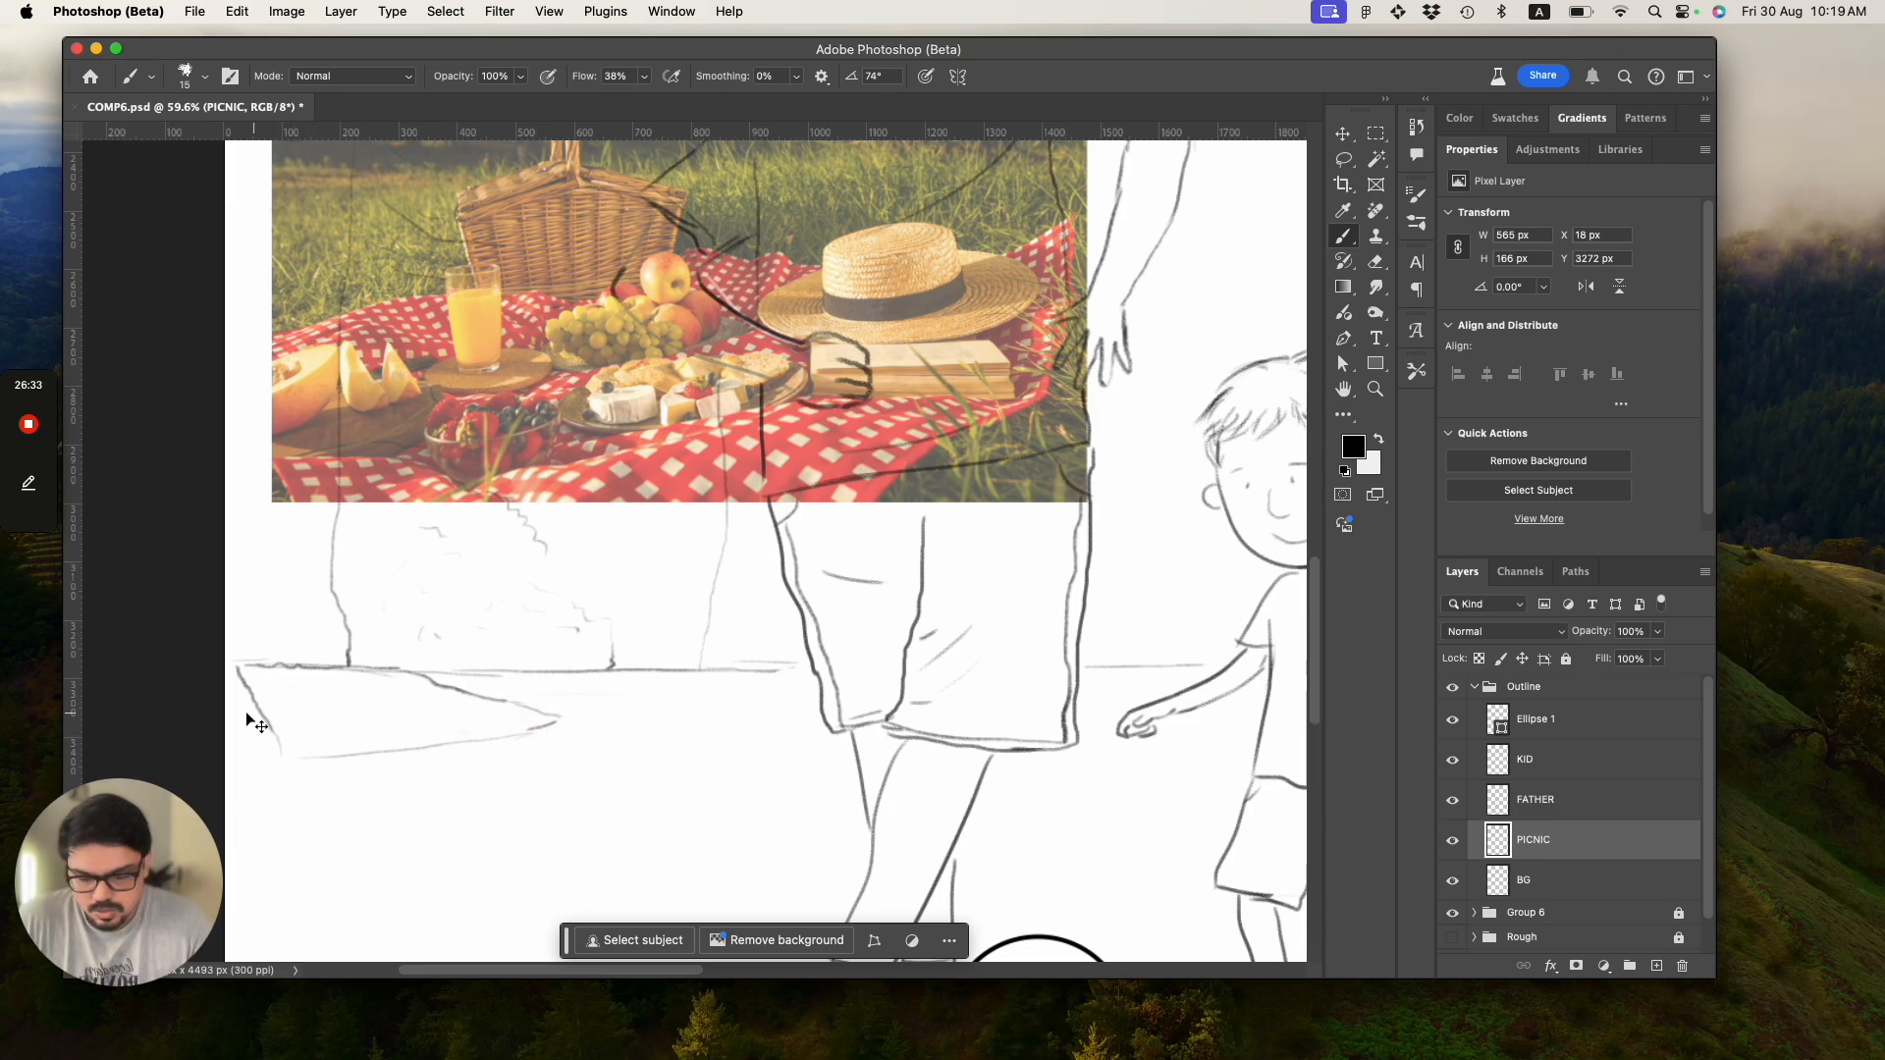
{"action": "key", "text": "super+s"}
Trace the round outline of the top apple in the picnic photo with the Brush tool on the PICNIC layer.
{"action": "key", "text": "z"}
{"action": "mouse_move", "coordinate": [278, 693]}
{"action": "left_mouse_down"}
{"action": "mouse_move", "coordinate": [312, 707]}
{"action": "mouse_move", "coordinate": [266, 692]}
{"action": "mouse_move", "coordinate": [296, 739]}
{"action": "mouse_move", "coordinate": [337, 759]}
{"action": "mouse_move", "coordinate": [274, 707]}
{"action": "mouse_move", "coordinate": [262, 665]}
{"action": "left_mouse_up"}
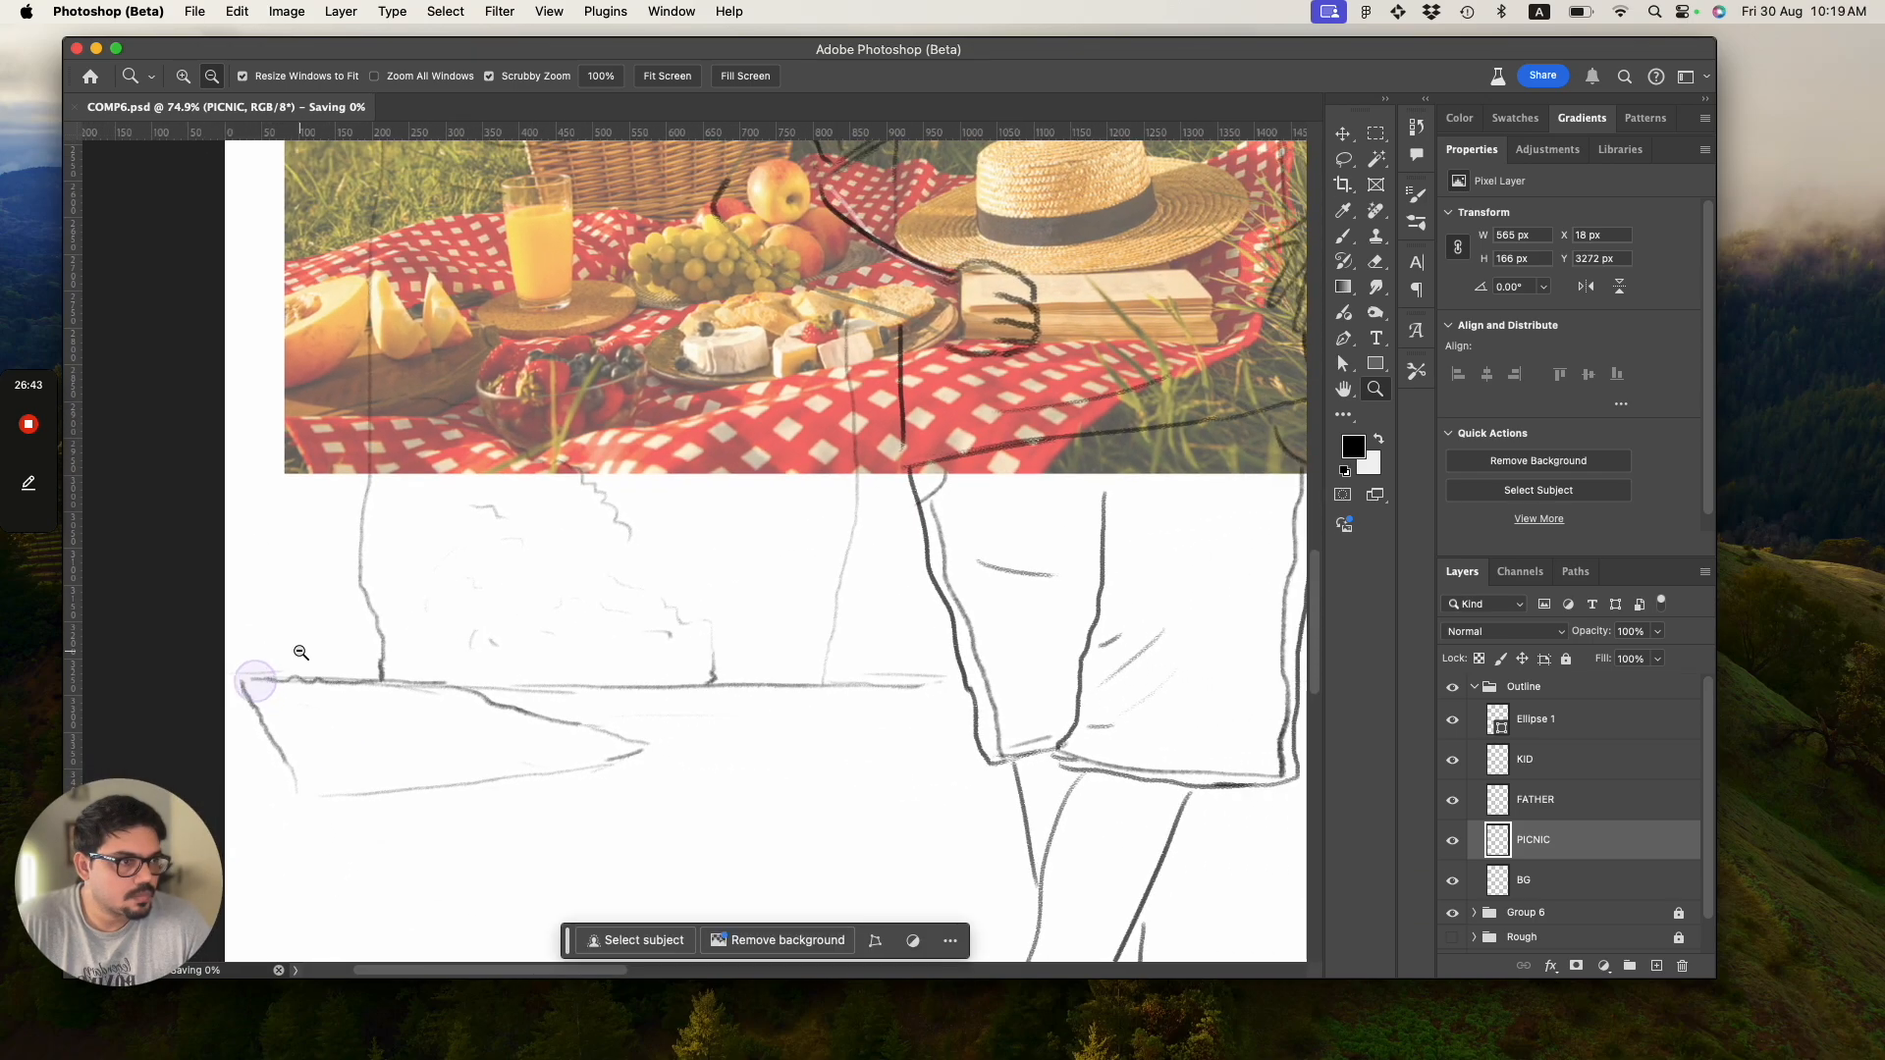
{"action": "left_click_drag", "start_coordinate": [815, 246], "coordinate": [818, 230]}
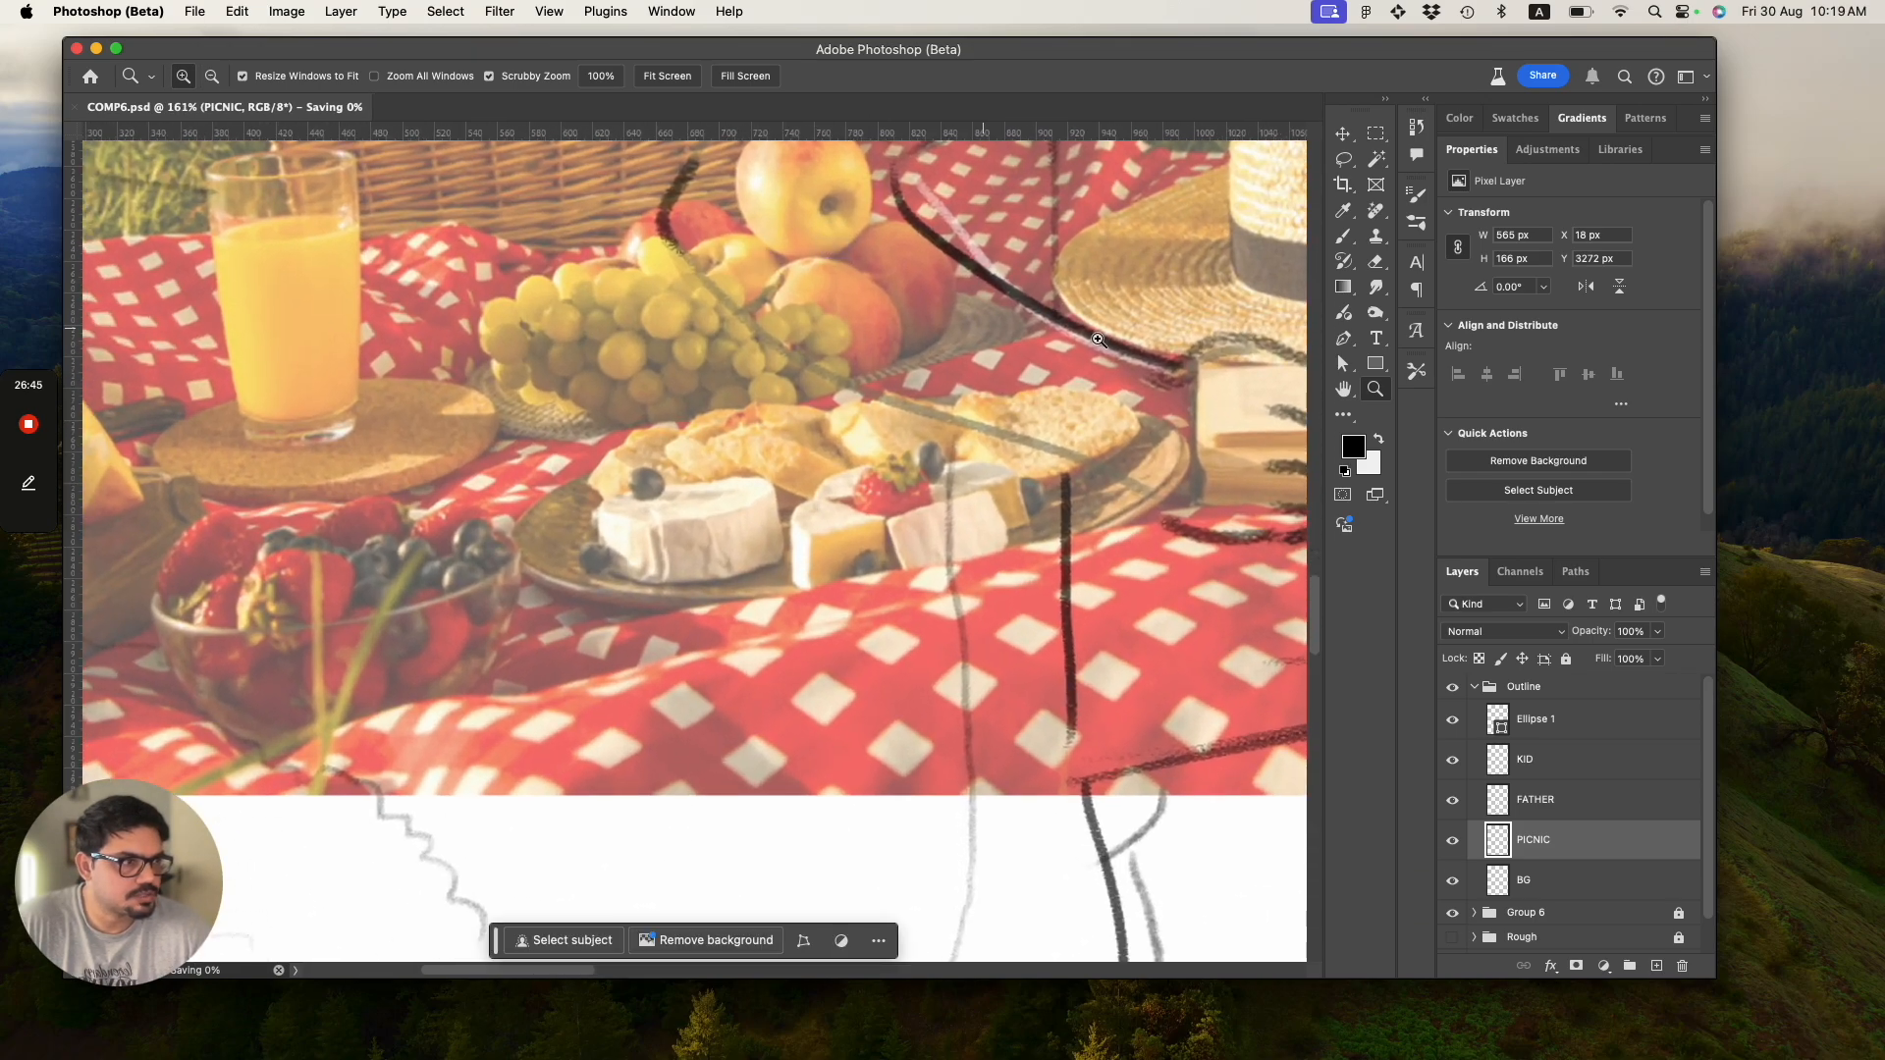
{"action": "scroll", "coordinate": [1317, 580], "scroll_direction": "up", "scroll_amount": 5}
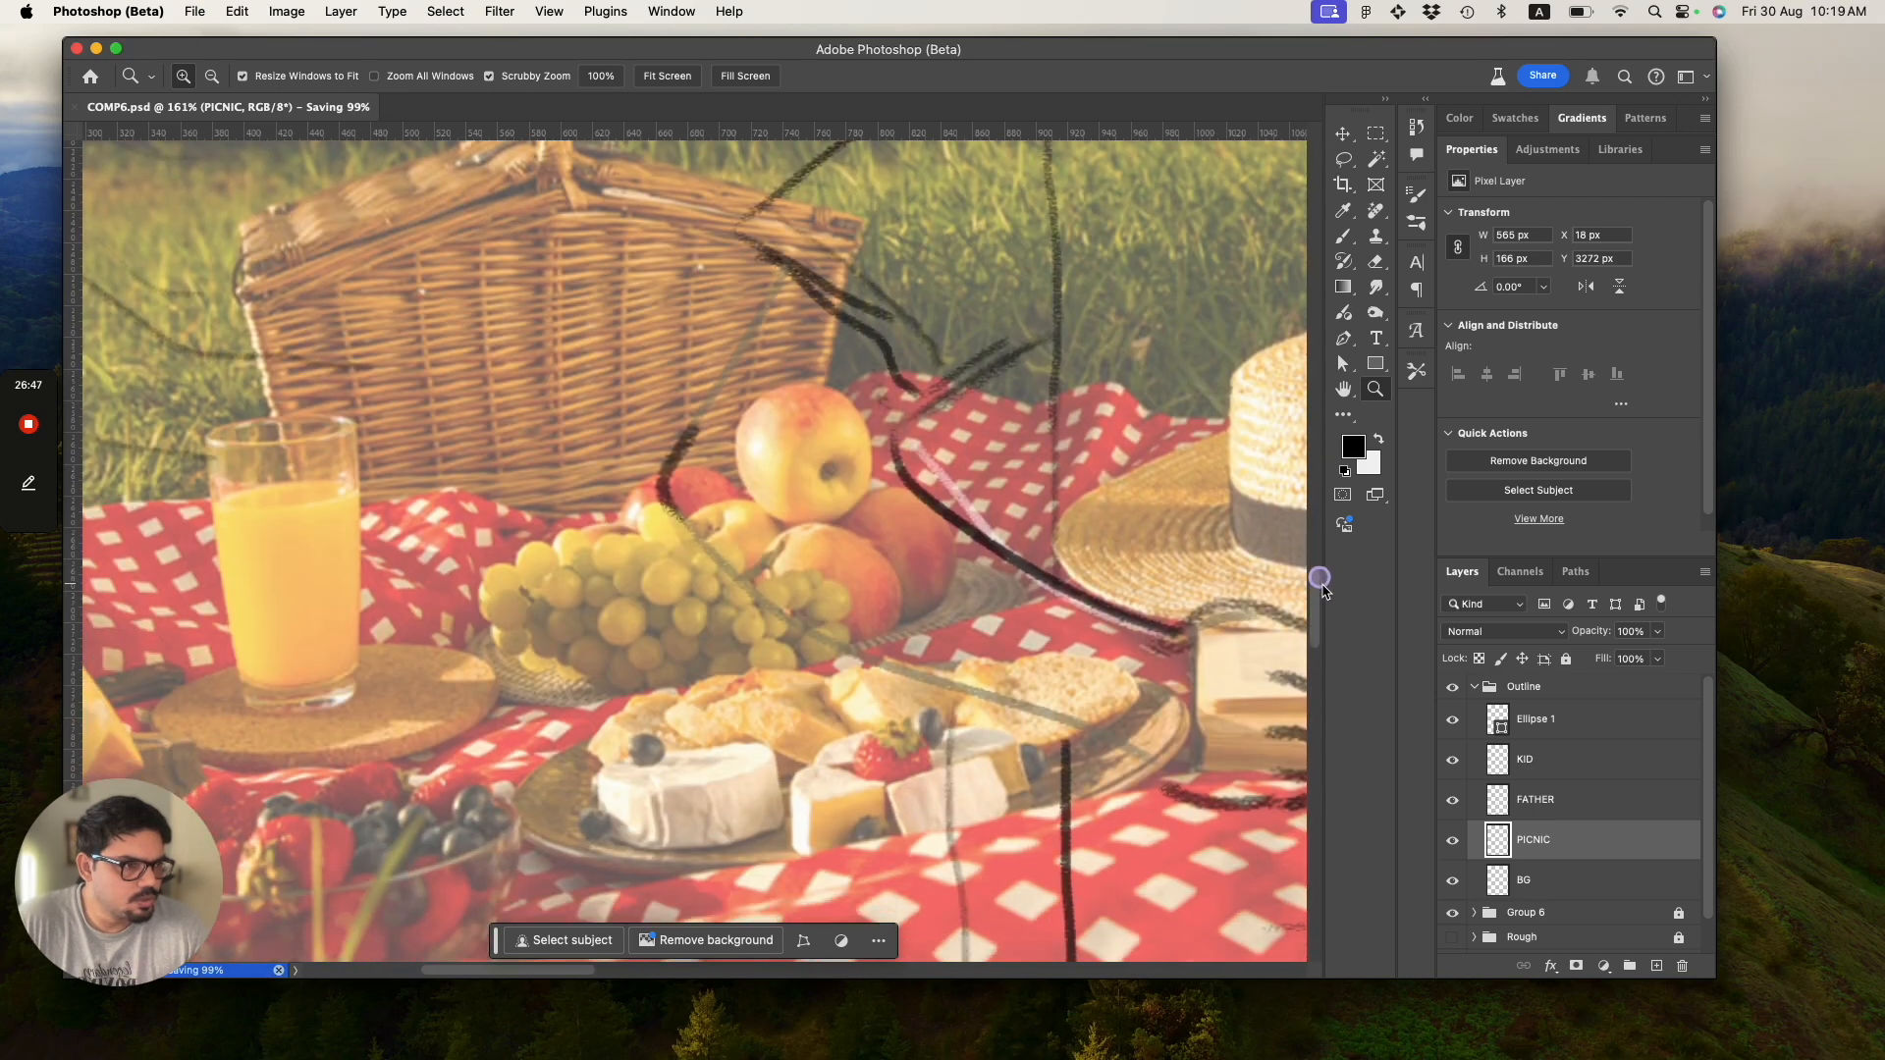
{"action": "key", "text": "shift+v"}
{"action": "key", "text": "b"}
{"action": "mouse_move", "coordinate": [739, 422]}
{"action": "left_mouse_down"}
{"action": "mouse_move", "coordinate": [813, 384]}
{"action": "mouse_move", "coordinate": [873, 432]}
{"action": "mouse_move", "coordinate": [853, 501]}
{"action": "mouse_move", "coordinate": [759, 404]}
{"action": "mouse_move", "coordinate": [727, 451]}
{"action": "mouse_move", "coordinate": [750, 498]}
{"action": "mouse_move", "coordinate": [815, 515]}
{"action": "left_mouse_up"}
{"action": "key", "text": "super+z"}
{"action": "mouse_move", "coordinate": [755, 425]}
{"action": "left_mouse_down"}
{"action": "mouse_move", "coordinate": [735, 491]}
{"action": "mouse_move", "coordinate": [779, 526]}
{"action": "mouse_move", "coordinate": [847, 517]}
{"action": "mouse_move", "coordinate": [868, 479]}
{"action": "left_mouse_up"}
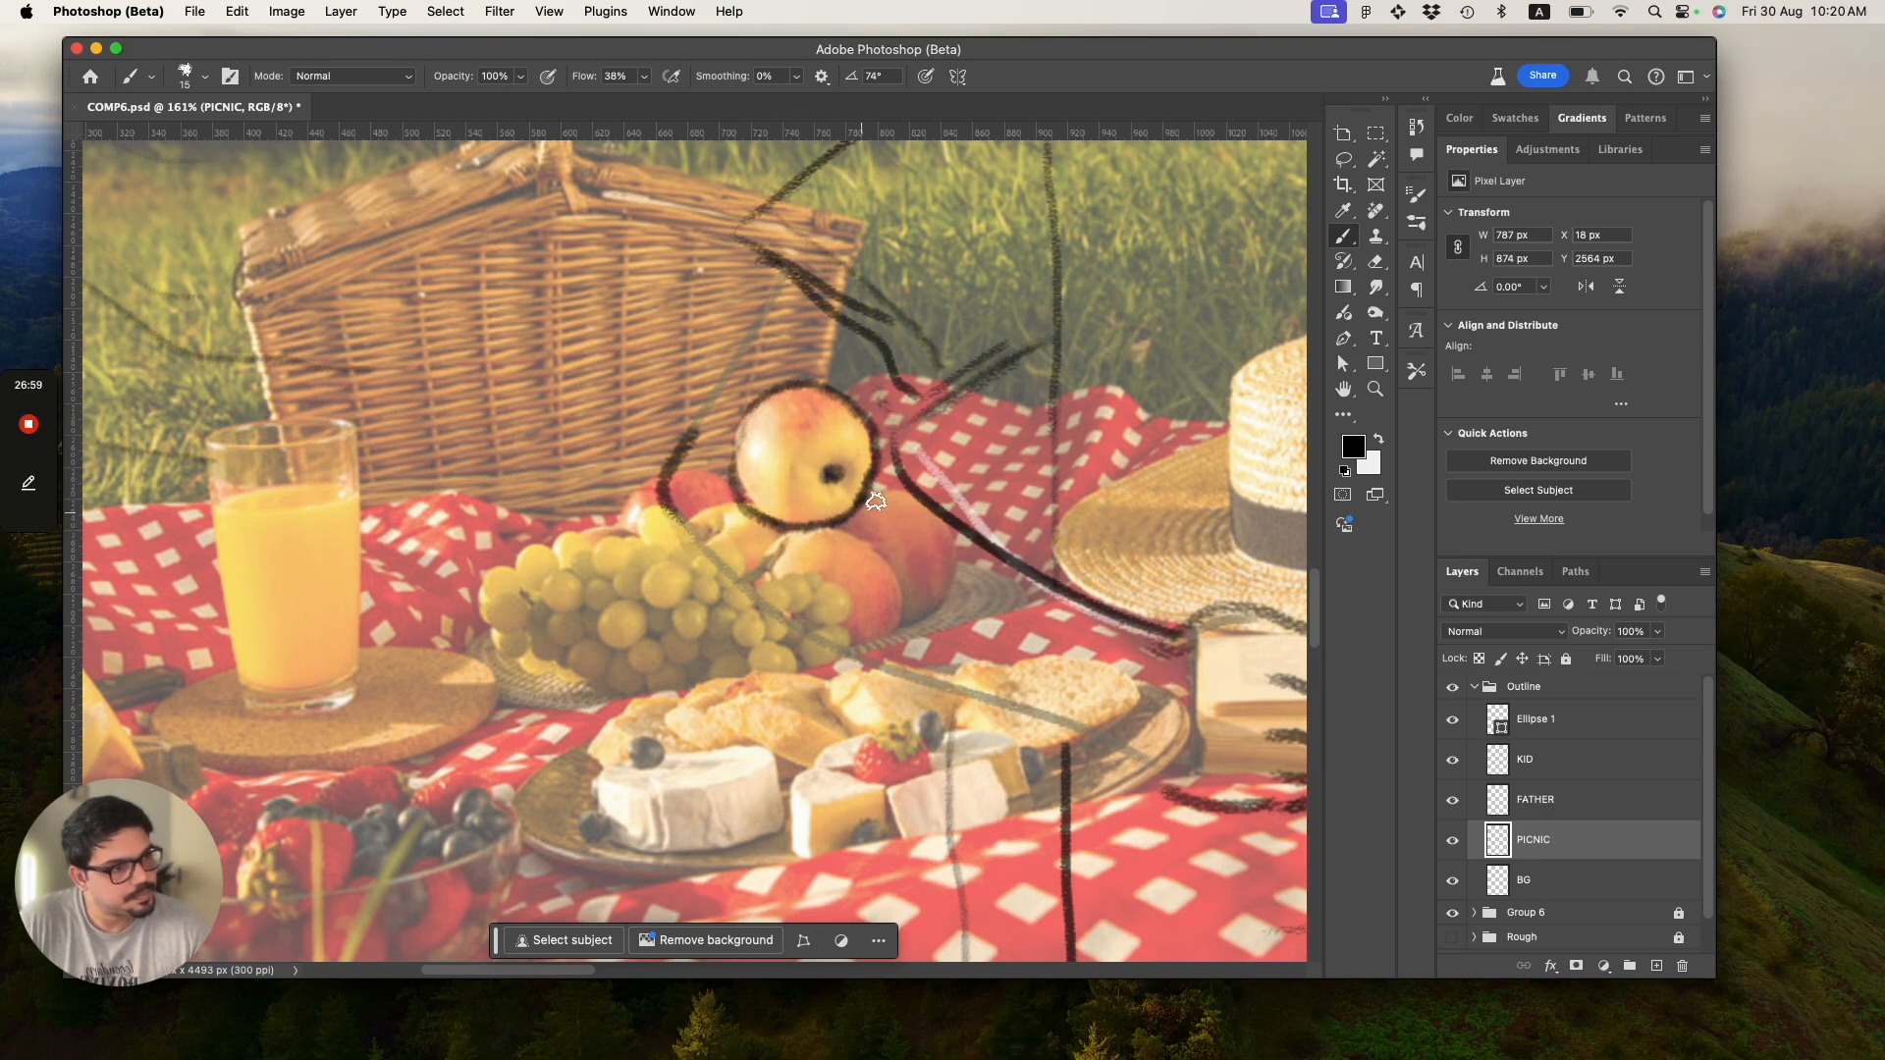
Trace the fruits stacked directly beneath the top apple, undoing misdrawn strokes.
{"action": "left_click_drag", "start_coordinate": [922, 492], "coordinate": [934, 575]}
{"action": "key", "text": "super+z"}
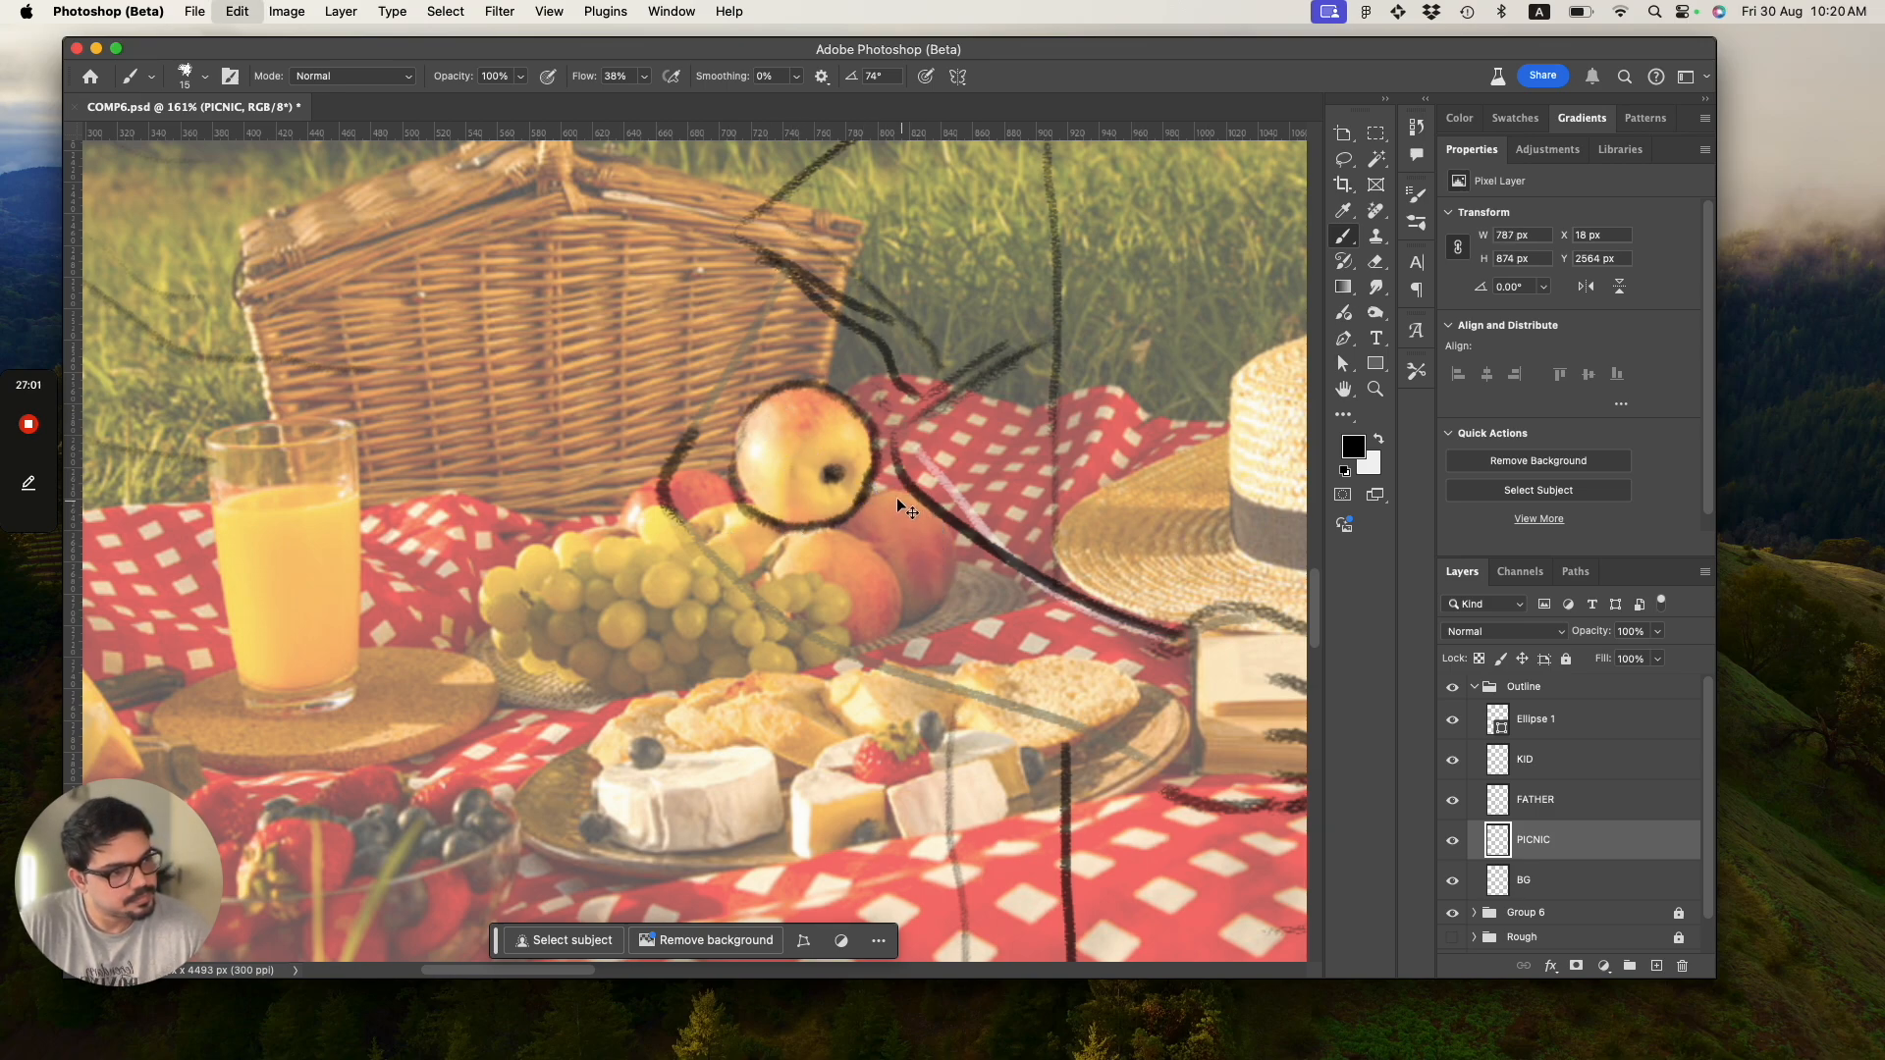
{"action": "mouse_move", "coordinate": [880, 486]}
{"action": "left_mouse_down"}
{"action": "mouse_move", "coordinate": [961, 570]}
{"action": "mouse_move", "coordinate": [898, 628]}
{"action": "left_mouse_up"}
{"action": "mouse_move", "coordinate": [822, 523]}
{"action": "left_mouse_down"}
{"action": "mouse_move", "coordinate": [881, 546]}
{"action": "mouse_move", "coordinate": [899, 610]}
{"action": "left_mouse_up"}
{"action": "left_click_drag", "start_coordinate": [776, 533], "coordinate": [754, 582]}
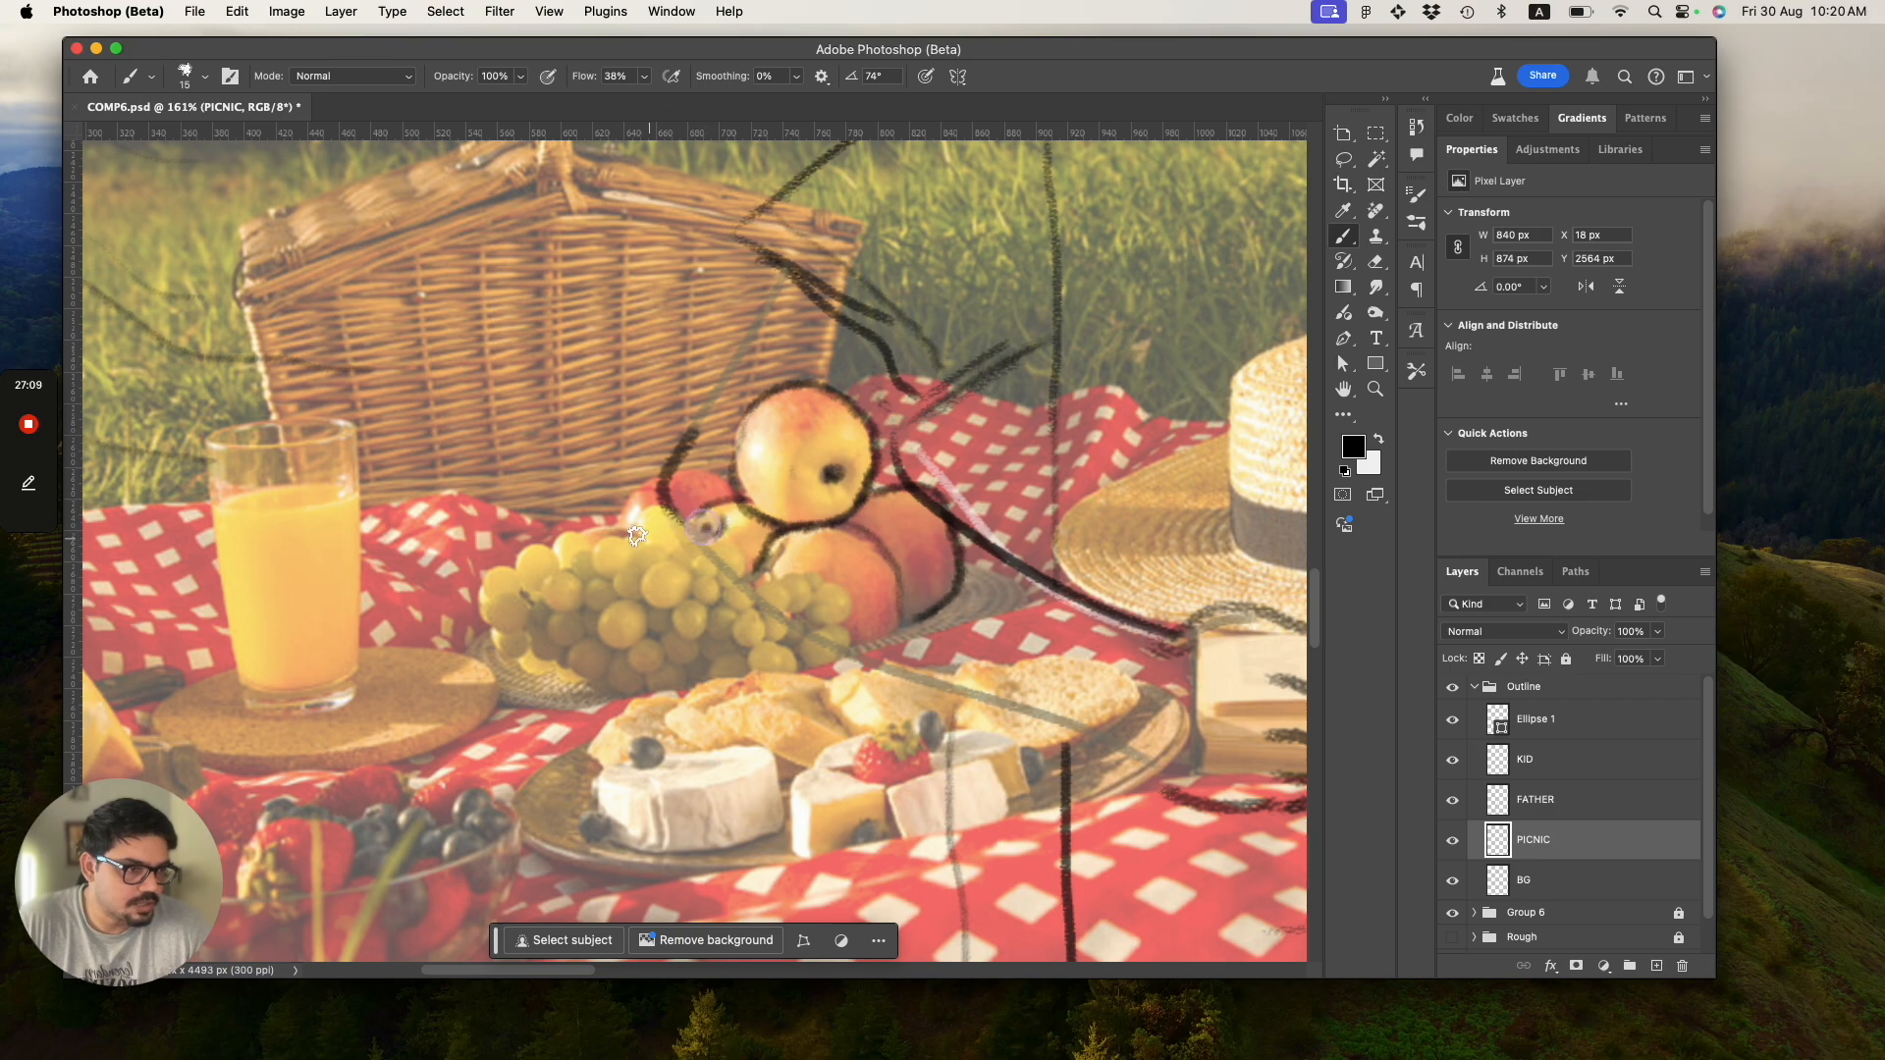
{"action": "key", "text": "super+z"}
Trace the individual grapes across the whole bunch with short curved brush strokes.
{"action": "mouse_move", "coordinate": [639, 510]}
{"action": "left_mouse_down"}
{"action": "mouse_move", "coordinate": [698, 560]}
{"action": "mouse_move", "coordinate": [731, 548]}
{"action": "mouse_move", "coordinate": [719, 582]}
{"action": "mouse_move", "coordinate": [637, 535]}
{"action": "mouse_move", "coordinate": [624, 557]}
{"action": "mouse_move", "coordinate": [643, 557]}
{"action": "mouse_move", "coordinate": [635, 581]}
{"action": "mouse_move", "coordinate": [667, 562]}
{"action": "mouse_move", "coordinate": [663, 612]}
{"action": "mouse_move", "coordinate": [589, 599]}
{"action": "mouse_move", "coordinate": [635, 570]}
{"action": "mouse_move", "coordinate": [634, 590]}
{"action": "mouse_move", "coordinate": [635, 542]}
{"action": "mouse_move", "coordinate": [585, 578]}
{"action": "mouse_move", "coordinate": [591, 544]}
{"action": "mouse_move", "coordinate": [565, 544]}
{"action": "mouse_move", "coordinate": [587, 582]}
{"action": "left_mouse_up"}
{"action": "key", "text": "super+z"}
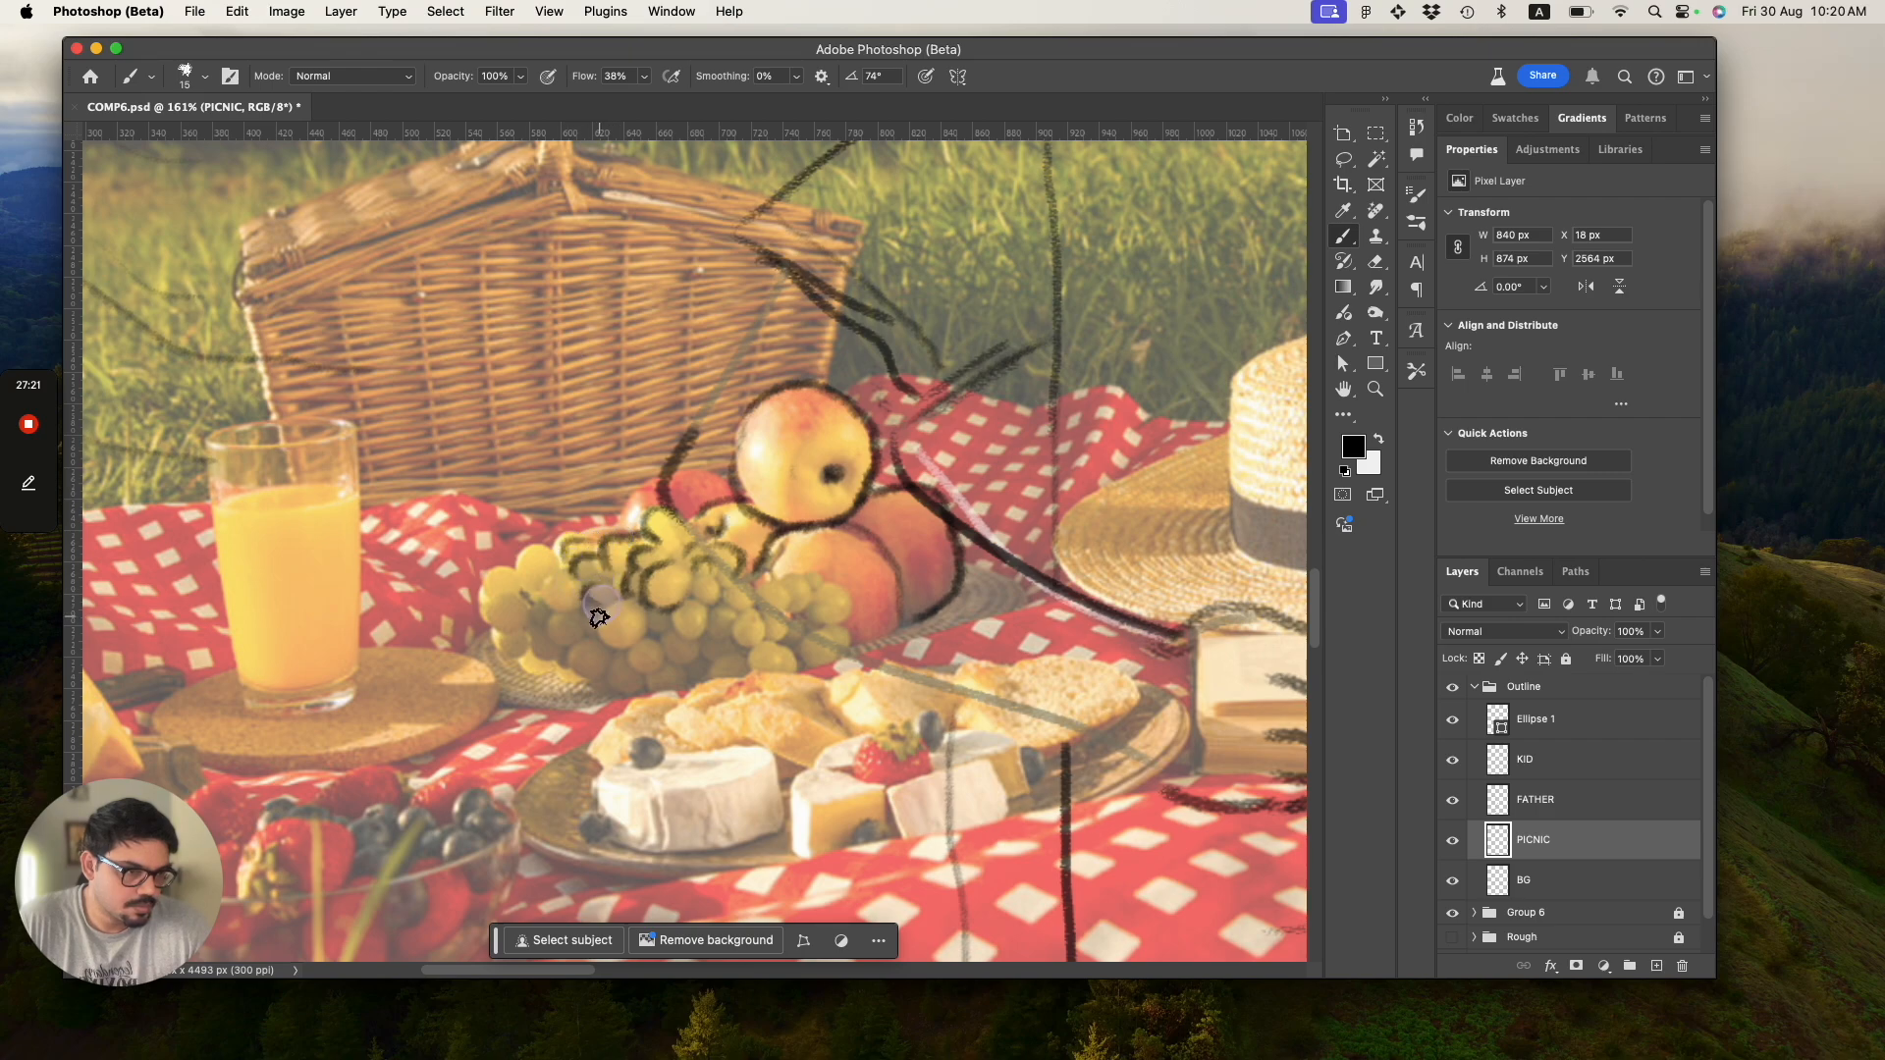
{"action": "mouse_move", "coordinate": [593, 648]}
{"action": "left_mouse_down"}
{"action": "mouse_move", "coordinate": [644, 642]}
{"action": "mouse_move", "coordinate": [639, 583]}
{"action": "mouse_move", "coordinate": [644, 661]}
{"action": "mouse_move", "coordinate": [660, 645]}
{"action": "mouse_move", "coordinate": [665, 668]}
{"action": "mouse_move", "coordinate": [635, 653]}
{"action": "mouse_move", "coordinate": [670, 635]}
{"action": "mouse_move", "coordinate": [683, 663]}
{"action": "mouse_move", "coordinate": [687, 610]}
{"action": "mouse_move", "coordinate": [699, 637]}
{"action": "mouse_move", "coordinate": [711, 616]}
{"action": "mouse_move", "coordinate": [713, 657]}
{"action": "mouse_move", "coordinate": [700, 639]}
{"action": "mouse_move", "coordinate": [724, 667]}
{"action": "mouse_move", "coordinate": [614, 667]}
{"action": "mouse_move", "coordinate": [596, 648]}
{"action": "mouse_move", "coordinate": [570, 668]}
{"action": "mouse_move", "coordinate": [643, 680]}
{"action": "left_mouse_up"}
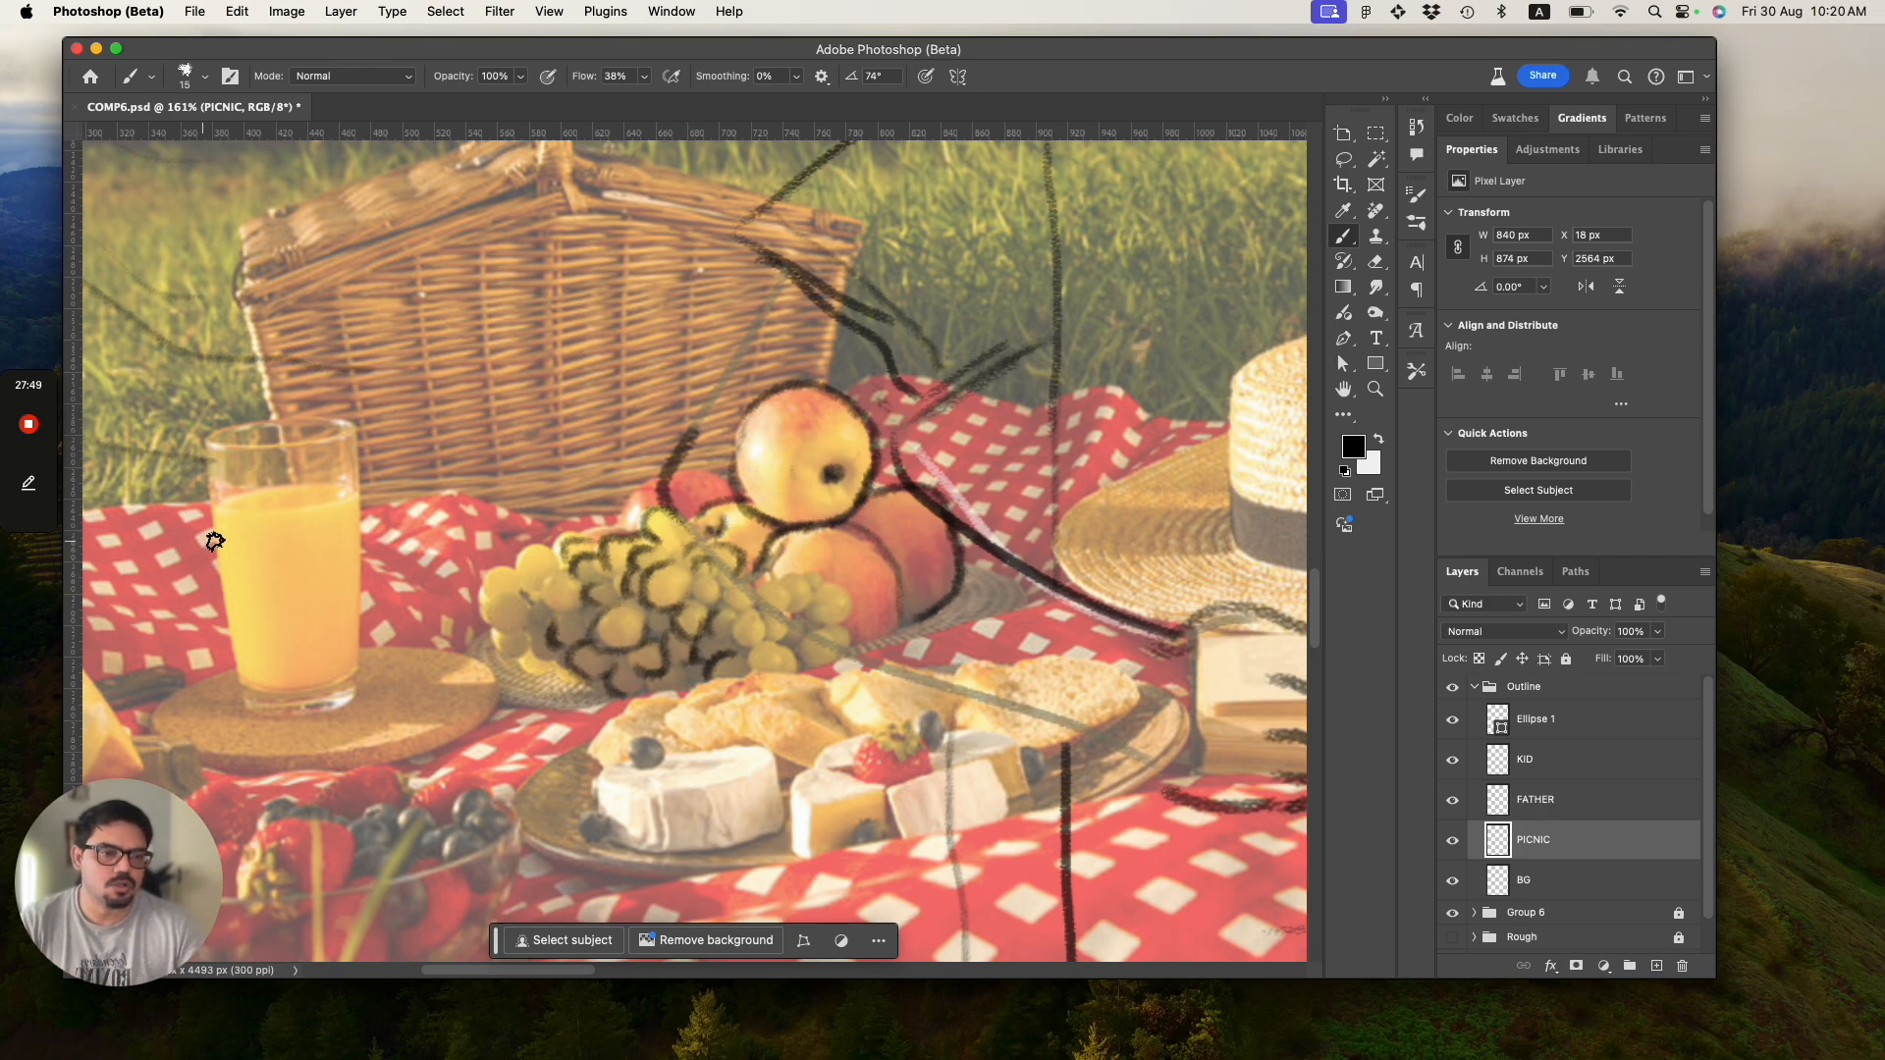
{"action": "mouse_move", "coordinate": [563, 560]}
{"action": "left_mouse_down"}
{"action": "mouse_move", "coordinate": [522, 554]}
{"action": "mouse_move", "coordinate": [529, 590]}
{"action": "mouse_move", "coordinate": [557, 572]}
{"action": "mouse_move", "coordinate": [496, 594]}
{"action": "left_mouse_up"}
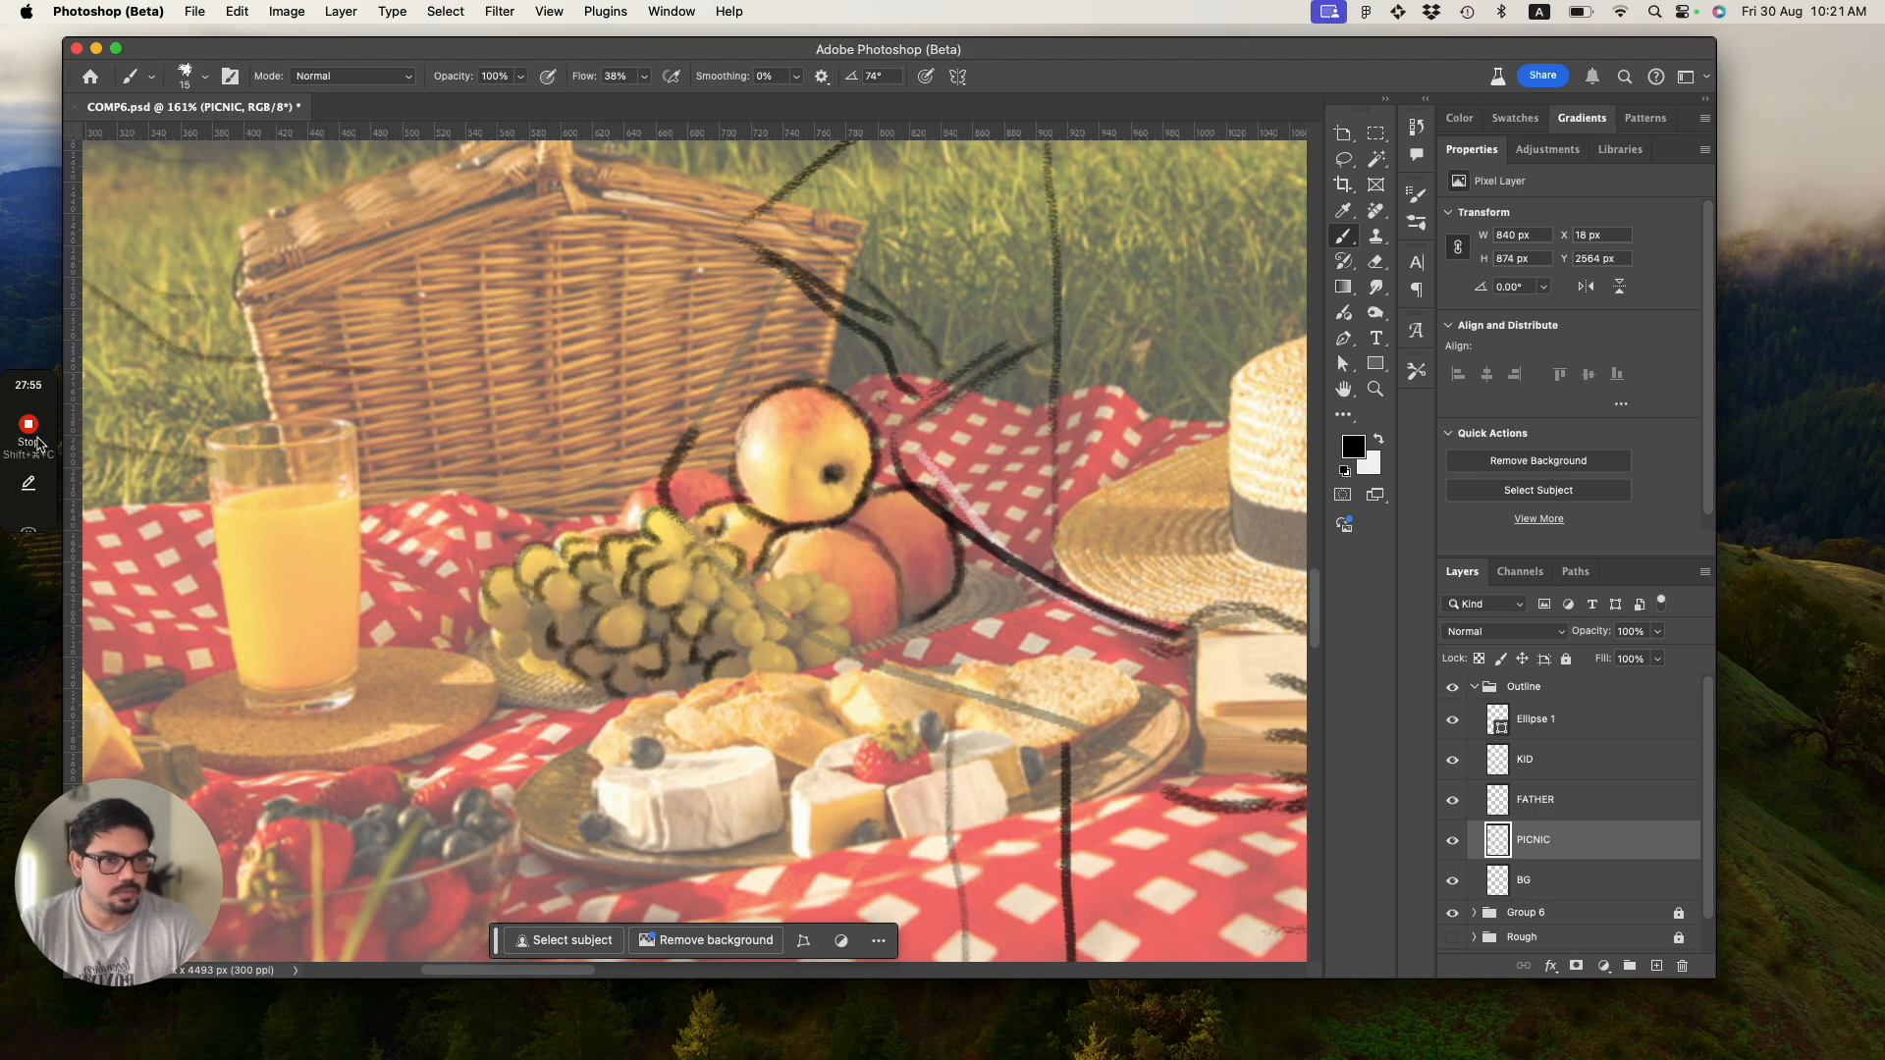
{"action": "mouse_move", "coordinate": [33, 490]}
{"action": "left_click", "coordinate": [34, 553]}
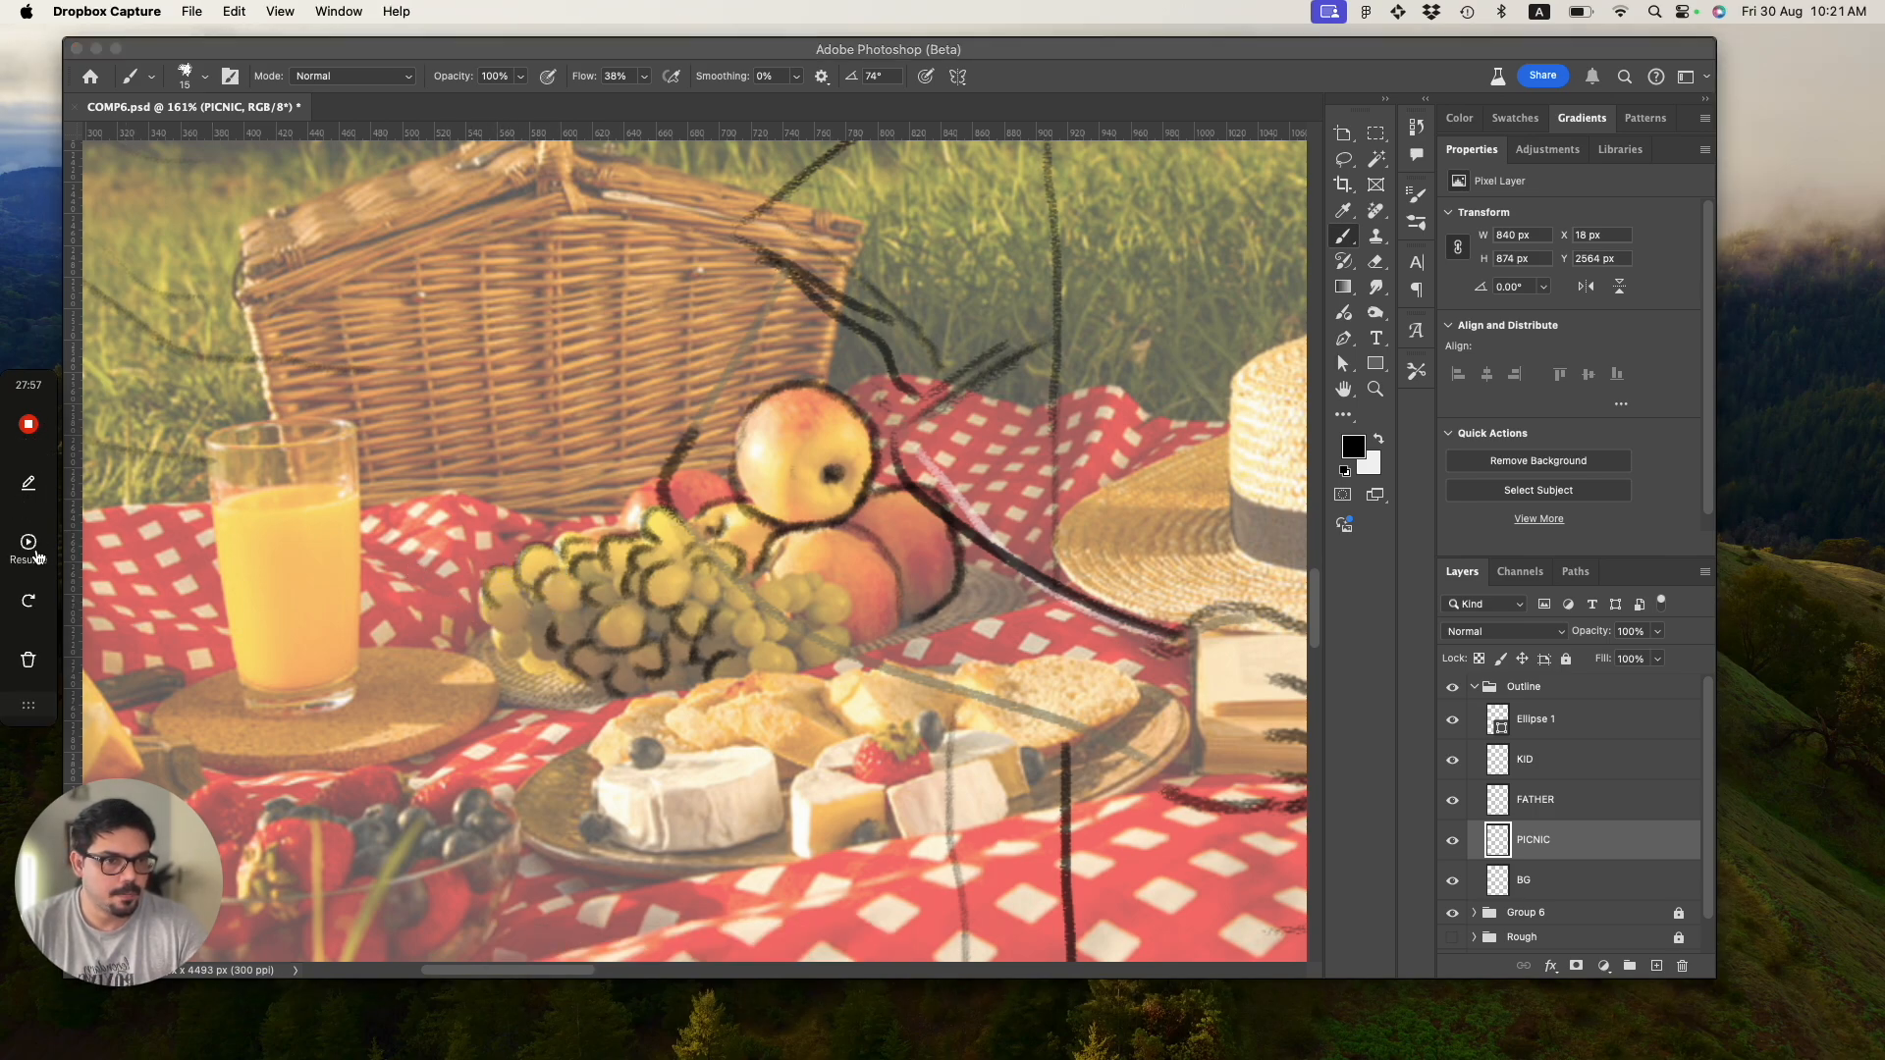
{"action": "left_click", "coordinate": [507, 587]}
{"action": "mouse_move", "coordinate": [507, 597]}
{"action": "left_mouse_down"}
{"action": "mouse_move", "coordinate": [491, 633]}
{"action": "mouse_move", "coordinate": [489, 610]}
{"action": "mouse_move", "coordinate": [542, 652]}
{"action": "mouse_move", "coordinate": [544, 627]}
{"action": "mouse_move", "coordinate": [554, 656]}
{"action": "mouse_move", "coordinate": [549, 613]}
{"action": "mouse_move", "coordinate": [579, 688]}
{"action": "mouse_move", "coordinate": [535, 690]}
{"action": "mouse_move", "coordinate": [528, 662]}
{"action": "mouse_move", "coordinate": [579, 673]}
{"action": "left_mouse_up"}
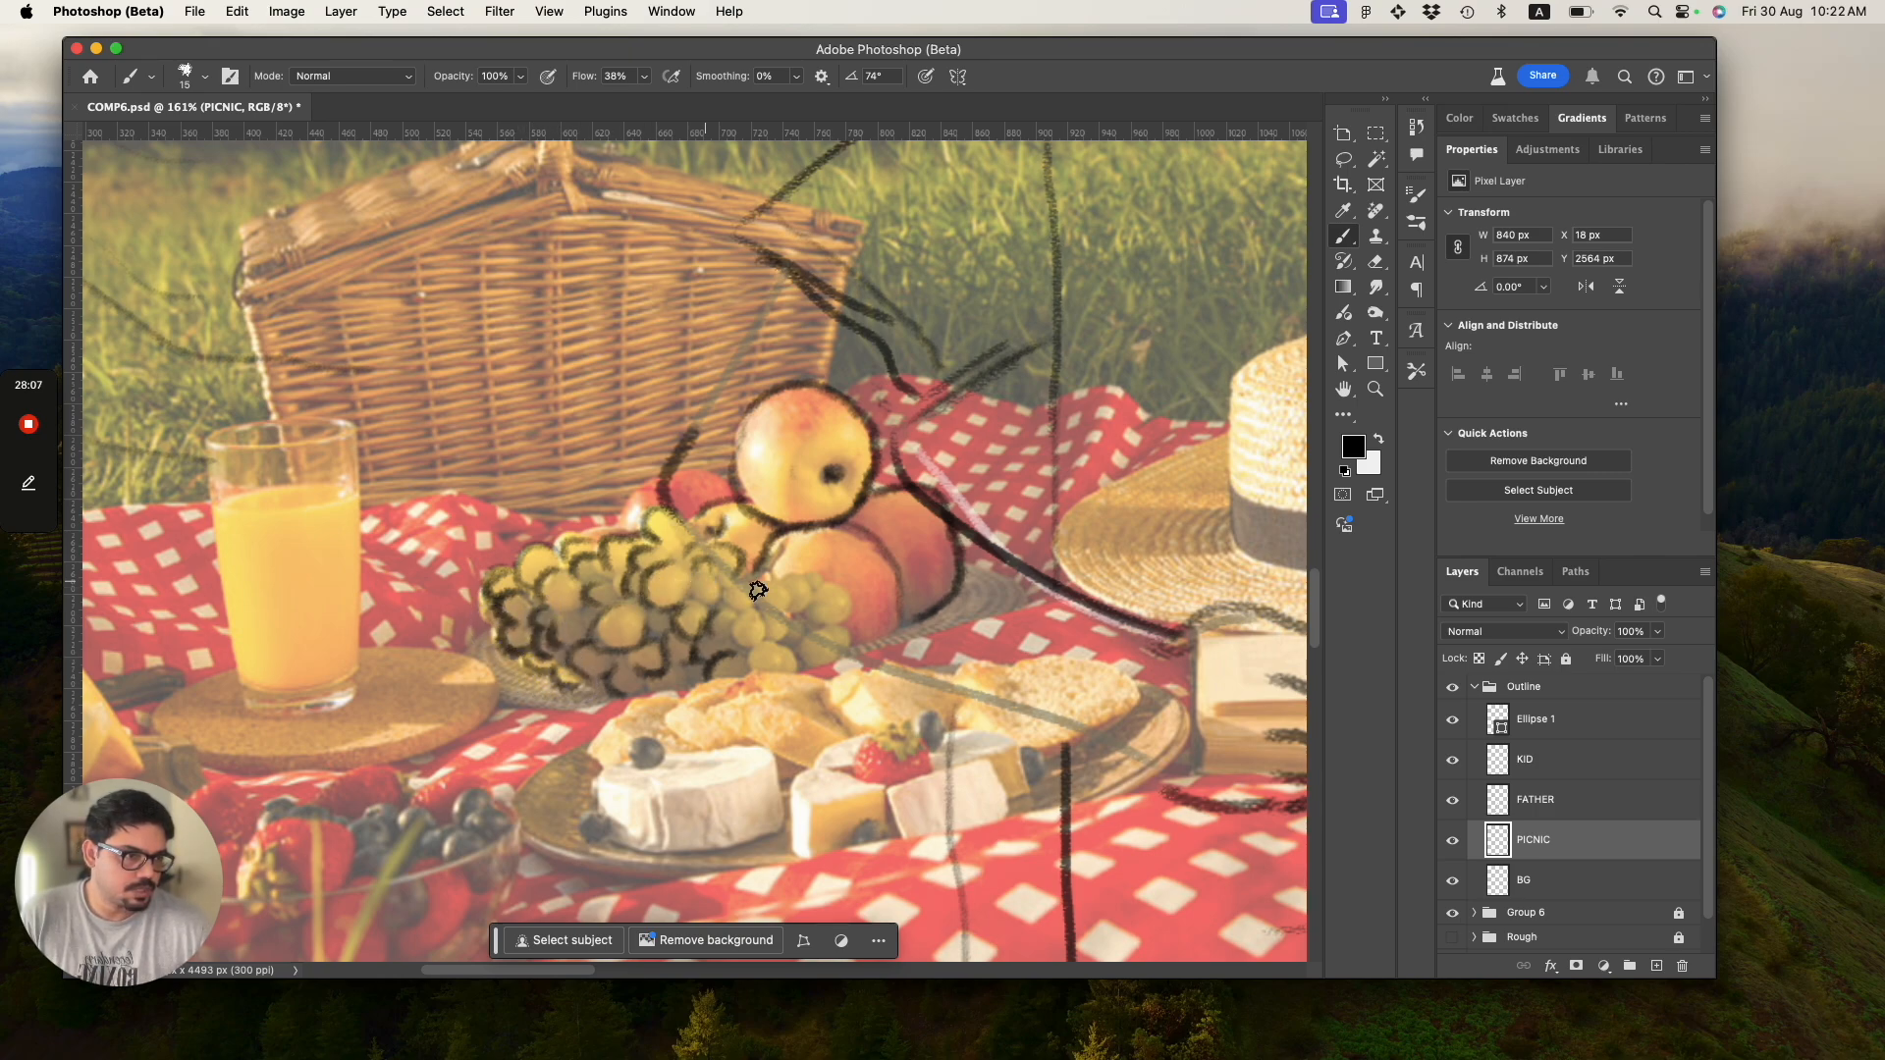
{"action": "mouse_move", "coordinate": [750, 617]}
{"action": "left_mouse_down"}
{"action": "mouse_move", "coordinate": [761, 648]}
{"action": "mouse_move", "coordinate": [803, 653]}
{"action": "left_mouse_up"}
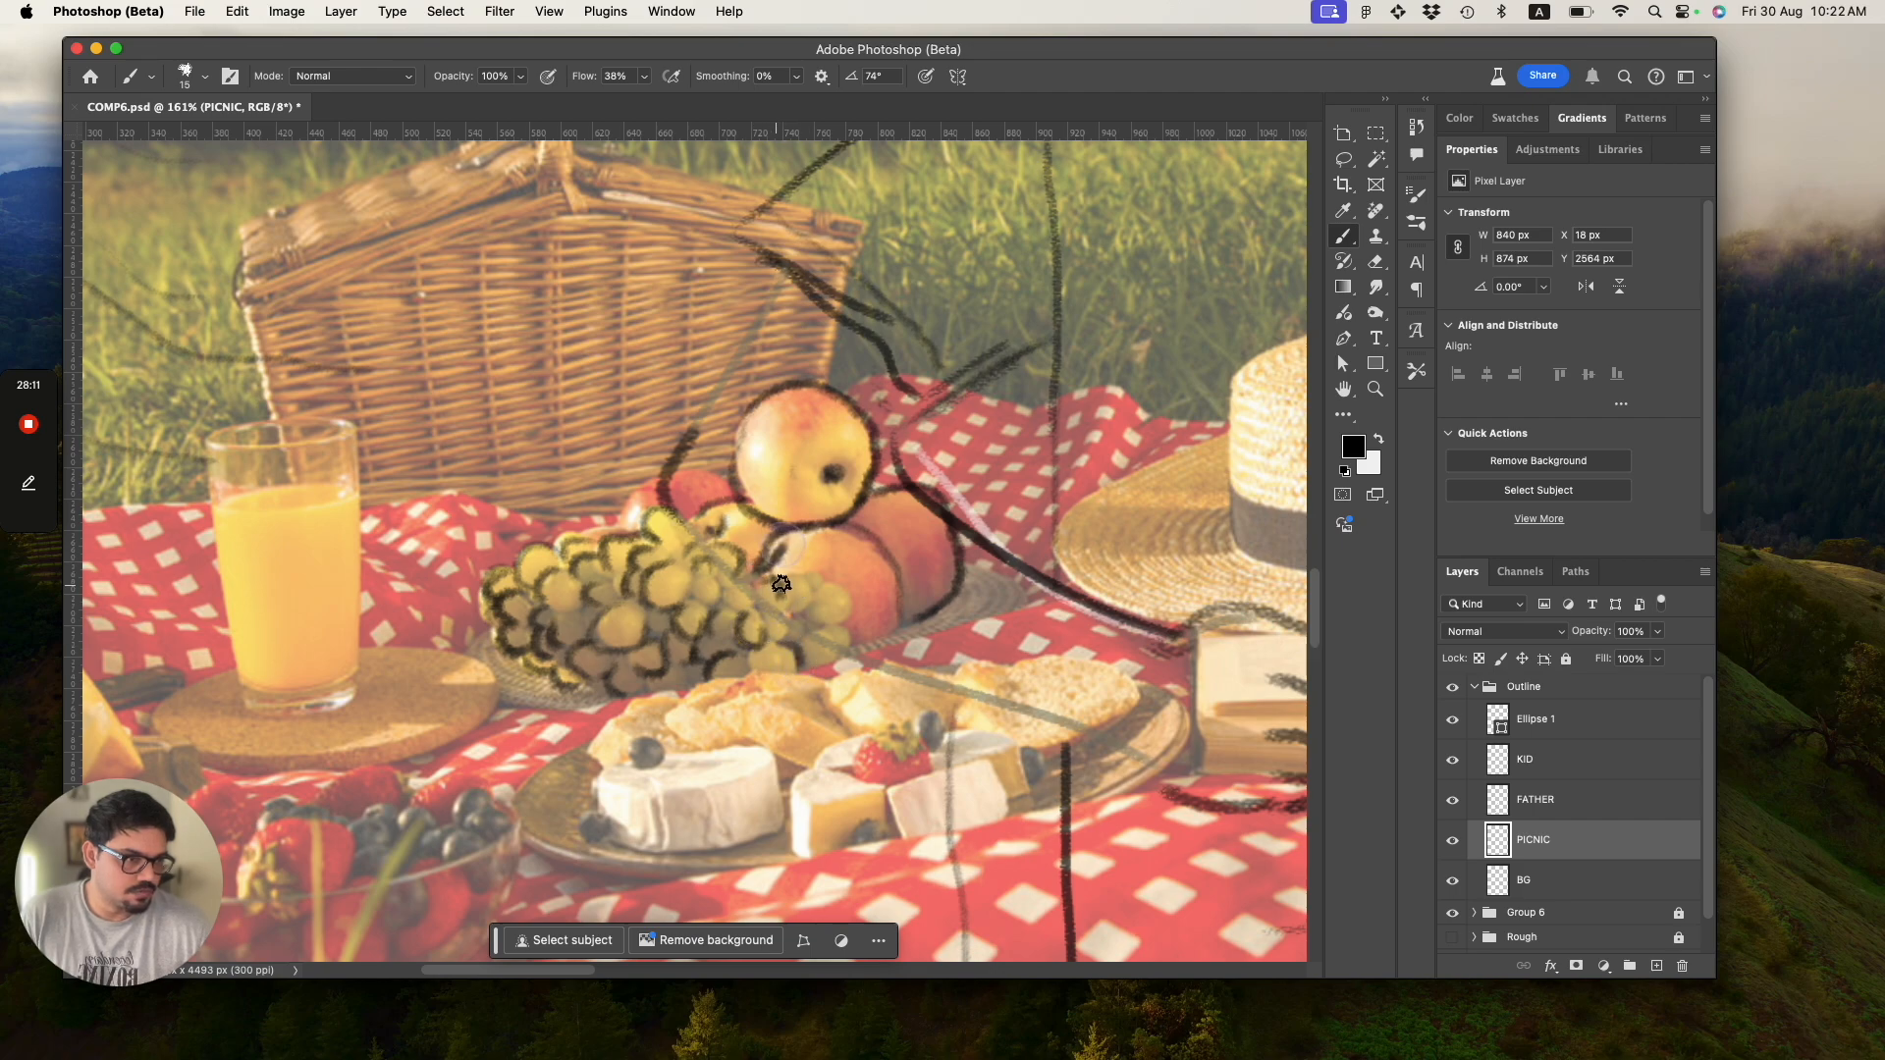
{"action": "mouse_move", "coordinate": [774, 583]}
{"action": "left_mouse_down"}
{"action": "mouse_move", "coordinate": [837, 611]}
{"action": "mouse_move", "coordinate": [814, 602]}
{"action": "left_mouse_up"}
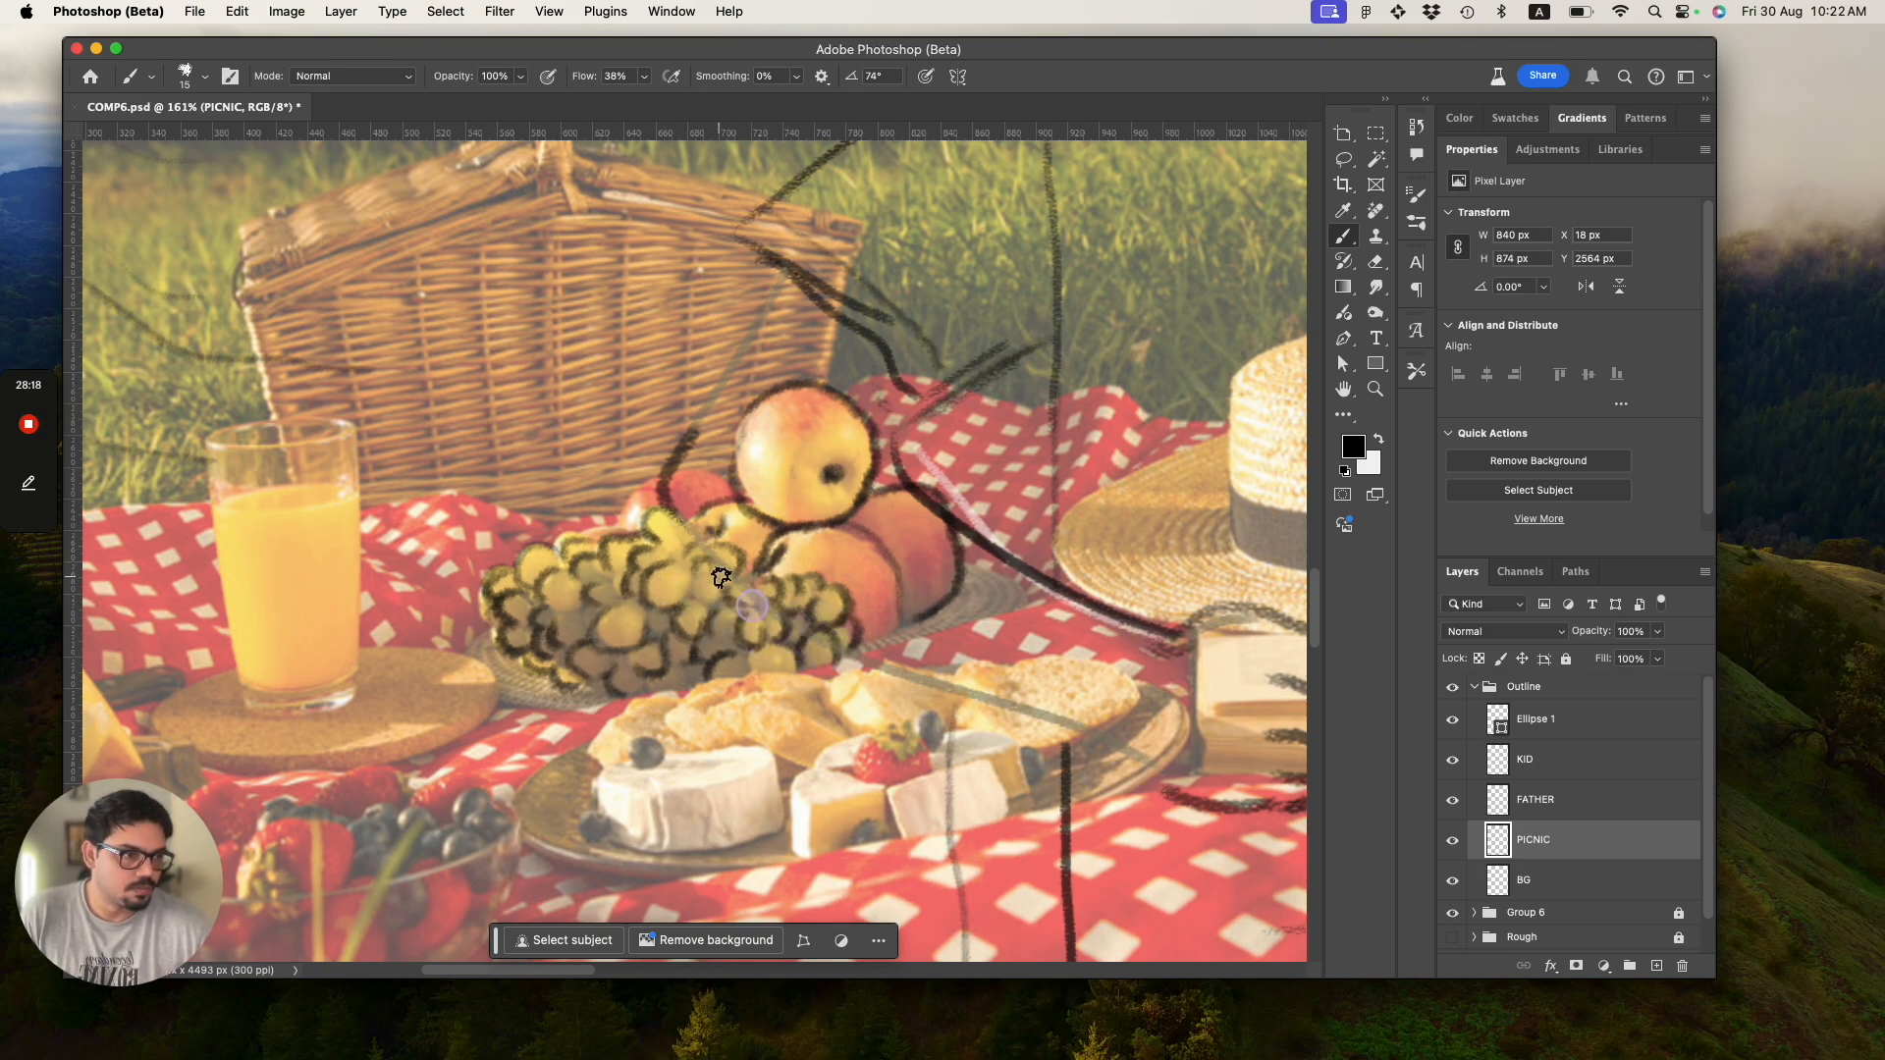
Trace the red fruit behind the grapes, beside the top apple.
{"action": "key", "text": "z"}
{"action": "left_click_drag", "start_coordinate": [629, 589], "coordinate": [458, 551]}
{"action": "left_click_drag", "start_coordinate": [670, 632], "coordinate": [714, 681]}
{"action": "key", "text": "b"}
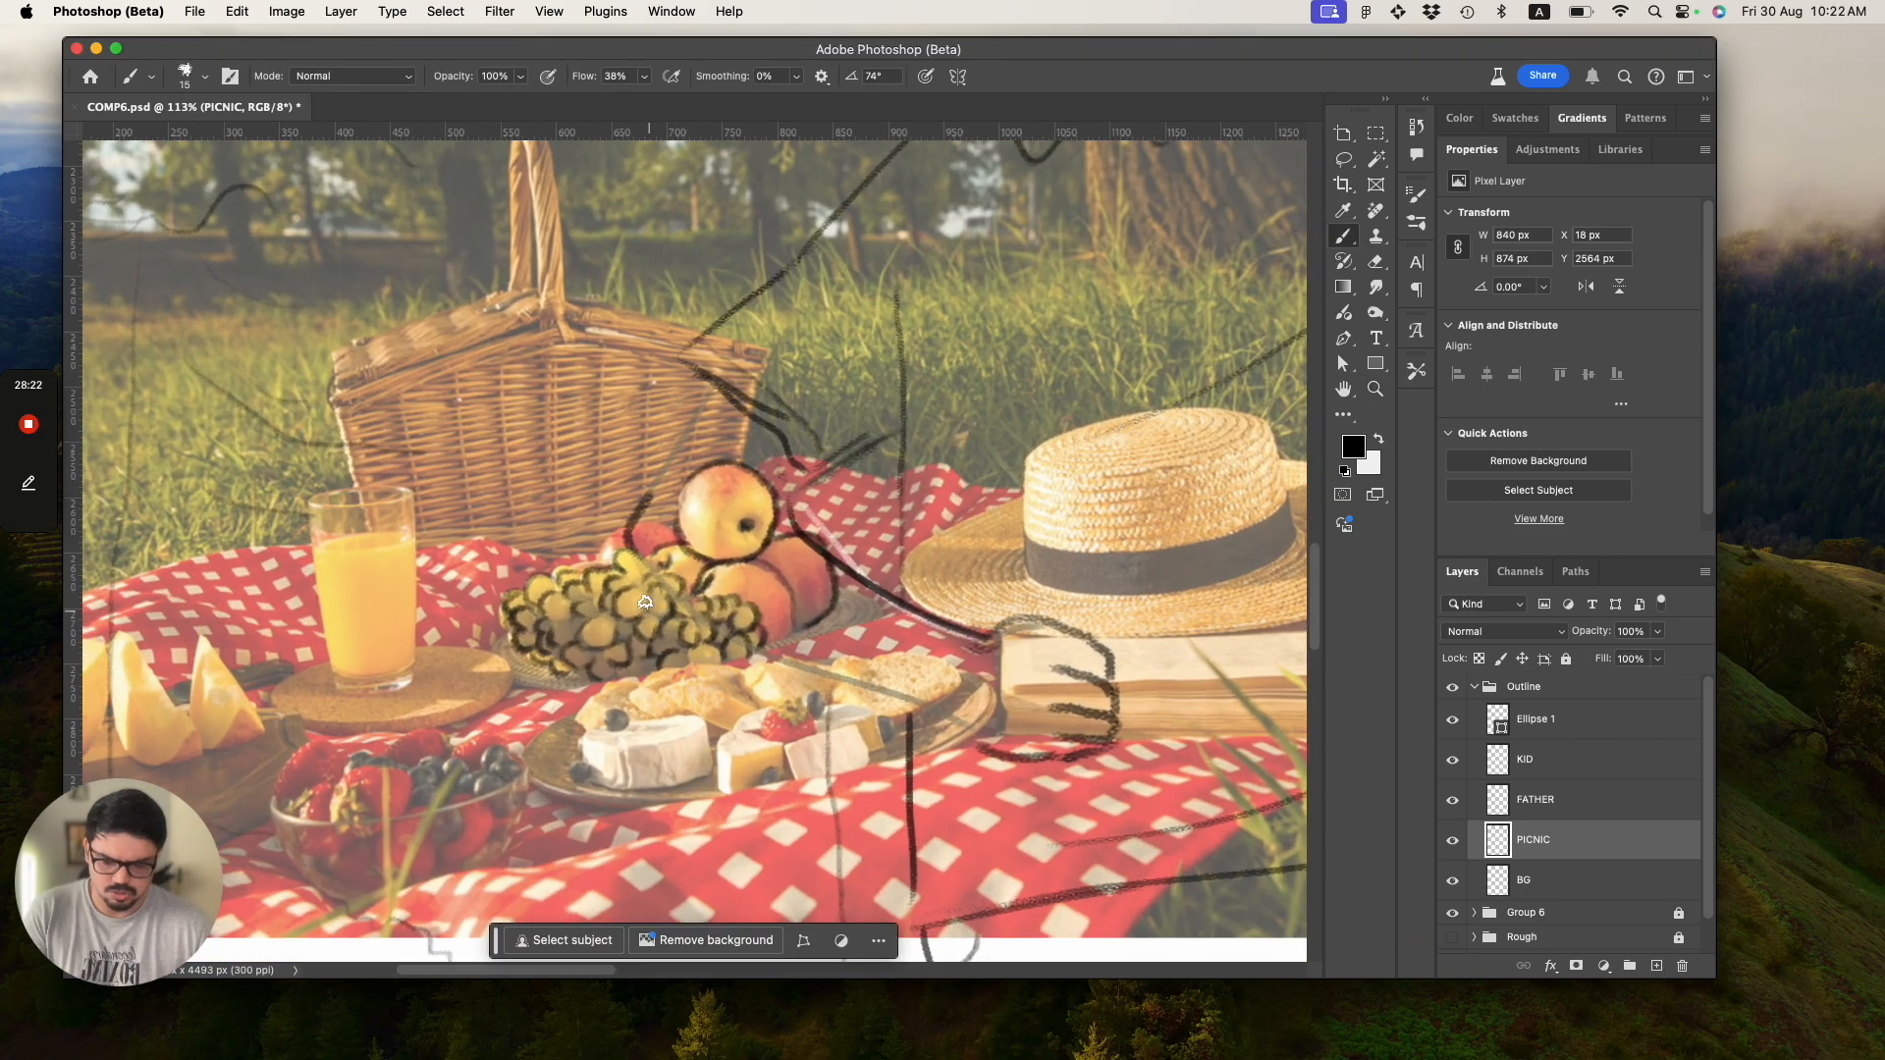
{"action": "left_click_drag", "start_coordinate": [656, 520], "coordinate": [597, 578]}
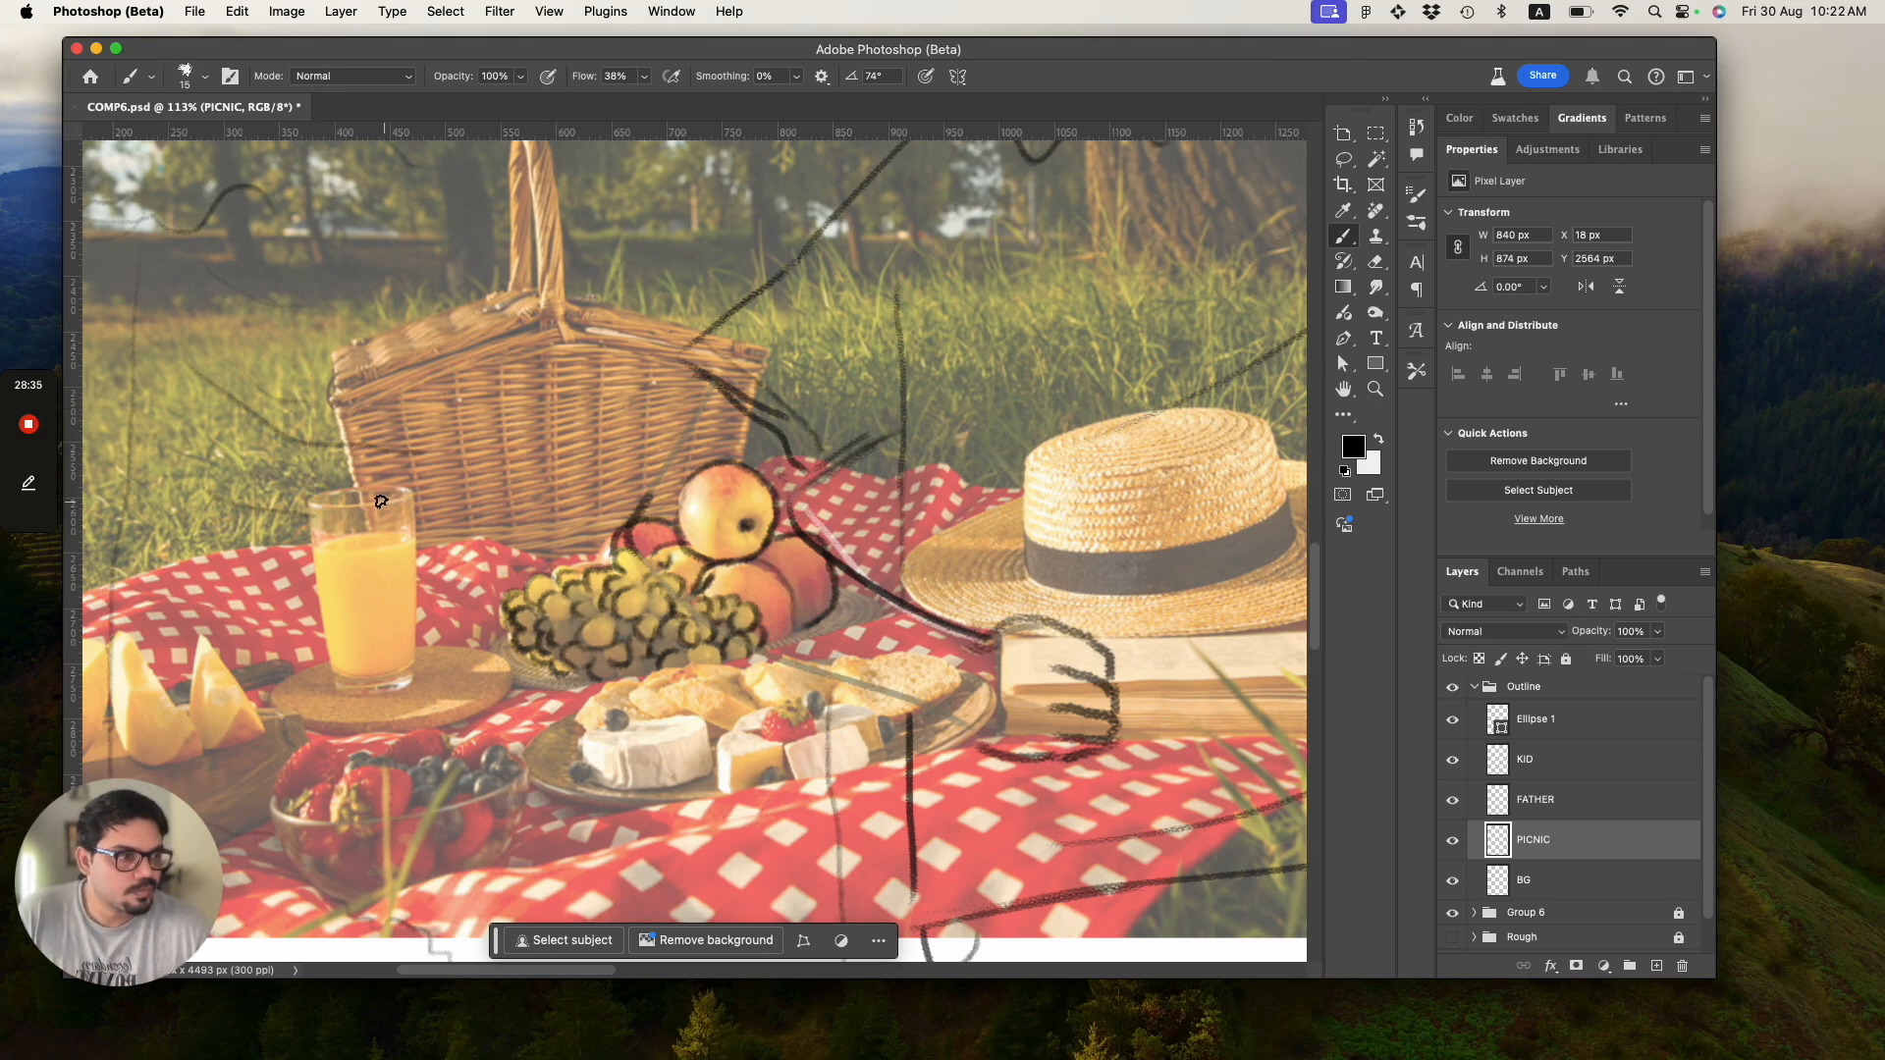
Trace the top curve of the straw hat's crown with the Brush tool, redrawing it until it follows the photo.
{"action": "key", "text": "z"}
{"action": "left_click_drag", "start_coordinate": [579, 631], "coordinate": [516, 633]}
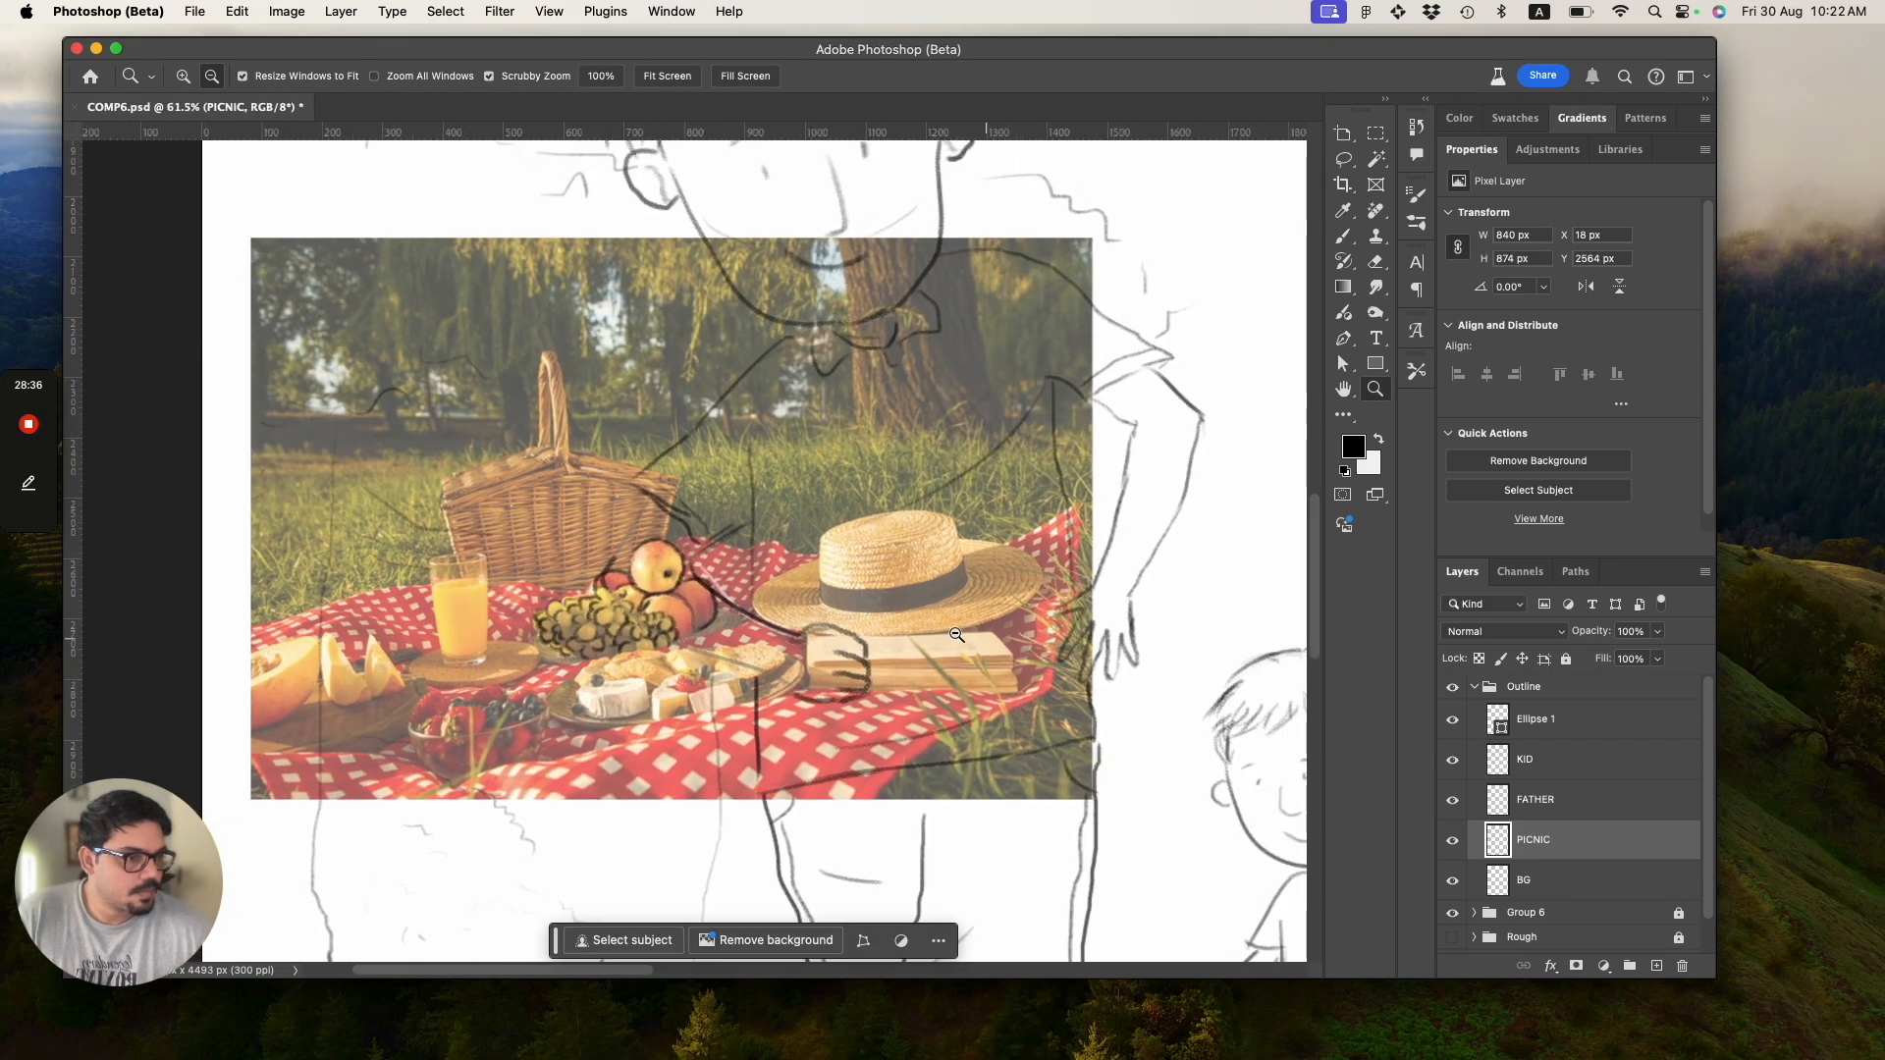
{"action": "left_click_drag", "start_coordinate": [887, 624], "coordinate": [962, 656]}
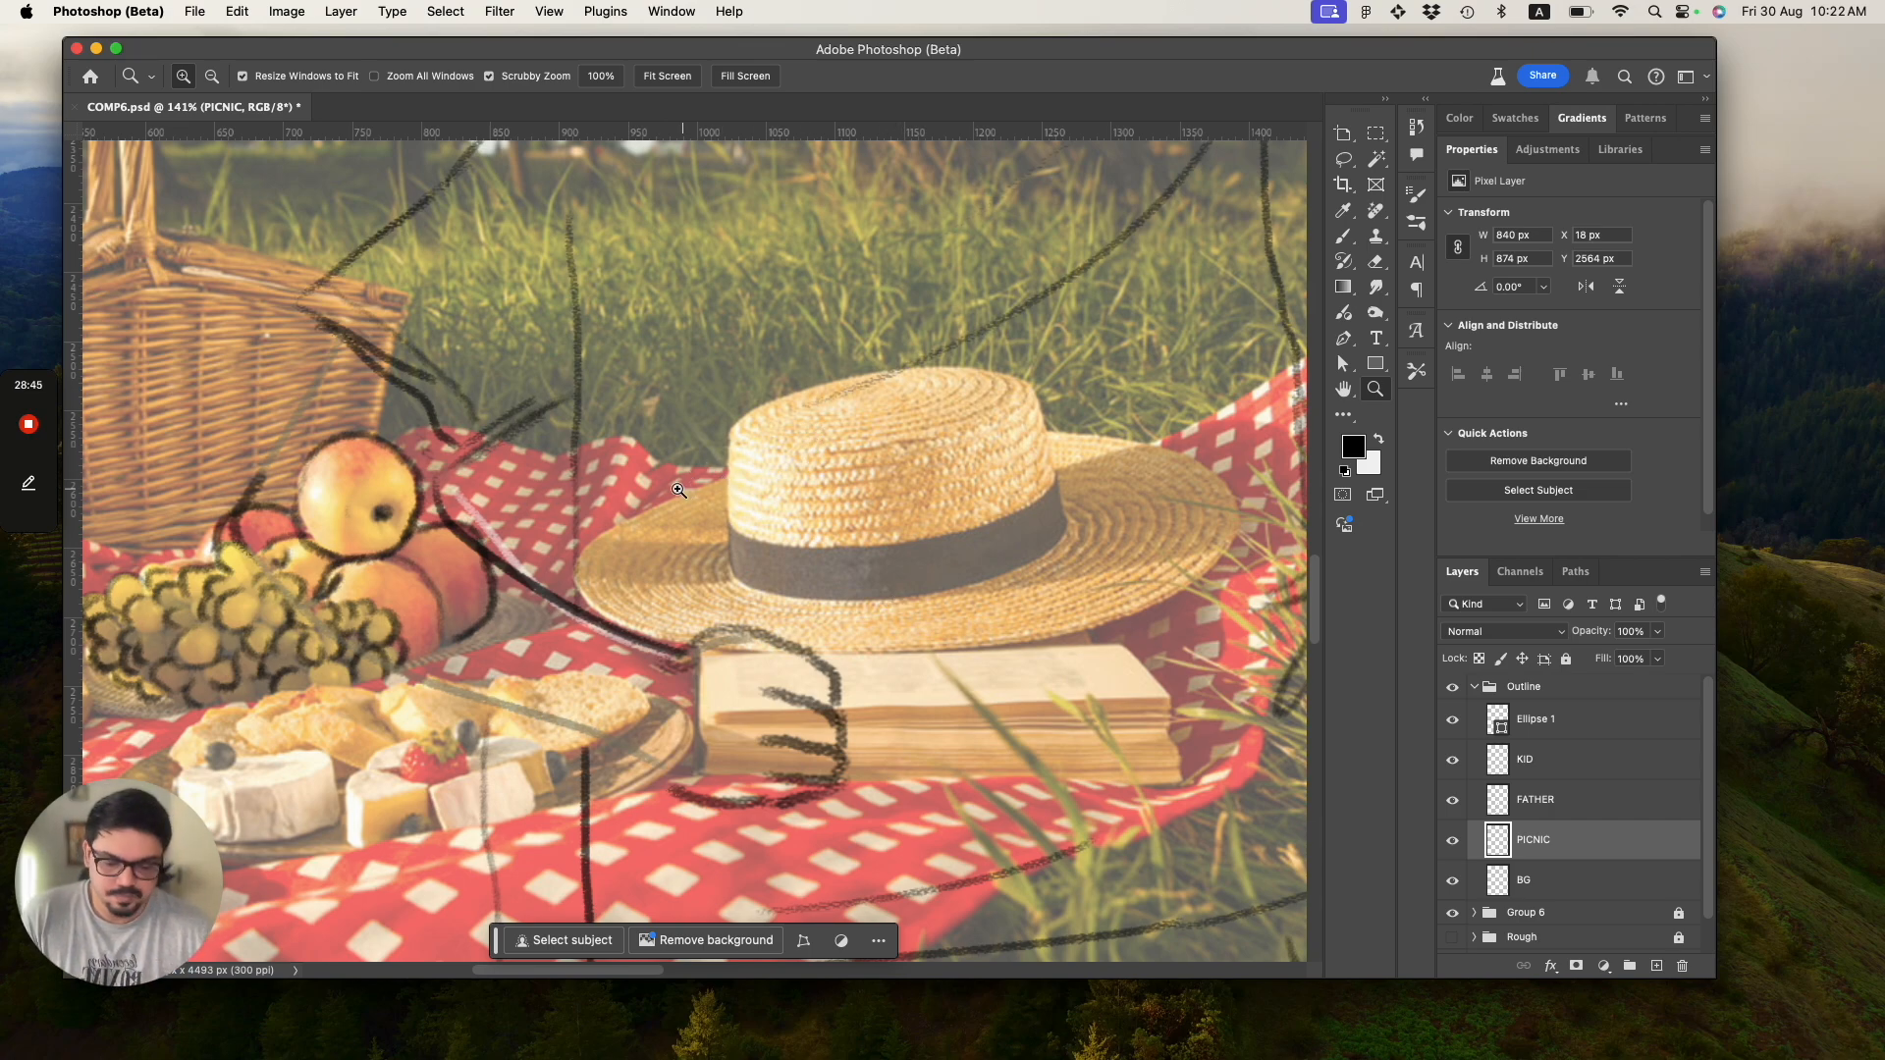
{"action": "key", "text": "b"}
{"action": "left_click_drag", "start_coordinate": [736, 418], "coordinate": [958, 447]}
{"action": "key", "text": "super+z"}
{"action": "left_click_drag", "start_coordinate": [738, 418], "coordinate": [1024, 386]}
{"action": "key", "text": "super+z"}
{"action": "left_click_drag", "start_coordinate": [734, 424], "coordinate": [1021, 382]}
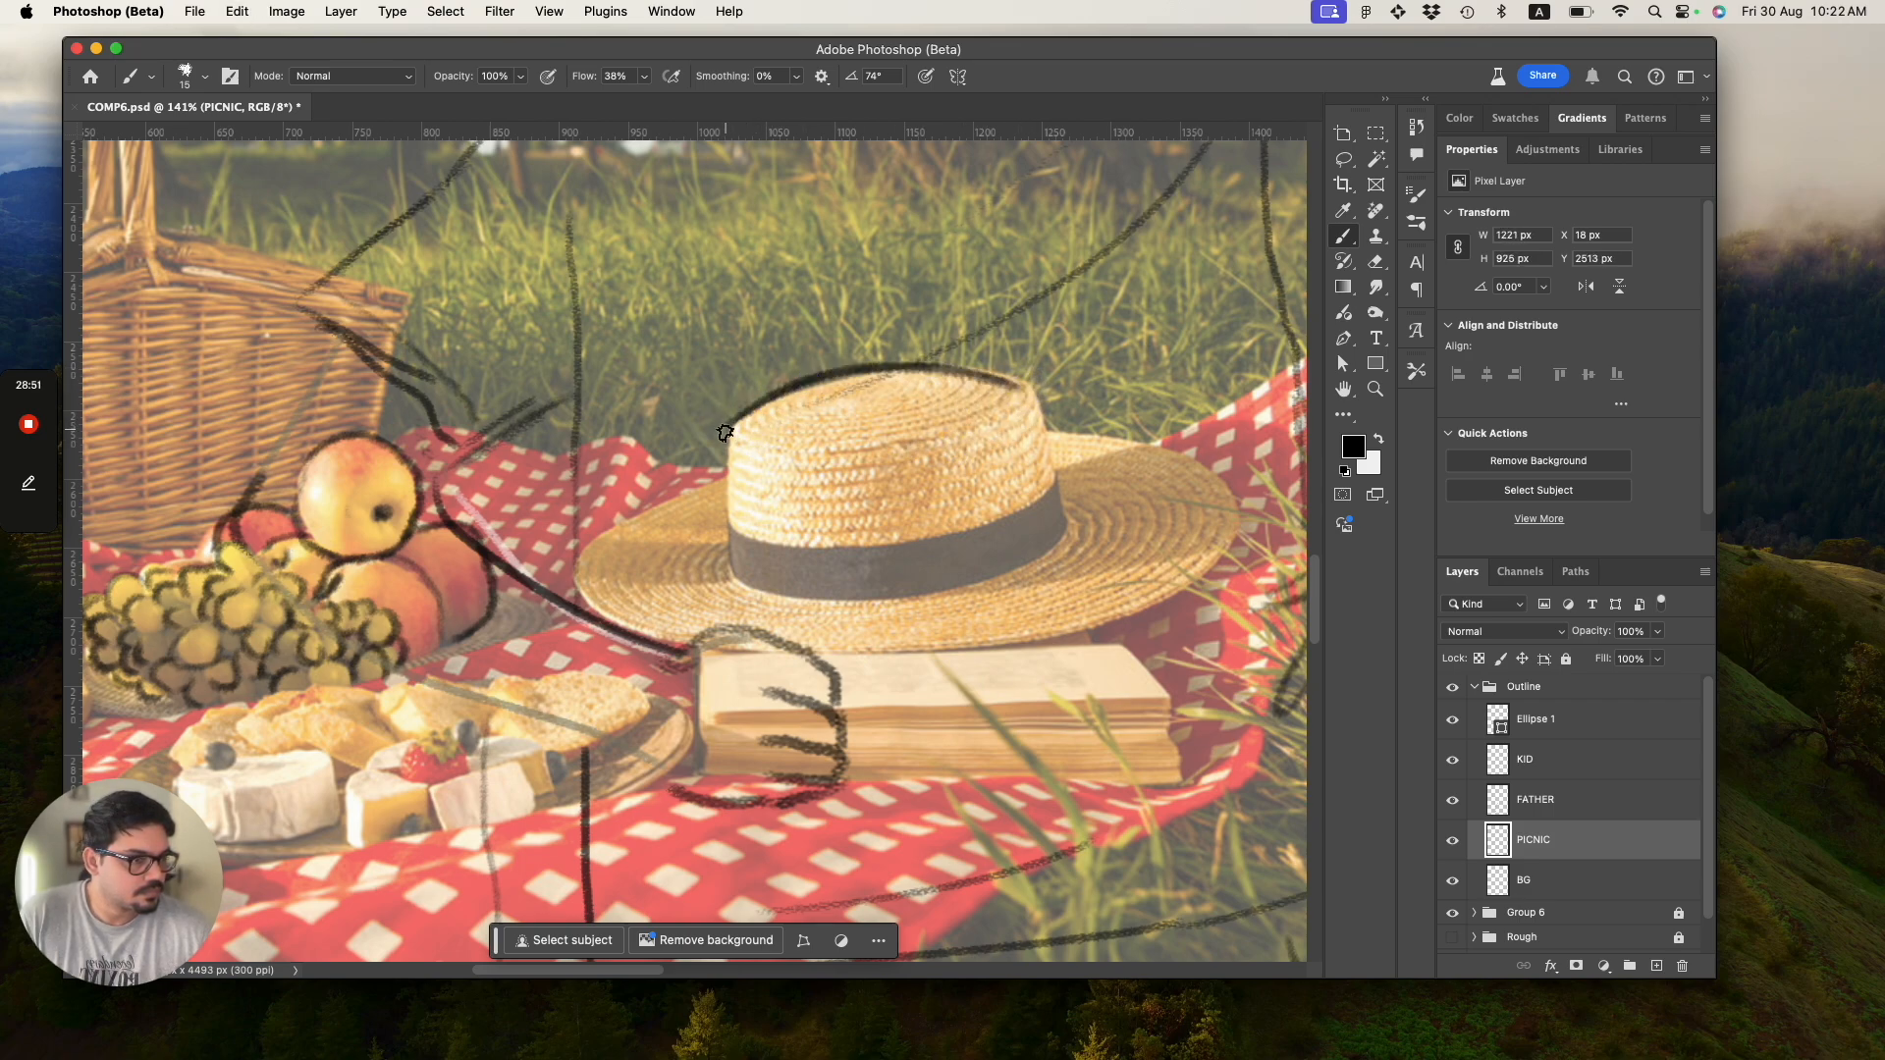
Trace both sides of the hat's crown down to the dark band.
{"action": "left_click_drag", "start_coordinate": [724, 430], "coordinate": [728, 568]}
{"action": "left_click_drag", "start_coordinate": [1033, 399], "coordinate": [1026, 535]}
{"action": "key", "text": "super+z"}
{"action": "left_click_drag", "start_coordinate": [1031, 404], "coordinate": [1069, 525]}
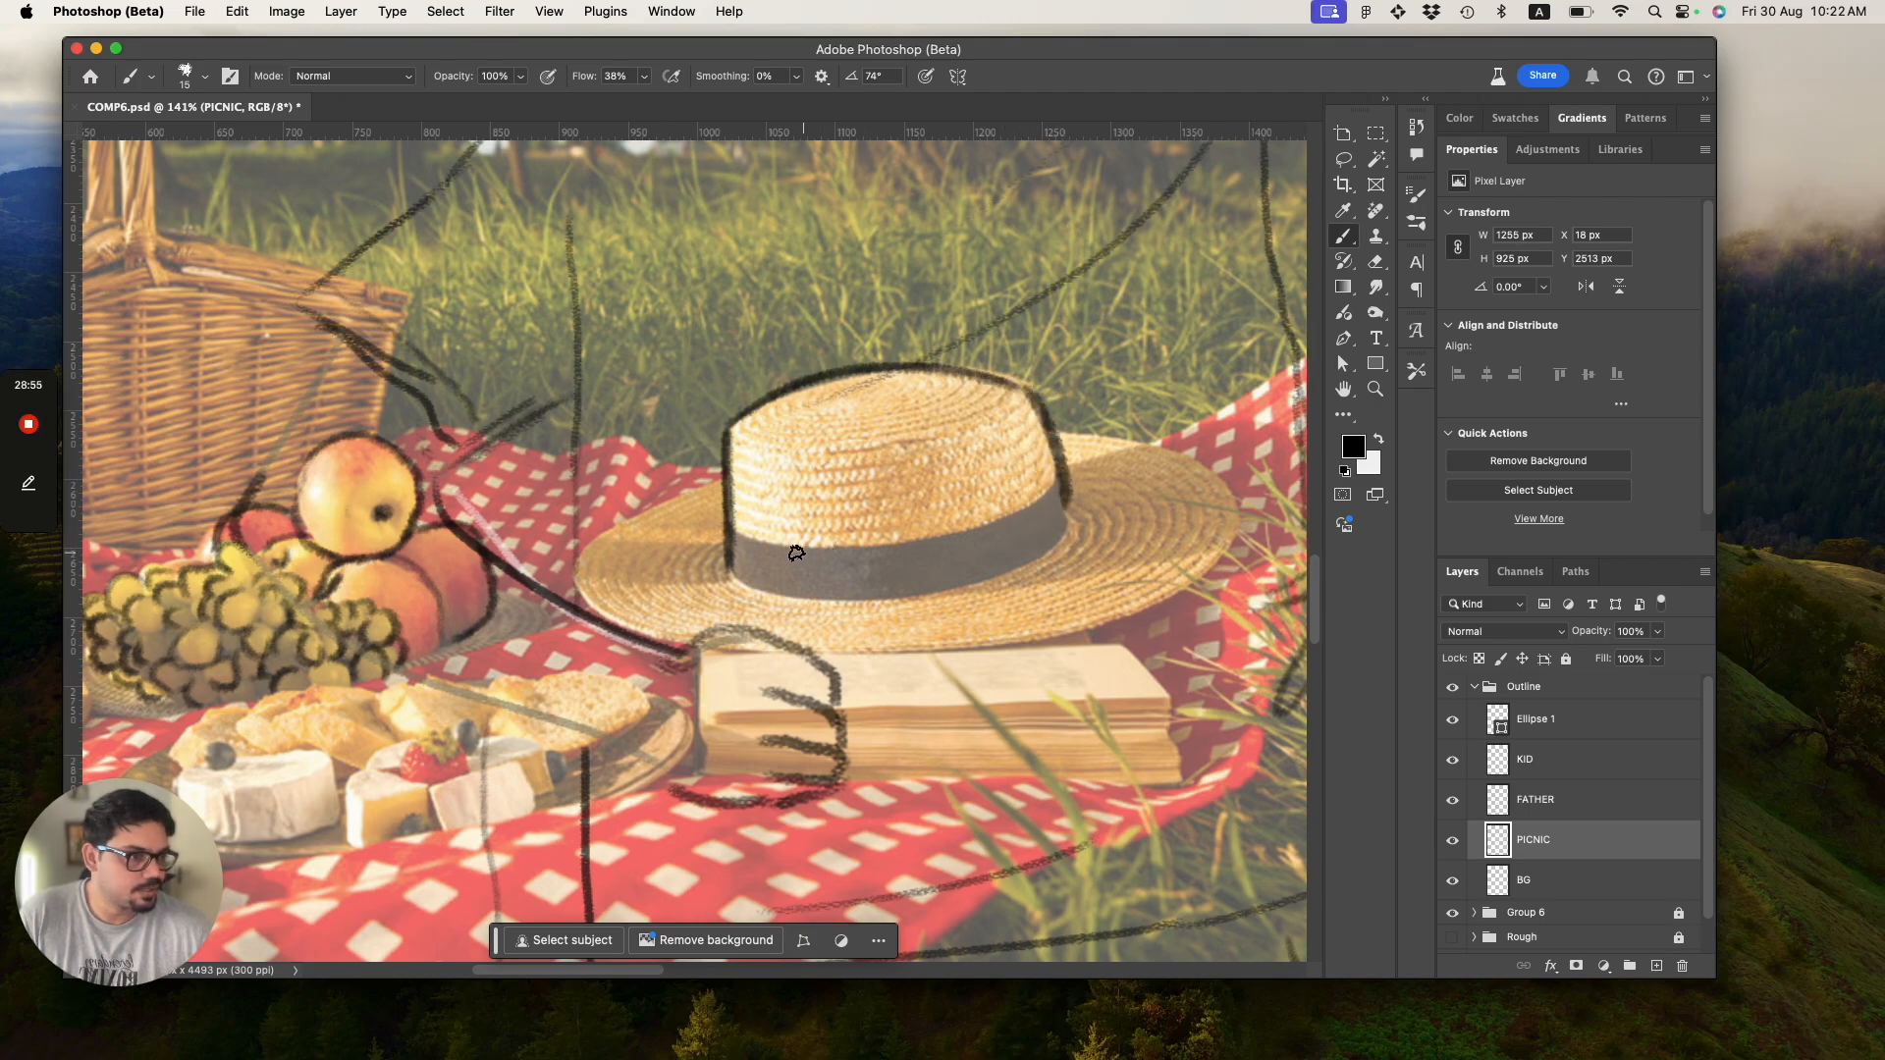
Trace the upper and lower edges of the hat's dark band, undoing the misdrawn attempt.
{"action": "mouse_move", "coordinate": [761, 544]}
{"action": "left_mouse_down"}
{"action": "mouse_move", "coordinate": [1084, 483]}
{"action": "mouse_move", "coordinate": [1014, 511]}
{"action": "mouse_move", "coordinate": [771, 553]}
{"action": "mouse_move", "coordinate": [1066, 478]}
{"action": "left_mouse_up"}
{"action": "key", "text": "super+z"}
{"action": "key", "text": "super+z"}
{"action": "key", "text": "super+z"}
{"action": "mouse_move", "coordinate": [734, 539]}
{"action": "left_mouse_down"}
{"action": "mouse_move", "coordinate": [818, 554]}
{"action": "mouse_move", "coordinate": [1053, 485]}
{"action": "left_mouse_up"}
{"action": "left_click_drag", "start_coordinate": [738, 578], "coordinate": [1016, 547]}
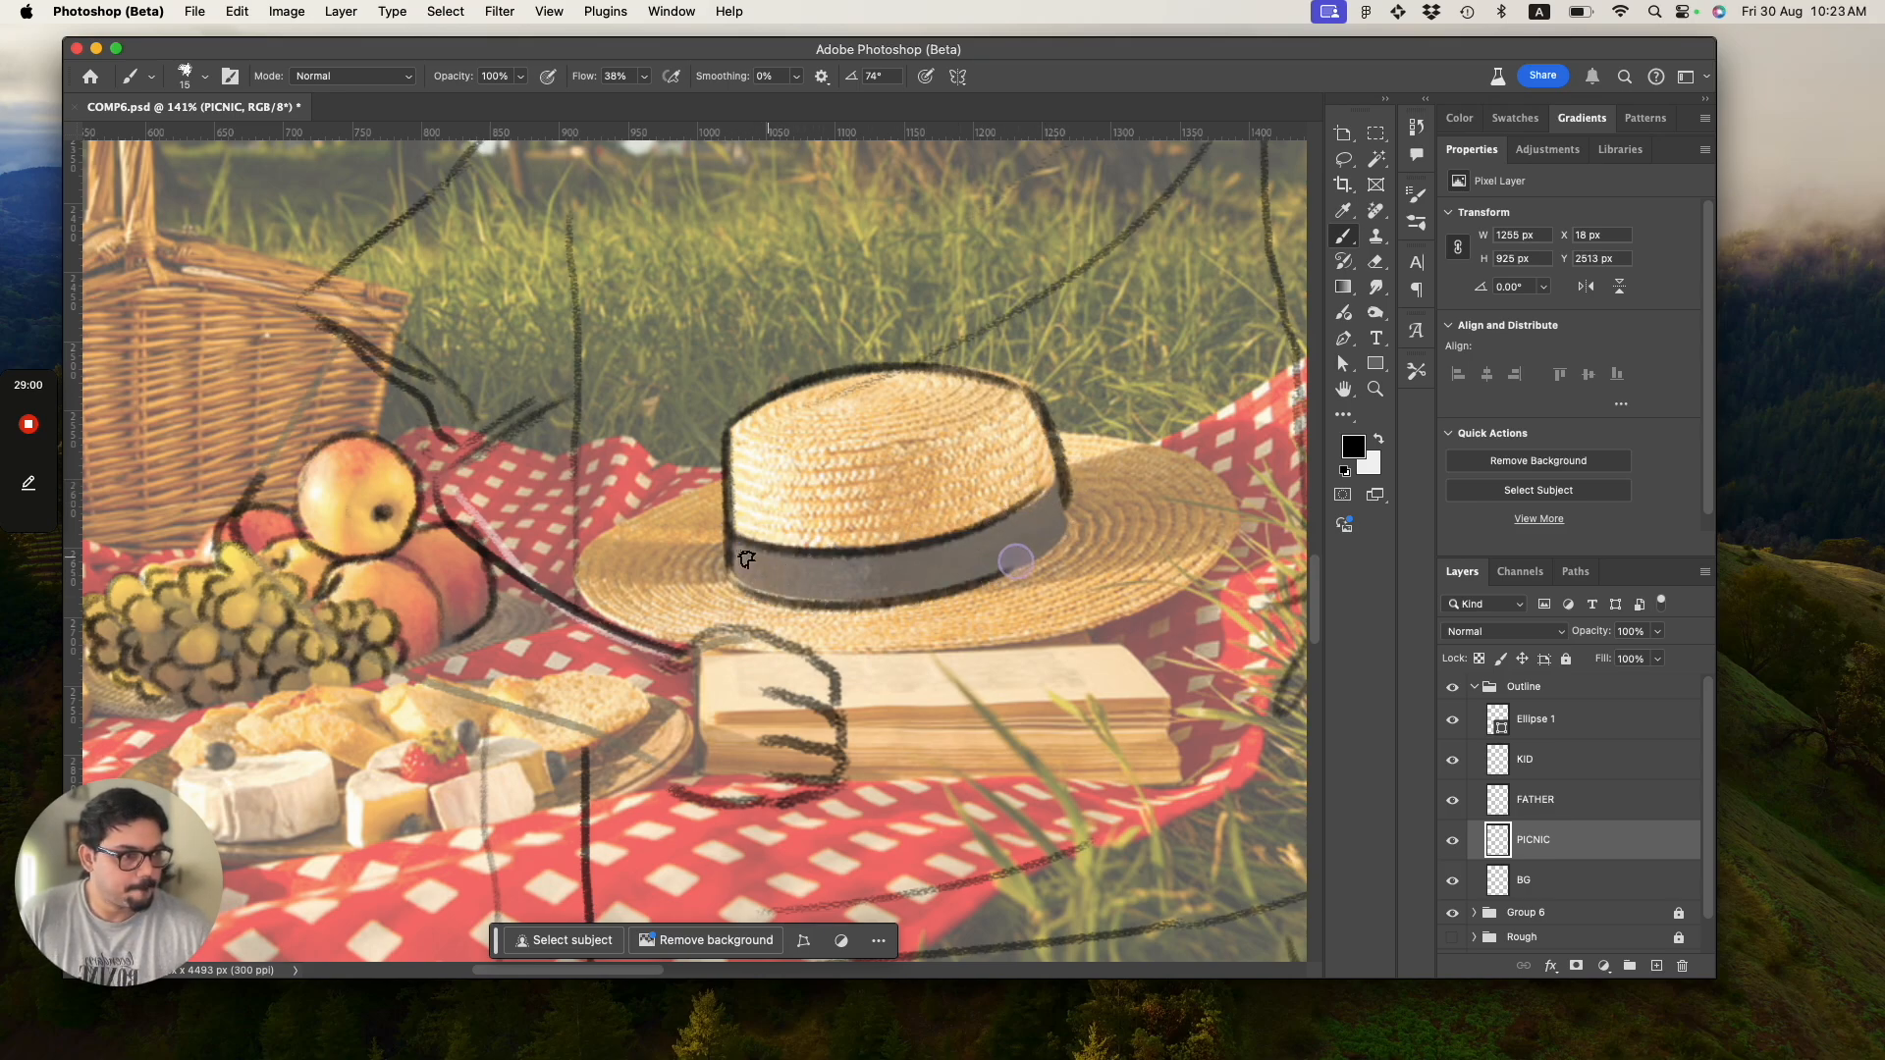
Trace the hat's wide oval brim all around the crown, undoing and redrawing strokes that stray from the photo.
{"action": "left_click_drag", "start_coordinate": [729, 477], "coordinate": [678, 611]}
{"action": "key", "text": "super+z"}
{"action": "mouse_move", "coordinate": [725, 475]}
{"action": "left_mouse_down"}
{"action": "mouse_move", "coordinate": [1132, 612]}
{"action": "mouse_move", "coordinate": [1099, 486]}
{"action": "mouse_move", "coordinate": [1048, 447]}
{"action": "mouse_move", "coordinate": [1075, 434]}
{"action": "mouse_move", "coordinate": [1147, 579]}
{"action": "left_mouse_up"}
{"action": "key", "text": "super+z"}
{"action": "mouse_move", "coordinate": [1058, 433]}
{"action": "left_mouse_down"}
{"action": "mouse_move", "coordinate": [1131, 600]}
{"action": "mouse_move", "coordinate": [1070, 438]}
{"action": "mouse_move", "coordinate": [1047, 428]}
{"action": "mouse_move", "coordinate": [1054, 622]}
{"action": "mouse_move", "coordinate": [1078, 533]}
{"action": "mouse_move", "coordinate": [1057, 438]}
{"action": "mouse_move", "coordinate": [1234, 540]}
{"action": "left_mouse_up"}
{"action": "key", "text": "super+z"}
{"action": "key", "text": "super+z"}
{"action": "mouse_move", "coordinate": [1233, 551]}
{"action": "left_mouse_down"}
{"action": "mouse_move", "coordinate": [1161, 620]}
{"action": "mouse_move", "coordinate": [1072, 649]}
{"action": "left_mouse_up"}
{"action": "key", "text": "super+z"}
{"action": "mouse_move", "coordinate": [1056, 433]}
{"action": "left_mouse_down"}
{"action": "mouse_move", "coordinate": [1253, 502]}
{"action": "mouse_move", "coordinate": [987, 641]}
{"action": "left_mouse_up"}
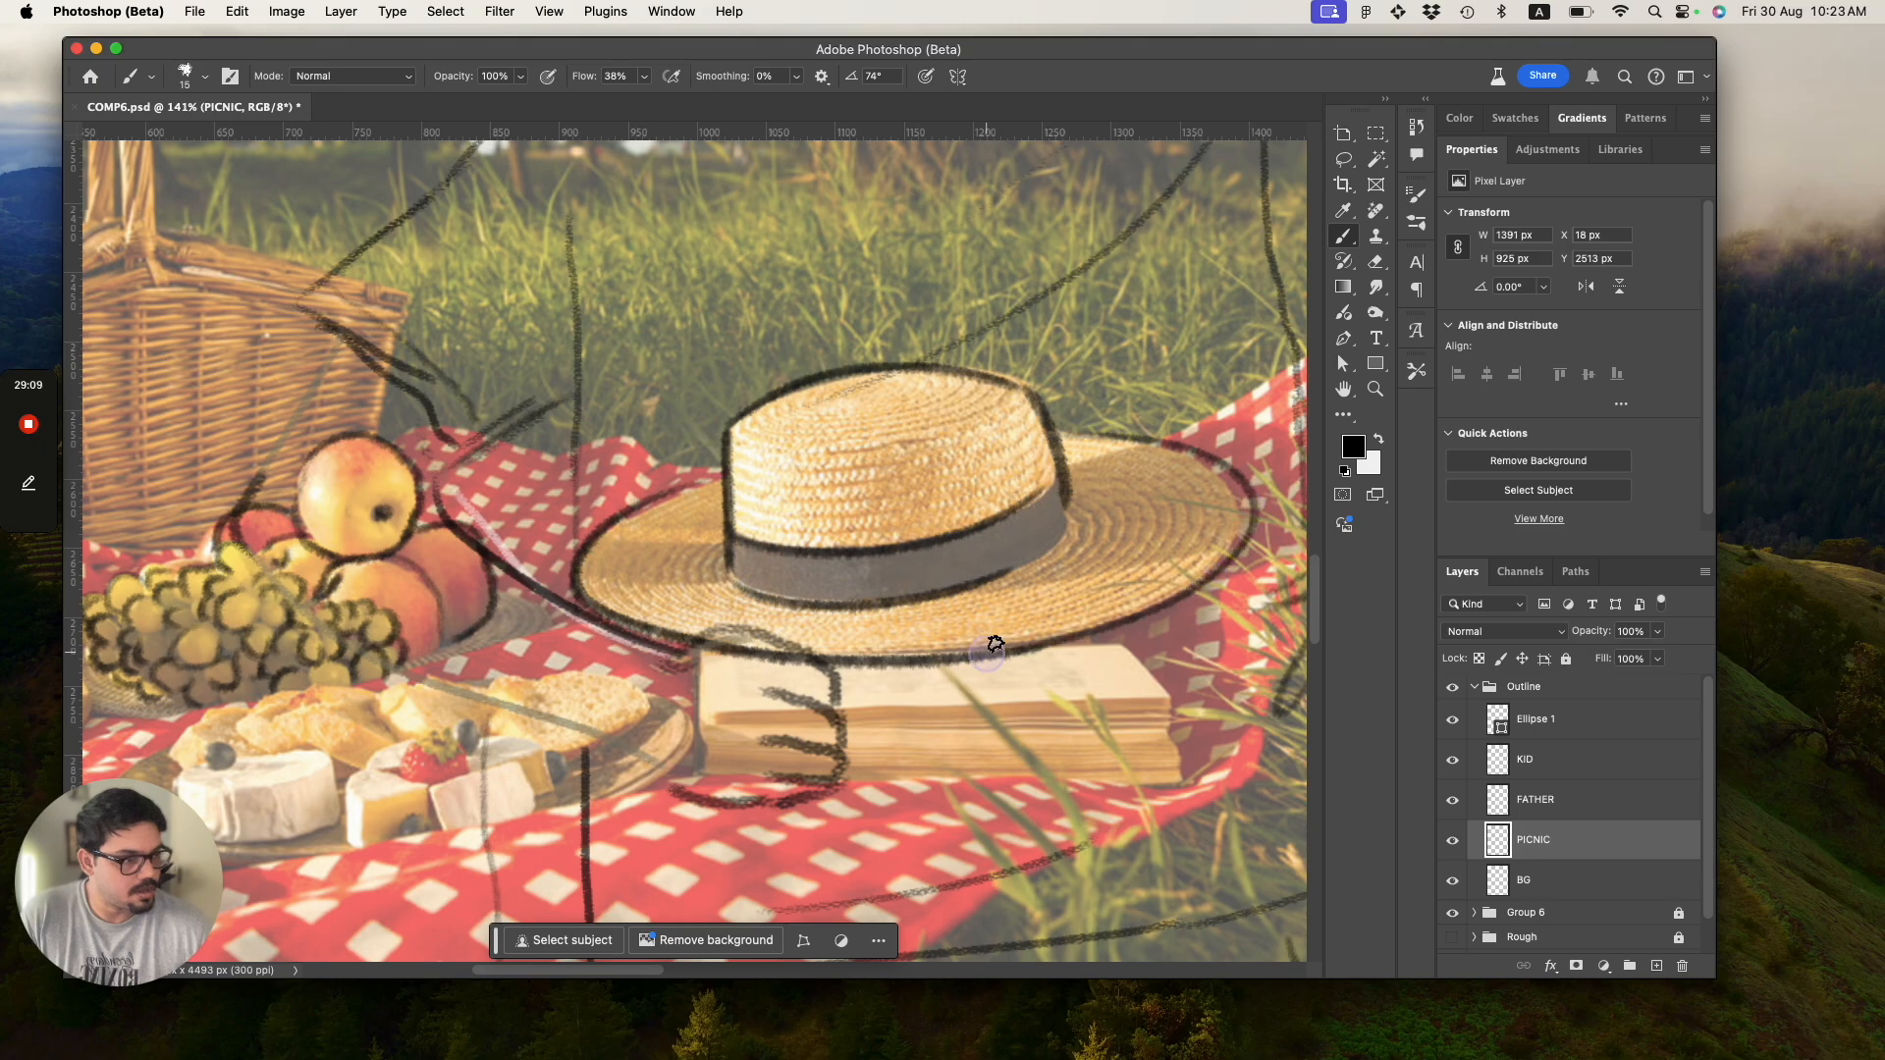
Trace the curved crease across the top of the hat's crown and save the document.
{"action": "mouse_move", "coordinate": [760, 449]}
{"action": "left_mouse_down"}
{"action": "mouse_move", "coordinate": [992, 411]}
{"action": "mouse_move", "coordinate": [733, 433]}
{"action": "left_mouse_up"}
{"action": "key", "text": "super+z"}
{"action": "key", "text": "super+s"}
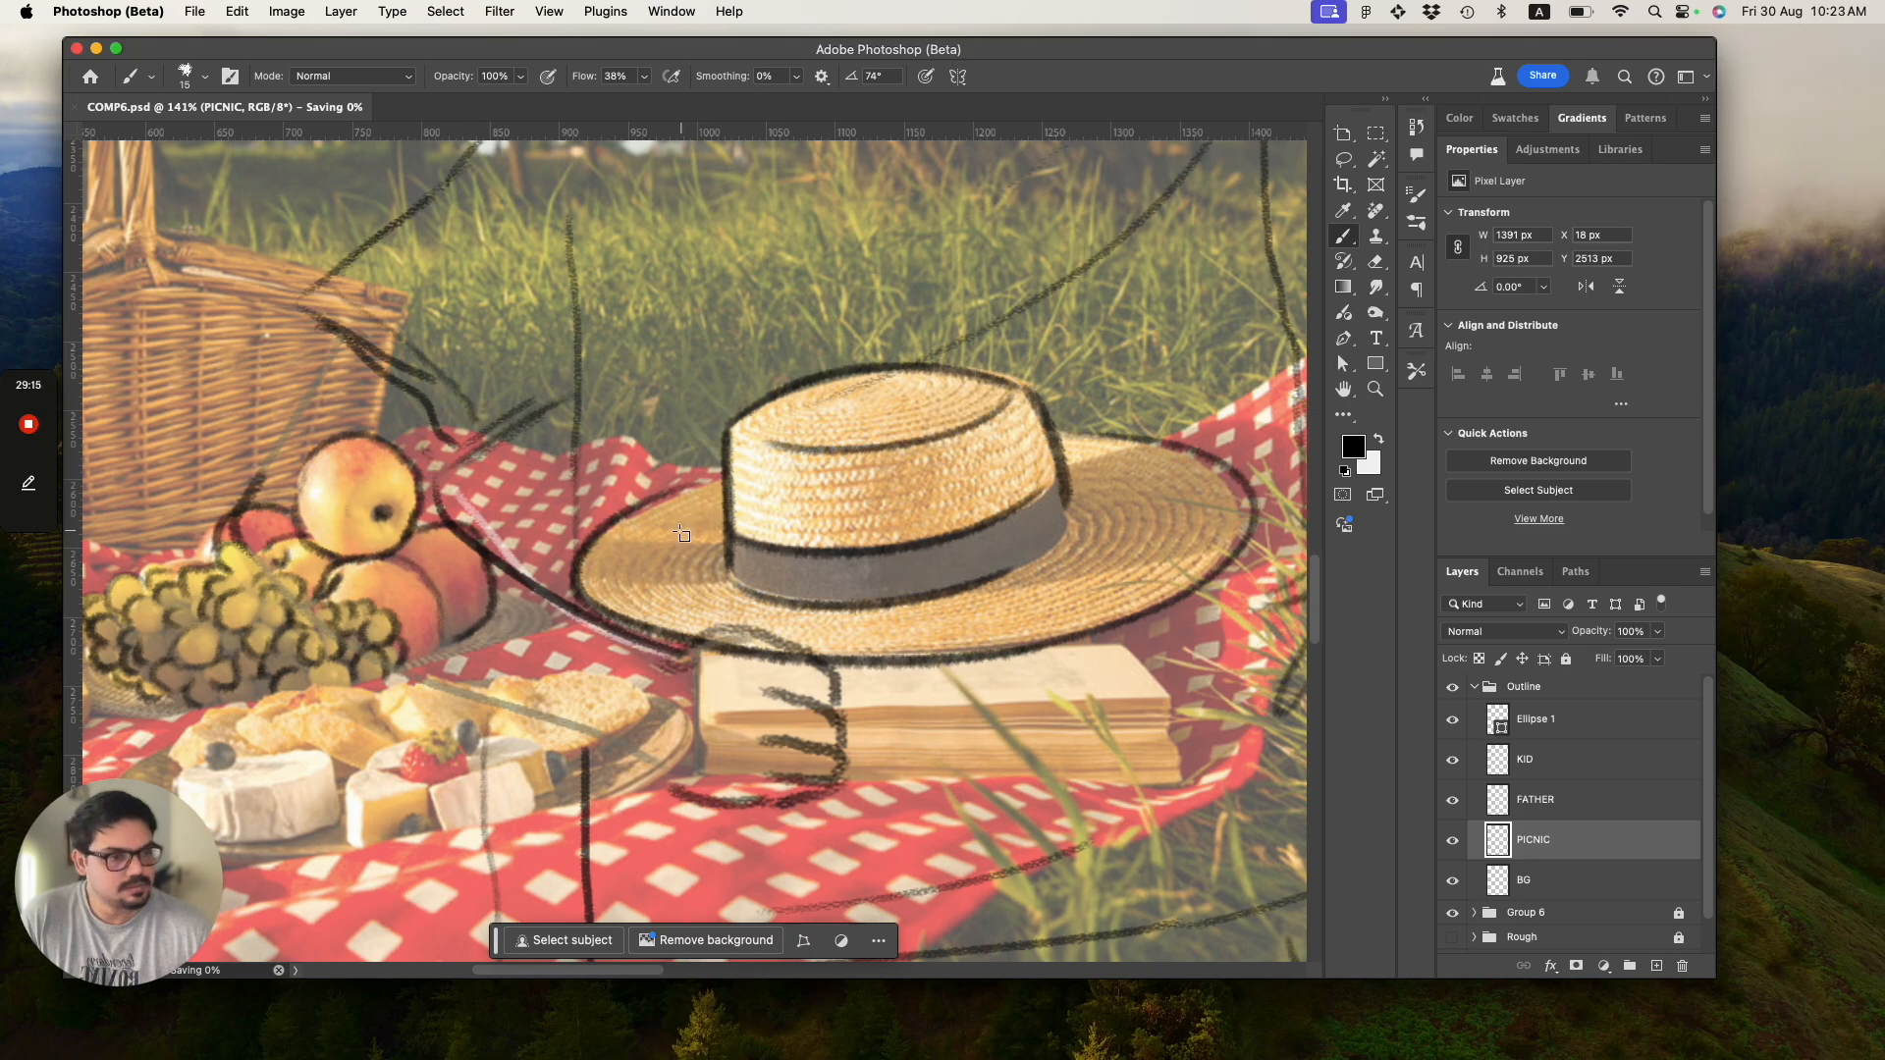
Trace the upper and lower edges of the picnic basket's lid, undoing and redrawing strokes that stray from the photo.
{"action": "key", "text": "v"}
{"action": "key", "text": "z"}
{"action": "left_click_drag", "start_coordinate": [530, 520], "coordinate": [457, 491]}
{"action": "left_click_drag", "start_coordinate": [343, 388], "coordinate": [398, 407]}
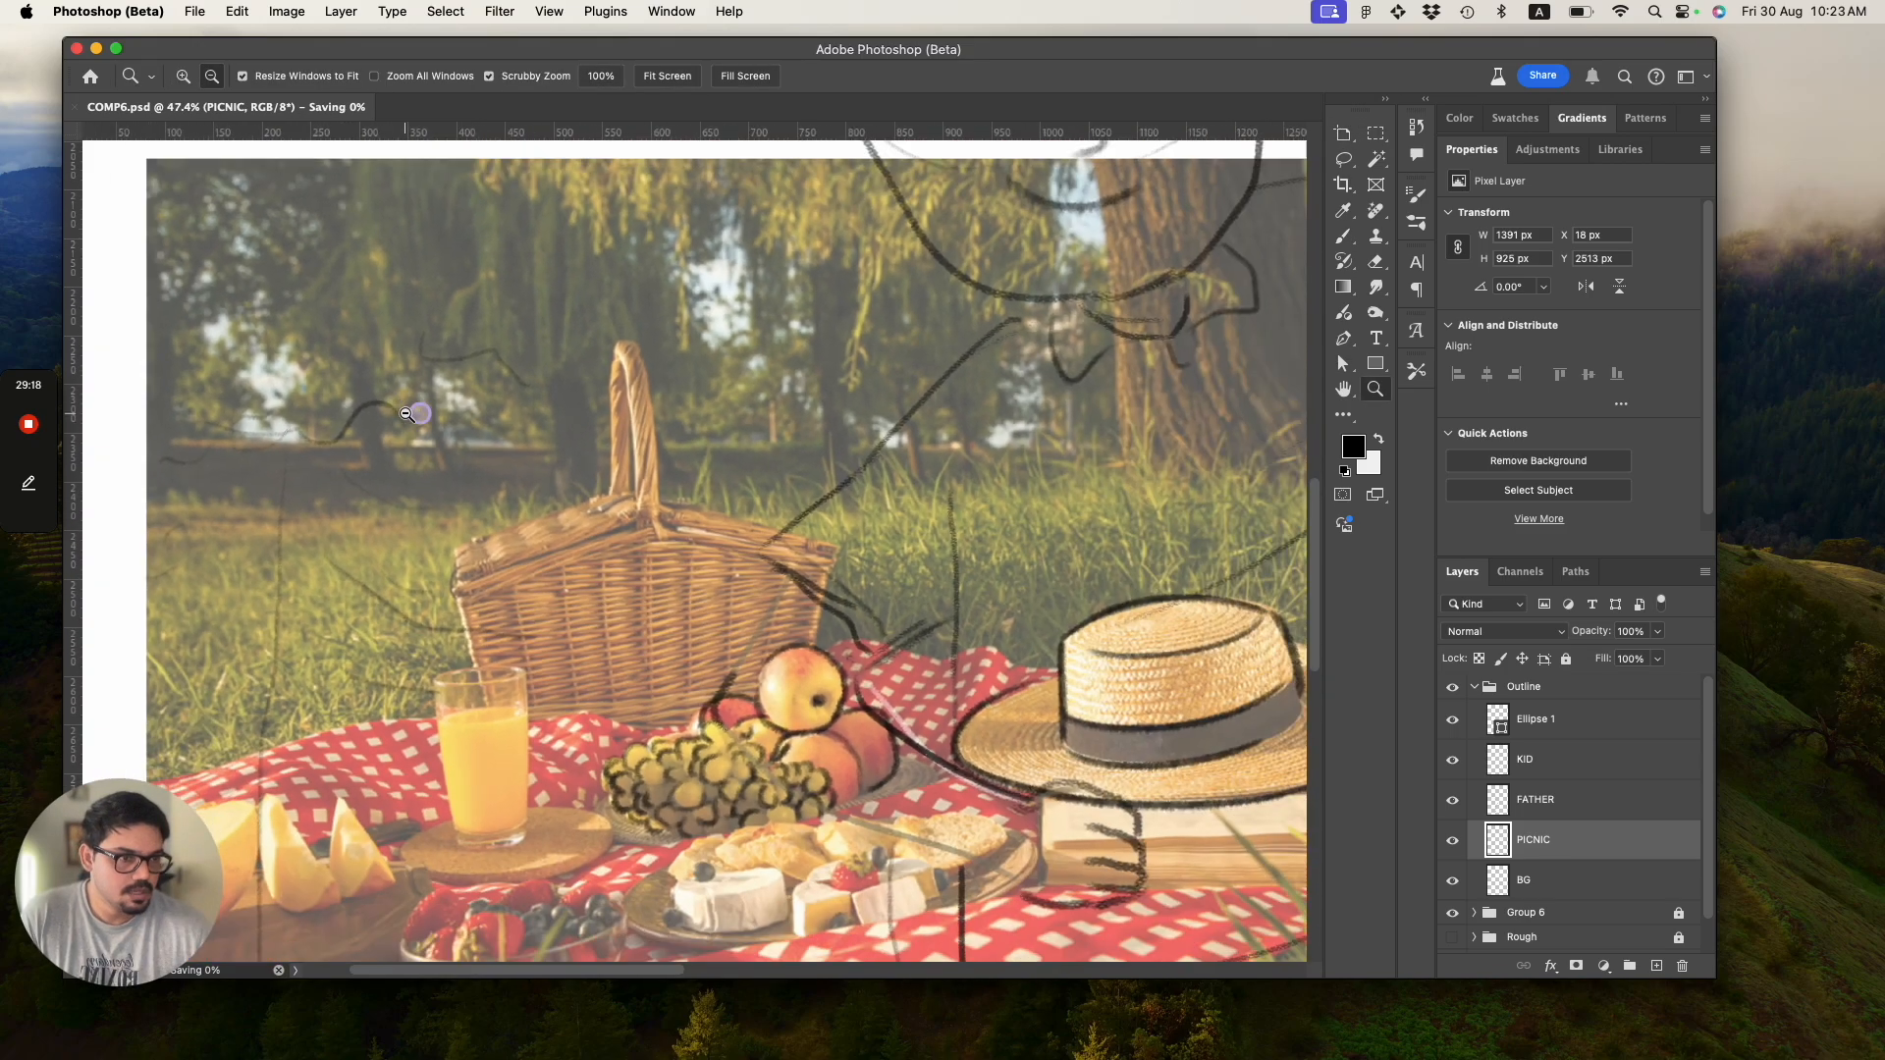
{"action": "key", "text": "b"}
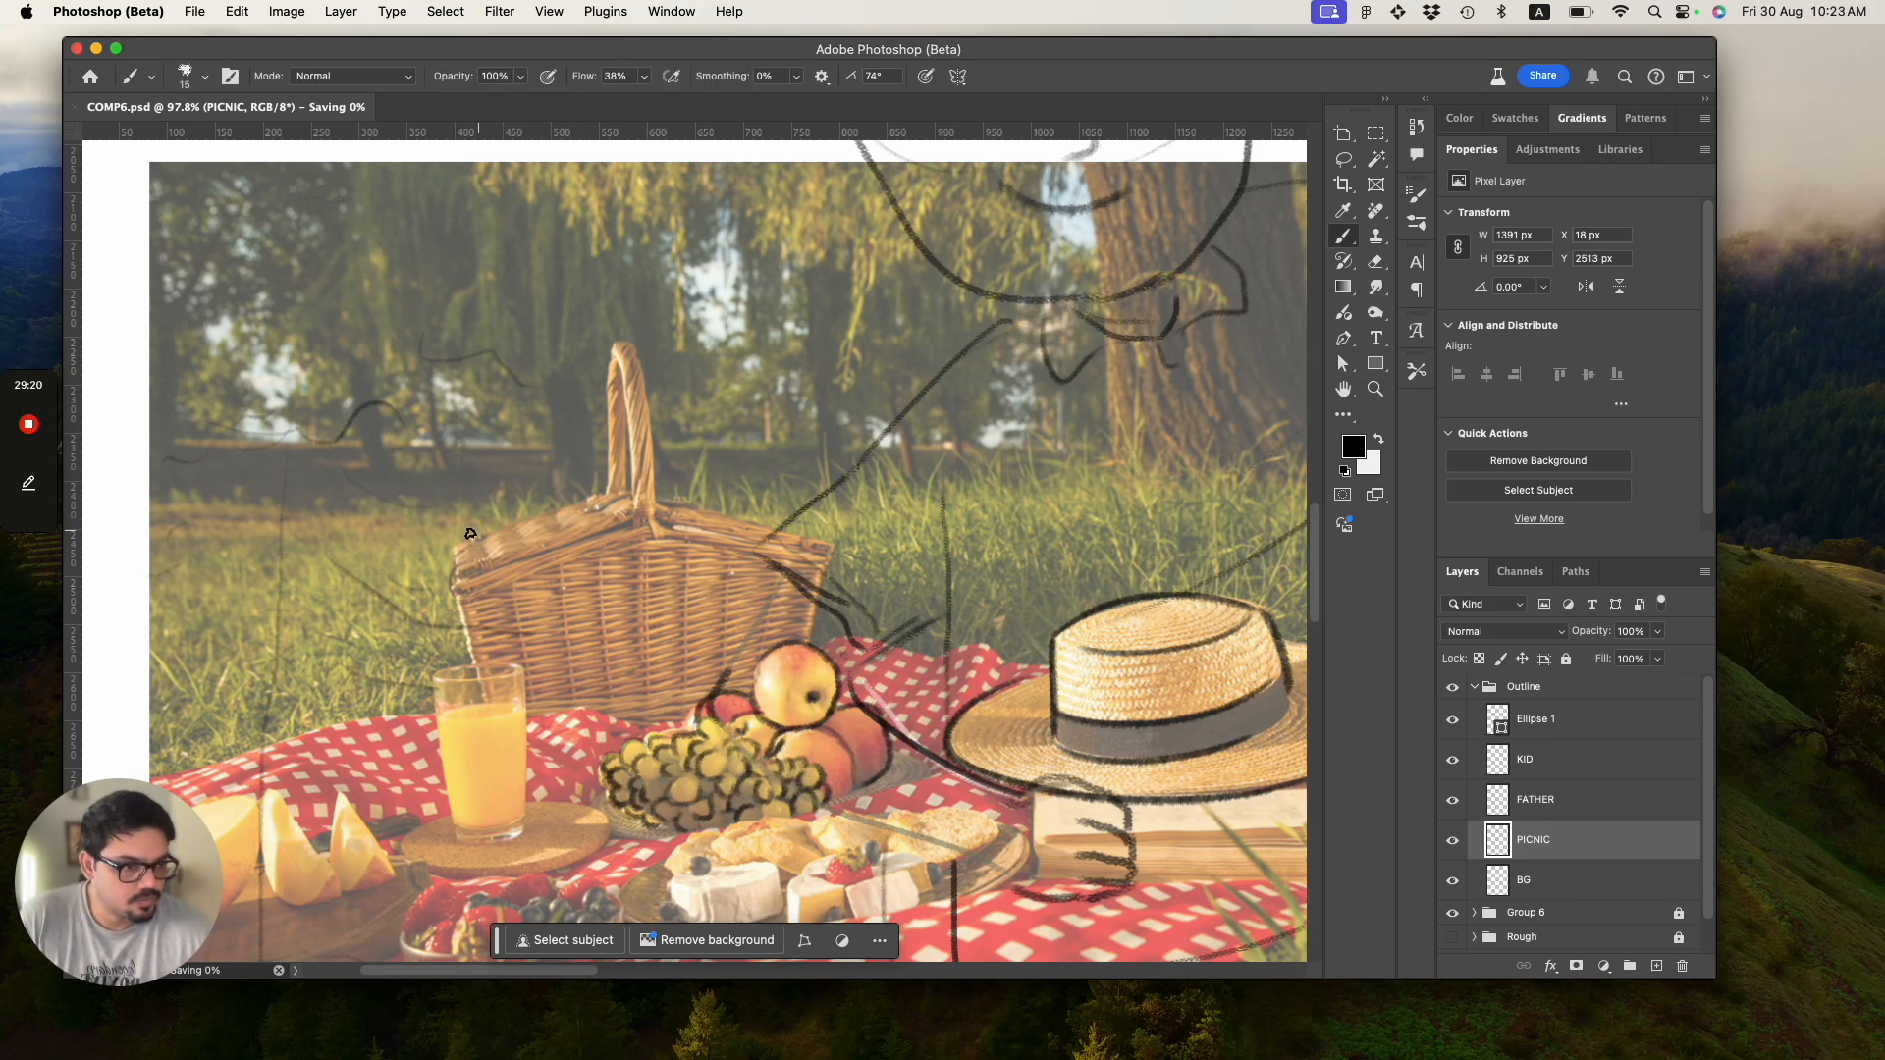
{"action": "left_click_drag", "start_coordinate": [447, 550], "coordinate": [592, 495]}
{"action": "key", "text": "super+z"}
{"action": "left_click_drag", "start_coordinate": [479, 535], "coordinate": [598, 488]}
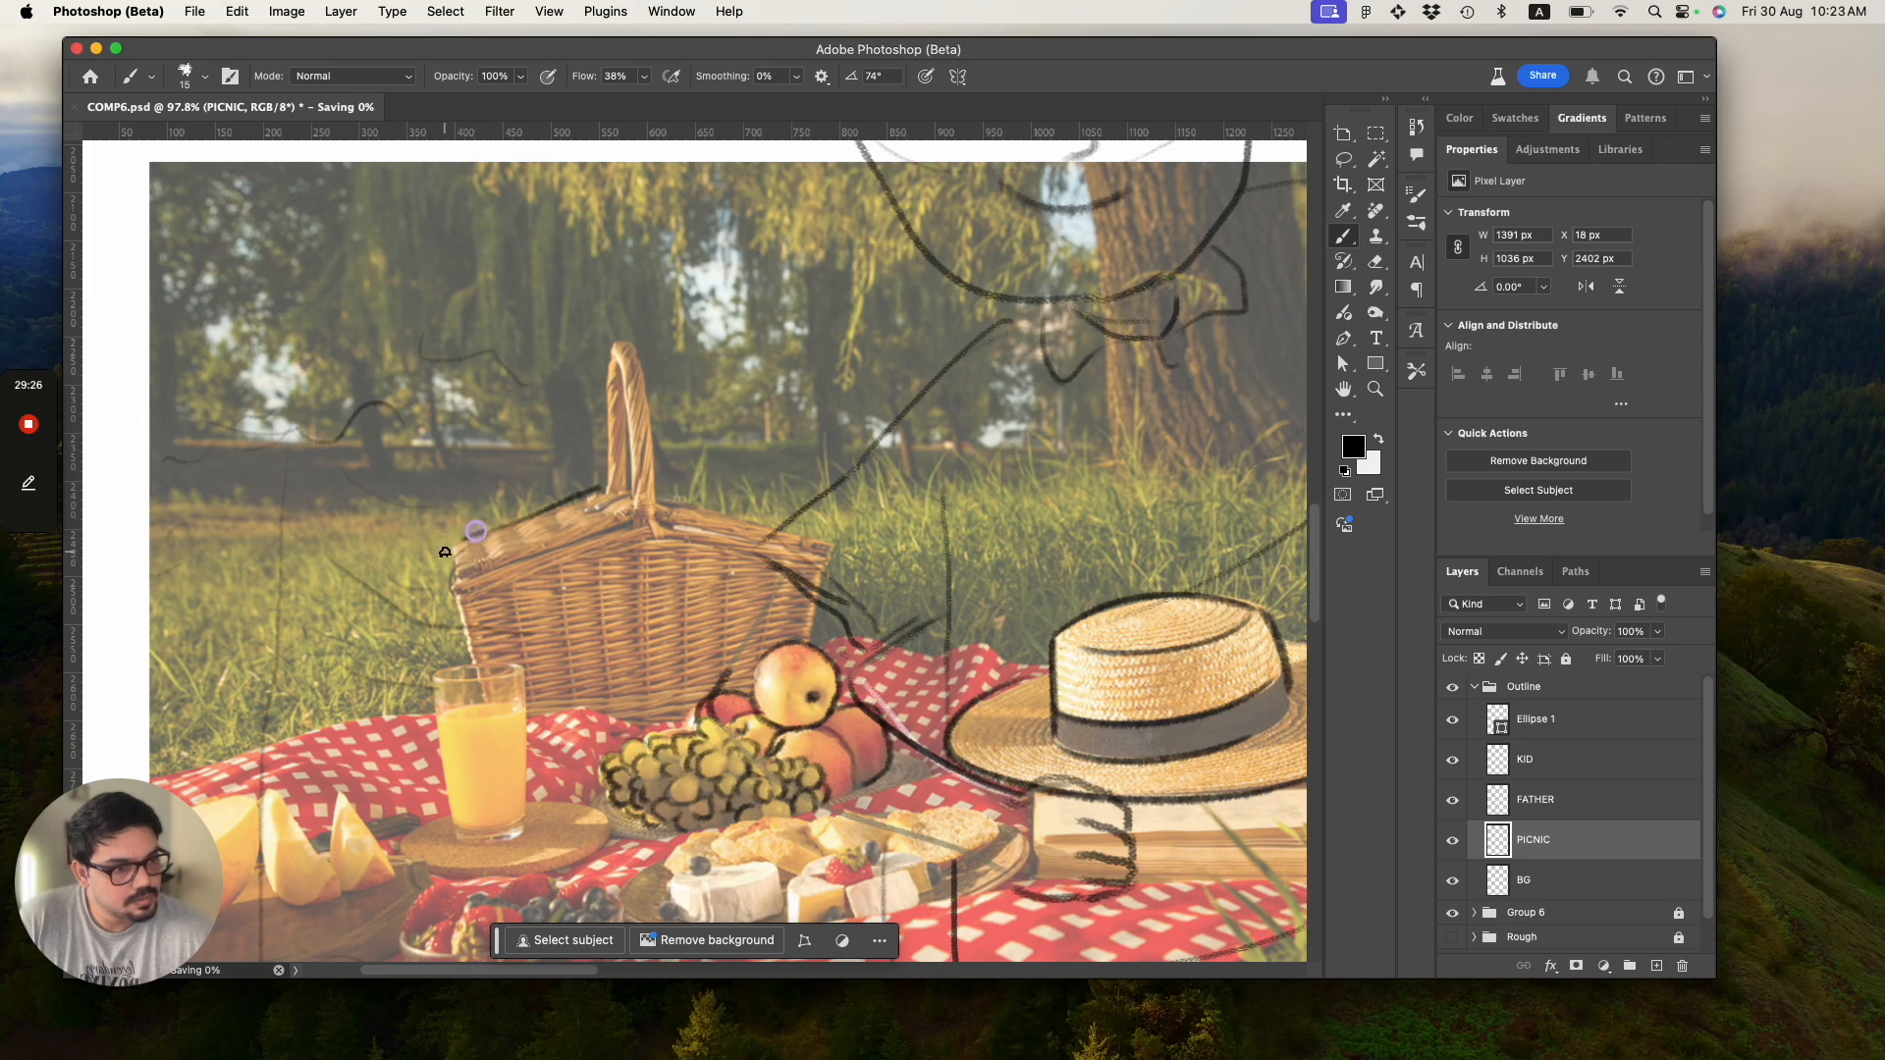
{"action": "left_click_drag", "start_coordinate": [455, 580], "coordinate": [619, 517]}
{"action": "key", "text": "super+z"}
{"action": "mouse_move", "coordinate": [464, 573]}
{"action": "left_mouse_down"}
{"action": "mouse_move", "coordinate": [707, 496]}
{"action": "mouse_move", "coordinate": [688, 476]}
{"action": "mouse_move", "coordinate": [661, 488]}
{"action": "mouse_move", "coordinate": [686, 458]}
{"action": "mouse_move", "coordinate": [665, 480]}
{"action": "mouse_move", "coordinate": [699, 492]}
{"action": "mouse_move", "coordinate": [659, 501]}
{"action": "mouse_move", "coordinate": [834, 533]}
{"action": "left_mouse_up"}
{"action": "left_click_drag", "start_coordinate": [714, 530], "coordinate": [836, 534]}
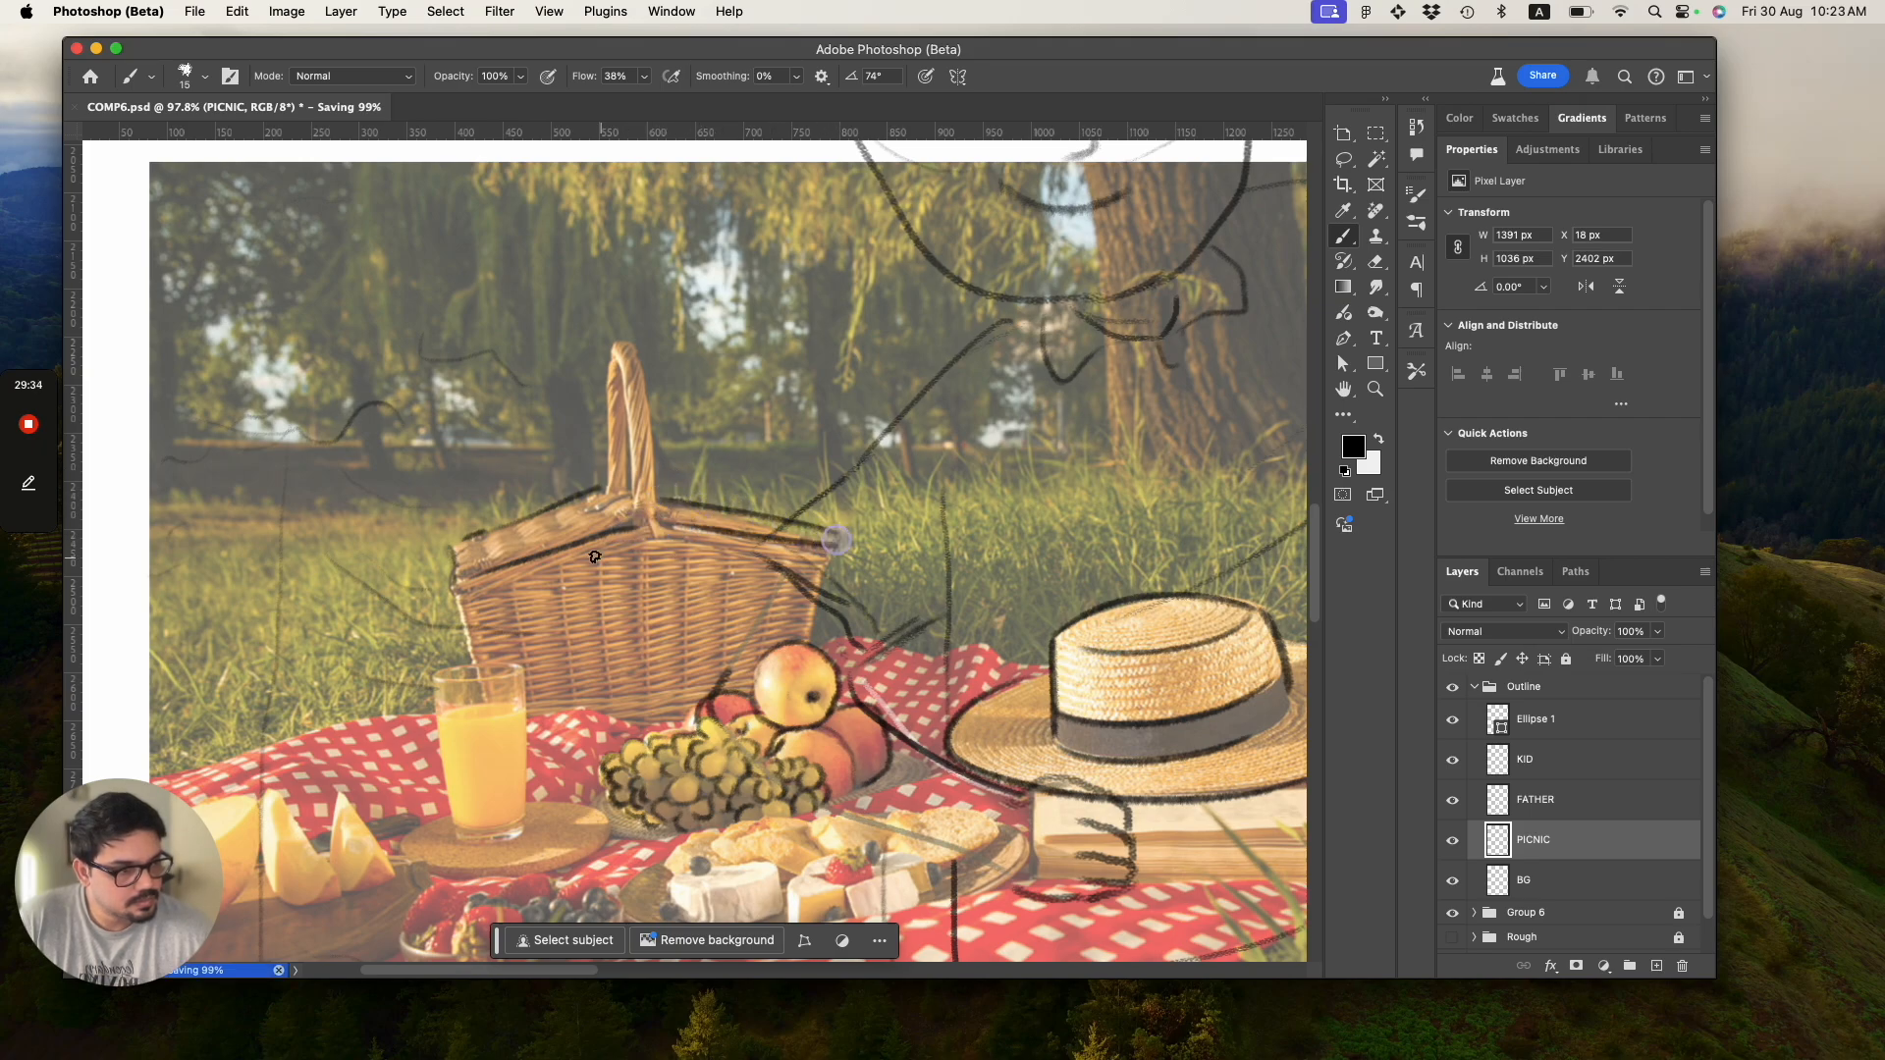
Trace the picnic basket's left side and bottom edge, redrawing the misplaced bottom stroke.
{"action": "left_click_drag", "start_coordinate": [465, 581], "coordinate": [498, 699]}
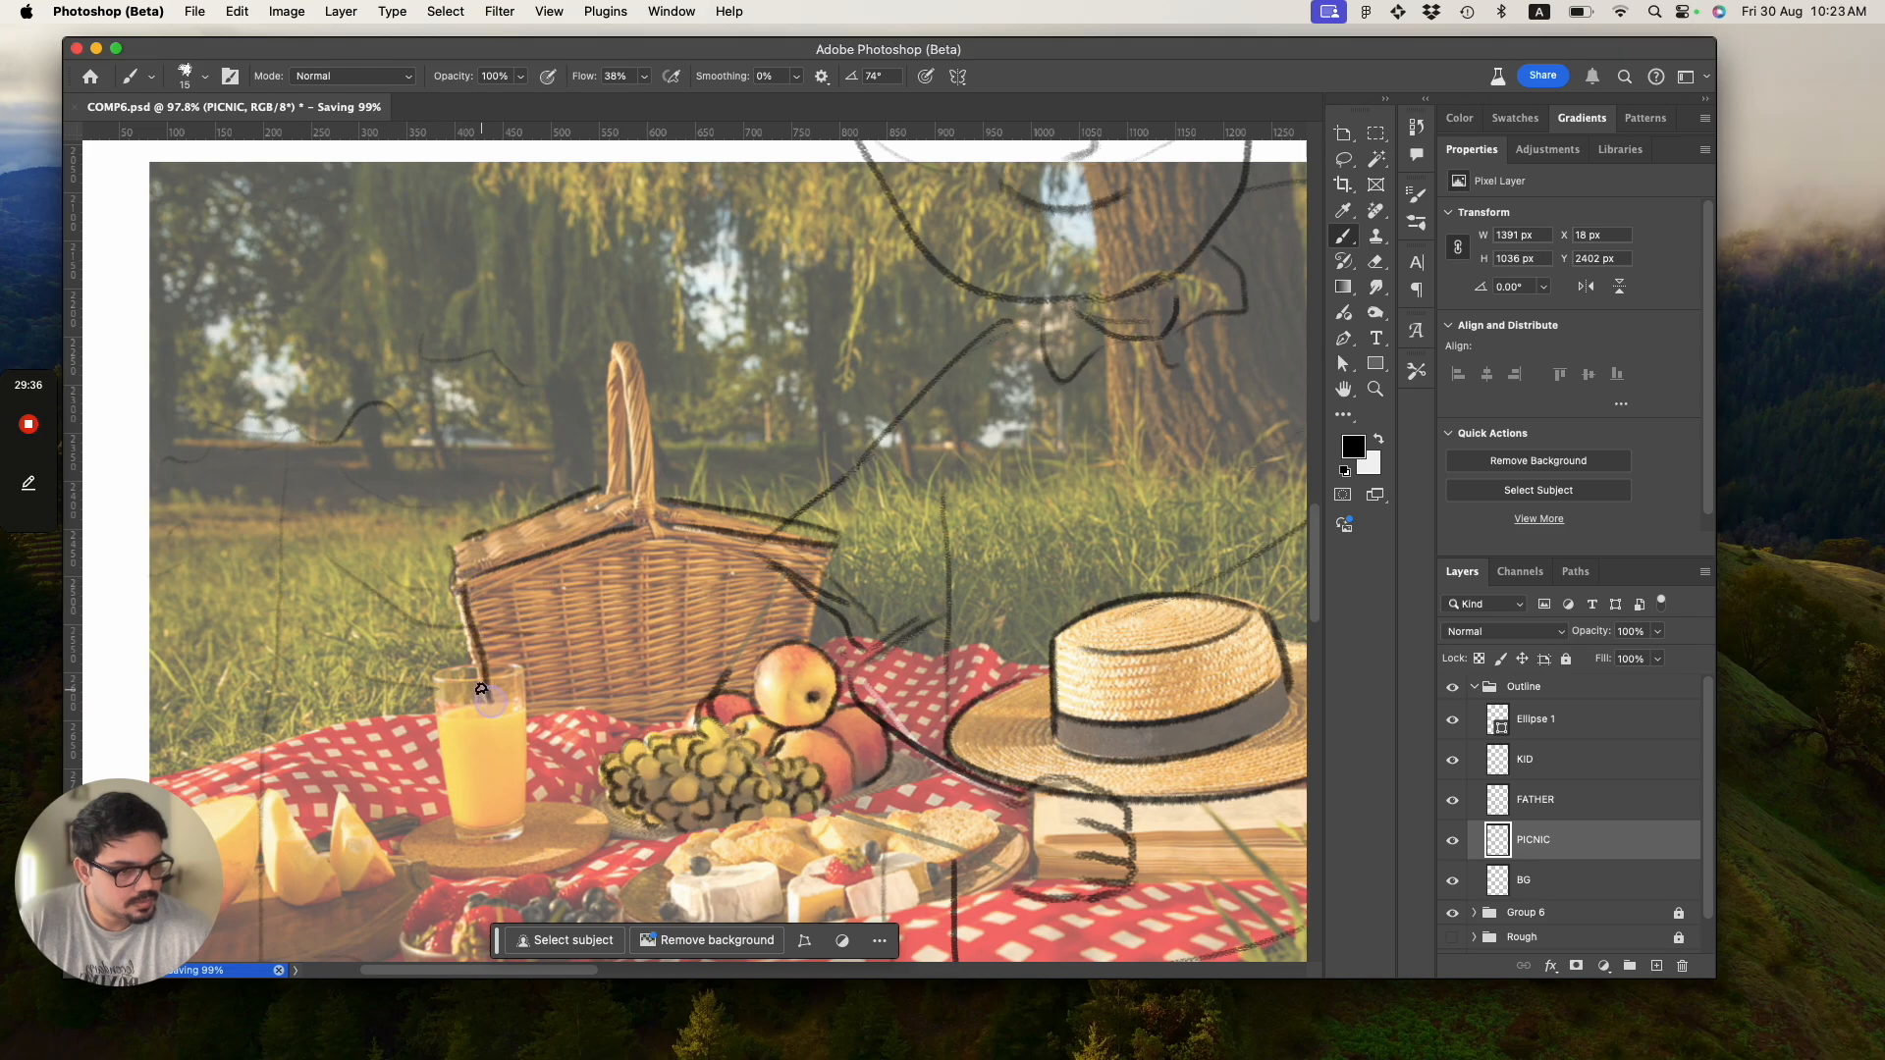
{"action": "left_click_drag", "start_coordinate": [455, 579], "coordinate": [496, 693]}
{"action": "left_click_drag", "start_coordinate": [464, 629], "coordinate": [508, 722]}
{"action": "mouse_move", "coordinate": [458, 570]}
{"action": "left_mouse_down"}
{"action": "mouse_move", "coordinate": [516, 722]}
{"action": "mouse_move", "coordinate": [805, 711]}
{"action": "left_mouse_up"}
{"action": "key", "text": "super+z"}
{"action": "left_click_drag", "start_coordinate": [513, 724], "coordinate": [792, 713]}
Trace the basket's right side from the lid down to the fruit, undoing and redrawing inaccurate strokes.
{"action": "left_click_drag", "start_coordinate": [835, 548], "coordinate": [818, 703]}
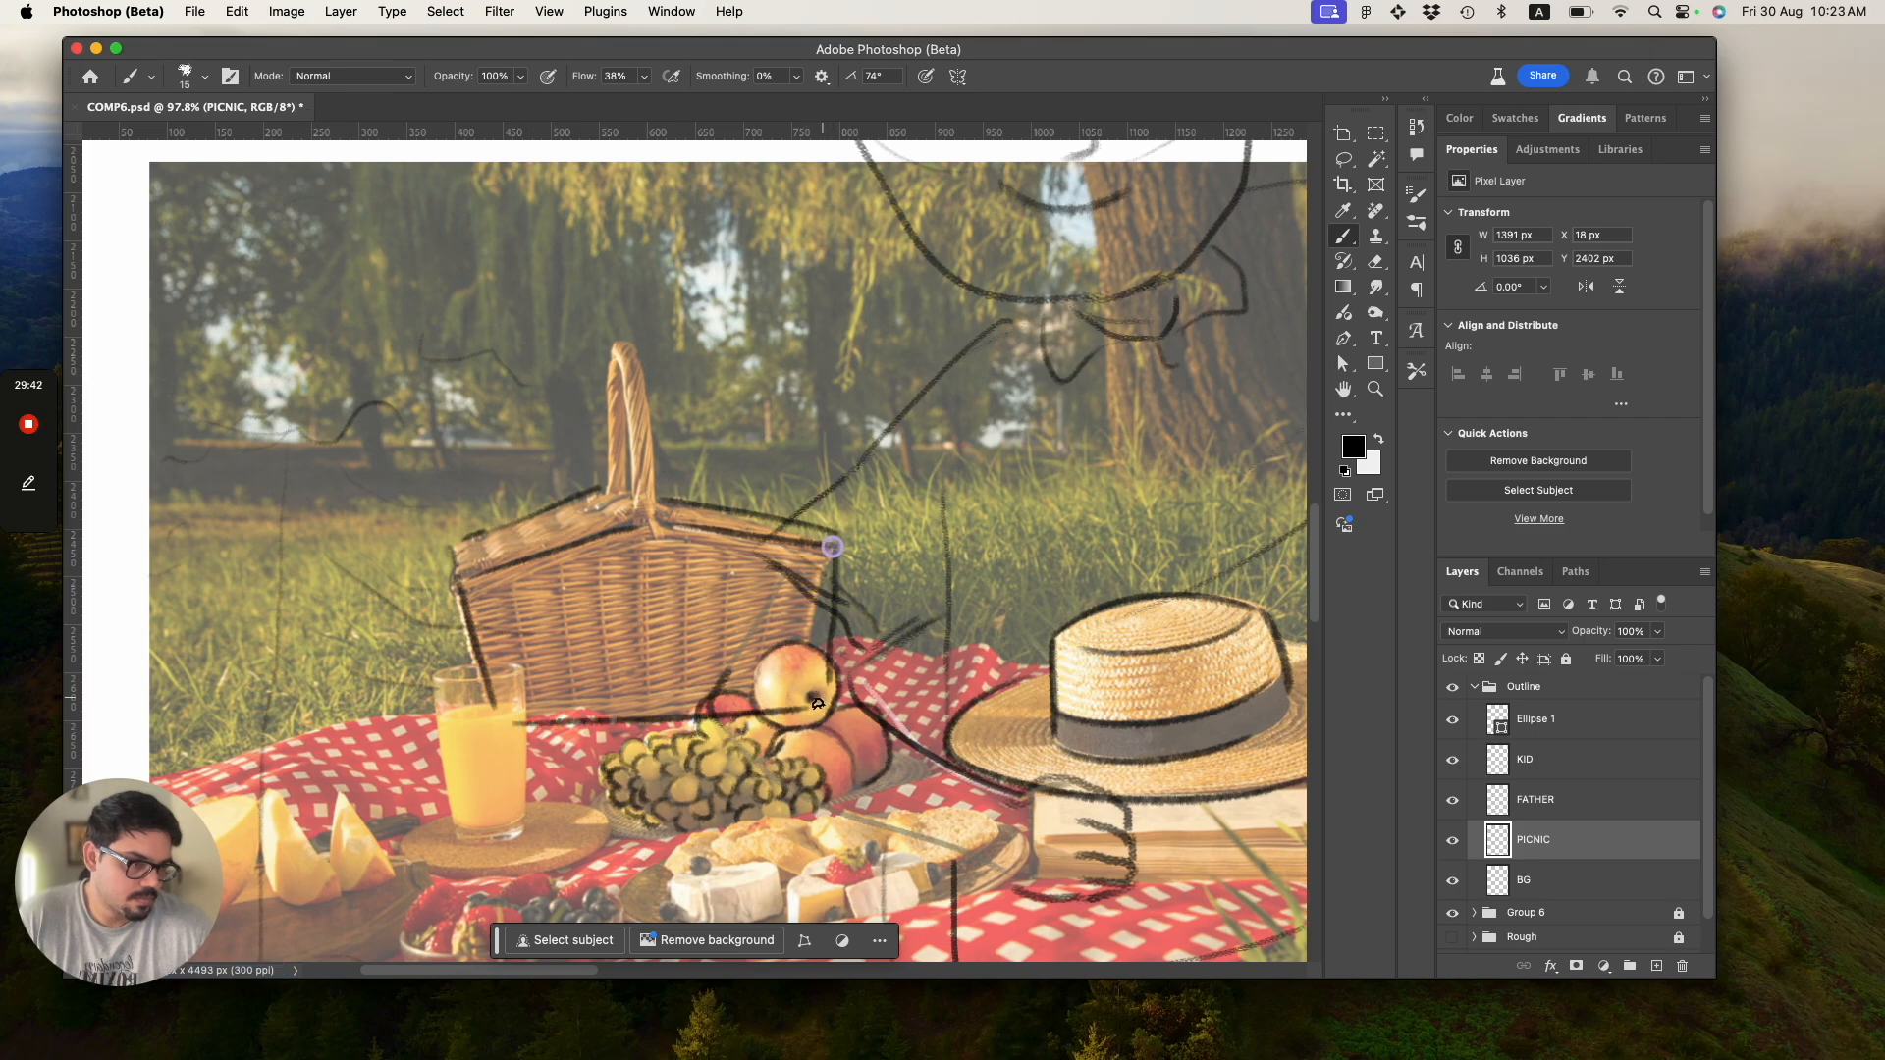
{"action": "key", "text": "super+z"}
{"action": "left_click_drag", "start_coordinate": [824, 548], "coordinate": [807, 704]}
{"action": "key", "text": "super+z"}
{"action": "left_click_drag", "start_coordinate": [827, 558], "coordinate": [812, 701]}
{"action": "key", "text": "super+z"}
{"action": "mouse_move", "coordinate": [825, 555]}
{"action": "left_mouse_down"}
{"action": "mouse_move", "coordinate": [786, 732]}
{"action": "mouse_move", "coordinate": [802, 714]}
{"action": "left_mouse_up"}
{"action": "key", "text": "super+z"}
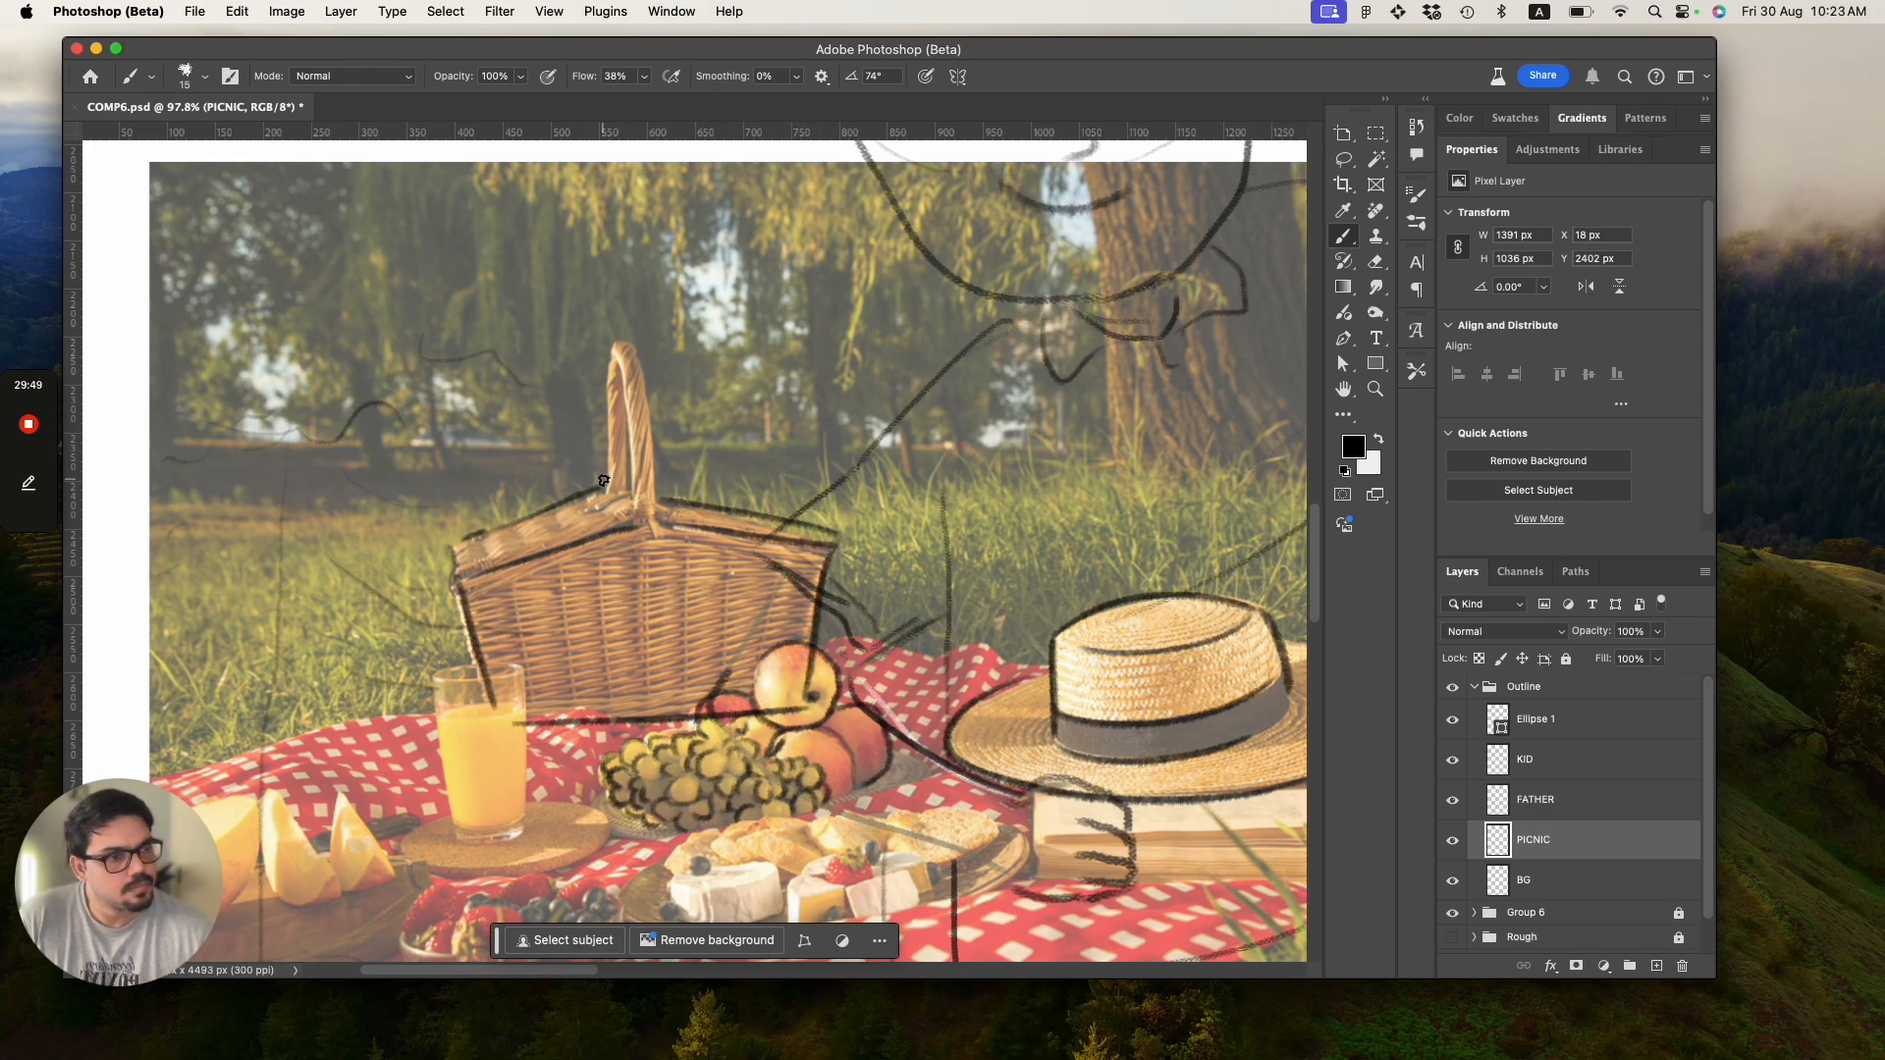
Trace the basket's tall handle with its outer outline and inner edges, undoing and redrawing stray inner strokes.
{"action": "mouse_move", "coordinate": [607, 448]}
{"action": "left_mouse_down"}
{"action": "mouse_move", "coordinate": [618, 337]}
{"action": "mouse_move", "coordinate": [641, 351]}
{"action": "mouse_move", "coordinate": [657, 509]}
{"action": "left_mouse_up"}
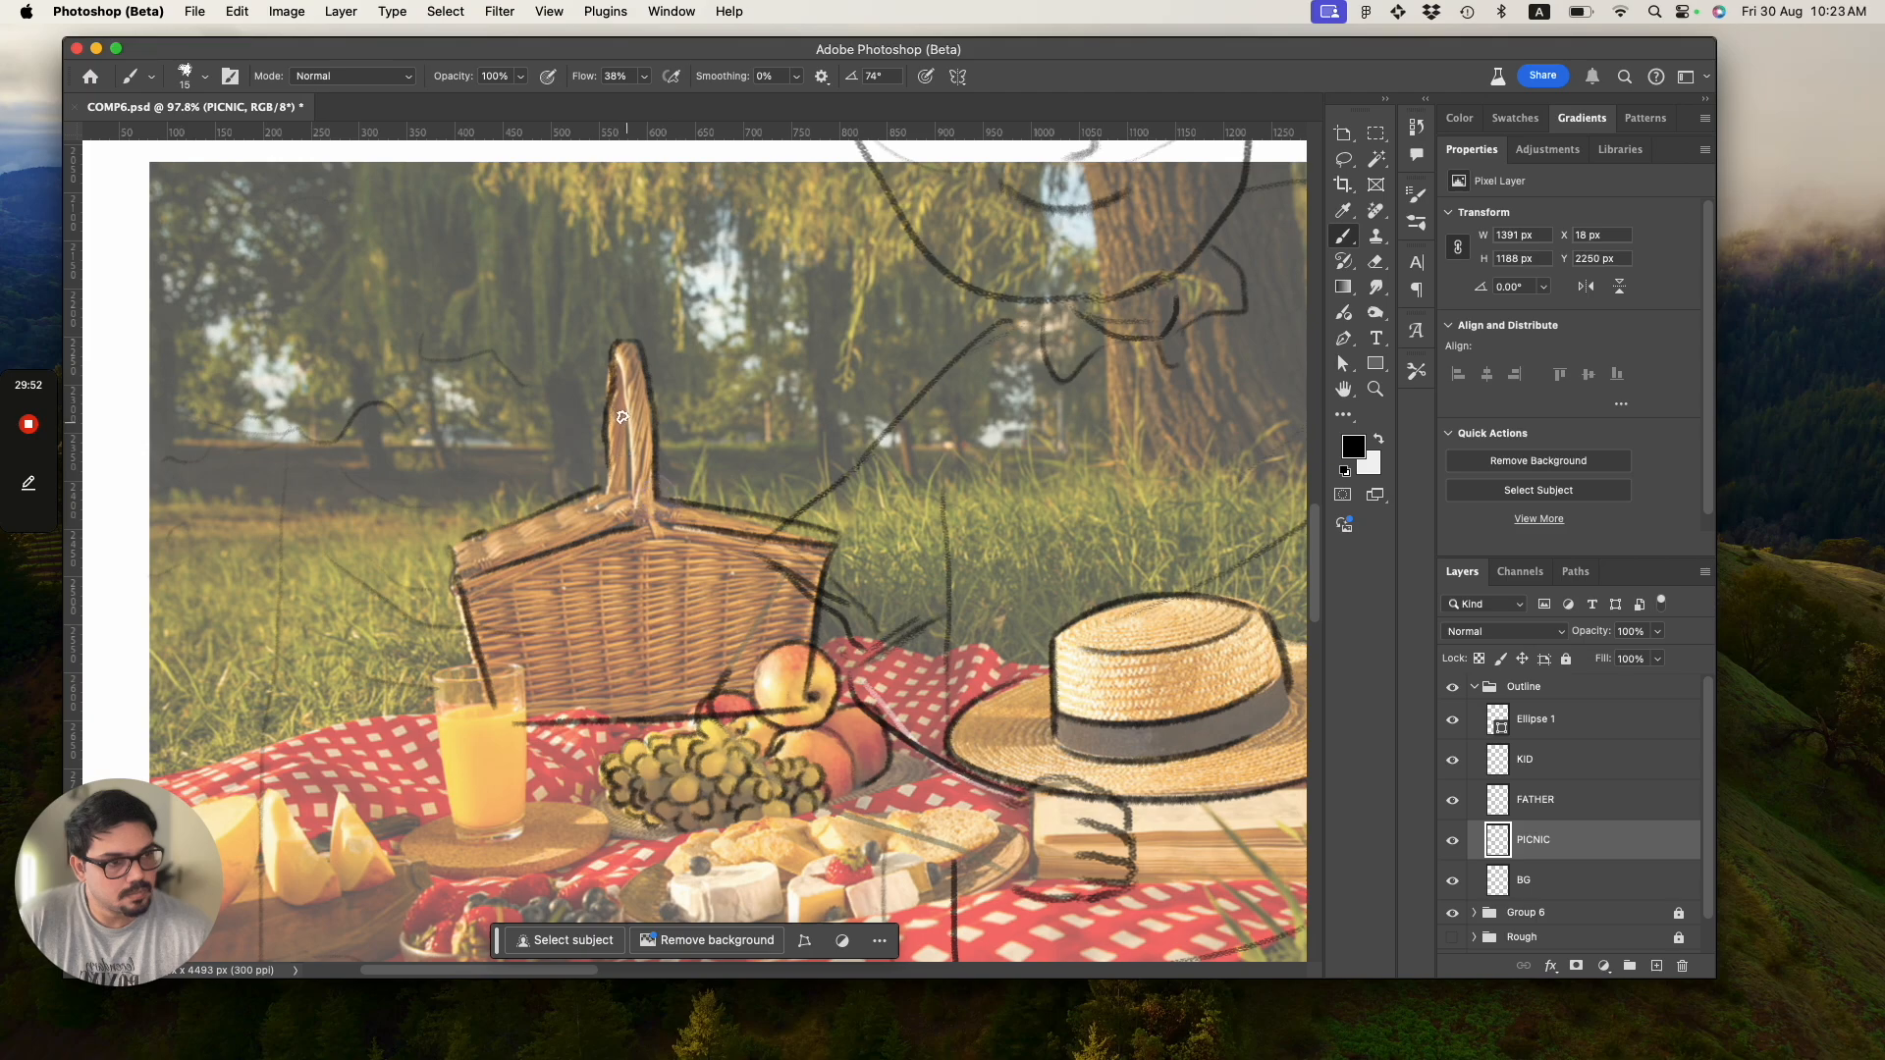
{"action": "left_click_drag", "start_coordinate": [622, 382], "coordinate": [631, 516]}
{"action": "key", "text": "super+z"}
{"action": "left_click_drag", "start_coordinate": [621, 365], "coordinate": [638, 527]}
{"action": "key", "text": "super+z"}
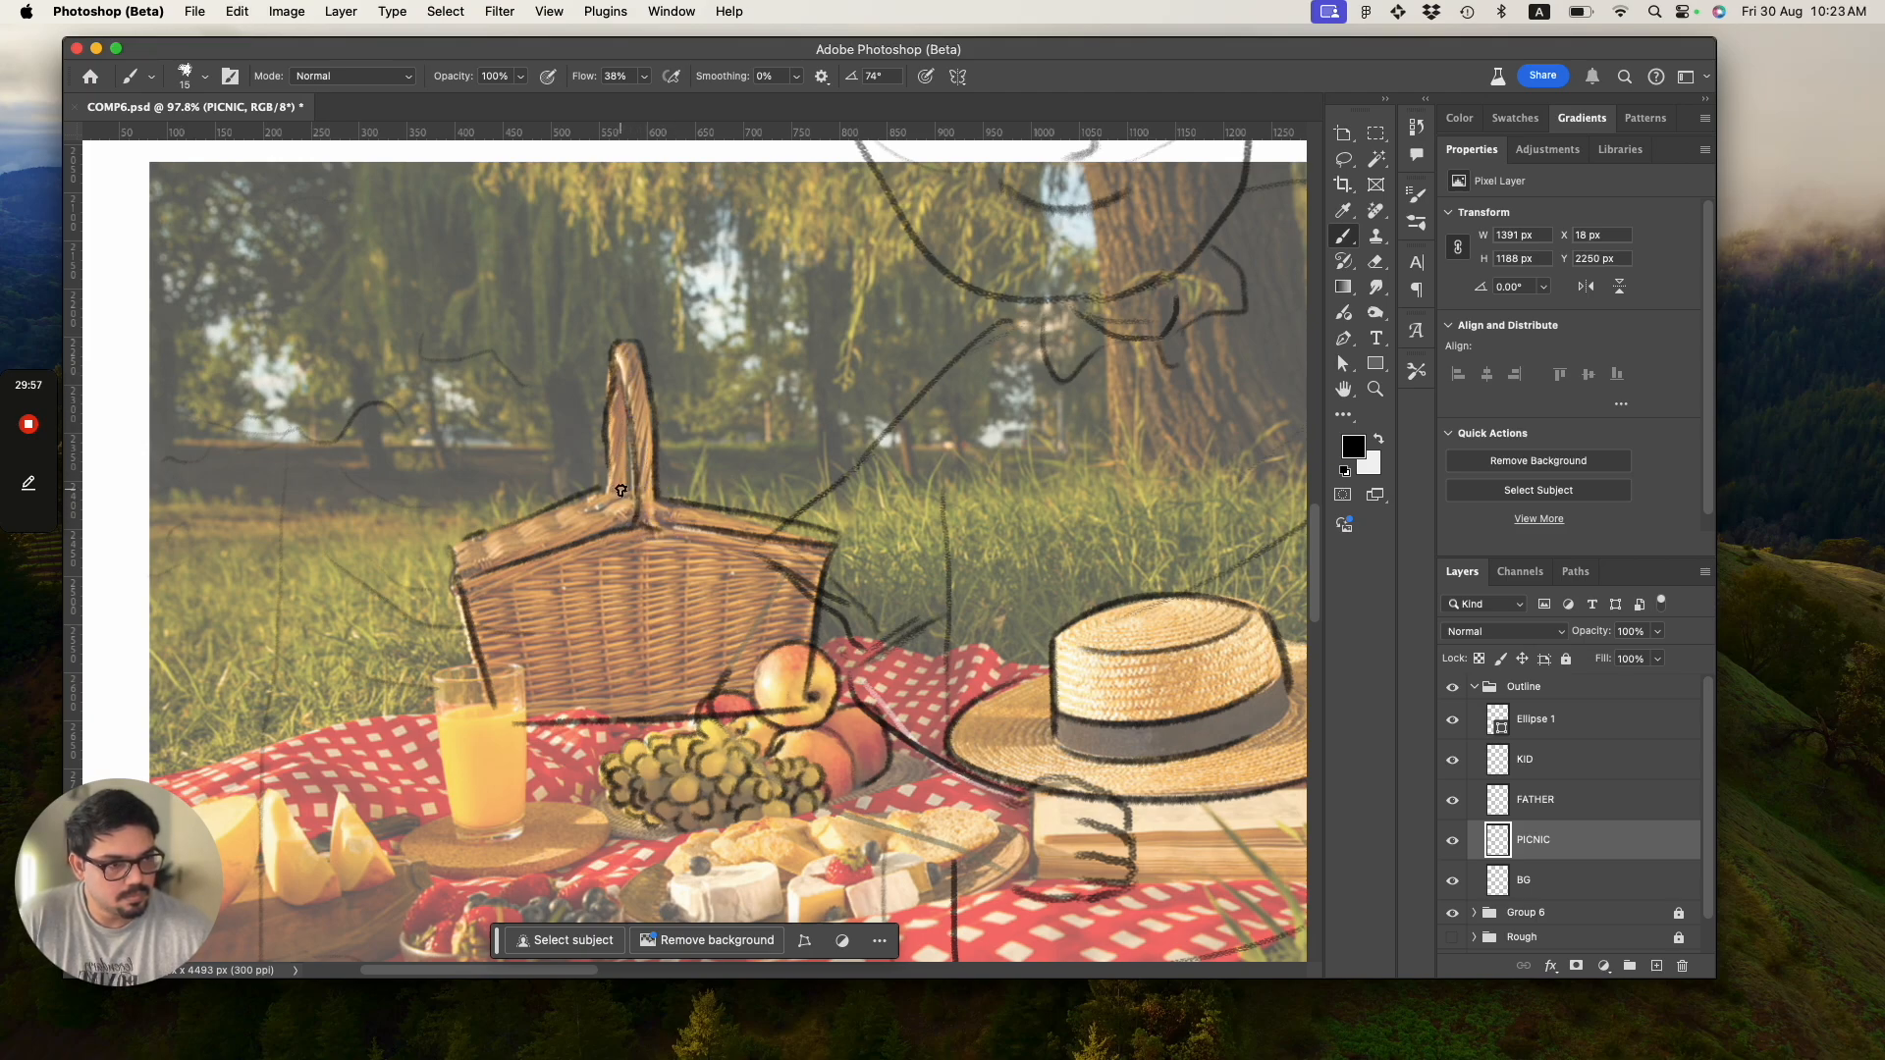
{"action": "mouse_move", "coordinate": [626, 410]}
{"action": "left_mouse_down"}
{"action": "mouse_move", "coordinate": [622, 496]}
{"action": "mouse_move", "coordinate": [595, 501]}
{"action": "left_mouse_up"}
{"action": "key", "text": "super+z"}
{"action": "key", "text": "super+z"}
{"action": "mouse_move", "coordinate": [625, 409]}
{"action": "left_mouse_down"}
{"action": "mouse_move", "coordinate": [627, 499]}
{"action": "mouse_move", "coordinate": [593, 498]}
{"action": "left_mouse_up"}
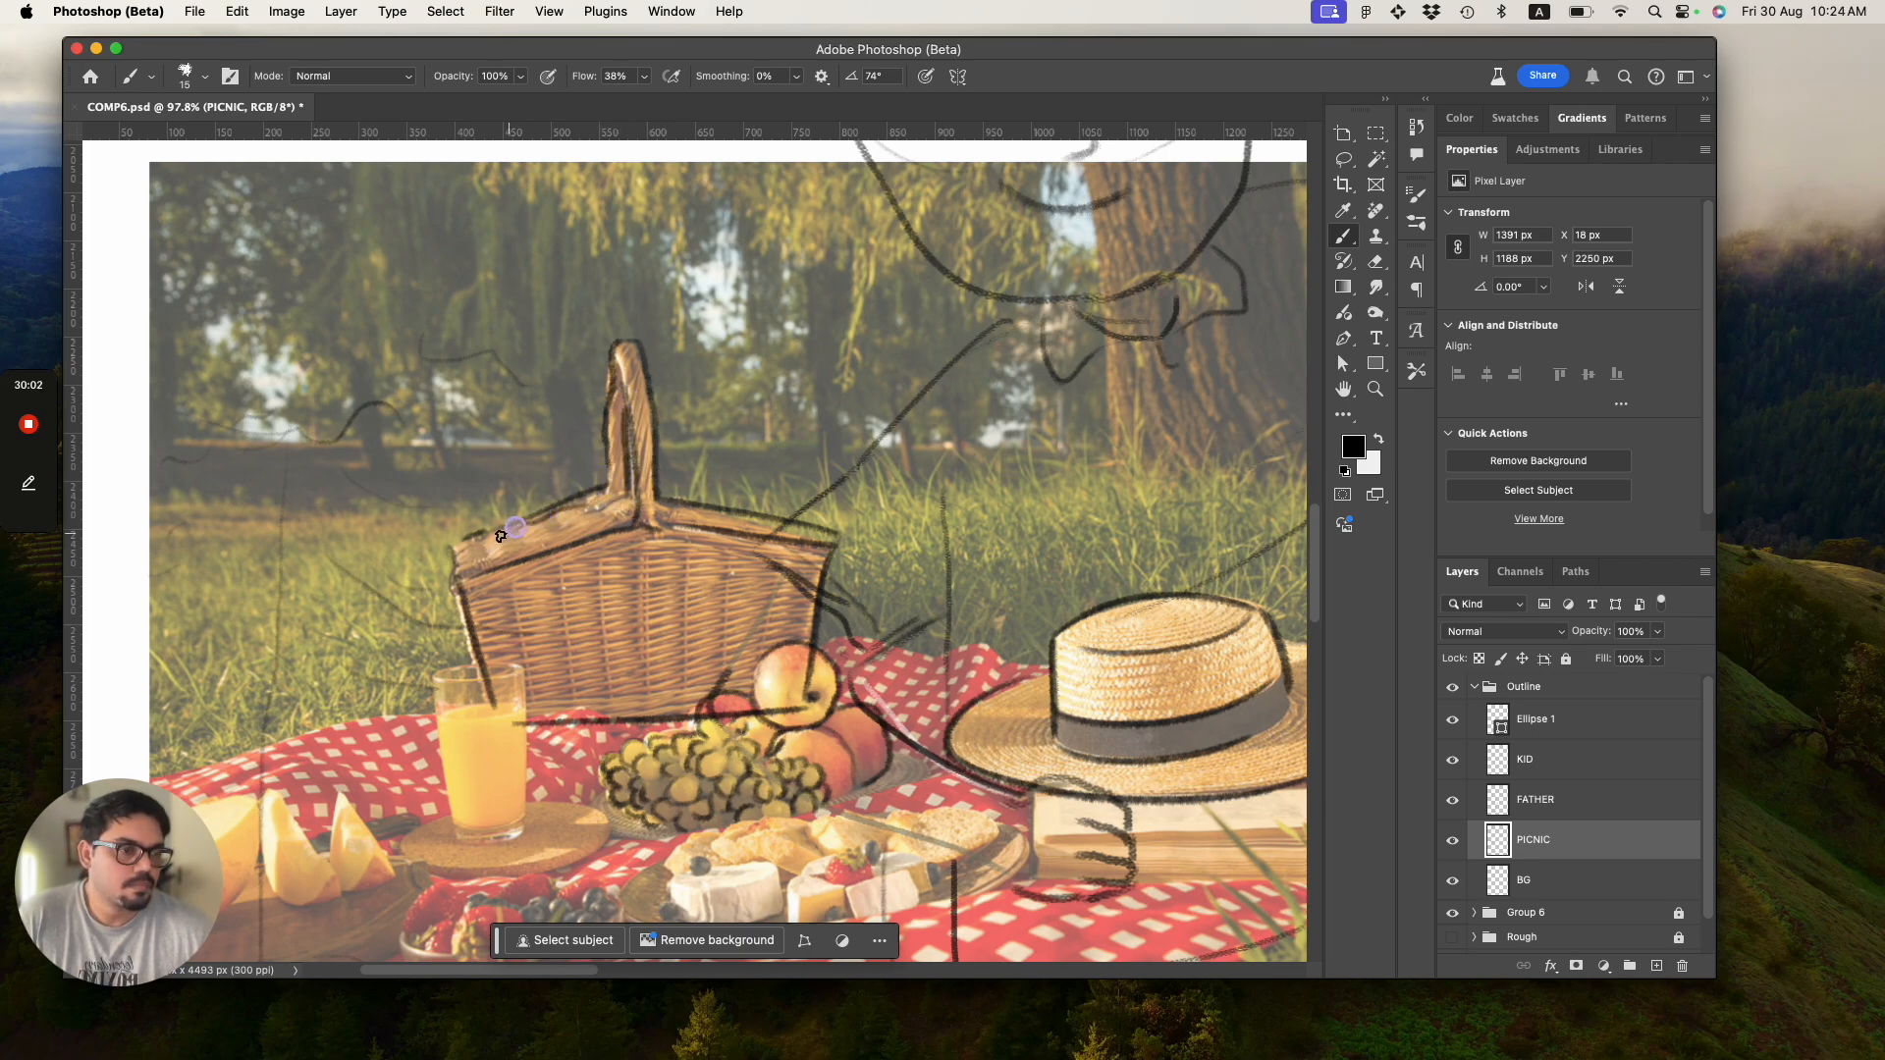
Add detail strokes on the basket's lid and a second line beneath its rim on both sides of the handle.
{"action": "left_click_drag", "start_coordinate": [527, 535], "coordinate": [543, 533]}
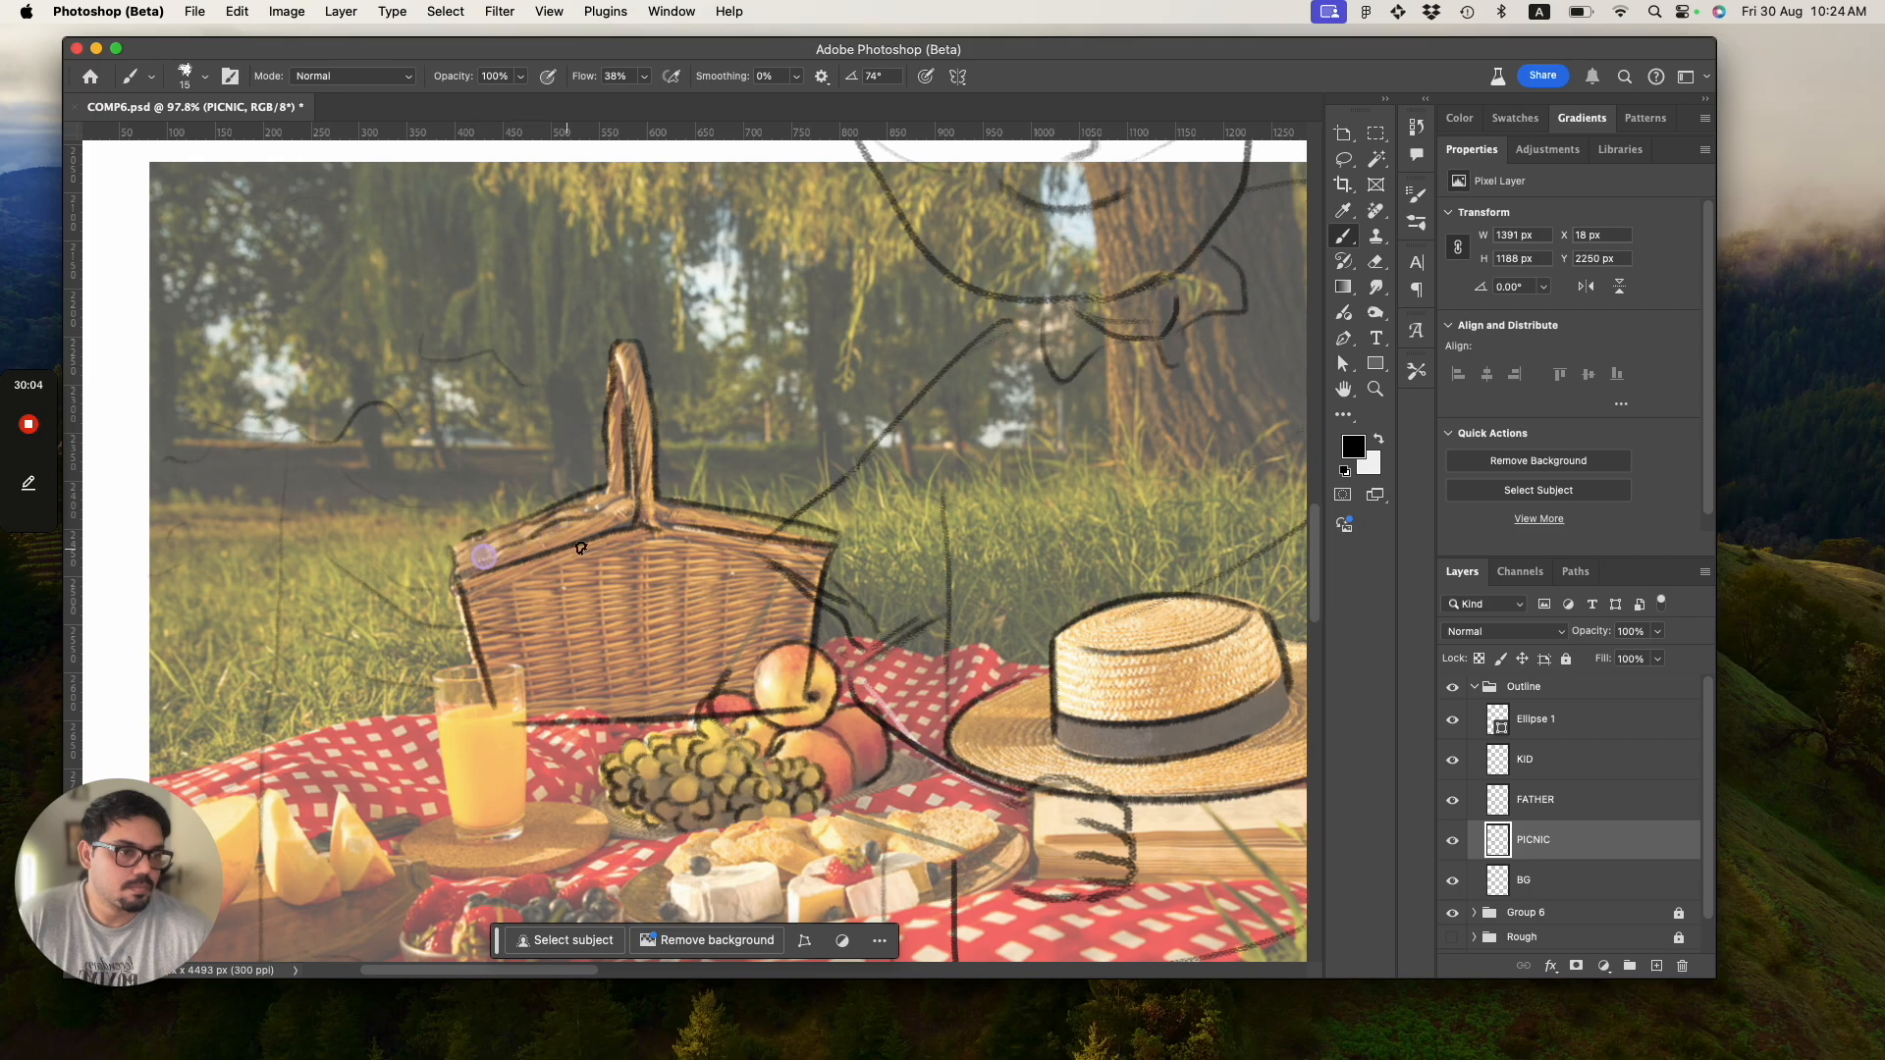
{"action": "mouse_move", "coordinate": [476, 586]}
{"action": "left_mouse_down"}
{"action": "mouse_move", "coordinate": [644, 530]}
{"action": "mouse_move", "coordinate": [615, 548]}
{"action": "mouse_move", "coordinate": [670, 533]}
{"action": "mouse_move", "coordinate": [804, 547]}
{"action": "left_mouse_up"}
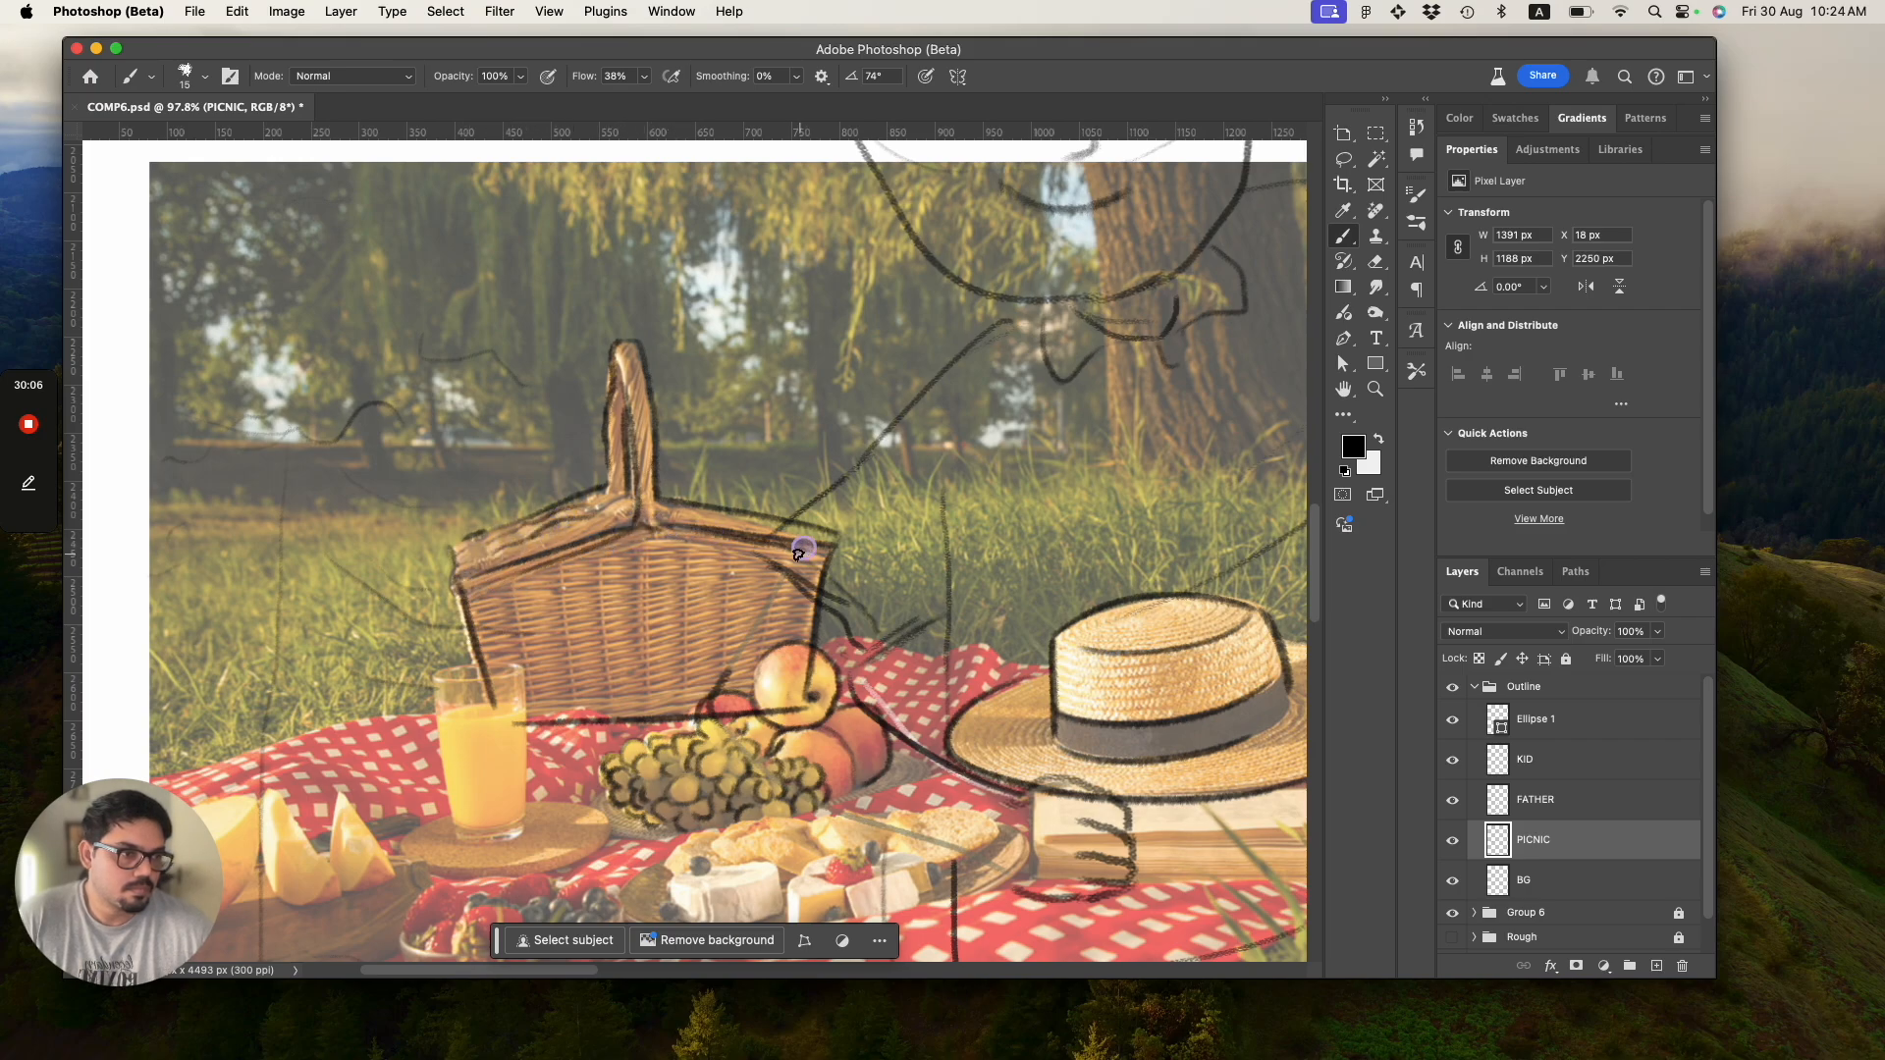
{"action": "left_click_drag", "start_coordinate": [667, 534], "coordinate": [837, 554]}
{"action": "key", "text": "super+z"}
{"action": "left_click_drag", "start_coordinate": [648, 530], "coordinate": [813, 554]}
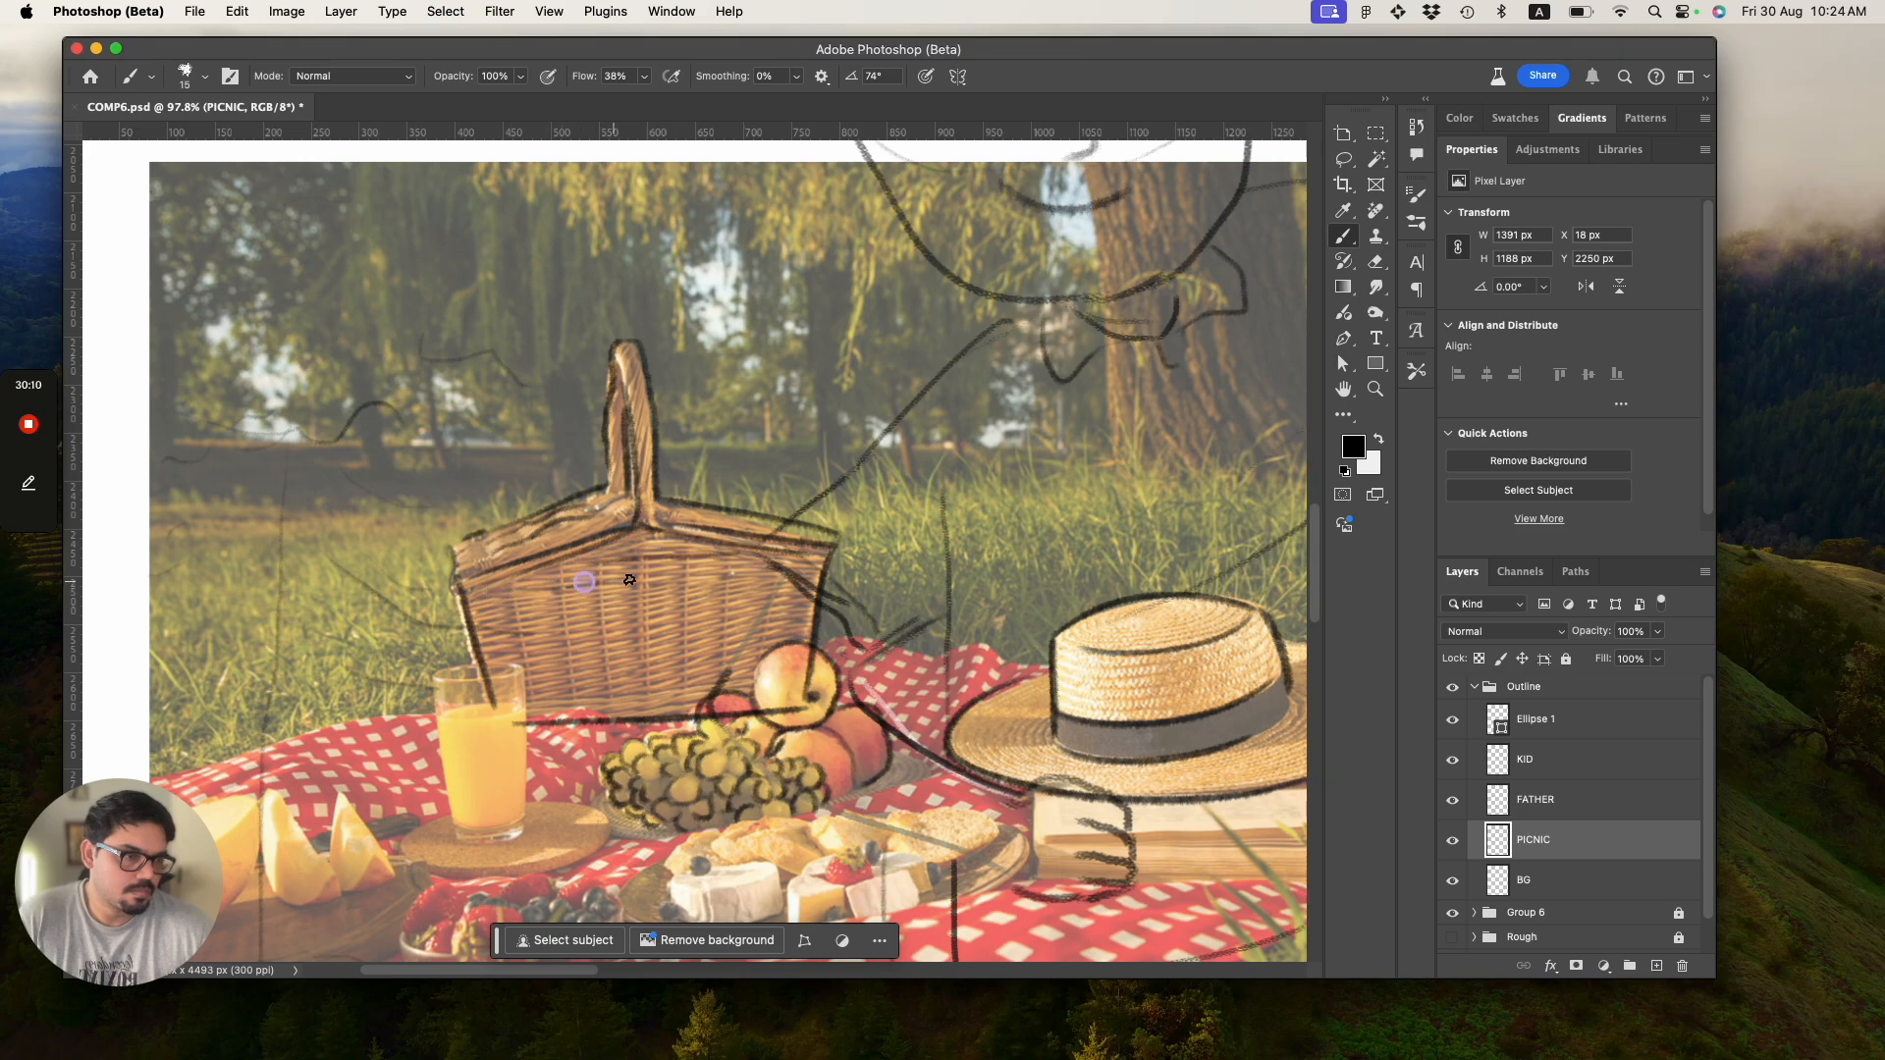
Draw horizontal and vertical lines across the front of the basket to suggest the wicker weave.
{"action": "left_click_drag", "start_coordinate": [517, 613], "coordinate": [810, 594]}
{"action": "mouse_move", "coordinate": [502, 641]}
{"action": "left_mouse_down"}
{"action": "mouse_move", "coordinate": [804, 620]}
{"action": "mouse_move", "coordinate": [529, 661]}
{"action": "mouse_move", "coordinate": [808, 639]}
{"action": "left_mouse_up"}
{"action": "left_click_drag", "start_coordinate": [500, 685], "coordinate": [808, 663]}
{"action": "left_click_drag", "start_coordinate": [491, 579], "coordinate": [523, 715]}
{"action": "left_click_drag", "start_coordinate": [559, 558], "coordinate": [584, 702]}
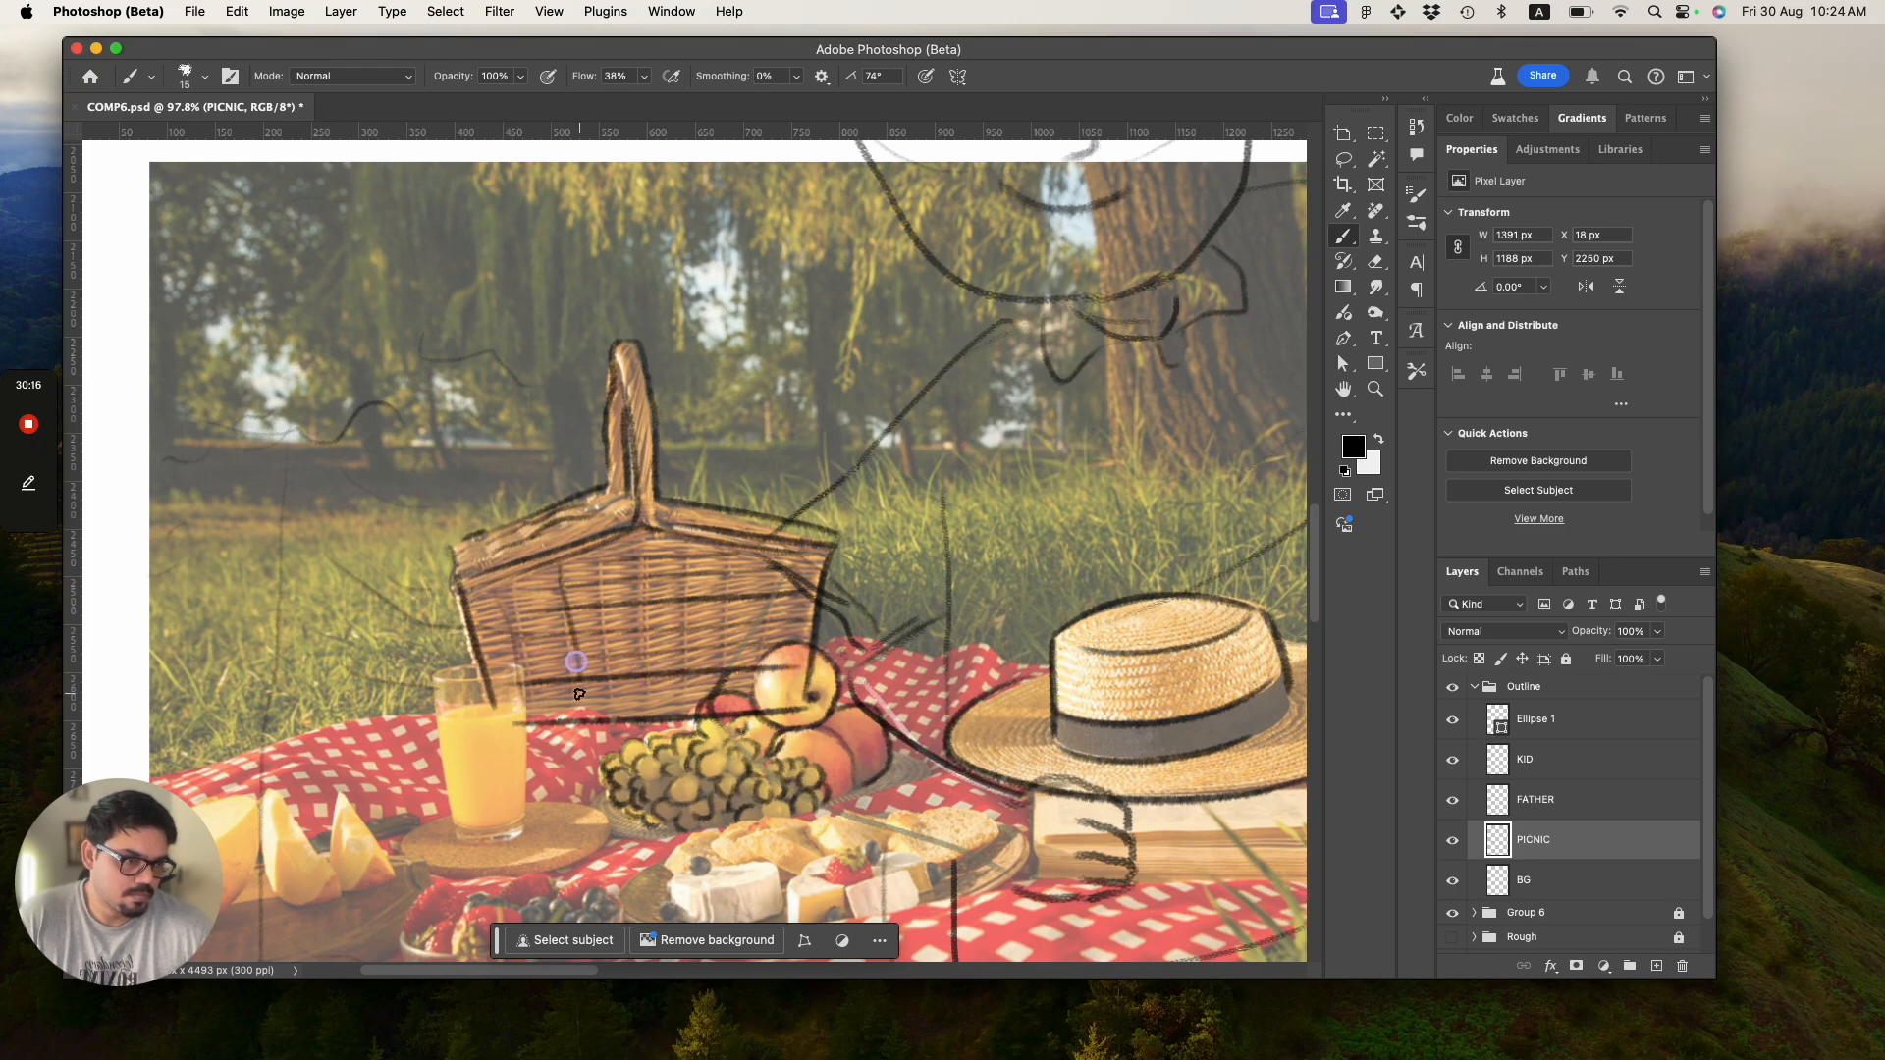
{"action": "mouse_move", "coordinate": [598, 553]}
{"action": "left_mouse_down"}
{"action": "mouse_move", "coordinate": [619, 706]}
{"action": "mouse_move", "coordinate": [684, 582]}
{"action": "mouse_move", "coordinate": [647, 545]}
{"action": "mouse_move", "coordinate": [654, 712]}
{"action": "left_mouse_up"}
{"action": "mouse_move", "coordinate": [689, 543]}
{"action": "left_mouse_down"}
{"action": "mouse_move", "coordinate": [720, 629]}
{"action": "mouse_move", "coordinate": [732, 541]}
{"action": "mouse_move", "coordinate": [719, 709]}
{"action": "left_mouse_up"}
{"action": "left_click_drag", "start_coordinate": [787, 562], "coordinate": [777, 690]}
Try to outline the halved melon at the left edge of the reference photo.
{"action": "key", "text": "z"}
{"action": "mouse_move", "coordinate": [575, 625]}
{"action": "left_mouse_down"}
{"action": "mouse_move", "coordinate": [408, 547]}
{"action": "mouse_move", "coordinate": [562, 620]}
{"action": "mouse_move", "coordinate": [517, 625]}
{"action": "left_mouse_up"}
{"action": "left_click_drag", "start_coordinate": [452, 685], "coordinate": [609, 691]}
{"action": "key", "text": "b"}
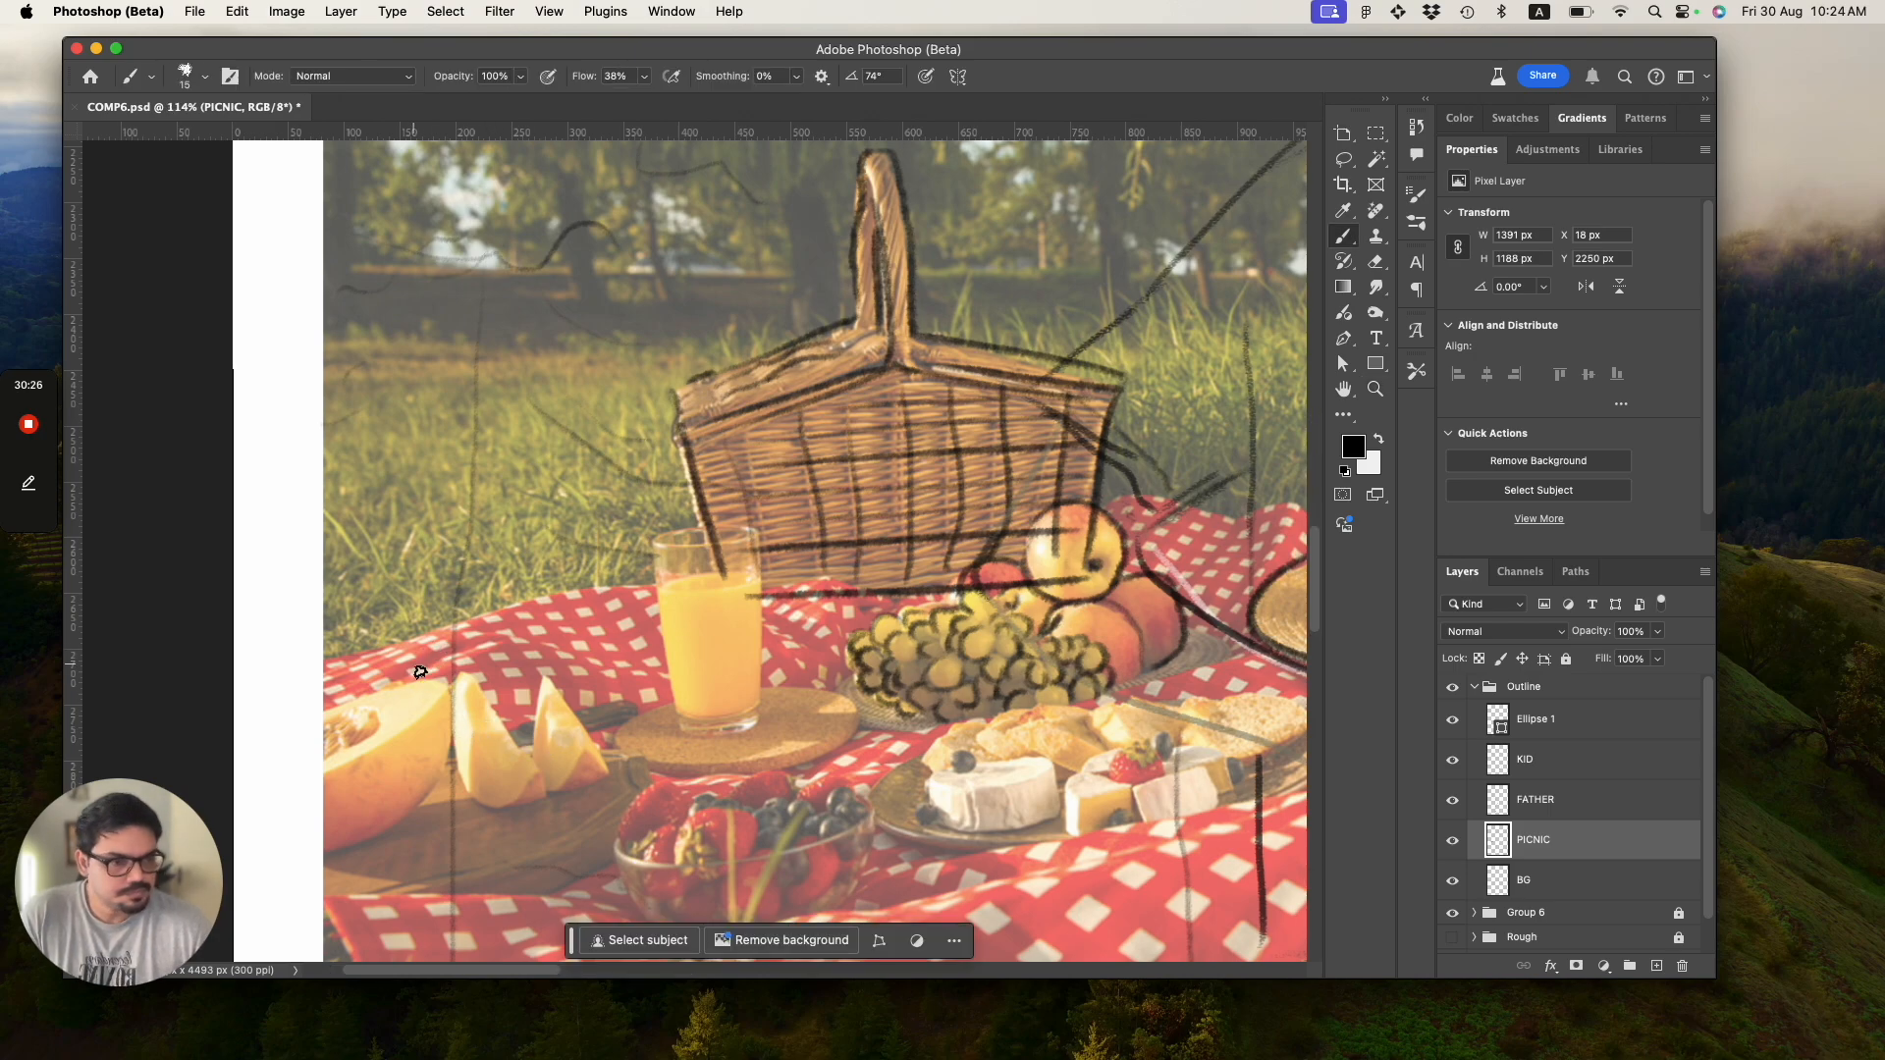
{"action": "mouse_move", "coordinate": [334, 699]}
{"action": "left_mouse_down"}
{"action": "mouse_move", "coordinate": [456, 678]}
{"action": "mouse_move", "coordinate": [336, 764]}
{"action": "left_mouse_up"}
{"action": "key", "text": "super+z"}
{"action": "mouse_move", "coordinate": [322, 697]}
{"action": "left_mouse_down"}
{"action": "mouse_move", "coordinate": [442, 680]}
{"action": "mouse_move", "coordinate": [416, 695]}
{"action": "mouse_move", "coordinate": [449, 698]}
{"action": "mouse_move", "coordinate": [513, 797]}
{"action": "left_mouse_up"}
{"action": "key", "text": "super+z"}
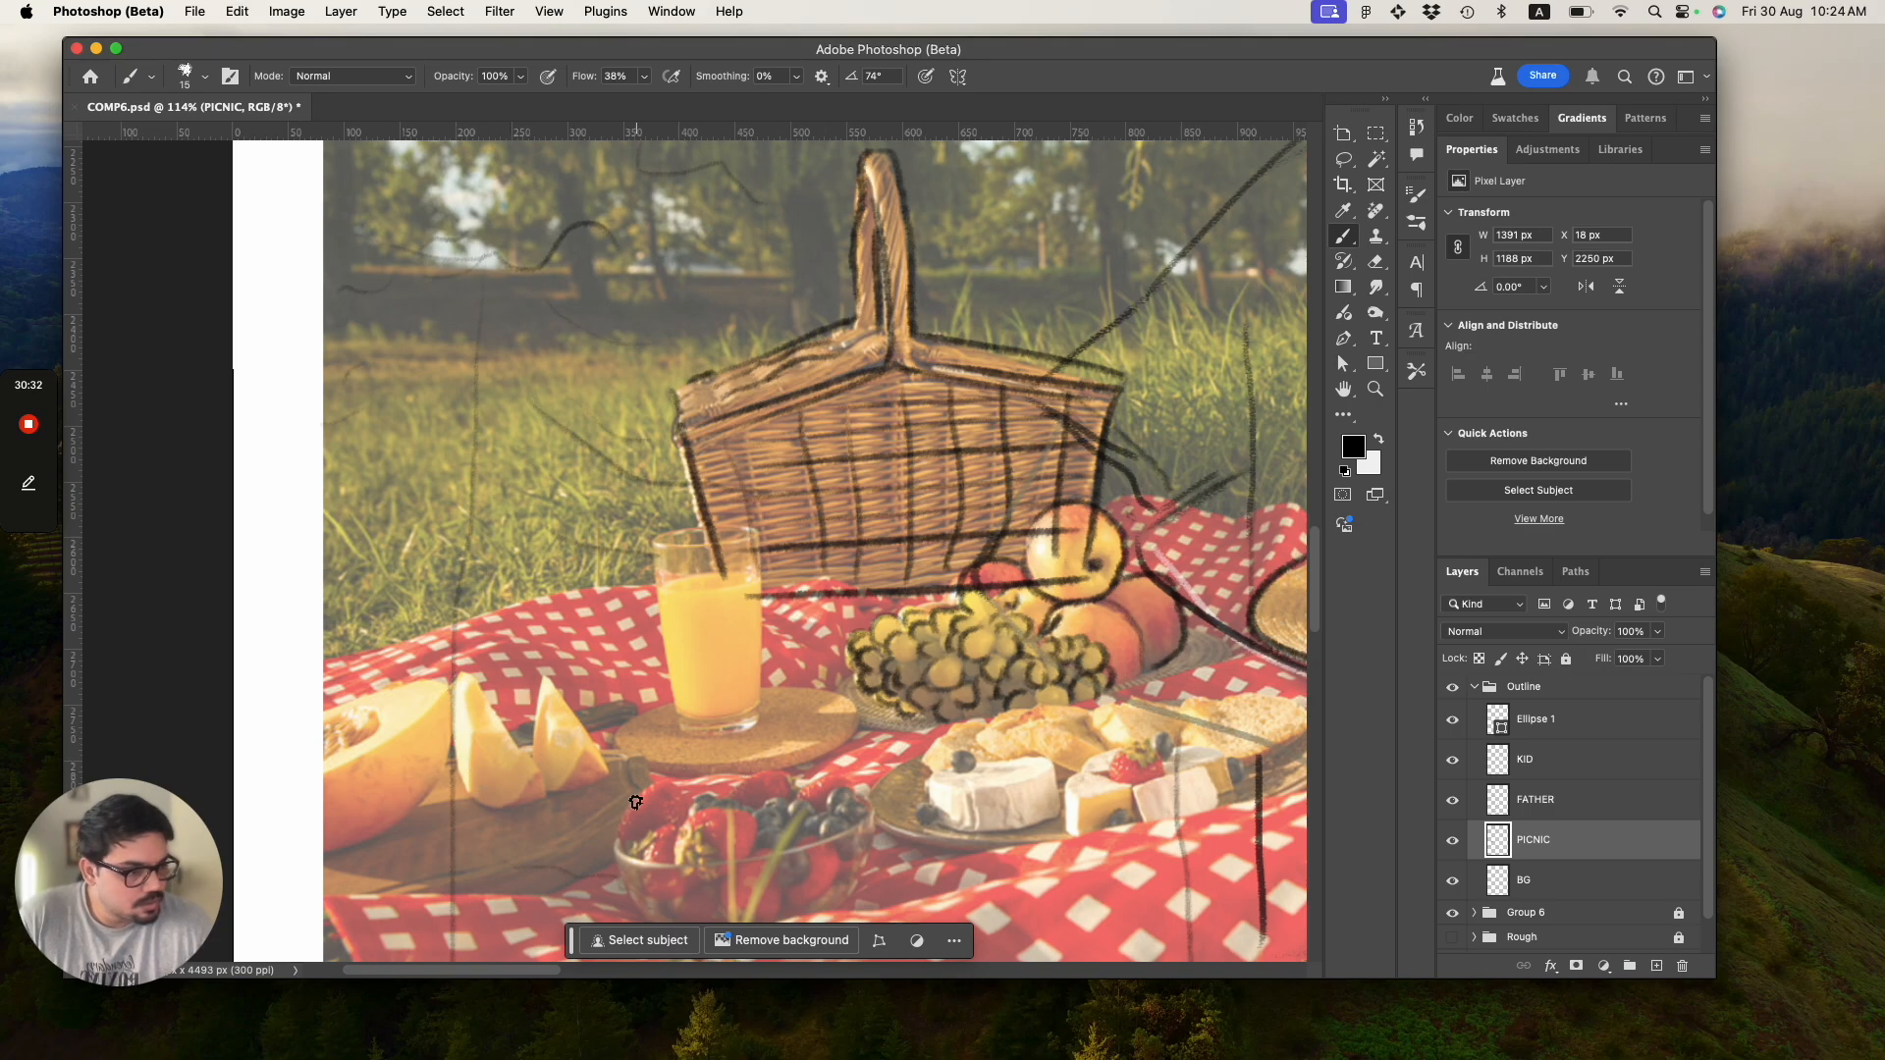
Trace the outlines and inner rind edges of the two melon slices on the wooden board.
{"action": "mouse_move", "coordinate": [455, 676]}
{"action": "left_mouse_down"}
{"action": "mouse_move", "coordinate": [481, 802]}
{"action": "mouse_move", "coordinate": [536, 777]}
{"action": "mouse_move", "coordinate": [496, 806]}
{"action": "left_mouse_up"}
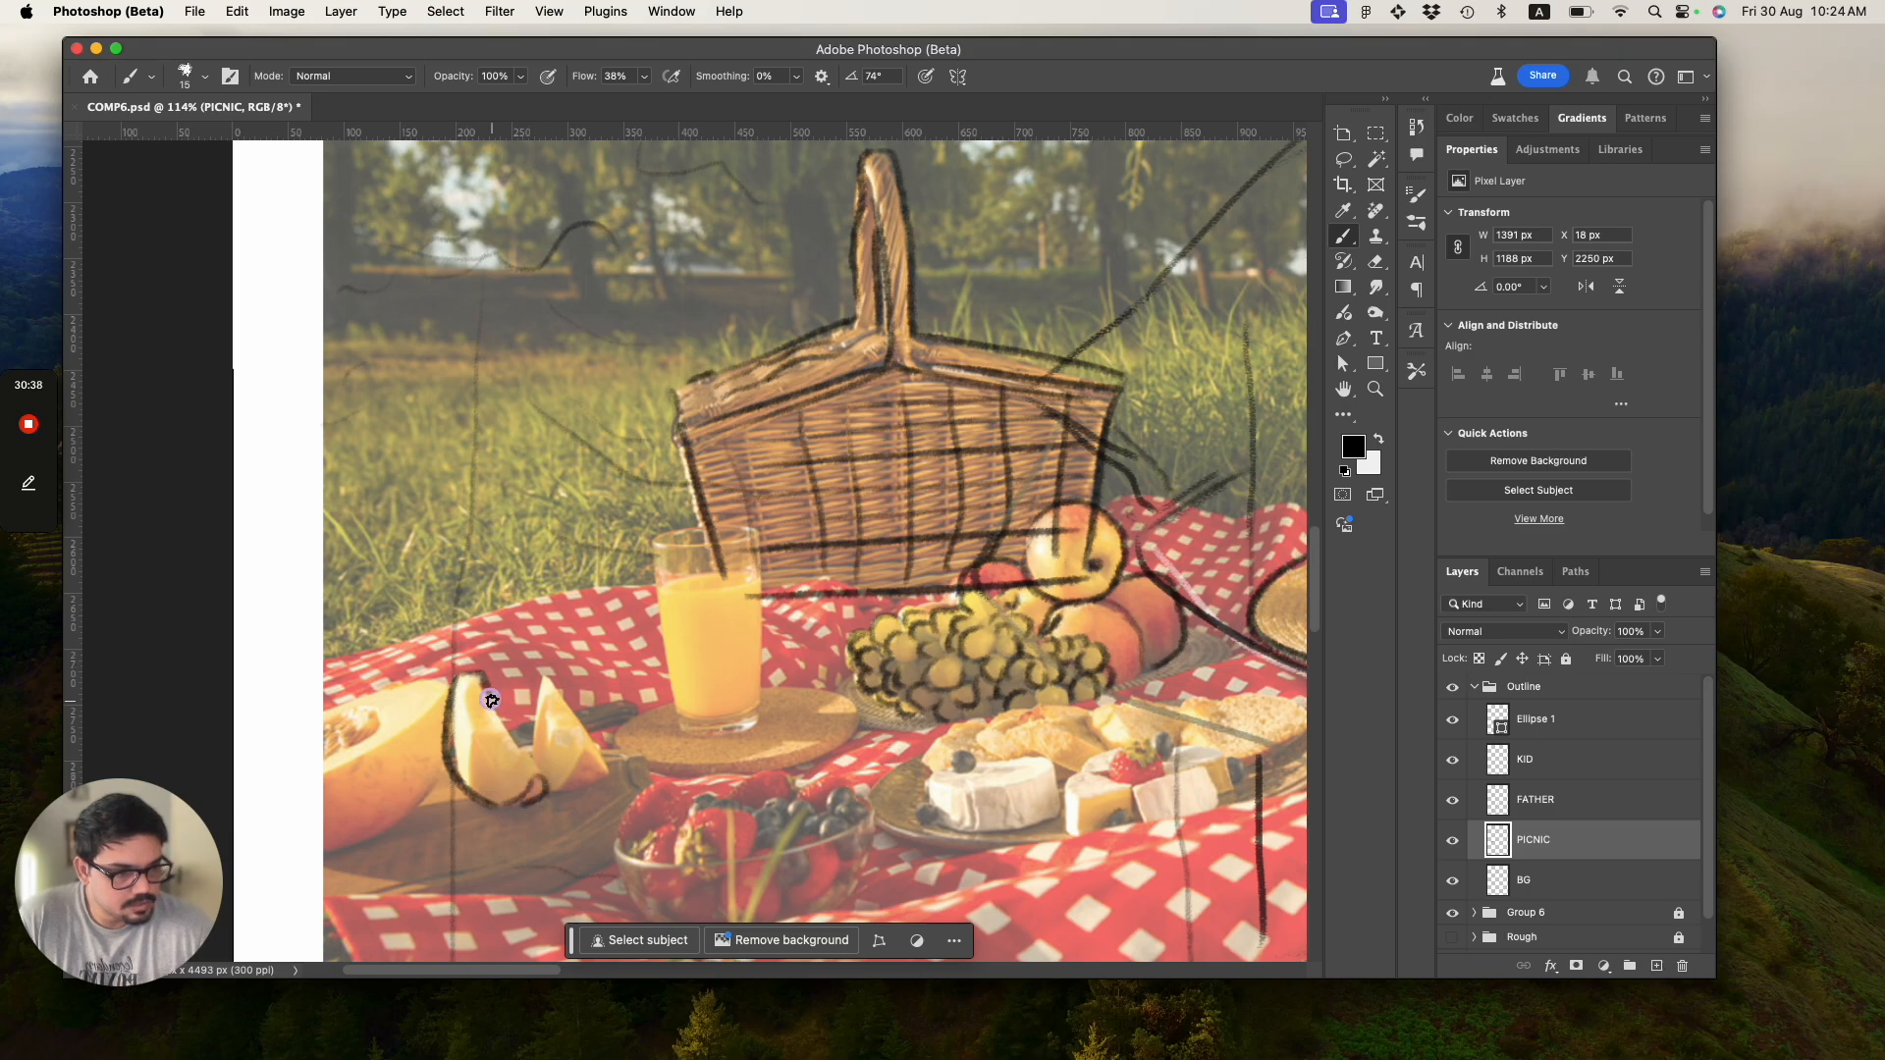
{"action": "left_click_drag", "start_coordinate": [481, 682], "coordinate": [542, 767]}
{"action": "left_click_drag", "start_coordinate": [461, 681], "coordinate": [513, 763]}
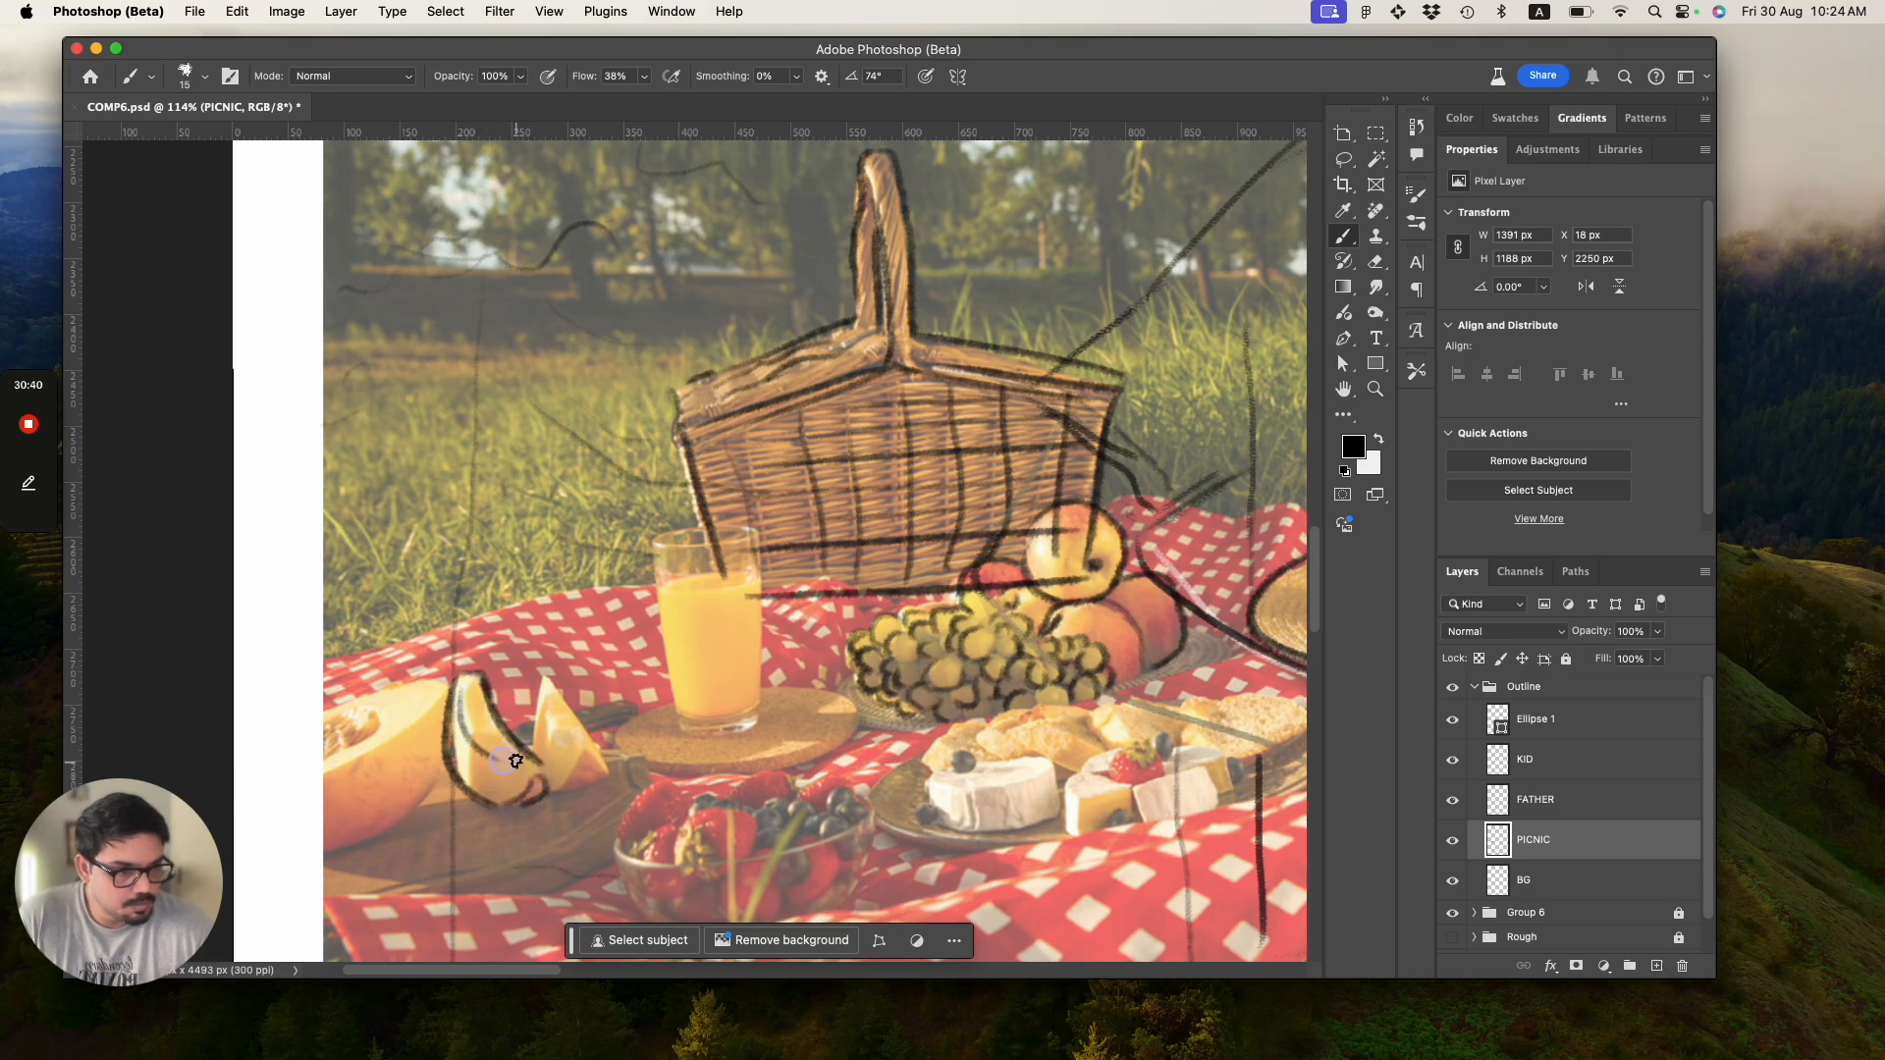
{"action": "left_click_drag", "start_coordinate": [533, 681], "coordinate": [538, 762]}
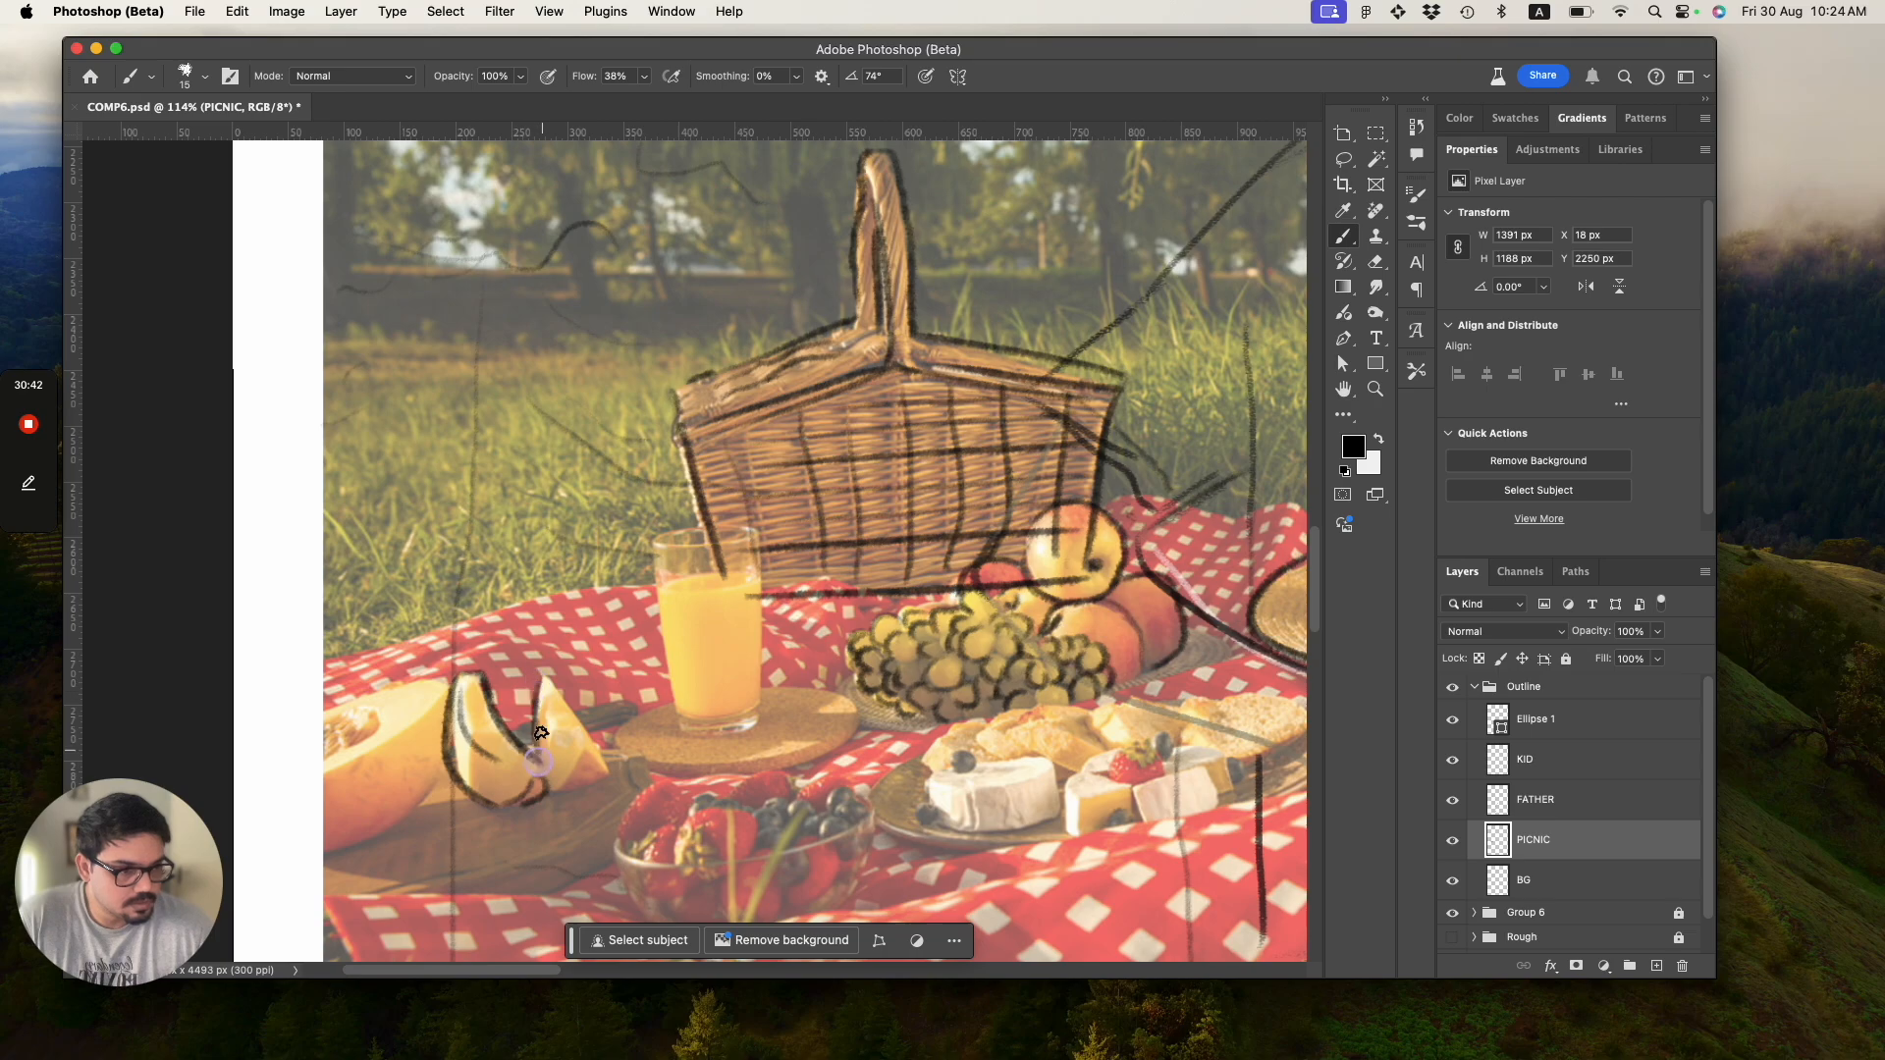
{"action": "mouse_move", "coordinate": [540, 680]}
{"action": "left_mouse_down"}
{"action": "mouse_move", "coordinate": [606, 781]}
{"action": "mouse_move", "coordinate": [573, 772]}
{"action": "mouse_move", "coordinate": [580, 746]}
{"action": "mouse_move", "coordinate": [603, 780]}
{"action": "left_mouse_up"}
{"action": "left_click_drag", "start_coordinate": [543, 698], "coordinate": [589, 774]}
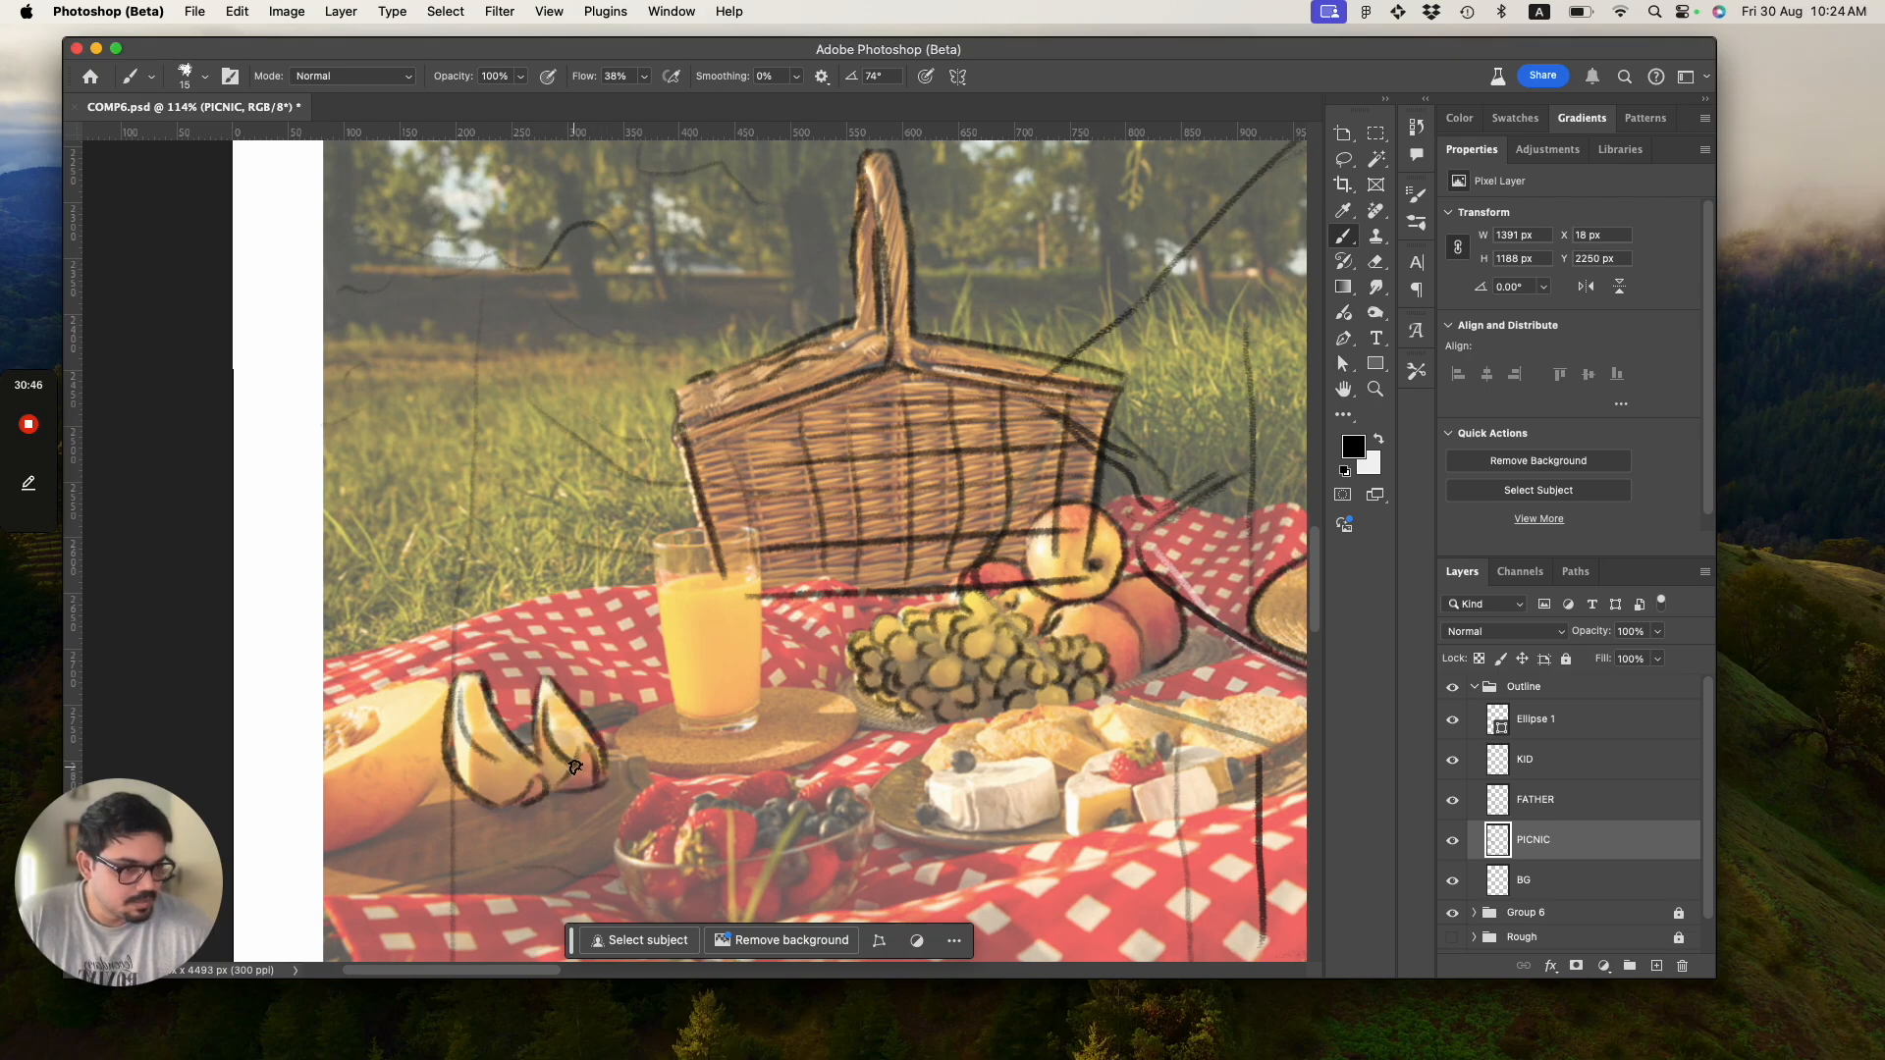
{"action": "left_click_drag", "start_coordinate": [545, 700], "coordinate": [599, 775]}
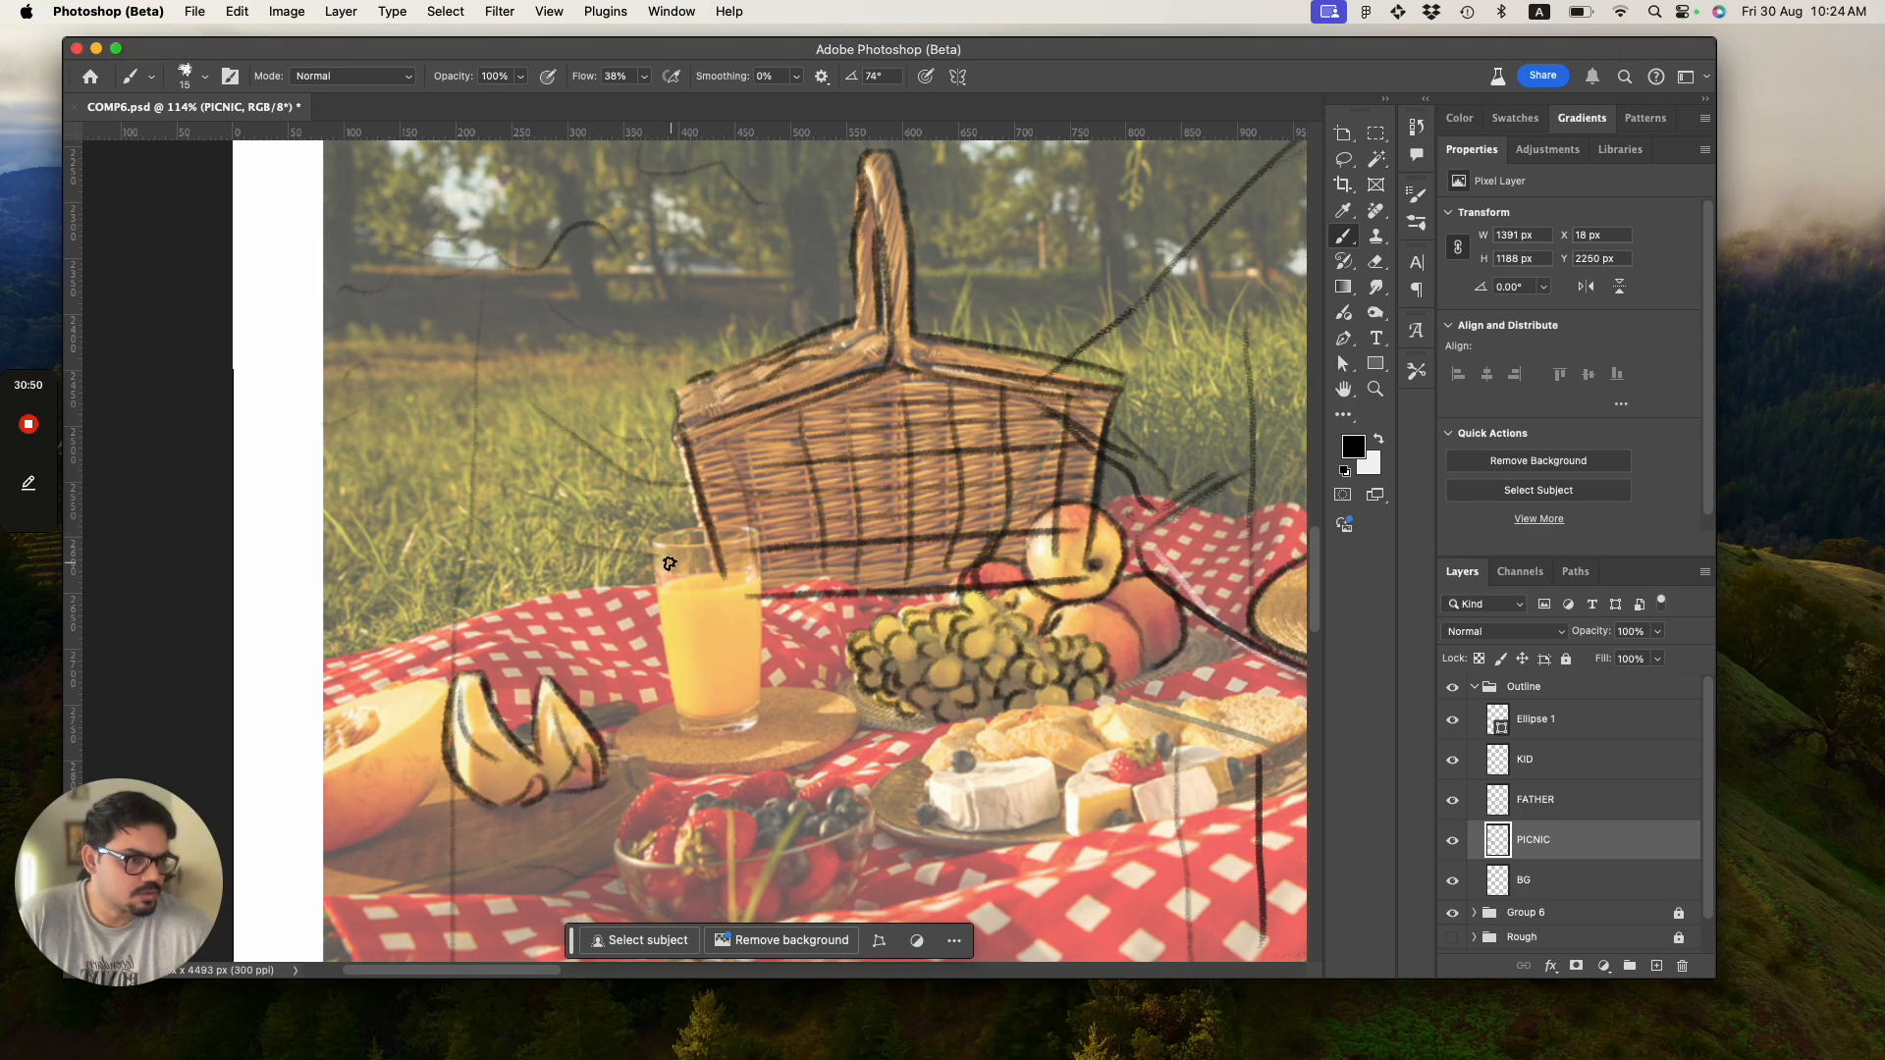
Try to outline the glass of orange juice in front of the basket.
{"action": "mouse_move", "coordinate": [656, 542]}
{"action": "left_mouse_down"}
{"action": "mouse_move", "coordinate": [697, 727]}
{"action": "mouse_move", "coordinate": [679, 707]}
{"action": "left_mouse_up"}
{"action": "key", "text": "super+z"}
{"action": "key", "text": "super+z"}
{"action": "left_click_drag", "start_coordinate": [659, 552], "coordinate": [694, 703]}
{"action": "key", "text": "super+z"}
Save the document and outline the cheese plate as a wide oval, undoing and redrawing inaccurate strokes.
{"action": "key", "text": "z"}
{"action": "key", "text": "super+s"}
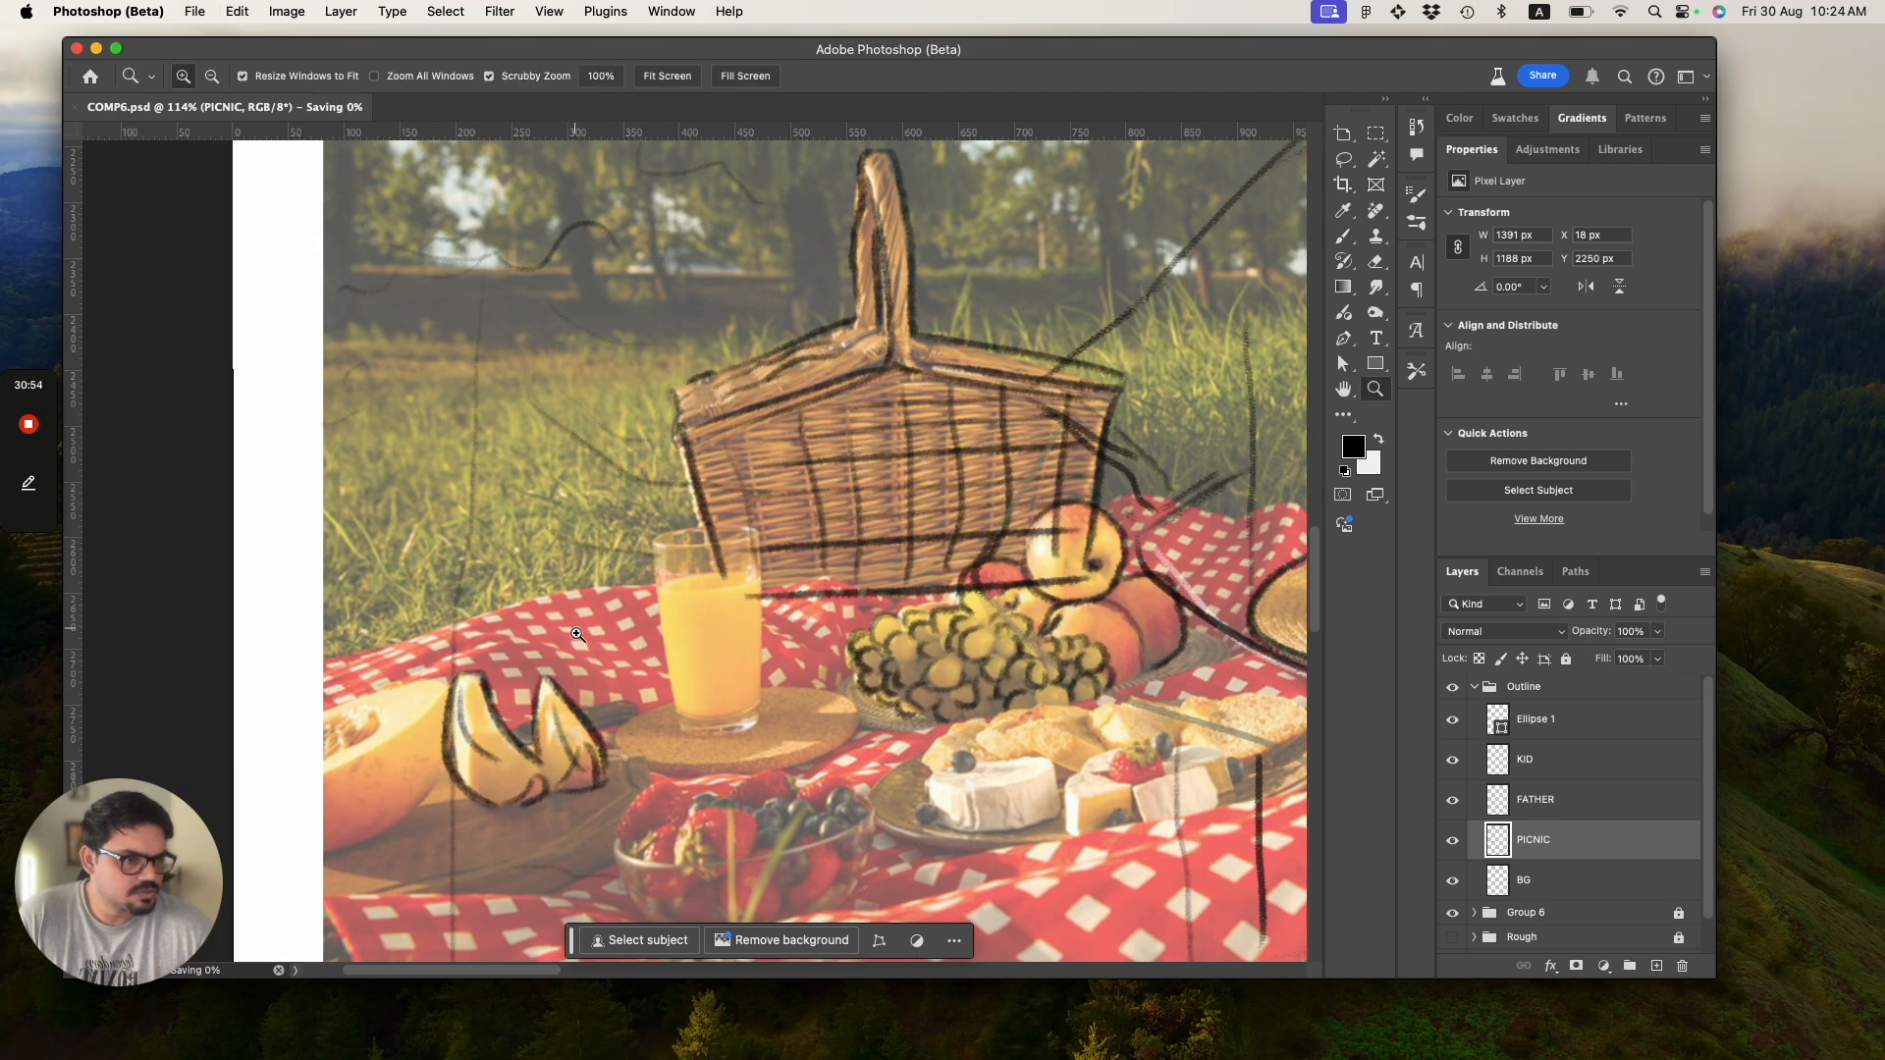
{"action": "left_click_drag", "start_coordinate": [508, 601], "coordinate": [456, 568]}
{"action": "left_click_drag", "start_coordinate": [624, 668], "coordinate": [543, 639]}
{"action": "left_click_drag", "start_coordinate": [699, 662], "coordinate": [771, 759]}
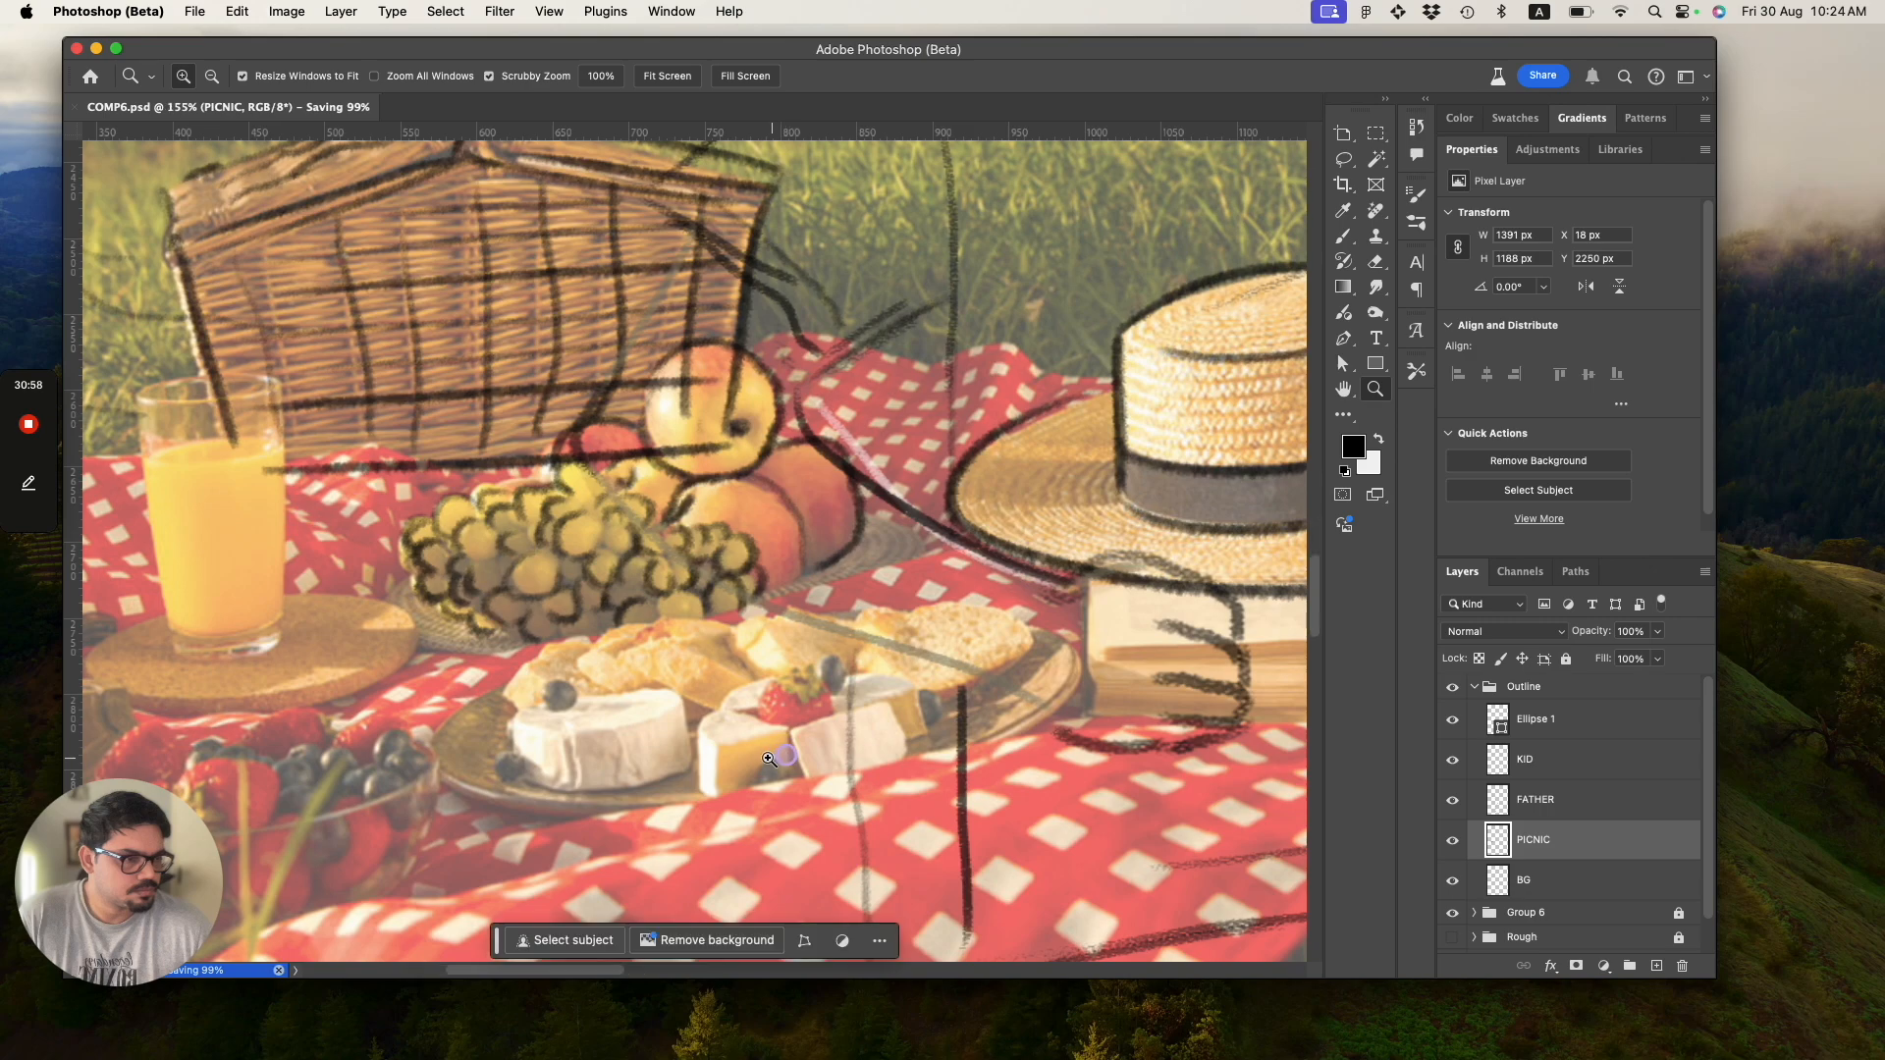
{"action": "key", "text": "b"}
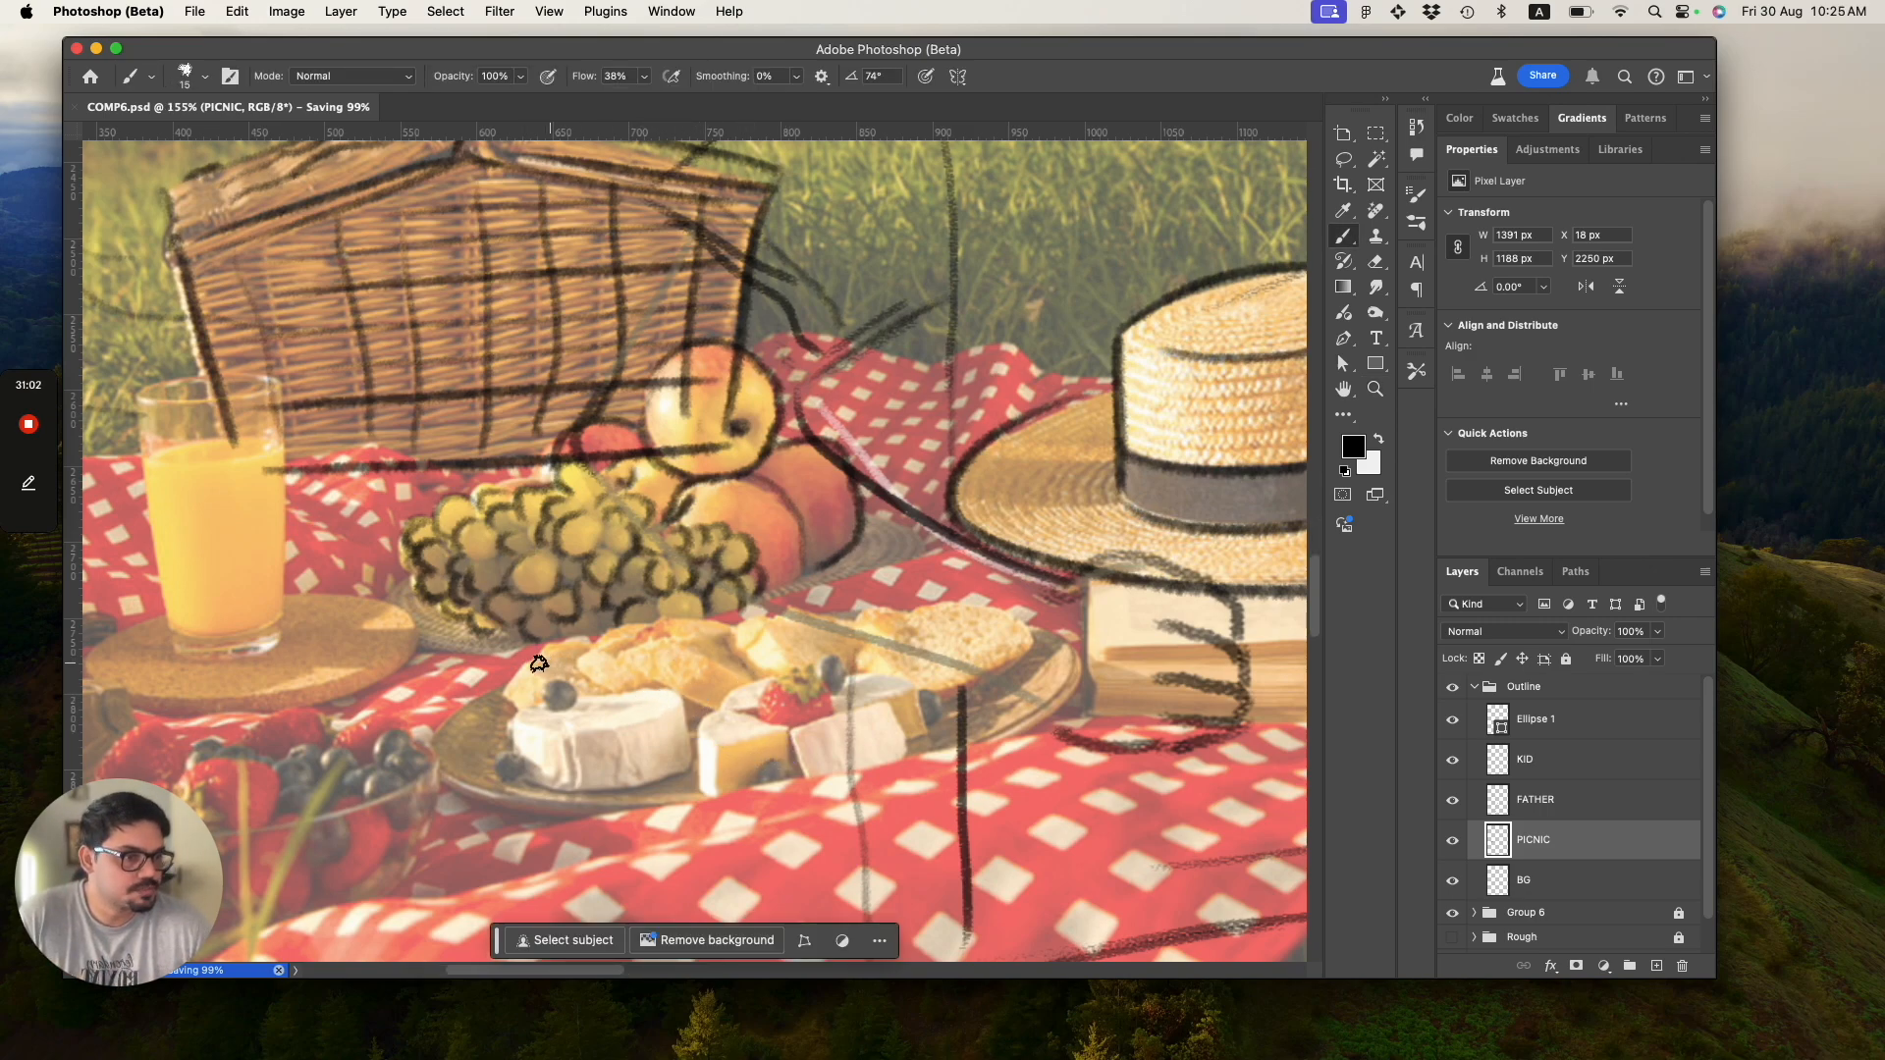
{"action": "left_click_drag", "start_coordinate": [495, 685], "coordinate": [728, 800]}
{"action": "key", "text": "super+z"}
{"action": "mouse_move", "coordinate": [497, 676]}
{"action": "left_mouse_down"}
{"action": "mouse_move", "coordinate": [728, 800]}
{"action": "mouse_move", "coordinate": [940, 763]}
{"action": "left_mouse_up"}
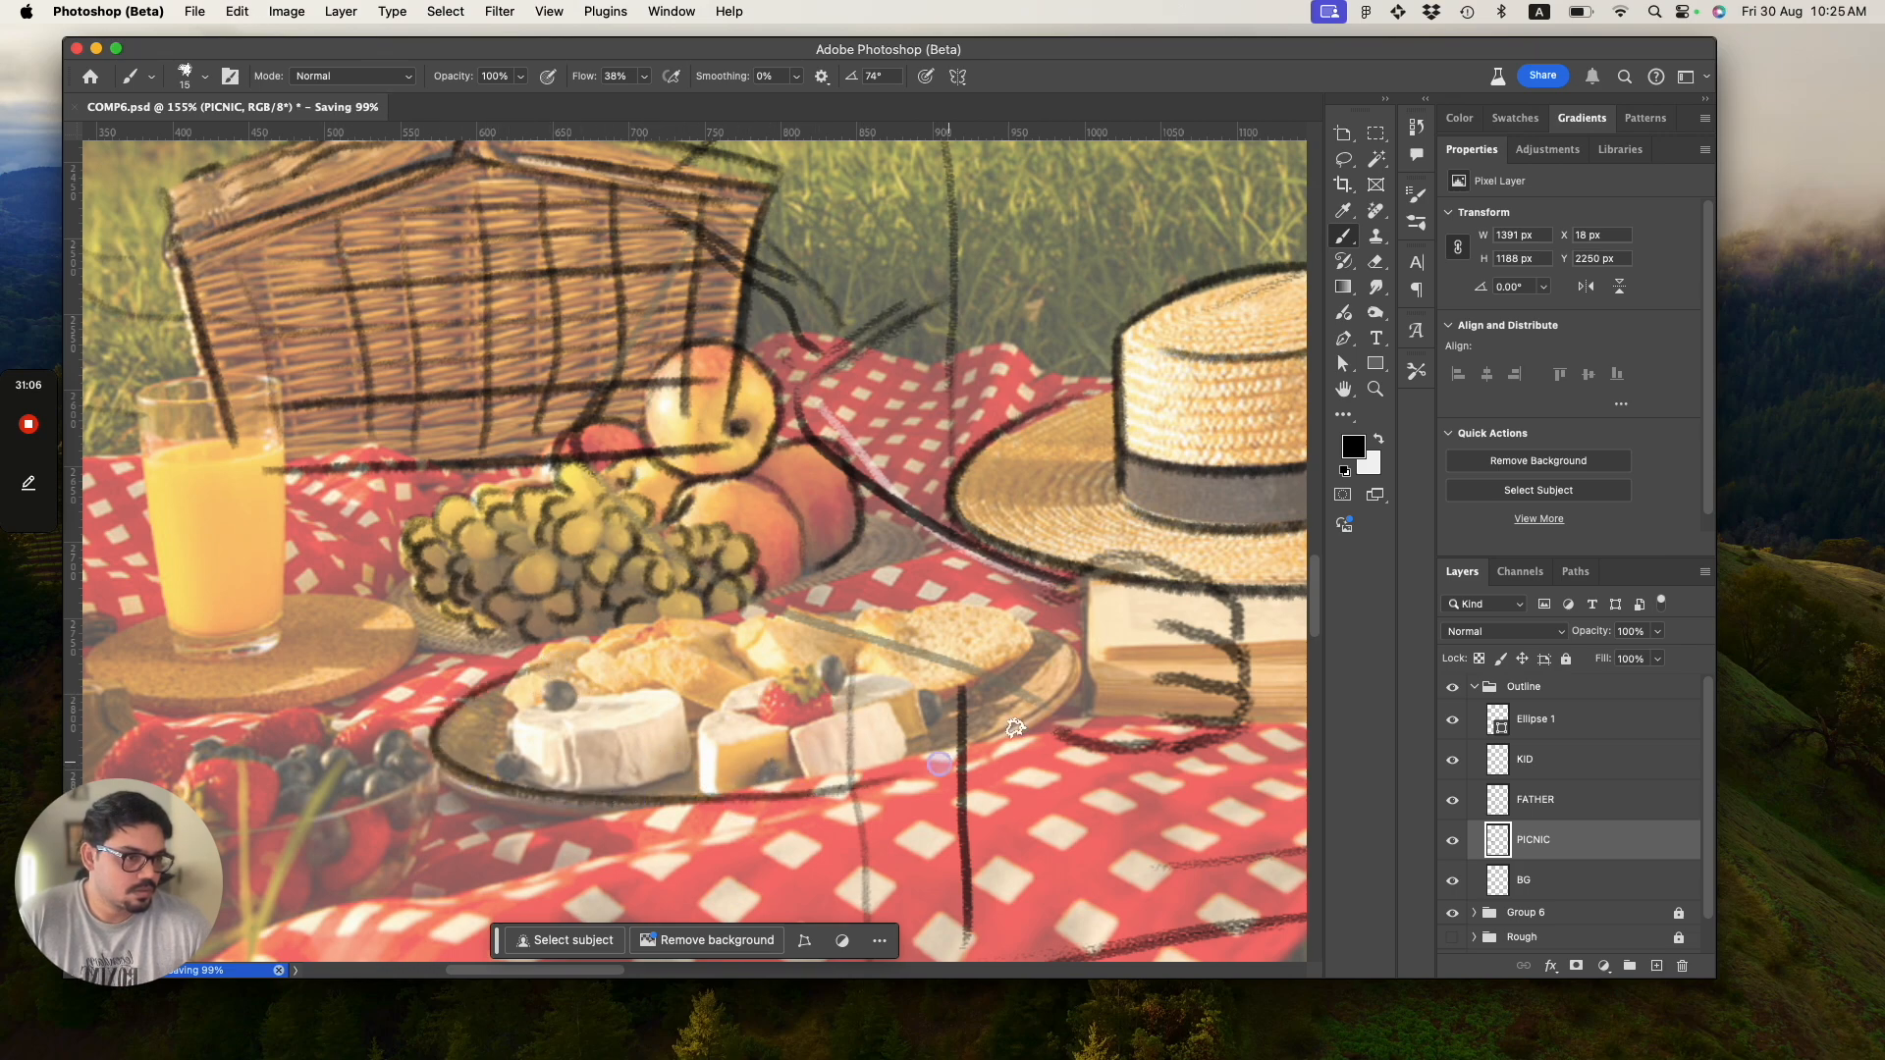
{"action": "left_click_drag", "start_coordinate": [519, 674], "coordinate": [1039, 707]}
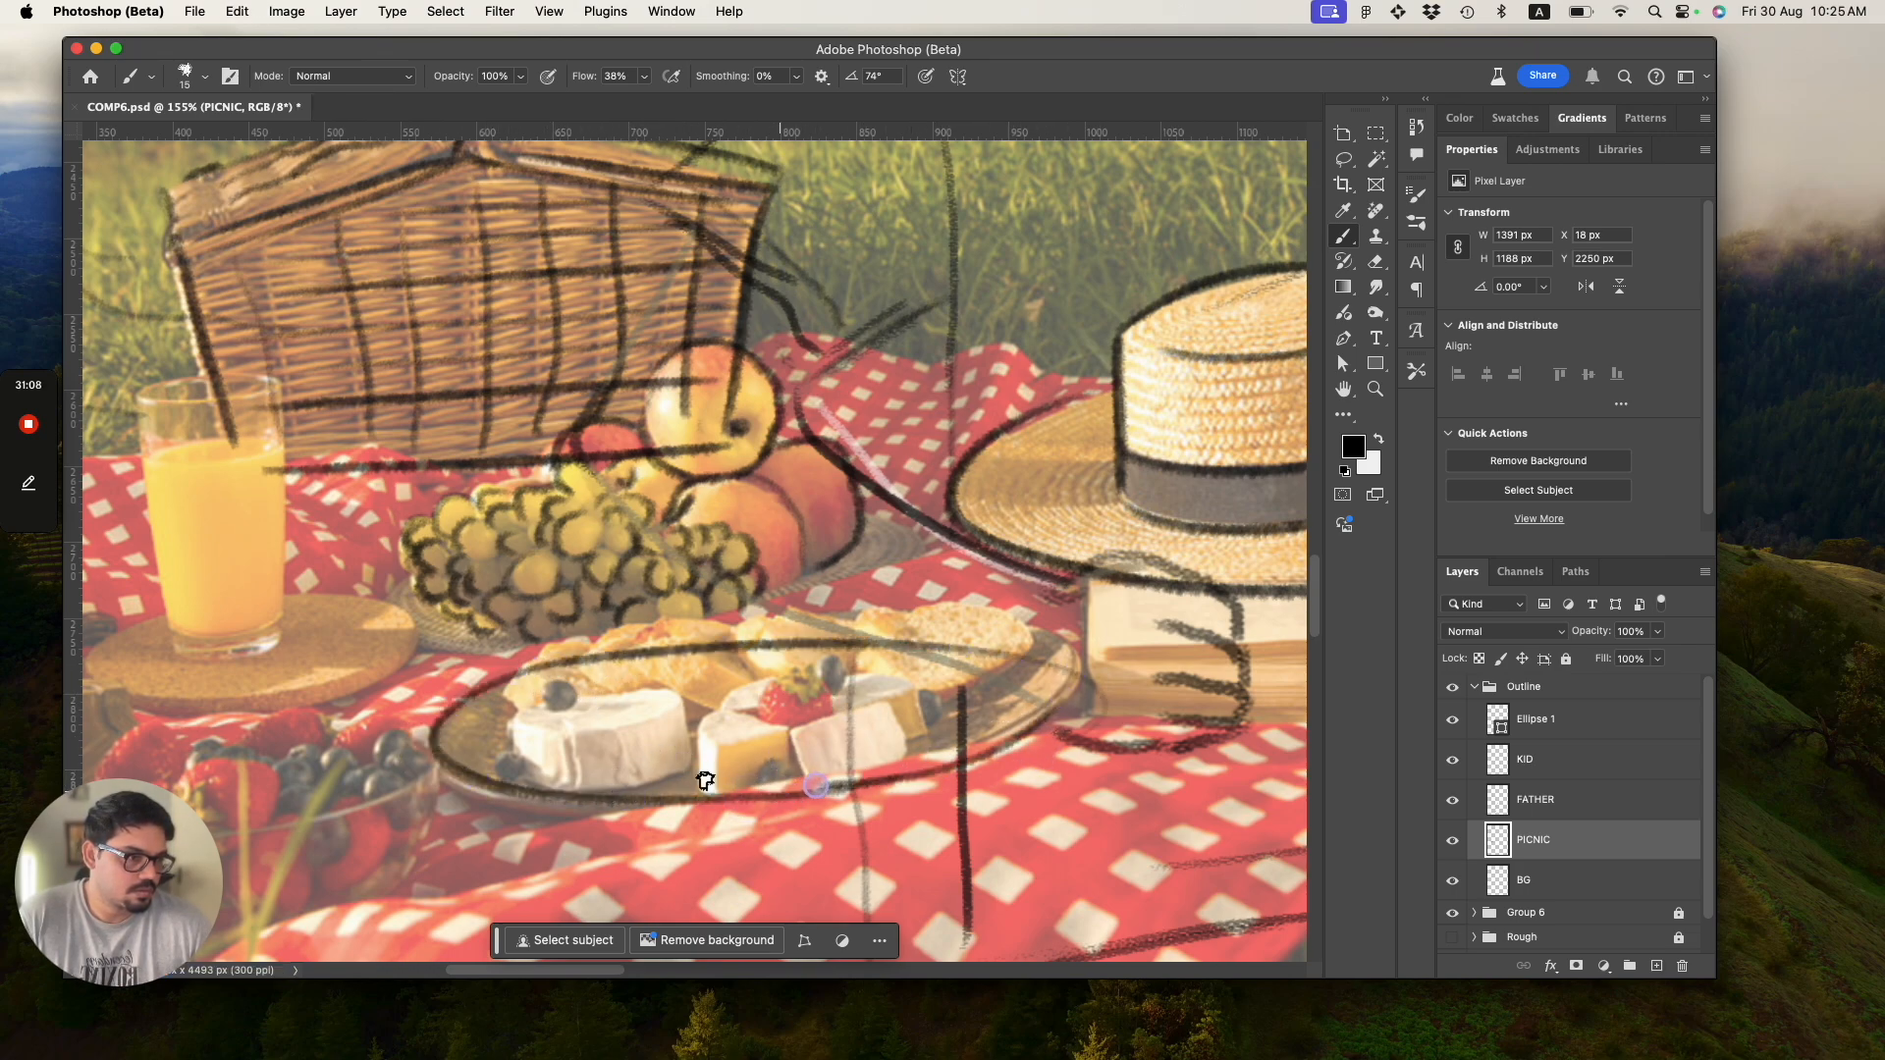
{"action": "key", "text": "super+z"}
{"action": "key", "text": "super+z"}
{"action": "mouse_move", "coordinate": [543, 681]}
{"action": "left_mouse_down"}
{"action": "mouse_move", "coordinate": [716, 787]}
{"action": "mouse_move", "coordinate": [511, 772]}
{"action": "mouse_move", "coordinate": [751, 820]}
{"action": "left_mouse_up"}
{"action": "key", "text": "super+z"}
{"action": "left_click_drag", "start_coordinate": [477, 788], "coordinate": [771, 807]}
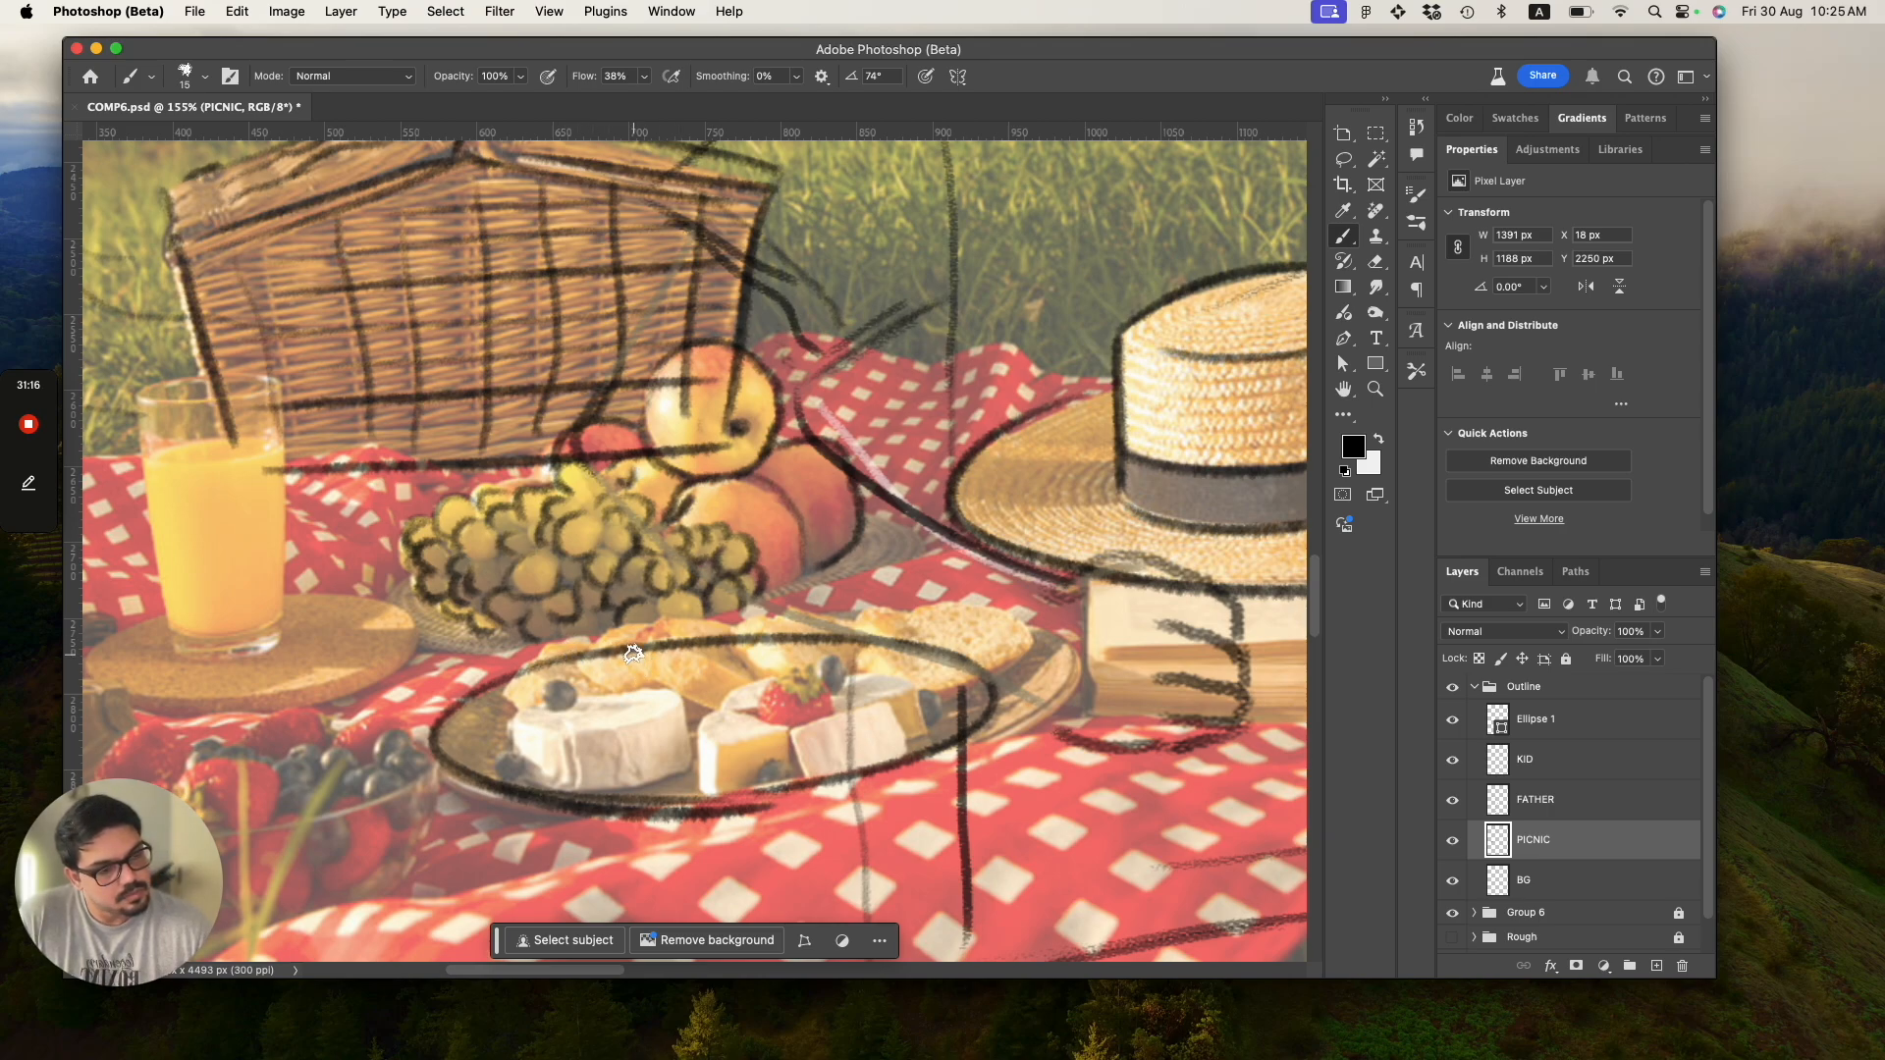
Trace the bread slices, the blueberry and the round white cheese on the plate.
{"action": "mouse_move", "coordinate": [650, 625]}
{"action": "left_mouse_down"}
{"action": "mouse_move", "coordinate": [701, 621]}
{"action": "mouse_move", "coordinate": [664, 635]}
{"action": "mouse_move", "coordinate": [746, 668]}
{"action": "mouse_move", "coordinate": [643, 668]}
{"action": "mouse_move", "coordinate": [760, 697]}
{"action": "mouse_move", "coordinate": [714, 666]}
{"action": "mouse_move", "coordinate": [739, 664]}
{"action": "mouse_move", "coordinate": [755, 628]}
{"action": "mouse_move", "coordinate": [728, 640]}
{"action": "mouse_move", "coordinate": [761, 619]}
{"action": "mouse_move", "coordinate": [771, 677]}
{"action": "mouse_move", "coordinate": [769, 623]}
{"action": "mouse_move", "coordinate": [802, 652]}
{"action": "mouse_move", "coordinate": [771, 616]}
{"action": "mouse_move", "coordinate": [876, 656]}
{"action": "mouse_move", "coordinate": [876, 626]}
{"action": "mouse_move", "coordinate": [857, 654]}
{"action": "mouse_move", "coordinate": [905, 609]}
{"action": "mouse_move", "coordinate": [999, 657]}
{"action": "mouse_move", "coordinate": [1018, 645]}
{"action": "mouse_move", "coordinate": [959, 680]}
{"action": "mouse_move", "coordinate": [885, 659]}
{"action": "mouse_move", "coordinate": [984, 664]}
{"action": "mouse_move", "coordinate": [916, 680]}
{"action": "mouse_move", "coordinate": [882, 671]}
{"action": "mouse_move", "coordinate": [1028, 661]}
{"action": "mouse_move", "coordinate": [668, 666]}
{"action": "mouse_move", "coordinate": [583, 645]}
{"action": "mouse_move", "coordinate": [646, 630]}
{"action": "mouse_move", "coordinate": [598, 676]}
{"action": "mouse_move", "coordinate": [612, 682]}
{"action": "mouse_move", "coordinate": [602, 655]}
{"action": "mouse_move", "coordinate": [643, 684]}
{"action": "mouse_move", "coordinate": [533, 701]}
{"action": "mouse_move", "coordinate": [671, 697]}
{"action": "mouse_move", "coordinate": [537, 716]}
{"action": "mouse_move", "coordinate": [567, 721]}
{"action": "mouse_move", "coordinate": [667, 707]}
{"action": "left_mouse_up"}
{"action": "mouse_move", "coordinate": [518, 715]}
{"action": "left_mouse_down"}
{"action": "mouse_move", "coordinate": [532, 775]}
{"action": "mouse_move", "coordinate": [639, 788]}
{"action": "mouse_move", "coordinate": [695, 744]}
{"action": "mouse_move", "coordinate": [688, 710]}
{"action": "mouse_move", "coordinate": [694, 758]}
{"action": "mouse_move", "coordinate": [663, 728]}
{"action": "left_mouse_up"}
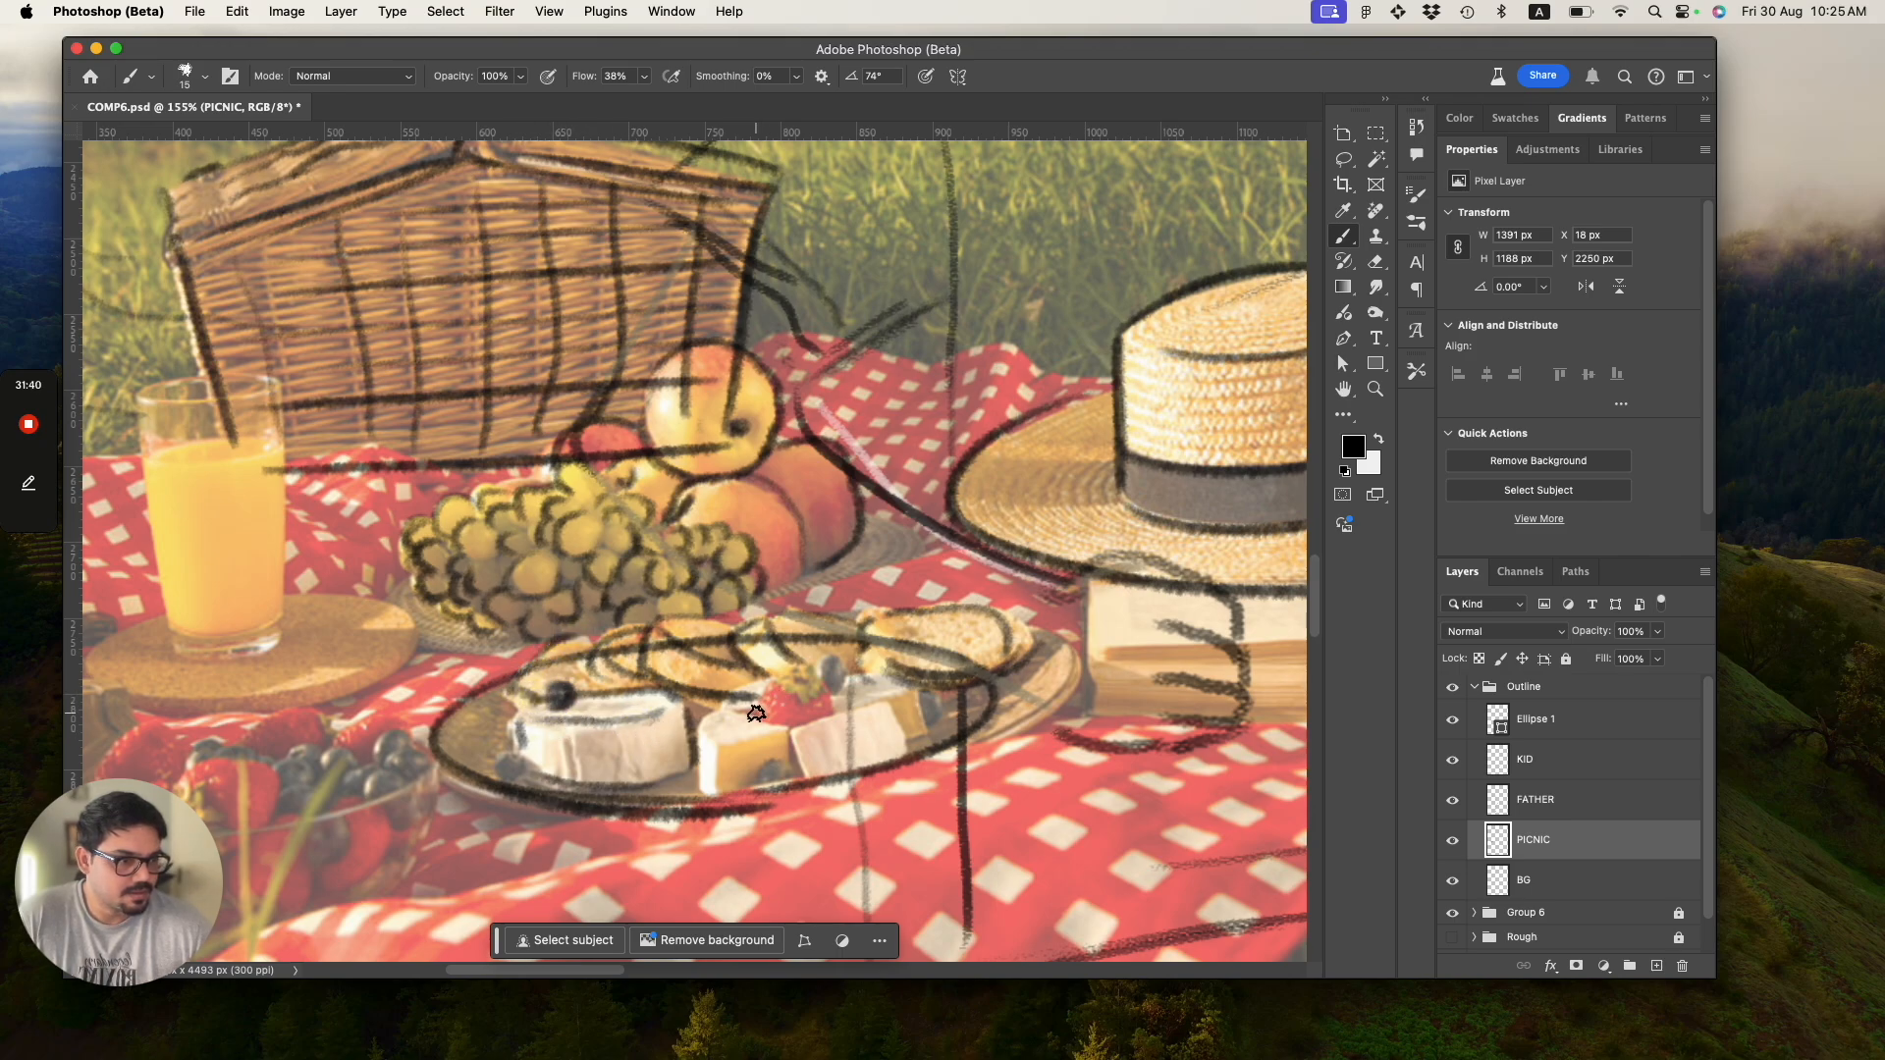
Erase the plate's outline where it crosses the bread slices and save the document.
{"action": "key", "text": "e"}
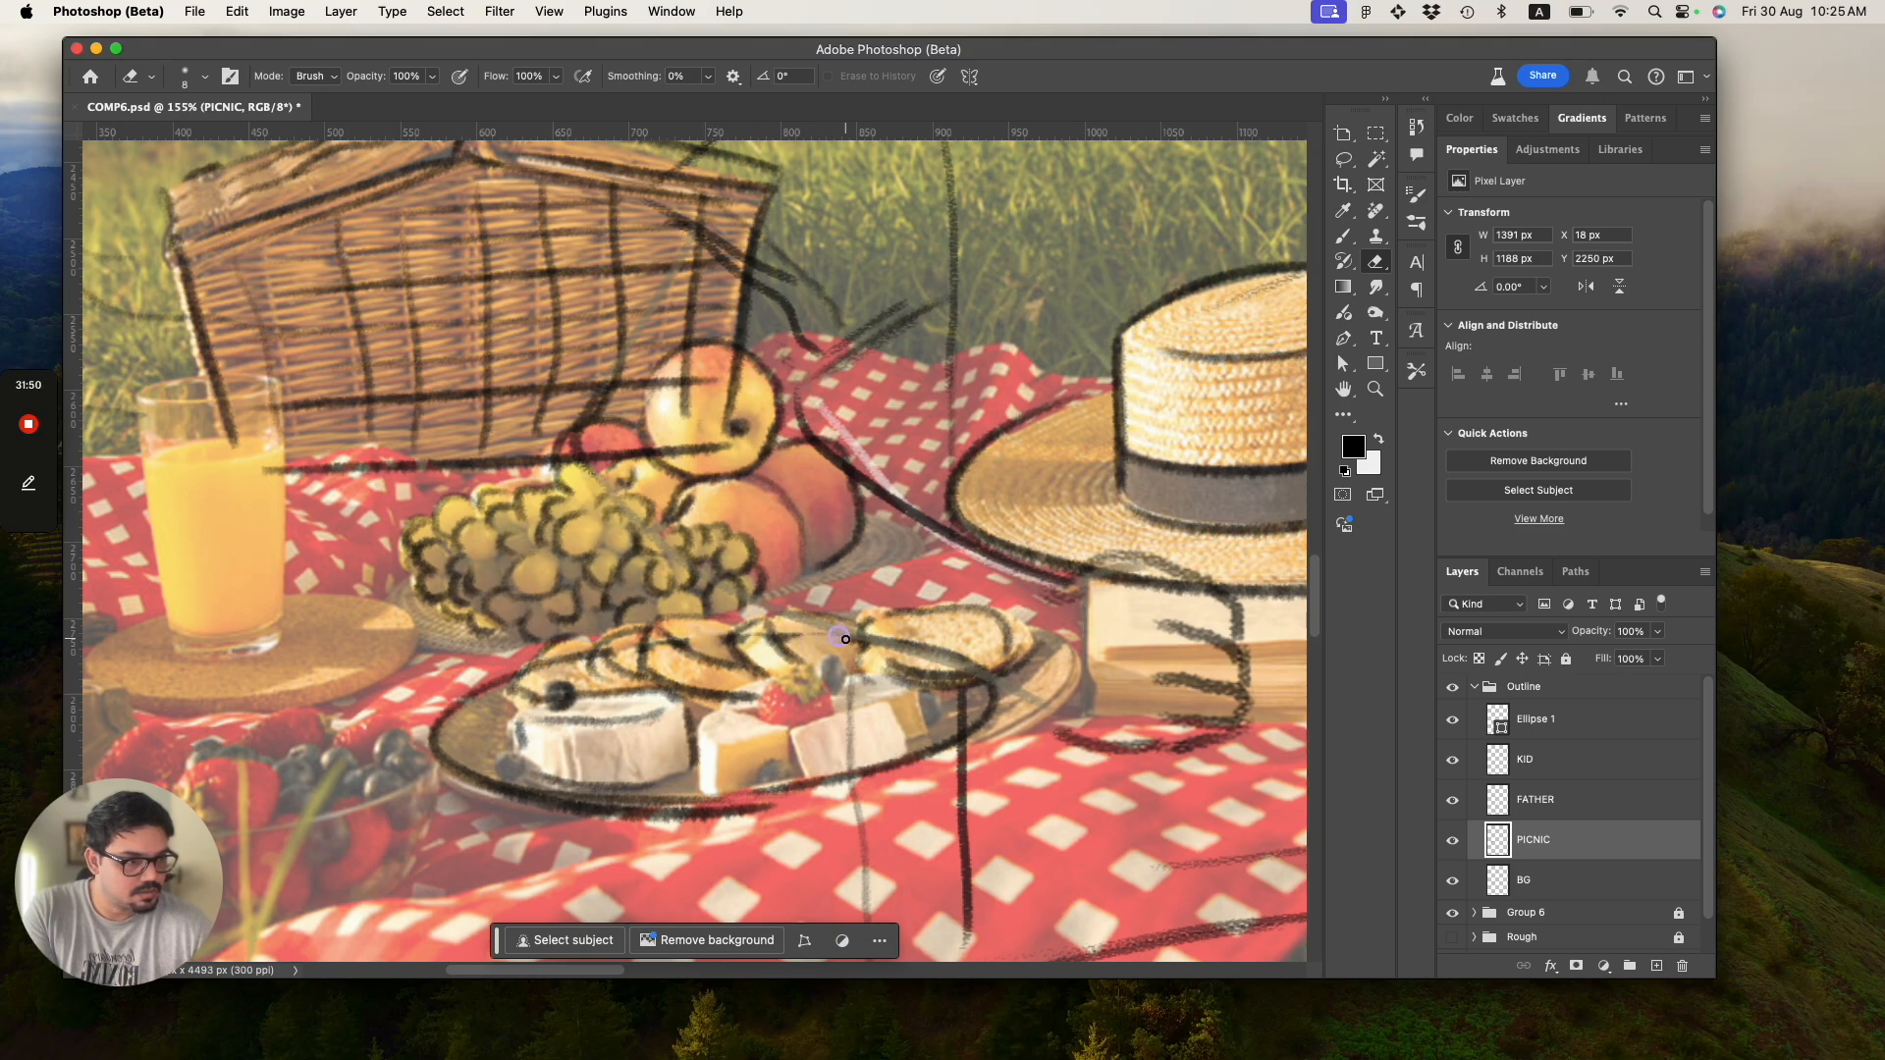
{"action": "left_click_drag", "start_coordinate": [886, 640], "coordinate": [939, 655]}
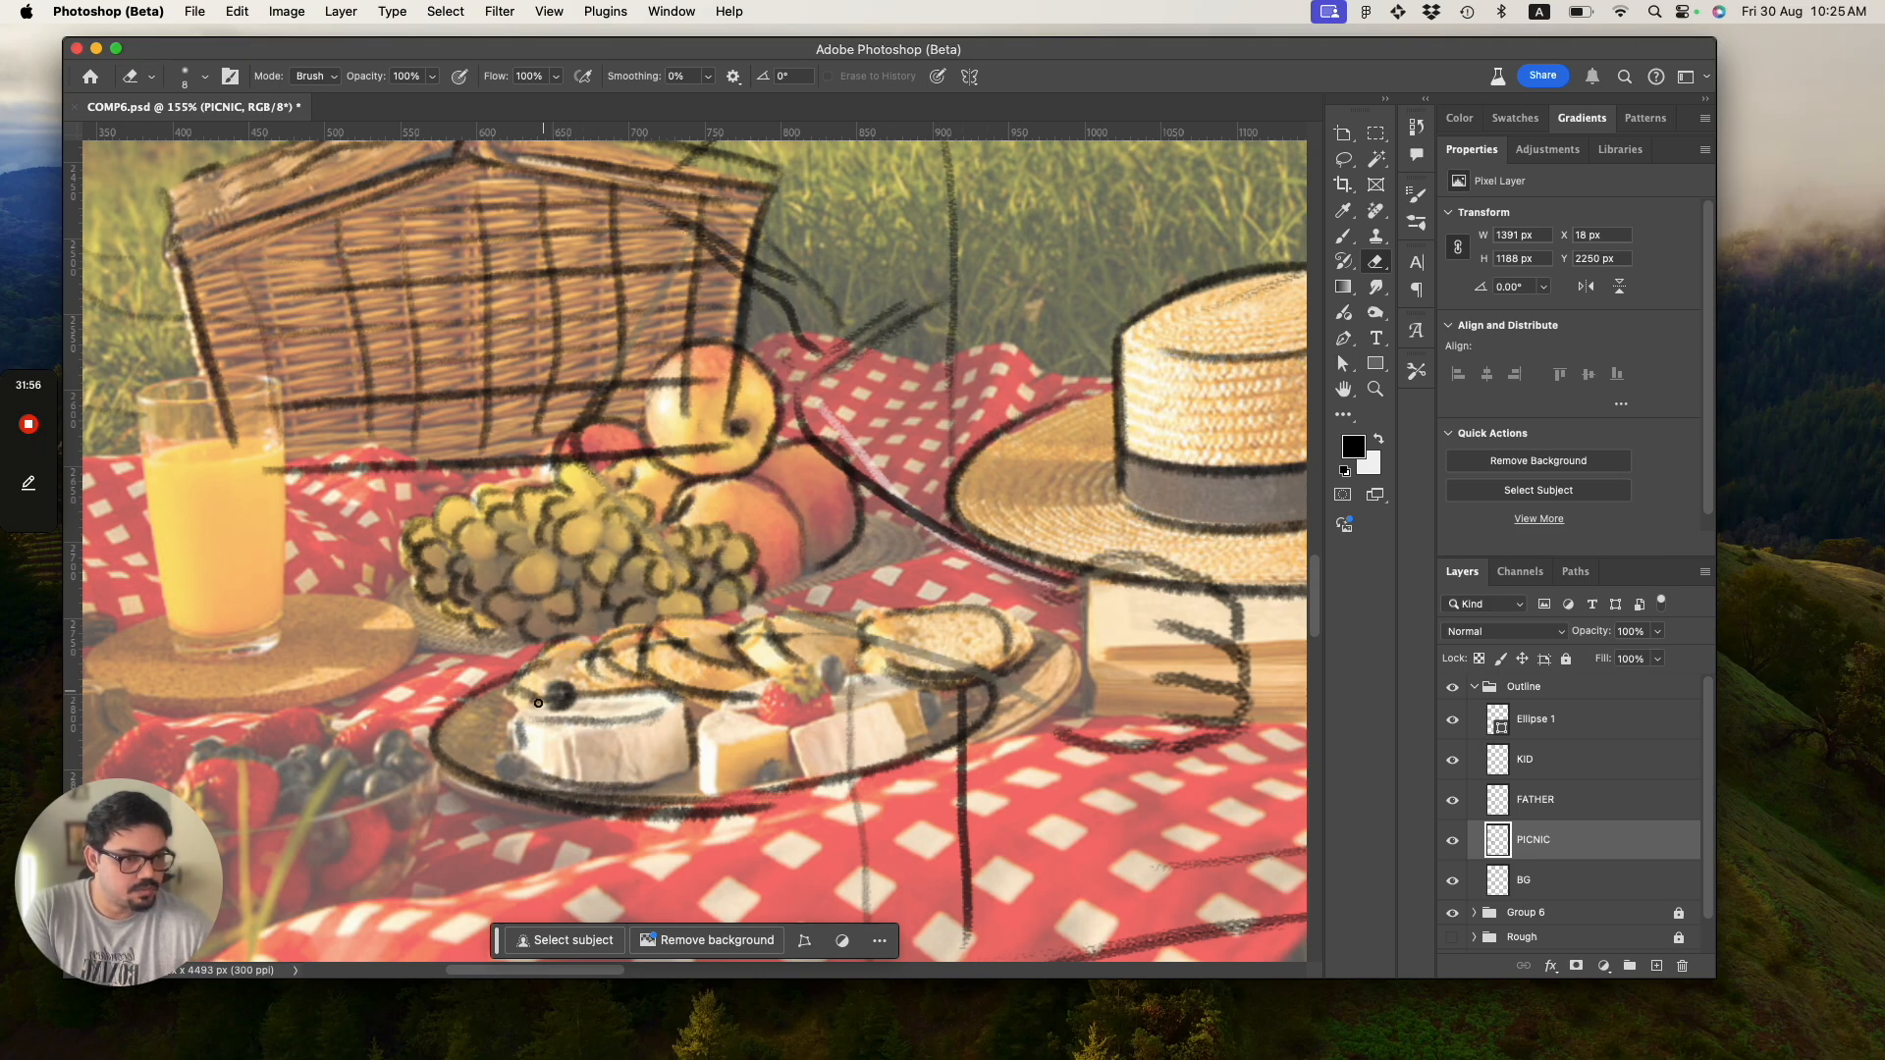
{"action": "key", "text": "super+s"}
{"action": "left_click_drag", "start_coordinate": [659, 647], "coordinate": [610, 638]}
{"action": "key", "text": "super+s"}
{"action": "left_click", "coordinate": [941, 472]}
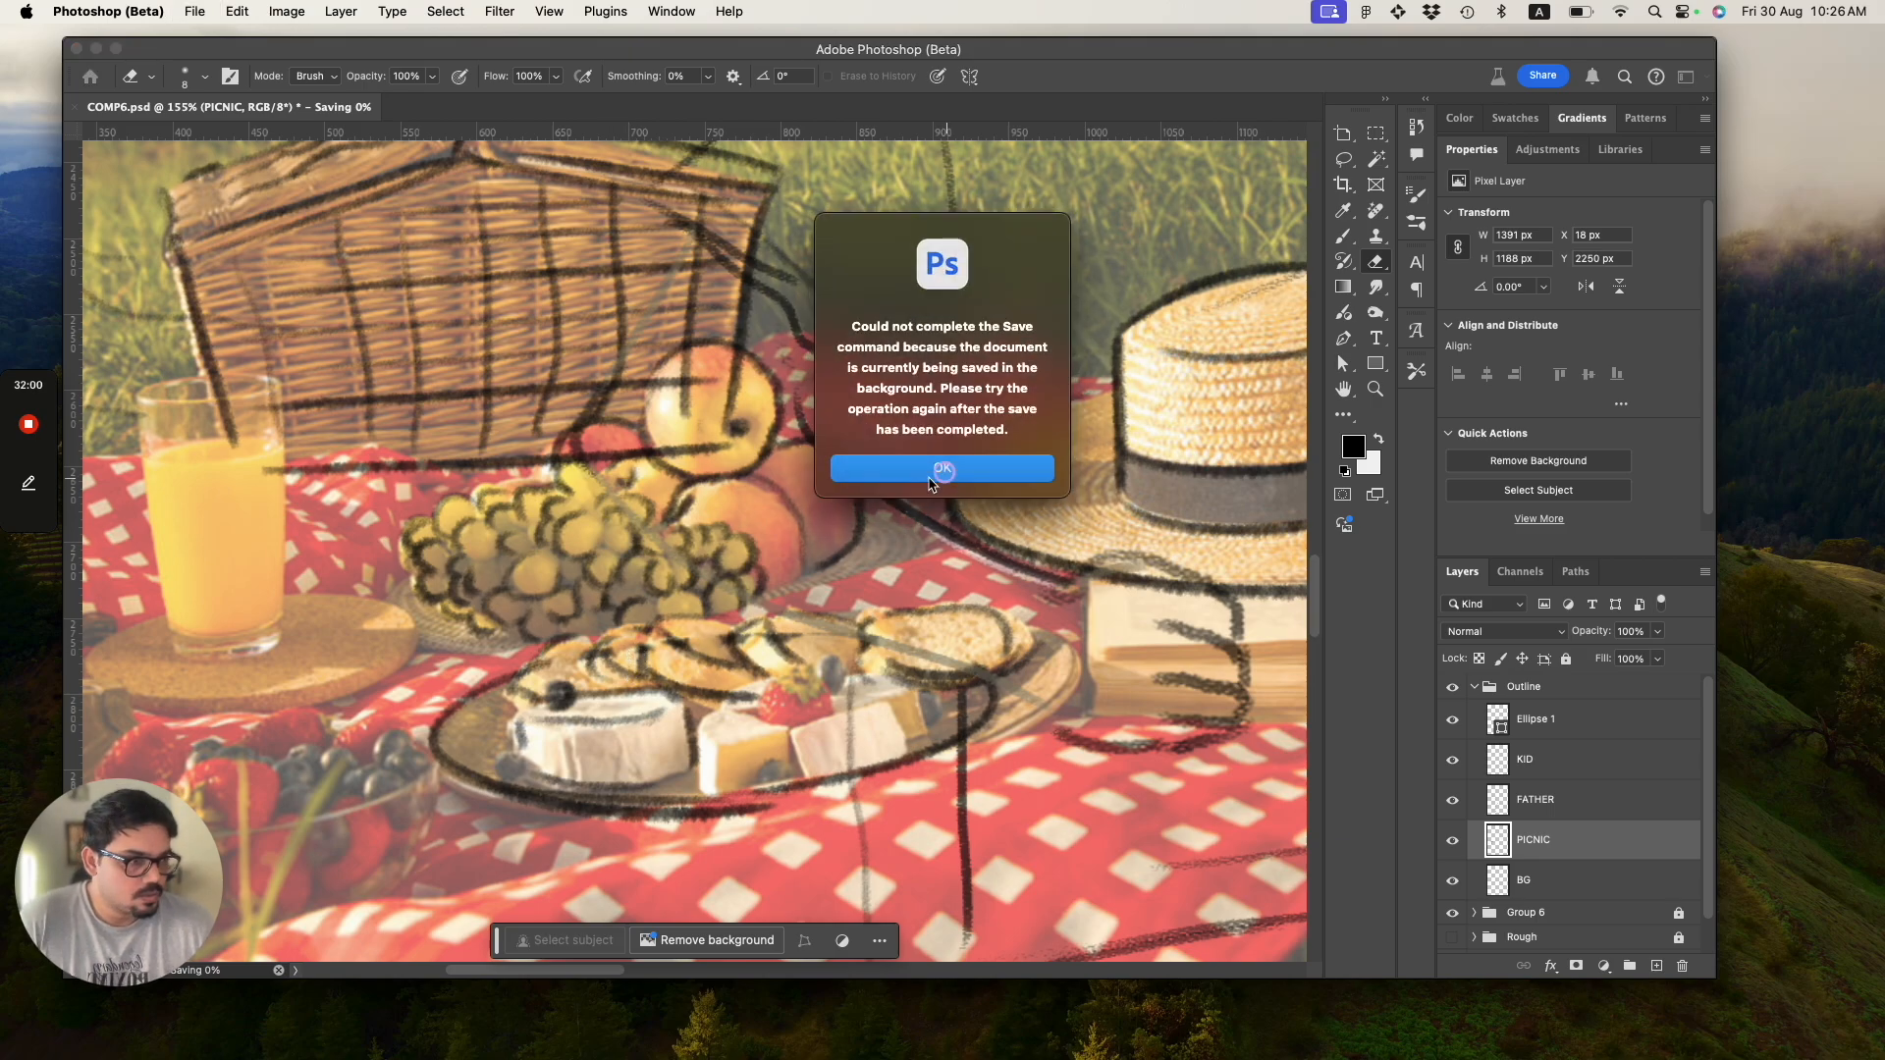
{"action": "key", "text": "z"}
{"action": "left_click_drag", "start_coordinate": [602, 671], "coordinate": [521, 623]}
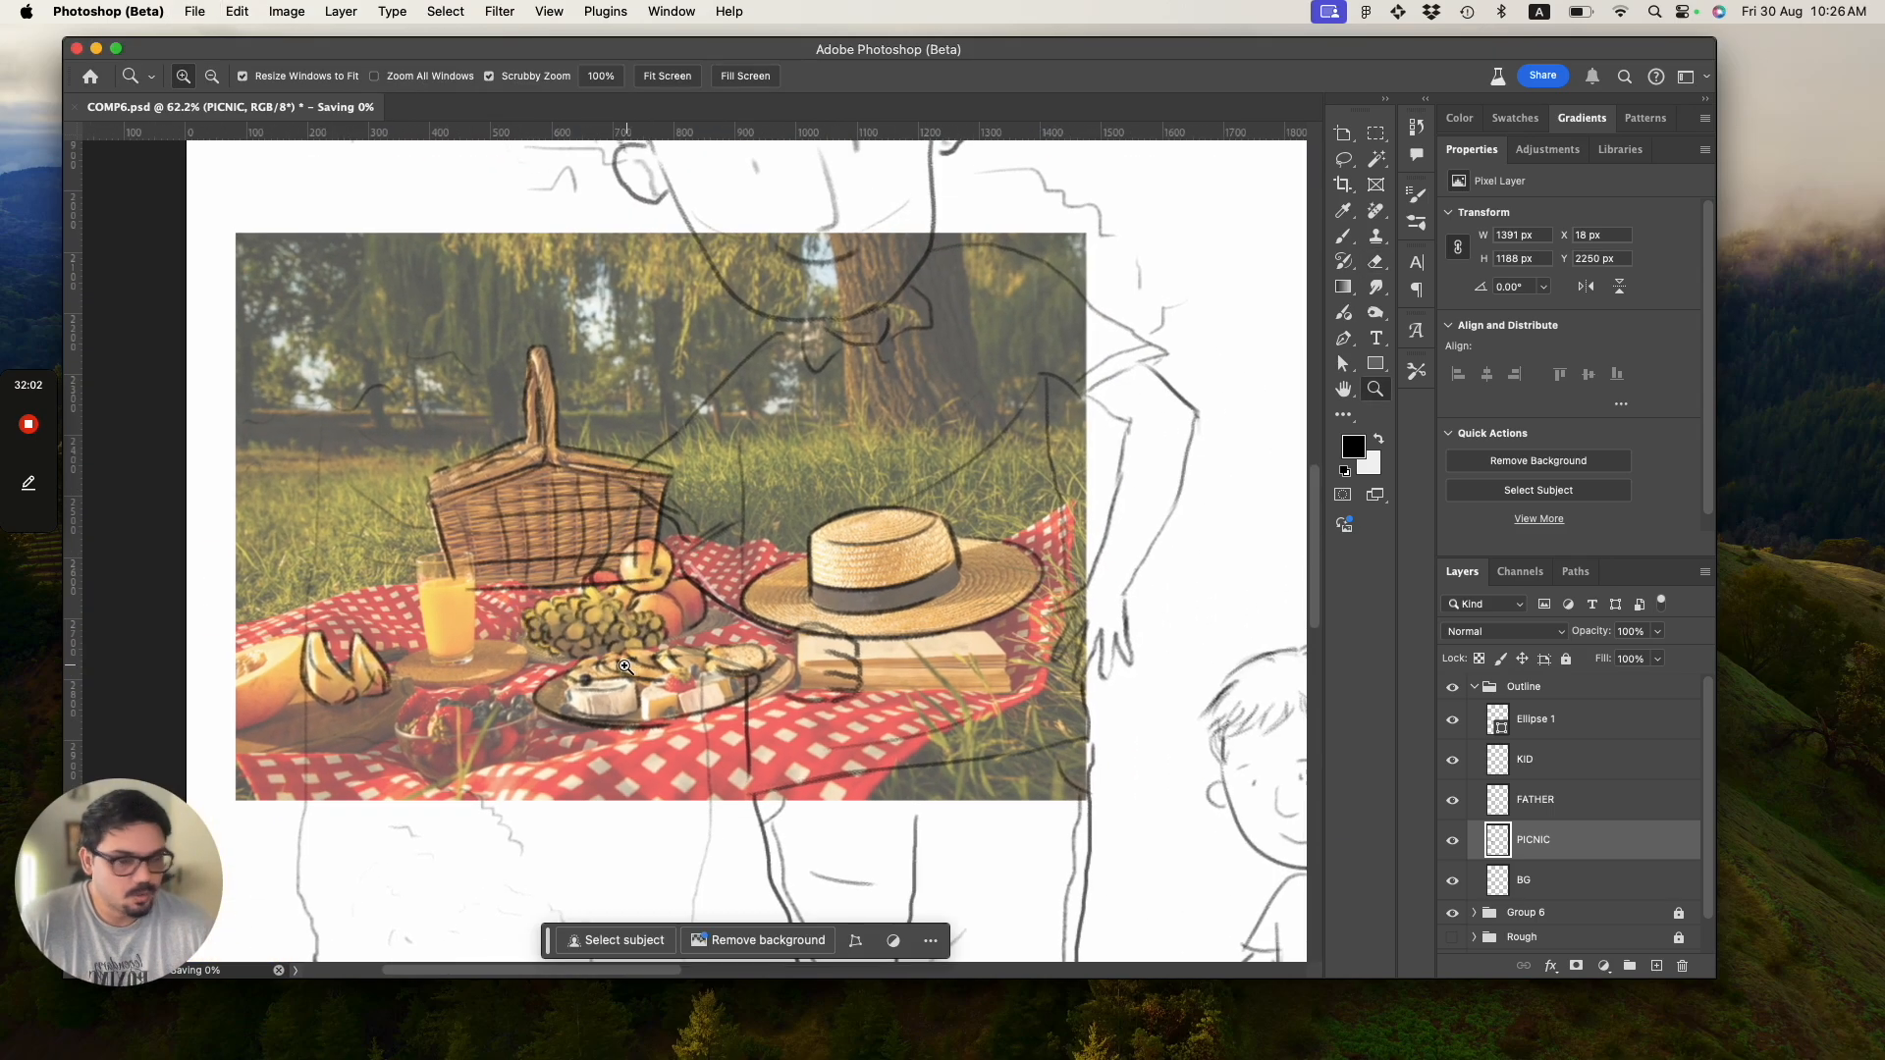
{"action": "key", "text": "super+s"}
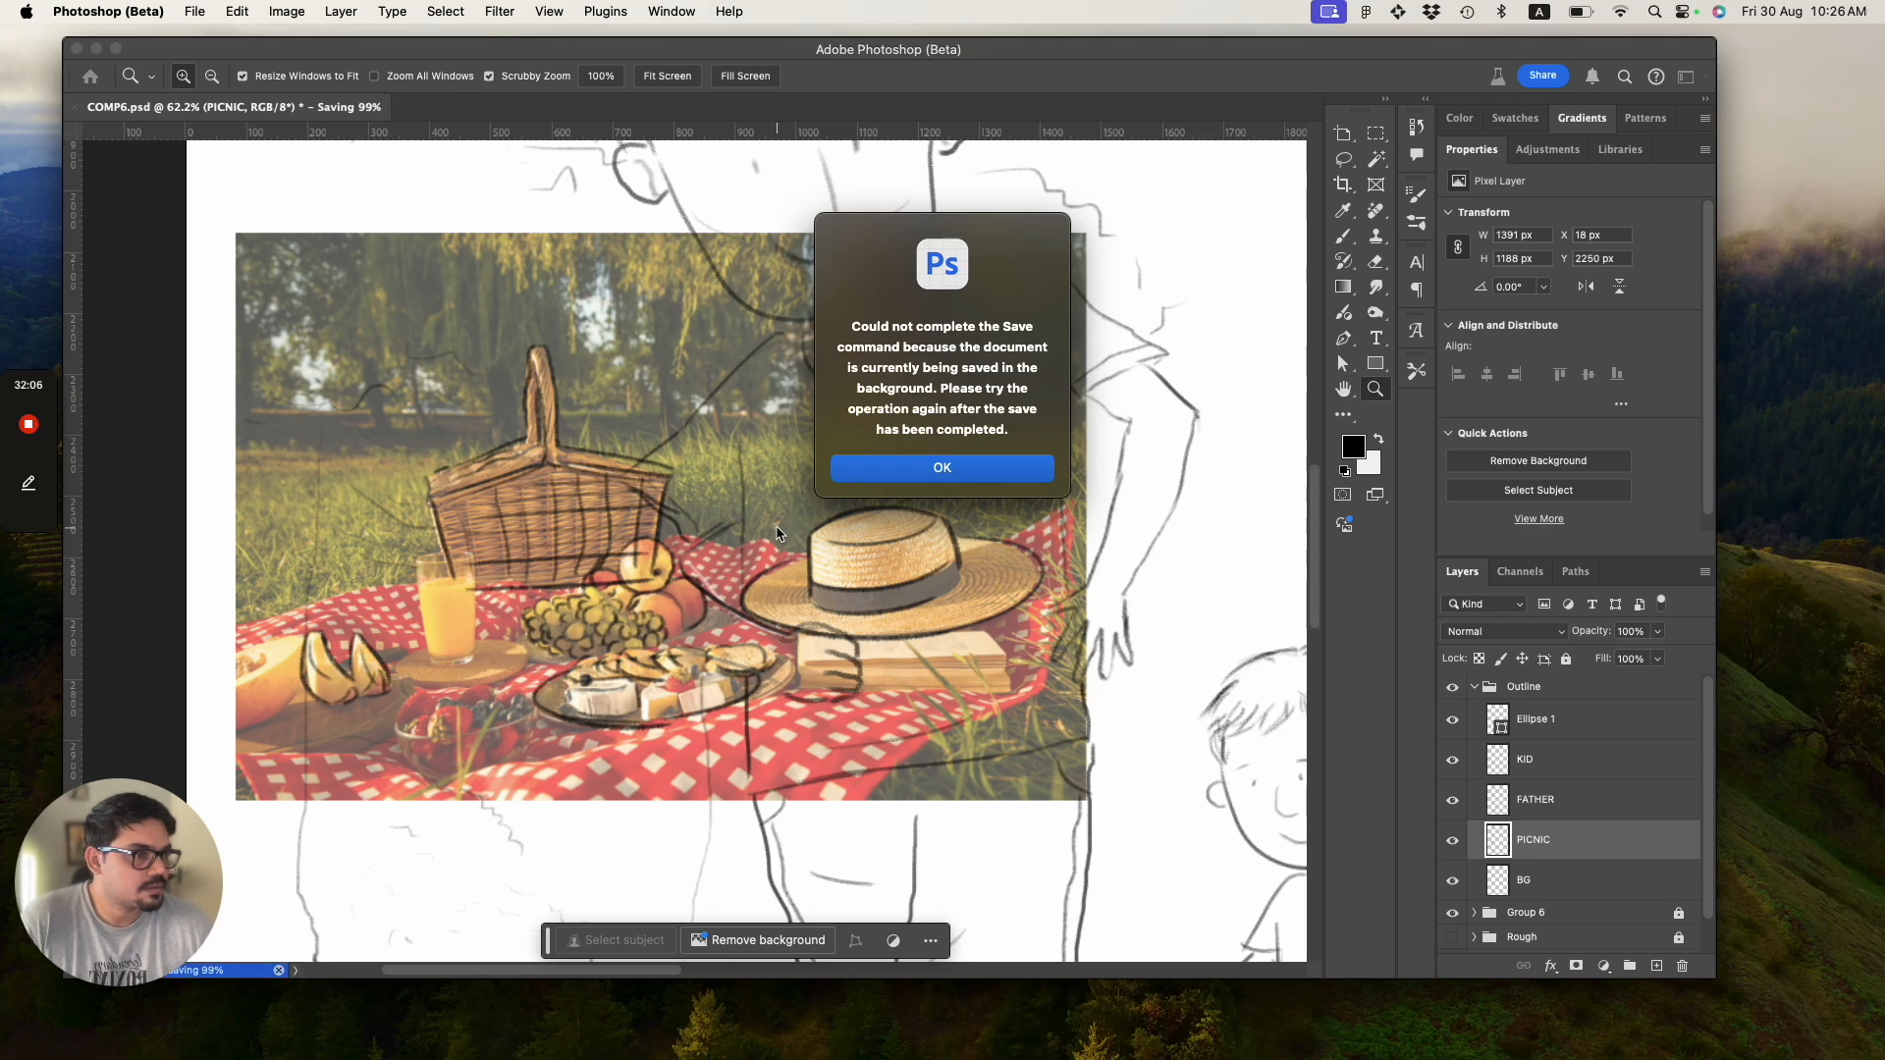
{"action": "left_click", "coordinate": [888, 479]}
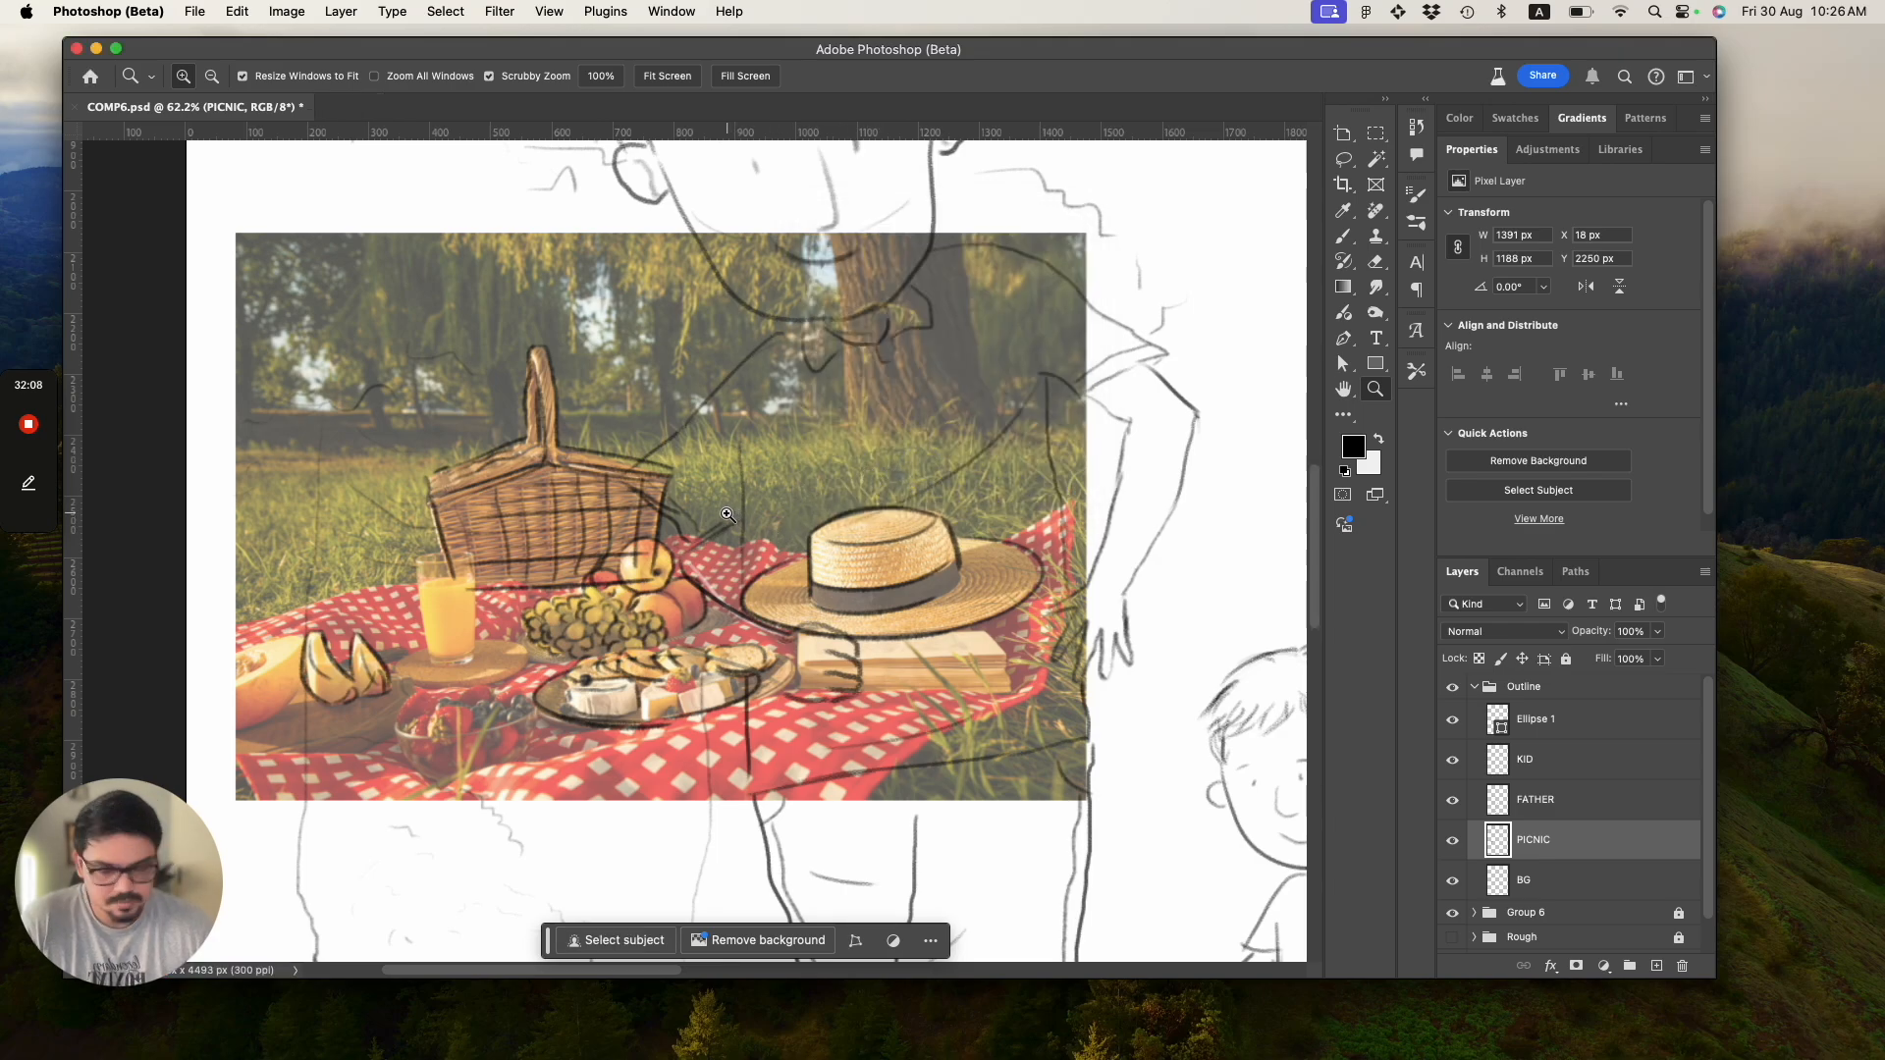
Lasso all the traced picnic props on the PICNIC layer with a freehand selection and save the document.
{"action": "left_click_drag", "start_coordinate": [704, 520], "coordinate": [638, 508]}
{"action": "left_click", "coordinate": [1344, 161]}
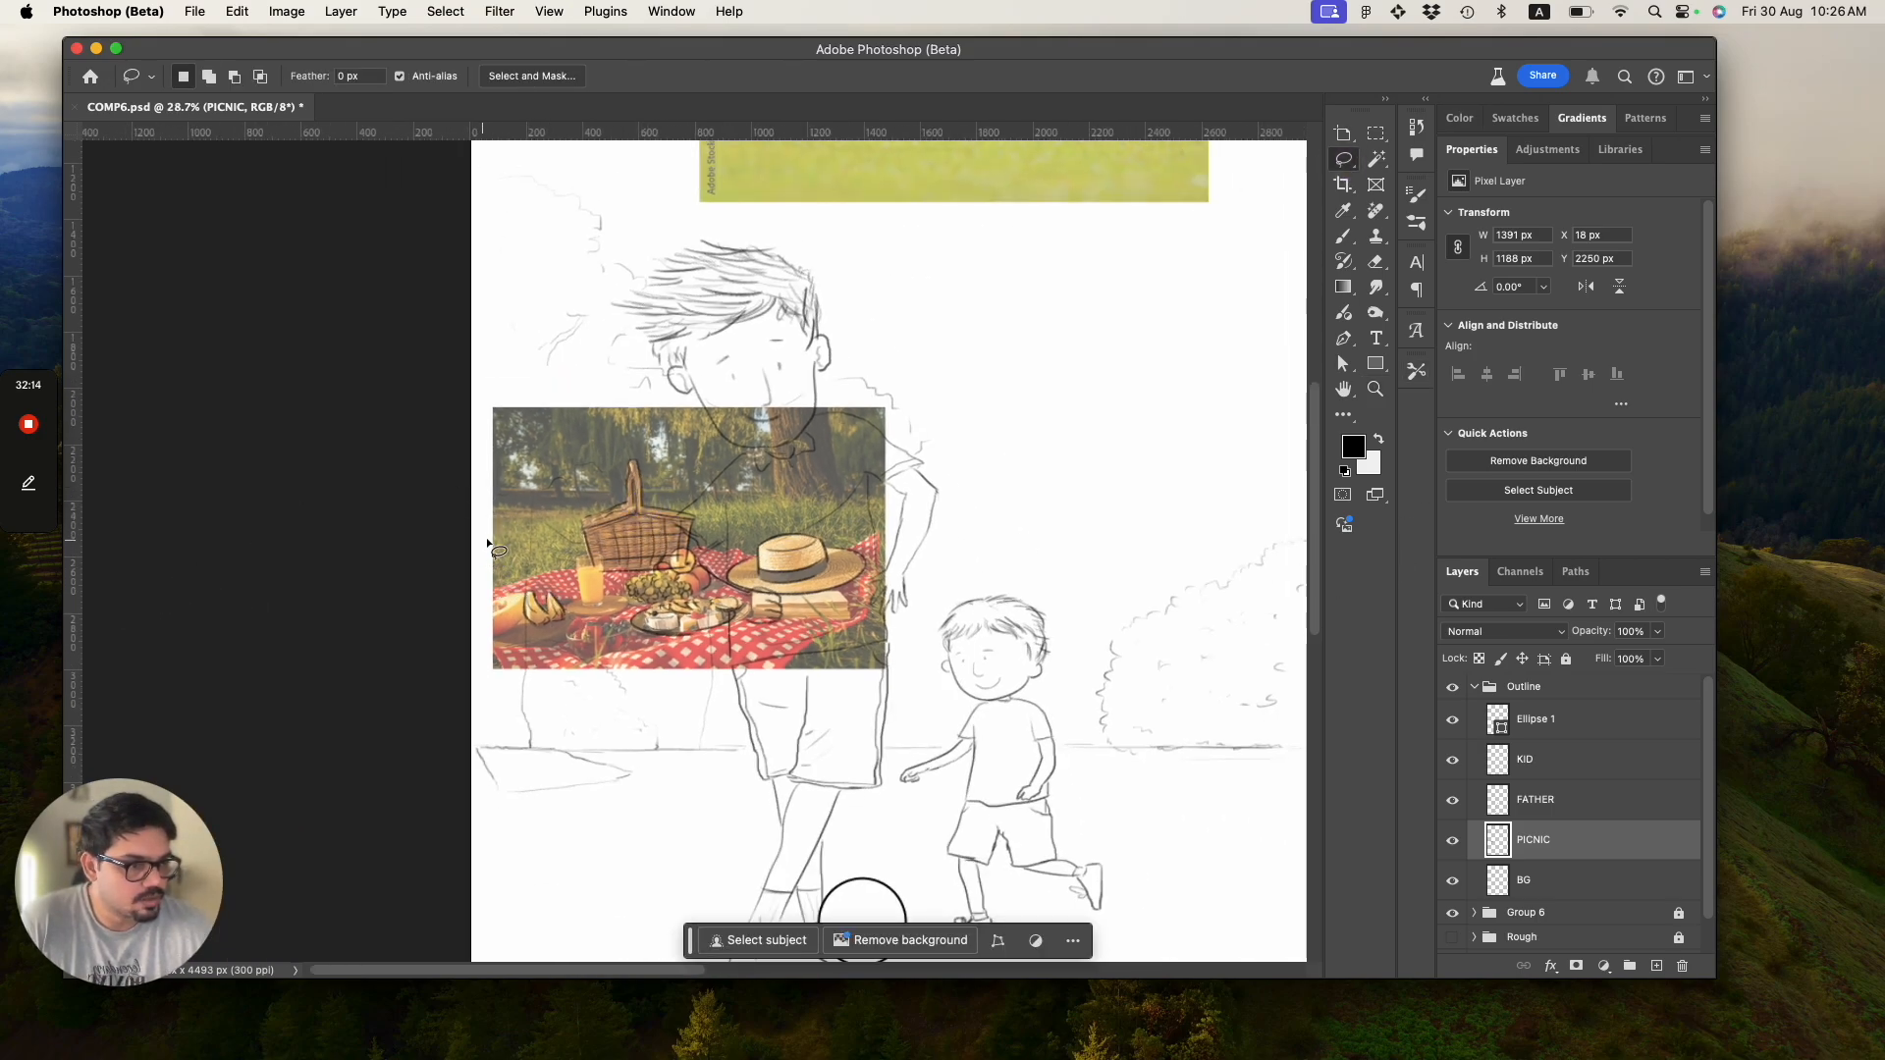
{"action": "mouse_move", "coordinate": [481, 550]}
{"action": "left_mouse_down"}
{"action": "mouse_move", "coordinate": [517, 487]}
{"action": "mouse_move", "coordinate": [707, 428]}
{"action": "mouse_move", "coordinate": [891, 470]}
{"action": "mouse_move", "coordinate": [926, 590]}
{"action": "mouse_move", "coordinate": [860, 655]}
{"action": "left_mouse_up"}
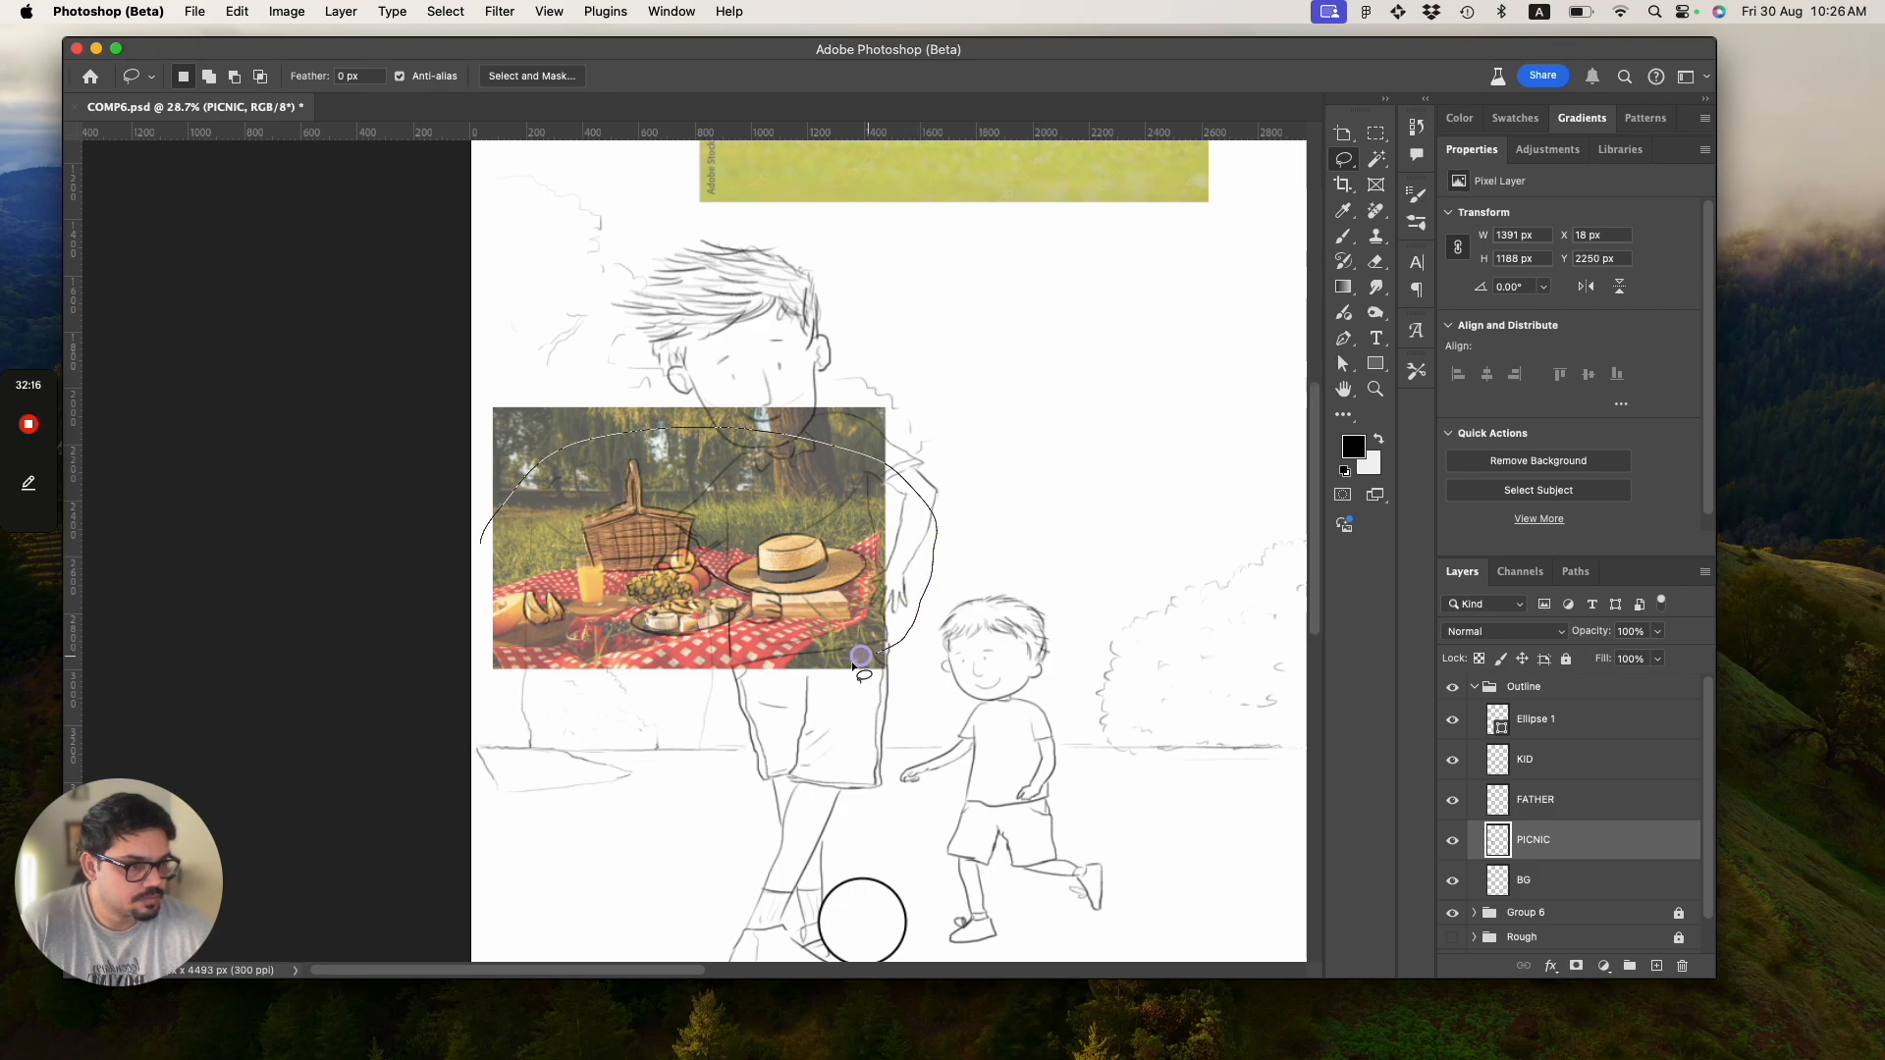
{"action": "mouse_move", "coordinate": [584, 676]}
{"action": "left_mouse_down"}
{"action": "mouse_move", "coordinate": [501, 645]}
{"action": "mouse_move", "coordinate": [481, 552]}
{"action": "left_mouse_up"}
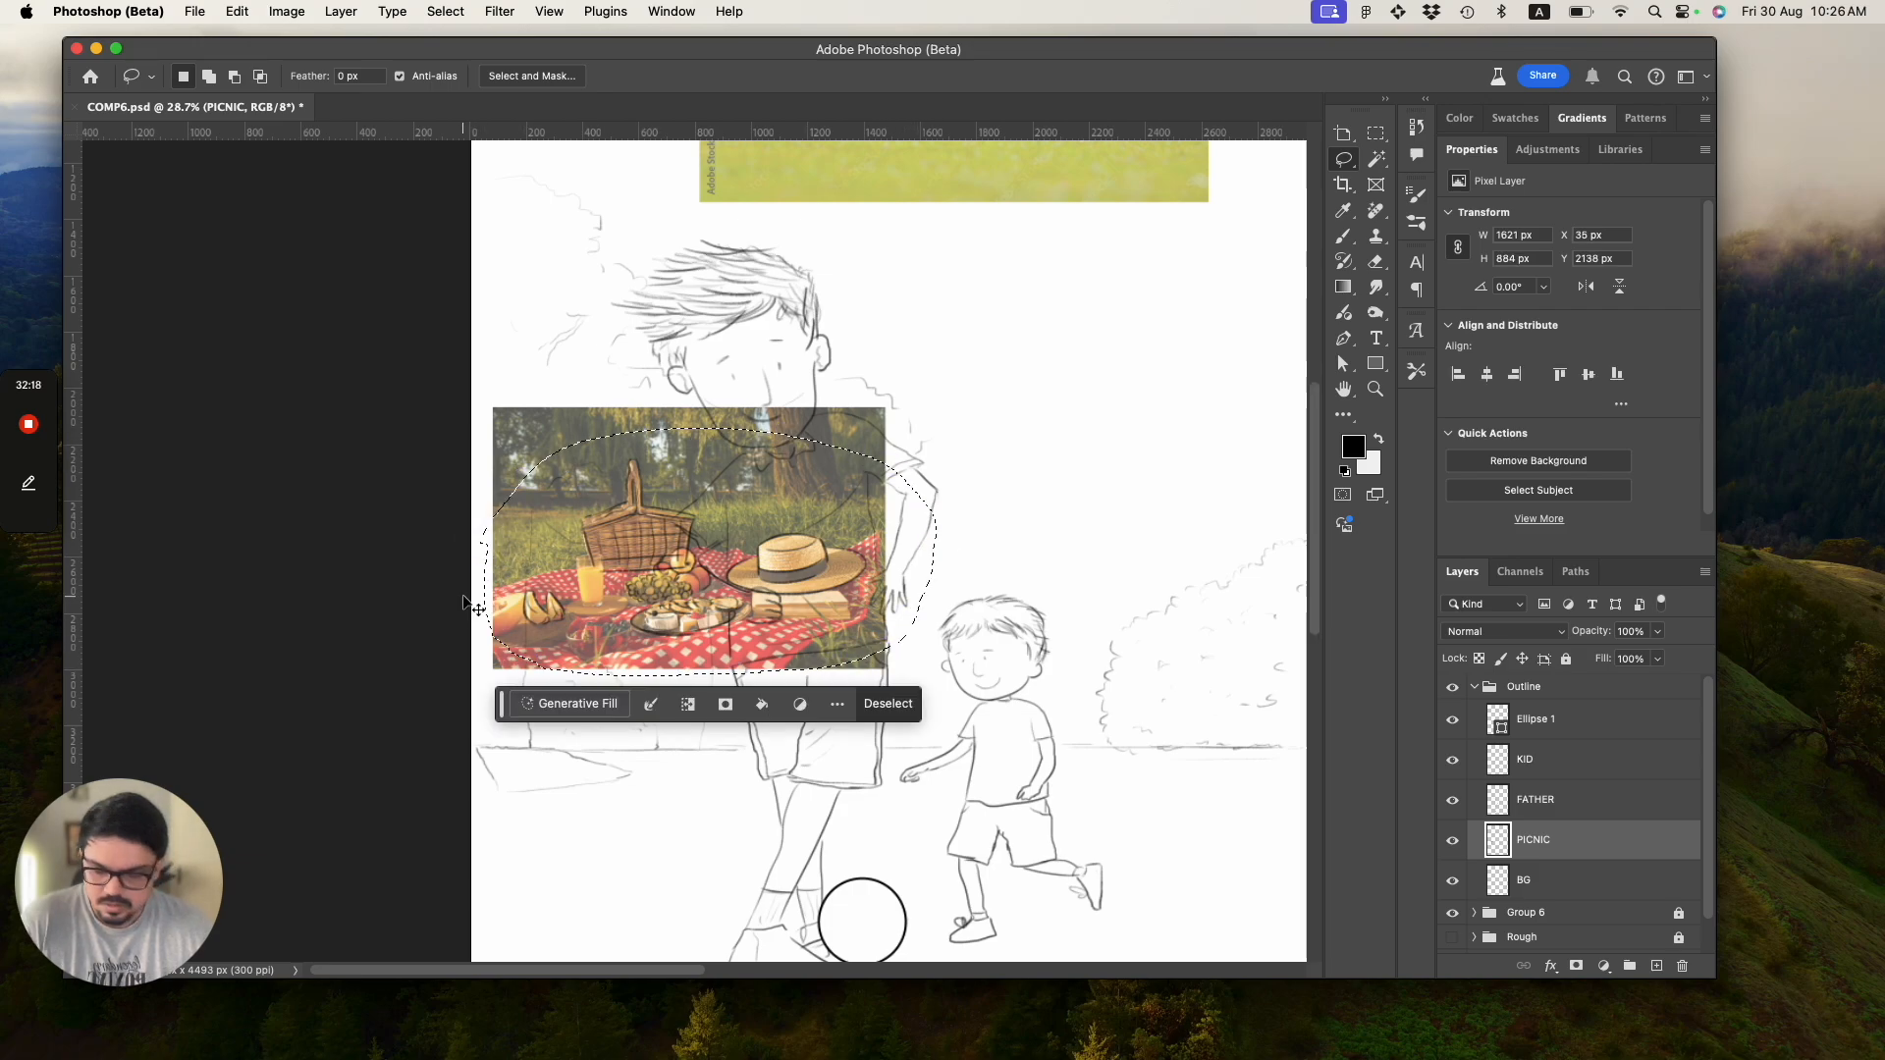
{"action": "key", "text": "super+s"}
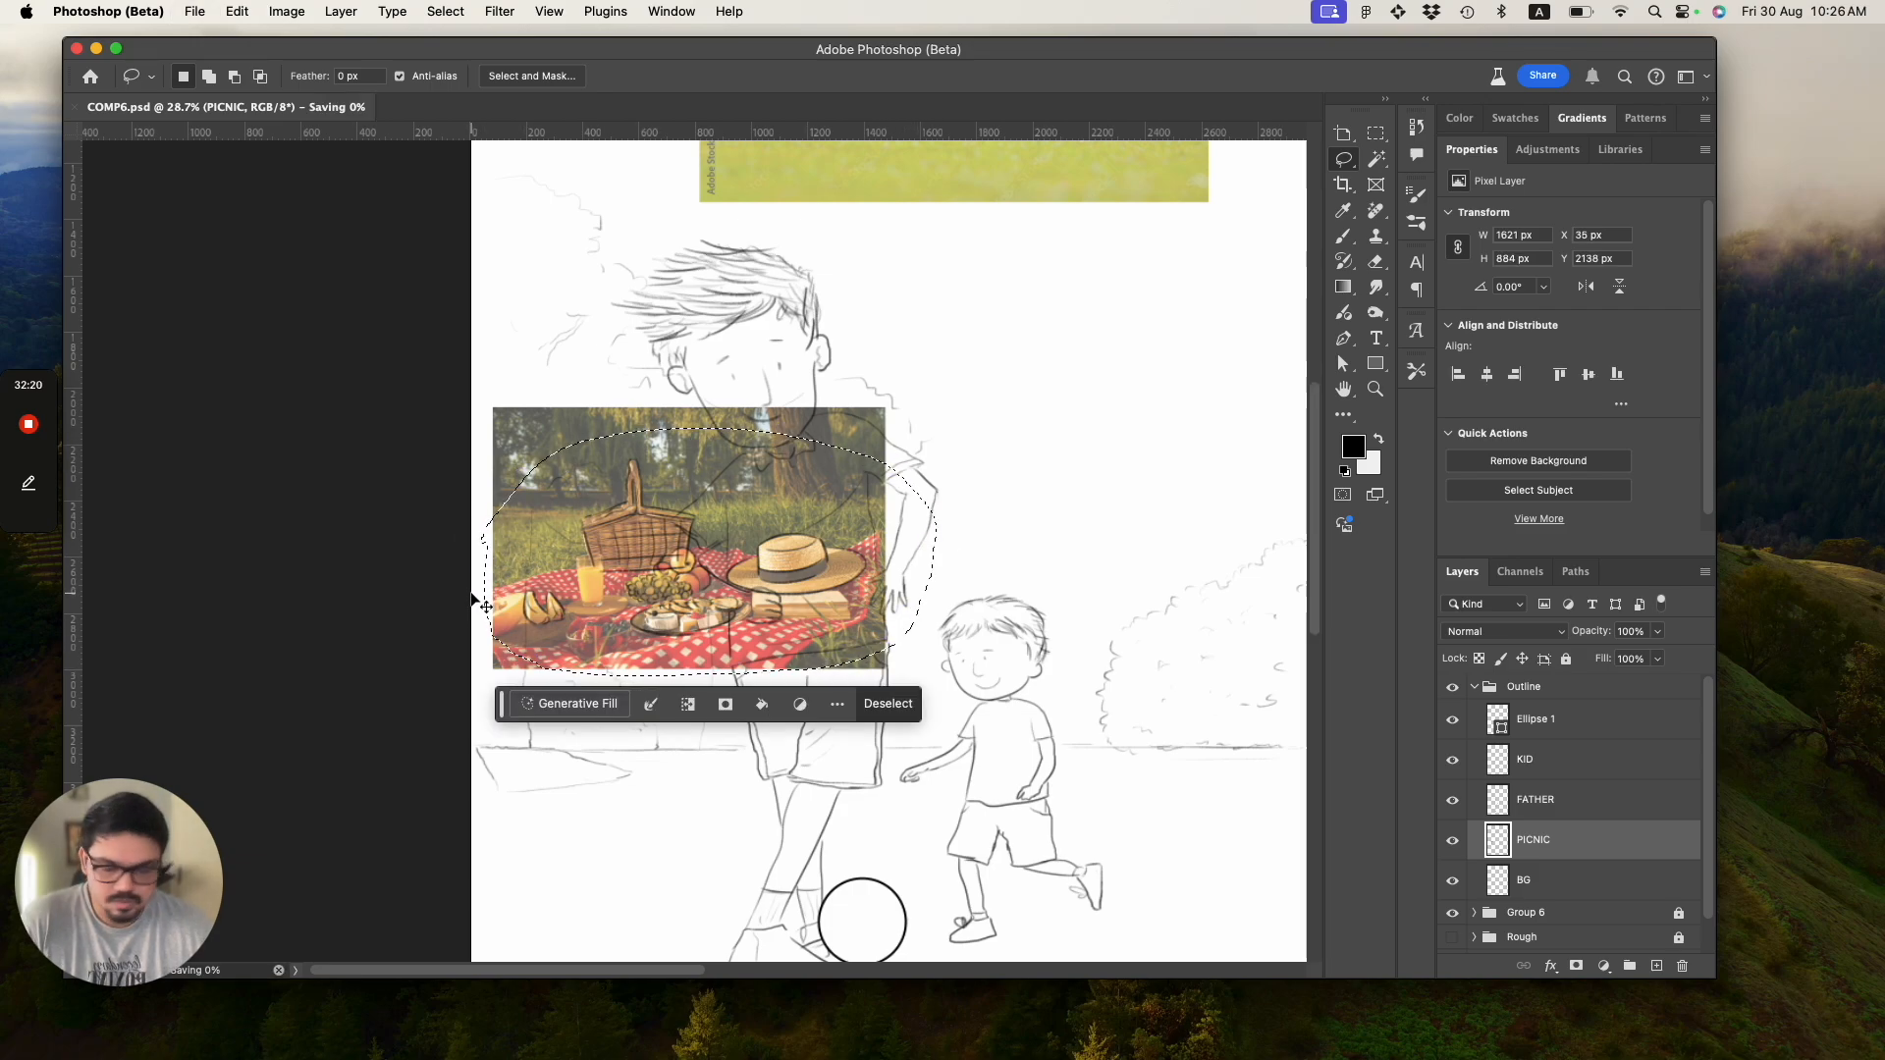
{"action": "key", "text": "super+d"}
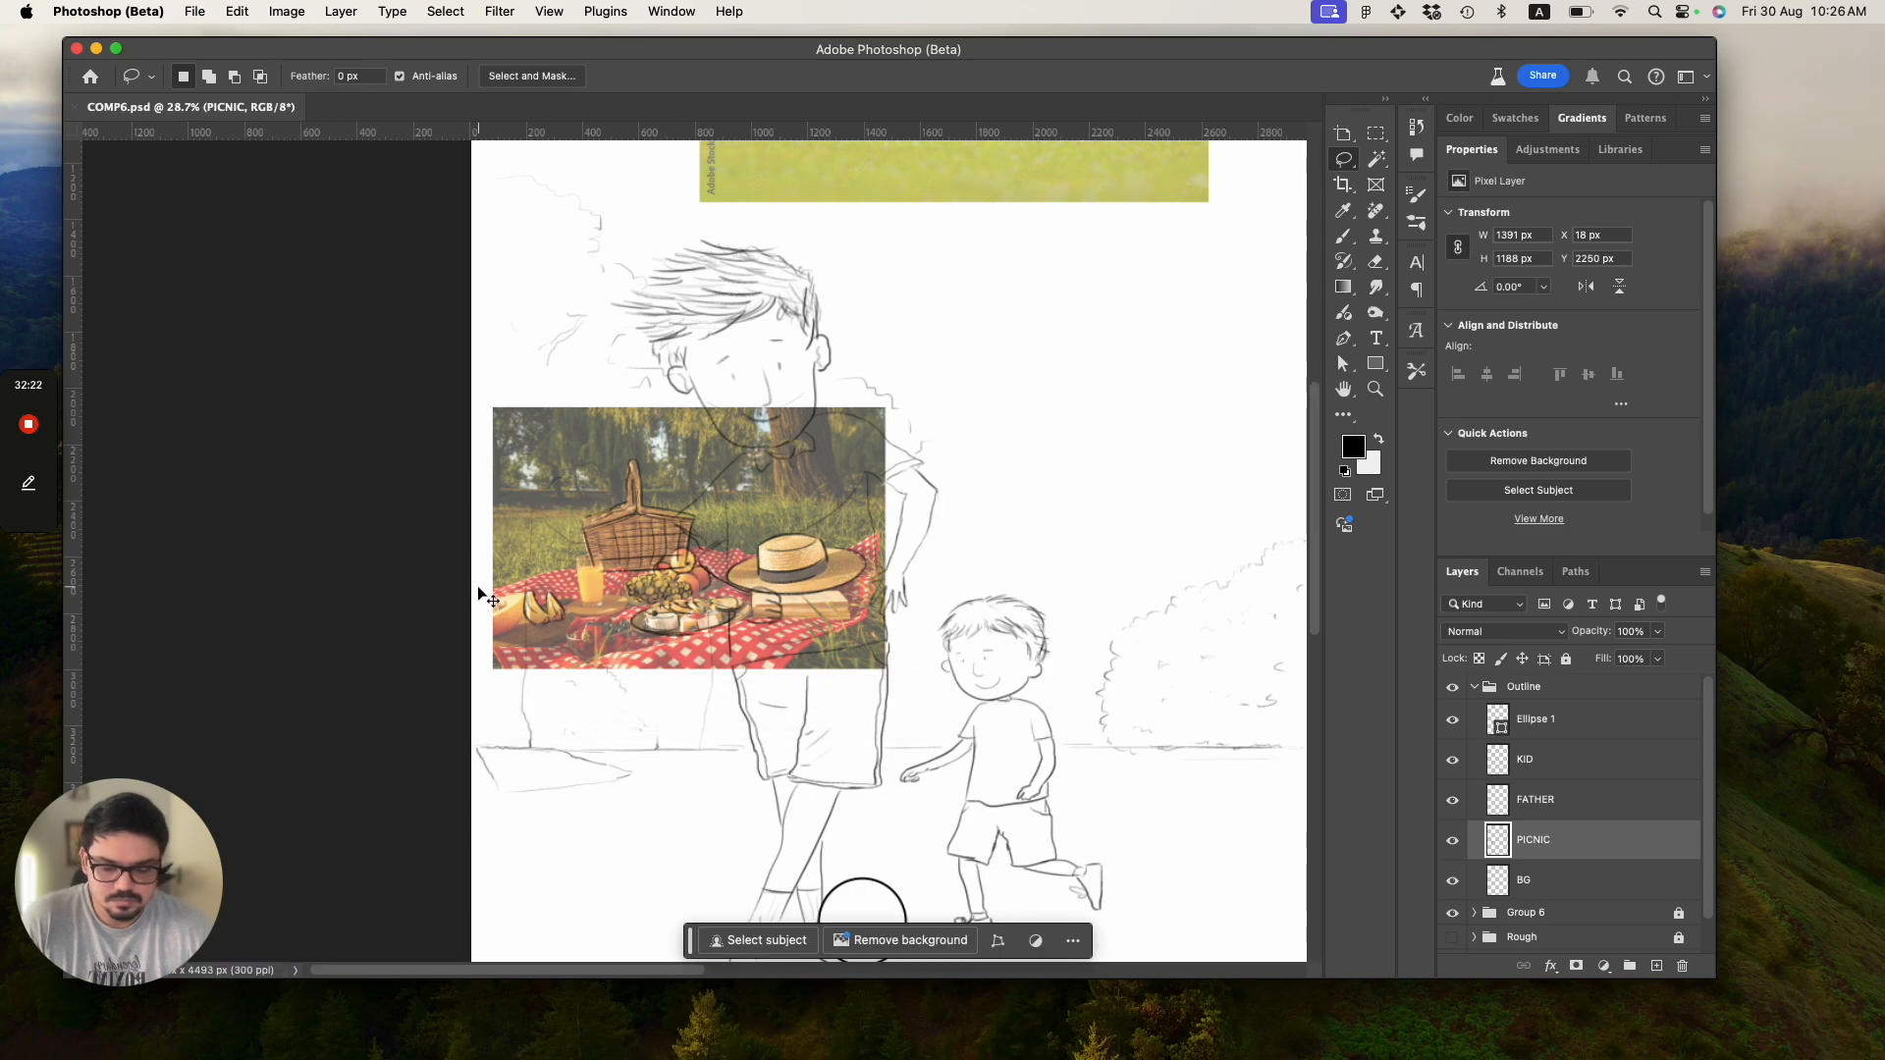
{"action": "key", "text": "super+z"}
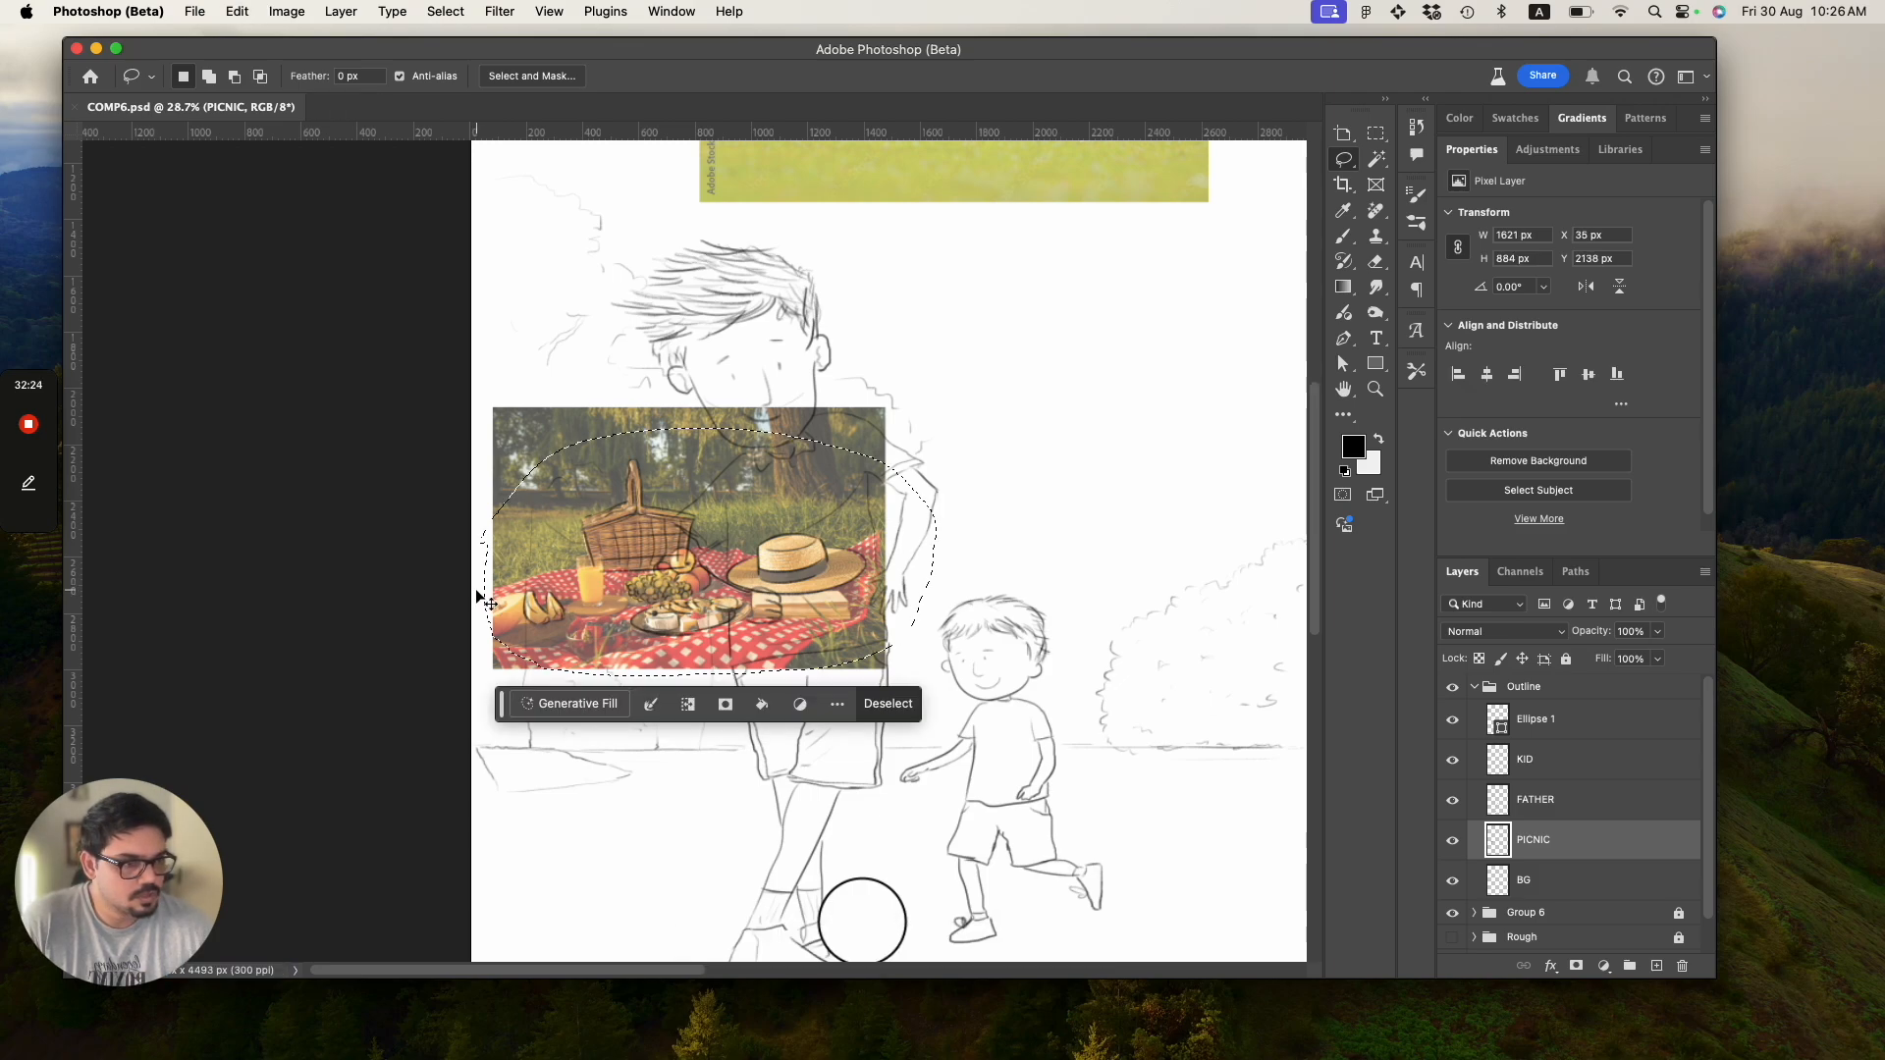
Cut the selected picnic props out of the PICNIC layer and paste them onto a new layer.
{"action": "key", "text": "super+x"}
{"action": "key", "text": "super+v"}
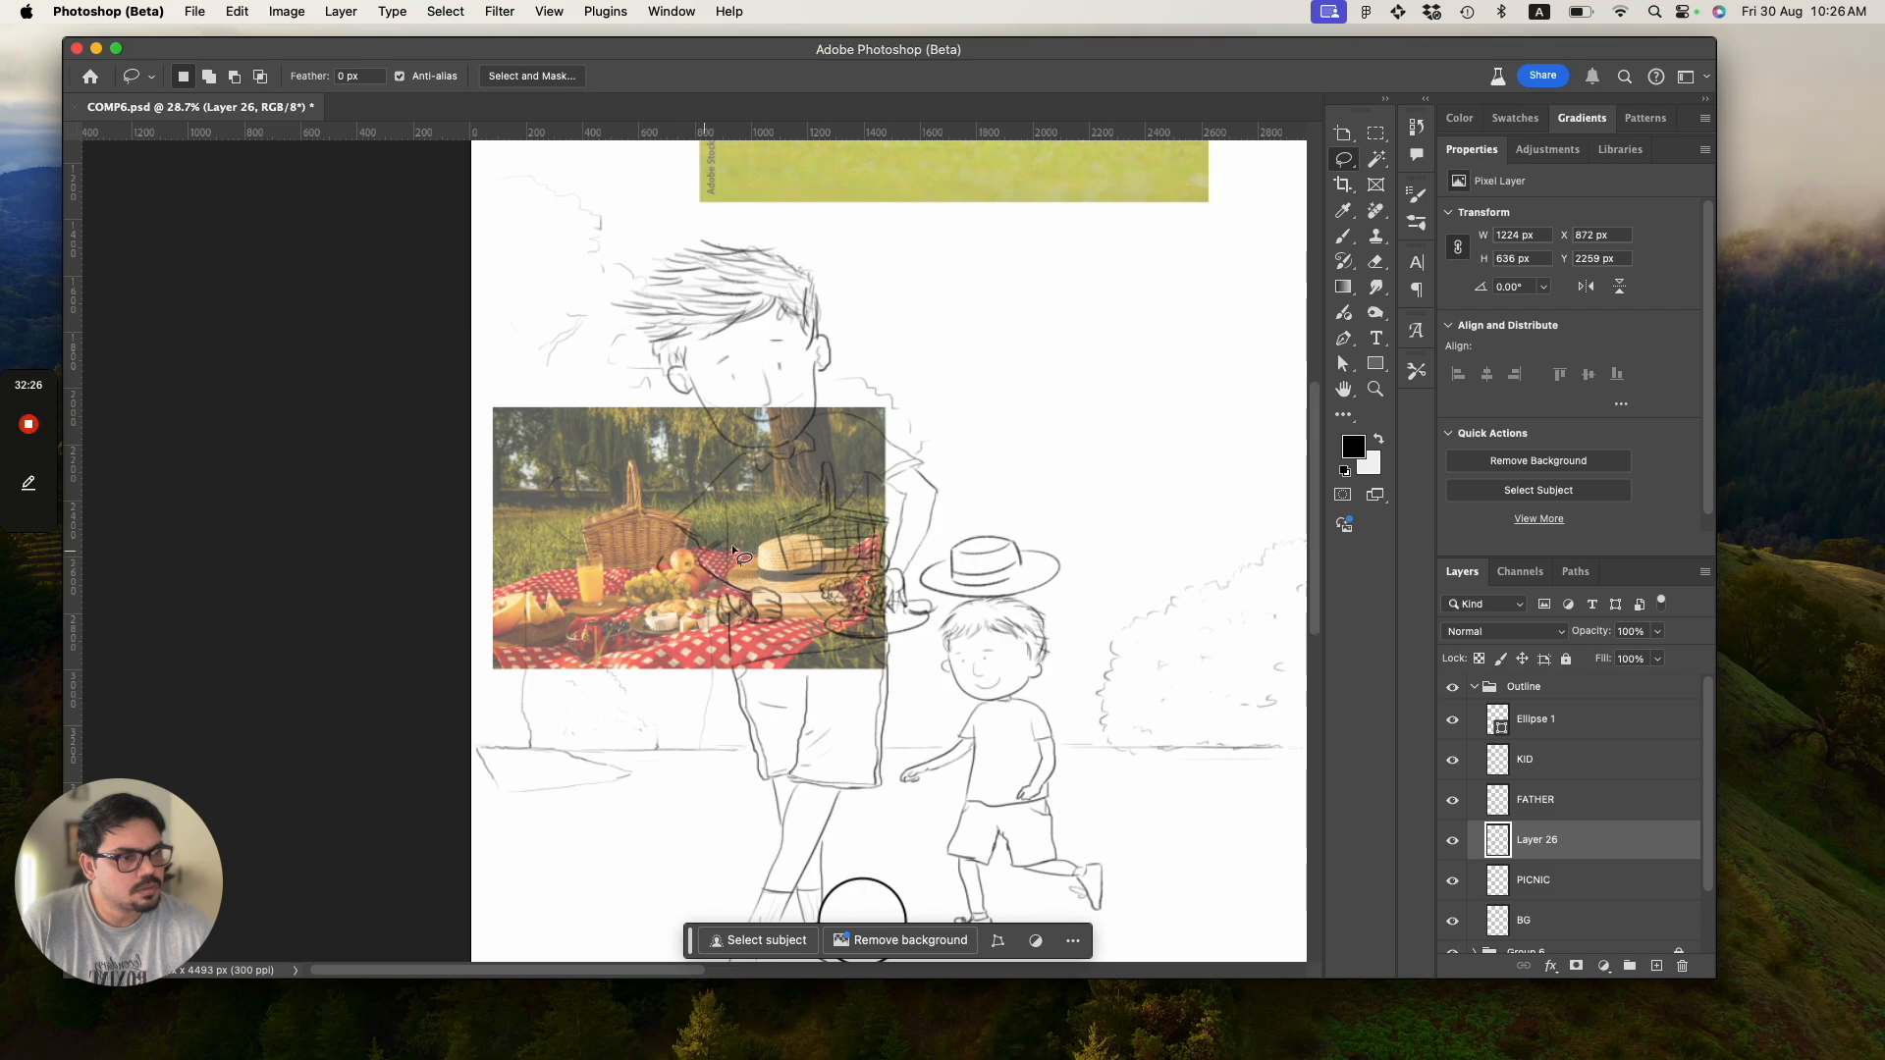
{"action": "key", "text": "super+z"}
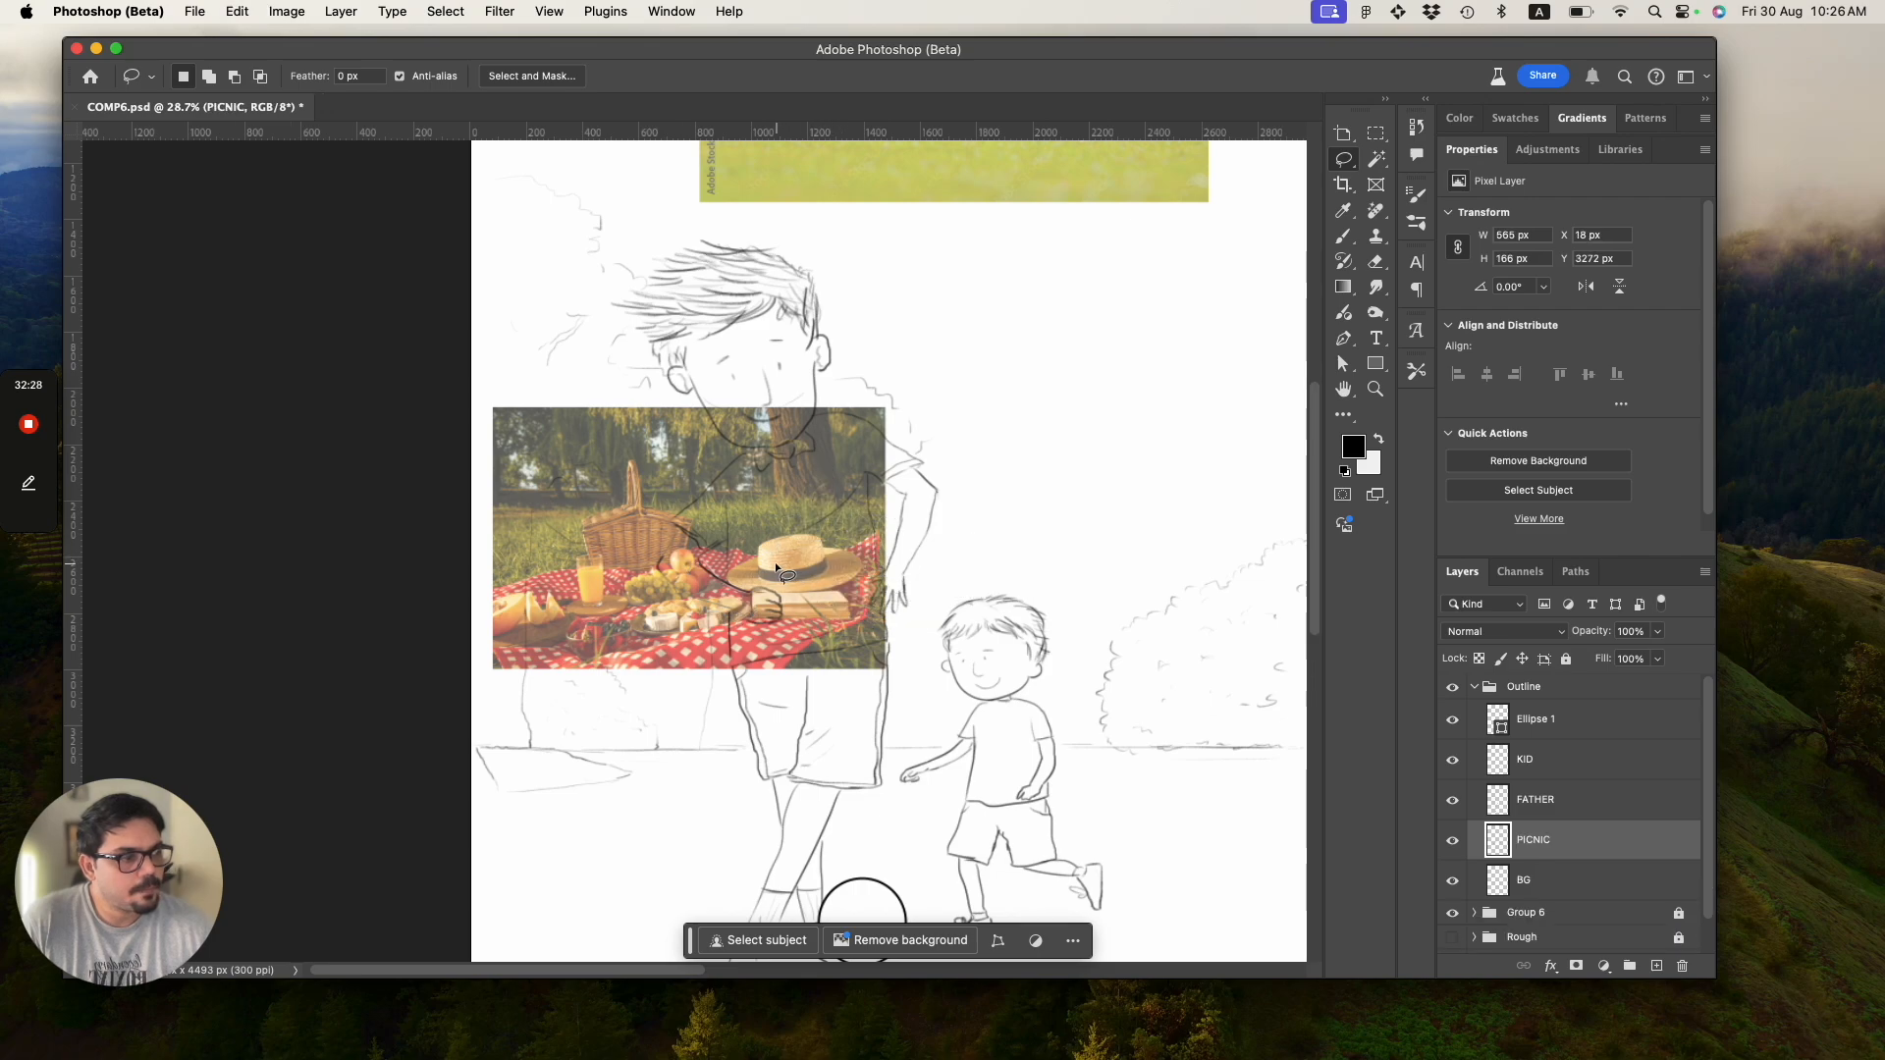
{"action": "key", "text": "super+z"}
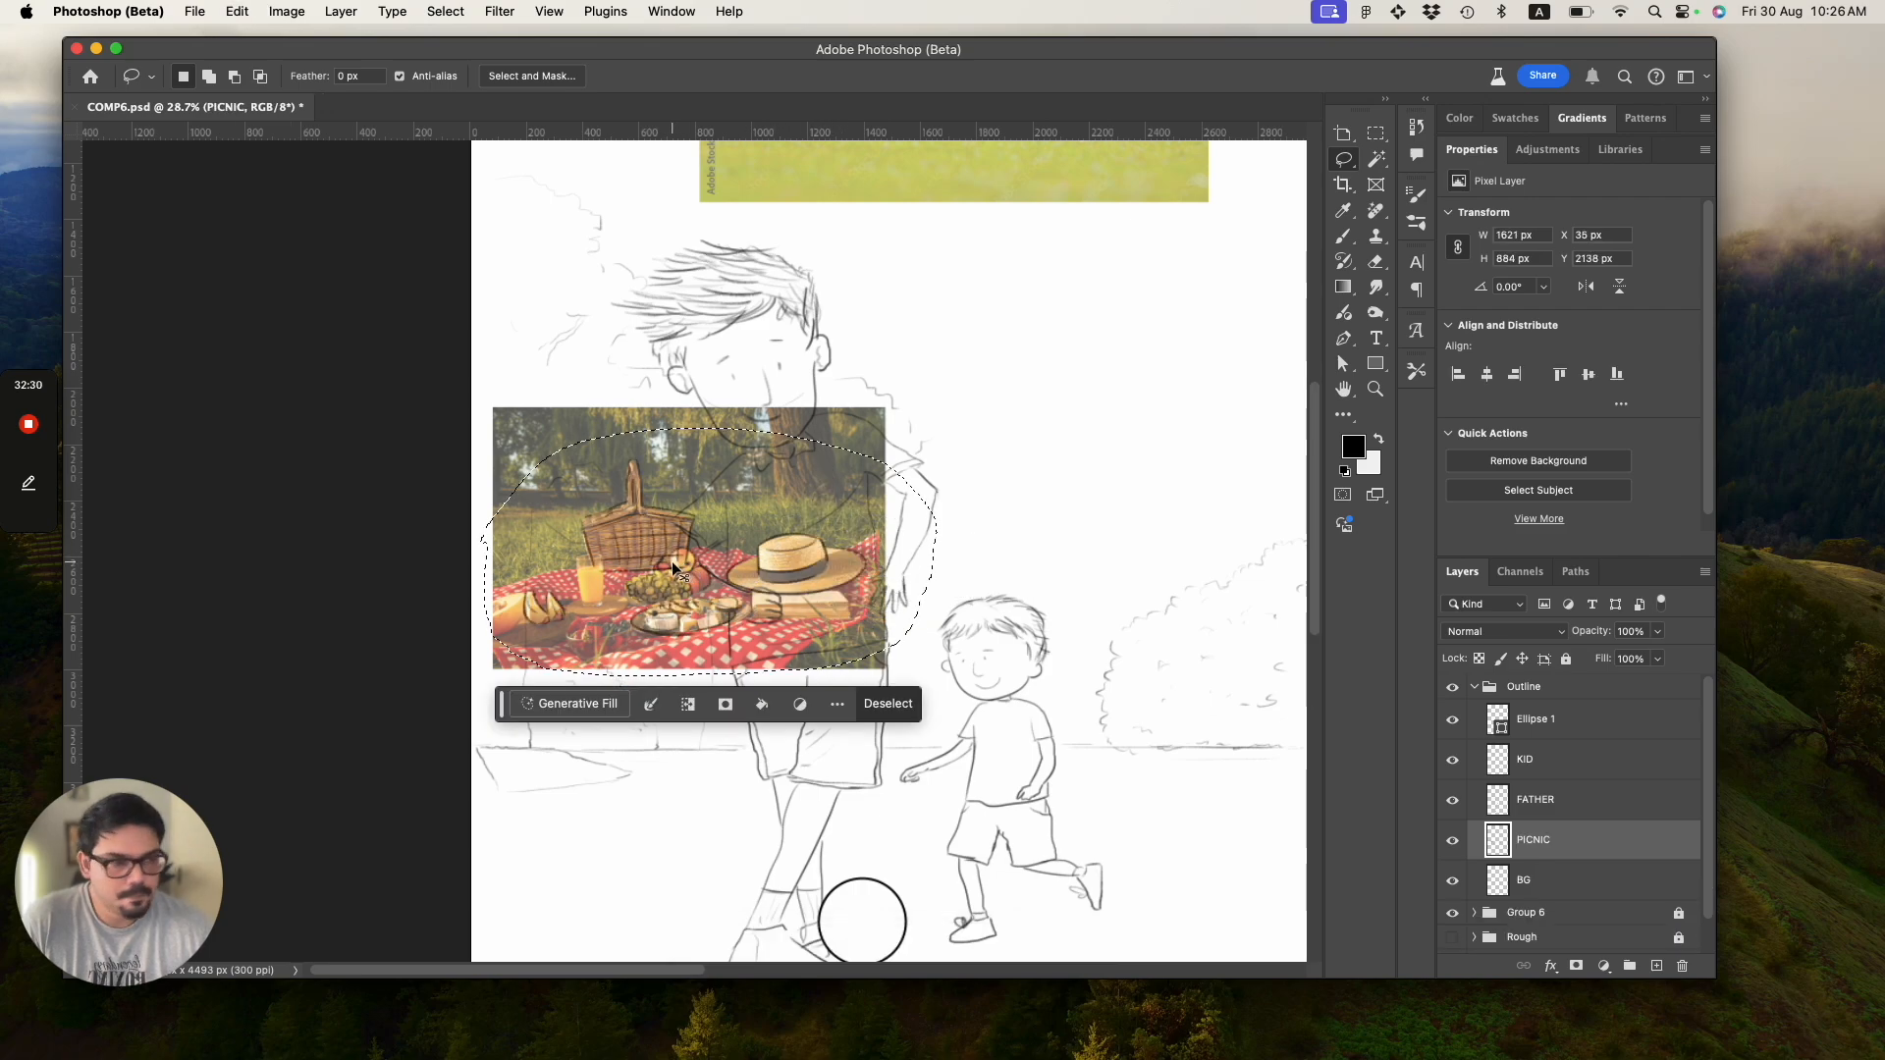
{"action": "key", "text": "super+x"}
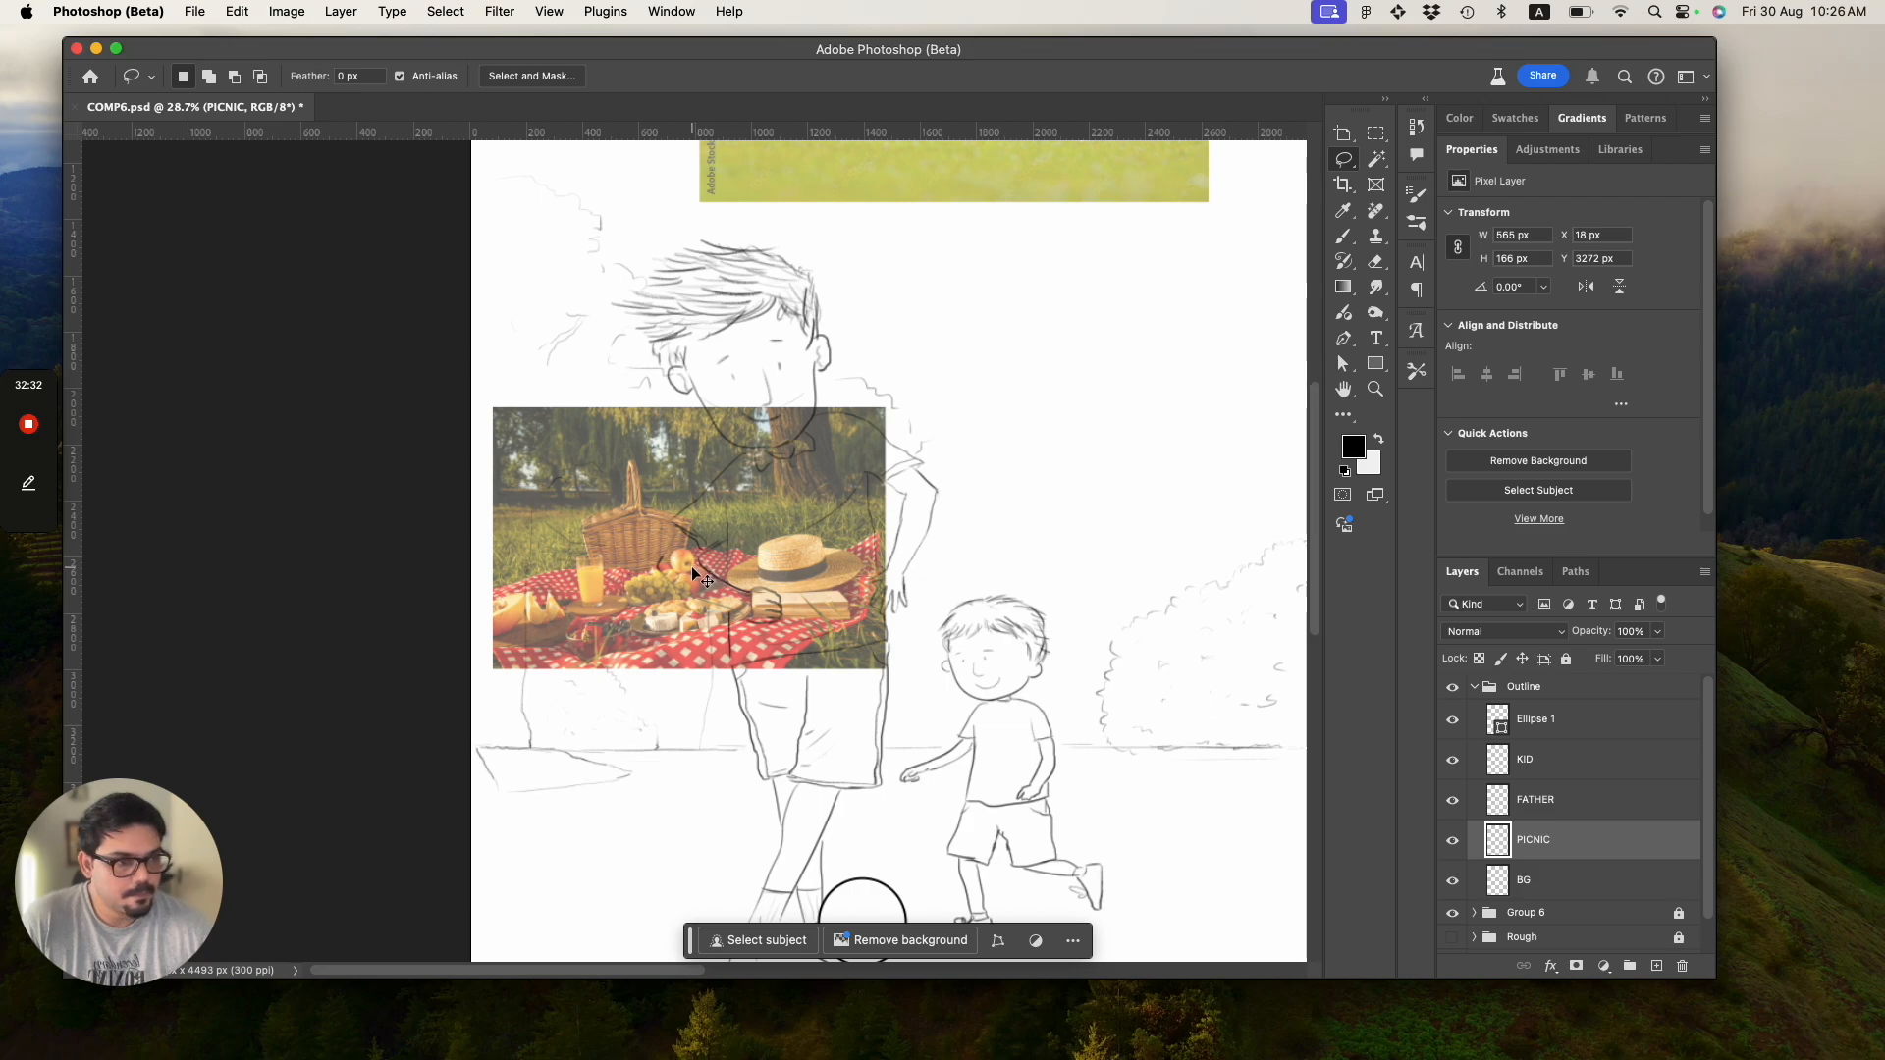
{"action": "key", "text": "super+v"}
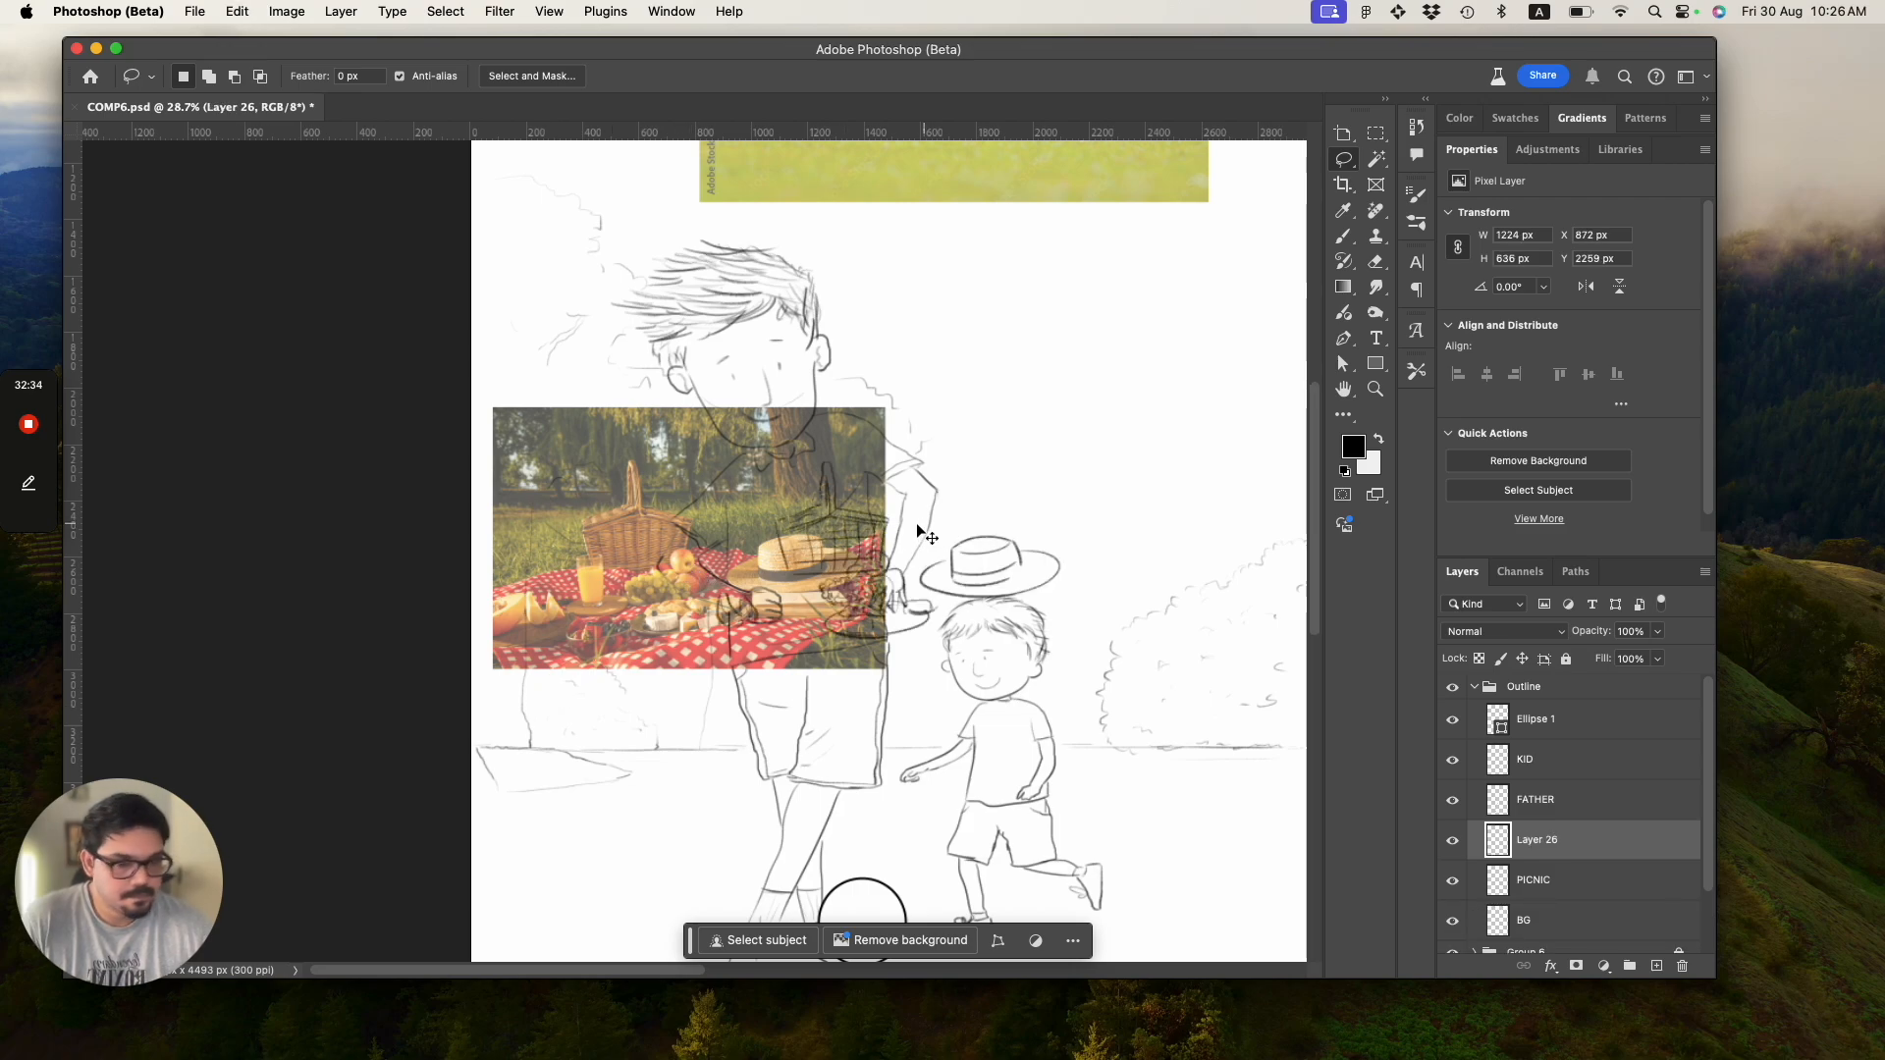
Scale the pasted props down to about 409 × 213 px, place them on the sketched blanket and save the document.
{"action": "key", "text": "super+t"}
{"action": "left_click_drag", "start_coordinate": [1060, 462], "coordinate": [901, 496]}
{"action": "mouse_move", "coordinate": [794, 598]}
{"action": "left_mouse_down"}
{"action": "mouse_move", "coordinate": [530, 719]}
{"action": "mouse_move", "coordinate": [552, 766]}
{"action": "left_mouse_up"}
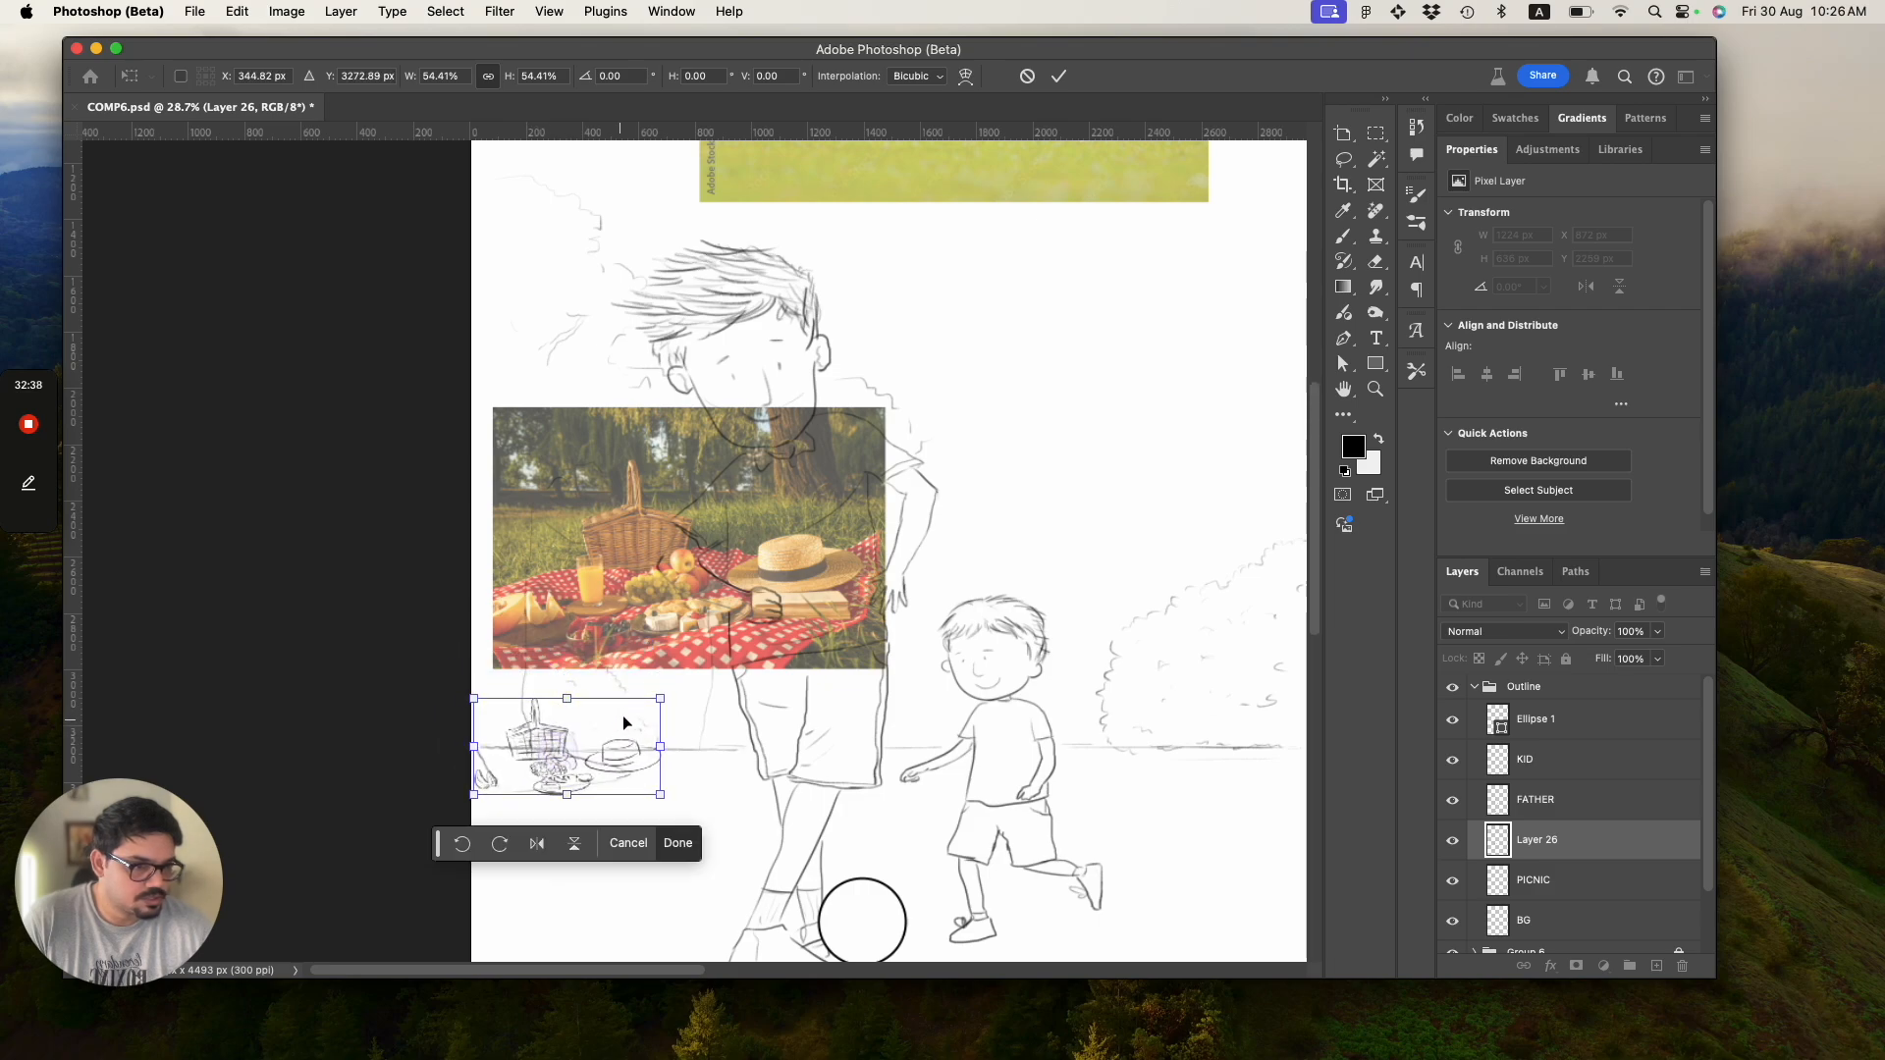
{"action": "mouse_move", "coordinate": [662, 703]}
{"action": "left_mouse_down"}
{"action": "mouse_move", "coordinate": [568, 742]}
{"action": "mouse_move", "coordinate": [590, 751]}
{"action": "mouse_move", "coordinate": [620, 721]}
{"action": "mouse_move", "coordinate": [602, 747]}
{"action": "mouse_move", "coordinate": [612, 718]}
{"action": "left_mouse_up"}
{"action": "key", "text": "Return"}
{"action": "key", "text": "l"}
{"action": "key", "text": "super+s"}
{"action": "key", "text": "z"}
{"action": "mouse_move", "coordinate": [593, 792]}
{"action": "left_mouse_down"}
{"action": "mouse_move", "coordinate": [686, 837]}
{"action": "mouse_move", "coordinate": [613, 785]}
{"action": "mouse_move", "coordinate": [652, 808]}
{"action": "mouse_move", "coordinate": [633, 811]}
{"action": "left_mouse_up"}
{"action": "mouse_move", "coordinate": [609, 736]}
{"action": "left_mouse_down"}
{"action": "mouse_move", "coordinate": [678, 783]}
{"action": "mouse_move", "coordinate": [539, 749]}
{"action": "mouse_move", "coordinate": [652, 779]}
{"action": "mouse_move", "coordinate": [539, 749]}
{"action": "mouse_move", "coordinate": [547, 785]}
{"action": "left_mouse_up"}
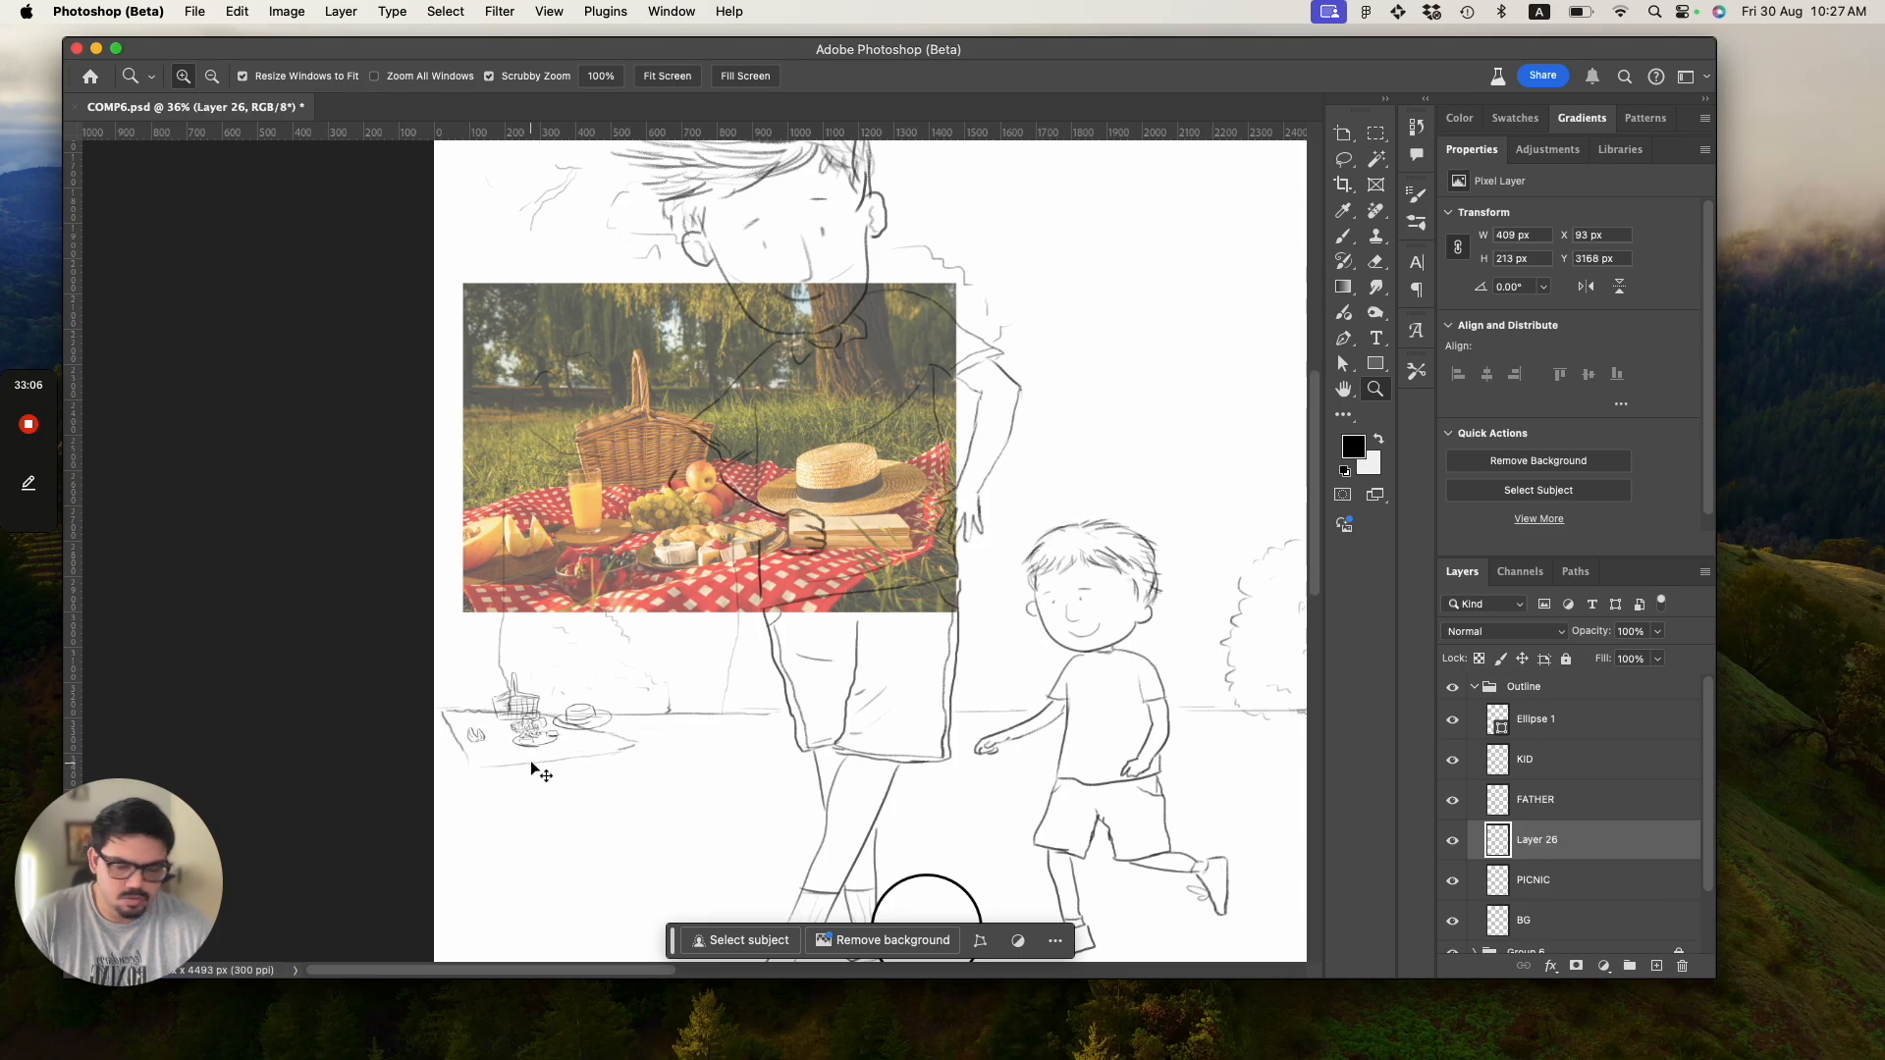
Try to enlarge the shrunken props, cancel the transform and undo their earlier downscaling.
{"action": "key", "text": "ctrl+t"}
{"action": "left_click_drag", "start_coordinate": [611, 672], "coordinate": [685, 622]}
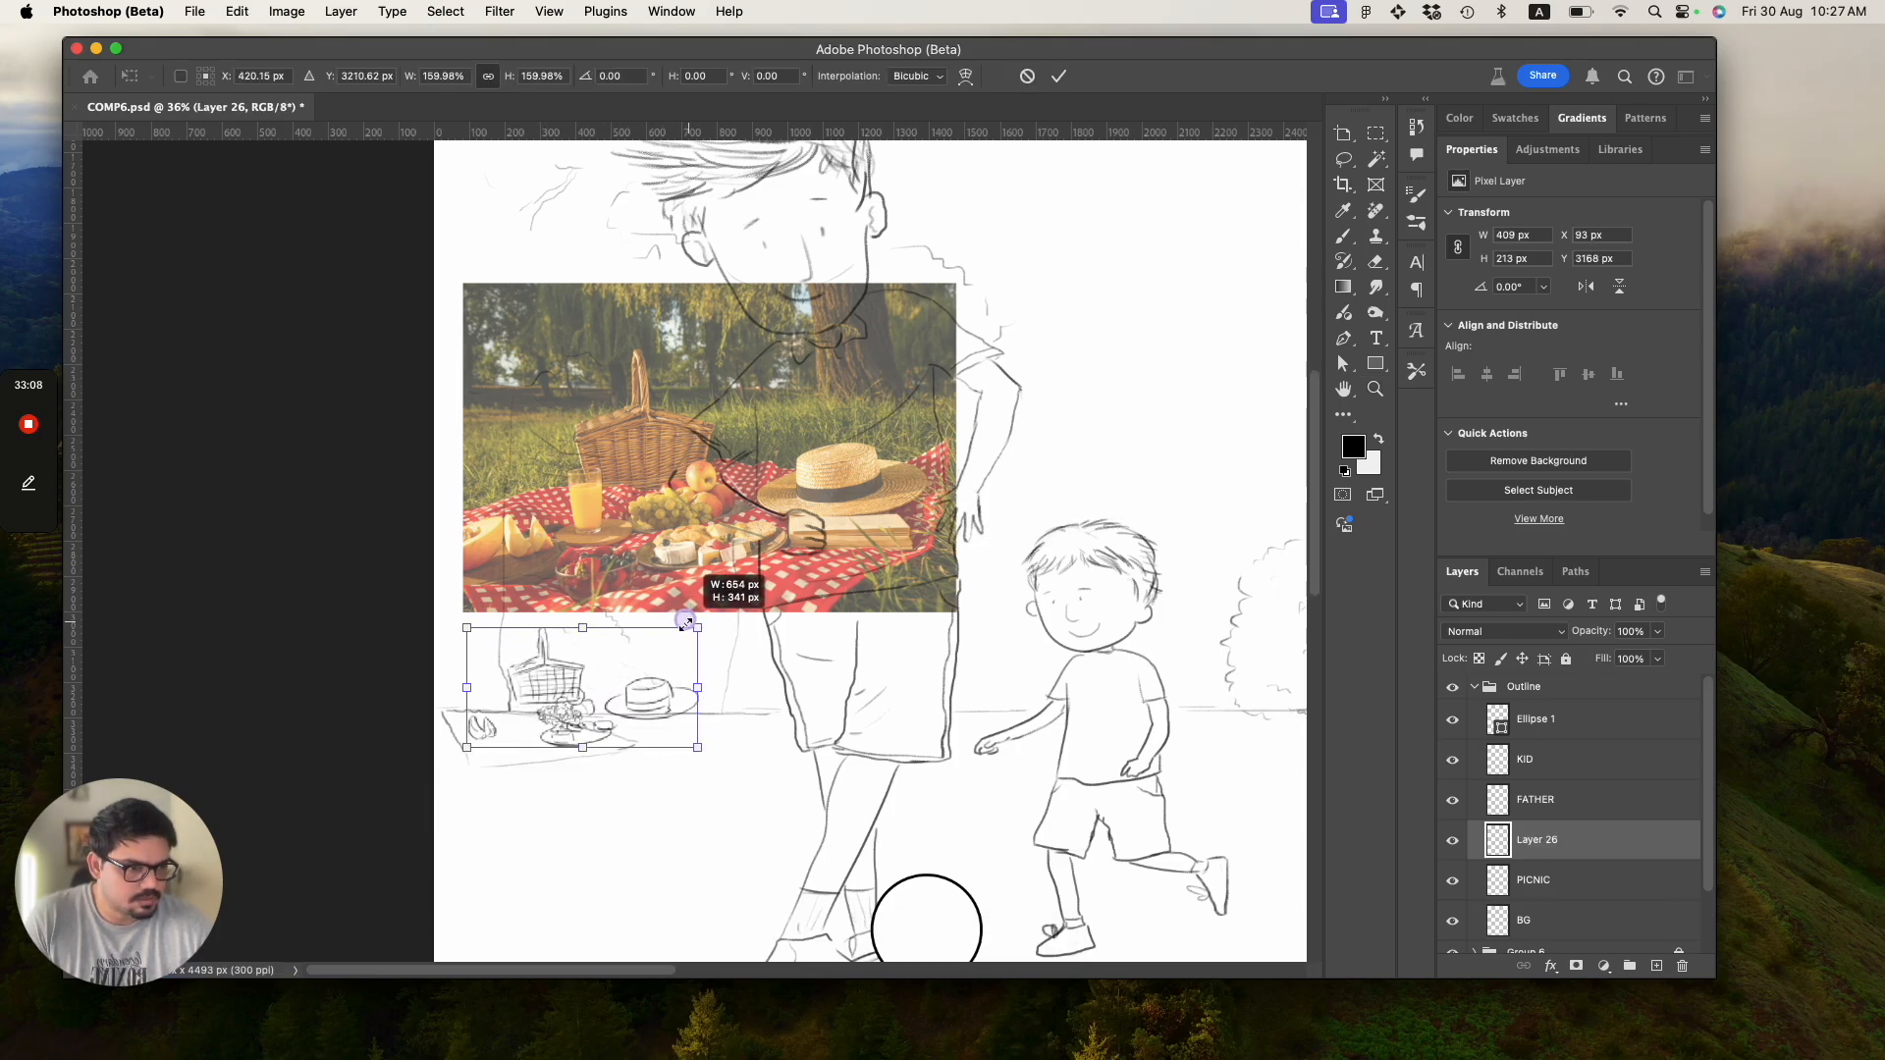
{"action": "key", "text": "ctrl+z"}
{"action": "key", "text": "Escape"}
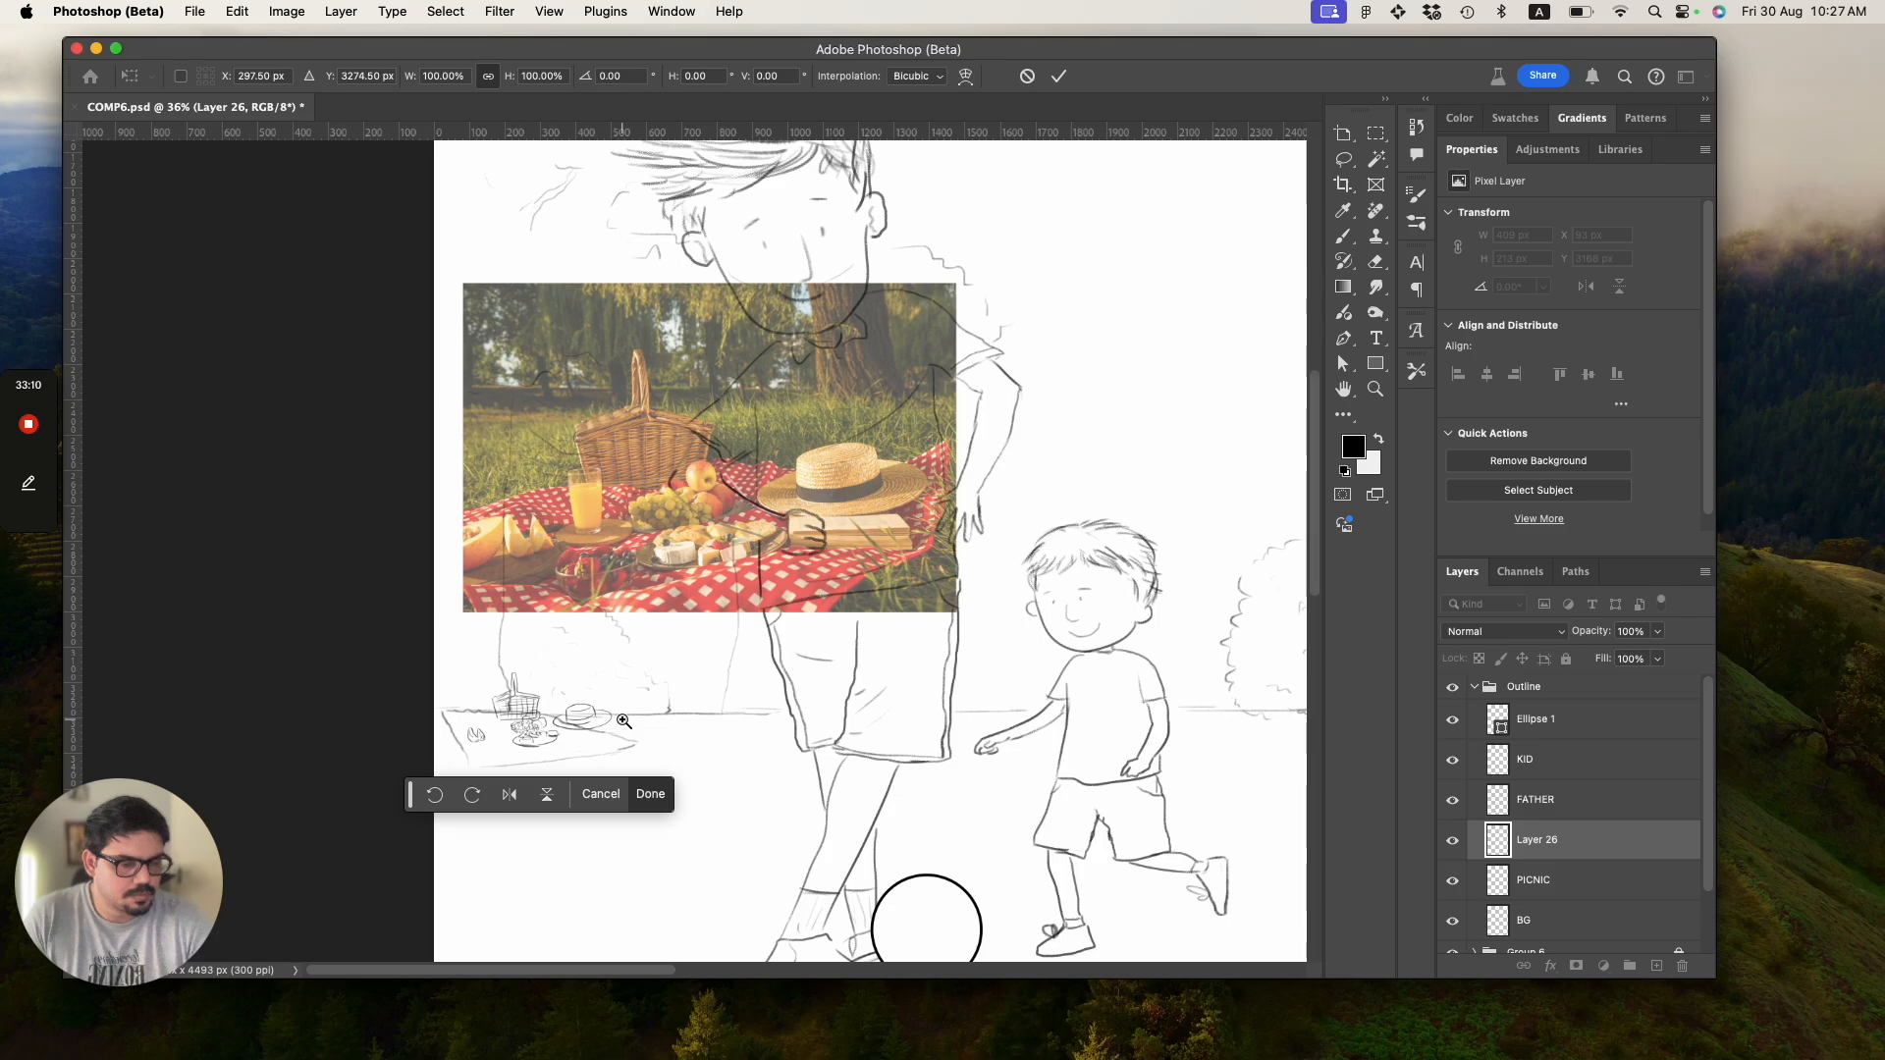
{"action": "key", "text": "super+z"}
Scale the full-size props to about 676 × 351 px and position them over the blanket beside the father's legs.
{"action": "key", "text": "ctrl+t"}
{"action": "left_click_drag", "start_coordinate": [976, 457], "coordinate": [685, 624]}
{"action": "left_click_drag", "start_coordinate": [889, 510], "coordinate": [729, 593]}
{"action": "left_click_drag", "start_coordinate": [607, 688], "coordinate": [630, 723]}
{"action": "mouse_move", "coordinate": [749, 632]}
{"action": "left_mouse_down"}
{"action": "mouse_move", "coordinate": [685, 670]}
{"action": "mouse_move", "coordinate": [710, 656]}
{"action": "left_mouse_up"}
{"action": "left_click_drag", "start_coordinate": [646, 710], "coordinate": [667, 702]}
{"action": "key", "text": "Return"}
{"action": "key", "text": "z"}
Rename the layer with the pasted props as PICNIC PROPS.
{"action": "double_click", "coordinate": [1558, 842]}
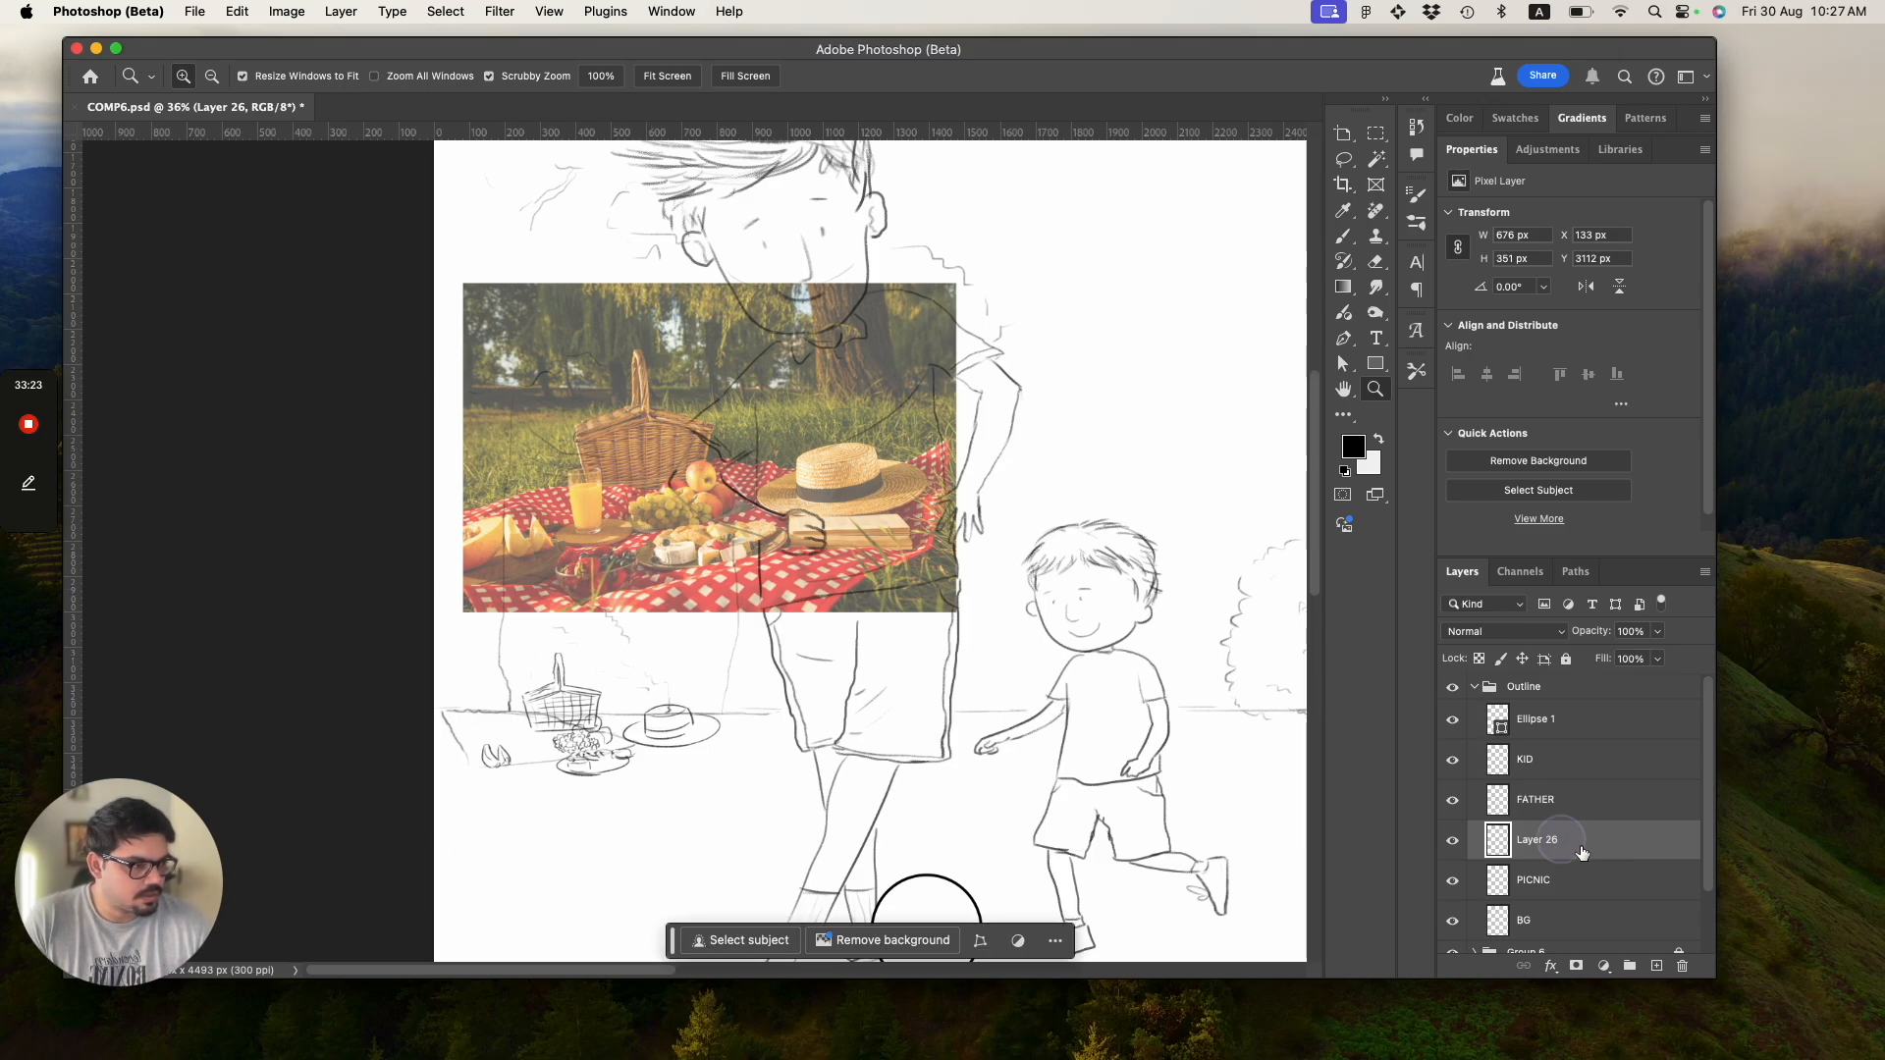
{"action": "left_click", "coordinate": [1232, 716]}
{"action": "key", "text": "z"}
{"action": "double_click", "coordinate": [1538, 842]}
{"action": "type", "text": "PICN"}
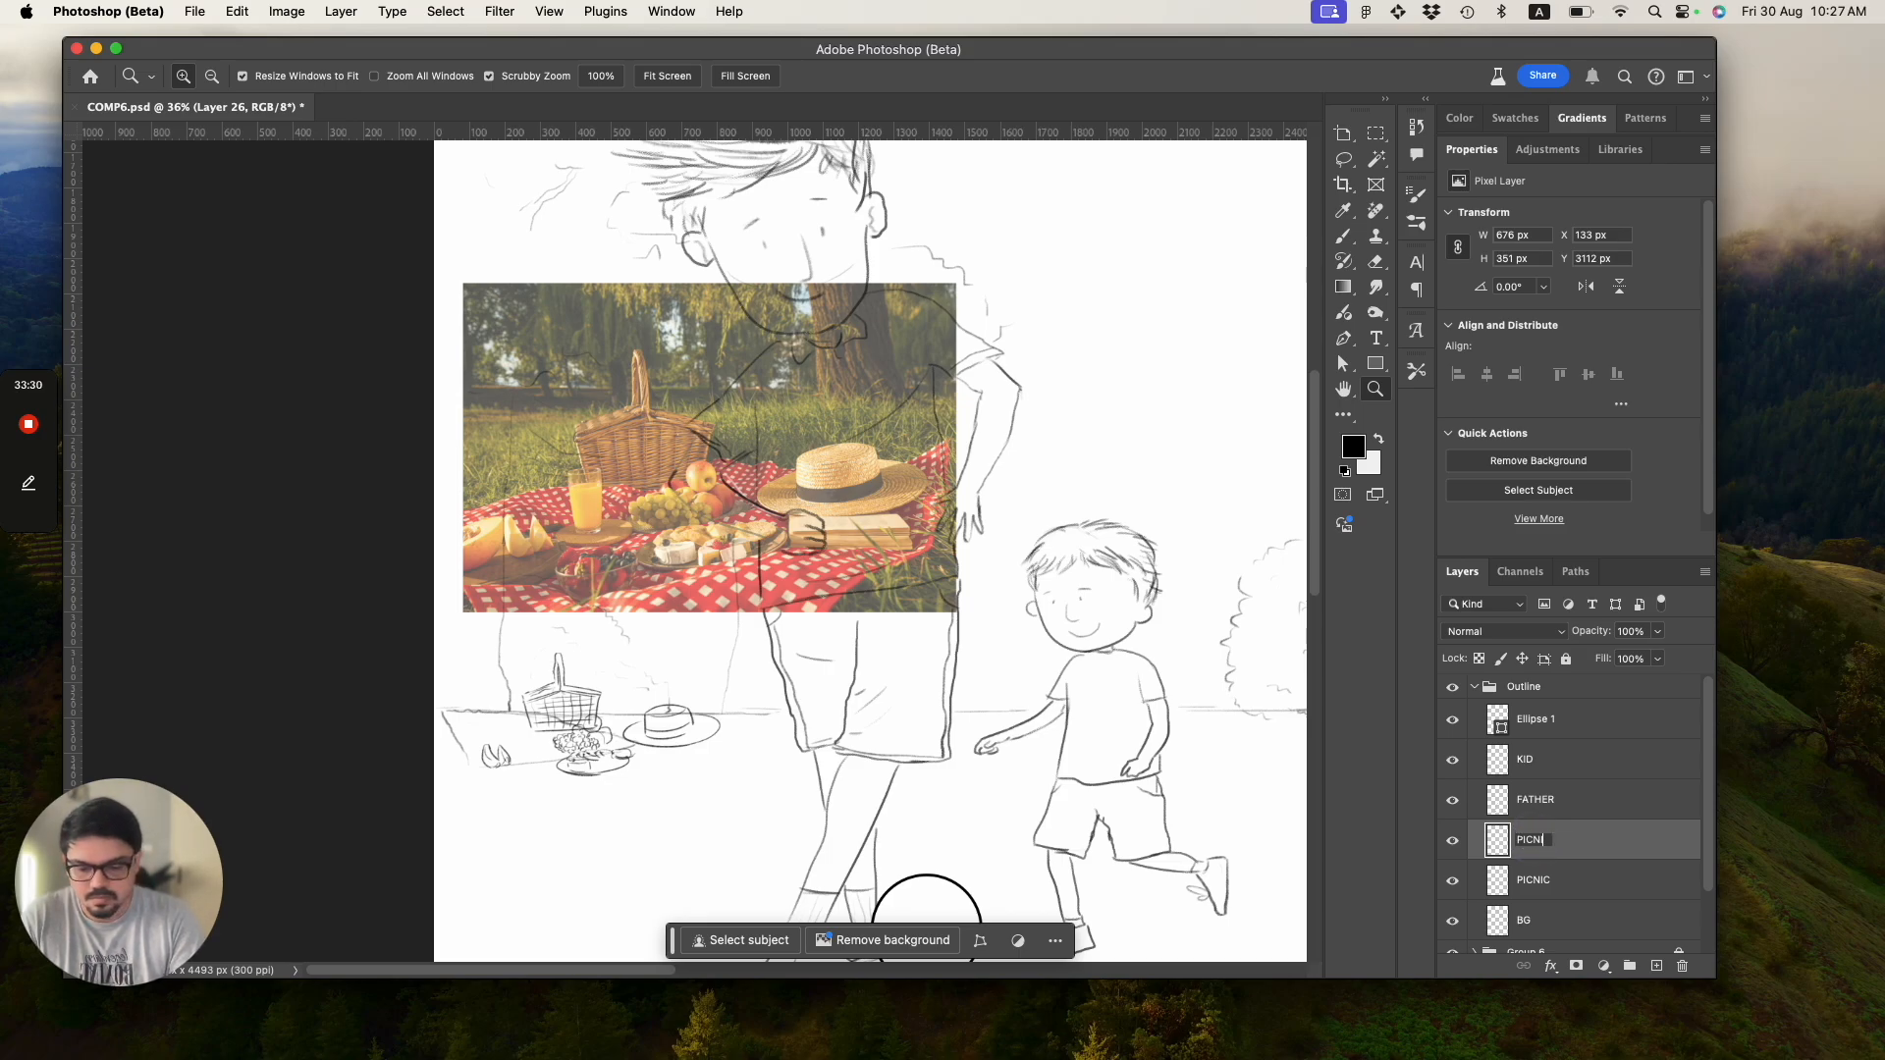
{"action": "type", "text": "IC (R"}
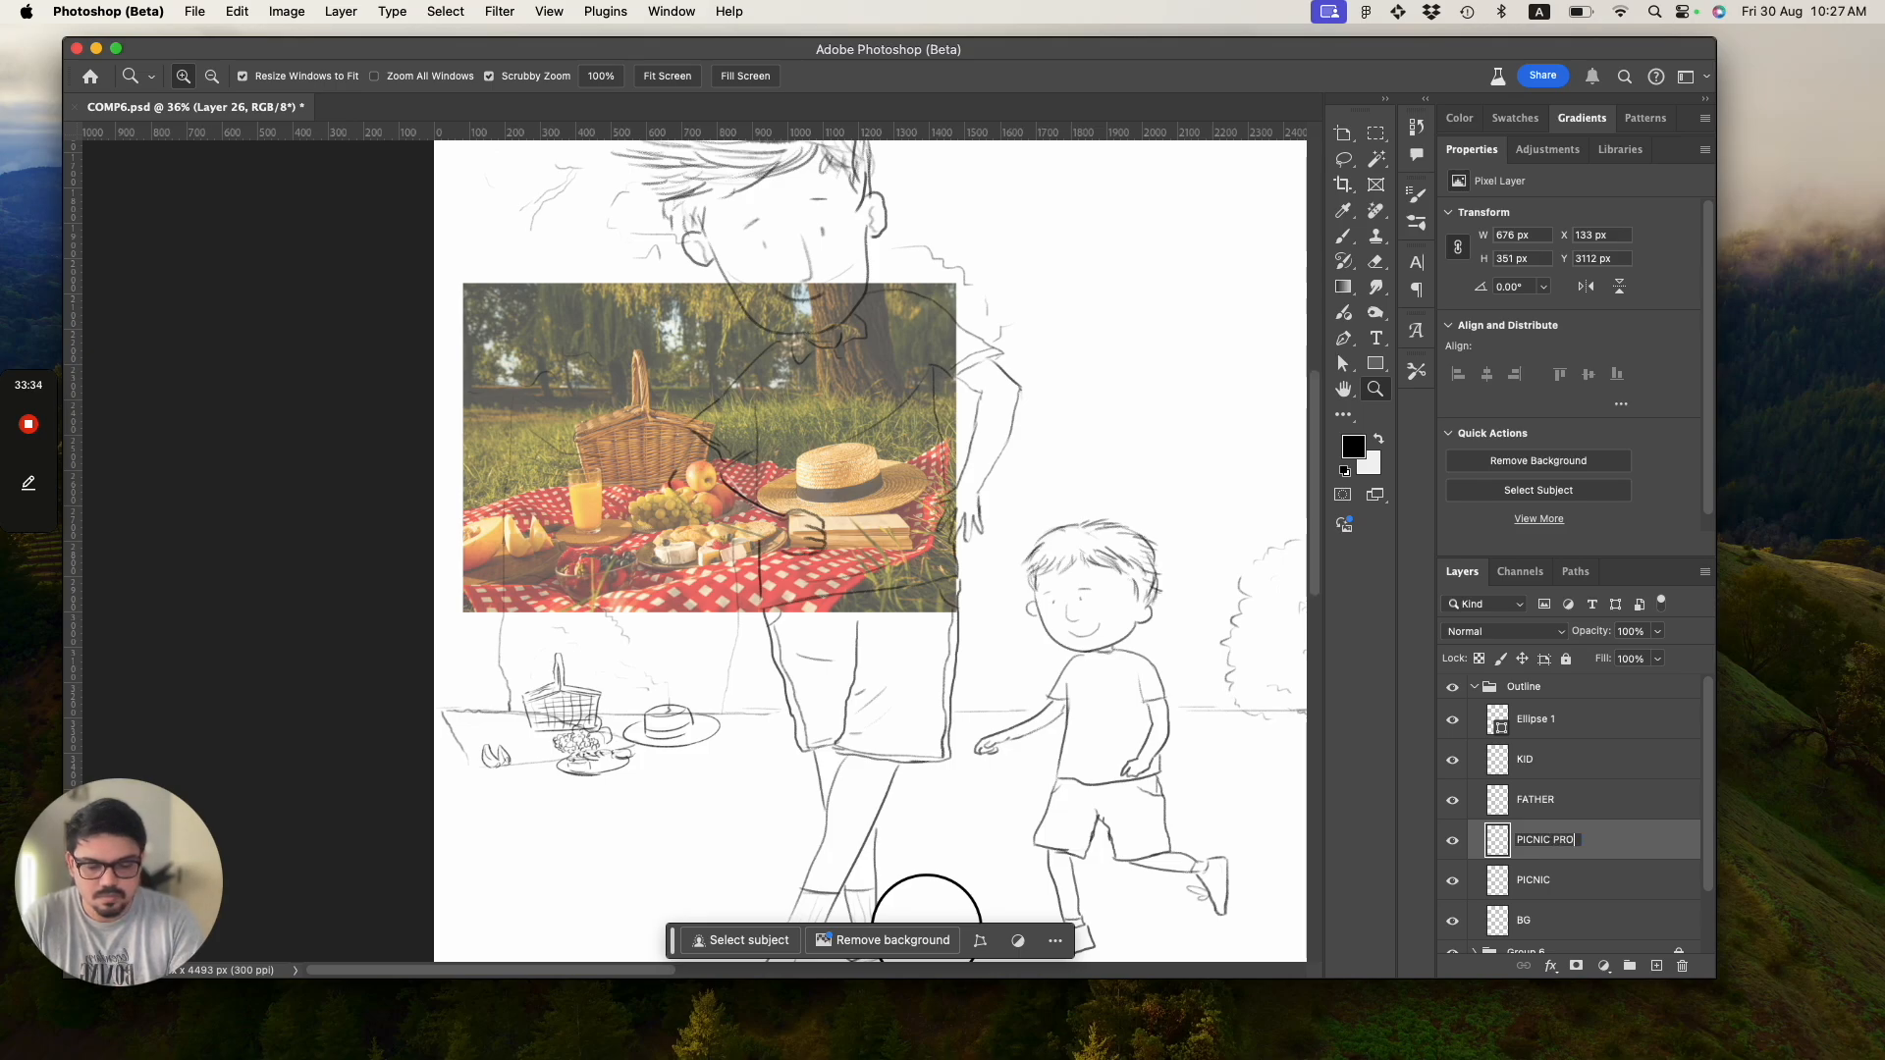
{"action": "key", "text": "Return"}
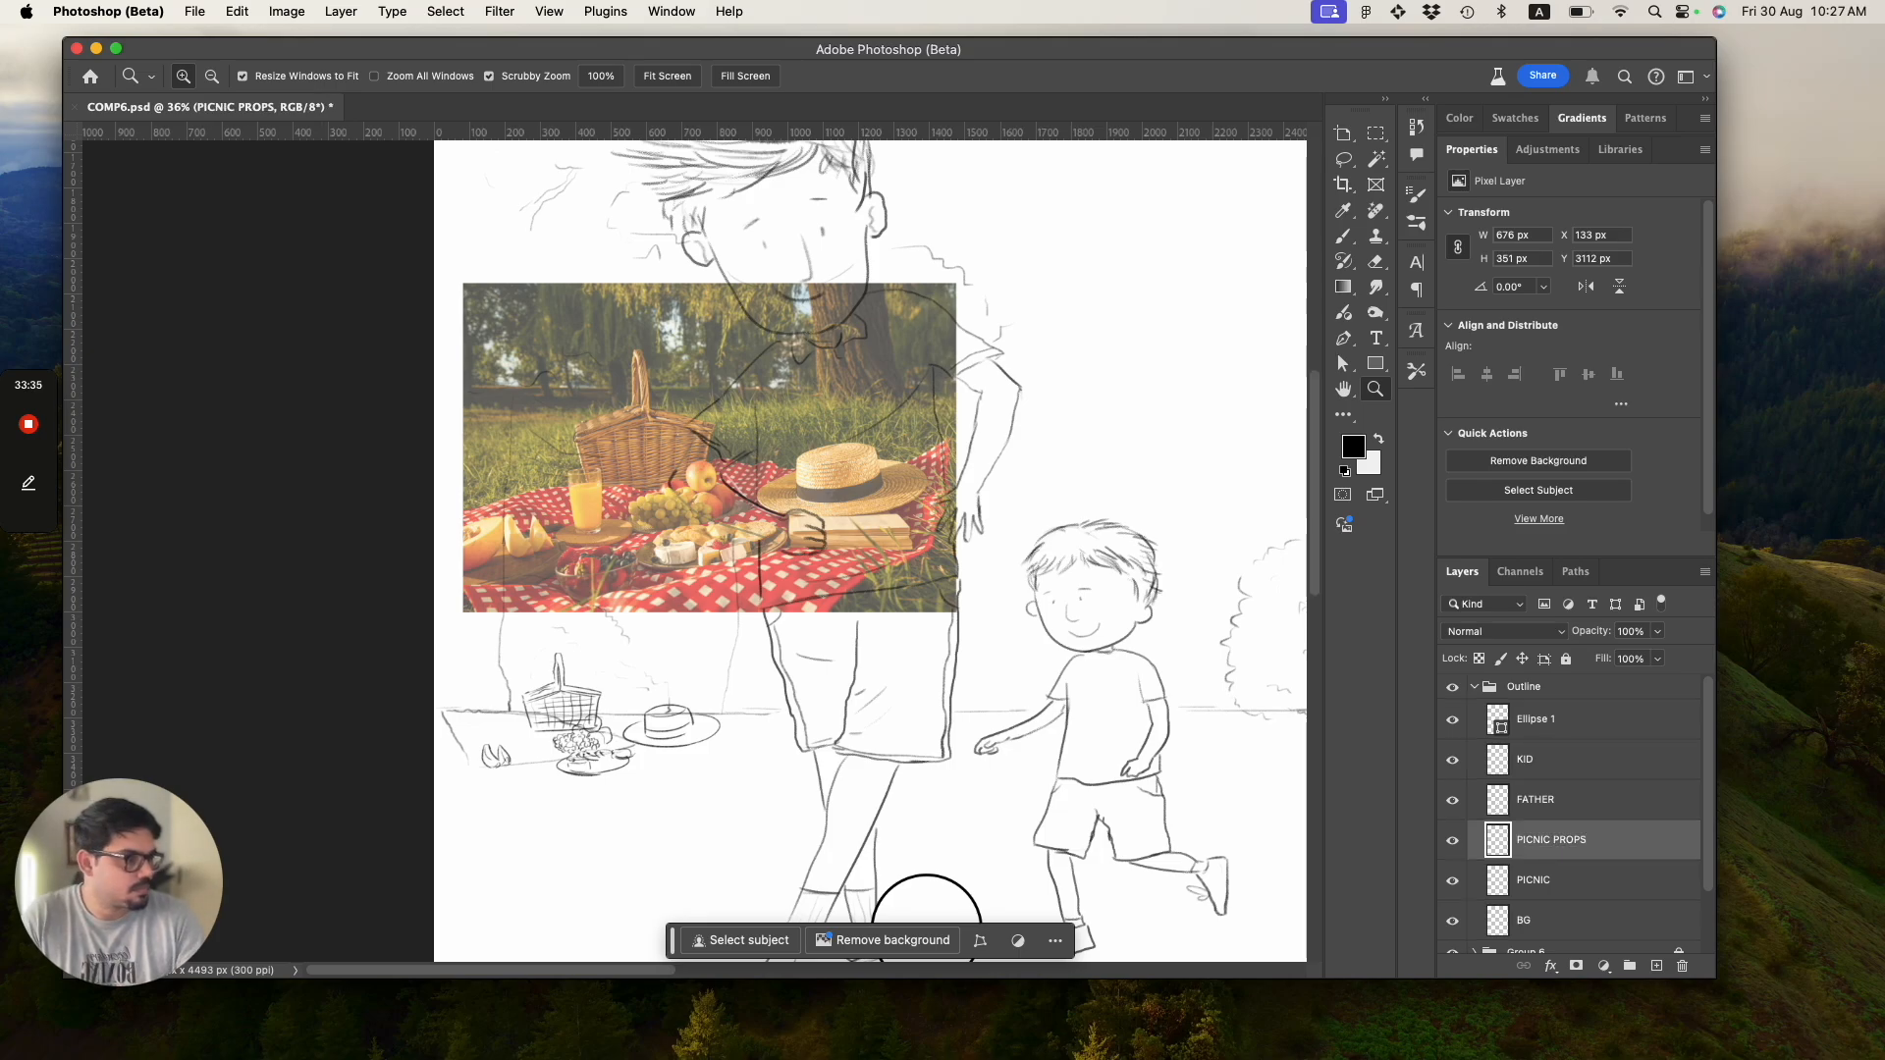
Rename the original PICNIC layer as BLANKET.
{"action": "left_click", "coordinate": [1517, 880]}
{"action": "double_click", "coordinate": [1546, 881]}
{"action": "type", "text": "BLANKET"}
{"action": "key", "text": "Return"}
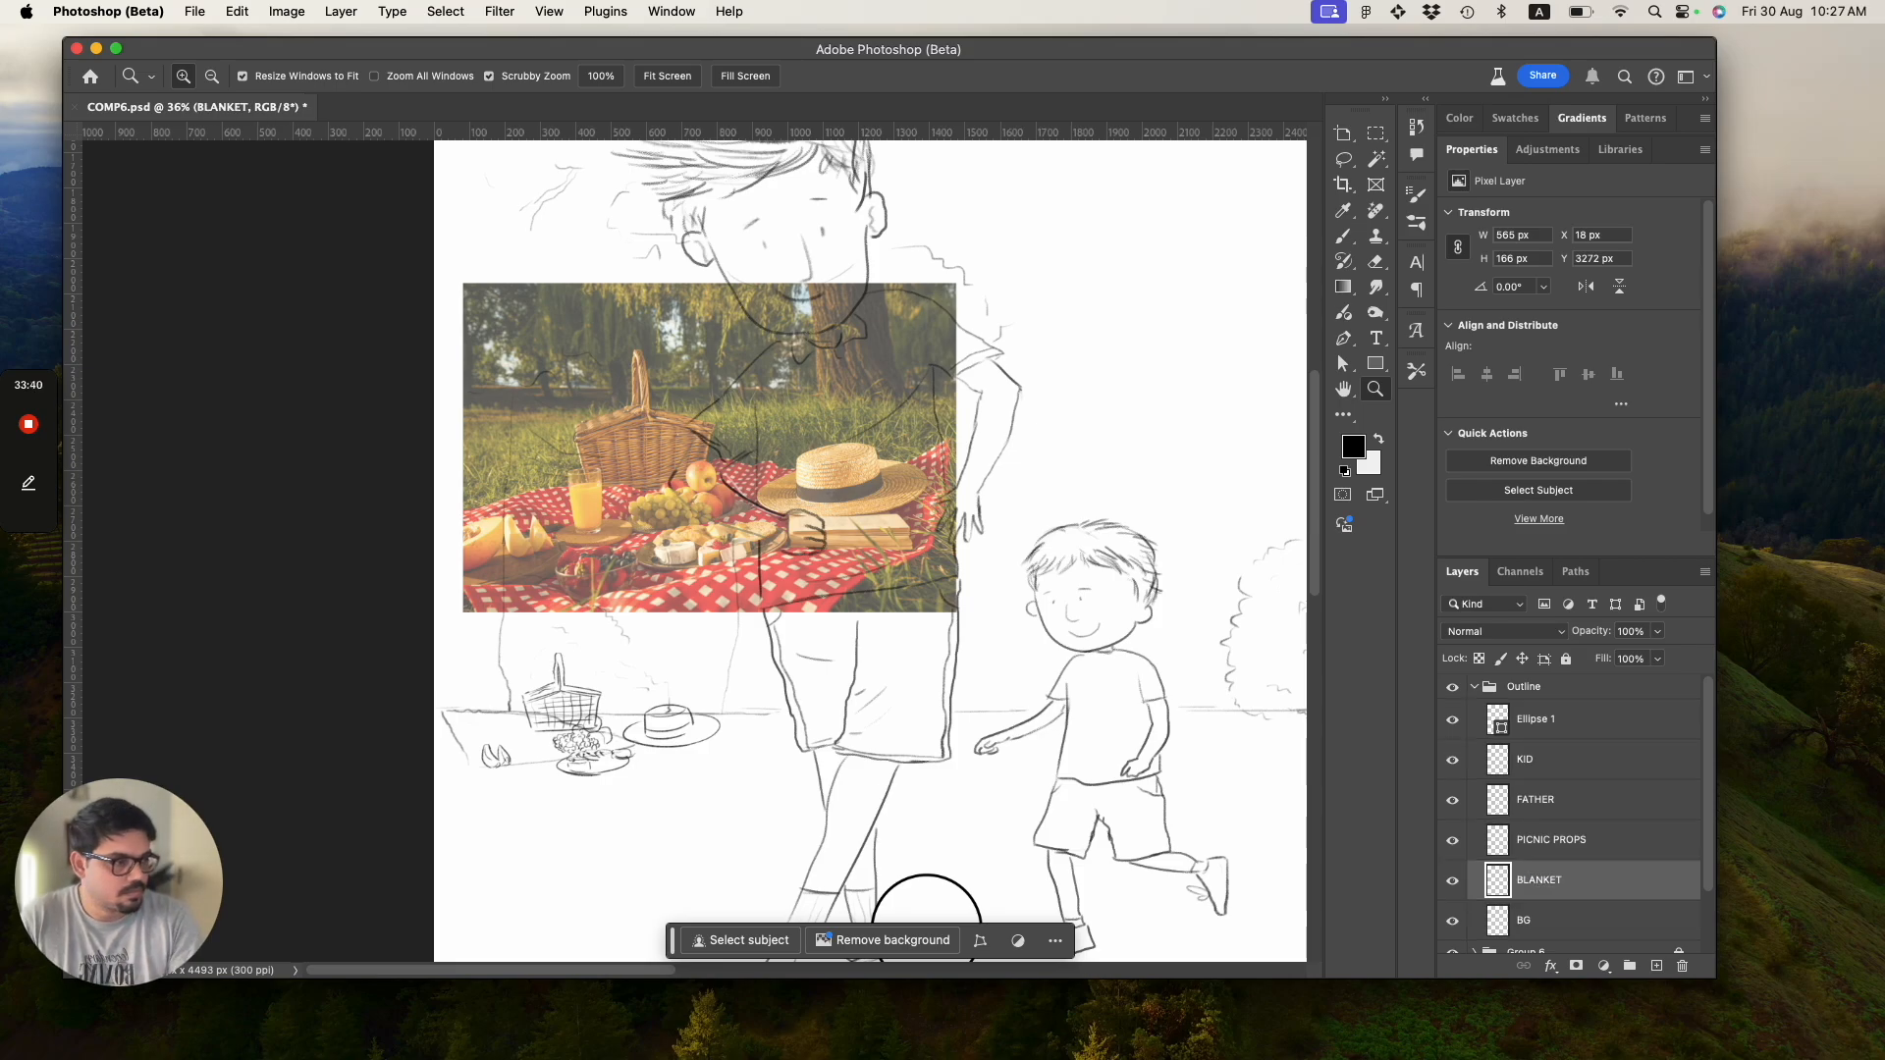
Erase the blanket's front and right edges where they run behind the props, using the eraser at size 35.
{"action": "scroll", "coordinate": [510, 759], "scroll_direction": "up", "scroll_amount": 5}
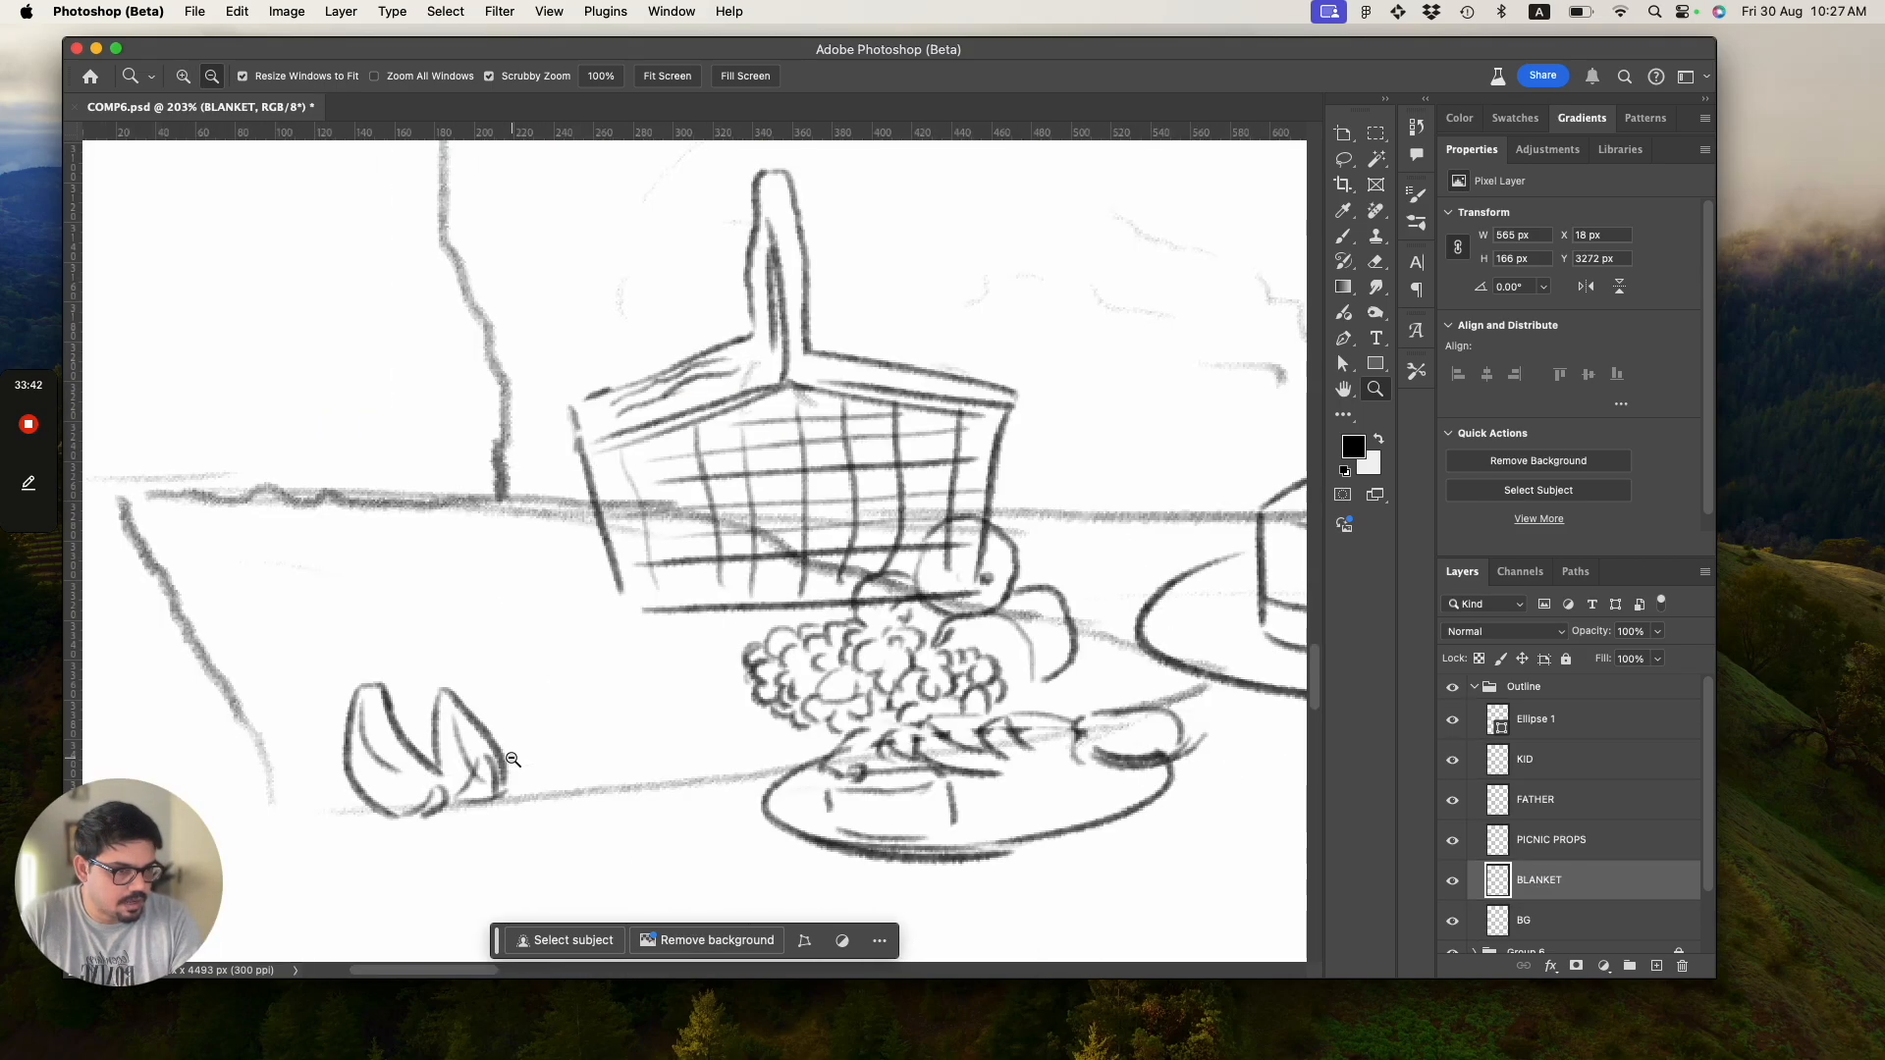
{"action": "scroll", "coordinate": [511, 759], "scroll_direction": "down", "scroll_amount": 3}
{"action": "key", "text": "e"}
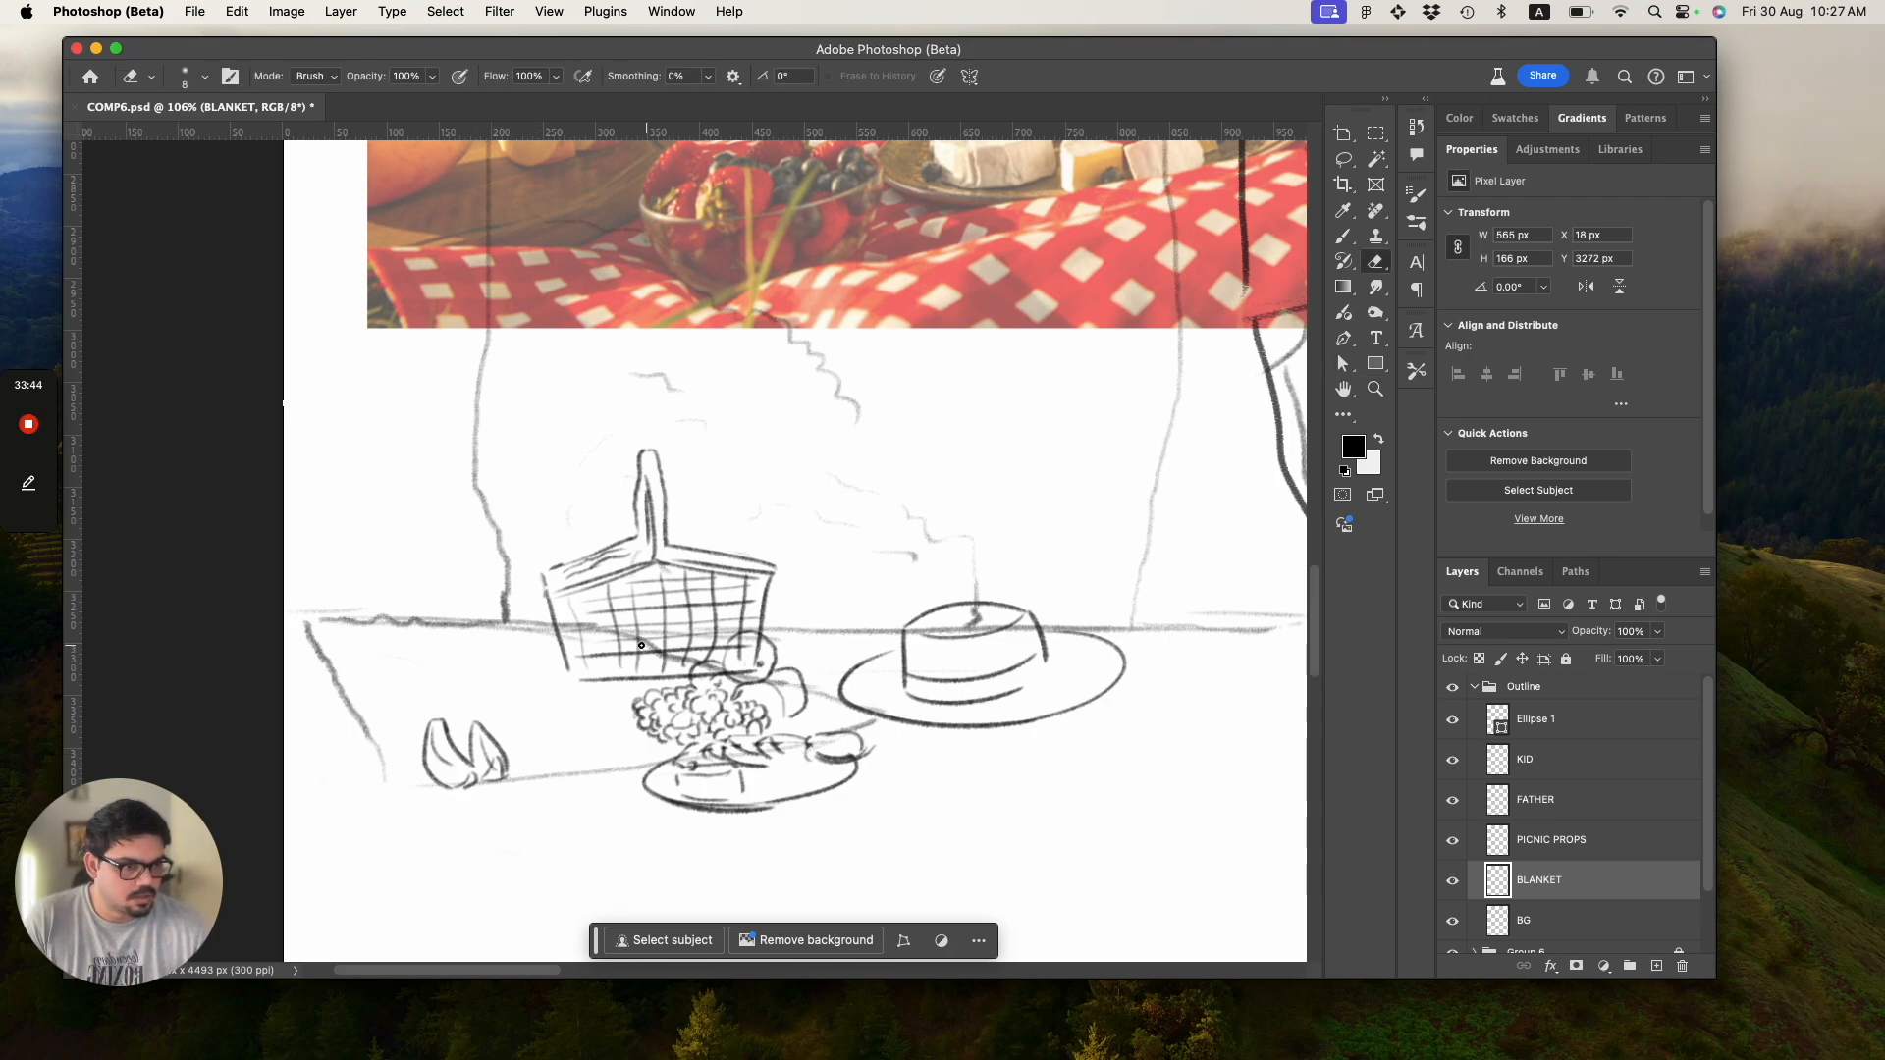
{"action": "key", "text": "bracketright"}
{"action": "key", "text": "bracketright"}
{"action": "key", "text": "bracketright"}
{"action": "key", "text": "bracketright"}
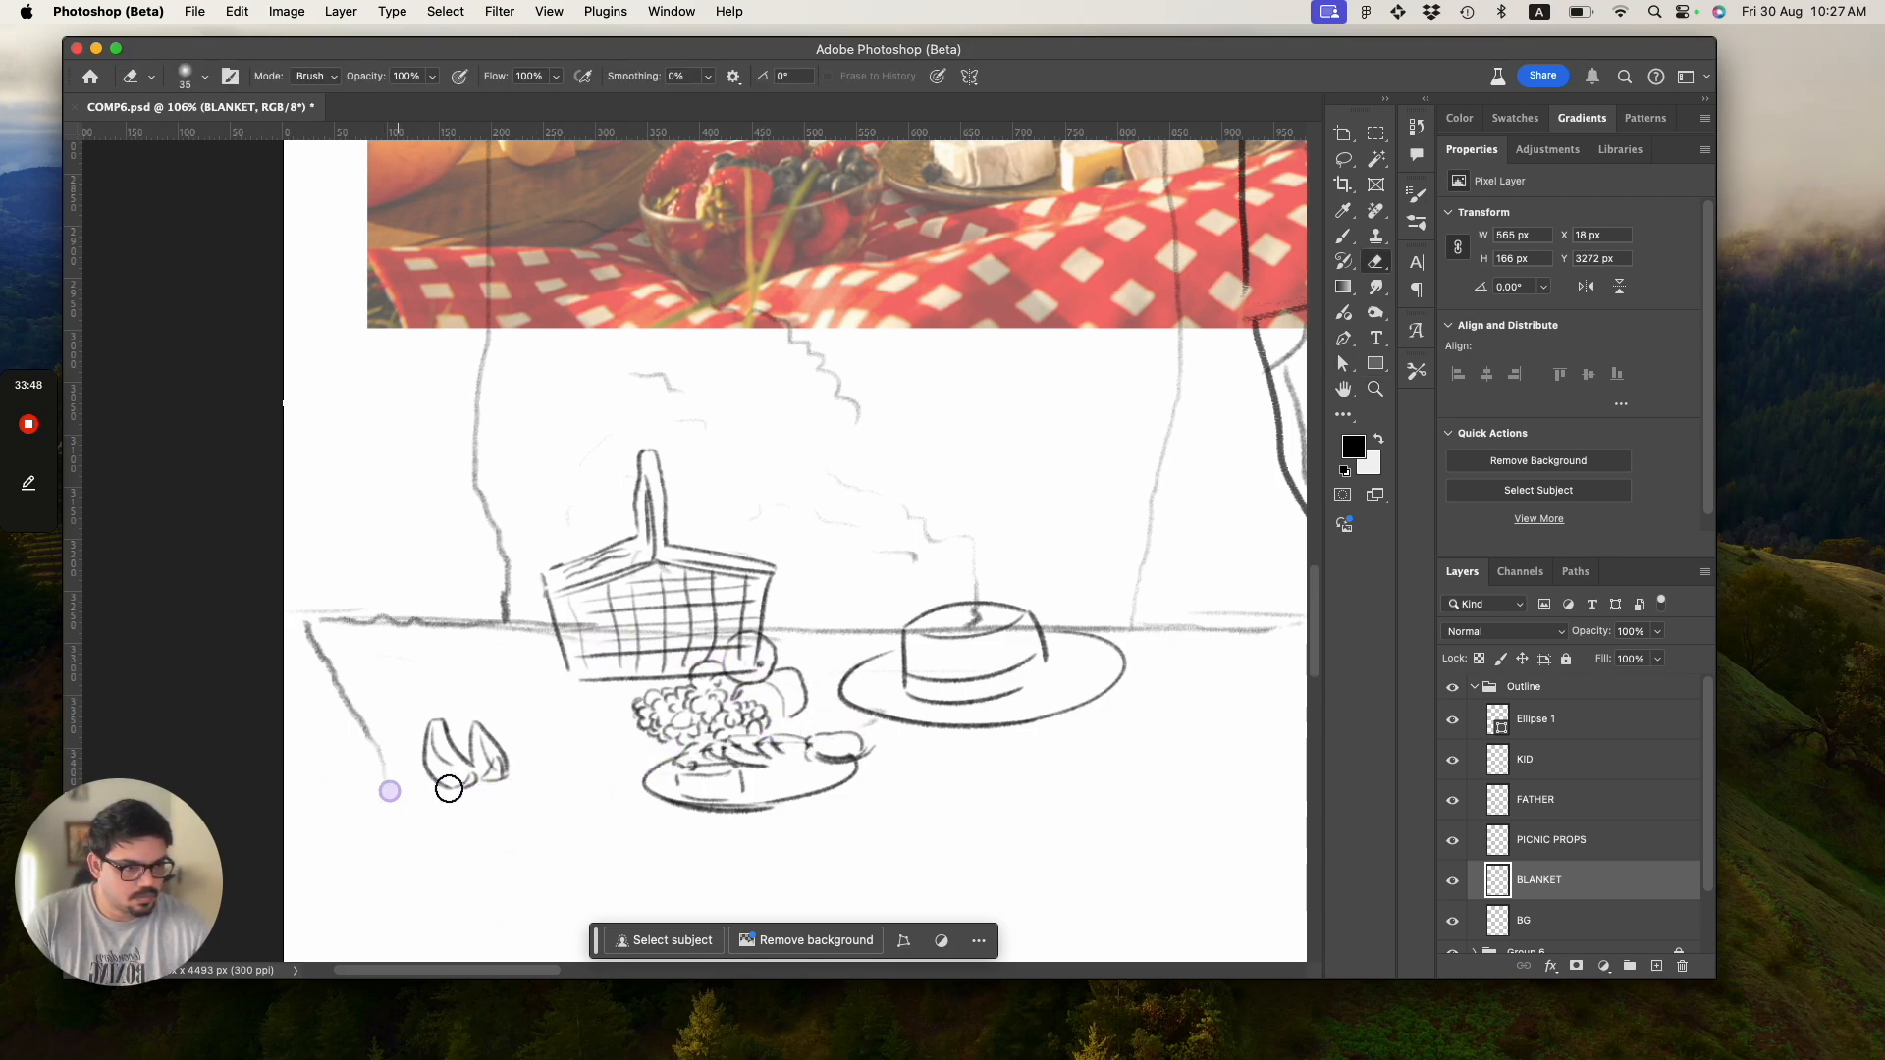
Redraw the blanket's front and right edges further out so it spans all the props, and save the document.
{"action": "key", "text": "b"}
{"action": "mouse_move", "coordinate": [370, 746]}
{"action": "left_mouse_down"}
{"action": "mouse_move", "coordinate": [411, 821]}
{"action": "mouse_move", "coordinate": [1029, 789]}
{"action": "left_mouse_up"}
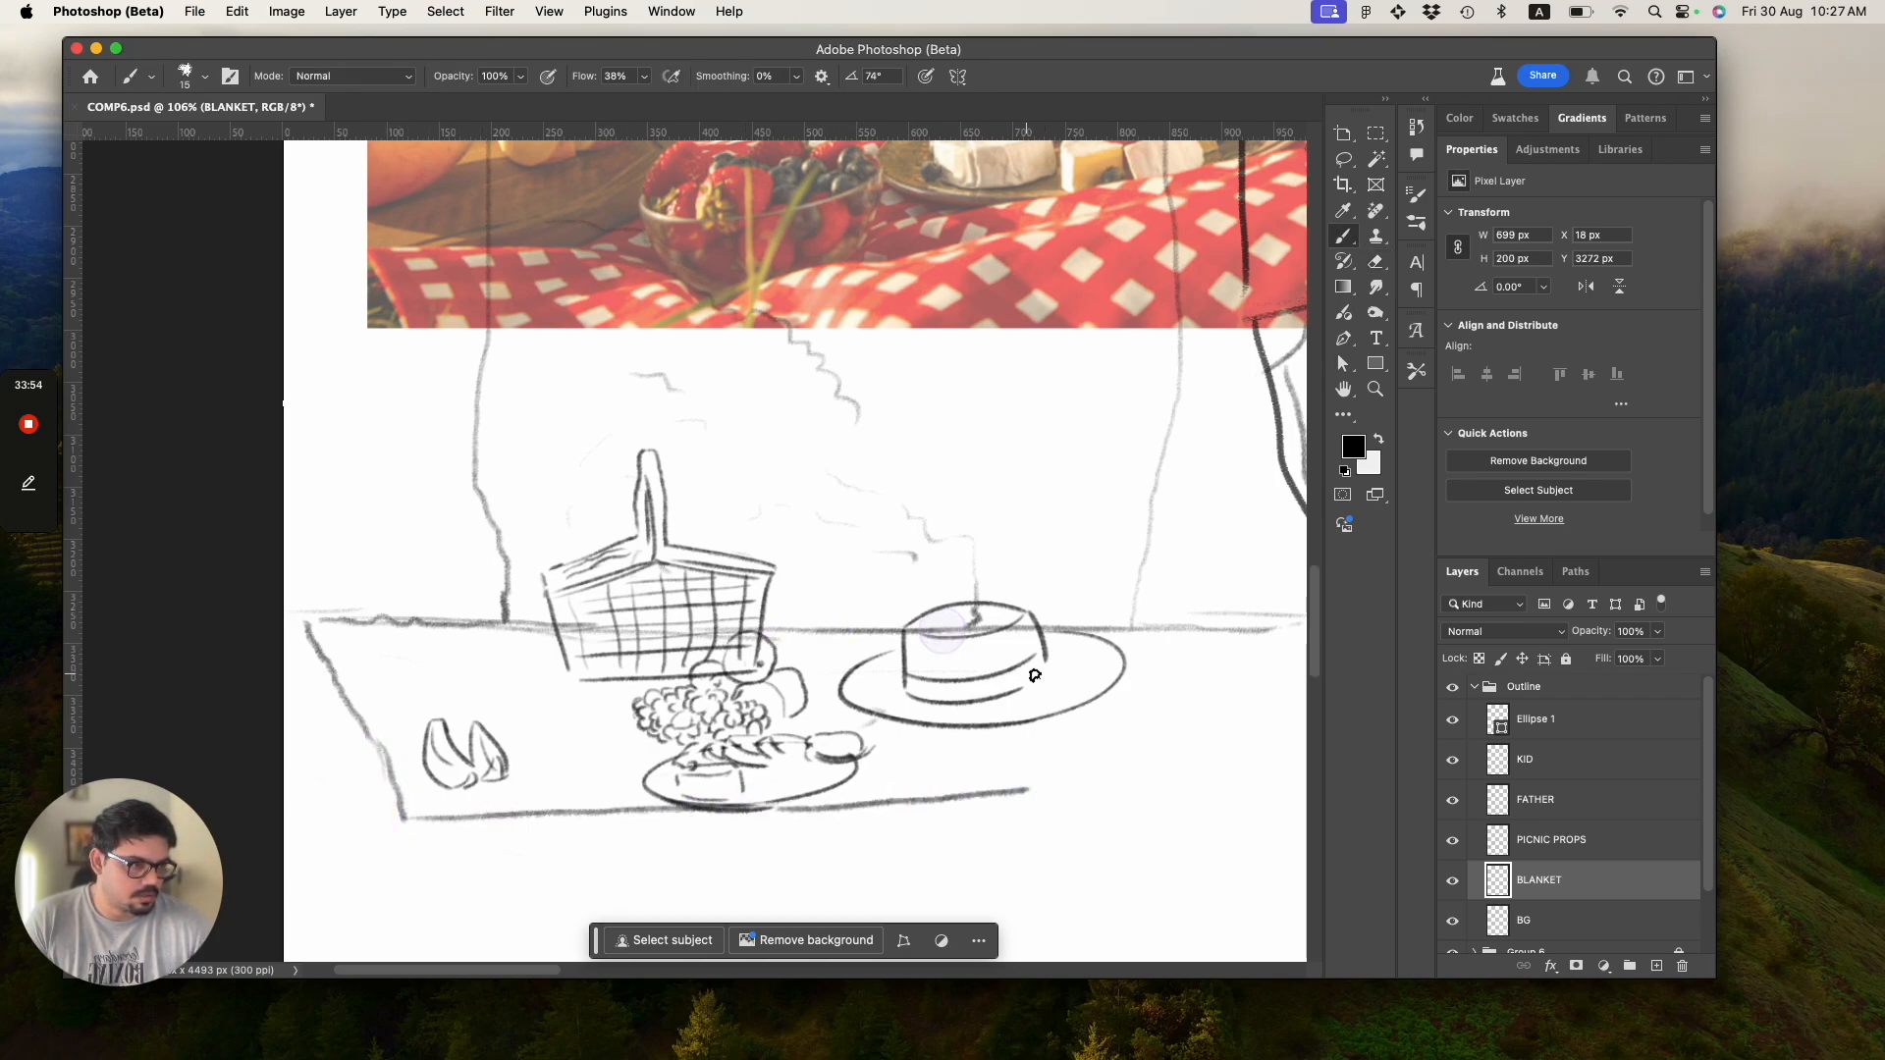
{"action": "left_click_drag", "start_coordinate": [1000, 637], "coordinate": [1188, 761]}
{"action": "mouse_move", "coordinate": [1123, 709]}
{"action": "left_mouse_down"}
{"action": "mouse_move", "coordinate": [1198, 772]}
{"action": "mouse_move", "coordinate": [992, 791]}
{"action": "left_mouse_up"}
{"action": "key", "text": "super+s"}
Review the resized picnic scene against the father, the kid and the rest of the composition.
{"action": "key", "text": "z"}
{"action": "left_click_drag", "start_coordinate": [698, 721], "coordinate": [609, 643]}
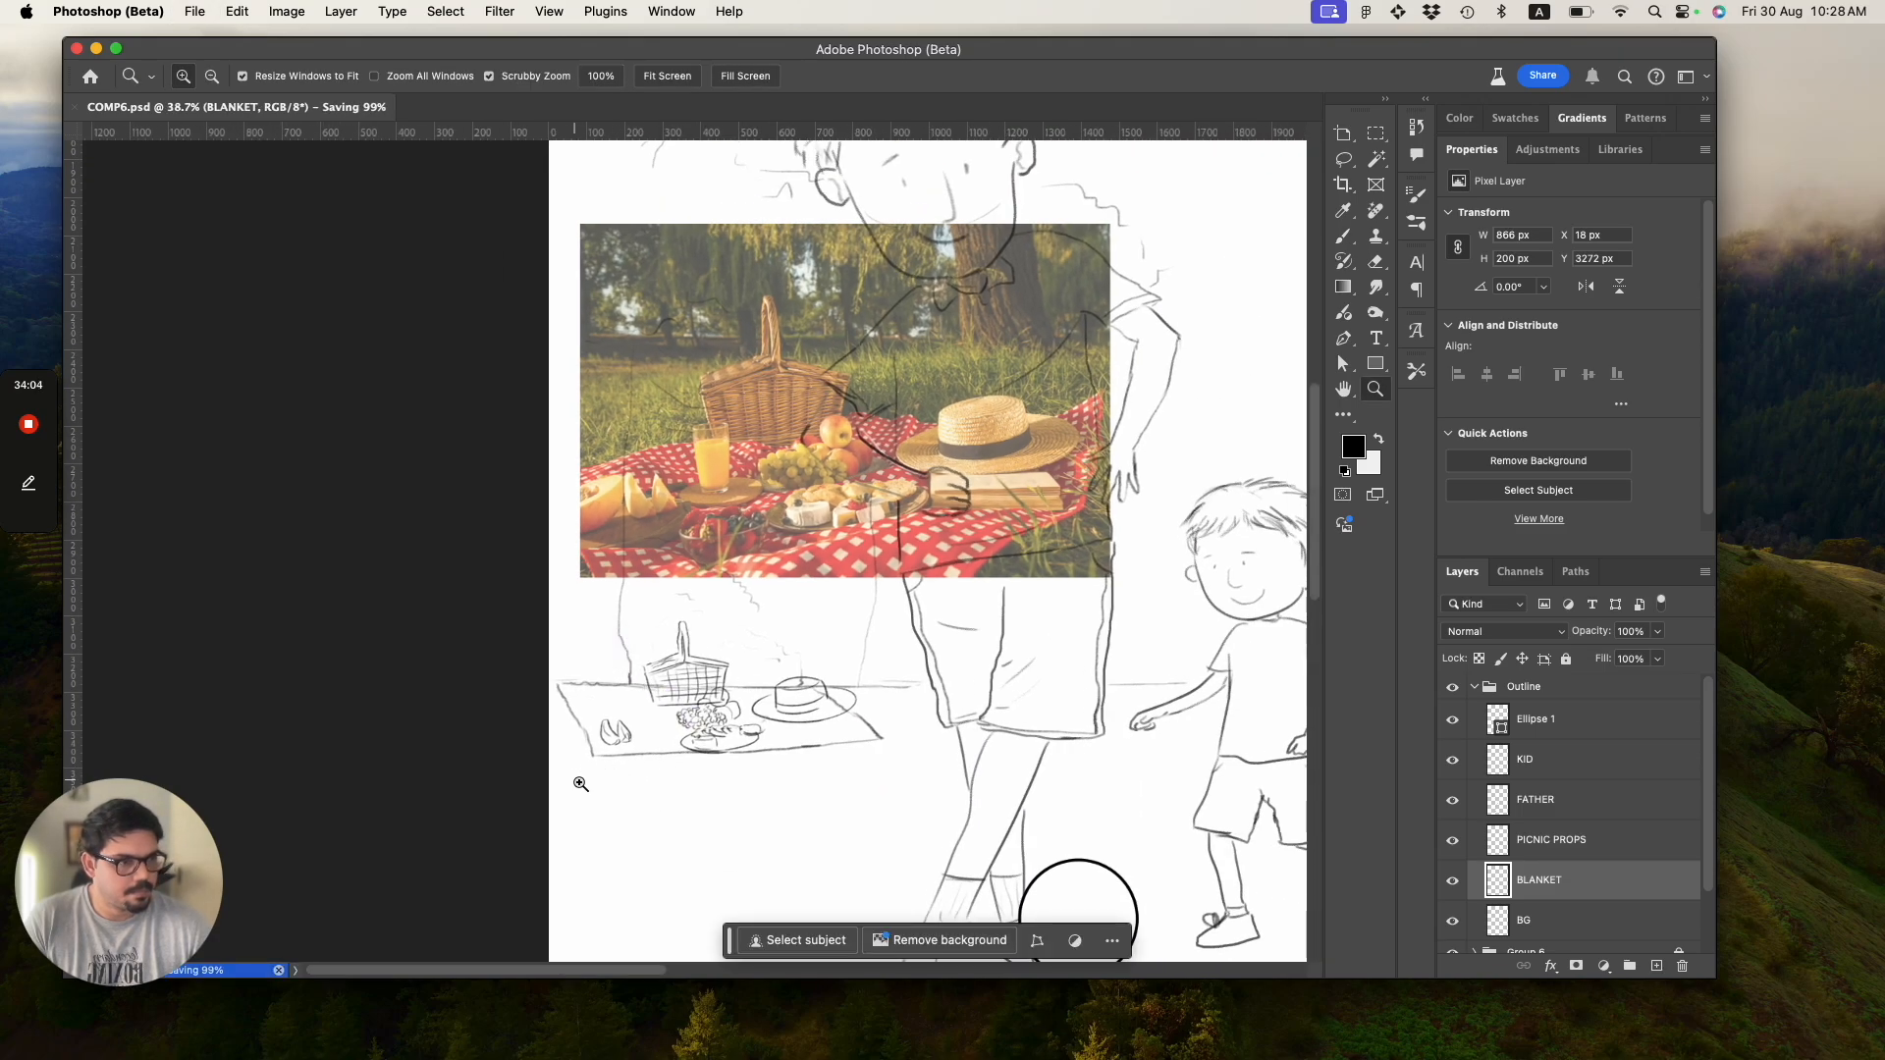
{"action": "left_click_drag", "start_coordinate": [578, 781], "coordinate": [503, 735]}
{"action": "left_click_drag", "start_coordinate": [828, 763], "coordinate": [909, 814]}
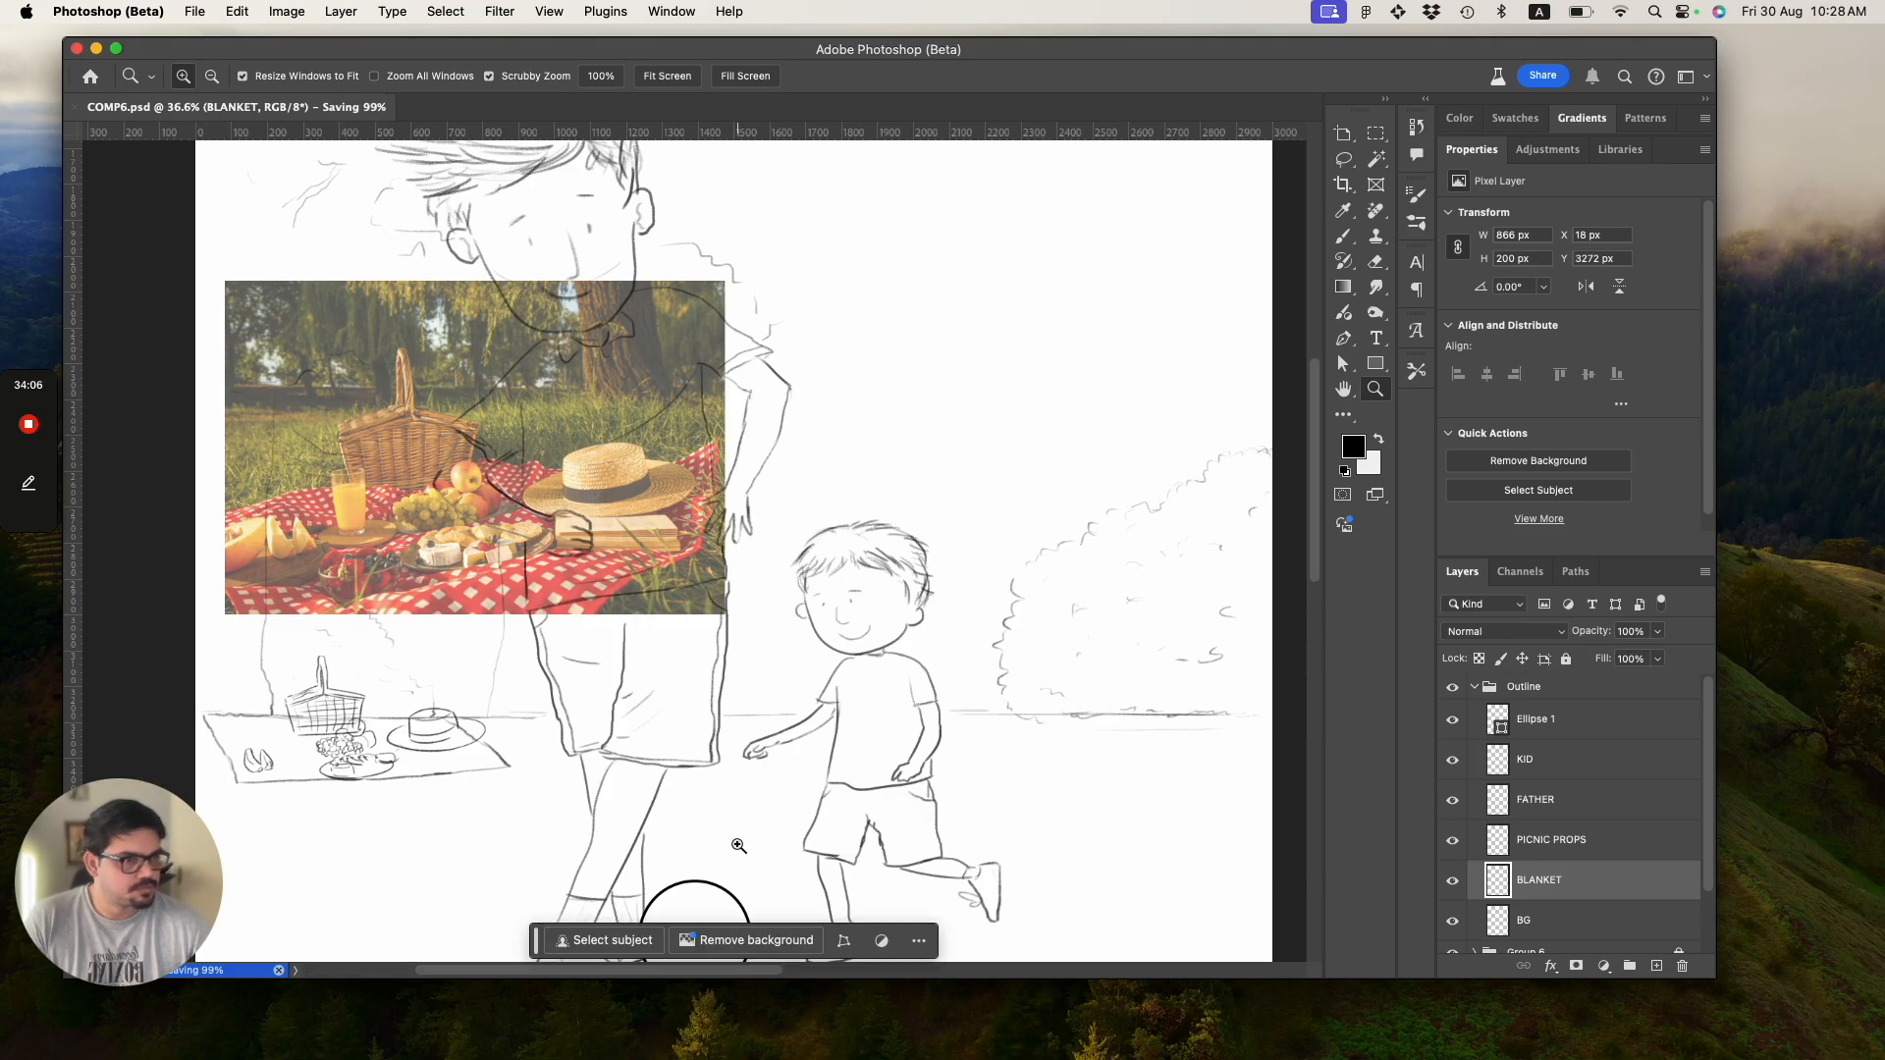
{"action": "left_click_drag", "start_coordinate": [730, 735], "coordinate": [640, 722]}
{"action": "left_click_drag", "start_coordinate": [835, 715], "coordinate": [909, 757]}
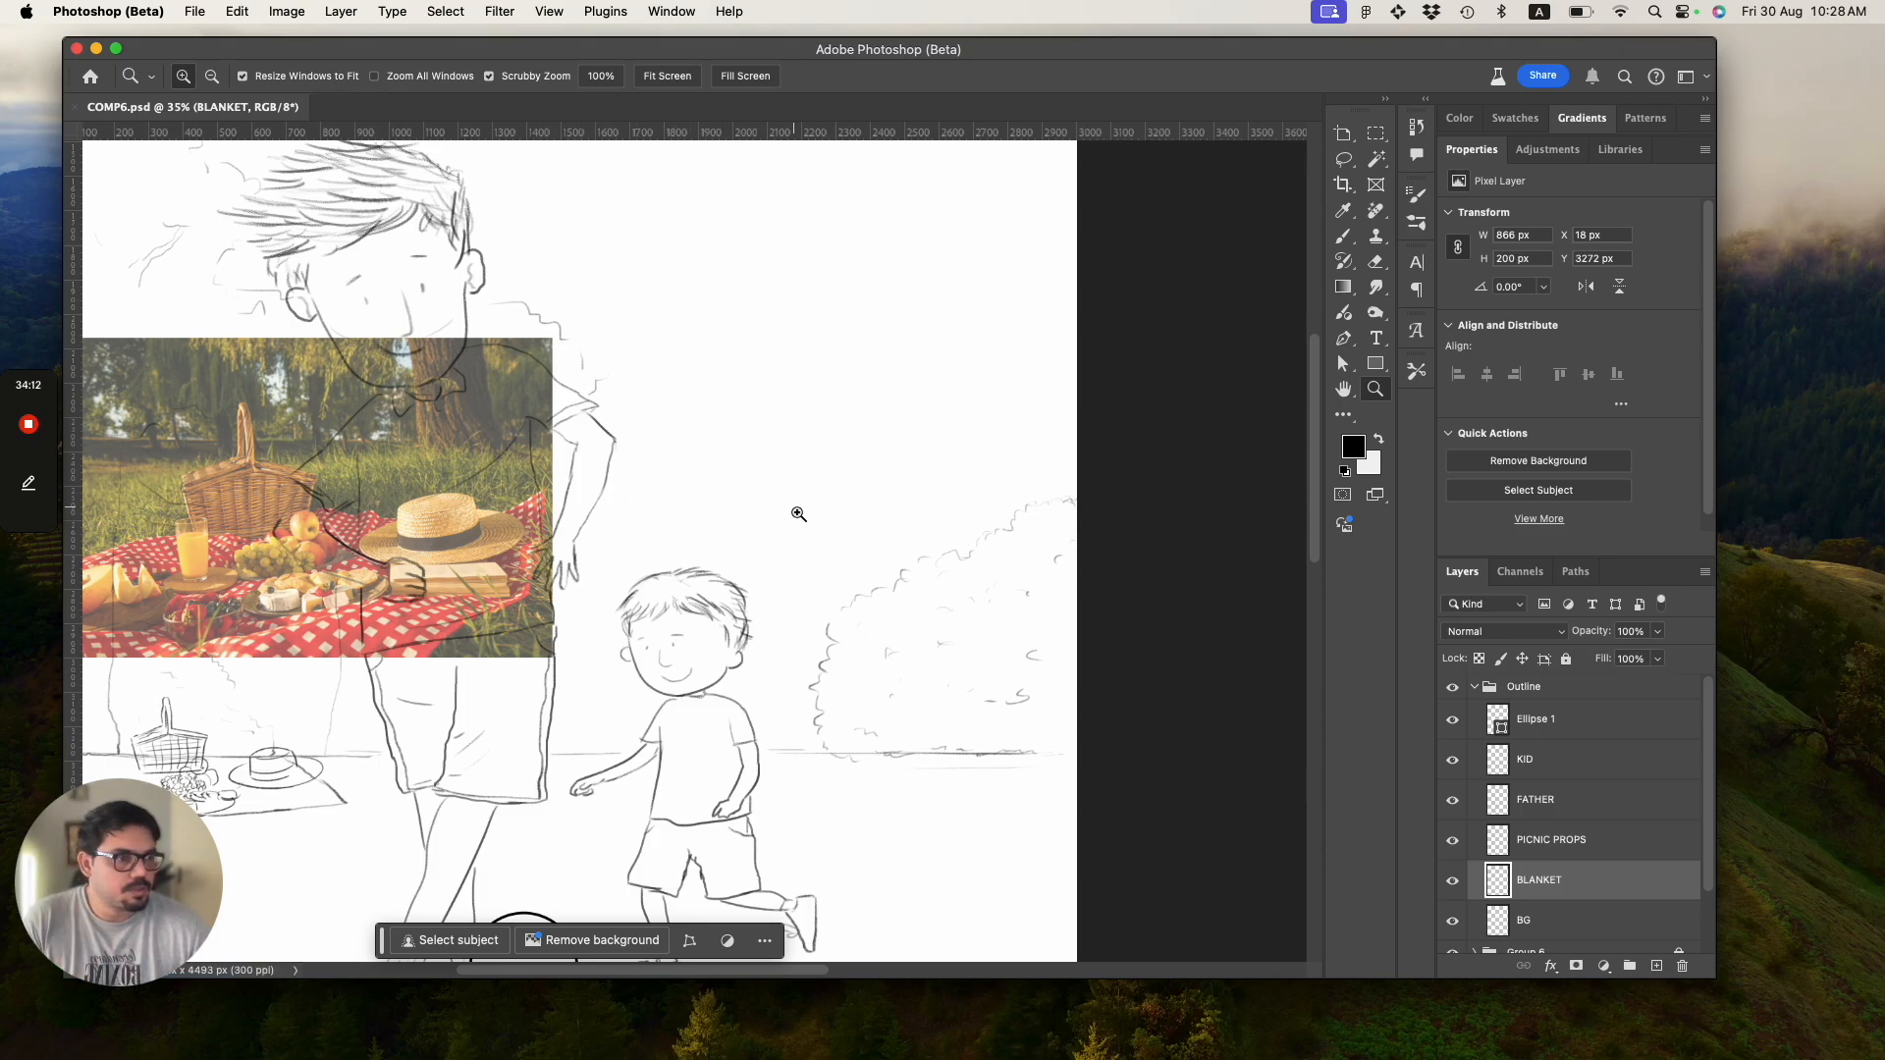
{"action": "mouse_move", "coordinate": [1315, 534]}
{"action": "left_mouse_down"}
{"action": "mouse_move", "coordinate": [1314, 562]}
{"action": "mouse_move", "coordinate": [1316, 539]}
{"action": "left_mouse_up"}
{"action": "scroll", "coordinate": [1246, 673], "scroll_direction": "down", "scroll_amount": 10}
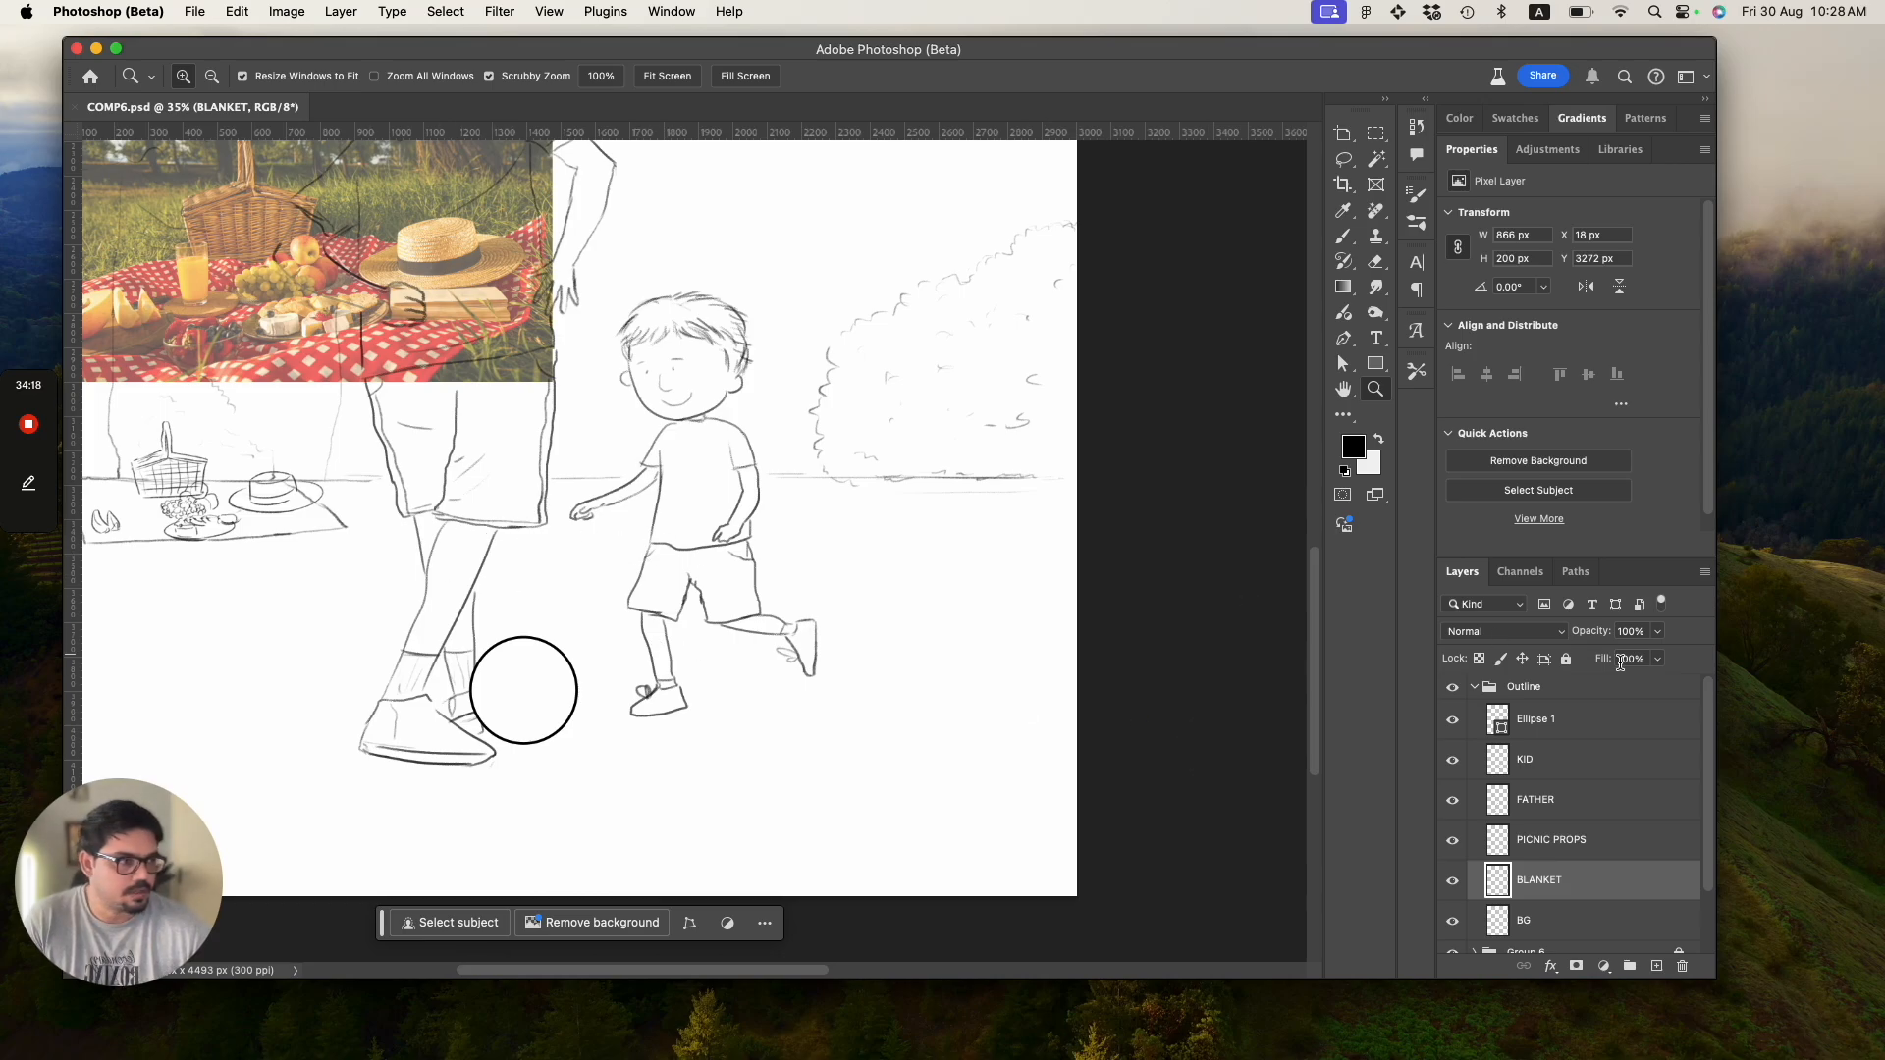
Unlock Group 6, which holds the reference photos, and switch to the Move tool.
{"action": "left_click_drag", "start_coordinate": [1705, 879], "coordinate": [1702, 909]}
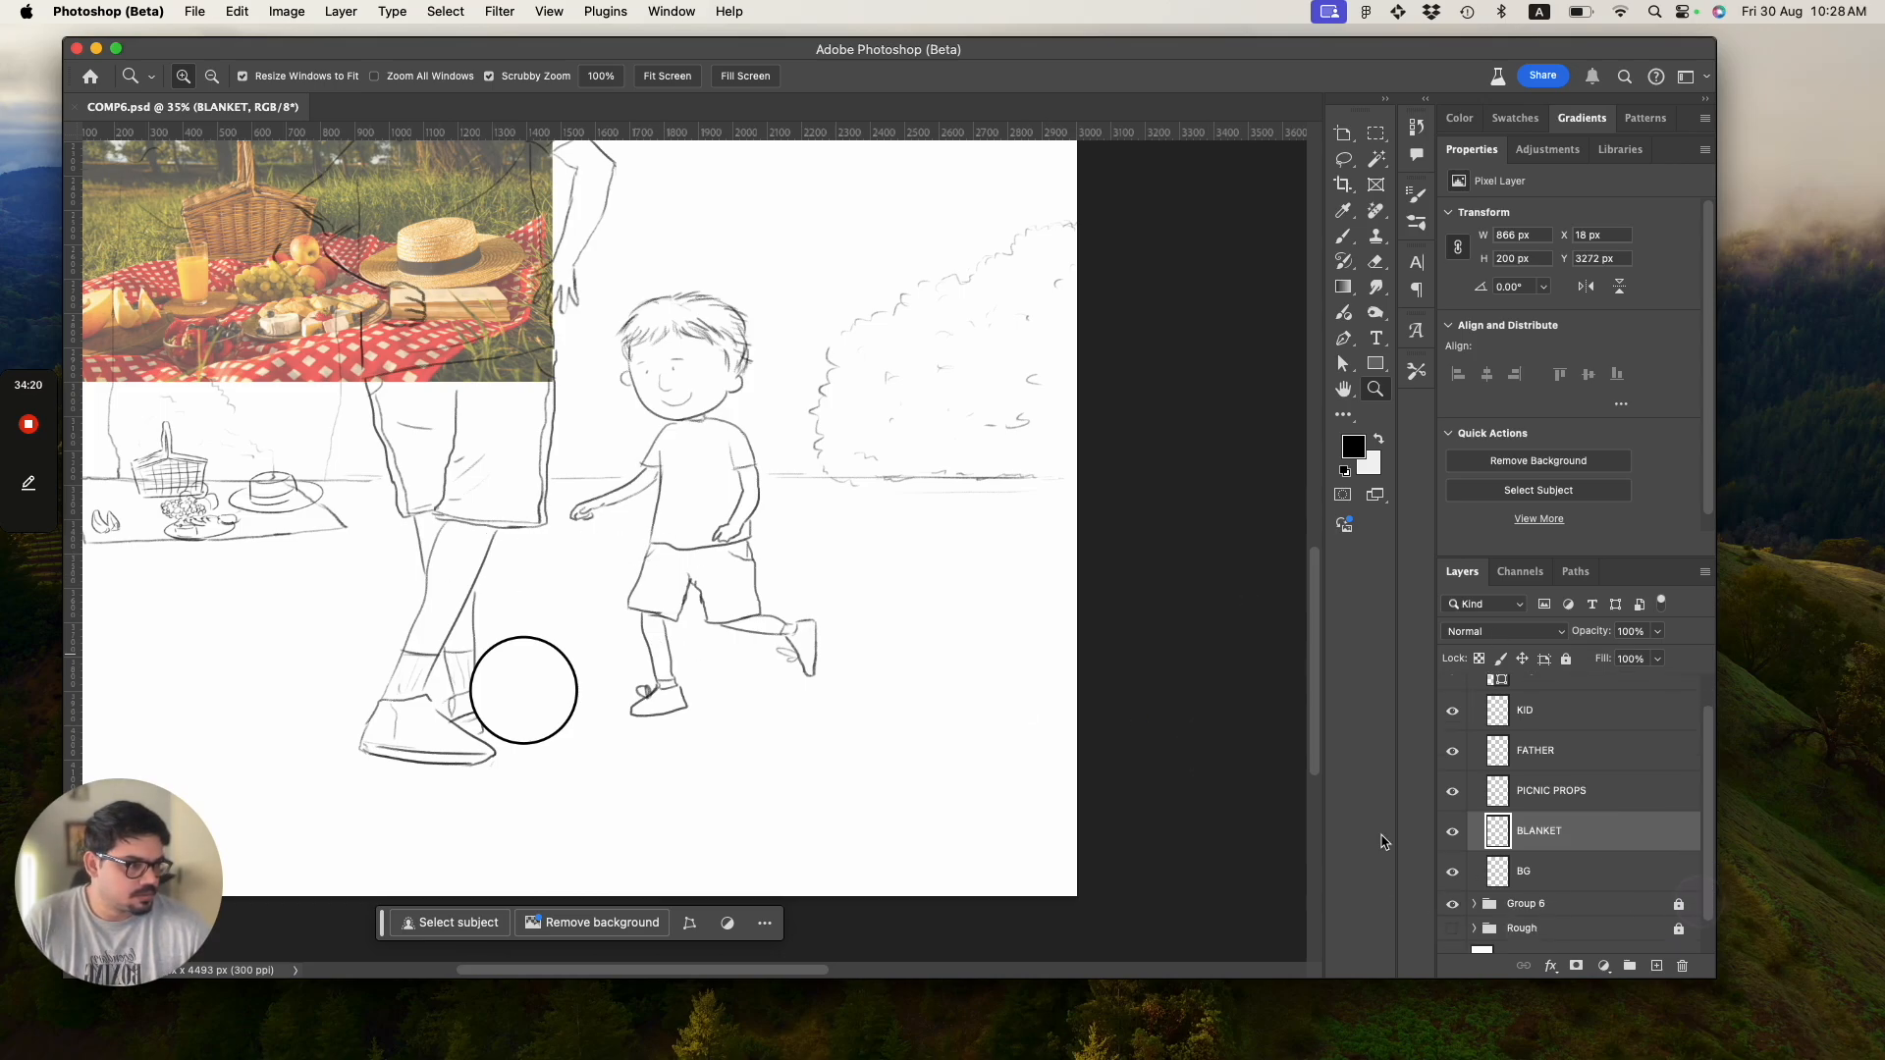
{"action": "left_click_drag", "start_coordinate": [800, 648], "coordinate": [717, 618]}
{"action": "left_click_drag", "start_coordinate": [694, 420], "coordinate": [707, 449]}
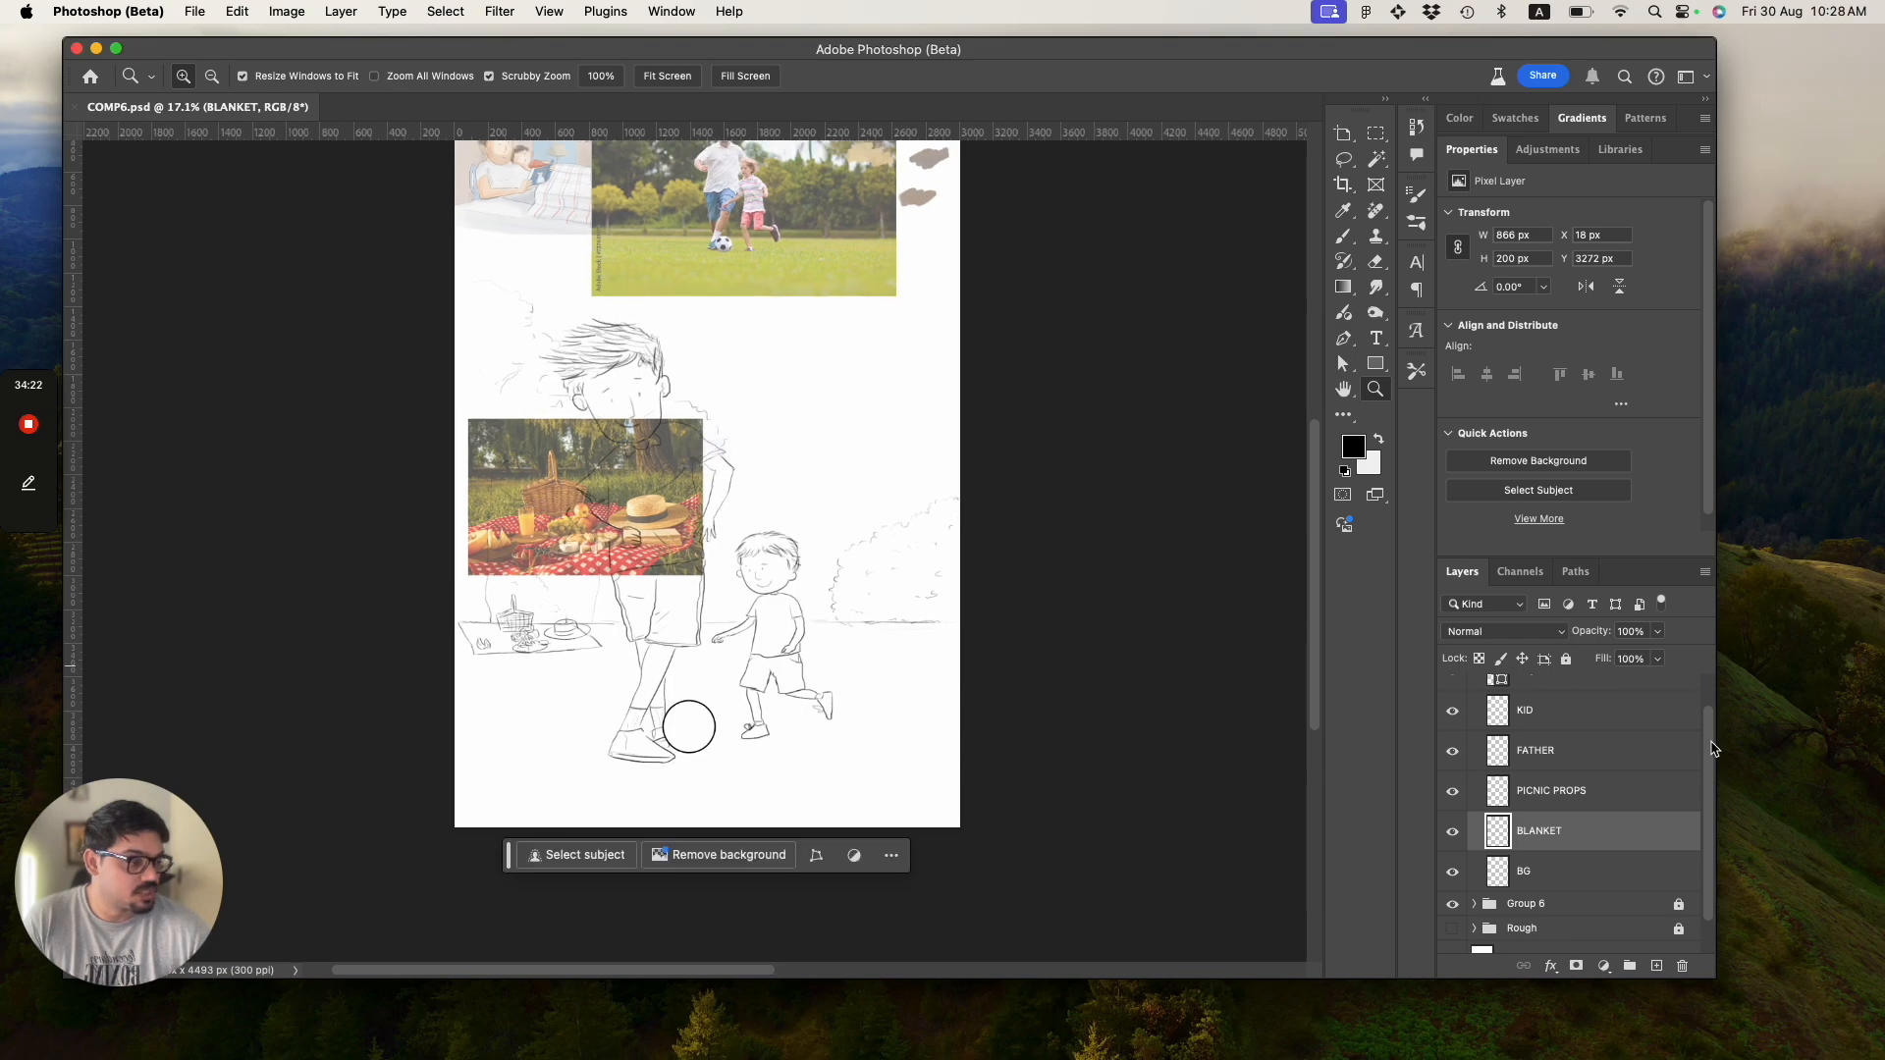
{"action": "left_click", "coordinate": [1678, 903]}
{"action": "key", "text": "v"}
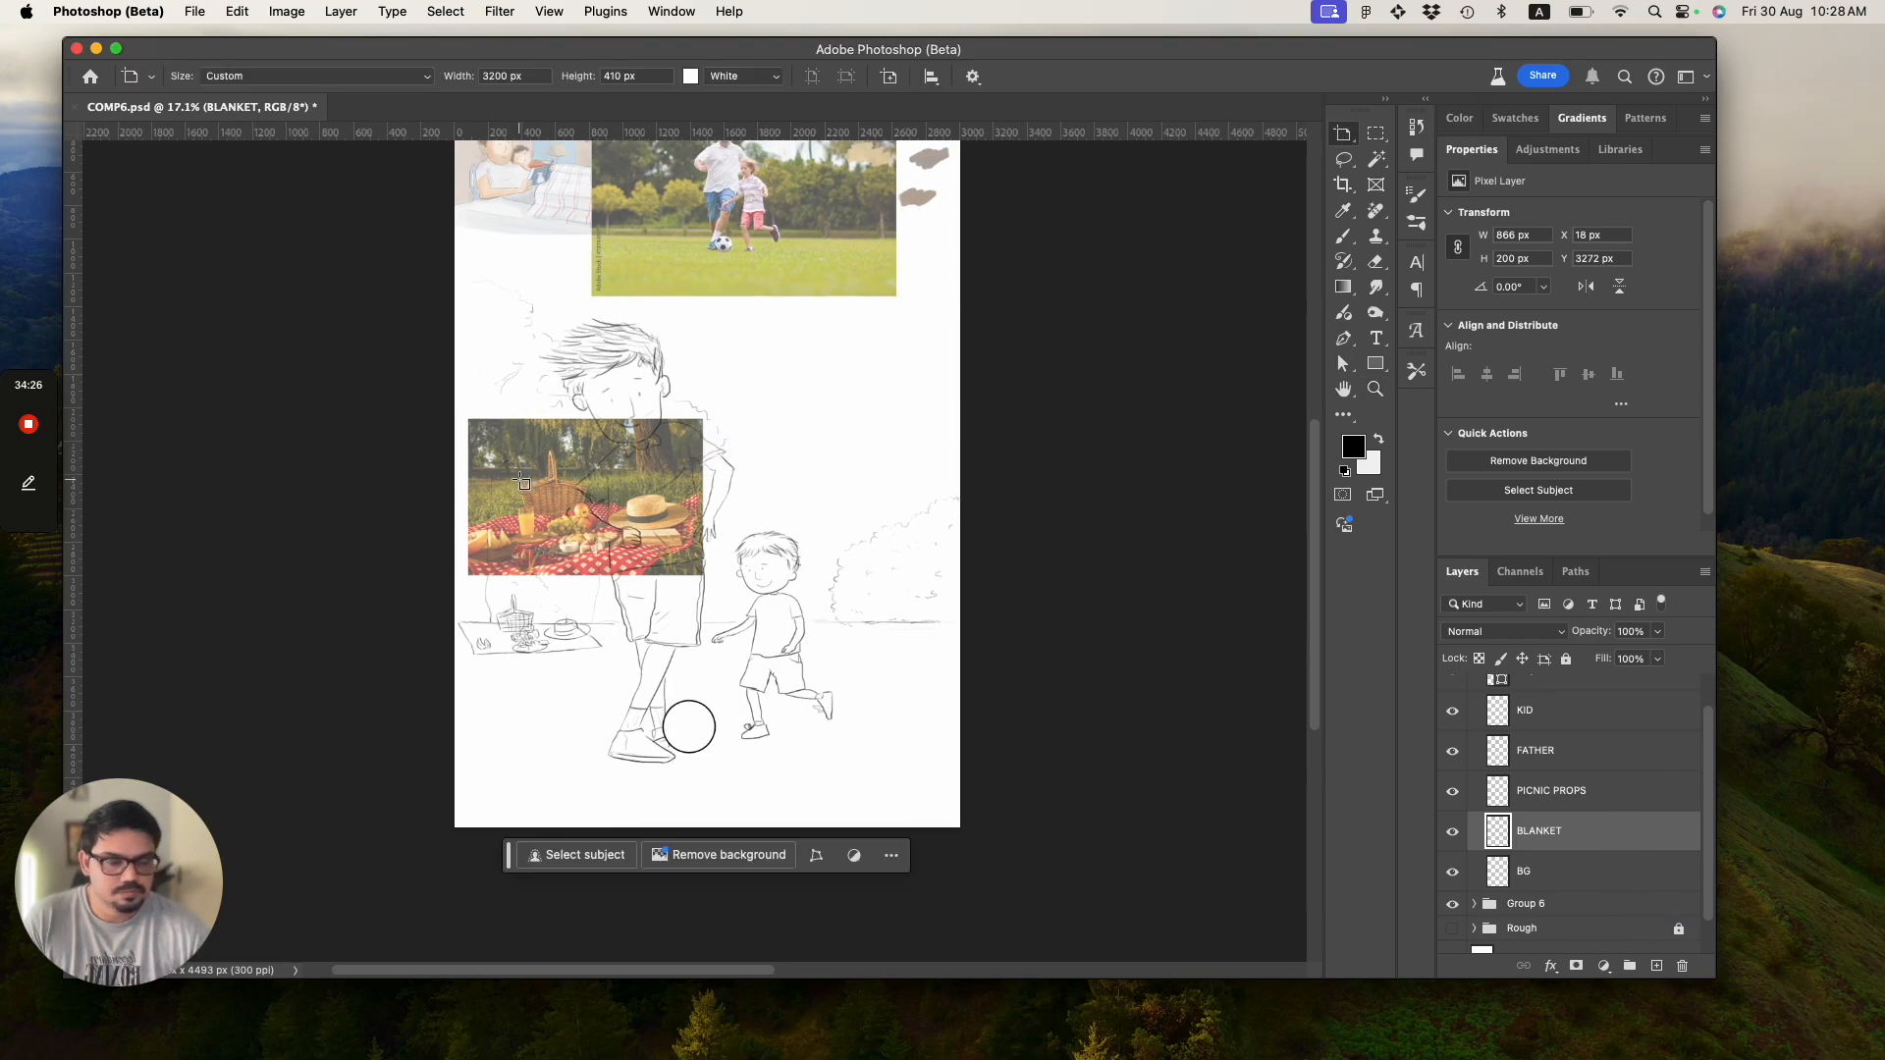
{"action": "left_click", "coordinate": [1337, 135]}
{"action": "left_click", "coordinate": [1349, 136], "text": "alt"}
{"action": "left_click", "coordinate": [1340, 135], "text": "alt"}
{"action": "left_click", "coordinate": [1342, 137], "text": "alt"}
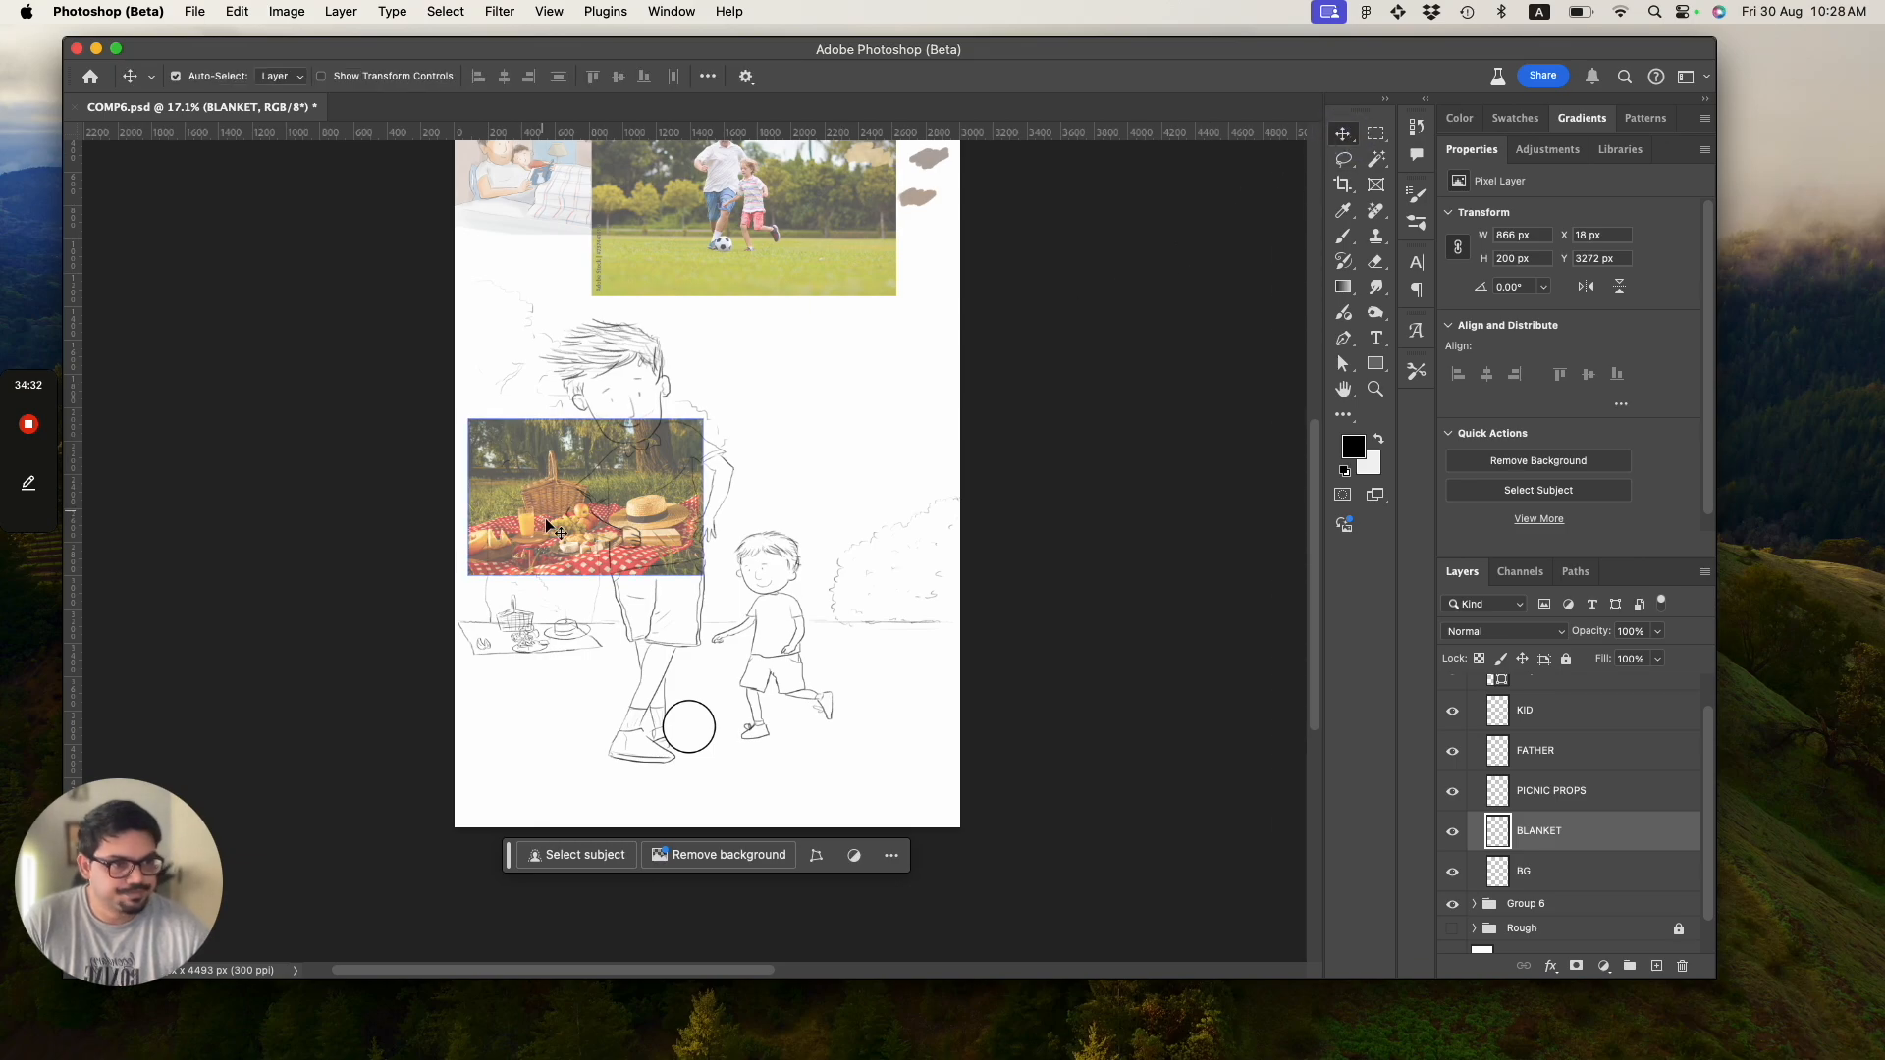
Move the picnic reference photo off the drawing to the page's right edge beside the other references, scale it to about 641 × 428 px and save.
{"action": "left_click_drag", "start_coordinate": [529, 534], "coordinate": [568, 474]}
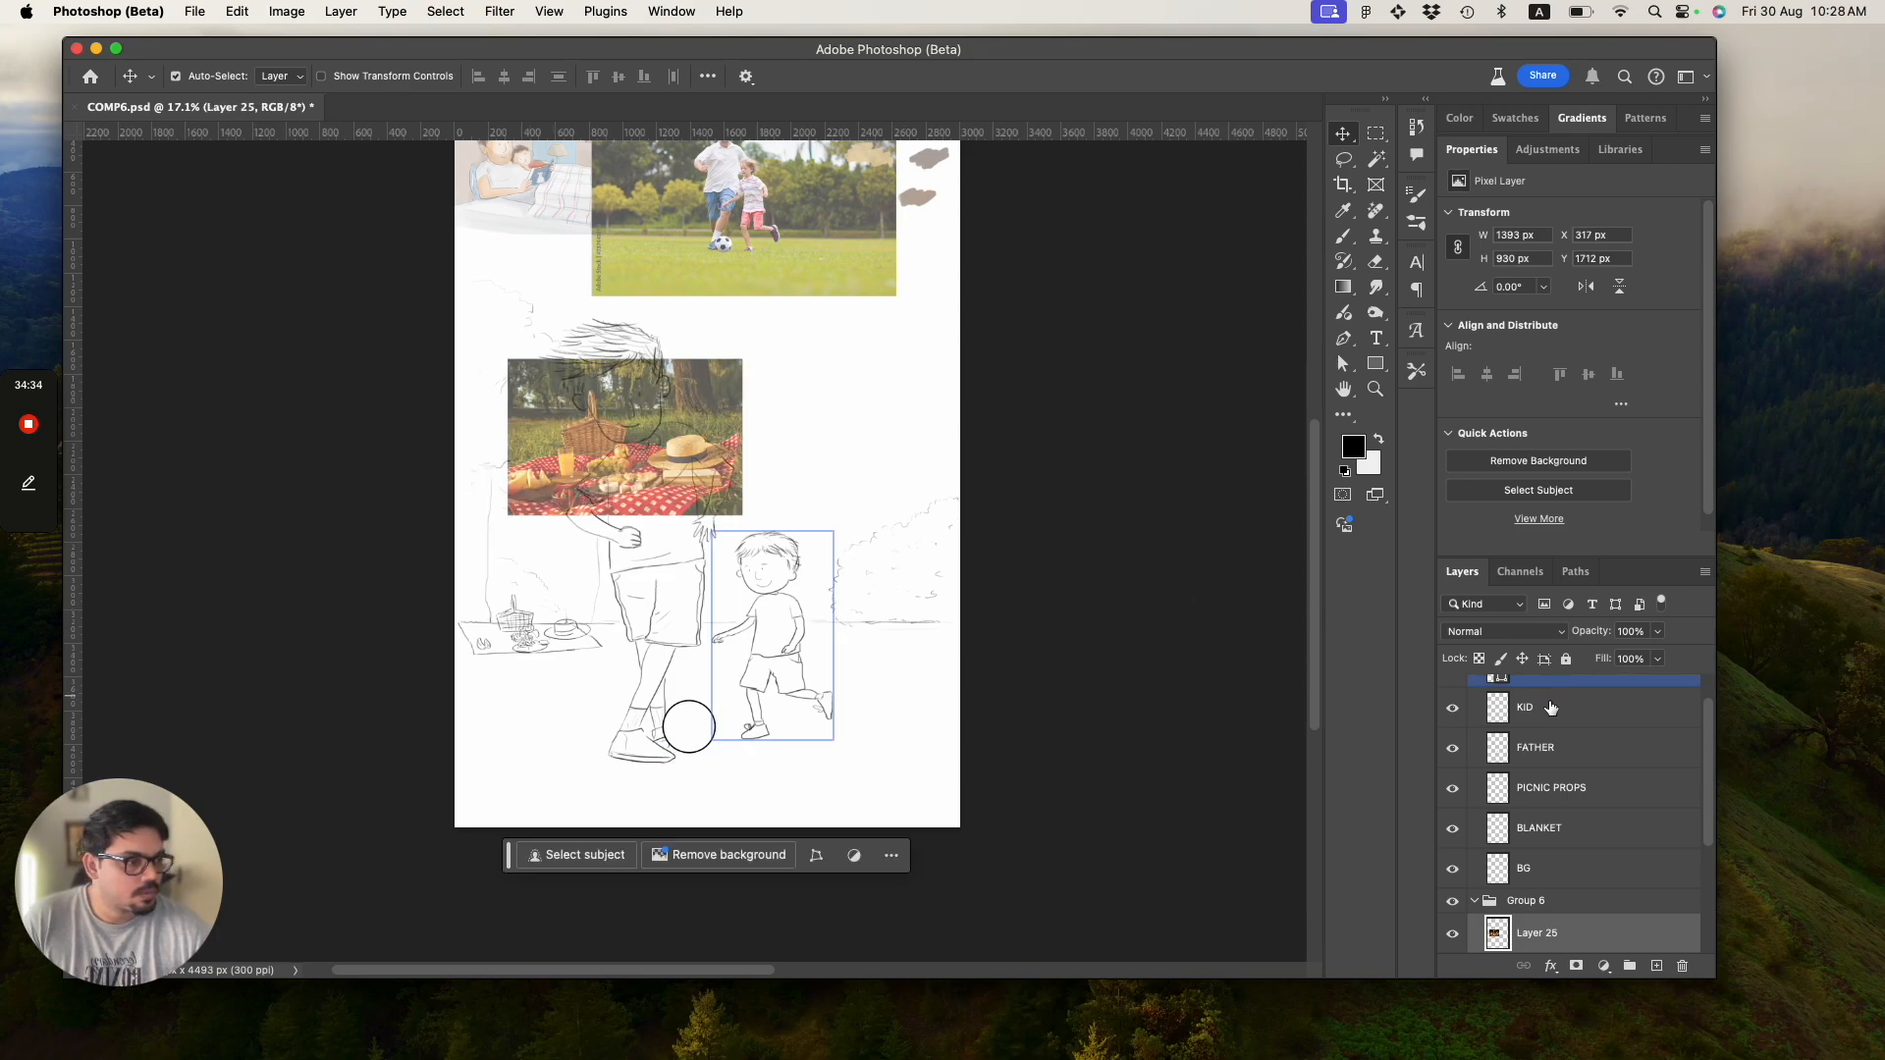
{"action": "left_click_drag", "start_coordinate": [685, 472], "coordinate": [986, 289]}
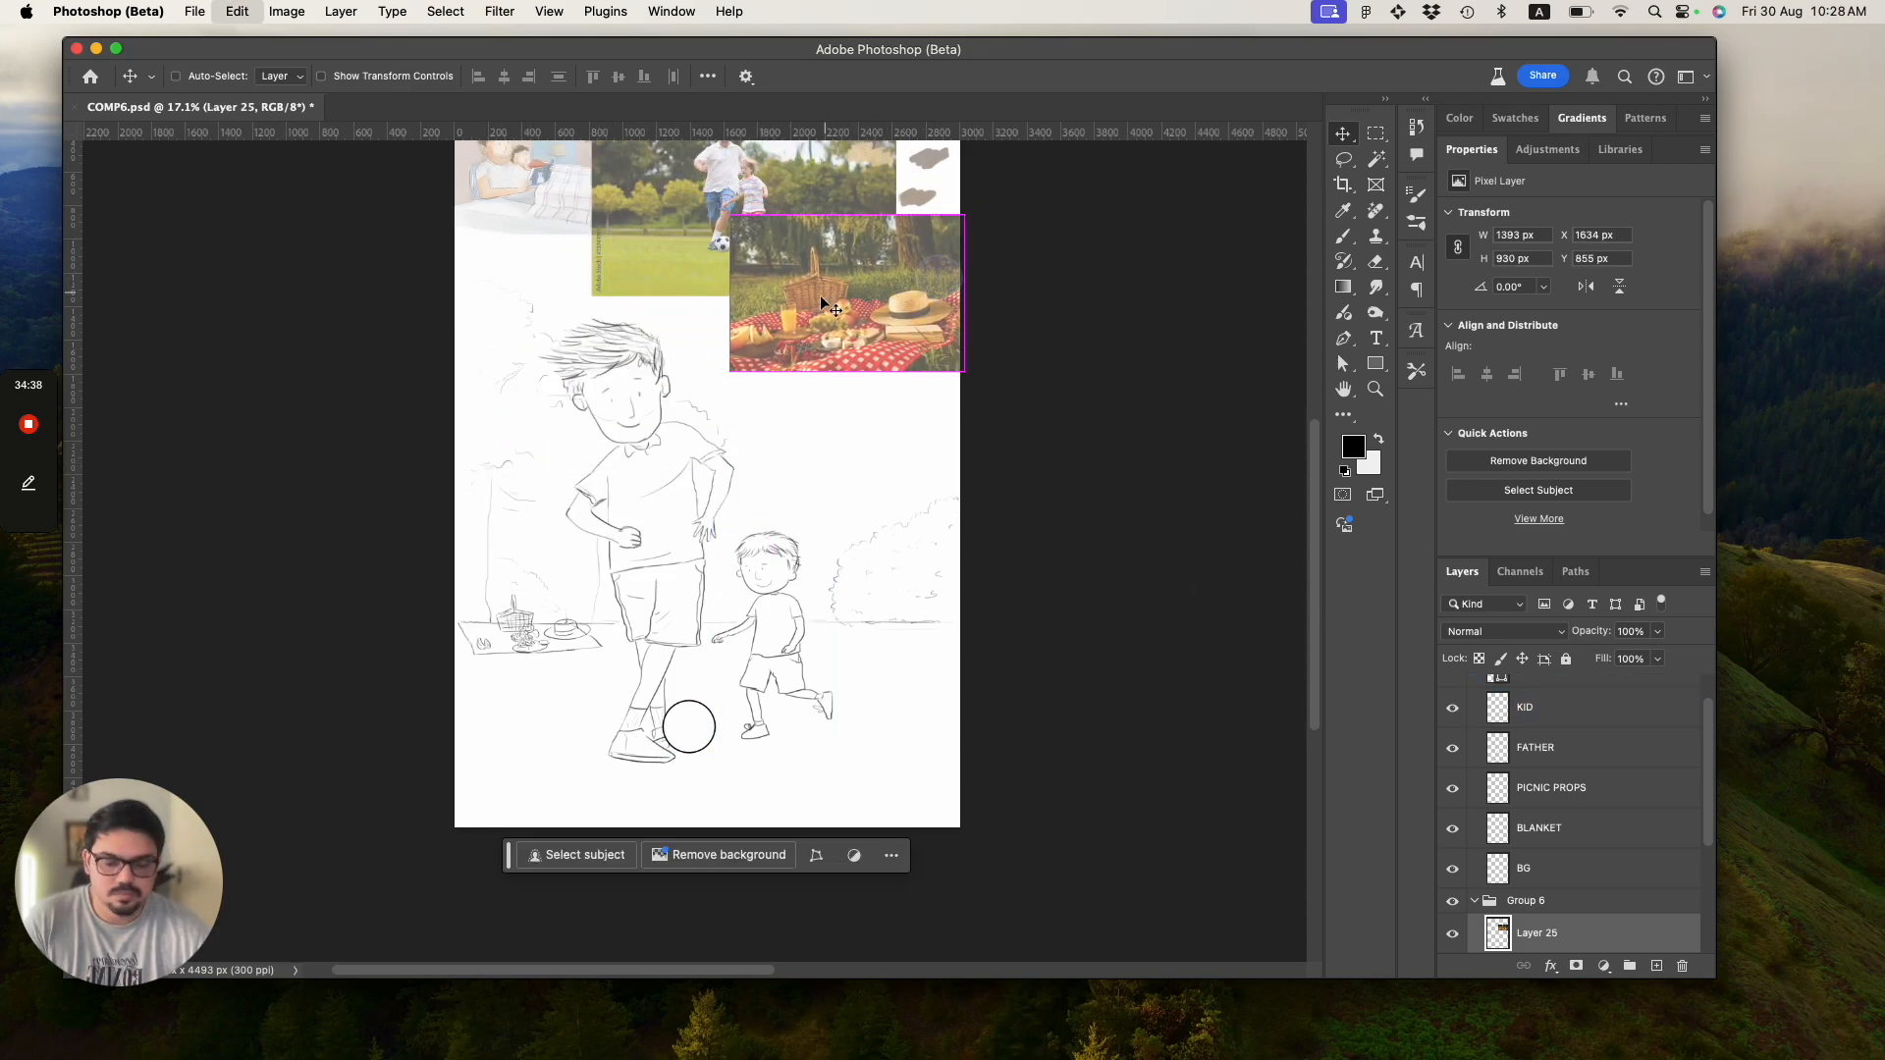
{"action": "key", "text": "super+t"}
{"action": "left_click_drag", "start_coordinate": [728, 368], "coordinate": [861, 303]}
{"action": "key", "text": "Return"}
{"action": "mouse_move", "coordinate": [937, 255]}
{"action": "left_mouse_down"}
{"action": "mouse_move", "coordinate": [933, 325]}
{"action": "mouse_move", "coordinate": [937, 270]}
{"action": "left_mouse_up"}
{"action": "key", "text": "super+s"}
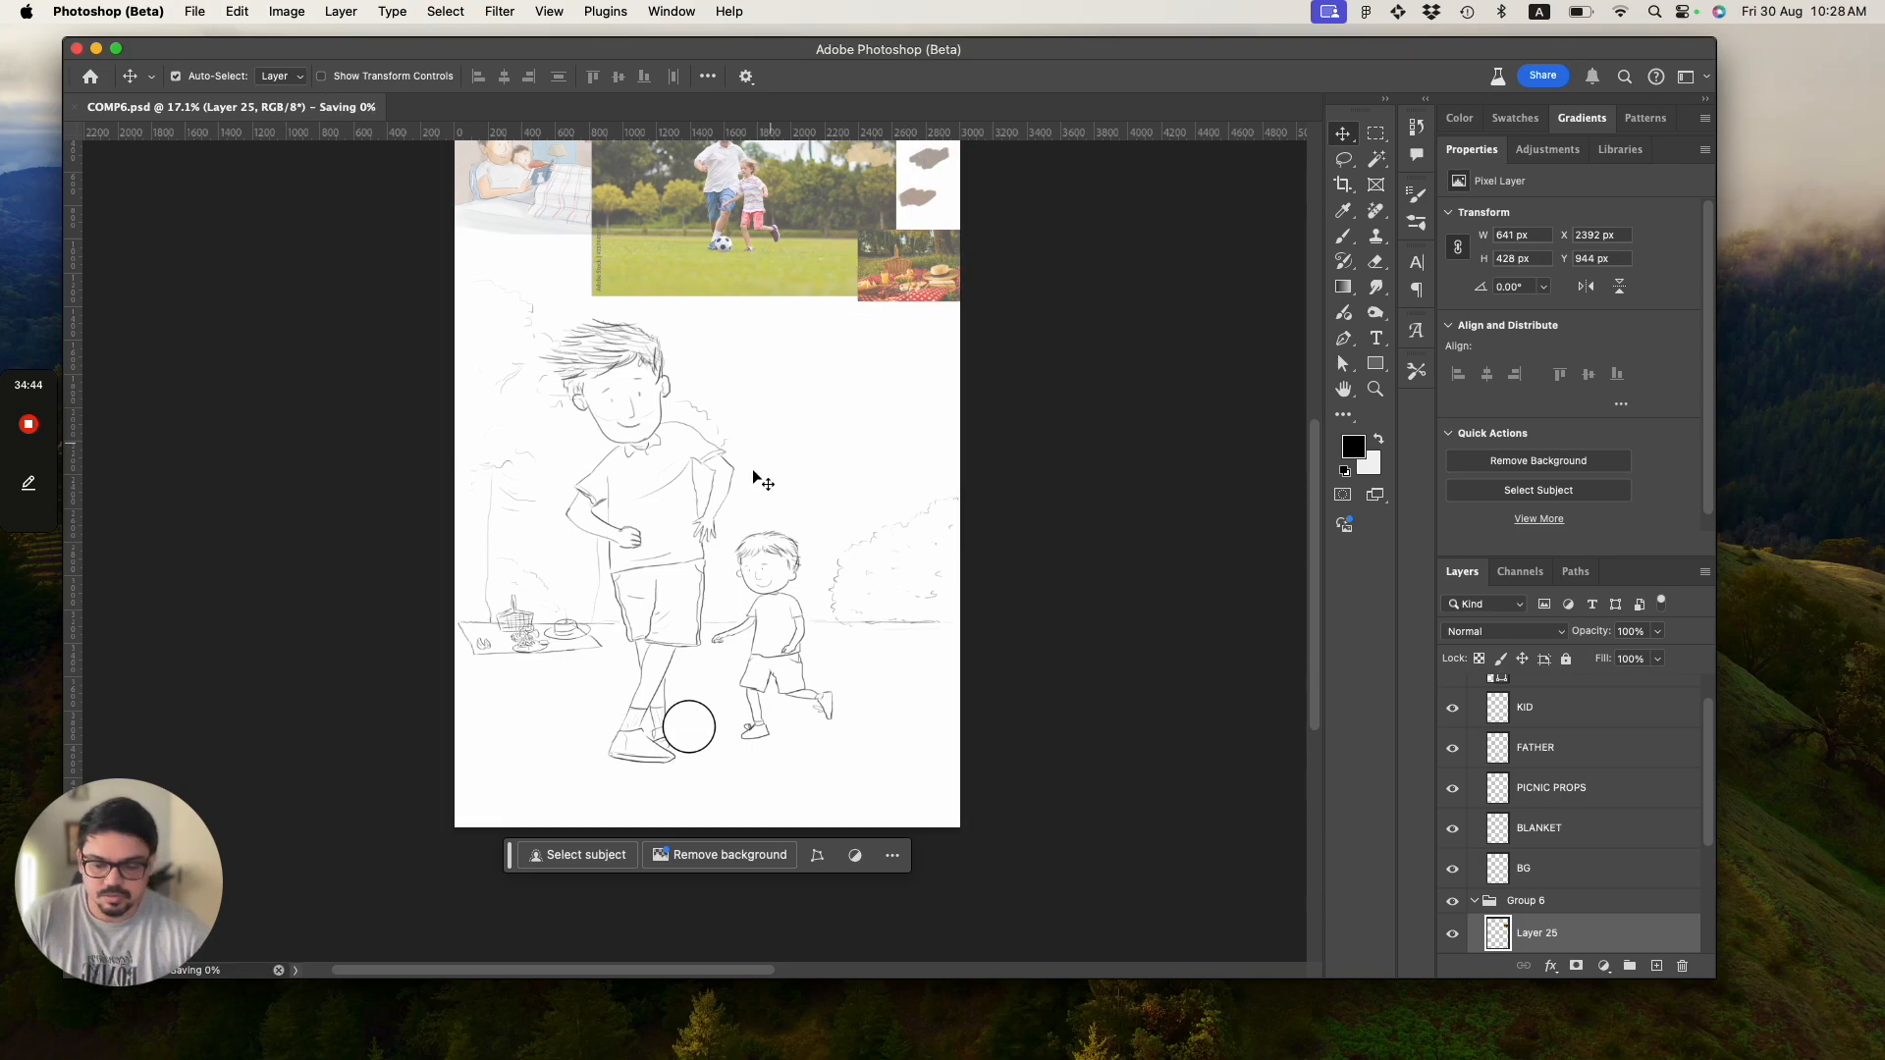
Lock the Group 6 reference group again and save the document.
{"action": "left_click", "coordinate": [1598, 899]}
{"action": "left_click", "coordinate": [1566, 659]}
{"action": "key", "text": "z"}
{"action": "left_click_drag", "start_coordinate": [676, 506], "coordinate": [719, 555]}
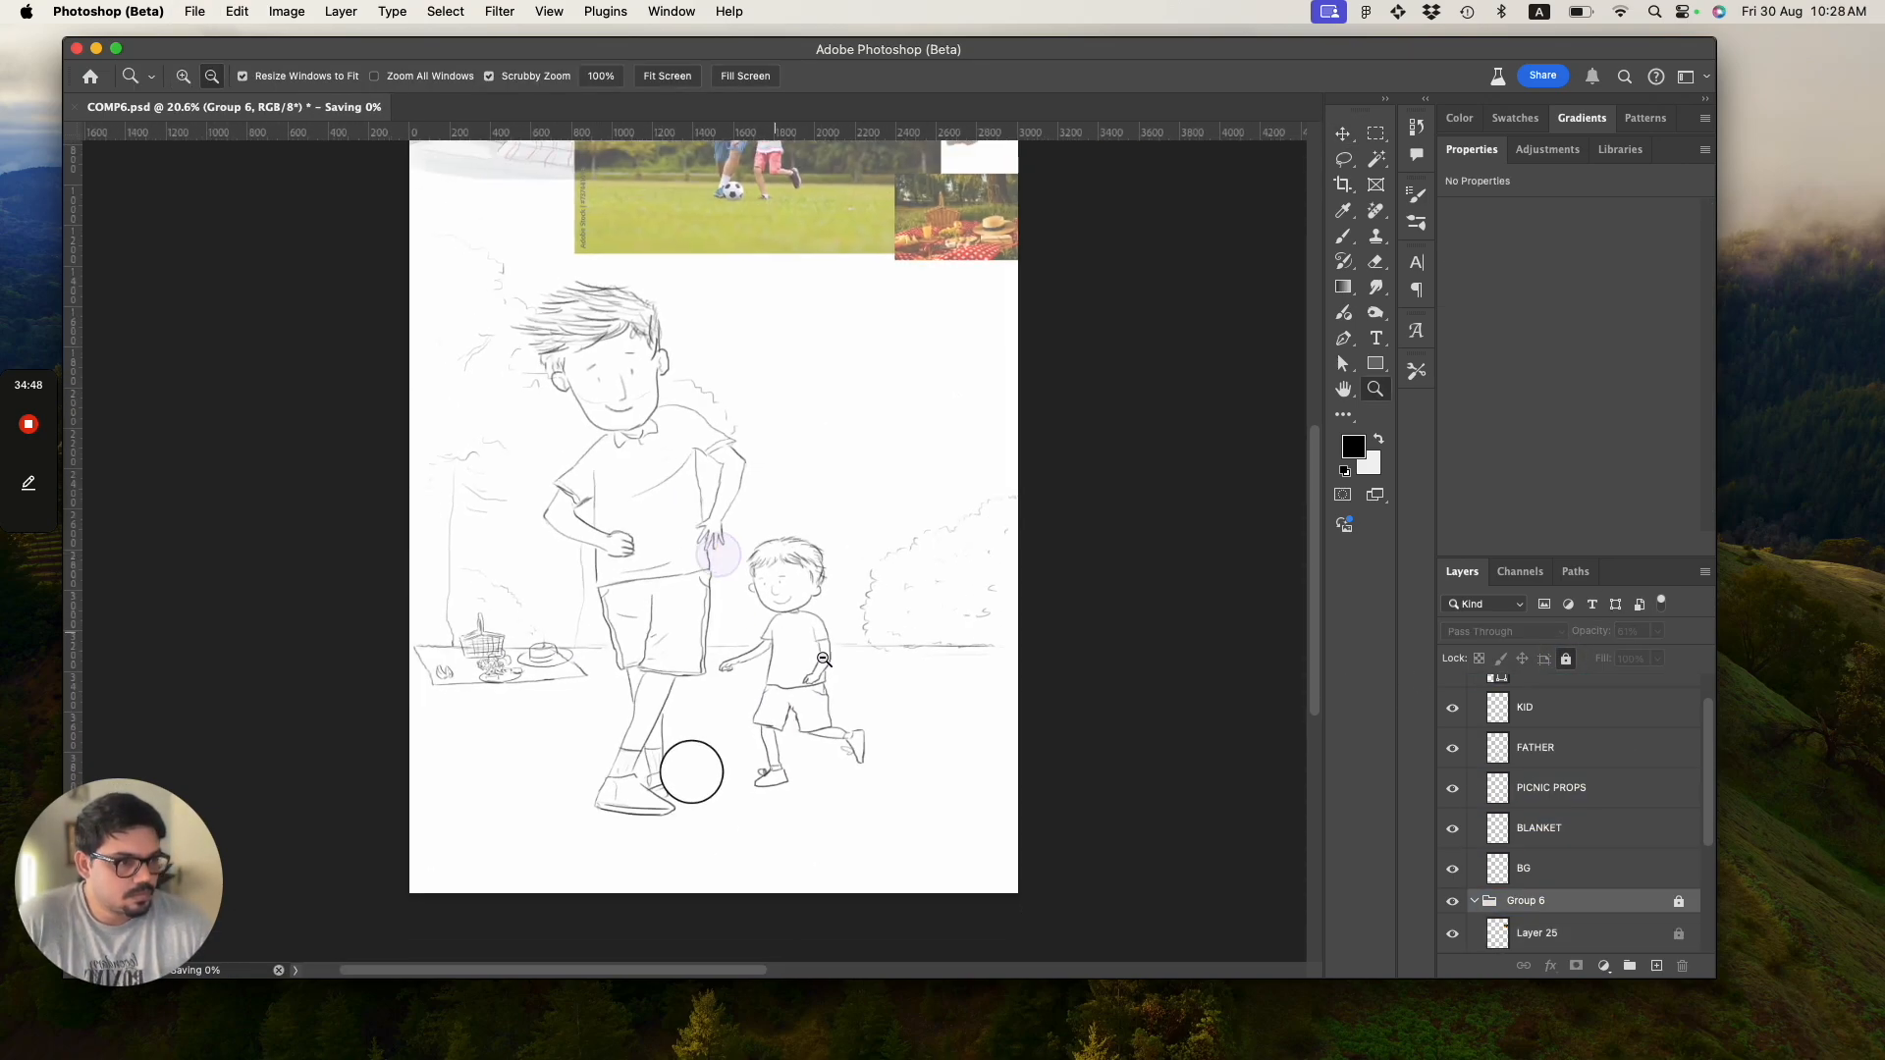
{"action": "left_click_drag", "start_coordinate": [744, 659], "coordinate": [759, 703]}
{"action": "key", "text": "super+s"}
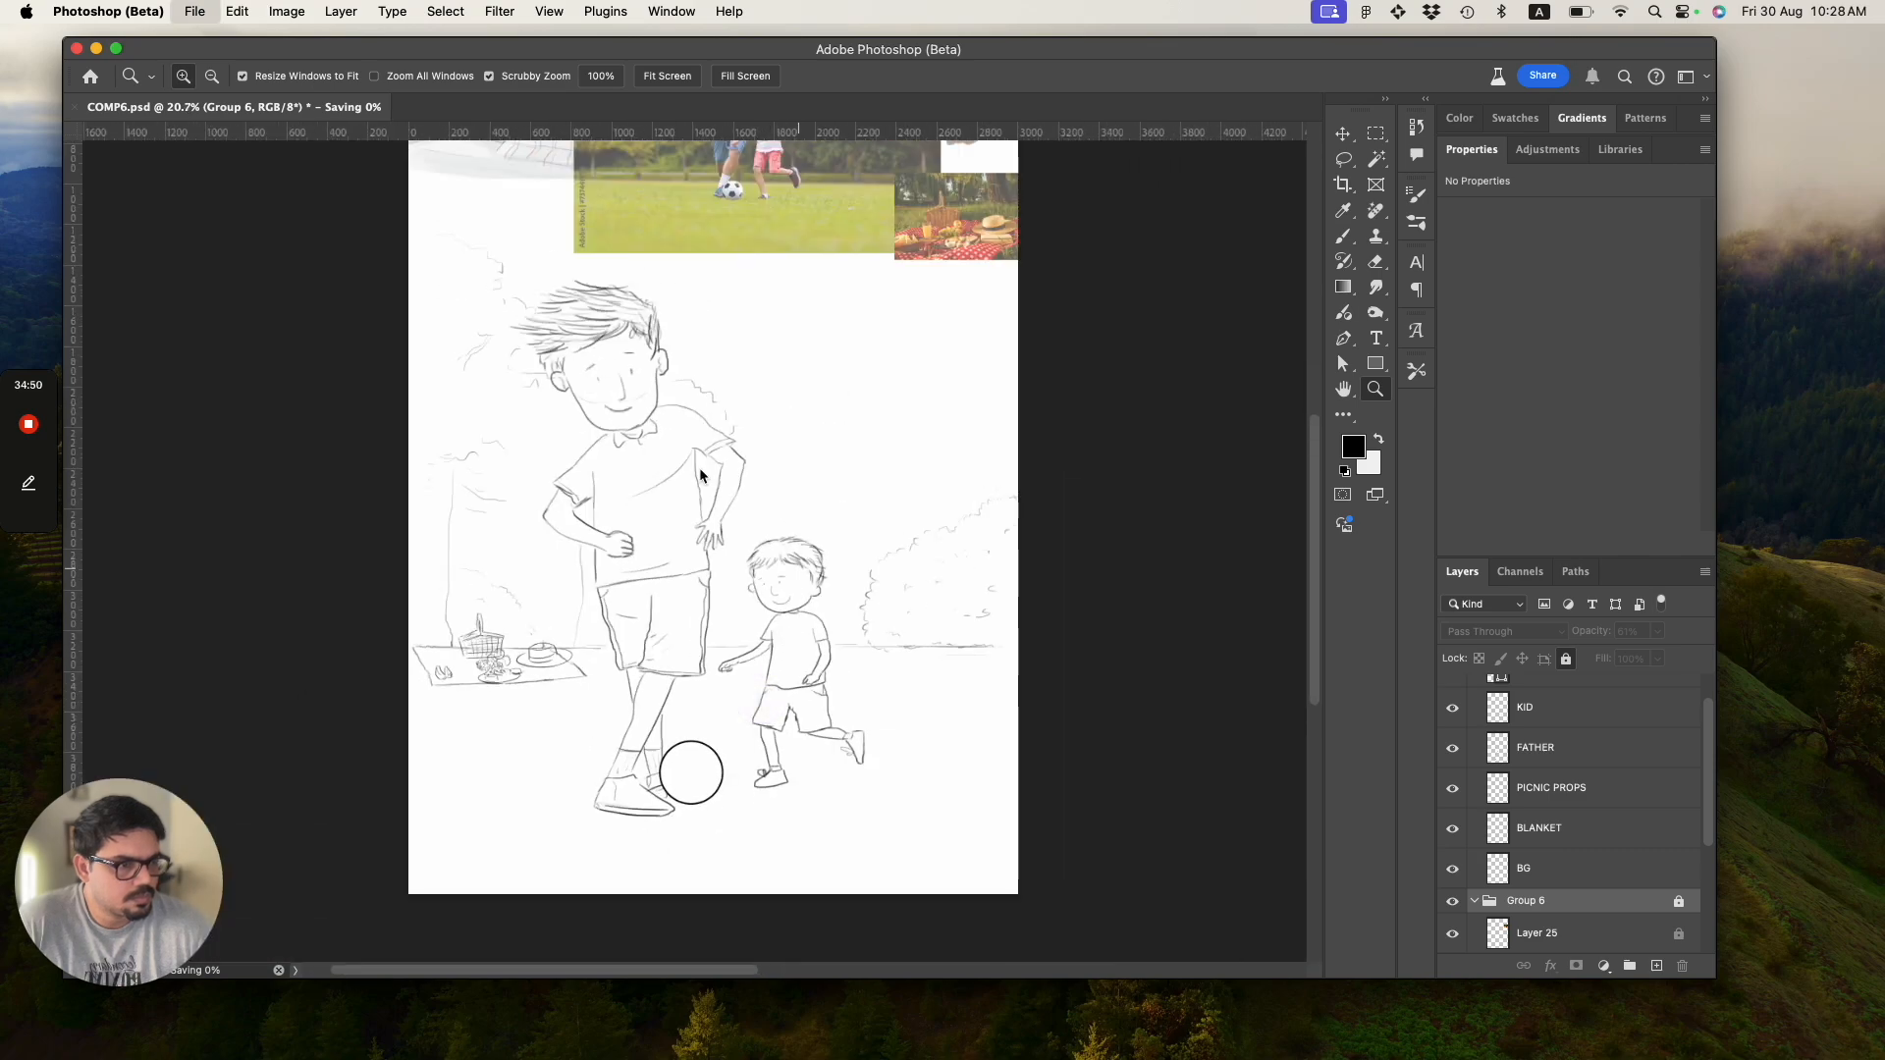
Unlock Group 6 and raise its opacity to 100%.
{"action": "left_click", "coordinate": [928, 470]}
{"action": "left_click_drag", "start_coordinate": [662, 375], "coordinate": [568, 417]}
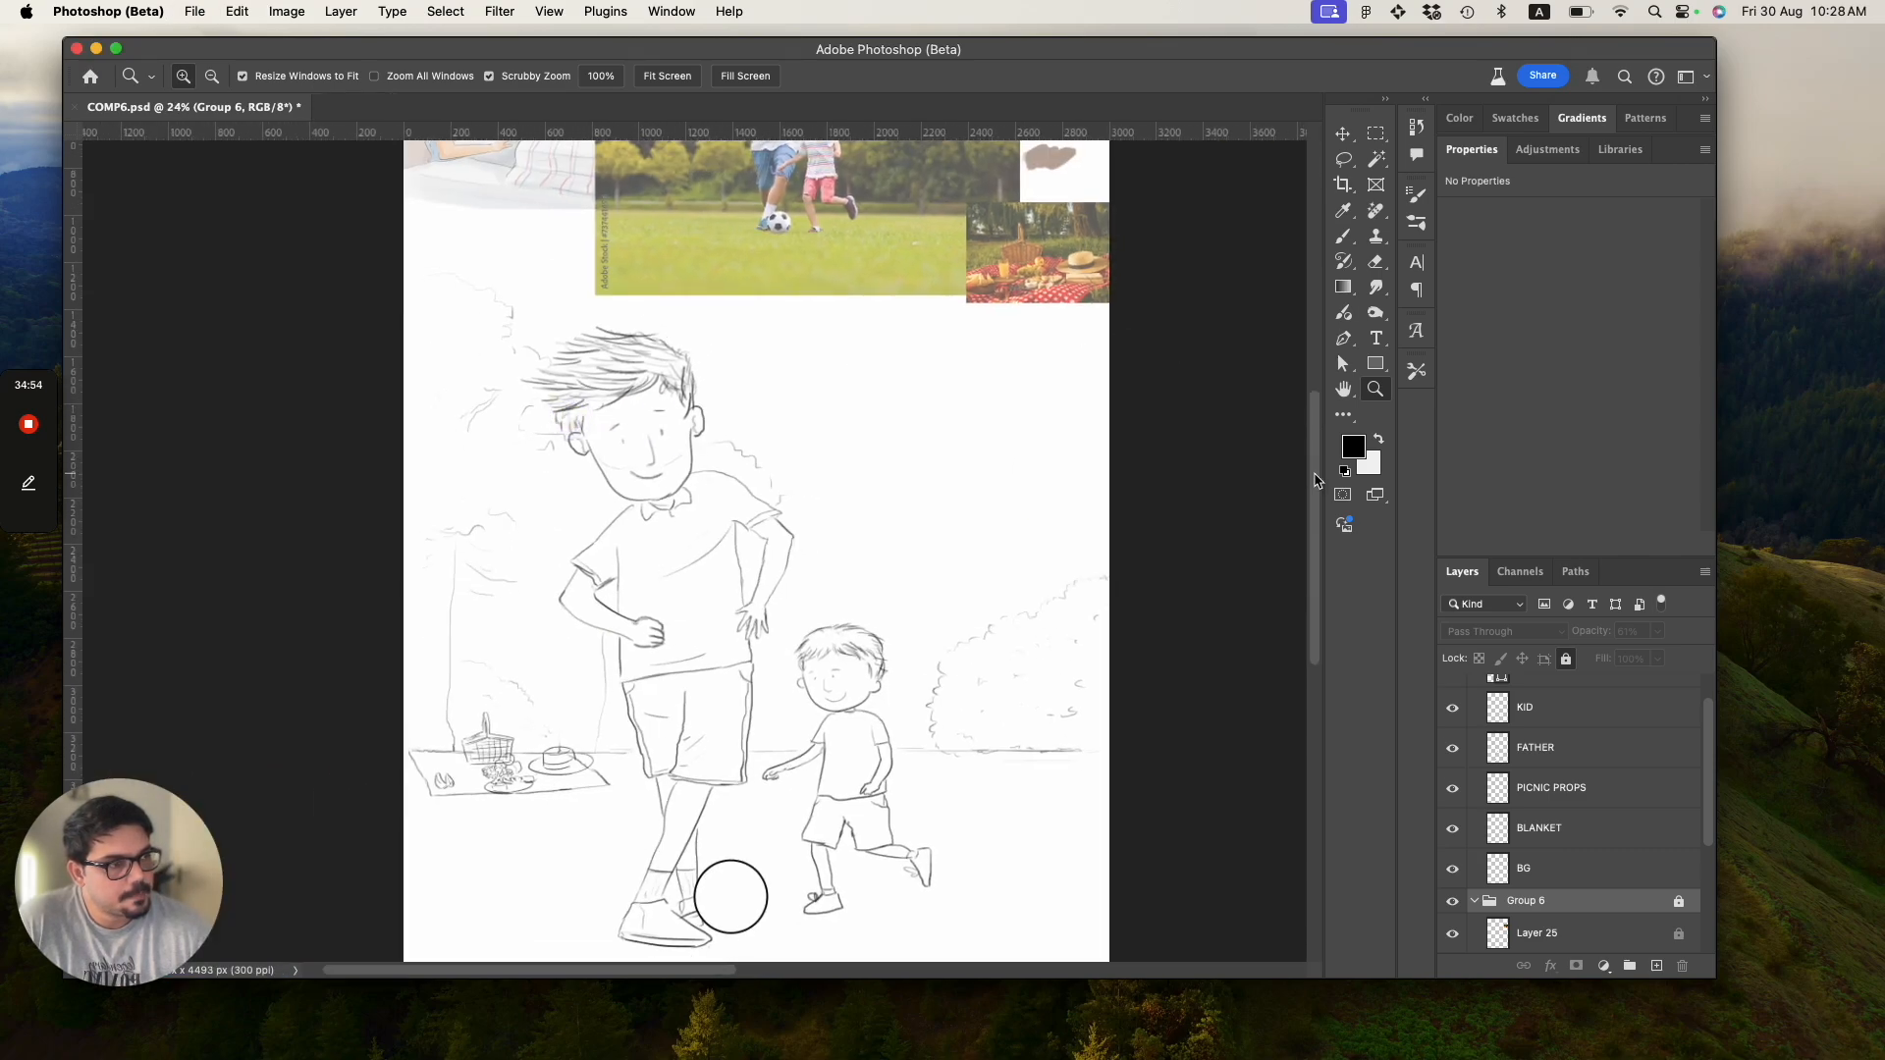
{"action": "scroll", "coordinate": [1316, 481], "scroll_direction": "up", "scroll_amount": 5}
{"action": "scroll", "coordinate": [1314, 456], "scroll_direction": "down", "scroll_amount": 8}
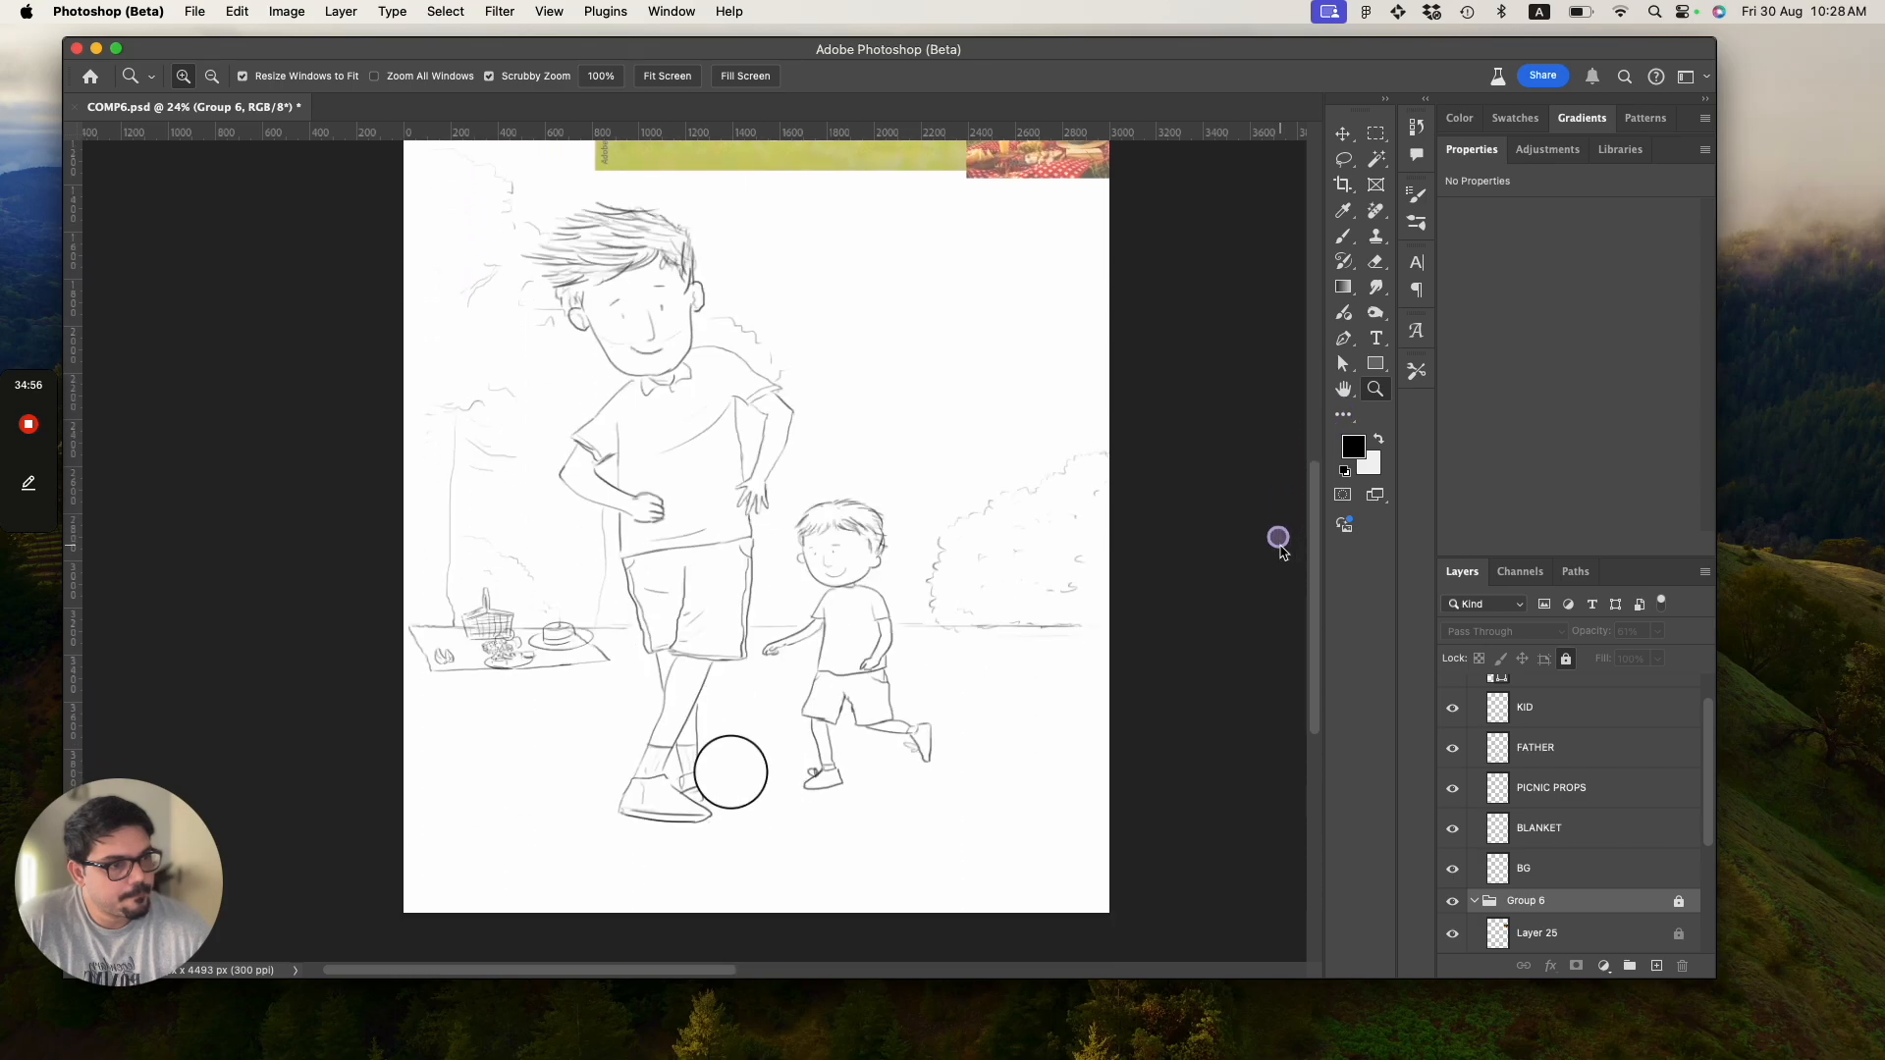
{"action": "left_click_drag", "start_coordinate": [838, 375], "coordinate": [880, 370]}
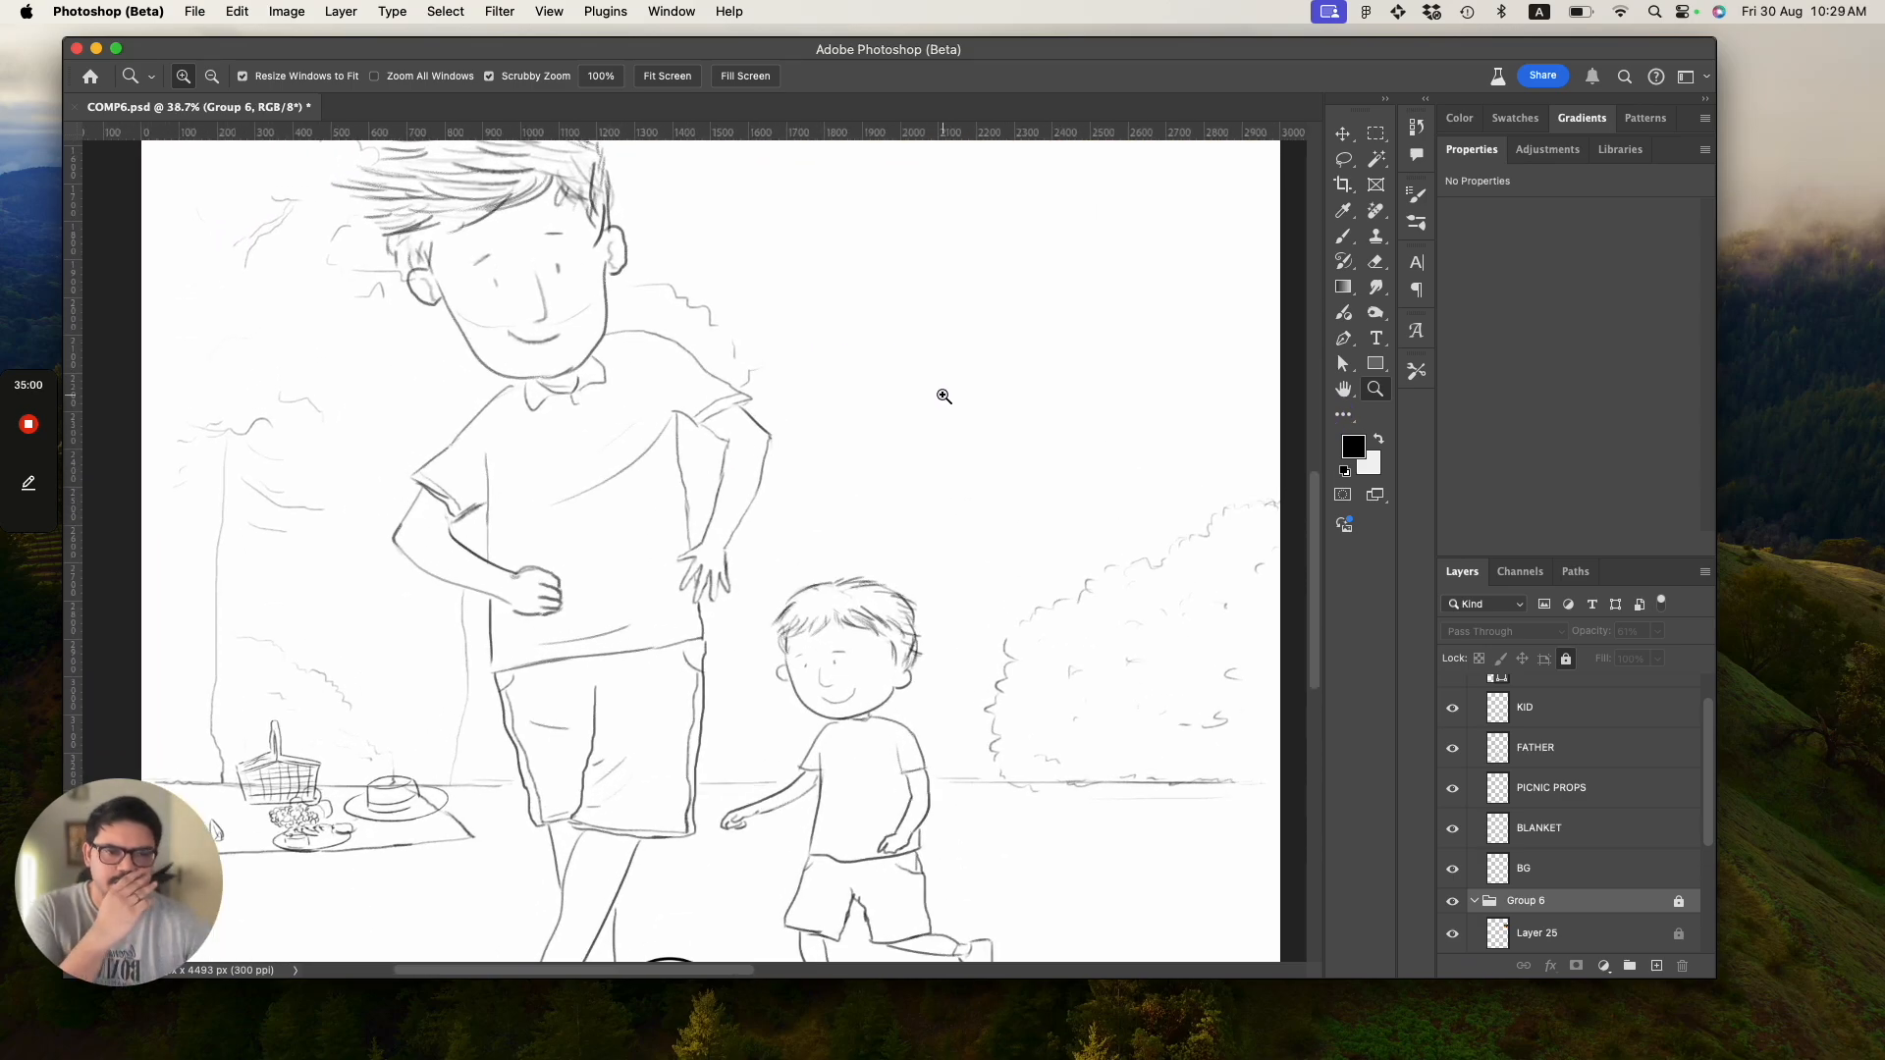
{"action": "mouse_move", "coordinate": [1315, 574]}
{"action": "left_mouse_down"}
{"action": "mouse_move", "coordinate": [1332, 405]}
{"action": "mouse_move", "coordinate": [1318, 458]}
{"action": "mouse_move", "coordinate": [1317, 432]}
{"action": "left_mouse_up"}
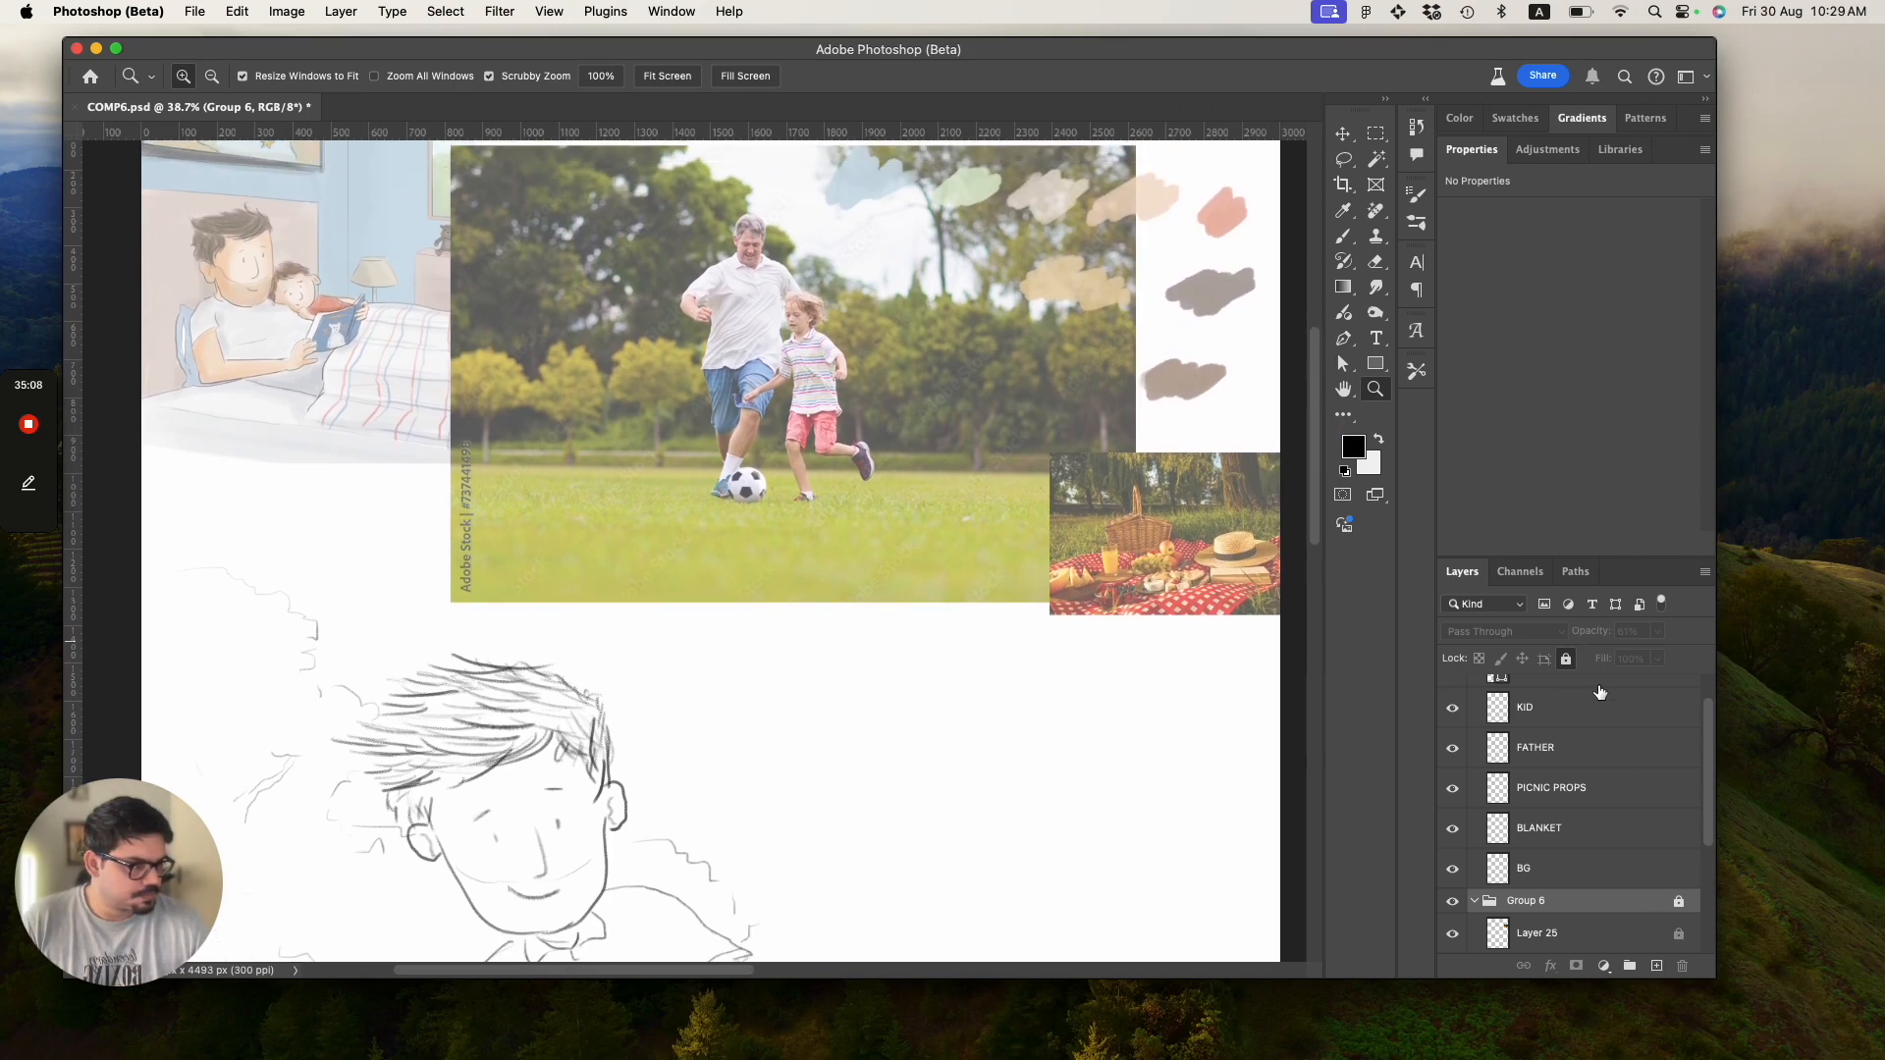
{"action": "left_click", "coordinate": [1566, 658]}
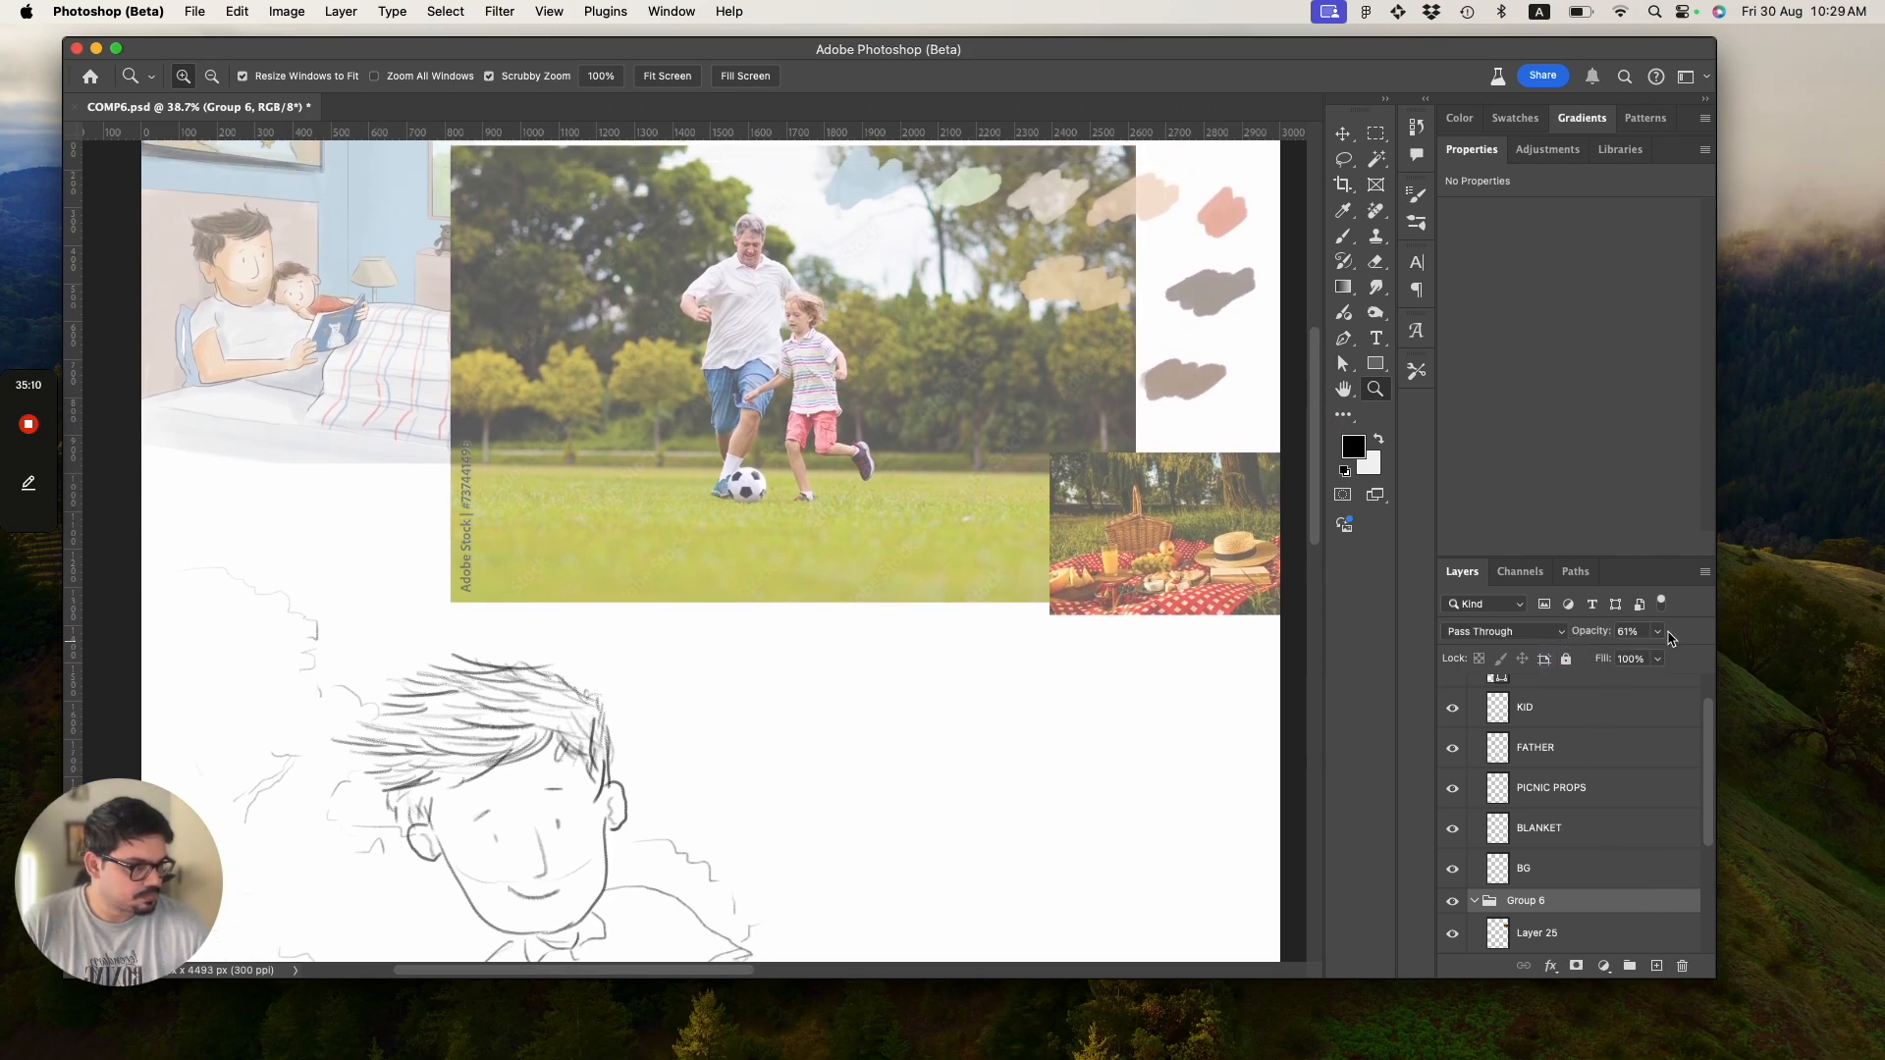
{"action": "left_click", "coordinate": [1658, 631]}
{"action": "left_click_drag", "start_coordinate": [1660, 658], "coordinate": [1697, 656]}
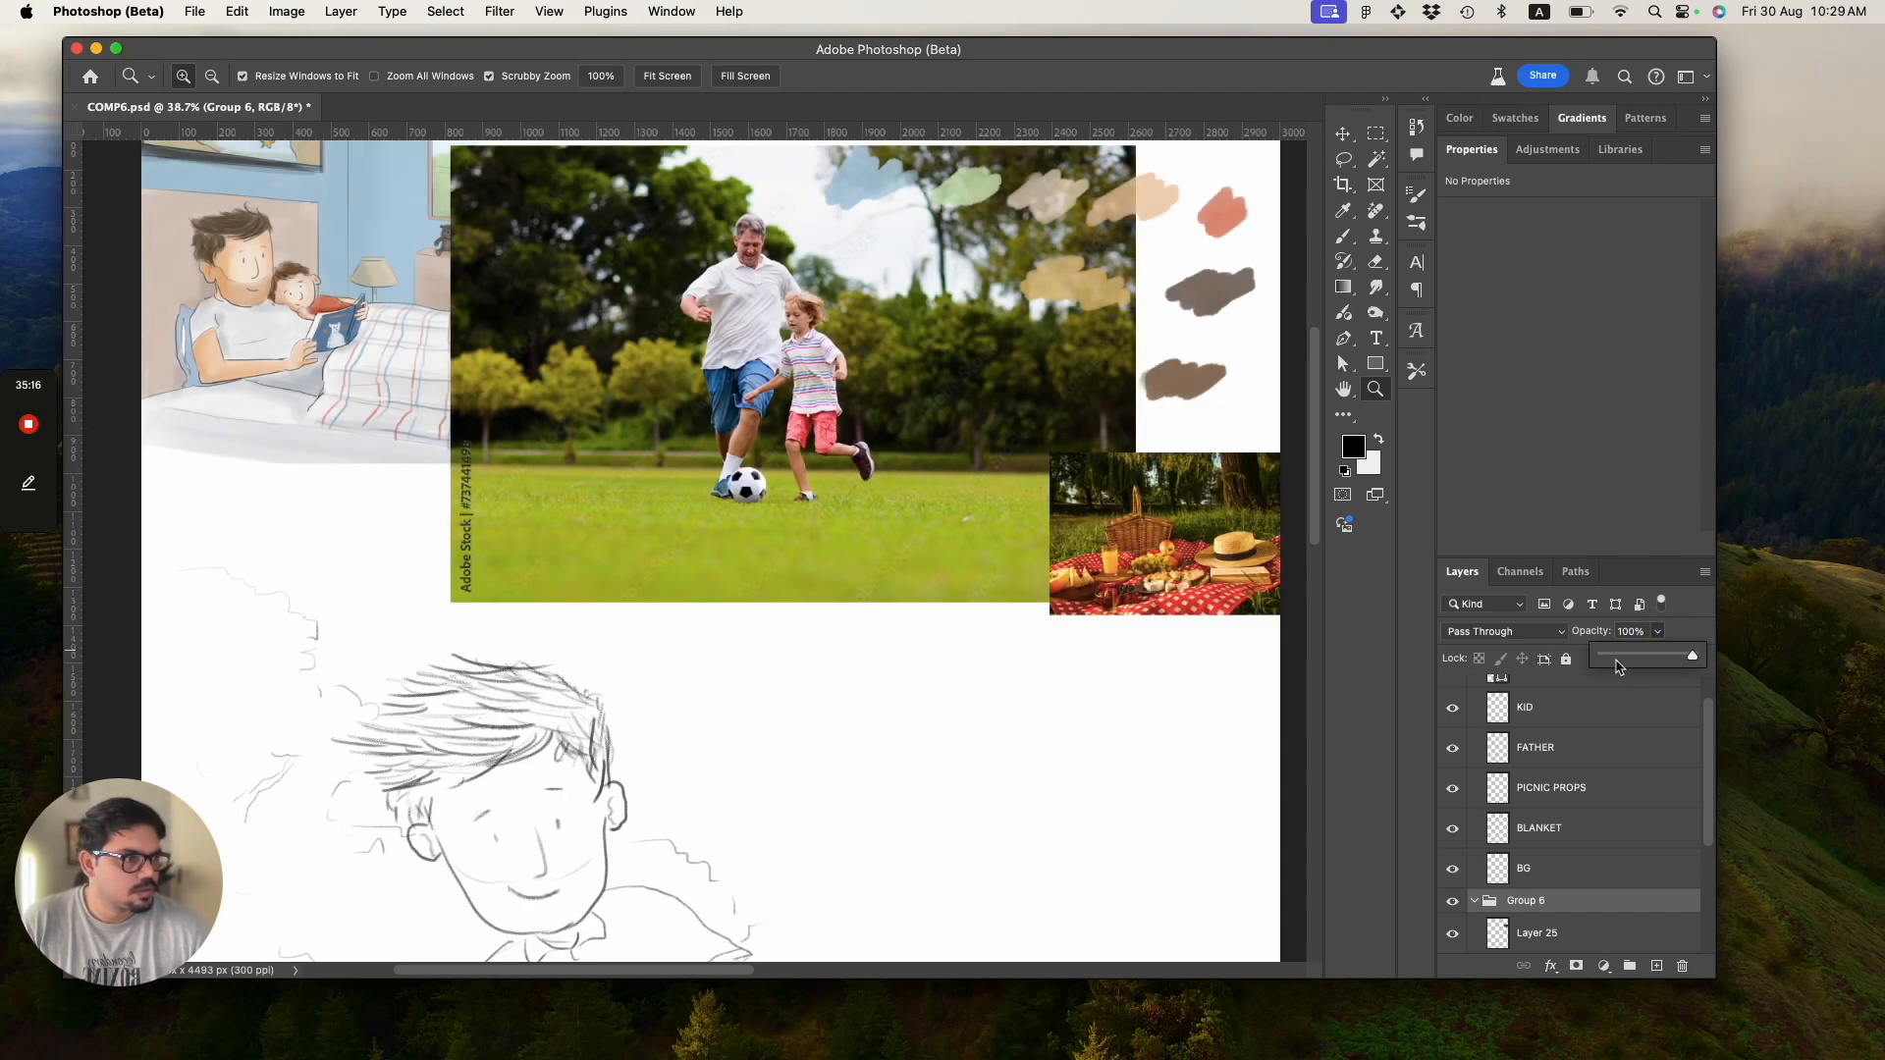
{"action": "left_click_drag", "start_coordinate": [1638, 656], "coordinate": [1728, 652]}
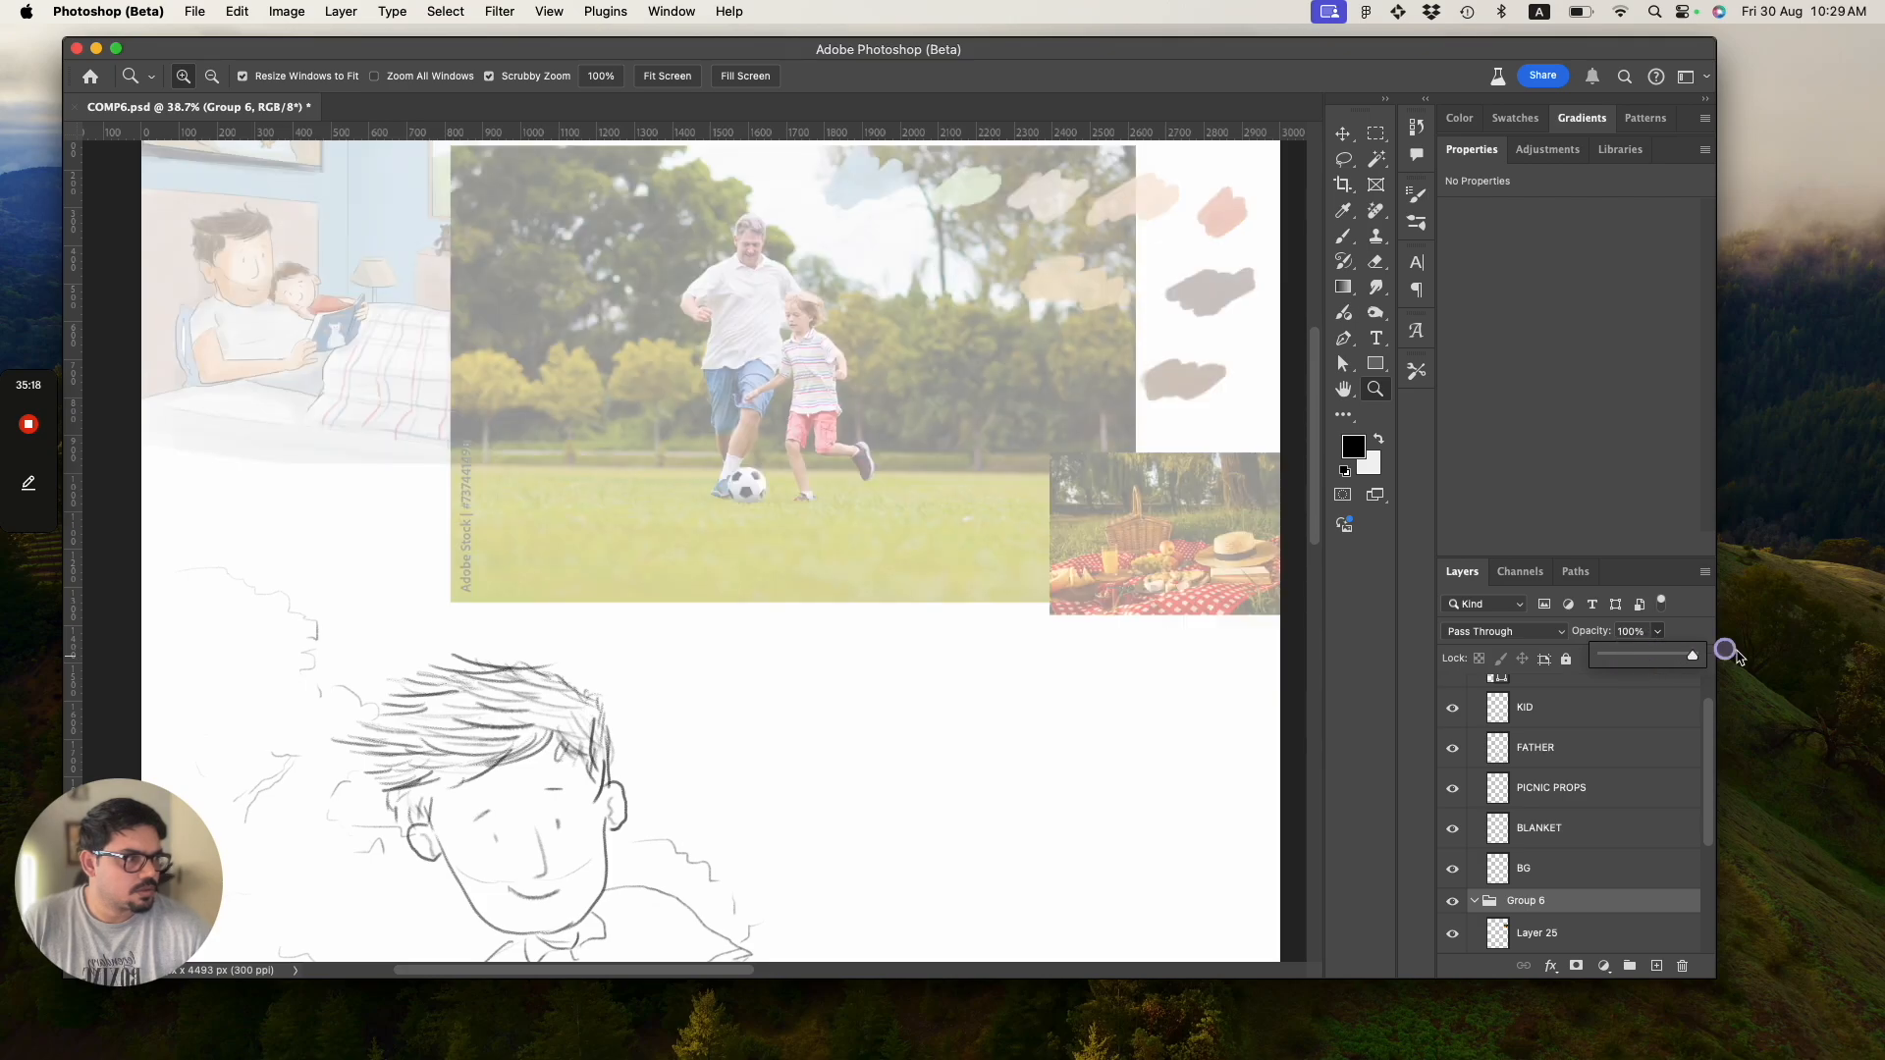
Try the football reference photo at the page's left edge, over the father's hair and beside the bedroom illustration.
{"action": "key", "text": "v"}
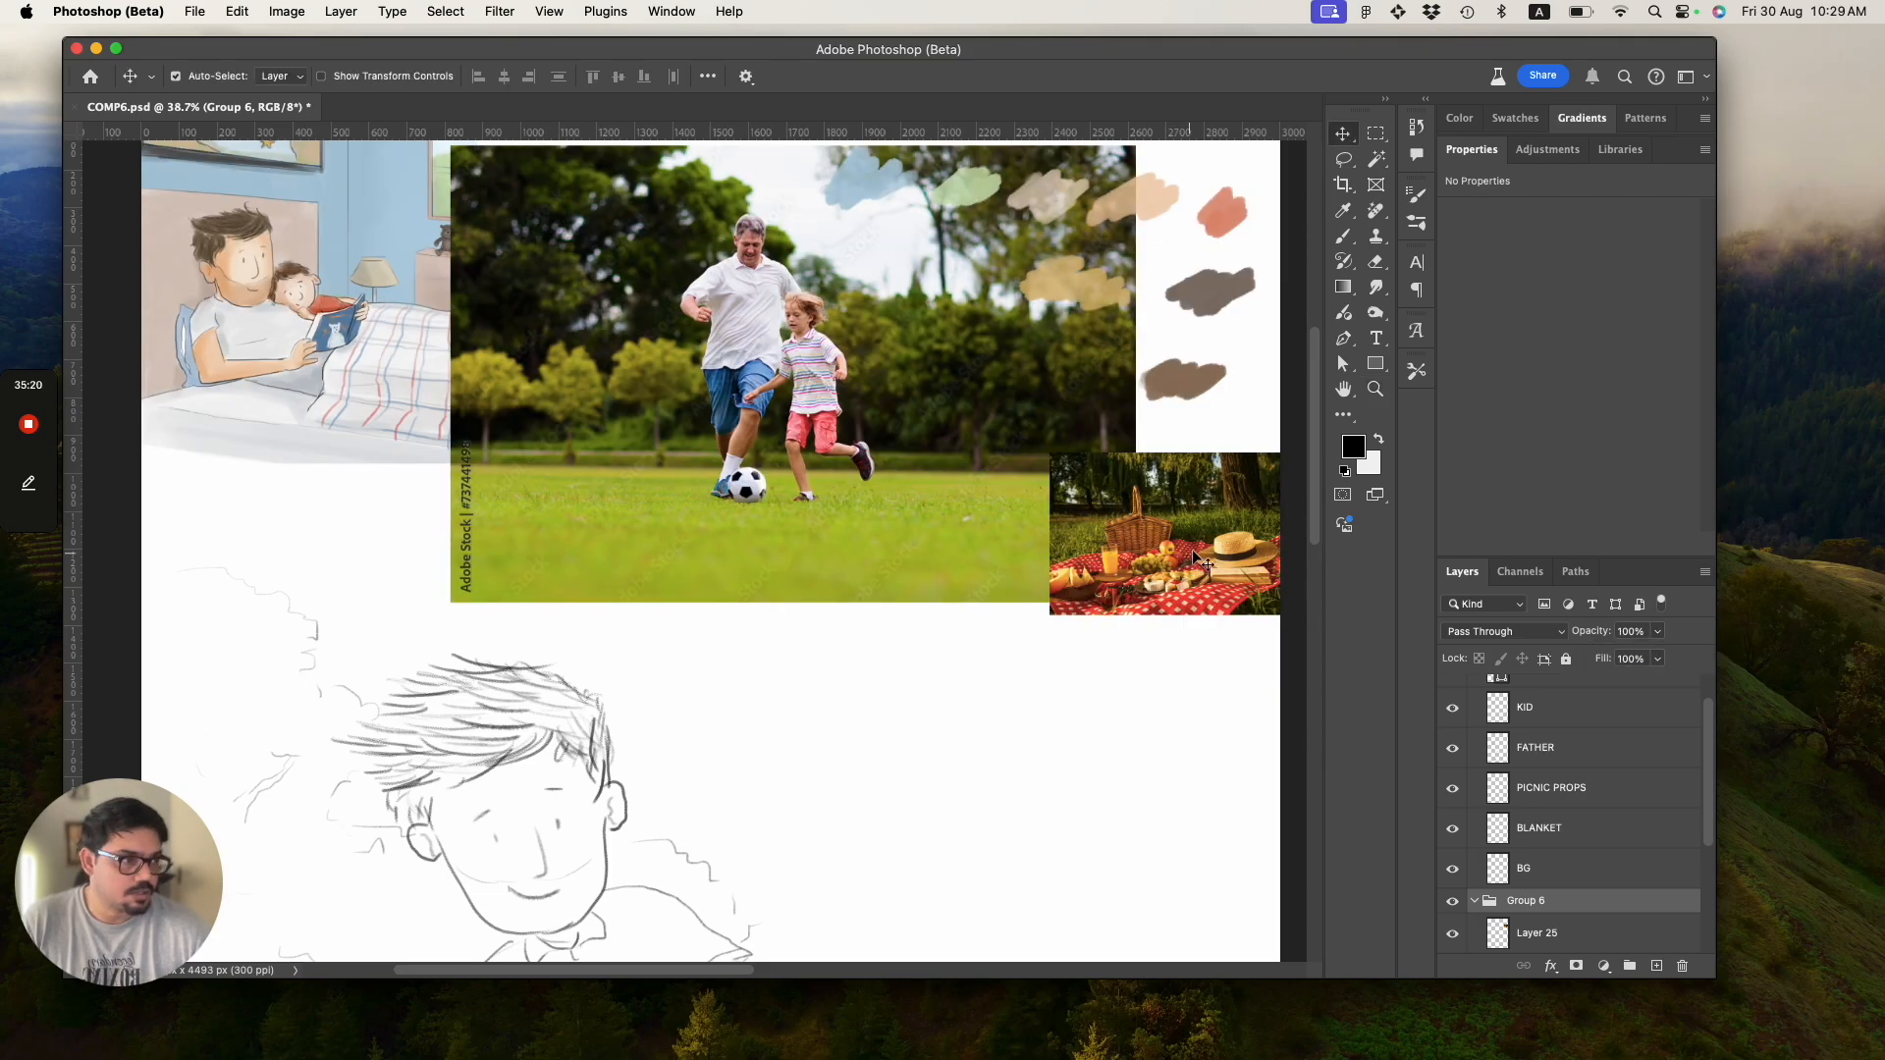
{"action": "key", "text": "b"}
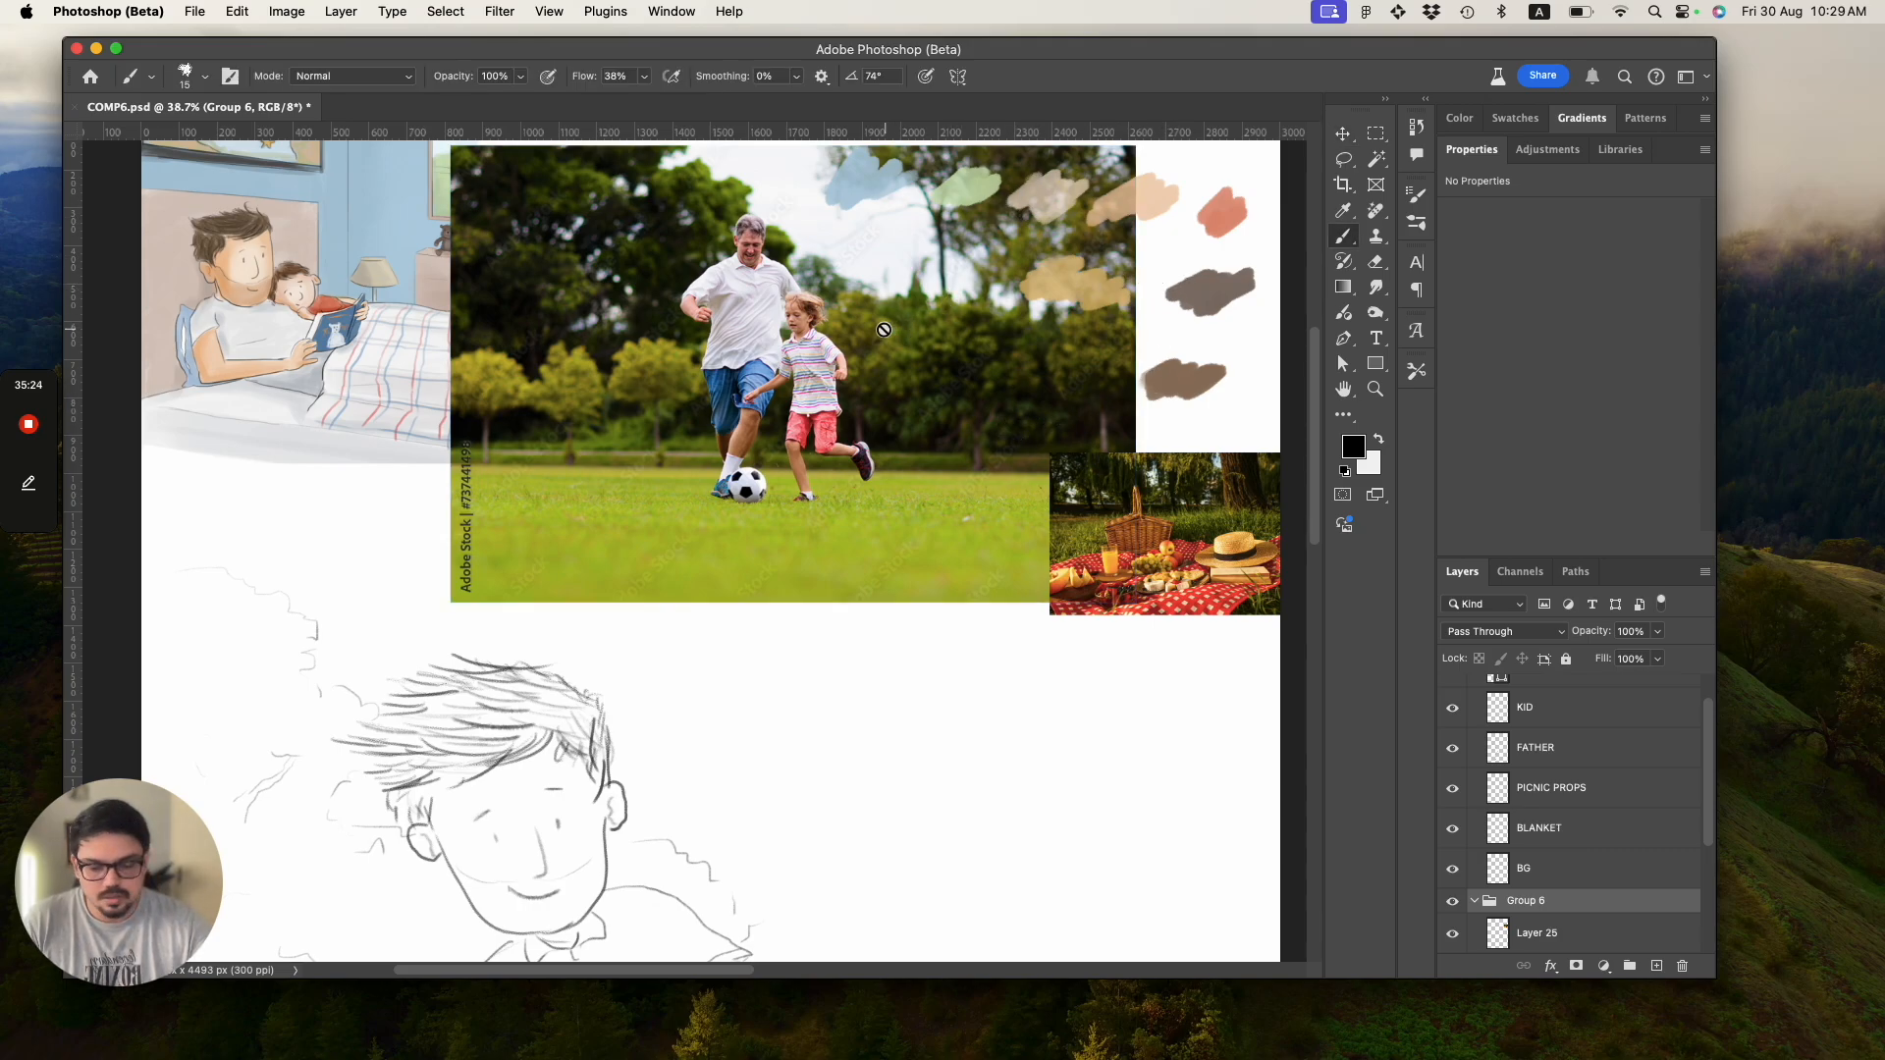
{"action": "key", "text": "v"}
{"action": "left_click_drag", "start_coordinate": [897, 303], "coordinate": [564, 302]}
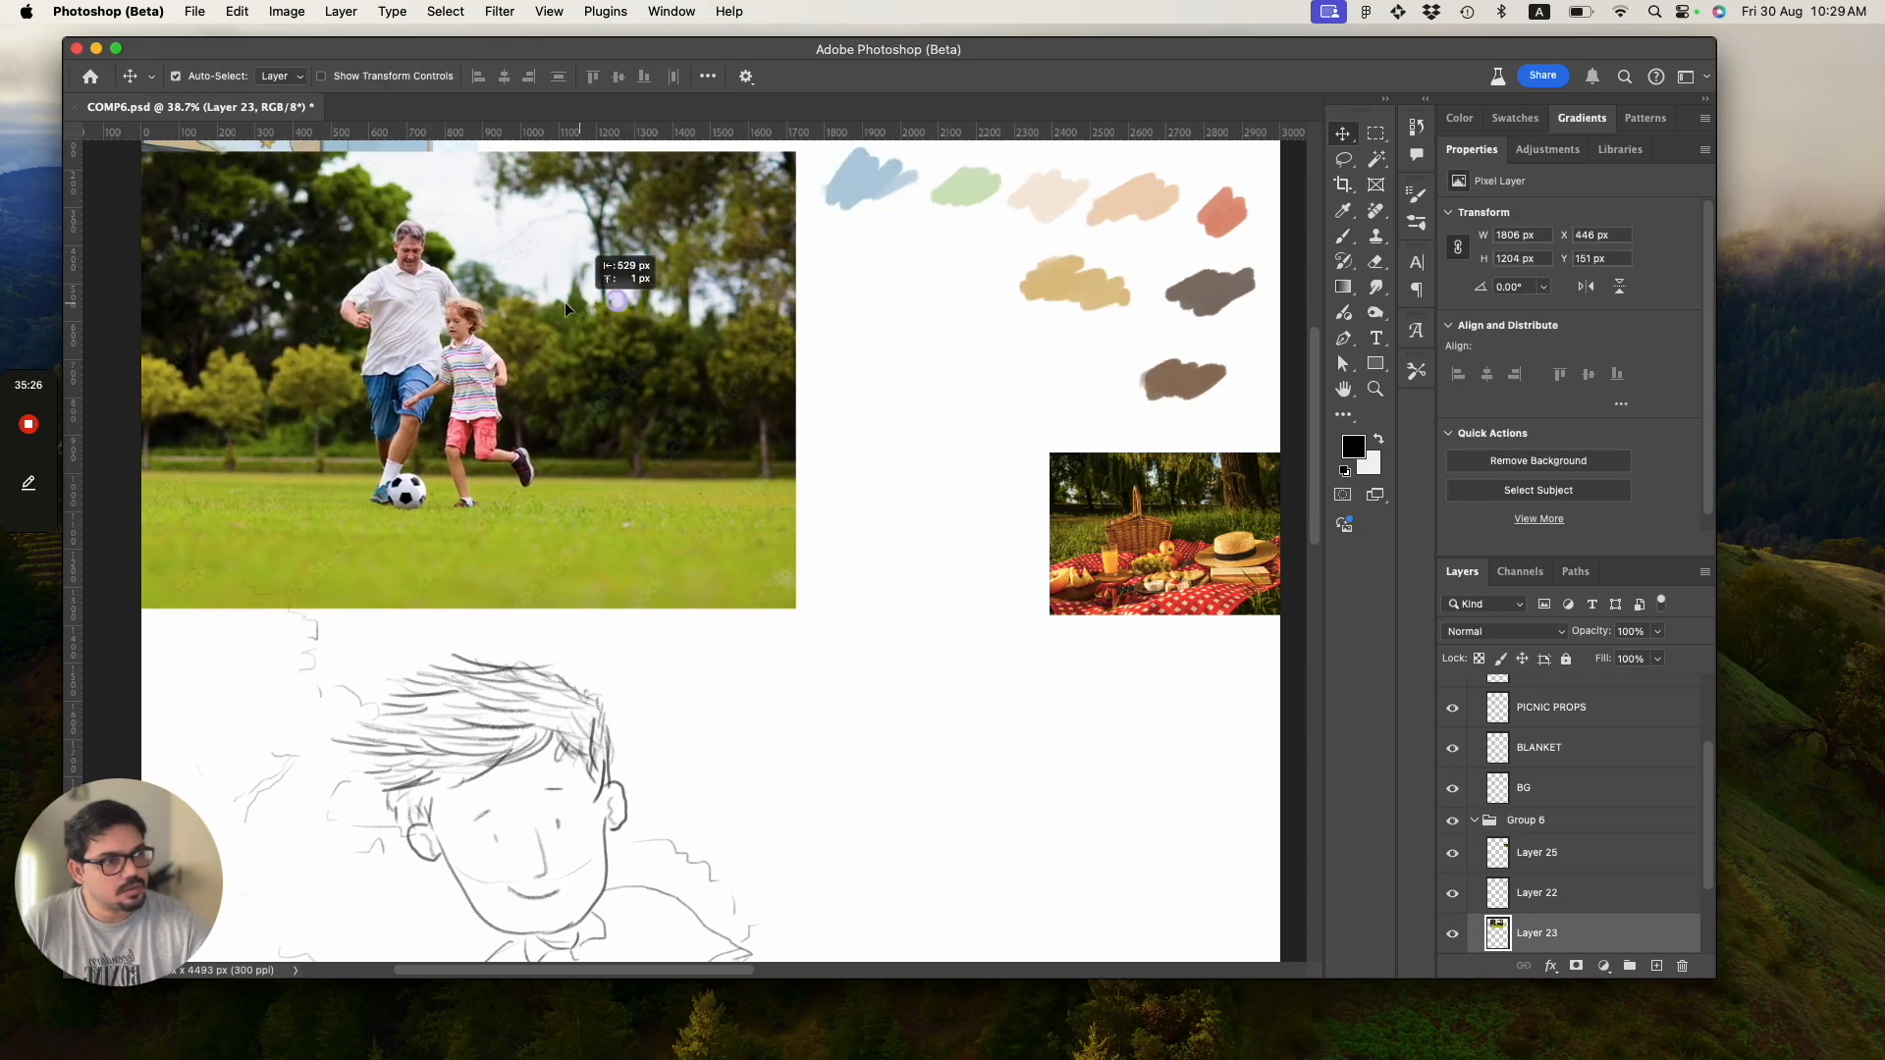
{"action": "left_click", "coordinate": [1052, 303]}
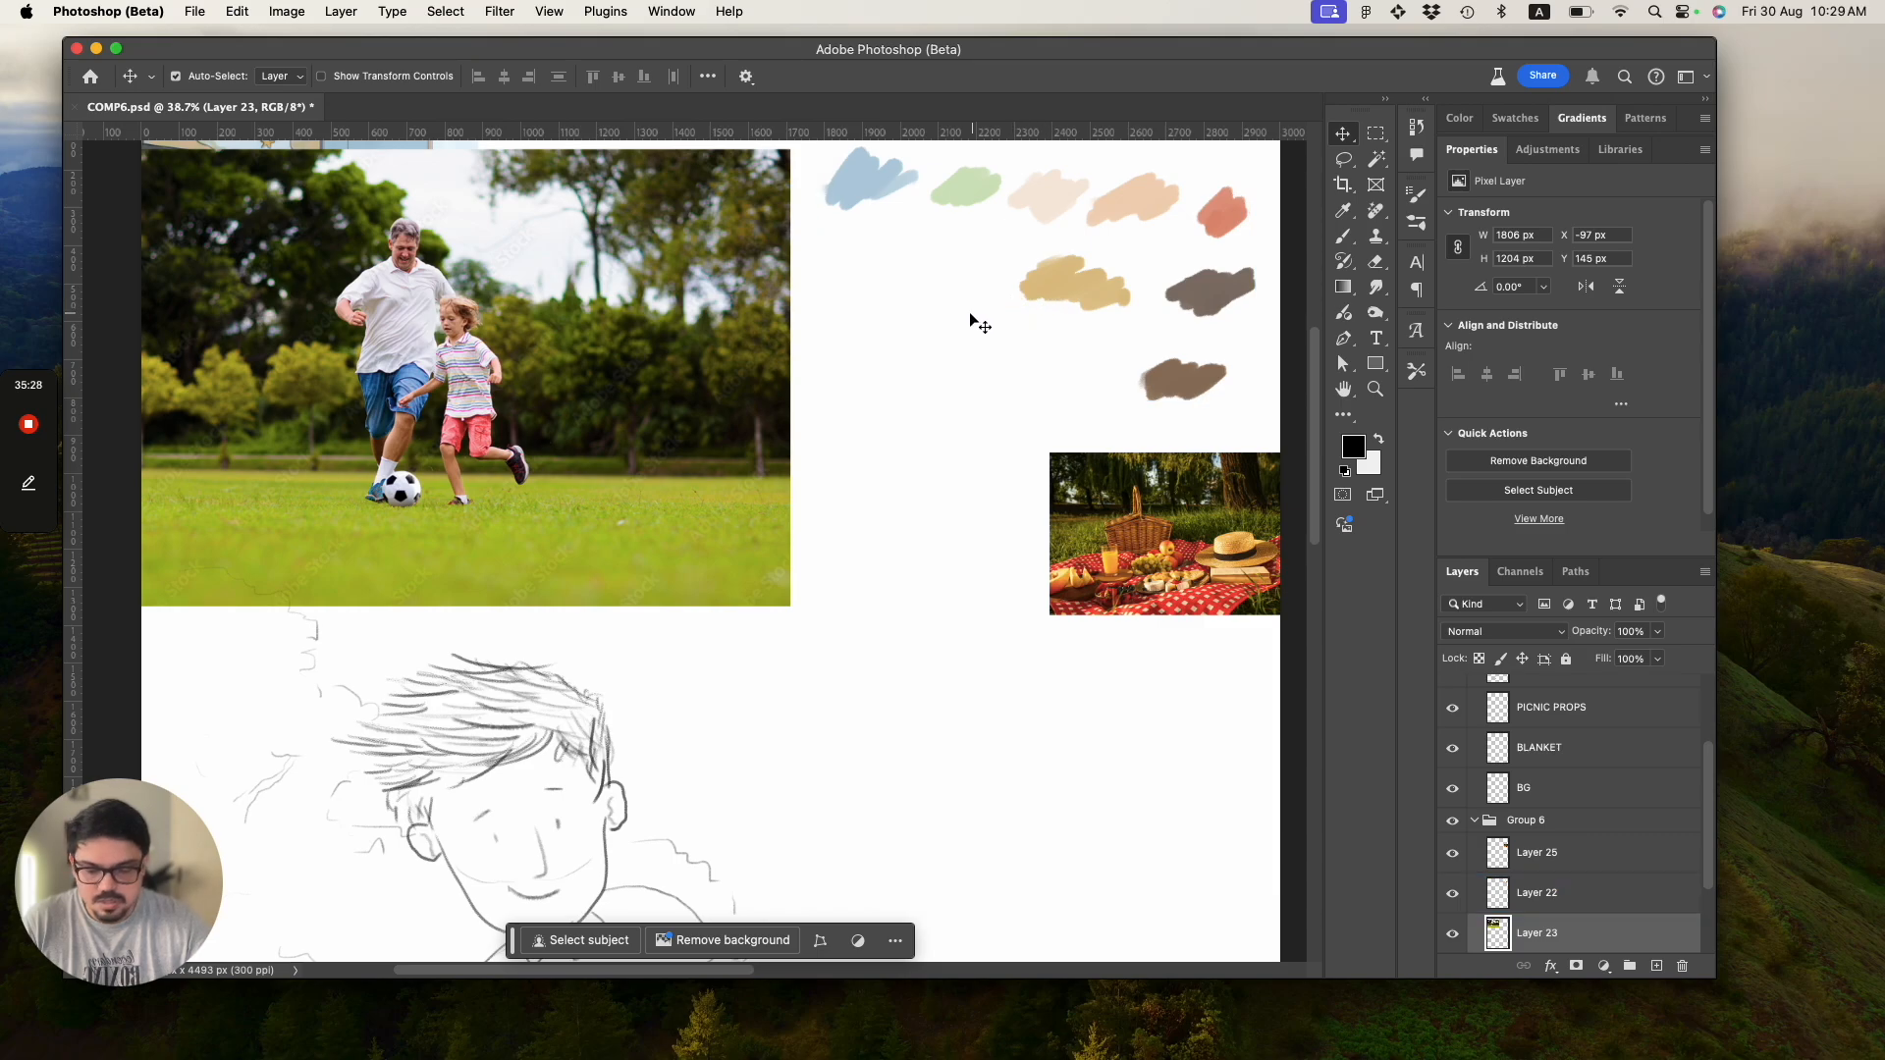
{"action": "left_click_drag", "start_coordinate": [649, 345], "coordinate": [774, 569]}
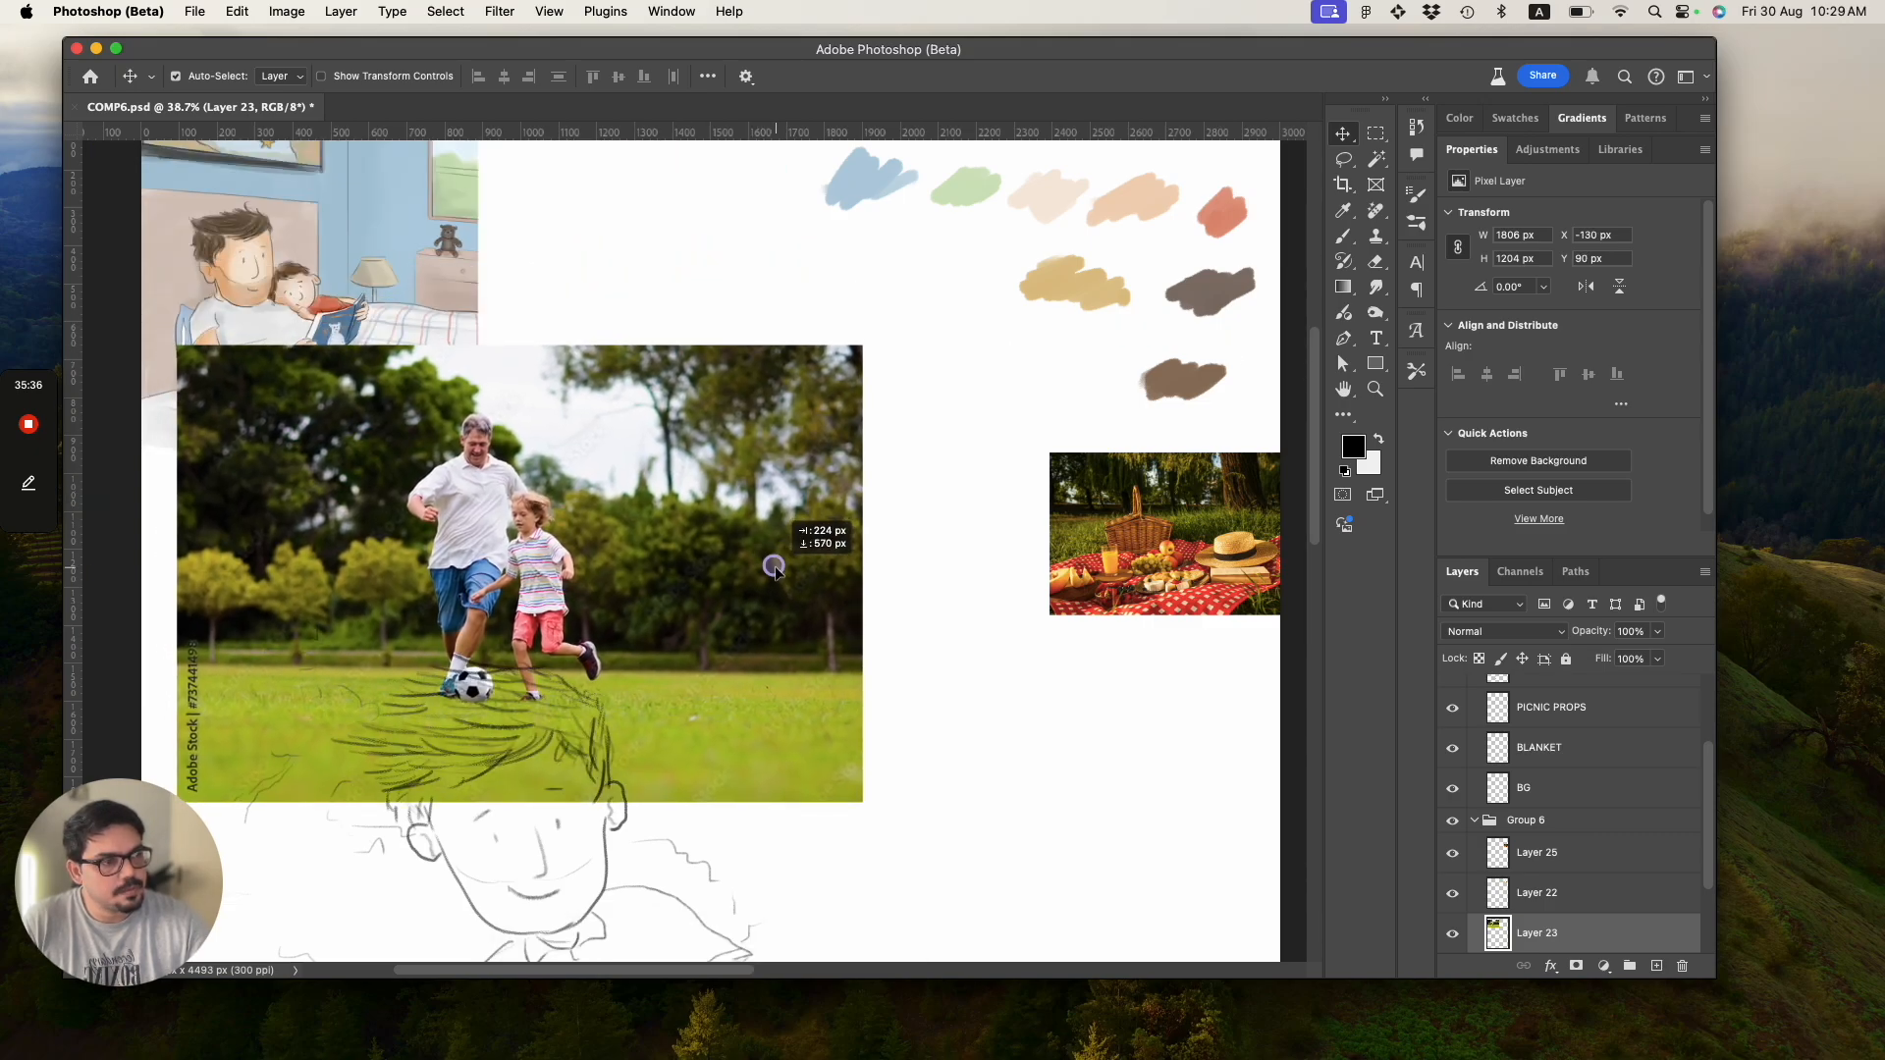
{"action": "mouse_move", "coordinate": [774, 569]}
{"action": "left_mouse_down"}
{"action": "mouse_move", "coordinate": [1018, 445]}
{"action": "mouse_move", "coordinate": [1147, 346]}
{"action": "mouse_move", "coordinate": [1080, 364]}
{"action": "left_mouse_up"}
{"action": "key", "text": "b"}
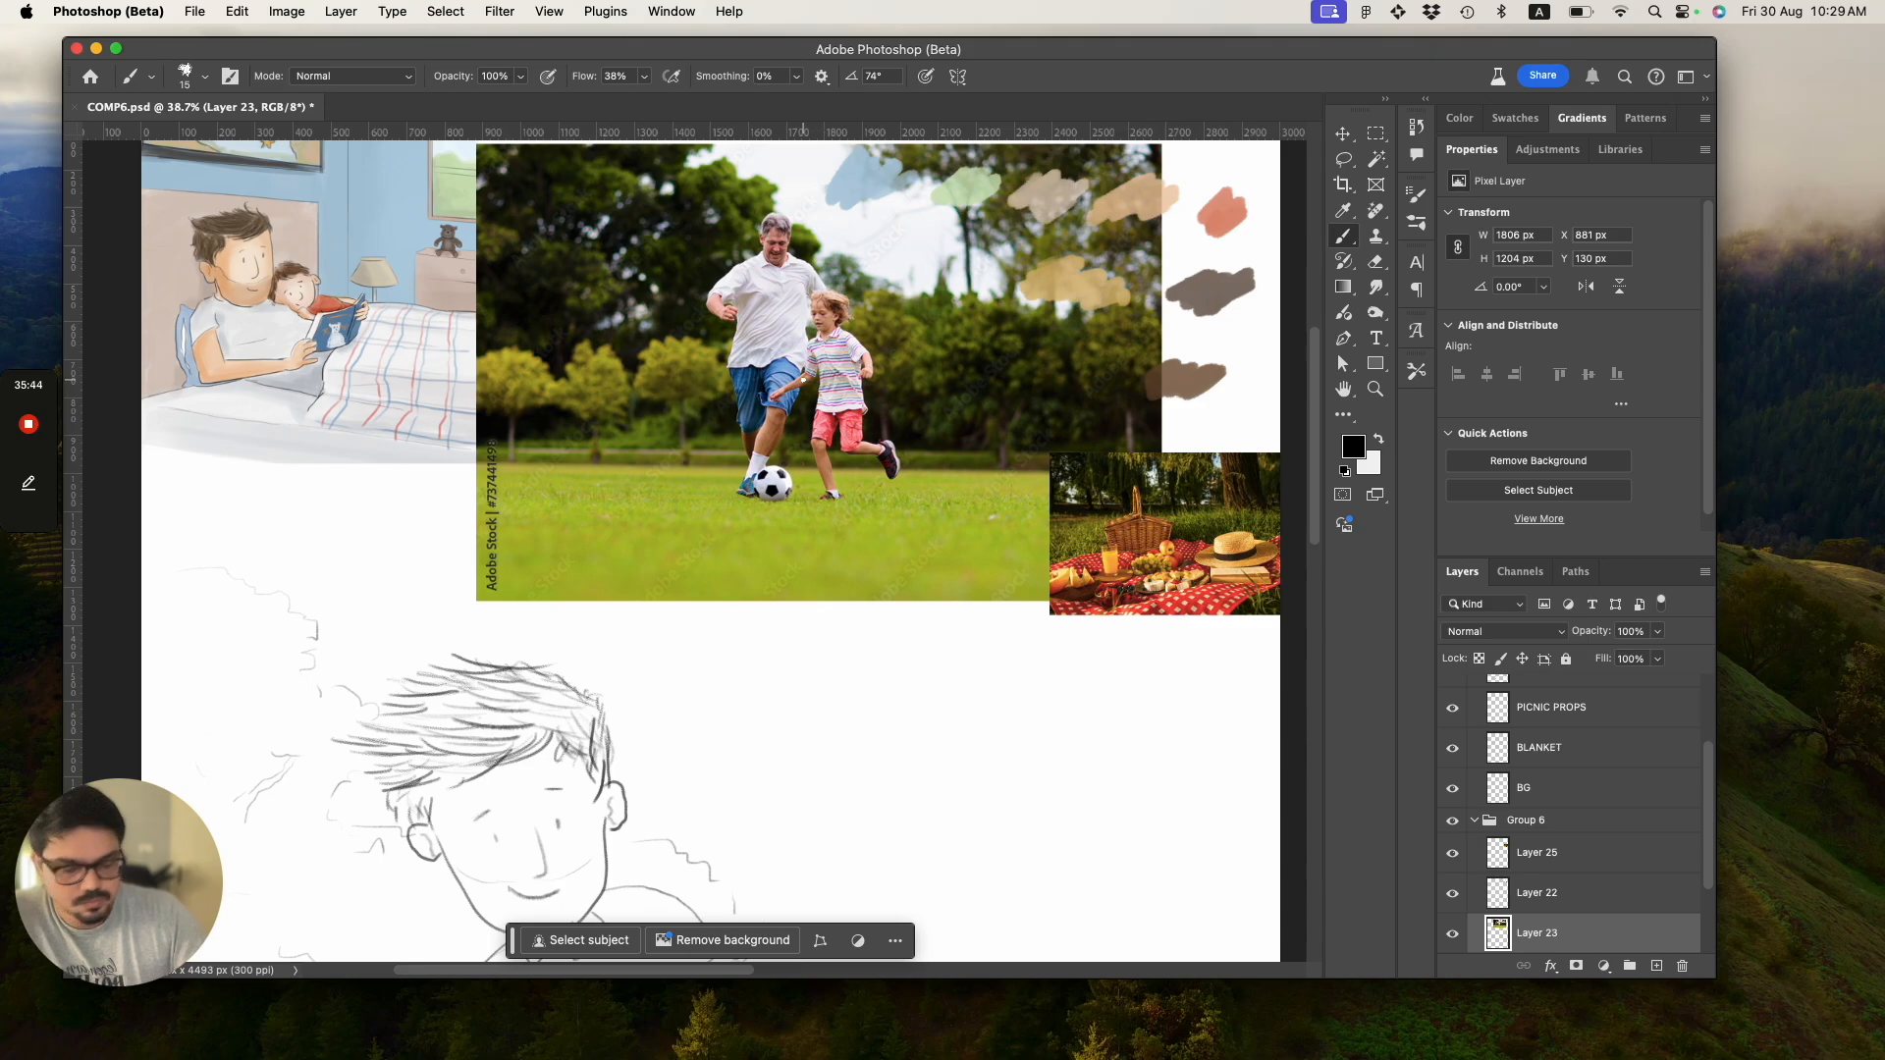
Scale the football reference photo to about 1398 × 932 px and place it beside the bedroom illustration, clear of the colour swatches.
{"action": "key", "text": "v"}
{"action": "left_click_drag", "start_coordinate": [868, 365], "coordinate": [512, 428]}
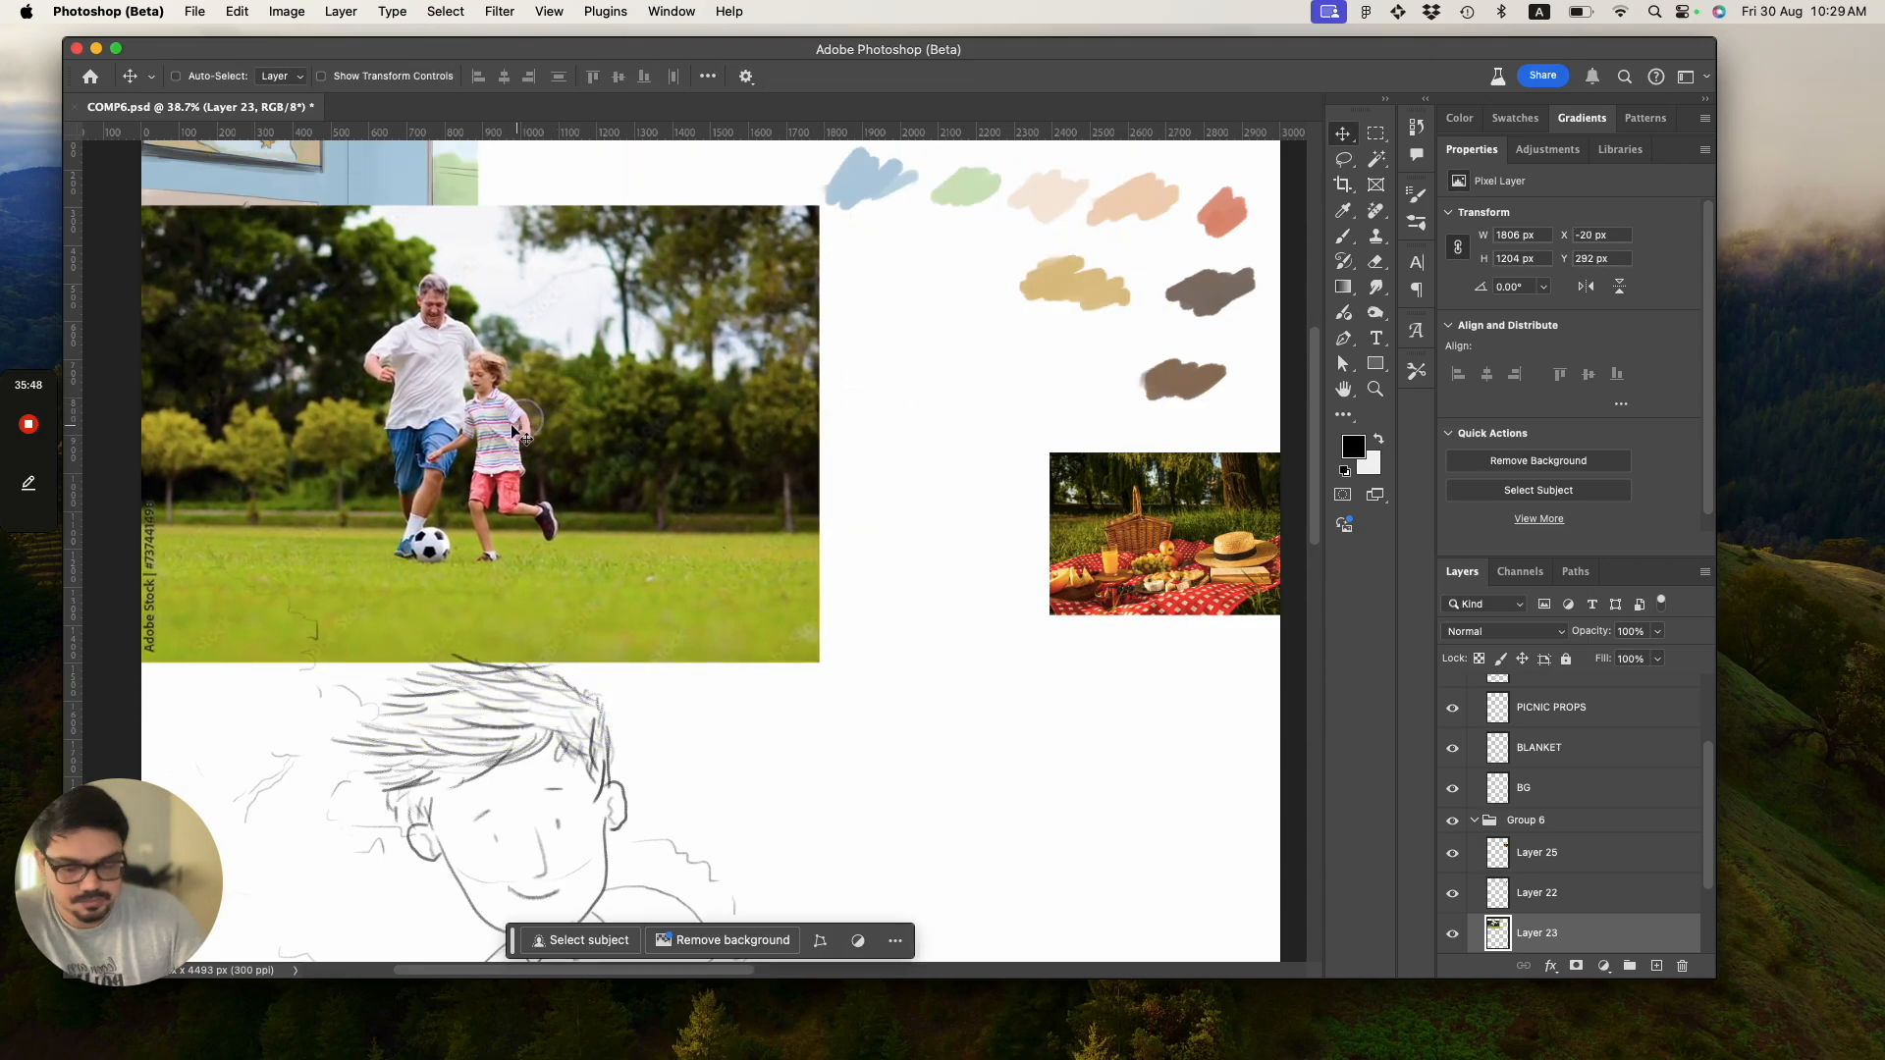
{"action": "key", "text": "ctrl+t"}
{"action": "left_click_drag", "start_coordinate": [481, 207], "coordinate": [663, 243]}
{"action": "left_click_drag", "start_coordinate": [637, 311], "coordinate": [682, 311]}
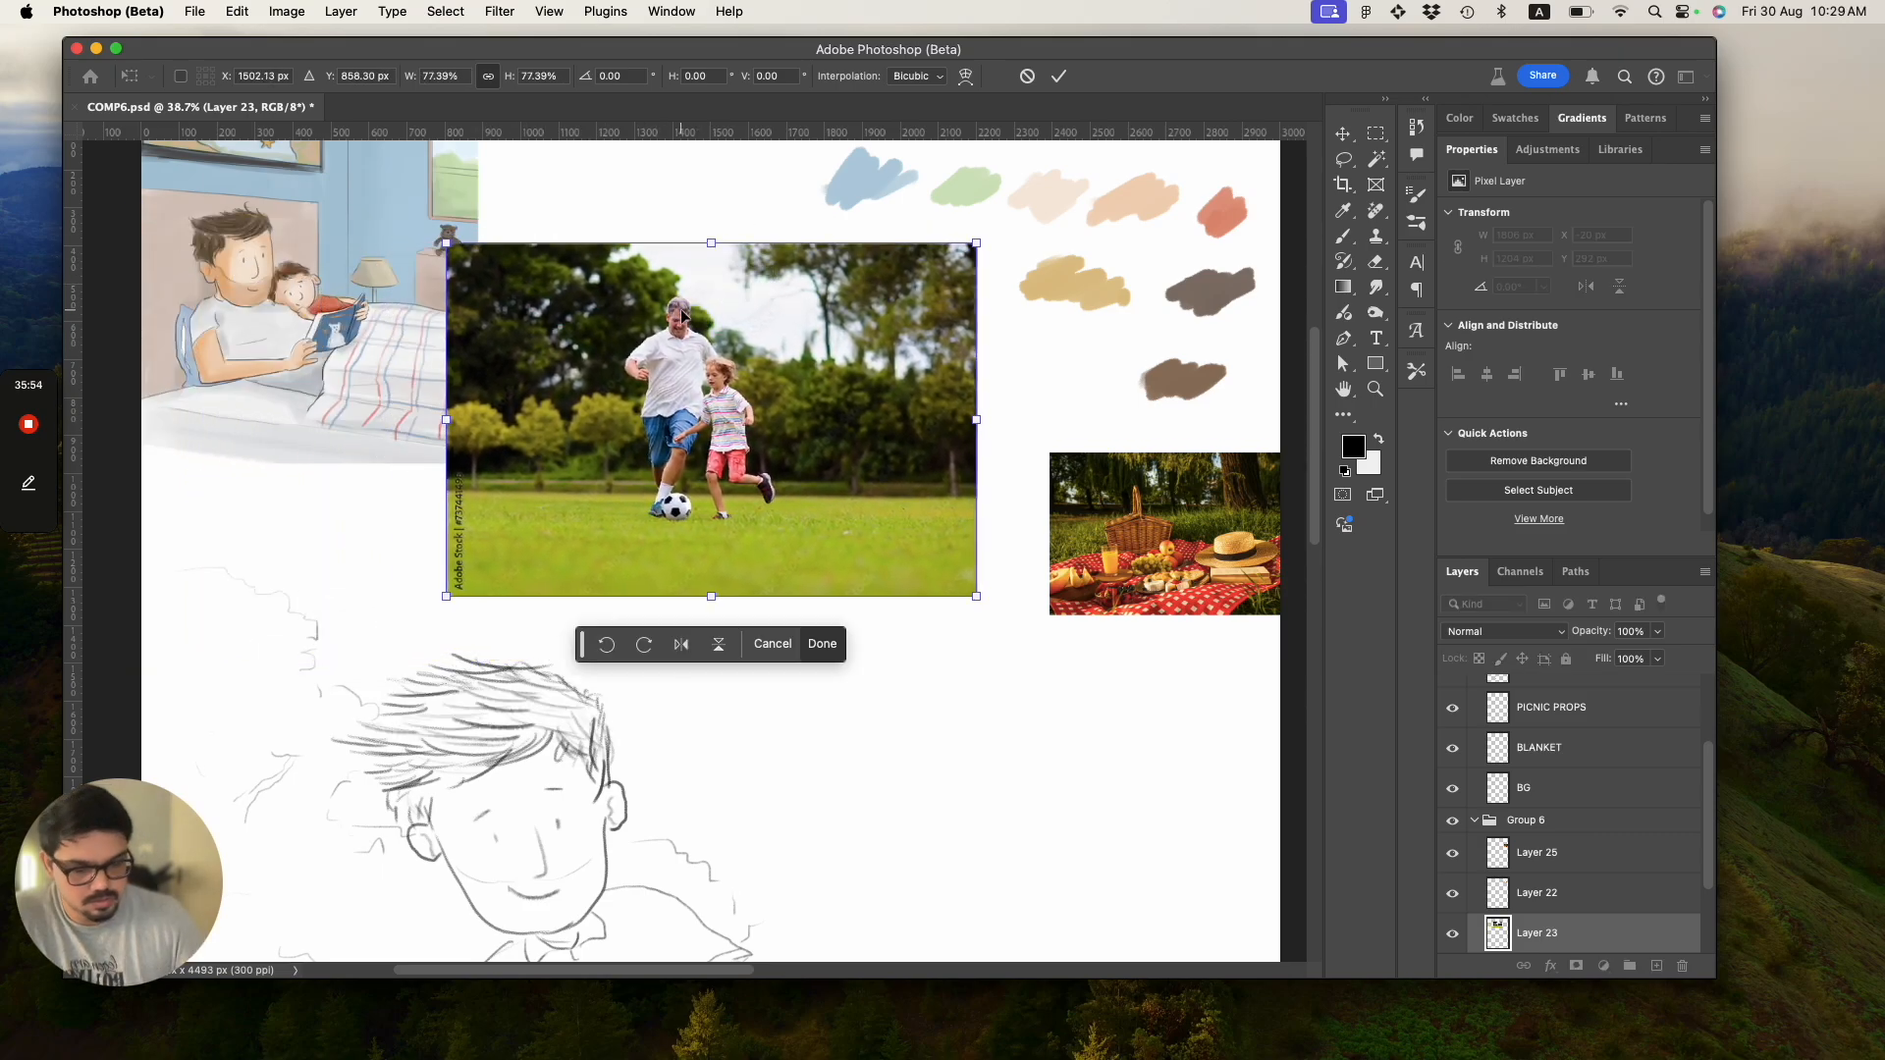
{"action": "key", "text": "Return"}
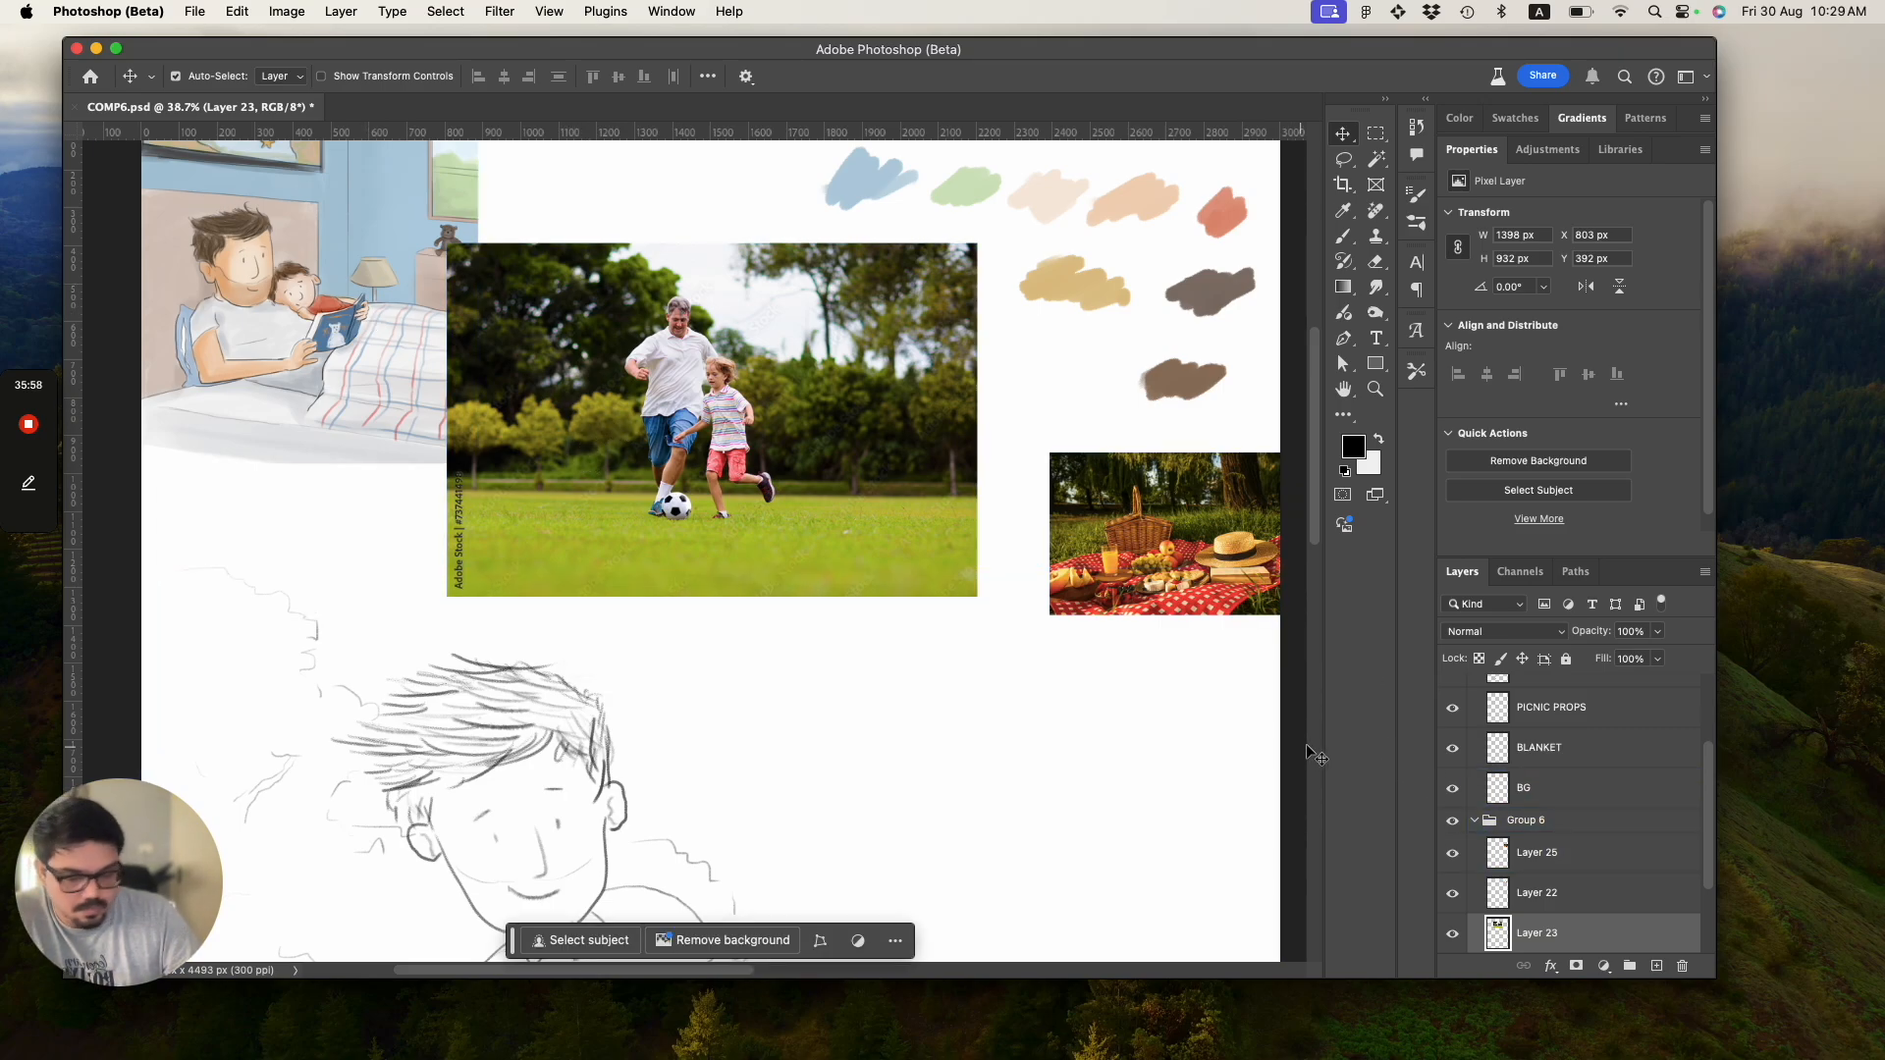
Add a new layer above the FATHER layer, group the two and name the group FATHER.
{"action": "key", "text": "b"}
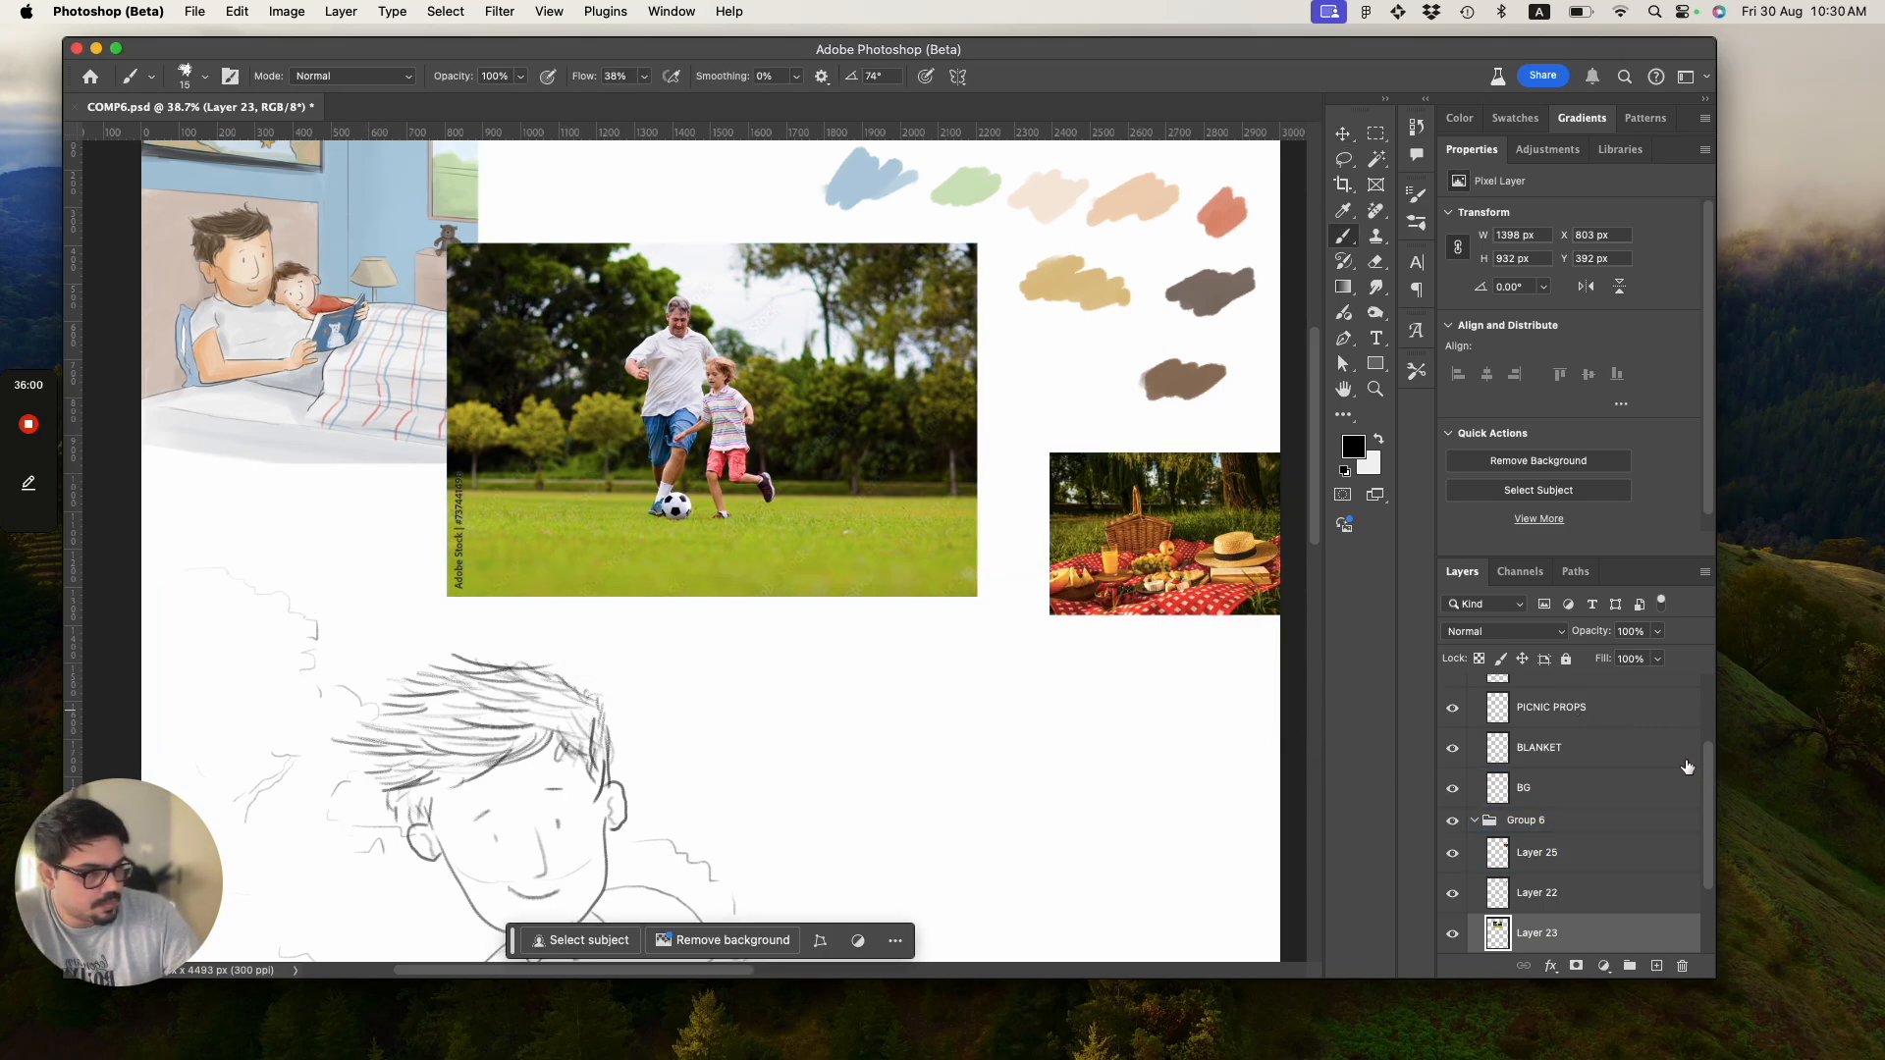
{"action": "scroll", "coordinate": [1537, 771], "scroll_direction": "up", "scroll_amount": 3}
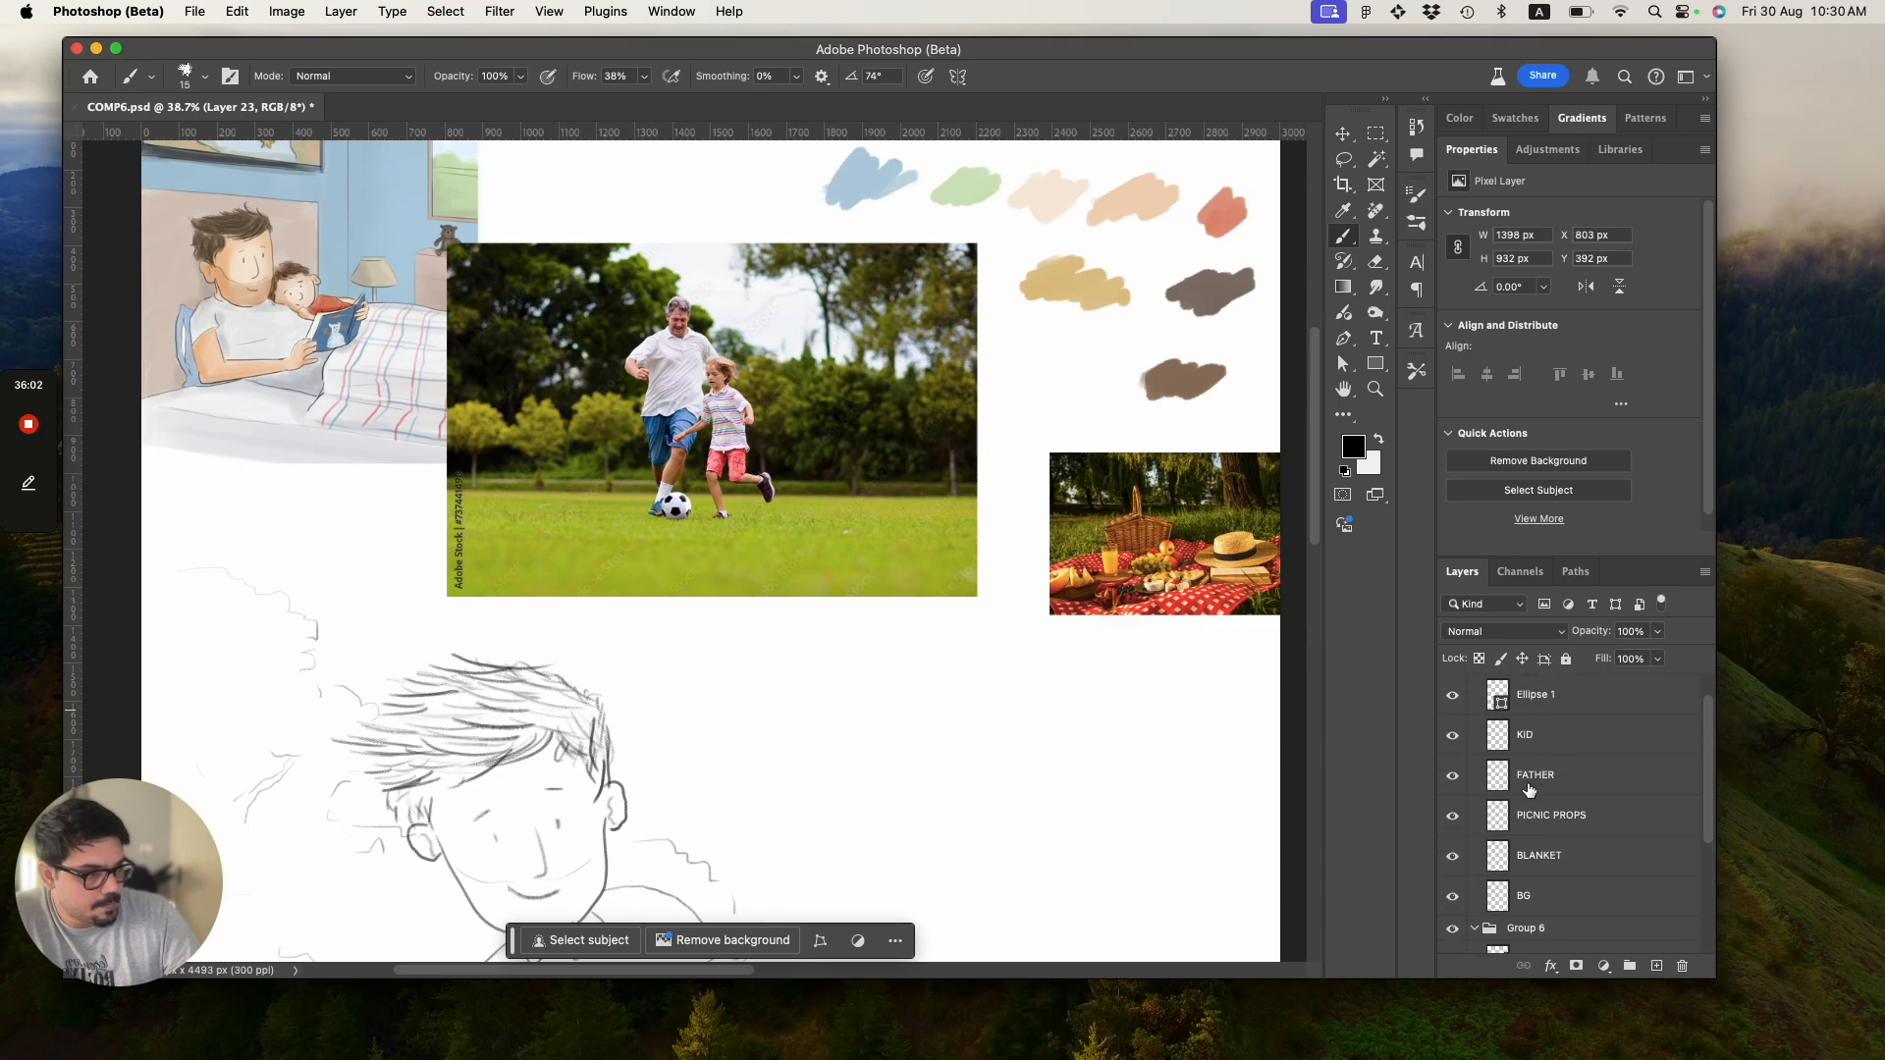
{"action": "left_click", "coordinate": [1528, 780]}
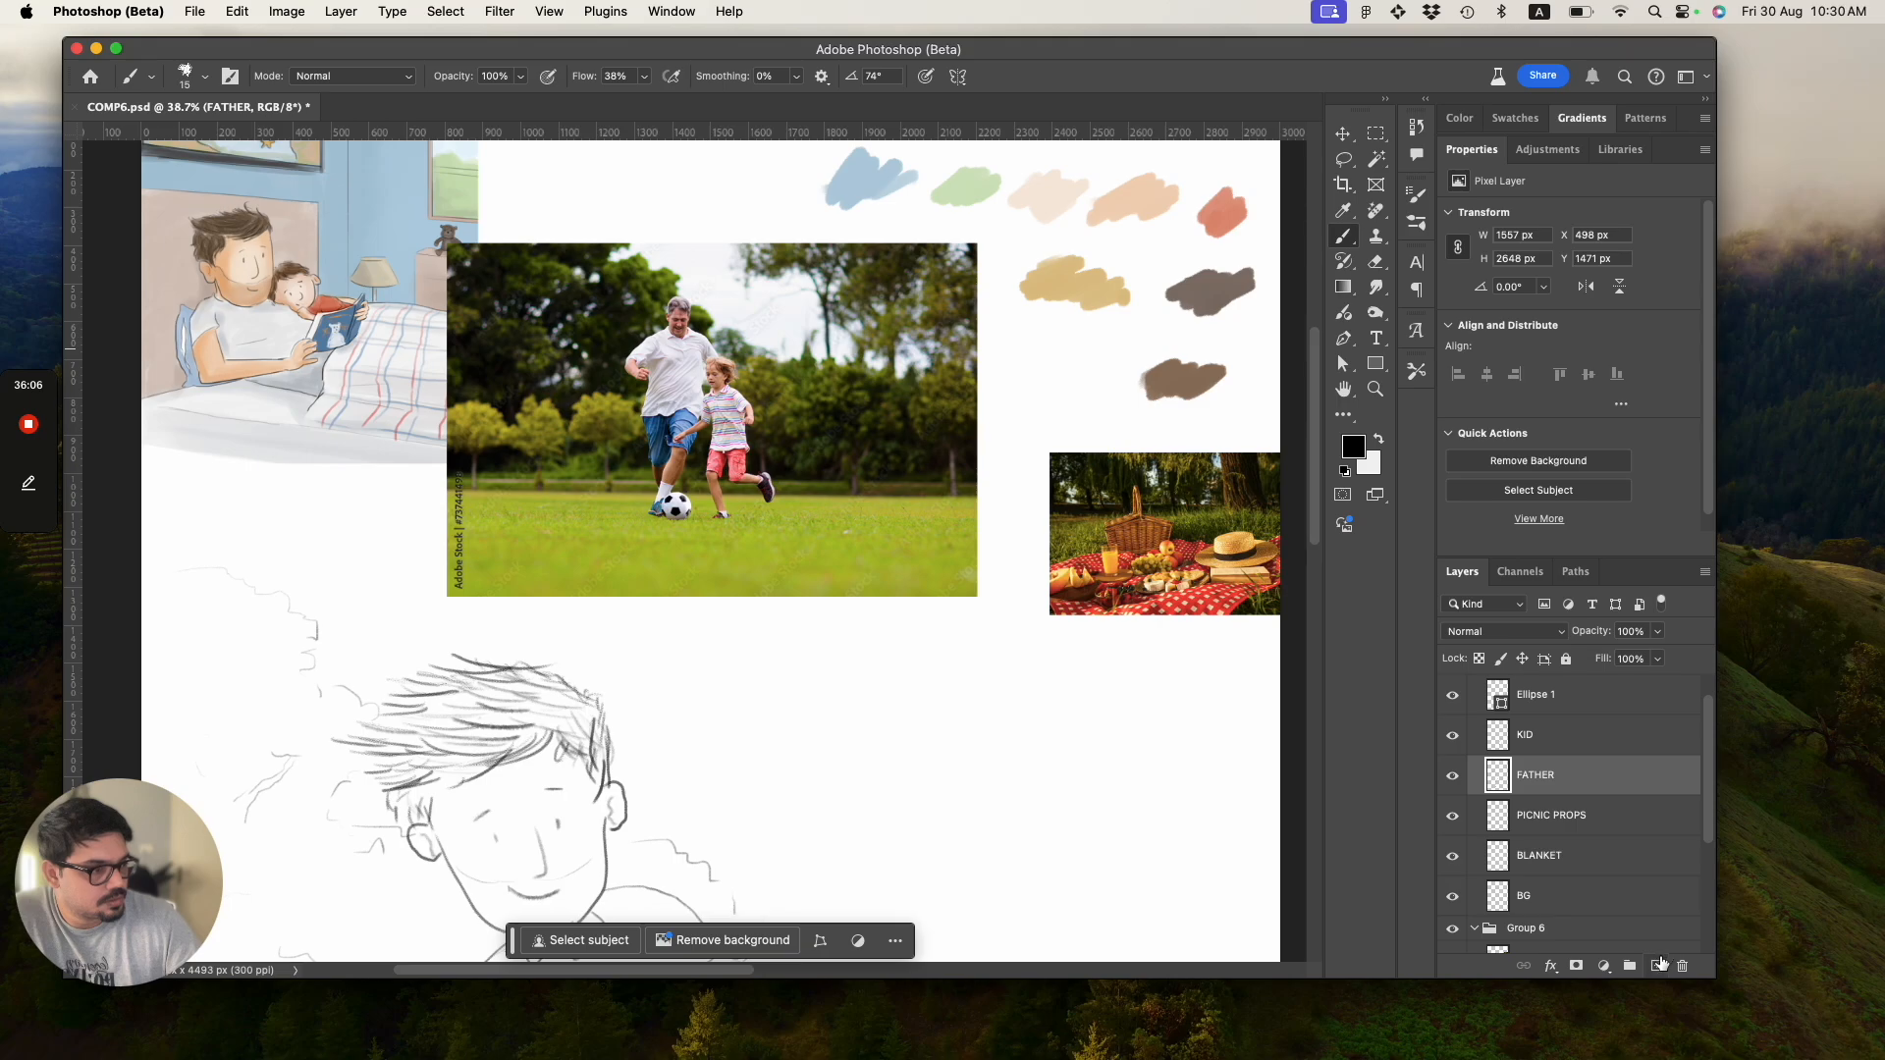
{"action": "left_click", "coordinate": [1656, 966]}
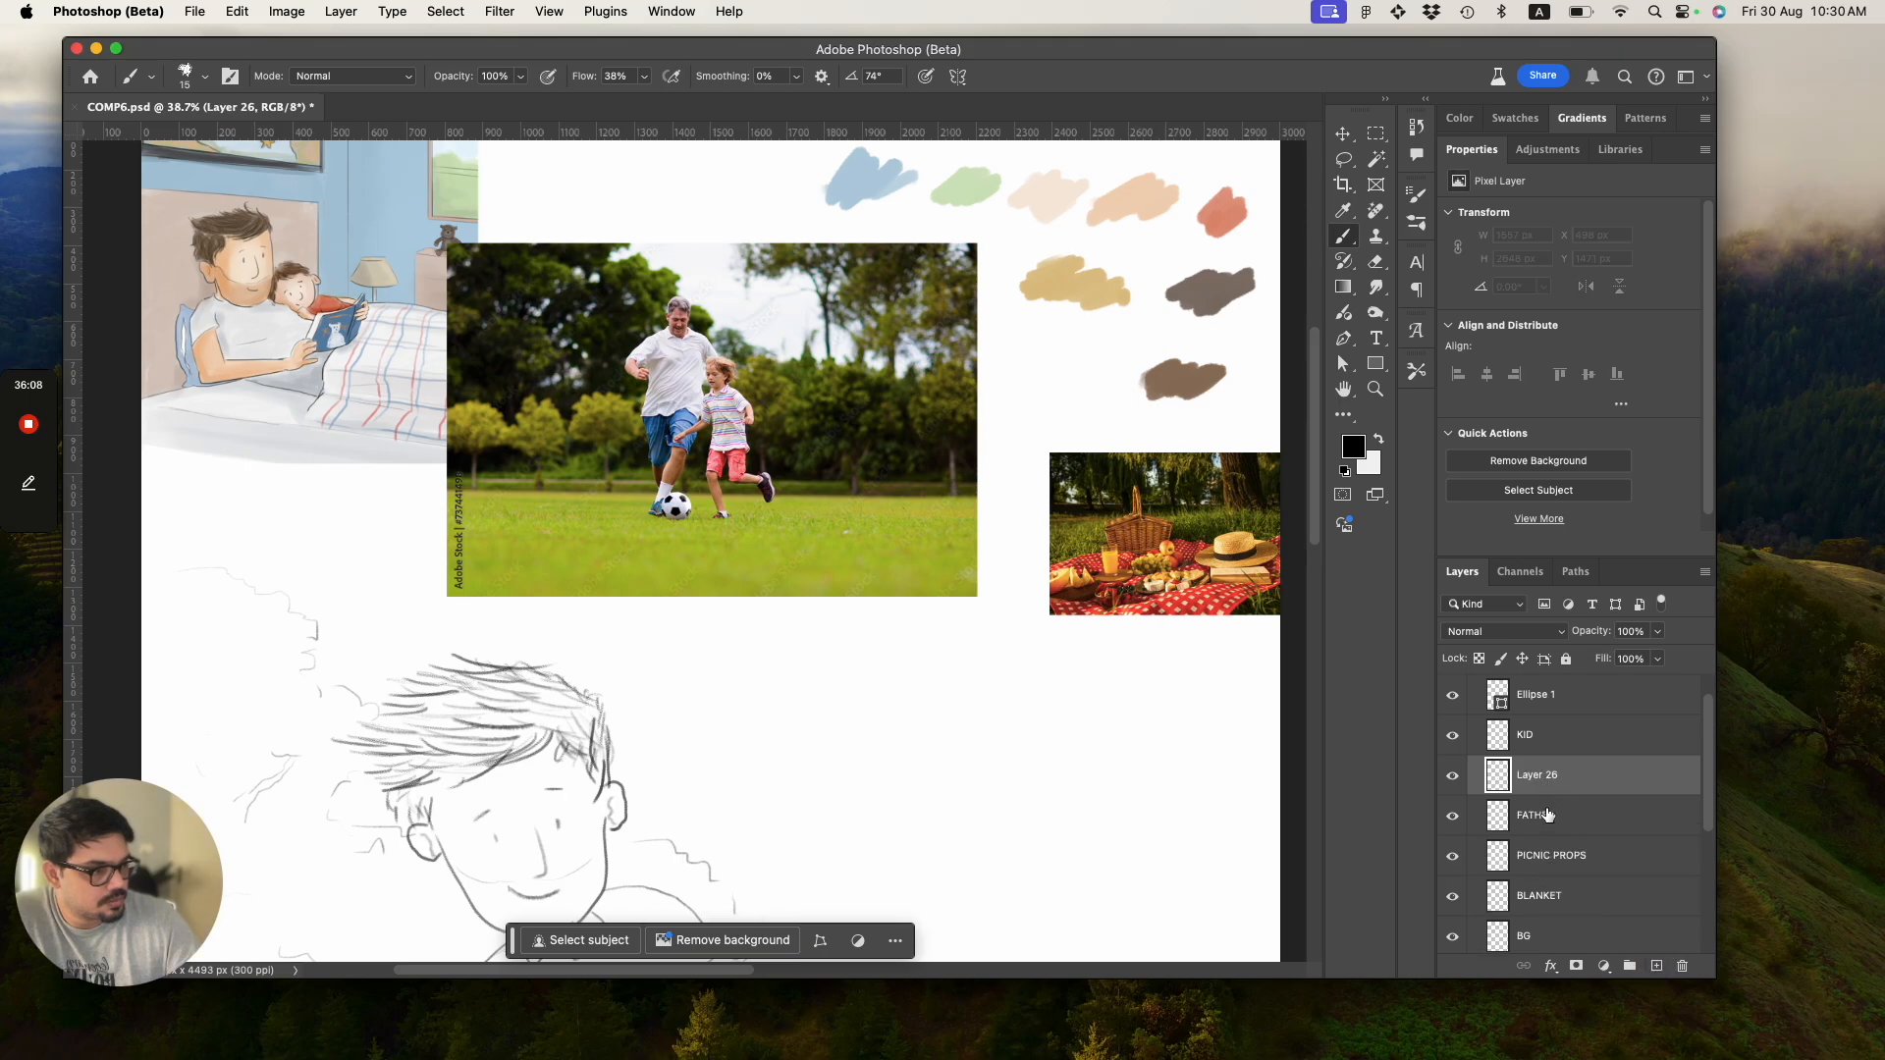
{"action": "left_click", "coordinate": [1548, 815], "text": "shift"}
{"action": "key", "text": "super+g"}
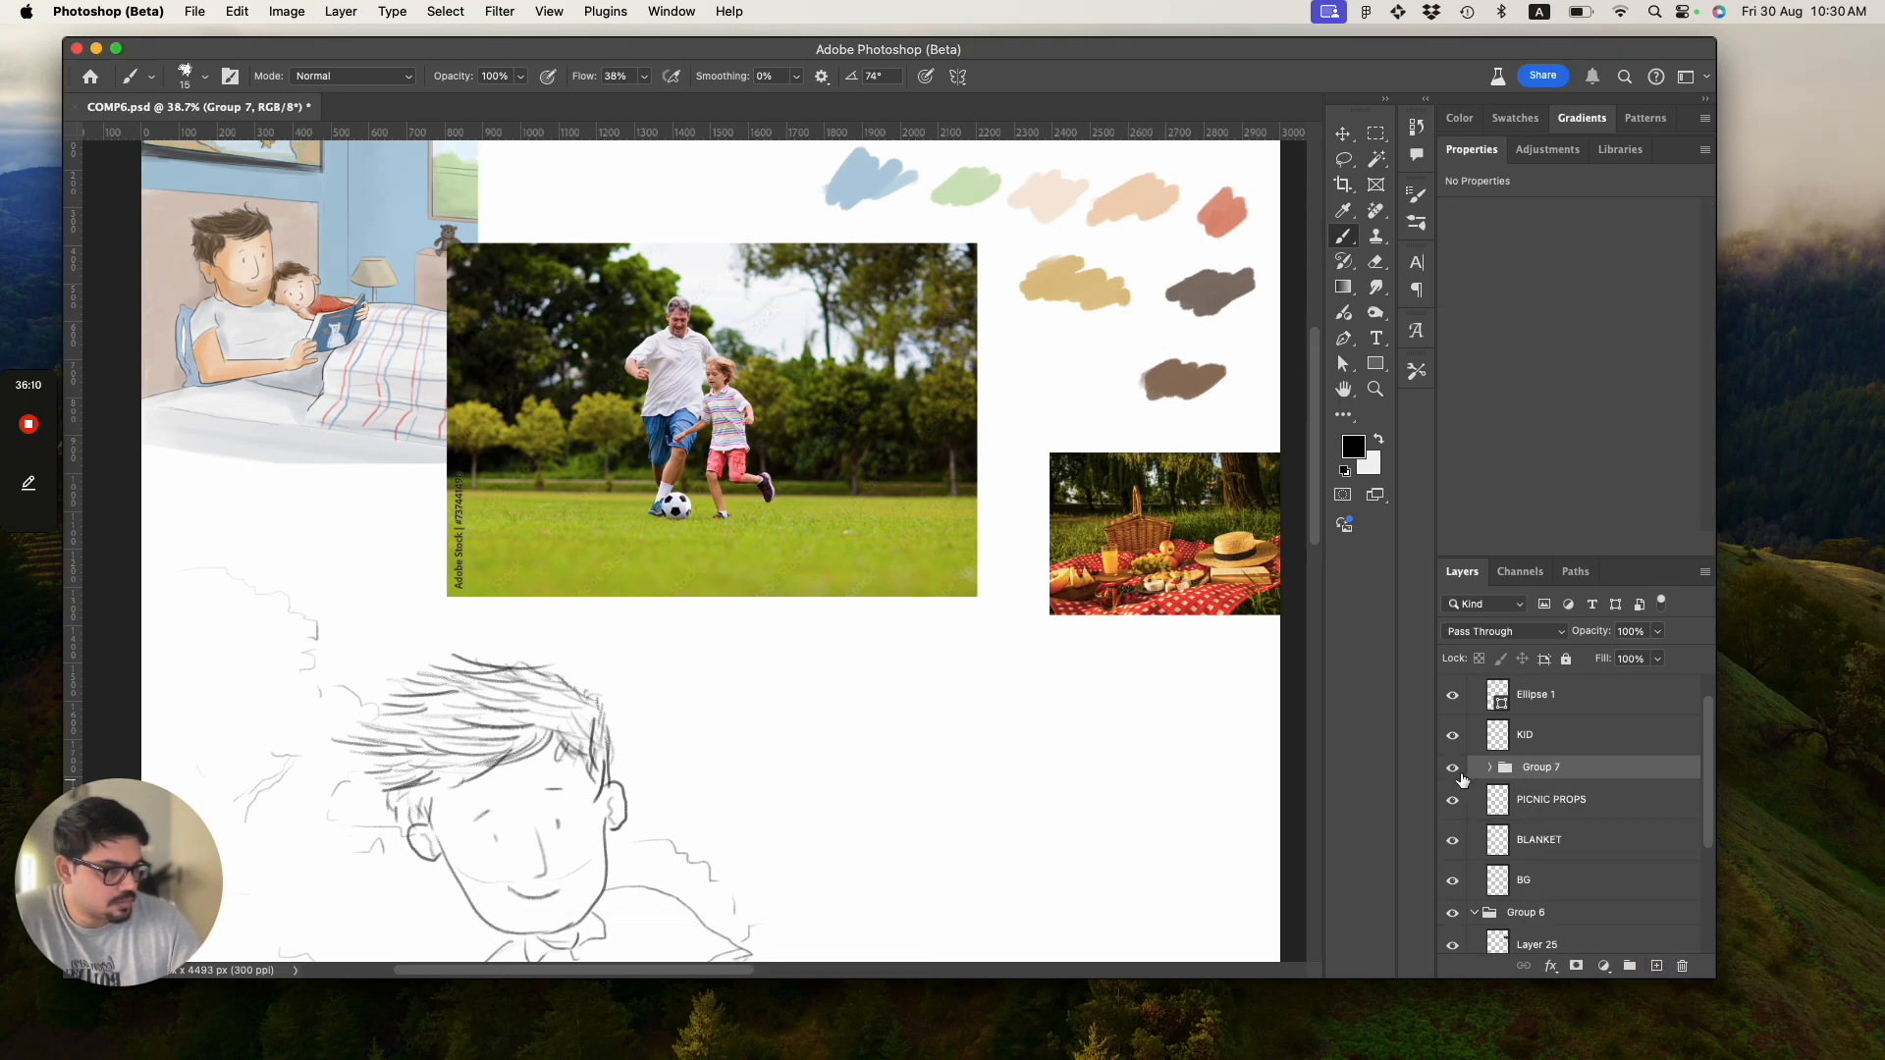
{"action": "double_click", "coordinate": [1547, 769]}
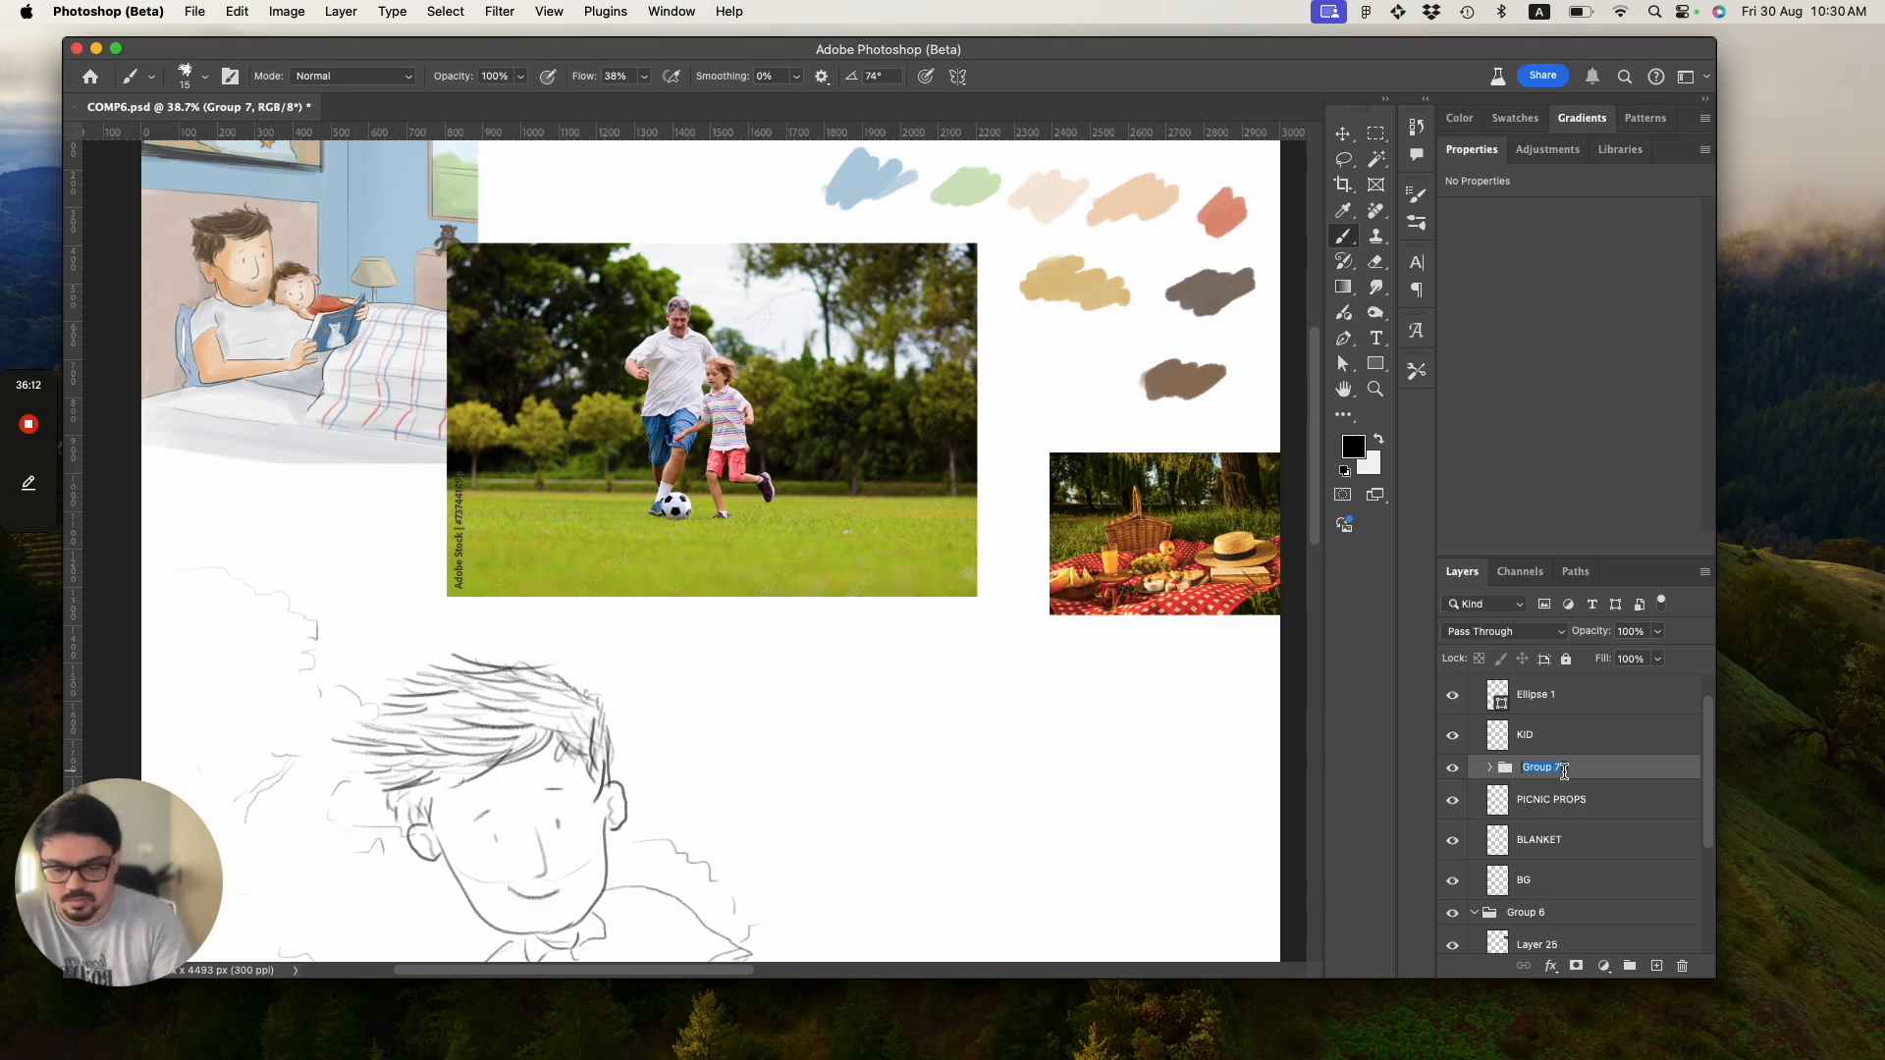
{"action": "type", "text": "FATHW"}
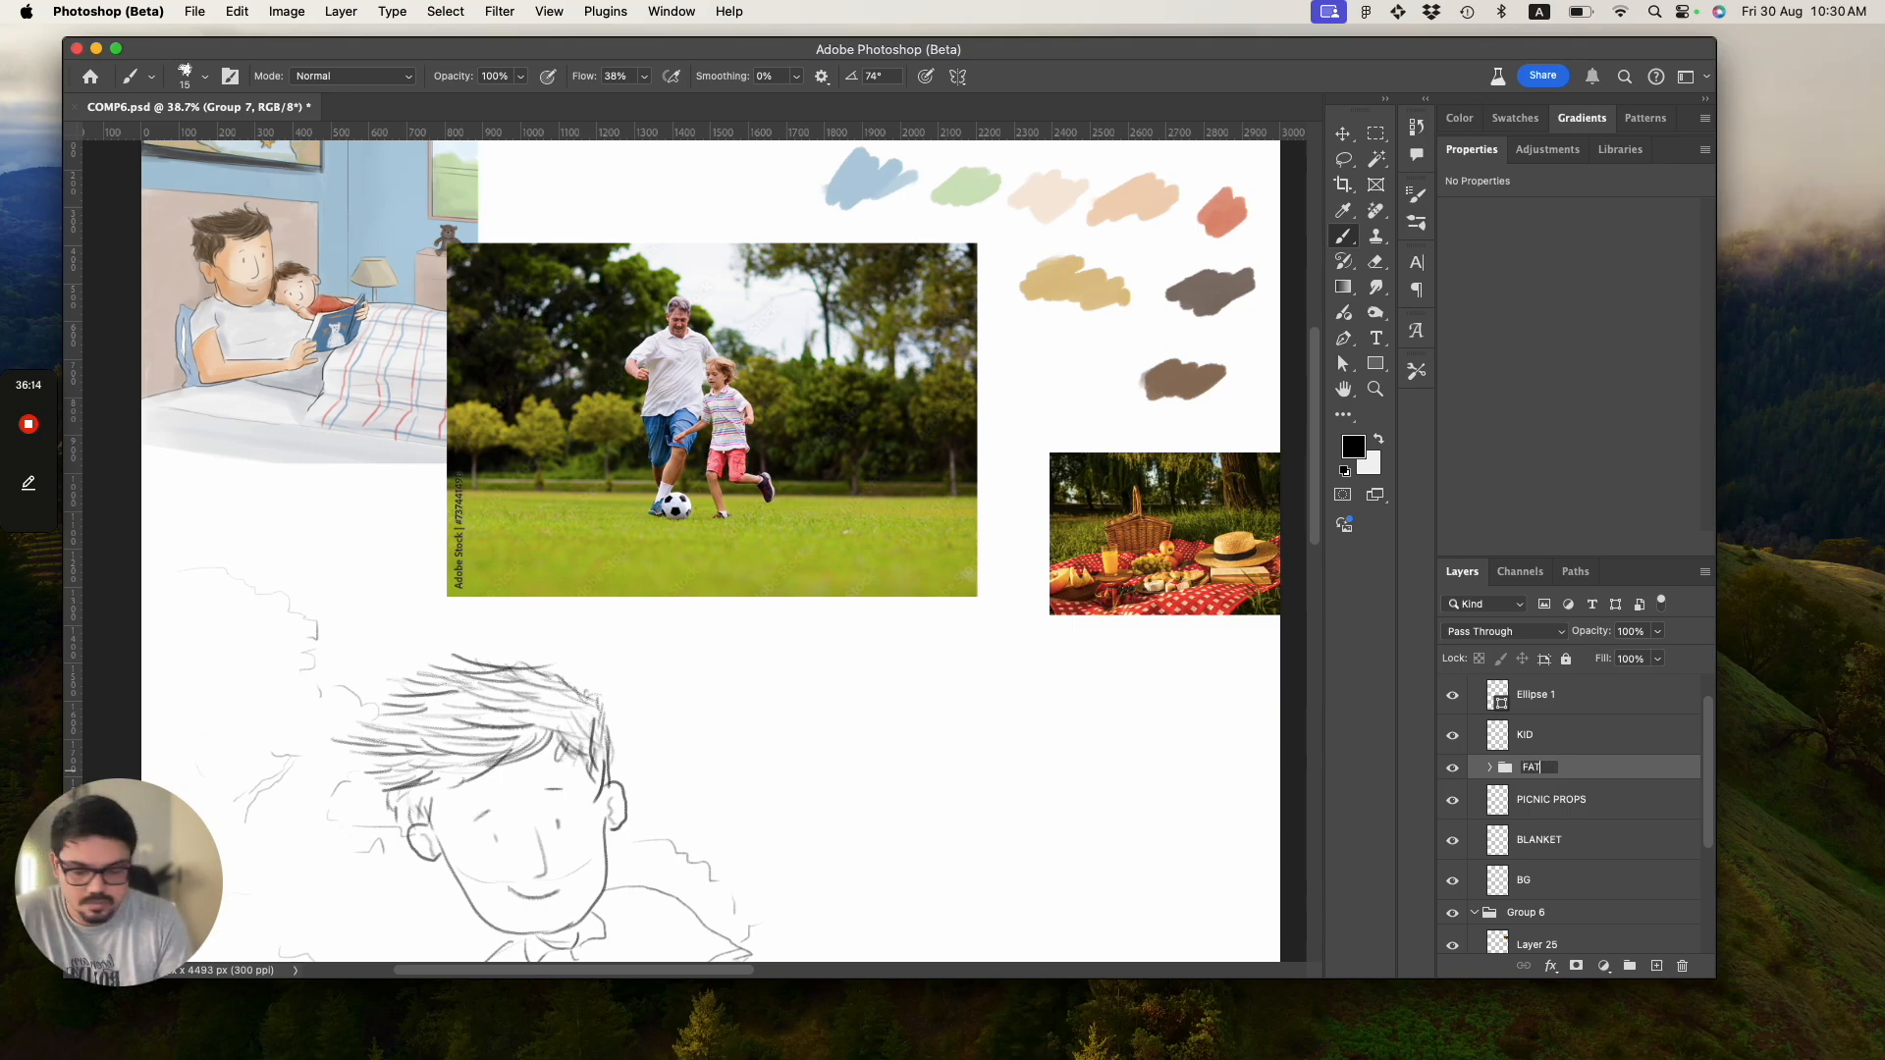
{"action": "key", "text": "Return"}
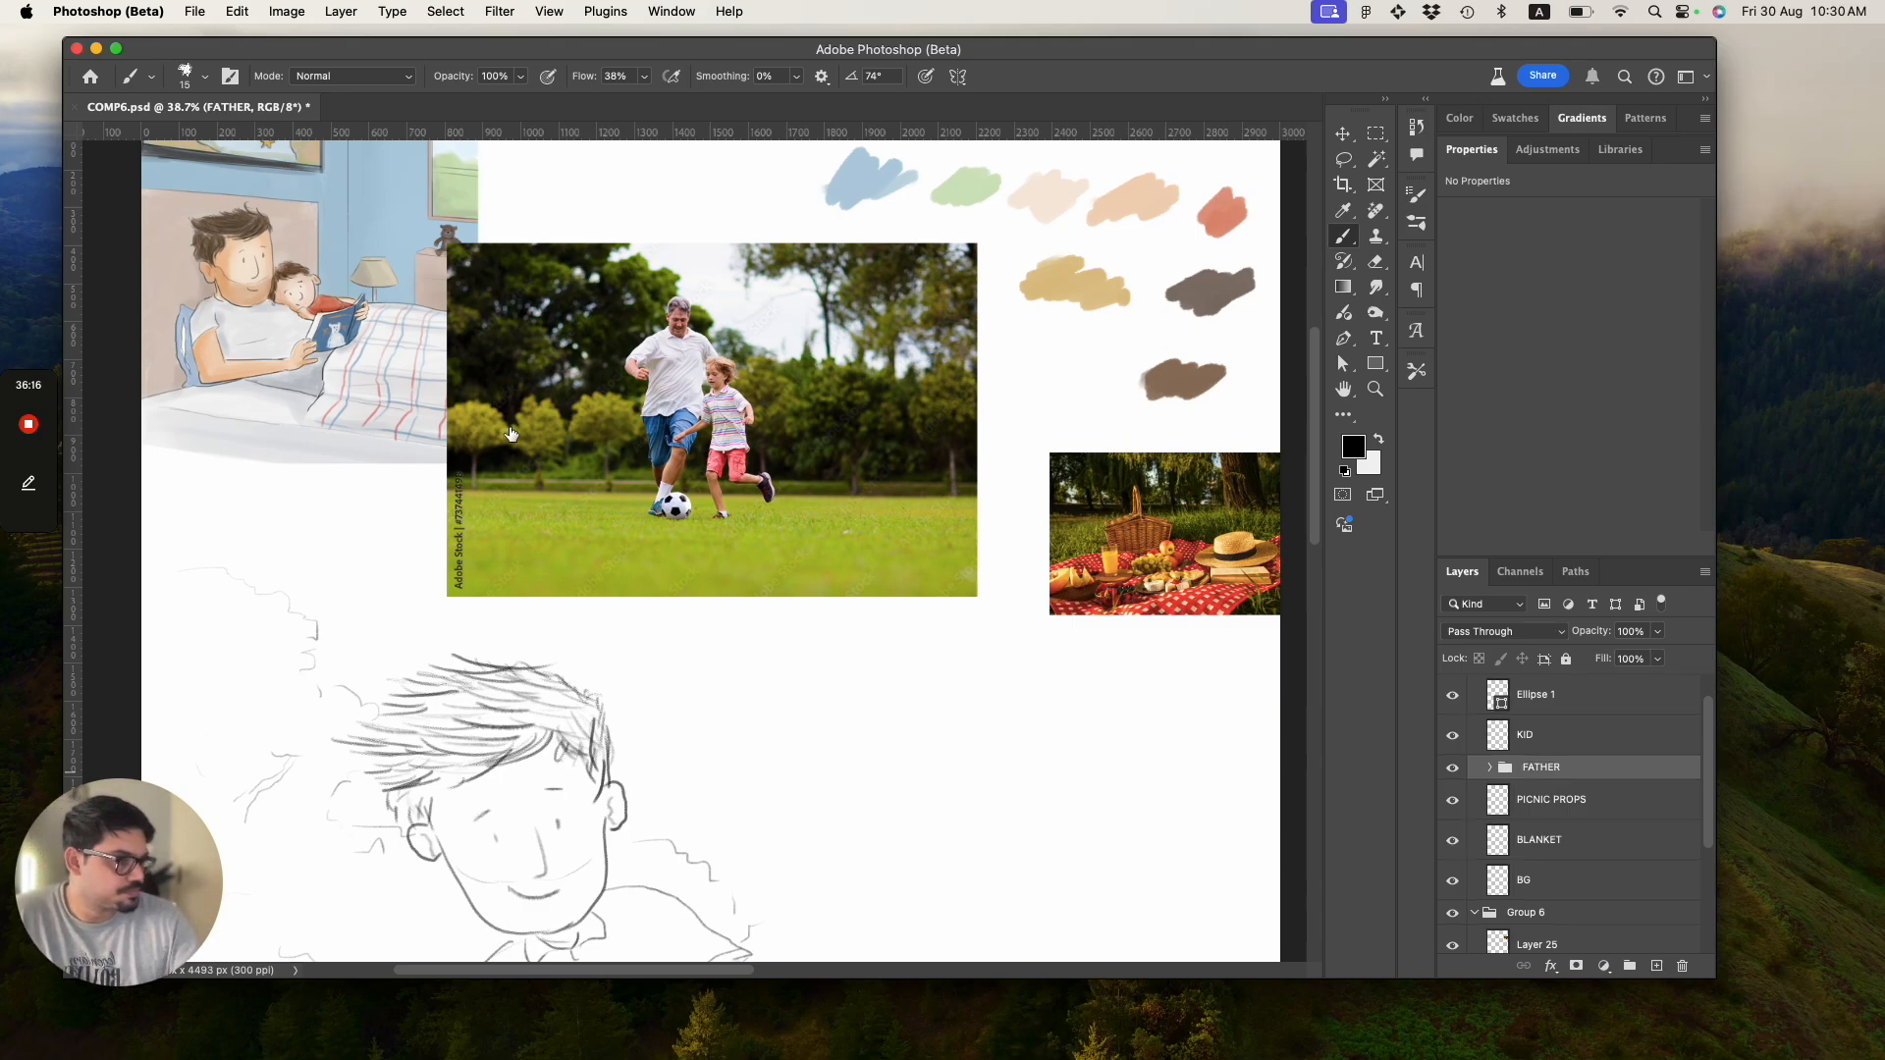
Expand the FATHER group, place the line-art layer above the blank layer and rename it FATHER STROKE.
{"action": "left_click", "coordinate": [1490, 767]}
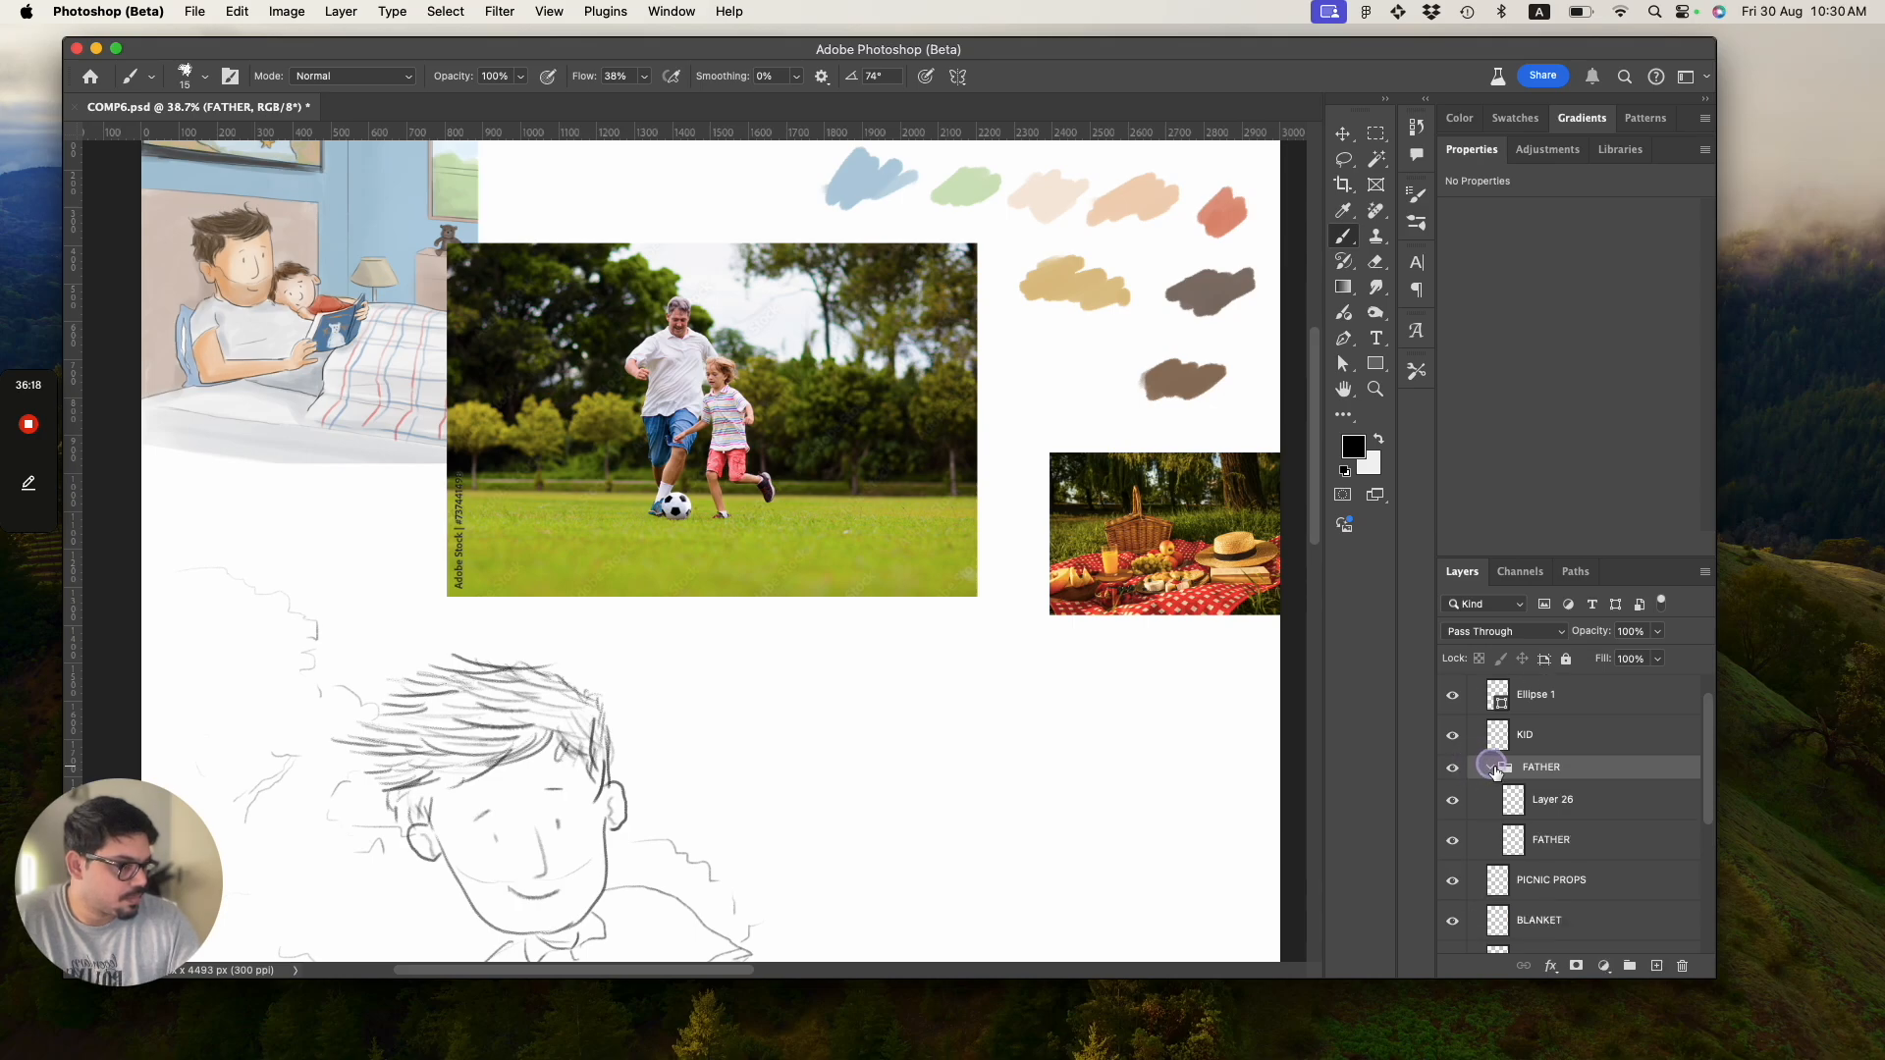
{"action": "left_click", "coordinate": [1507, 813]}
{"action": "left_click_drag", "start_coordinate": [1507, 813], "coordinate": [1545, 848]}
{"action": "double_click", "coordinate": [1552, 801]}
{"action": "key", "text": "Right"}
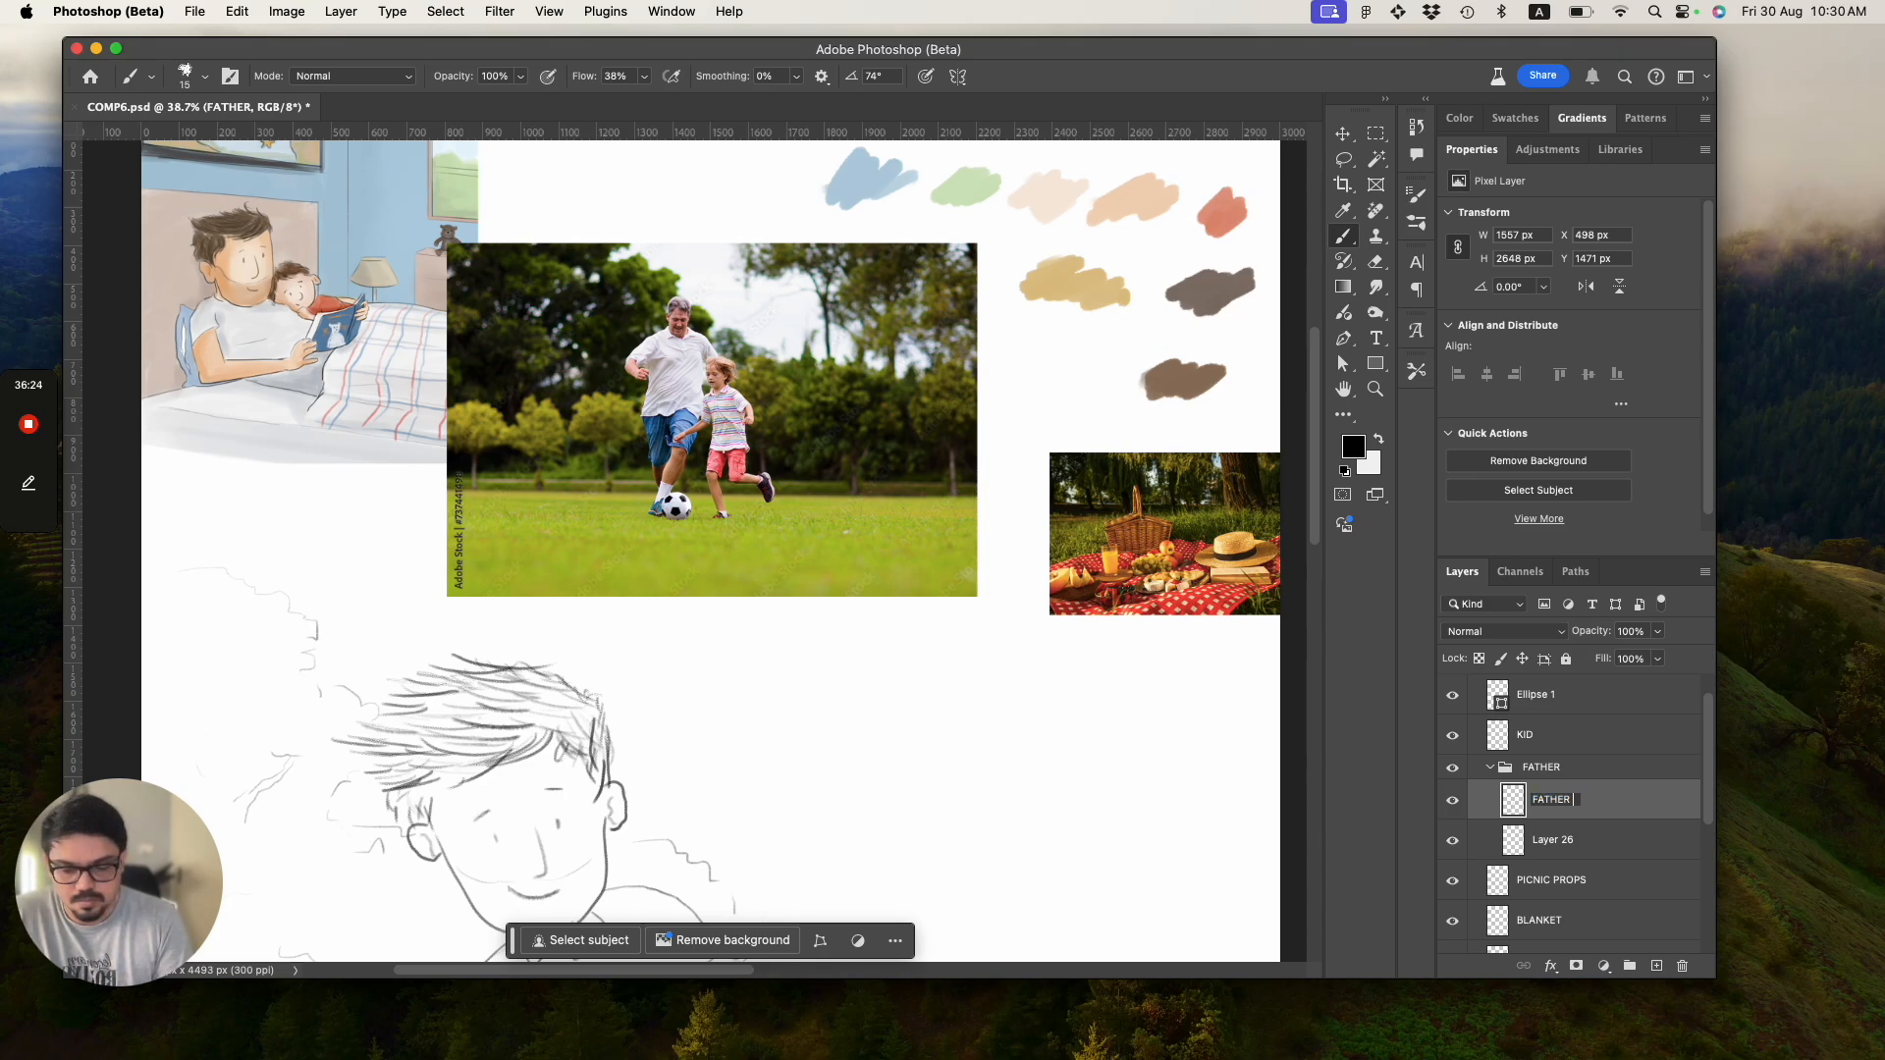
{"action": "key", "text": "Return"}
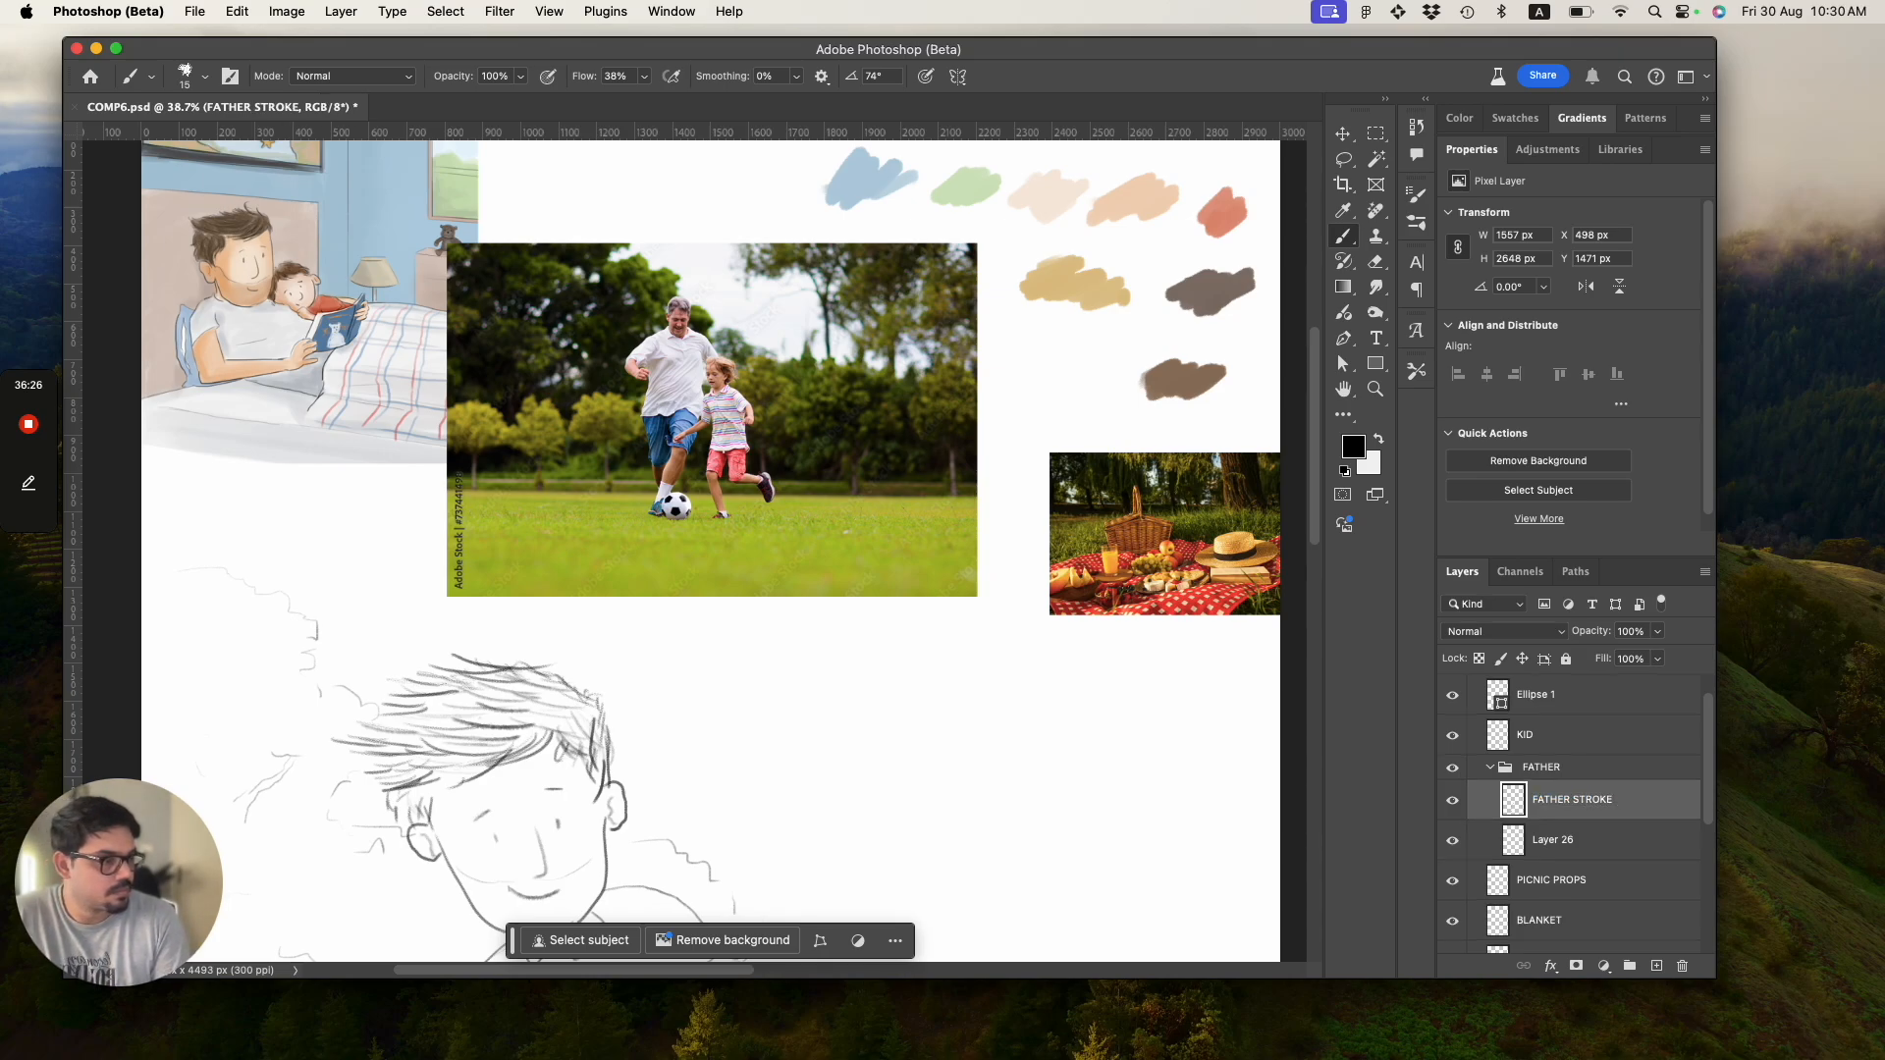
Rename the blank layer beneath the father's line art as COLOURS.
{"action": "double_click", "coordinate": [1540, 841]}
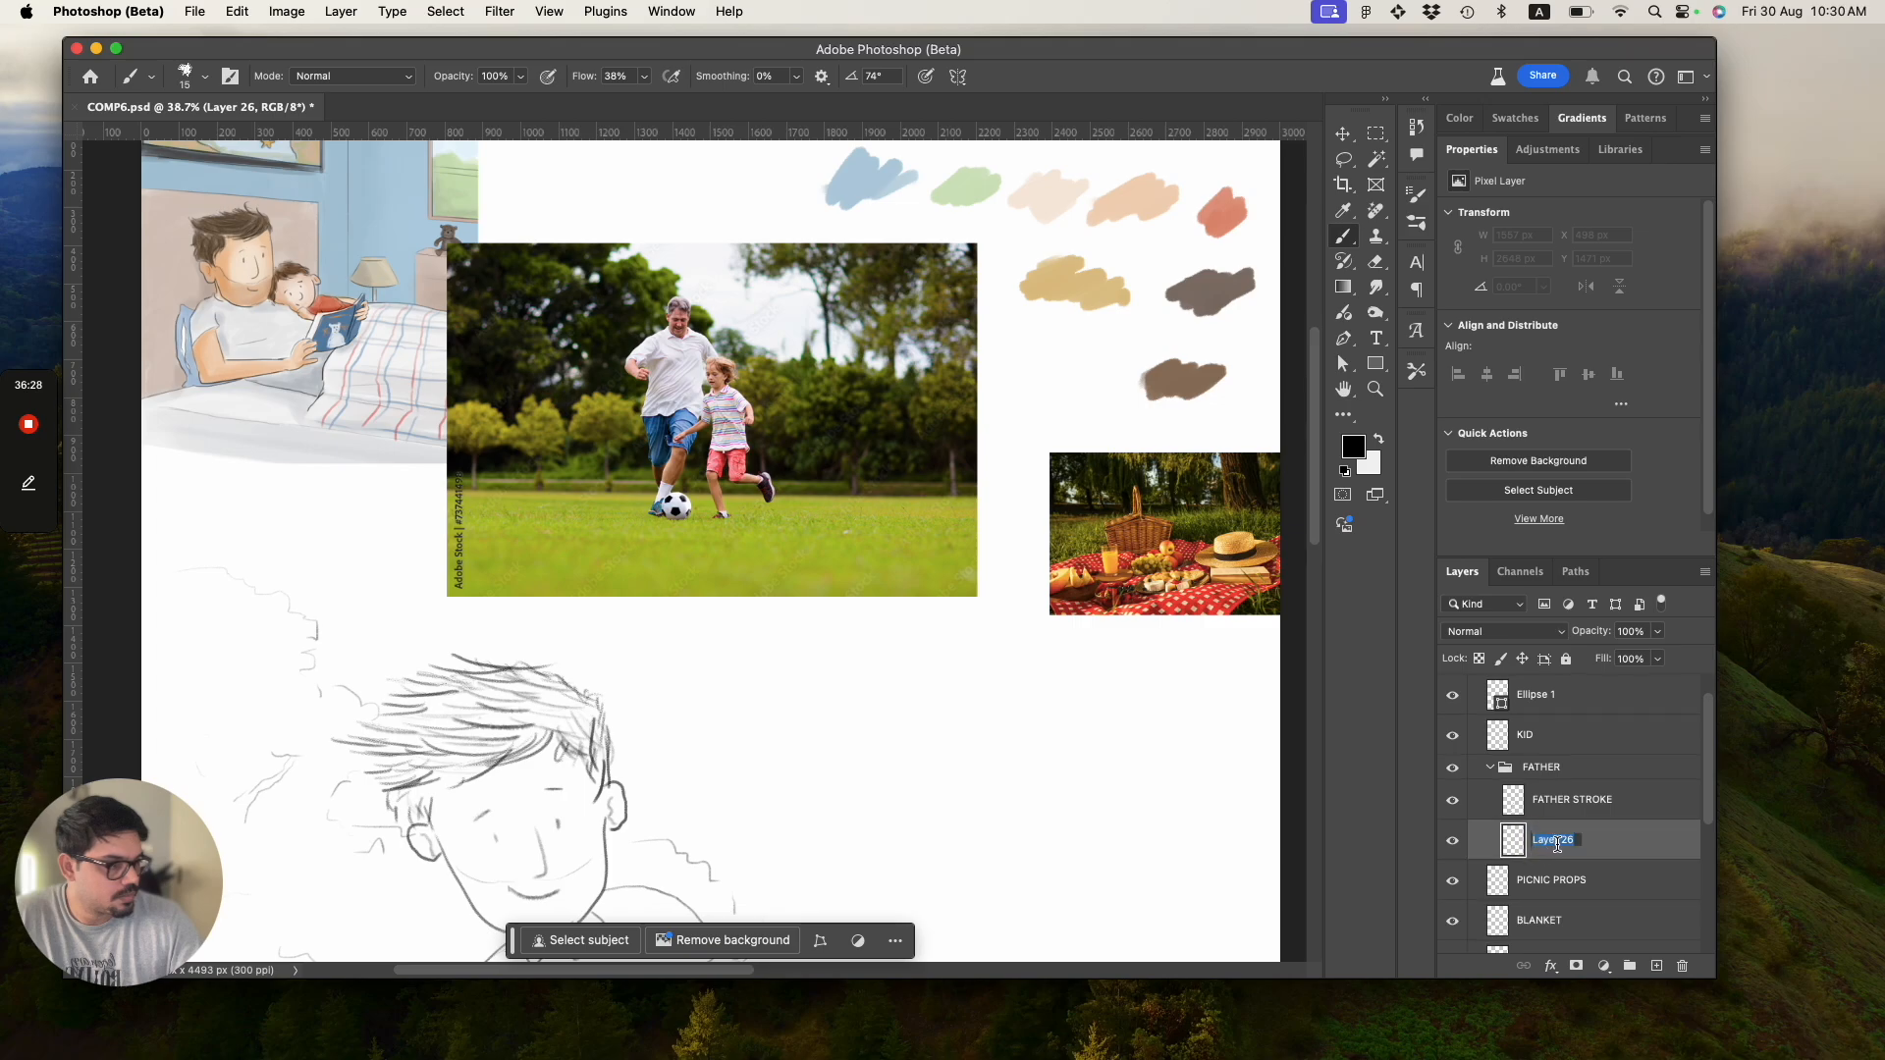
{"action": "type", "text": "COLOURS"}
{"action": "key", "text": "Return"}
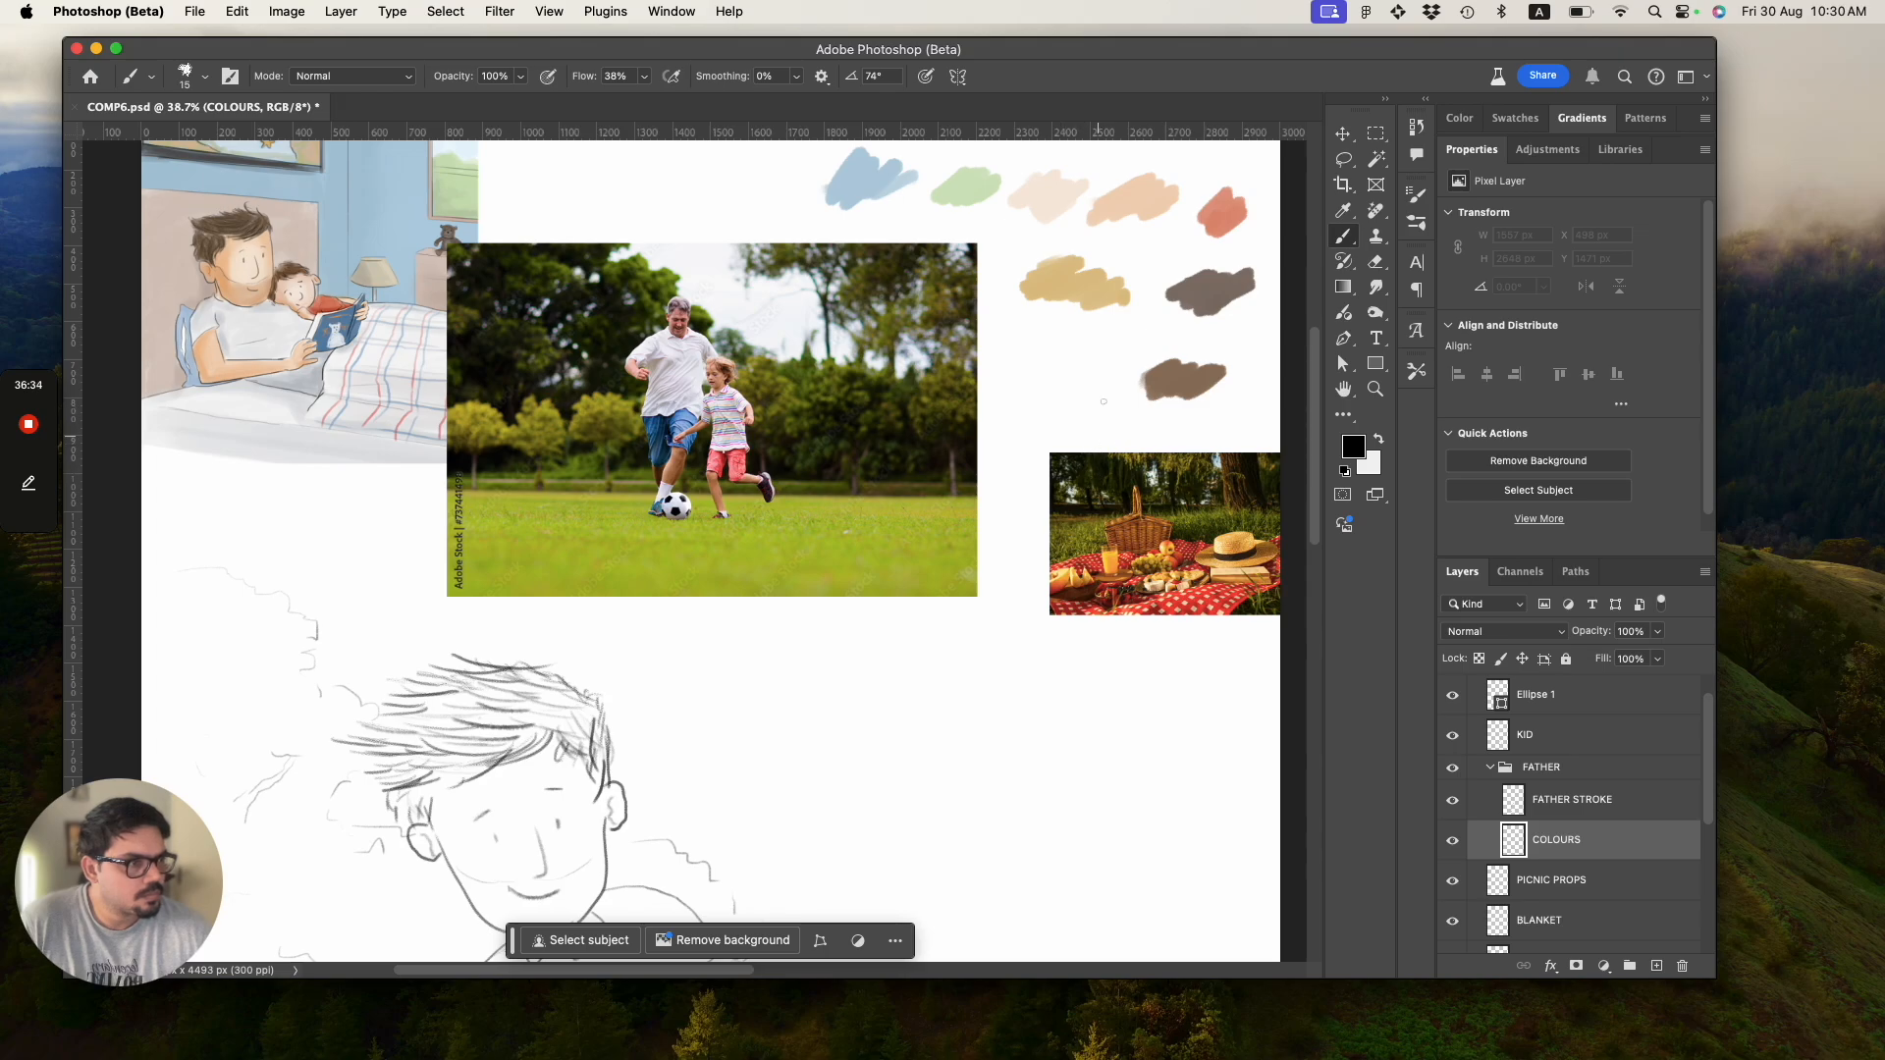
Sample the dark grey-brown swatch and block in the father's hair on the COLOURS layer with a 70 px brush.
{"action": "left_click", "coordinate": [1146, 194], "text": "alt"}
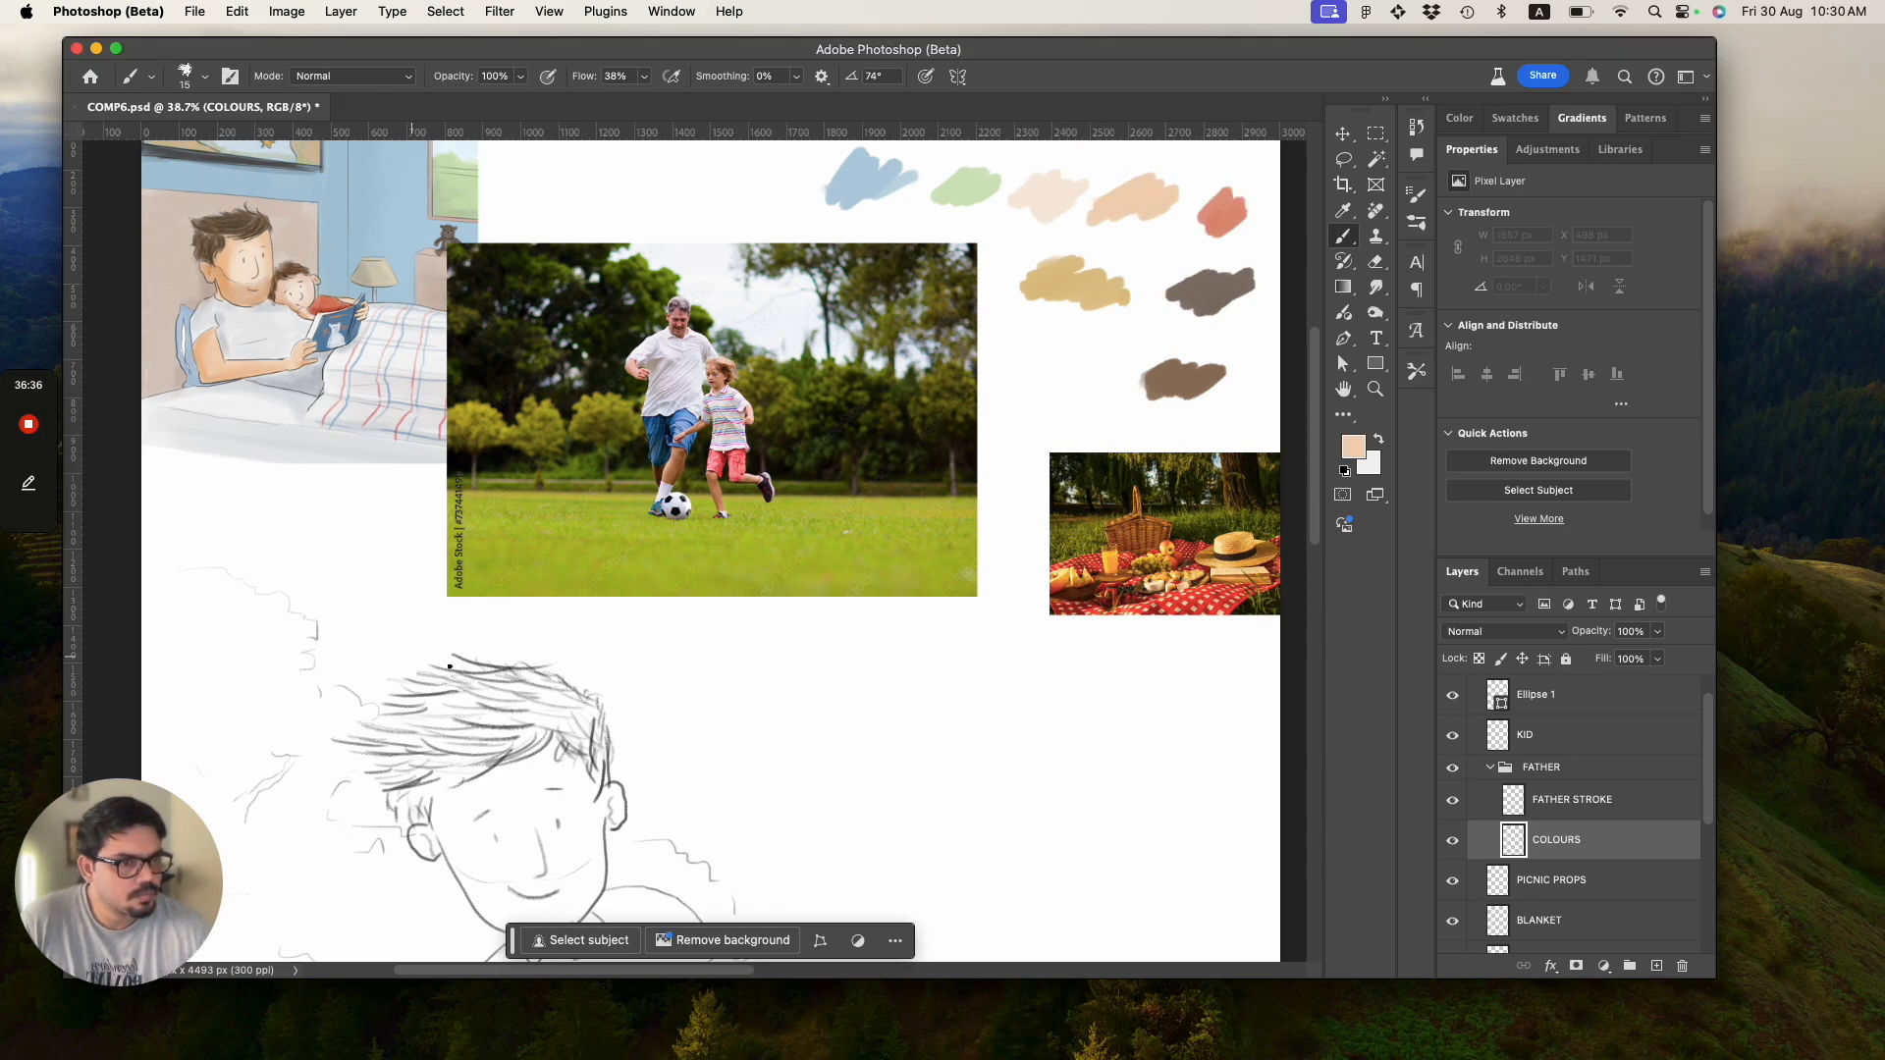
{"action": "scroll", "coordinate": [1312, 485], "scroll_direction": "down", "scroll_amount": 2}
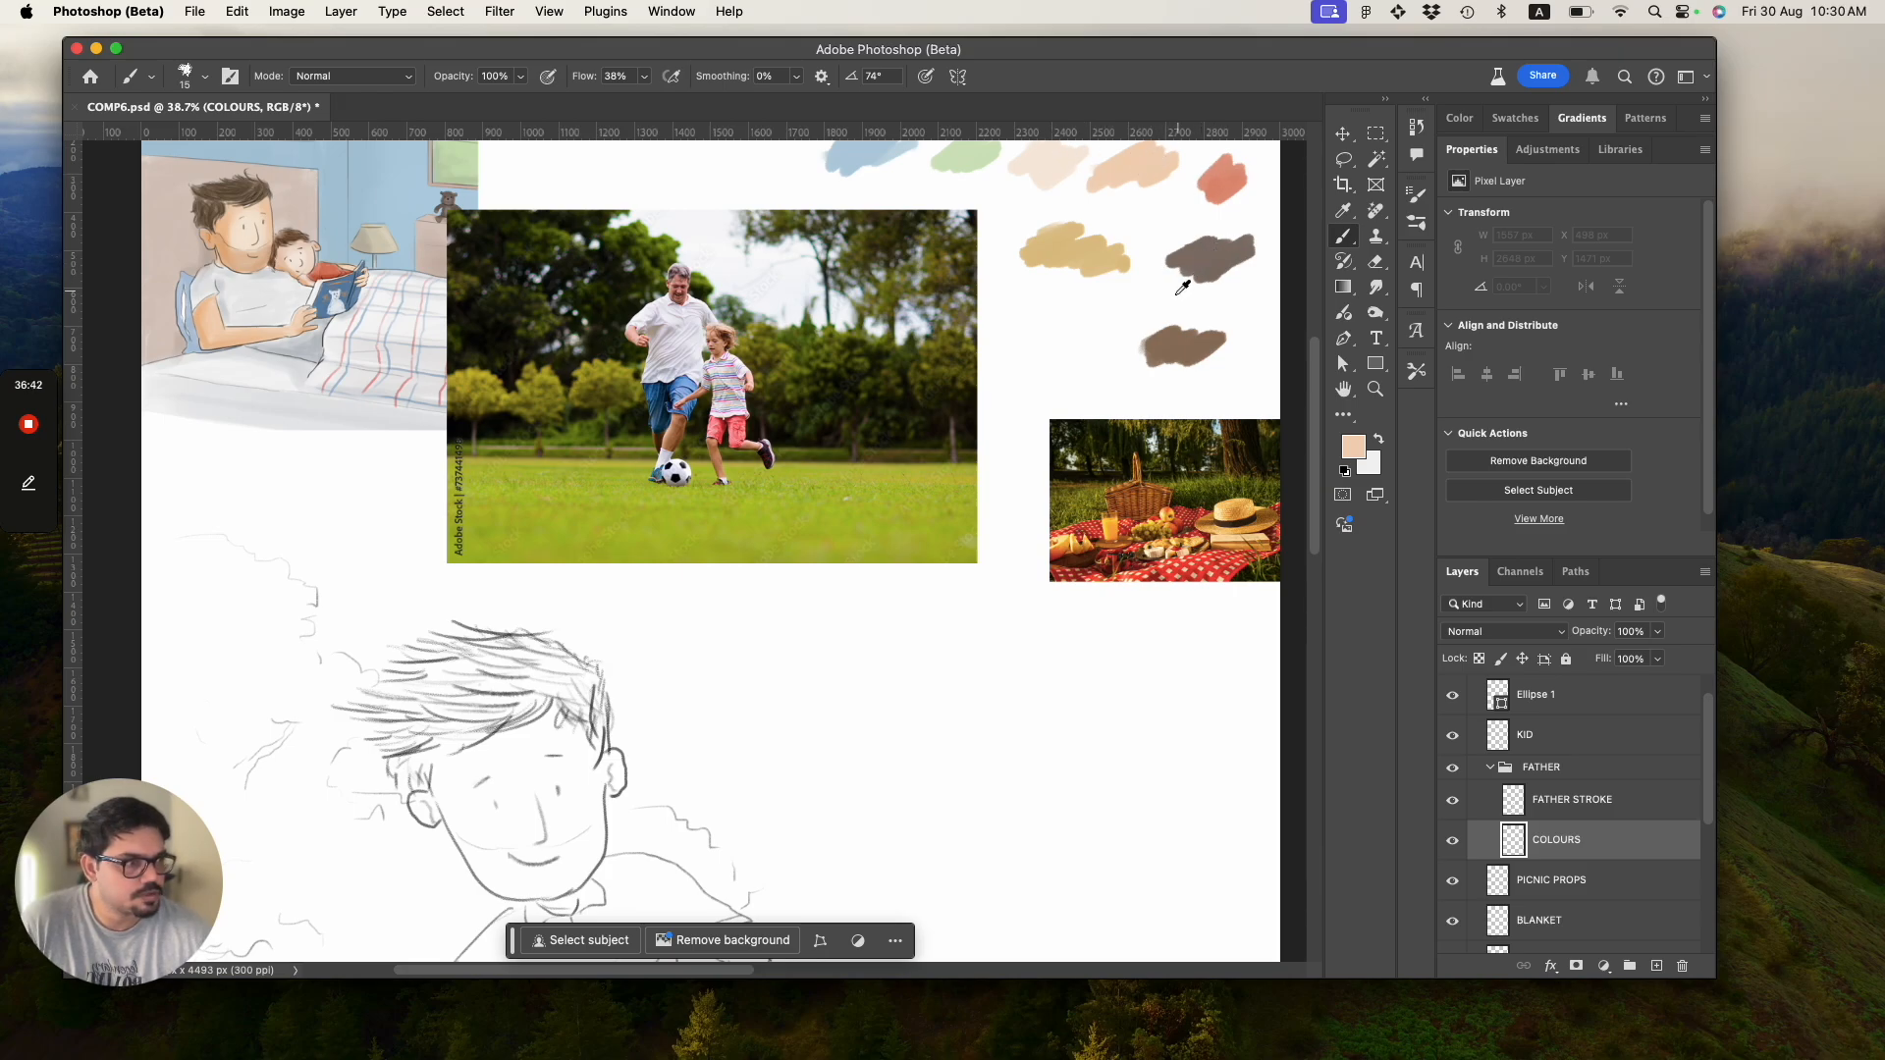
{"action": "left_click", "coordinate": [1214, 253], "text": "alt"}
{"action": "key", "text": "bracketright"}
{"action": "key", "text": "bracketright"}
{"action": "key", "text": "bracketright"}
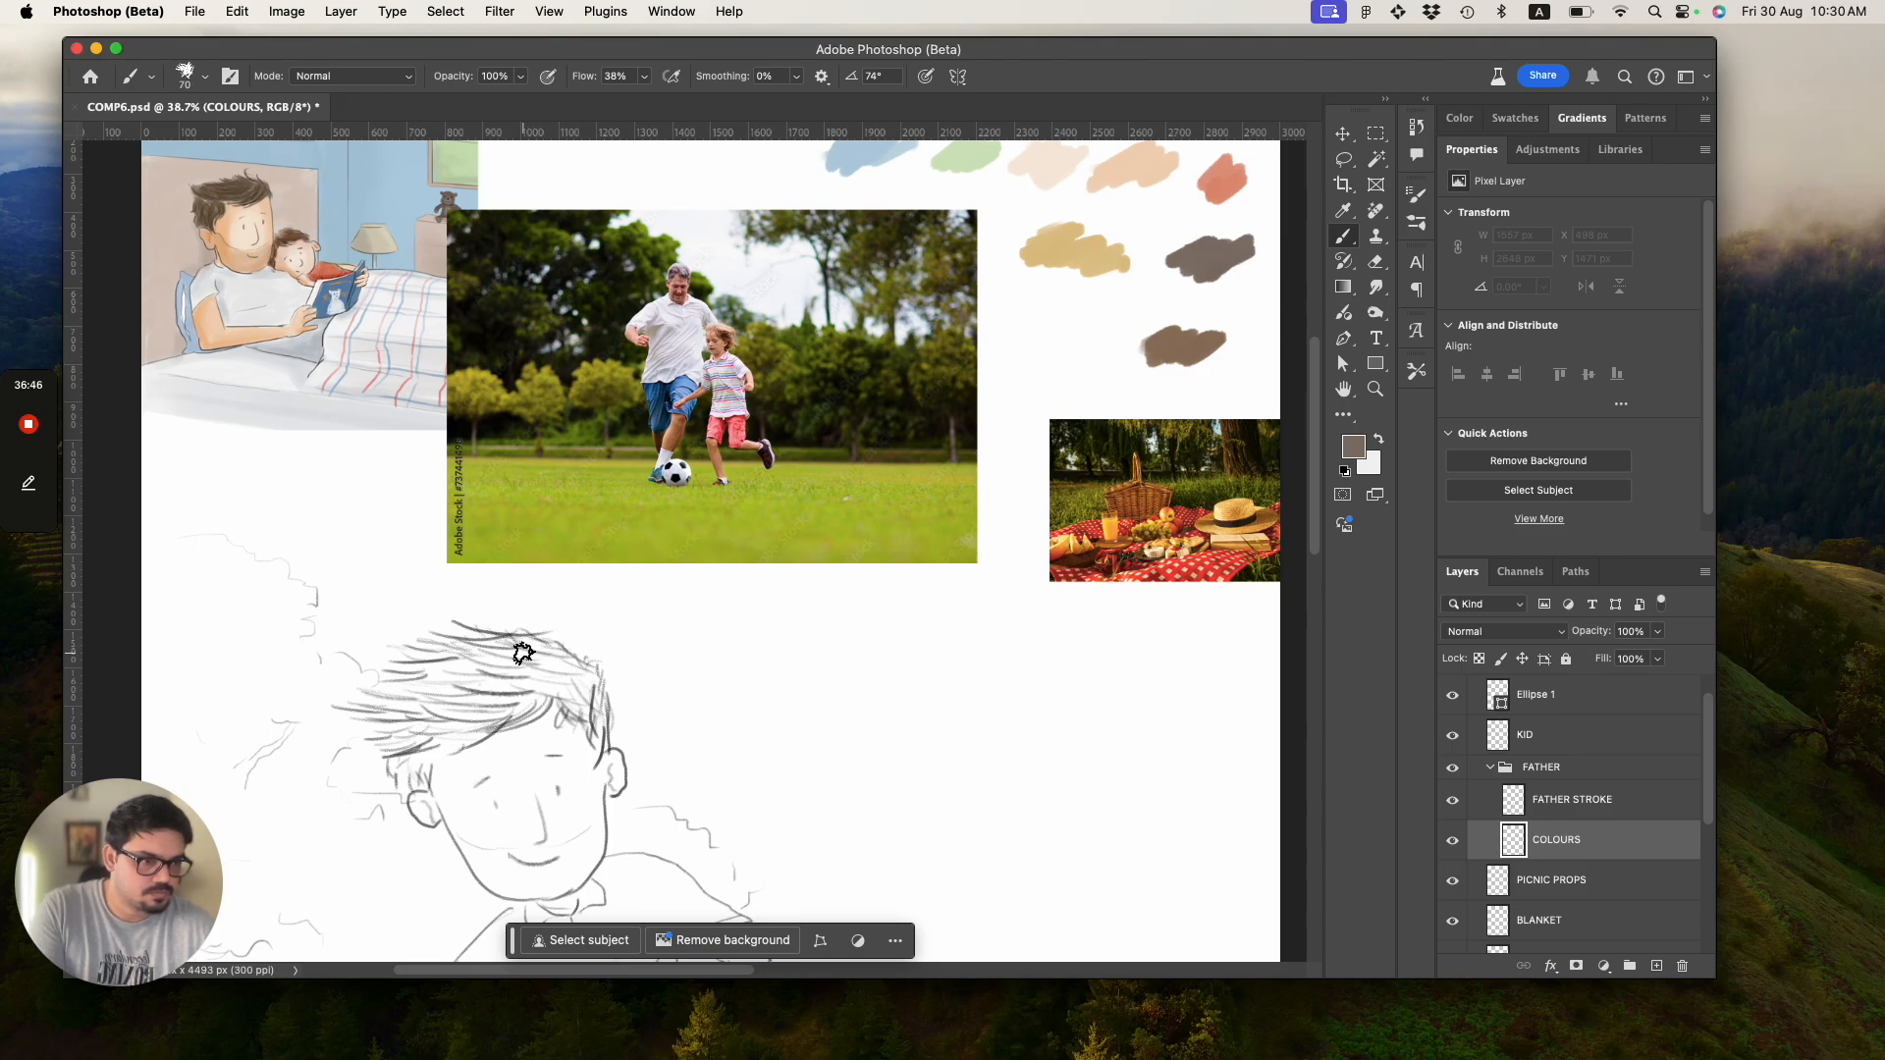
{"action": "mouse_move", "coordinate": [527, 658]}
{"action": "left_mouse_down"}
{"action": "mouse_move", "coordinate": [447, 650]}
{"action": "mouse_move", "coordinate": [500, 645]}
{"action": "mouse_move", "coordinate": [547, 657]}
{"action": "mouse_move", "coordinate": [449, 659]}
{"action": "mouse_move", "coordinate": [462, 649]}
{"action": "mouse_move", "coordinate": [441, 637]}
{"action": "mouse_move", "coordinate": [464, 633]}
{"action": "mouse_move", "coordinate": [460, 665]}
{"action": "mouse_move", "coordinate": [493, 696]}
{"action": "mouse_move", "coordinate": [543, 699]}
{"action": "mouse_move", "coordinate": [495, 673]}
{"action": "mouse_move", "coordinate": [416, 686]}
{"action": "mouse_move", "coordinate": [485, 723]}
{"action": "mouse_move", "coordinate": [536, 683]}
{"action": "mouse_move", "coordinate": [390, 698]}
{"action": "mouse_move", "coordinate": [542, 656]}
{"action": "left_mouse_up"}
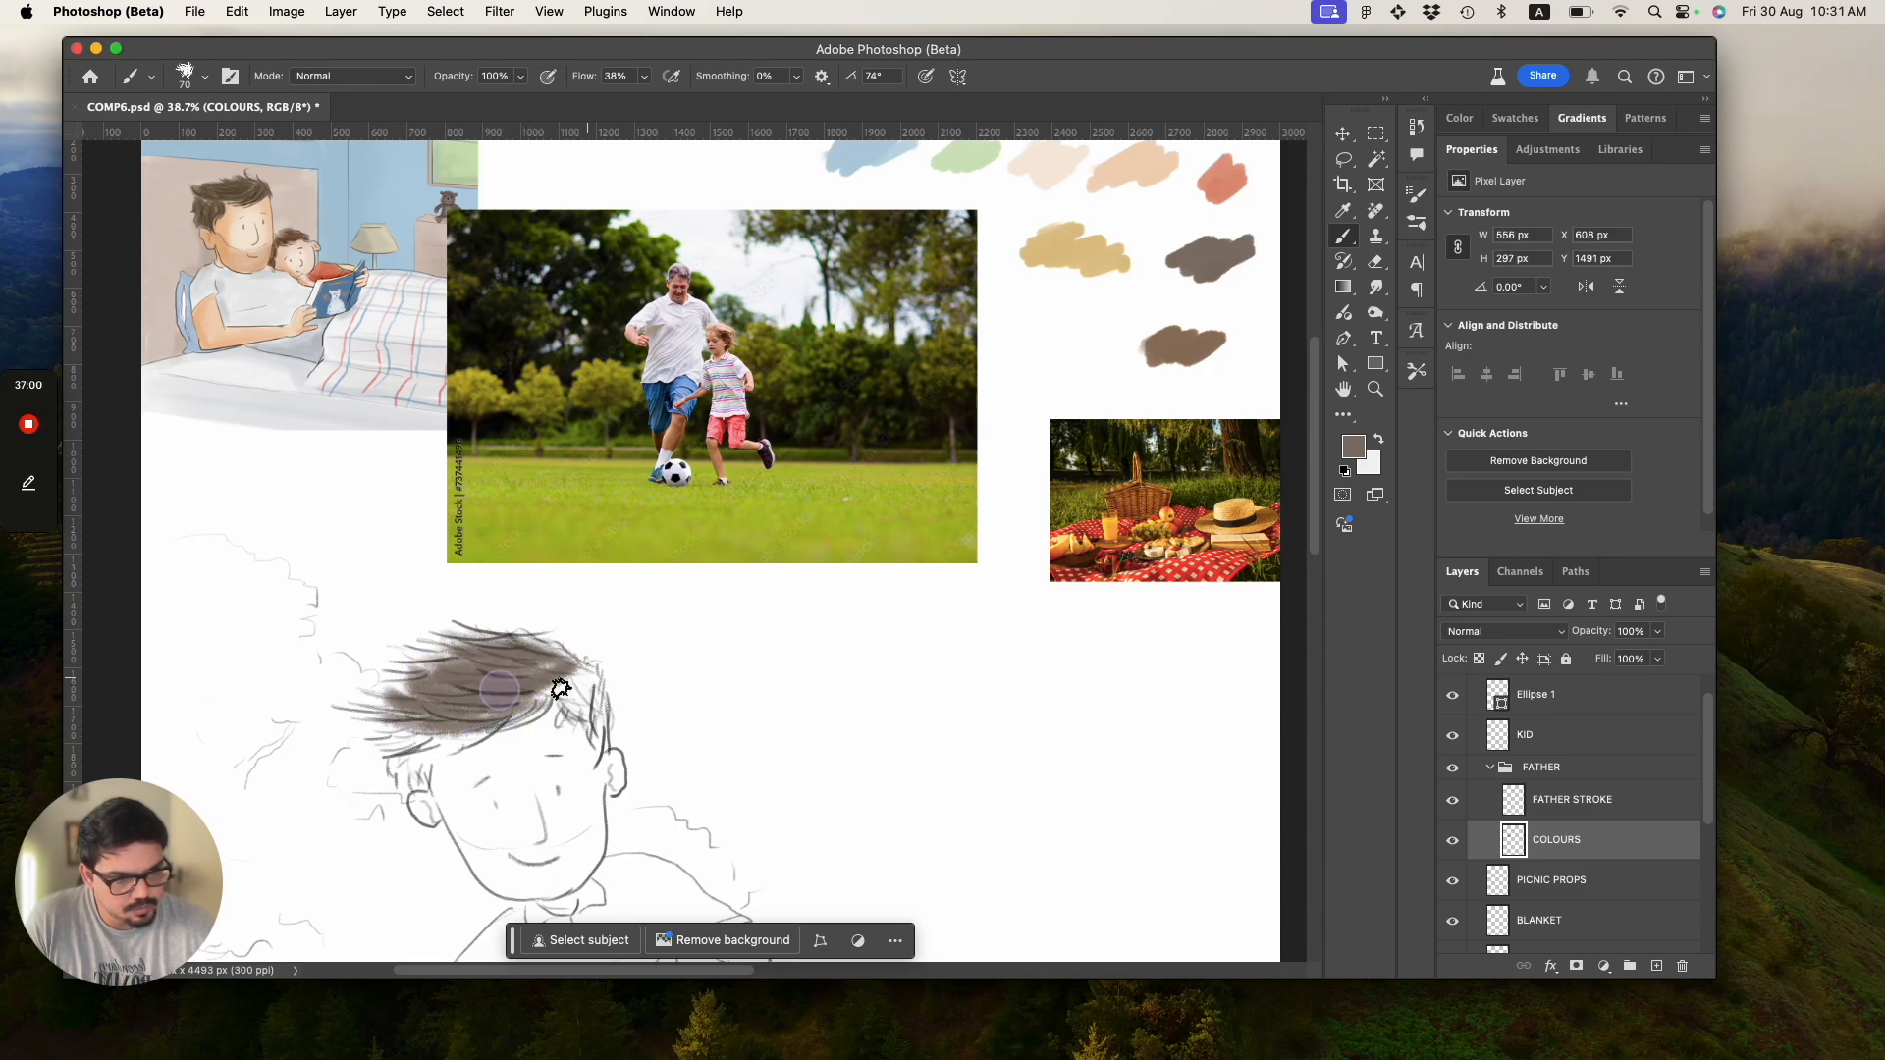
Fill the remaining hair around the father's sideburns and spiky edges, using a 45 px brush for the tips.
{"action": "mouse_move", "coordinate": [596, 711]}
{"action": "left_mouse_down"}
{"action": "mouse_move", "coordinate": [557, 708]}
{"action": "mouse_move", "coordinate": [439, 681]}
{"action": "mouse_move", "coordinate": [413, 655]}
{"action": "mouse_move", "coordinate": [429, 630]}
{"action": "mouse_move", "coordinate": [479, 642]}
{"action": "mouse_move", "coordinate": [436, 634]}
{"action": "mouse_move", "coordinate": [423, 658]}
{"action": "mouse_move", "coordinate": [486, 650]}
{"action": "mouse_move", "coordinate": [449, 635]}
{"action": "mouse_move", "coordinate": [499, 640]}
{"action": "mouse_move", "coordinate": [453, 624]}
{"action": "mouse_move", "coordinate": [558, 650]}
{"action": "mouse_move", "coordinate": [399, 695]}
{"action": "mouse_move", "coordinate": [532, 692]}
{"action": "mouse_move", "coordinate": [447, 728]}
{"action": "mouse_move", "coordinate": [569, 675]}
{"action": "mouse_move", "coordinate": [568, 695]}
{"action": "mouse_move", "coordinate": [395, 730]}
{"action": "mouse_move", "coordinate": [419, 762]}
{"action": "left_mouse_up"}
{"action": "key", "text": "bracketleft"}
{"action": "key", "text": "bracketleft"}
{"action": "key", "text": "bracketleft"}
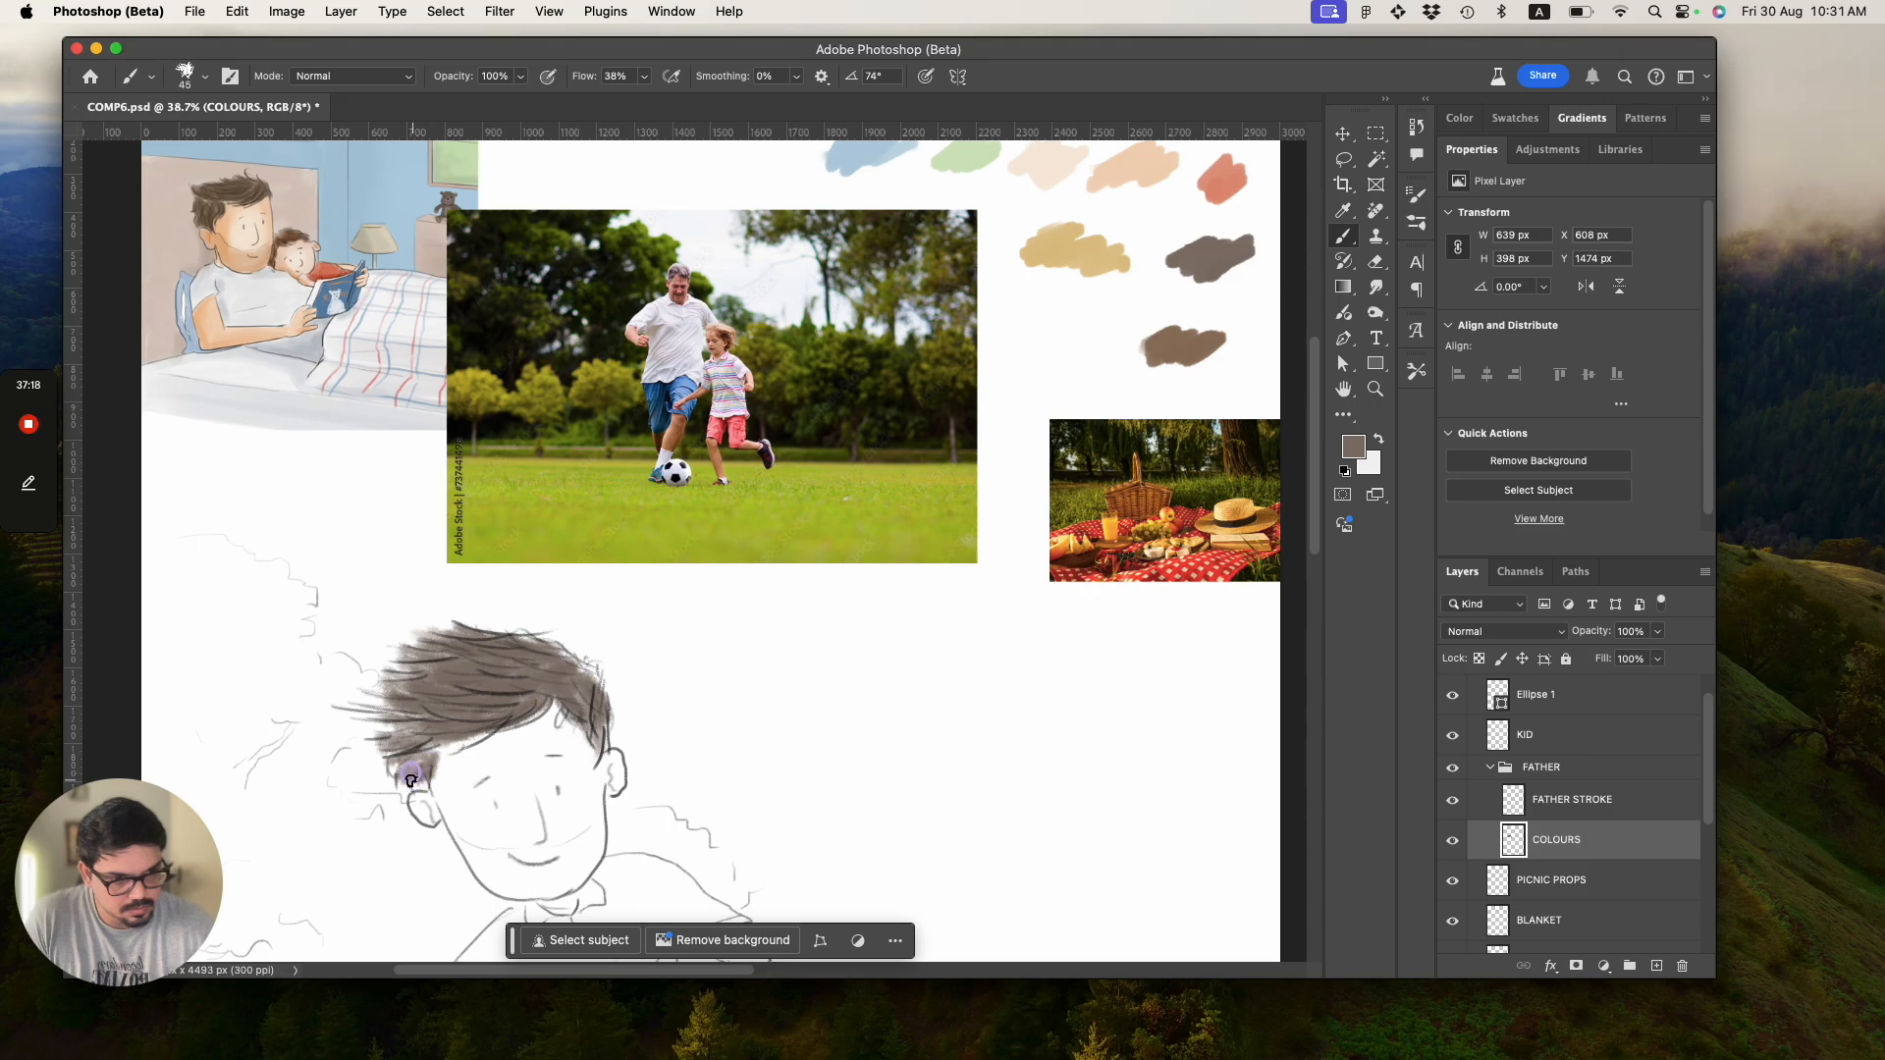
{"action": "mouse_move", "coordinate": [354, 708]}
{"action": "left_mouse_down"}
{"action": "mouse_move", "coordinate": [459, 684]}
{"action": "mouse_move", "coordinate": [407, 667]}
{"action": "mouse_move", "coordinate": [436, 647]}
{"action": "mouse_move", "coordinate": [392, 629]}
{"action": "mouse_move", "coordinate": [535, 643]}
{"action": "left_mouse_up"}
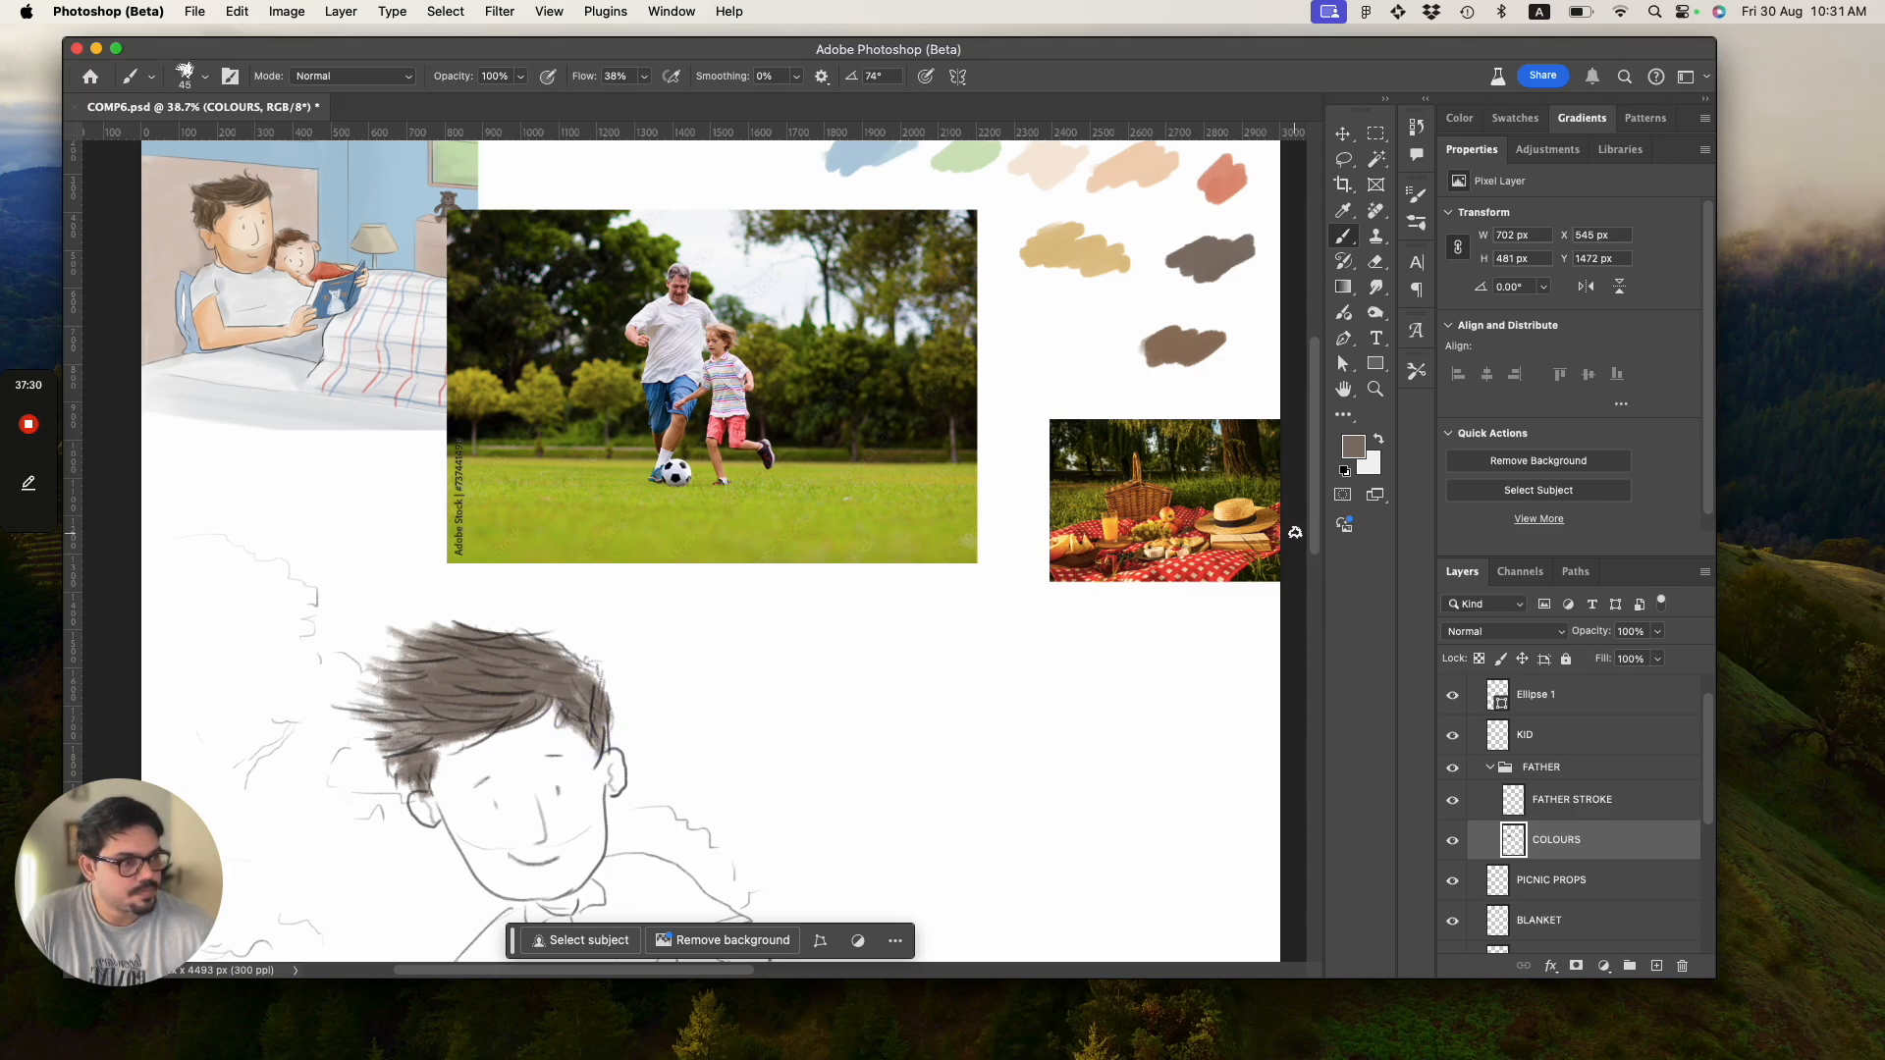
Sample the peach skin swatch and paint the father's face and ears, enlarging the brush to 60 px.
{"action": "left_click_drag", "start_coordinate": [1316, 540], "coordinate": [1312, 562]}
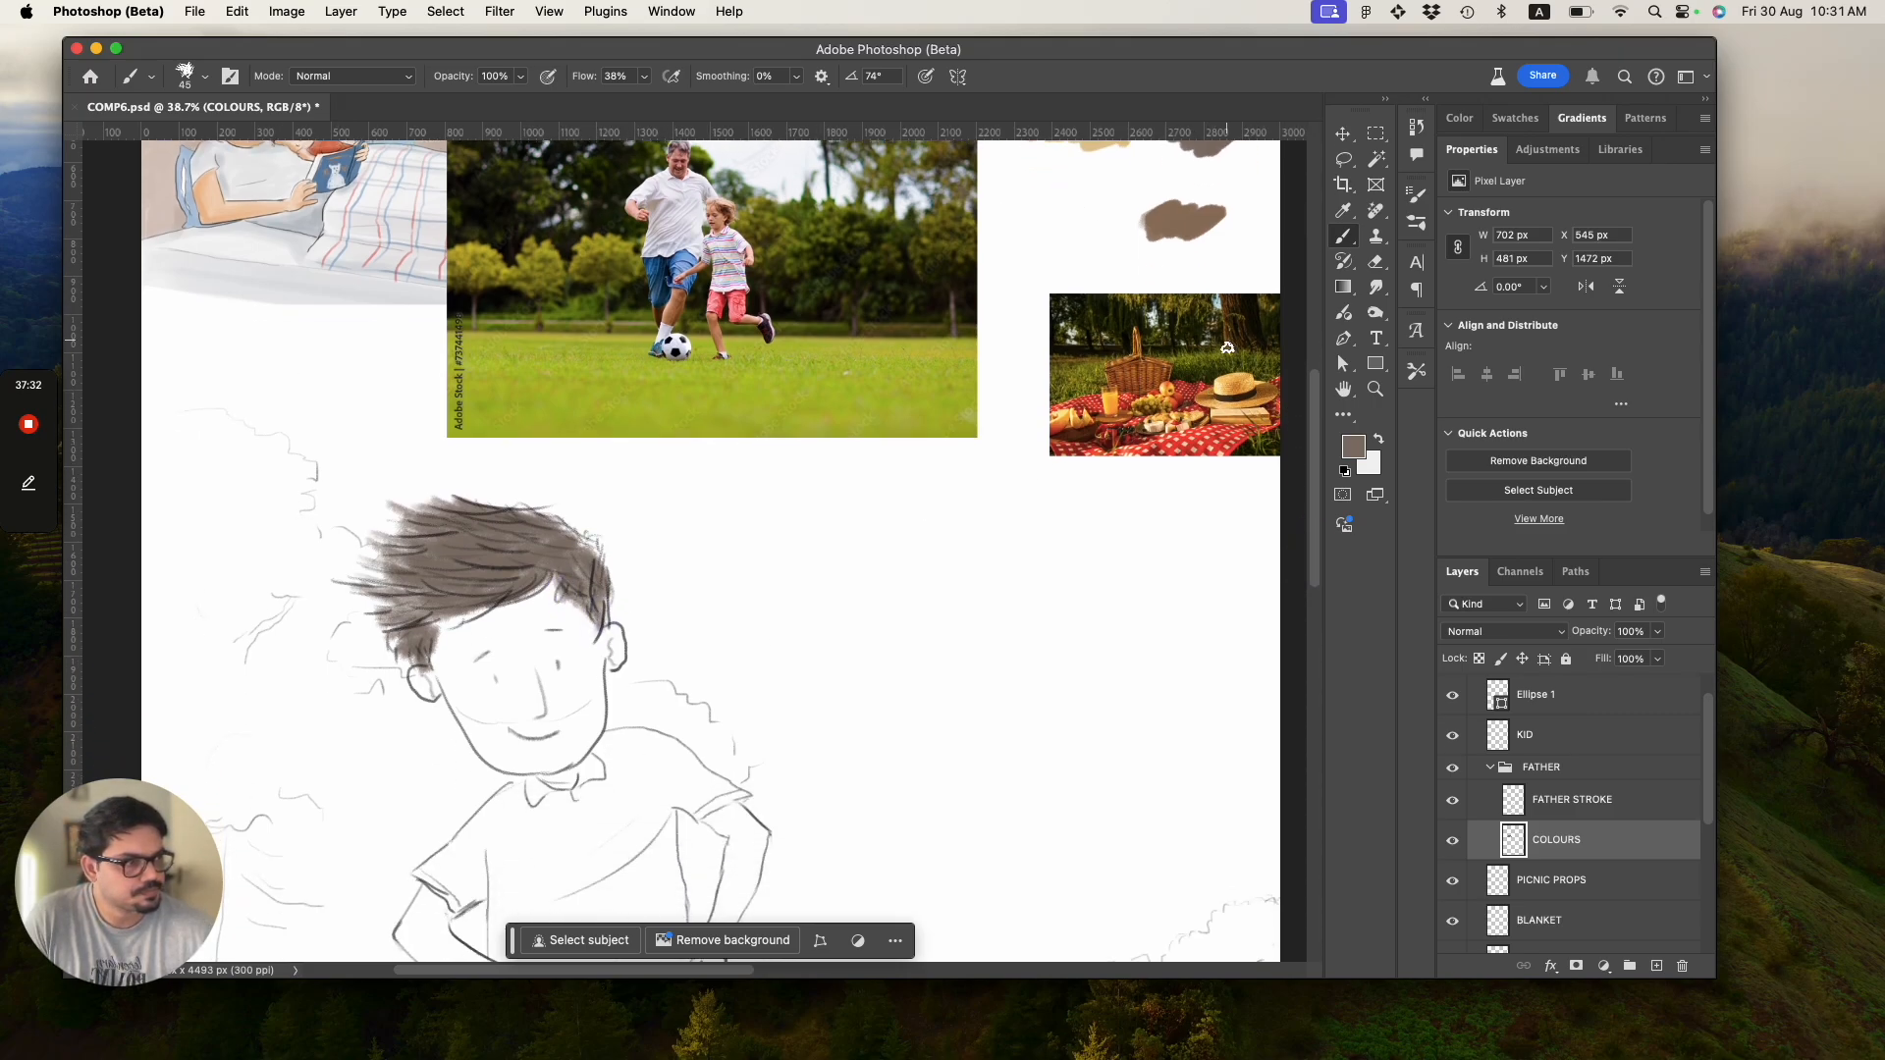
{"action": "left_click_drag", "start_coordinate": [1317, 482], "coordinate": [1310, 440]}
{"action": "left_click", "coordinate": [1103, 145], "text": "alt"}
{"action": "left_click", "coordinate": [1058, 180], "text": "alt"}
{"action": "left_click", "coordinate": [1139, 175], "text": "alt"}
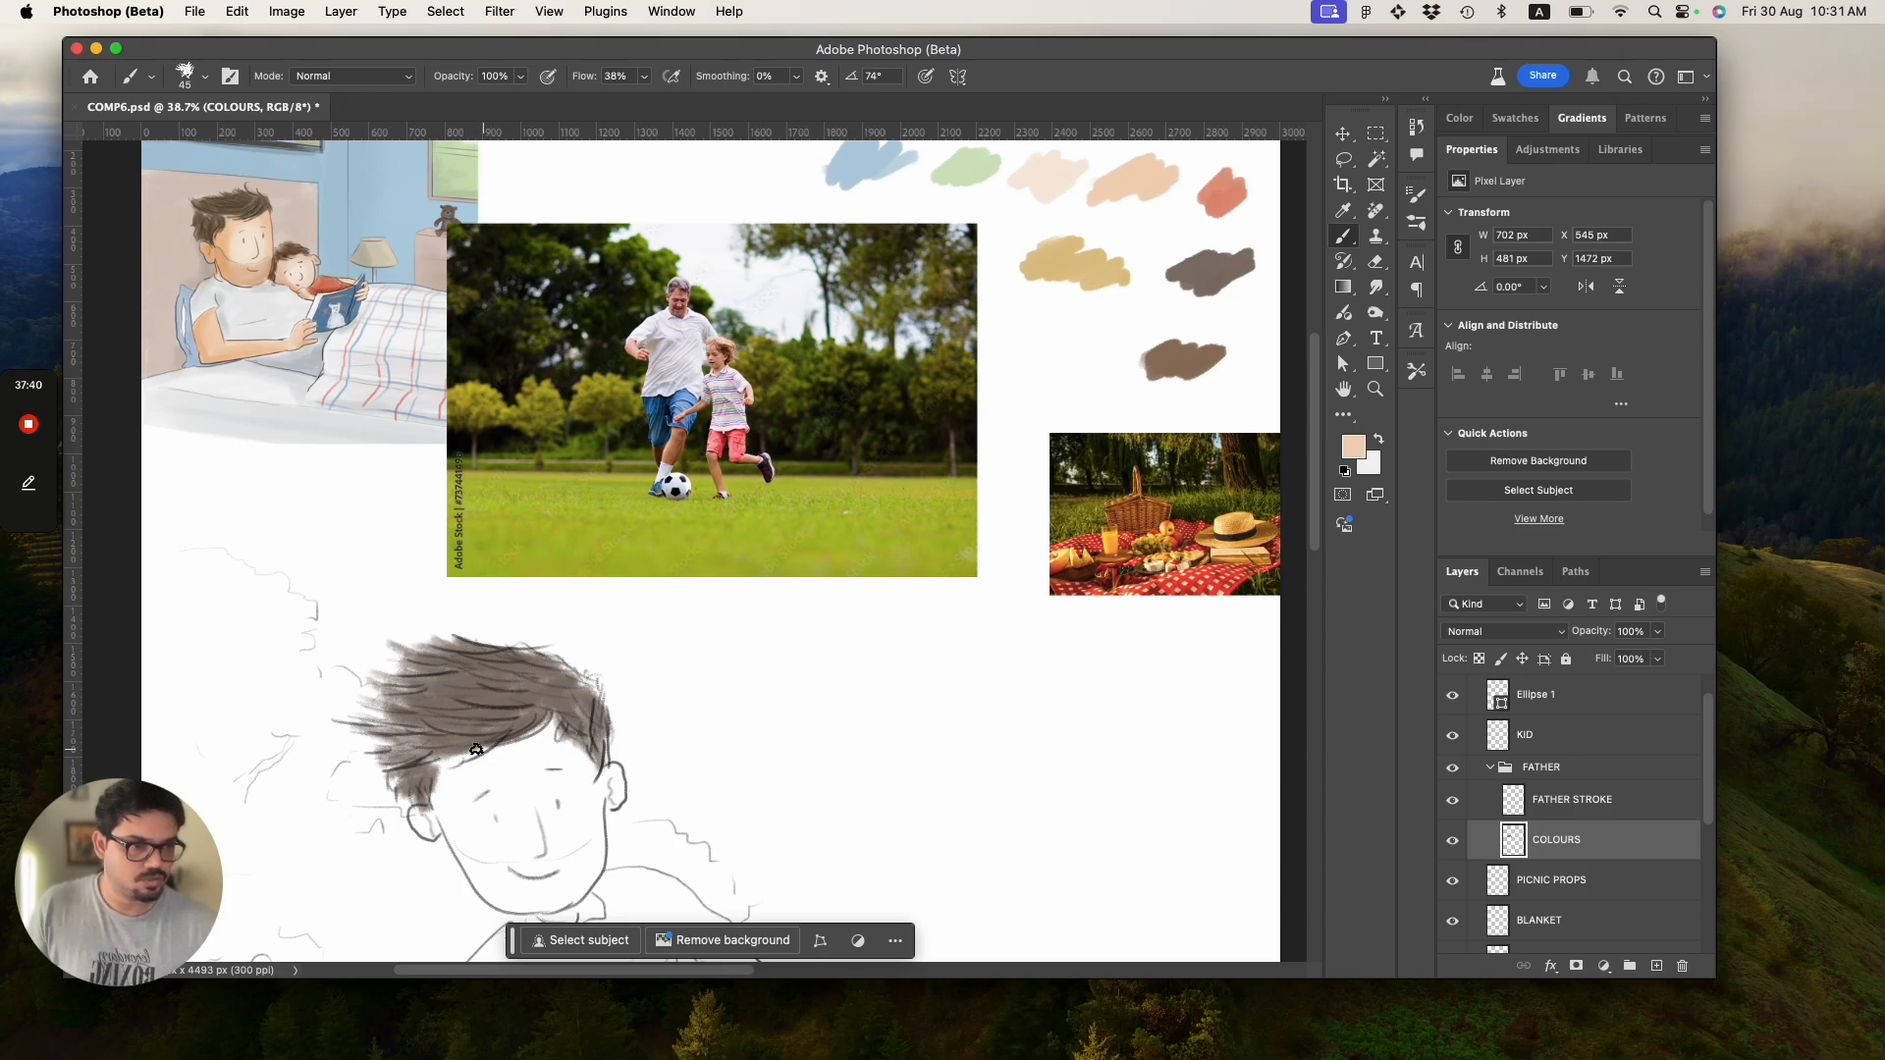
{"action": "mouse_move", "coordinate": [484, 749]}
{"action": "left_mouse_down"}
{"action": "mouse_move", "coordinate": [545, 732]}
{"action": "mouse_move", "coordinate": [440, 786]}
{"action": "left_mouse_up"}
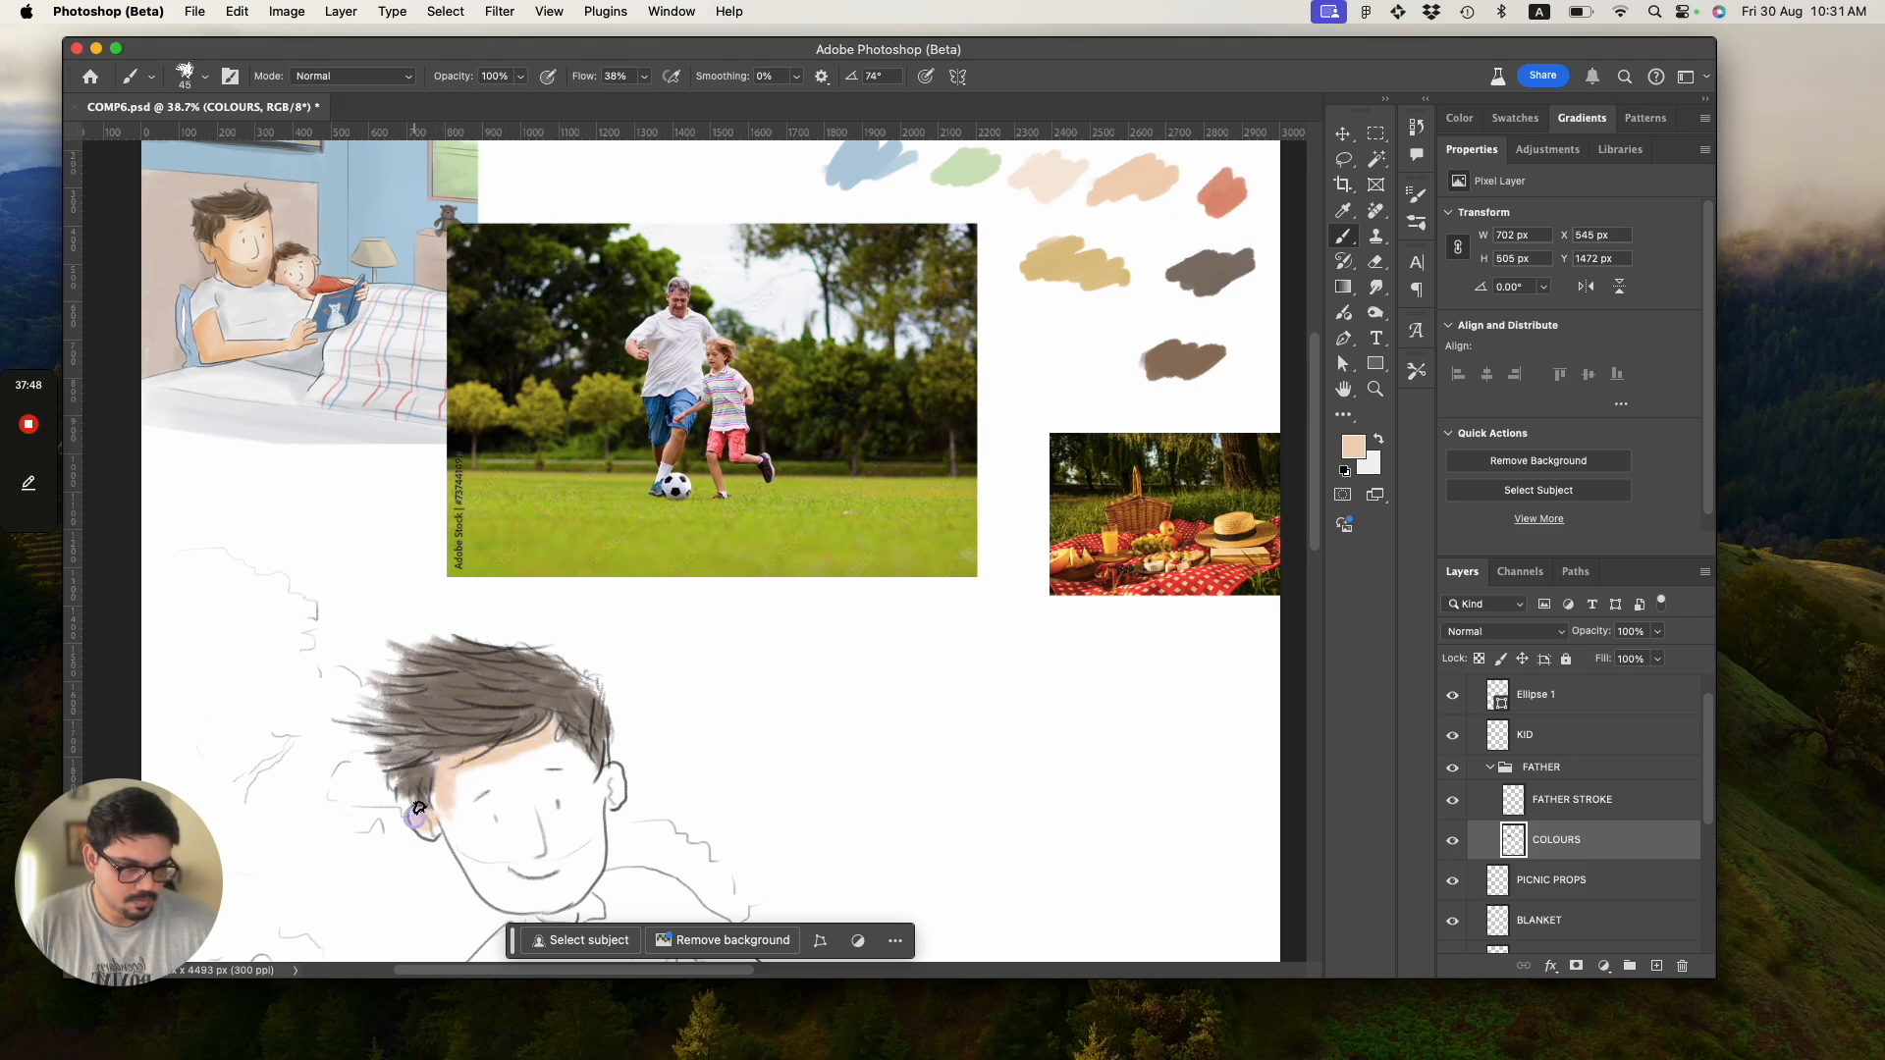
{"action": "mouse_move", "coordinate": [454, 810]}
{"action": "left_mouse_down"}
{"action": "mouse_move", "coordinate": [472, 769]}
{"action": "mouse_move", "coordinate": [470, 824]}
{"action": "mouse_move", "coordinate": [461, 783]}
{"action": "mouse_move", "coordinate": [533, 762]}
{"action": "mouse_move", "coordinate": [466, 805]}
{"action": "mouse_move", "coordinate": [492, 822]}
{"action": "mouse_move", "coordinate": [468, 828]}
{"action": "mouse_move", "coordinate": [479, 861]}
{"action": "mouse_move", "coordinate": [464, 843]}
{"action": "mouse_move", "coordinate": [486, 848]}
{"action": "mouse_move", "coordinate": [500, 793]}
{"action": "mouse_move", "coordinate": [467, 820]}
{"action": "mouse_move", "coordinate": [508, 848]}
{"action": "mouse_move", "coordinate": [526, 802]}
{"action": "mouse_move", "coordinate": [512, 877]}
{"action": "mouse_move", "coordinate": [464, 855]}
{"action": "mouse_move", "coordinate": [495, 891]}
{"action": "mouse_move", "coordinate": [448, 841]}
{"action": "mouse_move", "coordinate": [512, 890]}
{"action": "mouse_move", "coordinate": [526, 876]}
{"action": "mouse_move", "coordinate": [476, 843]}
{"action": "mouse_move", "coordinate": [548, 756]}
{"action": "mouse_move", "coordinate": [621, 778]}
{"action": "mouse_move", "coordinate": [566, 848]}
{"action": "mouse_move", "coordinate": [559, 754]}
{"action": "mouse_move", "coordinate": [590, 846]}
{"action": "mouse_move", "coordinate": [582, 887]}
{"action": "mouse_move", "coordinate": [570, 868]}
{"action": "mouse_move", "coordinate": [531, 909]}
{"action": "mouse_move", "coordinate": [557, 902]}
{"action": "mouse_move", "coordinate": [522, 889]}
{"action": "mouse_move", "coordinate": [575, 890]}
{"action": "mouse_move", "coordinate": [556, 906]}
{"action": "mouse_move", "coordinate": [584, 879]}
{"action": "mouse_move", "coordinate": [558, 903]}
{"action": "mouse_move", "coordinate": [468, 796]}
{"action": "mouse_move", "coordinate": [539, 758]}
{"action": "mouse_move", "coordinate": [466, 828]}
{"action": "mouse_move", "coordinate": [484, 884]}
{"action": "mouse_move", "coordinate": [586, 793]}
{"action": "left_mouse_up"}
{"action": "key", "text": "bracketright"}
{"action": "key", "text": "bracketright"}
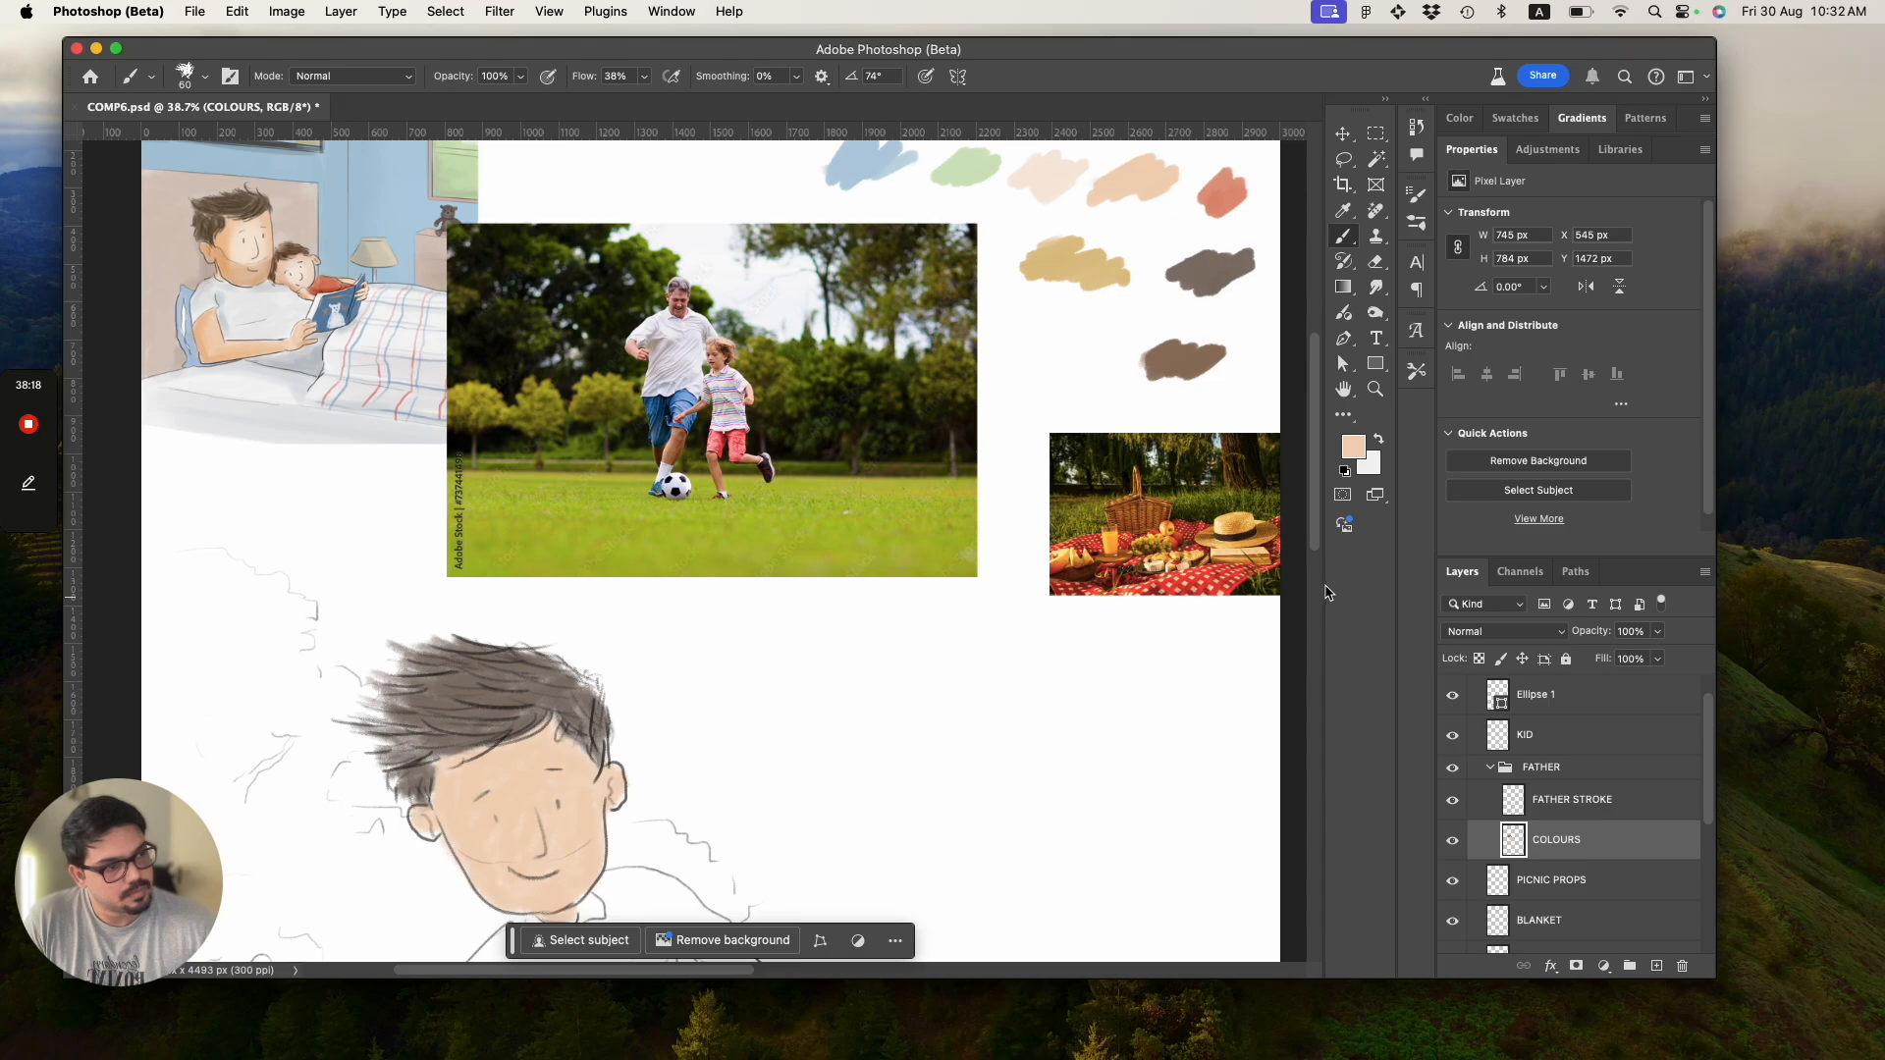
Darken the sampled grey-brown hair colour to a deeper brown and add shading strokes through the father's hair with a 30 px brush.
{"action": "left_click", "coordinate": [1203, 265], "text": "alt"}
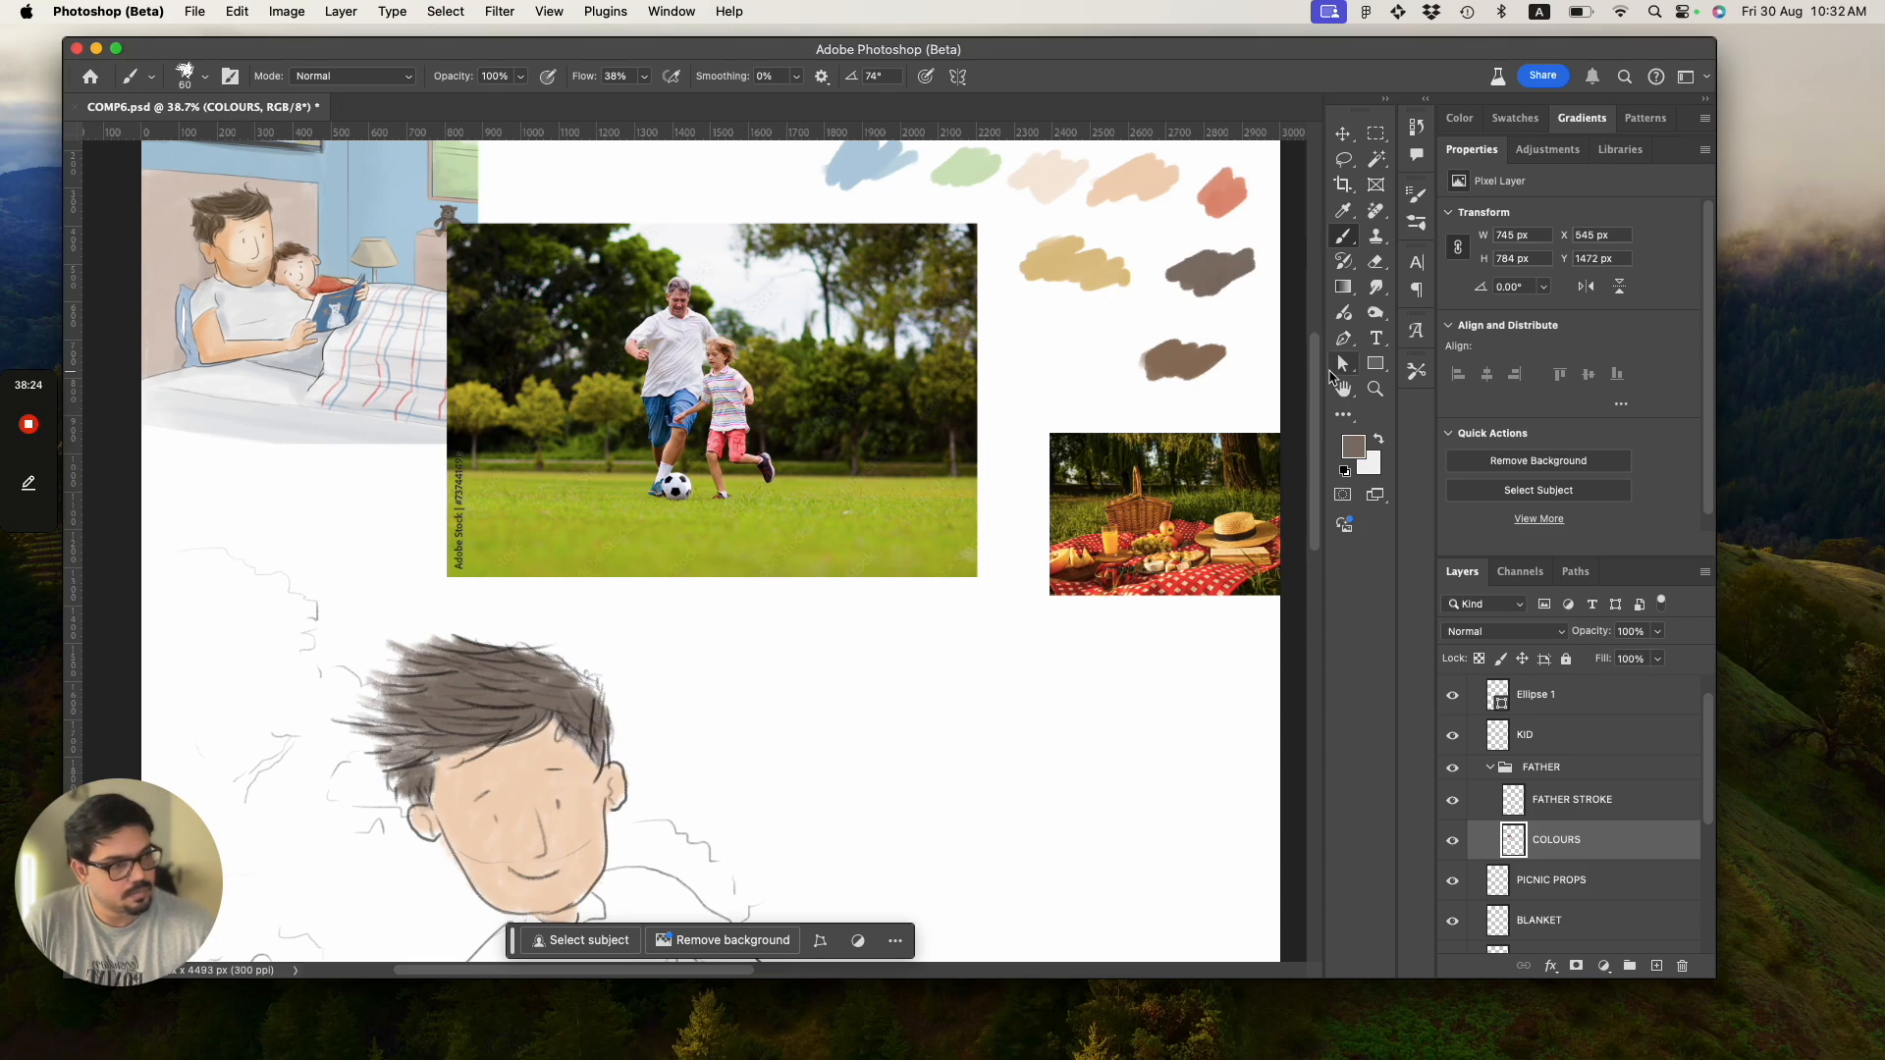
{"action": "left_click_drag", "start_coordinate": [413, 774], "coordinate": [430, 806]}
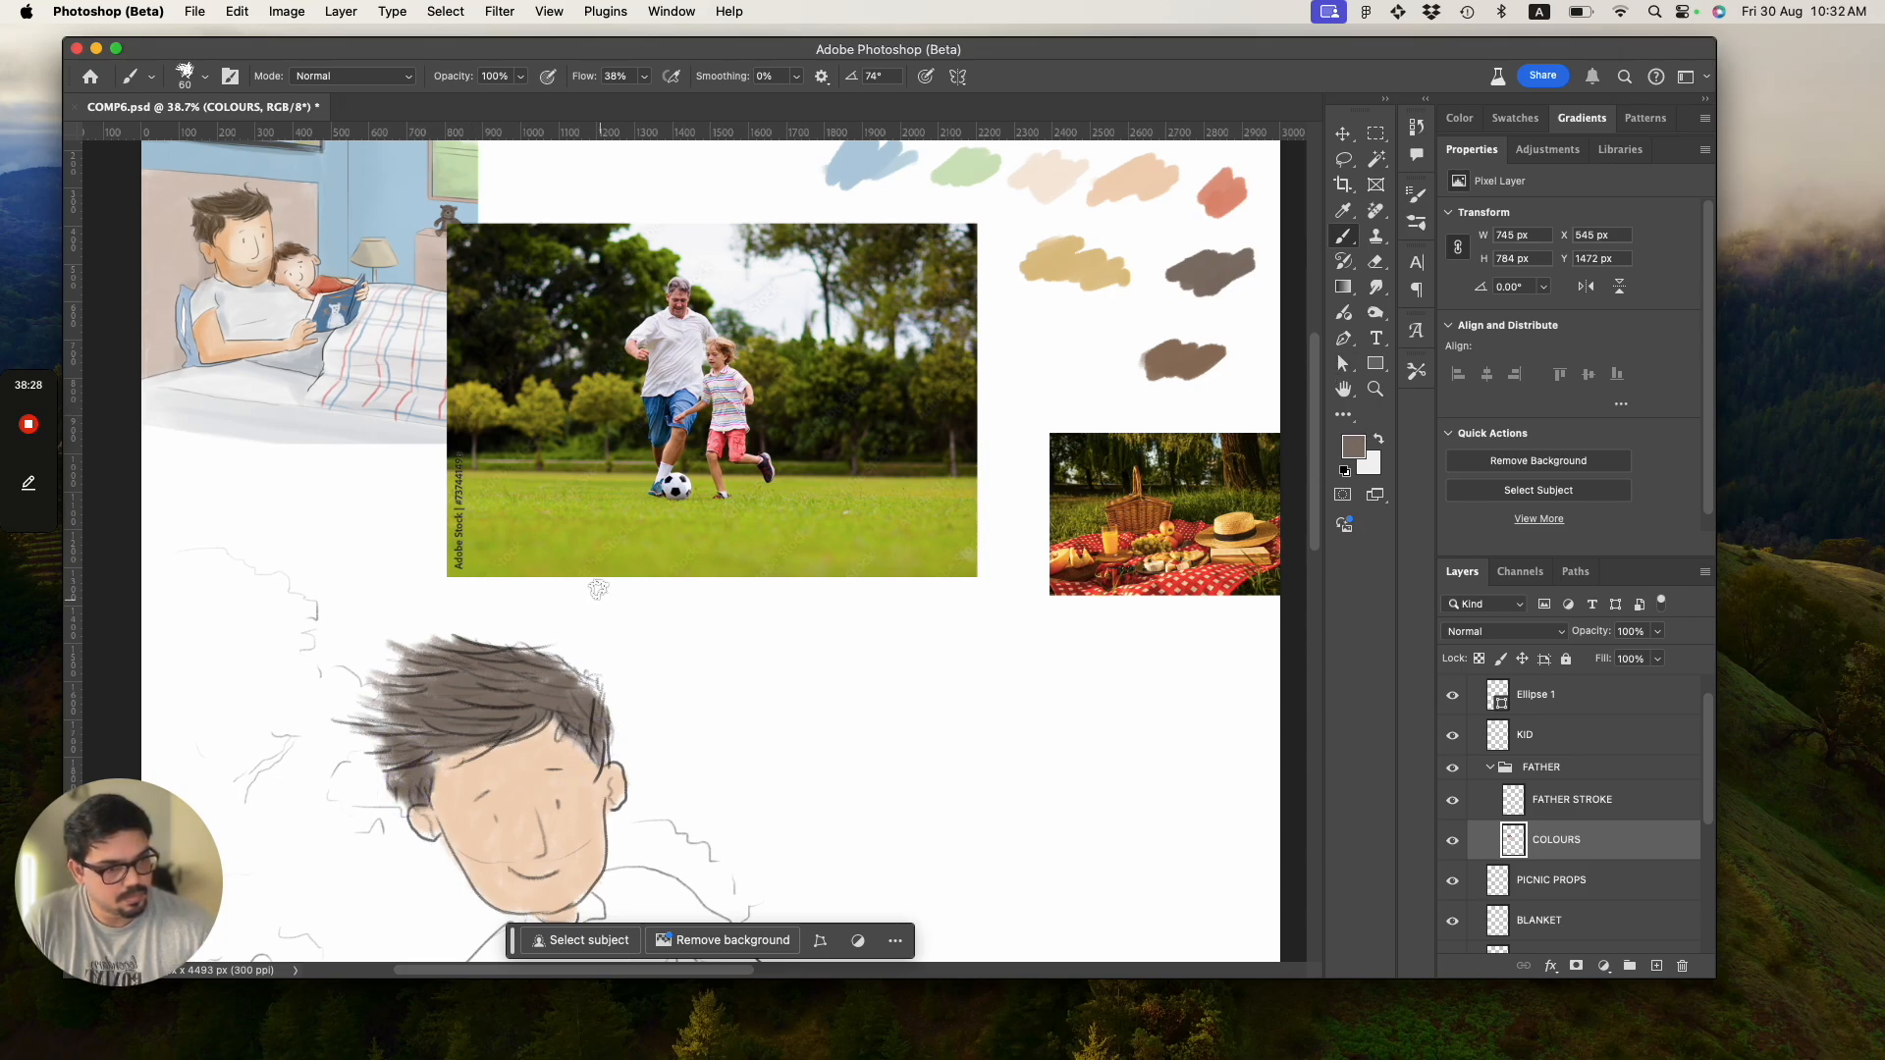
{"action": "left_click", "coordinate": [1353, 447]}
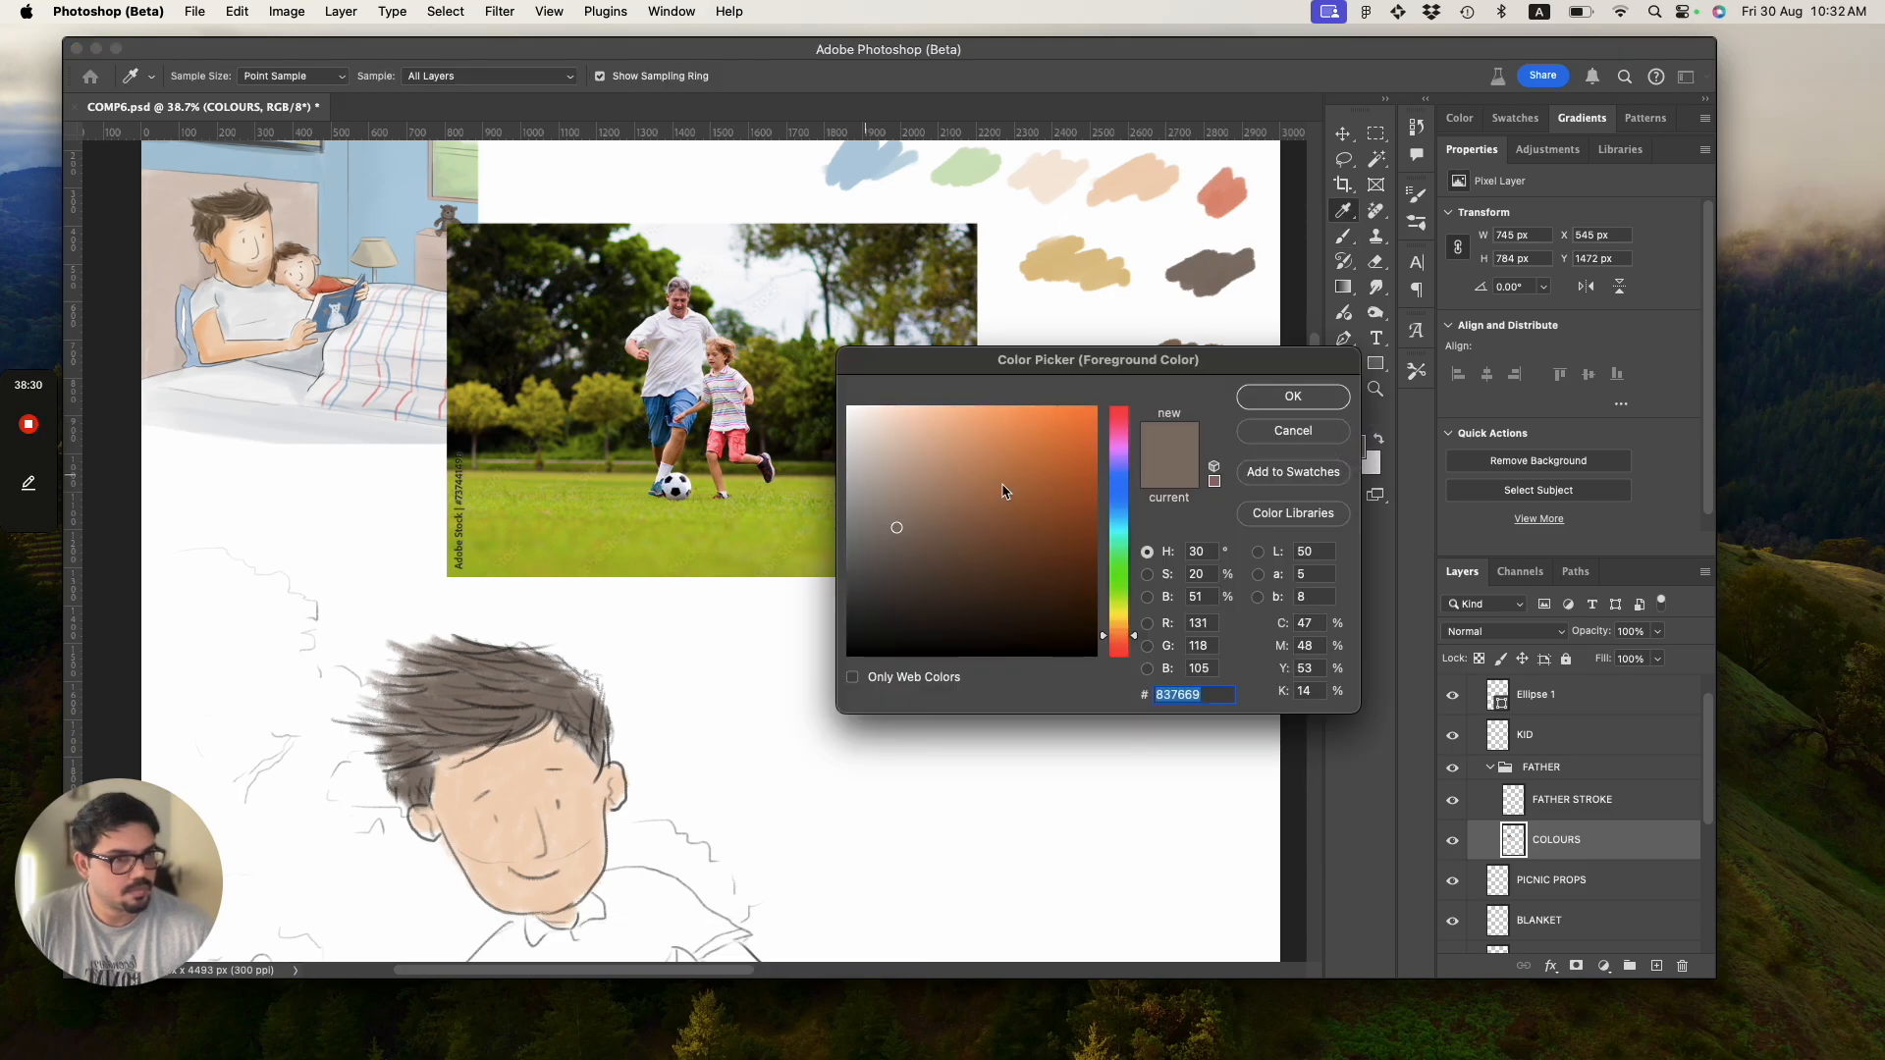
{"action": "left_click_drag", "start_coordinate": [895, 525], "coordinate": [897, 545]}
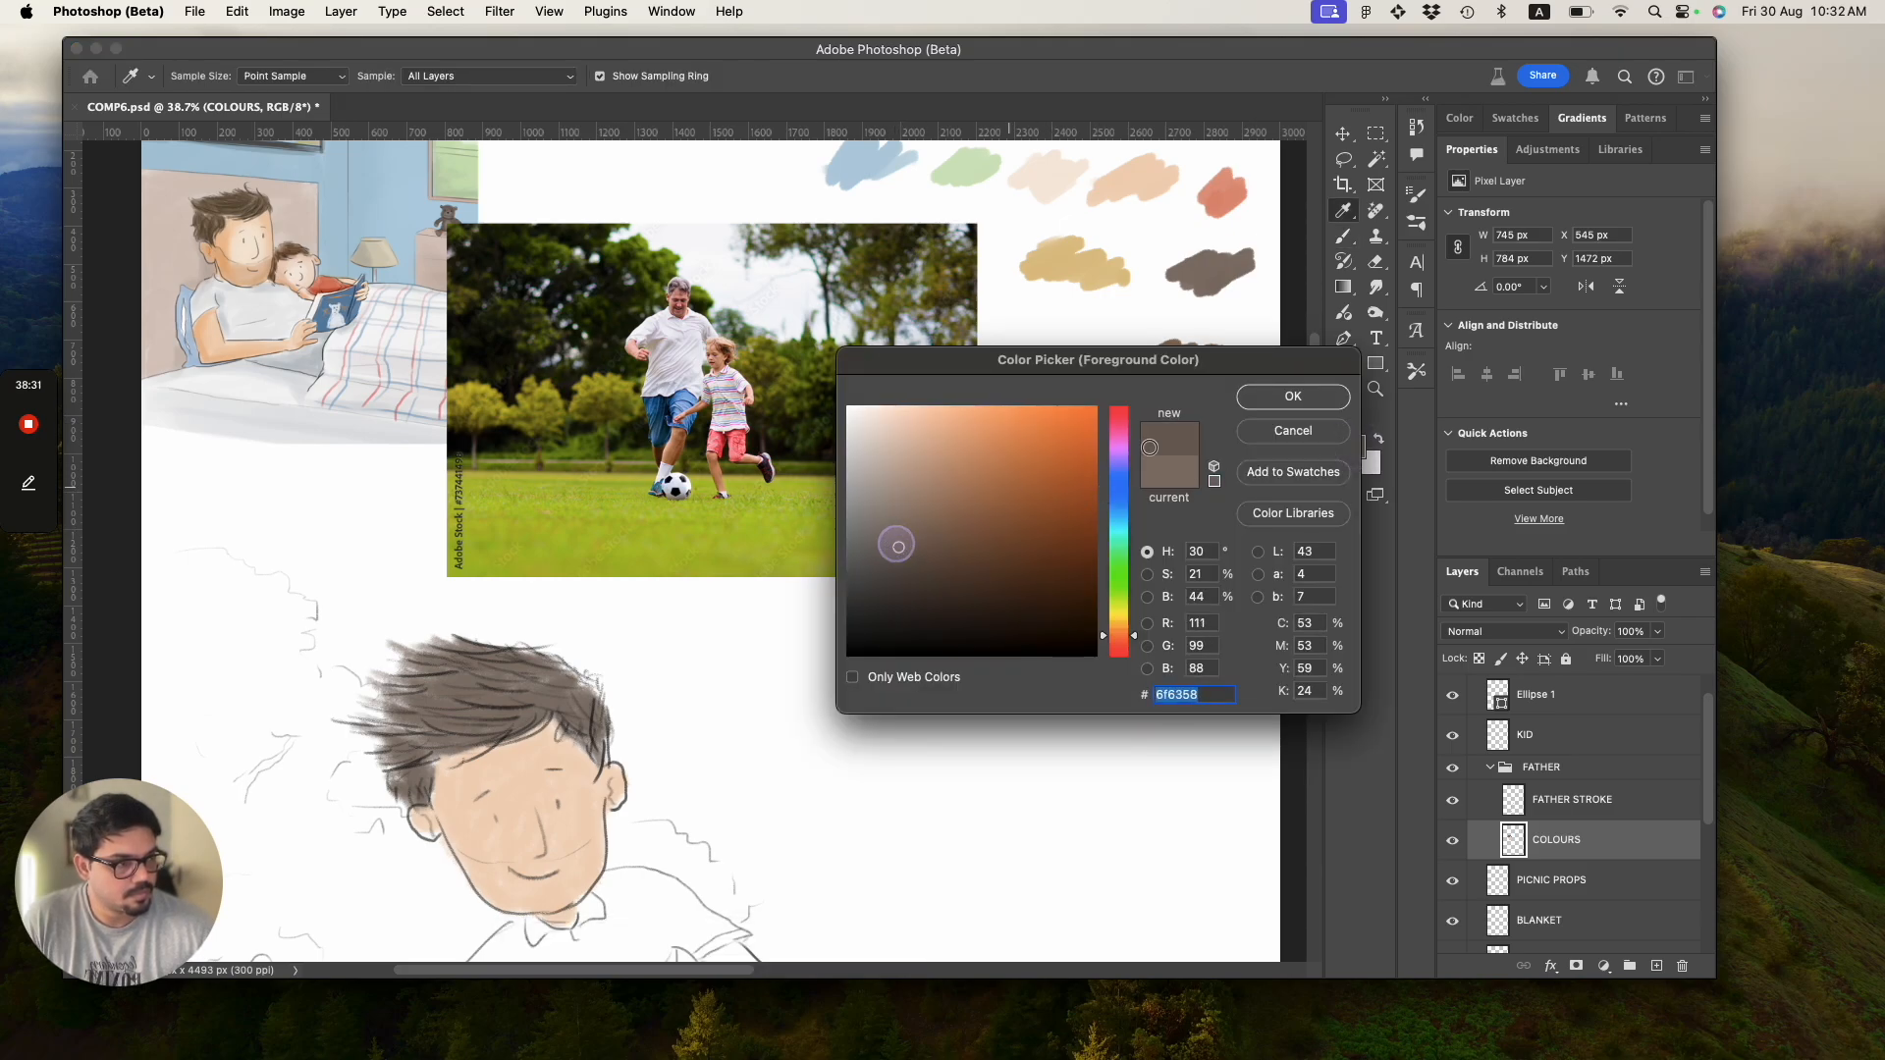
{"action": "left_click", "coordinate": [1266, 401]}
{"action": "left_click", "coordinate": [1354, 447]}
{"action": "left_click_drag", "start_coordinate": [895, 547], "coordinate": [899, 571]}
{"action": "left_click", "coordinate": [1253, 403]}
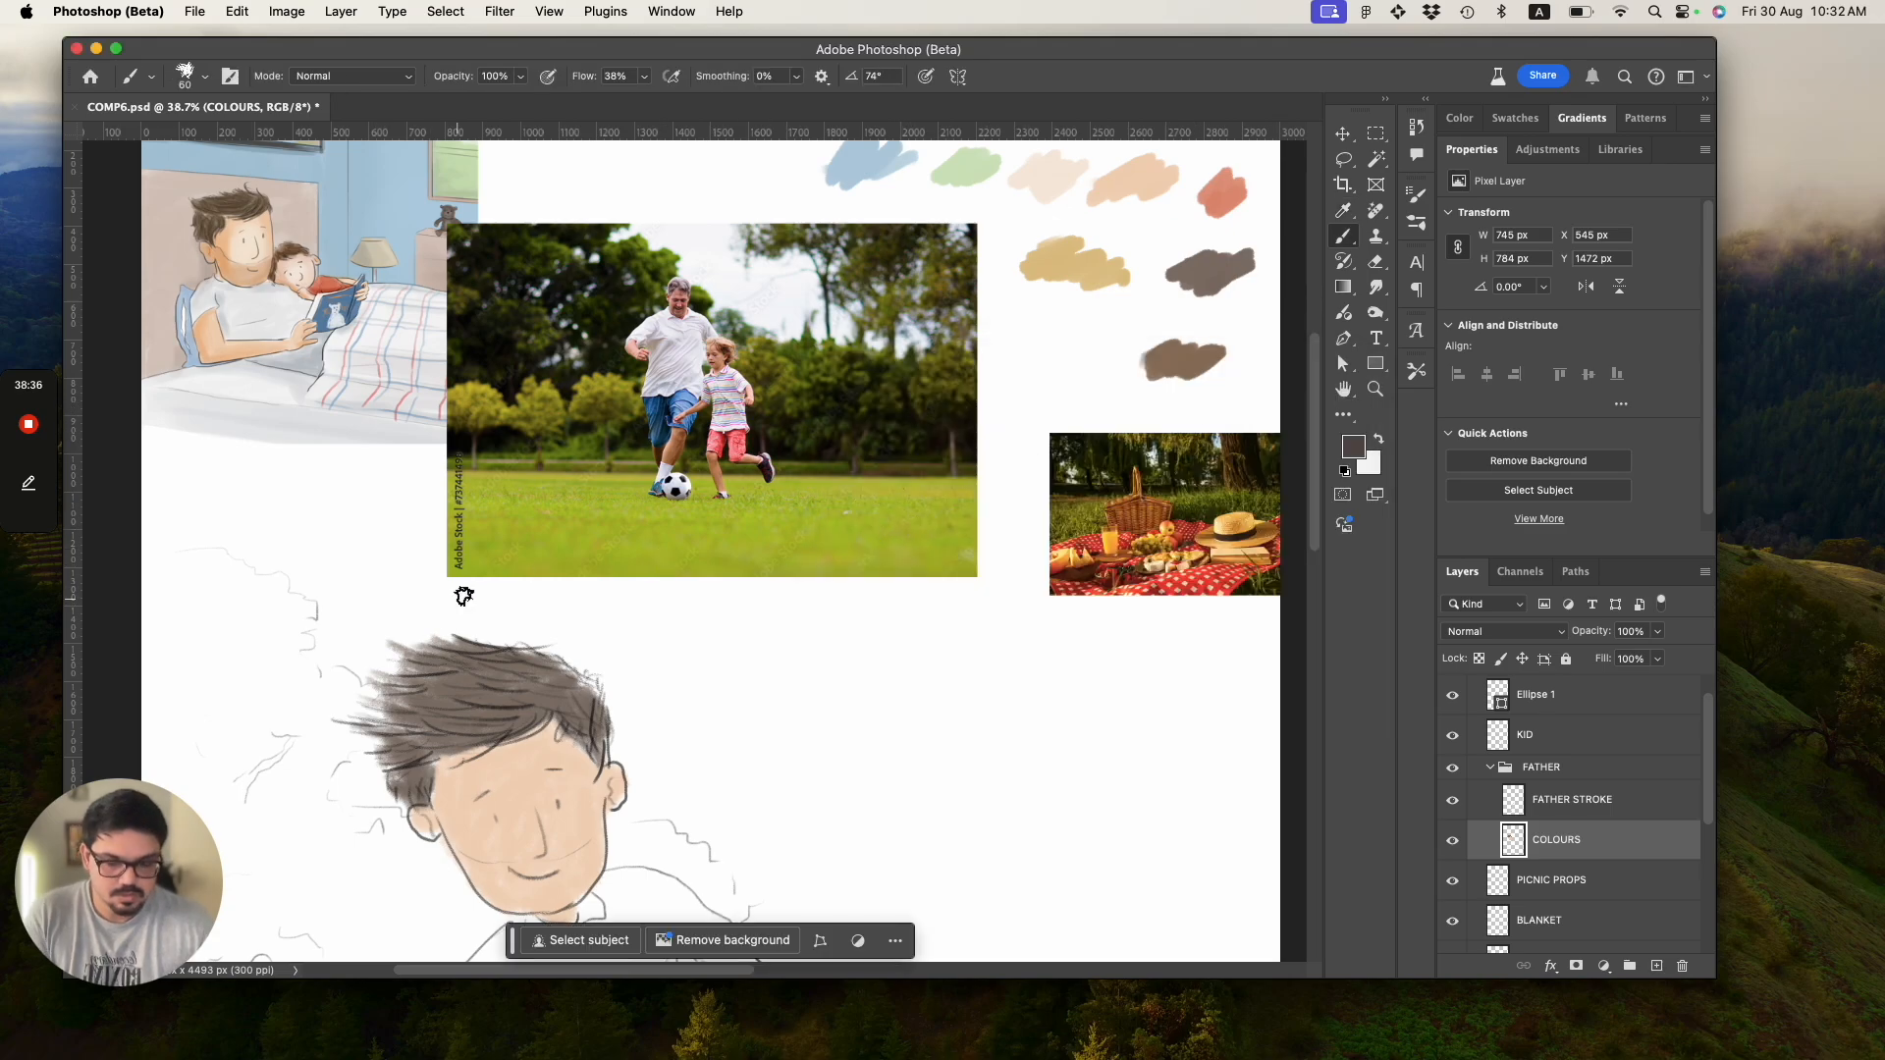
{"action": "mouse_move", "coordinate": [477, 707]}
{"action": "left_mouse_down"}
{"action": "mouse_move", "coordinate": [510, 716]}
{"action": "mouse_move", "coordinate": [475, 724]}
{"action": "mouse_move", "coordinate": [526, 722]}
{"action": "mouse_move", "coordinate": [446, 671]}
{"action": "mouse_move", "coordinate": [630, 717]}
{"action": "mouse_move", "coordinate": [601, 764]}
{"action": "left_mouse_up"}
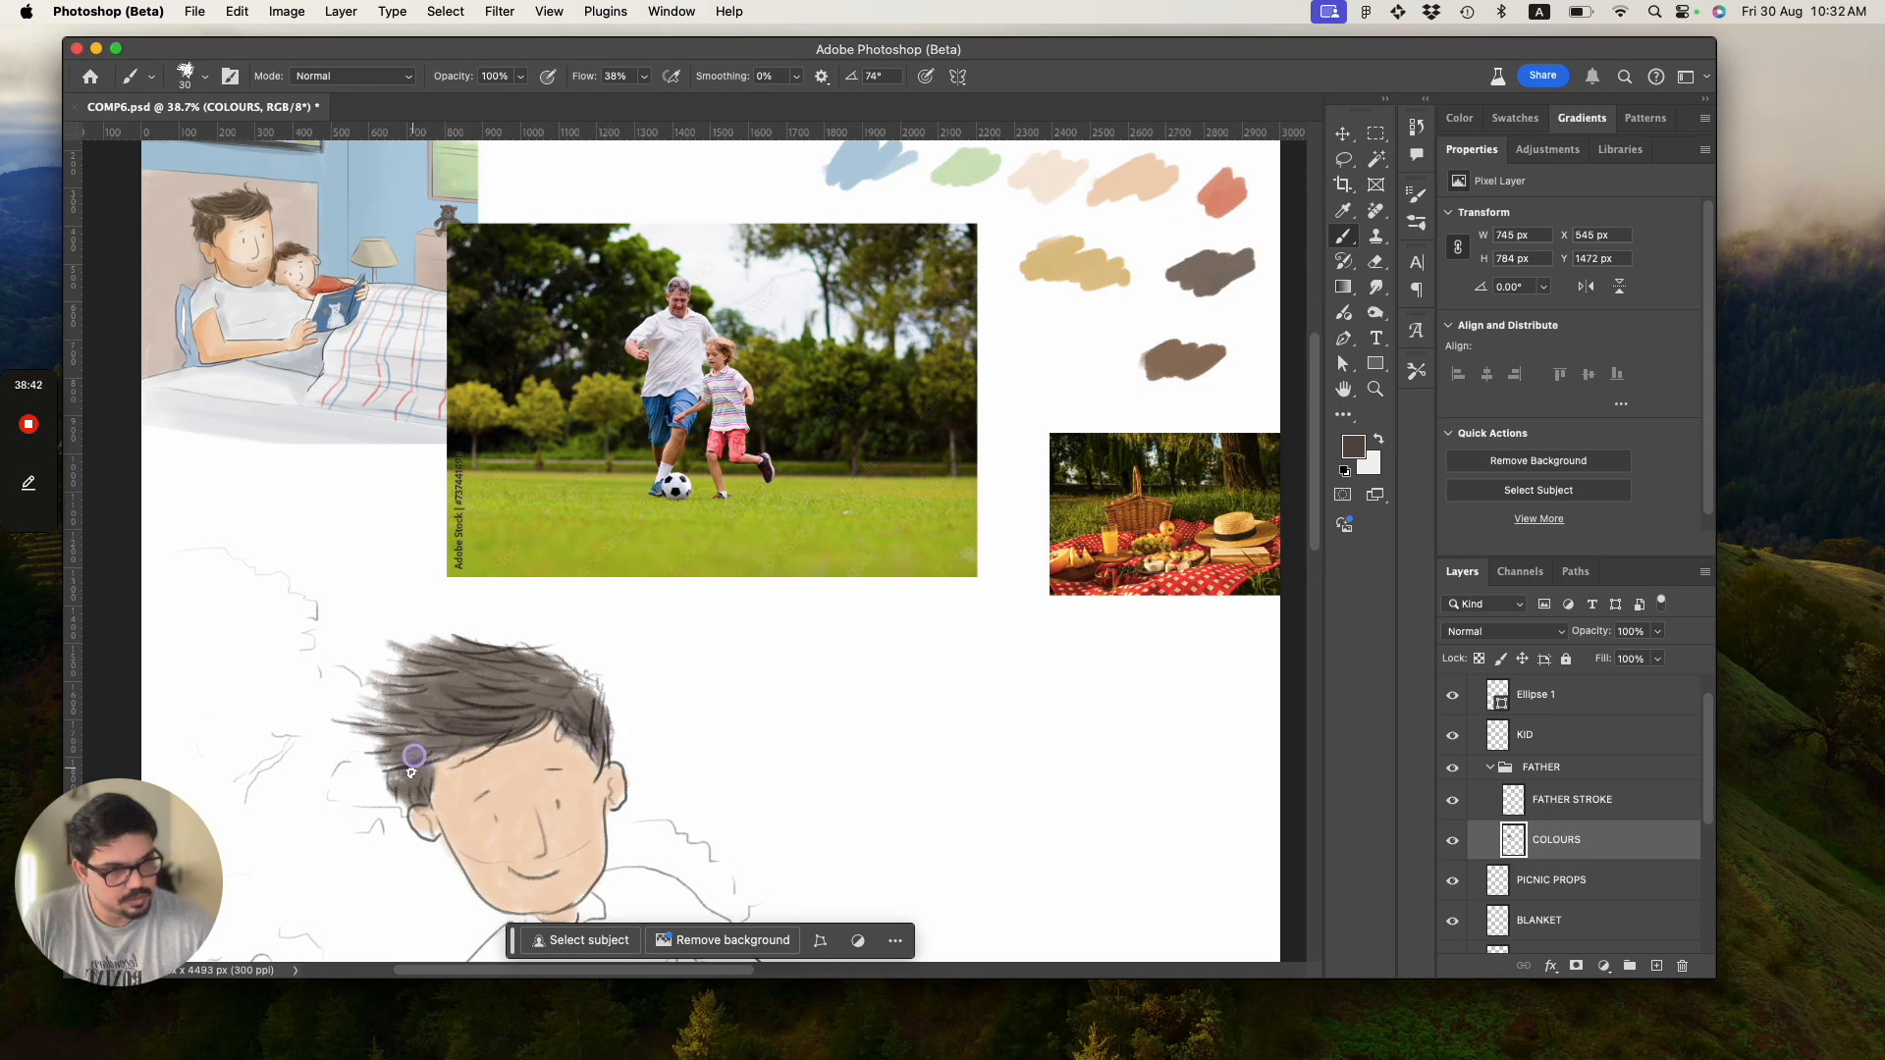
{"action": "mouse_move", "coordinate": [411, 772]}
{"action": "left_mouse_down"}
{"action": "mouse_move", "coordinate": [417, 788]}
{"action": "mouse_move", "coordinate": [421, 703]}
{"action": "mouse_move", "coordinate": [463, 676]}
{"action": "mouse_move", "coordinate": [530, 676]}
{"action": "mouse_move", "coordinate": [547, 705]}
{"action": "mouse_move", "coordinate": [469, 696]}
{"action": "mouse_move", "coordinate": [411, 736]}
{"action": "mouse_move", "coordinate": [419, 802]}
{"action": "left_mouse_up"}
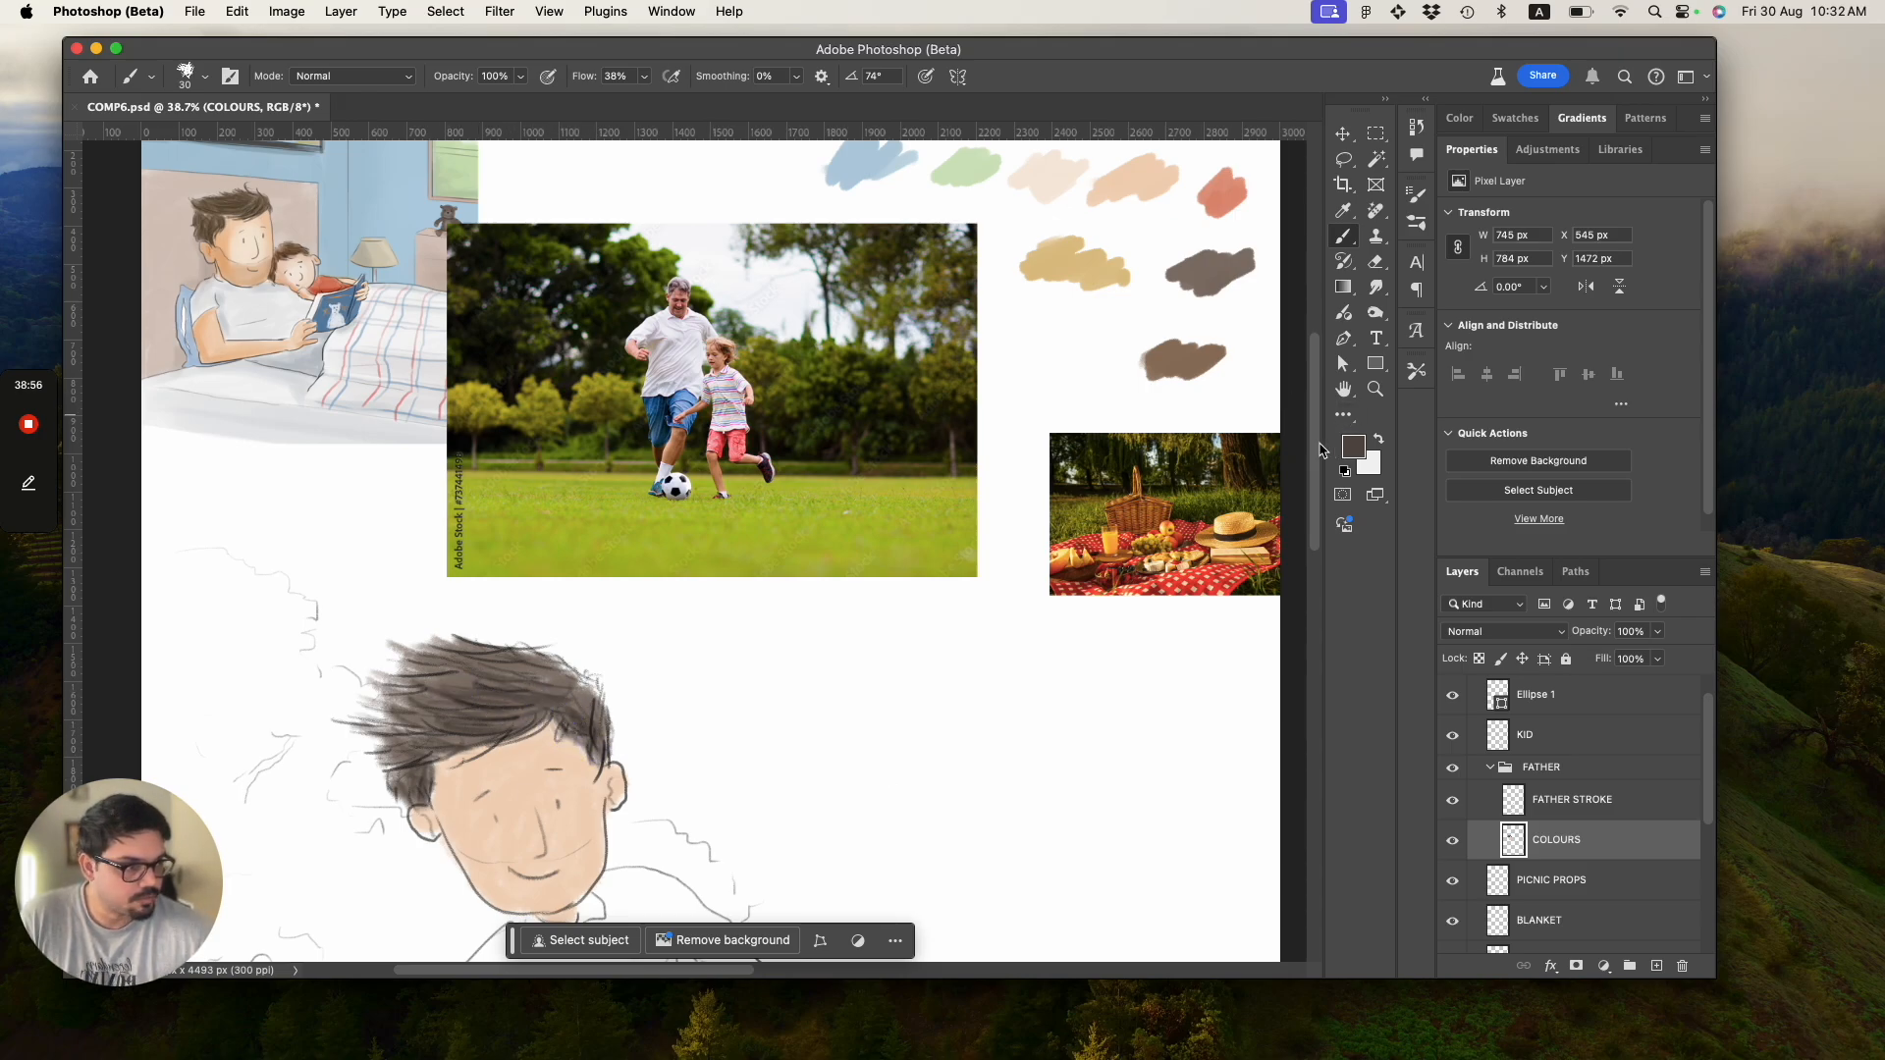
Sample the skin tone from the father's face and paint his neck and the first strokes on his bent arm and fist.
{"action": "scroll", "coordinate": [1307, 452], "scroll_direction": "down", "scroll_amount": 3}
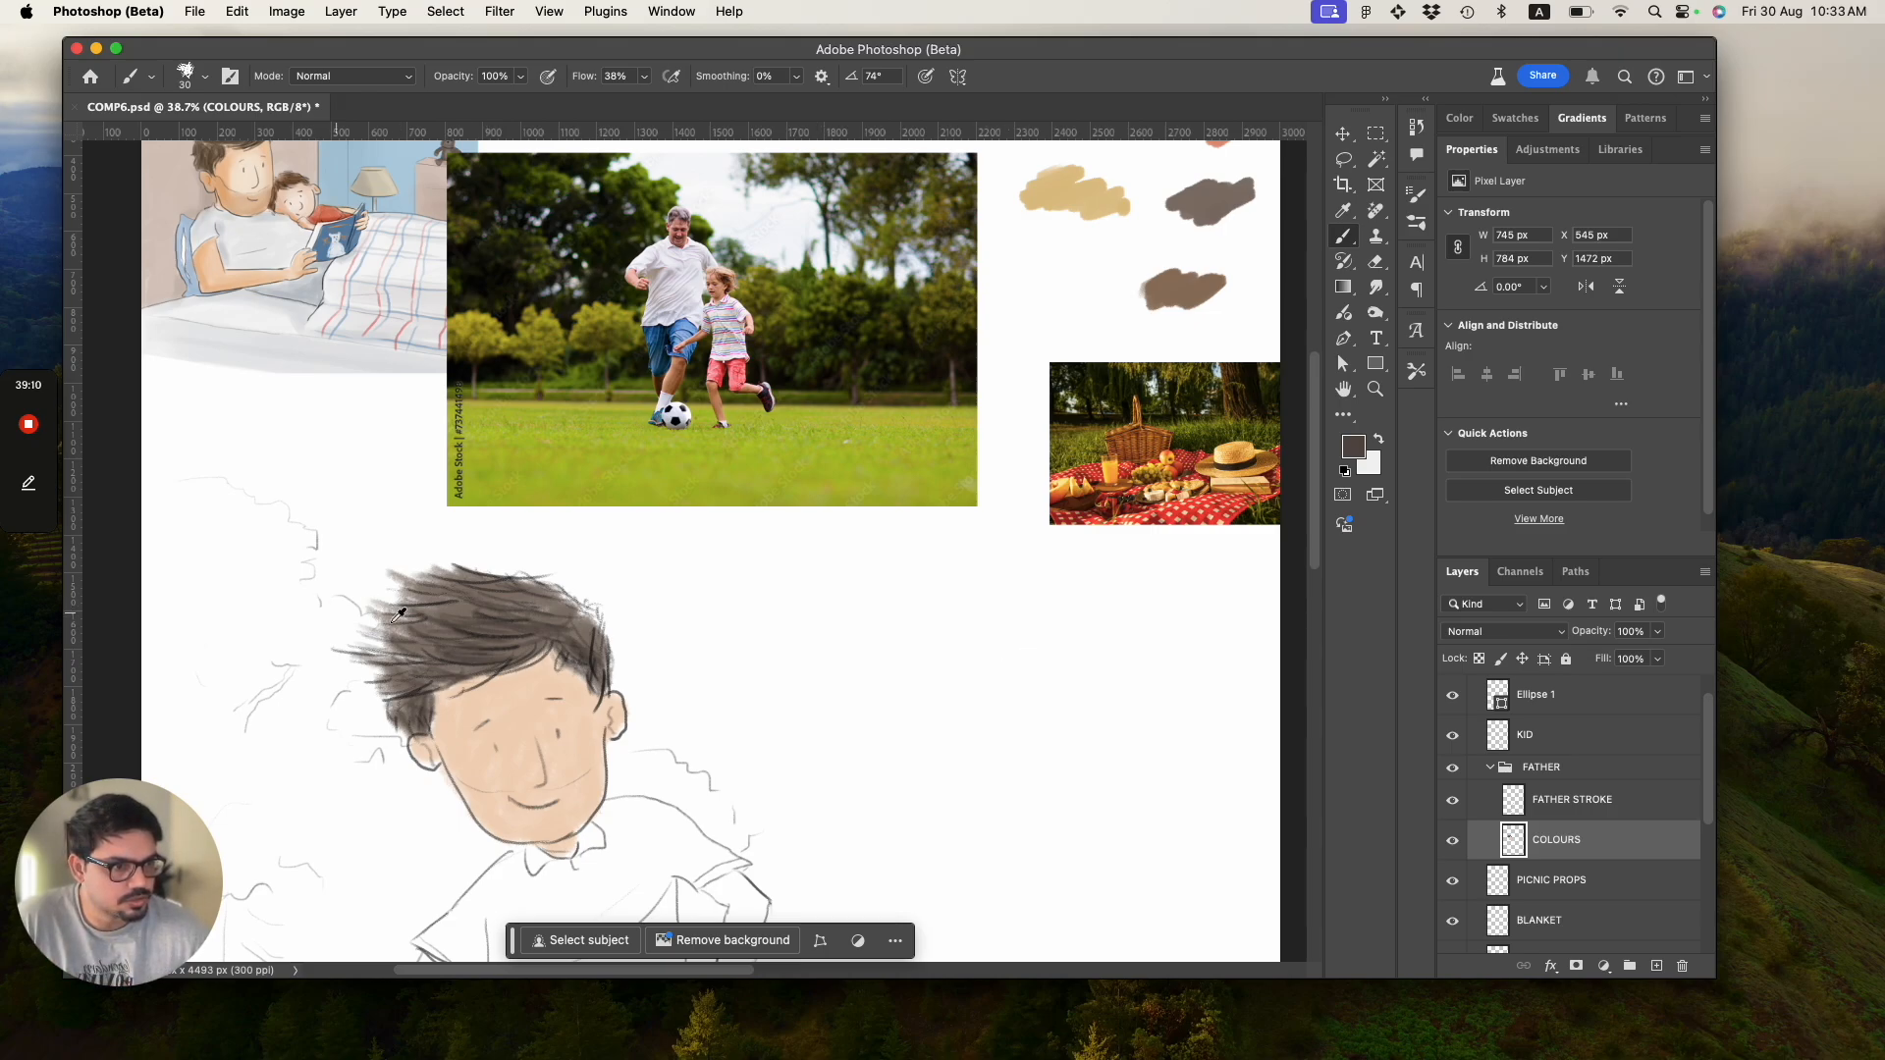
{"action": "left_click", "coordinate": [587, 760], "text": "alt"}
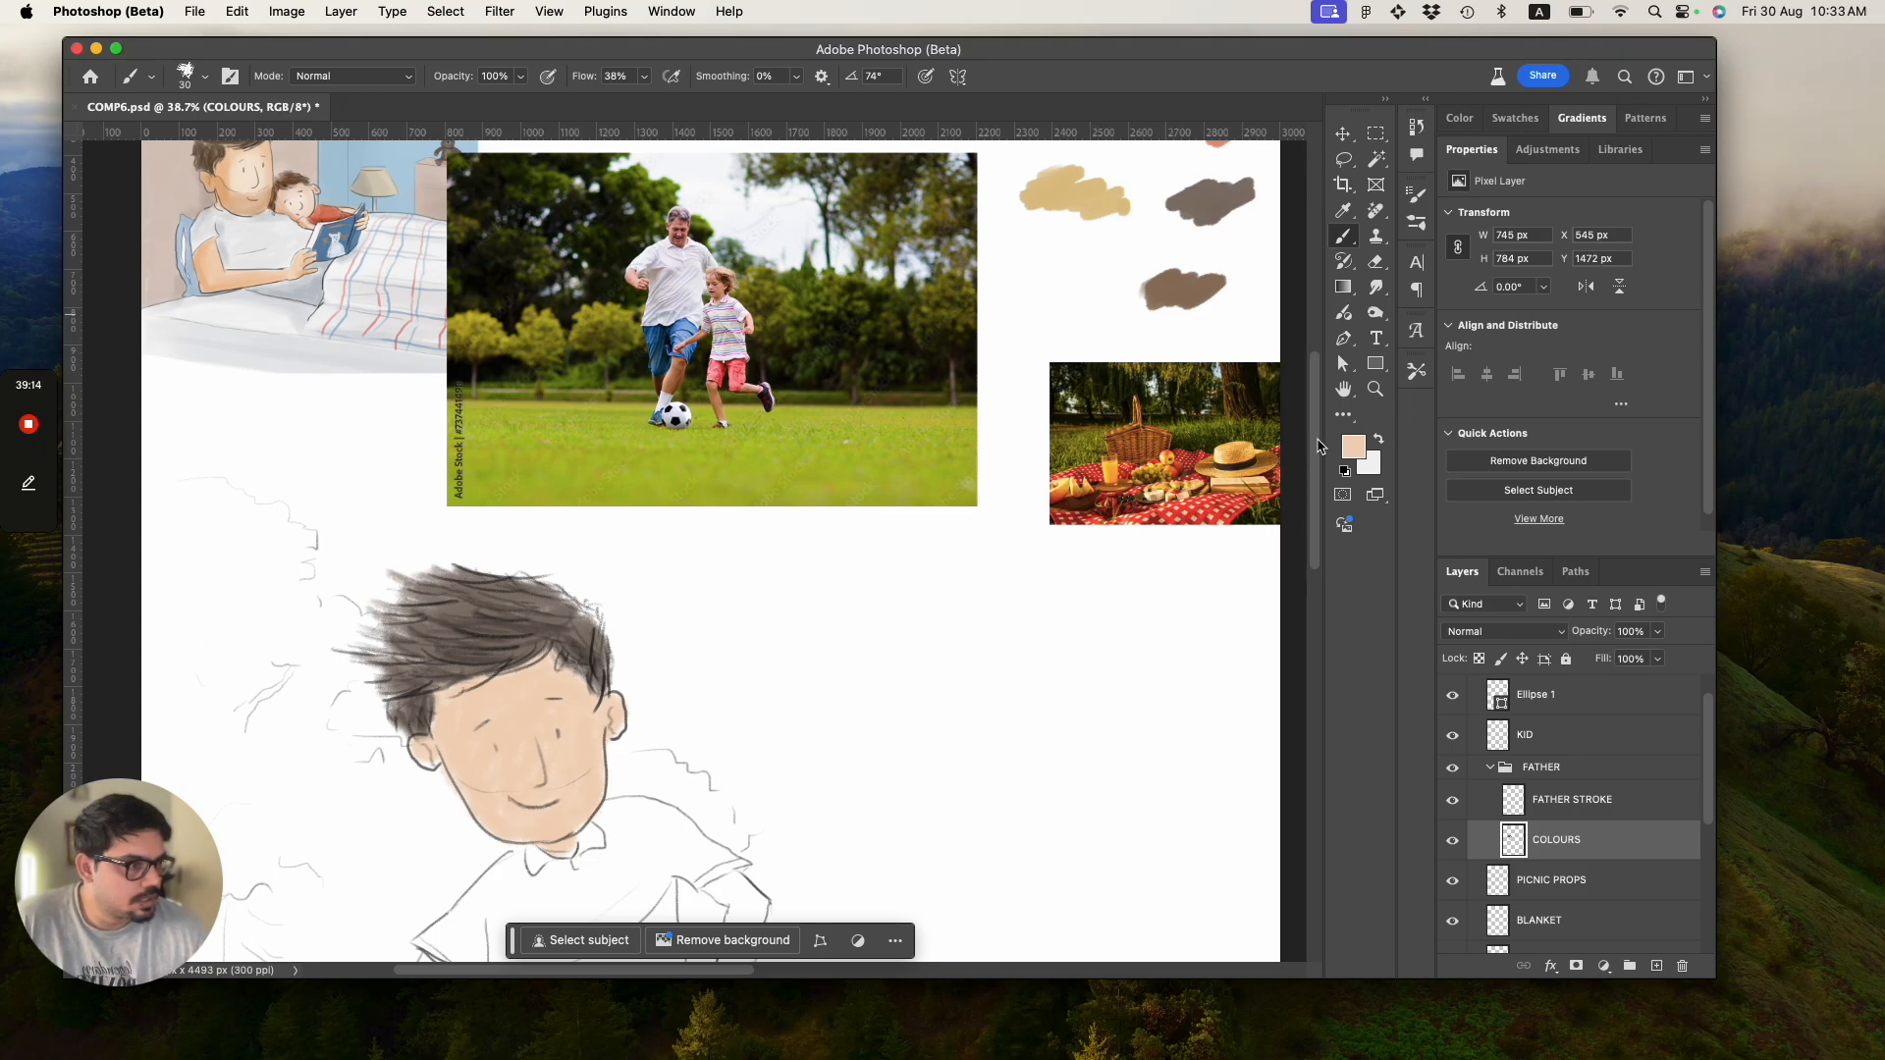
{"action": "scroll", "coordinate": [1317, 422], "scroll_direction": "up", "scroll_amount": 3}
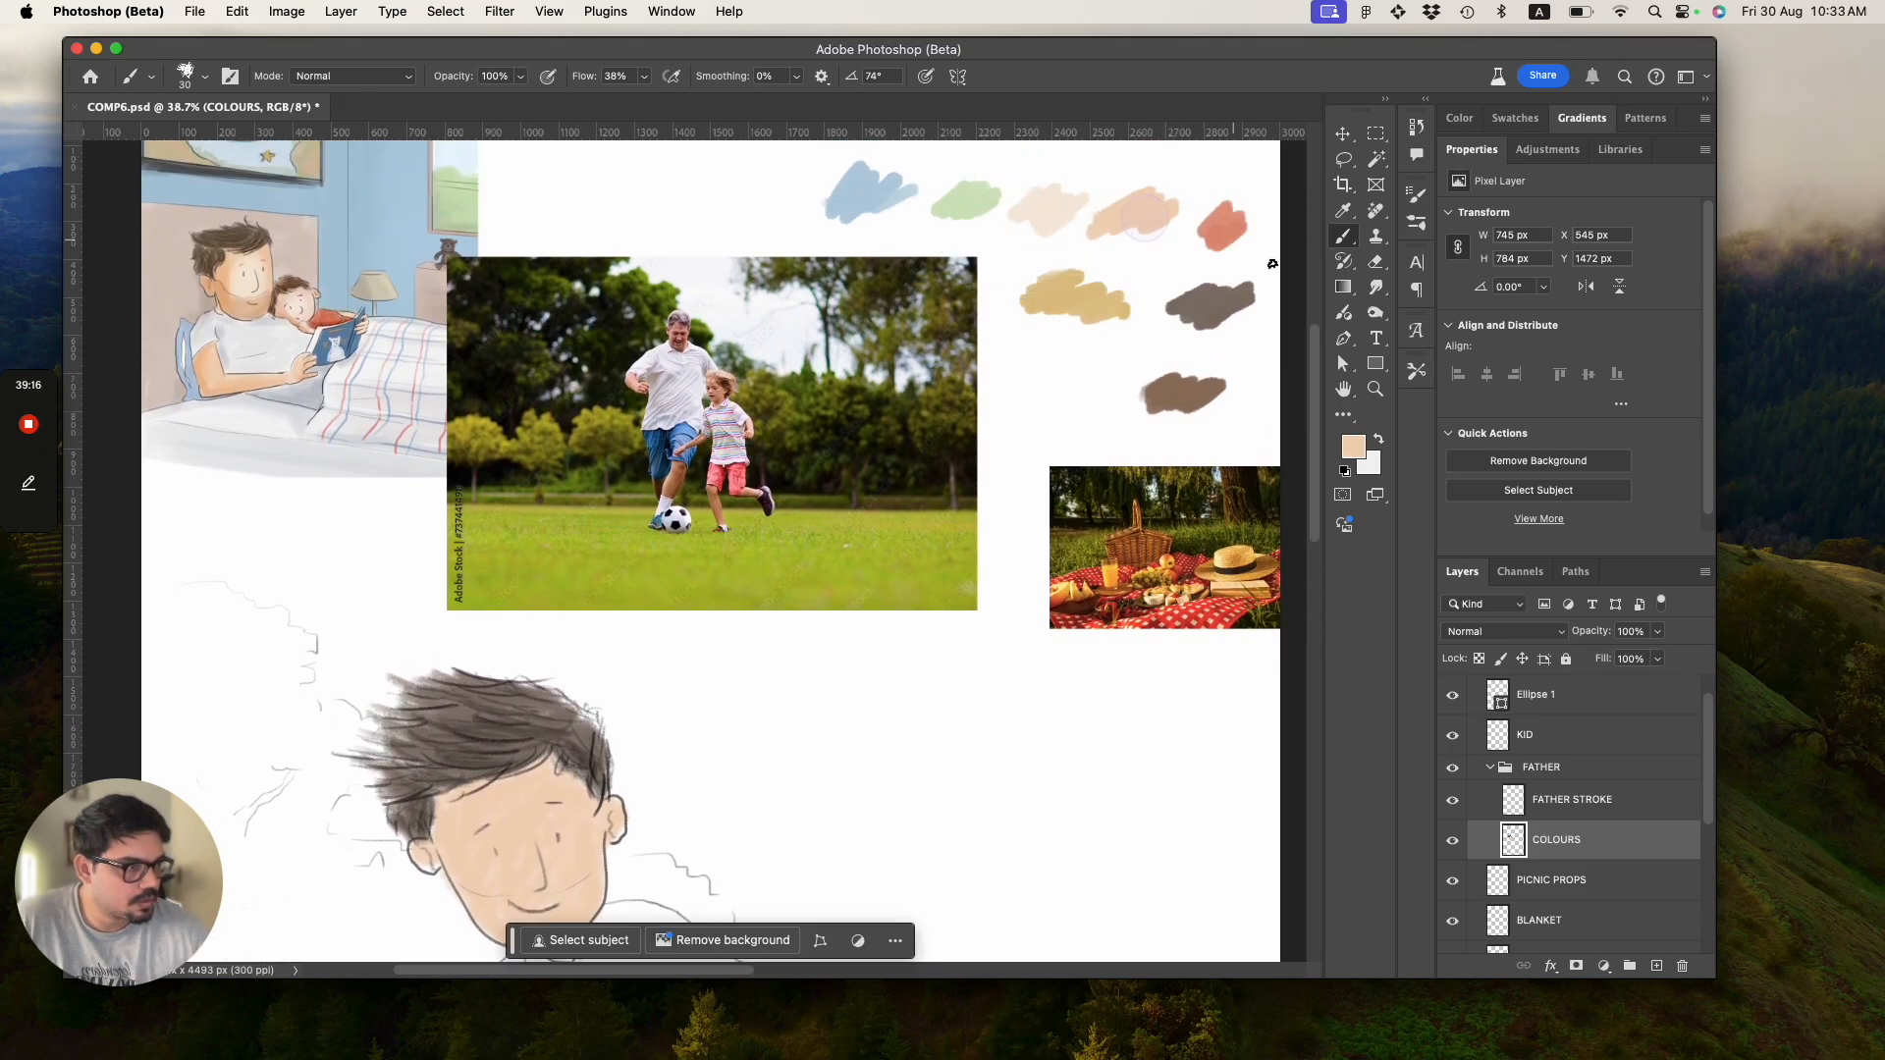
{"action": "left_click_drag", "start_coordinate": [1312, 443], "coordinate": [1302, 495]}
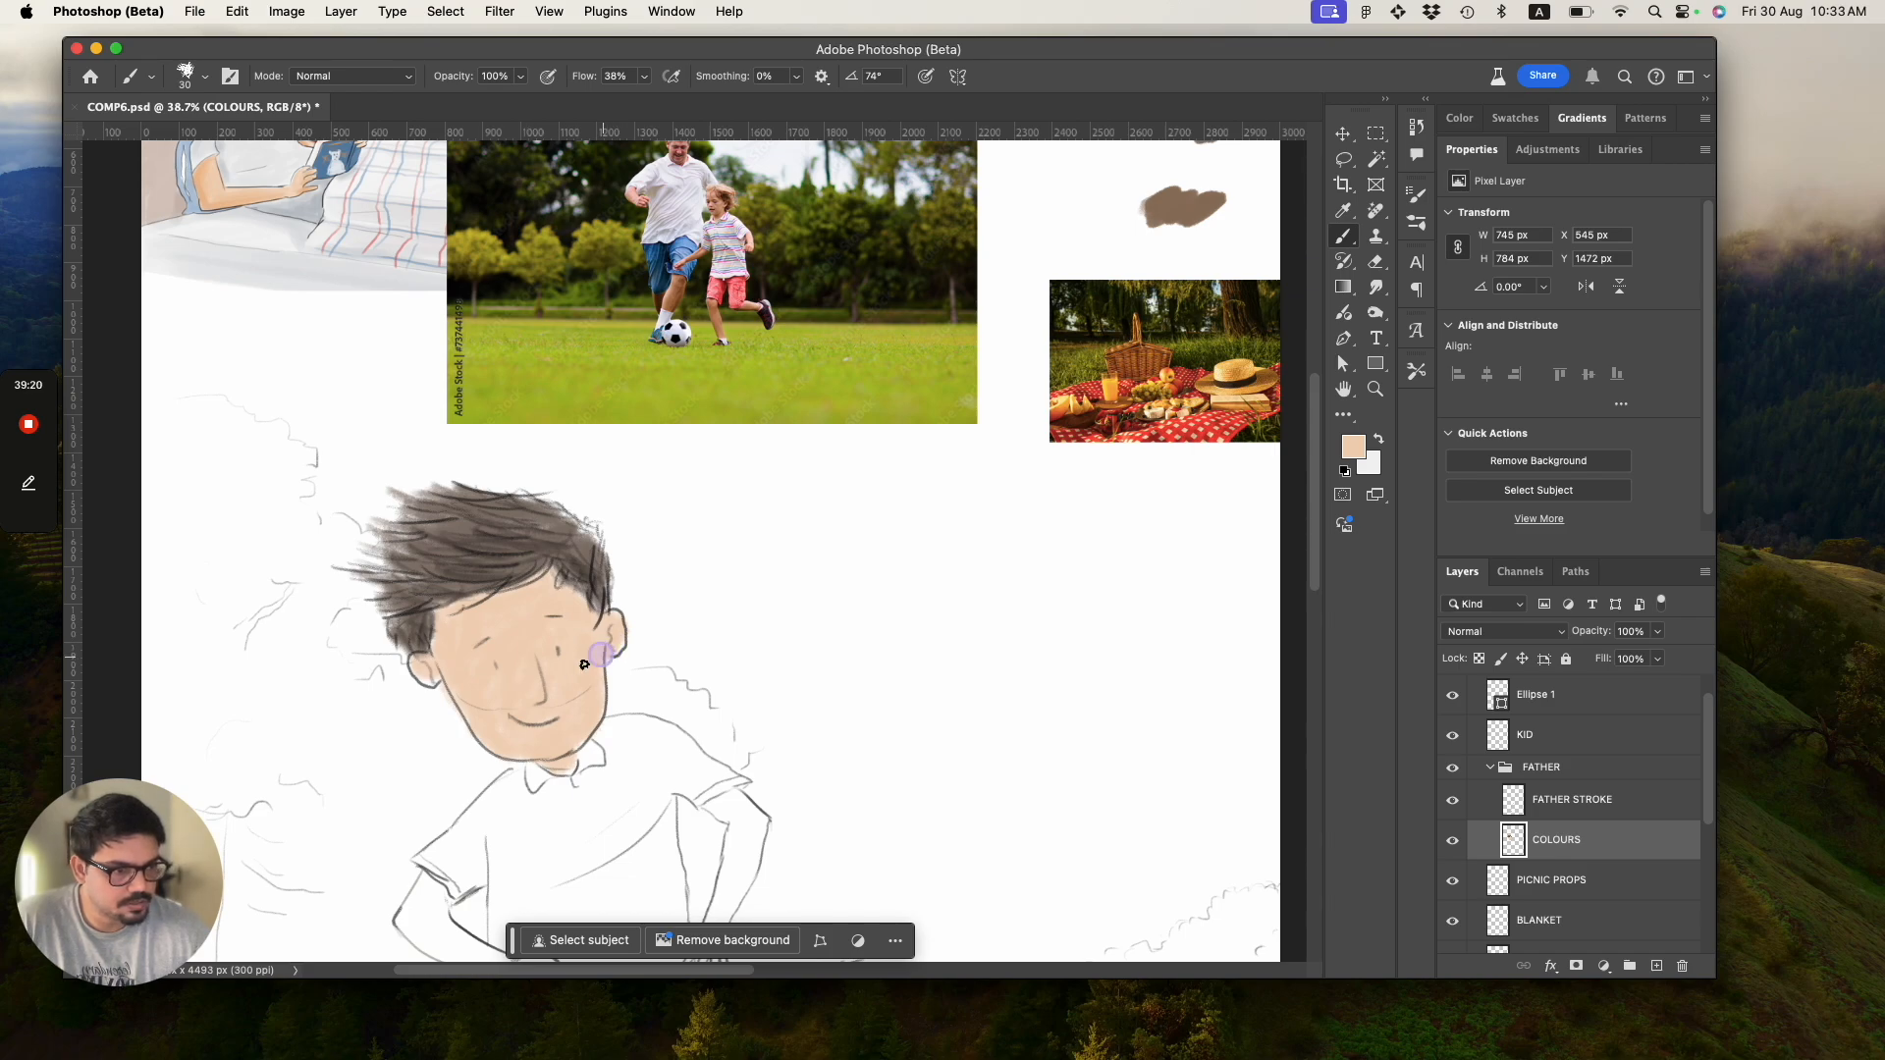
{"action": "left_click_drag", "start_coordinate": [1316, 563], "coordinate": [1308, 613]}
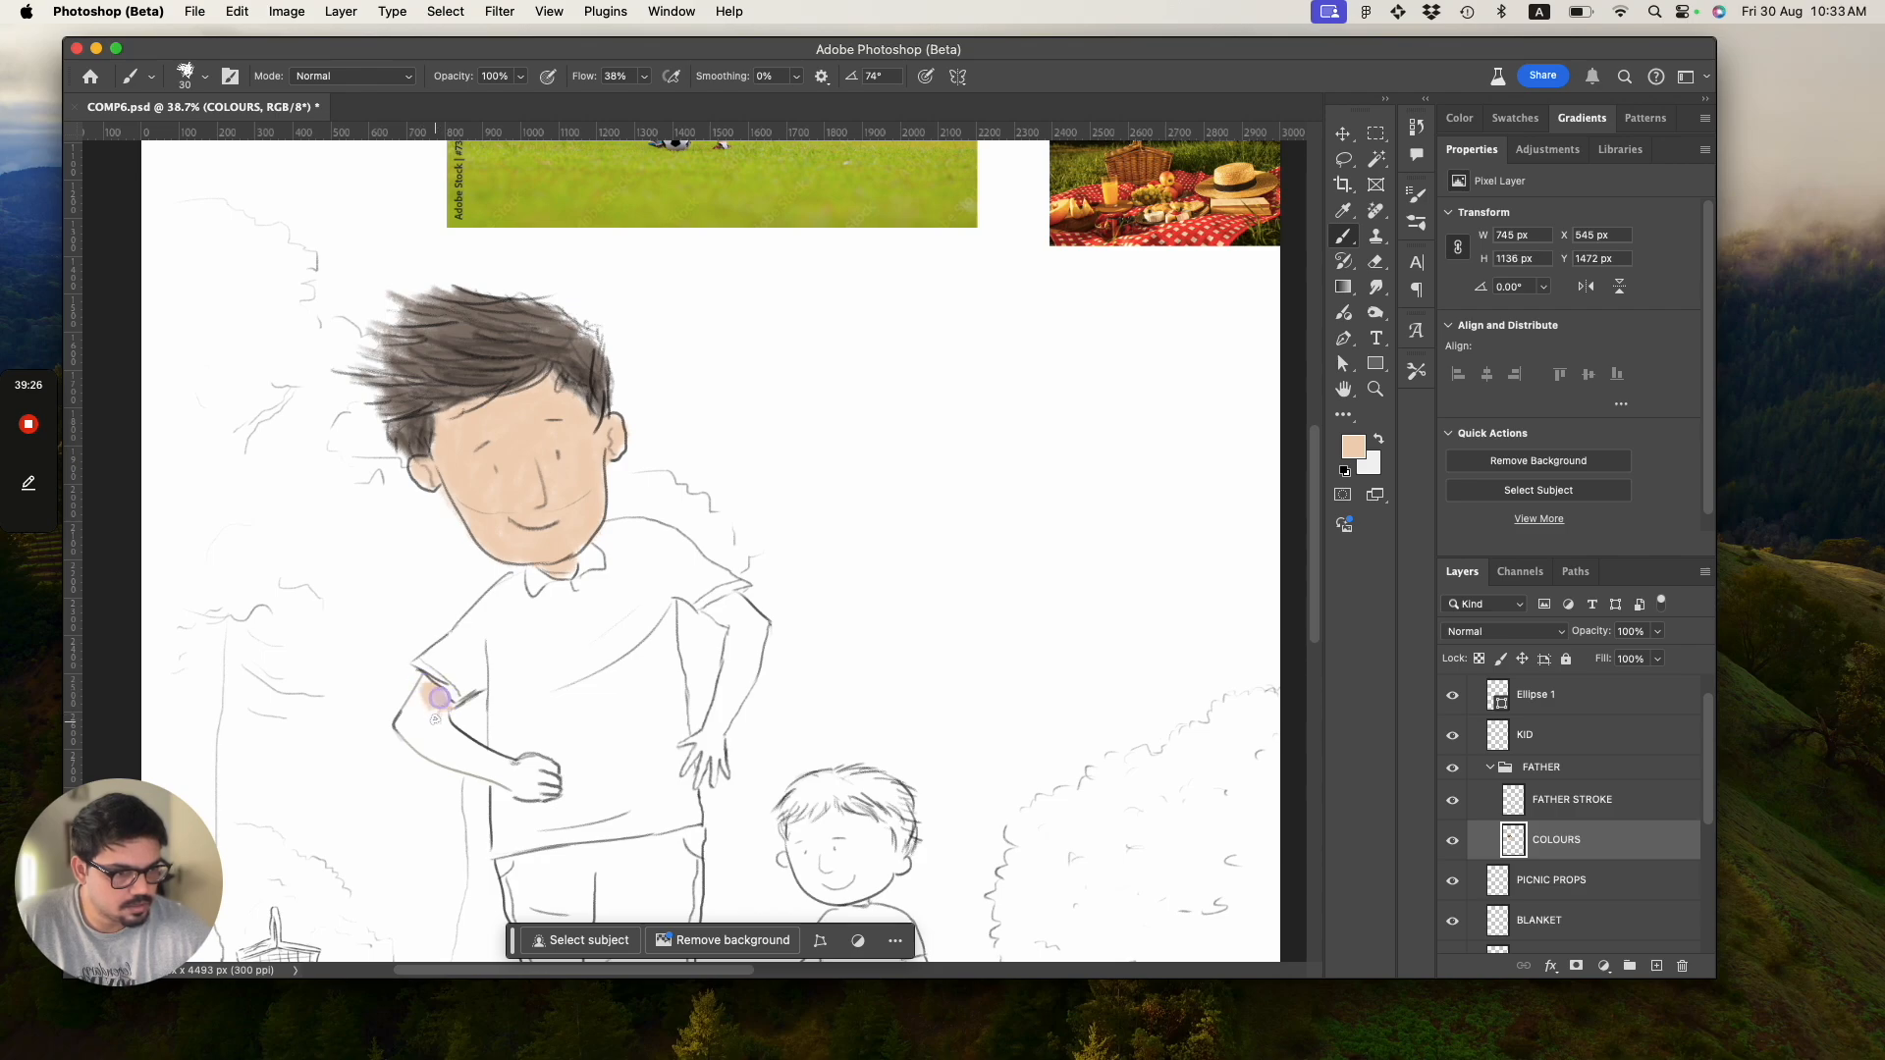
{"action": "left_click_drag", "start_coordinate": [426, 713], "coordinate": [434, 728]}
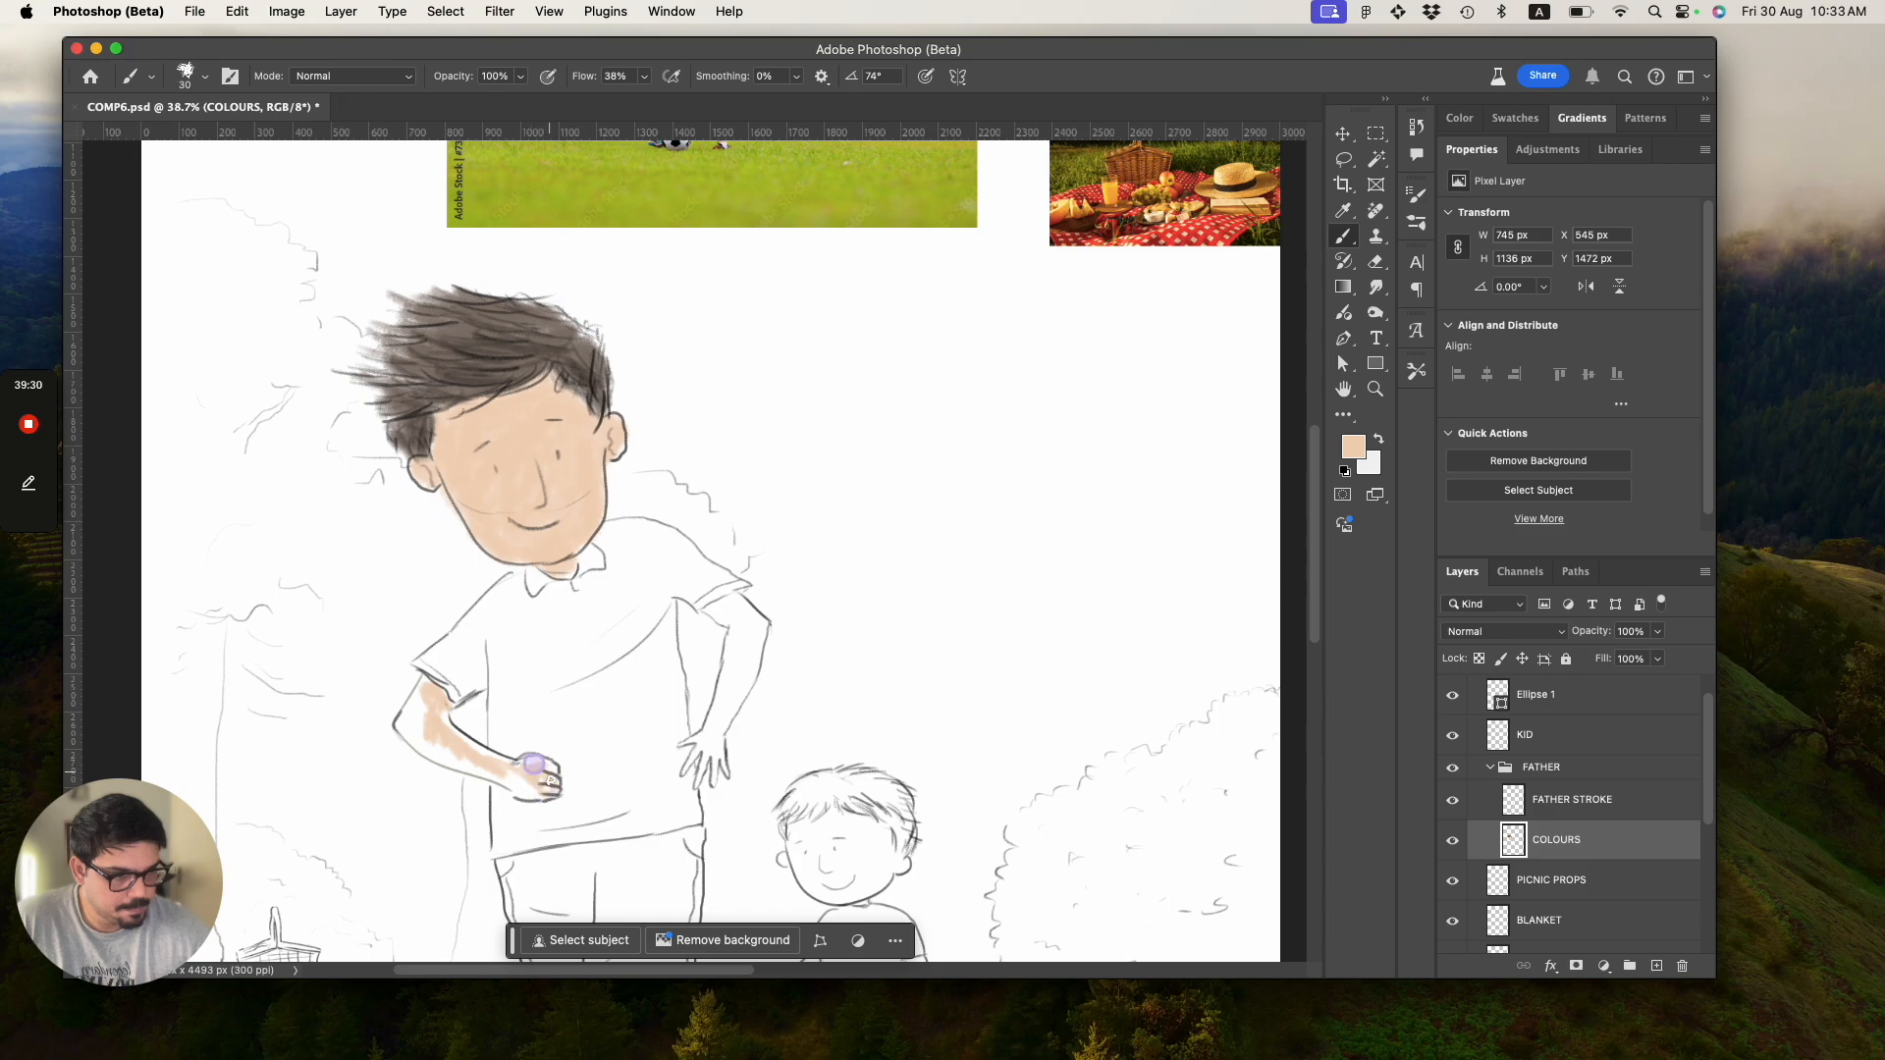
Resample the skin tone from the father's face as the foreground colour in place of white.
{"action": "left_click", "coordinate": [528, 825], "text": "alt"}
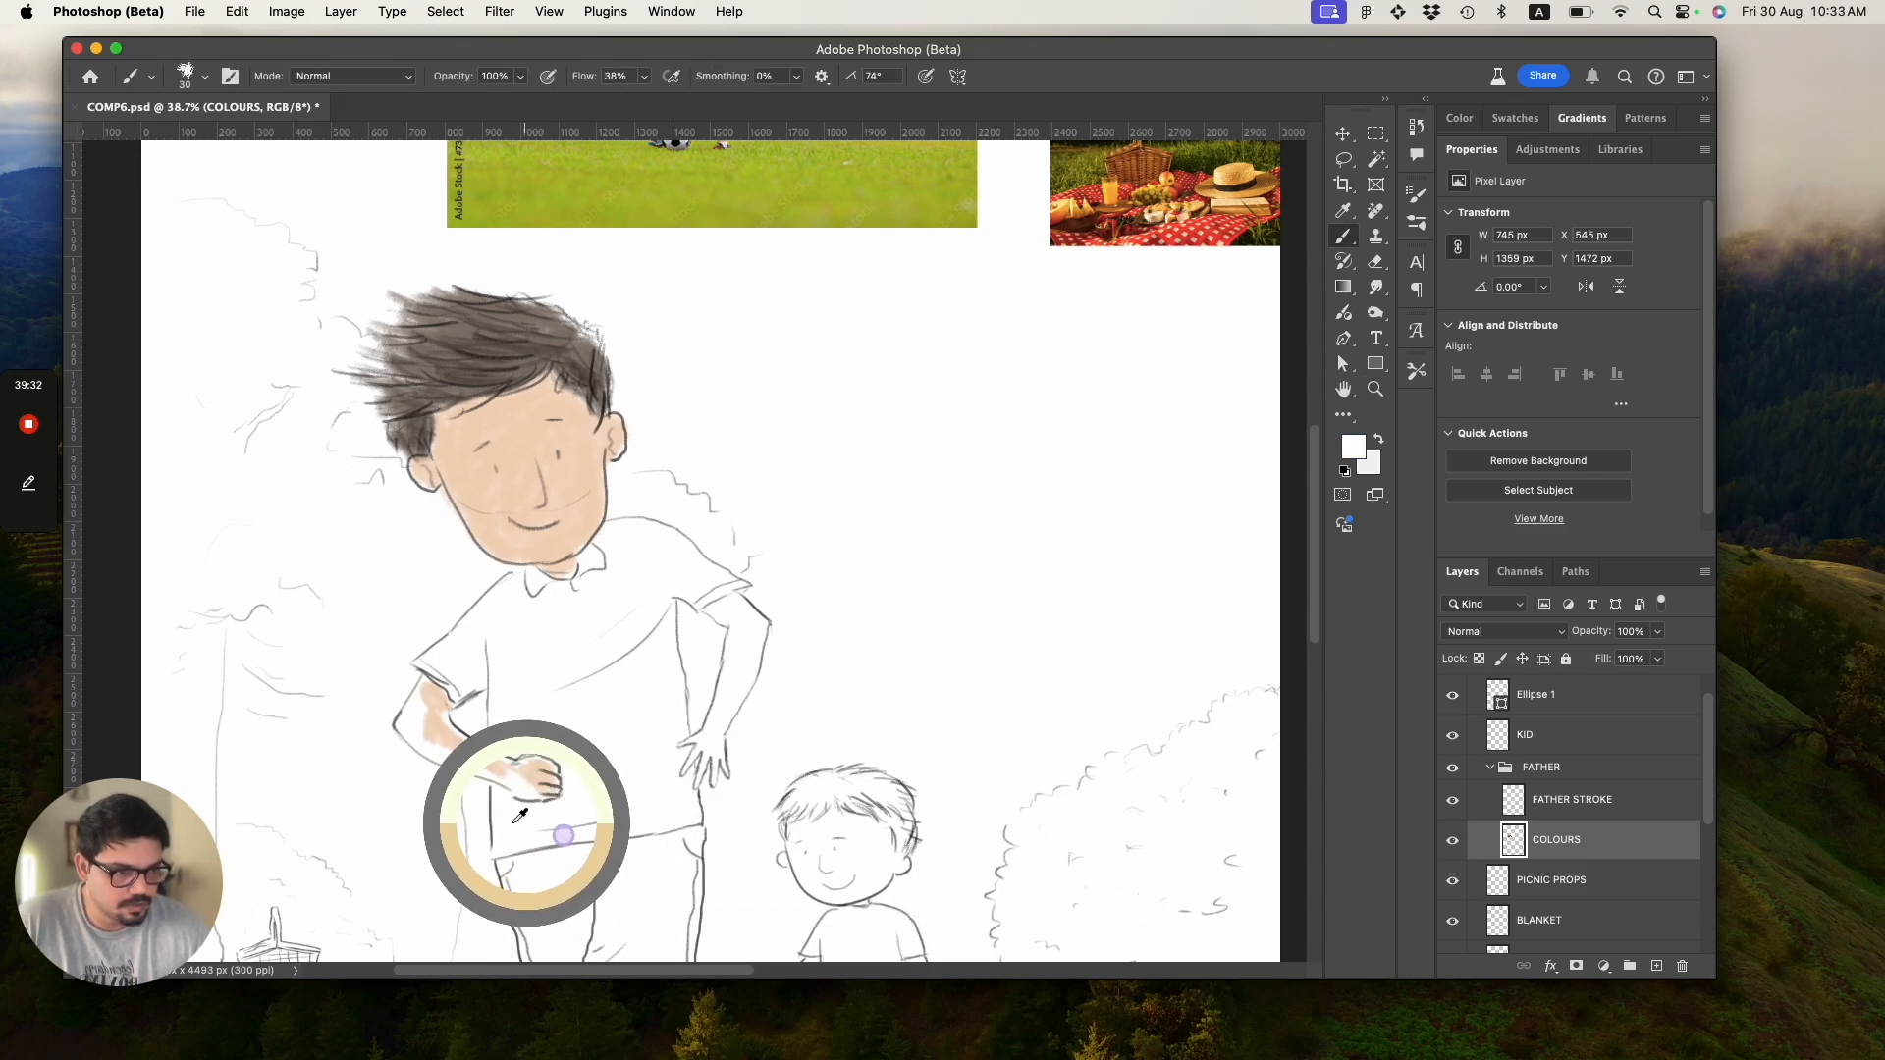
{"action": "key", "text": "z"}
{"action": "left_click", "coordinate": [530, 811]}
{"action": "key", "text": "super+z"}
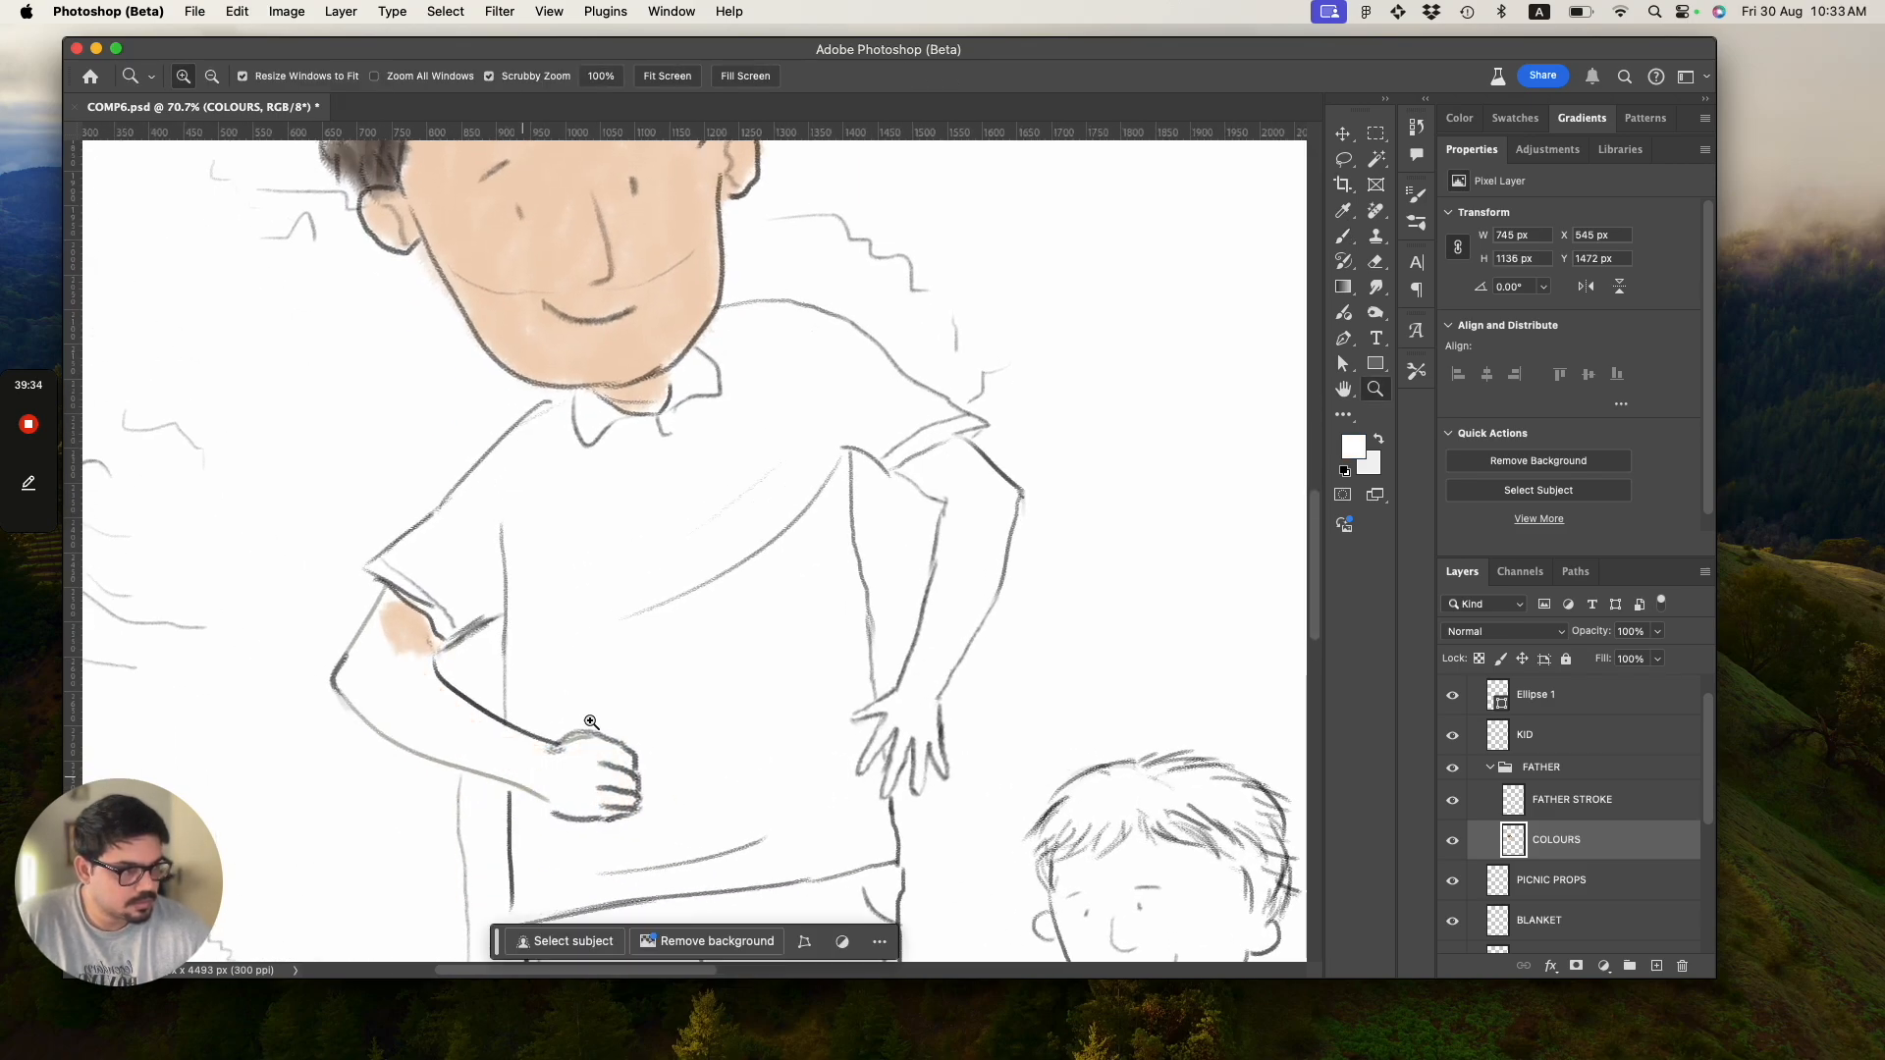
{"action": "key", "text": "super+shift+z"}
{"action": "left_click", "coordinate": [1355, 444]}
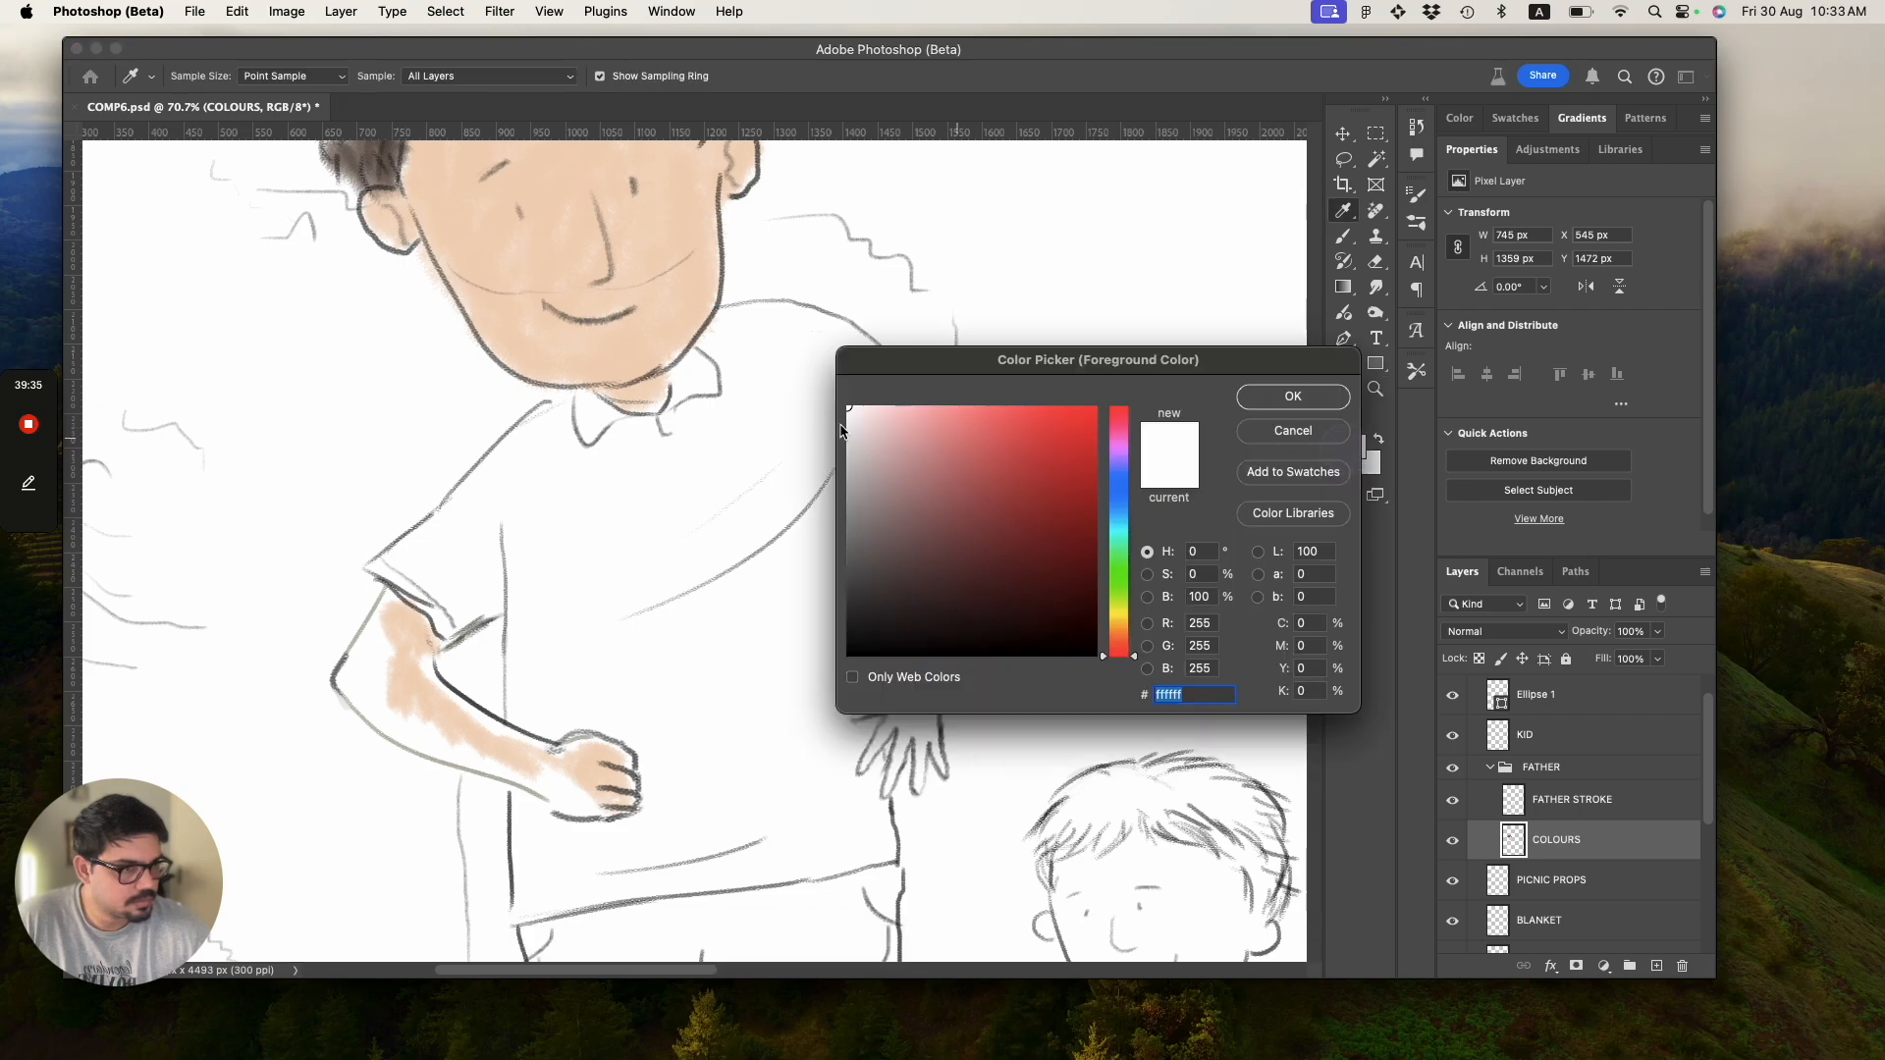
{"action": "left_click", "coordinate": [549, 331]}
{"action": "key", "text": "Return"}
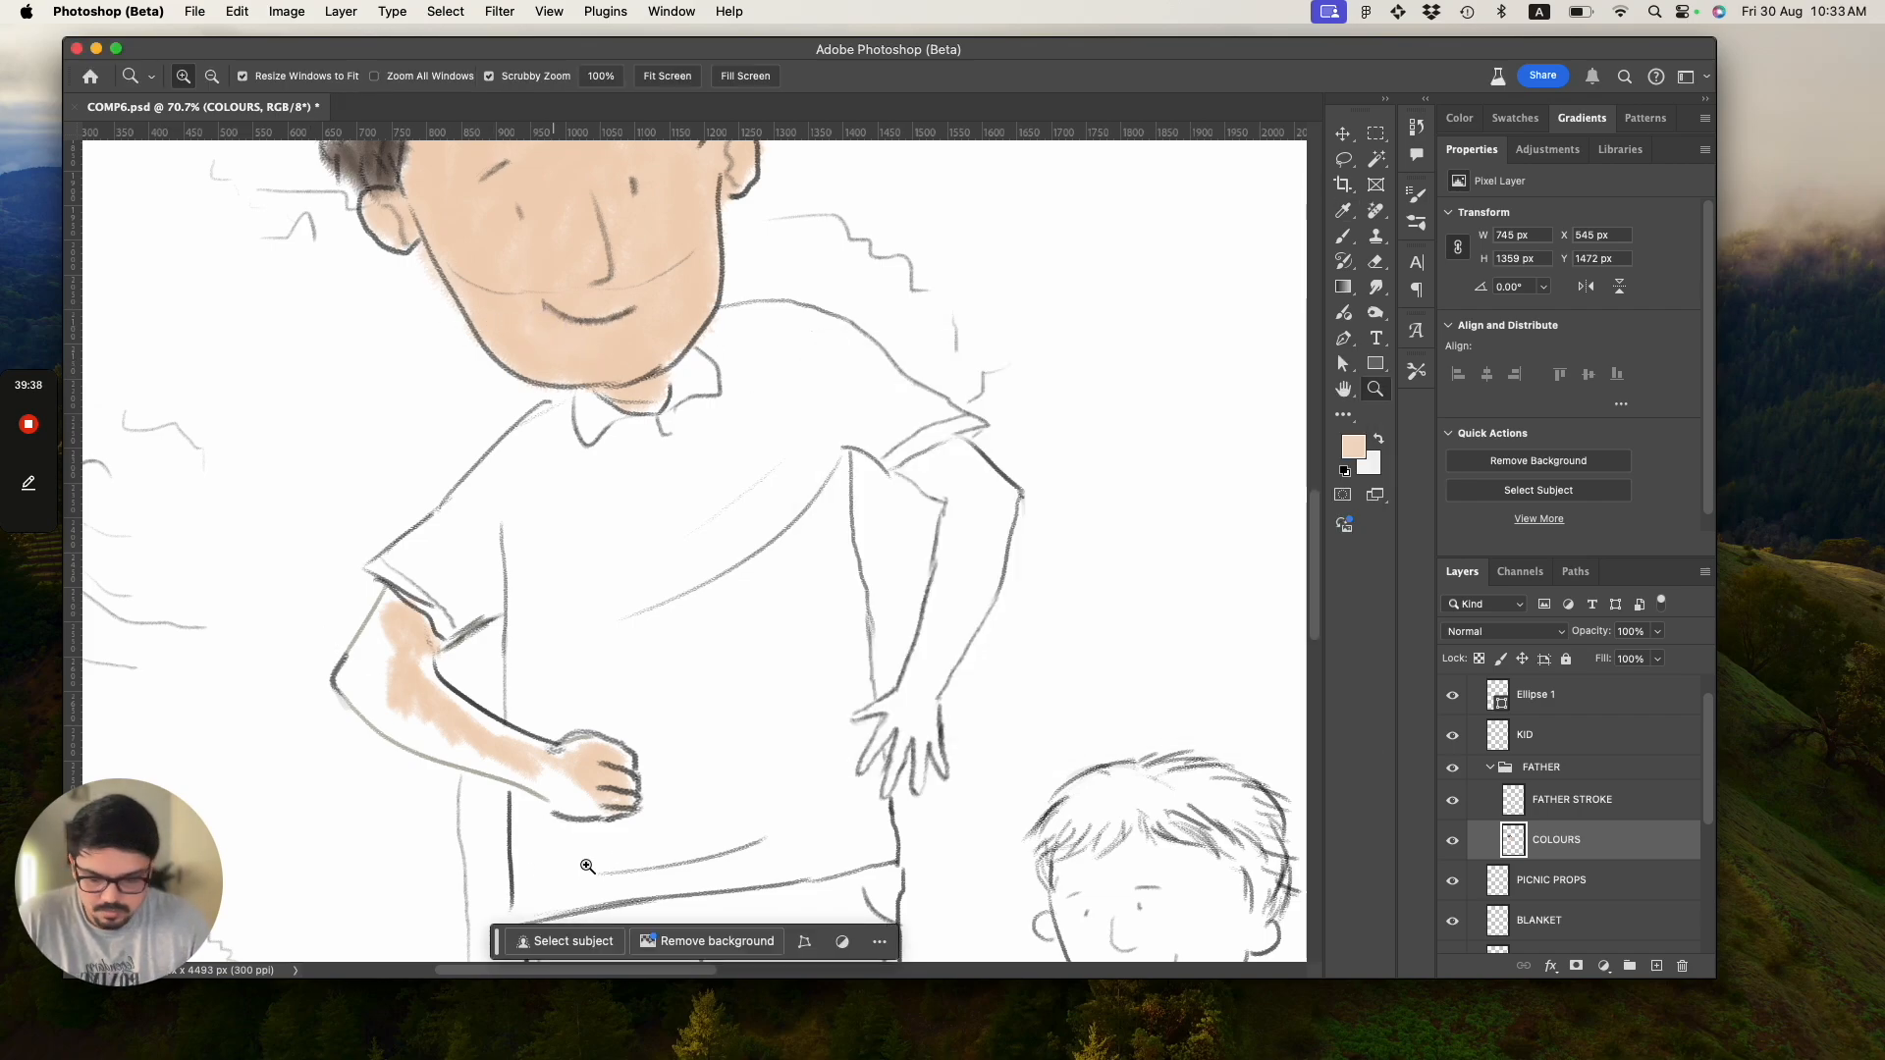
Finish filling the father's bent arm and fist with the skin tone and erase the paint outside the outline.
{"action": "left_click", "coordinate": [508, 800]}
{"action": "key", "text": "b"}
{"action": "mouse_move", "coordinate": [622, 763]}
{"action": "left_mouse_down"}
{"action": "mouse_move", "coordinate": [643, 805]}
{"action": "mouse_move", "coordinate": [622, 795]}
{"action": "mouse_move", "coordinate": [695, 741]}
{"action": "mouse_move", "coordinate": [646, 716]}
{"action": "mouse_move", "coordinate": [691, 695]}
{"action": "mouse_move", "coordinate": [616, 709]}
{"action": "mouse_move", "coordinate": [734, 731]}
{"action": "mouse_move", "coordinate": [736, 795]}
{"action": "mouse_move", "coordinate": [649, 815]}
{"action": "mouse_move", "coordinate": [713, 820]}
{"action": "mouse_move", "coordinate": [604, 797]}
{"action": "mouse_move", "coordinate": [559, 755]}
{"action": "mouse_move", "coordinate": [620, 774]}
{"action": "mouse_move", "coordinate": [430, 731]}
{"action": "mouse_move", "coordinate": [415, 676]}
{"action": "mouse_move", "coordinate": [440, 658]}
{"action": "mouse_move", "coordinate": [399, 641]}
{"action": "mouse_move", "coordinate": [416, 636]}
{"action": "mouse_move", "coordinate": [498, 693]}
{"action": "mouse_move", "coordinate": [385, 657]}
{"action": "mouse_move", "coordinate": [485, 704]}
{"action": "mouse_move", "coordinate": [310, 674]}
{"action": "mouse_move", "coordinate": [248, 633]}
{"action": "mouse_move", "coordinate": [378, 525]}
{"action": "mouse_move", "coordinate": [366, 600]}
{"action": "mouse_move", "coordinate": [361, 519]}
{"action": "mouse_move", "coordinate": [375, 593]}
{"action": "mouse_move", "coordinate": [435, 647]}
{"action": "mouse_move", "coordinate": [306, 518]}
{"action": "mouse_move", "coordinate": [298, 429]}
{"action": "mouse_move", "coordinate": [362, 481]}
{"action": "mouse_move", "coordinate": [374, 515]}
{"action": "mouse_move", "coordinate": [272, 482]}
{"action": "mouse_move", "coordinate": [283, 425]}
{"action": "mouse_move", "coordinate": [227, 550]}
{"action": "mouse_move", "coordinate": [276, 524]}
{"action": "mouse_move", "coordinate": [276, 570]}
{"action": "mouse_move", "coordinate": [223, 586]}
{"action": "mouse_move", "coordinate": [207, 565]}
{"action": "mouse_move", "coordinate": [233, 610]}
{"action": "mouse_move", "coordinate": [284, 624]}
{"action": "mouse_move", "coordinate": [270, 586]}
{"action": "mouse_move", "coordinate": [278, 624]}
{"action": "mouse_move", "coordinate": [246, 619]}
{"action": "mouse_move", "coordinate": [353, 698]}
{"action": "left_mouse_up"}
{"action": "key", "text": "e"}
{"action": "mouse_move", "coordinate": [577, 812]}
{"action": "left_mouse_down"}
{"action": "mouse_move", "coordinate": [576, 834]}
{"action": "mouse_move", "coordinate": [530, 838]}
{"action": "left_mouse_up"}
Paint the father's other arm with the skin tone from the sleeve down to the wrist.
{"action": "key", "text": "z"}
{"action": "mouse_move", "coordinate": [681, 752]}
{"action": "left_mouse_down"}
{"action": "mouse_move", "coordinate": [522, 676]}
{"action": "mouse_move", "coordinate": [925, 678]}
{"action": "left_mouse_up"}
{"action": "left_click_drag", "start_coordinate": [976, 616], "coordinate": [953, 601]}
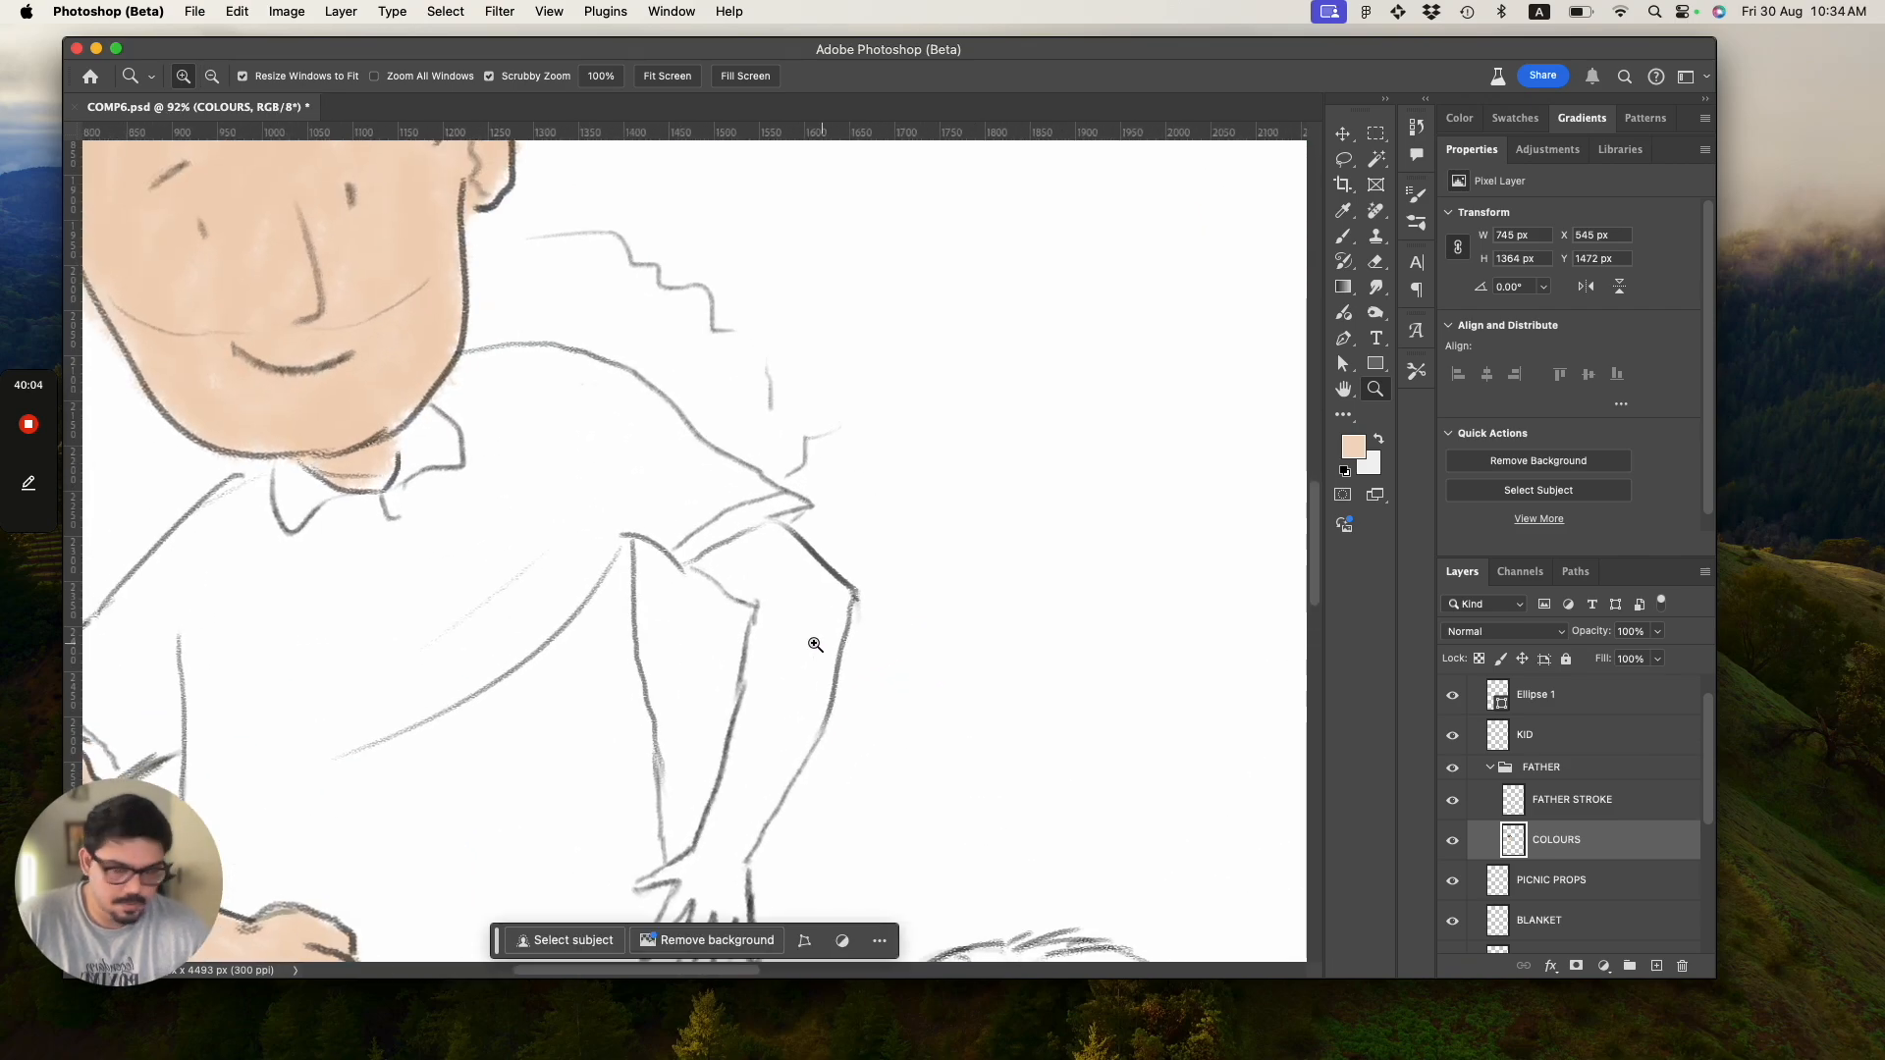
{"action": "key", "text": "b"}
{"action": "mouse_move", "coordinate": [716, 578]}
{"action": "left_mouse_down"}
{"action": "mouse_move", "coordinate": [762, 584]}
{"action": "mouse_move", "coordinate": [711, 571]}
{"action": "mouse_move", "coordinate": [771, 536]}
{"action": "mouse_move", "coordinate": [719, 566]}
{"action": "mouse_move", "coordinate": [744, 554]}
{"action": "mouse_move", "coordinate": [786, 604]}
{"action": "mouse_move", "coordinate": [751, 589]}
{"action": "mouse_move", "coordinate": [791, 561]}
{"action": "mouse_move", "coordinate": [839, 603]}
{"action": "mouse_move", "coordinate": [790, 635]}
{"action": "mouse_move", "coordinate": [766, 600]}
{"action": "mouse_move", "coordinate": [784, 654]}
{"action": "mouse_move", "coordinate": [813, 612]}
{"action": "mouse_move", "coordinate": [763, 665]}
{"action": "mouse_move", "coordinate": [758, 642]}
{"action": "mouse_move", "coordinate": [798, 692]}
{"action": "mouse_move", "coordinate": [758, 756]}
{"action": "mouse_move", "coordinate": [818, 643]}
{"action": "mouse_move", "coordinate": [773, 766]}
{"action": "mouse_move", "coordinate": [751, 748]}
{"action": "mouse_move", "coordinate": [761, 693]}
{"action": "mouse_move", "coordinate": [827, 656]}
{"action": "mouse_move", "coordinate": [759, 703]}
{"action": "mouse_move", "coordinate": [784, 772]}
{"action": "mouse_move", "coordinate": [762, 806]}
{"action": "mouse_move", "coordinate": [732, 807]}
{"action": "mouse_move", "coordinate": [723, 851]}
{"action": "mouse_move", "coordinate": [756, 814]}
{"action": "mouse_move", "coordinate": [758, 769]}
{"action": "left_mouse_up"}
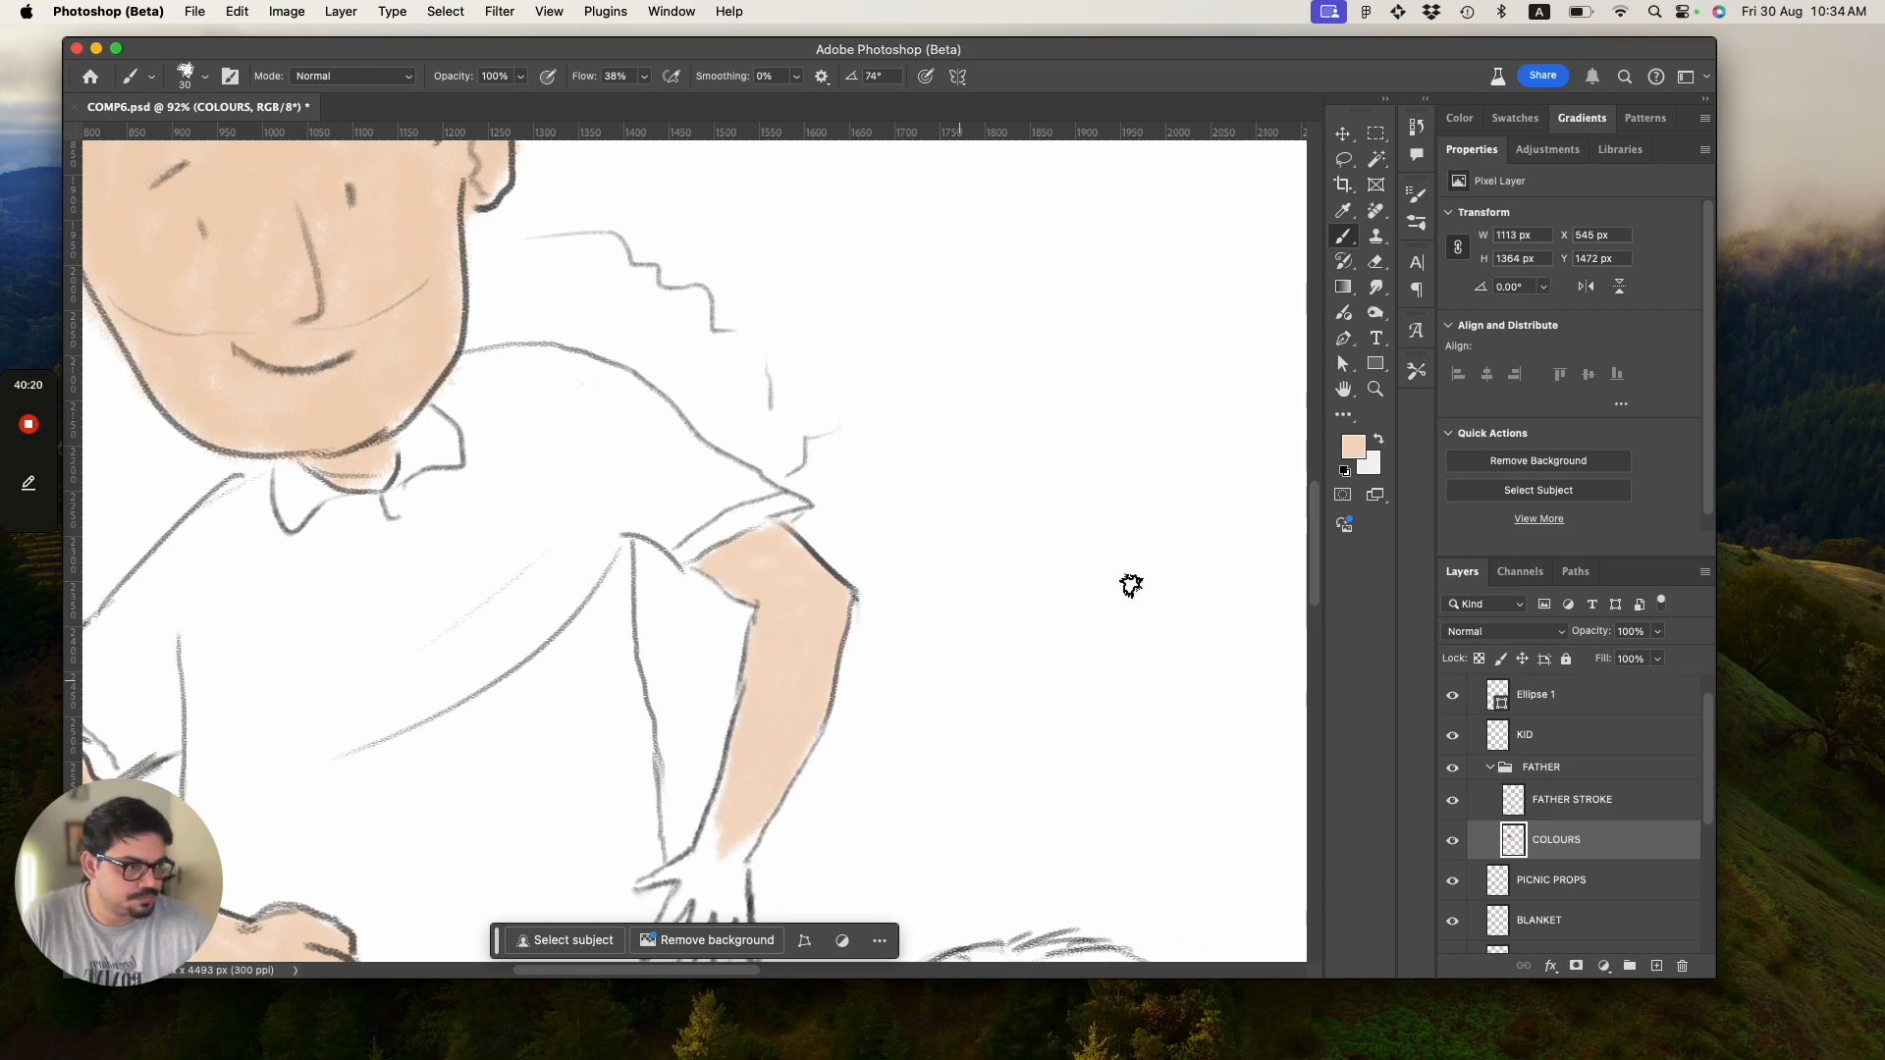
Fill the wrist, open hand and fingers of the father's other arm with the skin tone, reducing the brush to 9 px.
{"action": "scroll", "coordinate": [1250, 638], "scroll_direction": "down", "scroll_amount": 5}
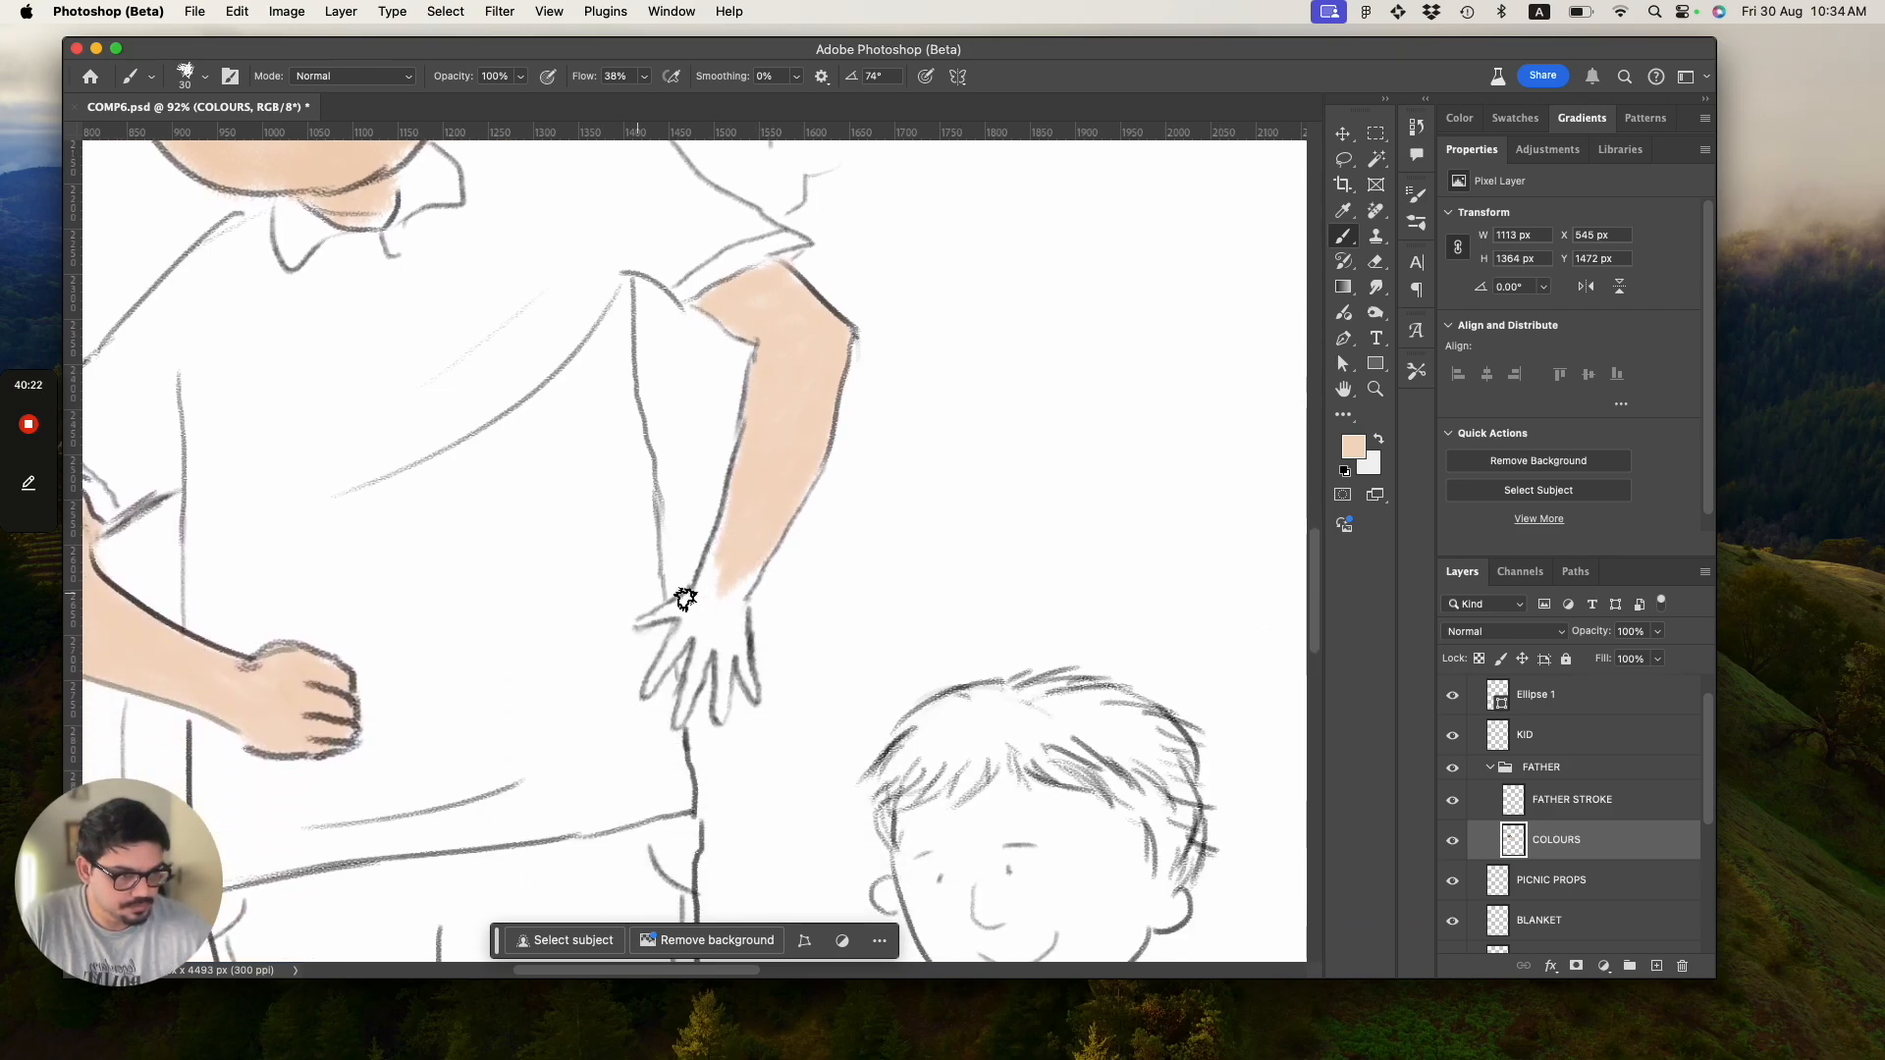
{"action": "mouse_move", "coordinate": [685, 597]}
{"action": "left_mouse_down"}
{"action": "mouse_move", "coordinate": [718, 530]}
{"action": "mouse_move", "coordinate": [712, 628]}
{"action": "mouse_move", "coordinate": [707, 600]}
{"action": "mouse_move", "coordinate": [693, 608]}
{"action": "left_mouse_up"}
{"action": "key", "text": "bracketleft"}
{"action": "key", "text": "bracketleft"}
{"action": "key", "text": "bracketleft"}
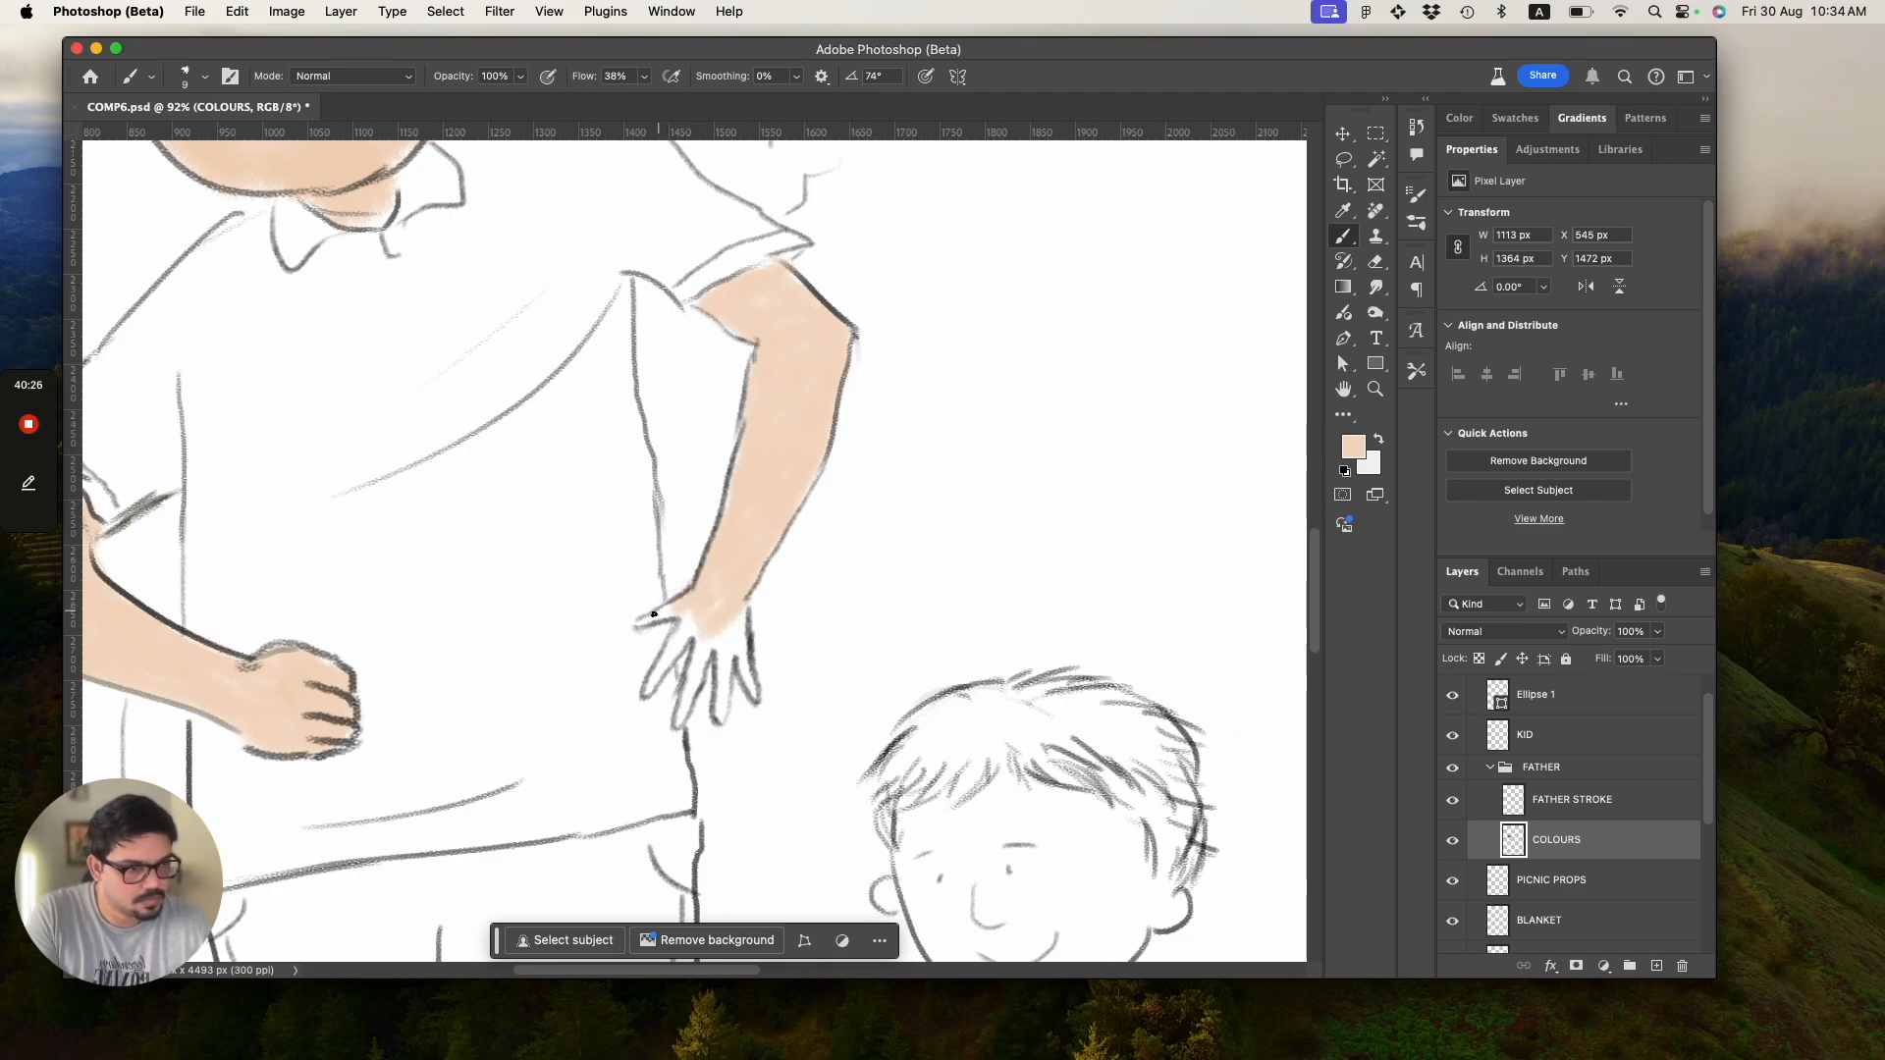
{"action": "key", "text": "bracketleft"}
{"action": "key", "text": "bracketleft"}
{"action": "mouse_move", "coordinate": [706, 605]}
{"action": "left_mouse_down"}
{"action": "mouse_move", "coordinate": [652, 687]}
{"action": "mouse_move", "coordinate": [701, 620]}
{"action": "mouse_move", "coordinate": [679, 717]}
{"action": "mouse_move", "coordinate": [691, 643]}
{"action": "mouse_move", "coordinate": [687, 683]}
{"action": "mouse_move", "coordinate": [723, 620]}
{"action": "mouse_move", "coordinate": [701, 632]}
{"action": "mouse_move", "coordinate": [721, 642]}
{"action": "mouse_move", "coordinate": [725, 709]}
{"action": "mouse_move", "coordinate": [740, 625]}
{"action": "mouse_move", "coordinate": [696, 628]}
{"action": "mouse_move", "coordinate": [744, 615]}
{"action": "mouse_move", "coordinate": [731, 634]}
{"action": "mouse_move", "coordinate": [739, 616]}
{"action": "mouse_move", "coordinate": [756, 695]}
{"action": "mouse_move", "coordinate": [725, 628]}
{"action": "left_mouse_up"}
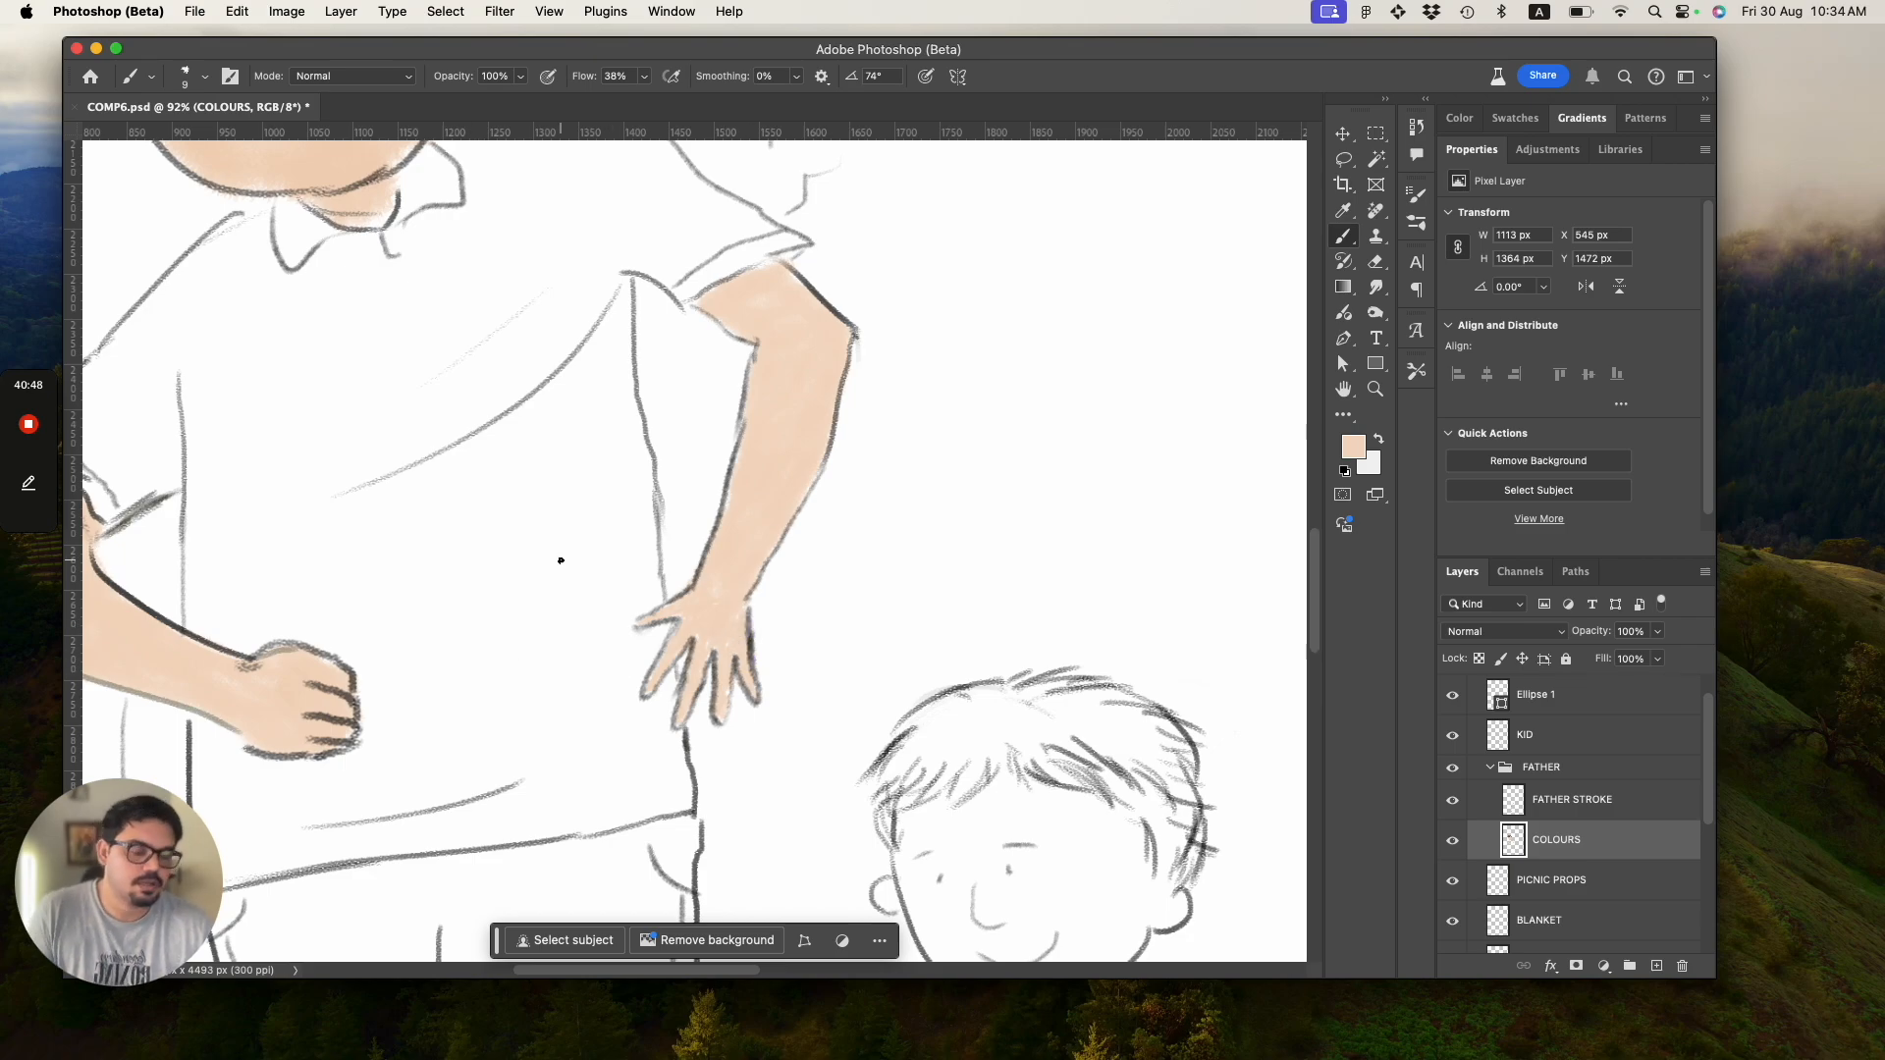
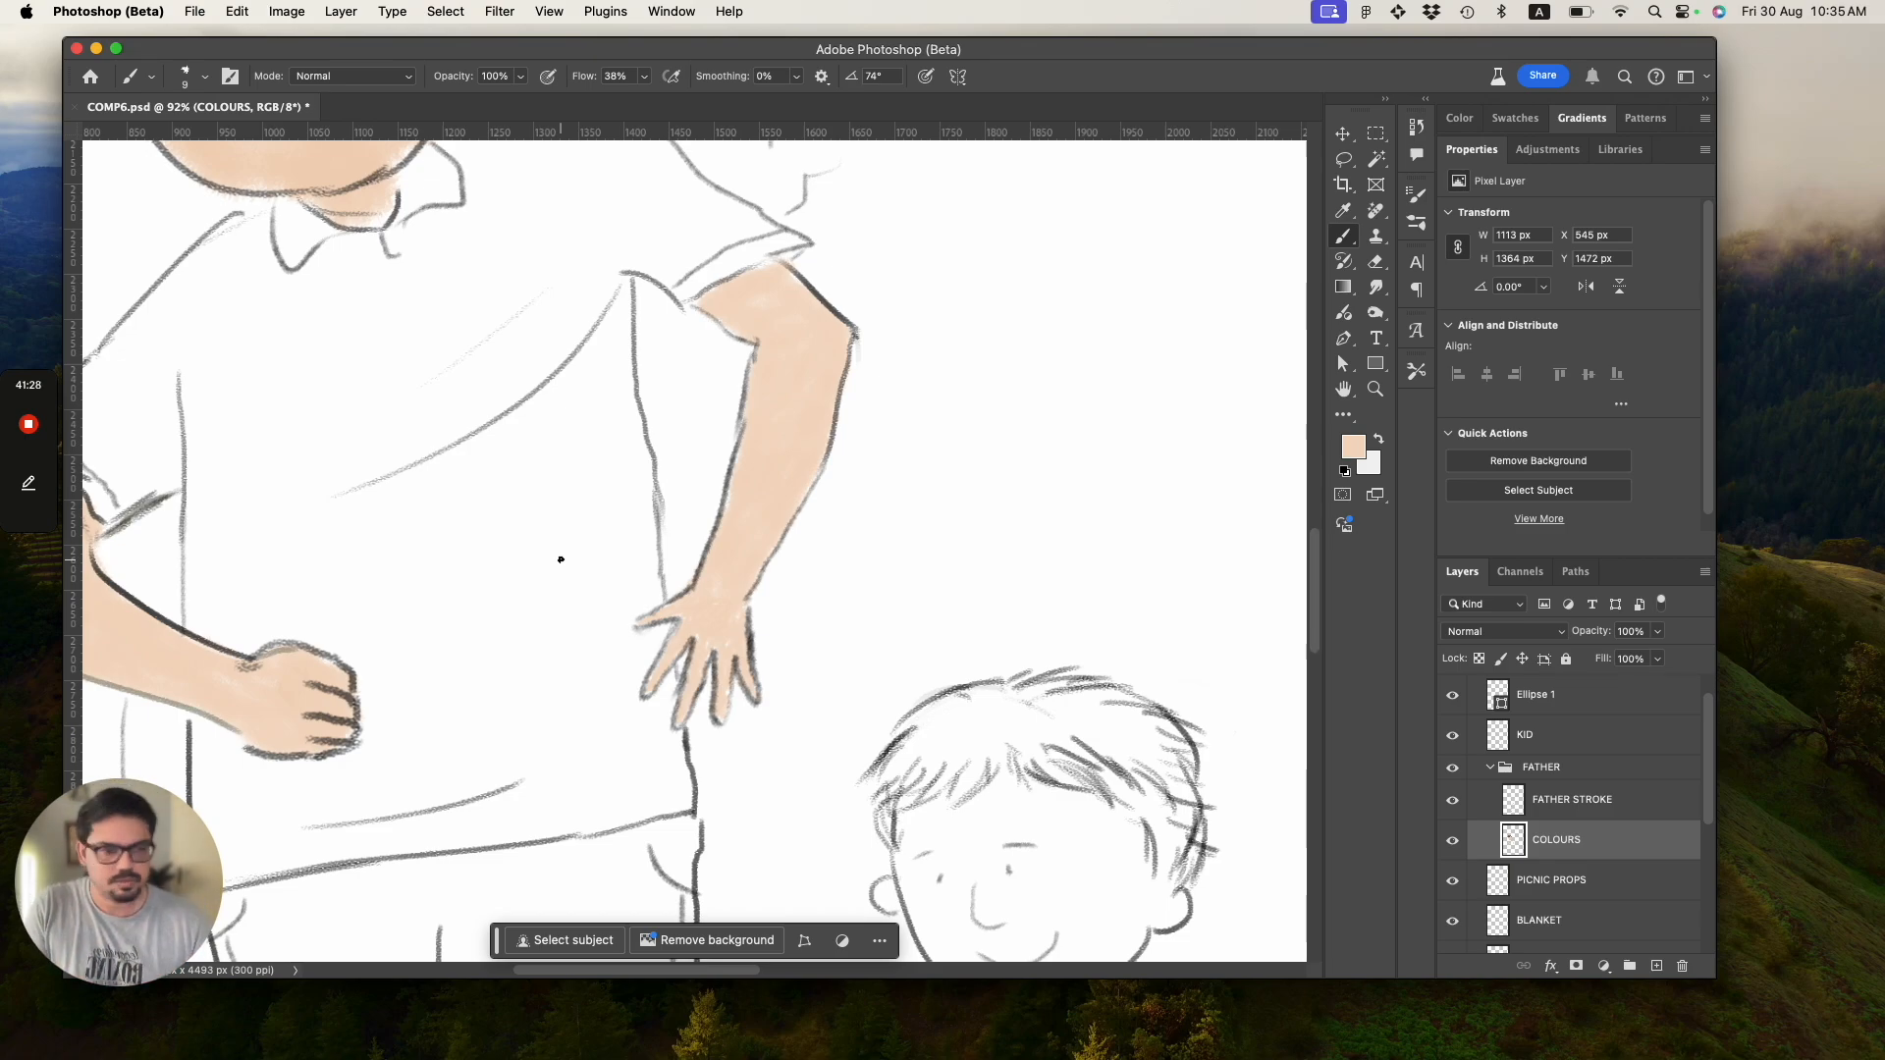
Paint the father's front leg with the skin tone from the shorts down to the sock, using a 40 px brush.
{"action": "key", "text": "z"}
{"action": "mouse_move", "coordinate": [539, 585]}
{"action": "left_mouse_down"}
{"action": "mouse_move", "coordinate": [475, 585]}
{"action": "mouse_move", "coordinate": [492, 619]}
{"action": "mouse_move", "coordinate": [669, 690]}
{"action": "mouse_move", "coordinate": [519, 638]}
{"action": "mouse_move", "coordinate": [639, 812]}
{"action": "mouse_move", "coordinate": [660, 801]}
{"action": "left_mouse_up"}
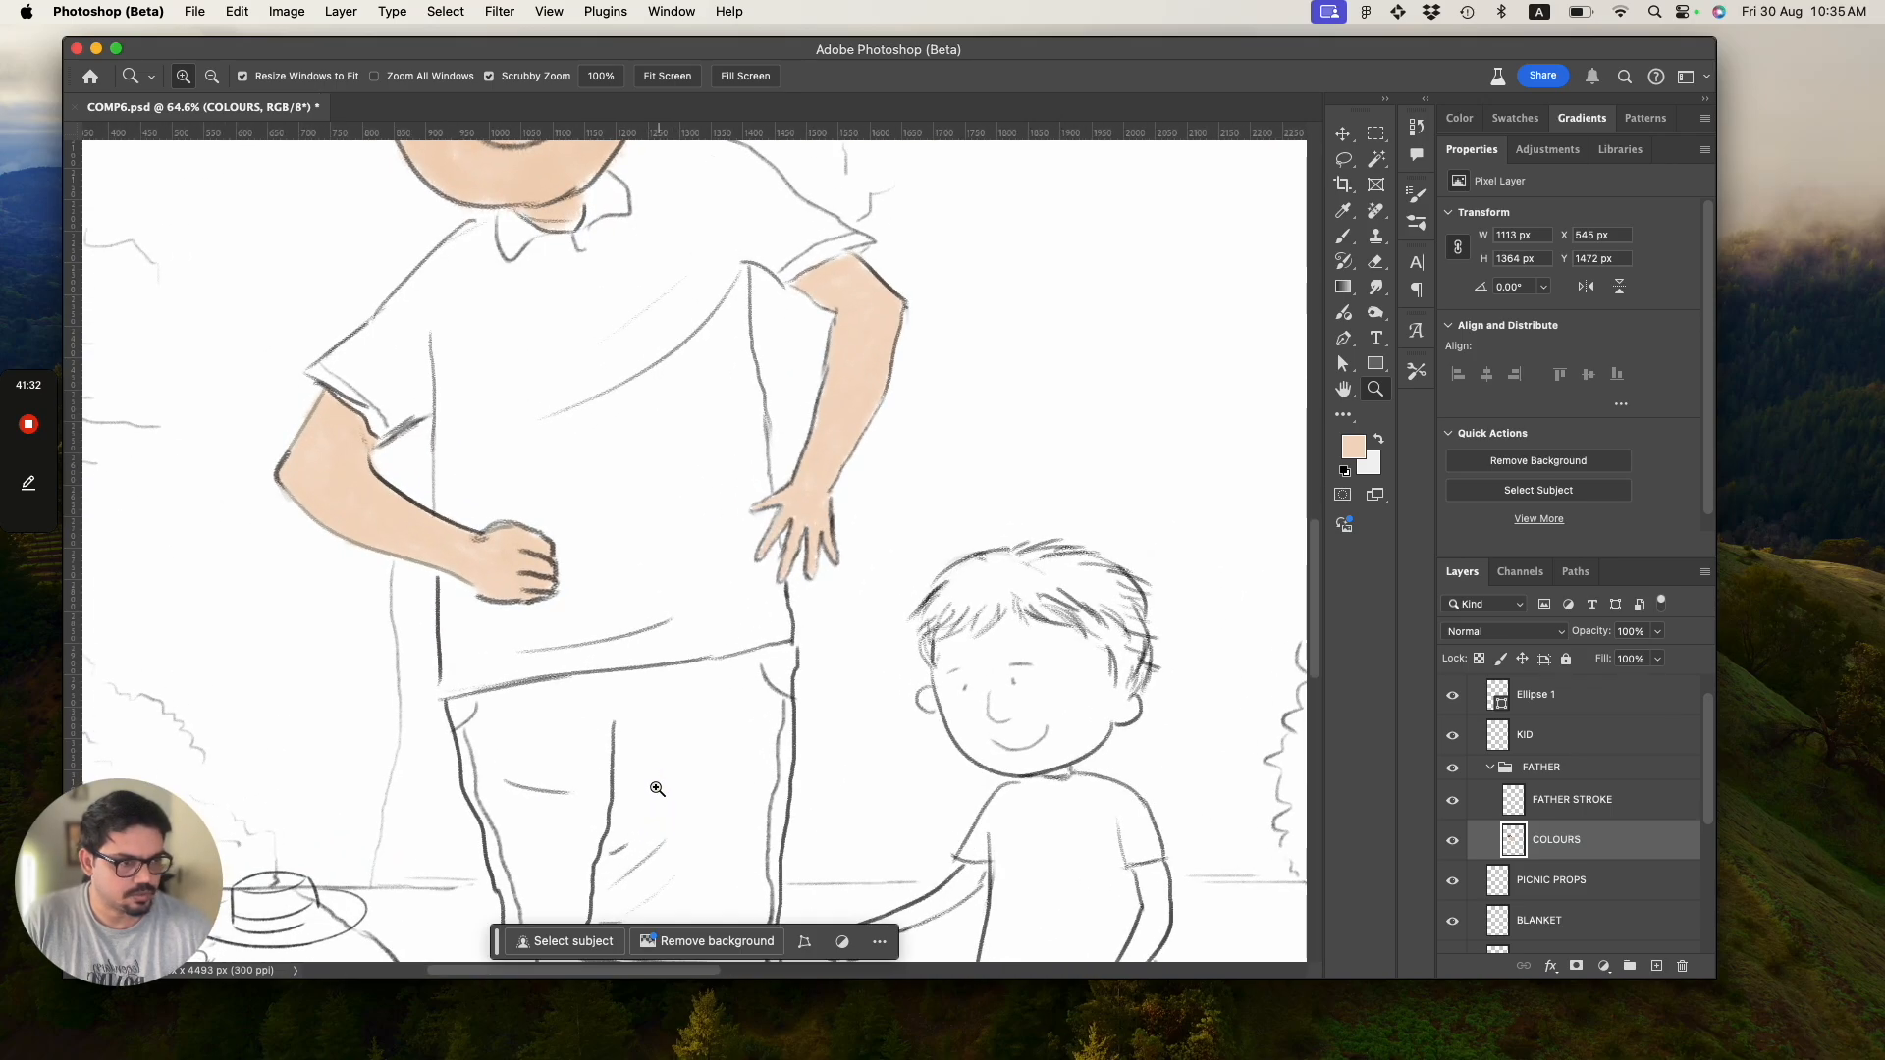
{"action": "left_click_drag", "start_coordinate": [1315, 550], "coordinate": [1302, 610]}
{"action": "key", "text": "b"}
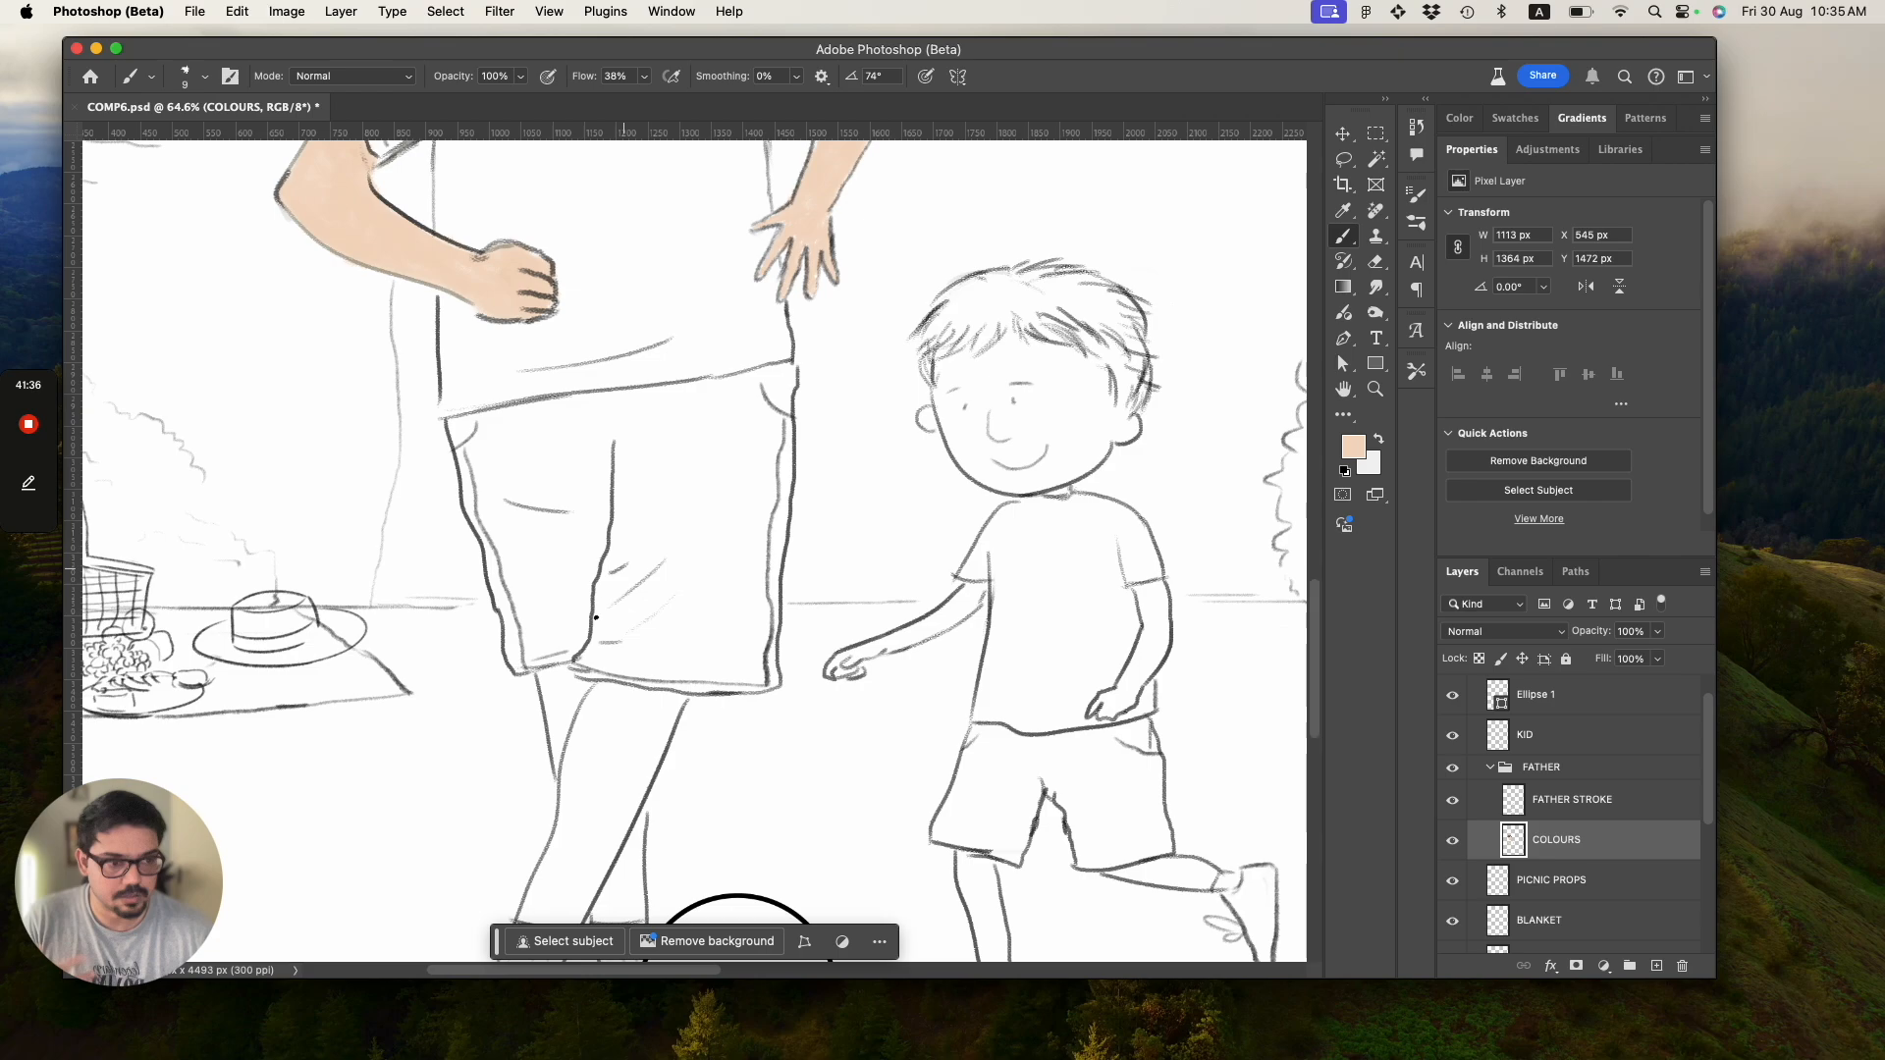
{"action": "left_click_drag", "start_coordinate": [630, 695], "coordinate": [593, 696]}
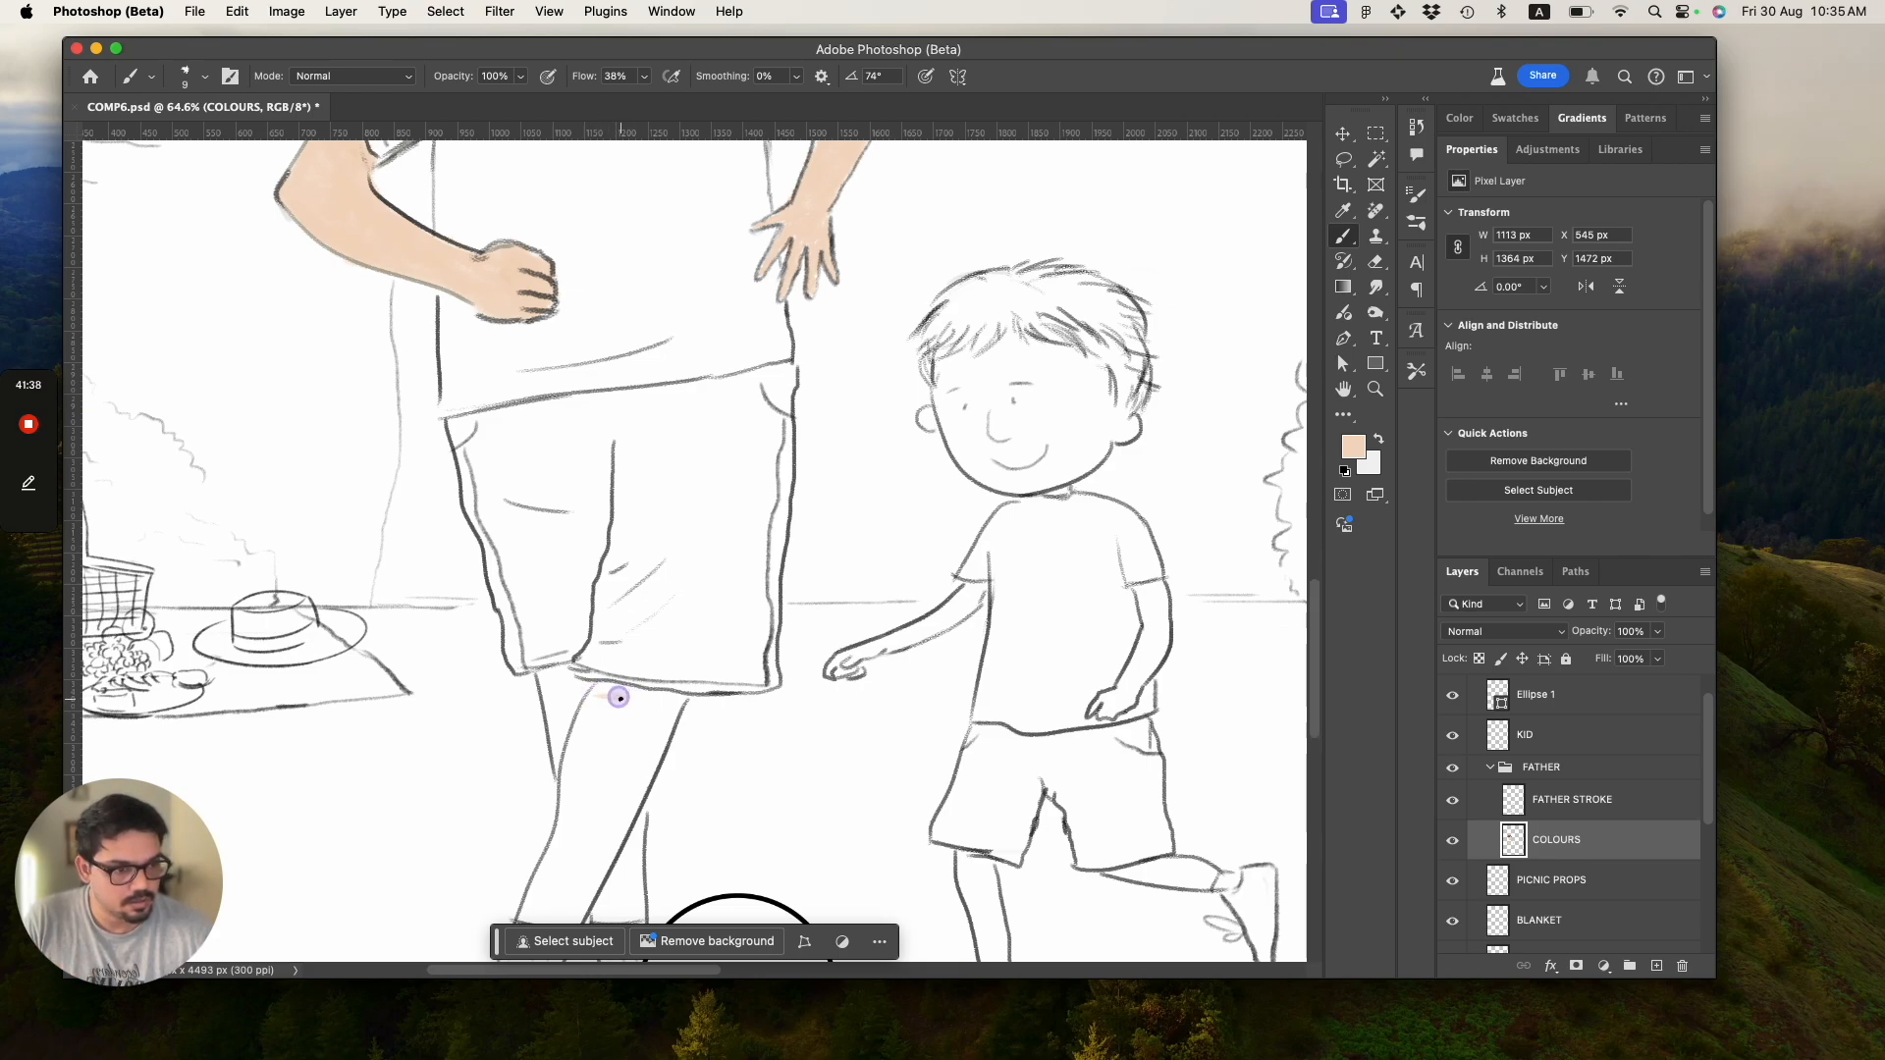
{"action": "mouse_move", "coordinate": [610, 699]}
{"action": "left_mouse_down"}
{"action": "mouse_move", "coordinate": [669, 715]}
{"action": "mouse_move", "coordinate": [610, 690]}
{"action": "mouse_move", "coordinate": [668, 699]}
{"action": "mouse_move", "coordinate": [637, 774]}
{"action": "mouse_move", "coordinate": [635, 722]}
{"action": "mouse_move", "coordinate": [581, 740]}
{"action": "mouse_move", "coordinate": [585, 718]}
{"action": "mouse_move", "coordinate": [587, 797]}
{"action": "mouse_move", "coordinate": [620, 761]}
{"action": "mouse_move", "coordinate": [607, 808]}
{"action": "mouse_move", "coordinate": [655, 740]}
{"action": "mouse_move", "coordinate": [583, 848]}
{"action": "mouse_move", "coordinate": [584, 725]}
{"action": "mouse_move", "coordinate": [581, 757]}
{"action": "mouse_move", "coordinate": [655, 696]}
{"action": "mouse_move", "coordinate": [577, 759]}
{"action": "mouse_move", "coordinate": [565, 843]}
{"action": "mouse_move", "coordinate": [611, 814]}
{"action": "mouse_move", "coordinate": [565, 908]}
{"action": "left_mouse_up"}
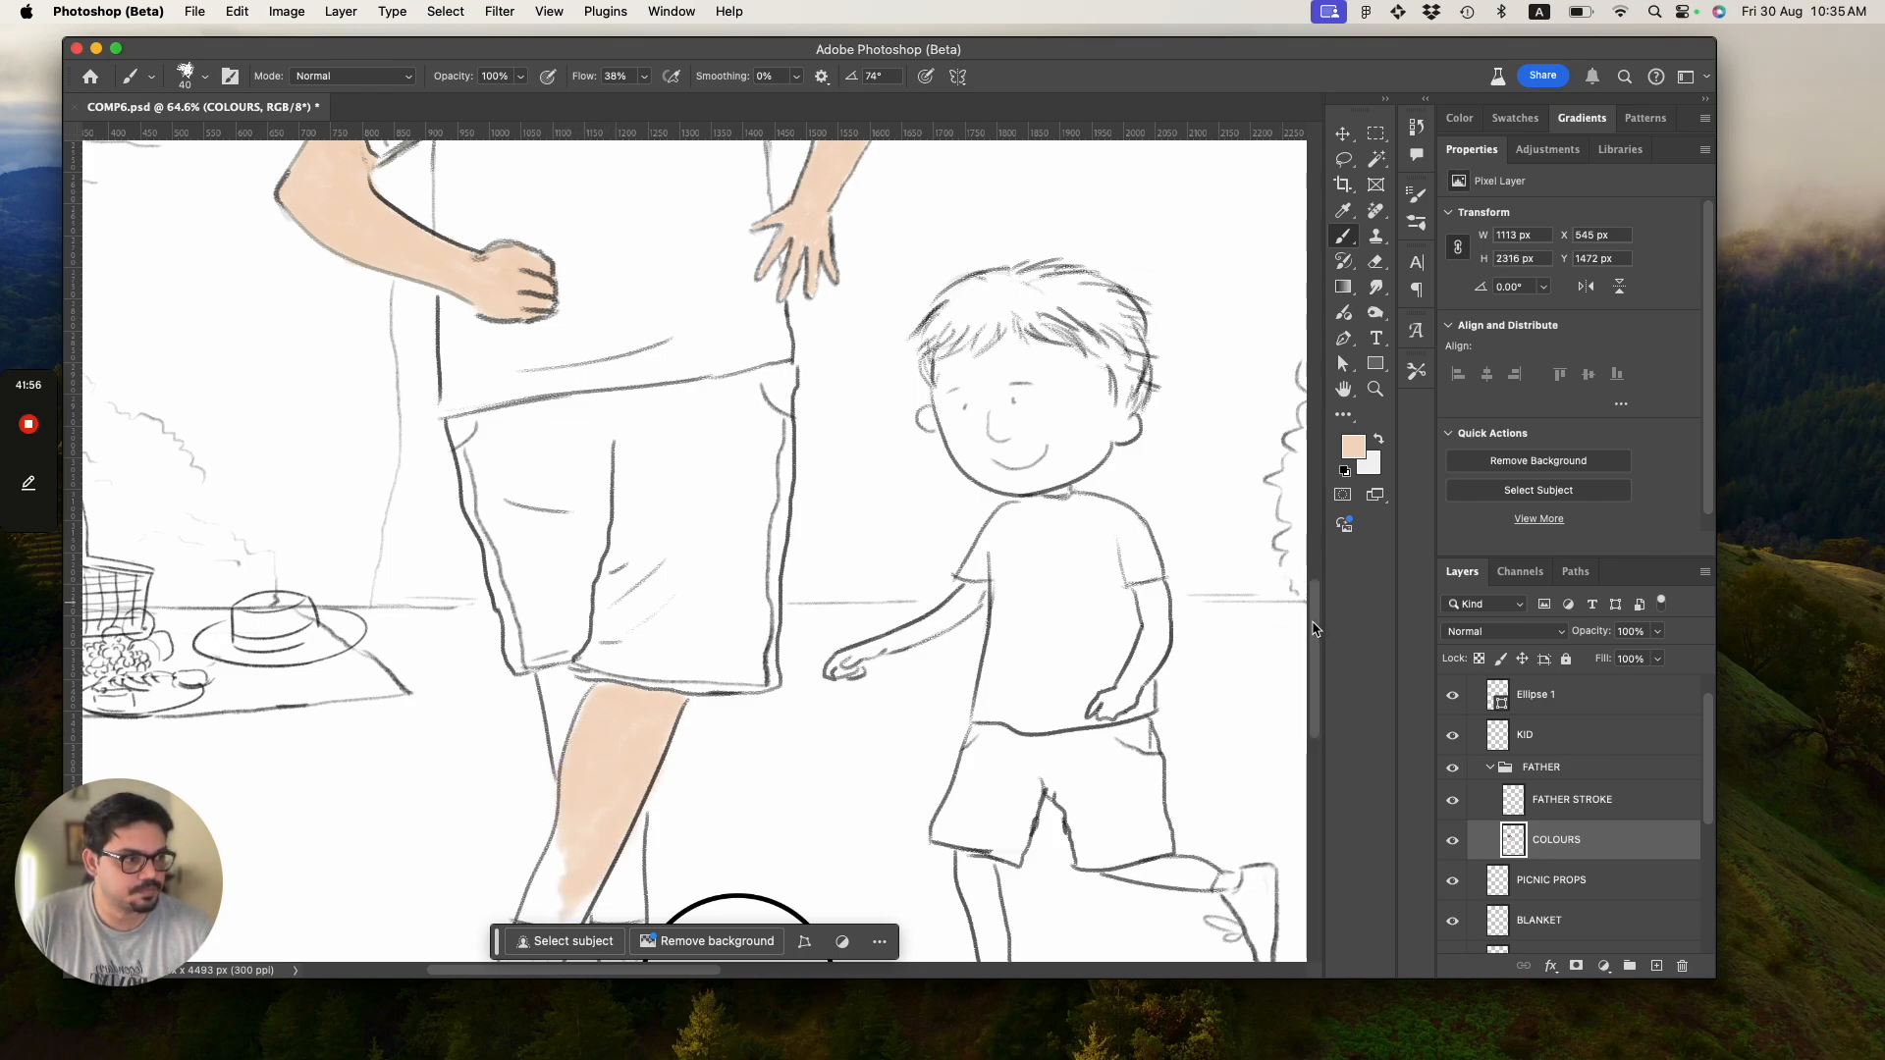
{"action": "scroll", "coordinate": [1314, 629], "scroll_direction": "down", "scroll_amount": 5}
{"action": "mouse_move", "coordinate": [576, 598]}
{"action": "left_mouse_down"}
{"action": "mouse_move", "coordinate": [570, 560]}
{"action": "mouse_move", "coordinate": [521, 635]}
{"action": "mouse_move", "coordinate": [590, 619]}
{"action": "mouse_move", "coordinate": [539, 644]}
{"action": "mouse_move", "coordinate": [568, 619]}
{"action": "mouse_move", "coordinate": [539, 639]}
{"action": "mouse_move", "coordinate": [564, 639]}
{"action": "left_mouse_up"}
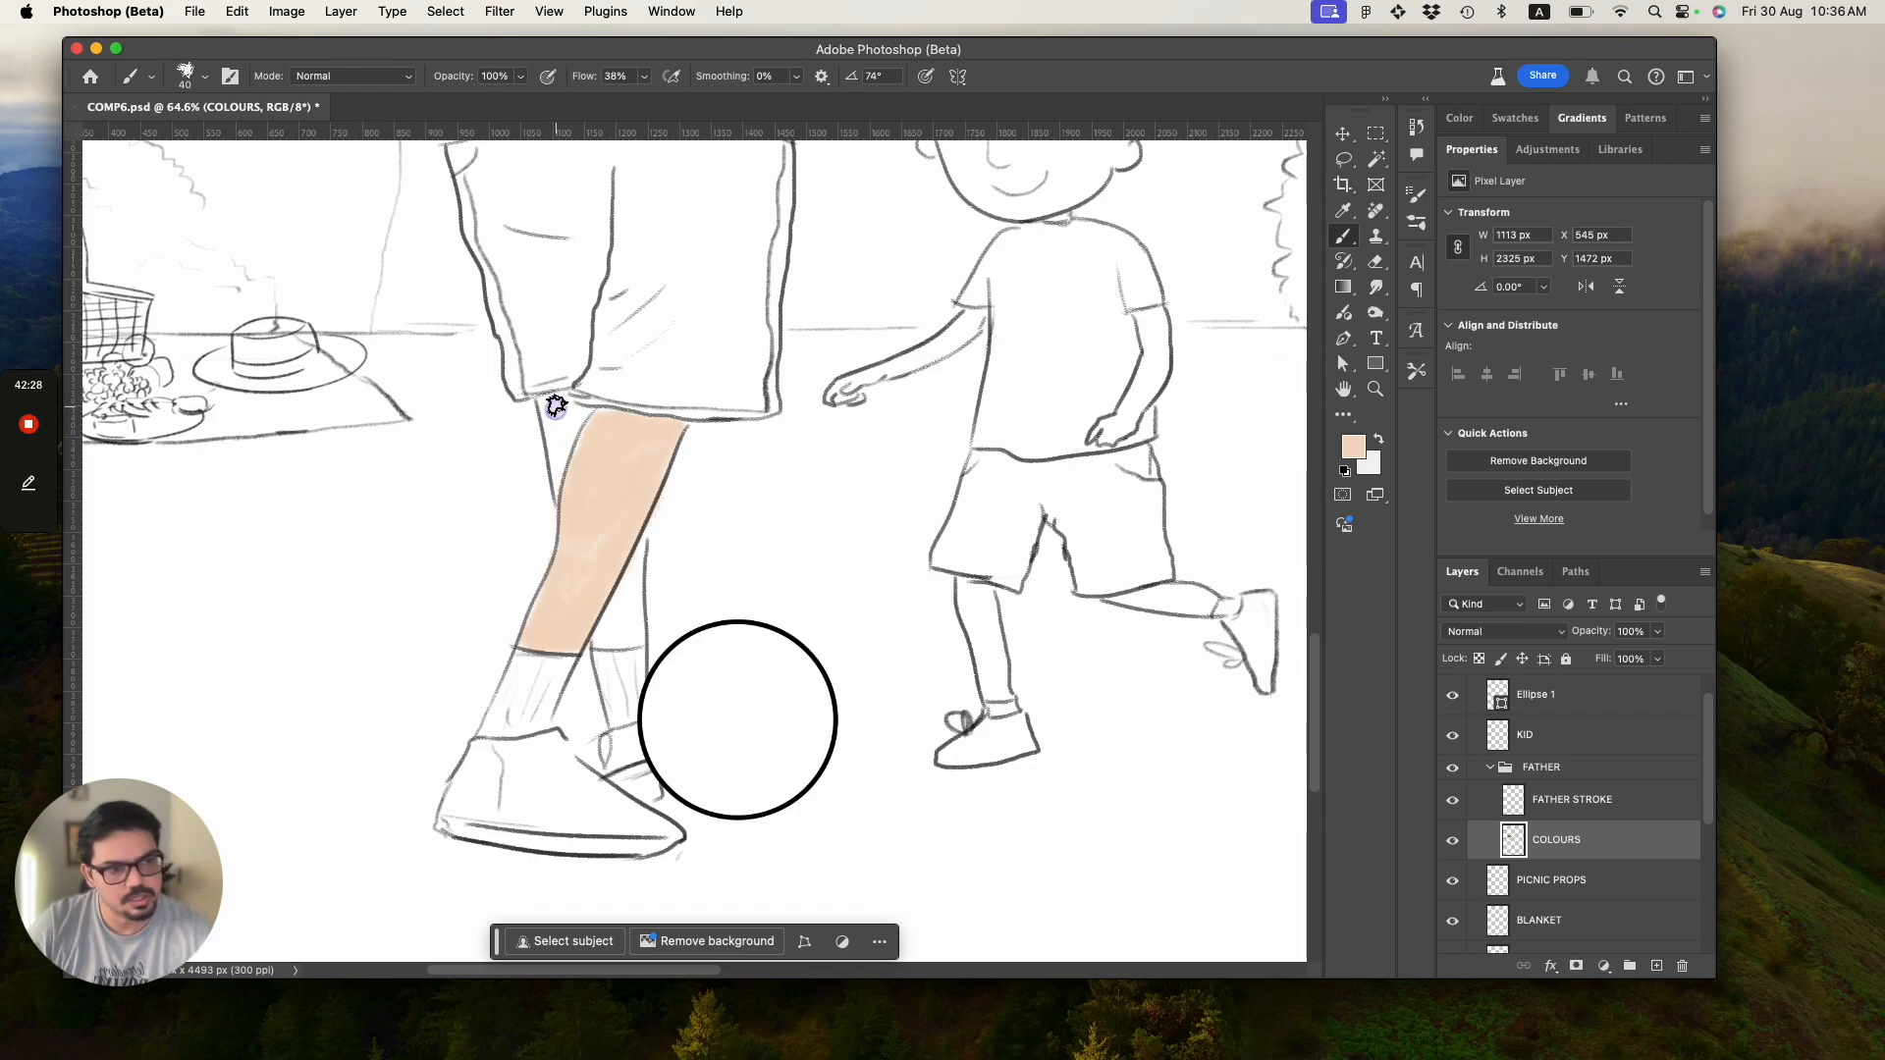
Paint the visible parts of the father's rear leg with the skin tone and save the document.
{"action": "mouse_move", "coordinate": [550, 445]}
{"action": "left_mouse_down"}
{"action": "mouse_move", "coordinate": [584, 417]}
{"action": "mouse_move", "coordinate": [564, 416]}
{"action": "mouse_move", "coordinate": [571, 531]}
{"action": "mouse_move", "coordinate": [634, 584]}
{"action": "mouse_move", "coordinate": [631, 552]}
{"action": "mouse_move", "coordinate": [602, 610]}
{"action": "mouse_move", "coordinate": [606, 637]}
{"action": "mouse_move", "coordinate": [619, 602]}
{"action": "mouse_move", "coordinate": [636, 623]}
{"action": "mouse_move", "coordinate": [606, 637]}
{"action": "mouse_move", "coordinate": [631, 619]}
{"action": "left_mouse_up"}
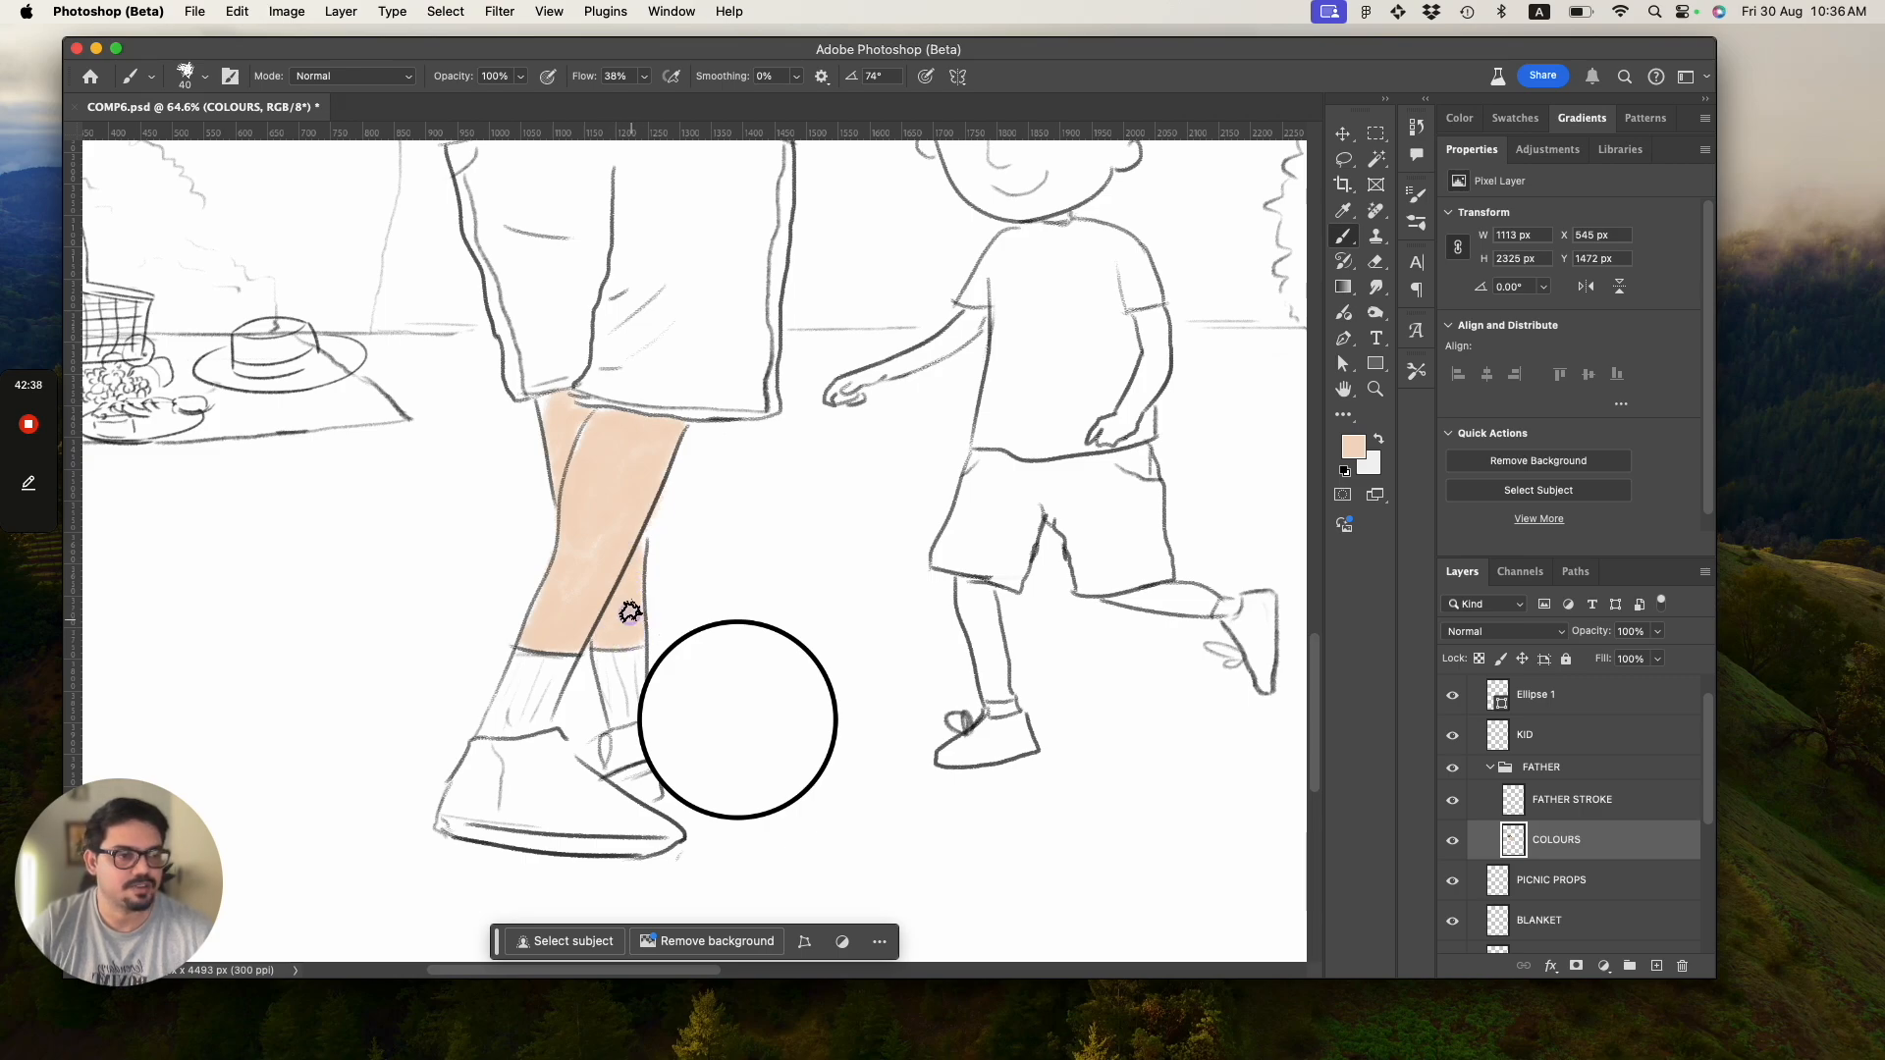
{"action": "left_click_drag", "start_coordinate": [560, 410], "coordinate": [546, 408]}
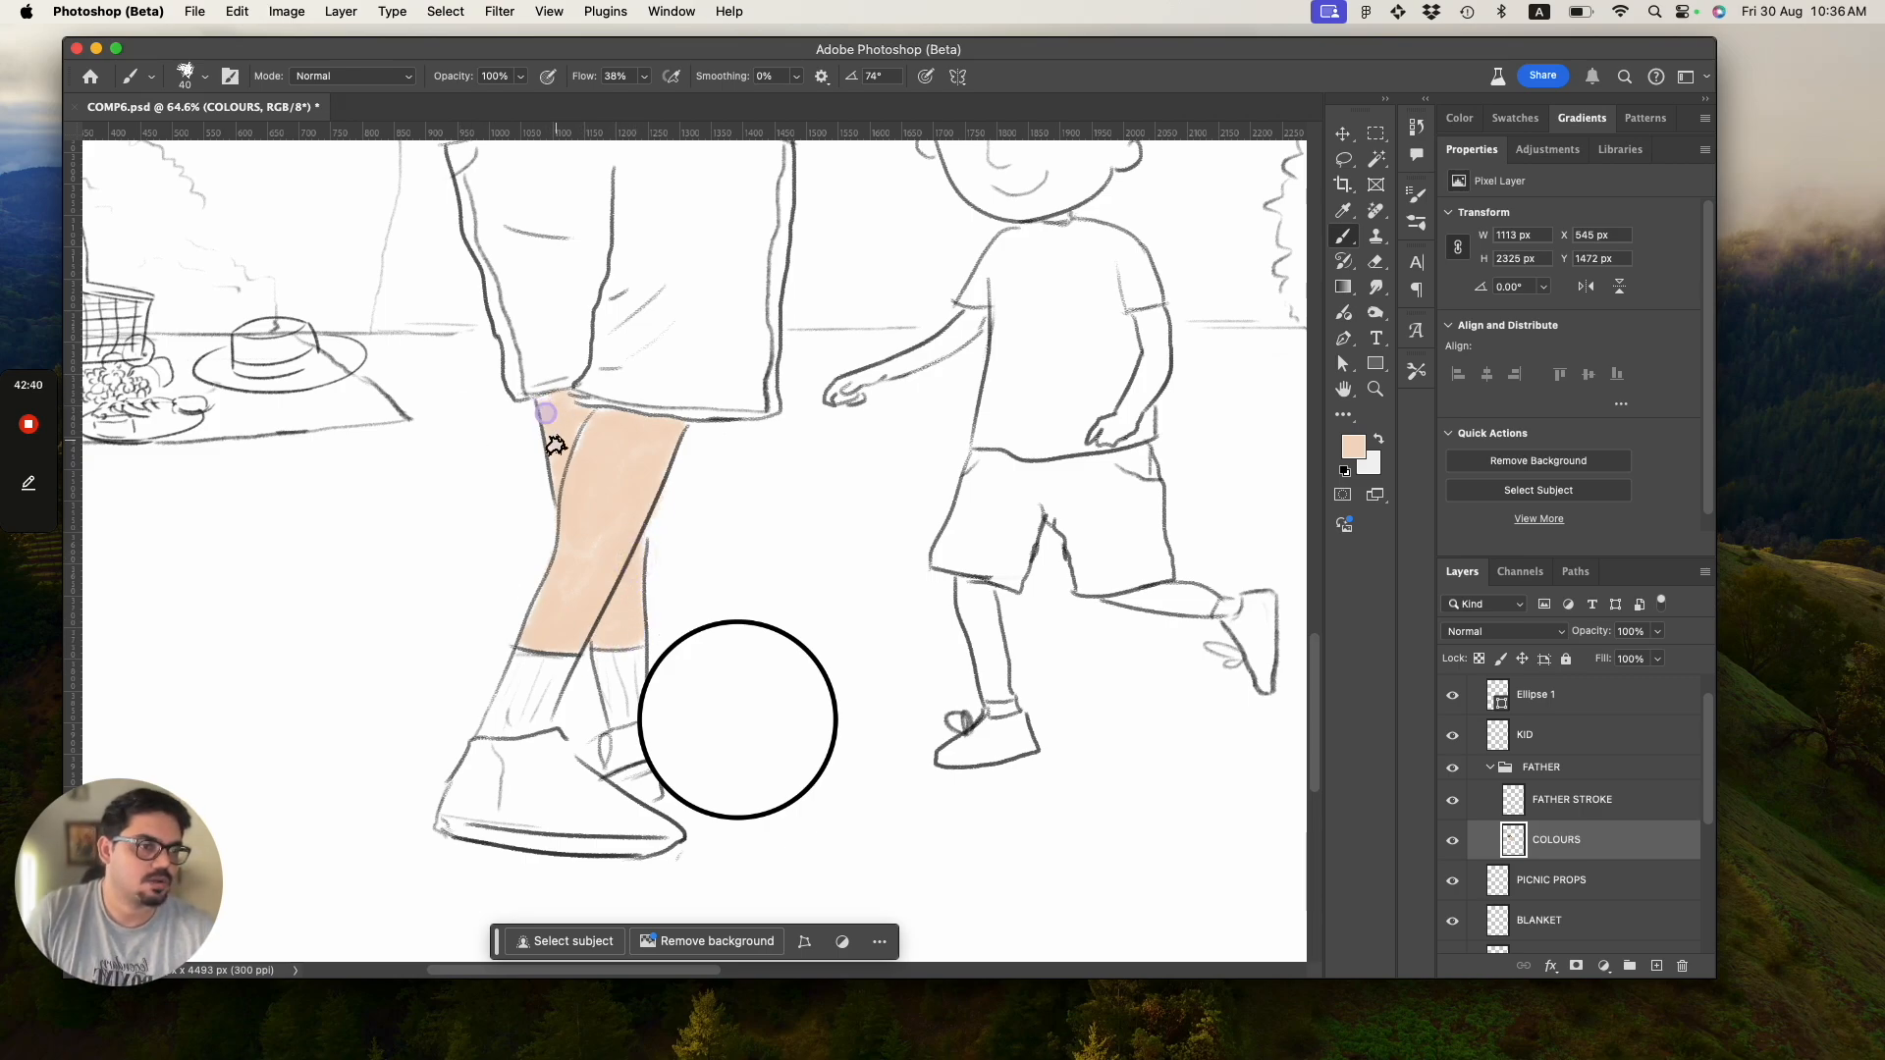
{"action": "key", "text": "z"}
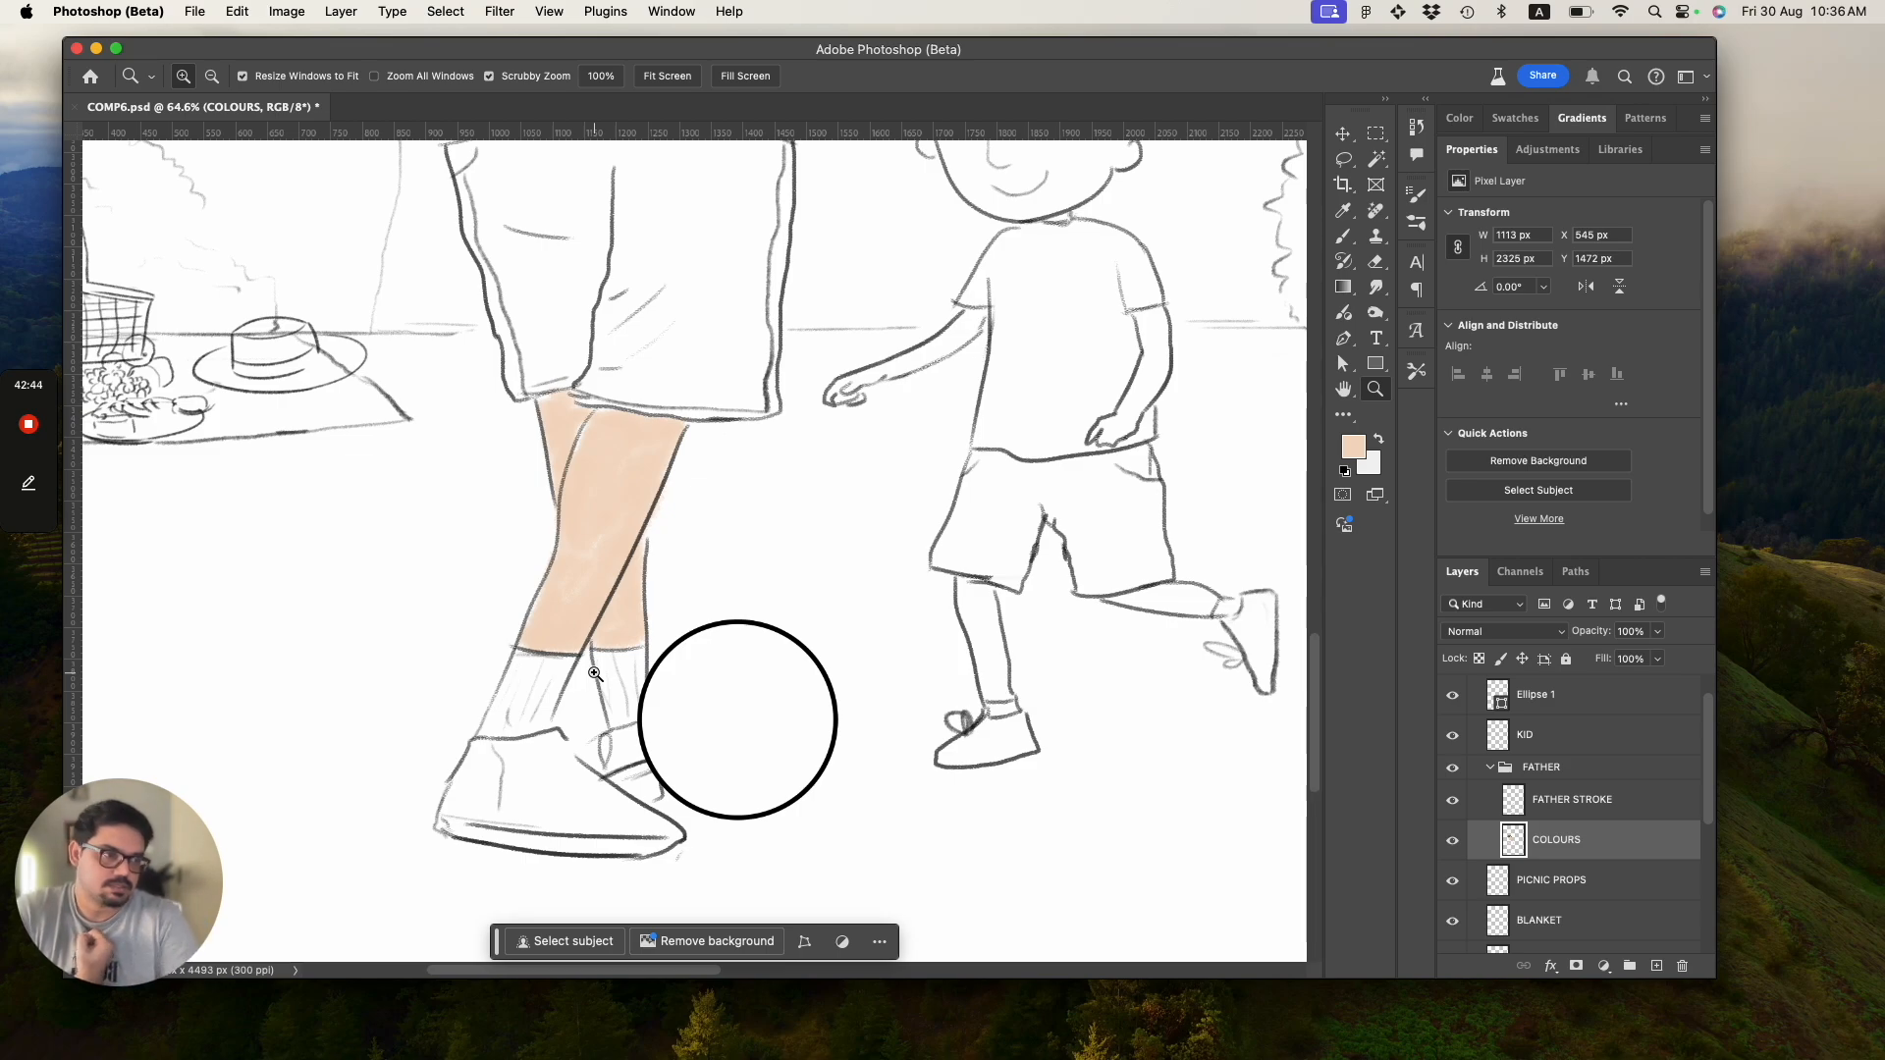
{"action": "key", "text": "super+s"}
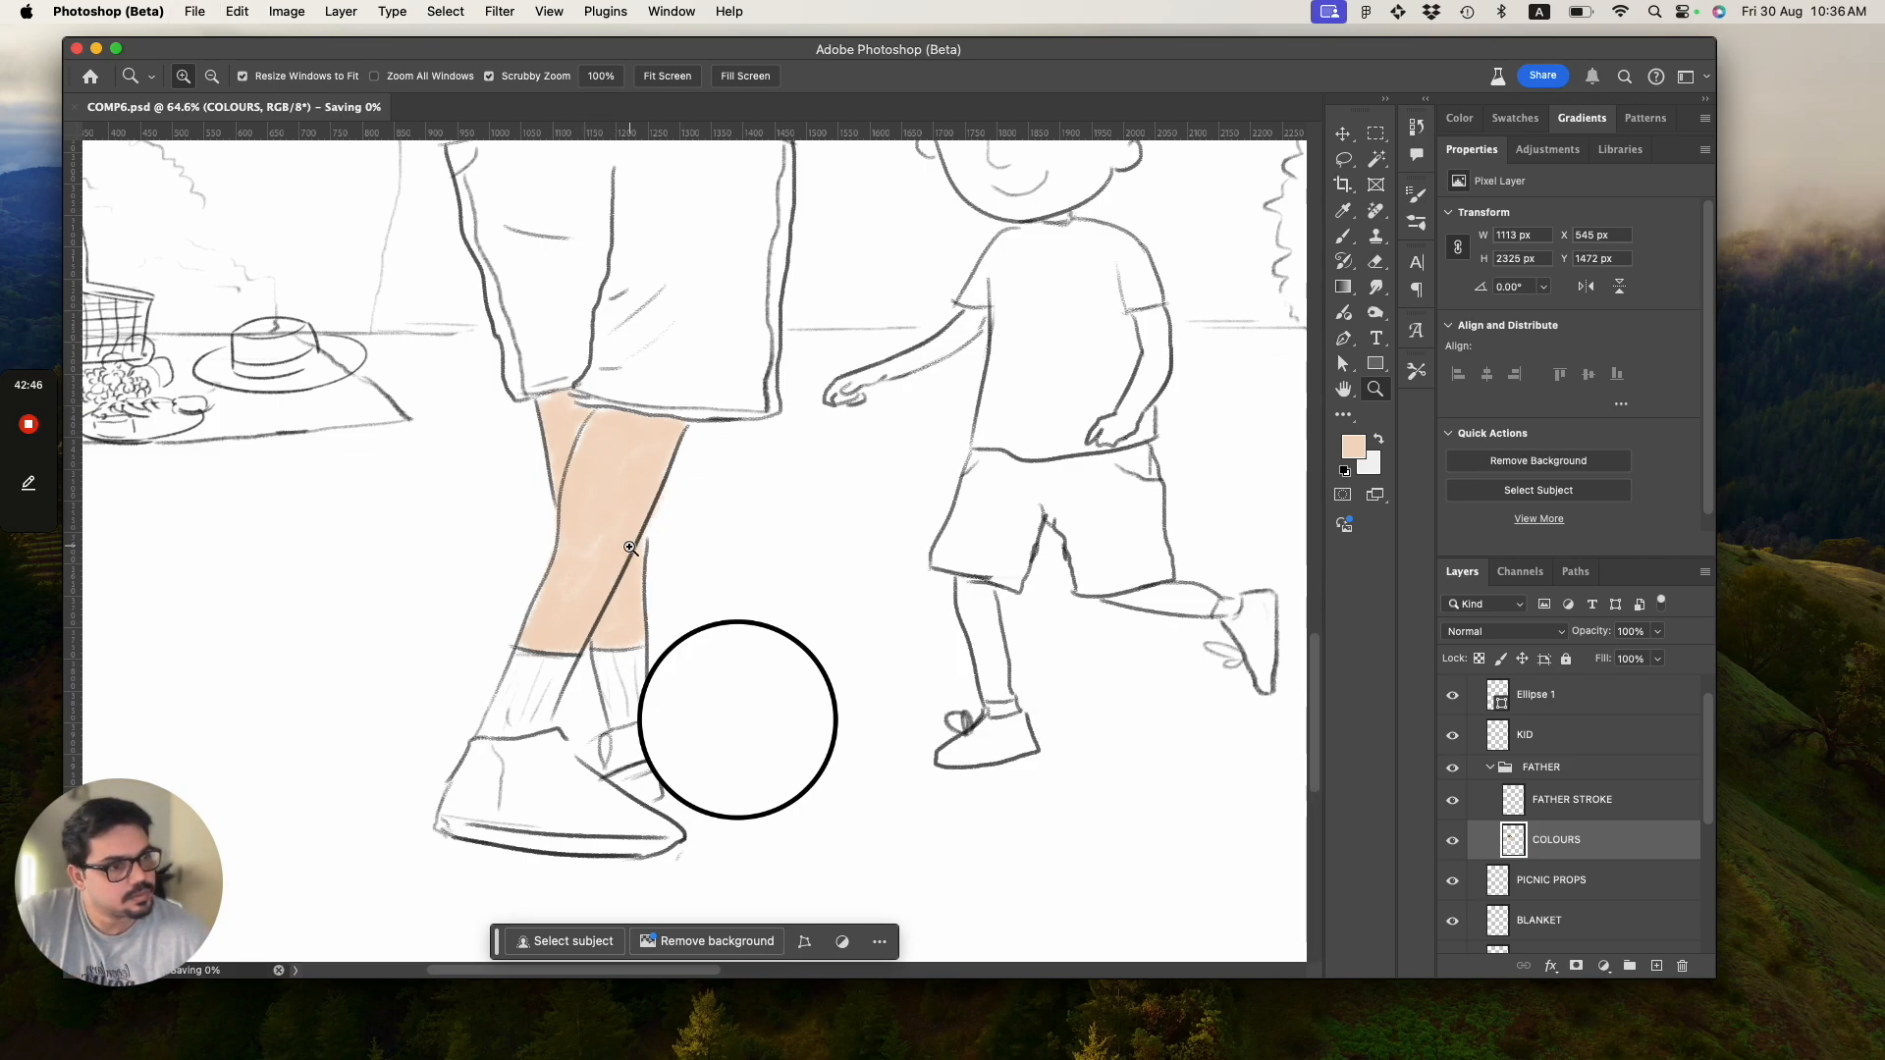
Examine the father's coloured skin and hair against the reference images, the swatches and the rest of the composition.
{"action": "left_click_drag", "start_coordinate": [712, 539], "coordinate": [550, 477]}
{"action": "left_click_drag", "start_coordinate": [616, 559], "coordinate": [560, 521]}
{"action": "left_click_drag", "start_coordinate": [722, 375], "coordinate": [824, 339]}
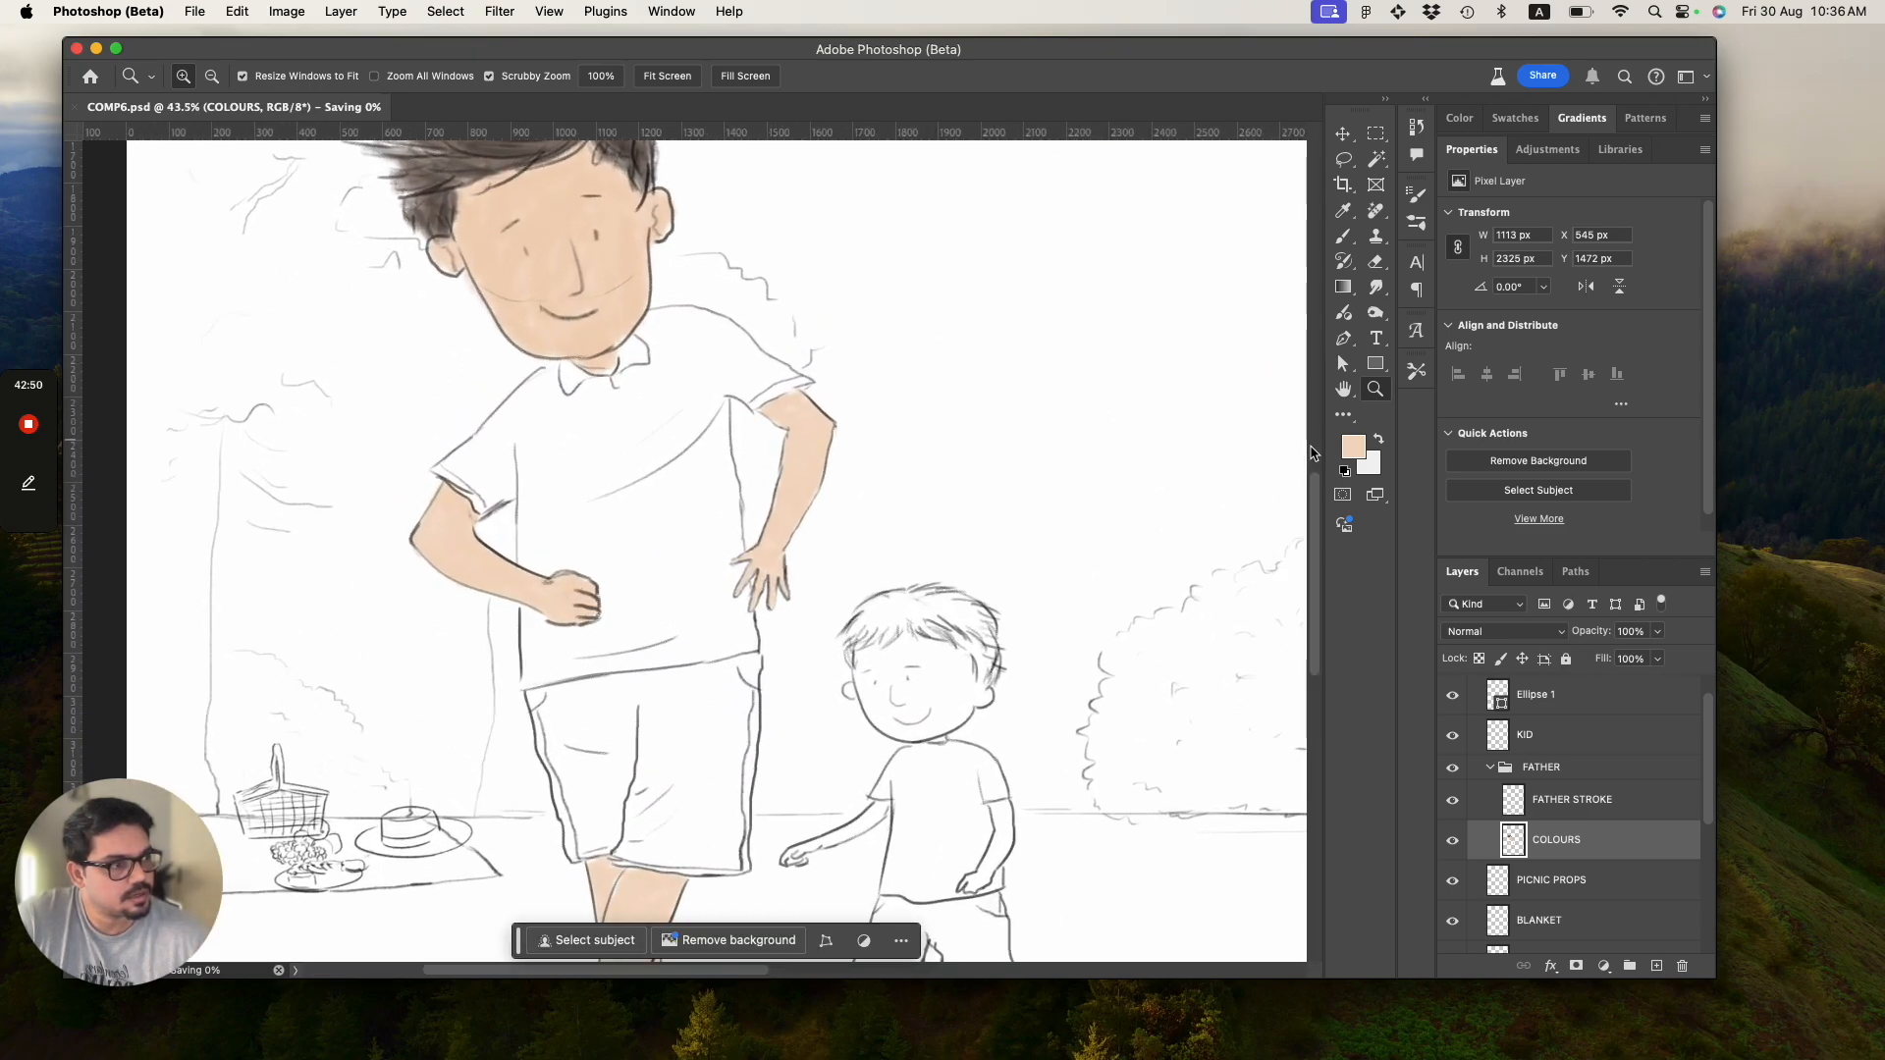
{"action": "scroll", "coordinate": [1304, 511], "scroll_direction": "up", "scroll_amount": 10}
{"action": "scroll", "coordinate": [1301, 491], "scroll_direction": "down", "scroll_amount": 7}
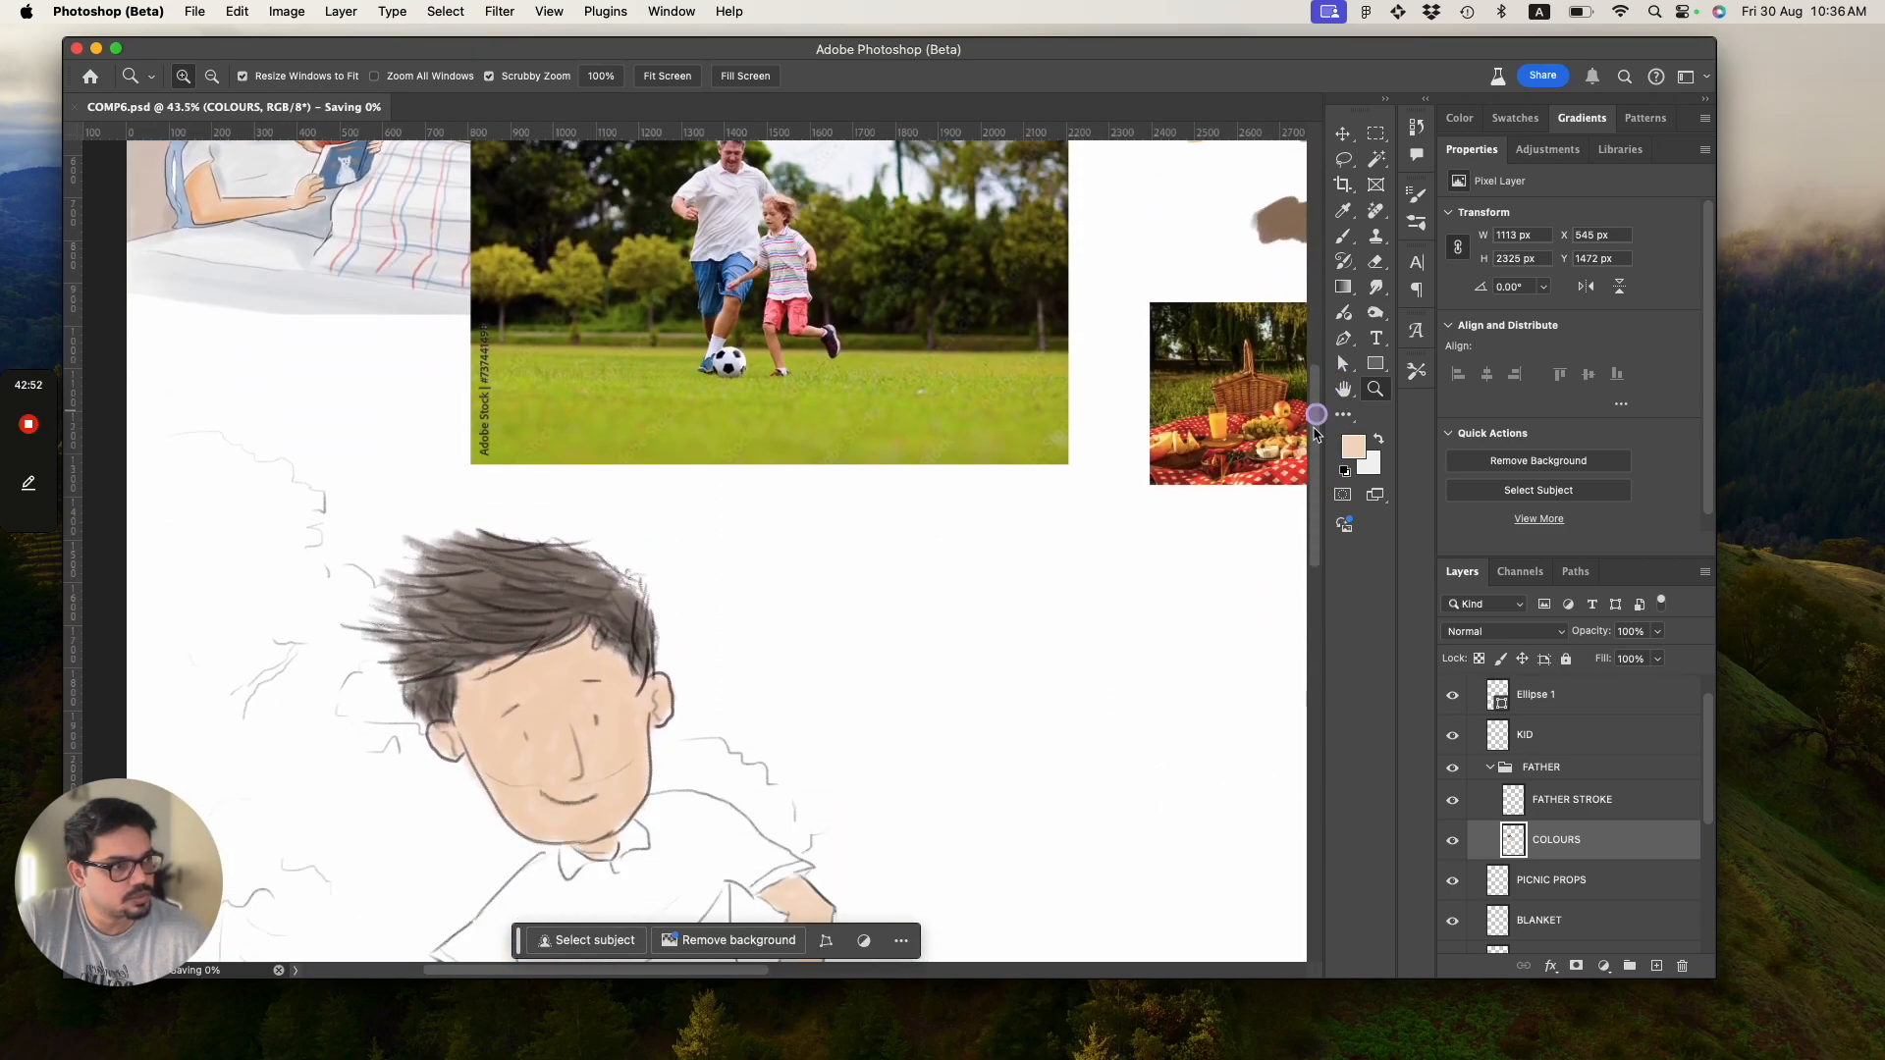
{"action": "scroll", "coordinate": [1296, 491], "scroll_direction": "down", "scroll_amount": 5}
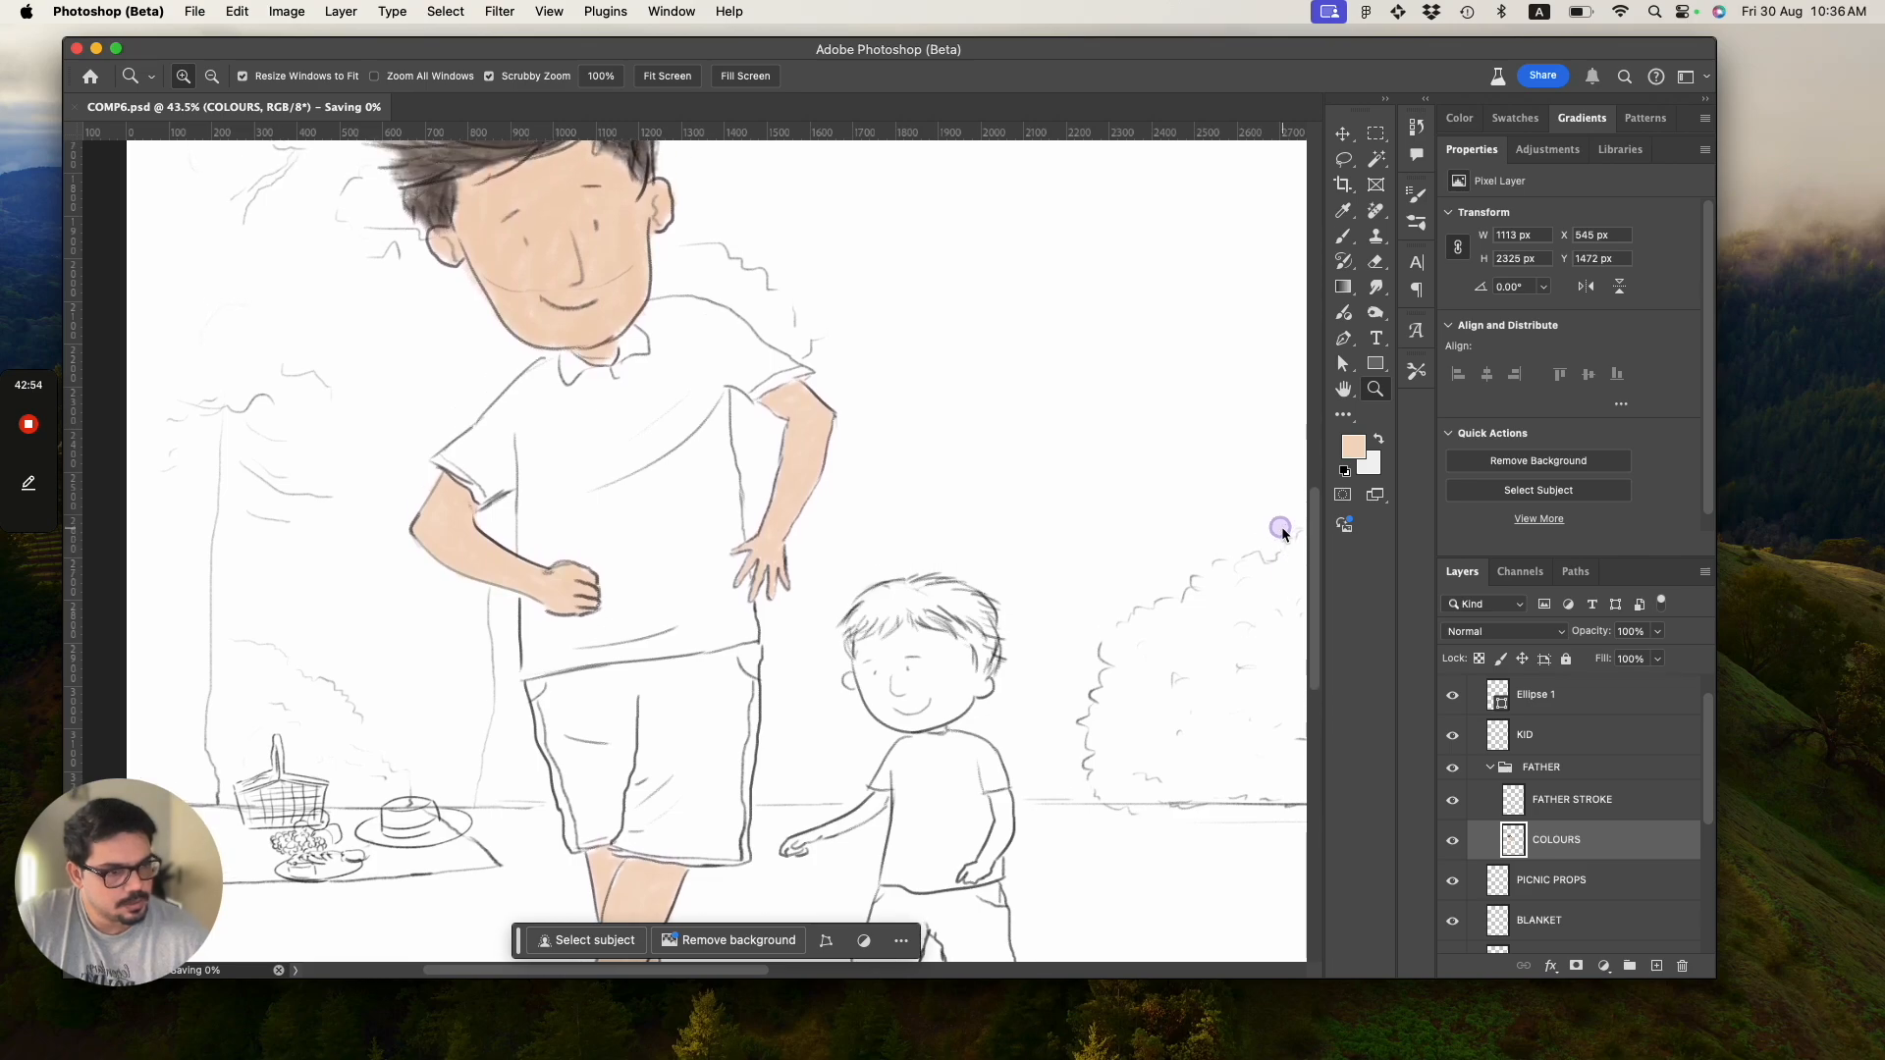
{"action": "scroll", "coordinate": [1277, 549], "scroll_direction": "down", "scroll_amount": 8}
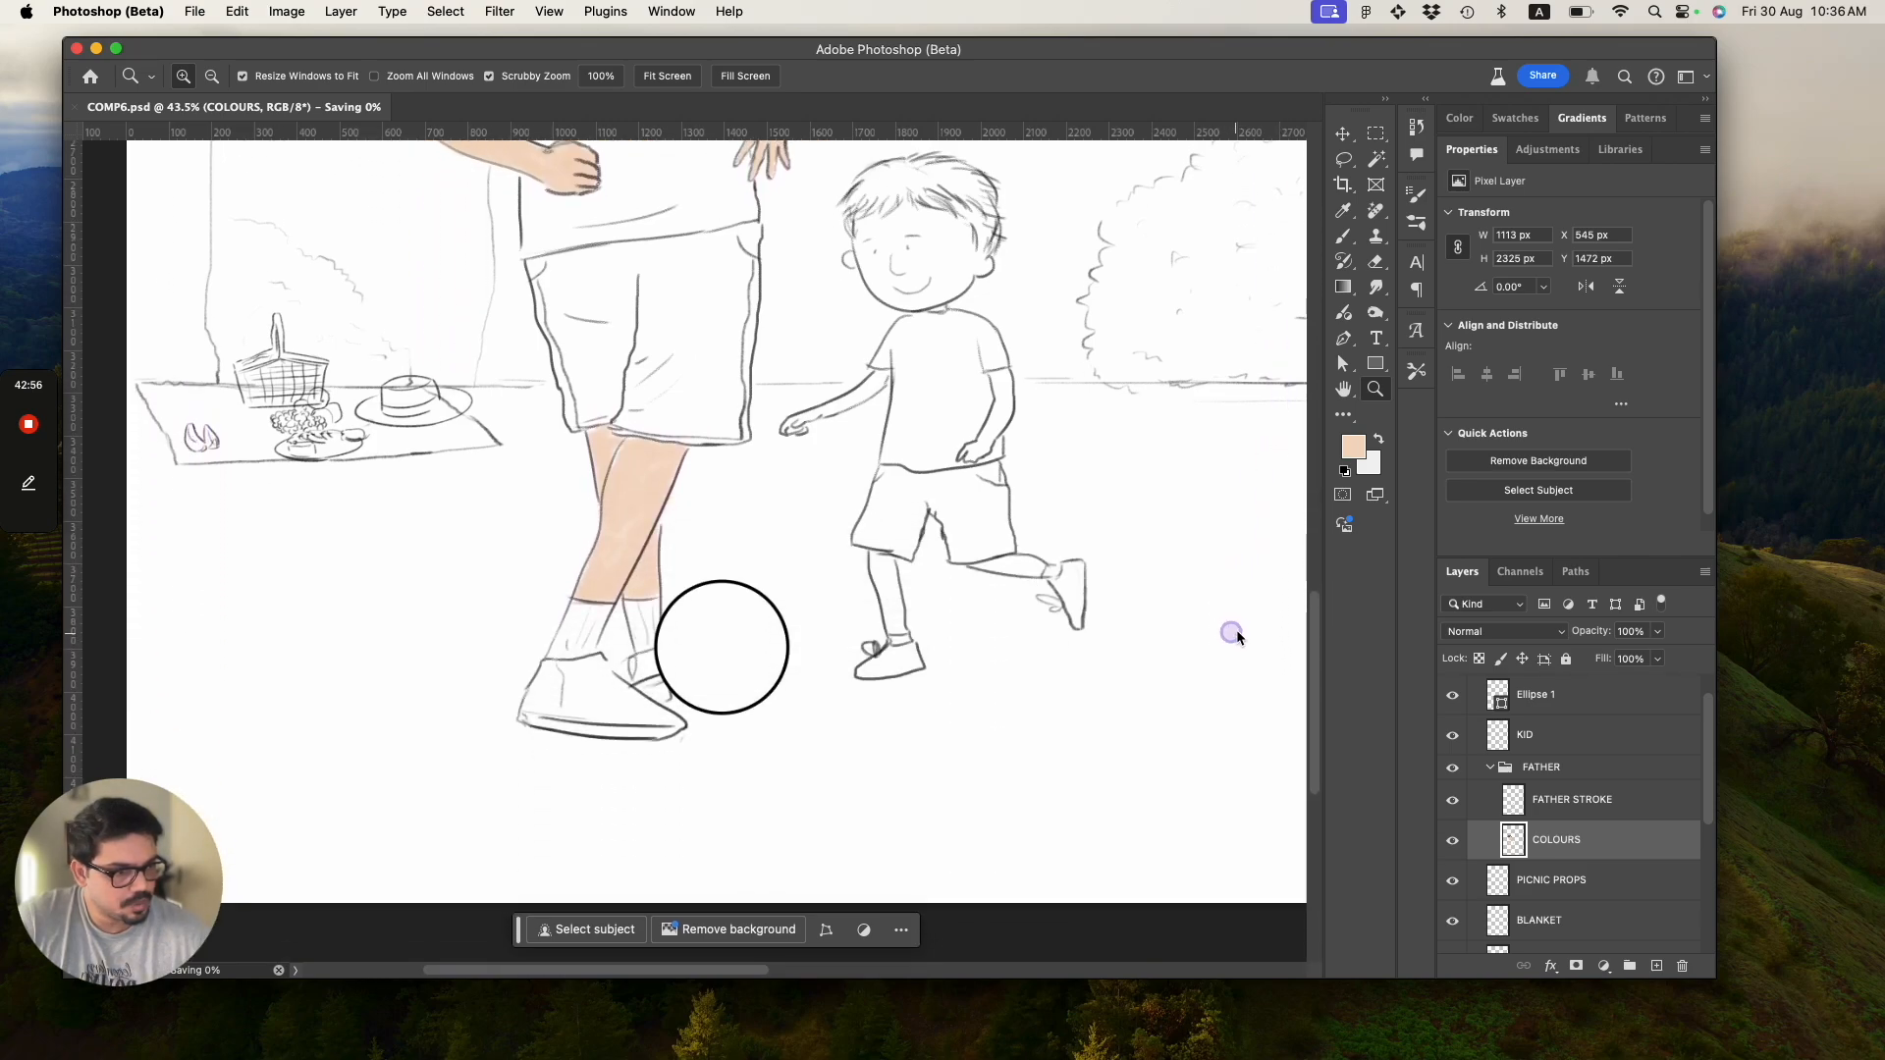
{"action": "scroll", "coordinate": [1235, 630], "scroll_direction": "up", "scroll_amount": 6}
{"action": "scroll", "coordinate": [1267, 535], "scroll_direction": "up", "scroll_amount": 6}
{"action": "scroll", "coordinate": [1276, 515], "scroll_direction": "down", "scroll_amount": 3}
{"action": "scroll", "coordinate": [1288, 495], "scroll_direction": "up", "scroll_amount": 4}
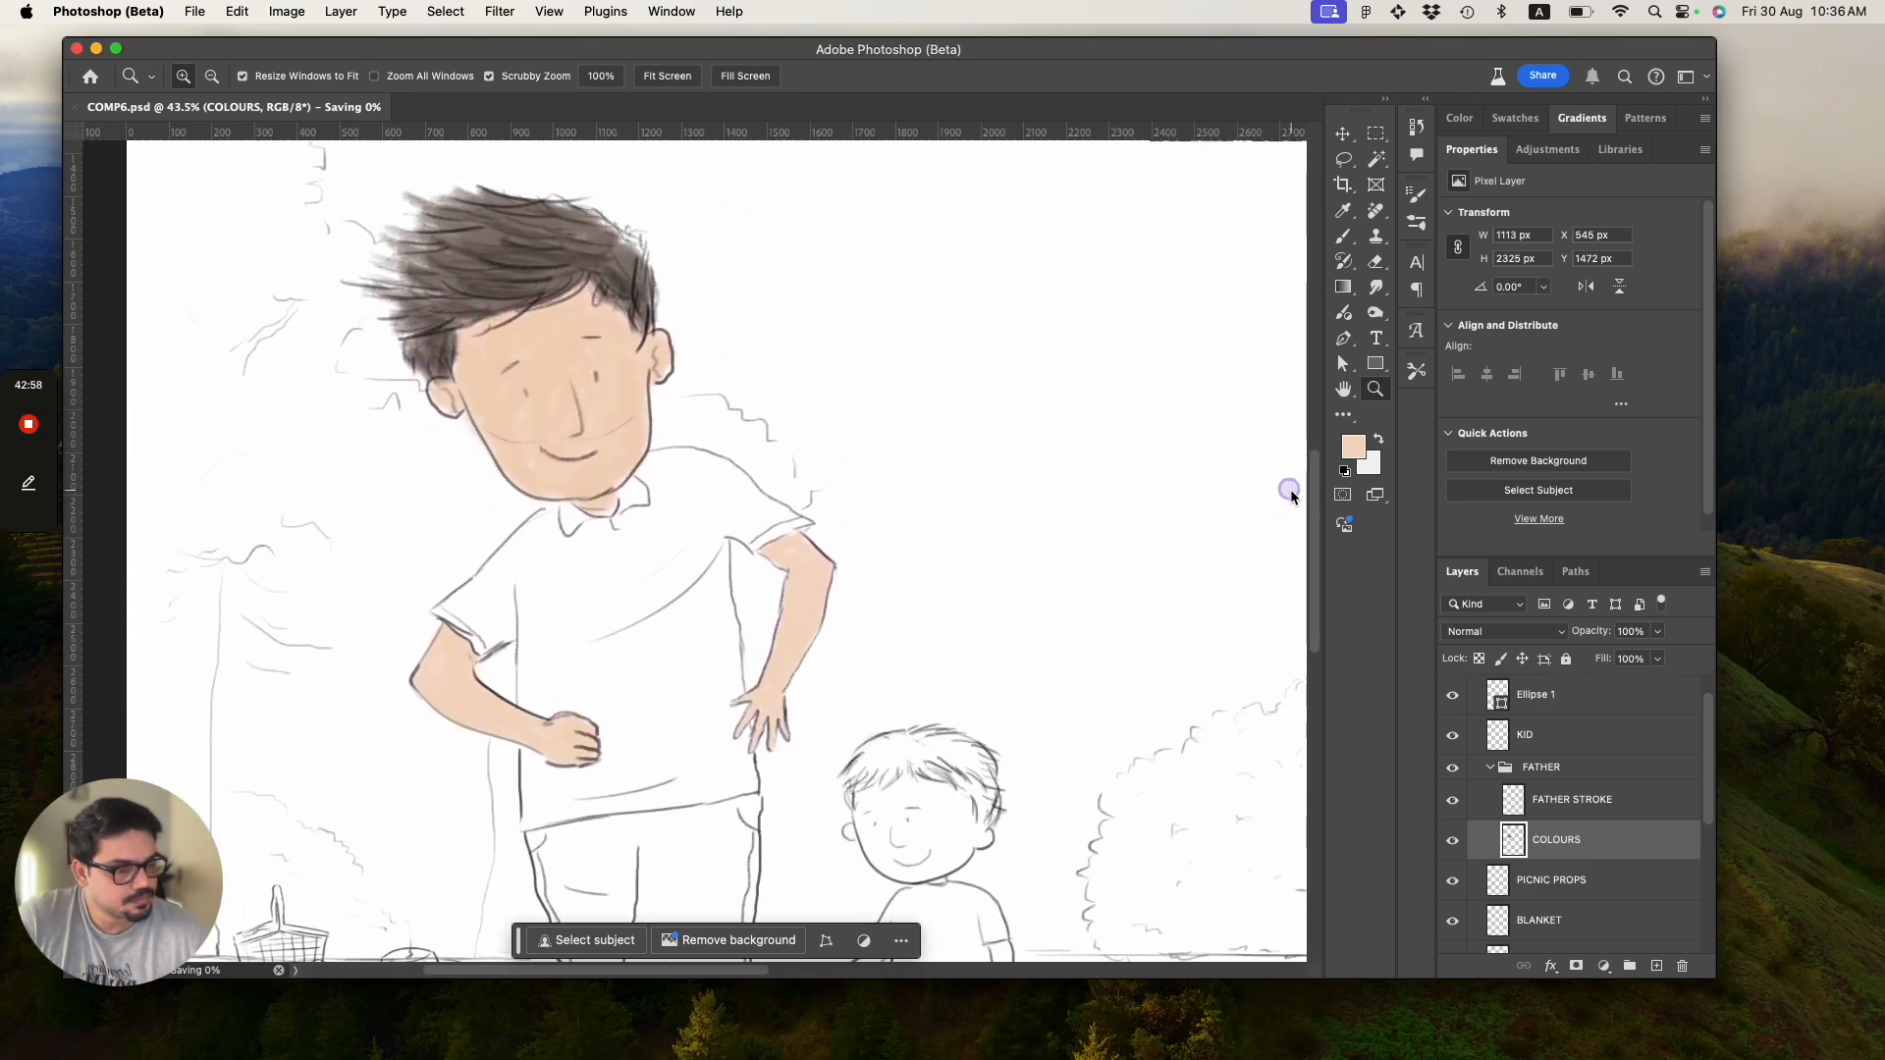
{"action": "scroll", "coordinate": [1292, 491], "scroll_direction": "up", "scroll_amount": 14}
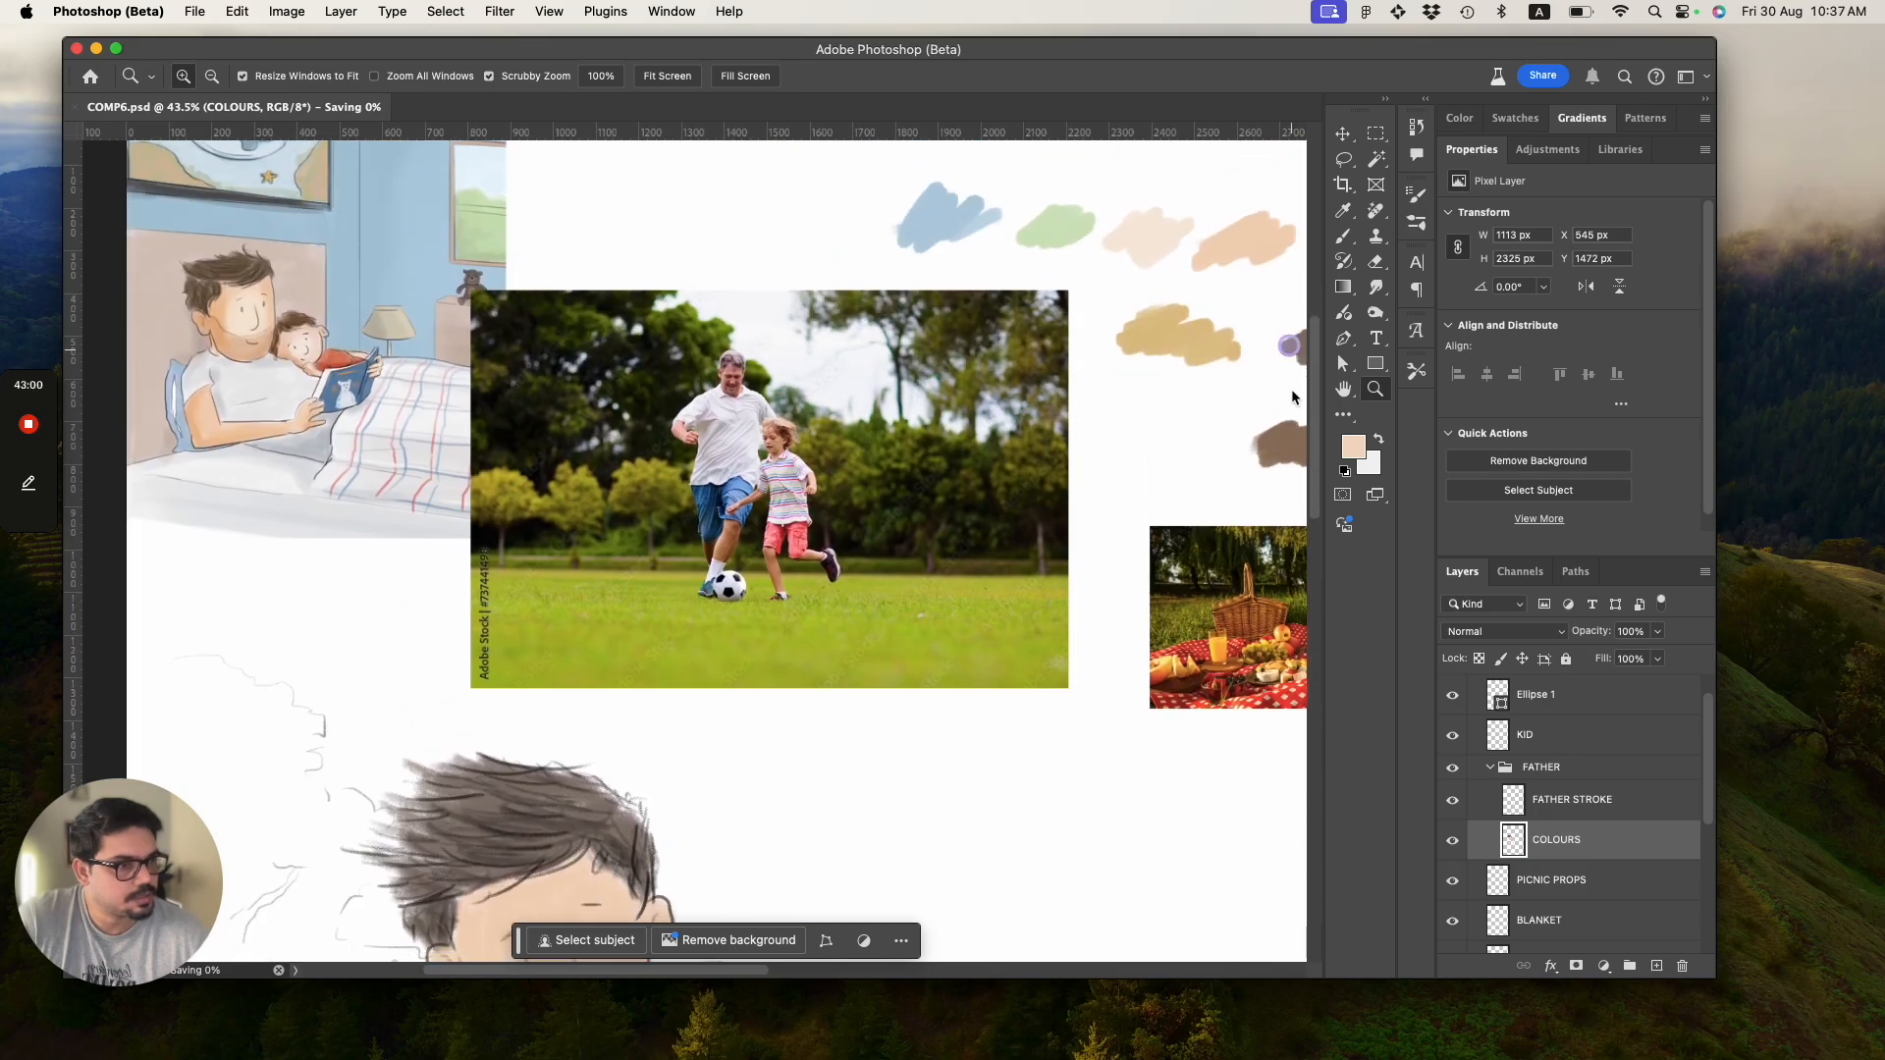
{"action": "scroll", "coordinate": [1286, 392], "scroll_direction": "down", "scroll_amount": 8}
{"action": "scroll", "coordinate": [1276, 428], "scroll_direction": "down", "scroll_amount": 7}
{"action": "left_click_drag", "start_coordinate": [690, 473], "coordinate": [644, 450]}
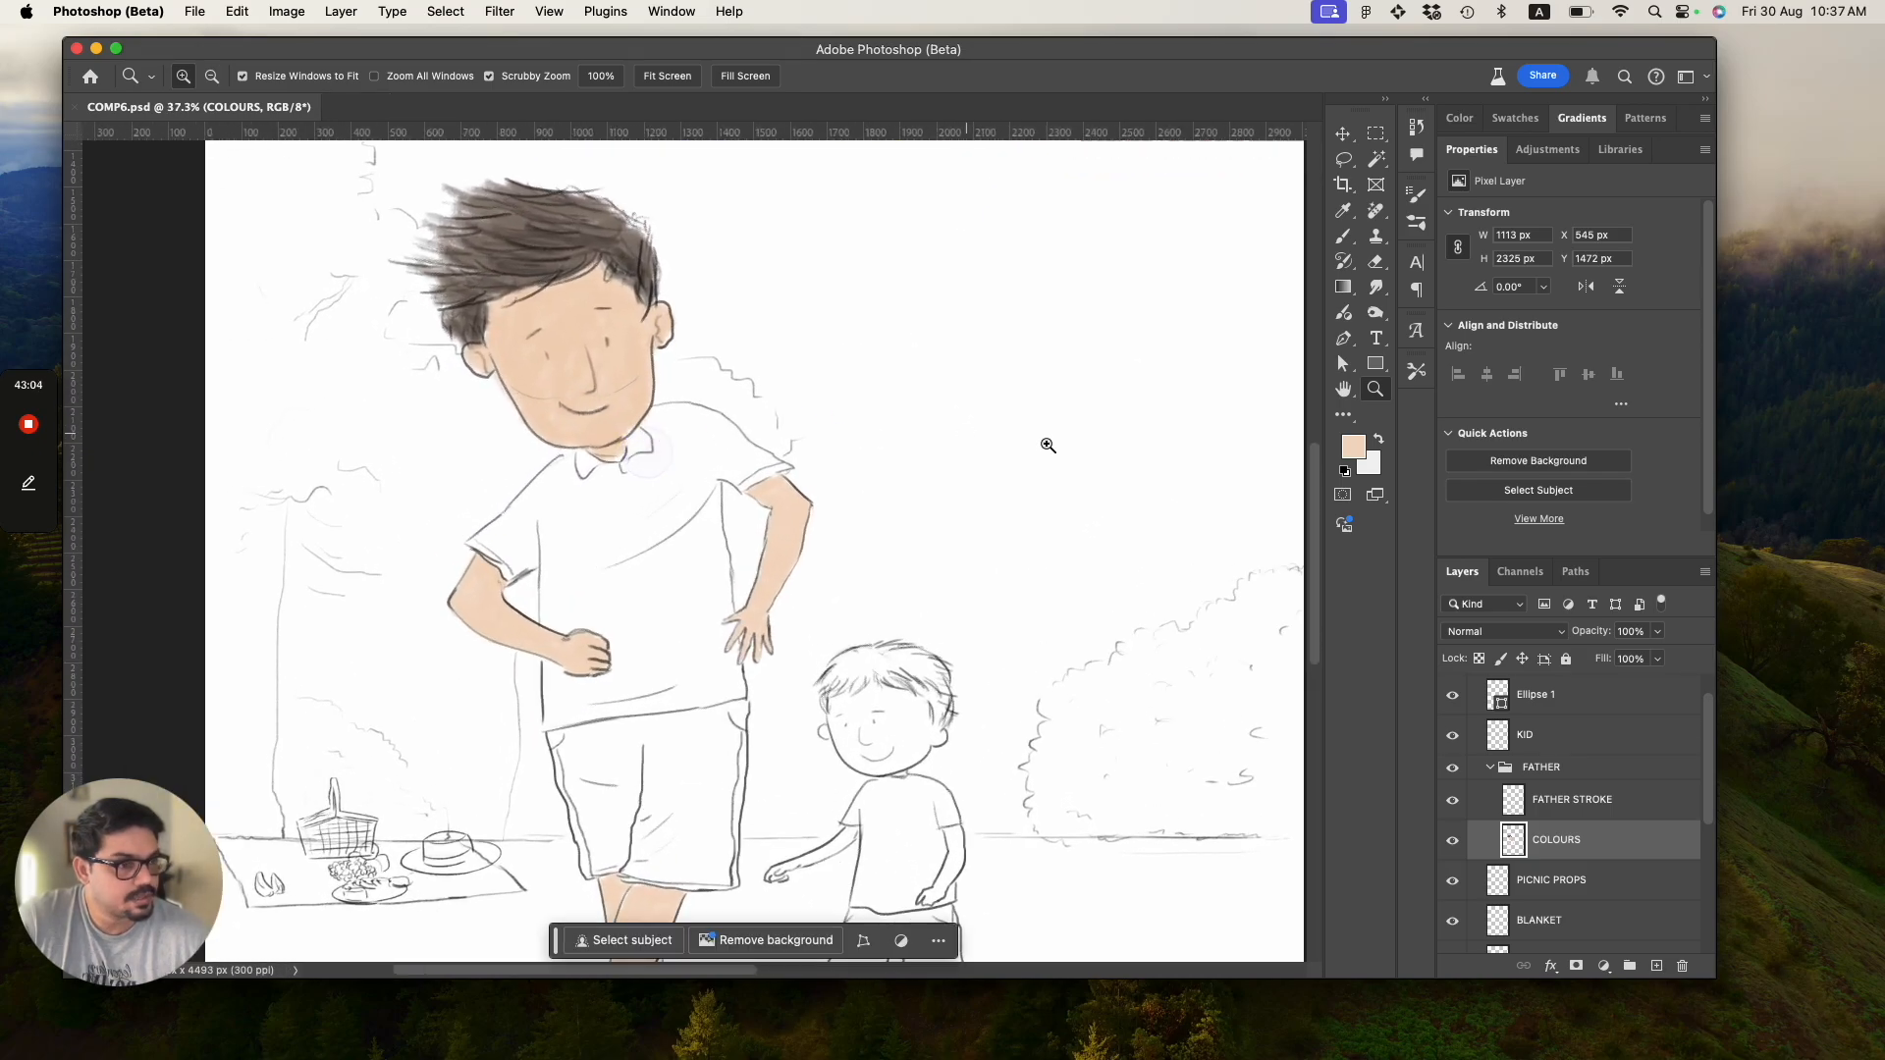
Change the foreground colour from the skin tone to a very light grey for the father's shirt.
{"action": "left_click", "coordinate": [1353, 448]}
{"action": "left_click_drag", "start_coordinate": [898, 429], "coordinate": [854, 422]}
{"action": "left_click", "coordinate": [1319, 402]}
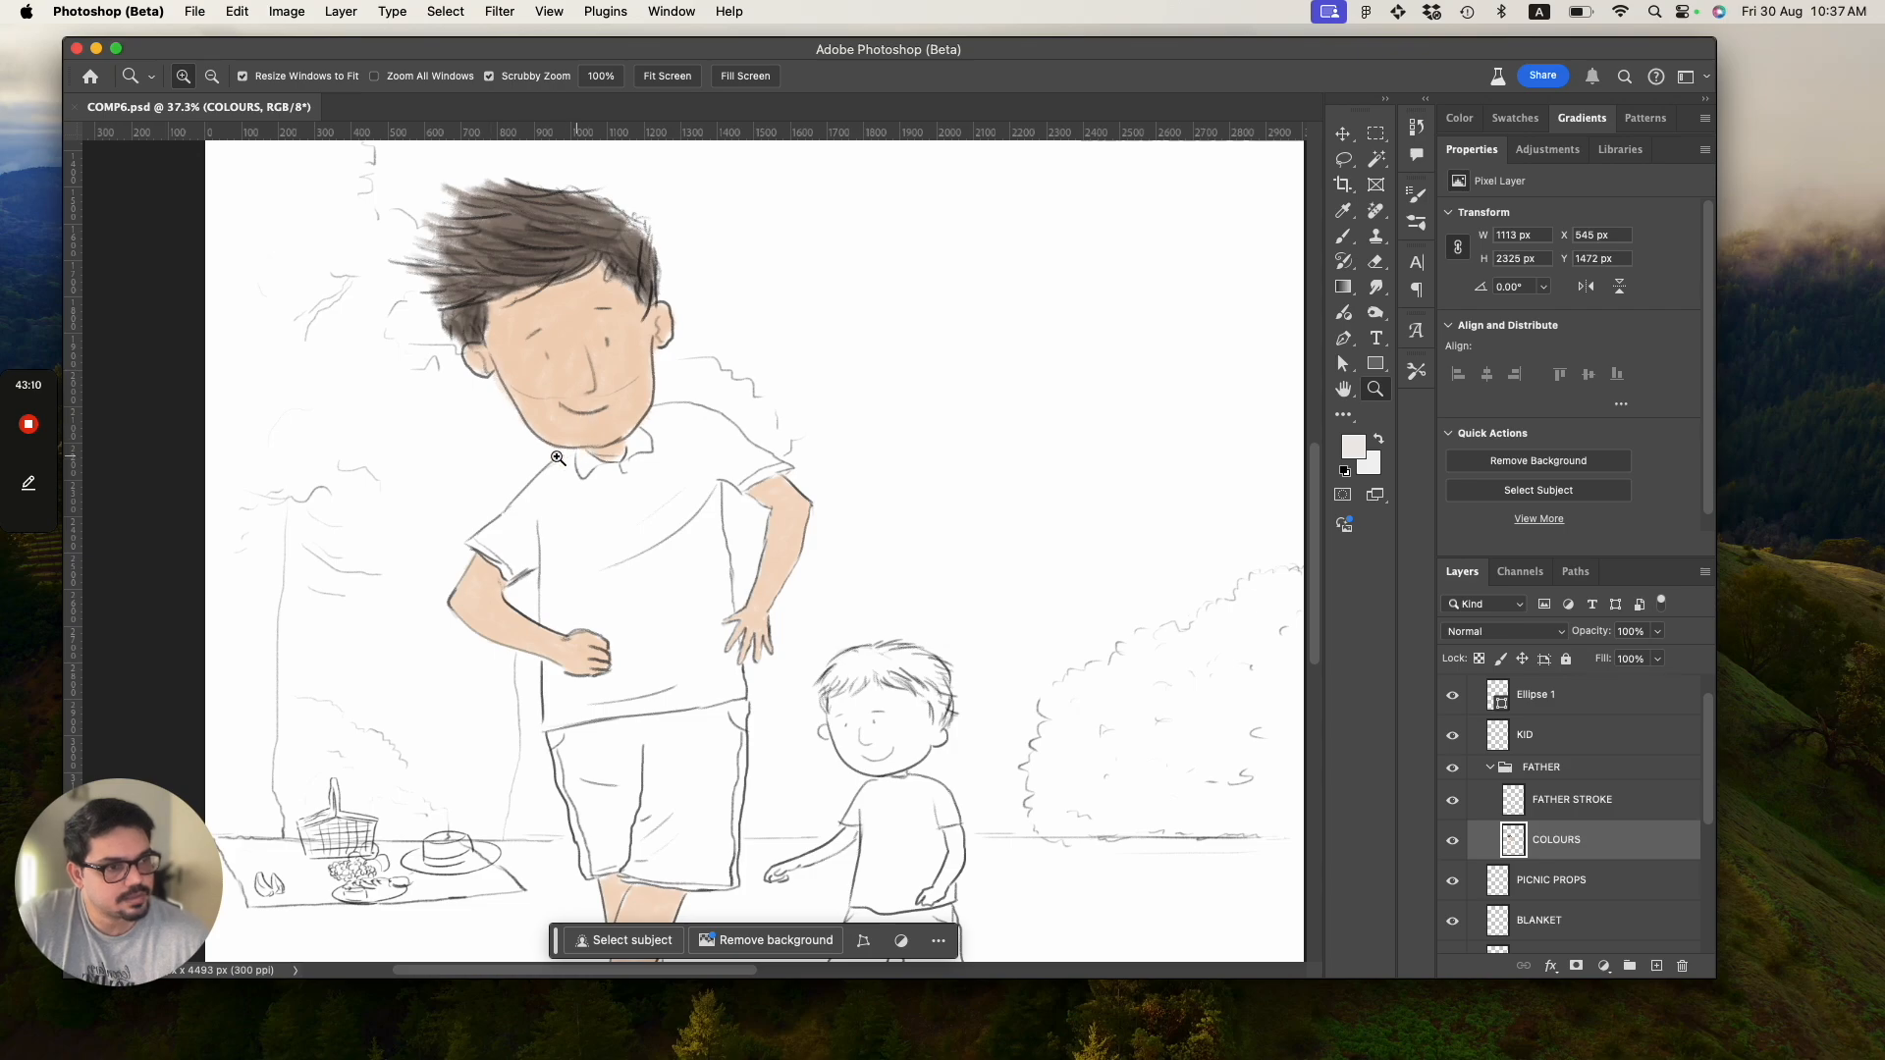
Paint the sleeve above the bent arm, the collar and the shoulders of the father's shirt light grey with a 60 px brush, and save.
{"action": "key", "text": "b"}
{"action": "left_click_drag", "start_coordinate": [545, 513], "coordinate": [533, 538]}
{"action": "key", "text": "super+z"}
{"action": "key", "text": "super+s"}
{"action": "mouse_move", "coordinate": [563, 469]}
{"action": "left_mouse_down"}
{"action": "mouse_move", "coordinate": [517, 536]}
{"action": "mouse_move", "coordinate": [559, 474]}
{"action": "mouse_move", "coordinate": [496, 554]}
{"action": "left_mouse_up"}
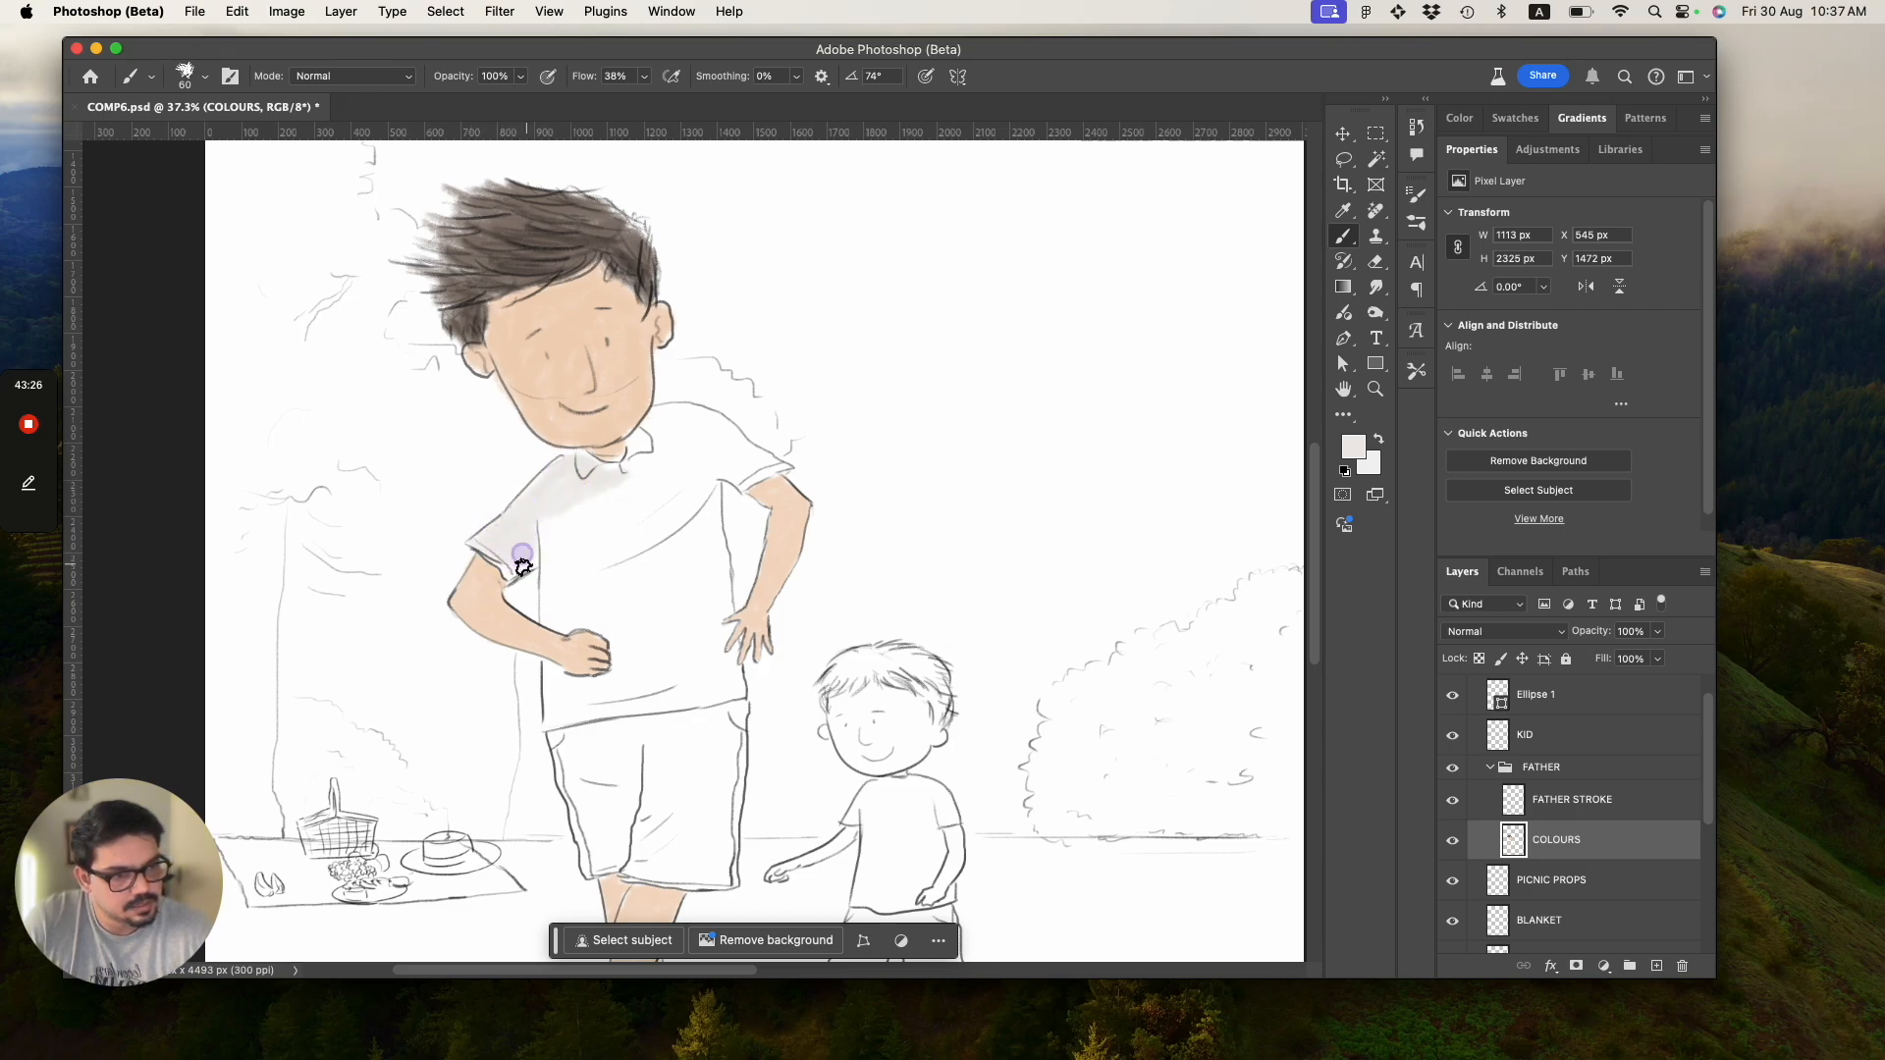
{"action": "mouse_move", "coordinate": [532, 557]}
{"action": "left_mouse_down"}
{"action": "mouse_move", "coordinate": [583, 499]}
{"action": "mouse_move", "coordinate": [573, 532]}
{"action": "mouse_move", "coordinate": [622, 507]}
{"action": "mouse_move", "coordinate": [612, 492]}
{"action": "mouse_move", "coordinate": [560, 523]}
{"action": "mouse_move", "coordinate": [551, 576]}
{"action": "mouse_move", "coordinate": [653, 465]}
{"action": "left_mouse_up"}
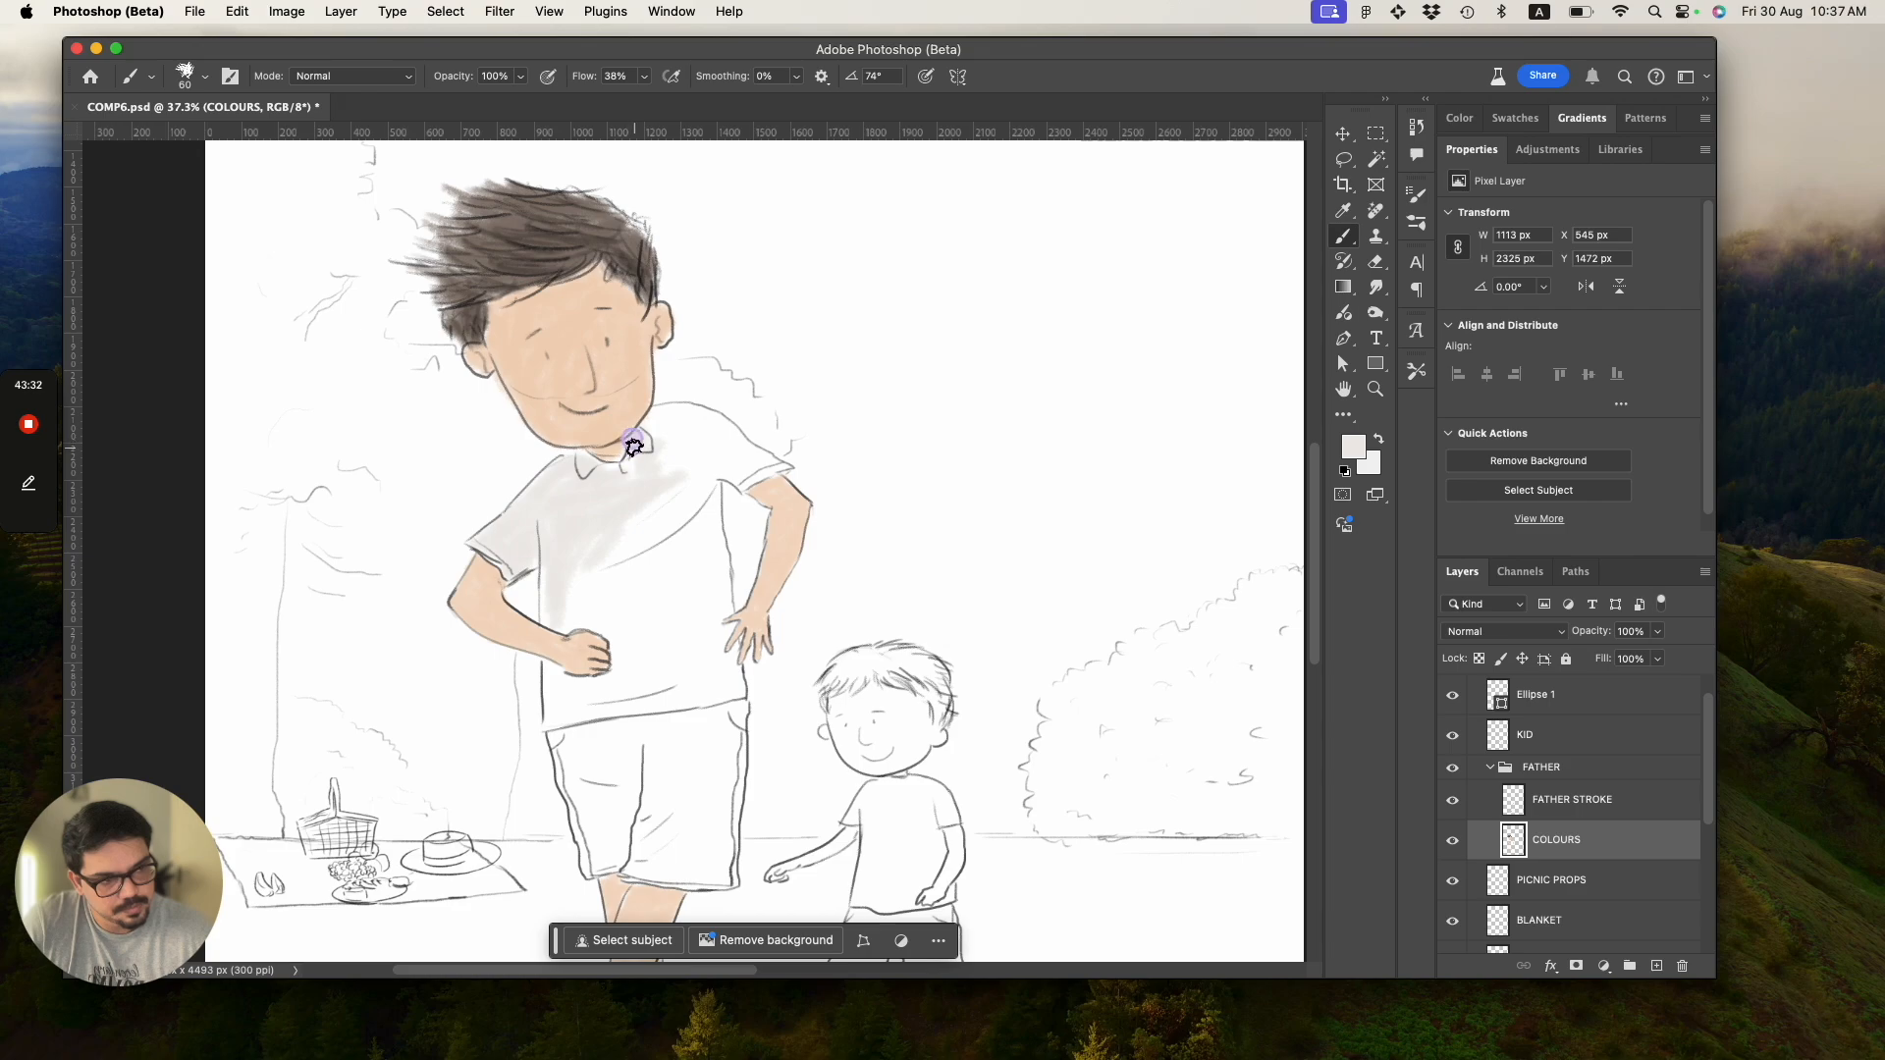
{"action": "mouse_move", "coordinate": [694, 419]}
{"action": "left_mouse_down"}
{"action": "mouse_move", "coordinate": [656, 452]}
{"action": "mouse_move", "coordinate": [695, 479]}
{"action": "mouse_move", "coordinate": [652, 497]}
{"action": "left_mouse_up"}
{"action": "key", "text": "cmd+s"}
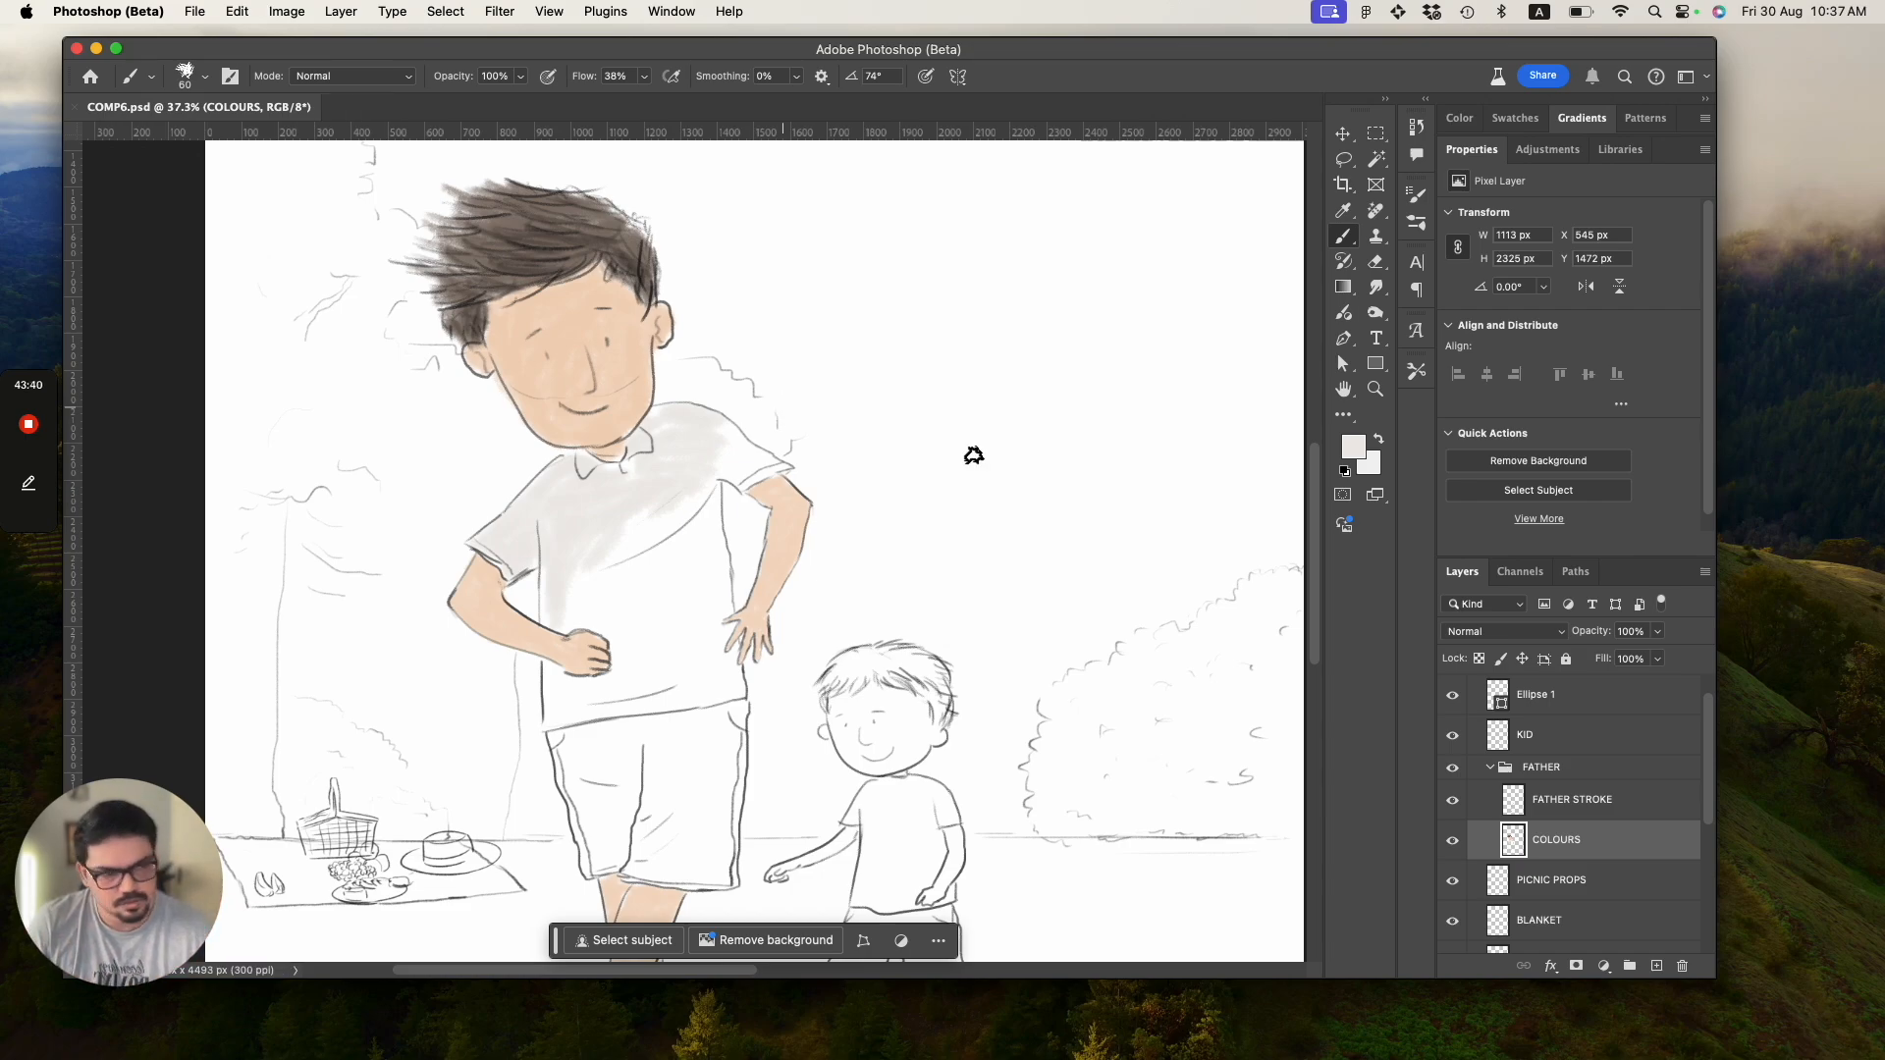
Extend the light grey over the shirt's chest, the bent-arm side down to the hem, and the opposite shoulder.
{"action": "key", "text": "z"}
{"action": "left_click_drag", "start_coordinate": [653, 560], "coordinate": [690, 586]}
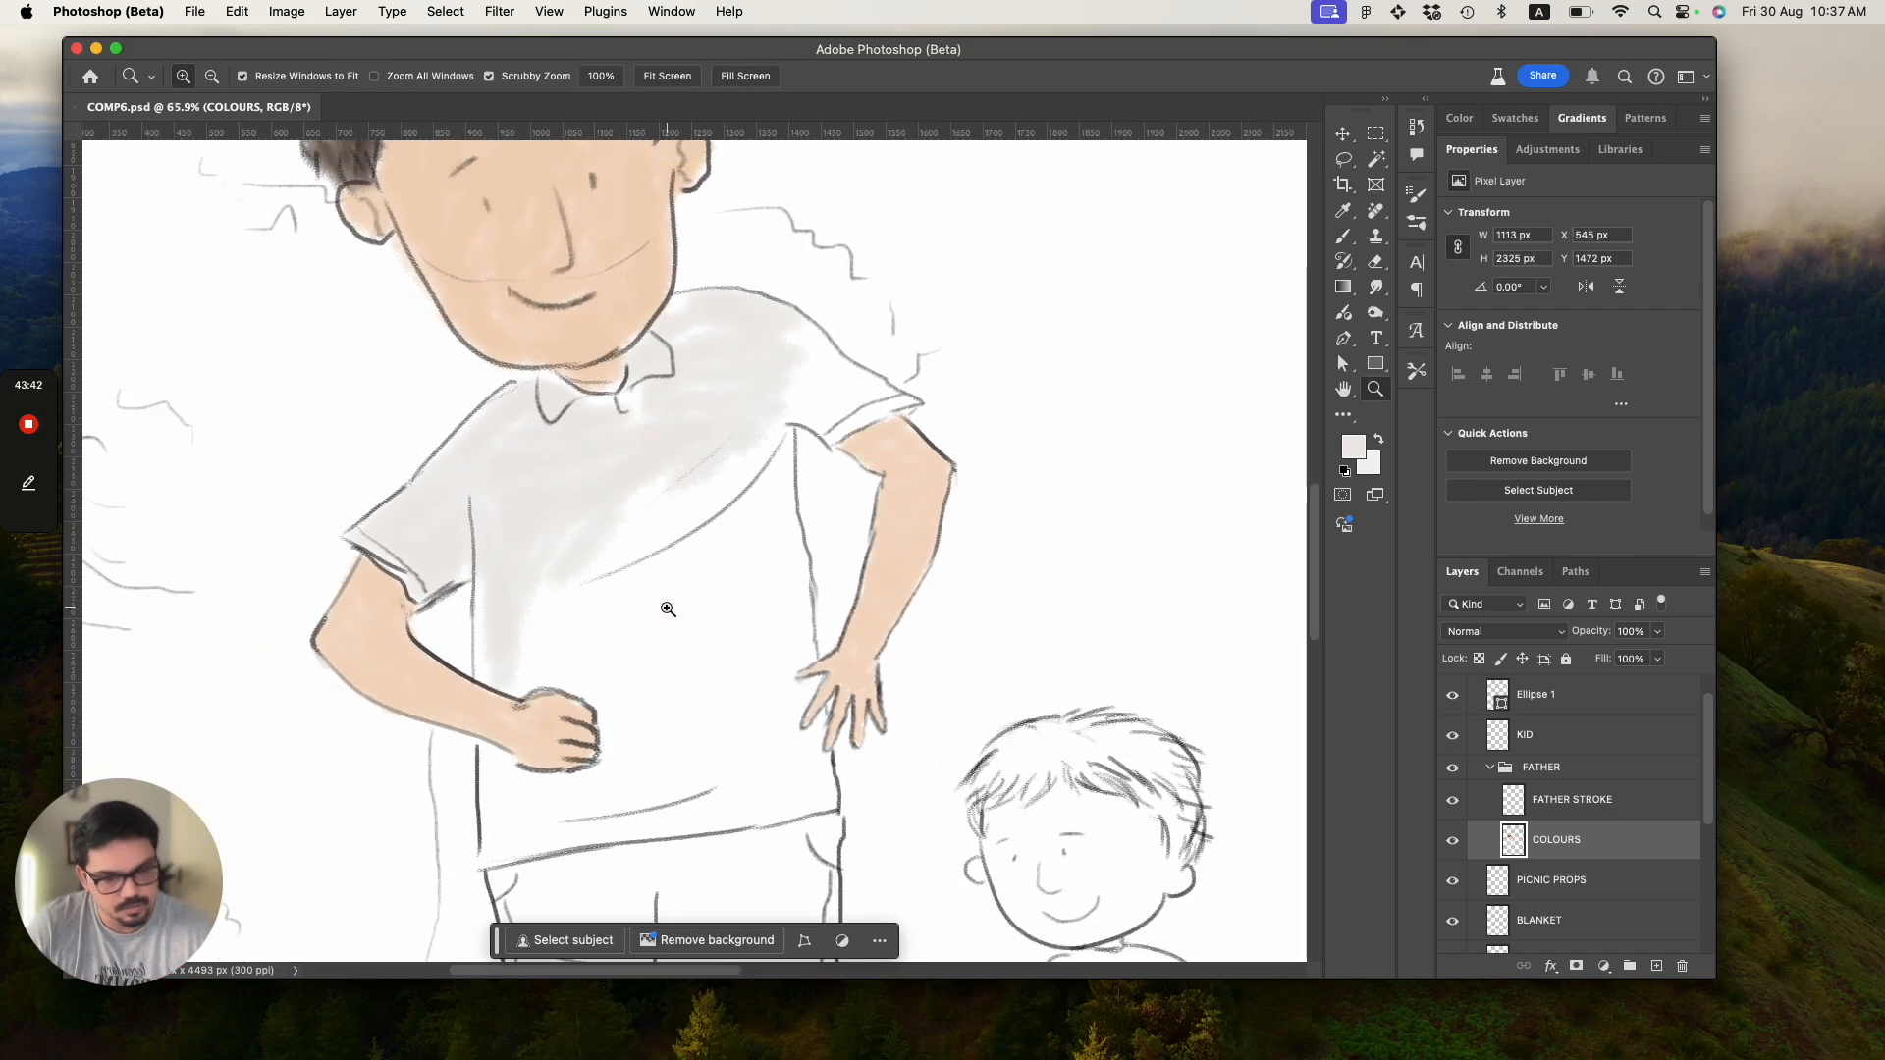
{"action": "key", "text": "b"}
{"action": "mouse_move", "coordinate": [734, 466]}
{"action": "left_mouse_down"}
{"action": "mouse_move", "coordinate": [612, 516]}
{"action": "mouse_move", "coordinate": [598, 462]}
{"action": "mouse_move", "coordinate": [643, 408]}
{"action": "mouse_move", "coordinate": [601, 410]}
{"action": "mouse_move", "coordinate": [644, 389]}
{"action": "mouse_move", "coordinate": [520, 614]}
{"action": "mouse_move", "coordinate": [485, 581]}
{"action": "mouse_move", "coordinate": [484, 547]}
{"action": "mouse_move", "coordinate": [489, 566]}
{"action": "mouse_move", "coordinate": [456, 565]}
{"action": "mouse_move", "coordinate": [515, 567]}
{"action": "left_mouse_up"}
{"action": "mouse_move", "coordinate": [526, 680]}
{"action": "left_mouse_down"}
{"action": "mouse_move", "coordinate": [554, 629]}
{"action": "mouse_move", "coordinate": [561, 660]}
{"action": "mouse_move", "coordinate": [522, 627]}
{"action": "mouse_move", "coordinate": [632, 550]}
{"action": "mouse_move", "coordinate": [691, 541]}
{"action": "mouse_move", "coordinate": [502, 667]}
{"action": "mouse_move", "coordinate": [594, 661]}
{"action": "mouse_move", "coordinate": [634, 685]}
{"action": "mouse_move", "coordinate": [573, 681]}
{"action": "mouse_move", "coordinate": [630, 624]}
{"action": "mouse_move", "coordinate": [626, 680]}
{"action": "mouse_move", "coordinate": [603, 668]}
{"action": "mouse_move", "coordinate": [632, 749]}
{"action": "mouse_move", "coordinate": [612, 784]}
{"action": "mouse_move", "coordinate": [518, 801]}
{"action": "mouse_move", "coordinate": [591, 788]}
{"action": "mouse_move", "coordinate": [492, 759]}
{"action": "mouse_move", "coordinate": [499, 824]}
{"action": "mouse_move", "coordinate": [557, 828]}
{"action": "mouse_move", "coordinate": [498, 849]}
{"action": "mouse_move", "coordinate": [664, 774]}
{"action": "mouse_move", "coordinate": [551, 807]}
{"action": "mouse_move", "coordinate": [683, 714]}
{"action": "mouse_move", "coordinate": [528, 651]}
{"action": "mouse_move", "coordinate": [641, 689]}
{"action": "mouse_move", "coordinate": [669, 744]}
{"action": "mouse_move", "coordinate": [652, 701]}
{"action": "mouse_move", "coordinate": [640, 727]}
{"action": "mouse_move", "coordinate": [696, 666]}
{"action": "mouse_move", "coordinate": [684, 562]}
{"action": "mouse_move", "coordinate": [724, 497]}
{"action": "left_mouse_up"}
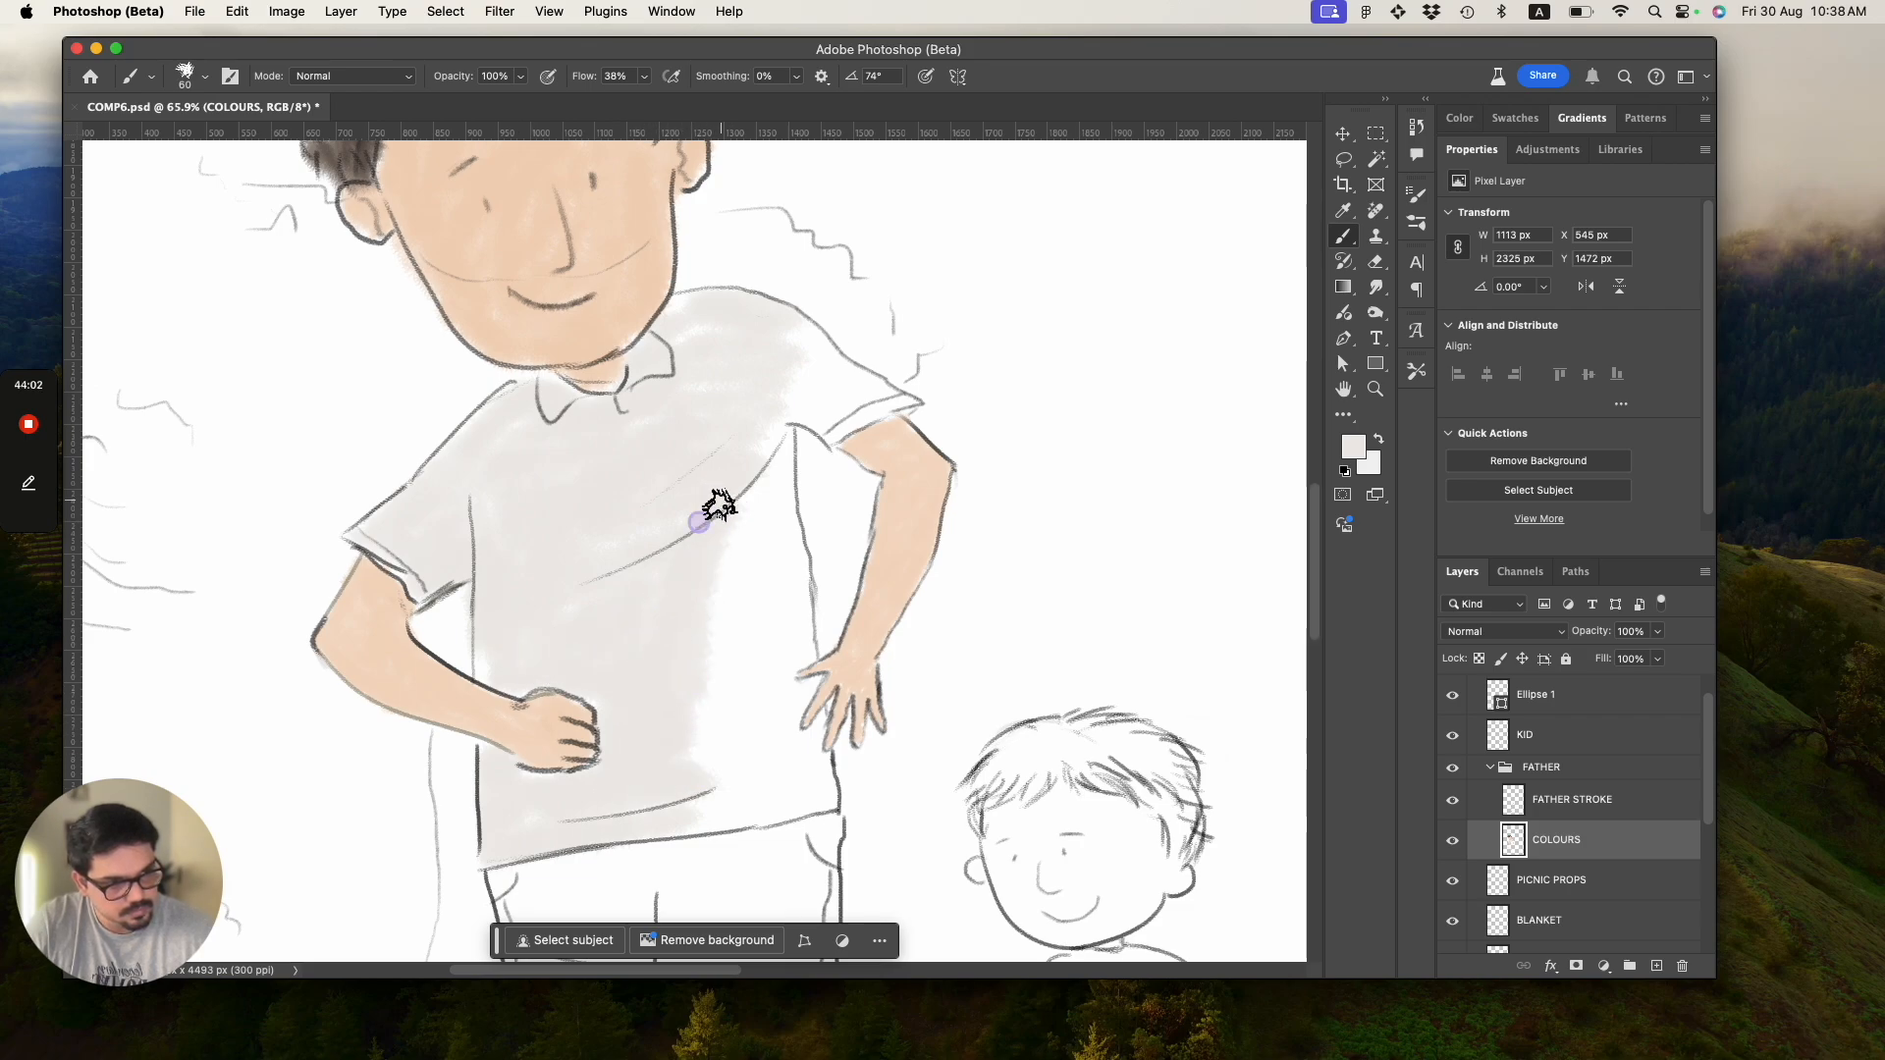
{"action": "mouse_move", "coordinate": [551, 416]}
{"action": "left_mouse_down"}
{"action": "mouse_move", "coordinate": [658, 416]}
{"action": "mouse_move", "coordinate": [840, 370]}
{"action": "mouse_move", "coordinate": [808, 381]}
{"action": "mouse_move", "coordinate": [861, 387]}
{"action": "mouse_move", "coordinate": [795, 360]}
{"action": "mouse_move", "coordinate": [816, 344]}
{"action": "mouse_move", "coordinate": [732, 345]}
{"action": "mouse_move", "coordinate": [717, 319]}
{"action": "mouse_move", "coordinate": [669, 320]}
{"action": "mouse_move", "coordinate": [803, 371]}
{"action": "mouse_move", "coordinate": [762, 408]}
{"action": "mouse_move", "coordinate": [853, 415]}
{"action": "mouse_move", "coordinate": [808, 415]}
{"action": "left_mouse_up"}
Fill the rest of the shirt and the area around the open hand with light grey, reducing the brush to 45 and 30 px, and save.
{"action": "key", "text": "bracketleft"}
{"action": "key", "text": "bracketleft"}
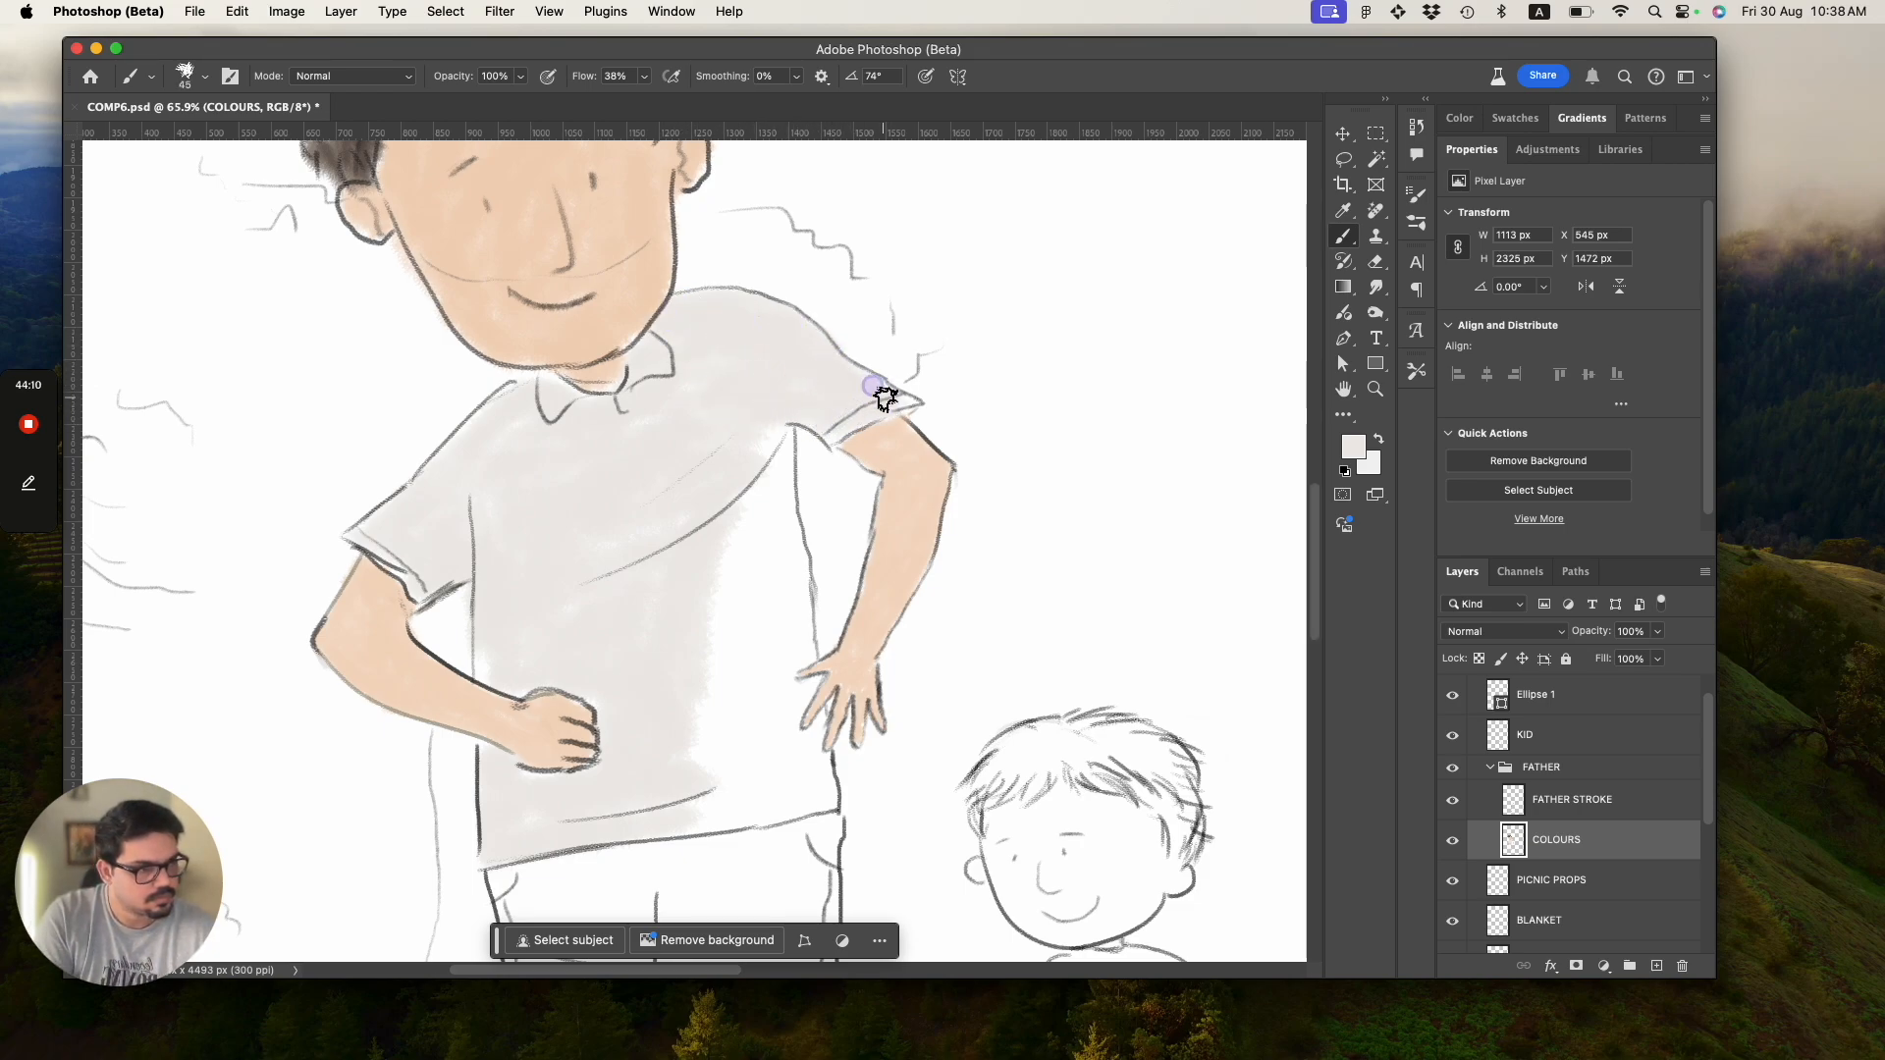
{"action": "mouse_move", "coordinate": [786, 424]}
{"action": "left_mouse_down"}
{"action": "mouse_move", "coordinate": [740, 488]}
{"action": "mouse_move", "coordinate": [737, 446]}
{"action": "mouse_move", "coordinate": [776, 423]}
{"action": "mouse_move", "coordinate": [695, 406]}
{"action": "mouse_move", "coordinate": [701, 389]}
{"action": "mouse_move", "coordinate": [639, 461]}
{"action": "mouse_move", "coordinate": [659, 536]}
{"action": "mouse_move", "coordinate": [779, 434]}
{"action": "mouse_move", "coordinate": [729, 587]}
{"action": "mouse_move", "coordinate": [760, 561]}
{"action": "mouse_move", "coordinate": [688, 624]}
{"action": "mouse_move", "coordinate": [789, 526]}
{"action": "mouse_move", "coordinate": [802, 597]}
{"action": "mouse_move", "coordinate": [718, 643]}
{"action": "mouse_move", "coordinate": [781, 577]}
{"action": "mouse_move", "coordinate": [752, 648]}
{"action": "mouse_move", "coordinate": [716, 674]}
{"action": "mouse_move", "coordinate": [783, 589]}
{"action": "mouse_move", "coordinate": [750, 653]}
{"action": "mouse_move", "coordinate": [686, 704]}
{"action": "mouse_move", "coordinate": [719, 690]}
{"action": "mouse_move", "coordinate": [685, 819]}
{"action": "mouse_move", "coordinate": [796, 792]}
{"action": "mouse_move", "coordinate": [725, 765]}
{"action": "mouse_move", "coordinate": [768, 811]}
{"action": "left_mouse_up"}
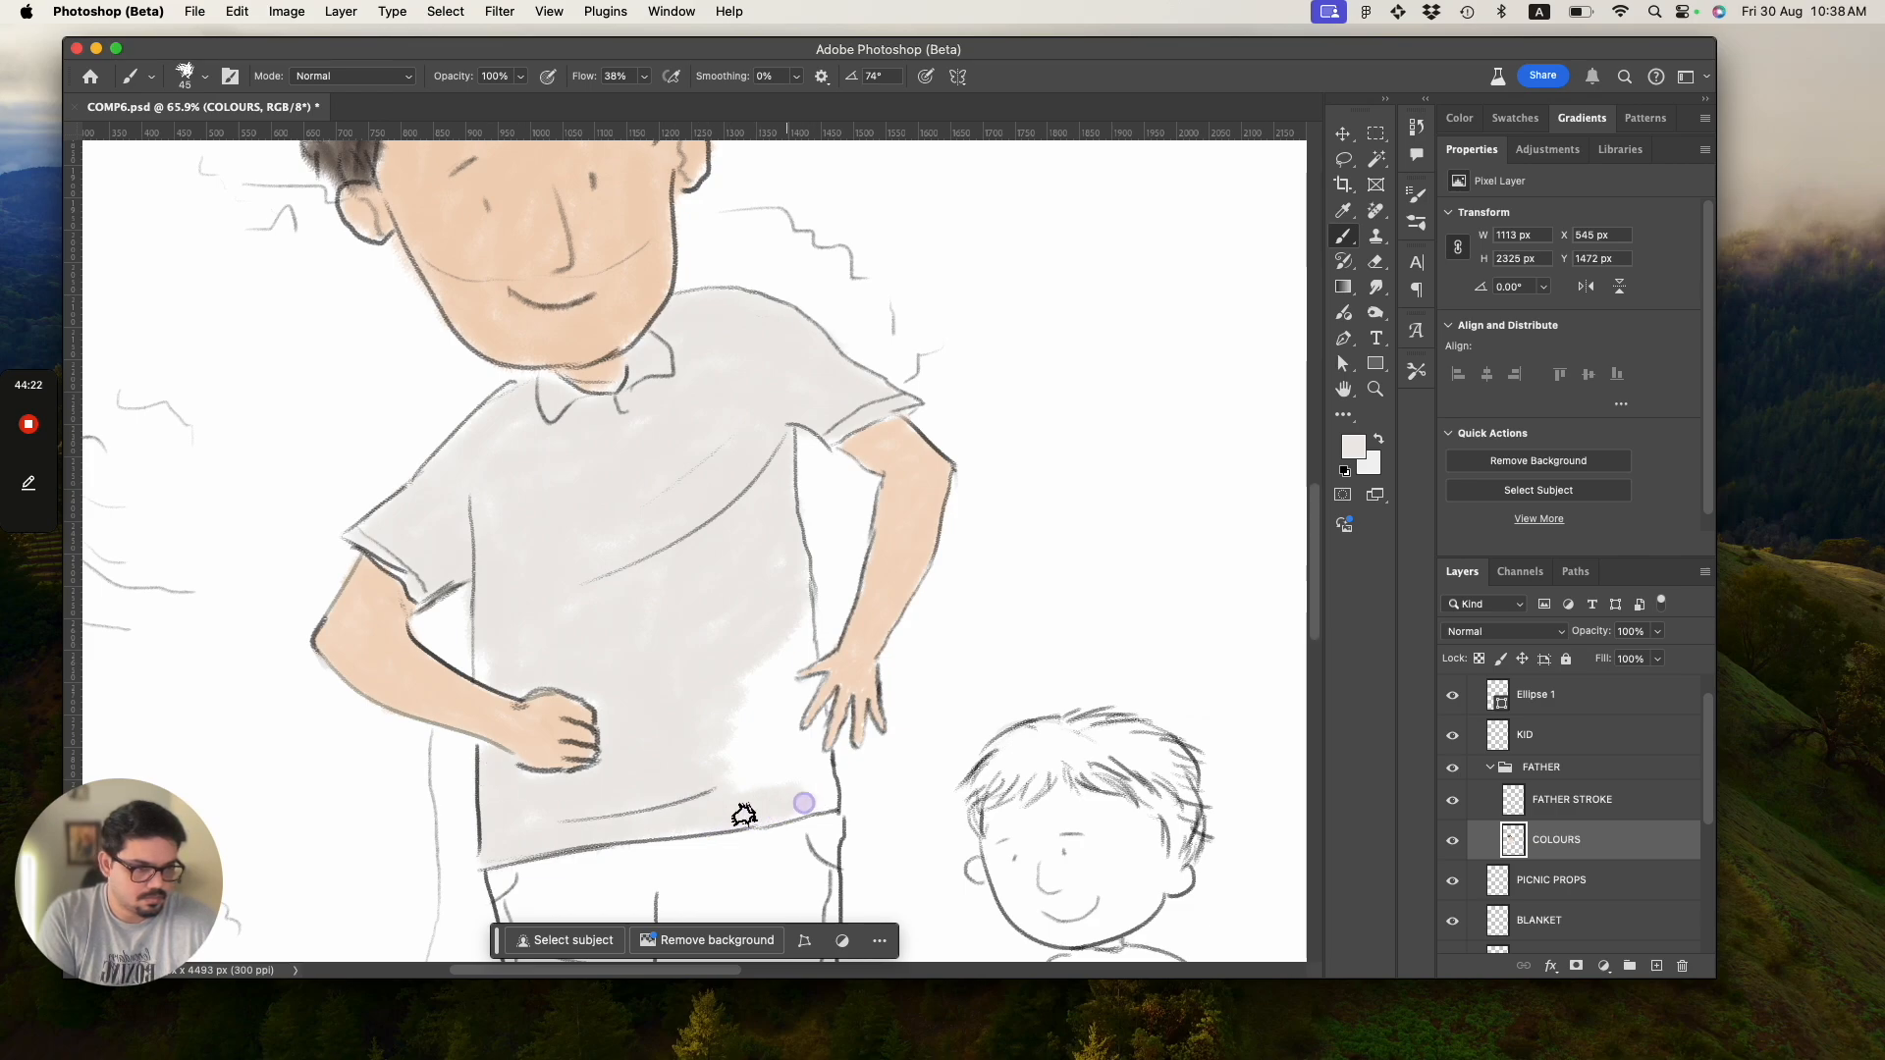
{"action": "mouse_move", "coordinate": [822, 755]}
{"action": "left_mouse_down"}
{"action": "mouse_move", "coordinate": [785, 805]}
{"action": "mouse_move", "coordinate": [817, 808]}
{"action": "mouse_move", "coordinate": [781, 781]}
{"action": "left_mouse_up"}
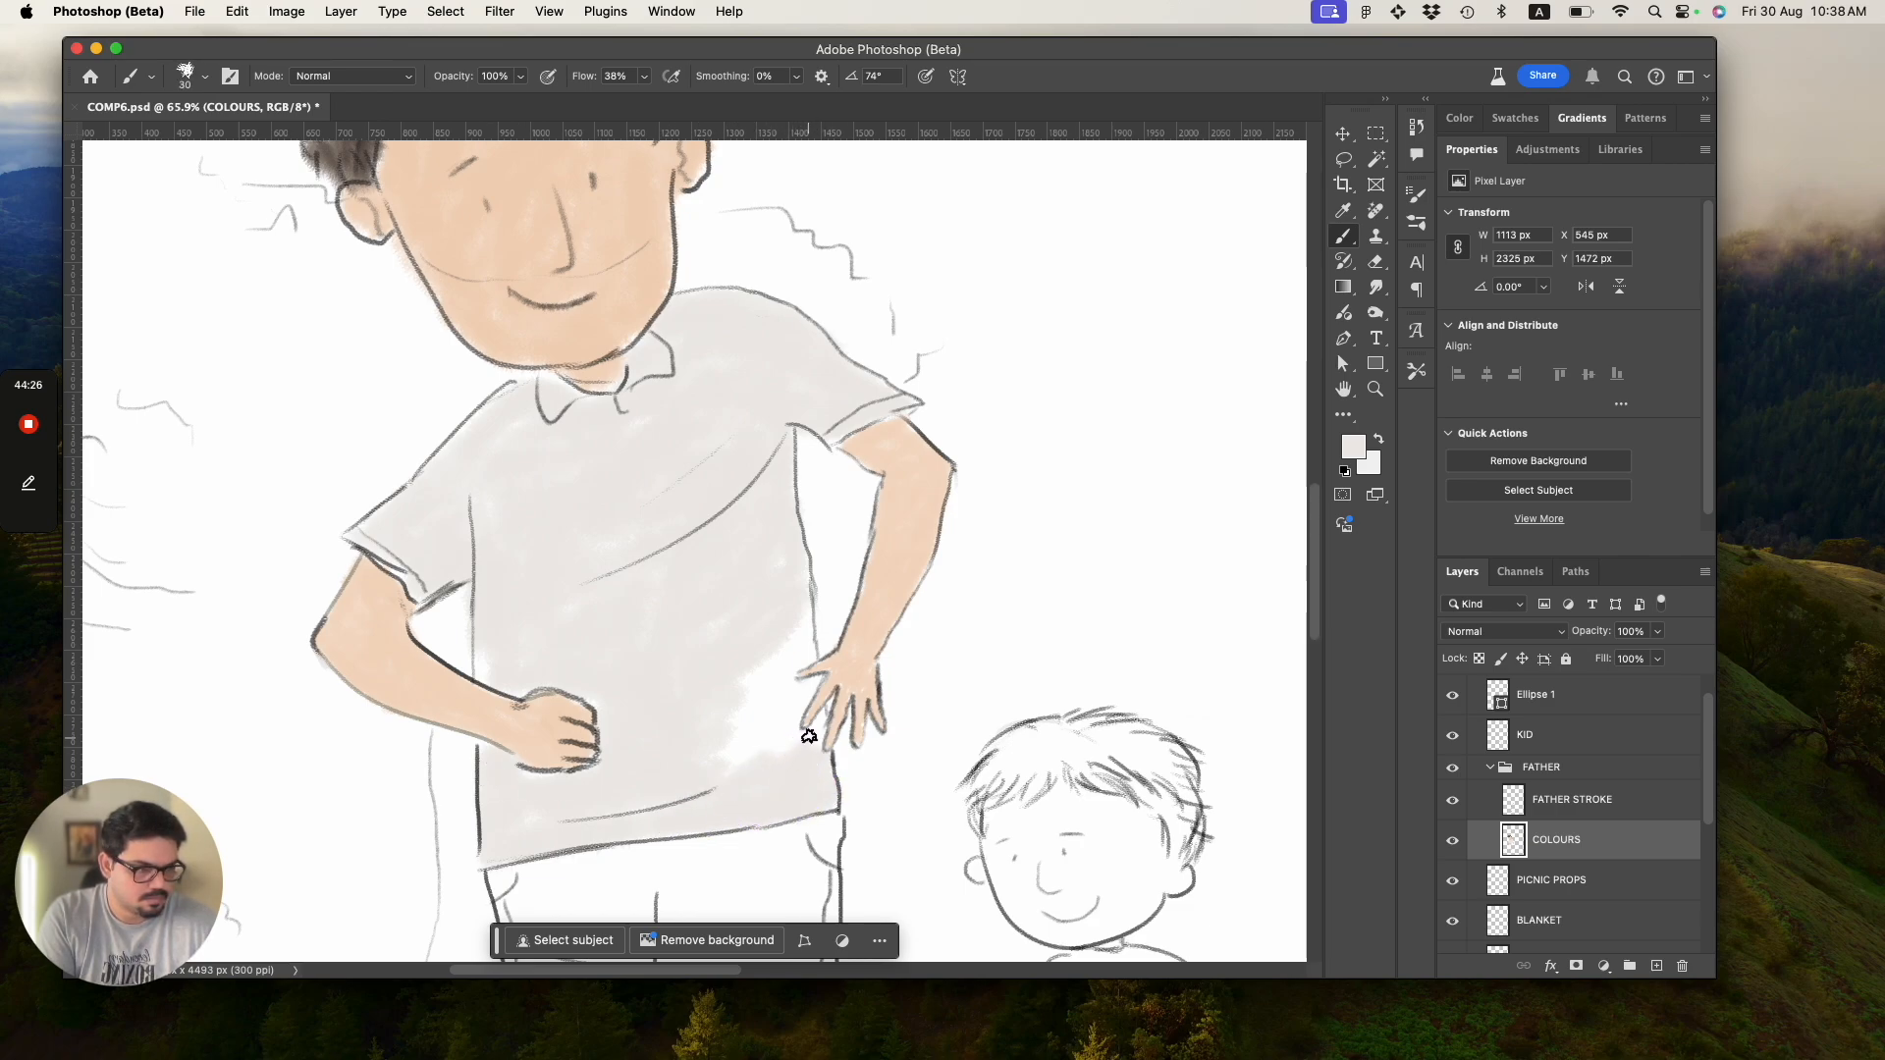
{"action": "mouse_move", "coordinate": [744, 759]}
{"action": "left_mouse_down"}
{"action": "mouse_move", "coordinate": [807, 749]}
{"action": "mouse_move", "coordinate": [691, 785]}
{"action": "mouse_move", "coordinate": [734, 731]}
{"action": "left_mouse_up"}
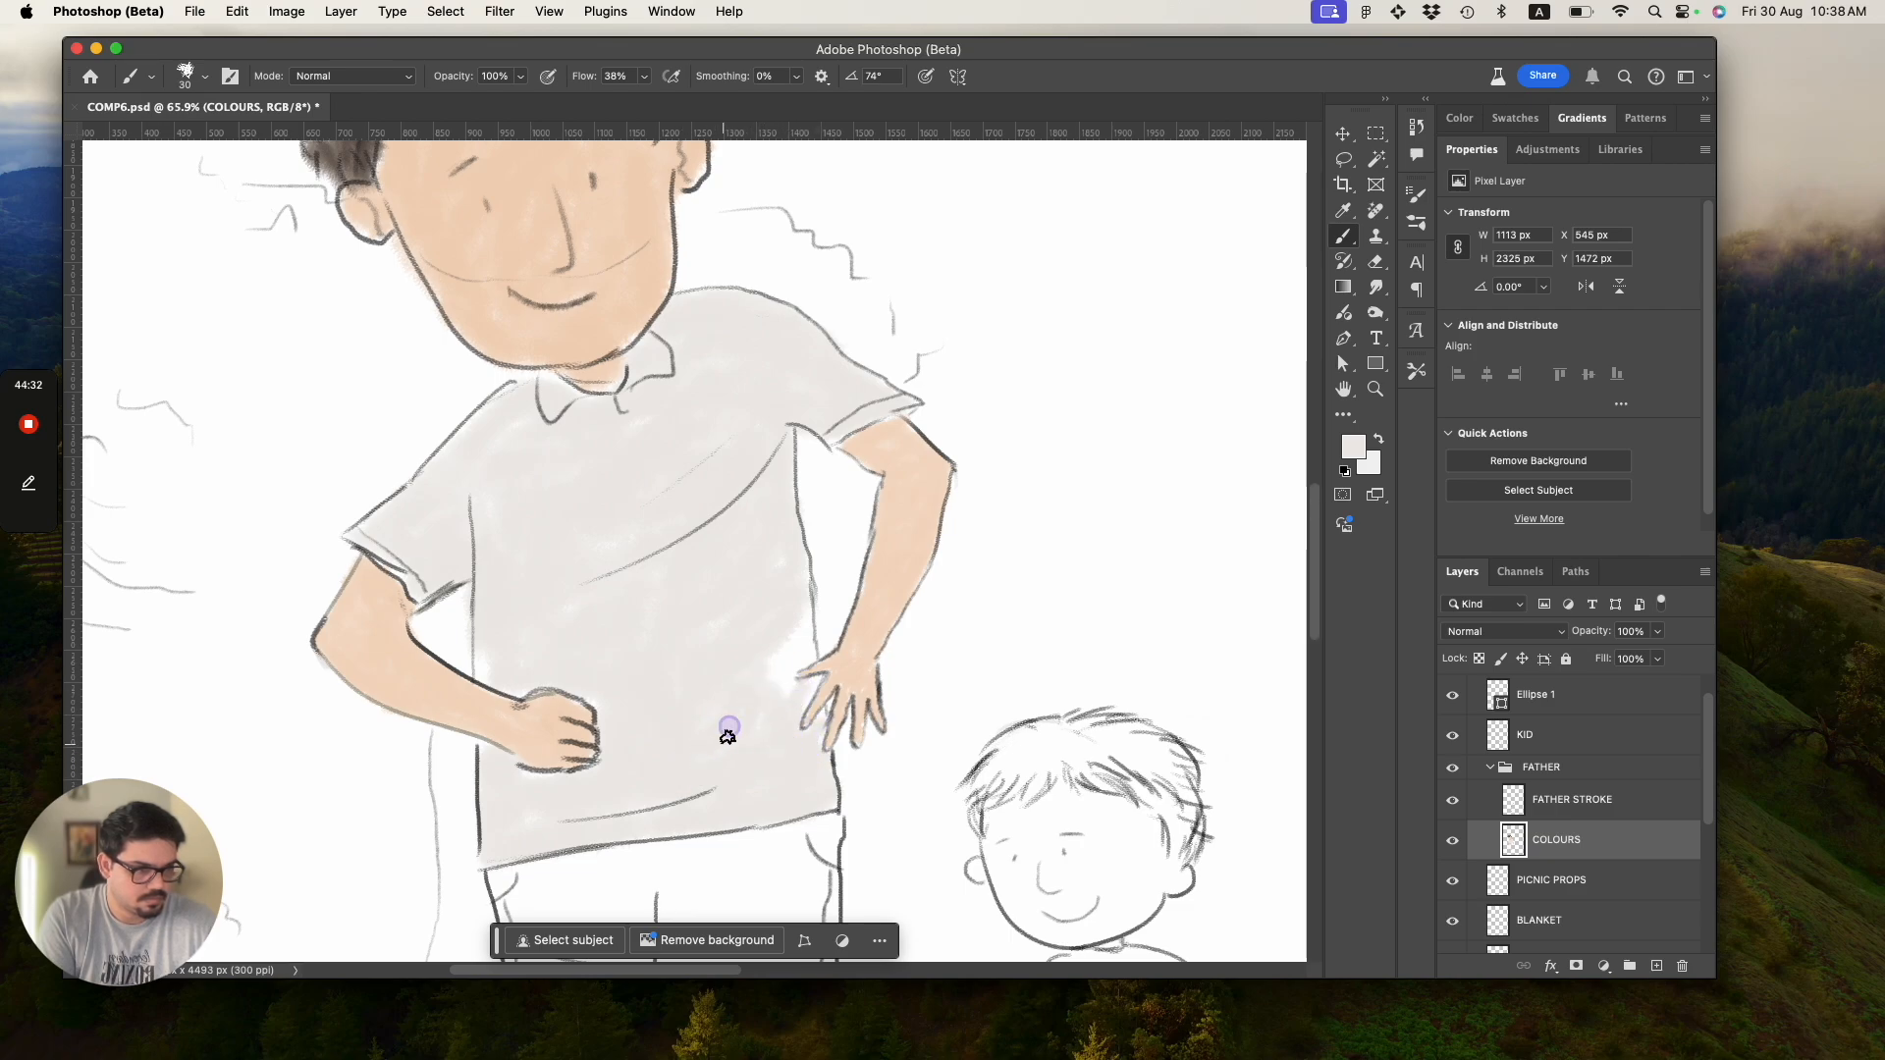
{"action": "left_click_drag", "start_coordinate": [727, 736], "coordinate": [806, 624]}
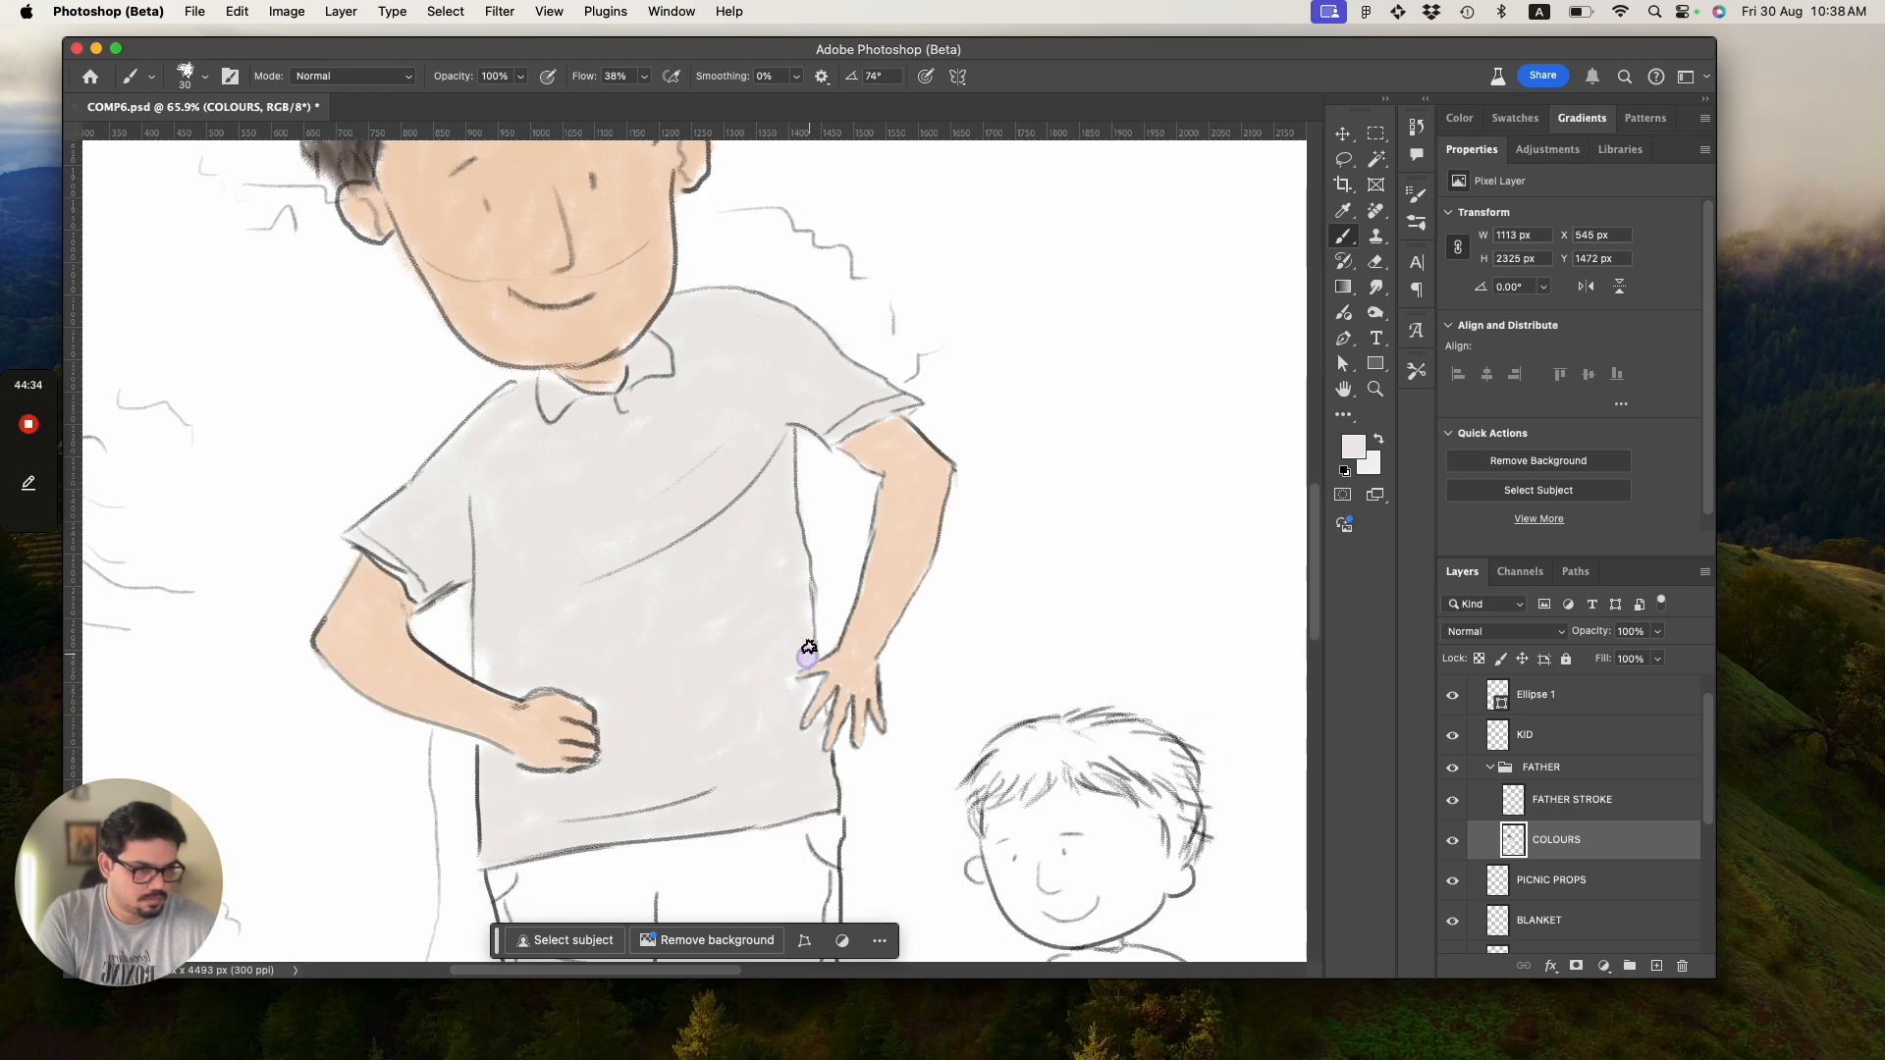
{"action": "mouse_move", "coordinate": [786, 685]}
{"action": "left_mouse_down"}
{"action": "mouse_move", "coordinate": [775, 648]}
{"action": "mouse_move", "coordinate": [688, 643]}
{"action": "mouse_move", "coordinate": [773, 591]}
{"action": "mouse_move", "coordinate": [716, 640]}
{"action": "left_mouse_up"}
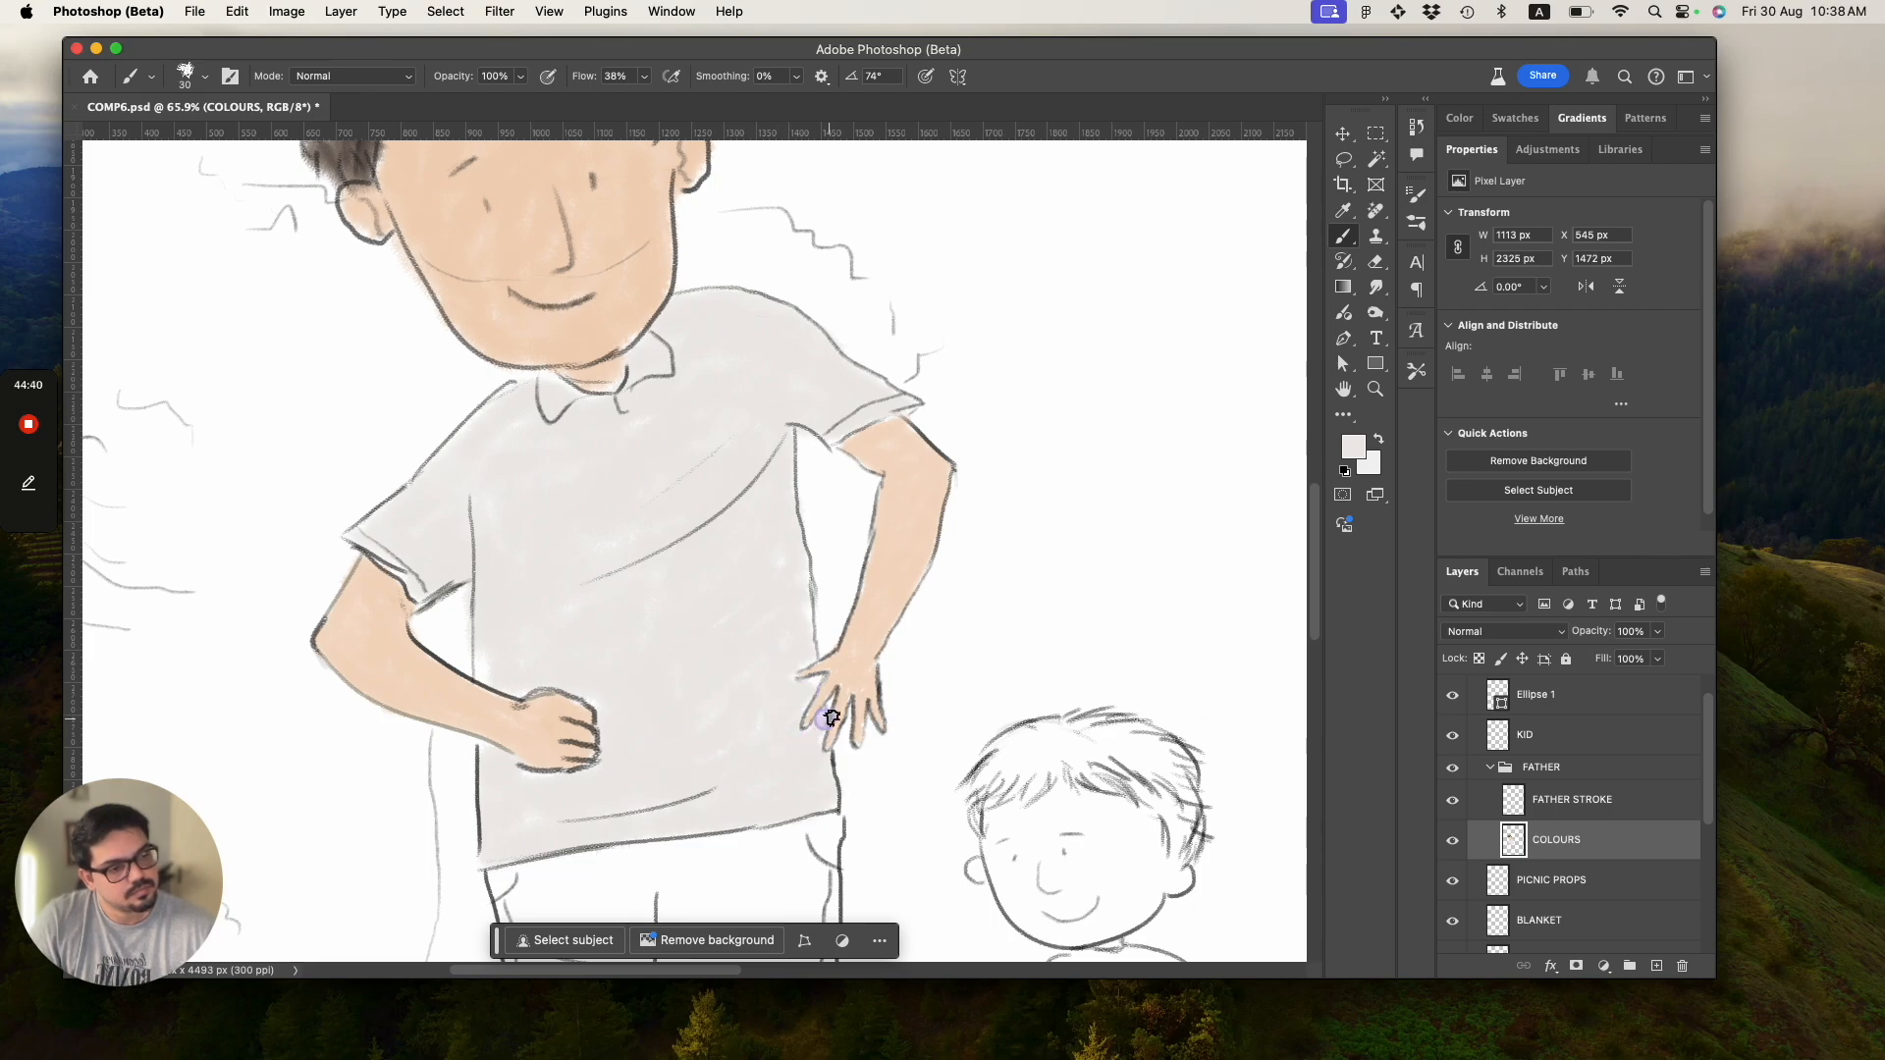
{"action": "key", "text": "z"}
{"action": "left_click_drag", "start_coordinate": [703, 762], "coordinate": [775, 849]}
{"action": "key", "text": "super+s"}
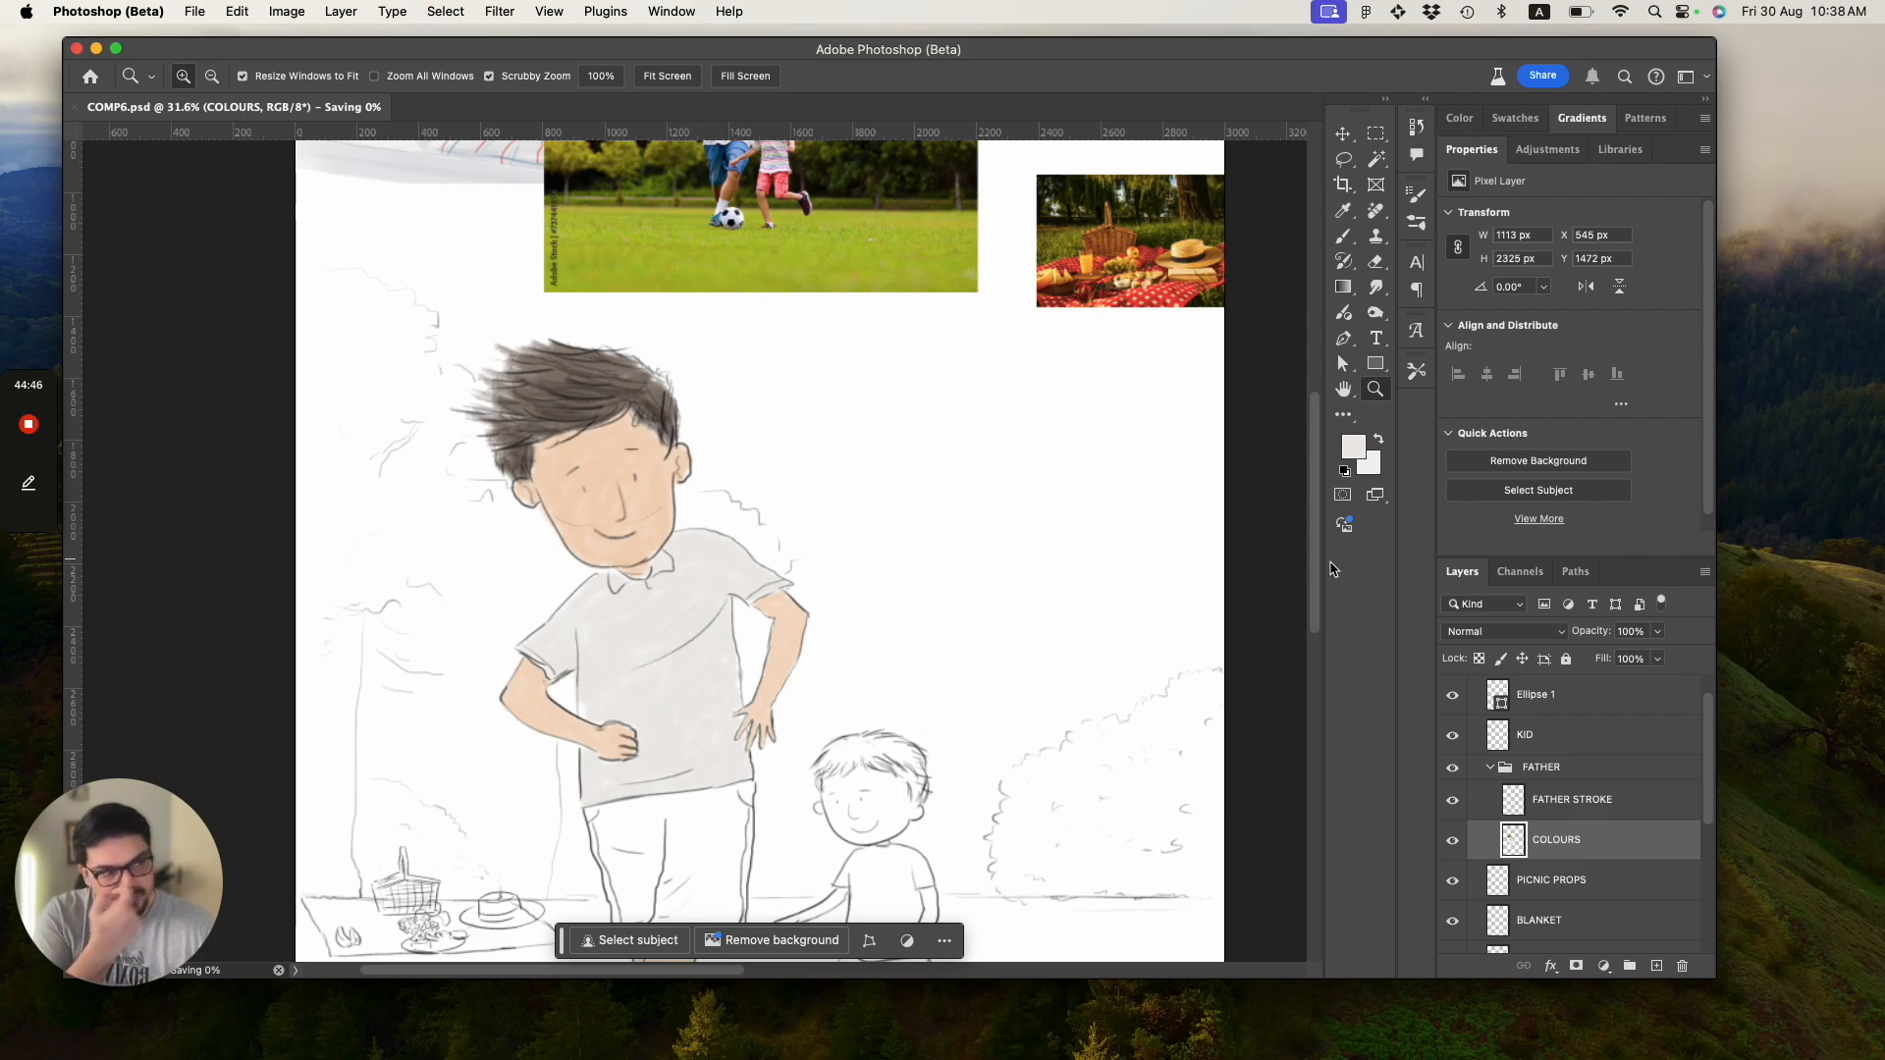
Set the foreground colour to the pale blue-grey e7eaee.
{"action": "left_click_drag", "start_coordinate": [1306, 598], "coordinate": [1315, 528]}
{"action": "mouse_move", "coordinate": [675, 418]}
{"action": "left_mouse_down"}
{"action": "mouse_move", "coordinate": [703, 441]}
{"action": "mouse_move", "coordinate": [756, 432]}
{"action": "mouse_move", "coordinate": [660, 415]}
{"action": "left_mouse_up"}
{"action": "left_click_drag", "start_coordinate": [741, 765], "coordinate": [656, 776]}
{"action": "left_click_drag", "start_coordinate": [704, 840], "coordinate": [843, 866]}
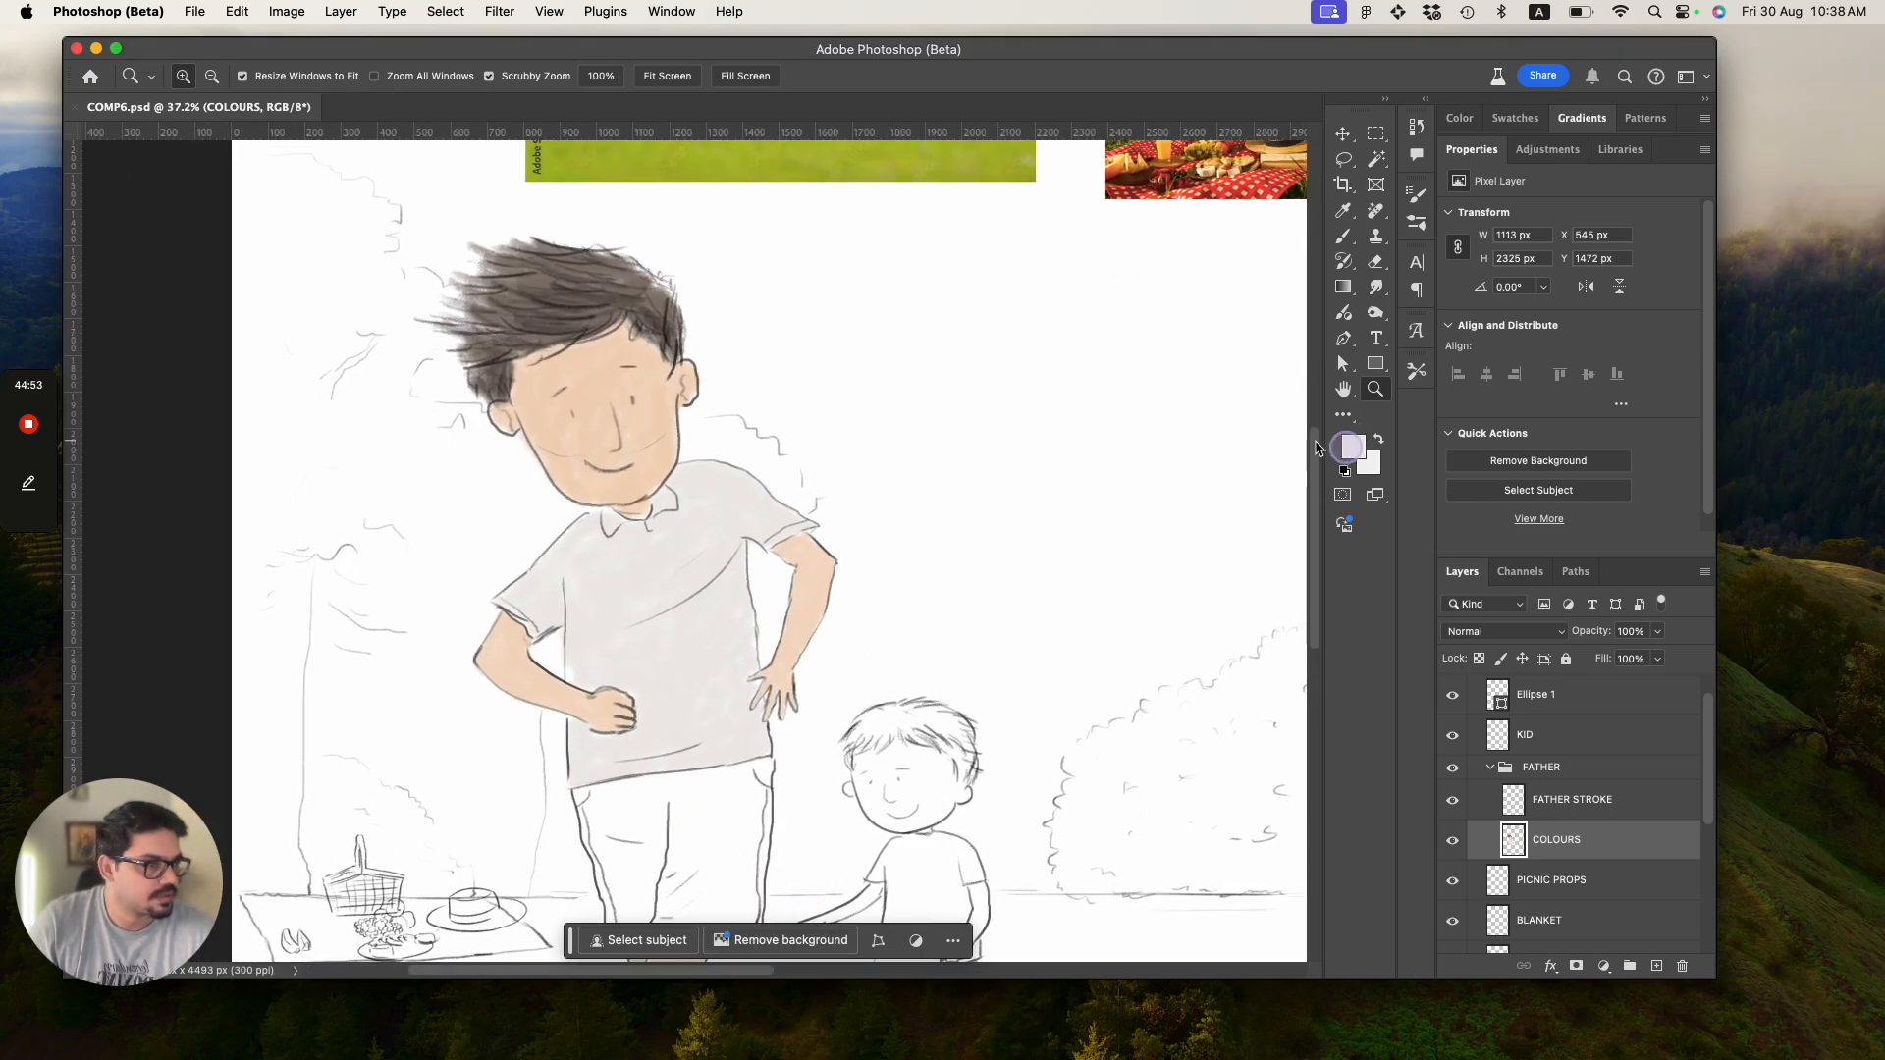
{"action": "left_click", "coordinate": [1353, 447]}
{"action": "left_click", "coordinate": [1129, 509]}
{"action": "left_click_drag", "start_coordinate": [1119, 510], "coordinate": [1116, 507]}
{"action": "left_click", "coordinate": [1319, 393]}
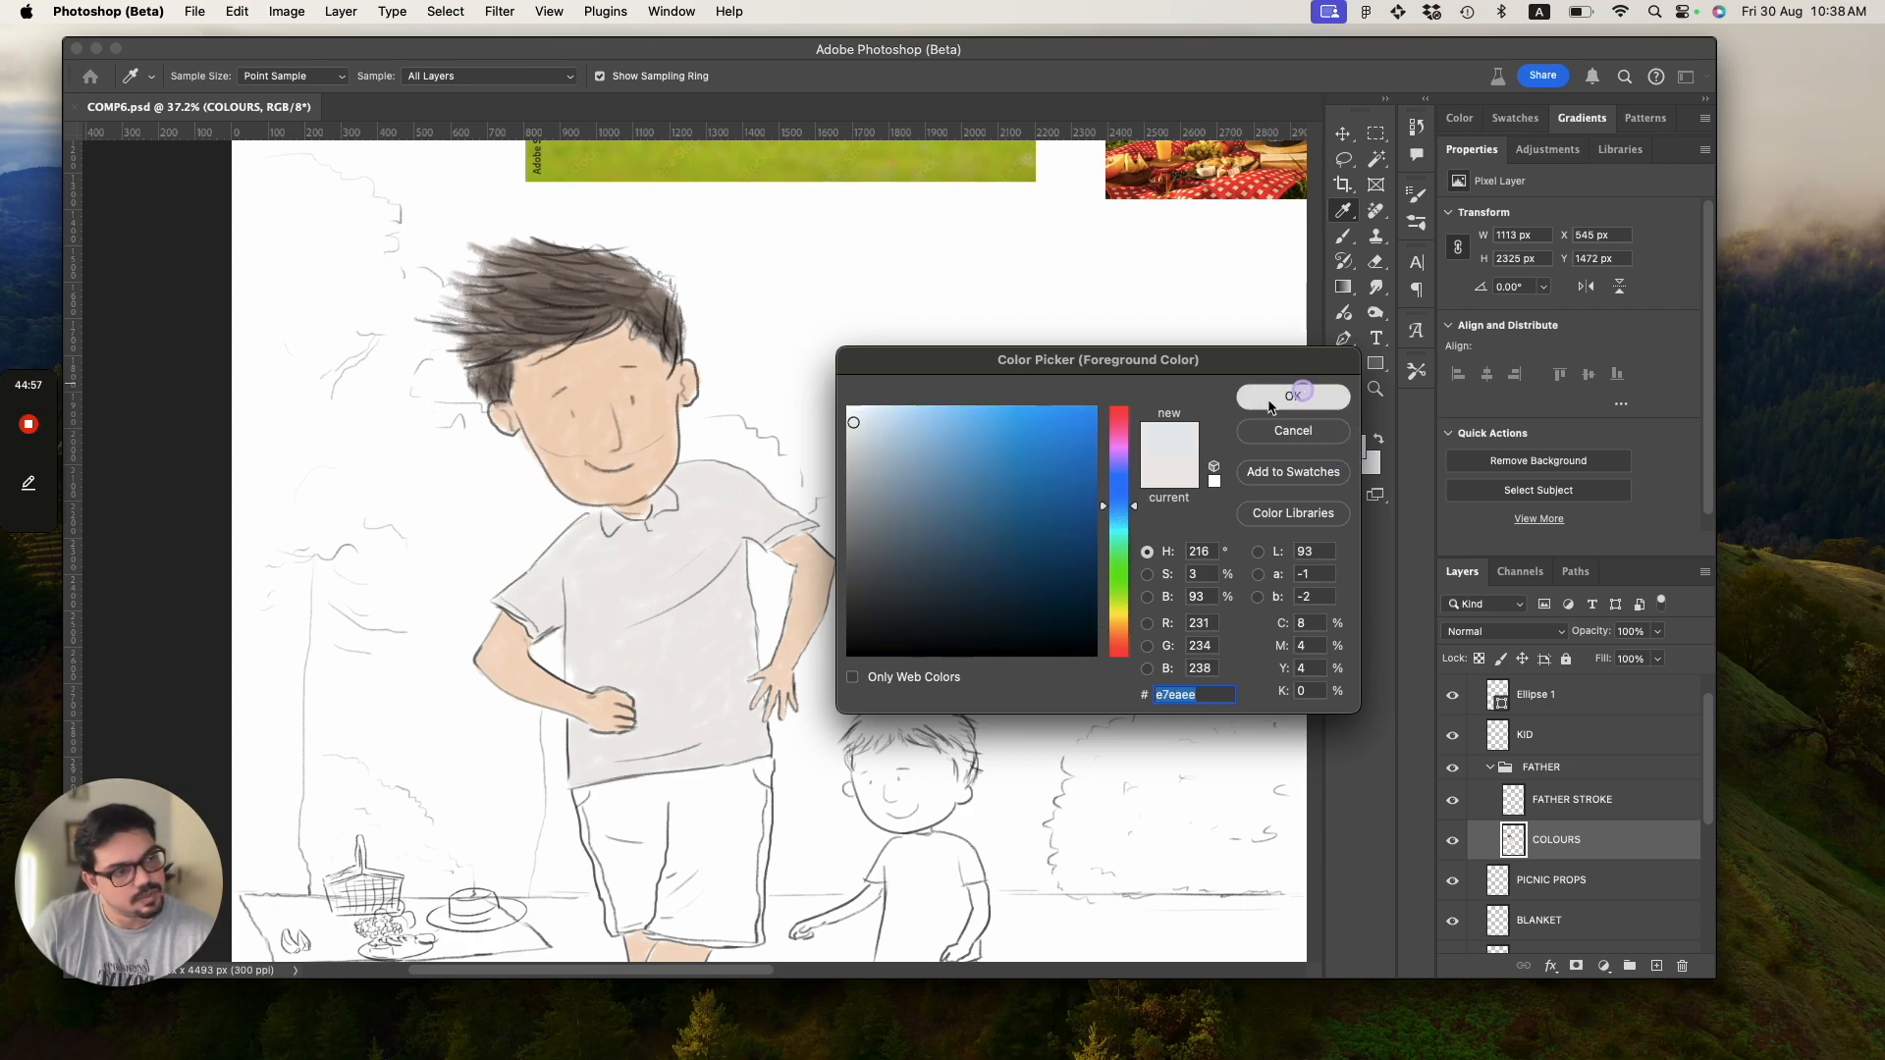
Sample the blue swatch and shift it to a stronger blue, setting the foreground colour to 78a6d0.
{"action": "left_click_drag", "start_coordinate": [1316, 468], "coordinate": [1322, 340]}
{"action": "left_click", "coordinate": [1353, 447]}
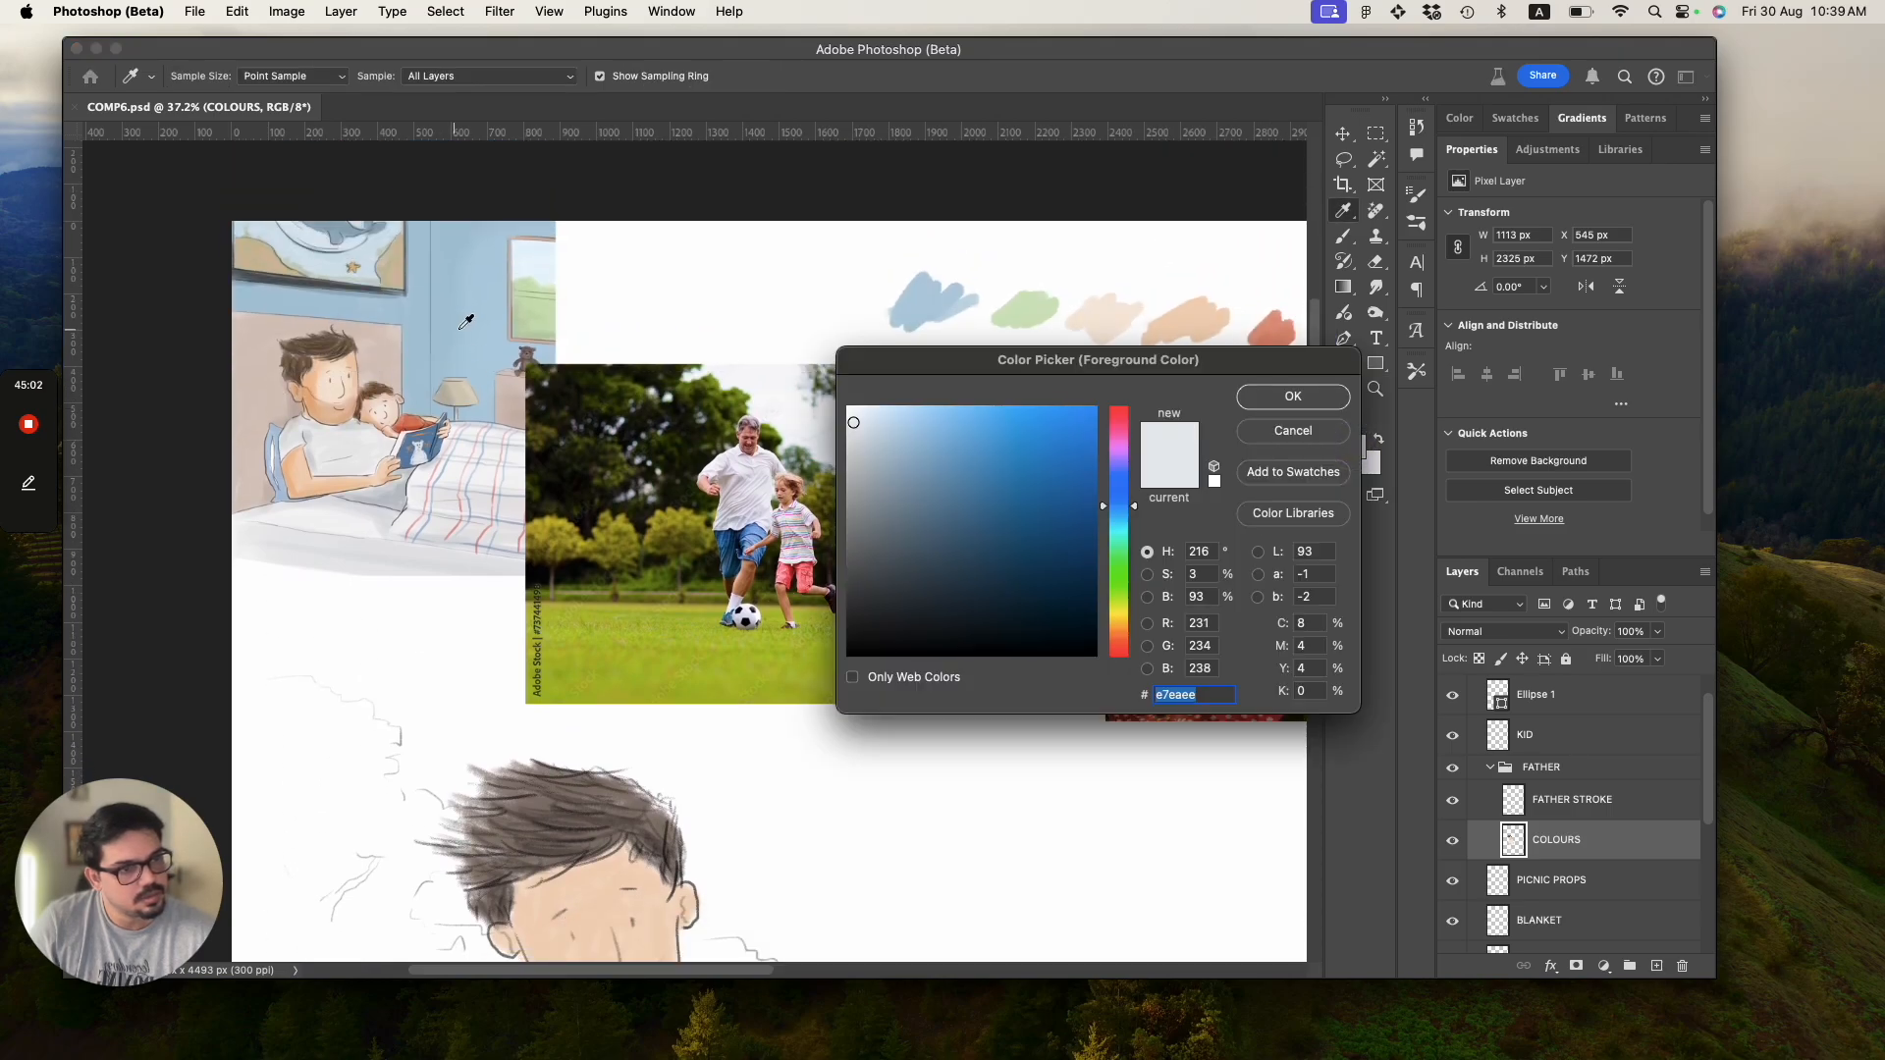
{"action": "left_click", "coordinate": [925, 290]}
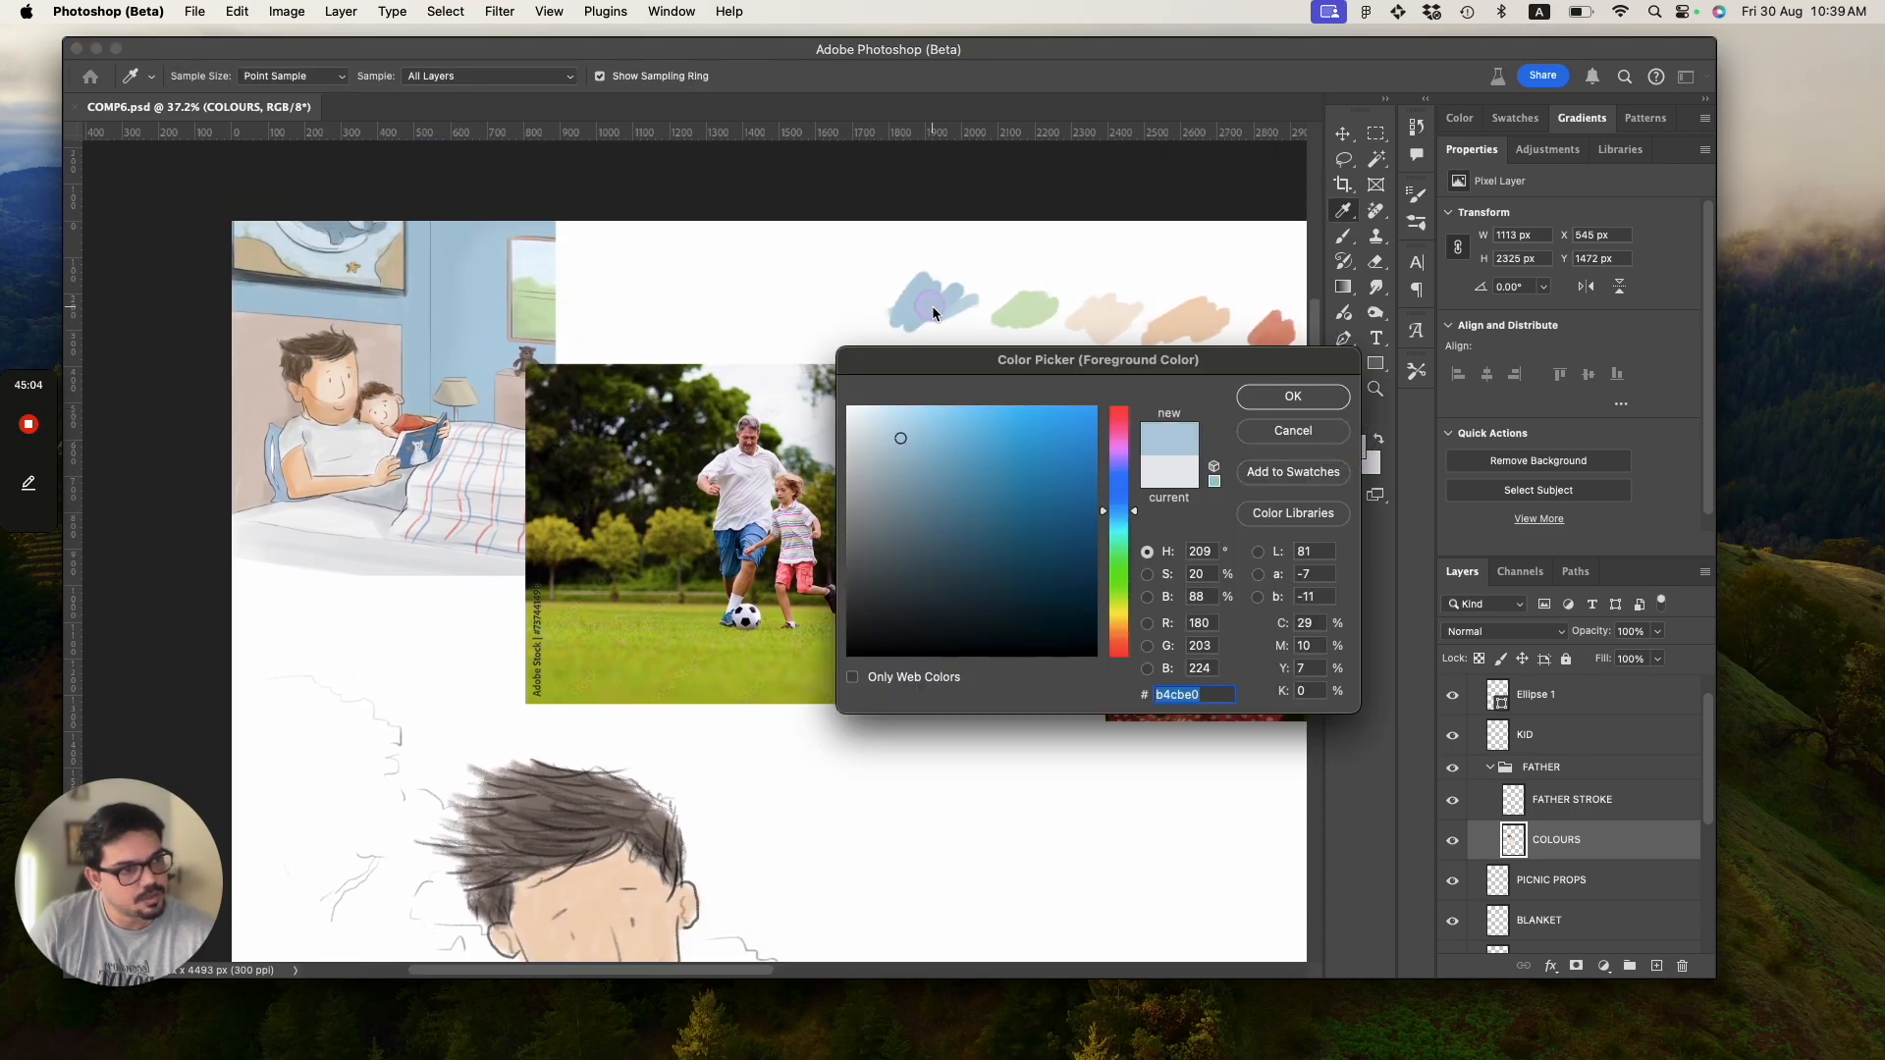
{"action": "left_click", "coordinate": [920, 447]}
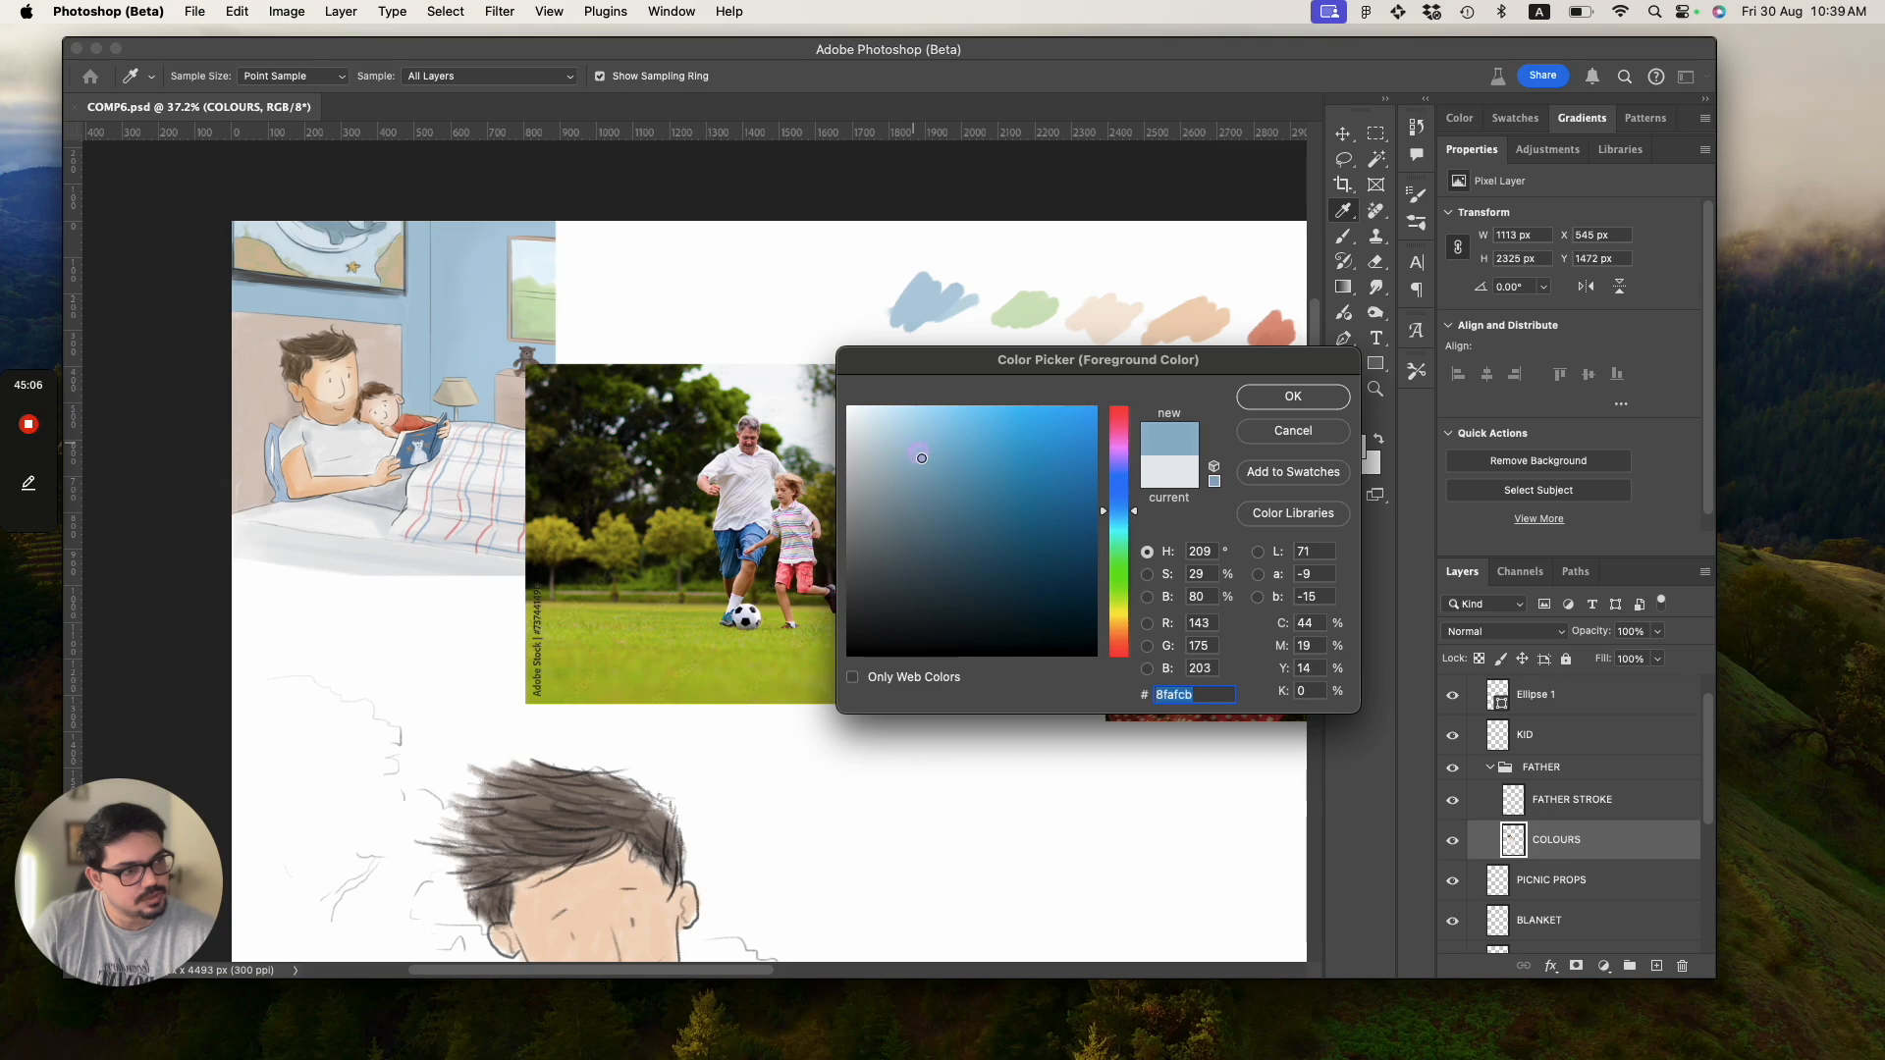
{"action": "left_click", "coordinate": [931, 446]}
{"action": "left_click", "coordinate": [904, 463]}
{"action": "left_click", "coordinate": [952, 451]}
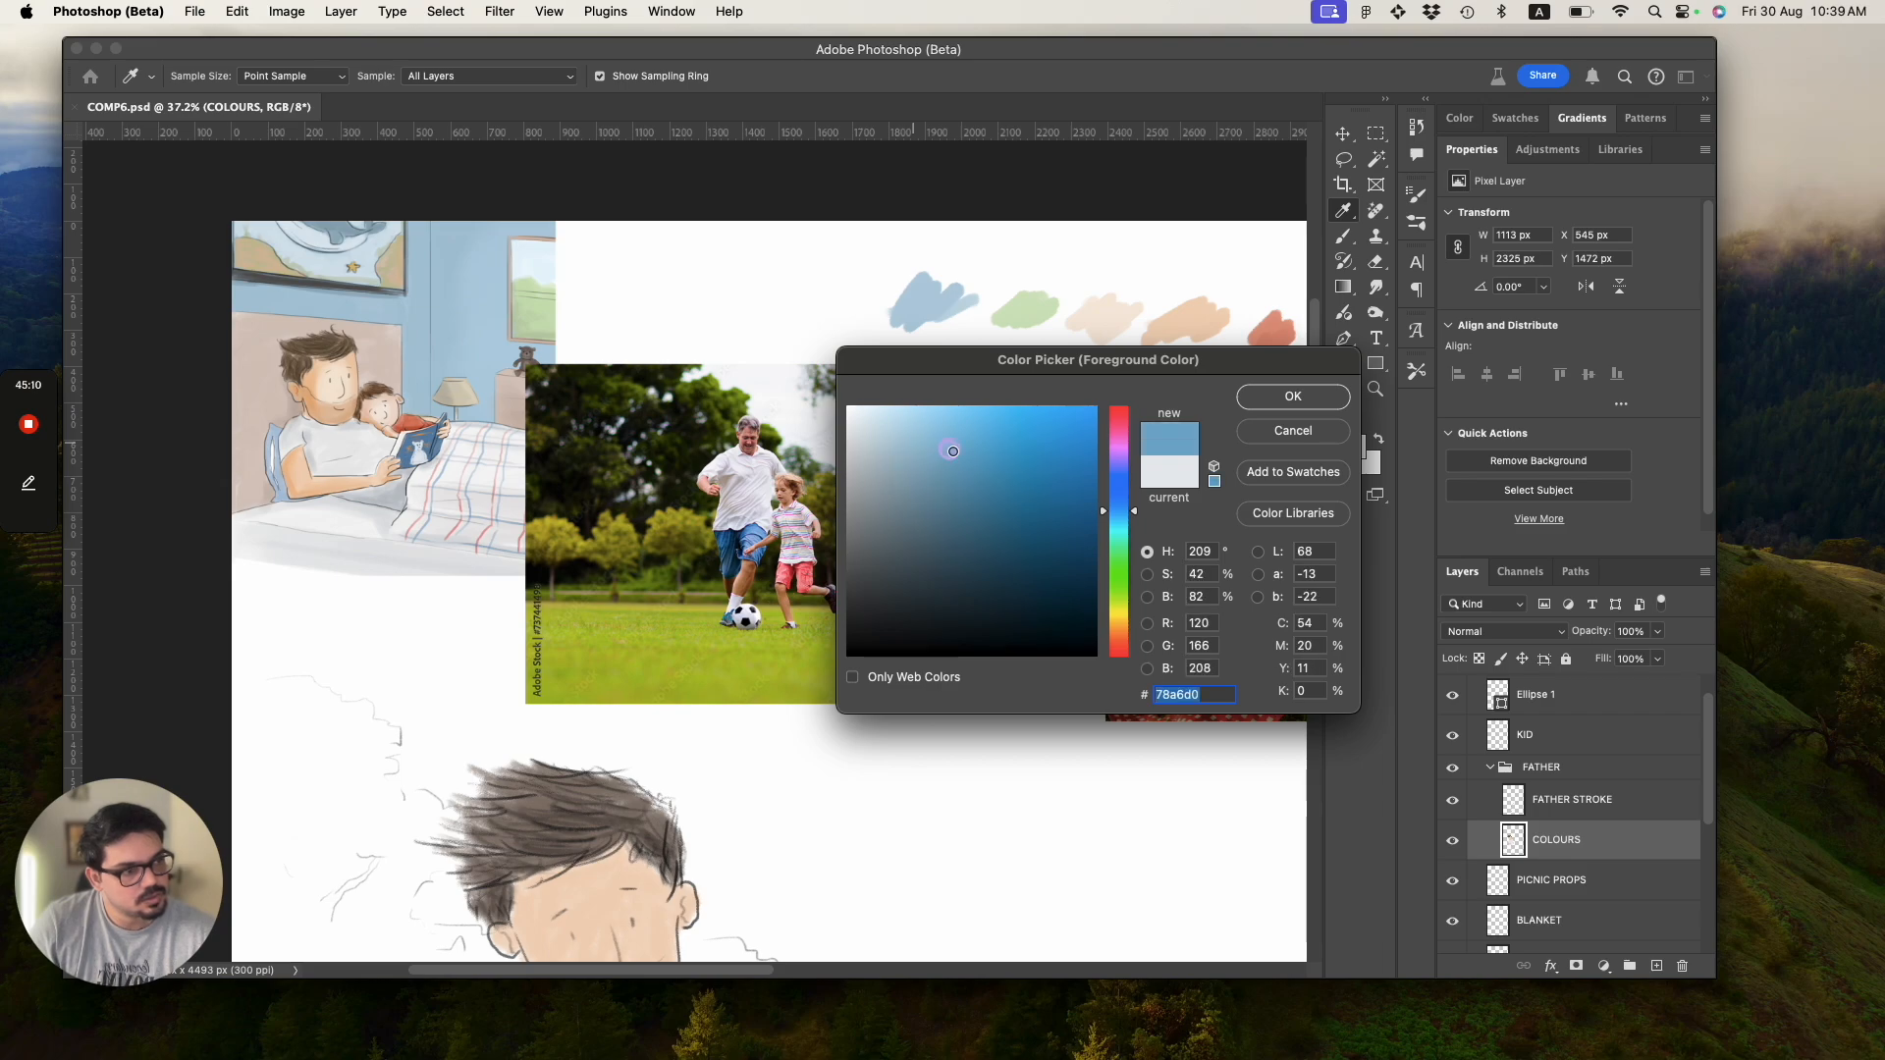
{"action": "left_click", "coordinate": [1286, 399]}
Paint the waist area of the father's shorts blue, starting with a 30 px brush and enlarging it to 35 px.
{"action": "key", "text": "z"}
{"action": "left_click_drag", "start_coordinate": [634, 781], "coordinate": [530, 782]}
{"action": "left_click_drag", "start_coordinate": [684, 901], "coordinate": [862, 833]}
{"action": "scroll", "coordinate": [1081, 667], "scroll_direction": "down", "scroll_amount": 5}
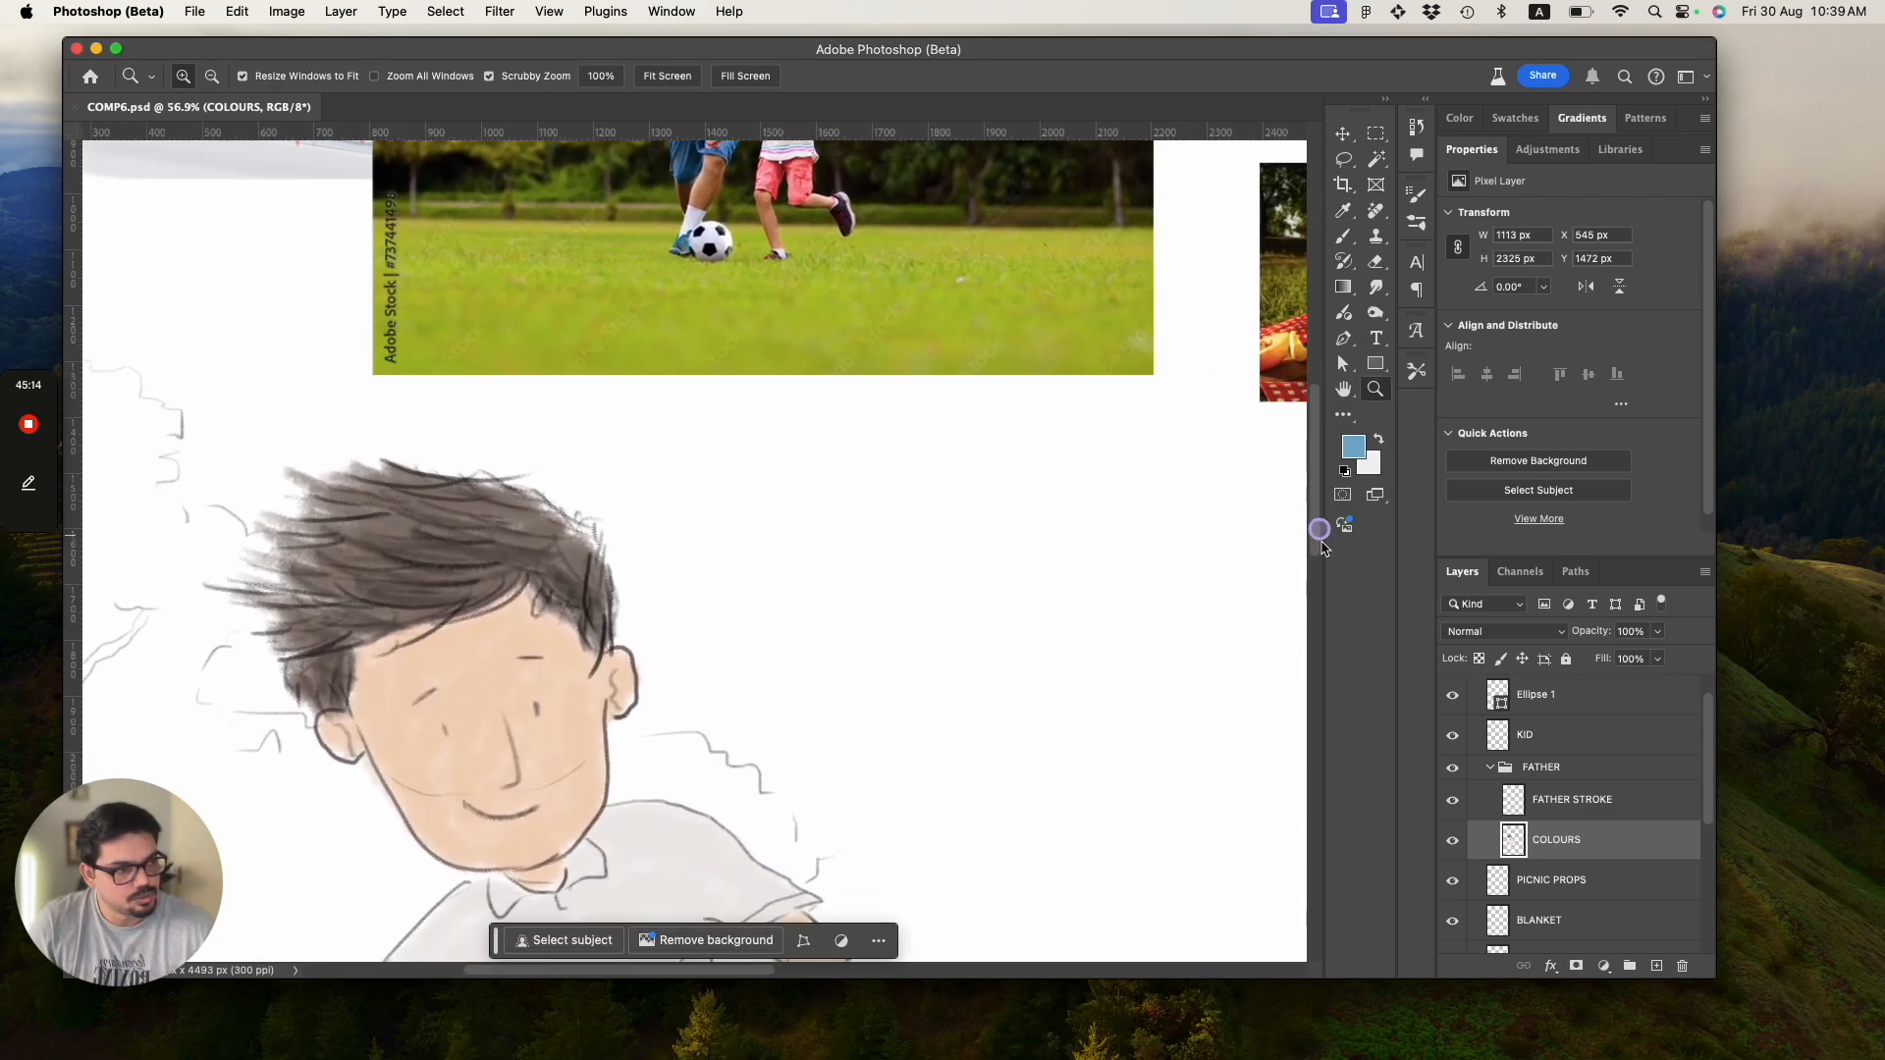
{"action": "scroll", "coordinate": [1302, 667], "scroll_direction": "down", "scroll_amount": 3}
{"action": "key", "text": "b"}
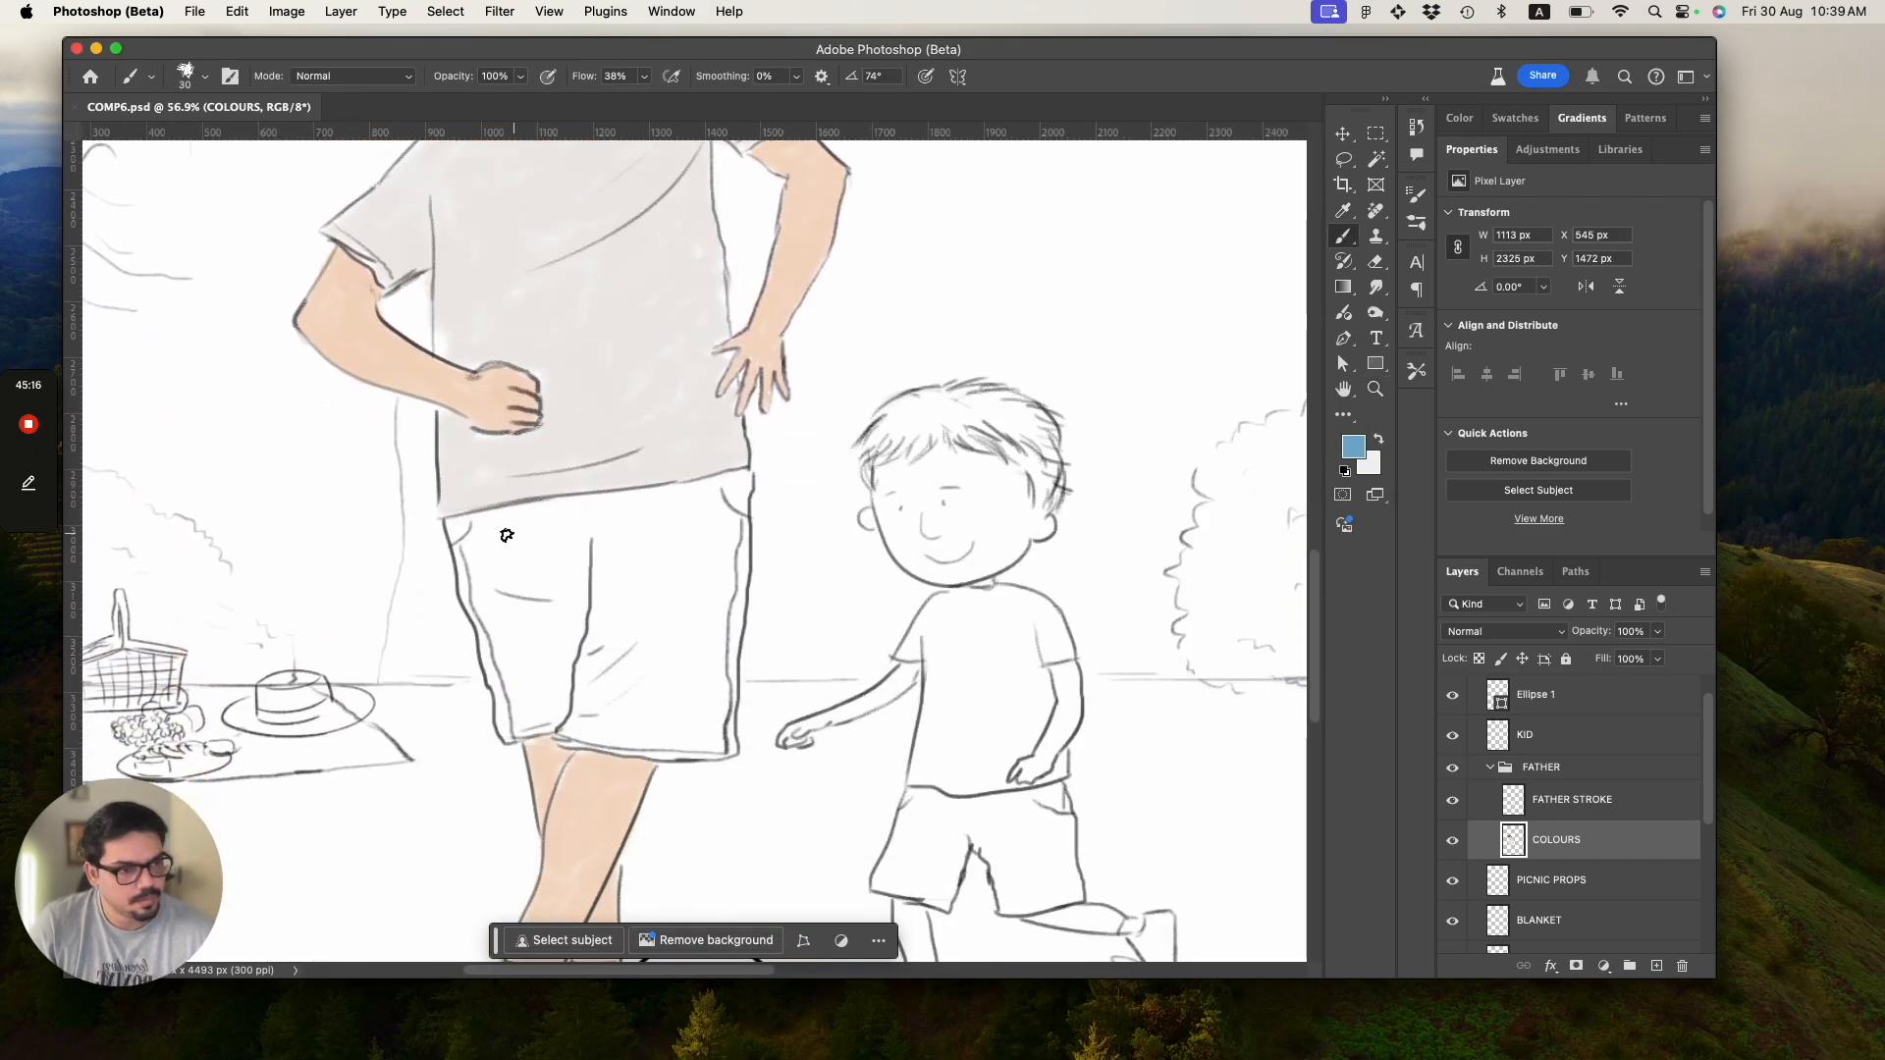
{"action": "mouse_move", "coordinate": [465, 525]}
{"action": "left_mouse_down"}
{"action": "mouse_move", "coordinate": [575, 510]}
{"action": "mouse_move", "coordinate": [501, 540]}
{"action": "left_mouse_up"}
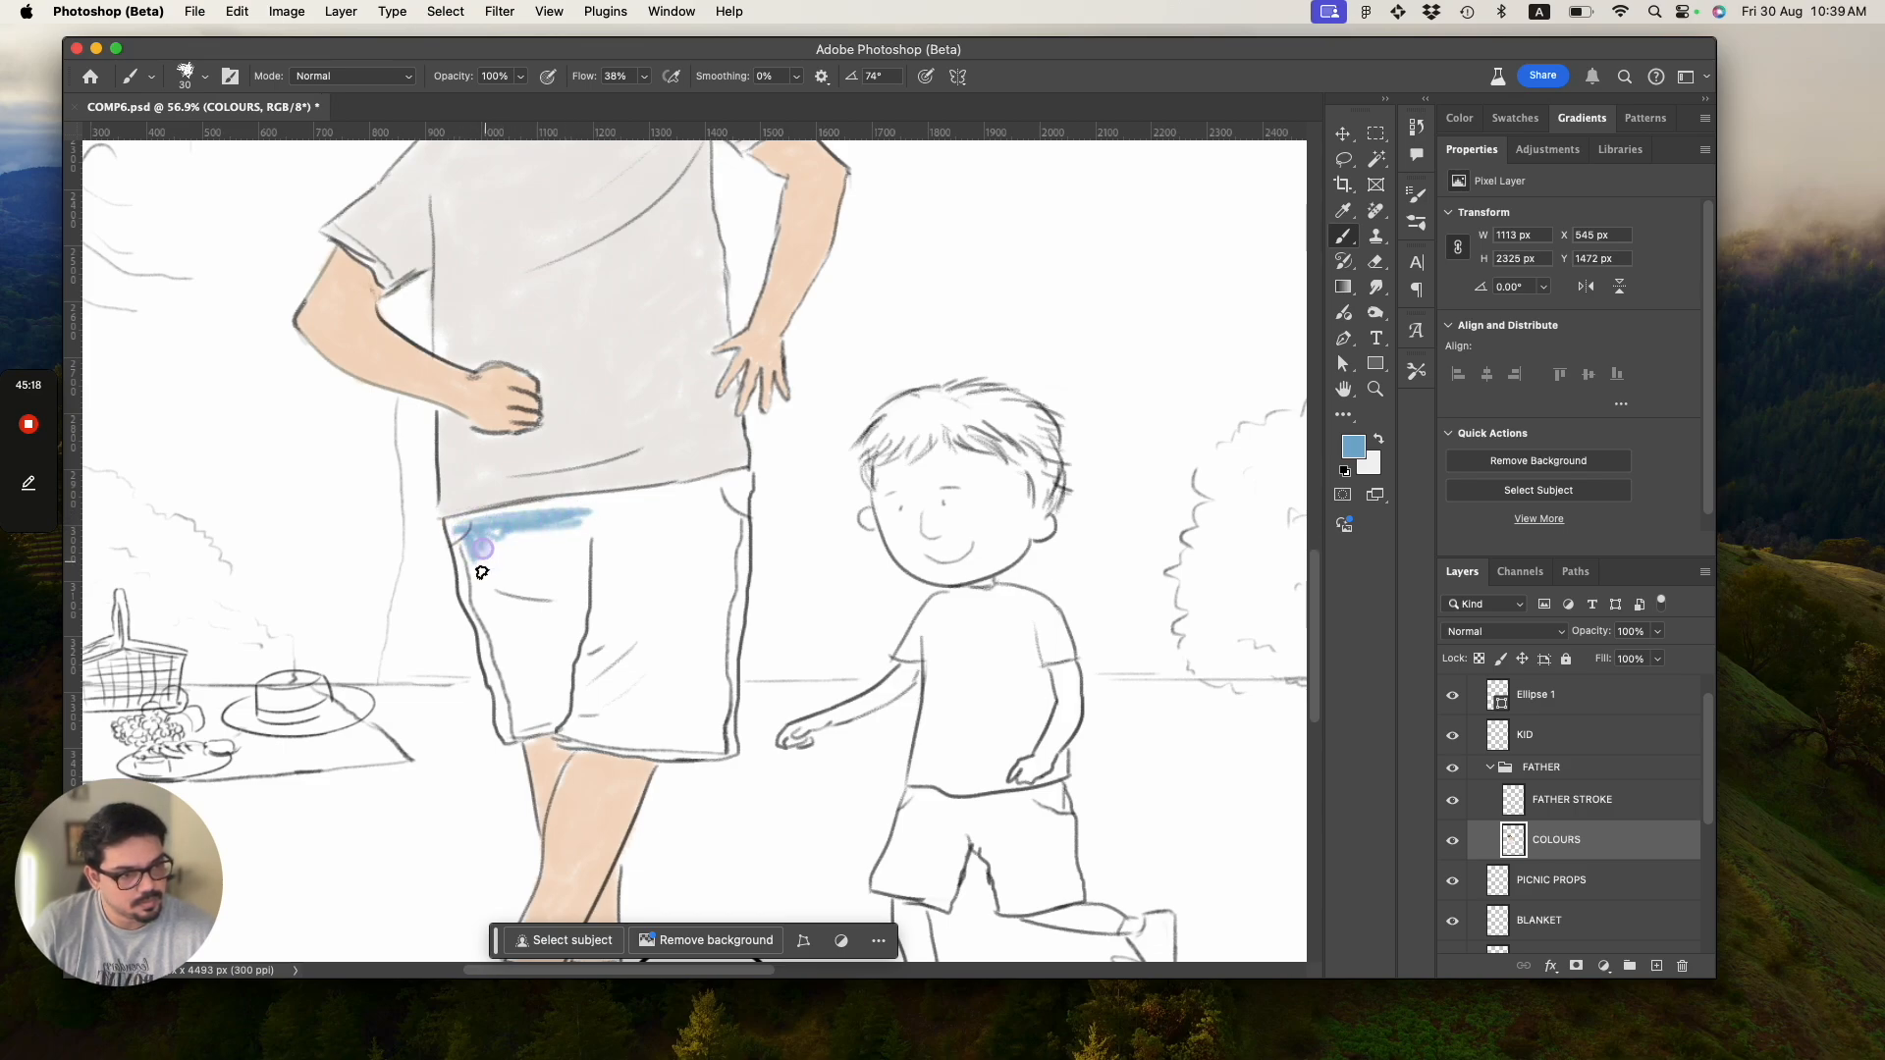
{"action": "key", "text": "]"}
{"action": "key", "text": "]"}
{"action": "key", "text": "]"}
{"action": "mouse_move", "coordinate": [506, 526]}
{"action": "left_mouse_down"}
{"action": "mouse_move", "coordinate": [614, 513]}
{"action": "mouse_move", "coordinate": [475, 529]}
{"action": "mouse_move", "coordinate": [615, 497]}
{"action": "mouse_move", "coordinate": [495, 513]}
{"action": "mouse_move", "coordinate": [542, 511]}
{"action": "left_mouse_up"}
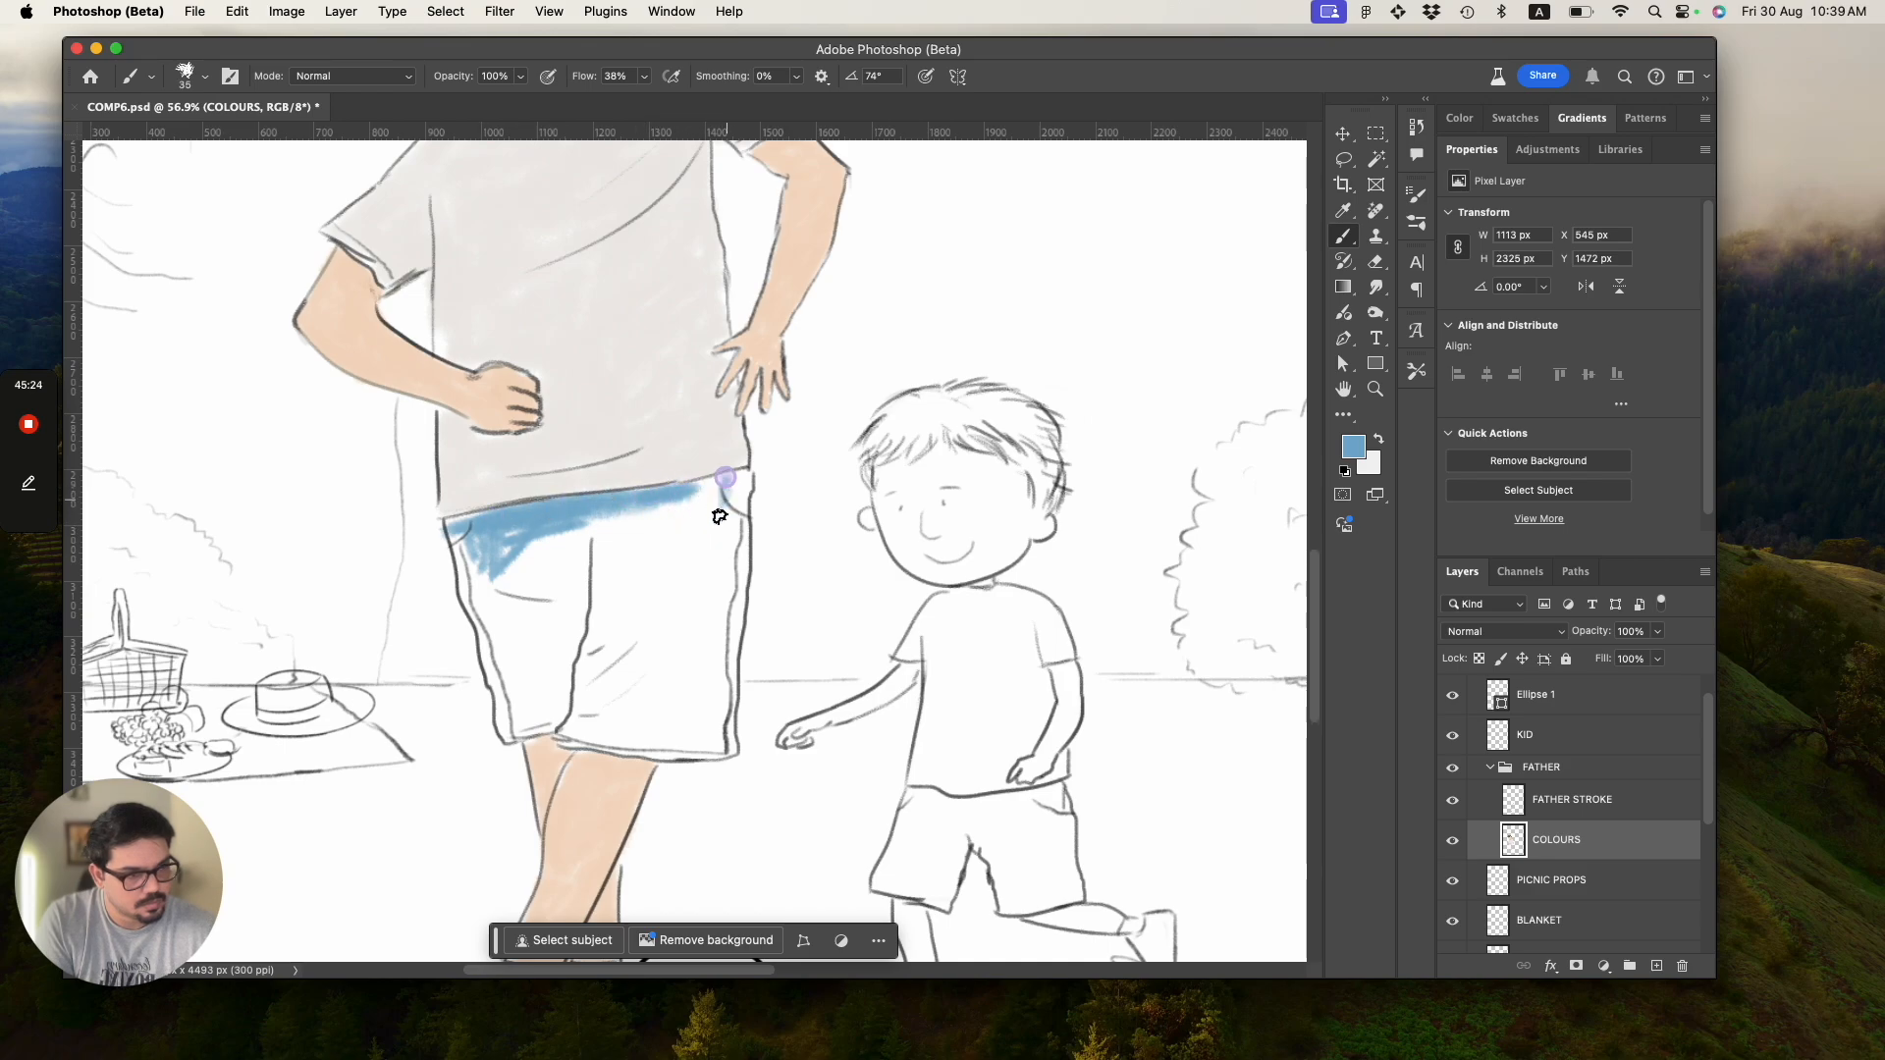
Fill the rest of the father's shorts with blue down to the hem and out to both side edges, using a 60 px brush.
{"action": "mouse_move", "coordinate": [669, 525]}
{"action": "left_mouse_down"}
{"action": "mouse_move", "coordinate": [728, 492]}
{"action": "mouse_move", "coordinate": [553, 541]}
{"action": "mouse_move", "coordinate": [574, 526]}
{"action": "mouse_move", "coordinate": [536, 567]}
{"action": "mouse_move", "coordinate": [618, 540]}
{"action": "mouse_move", "coordinate": [559, 594]}
{"action": "mouse_move", "coordinate": [568, 633]}
{"action": "mouse_move", "coordinate": [587, 585]}
{"action": "mouse_move", "coordinate": [566, 604]}
{"action": "mouse_move", "coordinate": [550, 574]}
{"action": "mouse_move", "coordinate": [575, 563]}
{"action": "mouse_move", "coordinate": [507, 574]}
{"action": "mouse_move", "coordinate": [463, 534]}
{"action": "mouse_move", "coordinate": [483, 569]}
{"action": "mouse_move", "coordinate": [522, 534]}
{"action": "mouse_move", "coordinate": [504, 565]}
{"action": "mouse_move", "coordinate": [529, 571]}
{"action": "mouse_move", "coordinate": [609, 540]}
{"action": "mouse_move", "coordinate": [530, 622]}
{"action": "mouse_move", "coordinate": [653, 536]}
{"action": "mouse_move", "coordinate": [597, 552]}
{"action": "left_mouse_up"}
{"action": "mouse_move", "coordinate": [514, 635]}
{"action": "left_mouse_down"}
{"action": "mouse_move", "coordinate": [461, 543]}
{"action": "mouse_move", "coordinate": [511, 688]}
{"action": "mouse_move", "coordinate": [557, 624]}
{"action": "mouse_move", "coordinate": [527, 659]}
{"action": "mouse_move", "coordinate": [601, 646]}
{"action": "mouse_move", "coordinate": [533, 725]}
{"action": "mouse_move", "coordinate": [571, 707]}
{"action": "mouse_move", "coordinate": [620, 570]}
{"action": "mouse_move", "coordinate": [618, 659]}
{"action": "mouse_move", "coordinate": [673, 570]}
{"action": "mouse_move", "coordinate": [605, 598]}
{"action": "mouse_move", "coordinate": [654, 597]}
{"action": "mouse_move", "coordinate": [660, 566]}
{"action": "mouse_move", "coordinate": [650, 656]}
{"action": "mouse_move", "coordinate": [714, 530]}
{"action": "mouse_move", "coordinate": [719, 561]}
{"action": "mouse_move", "coordinate": [680, 556]}
{"action": "mouse_move", "coordinate": [636, 592]}
{"action": "mouse_move", "coordinate": [702, 562]}
{"action": "mouse_move", "coordinate": [694, 598]}
{"action": "mouse_move", "coordinate": [731, 624]}
{"action": "mouse_move", "coordinate": [746, 526]}
{"action": "mouse_move", "coordinate": [730, 649]}
{"action": "mouse_move", "coordinate": [746, 492]}
{"action": "mouse_move", "coordinate": [717, 691]}
{"action": "mouse_move", "coordinate": [717, 624]}
{"action": "mouse_move", "coordinate": [709, 696]}
{"action": "mouse_move", "coordinate": [625, 668]}
{"action": "mouse_move", "coordinate": [691, 597]}
{"action": "mouse_move", "coordinate": [589, 702]}
{"action": "mouse_move", "coordinate": [645, 699]}
{"action": "mouse_move", "coordinate": [578, 722]}
{"action": "mouse_move", "coordinate": [689, 715]}
{"action": "mouse_move", "coordinate": [690, 642]}
{"action": "mouse_move", "coordinate": [660, 705]}
{"action": "mouse_move", "coordinate": [692, 660]}
{"action": "mouse_move", "coordinate": [721, 682]}
{"action": "mouse_move", "coordinate": [725, 723]}
{"action": "mouse_move", "coordinate": [580, 734]}
{"action": "mouse_move", "coordinate": [719, 741]}
{"action": "mouse_move", "coordinate": [666, 747]}
{"action": "mouse_move", "coordinate": [644, 745]}
{"action": "mouse_move", "coordinate": [715, 732]}
{"action": "left_mouse_up"}
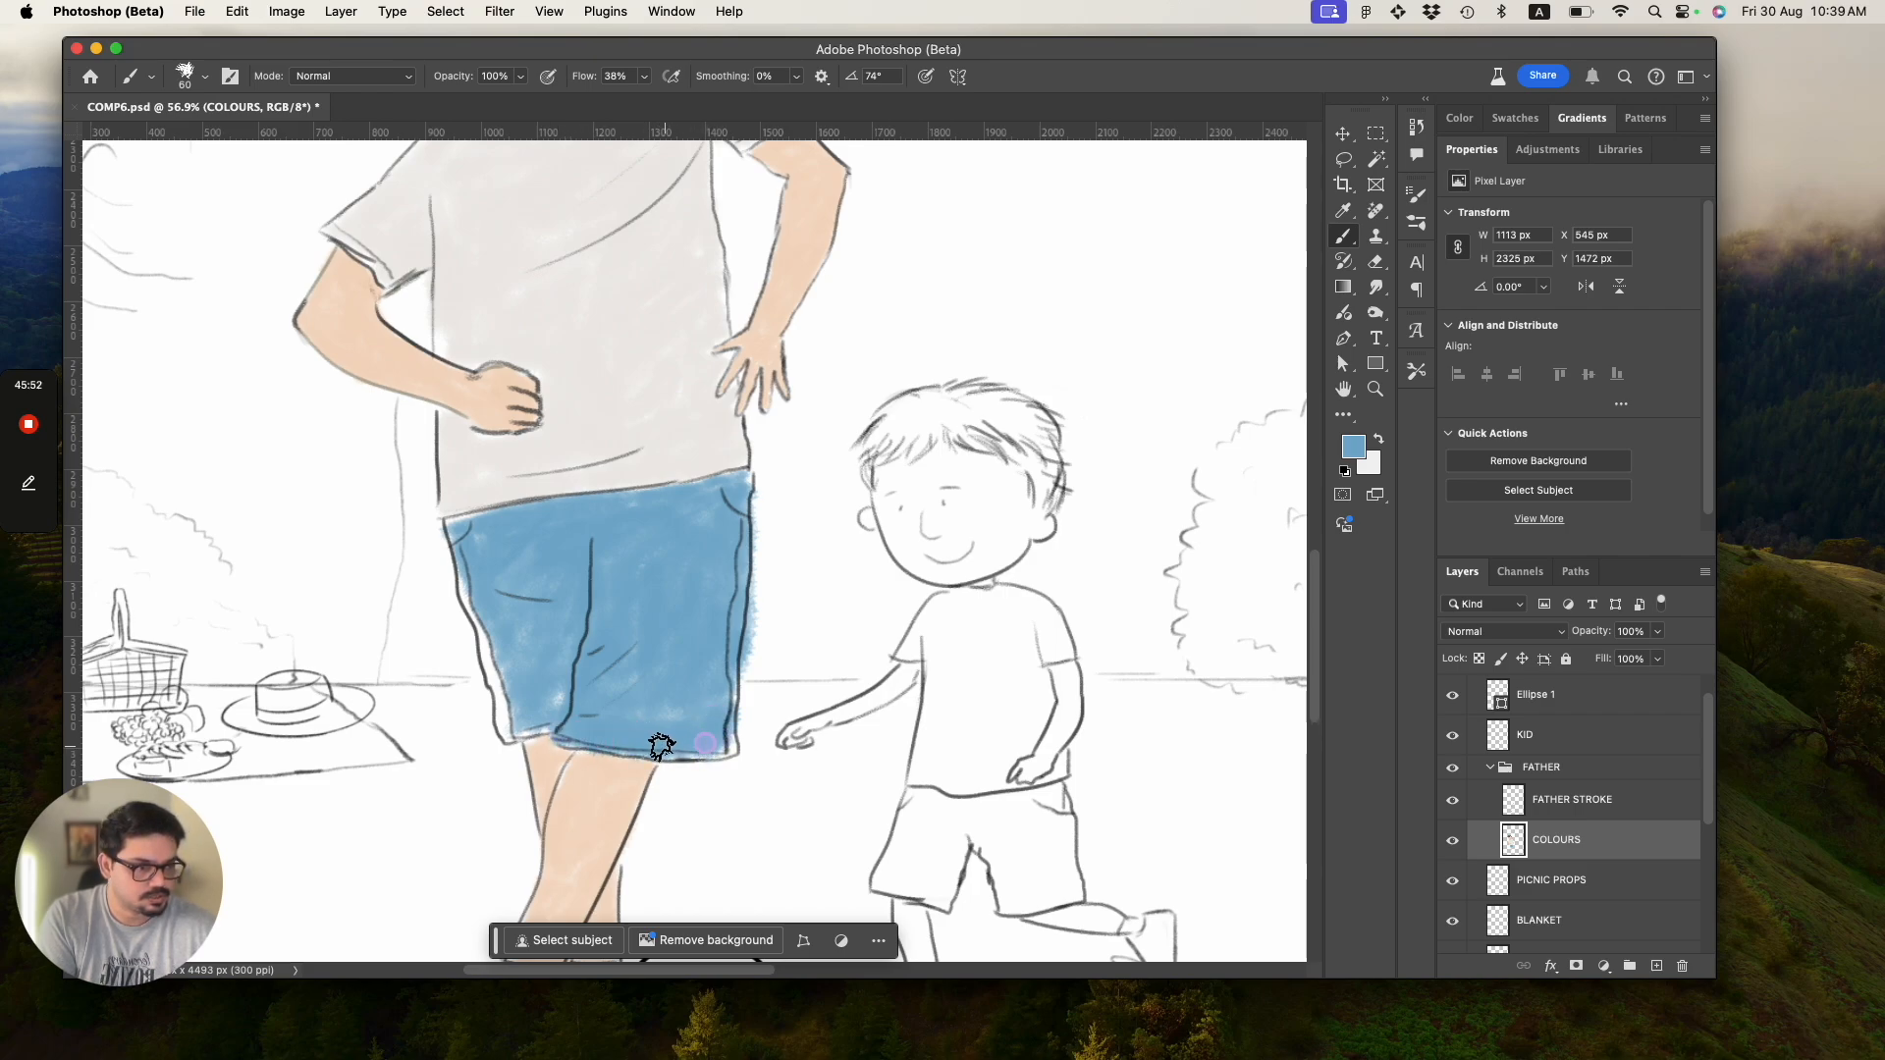
{"action": "mouse_move", "coordinate": [553, 693]}
{"action": "left_mouse_down"}
{"action": "mouse_move", "coordinate": [525, 636]}
{"action": "mouse_move", "coordinate": [488, 628]}
{"action": "mouse_move", "coordinate": [478, 564]}
{"action": "mouse_move", "coordinate": [473, 622]}
{"action": "mouse_move", "coordinate": [509, 728]}
{"action": "mouse_move", "coordinate": [574, 705]}
{"action": "mouse_move", "coordinate": [535, 611]}
{"action": "mouse_move", "coordinate": [472, 559]}
{"action": "left_mouse_up"}
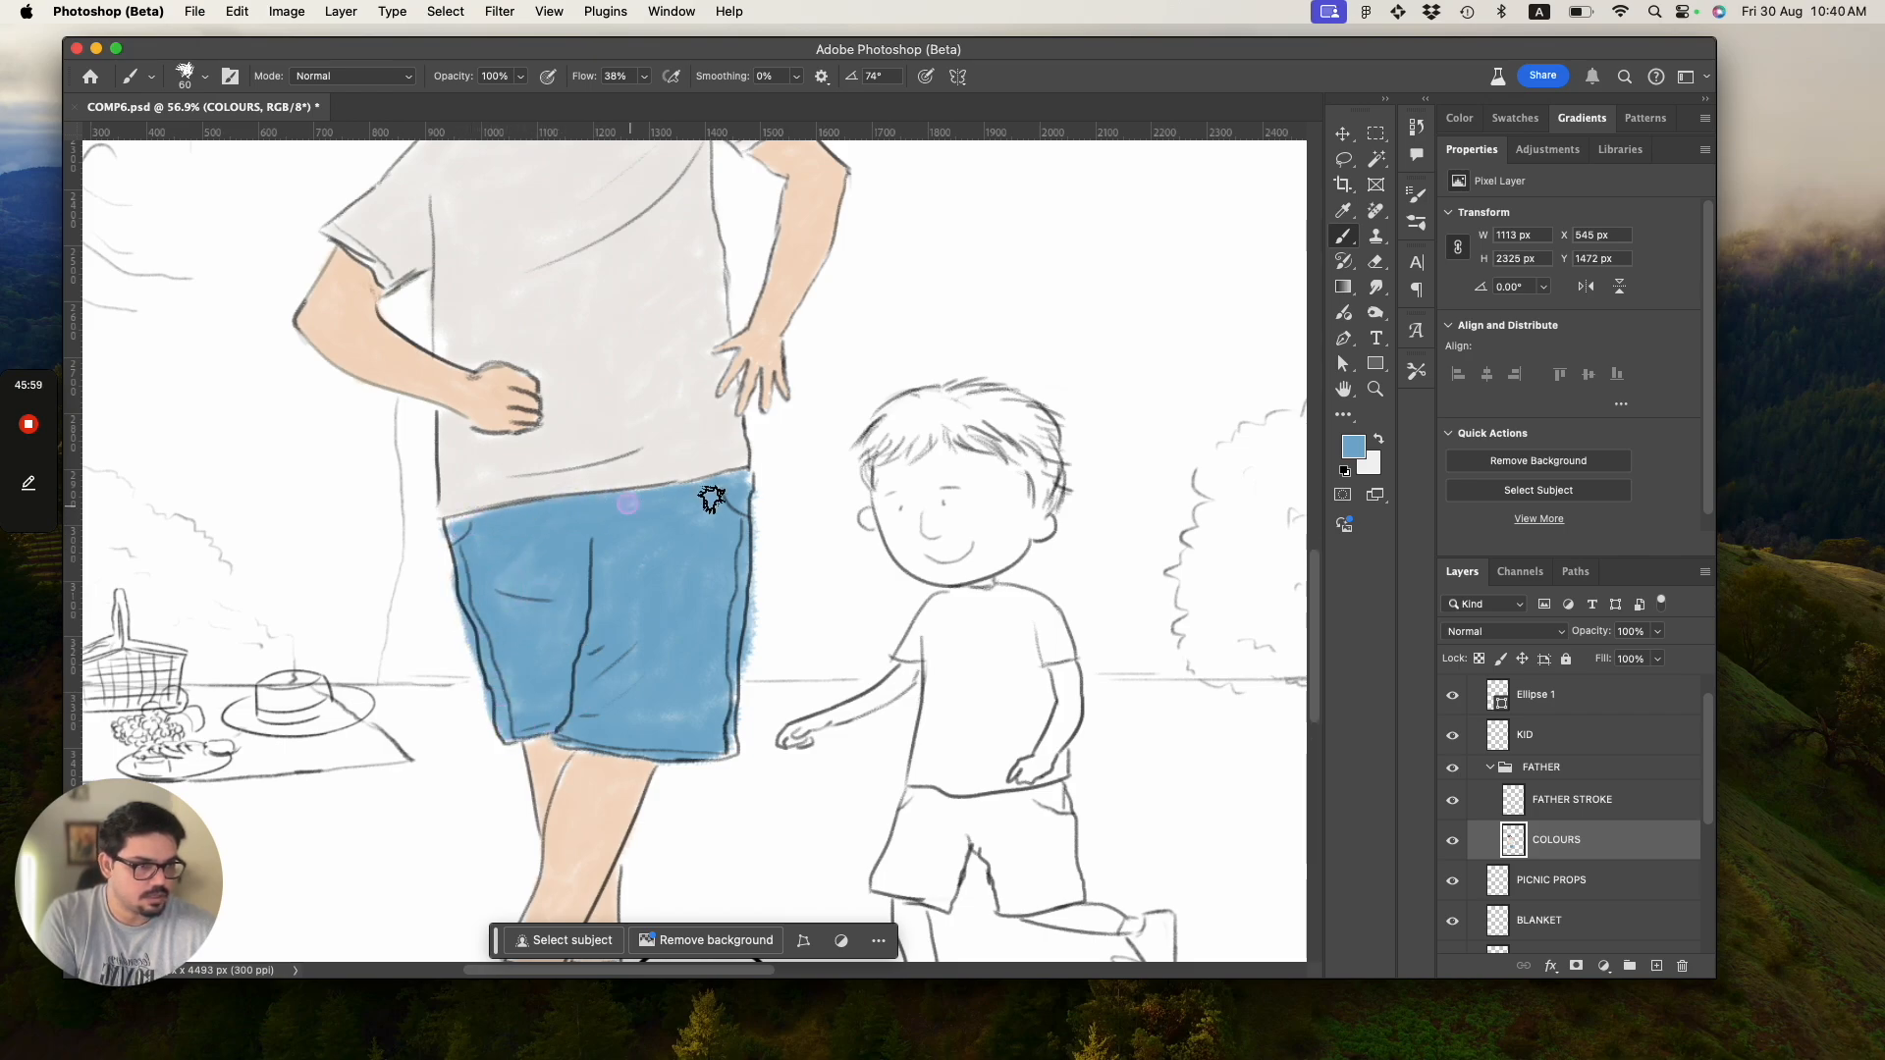
{"action": "left_click_drag", "start_coordinate": [716, 700], "coordinate": [743, 714]}
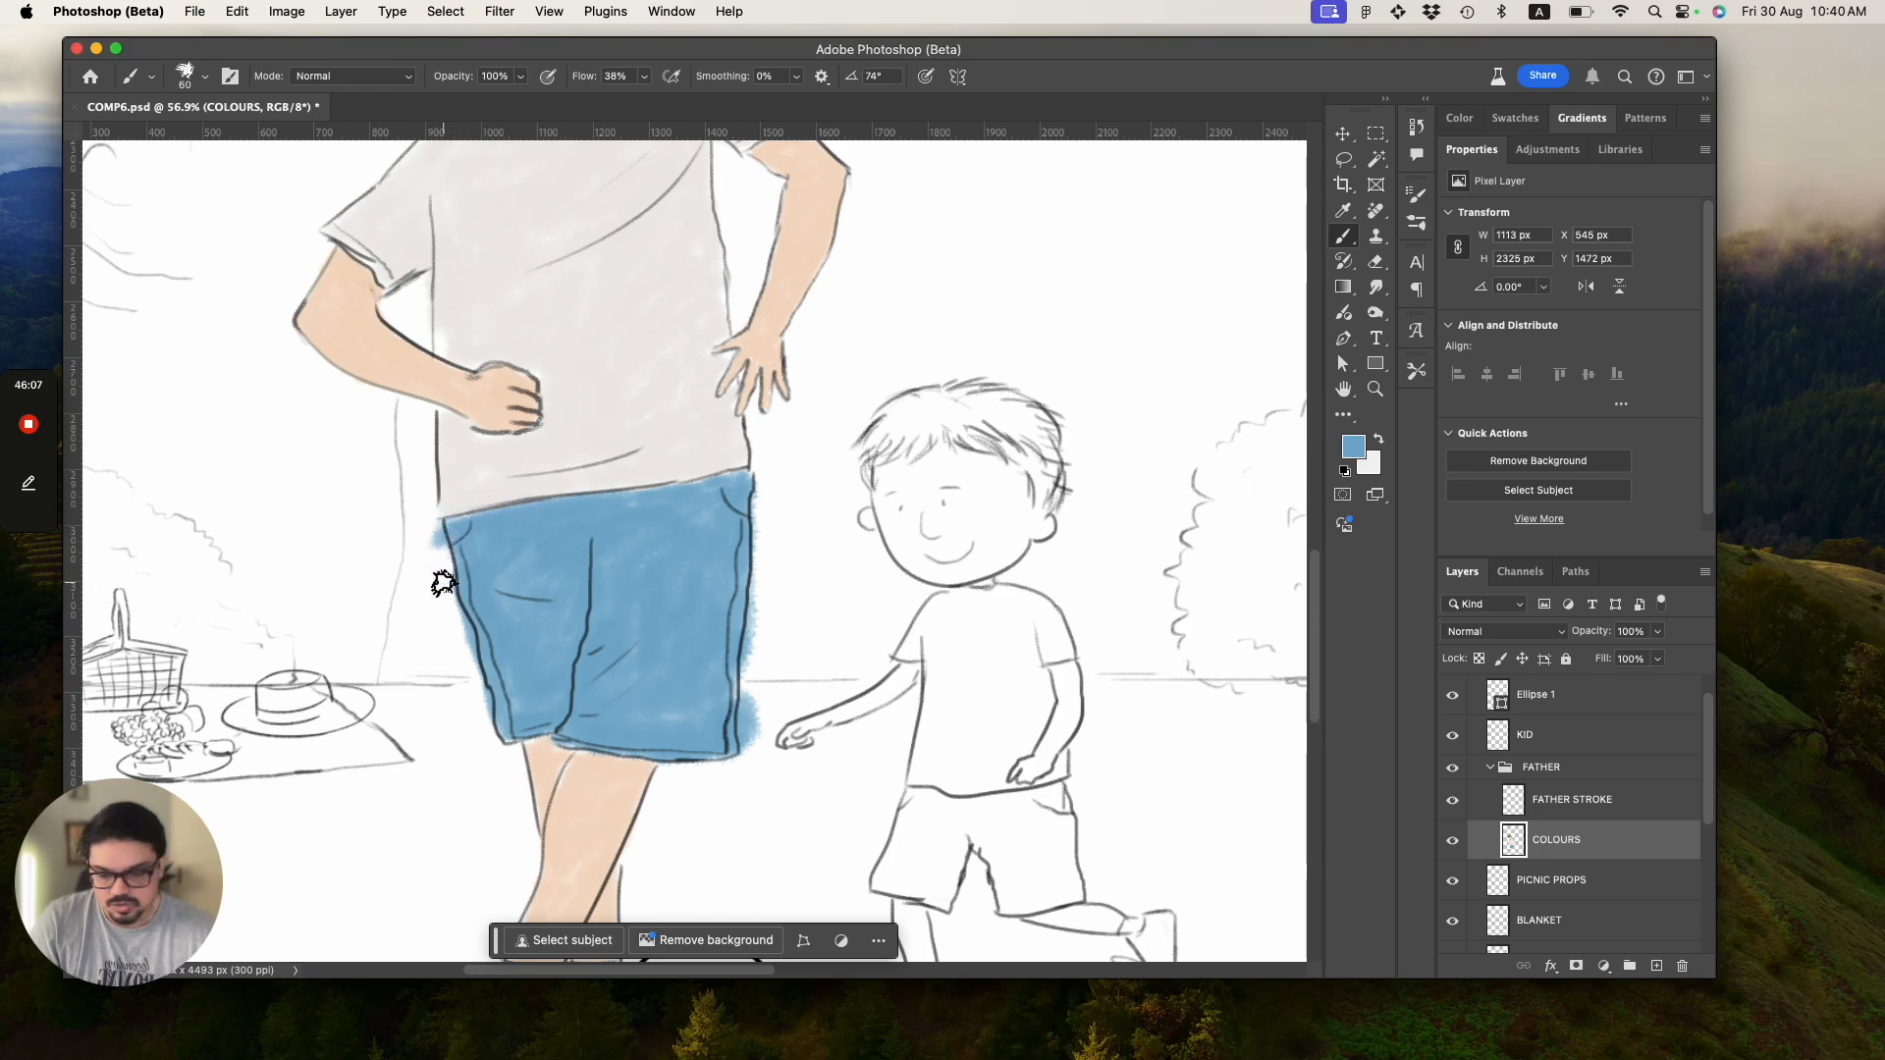
Erase the blue that spills outside both side outlines of the shorts with a 35 px eraser.
{"action": "key", "text": "e"}
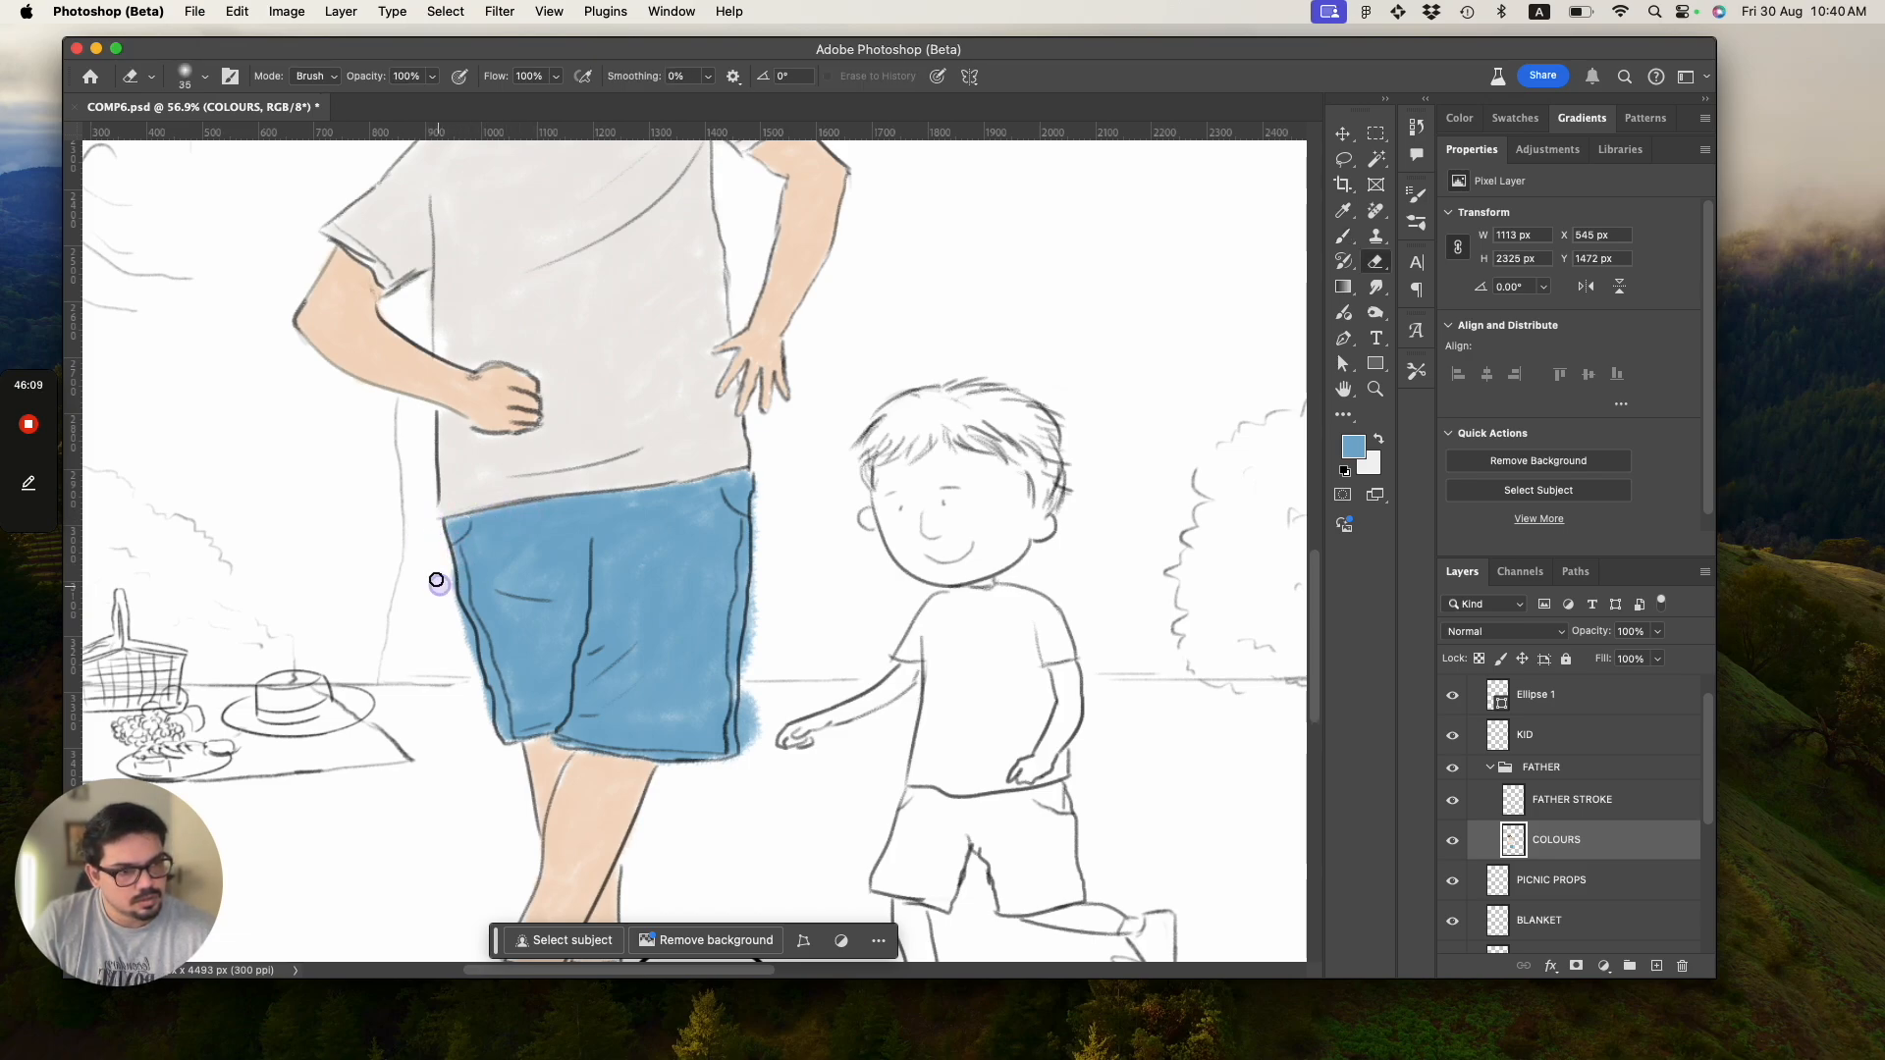
{"action": "left_click_drag", "start_coordinate": [448, 593], "coordinate": [464, 628]}
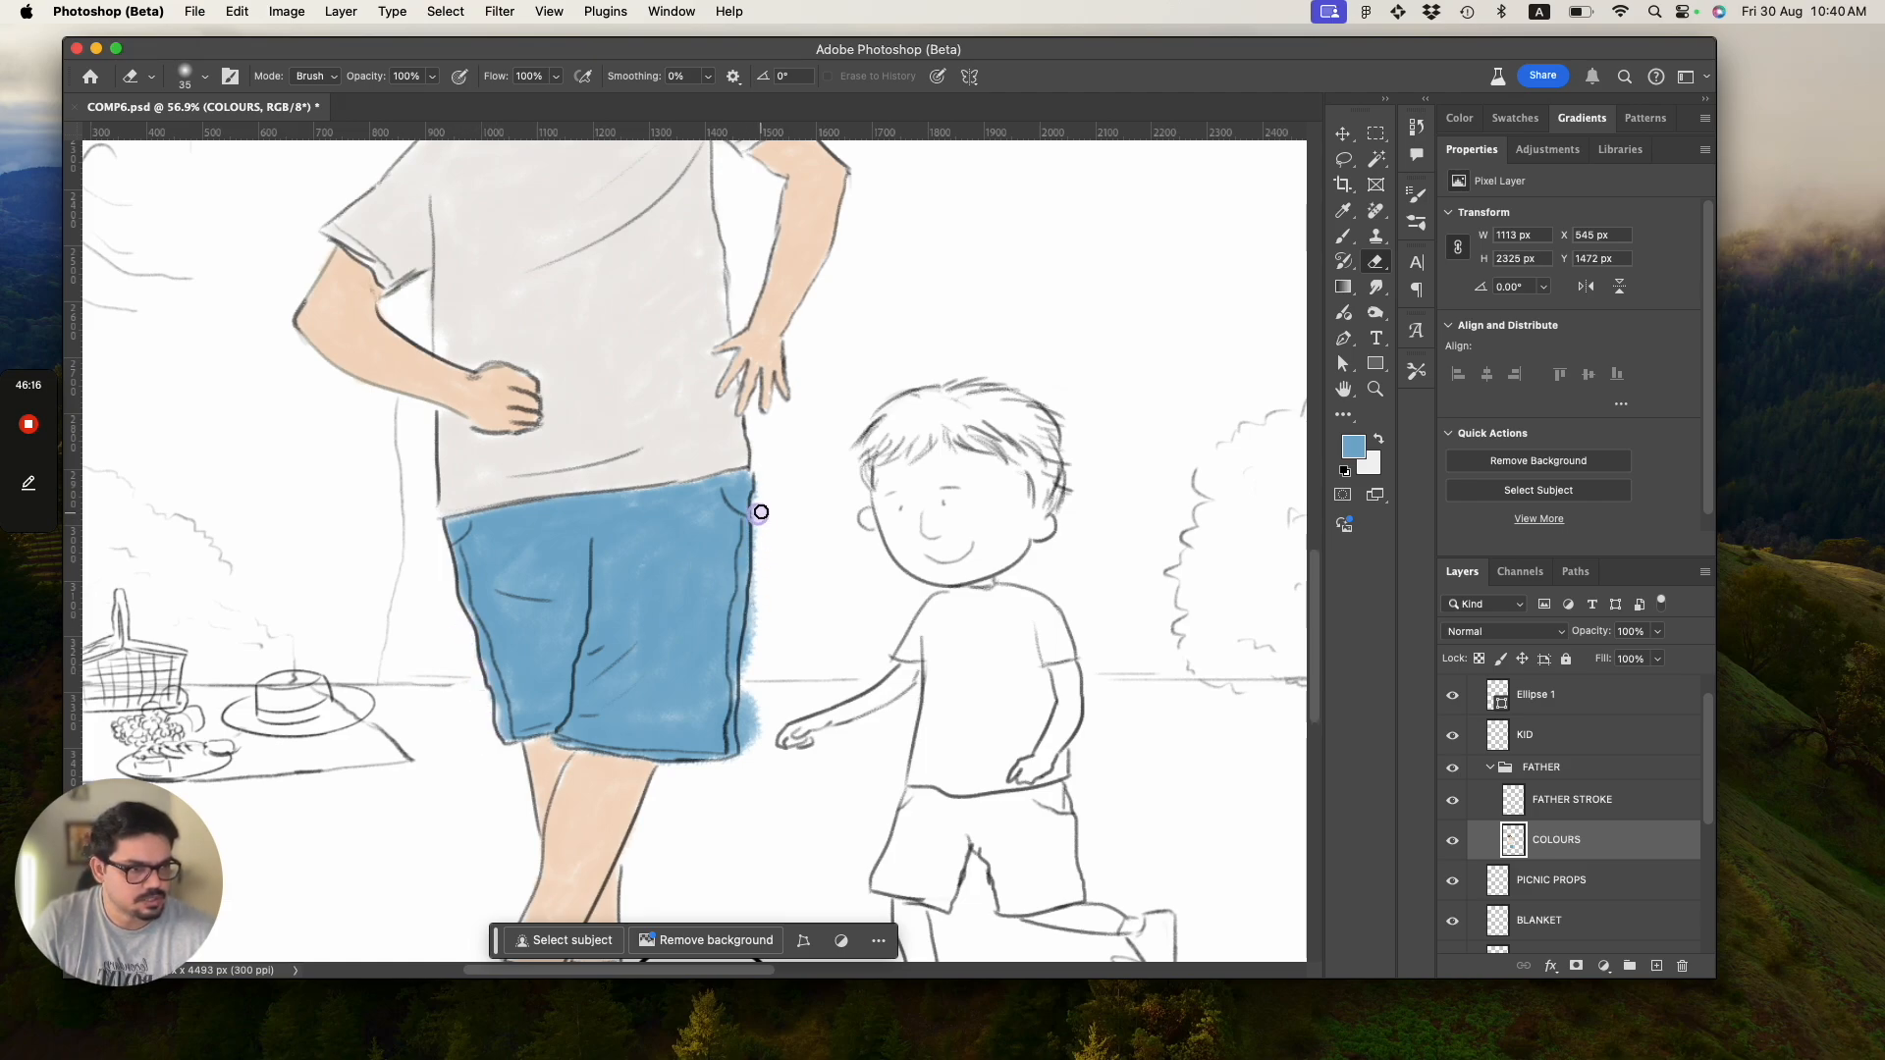
{"action": "left_click_drag", "start_coordinate": [763, 543], "coordinate": [755, 584]}
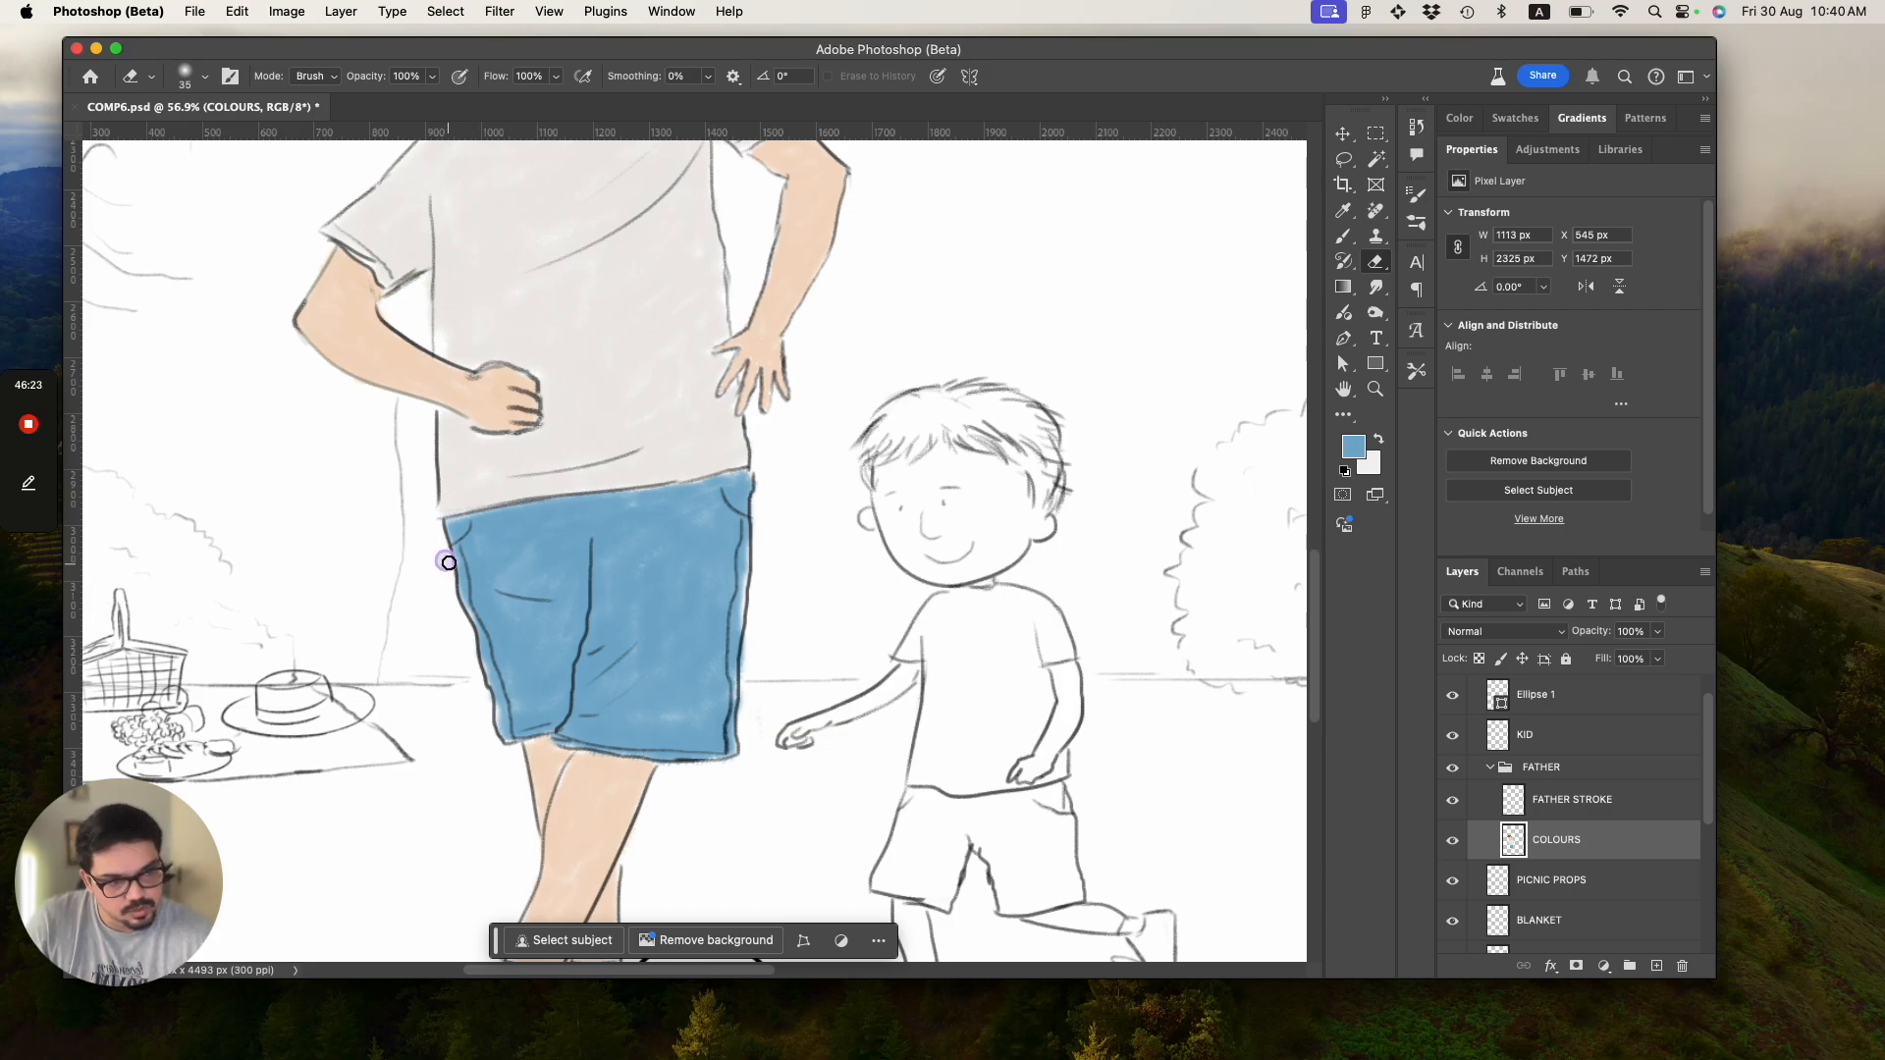
Set the foreground colour to a very light off-white grey for the trim of the shorts.
{"action": "key", "text": "b"}
{"action": "left_click", "coordinate": [430, 589], "text": "alt"}
{"action": "left_click", "coordinate": [1352, 450]}
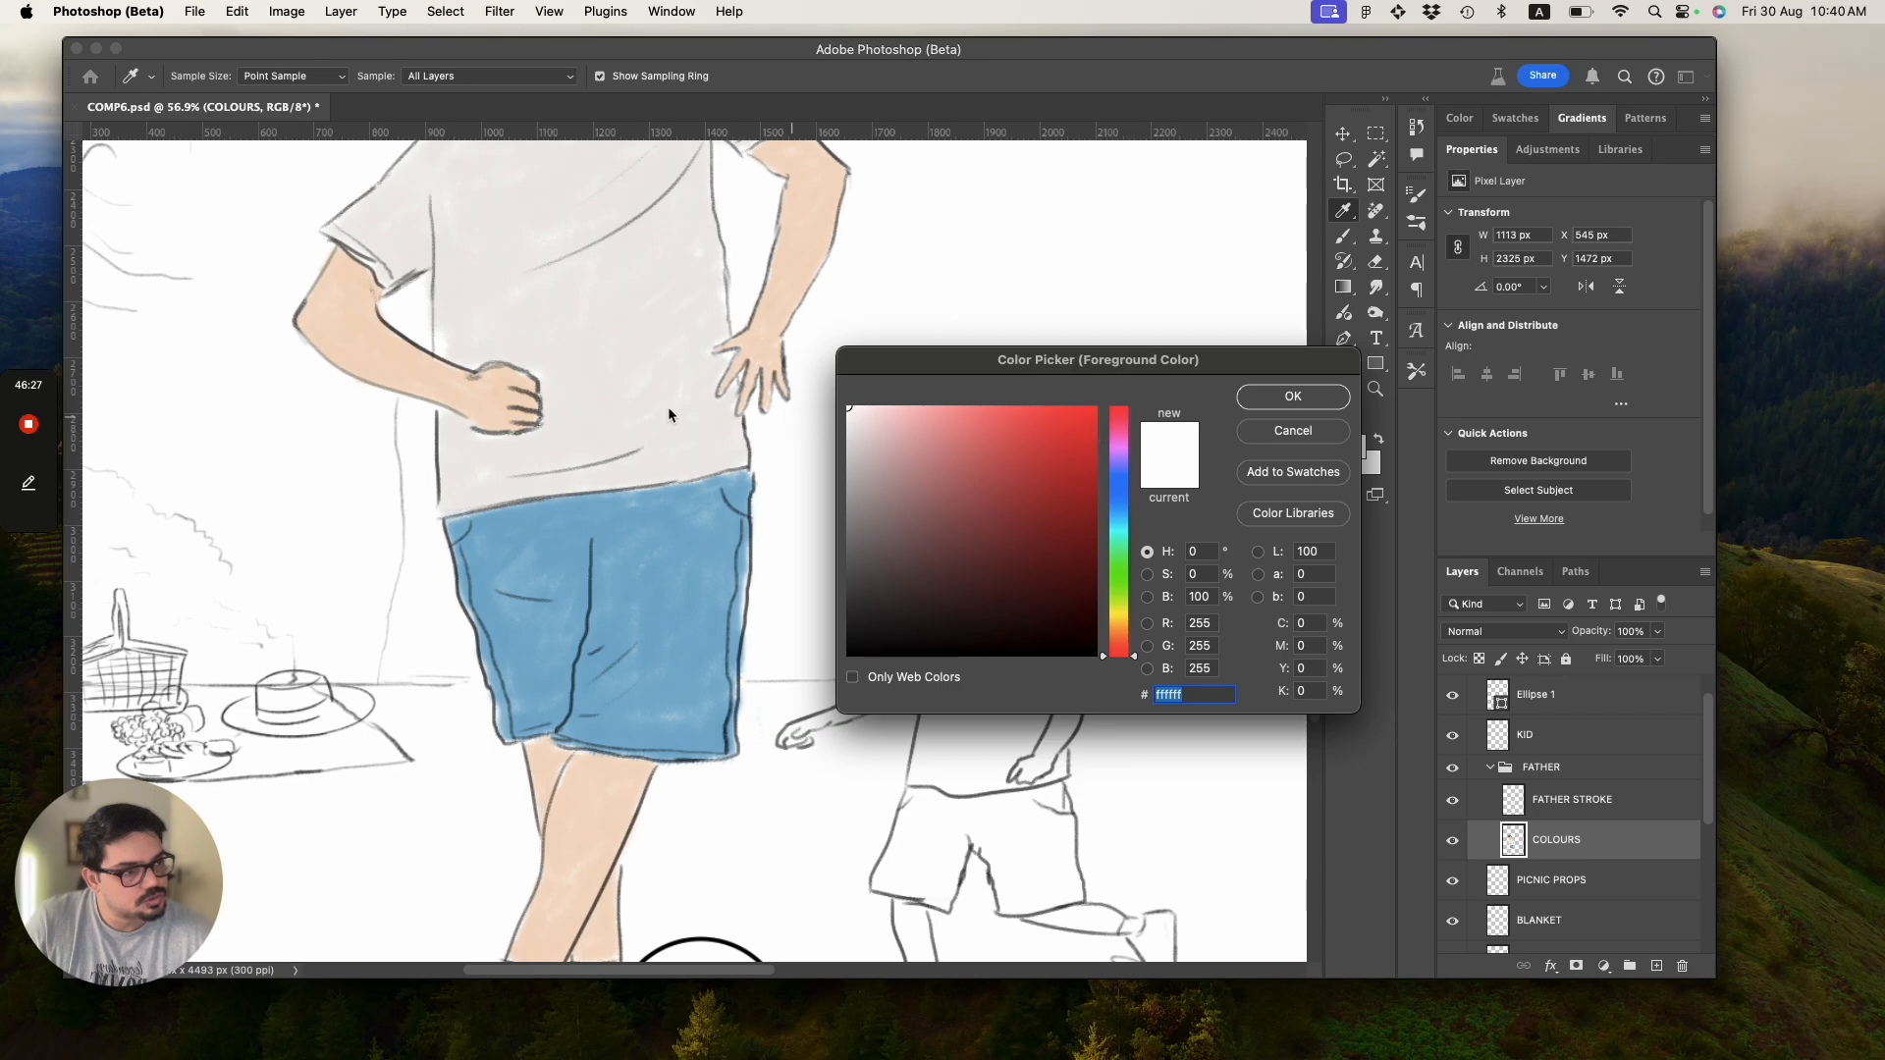
{"action": "left_click", "coordinate": [856, 413]}
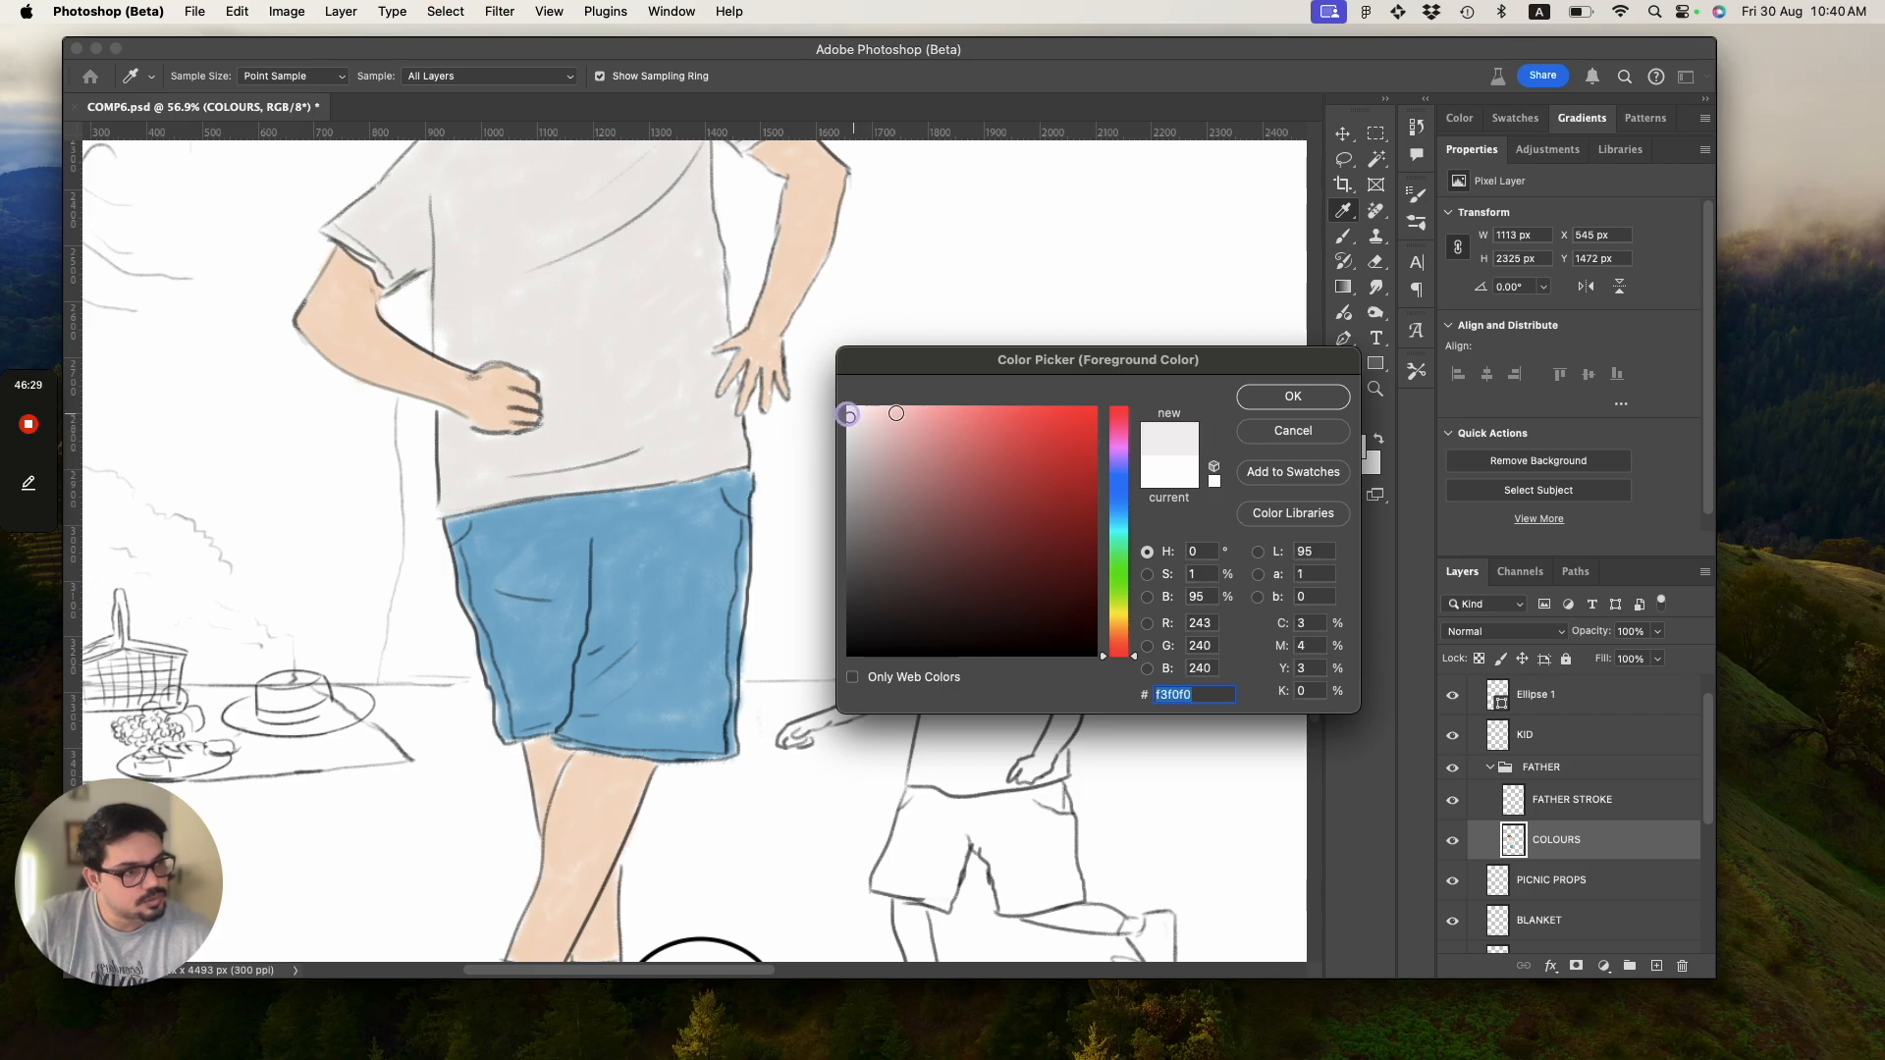
{"action": "left_click", "coordinate": [1260, 402]}
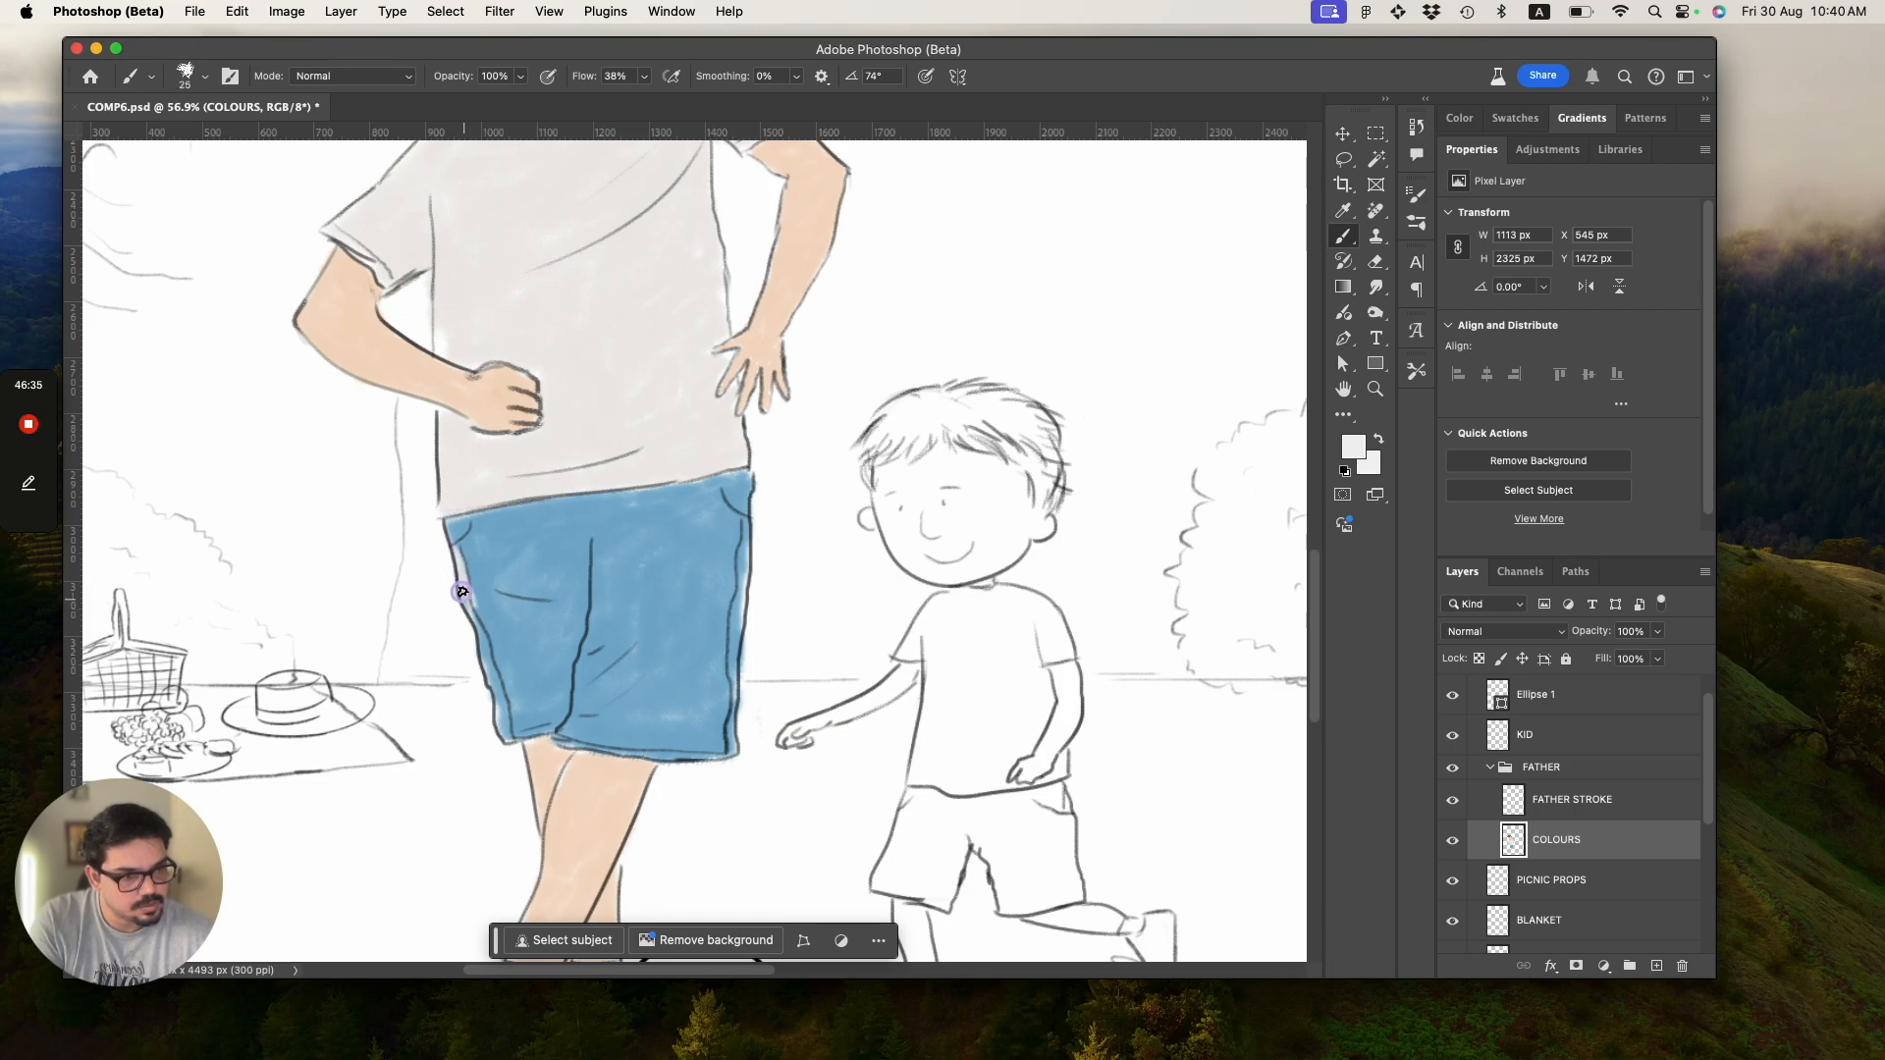
Save the document and make COLOURS the only active layer for painting.
{"action": "key", "text": "z"}
{"action": "left_click_drag", "start_coordinate": [471, 635], "coordinate": [556, 676]}
{"action": "key", "text": "super+s"}
{"action": "key", "text": "super+z"}
{"action": "key", "text": "super+z"}
{"action": "left_click", "coordinate": [484, 657]}
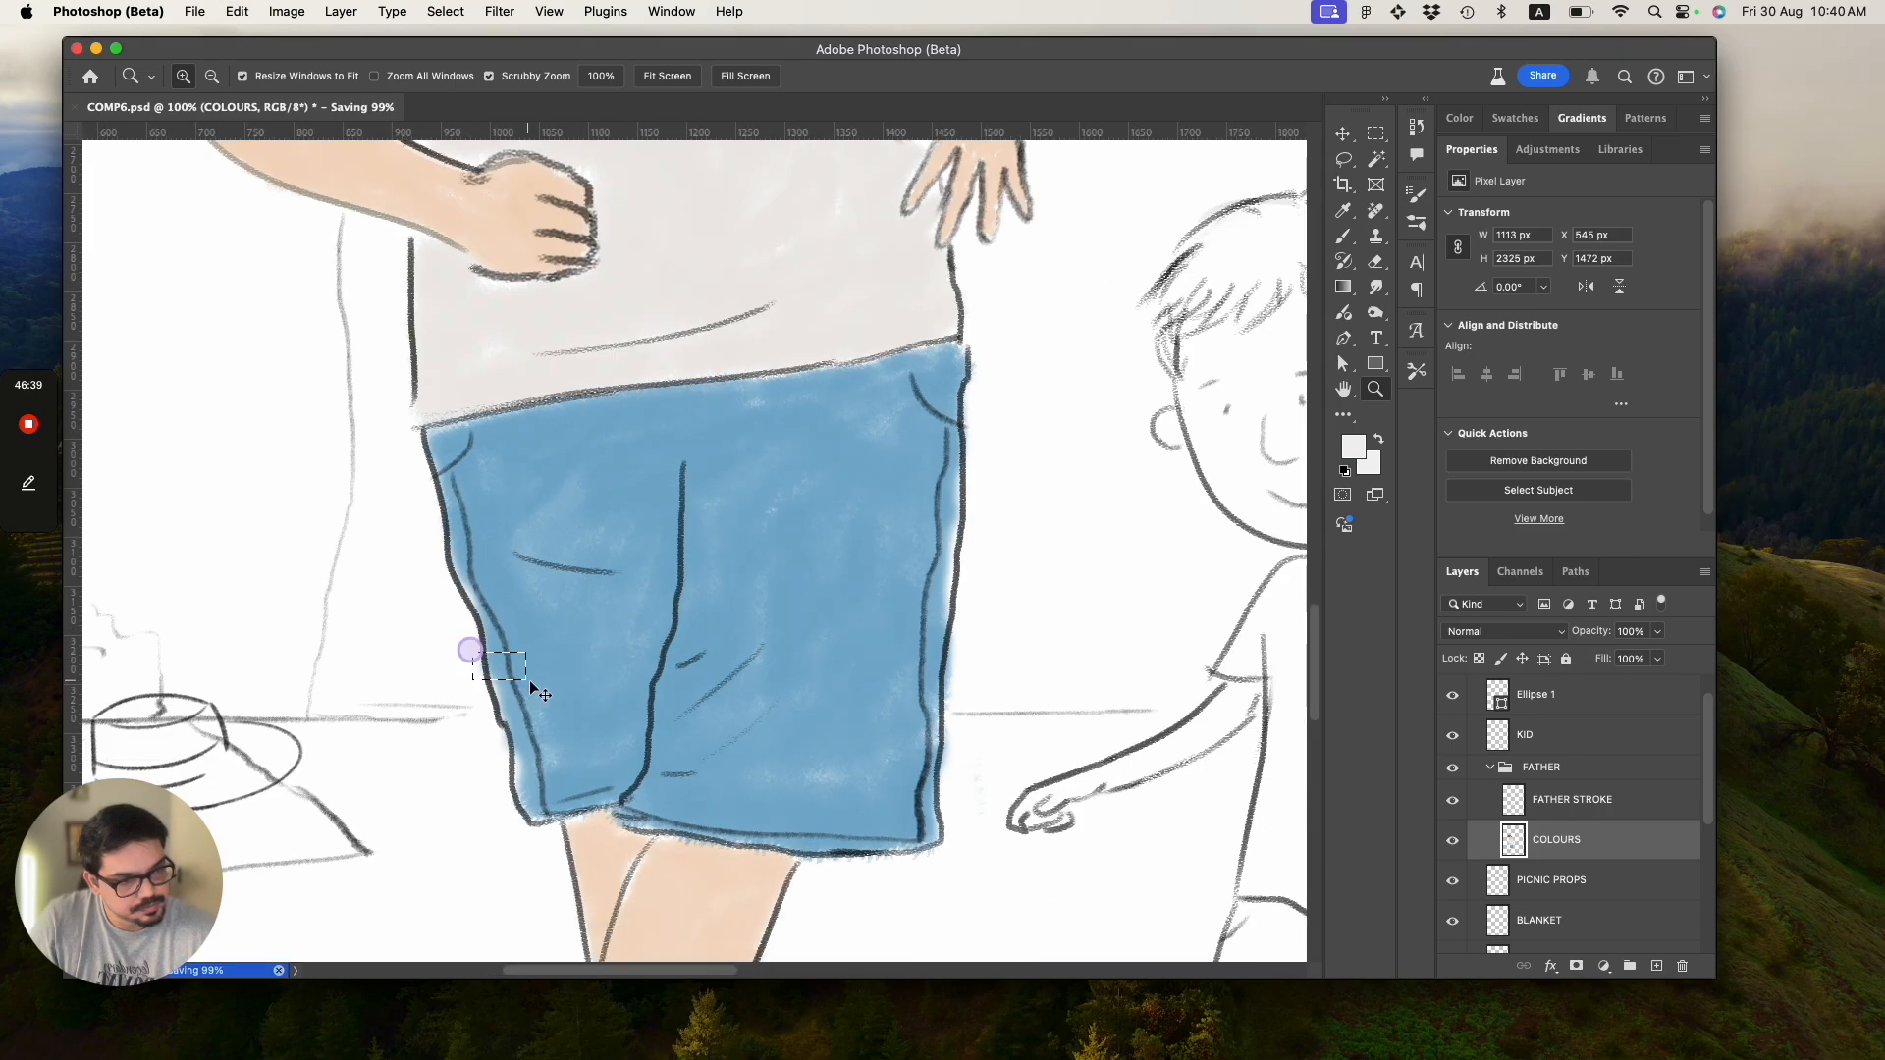
{"action": "key", "text": "shift+alt+bracketright"}
{"action": "key", "text": "b"}
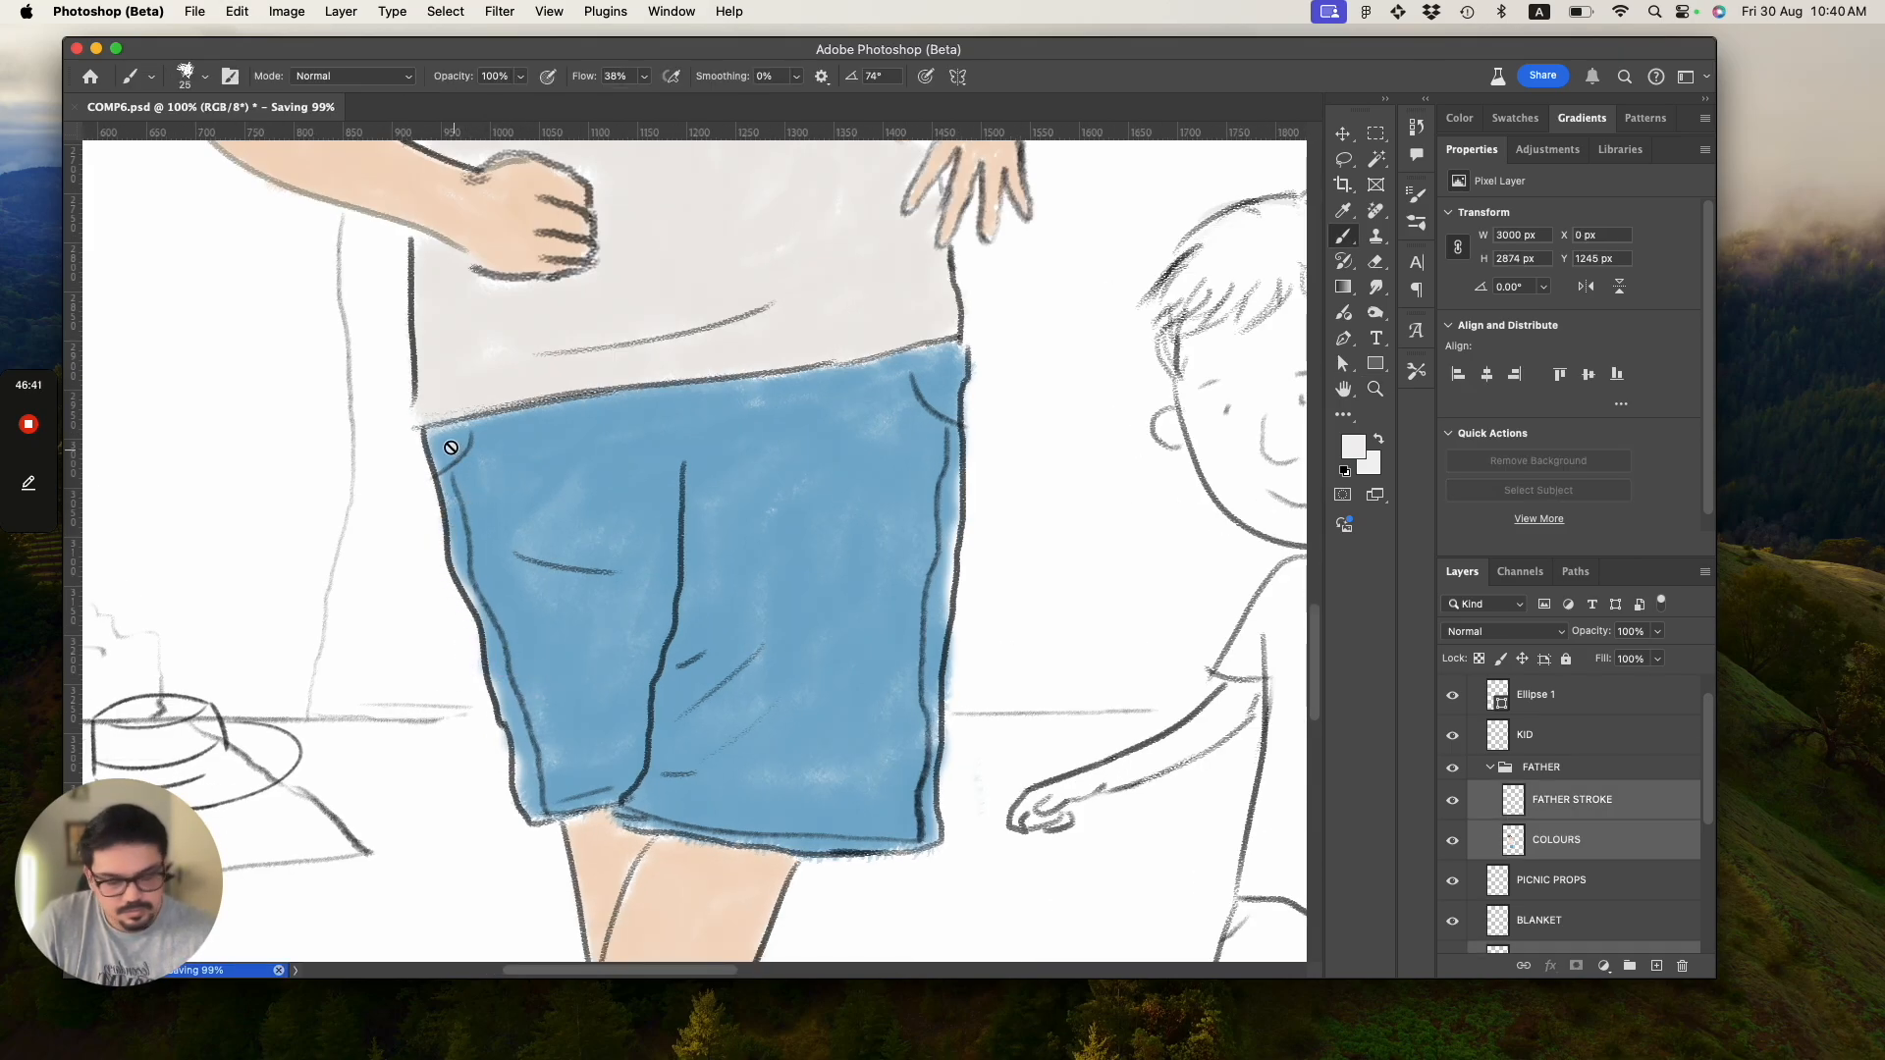
{"action": "left_click", "coordinate": [1551, 838]}
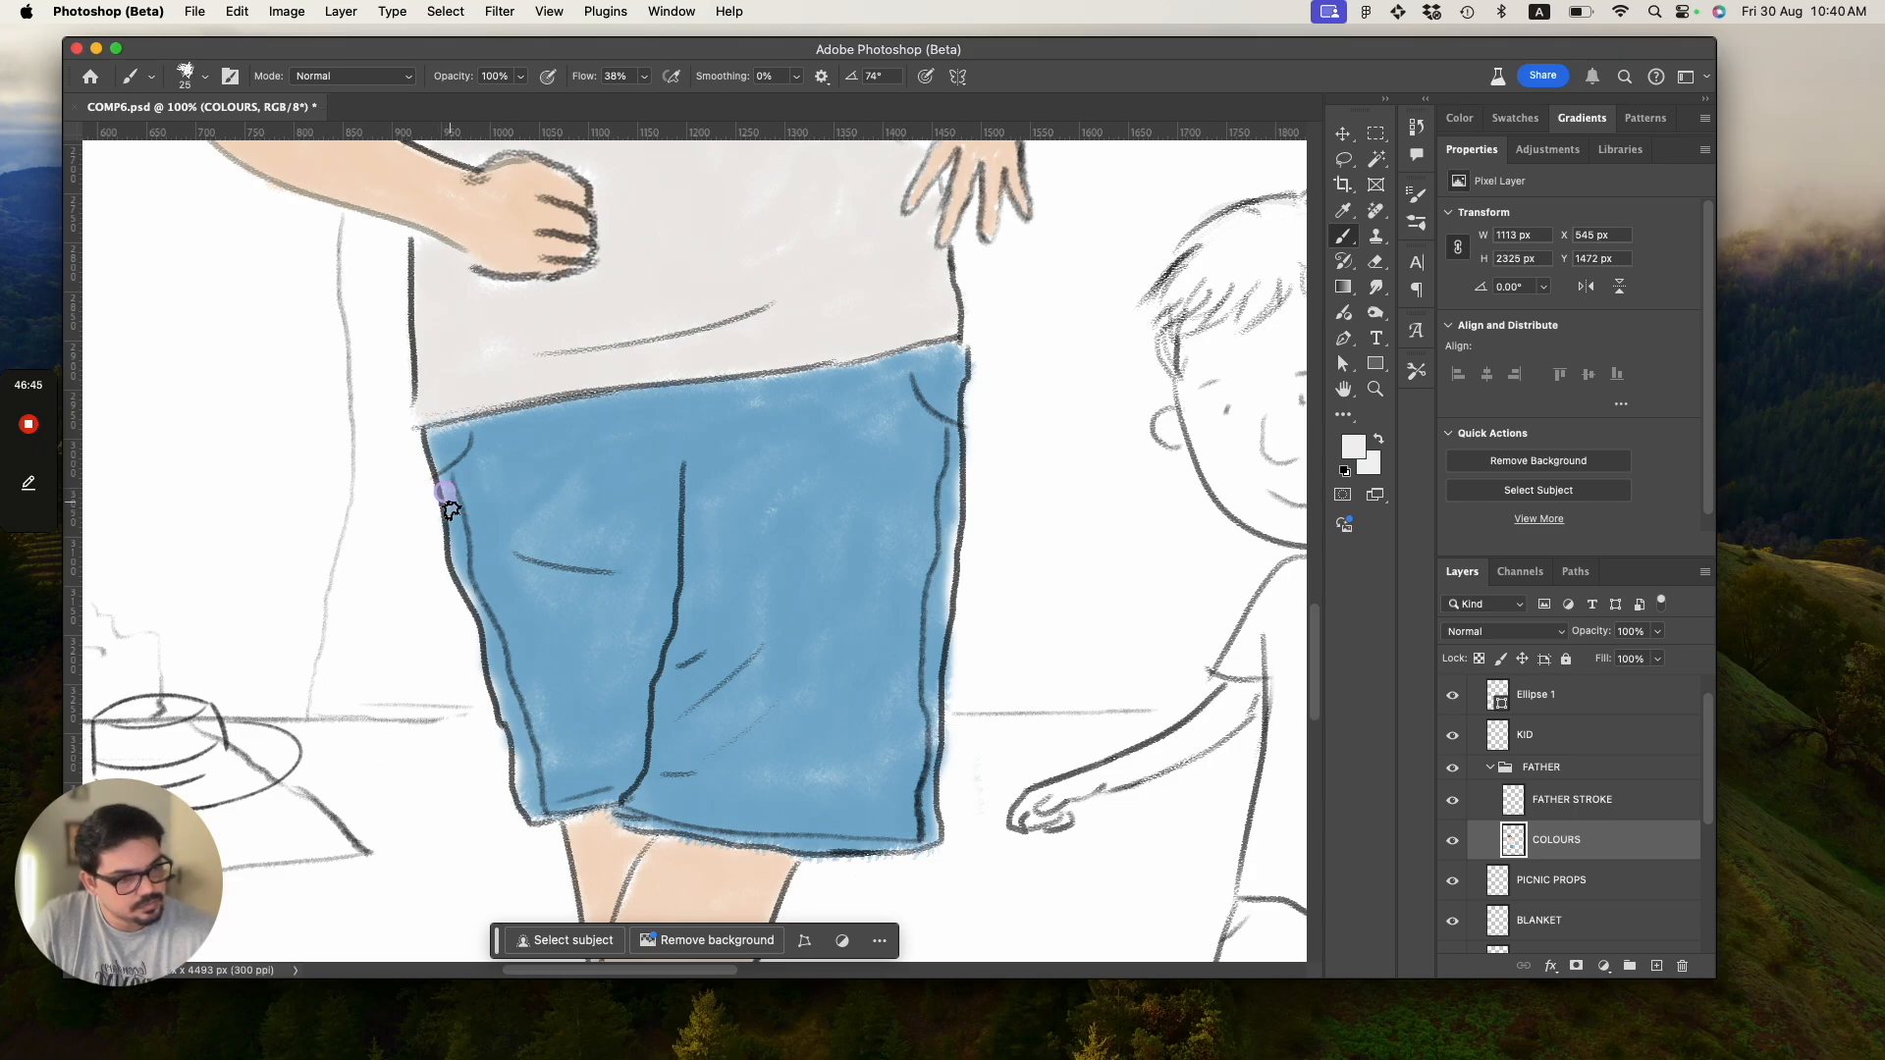
Paint the side trims and bottom hem of the father's shorts off-white with a 25 px brush, and save.
{"action": "left_click_drag", "start_coordinate": [451, 515], "coordinate": [540, 820]}
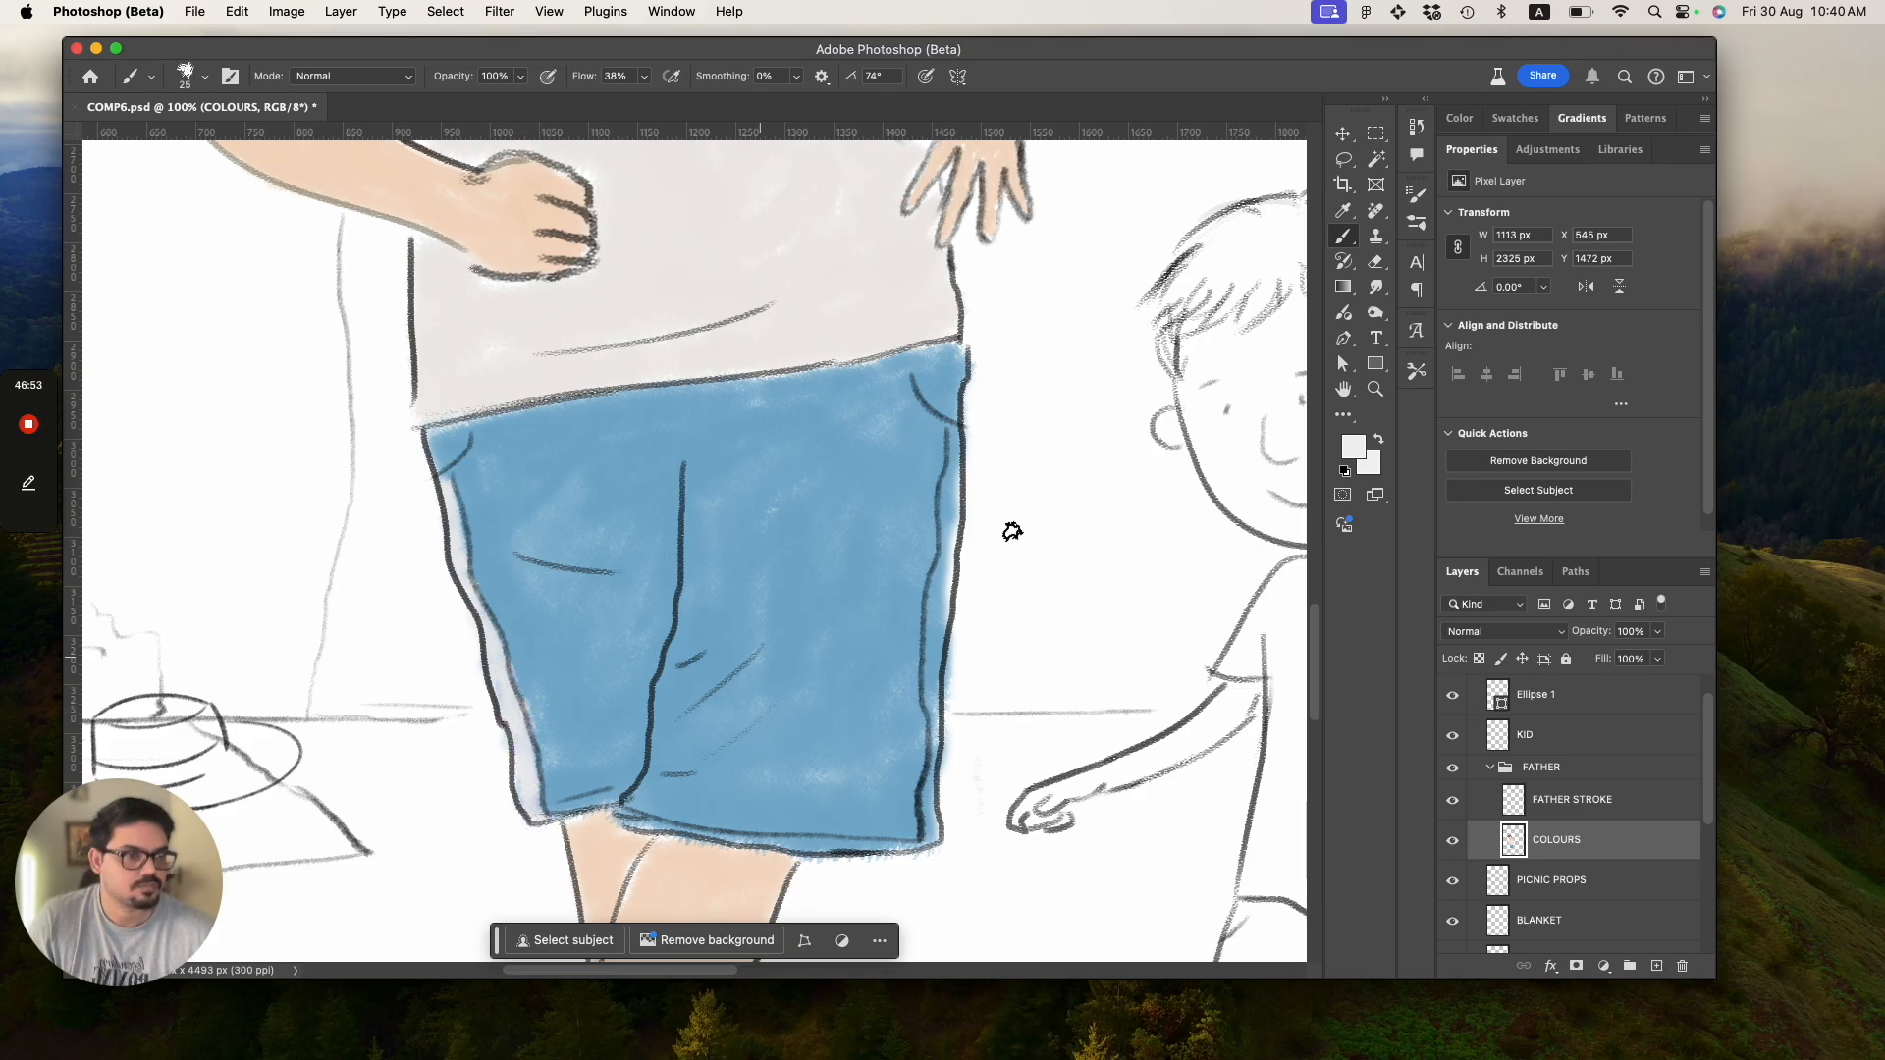
{"action": "mouse_move", "coordinate": [953, 449]}
{"action": "left_mouse_down"}
{"action": "mouse_move", "coordinate": [946, 613]}
{"action": "mouse_move", "coordinate": [948, 571]}
{"action": "mouse_move", "coordinate": [926, 652]}
{"action": "mouse_move", "coordinate": [969, 640]}
{"action": "mouse_move", "coordinate": [949, 586]}
{"action": "mouse_move", "coordinate": [926, 657]}
{"action": "mouse_move", "coordinate": [922, 629]}
{"action": "mouse_move", "coordinate": [934, 684]}
{"action": "mouse_move", "coordinate": [939, 620]}
{"action": "mouse_move", "coordinate": [926, 839]}
{"action": "left_mouse_up"}
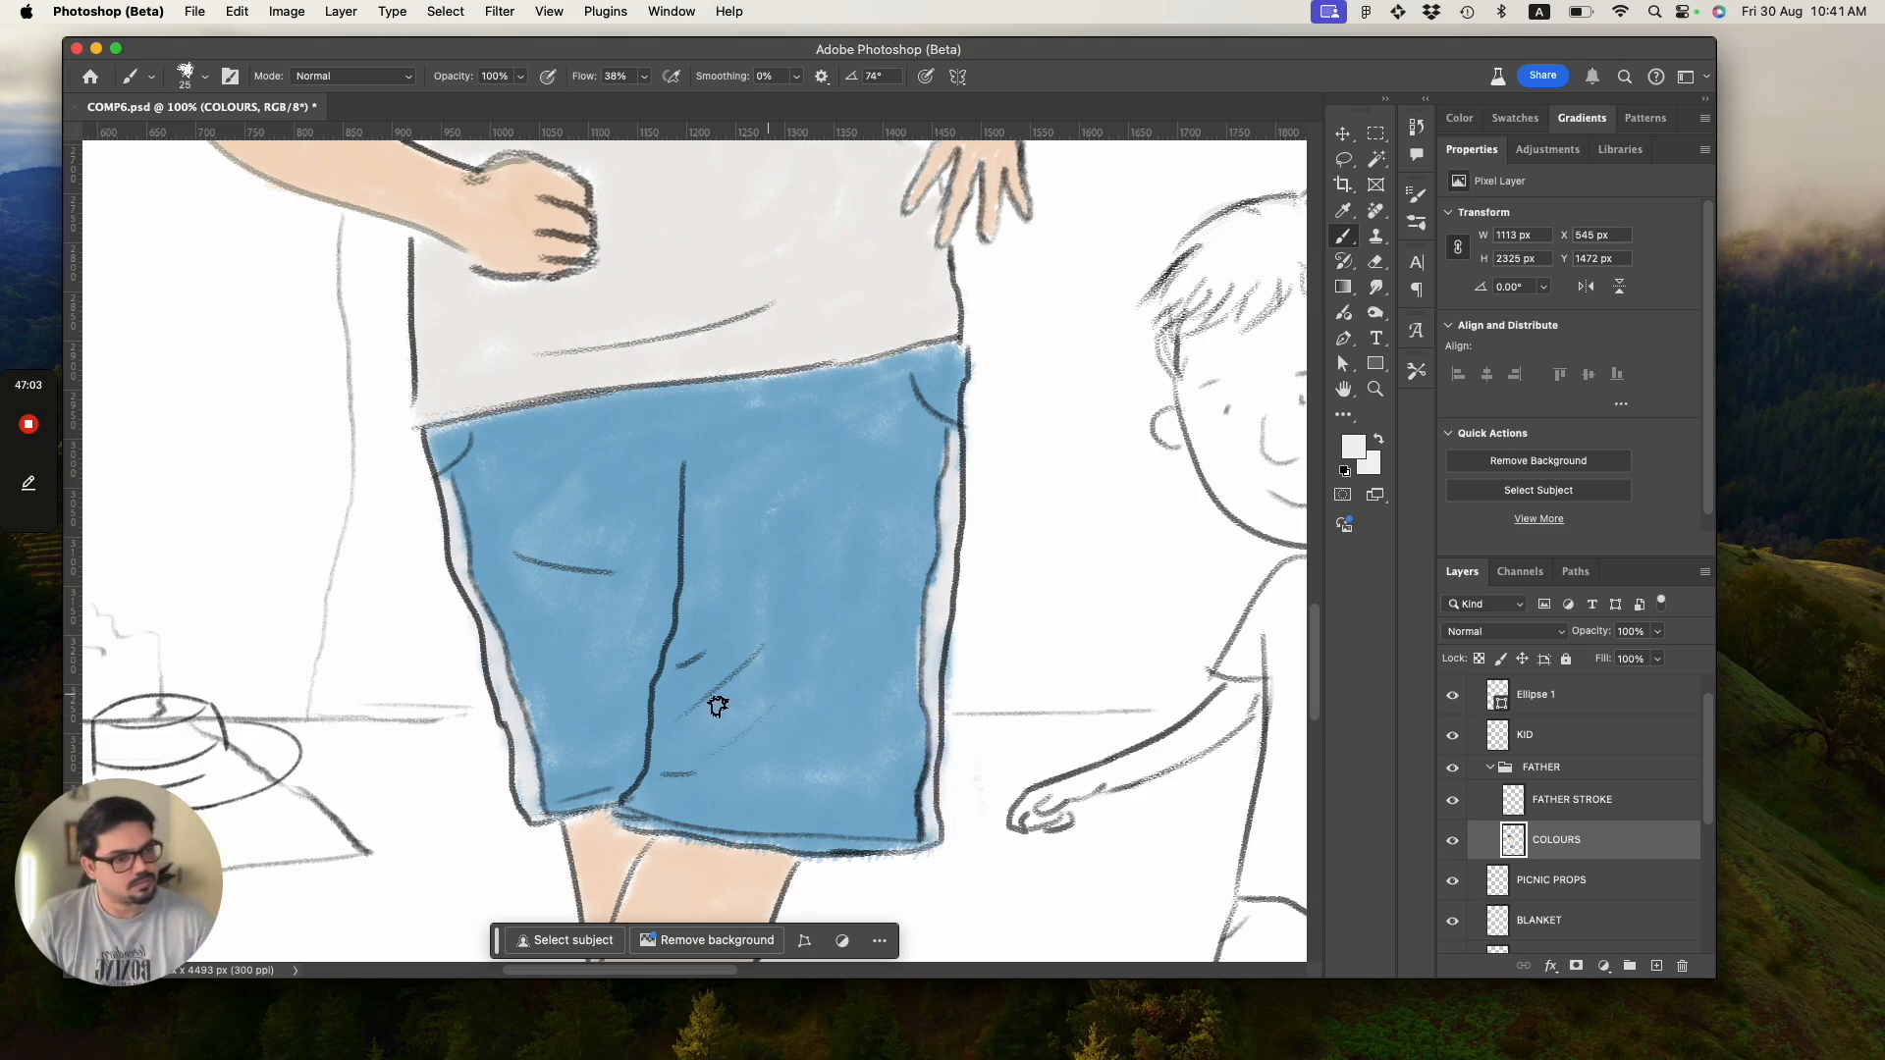
{"action": "mouse_move", "coordinate": [757, 838]}
{"action": "left_mouse_down"}
{"action": "mouse_move", "coordinate": [642, 817]}
{"action": "mouse_move", "coordinate": [855, 852]}
{"action": "mouse_move", "coordinate": [701, 832]}
{"action": "mouse_move", "coordinate": [915, 840]}
{"action": "mouse_move", "coordinate": [586, 796]}
{"action": "left_mouse_up"}
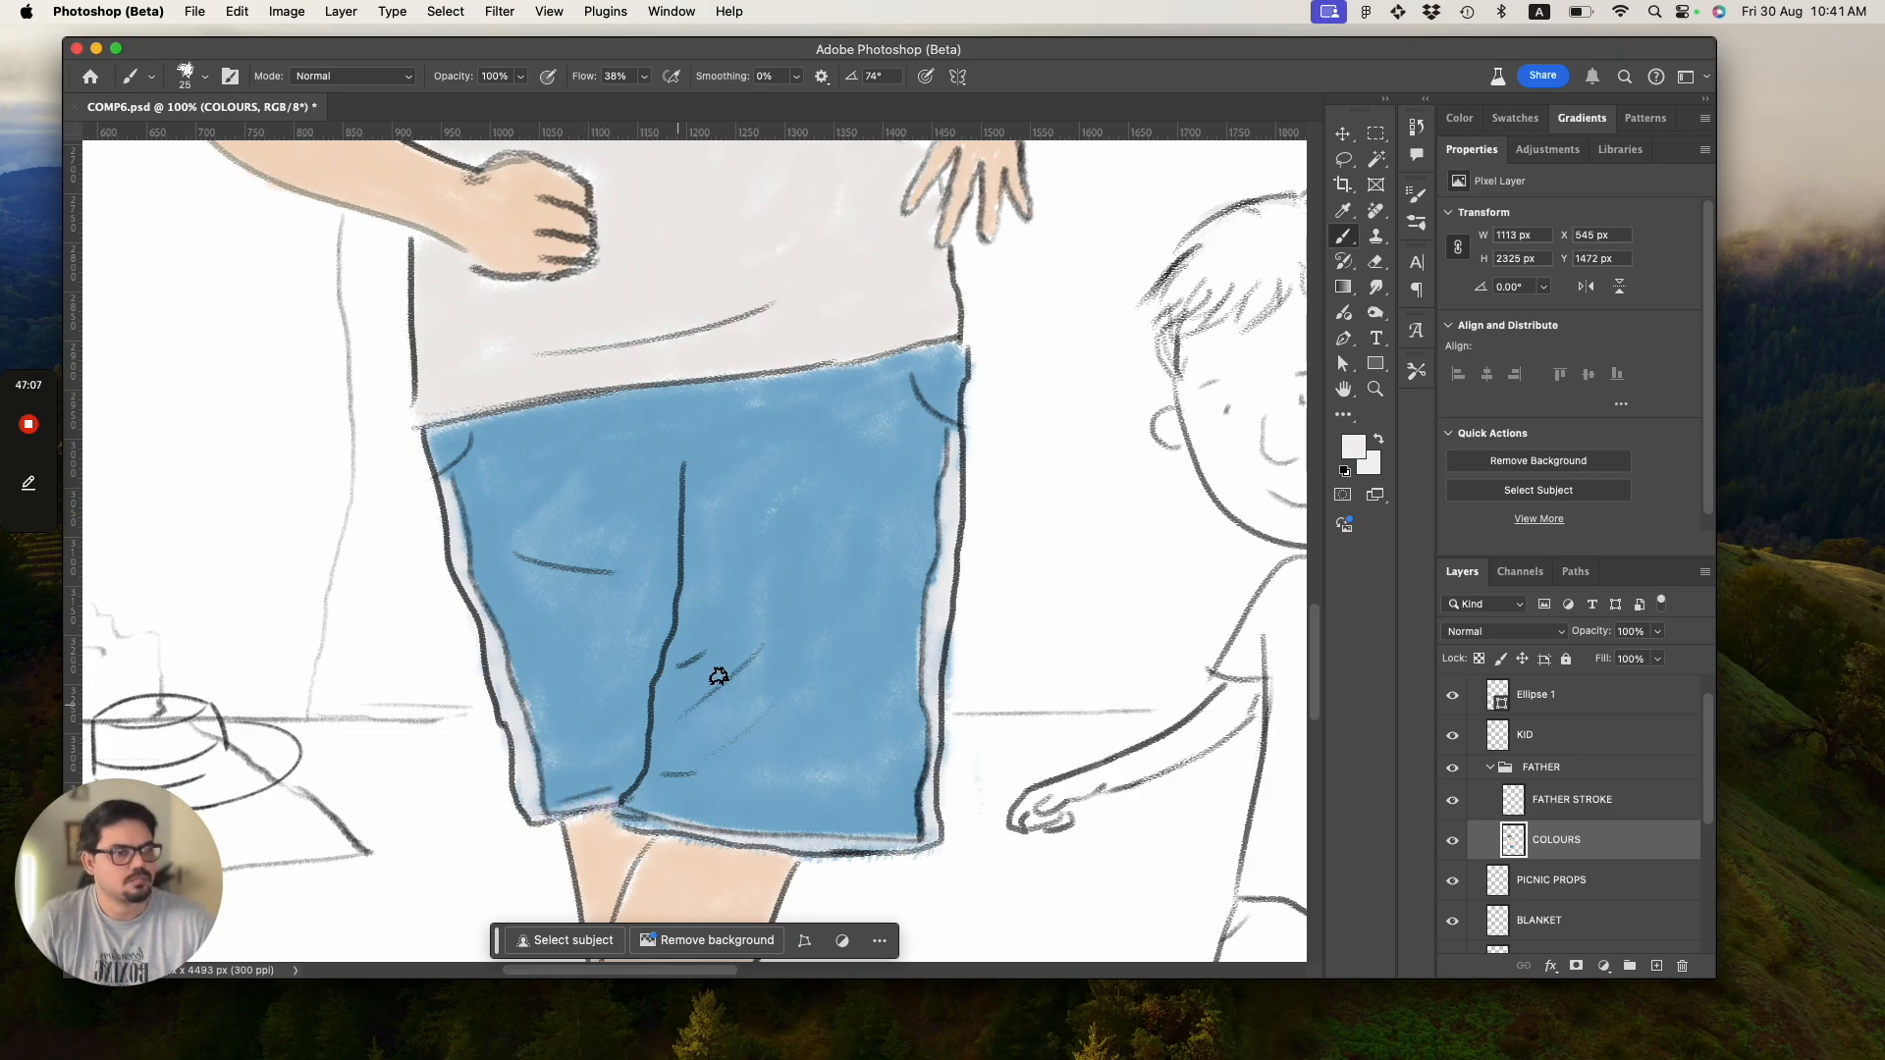
{"action": "key", "text": "z"}
{"action": "left_click_drag", "start_coordinate": [734, 624], "coordinate": [628, 619]}
{"action": "key", "text": "super+s"}
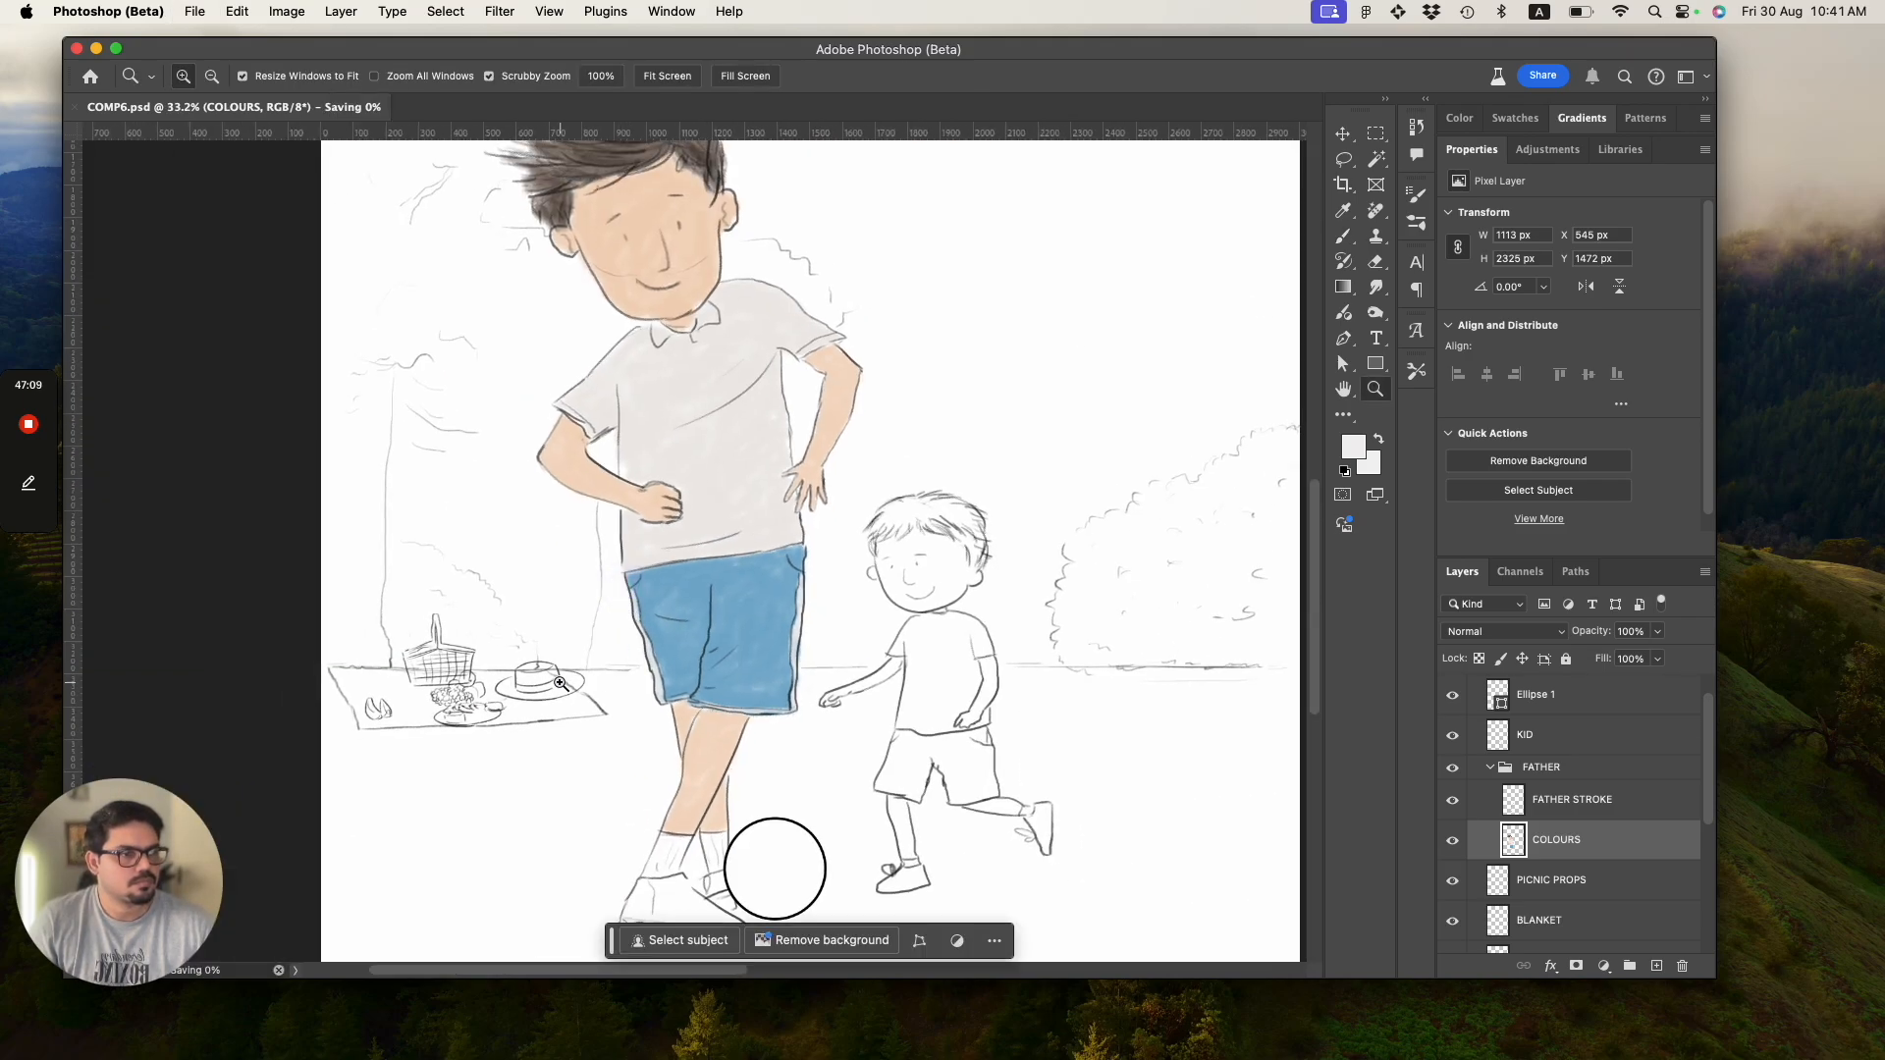
Compare the coloured father and his uncoloured shoes with the swatches and the shoe in the football reference photo.
{"action": "left_click_drag", "start_coordinate": [625, 746], "coordinate": [698, 770]}
{"action": "left_click_drag", "start_coordinate": [617, 815], "coordinate": [538, 794]}
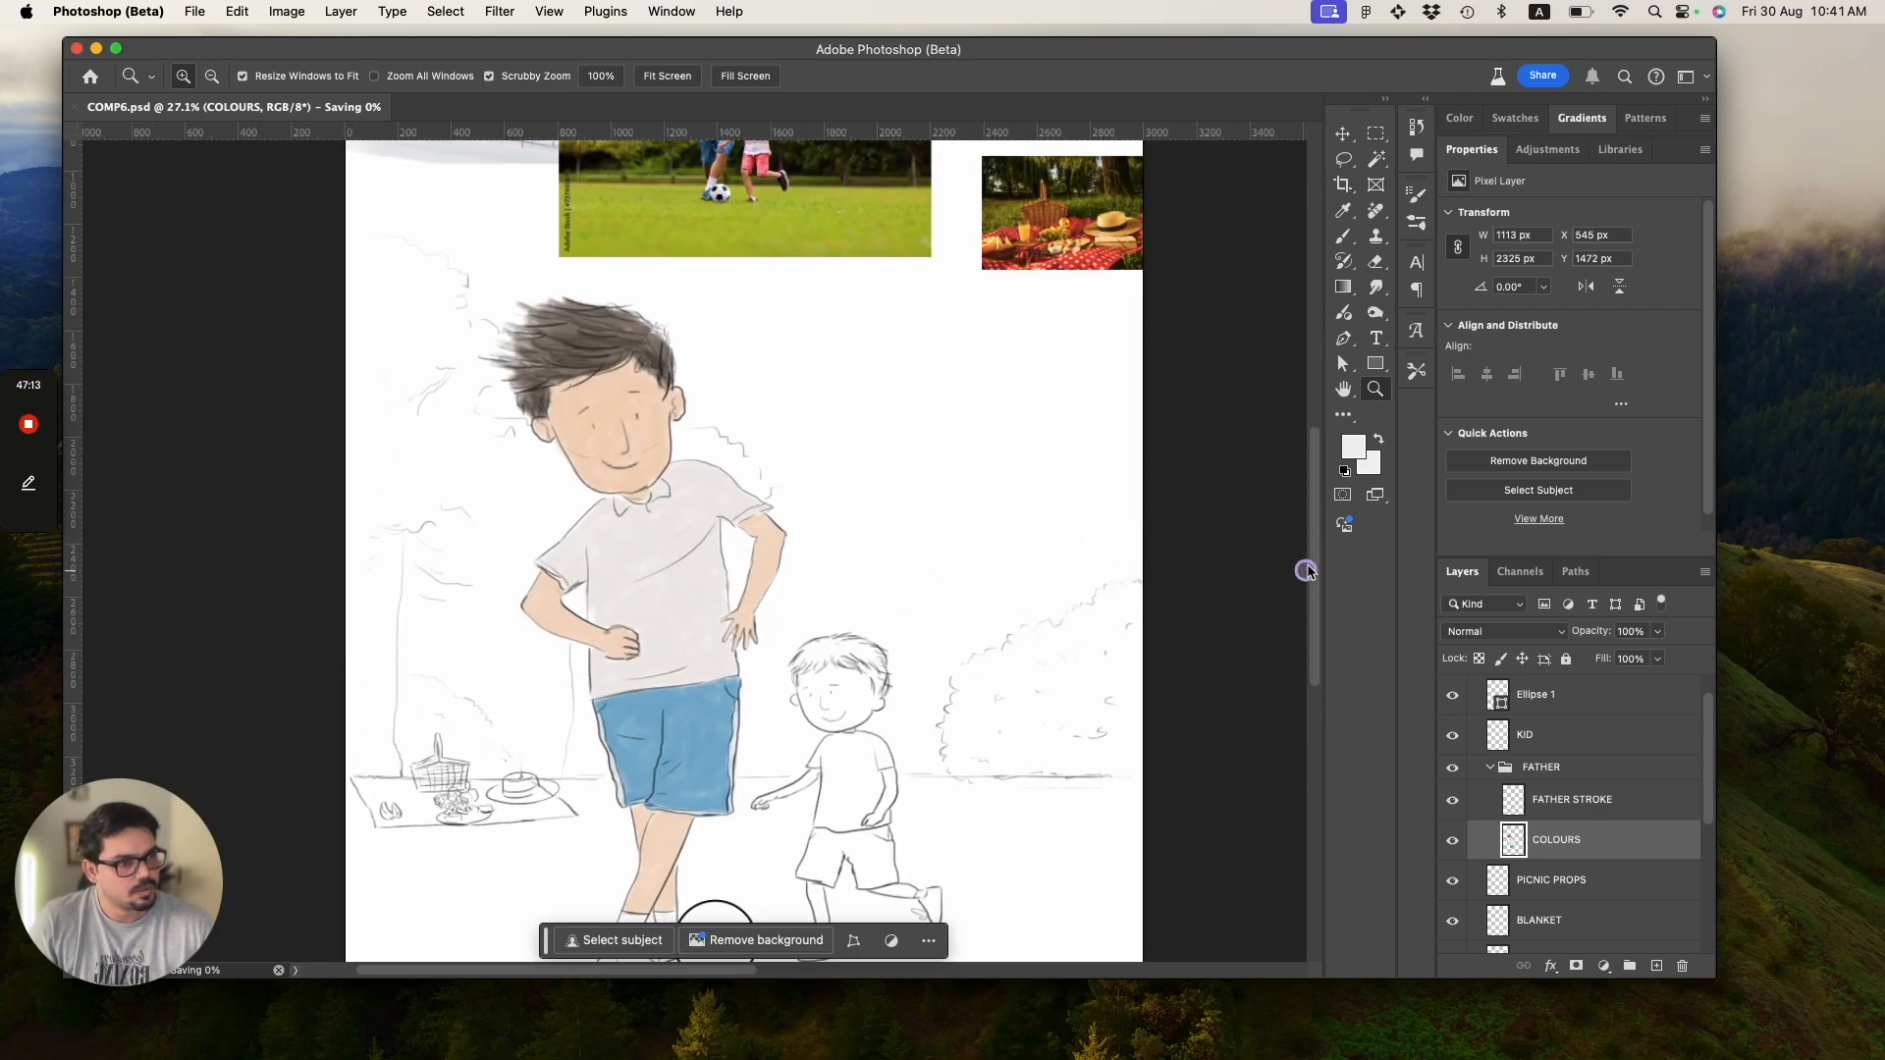
{"action": "scroll", "coordinate": [1305, 560], "scroll_direction": "down", "scroll_amount": 3}
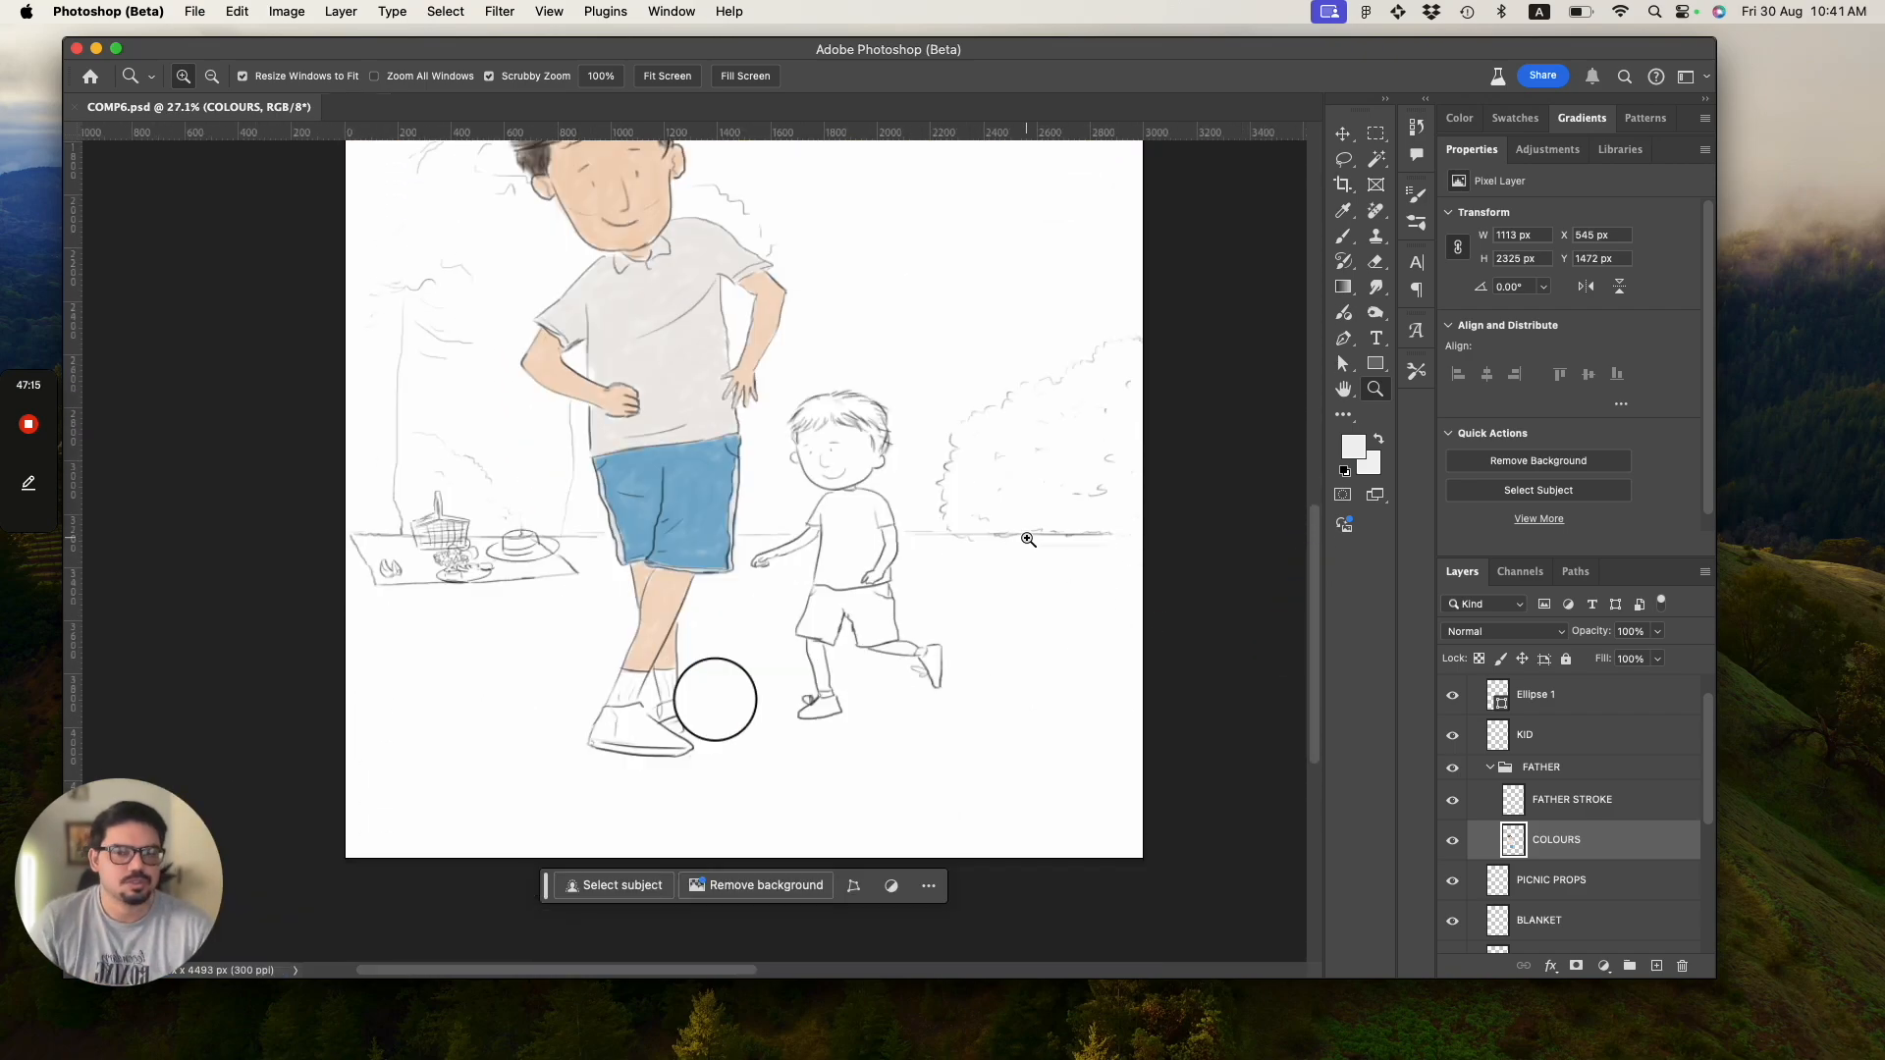
{"action": "scroll", "coordinate": [1063, 380], "scroll_direction": "up", "scroll_amount": 5}
{"action": "scroll", "coordinate": [1064, 380], "scroll_direction": "up", "scroll_amount": 3}
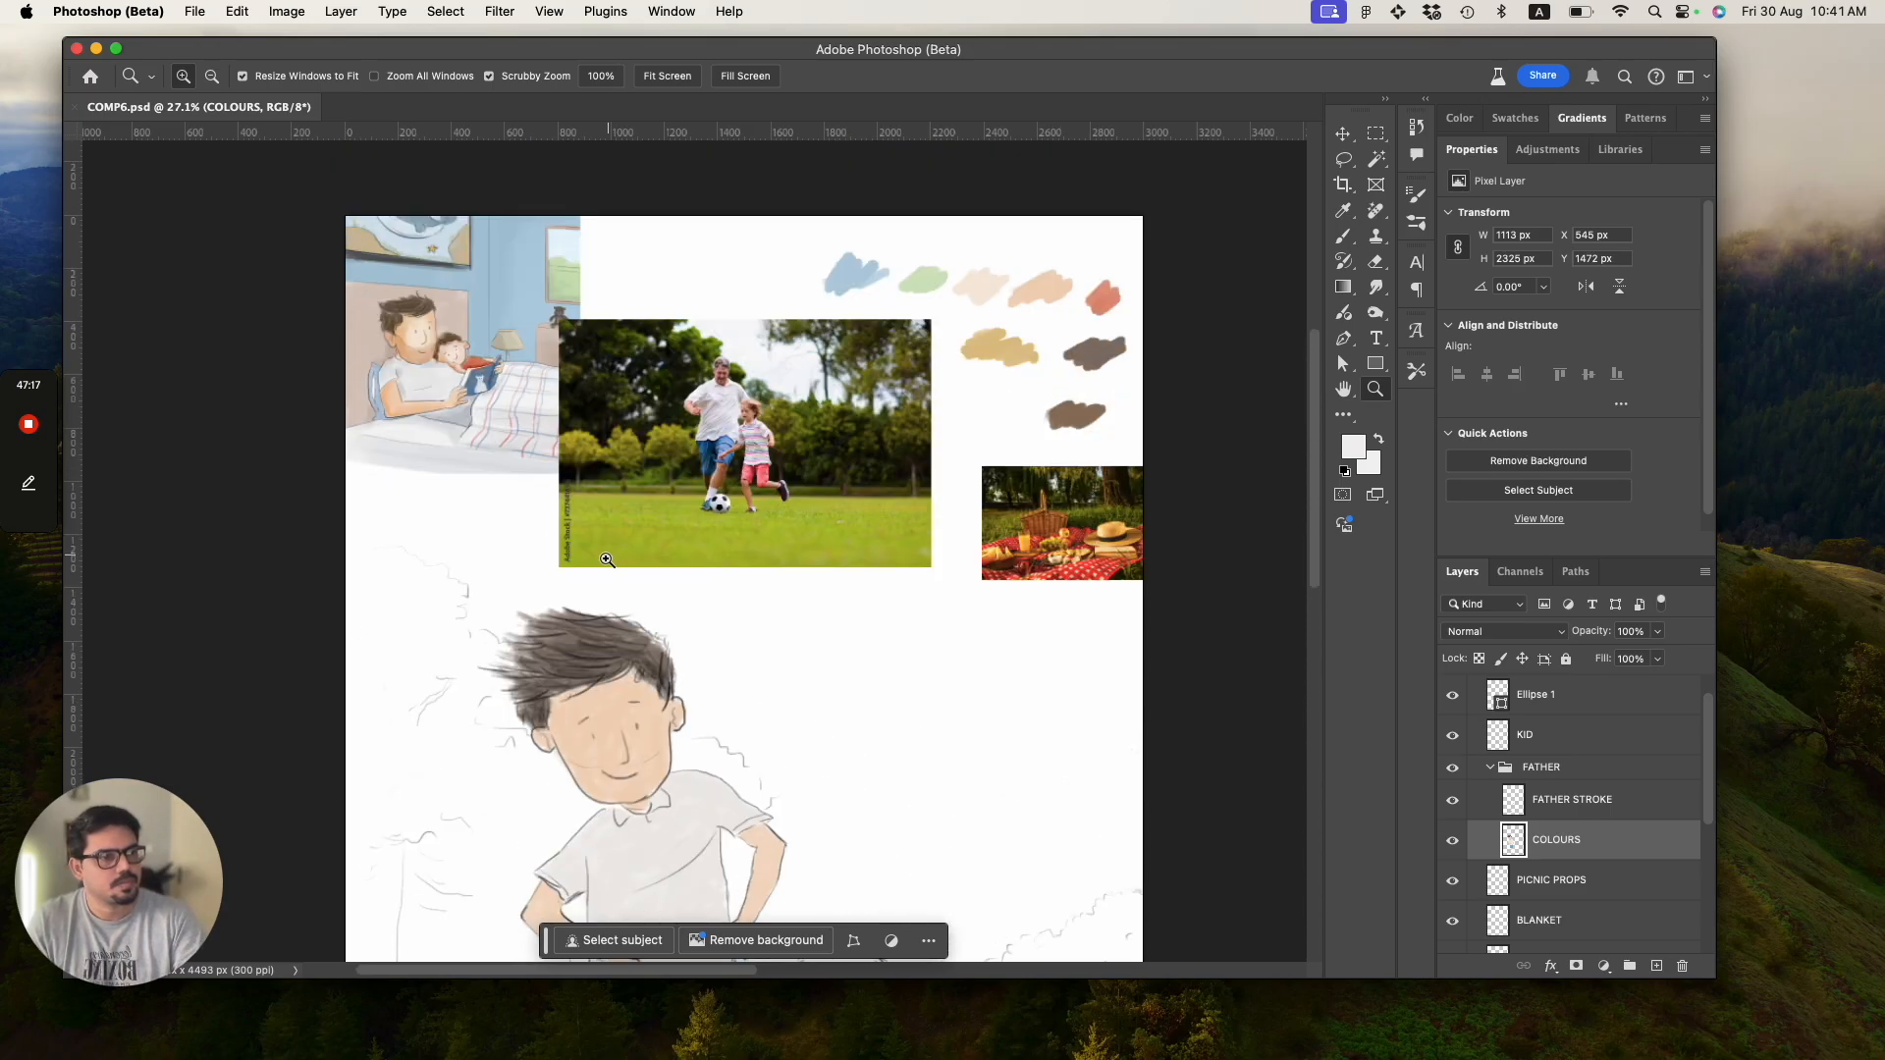
{"action": "scroll", "coordinate": [729, 494], "scroll_direction": "up", "scroll_amount": 10}
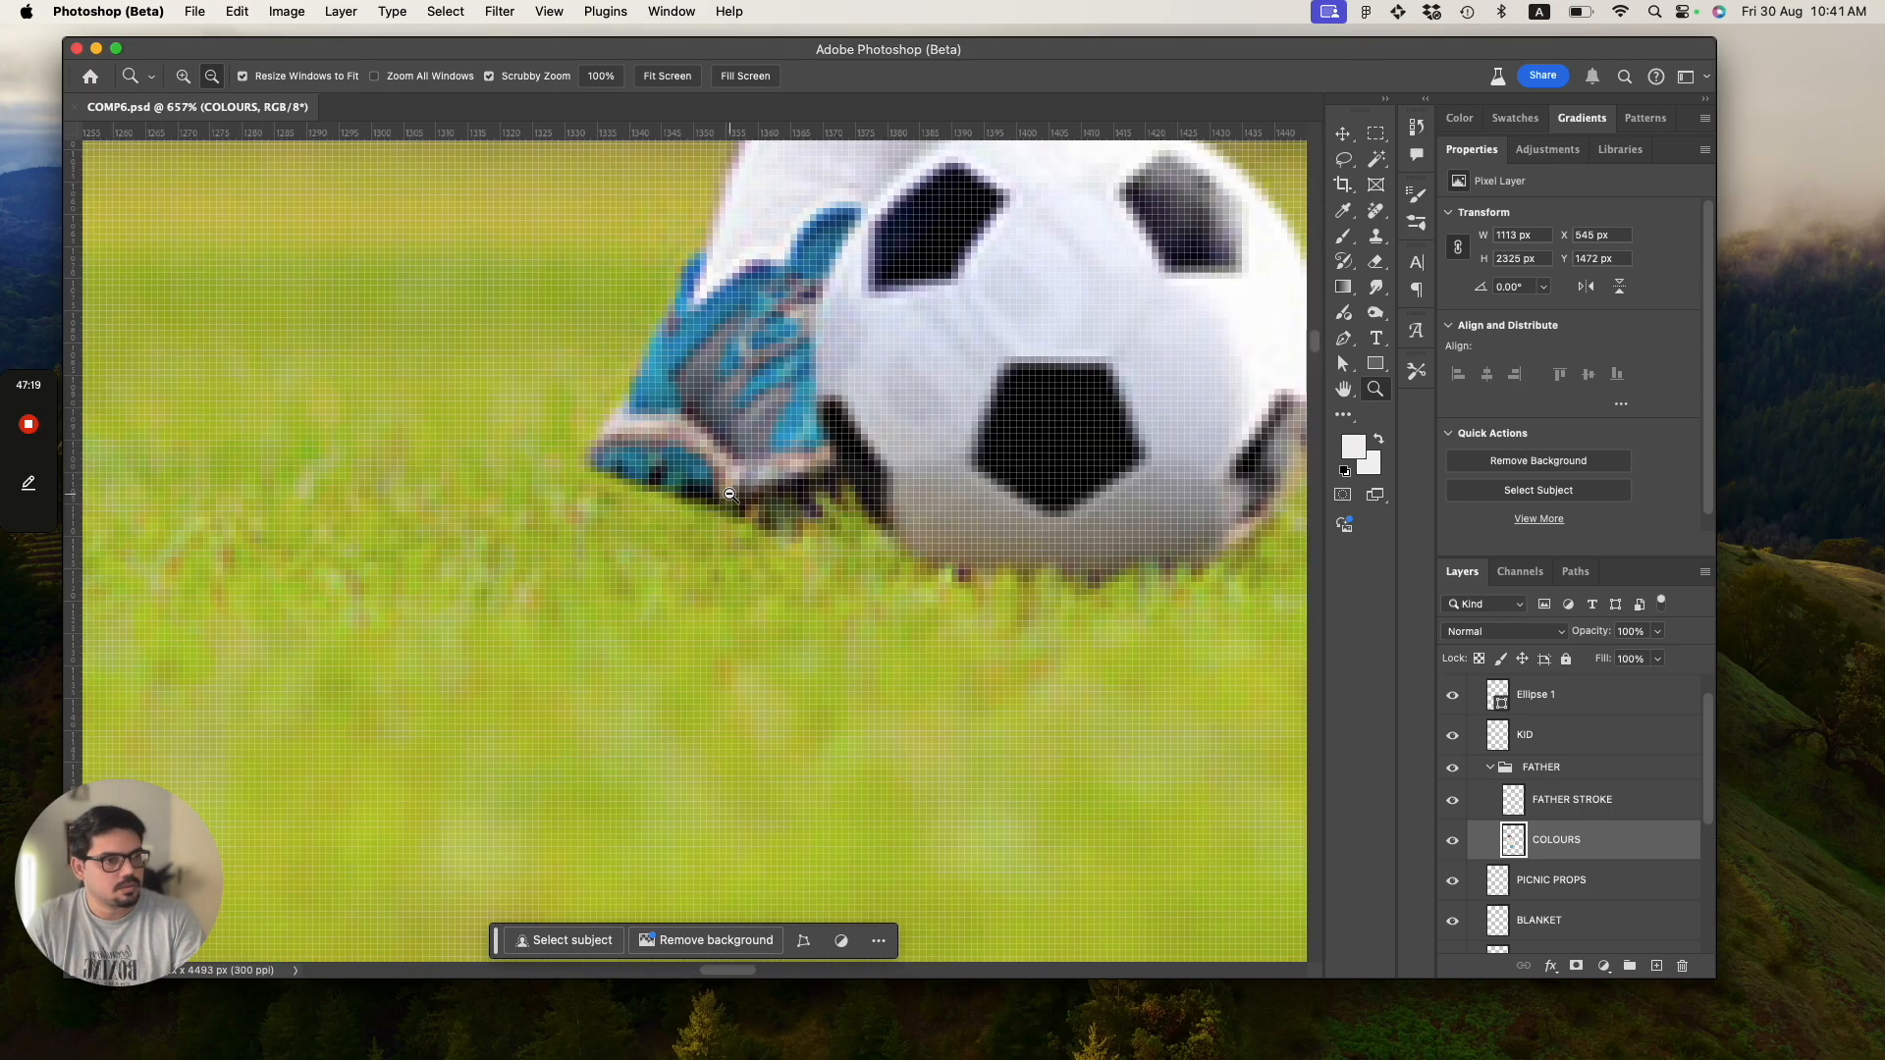
{"action": "scroll", "coordinate": [729, 494], "scroll_direction": "down", "scroll_amount": 8}
{"action": "scroll", "coordinate": [729, 494], "scroll_direction": "down", "scroll_amount": 12}
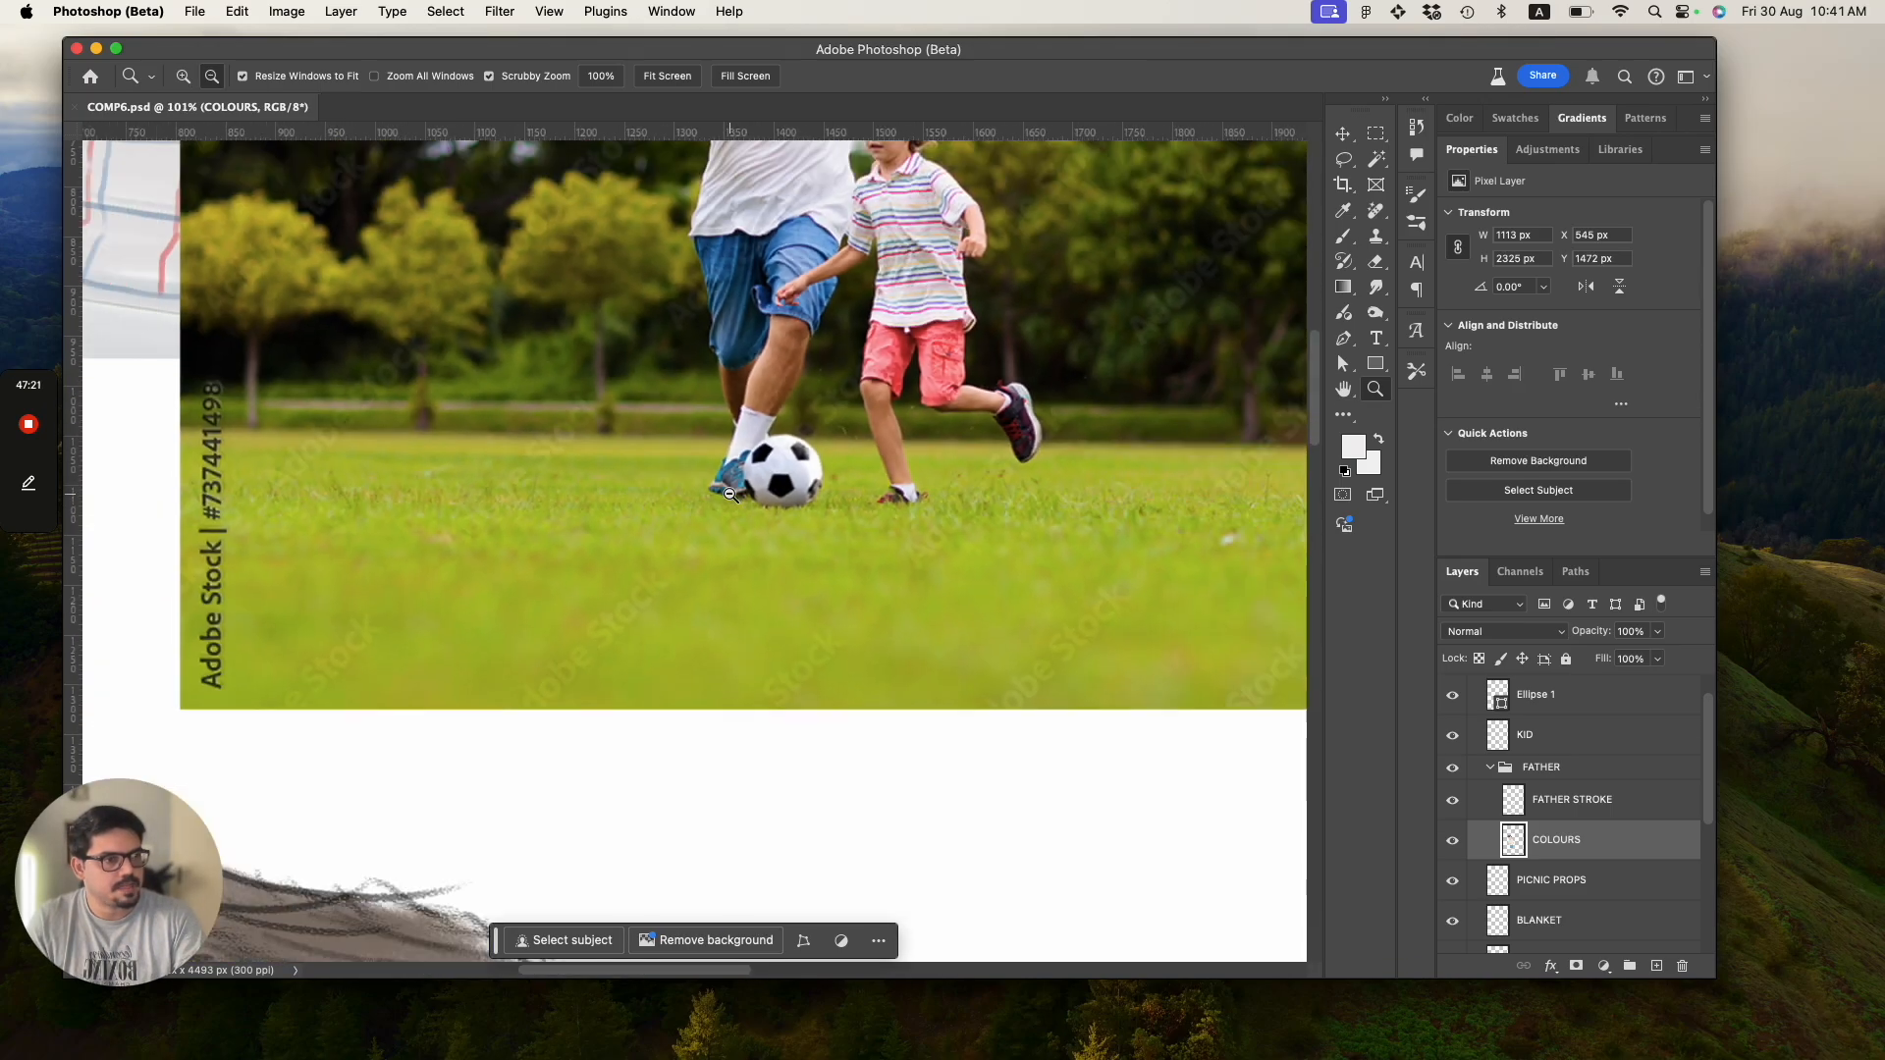
{"action": "scroll", "coordinate": [734, 531], "scroll_direction": "down", "scroll_amount": 5}
{"action": "scroll", "coordinate": [738, 560], "scroll_direction": "down", "scroll_amount": 3}
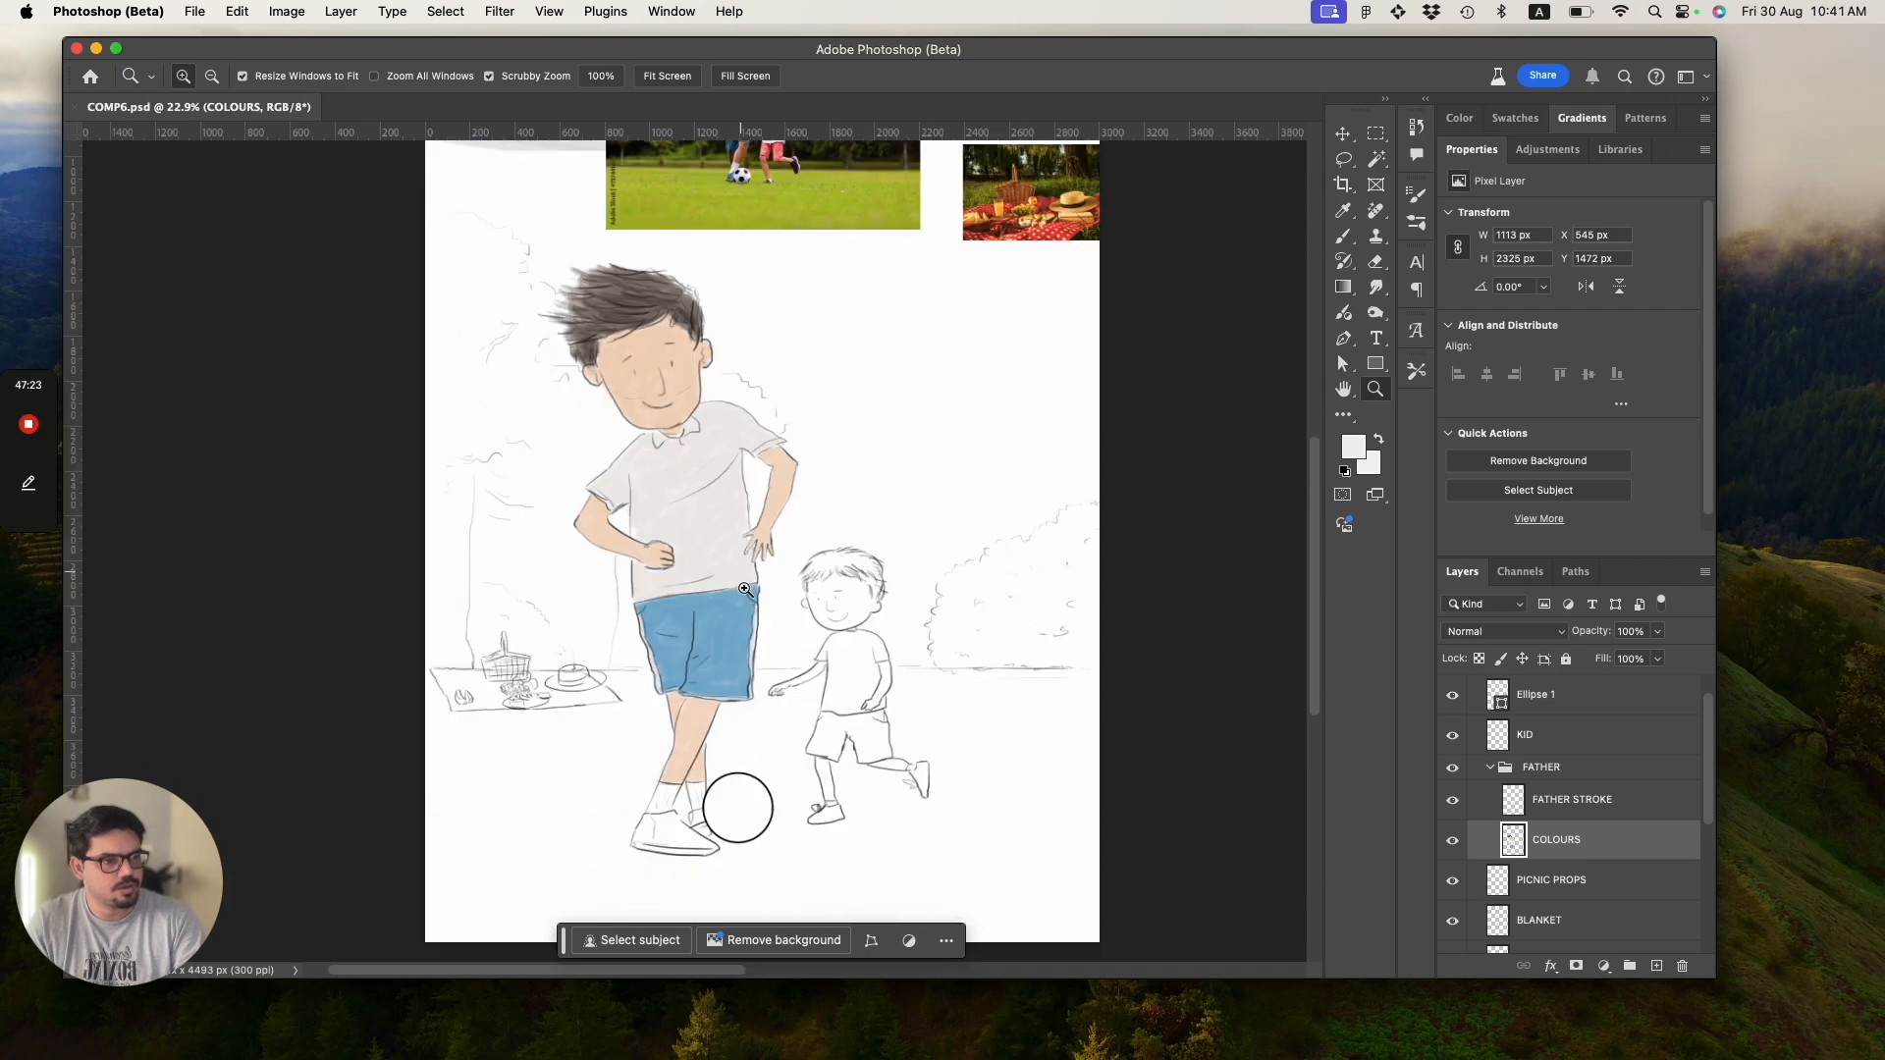
{"action": "scroll", "coordinate": [734, 847], "scroll_direction": "up", "scroll_amount": 5}
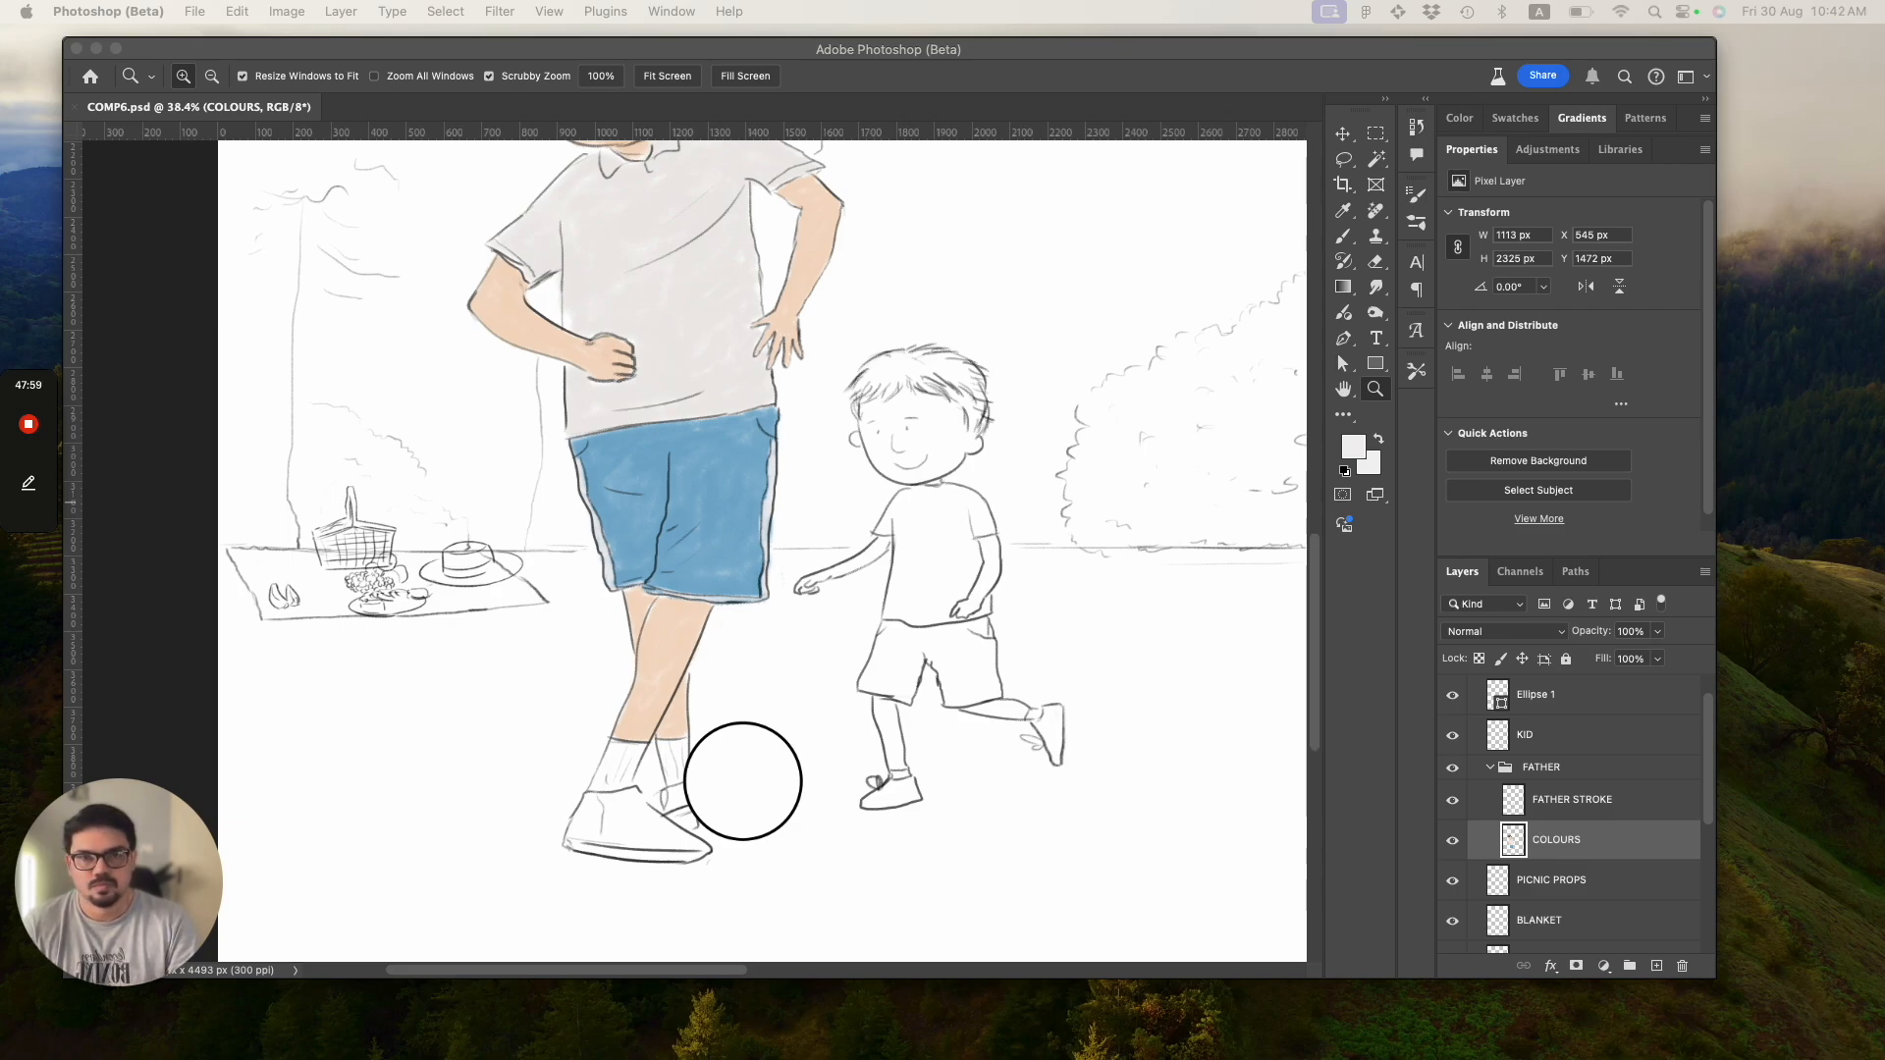
Switch to Chrome and browse the "dad playing with son football in park" image results for shoe references, enlarging the Masterfile photo.
{"action": "key", "text": "super+Tab"}
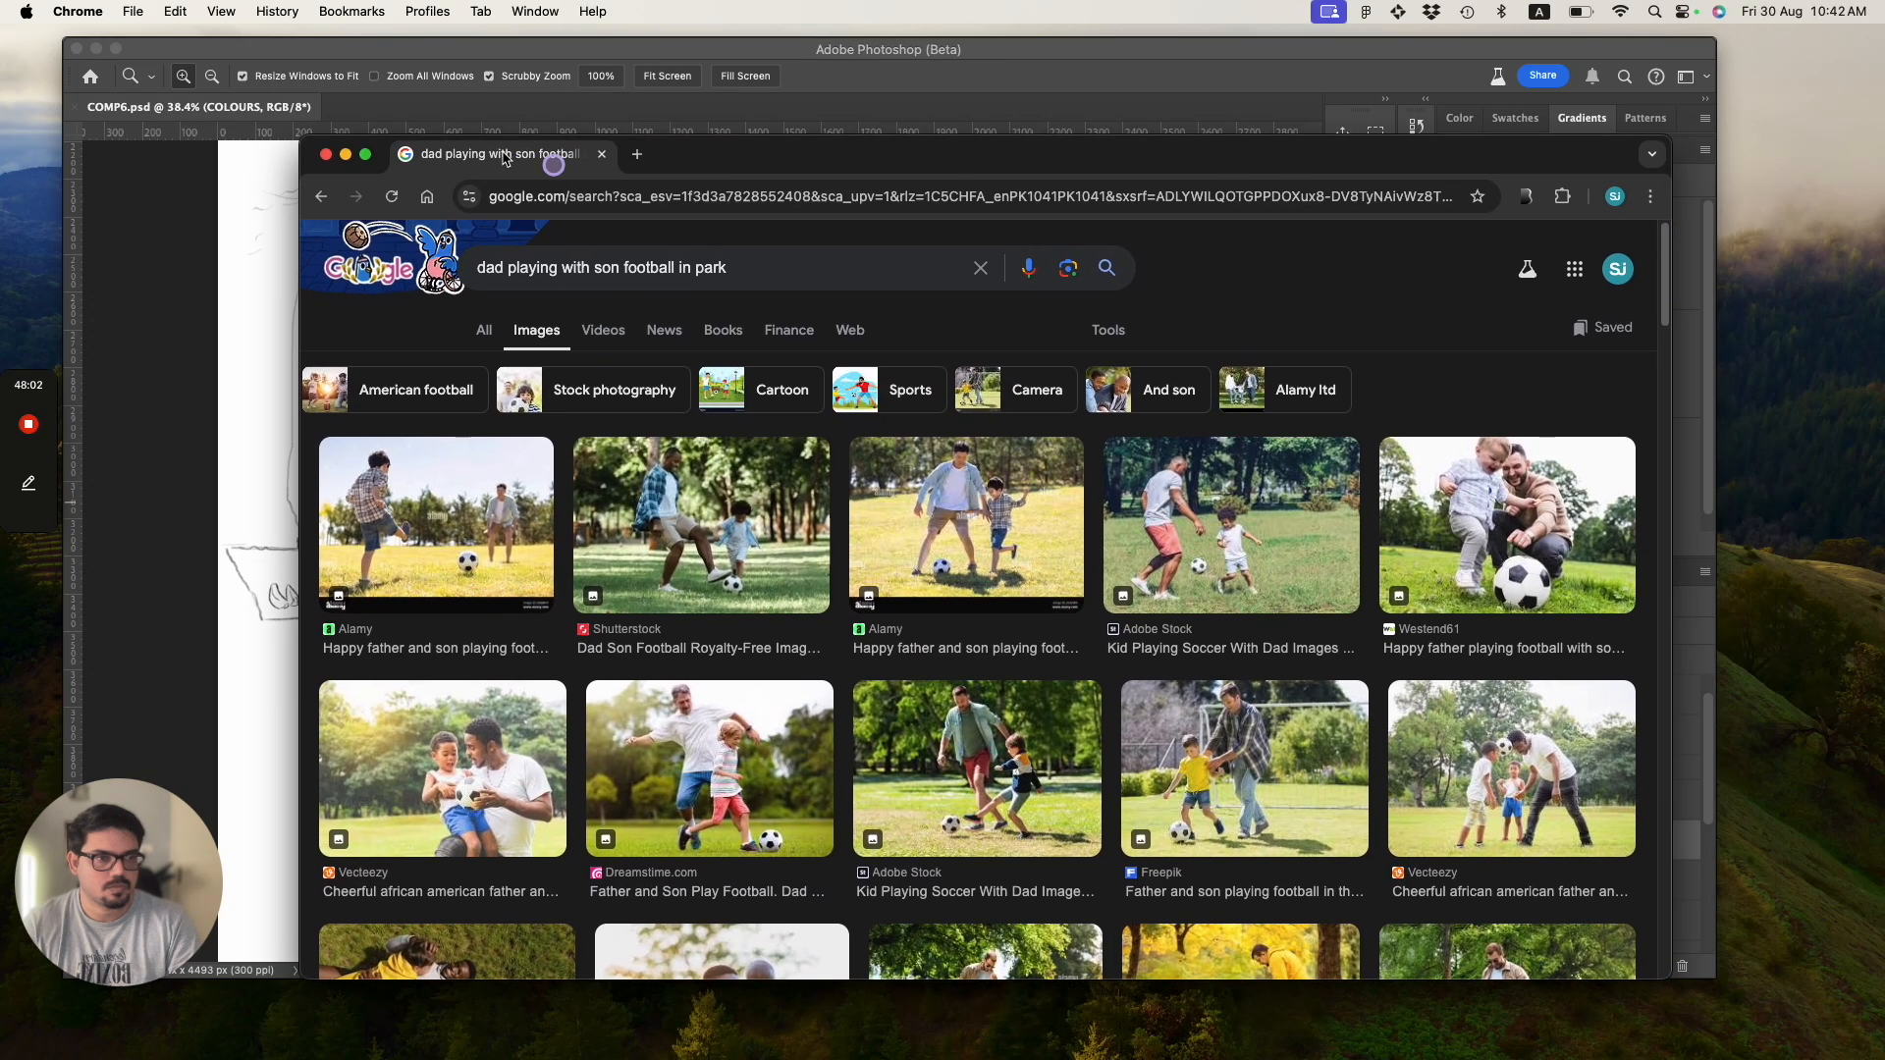
{"action": "left_click_drag", "start_coordinate": [503, 159], "coordinate": [439, 90]}
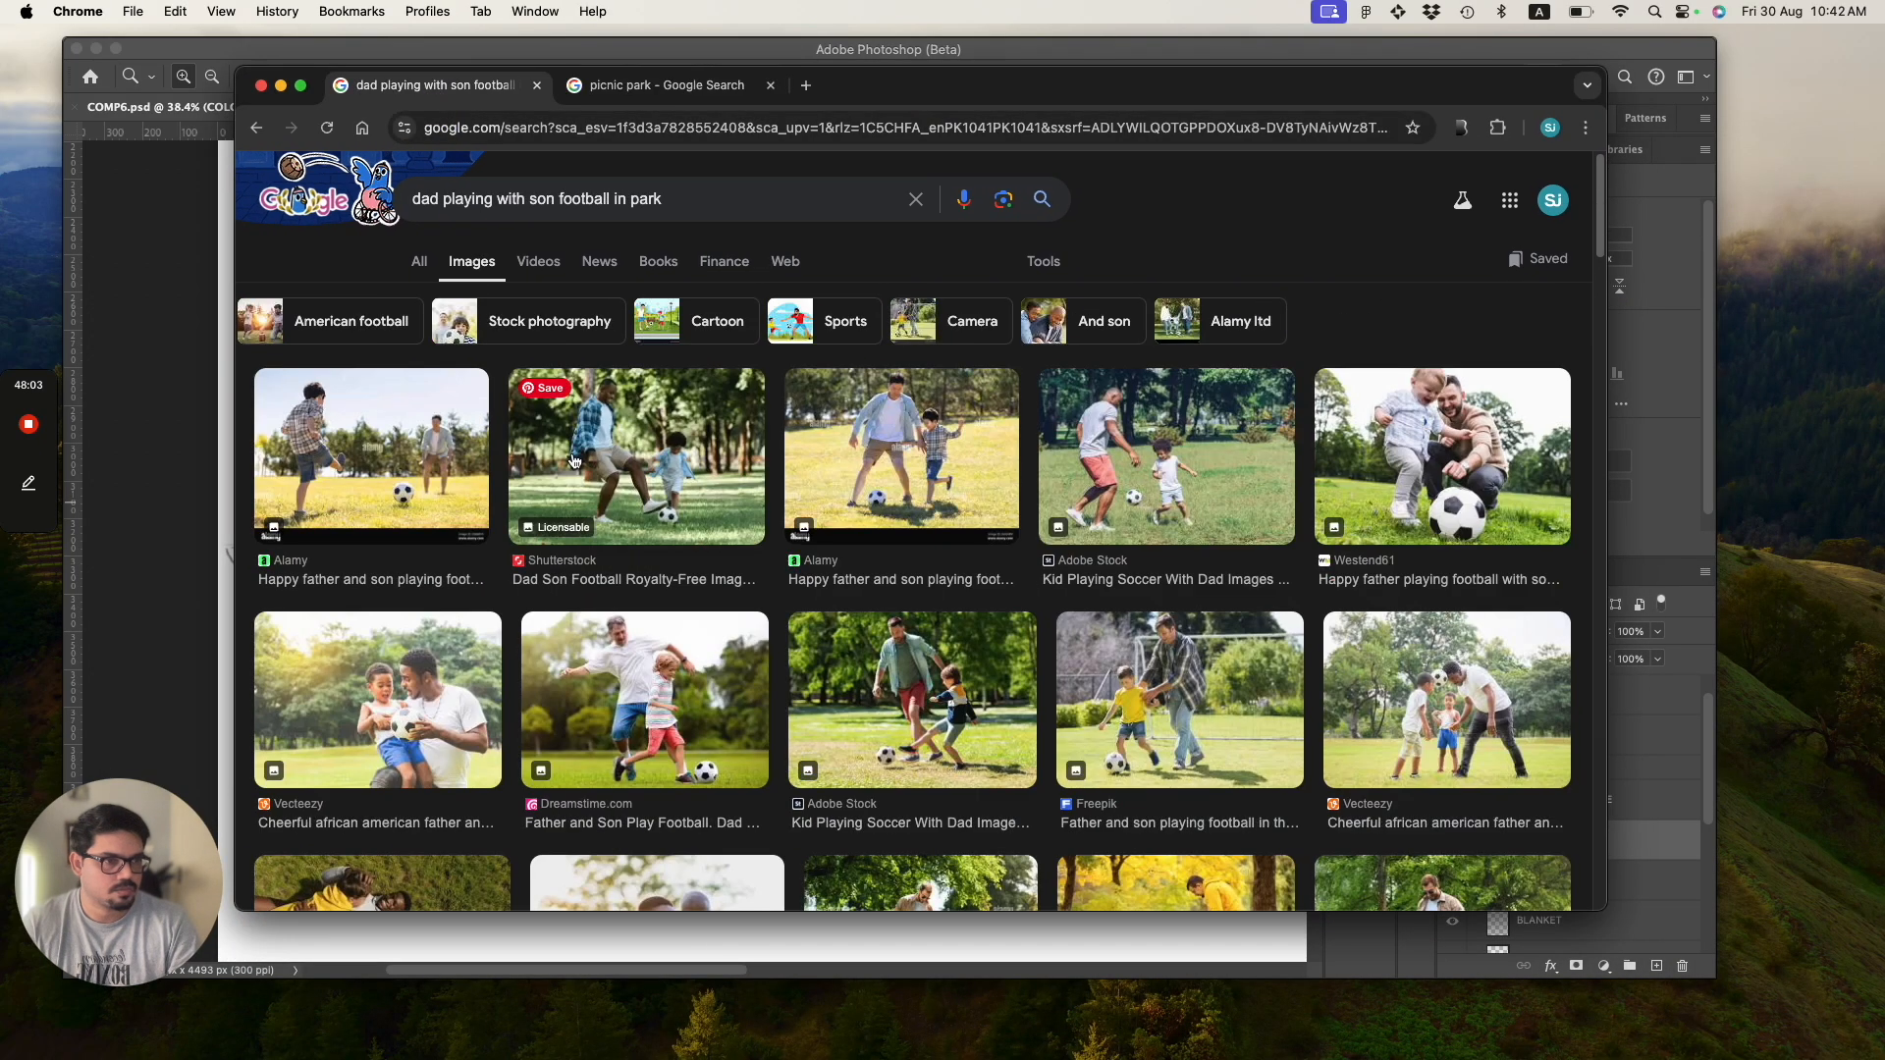
{"action": "scroll", "coordinate": [624, 539], "scroll_direction": "down", "scroll_amount": 5}
{"action": "scroll", "coordinate": [624, 539], "scroll_direction": "down", "scroll_amount": 3}
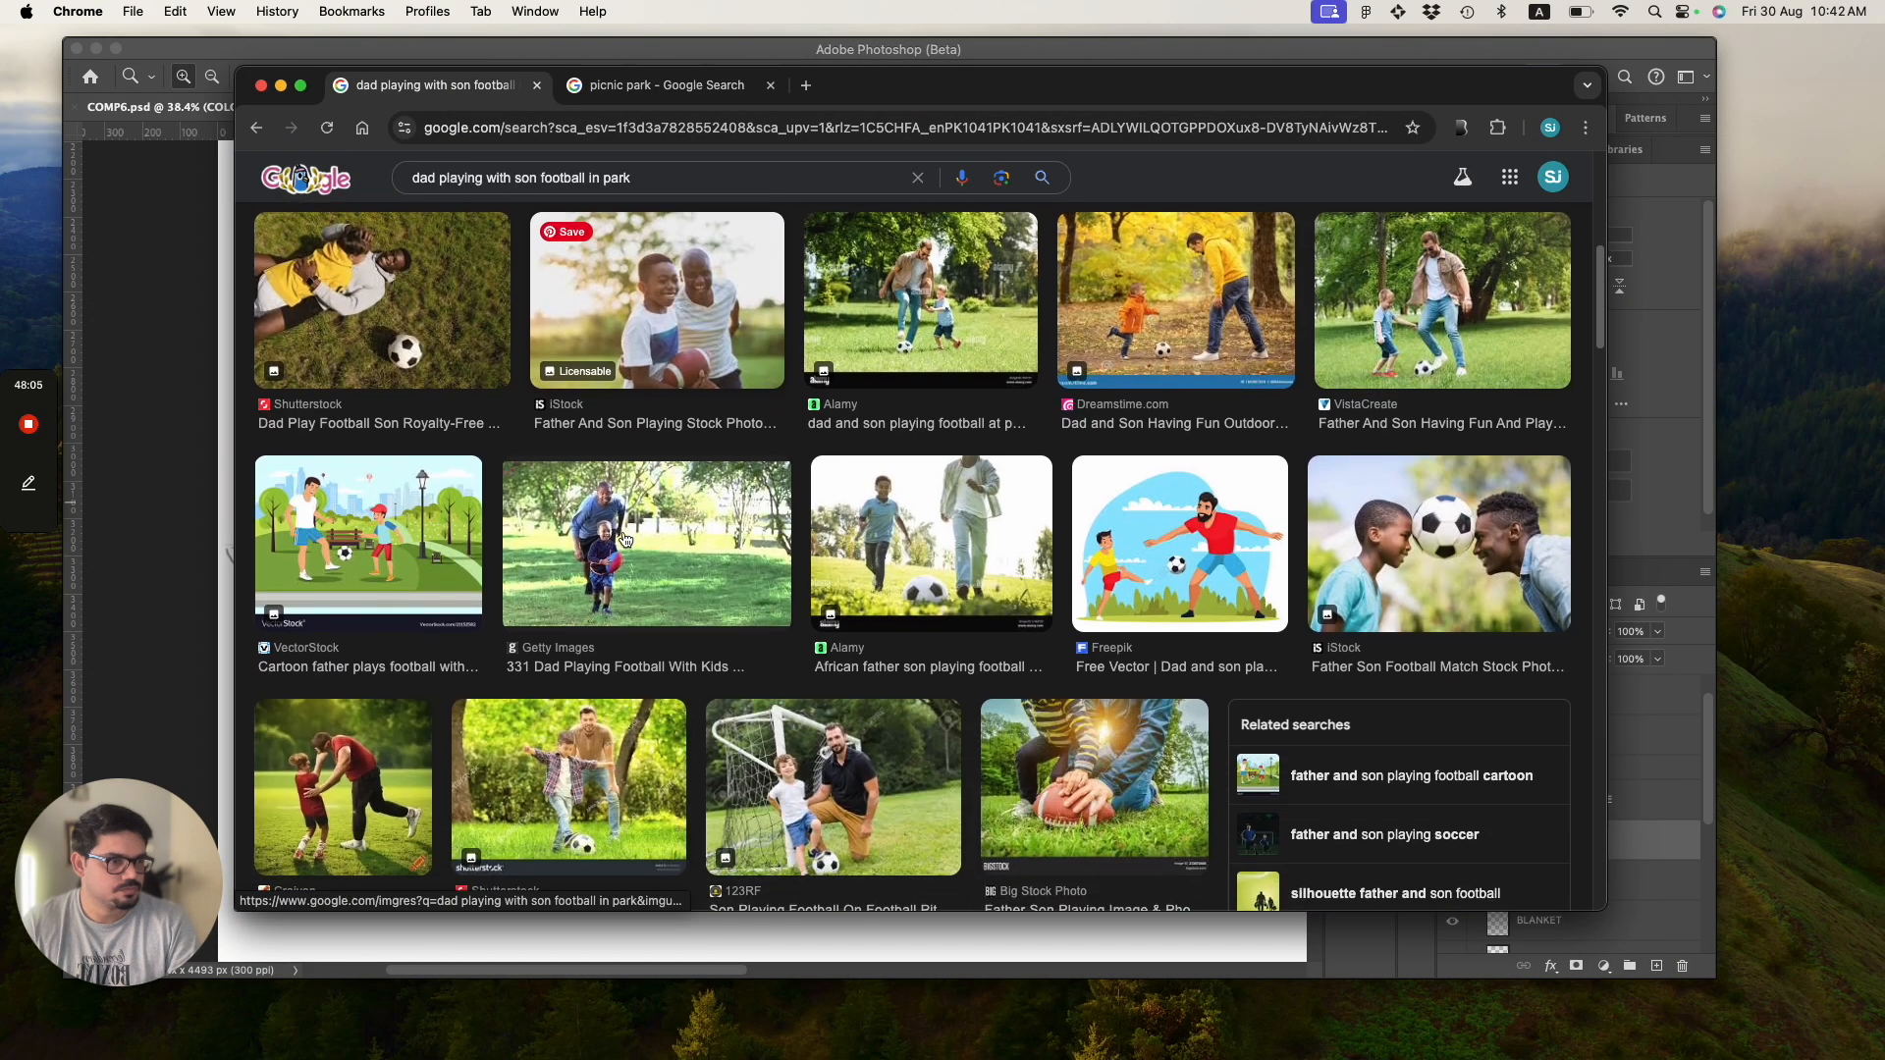
{"action": "scroll", "coordinate": [624, 539], "scroll_direction": "down", "scroll_amount": 5}
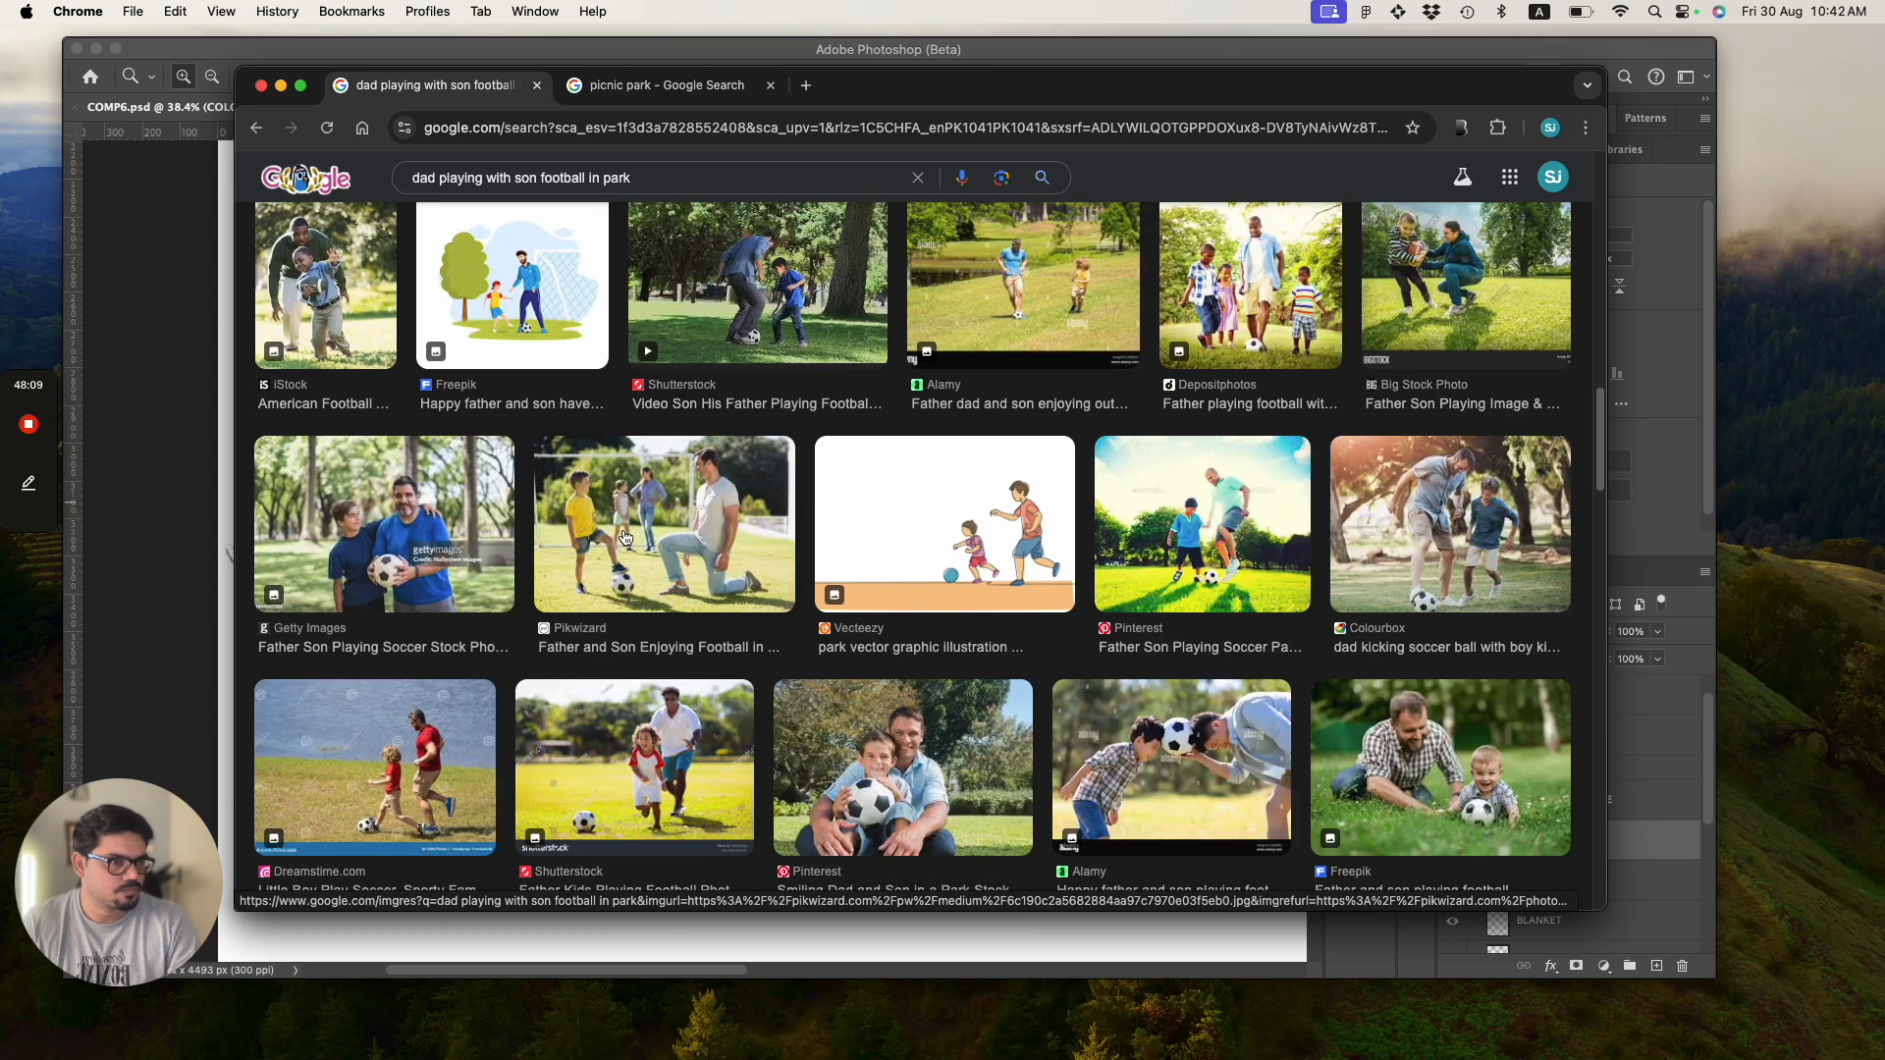
{"action": "scroll", "coordinate": [623, 537], "scroll_direction": "down", "scroll_amount": 6}
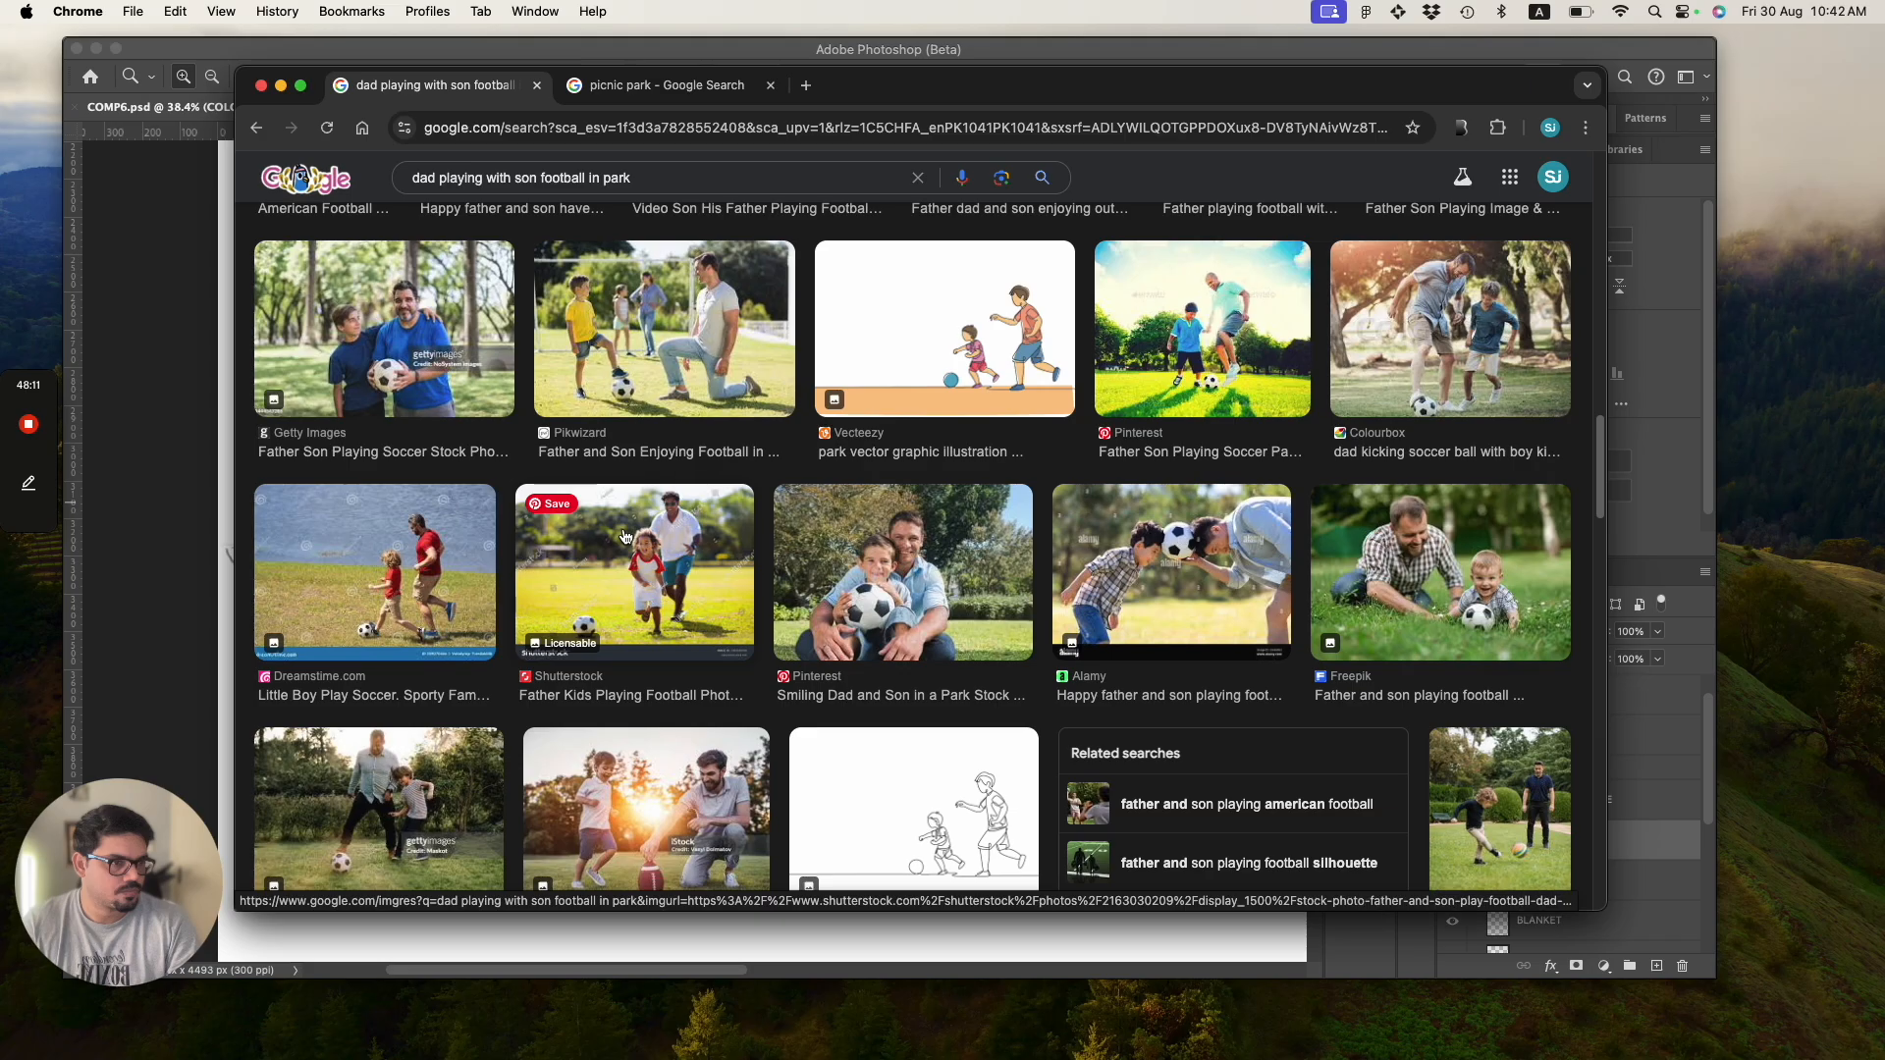
{"action": "scroll", "coordinate": [623, 535], "scroll_direction": "down", "scroll_amount": 8}
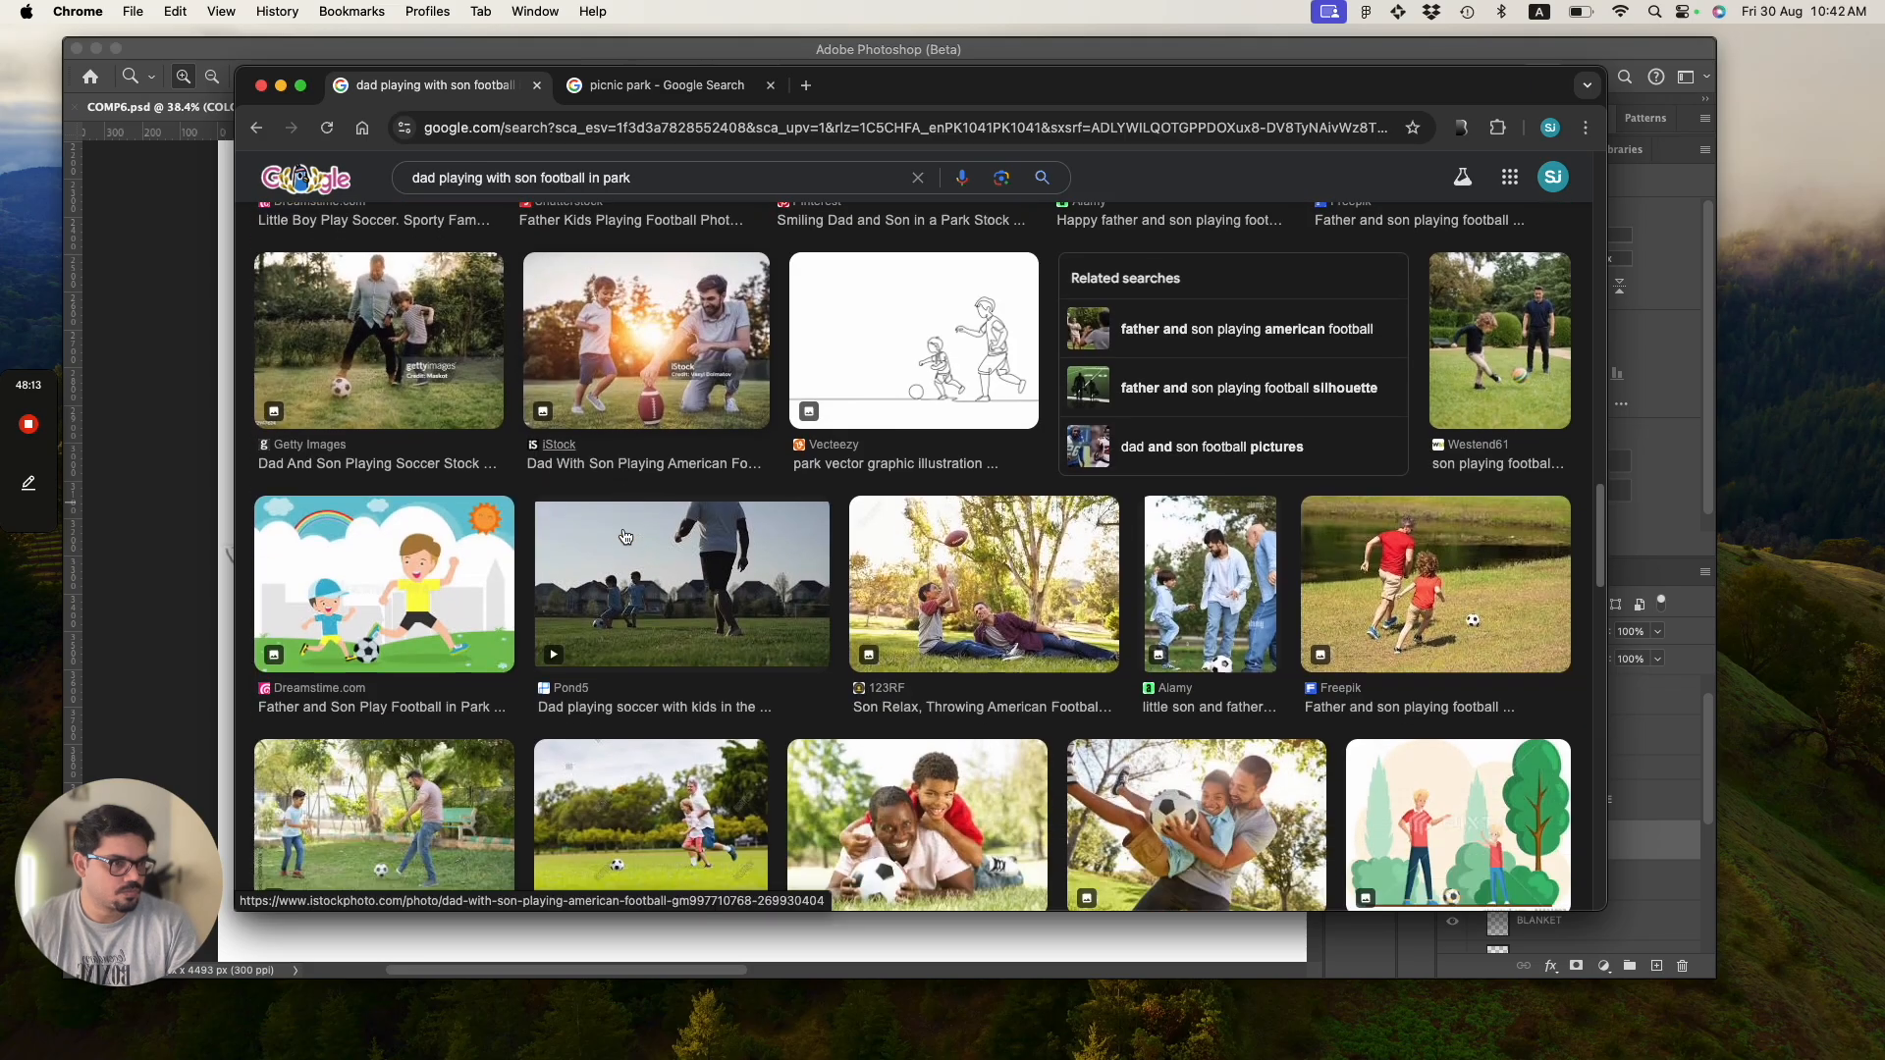
{"action": "scroll", "coordinate": [623, 536], "scroll_direction": "down", "scroll_amount": 4}
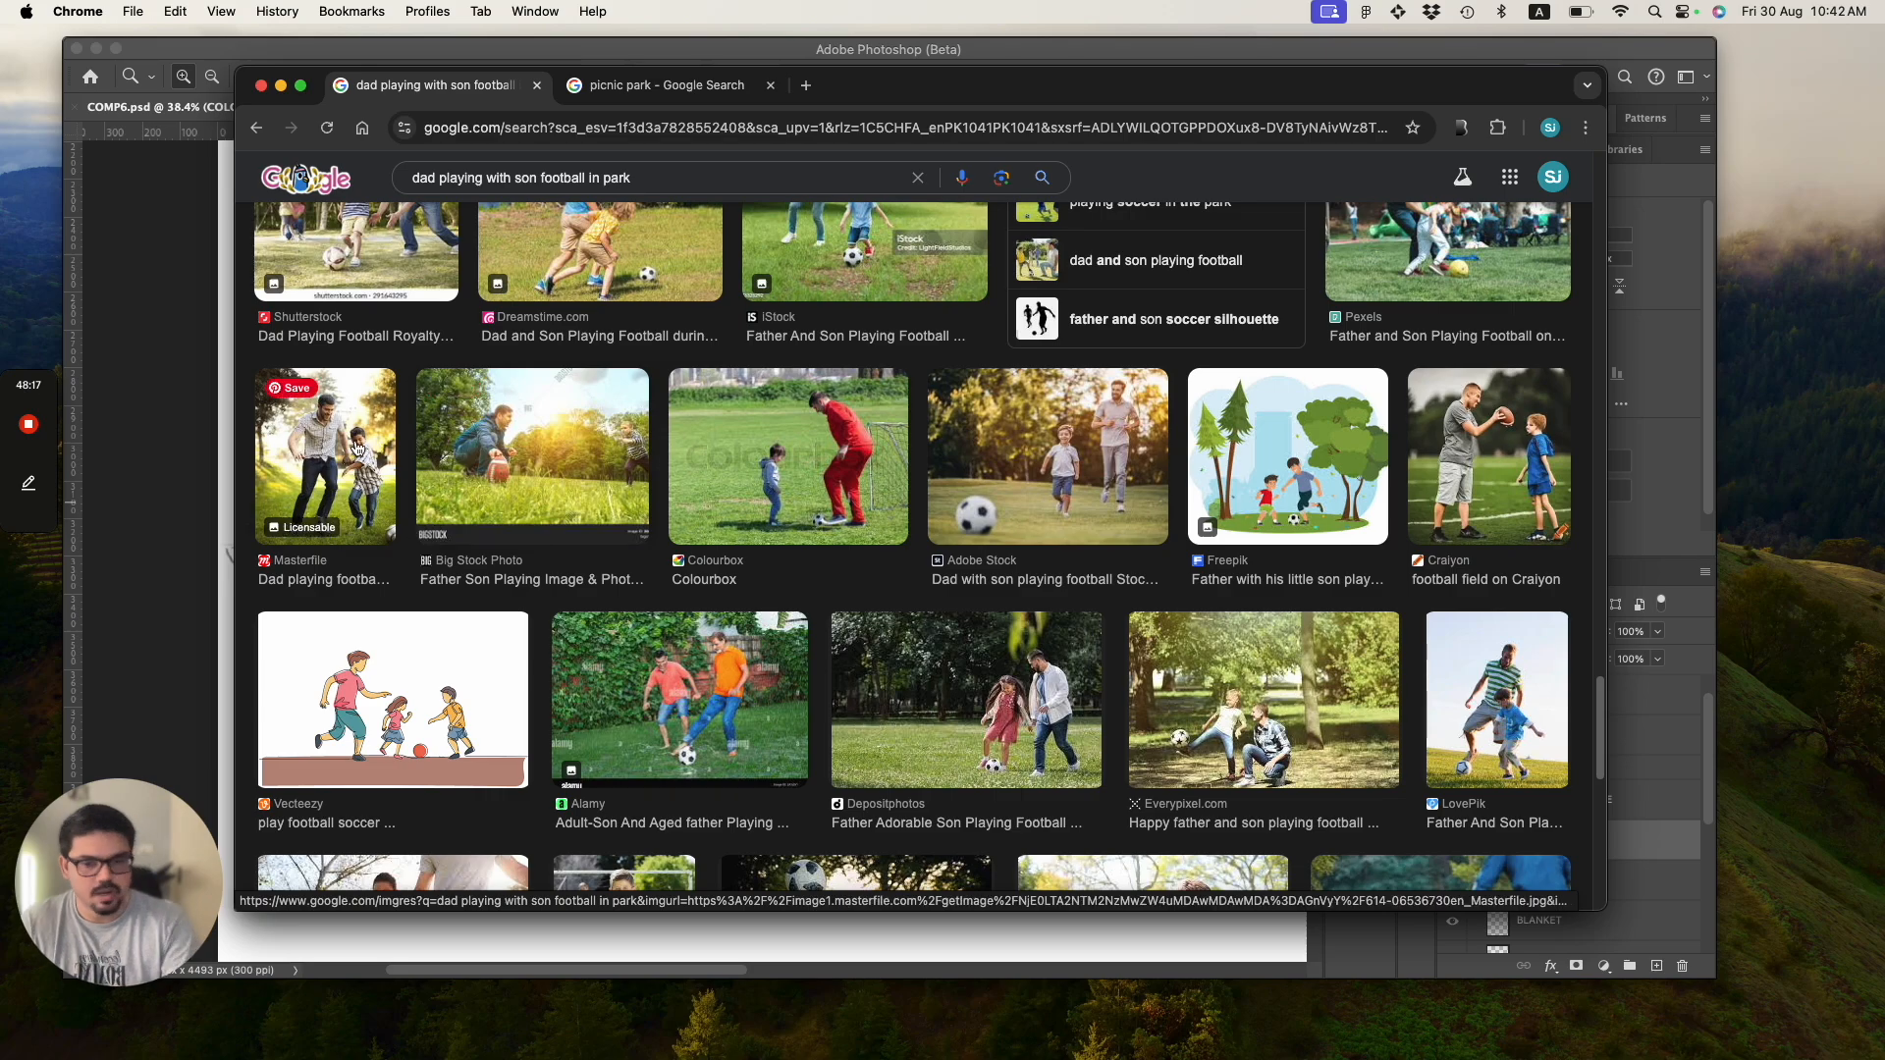
{"action": "scroll", "coordinate": [354, 441], "scroll_direction": "up", "scroll_amount": 5, "text": "ctrl"}
{"action": "scroll", "coordinate": [356, 448], "scroll_direction": "up", "scroll_amount": 5, "text": "ctrl"}
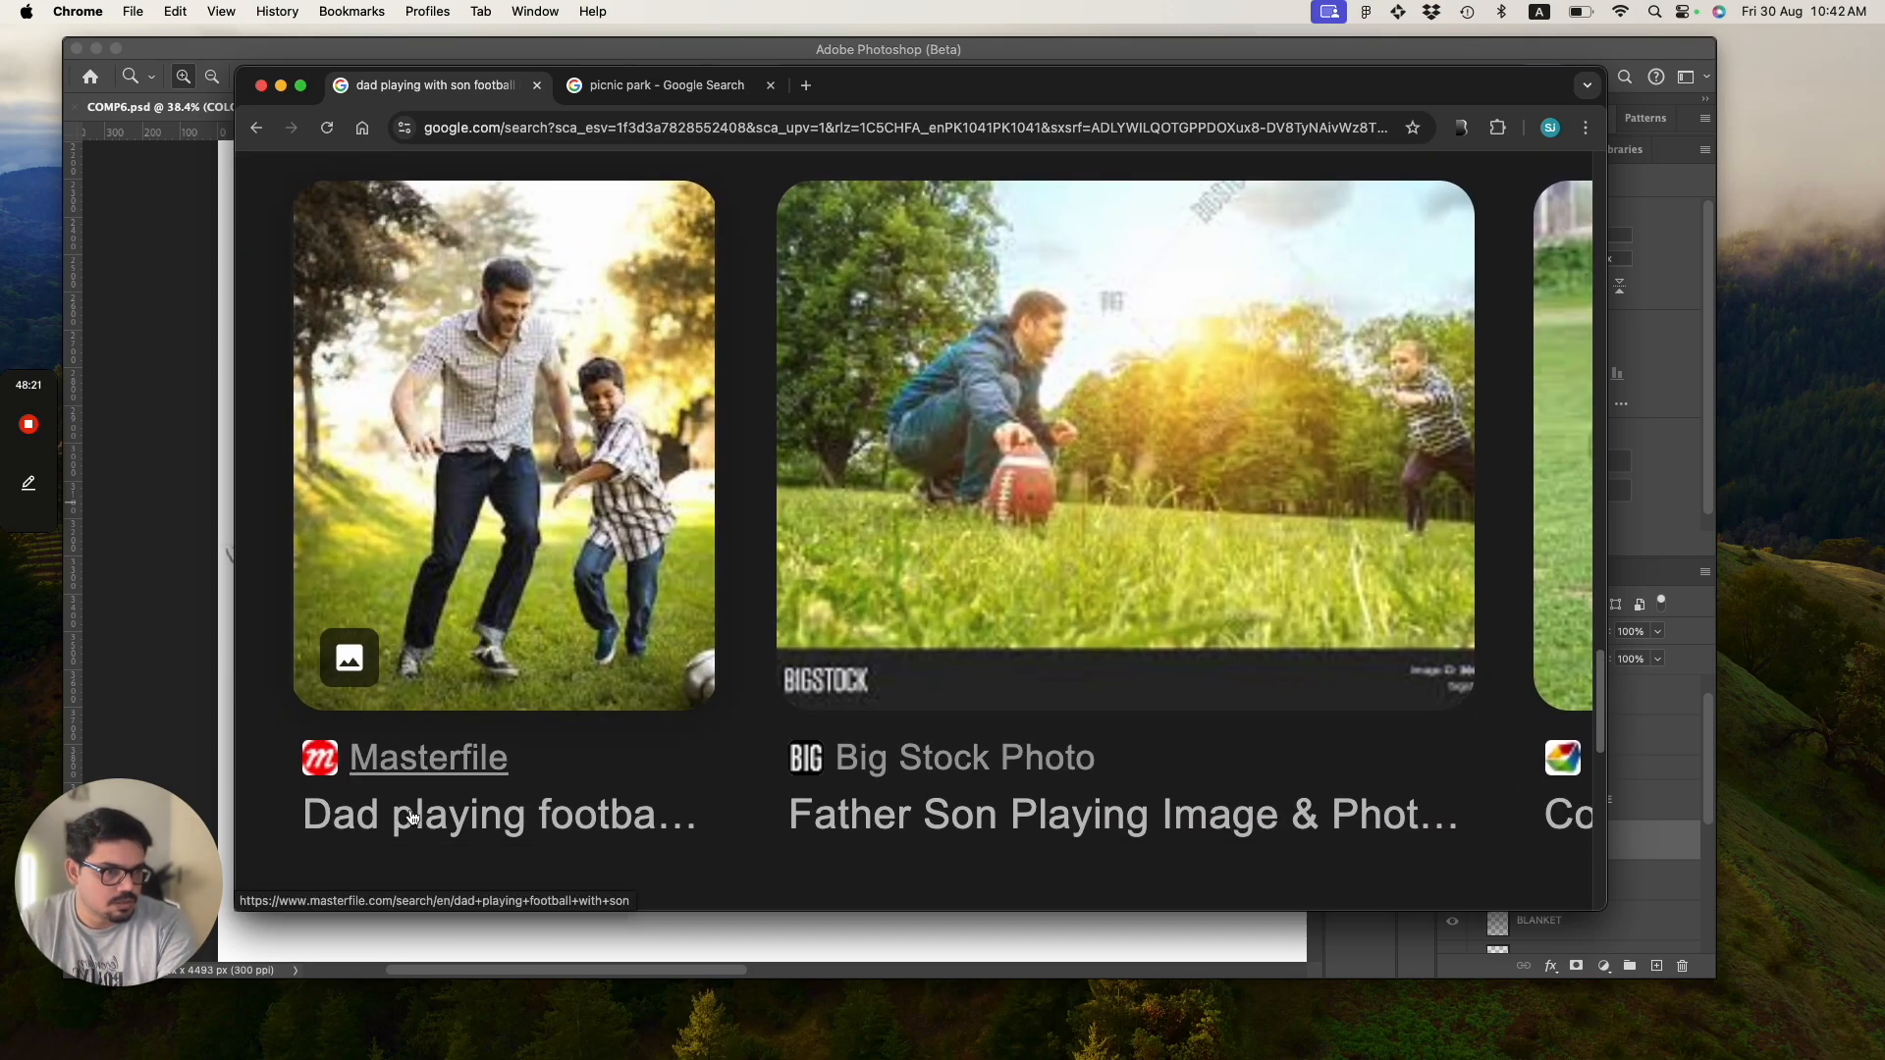
{"action": "key", "text": "ctrl+0"}
Examine the fathers' shoes further down the image results, enlarging the 123RF photo, and minimise the browser window.
{"action": "scroll", "coordinate": [351, 772], "scroll_direction": "down", "scroll_amount": 8}
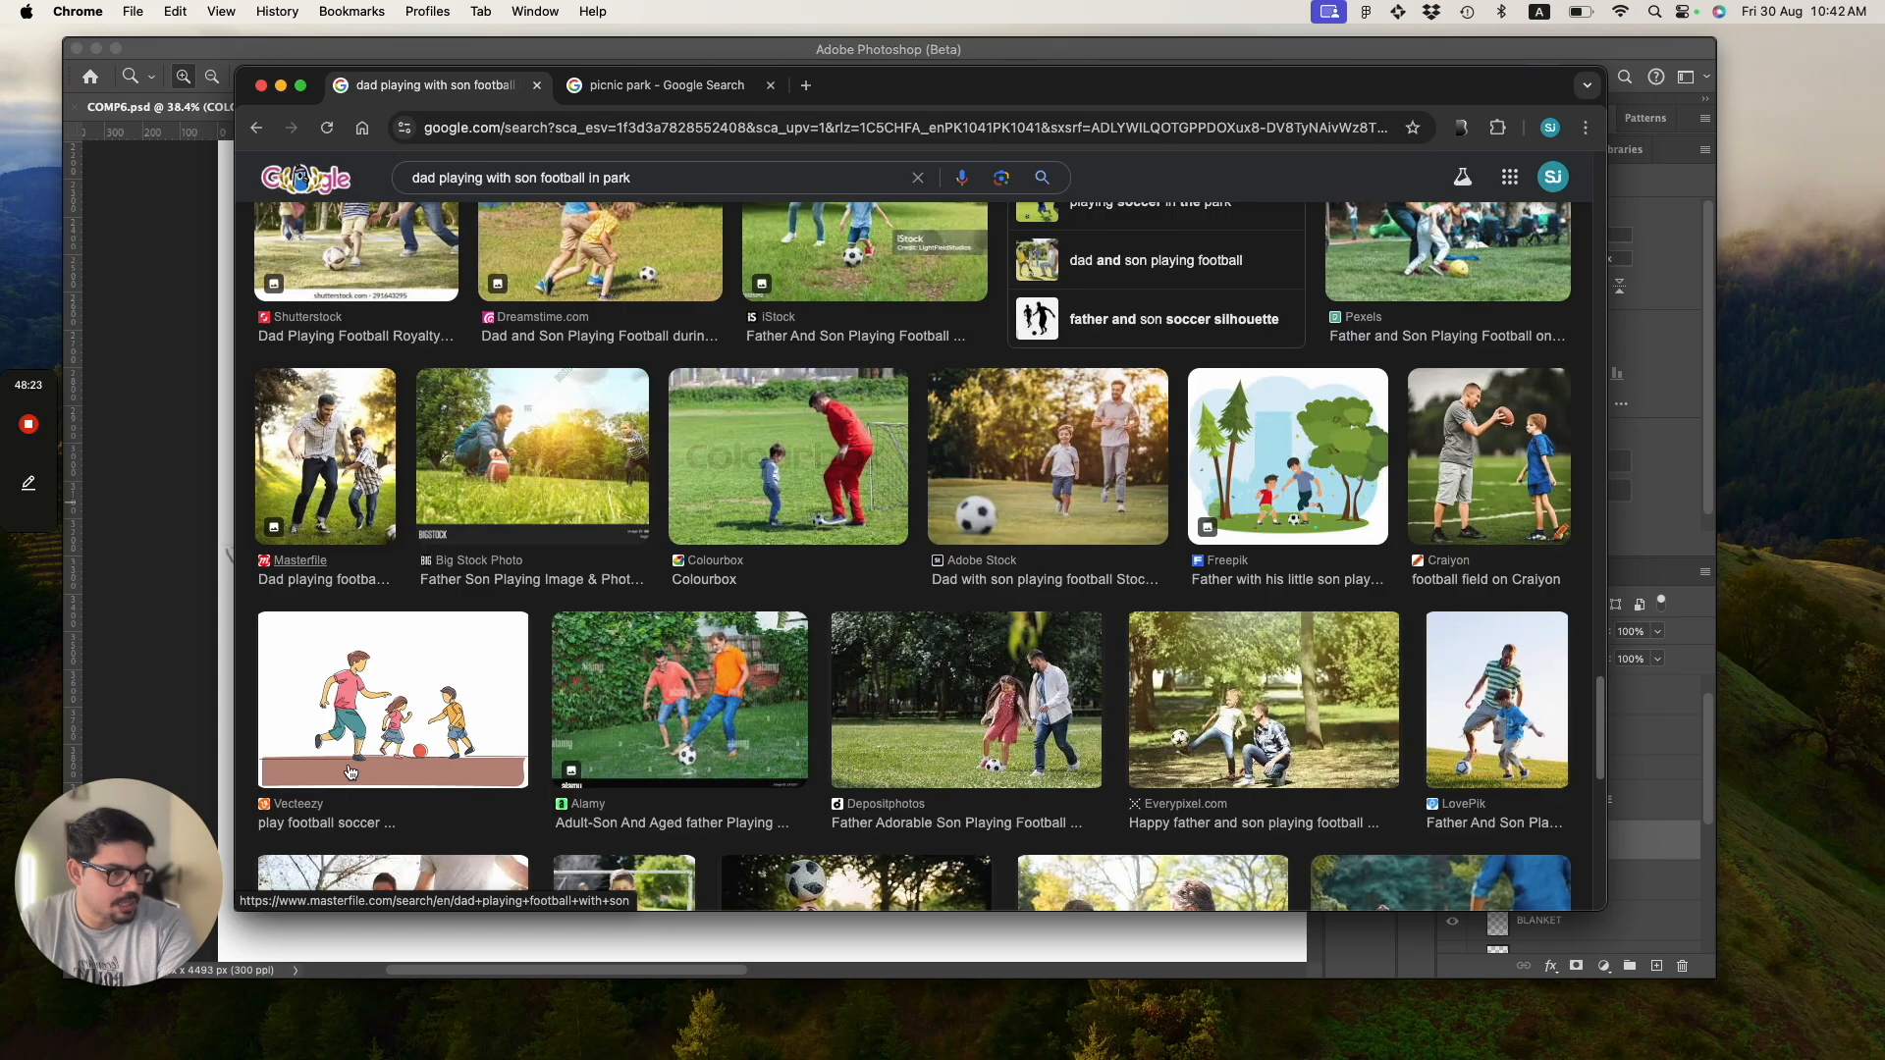
{"action": "scroll", "coordinate": [351, 772], "scroll_direction": "down", "scroll_amount": 2}
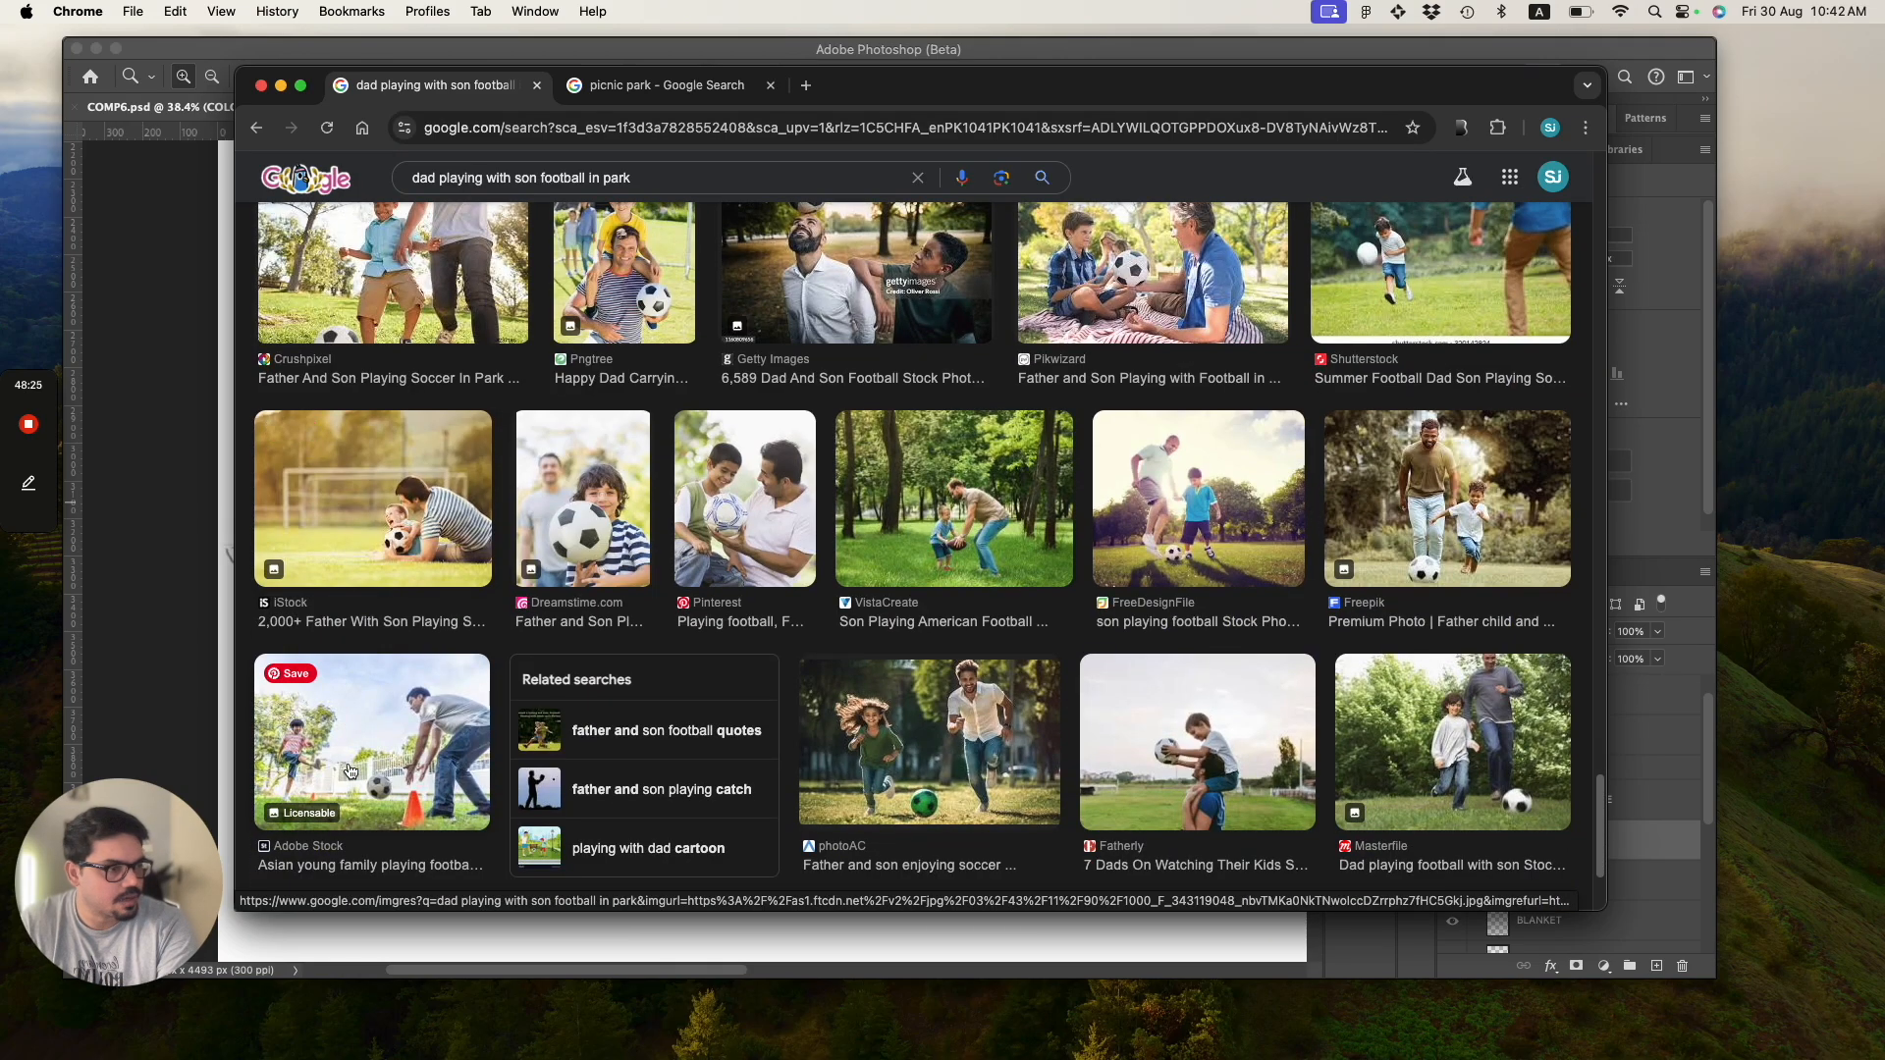
{"action": "scroll", "coordinate": [351, 772], "scroll_direction": "down", "scroll_amount": 6}
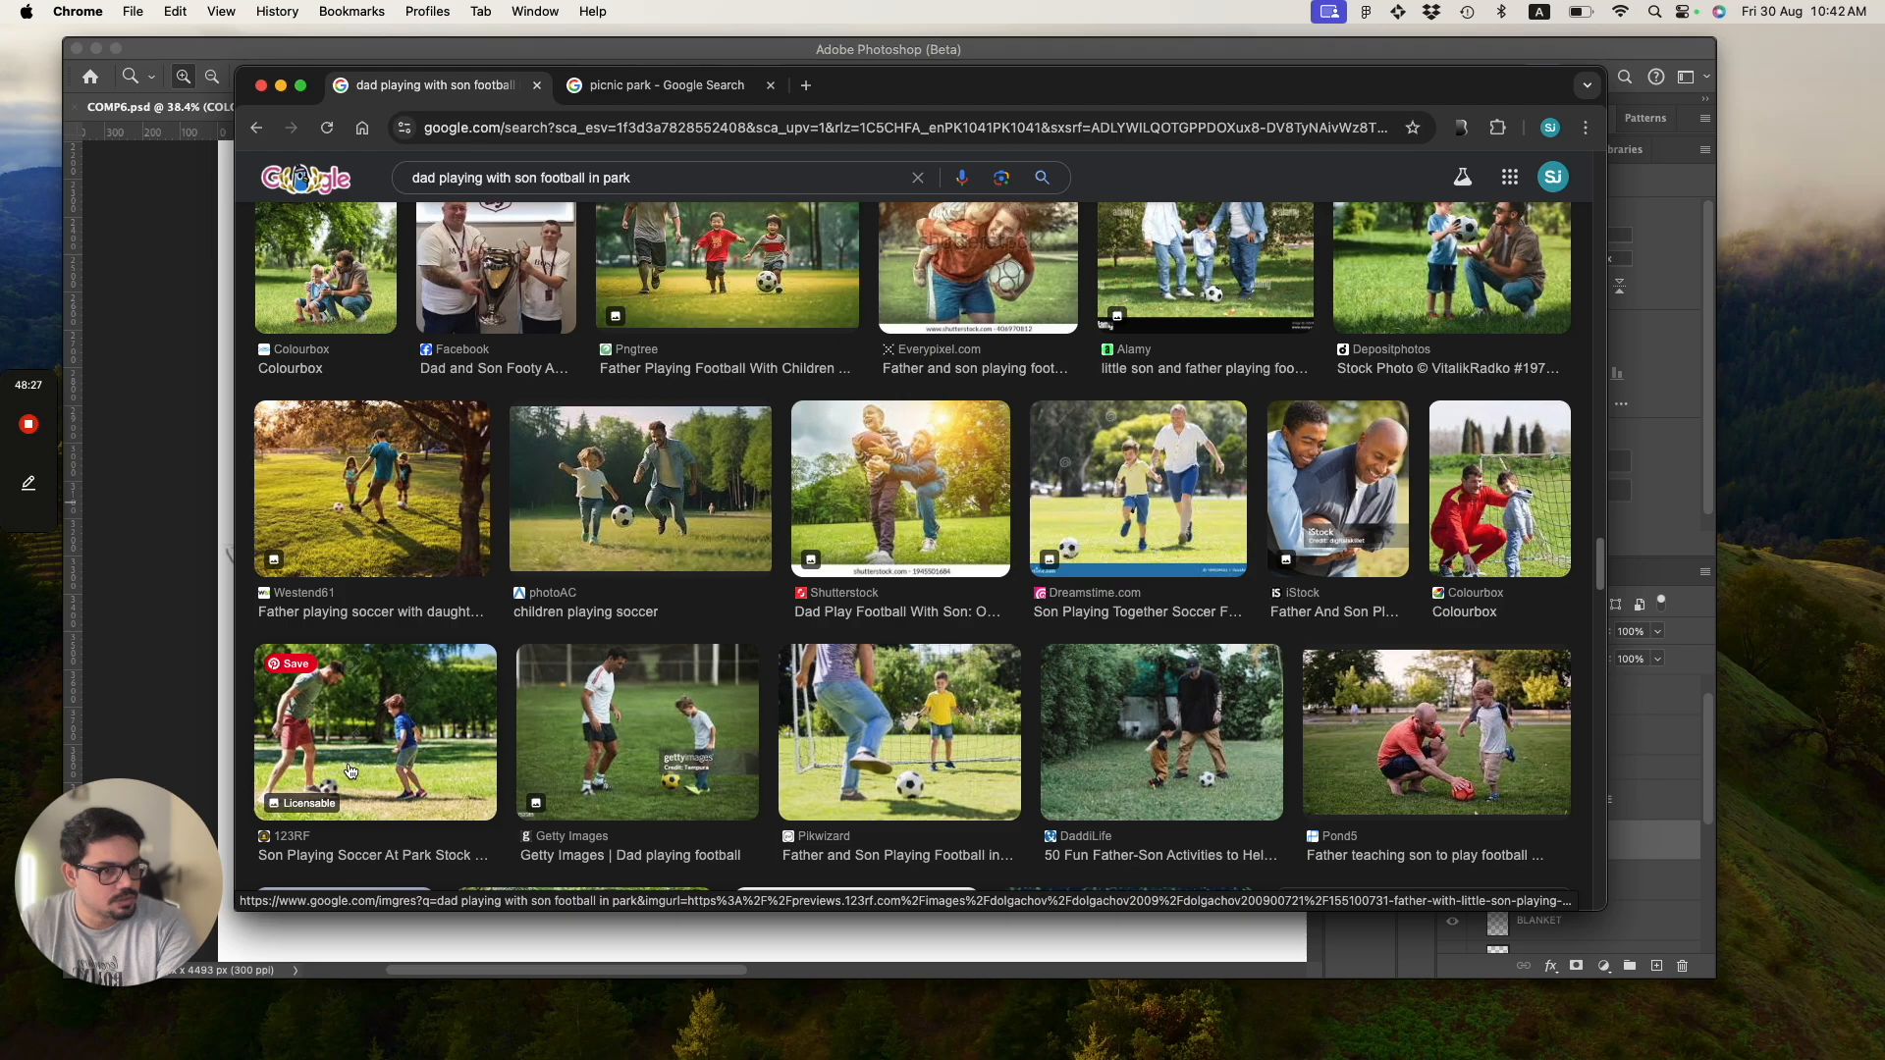
{"action": "scroll", "coordinate": [351, 772], "scroll_direction": "down", "scroll_amount": 2}
{"action": "scroll", "coordinate": [351, 772], "scroll_direction": "up", "scroll_amount": 5, "text": "ctrl"}
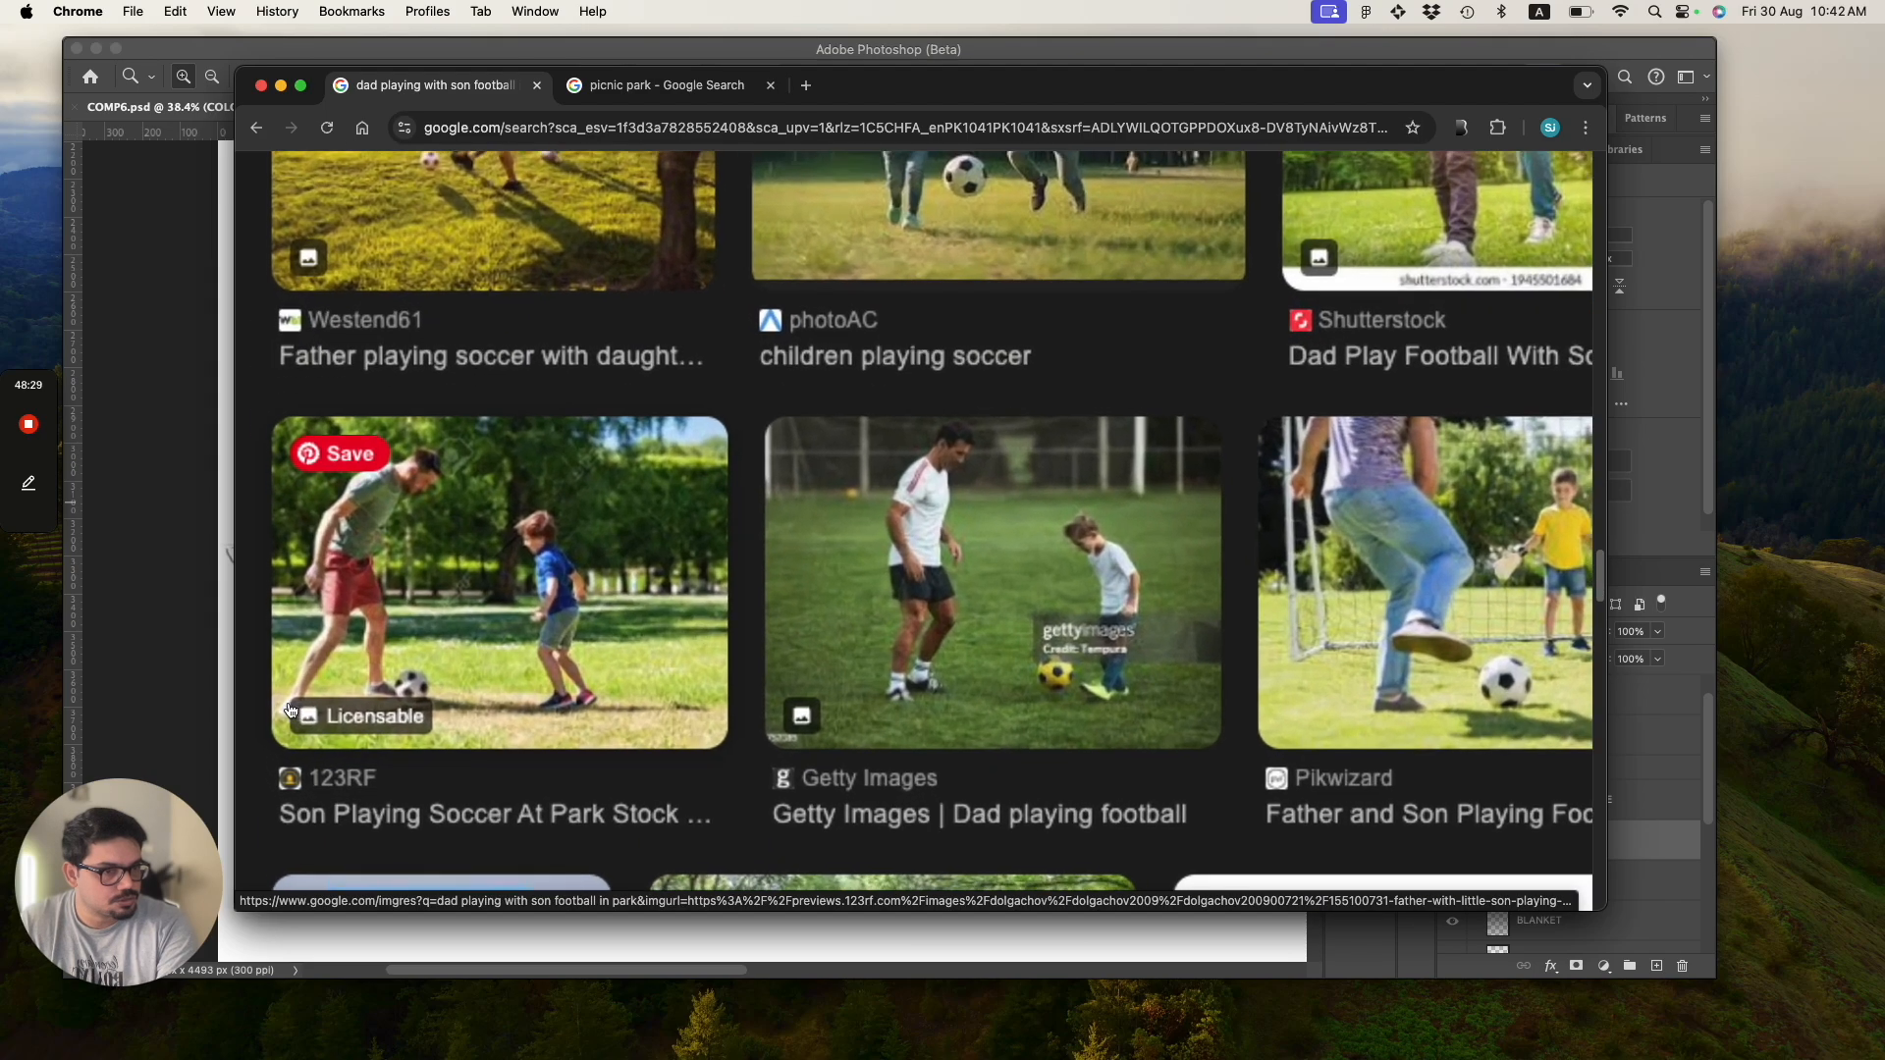
{"action": "key", "text": "ctrl+0"}
{"action": "scroll", "coordinate": [290, 710], "scroll_direction": "down", "scroll_amount": 5}
{"action": "scroll", "coordinate": [290, 710], "scroll_direction": "down", "scroll_amount": 5}
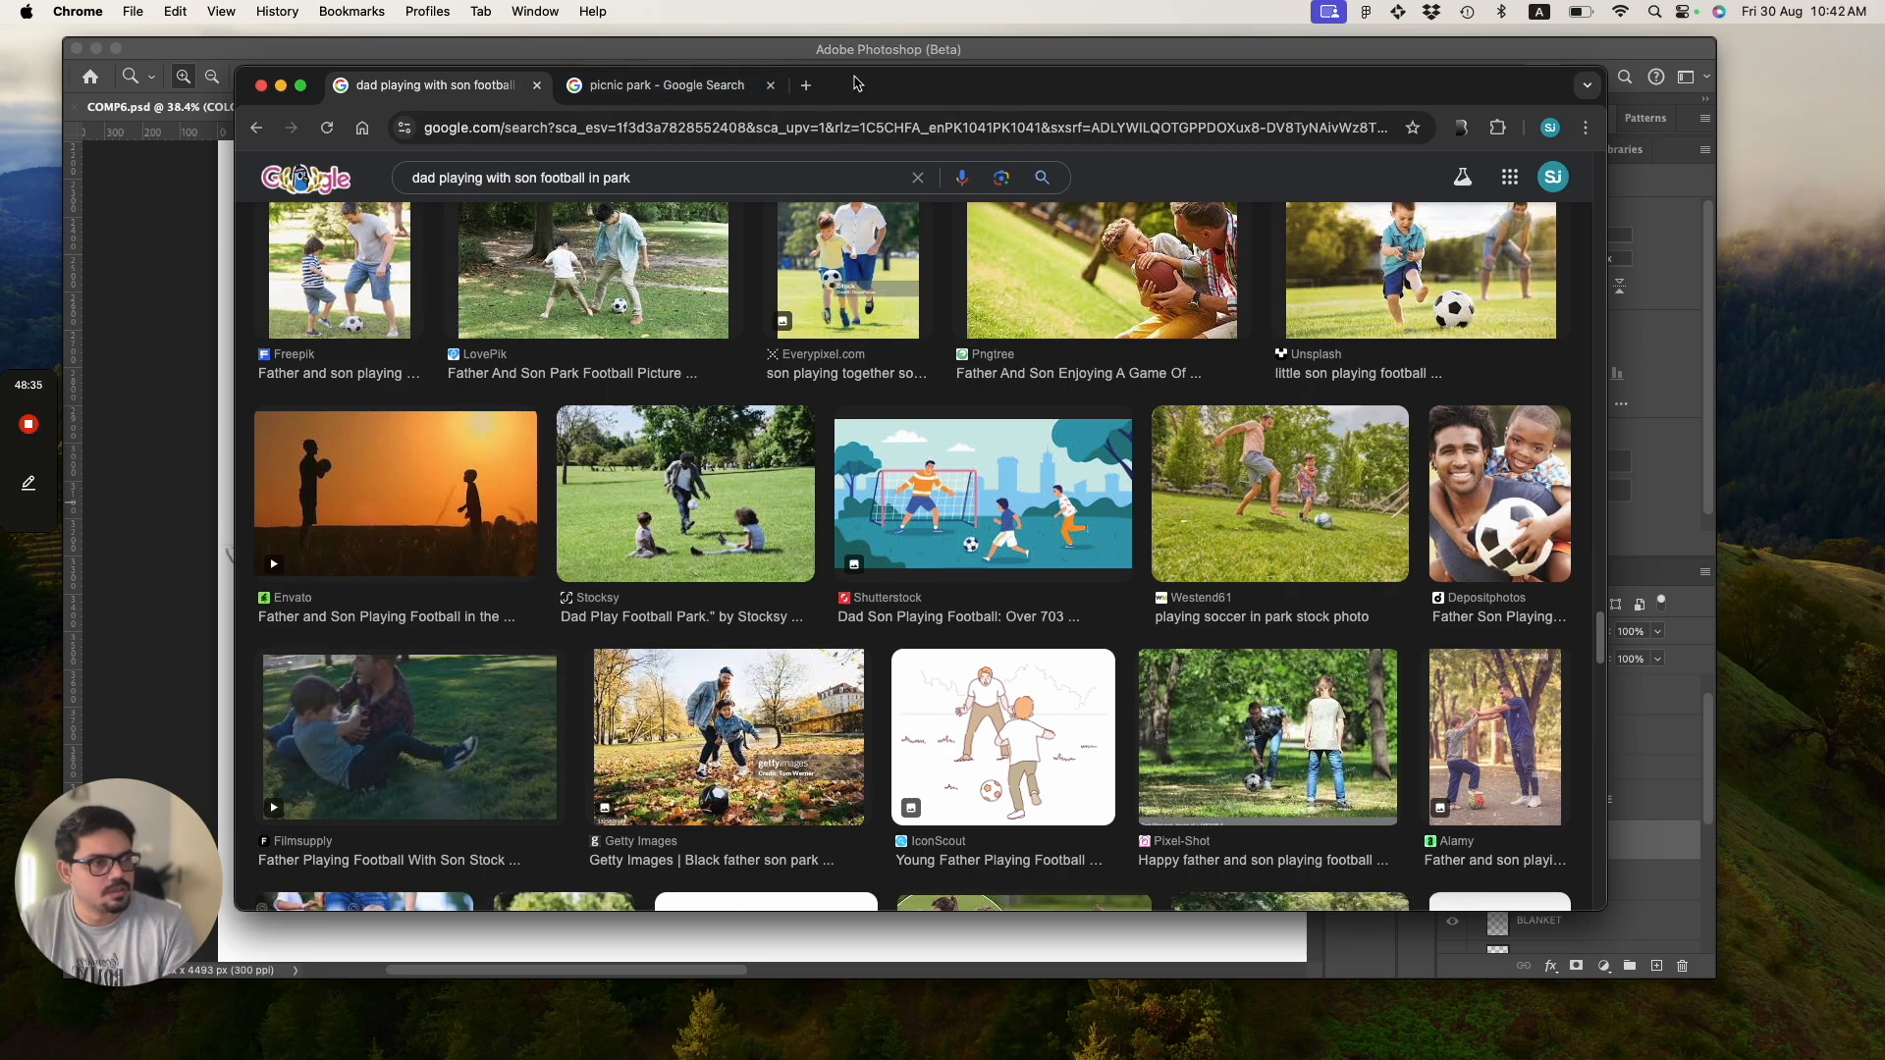
{"action": "key", "text": "super+m"}
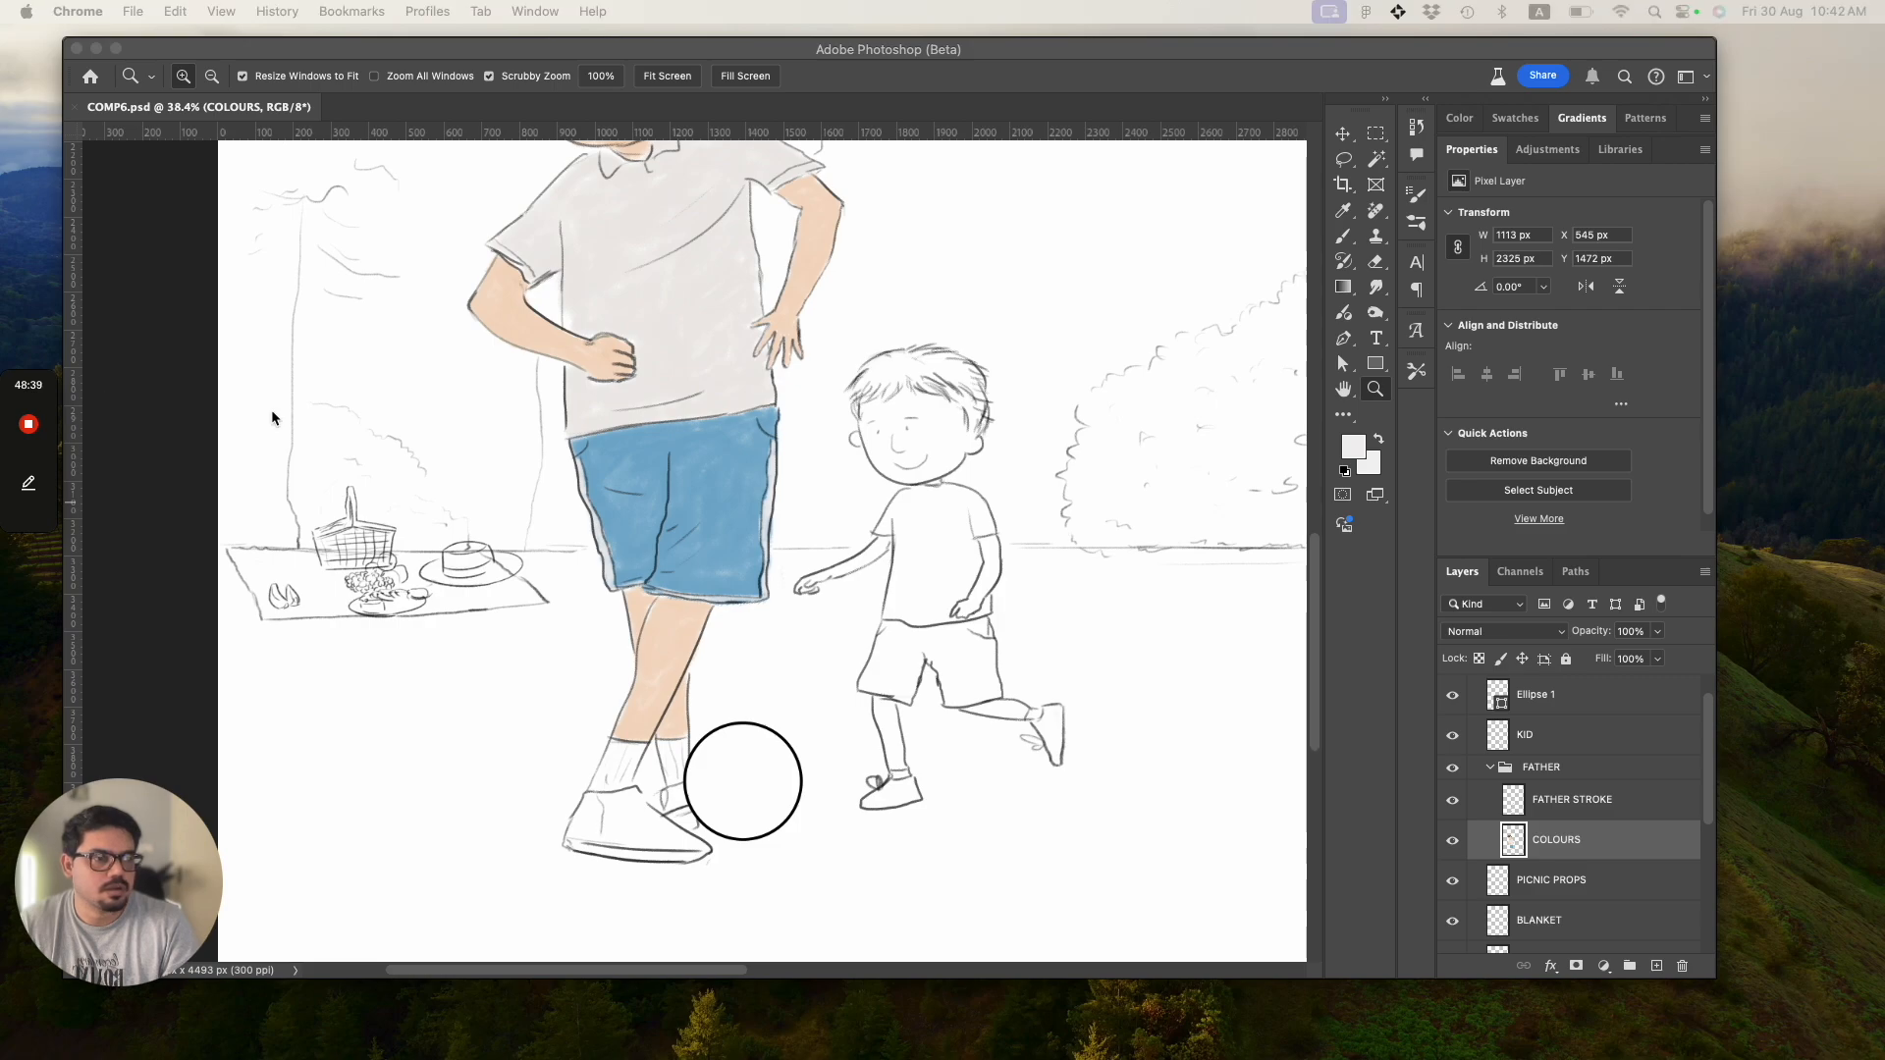
Try neutral grey #afafaf on the father's front shoe with a 25 px brush and undo the strokes.
{"action": "scroll", "coordinate": [688, 827], "scroll_direction": "up", "scroll_amount": 5}
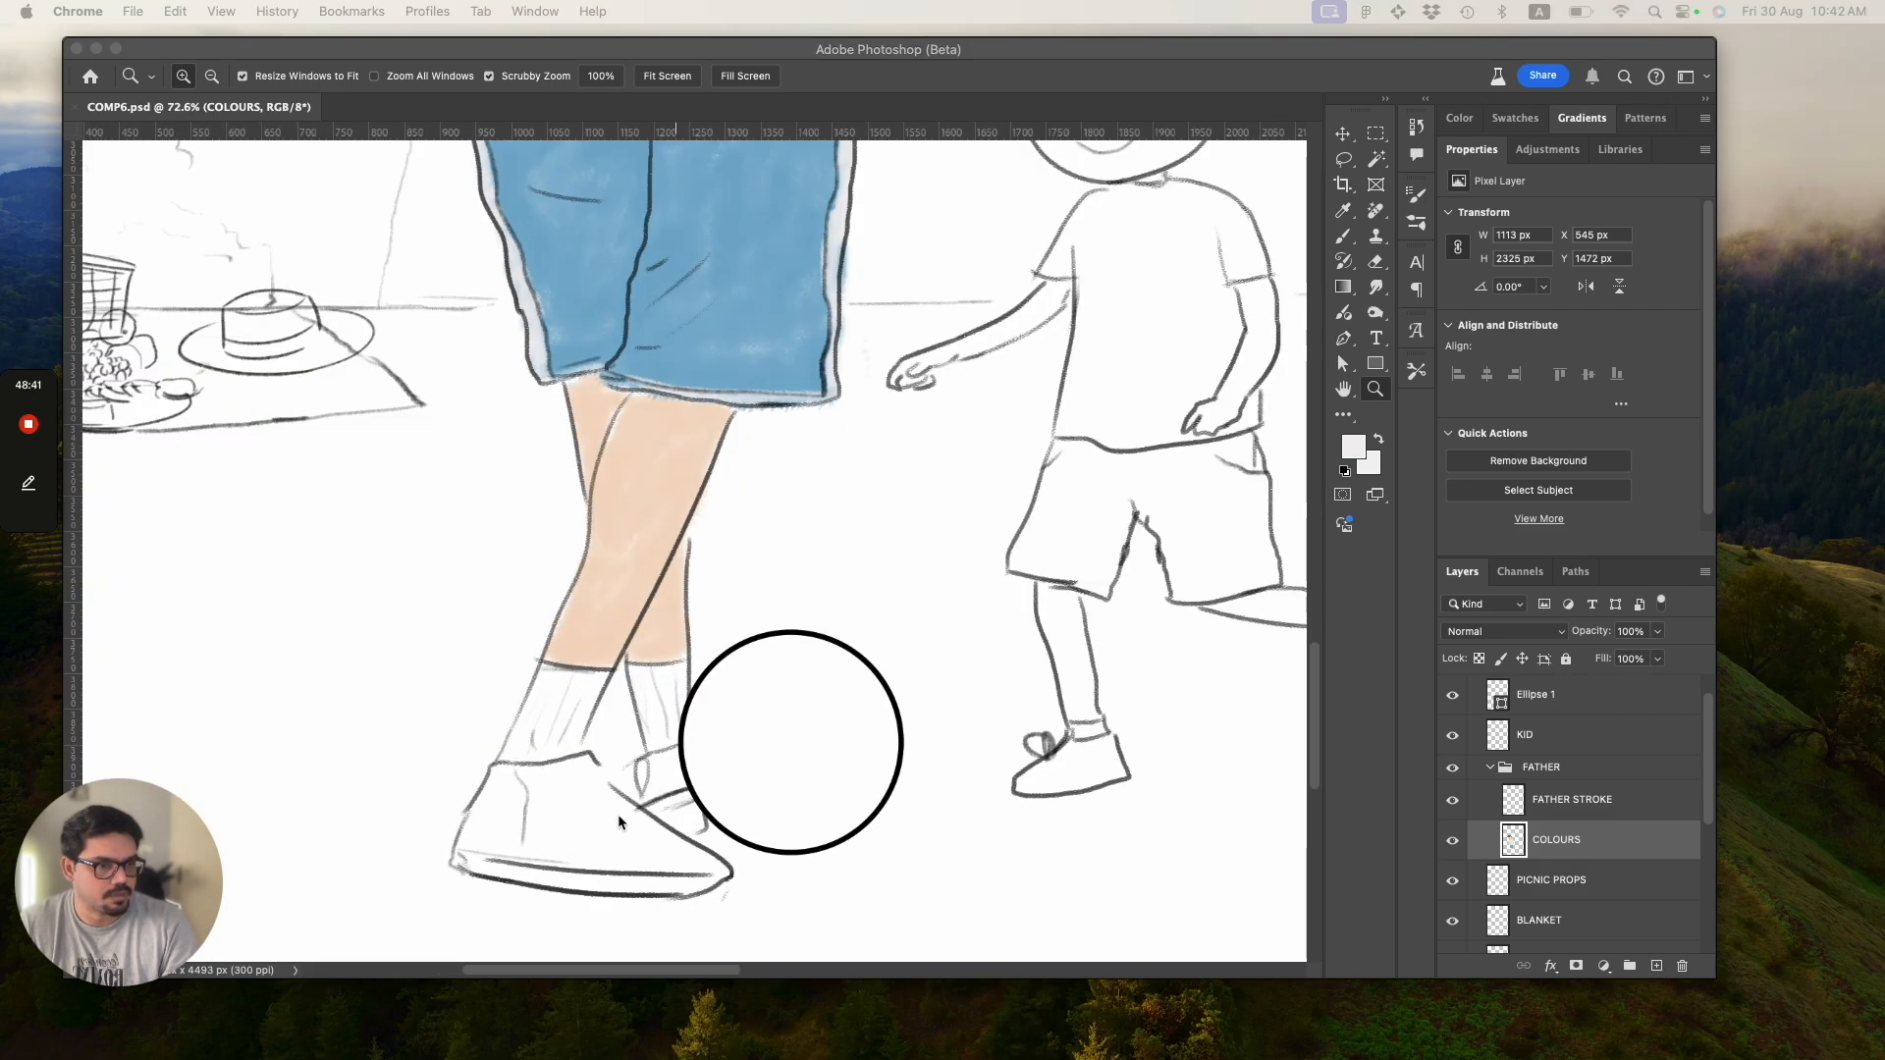
{"action": "scroll", "coordinate": [617, 819], "scroll_direction": "down", "scroll_amount": 2}
{"action": "scroll", "coordinate": [617, 815], "scroll_direction": "down", "scroll_amount": 3}
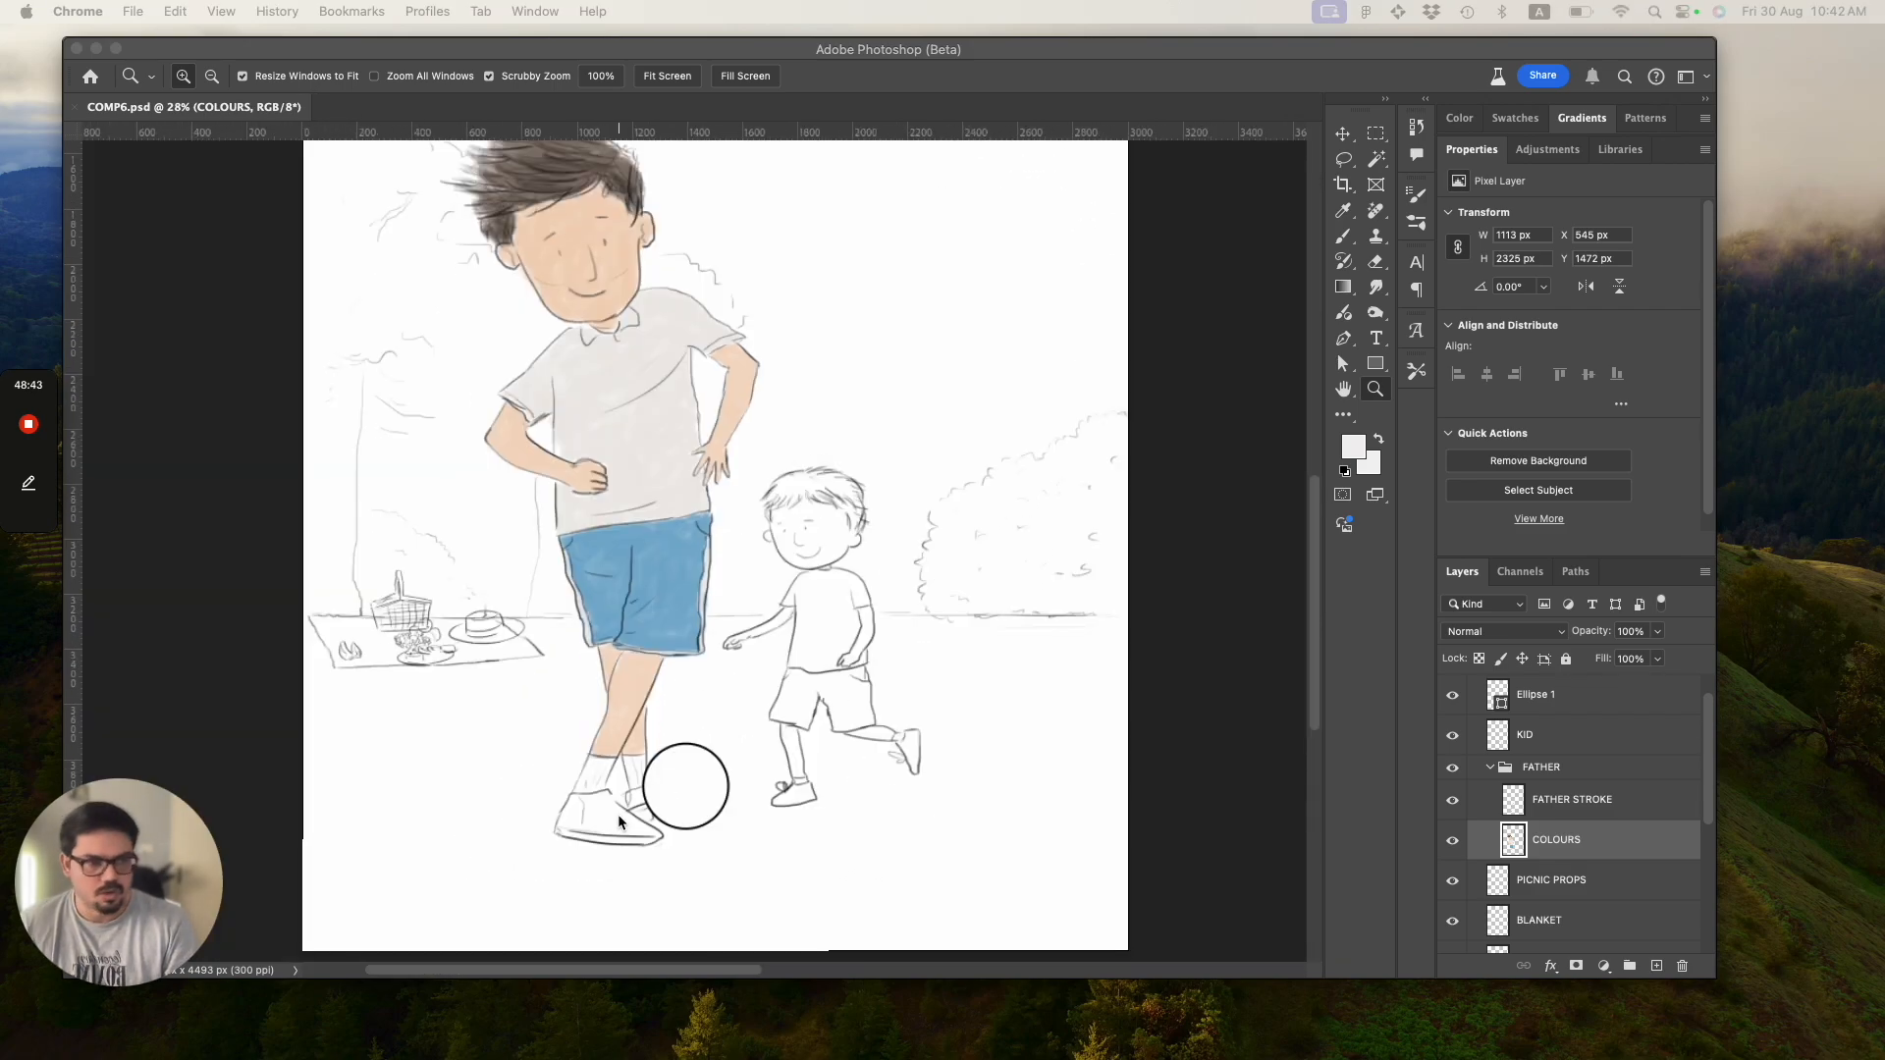
{"action": "scroll", "coordinate": [683, 803], "scroll_direction": "up", "scroll_amount": 5}
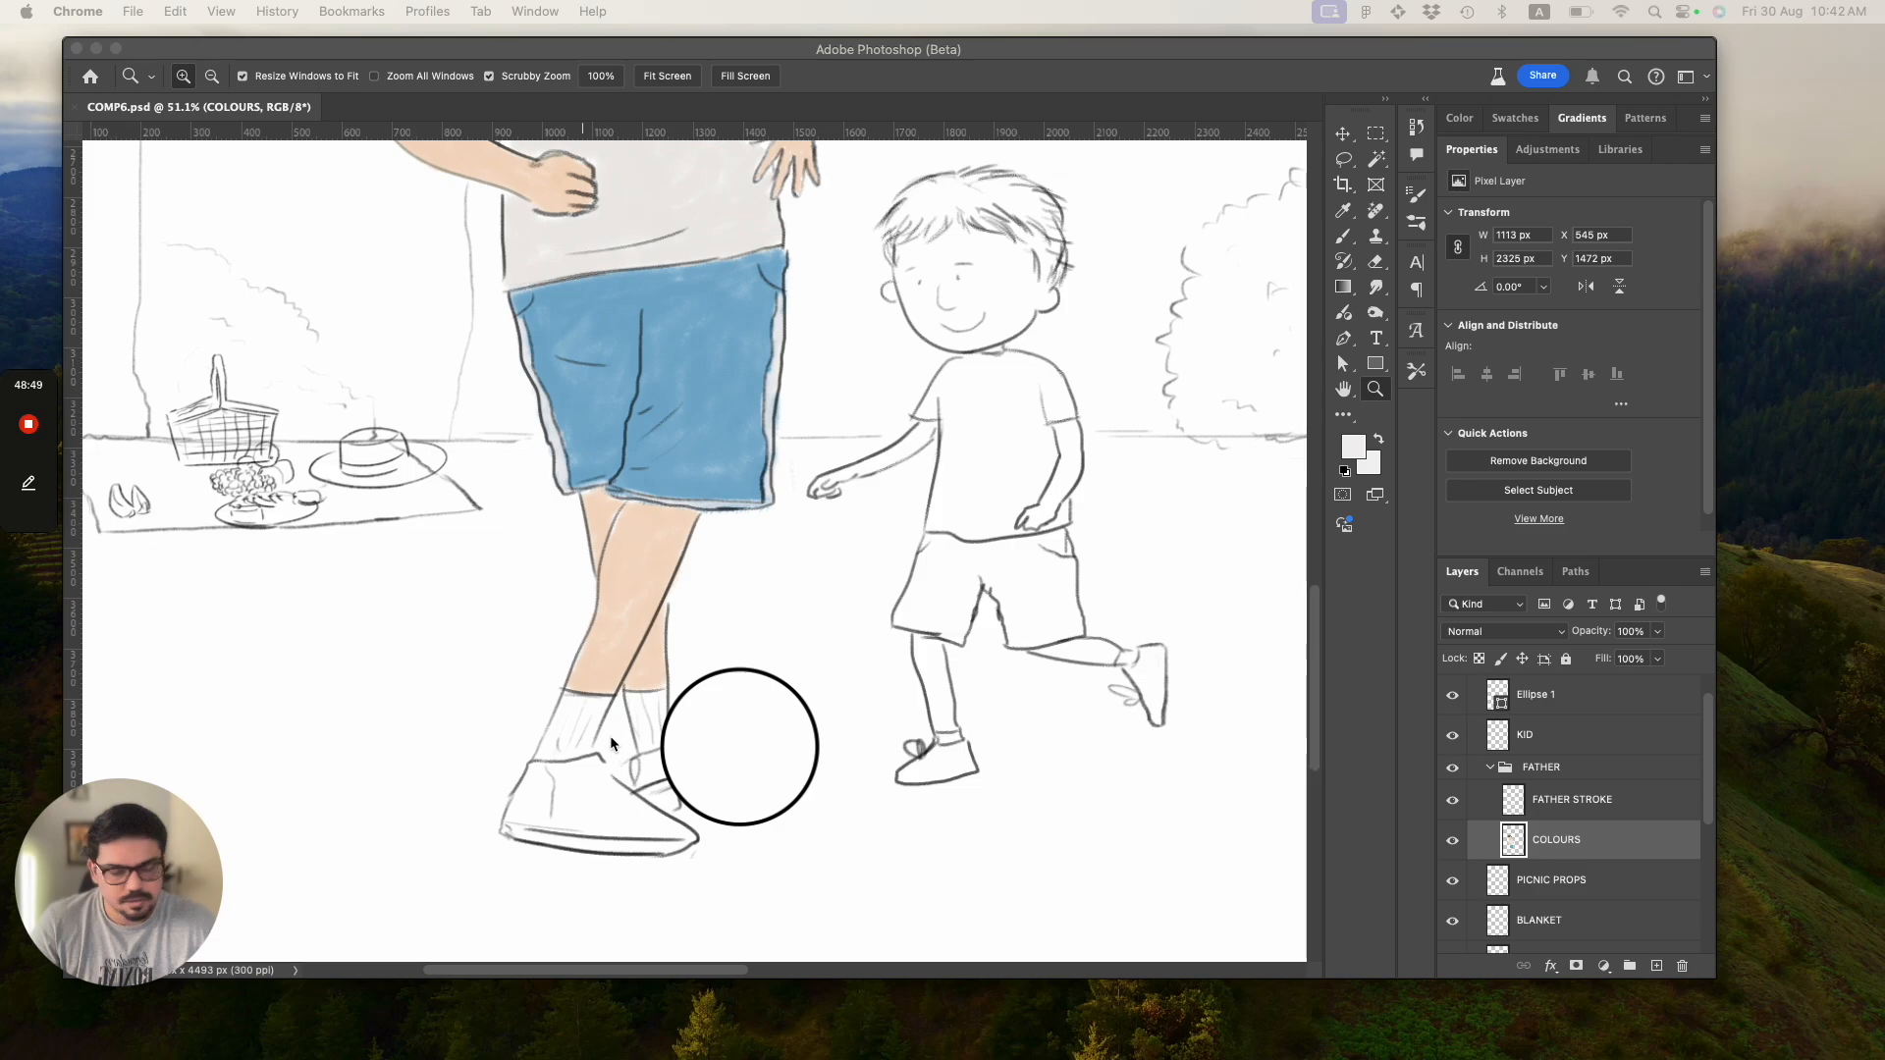
{"action": "left_click", "coordinate": [1356, 453]}
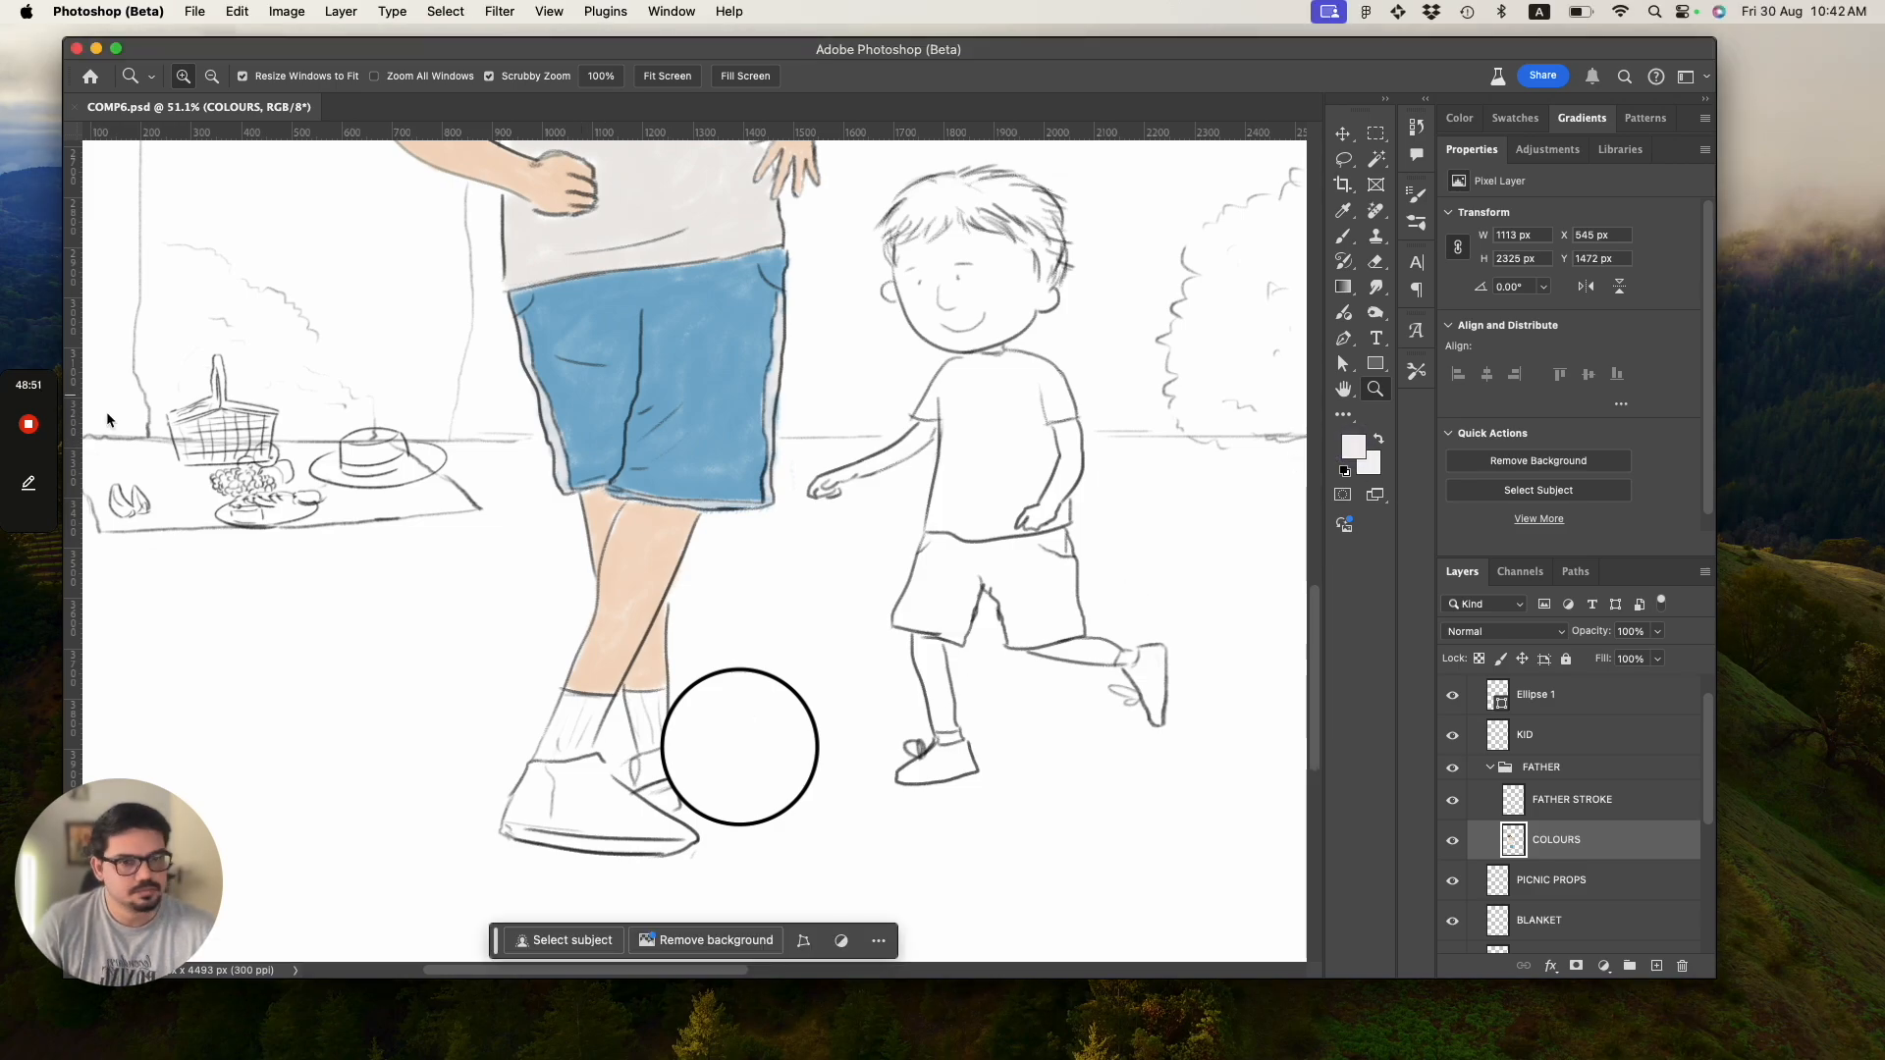
{"action": "left_click", "coordinate": [1353, 448]}
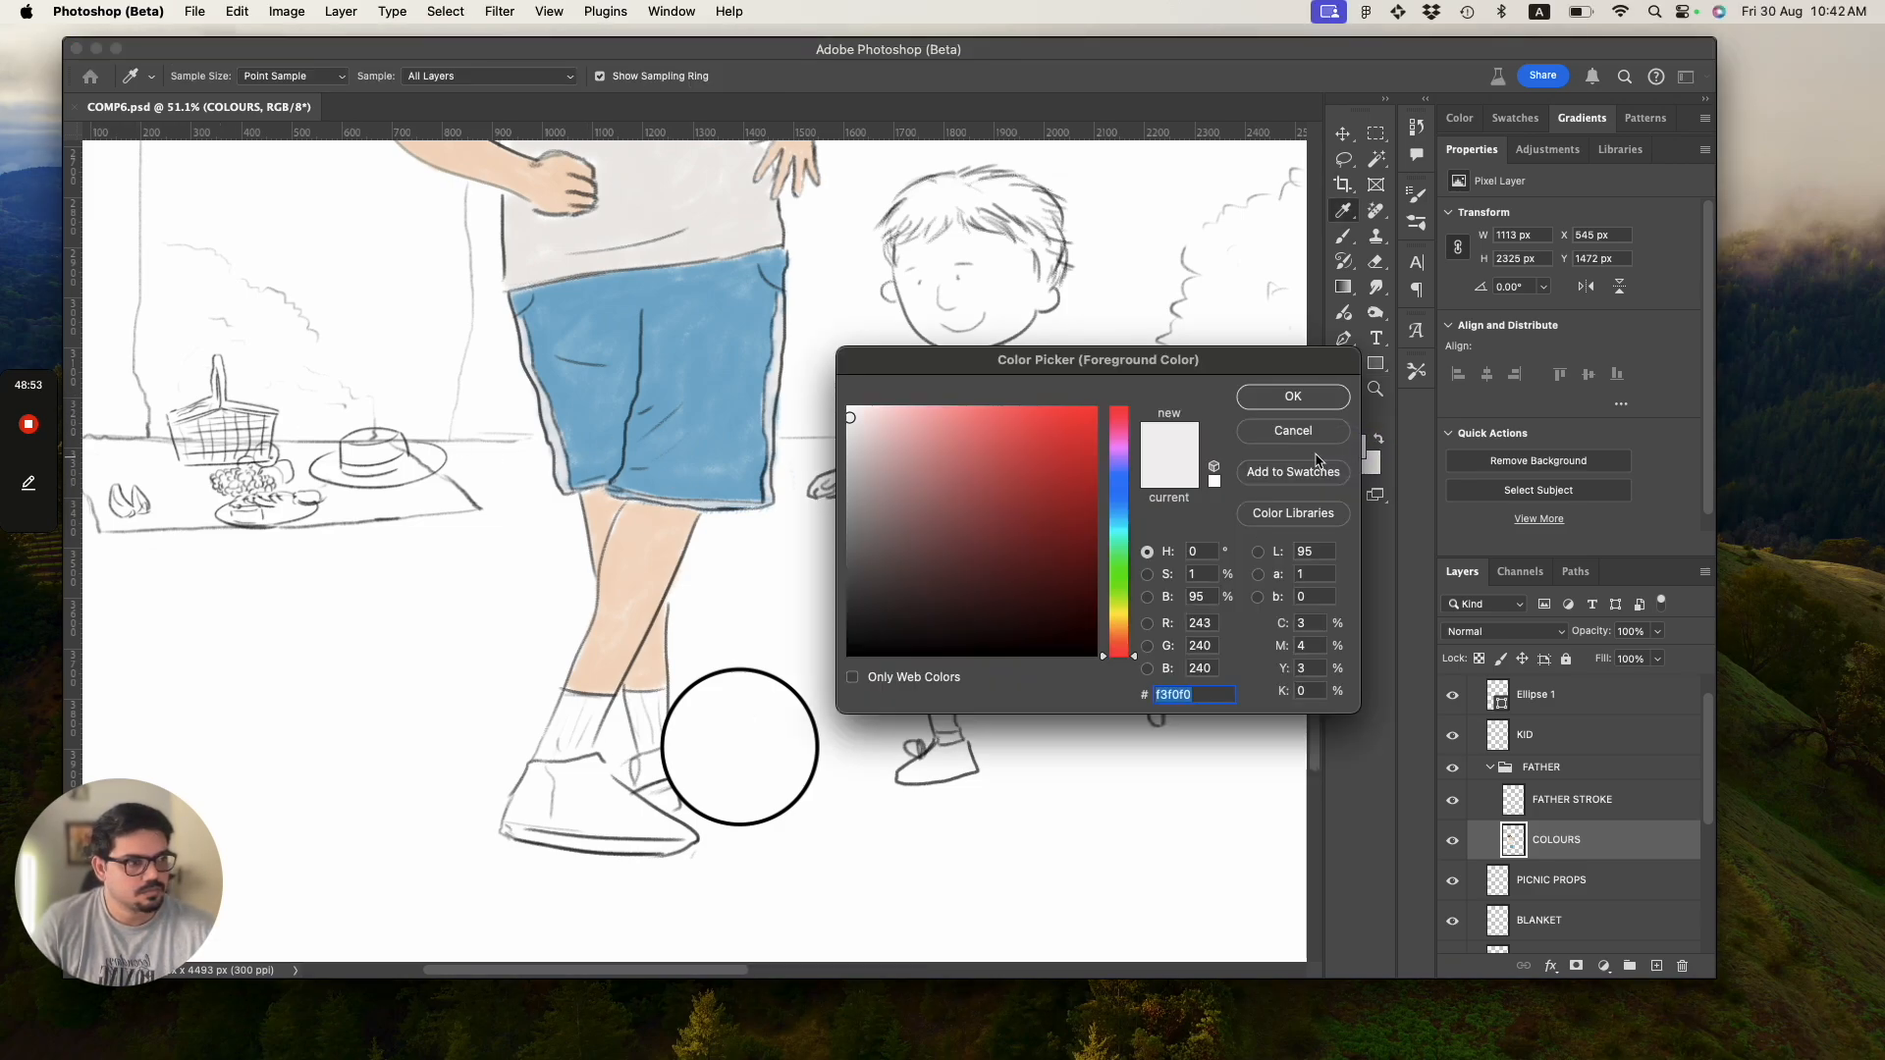
{"action": "left_click_drag", "start_coordinate": [910, 455], "coordinate": [826, 483]}
{"action": "left_click", "coordinate": [1293, 396]}
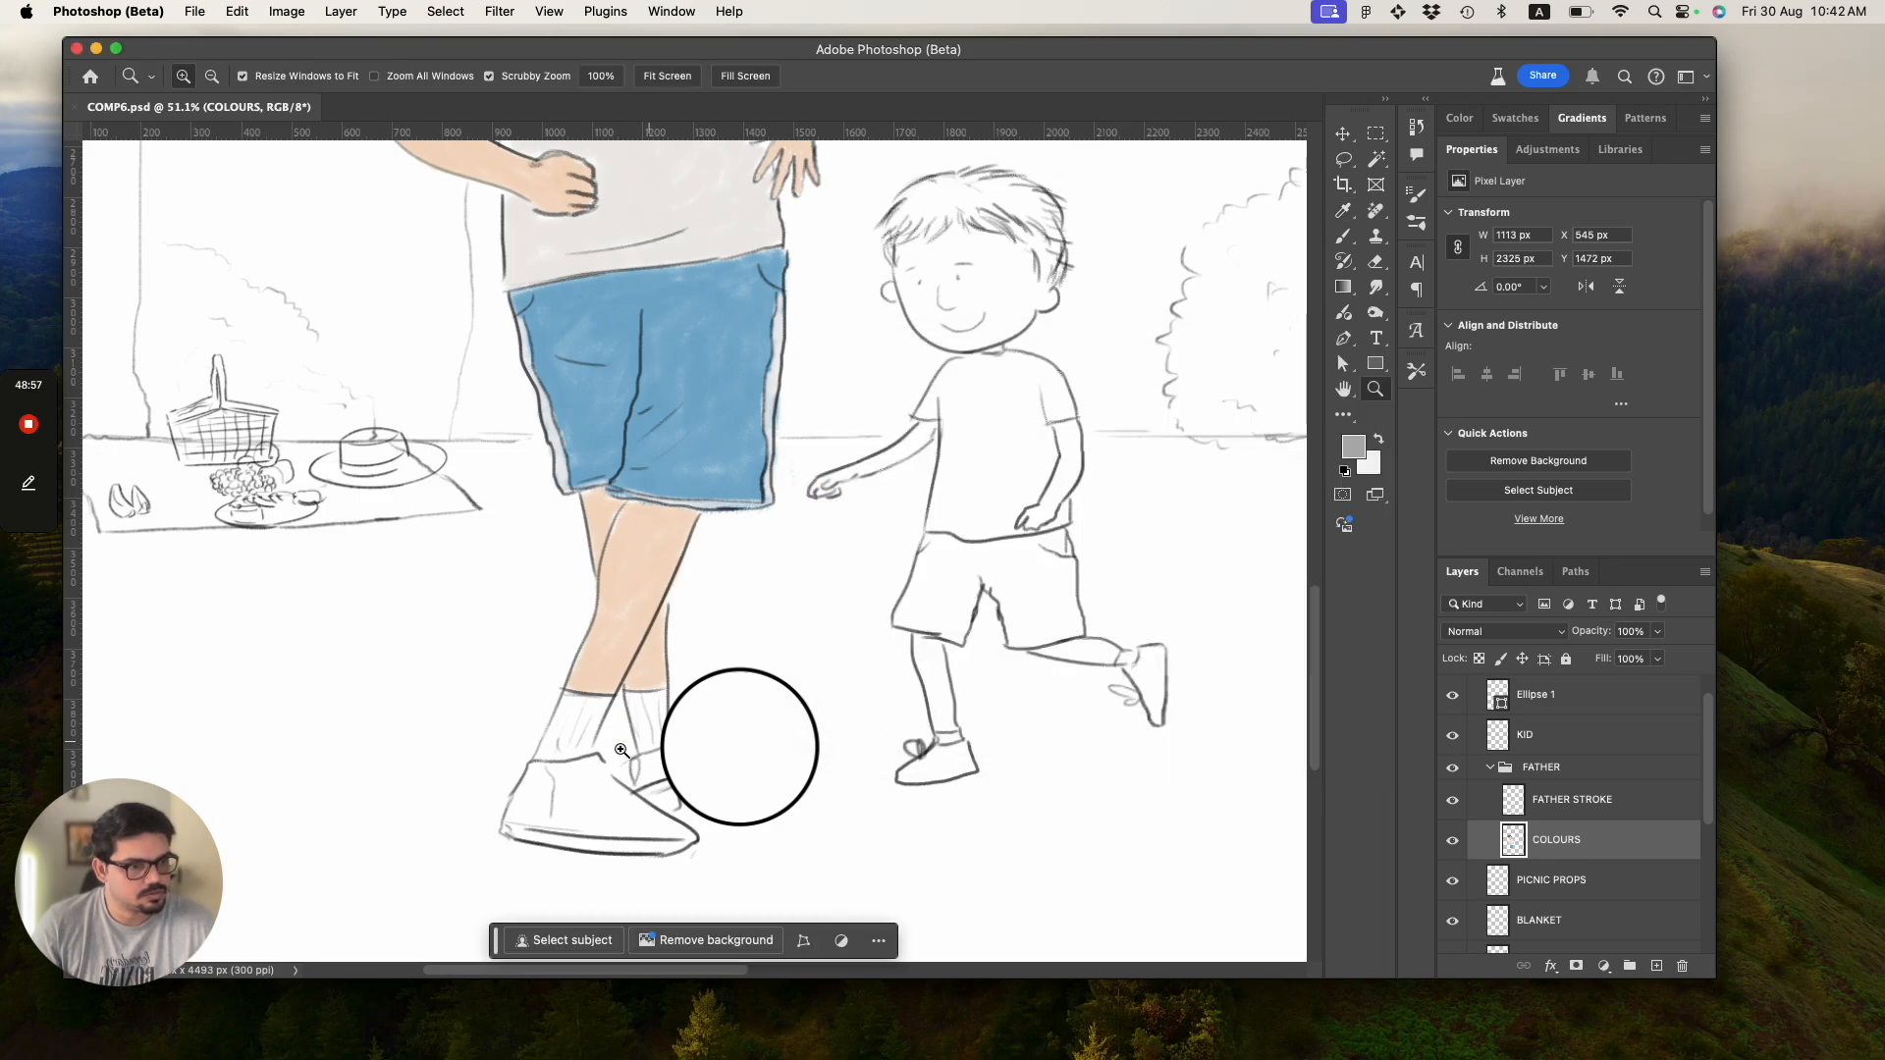
{"action": "key", "text": "b"}
{"action": "mouse_move", "coordinate": [545, 776]}
{"action": "left_mouse_down"}
{"action": "mouse_move", "coordinate": [614, 820]}
{"action": "mouse_move", "coordinate": [580, 834]}
{"action": "left_mouse_up"}
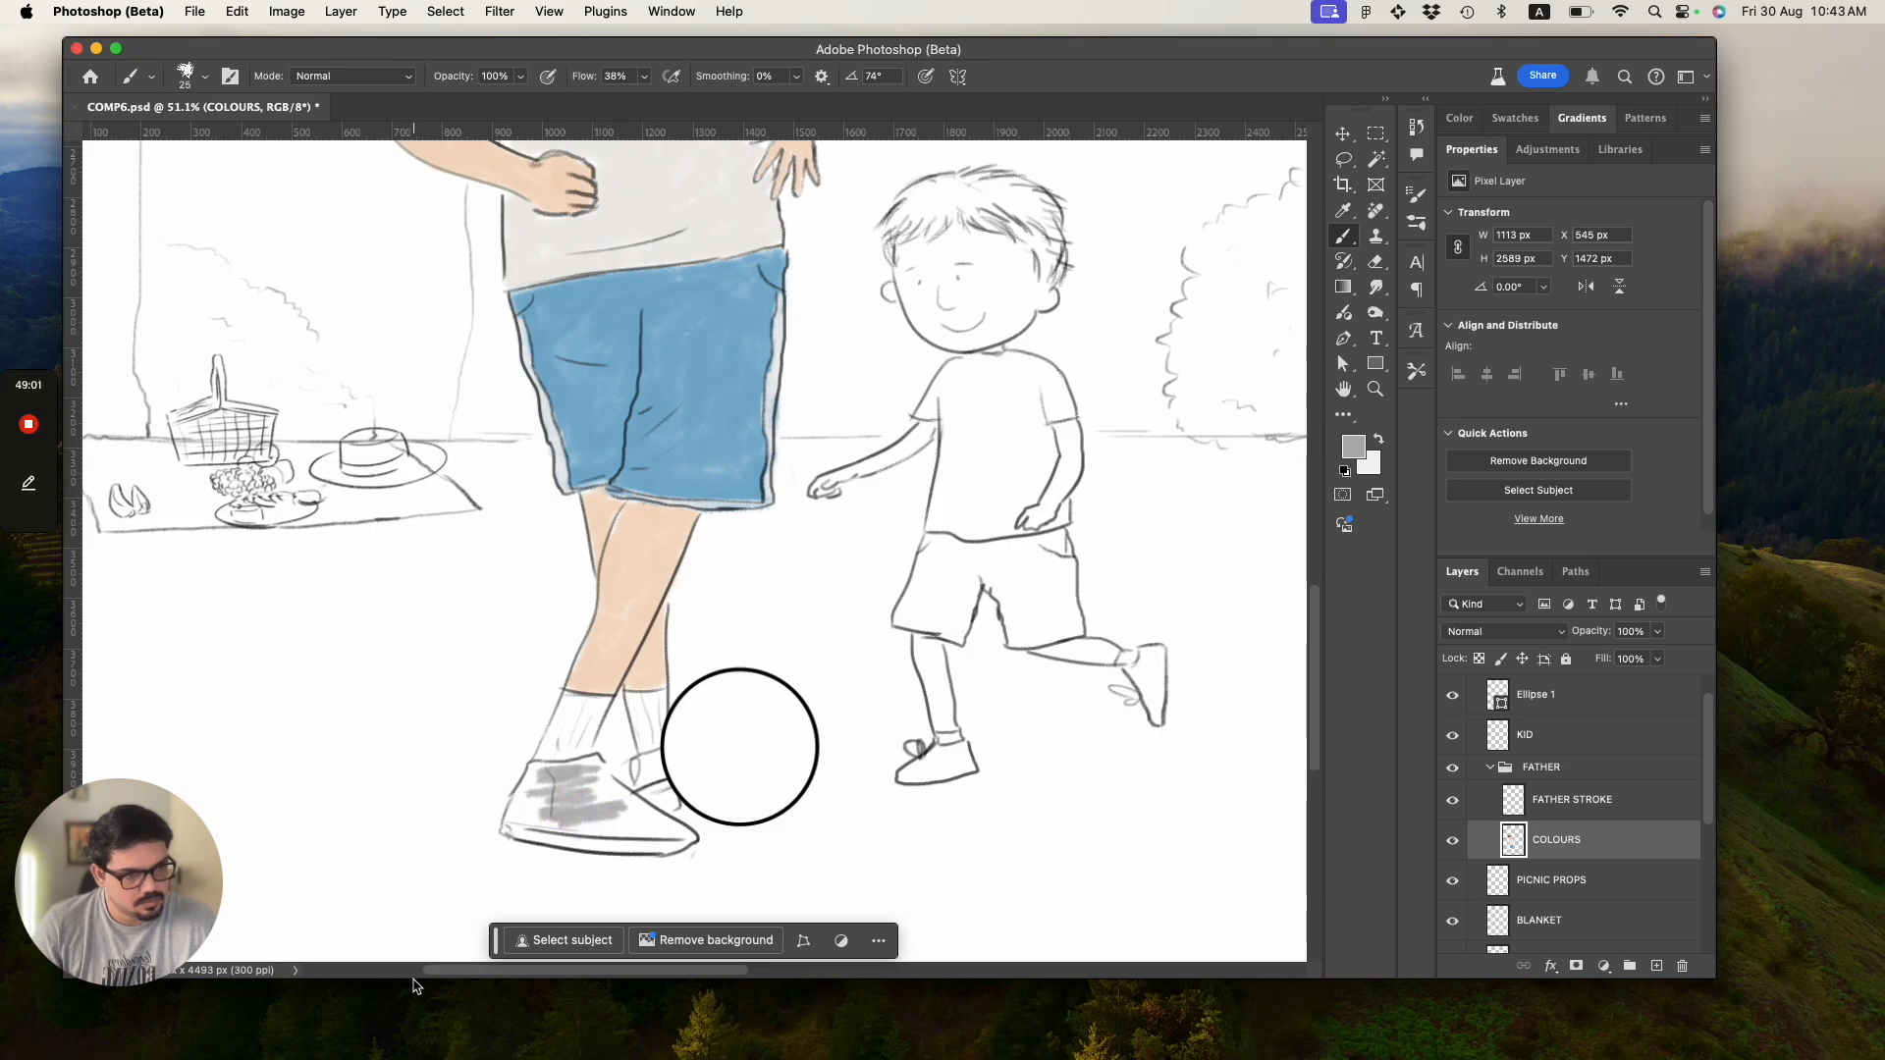
{"action": "key", "text": "super+z"}
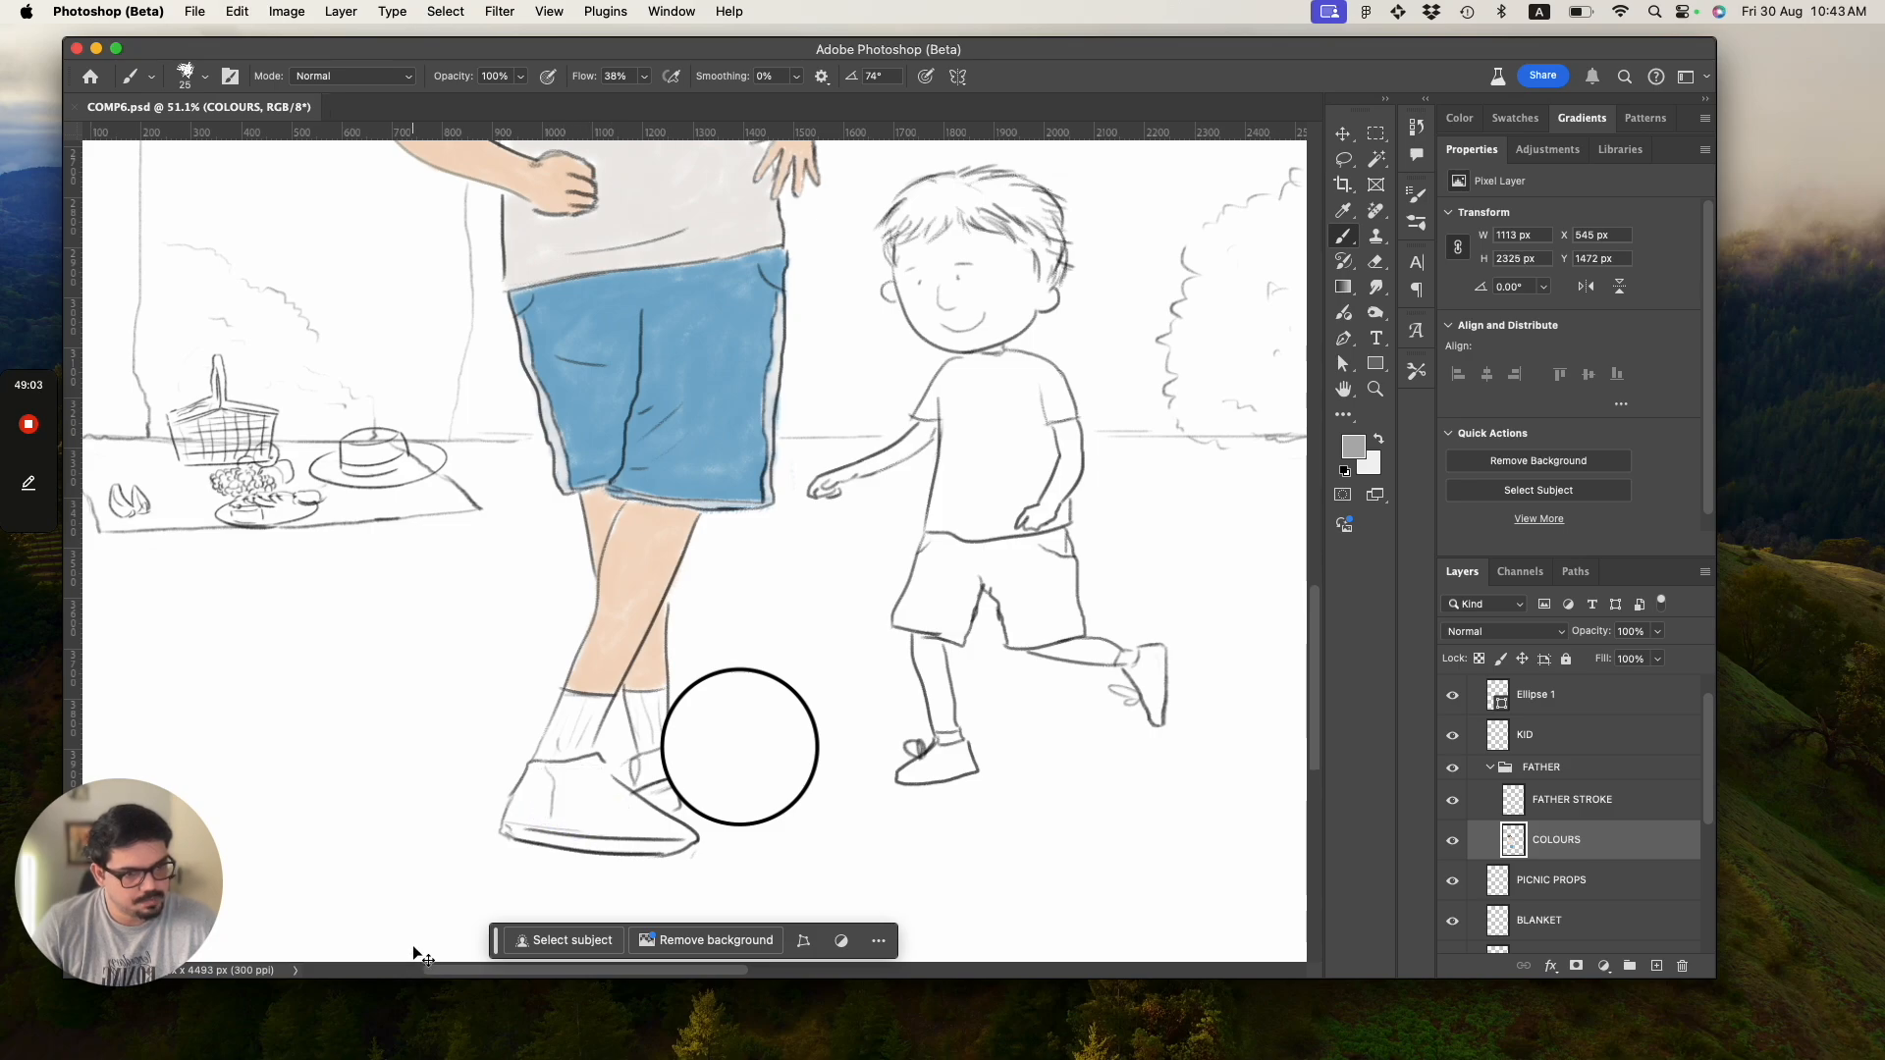
Try a medium brown foreground colour on the upper of the father's front shoe, enlarging the brush to 80 px.
{"action": "left_click", "coordinate": [1355, 450]}
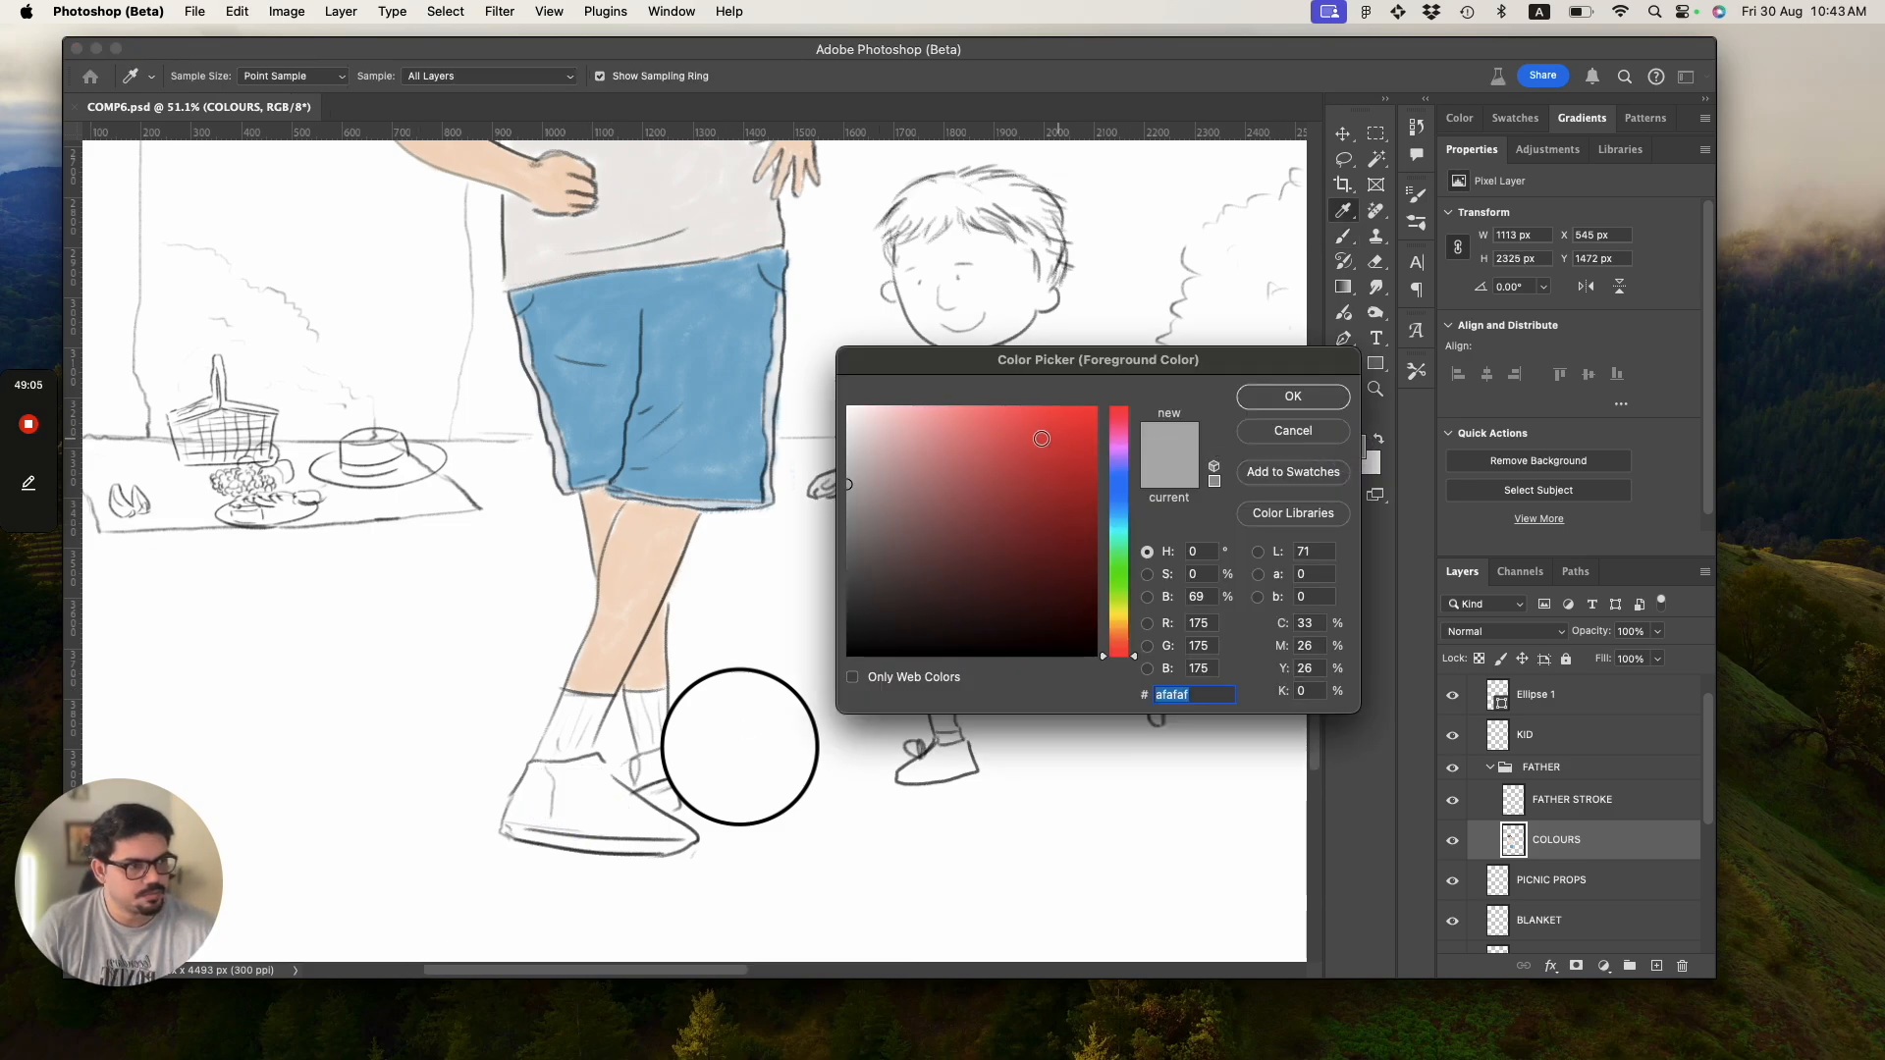
{"action": "left_click_drag", "start_coordinate": [1118, 648], "coordinate": [1120, 643]}
{"action": "mouse_move", "coordinate": [1073, 442]}
{"action": "left_mouse_down"}
{"action": "mouse_move", "coordinate": [956, 424]}
{"action": "mouse_move", "coordinate": [1033, 502]}
{"action": "mouse_move", "coordinate": [1022, 458]}
{"action": "mouse_move", "coordinate": [974, 452]}
{"action": "mouse_move", "coordinate": [1018, 473]}
{"action": "mouse_move", "coordinate": [999, 485]}
{"action": "left_mouse_up"}
{"action": "left_click", "coordinate": [1293, 396]}
{"action": "key", "text": "b"}
{"action": "mouse_move", "coordinate": [535, 788]}
{"action": "left_mouse_down"}
{"action": "mouse_move", "coordinate": [571, 775]}
{"action": "mouse_move", "coordinate": [555, 779]}
{"action": "left_mouse_up"}
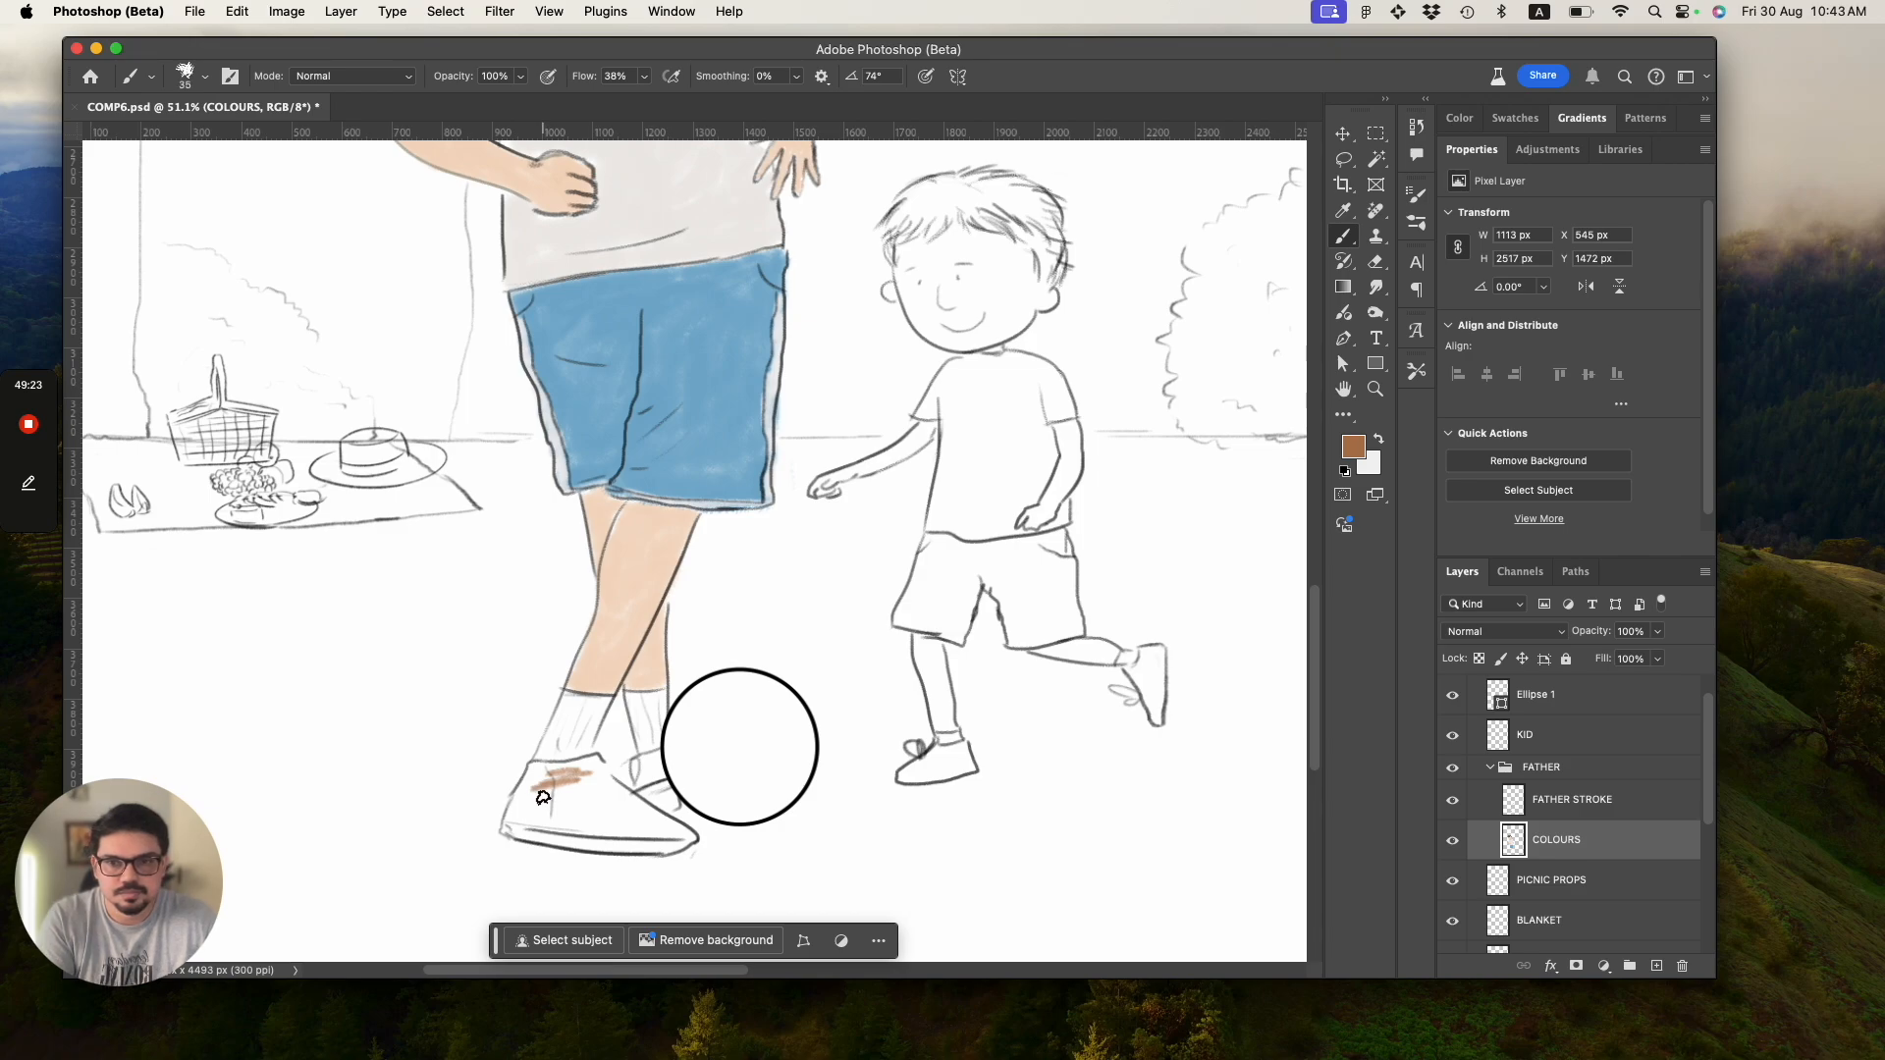
{"action": "key", "text": "bracketright"}
{"action": "key", "text": "bracketright"}
{"action": "key", "text": "bracketright"}
{"action": "key", "text": "bracketright"}
{"action": "mouse_move", "coordinate": [553, 785]}
{"action": "left_mouse_down"}
{"action": "mouse_move", "coordinate": [541, 809]}
{"action": "mouse_move", "coordinate": [589, 787]}
{"action": "mouse_move", "coordinate": [551, 778]}
{"action": "mouse_move", "coordinate": [639, 825]}
{"action": "left_mouse_up"}
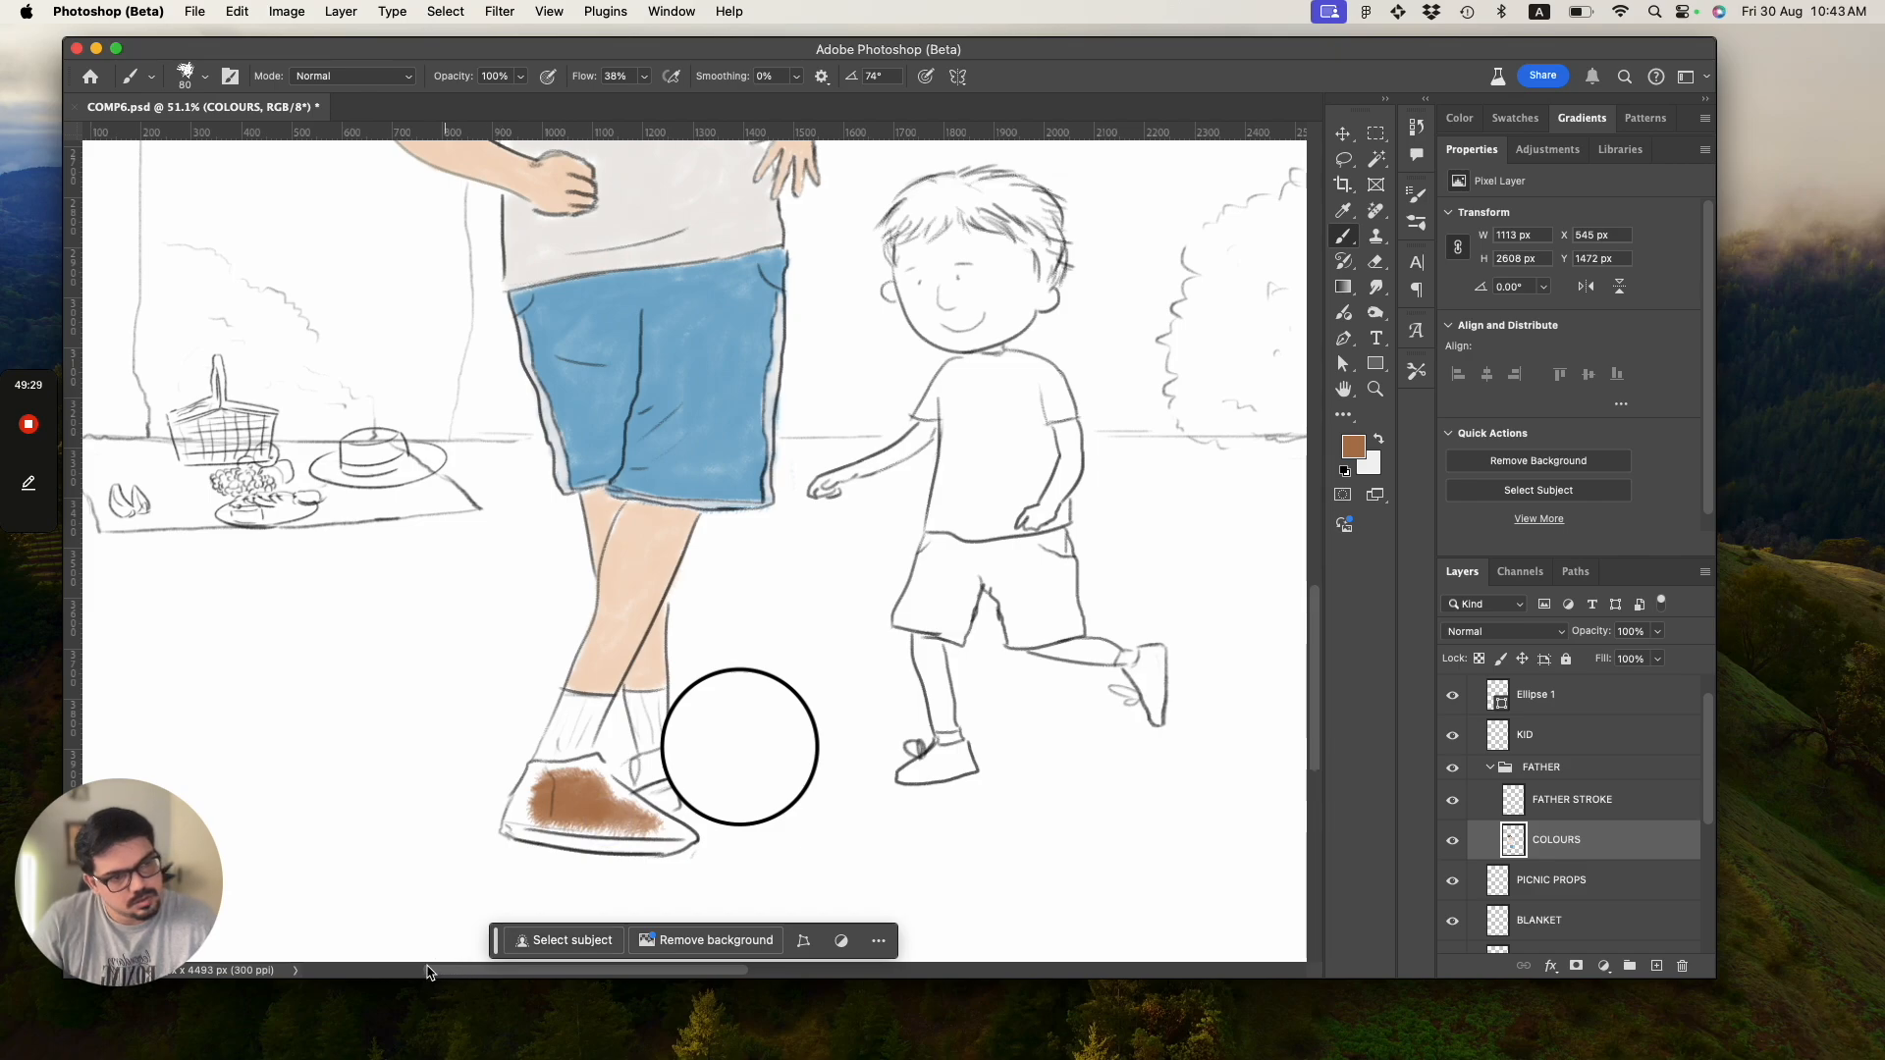
Undo the brown test strokes on the father's front shoe after judging them from further out.
{"action": "key", "text": "z"}
{"action": "mouse_move", "coordinate": [799, 652]}
{"action": "left_mouse_down"}
{"action": "mouse_move", "coordinate": [597, 610]}
{"action": "mouse_move", "coordinate": [714, 678]}
{"action": "left_mouse_up"}
{"action": "key", "text": "super+z"}
{"action": "key", "text": "super+z"}
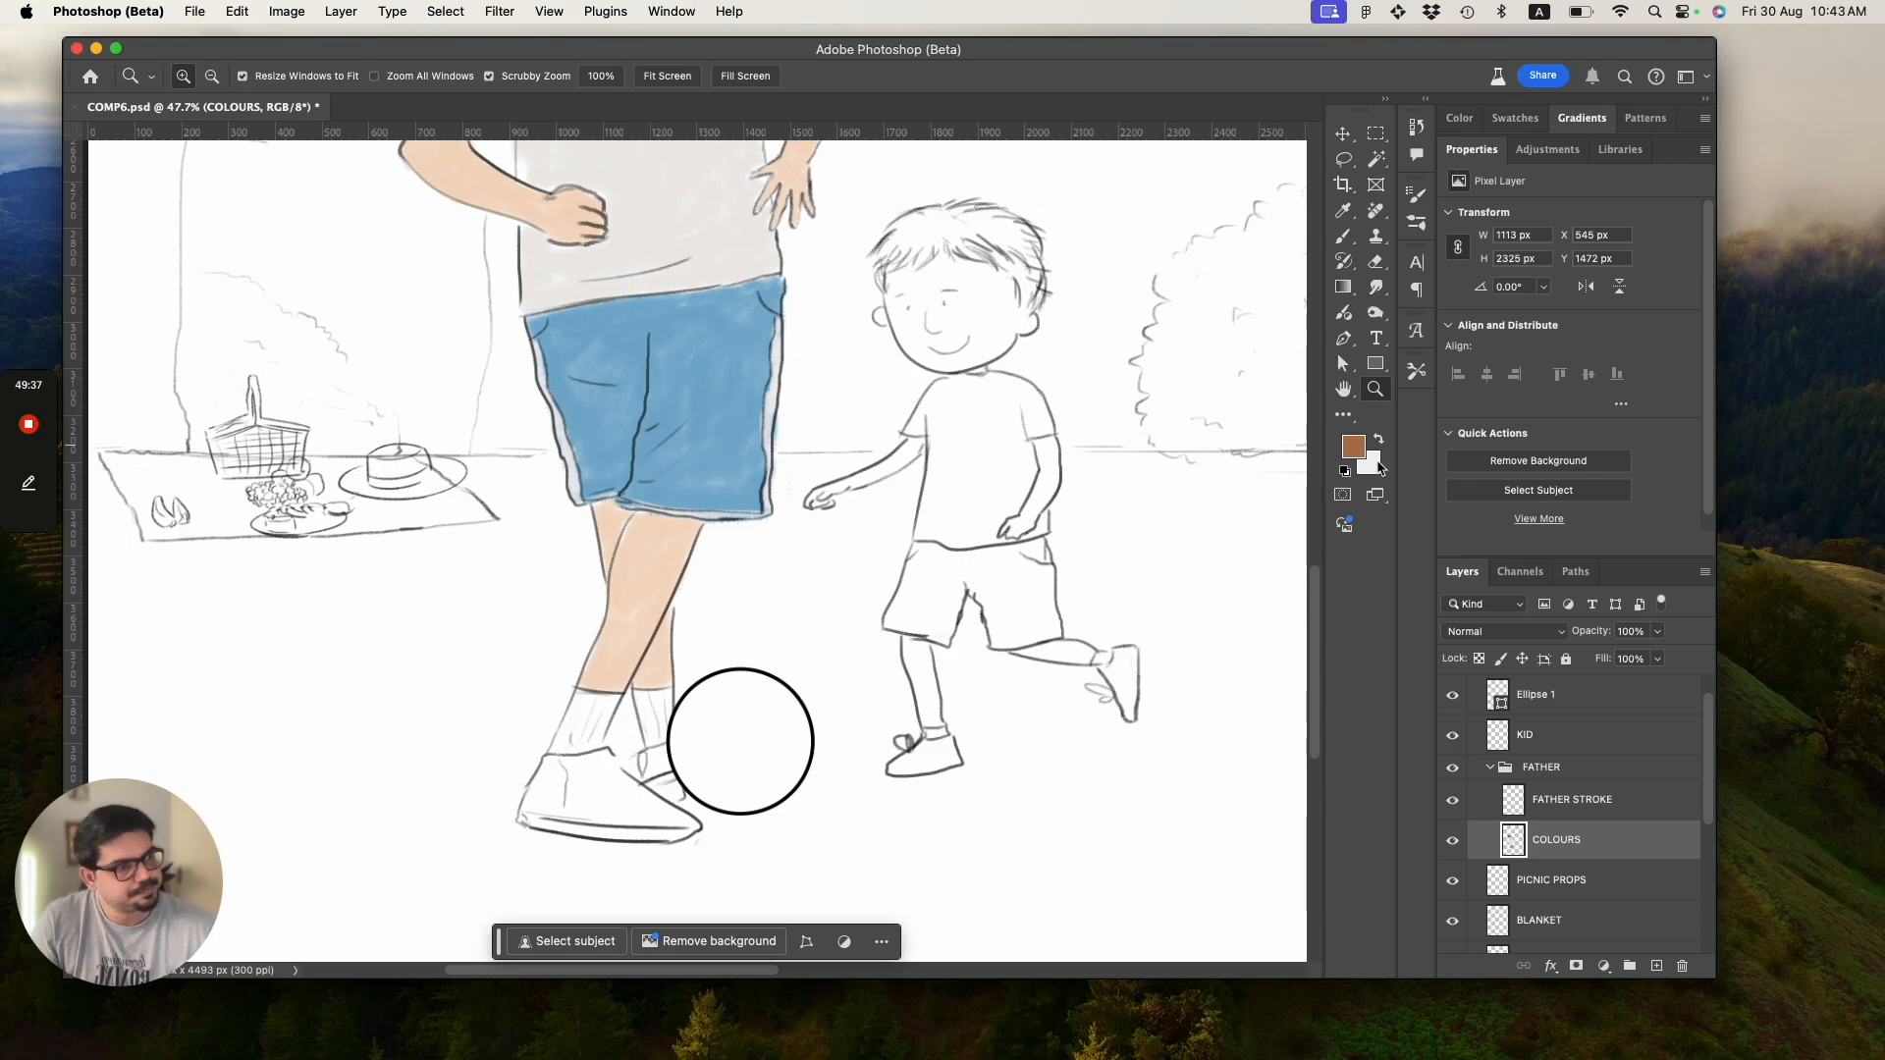
Try a dark grey foreground colour on the father's front shoe.
{"action": "left_click", "coordinate": [1353, 446]}
{"action": "mouse_move", "coordinate": [980, 505]}
{"action": "left_mouse_down"}
{"action": "mouse_move", "coordinate": [889, 550]}
{"action": "mouse_move", "coordinate": [872, 522]}
{"action": "mouse_move", "coordinate": [833, 556]}
{"action": "left_mouse_up"}
{"action": "left_click", "coordinate": [1293, 395]}
{"action": "key", "text": "b"}
{"action": "mouse_move", "coordinate": [610, 771]}
{"action": "left_mouse_down"}
{"action": "mouse_move", "coordinate": [562, 781]}
{"action": "mouse_move", "coordinate": [591, 770]}
{"action": "mouse_move", "coordinate": [562, 772]}
{"action": "mouse_move", "coordinate": [583, 809]}
{"action": "mouse_move", "coordinate": [676, 827]}
{"action": "mouse_move", "coordinate": [579, 795]}
{"action": "mouse_move", "coordinate": [586, 778]}
{"action": "mouse_move", "coordinate": [618, 833]}
{"action": "left_mouse_up"}
Undo the dark grey test strokes on the father's front shoe after viewing the whole figure.
{"action": "key", "text": "z"}
{"action": "mouse_move", "coordinate": [771, 771]}
{"action": "left_mouse_down"}
{"action": "mouse_move", "coordinate": [640, 728]}
{"action": "mouse_move", "coordinate": [741, 731]}
{"action": "left_mouse_up"}
{"action": "key", "text": "super+z"}
{"action": "key", "text": "super+z"}
{"action": "key", "text": "super+z"}
{"action": "key", "text": "super+z"}
Set the foreground colour to the warm off-white #efece9 sampled from the father's shirt.
{"action": "key", "text": "i"}
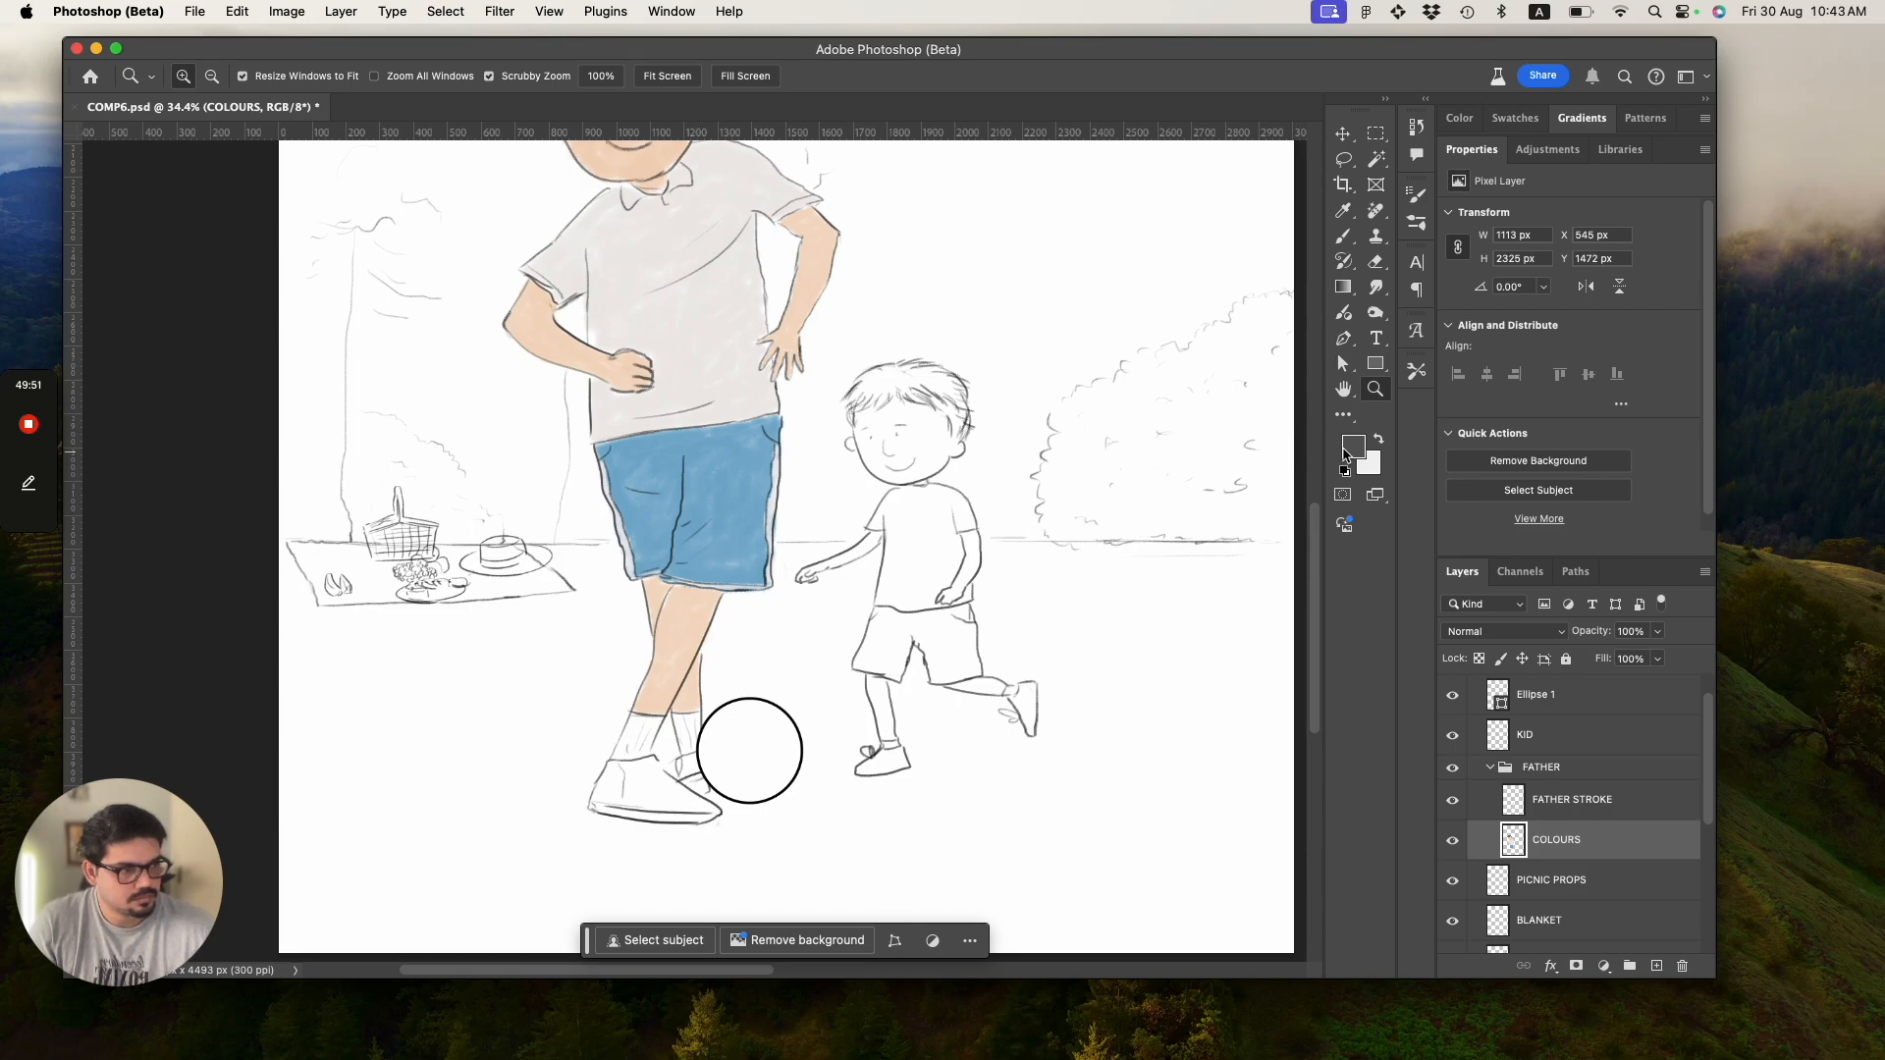
{"action": "left_click", "coordinate": [1353, 446]}
{"action": "left_click", "coordinate": [750, 365]}
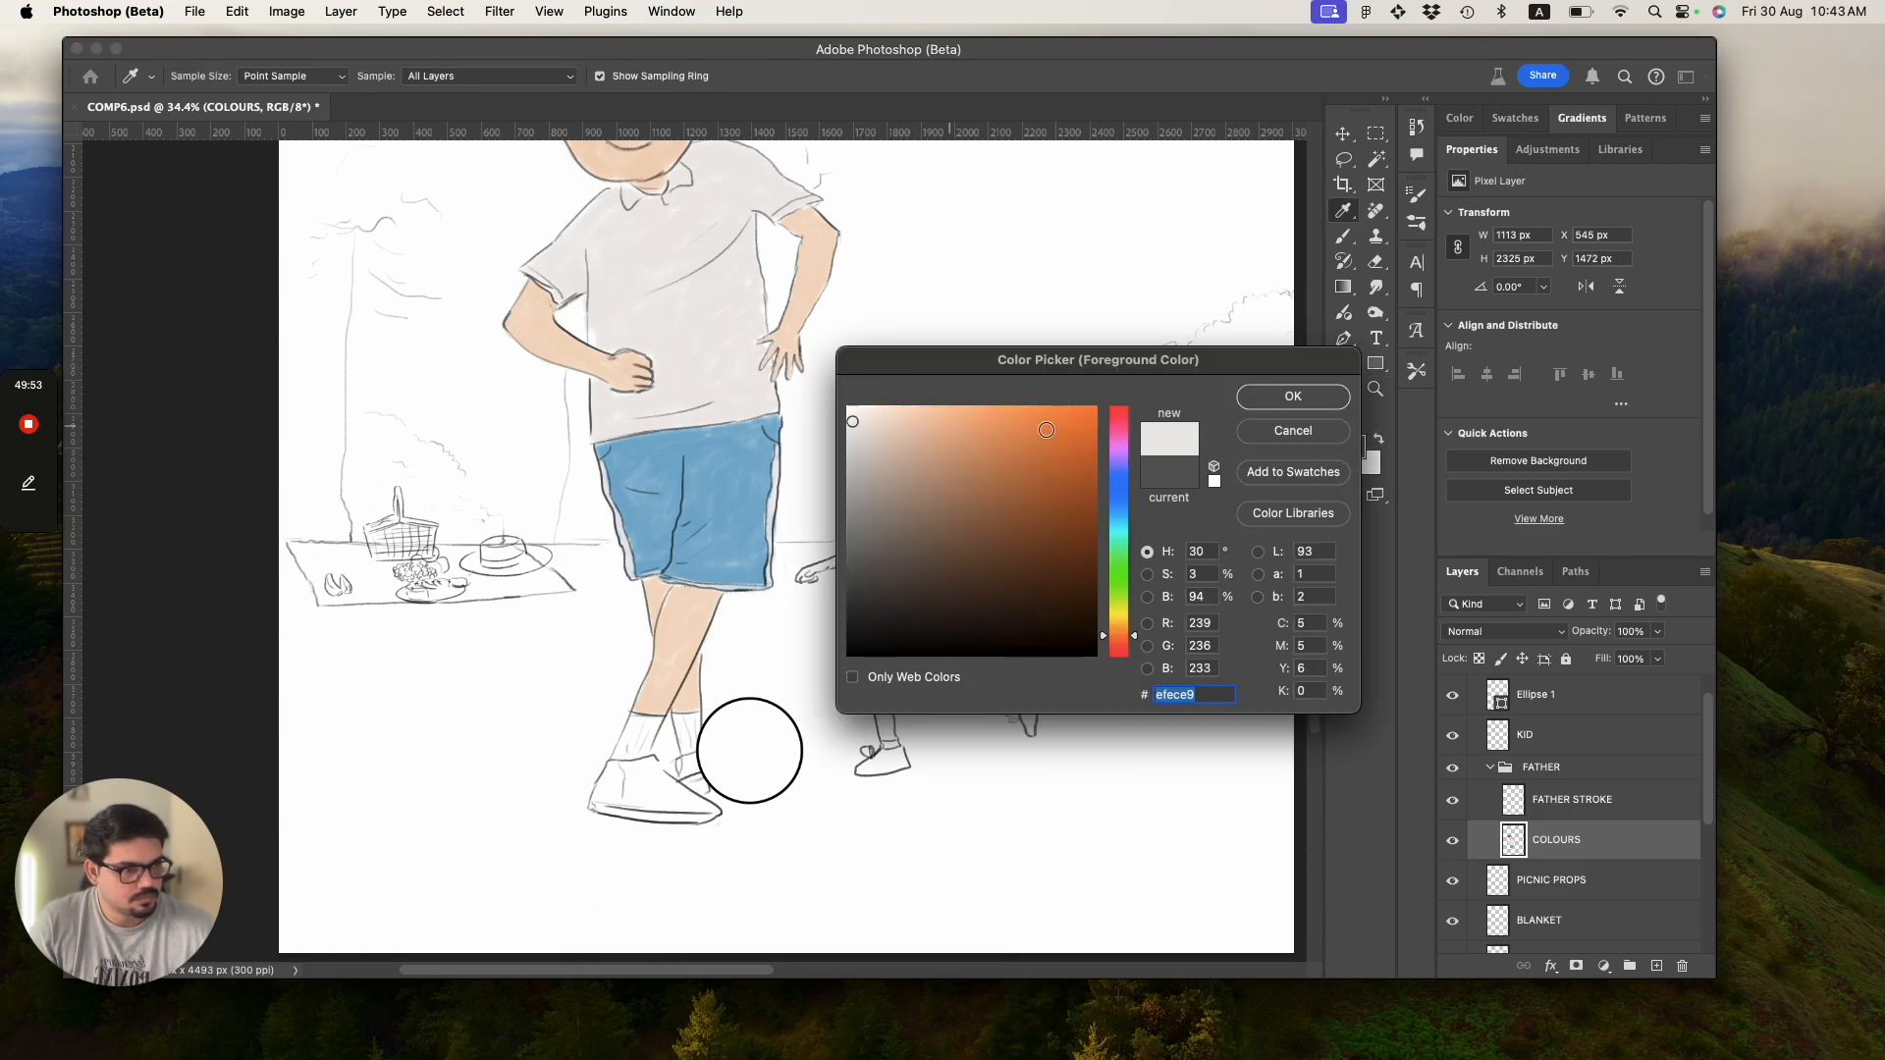
{"action": "left_click", "coordinate": [1277, 398]}
Paint the uppers of both of the father's shoes with the sampled off-white using a 50 px brush.
{"action": "key", "text": "z"}
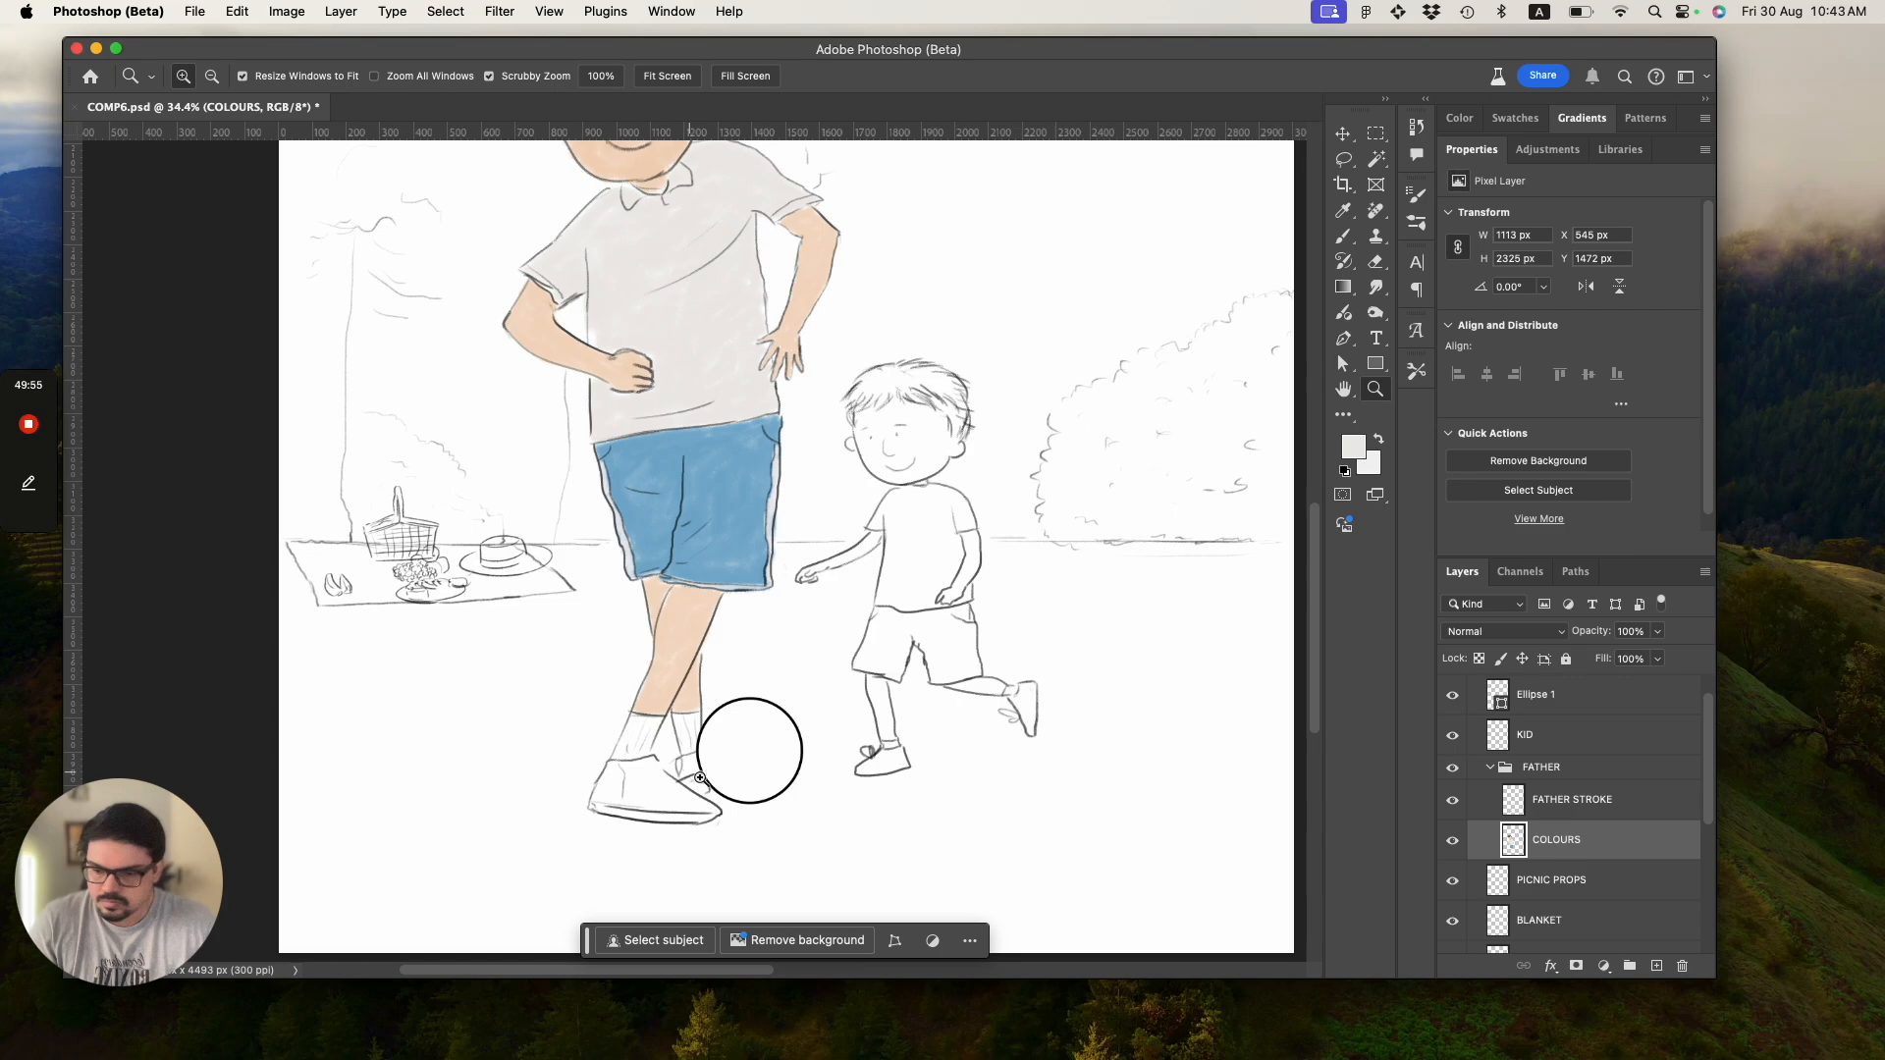
{"action": "left_click_drag", "start_coordinate": [665, 805], "coordinate": [726, 842]}
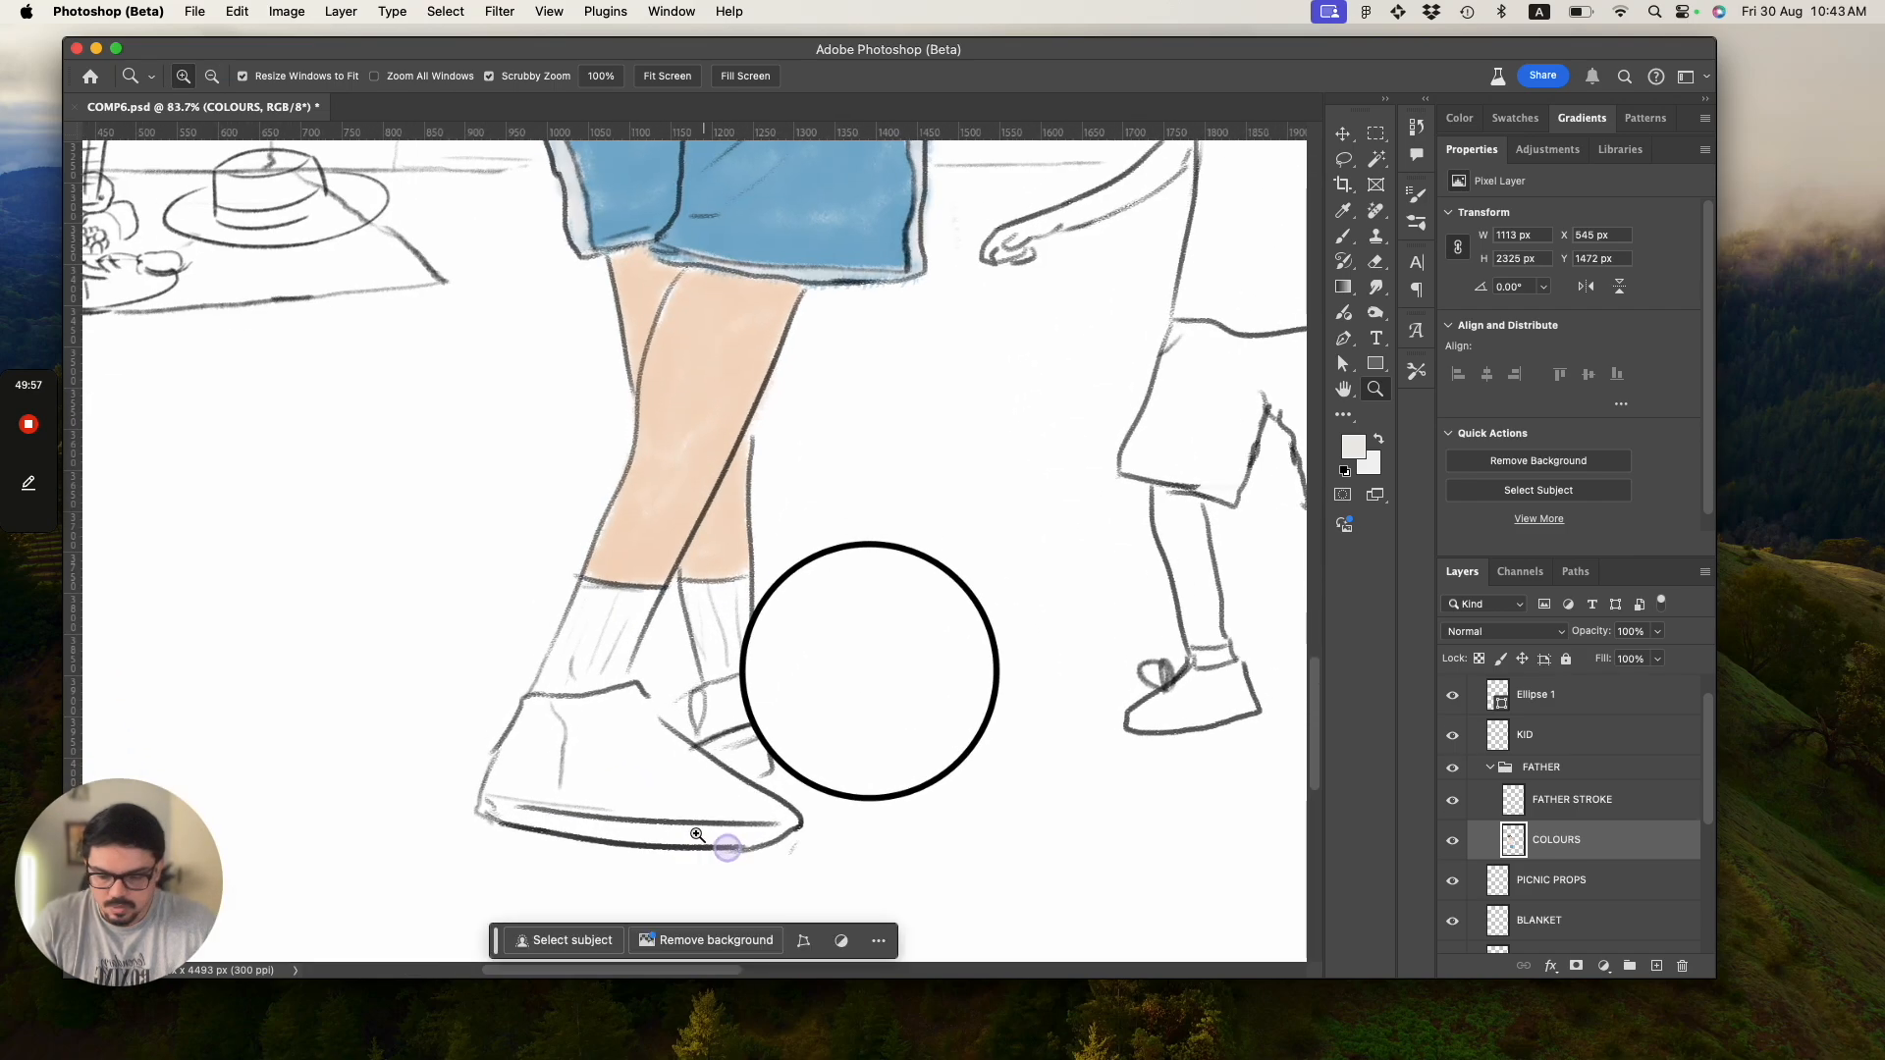
{"action": "key", "text": "b"}
{"action": "key", "text": "bracketleft"}
{"action": "key", "text": "bracketleft"}
{"action": "key", "text": "bracketleft"}
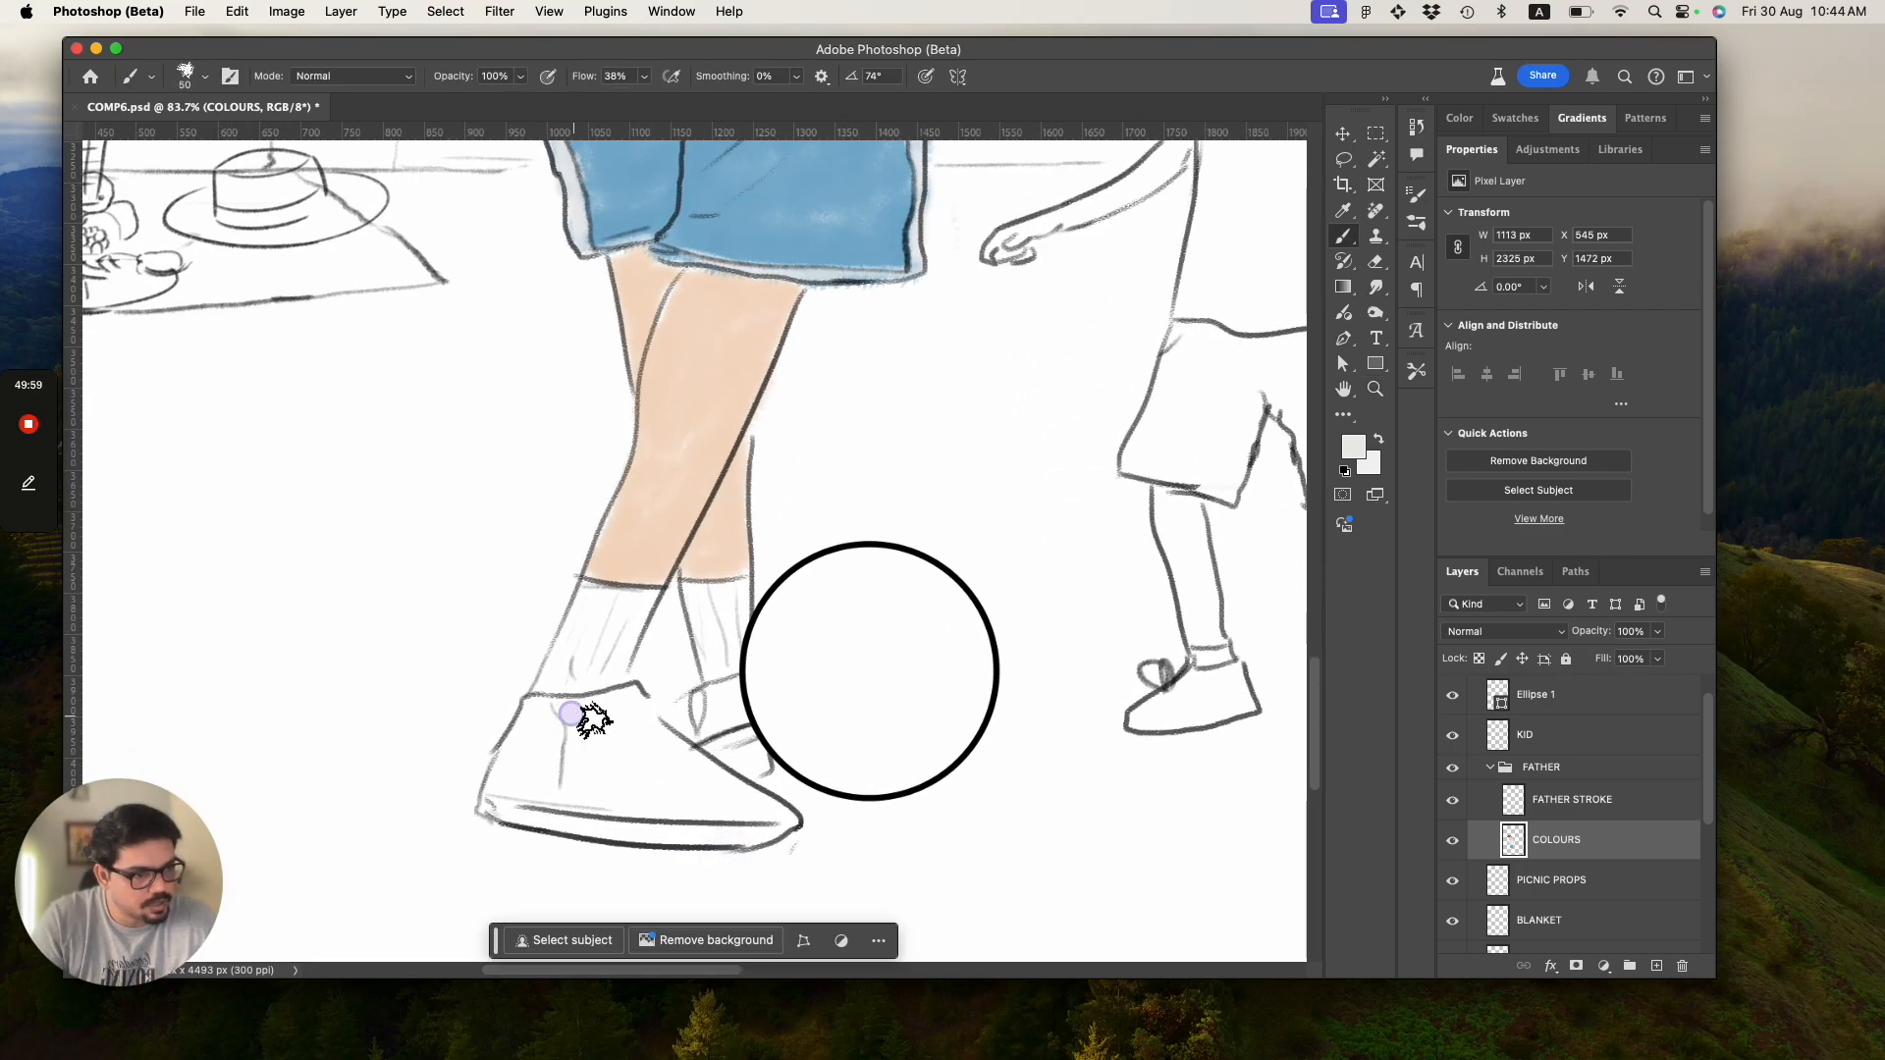
{"action": "mouse_move", "coordinate": [589, 715]}
{"action": "left_mouse_down"}
{"action": "mouse_move", "coordinate": [630, 704]}
{"action": "mouse_move", "coordinate": [638, 726]}
{"action": "mouse_move", "coordinate": [596, 725]}
{"action": "mouse_move", "coordinate": [623, 728]}
{"action": "mouse_move", "coordinate": [589, 750]}
{"action": "mouse_move", "coordinate": [649, 795]}
{"action": "left_mouse_up"}
{"action": "mouse_move", "coordinate": [658, 746]}
{"action": "left_mouse_down"}
{"action": "mouse_move", "coordinate": [765, 814]}
{"action": "mouse_move", "coordinate": [604, 805]}
{"action": "mouse_move", "coordinate": [792, 814]}
{"action": "mouse_move", "coordinate": [684, 804]}
{"action": "mouse_move", "coordinate": [616, 764]}
{"action": "mouse_move", "coordinate": [612, 703]}
{"action": "mouse_move", "coordinate": [576, 751]}
{"action": "mouse_move", "coordinate": [588, 789]}
{"action": "mouse_move", "coordinate": [604, 765]}
{"action": "mouse_move", "coordinate": [659, 767]}
{"action": "left_mouse_up"}
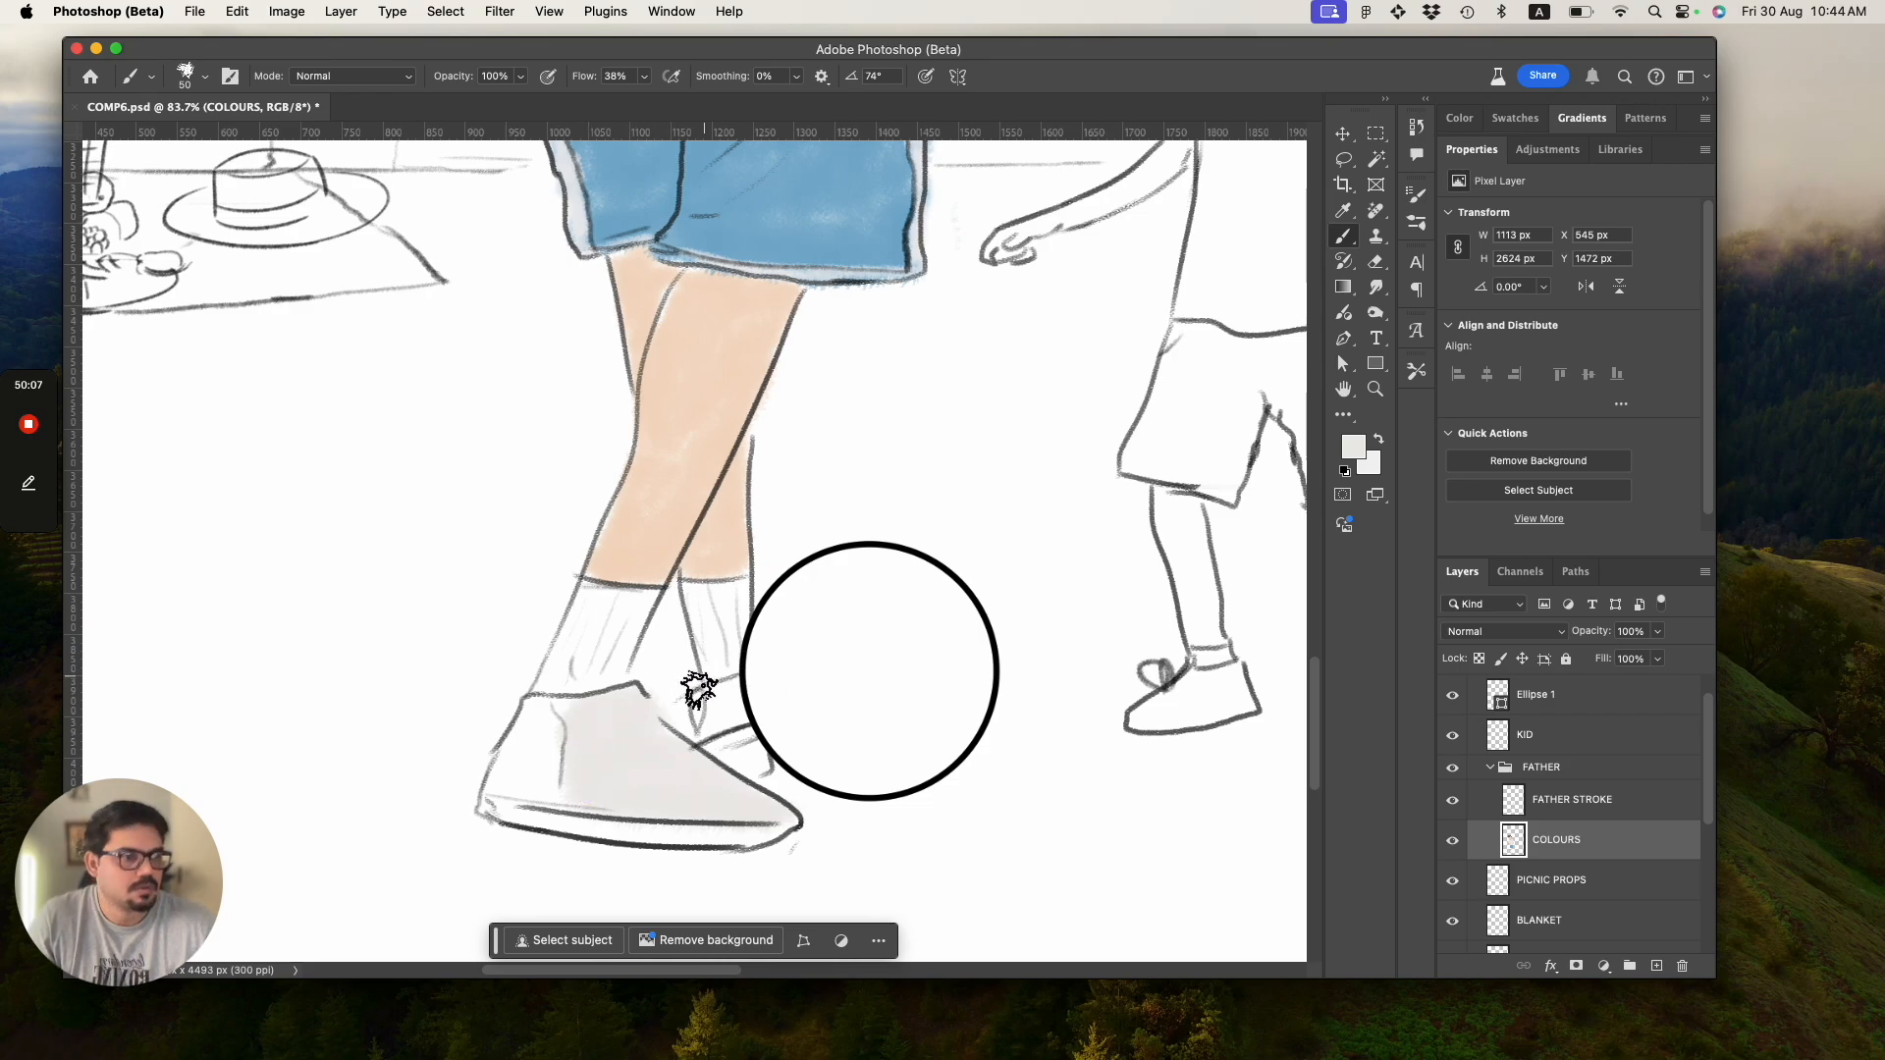
{"action": "left_click_drag", "start_coordinate": [717, 705], "coordinate": [748, 766]}
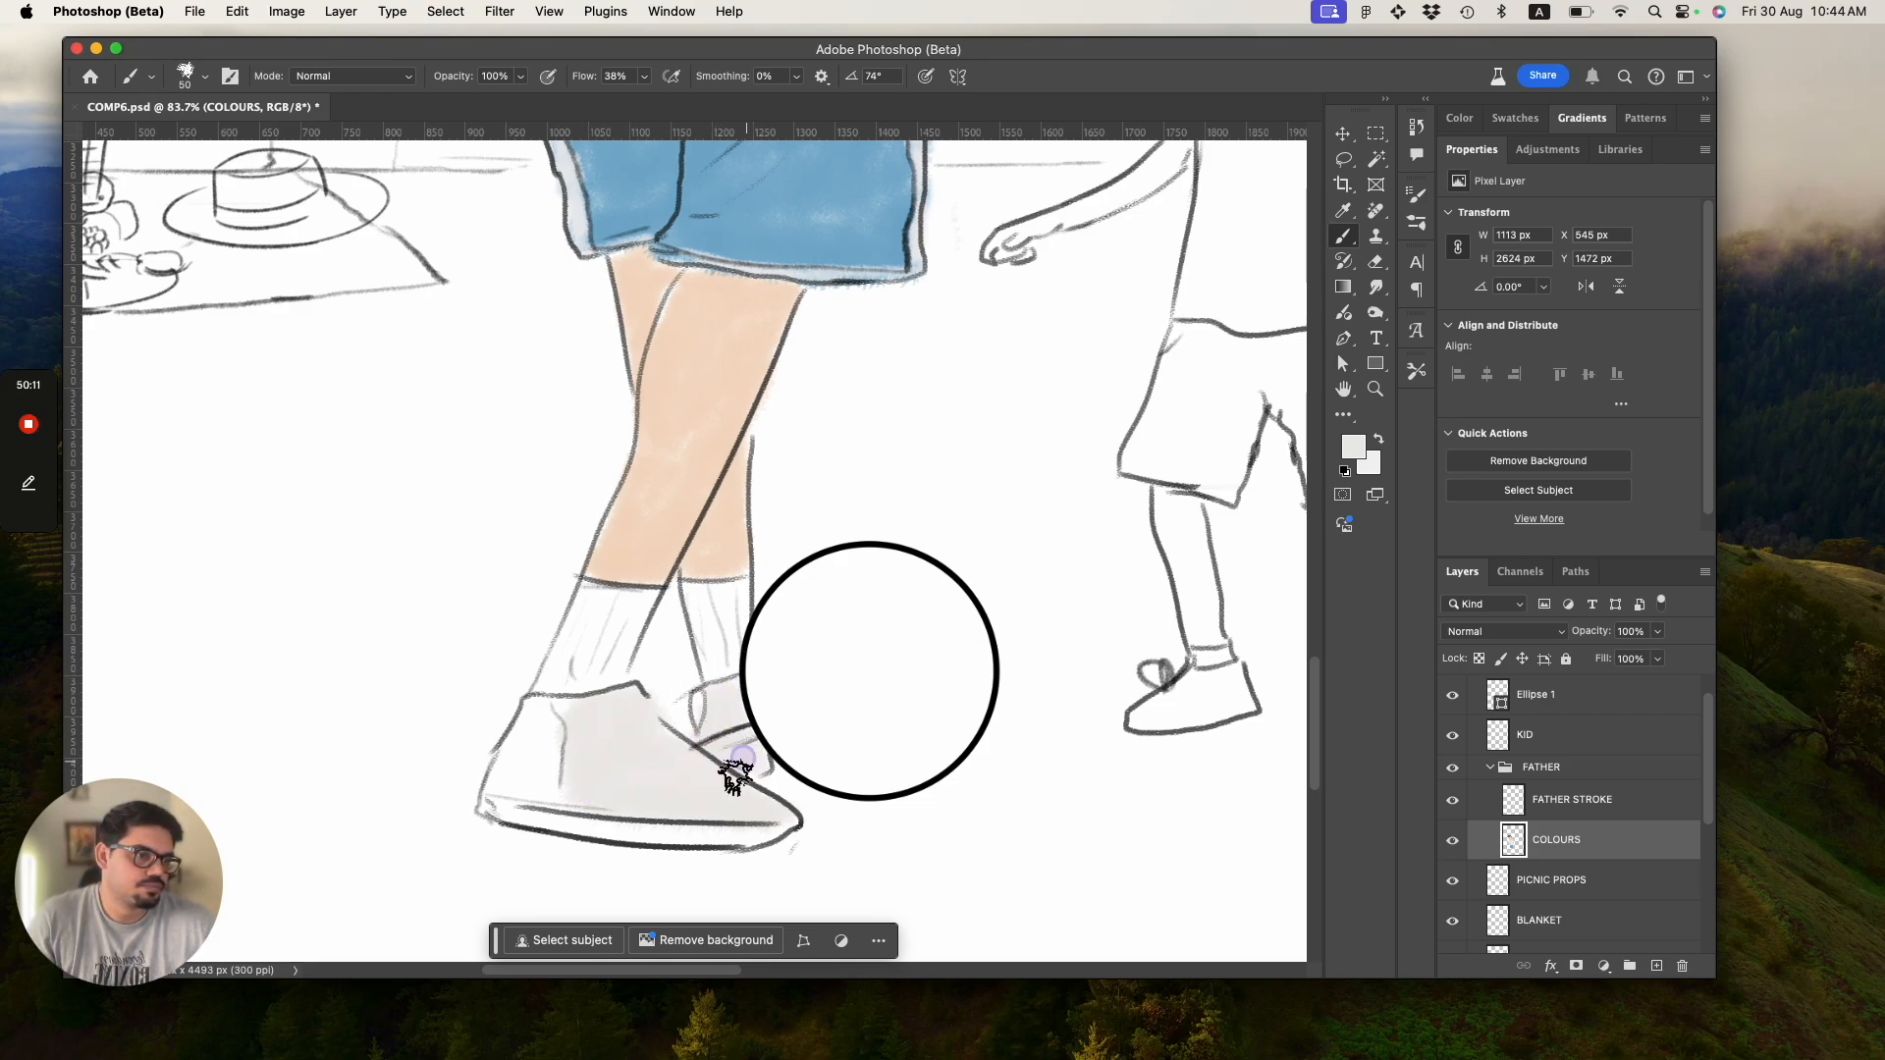
{"action": "mouse_move", "coordinate": [602, 722]}
{"action": "left_mouse_down"}
{"action": "mouse_move", "coordinate": [603, 795]}
{"action": "mouse_move", "coordinate": [676, 815]}
{"action": "mouse_move", "coordinate": [640, 825]}
{"action": "left_mouse_up"}
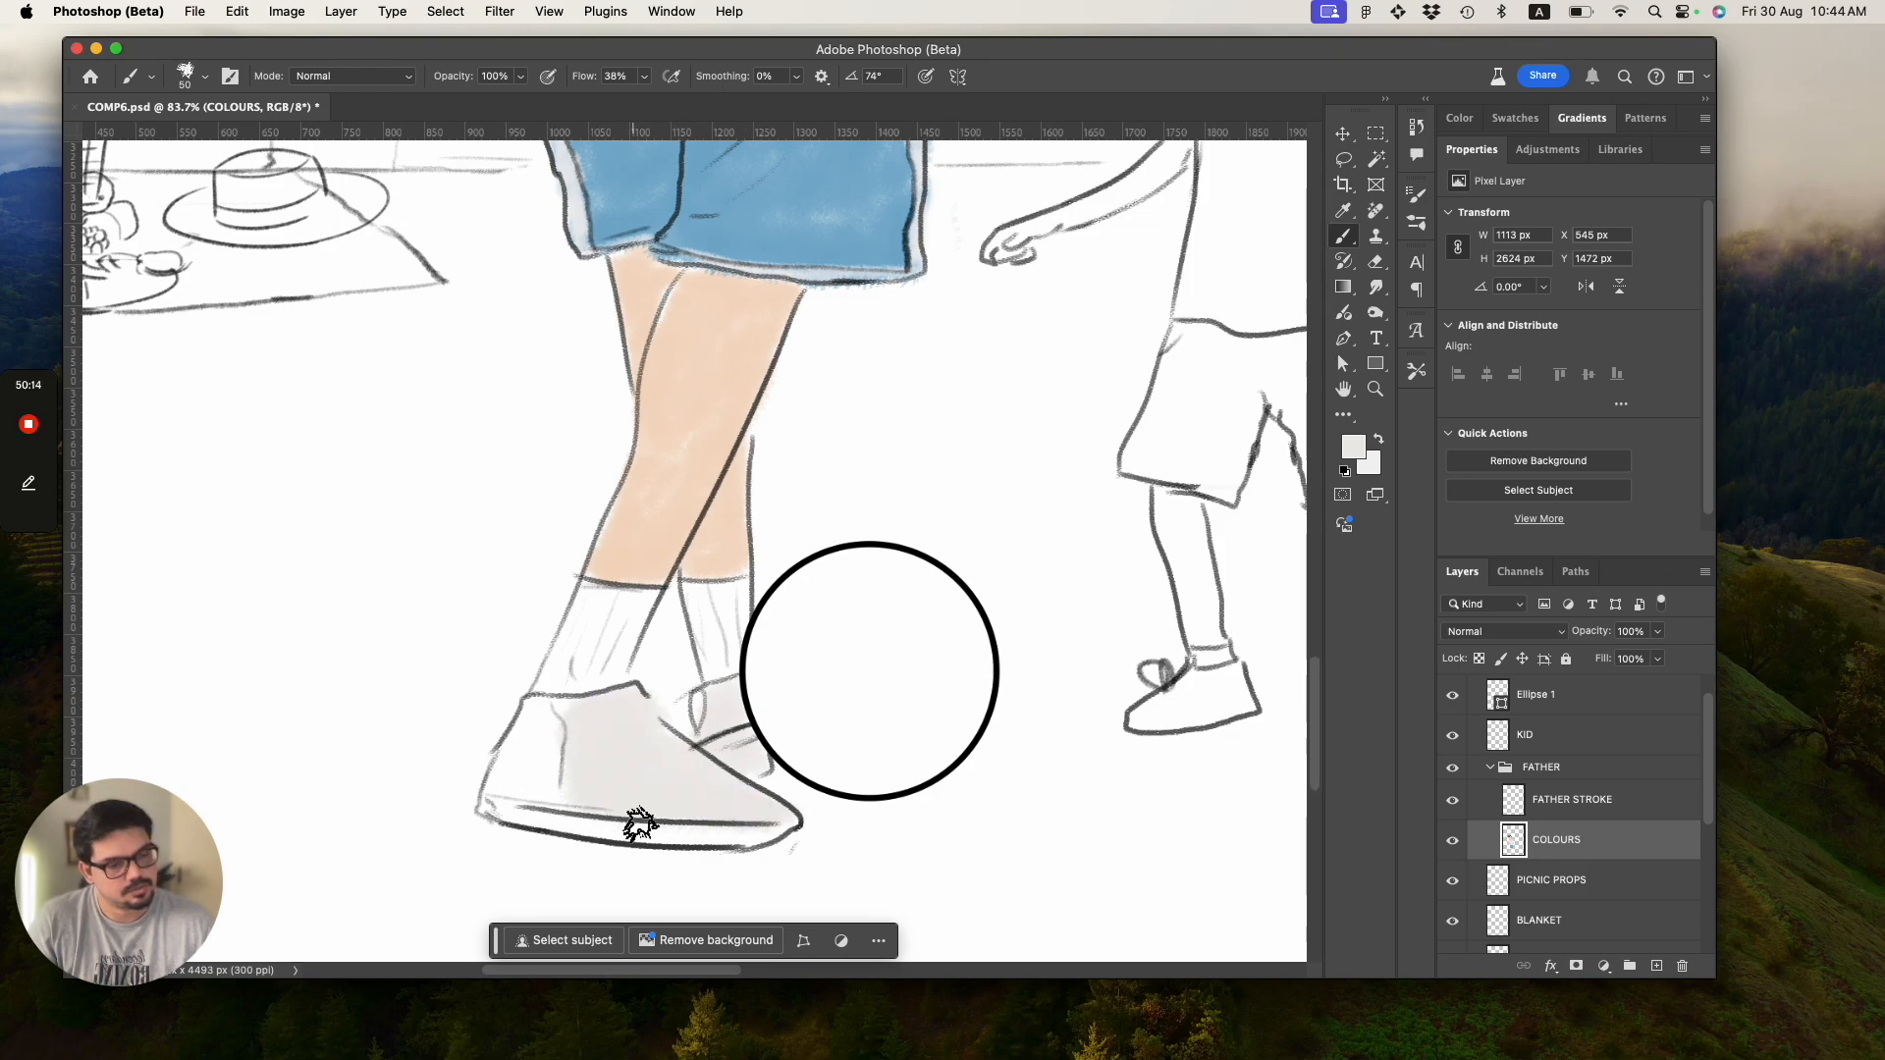
Sample the blue of the father's shorts and darken it to #6a92b6 as the foreground colour.
{"action": "left_click", "coordinate": [1355, 447]}
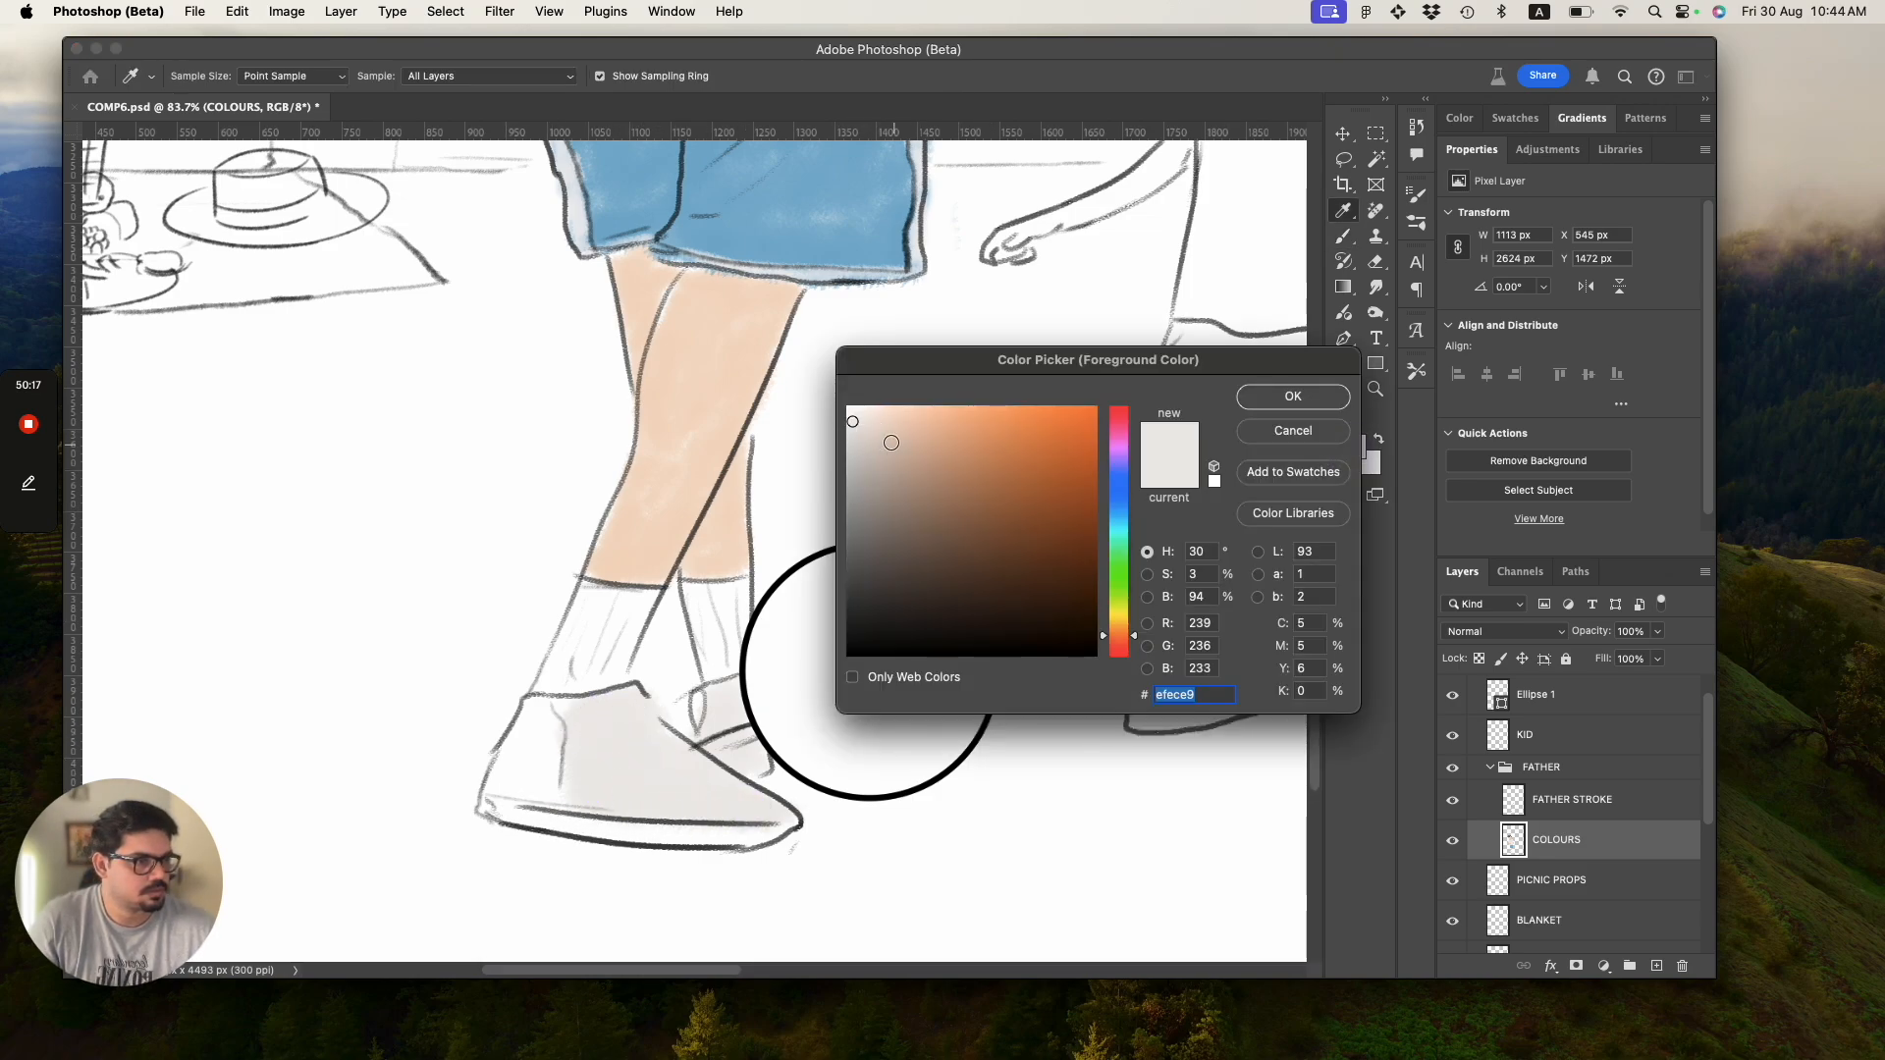
{"action": "left_click", "coordinate": [827, 236]}
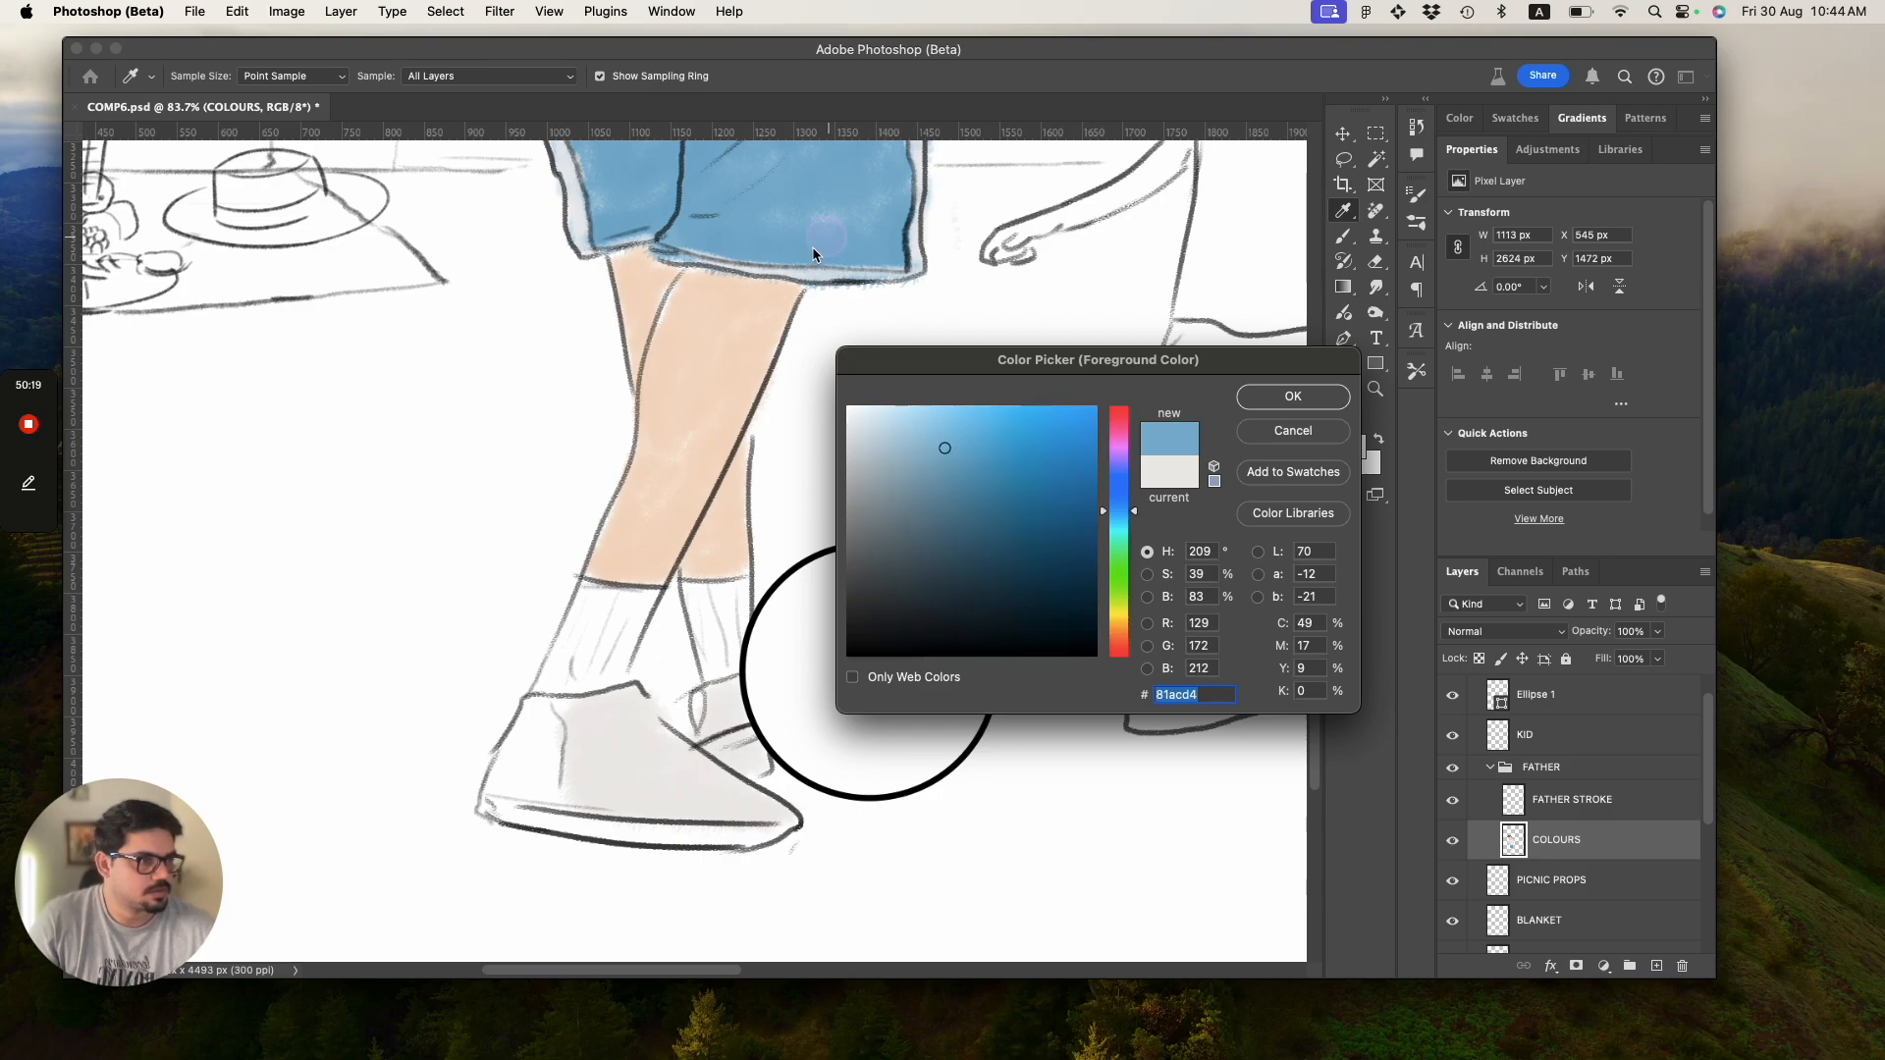
{"action": "left_click_drag", "start_coordinate": [936, 472], "coordinate": [951, 472]}
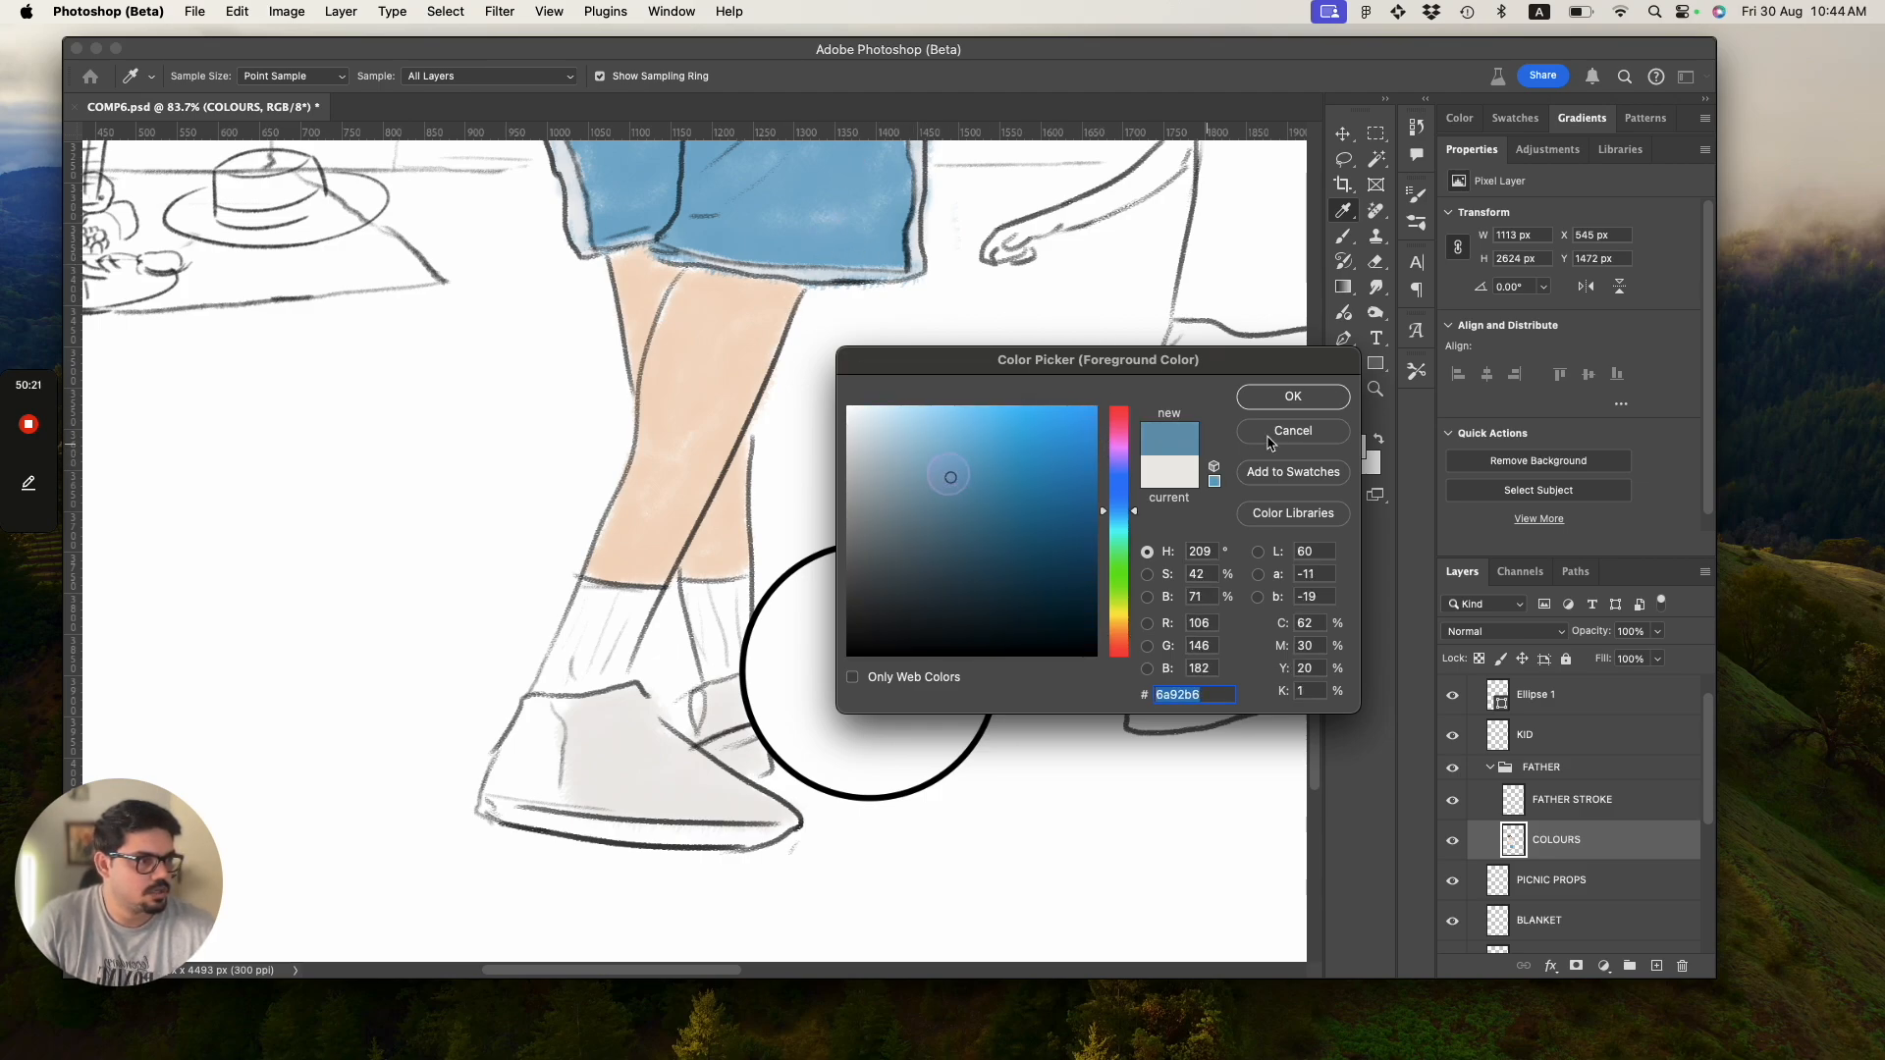
{"action": "left_click", "coordinate": [1293, 396]}
Try filling the heel panel of the father's front shoe with solid blue.
{"action": "mouse_move", "coordinate": [543, 692]}
{"action": "left_mouse_down"}
{"action": "mouse_move", "coordinate": [538, 749]}
{"action": "mouse_move", "coordinate": [532, 724]}
{"action": "mouse_move", "coordinate": [521, 745]}
{"action": "mouse_move", "coordinate": [536, 707]}
{"action": "mouse_move", "coordinate": [494, 799]}
{"action": "mouse_move", "coordinate": [533, 780]}
{"action": "mouse_move", "coordinate": [490, 800]}
{"action": "mouse_move", "coordinate": [545, 800]}
{"action": "mouse_move", "coordinate": [470, 810]}
{"action": "mouse_move", "coordinate": [528, 781]}
{"action": "mouse_move", "coordinate": [553, 781]}
{"action": "mouse_move", "coordinate": [545, 802]}
{"action": "mouse_move", "coordinate": [542, 783]}
{"action": "mouse_move", "coordinate": [776, 677]}
{"action": "mouse_move", "coordinate": [742, 746]}
{"action": "mouse_move", "coordinate": [529, 820]}
{"action": "mouse_move", "coordinate": [520, 732]}
{"action": "mouse_move", "coordinate": [498, 786]}
{"action": "mouse_move", "coordinate": [560, 815]}
{"action": "left_mouse_up"}
{"action": "key", "text": "z"}
{"action": "mouse_move", "coordinate": [687, 805]}
{"action": "left_mouse_down"}
{"action": "mouse_move", "coordinate": [473, 724]}
{"action": "mouse_move", "coordinate": [700, 839]}
{"action": "left_mouse_up"}
Undo all the blue strokes on the front shoe's heel panel.
{"action": "key", "text": "super+z"}
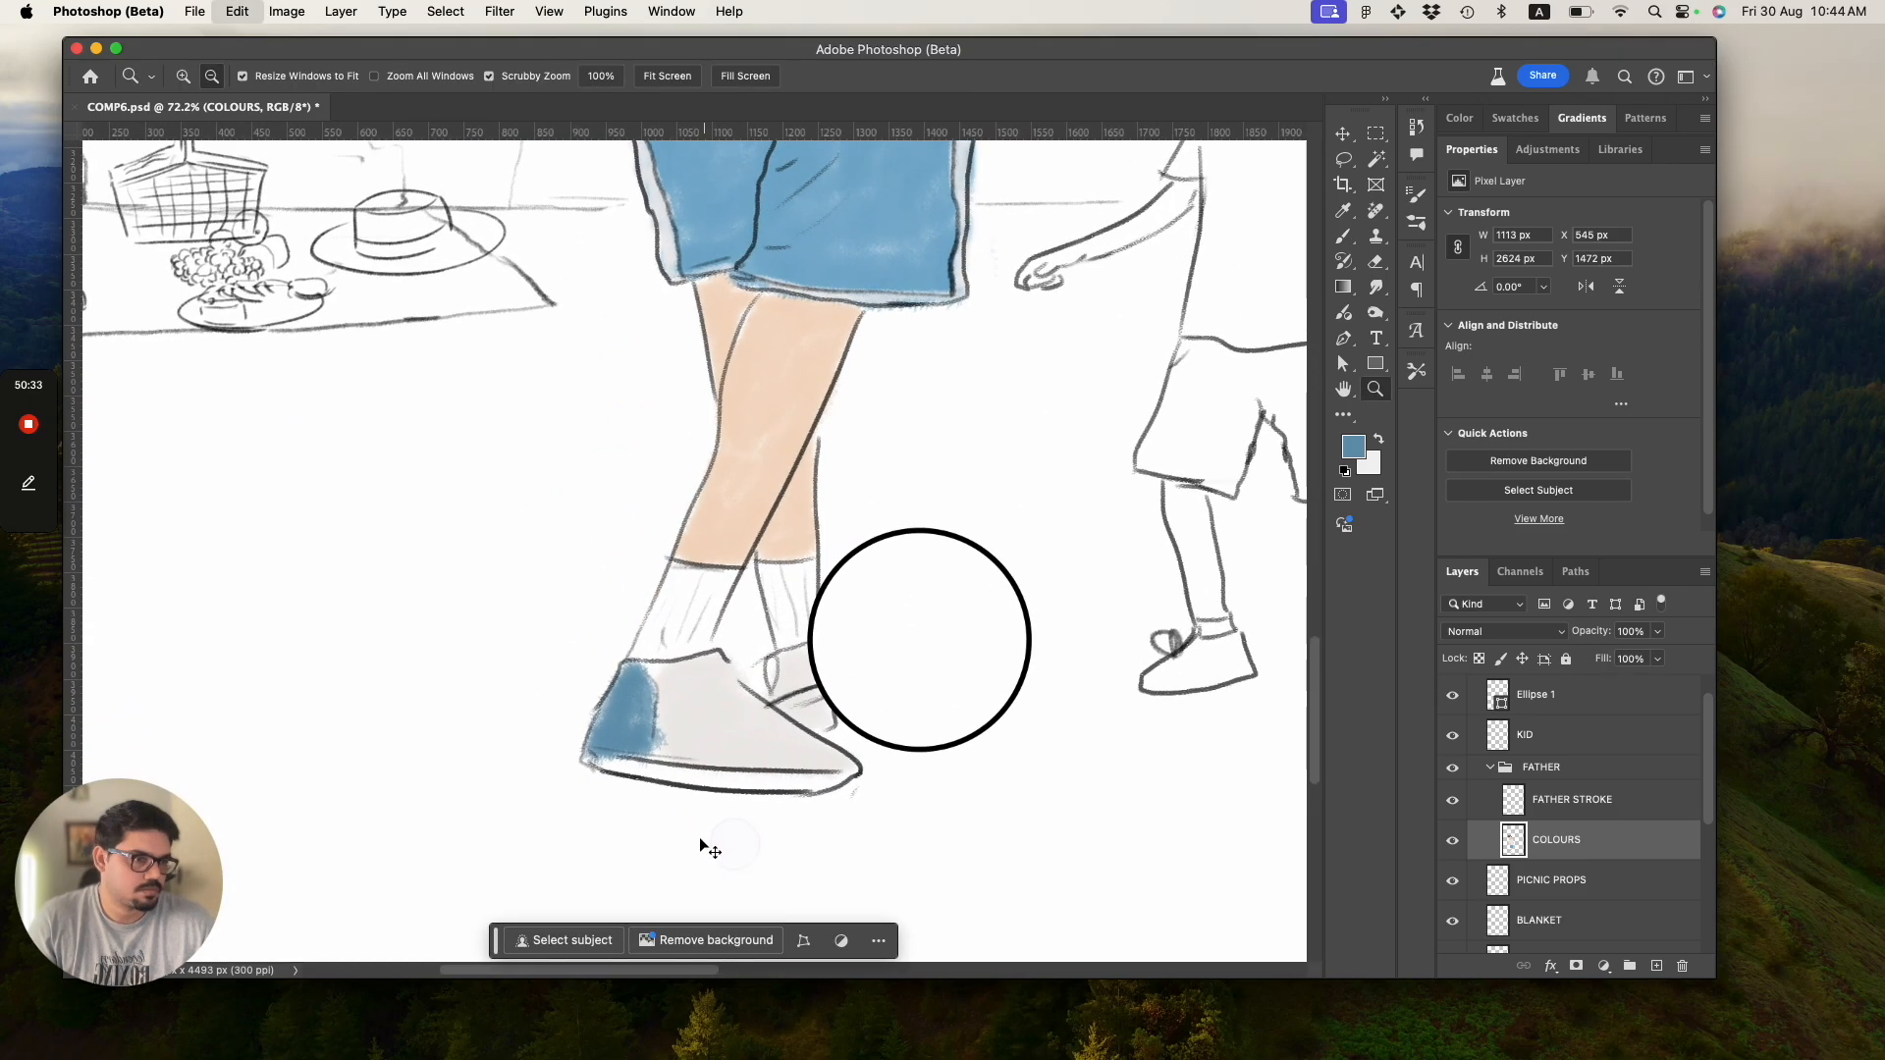
{"action": "key", "text": "super+z"}
{"action": "key", "text": "super+z"}
{"action": "key", "text": "super+z"}
{"action": "key", "text": "super+z"}
{"action": "key", "text": "super+z"}
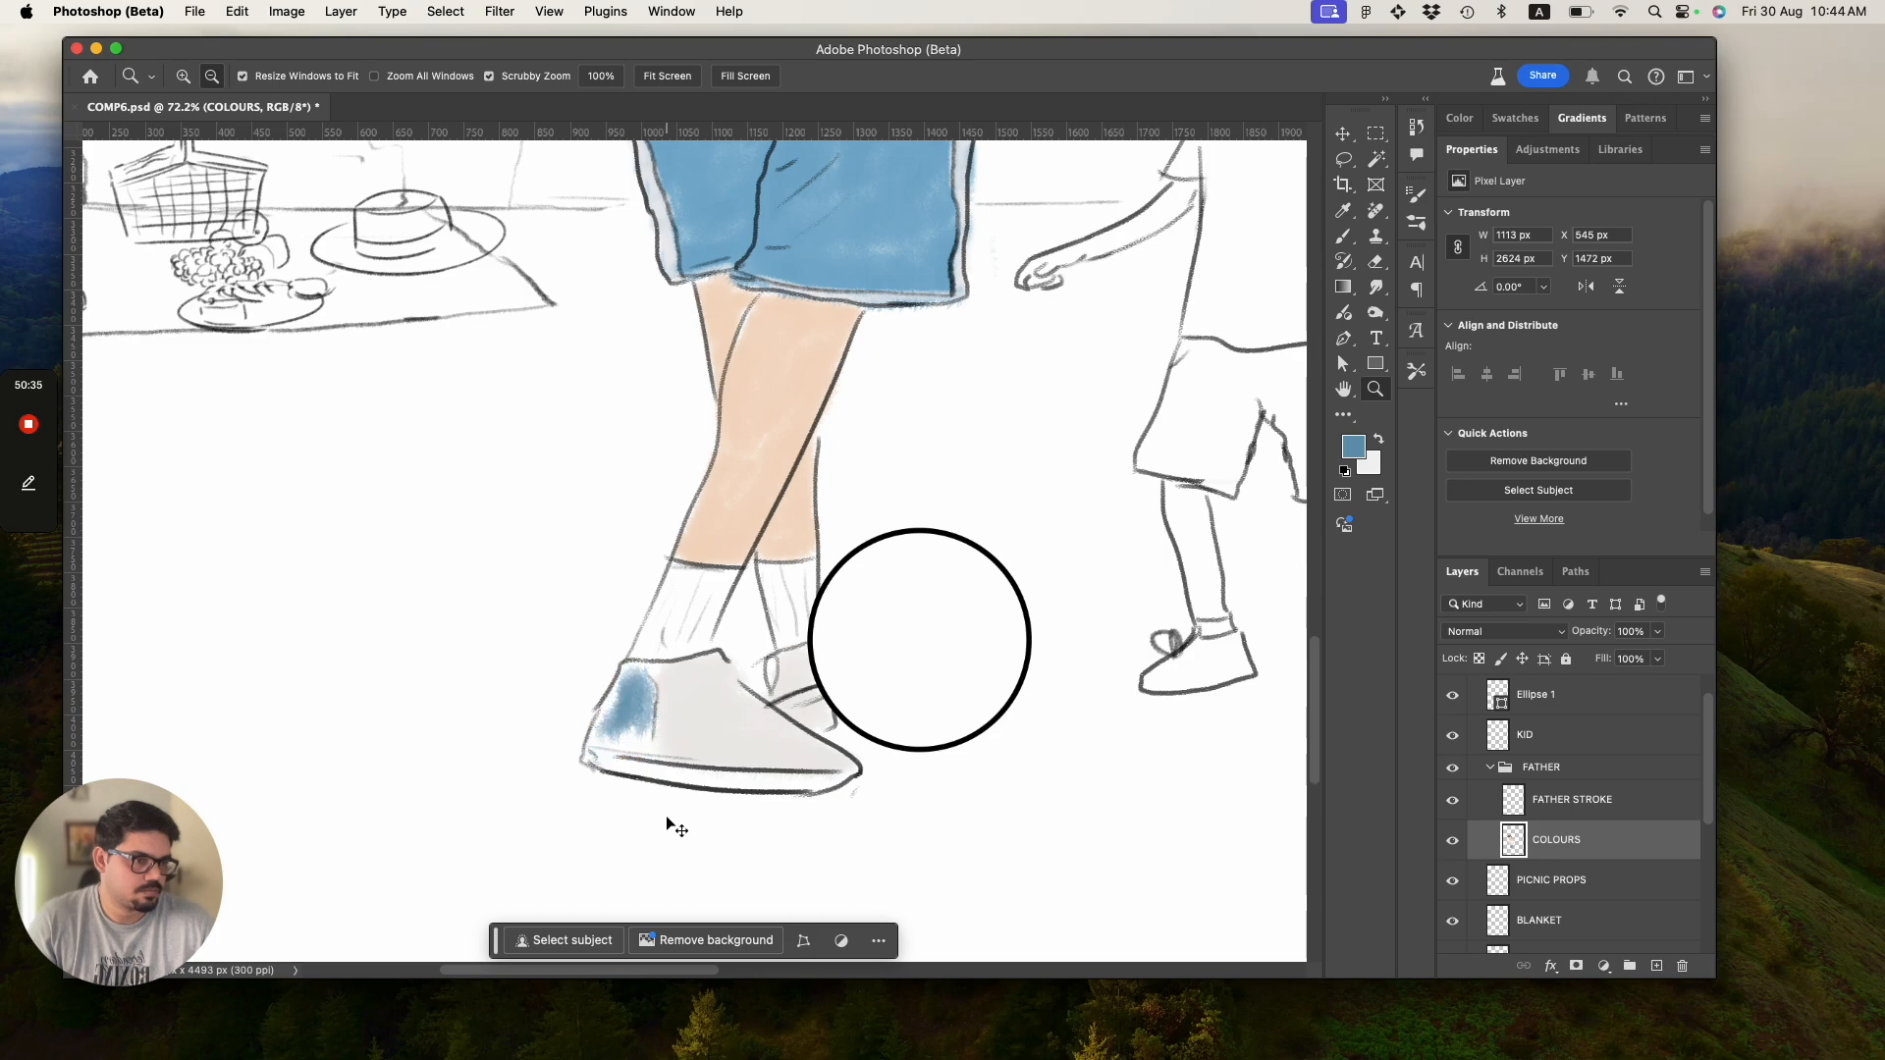
{"action": "key", "text": "super+z"}
{"action": "key", "text": "super+z"}
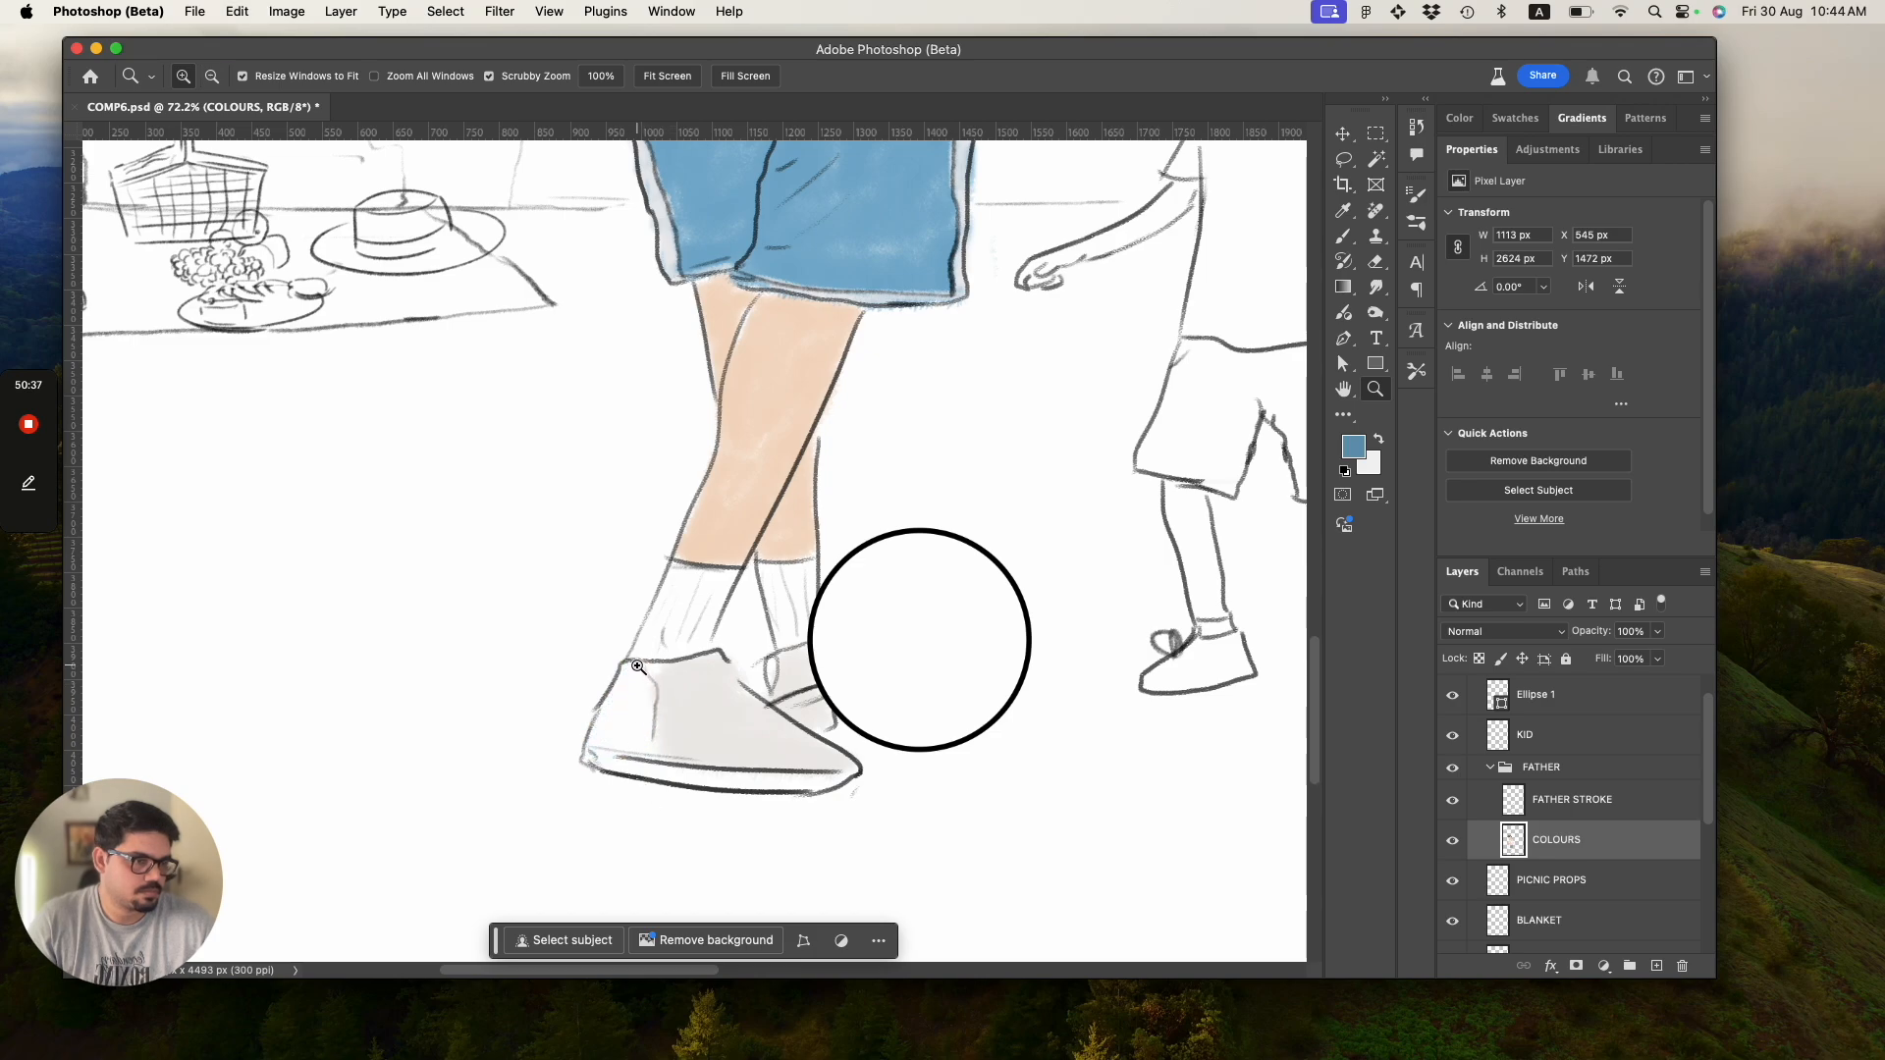
Try painting the front shoe's heel panel and sole solid blue with the 50 px brush, checking it against the whole figure.
{"action": "key", "text": "b"}
{"action": "mouse_move", "coordinate": [629, 687]}
{"action": "left_mouse_down"}
{"action": "mouse_move", "coordinate": [638, 750]}
{"action": "mouse_move", "coordinate": [641, 678]}
{"action": "mouse_move", "coordinate": [638, 750]}
{"action": "mouse_move", "coordinate": [618, 767]}
{"action": "mouse_move", "coordinate": [809, 778]}
{"action": "mouse_move", "coordinate": [599, 762]}
{"action": "mouse_move", "coordinate": [840, 777]}
{"action": "mouse_move", "coordinate": [601, 765]}
{"action": "mouse_move", "coordinate": [603, 740]}
{"action": "mouse_move", "coordinate": [833, 776]}
{"action": "left_mouse_up"}
{"action": "left_click_drag", "start_coordinate": [603, 709], "coordinate": [619, 750]}
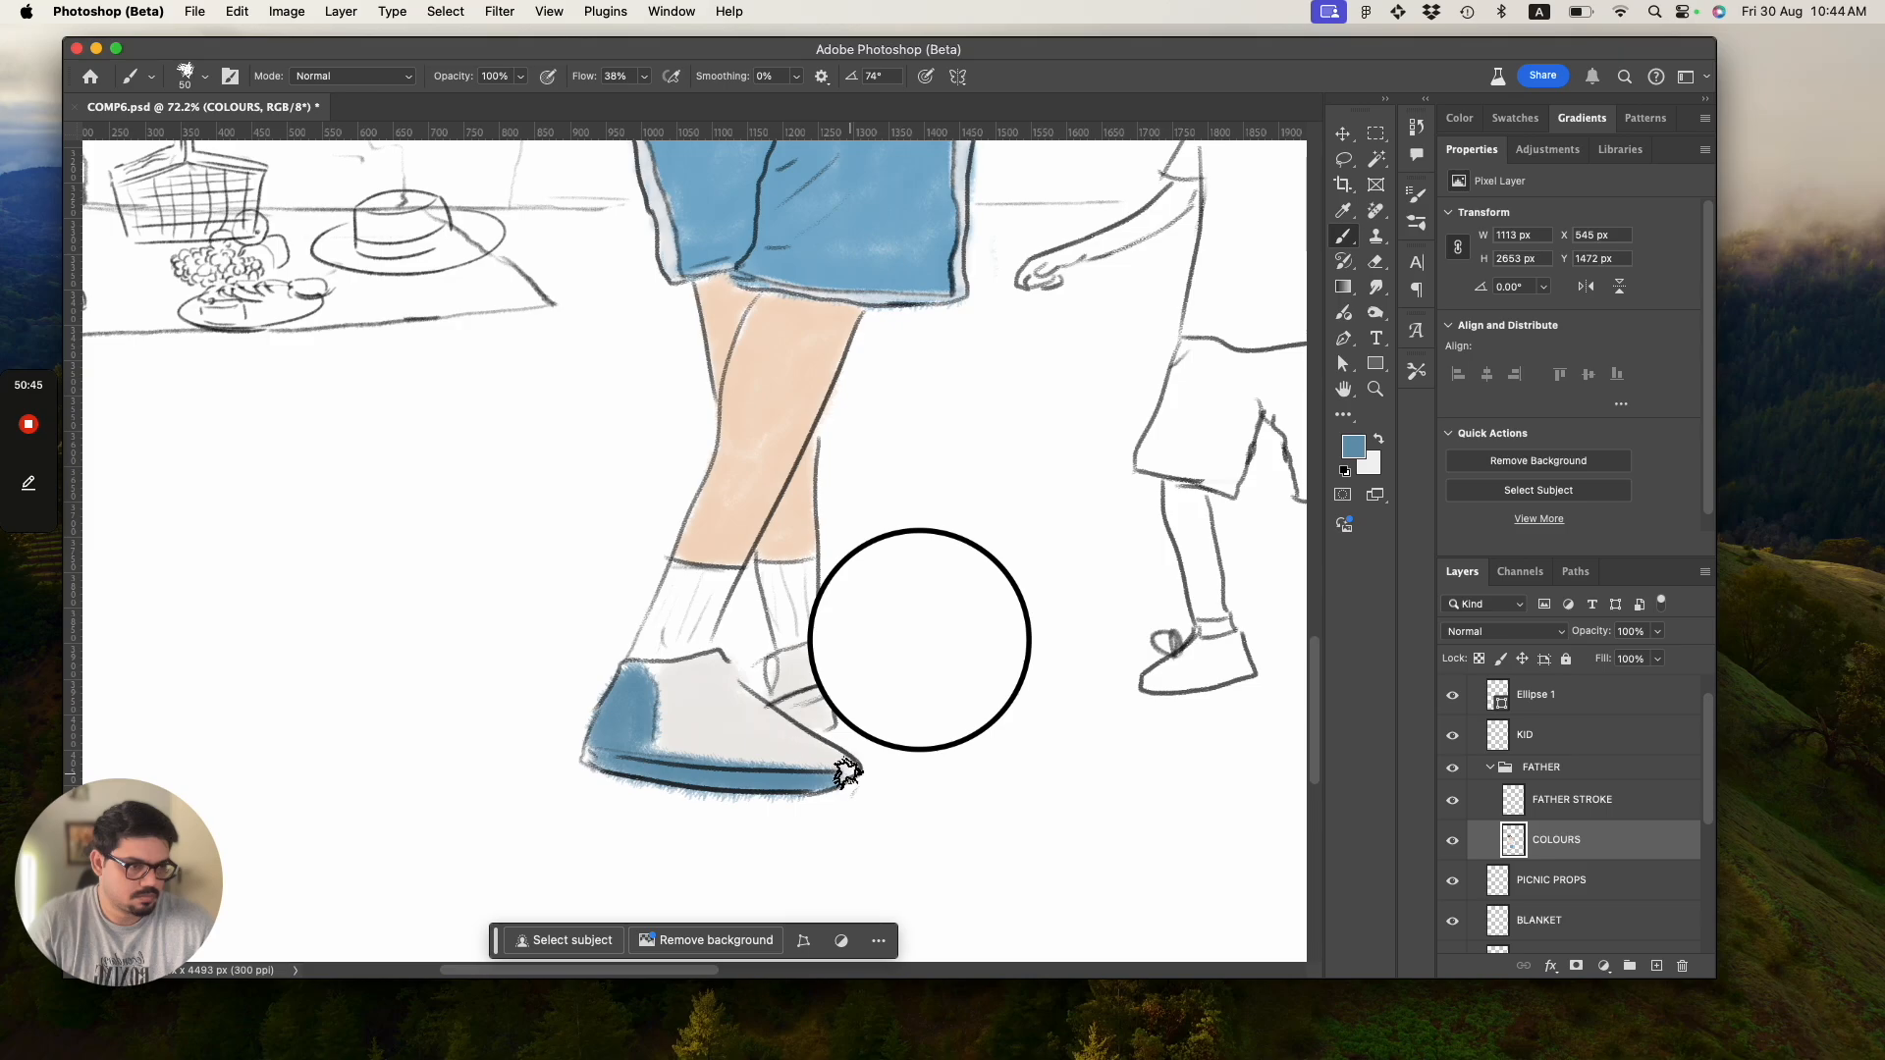
{"action": "left_click_drag", "start_coordinate": [650, 664], "coordinate": [709, 656]}
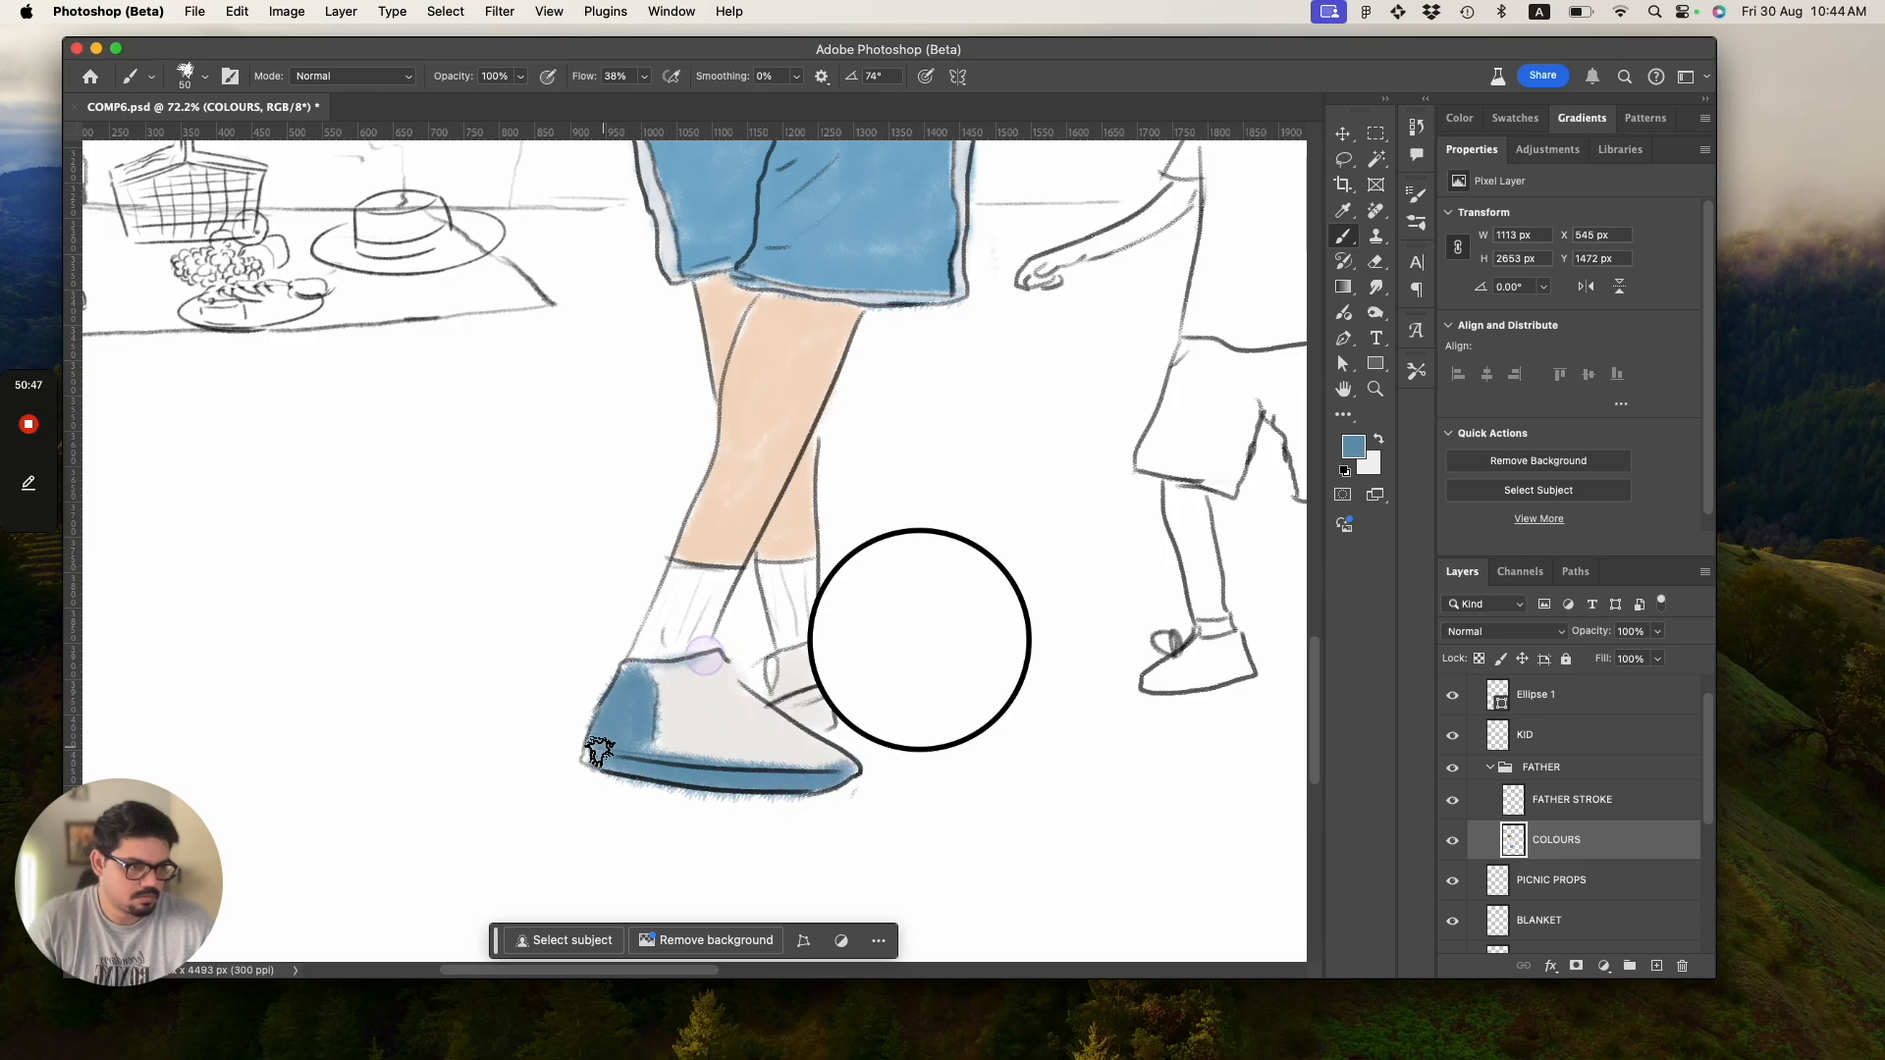
{"action": "key", "text": "z"}
{"action": "left_click_drag", "start_coordinate": [675, 774], "coordinate": [543, 774]}
Undo the solid blue strokes on the front shoe's heel and sole.
{"action": "key", "text": "super+z"}
{"action": "key", "text": "super+z"}
{"action": "key", "text": "super+z"}
{"action": "key", "text": "super+z"}
{"action": "key", "text": "super+z"}
{"action": "key", "text": "super+z"}
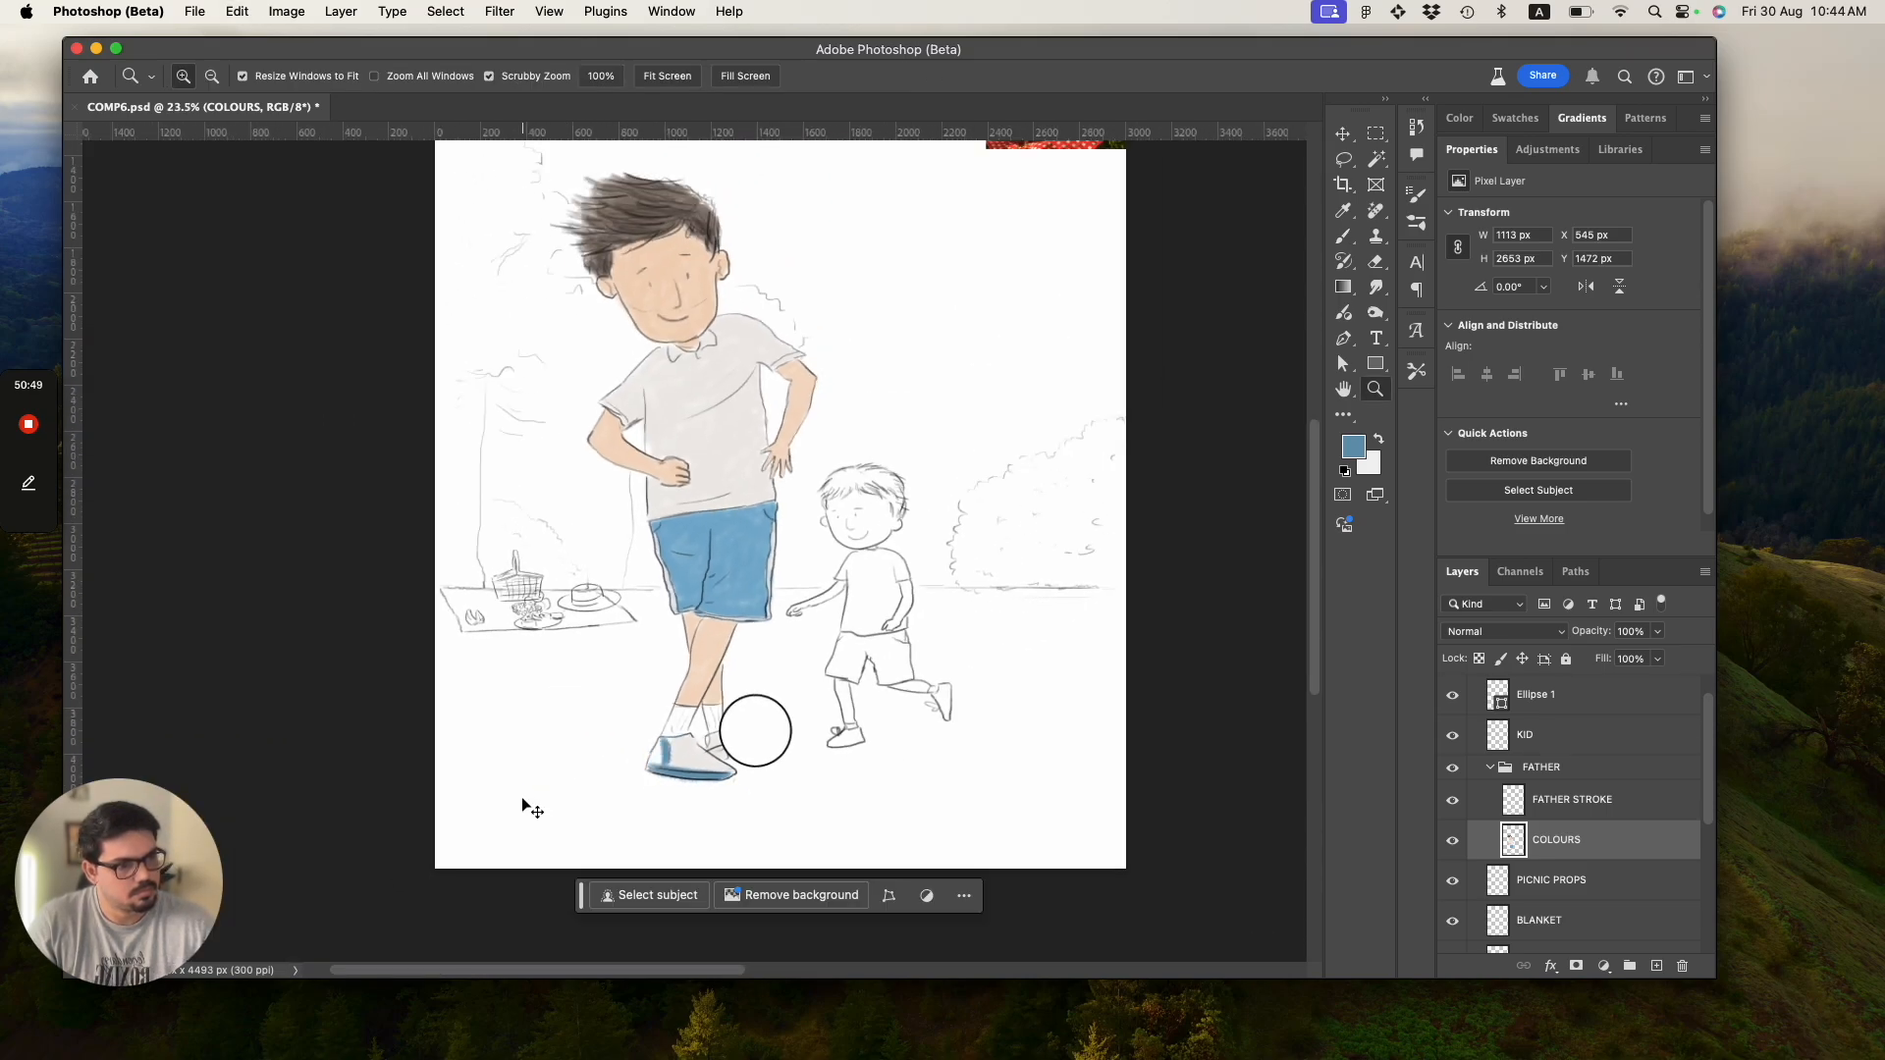
{"action": "key", "text": "super+z"}
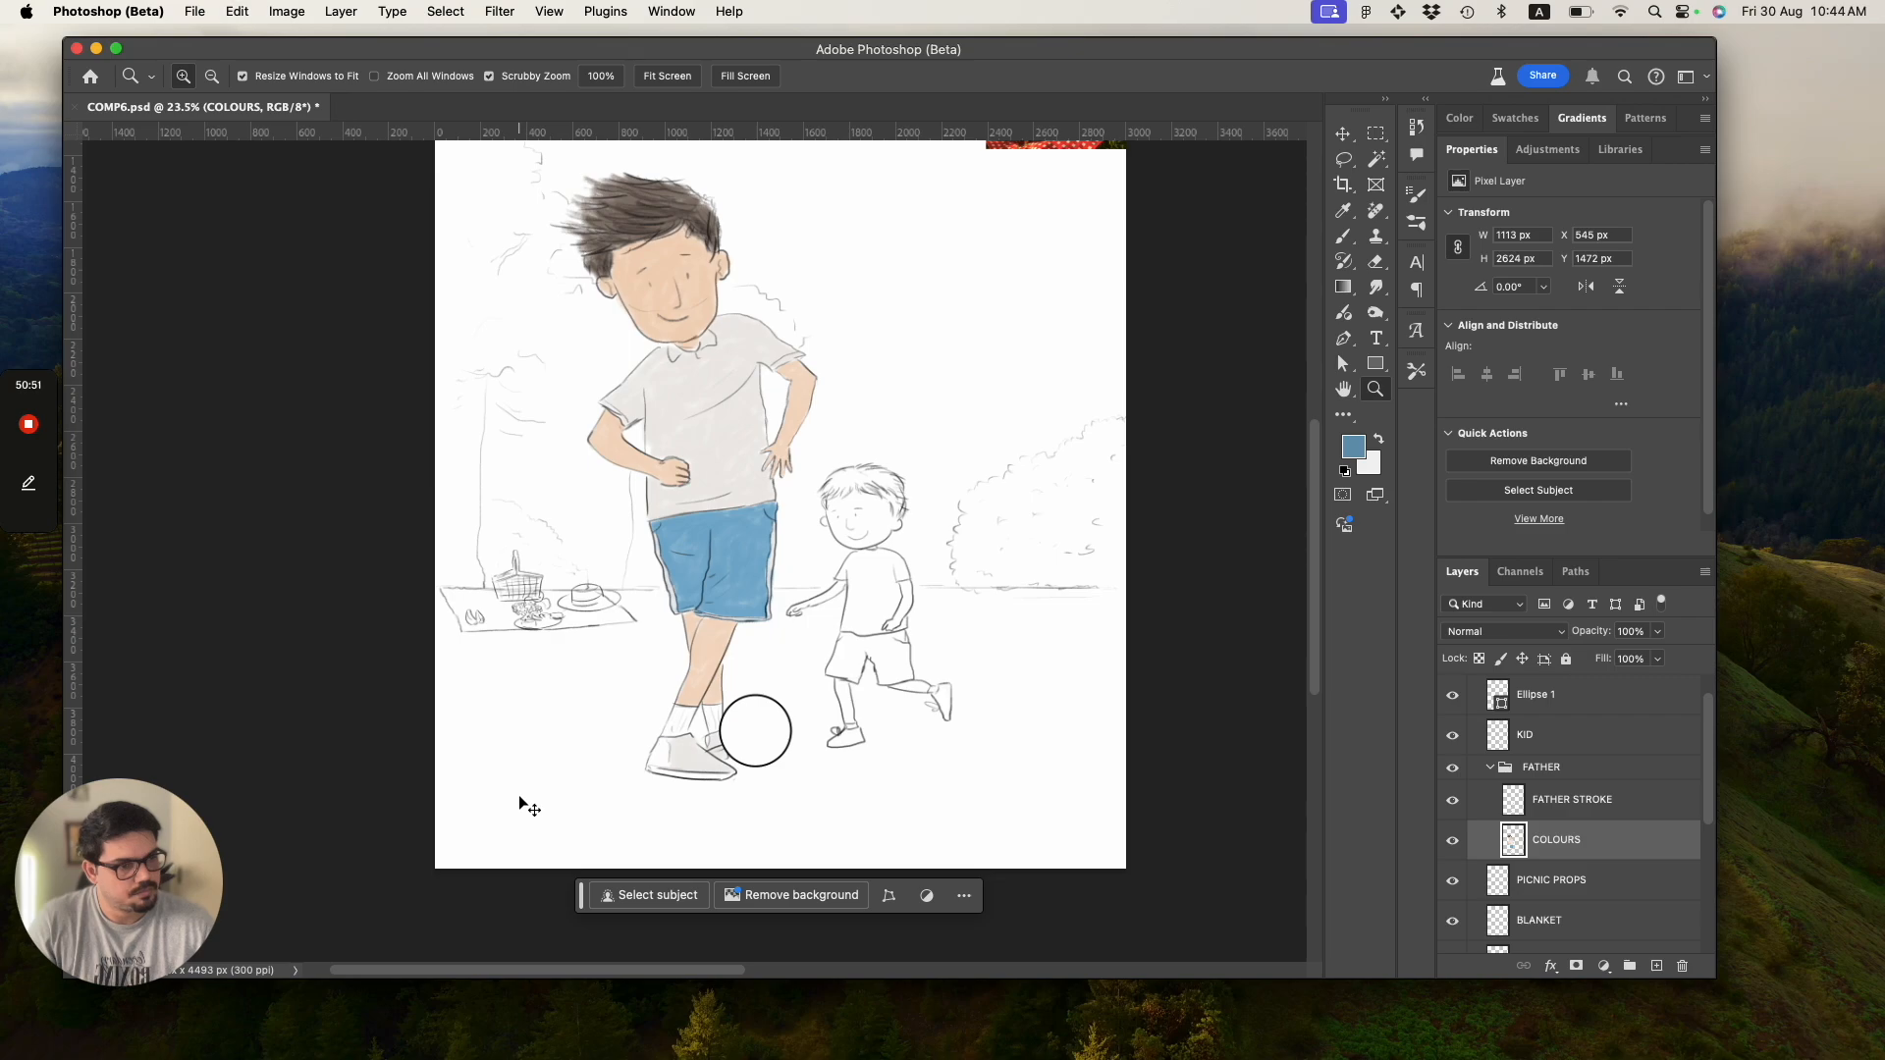
Paint a heel band, the sole and two diagonal side stripes on the front shoe in blue with a 30 px brush.
{"action": "left_click_drag", "start_coordinate": [660, 785], "coordinate": [748, 805]}
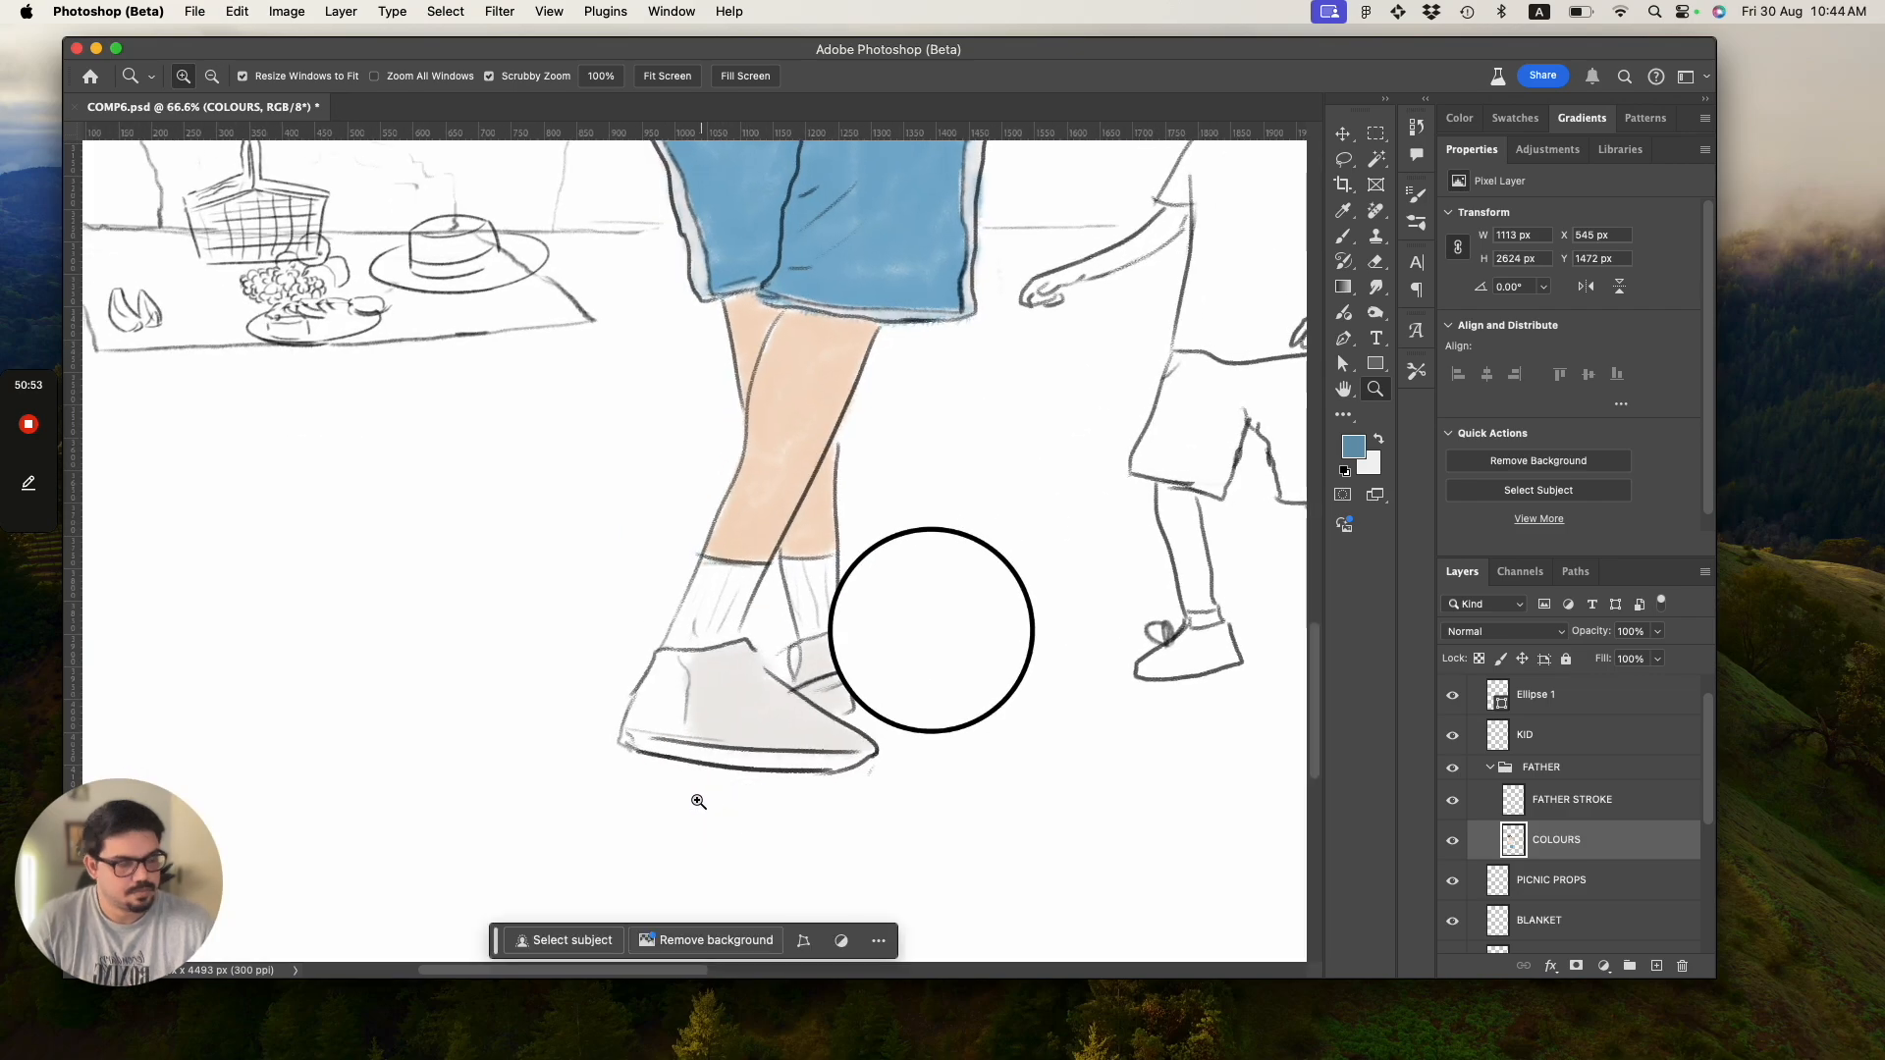
{"action": "key", "text": "b"}
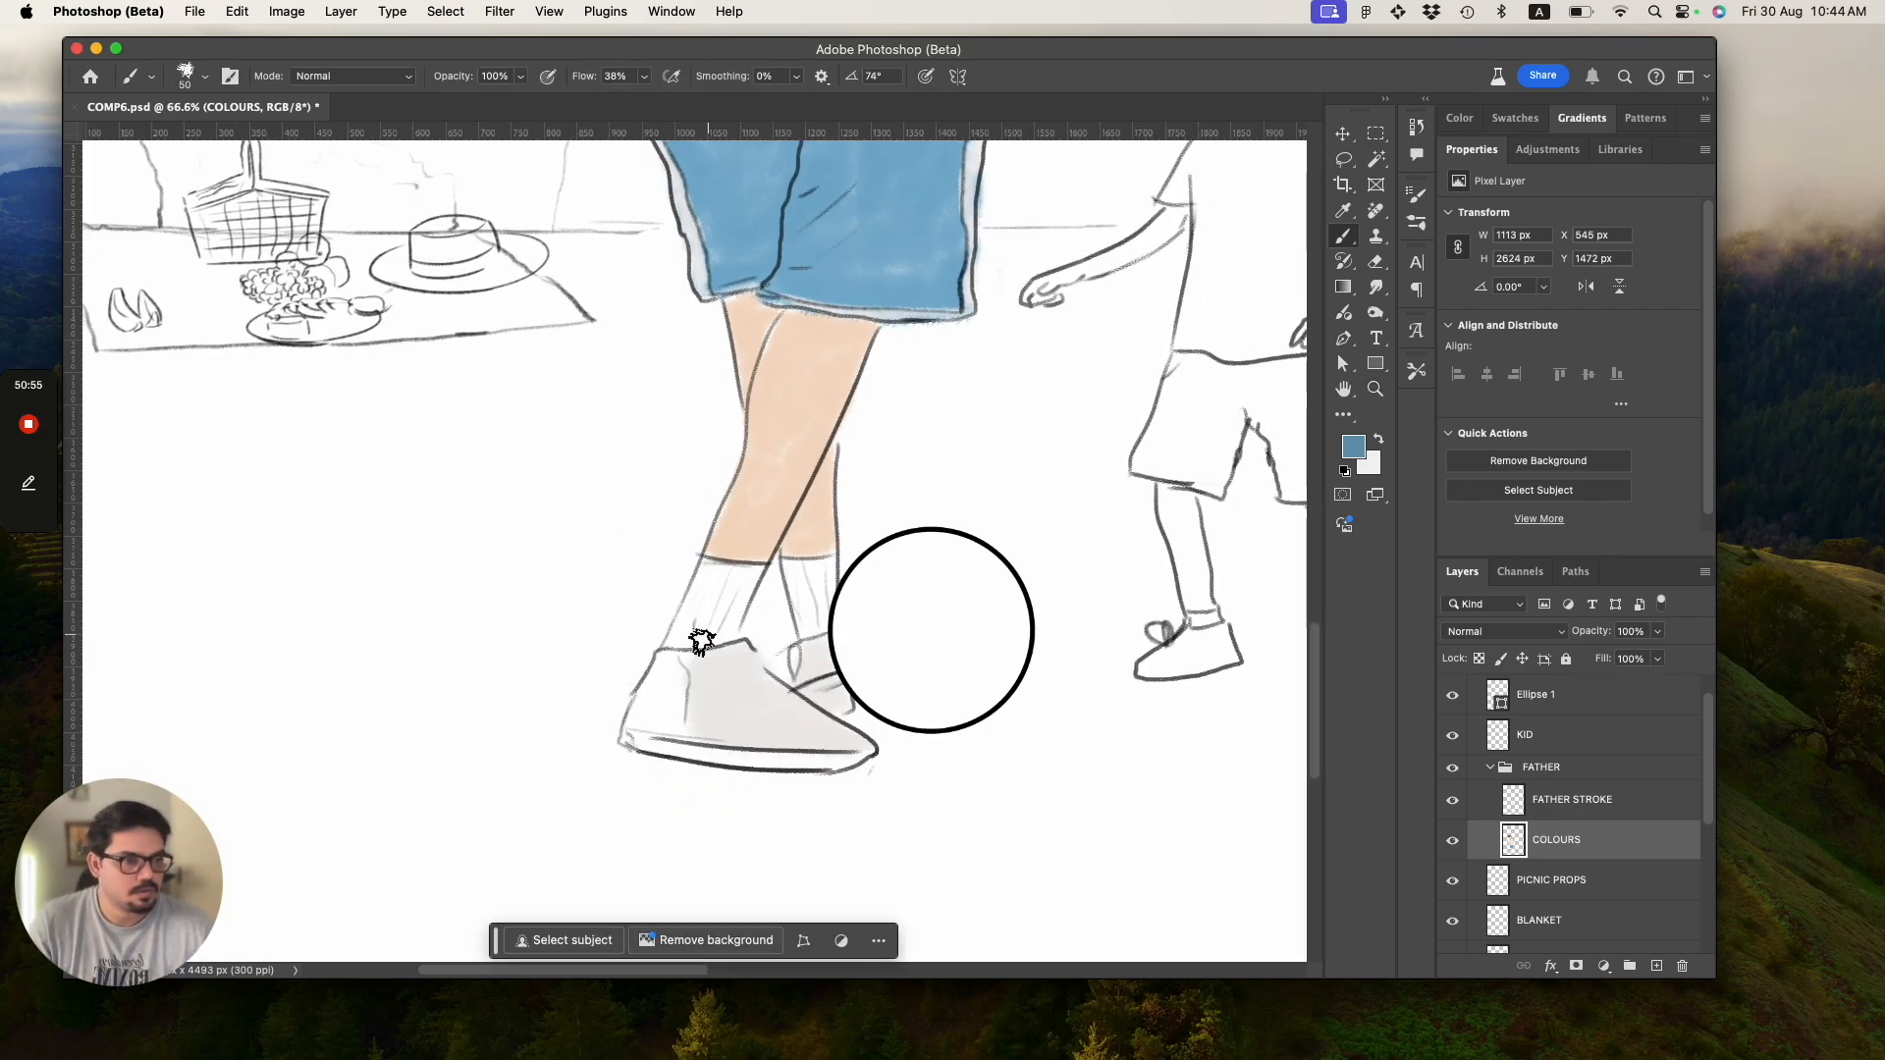
{"action": "key", "text": "bracketleft"}
{"action": "key", "text": "bracketleft"}
{"action": "key", "text": "bracketleft"}
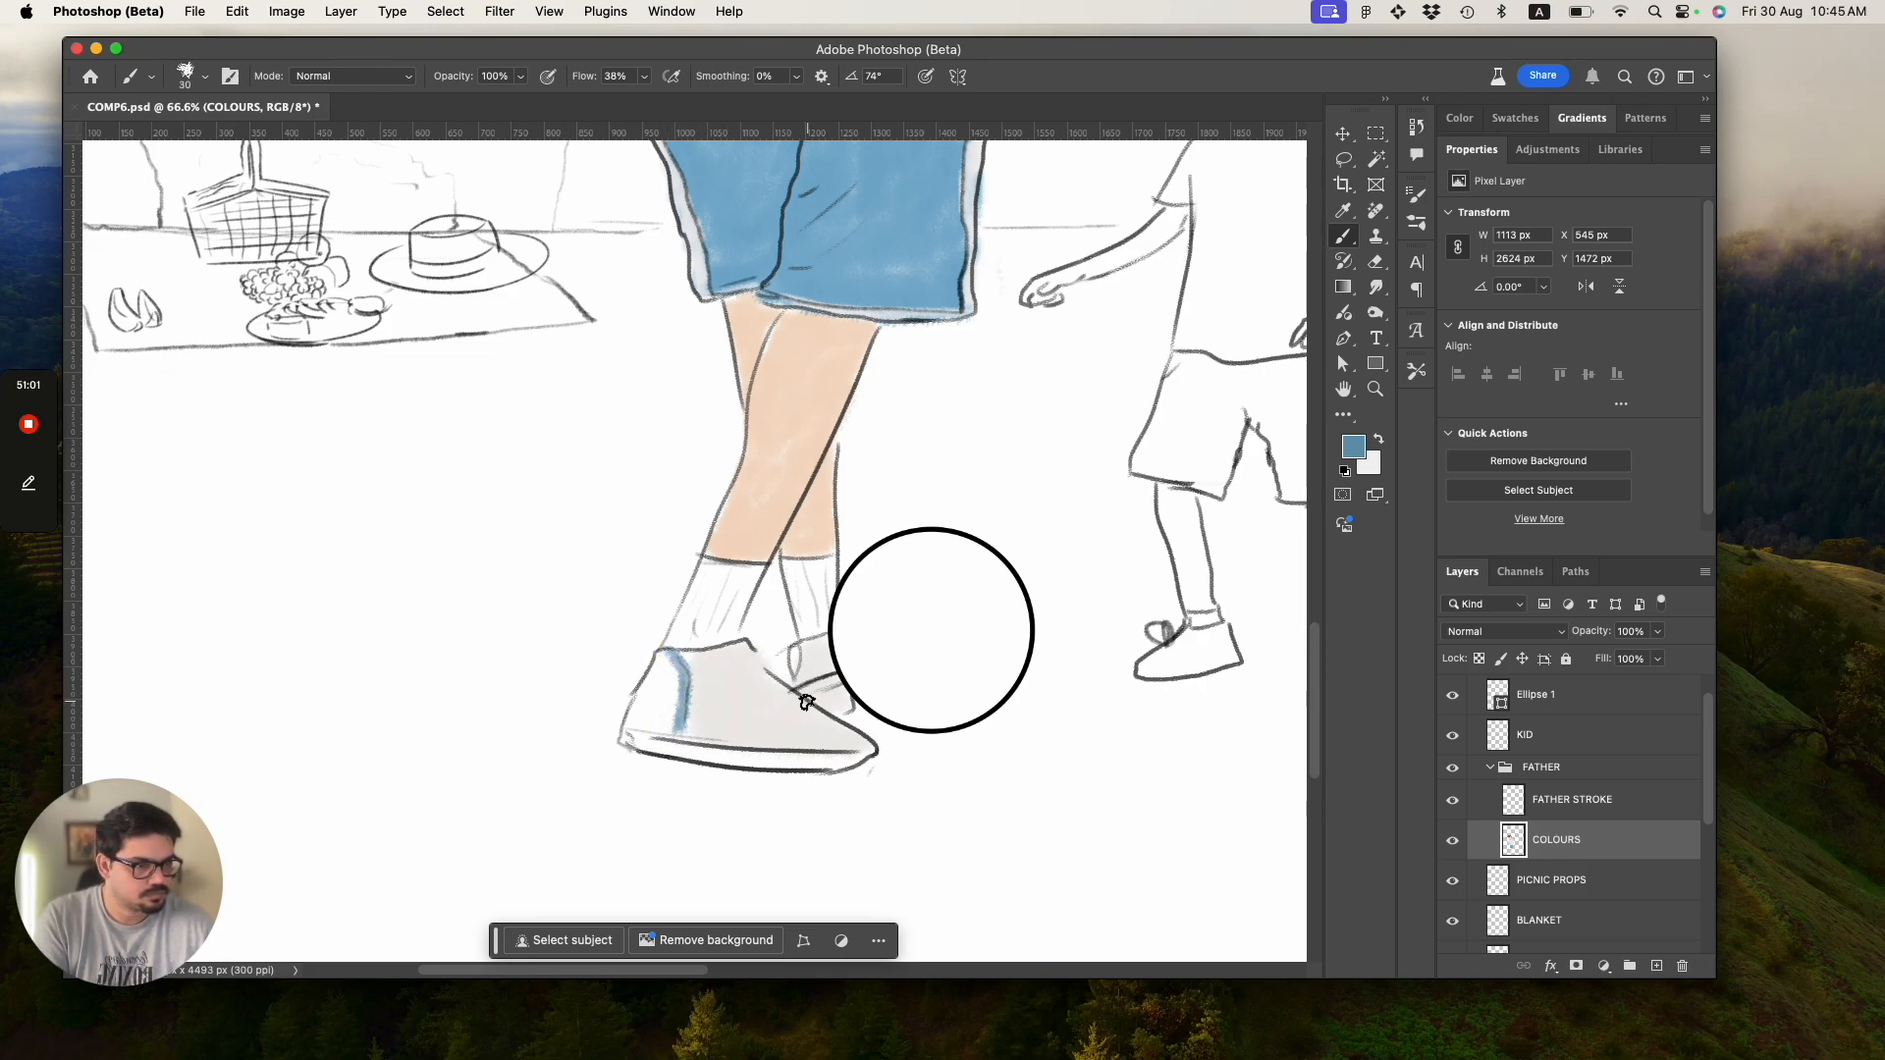
{"action": "mouse_move", "coordinate": [668, 761]}
{"action": "left_mouse_down"}
{"action": "mouse_move", "coordinate": [808, 770]}
{"action": "mouse_move", "coordinate": [640, 736]}
{"action": "mouse_move", "coordinate": [849, 756]}
{"action": "mouse_move", "coordinate": [634, 752]}
{"action": "left_mouse_up"}
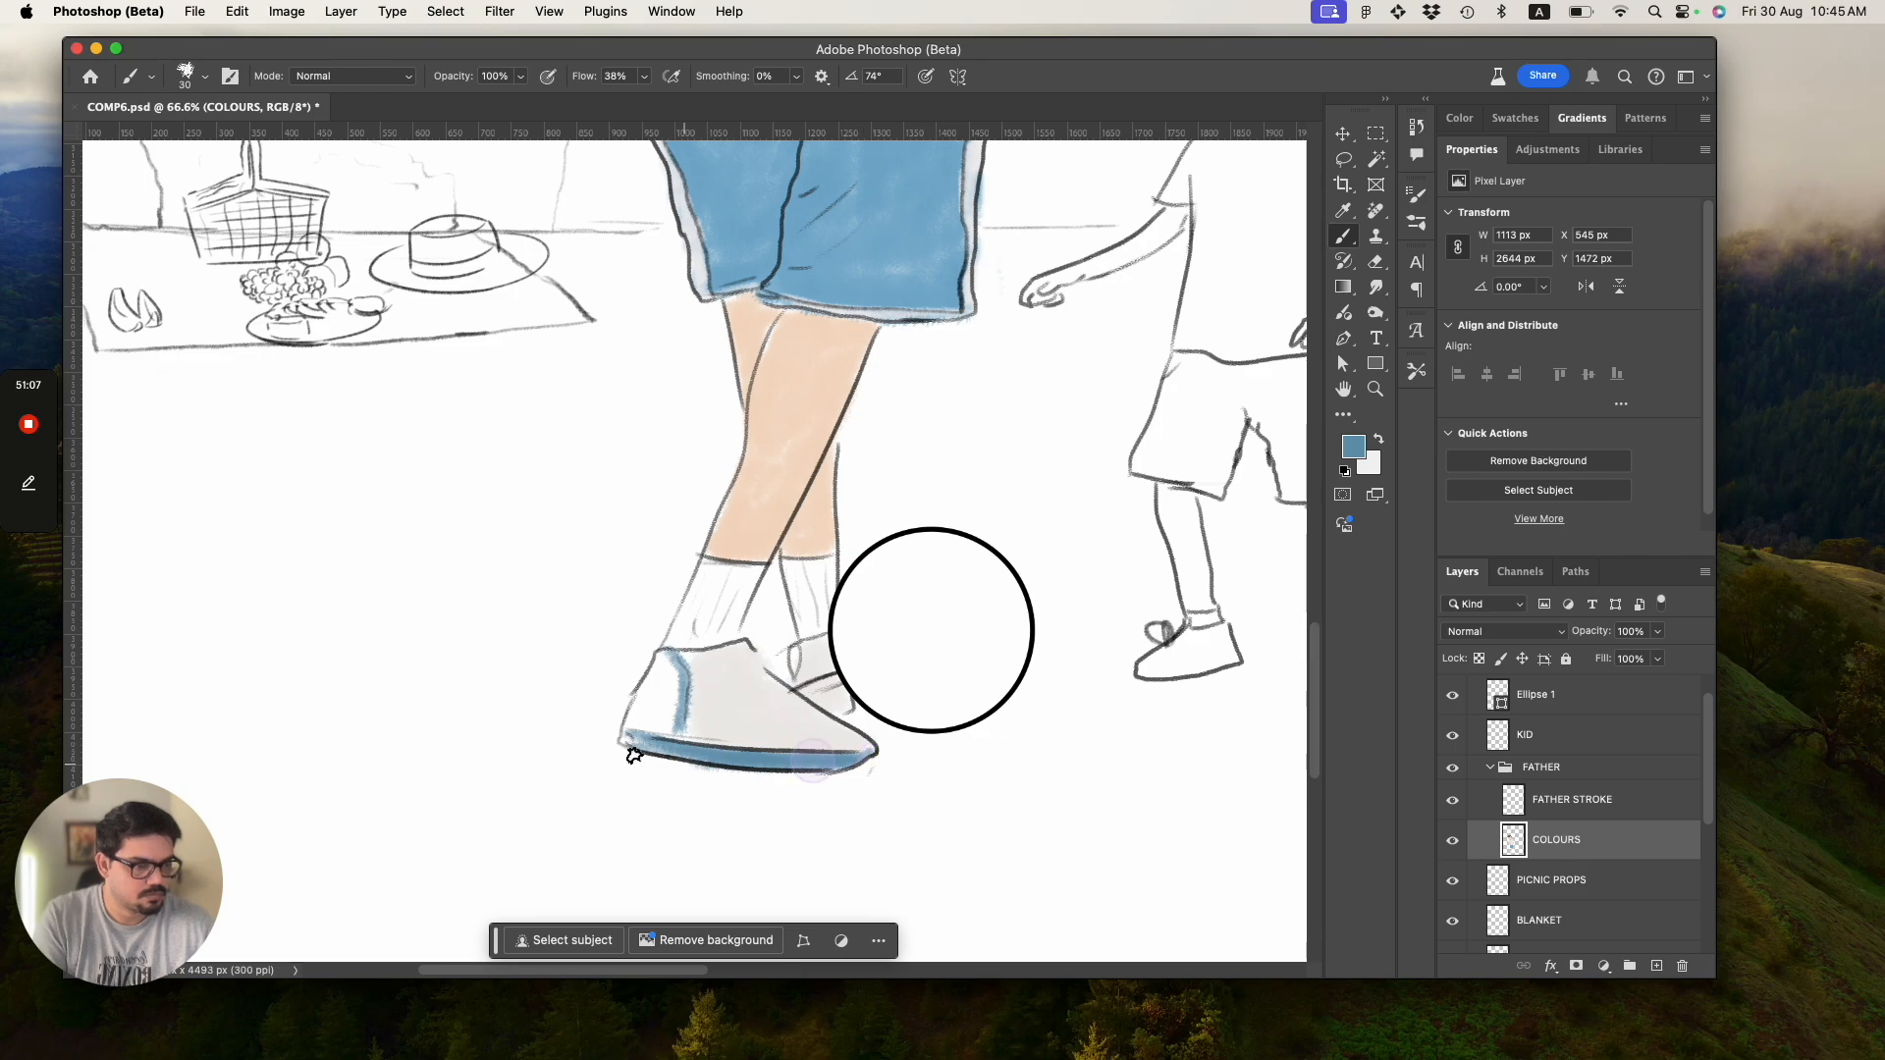
{"action": "left_click_drag", "start_coordinate": [679, 664], "coordinate": [669, 739]}
{"action": "mouse_move", "coordinate": [763, 698]}
{"action": "left_mouse_down"}
{"action": "mouse_move", "coordinate": [717, 740]}
{"action": "mouse_move", "coordinate": [783, 692]}
{"action": "mouse_move", "coordinate": [698, 754]}
{"action": "mouse_move", "coordinate": [804, 700]}
{"action": "mouse_move", "coordinate": [731, 754]}
{"action": "left_mouse_up"}
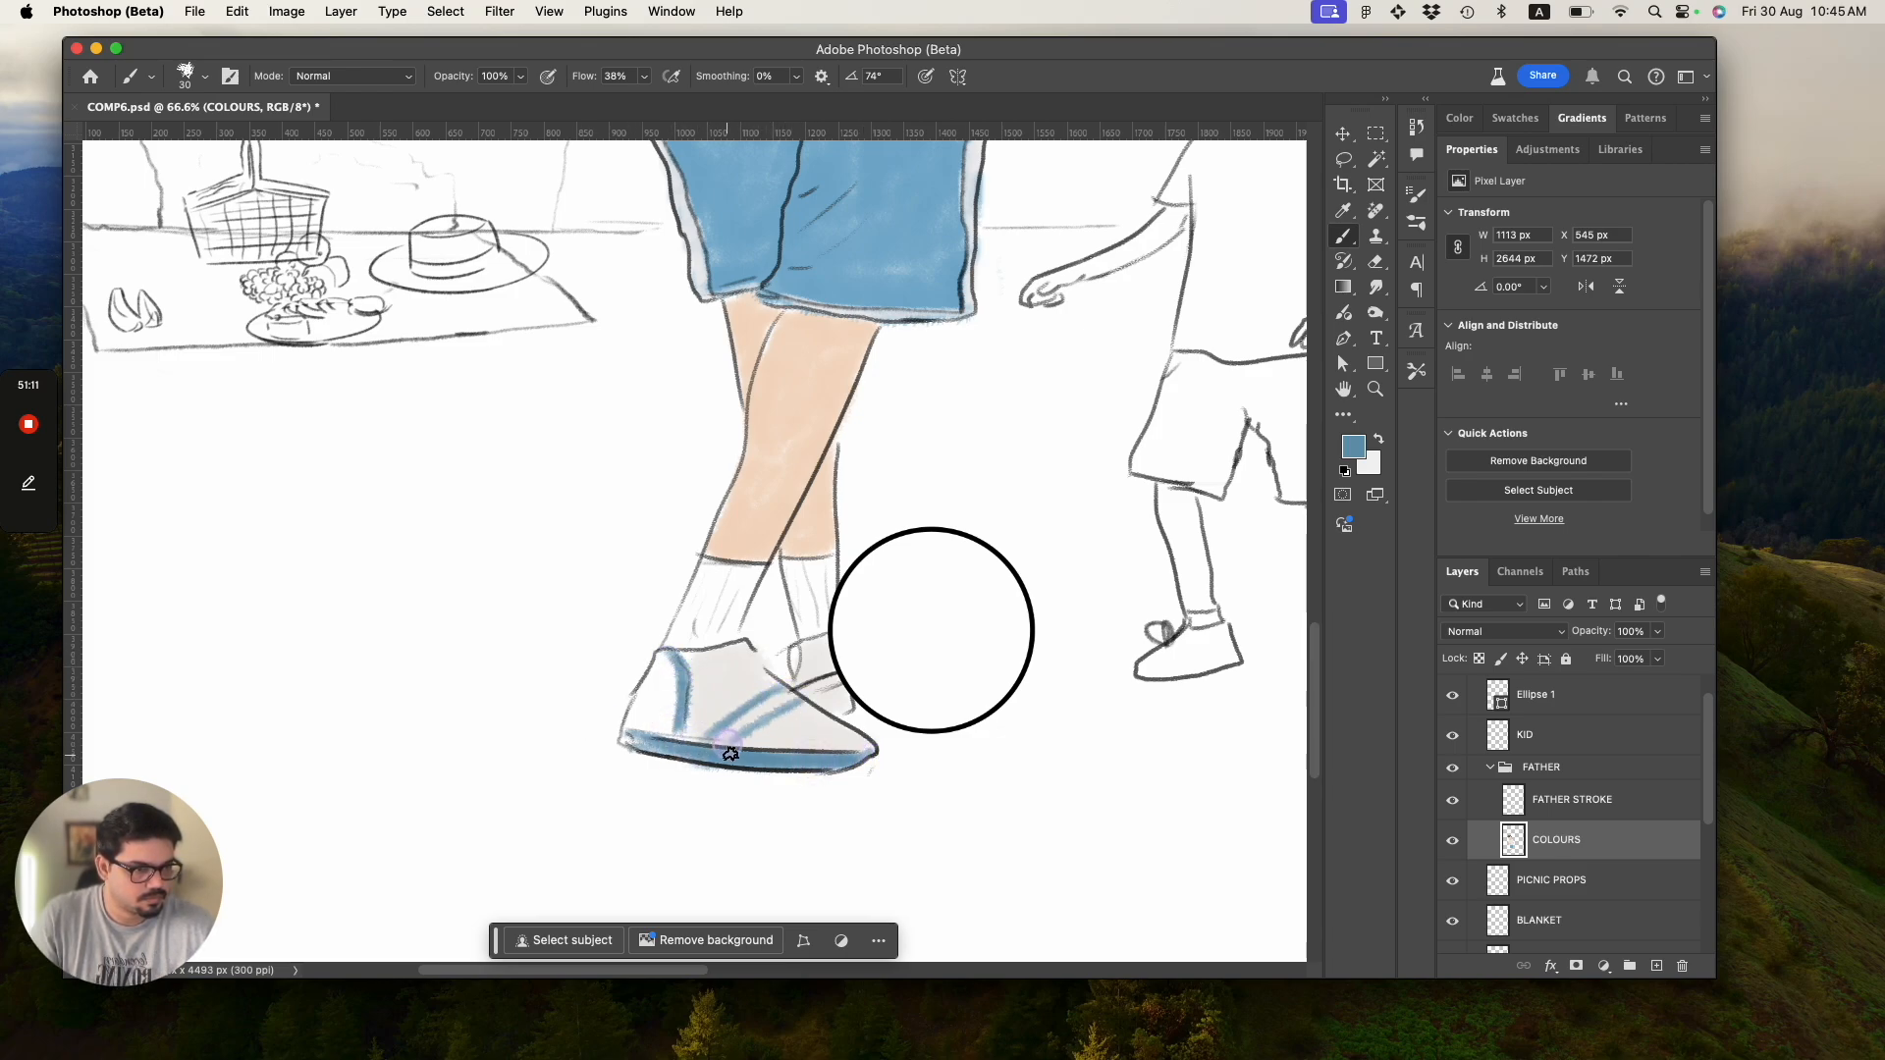
Touch up the front shoe with off-white and add a third blue stripe plus blue trim from the heel along the upper's lower edge.
{"action": "left_click", "coordinate": [724, 678], "text": "alt"}
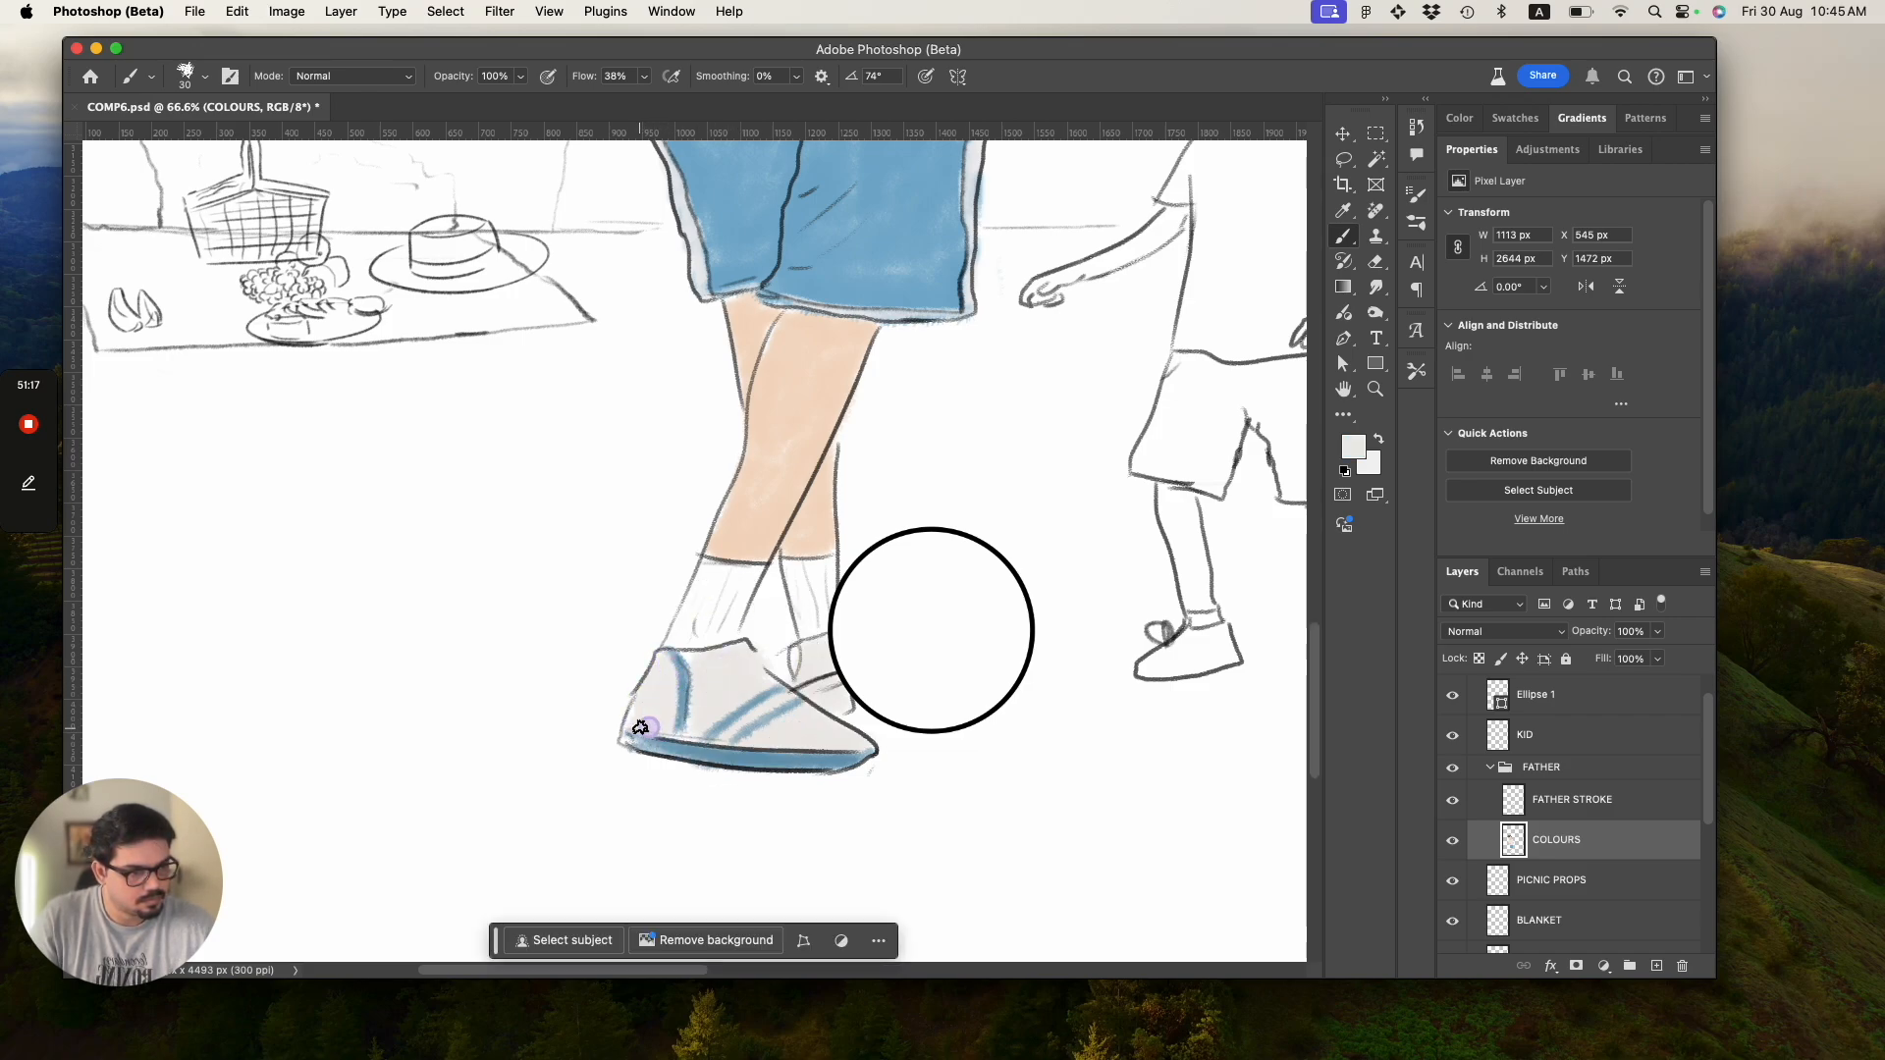
{"action": "key", "text": "z"}
{"action": "mouse_move", "coordinate": [602, 764]}
{"action": "left_mouse_down"}
{"action": "mouse_move", "coordinate": [530, 707]}
{"action": "mouse_move", "coordinate": [614, 765]}
{"action": "left_mouse_up"}
{"action": "key", "text": "b"}
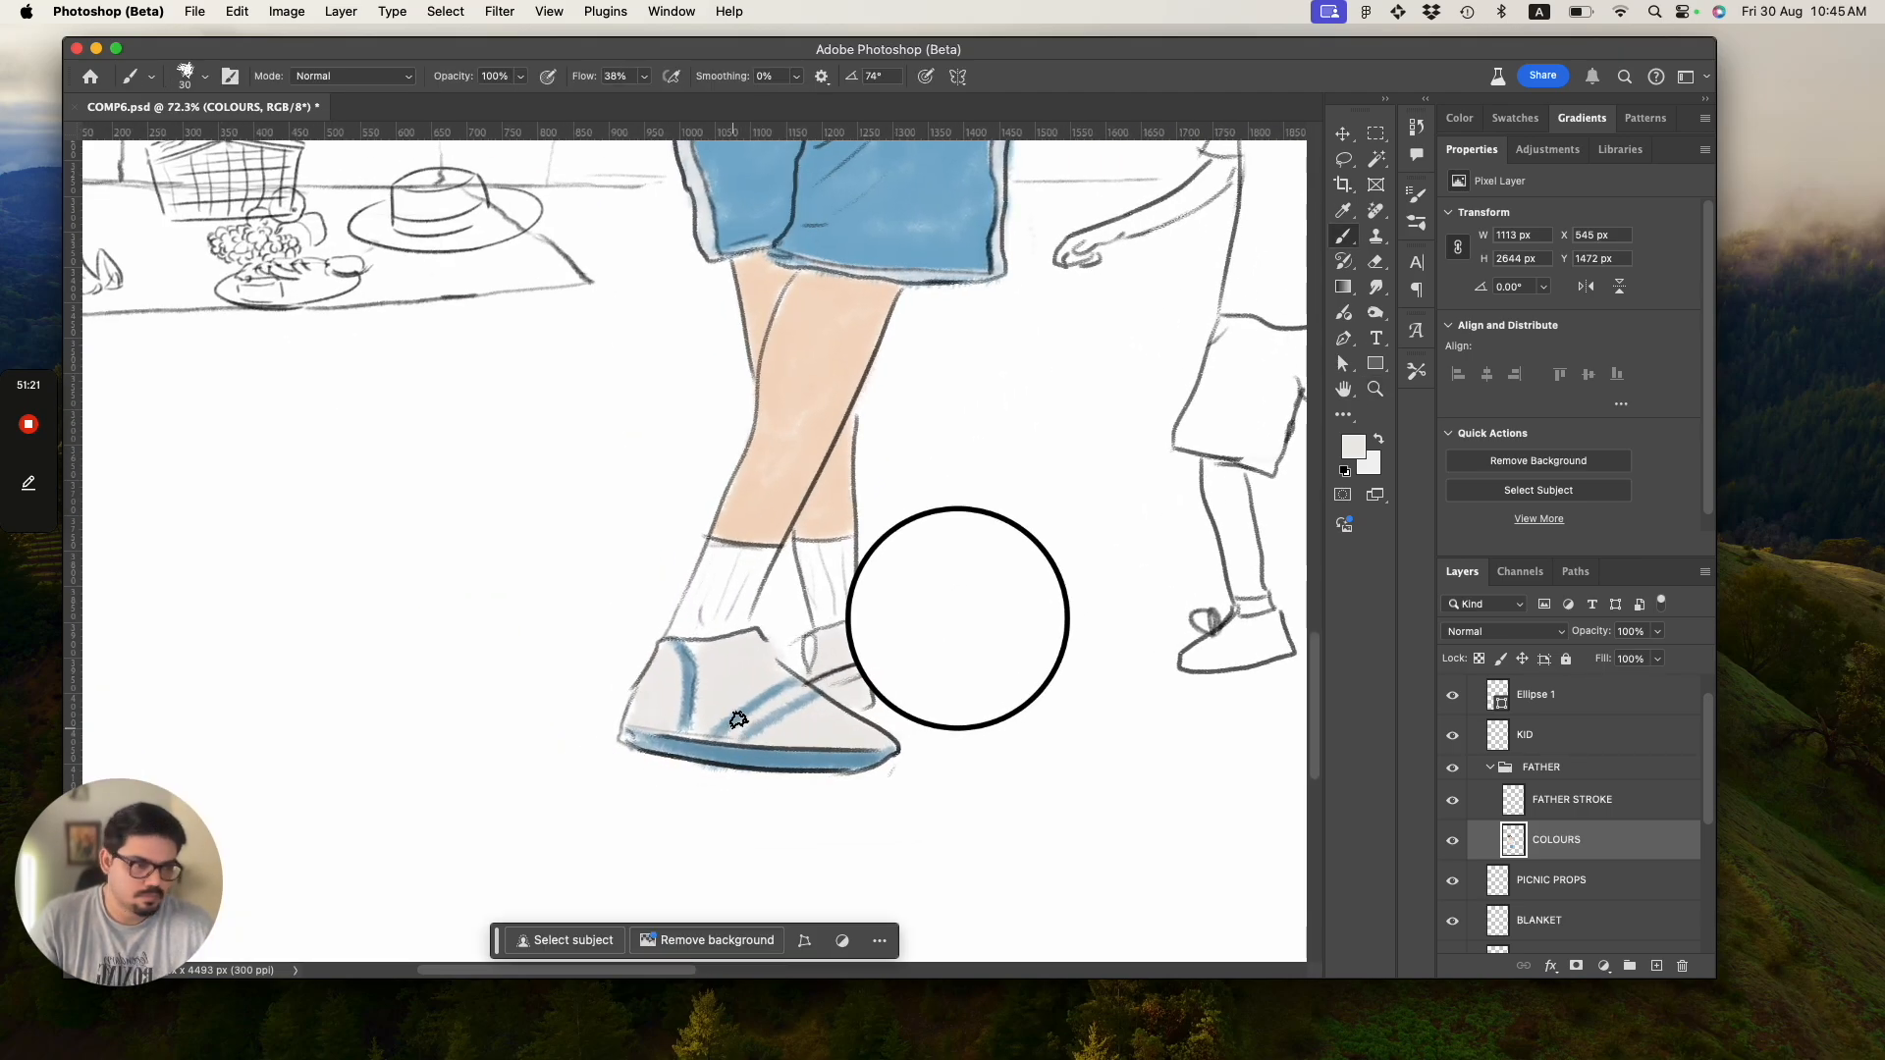
{"action": "left_click_drag", "start_coordinate": [834, 708], "coordinate": [765, 751]}
{"action": "left_click_drag", "start_coordinate": [681, 651], "coordinate": [689, 729]}
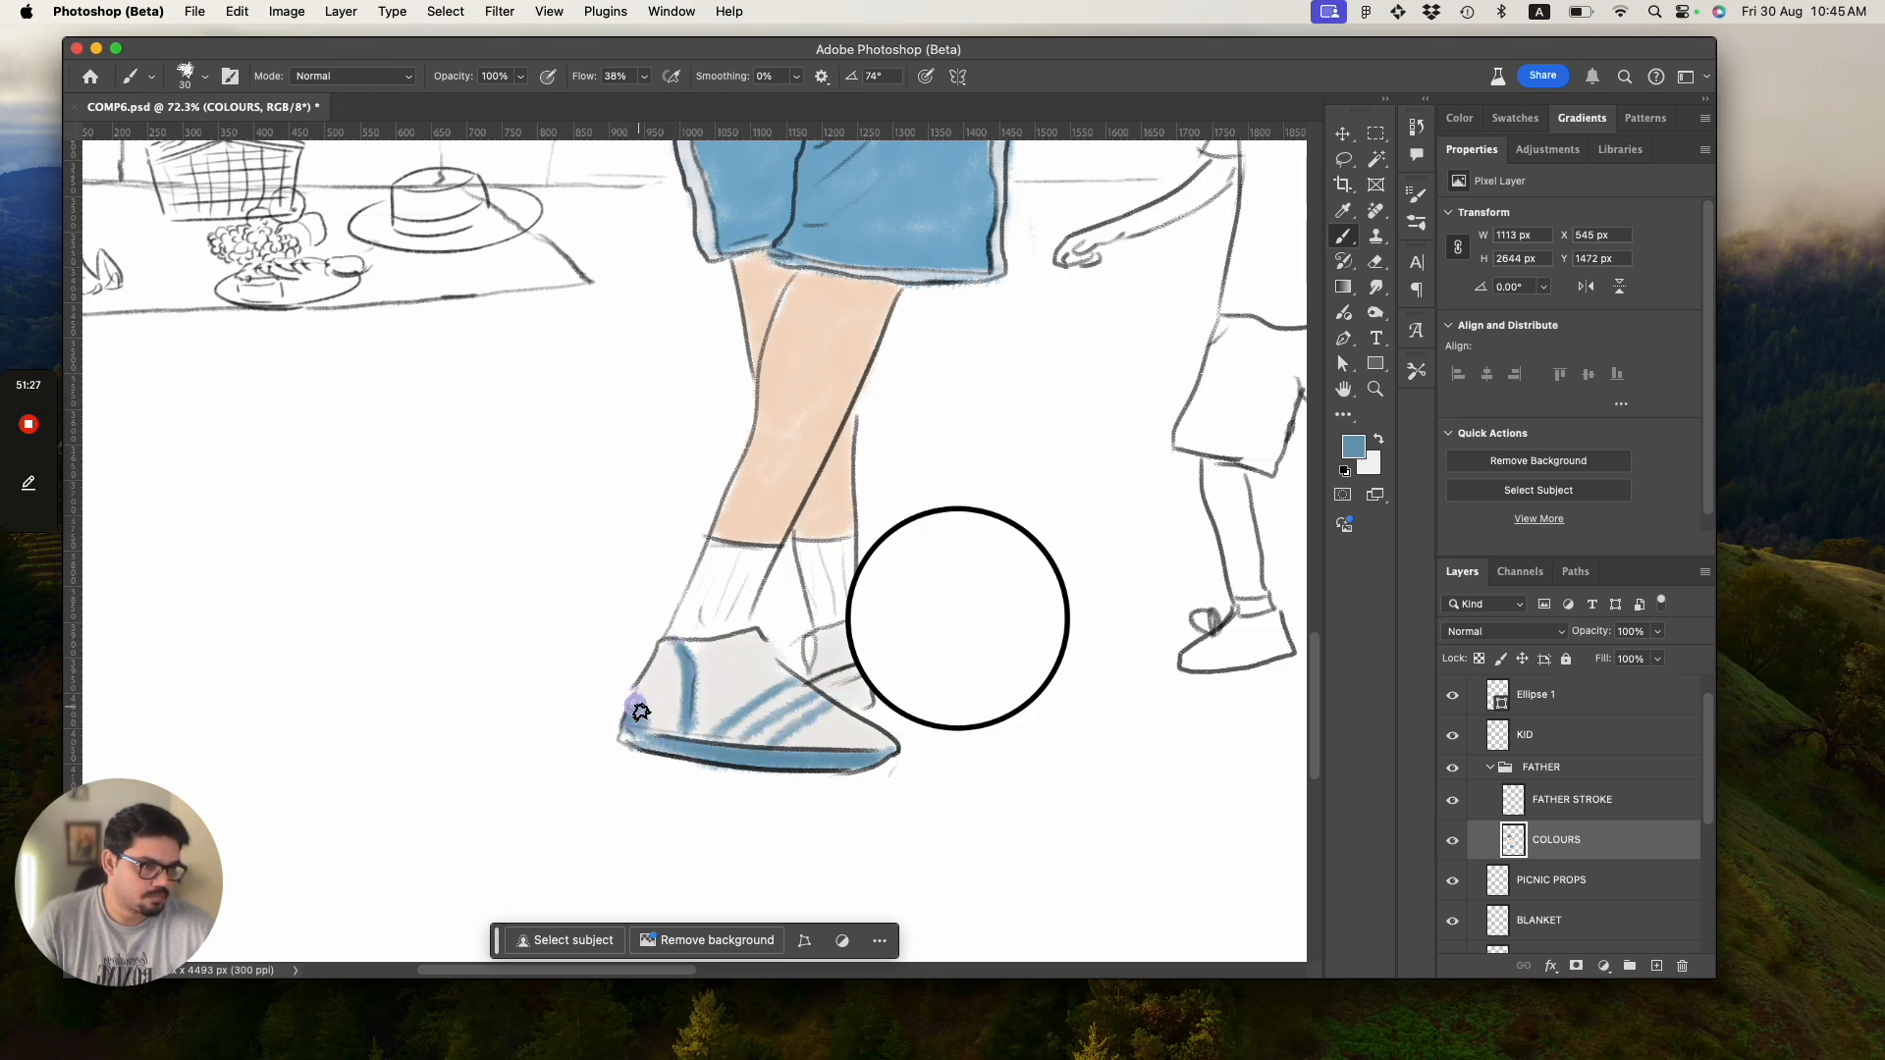
{"action": "left_click_drag", "start_coordinate": [621, 735], "coordinate": [889, 748]}
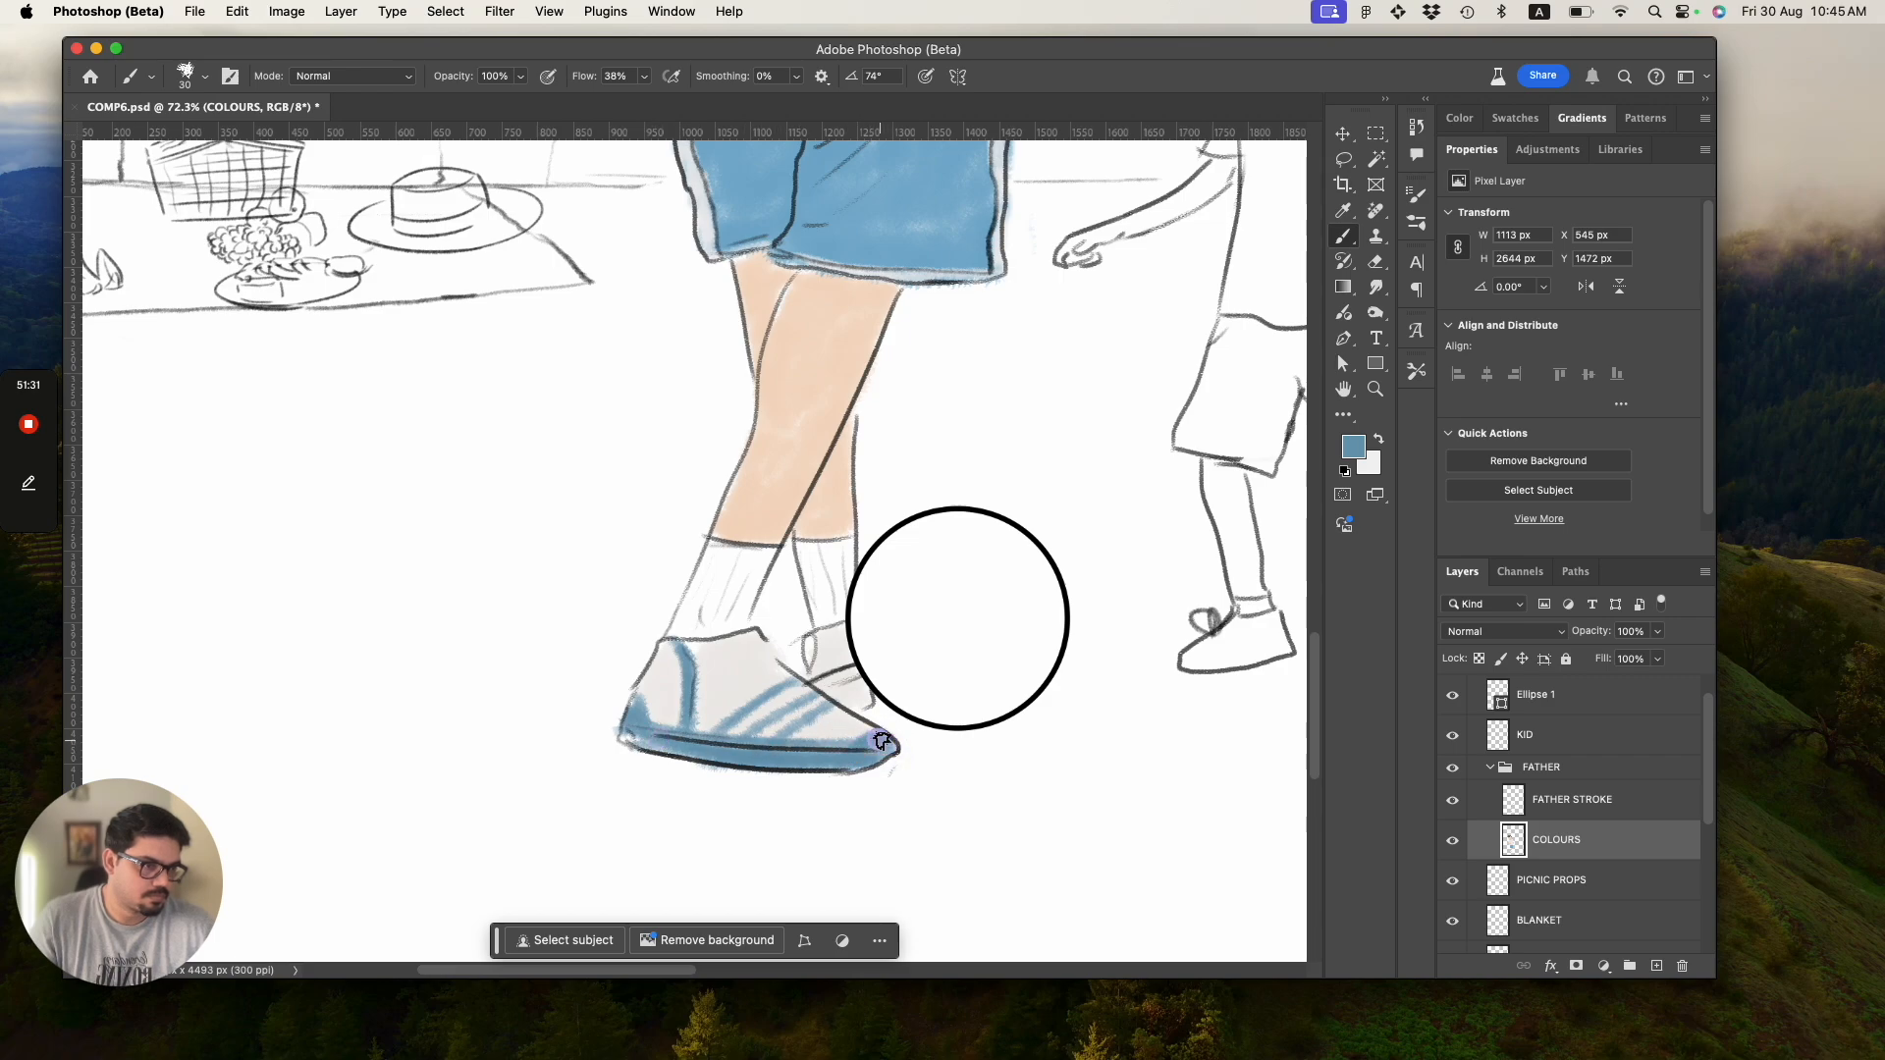
Repaint the front shoe's sole in the sampled off-white, fill the toe cap with blue, and save the document.
{"action": "left_click", "coordinate": [727, 675], "text": "alt"}
{"action": "left_click_drag", "start_coordinate": [629, 744], "coordinate": [854, 762]}
{"action": "mouse_move", "coordinate": [705, 753]}
{"action": "left_mouse_down"}
{"action": "mouse_move", "coordinate": [647, 740]}
{"action": "mouse_move", "coordinate": [868, 761]}
{"action": "left_mouse_up"}
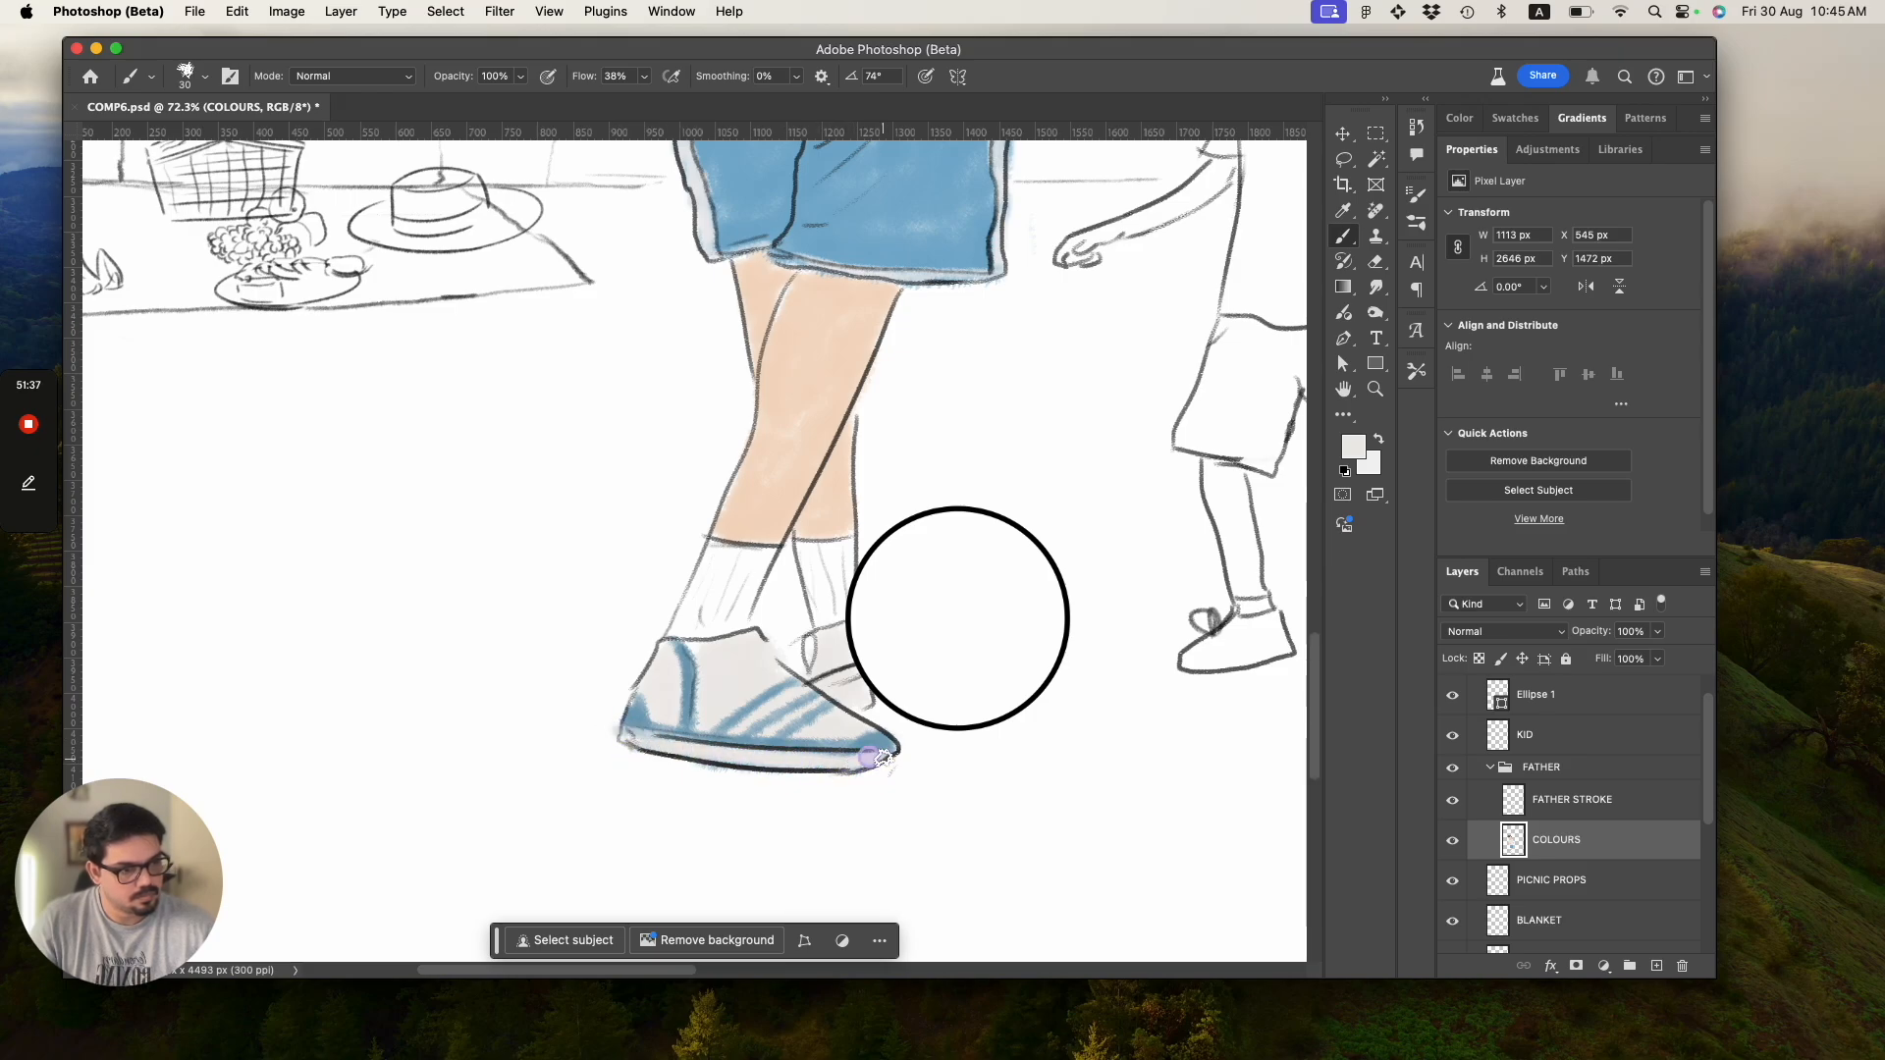
{"action": "key", "text": "z"}
{"action": "mouse_move", "coordinate": [708, 732]}
{"action": "left_mouse_down"}
{"action": "mouse_move", "coordinate": [661, 685]}
{"action": "mouse_move", "coordinate": [861, 768]}
{"action": "mouse_move", "coordinate": [941, 737]}
{"action": "mouse_move", "coordinate": [972, 753]}
{"action": "left_mouse_up"}
{"action": "key", "text": "b"}
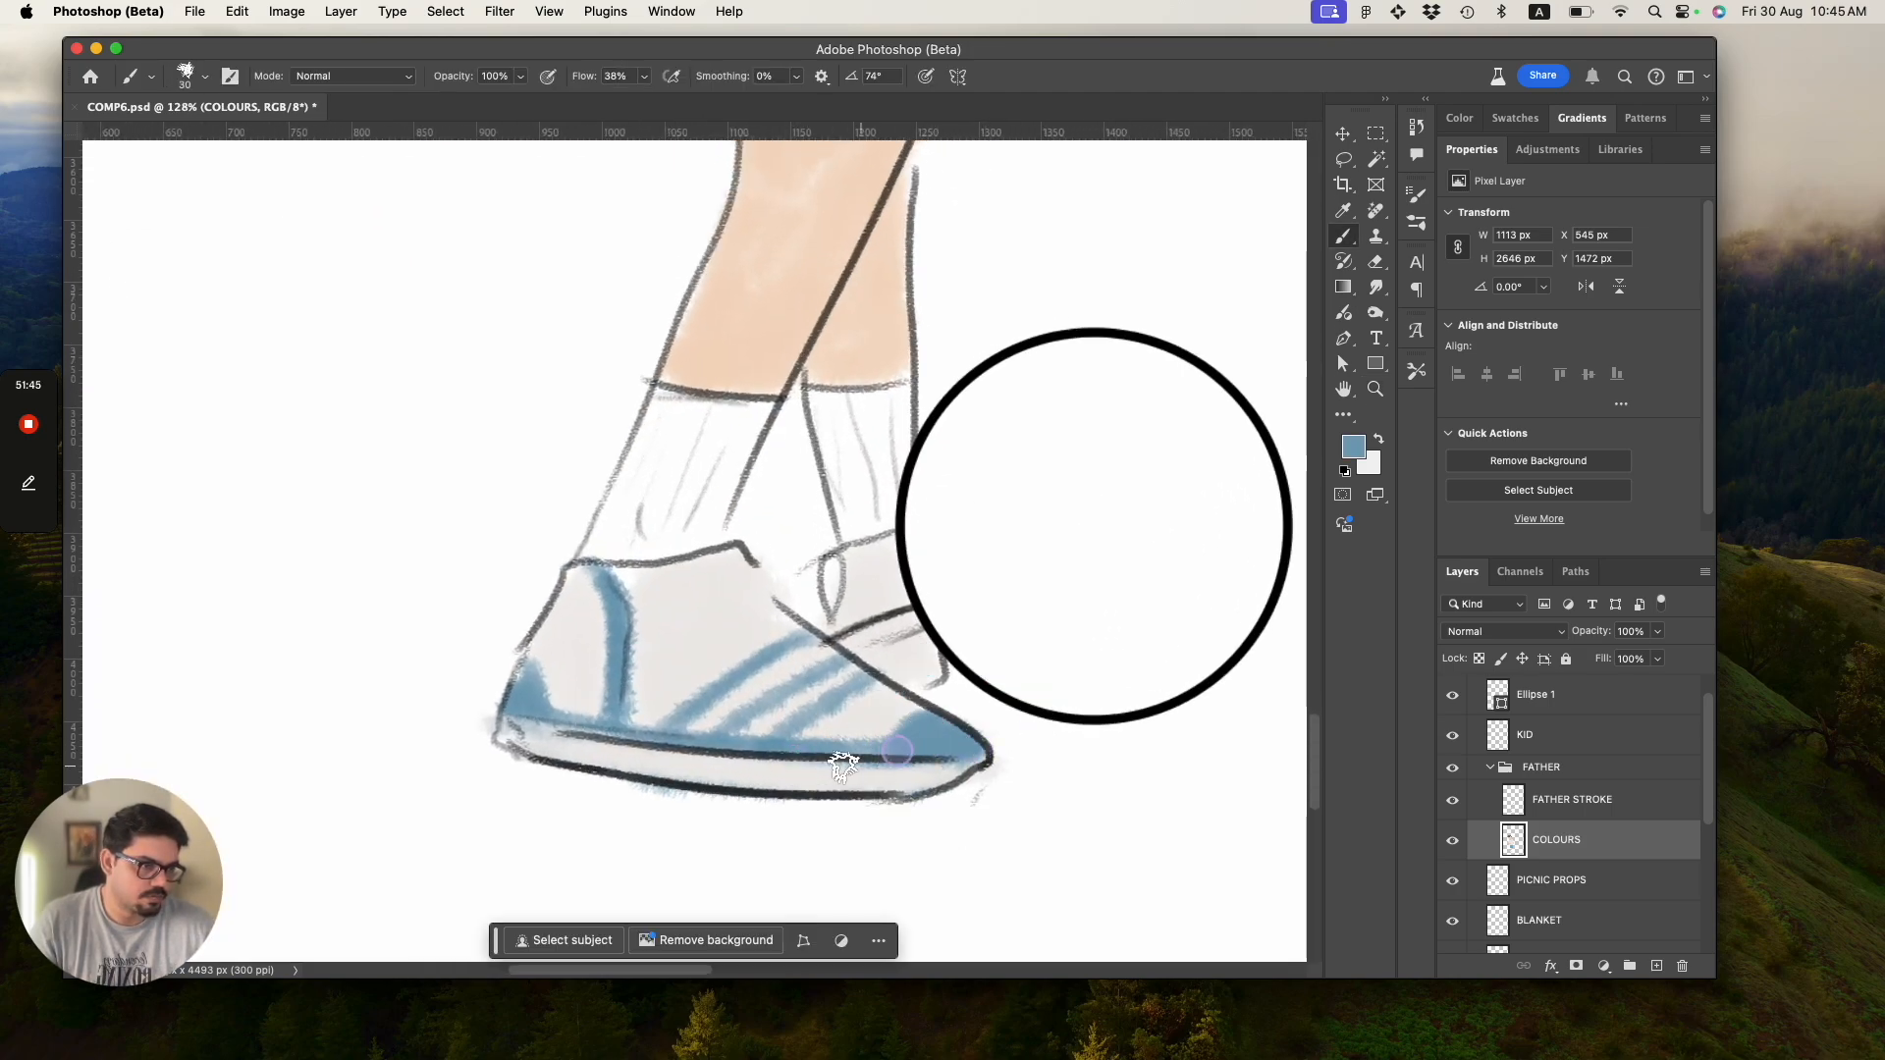
{"action": "key", "text": "super+s"}
{"action": "key", "text": "z"}
{"action": "mouse_move", "coordinate": [740, 680]}
{"action": "left_mouse_down"}
{"action": "mouse_move", "coordinate": [648, 623]}
{"action": "mouse_move", "coordinate": [705, 684]}
{"action": "left_mouse_up"}
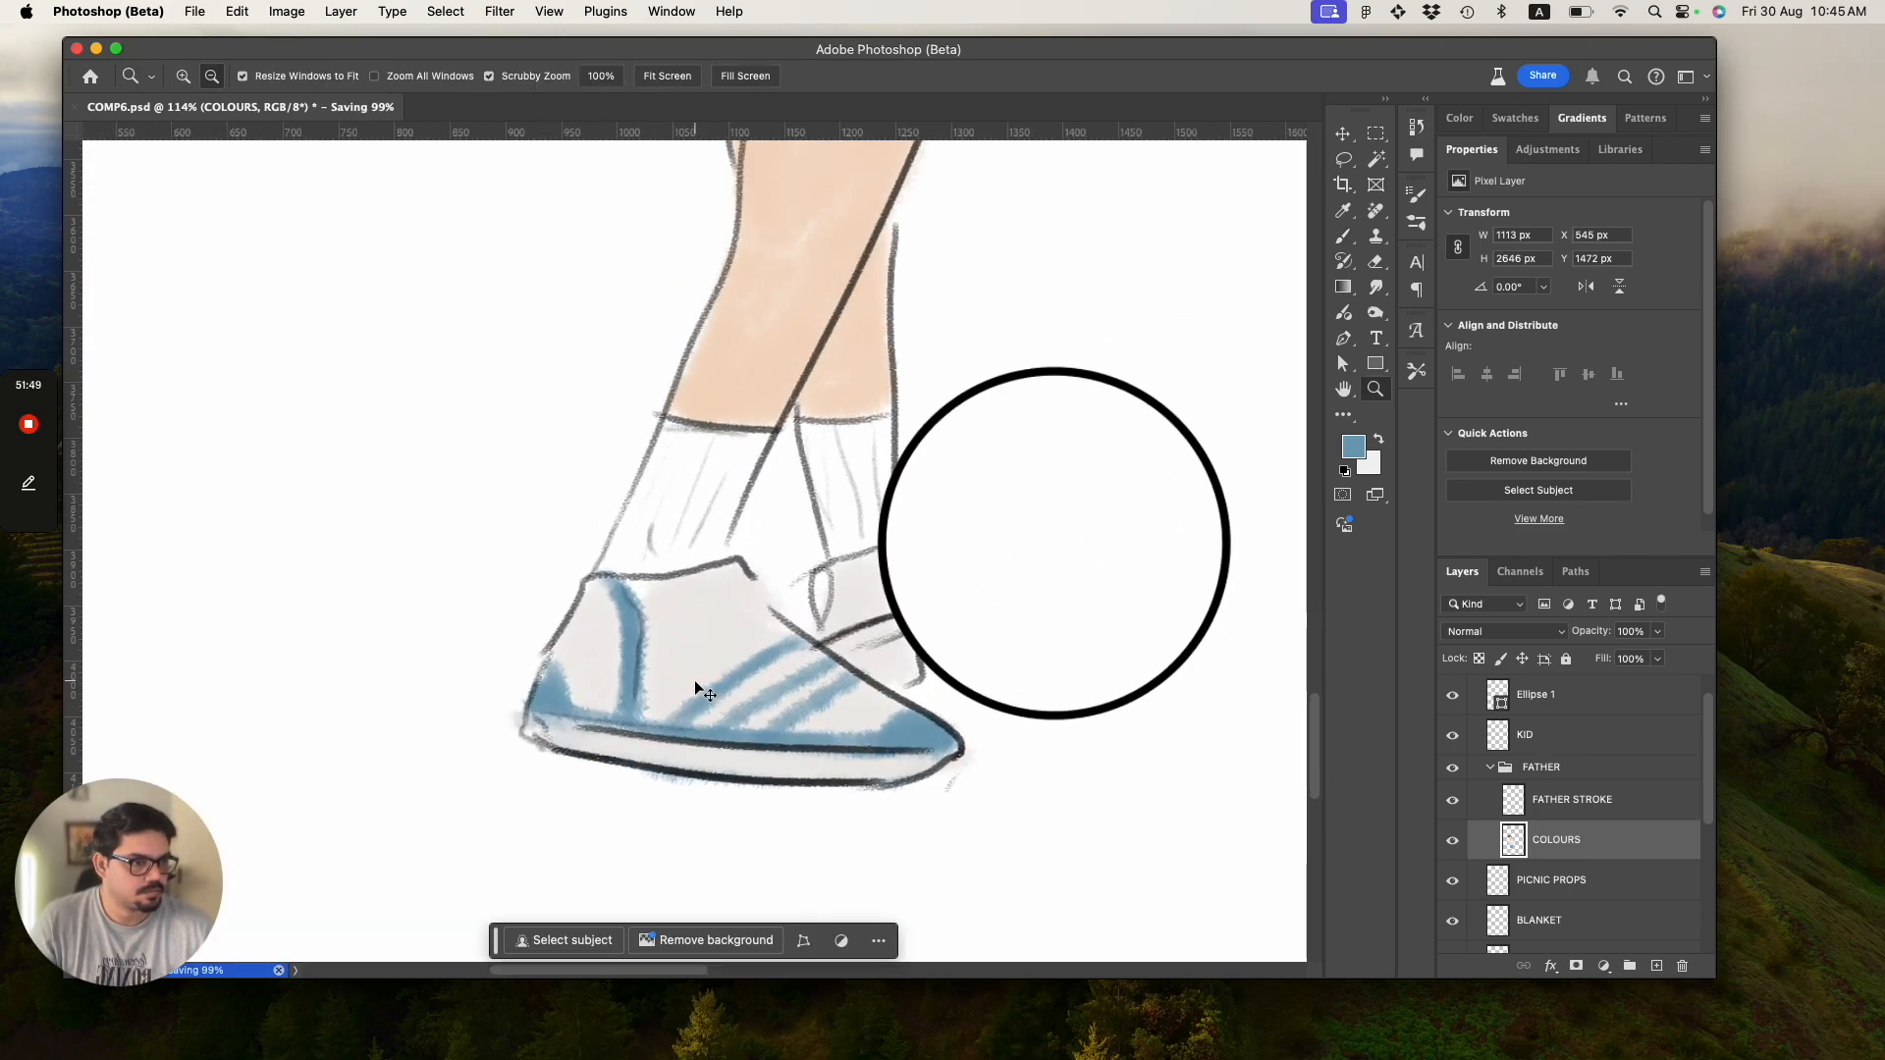
Draw thin black toe-cap and heel lines on the FATHER STROKE layer with a 10 px brush, and save the document.
{"action": "key", "text": "b"}
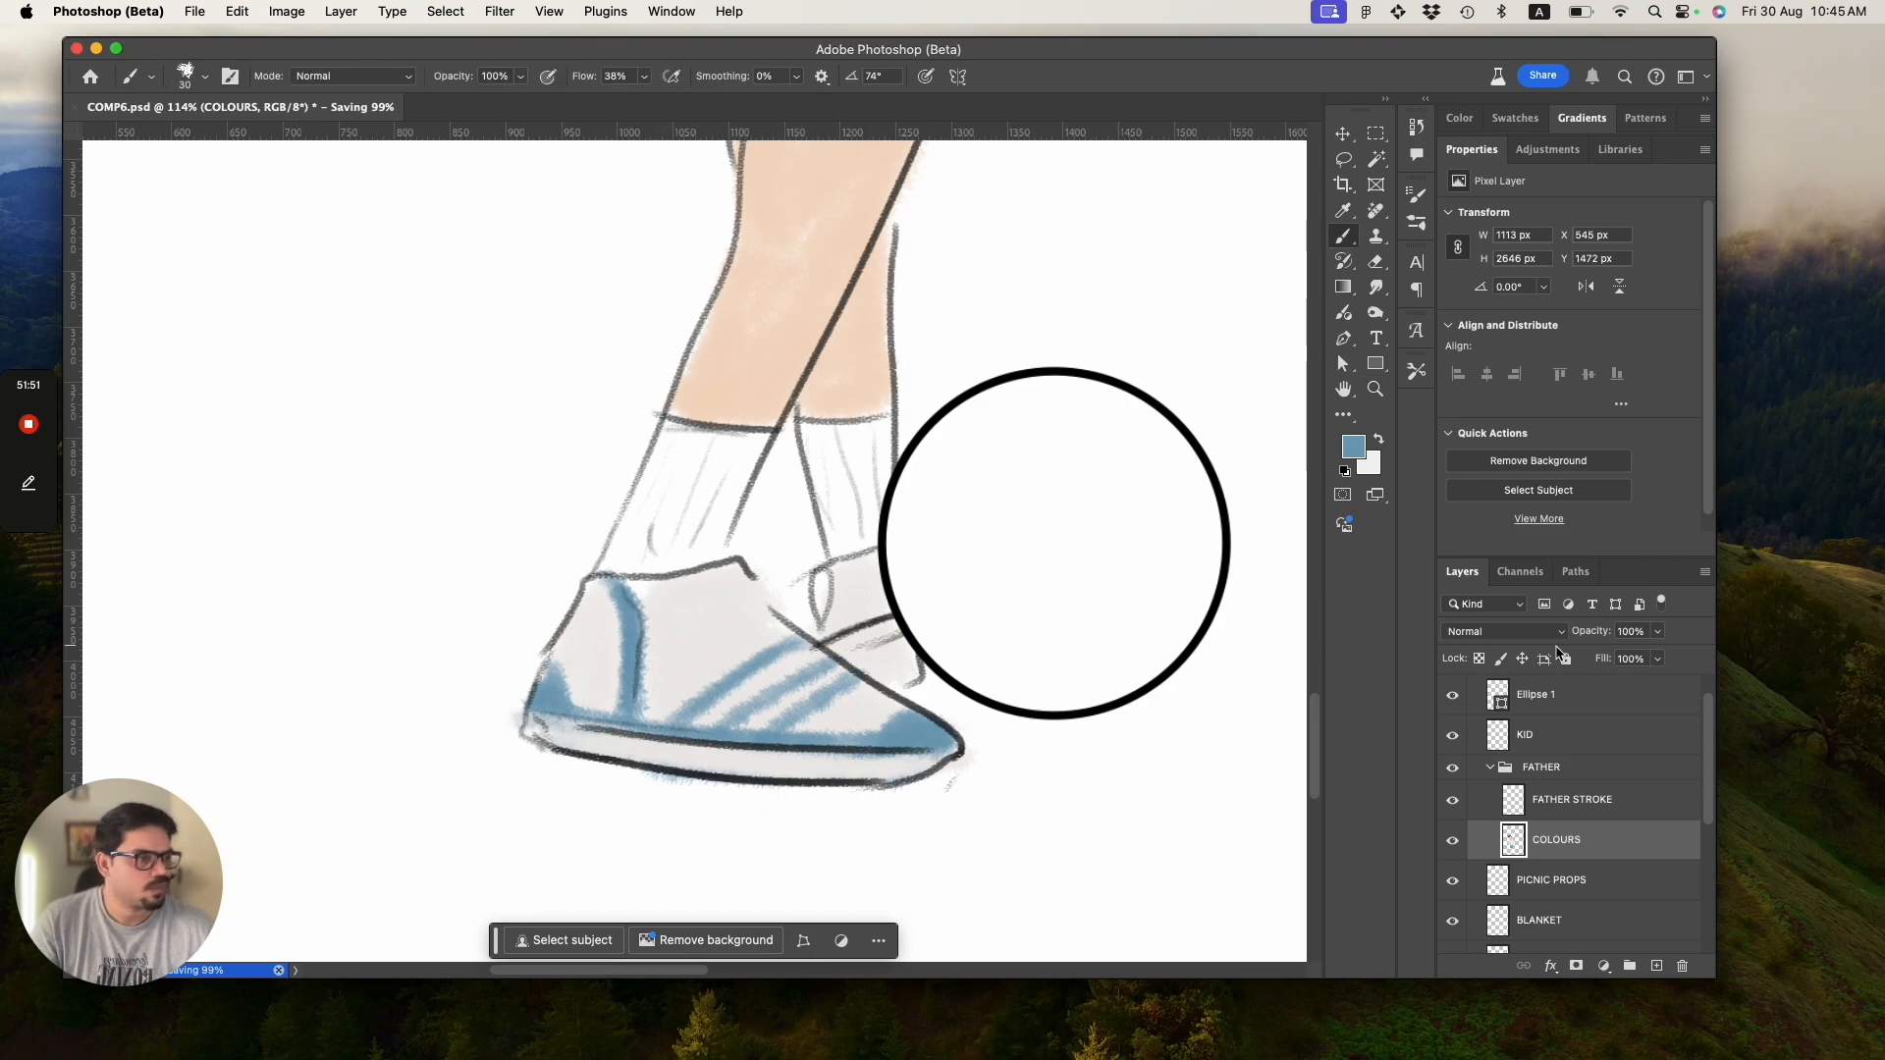
{"action": "left_click", "coordinate": [1532, 808]}
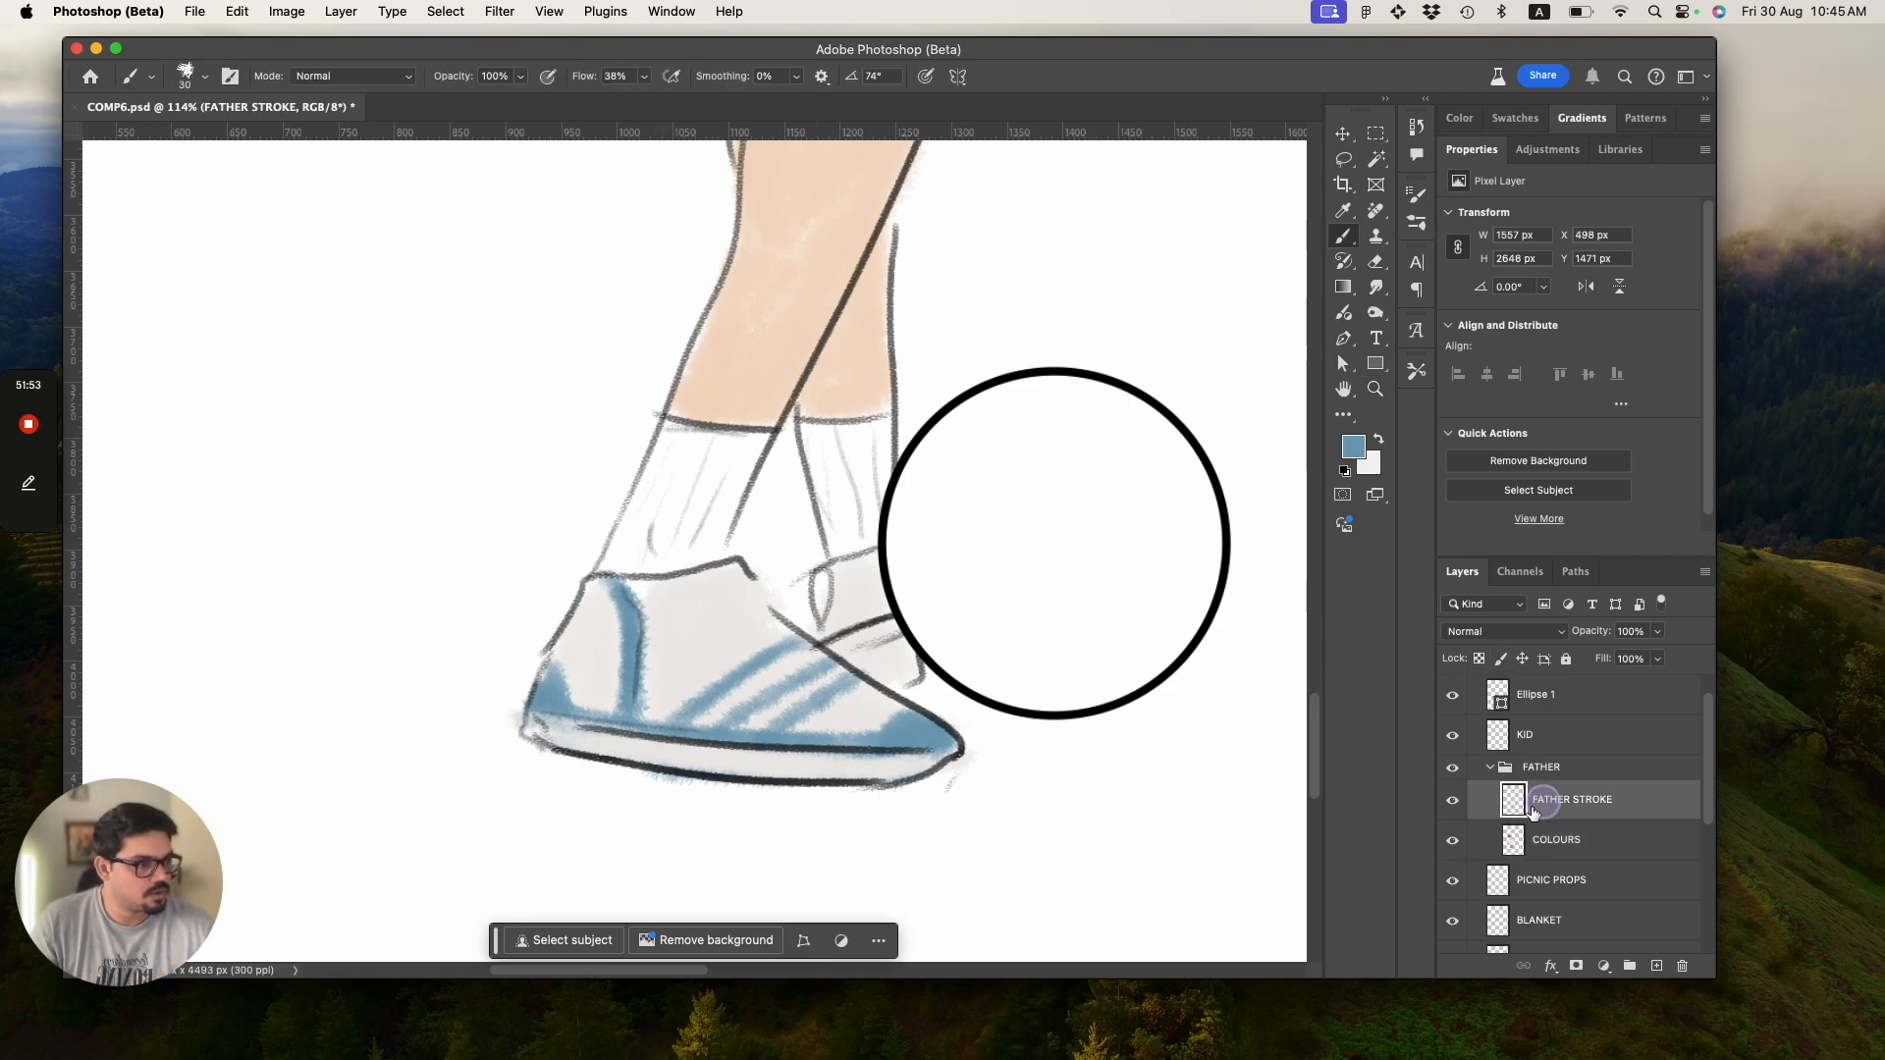
{"action": "key", "text": "super+s"}
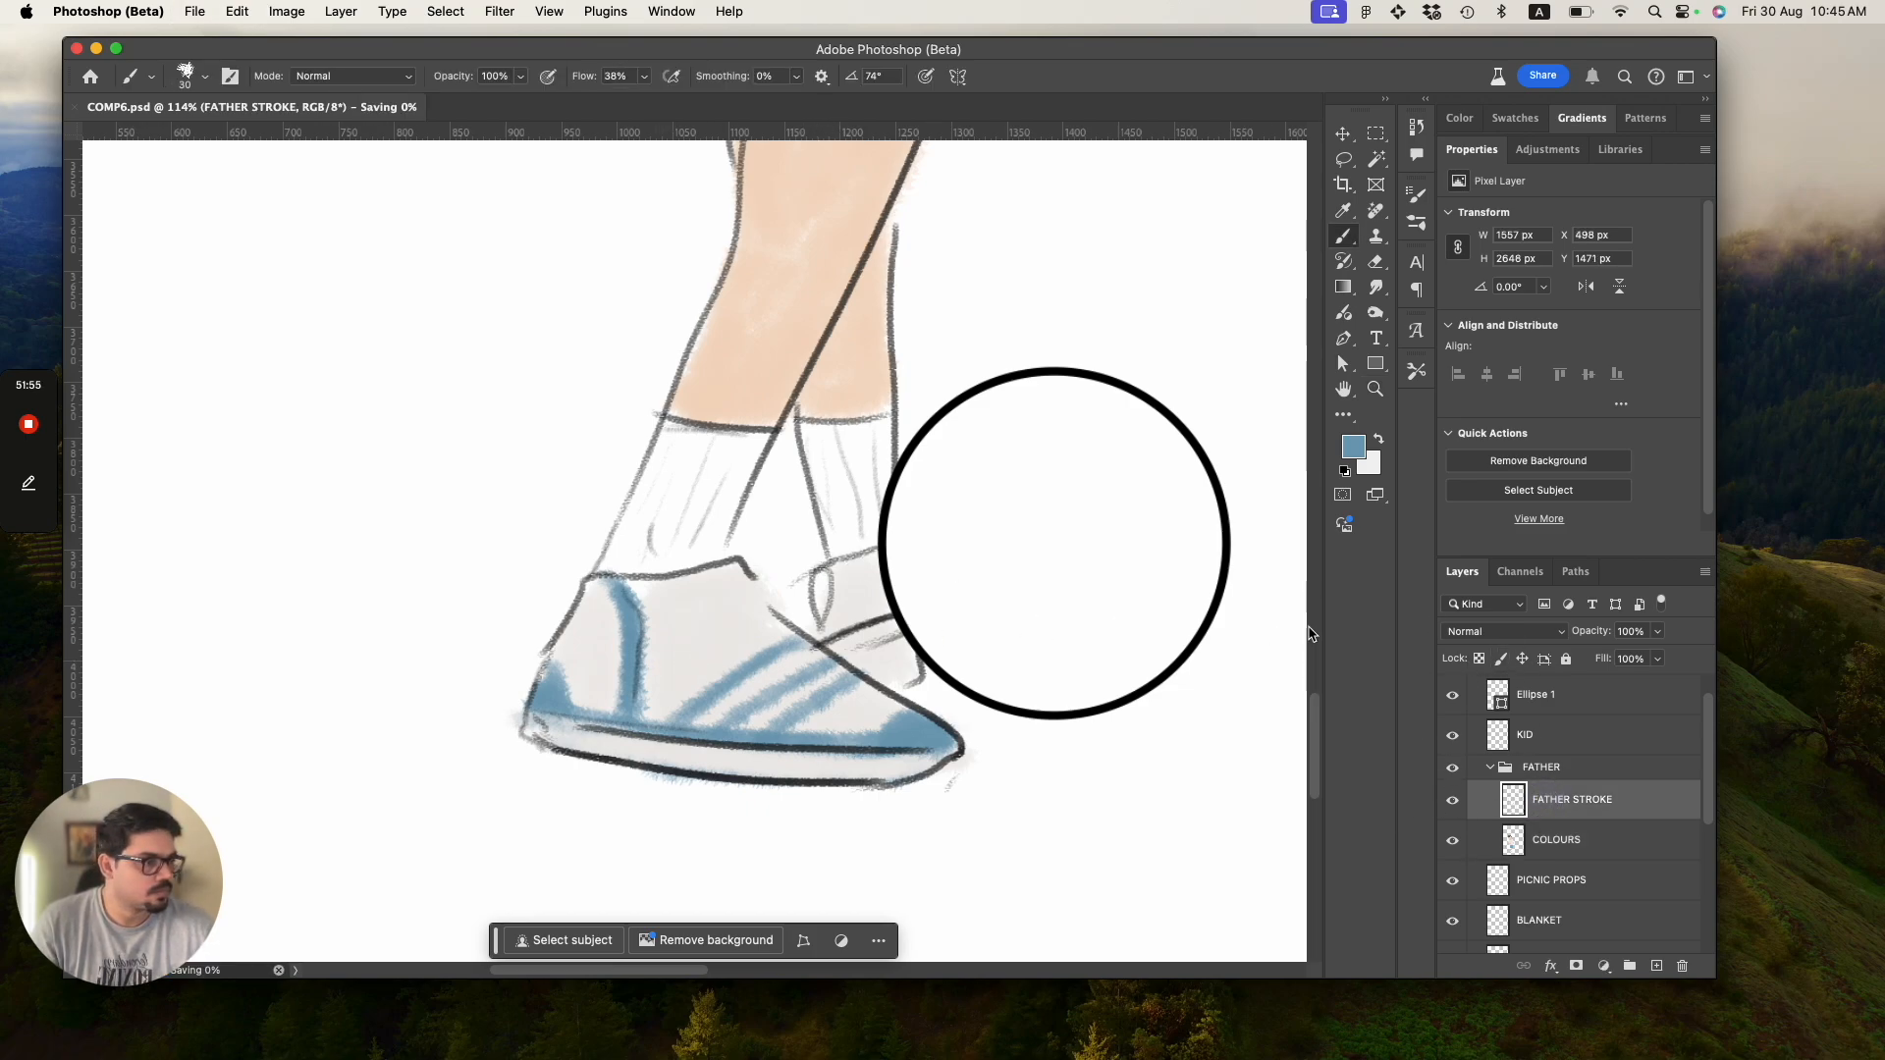
{"action": "left_click", "coordinate": [1355, 448]}
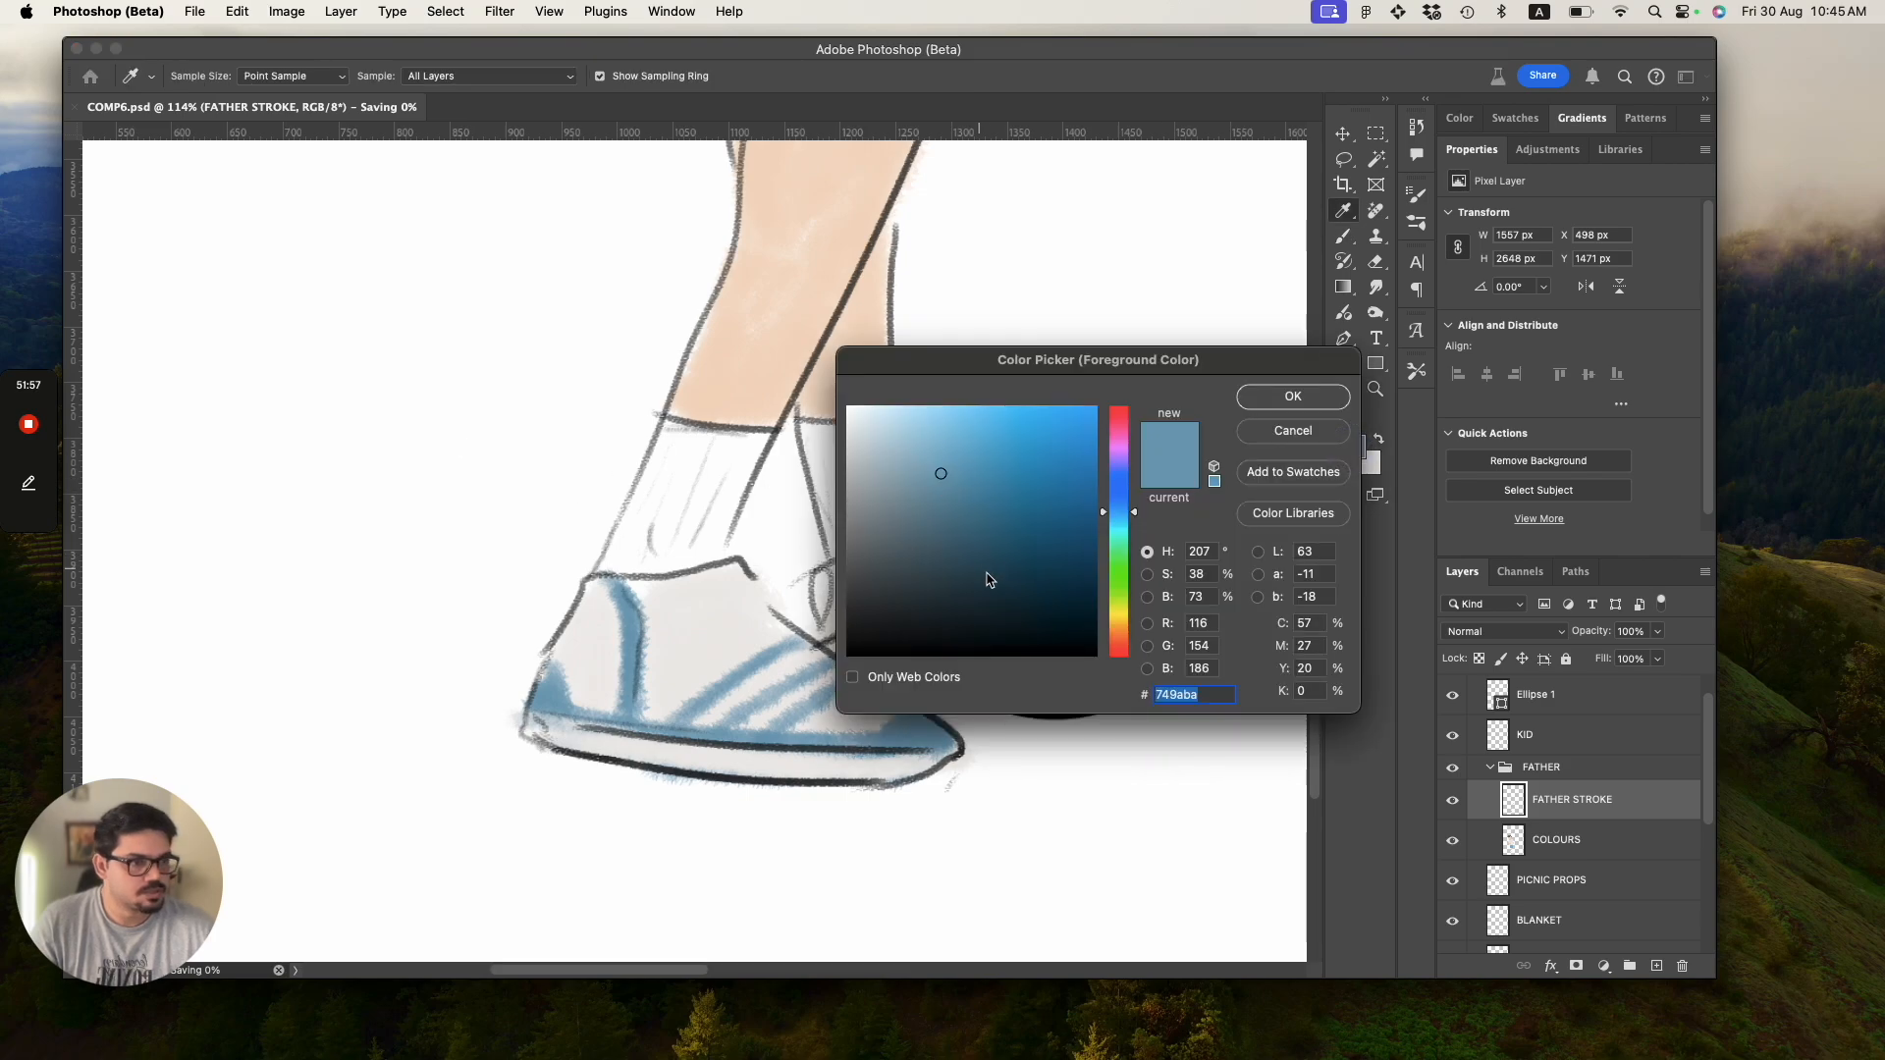
{"action": "left_click_drag", "start_coordinate": [989, 579], "coordinate": [756, 691]}
{"action": "left_click", "coordinate": [1293, 396]}
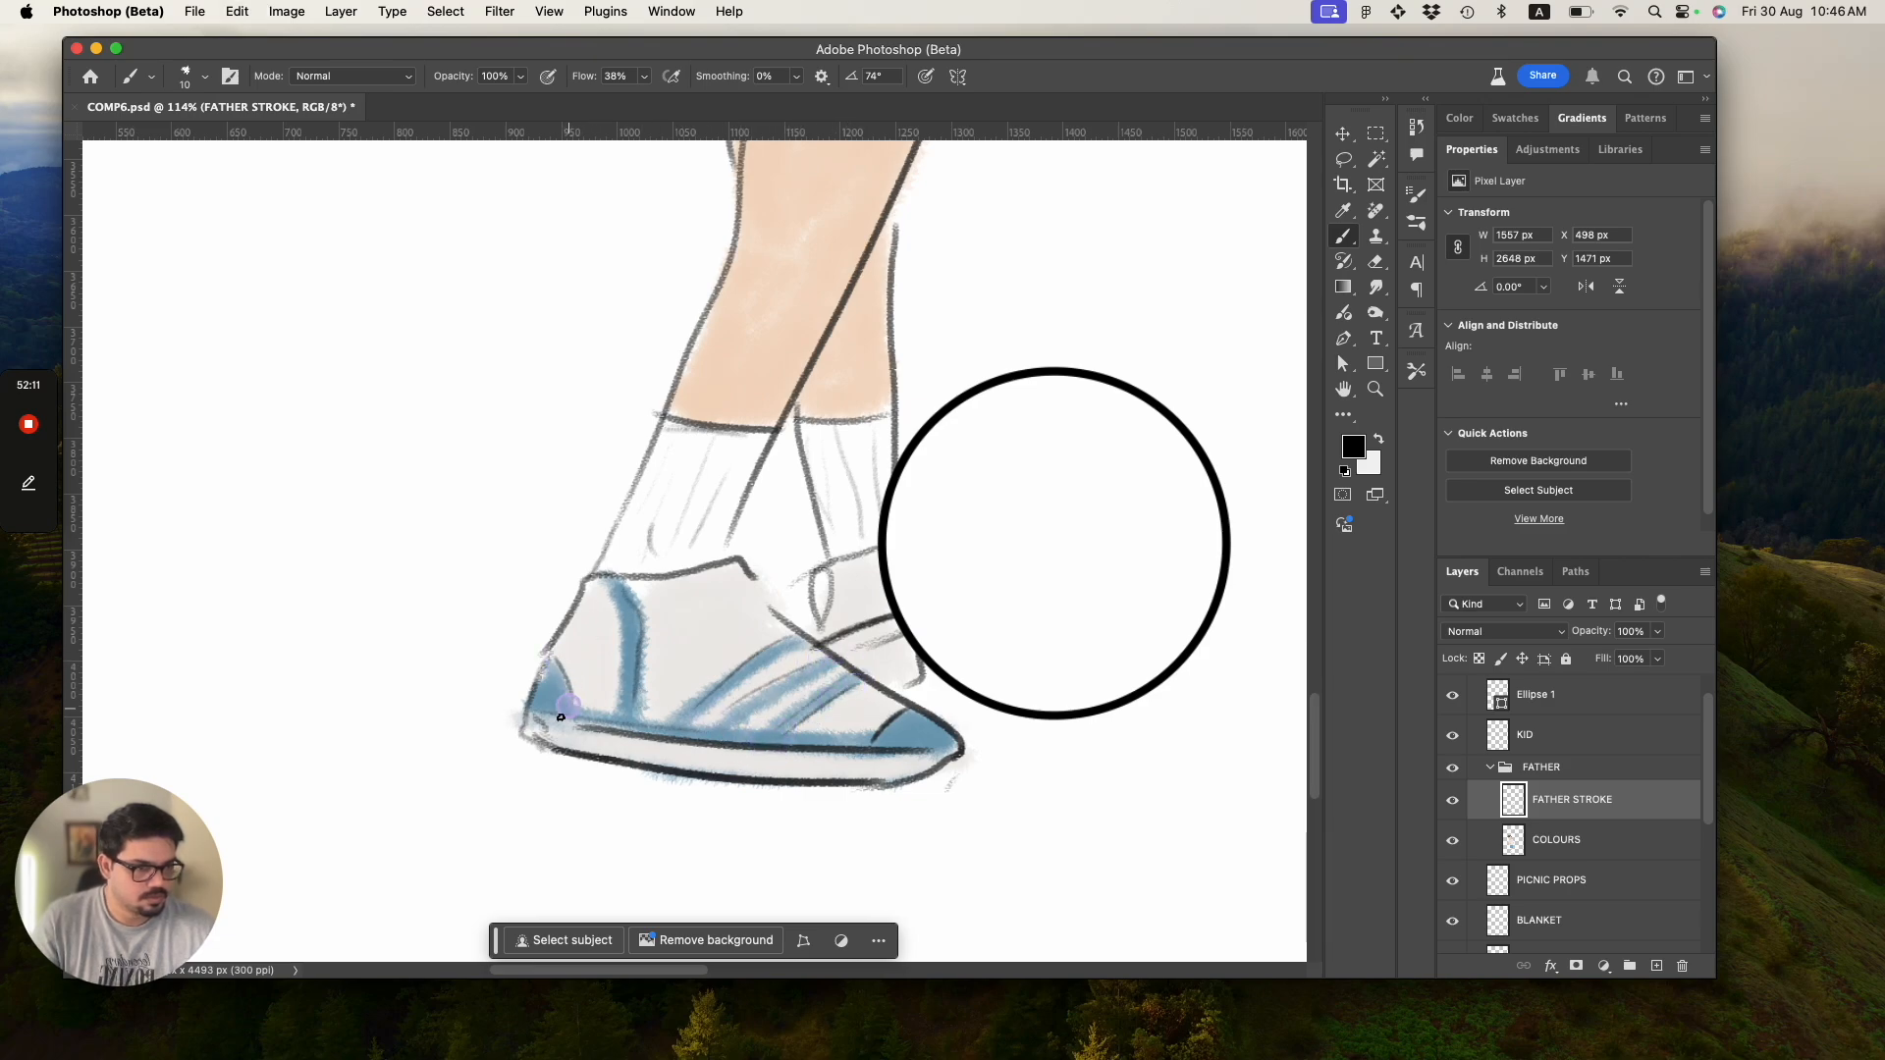
{"action": "key", "text": "z"}
{"action": "left_click_drag", "start_coordinate": [692, 683], "coordinate": [643, 704]}
{"action": "key", "text": "super+s"}
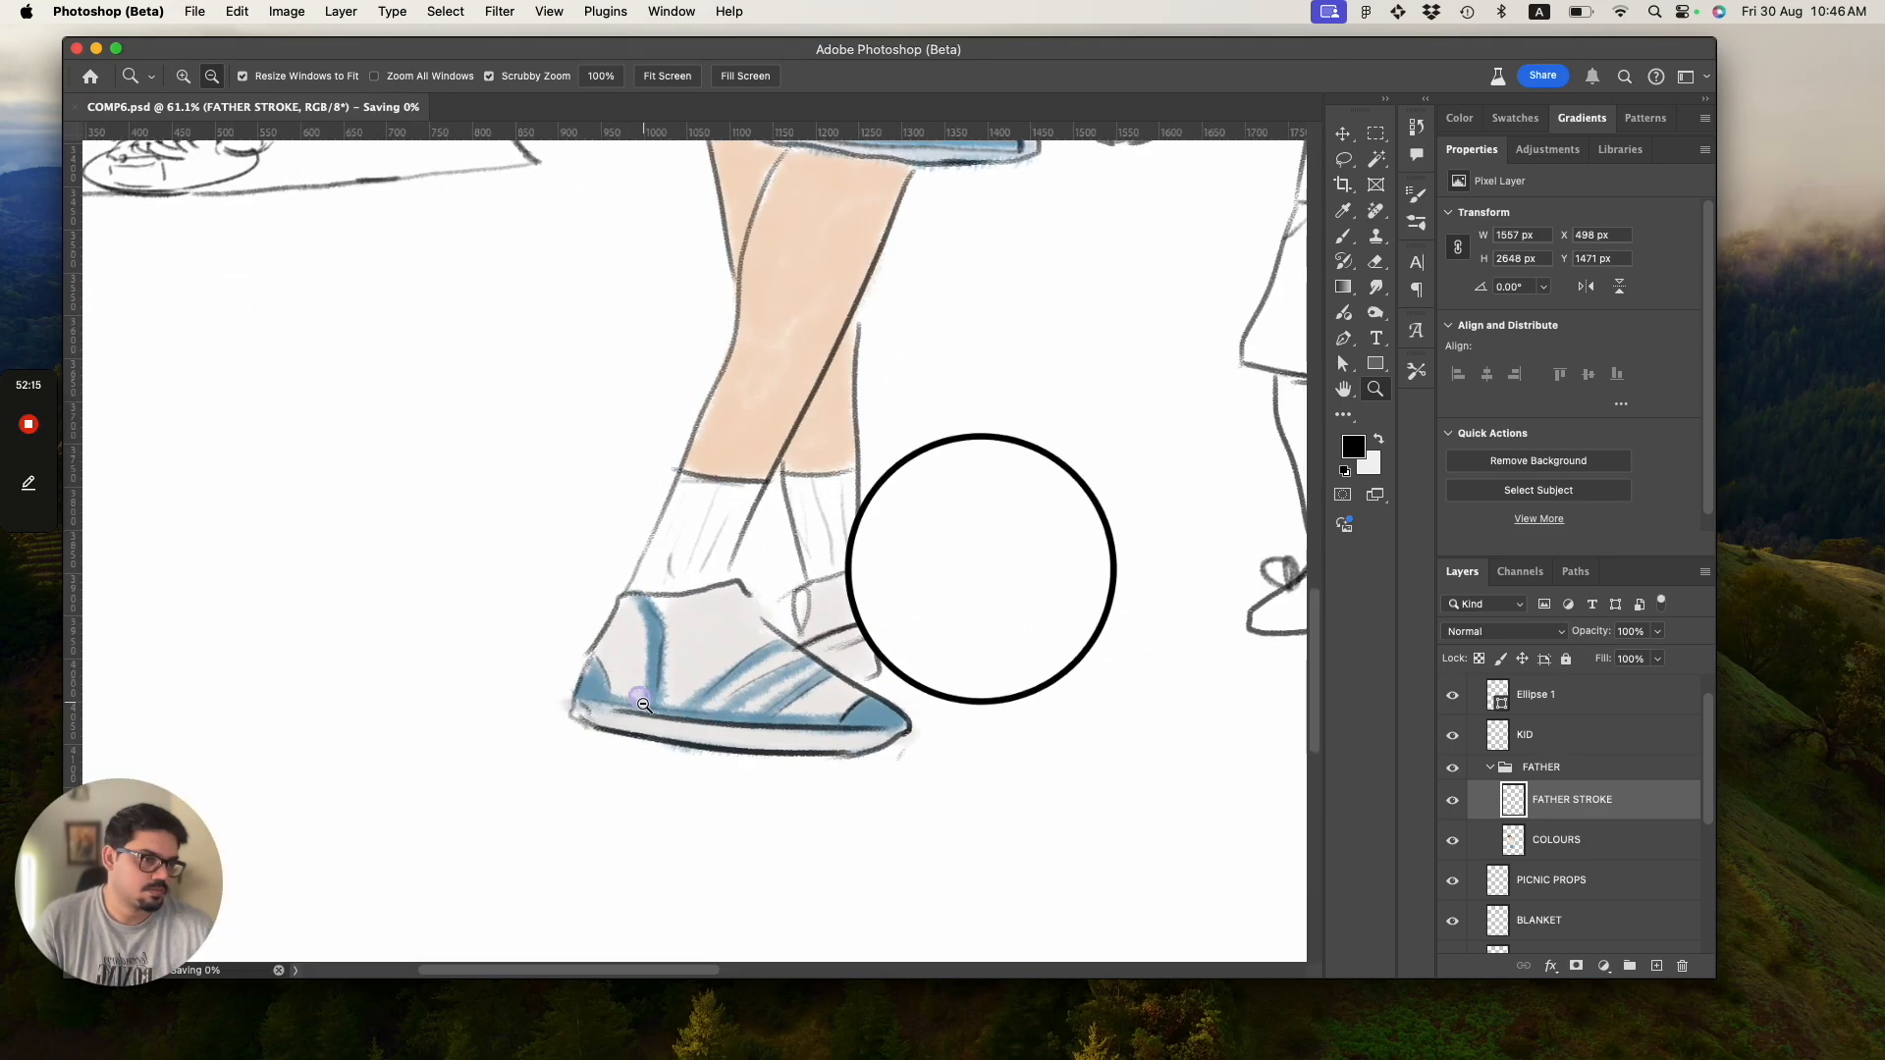
Try covering the front shoe's blue heel band with sampled off-white on the FATHER STROKE layer.
{"action": "left_click_drag", "start_coordinate": [776, 680], "coordinate": [638, 624]}
{"action": "left_click_drag", "start_coordinate": [866, 707], "coordinate": [949, 726]}
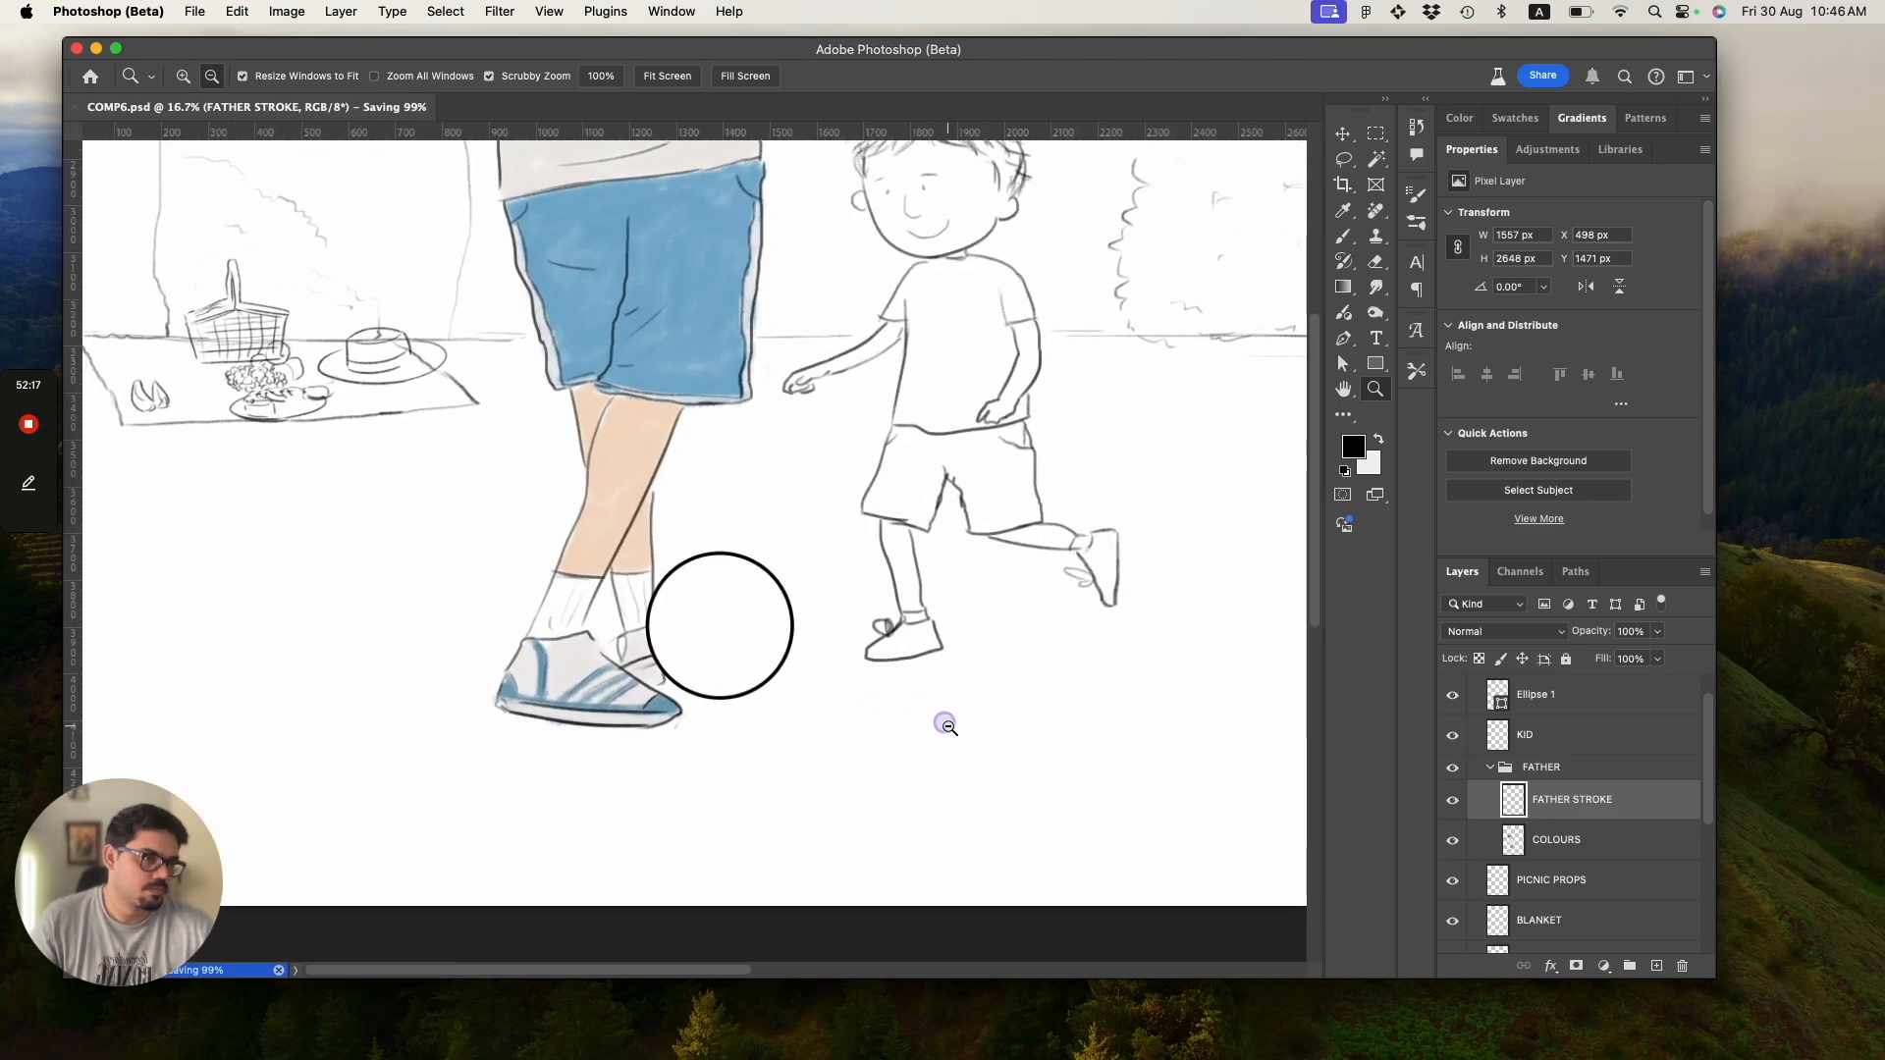
{"action": "left_click_drag", "start_coordinate": [556, 685], "coordinate": [565, 627]}
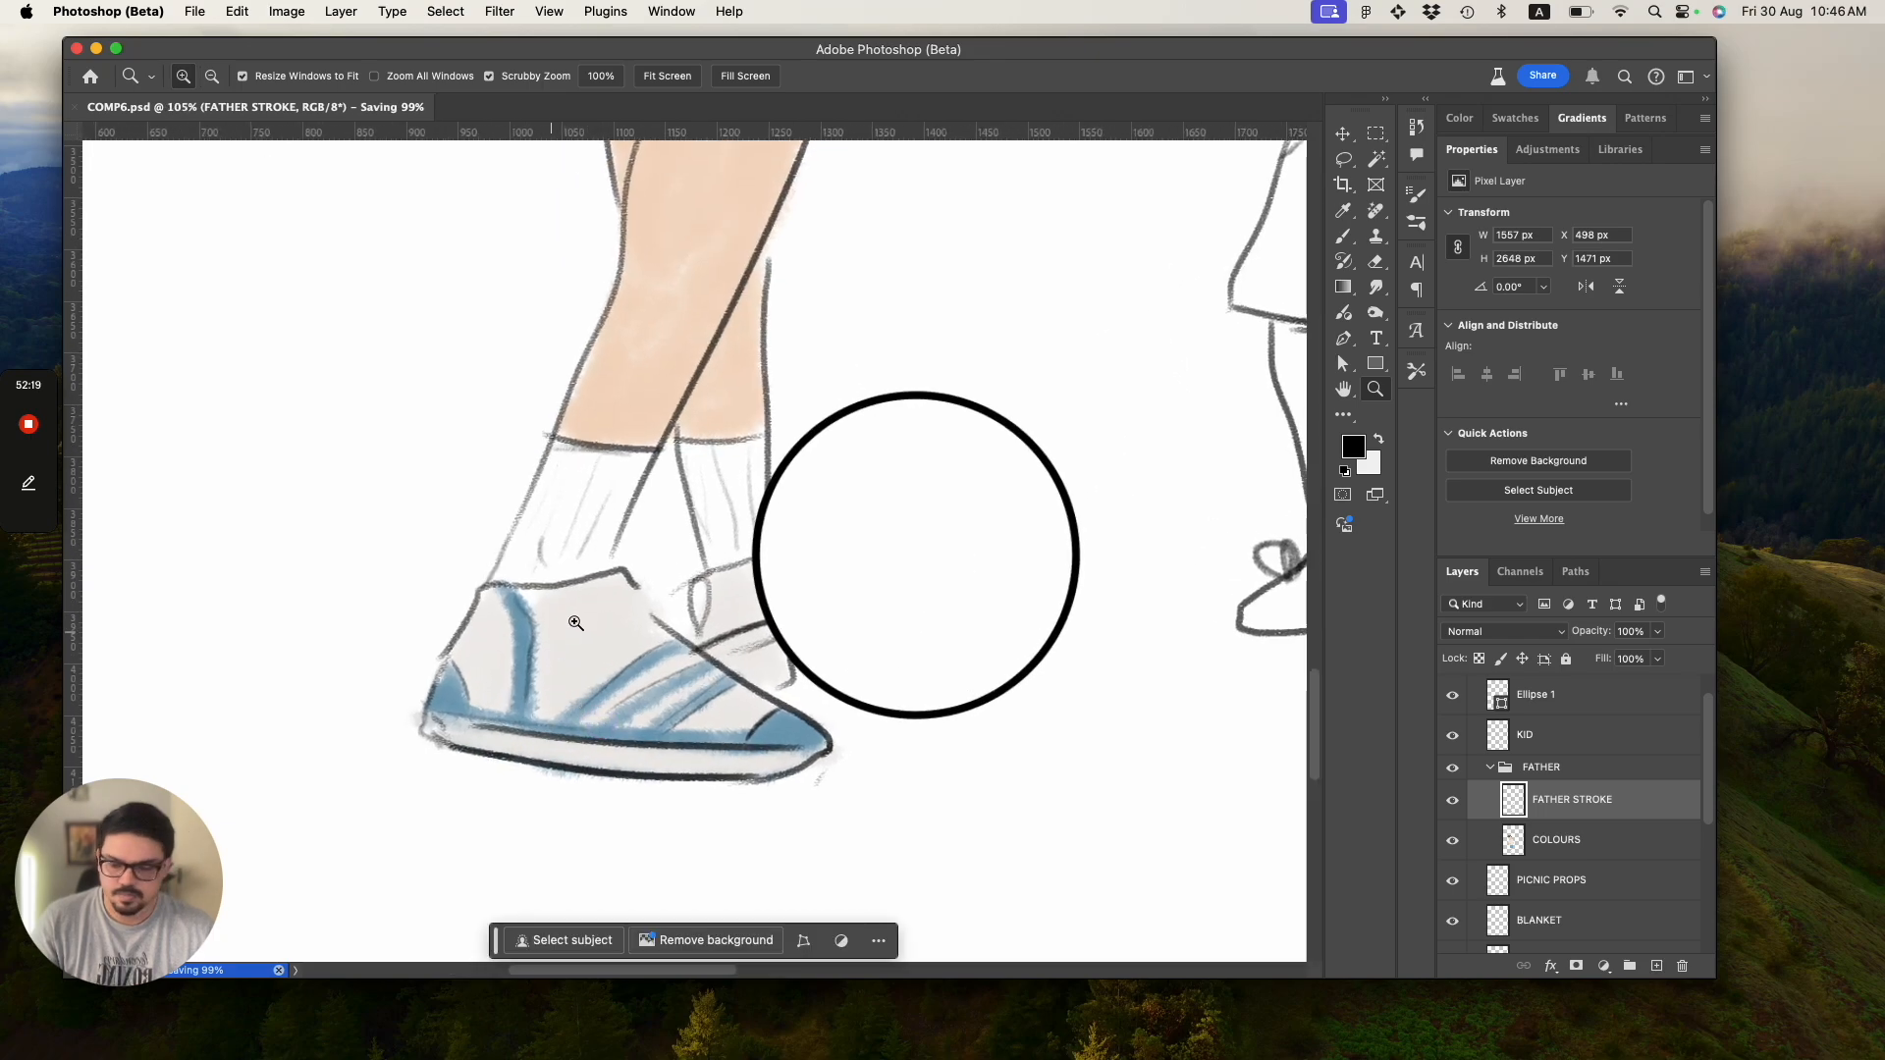
{"action": "key", "text": "b"}
{"action": "left_click", "coordinate": [562, 643], "text": "alt"}
{"action": "left_click_drag", "start_coordinate": [523, 620], "coordinate": [511, 596]}
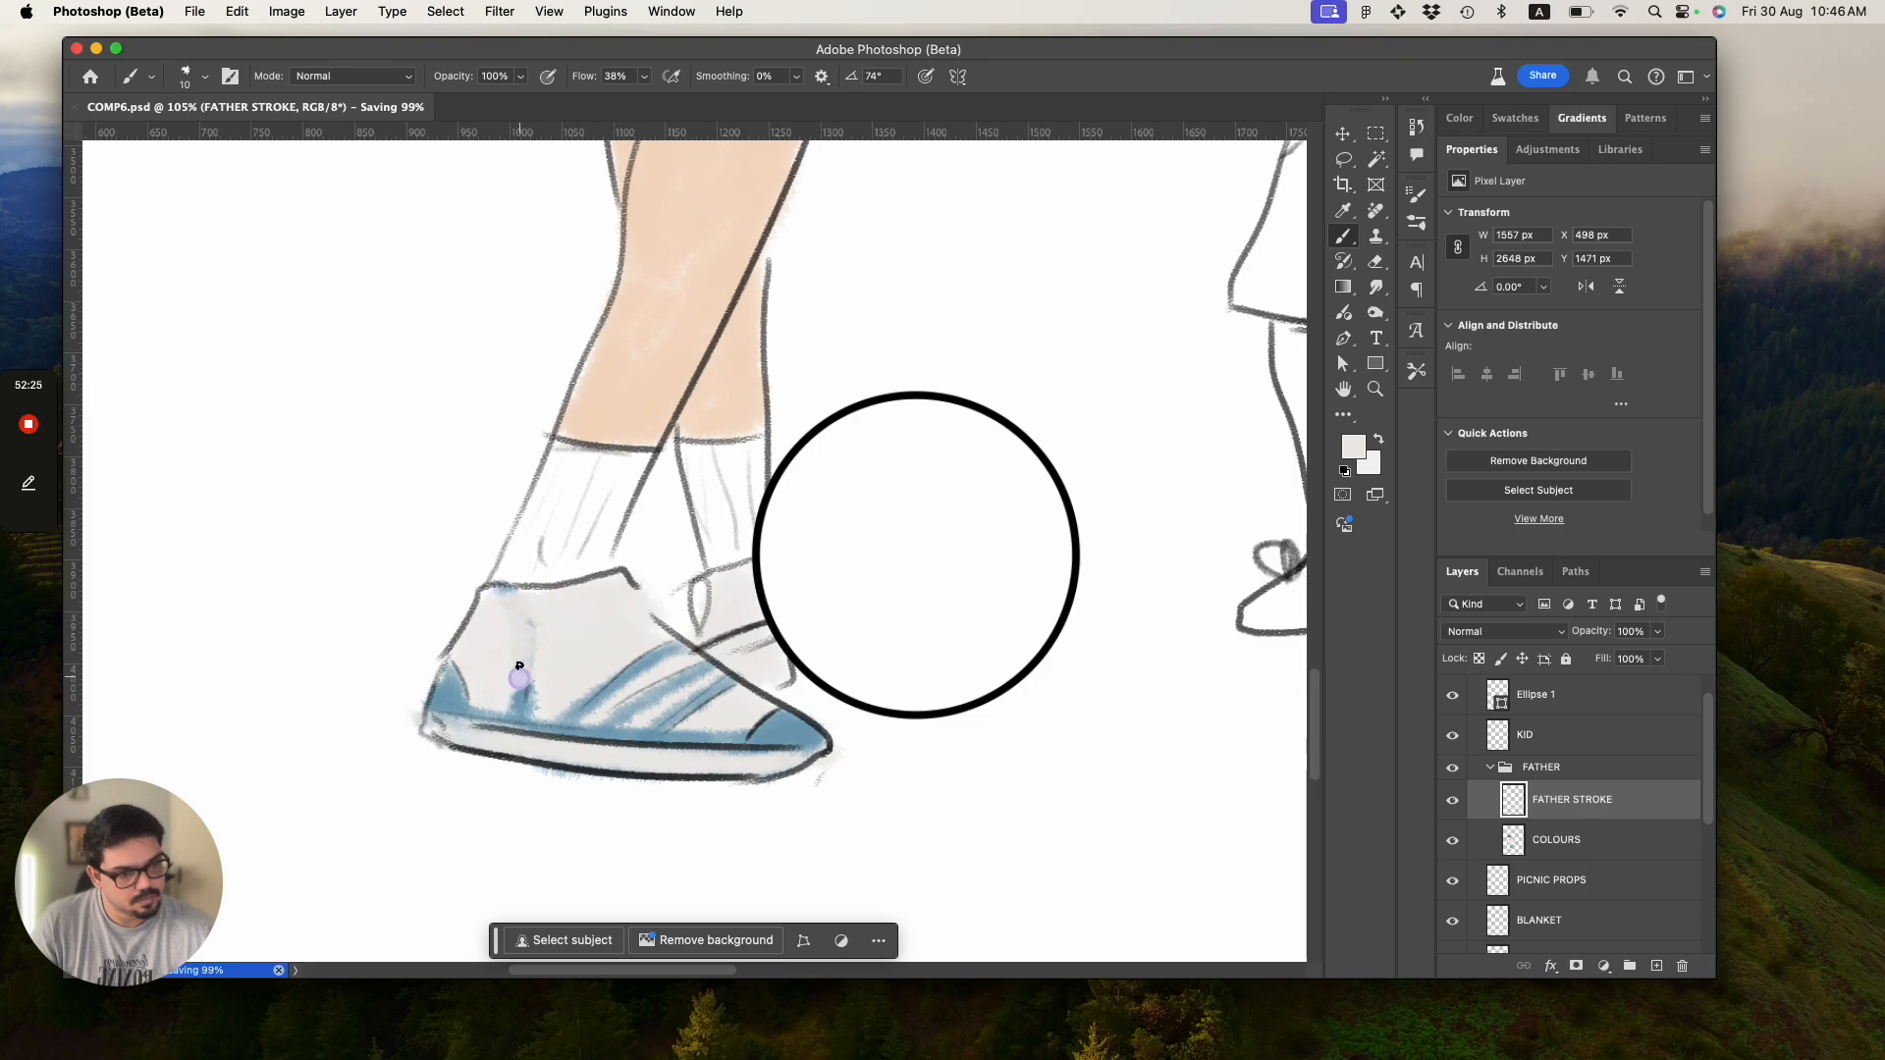
{"action": "left_click_drag", "start_coordinate": [531, 647], "coordinate": [536, 691]}
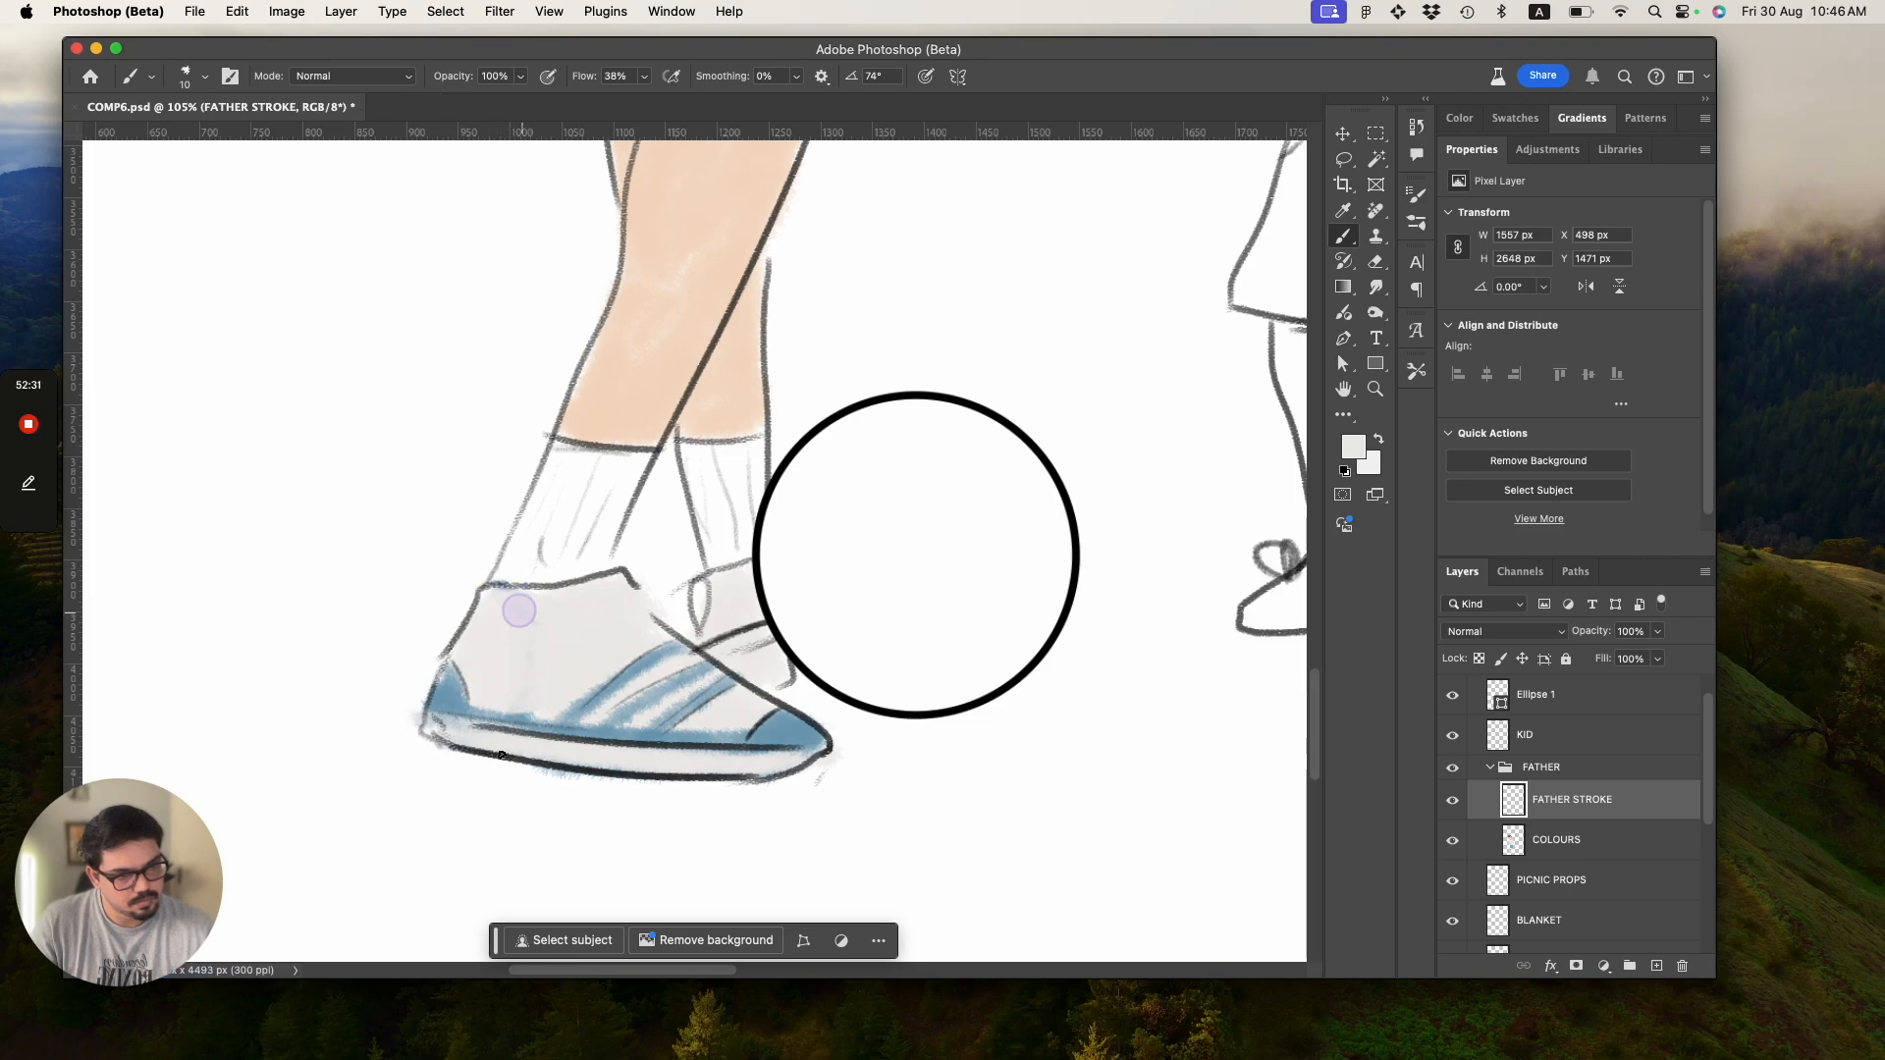
Undo the off-white strokes made on the FATHER STROKE layer.
{"action": "key", "text": "super+z"}
{"action": "key", "text": "super+z"}
{"action": "key", "text": "super+z"}
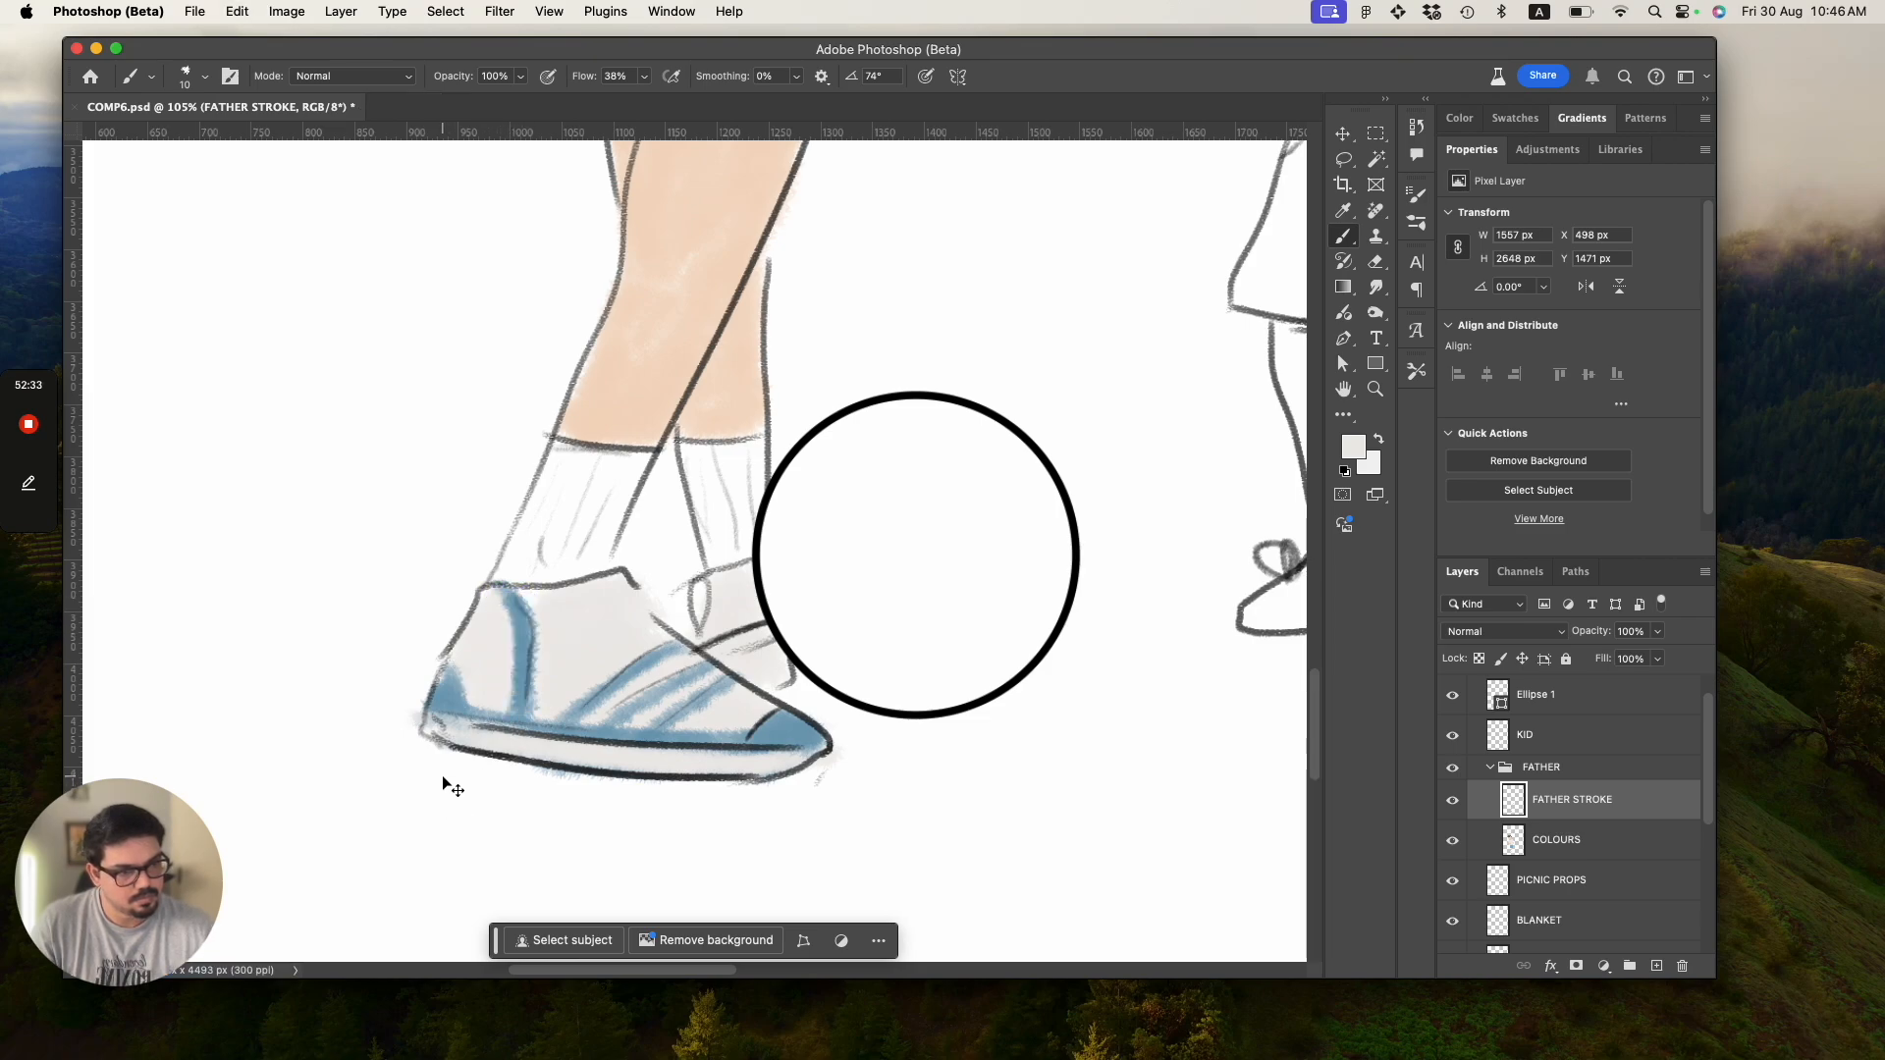
Remove the blue heel band on the COLOURS layer with the Eraser, repaint the area in sampled off-white, and save the document.
{"action": "left_click", "coordinate": [1516, 837]}
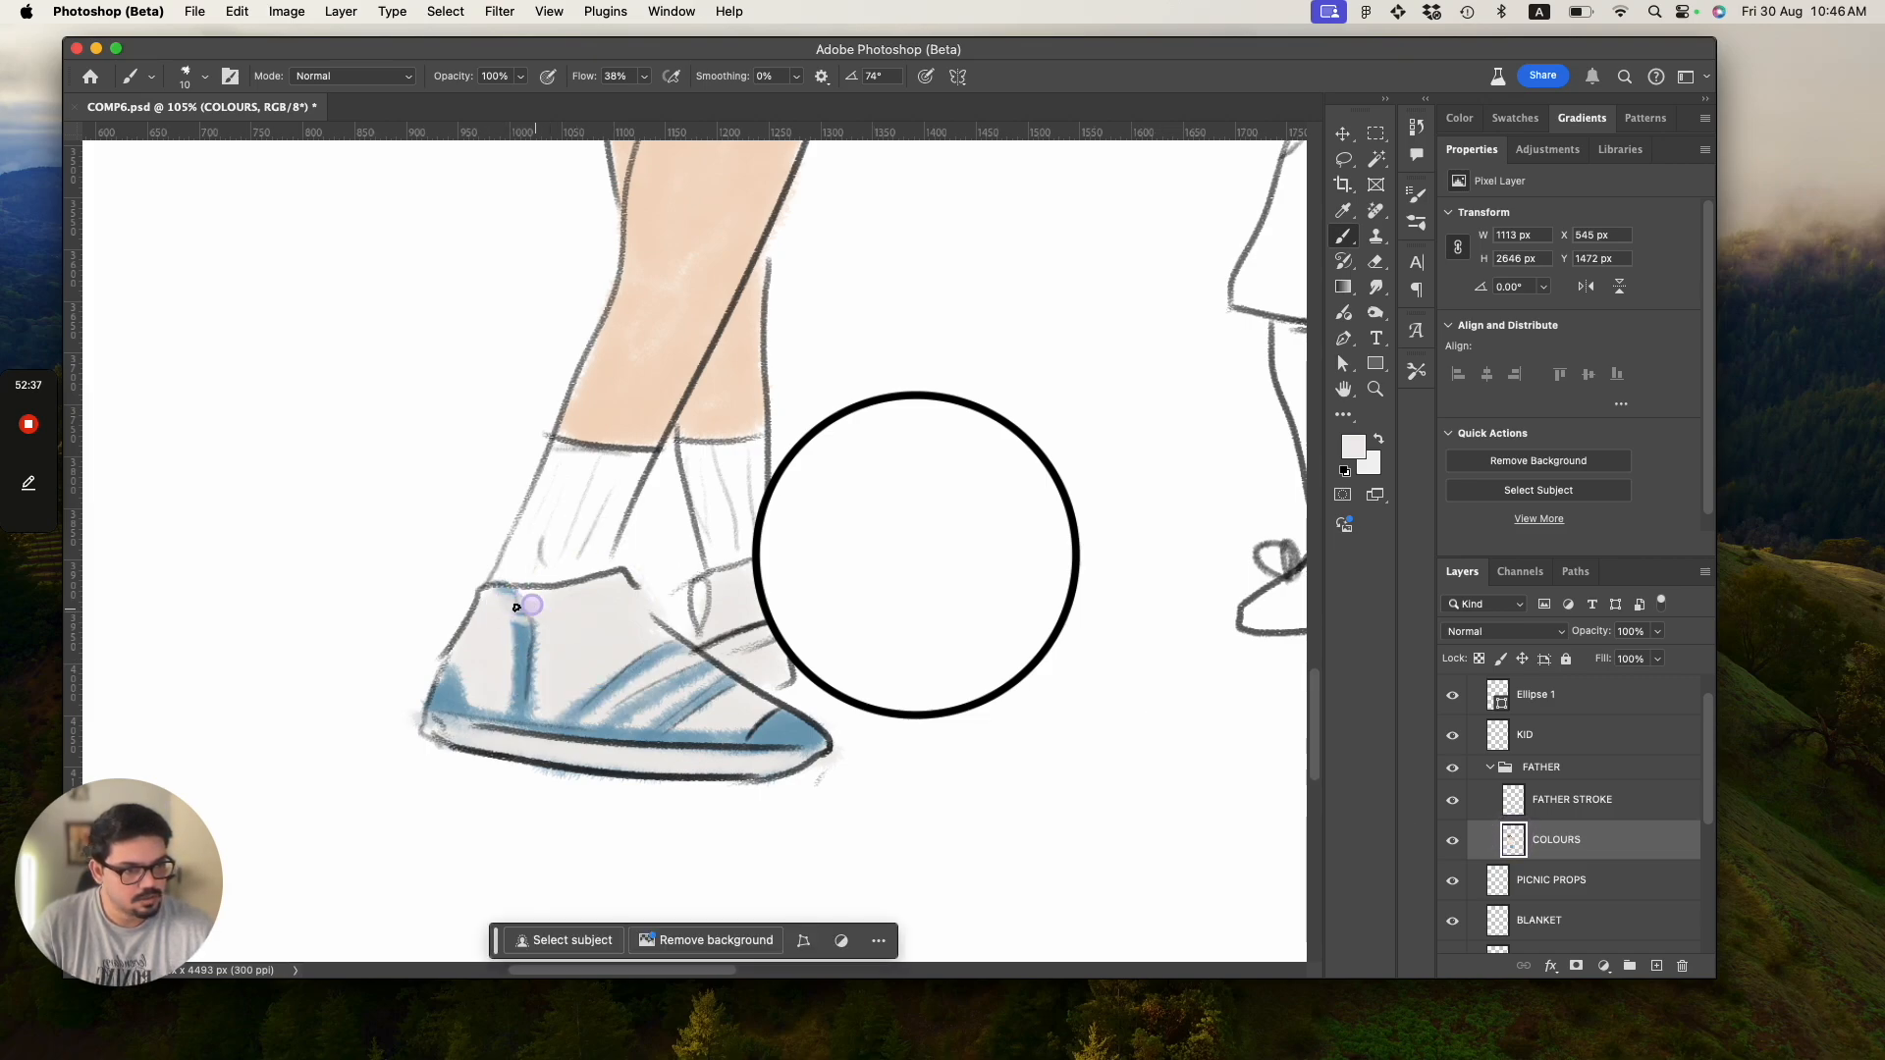
{"action": "key", "text": "e"}
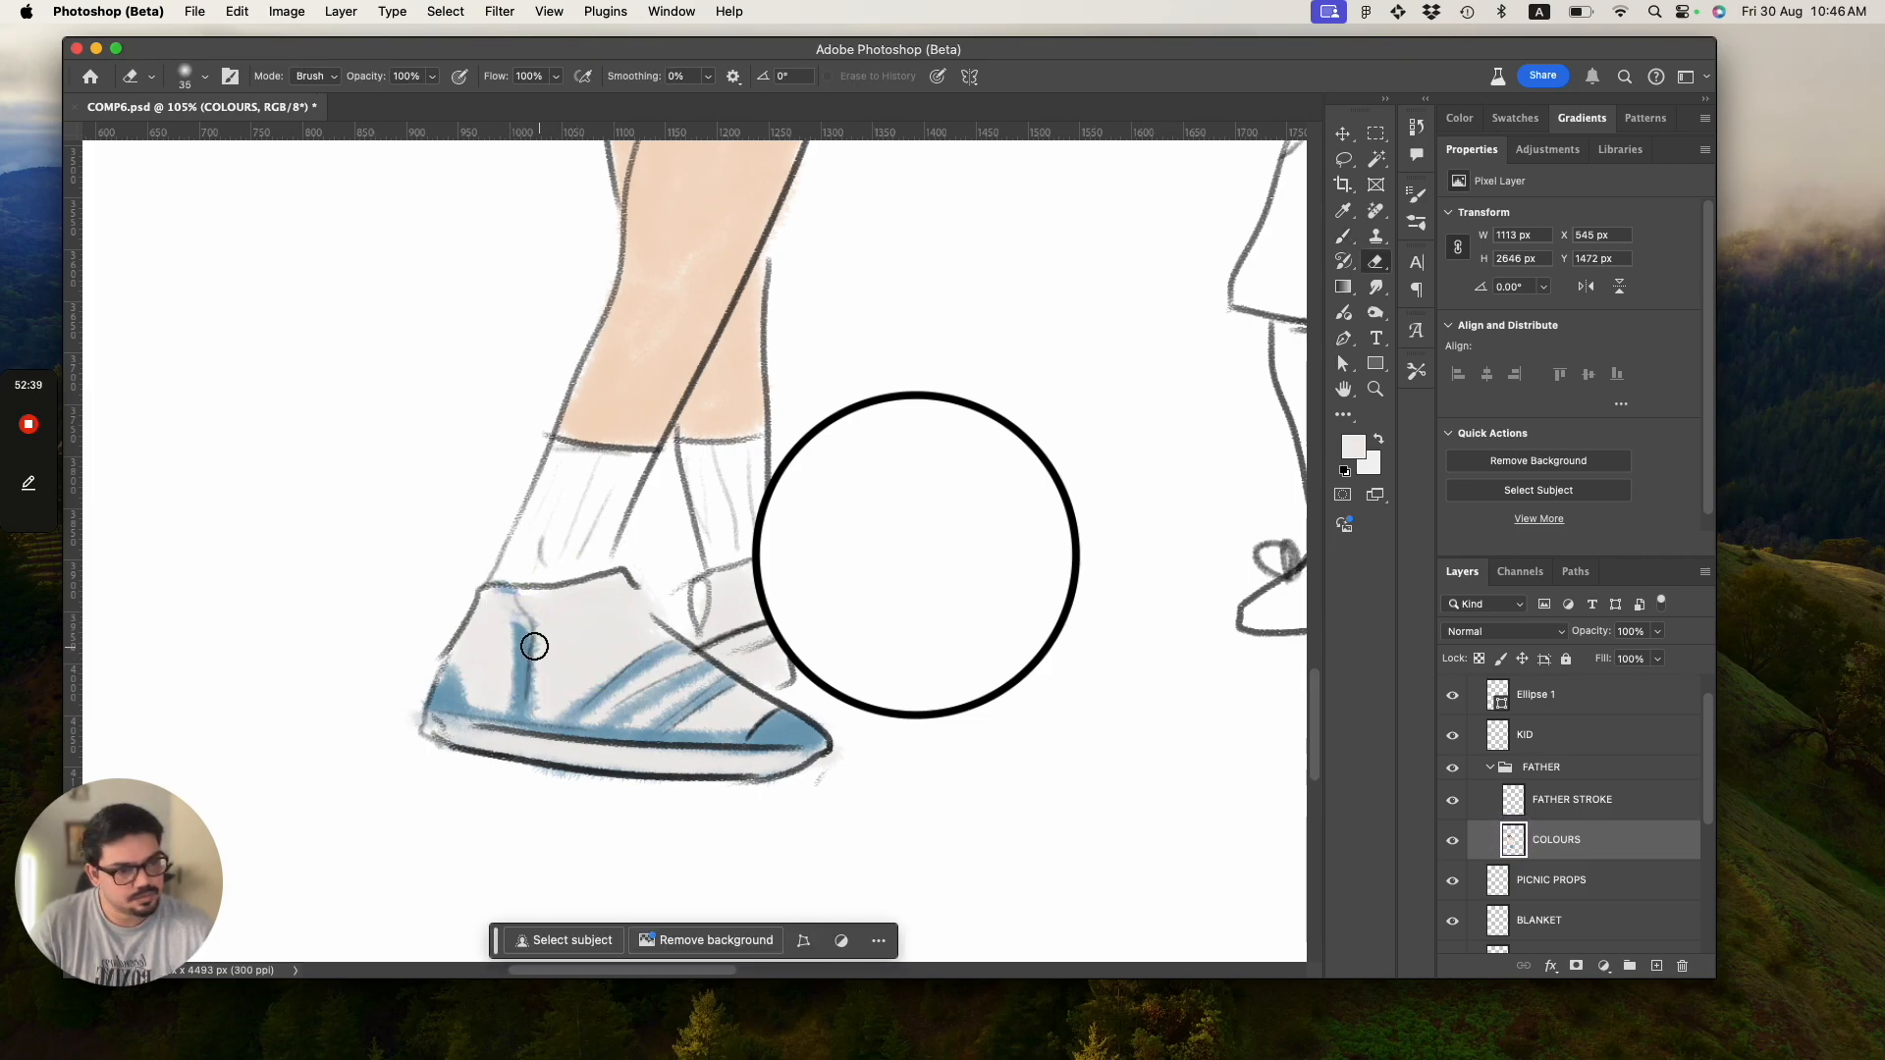
{"action": "mouse_move", "coordinate": [500, 608]}
{"action": "left_mouse_down"}
{"action": "mouse_move", "coordinate": [543, 631]}
{"action": "mouse_move", "coordinate": [515, 658]}
{"action": "mouse_move", "coordinate": [537, 676]}
{"action": "mouse_move", "coordinate": [514, 699]}
{"action": "mouse_move", "coordinate": [534, 701]}
{"action": "mouse_move", "coordinate": [514, 704]}
{"action": "mouse_move", "coordinate": [592, 623]}
{"action": "mouse_move", "coordinate": [501, 621]}
{"action": "mouse_move", "coordinate": [533, 607]}
{"action": "mouse_move", "coordinate": [502, 644]}
{"action": "mouse_move", "coordinate": [567, 633]}
{"action": "mouse_move", "coordinate": [511, 615]}
{"action": "mouse_move", "coordinate": [542, 613]}
{"action": "mouse_move", "coordinate": [517, 600]}
{"action": "mouse_move", "coordinate": [566, 603]}
{"action": "mouse_move", "coordinate": [513, 627]}
{"action": "mouse_move", "coordinate": [551, 630]}
{"action": "mouse_move", "coordinate": [514, 656]}
{"action": "mouse_move", "coordinate": [522, 630]}
{"action": "mouse_move", "coordinate": [505, 651]}
{"action": "mouse_move", "coordinate": [494, 614]}
{"action": "mouse_move", "coordinate": [509, 672]}
{"action": "mouse_move", "coordinate": [545, 651]}
{"action": "mouse_move", "coordinate": [530, 696]}
{"action": "left_mouse_up"}
{"action": "key", "text": "b"}
{"action": "left_click", "coordinate": [590, 623], "text": "alt"}
{"action": "key", "text": "bracketright"}
{"action": "left_click", "coordinate": [561, 616], "text": "alt"}
{"action": "key", "text": "z"}
{"action": "left_click_drag", "start_coordinate": [630, 749], "coordinate": [478, 686]}
{"action": "left_click_drag", "start_coordinate": [619, 810], "coordinate": [762, 791]}
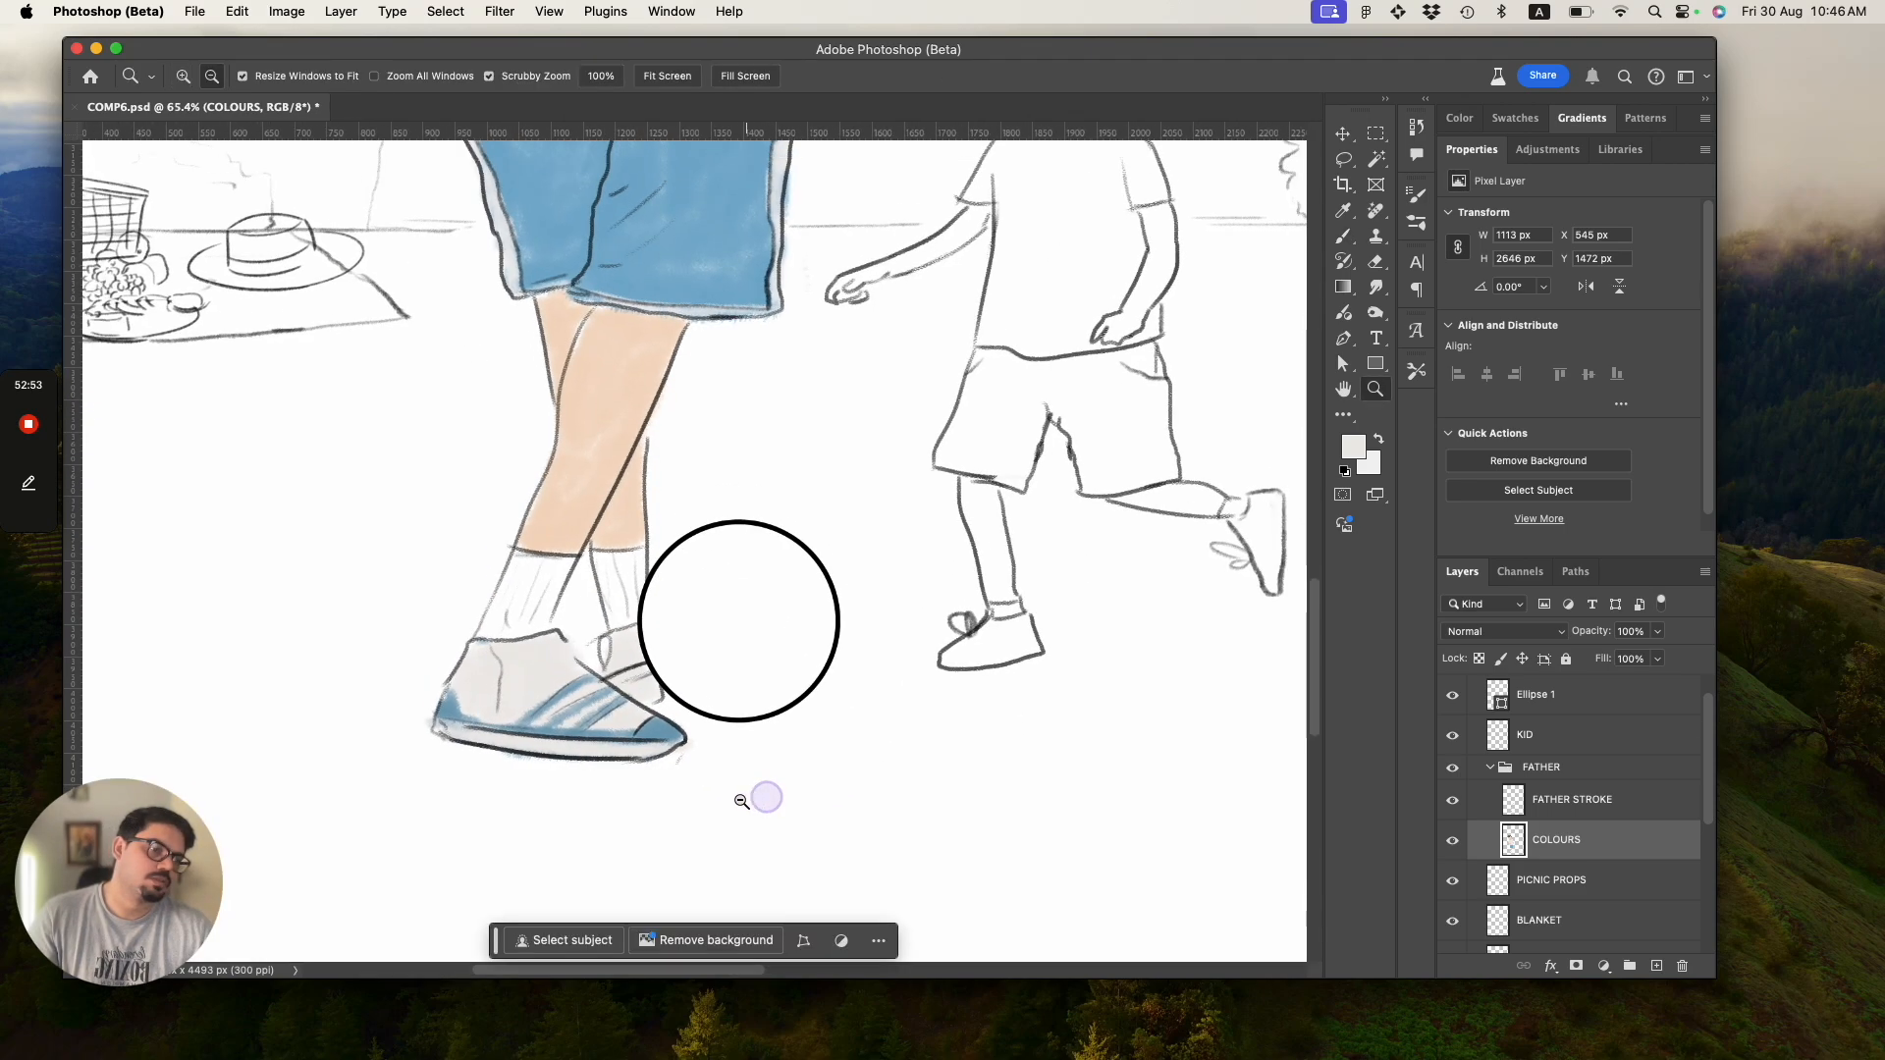
{"action": "key", "text": "super+s"}
Examine the coloured father beside the kid's line art and the football reference photo above them.
{"action": "left_click_drag", "start_coordinate": [640, 685], "coordinate": [320, 720]}
{"action": "left_click_drag", "start_coordinate": [447, 748], "coordinate": [422, 746]}
{"action": "left_click_drag", "start_coordinate": [545, 621], "coordinate": [498, 760]}
{"action": "left_click_drag", "start_coordinate": [537, 831], "coordinate": [371, 652]}
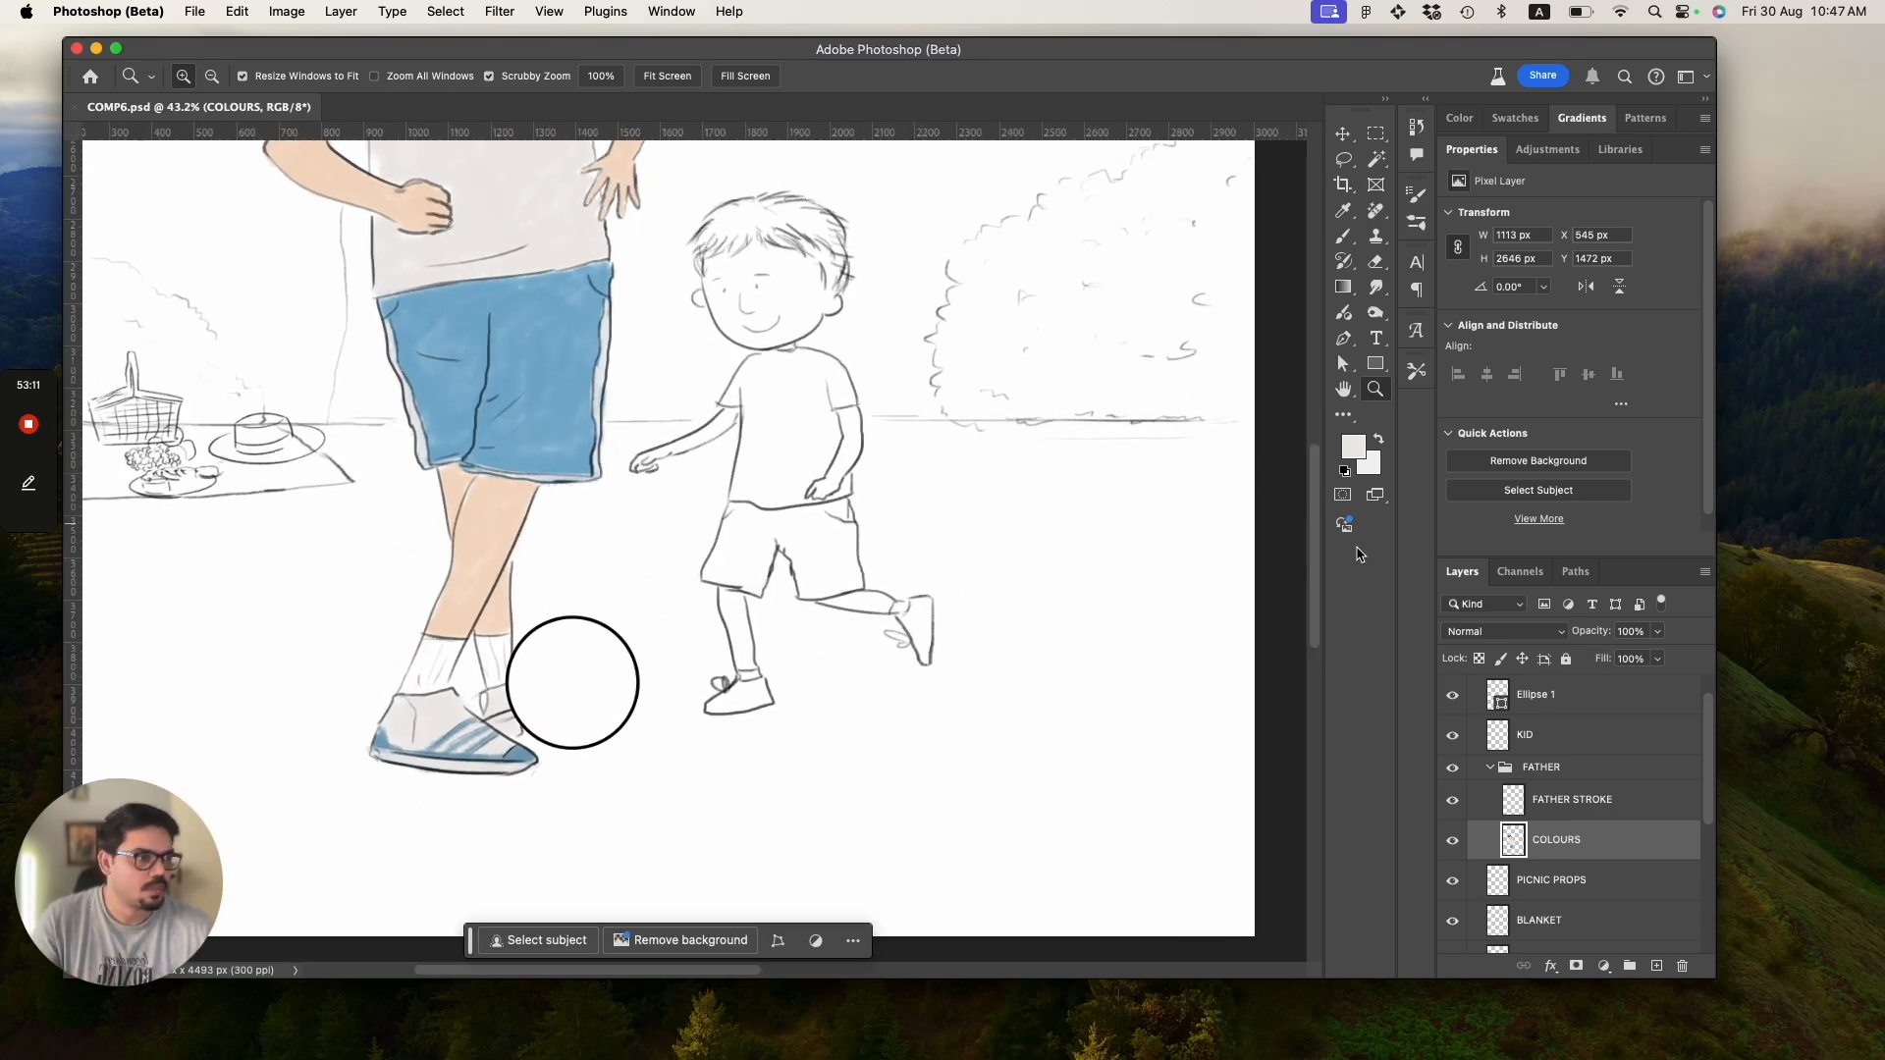
{"action": "left_click_drag", "start_coordinate": [1315, 567], "coordinate": [1288, 608]}
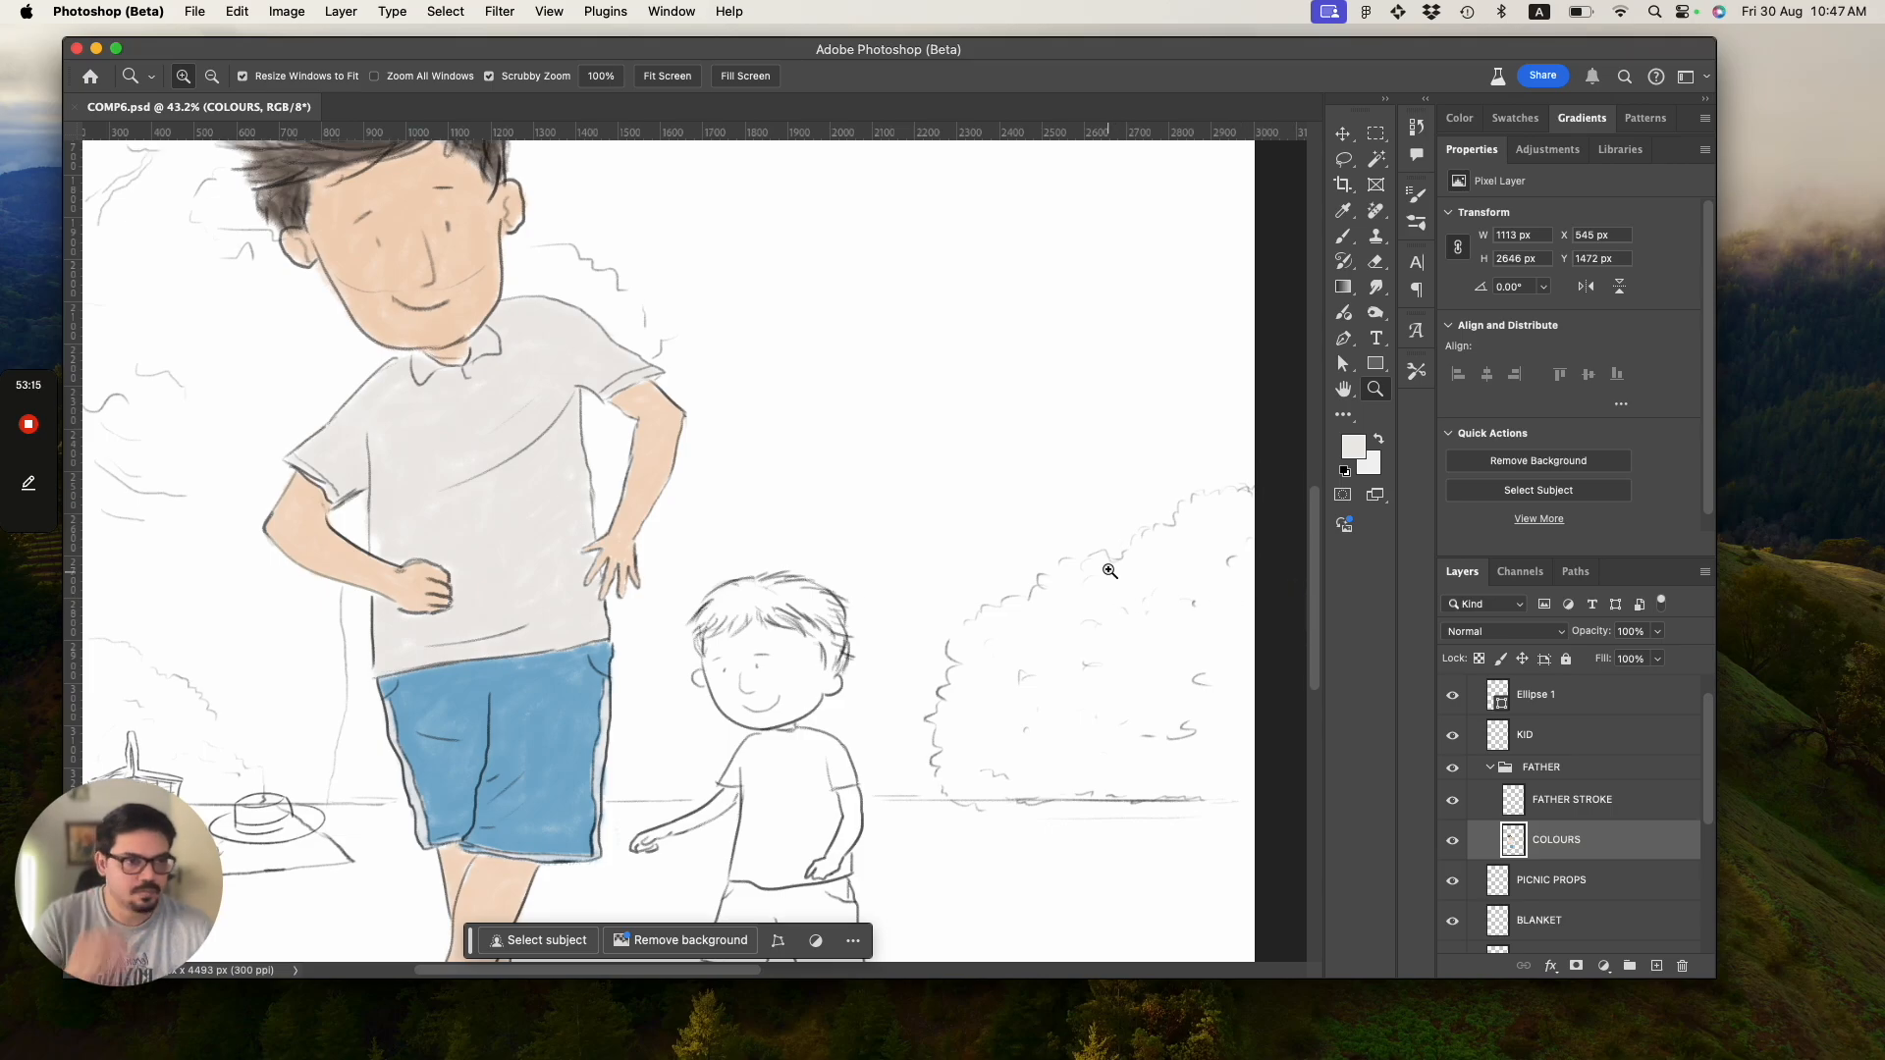
{"action": "left_click_drag", "start_coordinate": [998, 601], "coordinate": [919, 577]}
{"action": "left_click_drag", "start_coordinate": [728, 326], "coordinate": [705, 422]}
{"action": "left_click_drag", "start_coordinate": [1002, 400], "coordinate": [858, 593]}
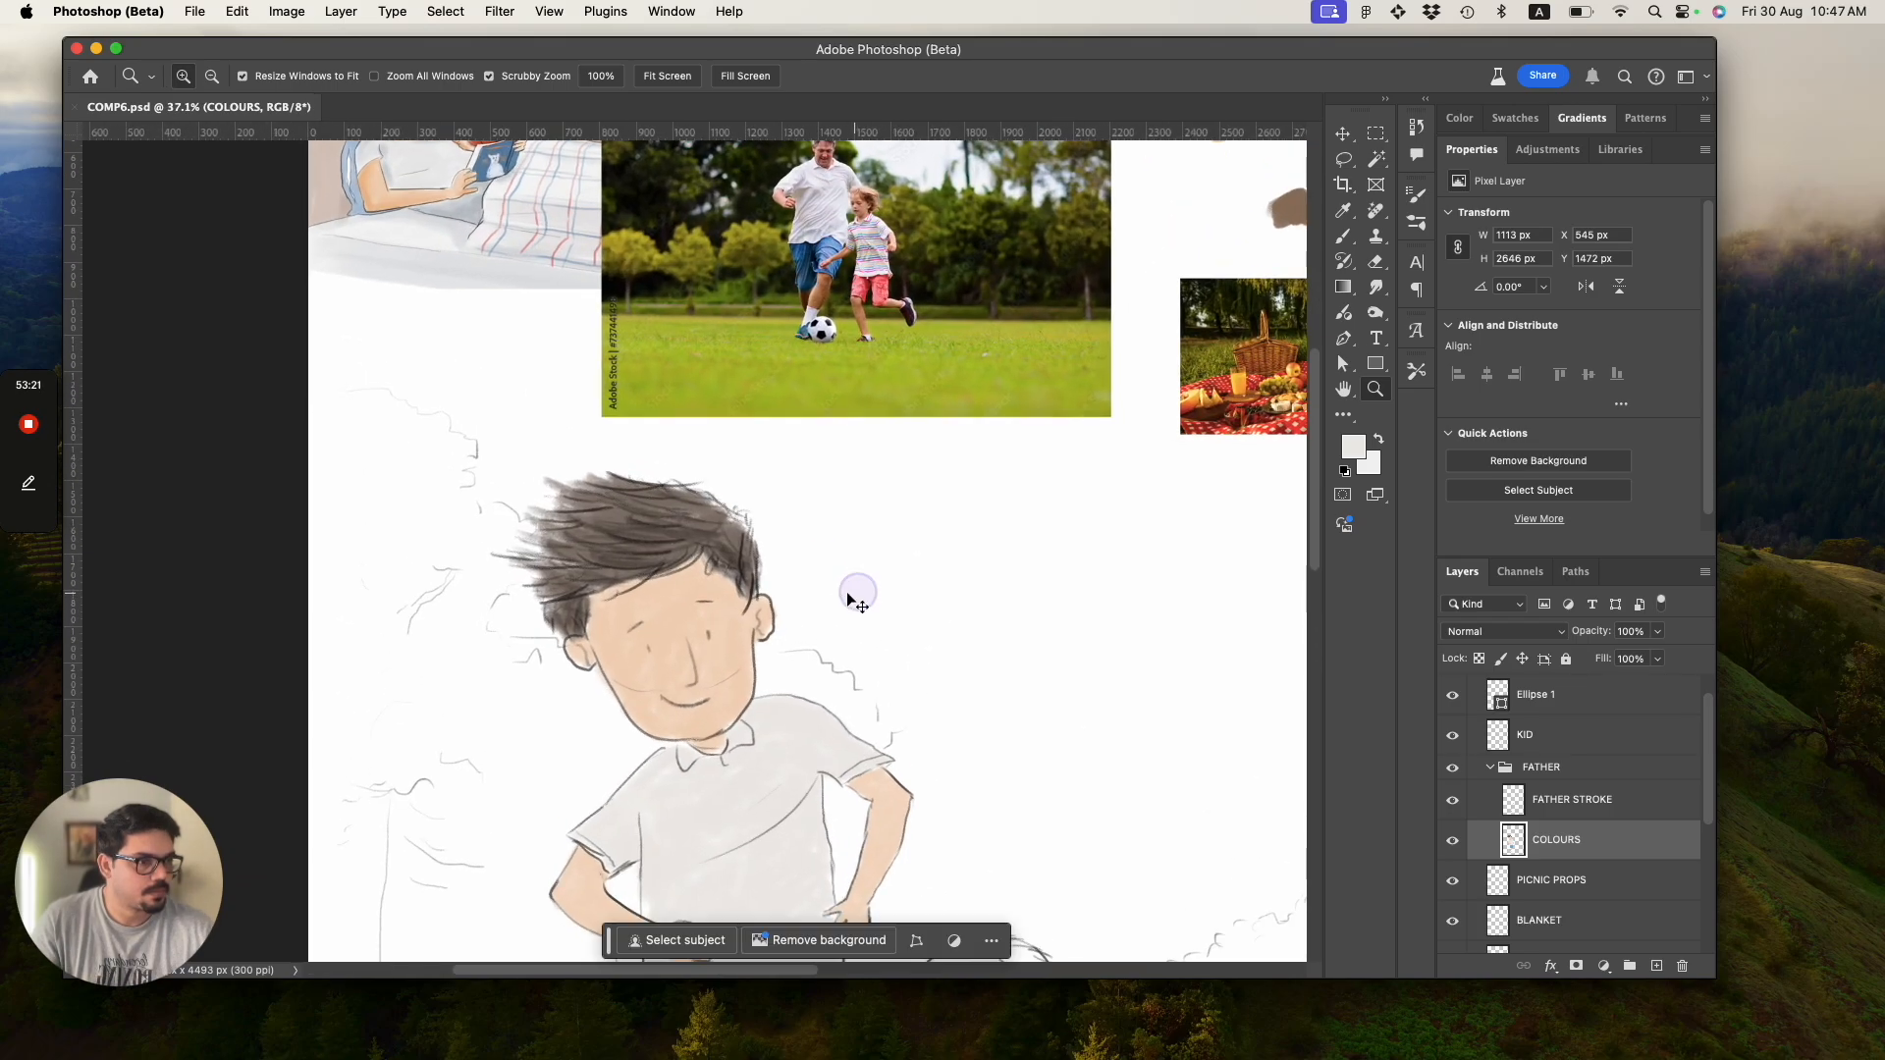